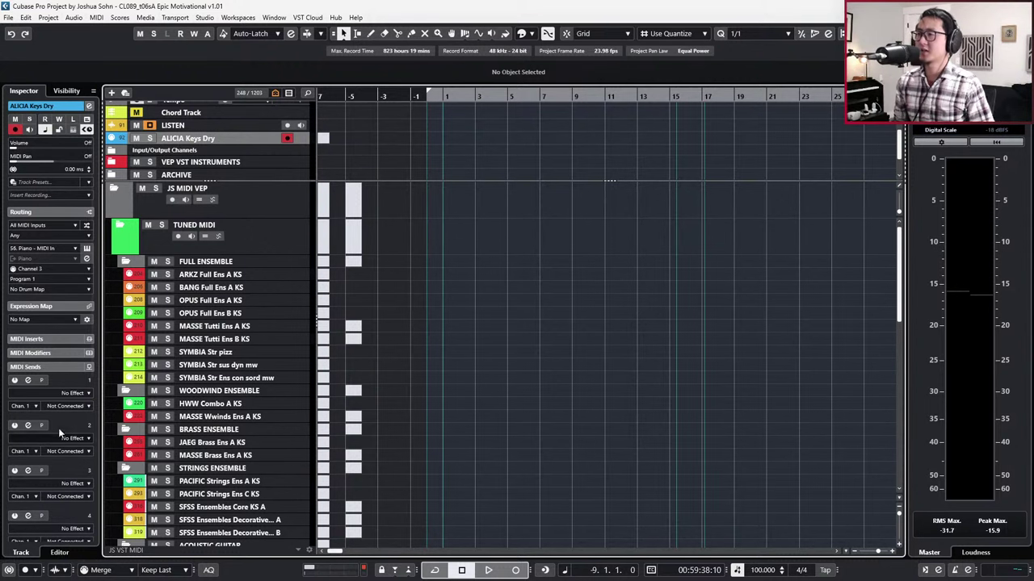
Step: Bring up the project notepad with the cue's brief: emotionally charged, hybrid synths, pulses, constant ostinatos
key(alt+Tab)
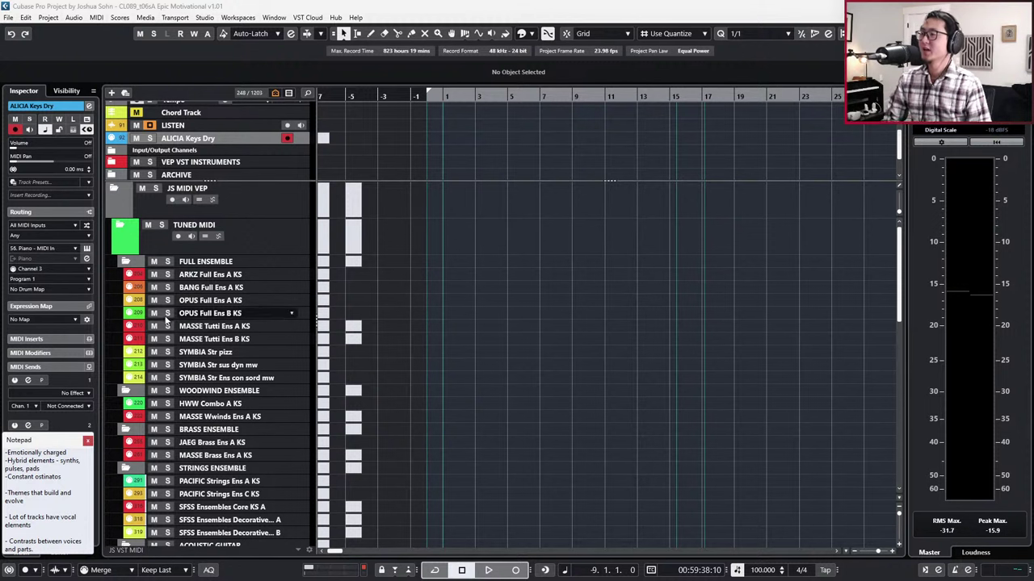
Step: Close the notepad and scroll through the brass, strings, guitar, bass, timpani and percussion tracks
click(88, 441)
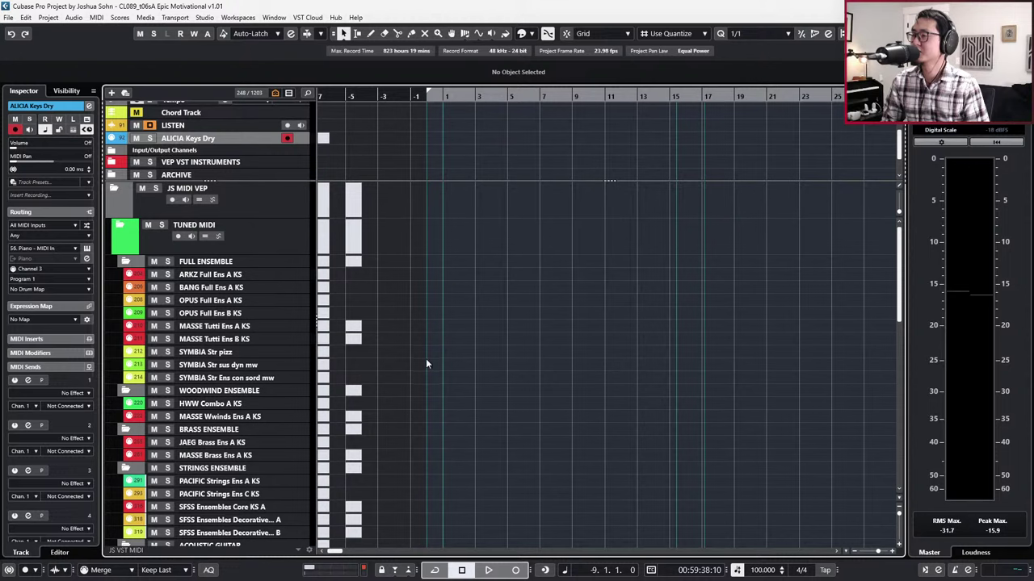
scroll(427, 364, down, 5)
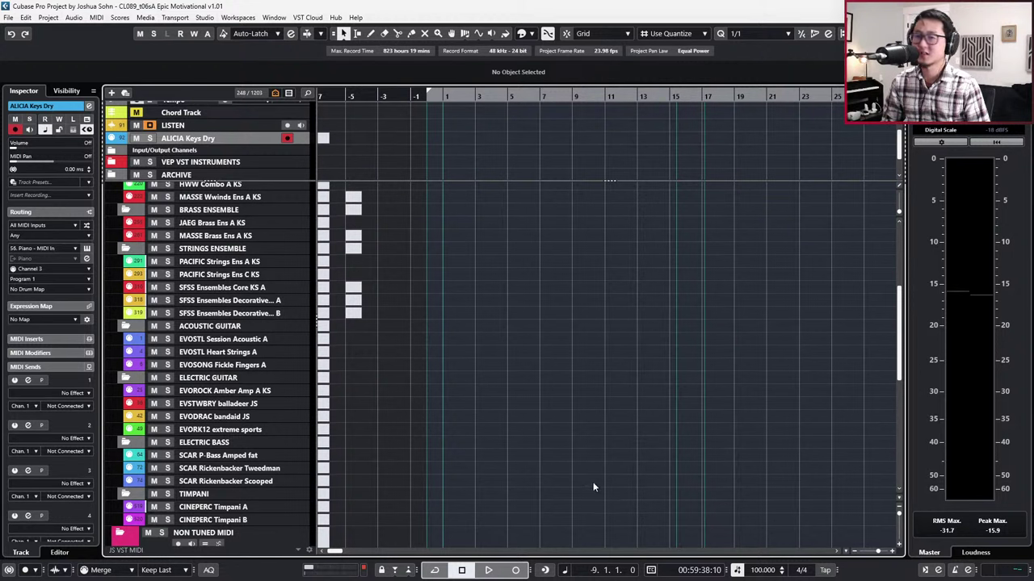
scroll(403, 411, down, 4)
scroll(396, 348, down, 4)
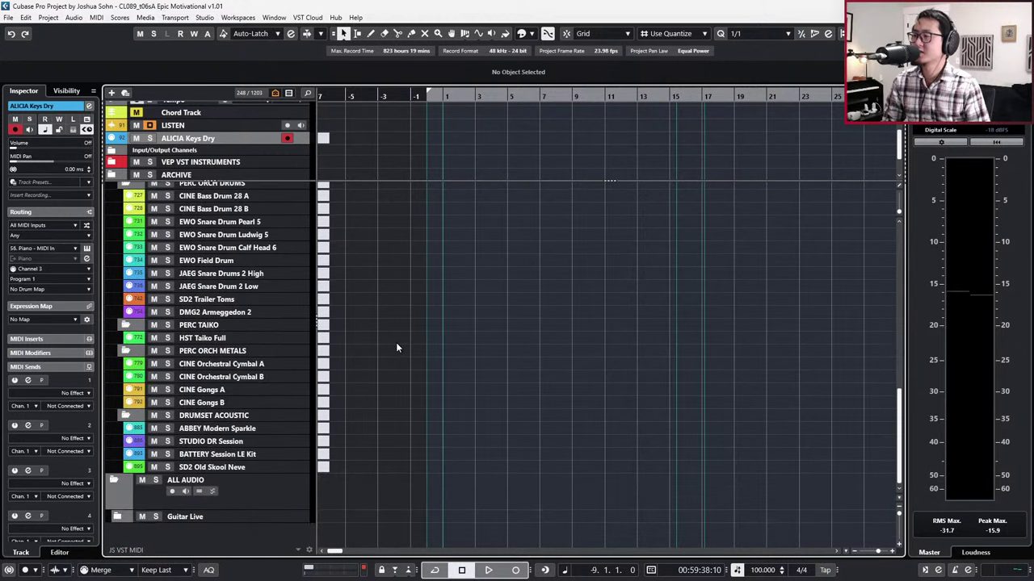
scroll(396, 348, up, 4)
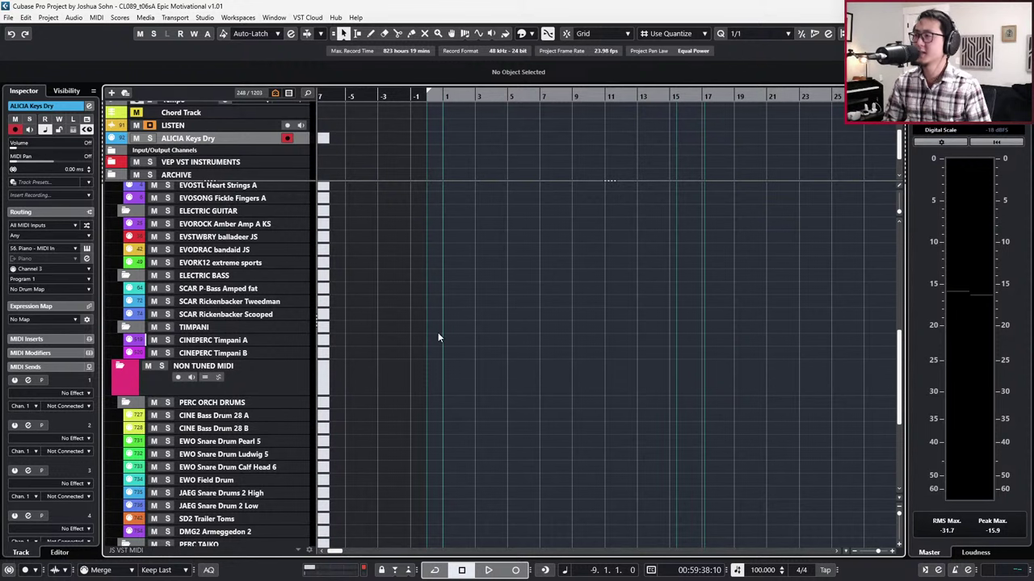
scroll(339, 329, down, 4)
scroll(350, 364, down, 2)
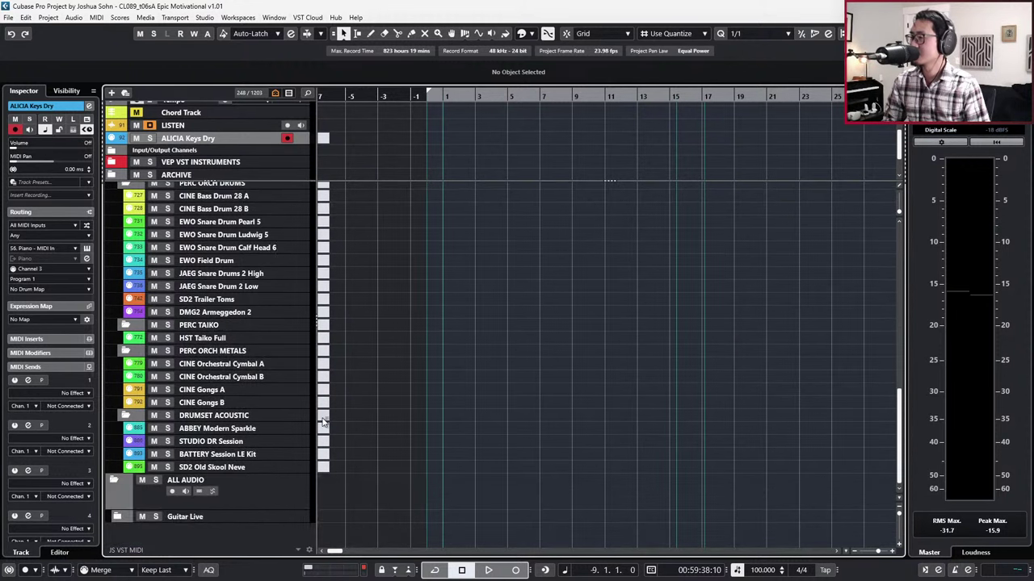
scroll(259, 402, up, 8)
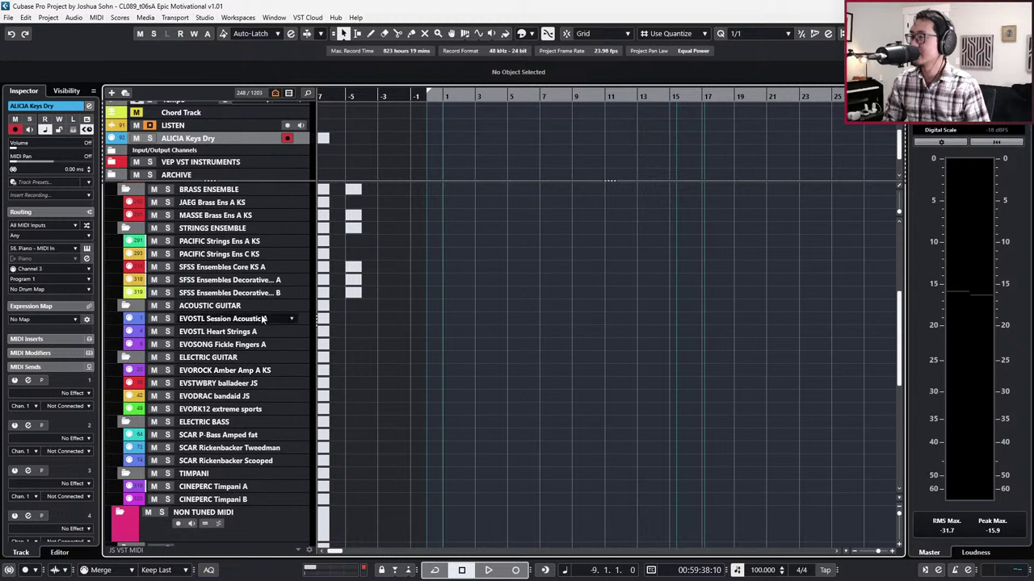
Step: Check the SFSS ensemble tracks and disable the second SFSS Ensembles Decorative track with Shift+D
click(287, 280)
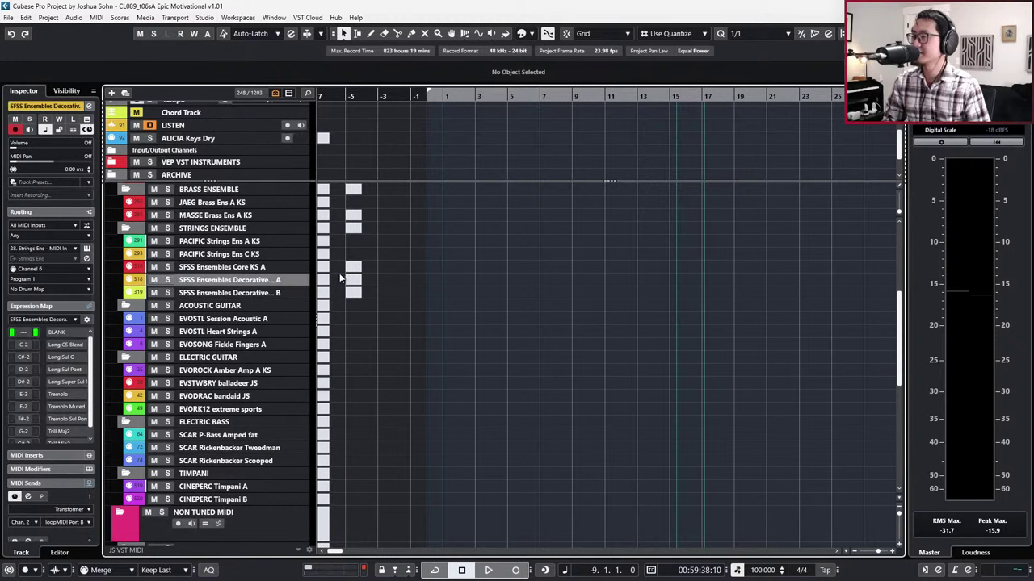
click(269, 267)
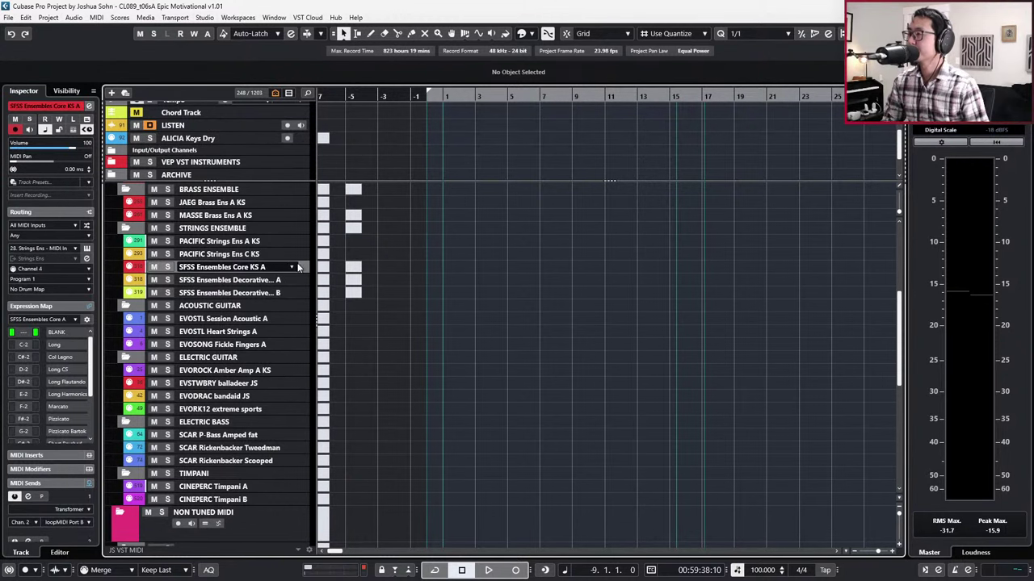
click(263, 295)
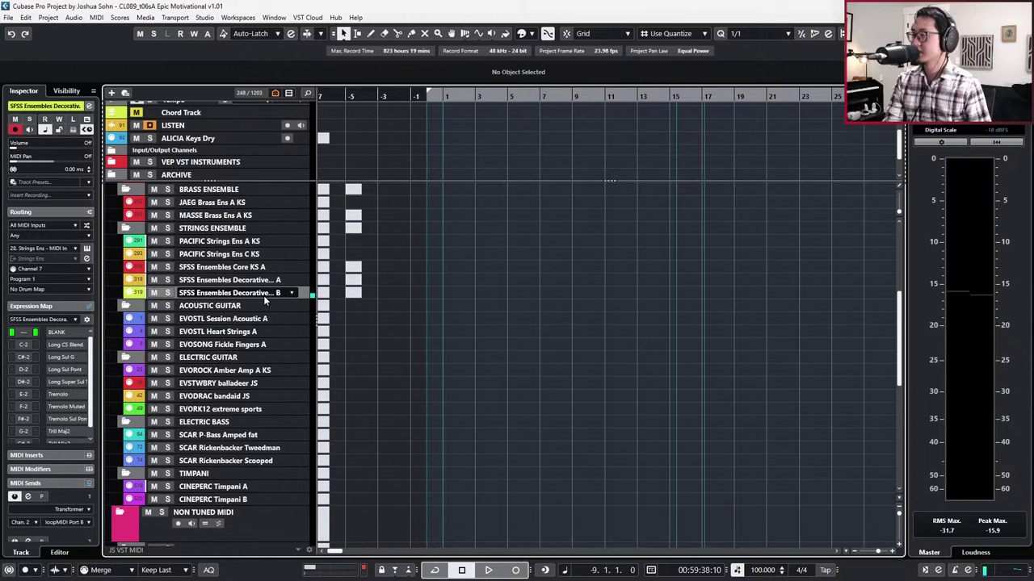
key(shift+d)
click(254, 267)
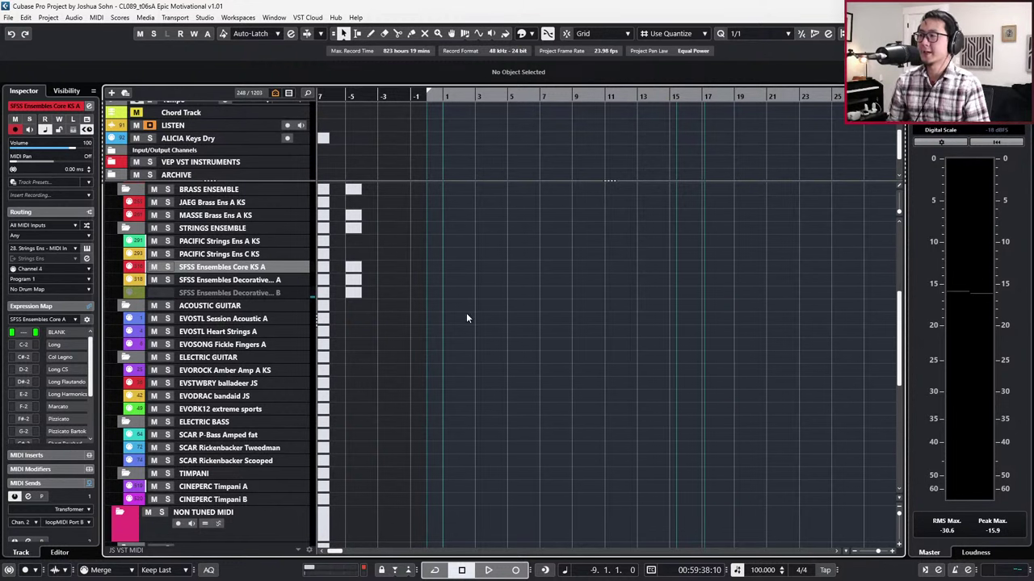
Step: Zoom the timeline out and select the MASSE Brass Ens A KS track to audition it
key(g)
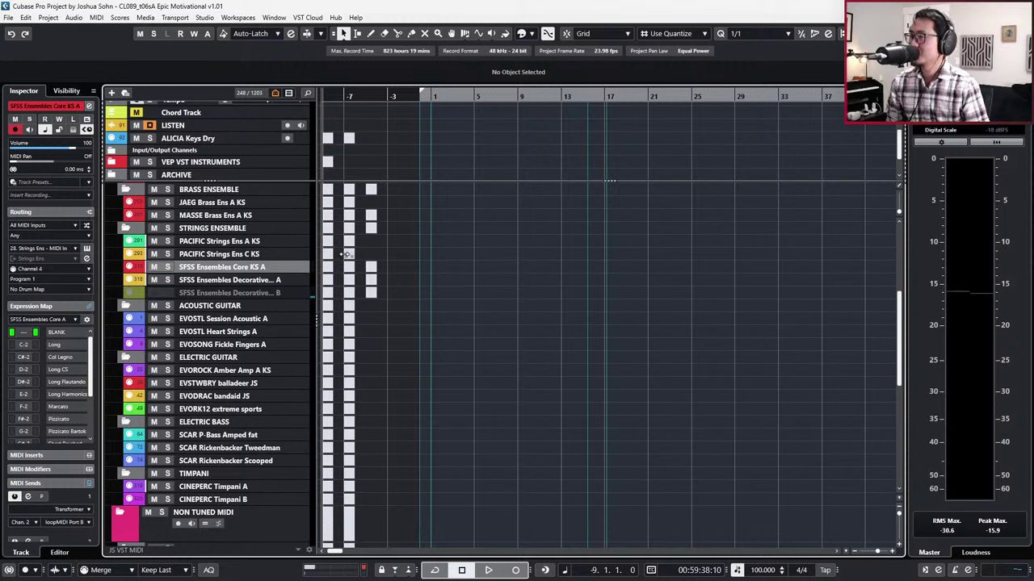
click(269, 214)
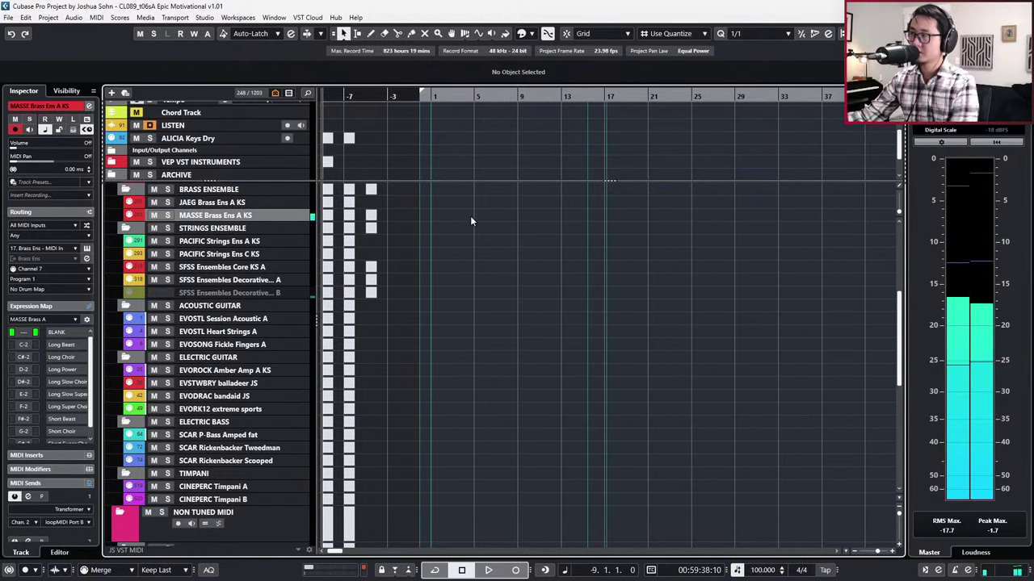
scroll(471, 214, up, 4)
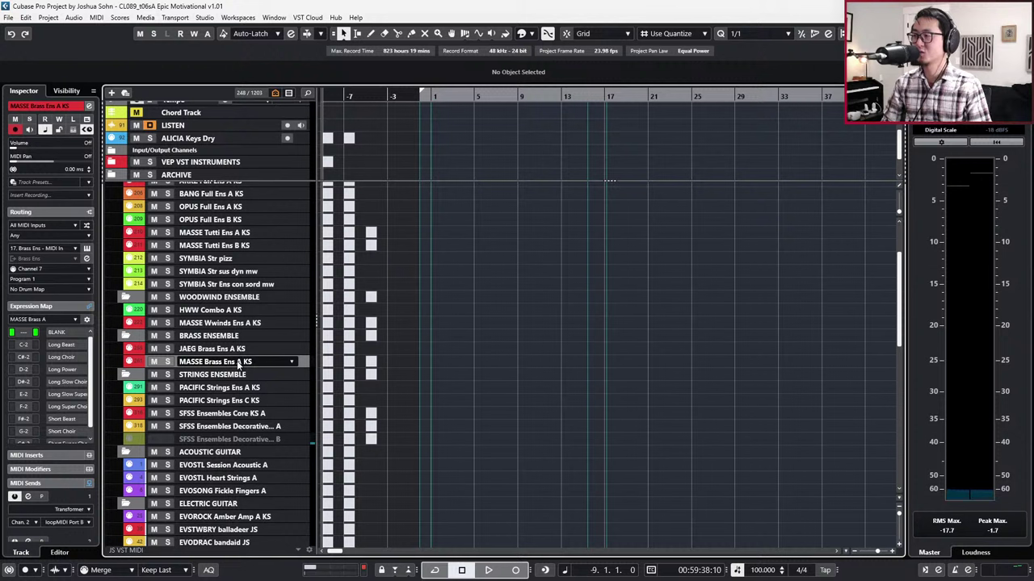
Step: Audition MASSE Wwinds Ens A KS, then MASSE Tutti Ens A KS, ending back on the woodwinds
click(231, 324)
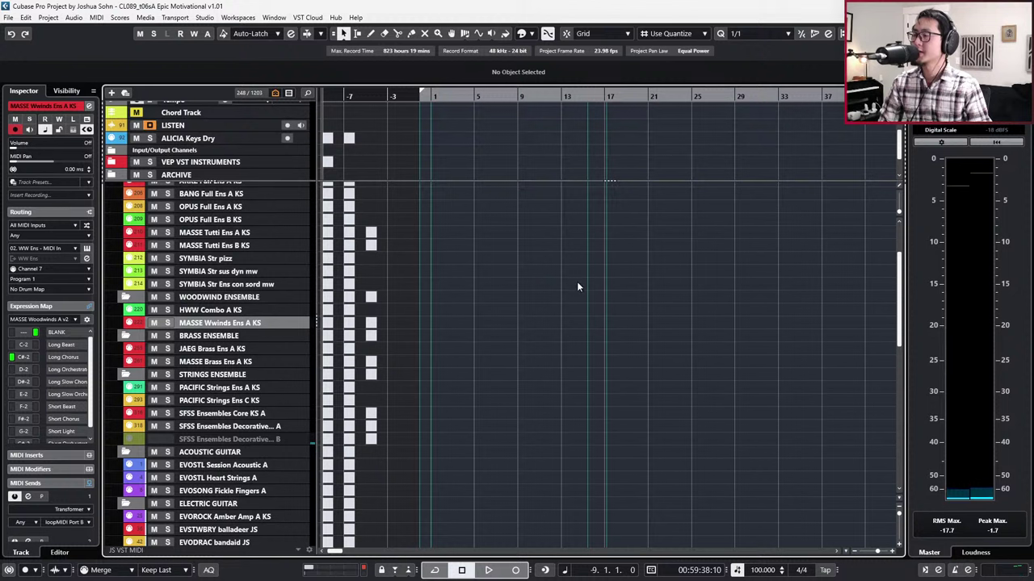
scroll(557, 360, down, 3)
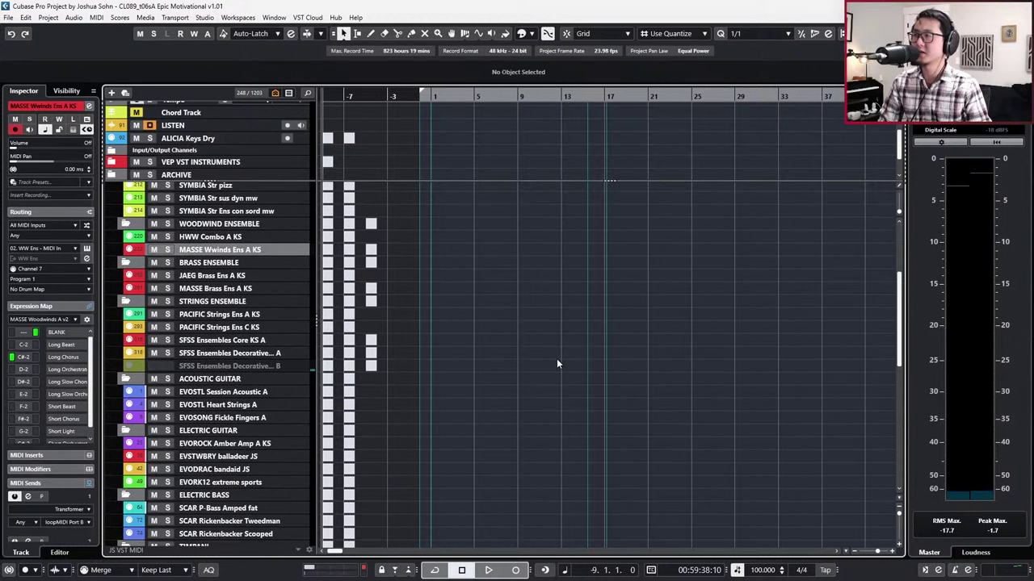
scroll(541, 315, up, 4)
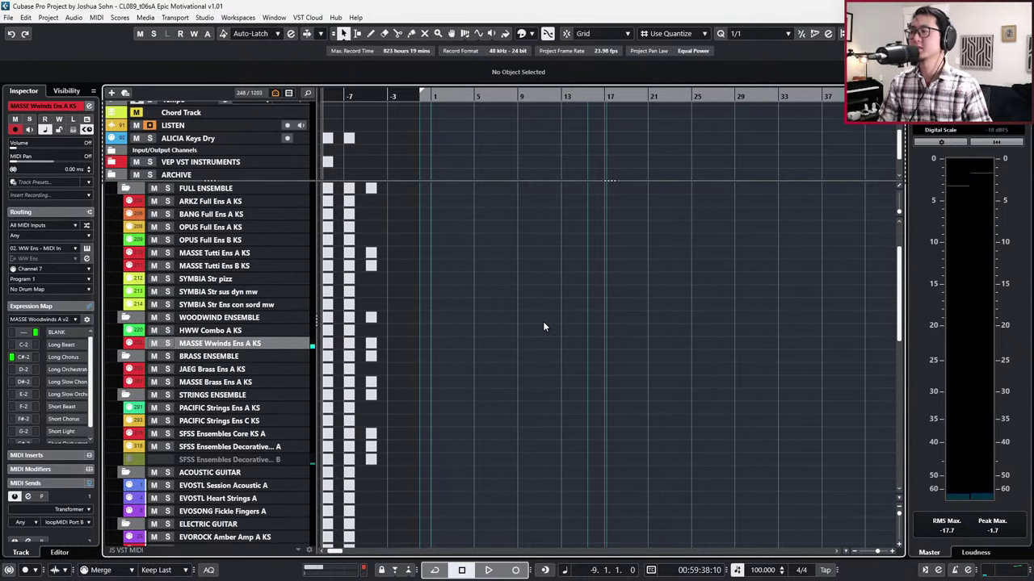
click(299, 253)
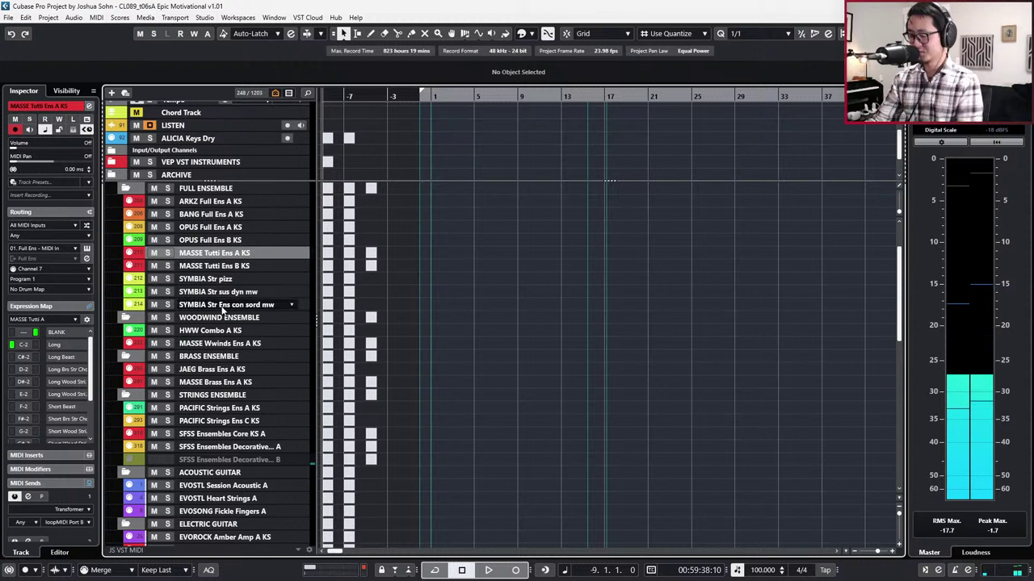
click(208, 344)
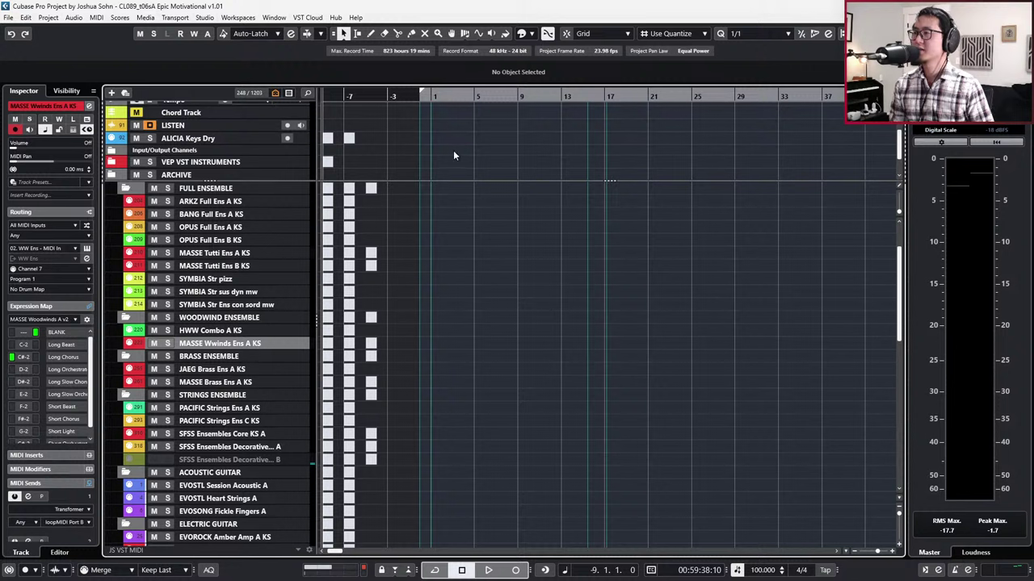
Step: Browse the track list, audition SFSS Ensembles Core KS A, then make ALICIA Keys Dry the armed track
click(302, 168)
scroll(508, 237, down, 5)
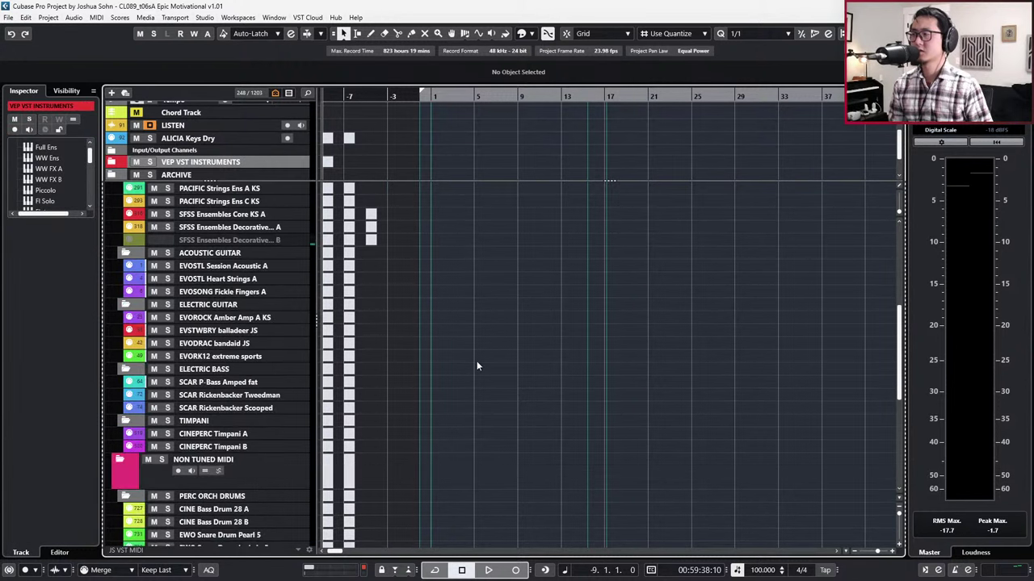
ctrl+scroll(476, 366, up, 1)
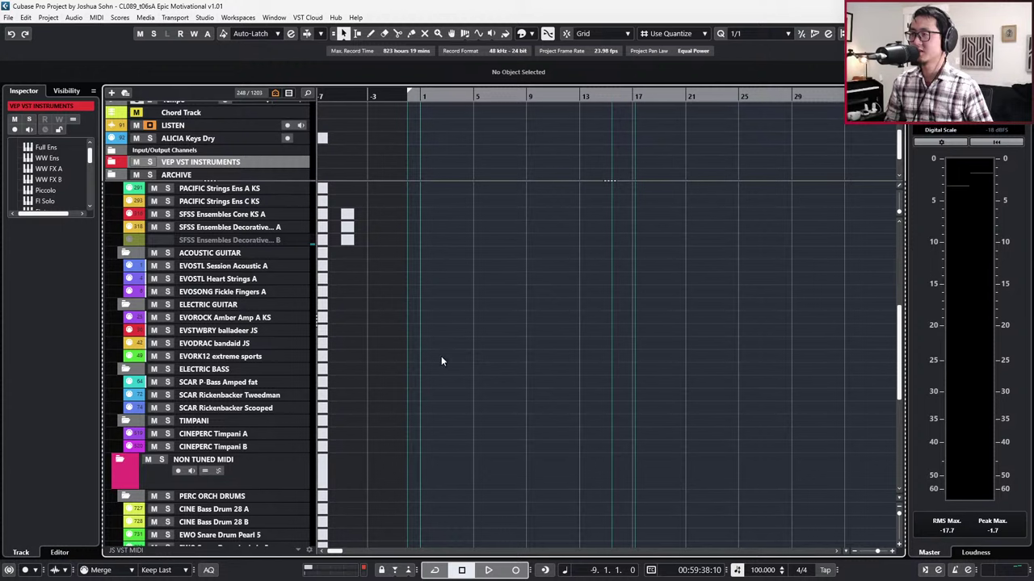
scroll(465, 334, down, 4)
scroll(465, 331, down, 2)
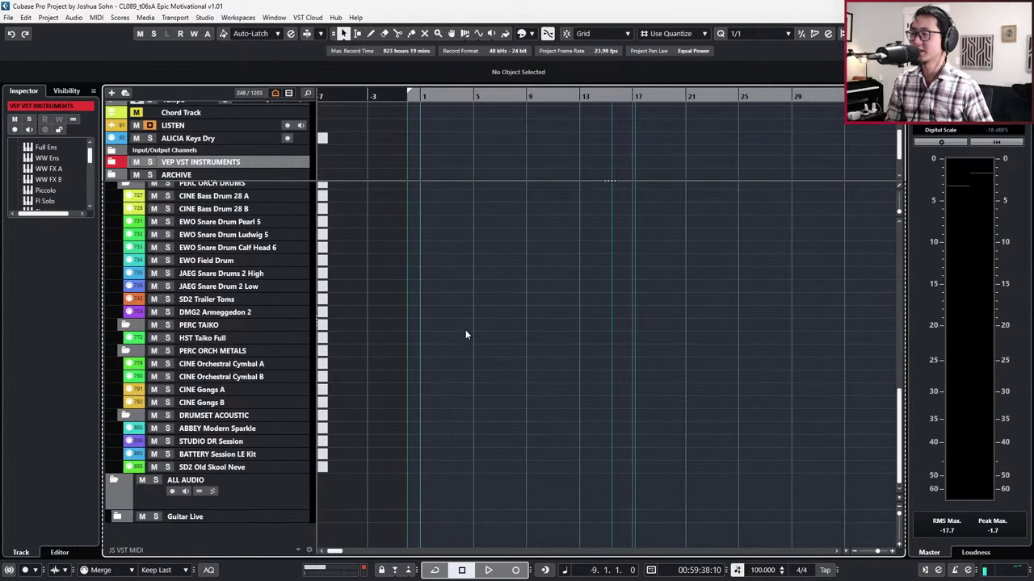
scroll(465, 333, up, 5)
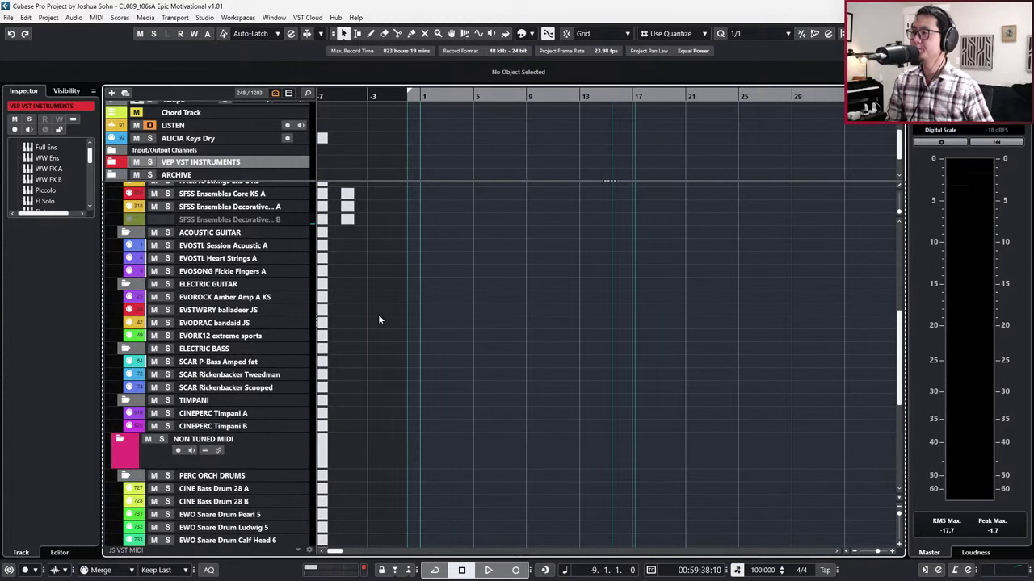
scroll(378, 320, up, 3)
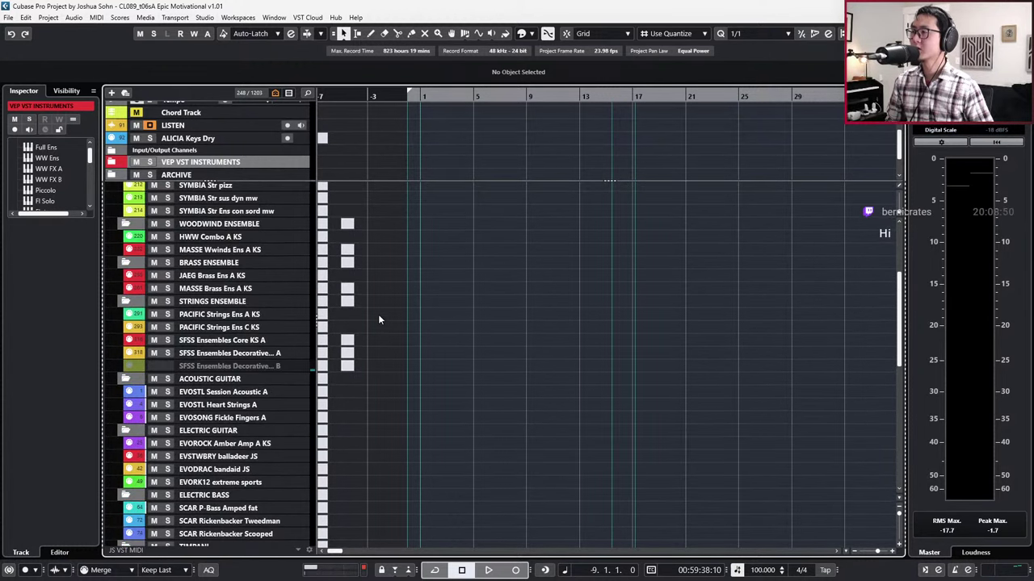
click(255, 343)
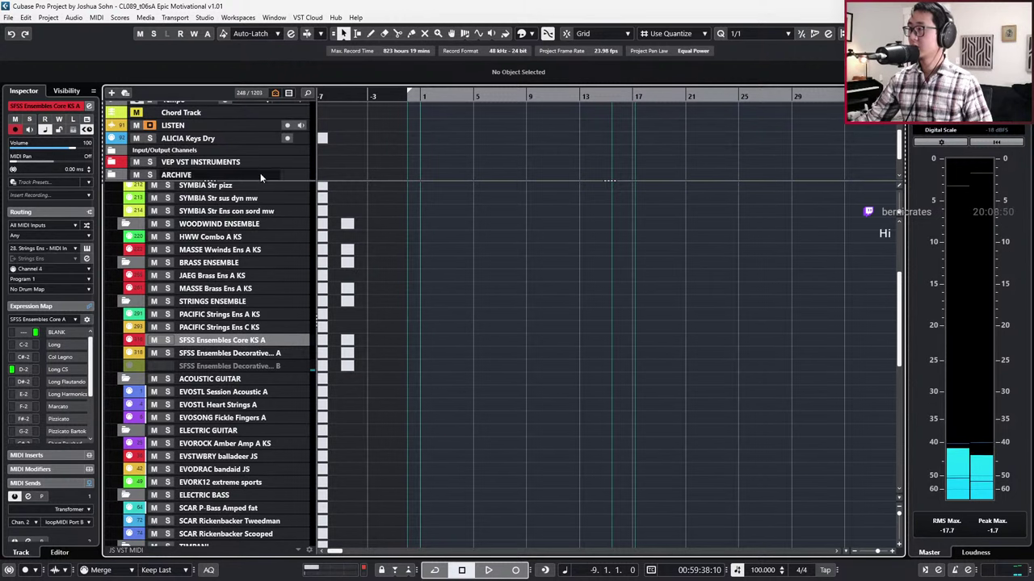
click(297, 141)
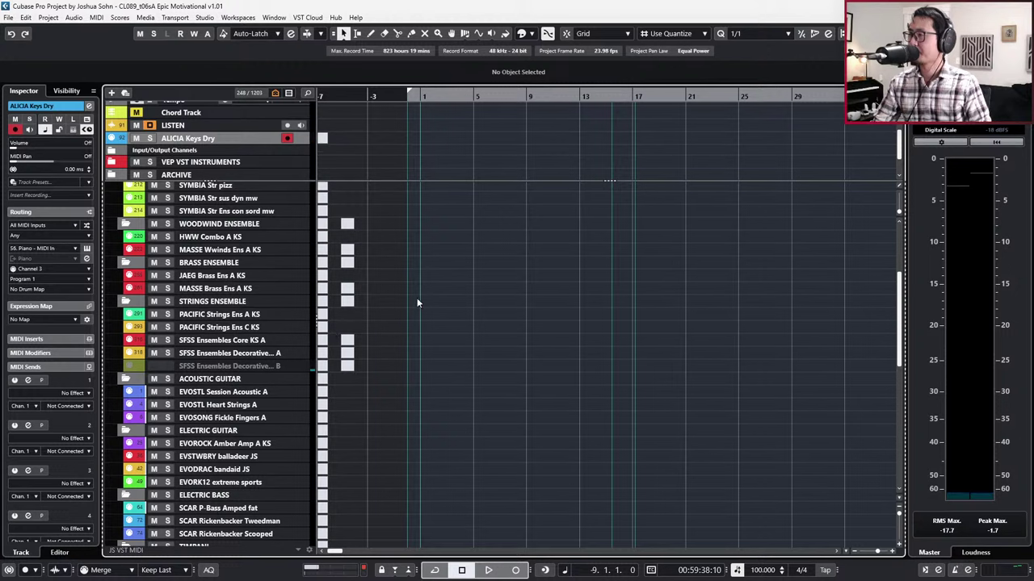
Step: After checking JAEG Snare Drums 2 High, filter the track list with a Find Track search for 'pad'
scroll(429, 320, down, 5)
scroll(428, 319, down, 5)
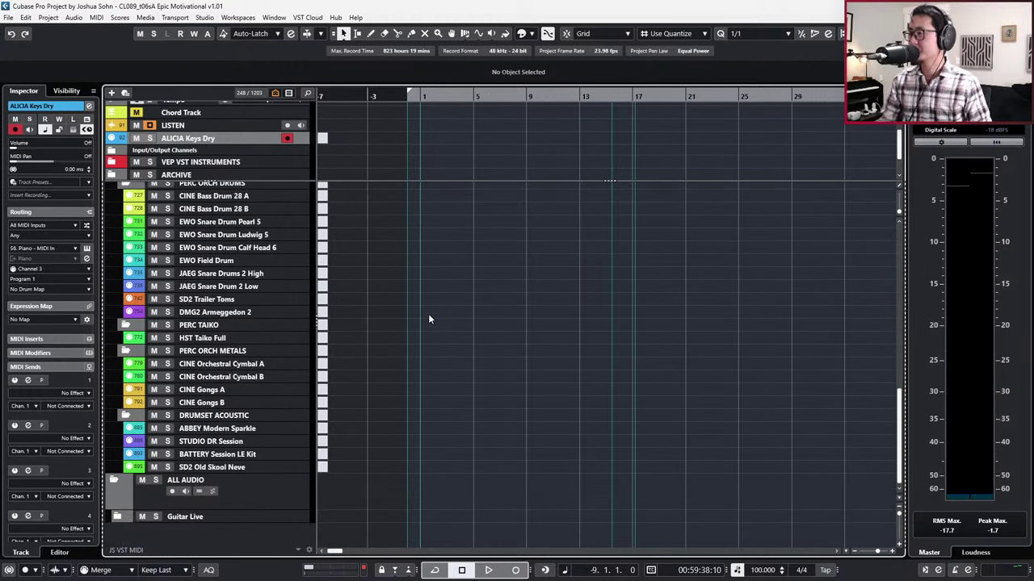
click(260, 273)
scroll(250, 364, up, 4)
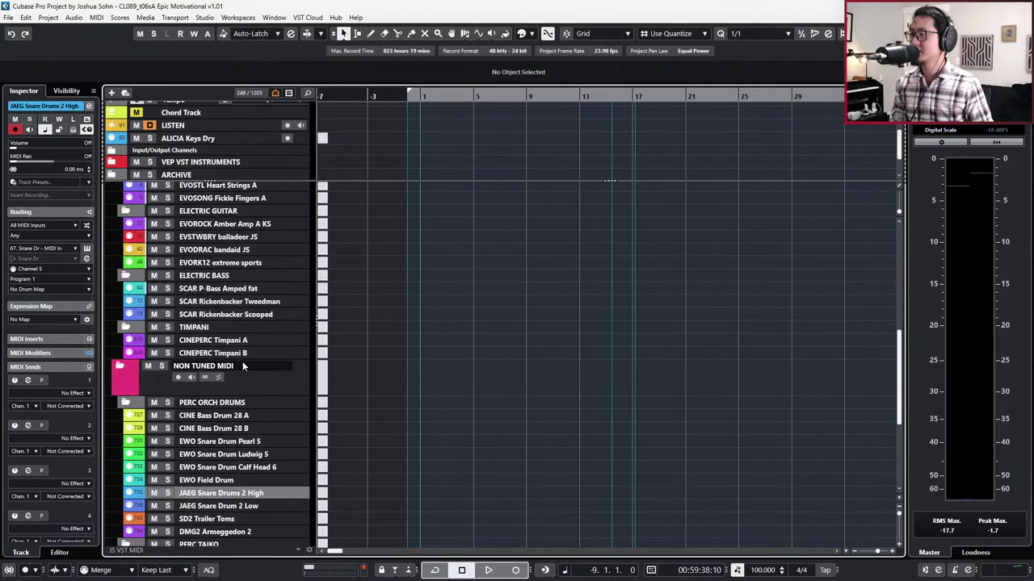
scroll(243, 366, up, 2)
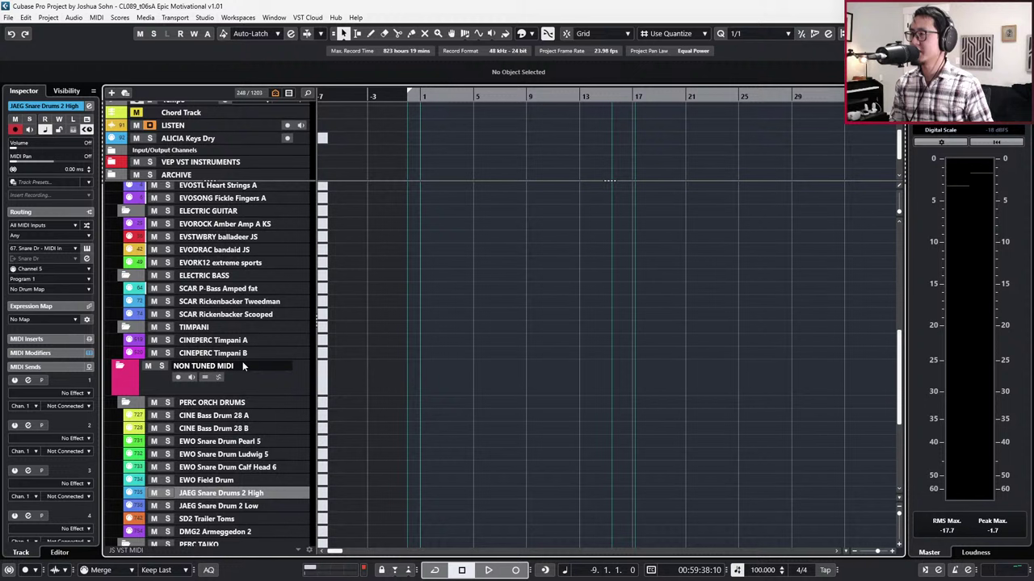
key(ctrl+f)
text(pad)
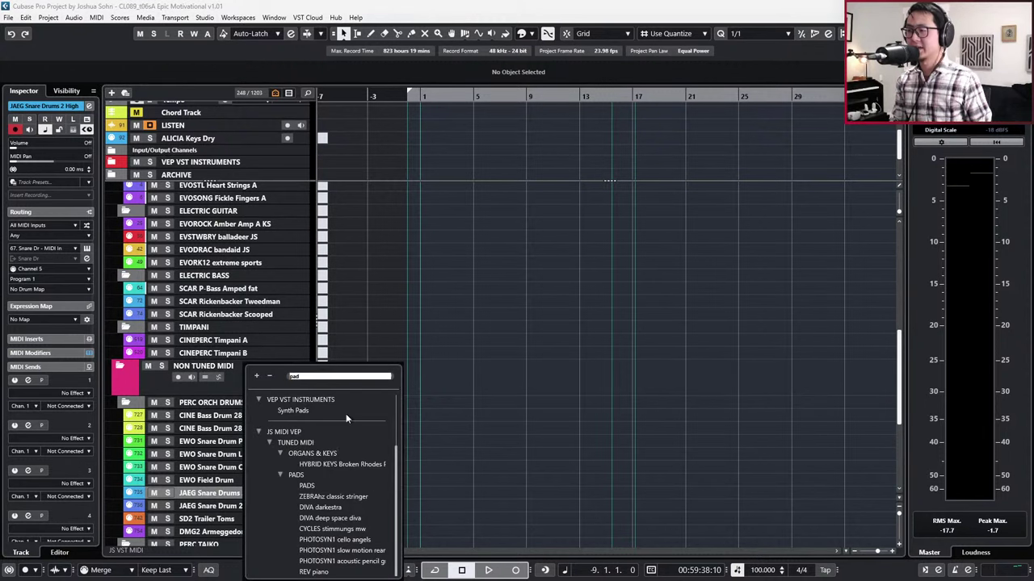
Step: Go to the ZEBRAhz result, expand the PADS folder and enable all its pad tracks
click(333, 497)
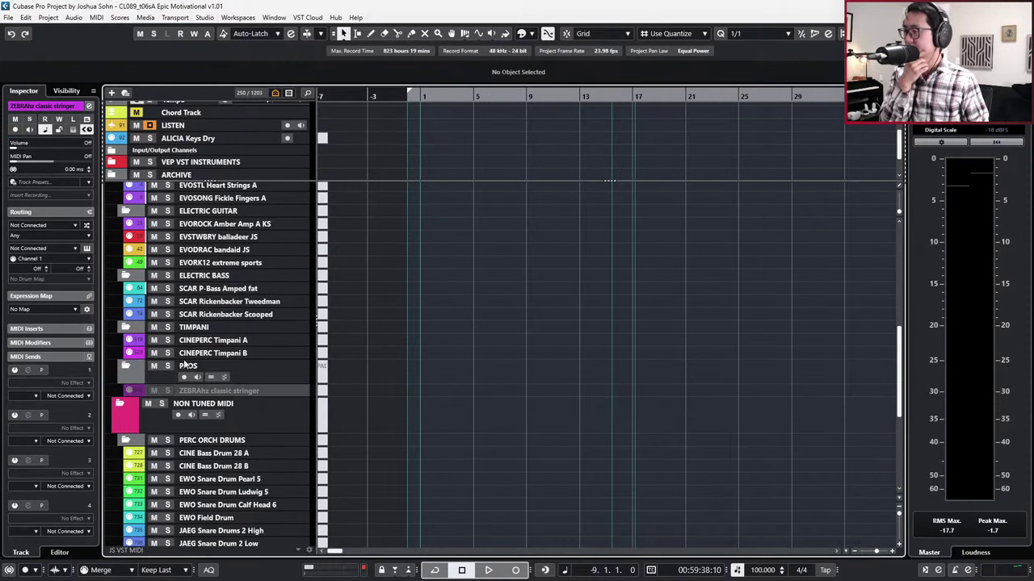
click(208, 377)
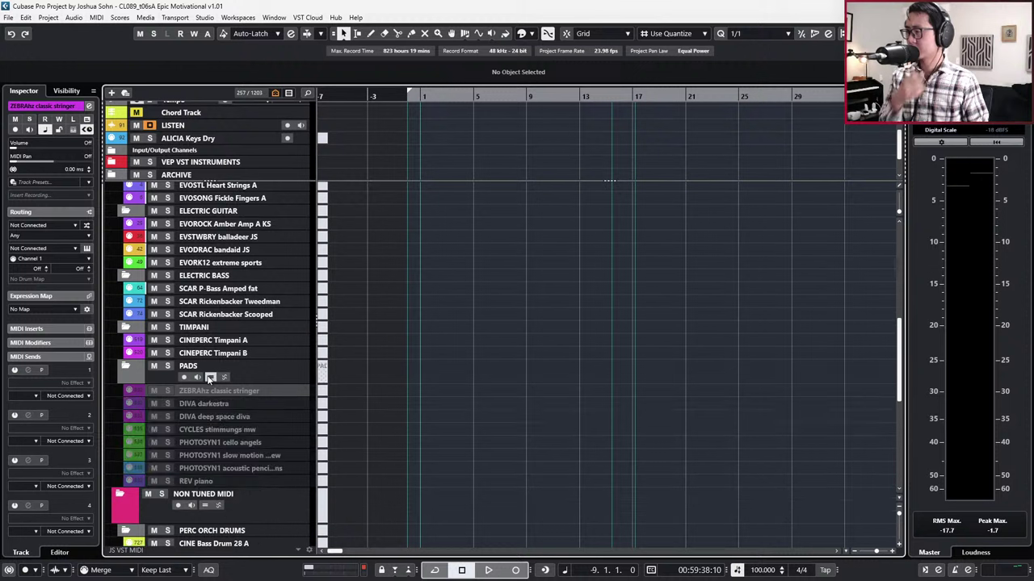
shift+click(218, 482)
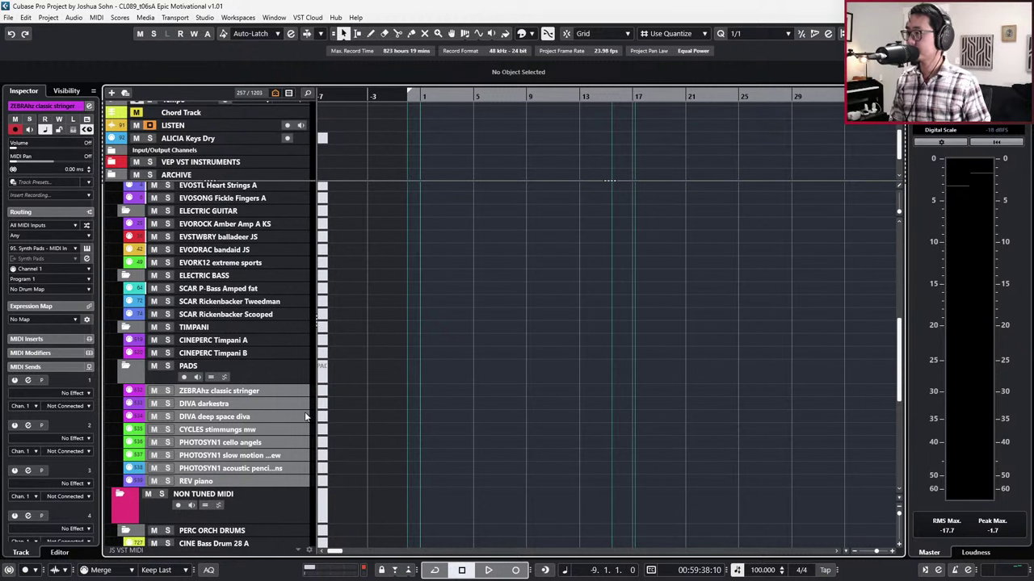
click(267, 353)
click(277, 391)
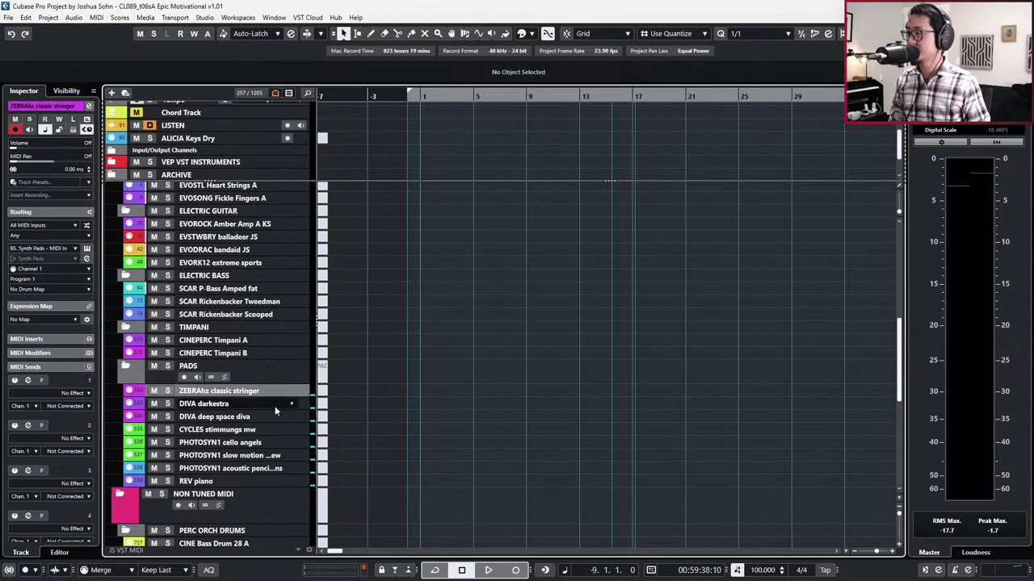
click(274, 417)
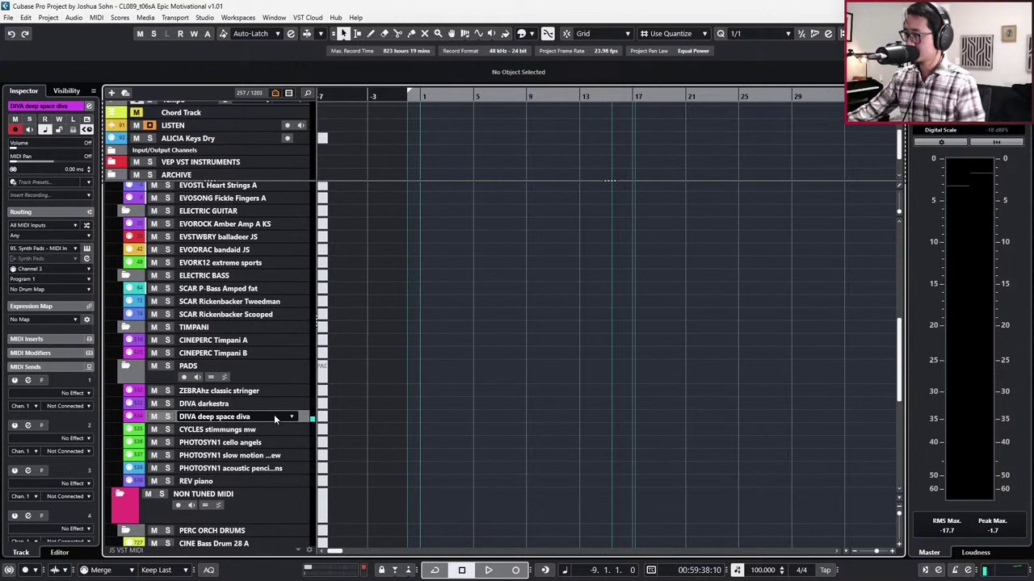
key(Down)
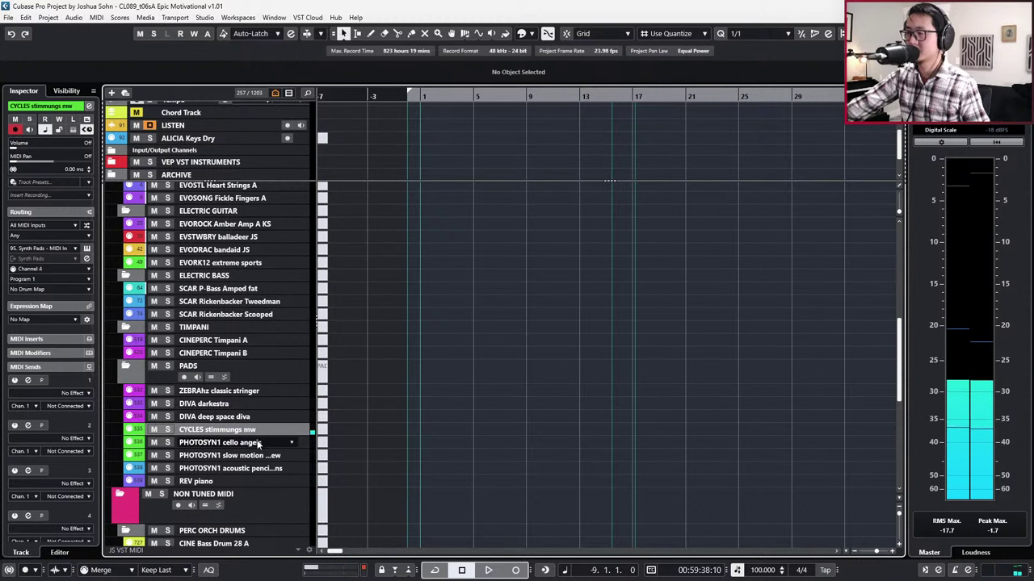
click(259, 444)
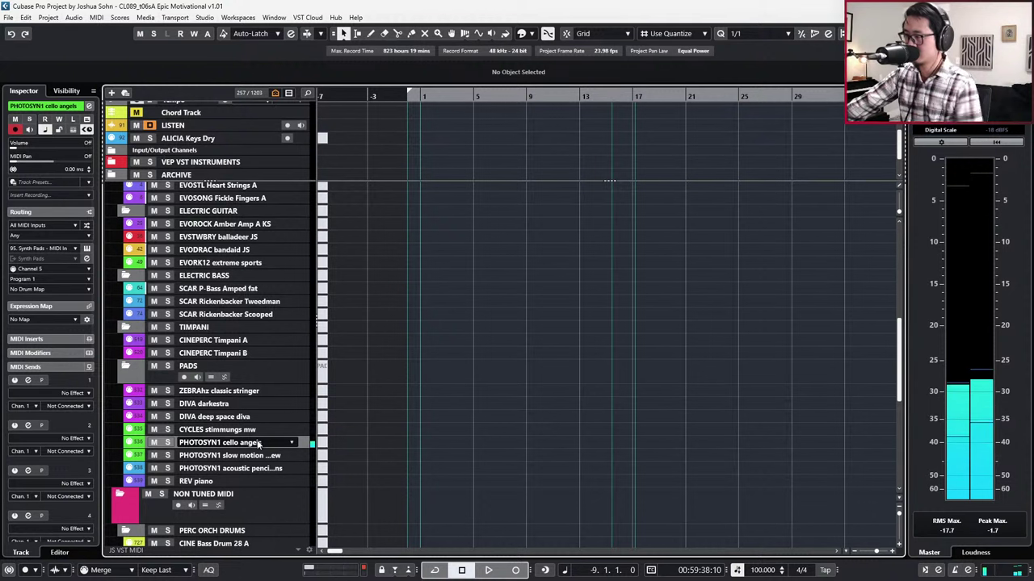
key(Down)
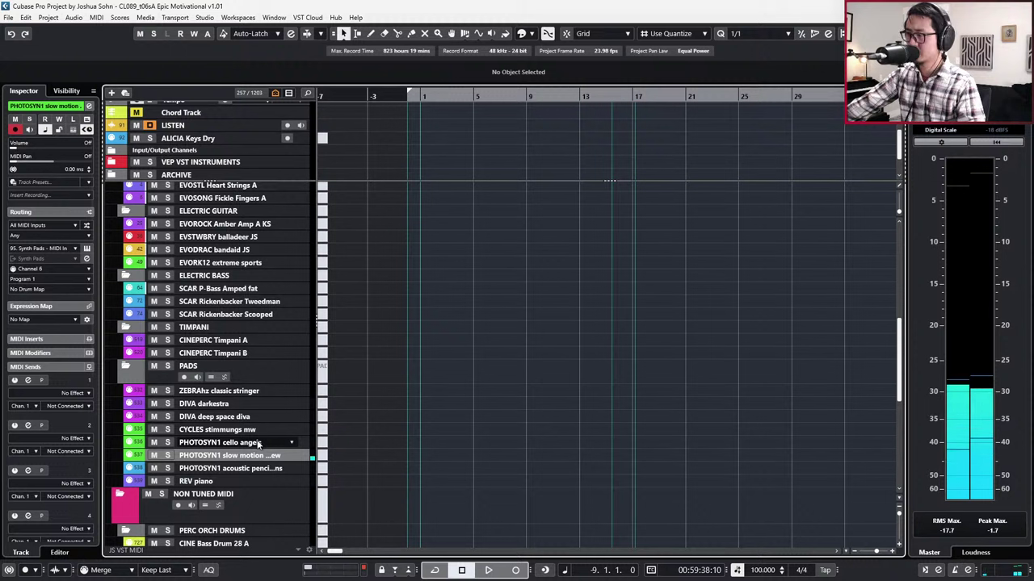
key(Down)
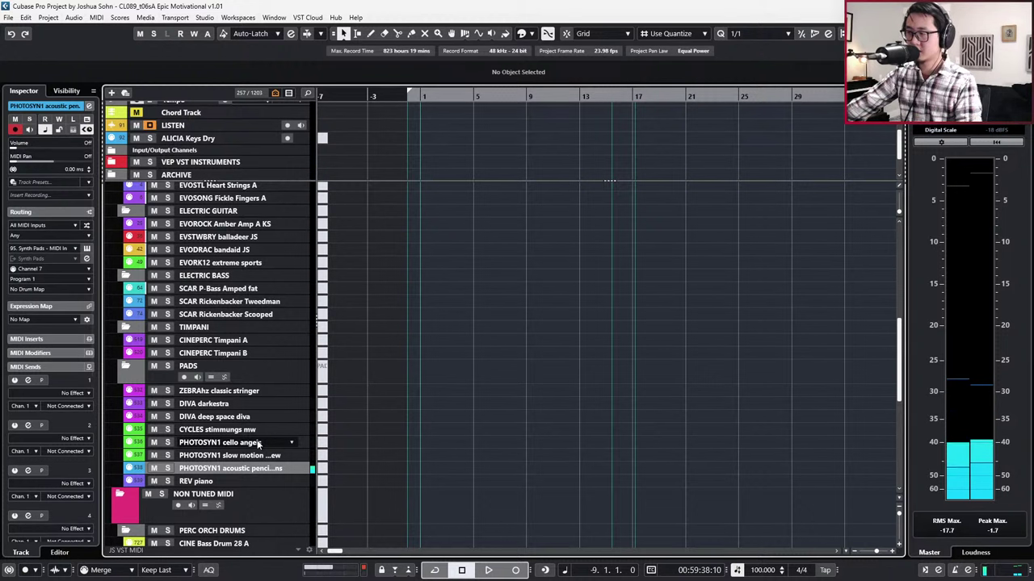
key(Down)
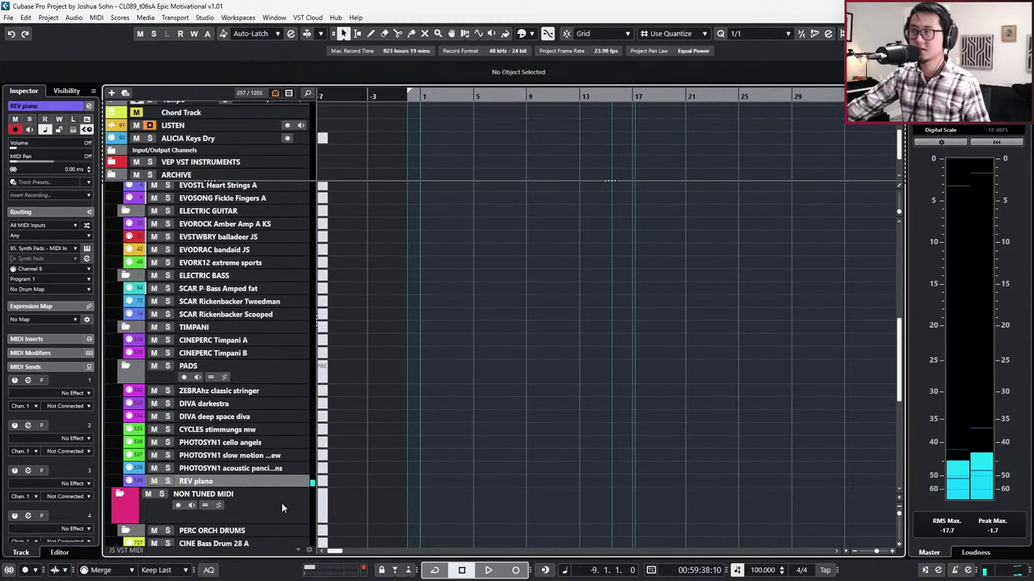
Step: Create a MIDI part on REV piano and draw a long A4 note from bar 1
double_click(455, 479)
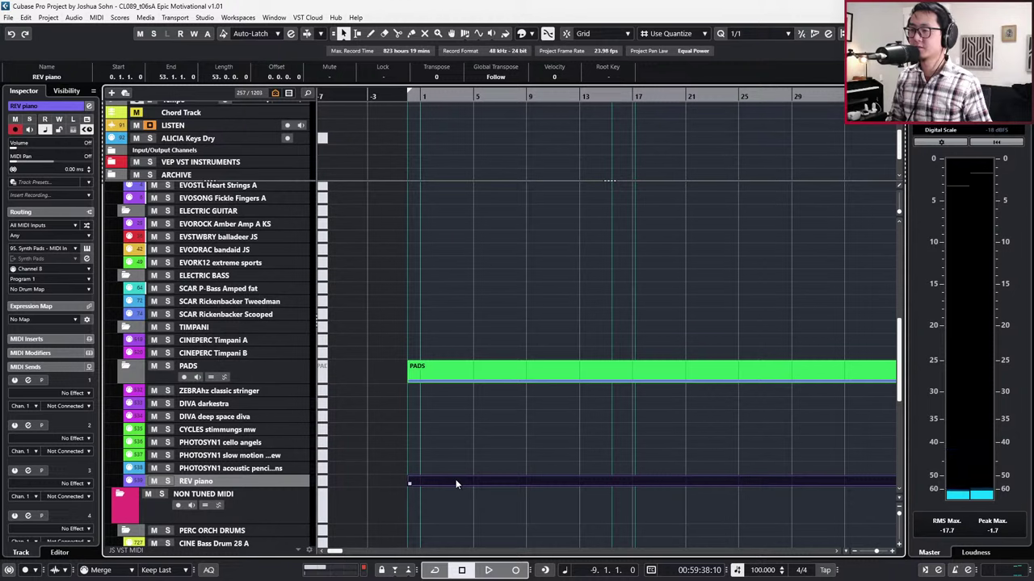
double_click(455, 479)
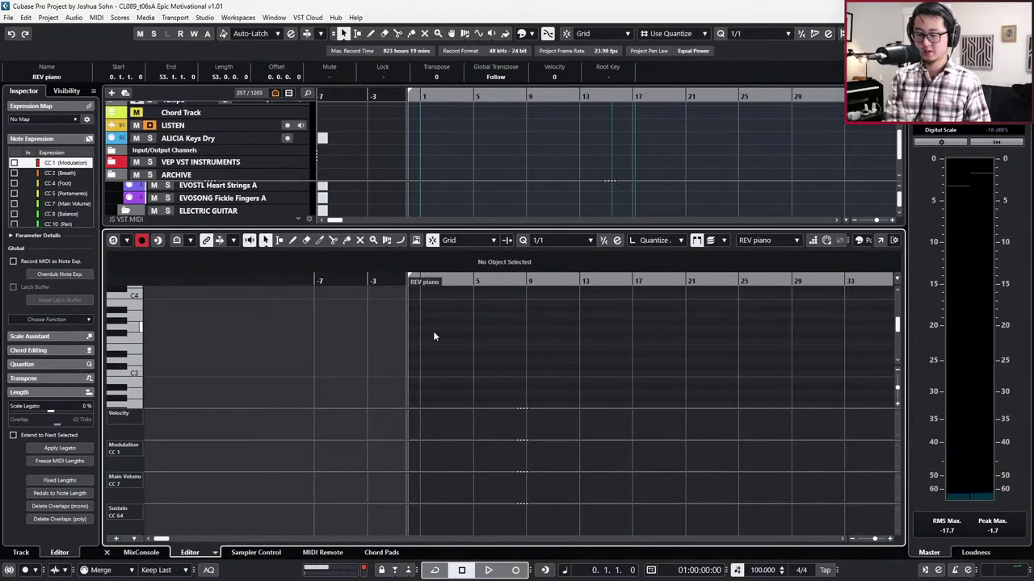
scroll(441, 340, up, 3)
scroll(444, 348, up, 2)
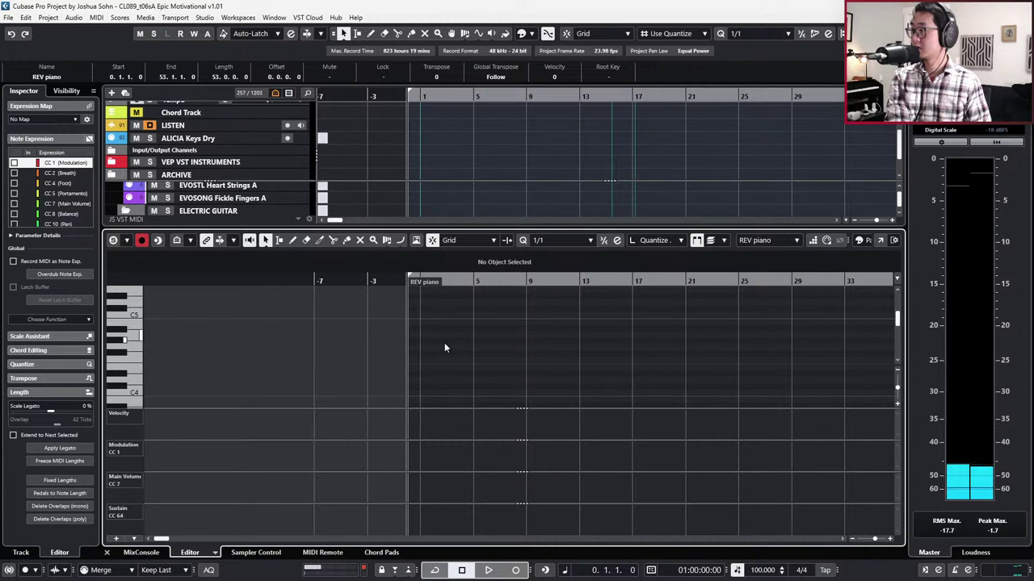
click(422, 335)
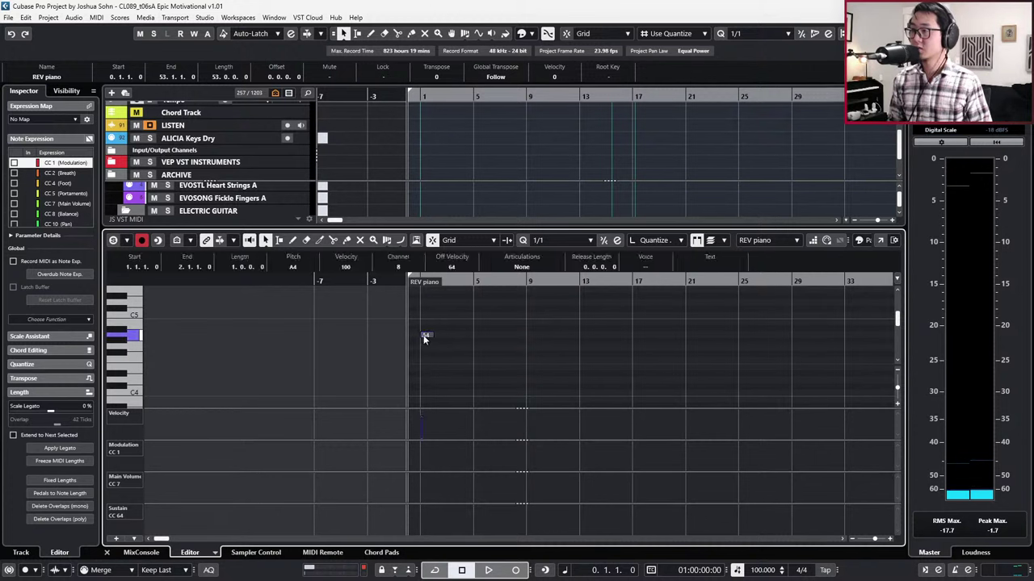
key(alt+shift+Right)
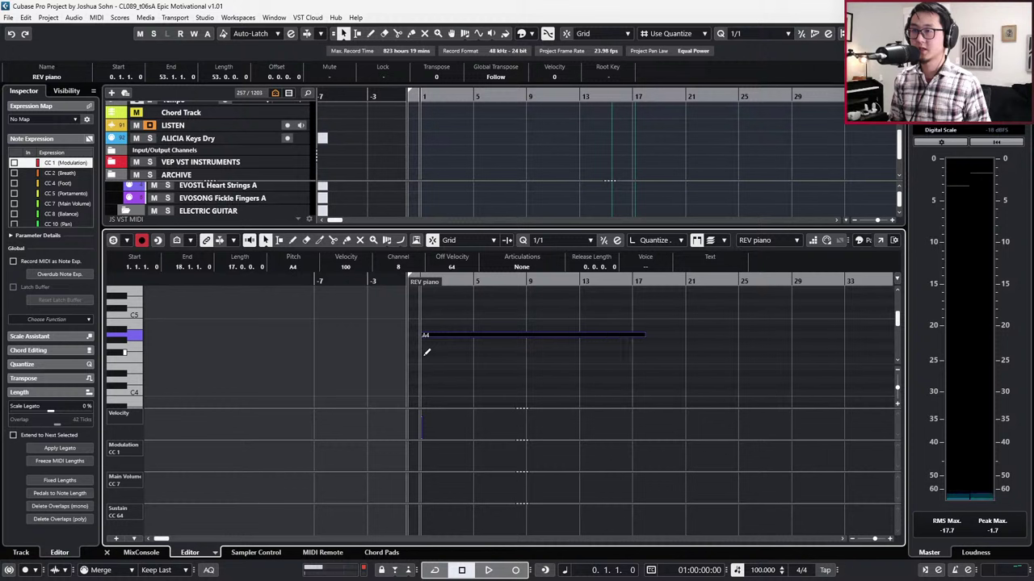
Step: Loop bars 1–17 around the note, record a Main Volume (CC7) swell, and close the Key Editor
key(p)
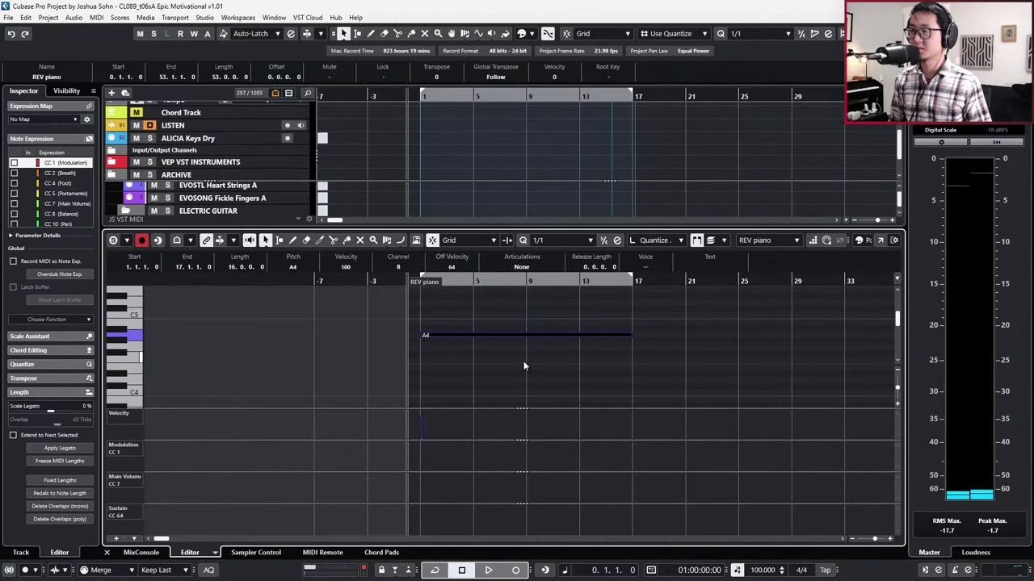
key(KP_Divide)
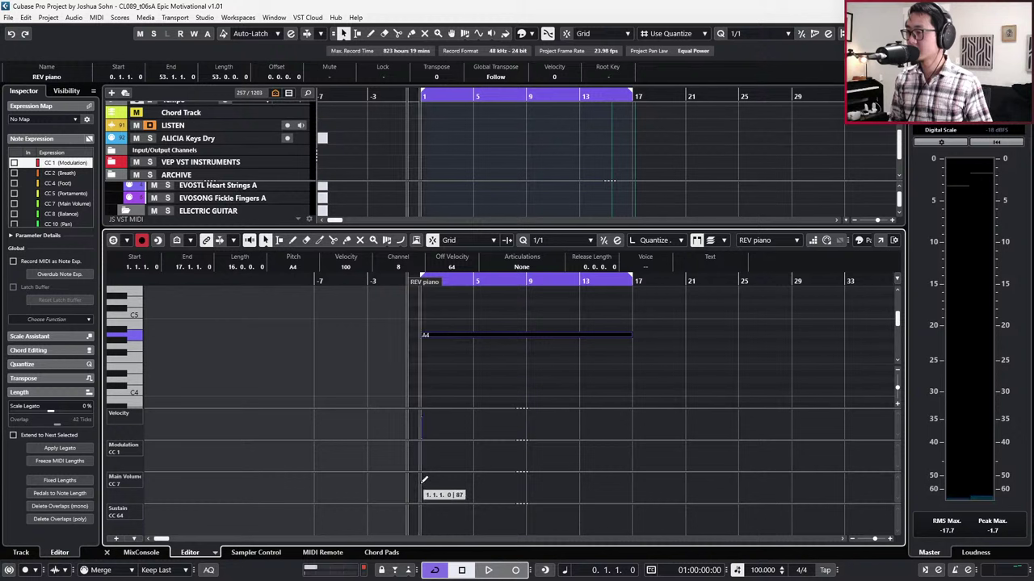
key(KP_Multiply)
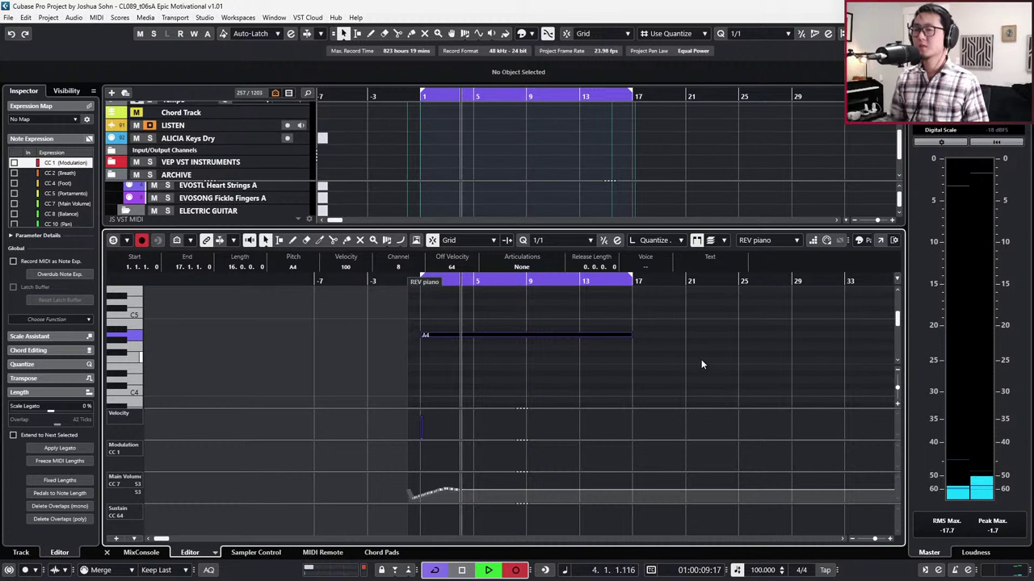
key(space)
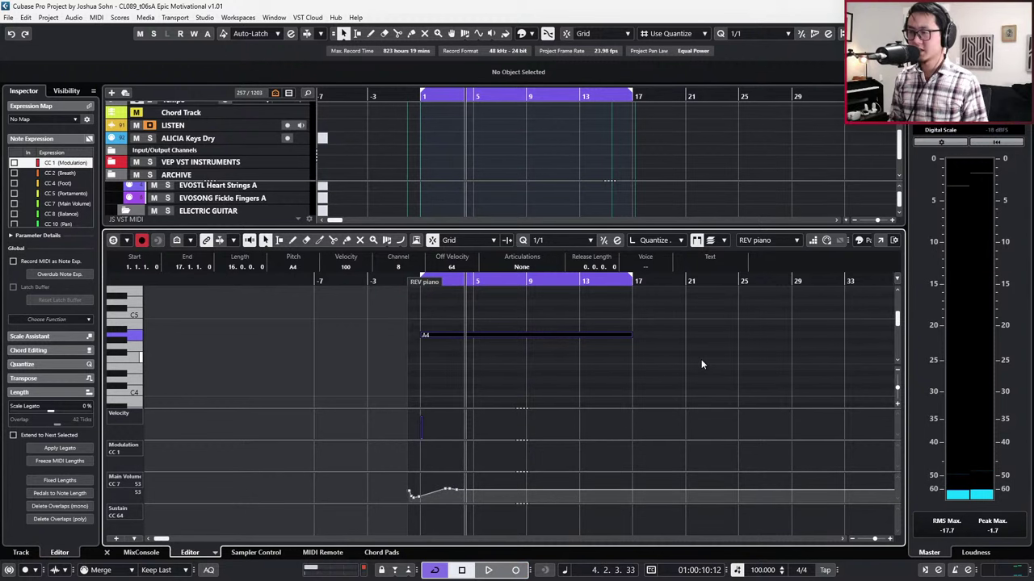
key(ctrl+e)
Step: Return playback to the range start and turn off cycle looping
key(KP_1)
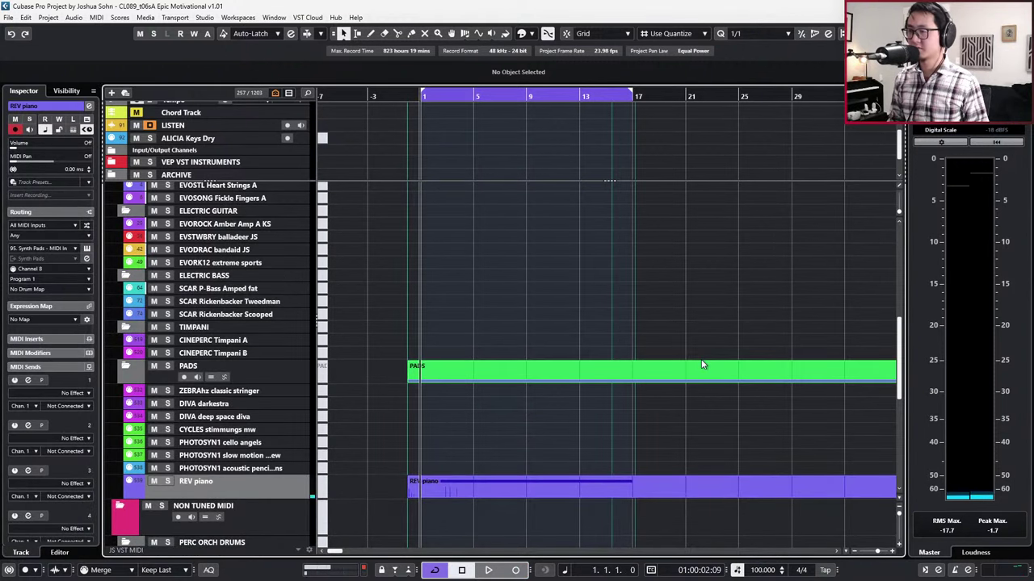
scroll(690, 367, down, 3)
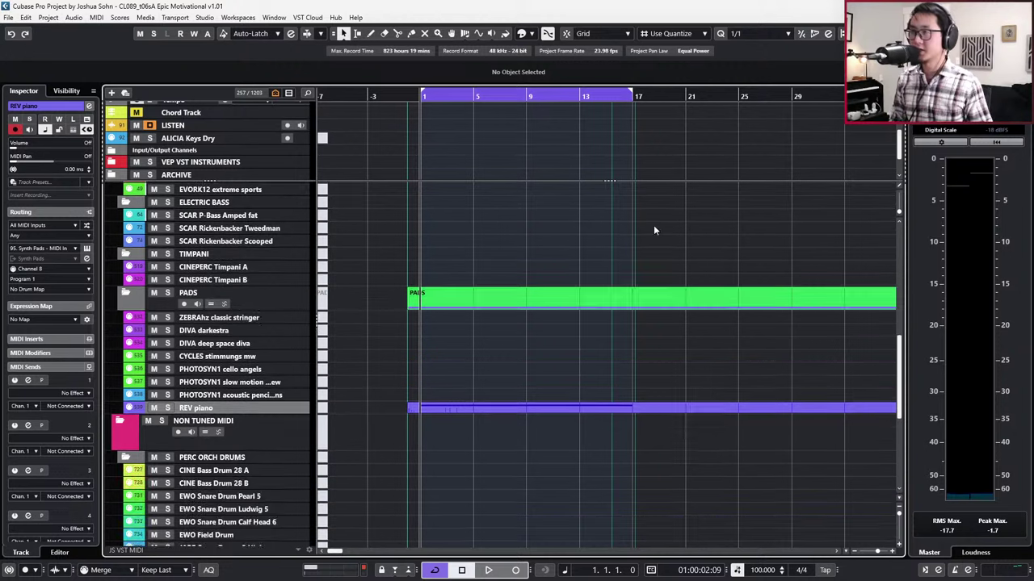
key(KP_Divide)
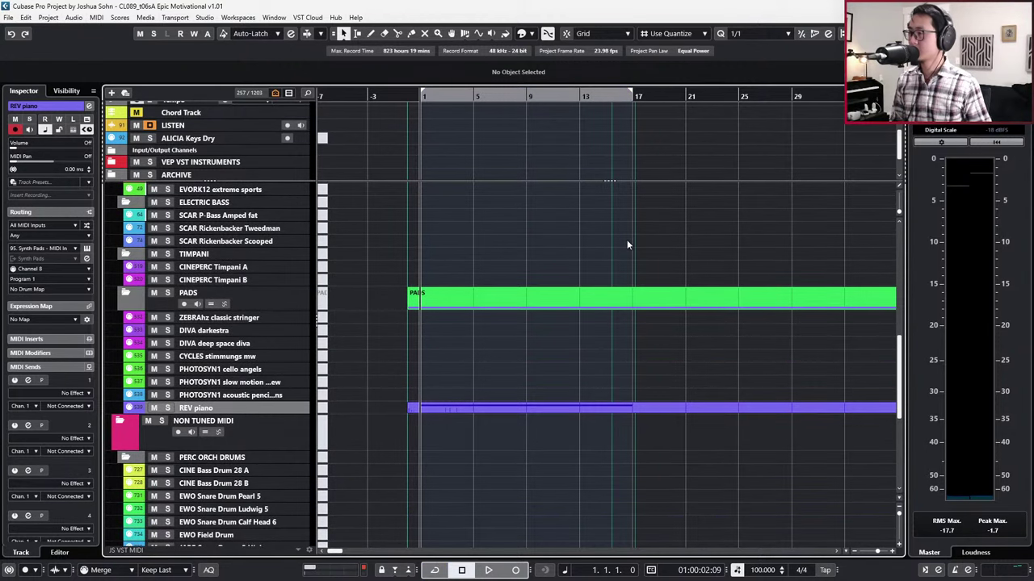
scroll(557, 259, up, 5)
scroll(525, 286, down, 5)
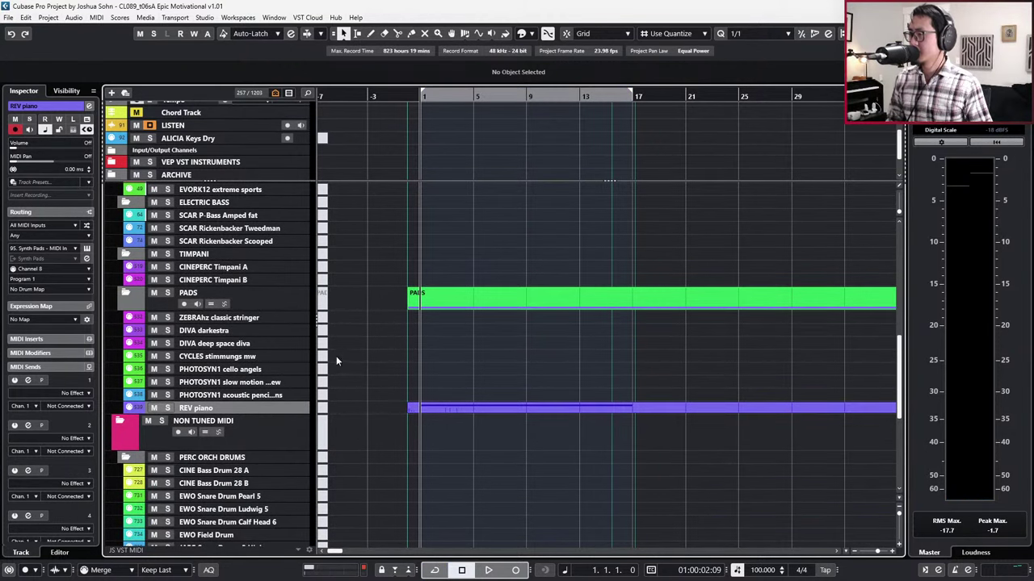
Step: Audition the PHOTOSYN1 cello angels and slow motion pad tracks
click(256, 372)
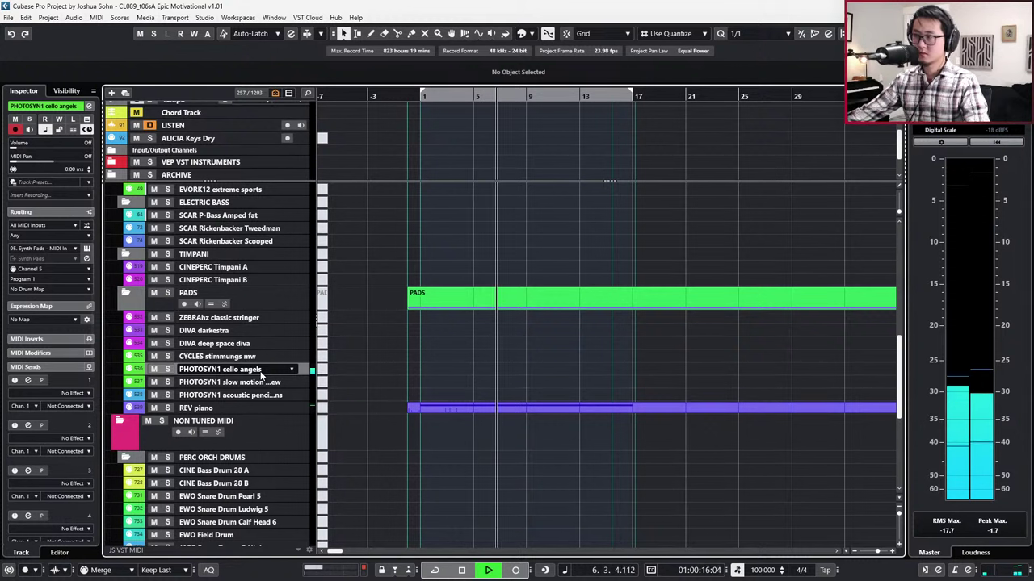
key(space)
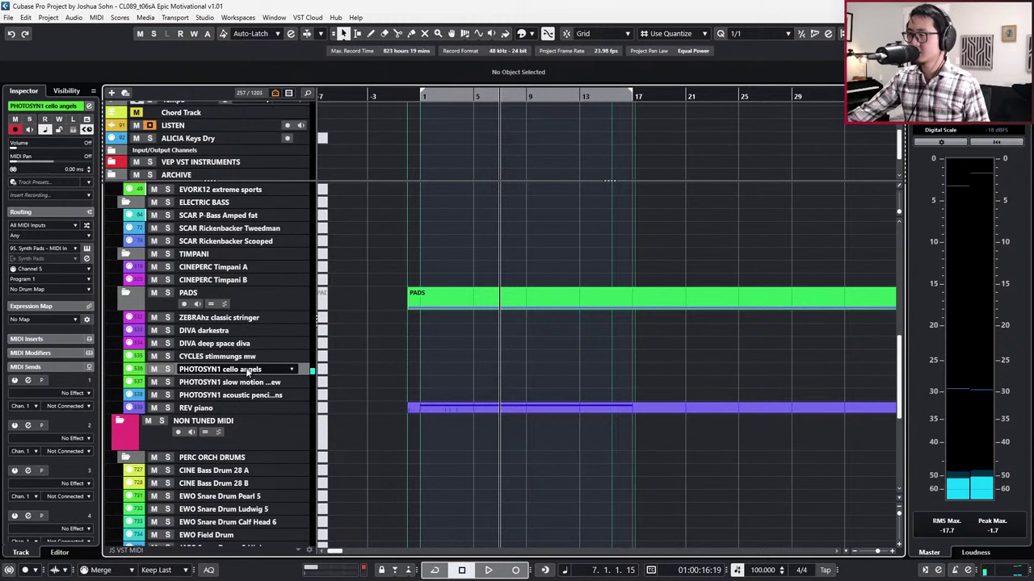
key(Down)
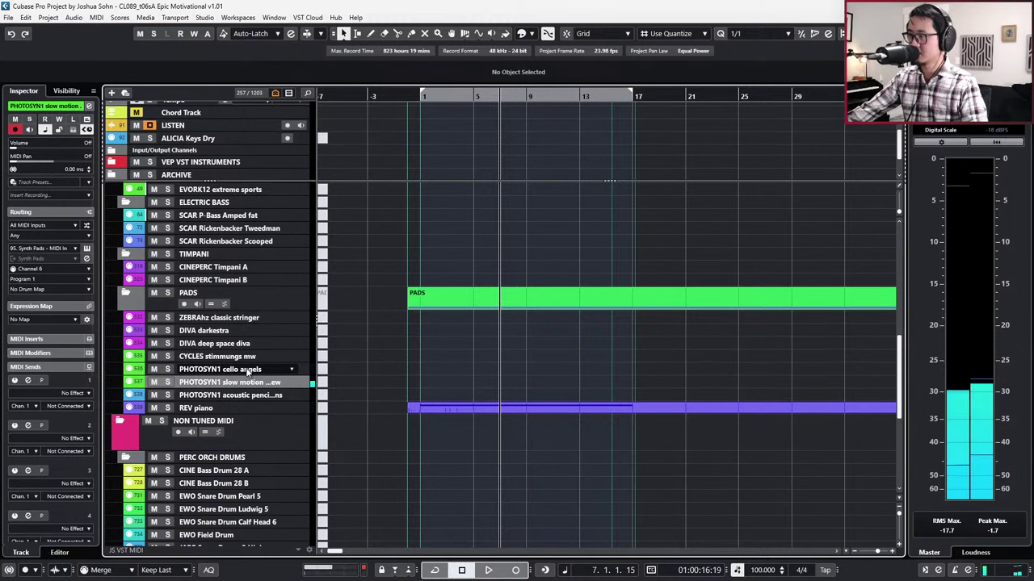
key(Up)
key(Up)
key(Down)
key(Down)
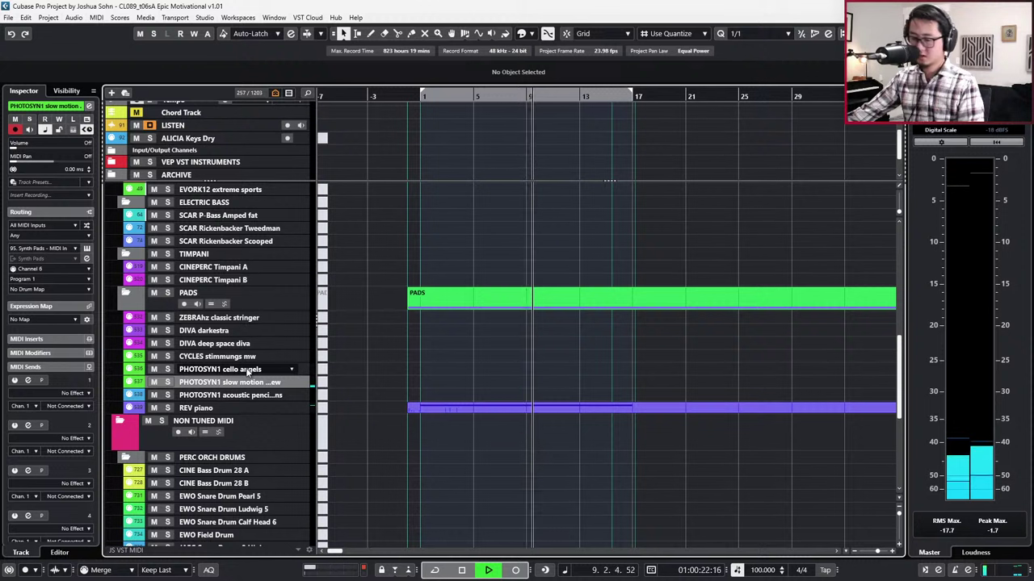
click(247, 371)
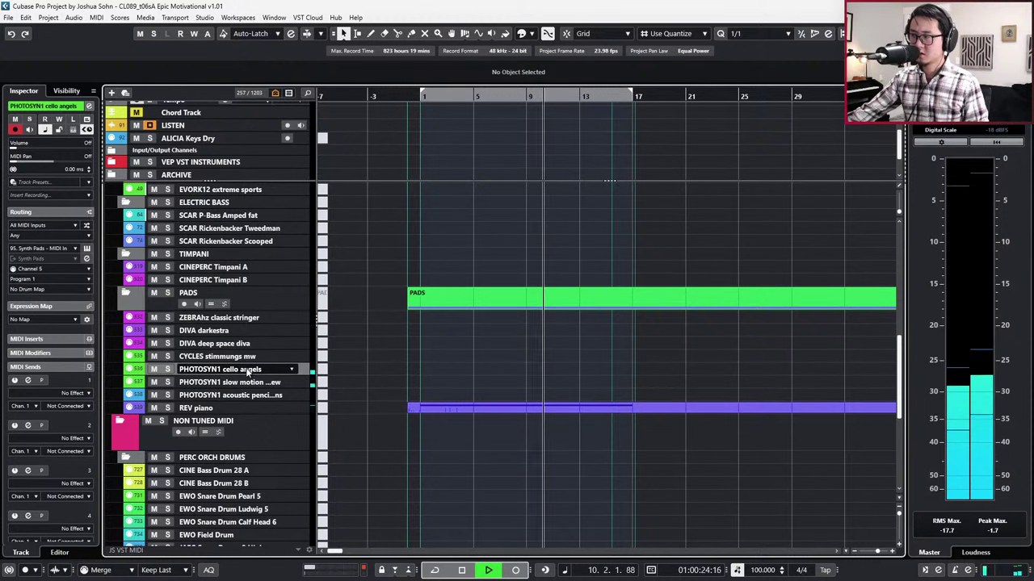
key(space)
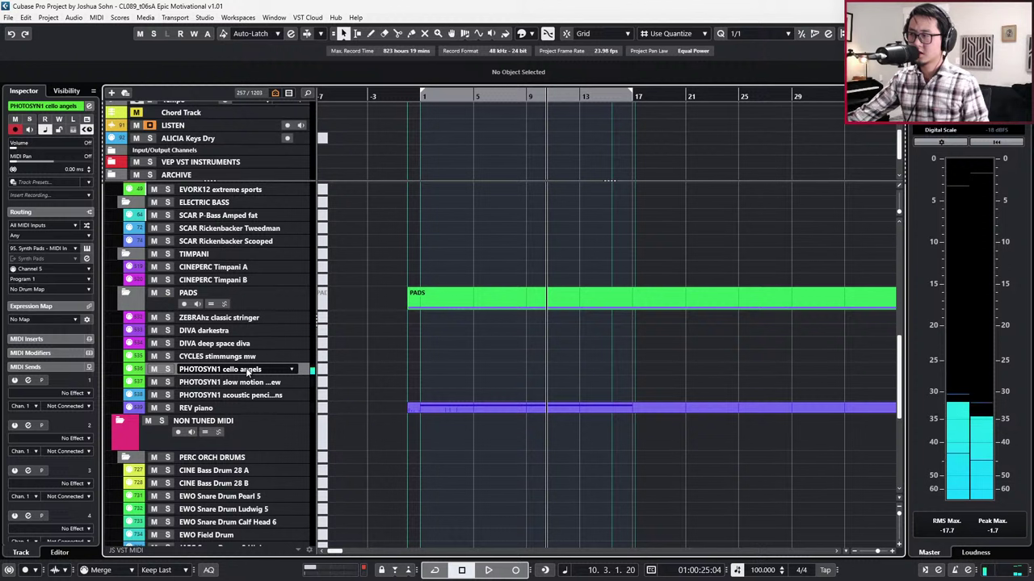
Step: Select DIVA deep space diva and Alt-drag a copy of the REV piano part onto its lane
key(Up)
key(Up)
key(Up)
key(Home)
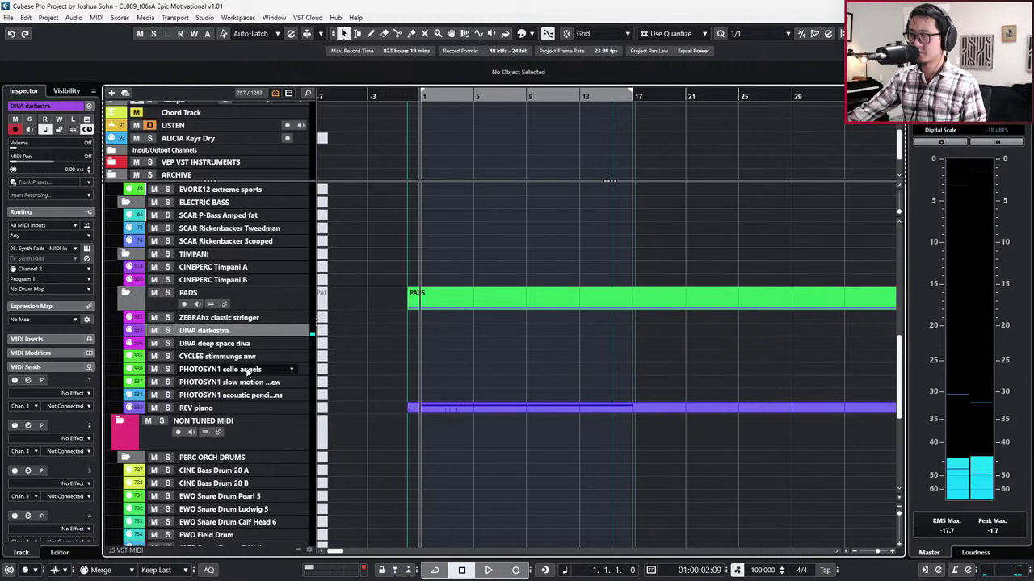
key(Down)
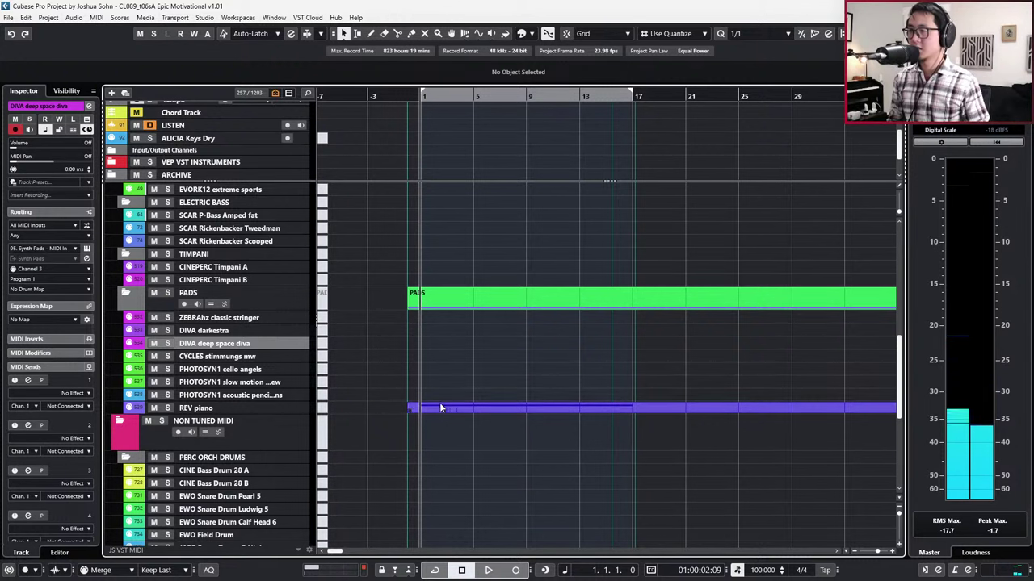
drag(439, 408, 452, 341)
Step: Transpose the DIVA deep space note down two octaves from A4 to A2 and audition it
double_click(453, 342)
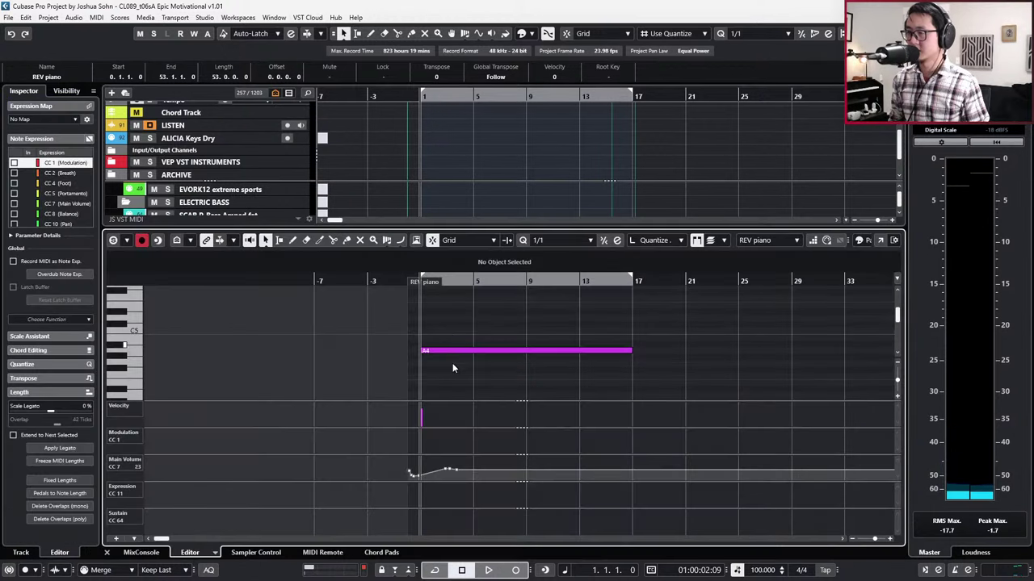
key(ctrl+a)
key(shift+Down)
key(space)
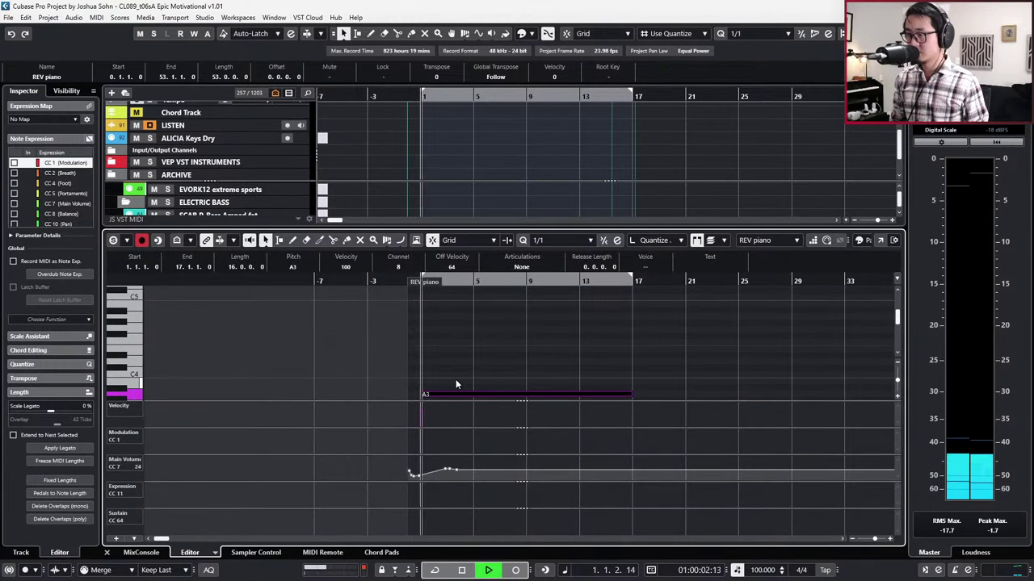
key(space)
key(shift+Down)
key(KP_0)
key(KP_0)
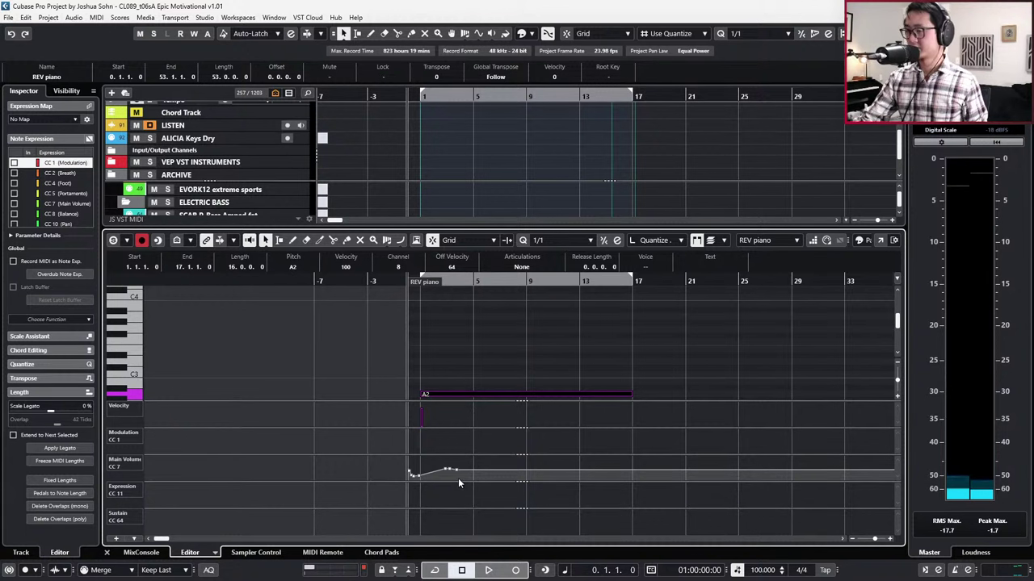
Step: Record modulation and volume controller curves over the note, then set MIDI record mode to Replace
key(KP_Multiply)
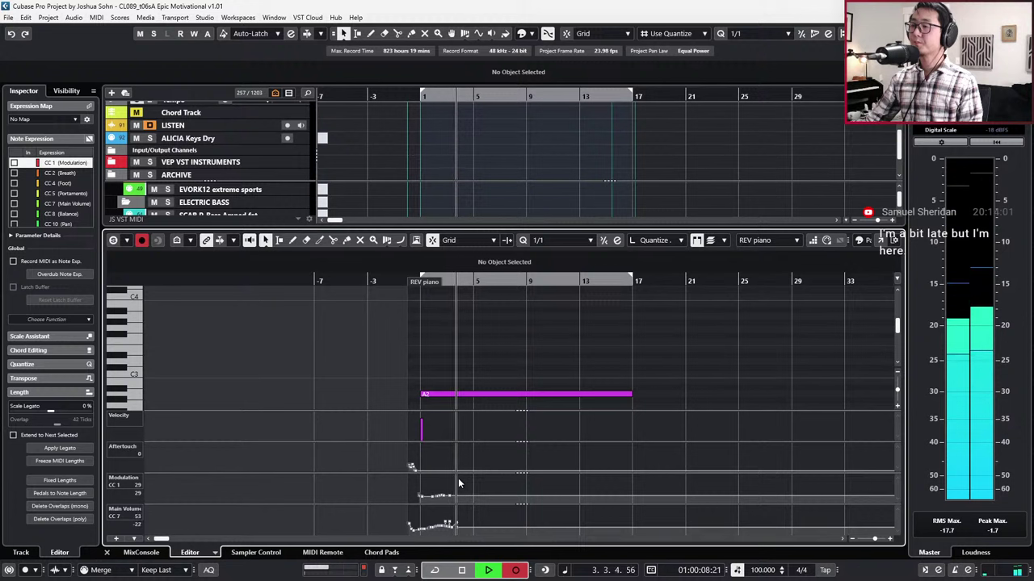
click(461, 570)
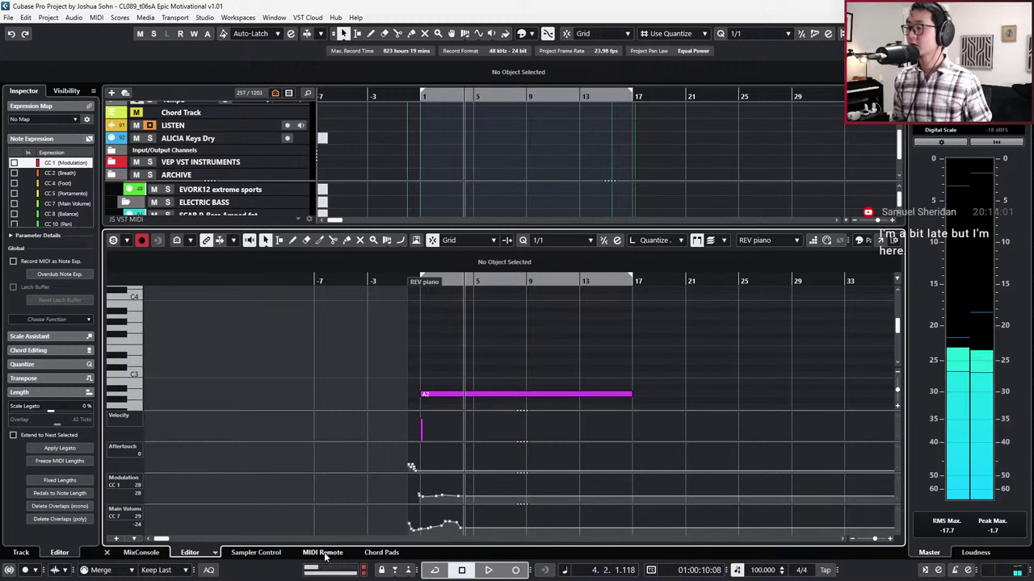
click(101, 570)
click(125, 321)
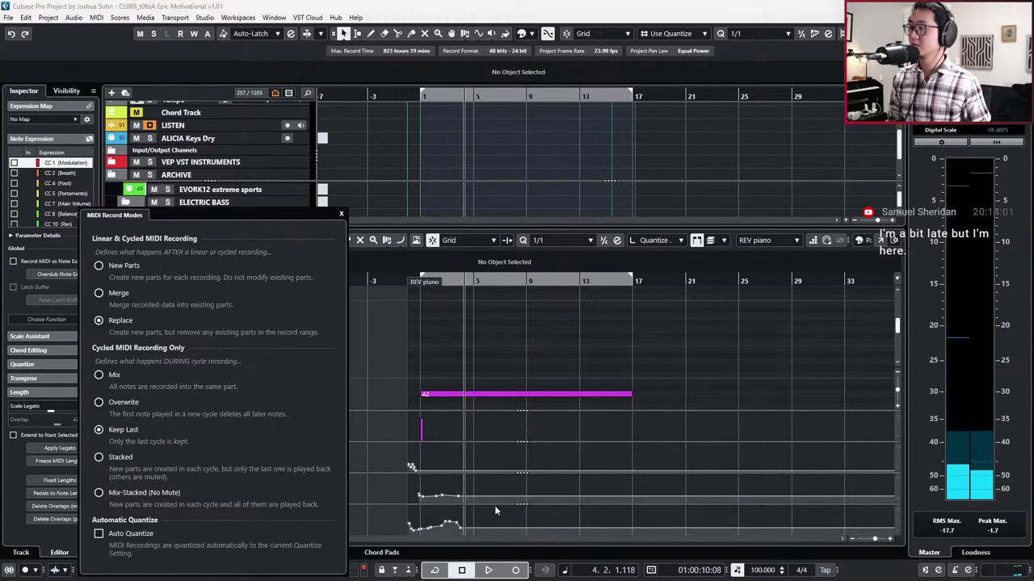
click(511, 512)
Step: Select the Main Volume and Modulation curve points and set the quantize grid to 1/8
drag(462, 521, 463, 523)
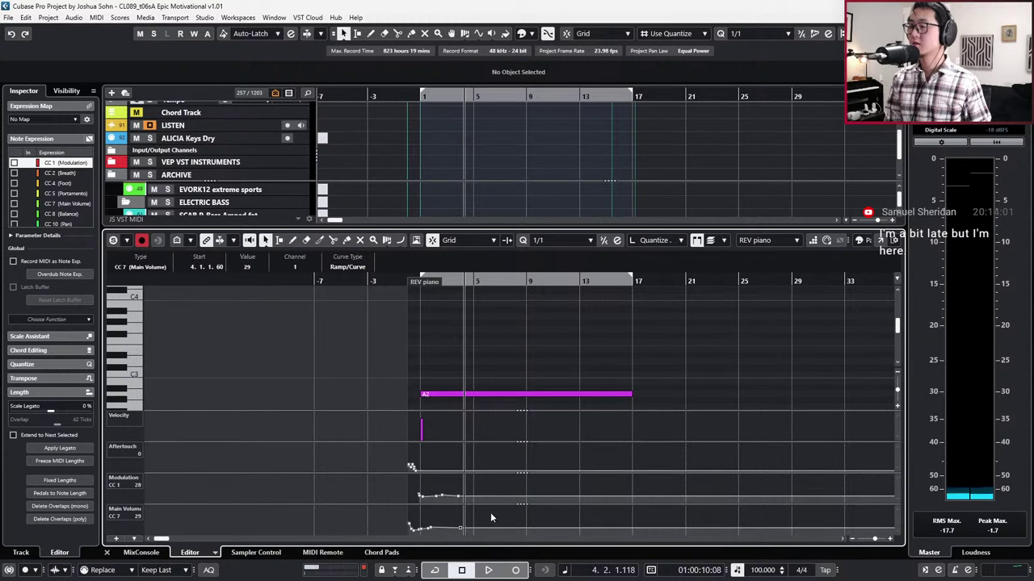
drag(416, 488, 465, 496)
scroll(405, 492, up, 3)
key(alt+4)
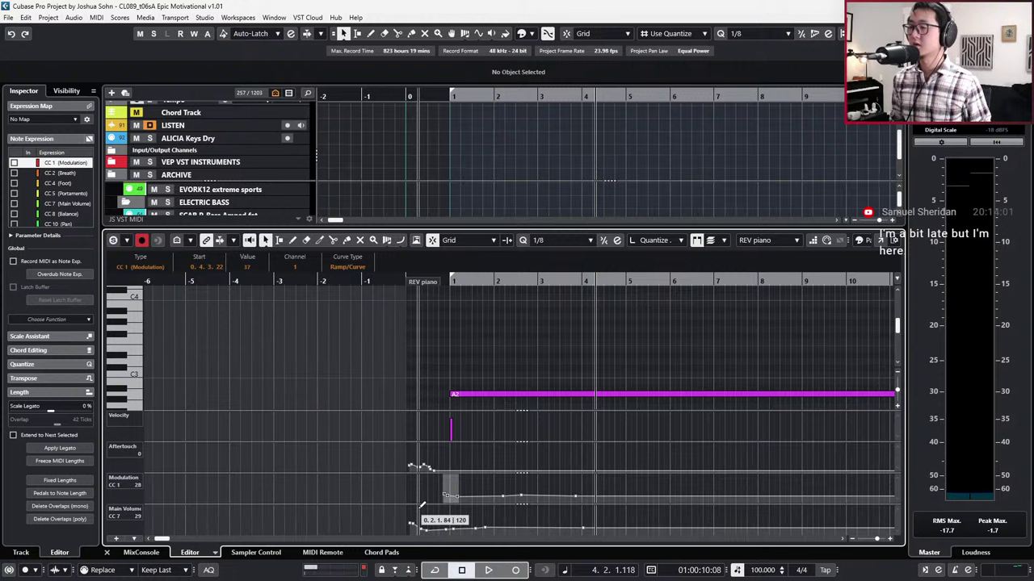
Step: Close the note editor and set the loop locators to the PADS part
key(Return)
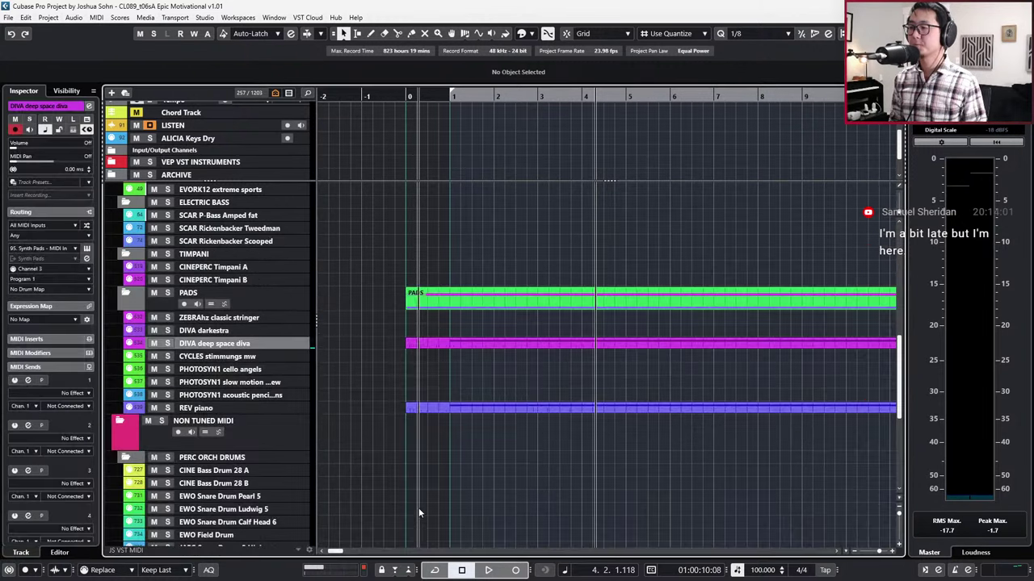
scroll(528, 379, down, 3)
click(522, 304)
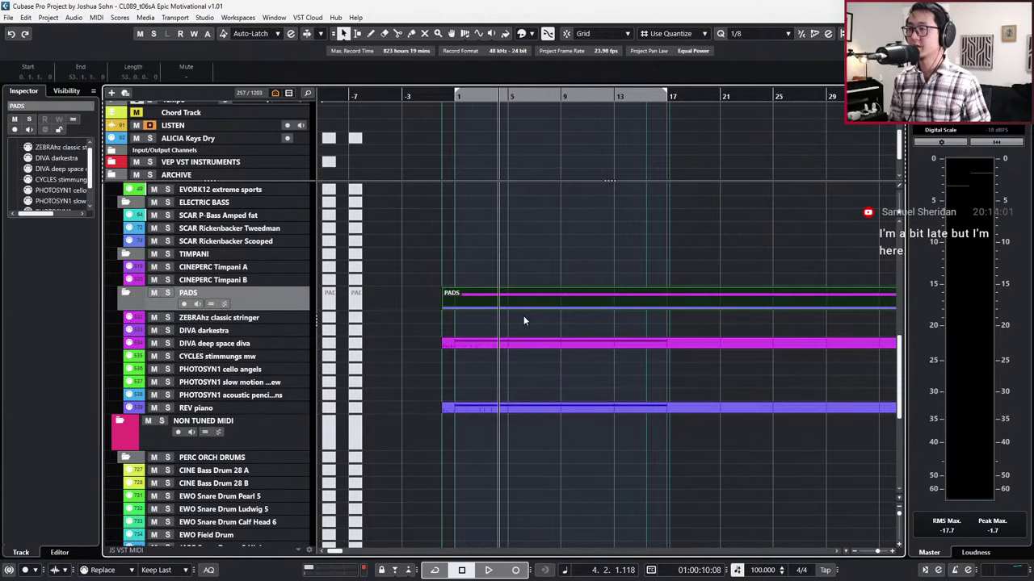
key(p)
Step: Play the pad section from bar 1, clear the part selection, then stop playback
scroll(504, 306, up, 2)
key(KP_Decimal)
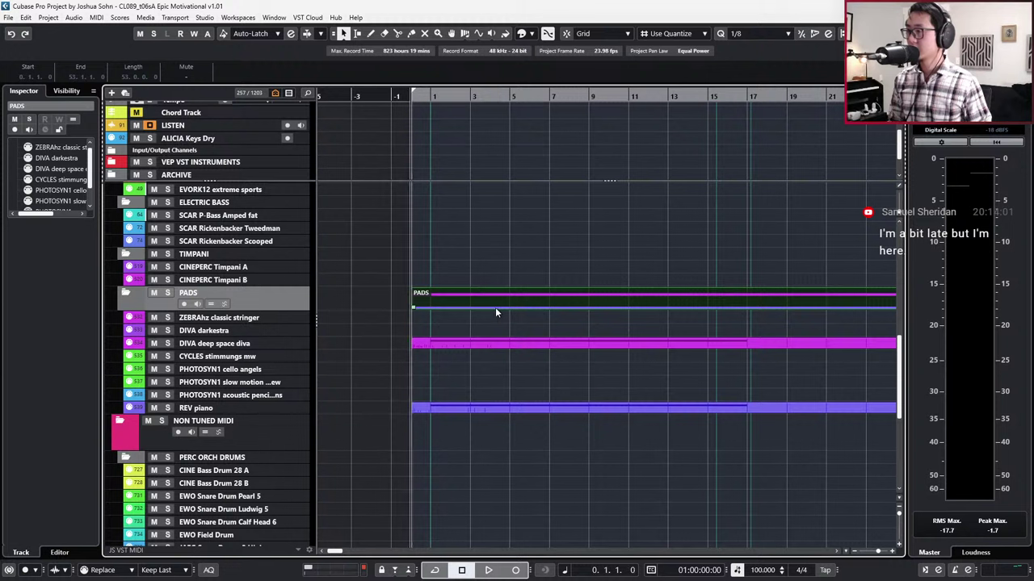
key(KP_Add)
key(space)
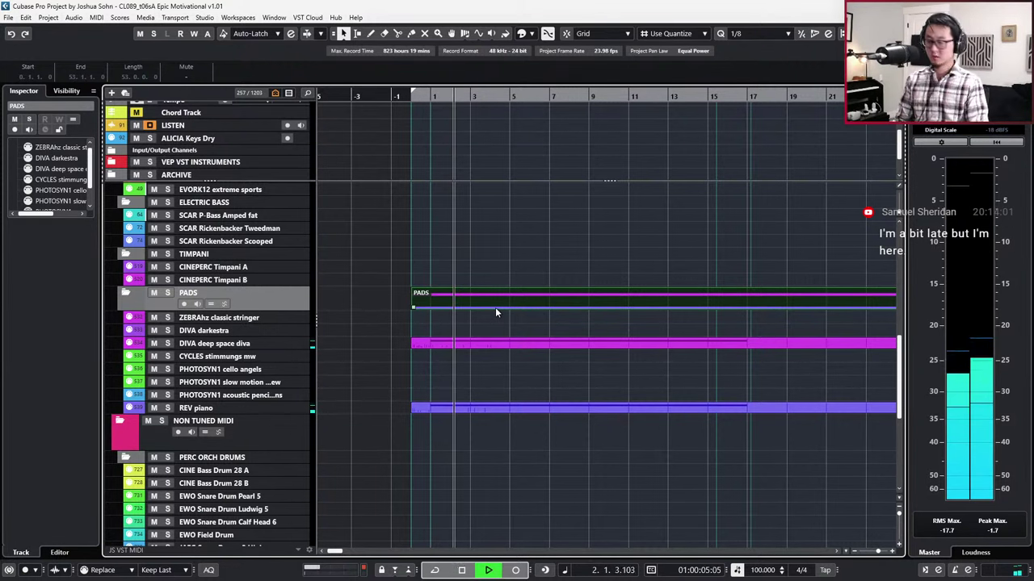
click(835, 397)
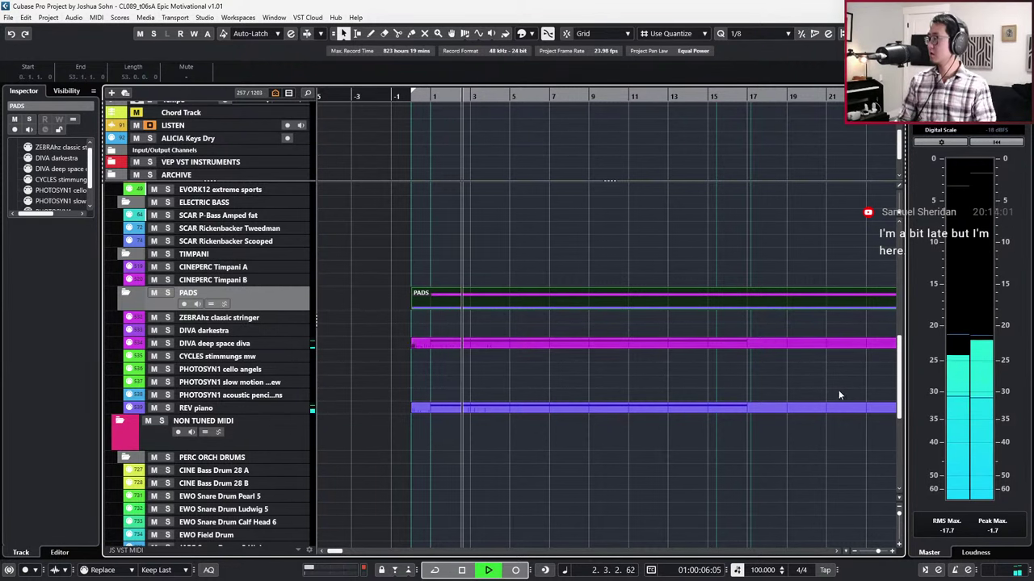
click(542, 446)
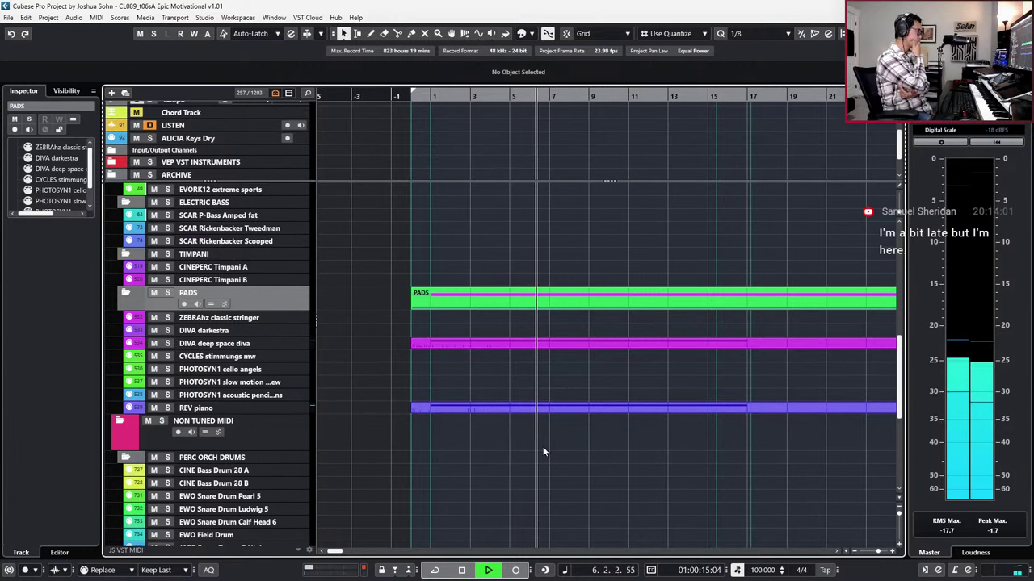
key(space)
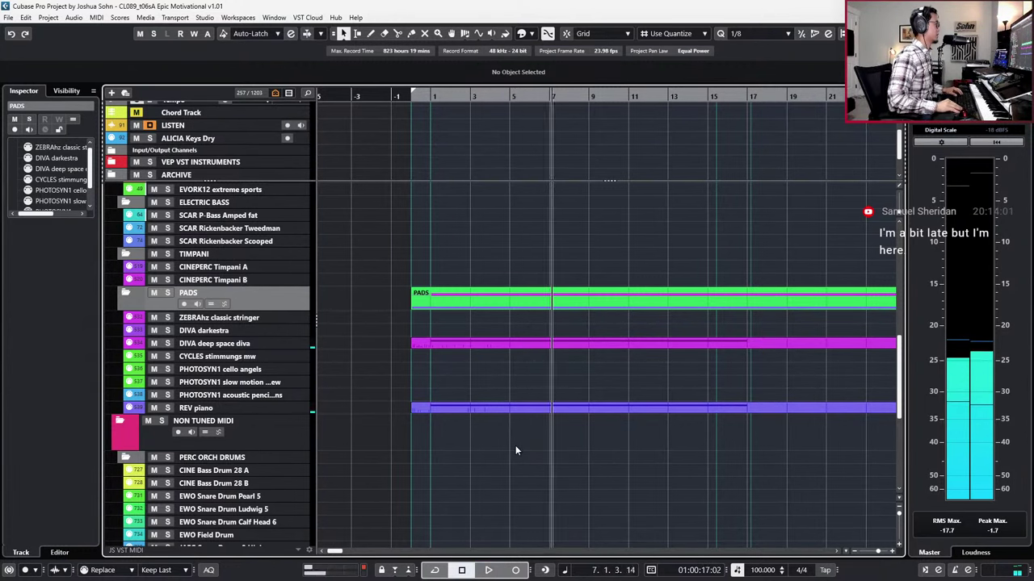
scroll(617, 252, up, 10)
scroll(485, 288, up, 2)
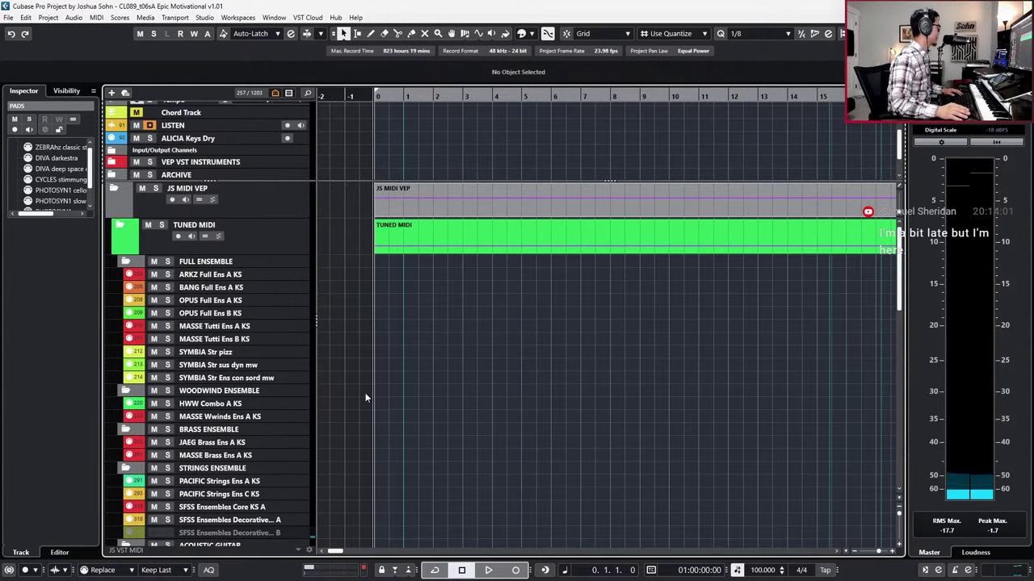
Step: Browse the track list, trying the EVOROCK Amber Amp A KS and EVSTWBRY balladeer JS tracks
scroll(379, 398, down, 4)
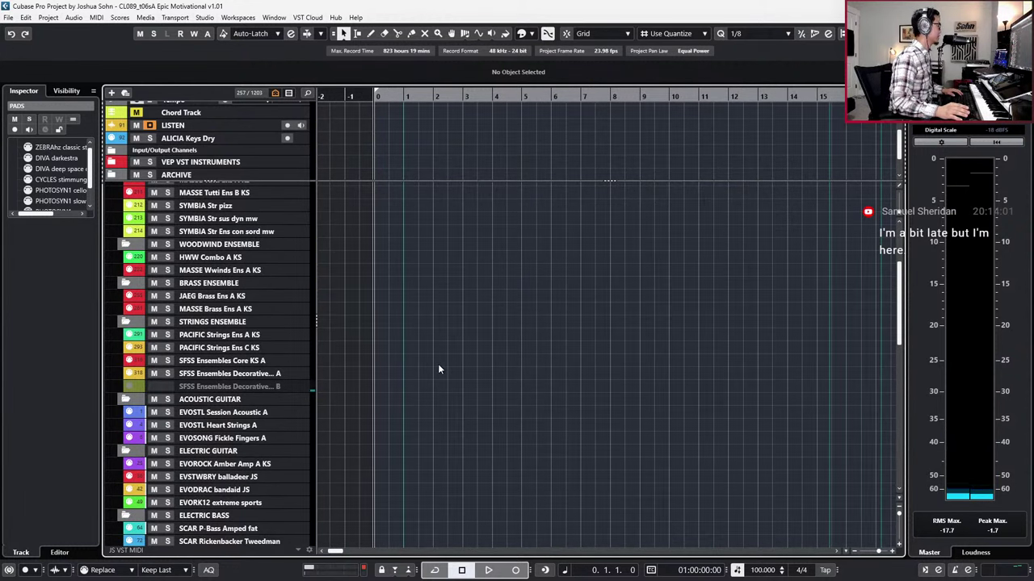
scroll(419, 436, down, 6)
scroll(419, 436, up, 10)
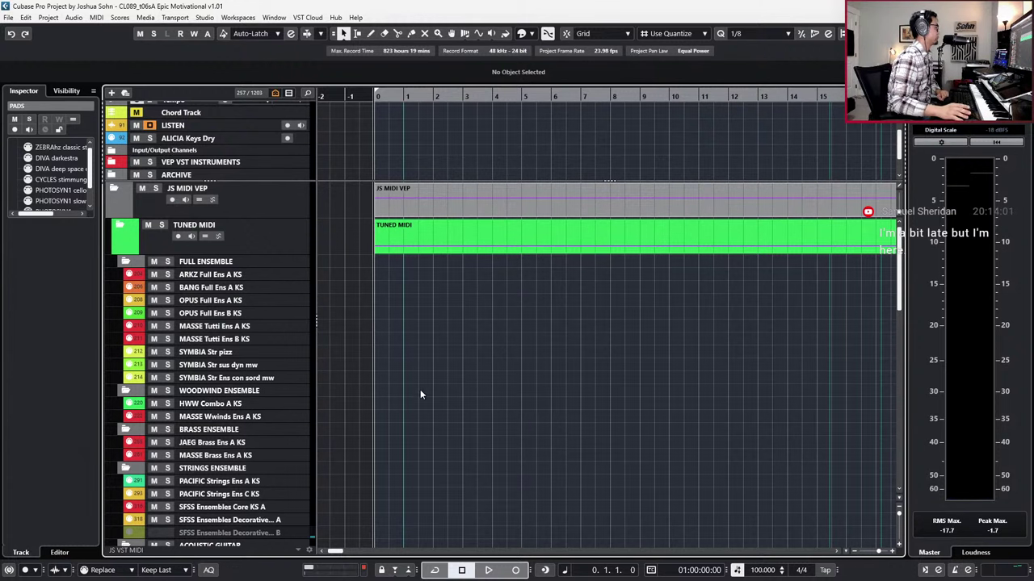
scroll(420, 389, down, 10)
scroll(374, 300, down, 3)
scroll(375, 300, up, 4)
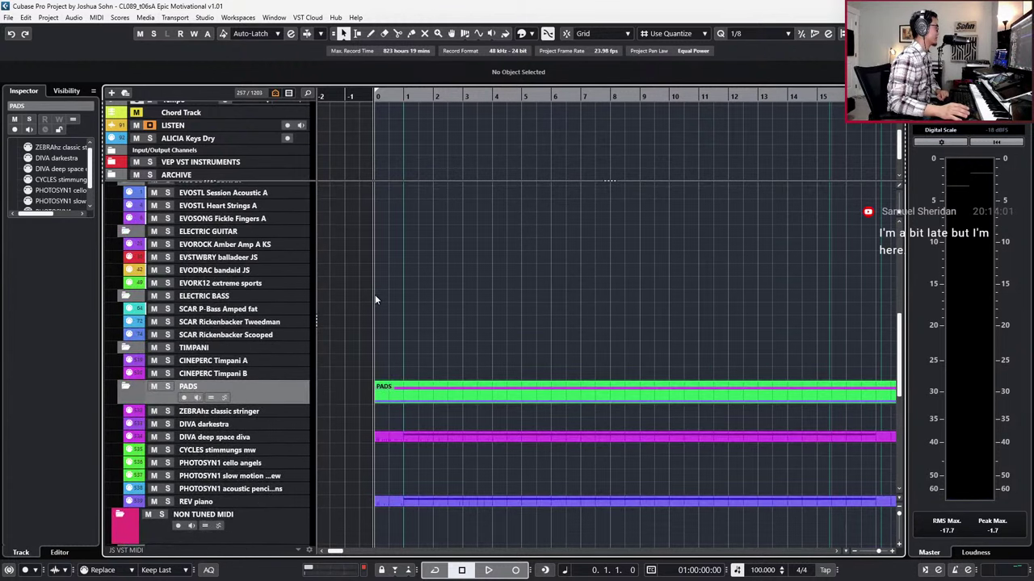
scroll(375, 300, up, 3)
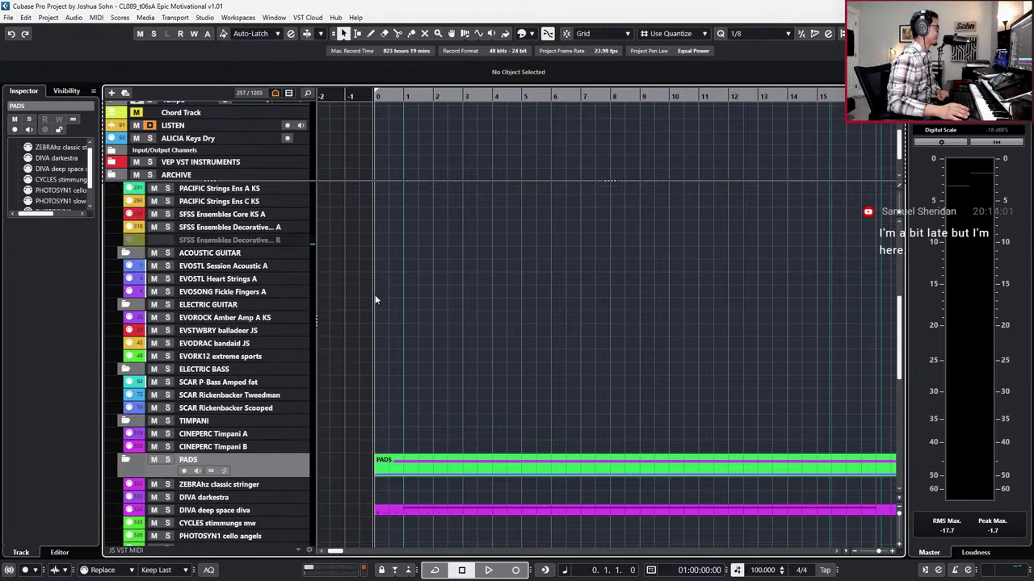
scroll(259, 317, down, 8)
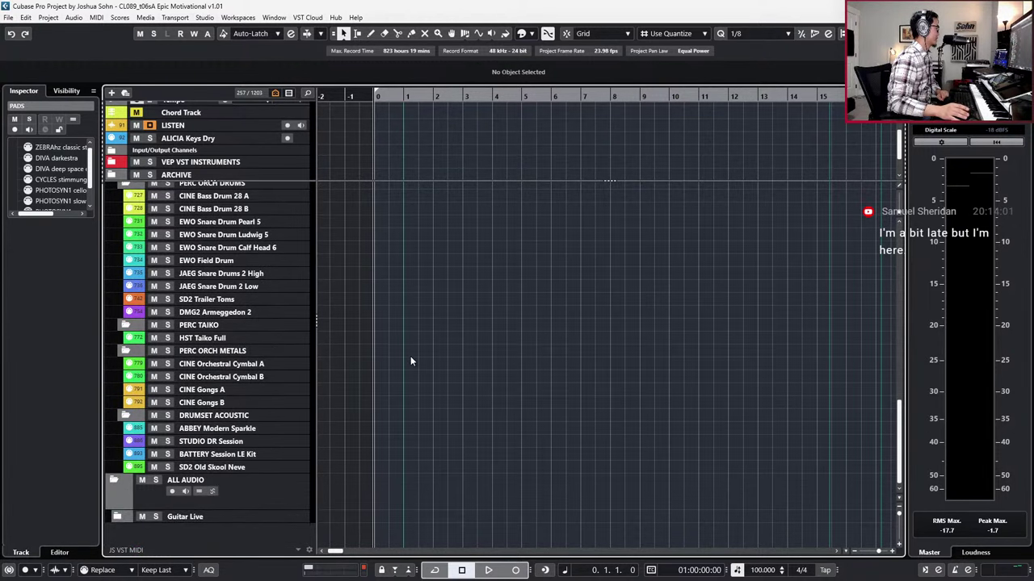
scroll(410, 356, up, 6)
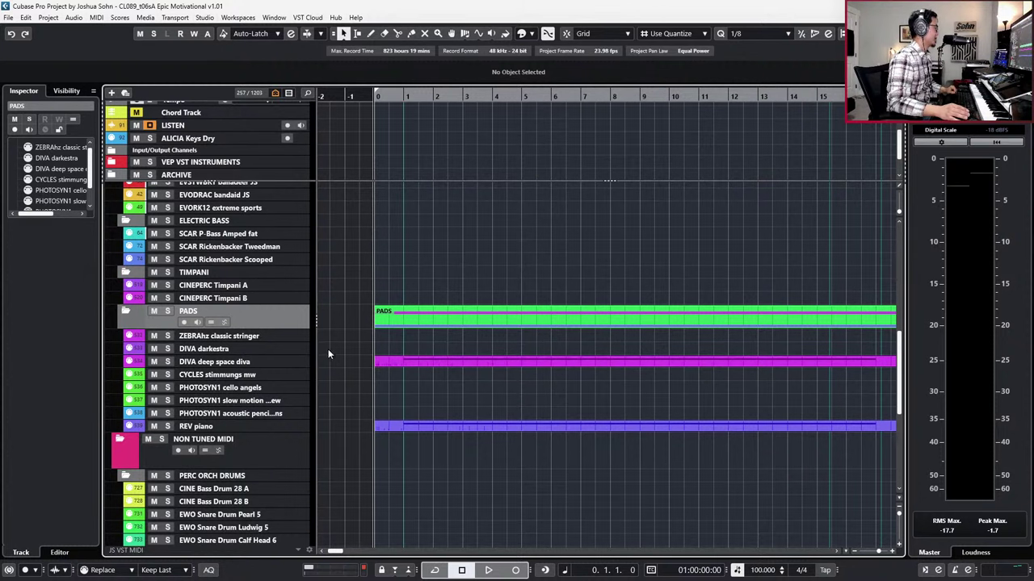
scroll(273, 409, down, 3)
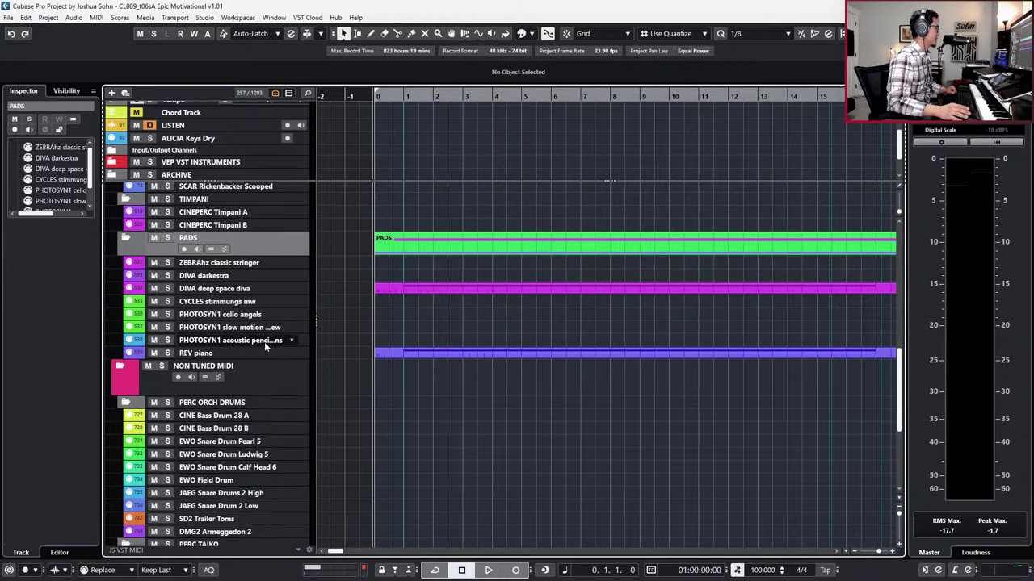
scroll(259, 331, up, 2)
scroll(245, 296, up, 4)
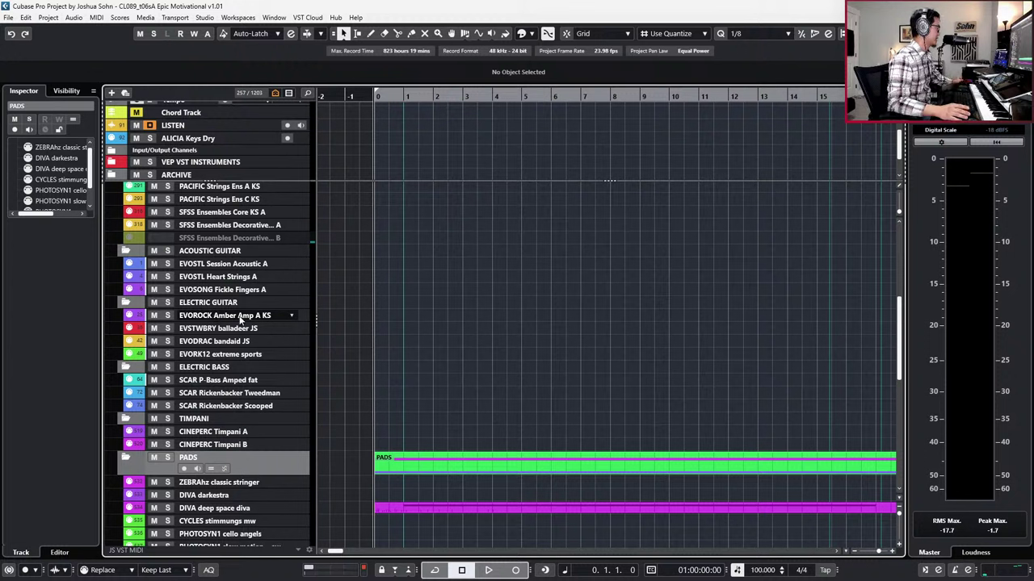
click(240, 317)
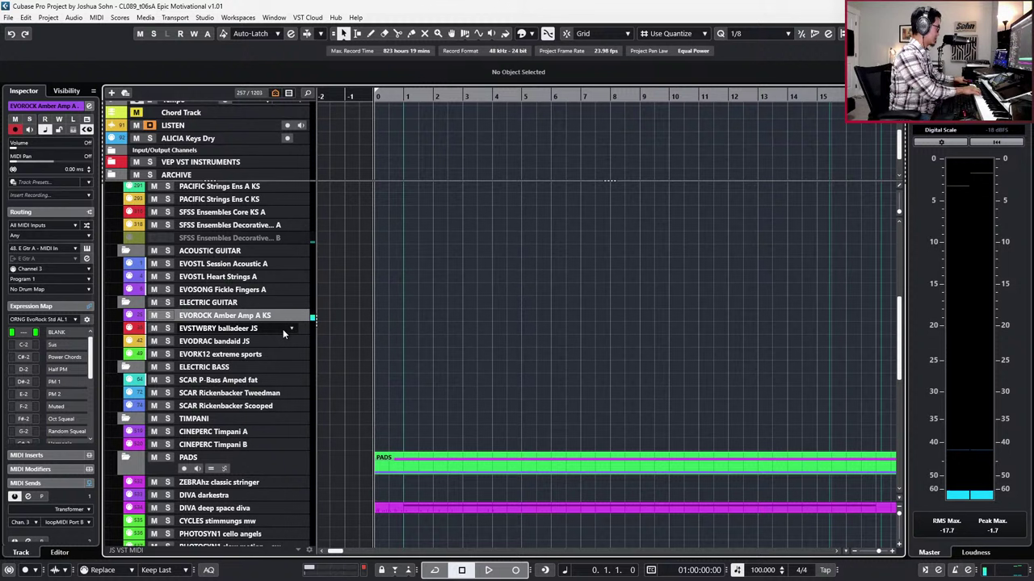
click(282, 329)
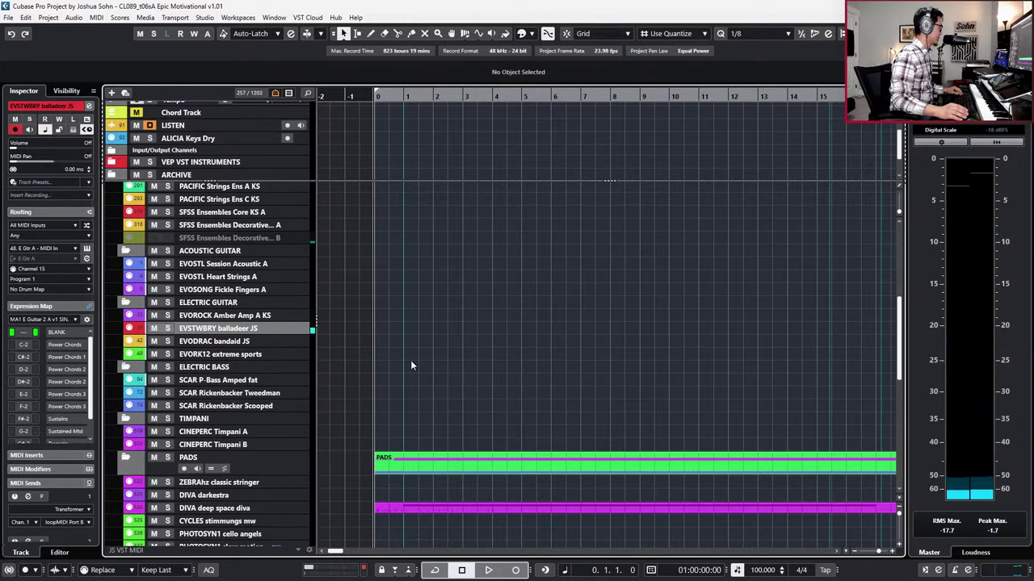
Step: Select the PACIFIC Strings Ens C KS track to play the strings ensemble
scroll(313, 241, up, 3)
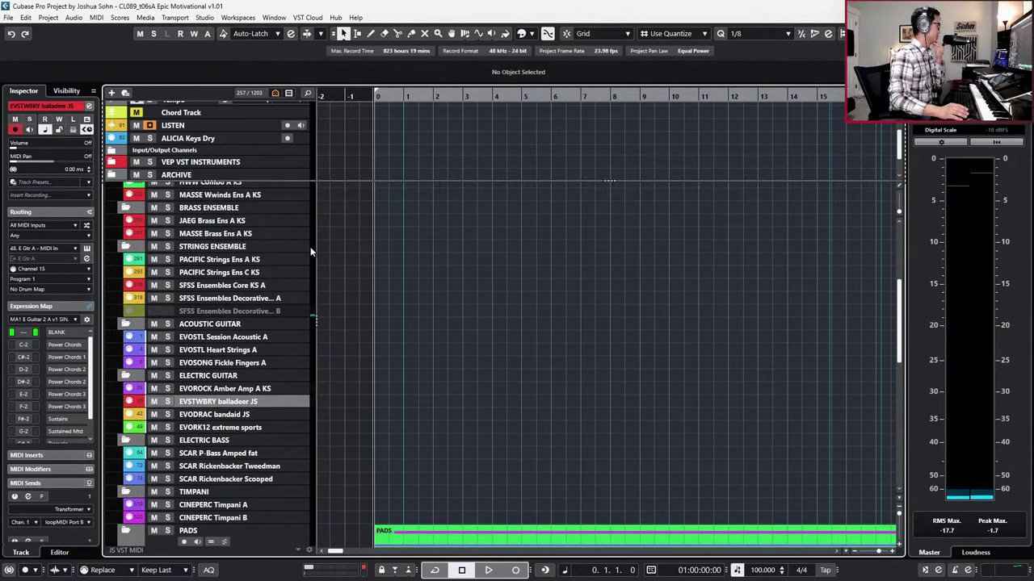
click(270, 272)
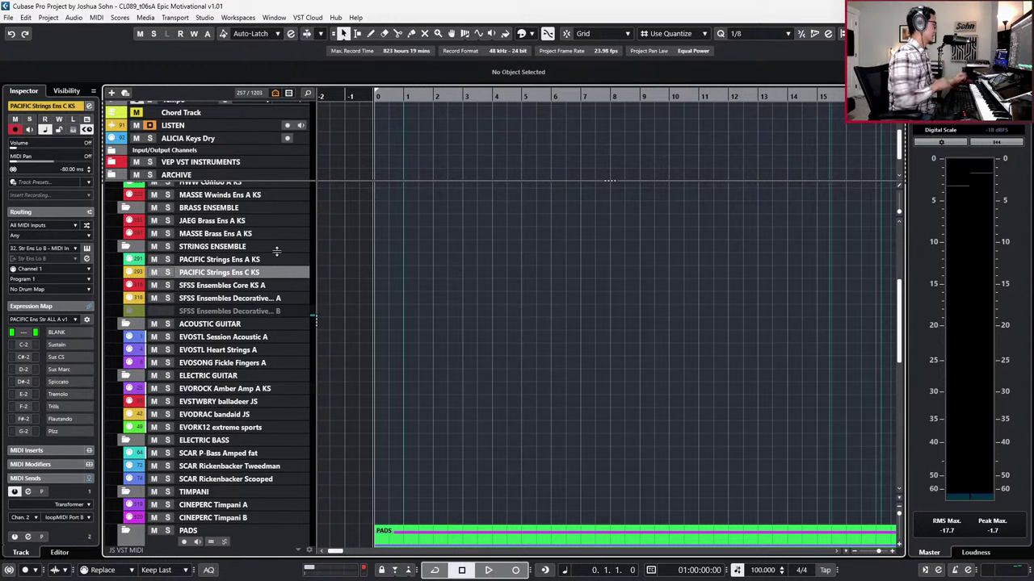
scroll(251, 262, up, 3)
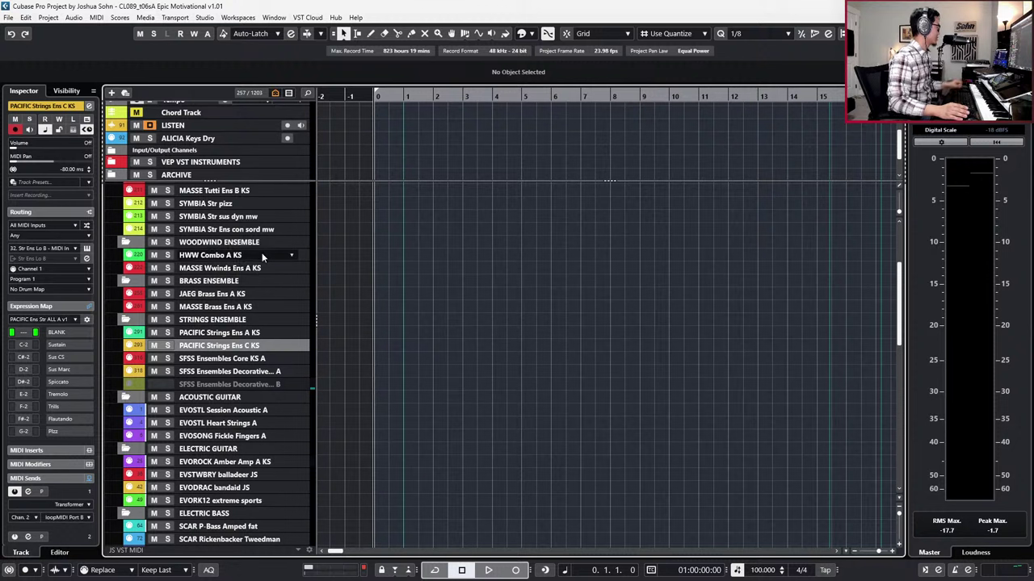
scroll(313, 248, up, 3)
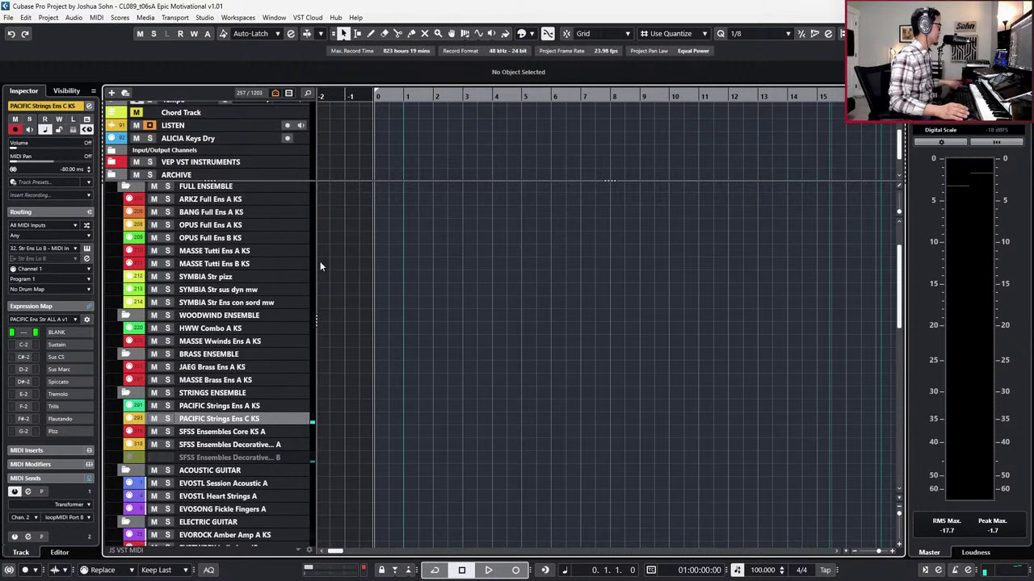
Step: Search tracks for 'piano' and import MEMOIR warm felt from the results
key(ctrl+f)
text(piano)
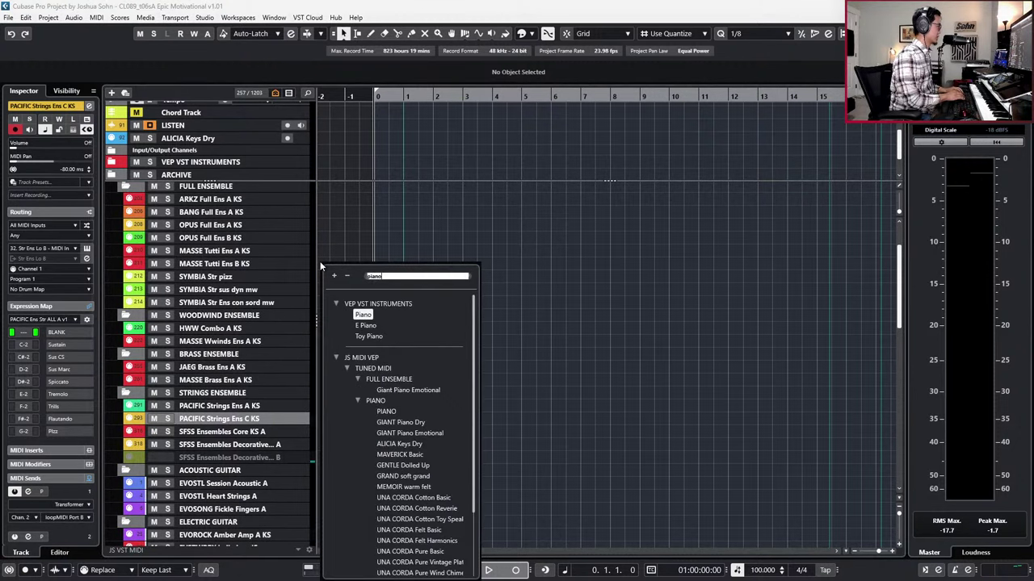
scroll(420, 371, down, 3)
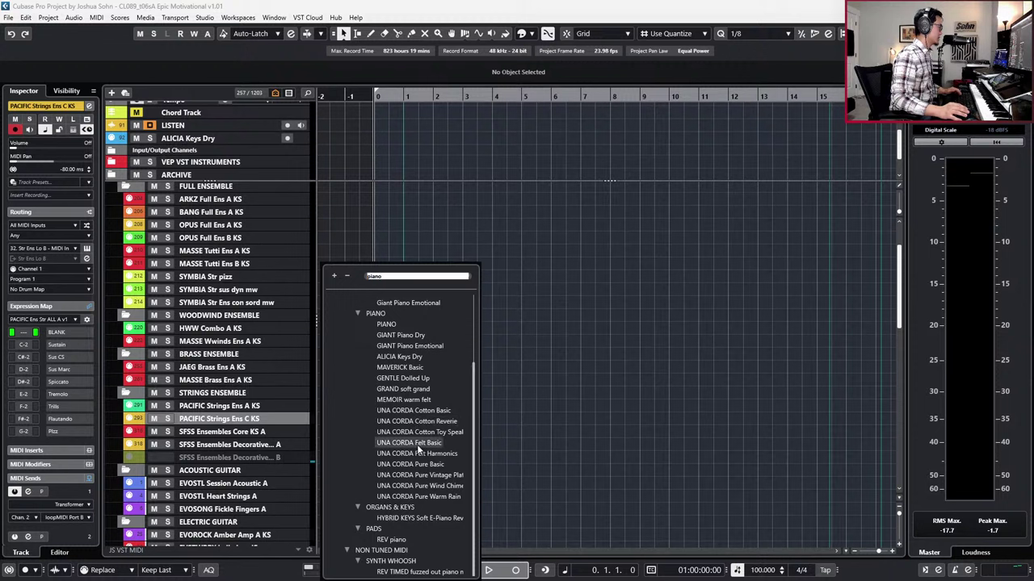
click(403, 400)
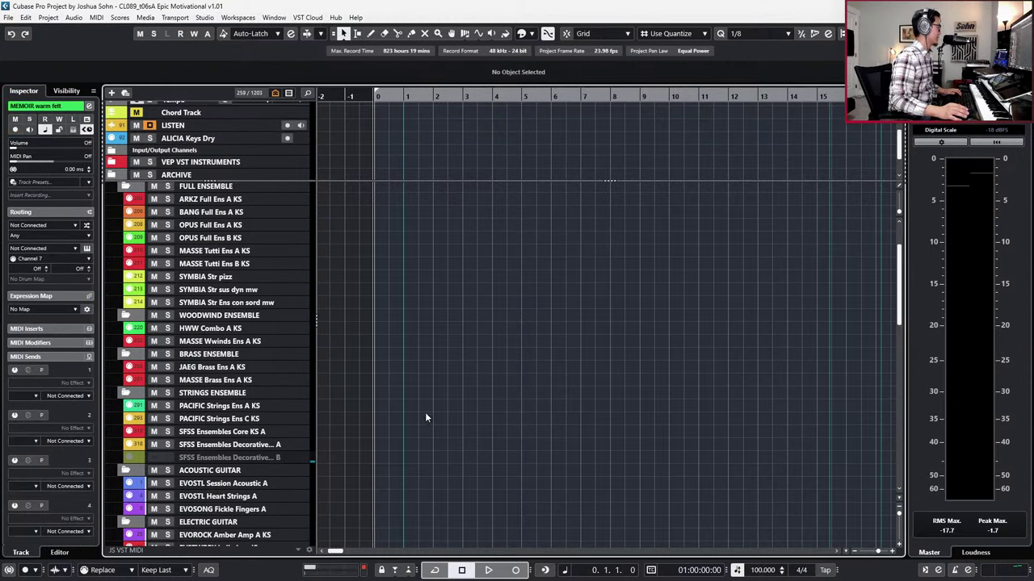
Step: Expand the PIANO folder and enable MEMOIR warm felt and UNA CORDA Cotton Basic
scroll(433, 434, up, 3)
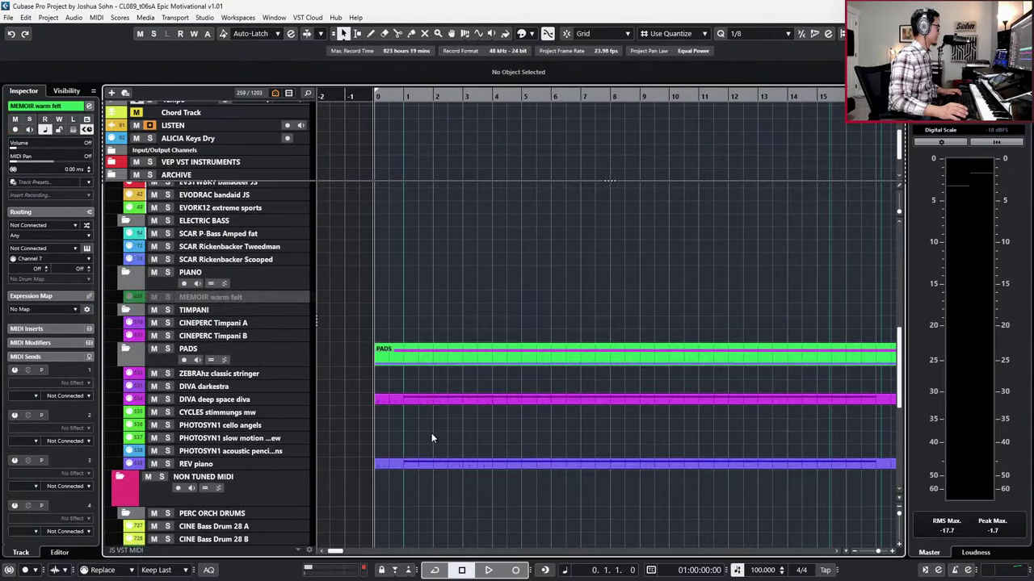
click(212, 284)
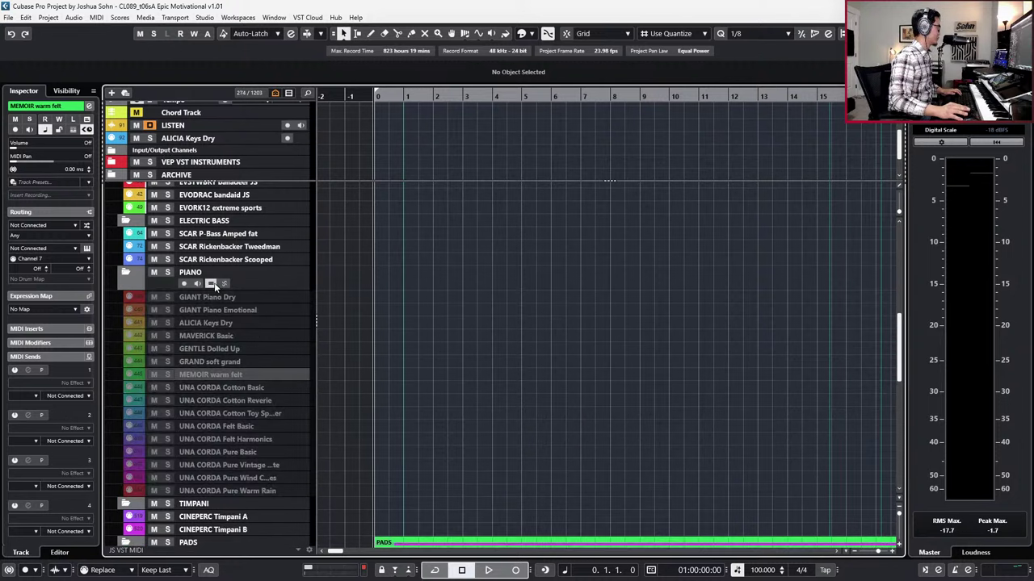
click(241, 387)
shift+click(242, 375)
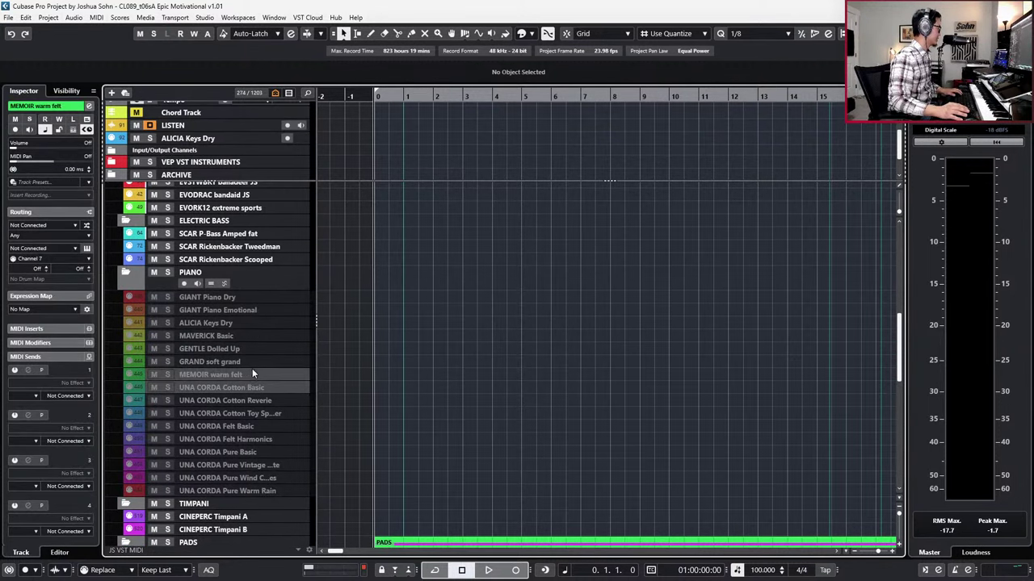
key(shift+d)
Step: Enable GIANT Piano Emotional and the UNA CORDA tracks from Cotton Reverie to Pure Warm Rain
click(236, 333)
click(238, 309)
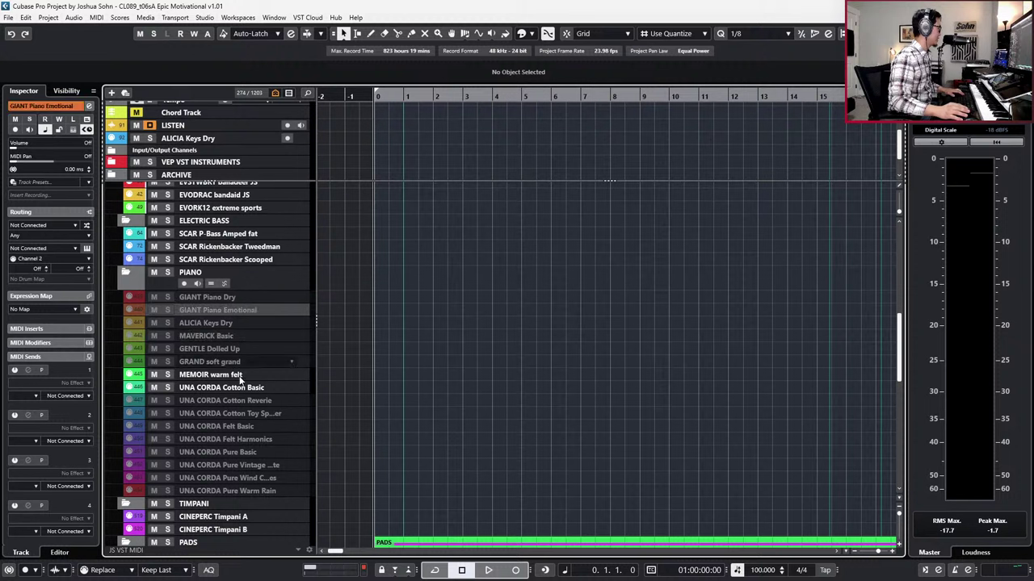
click(243, 401)
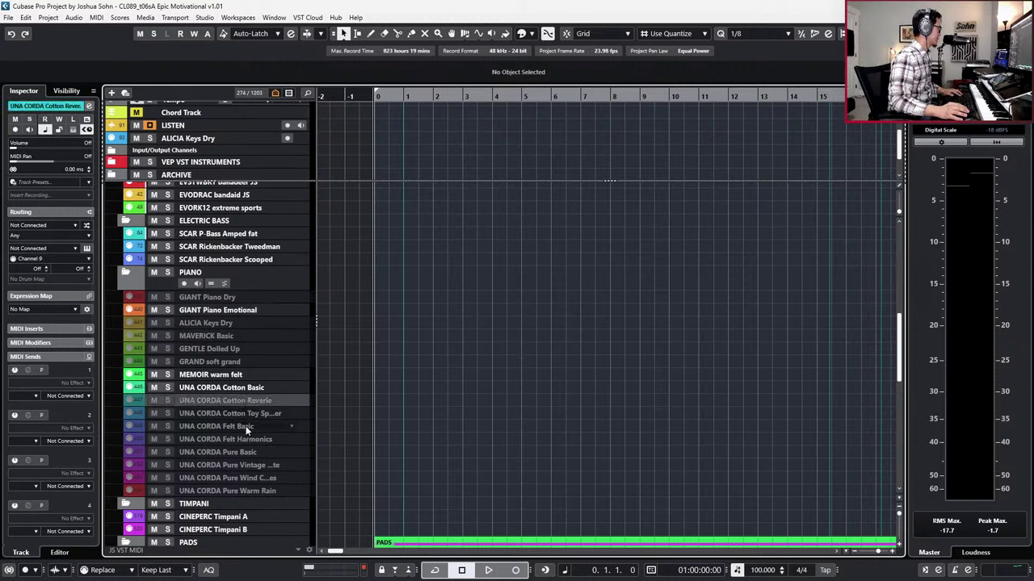
shift+click(247, 490)
key(shift+d)
Step: Leave GIANT Piano Emotional as the only selected piano track
click(219, 313)
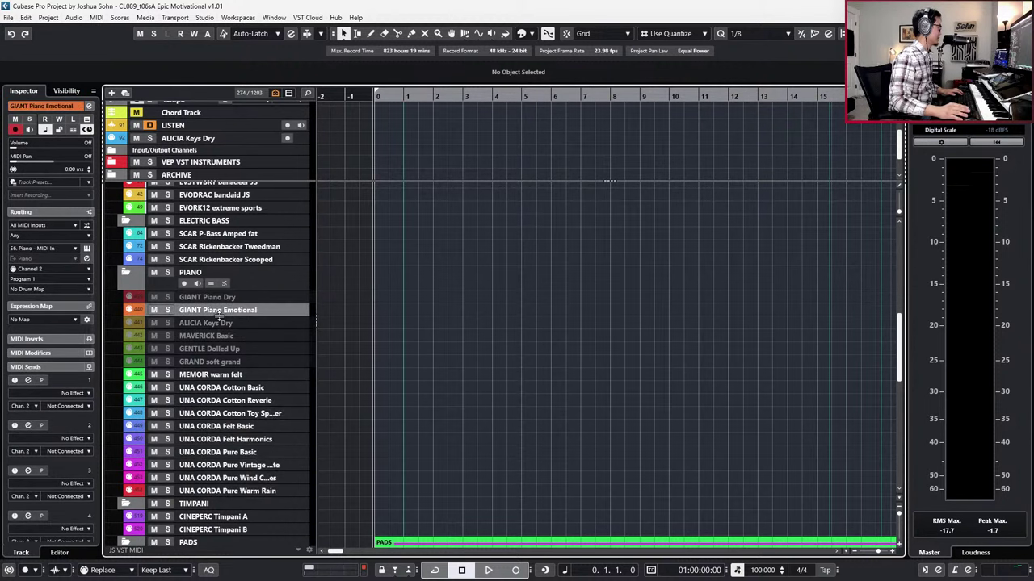
shift+click(242, 491)
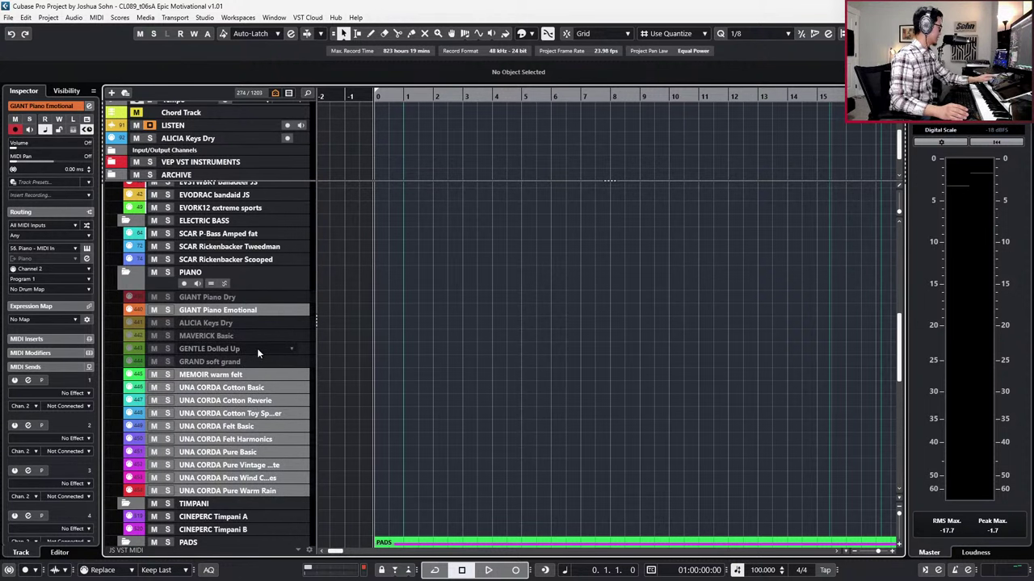
click(434, 347)
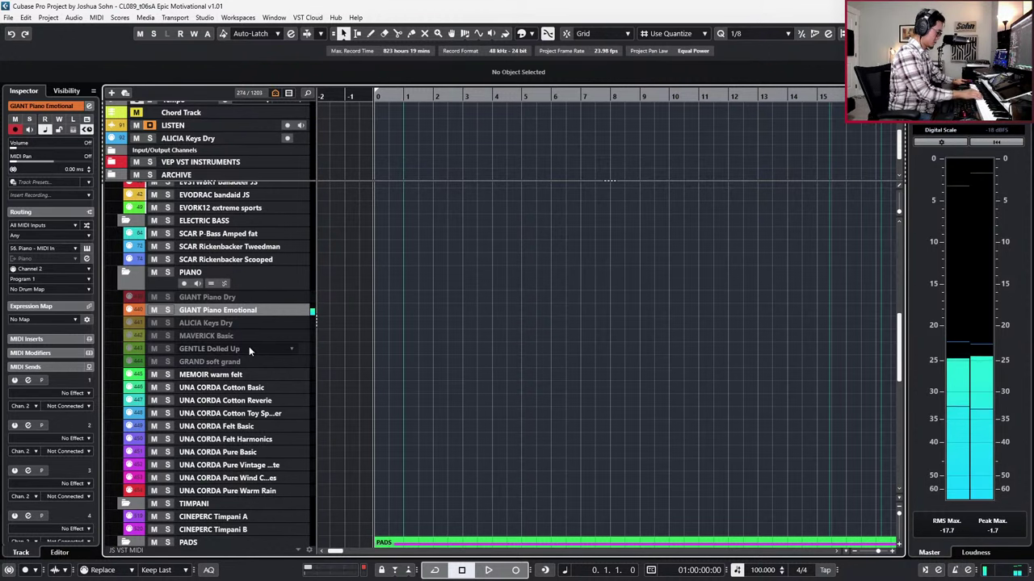
Step: Audition MEMOIR warm felt, then UNA CORDA Cotton Basic, then move on to Cotton Reverie
click(242, 377)
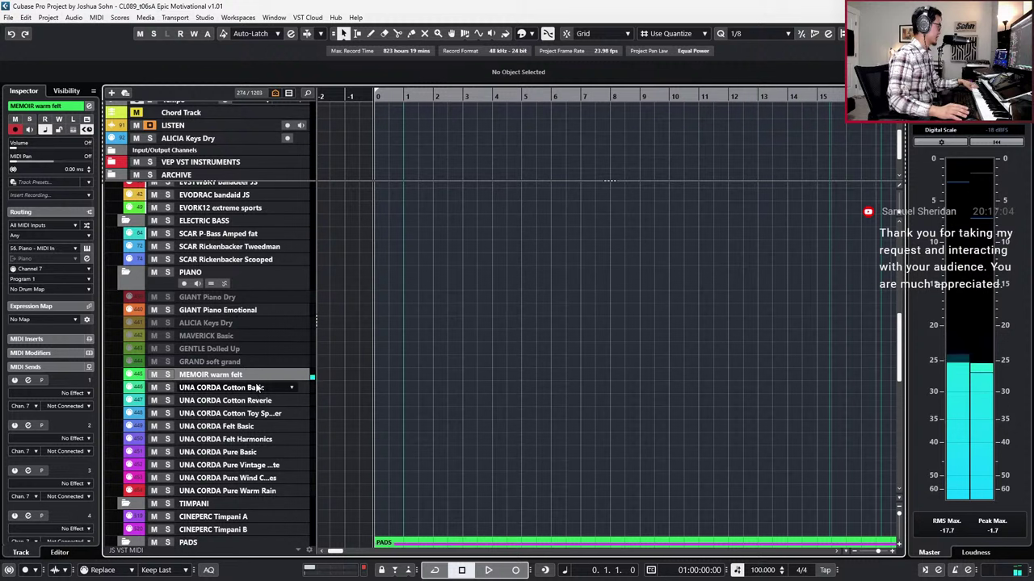
click(292, 388)
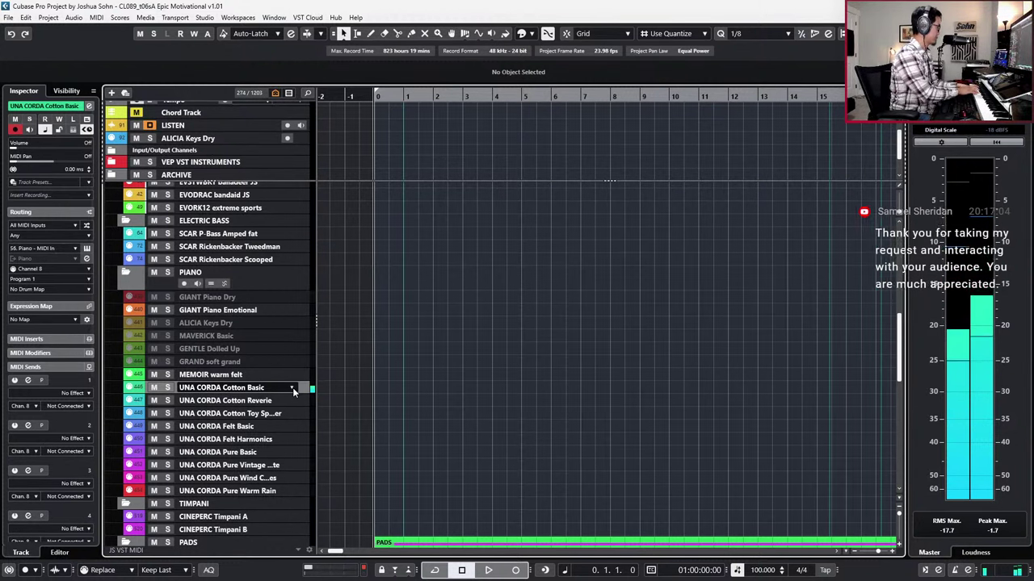
key(Down)
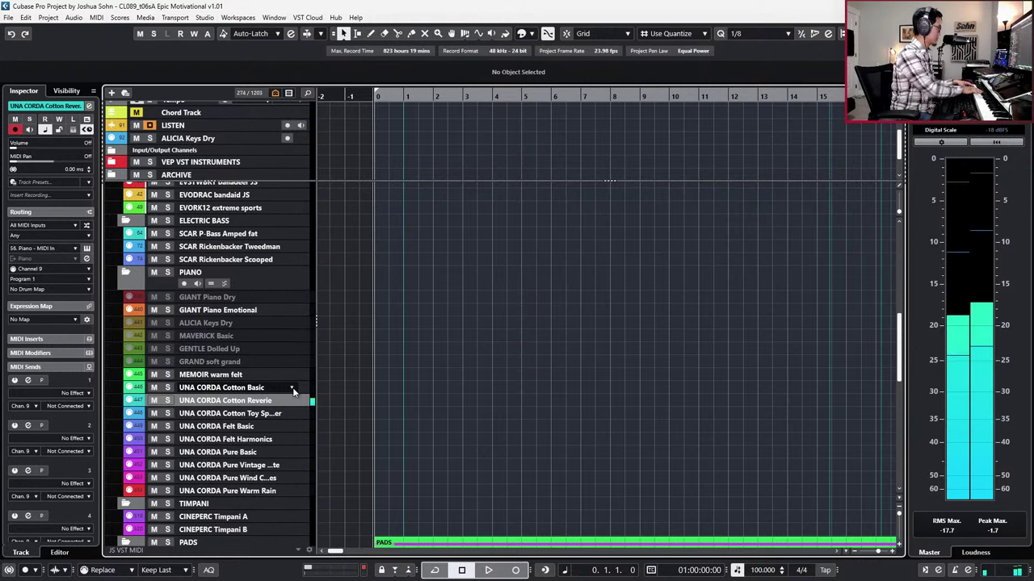
Step: Audition the next UNA CORDA Cotton track, then UNA CORDA Felt Basic
click(280, 414)
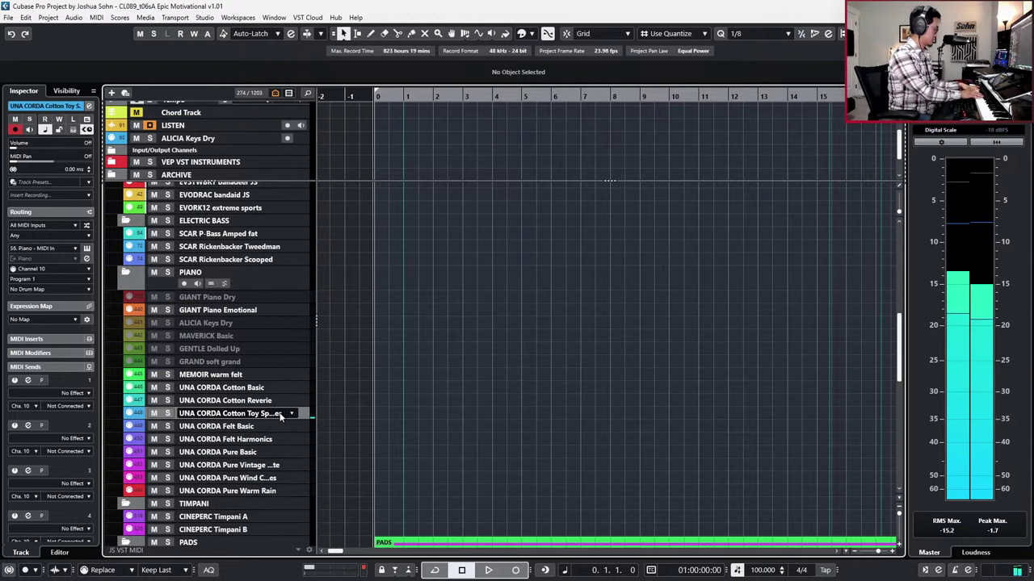
click(242, 427)
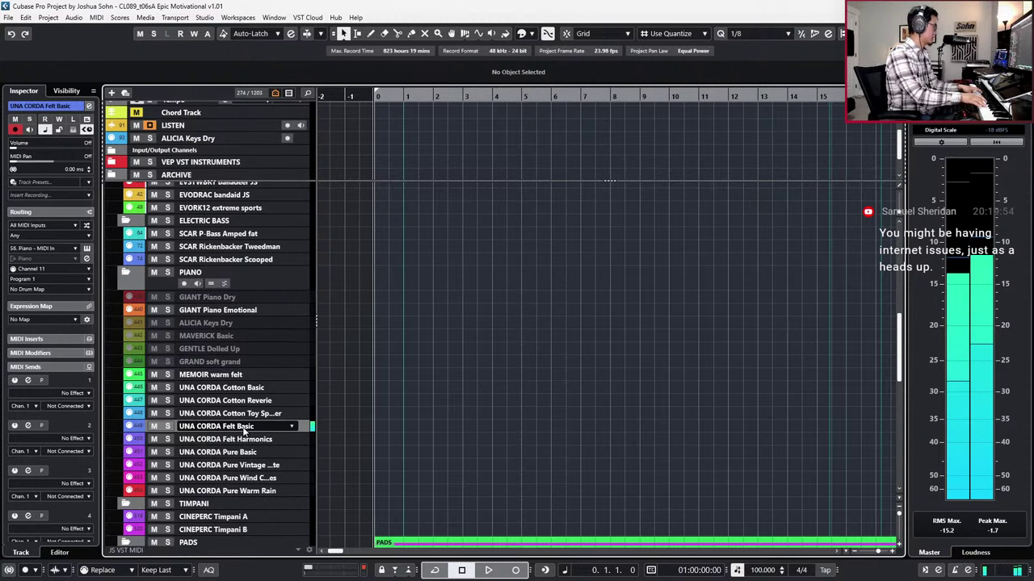
Step: Step through Felt Harmonics and each UNA CORDA Pure track down to Pure Warm Rain
key(Down)
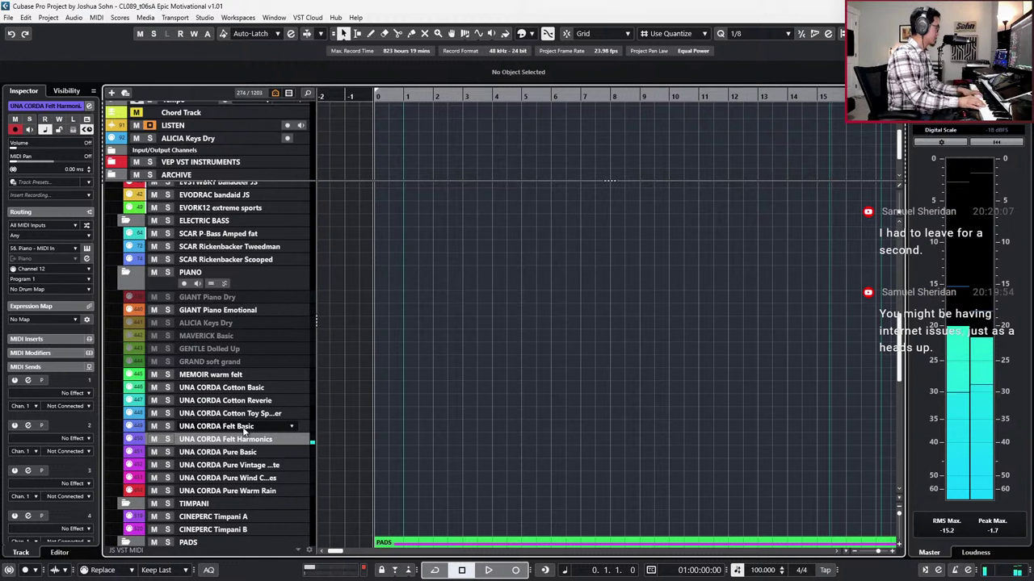
key(Down)
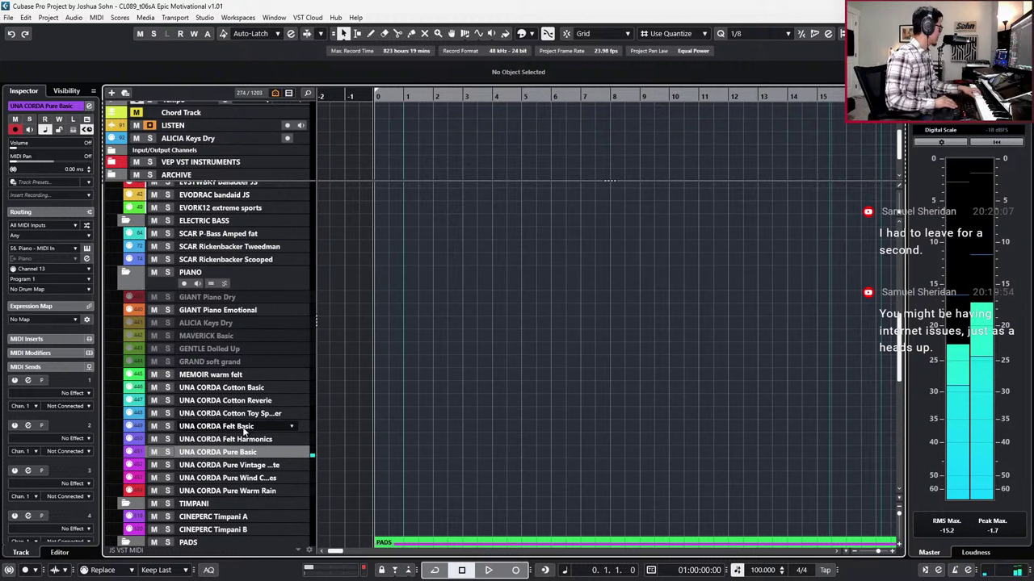
key(Down)
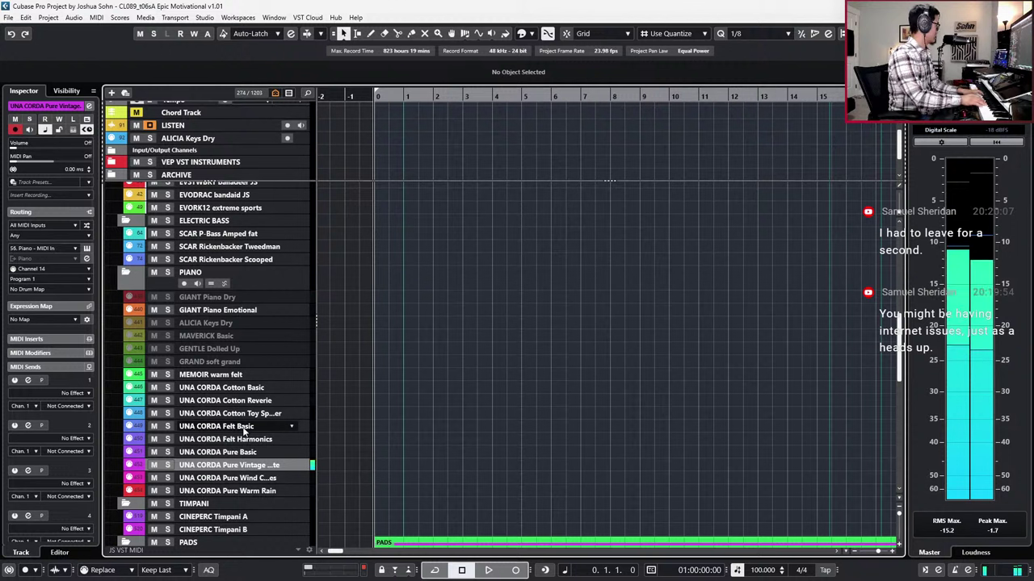
key(Down)
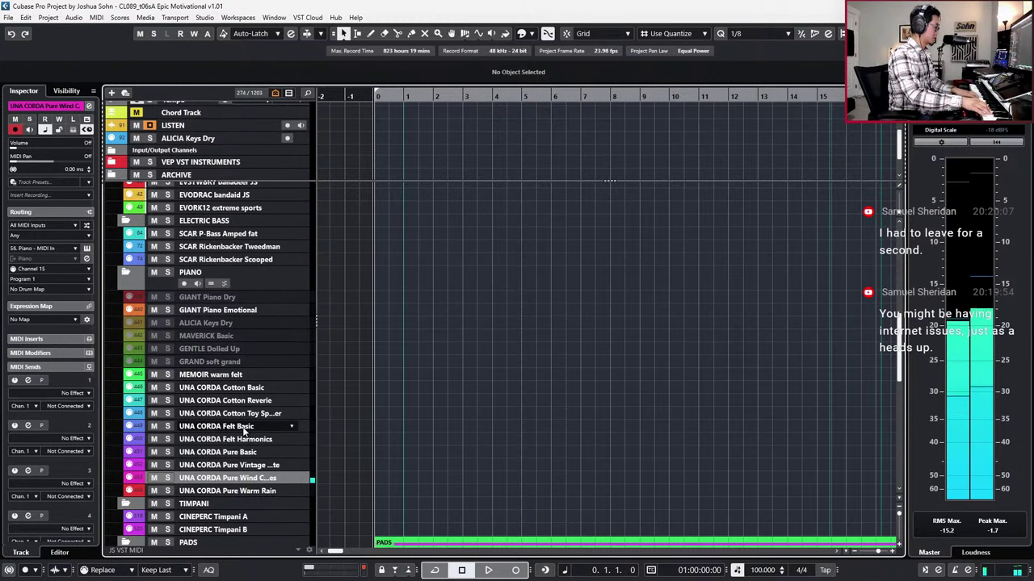
key(Down)
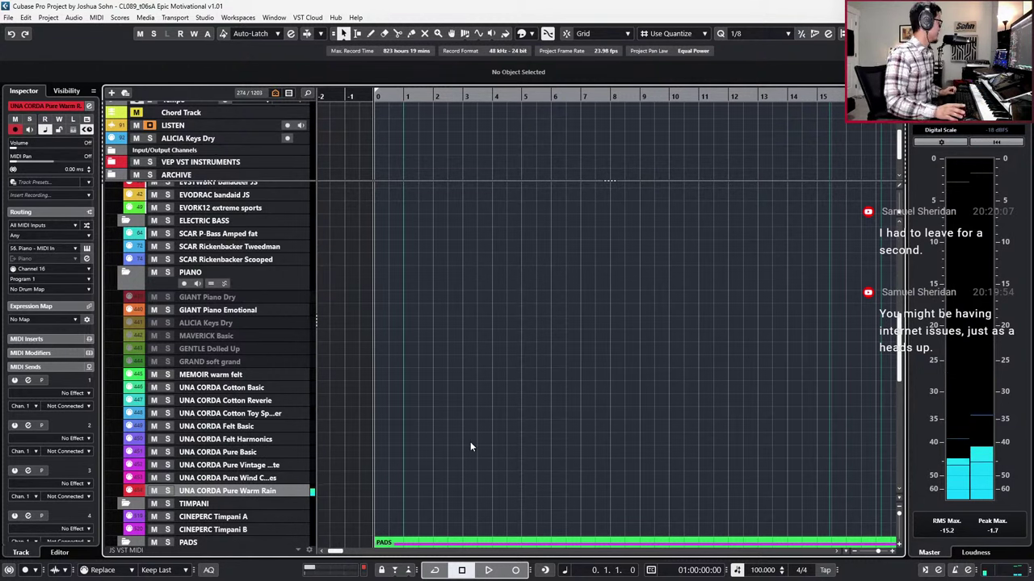
Step: Revisit a UNA CORDA Cotton track, Pure Basic, the vintage Pure track, GIANT Piano Emotional and MEMOIR
click(248, 414)
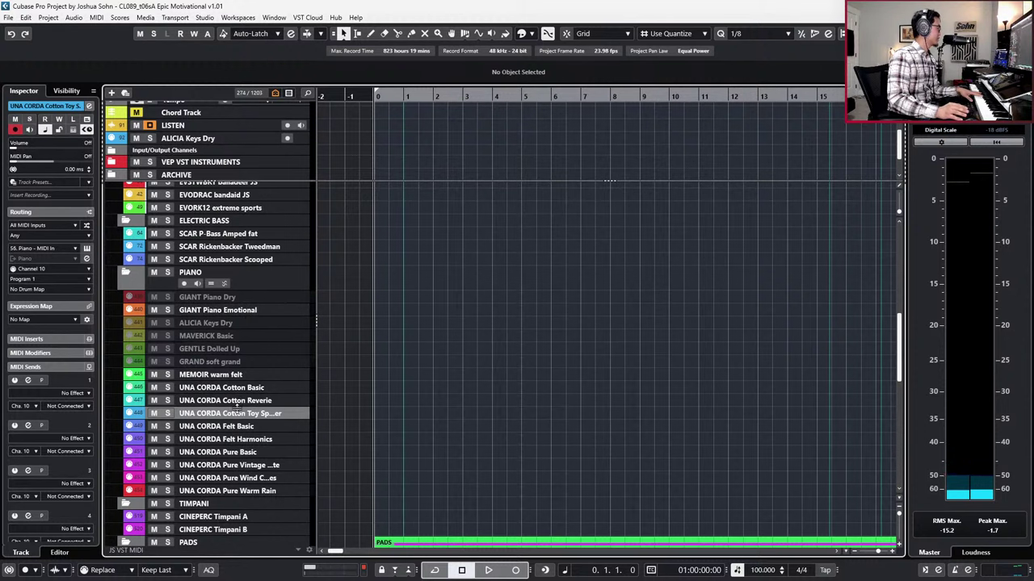
click(244, 453)
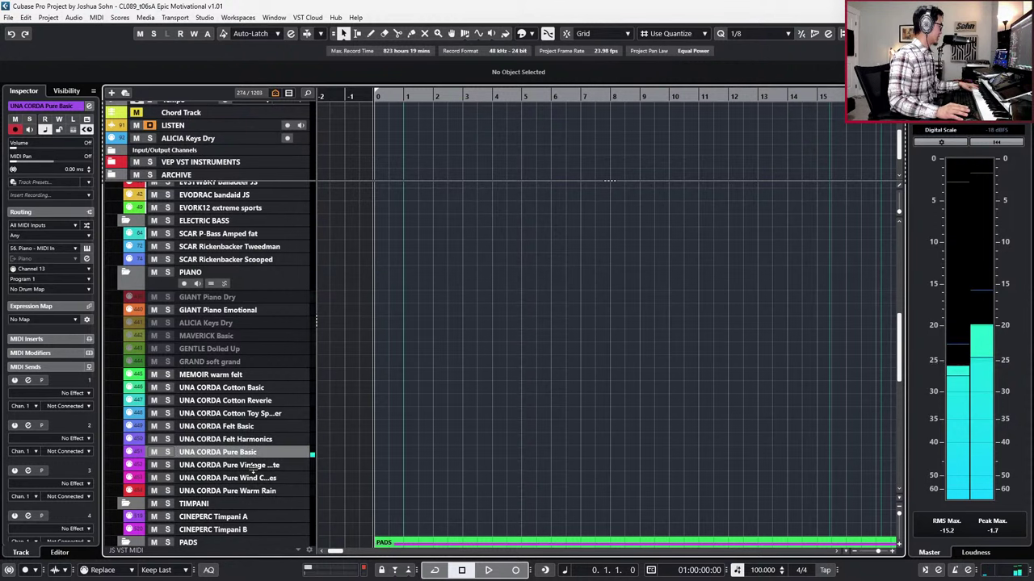
click(250, 466)
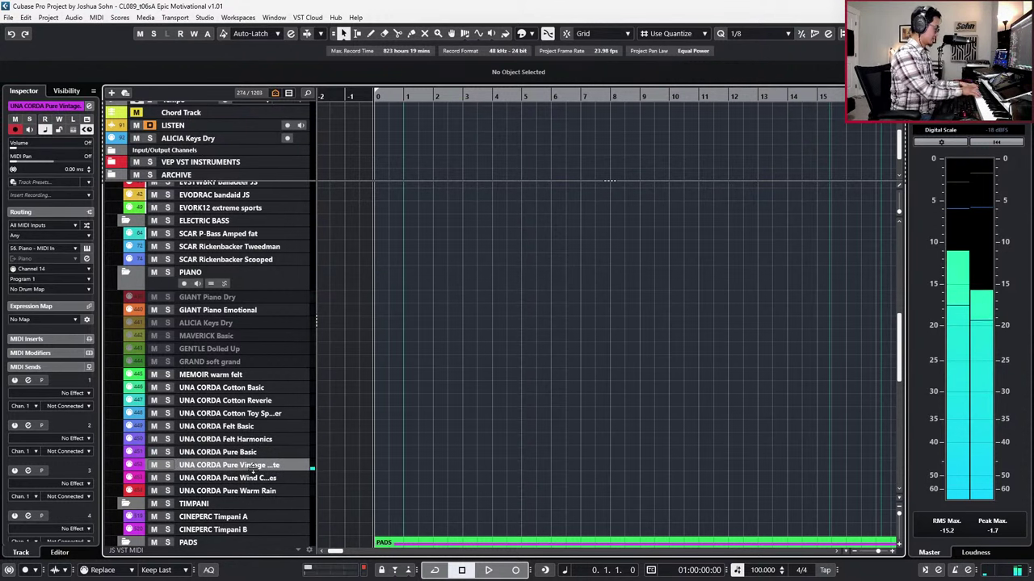
click(253, 314)
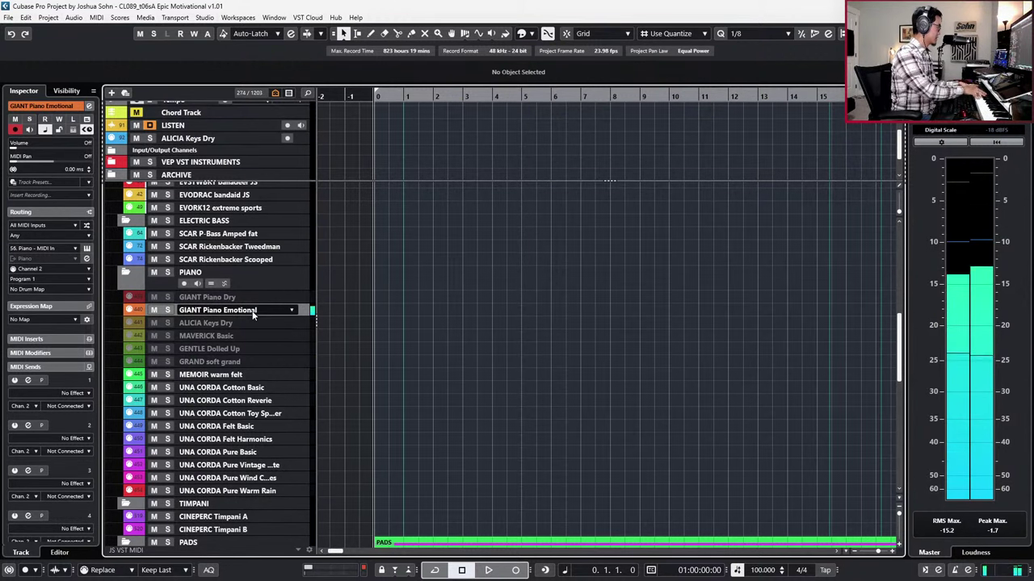
click(222, 378)
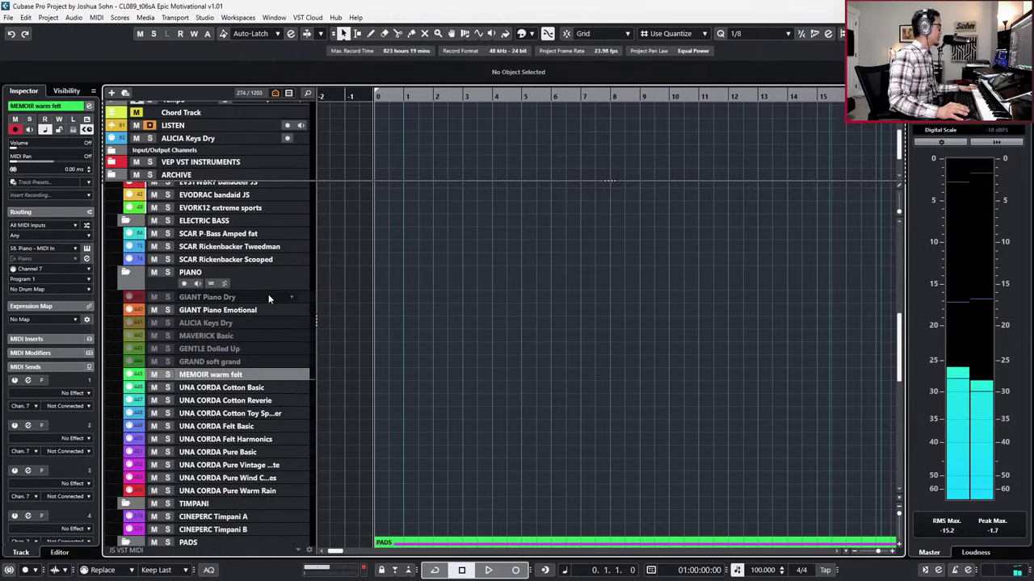
Step: Select UNA CORDA Cotton Basic, Cotton Reverie and Felt Harmonics together
click(255, 388)
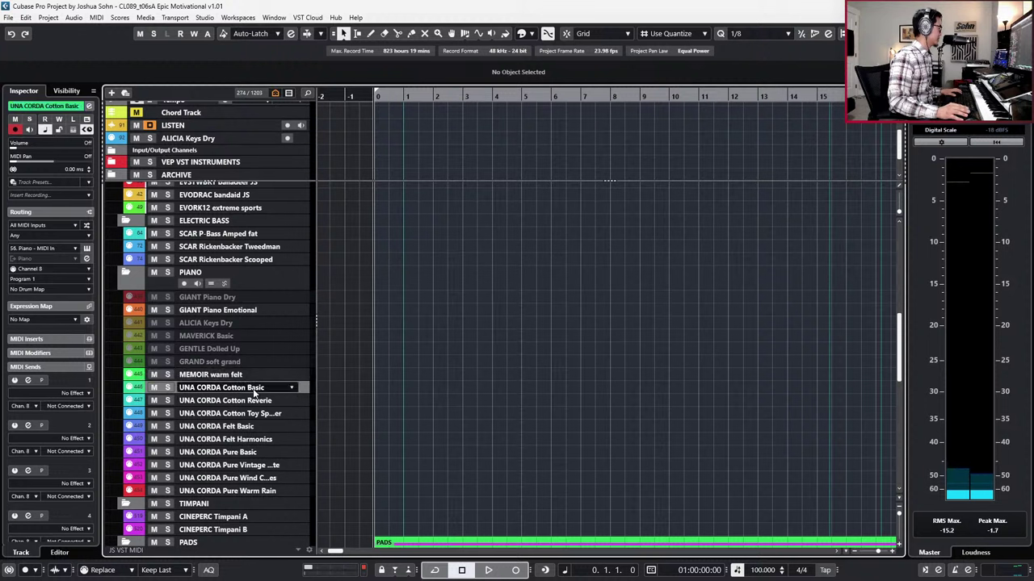
shift+click(275, 400)
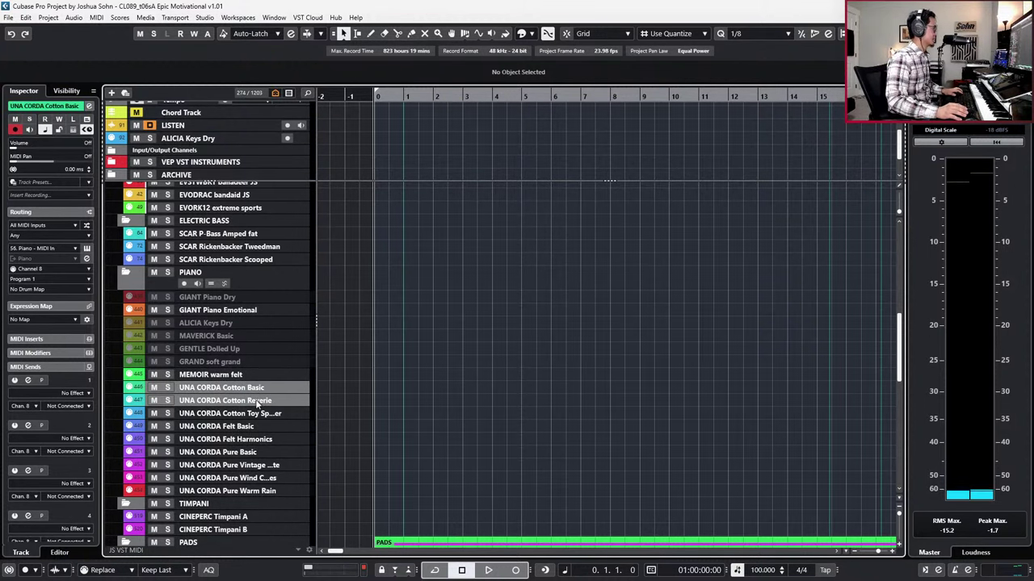
ctrl+click(258, 426)
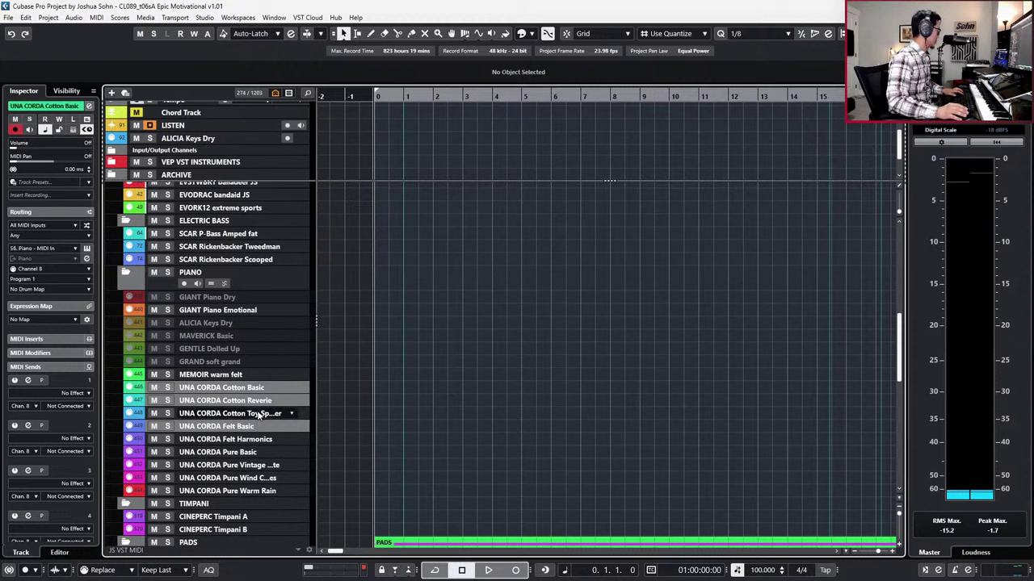
ctrl+click(260, 416)
ctrl+click(261, 430)
ctrl+click(261, 415)
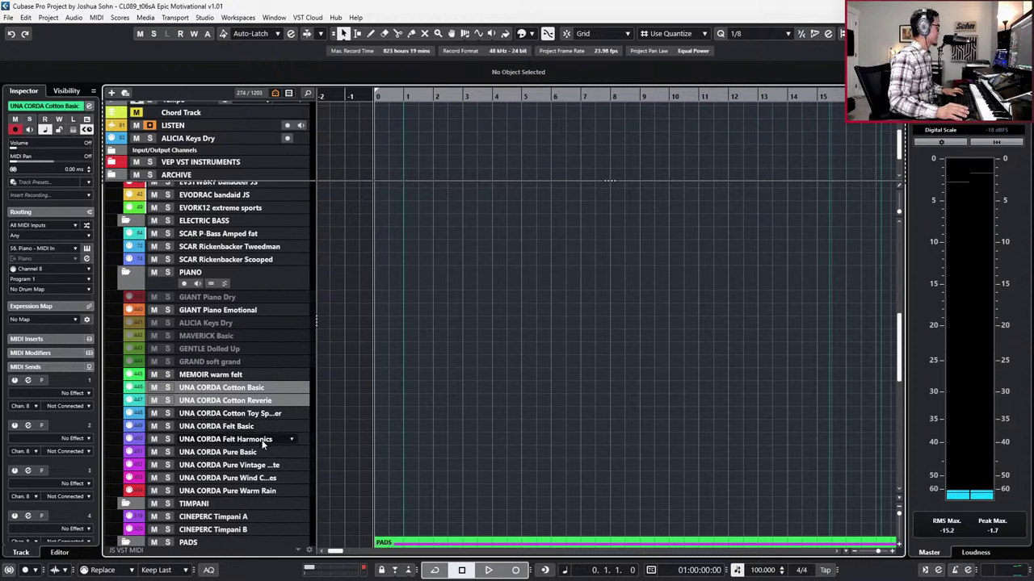
ctrl+click(263, 440)
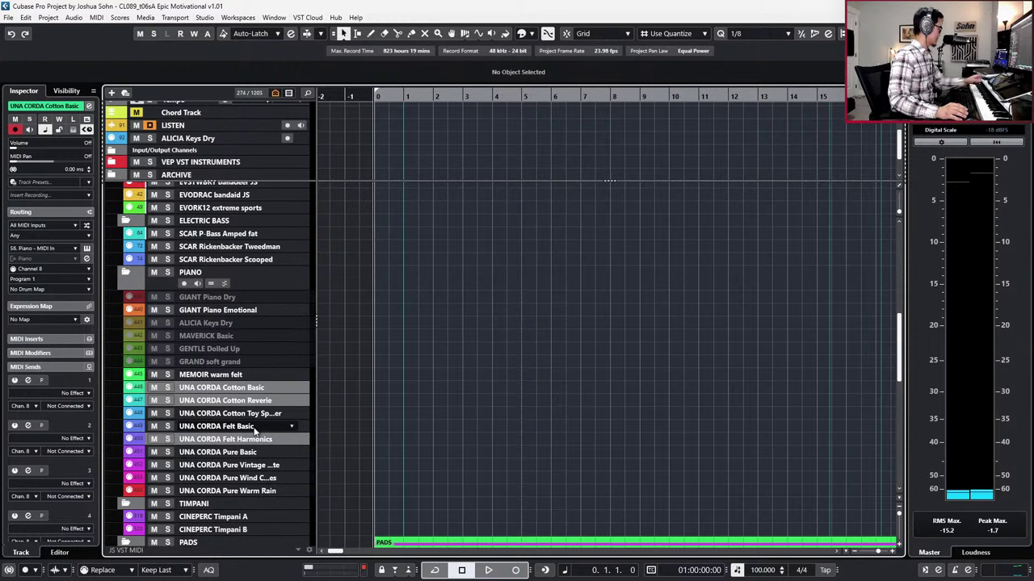
Step: Disable the three selected UNA CORDA tracks with Shift+D and choose Hide Disabled Tracks
key(shift+d)
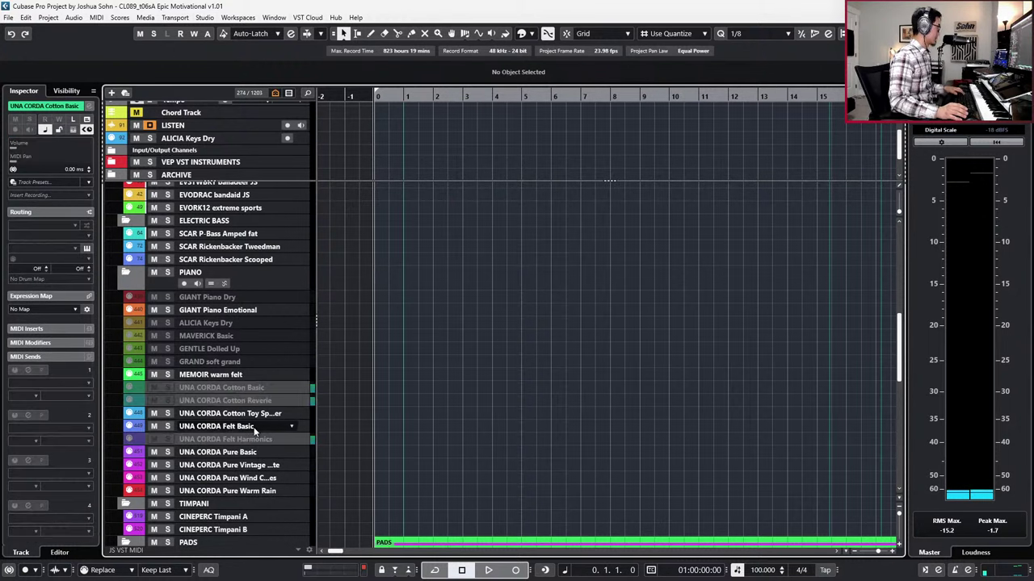
click(277, 92)
click(315, 203)
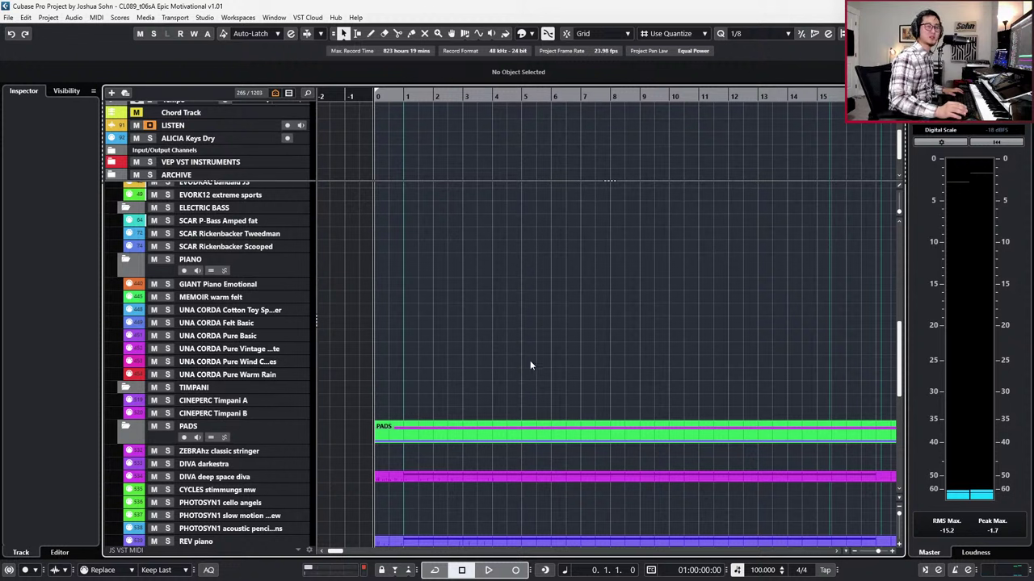
Step: Select the UNA CORDA Pure Warm Rain track, play the cue, then replay it from the start
click(275, 373)
key(space)
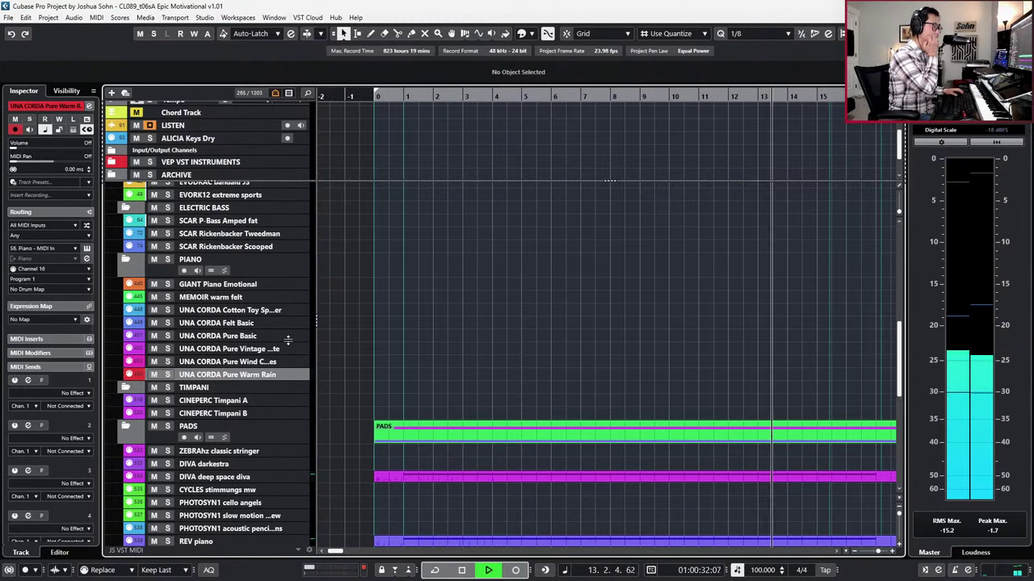
key(space)
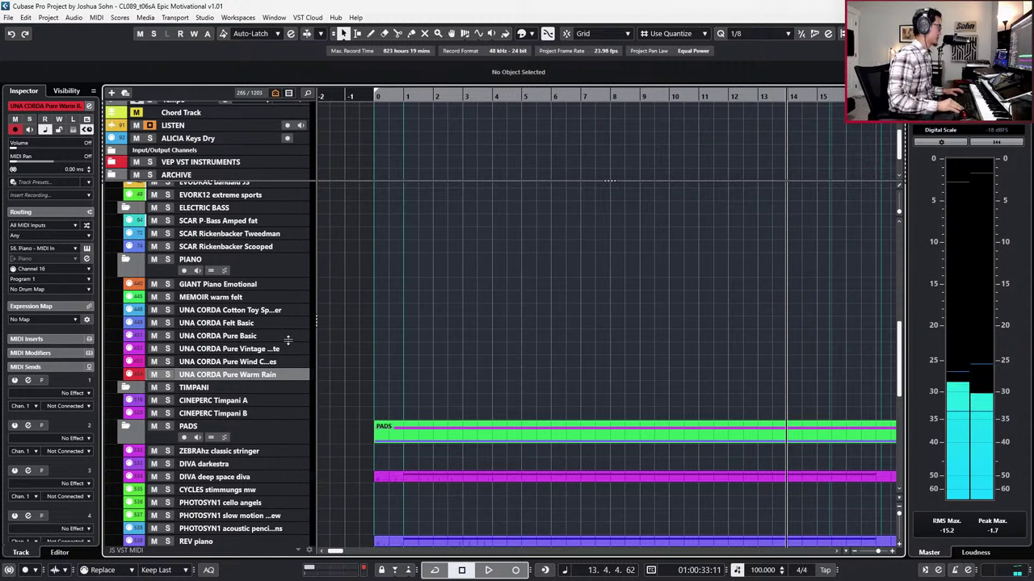
key(space)
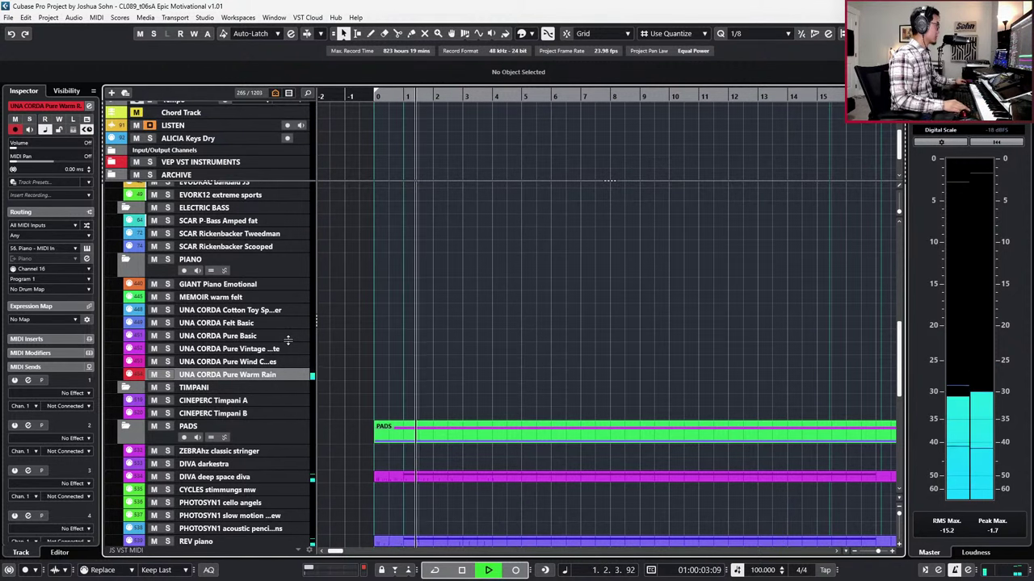
Step: Record an 11-bar piano part on Pure Warm Rain, then move the cursor back to bar 9
key(KP_Multiply)
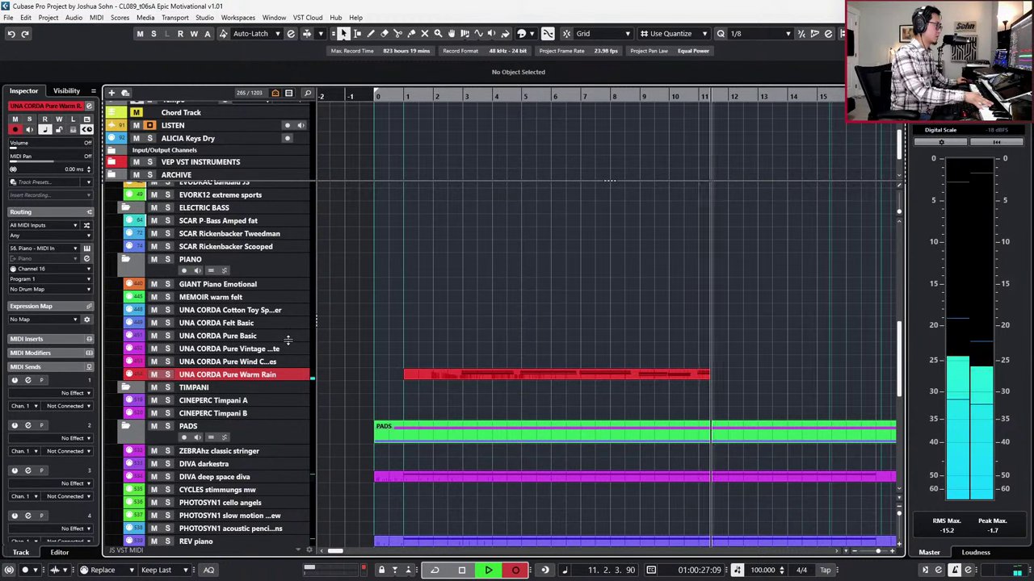
key(space)
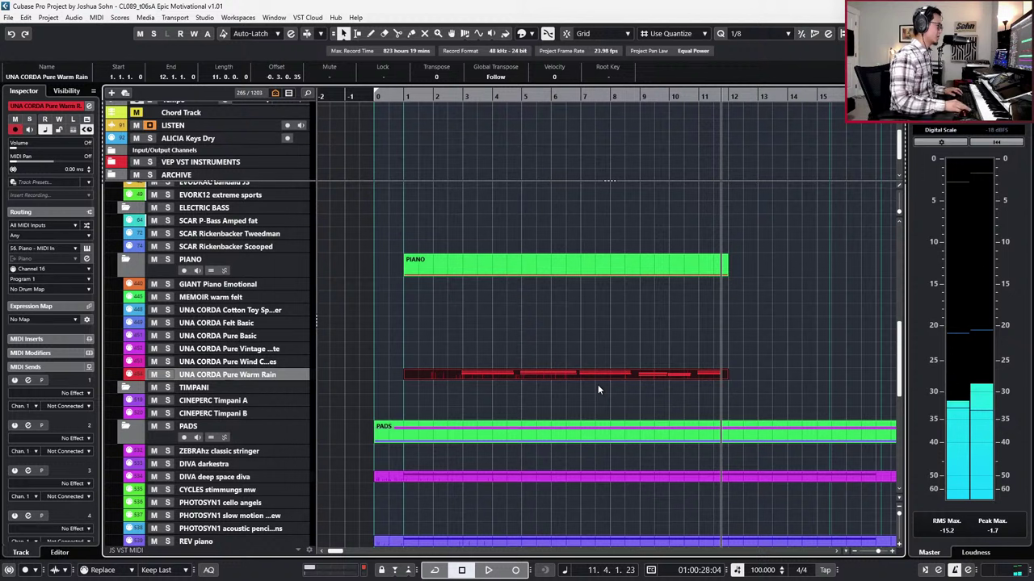
key(KP_Subtract)
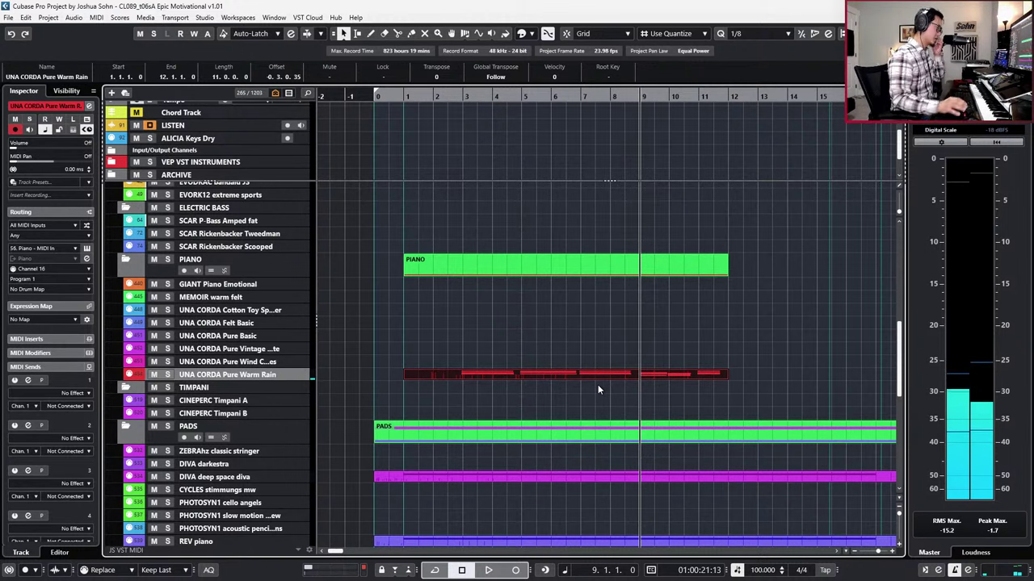
Step: Open the Pure Warm Rain part in the editor and delete all its sustain pedal data
double_click(667, 373)
key(shift+c)
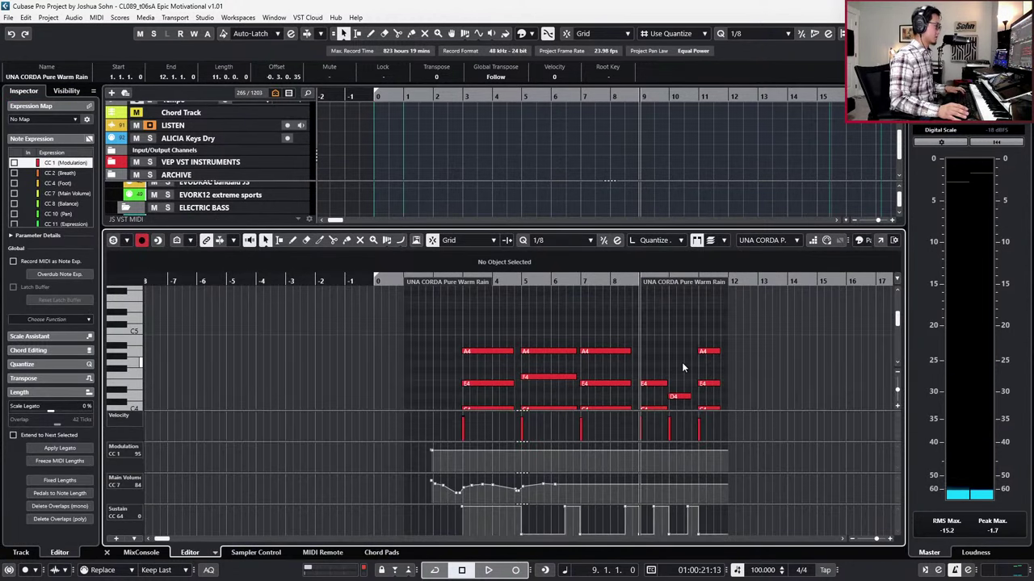
scroll(681, 361, down, 3)
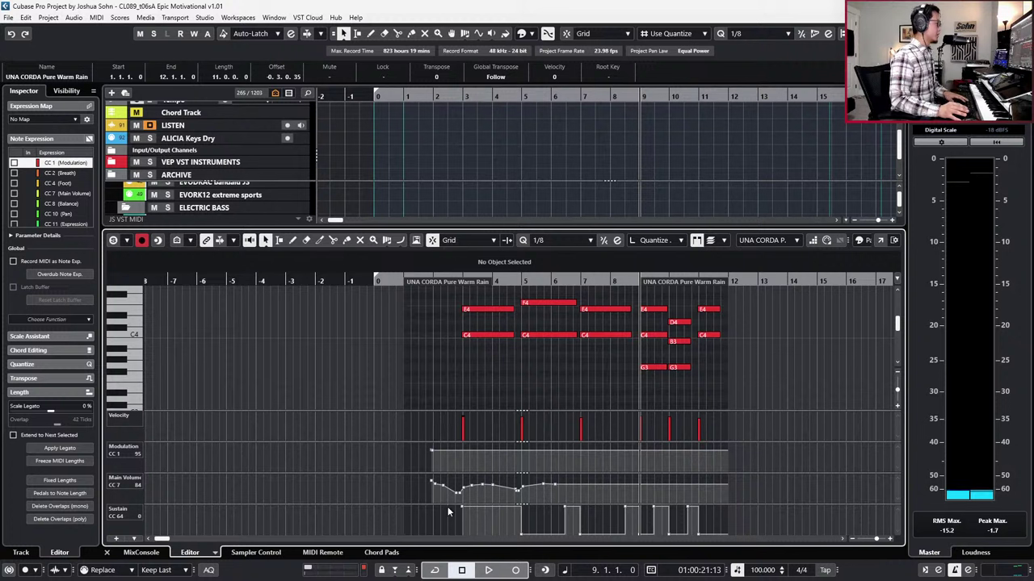
drag(454, 518, 700, 484)
key(Delete)
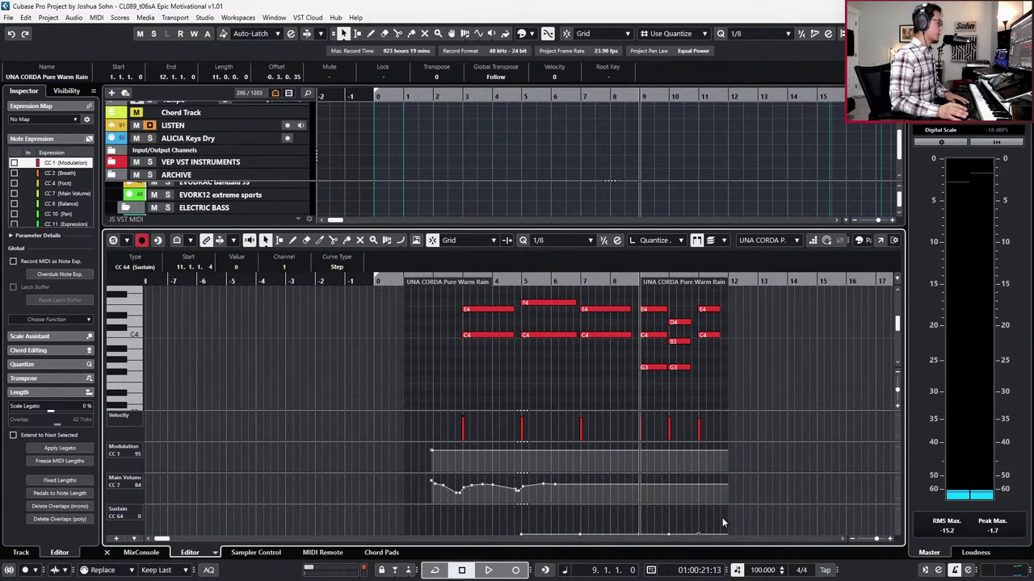
drag(737, 524, 541, 556)
key(Delete)
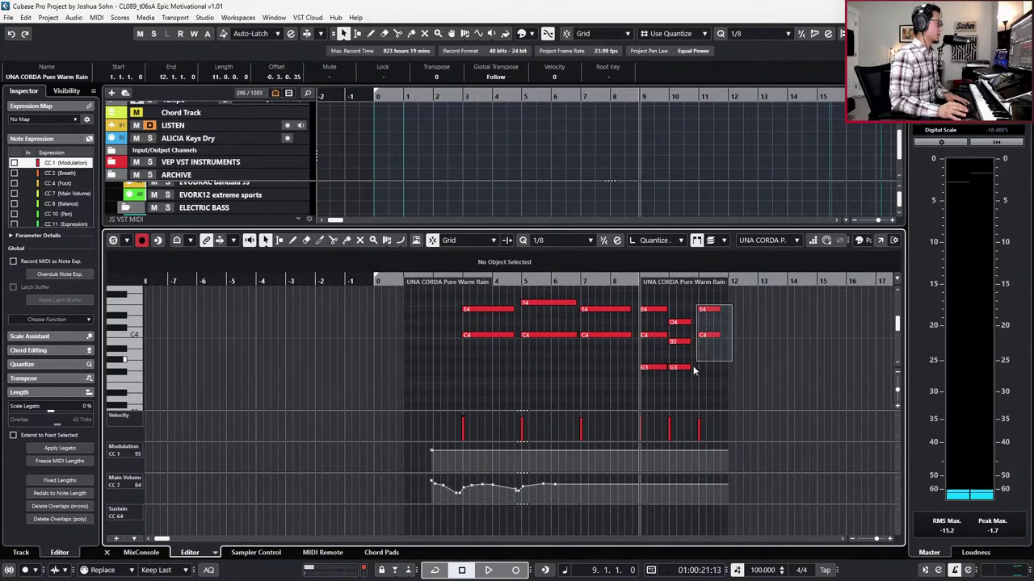
Step: Delete the final chord near bar 11 and lengthen the bar-9 E4, C4, G3 chord to a whole bar
drag(693, 370, 682, 382)
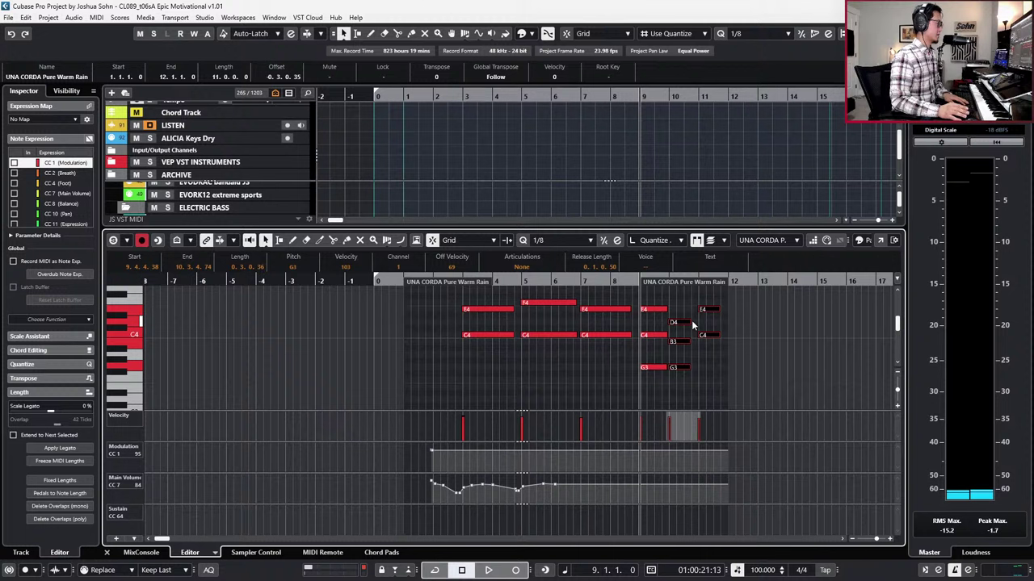
key(Delete)
key(space)
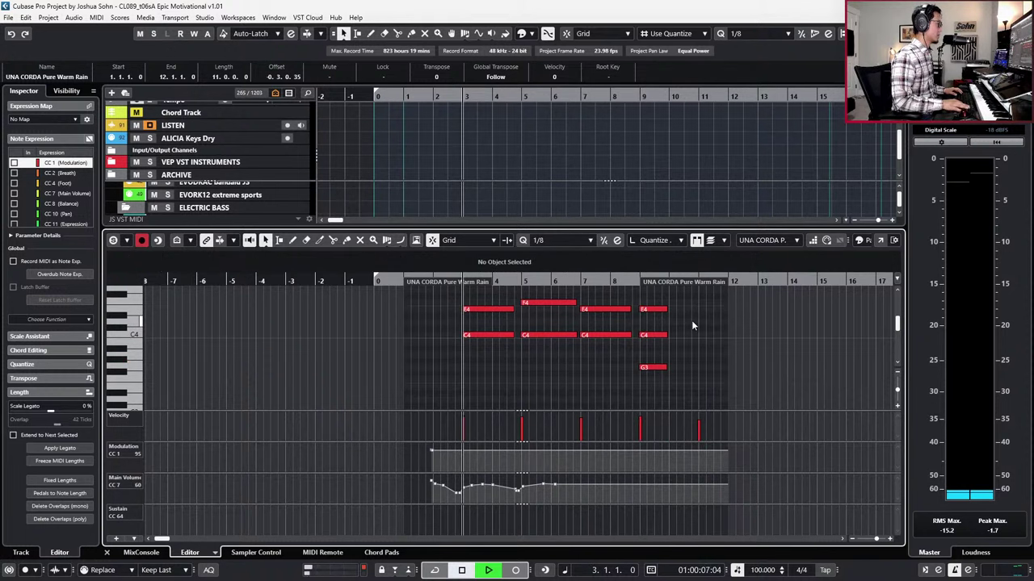
drag(696, 303, 658, 391)
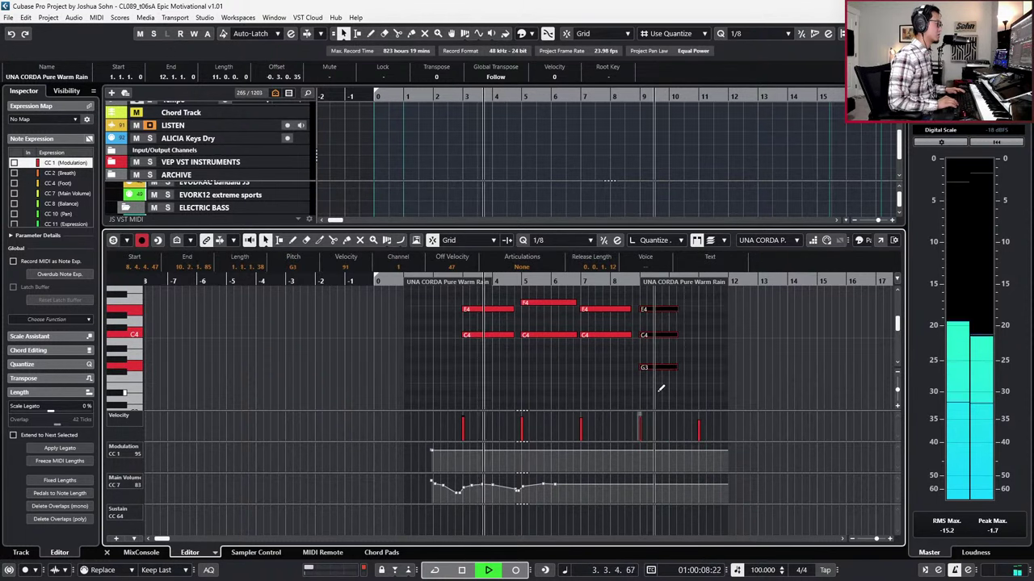
key(alt+Right)
key(alt+Right)
key(alt+Right)
key(alt+Right)
key(alt+Right)
key(1)
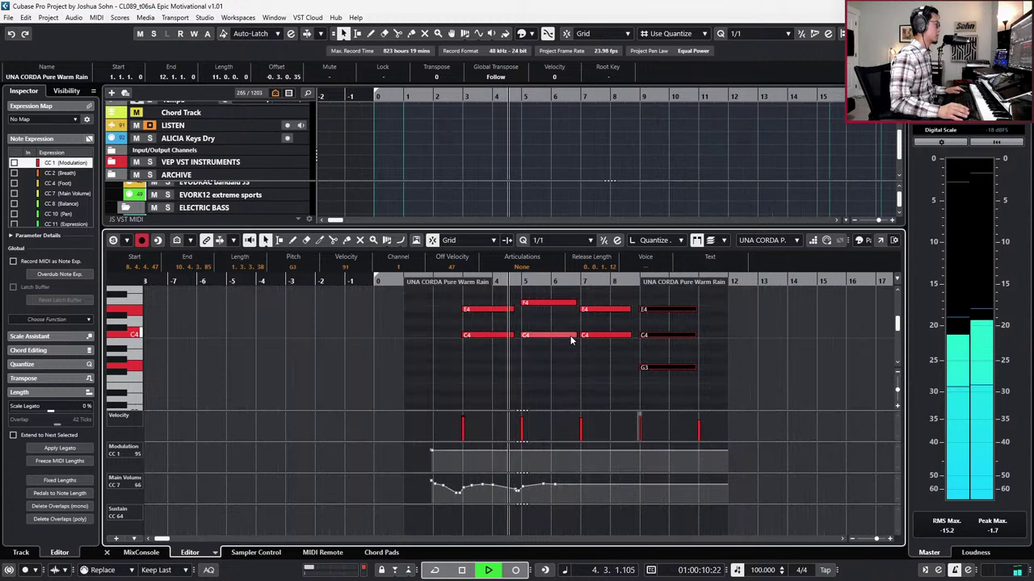
Step: Quantize the starts of the bar 4, 5 and 7 chord notes to the bar
drag(460, 297, 510, 352)
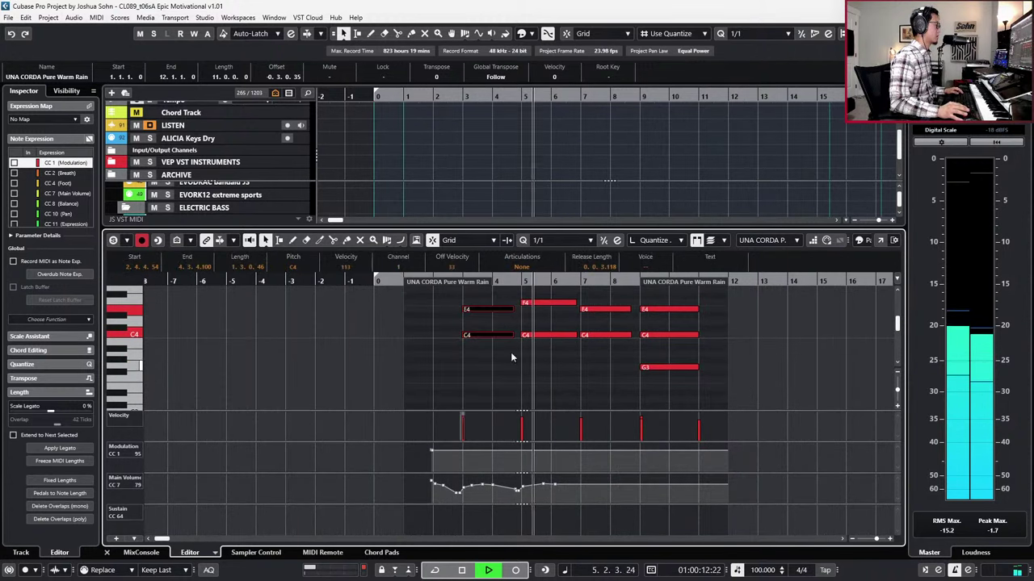
drag(556, 293, 613, 358)
key(q)
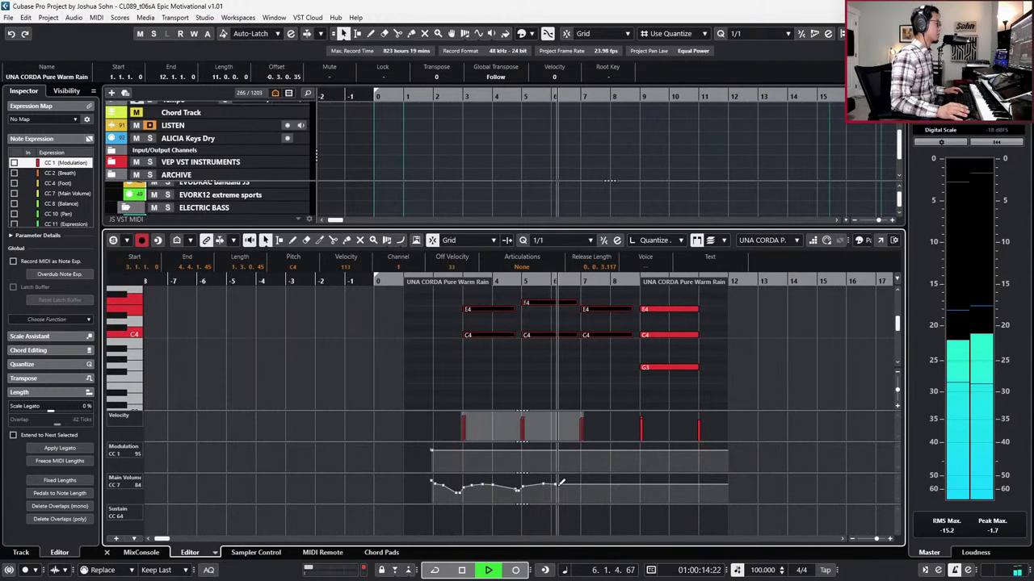
Step: Record a Main Volume (CC7) curve on the part, then close the note editor
key(KP_Multiply)
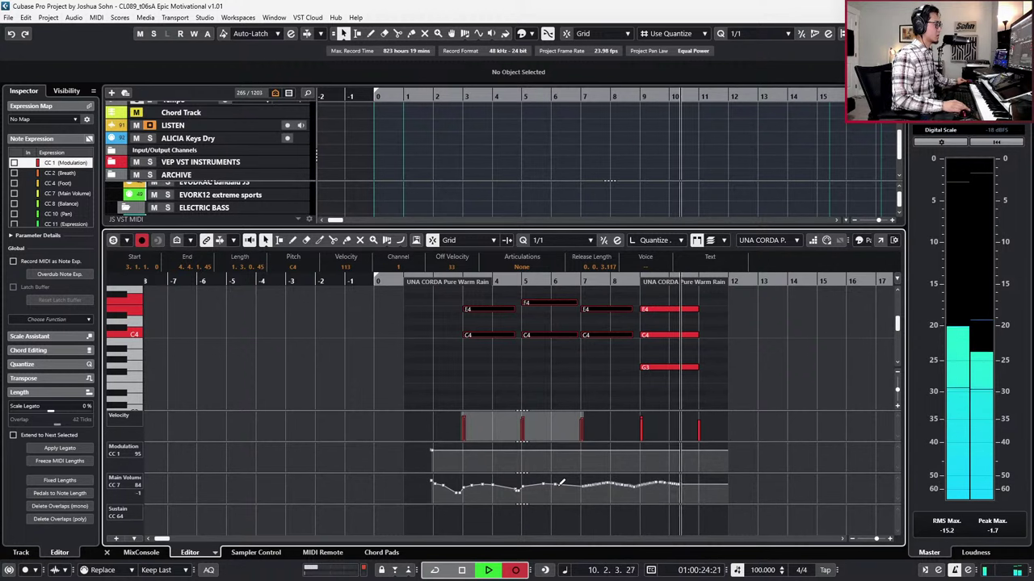
key(space)
key(ctrl+alt+b)
Step: Return to the project start and select the Pure Warm Rain part, keeping the playback position at bar 1
scroll(562, 432, down, 2)
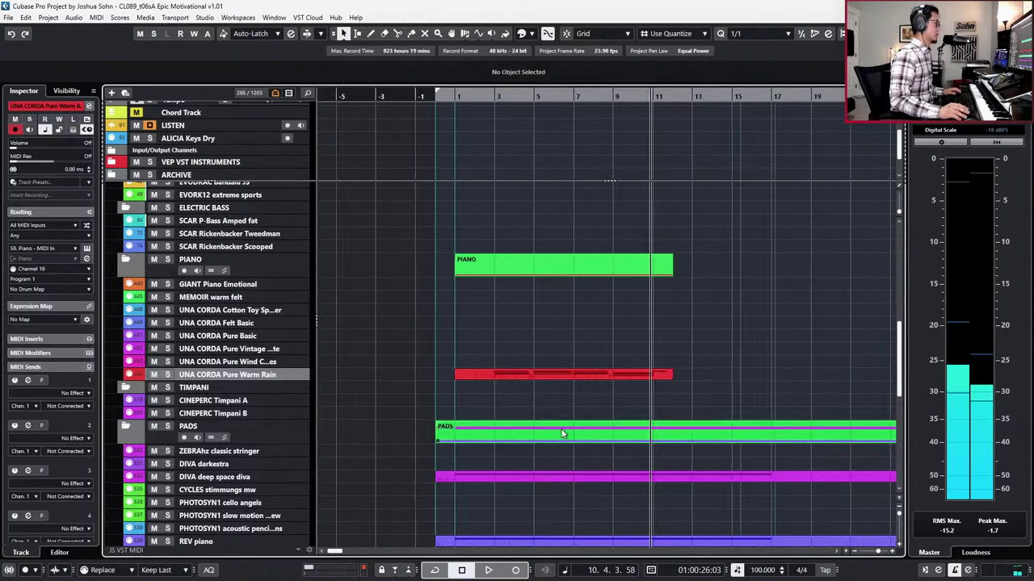
key(KP_Decimal)
click(596, 374)
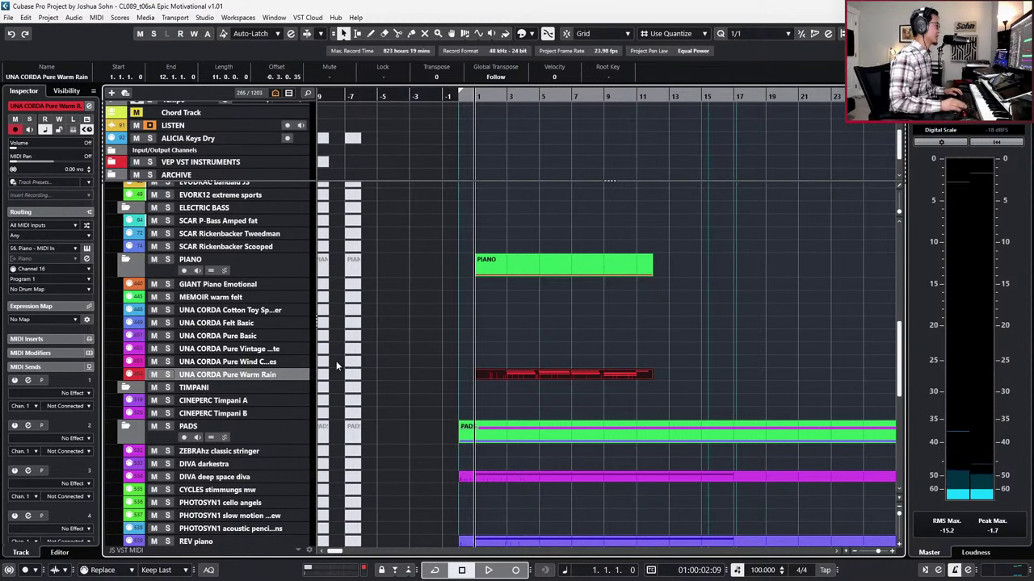
key(KP_Add)
key(KP_Add)
key(Left)
key(Left)
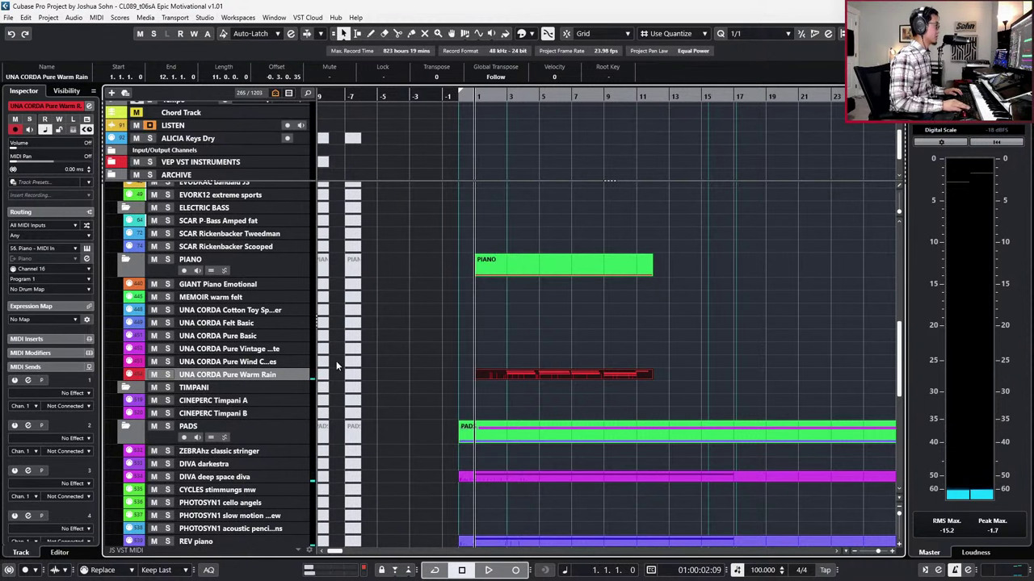
Step: Audition GIANT Piano Emotional, then make the first UNA CORDA track, Cotton Toy, the active piano
scroll(559, 163, up, 3)
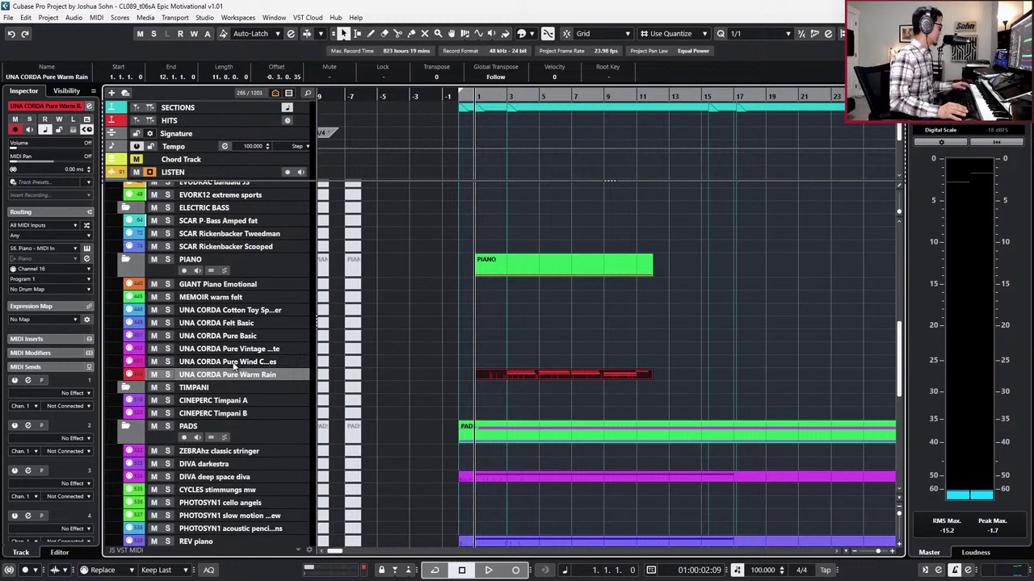
click(231, 312)
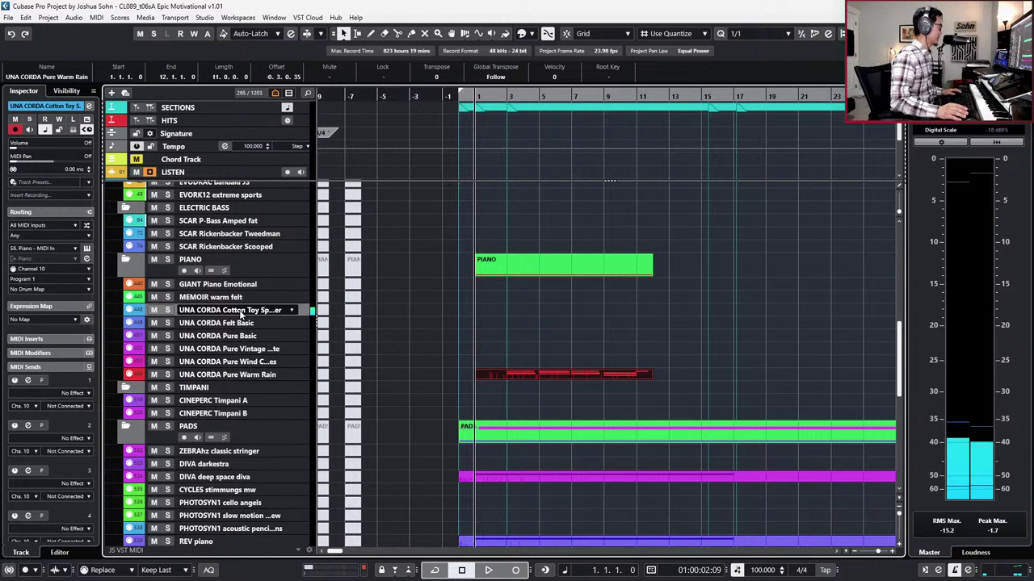
click(264, 284)
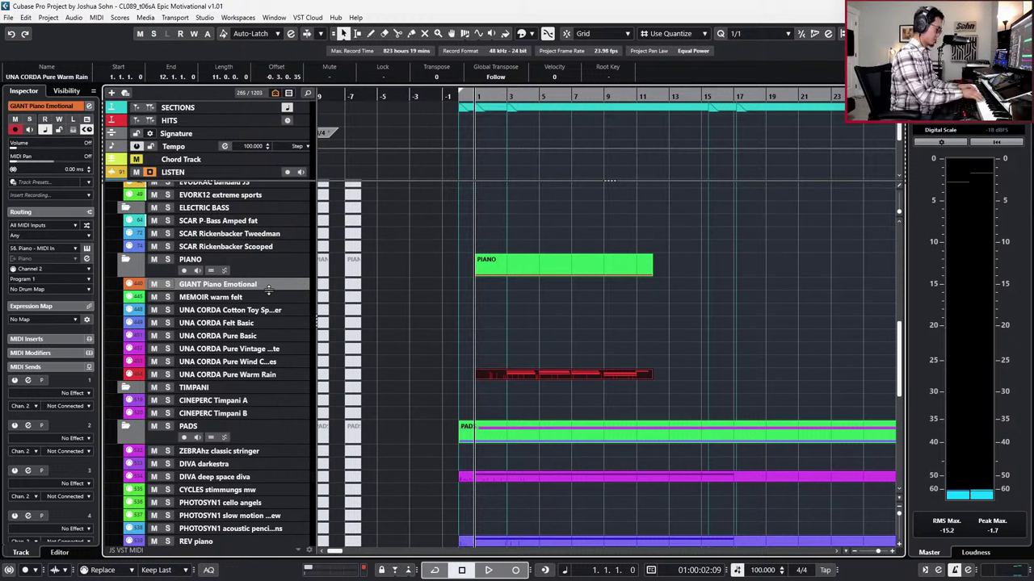
key(Down)
key(Down)
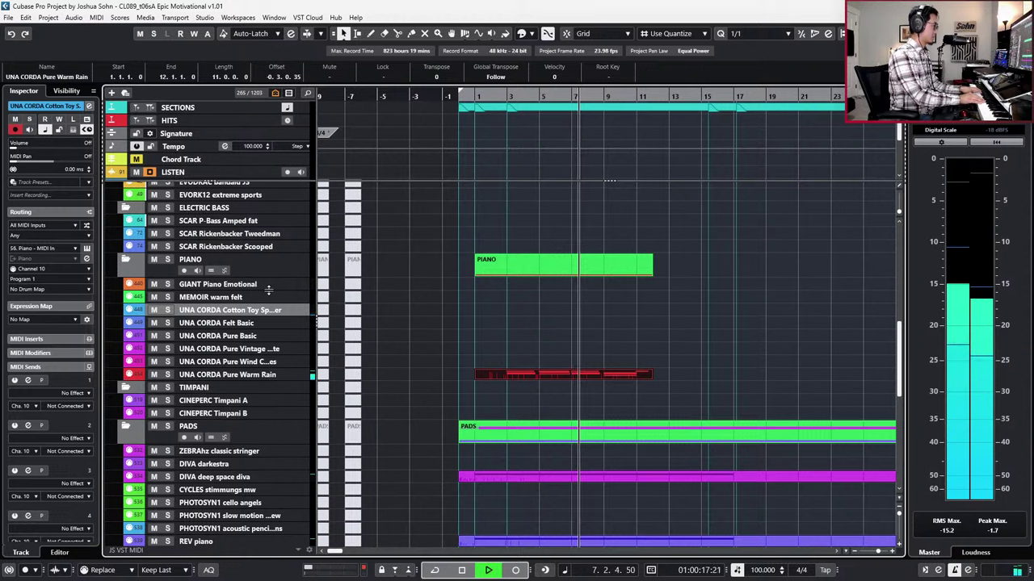
Step: Open the Pure Warm Rain part and lower the bar 7 chord five semitones, raising its B3 to C4
key(space)
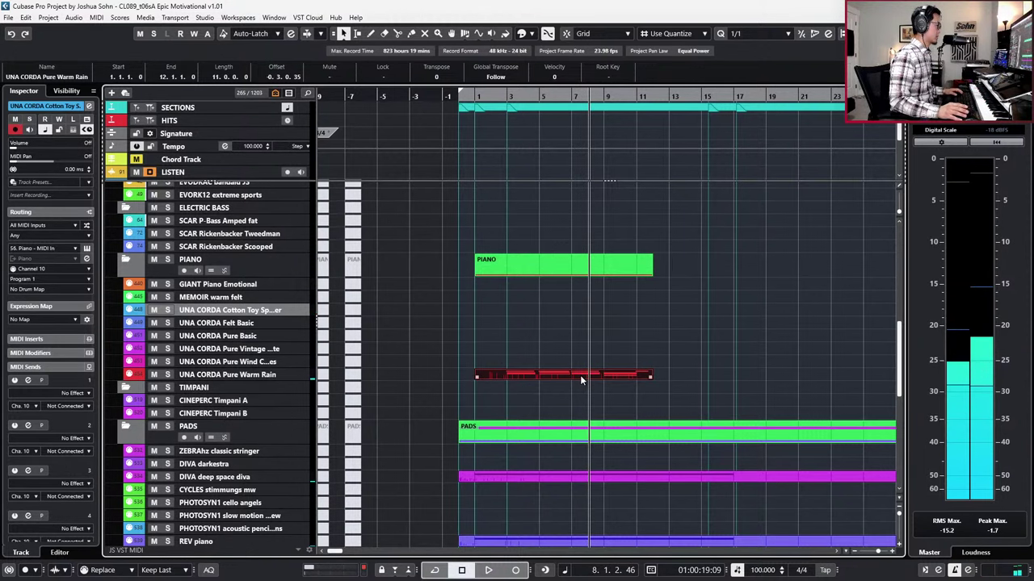
double_click(580, 375)
scroll(596, 356, up, 2)
click(596, 408)
scroll(601, 399, down, 2)
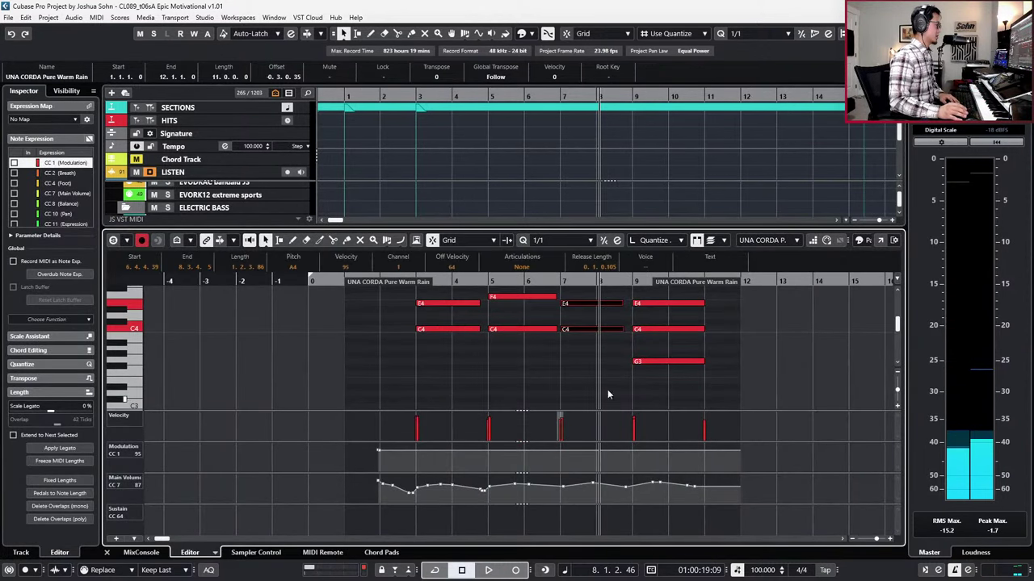
key(Down)
key(Down)
key(Down)
key(Down)
key(Down)
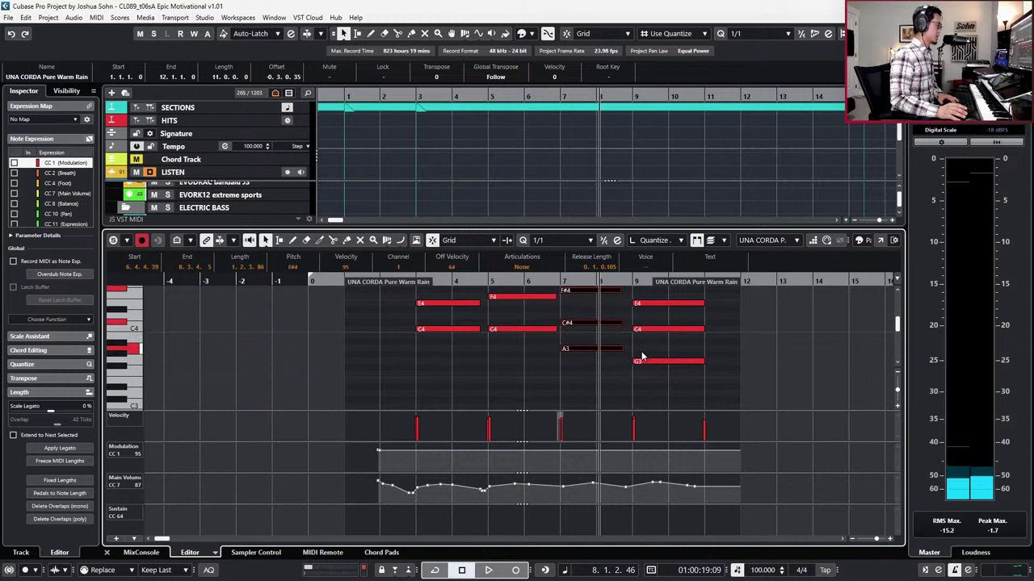
drag(614, 346, 668, 403)
key(Up)
Step: Raise the bar 9 chord a whole tone, then lower its F#4 down to D4
scroll(653, 324, up, 2)
key(Up)
key(Up)
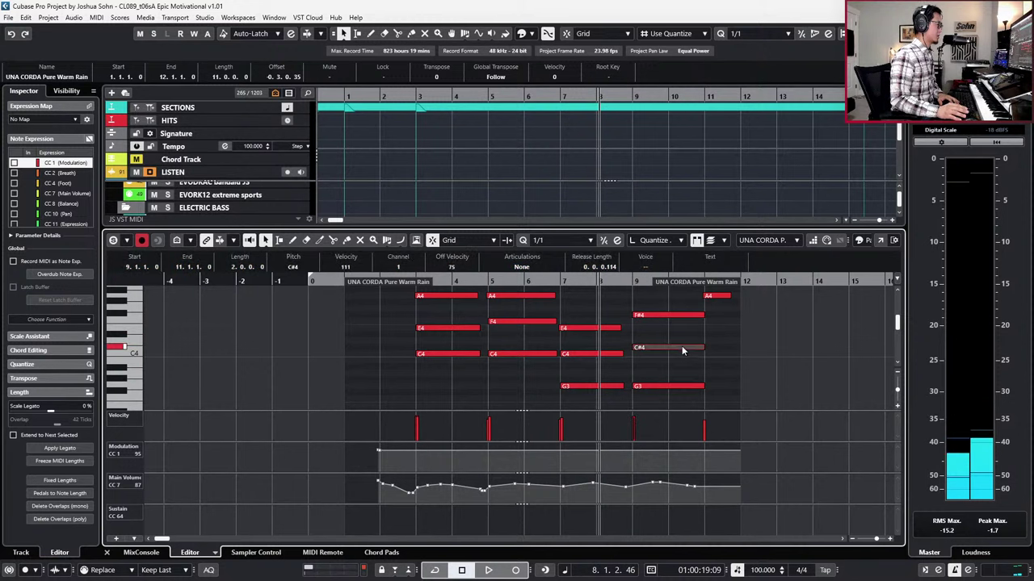
key(Down)
drag(682, 290, 681, 330)
key(Down)
key(Down)
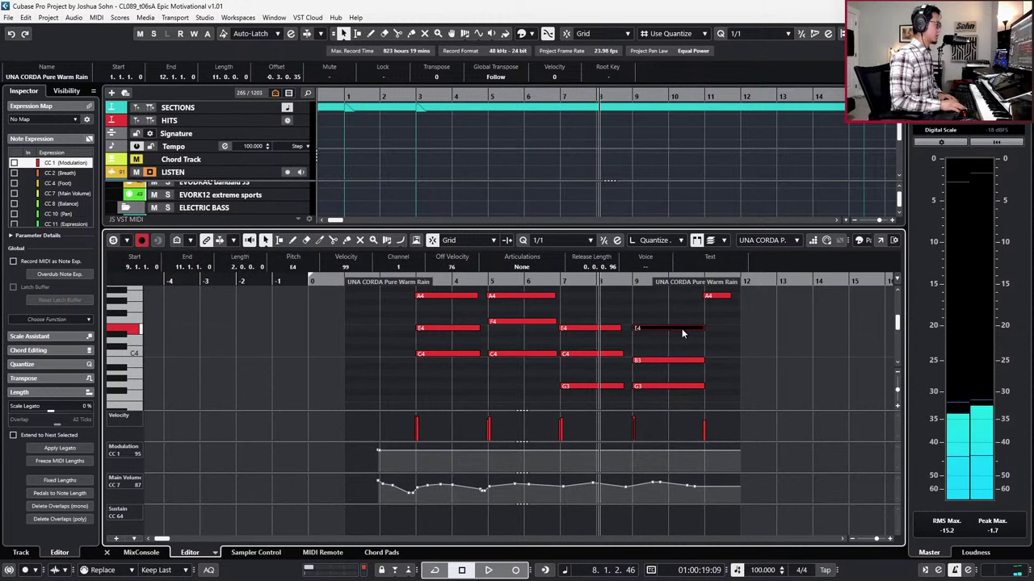
key(Down)
key(Down)
Step: Delete the final A4 note and close the note editor, stepping playback back toward bar 3
key(KP_Subtract)
key(KP_Subtract)
key(KP_Subtract)
key(KP_Subtract)
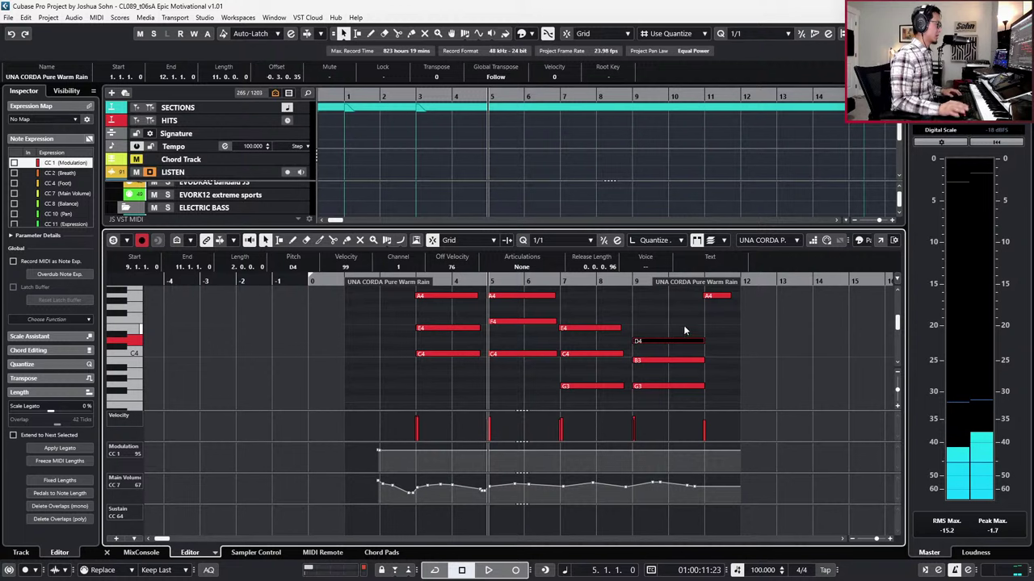
scroll(684, 330, up, 2)
double_click(715, 342)
key(Return)
key(KP_Subtract)
key(KP_Subtract)
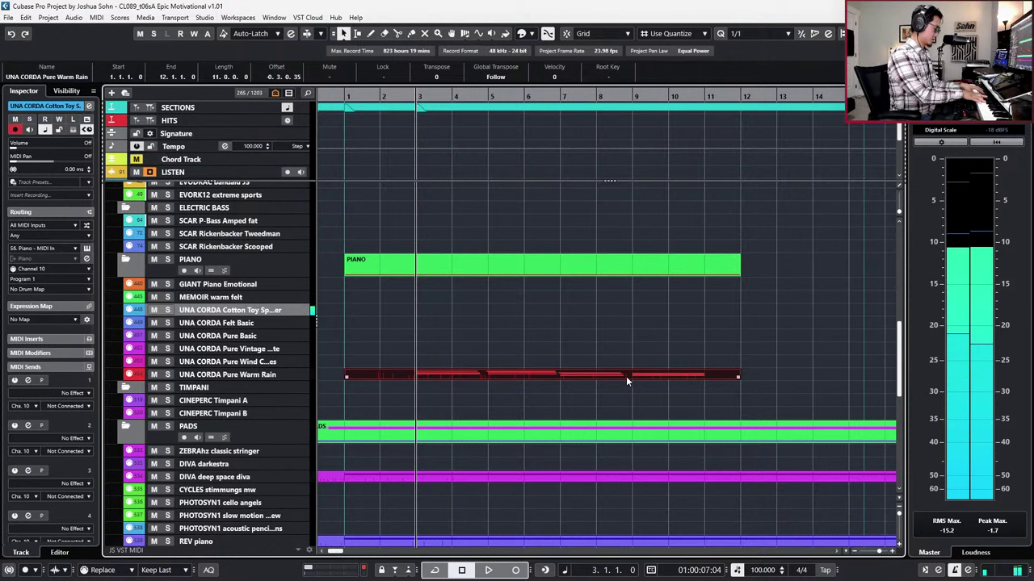
Step: Audition the MEMOIR and GIANT Piano Emotional sounds and briefly check the Pure Warm Rain notes
click(253, 296)
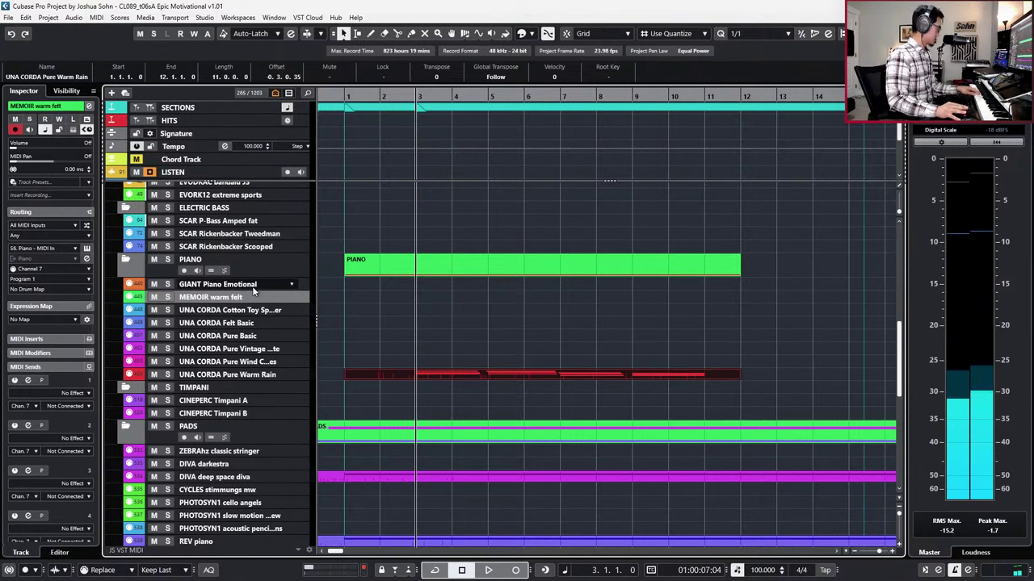
key(Up)
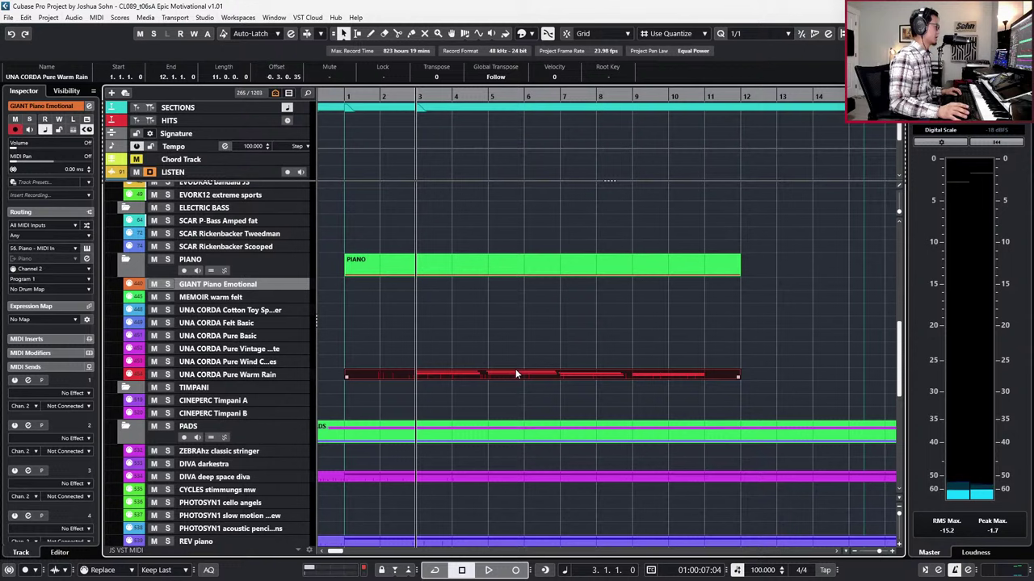
double_click(538, 375)
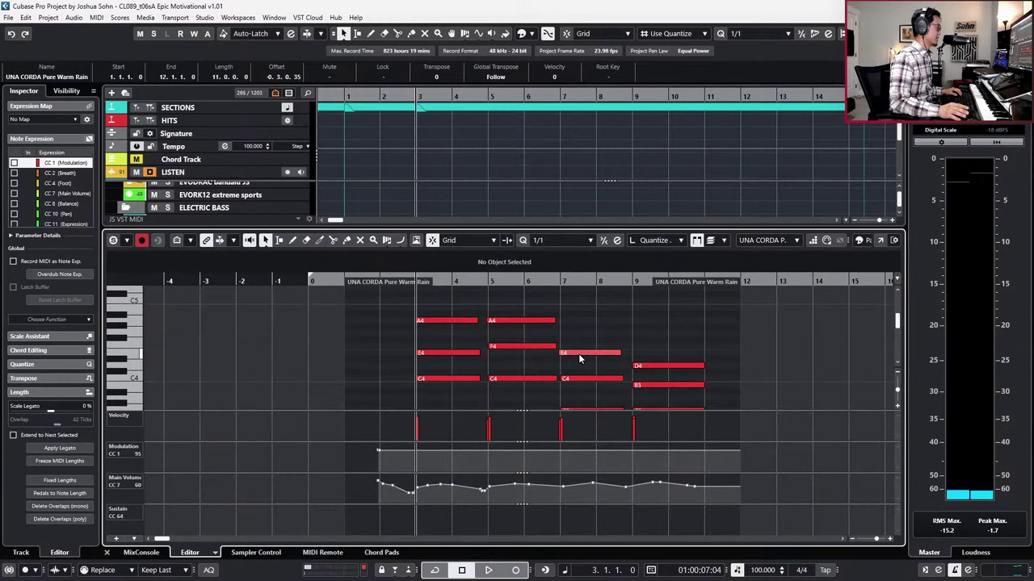
key(ctrl+e)
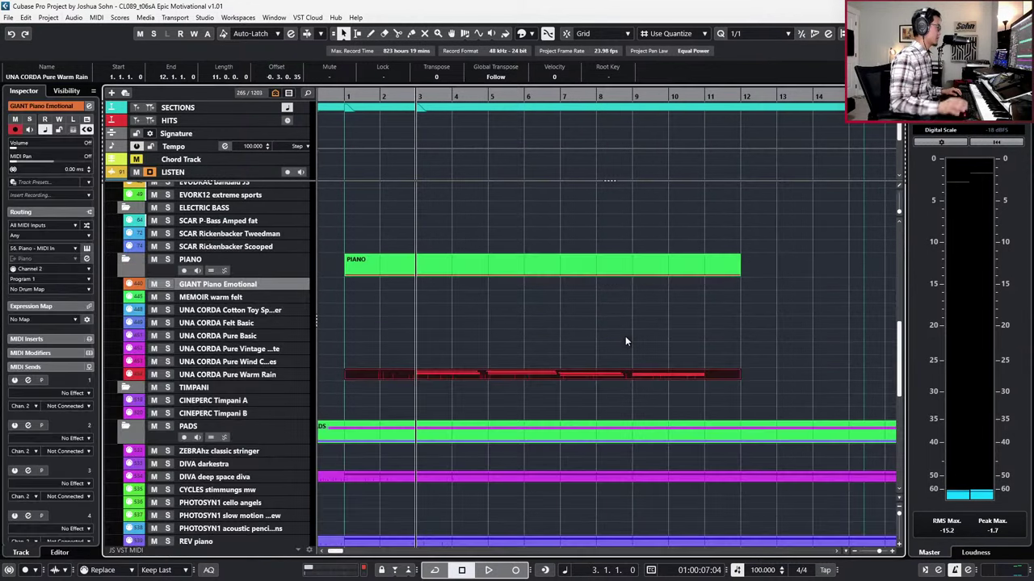
Step: Reselect the UNA CORDA Cotton Toy track and add a chord event at bar 3 of the Chord Track
click(260, 311)
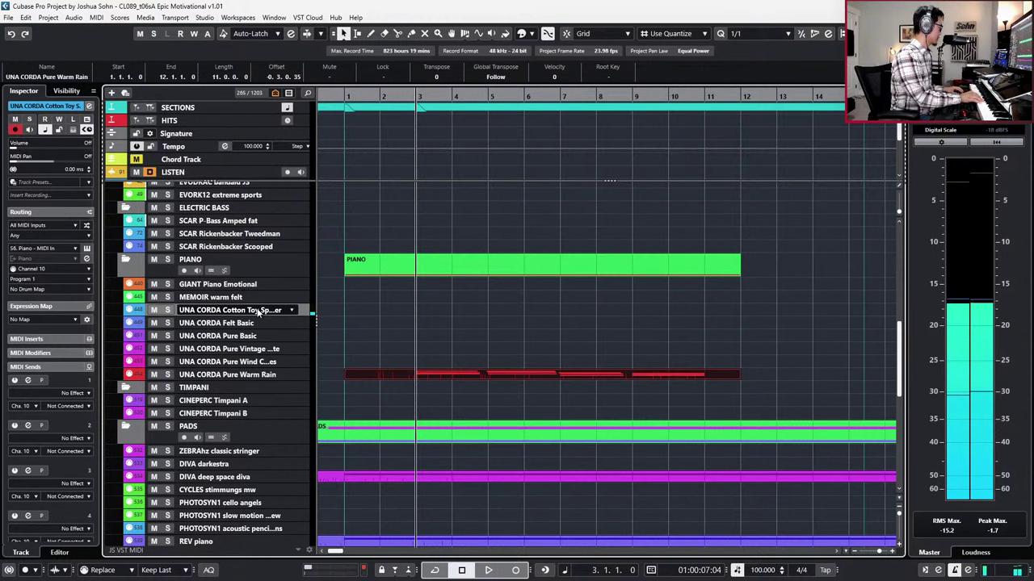
key(KP_Subtract)
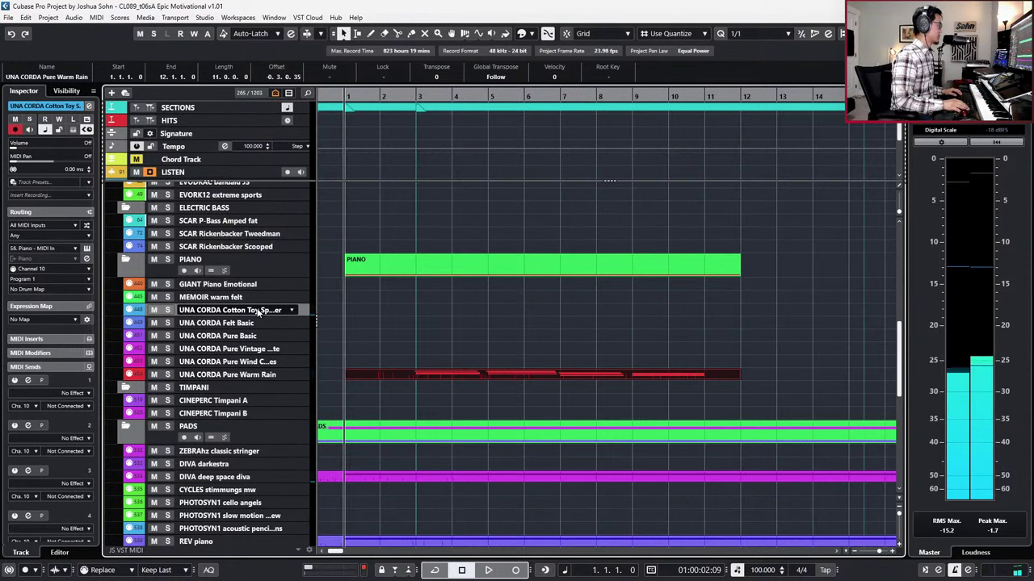
click(420, 155)
Step: Make the bar 3 chord event an A minor chord
click(420, 158)
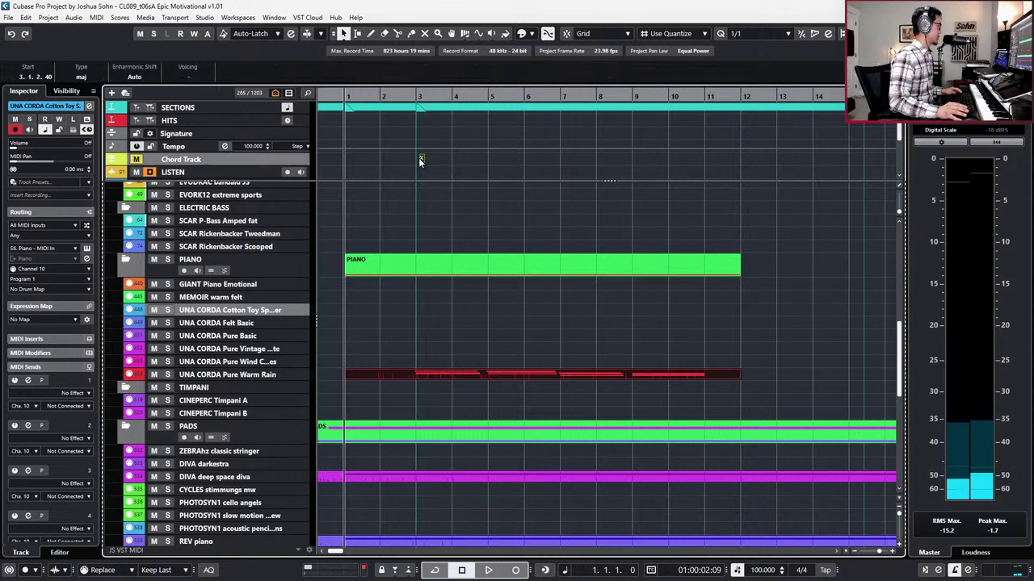
double_click(420, 158)
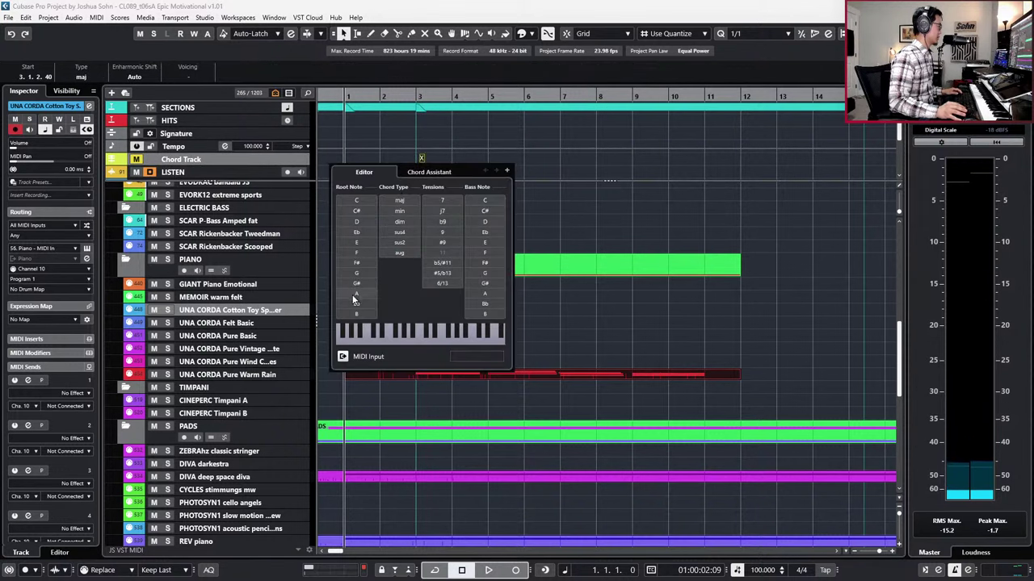
click(354, 293)
click(399, 211)
click(455, 157)
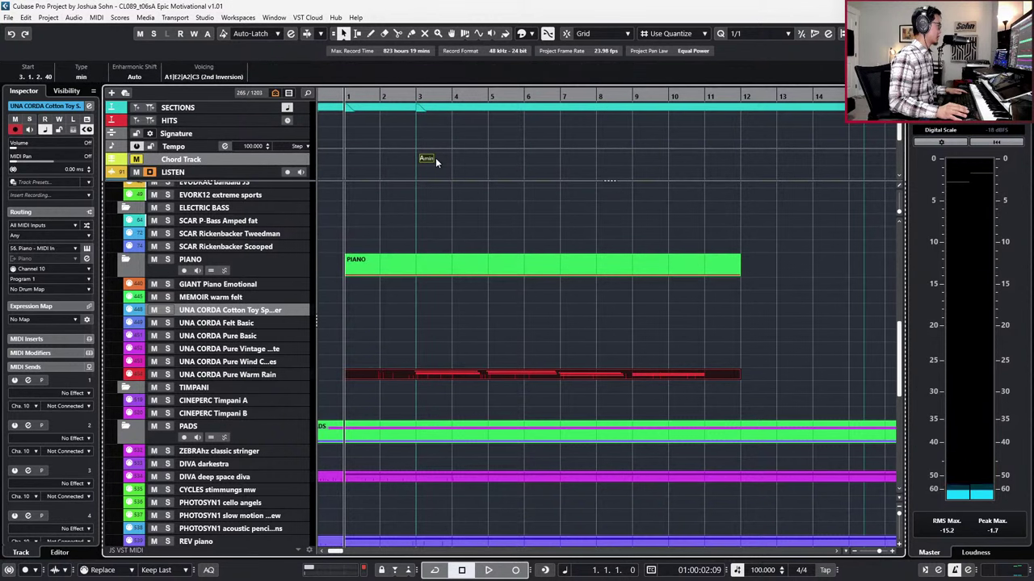
click(428, 159)
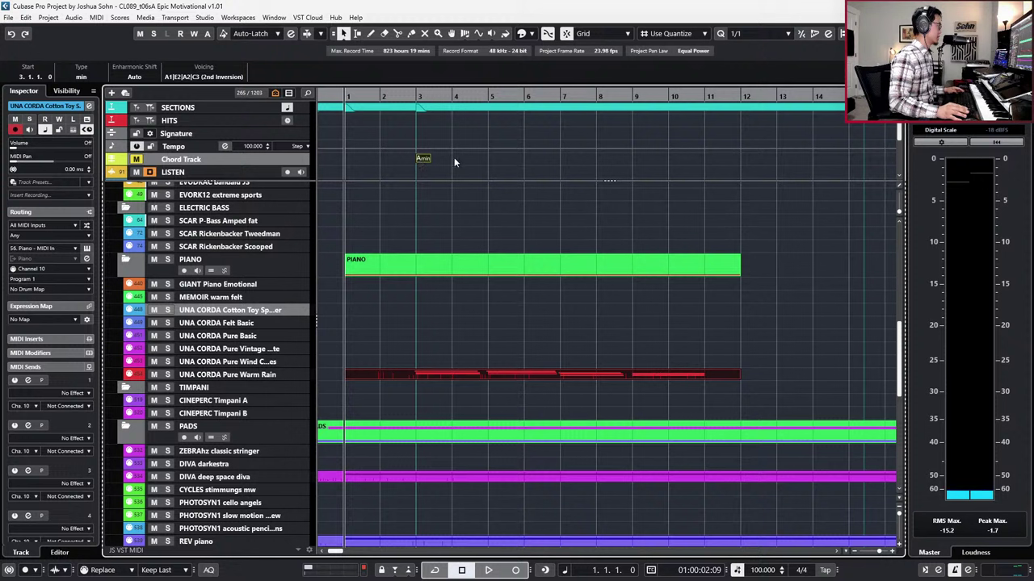
Step: Add three more chord events after it, set to F, G and C
click(454, 158)
double_click(452, 159)
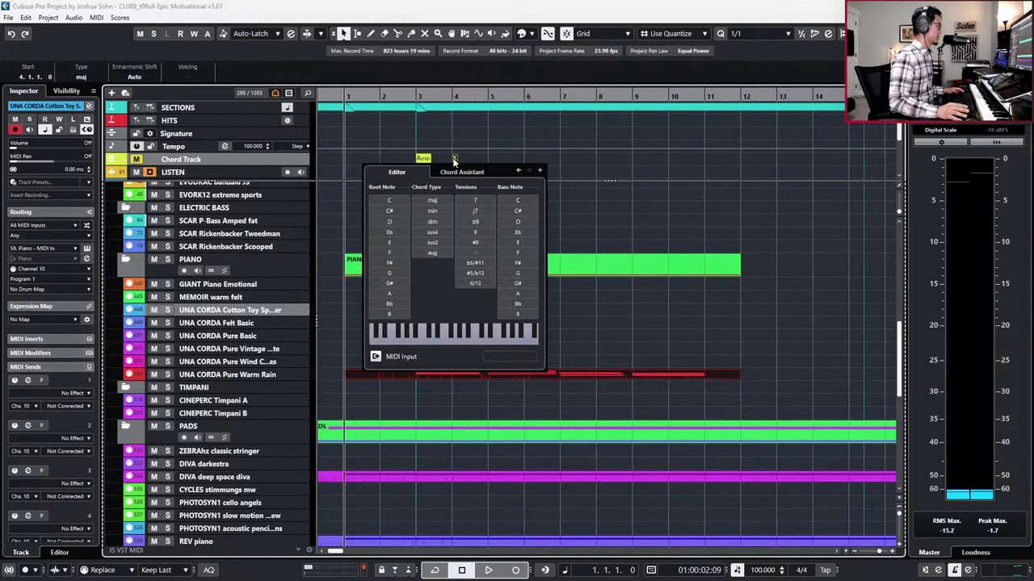
click(399, 252)
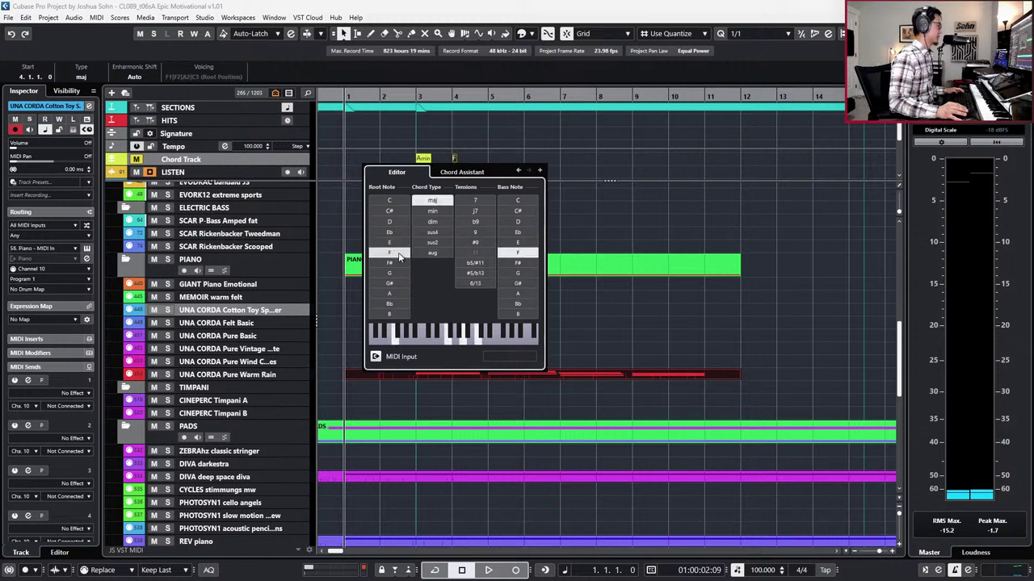
click(491, 156)
double_click(490, 158)
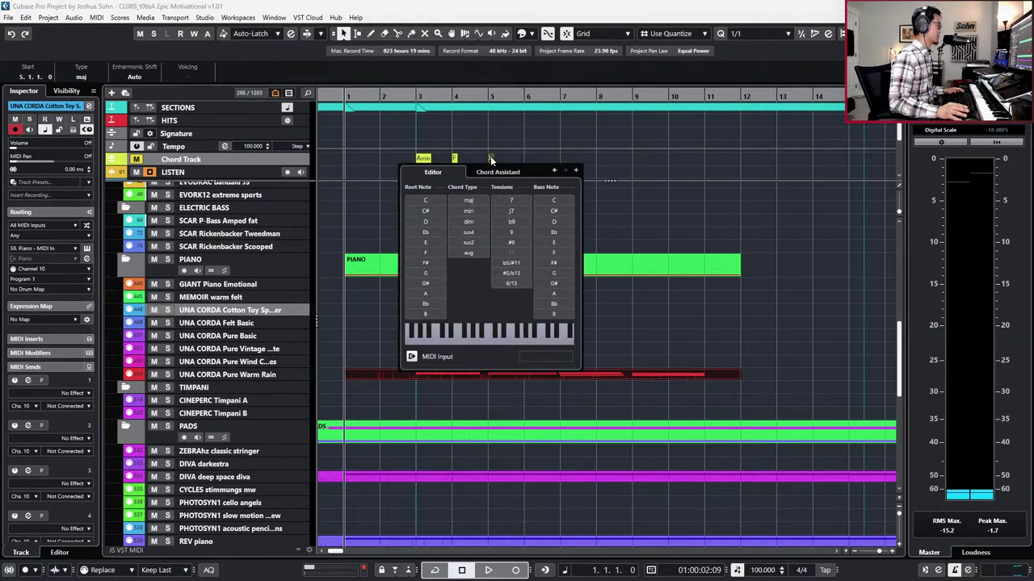
click(436, 278)
click(527, 157)
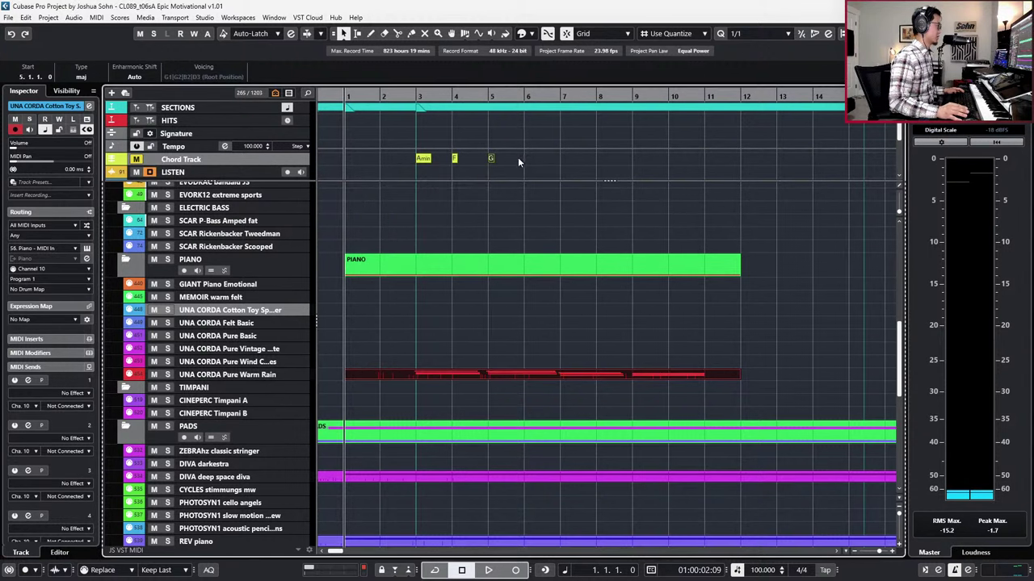
double_click(527, 159)
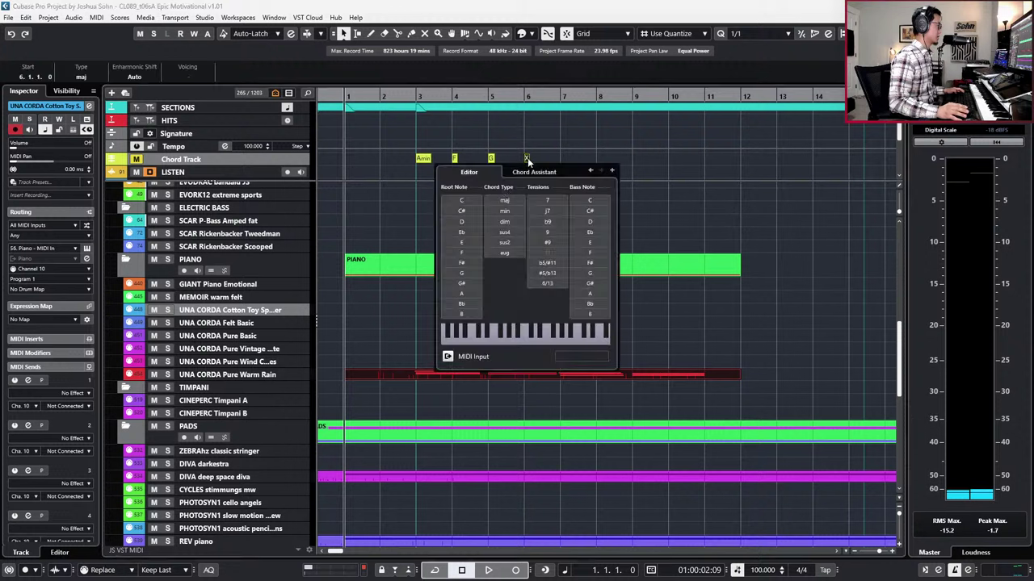
click(464, 202)
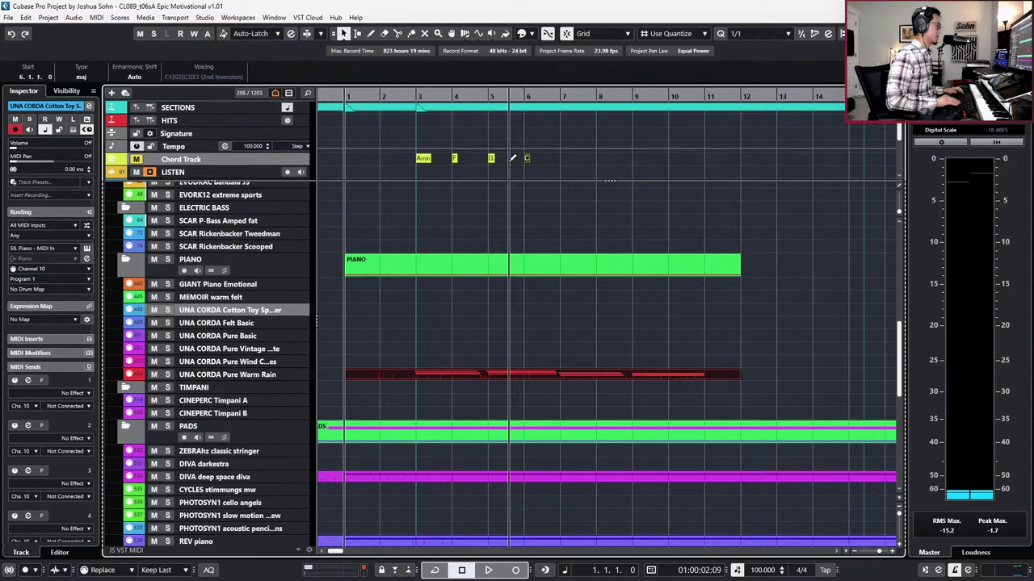
Step: Move the F, G and C chords to bars 5, 7 and 9
key(Left)
key(Left)
key(alt+Right)
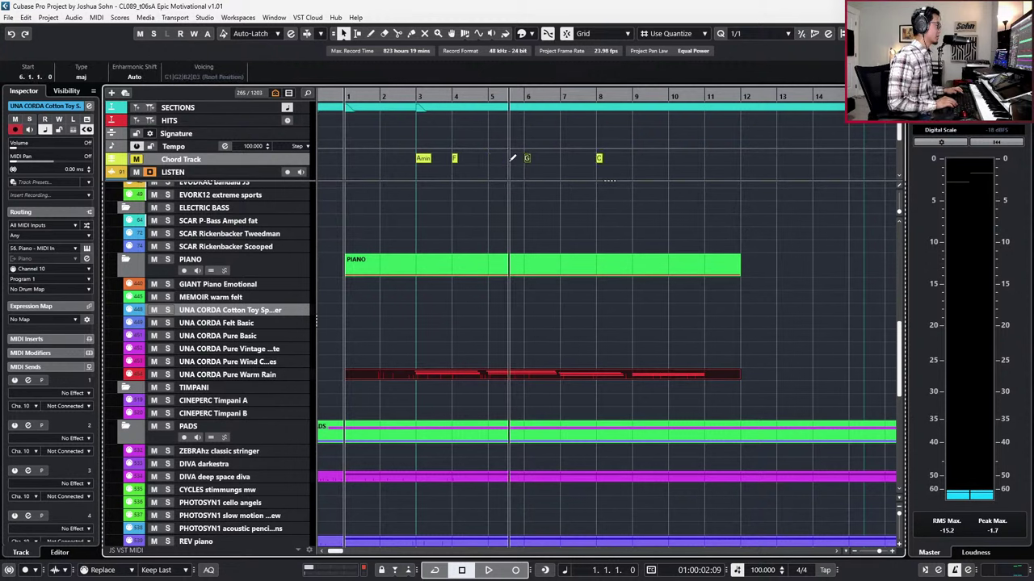
key(Left)
key(Left)
key(Right)
key(alt+Right)
key(Right)
key(alt+Right)
key(Right)
key(ctrl+Right)
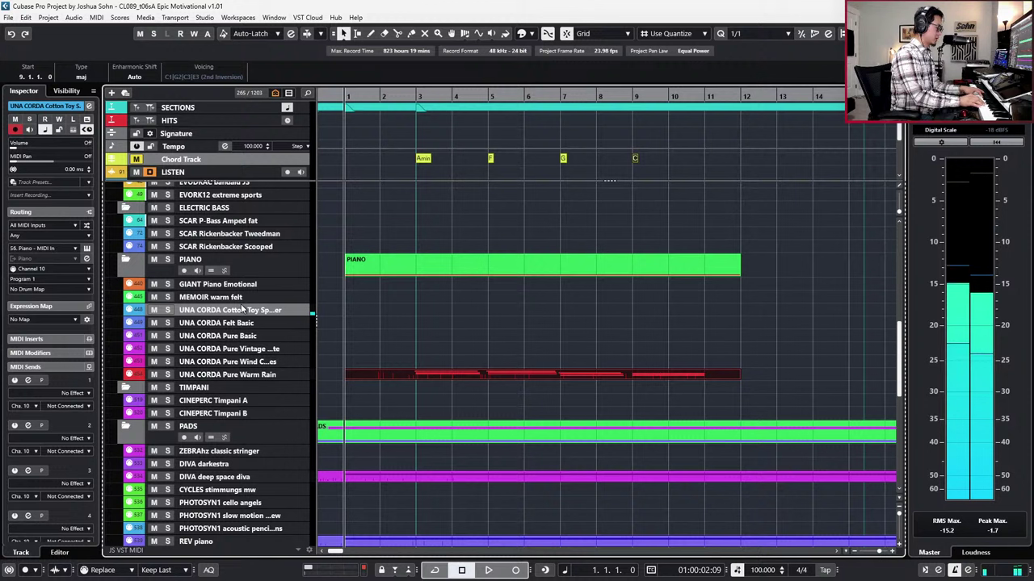
key(space)
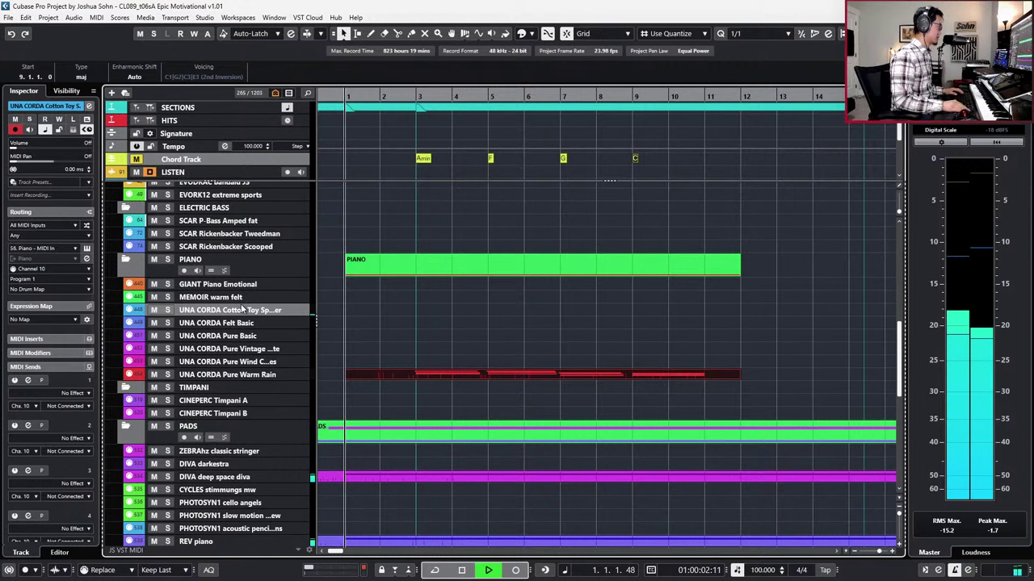
key(KP_Multiply)
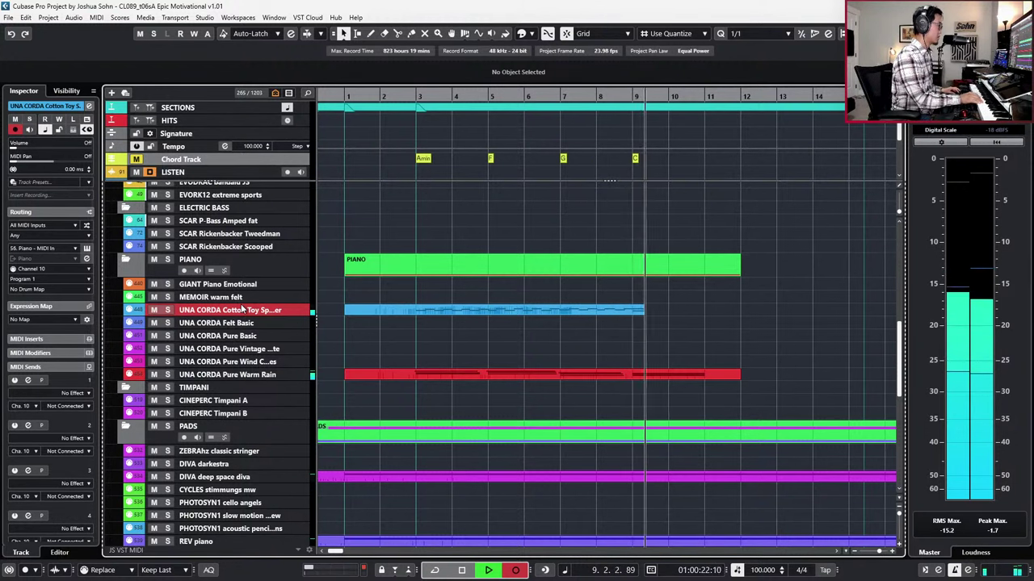
key(space)
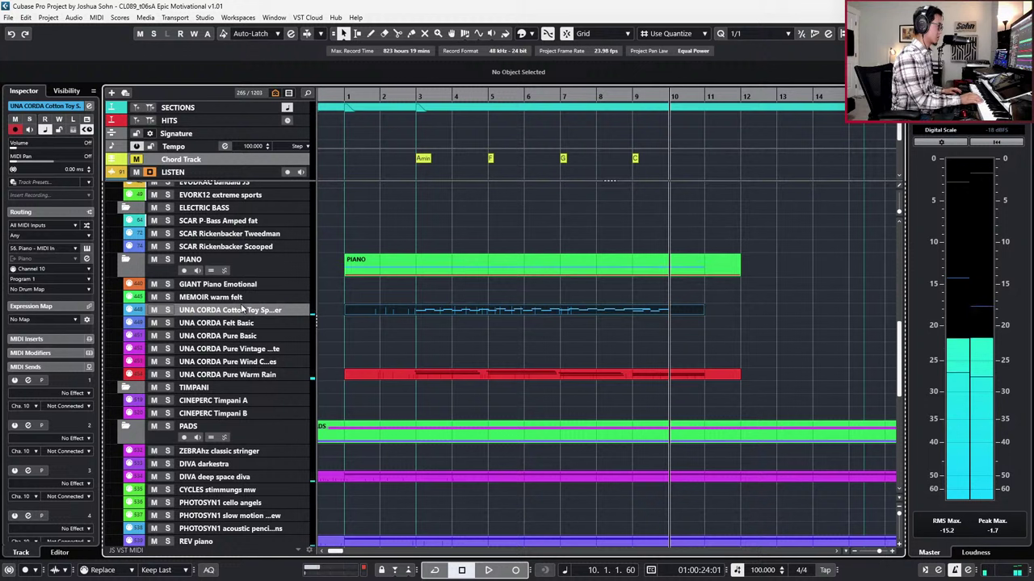
key(Home)
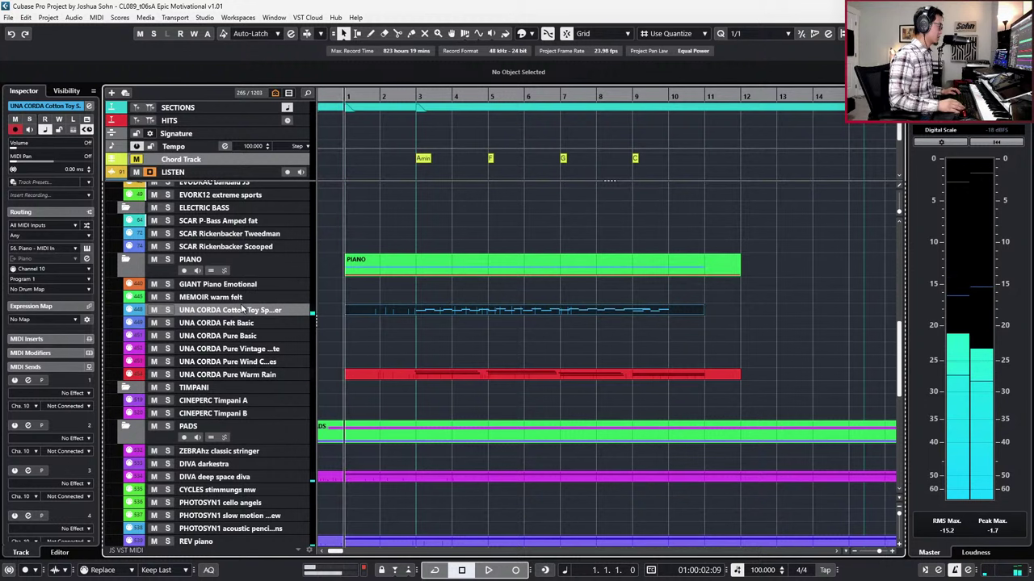
key(ctrl+z)
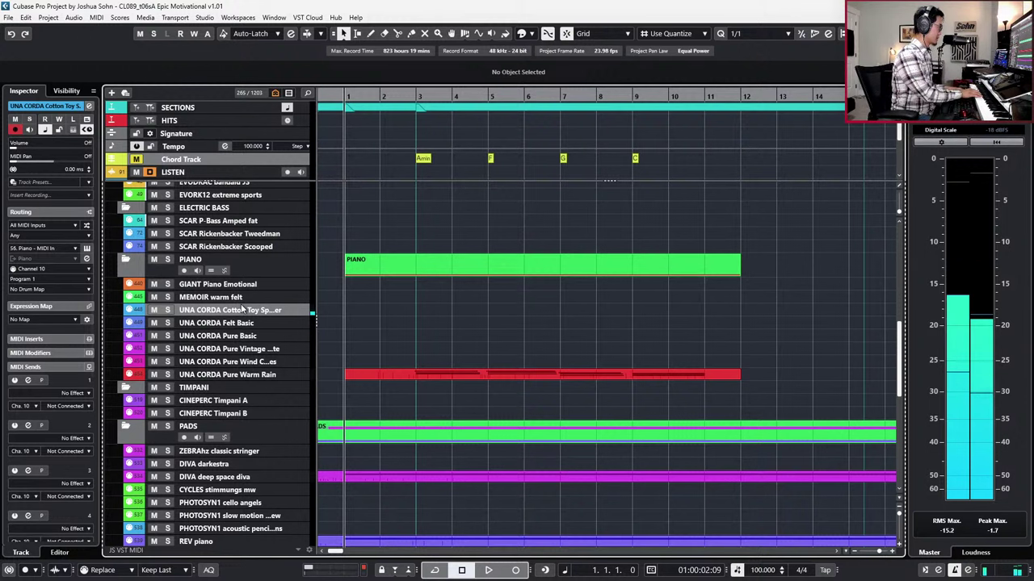
Step: Play the arrangement, then record a new Cotton Toy Speaker piano take from bar 1 to about bar 11
key(space)
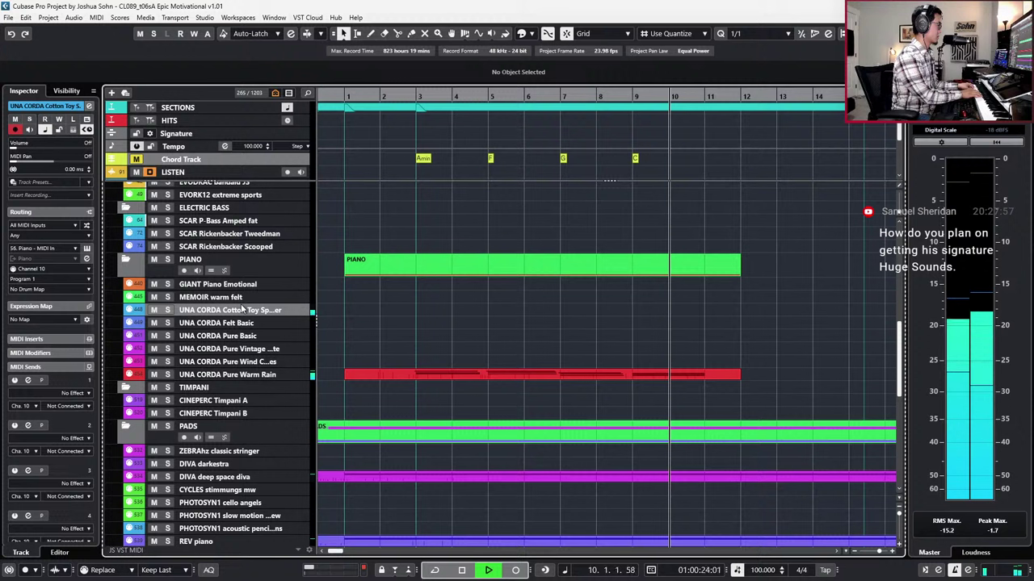
key(space)
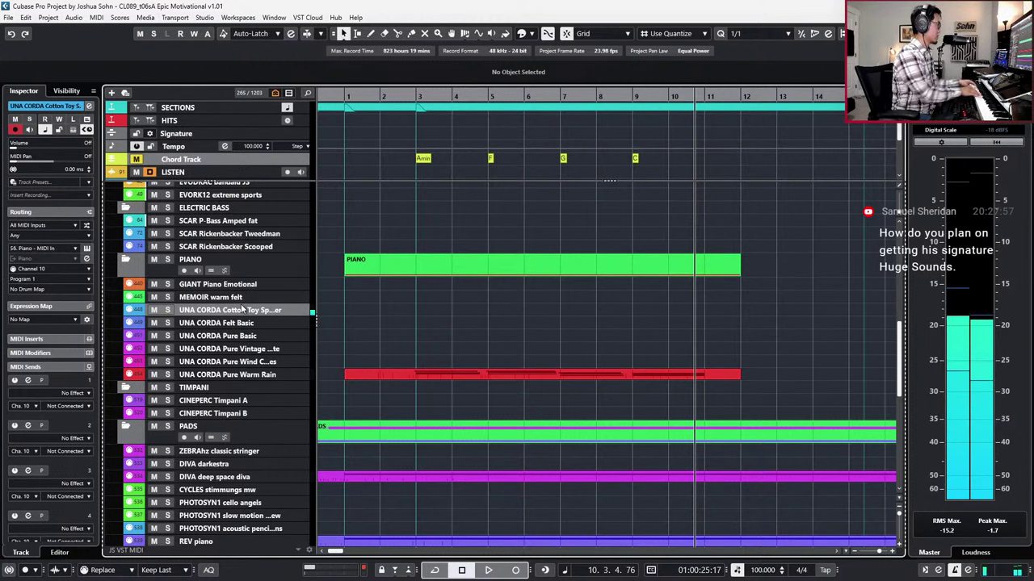
key(Home)
key(KP_Multiply)
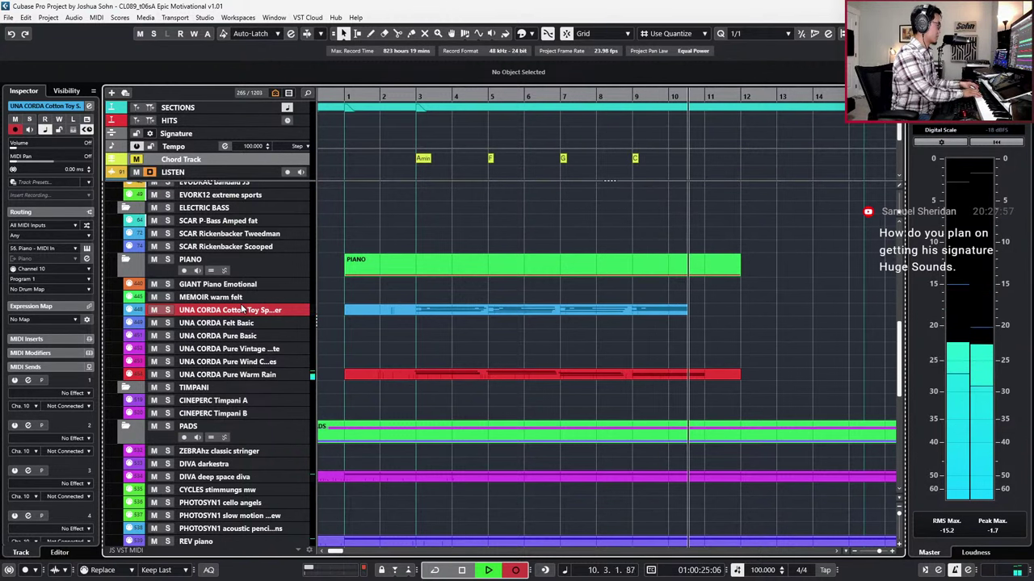
key(space)
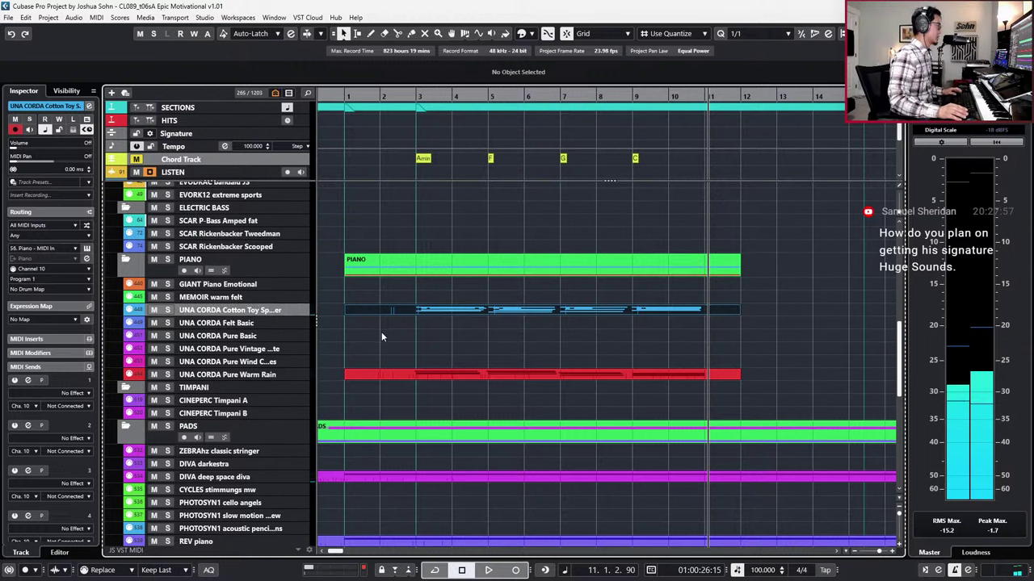
Step: Check the Pure Warm Rain part's notes, then open the Cotton Toy Speaker part in the editor
double_click(457, 376)
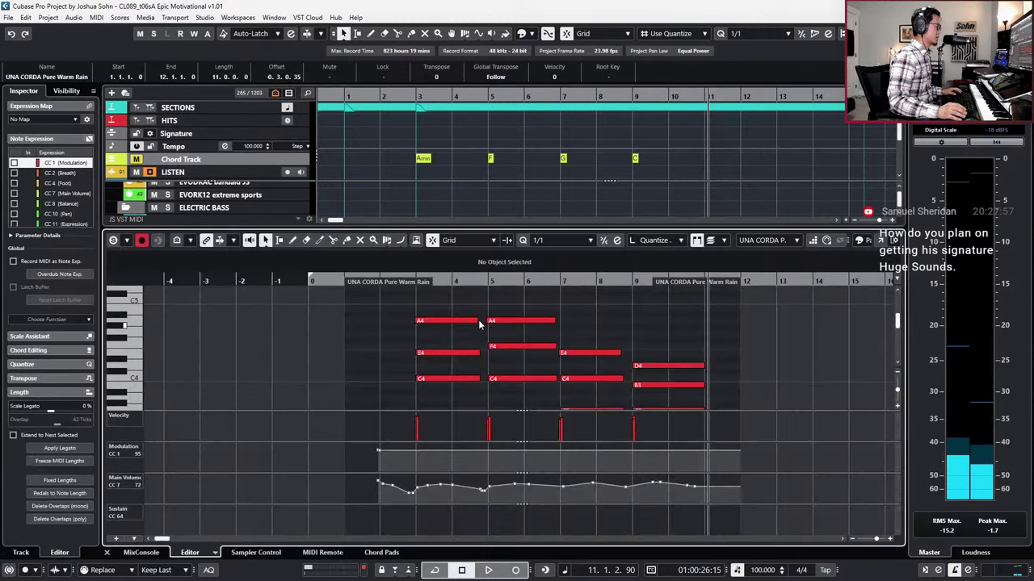
scroll(505, 304, down, 3)
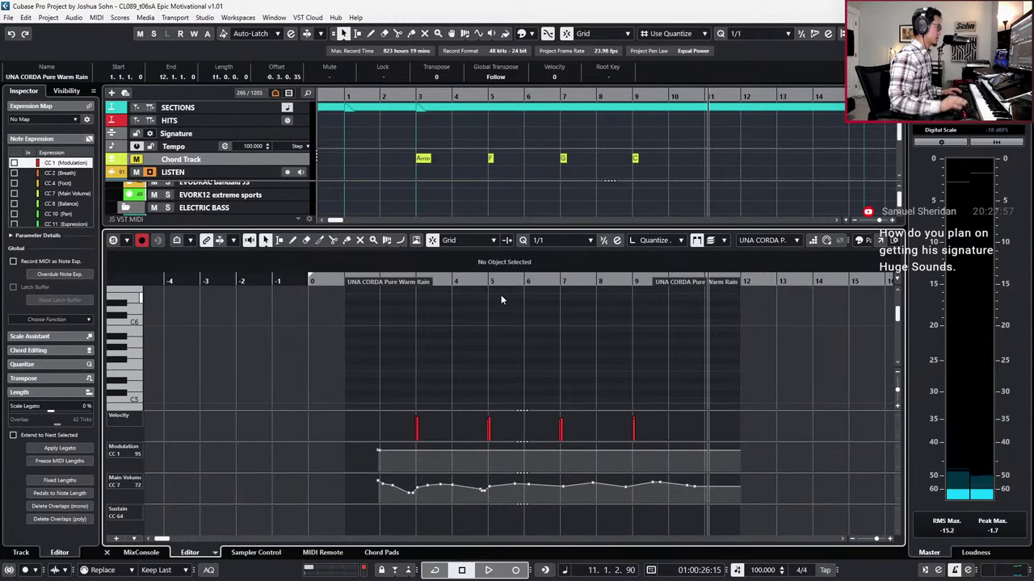
key(Return)
click(502, 310)
double_click(502, 309)
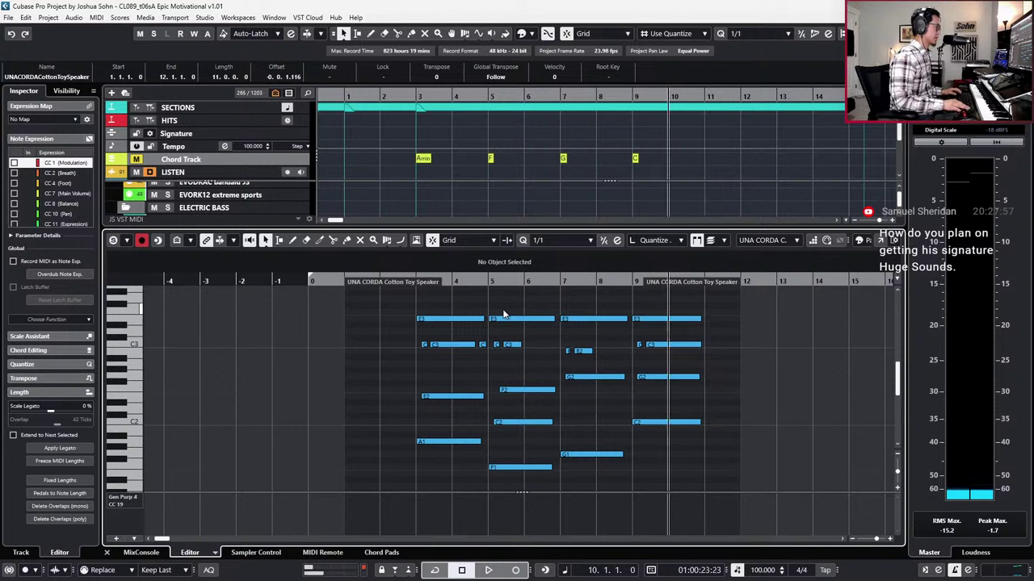
Step: Play from bar 3 with the note grid at 1/8, inspecting the short C3 near bar 4, then close the editor
key(space)
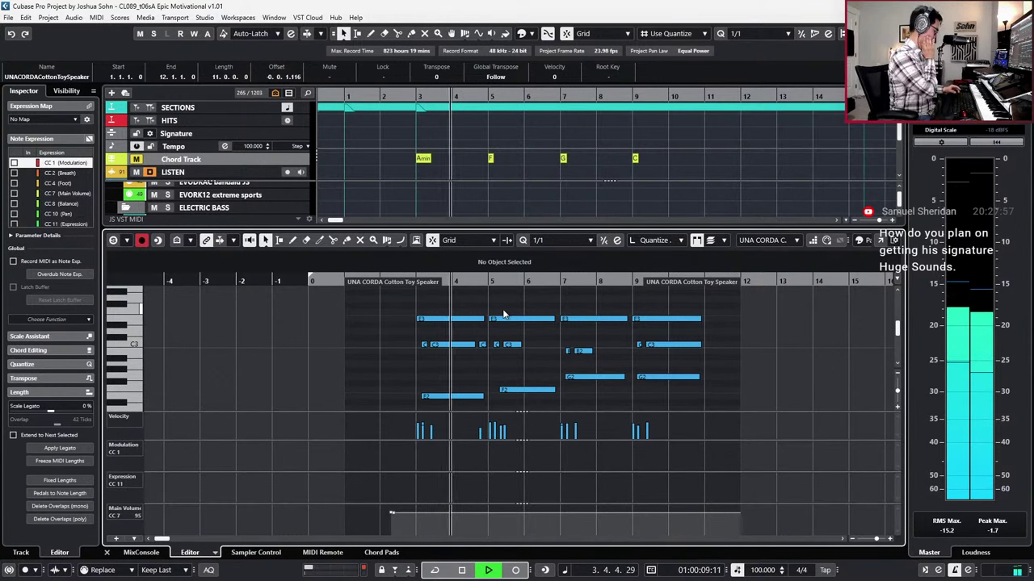
scroll(495, 315, down, 1)
scroll(495, 311, down, 2)
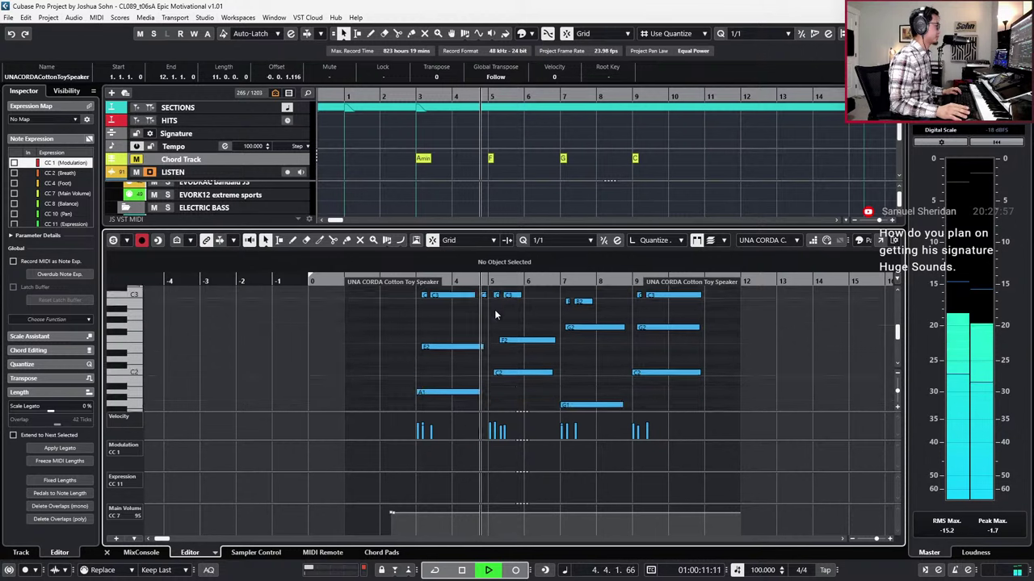
scroll(501, 322, up, 4)
key(4)
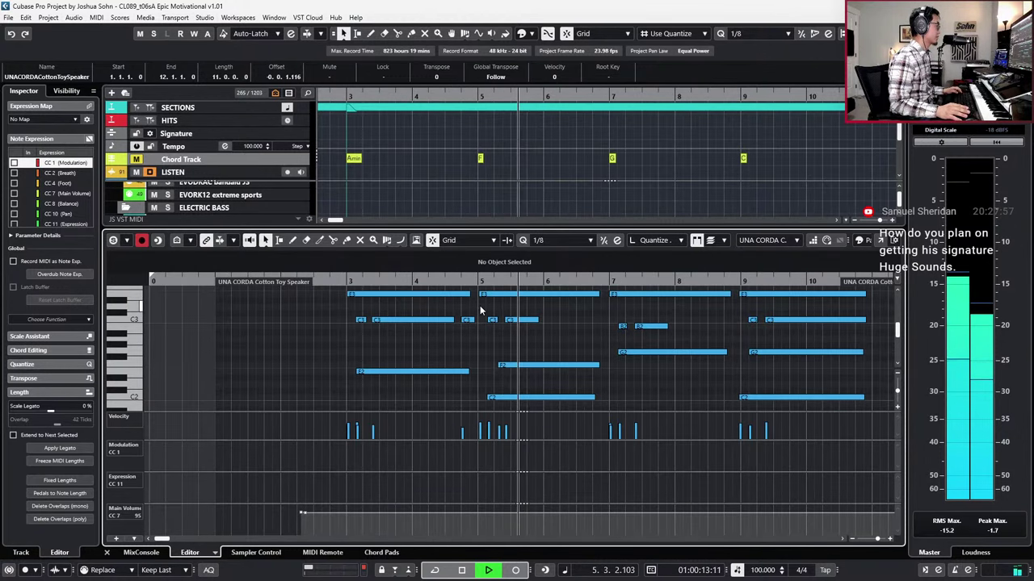
click(468, 320)
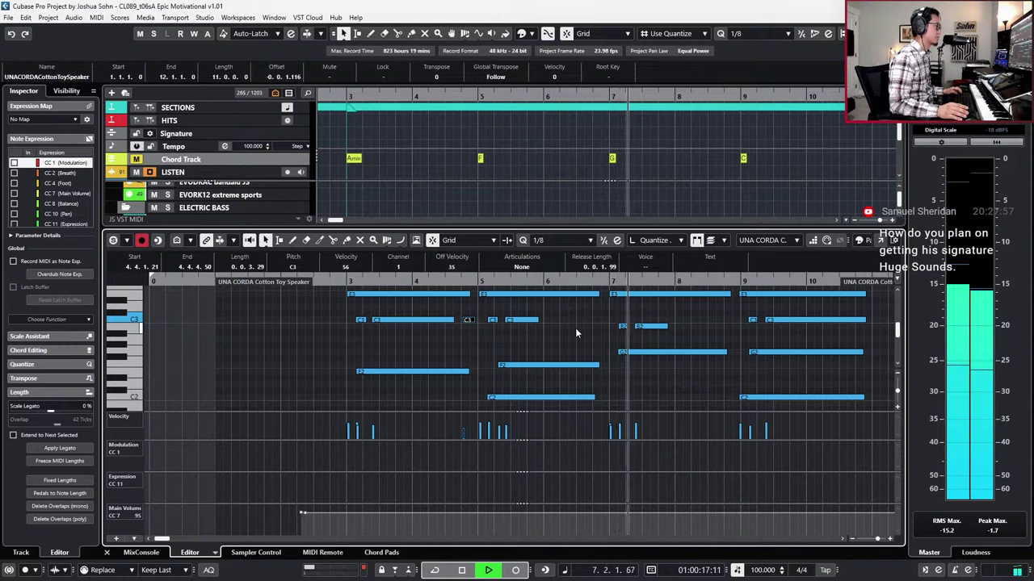
scroll(832, 333, down, 2)
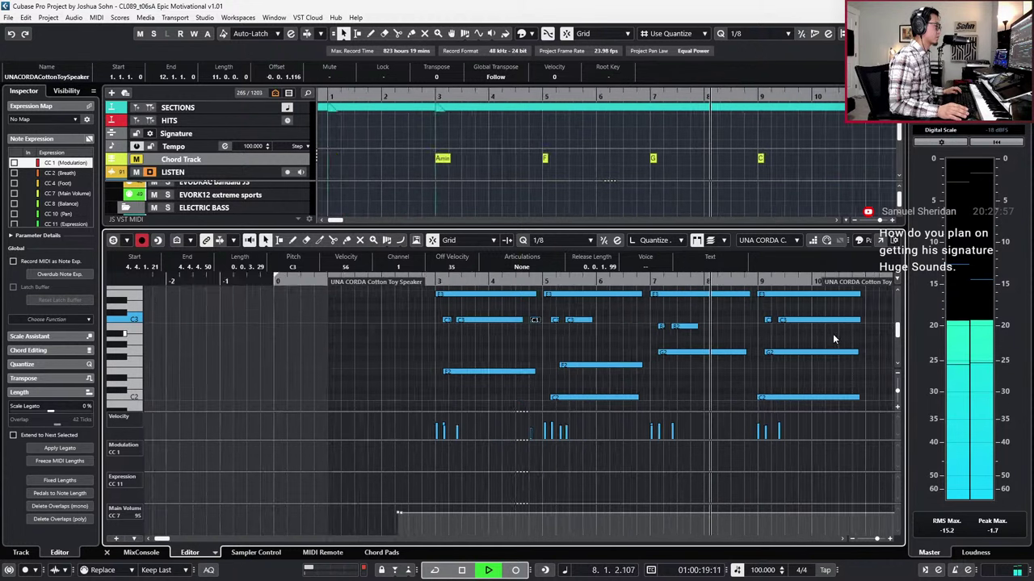
scroll(823, 353, right, 1)
scroll(823, 353, down, 1)
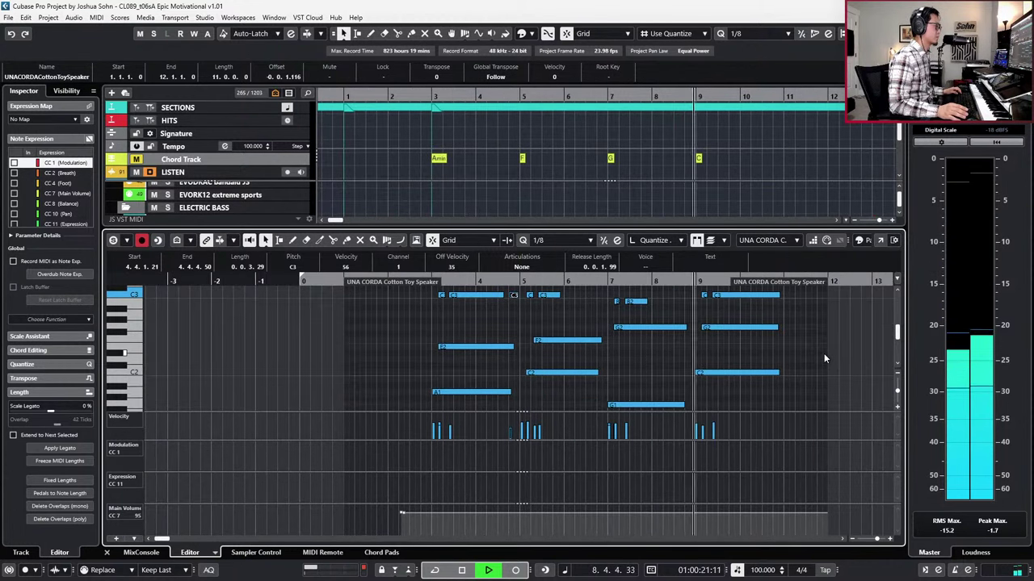
scroll(809, 355, up, 1)
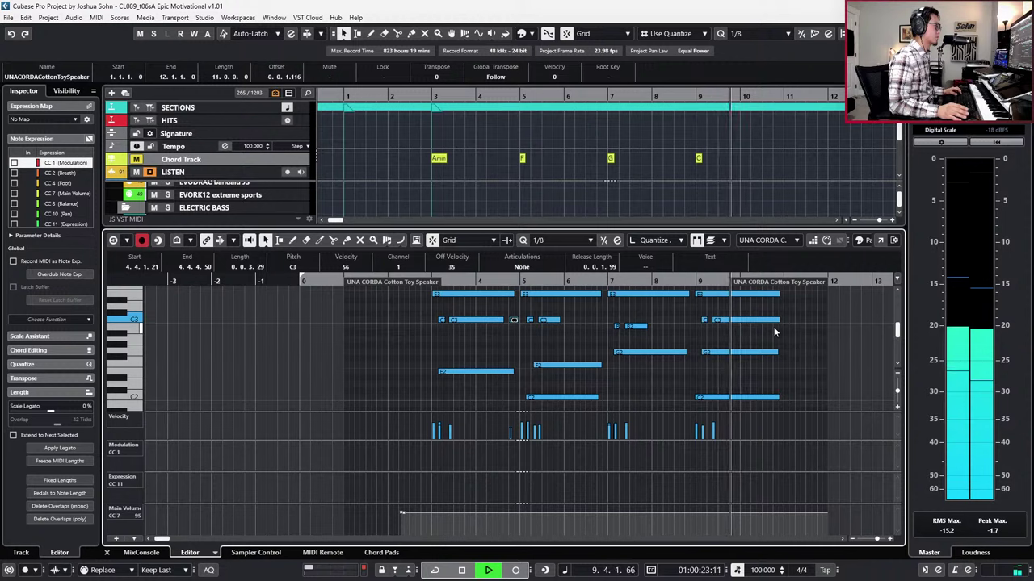
key(space)
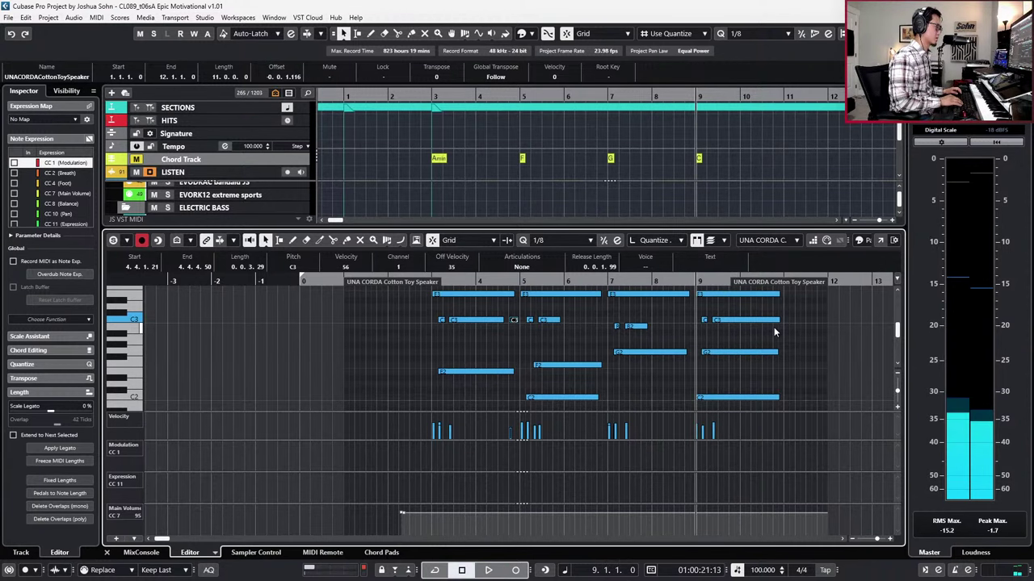
key(ctrl+alt+b)
Step: Open the Pure Warm Rain part and shift its bar 7 chord three bars later on a whole-bar grid
double_click(744, 374)
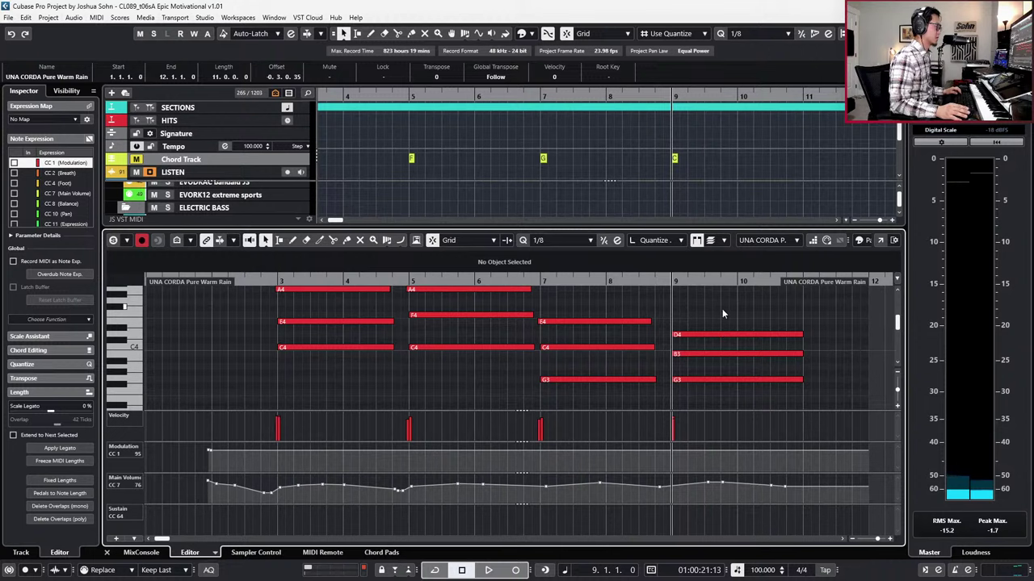
drag(638, 303, 756, 423)
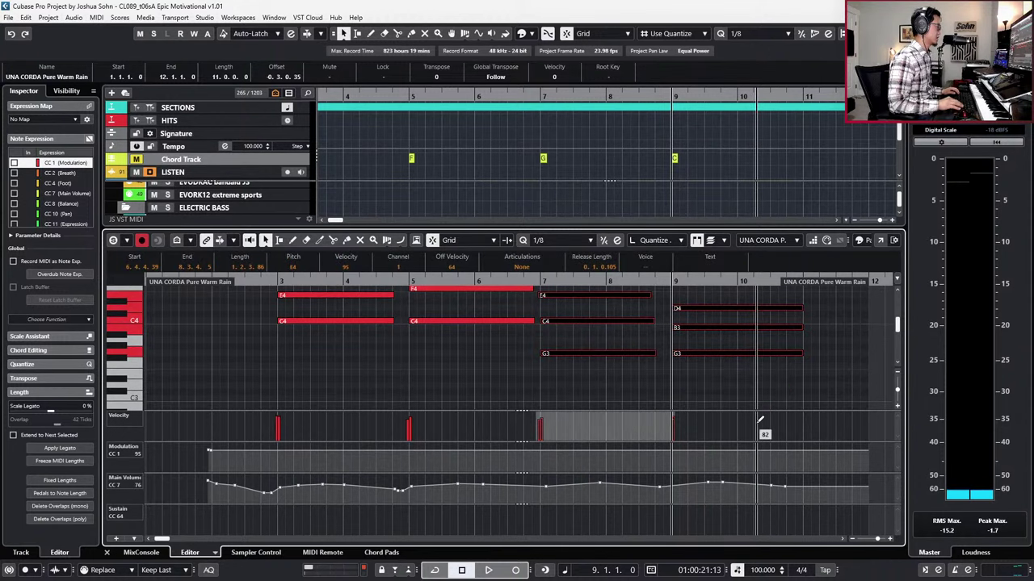
drag(639, 392, 634, 293)
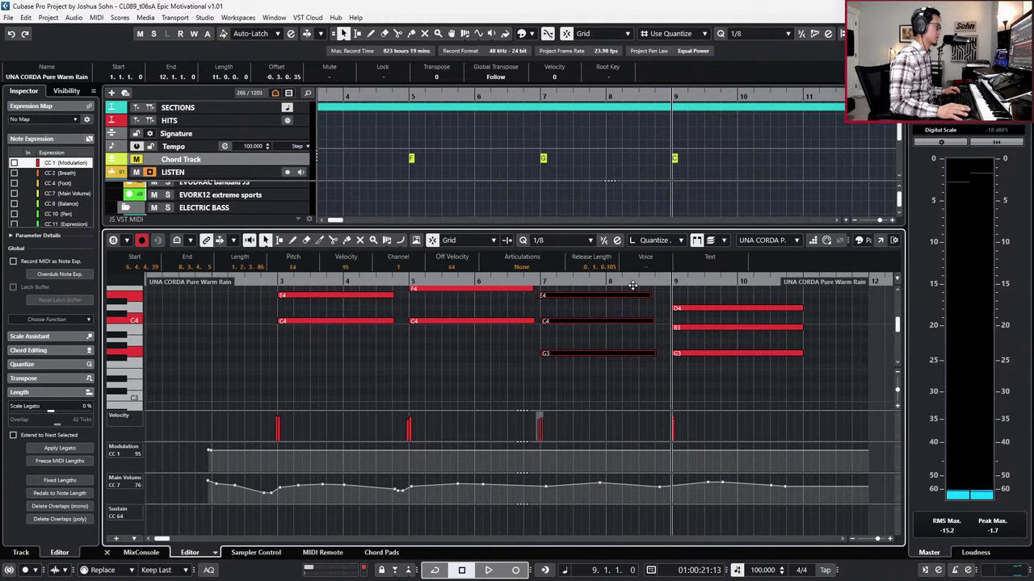
key(ctrl+Right)
key(ctrl+Left)
key(alt+1)
key(ctrl+Right)
key(ctrl+Right)
key(ctrl+Right)
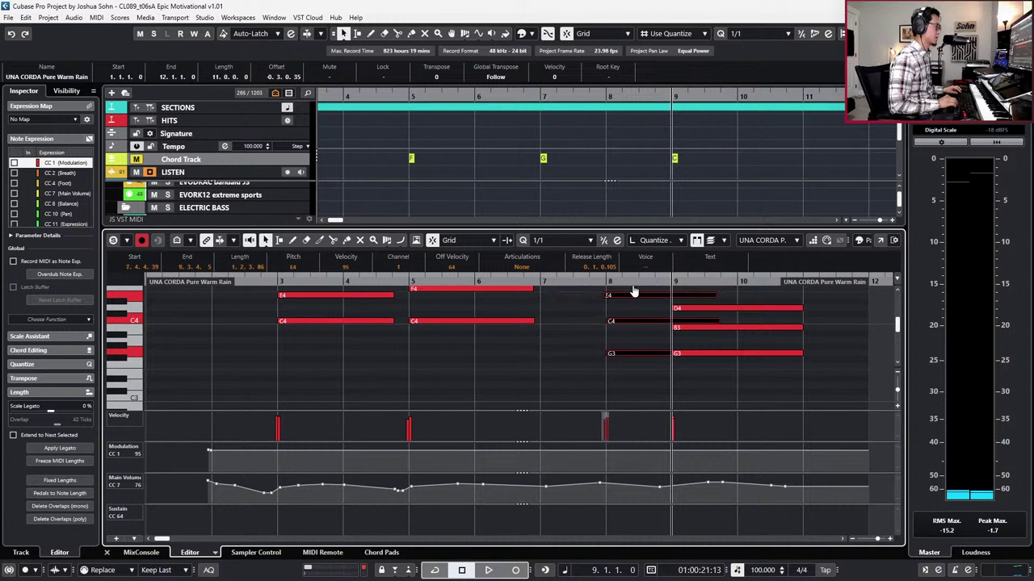
Step: Move chords back a bar so G starts at bar 7 and C at bar 9, then play to check
drag(690, 288, 807, 355)
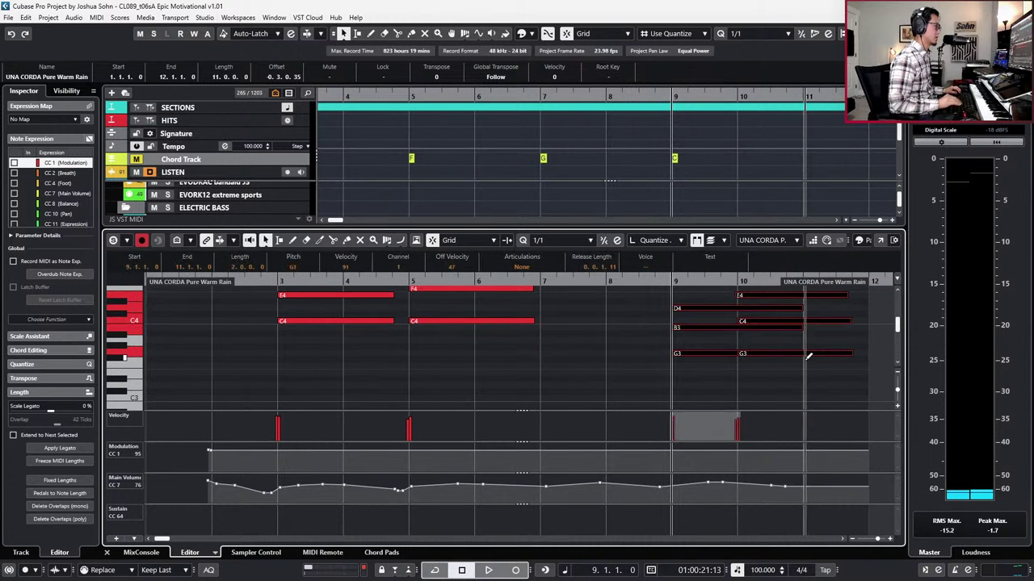
key(ctrl+Left)
drag(646, 299, 647, 365)
key(ctrl+Left)
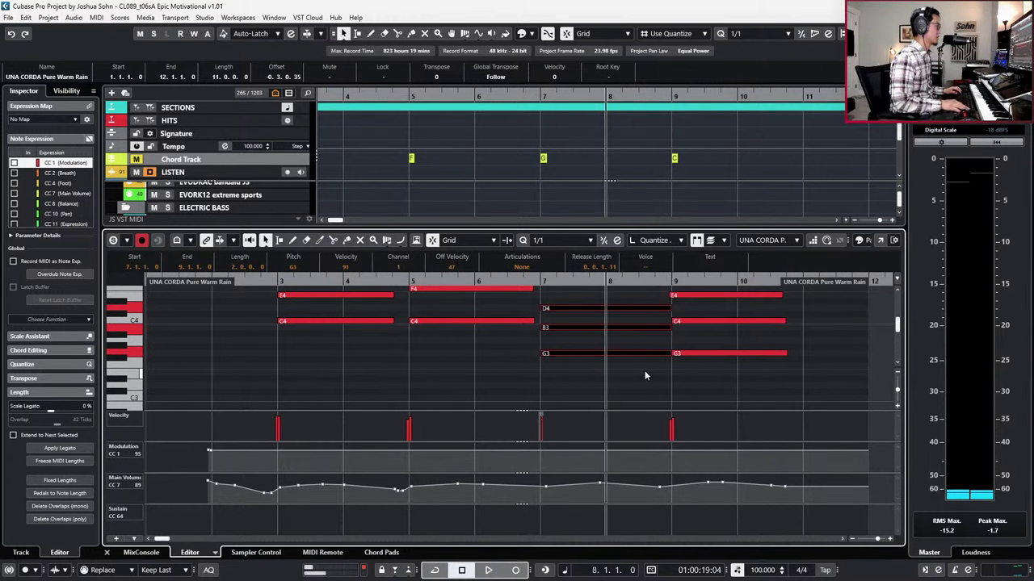
key(space)
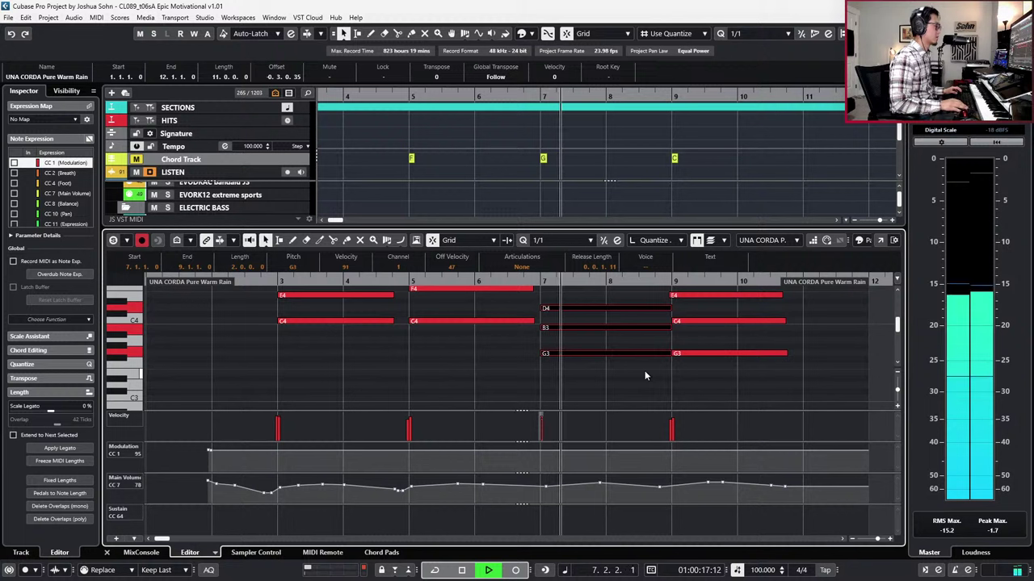
scroll(606, 356, up, 2)
key(g)
key(g)
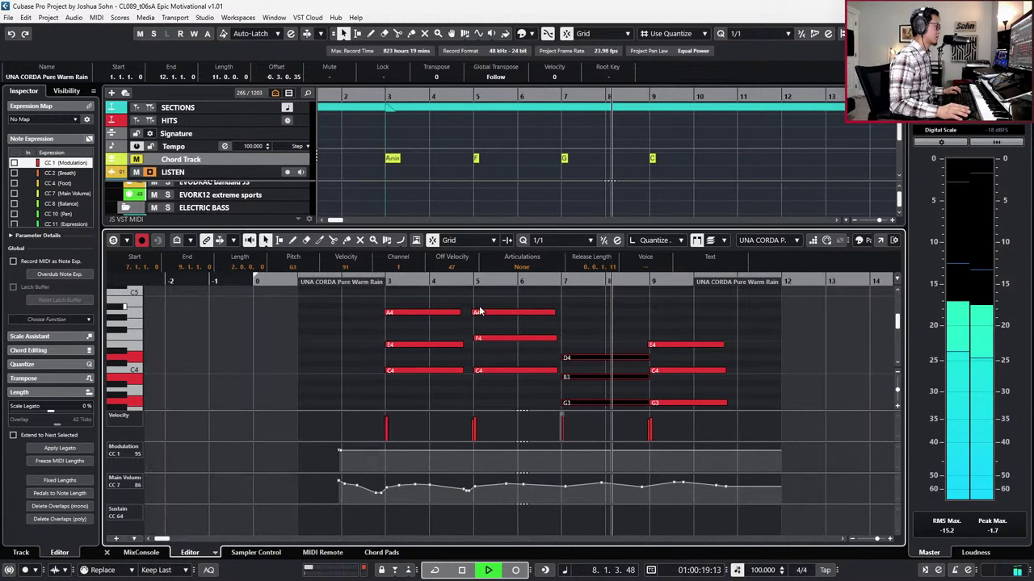
drag(419, 295, 701, 416)
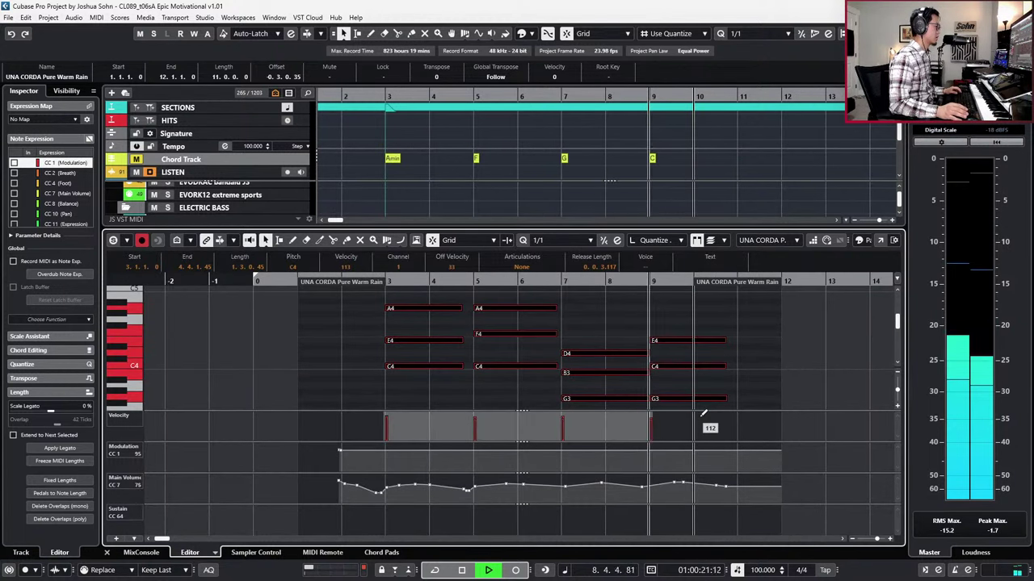
drag(641, 333, 625, 411)
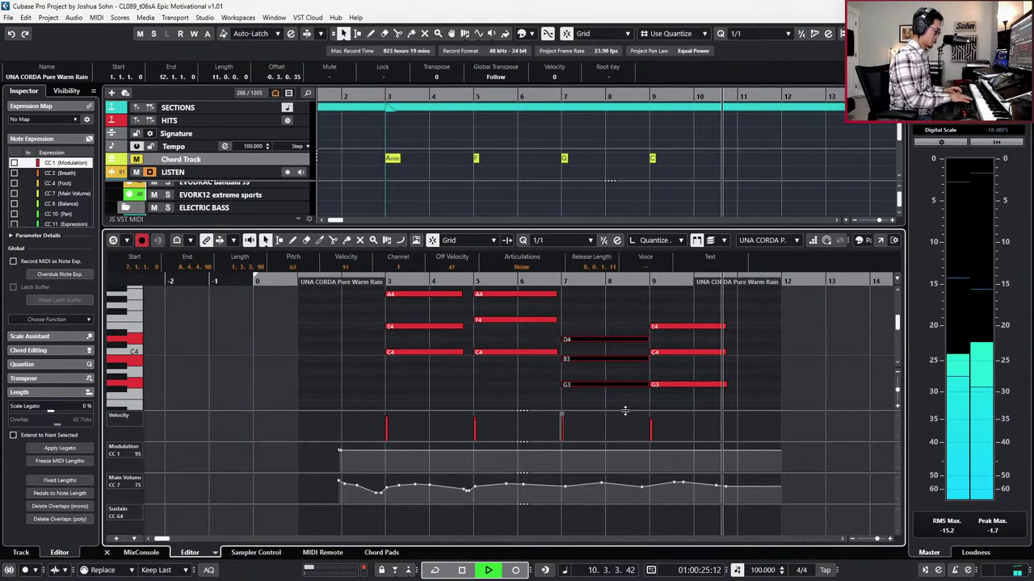
key(space)
key(ctrl+e)
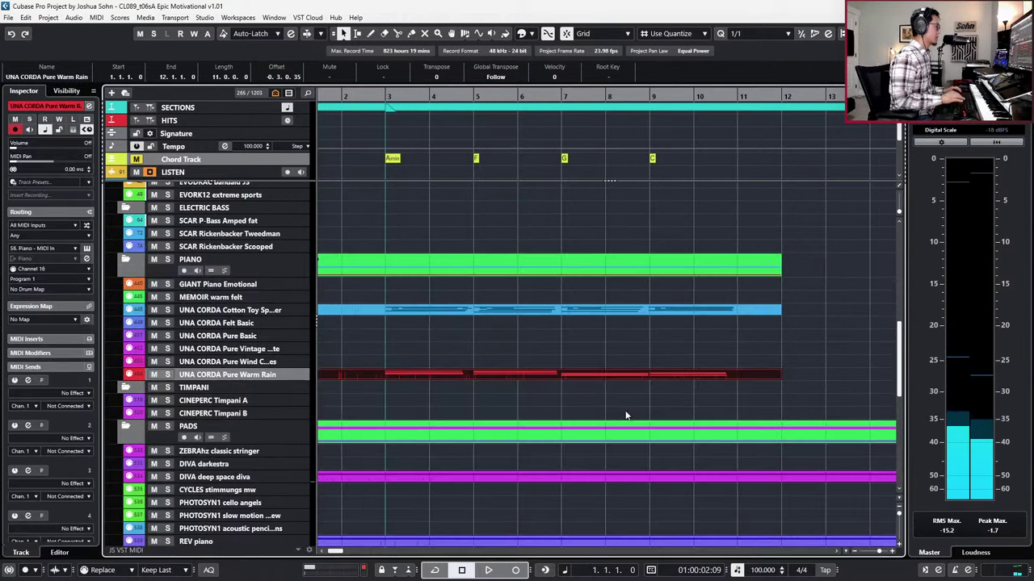
key(Home)
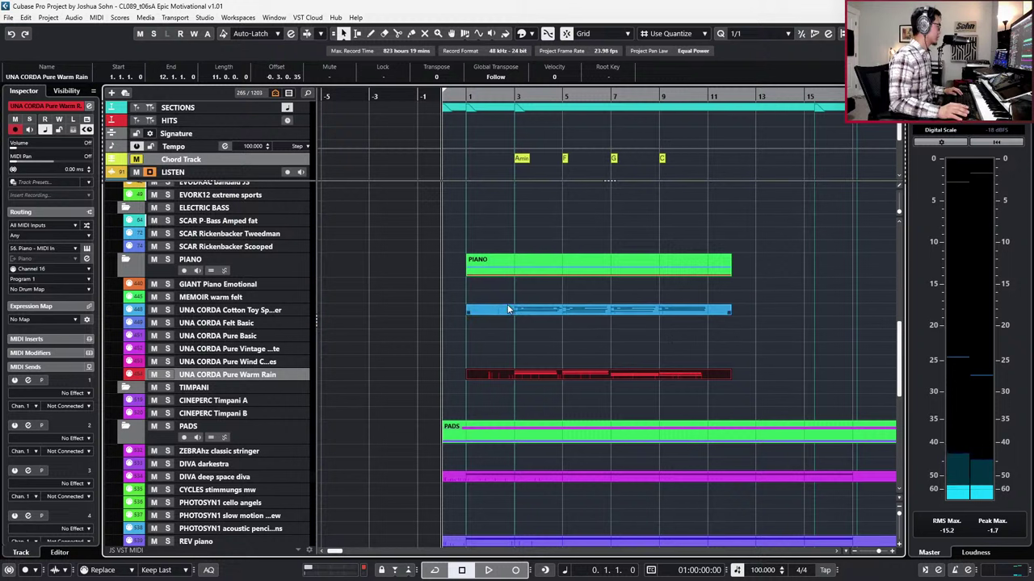
scroll(598, 337, up, 2)
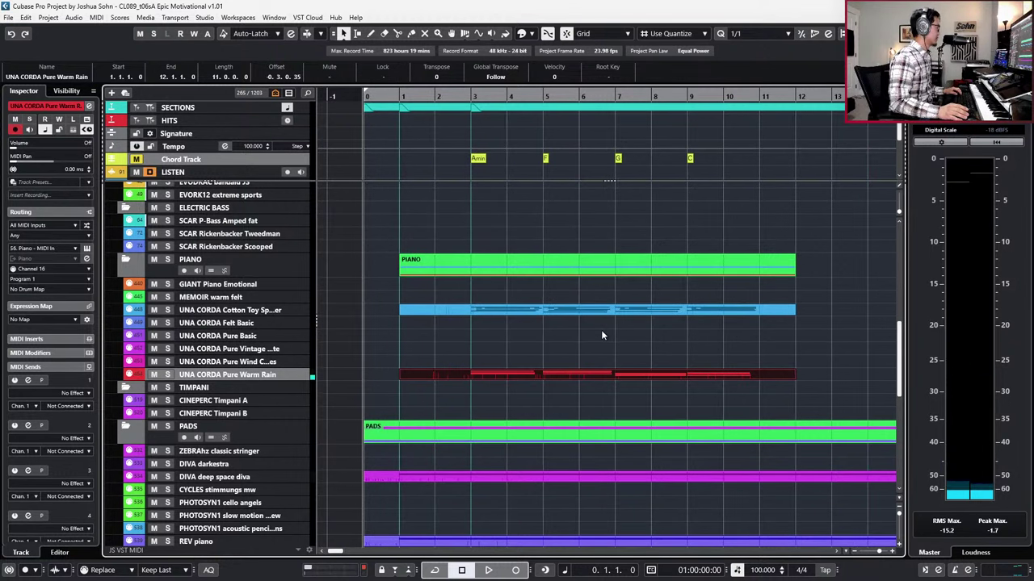
scroll(573, 337, down, 1)
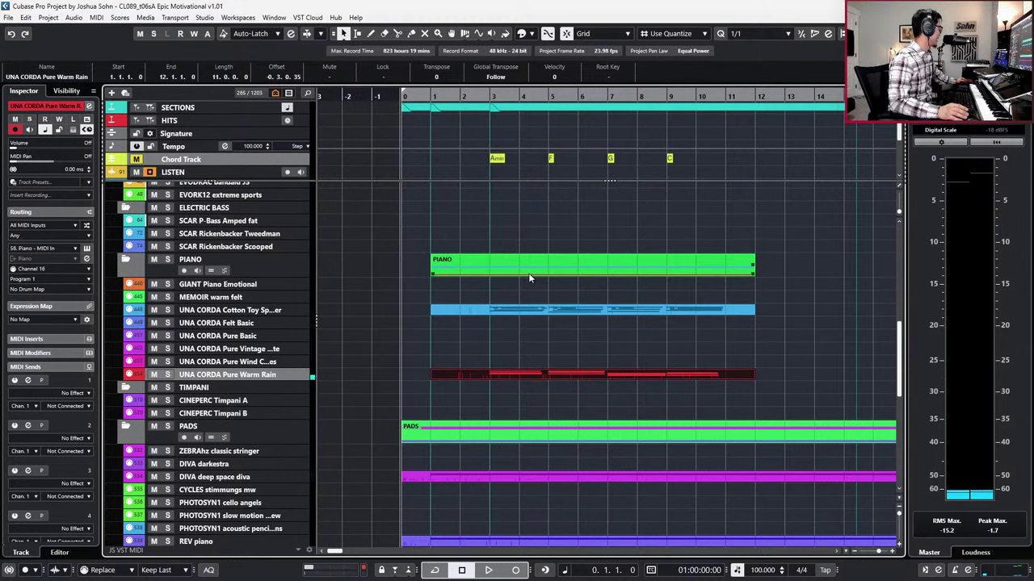
scroll(528, 276, up, 6)
scroll(528, 276, down, 4)
scroll(452, 283, up, 8)
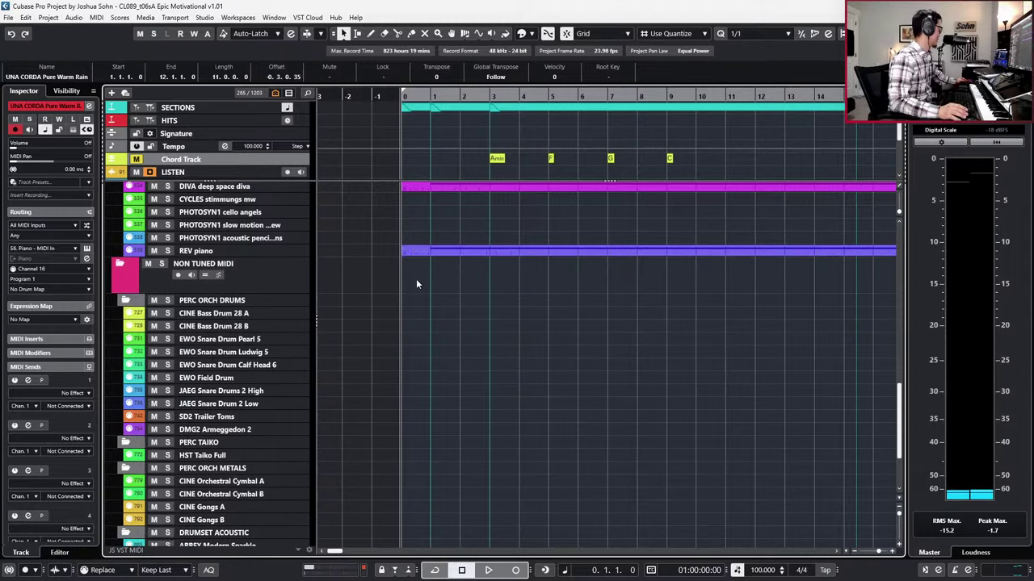
scroll(418, 283, down, 4)
scroll(420, 333, down, 5)
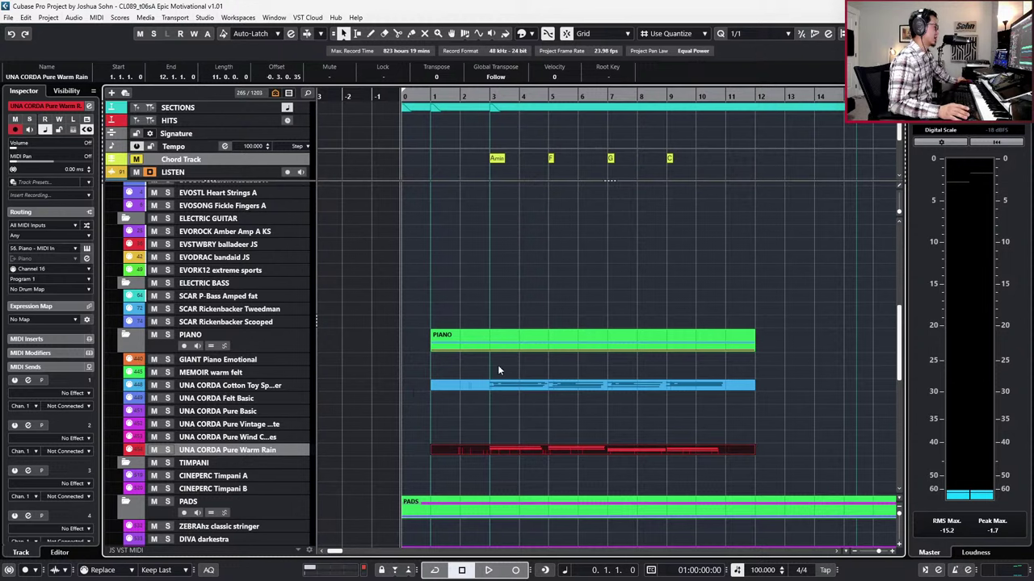
scroll(433, 387, down, 2)
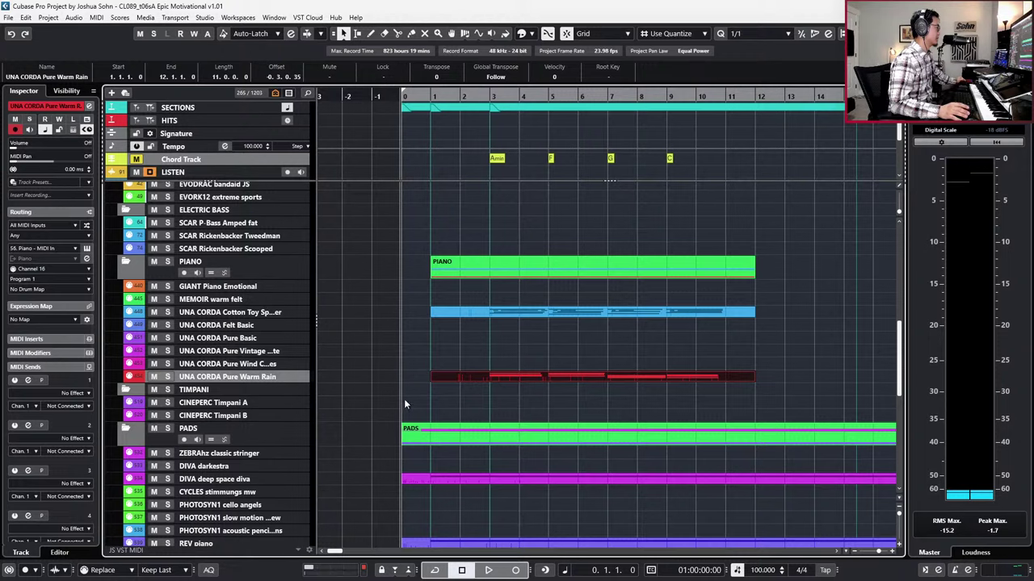
scroll(403, 399, down, 4)
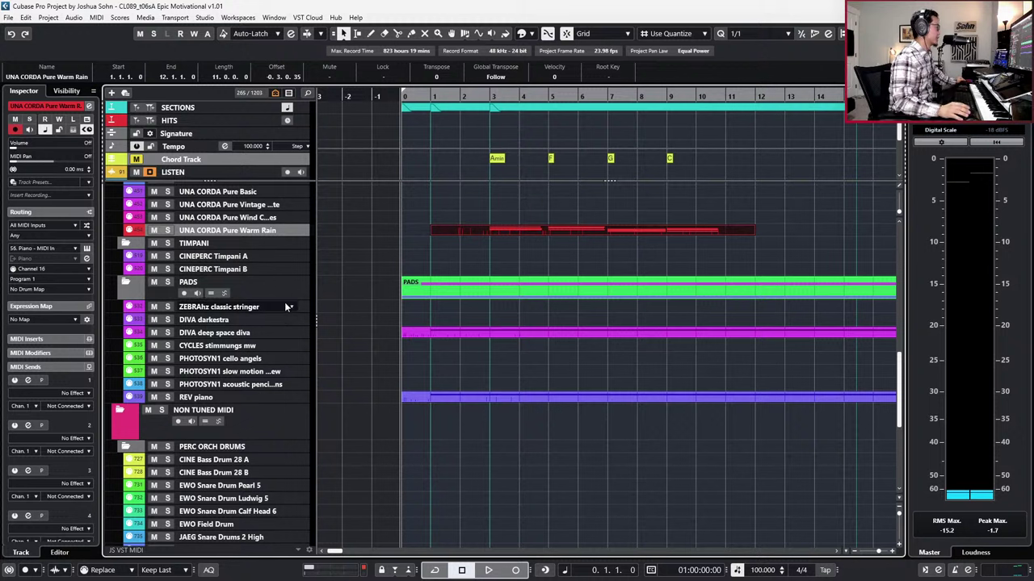
scroll(329, 346, up, 6)
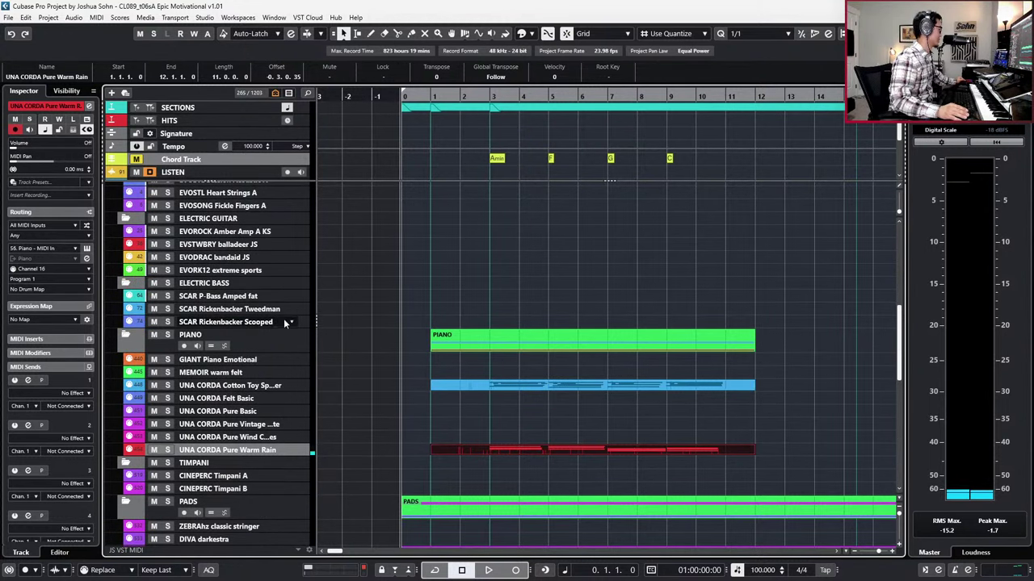
scroll(256, 308, up, 4)
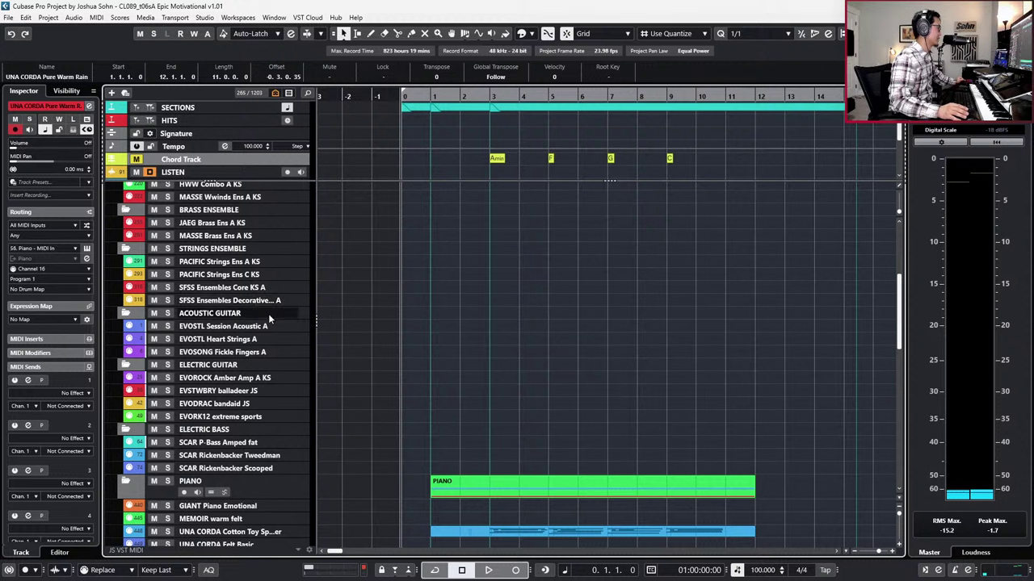
click(277, 390)
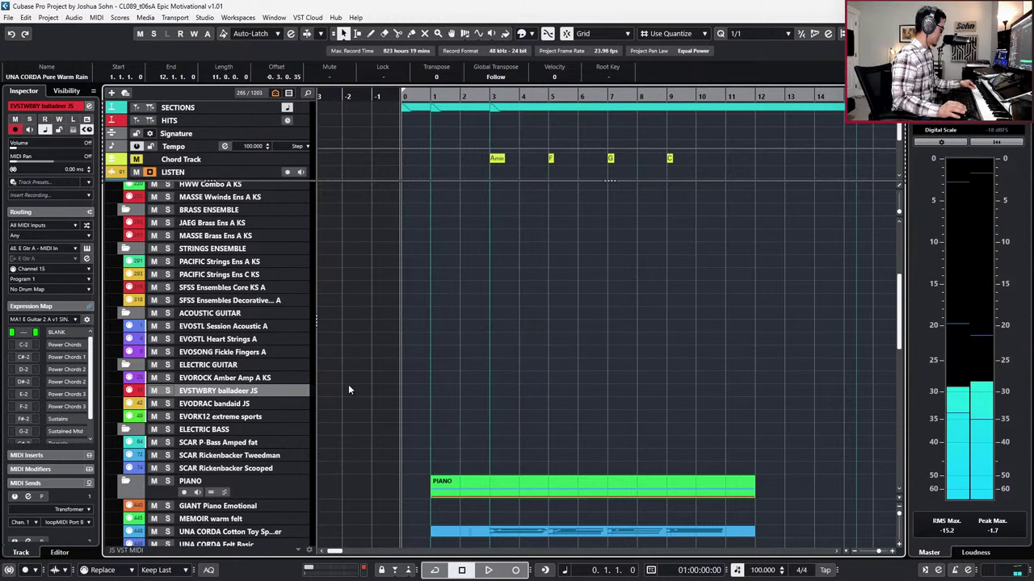
scroll(348, 386, down, 4)
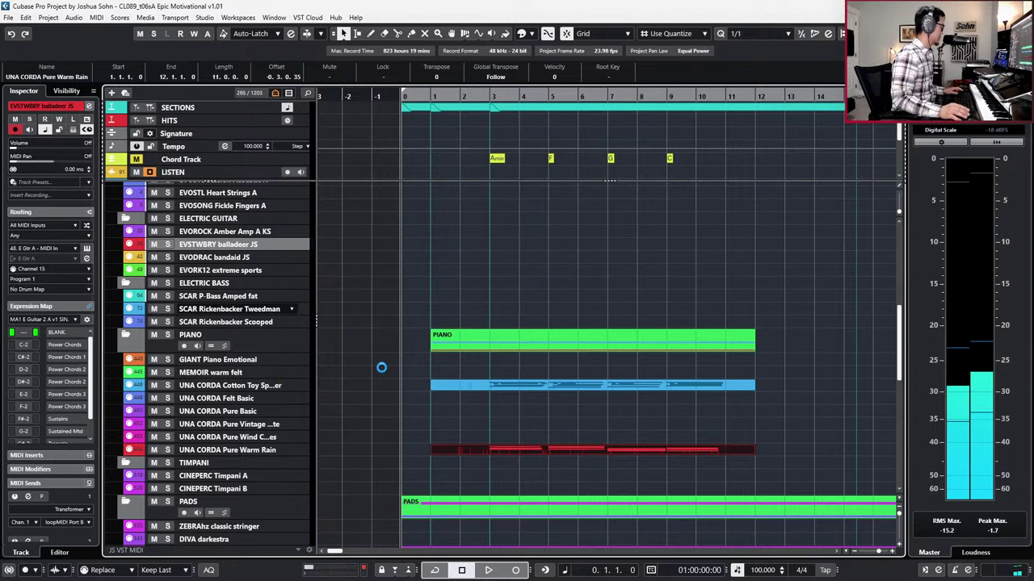
scroll(381, 367, down, 6)
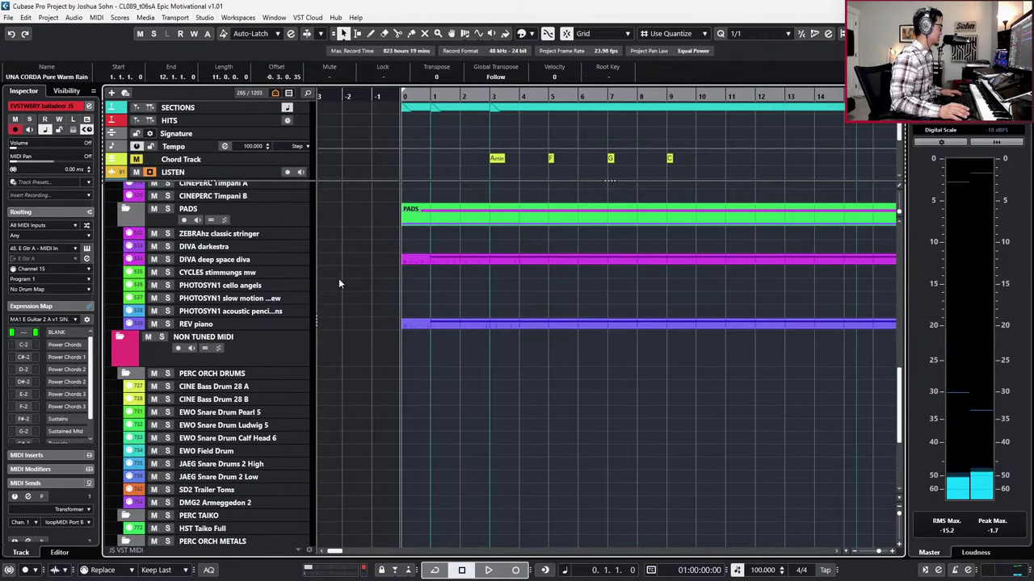
scroll(291, 327, down, 4)
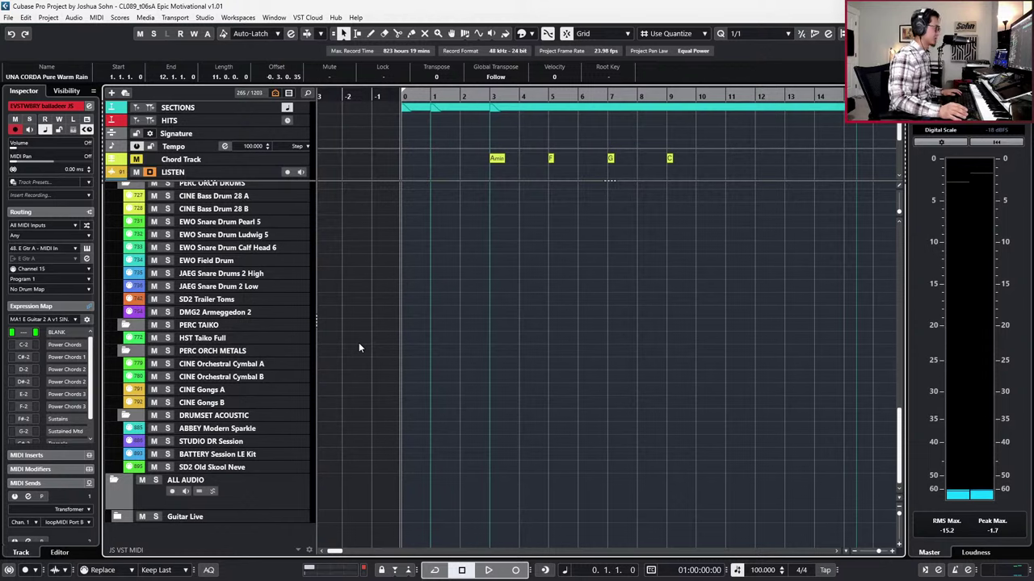
scroll(334, 330, up, 6)
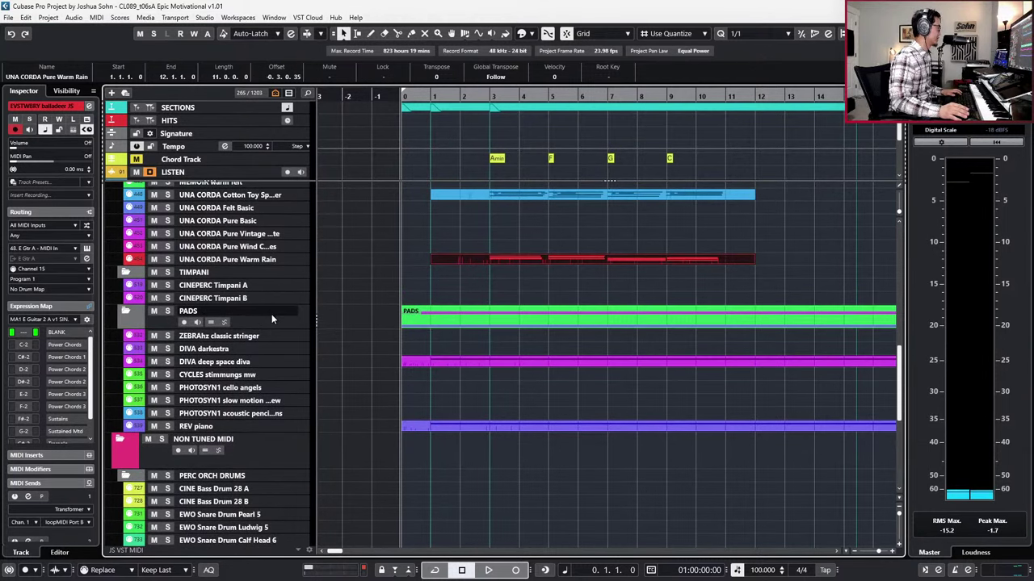
Step: Use Find Track to reveal ARKHANGEL arp distaste inside the ARPS folder
click(271, 315)
key(ctrl+f)
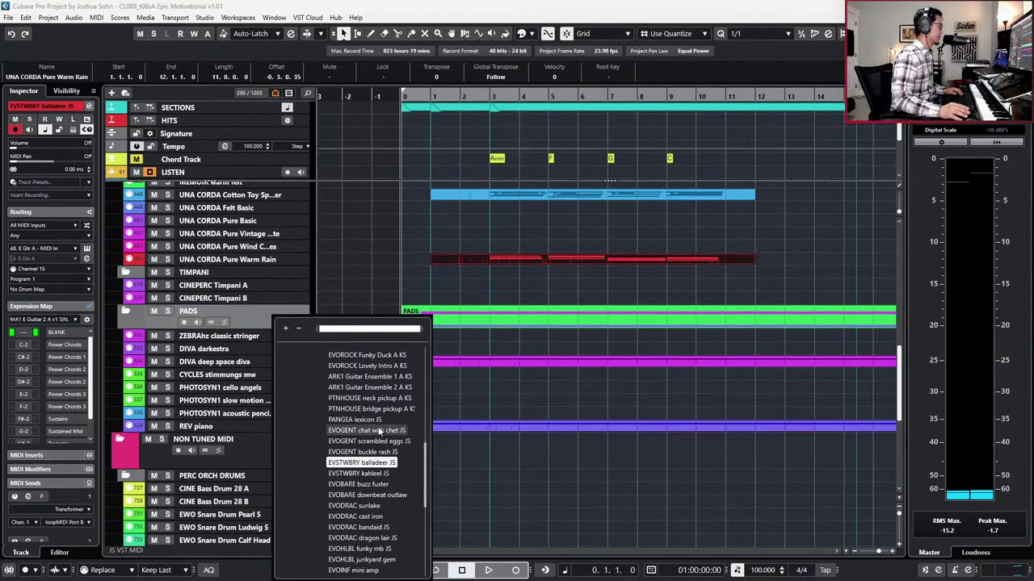
scroll(380, 432, up, 3)
scroll(348, 404, down, 10)
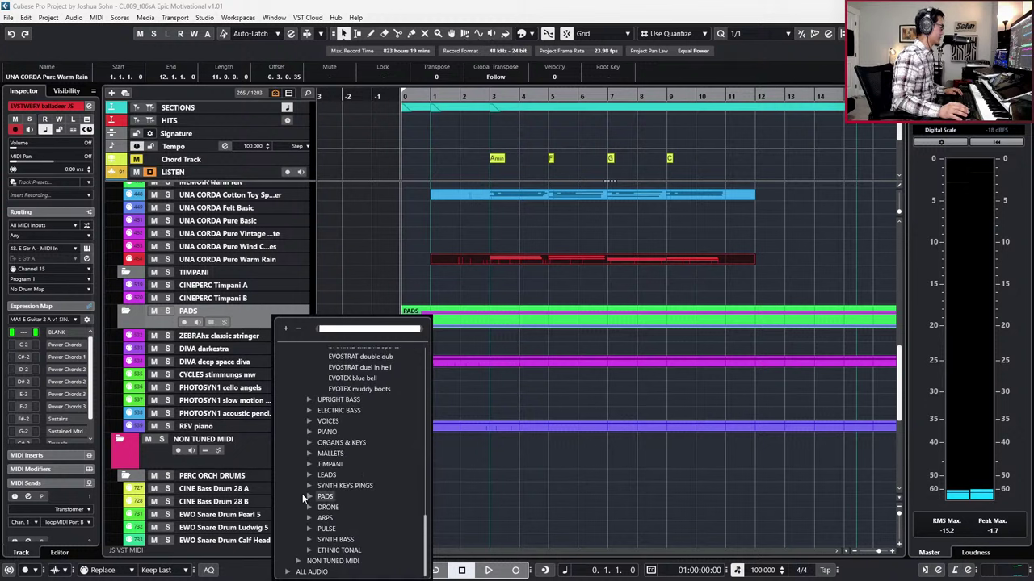
click(309, 518)
scroll(331, 501, down, 3)
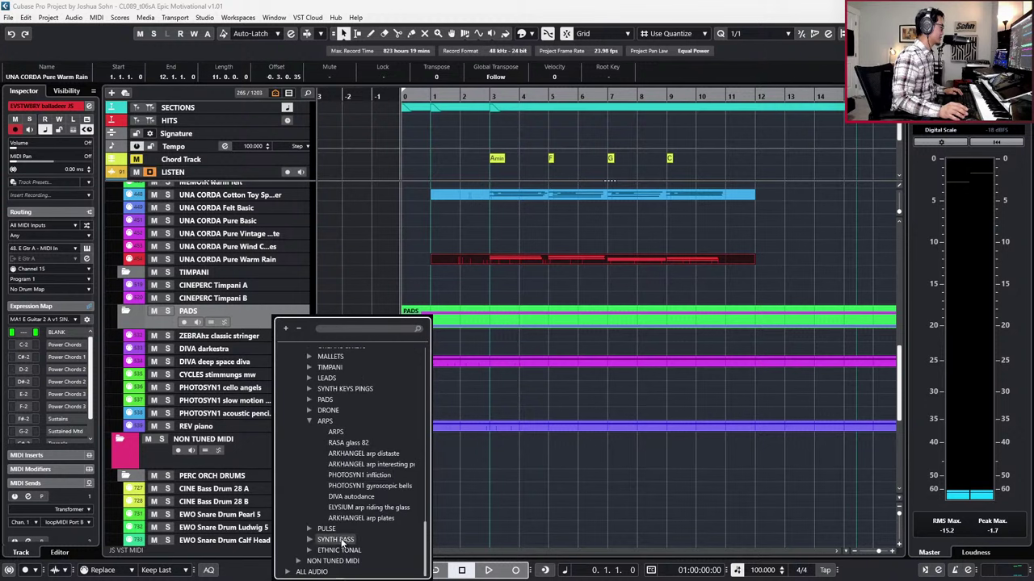
double_click(359, 457)
Step: Use Find Track again to reveal BOREALIS sq normandy under the PULSE folder
key(ctrl+f)
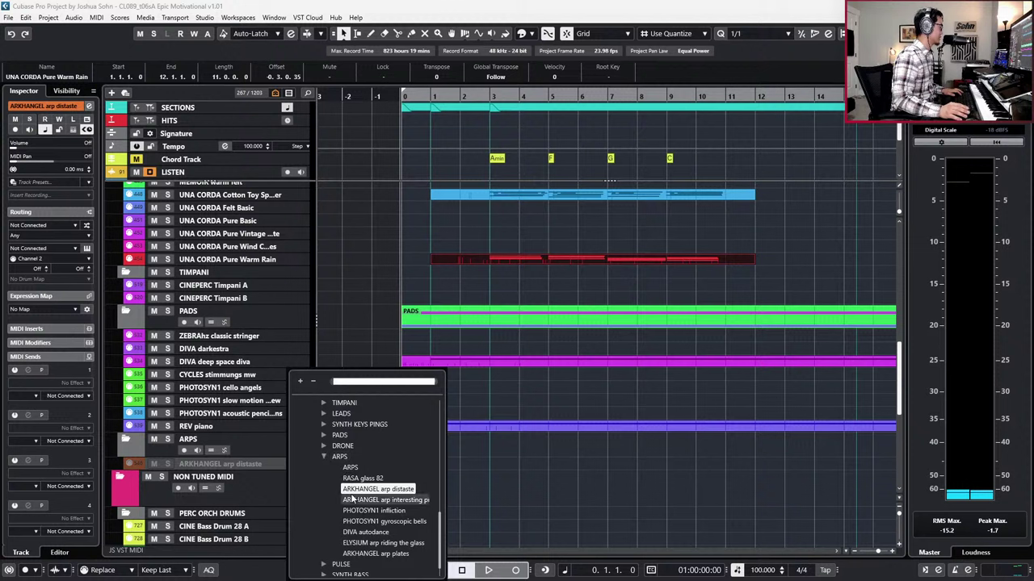
scroll(351, 500, down, 1)
click(325, 529)
click(369, 550)
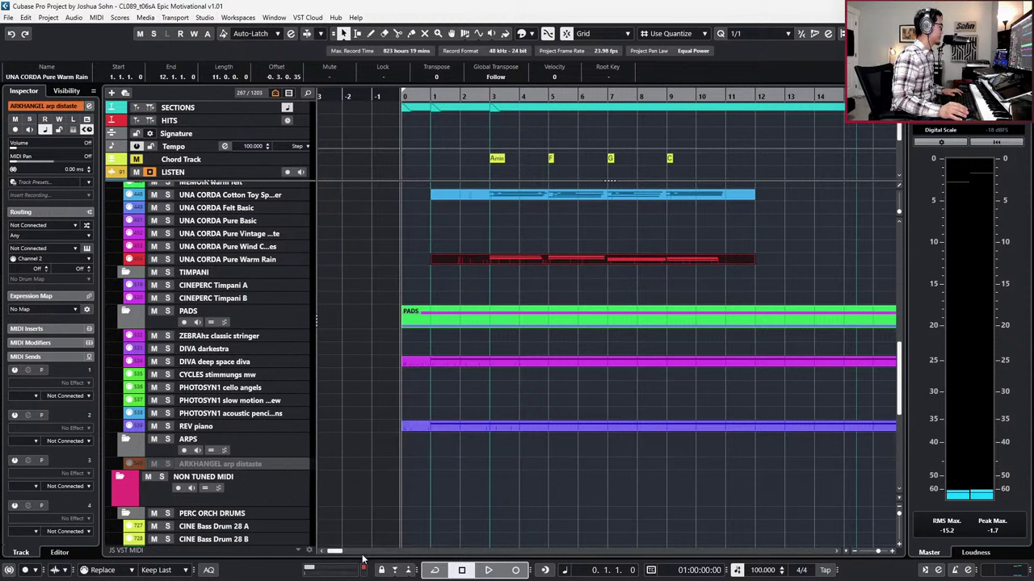
Step: Enable Show Tracks on the ARPS and PULSE folders to list all their hidden tracks
click(280, 378)
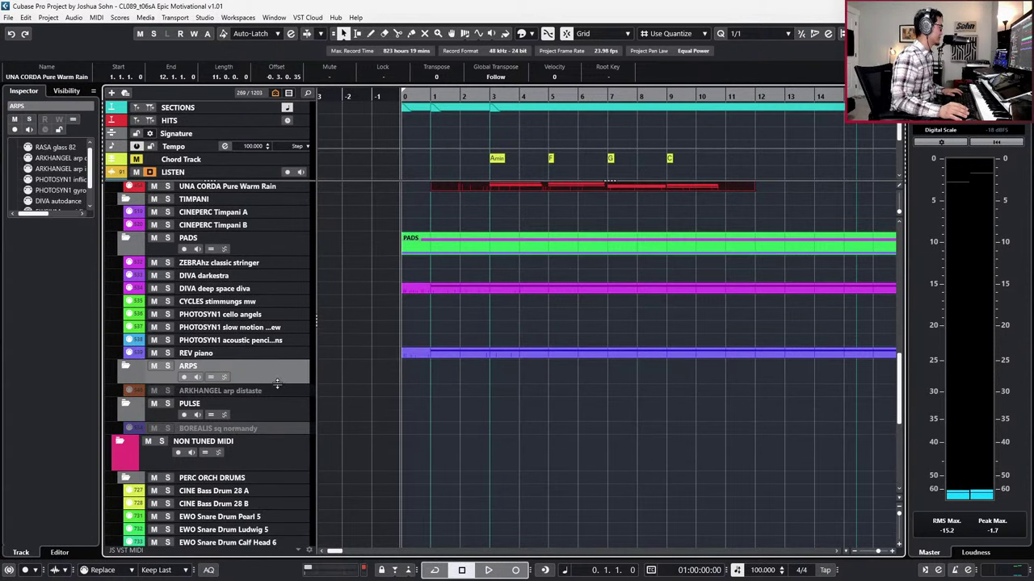
click(212, 377)
scroll(276, 454, down, 2)
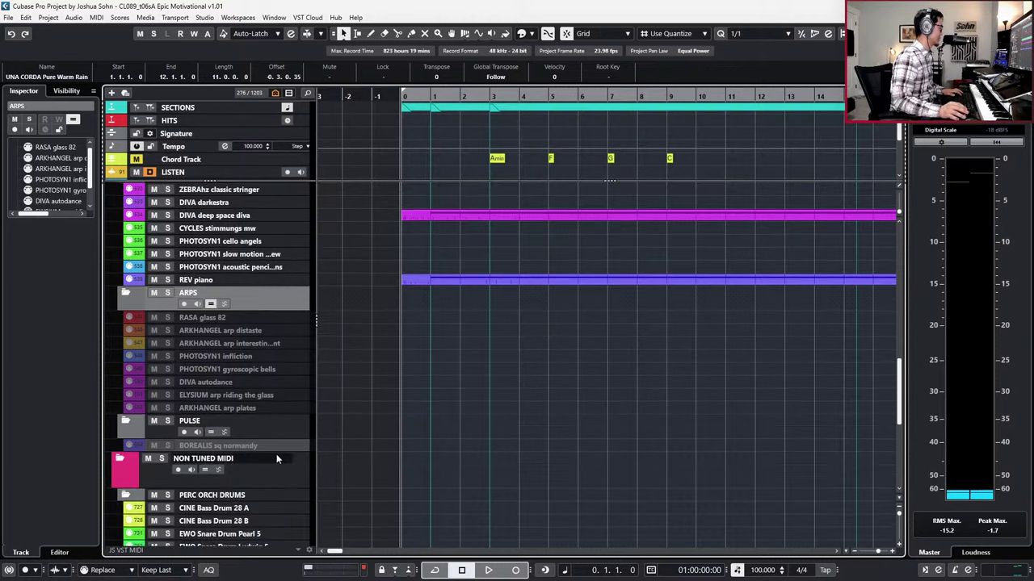
click(212, 432)
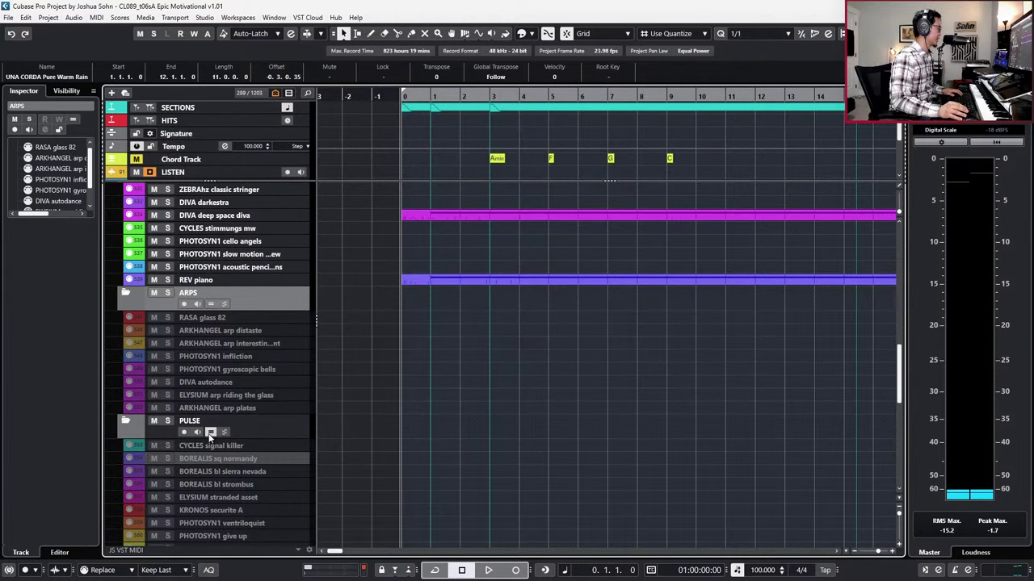
Step: Range-select the ARPS tracks, then the PULSE tracks, and enable each group with Shift+D
click(223, 408)
shift+click(236, 318)
key(shift+d)
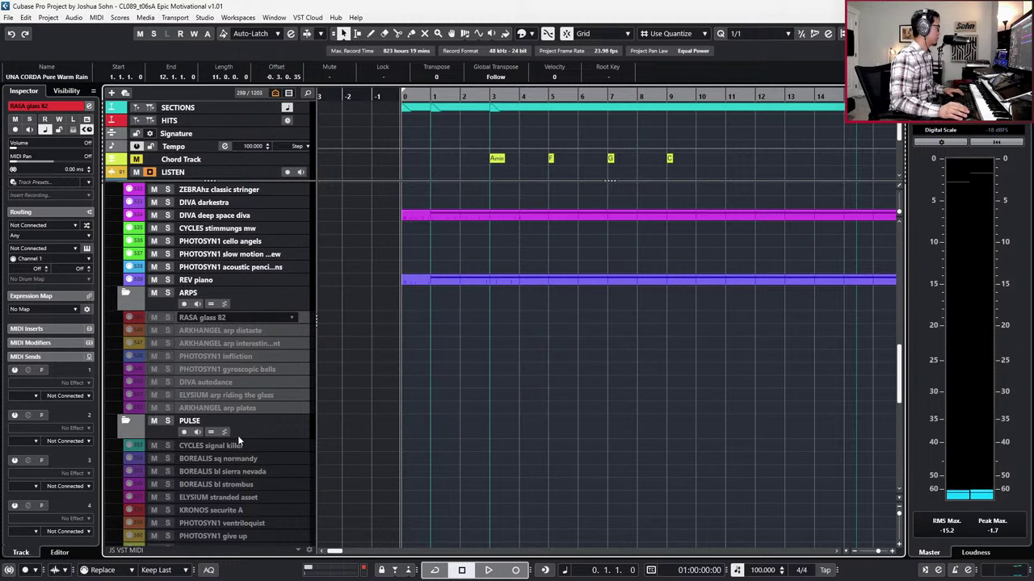
click(241, 448)
scroll(241, 448, down, 2)
shift+click(245, 469)
key(shift+d)
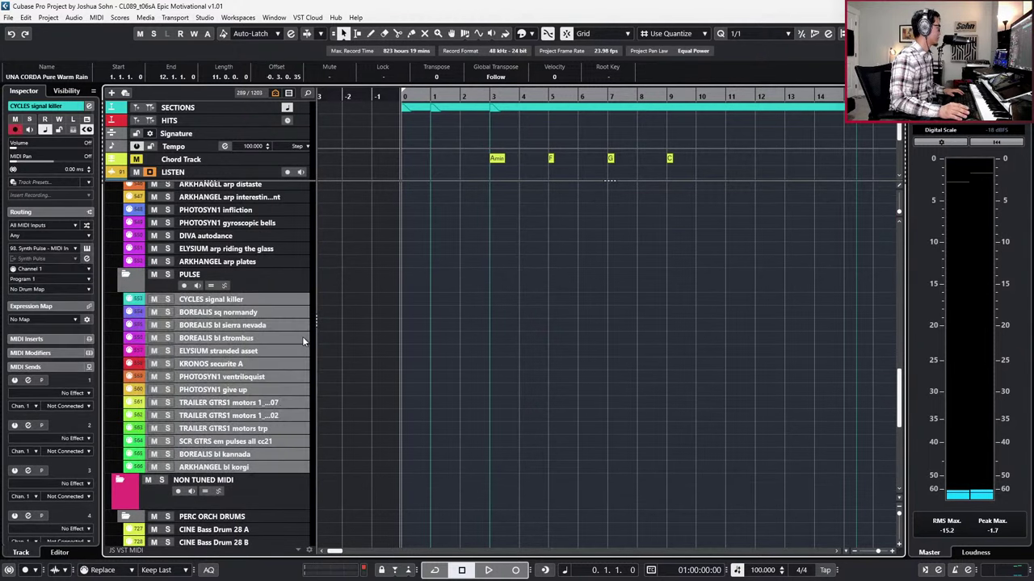
Step: Select RASA glass 82 through ARKHANGEL arp plates, then all PULSE tracks from CYCLES signal killer down
scroll(275, 315, up, 1)
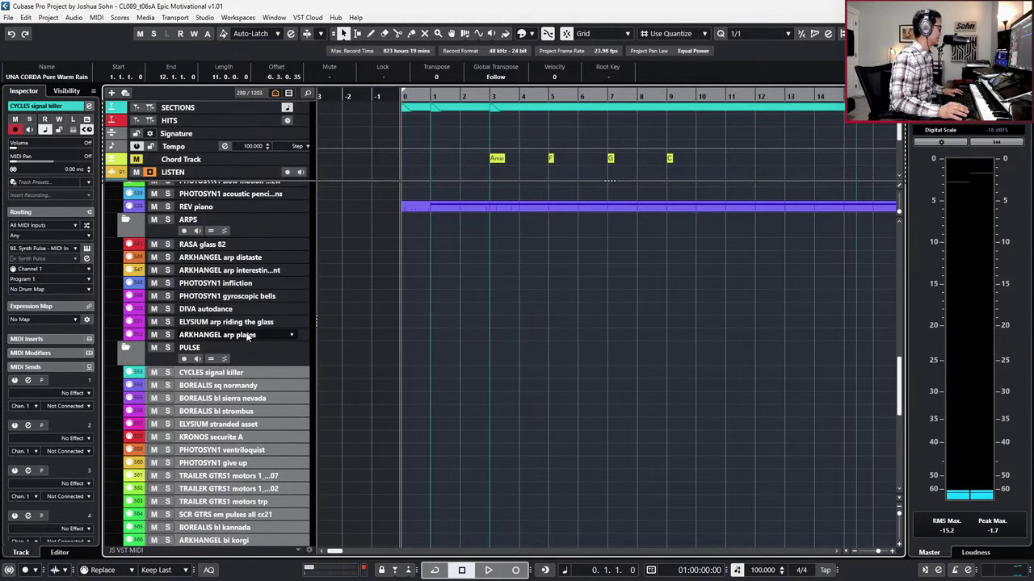
click(247, 336)
shift+click(245, 246)
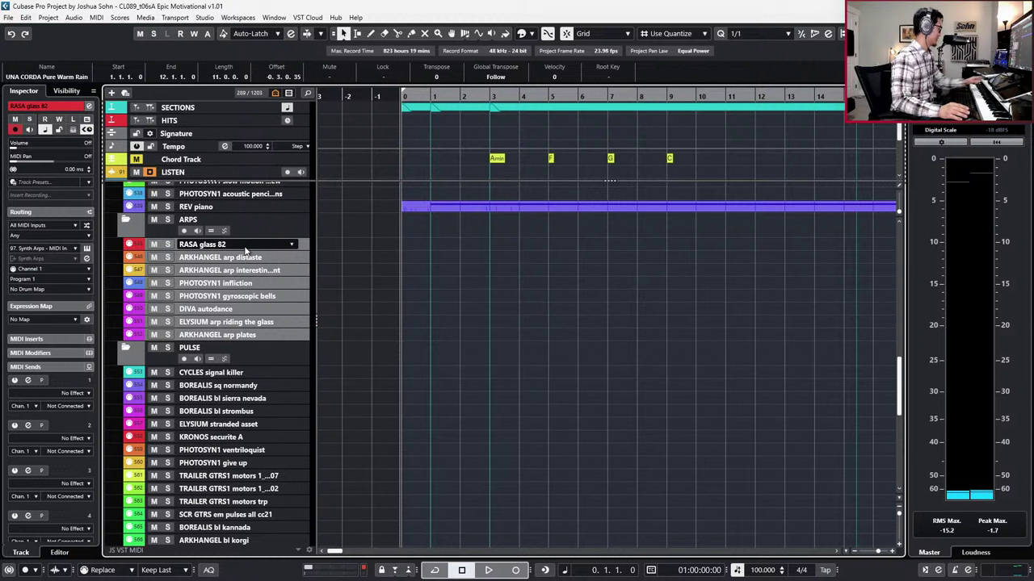
click(239, 374)
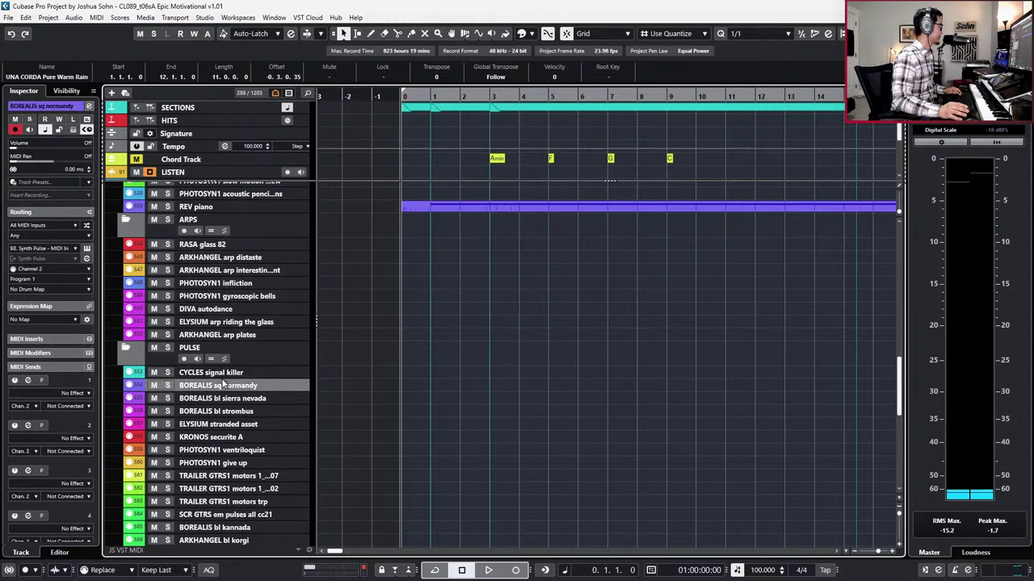
scroll(239, 374, down, 3)
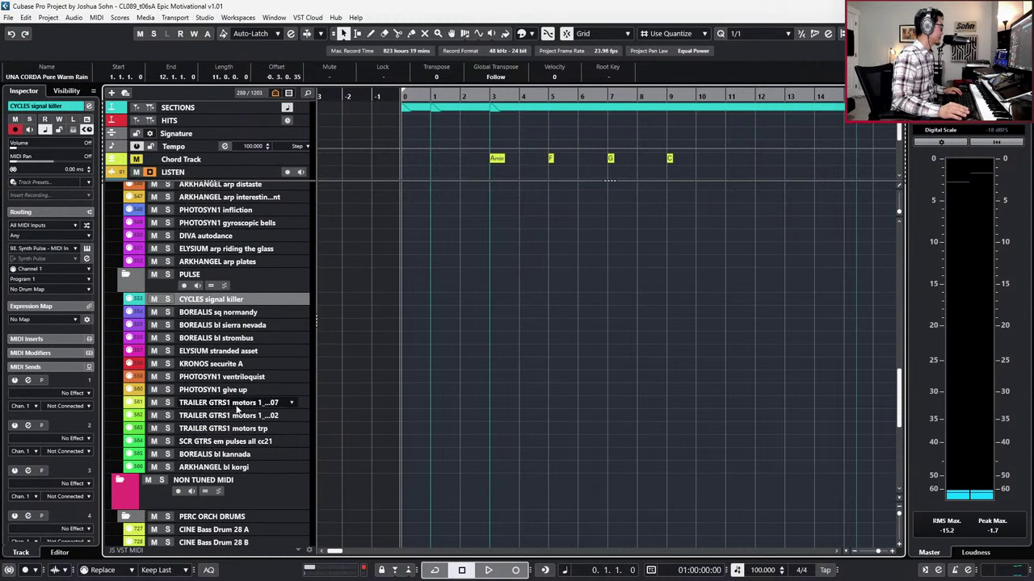
shift+click(245, 460)
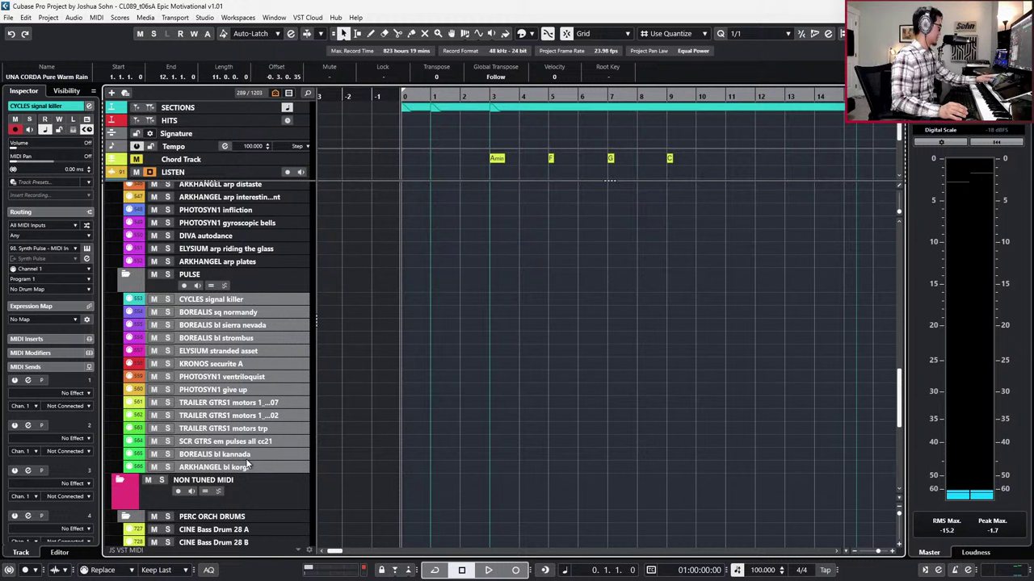
scroll(247, 464, up, 5)
scroll(254, 411, down, 5)
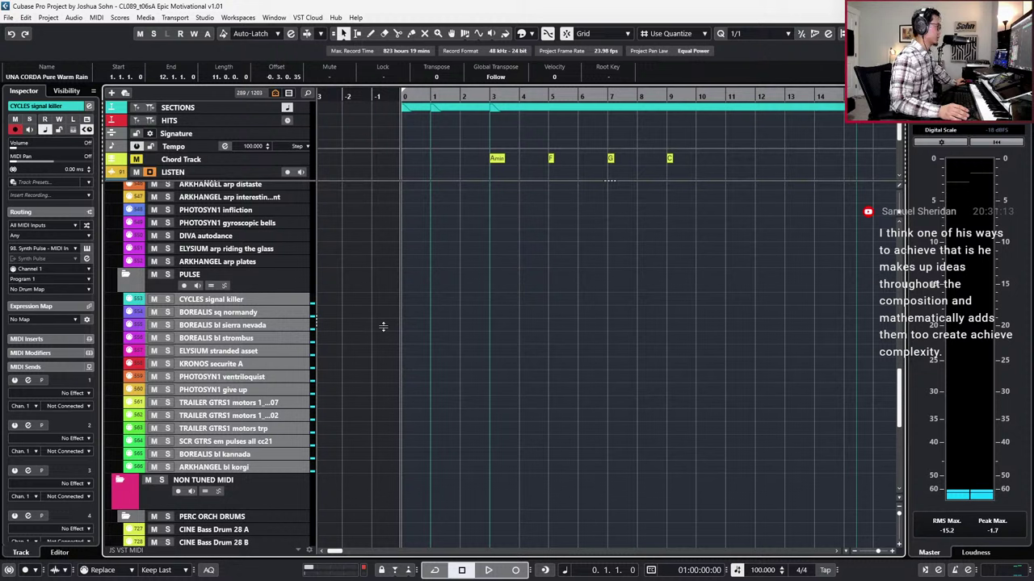
Step: Audition BOREALIS bl strombus, PHOTOSYN1 ventriloquist and KRONOS securite A with the arrow keys
click(314, 342)
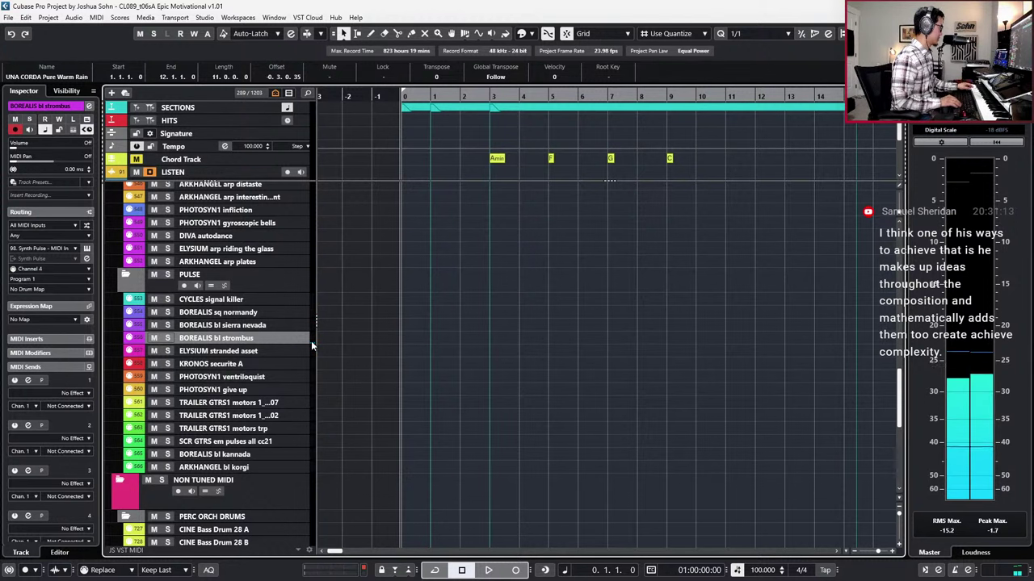
key(Down)
key(Down)
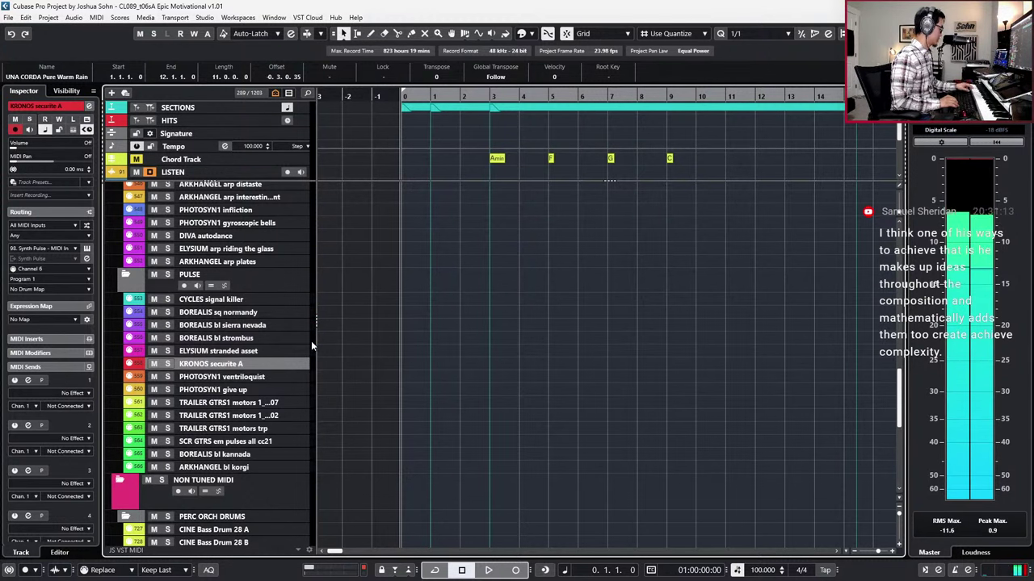
key(Down)
key(Up)
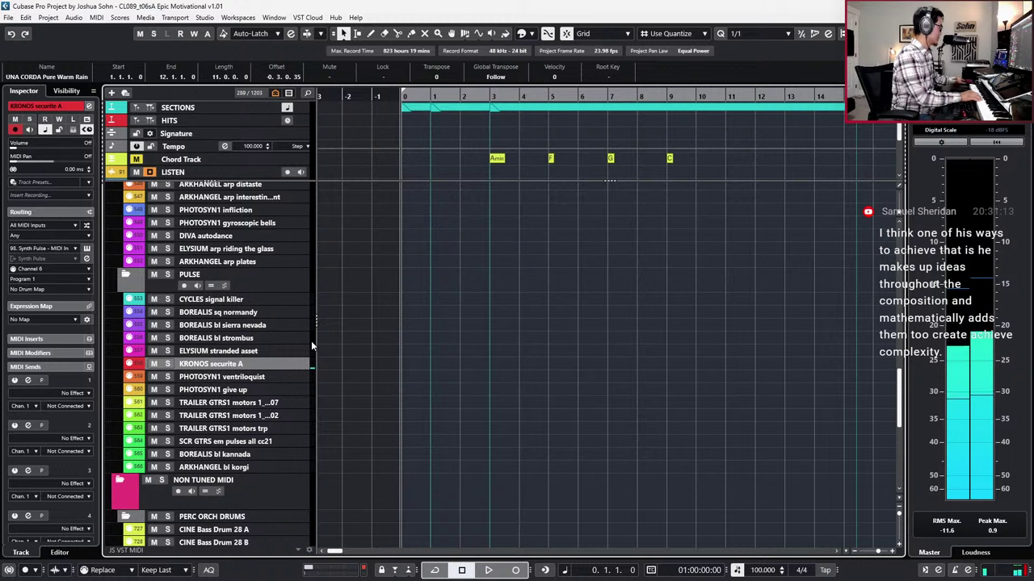
scroll(553, 295, up, 5)
scroll(565, 307, down, 3)
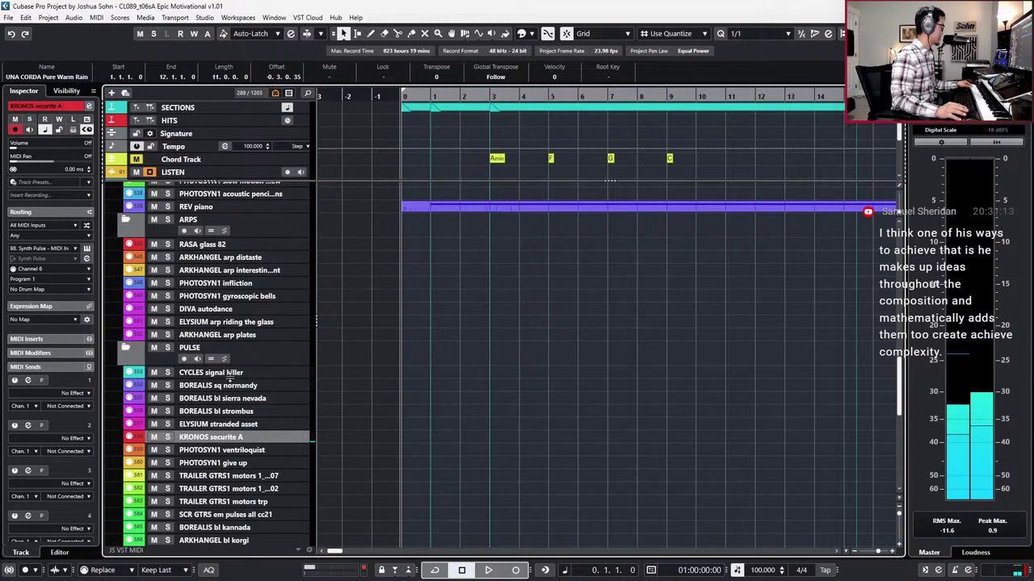
Step: Audition CYCLES, TRAILER GTRS1, SCR GTRS, BOREALIS bl kannada, ARKHANGEL bl korgi, then ELYSIUM stranded asset
click(231, 373)
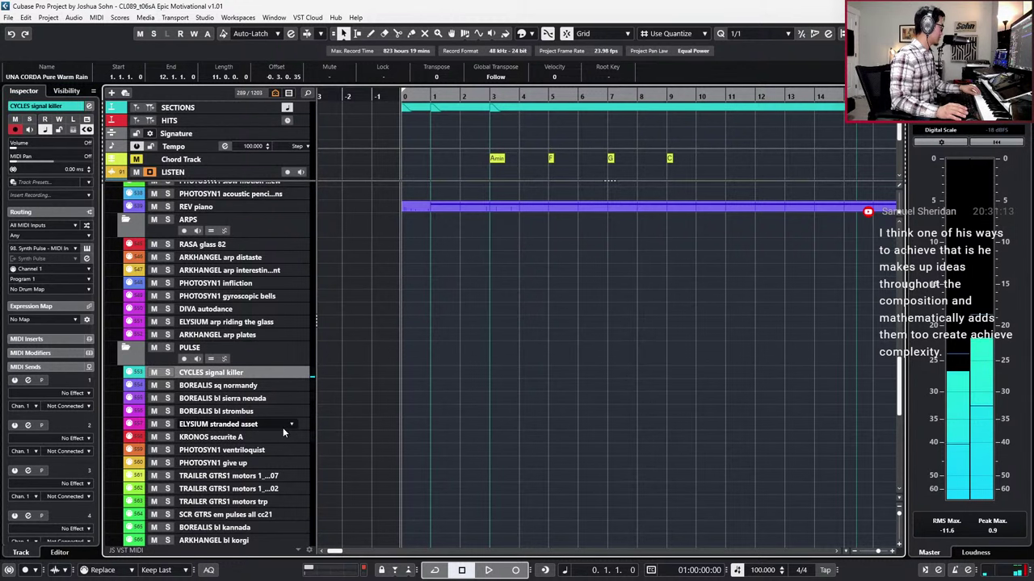
scroll(282, 427, down, 3)
click(245, 345)
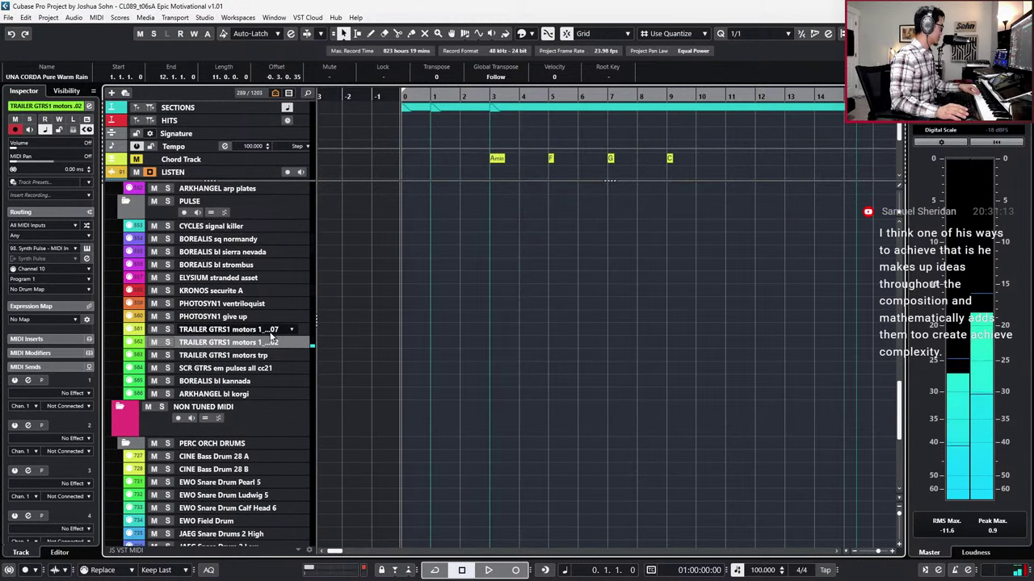
click(265, 355)
click(263, 369)
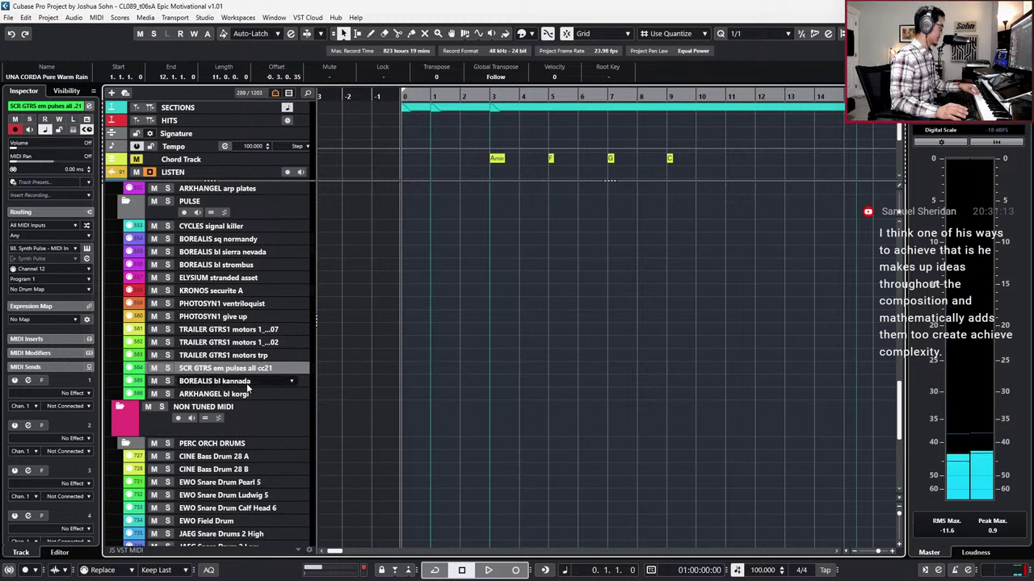
click(247, 383)
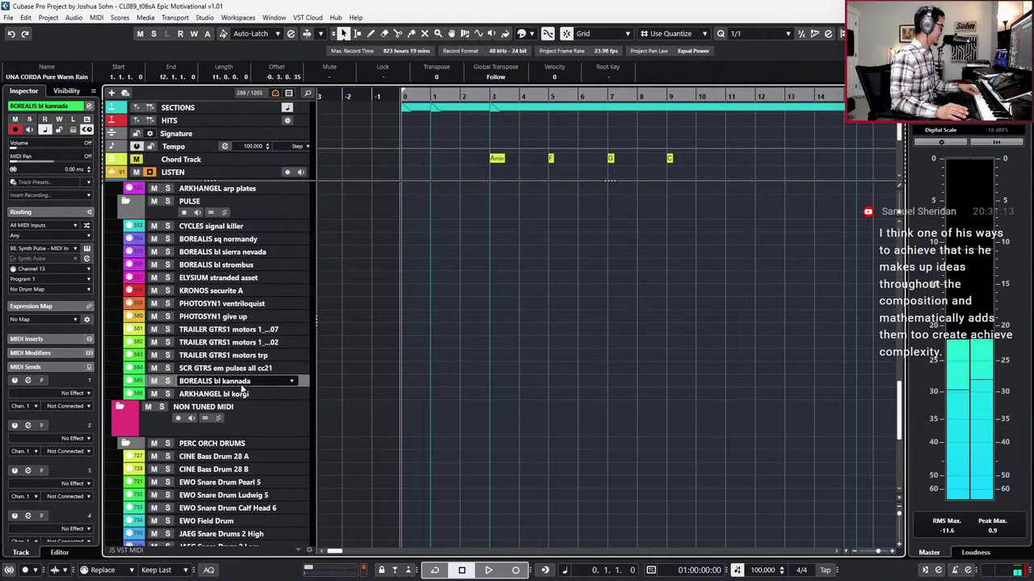
click(248, 394)
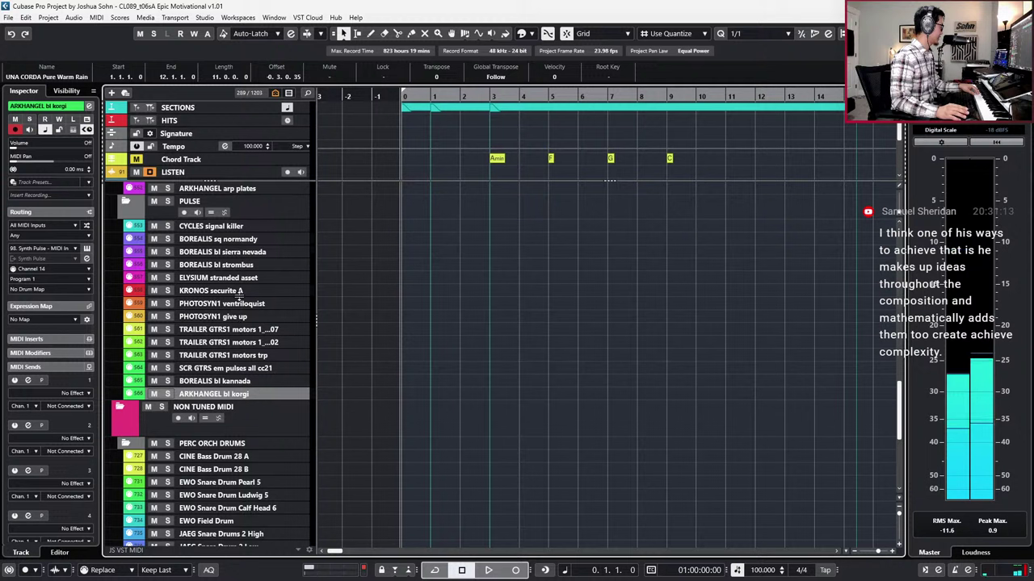
click(234, 278)
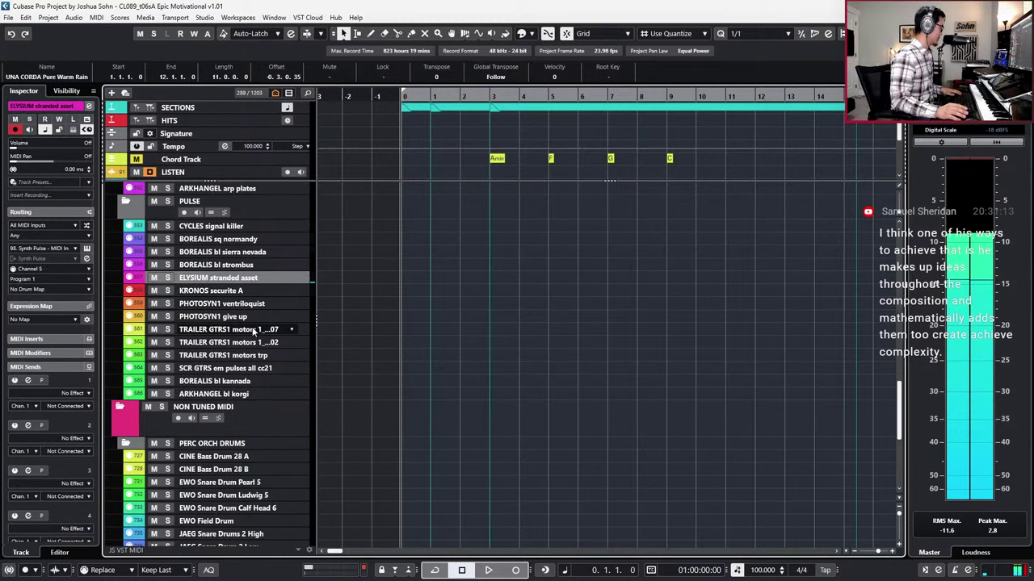
key(ctrl+f)
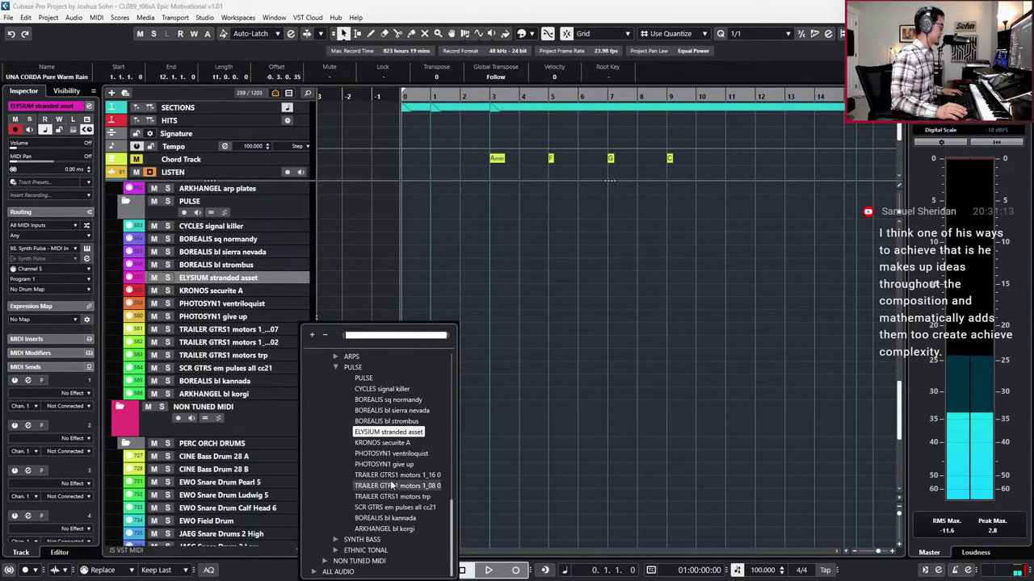
Step: Jump to BASSICS third fm bass, expand SYNTH BASS, and select all ten bass tracks through REV sub keys
click(335, 540)
click(373, 561)
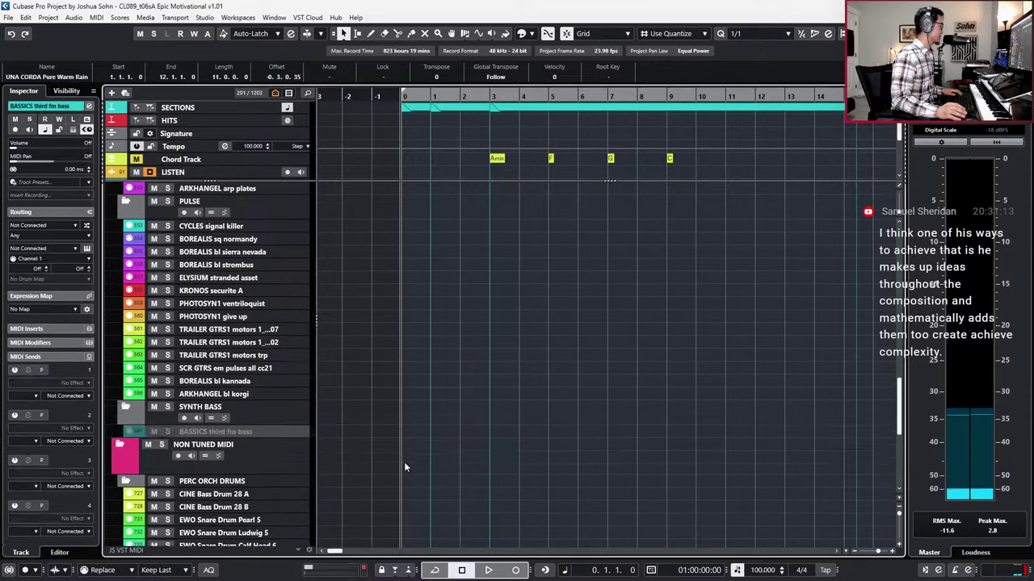
scroll(305, 373, down, 4)
scroll(265, 323, up, 5)
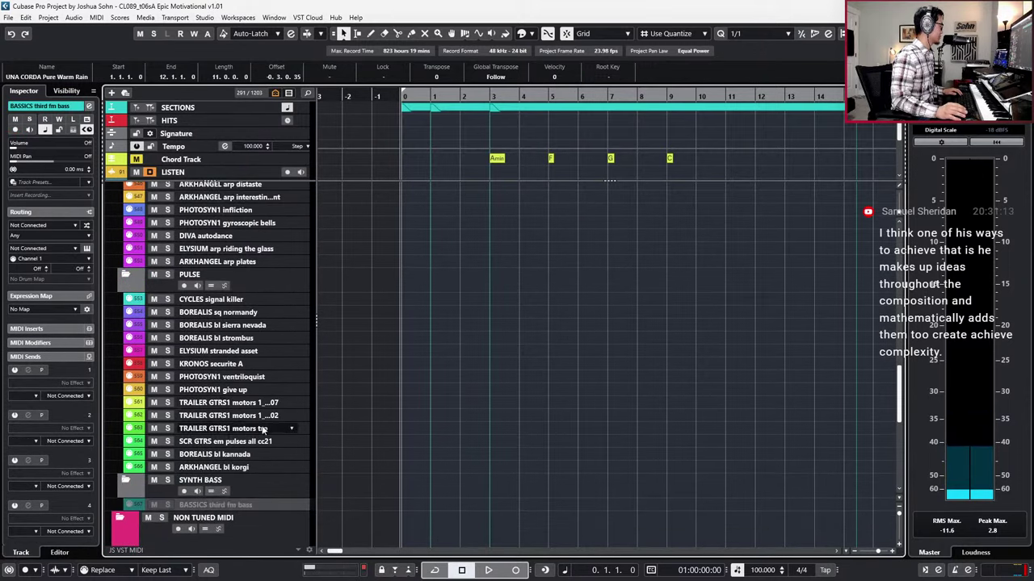
click(210, 481)
scroll(250, 450, down, 4)
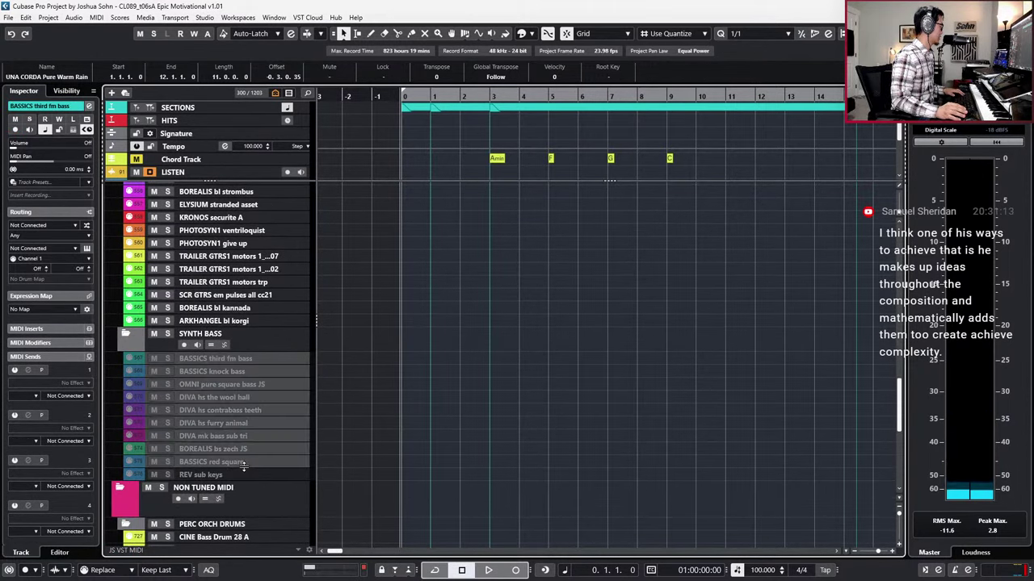
shift+click(242, 474)
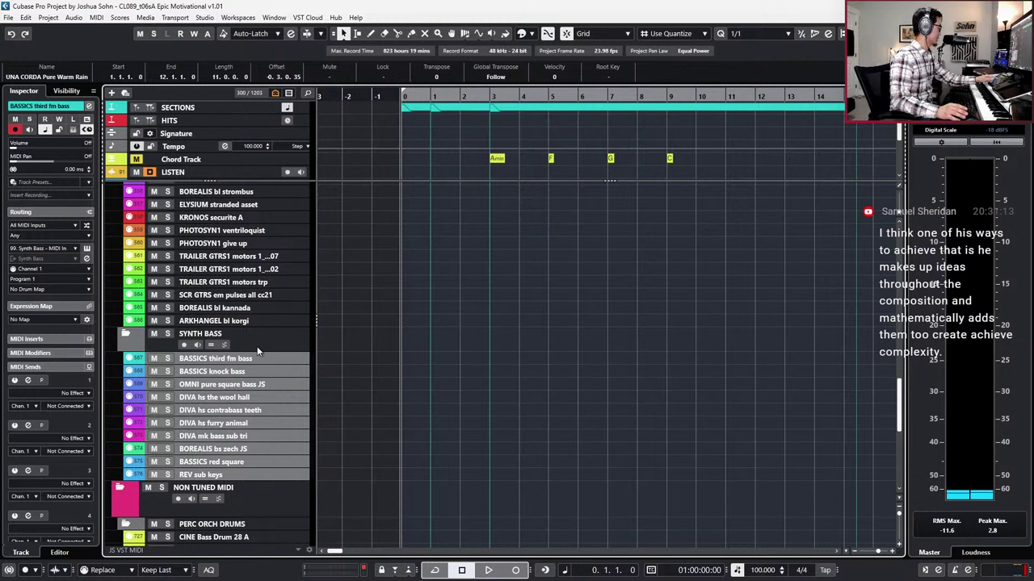
Step: Select only BASSICS third fm bass and scroll so SYNTH BASS sits at the top
click(486, 387)
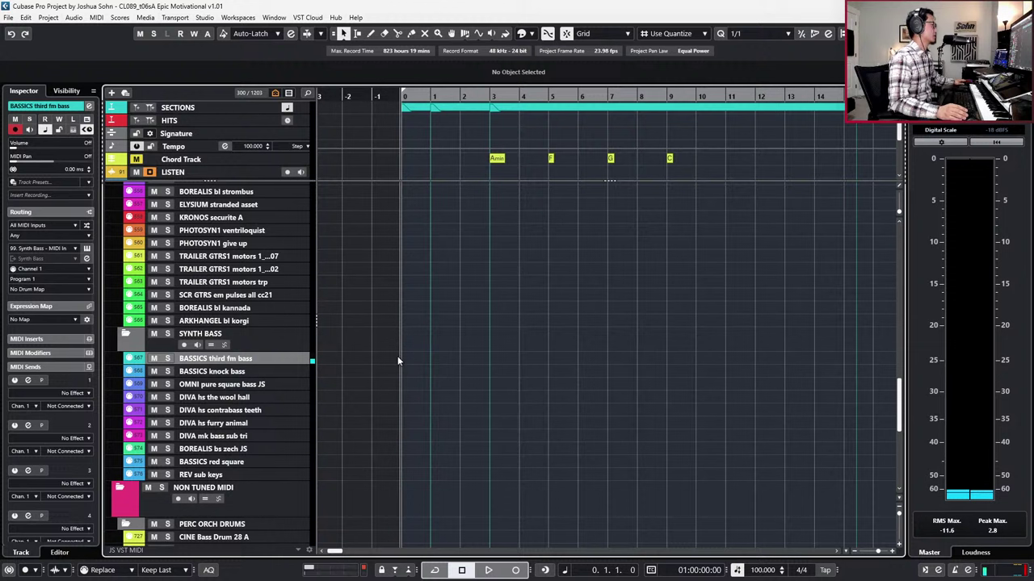
scroll(457, 382, up, 5)
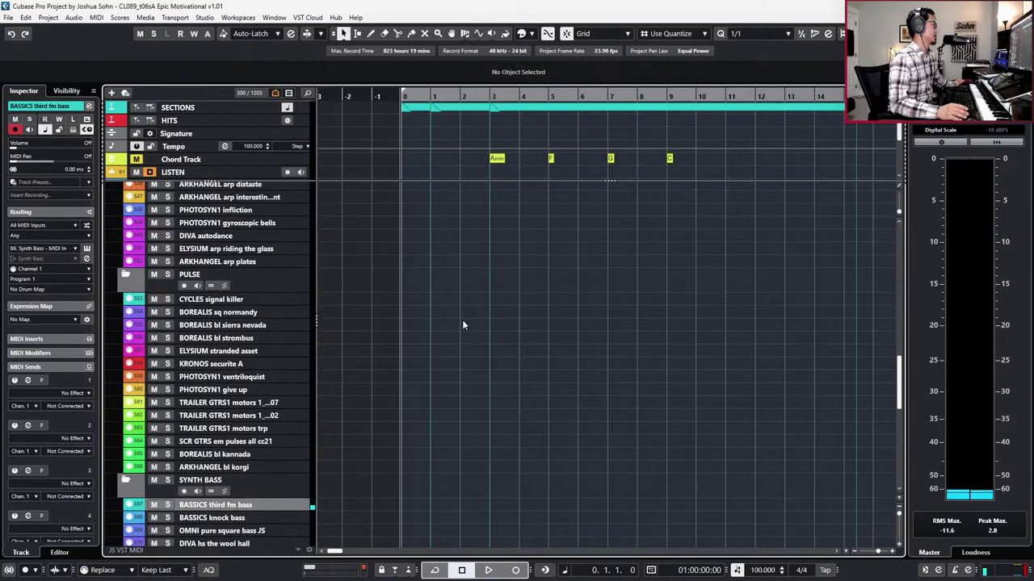
scroll(453, 388, down, 5)
scroll(454, 391, down, 3)
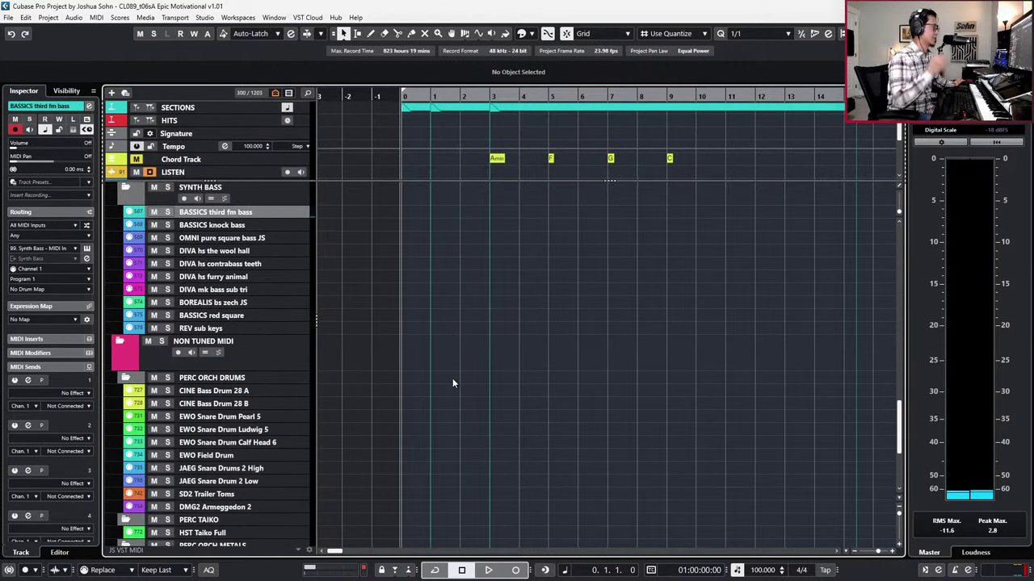
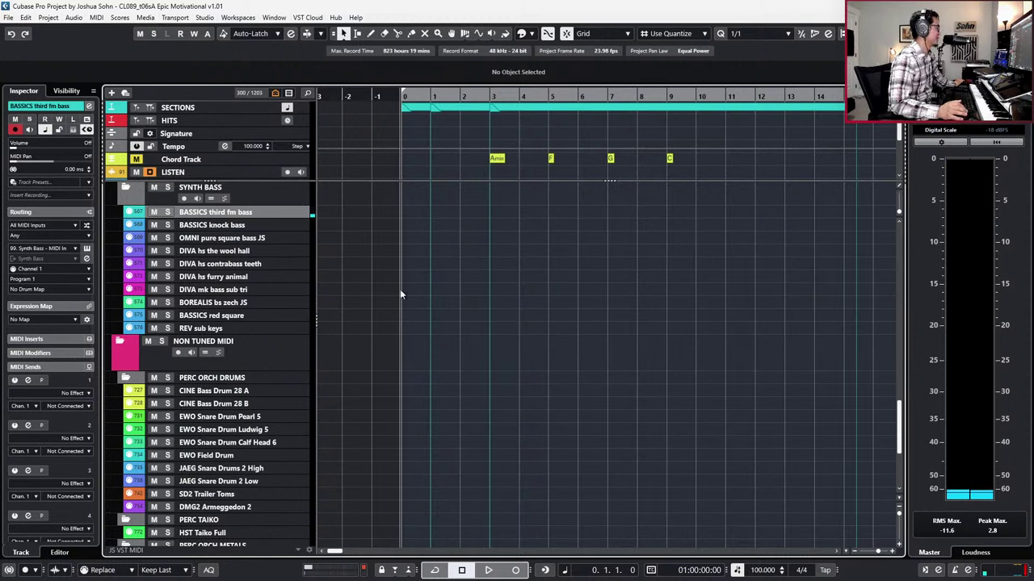
Step: Audition the bass tracks from BASSICS knock bass through the DIVA hs and DIVA mk bass tracks
click(270, 226)
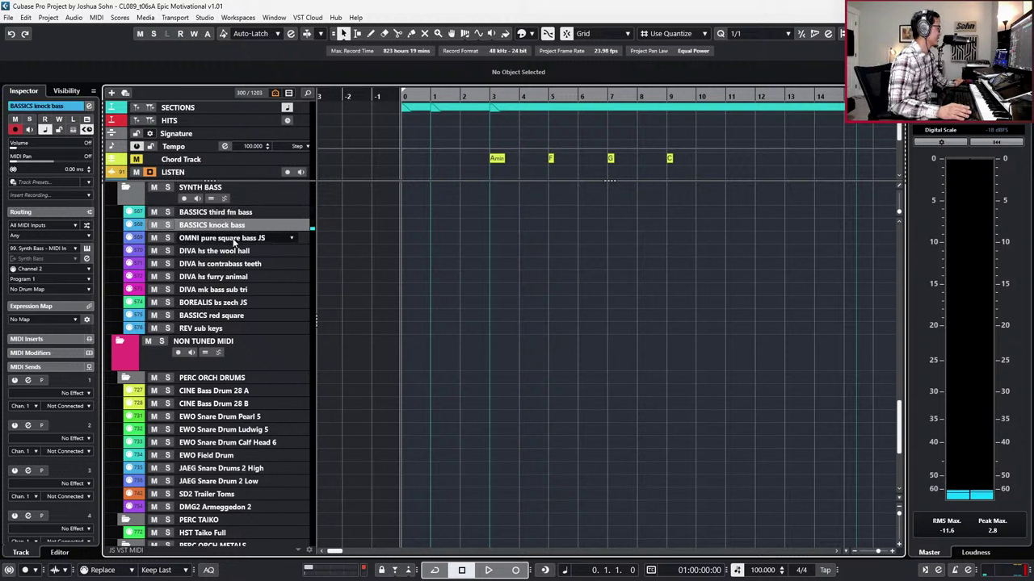
key(Down)
key(Down)
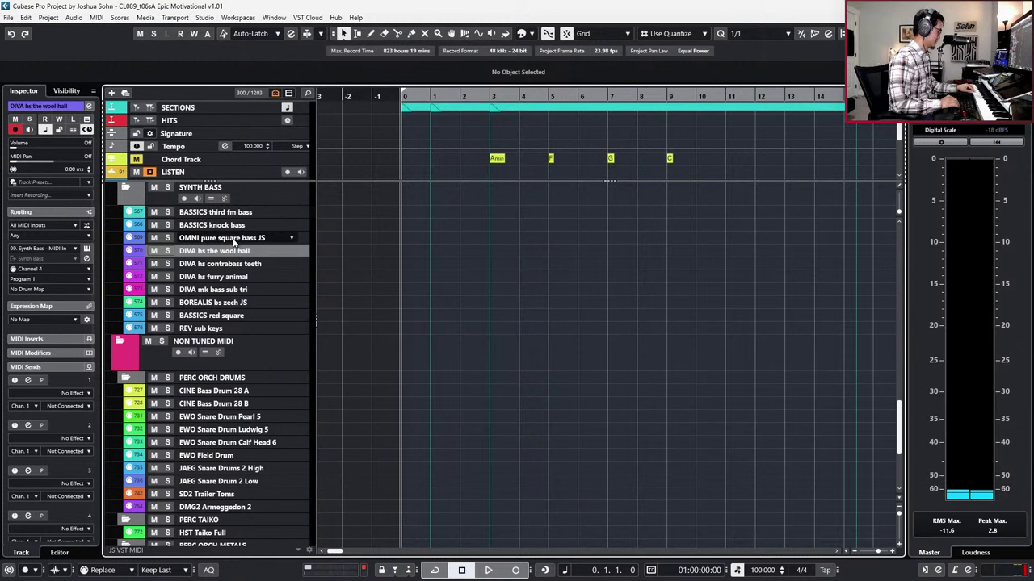
key(Down)
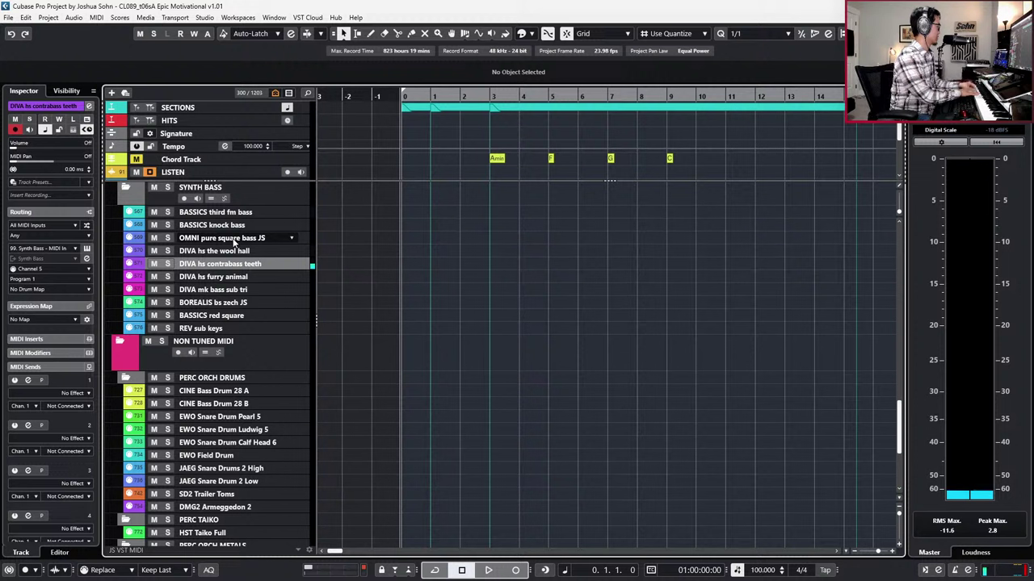
key(Down)
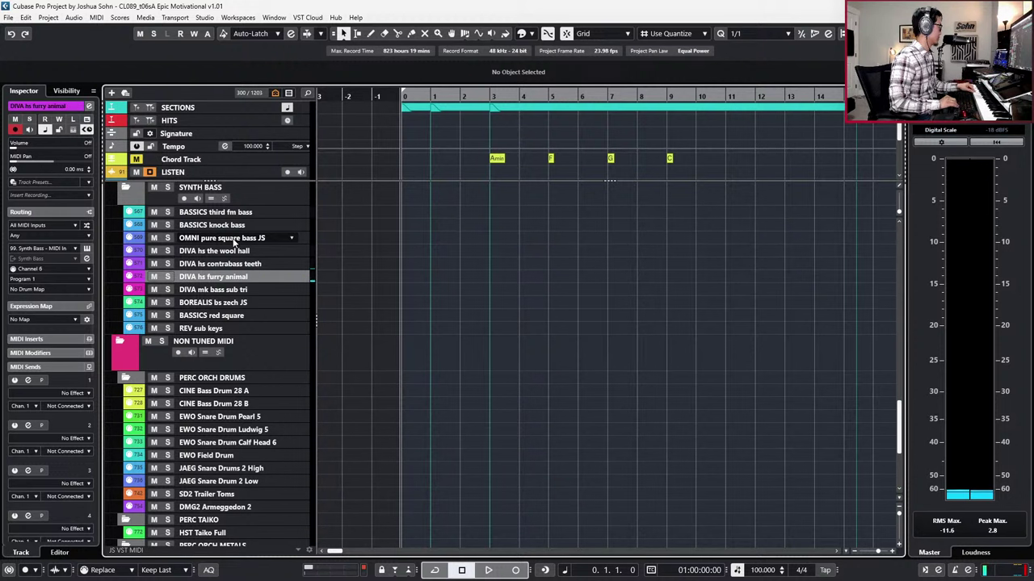
key(Down)
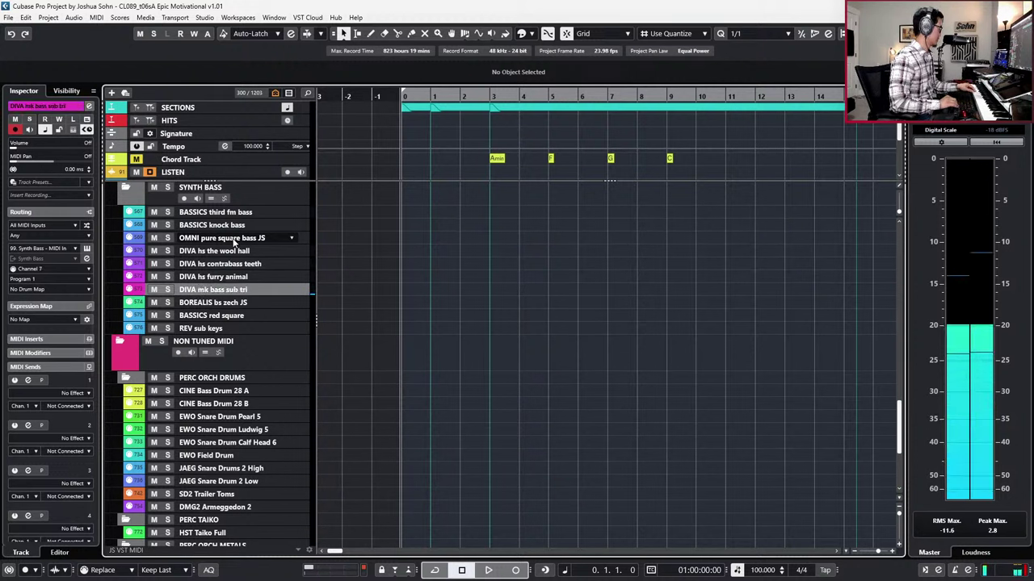
key(Down)
key(Down)
key(Down)
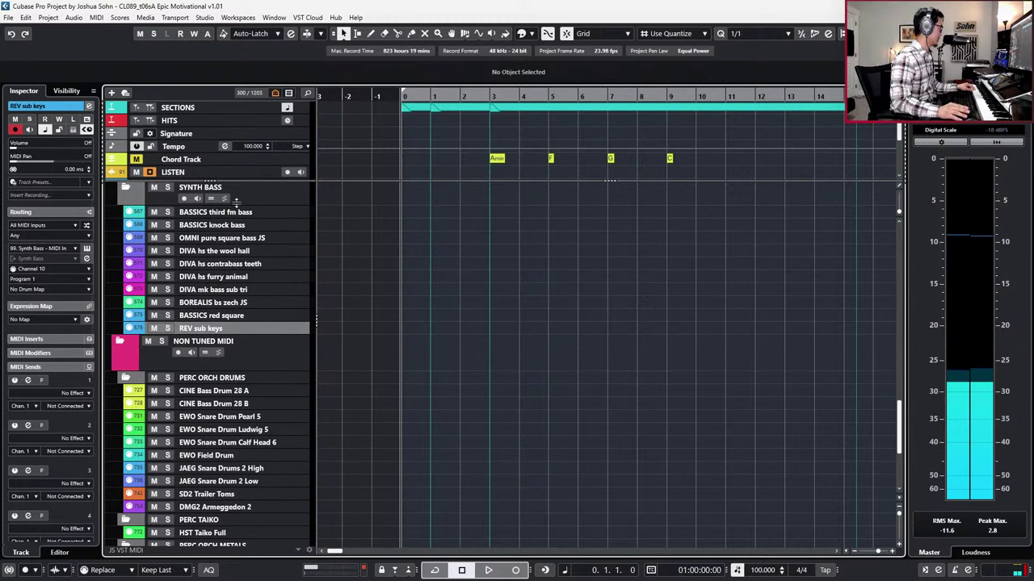
Step: Play BASSICS third fm bass, compare it with OMNI pure square bass JS, then stop playback
click(240, 212)
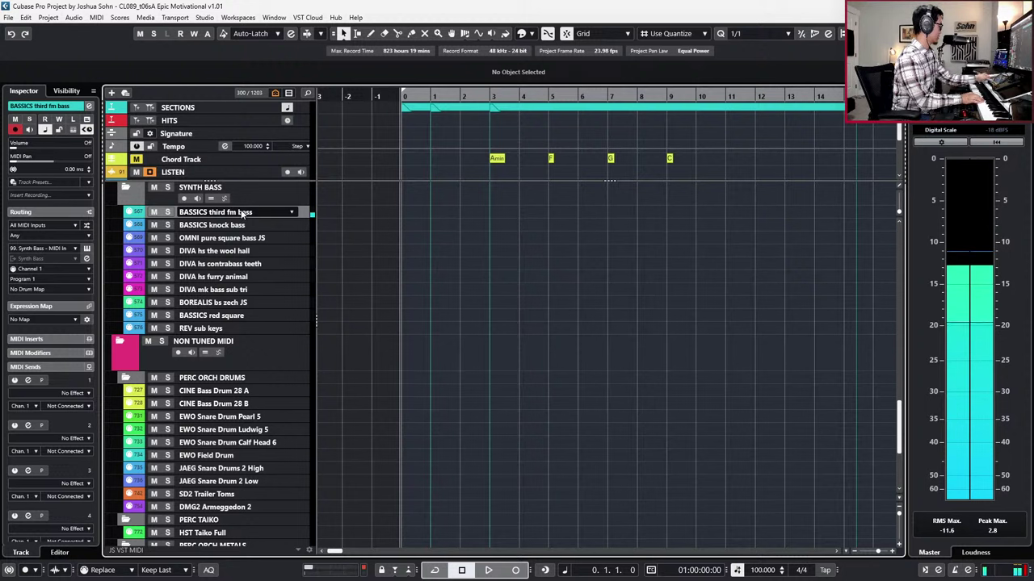
key(space)
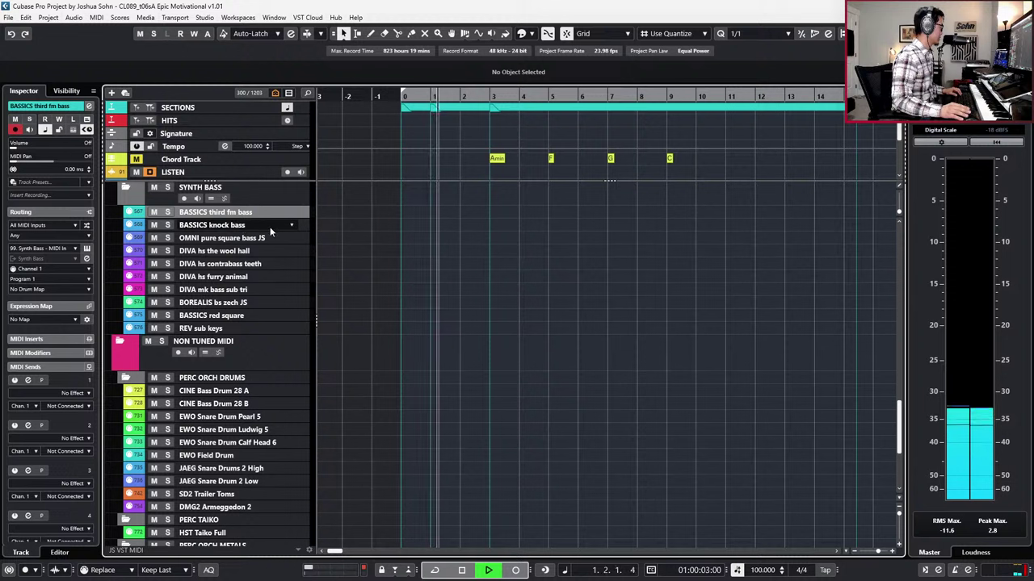
scroll(270, 242, up, 4)
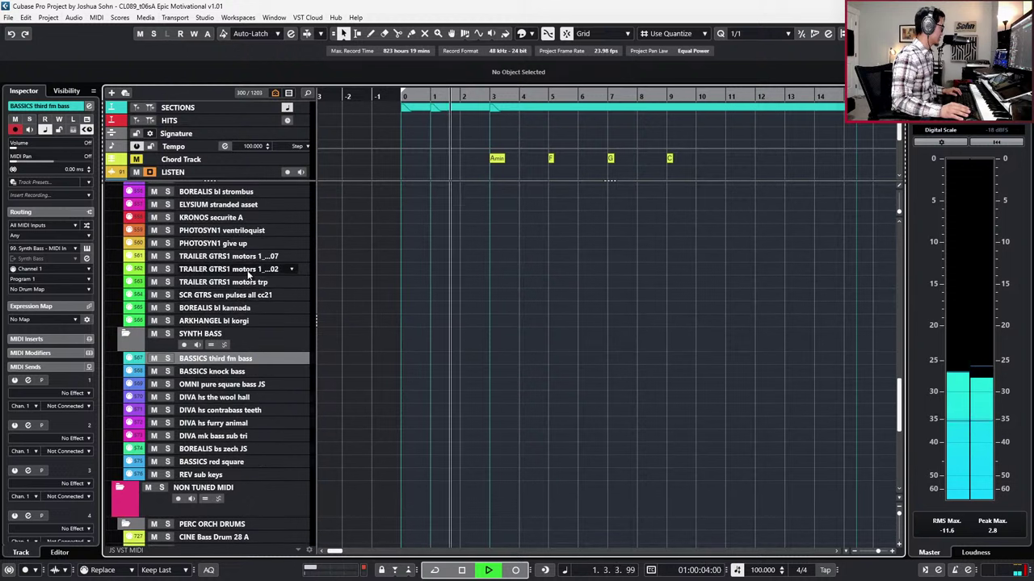
click(247, 385)
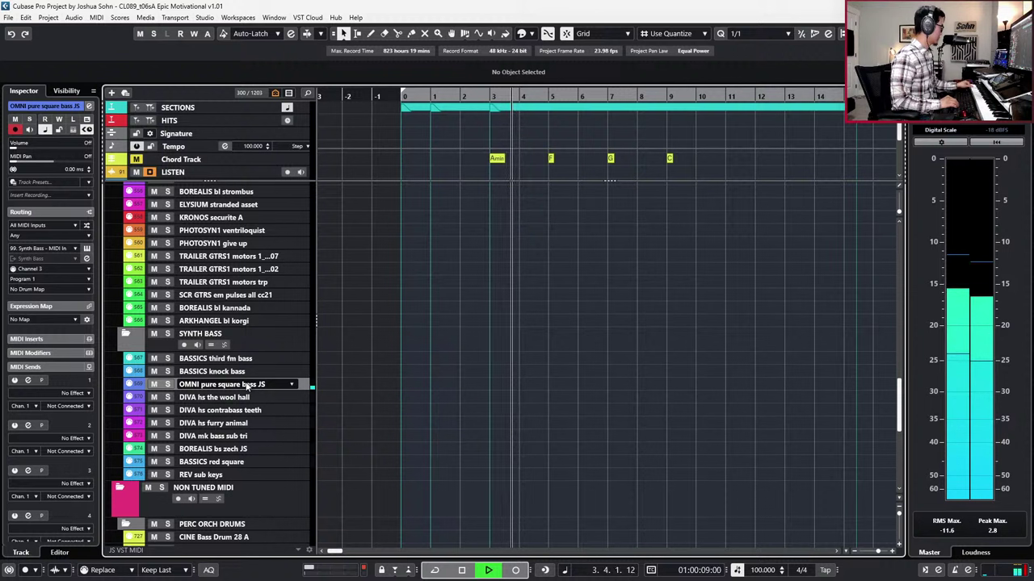
key(Up)
key(Up)
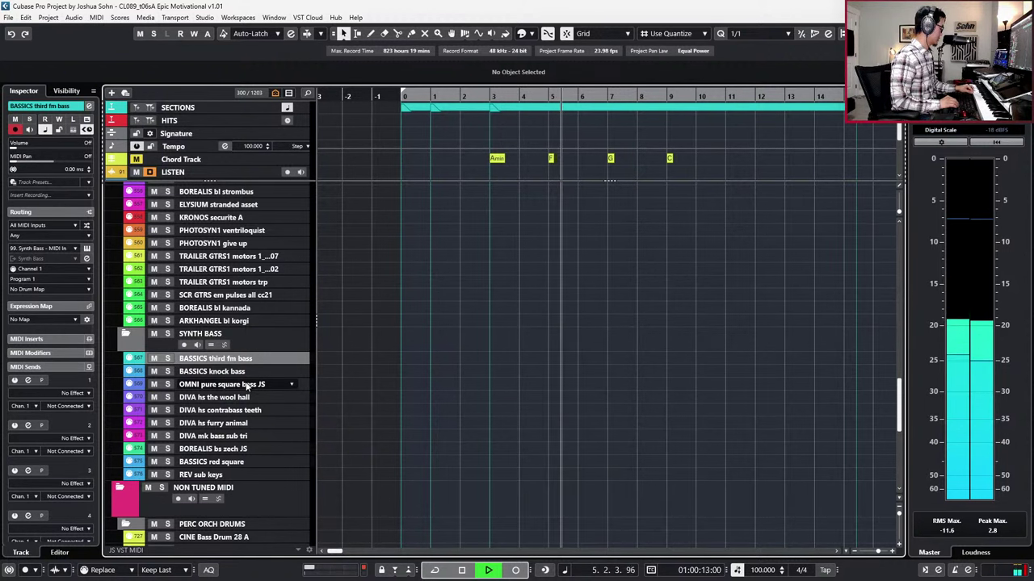
key(space)
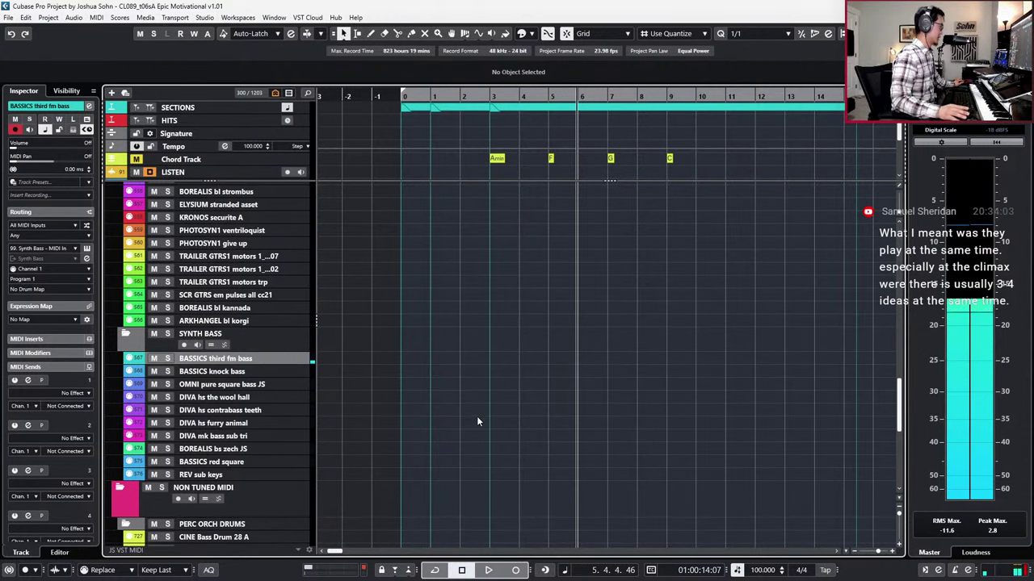
Step: Audition the BOREALIS, SCR GTRS and ELYSIUM pulse tracks, then select KRONOS securite A
scroll(476, 416, up, 3)
click(282, 382)
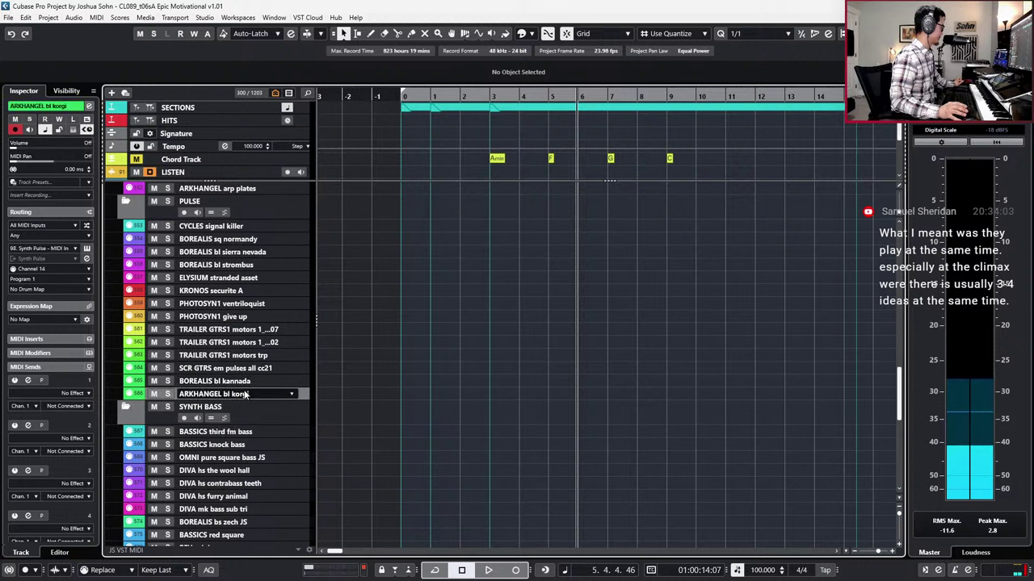
click(290, 368)
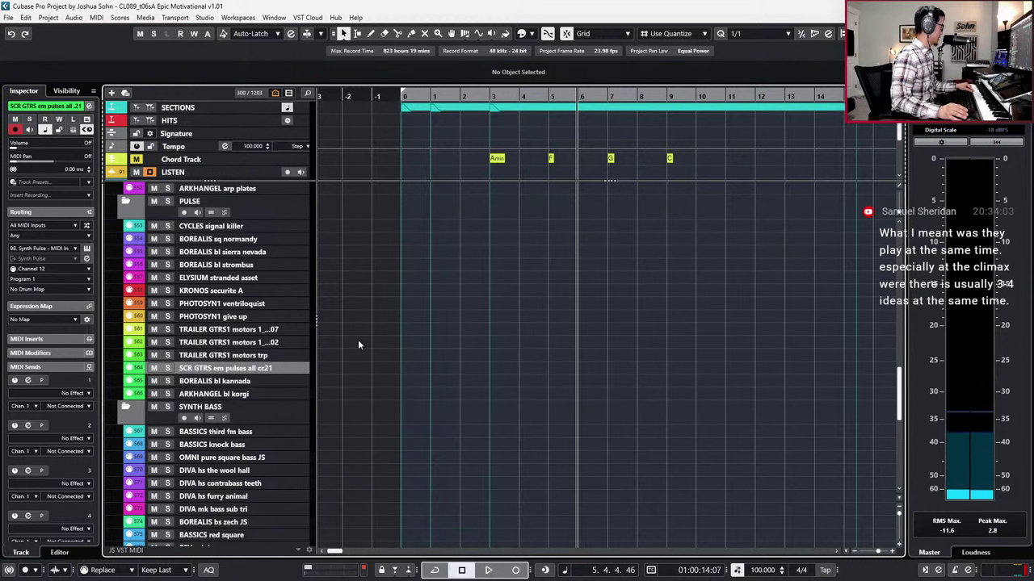
click(256, 267)
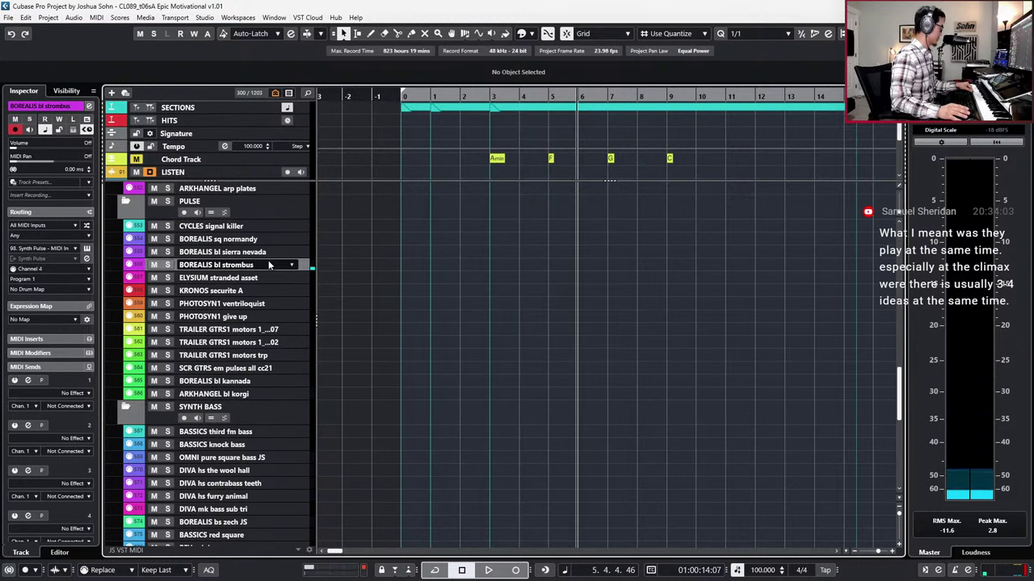
click(266, 252)
click(250, 279)
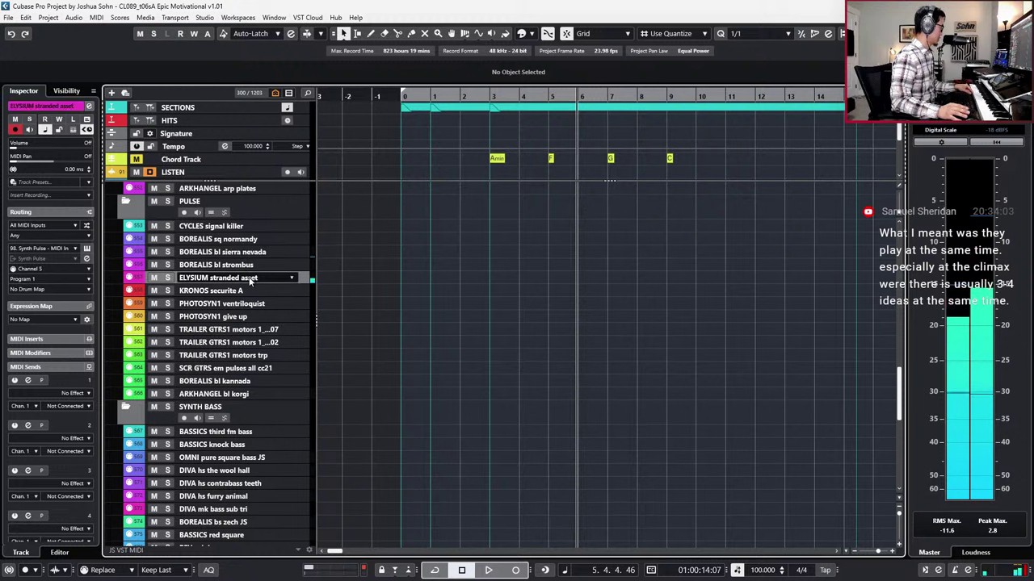
click(278, 290)
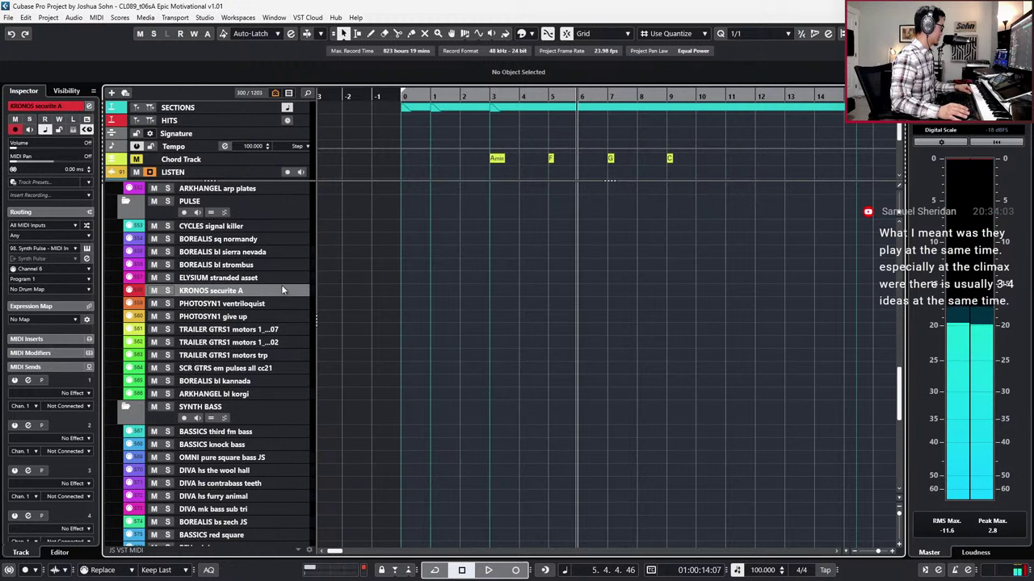
Step: Create an empty part on KRONOS securite A and open it in the Key Editor
double_click(433, 289)
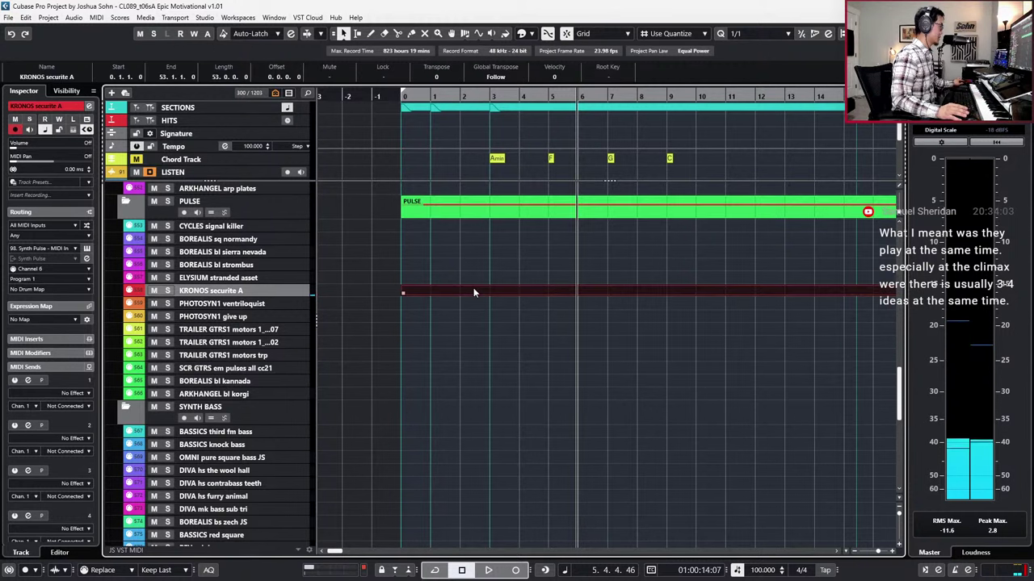
key(KP_Subtract)
key(KP_Subtract)
double_click(480, 291)
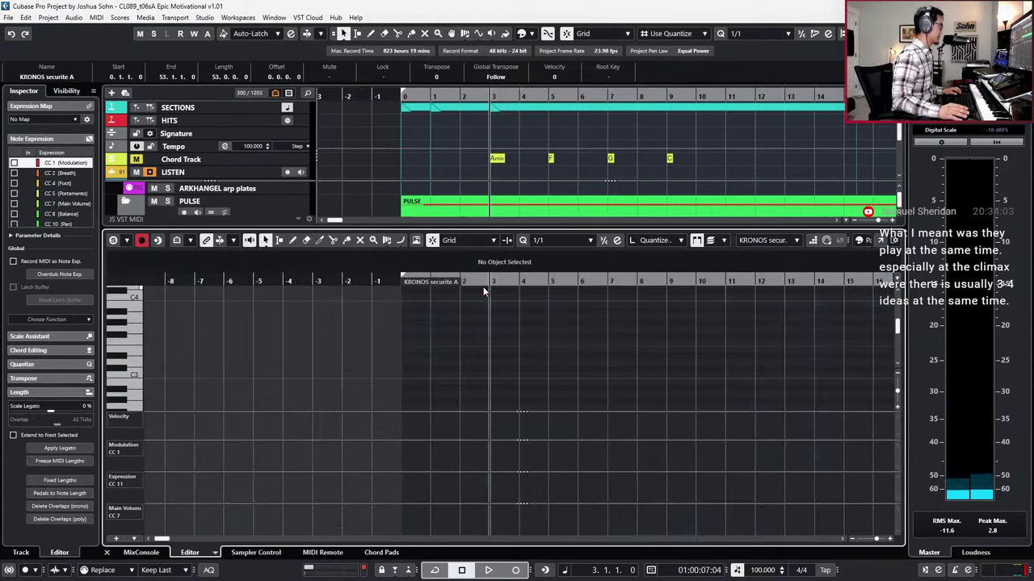
key(g)
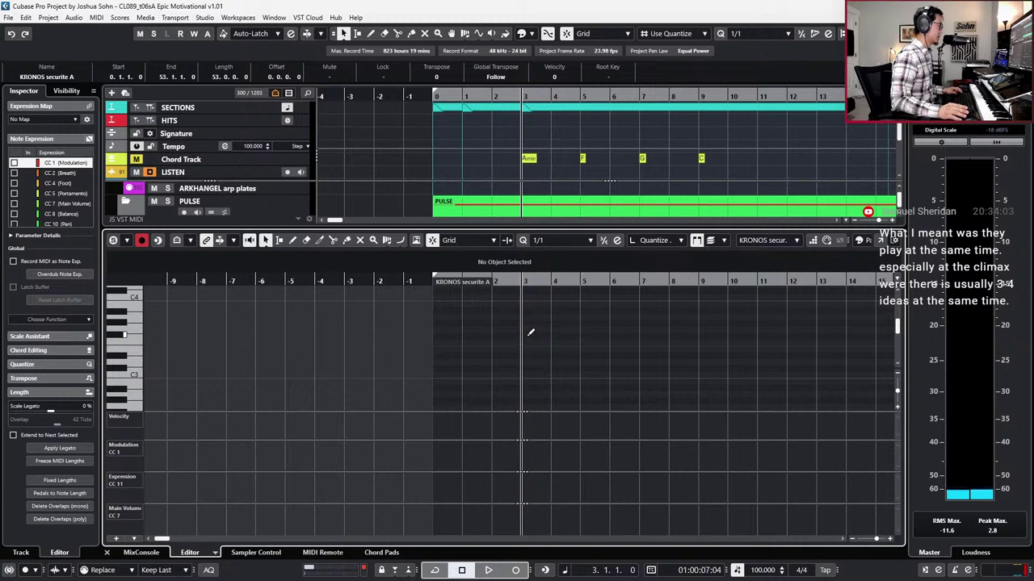
Step: Draw an A3 note at bar 3, extend it to bar 10, and play it back
click(527, 335)
key(Up)
key(Up)
key(Up)
key(alt+shift+Right)
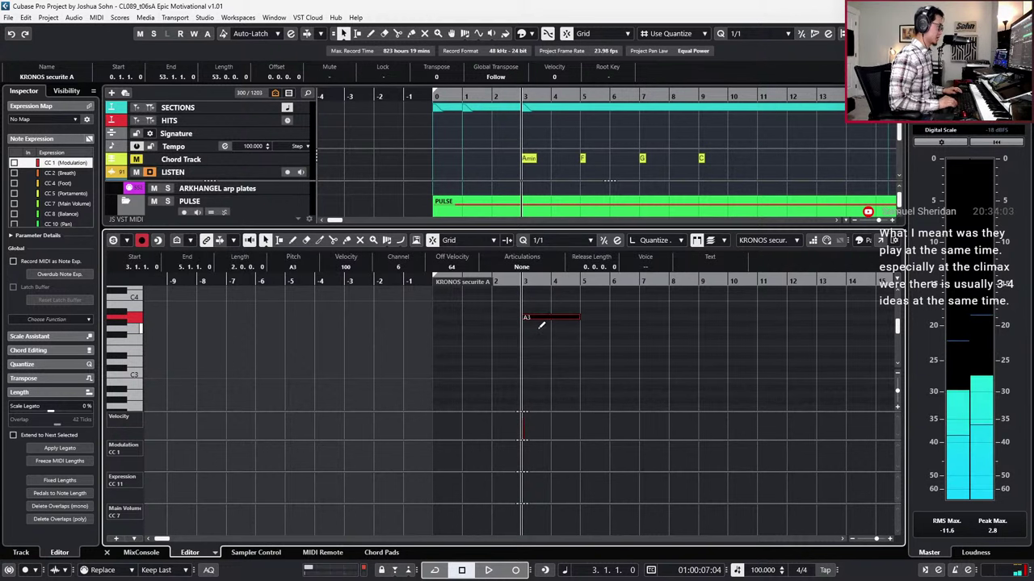
key(alt+shift+Right)
key(alt+shift+Right)
key(alt+shift+Right)
key(alt+shift+Right)
key(alt+shift+Right)
key(space)
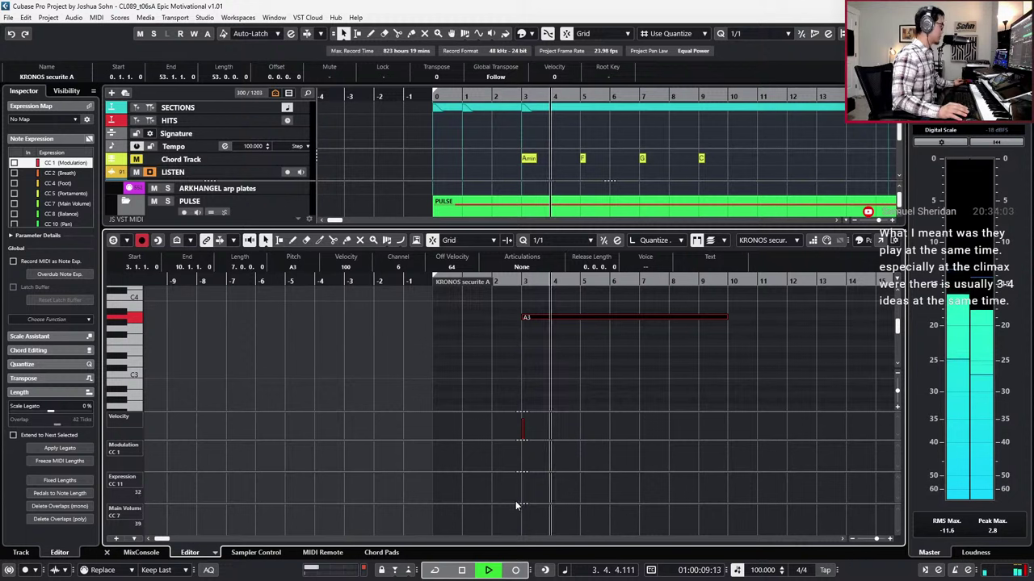
key(space)
Step: Record modulation and volume curves from bar 2, retaking once, then close the editor
key(KP_Subtract)
key(KP_Subtract)
key(KP_Multiply)
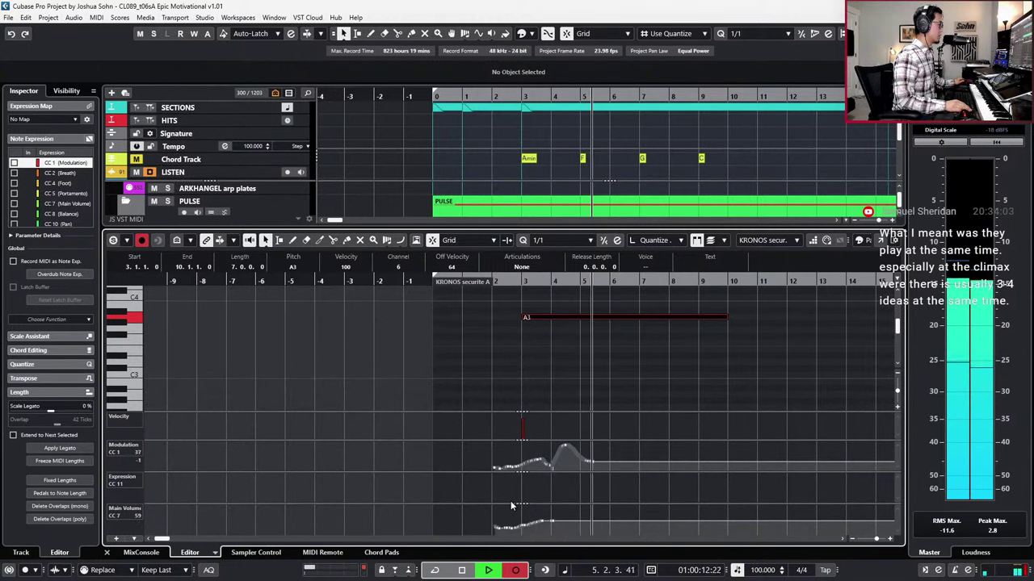
key(space)
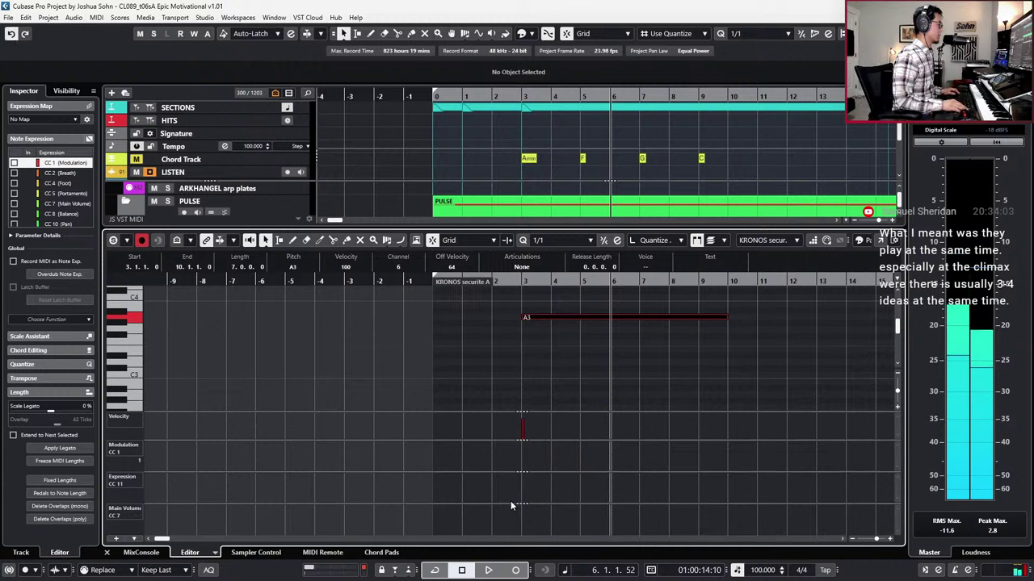
key(KP_Subtract)
key(KP_Subtract)
key(KP_Subtract)
key(KP_Subtract)
key(KP_Subtract)
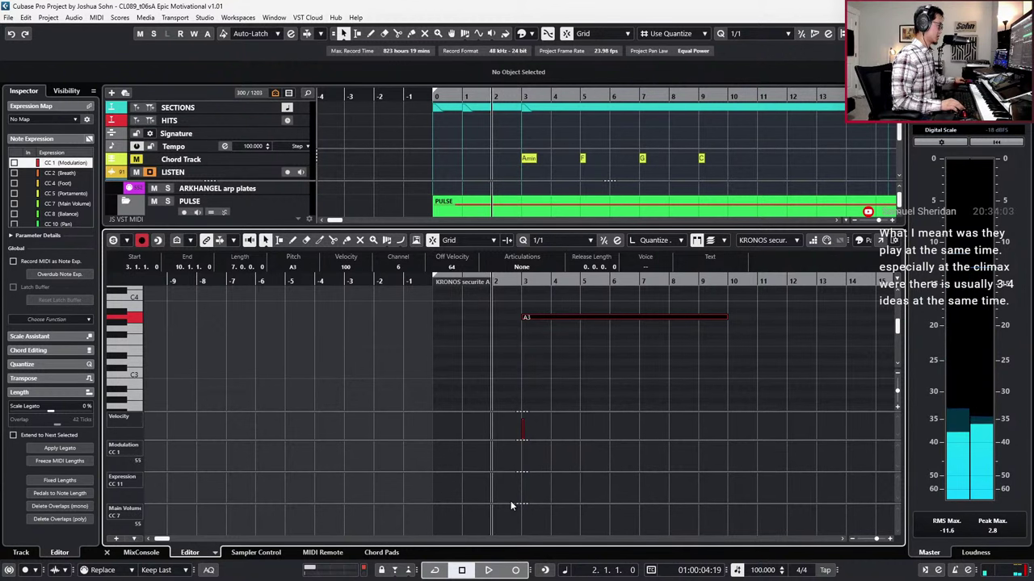
key(KP_Multiply)
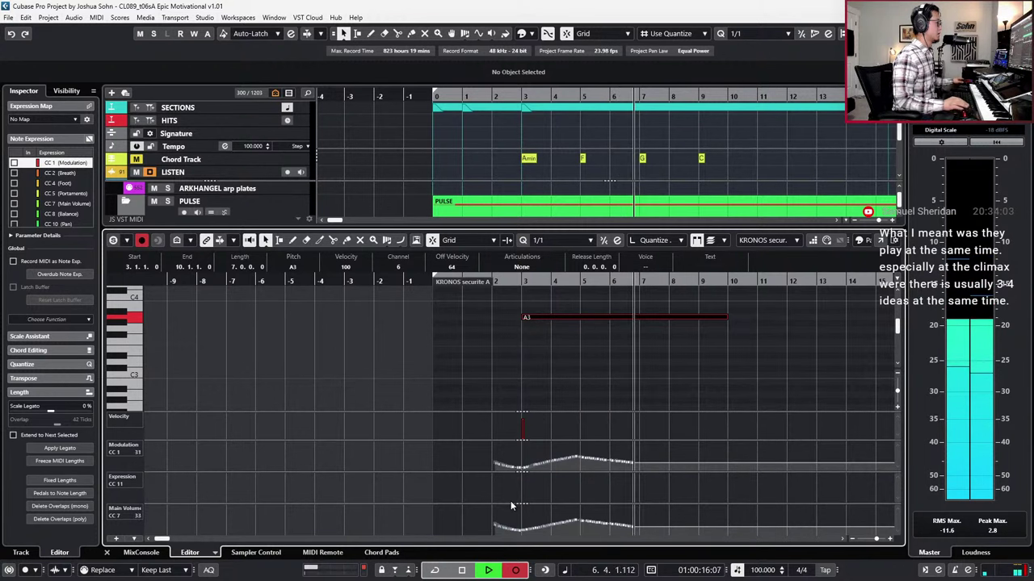
key(space)
key(ctrl+alt+e)
Step: Nudge the KRONOS securite A part four bars later and return the playback position to bar 1
key(g)
click(555, 290)
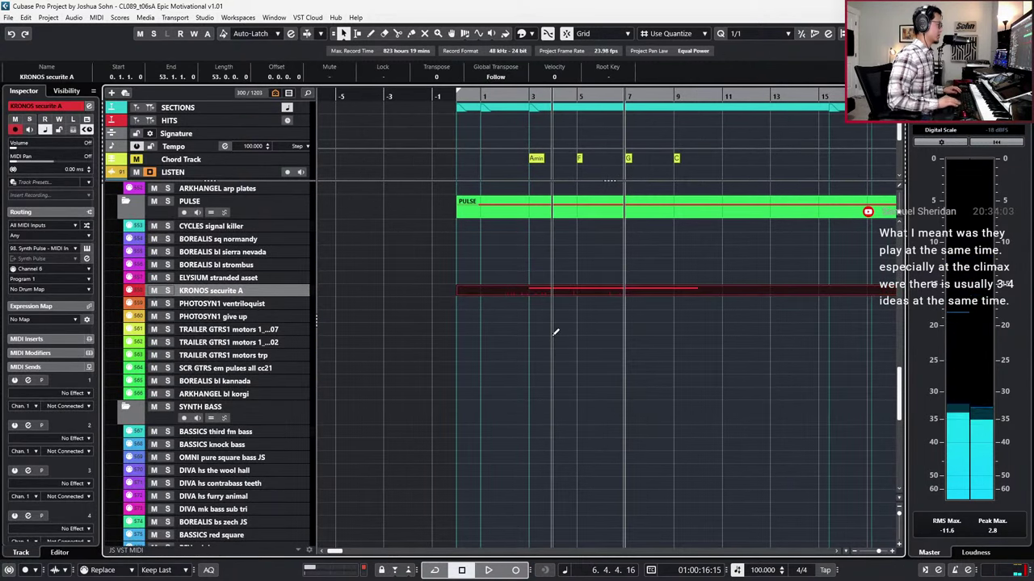
key(alt+Right)
key(alt+Right)
key(alt+Right)
key(alt+Right)
key(KP_Subtract)
key(KP_Subtract)
key(KP_Subtract)
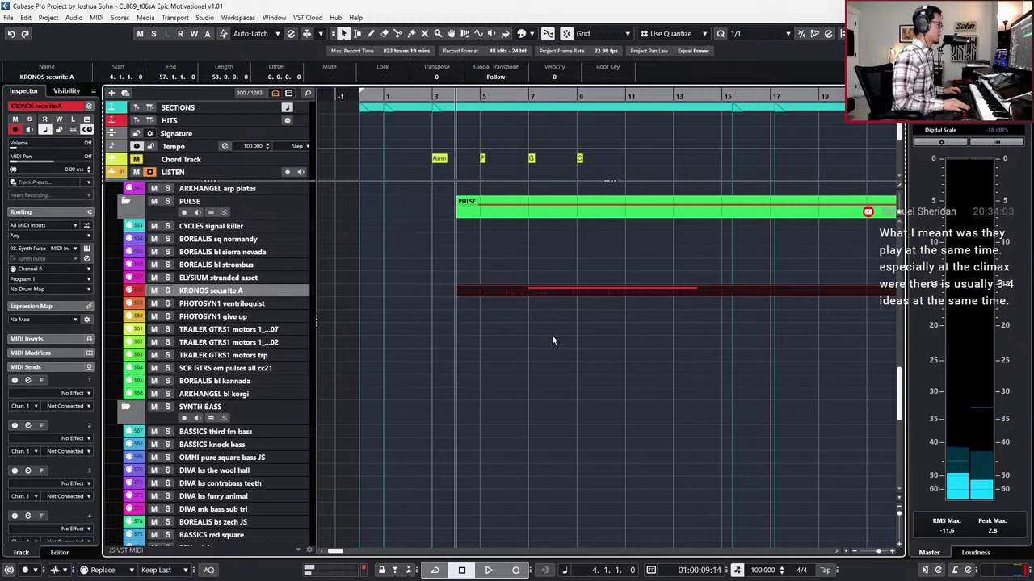
key(KP_Subtract)
key(KP_Subtract)
key(KP_Subtract)
key(KP_Add)
key(KP_Add)
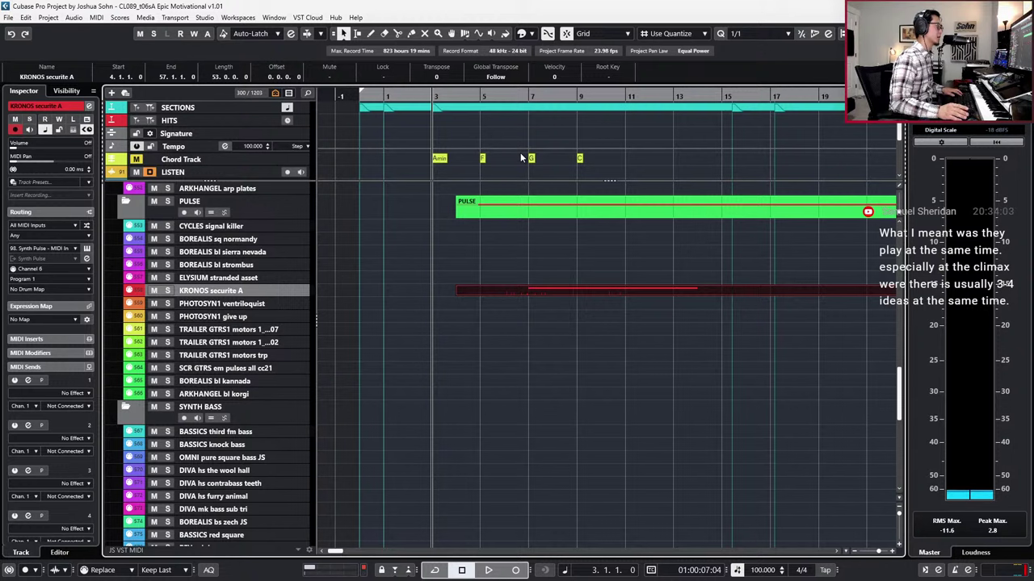
key(g)
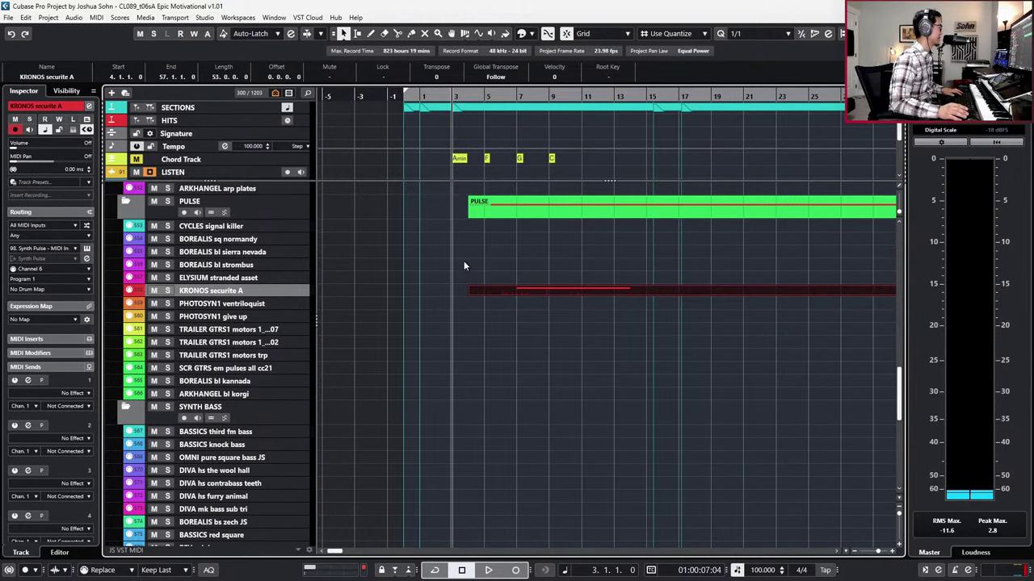
scroll(466, 251, up, 1)
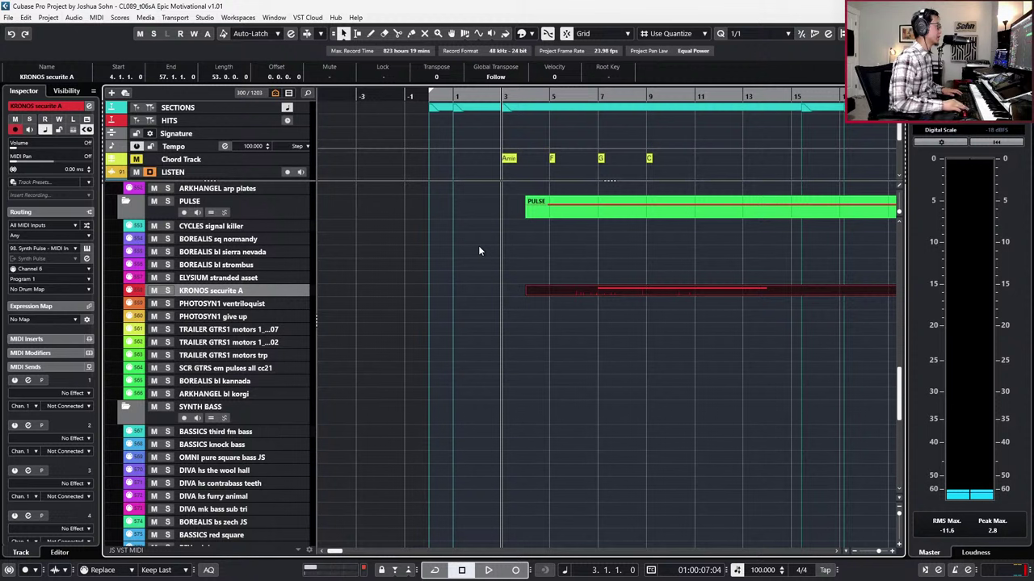
key(KP_Subtract)
key(KP_Subtract)
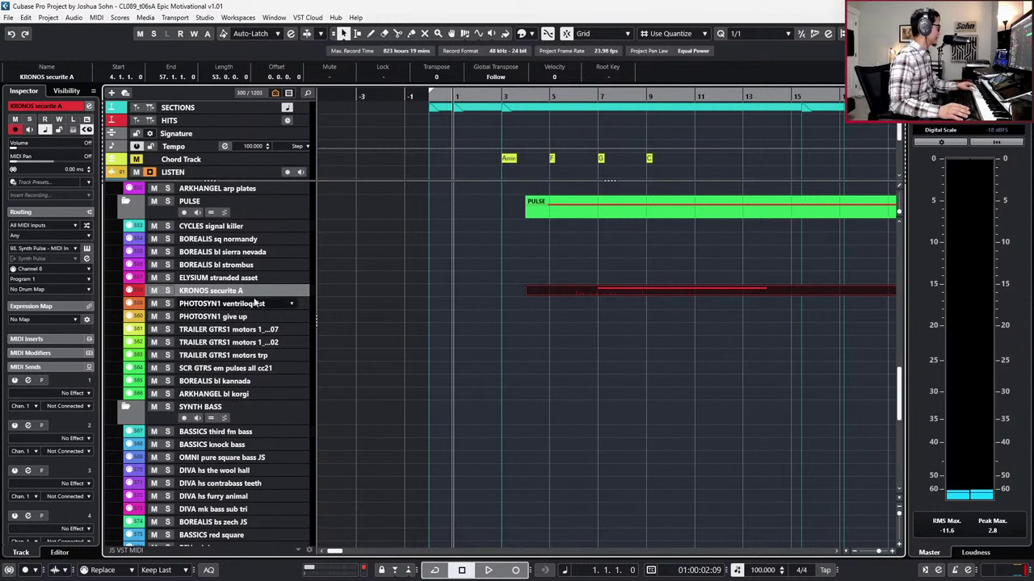
Step: Audition RASA glass 82, the ARKHANGEL arps, DIVA autodance and ELYSIUM arp riding the glass
click(230, 264)
scroll(224, 250, up, 4)
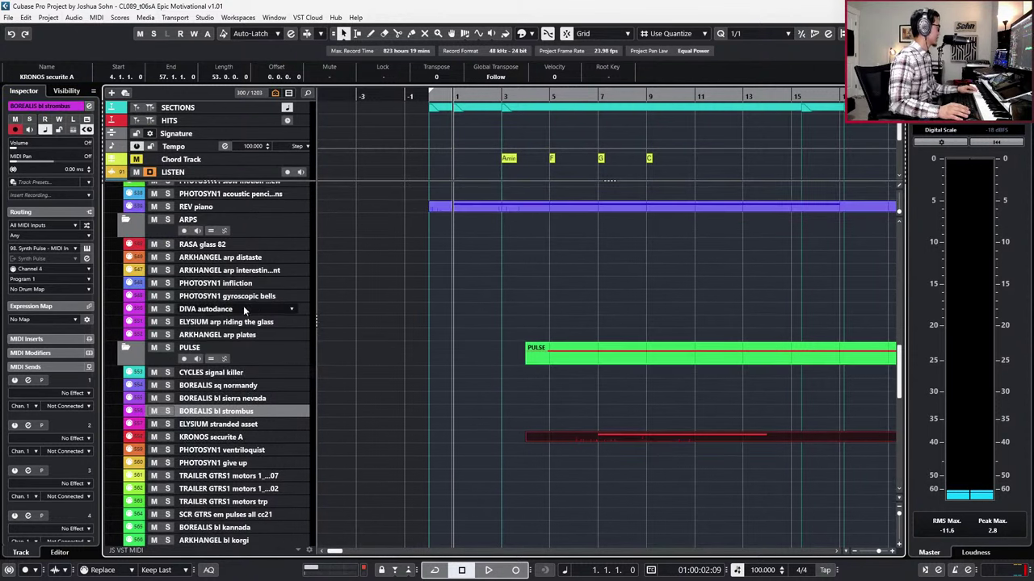
click(226, 245)
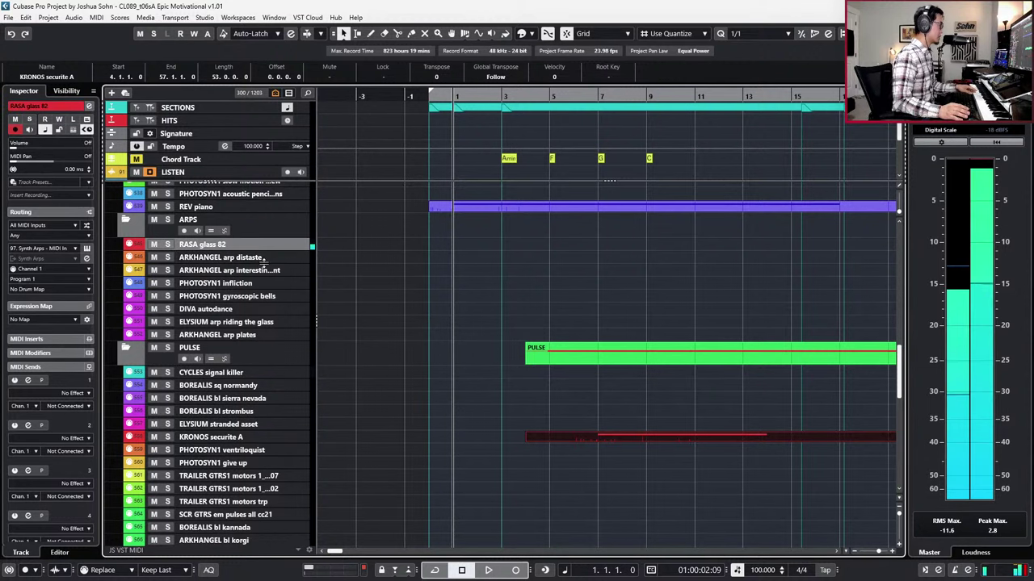
click(232, 257)
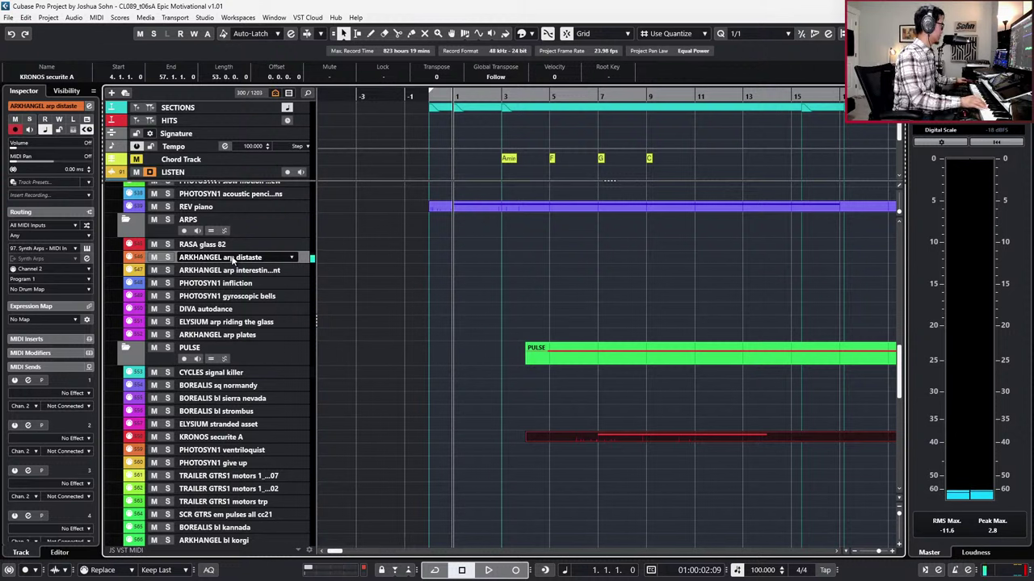
key(Down)
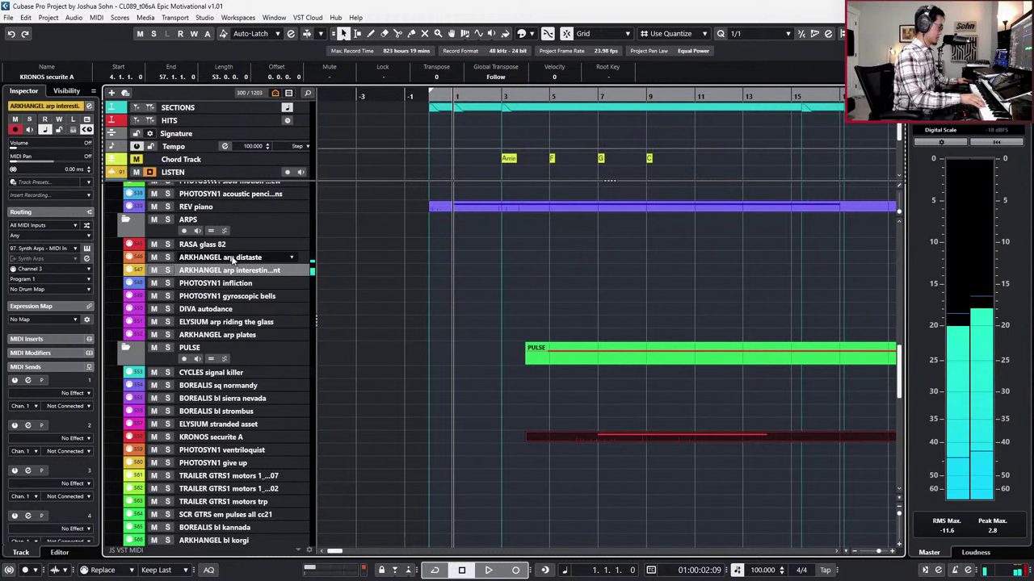
key(Down)
key(Down)
key(Down)
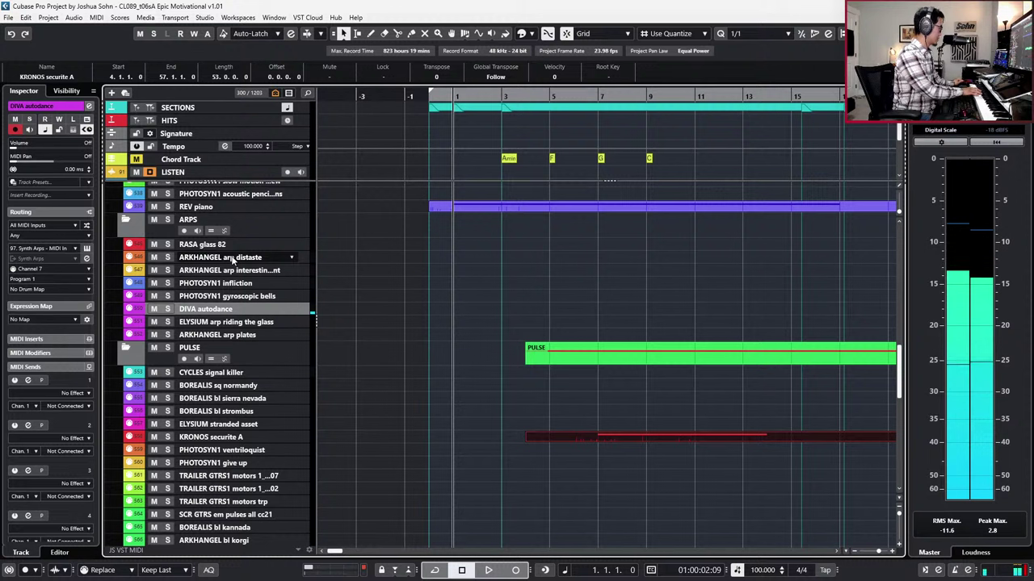
key(Down)
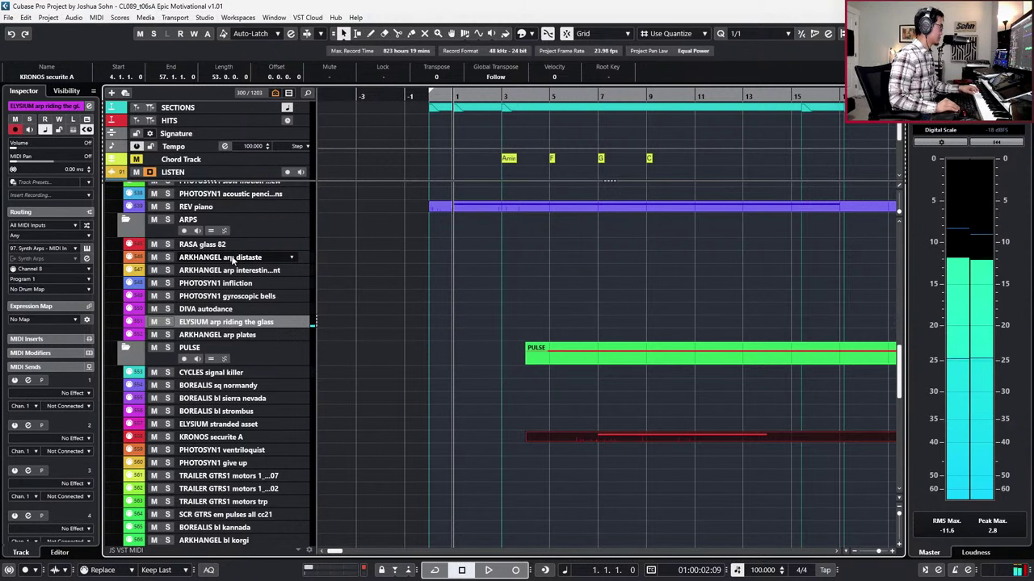
key(space)
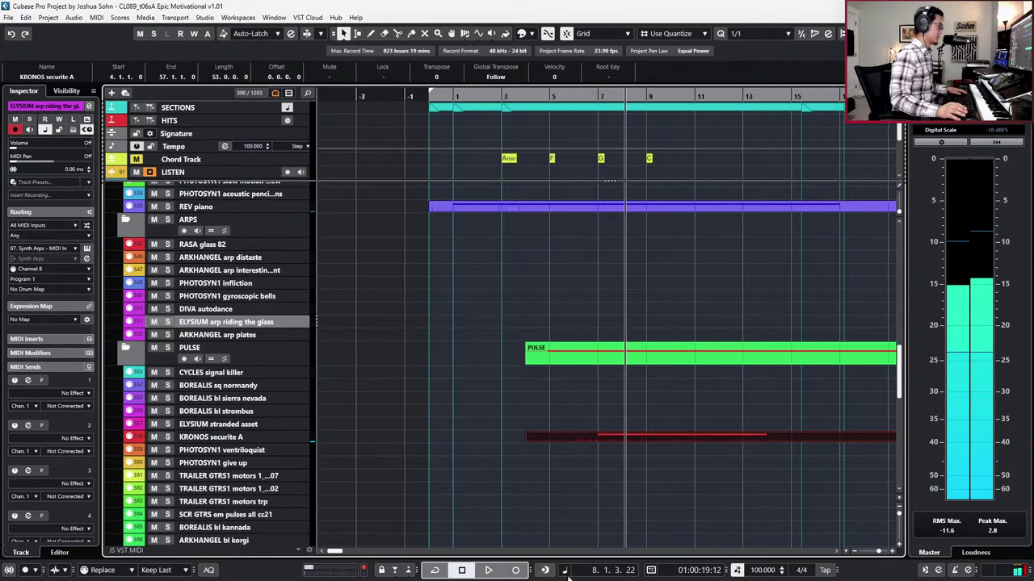
Step: Nudge the KRONOS securite A part later so it starts at bar 7
drag(592, 505, 621, 428)
key(alt+Right)
key(alt+Right)
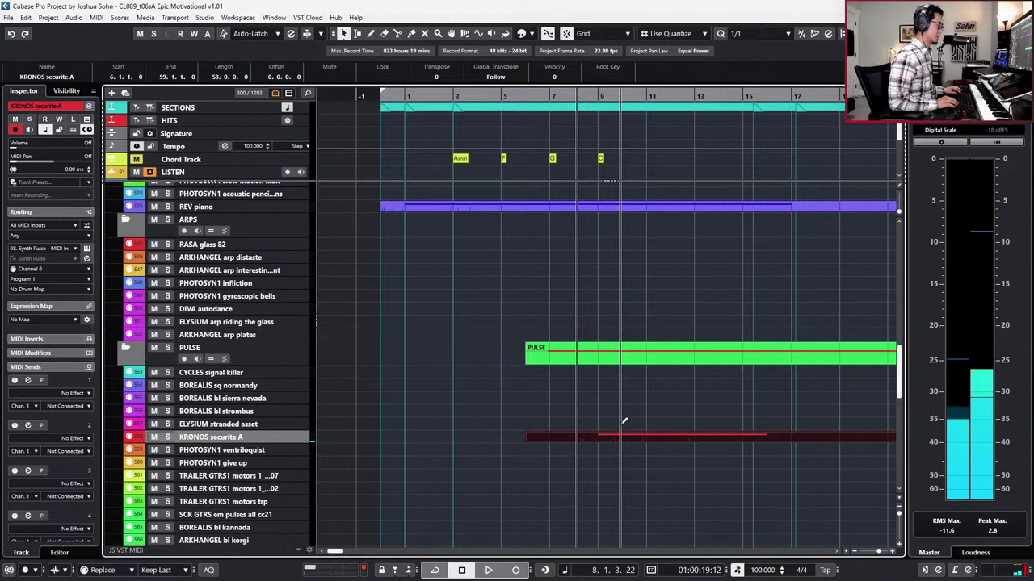
key(alt+Right)
key(KP_Subtract)
key(KP_Subtract)
key(KP_Subtract)
key(KP_Subtract)
key(KP_Subtract)
key(KP_Subtract)
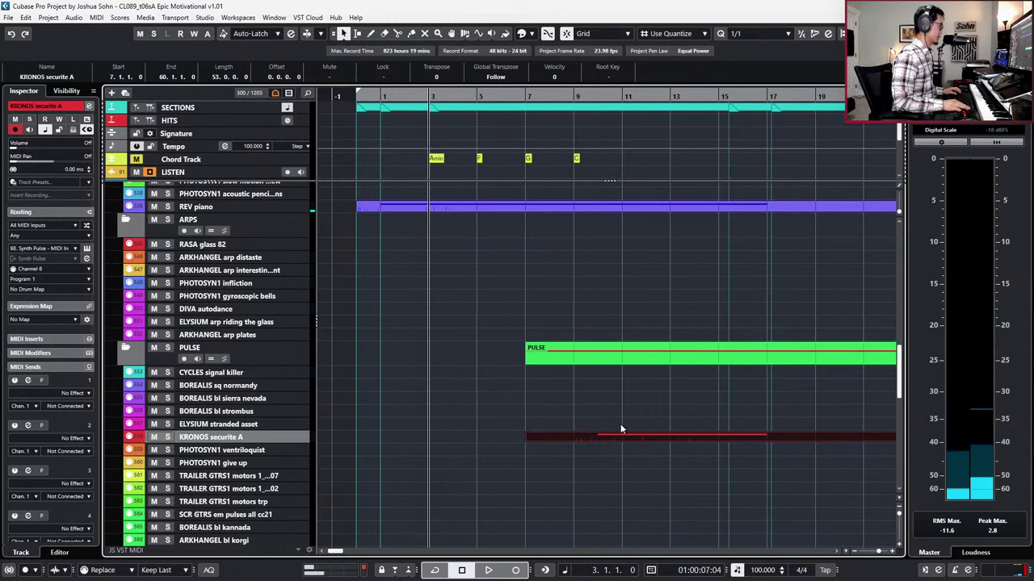
click(263, 323)
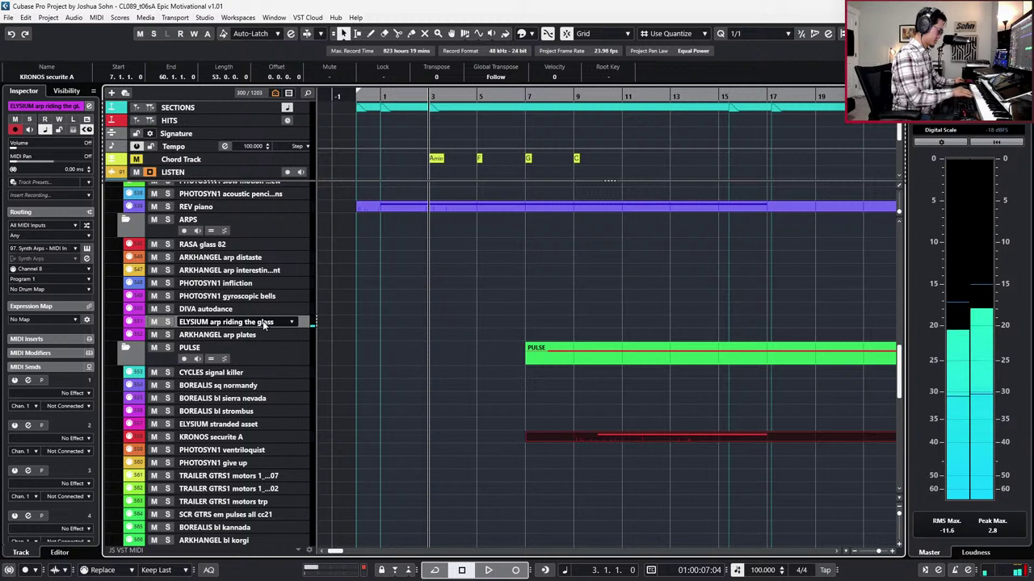
key(Down)
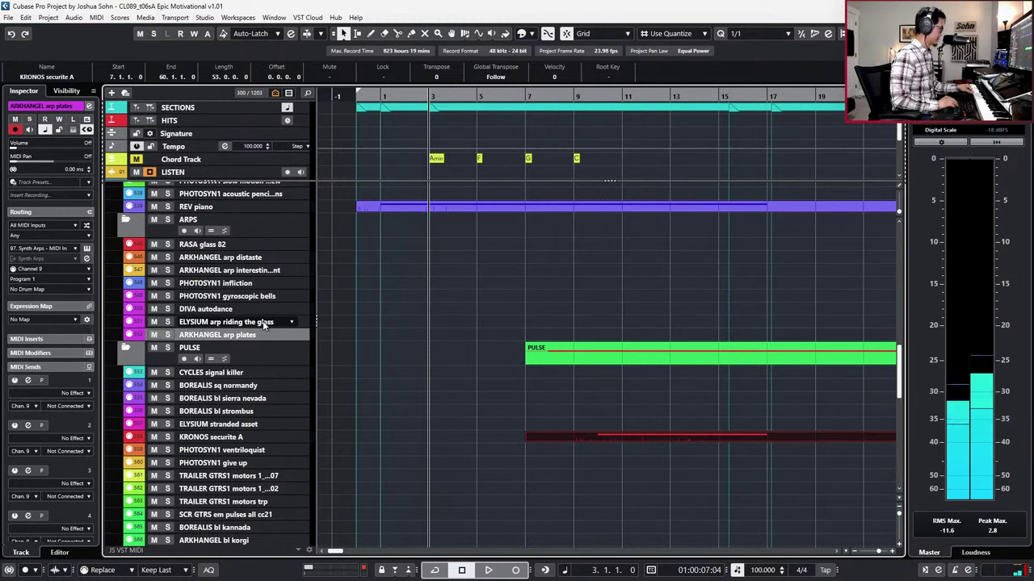
key(Up)
key(Up)
key(Up)
key(Up)
key(Up)
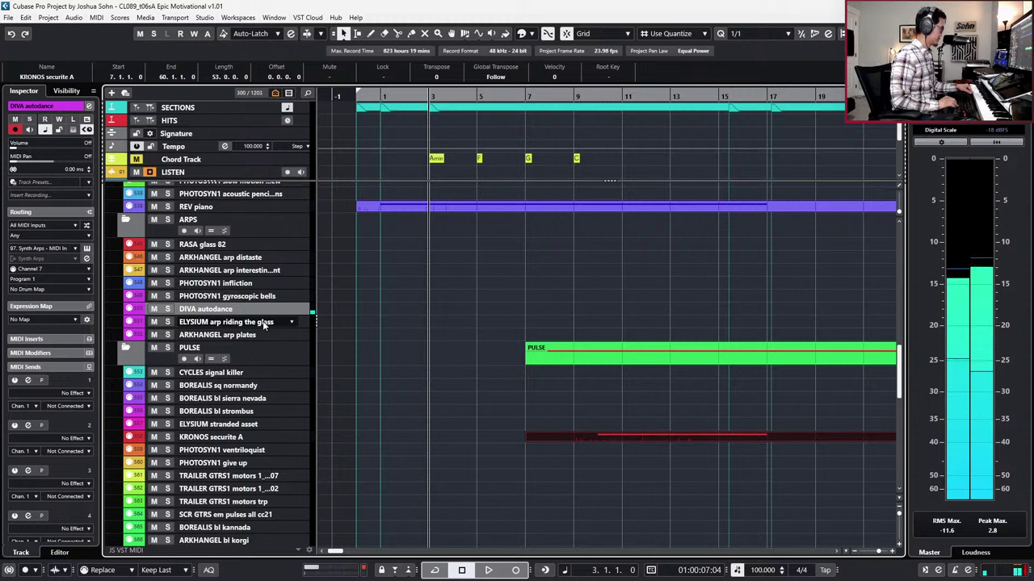
key(Down)
key(Up)
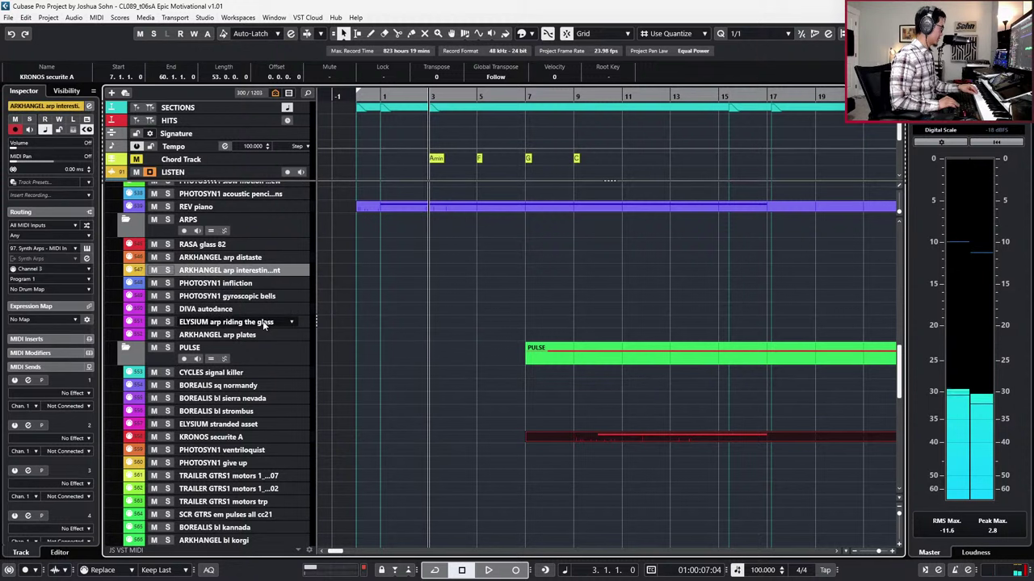
key(Up)
key(Up)
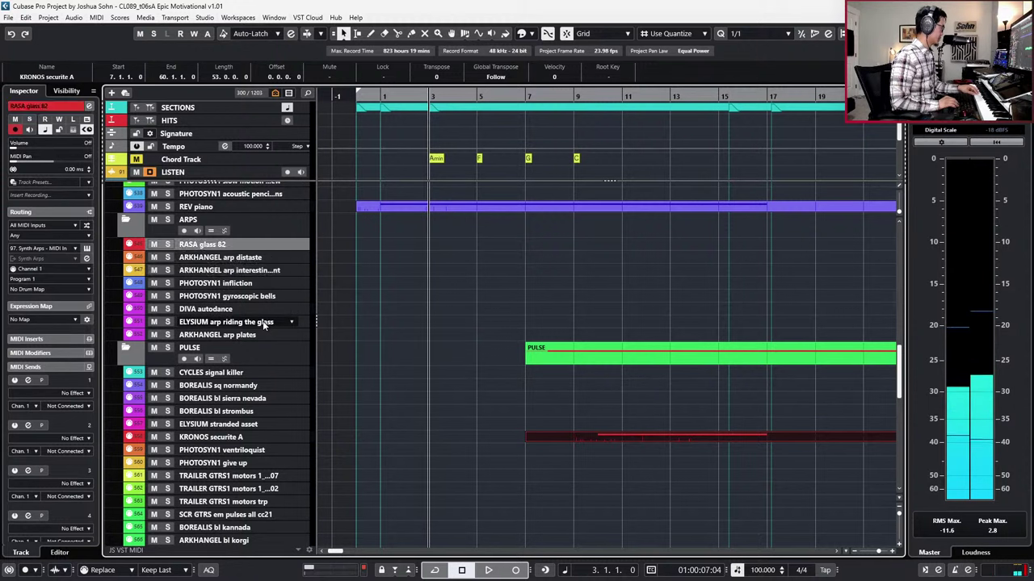
key(Down)
key(Down)
key(Up)
key(Up)
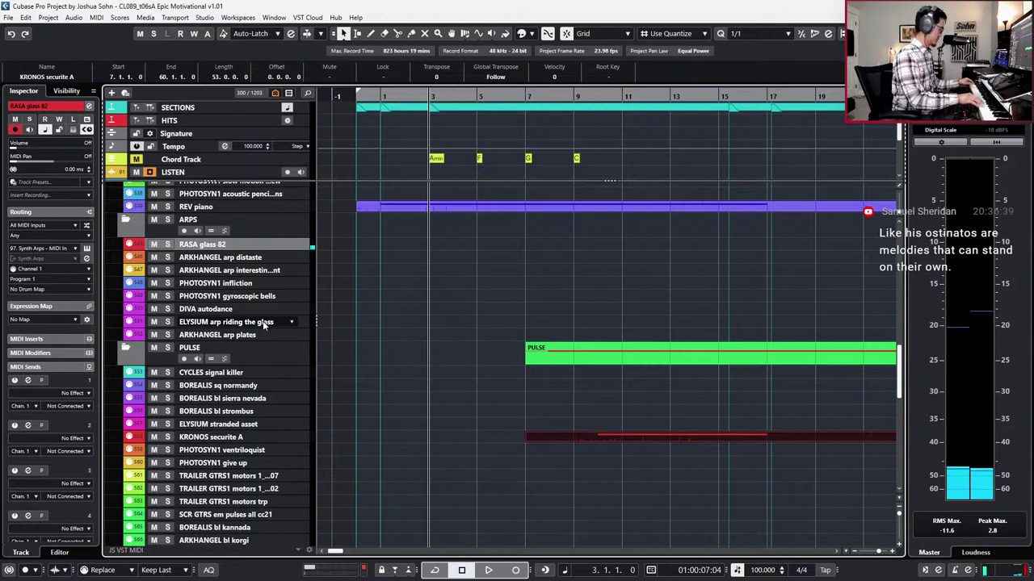
key(Down)
key(Down)
key(Down)
key(Down)
key(Down)
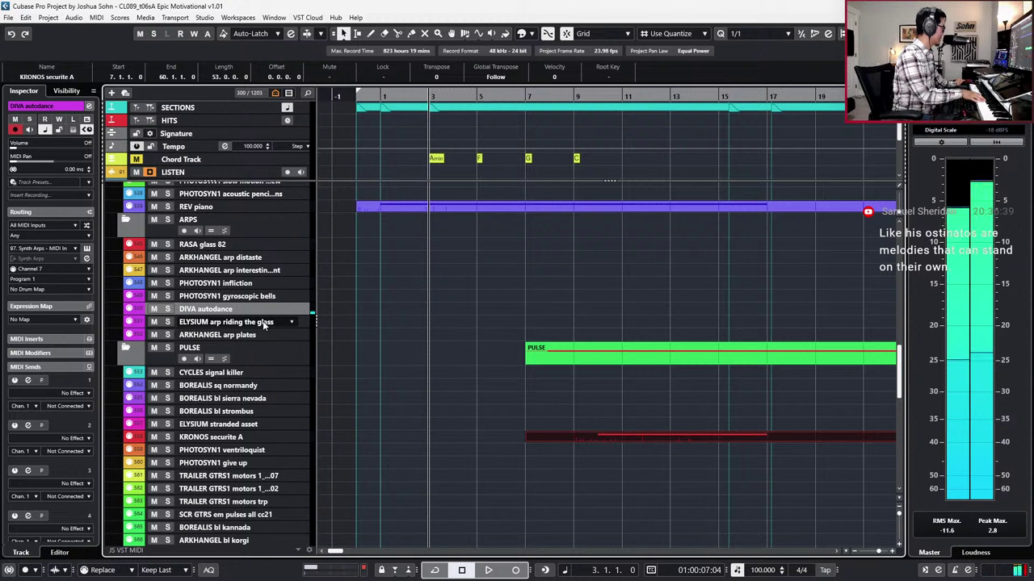
Step: Import tracks from the CL088 synthwave project file in Compositions 2023 > LIVESTREAM
click(7, 17)
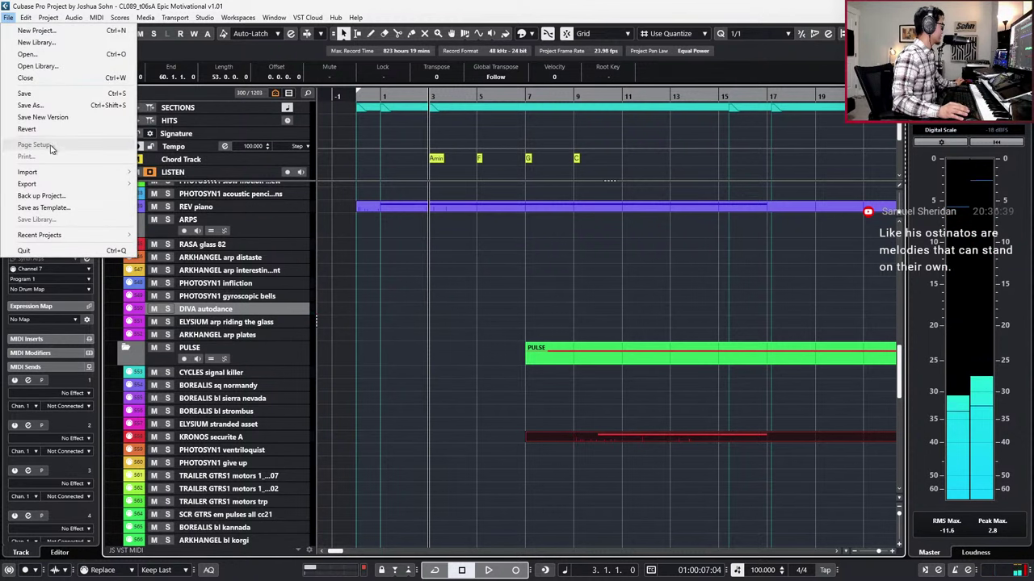
mouse_move(69, 172)
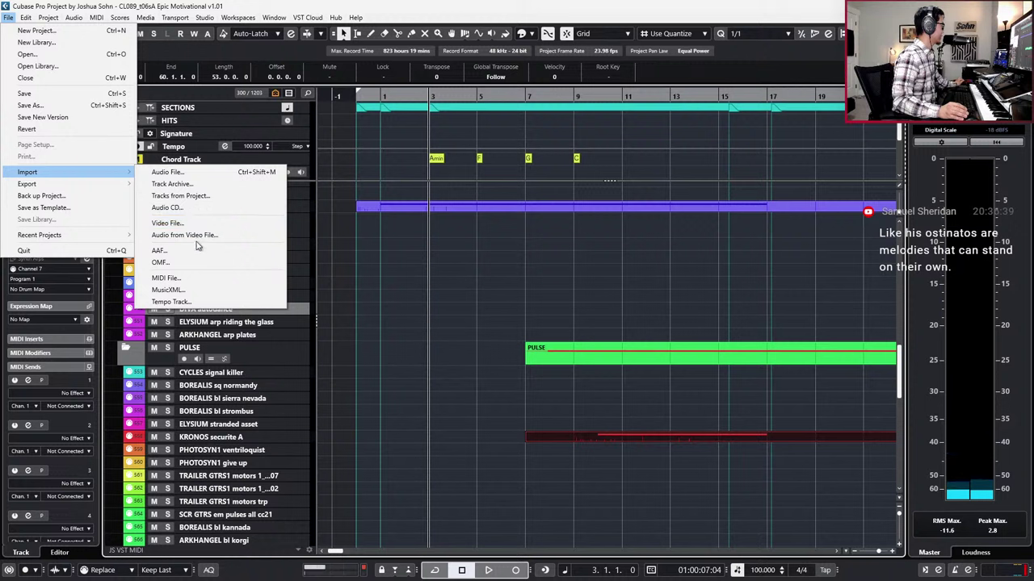
click(196, 196)
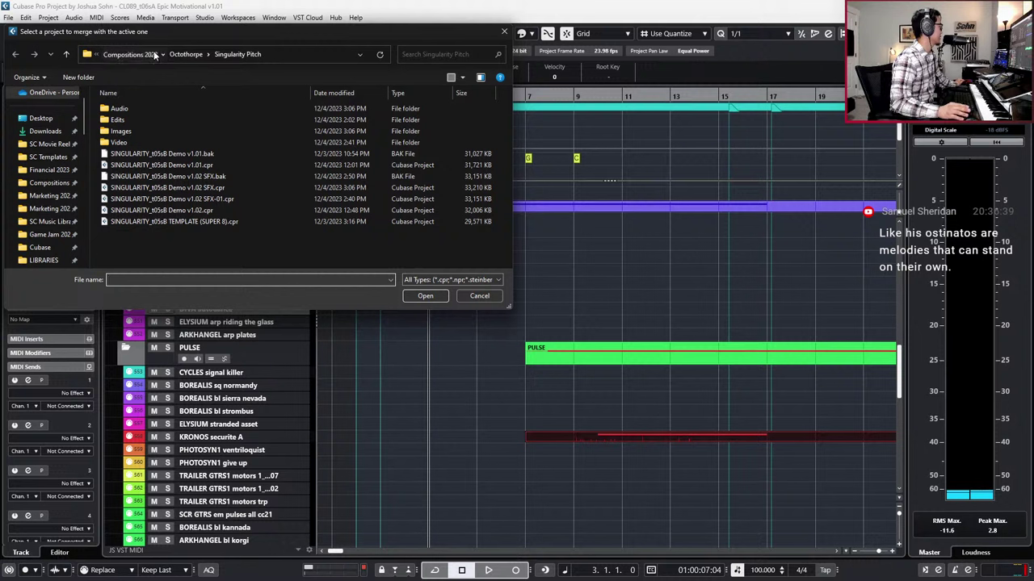
click(129, 55)
scroll(162, 139, up, 2)
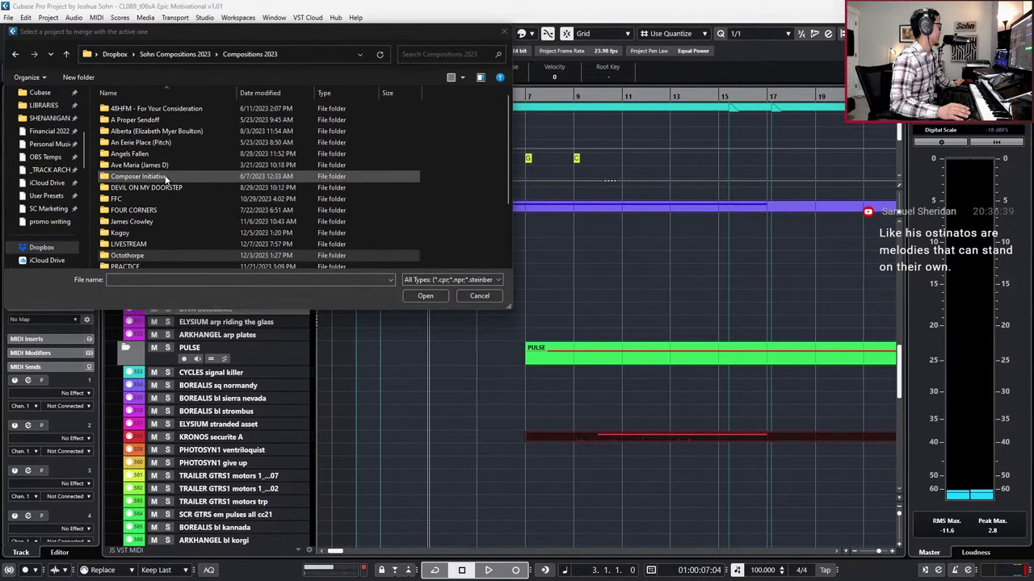
scroll(161, 200, down, 1)
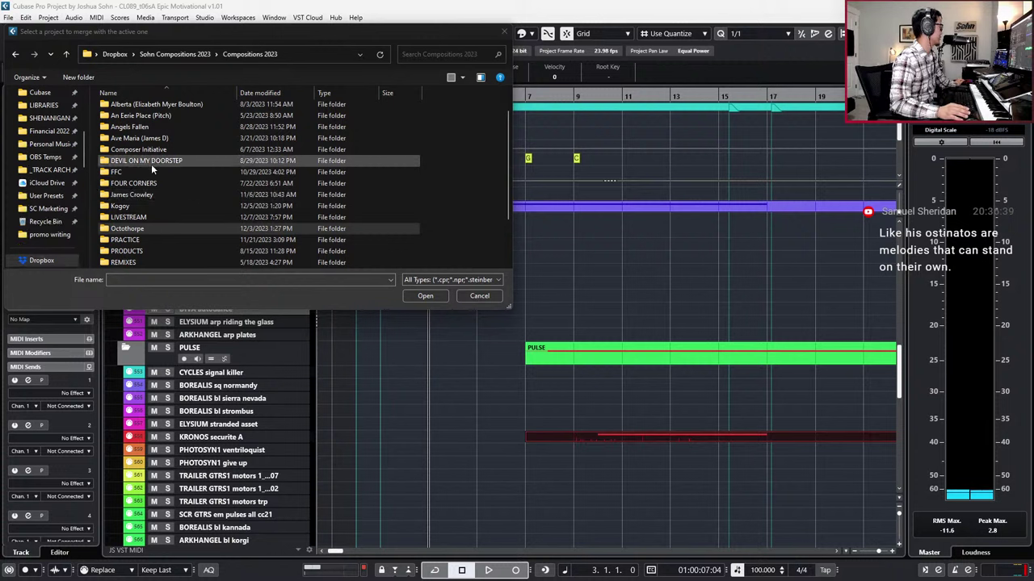
double_click(148, 216)
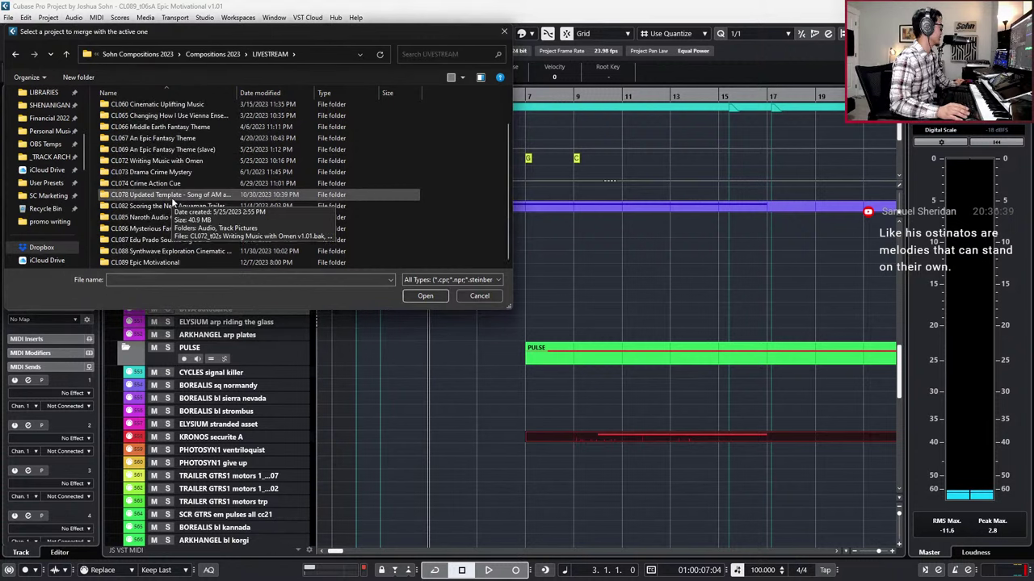
double_click(161, 251)
double_click(157, 142)
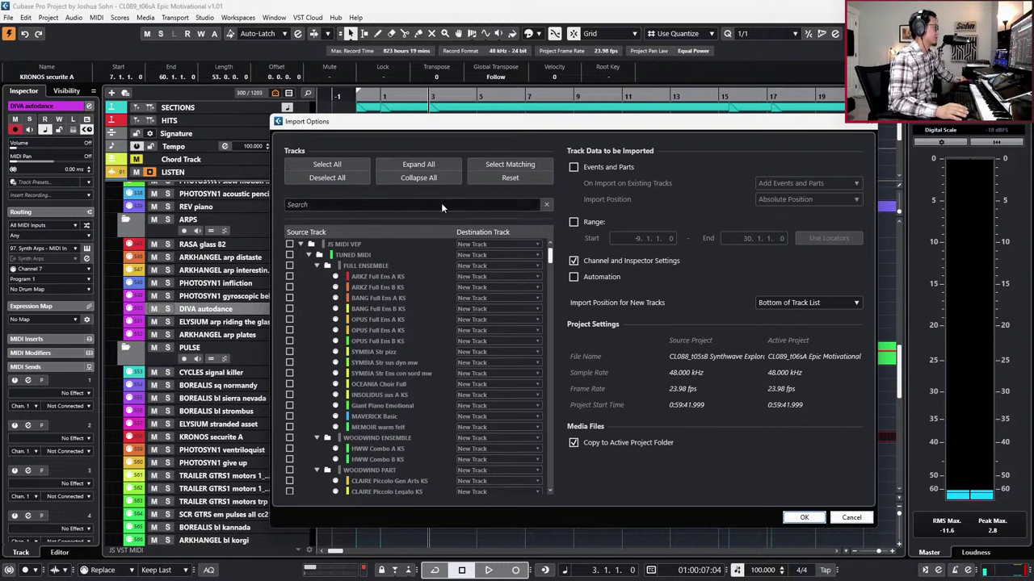
Step: Tick the OBERHAUSEN arp track under ARPS in the import list and confirm
scroll(453, 346, down, 8)
scroll(444, 350, down, 10)
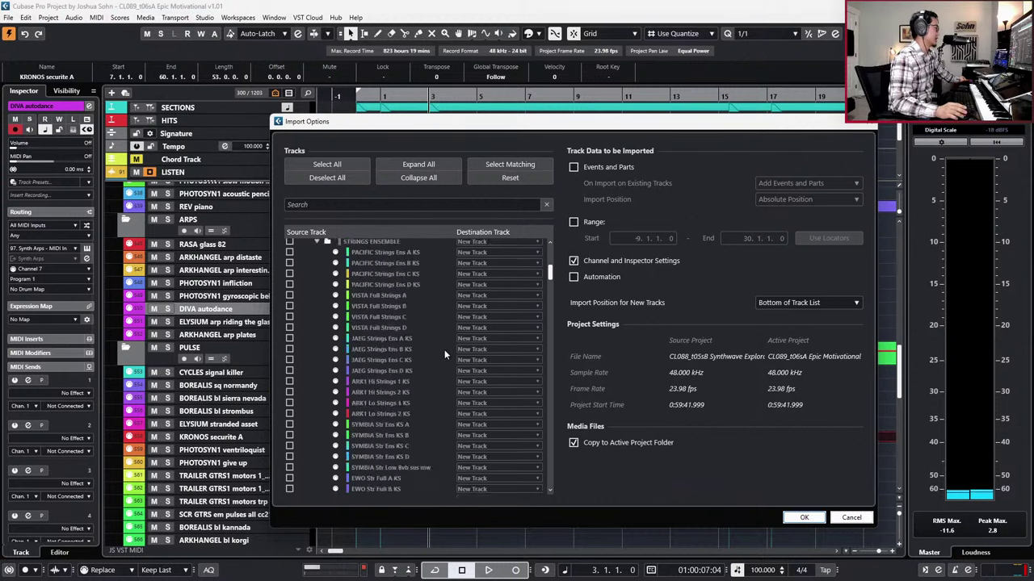
drag(550, 293, 558, 488)
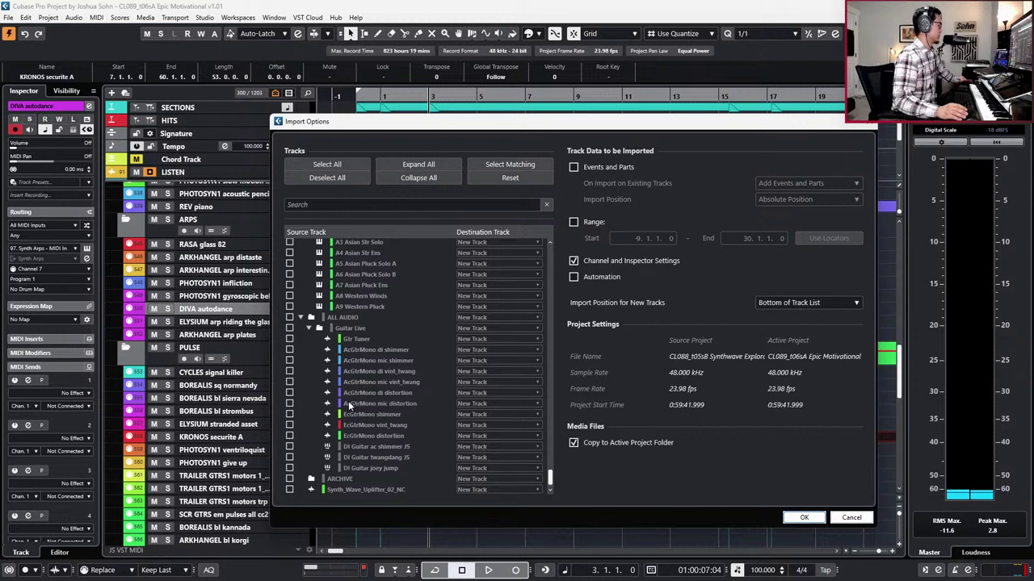
scroll(331, 371, up, 5)
scroll(345, 346, down, 5)
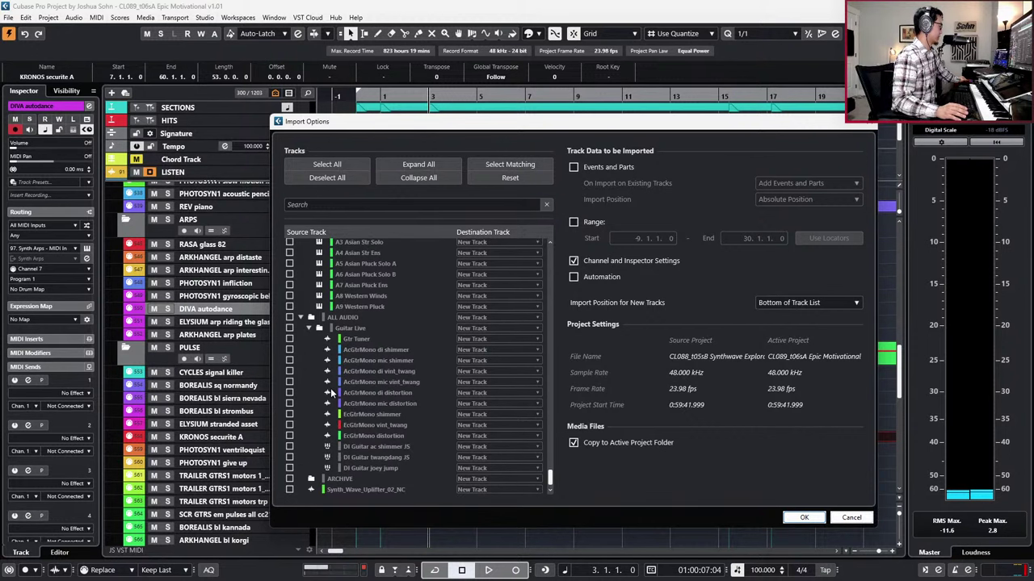
scroll(308, 460, up, 5)
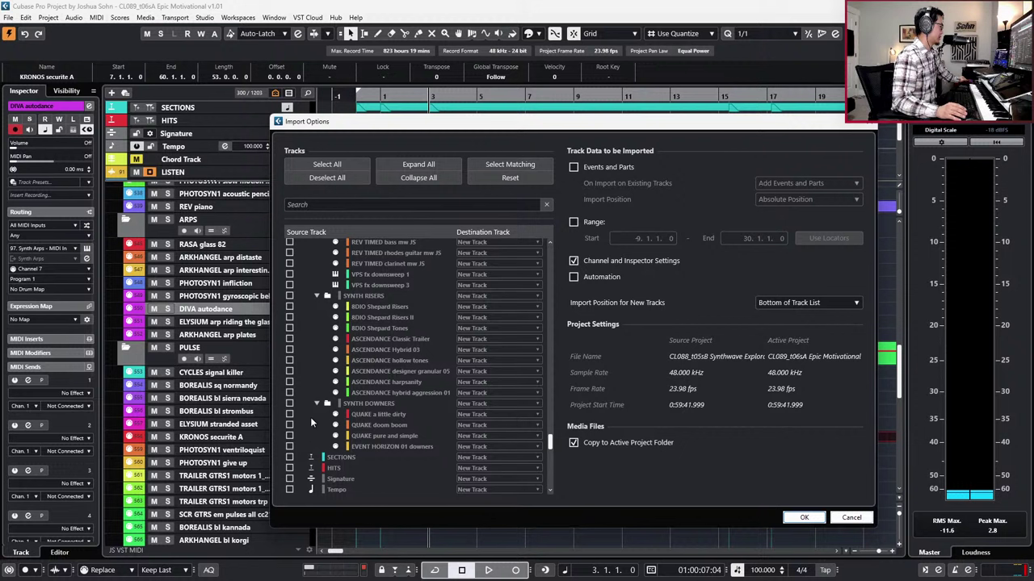
scroll(307, 420, up, 6)
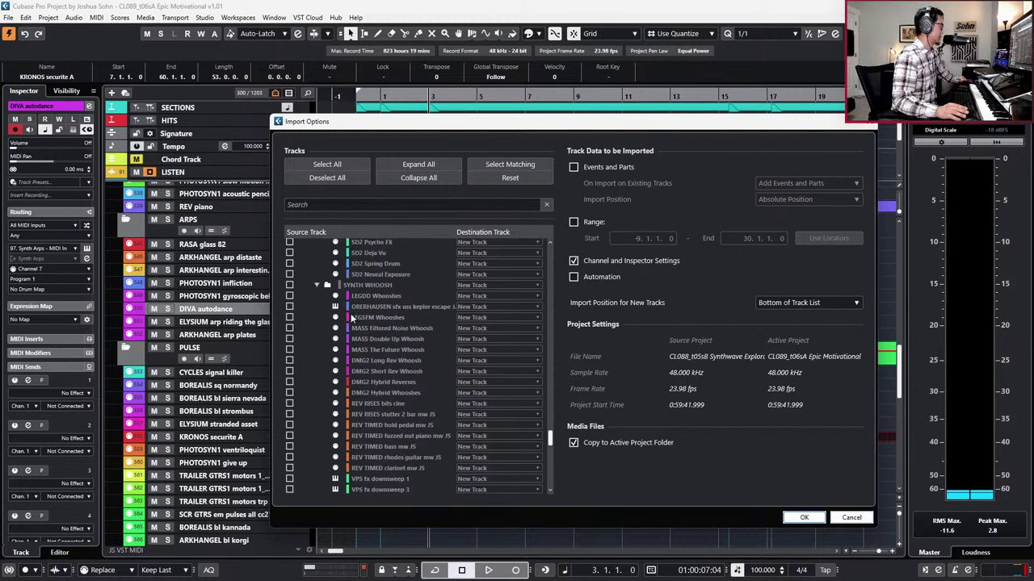
scroll(363, 316, up, 4)
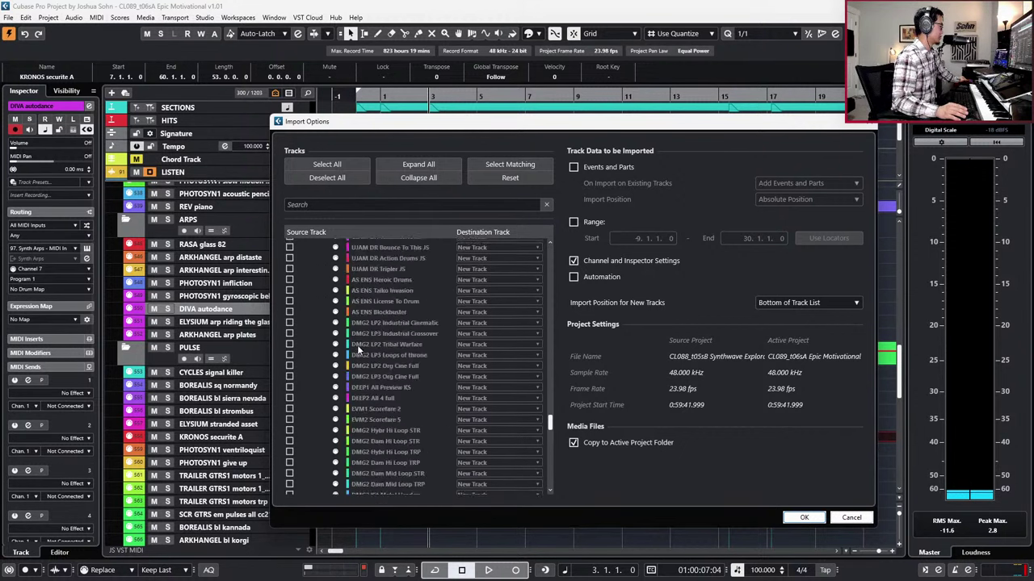
scroll(364, 323, up, 5)
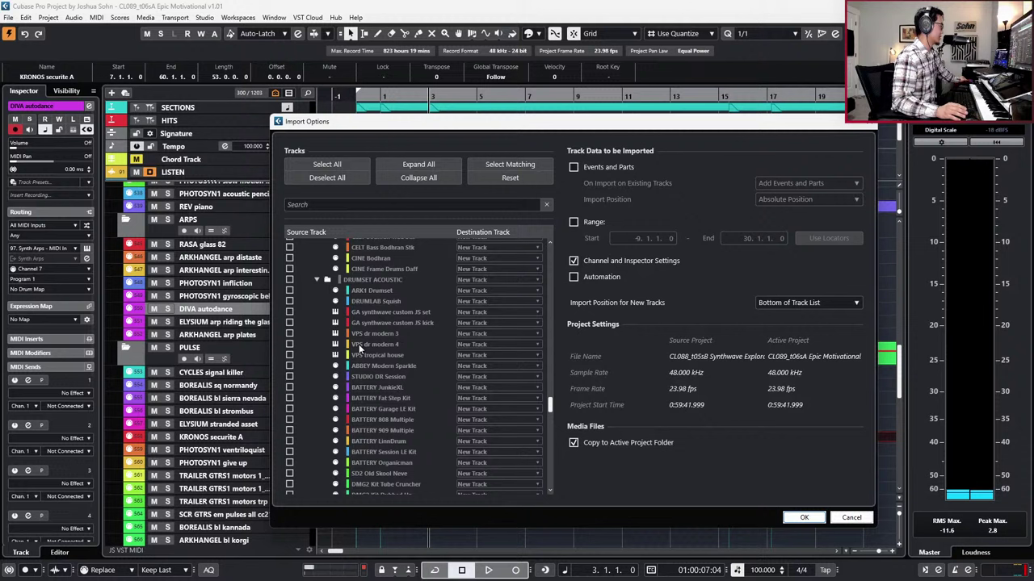
scroll(360, 349, up, 8)
scroll(360, 349, up, 8)
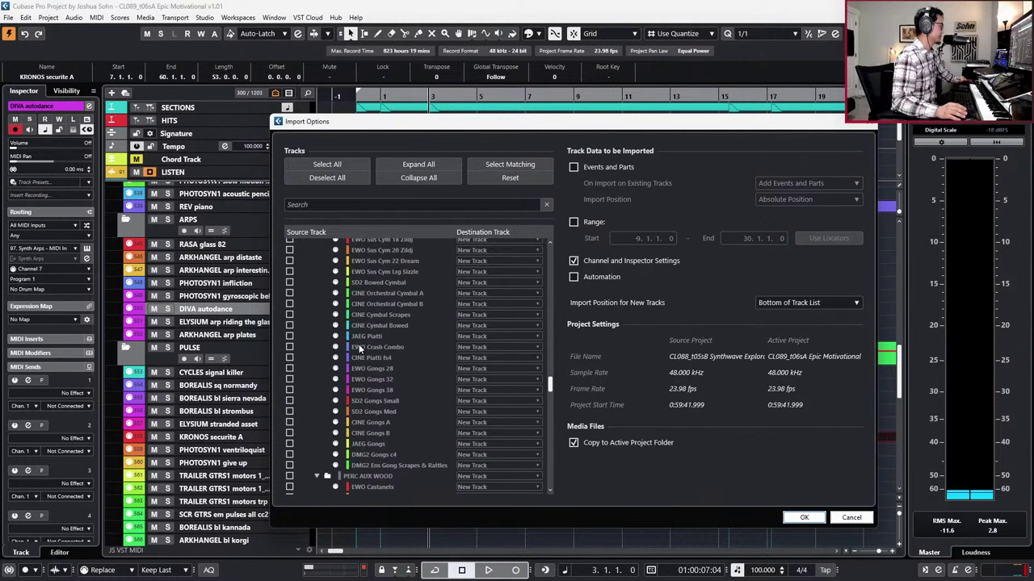
scroll(360, 349, up, 8)
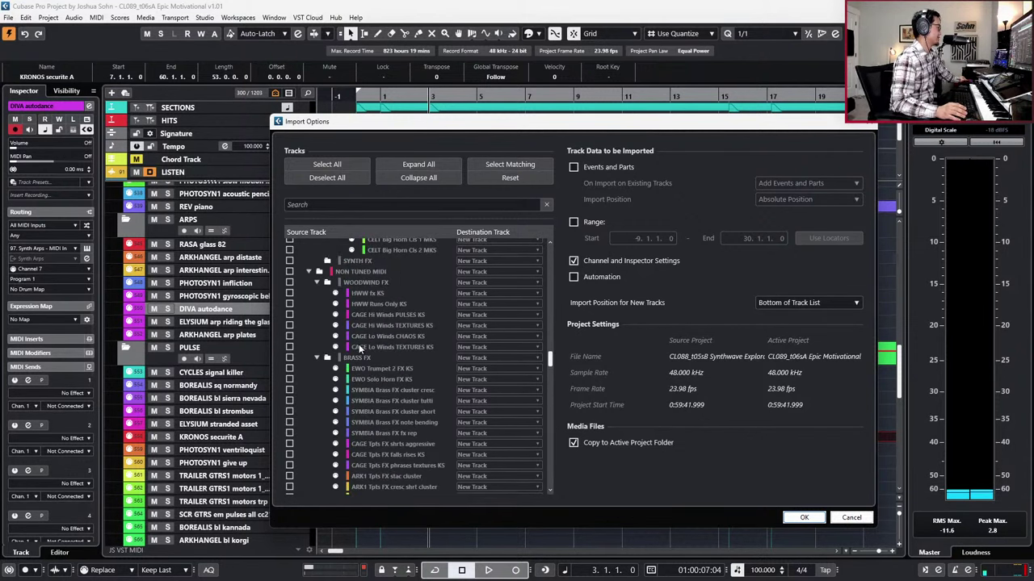
scroll(360, 349, up, 8)
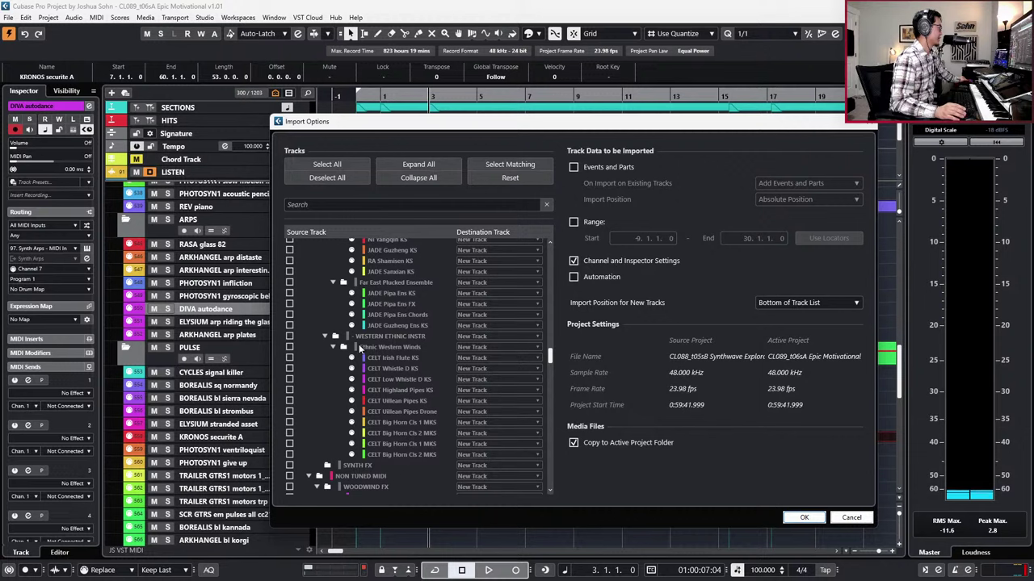
scroll(360, 347, up, 5)
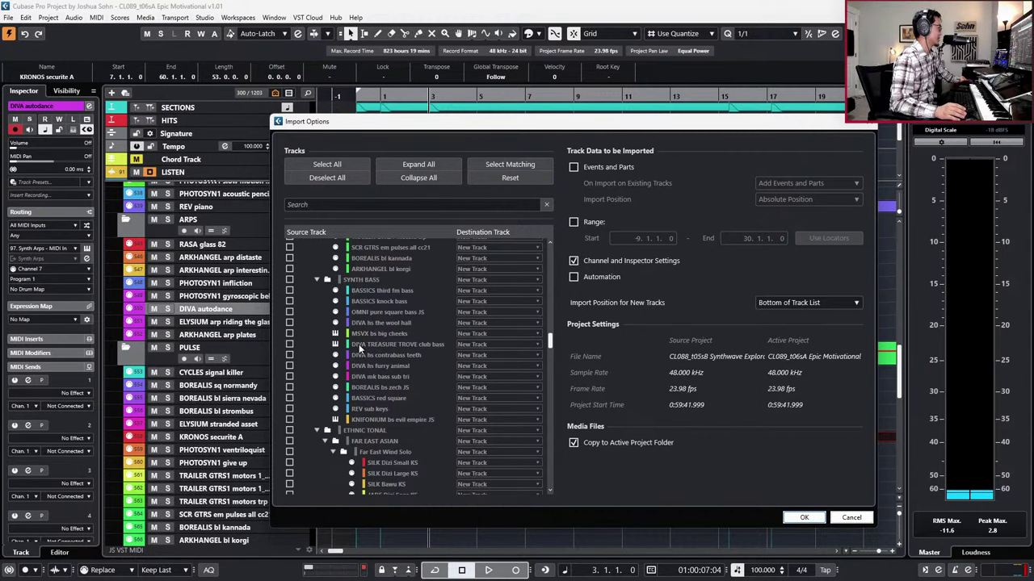
scroll(333, 350, up, 12)
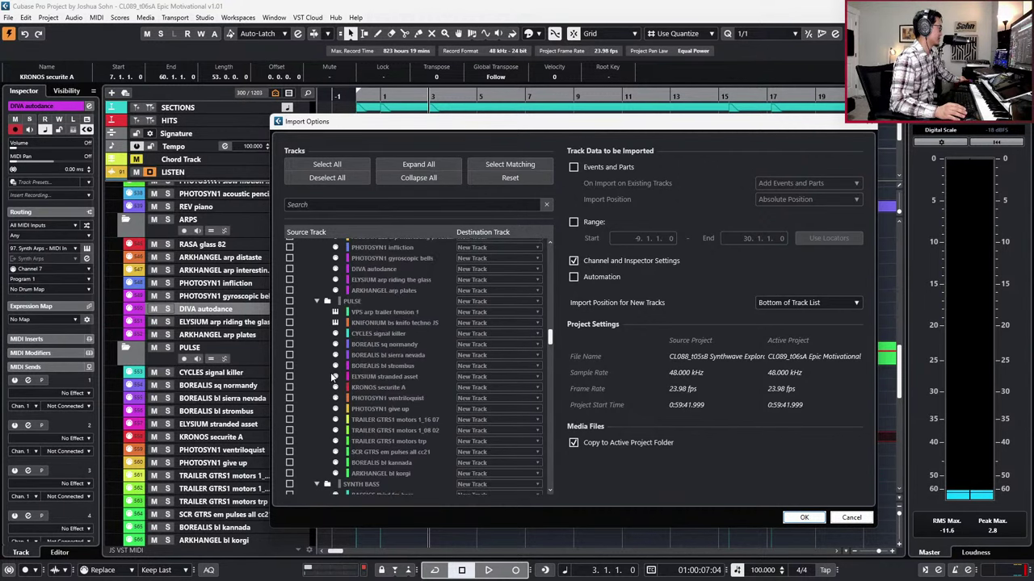
scroll(339, 379, down, 2)
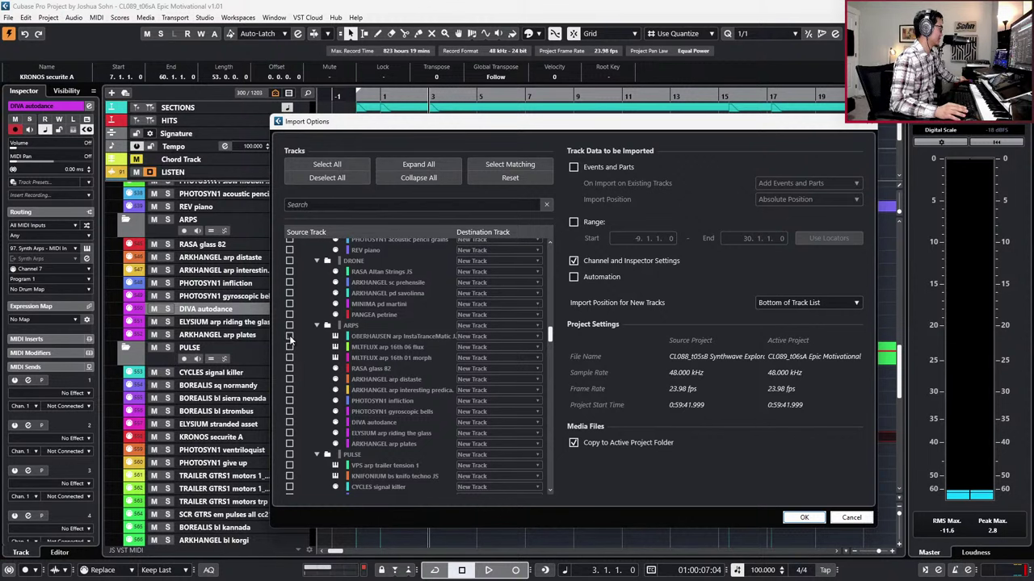
click(805, 518)
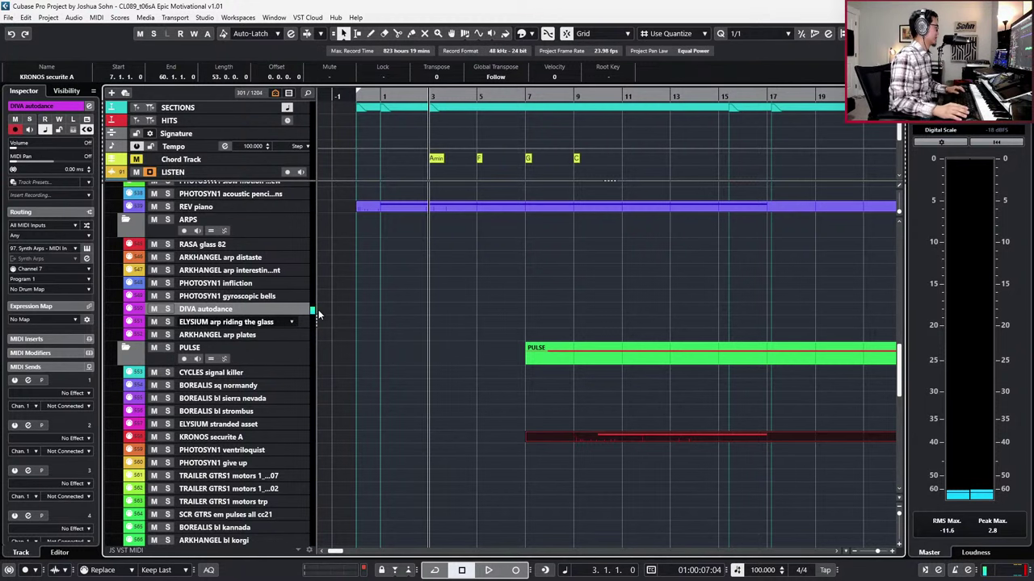
Step: Drag the OBERHAUSEN arp track into the ARPS folder above RASA glass 82
scroll(290, 347, down, 15)
drag(216, 513, 265, 175)
scroll(379, 228, up, 15)
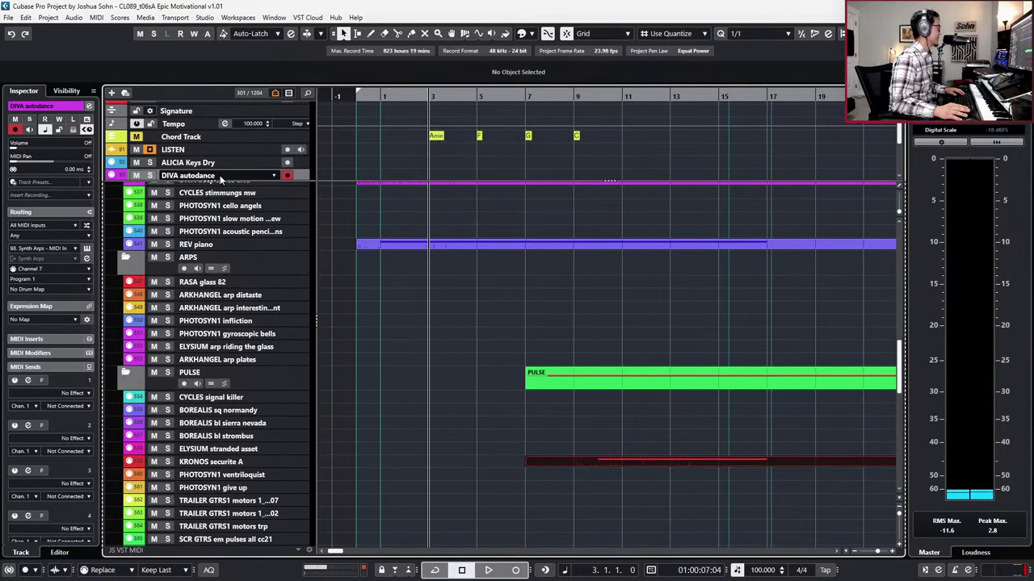
drag(219, 179, 260, 317)
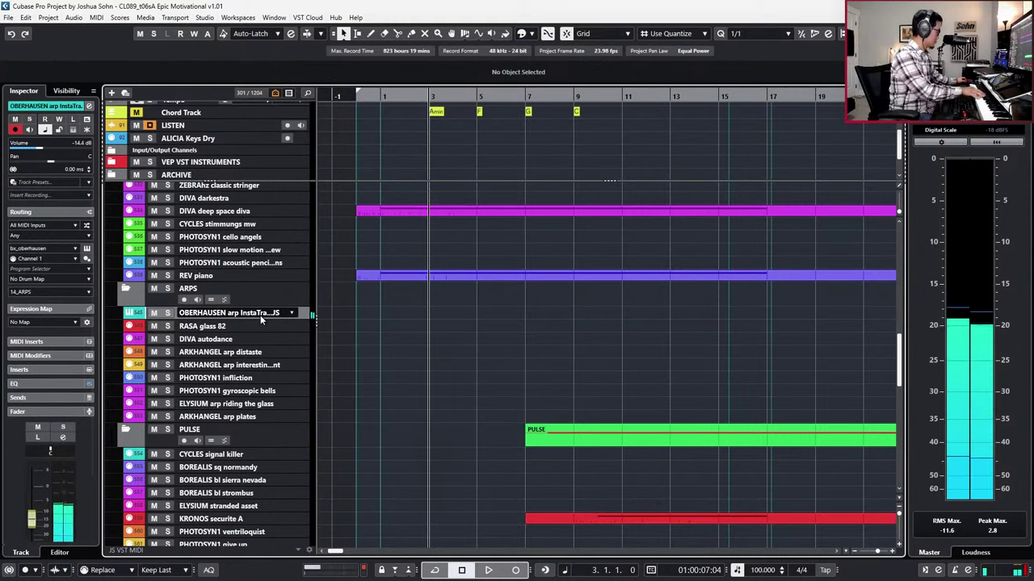
Step: Check the OBERHAUSEN arp channel volume in its Channel Settings, then close them
key(e)
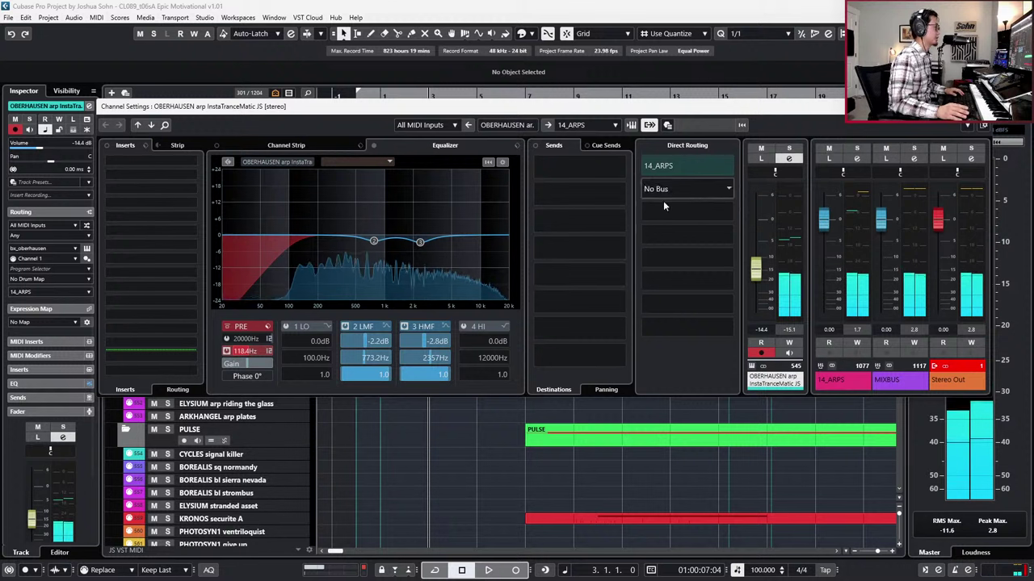
click(756, 273)
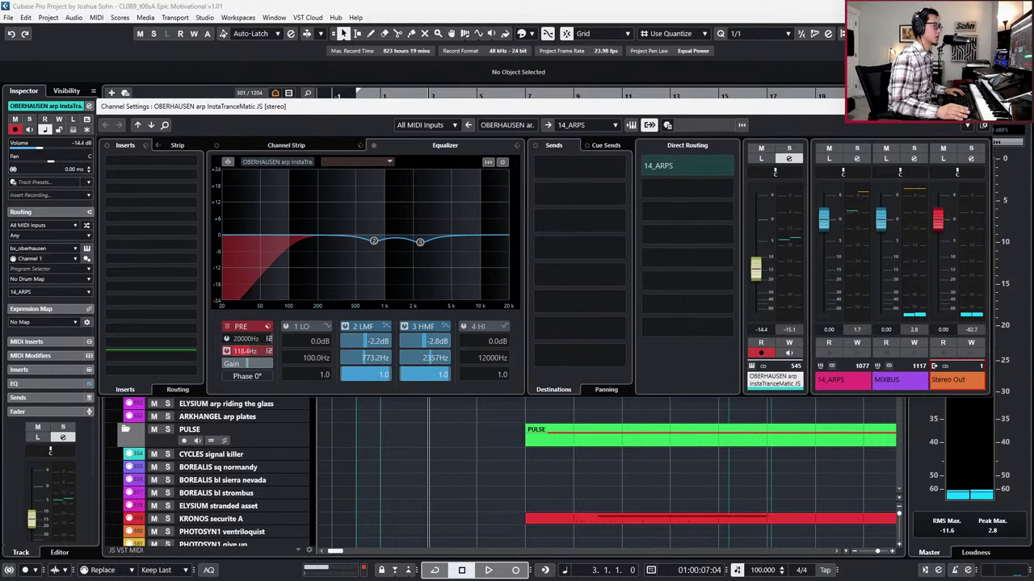
key(e)
scroll(517, 327, down, 2)
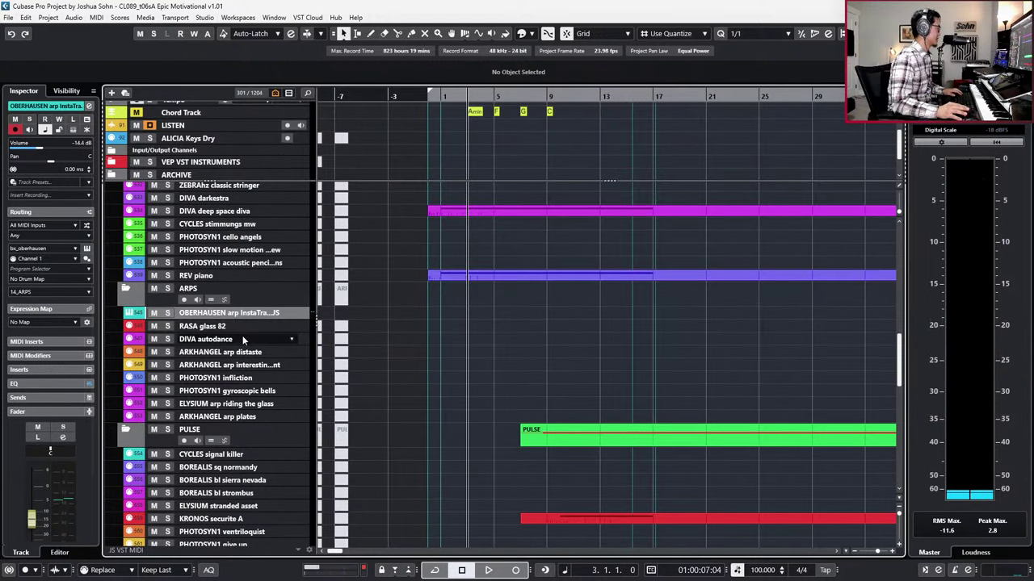
Step: Place DIVA autodance under OBERHAUSEN arp, then click through the ARPS tracks
mouse_move(242, 335)
mouse_down()
mouse_move(236, 317)
mouse_move(238, 327)
mouse_up()
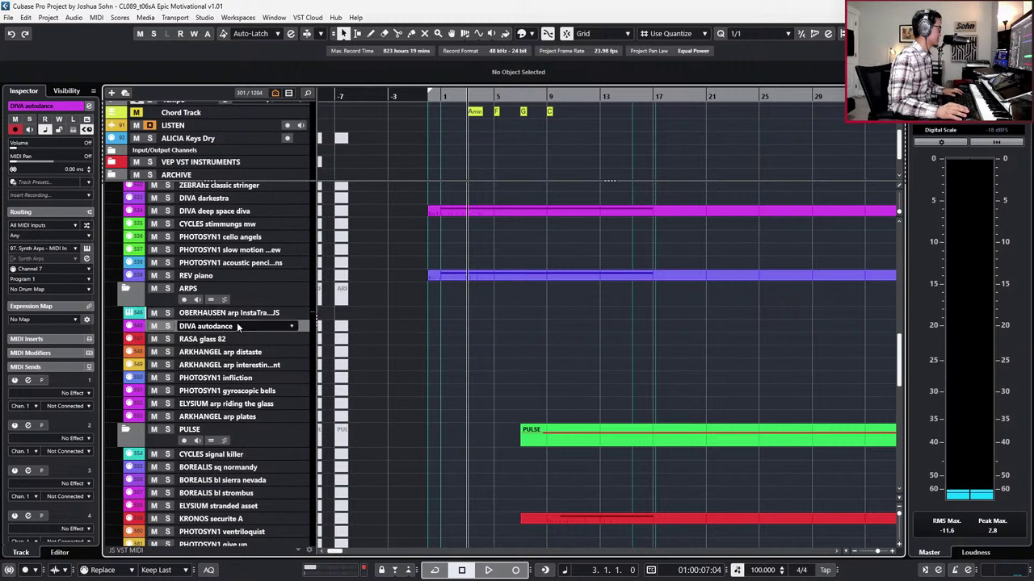
click(224, 343)
shift+click(231, 416)
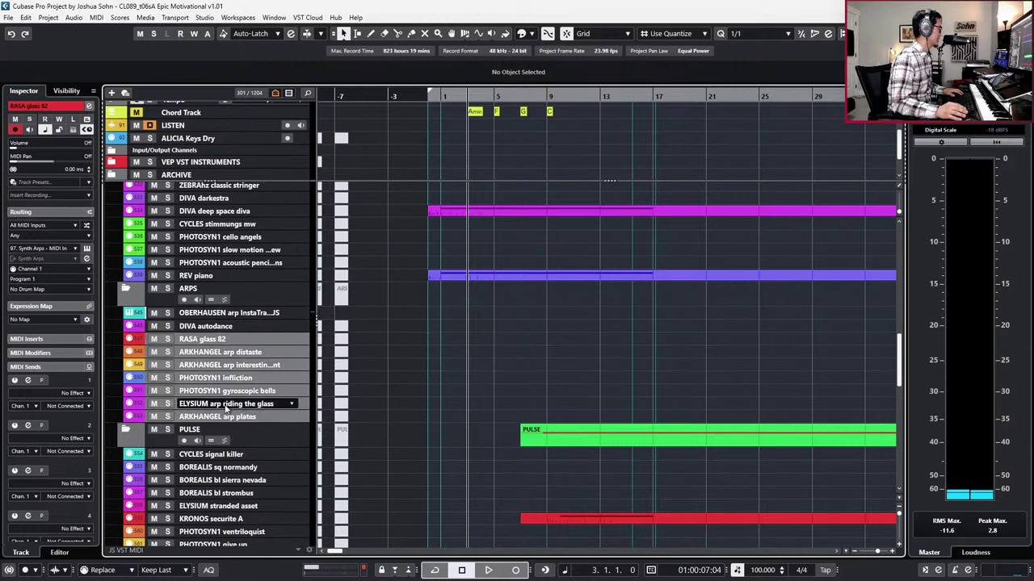
click(262, 405)
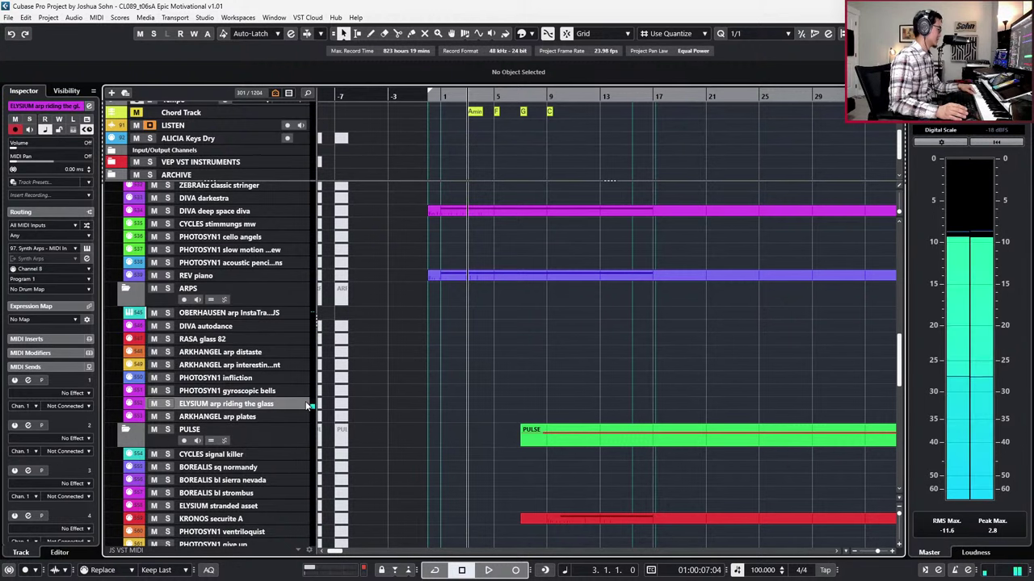
click(255, 427)
key(Up)
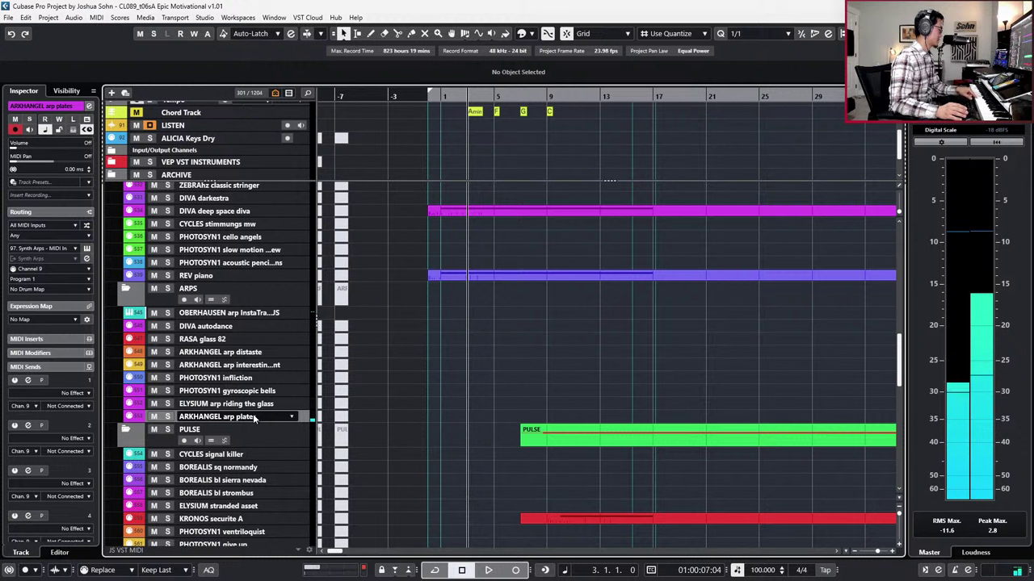
key(Up)
Step: Audition the PHOTOSYN1, ARKHANGEL and DIVA arps, then select RASA glass 82 through ARKHANGEL arp plates
click(256, 377)
click(254, 393)
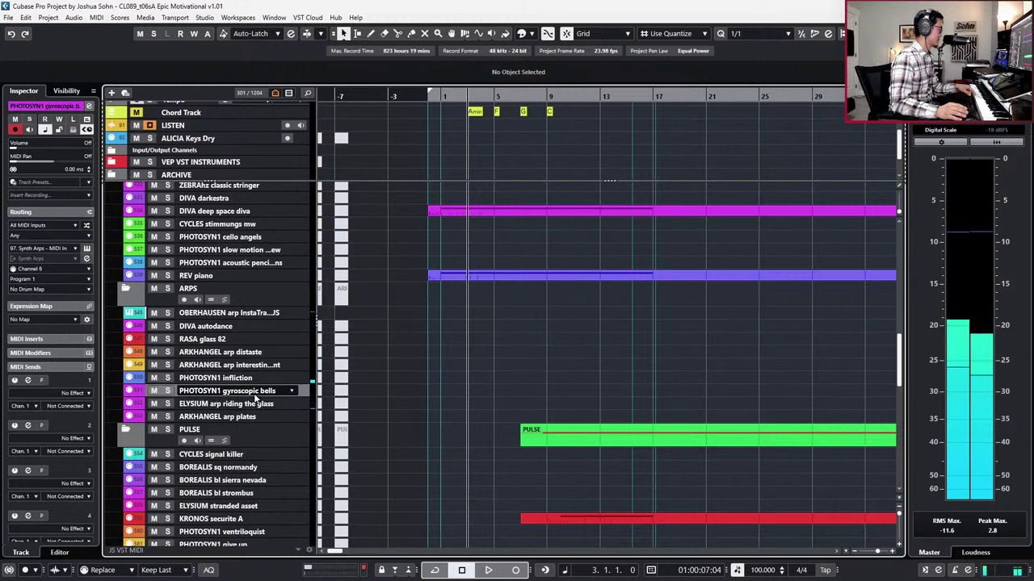
key(Up)
key(Up)
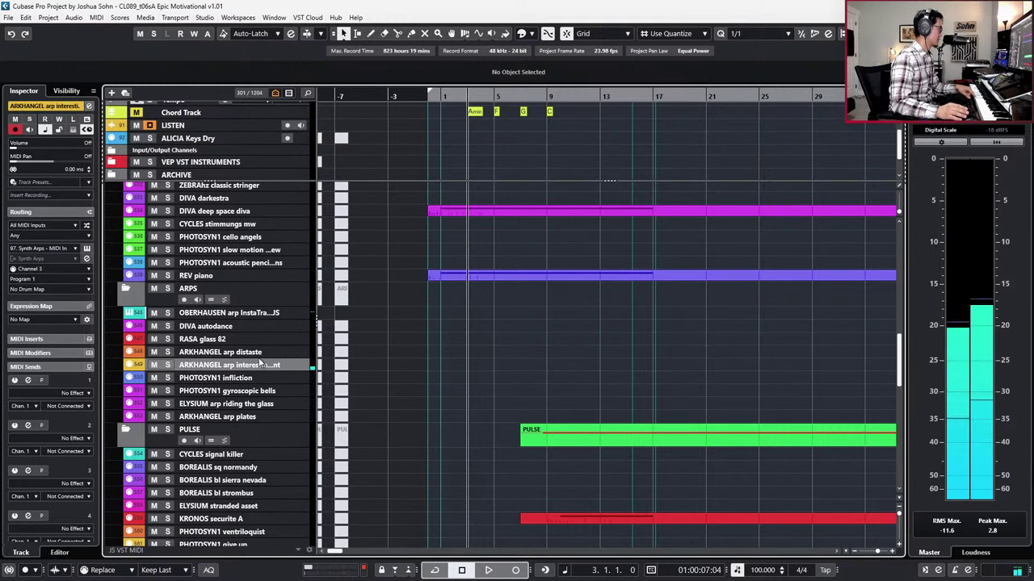
key(Up)
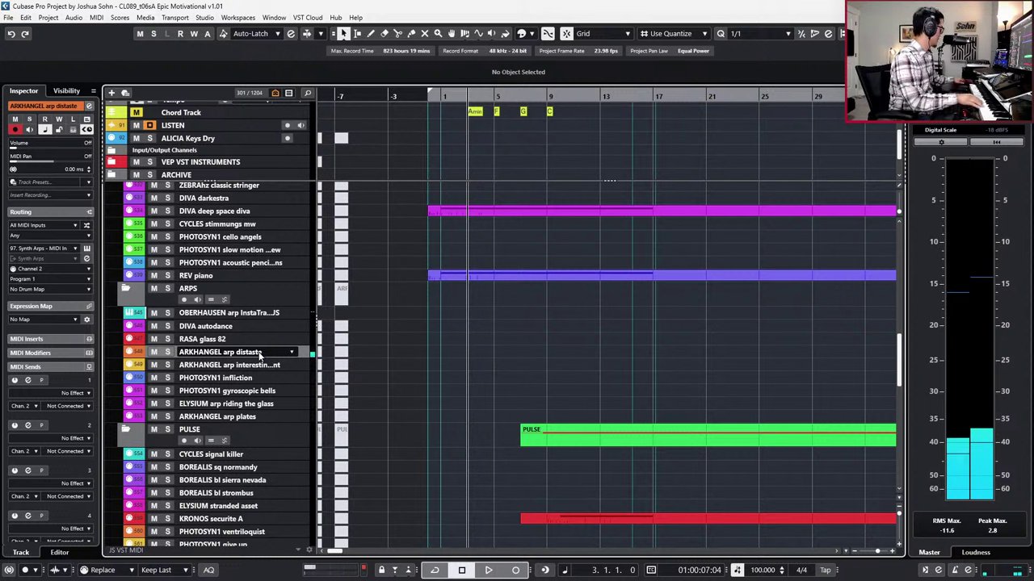
click(247, 329)
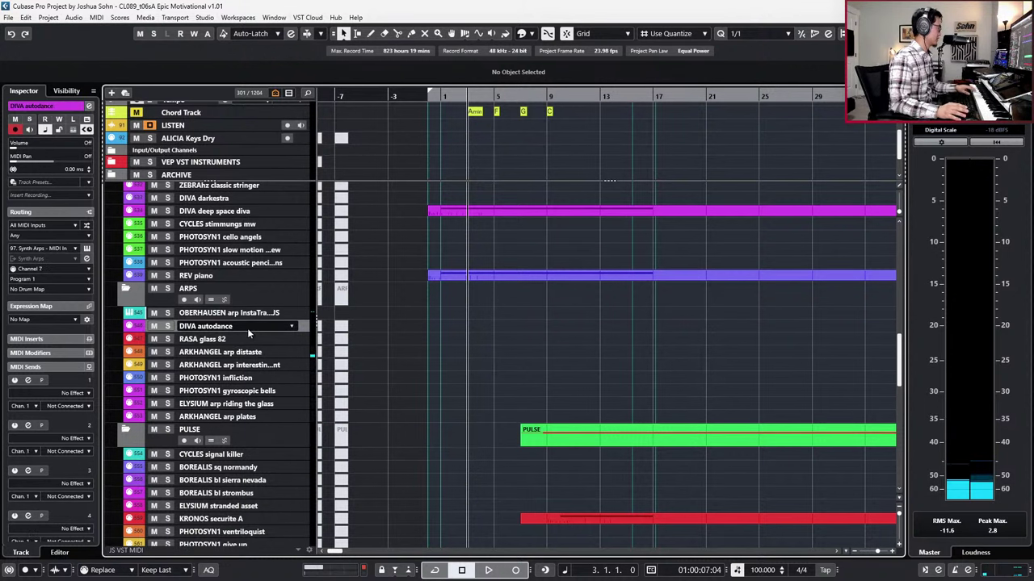
click(242, 341)
shift+click(257, 416)
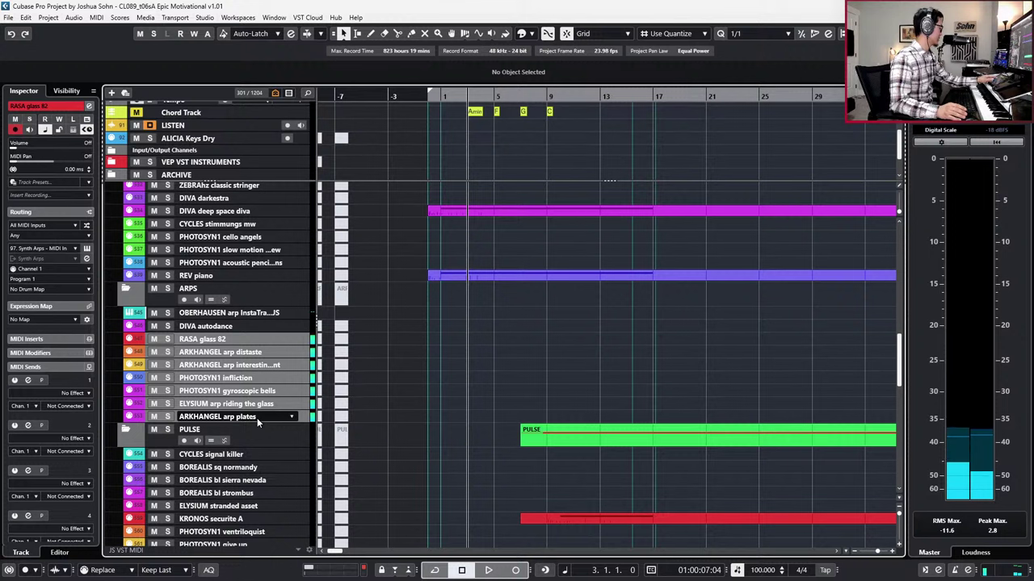
Step: Disable the selected arp tracks and audition BOREALIS sq normandy and CYCLES signal killer
key(shift+d)
scroll(267, 408, down, 3)
click(255, 321)
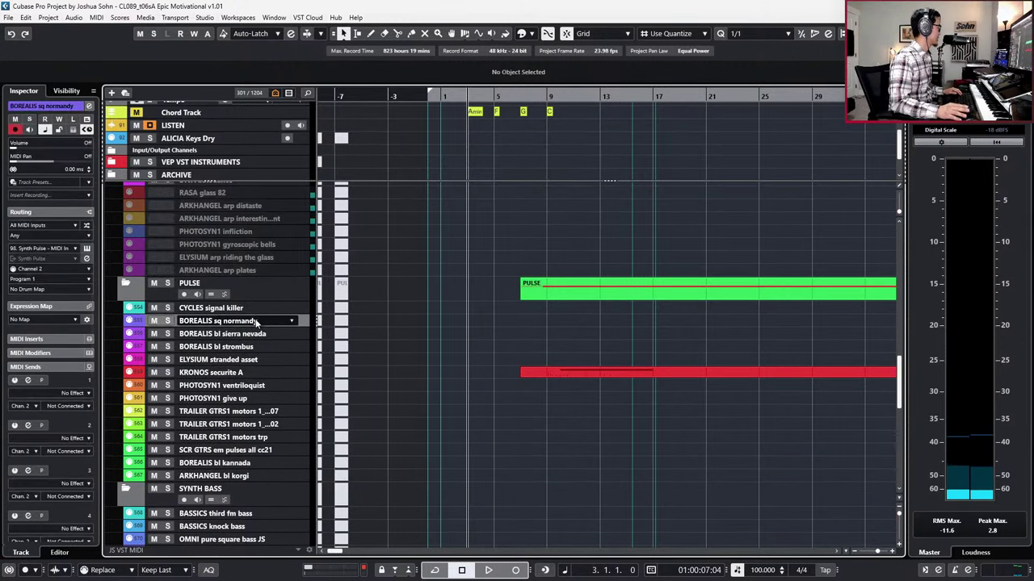
click(256, 307)
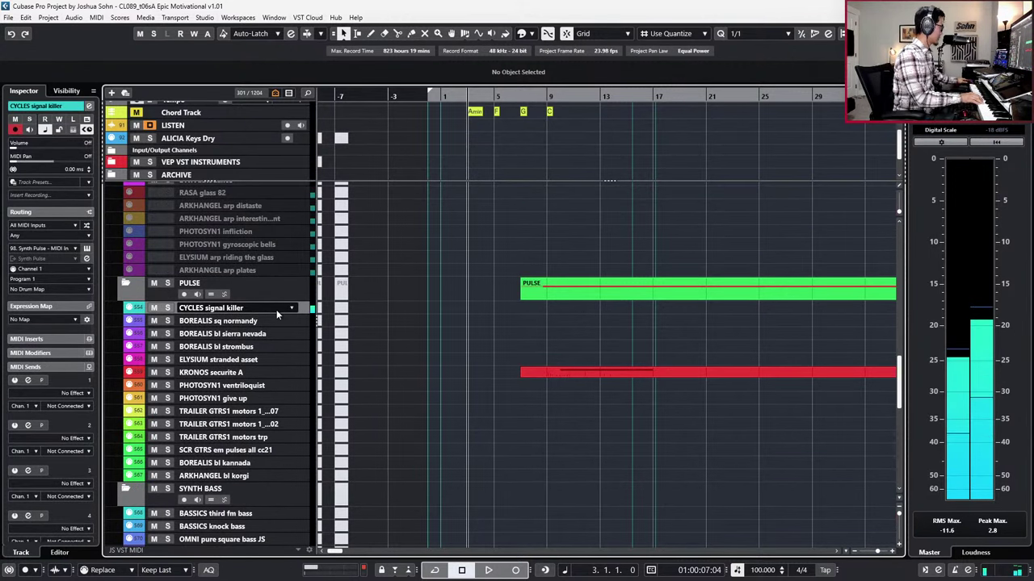
Step: Audition BOREALIS bl sierra nevada, ELYSIUM stranded asset, KRONOS securite A and the PHOTOSYN1 tracks
key(Down)
key(Down)
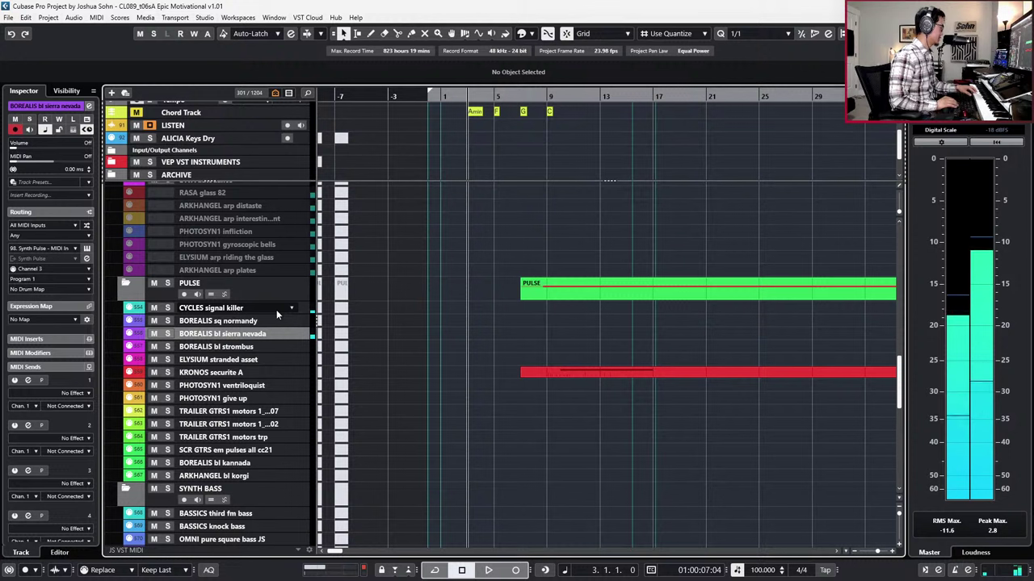
key(Up)
key(Down)
key(Down)
key(Down)
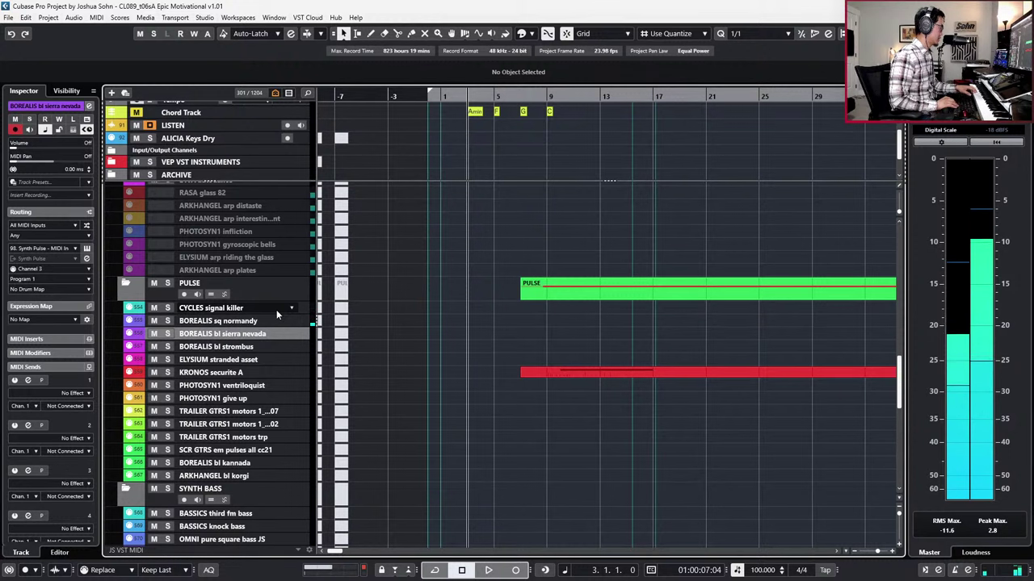
key(Down)
key(Down)
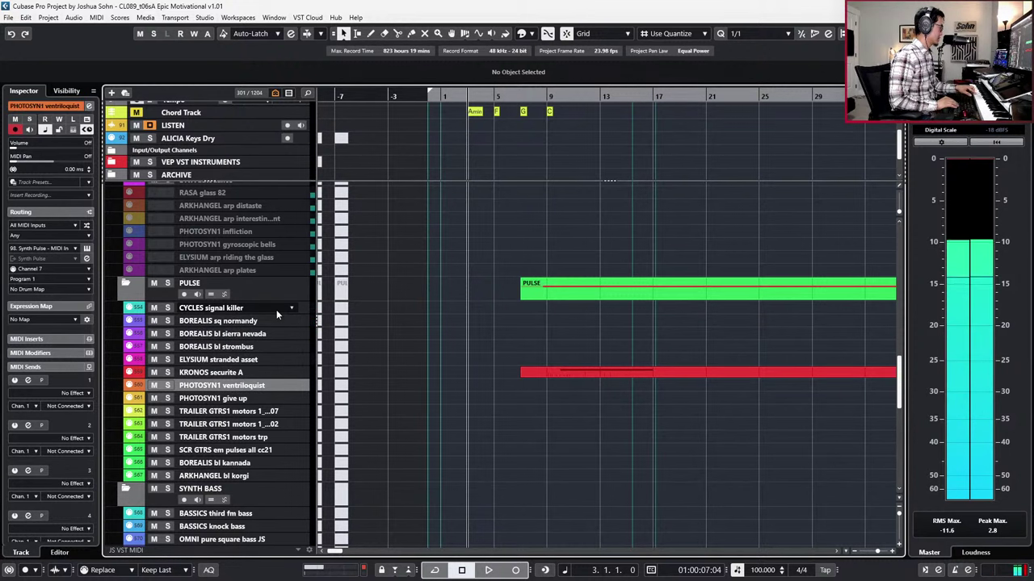
key(Up)
key(Down)
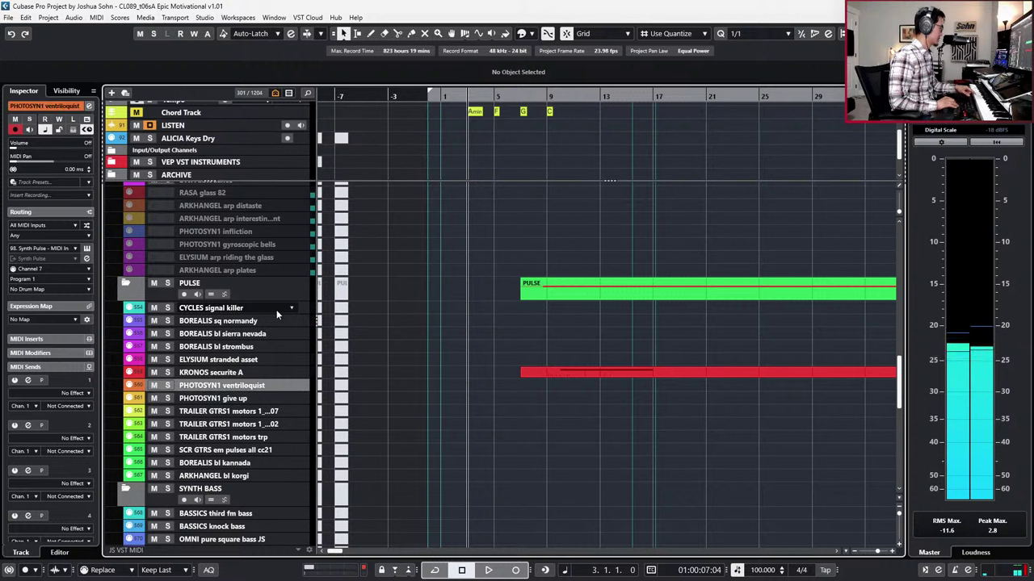
key(Down)
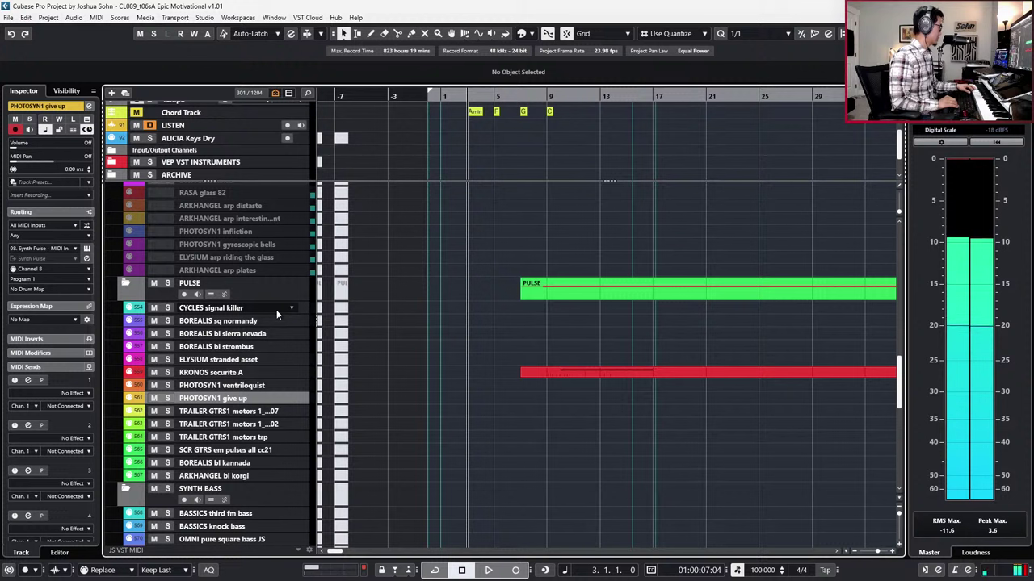
Step: Audition the TRAILER GTRS1 motors tracks, BOREALIS bl kannada and ARKHANGEL bl korgi
key(Down)
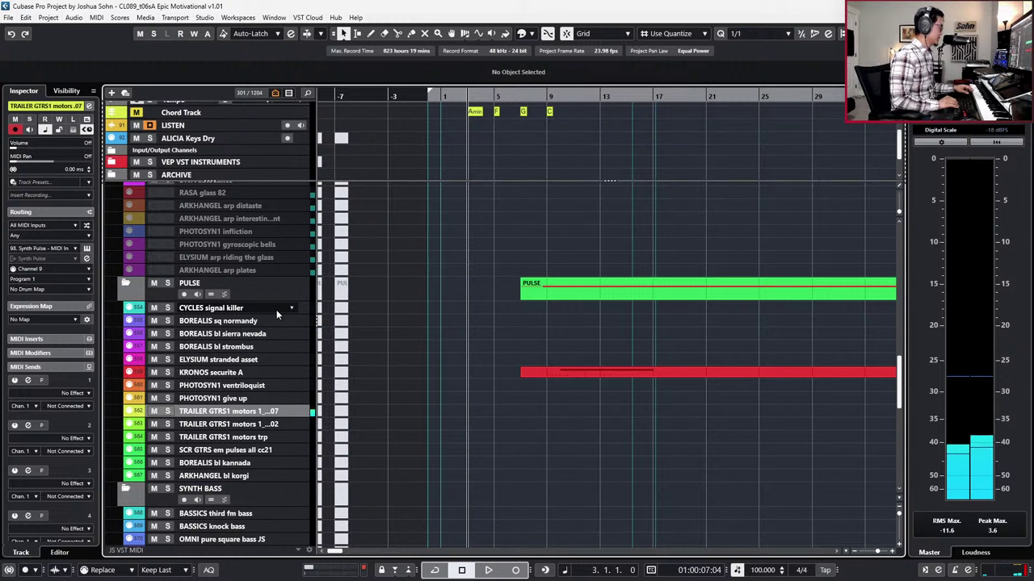
key(Down)
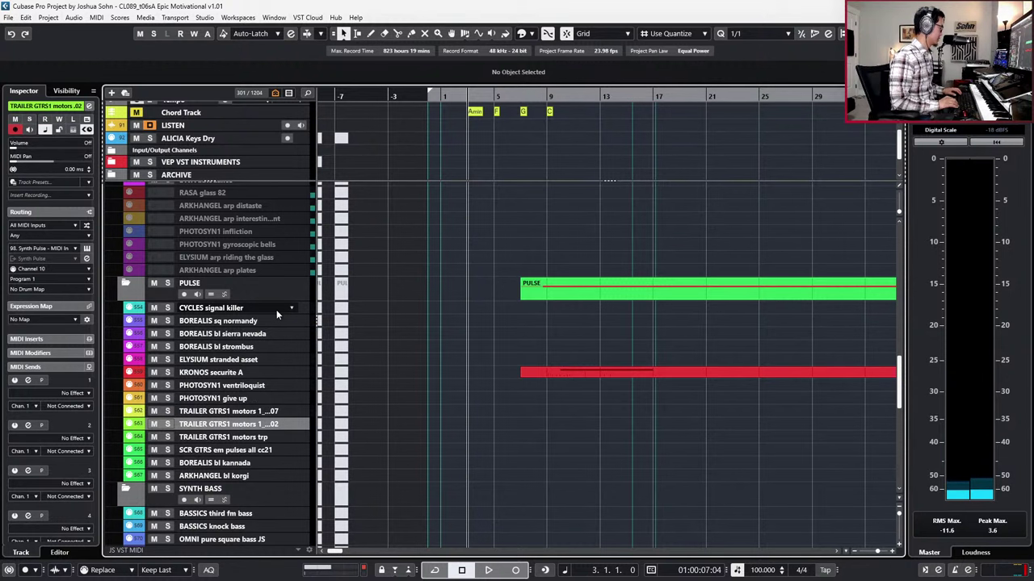
key(Down)
key(Up)
key(Down)
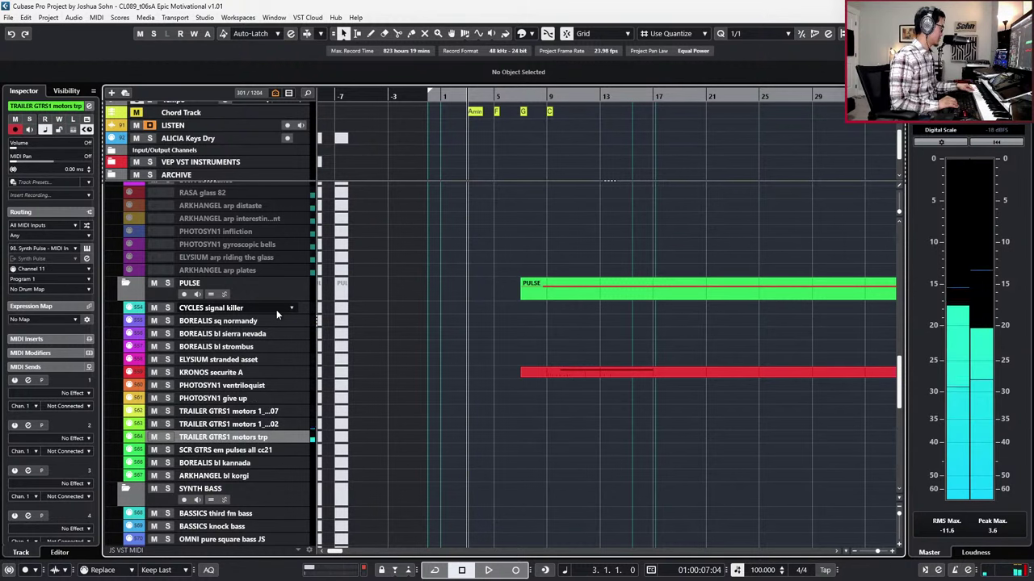
key(Down)
key(Down)
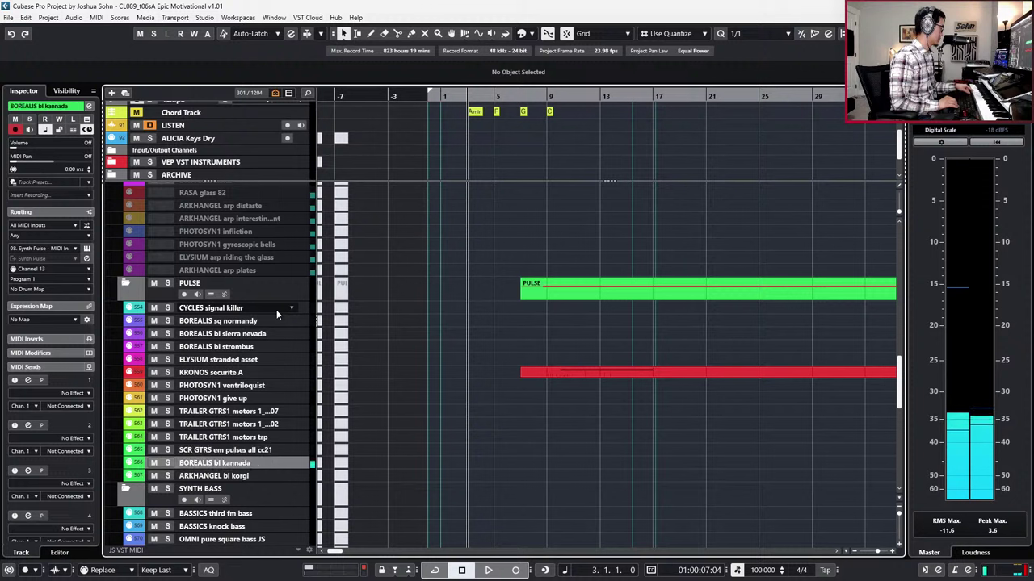
key(Down)
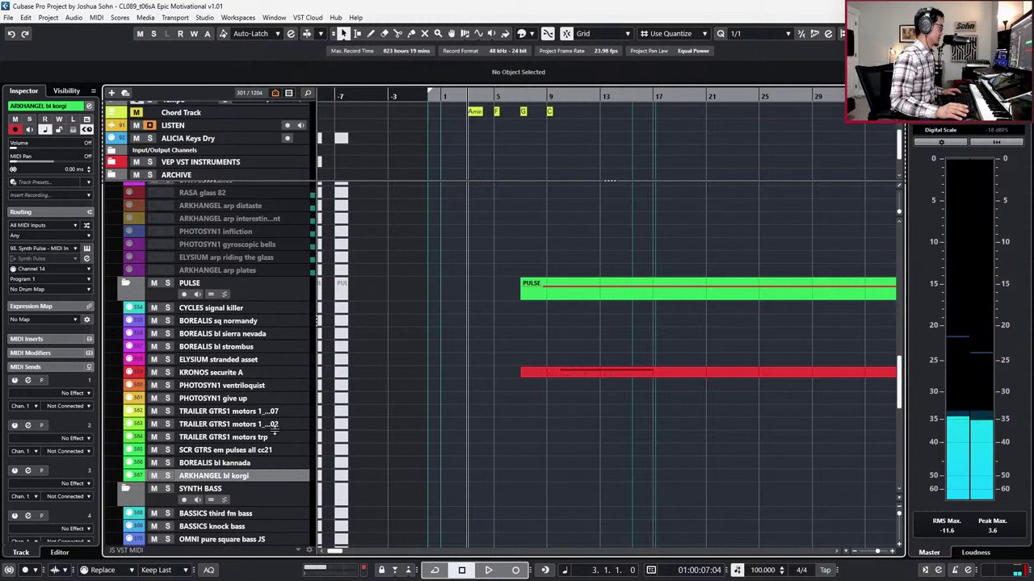
click(242, 423)
Step: Disable five pulse tracks through ARKHANGEL bl korgi, then both PHOTOSYN1 tracks
shift+click(262, 476)
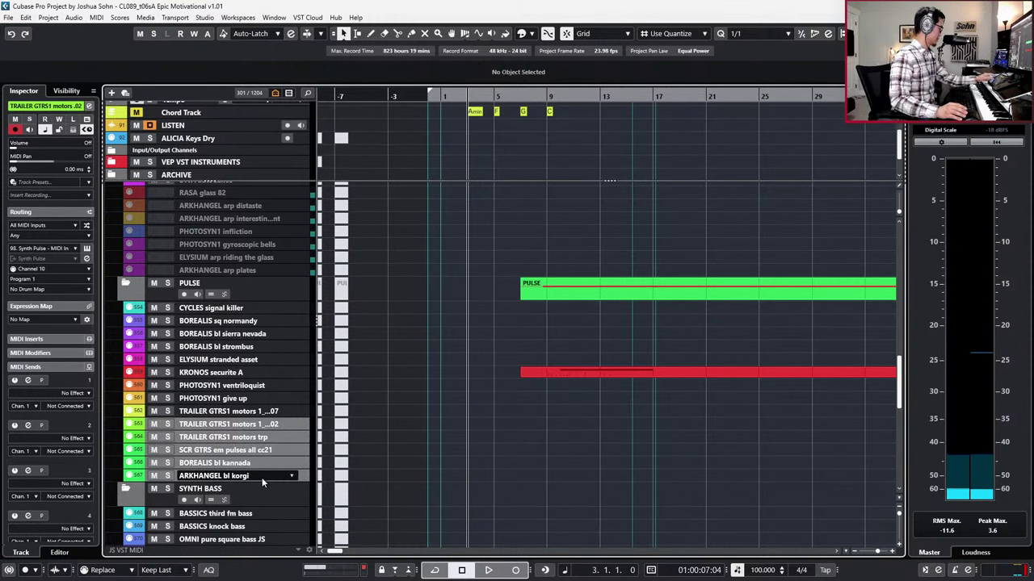
key(shift+d)
click(253, 399)
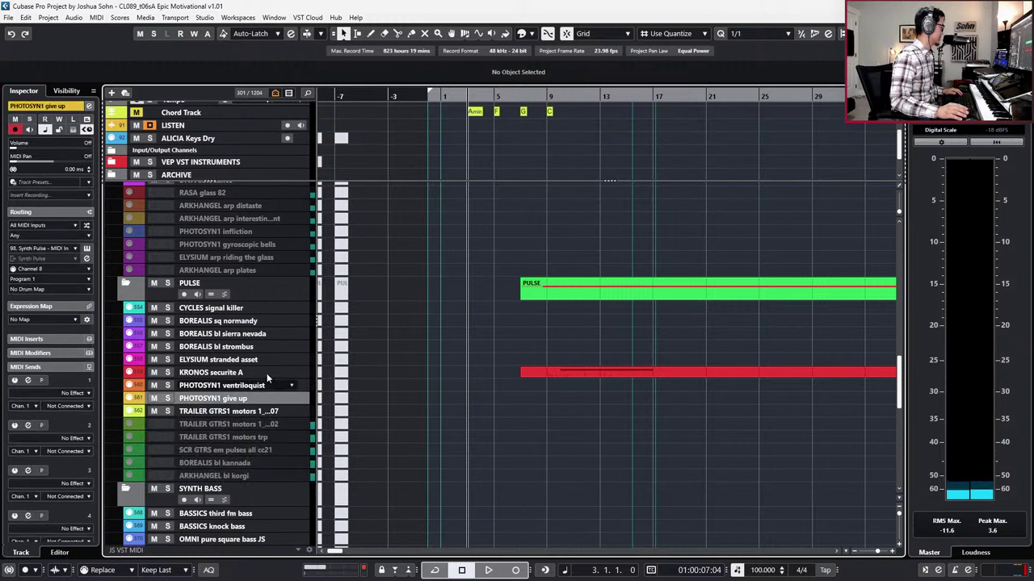
click(260, 387)
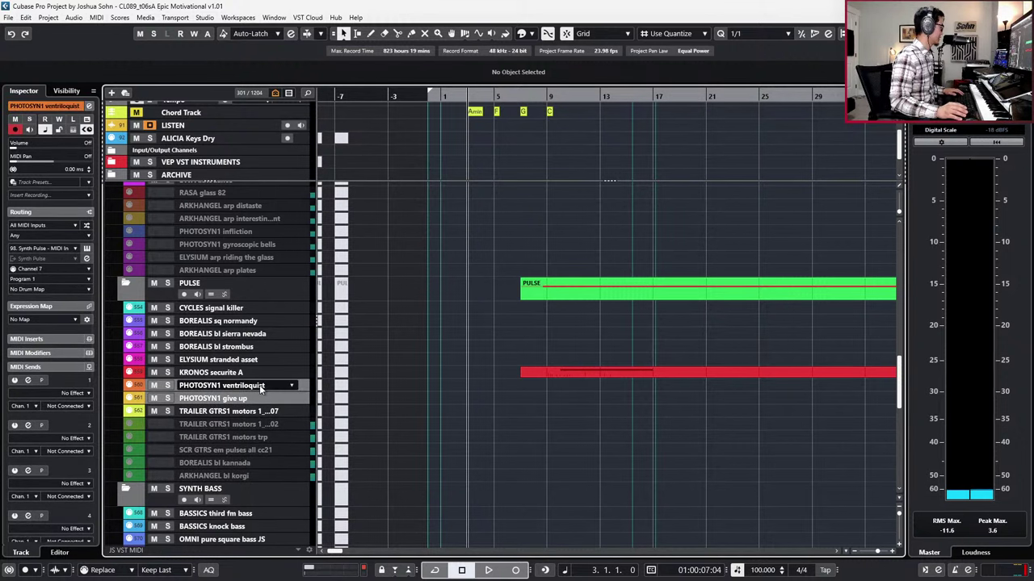
key(shift+d)
key(shift+d)
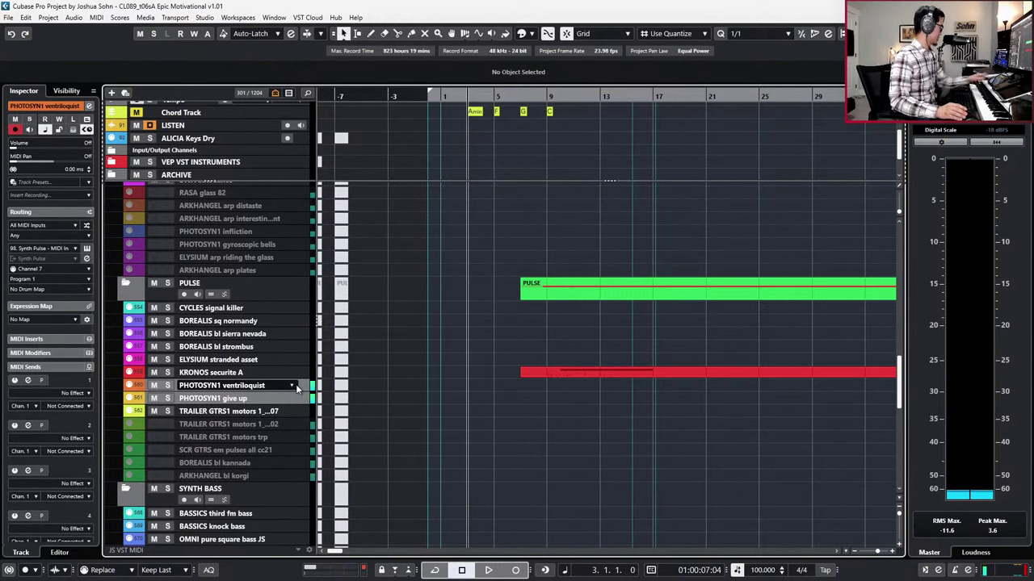
key(shift+d)
Step: Audition the BOREALIS bl strombus and BOREALIS bl sierra nevada pulse tracks
click(296, 359)
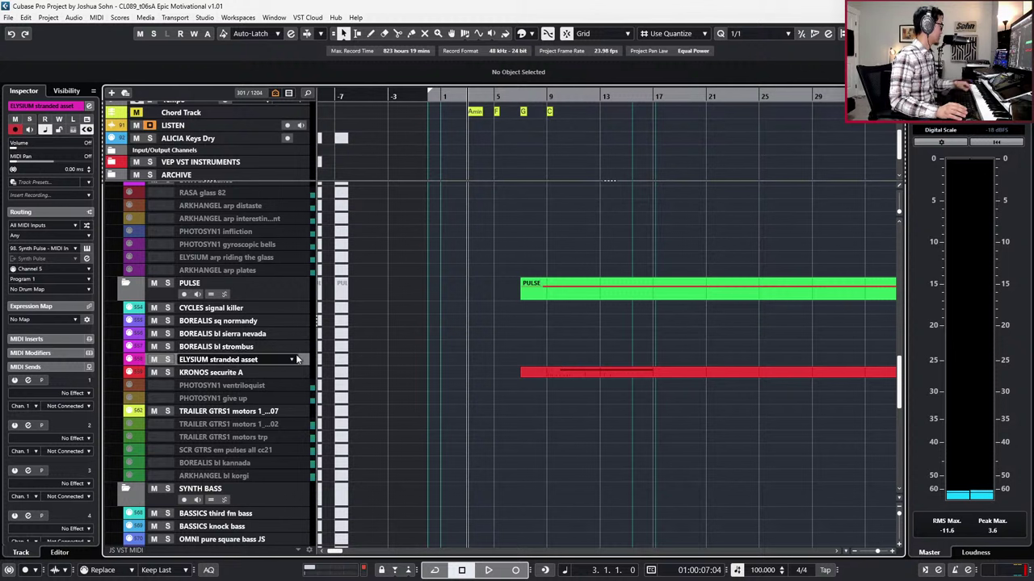
click(296, 349)
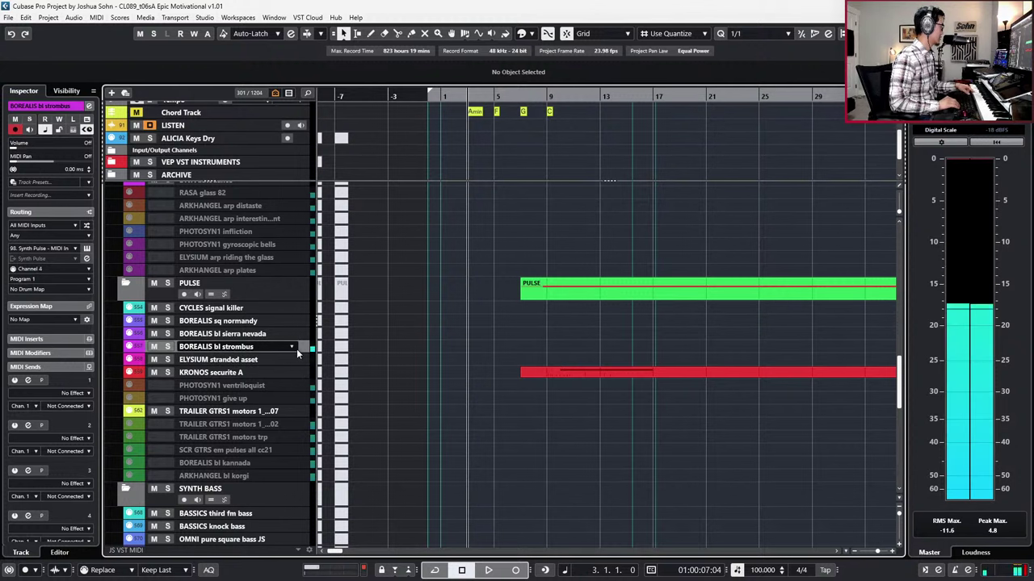
key(Up)
key(Down)
key(Up)
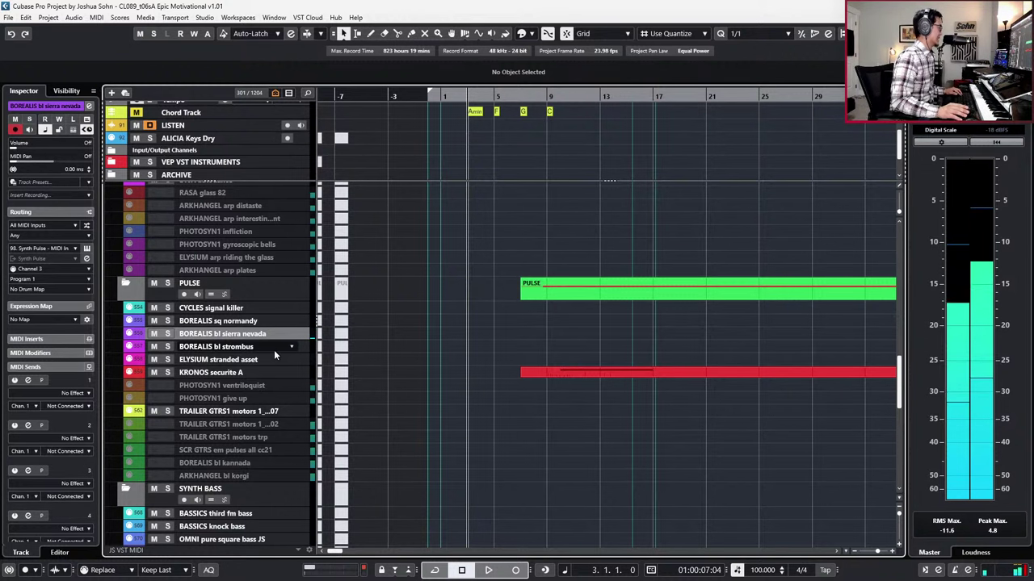
click(273, 349)
Step: Disable BOREALIS sq normandy, CYCLES signal killer and ELYSIUM stranded asset
click(275, 320)
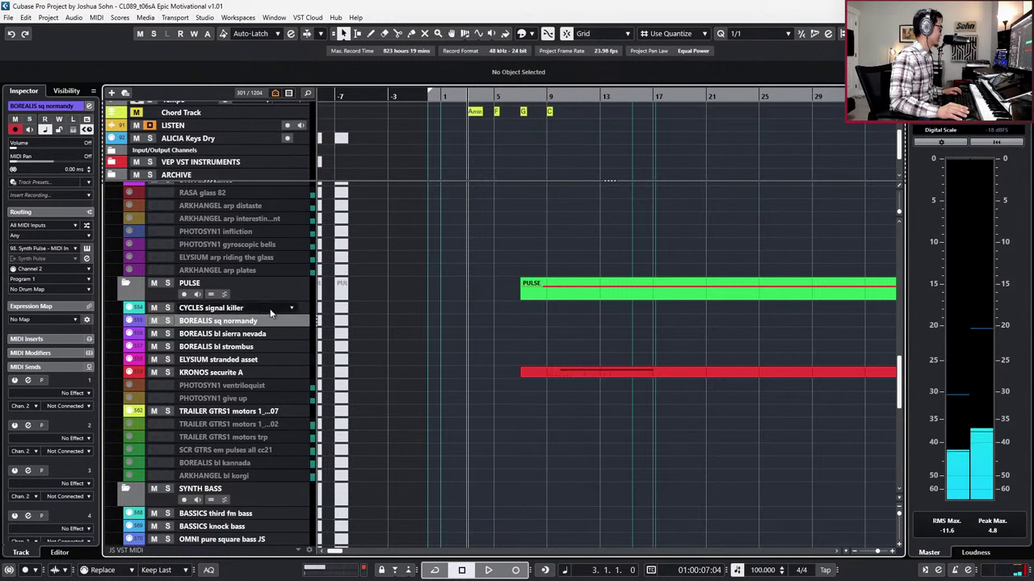
ctrl+click(271, 309)
ctrl+click(269, 360)
ctrl+click(273, 372)
ctrl+click(274, 372)
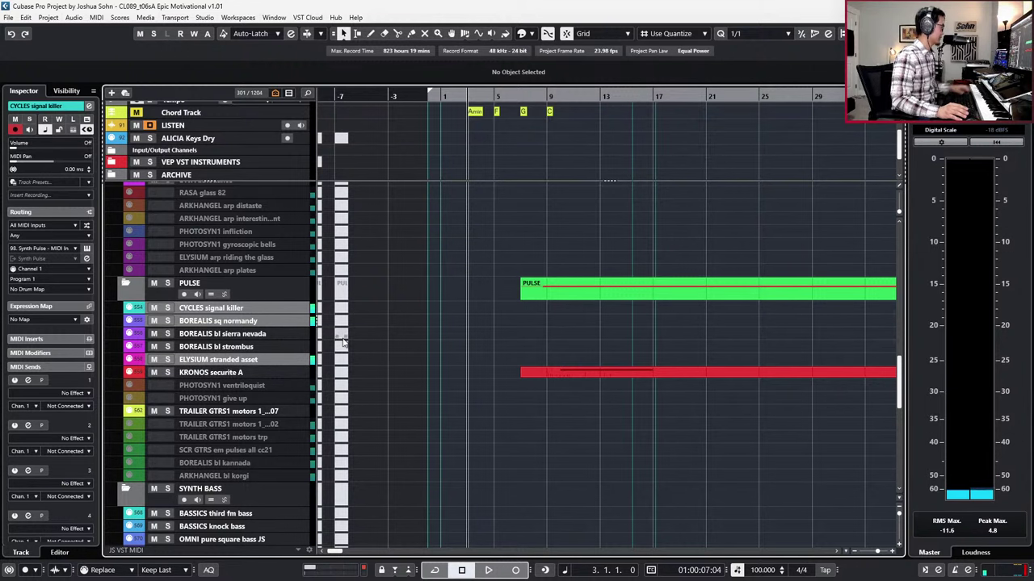
key(shift+d)
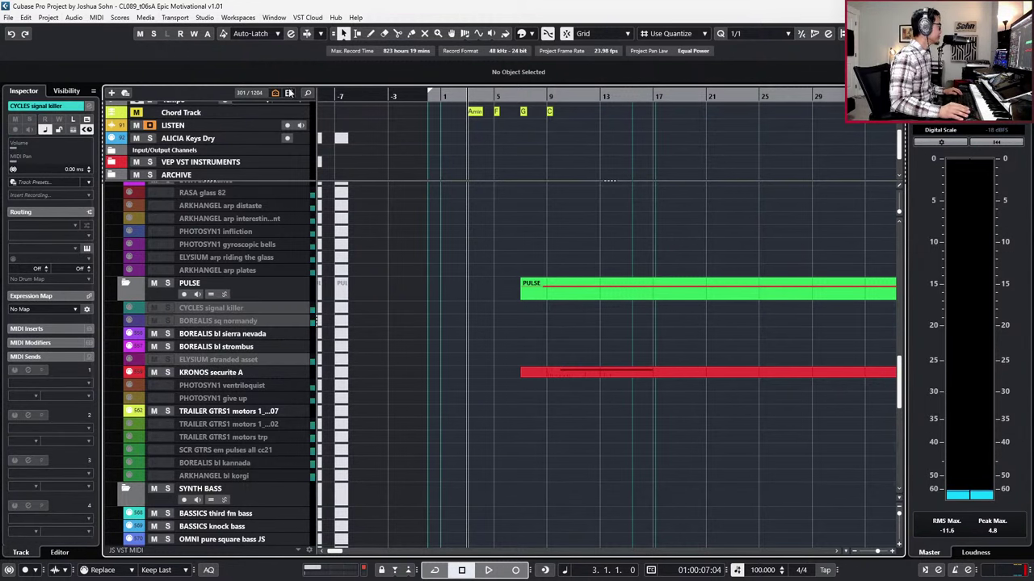
Step: Hide all disabled tracks so the track list shrinks to 284
scroll(426, 246, down, 4)
scroll(423, 258, up, 4)
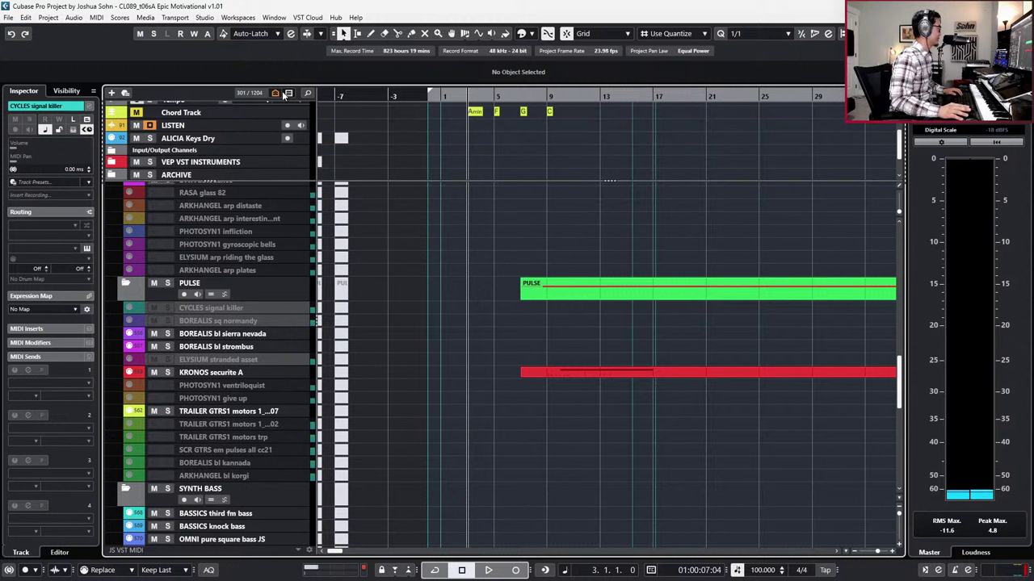
click(277, 94)
click(321, 204)
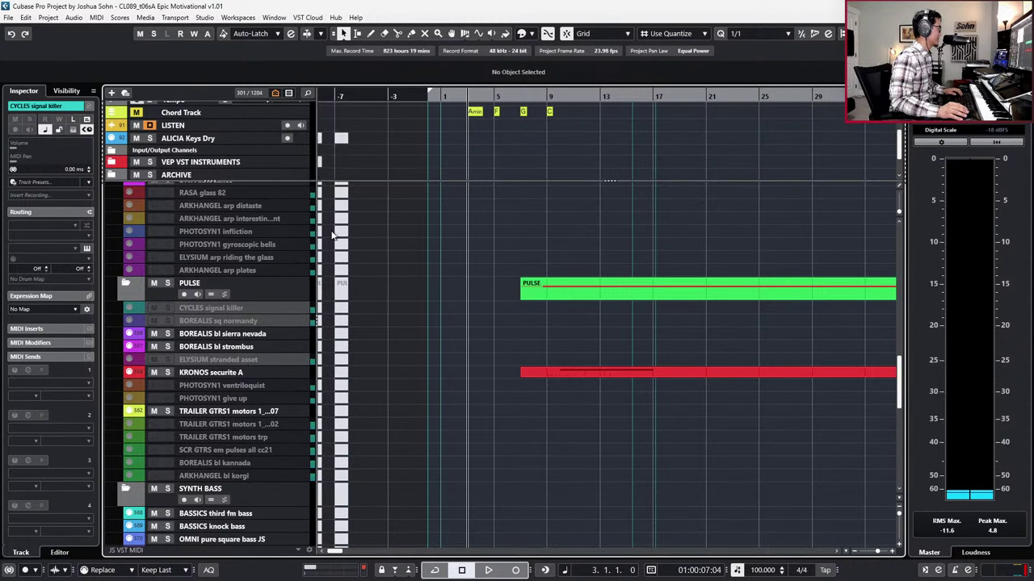
click(212, 295)
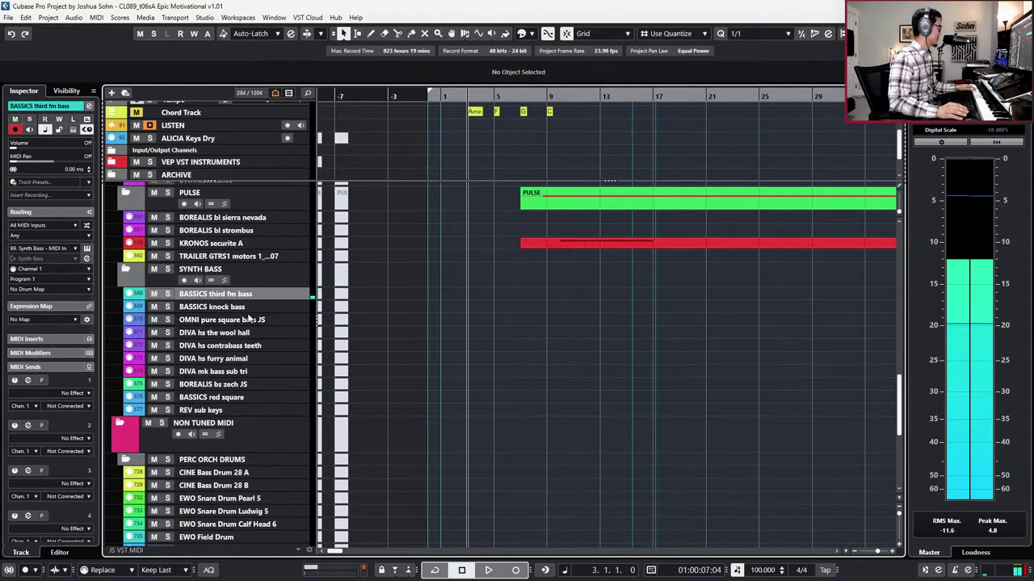
Step: Audition OMNI pure square bass JS and the DIVA contrabass teeth, furry animal and sub tri basses
click(249, 320)
click(249, 350)
click(247, 359)
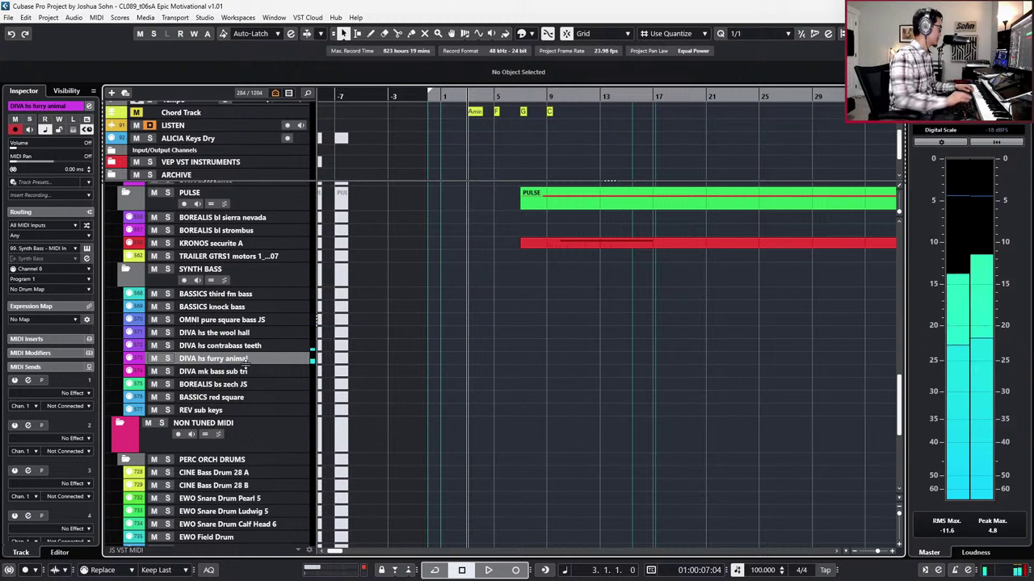
click(245, 368)
click(244, 360)
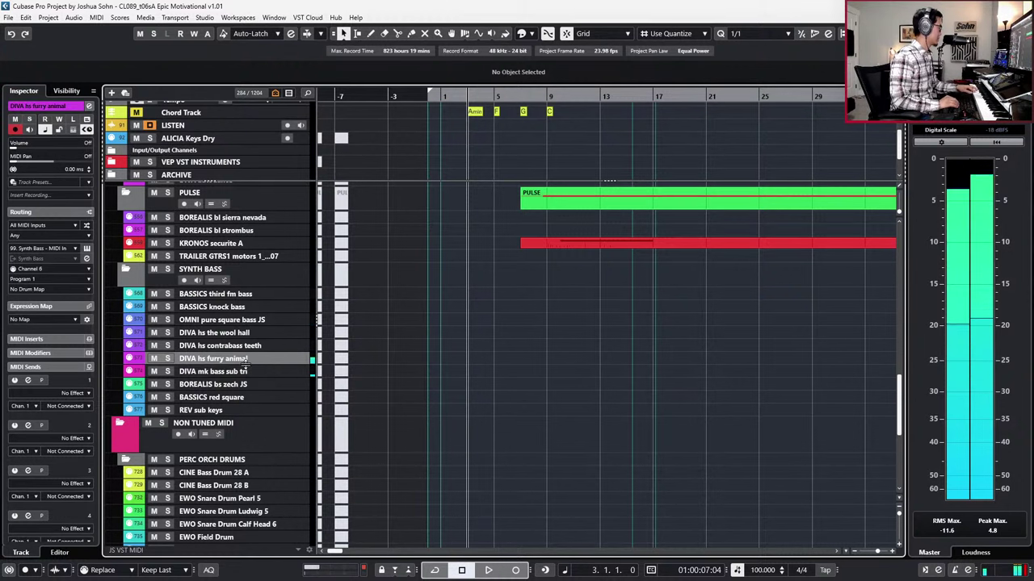
click(245, 370)
Step: Step through DIVA hs the wool hall, BOREALIS bs zech JS and BASSICS red square to audition them
key(Up)
key(Up)
key(Up)
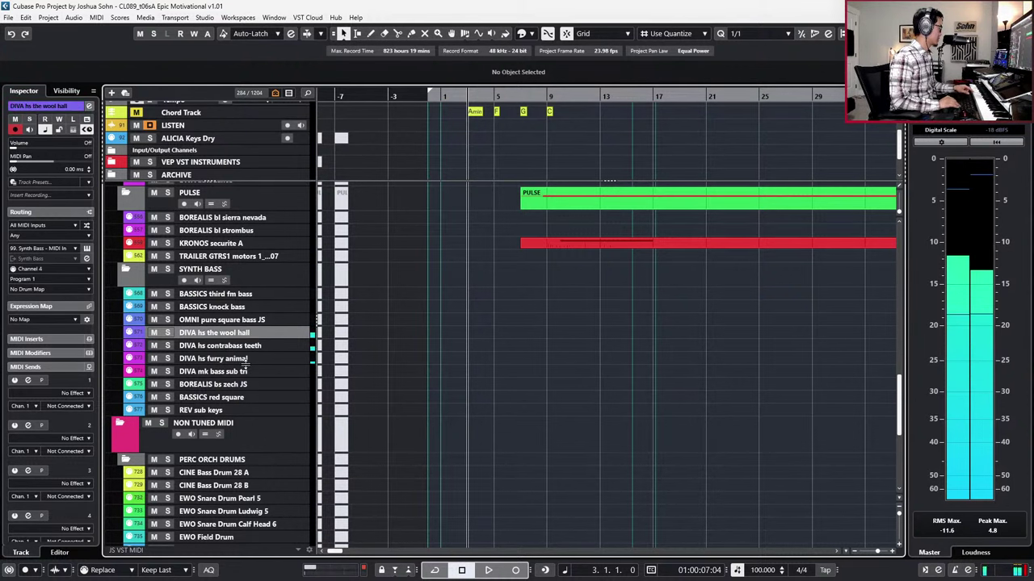
key(Down)
key(Down)
key(Down)
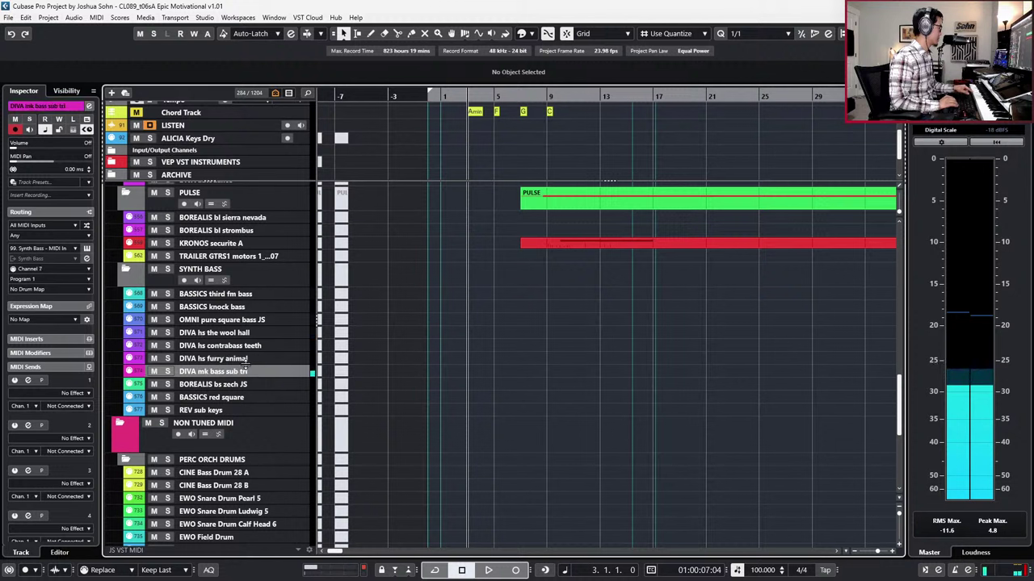
key(Down)
key(Up)
key(Down)
key(Down)
key(Down)
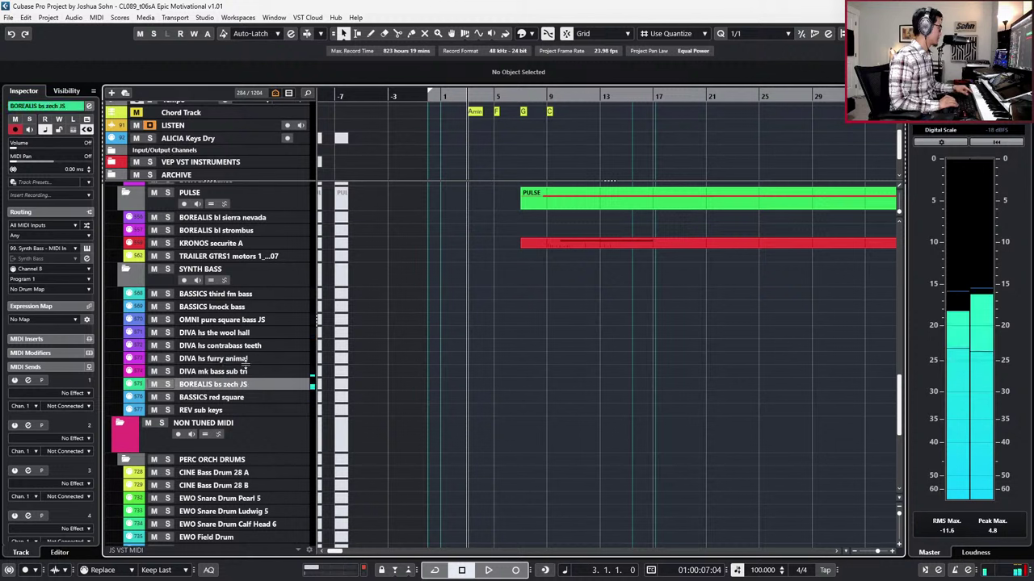
key(Up)
key(Up)
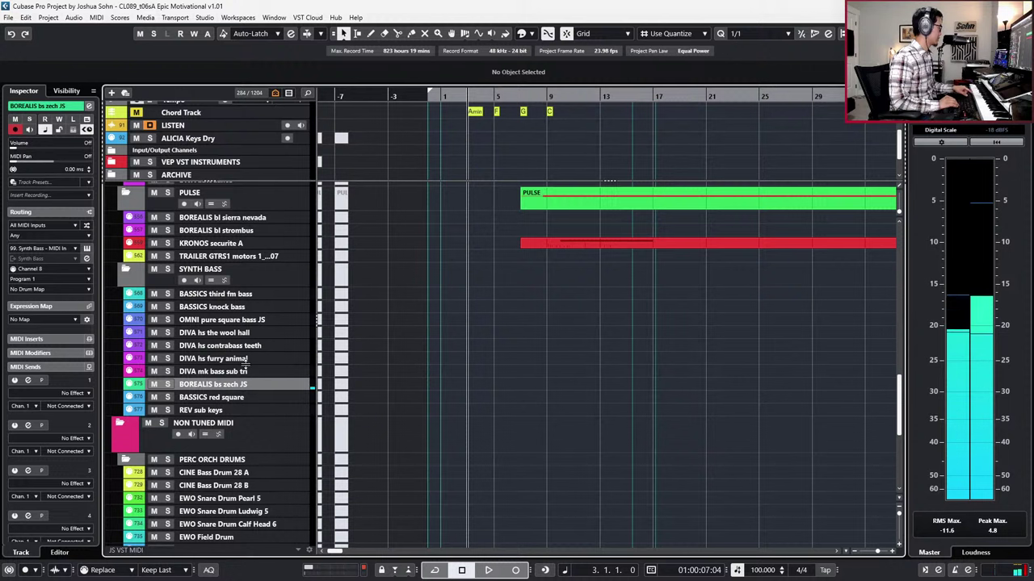
key(Down)
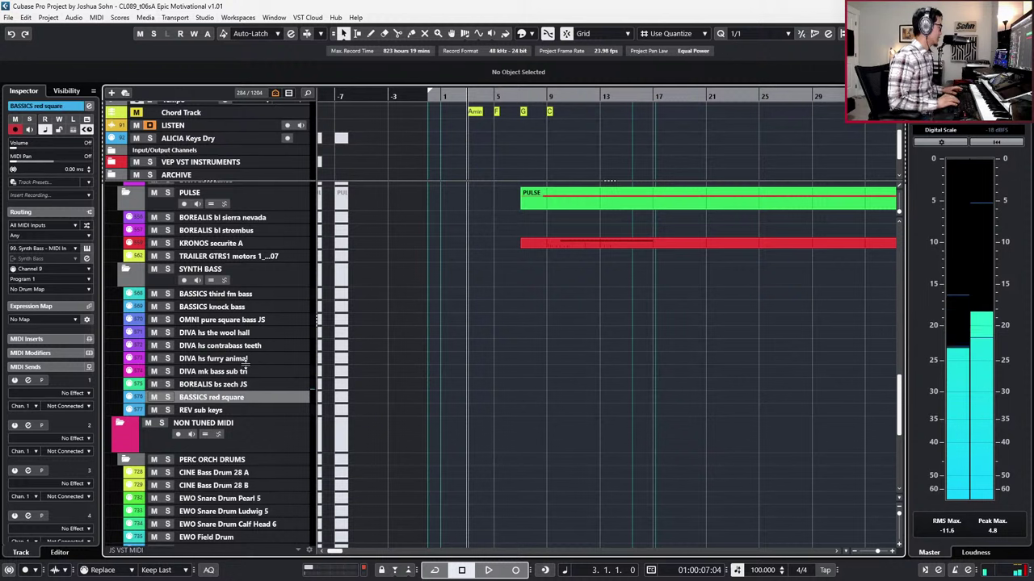
Step: Disable the BASSICS knock bass track, leaving the other bass tracks active
ctrl+click(244, 296)
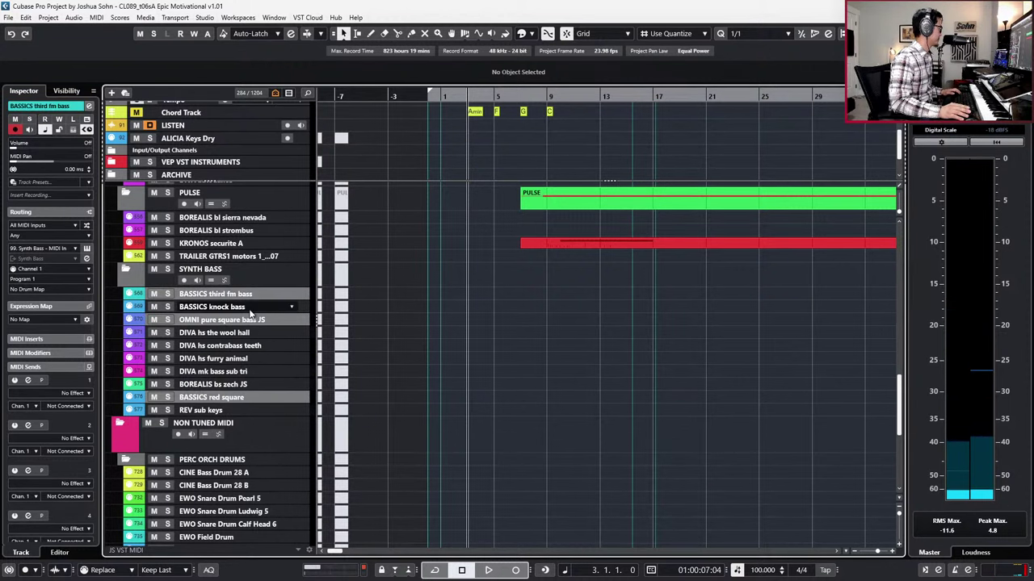
click(249, 310)
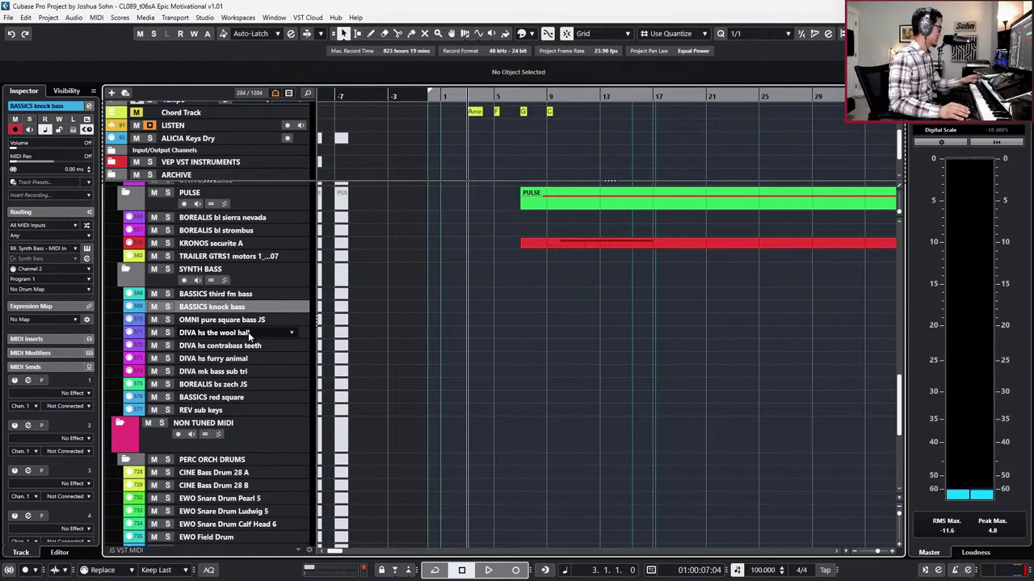
key(shift+d)
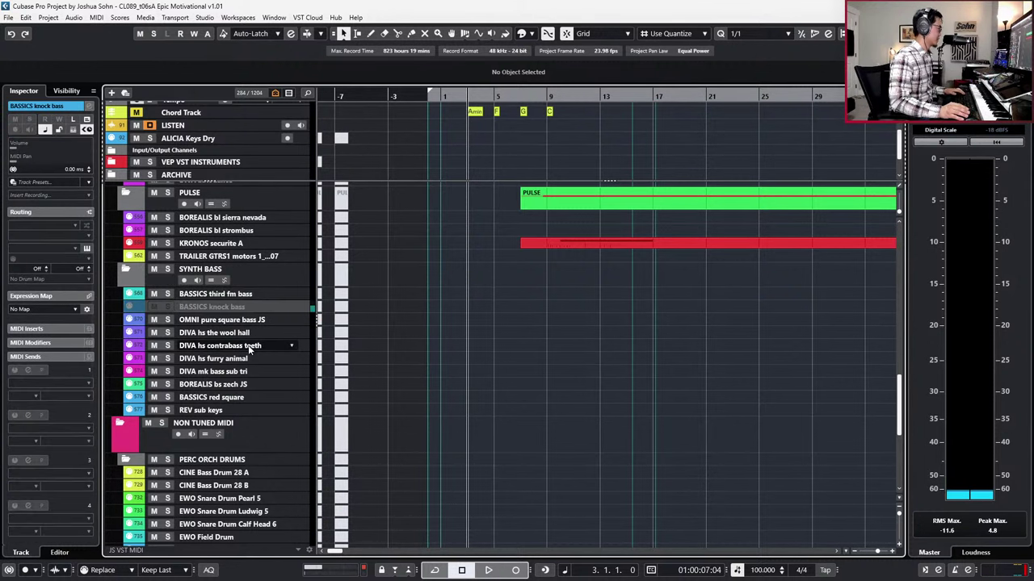
click(248, 345)
Step: Disable five unused synth bass tracks, including REV sub keys
click(249, 333)
shift+click(245, 386)
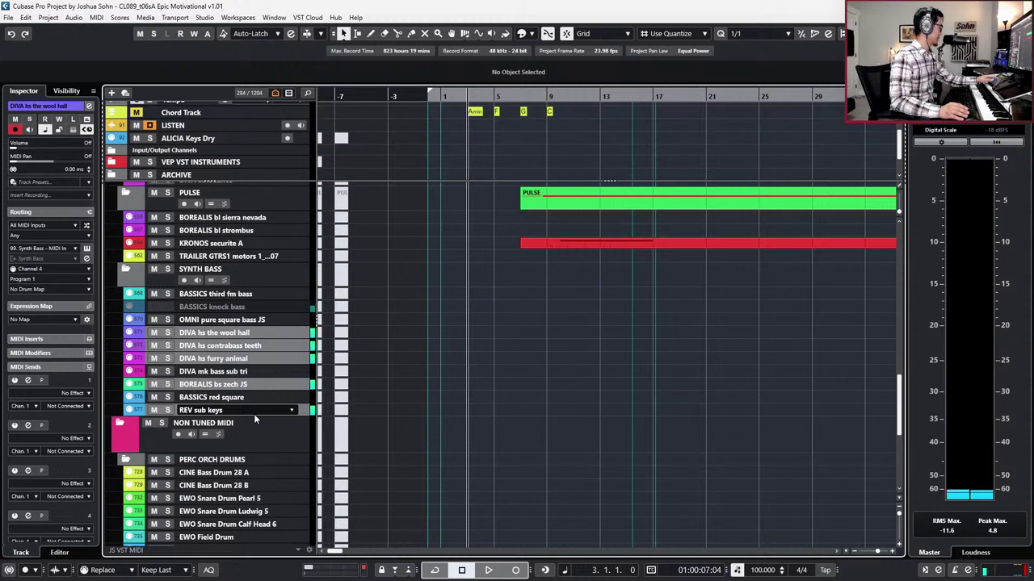
key(shift+d)
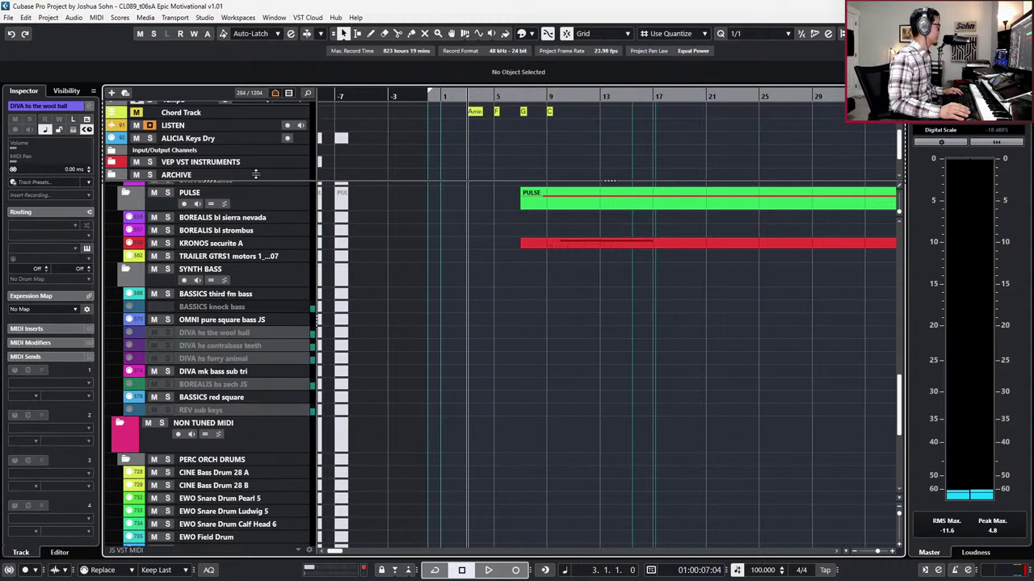
click(220, 322)
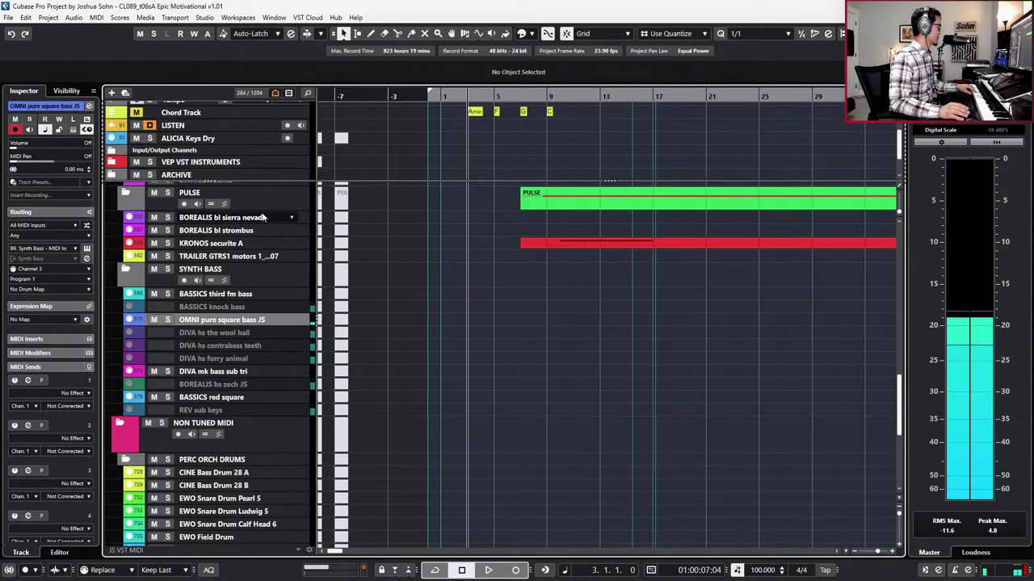
Step: Hide disabled tracks, leaving 278 showing, and play the cue from the project start
click(276, 94)
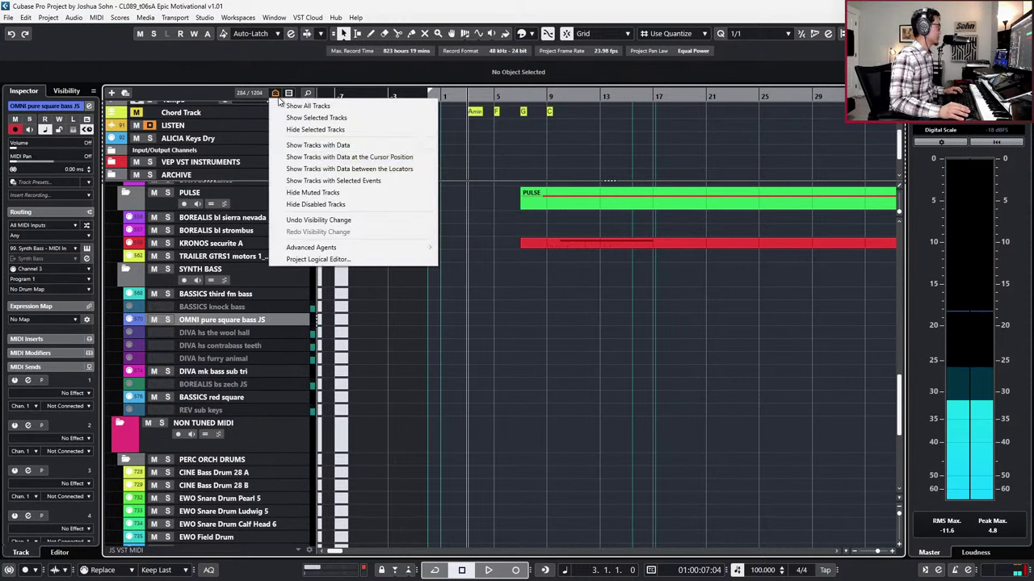
click(307, 197)
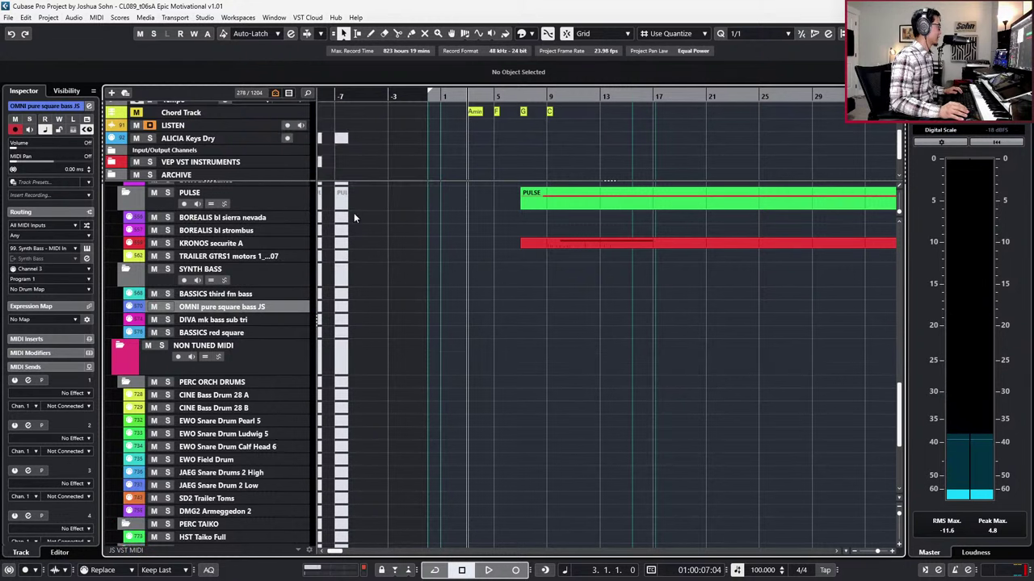
scroll(413, 216, up, 10)
key(Home)
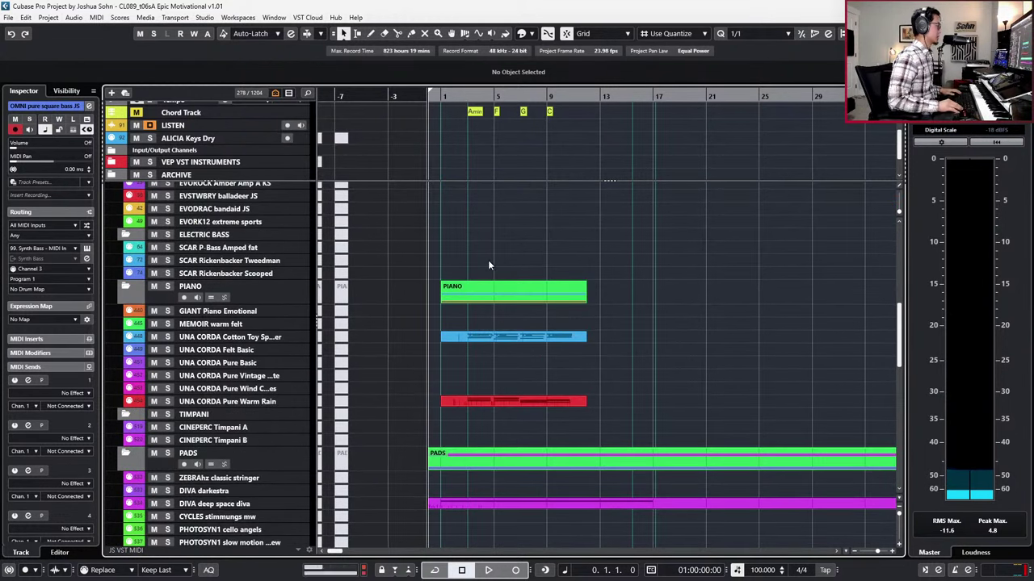
key(g)
scroll(436, 299, up, 3)
key(space)
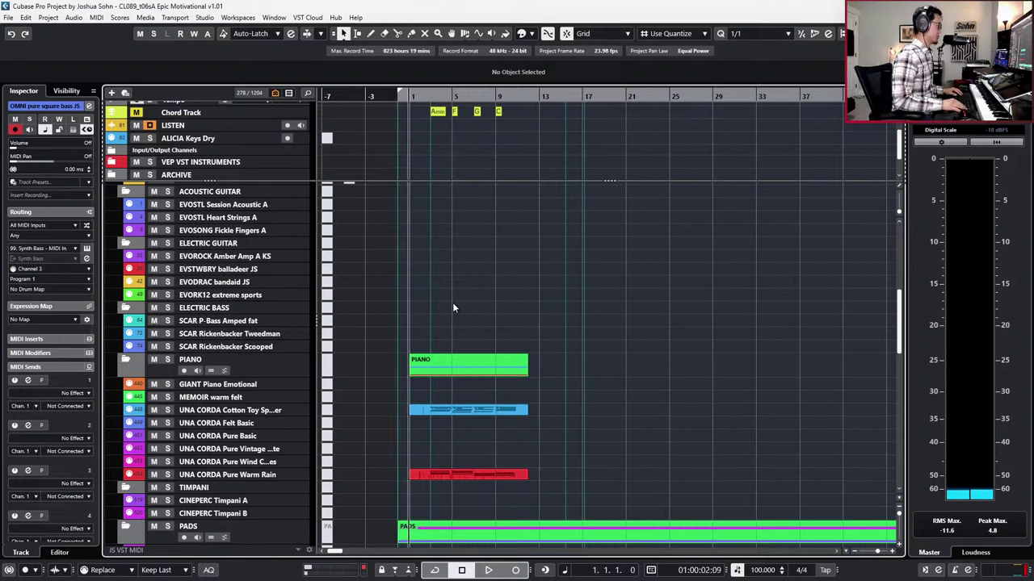
Step: Audition the SCAR Rickenbacker Scooped, PACIFIC Strings Ens A KS and SFSS Ensembles Core KS A tracks
scroll(431, 304, down, 1)
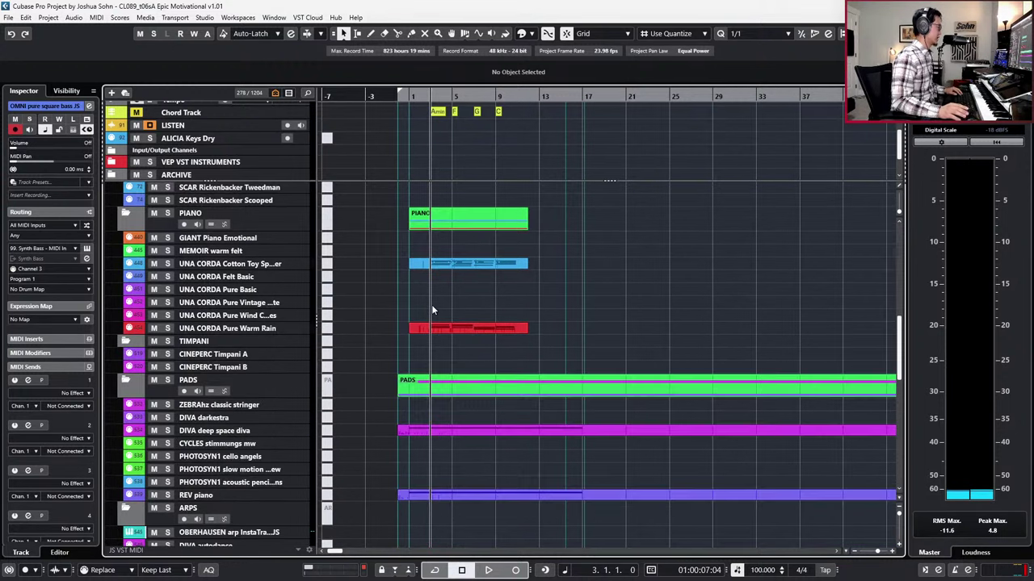
scroll(412, 304, down, 1)
click(232, 275)
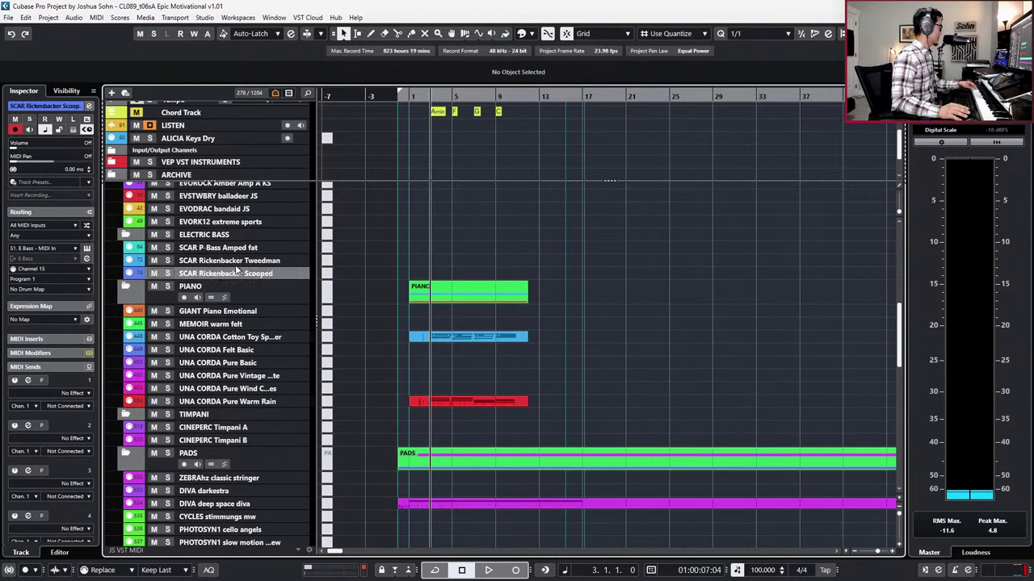
scroll(232, 272, up, 2)
click(233, 214)
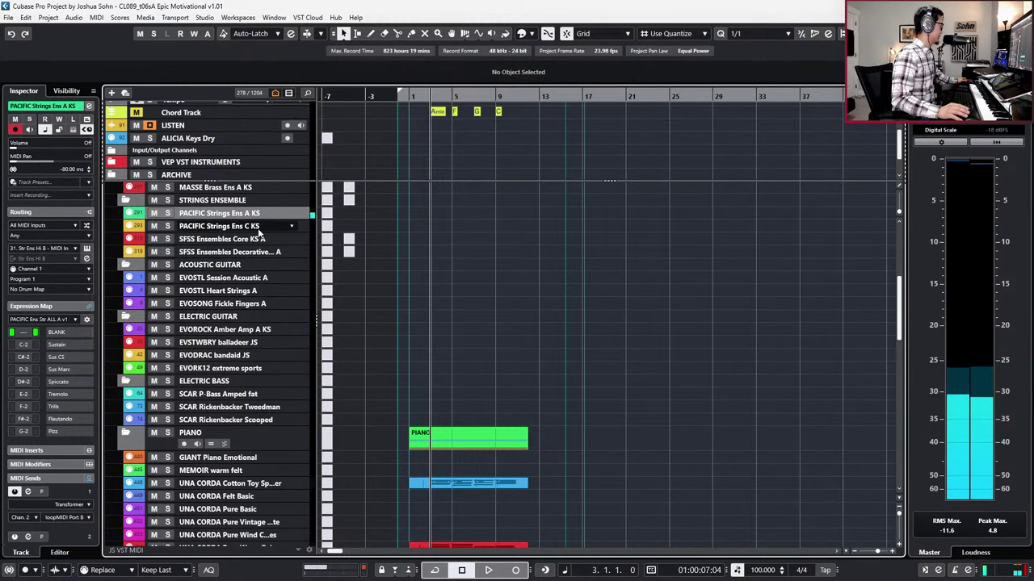
click(259, 242)
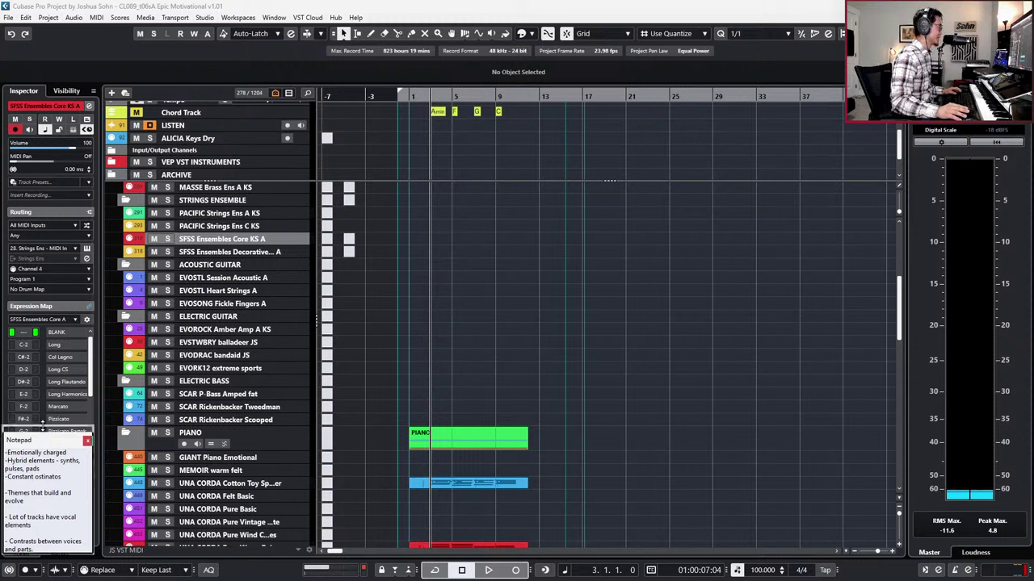
Step: Enlarge the notepad and switch between the PACIFIC and SFSS string ensemble tracks
drag(42, 433, 44, 427)
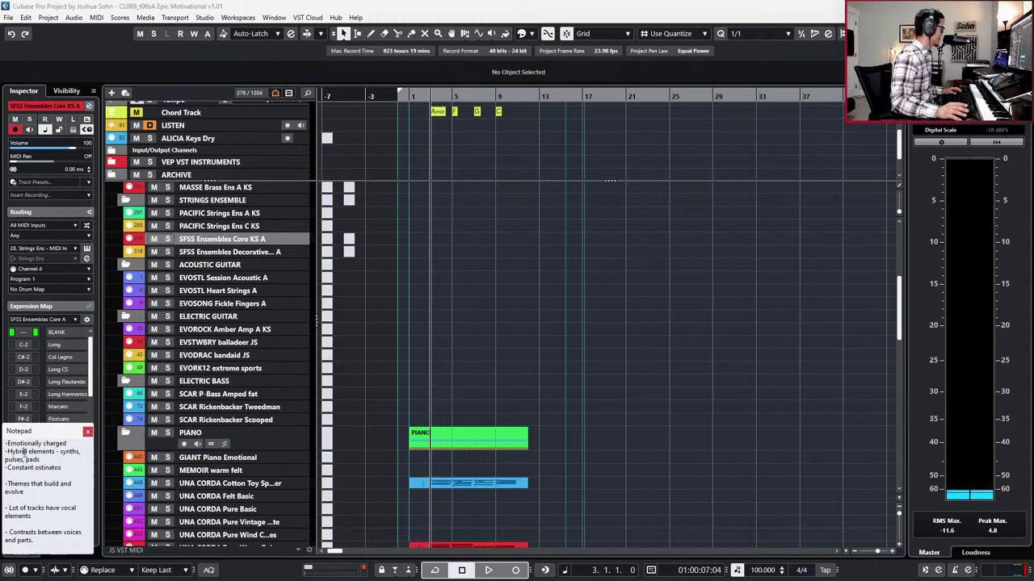
mouse_move(459, 567)
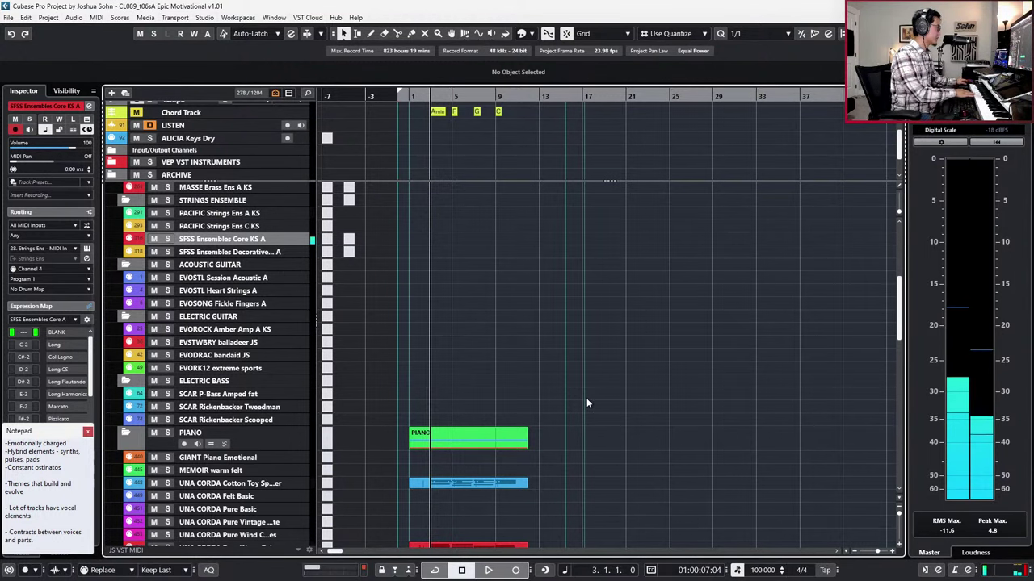
key(Up)
key(Up)
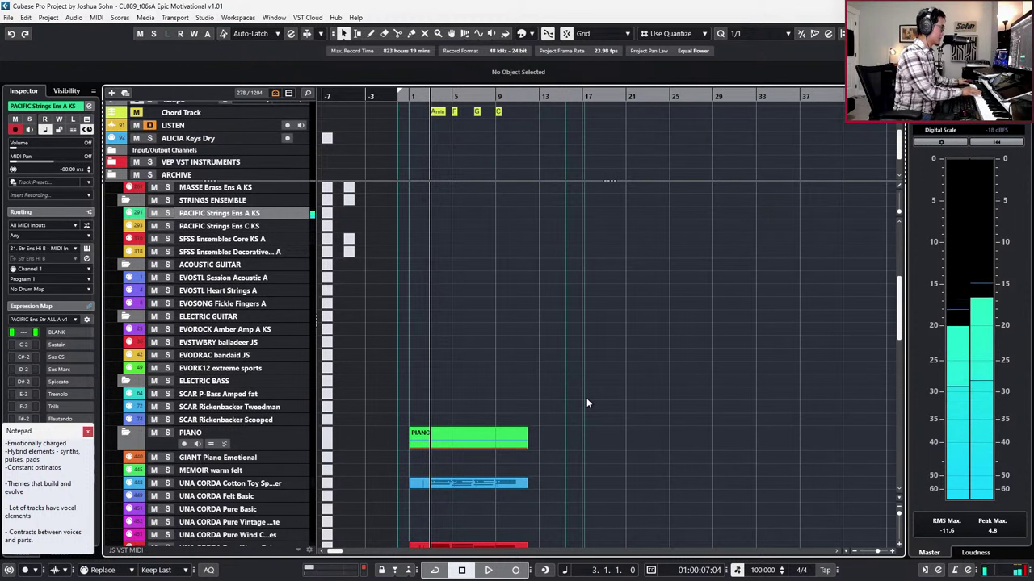
scroll(483, 303, up, 3)
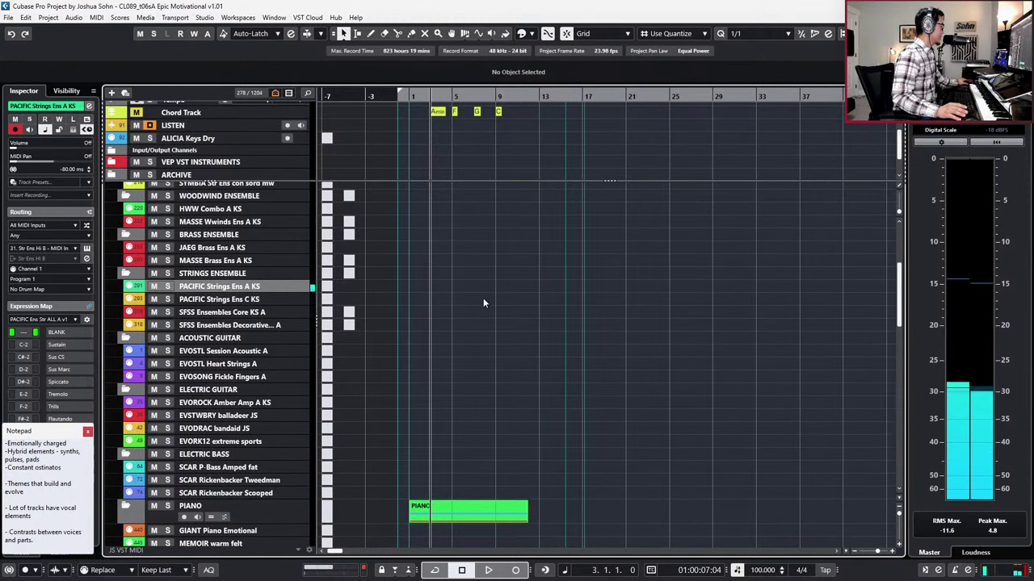
click(249, 314)
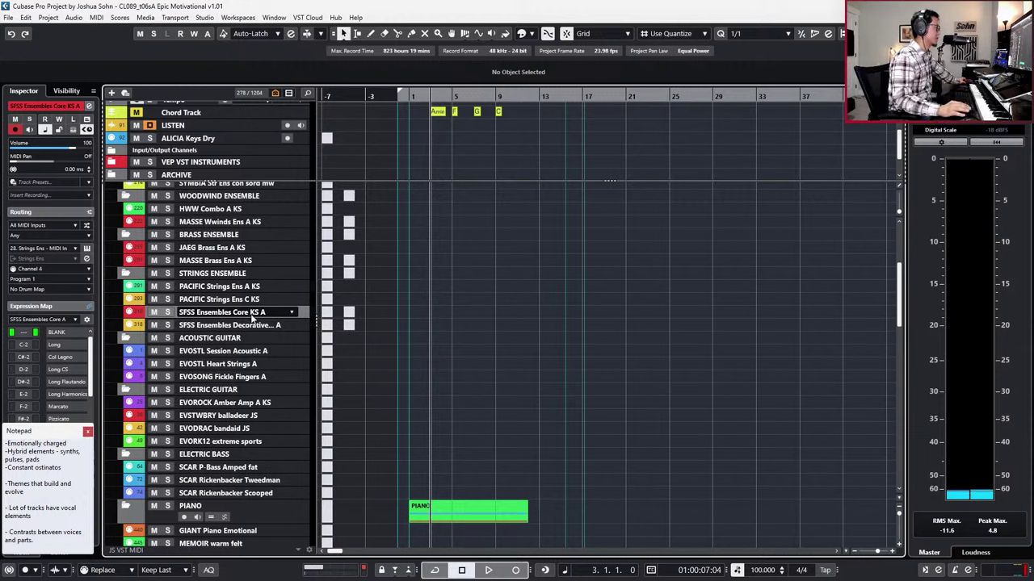
scroll(482, 319, up, 8)
scroll(472, 352, down, 6)
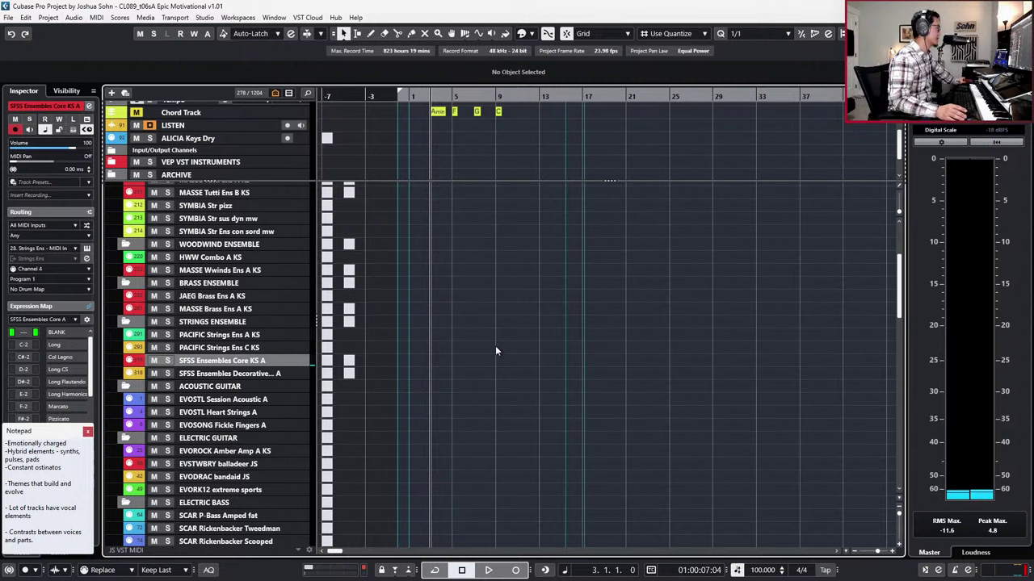
click(253, 338)
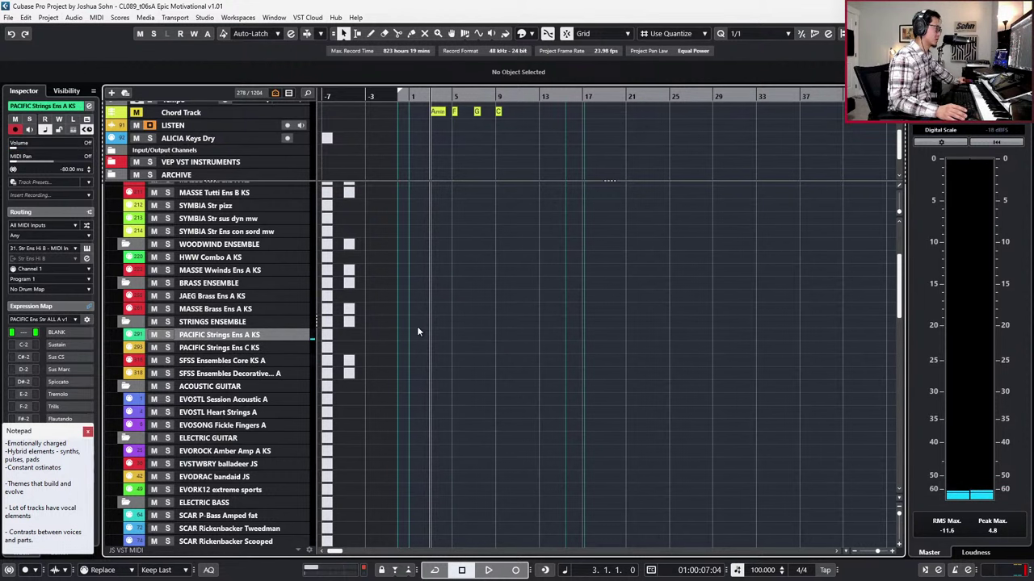
scroll(417, 327, up, 3)
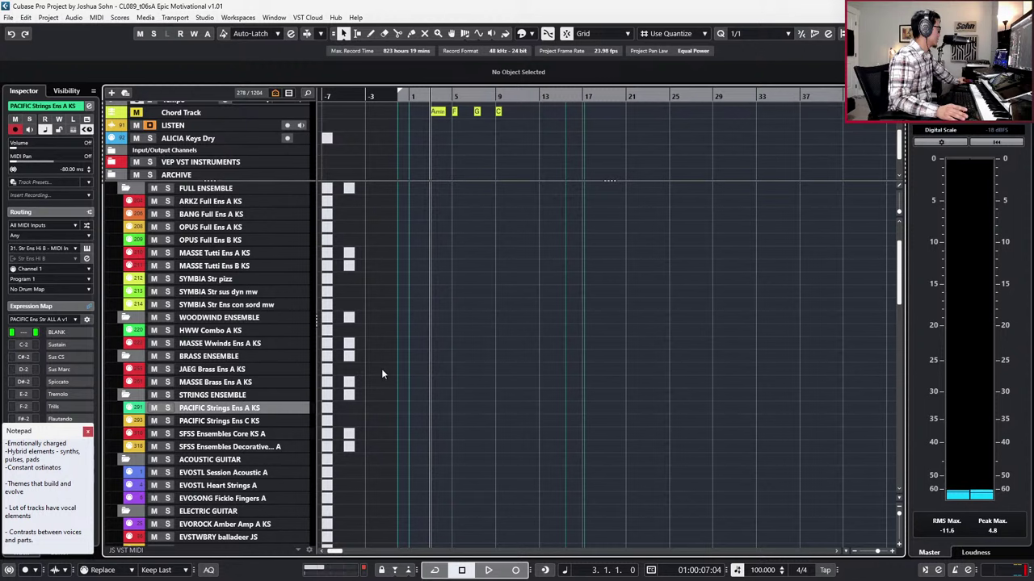
scroll(383, 374, down, 3)
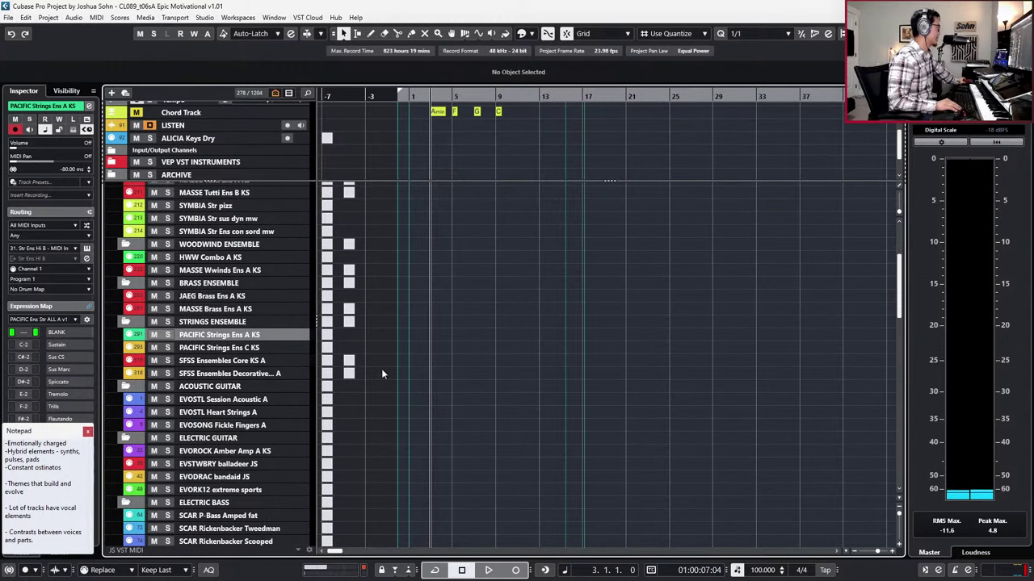
Step: Play the cue from near bar 1, stop it, and play it again from the start
key(space)
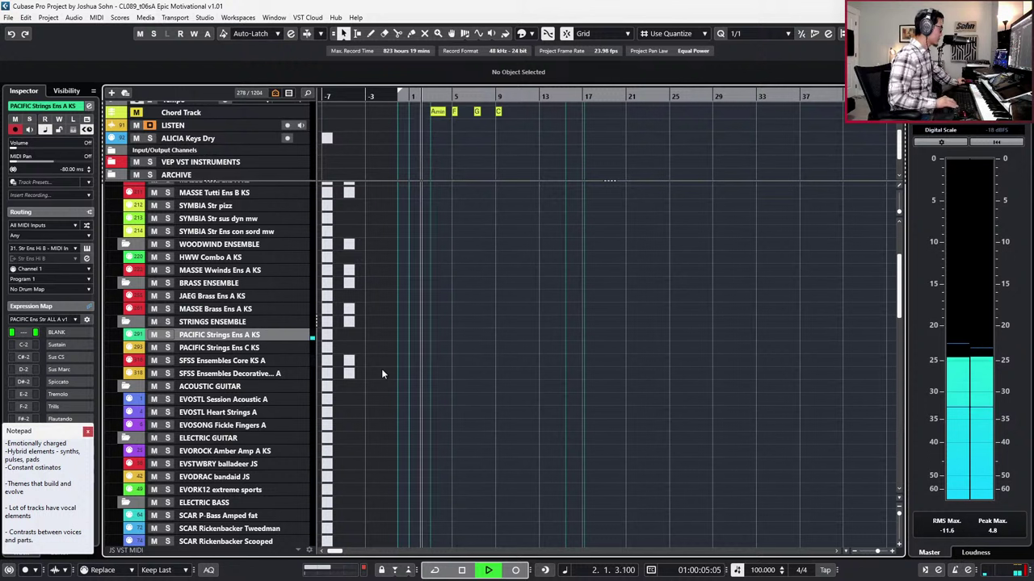
key(Down)
key(Down)
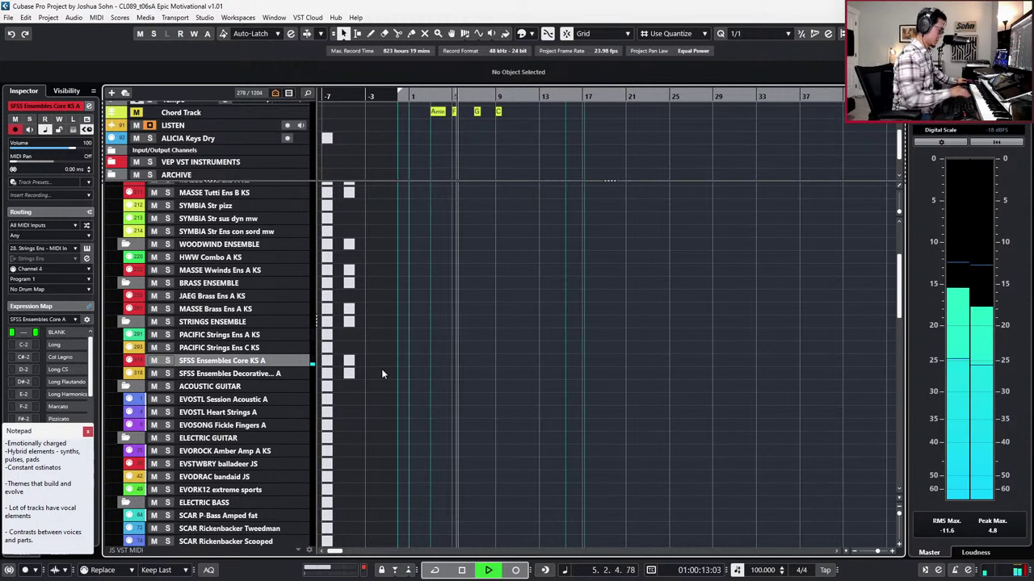
key(space)
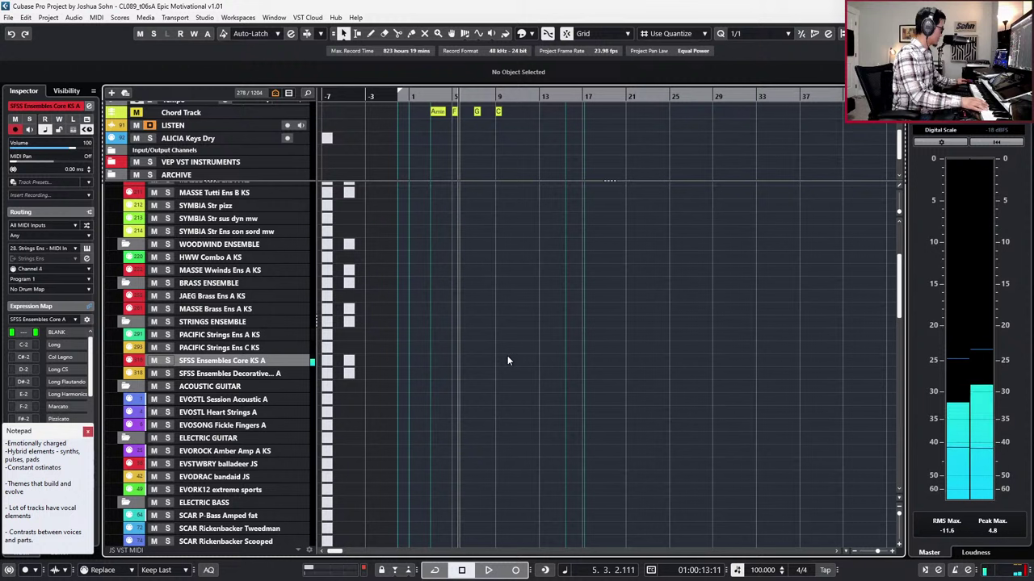
key(space)
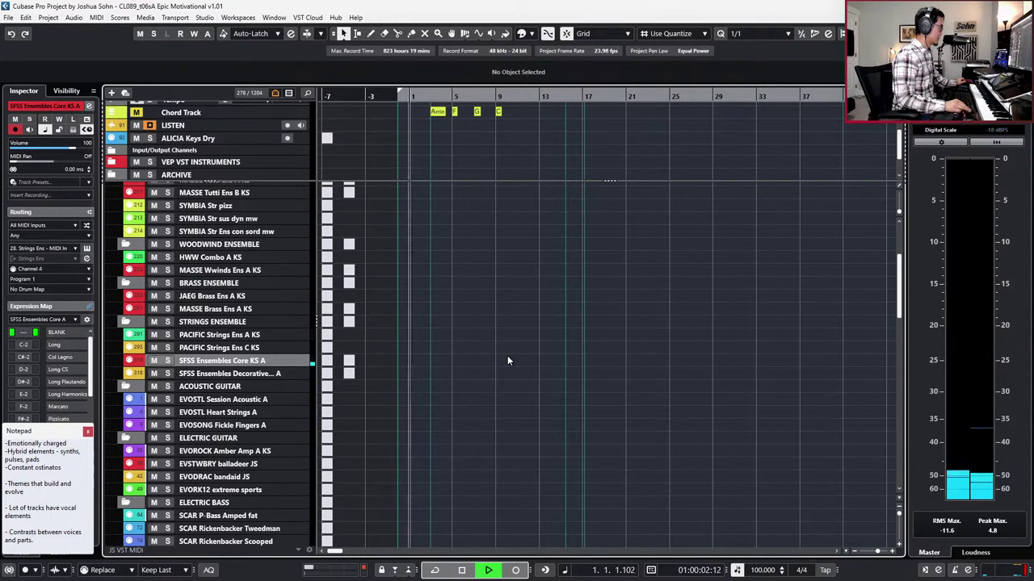
Step: Start recording a strings take on SFSS Ensembles Core KS A from bar 1
key(KP_Multiply)
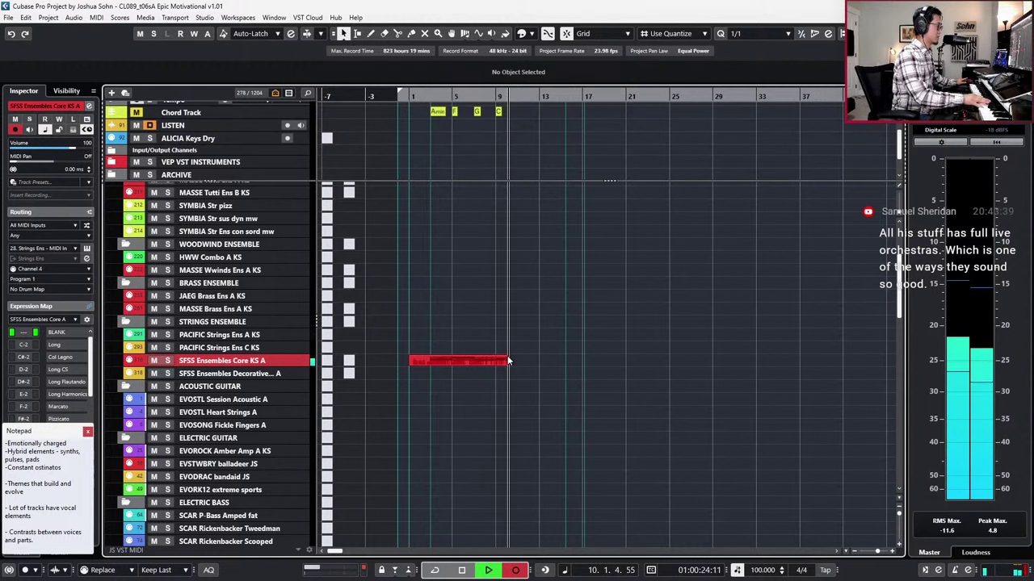
Step: Stop the strings recording and move the playback position back to bar 4
key(space)
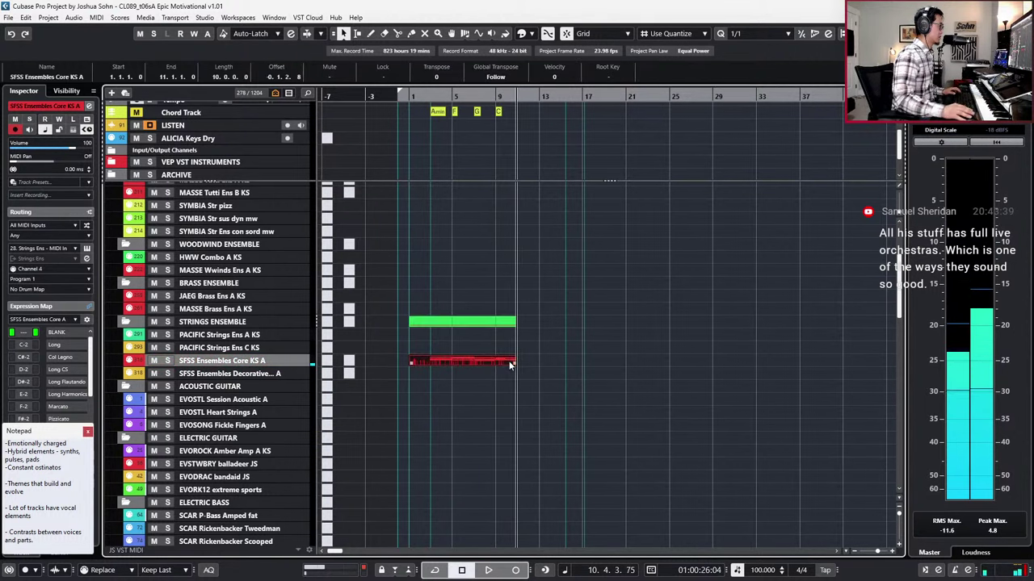
scroll(540, 422, down, 15)
click(531, 362)
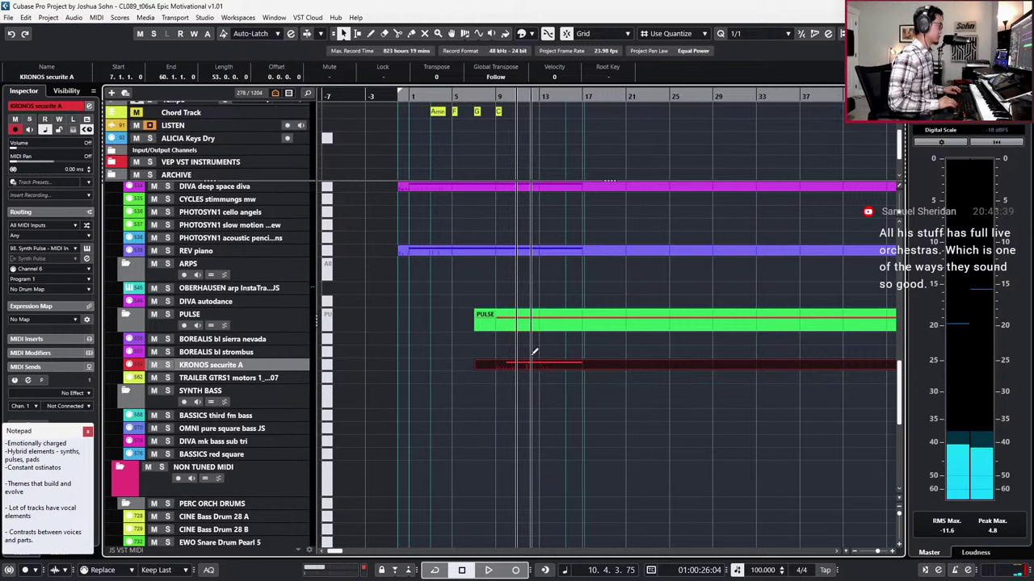
scroll(531, 360, right, 4)
key(minus)
key(minus)
scroll(531, 355, left, 4)
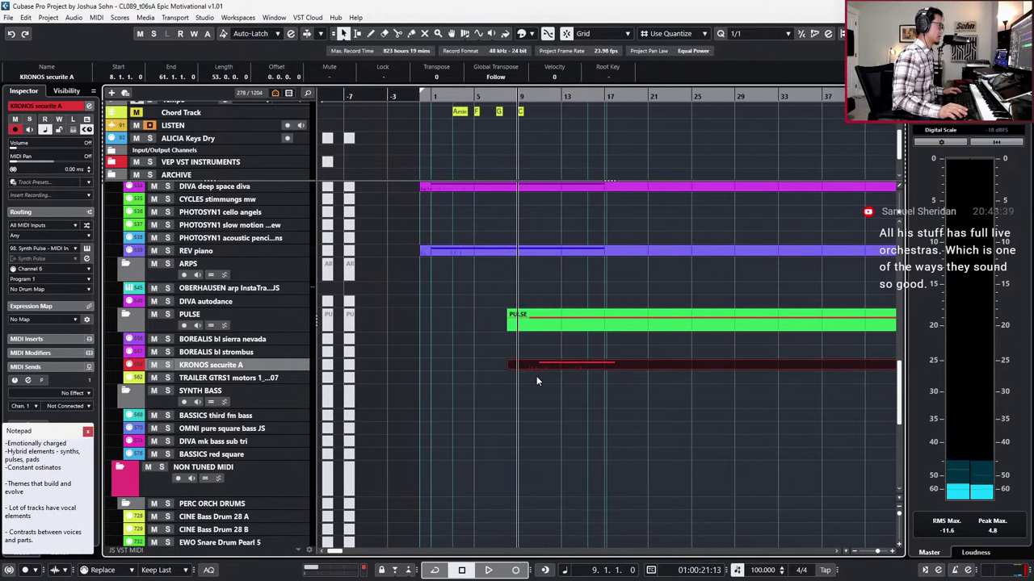
click(489, 366)
scroll(489, 365, up, 6)
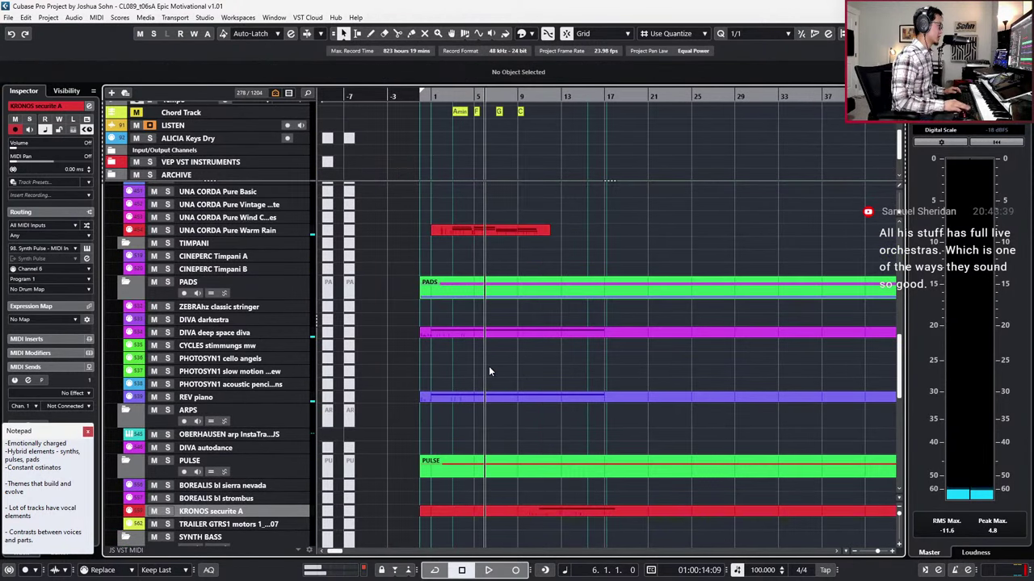
key(KP_Subtract)
Step: Delete all notes and controller data from the UNA CORDA Pure Warm Rain part
double_click(511, 230)
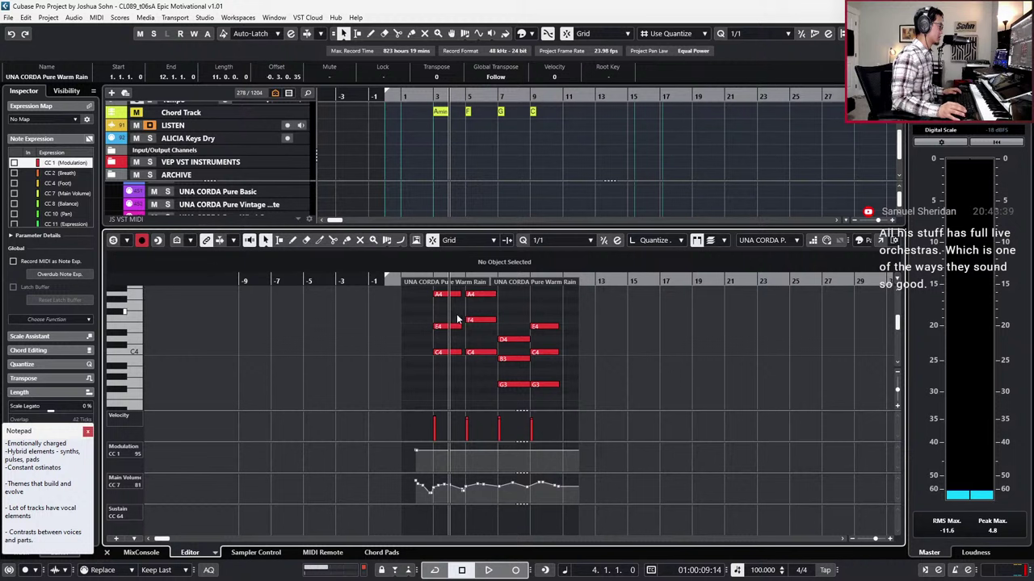
key(ctrl+a)
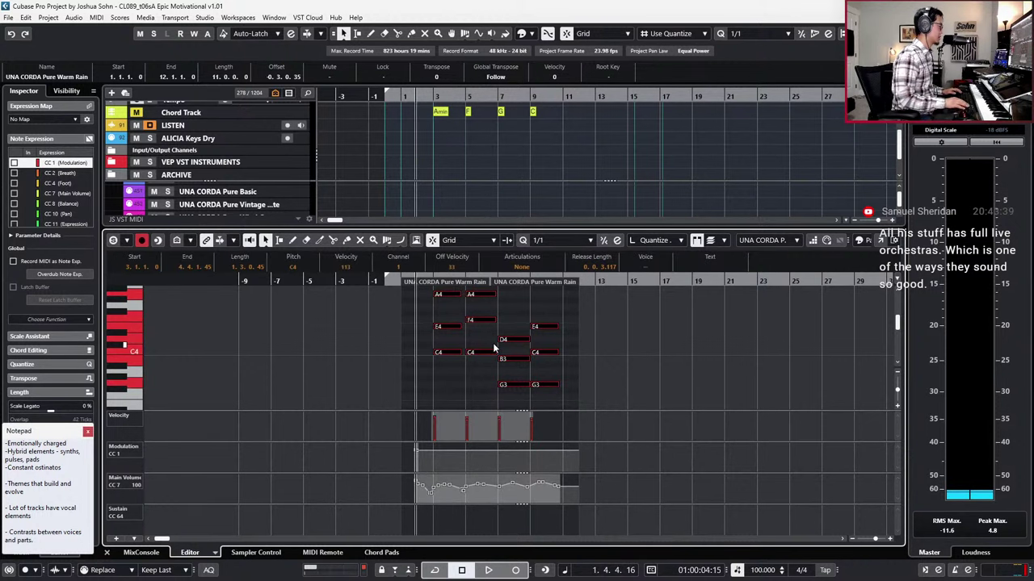
key(Delete)
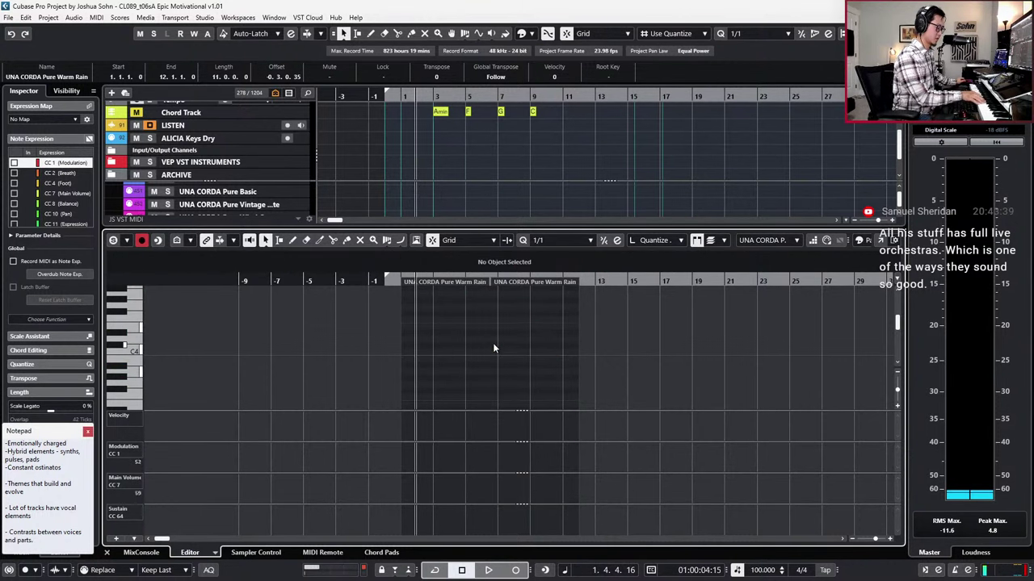
key(ctrl+e)
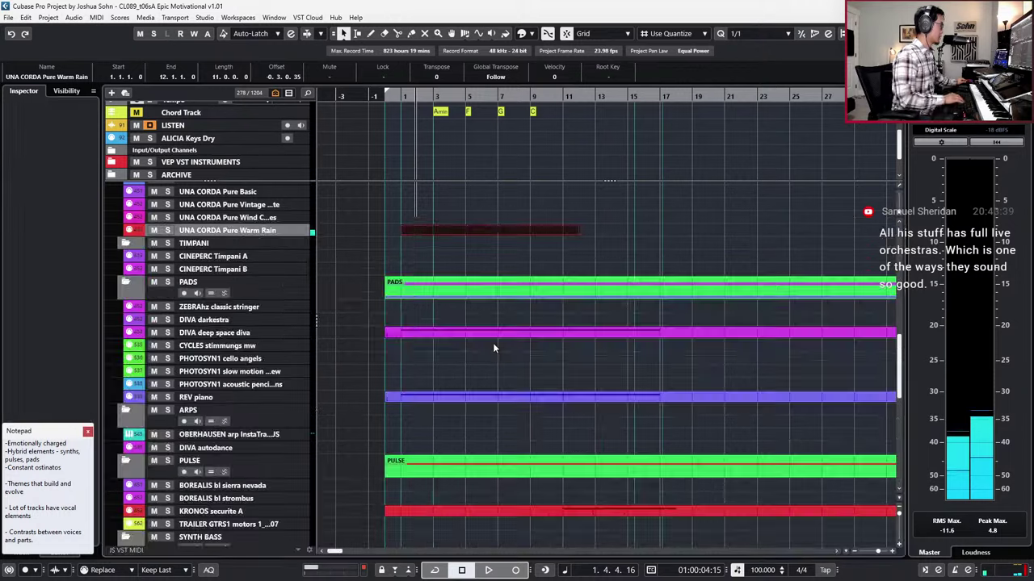
scroll(473, 243, up, 10)
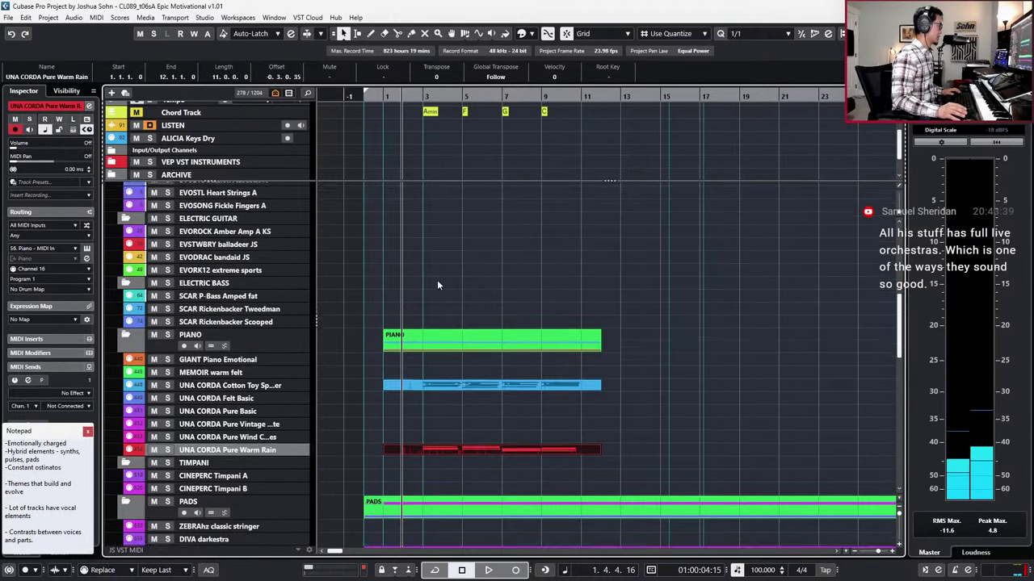
Step: Delete the new SFSS Ensembles Core KS A take and play the cue from bar 1 without it
click(456, 288)
key(Delete)
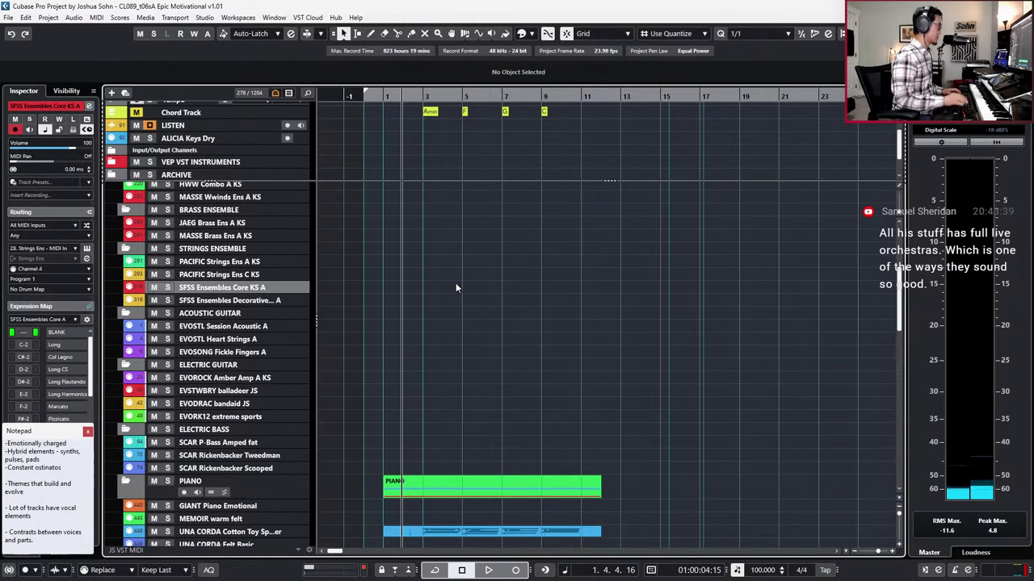
key(space)
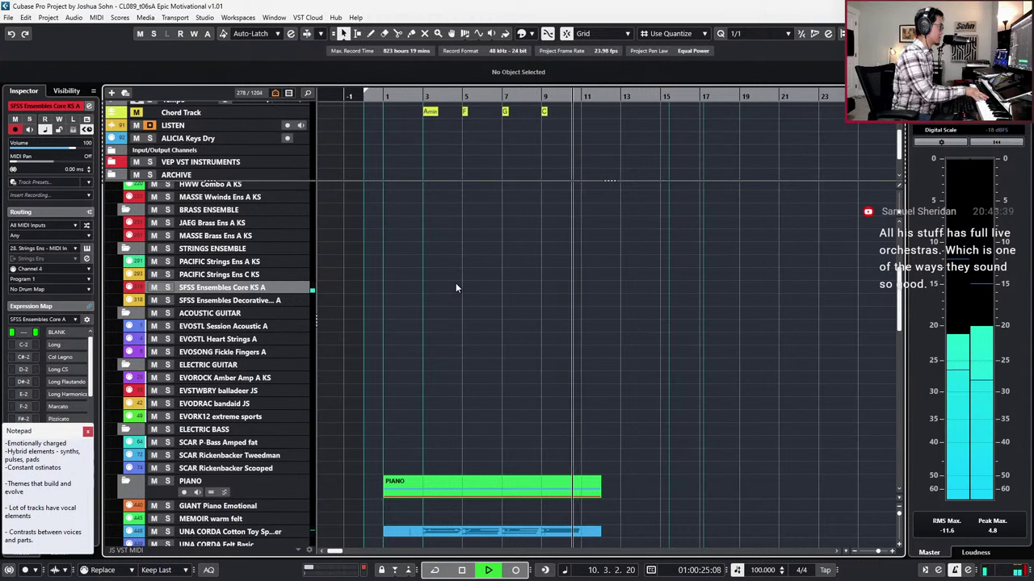
key(space)
scroll(429, 332, up, 3)
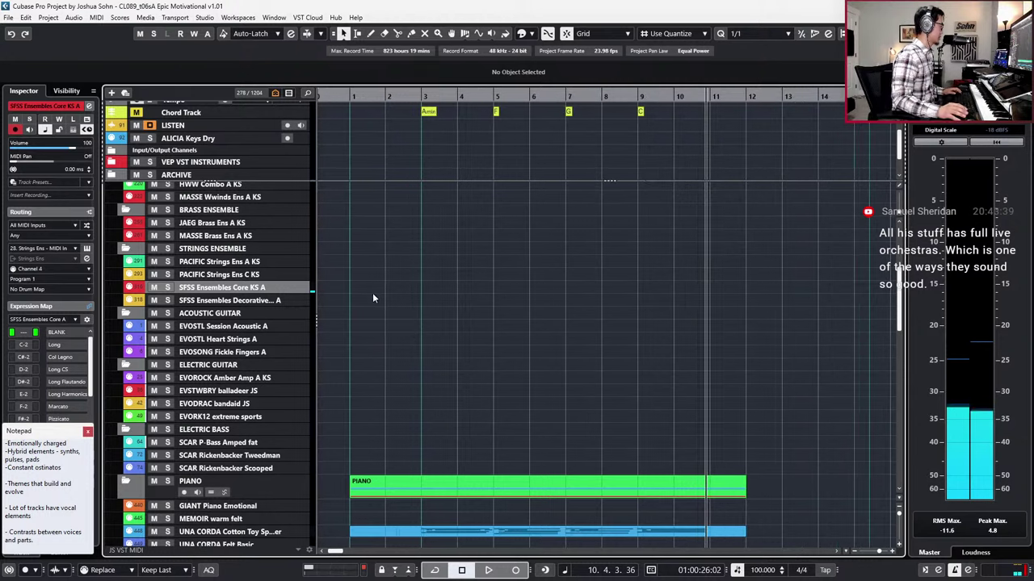
scroll(373, 293, down, 3)
scroll(373, 290, up, 2)
scroll(381, 306, down, 3)
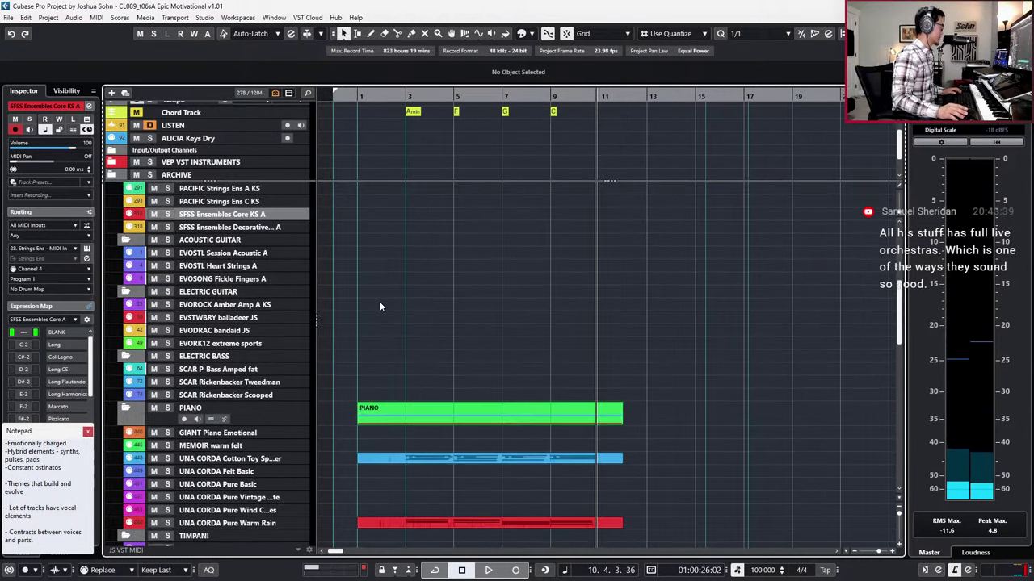
scroll(380, 303, up, 3)
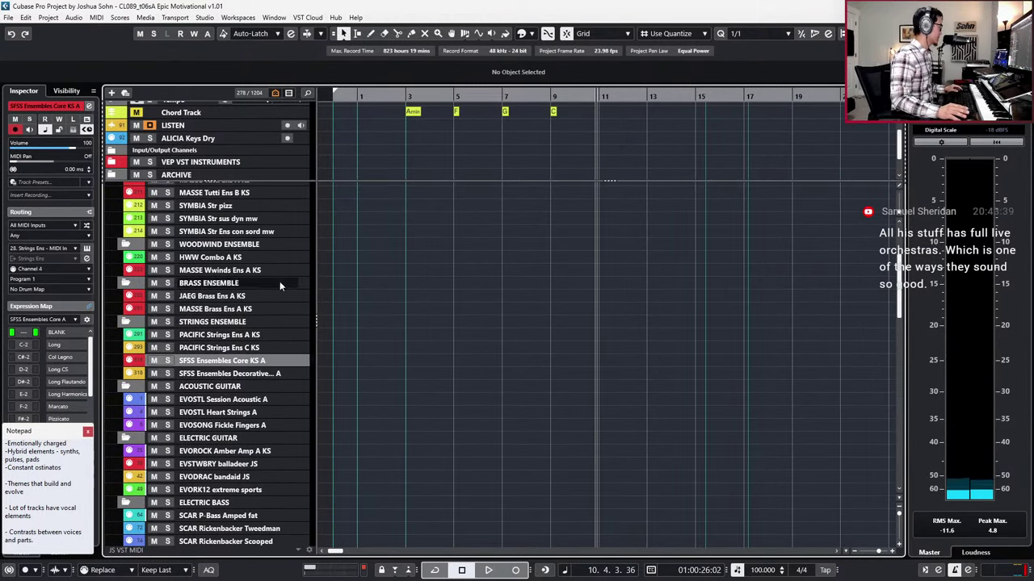
Step: Select and record-enable the SYMBIA Str sus dyn mw track
click(255, 220)
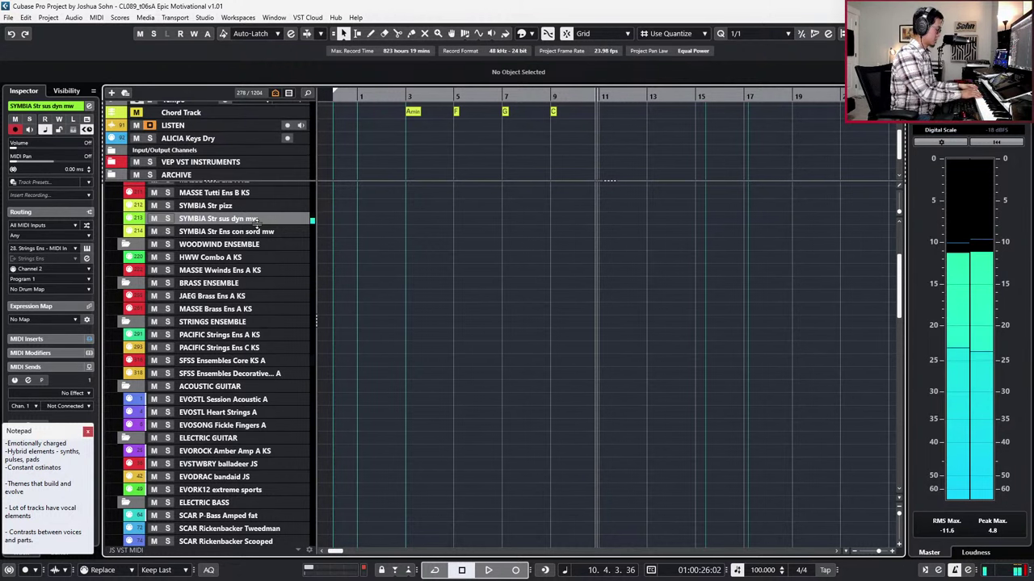
Step: Record a sustained strings part on SYMBIA Str sus dyn mw from bar 1 to bar 20
key(Home)
key(space)
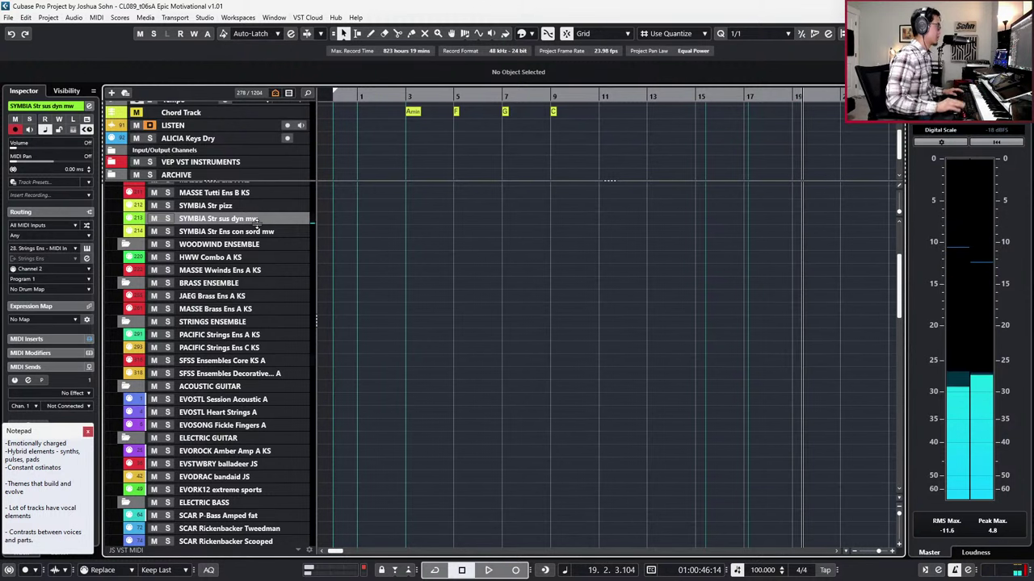
key(space)
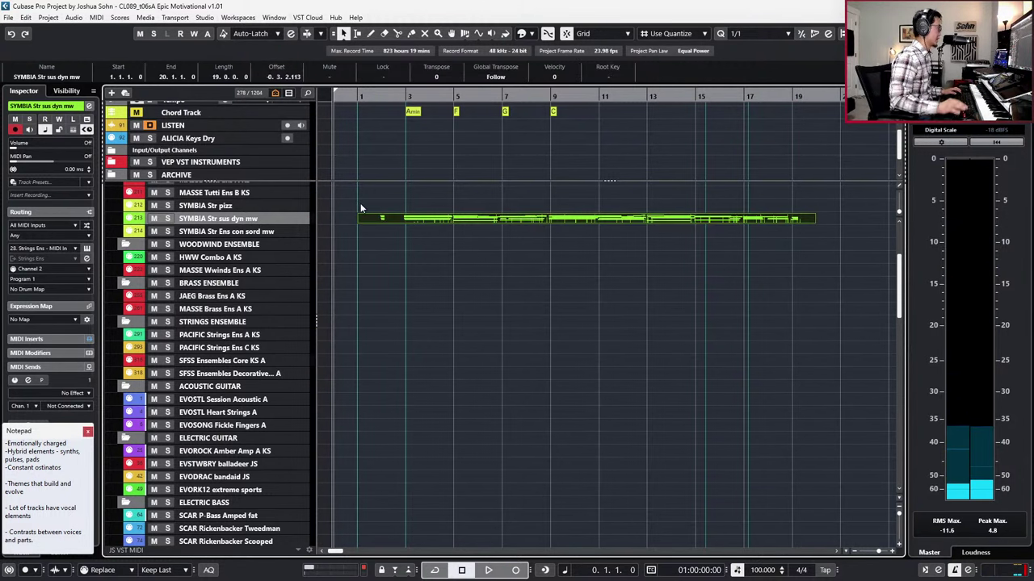
Step: Open the SYMBIA Str sus dyn mw part in the Key Editor and hide its controller lanes
double_click(576, 220)
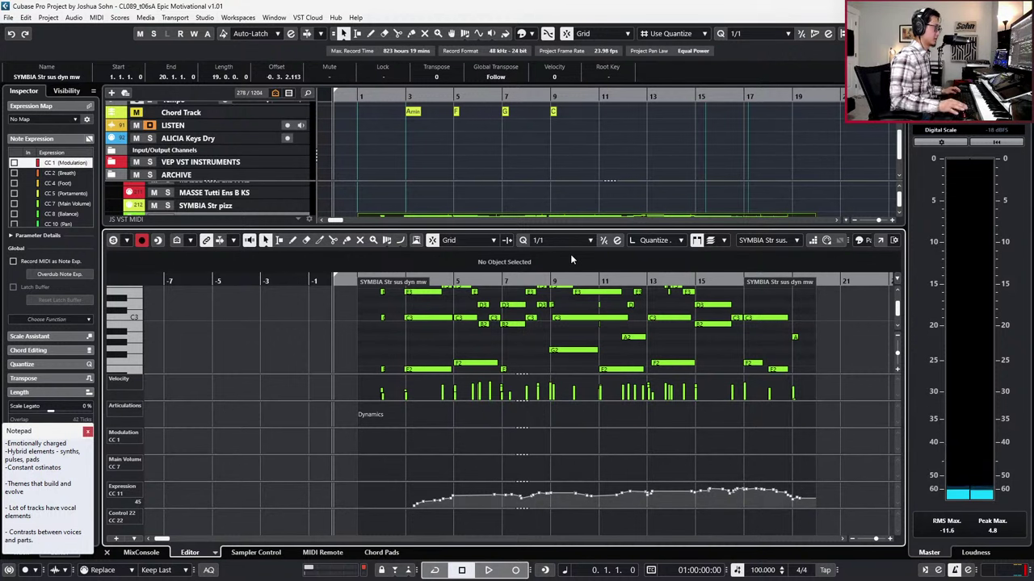
key(alt+Tab)
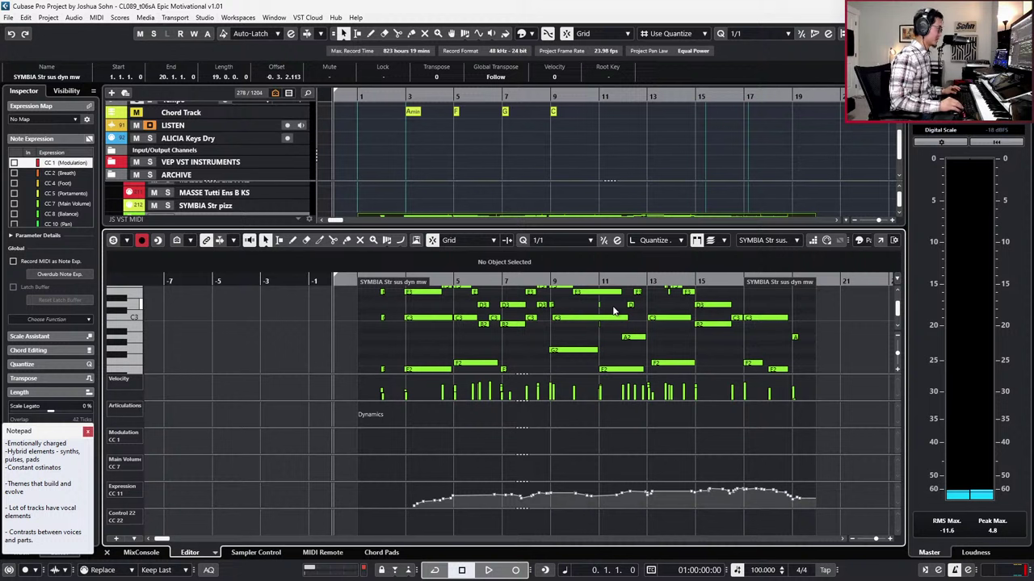
key(alt+1)
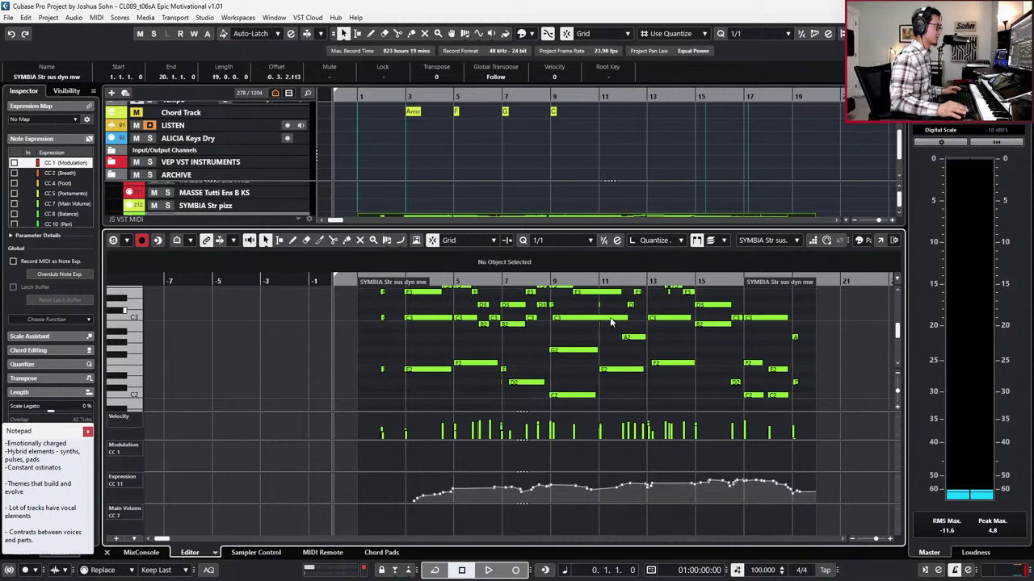
scroll(632, 368, down, 1)
scroll(632, 369, up, 3)
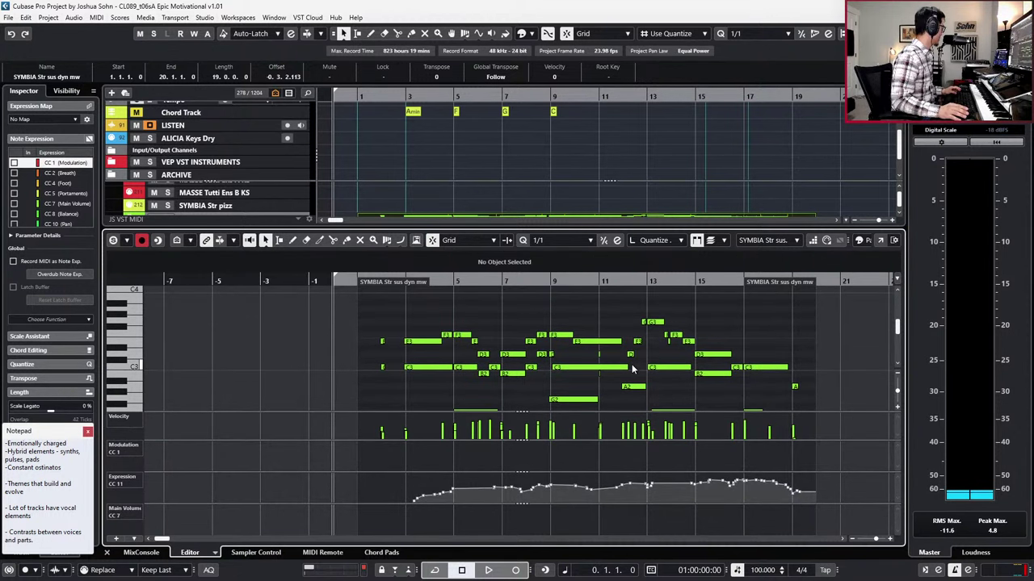
key(alt+l)
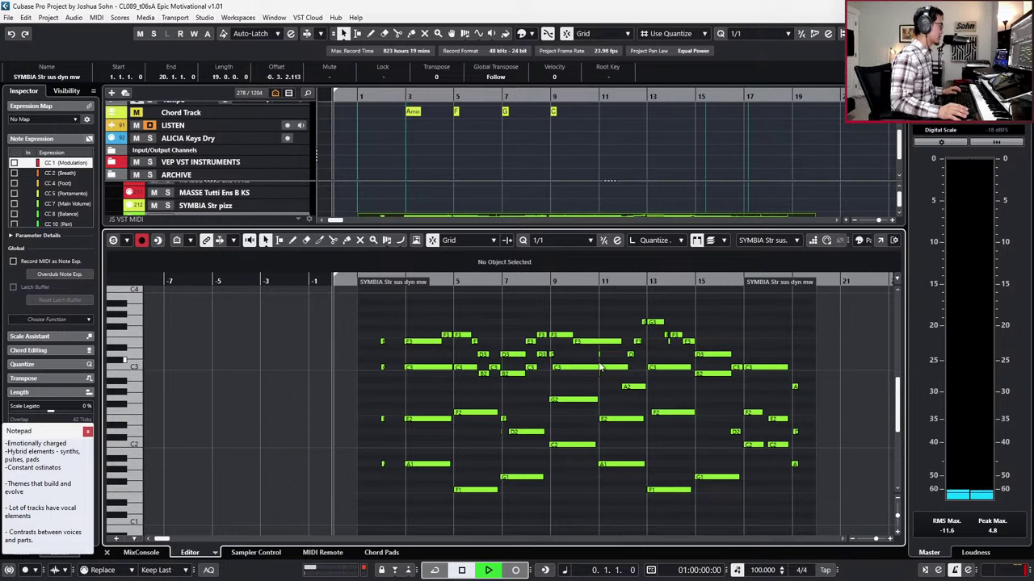
scroll(600, 368, up, 2)
Step: Play the strings part, stop near bar 18, and return the playhead to the project start
key(space)
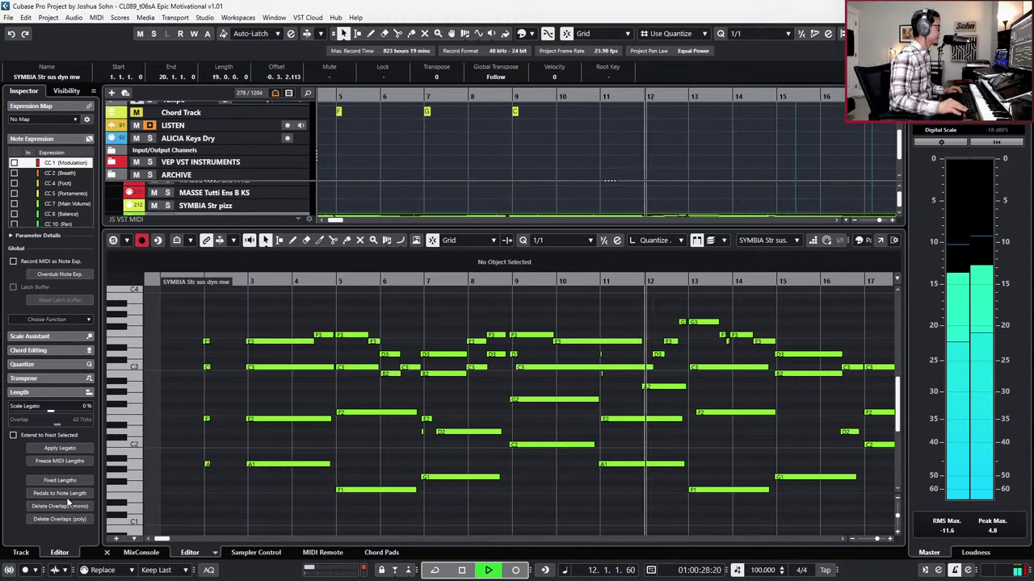
click(685, 381)
scroll(685, 381, down, 1)
scroll(685, 381, right, 1)
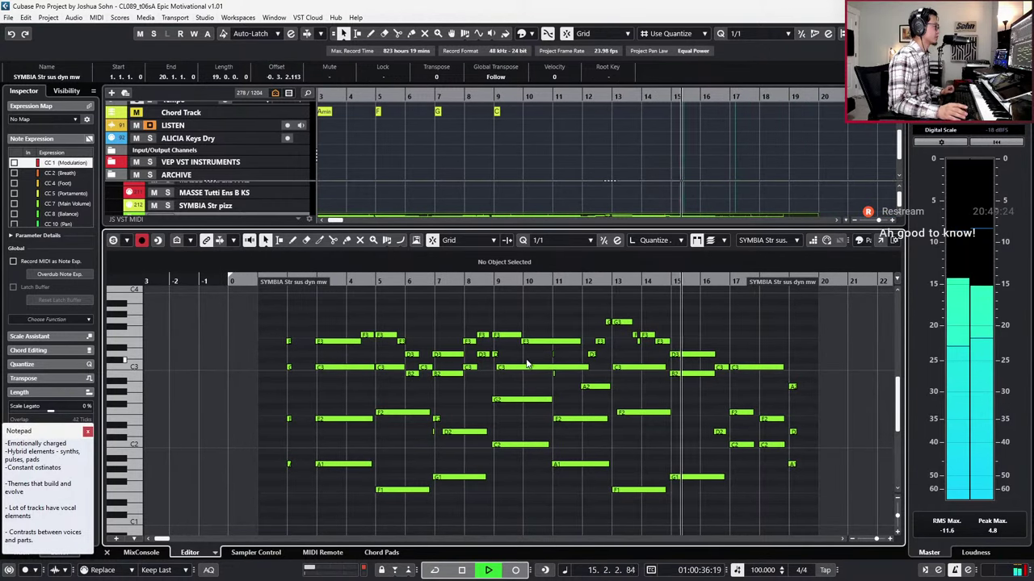
click(86, 433)
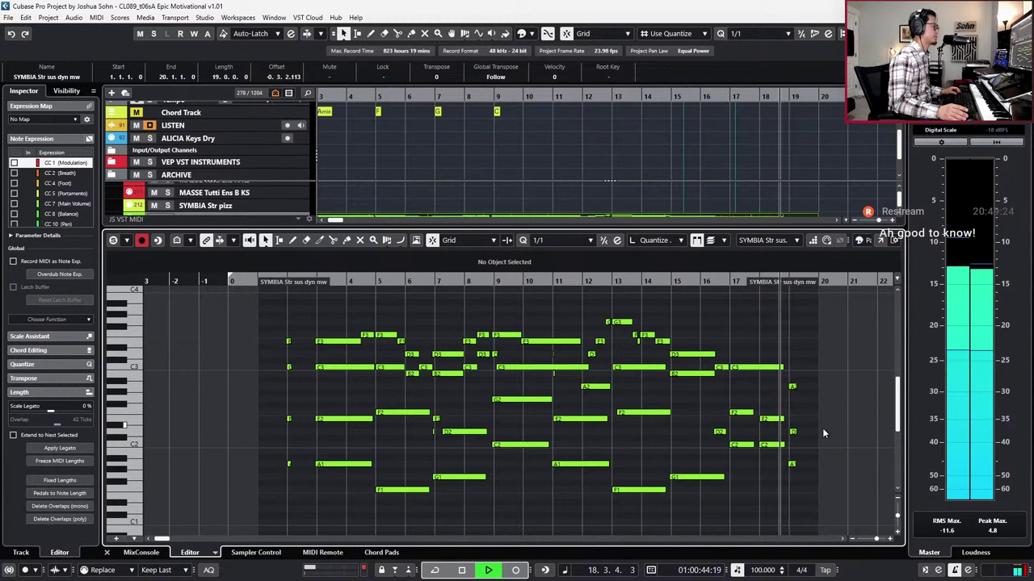
key(space)
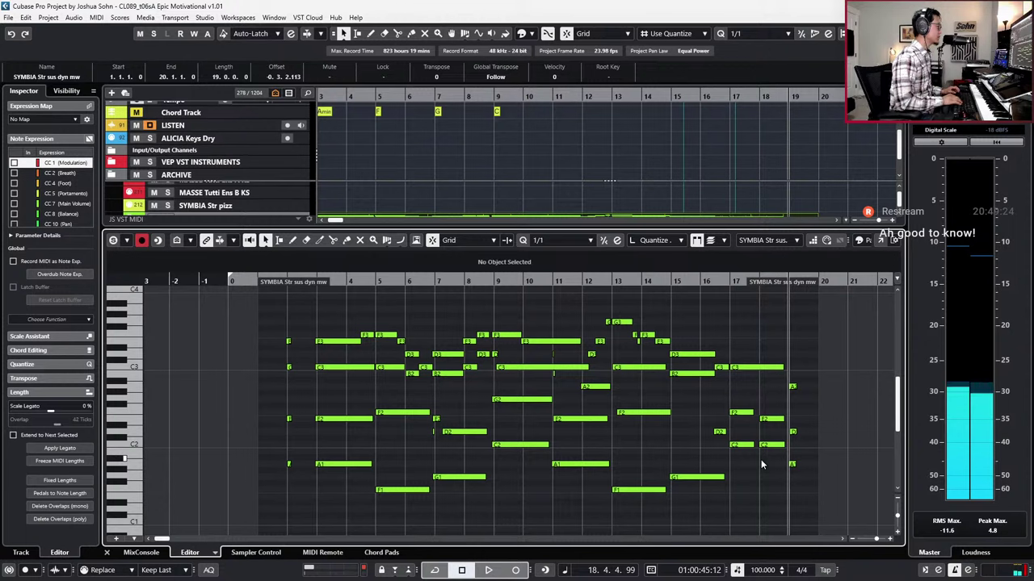
scroll(760, 459, up, 1)
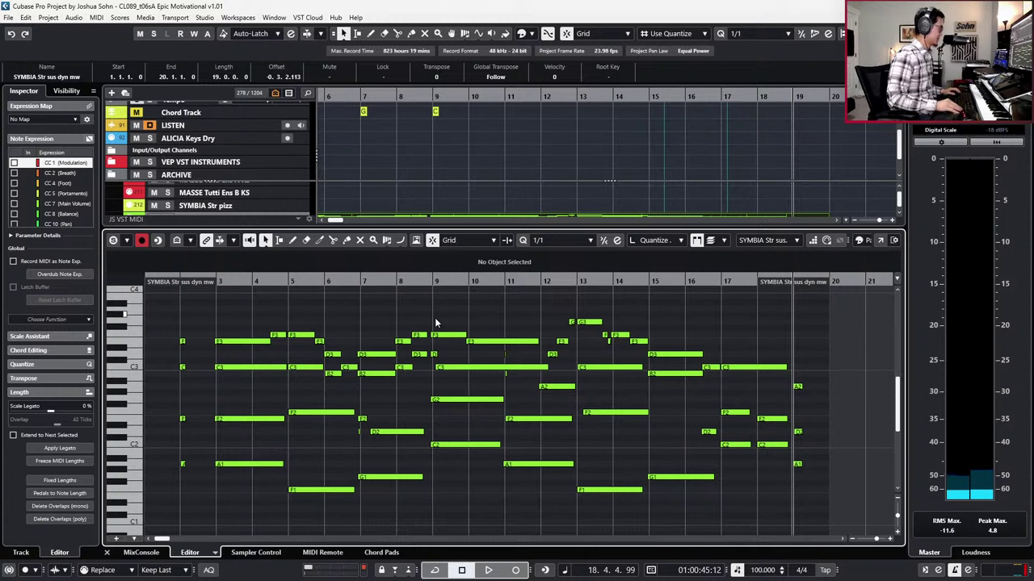
key(KP_Decimal)
Step: Play the SYMBIA strings part again from bar 1
scroll(518, 371, left, 4)
key(g)
key(g)
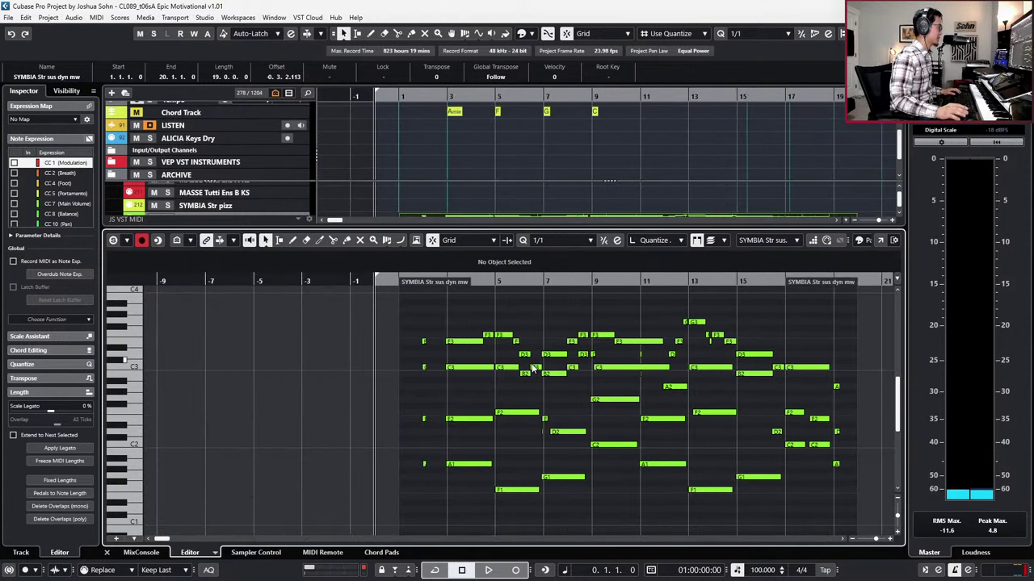
key(space)
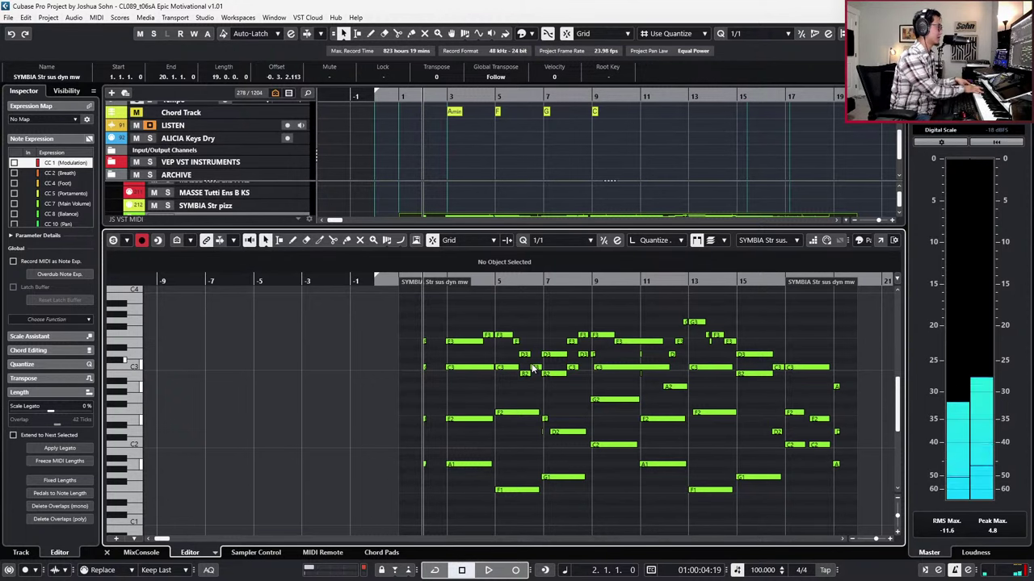
Step: Close the Key Editor and mute the SYMBIA strings part
key(ctrl+alt+b)
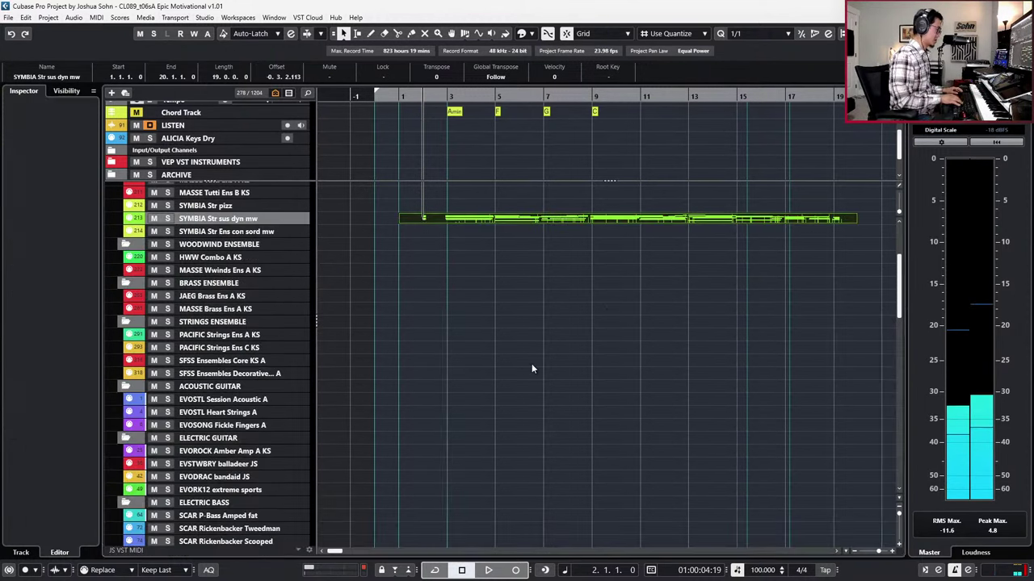
scroll(607, 295, down, 1)
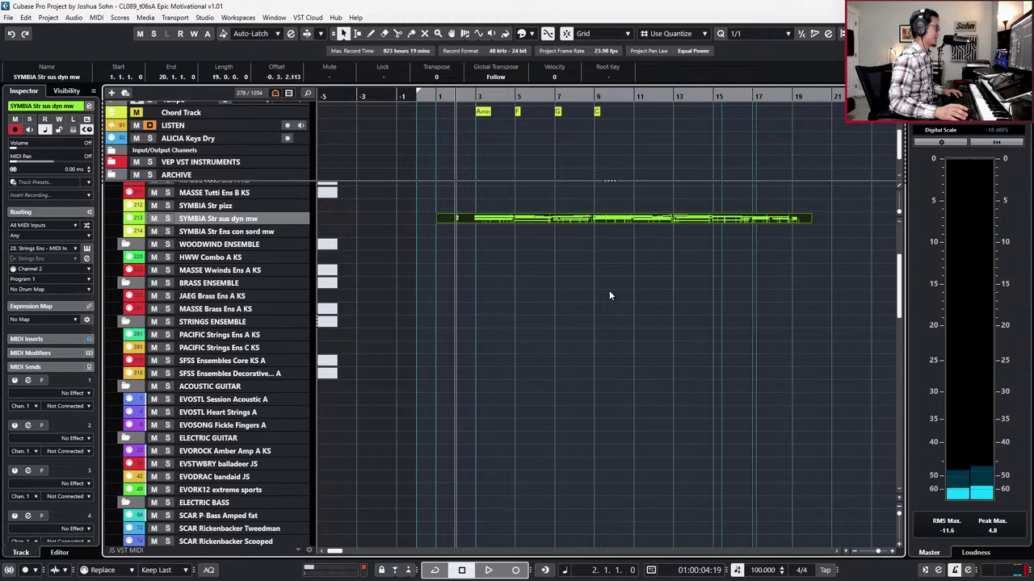
key(shift+m)
scroll(609, 290, down, 8)
scroll(609, 290, down, 1)
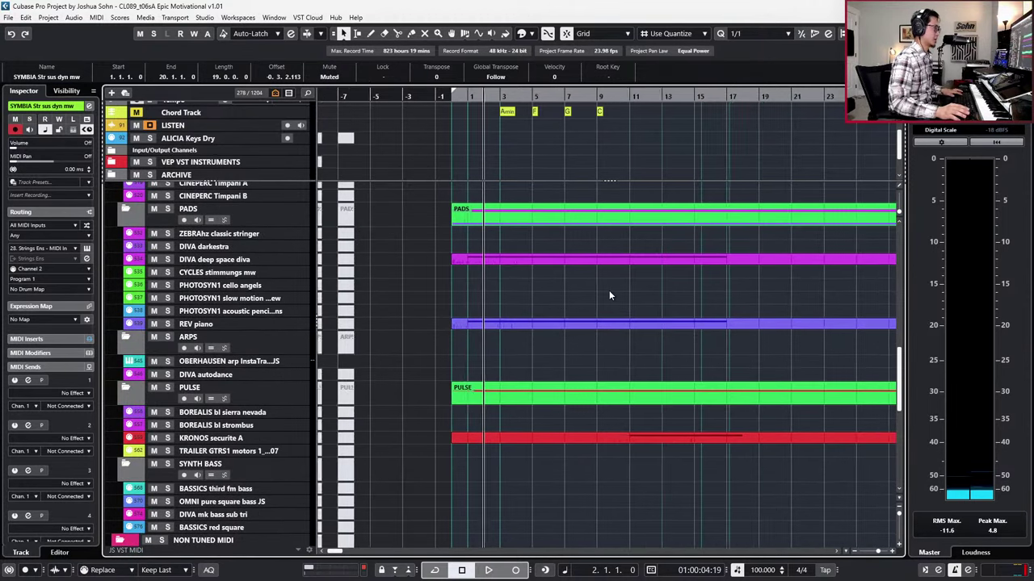
Step: Drag the Amin, F, G and C chord events so Amin starts at bar 13
key(g)
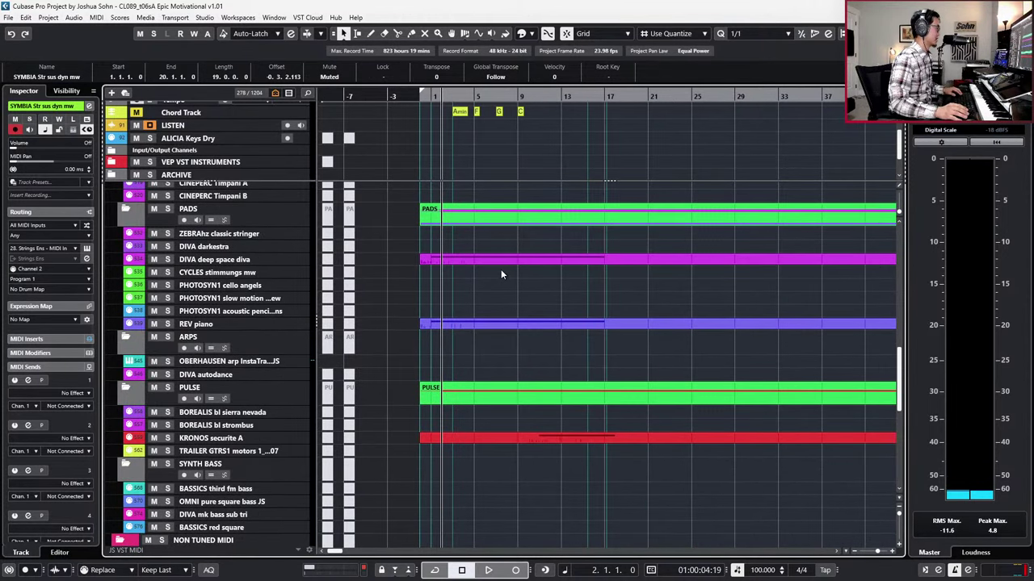
key(h)
key(h)
key(h)
click(493, 112)
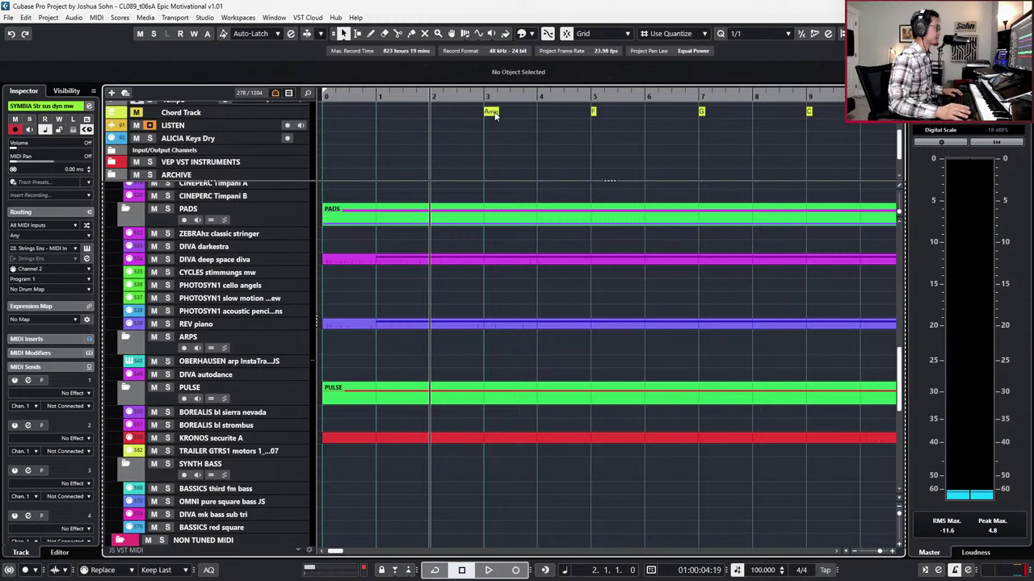
scroll(576, 120, down, 1)
scroll(485, 130, up, 2)
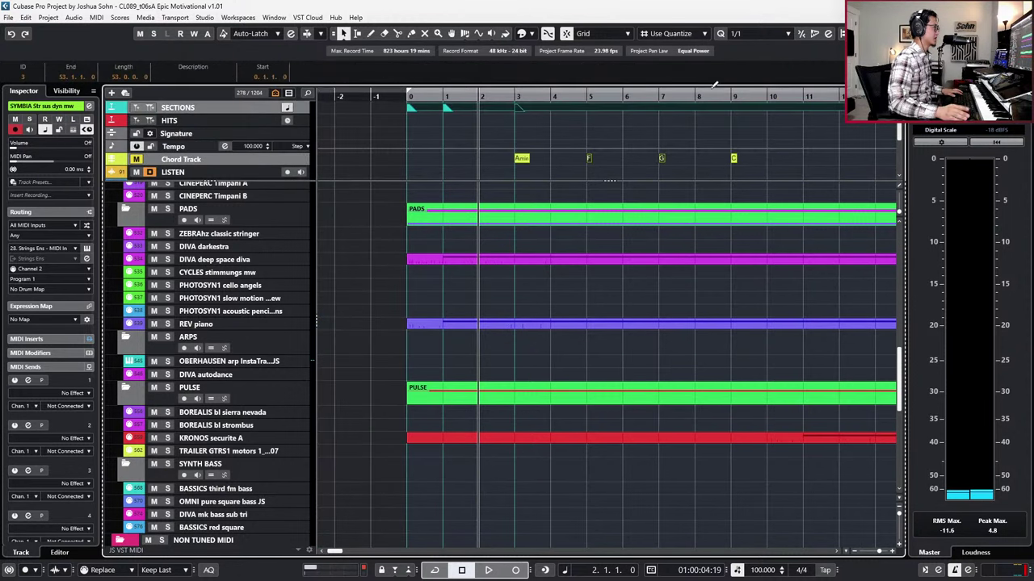
drag(762, 162, 617, 157)
scroll(502, 152, down, 2)
ctrl+scroll(503, 152, down, 2)
ctrl+scroll(546, 168, up, 2)
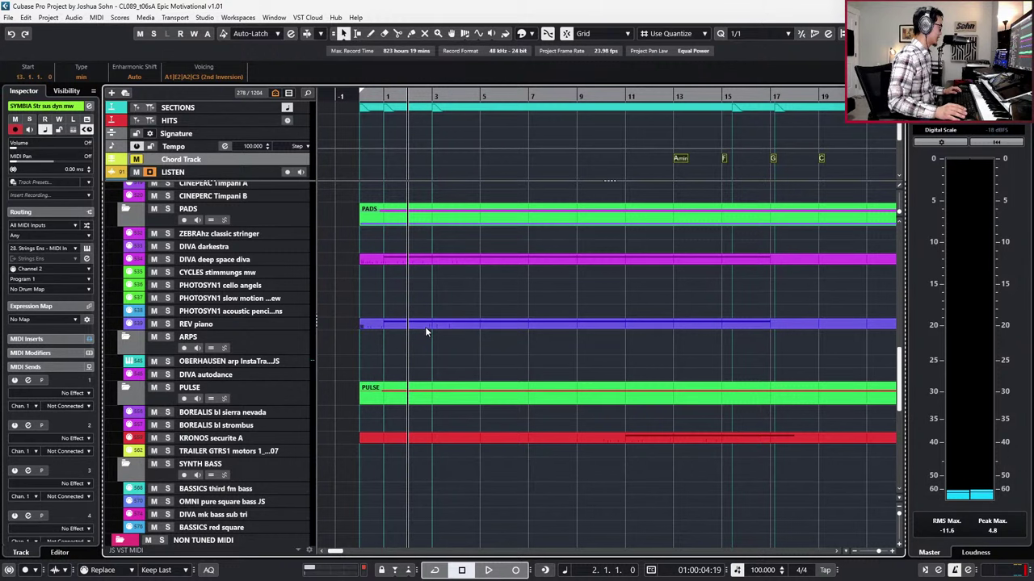
scroll(428, 323, up, 3)
Step: Solo the PADS folder, play it briefly, then clear the solo
click(426, 289)
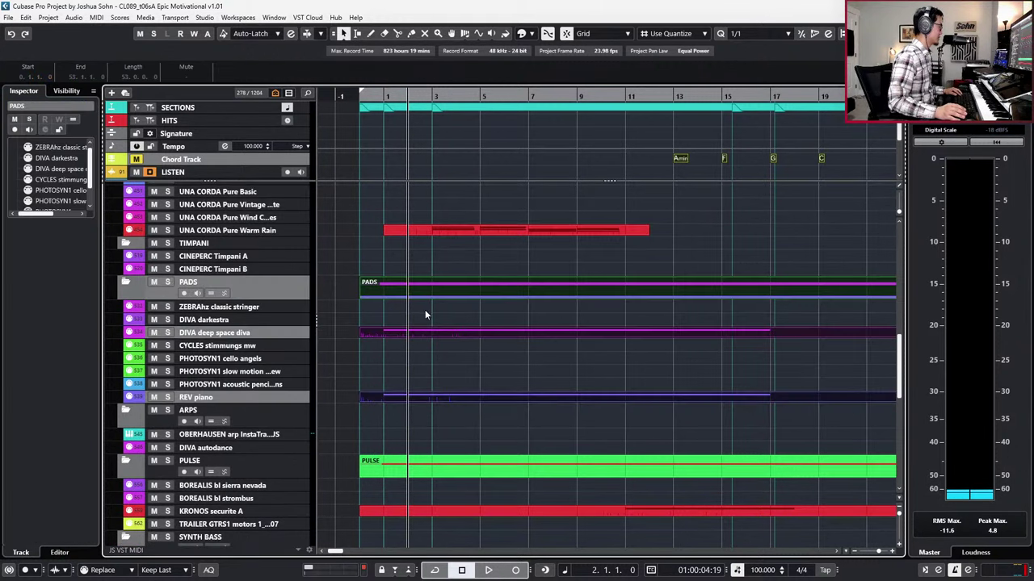
key(s)
key(space)
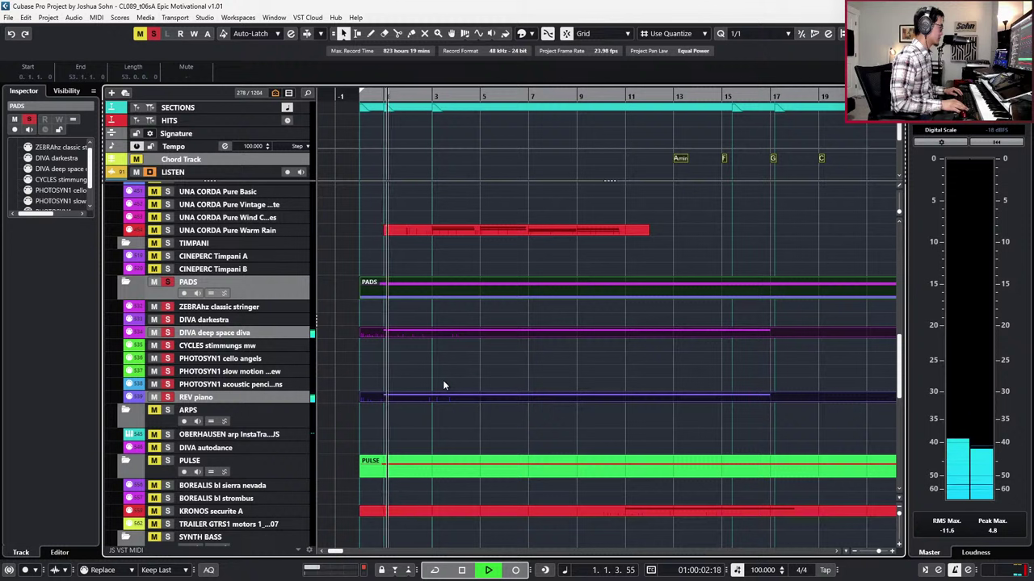
key(space)
key(s)
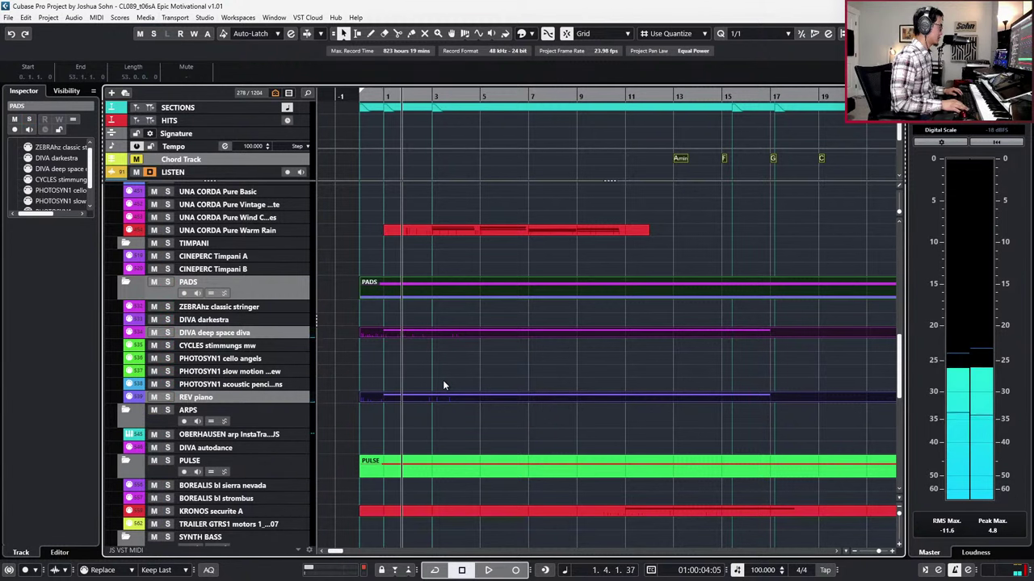
Step: Mute the DIVA deep space diva part
click(382, 350)
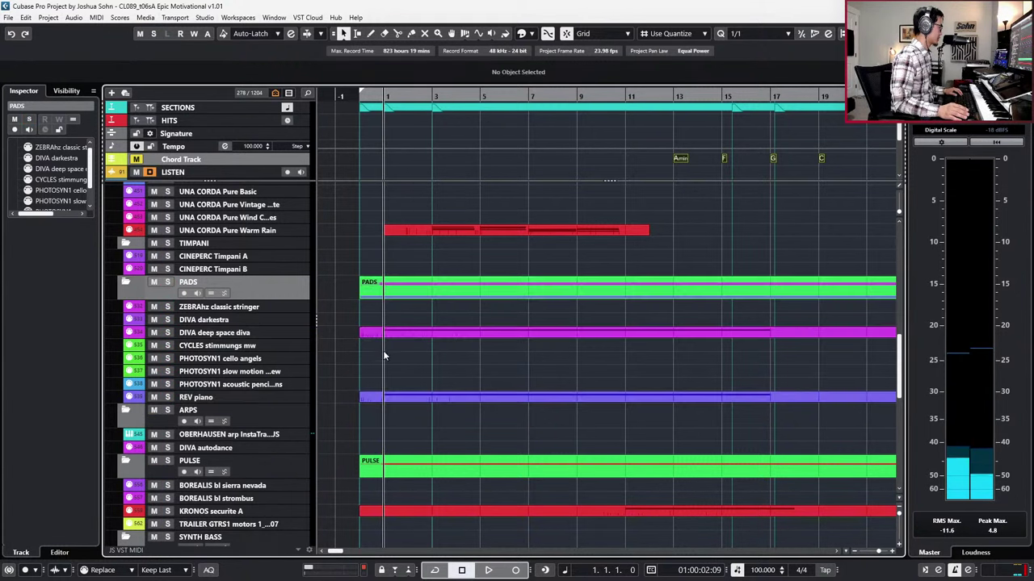
click(396, 330)
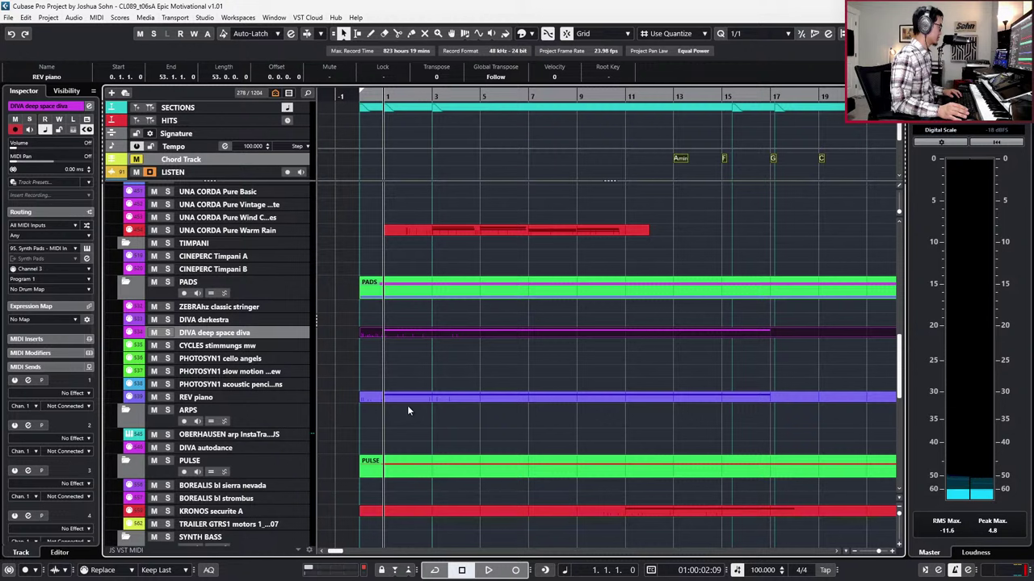
key(shift+m)
drag(390, 330, 399, 386)
Step: Open the REV piano part and record modulation and volume curves over its A3 note
double_click(419, 389)
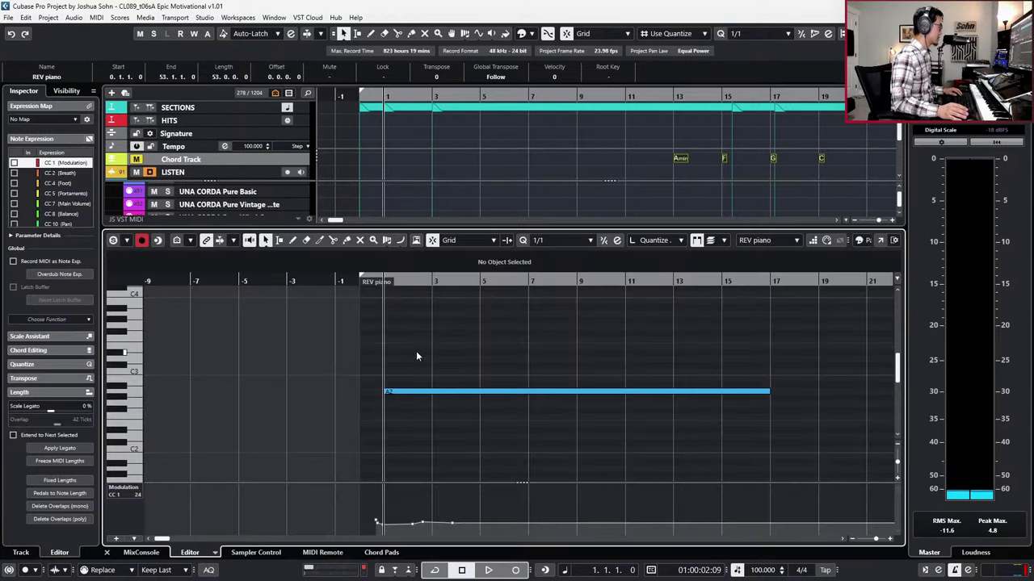
key(space)
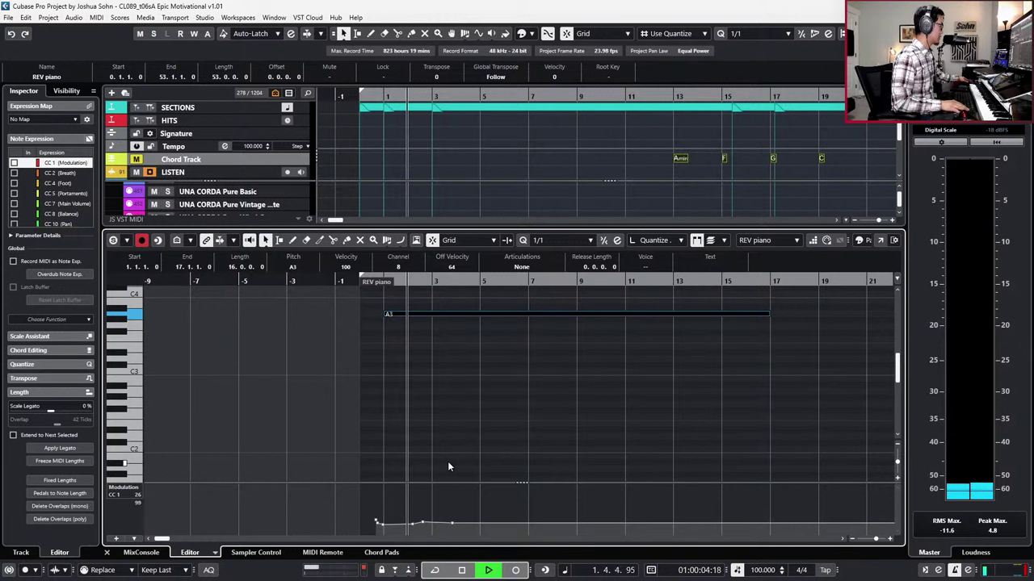
key(space)
key(KP_Multiply)
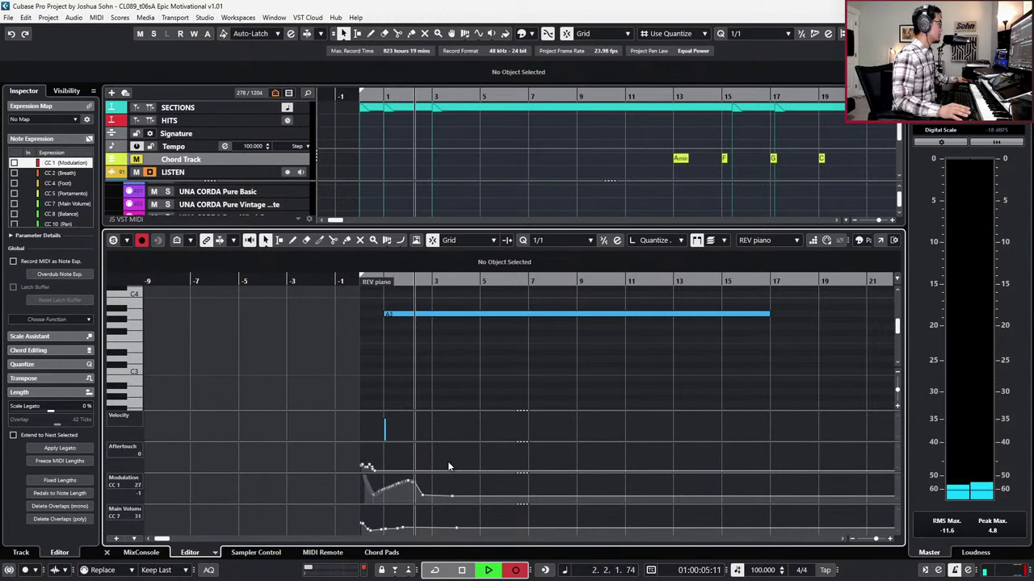
key(space)
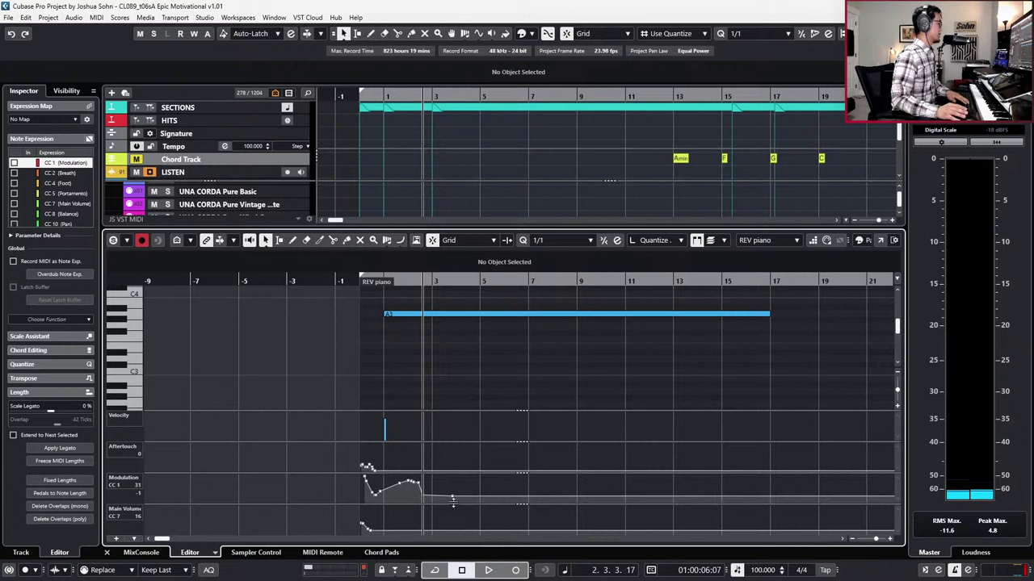
Step: Delete the stray modulation points after the dip and raise the main volume points to 79
drag(419, 491, 457, 504)
key(Delete)
drag(385, 521, 343, 546)
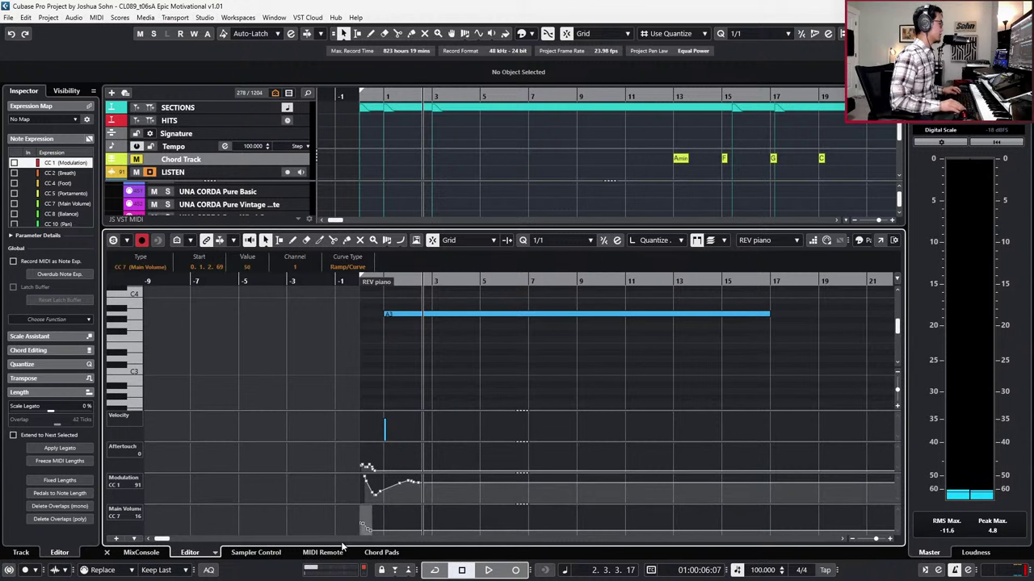
key(Up)
key(Up)
key(Up)
key(Up)
key(Up)
key(Up)
key(Up)
key(Up)
key(Up)
key(Up)
key(Up)
key(Up)
key(Up)
key(Up)
key(Up)
key(Up)
key(Up)
key(Up)
key(Up)
key(Up)
key(space)
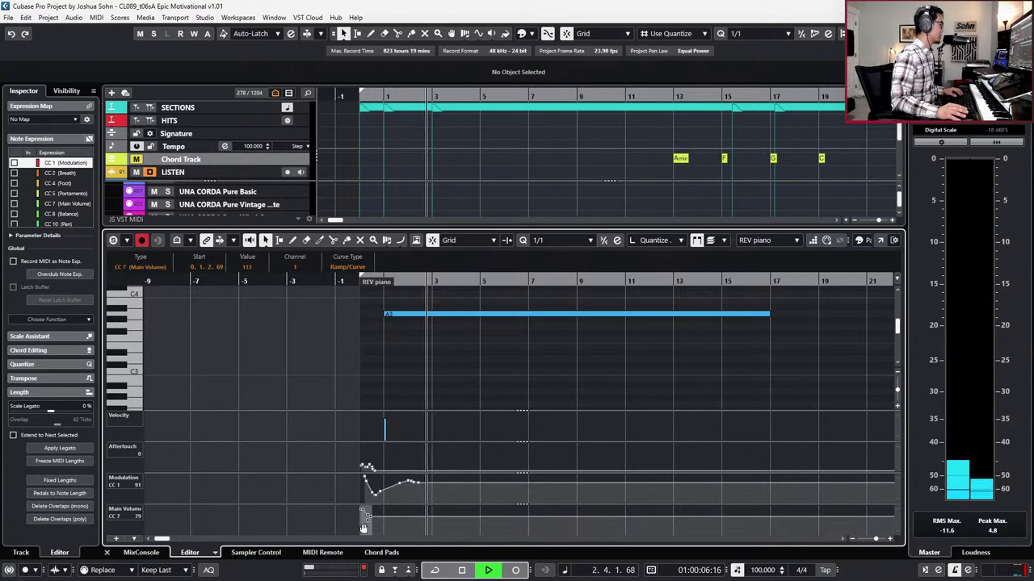
key(space)
drag(375, 485, 446, 477)
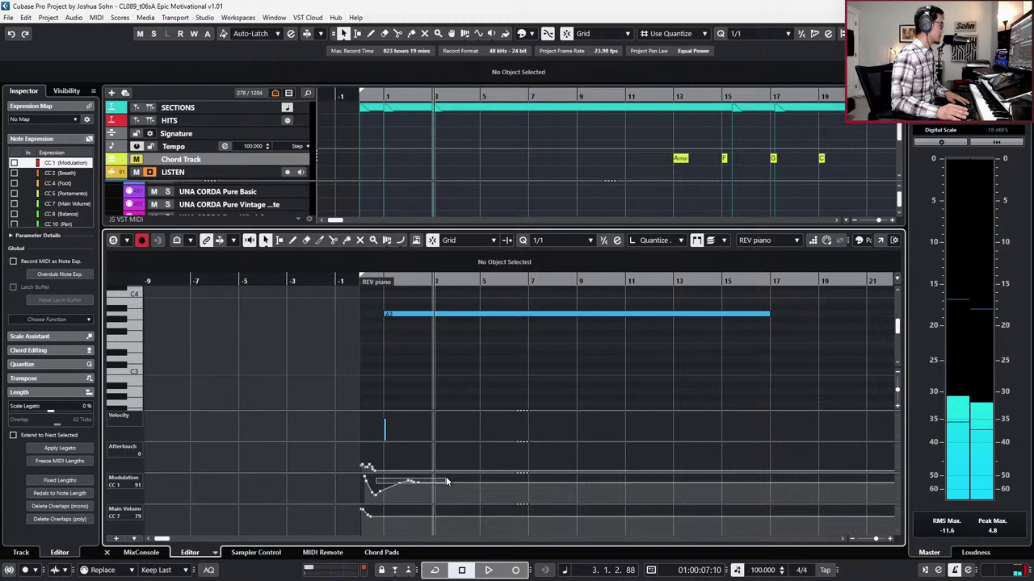
key(Delete)
key(KP_Subtract)
key(KP_Subtract)
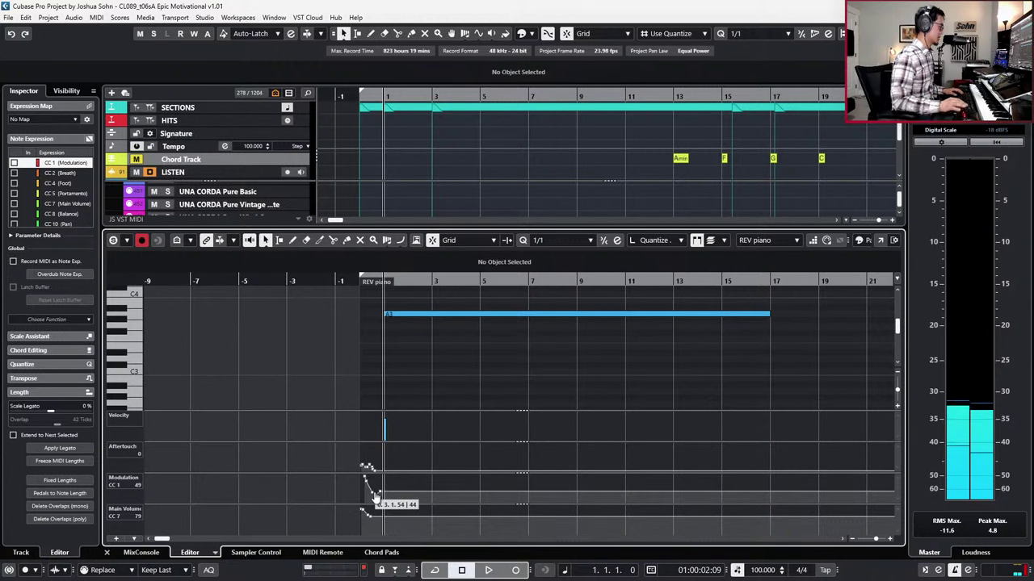
key(space)
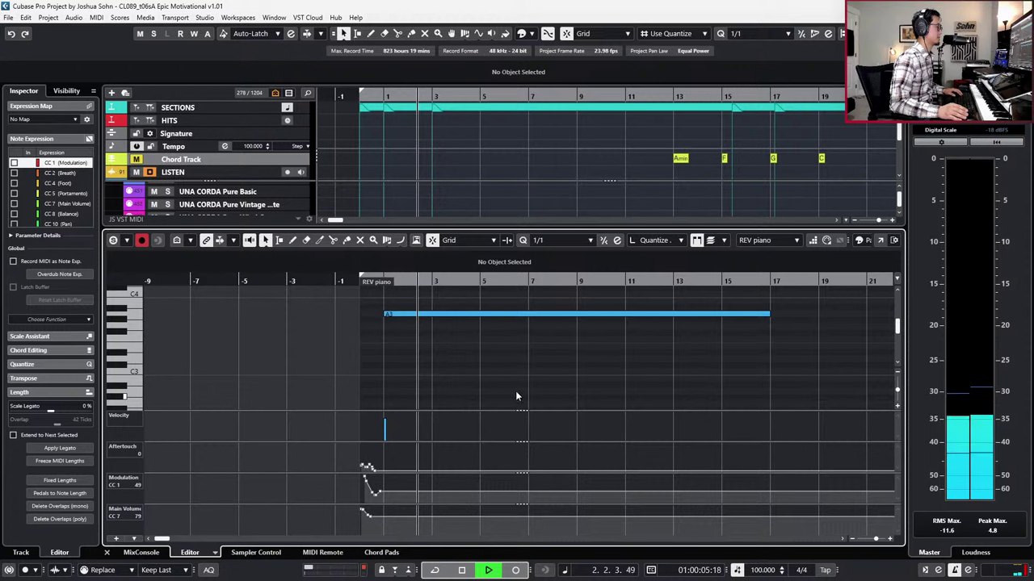
key(Return)
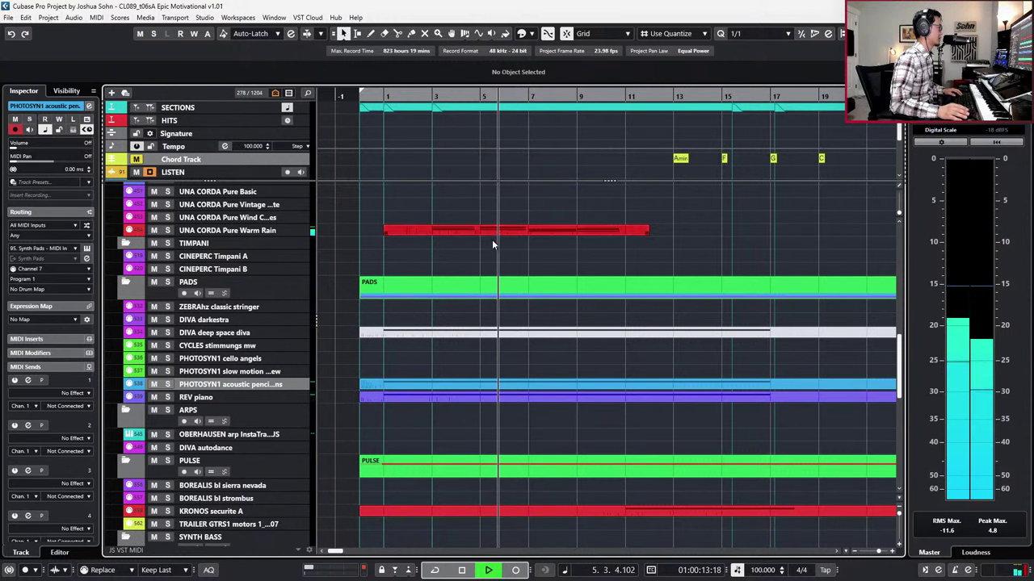
Step: Move the piano folder's parts to start at bar 11 and mute them
scroll(494, 248, down, 1)
scroll(496, 253, up, 2)
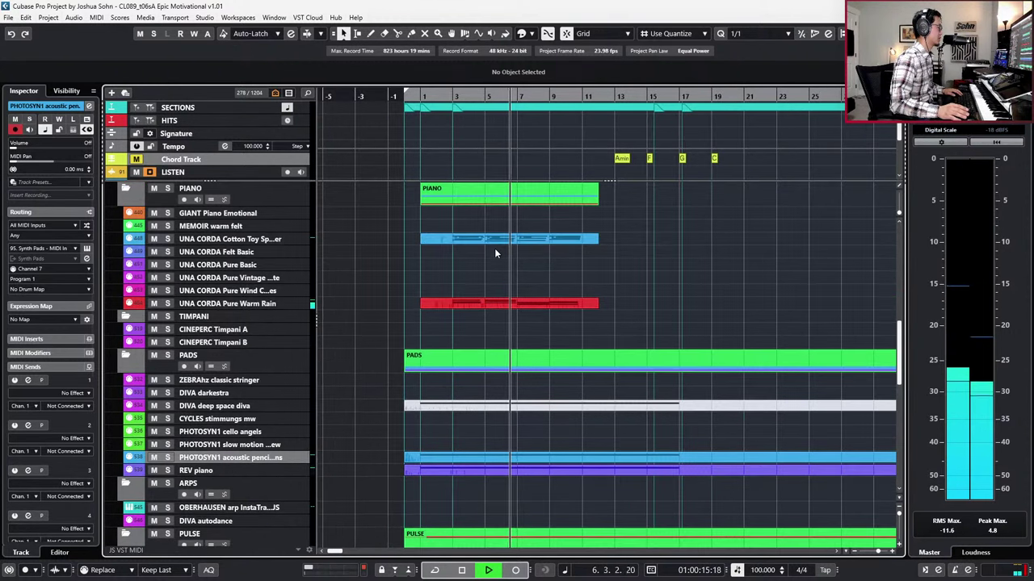
key(space)
drag(501, 326, 522, 223)
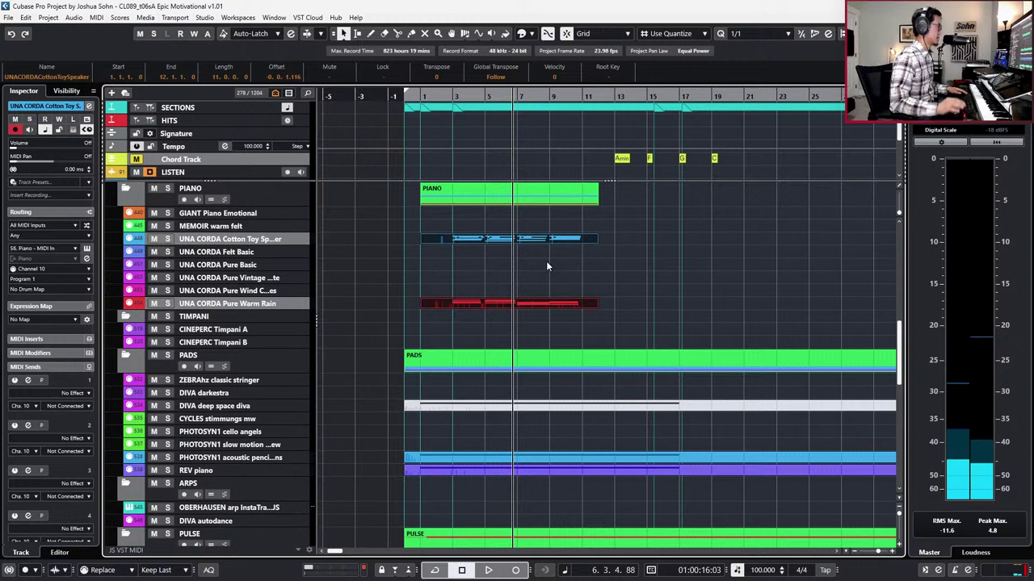
key(ctrl+Right)
key(ctrl+Right)
key(ctrl+Right)
key(ctrl+Right)
key(ctrl+Right)
key(ctrl+Right)
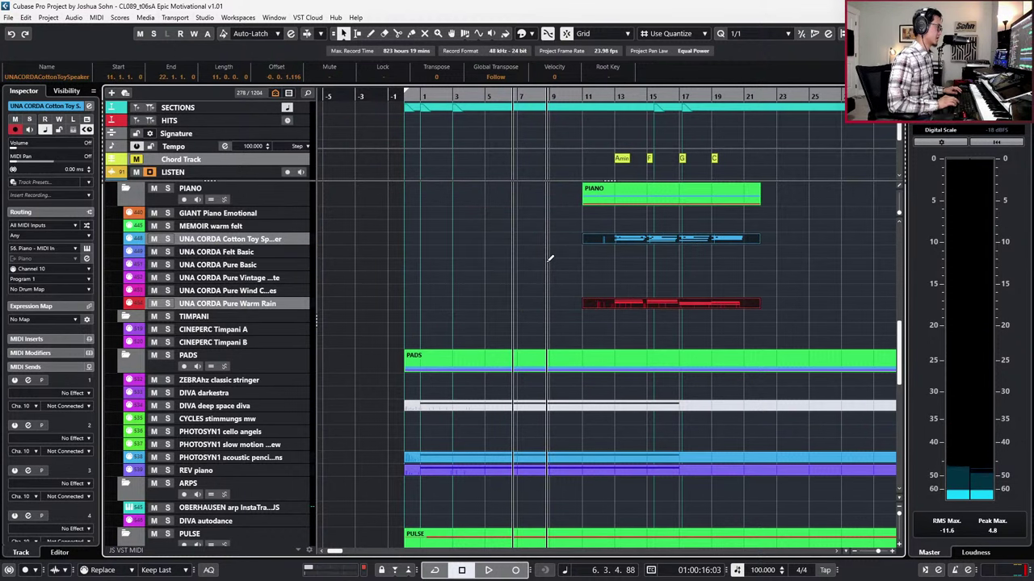
key(KP_Subtract)
key(KP_Add)
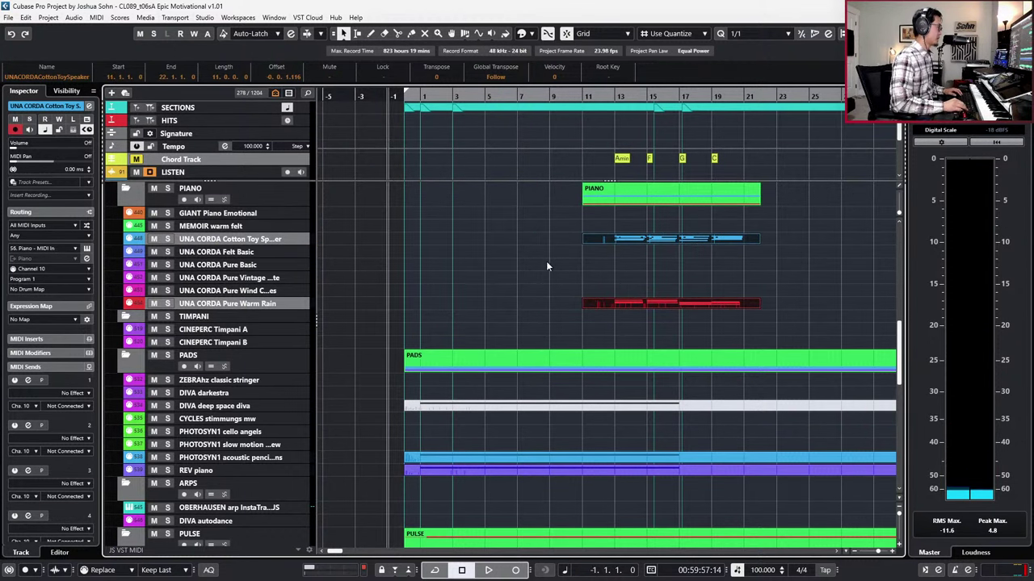
key(shift+m)
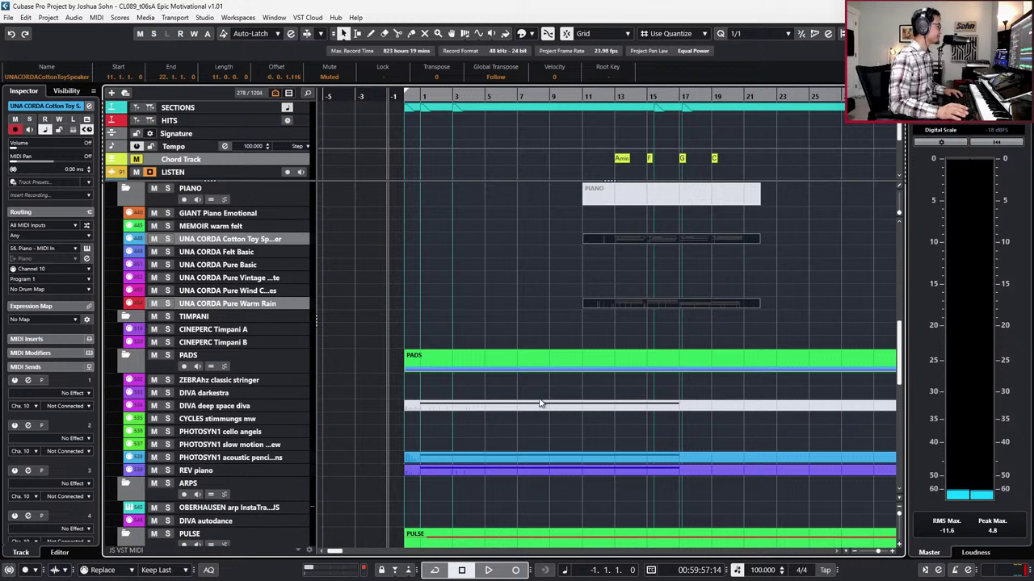
Step: Record a test take on UNA CORDA Pure Warm Rain, then undo it
click(251, 304)
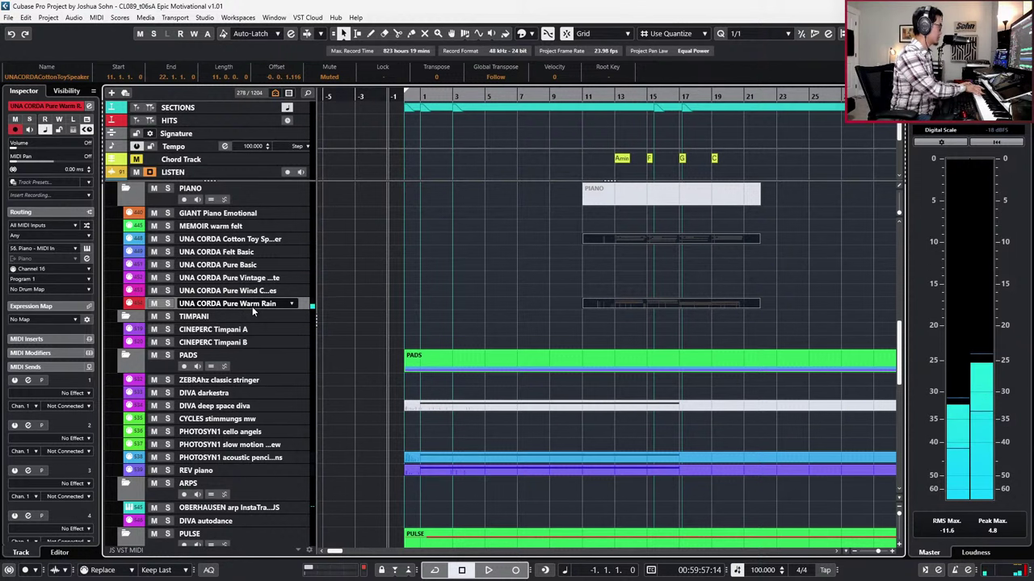
key(space)
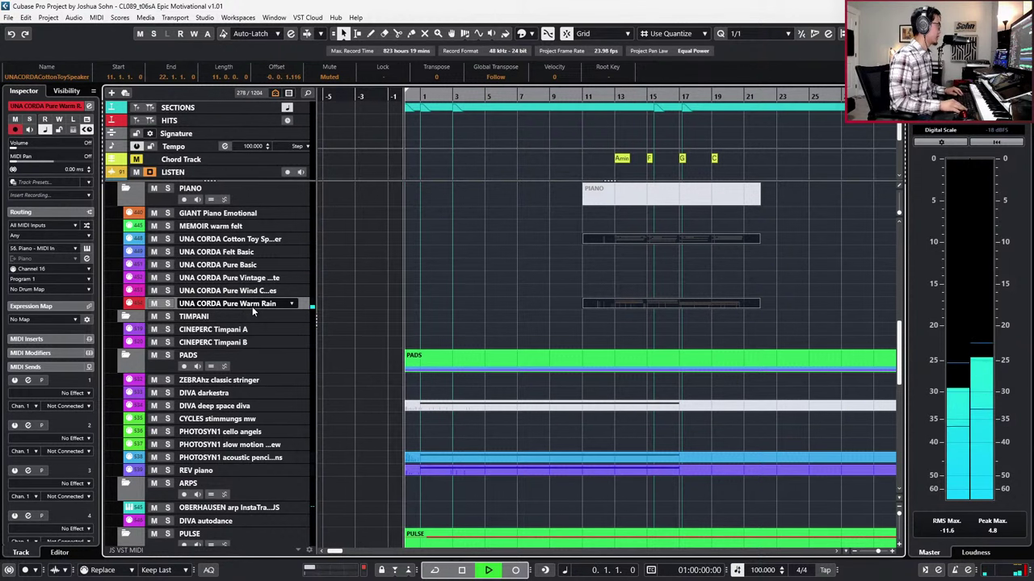
key(KP_Multiply)
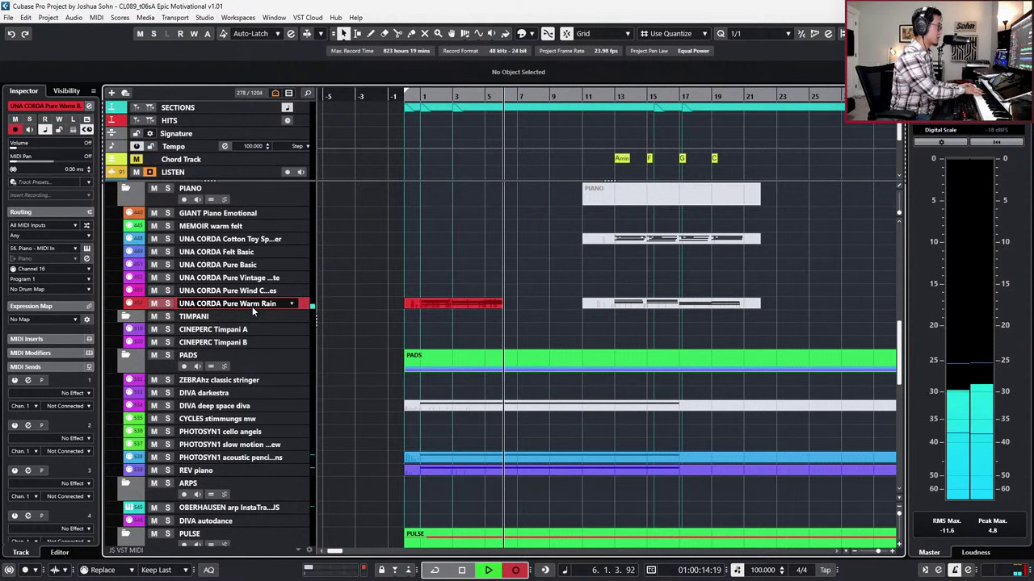
key(space)
key(ctrl+z)
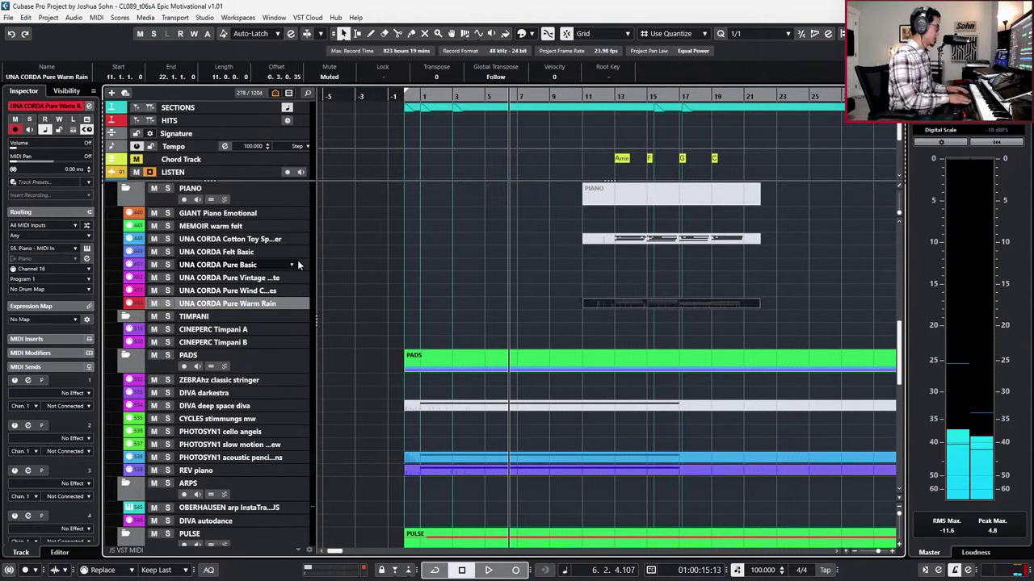
key(period)
key(plus)
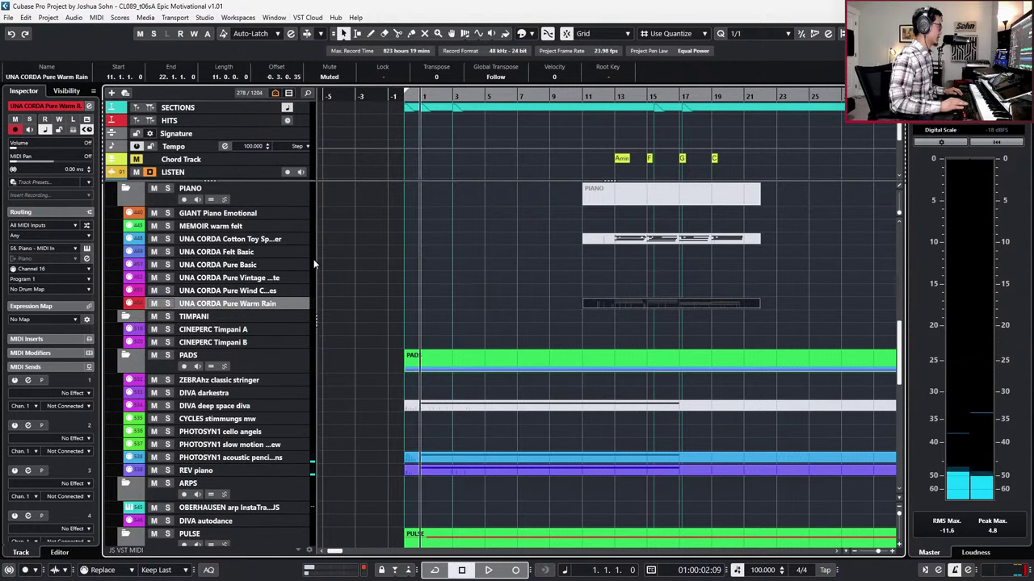
click(231, 279)
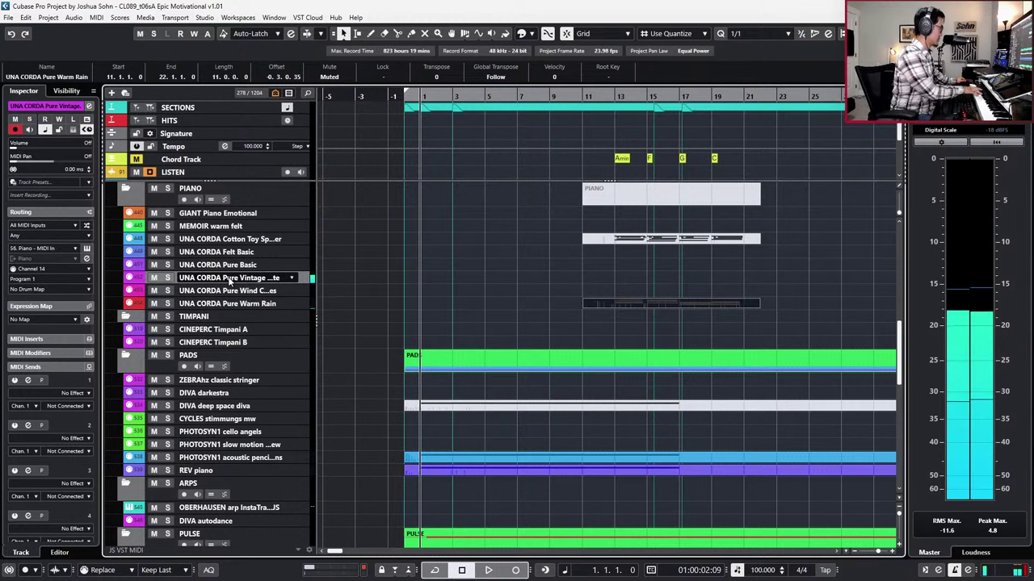
key(period)
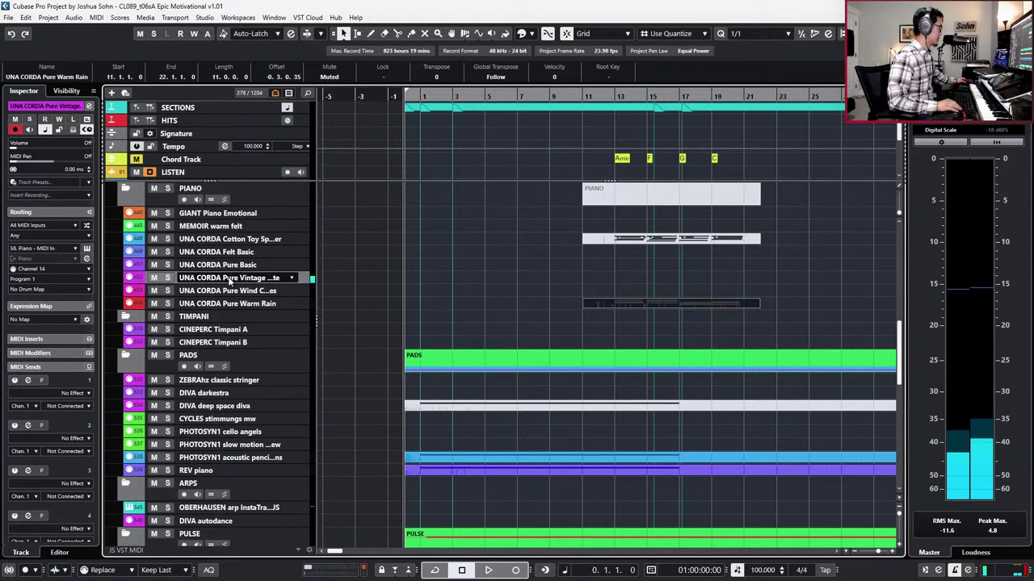
Step: Scroll down to the PULSE folder and select the KRONOS securite A part and track
scroll(386, 328, down, 3)
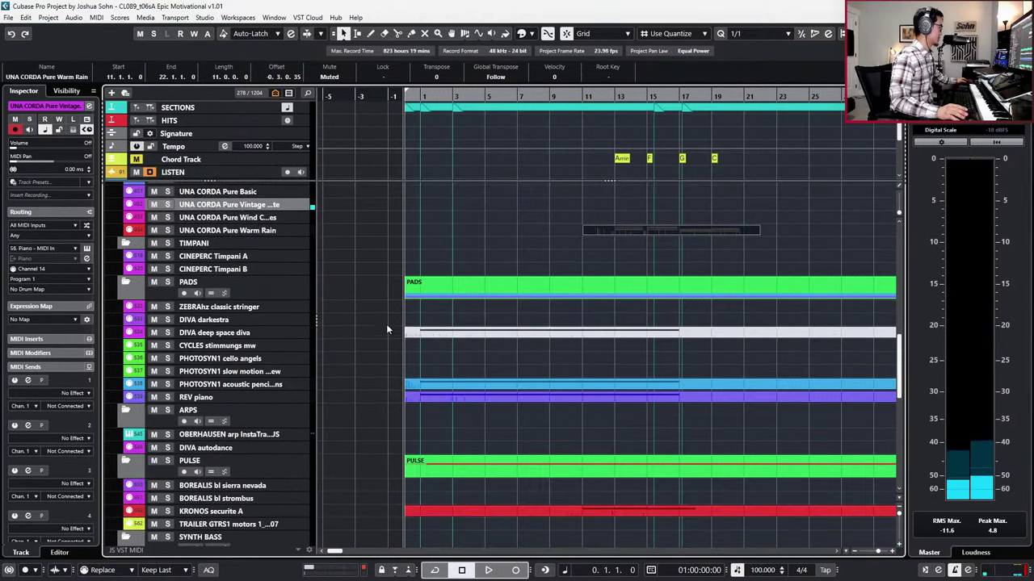
click(242, 308)
scroll(252, 339, down, 6)
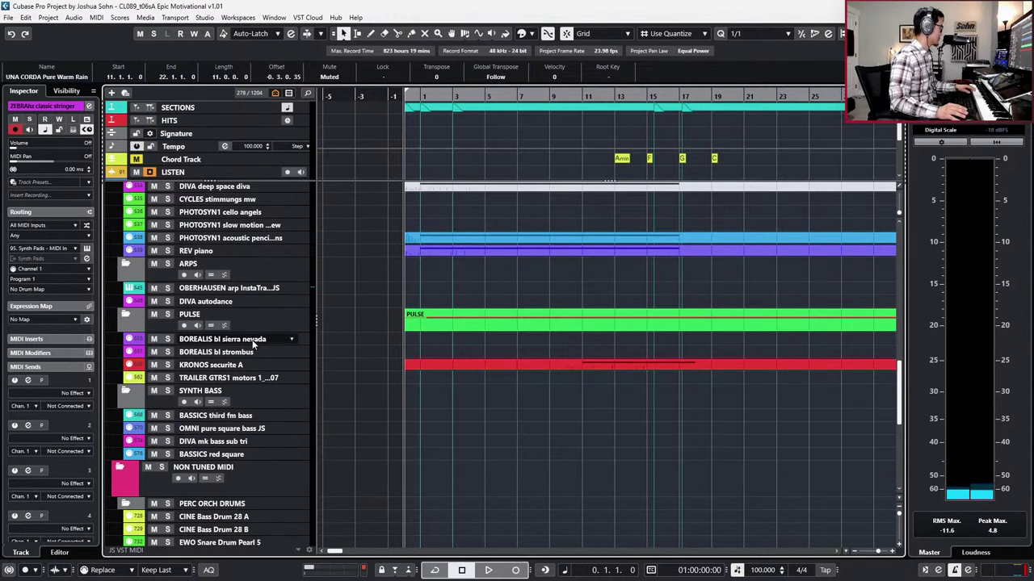
click(464, 362)
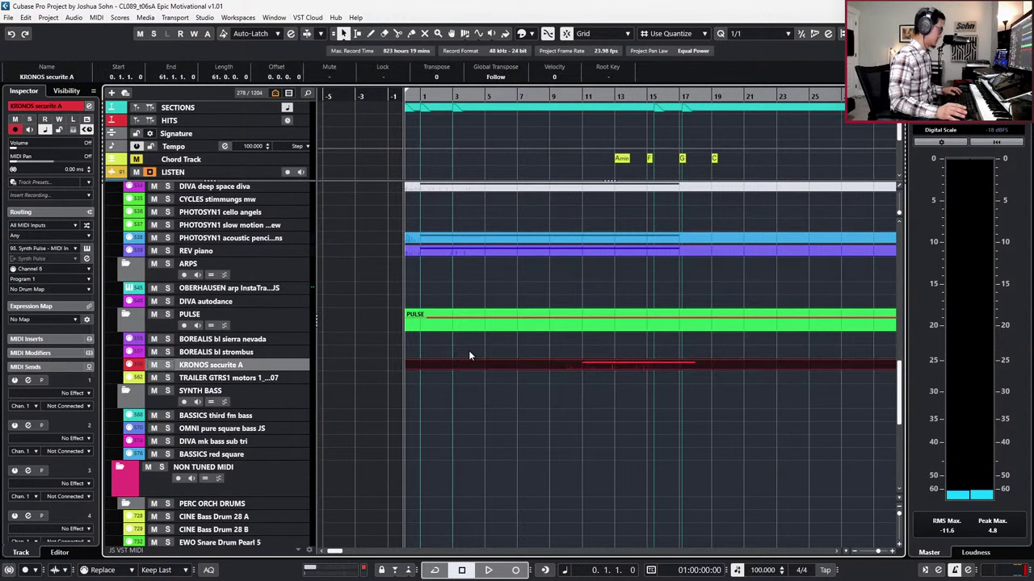
click(239, 353)
click(233, 365)
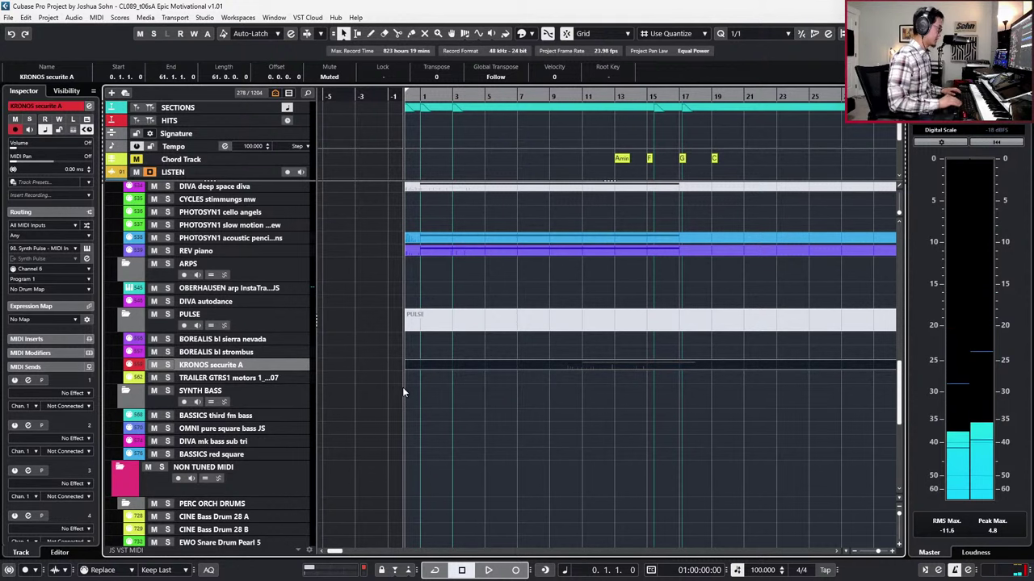
Step: Create a duplicate track version of KRONOS securite A and unmute its part
key(ctrl+Up)
click(261, 366)
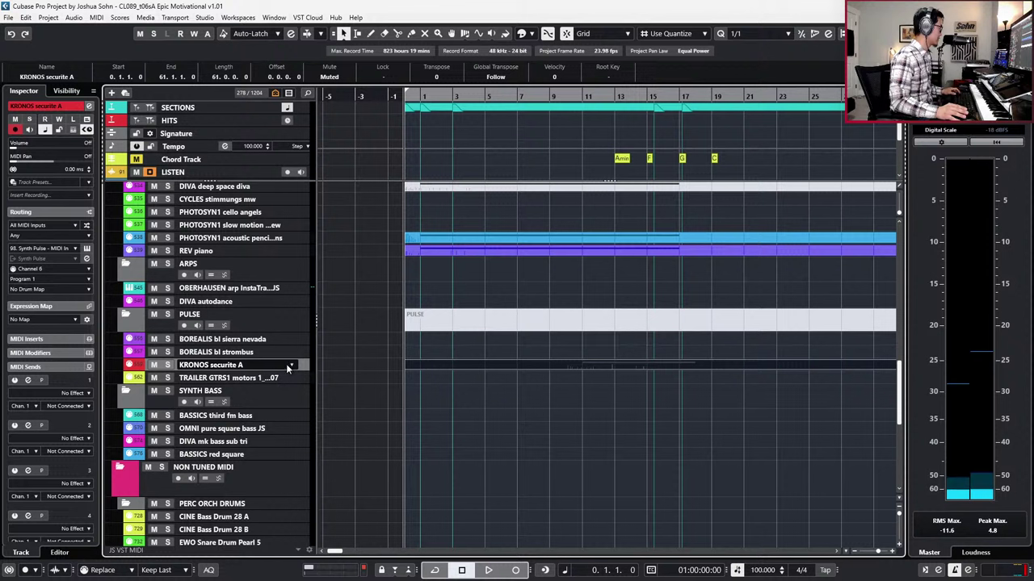
click(291, 365)
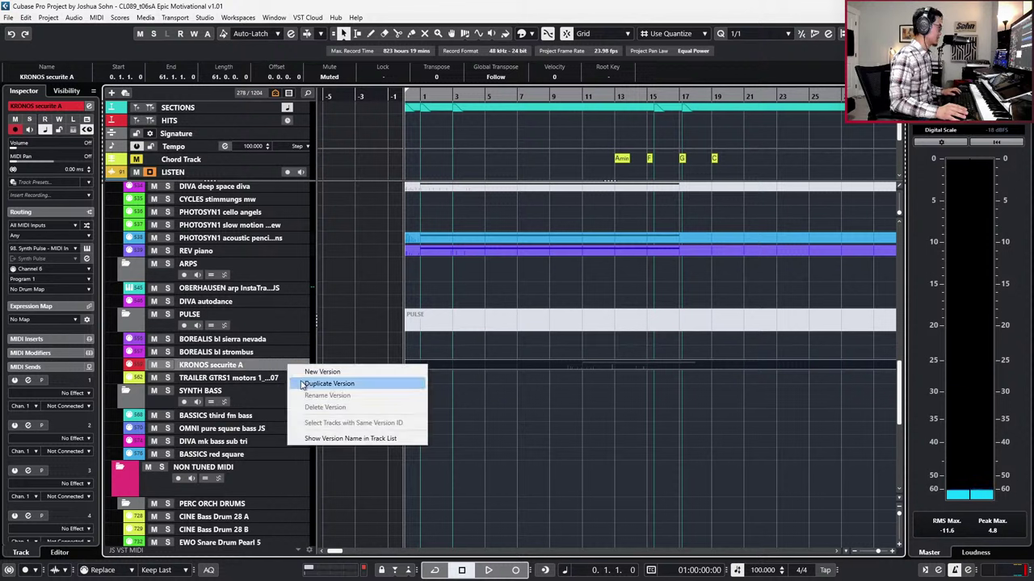
click(327, 383)
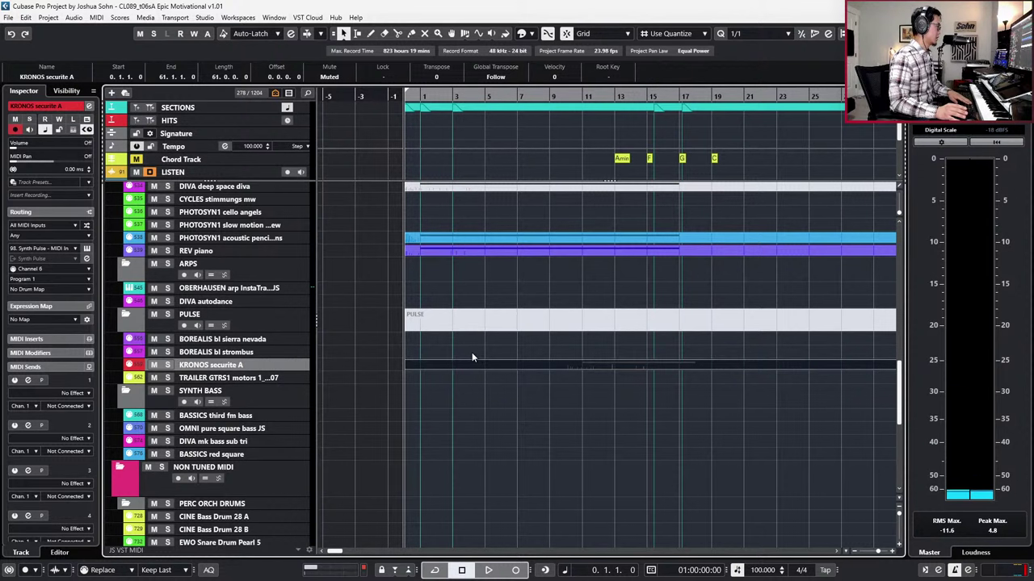
key(shift+u)
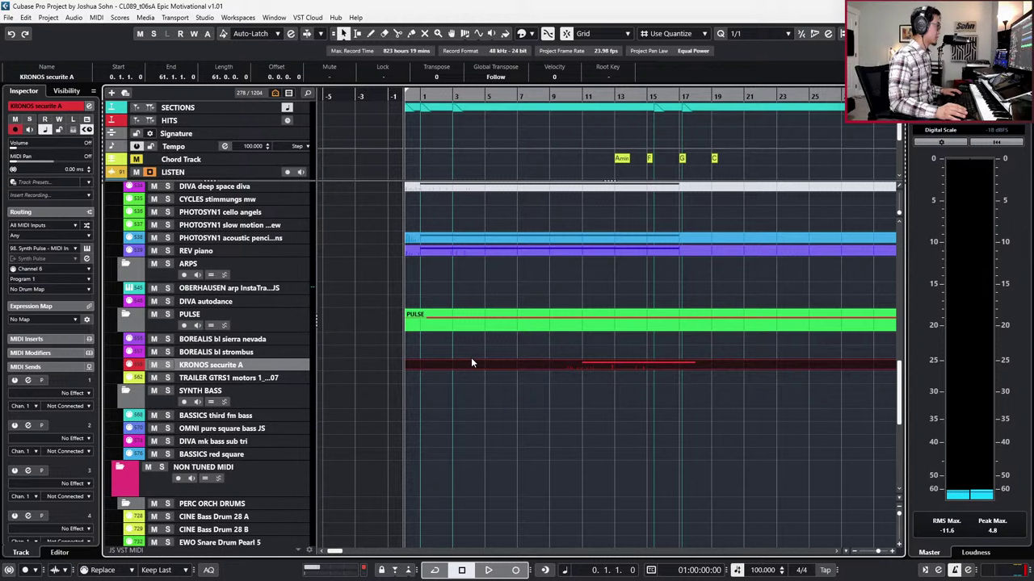
Step: Open the KRONOS part, mute its A3 note and delete its modulation and volume points
double_click(467, 366)
drag(539, 353, 665, 387)
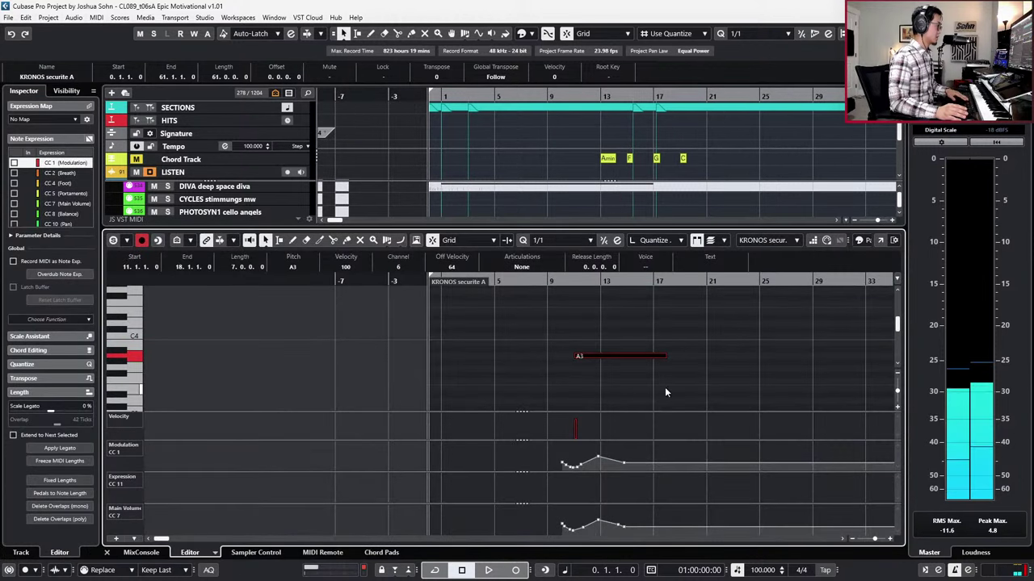
key(shift+m)
drag(531, 454, 718, 470)
key(Delete)
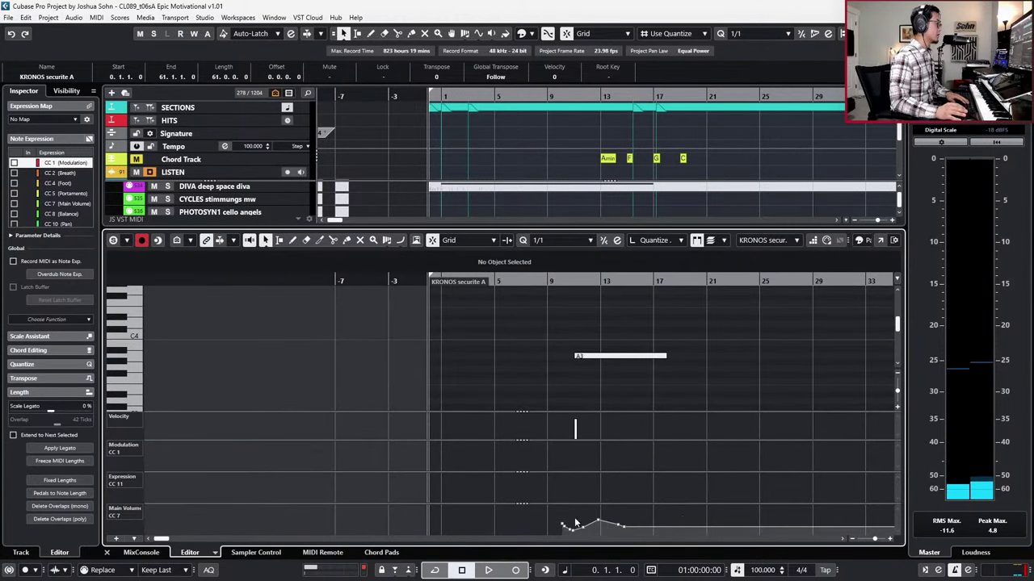
drag(549, 516, 736, 564)
key(Delete)
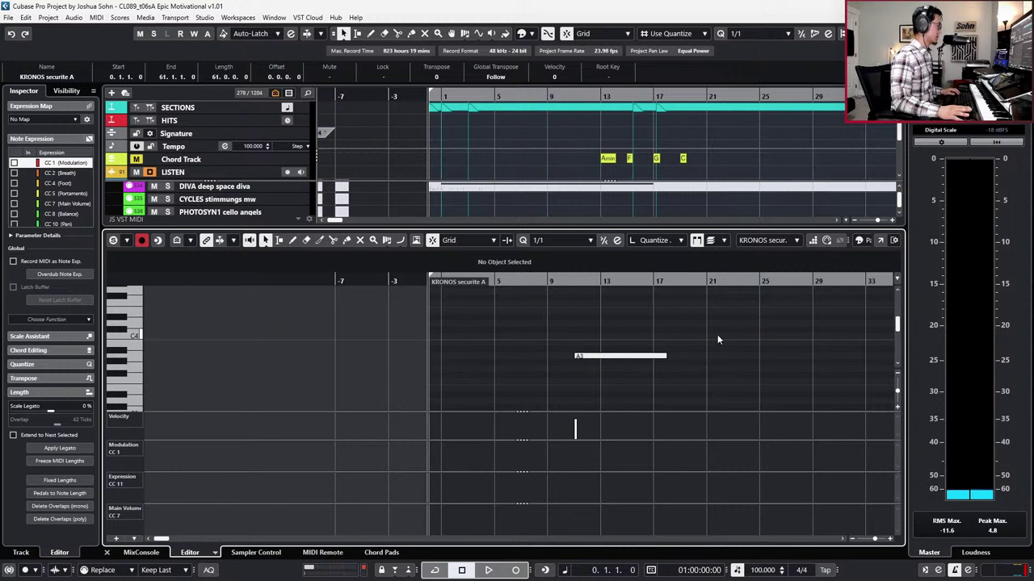
Step: Paste a copy of the A3 note at bar 1 and split it at bar 3
drag(694, 334, 607, 373)
key(ctrl+c)
key(h)
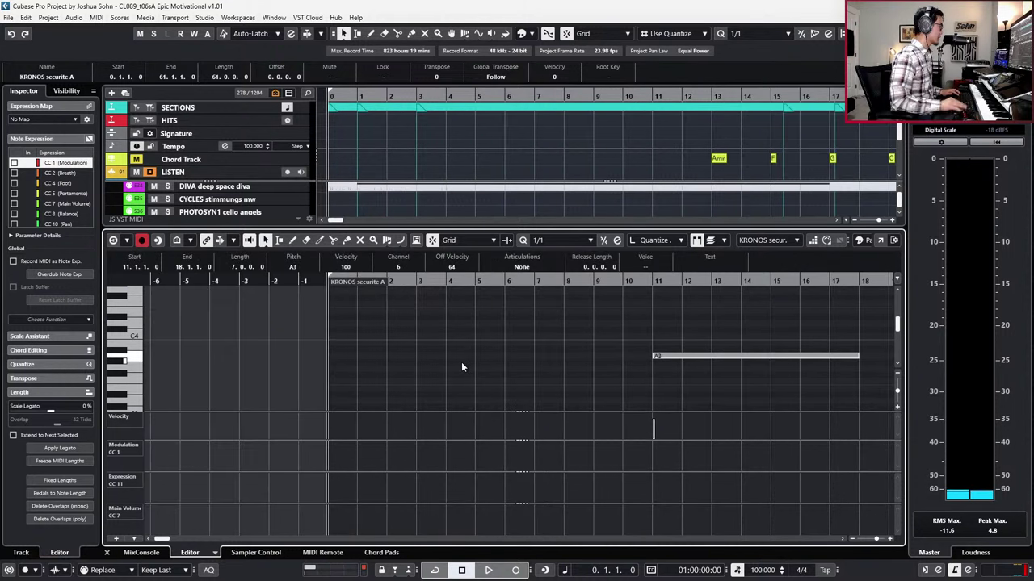
key(KP_1)
key(ctrl+v)
click(457, 357)
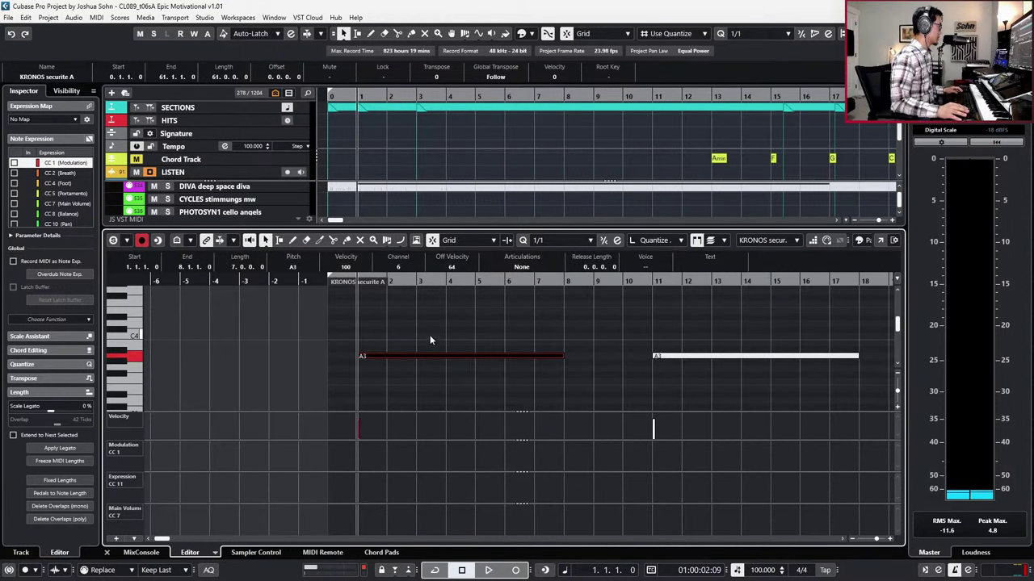
alt+click(412, 357)
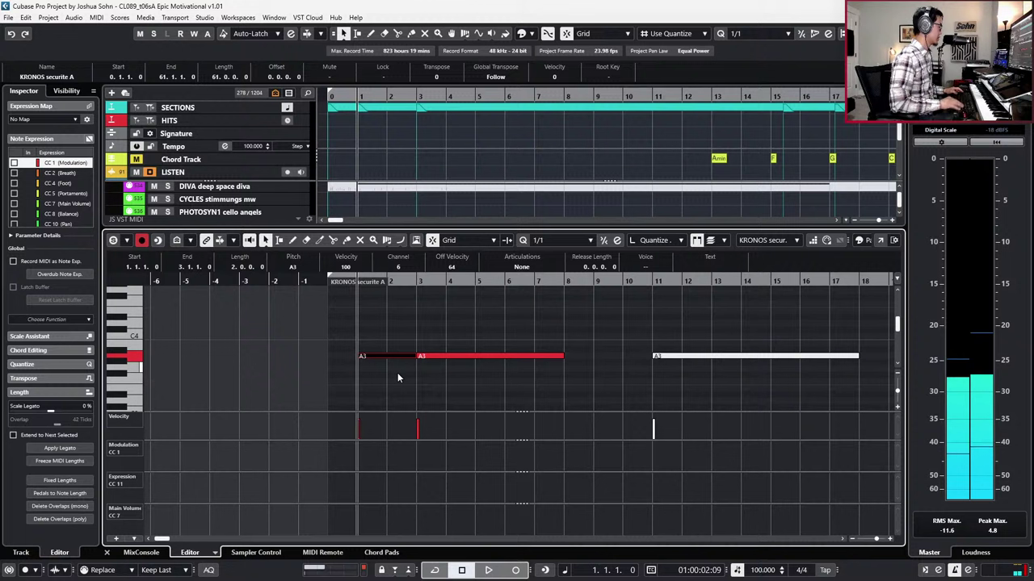
Step: Raise the bar 2 note to B3 and the bar 3 note to C4, then play them
key(space)
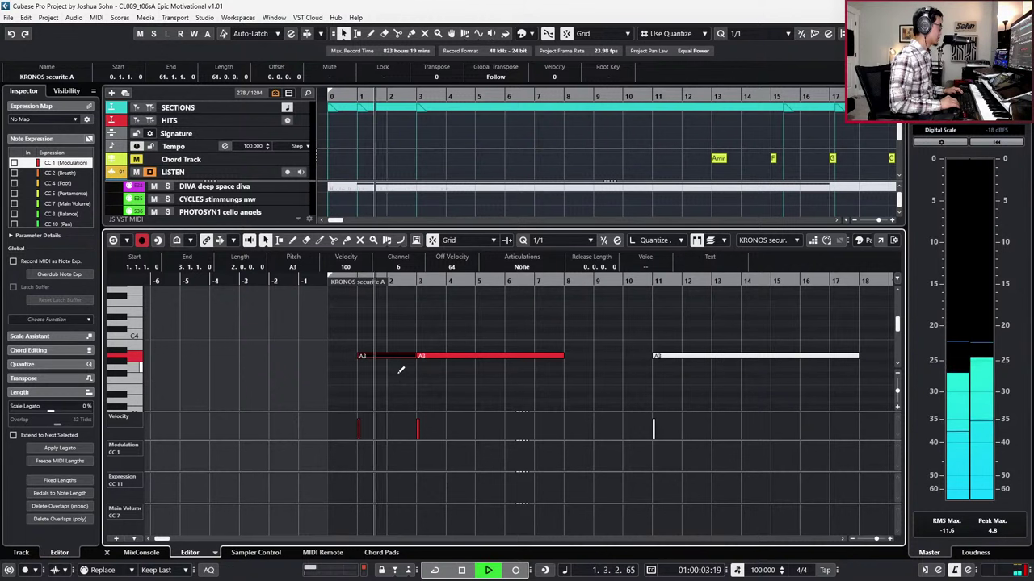
key(space)
key(Up)
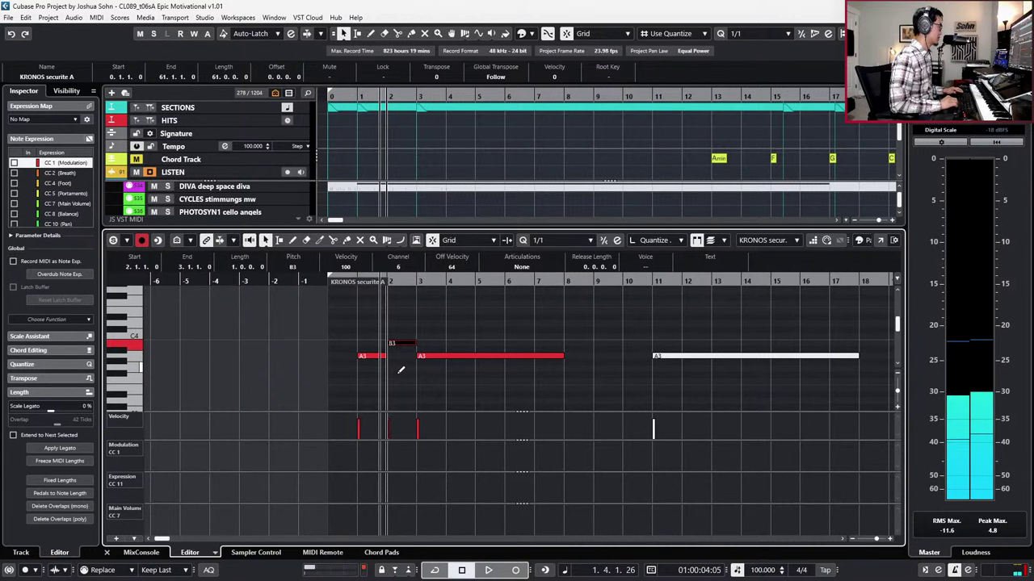
key(Right)
key(Up)
key(Up)
key(Up)
key(space)
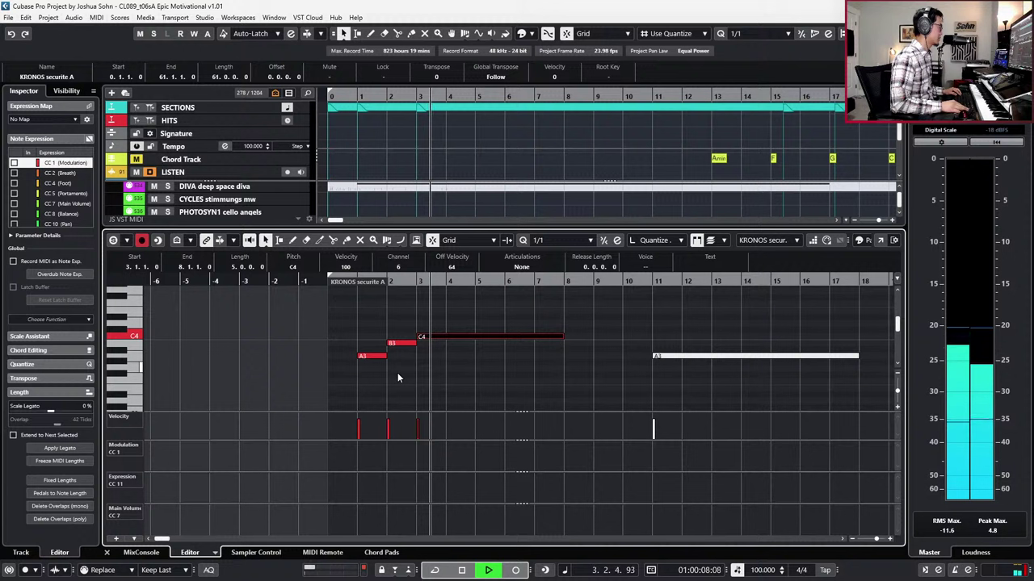
Step: Cut the C4 at bar 5, delete the remainder, and duplicate the A3-B3-C4 figure to bar 5
alt+click(479, 337)
key(space)
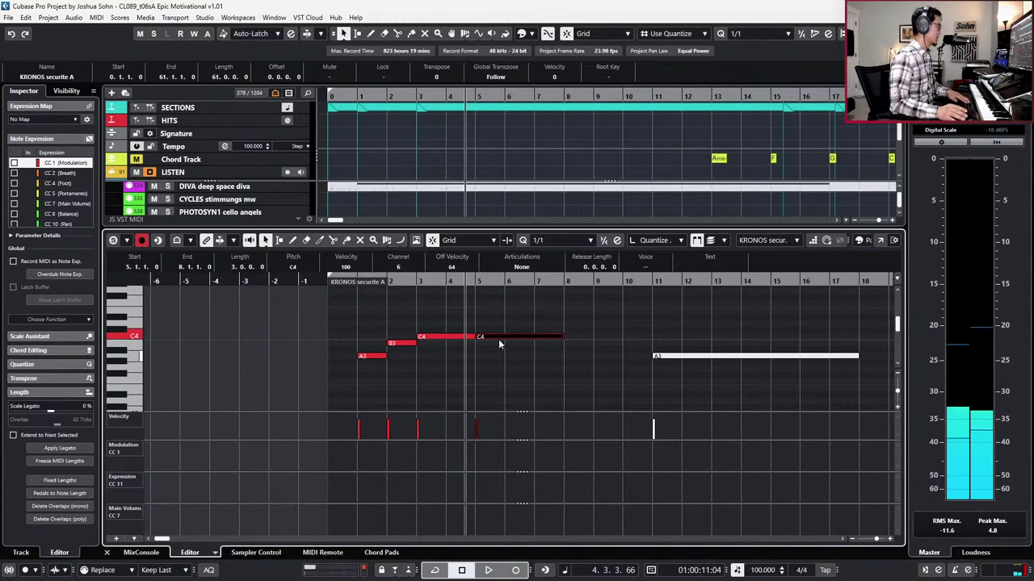
key(Delete)
drag(498, 315, 368, 384)
key(ctrl+d)
key(KP_Subtract)
key(KP_Subtract)
key(KP_Subtract)
Step: Record mod wheel and volume rides from the project start through bar 9, then close the Key Editor
key(KP_Multiply)
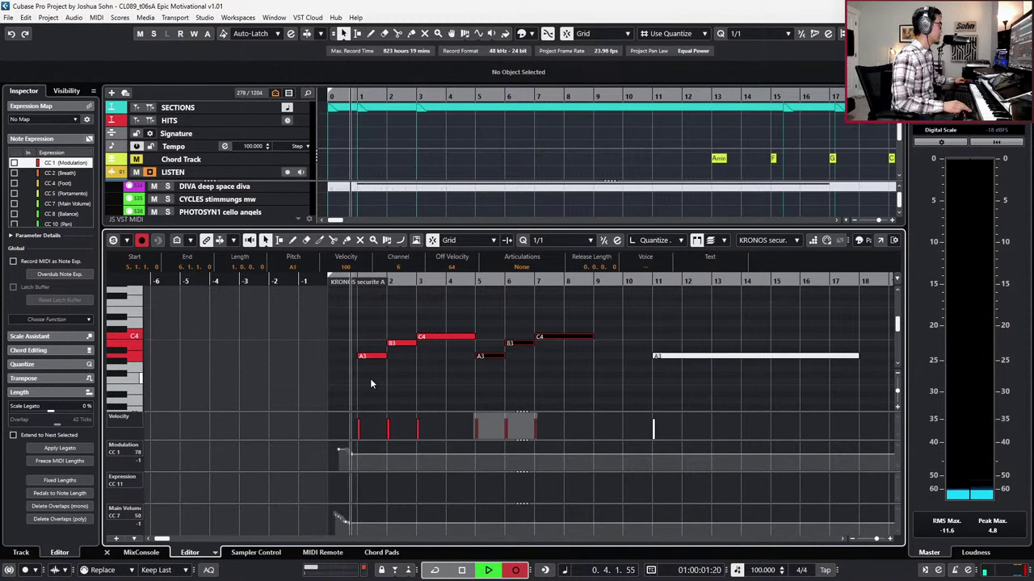
key(space)
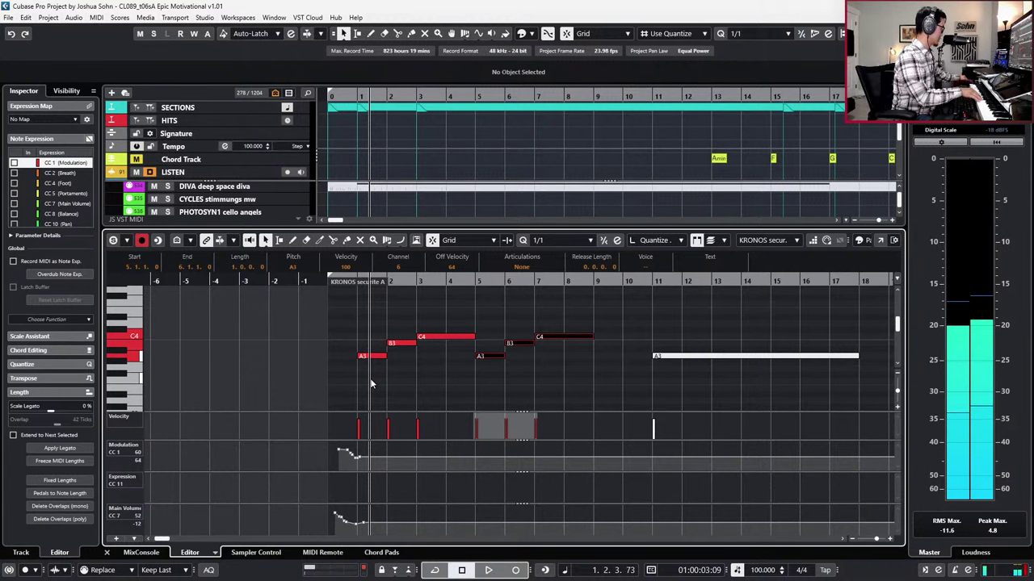
key(Home)
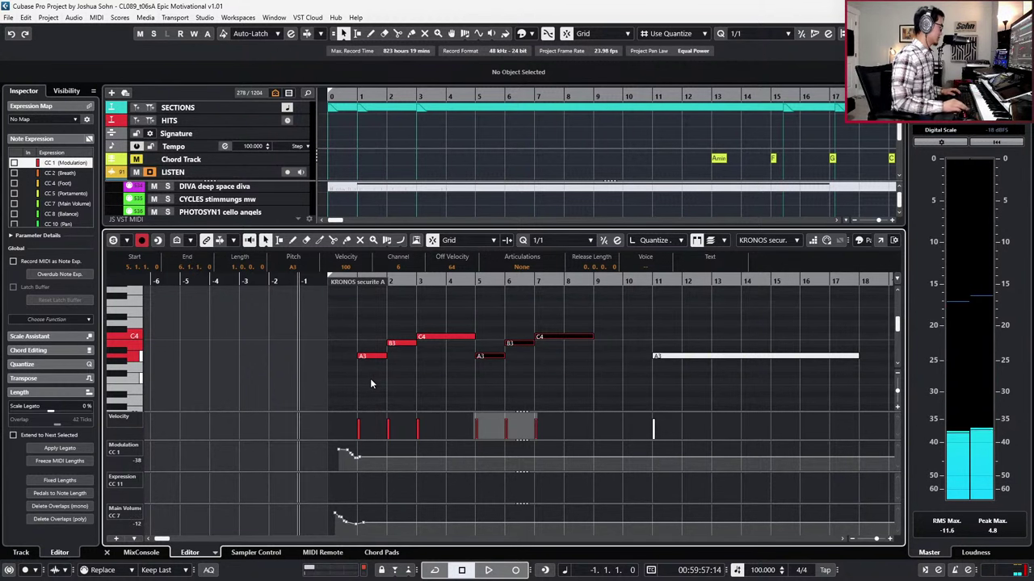
key(space)
key(KP_Multiply)
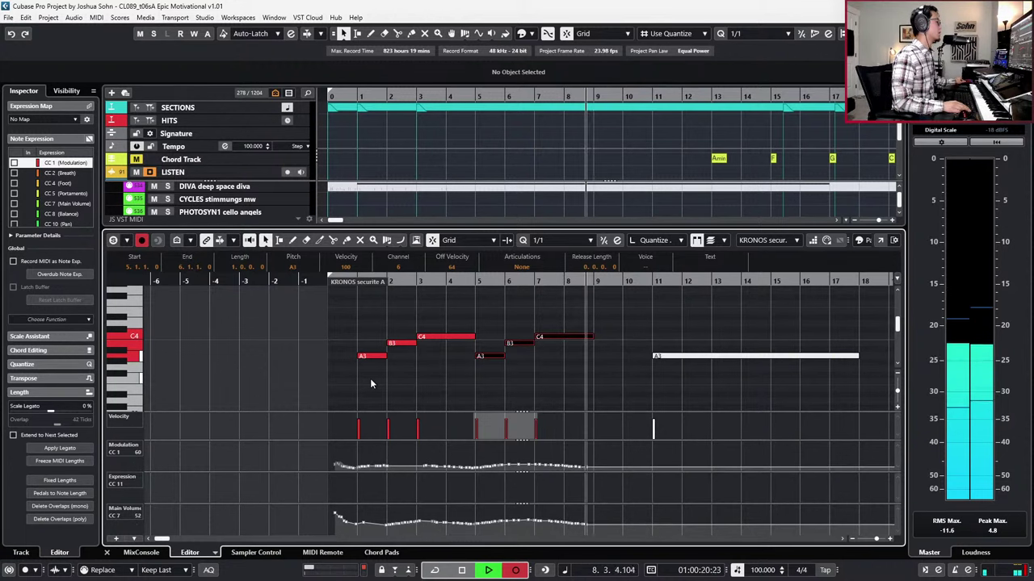
key(space)
key(ctrl+alt+b)
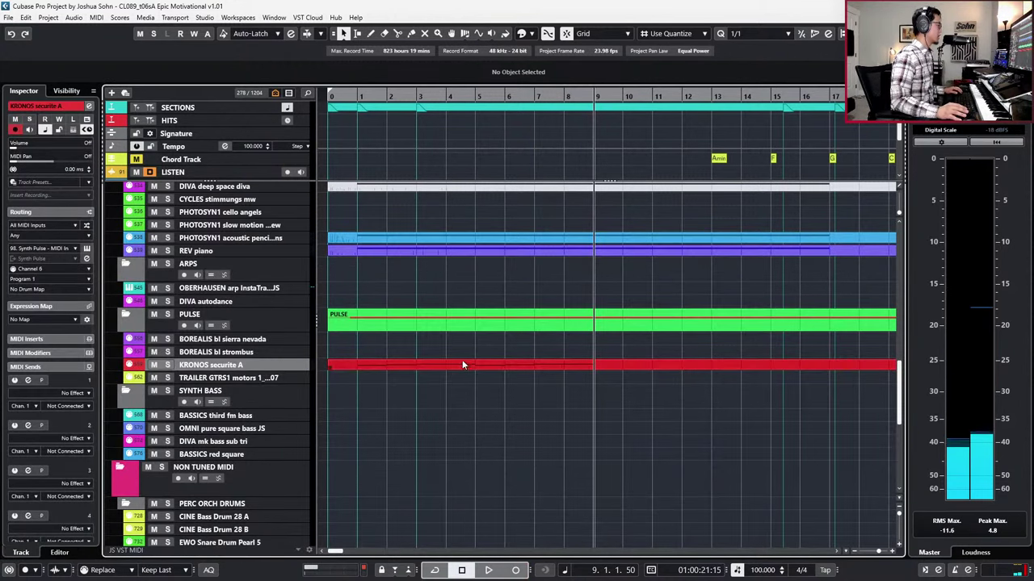
Step: Open the red KRONOS part in the lower-zone Key Editor
double_click(468, 365)
key(Escape)
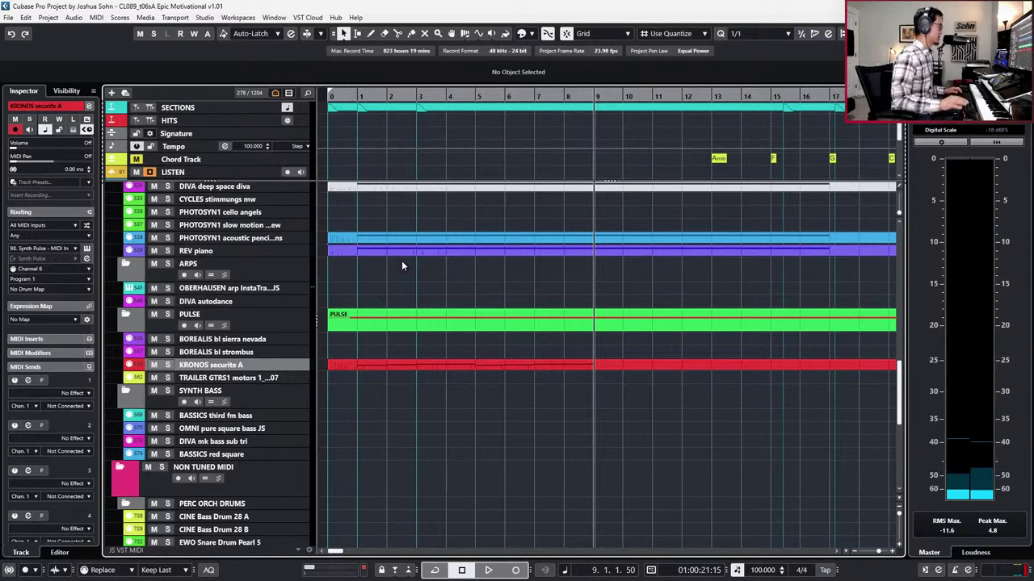
click(449, 365)
key(ctrl+alt+e)
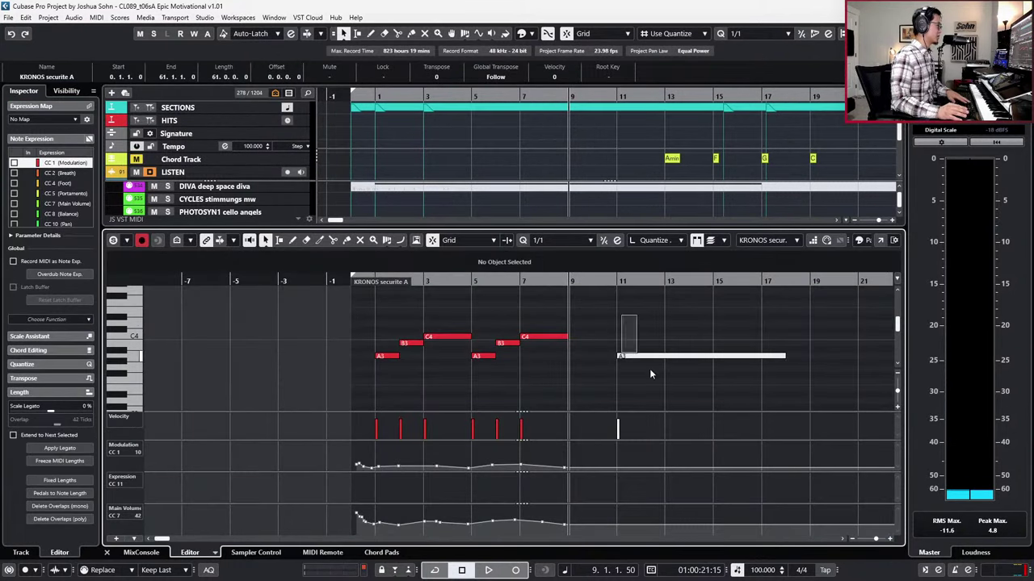
Step: Range-select bars 5–9 across the note and controller lanes and Alt-drag a copy to bar 9
key(2)
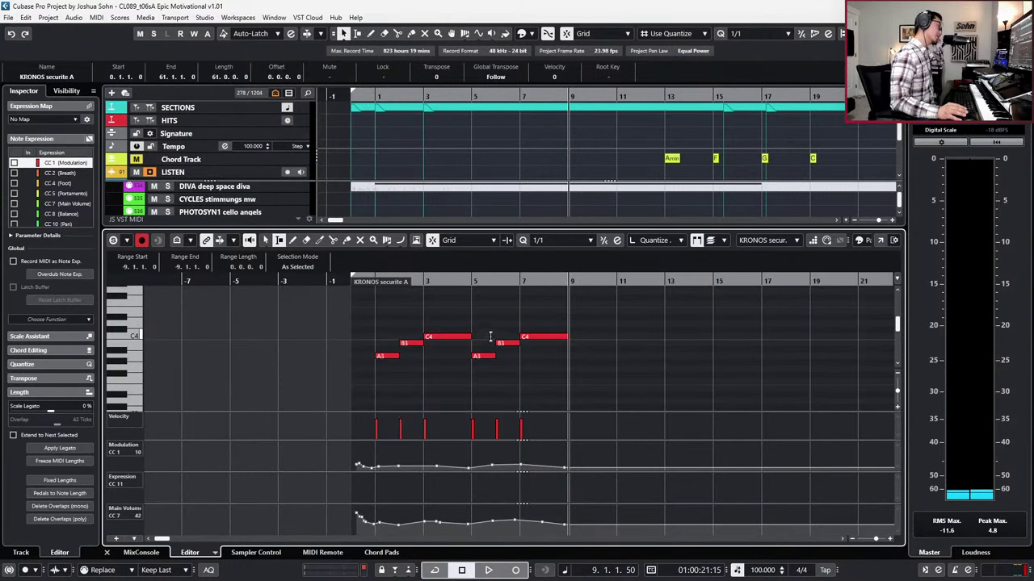
drag(476, 349, 573, 350)
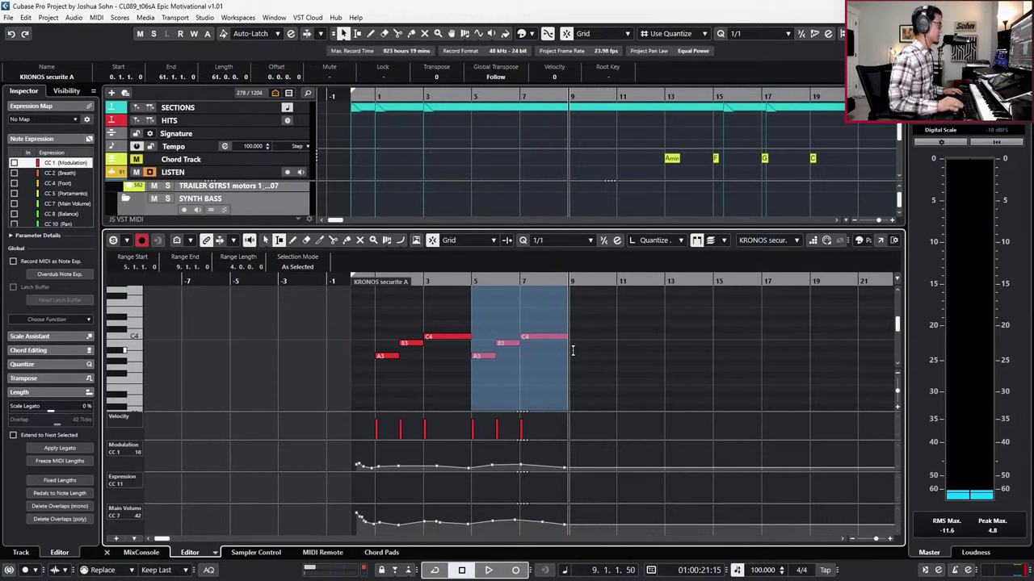
scroll(584, 349, up, 2)
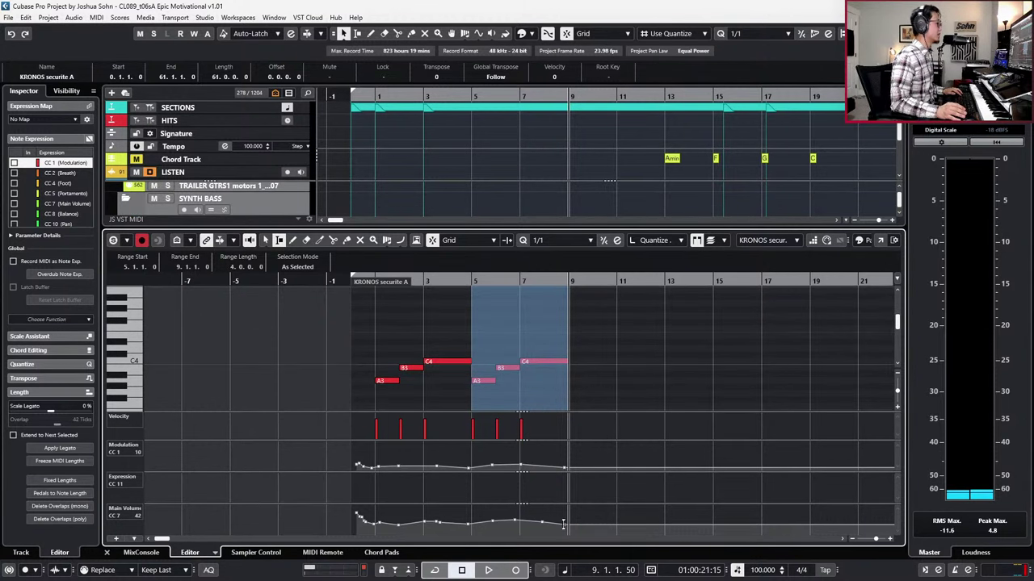
shift+click(565, 531)
key(KP_Add)
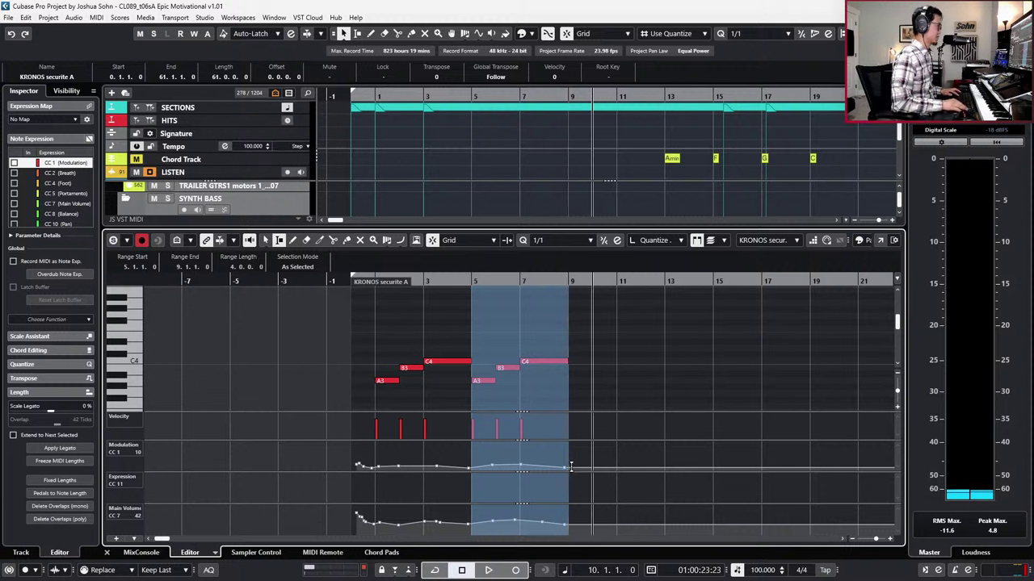
key(KP_Subtract)
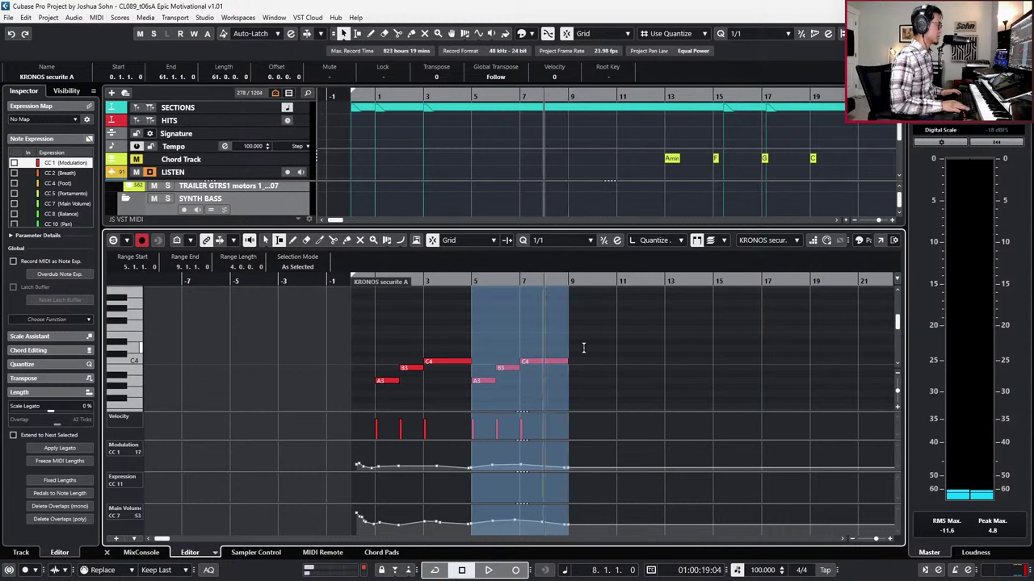
drag(485, 335, 583, 404)
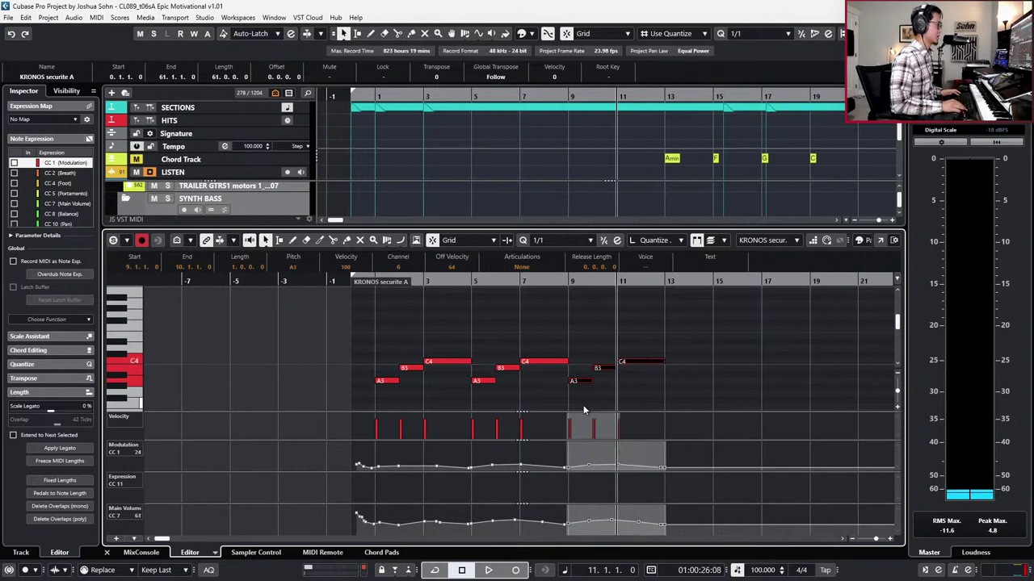
Step: Duplicate the range again at bar 13 and step the project cursor back to bar 1
key(ctrl+d)
key(KP_Subtract)
key(KP_Subtract)
key(KP_Subtract)
key(KP_Subtract)
key(KP_Subtract)
key(KP_Subtract)
key(KP_Subtract)
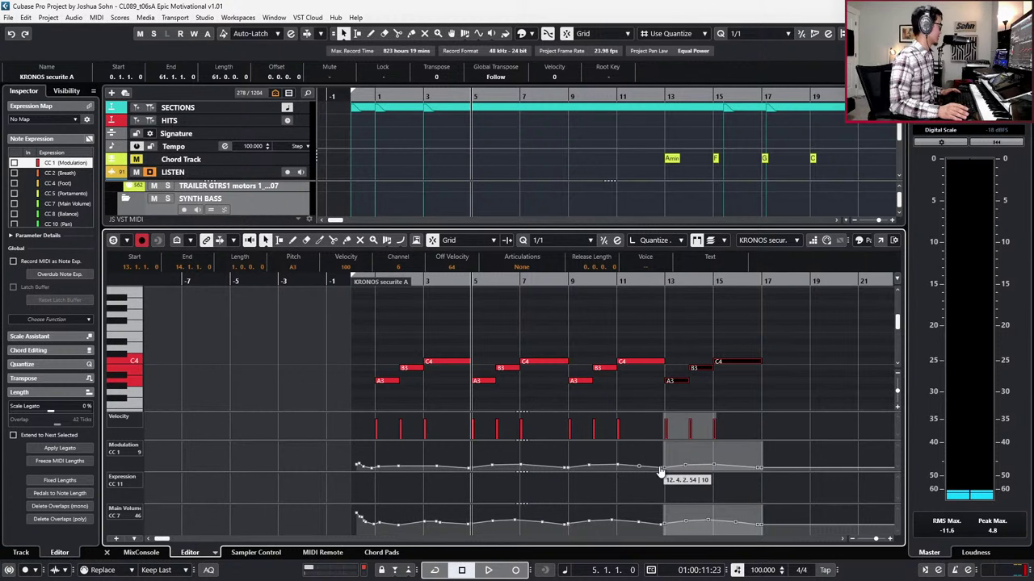
key(KP_Subtract)
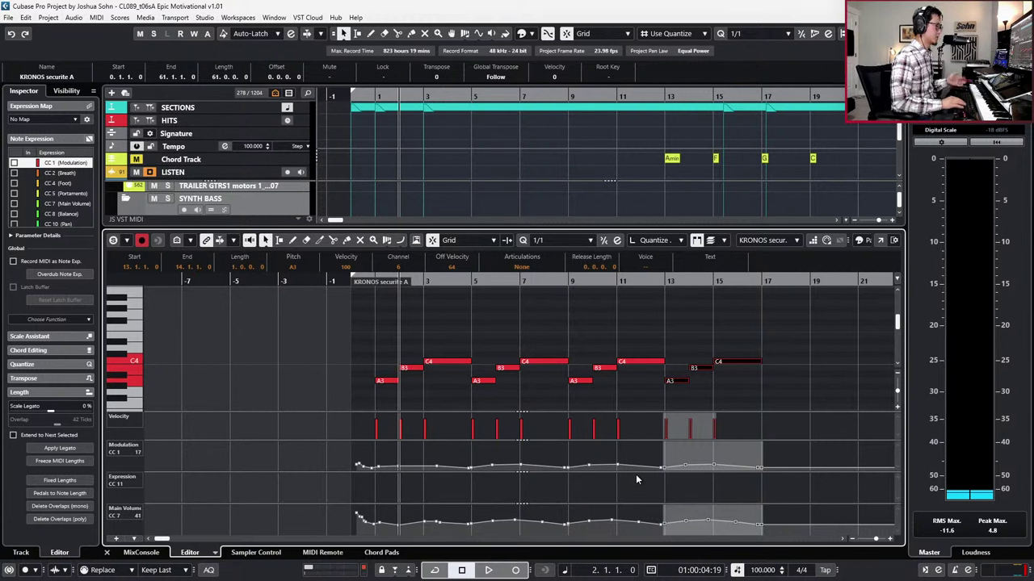
key(KP_Subtract)
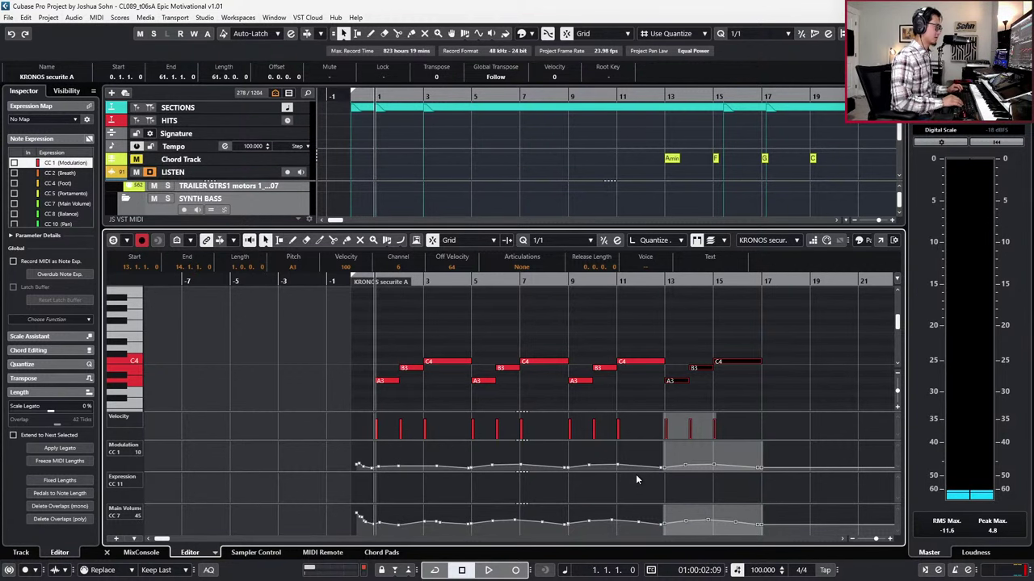
Step: Close the lower note editor, then play the arrangement from bar 1 and stop
key(Return)
scroll(568, 294, up, 3)
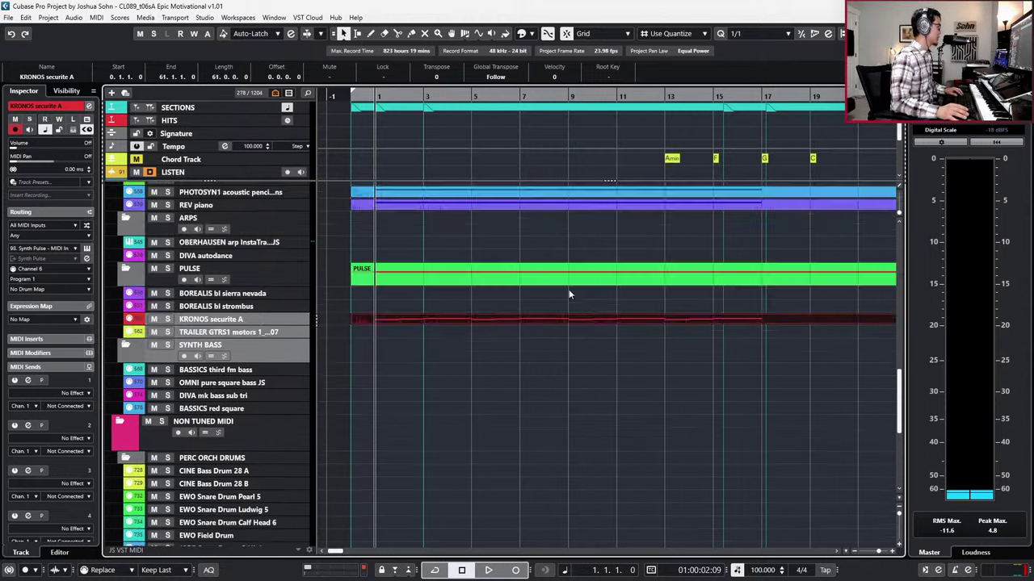
key(space)
scroll(562, 296, up, 3)
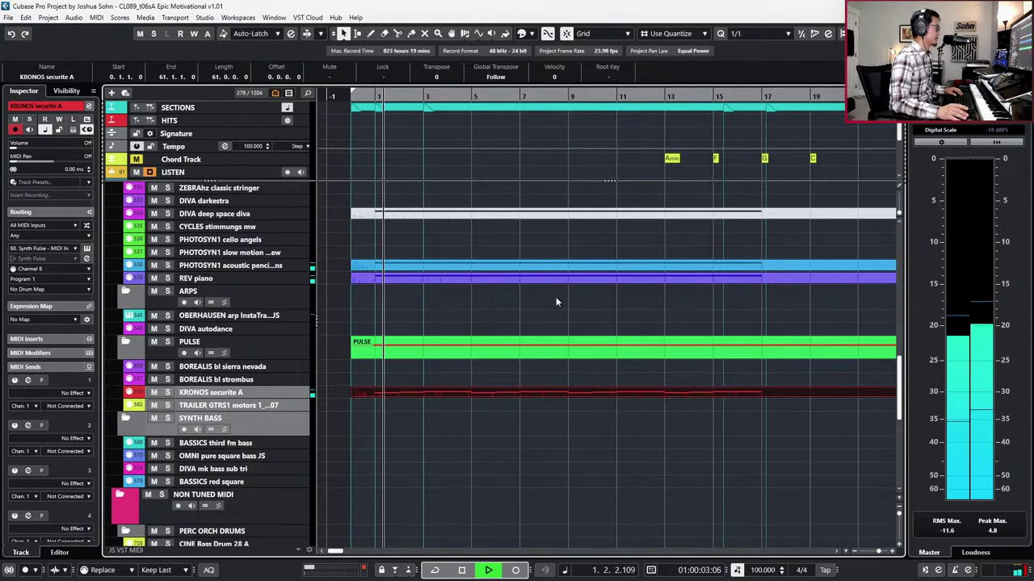
scroll(432, 233, up, 3)
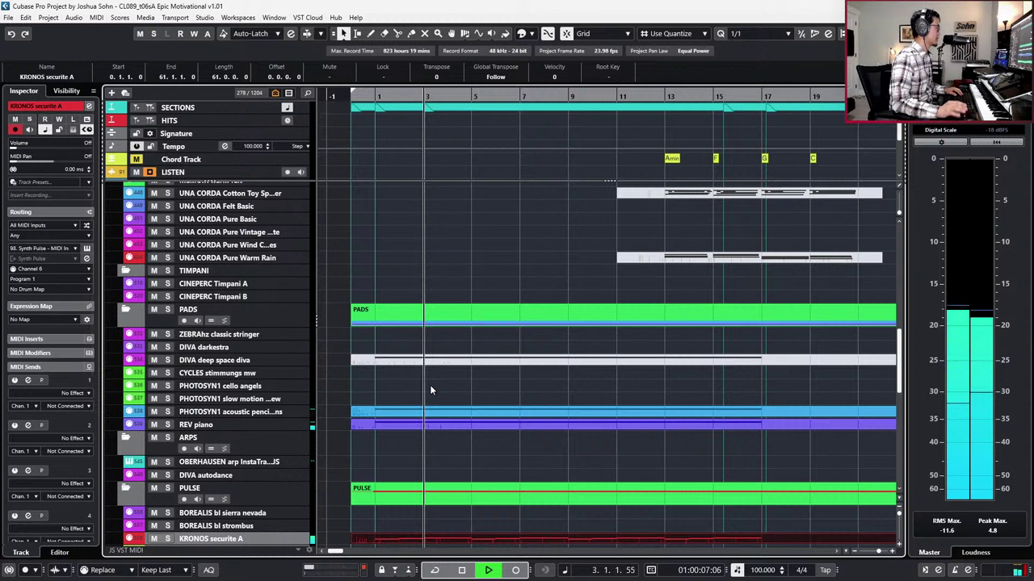
key(space)
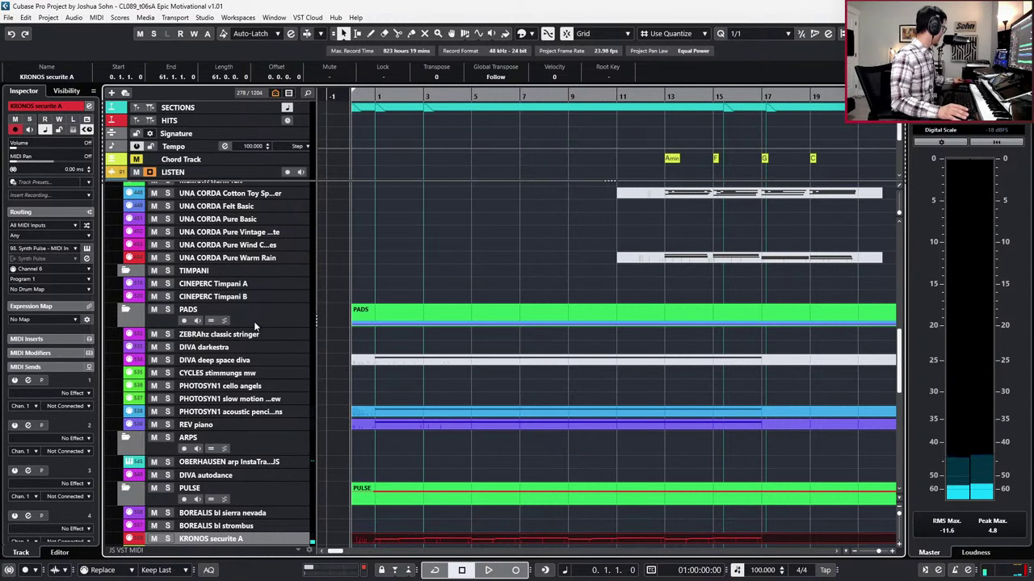
Step: Scroll the track list up to the SYMBIA string ensemble tracks
scroll(253, 337, up, 4)
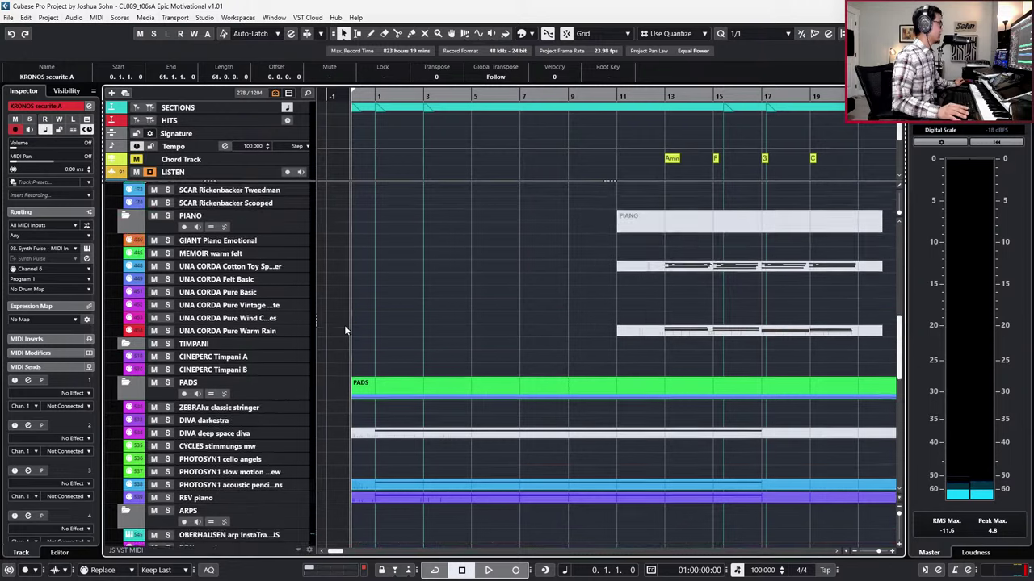
scroll(272, 268, up, 3)
scroll(267, 266, up, 6)
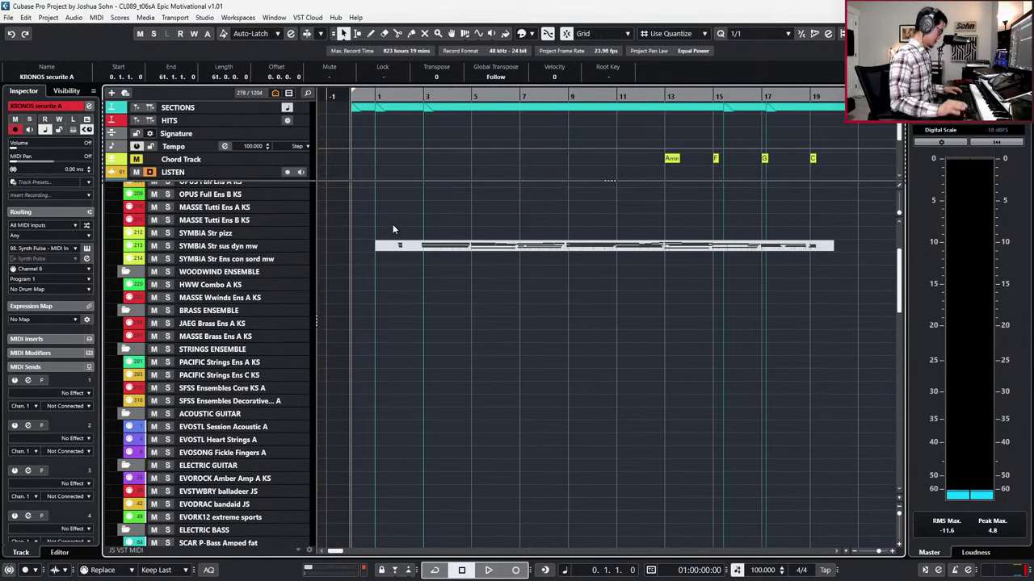
Step: Create a new version of SYMBIA Str sus dyn mw, record a strings take, then undo it
click(291, 247)
click(308, 257)
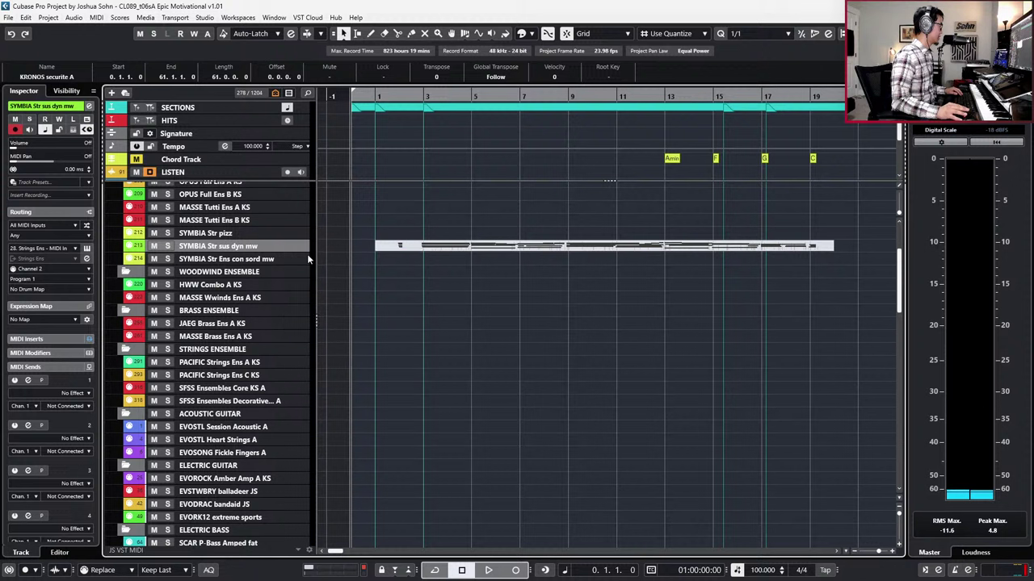
key(space)
key(KP_Multiply)
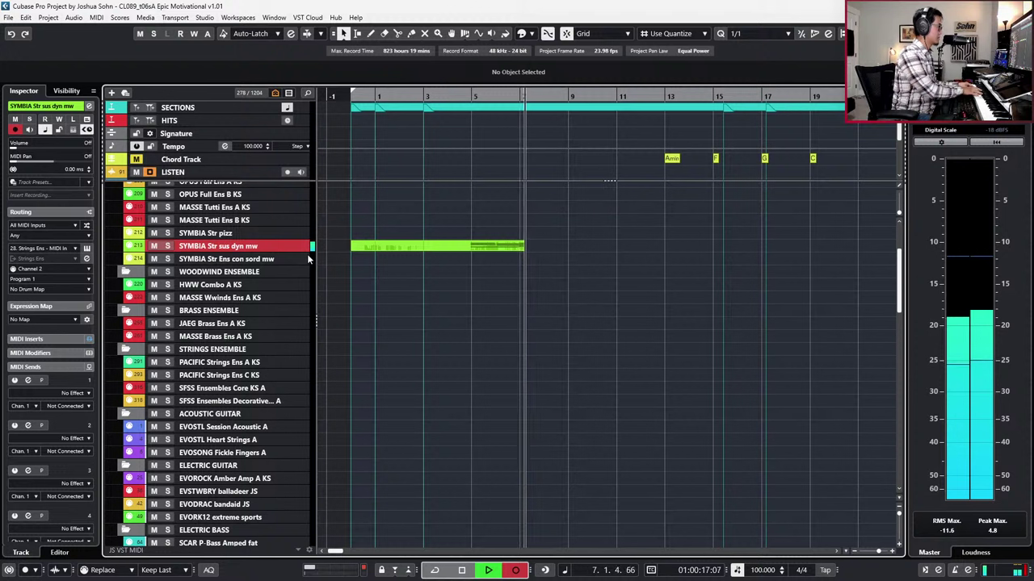
key(space)
key(ctrl+z)
key(period)
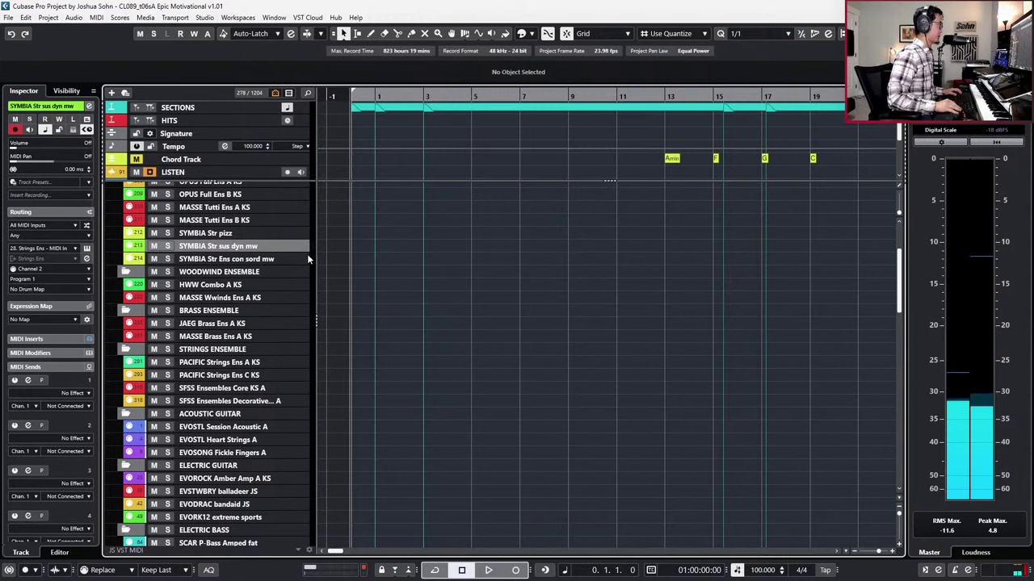
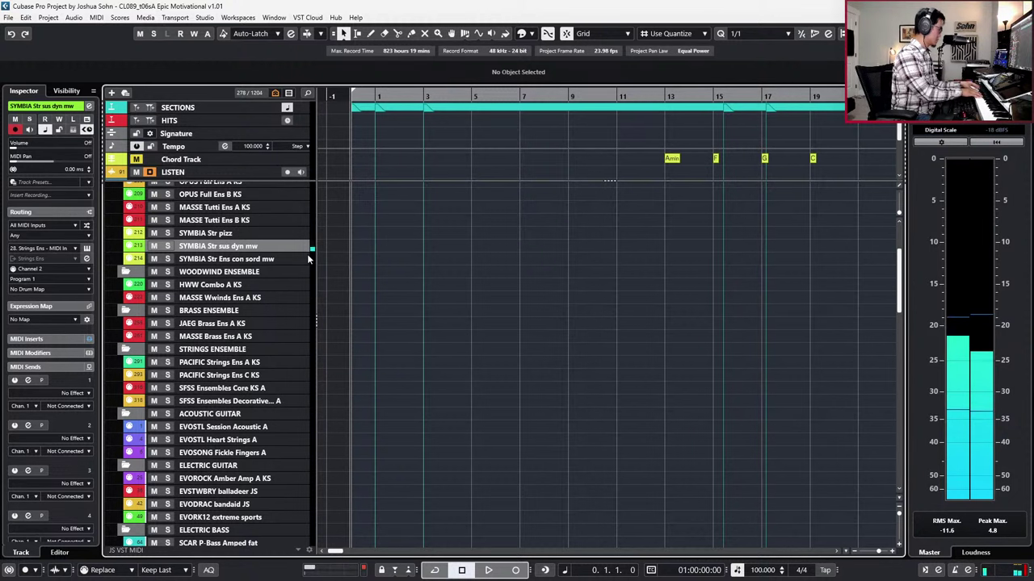
Step: Record a brief take on SYMBIA Str sus dyn mw from bar 1, then stop
key(KP_Multiply)
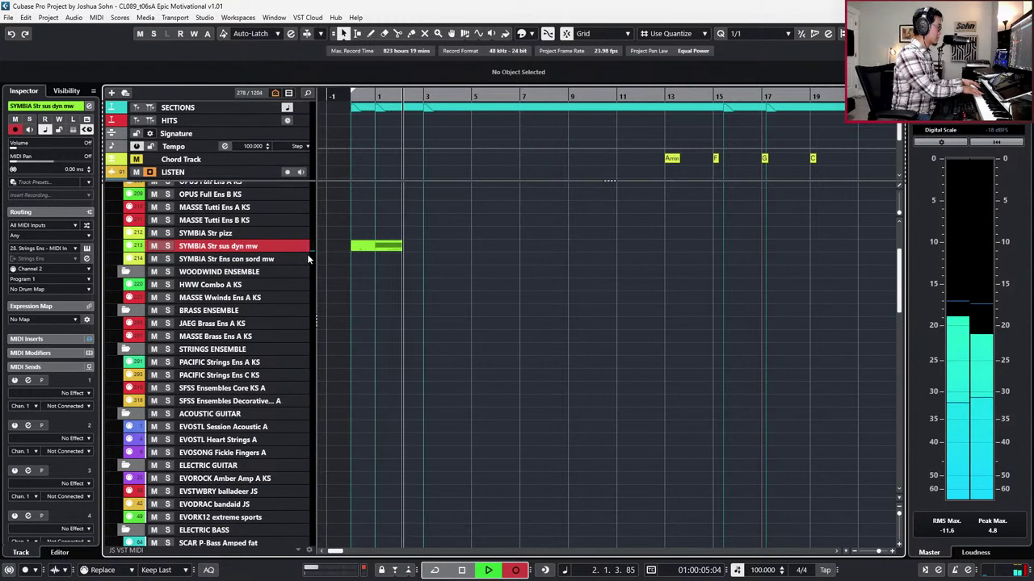
key(space)
Step: Try splitting the KRONOS securite A part at bar 1 and moving the rest to bar 3, then undo it
scroll(465, 321, down, 8)
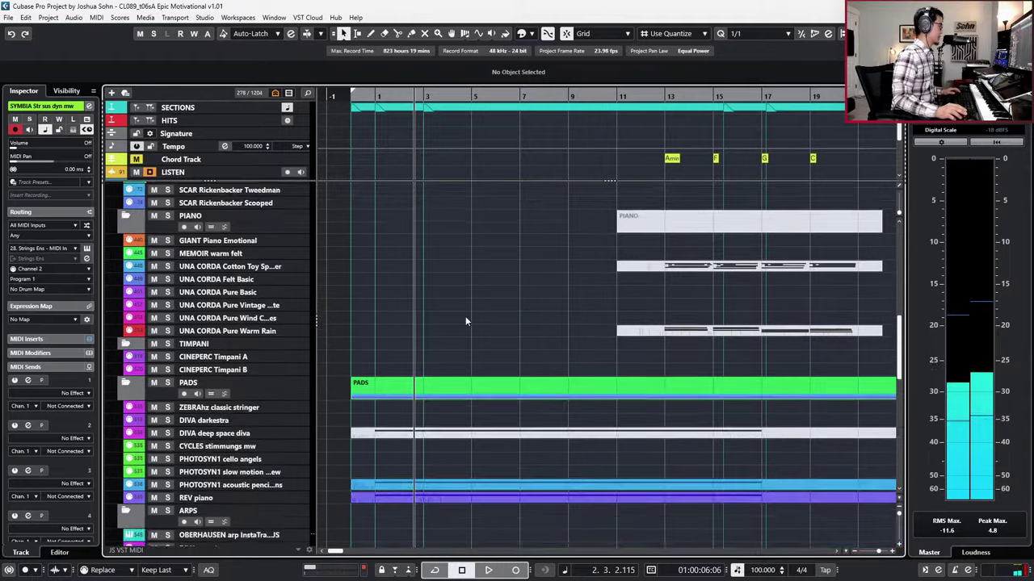
scroll(417, 433, down, 8)
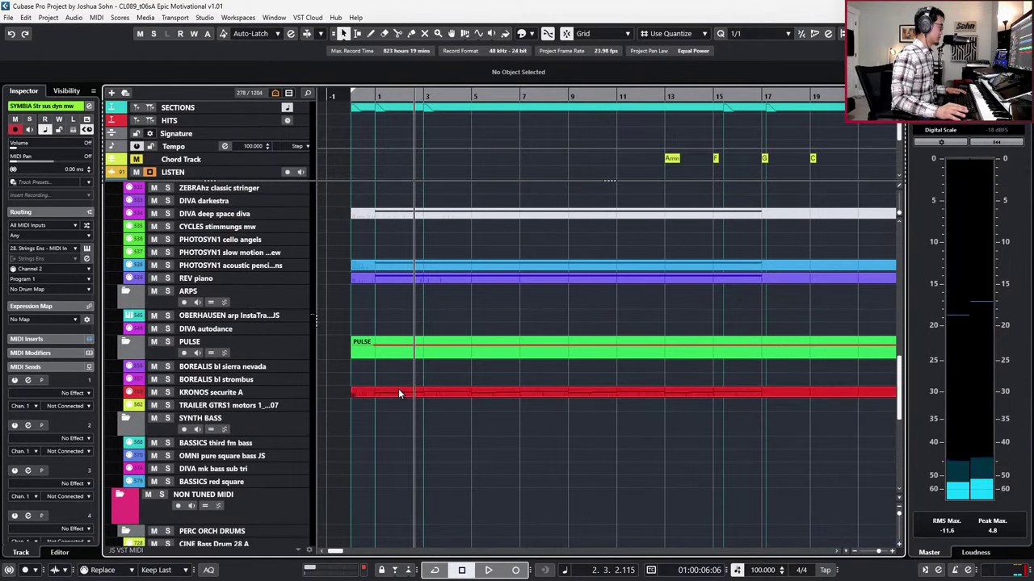
click(396, 390)
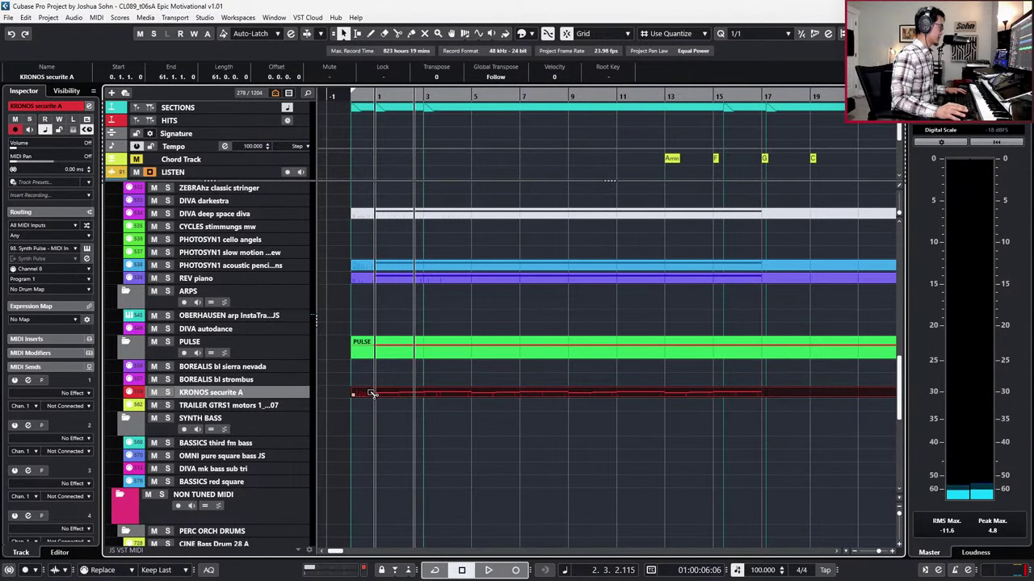
alt+click(375, 393)
click(423, 397)
key(Delete)
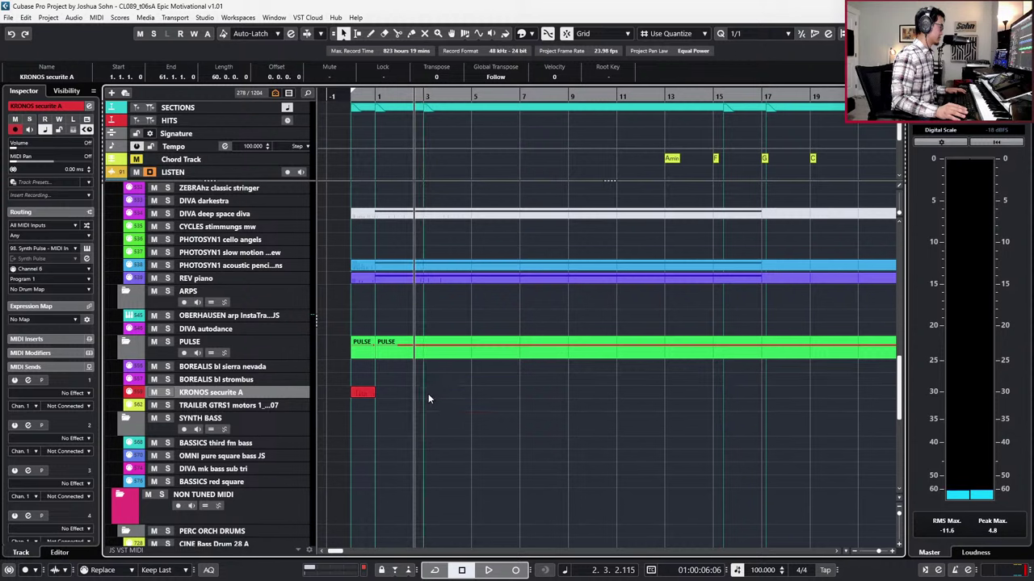
drag(428, 394, 428, 394)
click(376, 396)
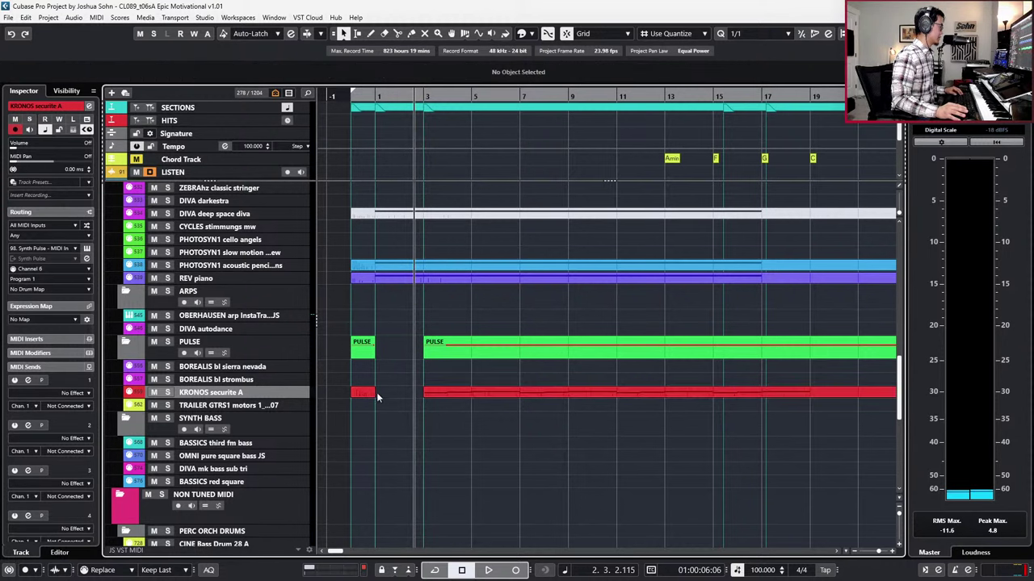
double_click(365, 396)
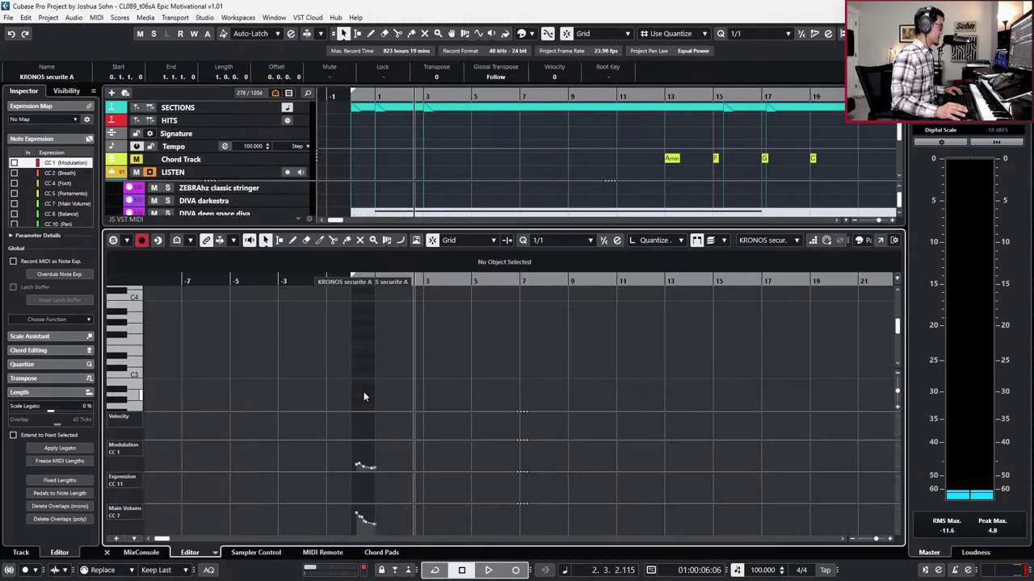
key(Return)
key(ctrl+z)
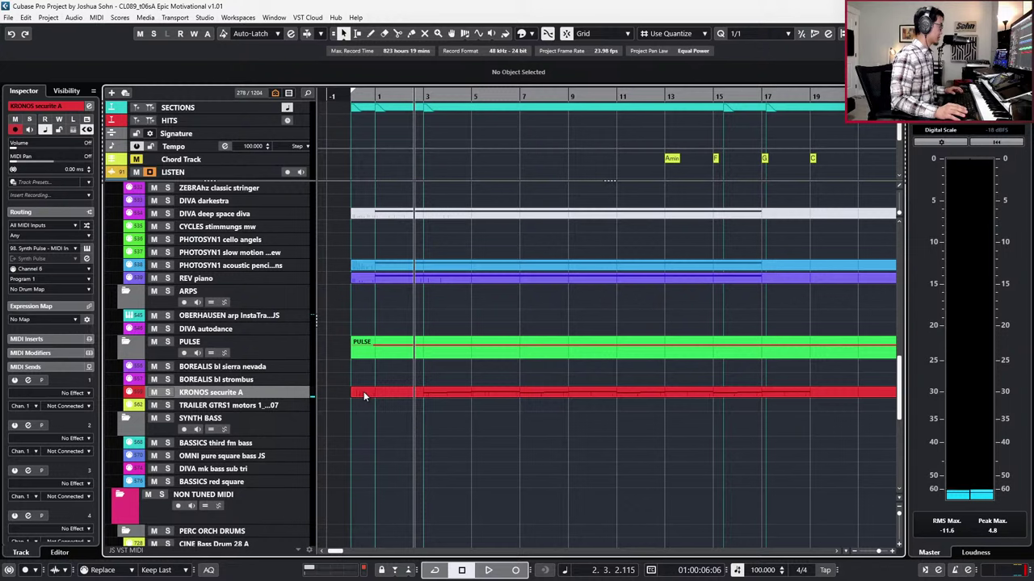
Step: Paste an A3 note at bar 1 of the KRONOS part, lengthen it to two bars, and audition it
double_click(364, 394)
click(428, 361)
key(KP_Subtract)
click(427, 387)
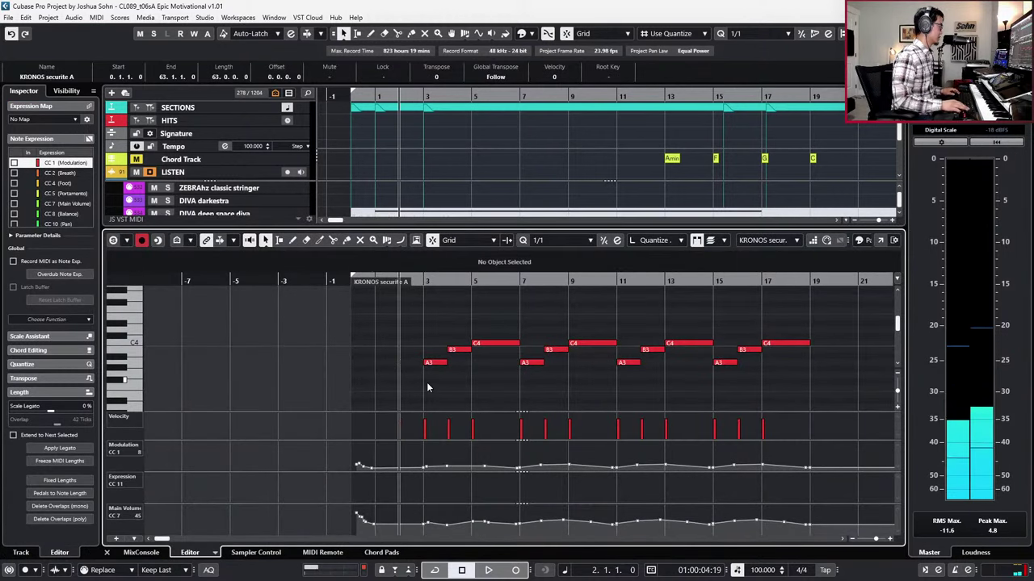
key(KP_Subtract)
key(ctrl+v)
key(KP_Subtract)
key(KP_Subtract)
key(space)
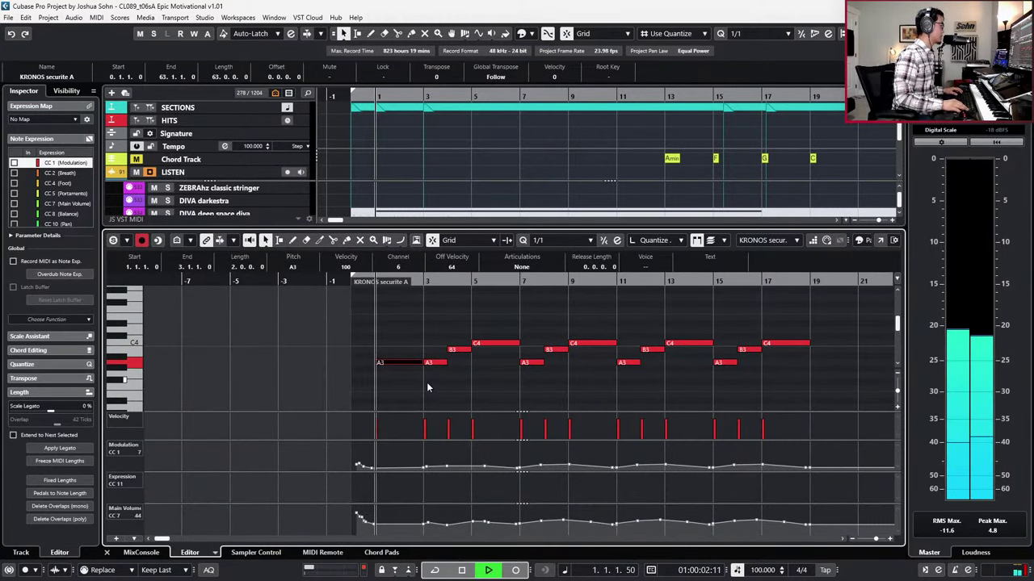
key(space)
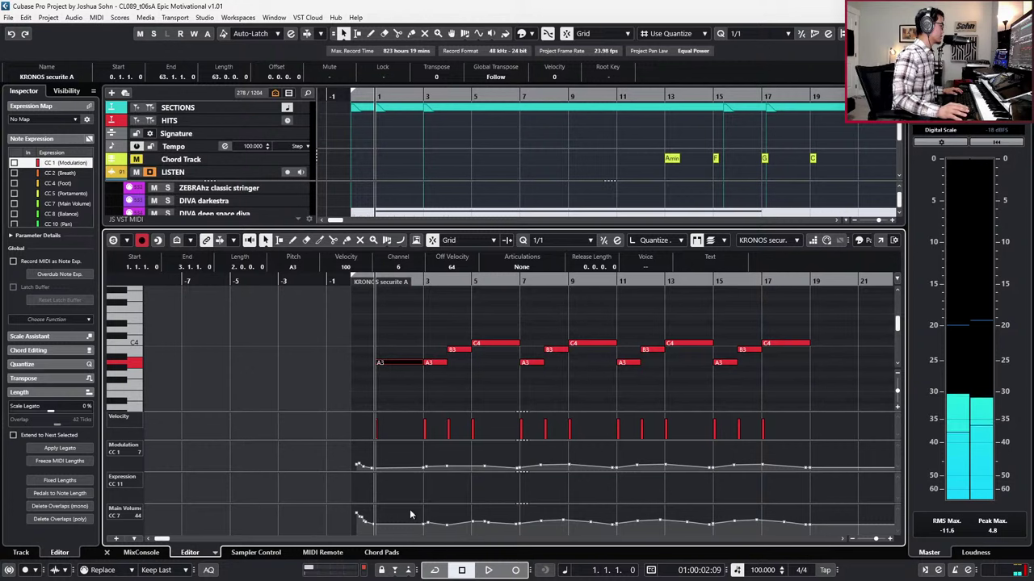
Step: Select the CC7 main volume point at bar 1 and close the note editor
click(375, 529)
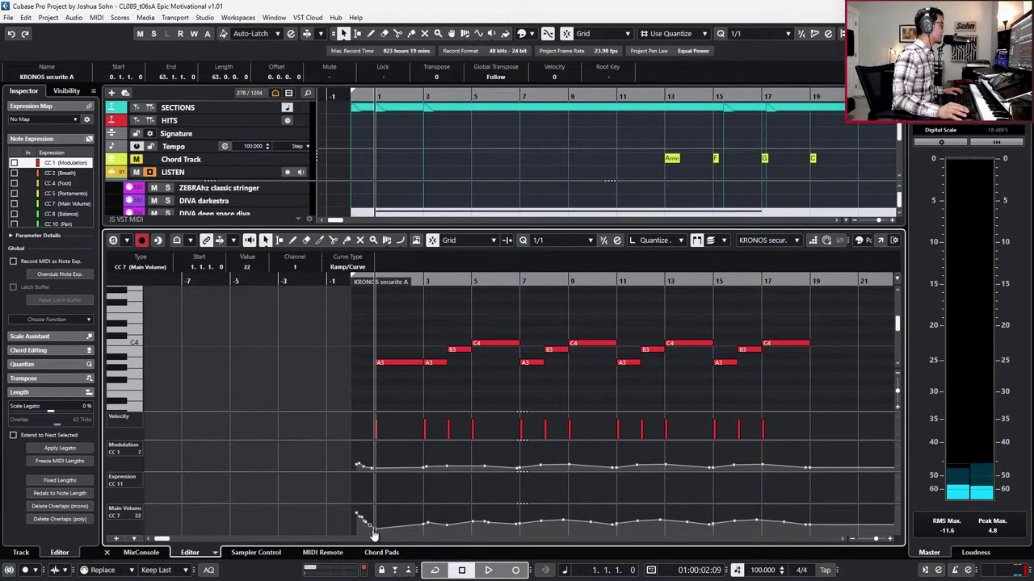
key(ctrl+e)
scroll(441, 315, up, 8)
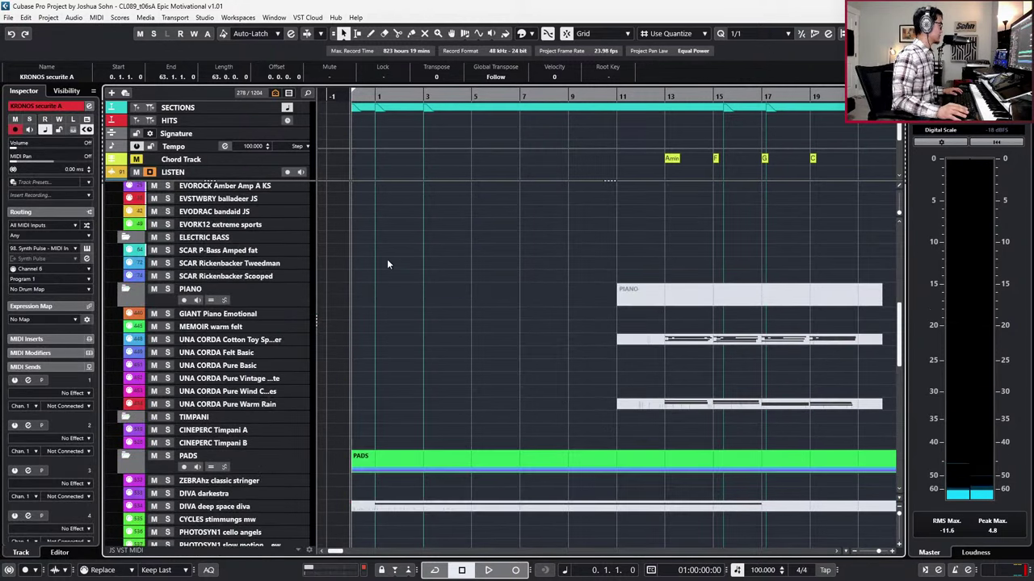
scroll(340, 238, up, 6)
scroll(267, 202, up, 5)
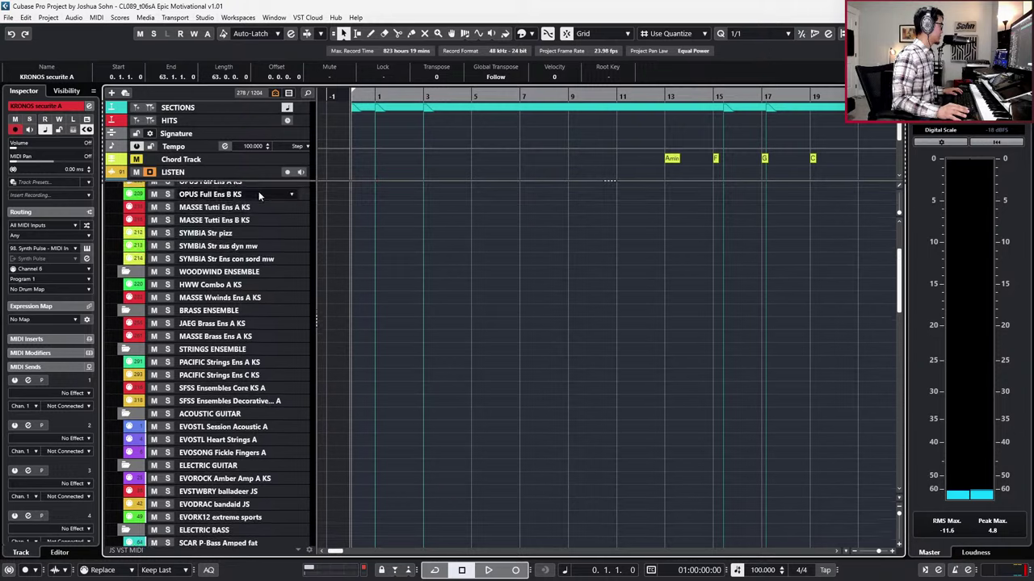
click(254, 320)
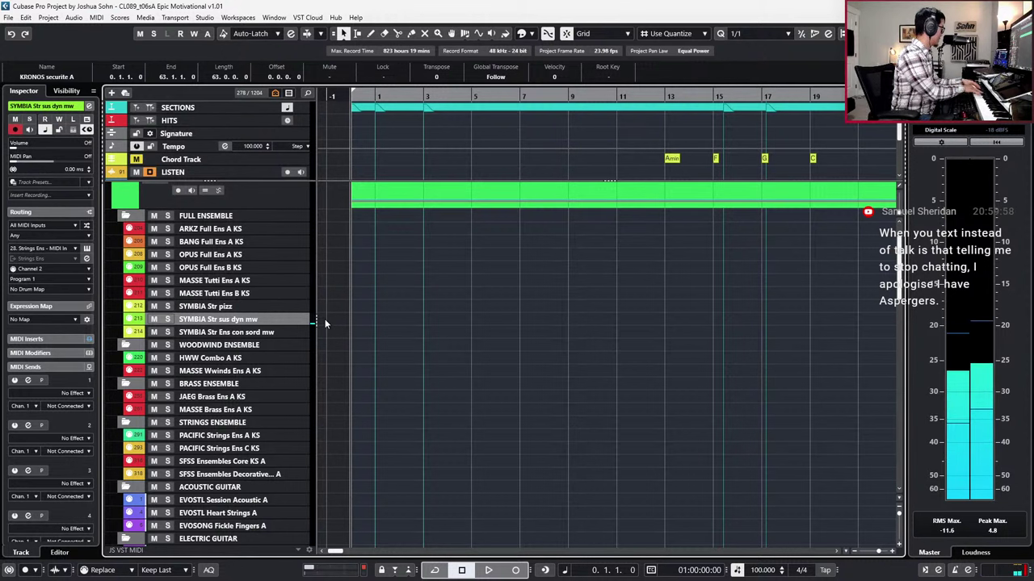
key(space)
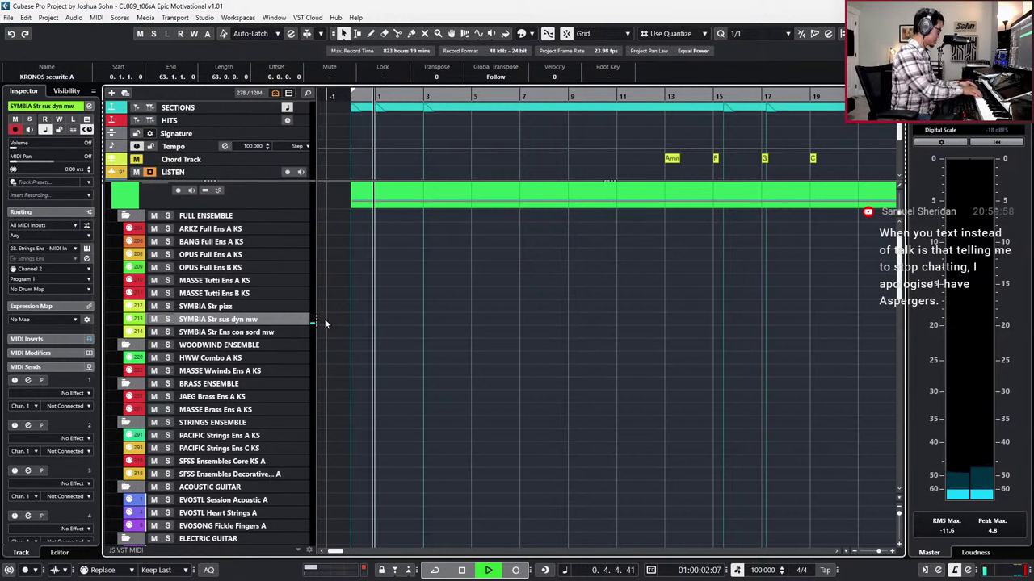
key(space)
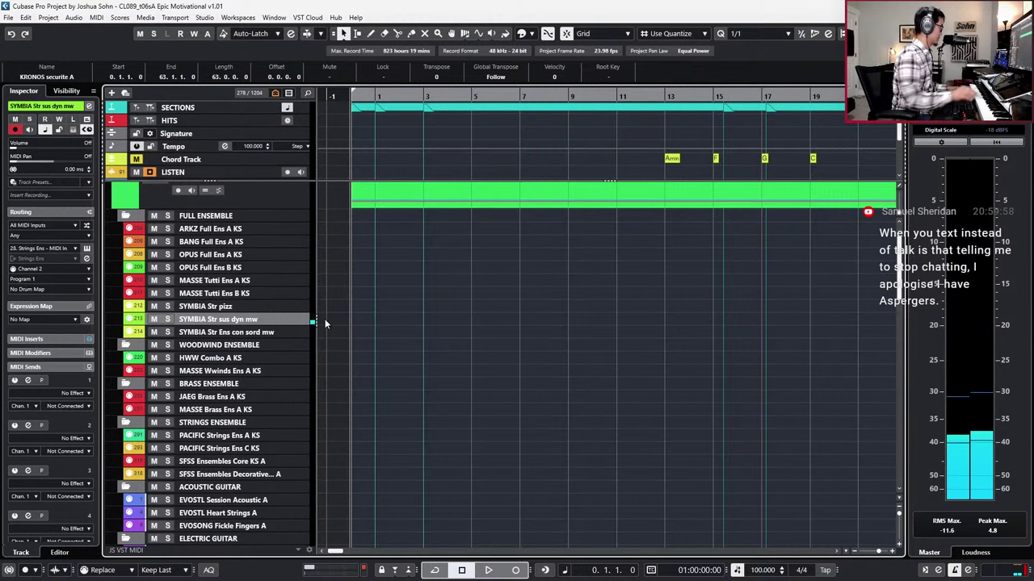
scroll(347, 344, down, 3)
scroll(348, 344, down, 9)
scroll(388, 342, up, 8)
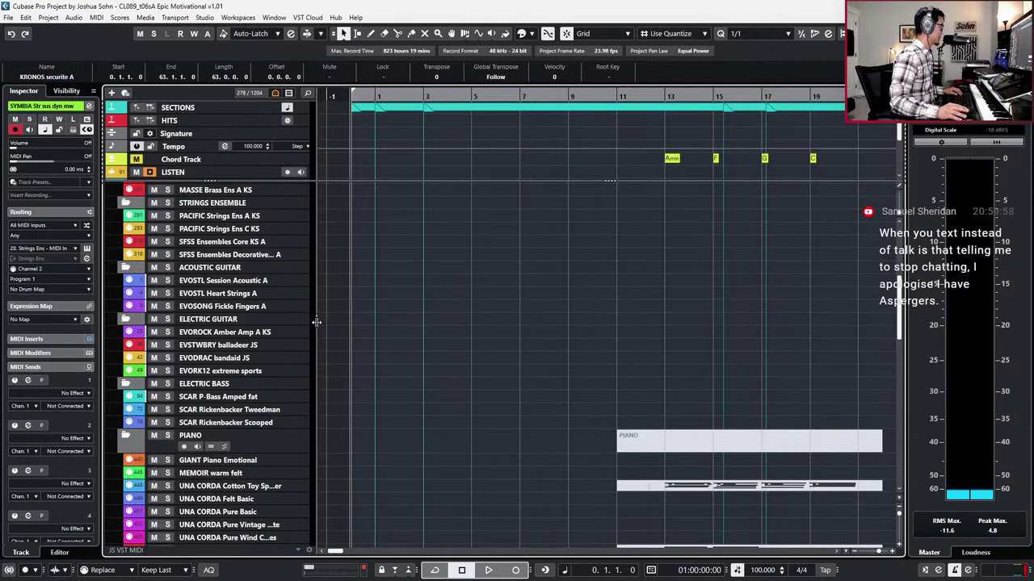
Step: Widen the track list column by dragging its divider to the right
mouse_move(316, 320)
mouse_down()
mouse_move(334, 321)
mouse_move(328, 315)
mouse_up()
scroll(340, 314, up, 5)
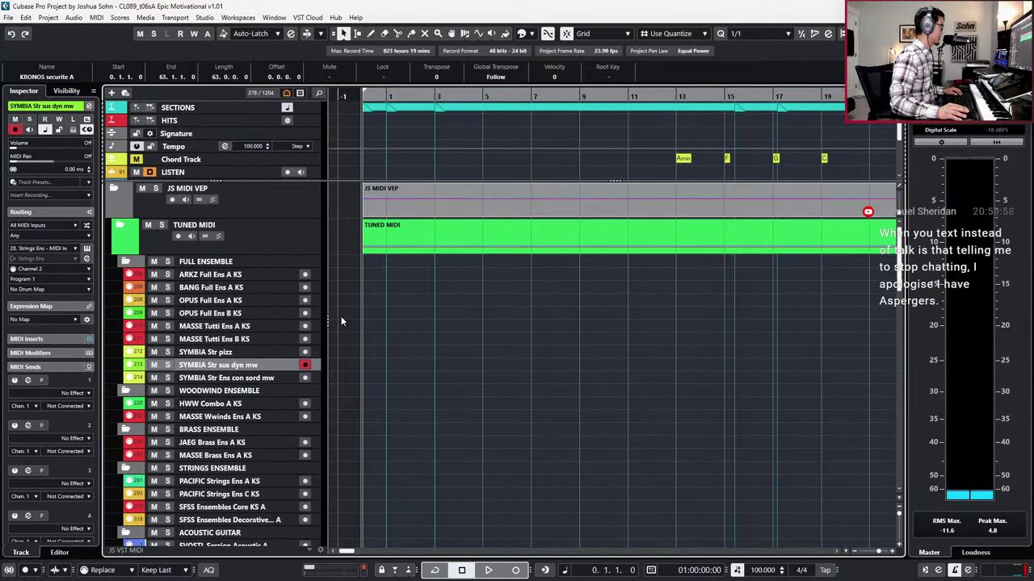
scroll(340, 315, down, 10)
scroll(439, 350, down, 10)
scroll(438, 350, up, 15)
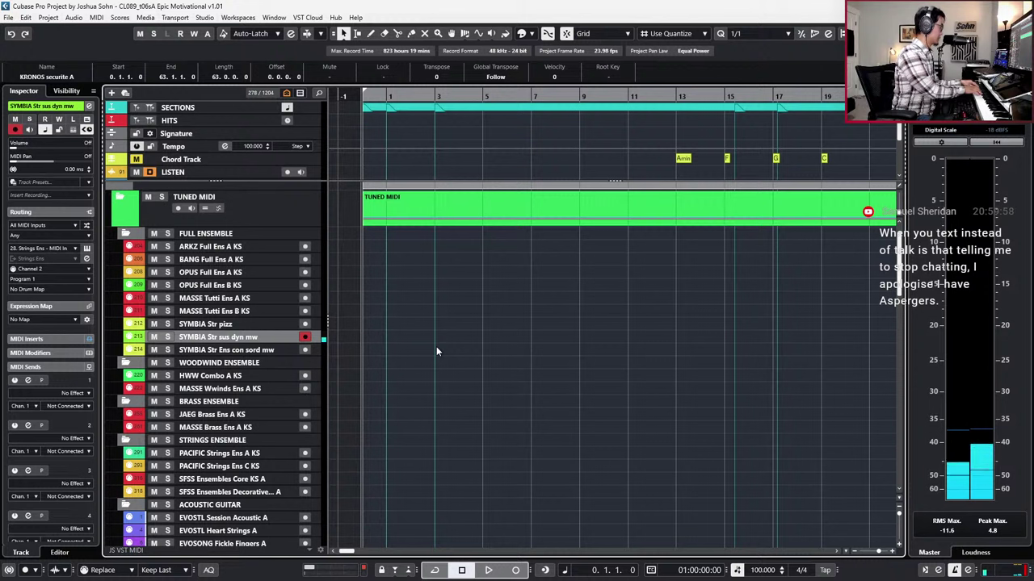
Step: Record a strings take on SYMBIA Str sus dyn mw, undo it, and repeat once more
key(KP_Multiply)
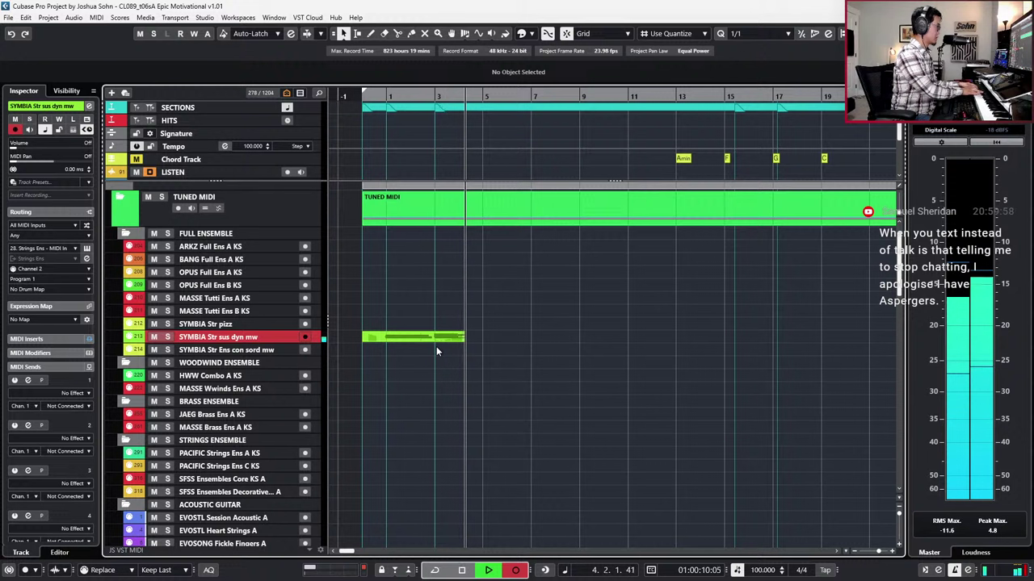
key(space)
key(ctrl+z)
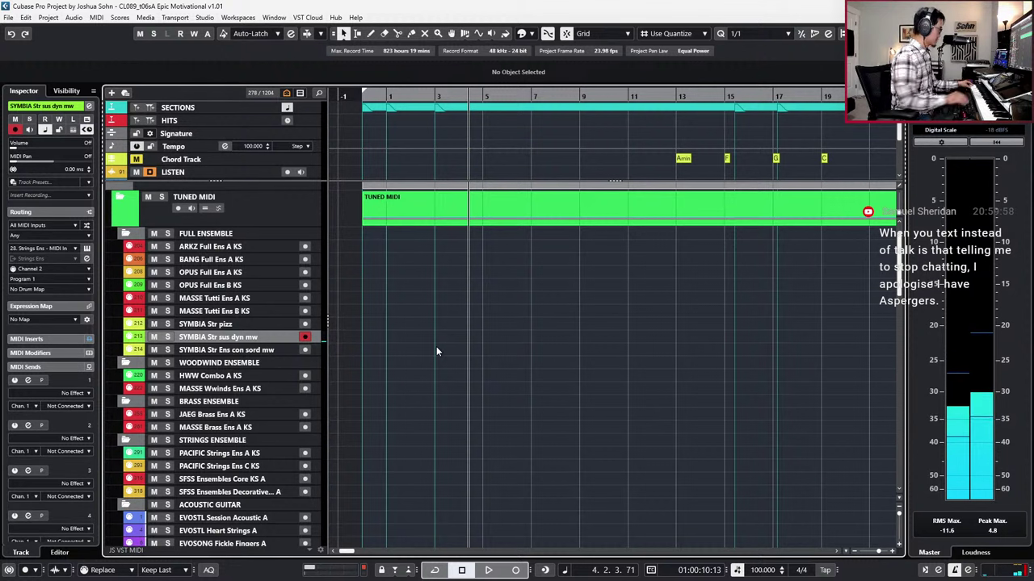
key(KP_Multiply)
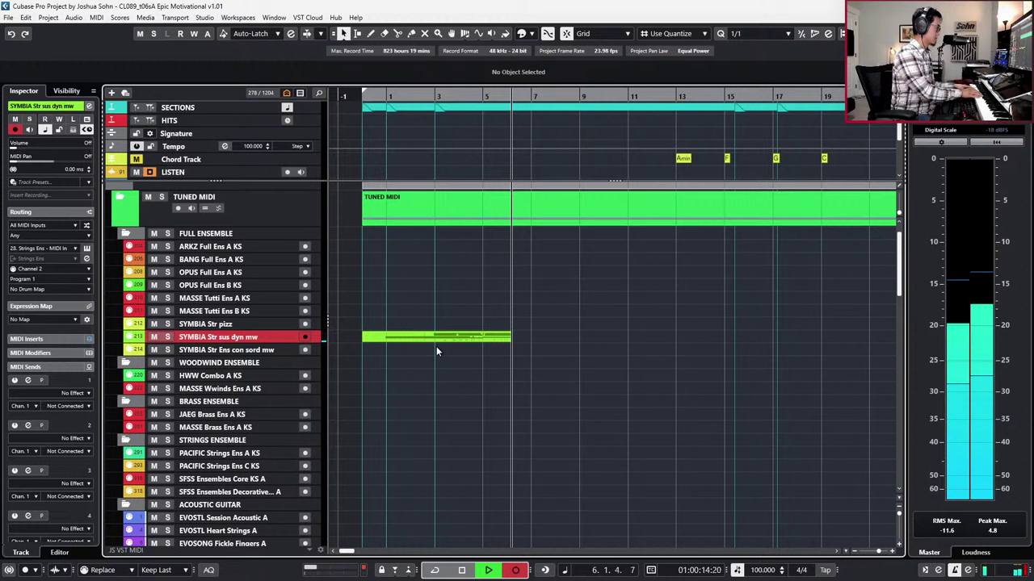
key(space)
key(ctrl+z)
Step: Move the playback position back to the project start
key(KP_Subtract)
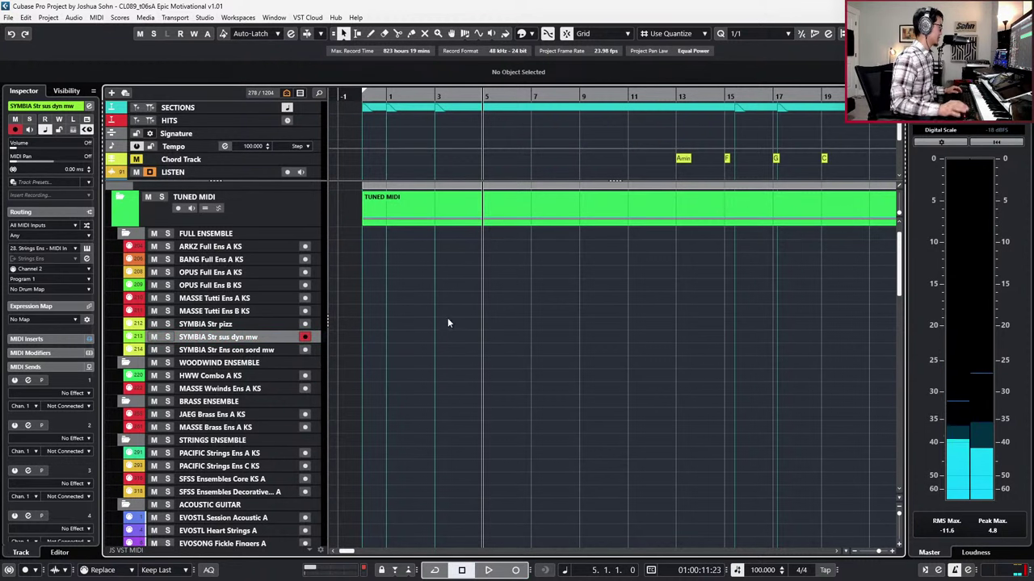
key(KP_1)
key(KP_Decimal)
scroll(489, 344, down, 1)
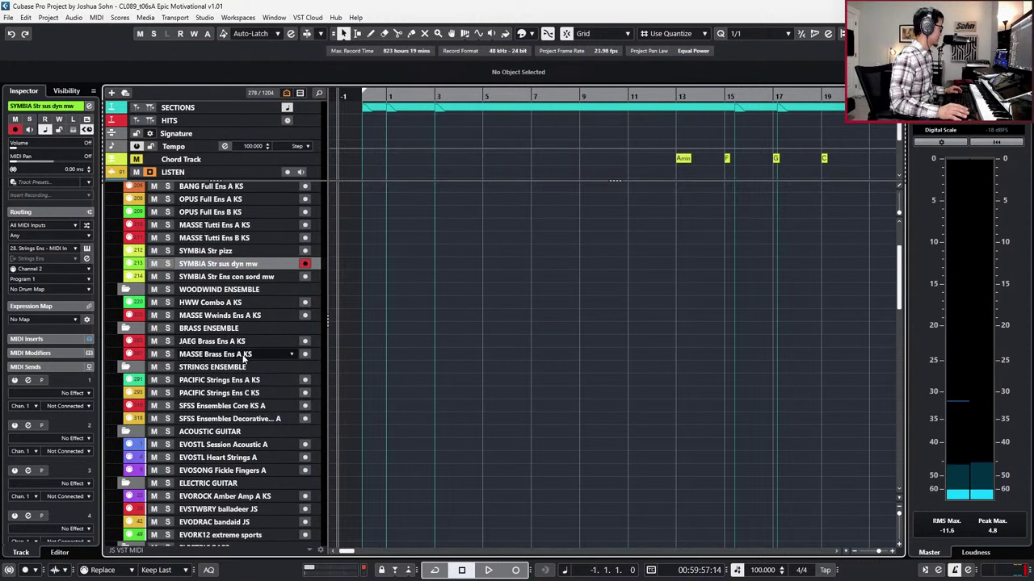
Step: Select the SFSS Ensembles Core KS A track and return the playhead to bar 0
click(299, 418)
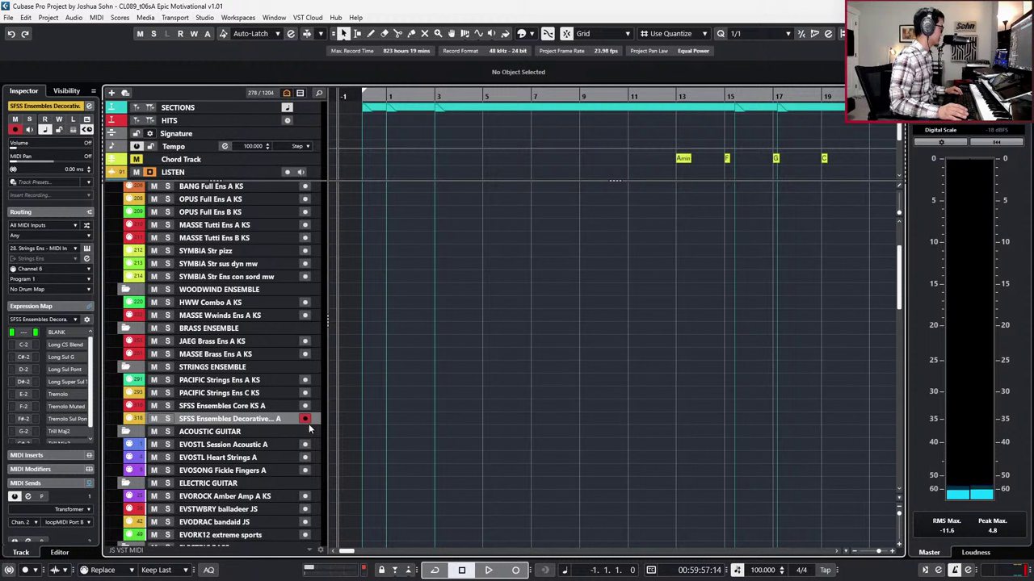
click(257, 406)
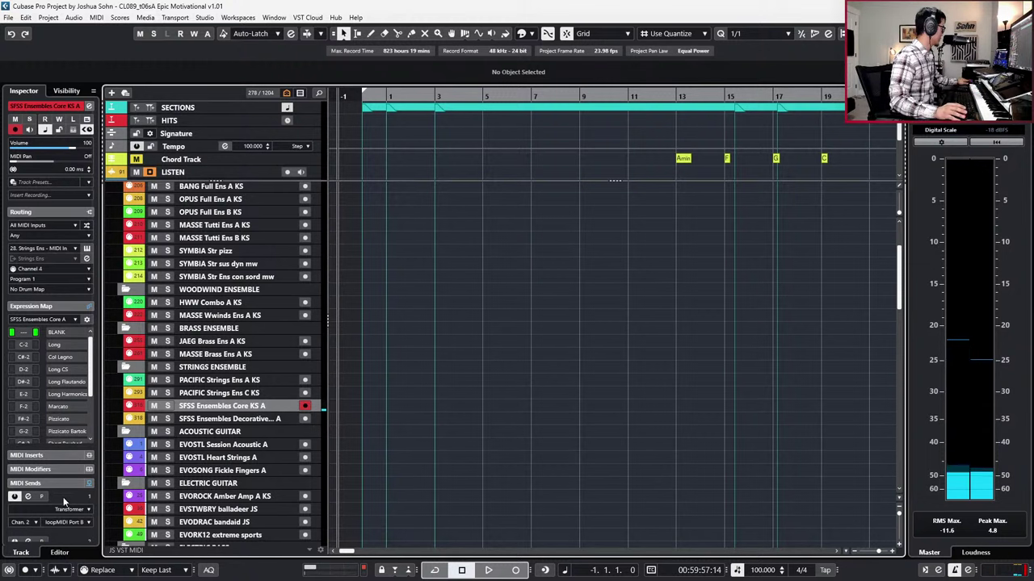
scroll(64, 502, down, 5)
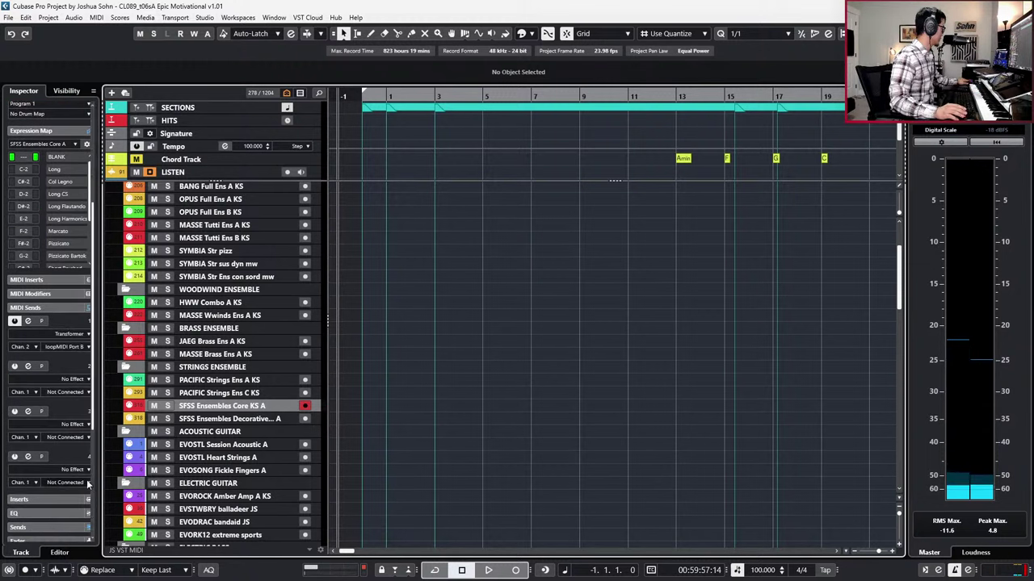
click(55, 293)
click(55, 294)
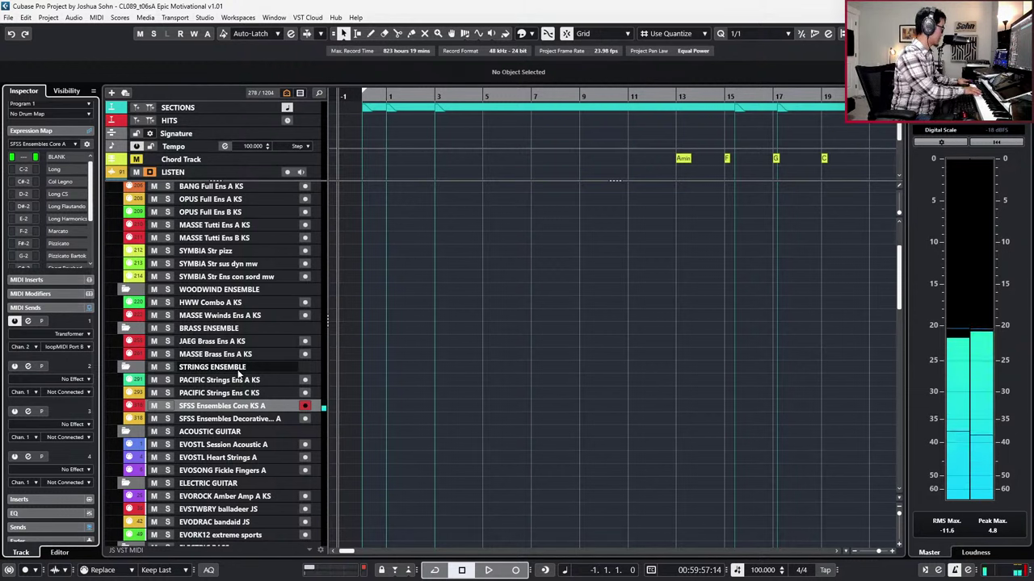
key(KP_Add)
key(KP_Add)
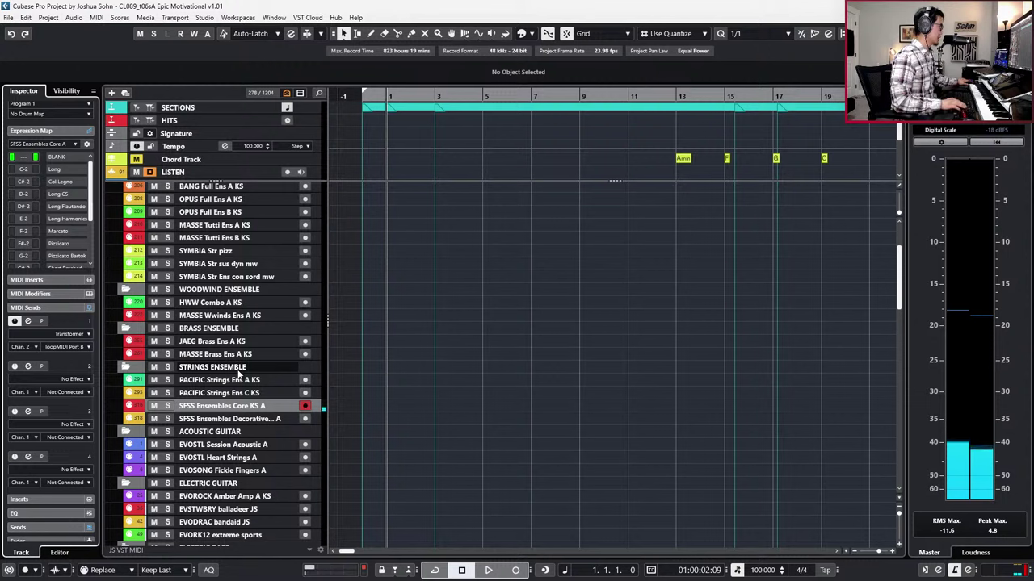
key(KP_Subtract)
Step: Create an empty MIDI part on SFSS Ensembles Core KS A and record an A1 note into it
double_click(420, 403)
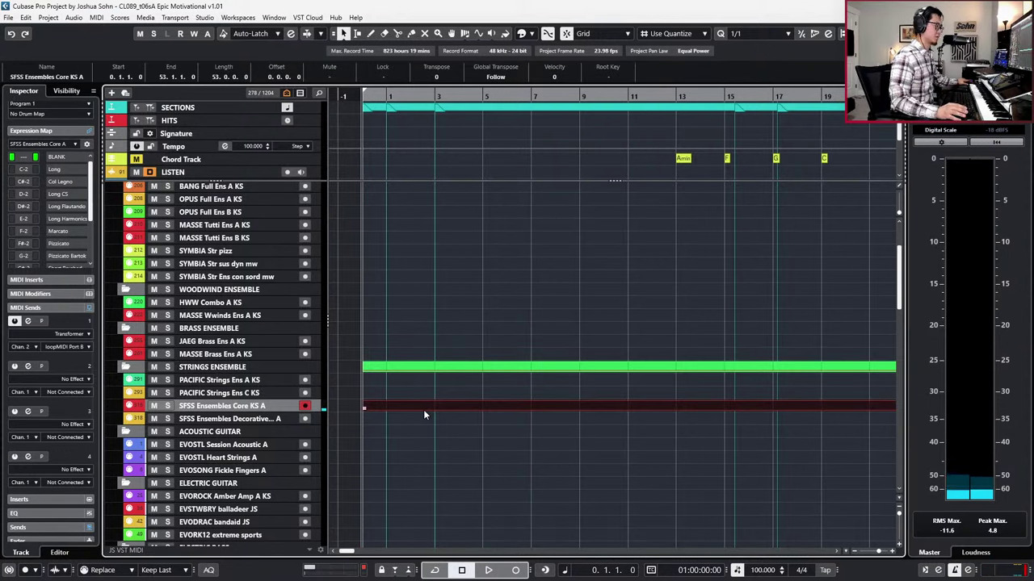
double_click(424, 408)
key(KP_Multiply)
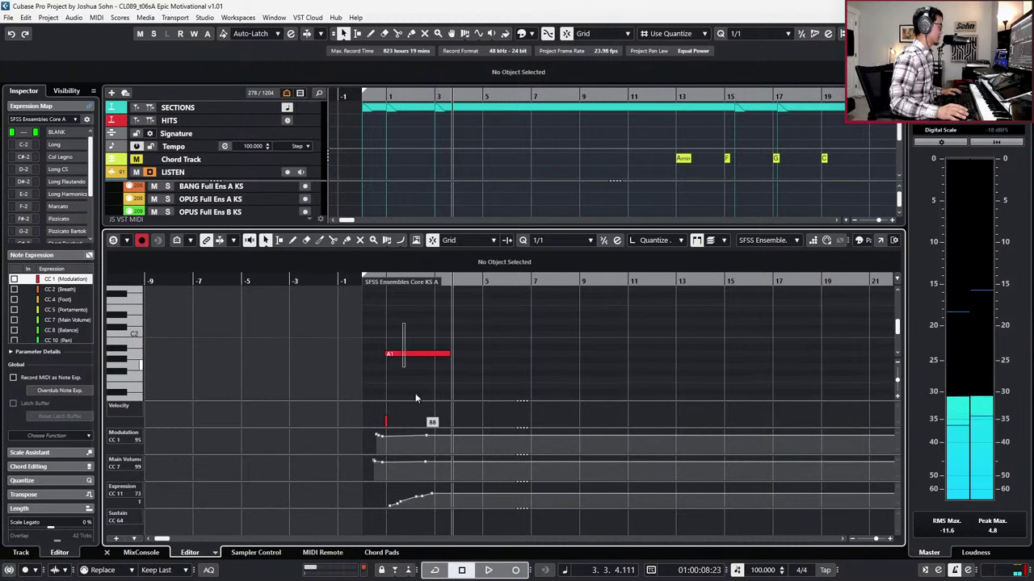
key(space)
mouse_move(387, 488)
mouse_down()
mouse_move(417, 524)
mouse_move(385, 501)
mouse_up()
Step: Reveal the hidden SFSS Ensembles Core KS B track and shorten the recorded A1 note to two bars
key(ctrl+alt+e)
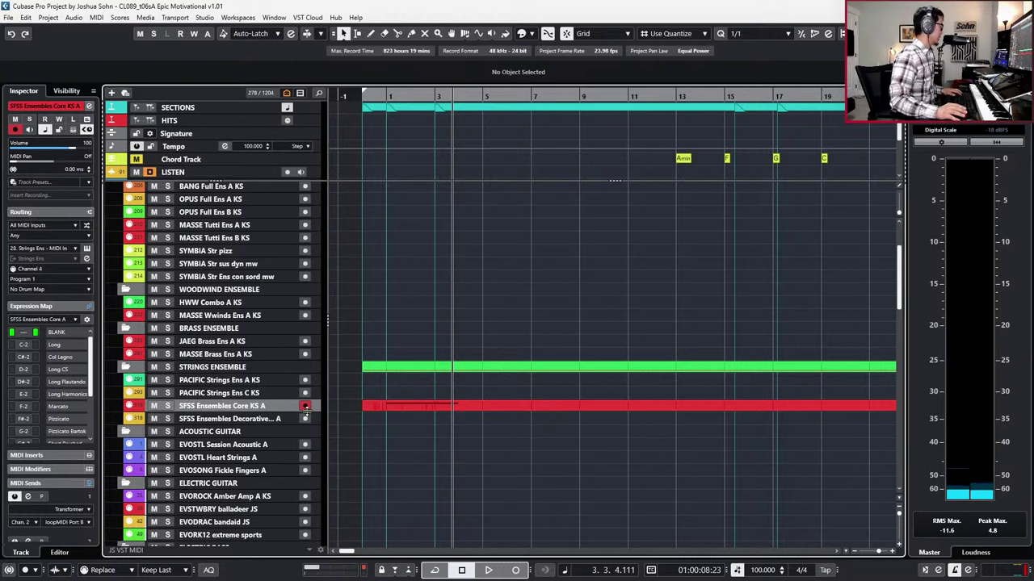
key(ctrl+f)
click(408, 253)
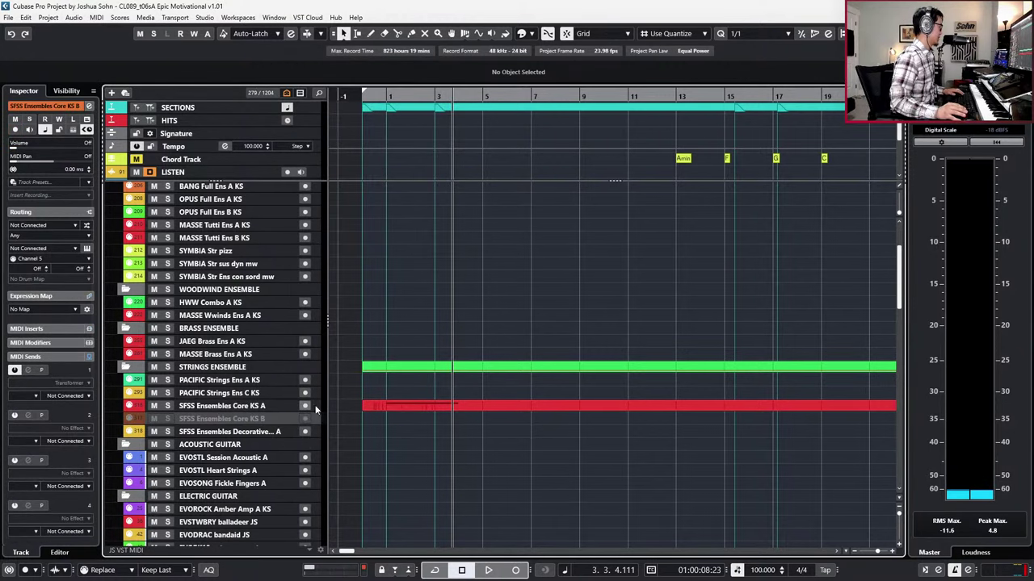
click(410, 404)
click(421, 352)
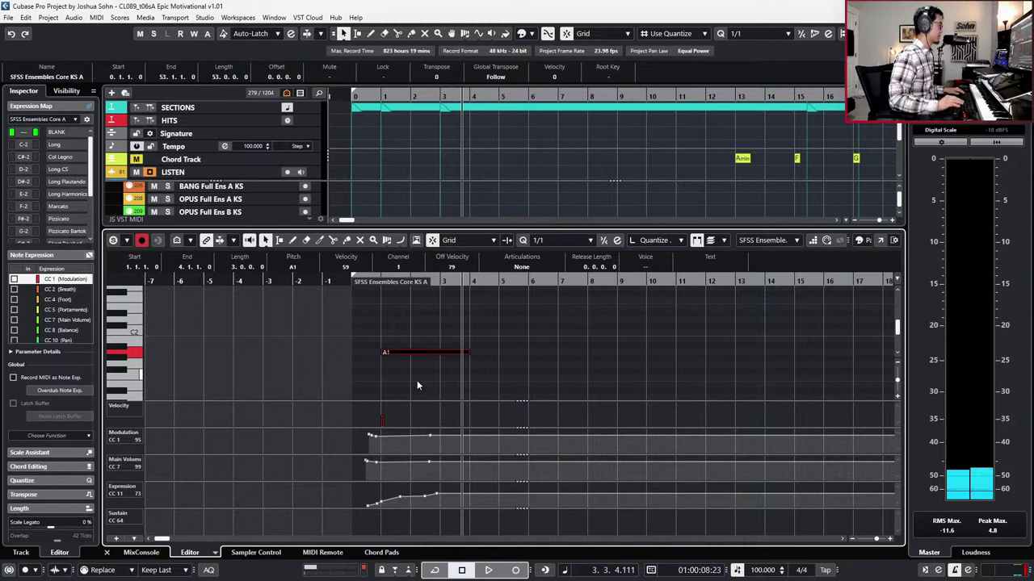
key(alt+Left)
key(alt+Right)
key(alt+shift+Left)
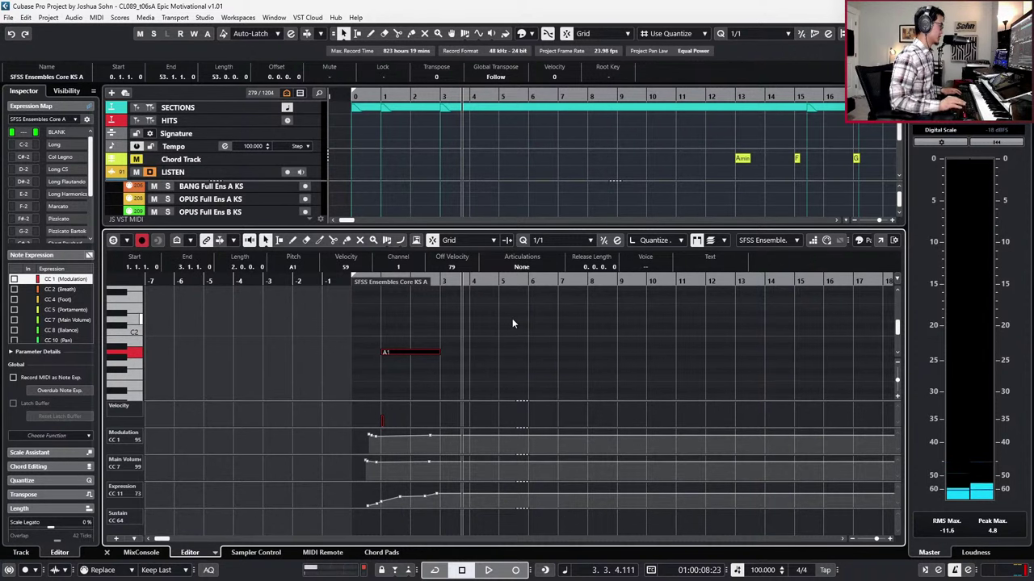
key(space)
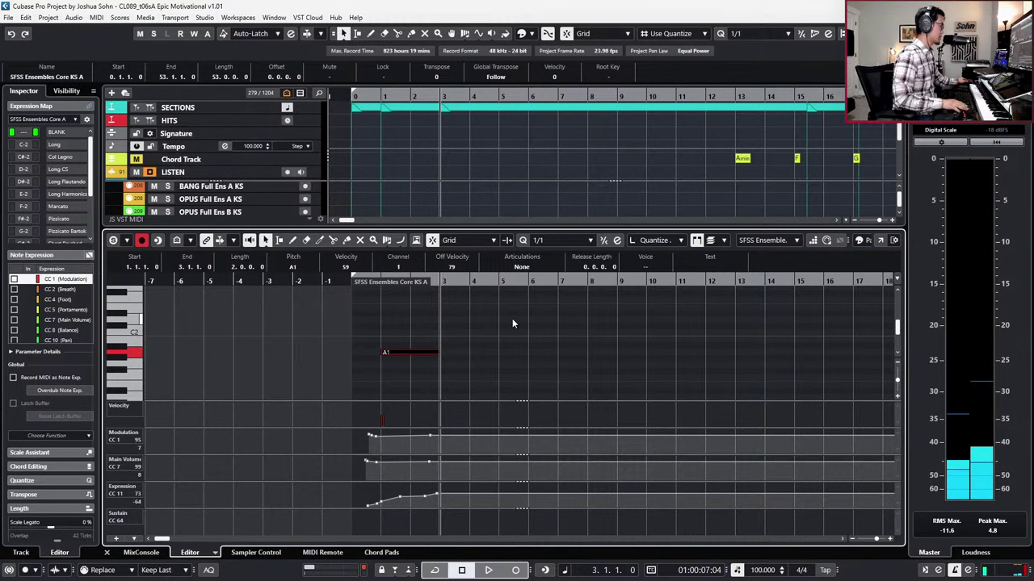
Step: Record a controller take and a new A1 note take with pre-roll, then rewind to the start
key(KP_Multiply)
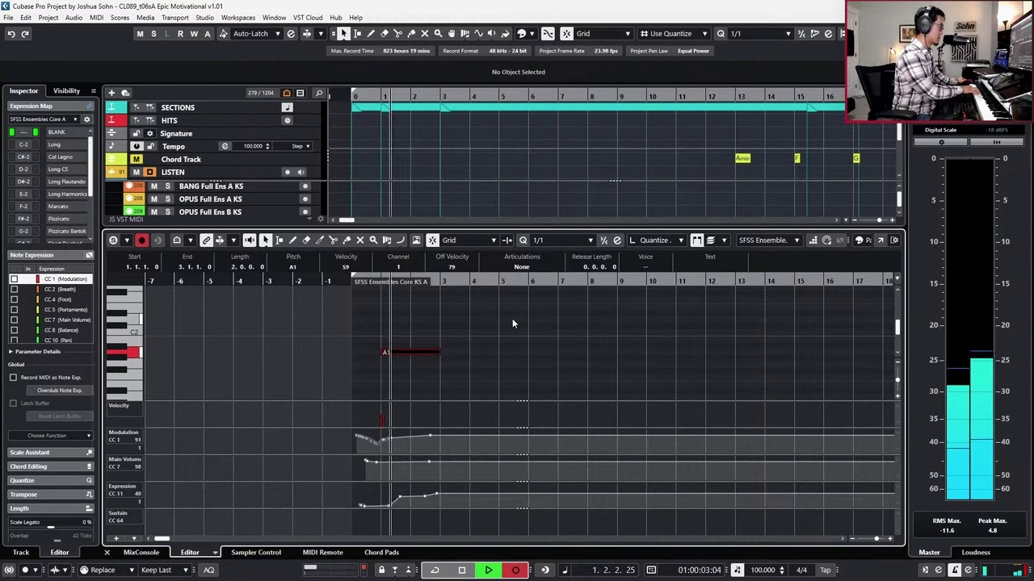
key(space)
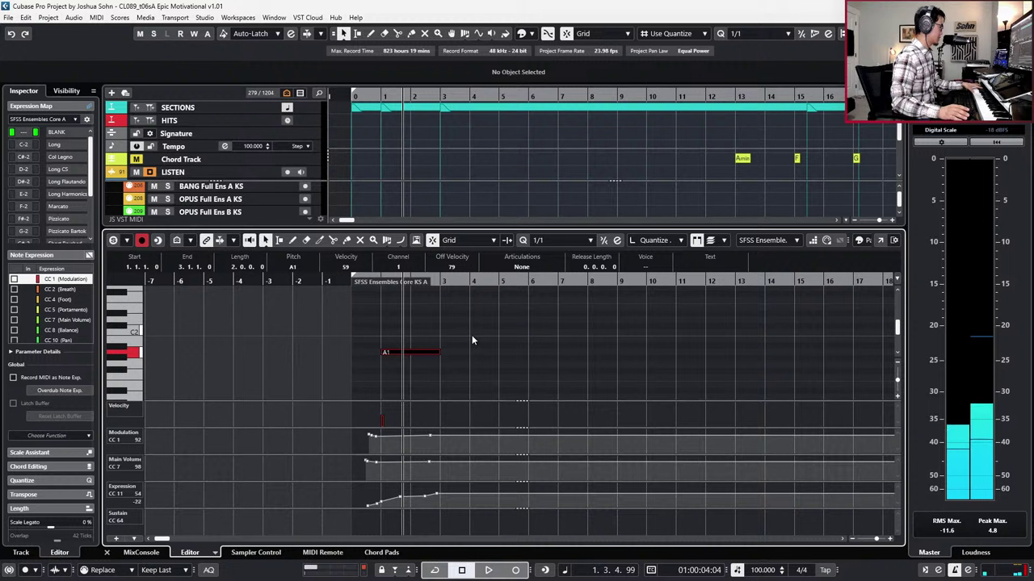
key(KP_Decimal)
key(Delete)
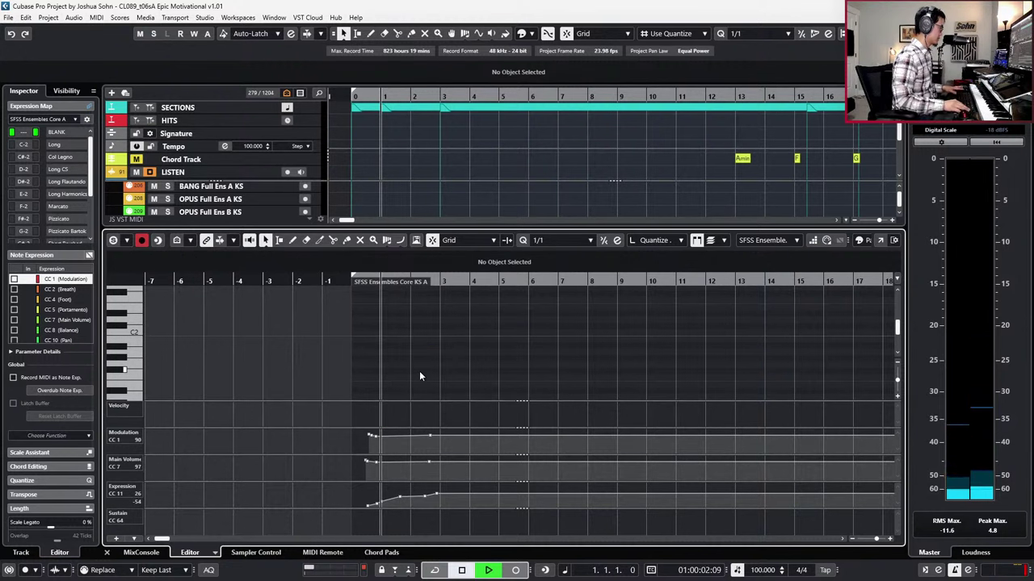
key(KP_Multiply)
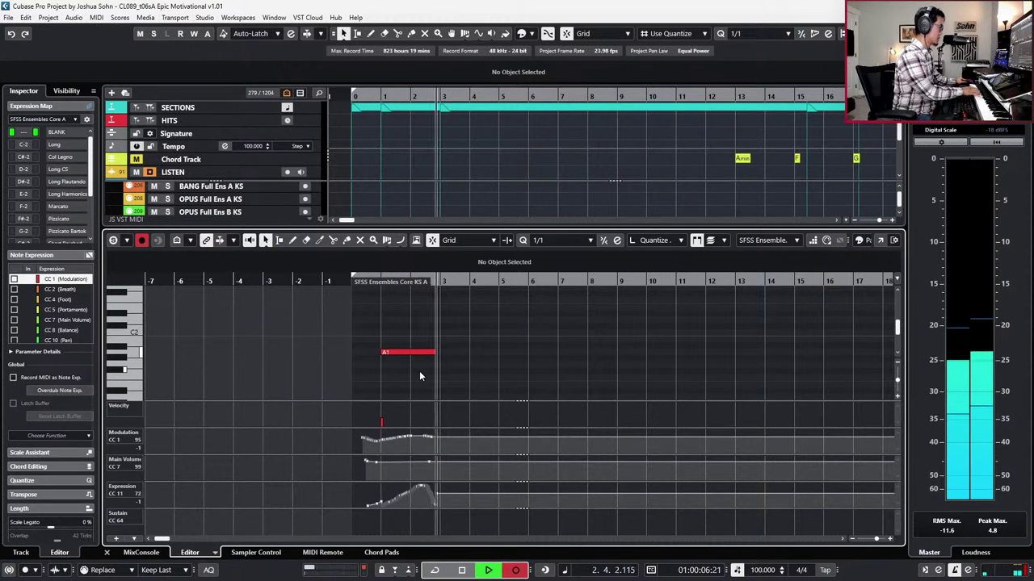
key(space)
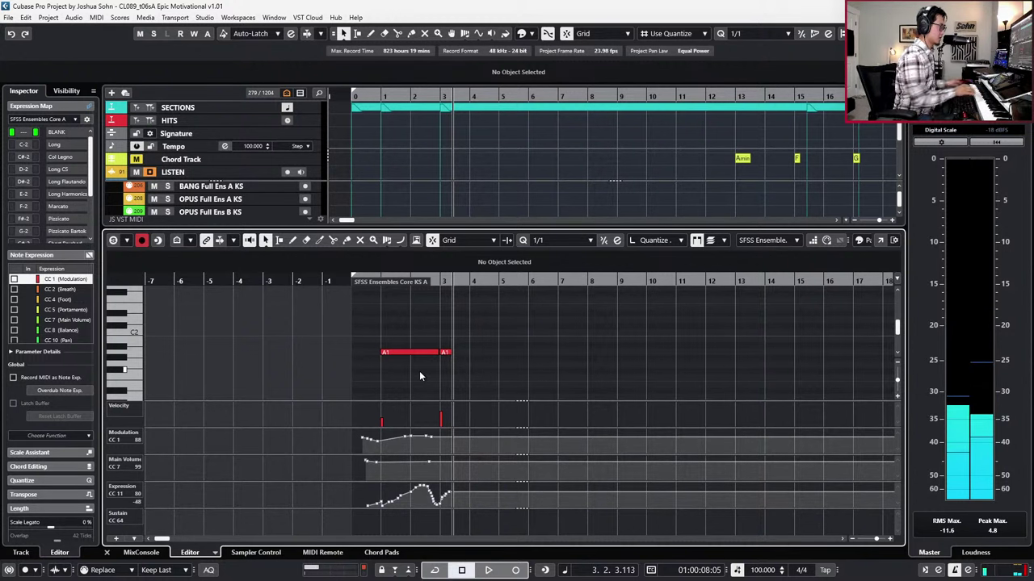
key(Home)
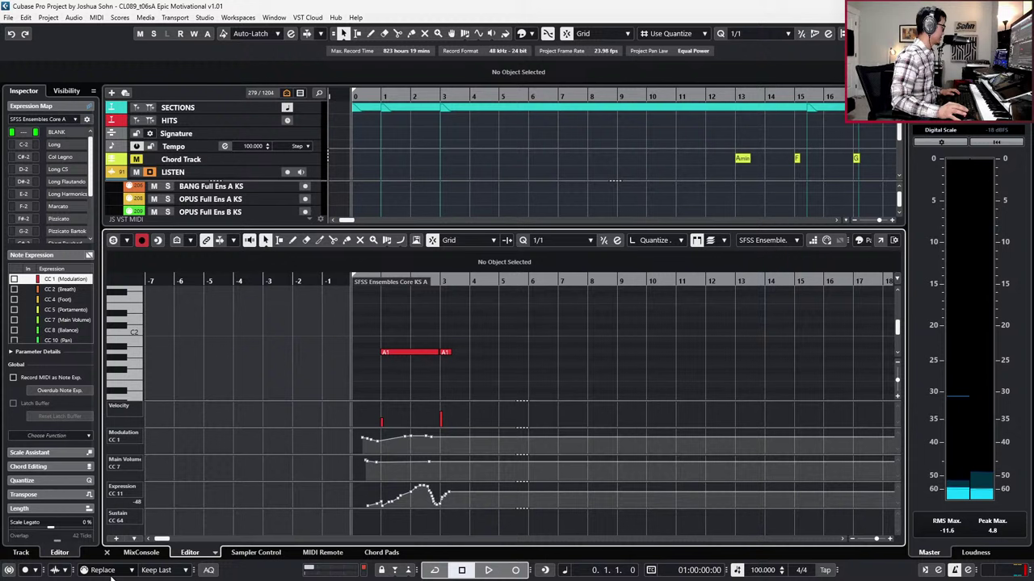
Step: Delete the A1 note, its Modulation points and the extra Main Volume points
click(113, 570)
click(481, 347)
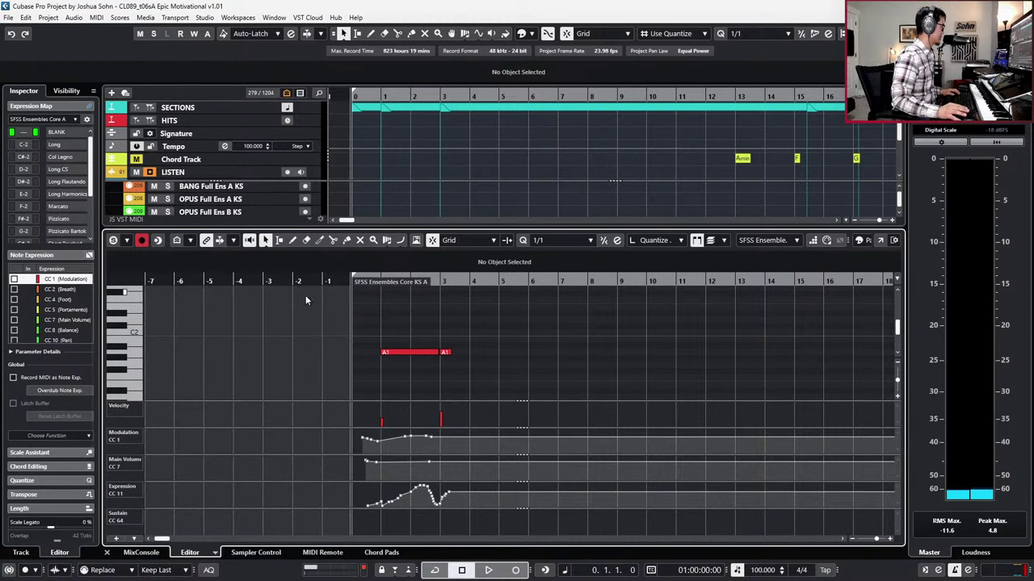
drag(315, 301, 496, 390)
key(Delete)
key(Delete)
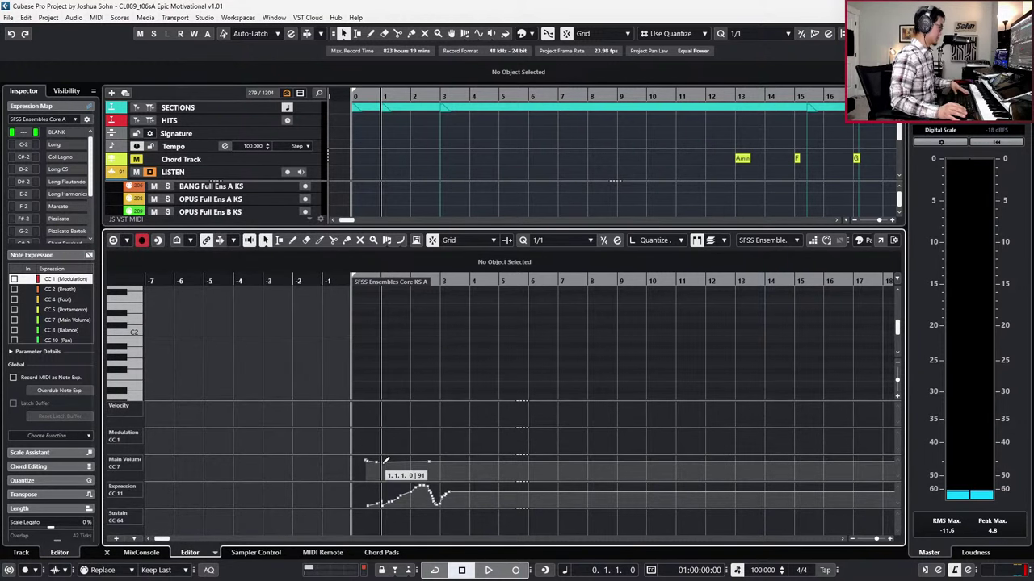
key(Delete)
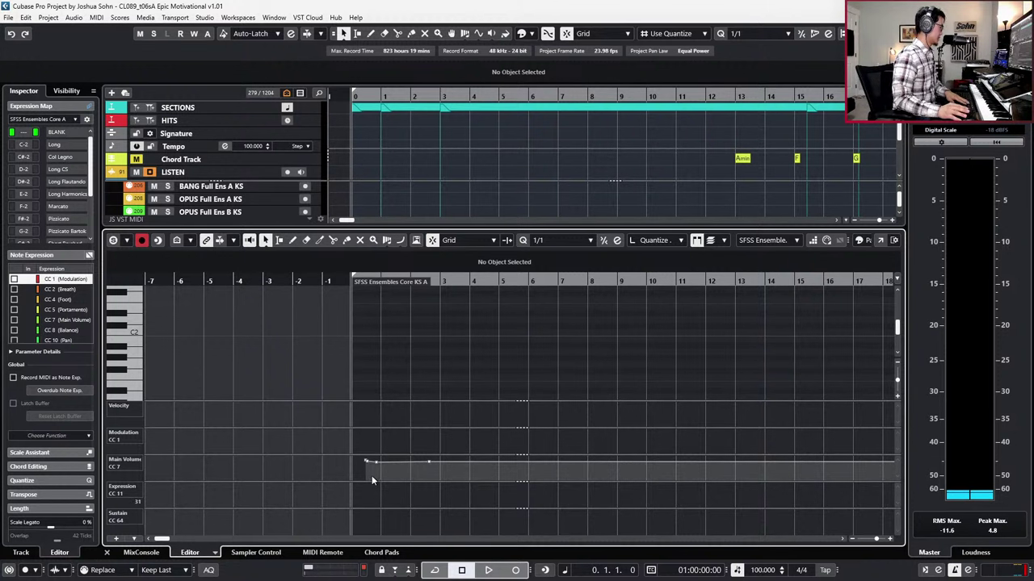
key(Delete)
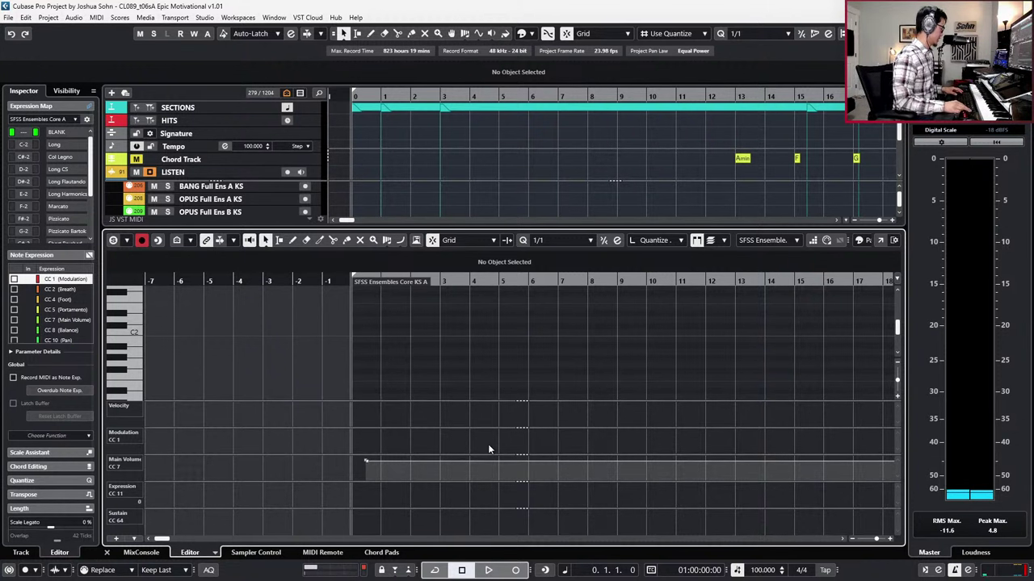
Step: Record a take, undo it, and begin another recording from the project start
key(KP_Multiply)
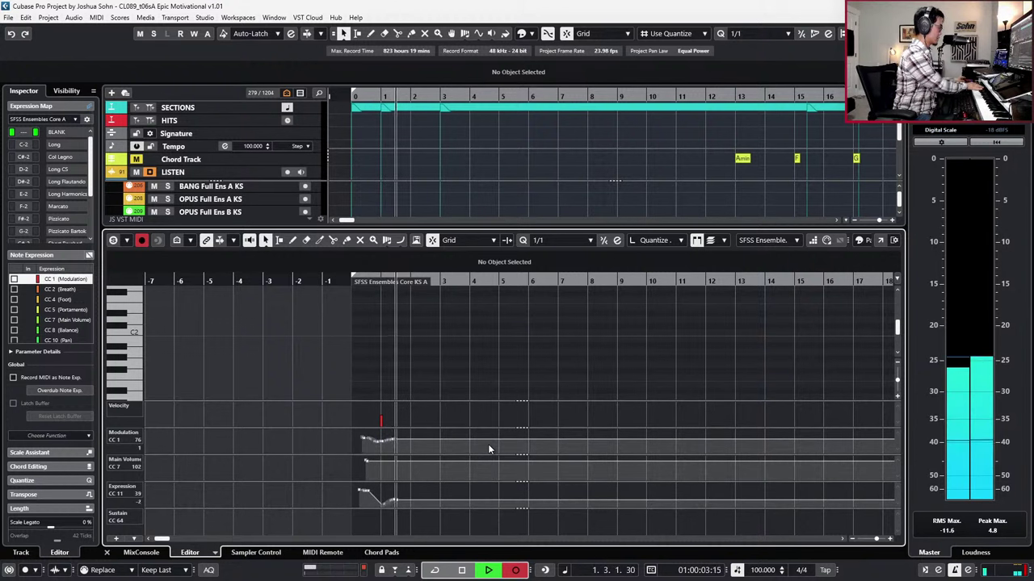
key(space)
key(ctrl+z)
key(KP_Decimal)
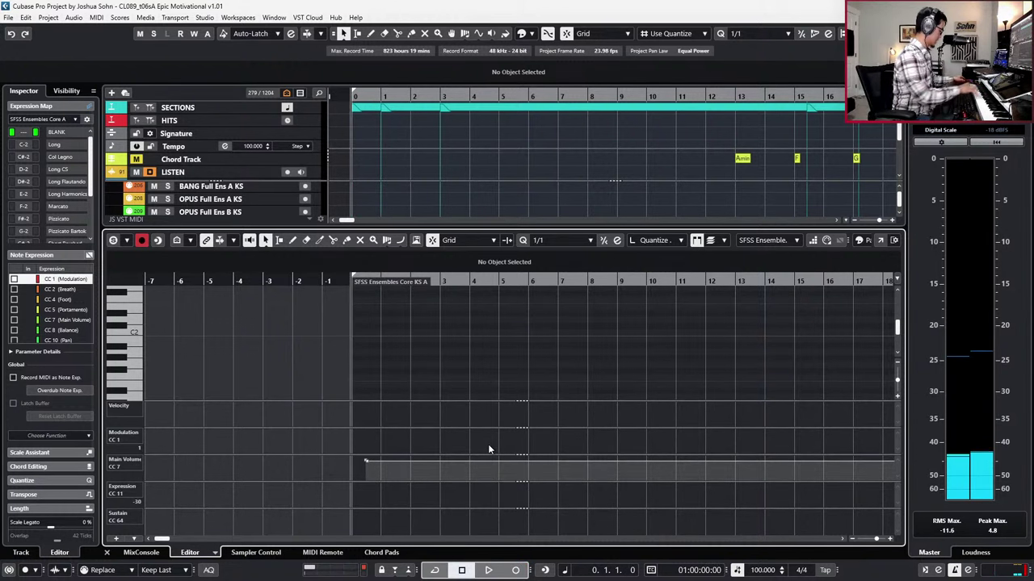
key(KP_Multiply)
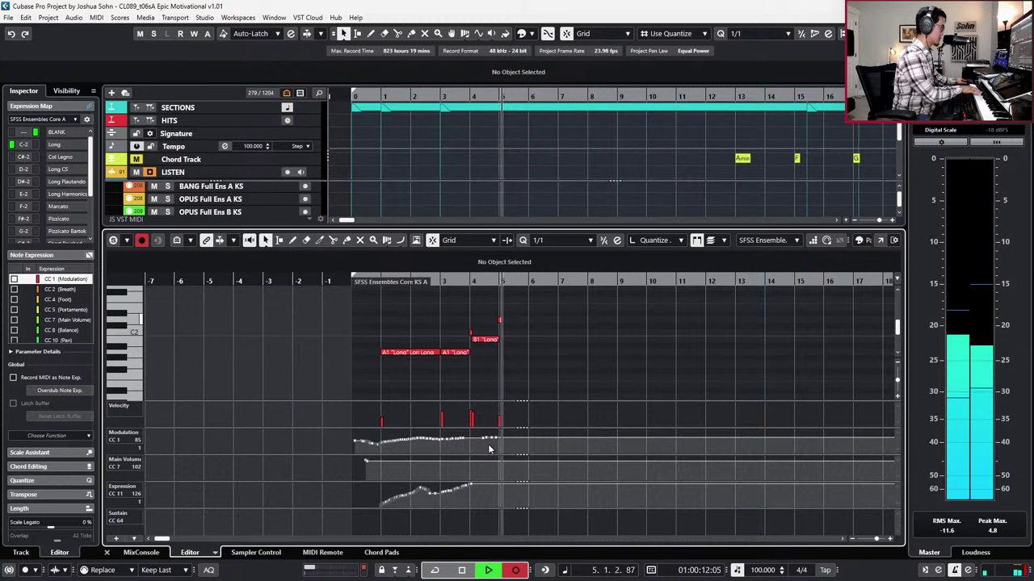
Step: Discard the unwanted take and record the eight-note A1–B1–C2 melody with mod wheel and expression
key(space)
key(KP_Subtract)
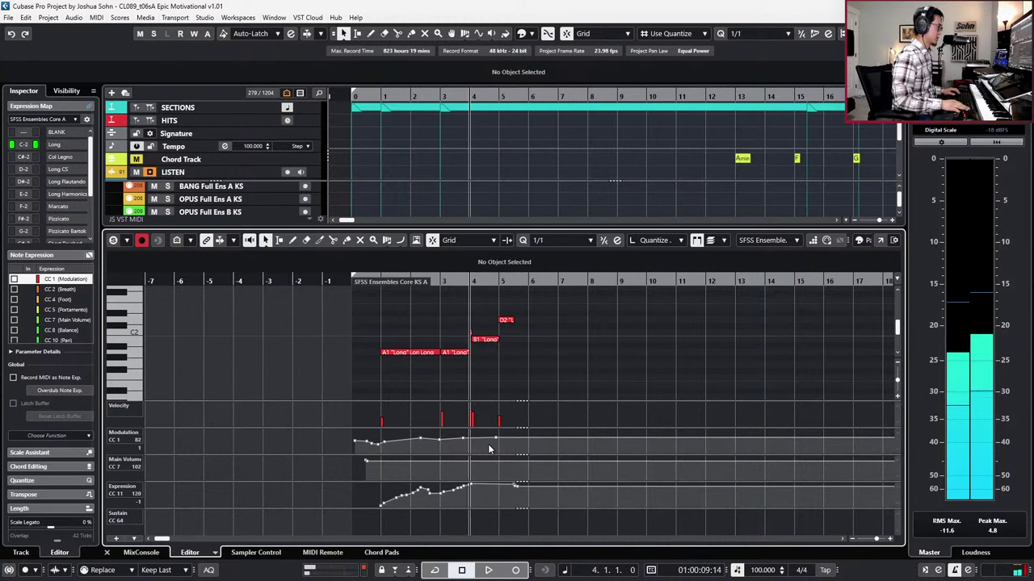
key(ctrl+z)
key(KP_Multiply)
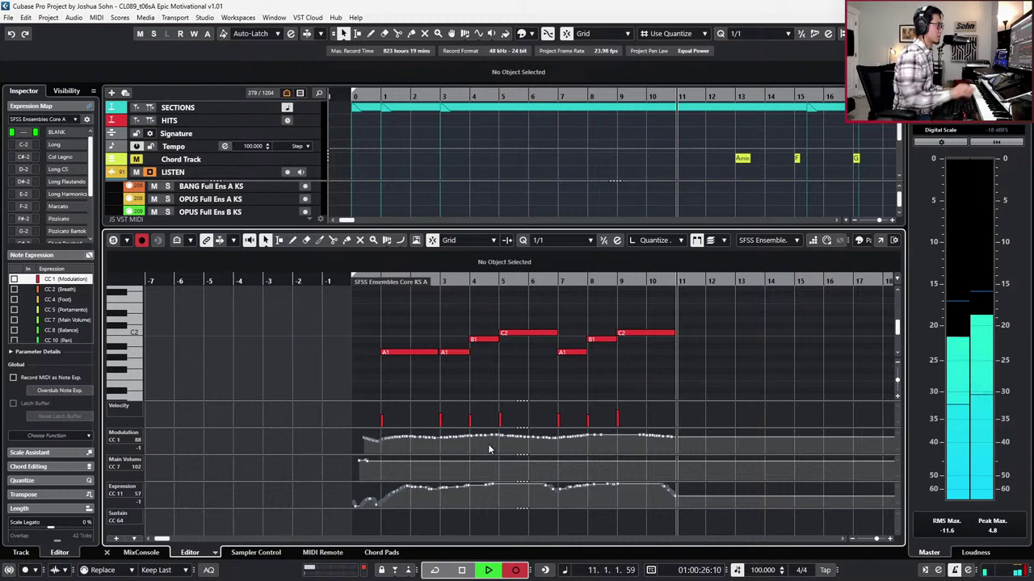
key(space)
Step: Place the playhead at bar 8 and select all eight recorded notes
drag(642, 349, 641, 353)
key(l)
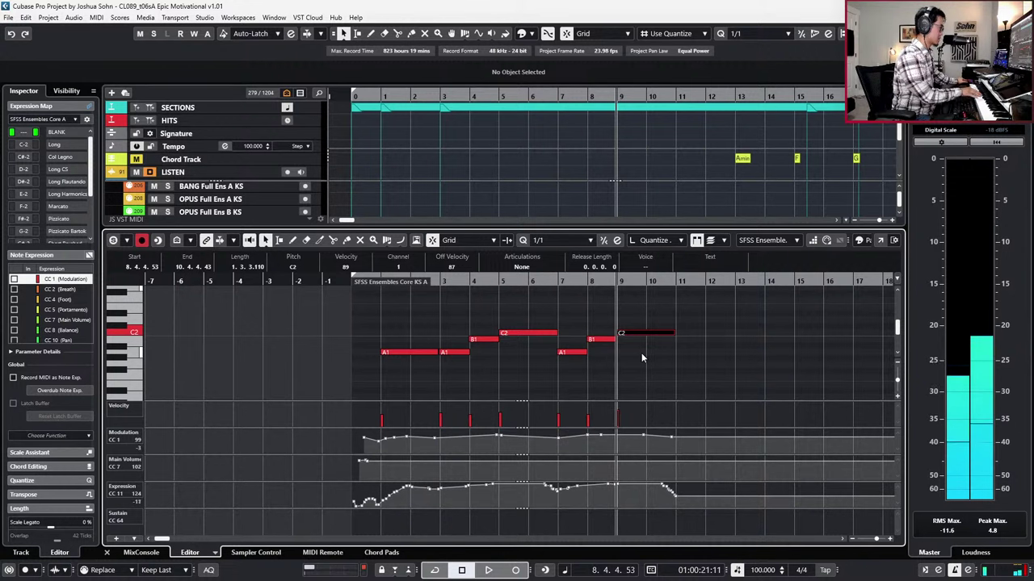
key(KP_Subtract)
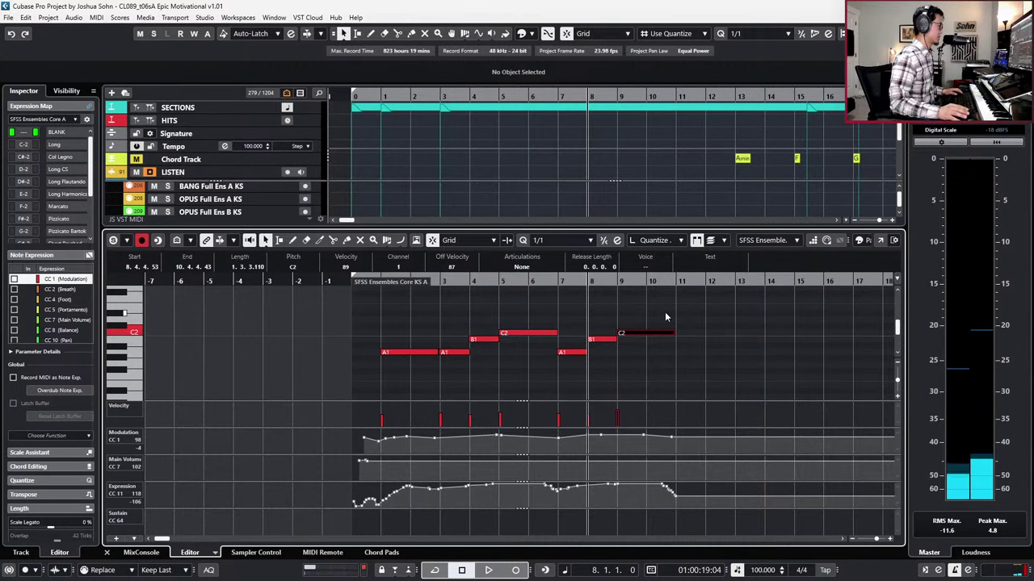
drag(666, 314, 428, 355)
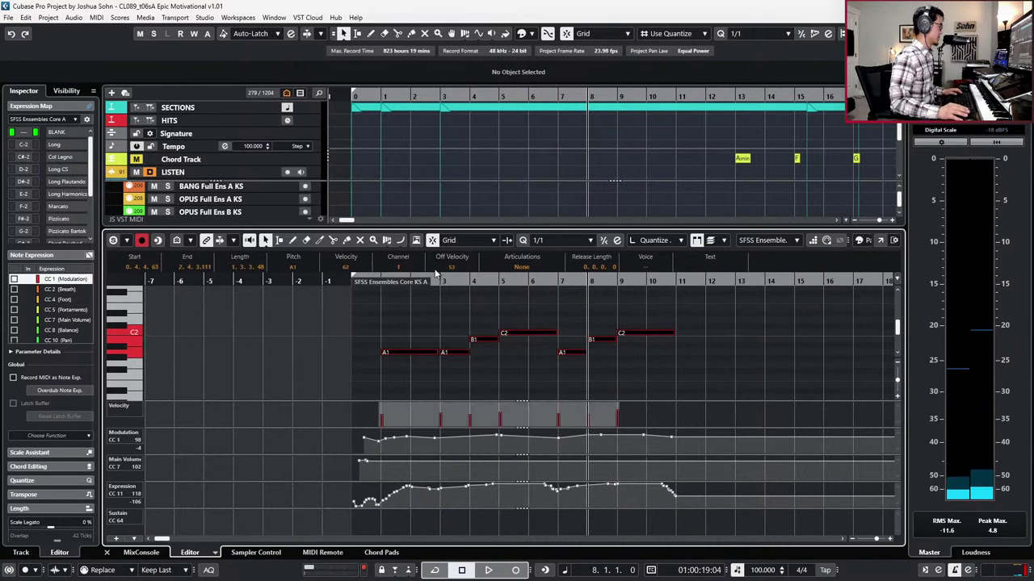
Step: Apply the Long articulation to all eight notes and play the phrase from bar 1
click(524, 267)
click(525, 279)
key(KP_Decimal)
key(KP_Add)
key(space)
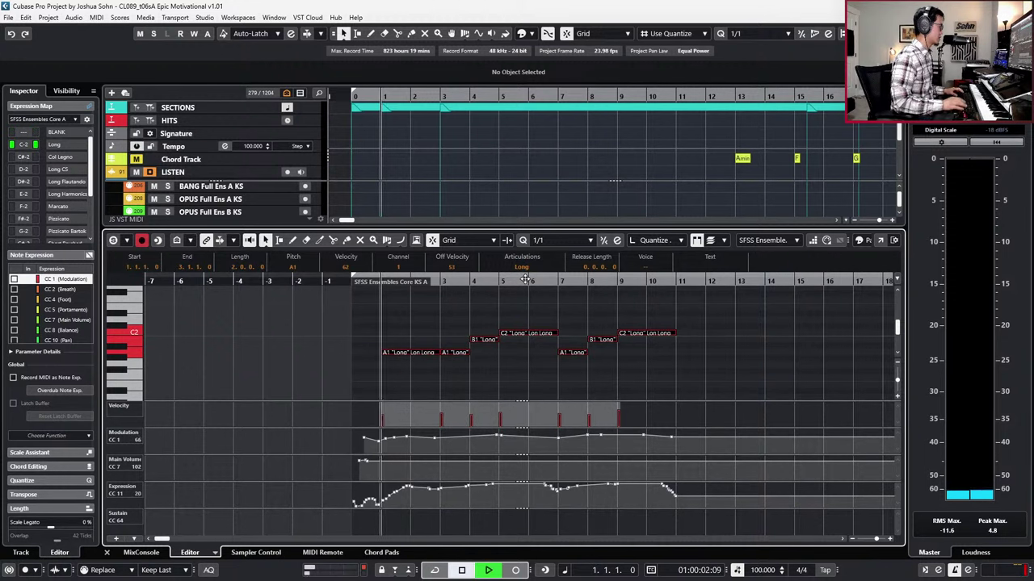
scroll(608, 370, down, 2)
scroll(602, 363, right, 2)
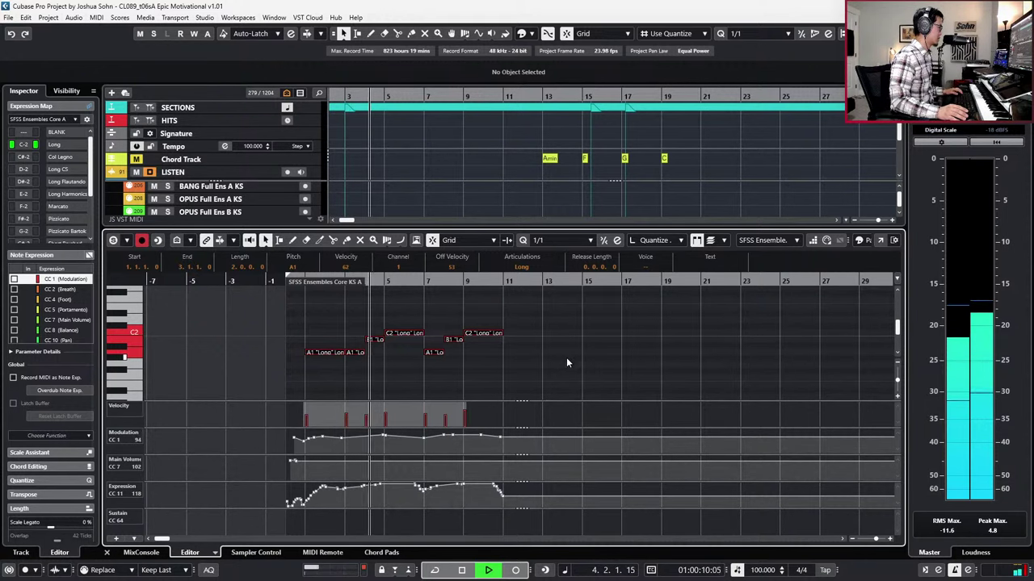
Step: Range-select bars 3–11 of the strings part in the Key Editor and duplicate them with Ctrl+D
key(ctrl+alt+b)
scroll(512, 373, down, 2)
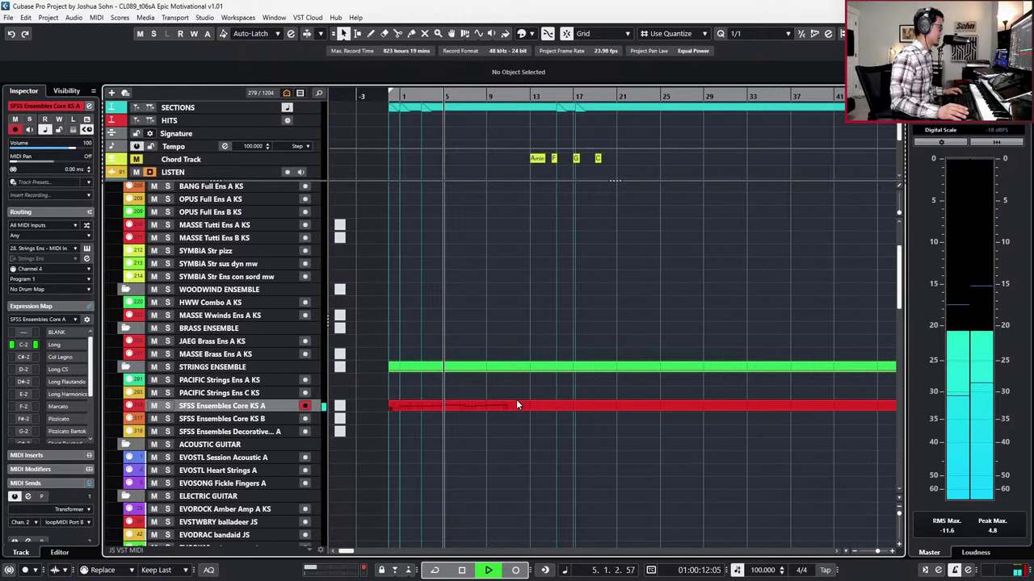
click(423, 403)
key(ctrl+e)
right_click(452, 401)
click(450, 399)
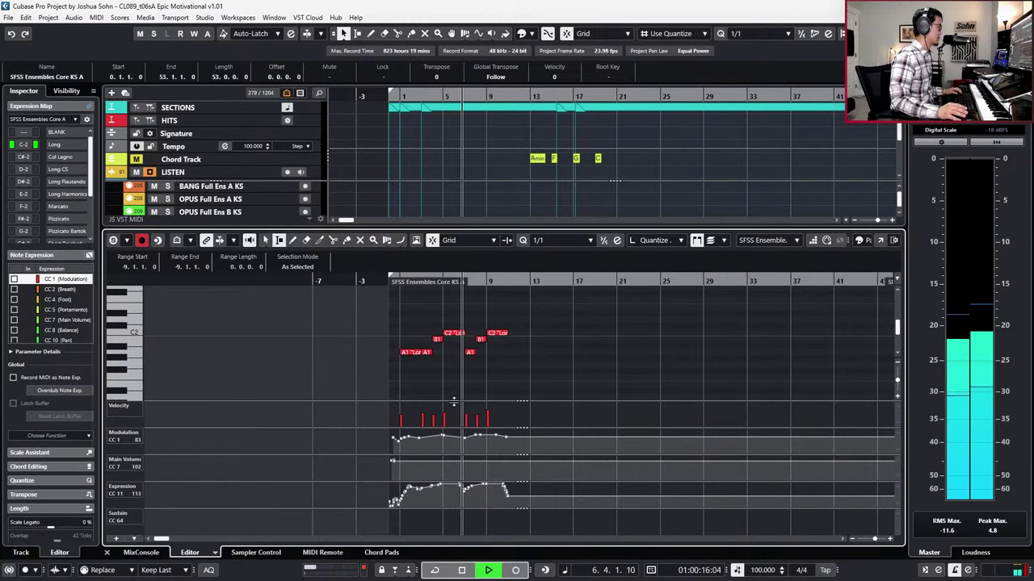
key(h)
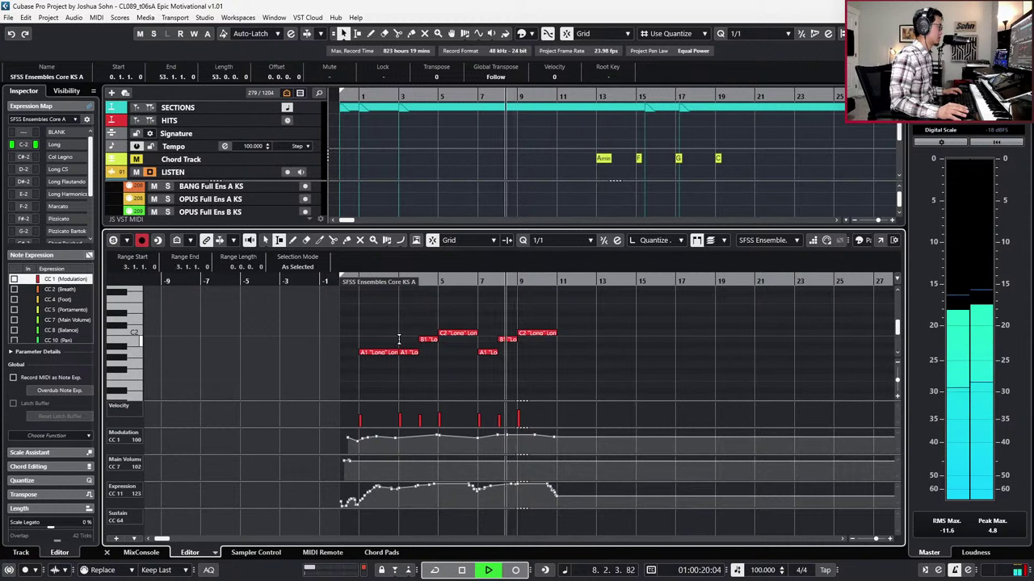
drag(398, 339, 555, 370)
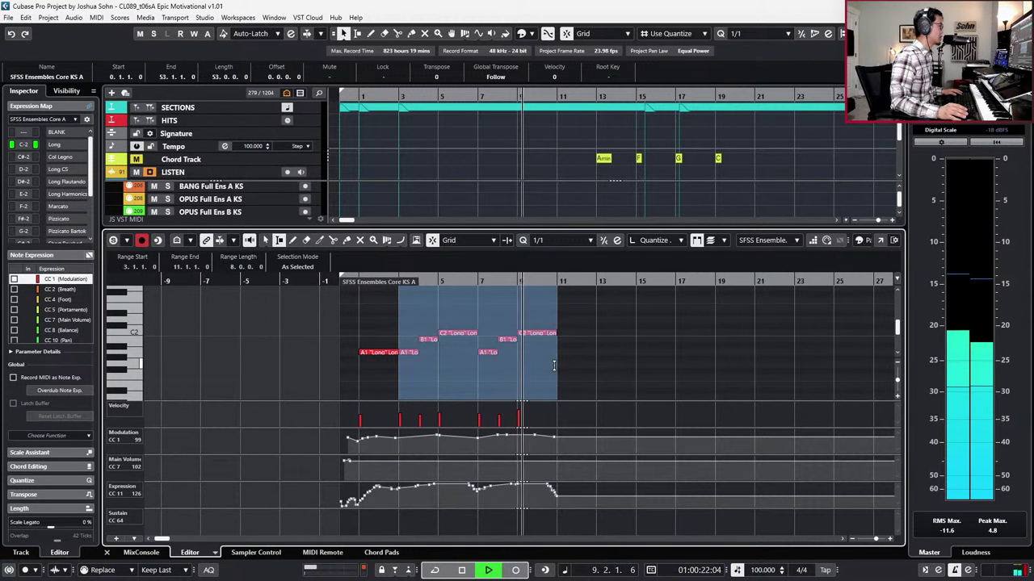
key(ctrl+d)
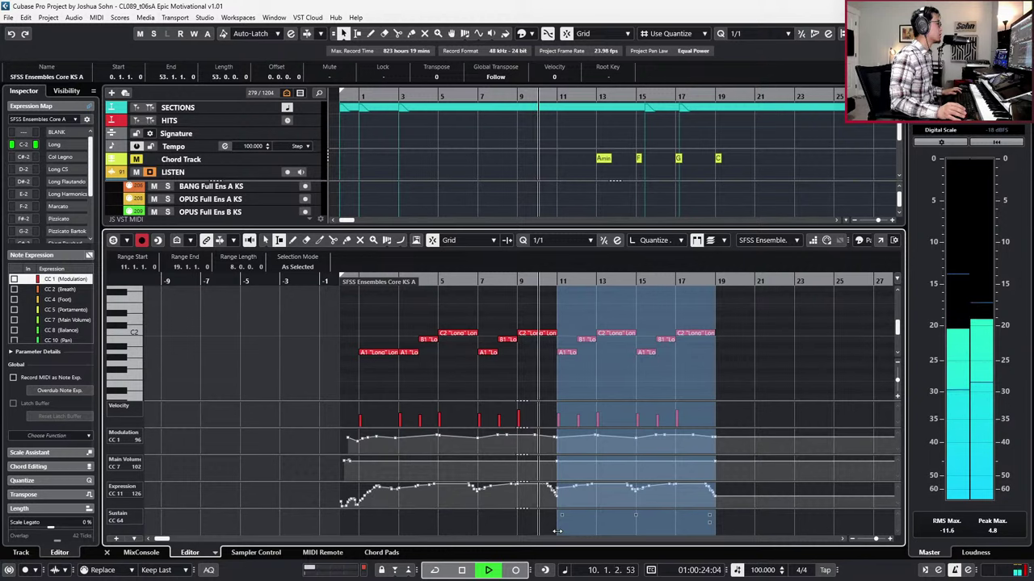
scroll(604, 359, right, 4)
Step: Redraw the CC11 Expression at bar 11 as a low flat step
key(1)
scroll(454, 371, up, 2)
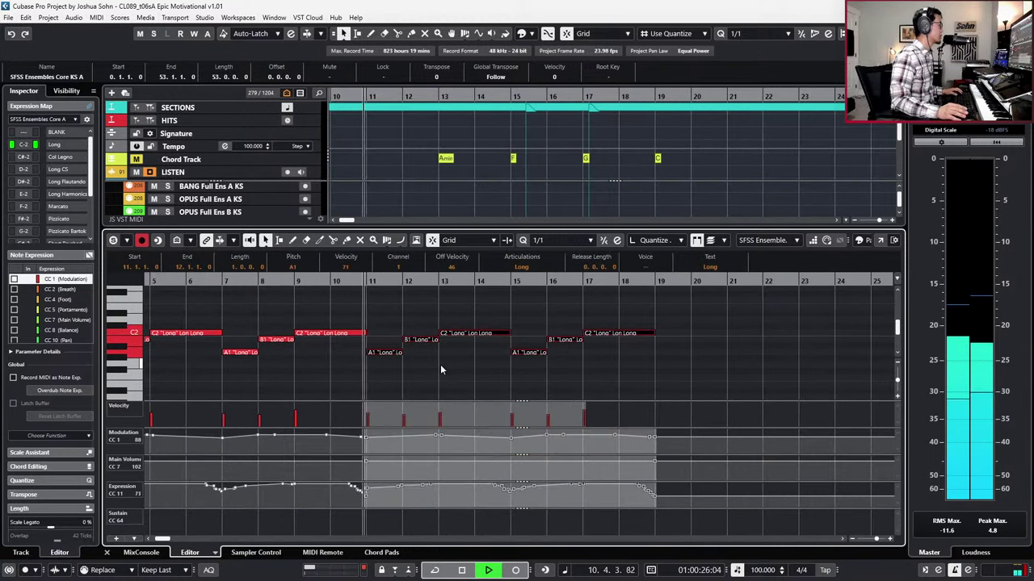
key(space)
click(421, 378)
click(370, 495)
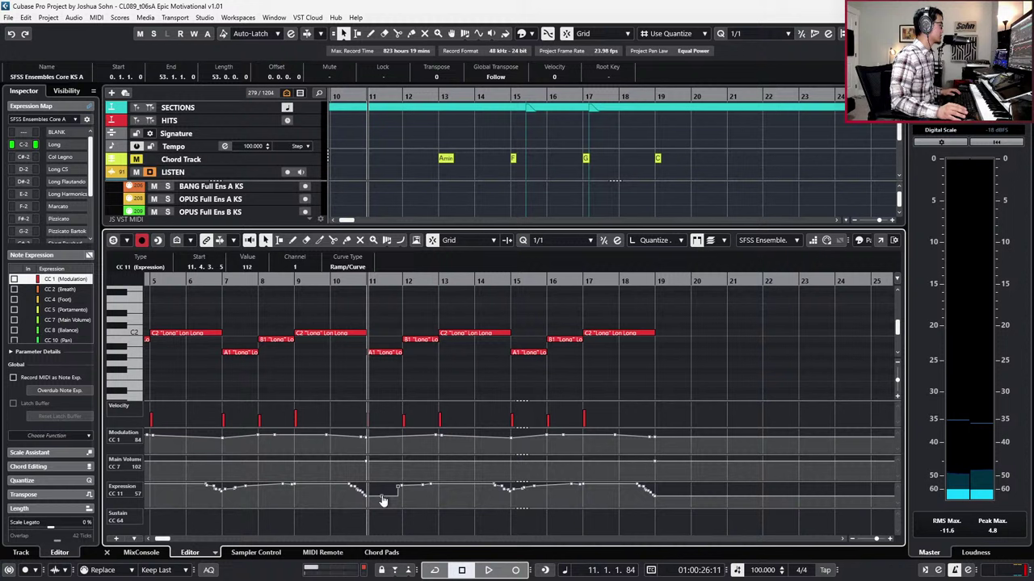
drag(394, 494, 380, 495)
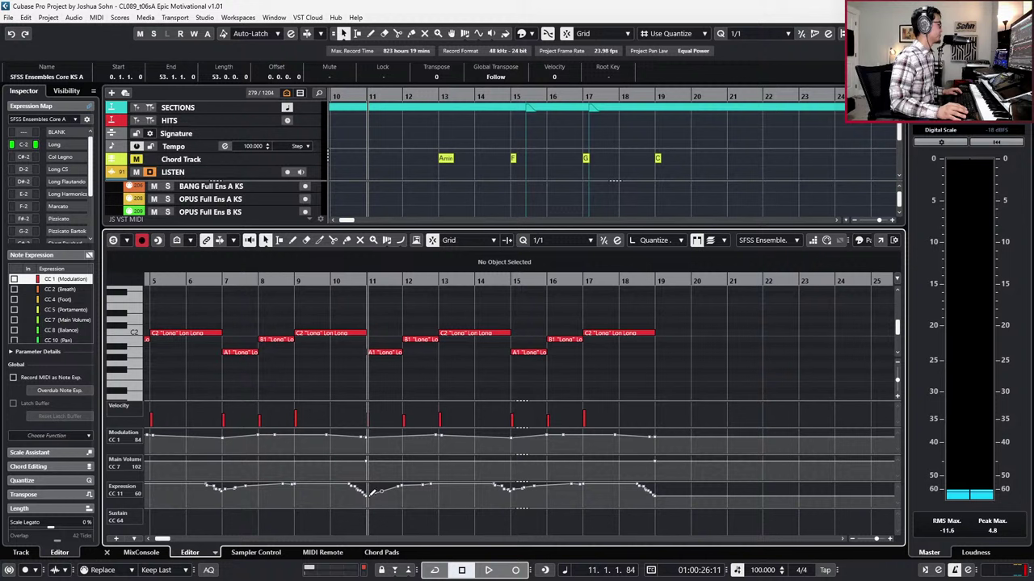
Step: Transpose the six notes in bars 11–19 up three semitones
click(392, 352)
drag(402, 300, 646, 387)
key(g)
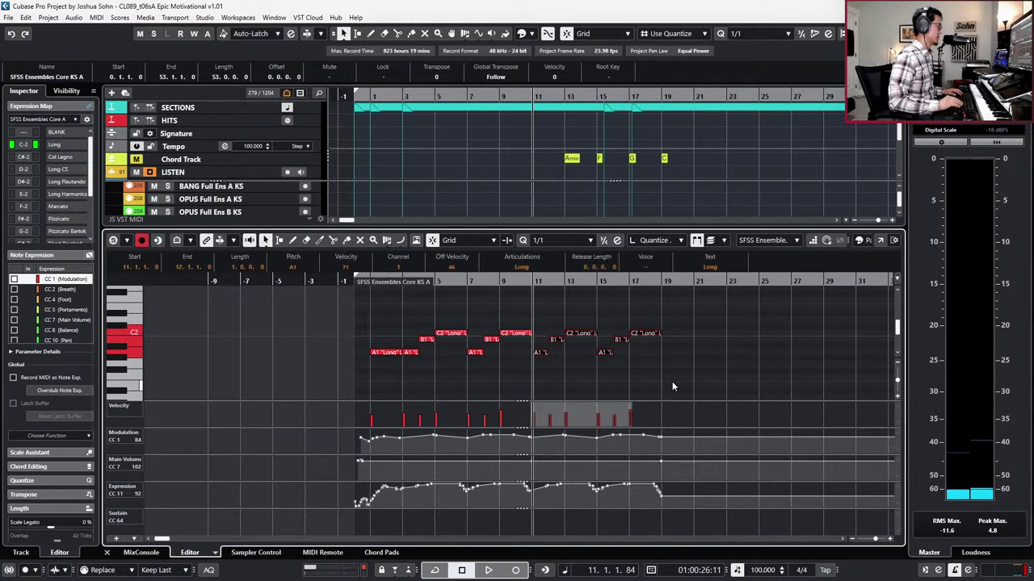
key(Up)
key(Up)
key(Up)
key(space)
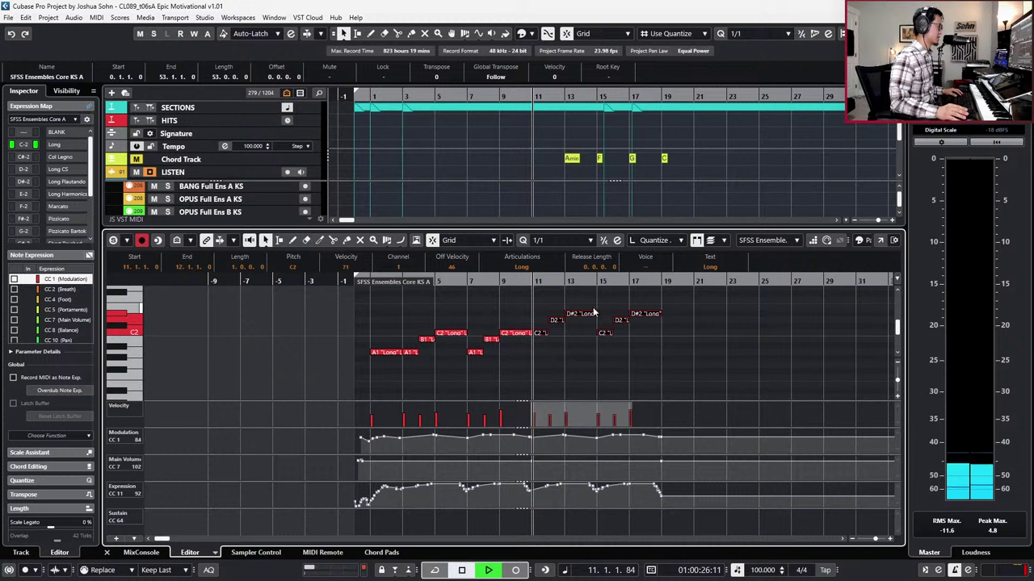
key(h)
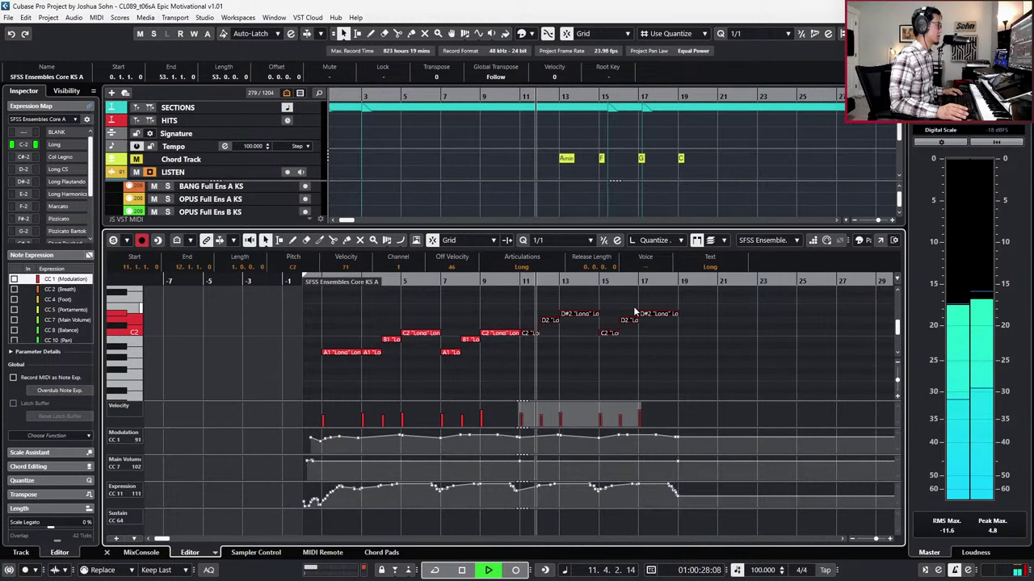
Step: Raise the D#2 notes at bars 13 and 17 to E2
click(585, 314)
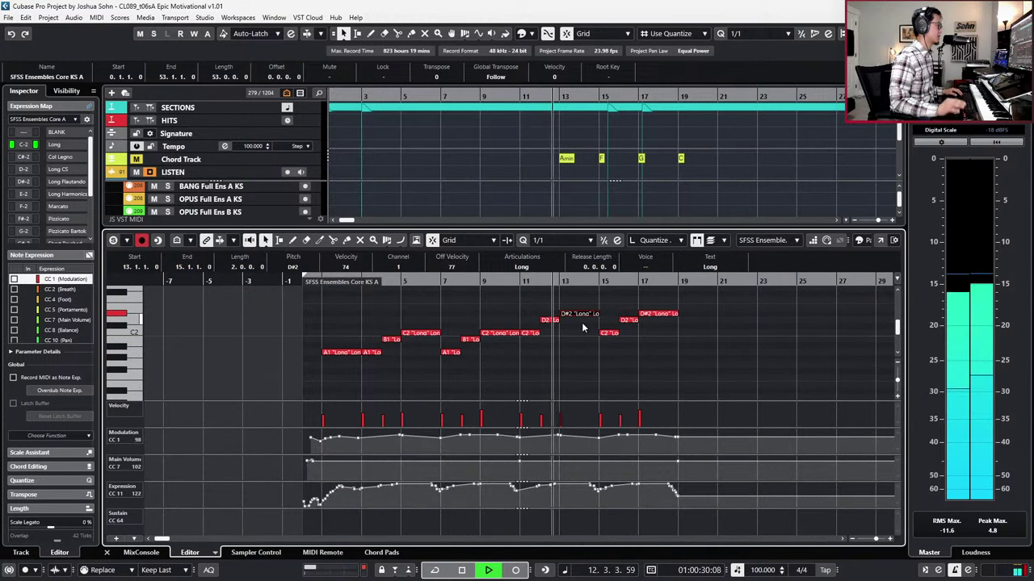
key(Up)
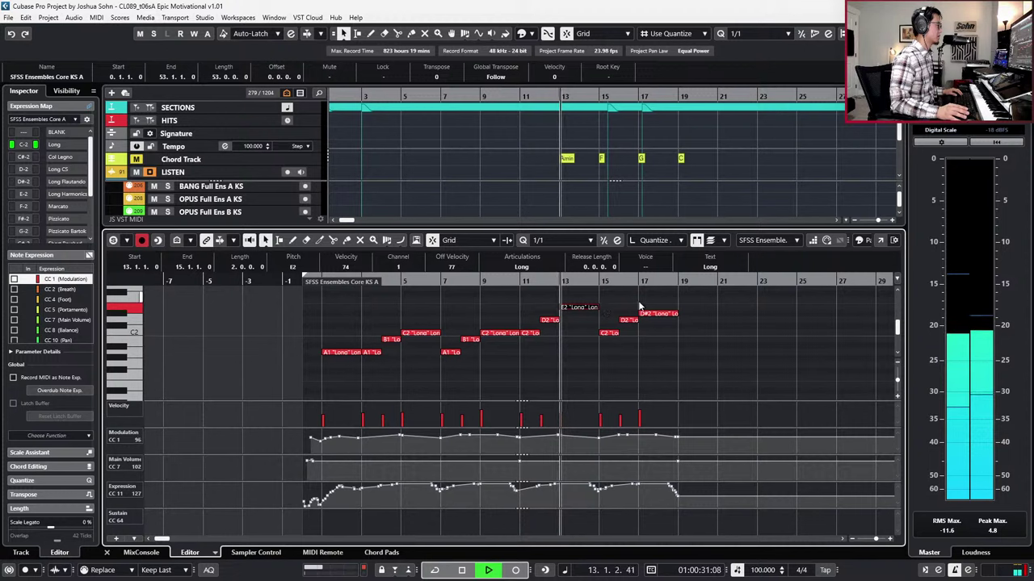
click(660, 314)
key(Up)
key(ctrl+alt+e)
Step: Open the KRONOS securite A part and raise its second-phrase notes a semitone
key(space)
key(g)
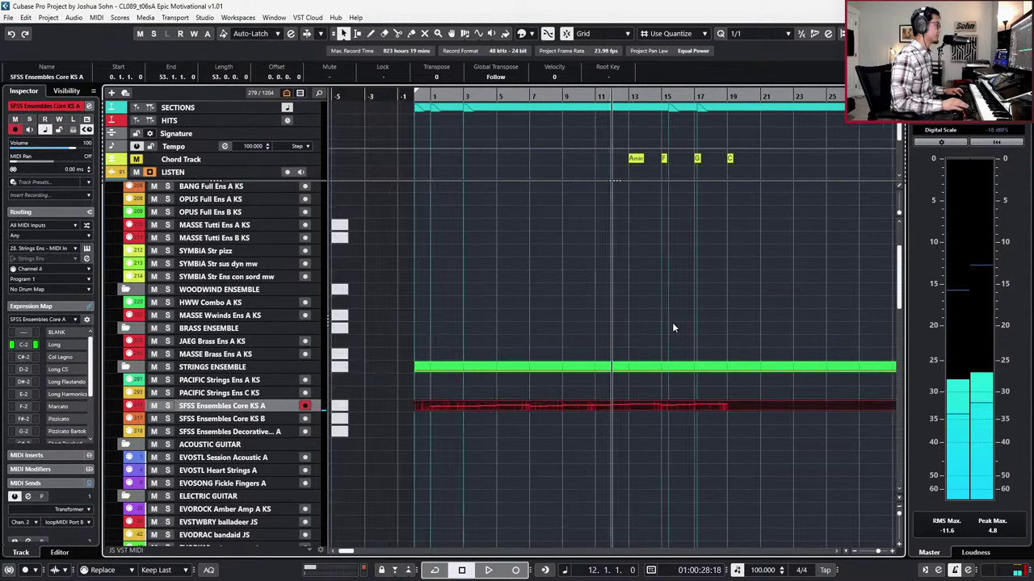
key(g)
key(KP_Subtract)
key(KP_Subtract)
scroll(682, 356, down, 6)
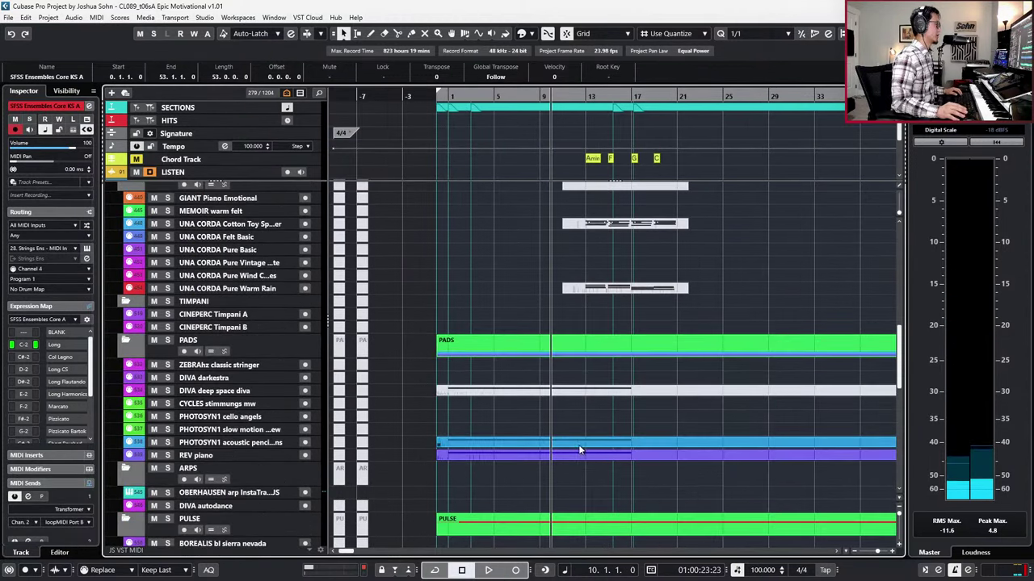
scroll(583, 411, down, 5)
click(592, 353)
key(ctrl+e)
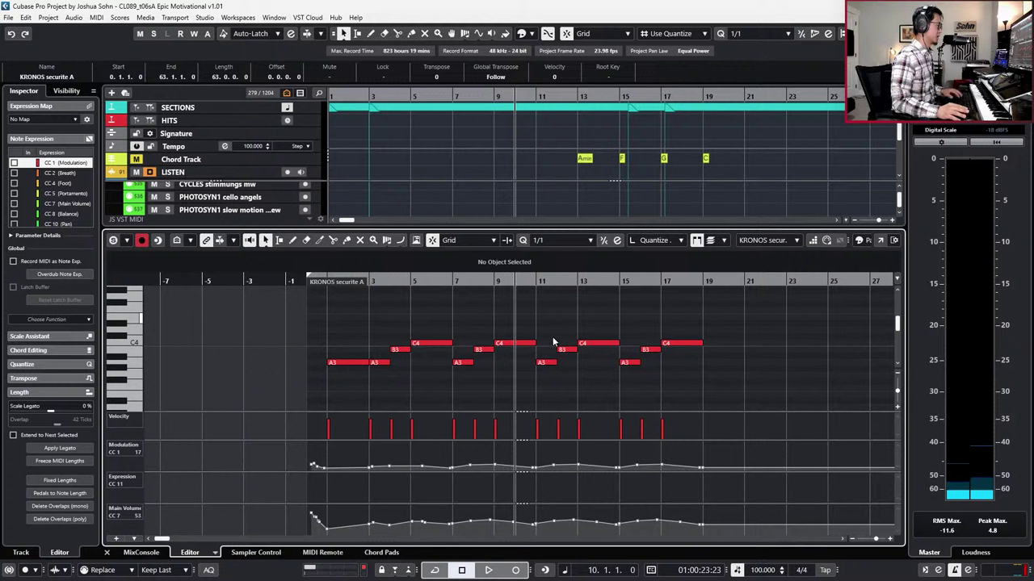
drag(534, 322, 715, 405)
key(Up)
key(Up)
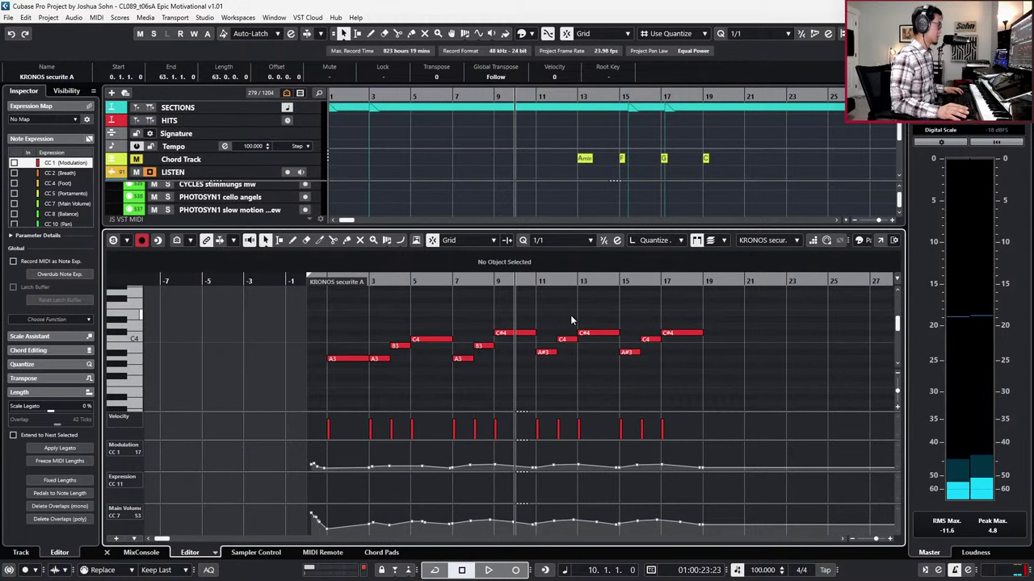
Step: Transpose the notes after bar 11 up two semitones, lifting the two D#4 notes to E4
key(ctrl+a)
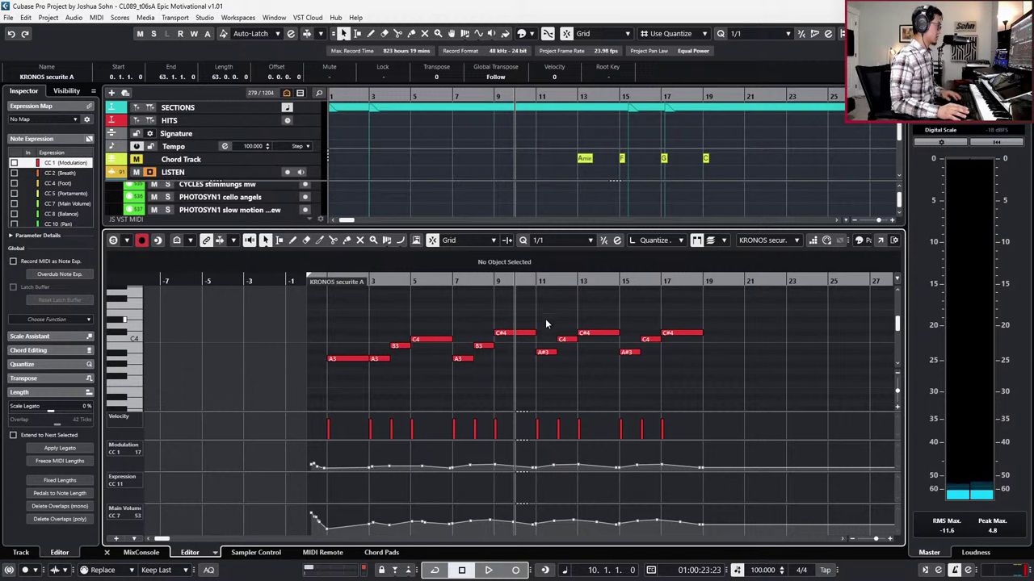
drag(545, 318, 717, 387)
key(Up)
key(Up)
drag(594, 300, 685, 321)
key(Up)
key(Return)
Step: Play back from bar 8 to audition the transposed synth line
key(g)
key(g)
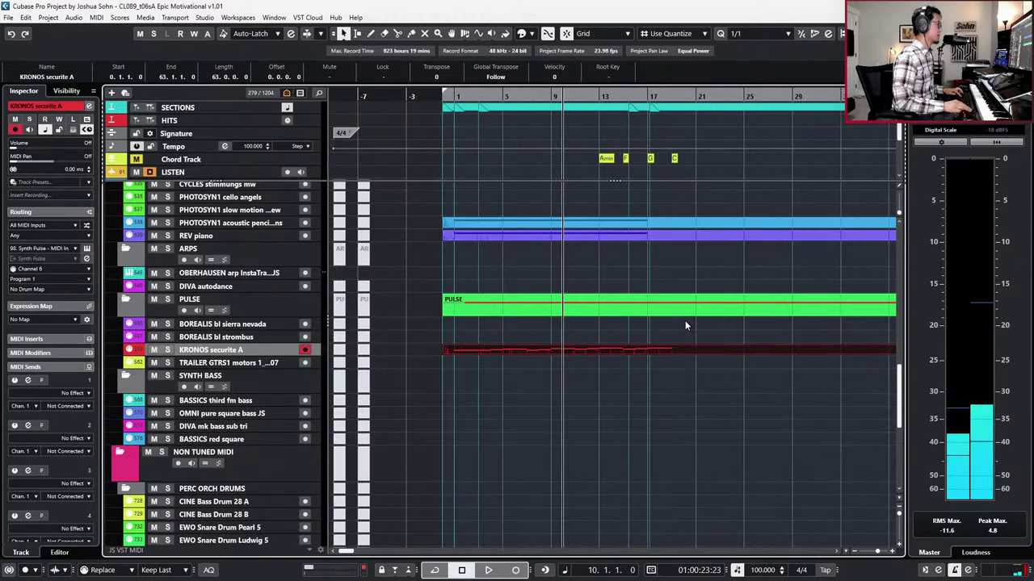
key(KP_Subtract)
key(KP_Subtract)
key(space)
scroll(658, 286, up, 2)
scroll(656, 297, up, 10)
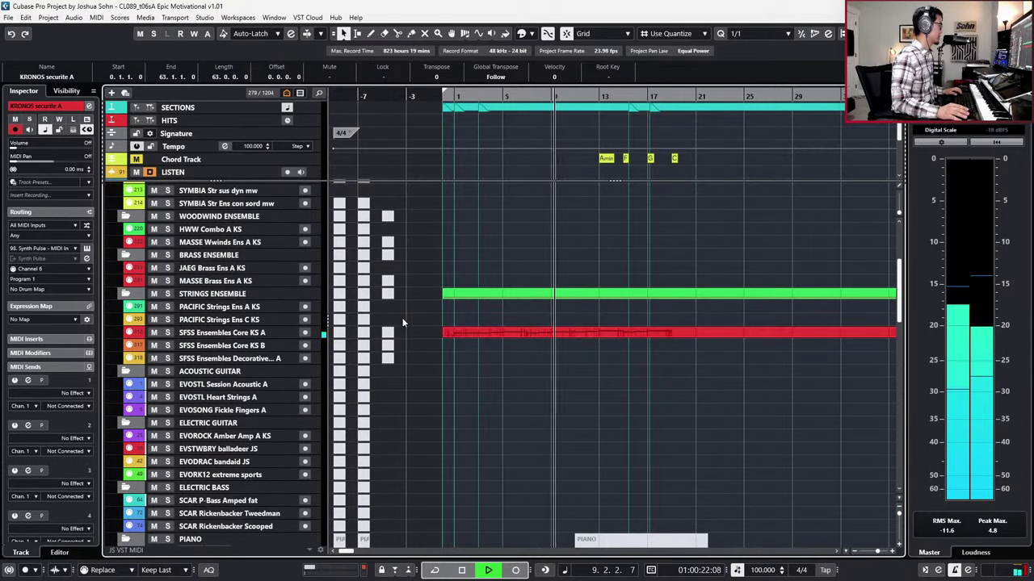
key(space)
Step: Reopen the KRONOS part to check the C#4 note at bar 9, then zoom out
scroll(483, 343, down, 10)
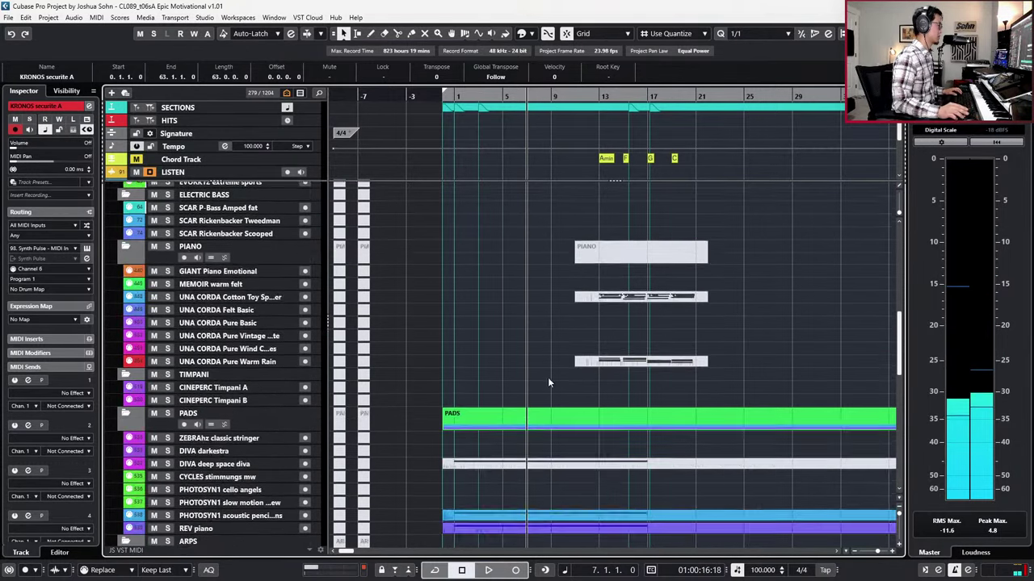
double_click(549, 498)
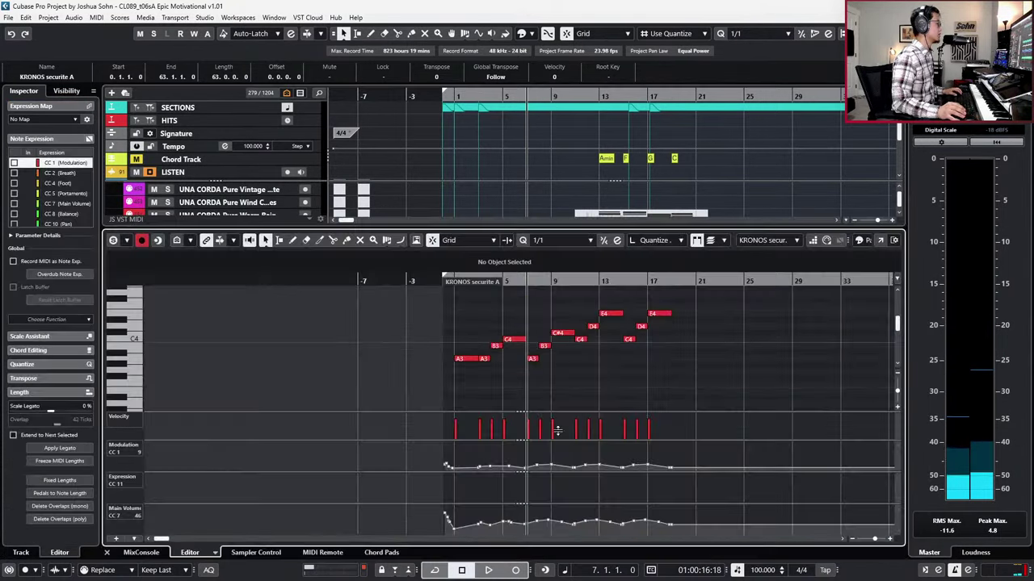
click(566, 333)
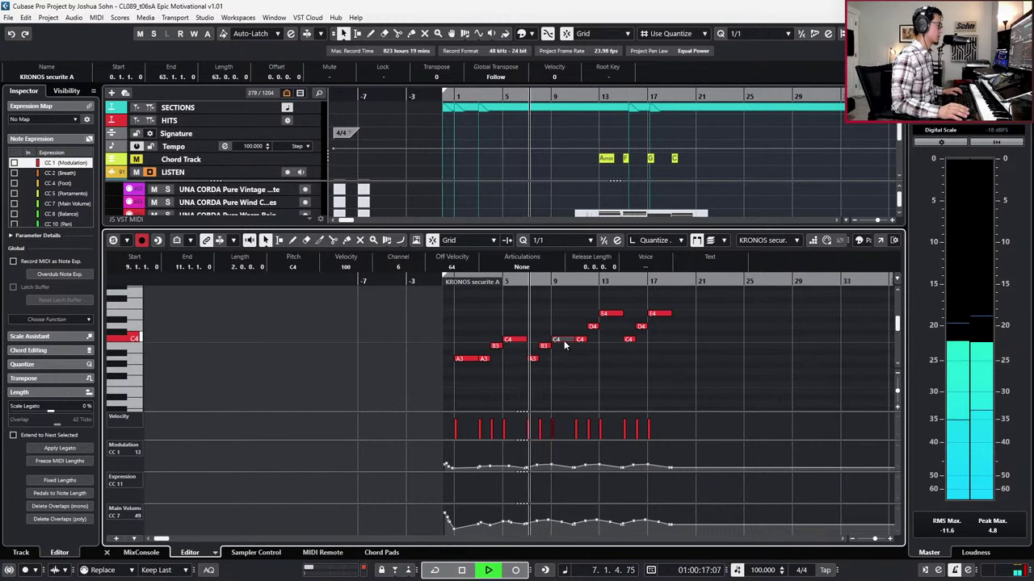
scroll(571, 340, up, 1)
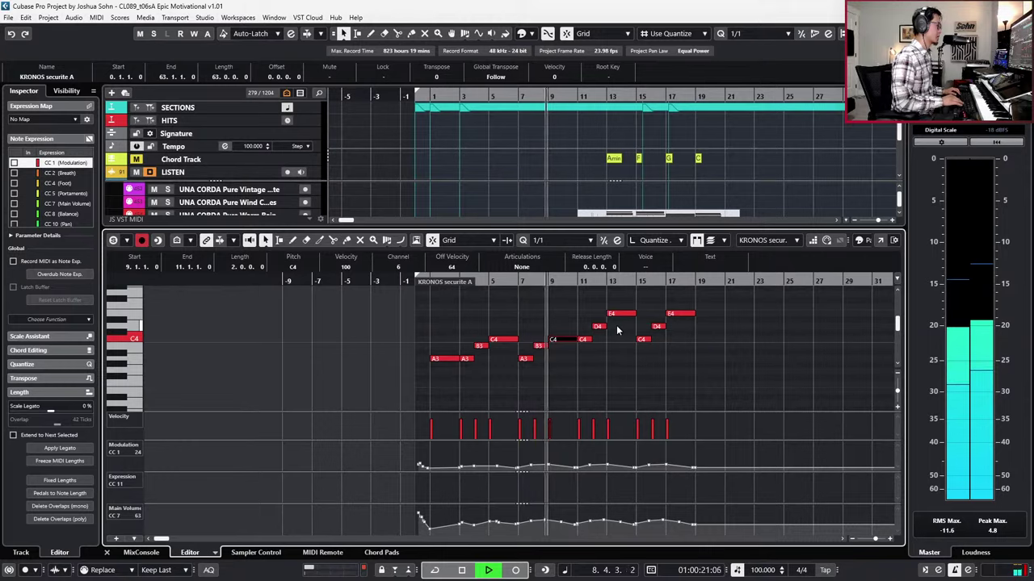
key(Return)
key(g)
scroll(564, 355, up, 6)
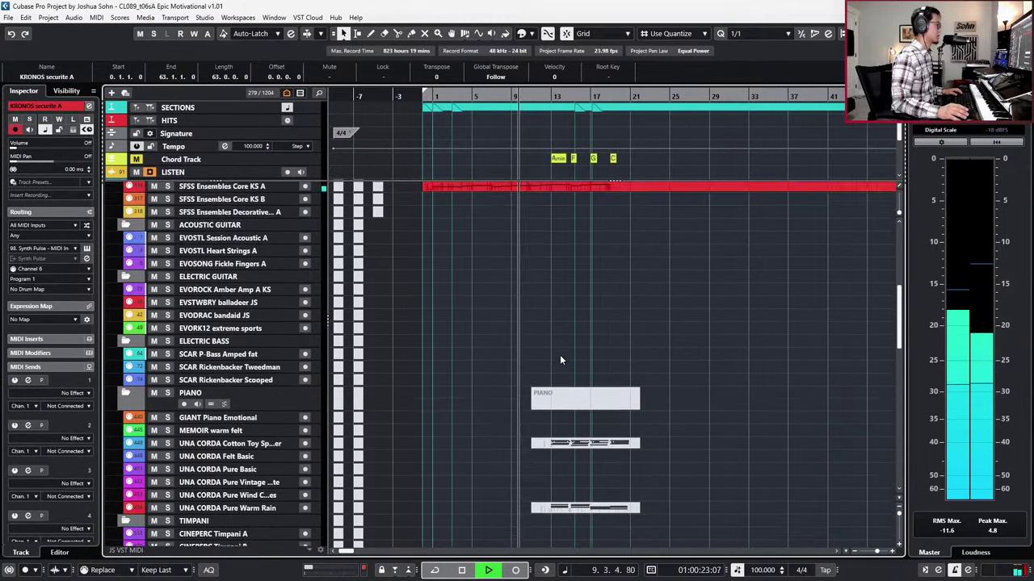
scroll(560, 360, up, 3)
Step: Select the SFSS Ensembles Core KS B track and replay the cue from the start
click(242, 273)
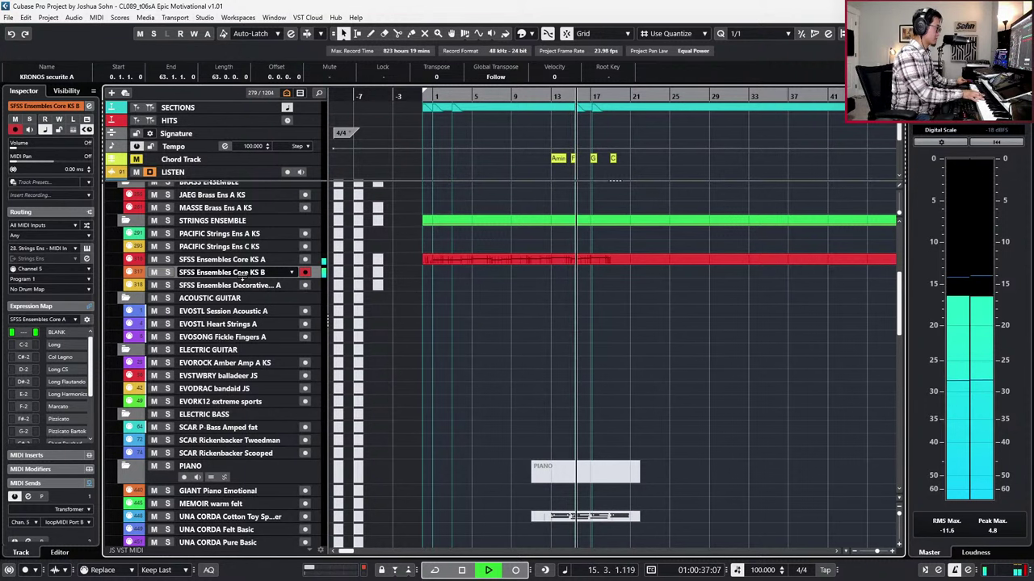
key(space)
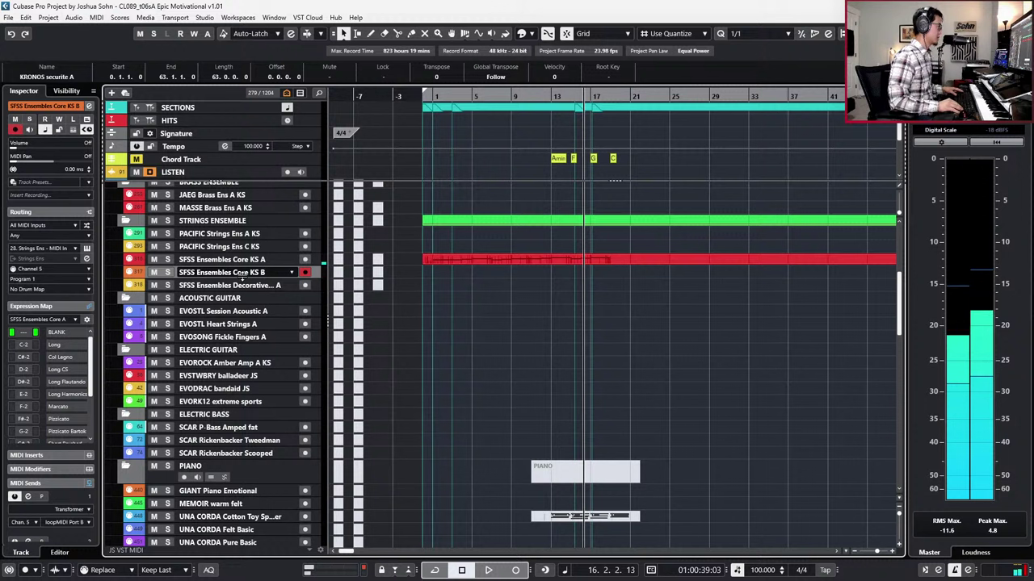
key(KP_Decimal)
key(space)
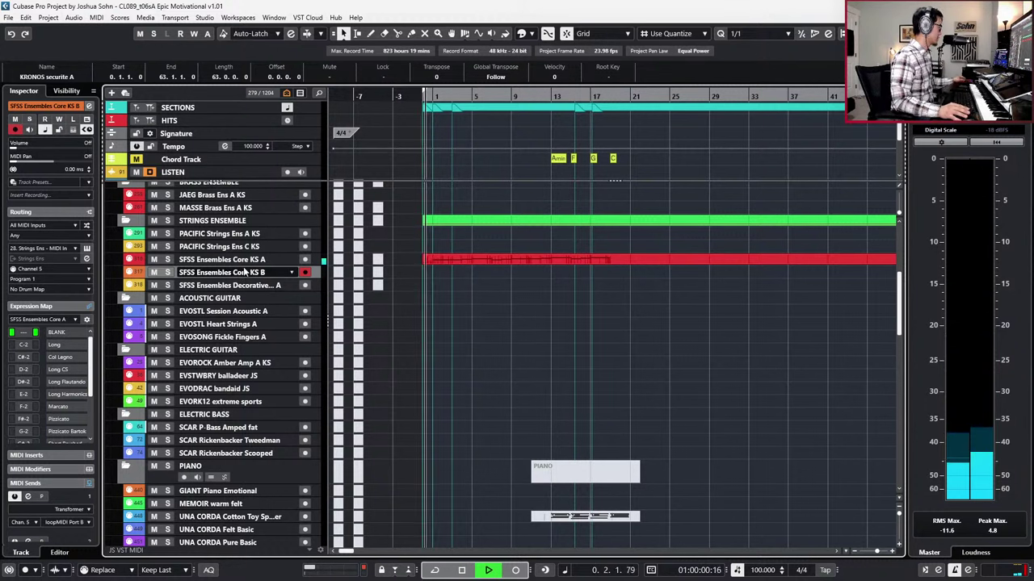
key(space)
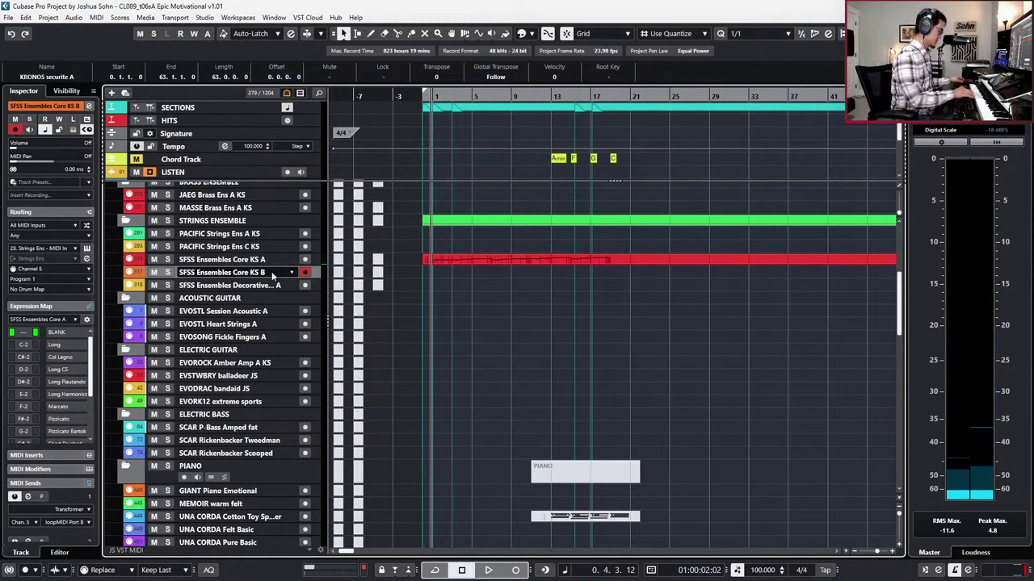
Step: Create an empty part in the KS B lane and open it for note editing
click(454, 275)
double_click(455, 276)
double_click(454, 273)
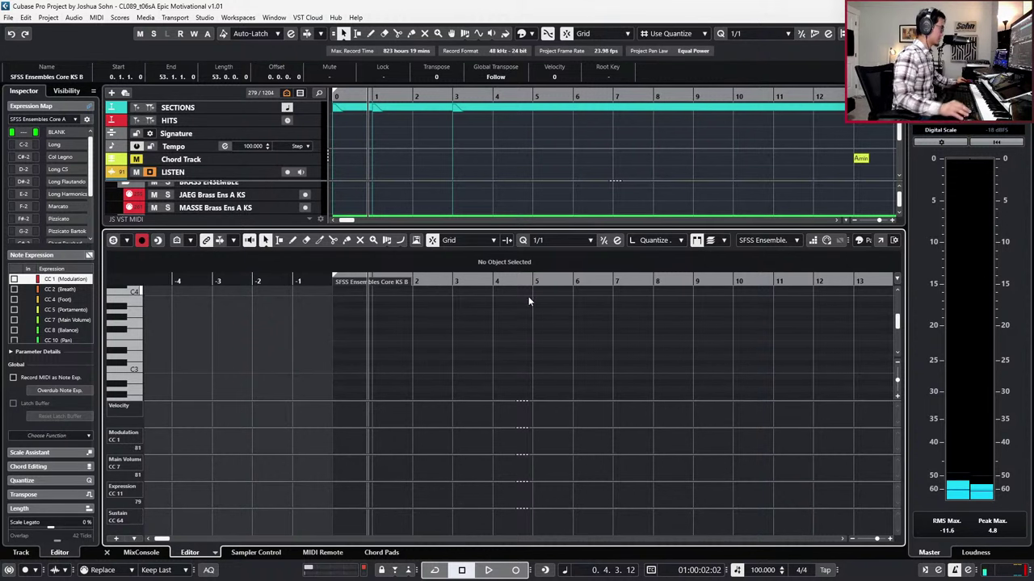
Step: Draw a one-bar note at bar 1 and give it the Spiccato articulation
click(574, 241)
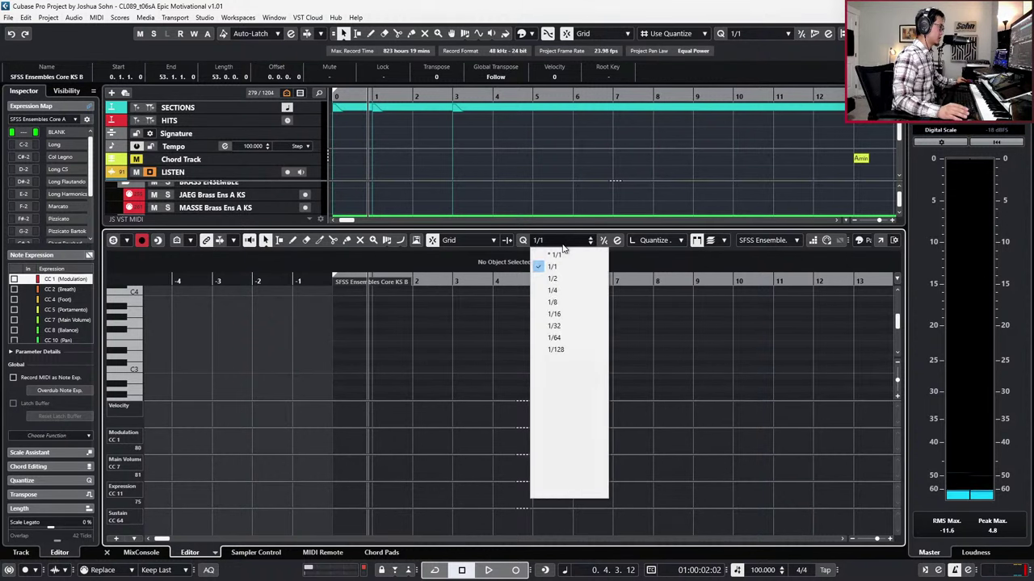
click(672, 257)
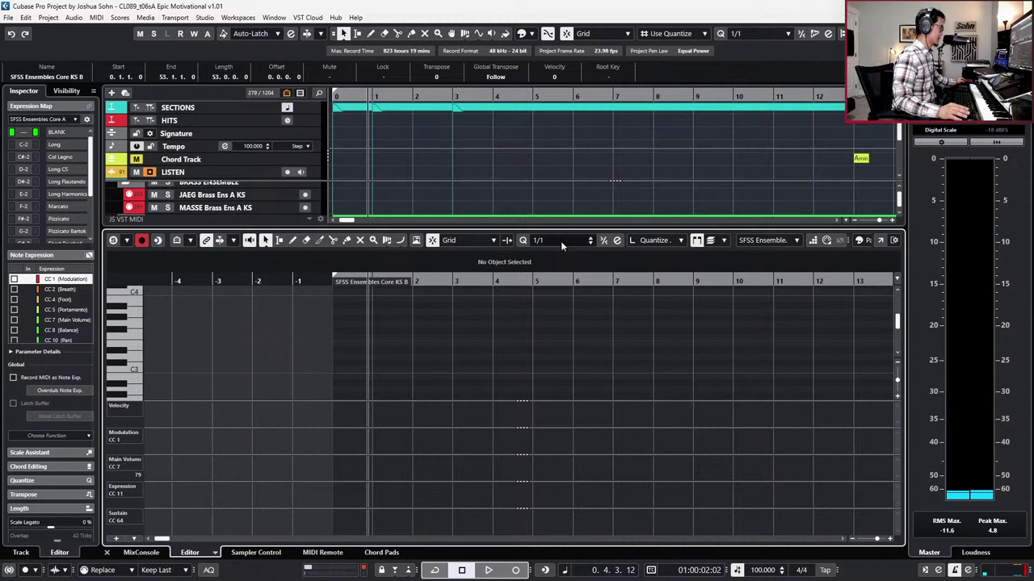
scroll(380, 344, up, 2)
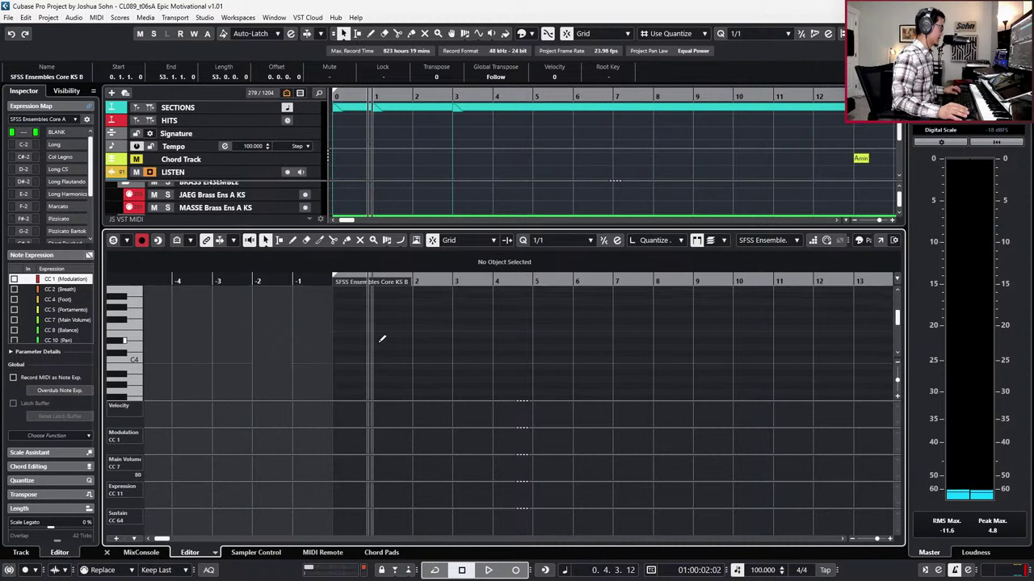
key(h)
key(h)
key(h)
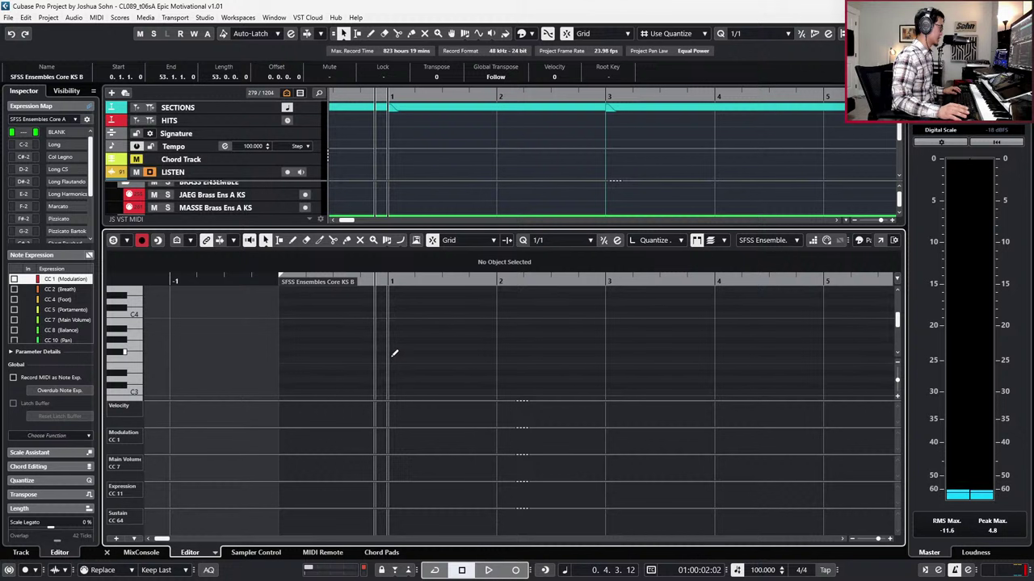
alt+click(394, 353)
click(522, 267)
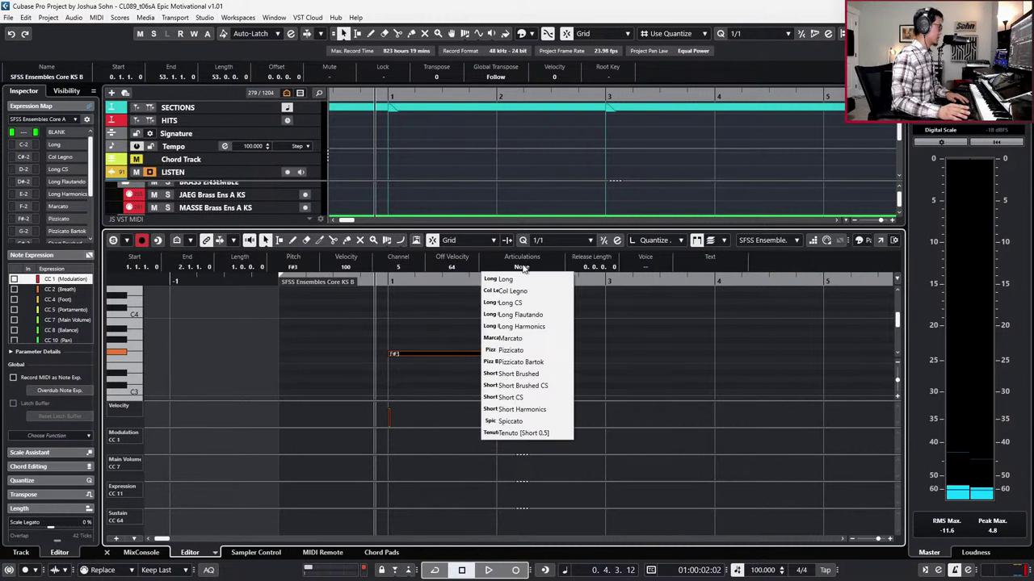
click(524, 421)
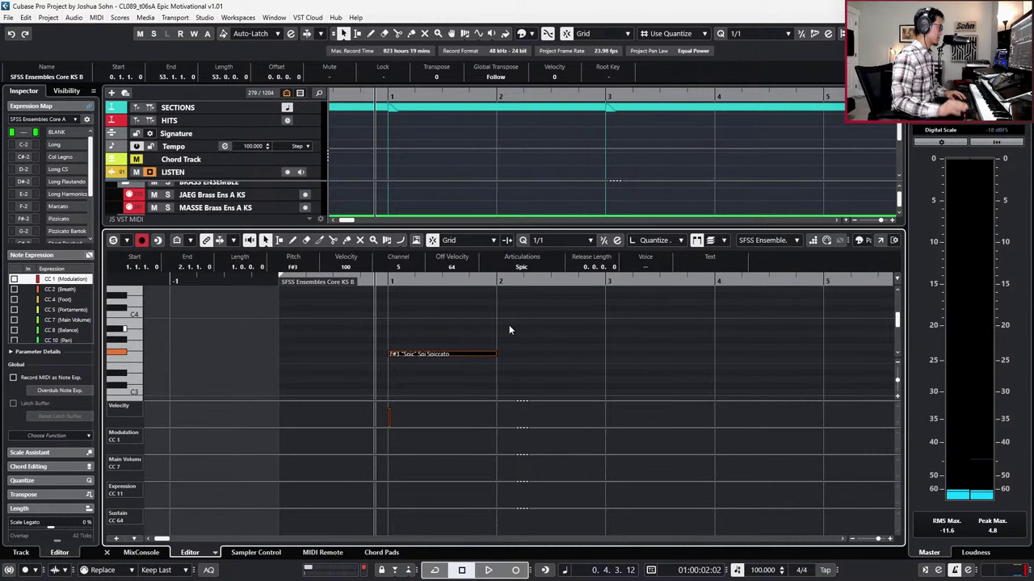
Step: Transpose the note to C3, shorten it to an eighth, and audition it
key(Down)
key(Down)
key(Down)
key(Down)
key(Down)
key(Down)
key(Down)
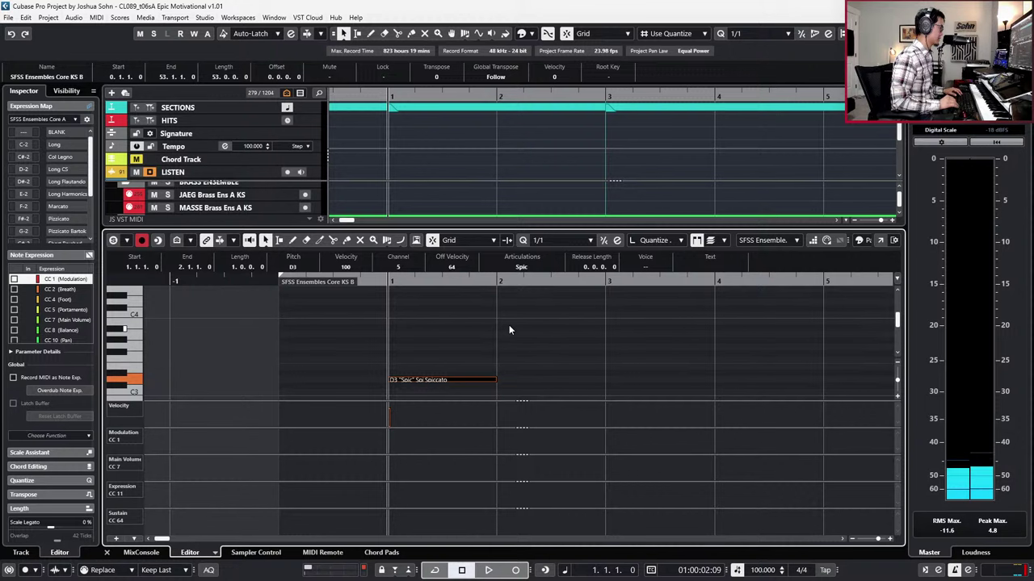
key(Up)
key(alt+5)
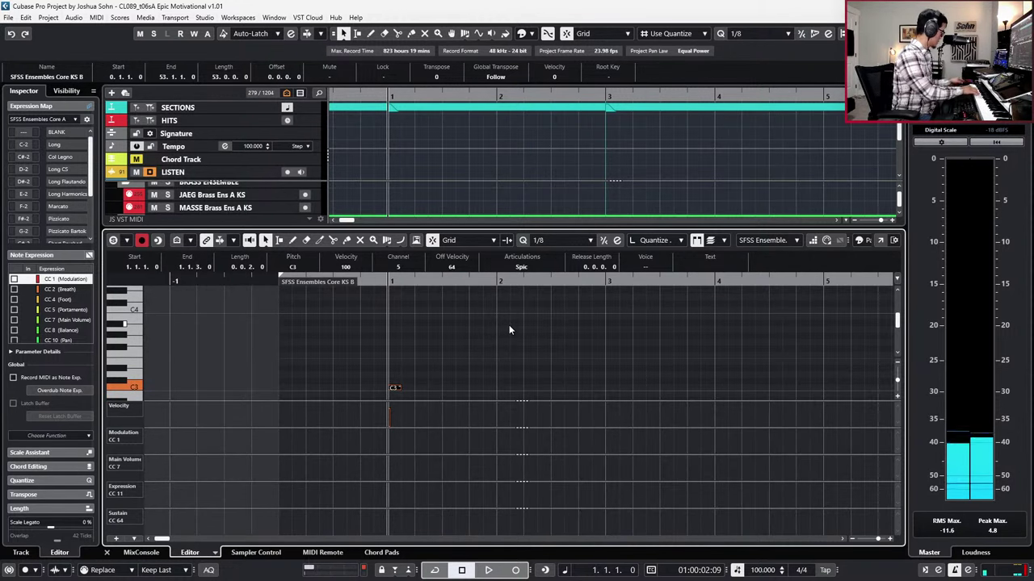
key(space)
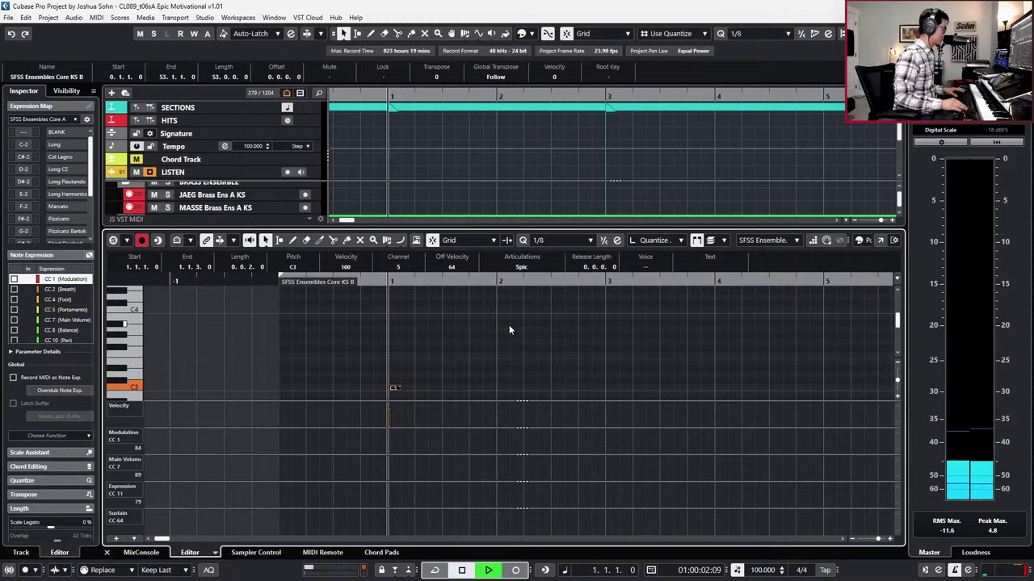
key(space)
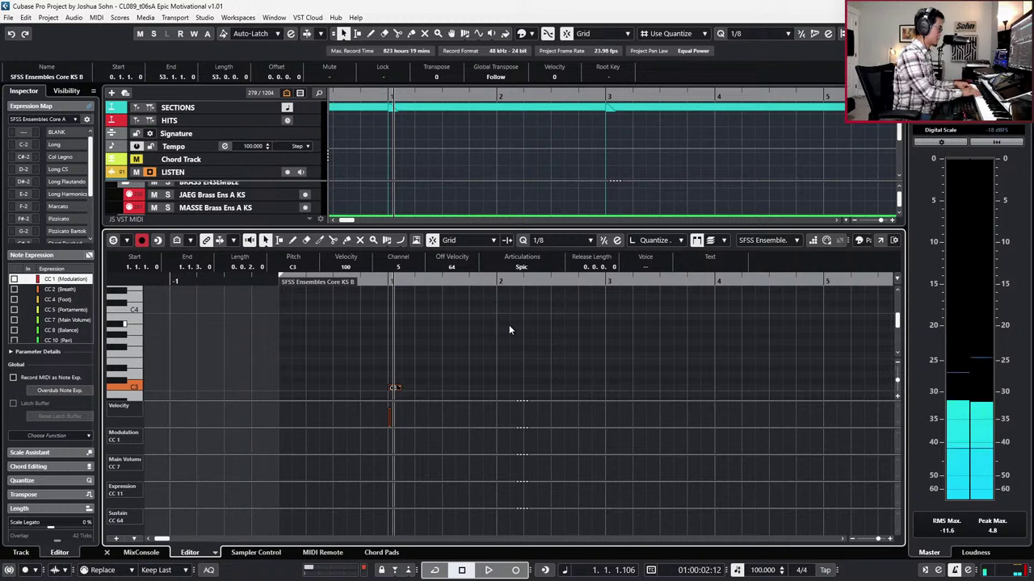
Step: Delete the test C3 note and play the cue from the start
key(KP_Decimal)
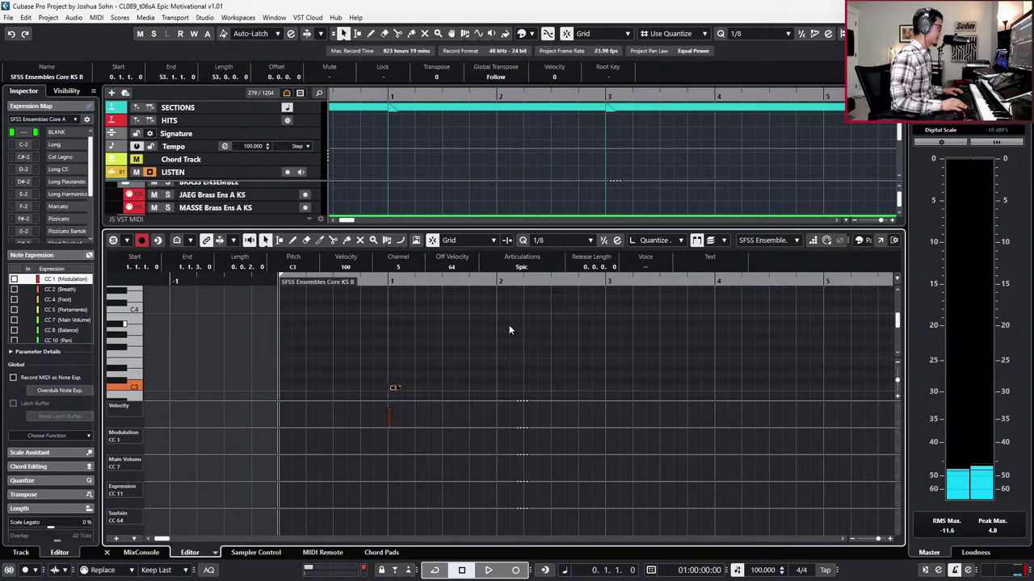
key(Delete)
key(space)
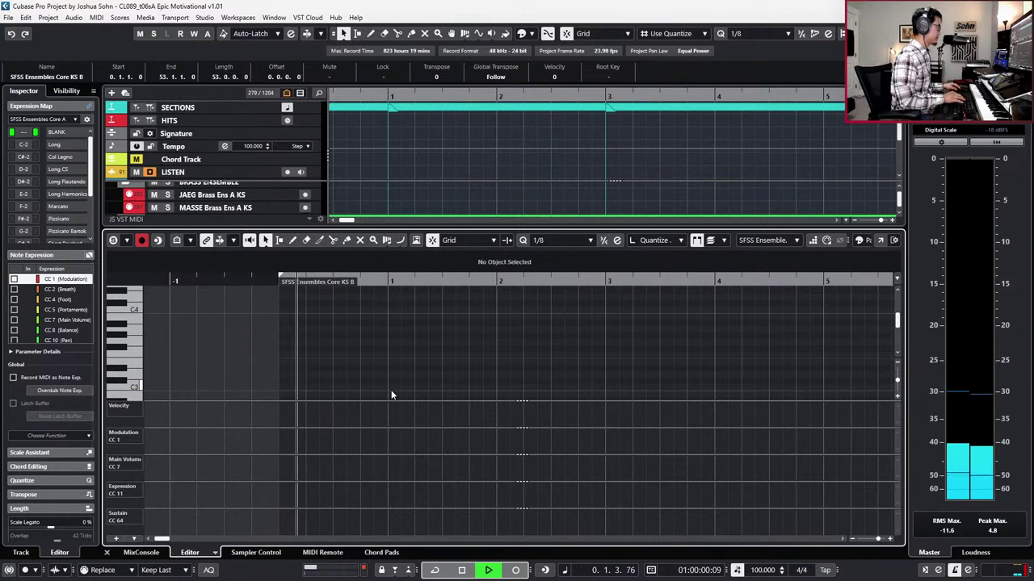
scroll(670, 292, down, 2)
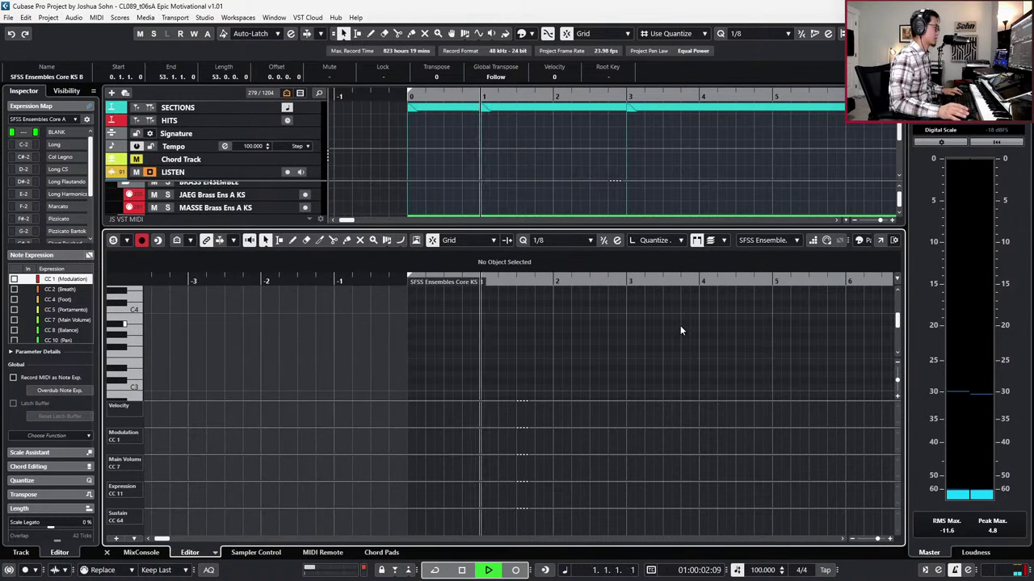
scroll(680, 326, right, 1)
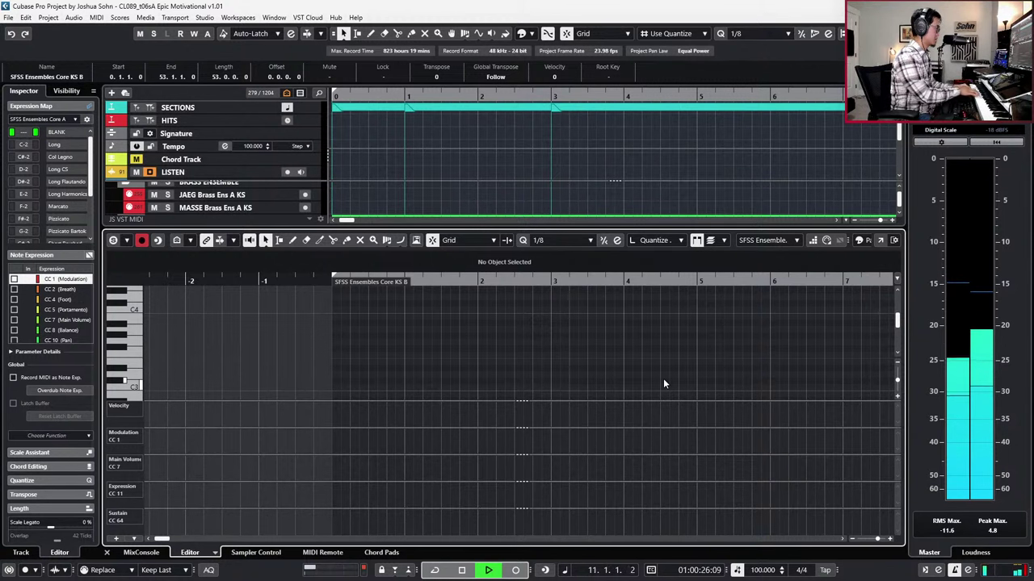
key(space)
Step: Move the playhead back to bar 2 and close the lower-zone Key Editor
key(KP_Subtract)
key(KP_Subtract)
key(KP_Subtract)
key(KP_Subtract)
key(KP_Subtract)
key(KP_Subtract)
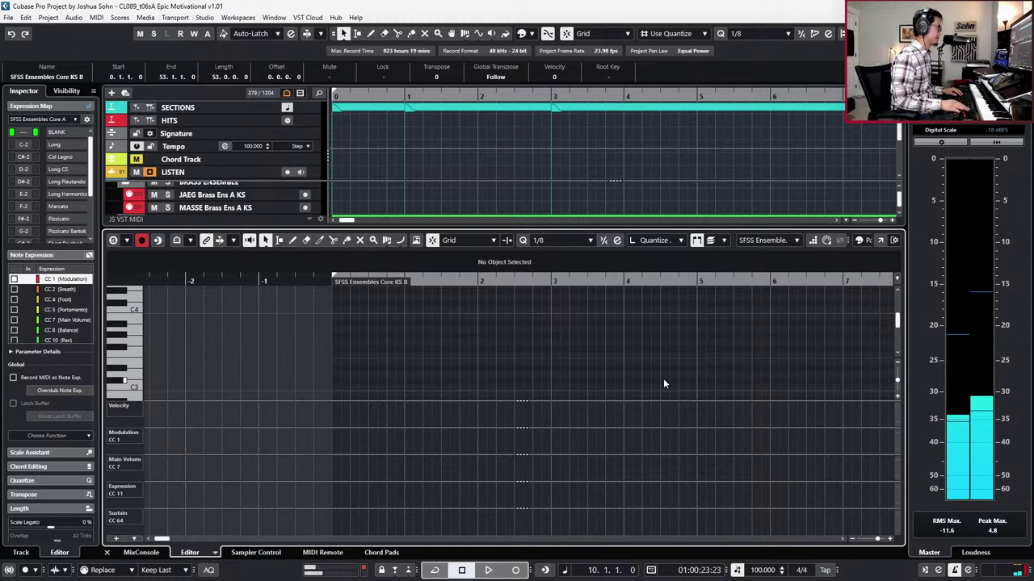
key(shift+b)
key(shift+b)
key(shift+b)
key(shift+b)
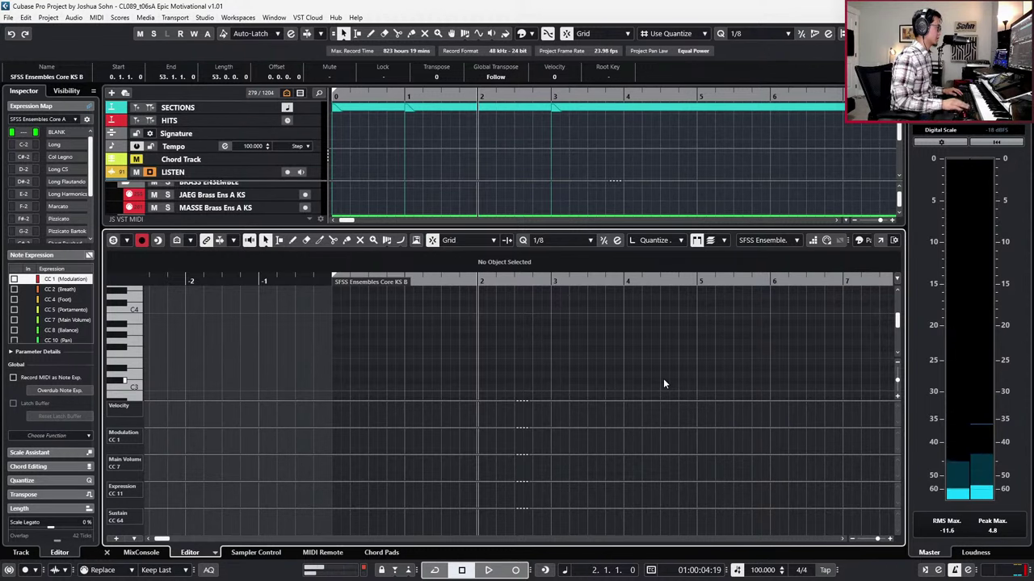
key(ctrl+e)
Step: Record the brass line on MASSE Brass Ens A KS from the cue start through bar 19
scroll(313, 273, up, 3)
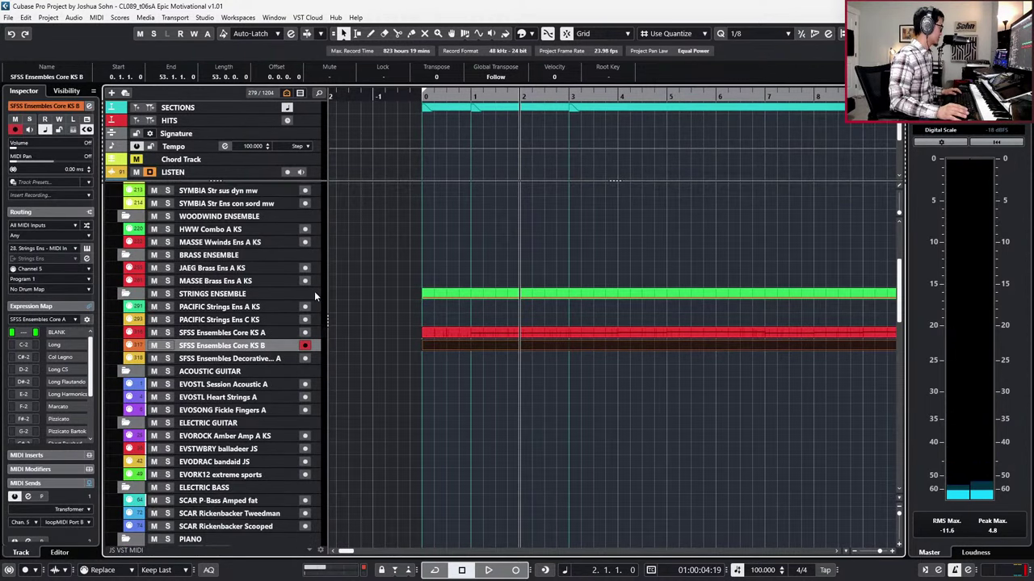
click(254, 281)
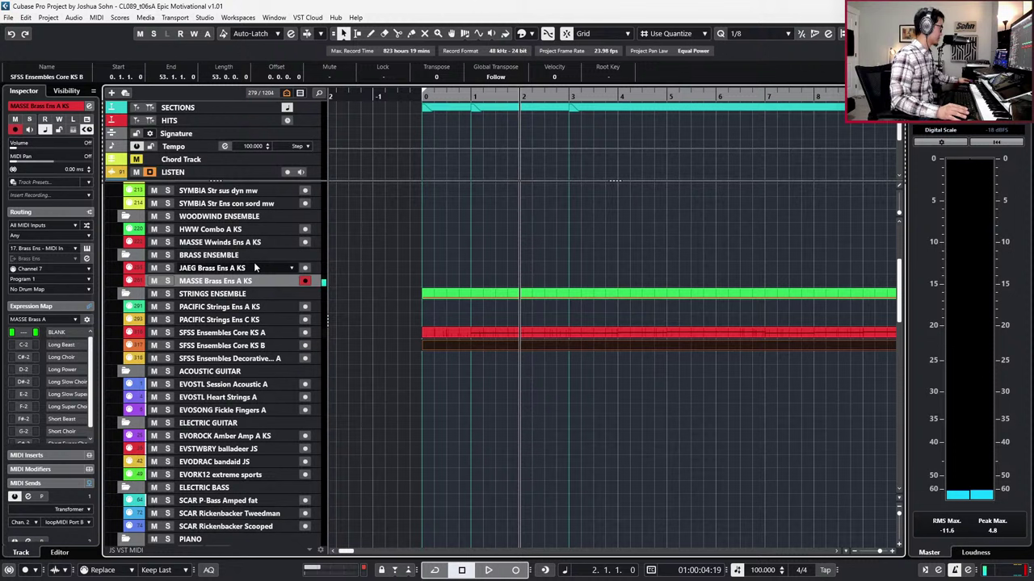
click(257, 269)
click(260, 281)
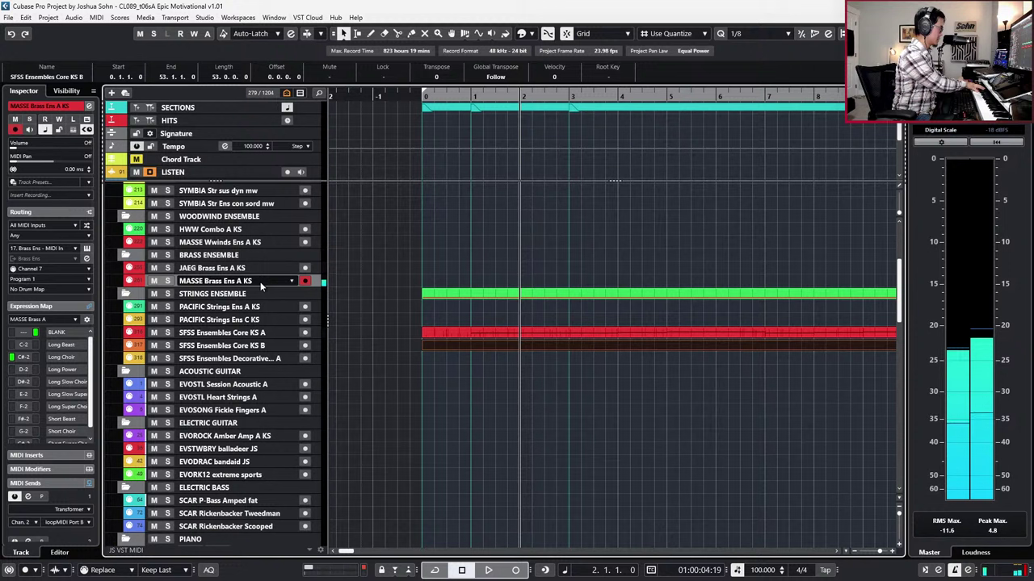
key(KP_Subtract)
key(KP_Subtract)
key(space)
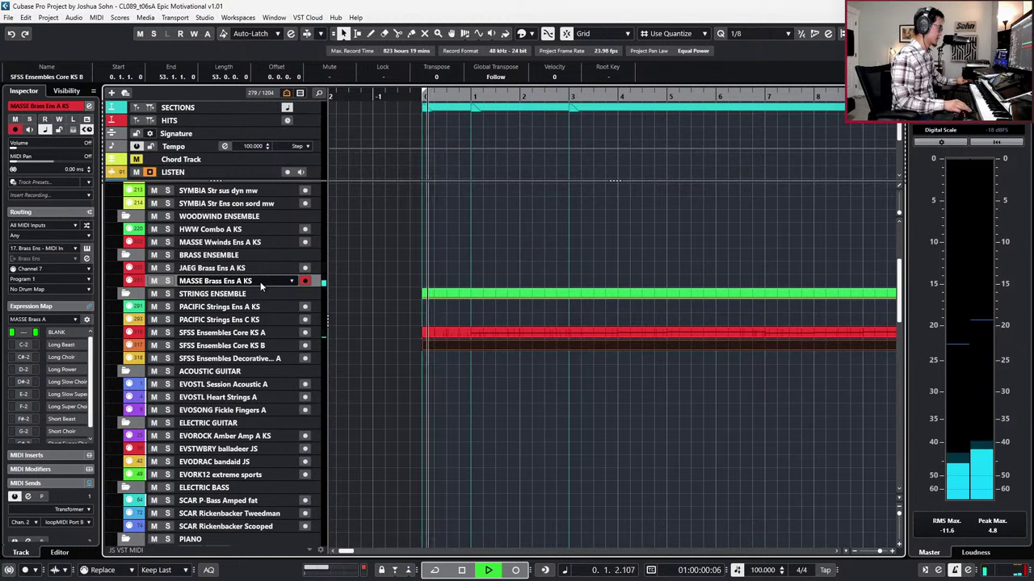
key(KP_Multiply)
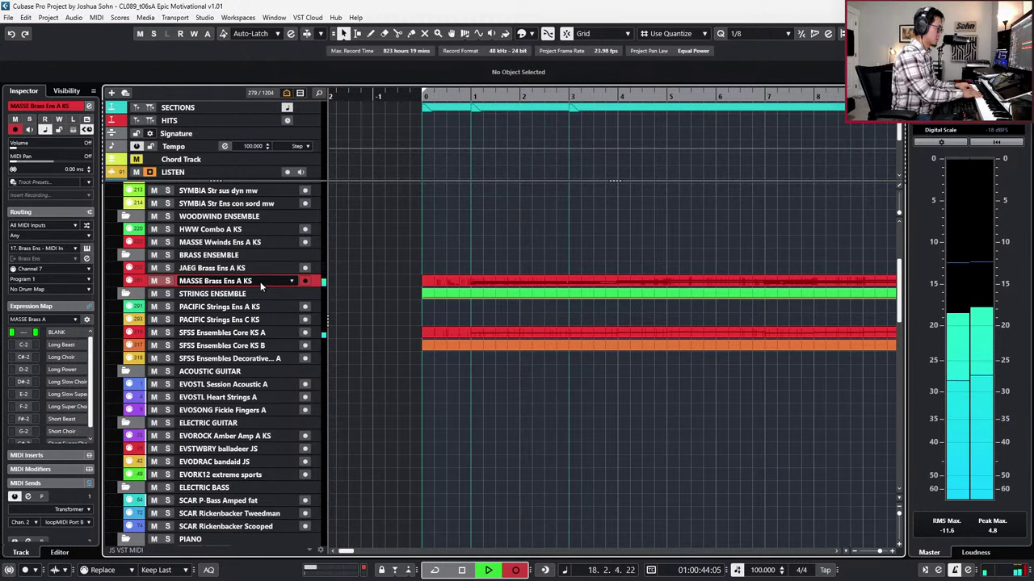
key(space)
Step: Open the recorded brass part and clean up the stray G2 note at bar 15 and the note near bar 7
scroll(444, 291, down, 2)
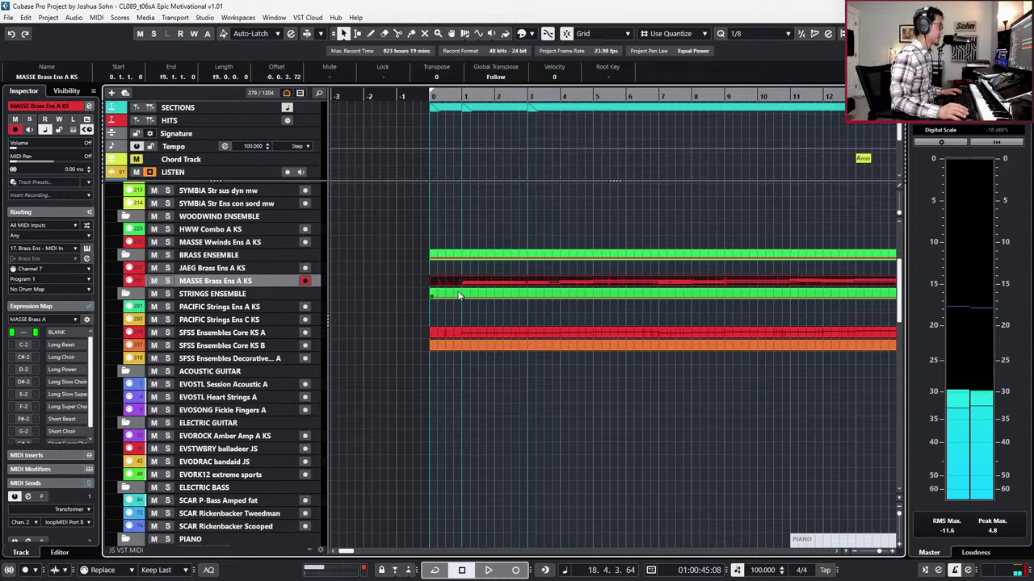
scroll(454, 273, left, 1)
scroll(468, 279, down, 3)
double_click(480, 279)
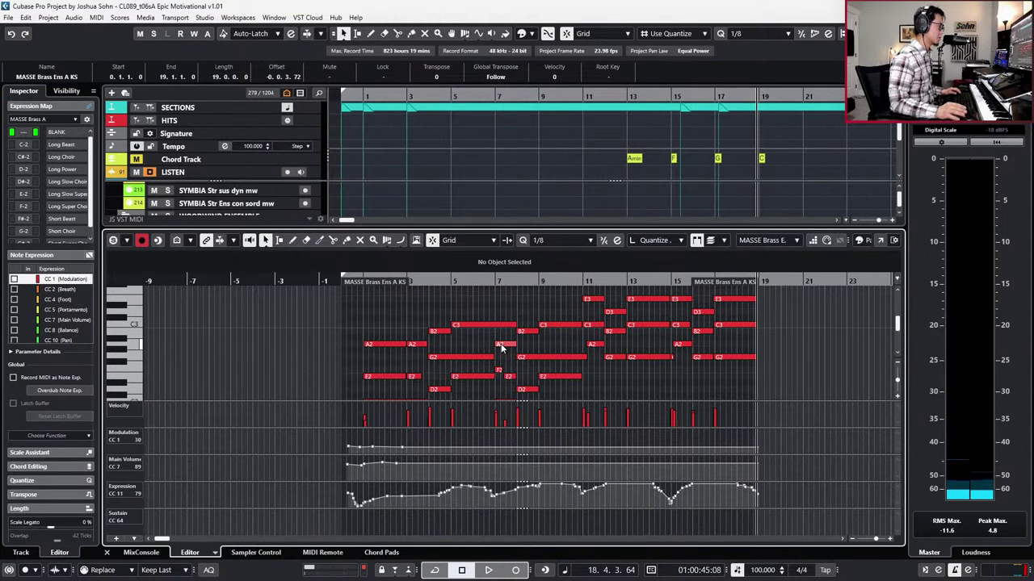
scroll(530, 345, down, 1)
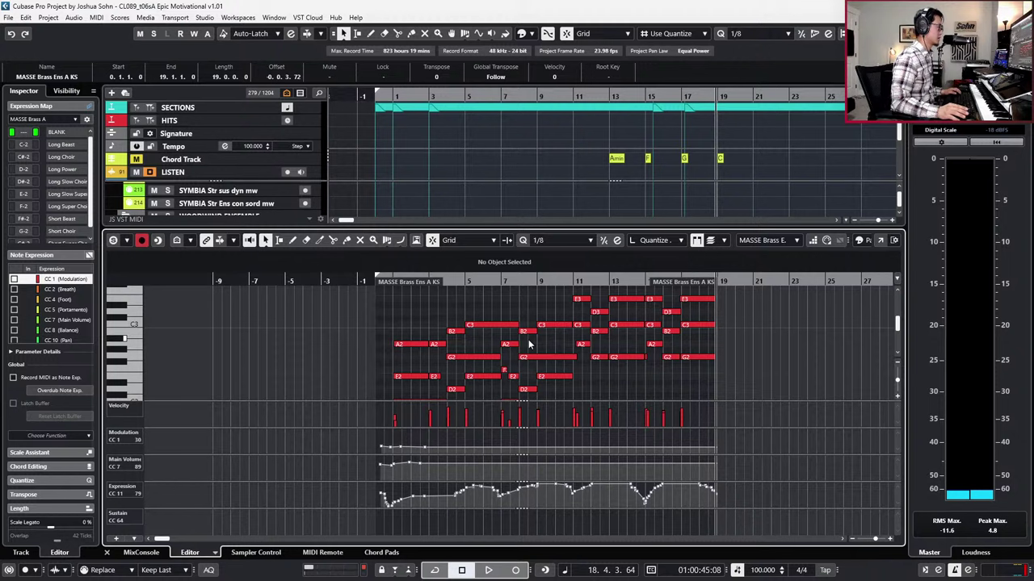
scroll(633, 373, up, 2)
click(651, 357)
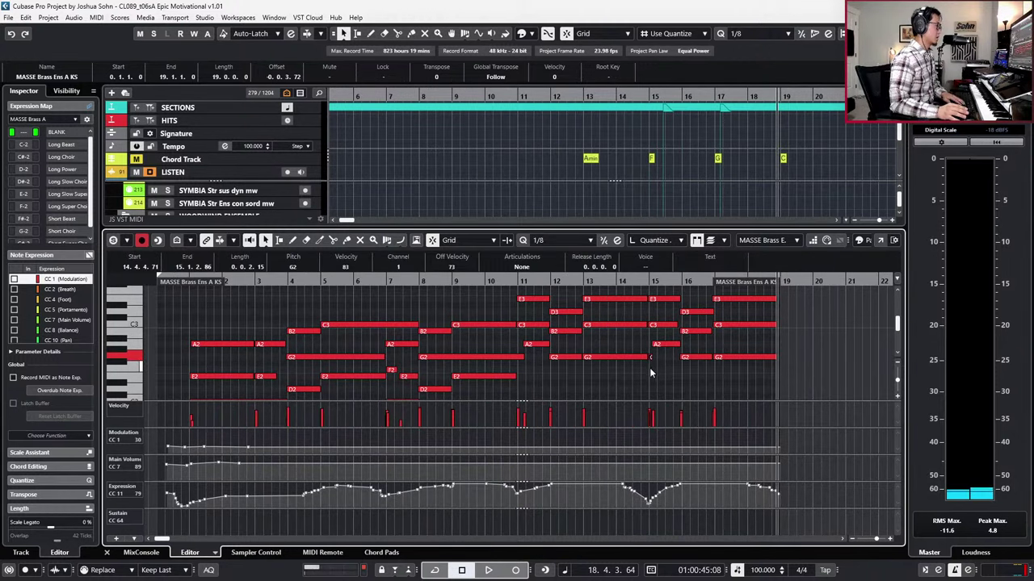
key(Up)
key(Up)
scroll(514, 353, down, 2)
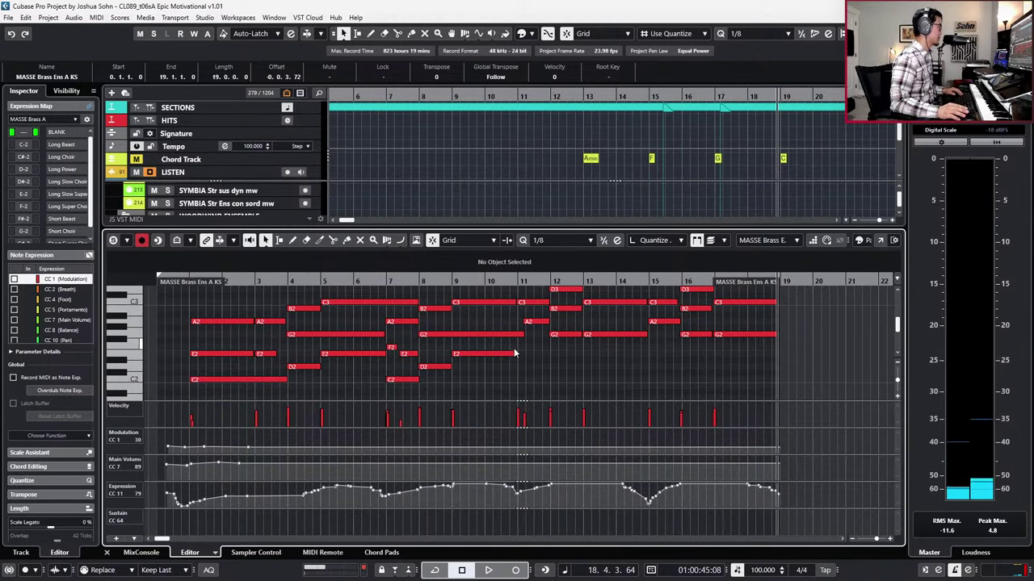
click(392, 348)
key(Down)
key(Down)
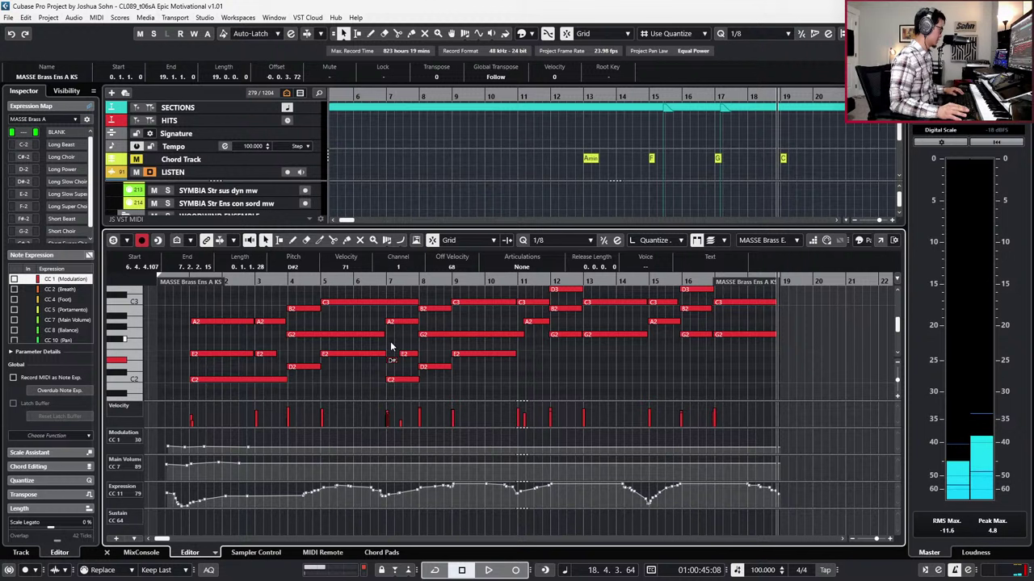
key(Delete)
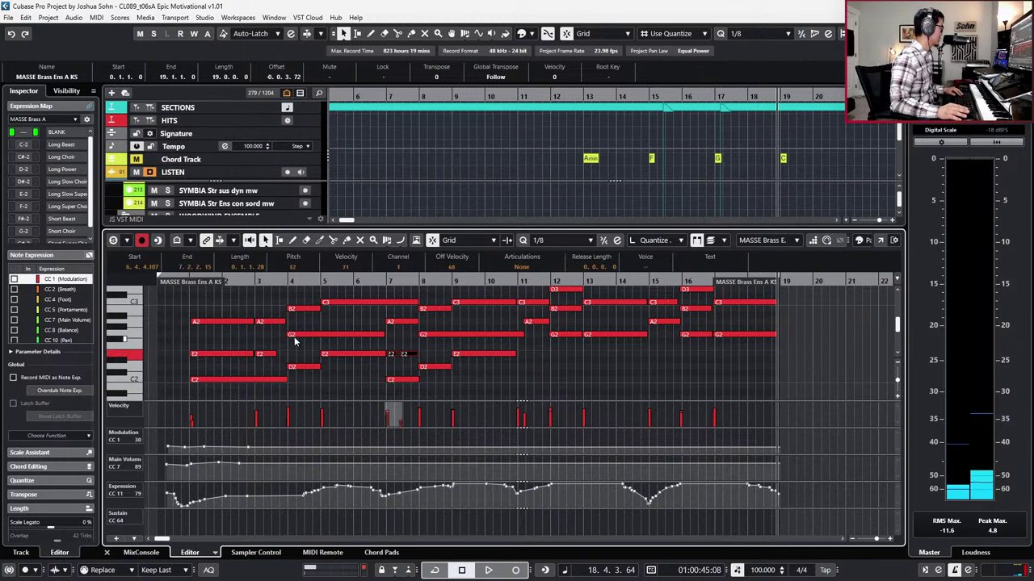
Step: Quantize all brass notes to the grid and play the tightened part from the start
drag(220, 309, 548, 372)
key(ctrl+a)
key(q)
key(KP_Decimal)
key(space)
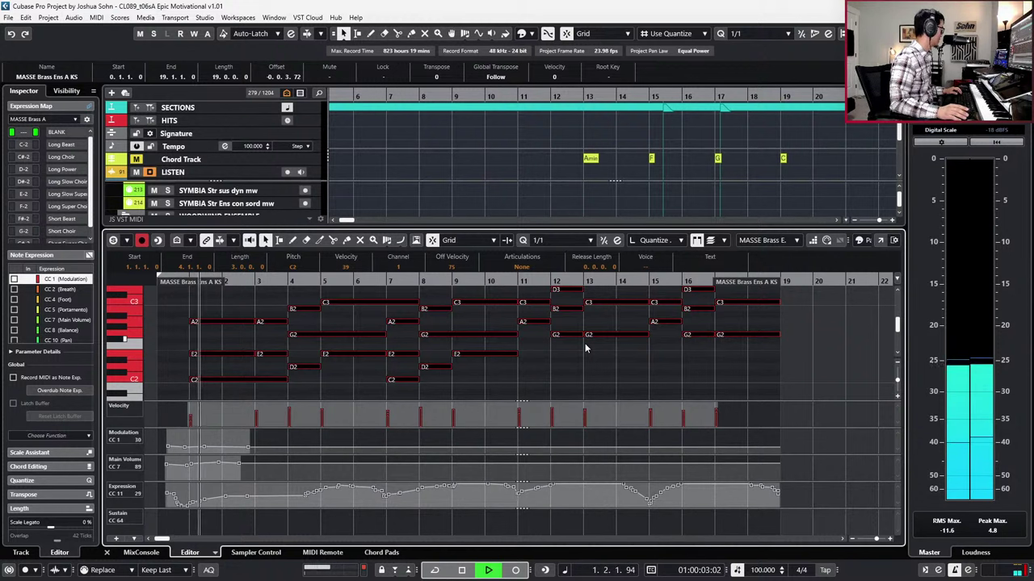
scroll(585, 347, down, 2)
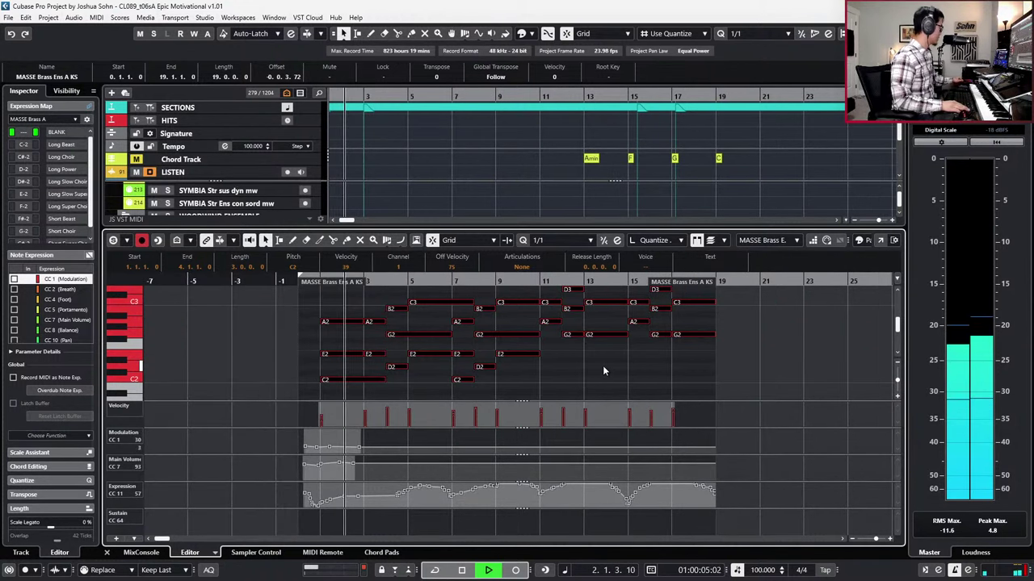
key(KP_Subtract)
Step: Record a modulation pass over the brass part, then hide the controller lanes
key(KP_Multiply)
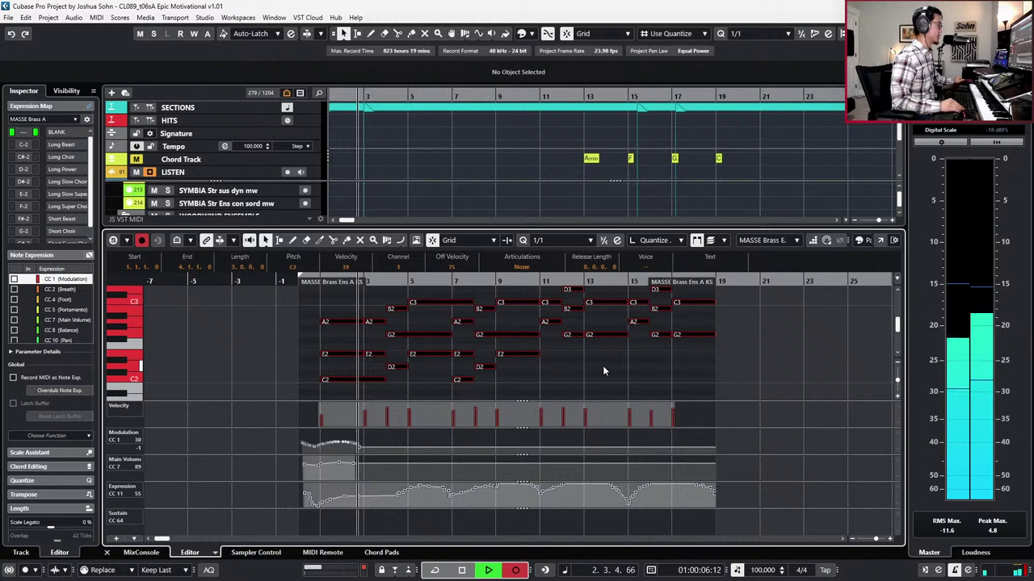
key(space)
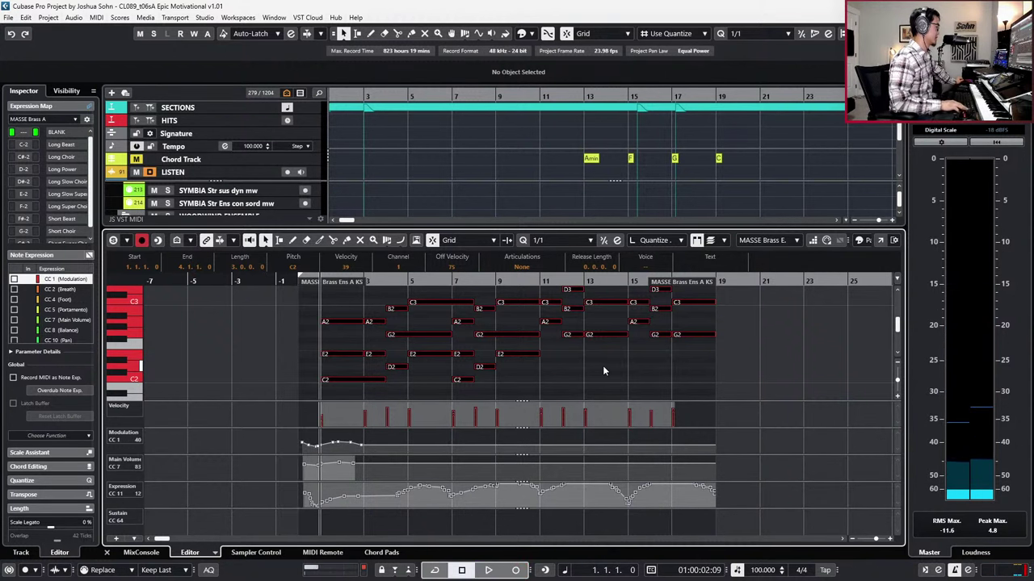
key(space)
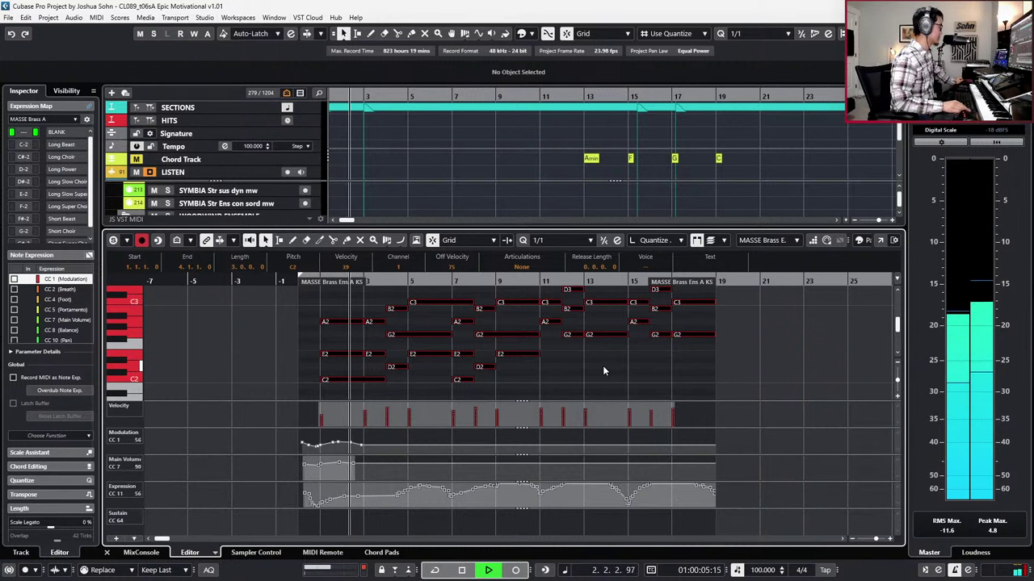
key(KP_Multiply)
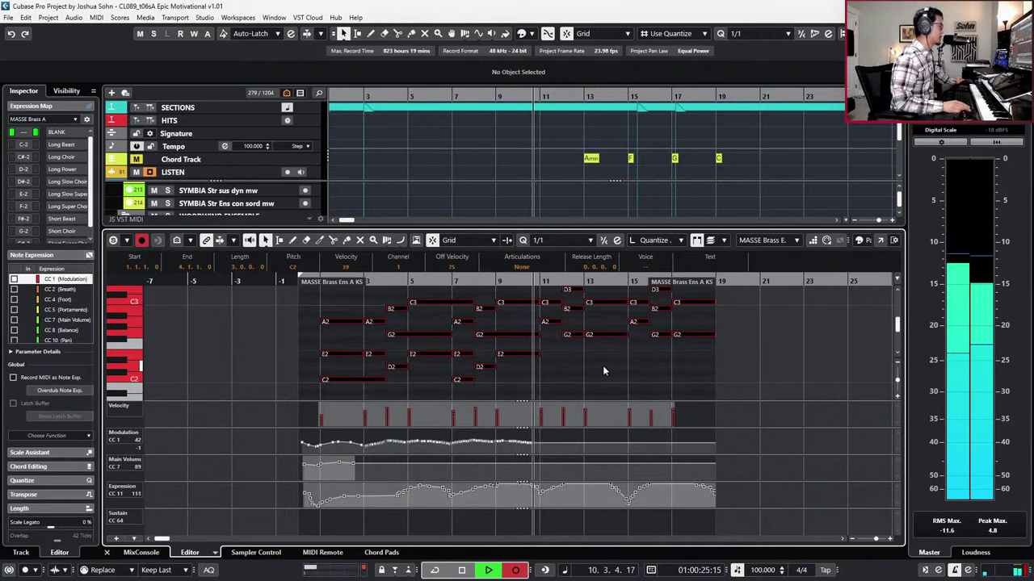
key(space)
scroll(615, 369, up, 1)
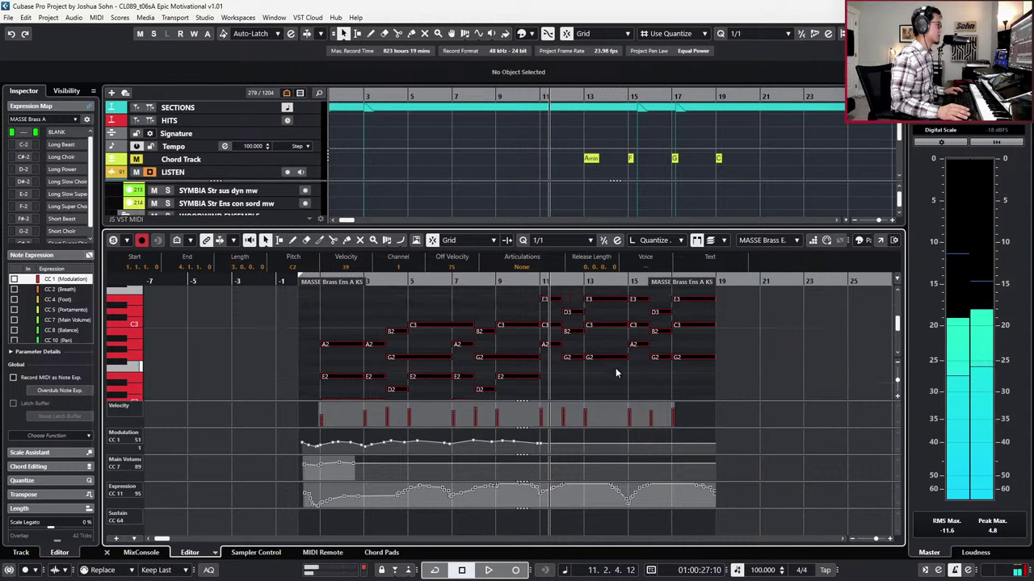
scroll(585, 352, down, 1)
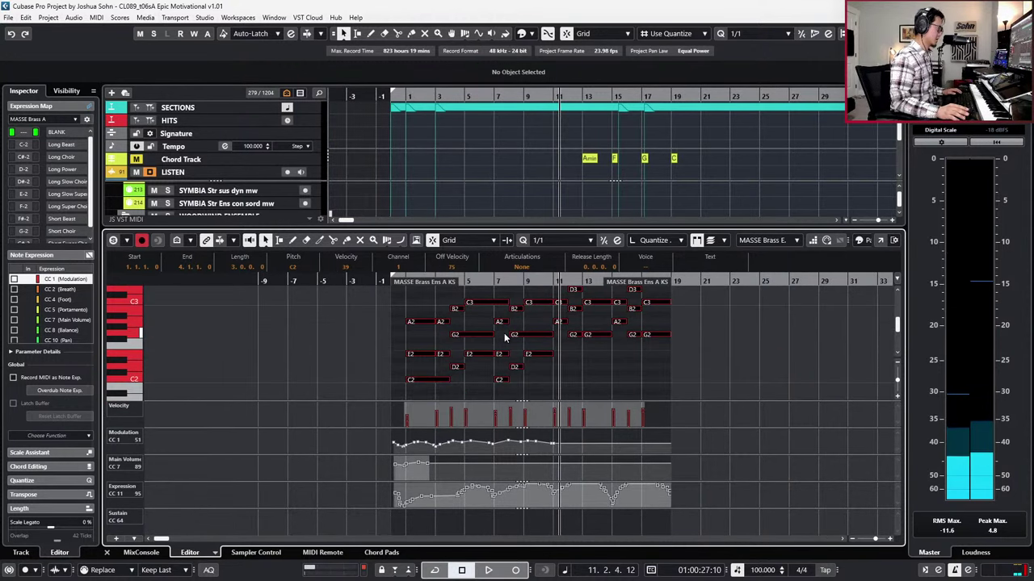
key(alt+l)
scroll(465, 313, up, 1)
Step: Play the brass part back and split the long C3 note at bar 7
scroll(465, 317, up, 3)
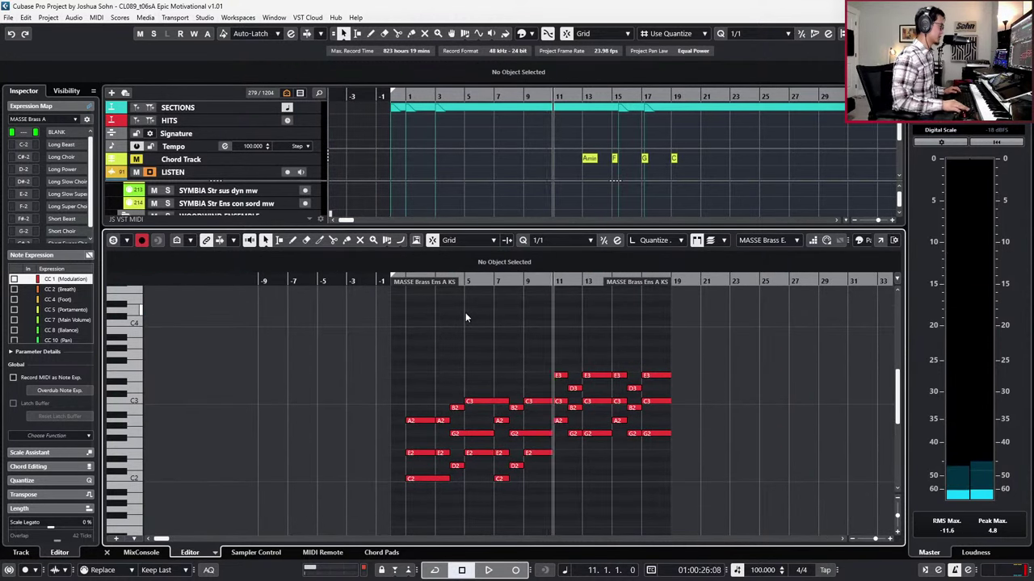
key(space)
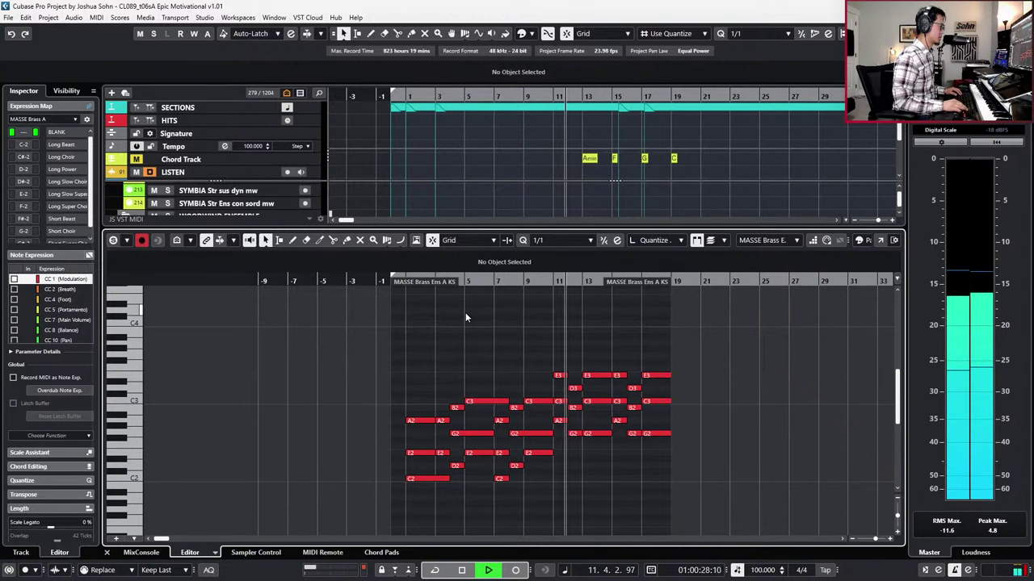
key(KP_Subtract)
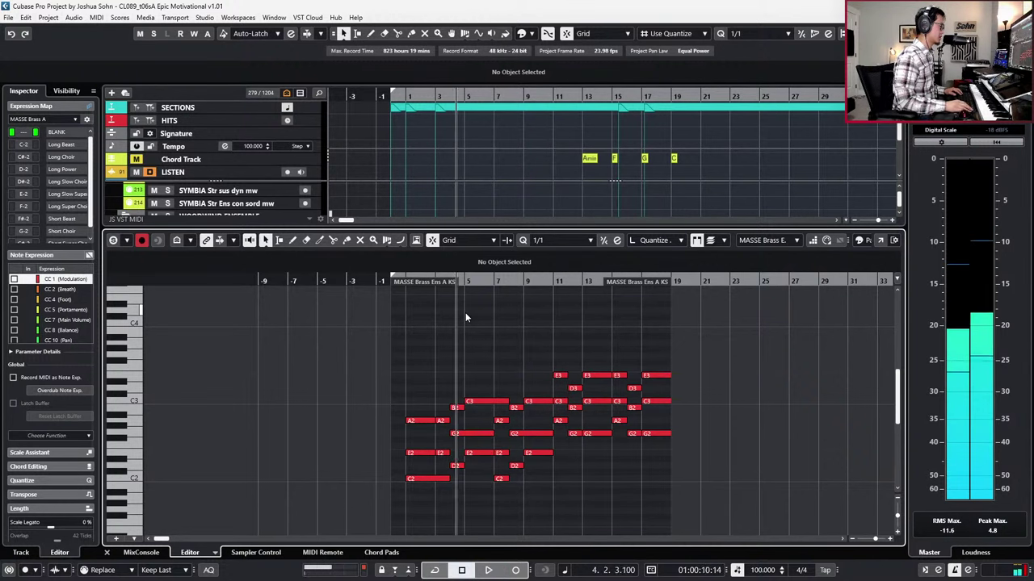
key(space)
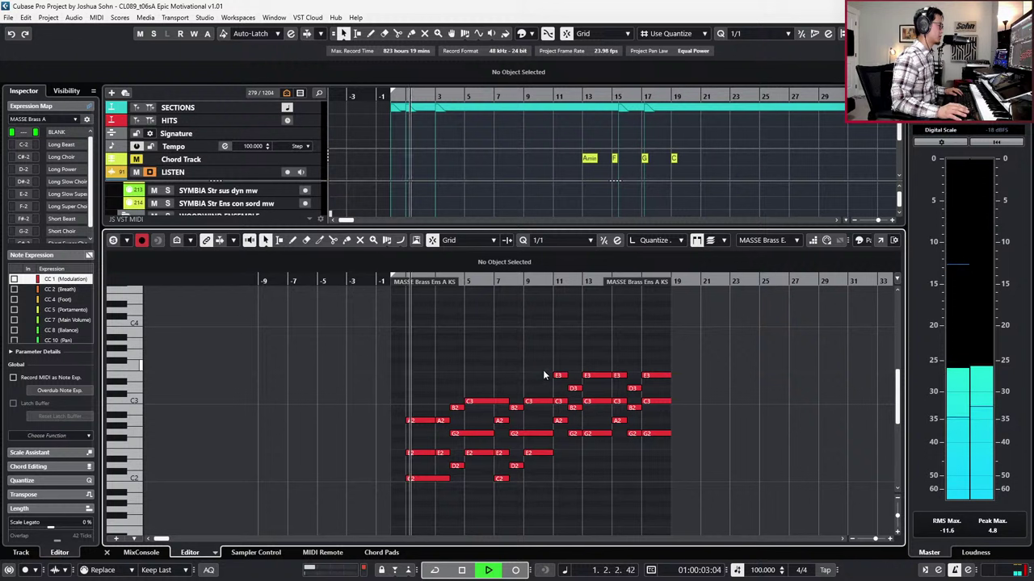
drag(543, 370, 687, 461)
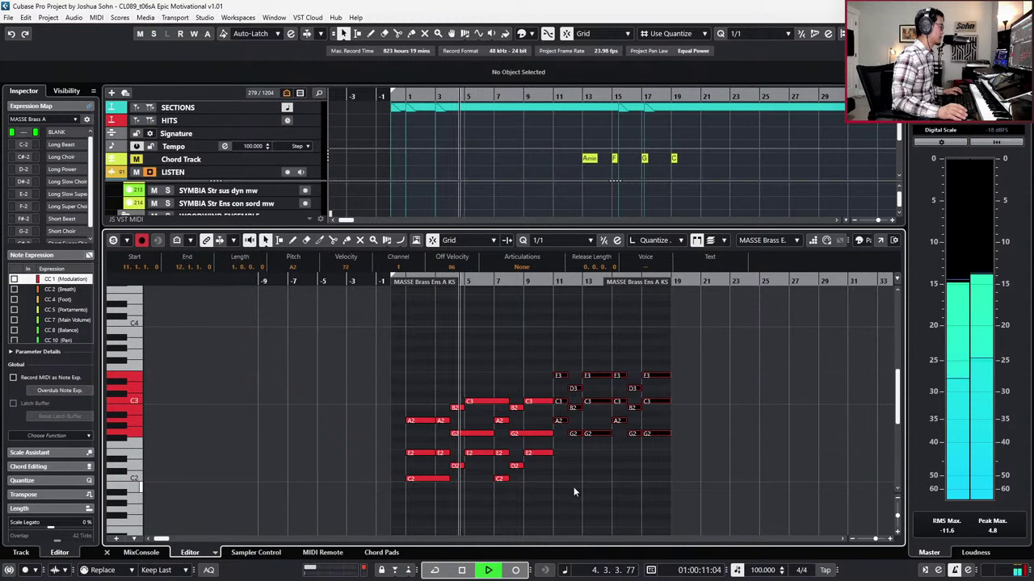
scroll(573, 487, up, 1)
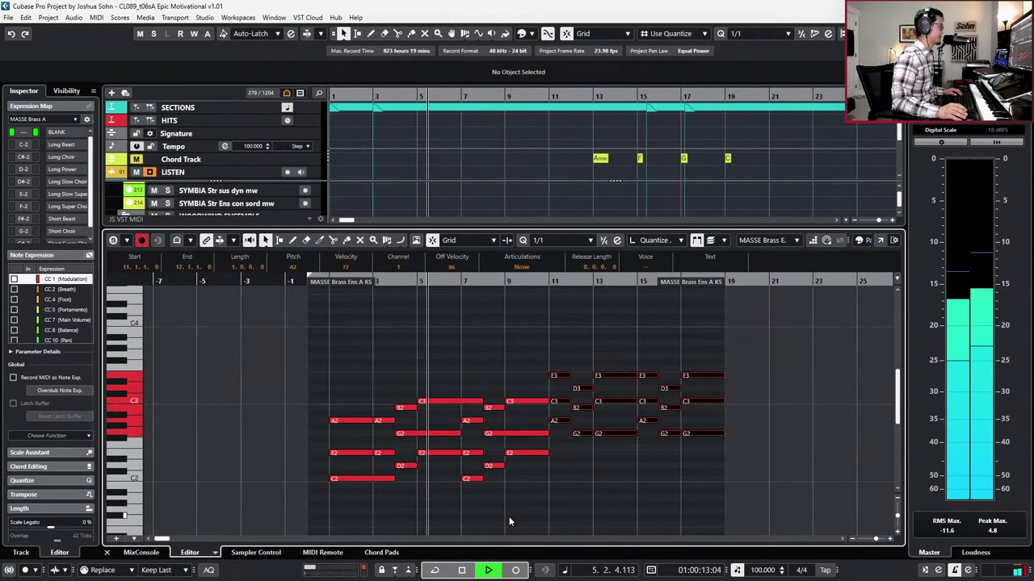
drag(382, 391, 525, 490)
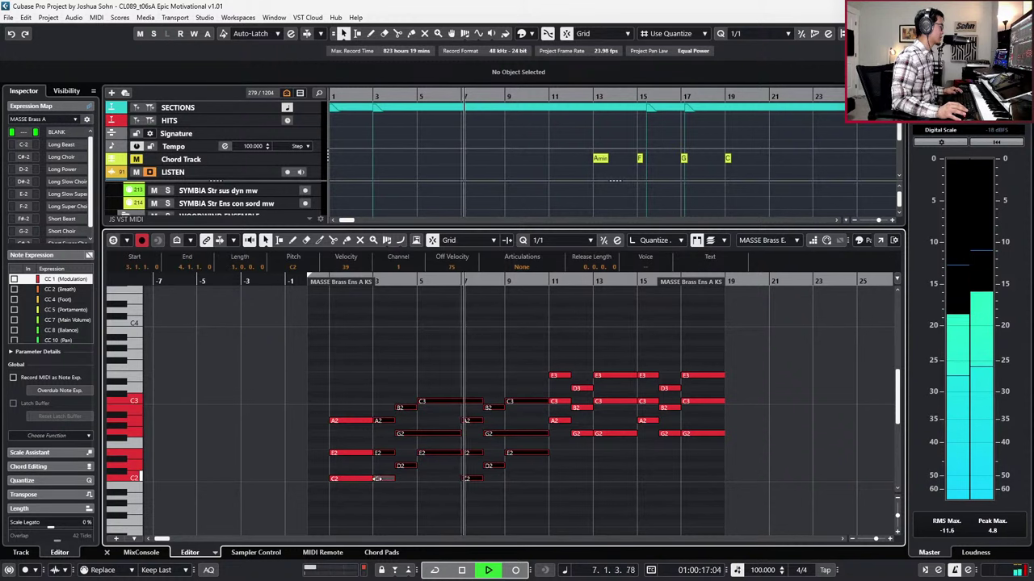
alt+click(463, 400)
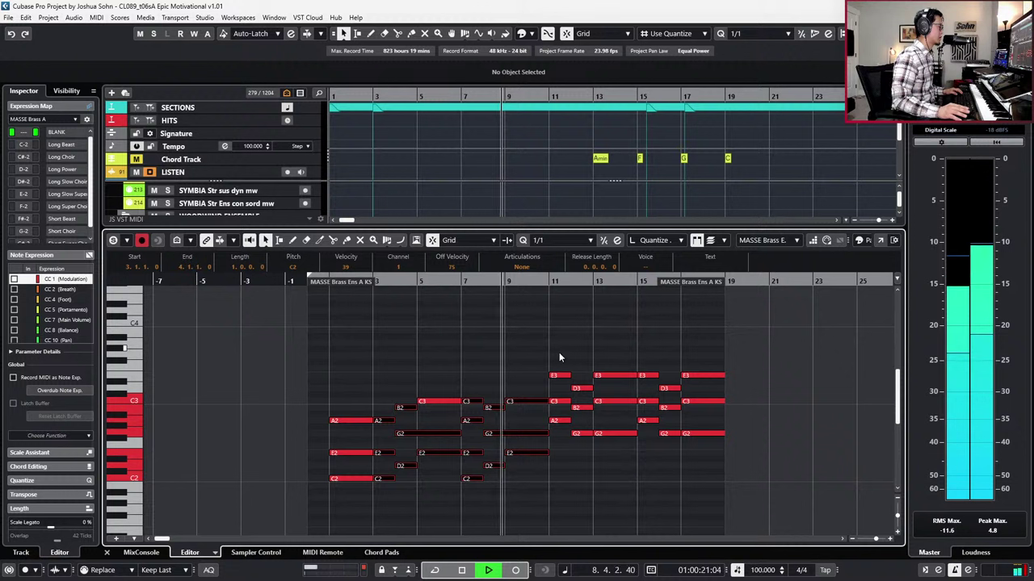
Step: Select the notes in bars 11–19 and show the controller lanes again
drag(559, 352, 726, 475)
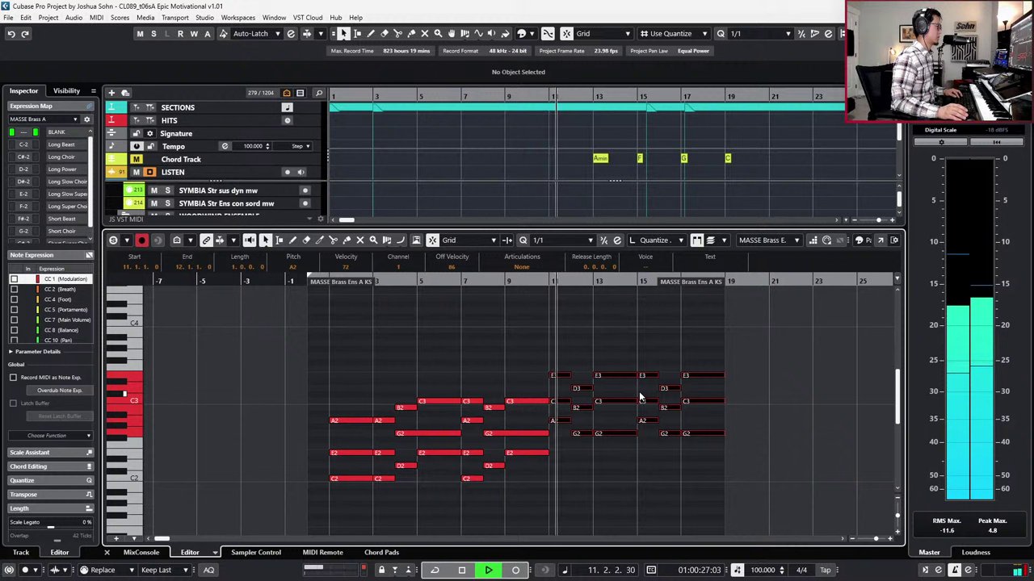
scroll(673, 394, up, 1)
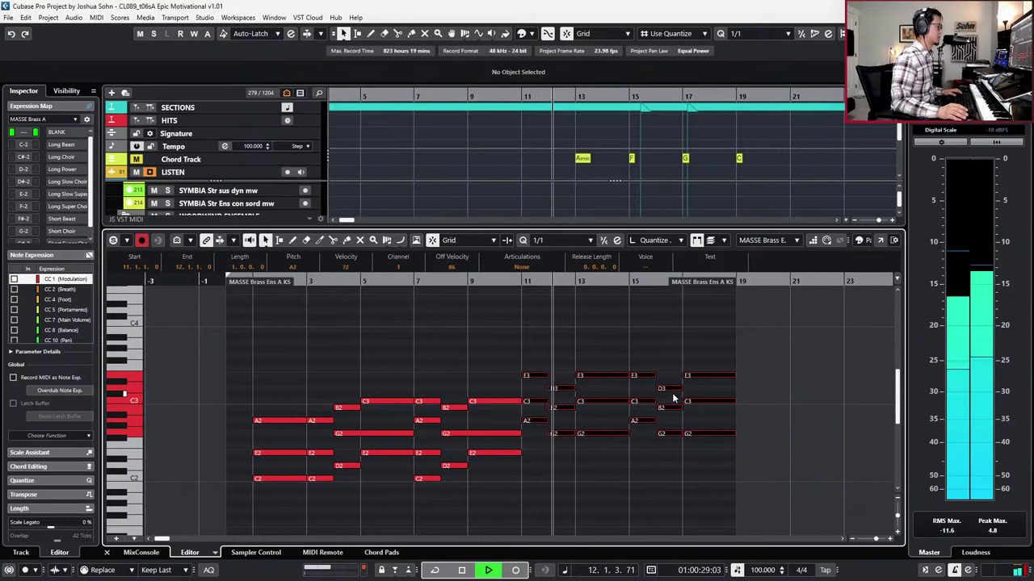
scroll(657, 395, right, 2)
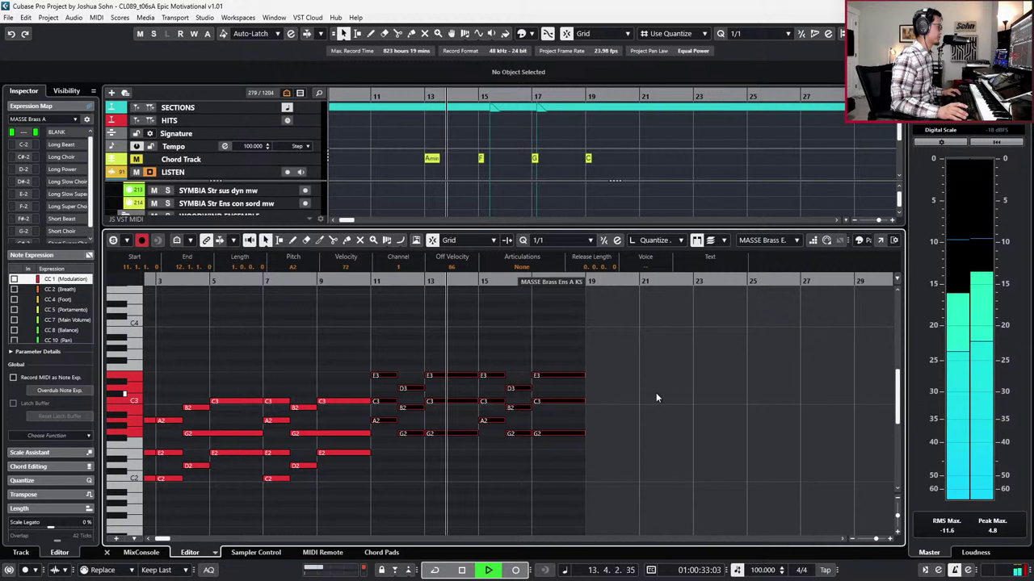
key(g)
key(h)
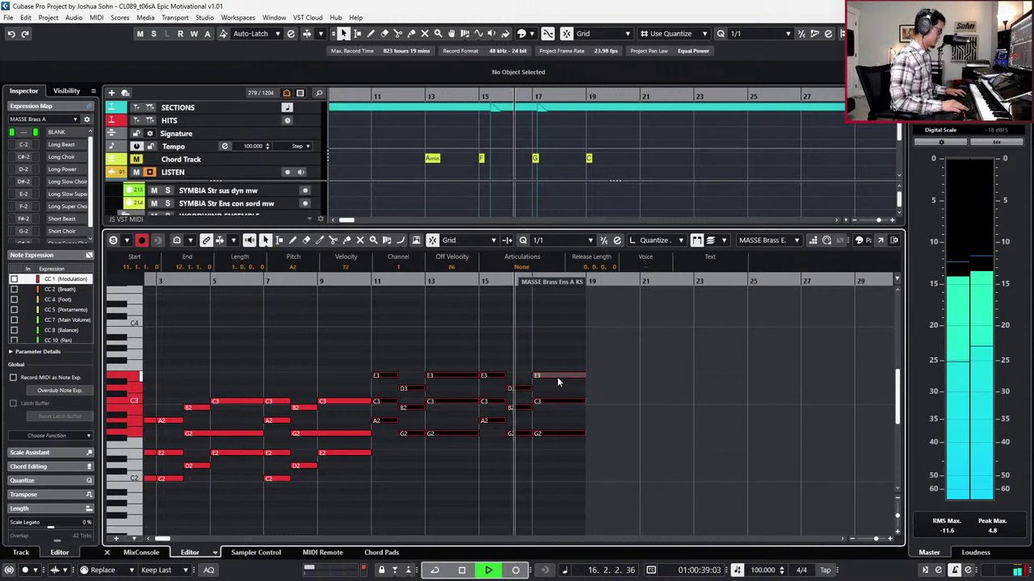
key(alt+l)
Step: With notes deselected, record a new mod-wheel curve from bar 9 to bar 18
key(g)
key(g)
key(space)
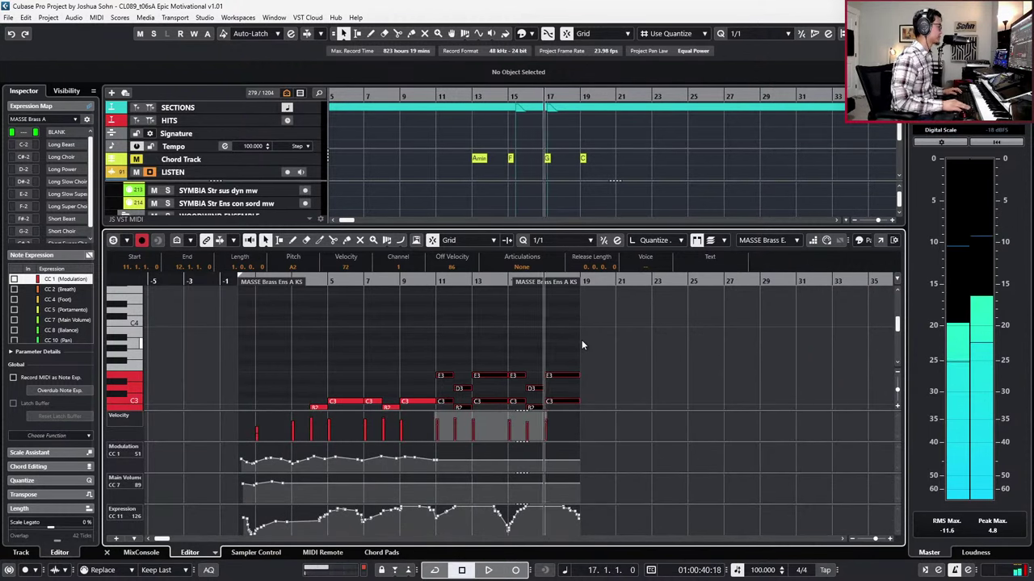
key(KP_Subtract)
key(KP_Subtract)
key(KP_Subtract)
key(KP_Subtract)
key(KP_Subtract)
key(KP_Subtract)
key(KP_Subtract)
key(KP_Subtract)
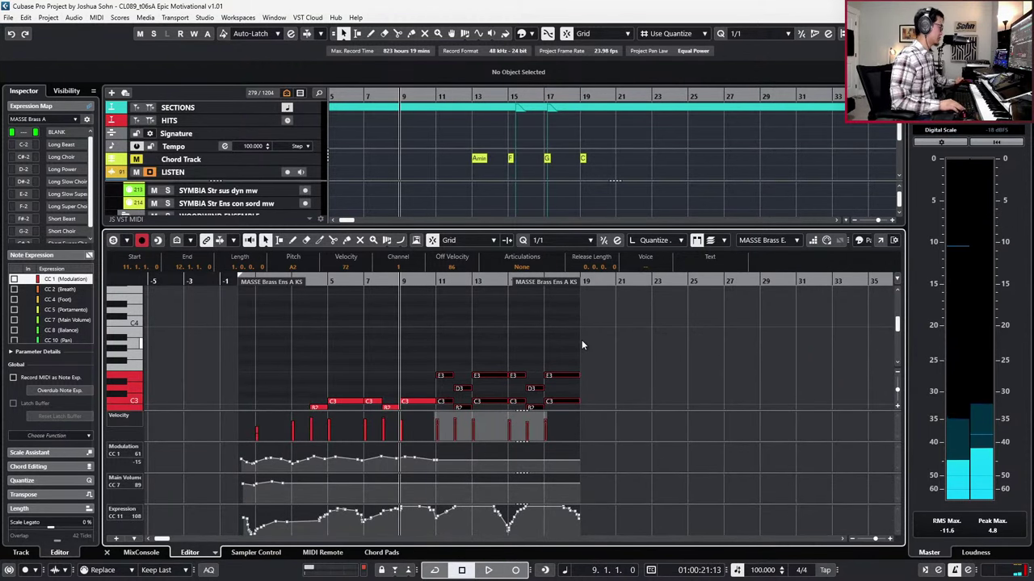
click(429, 480)
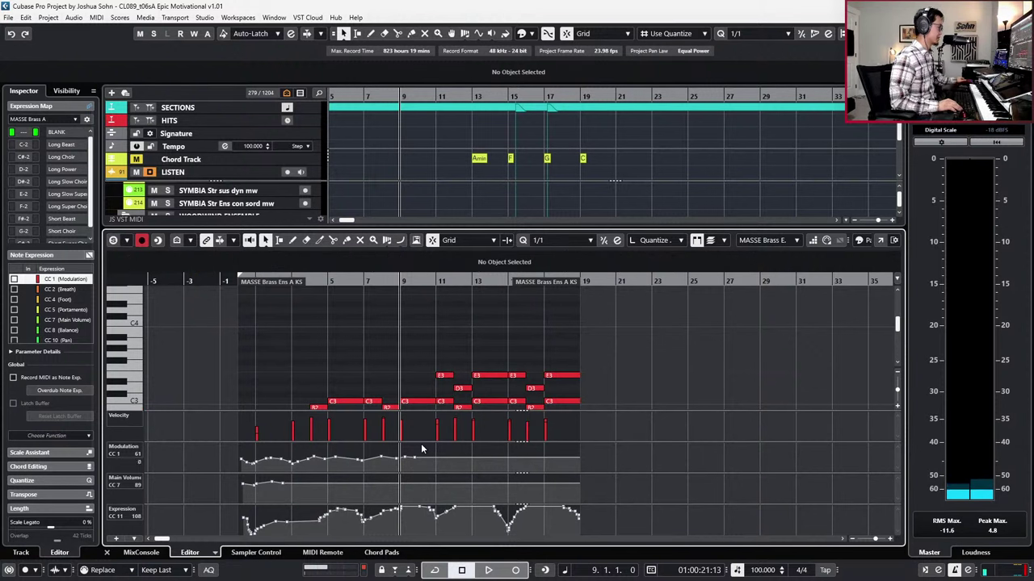
key(KP_Multiply)
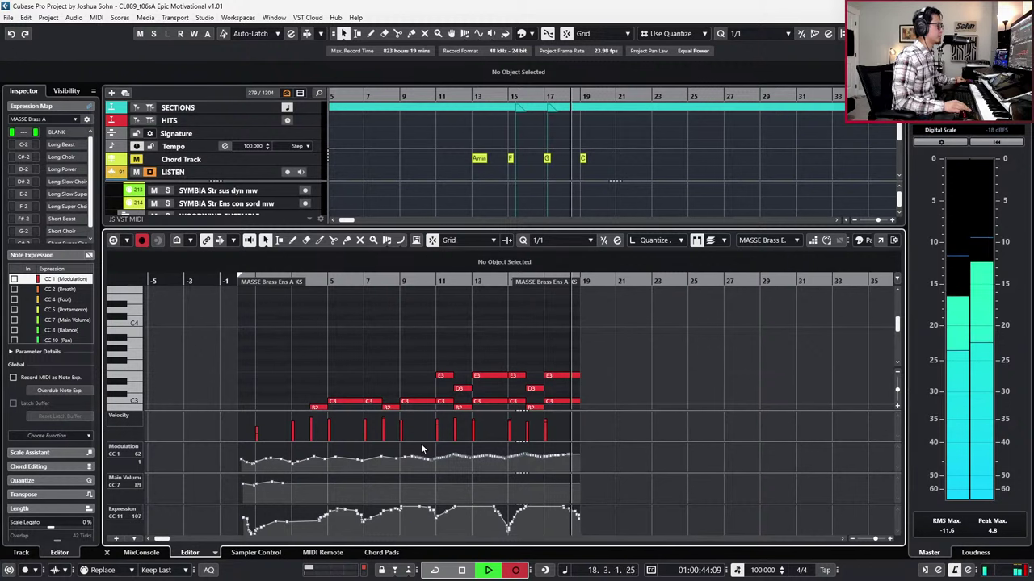
key(space)
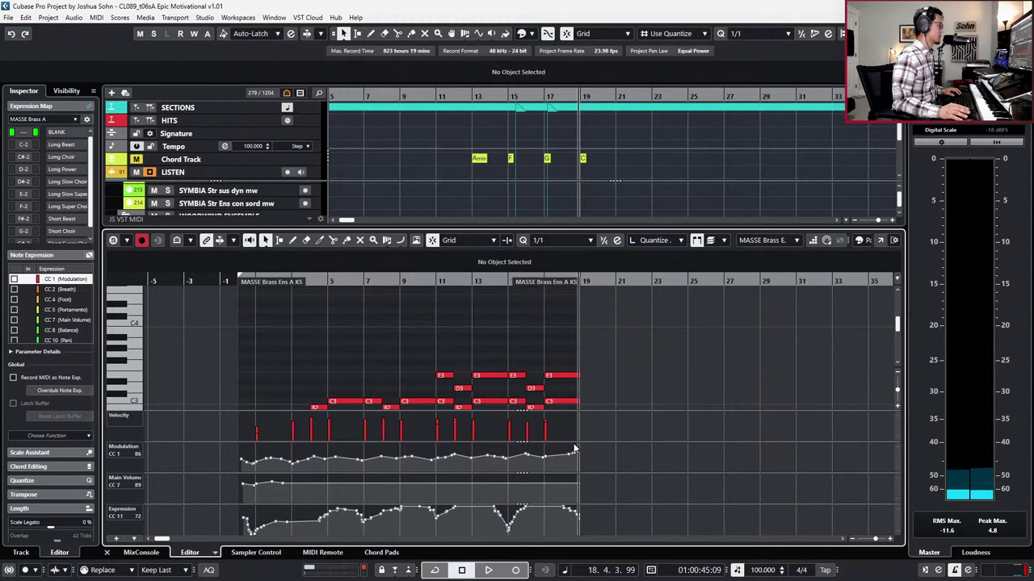
click(579, 455)
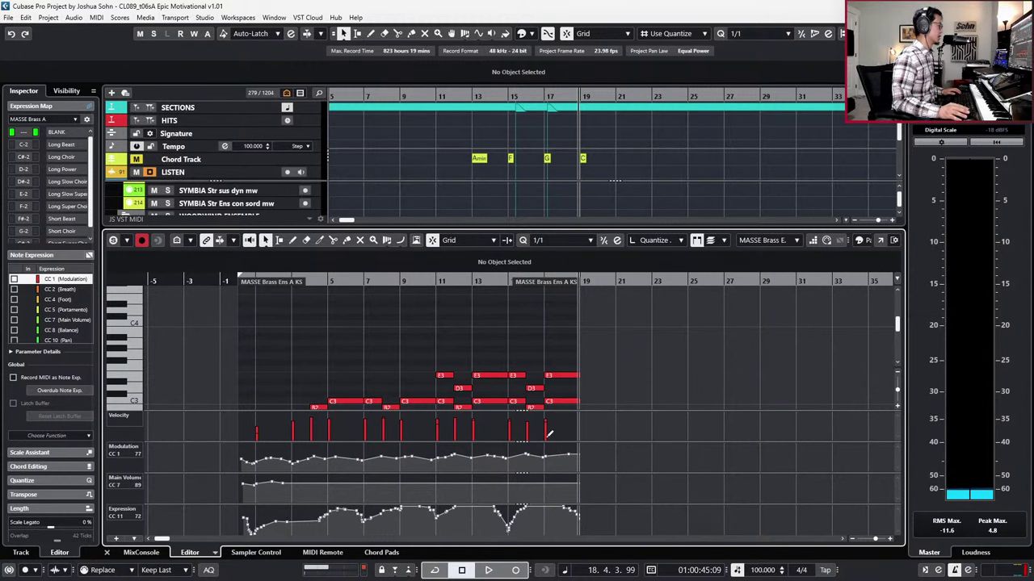
scroll(506, 397, up, 2)
scroll(500, 367, down, 3)
key(alt+l)
scroll(500, 326, down, 2)
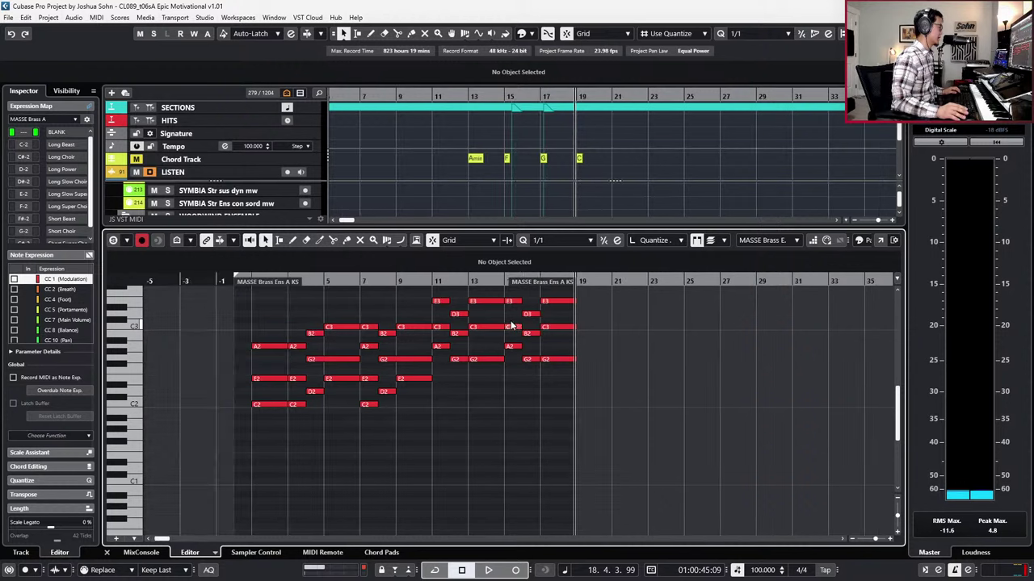
key(KP_Subtract)
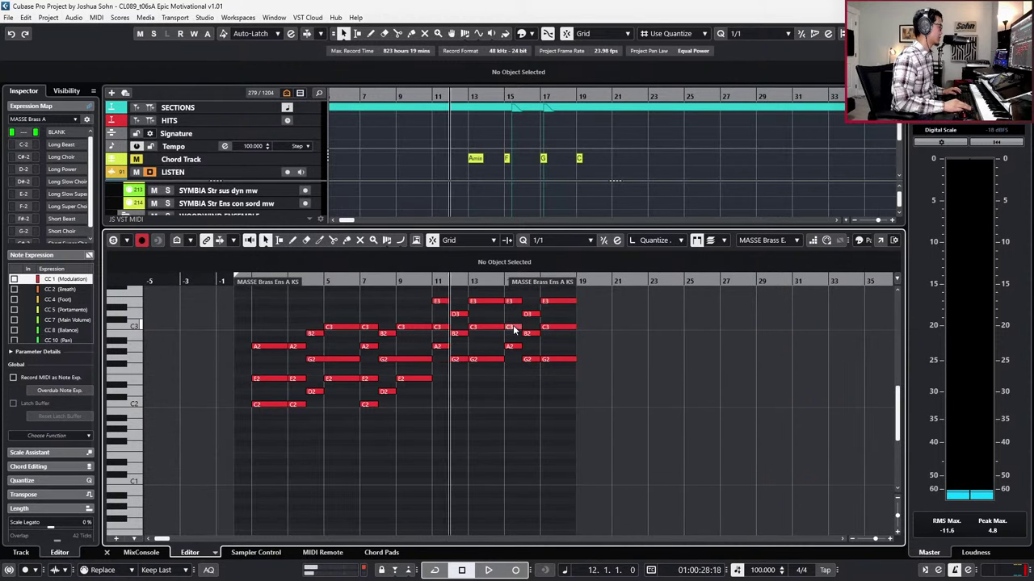
key(KP_Add)
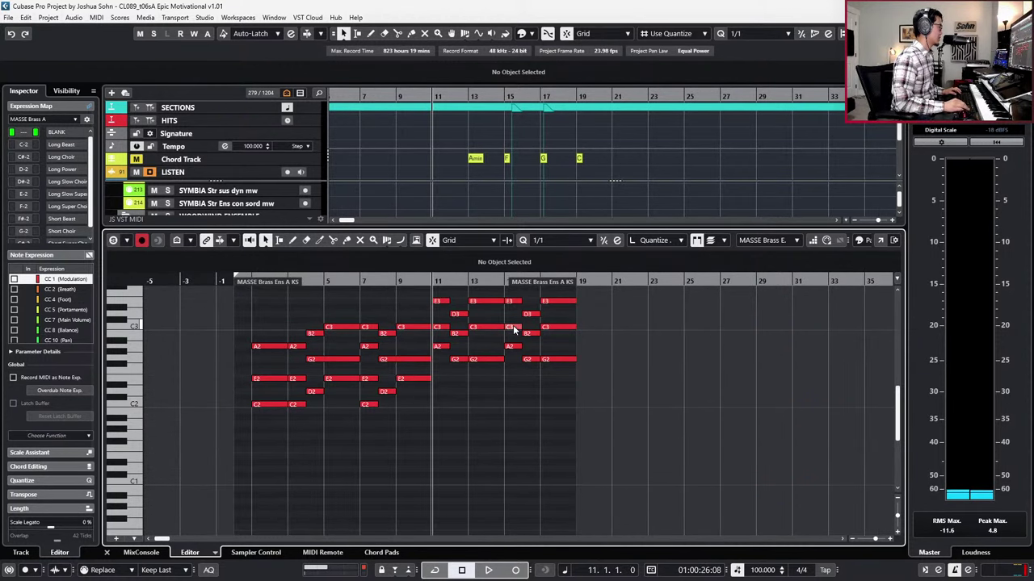
key(KP_Subtract)
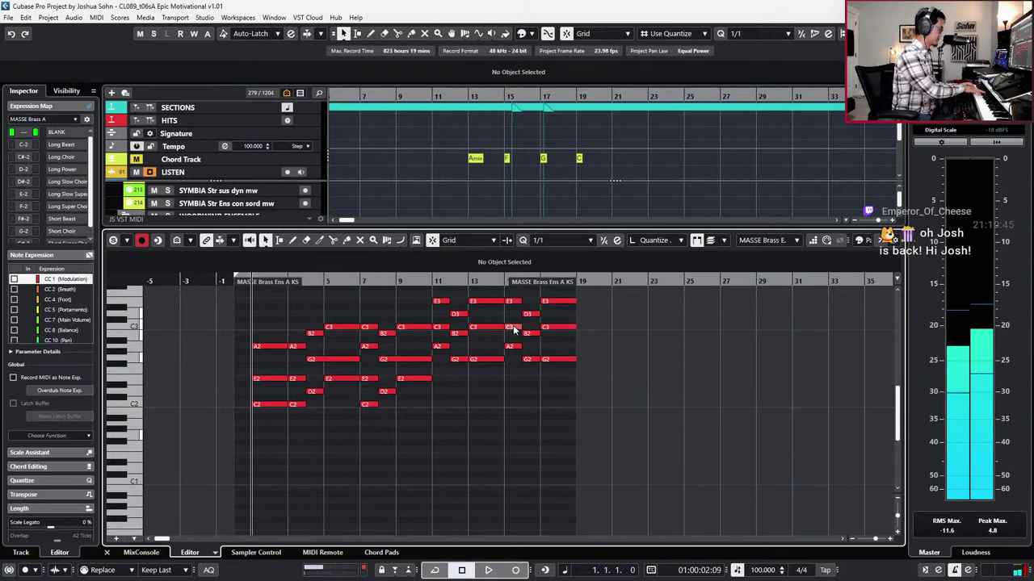
key(h)
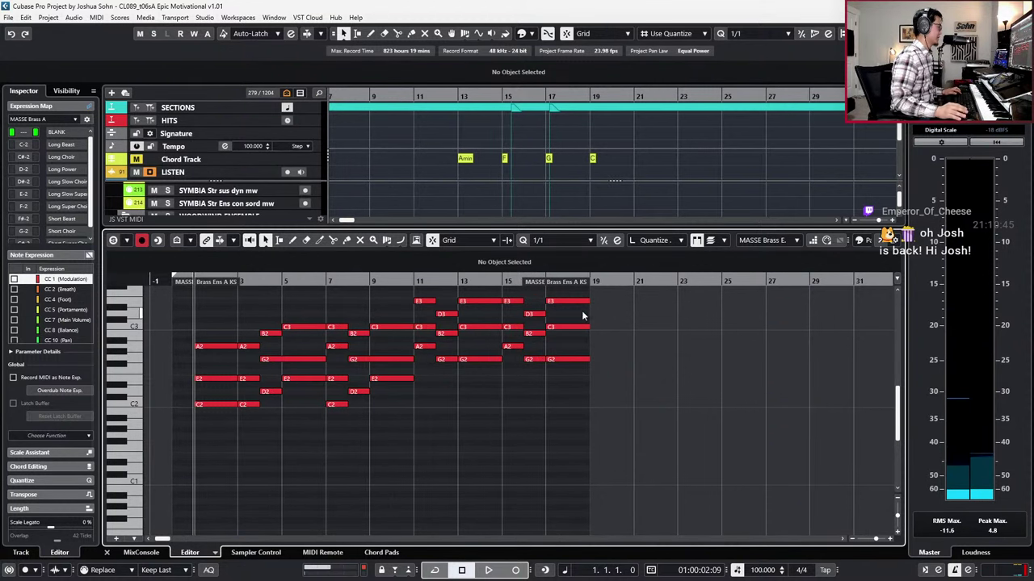
key(h)
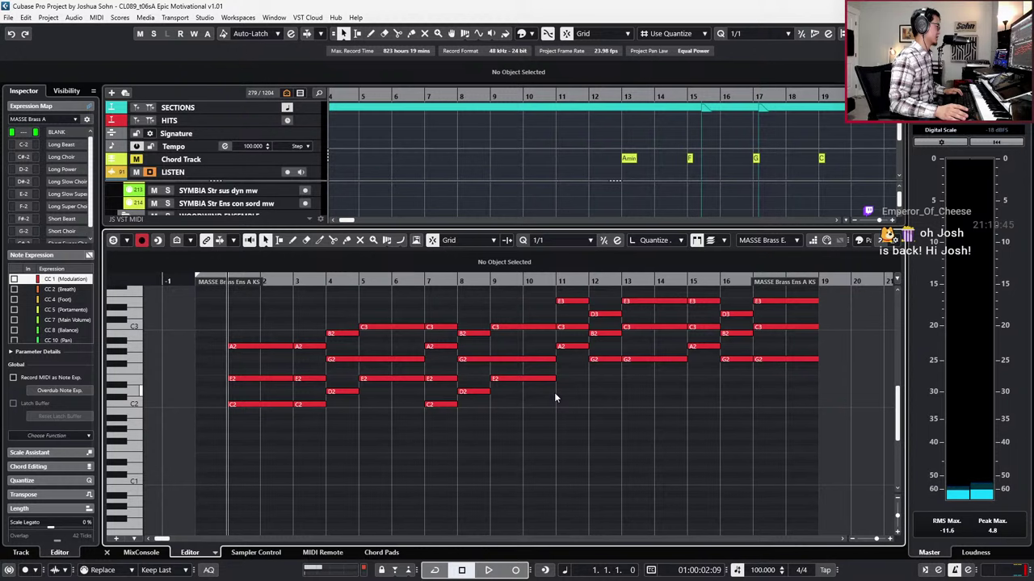
scroll(554, 393, up, 2)
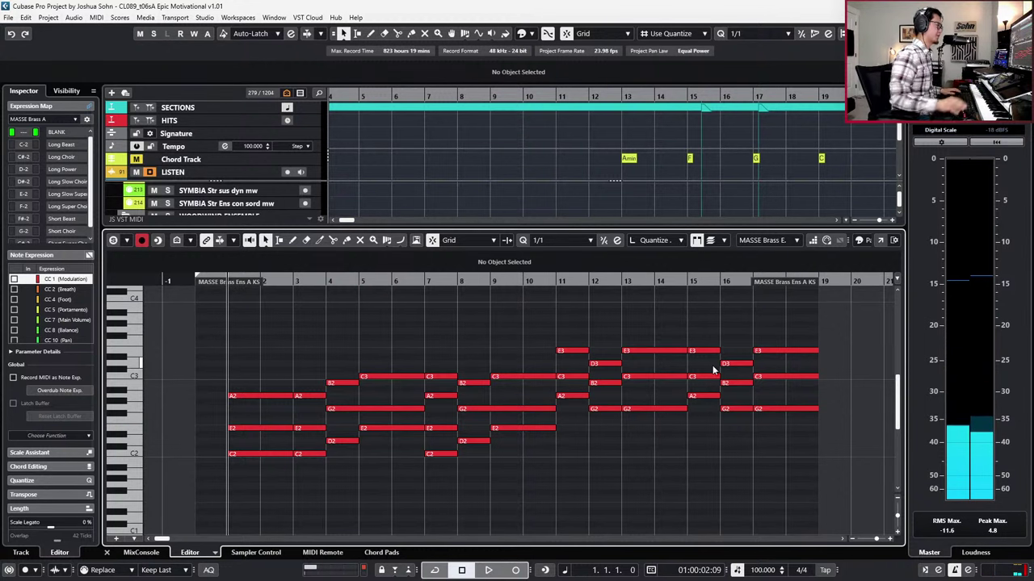
Step: Select the brass notes from bar 9 onward, solo the brass part, and play from bar 3
scroll(712, 370, down, 3)
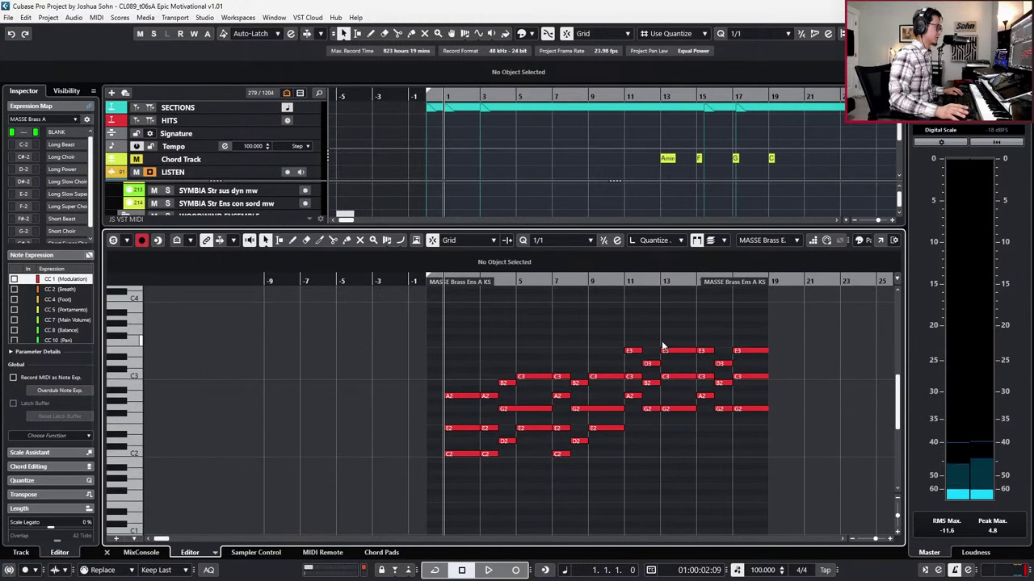
drag(604, 328, 762, 453)
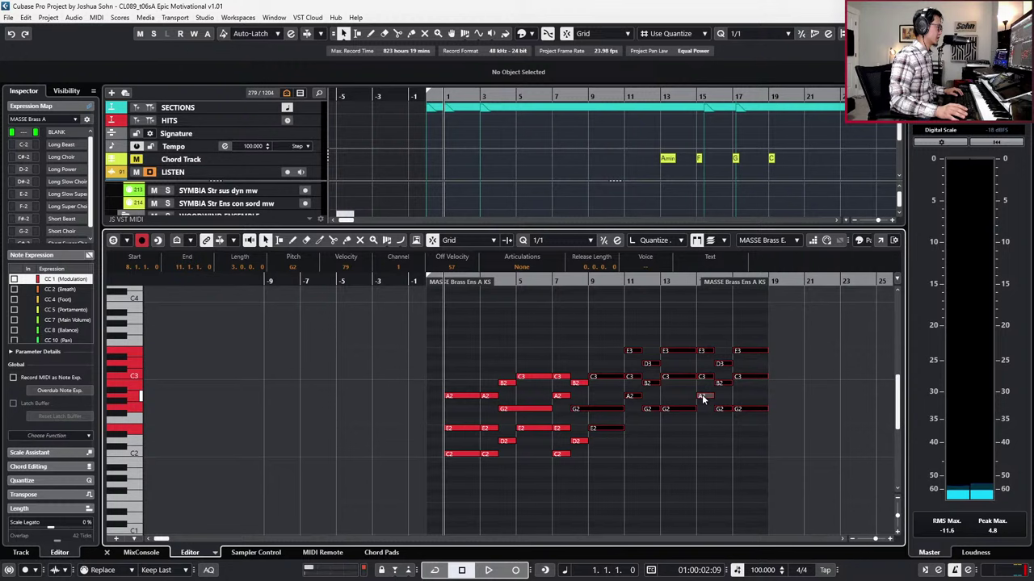
key(s)
scroll(617, 390, up, 2)
key(KP_Add)
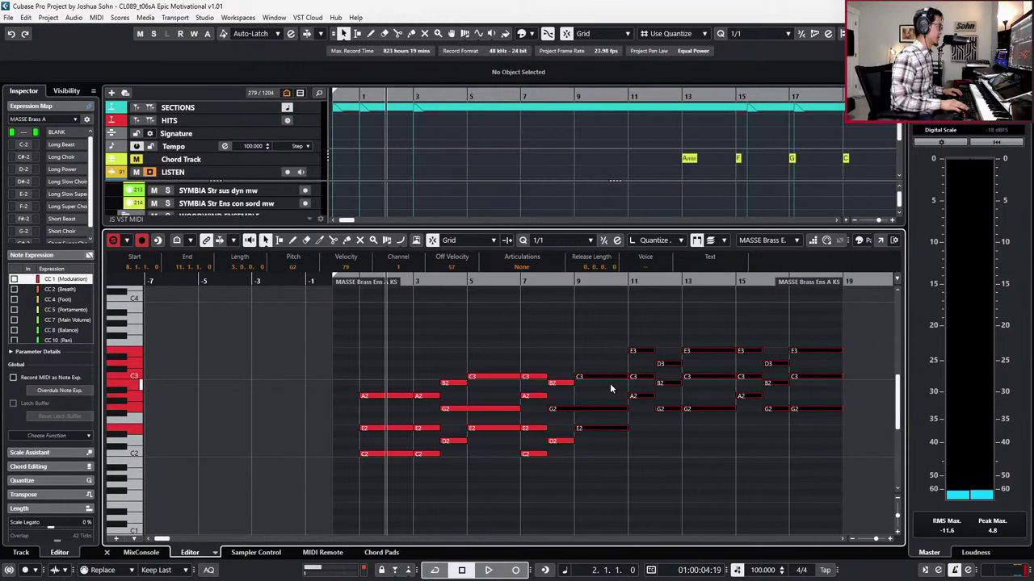
key(KP_Subtract)
key(KP_Add)
key(KP_Add)
key(KP_Add)
key(KP_Add)
key(KP_Add)
key(KP_Add)
key(KP_Add)
key(KP_Add)
key(KP_Add)
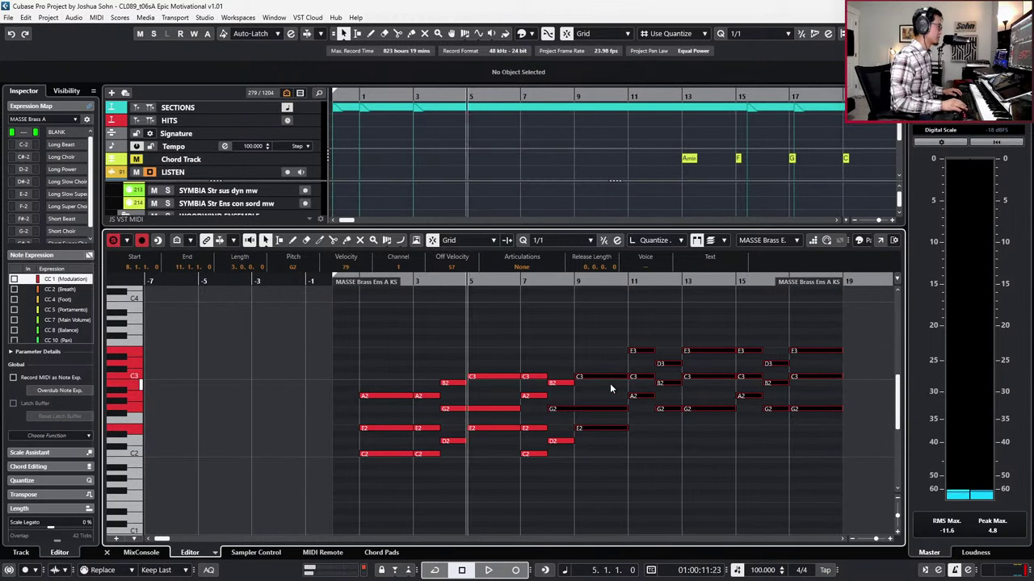
key(ctrl+Right)
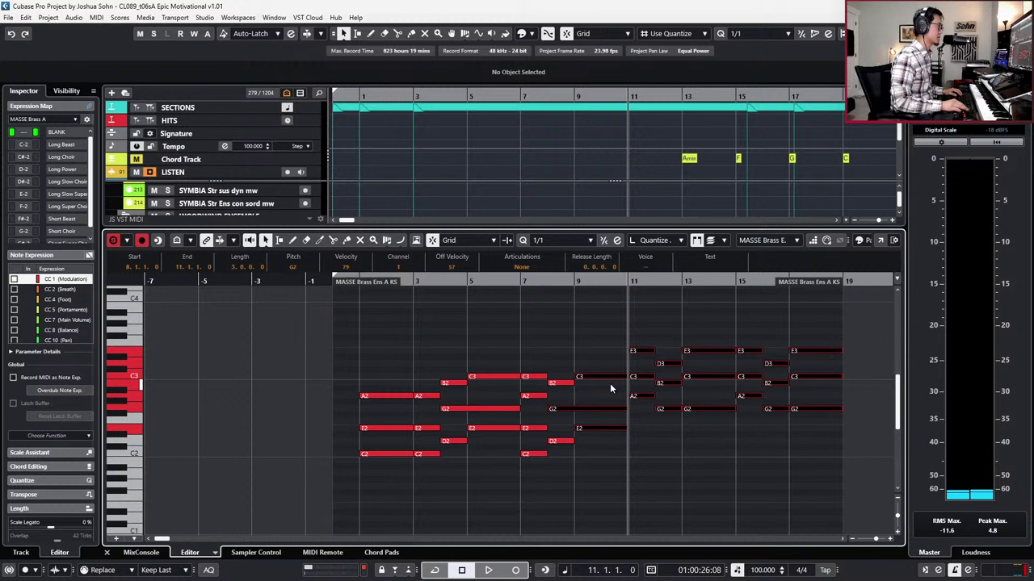
key(ctrl+Left)
key(ctrl+Left)
key(ctrl+Left)
key(ctrl+Left)
key(ctrl+Left)
key(ctrl+Left)
key(ctrl+Left)
key(ctrl+Left)
key(ctrl+Left)
key(ctrl+Left)
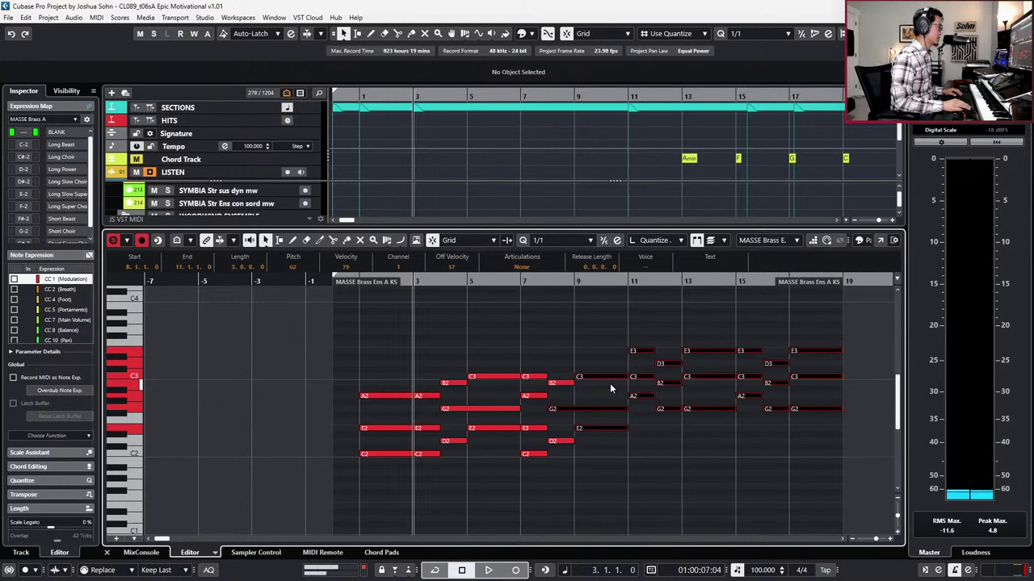
key(ctrl+Right)
key(ctrl+Right)
key(space)
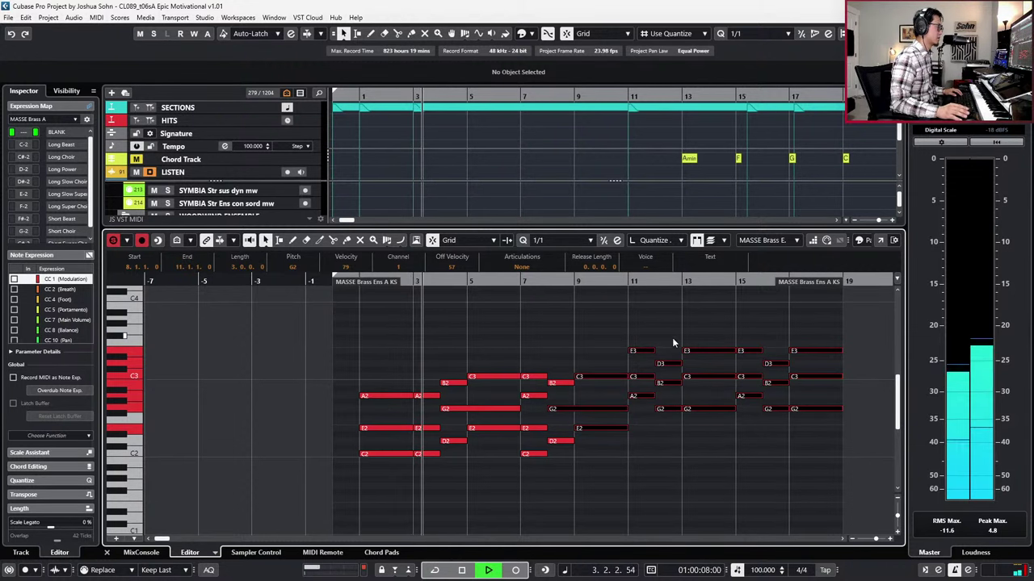
scroll(771, 429, up, 1)
Step: Raise bar 11 to F3 and D3, and revoice bar 12 to E3 and C3
click(693, 423)
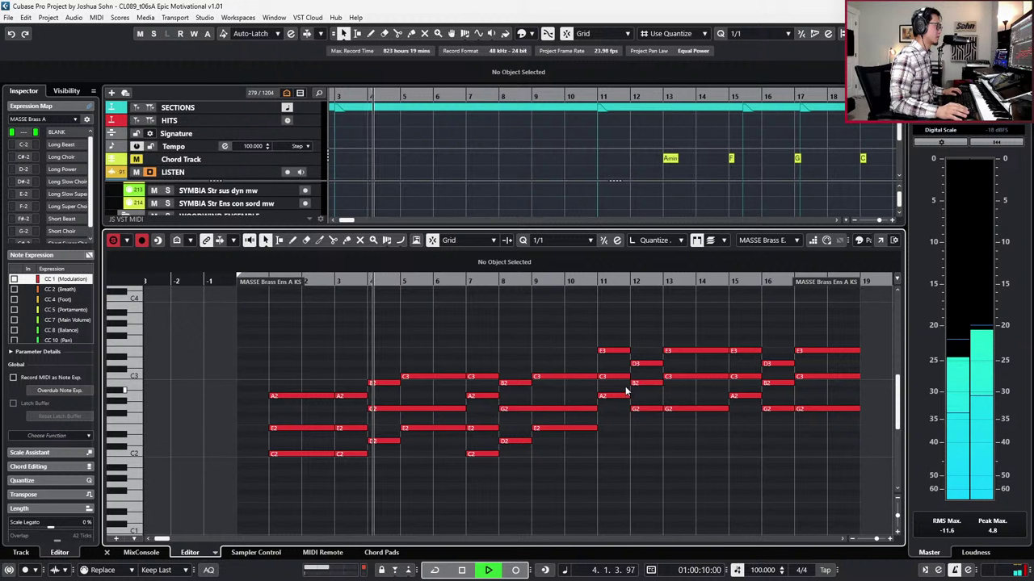
click(610, 351)
key(Up)
click(618, 377)
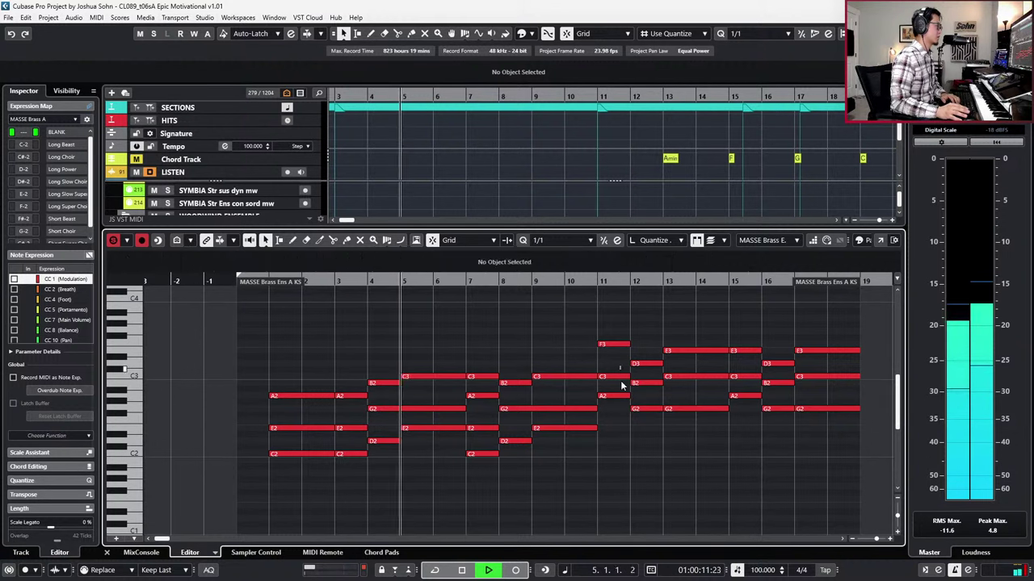
key(Up)
key(Up)
click(646, 365)
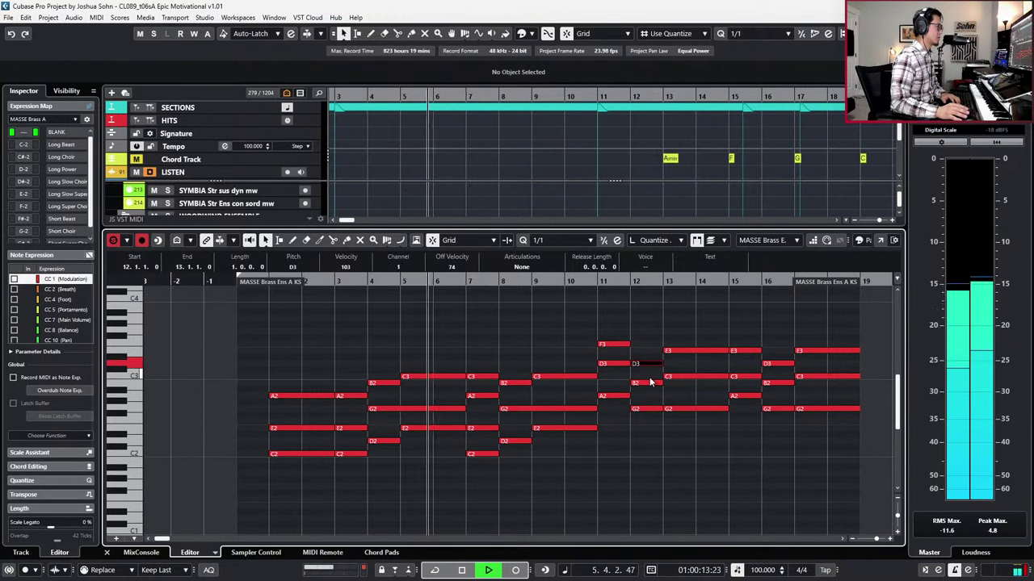
key(Up)
key(Up)
key(Up)
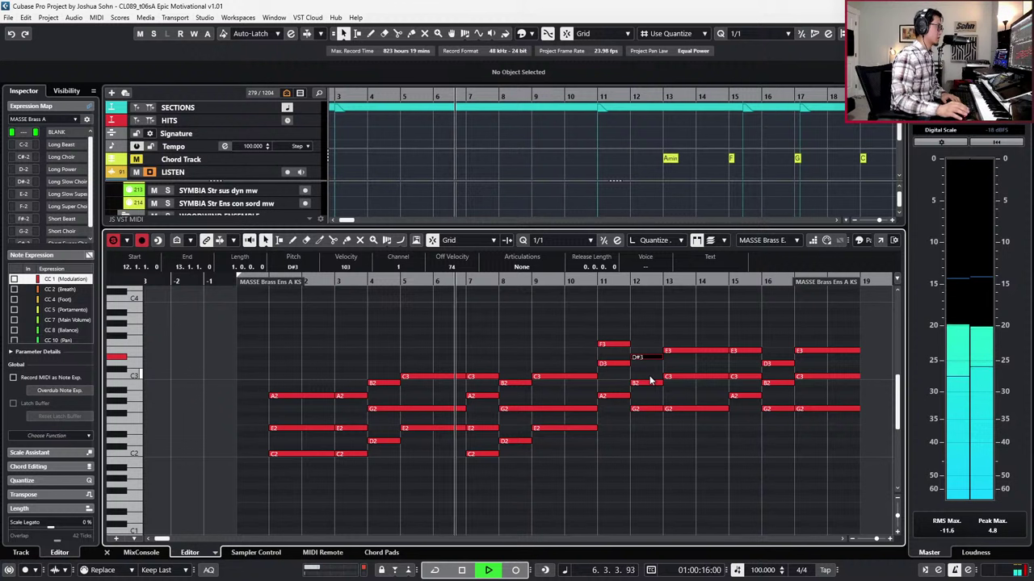
key(Down)
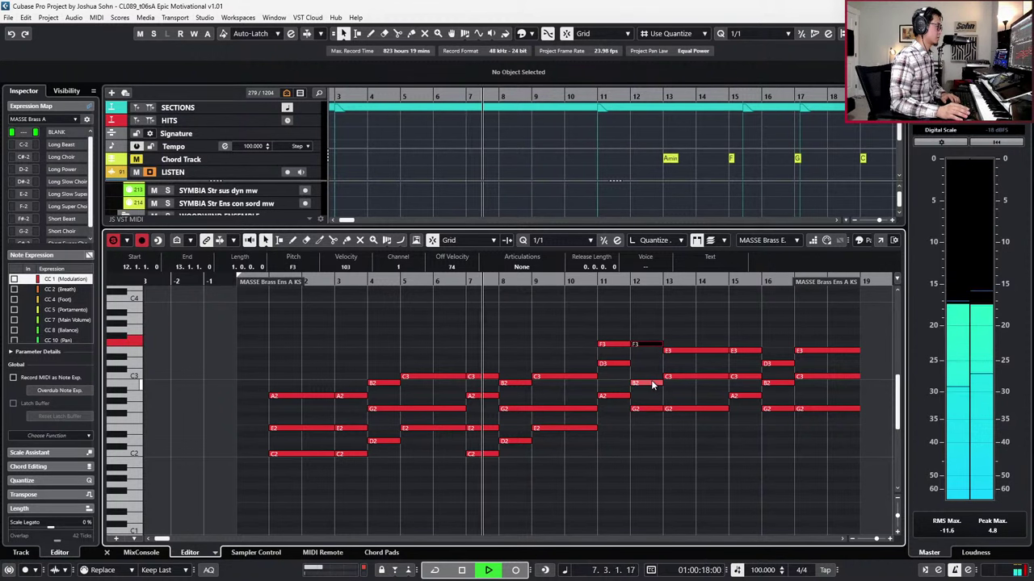
click(653, 383)
key(Up)
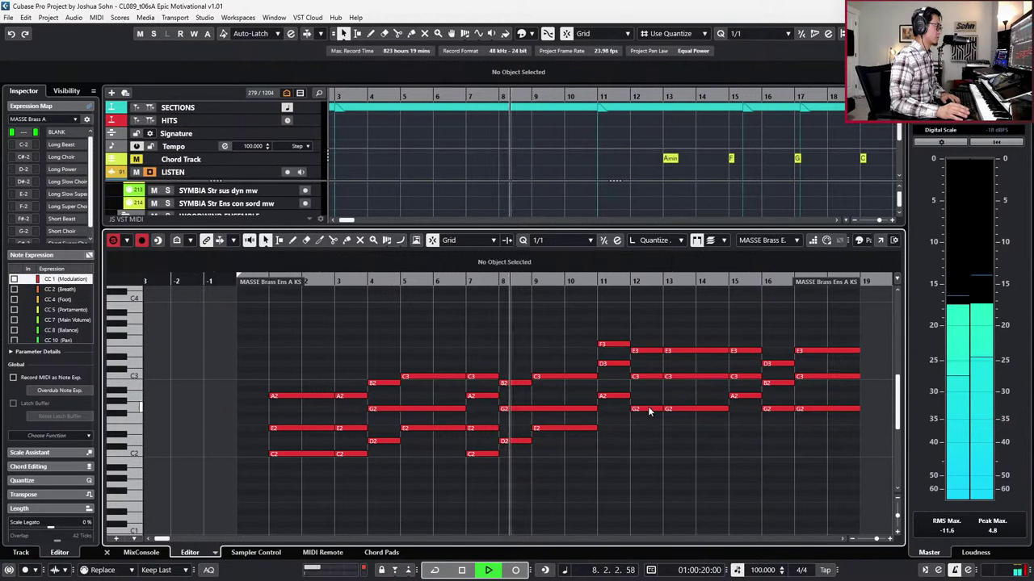
click(649, 409)
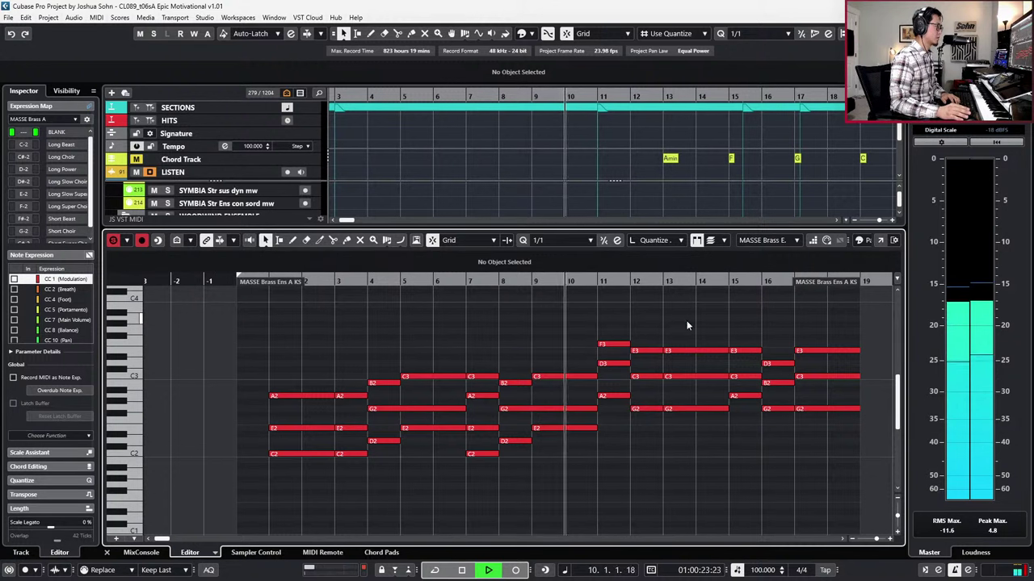
mouse_move(687, 322)
mouse_down()
mouse_move(702, 401)
mouse_move(702, 325)
mouse_up()
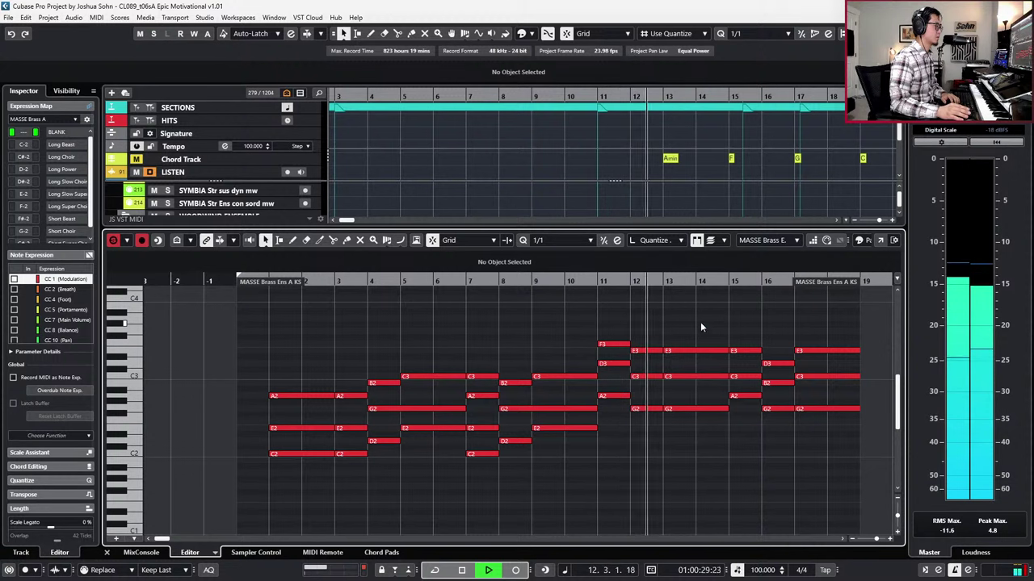
Step: Lower the bar 13 chord's top notes to D3 and B2, then play back the new voicing
drag(701, 323, 716, 436)
key(Down)
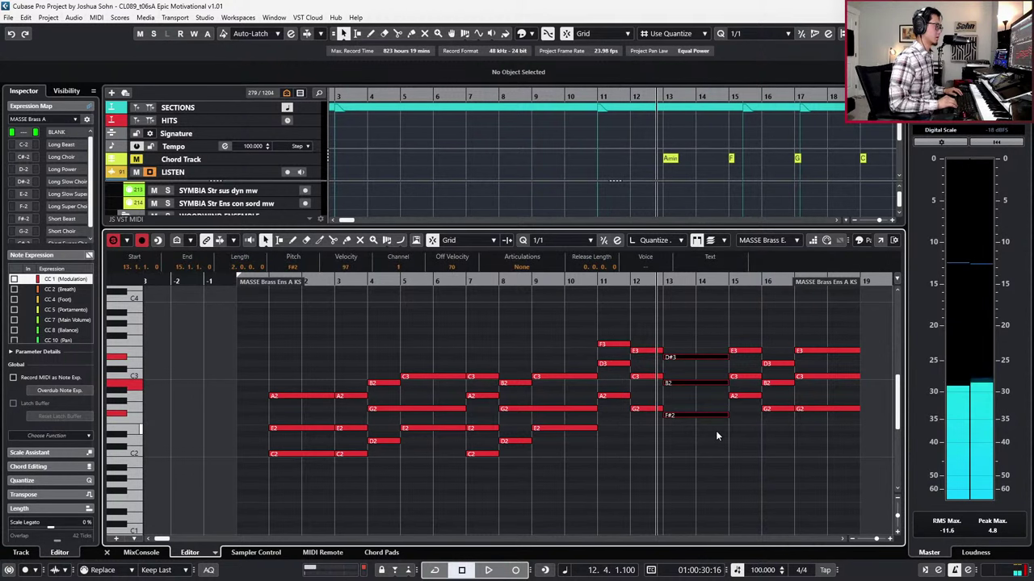
key(Up)
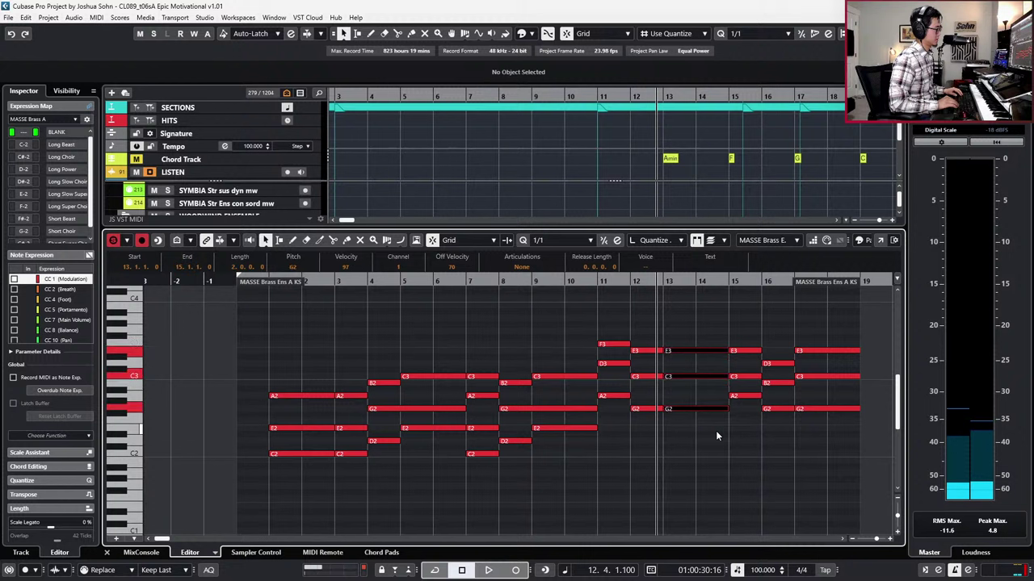
drag(688, 321, 694, 399)
key(Down)
drag(693, 336, 727, 362)
key(Down)
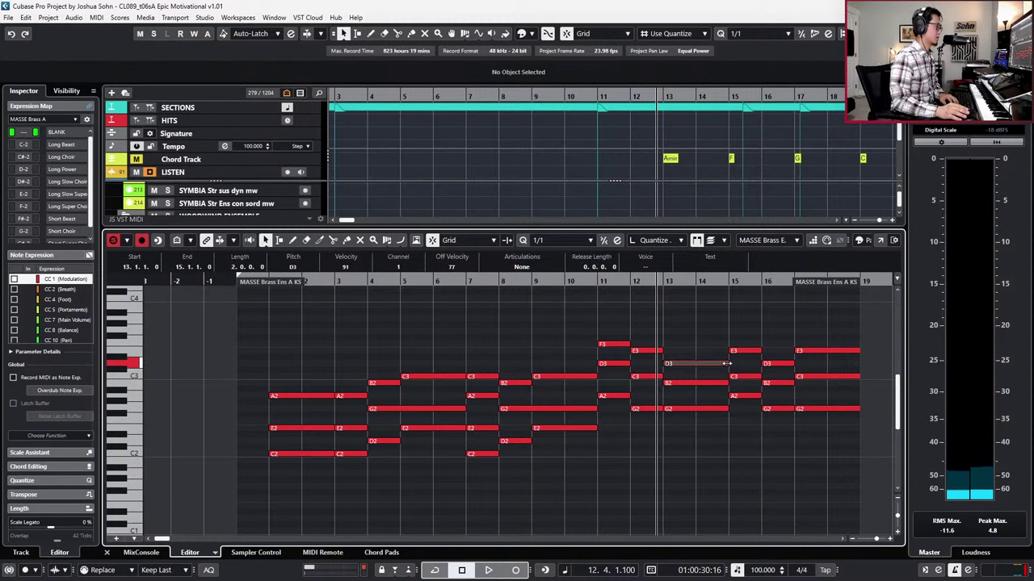
key(space)
scroll(730, 343, right, 3)
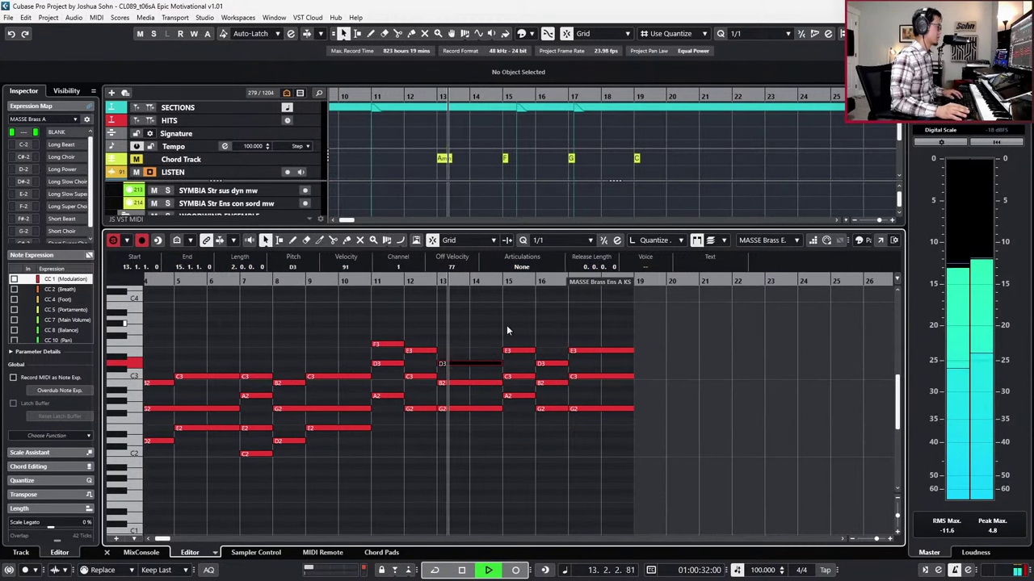
drag(506, 327, 625, 428)
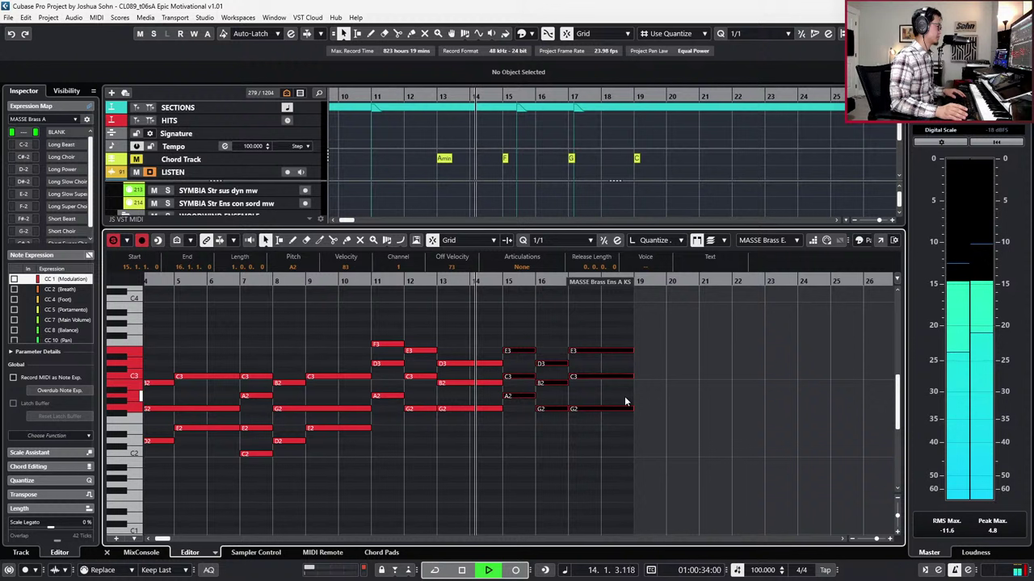
key(space)
drag(520, 333, 634, 433)
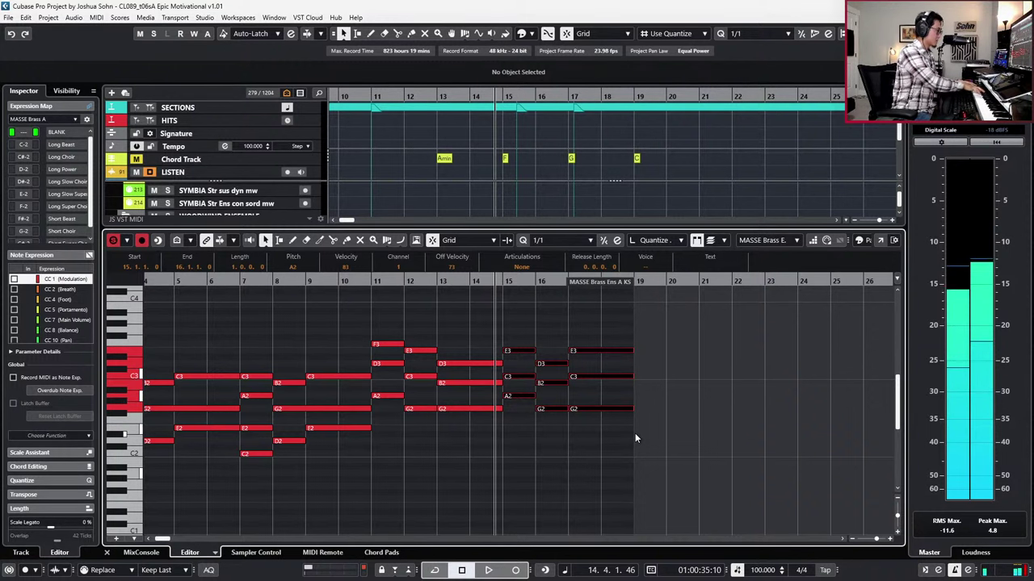
Step: Marquee-select the brass notes in bars 15–19, then select the Amin event on the chord track
ctrl+scroll(596, 429, down, 4)
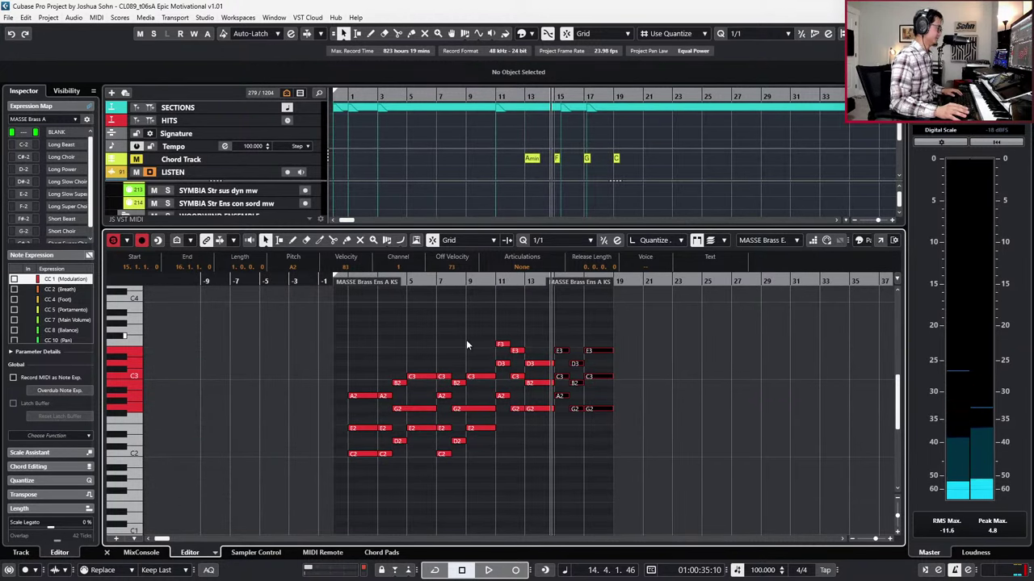
ctrl+scroll(554, 348, up, 2)
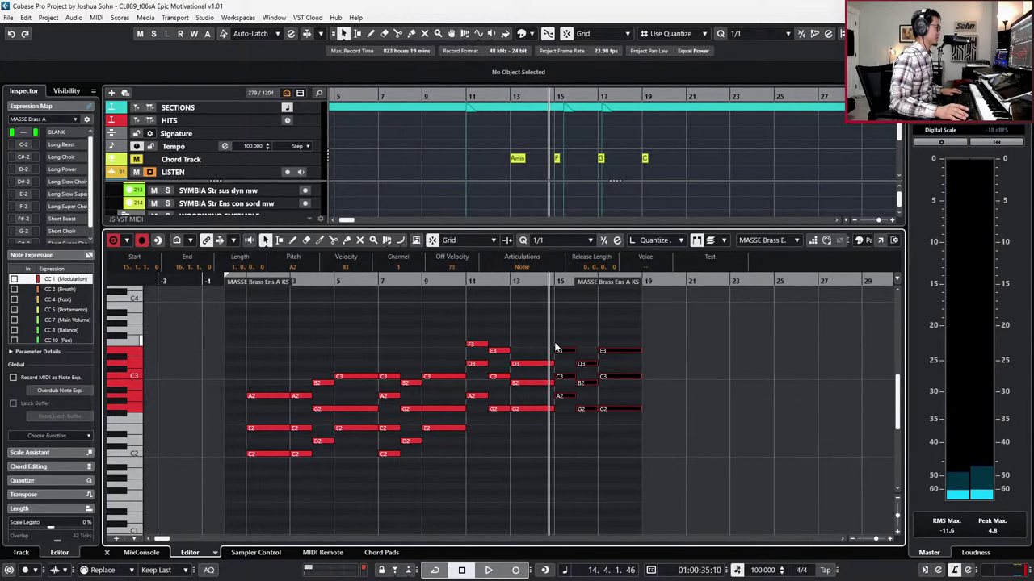
ctrl+scroll(555, 348, up, 1)
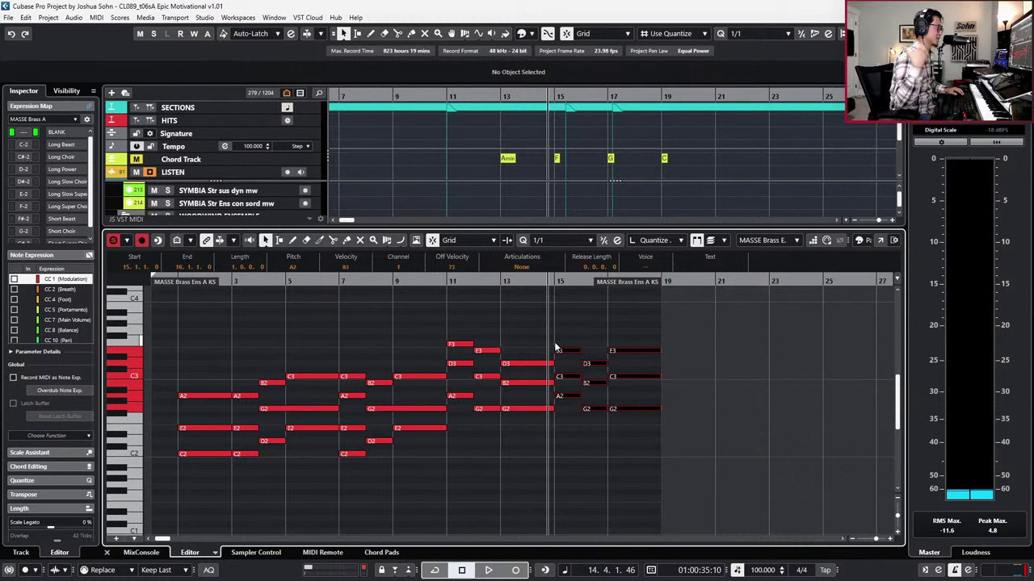
drag(574, 335, 727, 435)
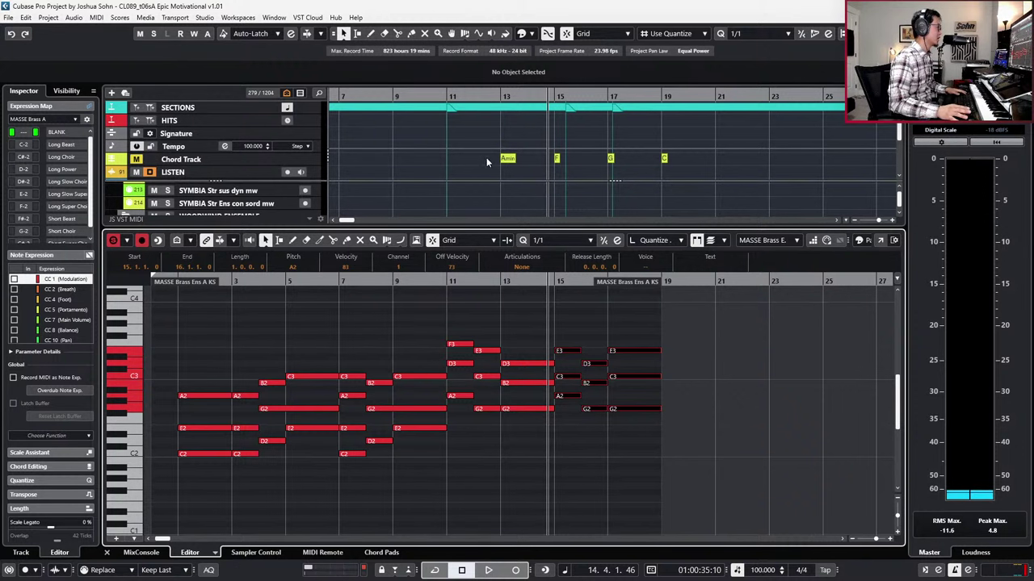
click(507, 158)
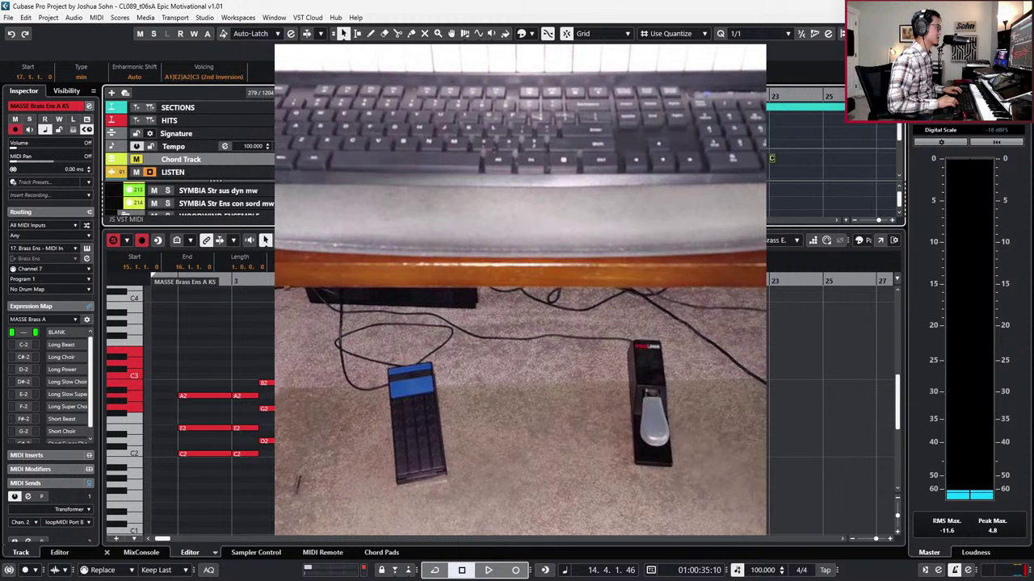
Step: Move the chord events two bars later, locate to the brass notes, and keep the quantize grid on whole notes
key(ctrl+Right)
key(ctrl+Right)
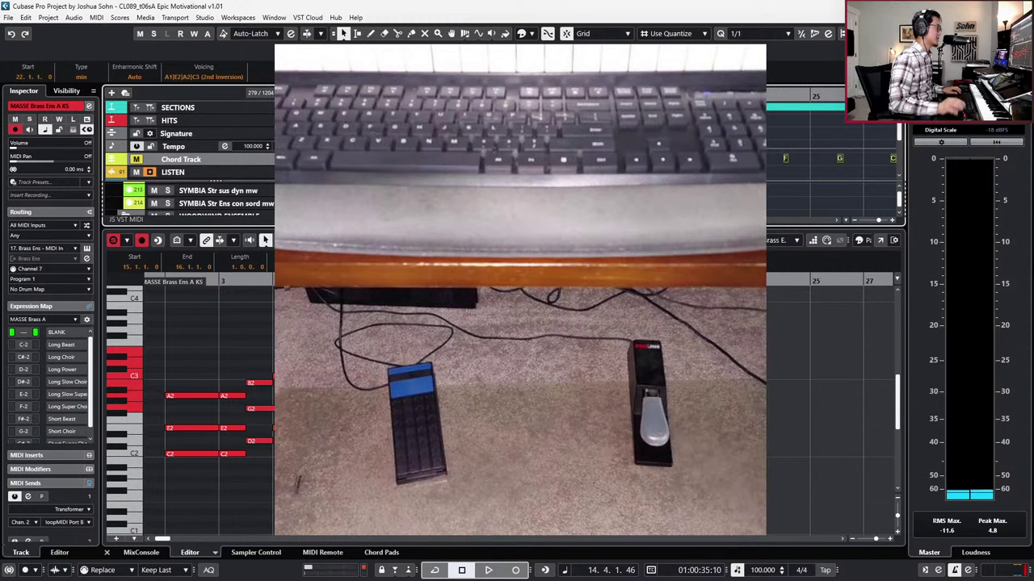
scroll(507, 158, left, 1)
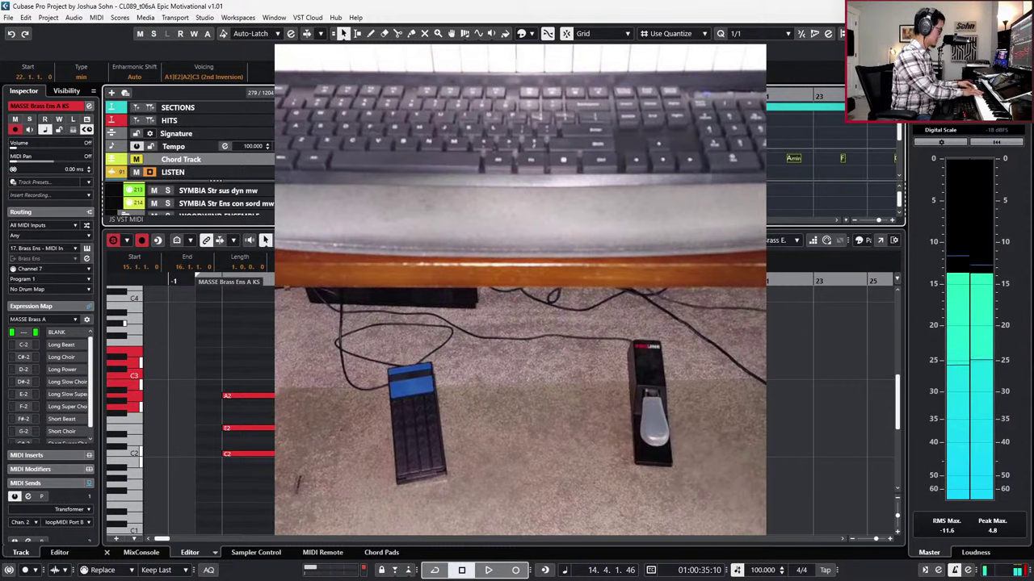
click(572, 407)
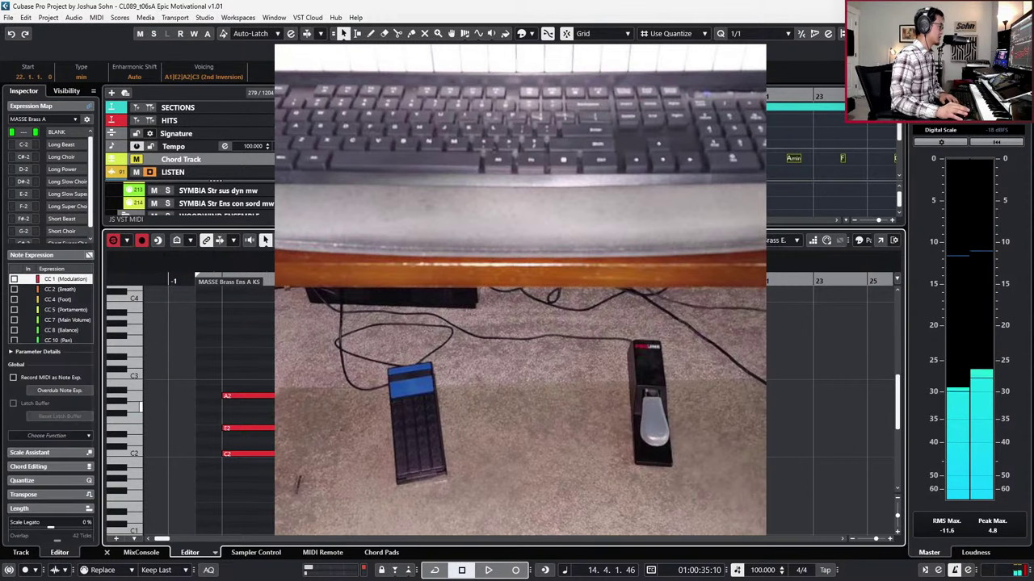
key(l)
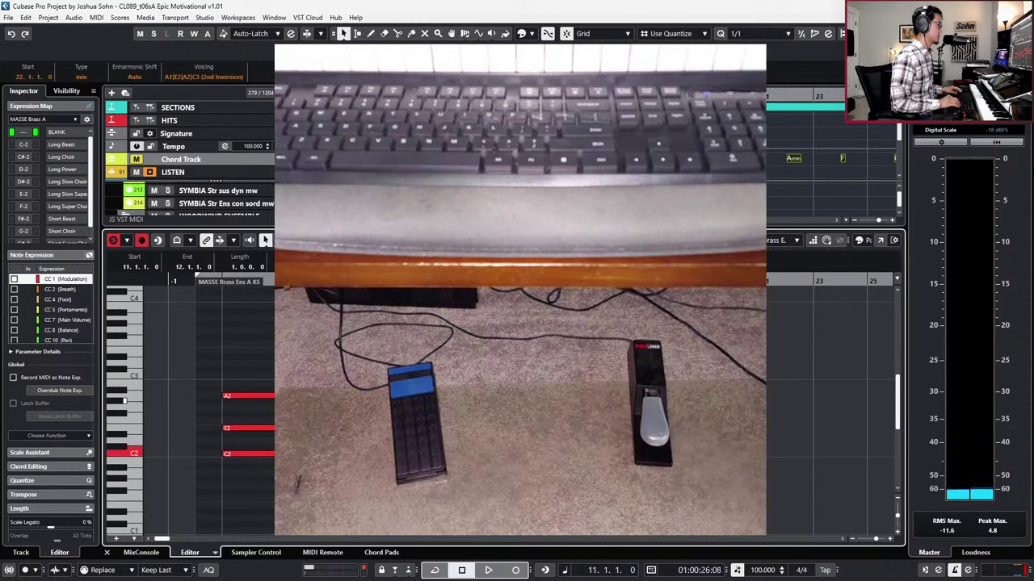
key(4)
key(2)
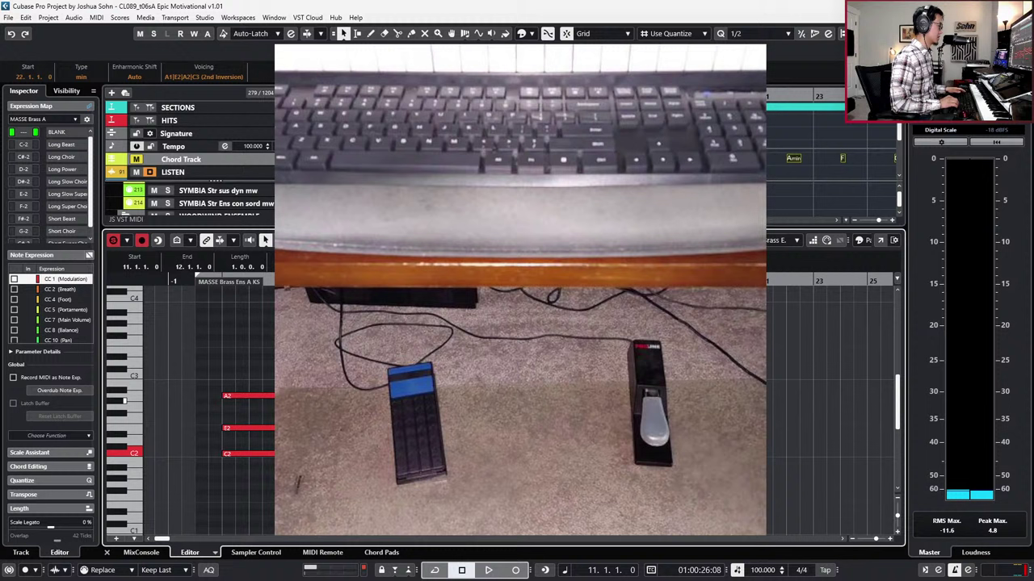
key(1)
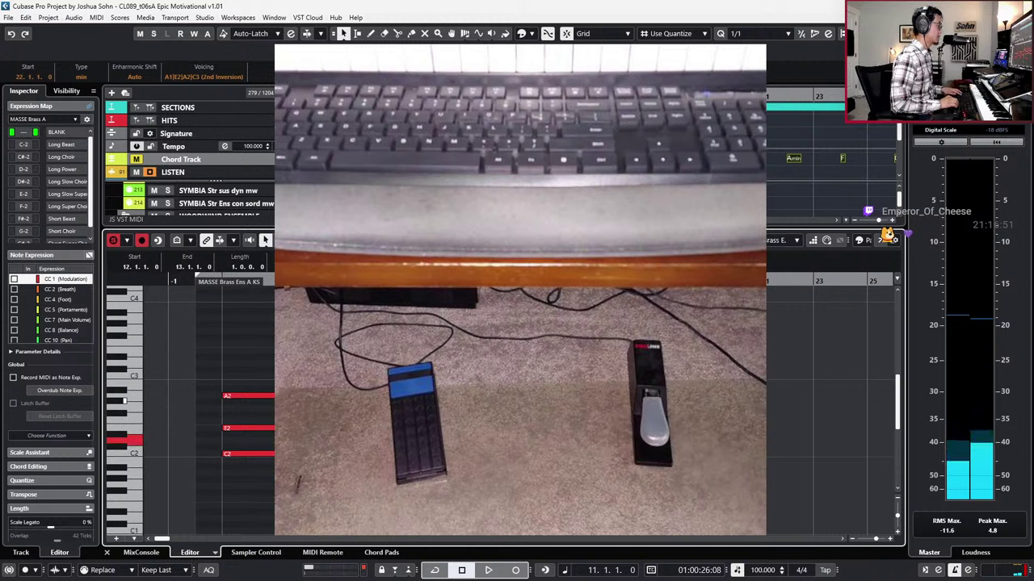
Step: Play and stop the brass chords a few times, then close the brass note editor
key(space)
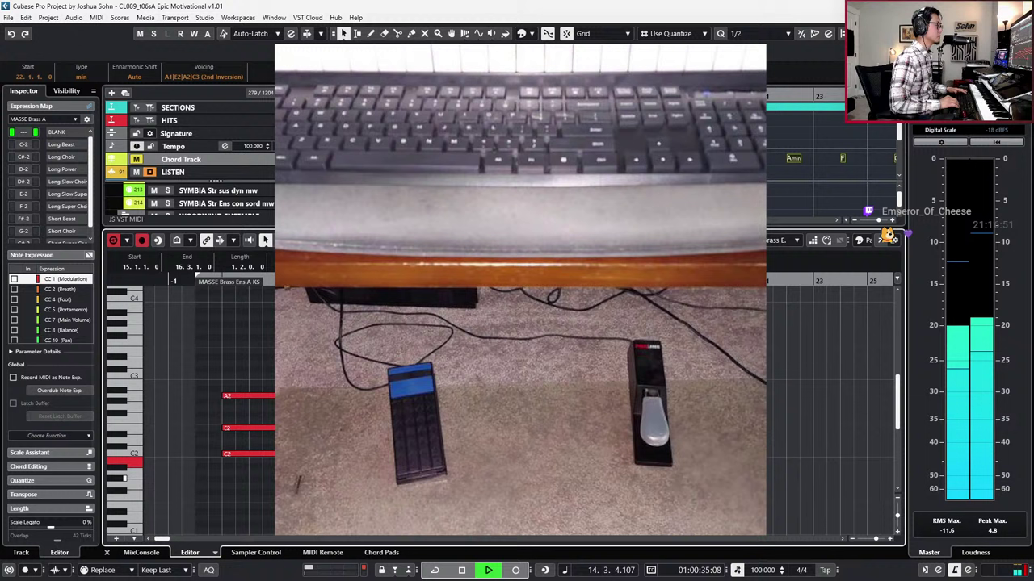
key(space)
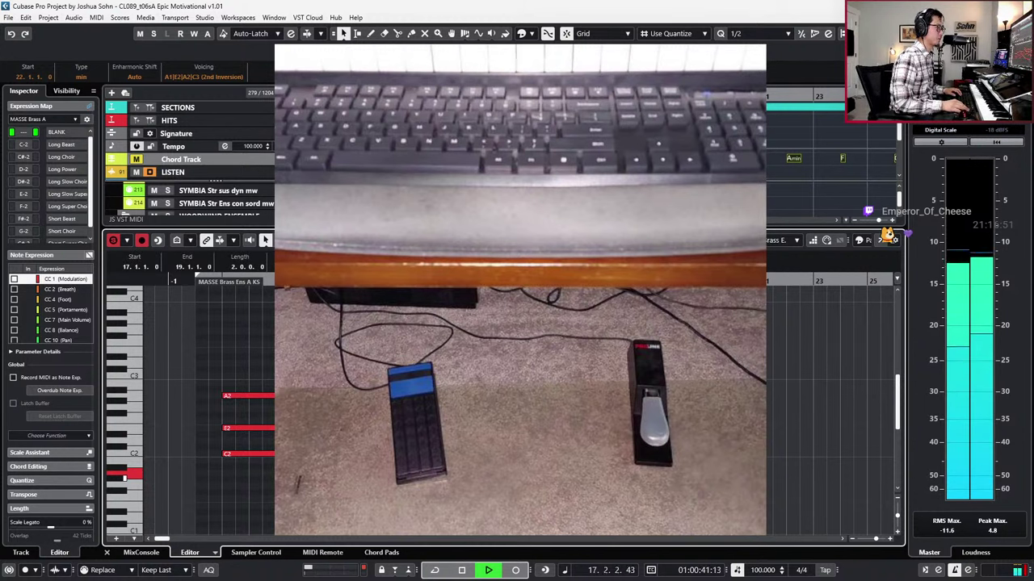
key(space)
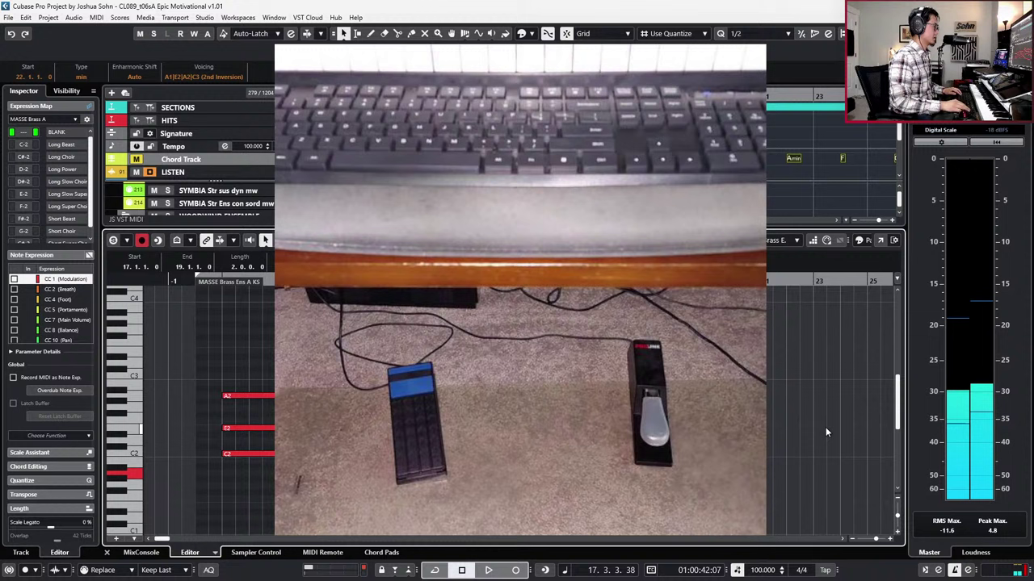
key(space)
key(space)
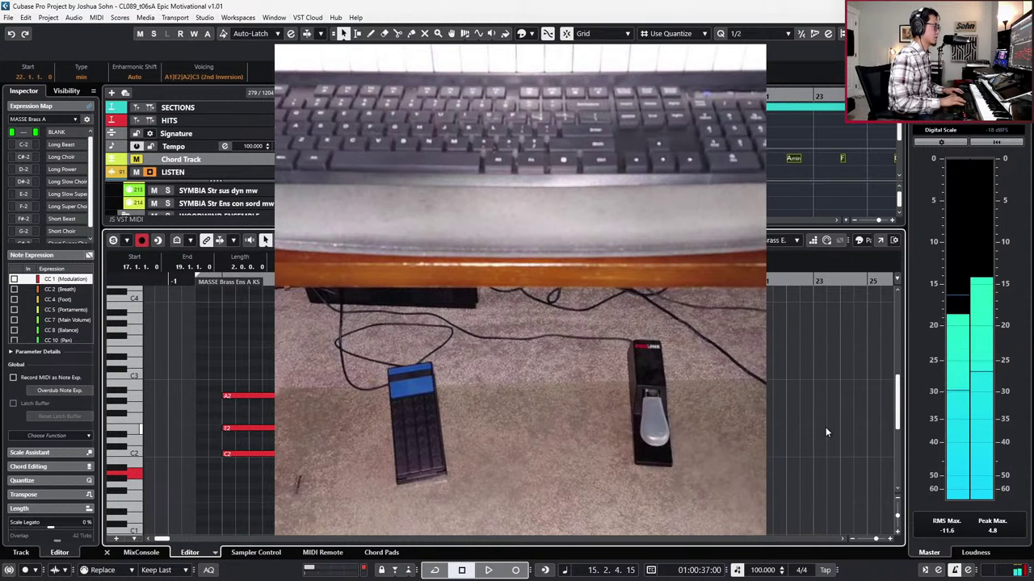
key(ctrl+alt+e)
key(shift+b)
key(shift+b)
key(KP_Subtract)
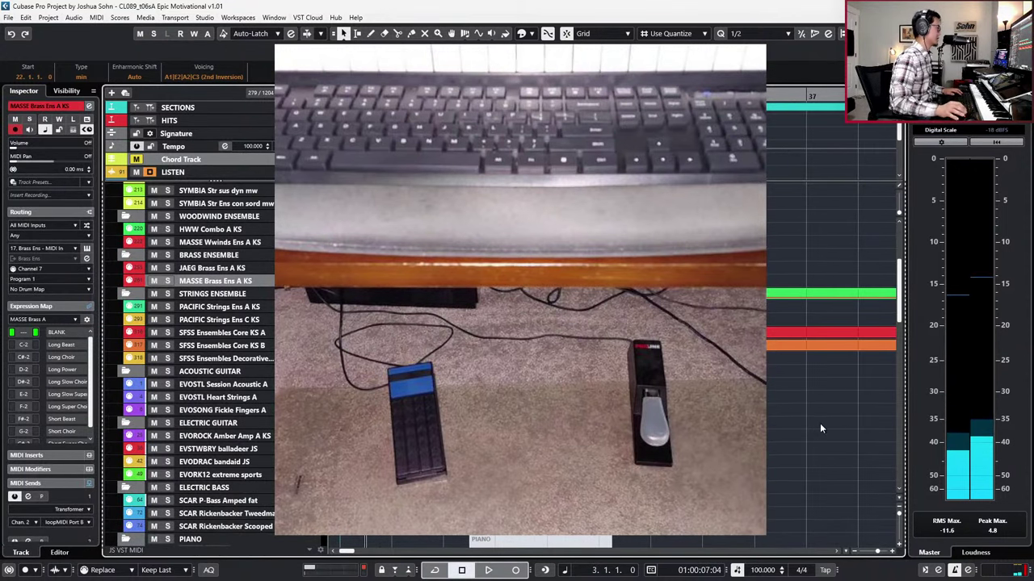
key(h)
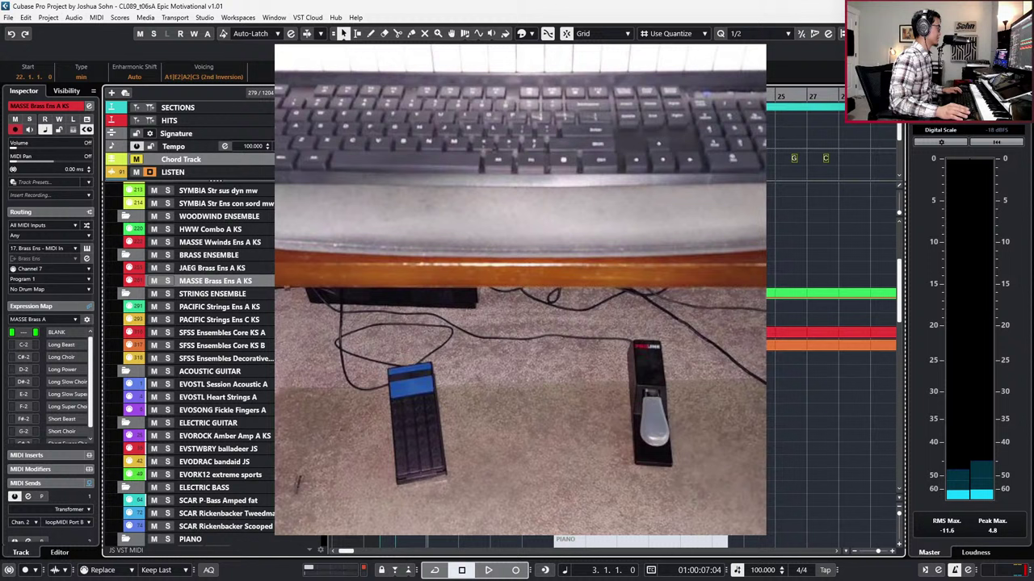
key(h)
click(392, 159)
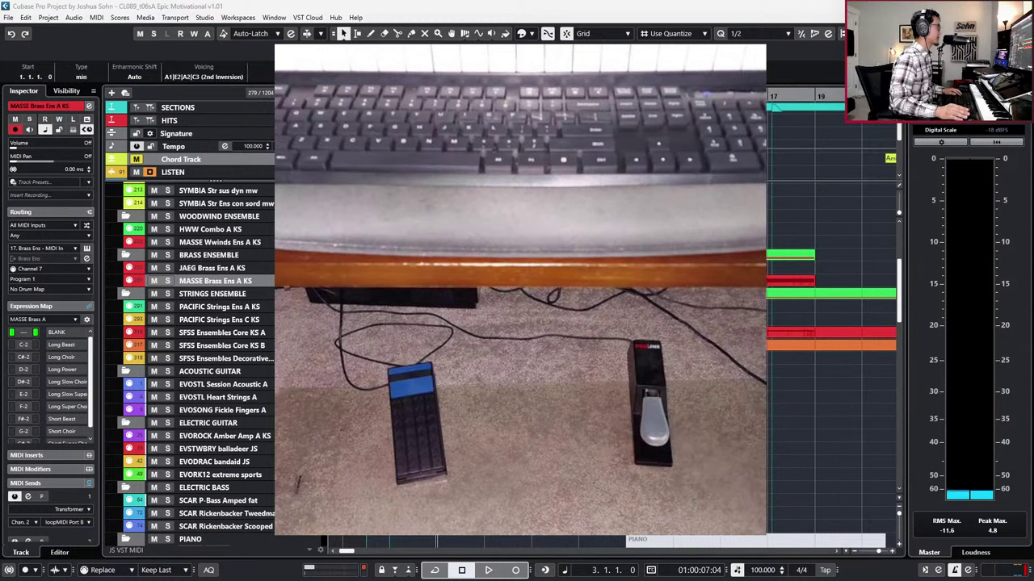
key(h)
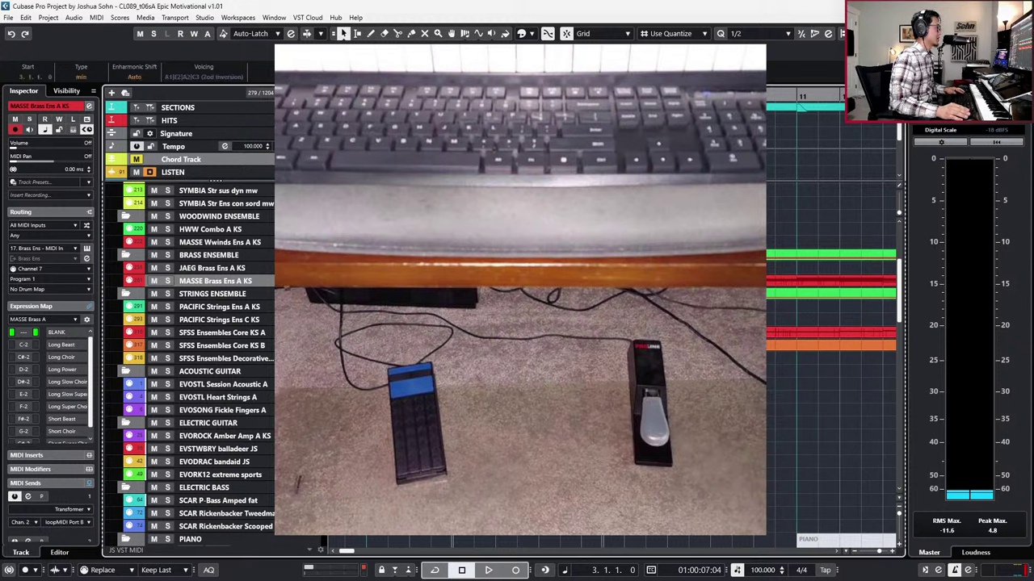
scroll(830, 323, right, 2)
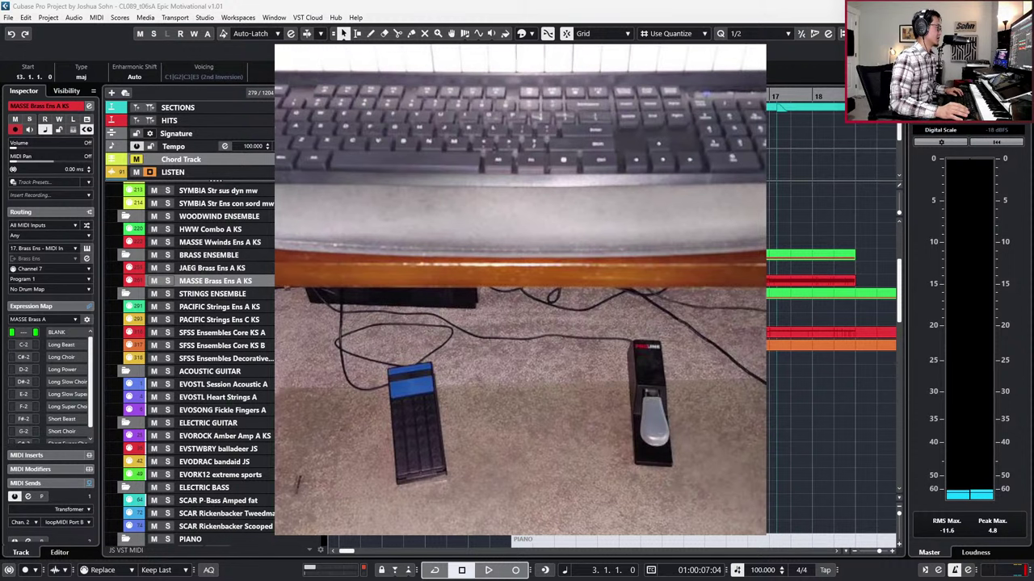
key(space)
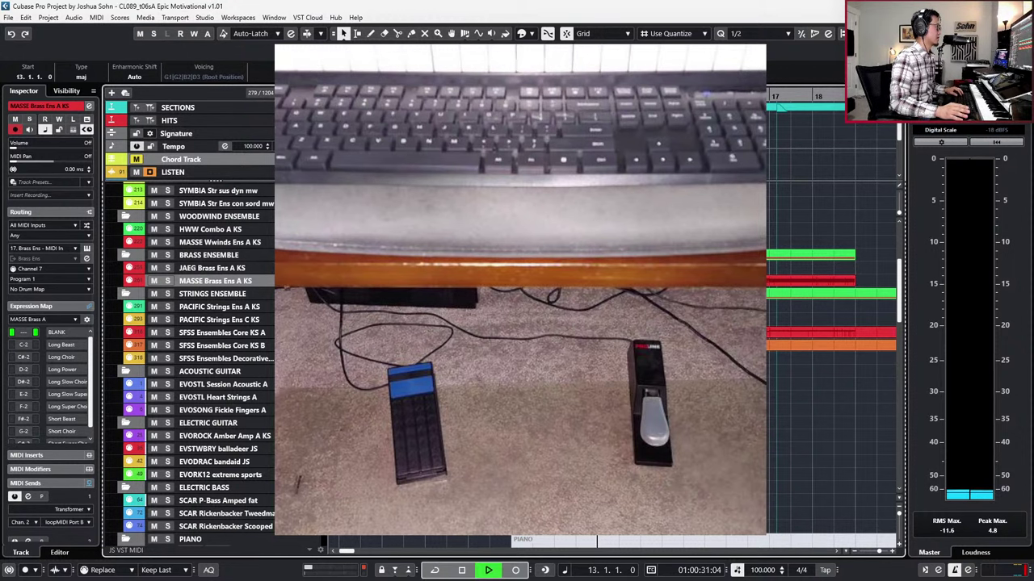
key(space)
double_click(613, 281)
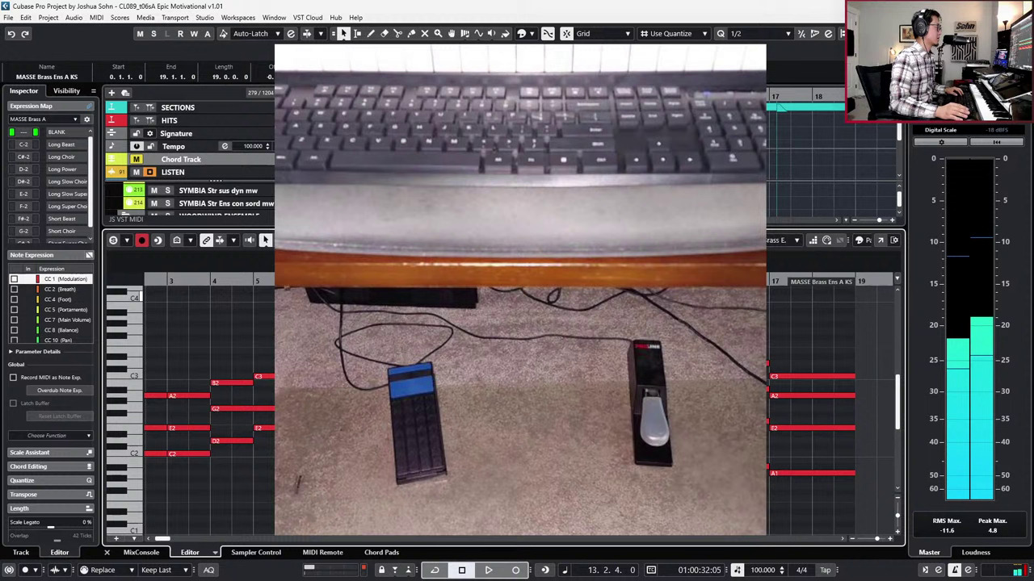
key(ctrl+e)
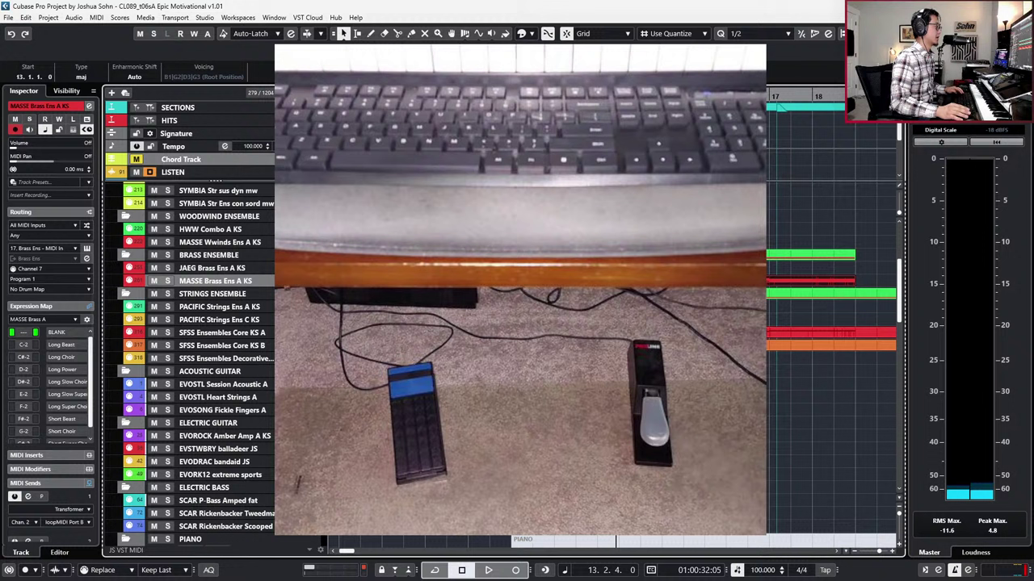
Step: Open the bar 17 chord event in the Chord Editor and keep it as Amin
key(Right)
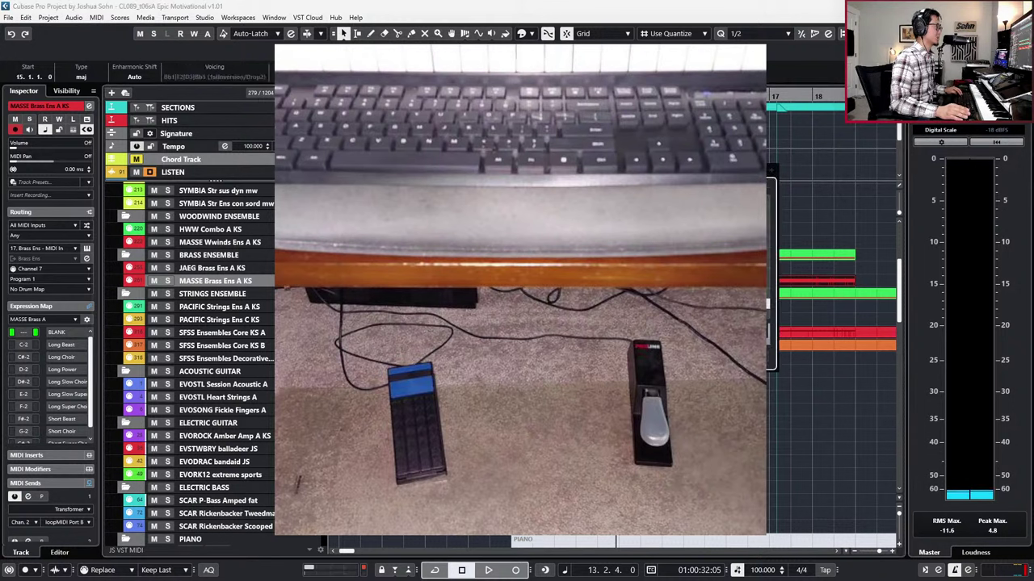
double_click(772, 160)
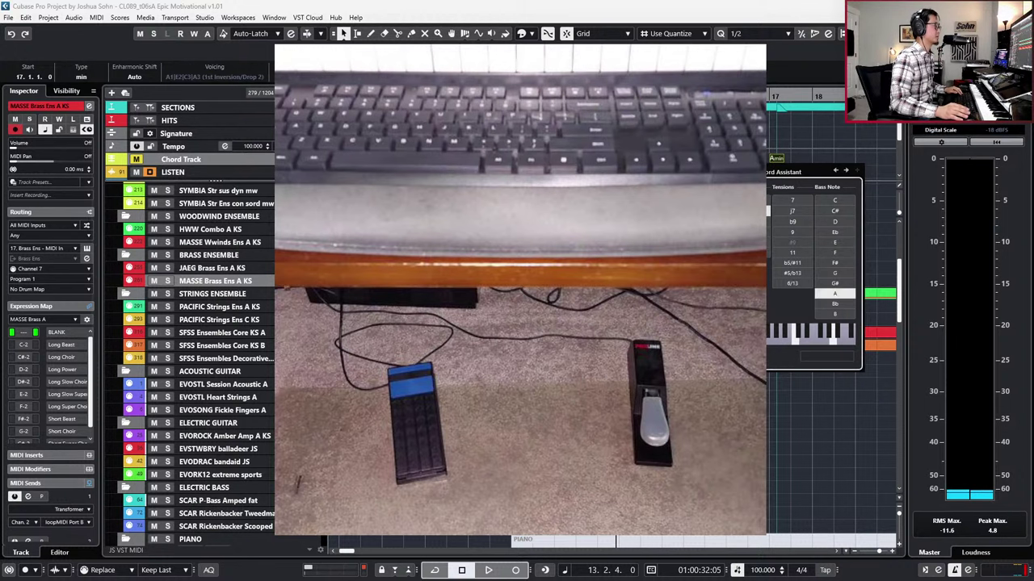
key(Return)
Step: Select the SECTIONS marker at bar 17 and the HITS marker at bar 19, then return to the project start
key(Up)
click(776, 109)
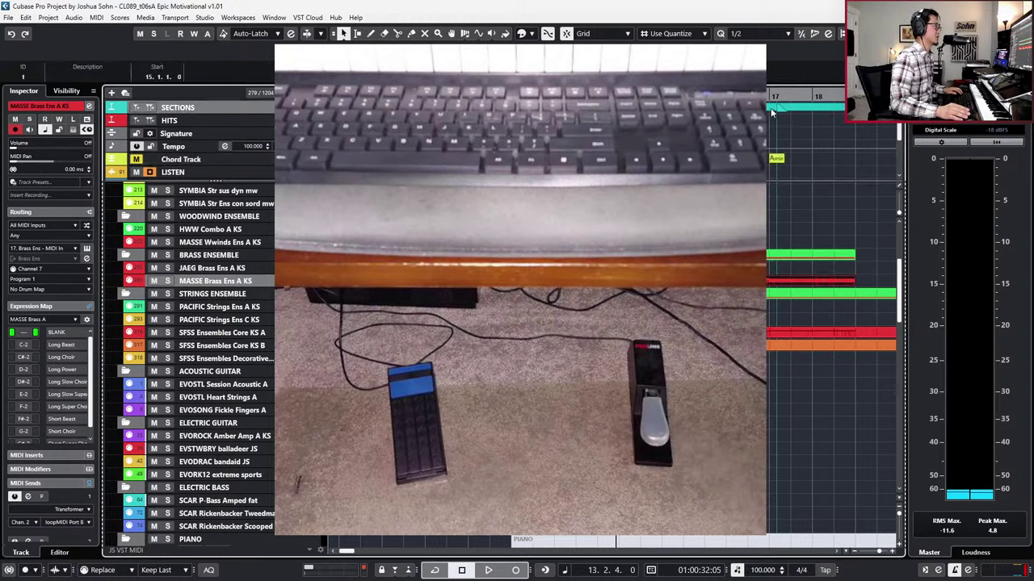
scroll(744, 109, down, 2)
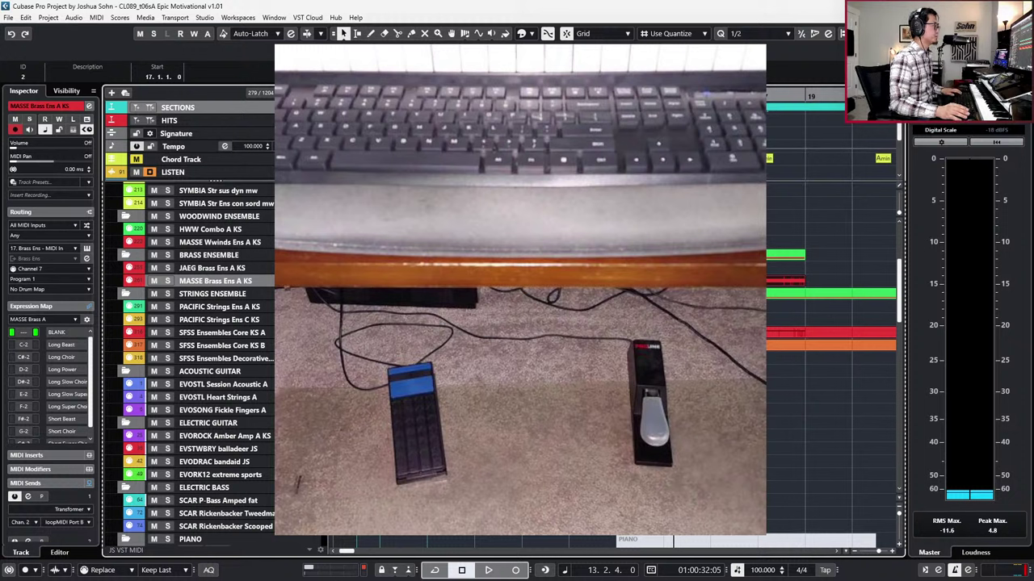
scroll(831, 323, right, 4)
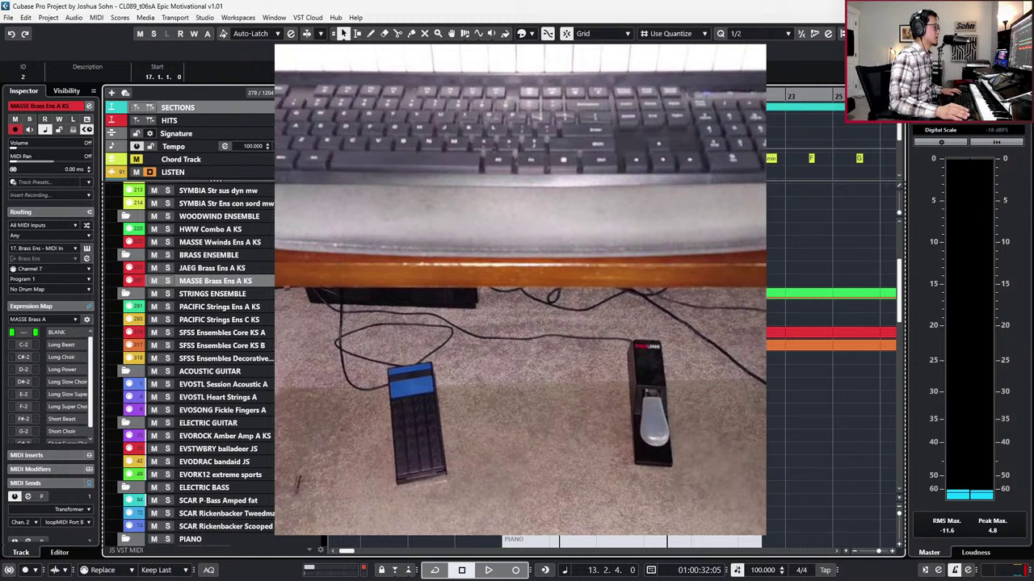
click(694, 120)
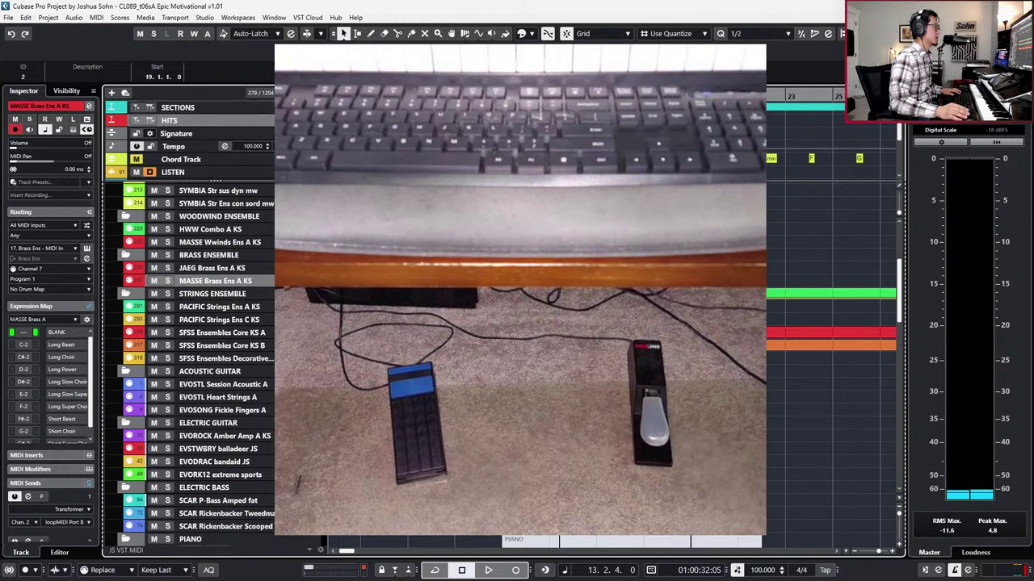
key(Up)
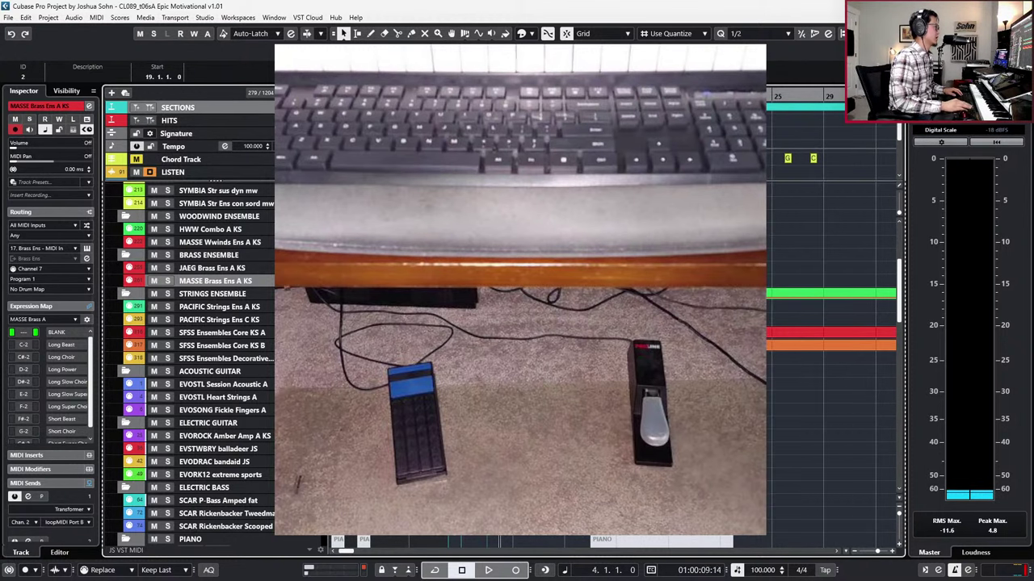
key(Home)
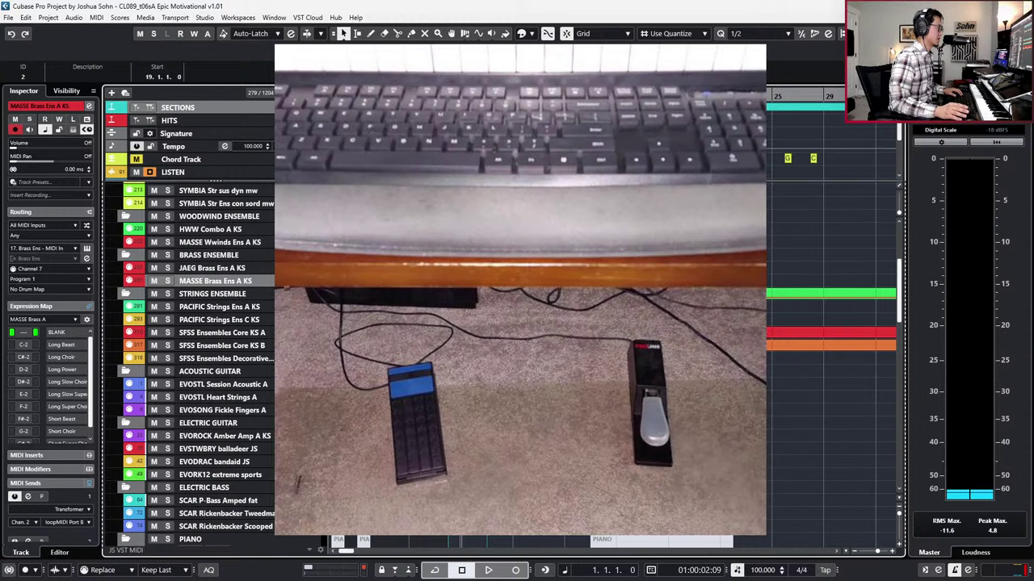
Step: Open the SFSS Ensembles Core KS A part for note editing, then switch to the KRONOS securite A part
click(520, 332)
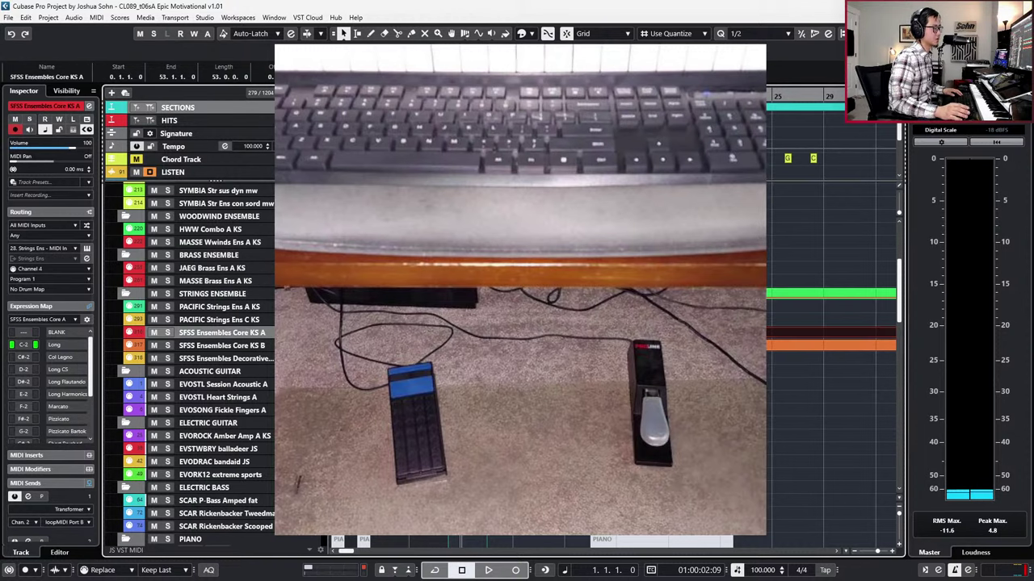
scroll(520, 332, down, 5)
scroll(189, 363, down, 8)
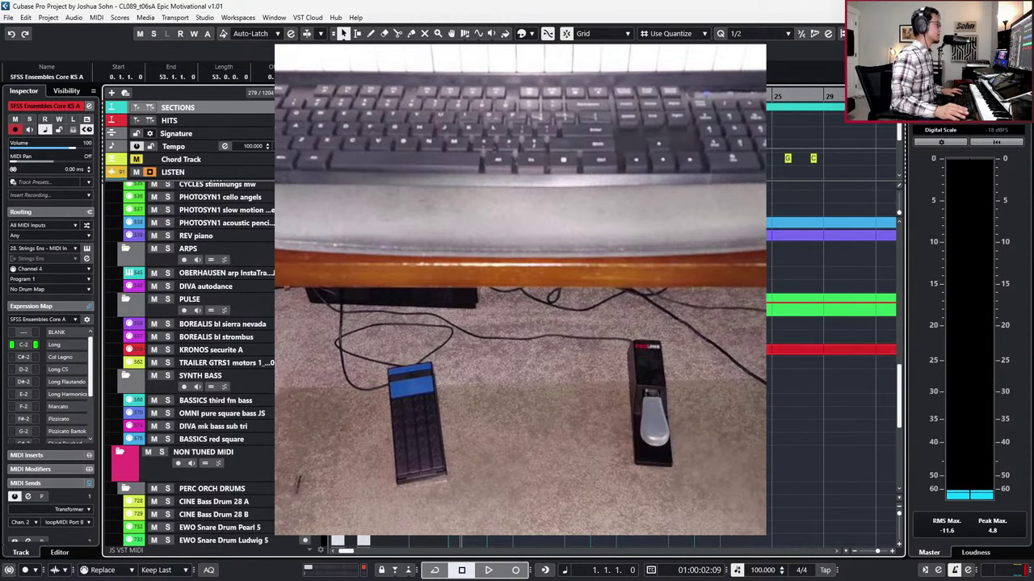
key(Return)
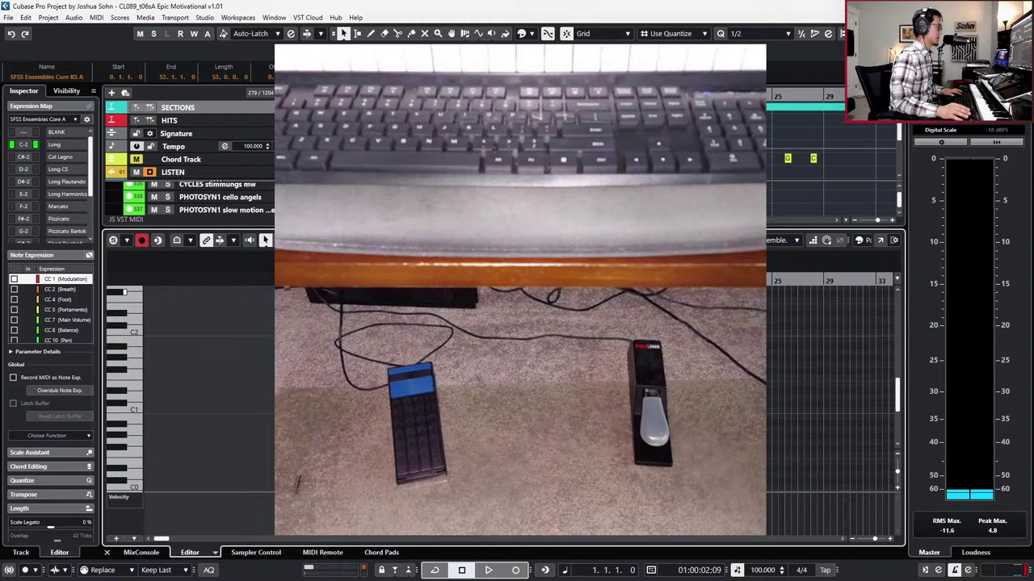
scroll(520, 363, up, 2)
scroll(520, 364, up, 4)
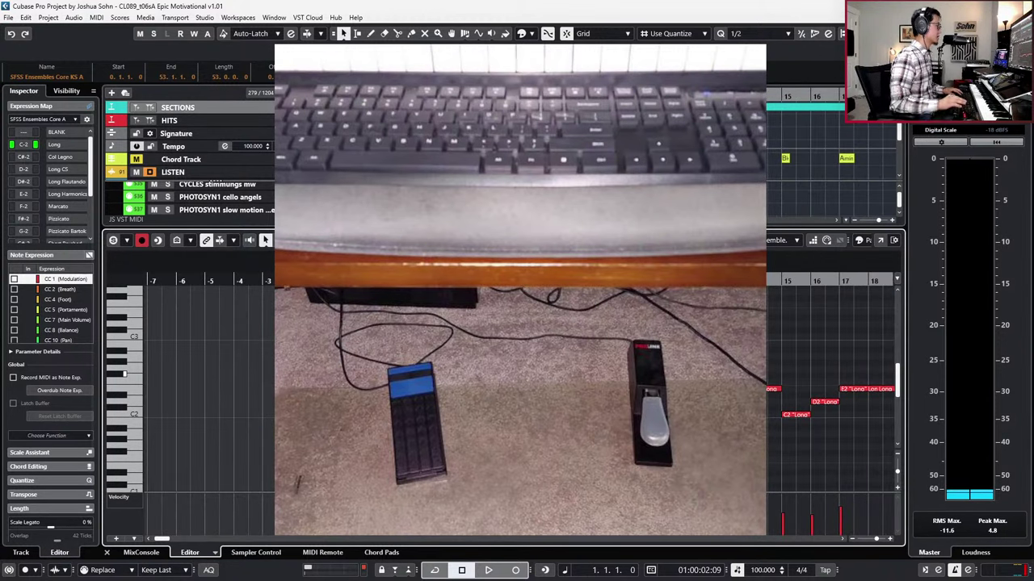
key(Down)
Step: Hide the velocity lane, select all KRONOS notes, and play the arrangement from the start
scroll(520, 362, down, 1)
scroll(520, 337, up, 2)
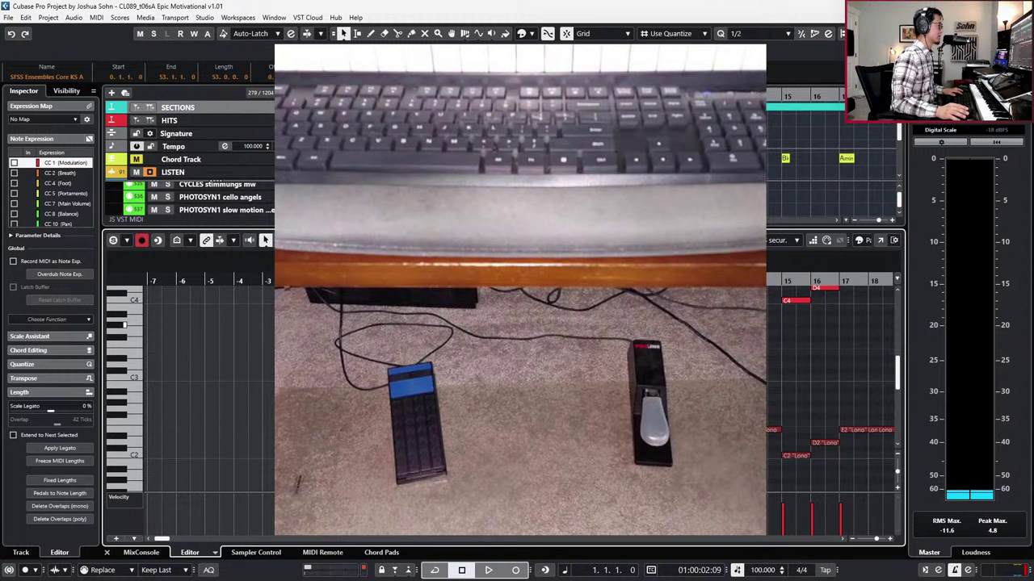
scroll(450, 340, down, 2)
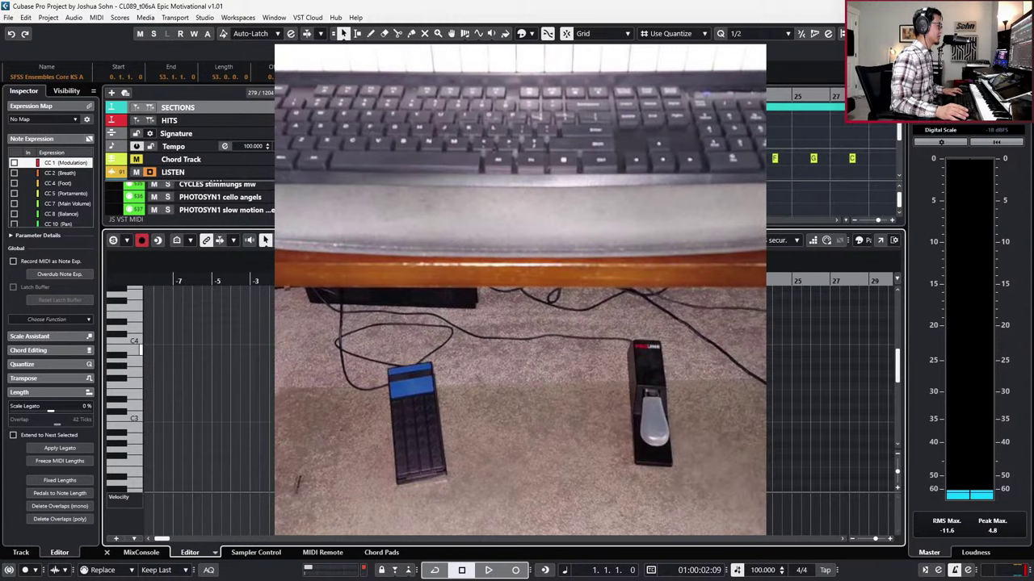
key(alt+l)
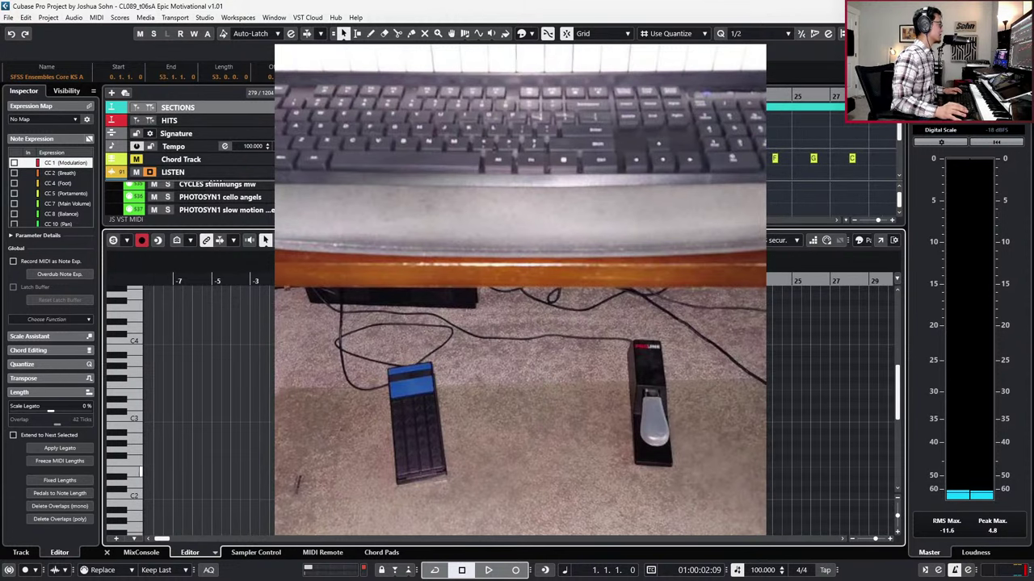
key(ctrl+a)
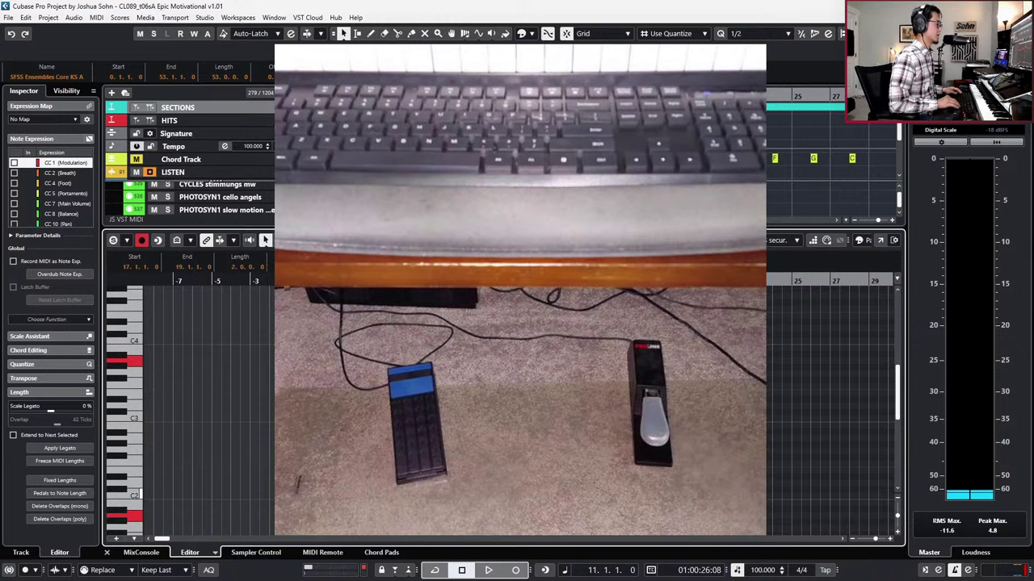
key(KP_Subtract)
key(KP_Subtract)
key(KP_Subtract)
key(KP_Subtract)
key(KP_Subtract)
key(KP_Subtract)
key(KP_Subtract)
key(KP_Subtract)
key(KP_Subtract)
key(KP_Subtract)
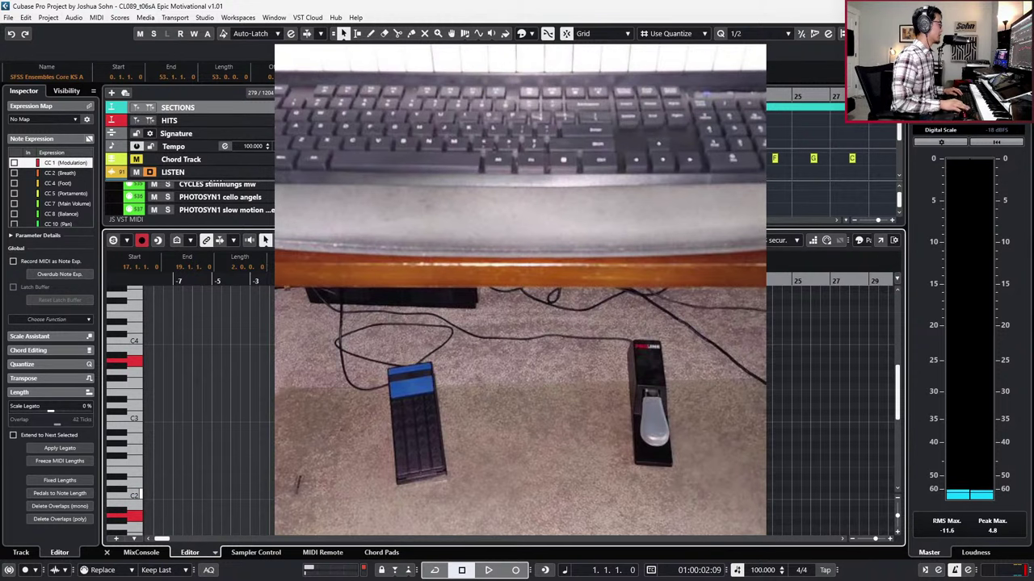
key(space)
key(Return)
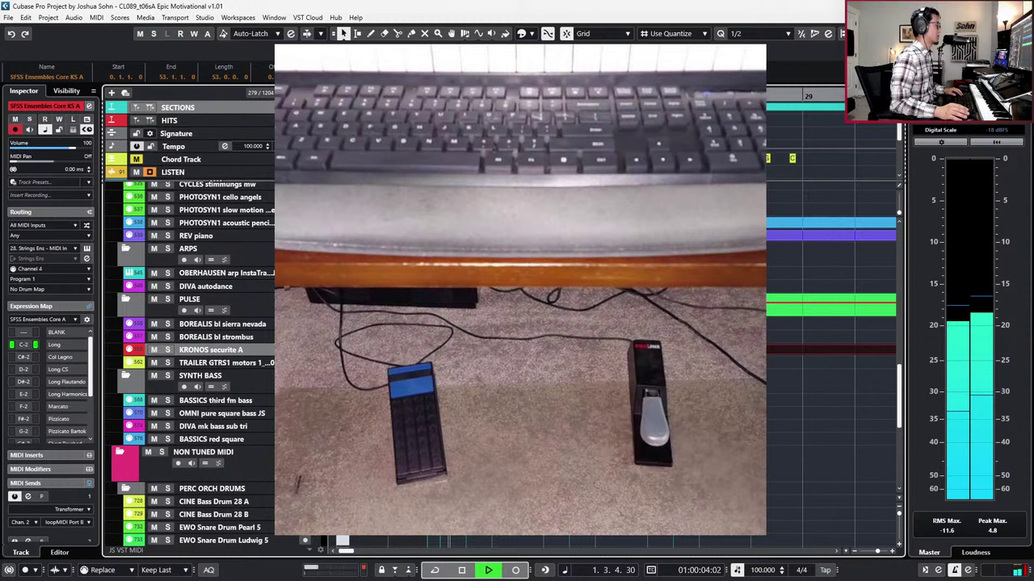
Step: Briefly view the PHOTOSYN1 acoustic pencil and REV piano parts, then zoom the arrangement out to see more bars
drag(727, 247, 759, 220)
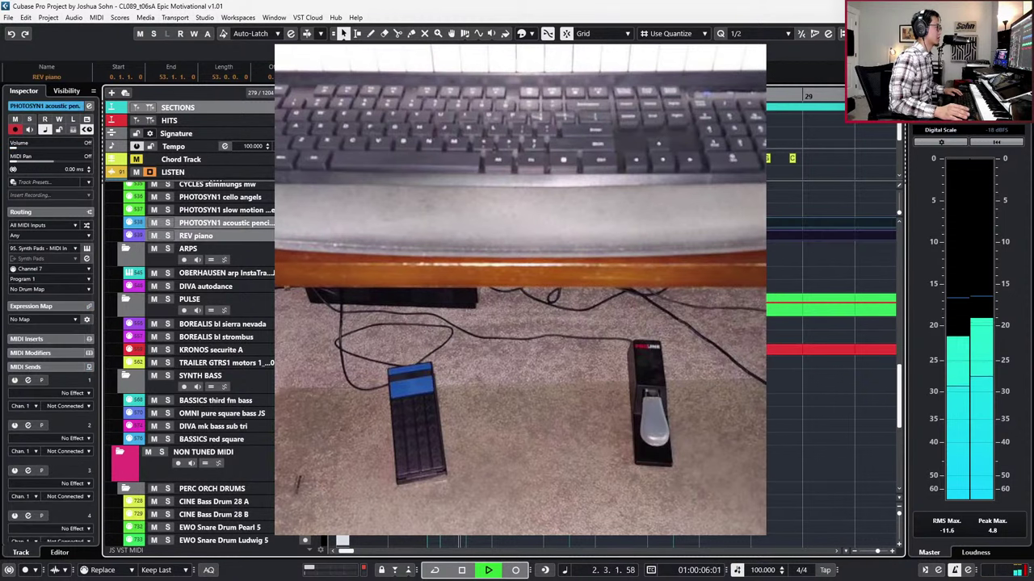
key(Return)
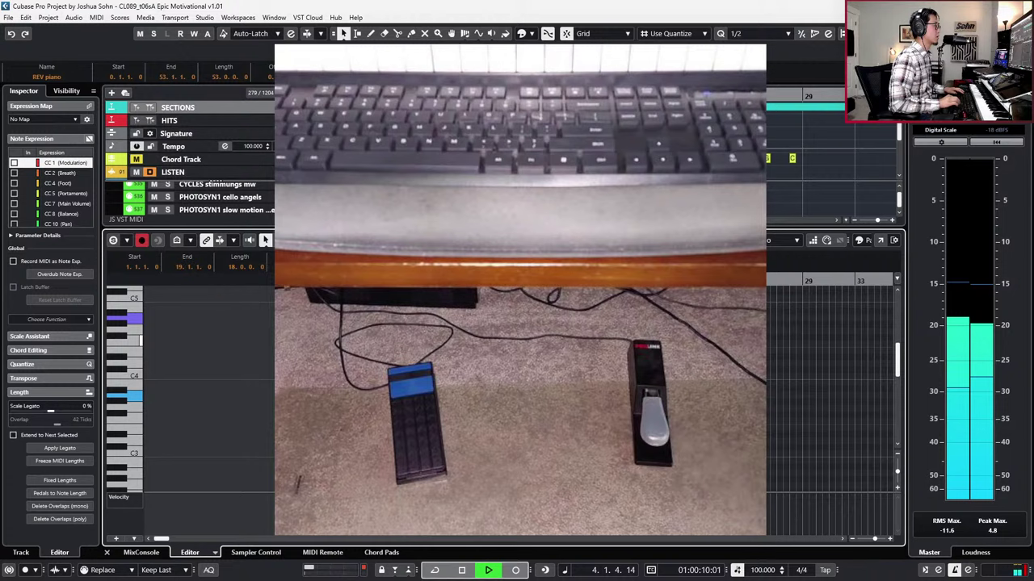
key(Return)
key(g)
scroll(194, 363, down, 4)
scroll(193, 364, up, 1)
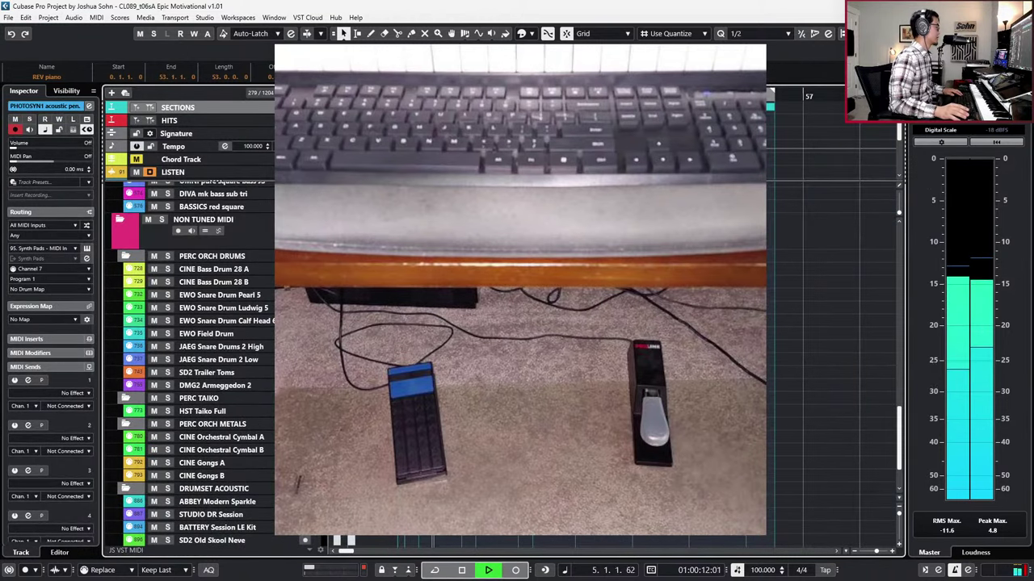
scroll(190, 364, up, 2)
scroll(190, 363, up, 5)
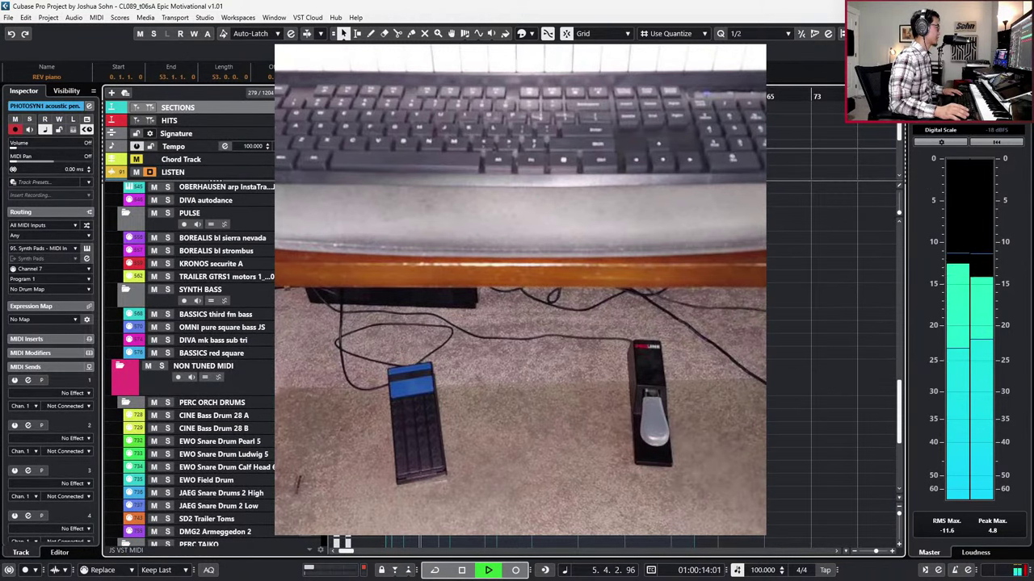
scroll(190, 364, up, 5)
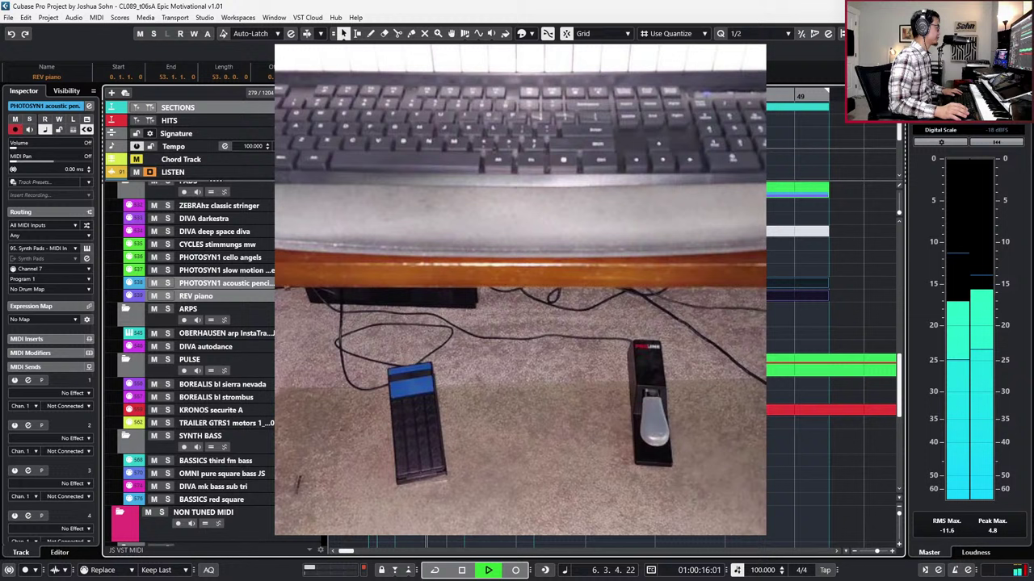
key(g)
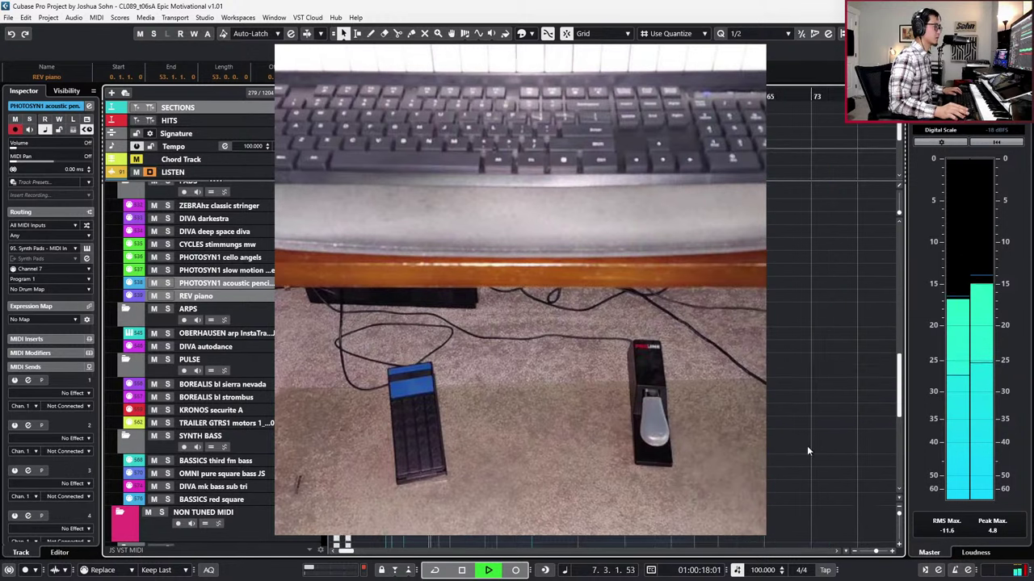
key(g)
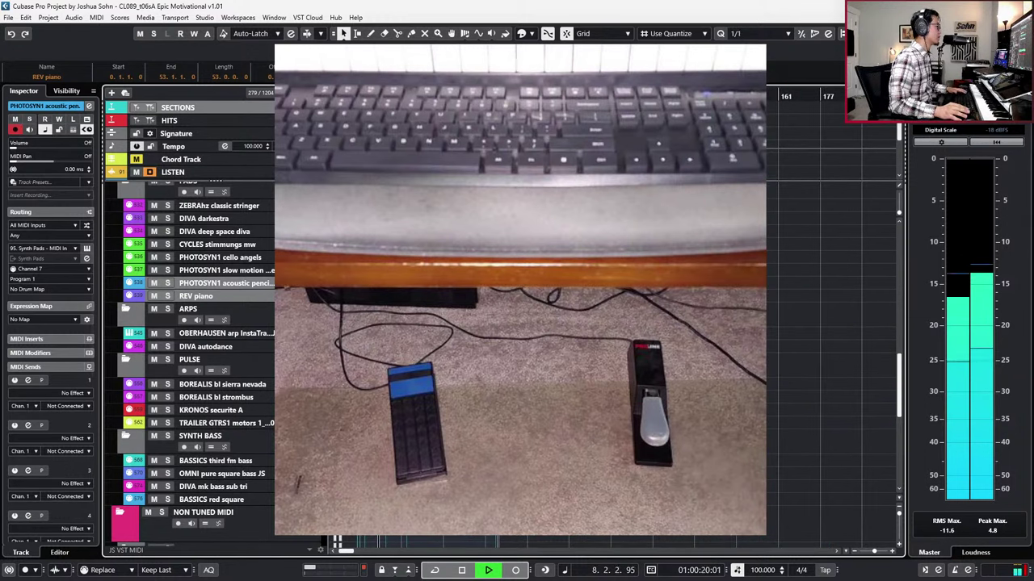
Step: Select the KRONOS securite A track, zoom back in, stop playback, and return to the project start
click(211, 409)
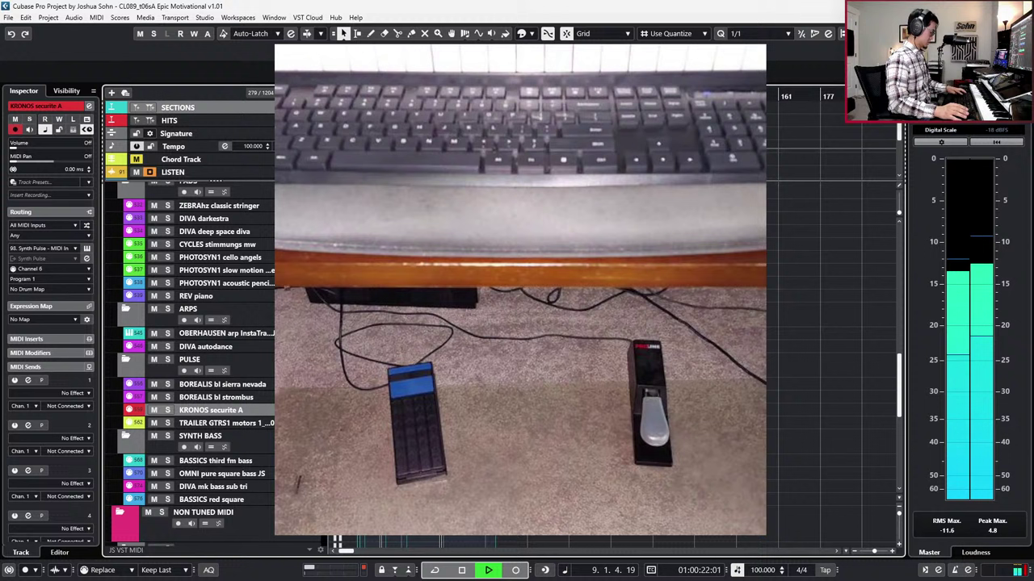
key(h)
key(h)
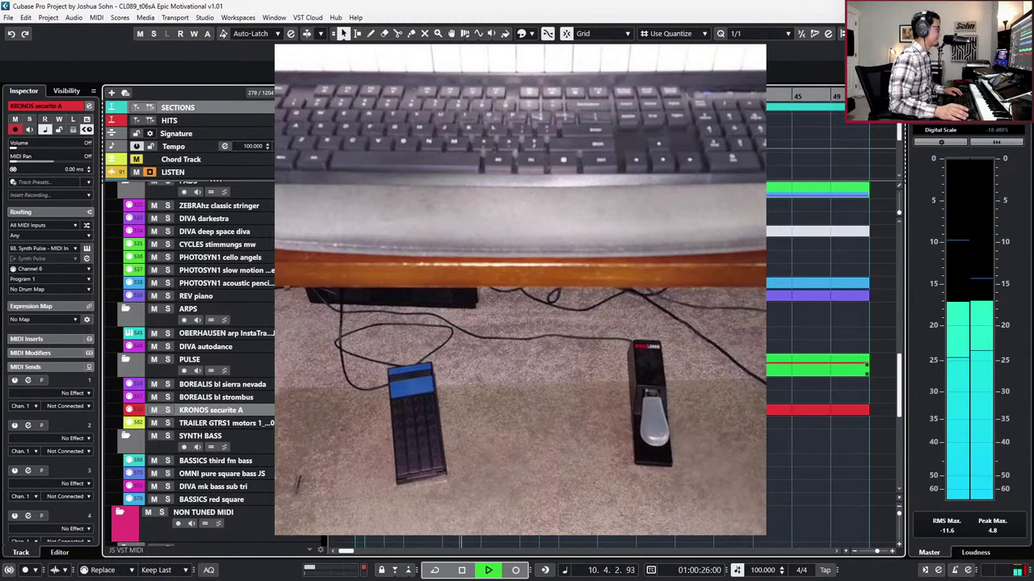
key(space)
click(815, 410)
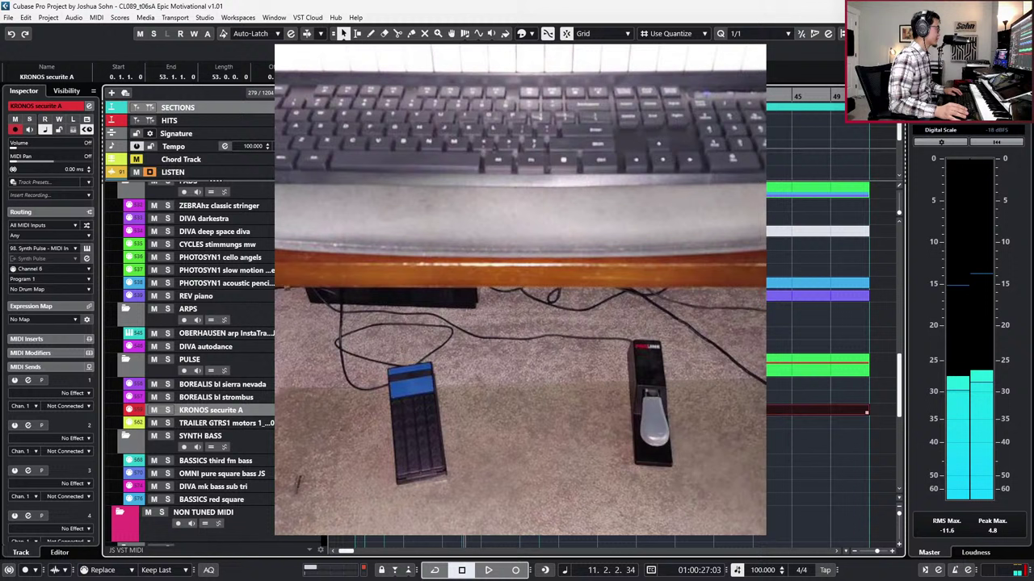
key(KP_Subtract)
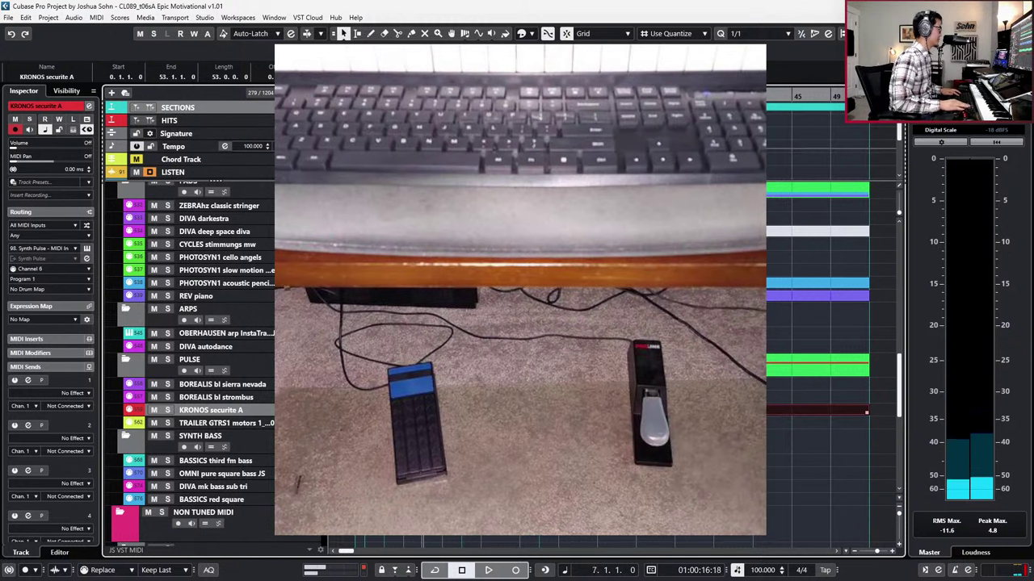
key(KP_Subtract)
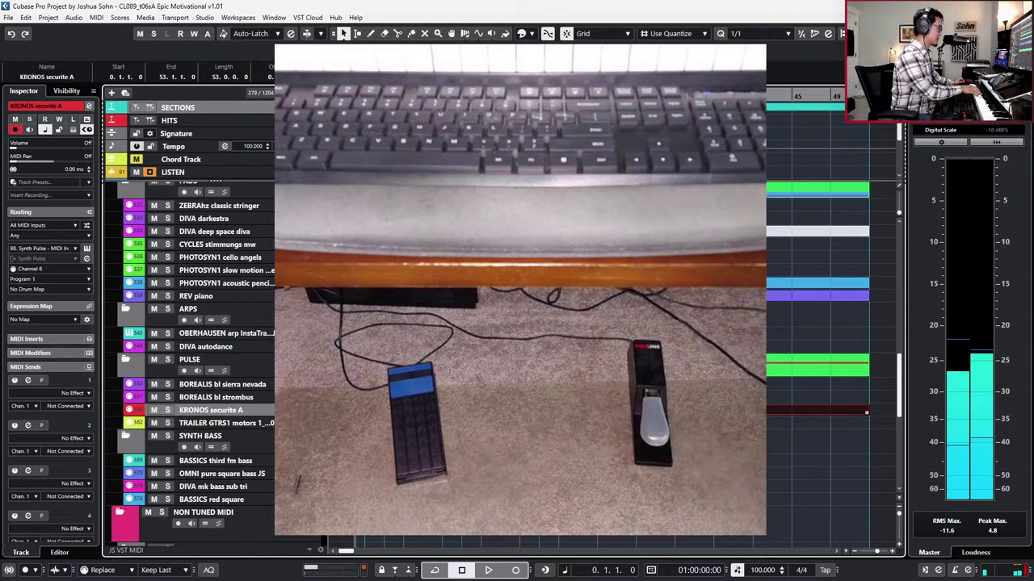
Step: Select the DIVA autodance track, zoom in, and start recording with numeric * from the project start
click(226, 333)
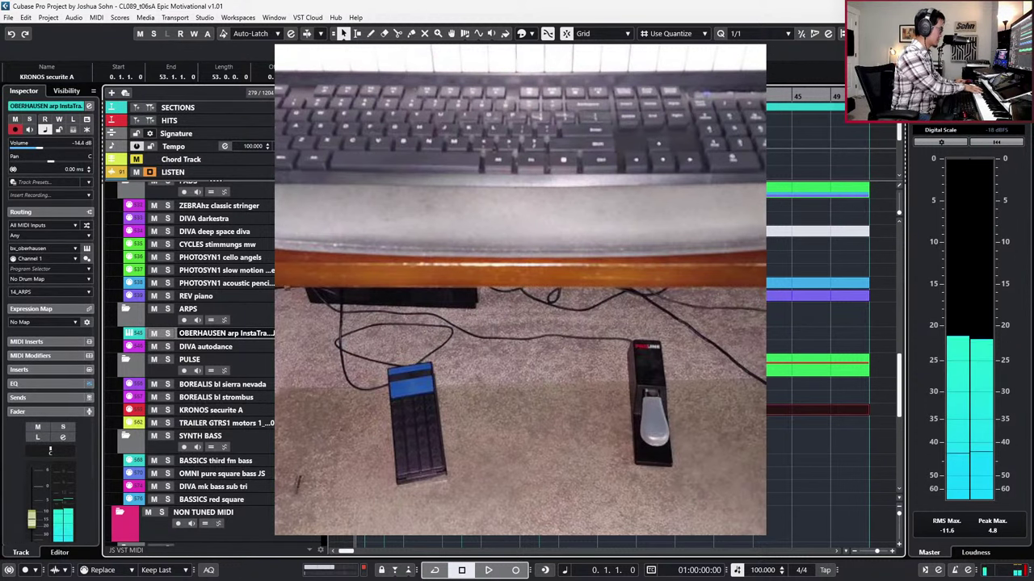
click(206, 346)
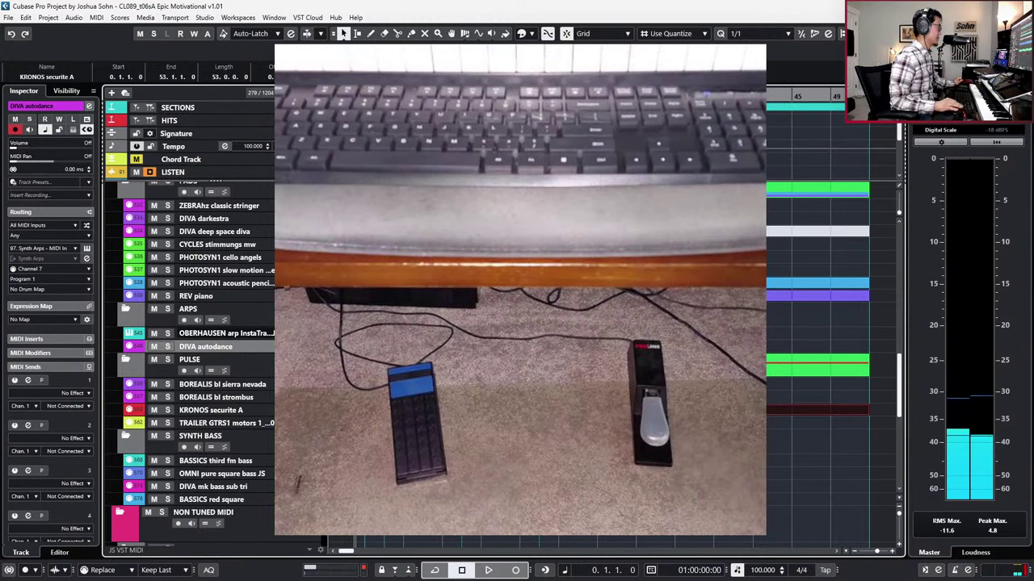
key(h)
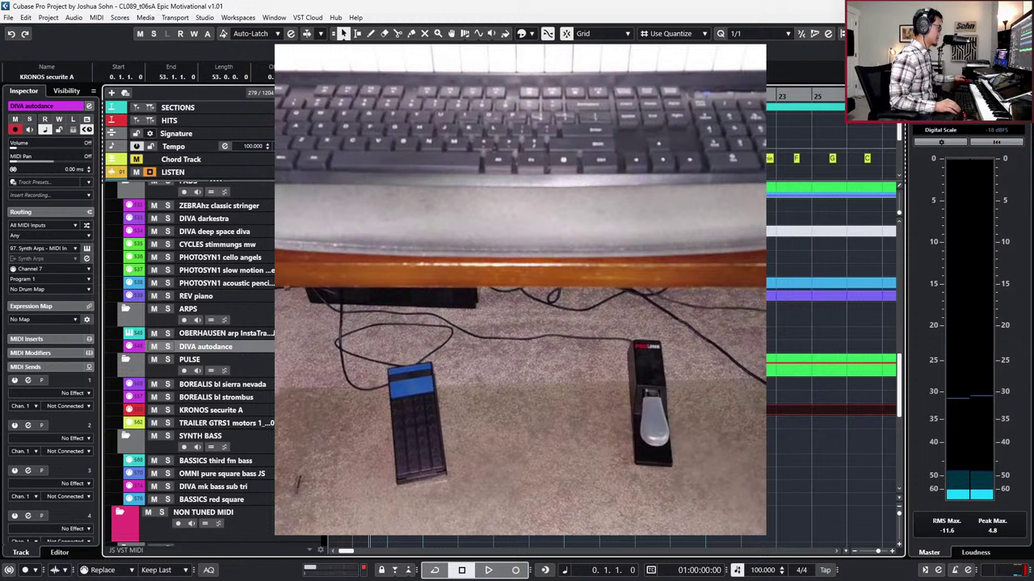
key(KP_Multiply)
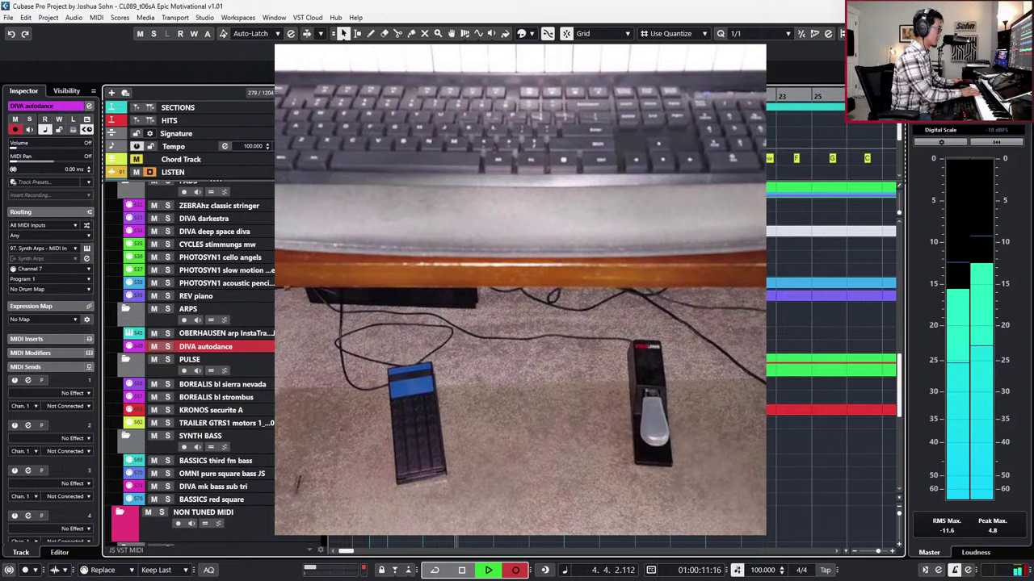
Step: Stop the DIVA autodance recording, select the OBERHAUSEN arp track, and play back from bar 2
key(space)
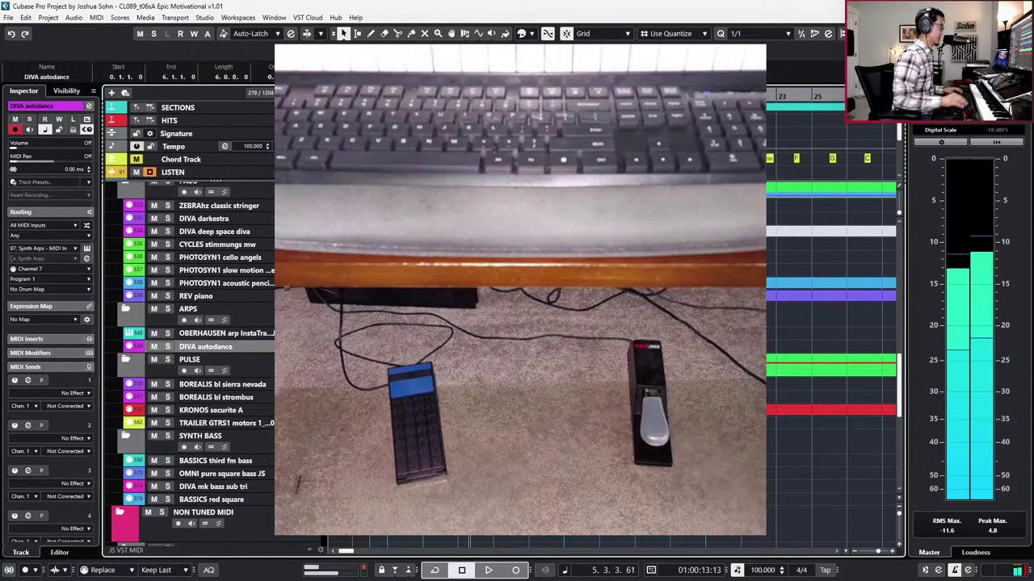
key(Up)
key(KP_Subtract)
key(KP_Subtract)
key(KP_Subtract)
key(KP_Subtract)
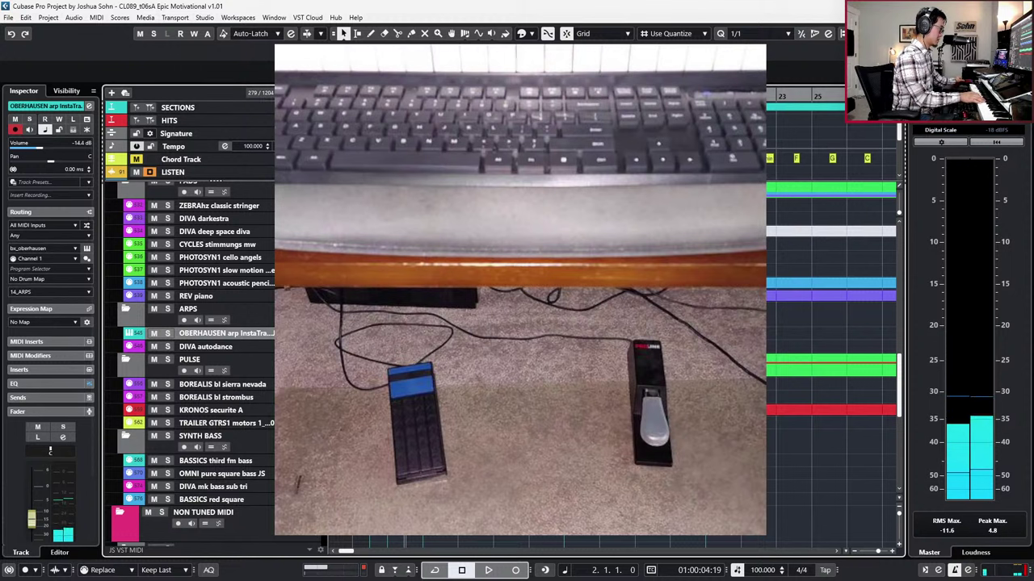
key(space)
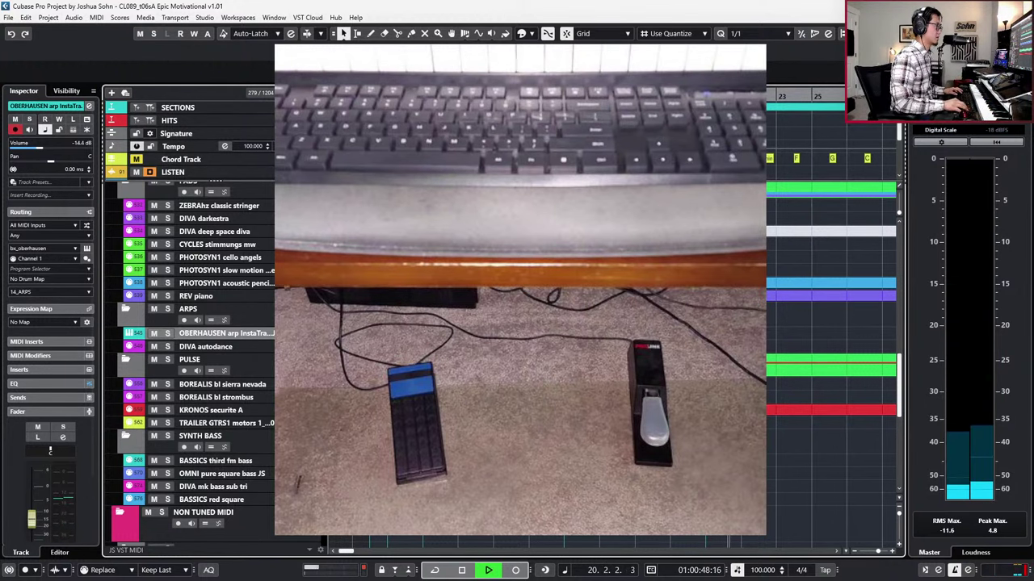
Step: Stop and replay the passage around bars 15–19, then return to the project start
key(space)
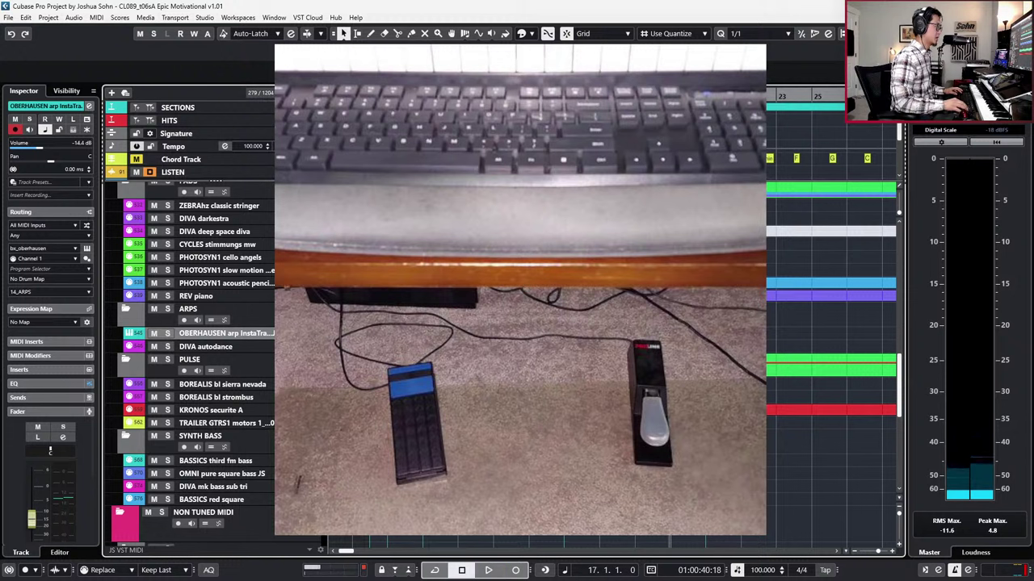
scroll(830, 323, right, 2)
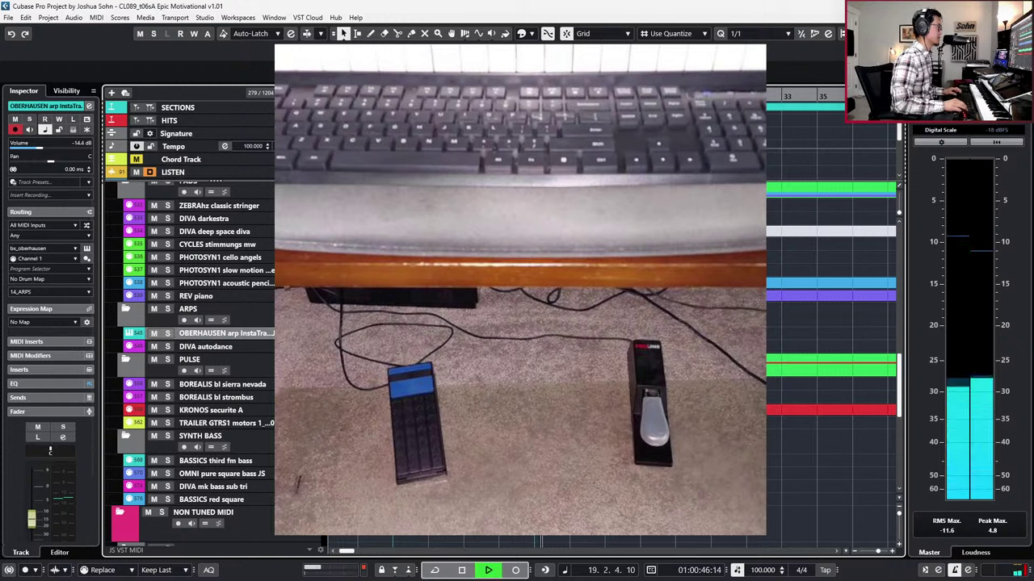
key(space)
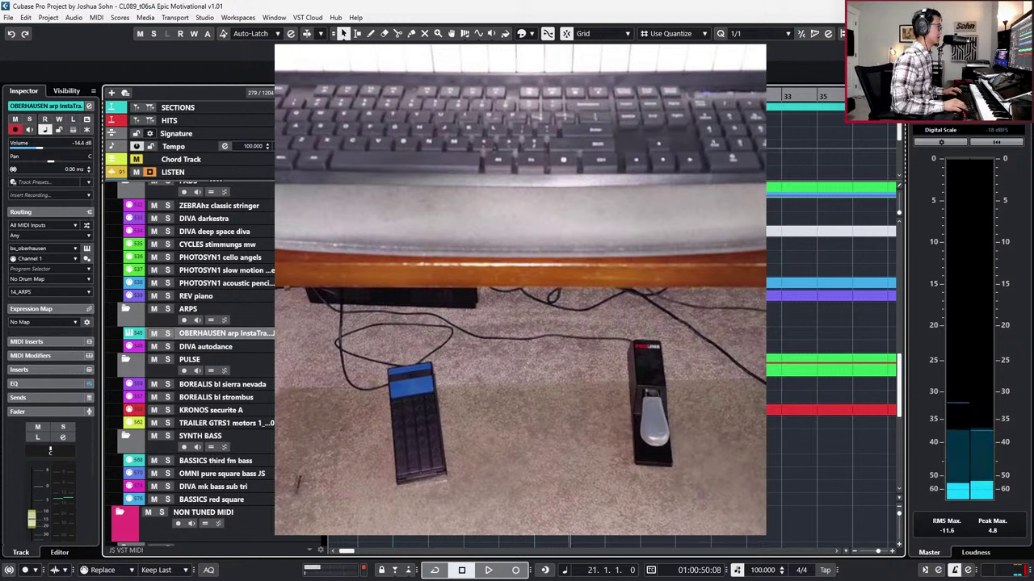
key(space)
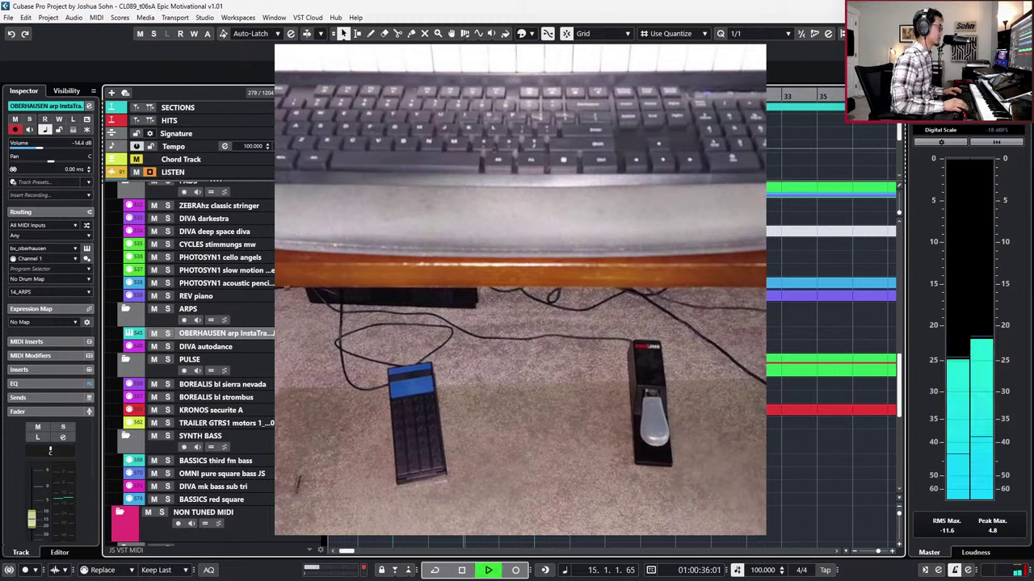
key(space)
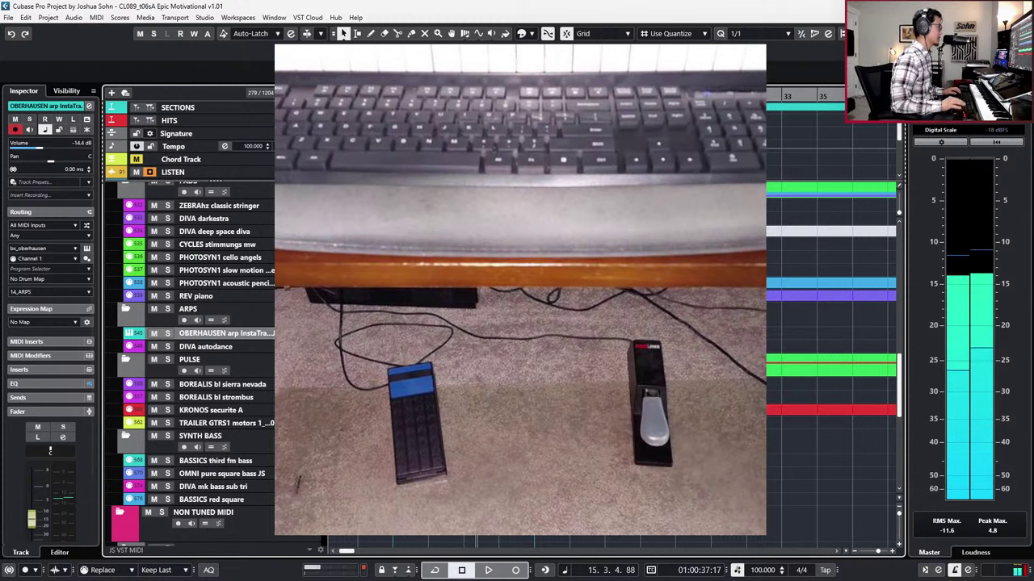
key(KP_Decimal)
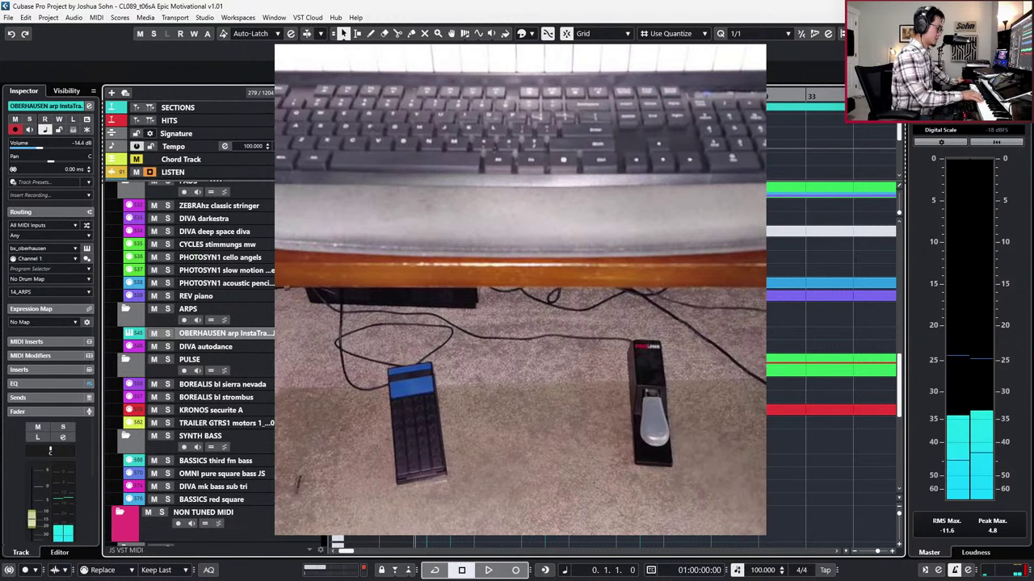
Step: Record a take on the OBERHAUSEN arp track, stop it, then start another recording pass
key(KP_Multiply)
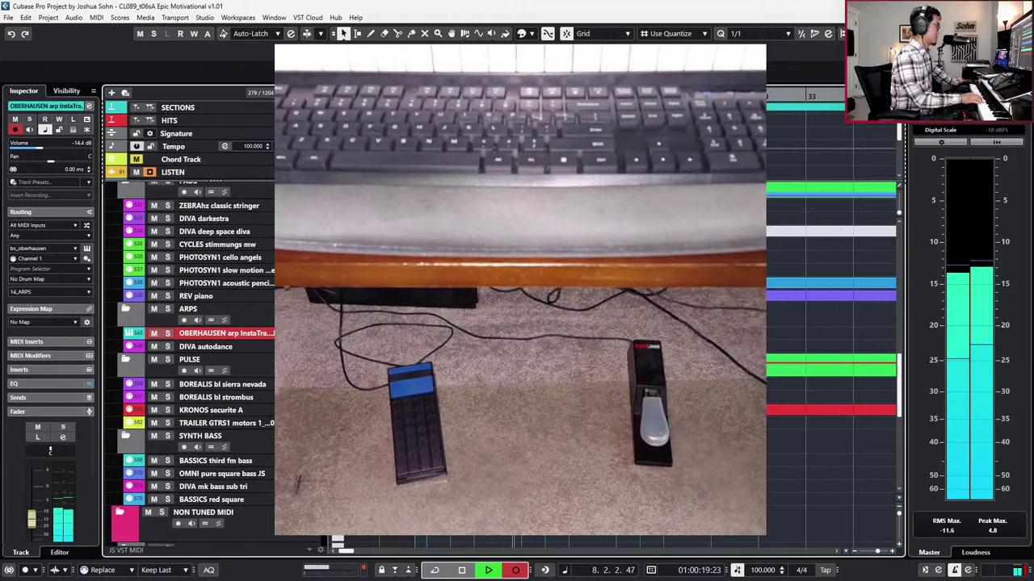
key(space)
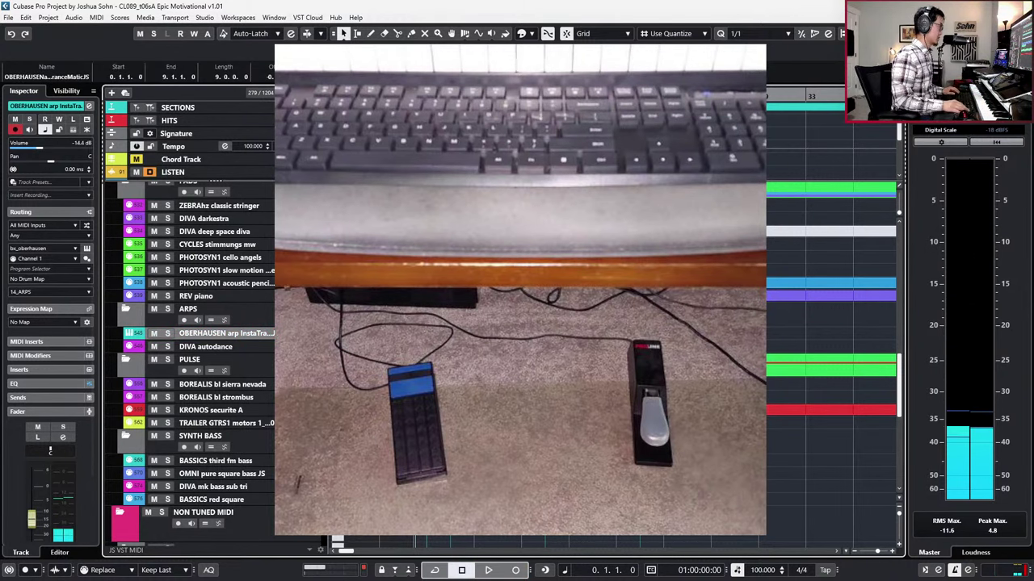
key(space)
key(KP_Multiply)
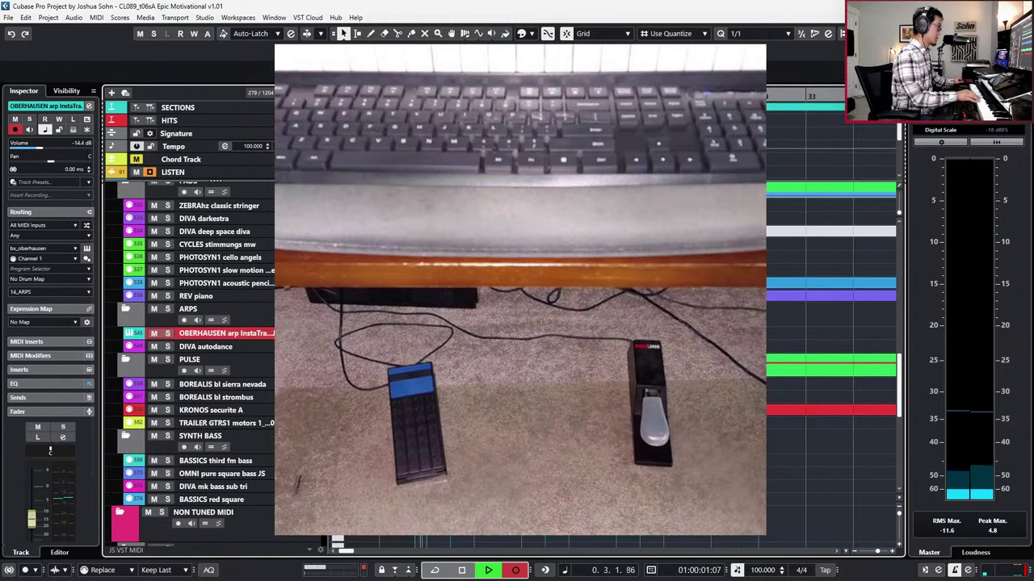
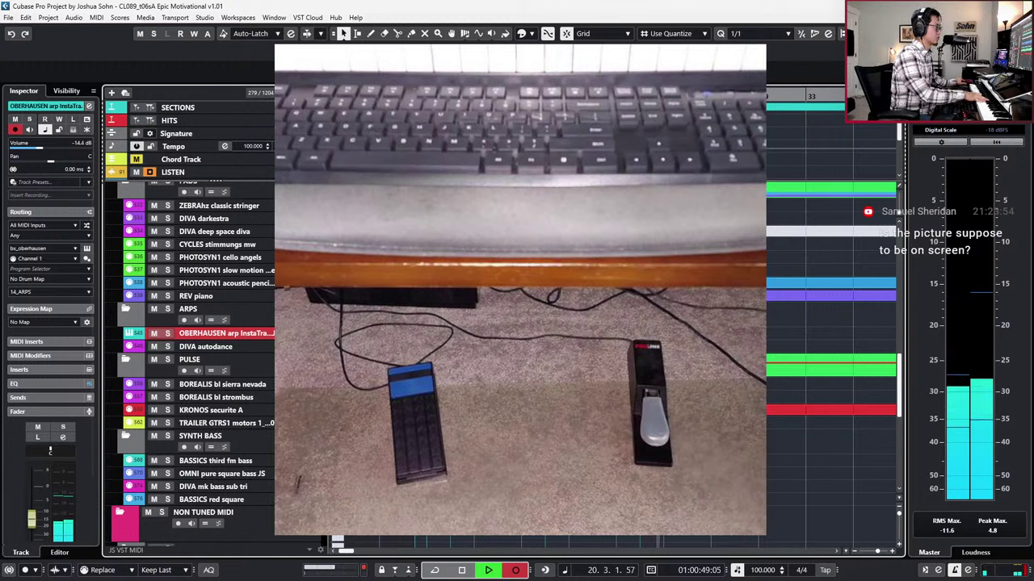
Step: Stop the take, select the SECTIONS marker, and open the OBERHAUSEN arp part in the lower-zone Key Editor
key(space)
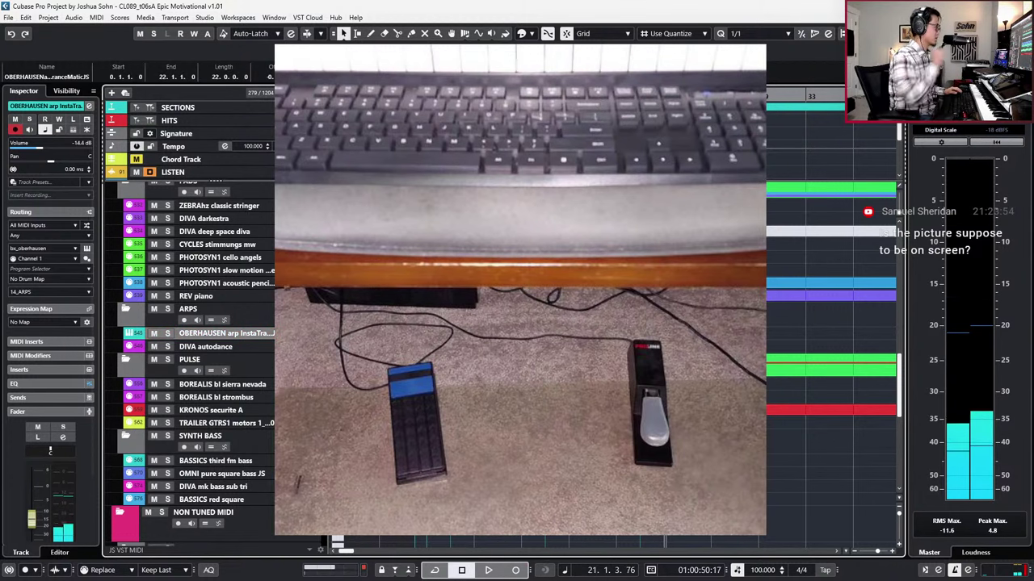
scroll(830, 323, right, 1)
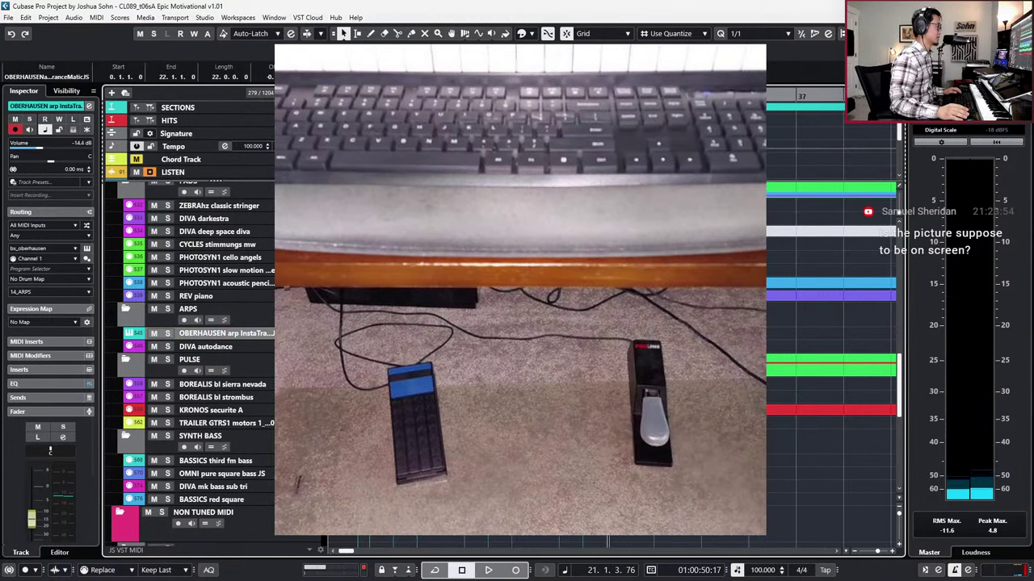
key(h)
key(h)
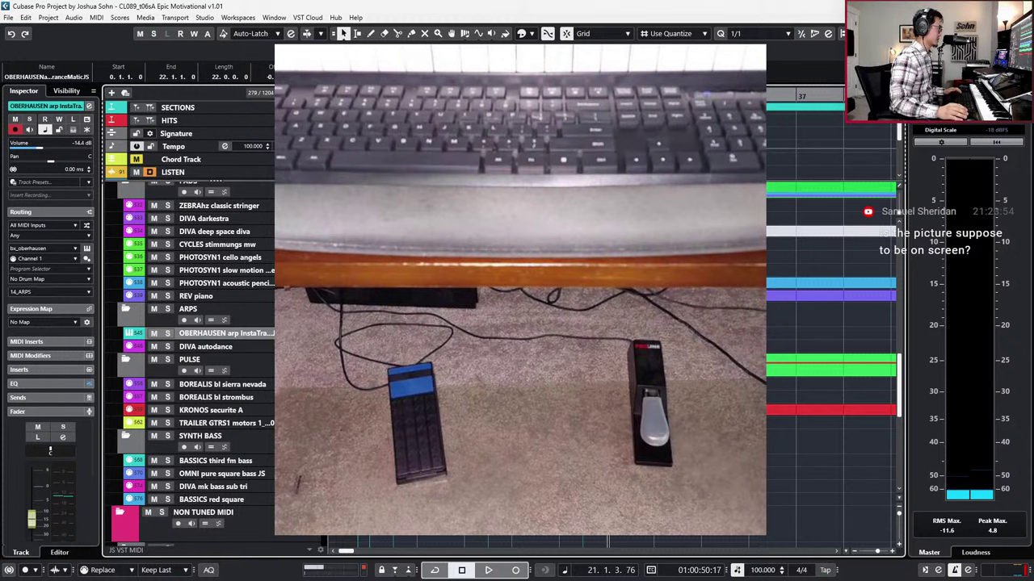
click(566, 106)
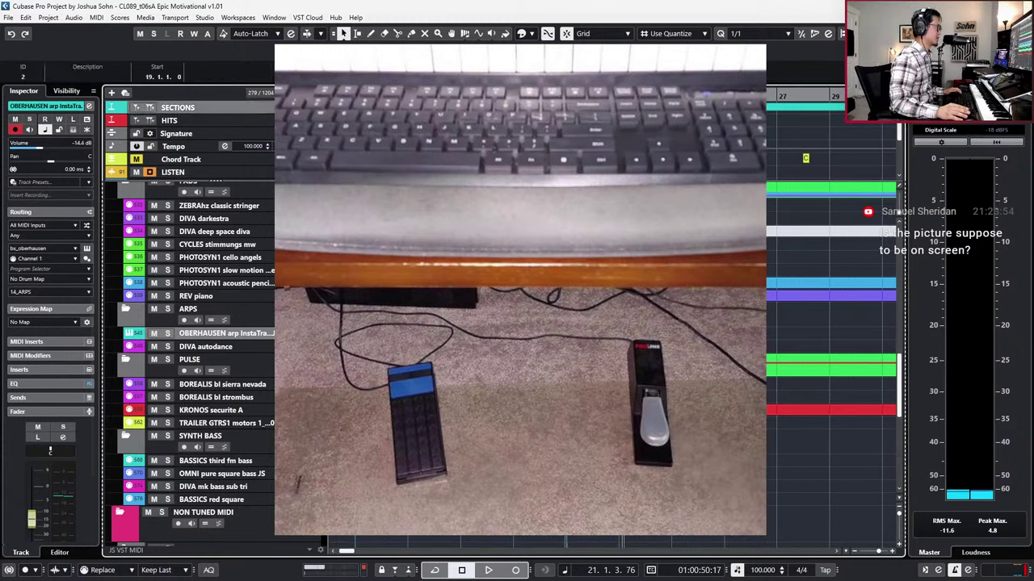
key(g)
key(g)
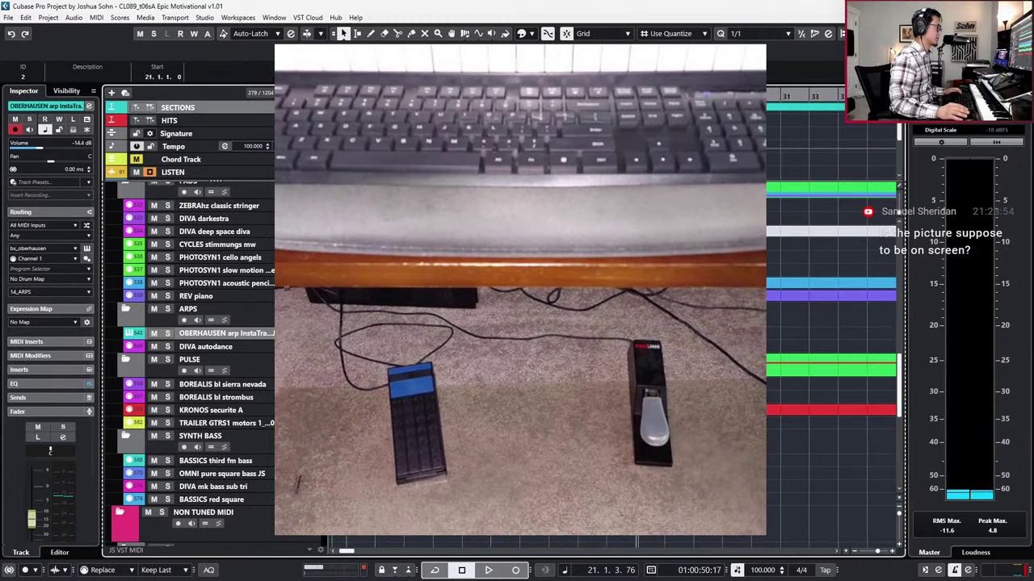
key(ctrl+alt+e)
scroll(445, 313, up, 4)
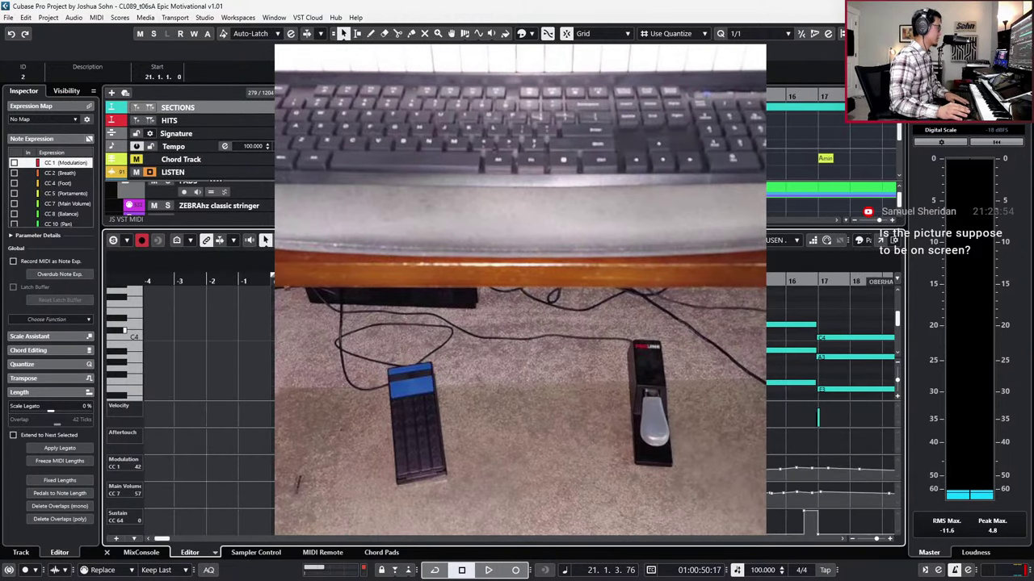
Step: Inspect the arp part's notes and controller data, zoomed out to show more bars
click(416, 345)
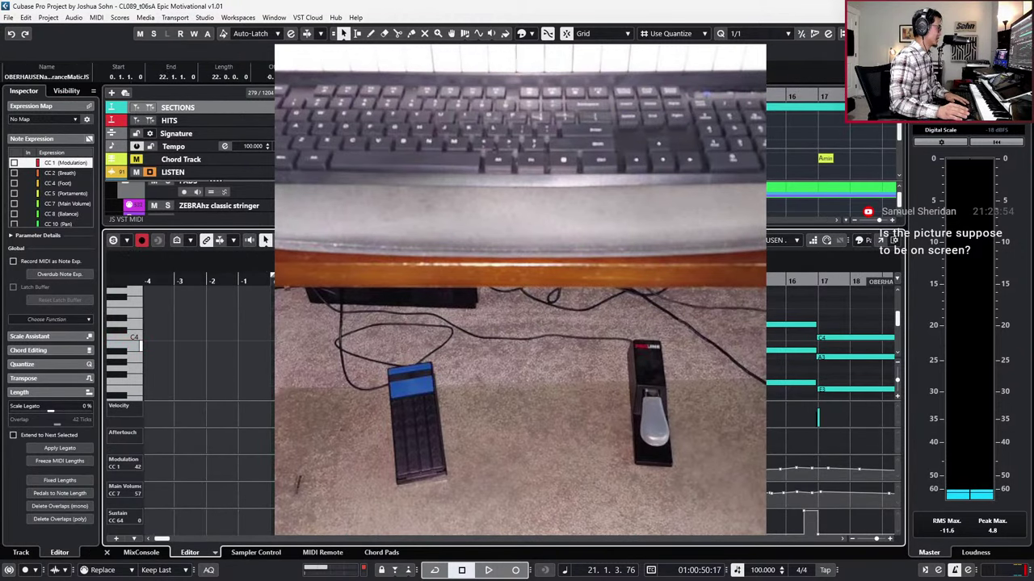
scroll(543, 346, down, 2)
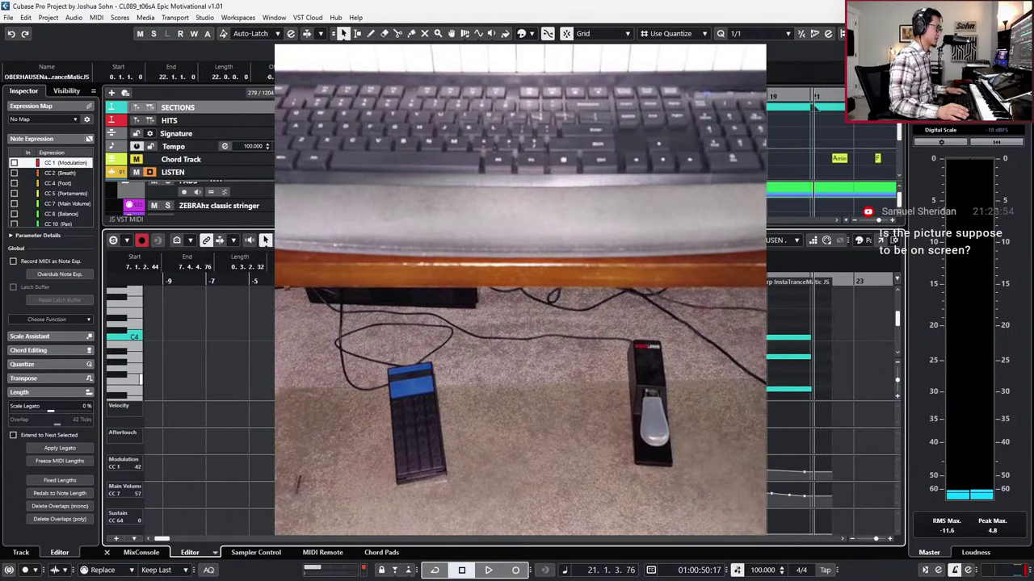
scroll(680, 375, up, 2)
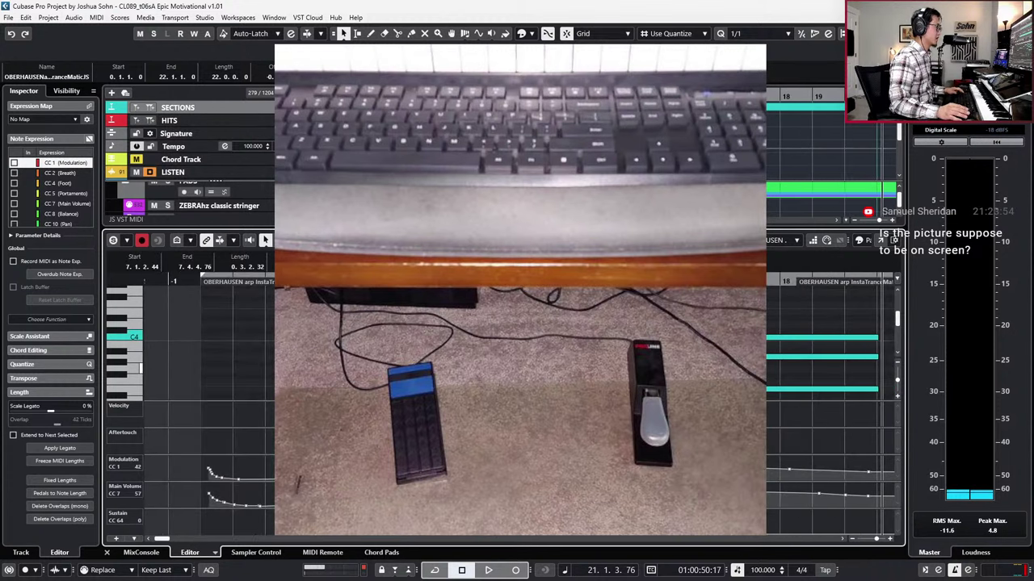
key(ctrl+a)
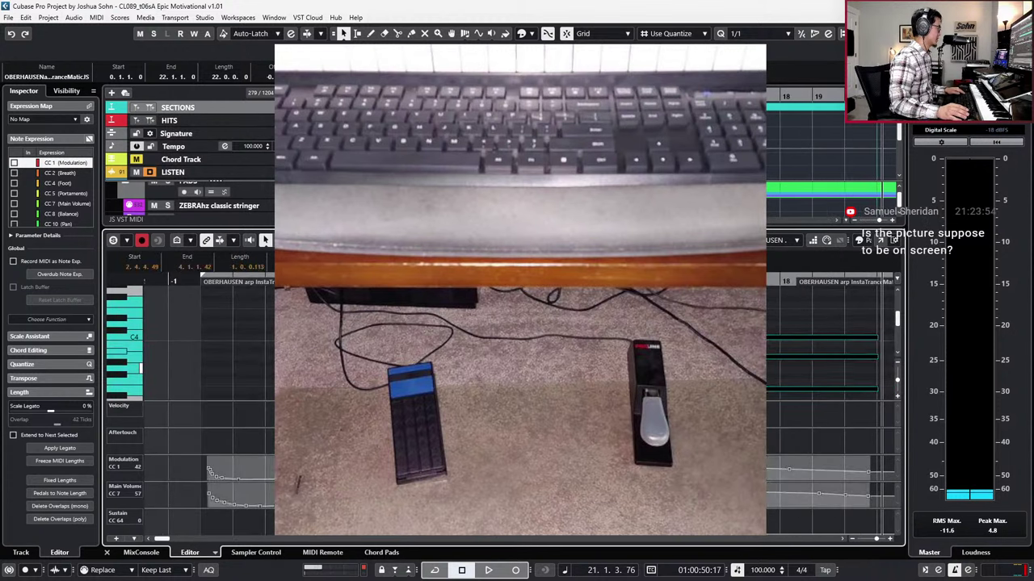
key(l)
key(KP_Add)
key(KP_Add)
key(KP_Add)
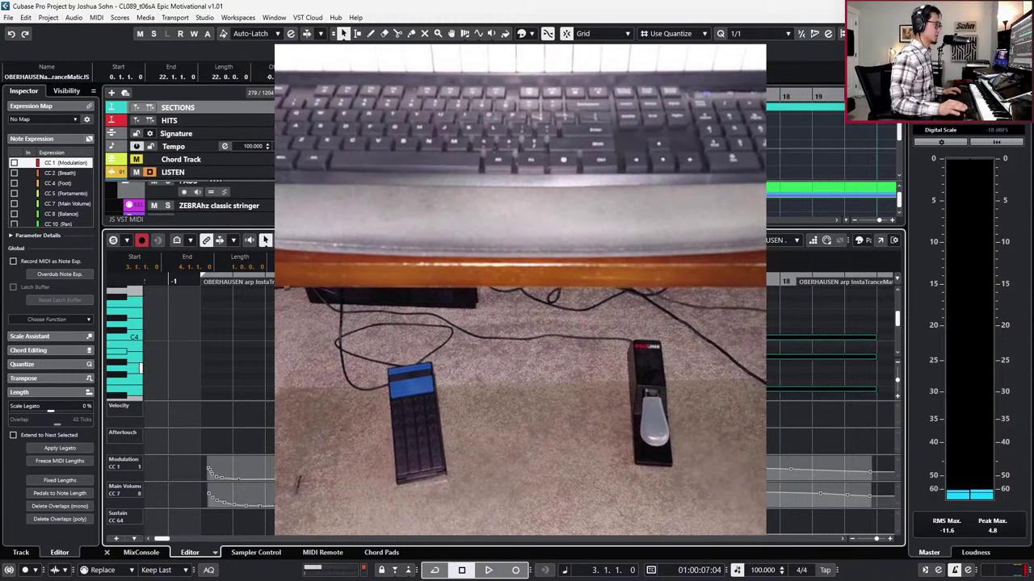
key(g)
Step: Delete the stray CC 64 sustain pedal event and close the Key Editor
click(654, 514)
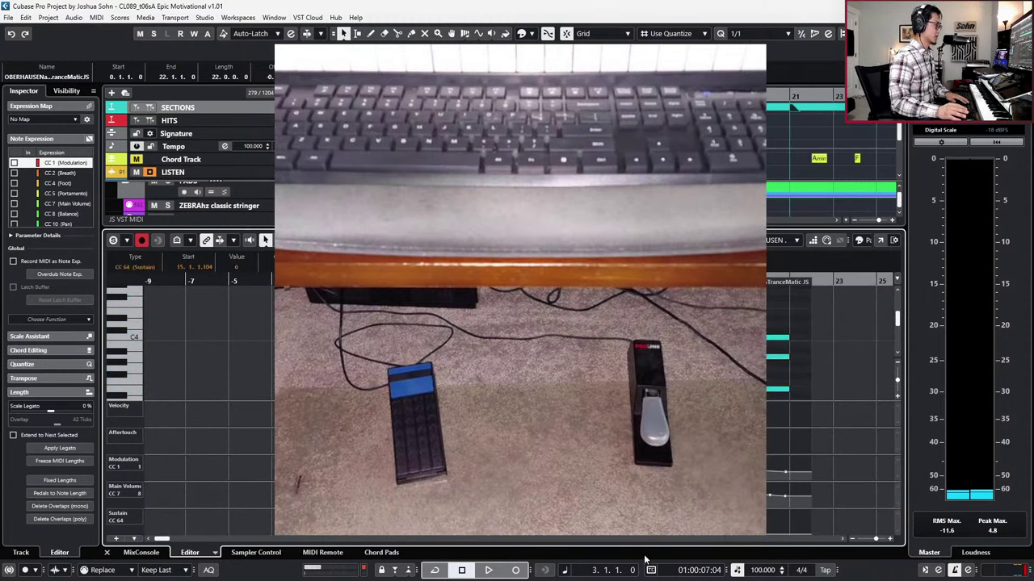
key(Delete)
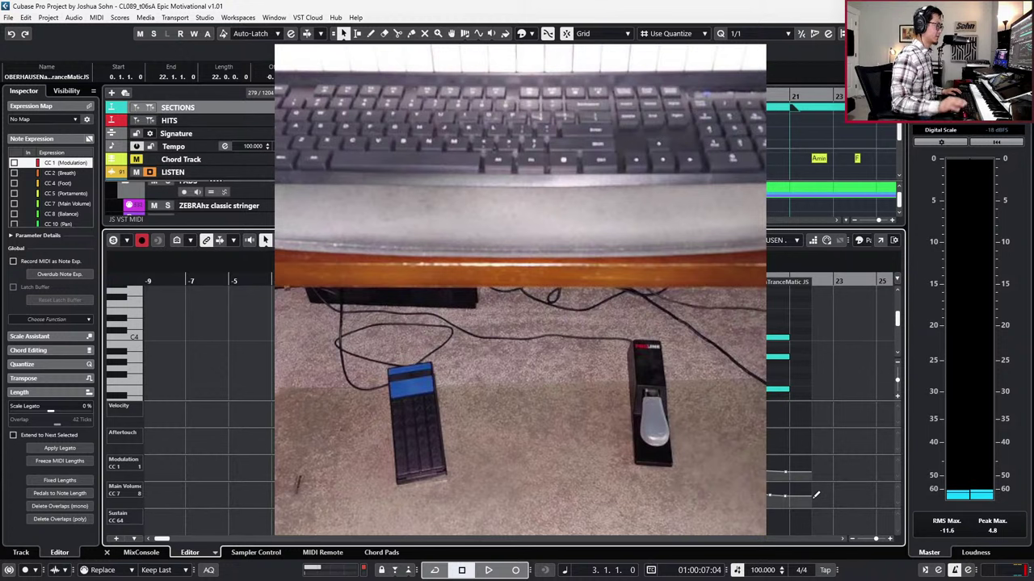
key(Return)
Step: Return to the project start and briefly open the MASSE Brass Ens A KS part
key(g)
key(g)
key(KP_Subtract)
key(KP_Subtract)
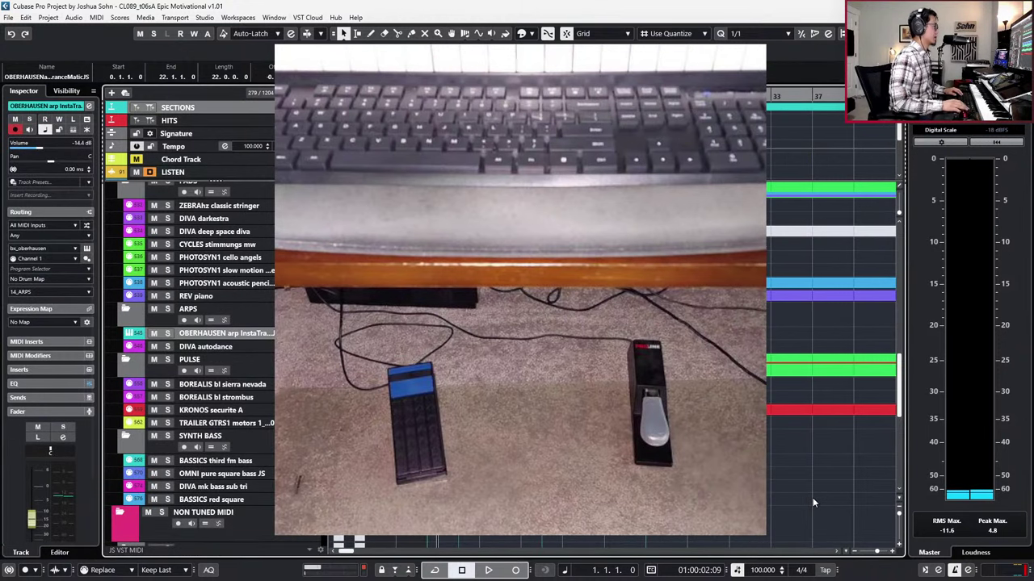
key(KP_Subtract)
scroll(501, 363, up, 2)
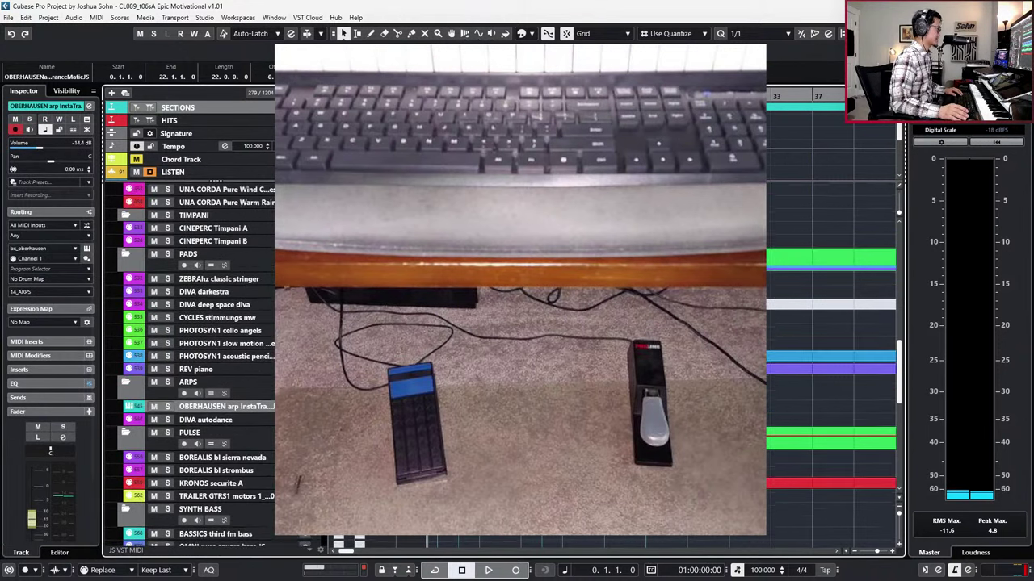
scroll(189, 363, up, 6)
scroll(194, 363, up, 5)
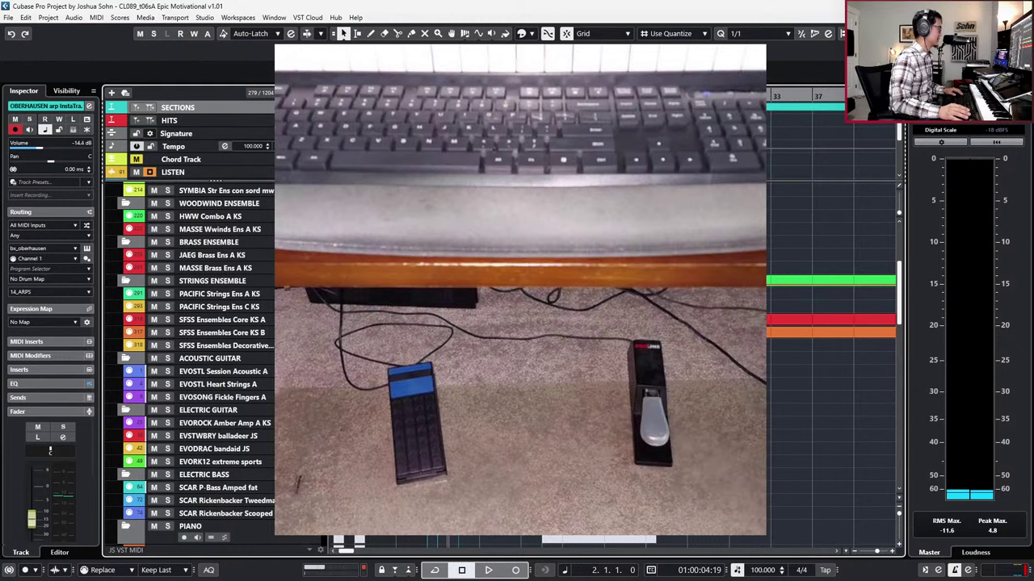
double_click(517, 267)
key(g)
key(g)
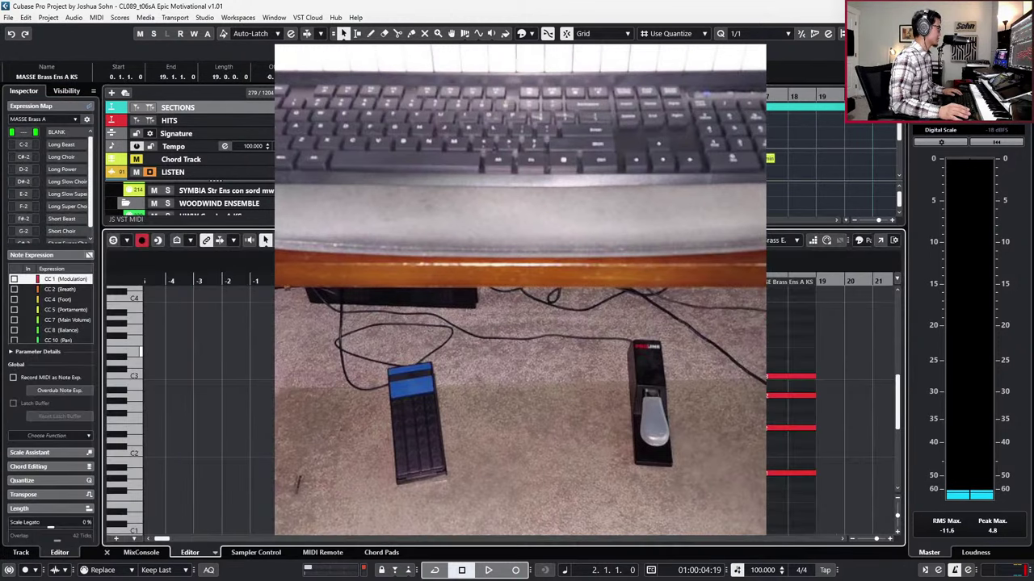
key(ctrl+alt+e)
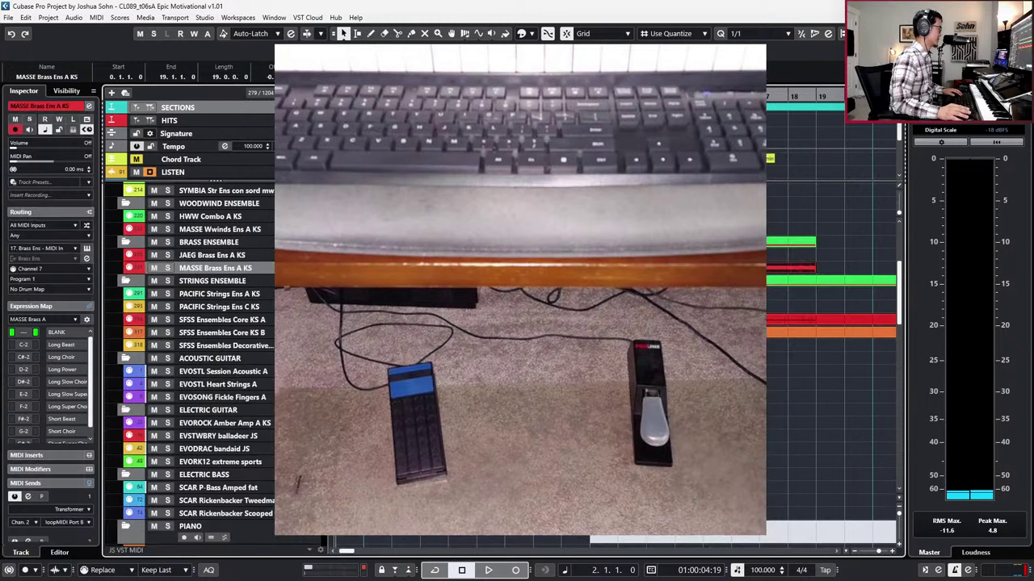
Step: Open and audition the SFSS Ensembles Core KS A string part, then close it
double_click(516, 320)
scroll(517, 343, up, 1)
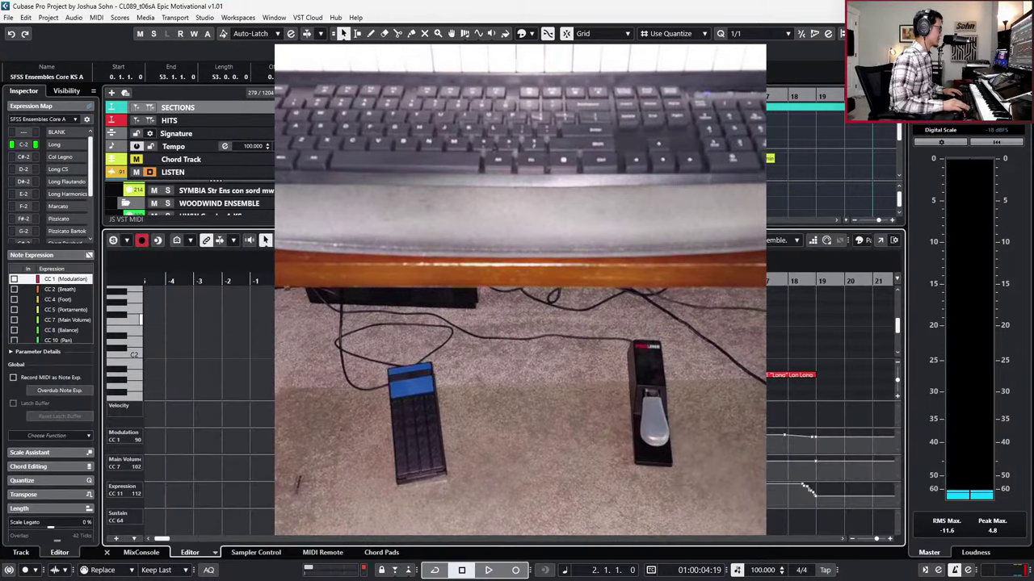
key(space)
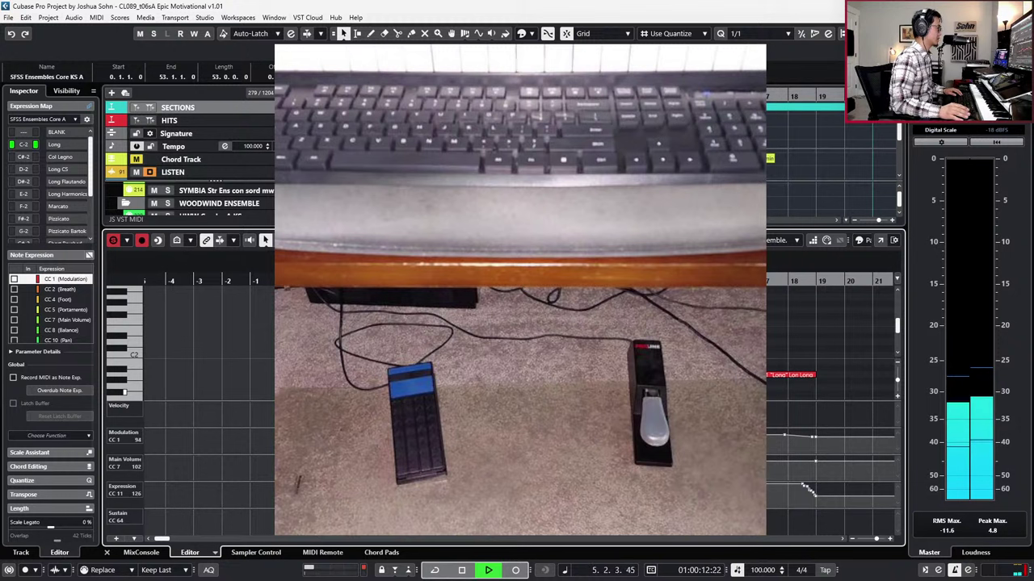
key(space)
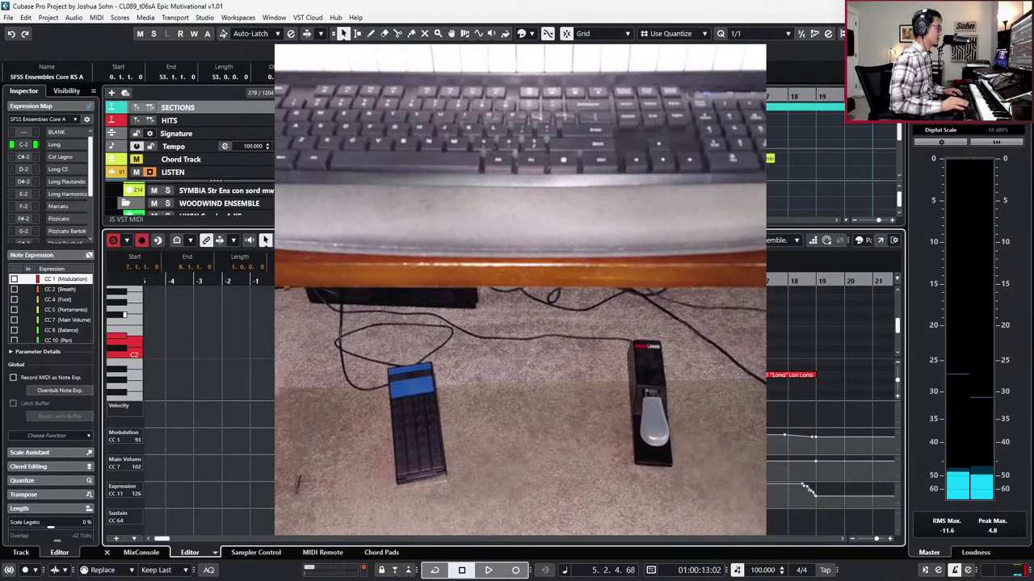
click(563, 335)
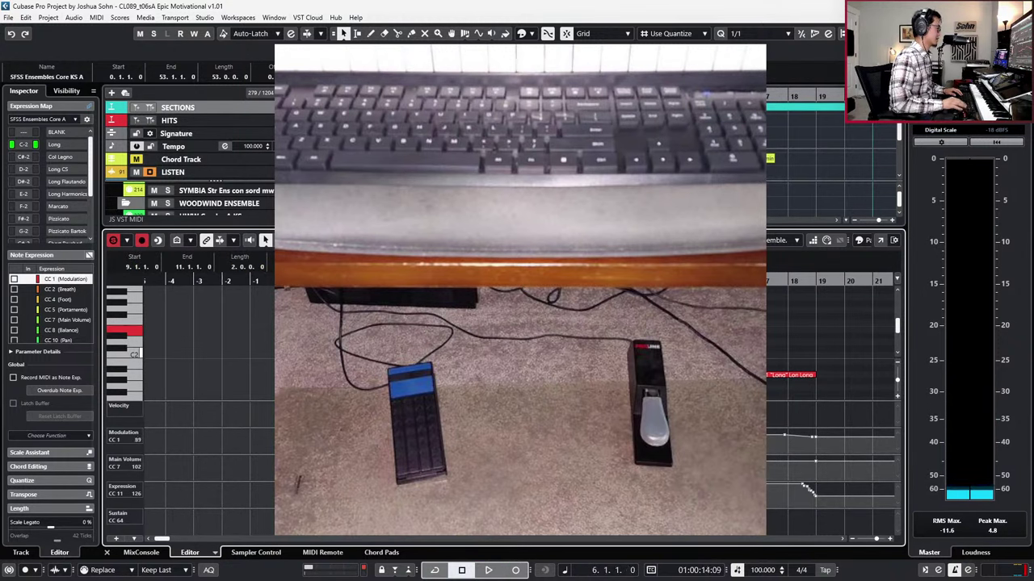
key(Return)
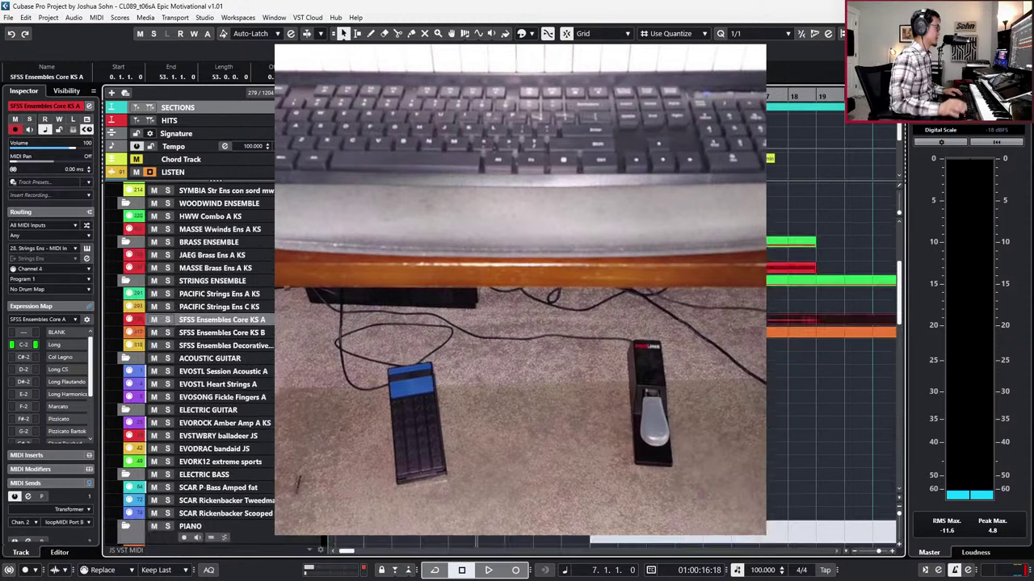
Step: Briefly open the OBERHAUSEN arp part, then open the KRONOS securite A part
scroll(502, 363, down, 8)
key(ctrl+shift+a)
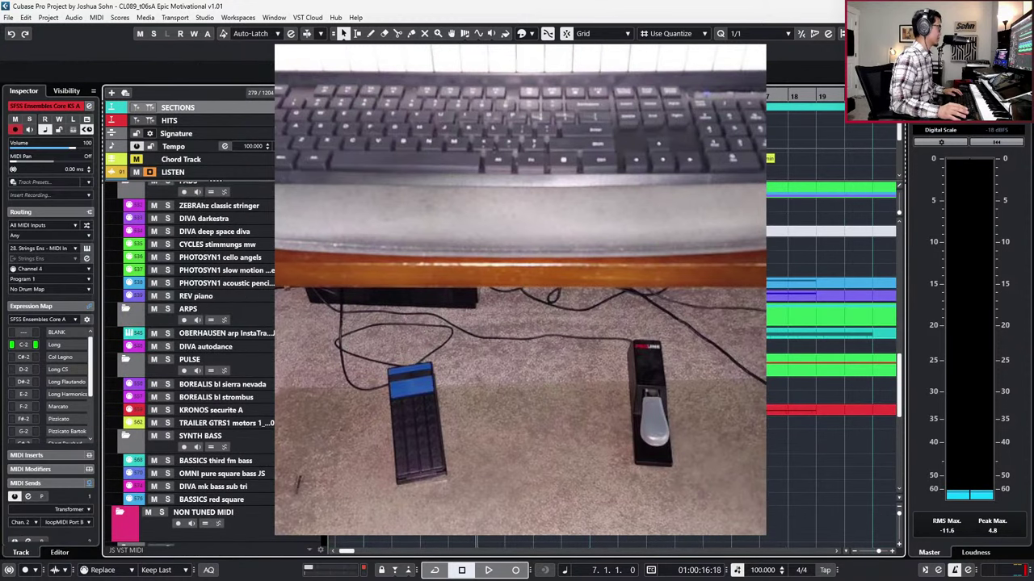
double_click(502, 333)
key(Return)
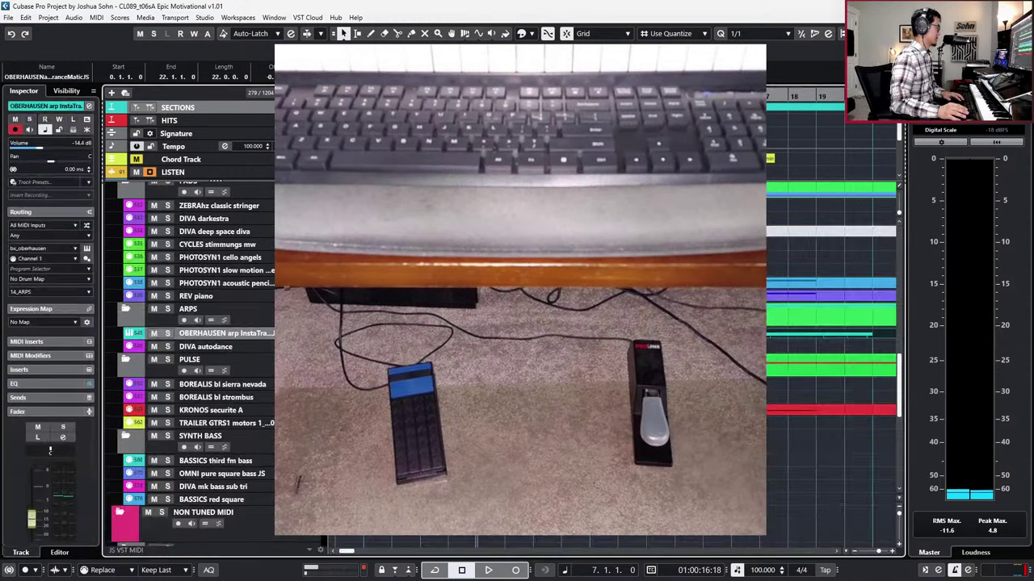
double_click(502, 409)
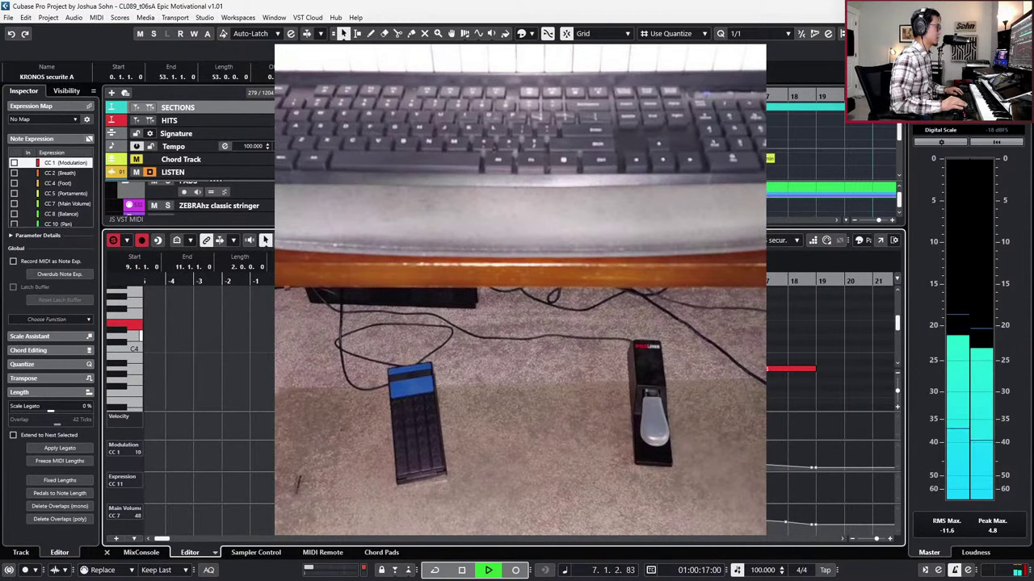
Step: Audition the KRONOS securite A part, close its editor, and select the DIVA deep space diva track
key(space)
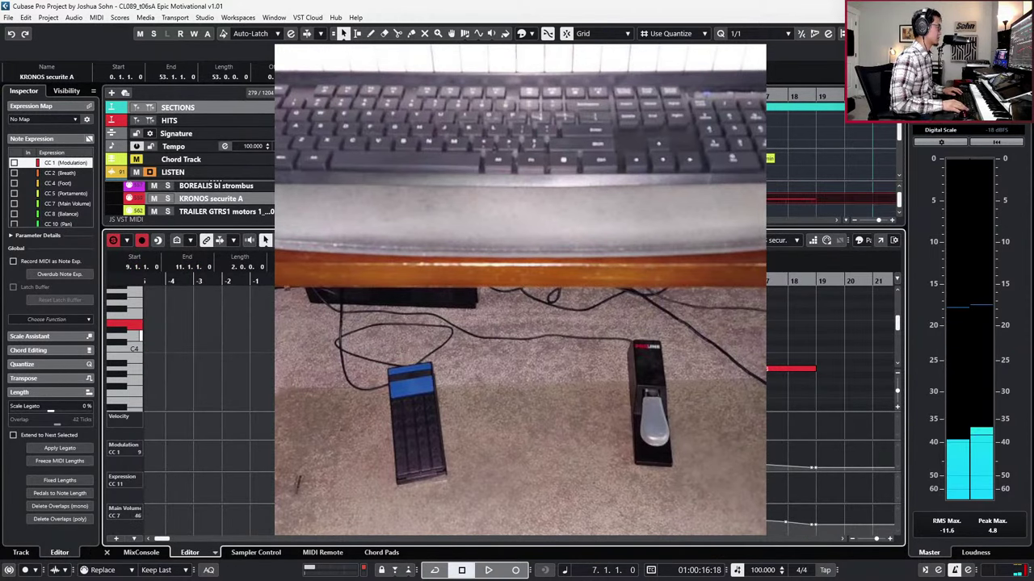
key(space)
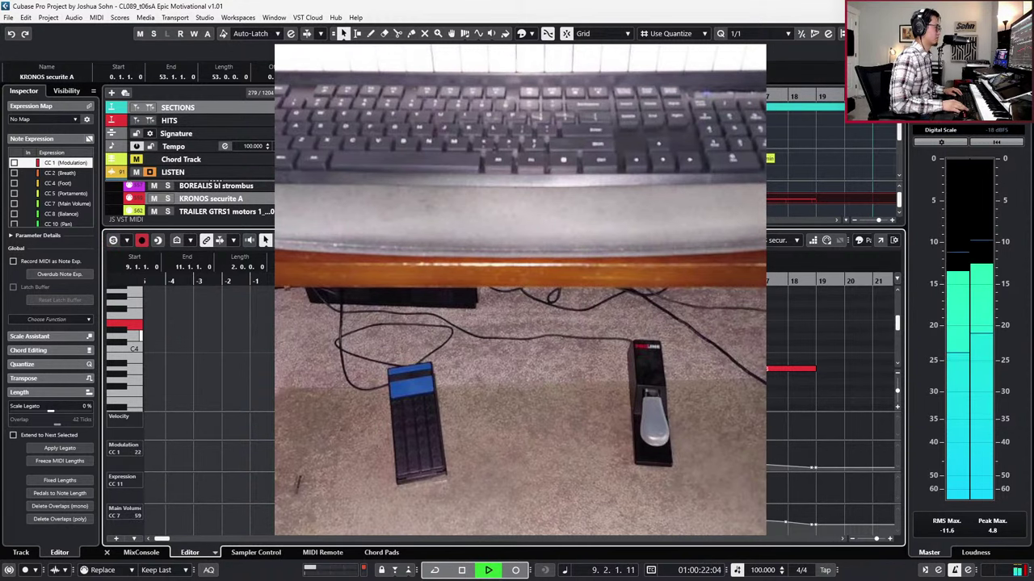
key(space)
key(Return)
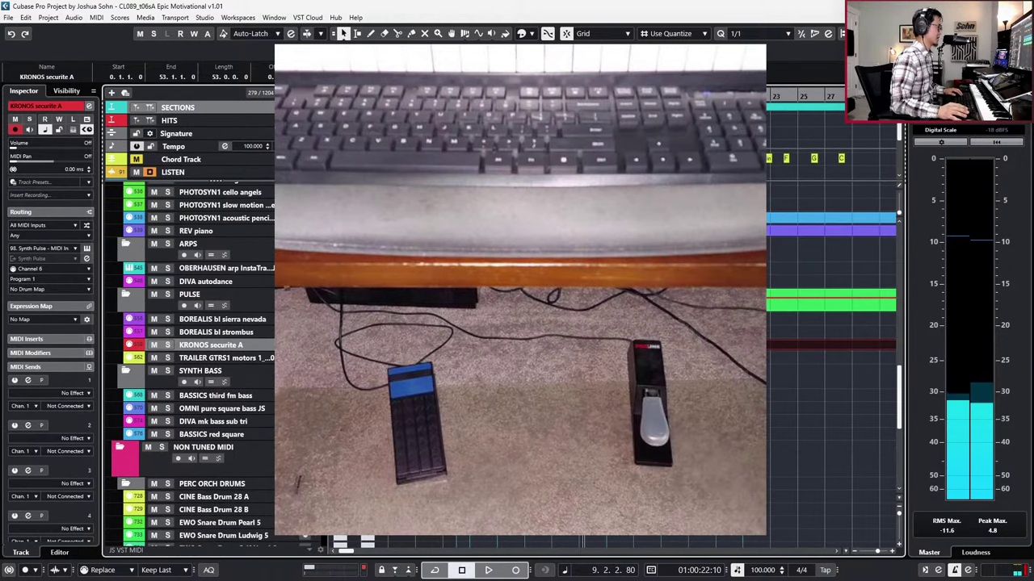
key(KP_Subtract)
key(KP_Subtract)
key(KP_Subtract)
key(KP_Subtract)
key(KP_Subtract)
key(KP_Subtract)
key(KP_Subtract)
key(KP_Subtract)
key(KP_Subtract)
key(KP_Subtract)
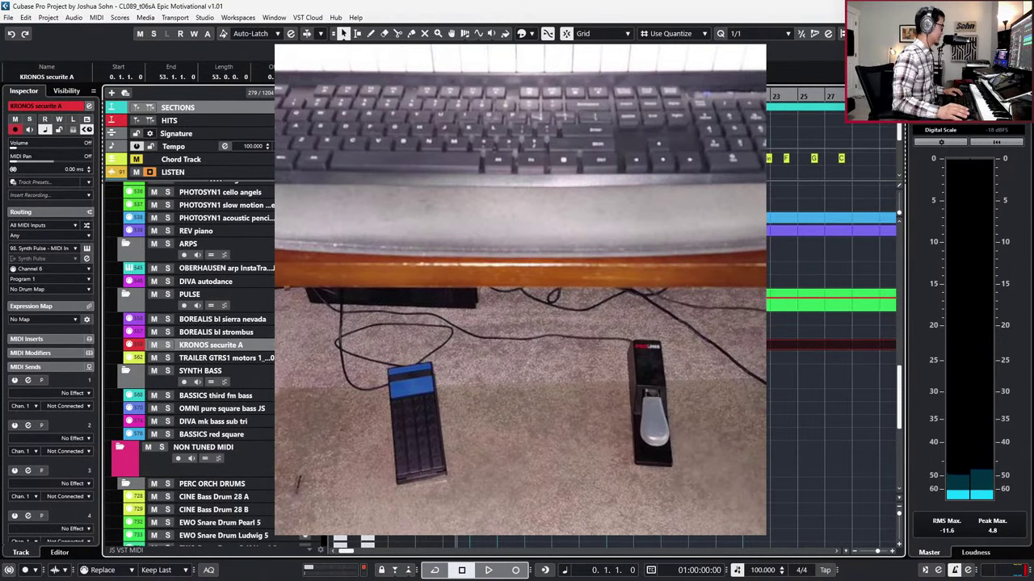
scroll(210, 363, up, 4)
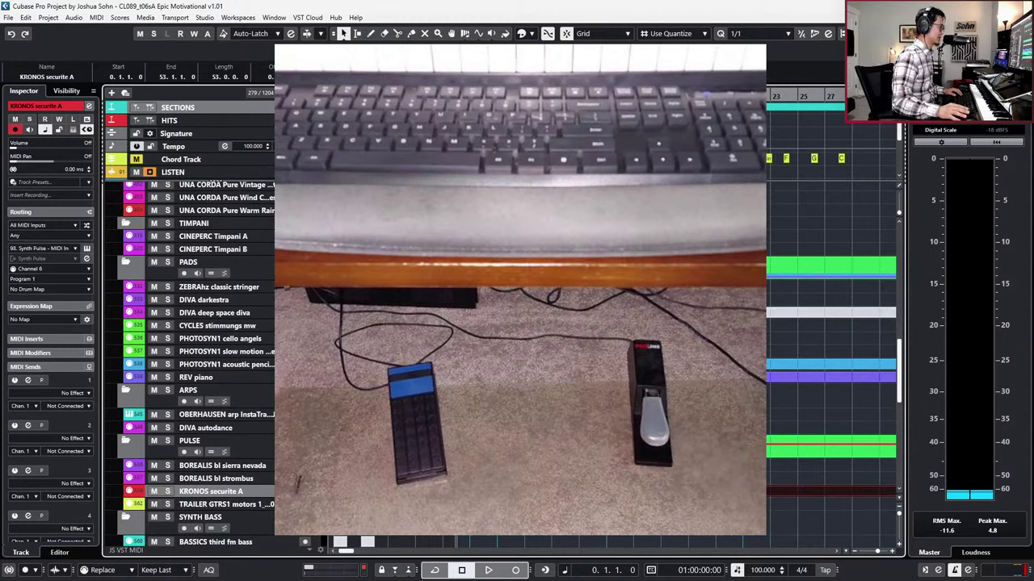
click(830, 312)
Step: Solo the DIVA deep space diva track and open its pad part in the Key Editor
key(shift+u)
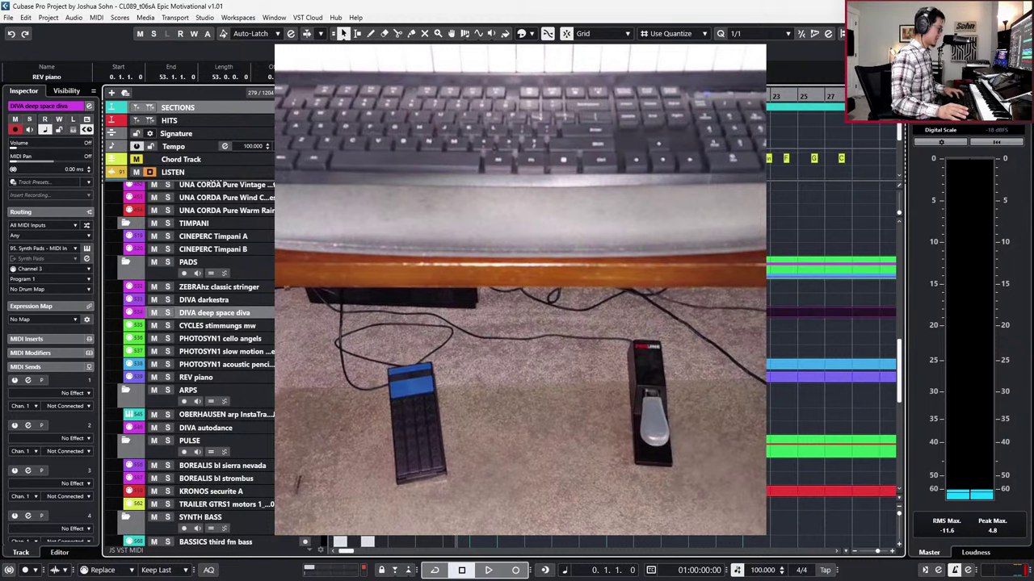
key(s)
key(KP_1)
key(s)
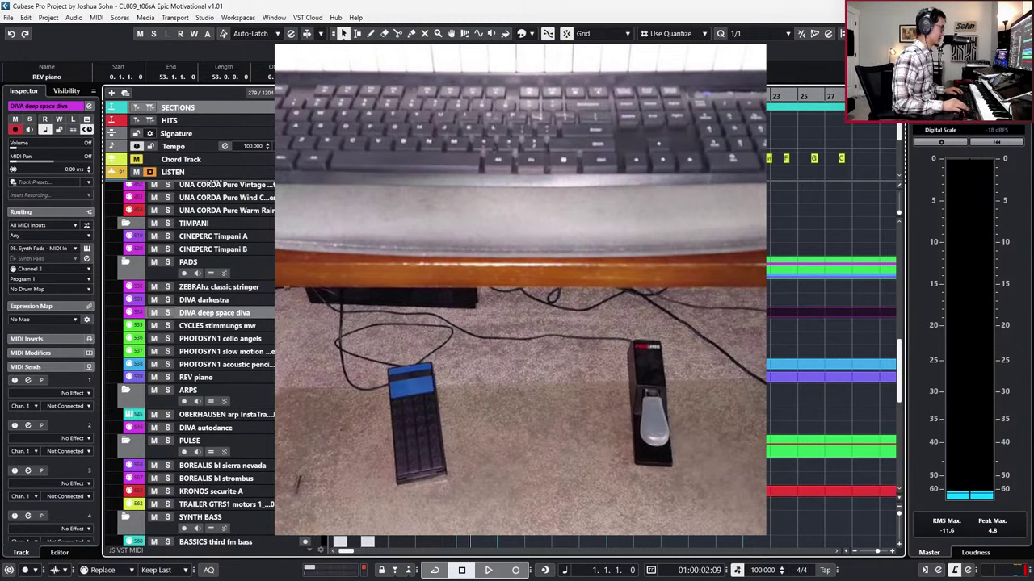
key(s)
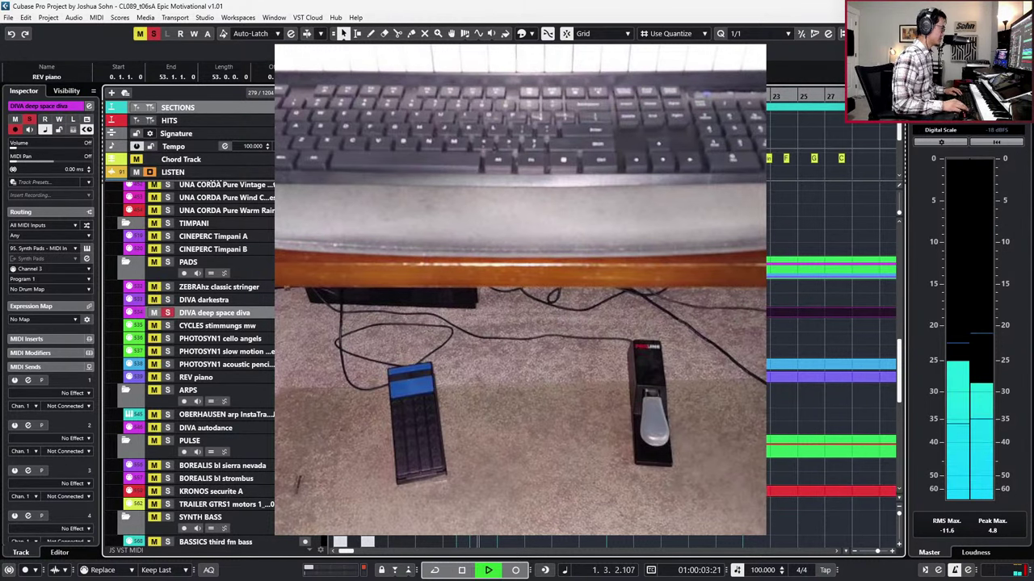
key(Return)
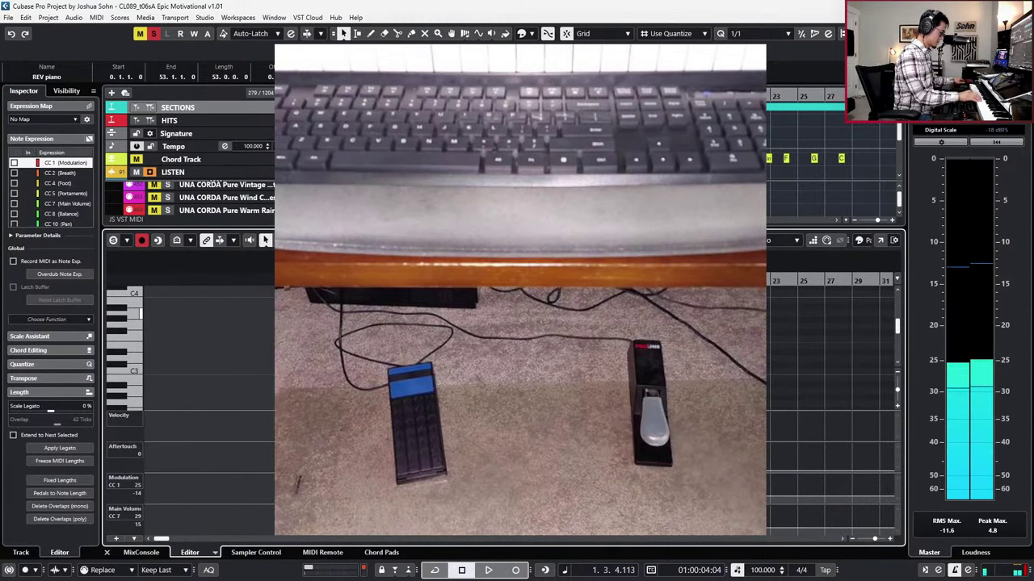
Step: Record two takes from the project start, then deactivate all solos
key(KP_Decimal)
key(KP_Multiply)
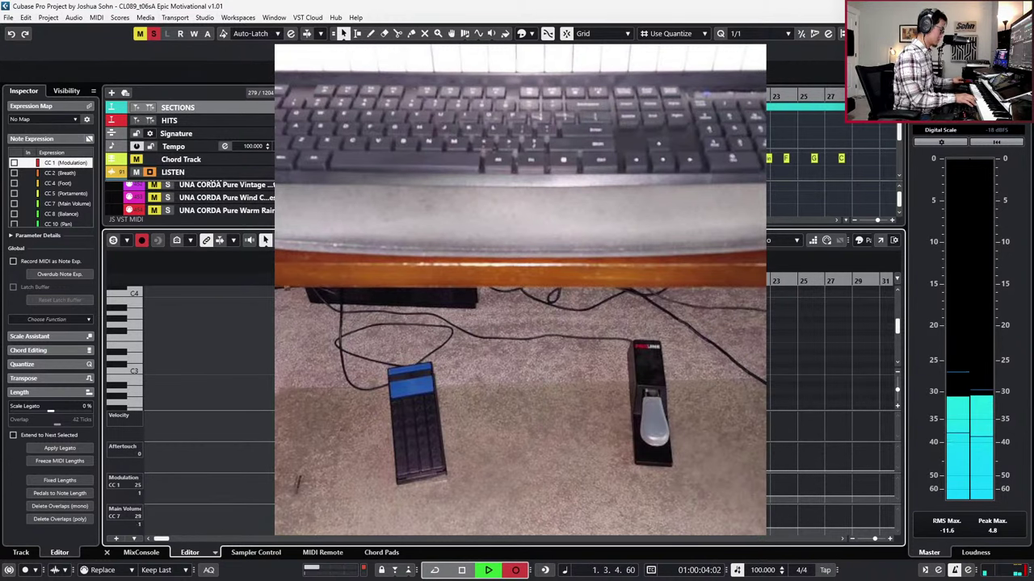
key(KP_0)
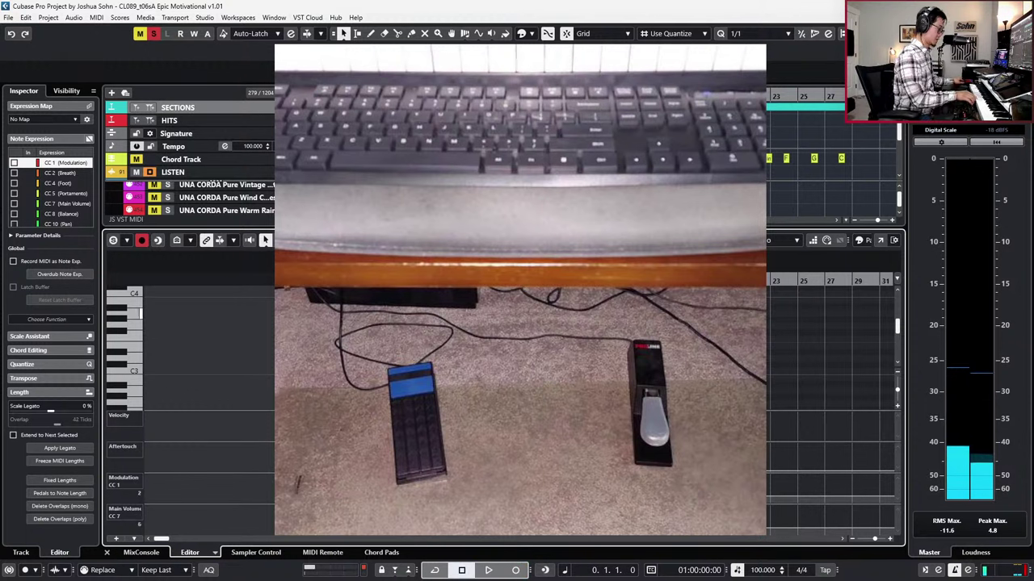
key(KP_Multiply)
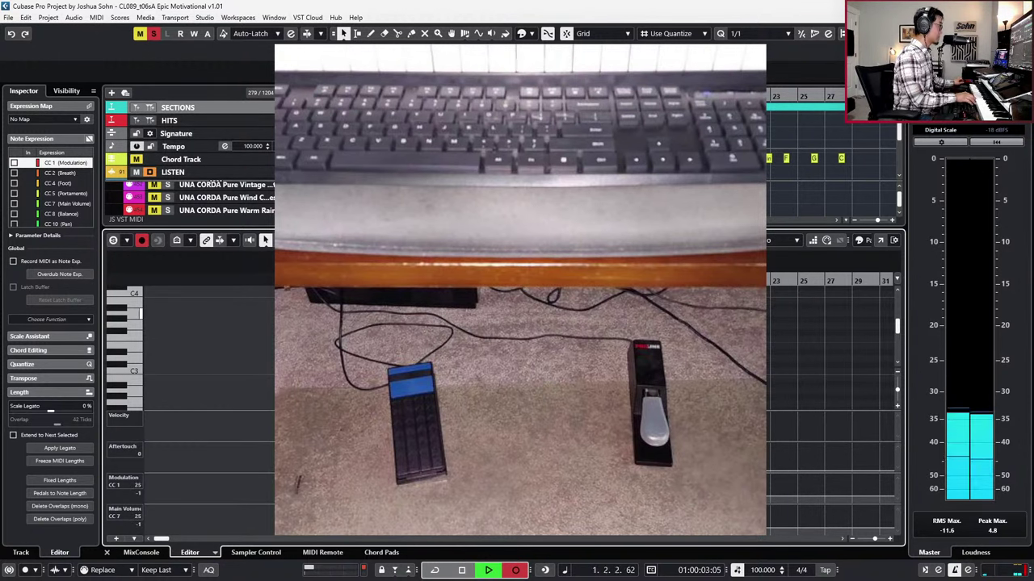
key(KP_0)
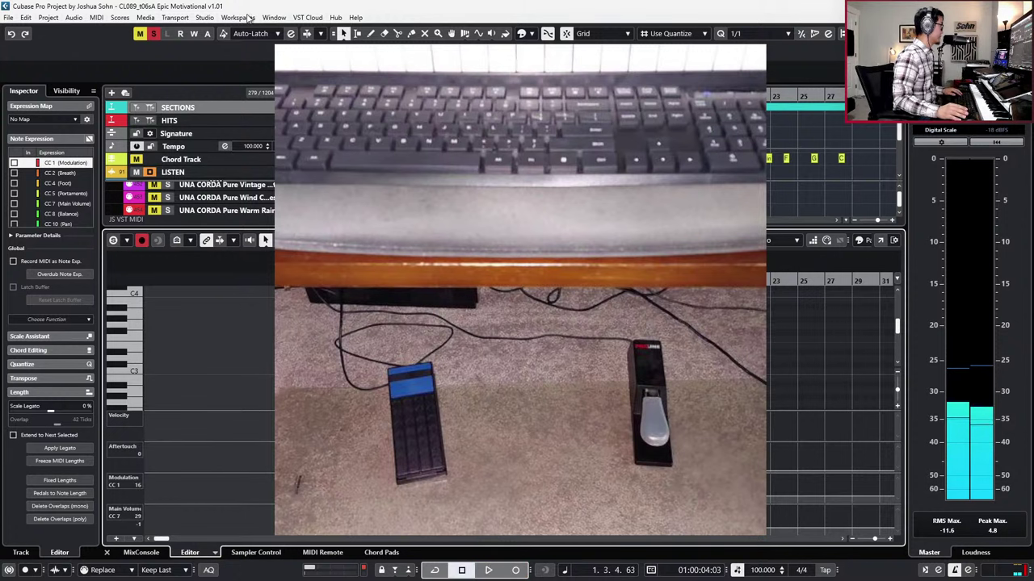
click(153, 33)
key(KP_Decimal)
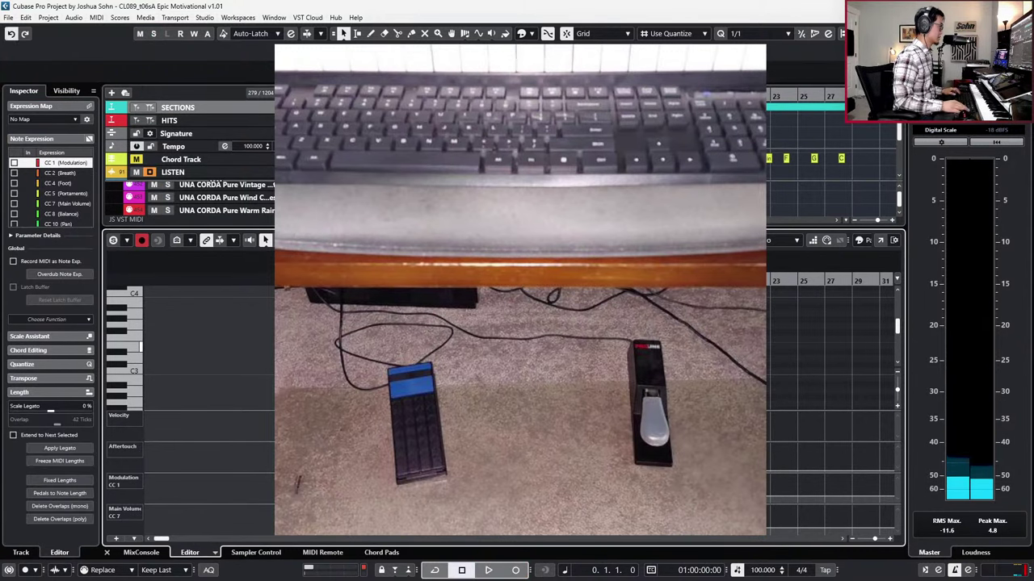
Step: Record a long held pad note, play it back, then record a CC1 modulation pass from bar 1
key(KP_Multiply)
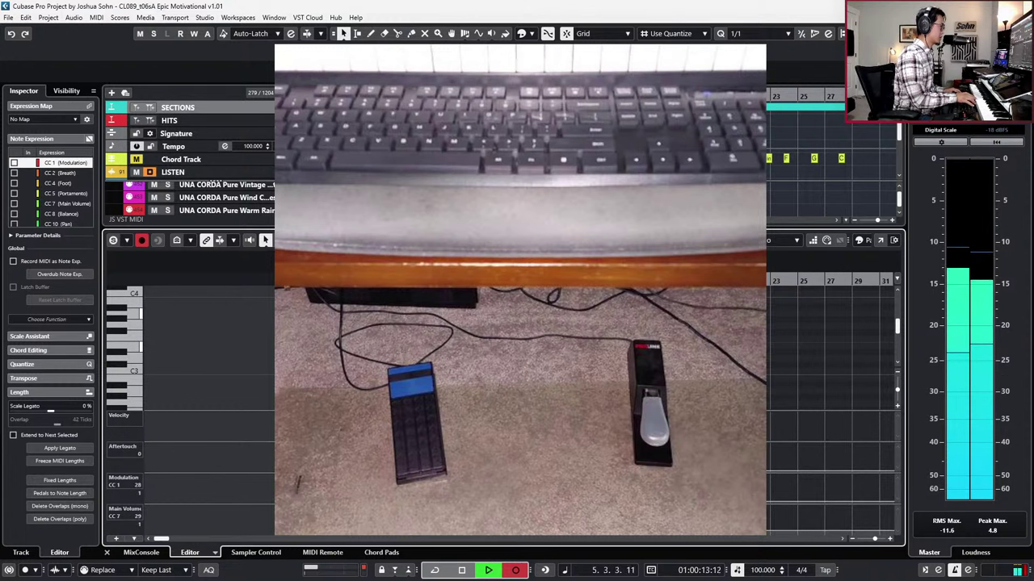
key(space)
key(.)
key(space)
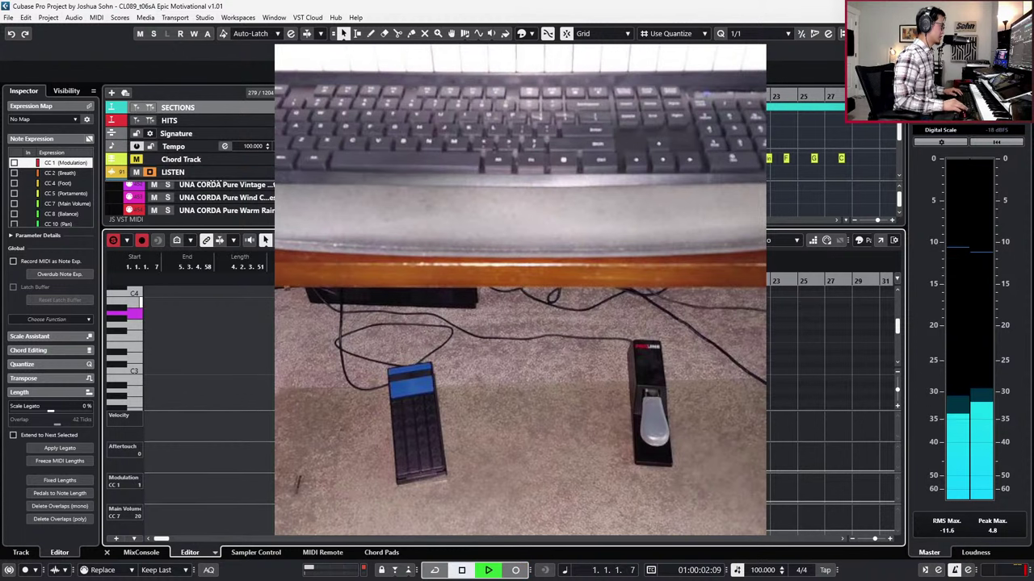
key(space)
key(space)
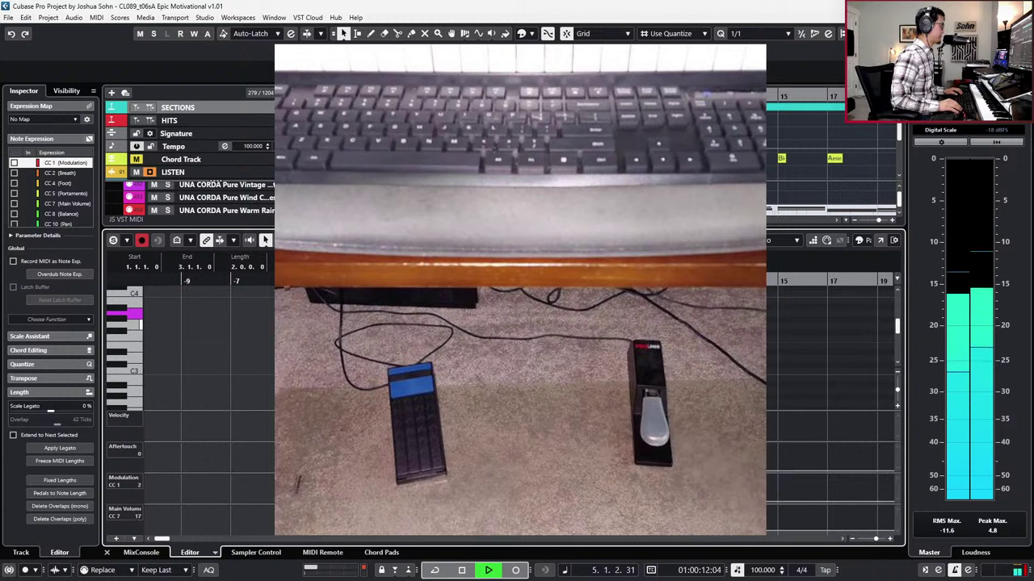
key(space)
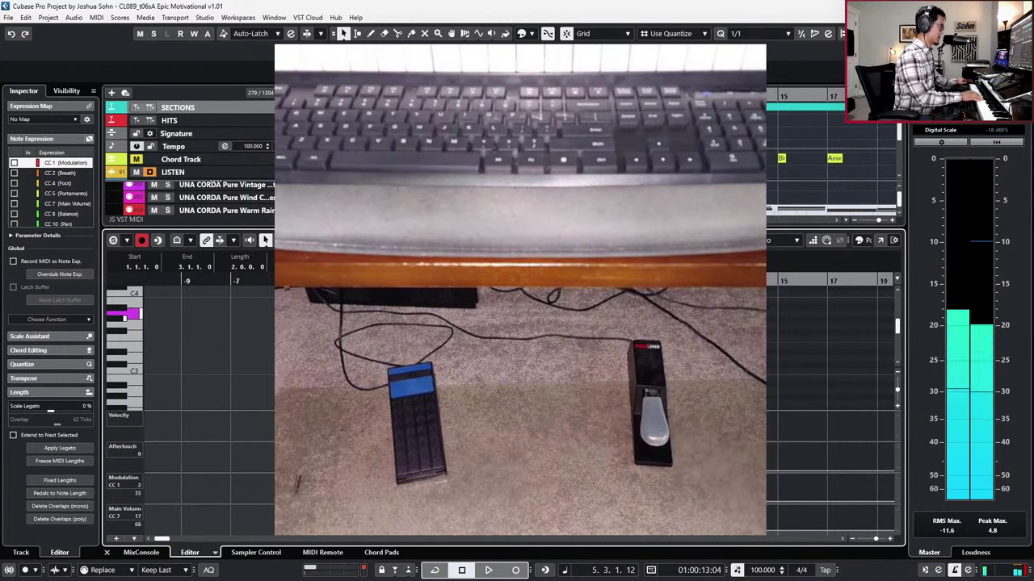
key(period)
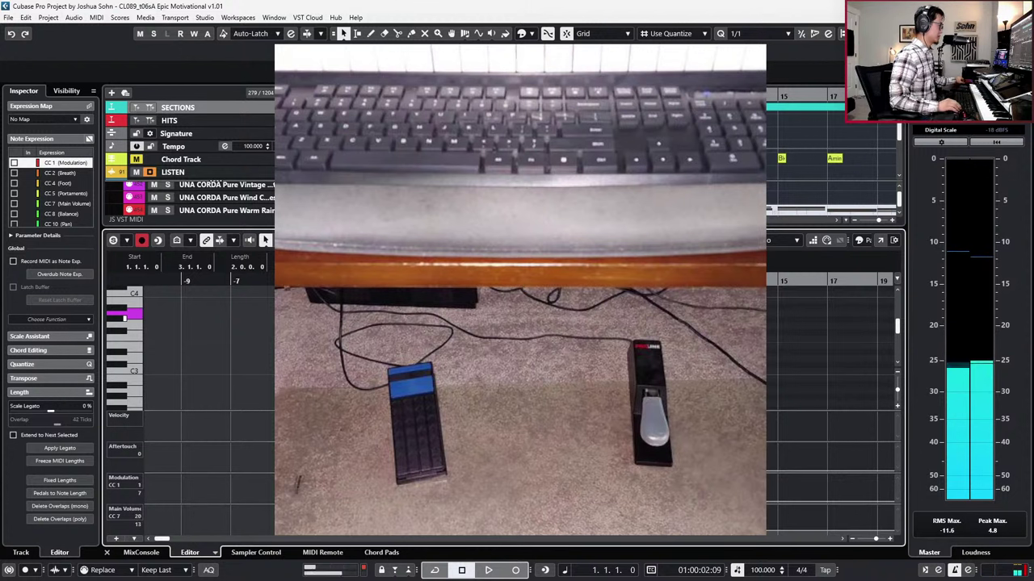
key(KP_Multiply)
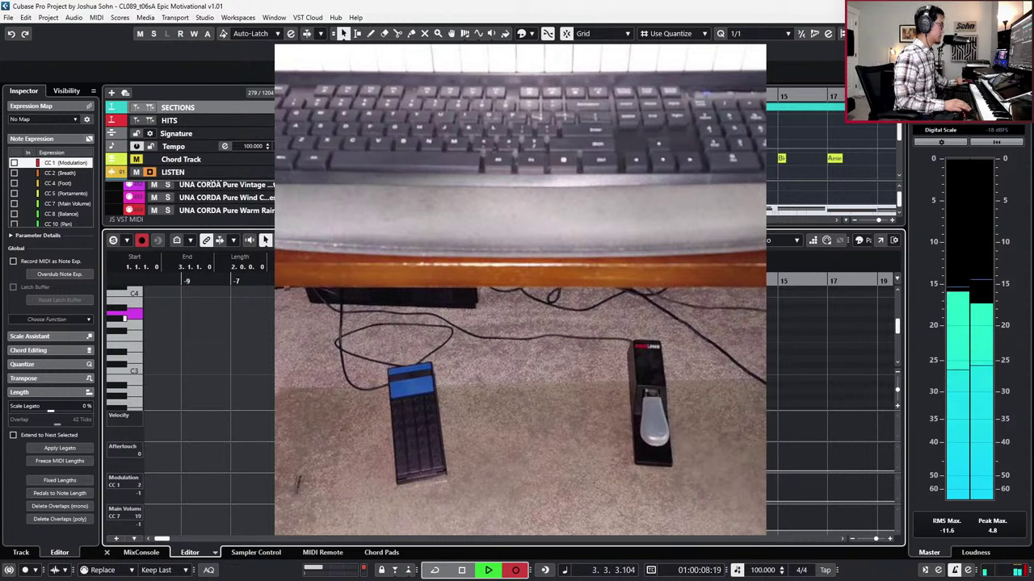
key(space)
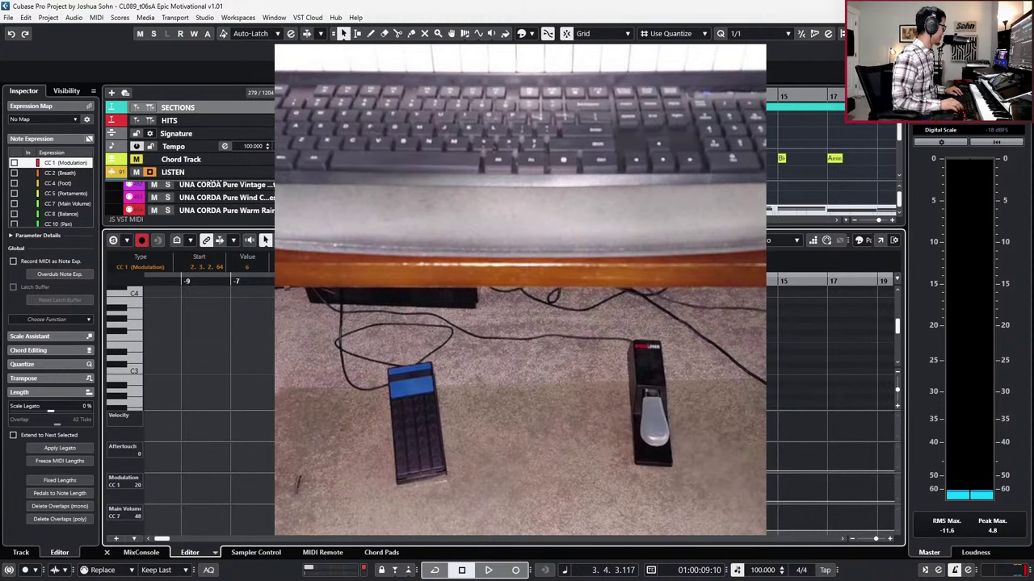
Step: Undo the CC1 modulation recording and play the held pad note back
key(ctrl+z)
key(space)
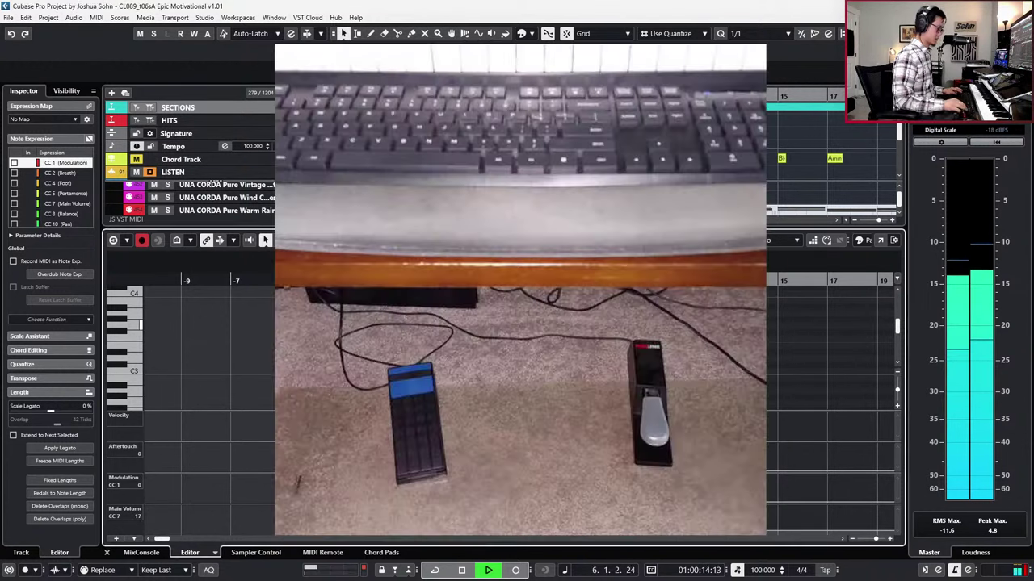
key(space)
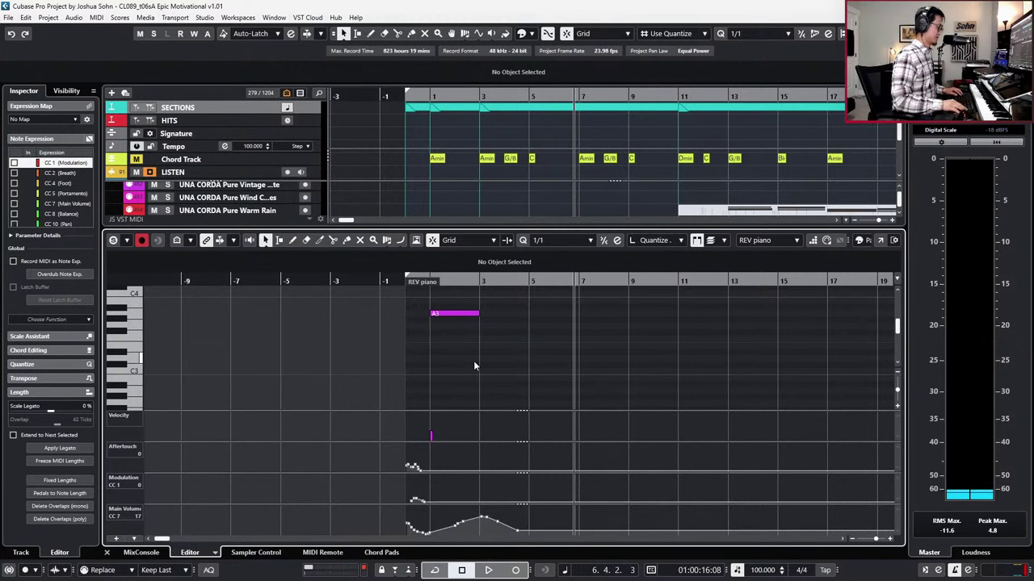
Step: Select the A3 note and play the part from bar 0
drag(596, 359, 401, 284)
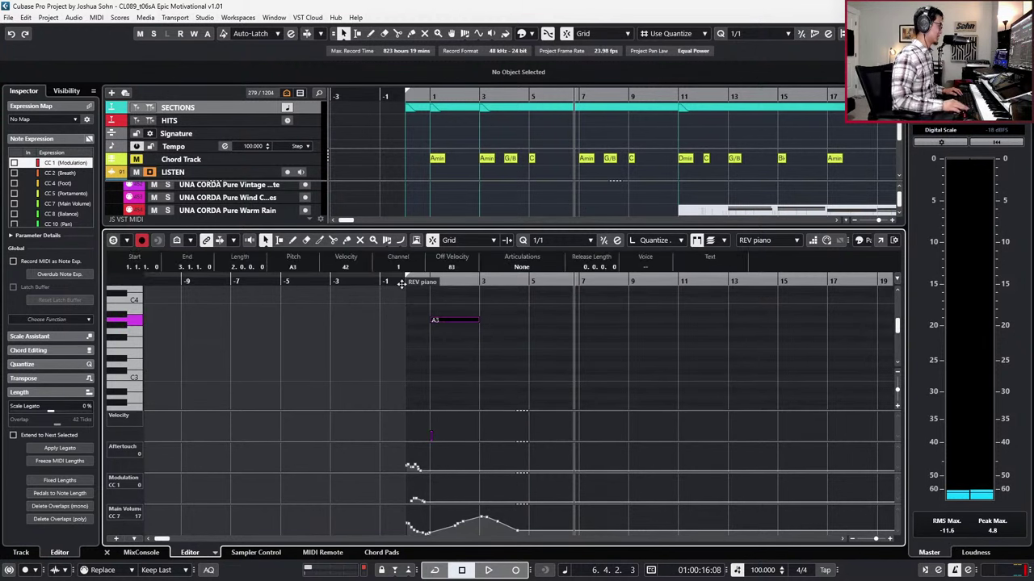
key(l)
click(400, 283)
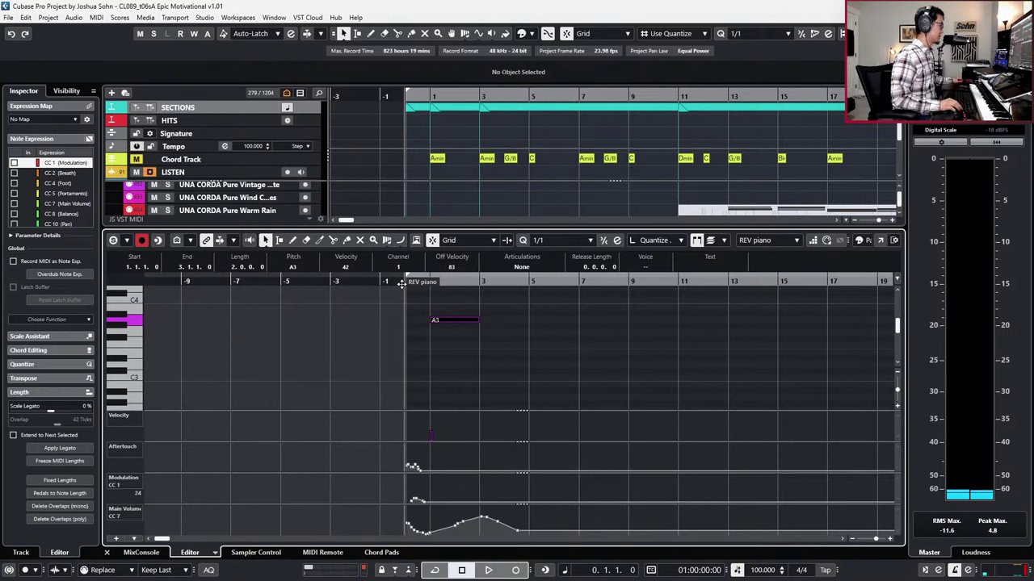
key(space)
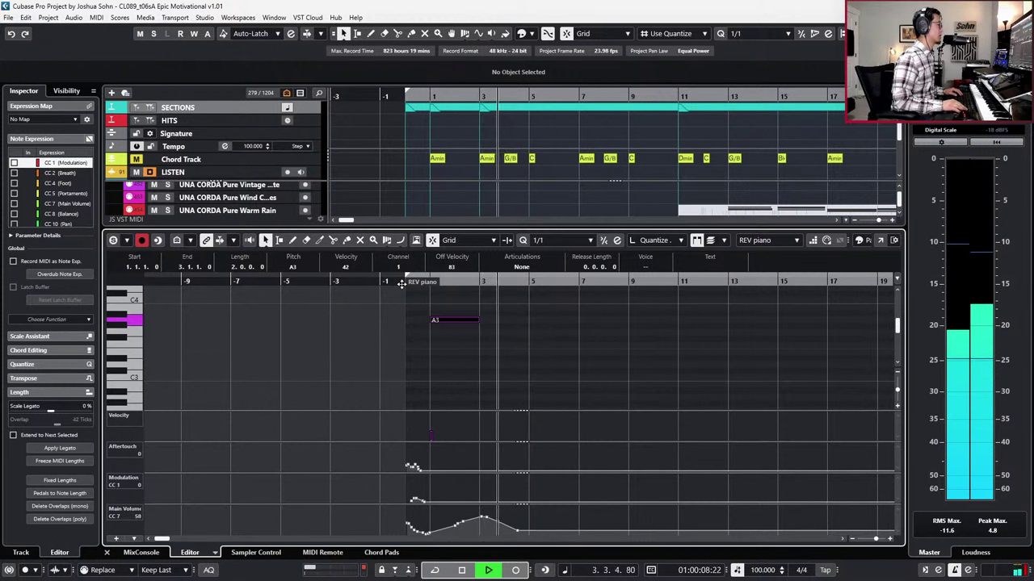
key(space)
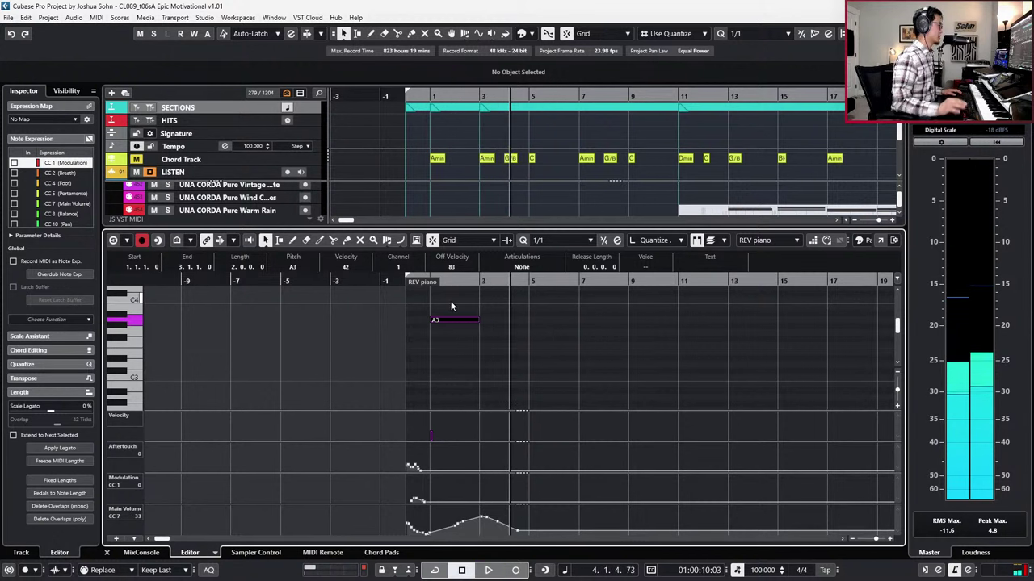
Step: Lengthen the A3 note to three bars and duplicate it, shortening the copy to one bar
key(shift+Up)
key(shift+Down)
key(KP_Subtract)
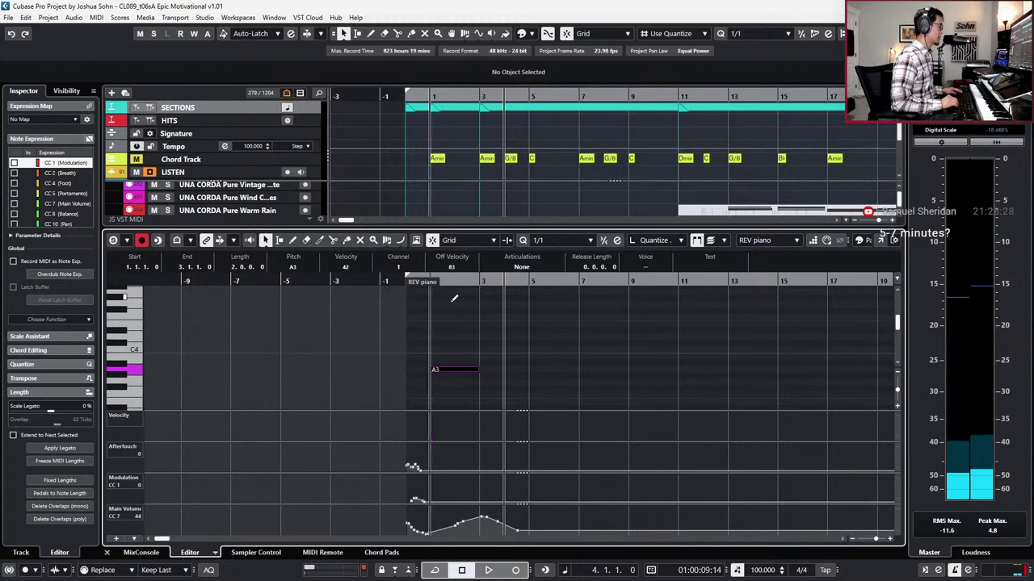
key(alt+shift+Right)
key(KP_Subtract)
key(ctrl+d)
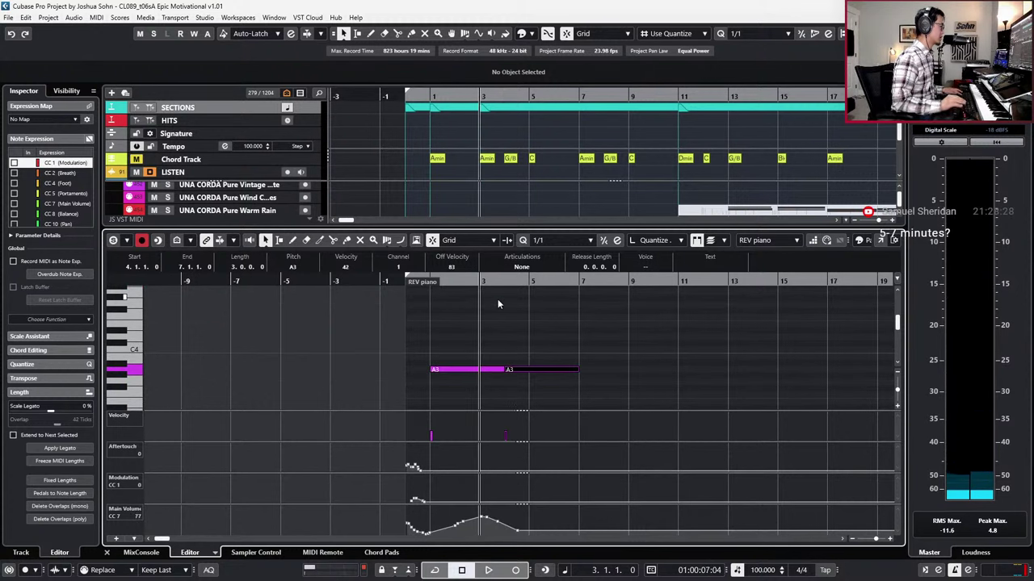
key(alt+shift+Left)
key(alt+shift+Left)
Step: Add a bar-5 note, set the bar-4 note to B3 and bar-5 note to C4, then play back
key(ctrl+d)
key(Down)
key(Down)
key(Up)
key(Up)
key(Up)
key(Up)
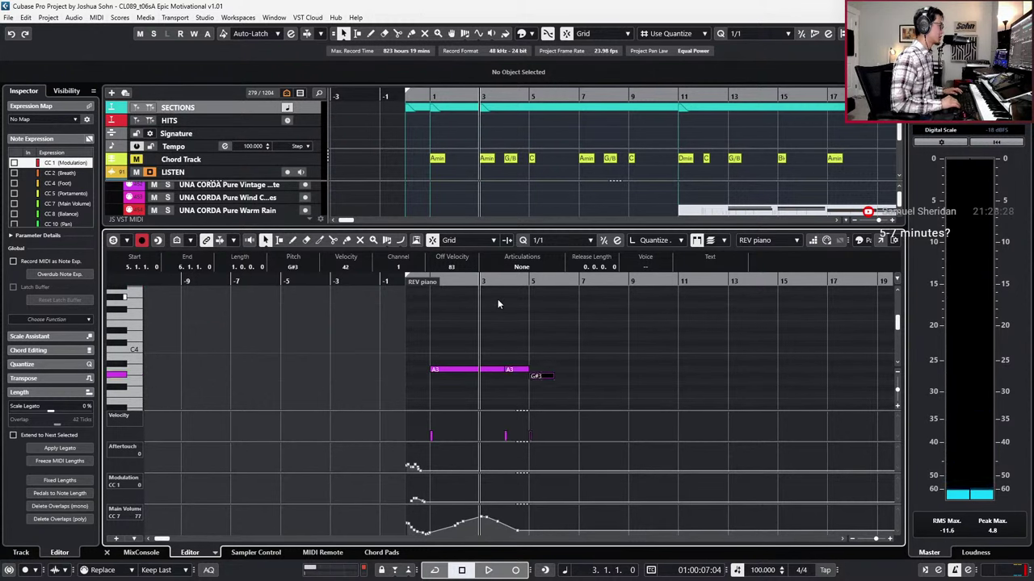
key(Up)
key(Left)
key(Up)
key(Up)
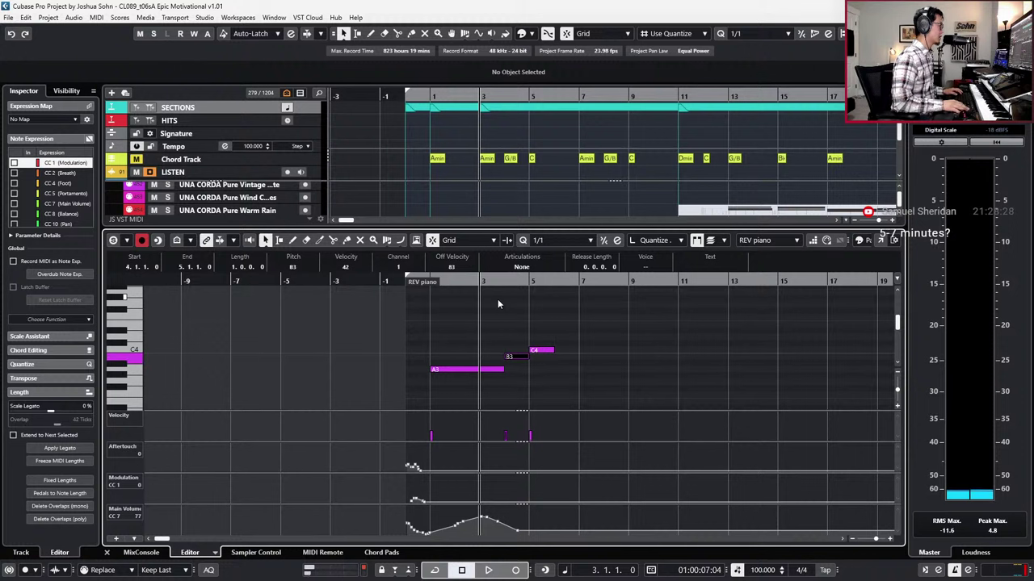
key(KP_Subtract)
key(KP_Subtract)
key(space)
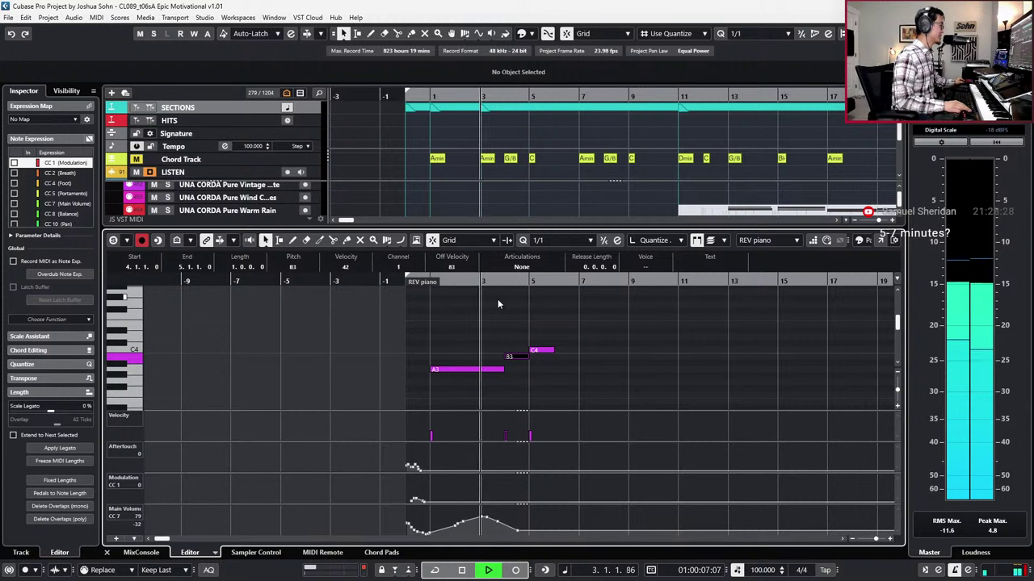
Step: Undo a recorded volume pass, remove the notes after A3, and close the Key Editor
key(KP_Multiply)
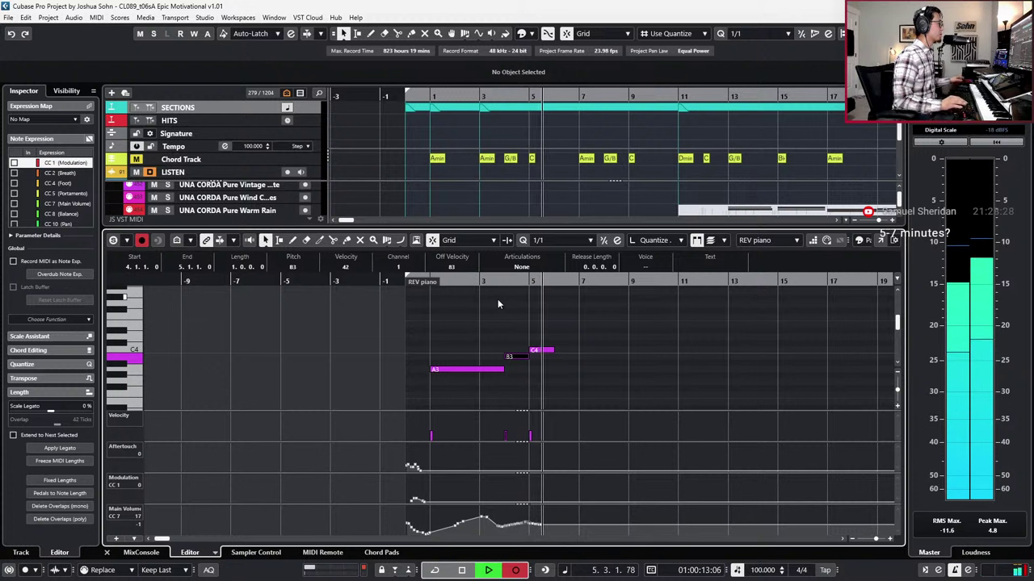
key(space)
key(ctrl+z)
key(ctrl+z)
drag(504, 311, 561, 368)
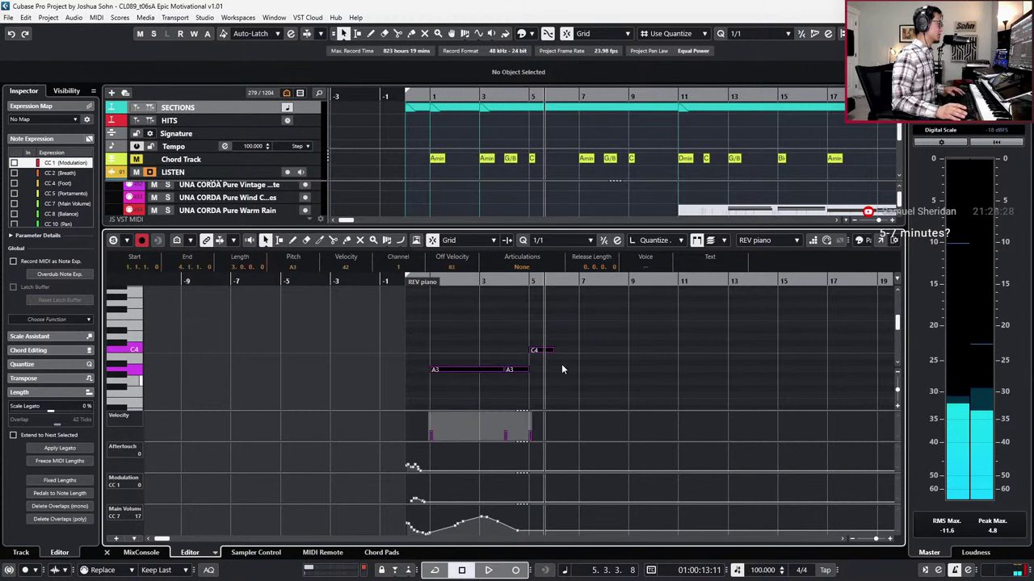
drag(549, 333, 526, 402)
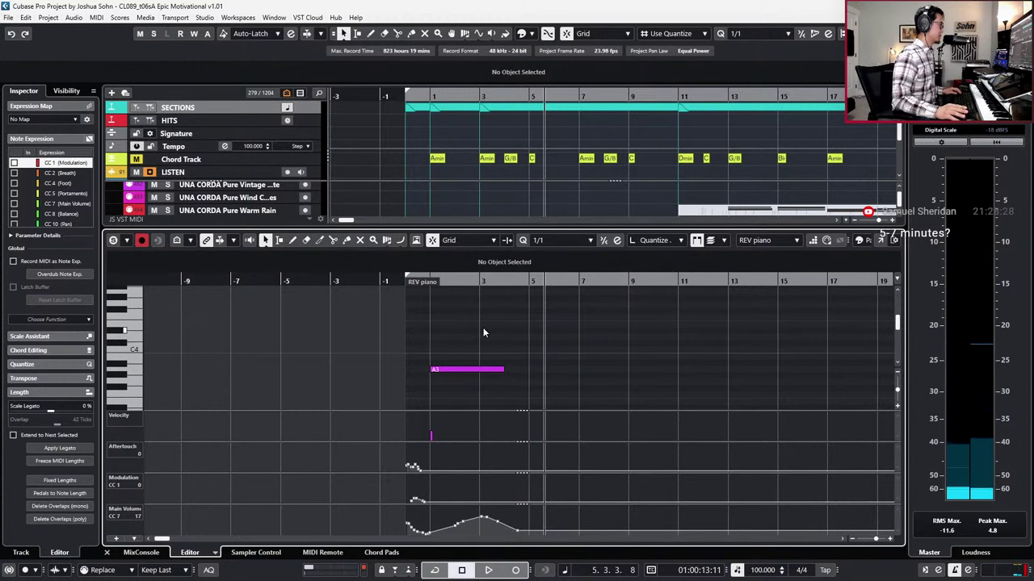
drag(464, 395, 468, 390)
key(space)
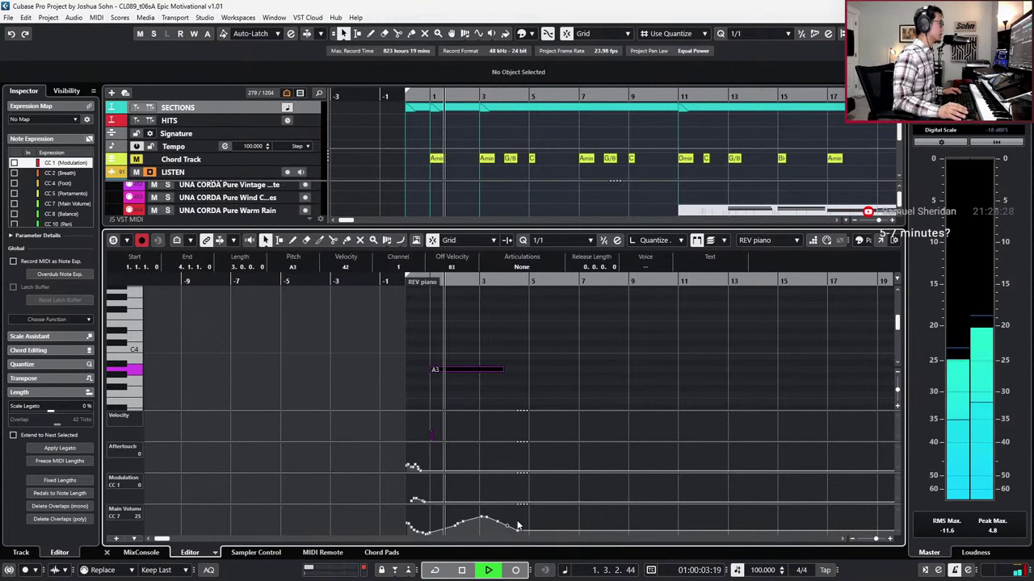
scroll(513, 367, up, 1)
scroll(513, 366, up, 1)
key(ctrl+alt+e)
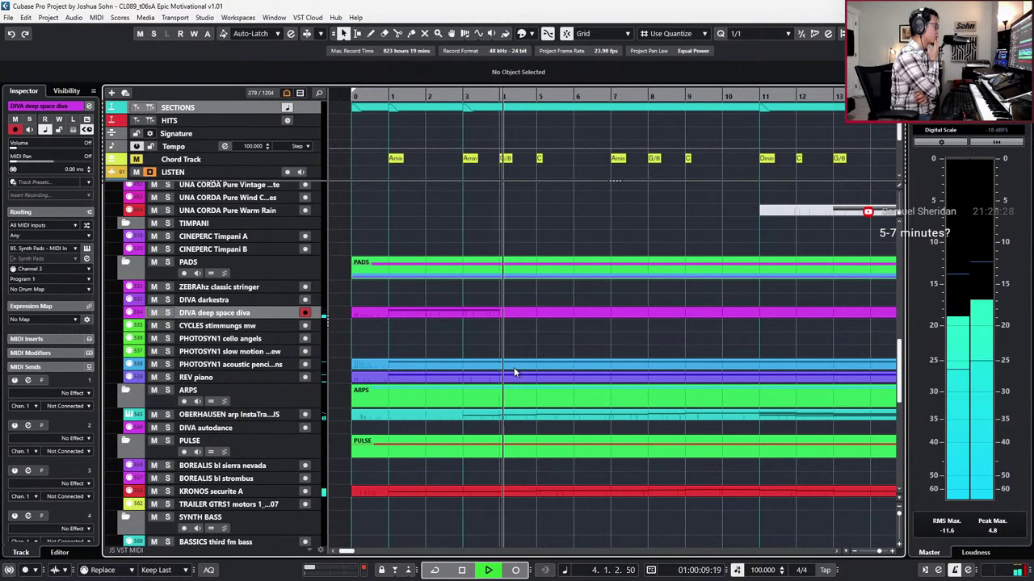
Step: Open the OBERHAUSEN arp part from the ARPS folder and play it from bar 1
key(space)
click(373, 97)
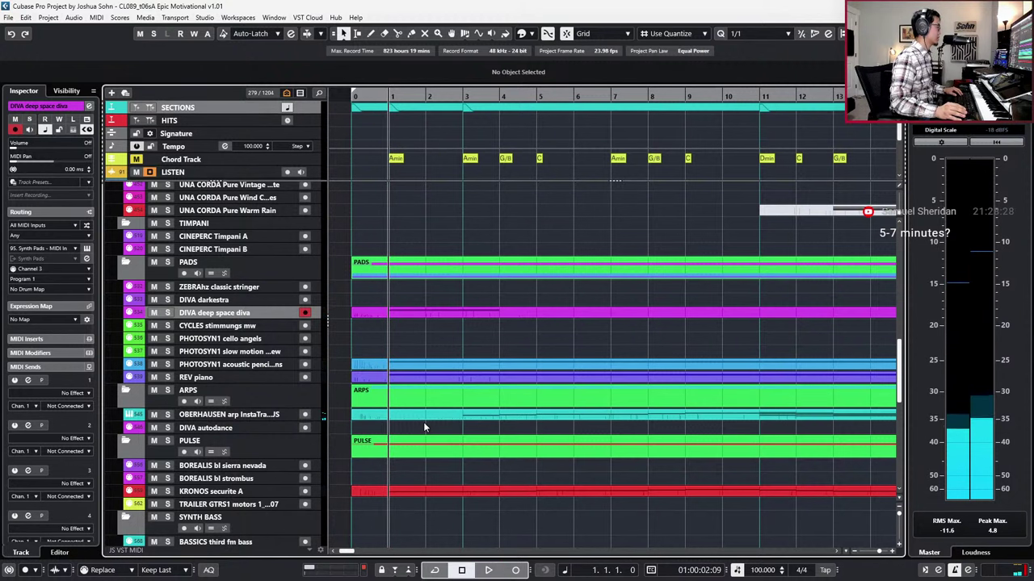
click(423, 423)
double_click(423, 417)
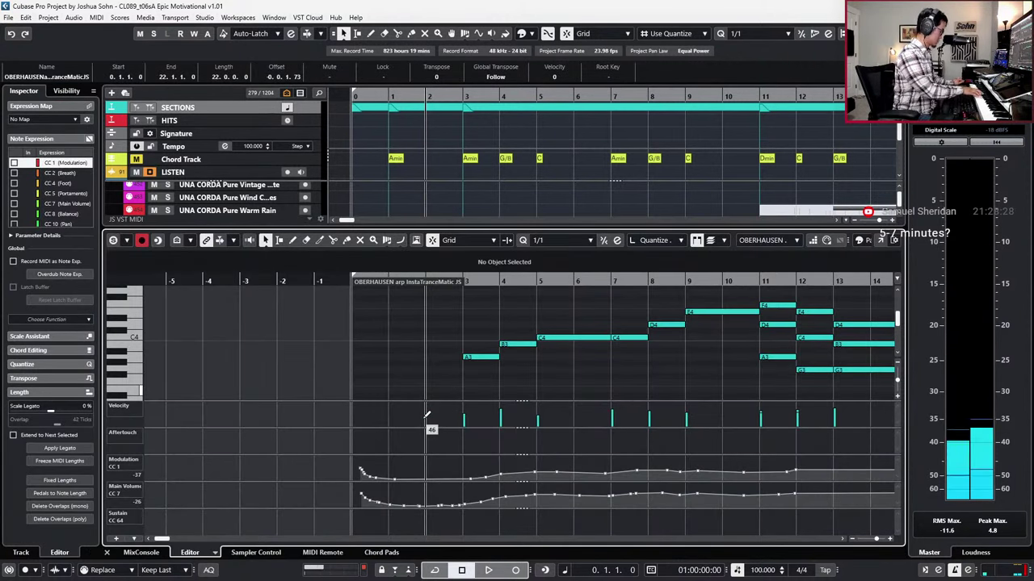
key(space)
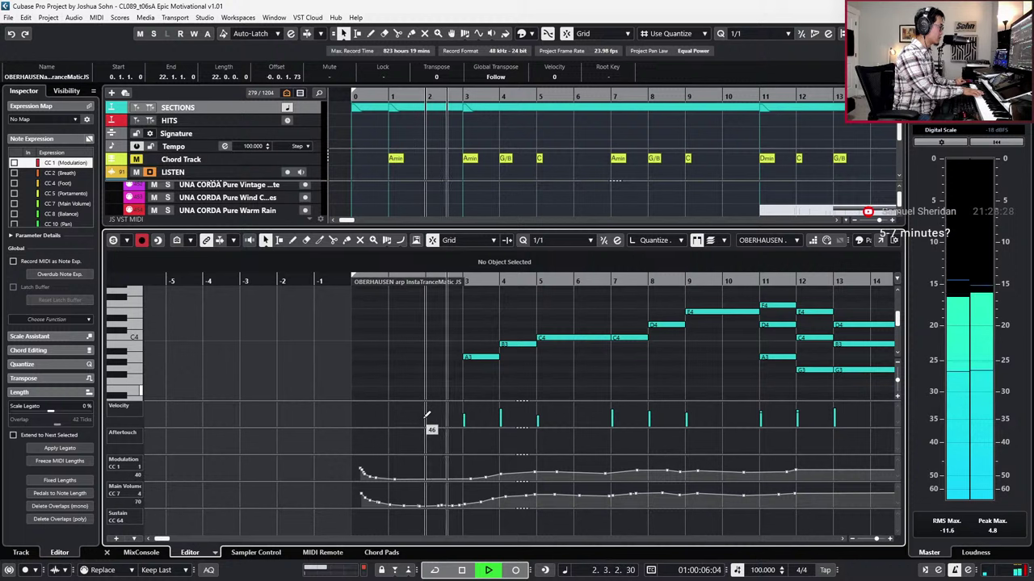
key(space)
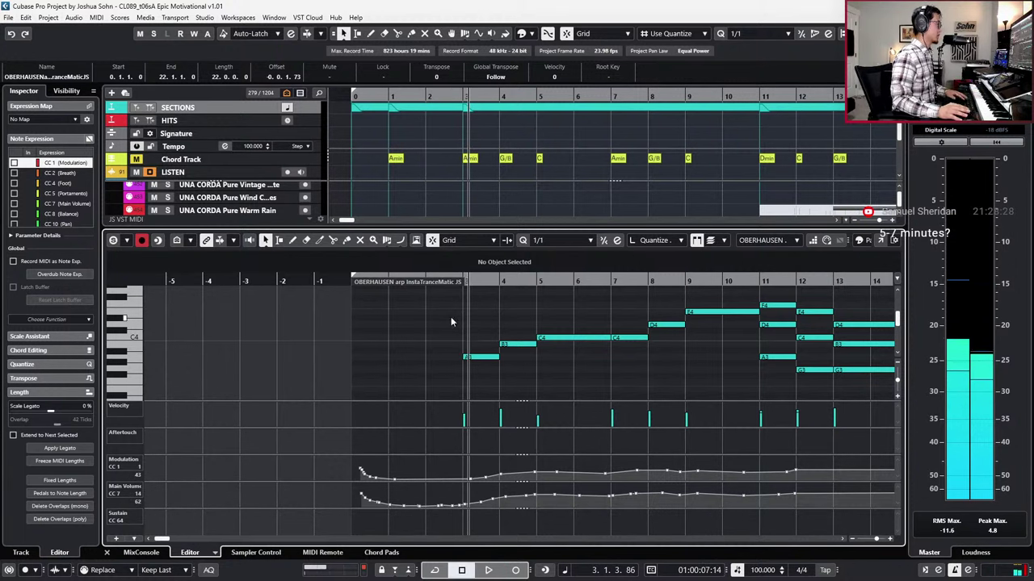
Step: Copy and paste the opening A3, B3, C4, D4 and E4 notes, transposing the copies
drag(451, 317, 636, 391)
key(g)
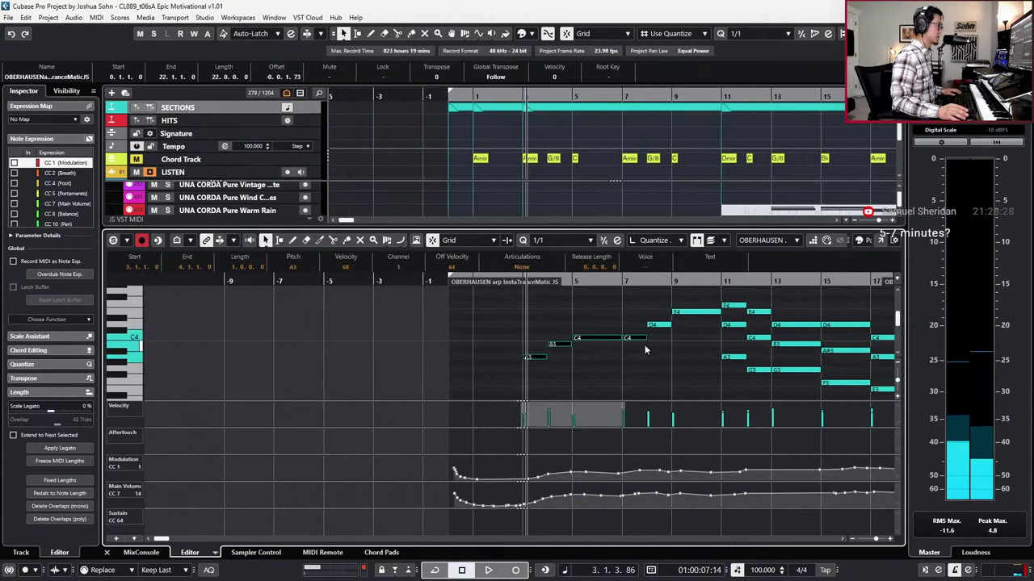
scroll(551, 309, right, 1)
drag(622, 352, 633, 352)
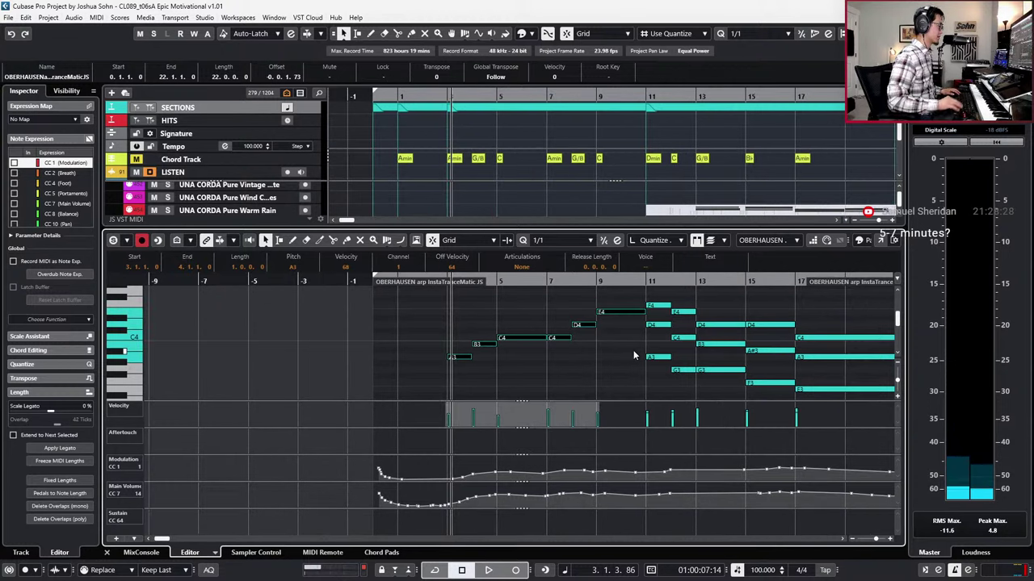
key(l)
key(ctrl+c)
key(ctrl+v)
key(Down)
key(Down)
key(Up)
key(Up)
key(Up)
key(Up)
key(Up)
key(Up)
key(Up)
key(Up)
key(Up)
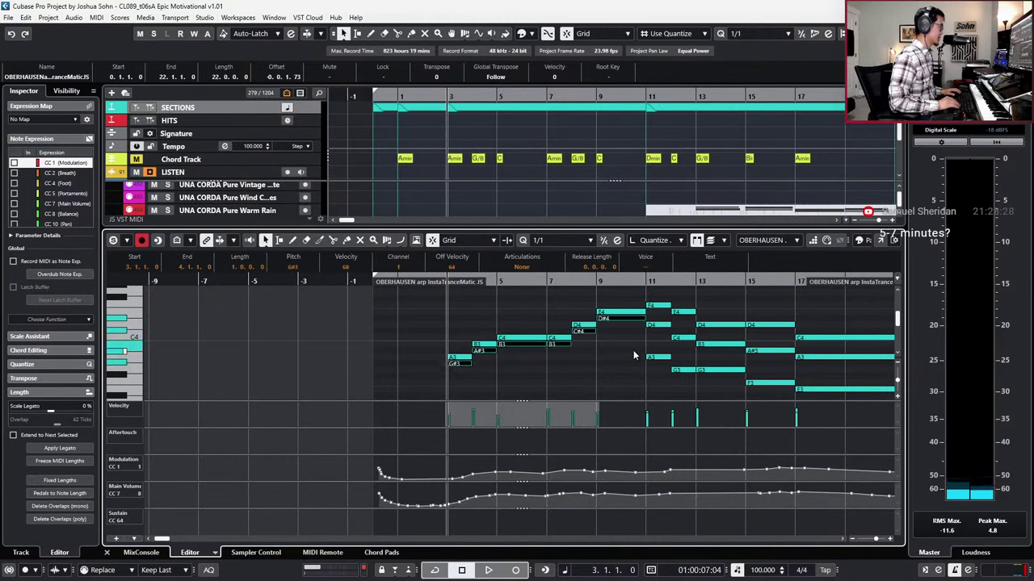
scroll(492, 300, up, 1)
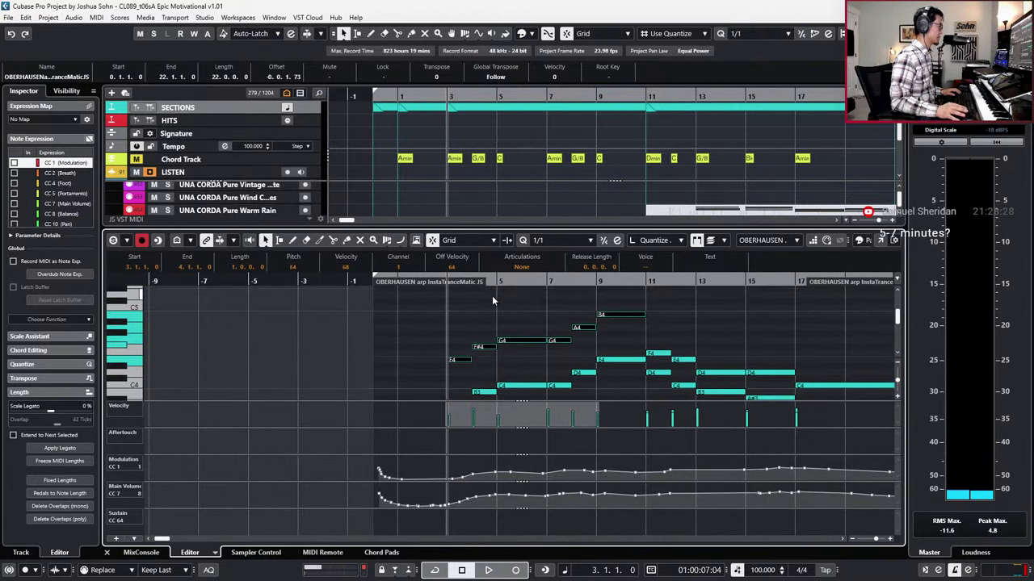
click(476, 319)
Step: Drop the bar 3–11 notes an octave, then select the E3 and A2 notes at bar 3
drag(459, 311, 617, 400)
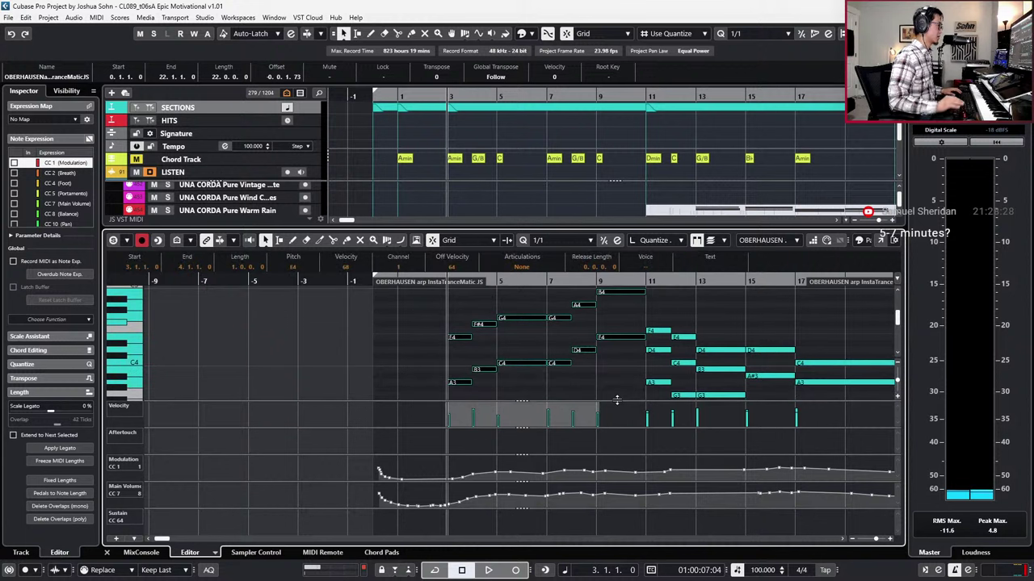
key(Down)
key(Down)
key(Up)
key(Up)
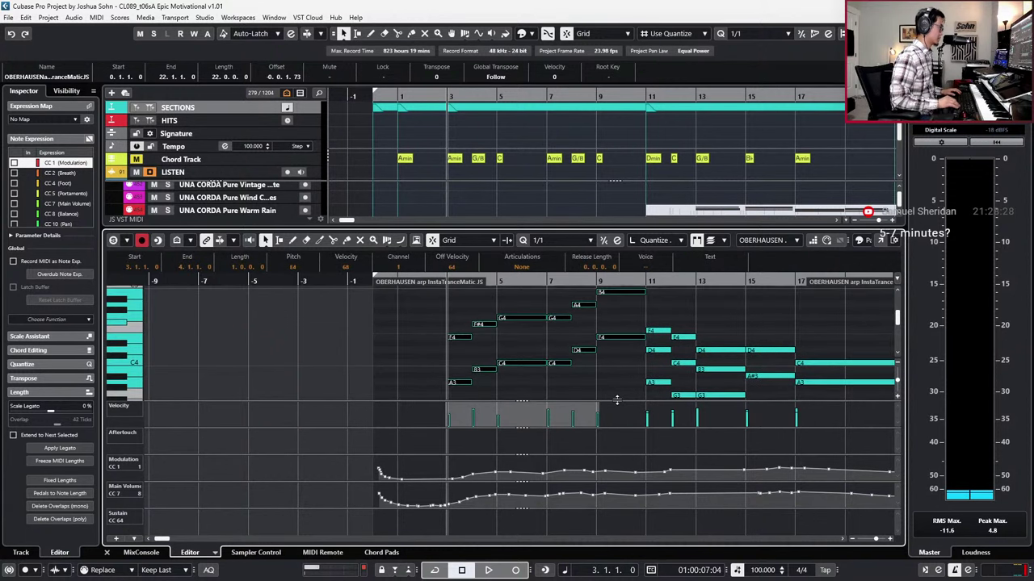
key(shift+Down)
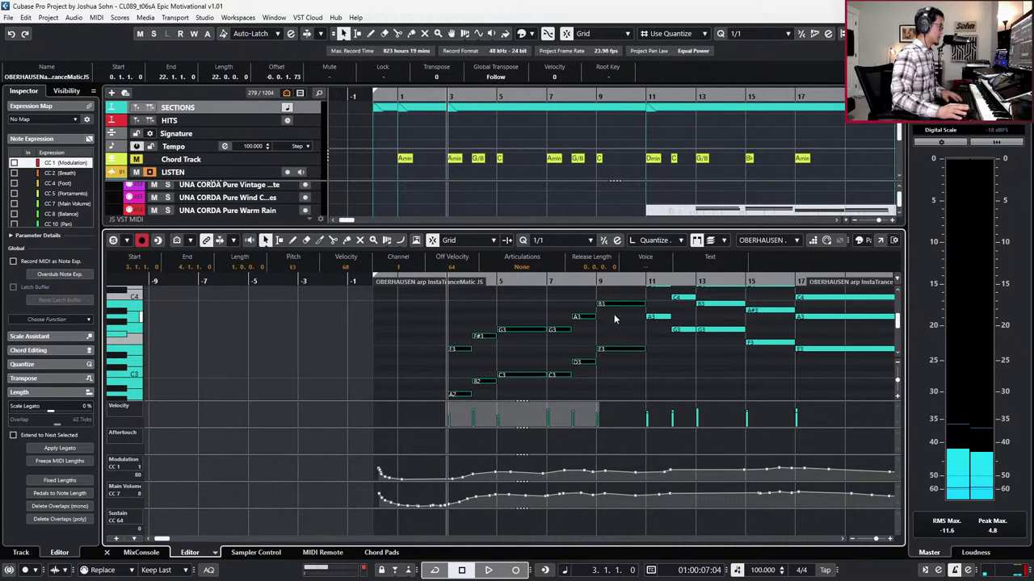
drag(446, 331, 466, 346)
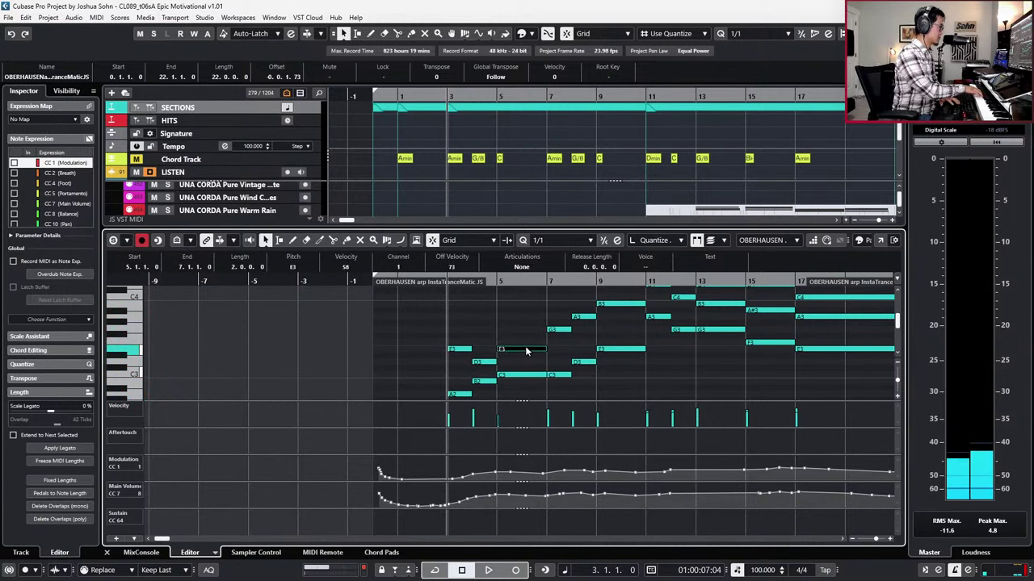
key(KP_Subtract)
key(KP_Subtract)
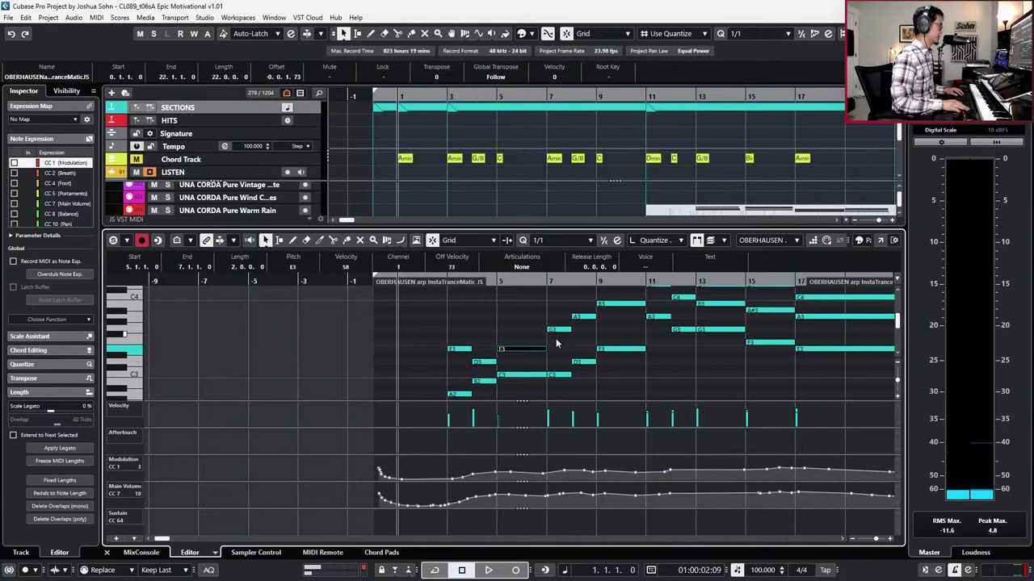
drag(449, 328, 465, 408)
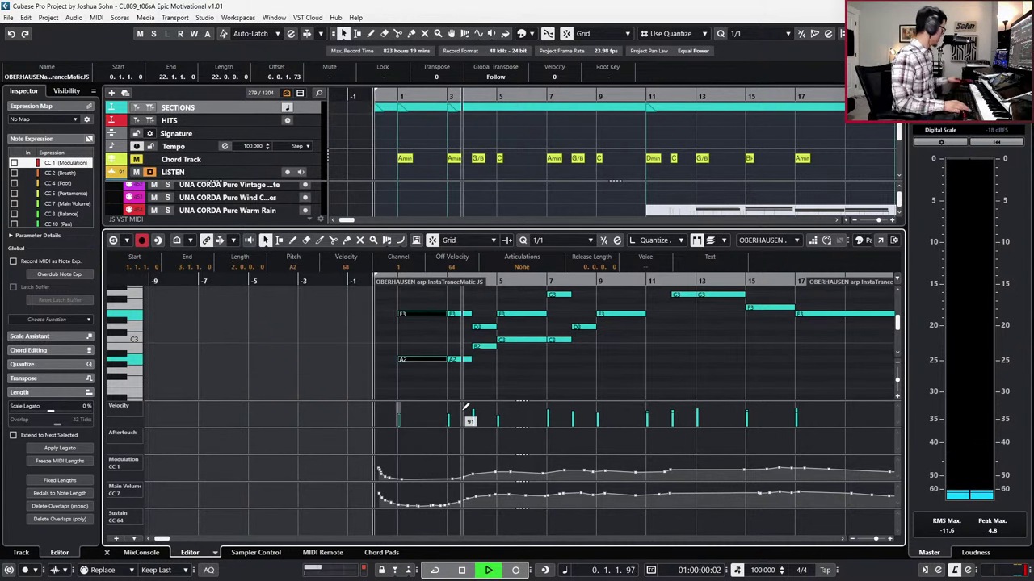
Step: Record two passes of modulation and volume moves over the opening arp bars
key(KP_Multiply)
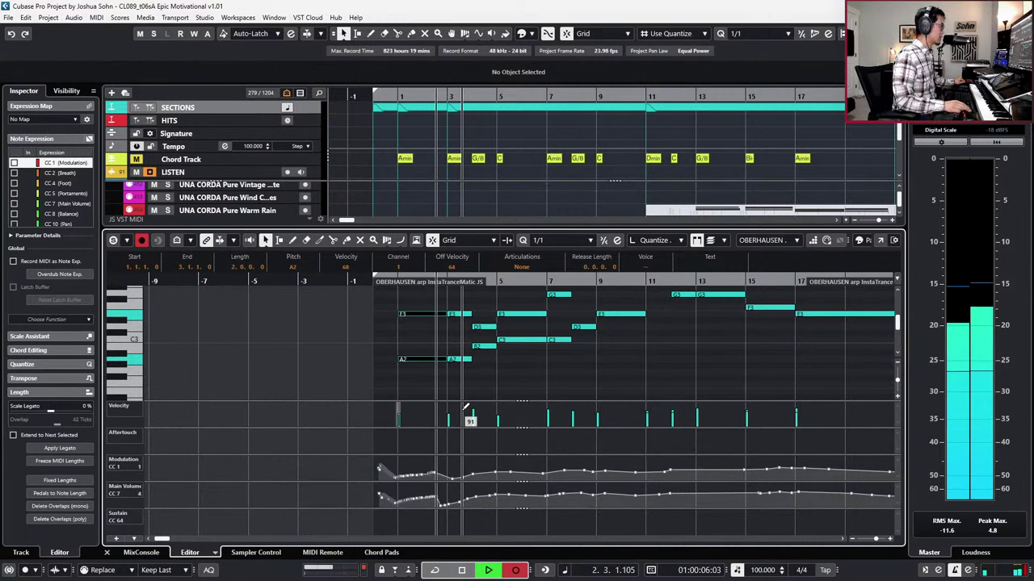
key(space)
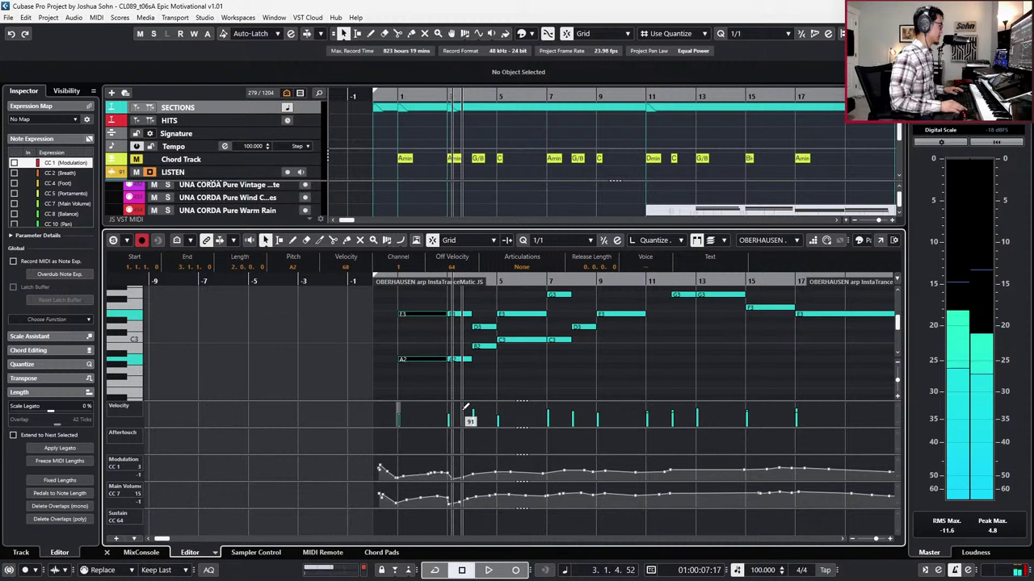
key(KP_Subtract)
key(KP_Subtract)
key(KP_Subtract)
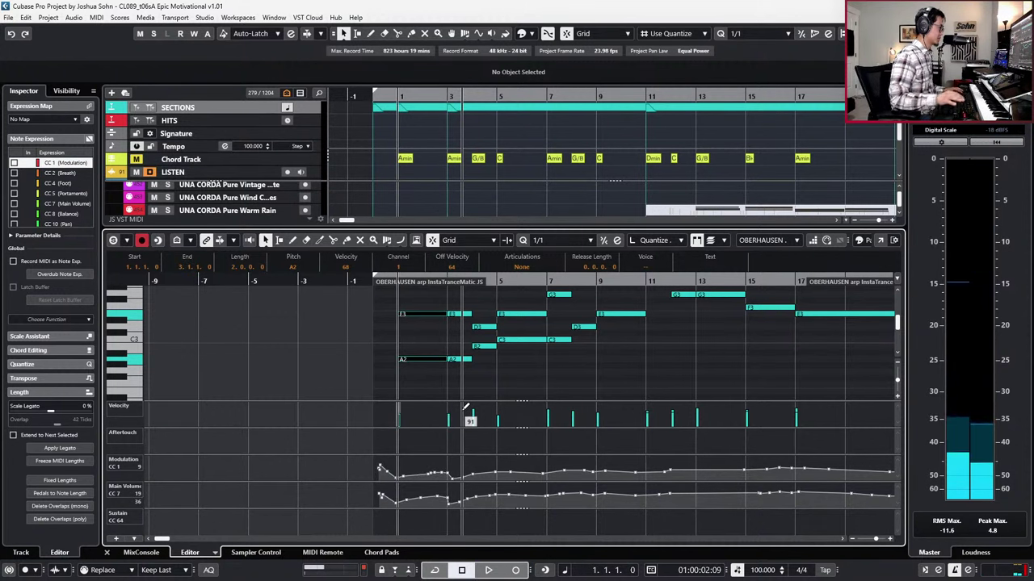
key(space)
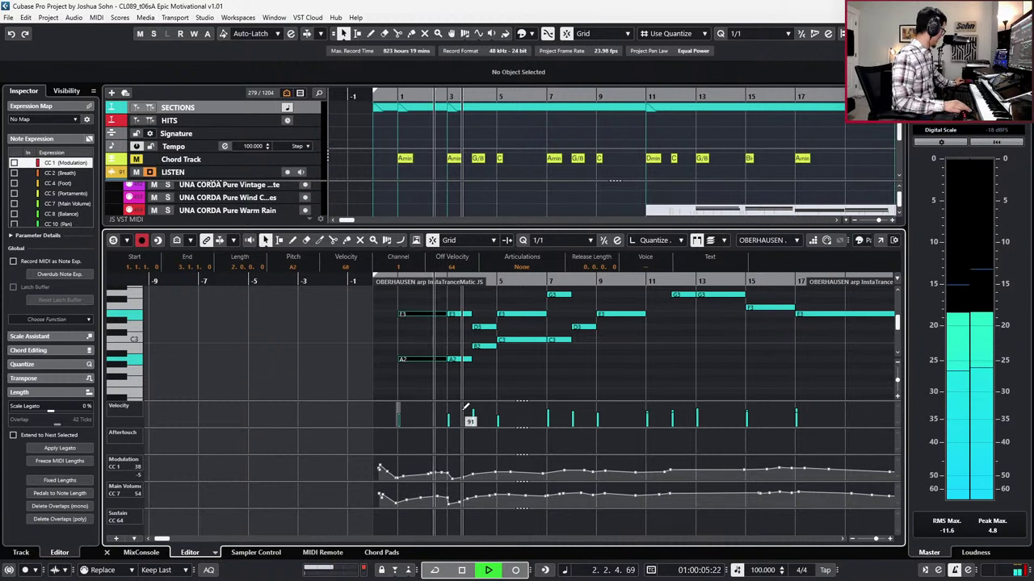
key(KP_Multiply)
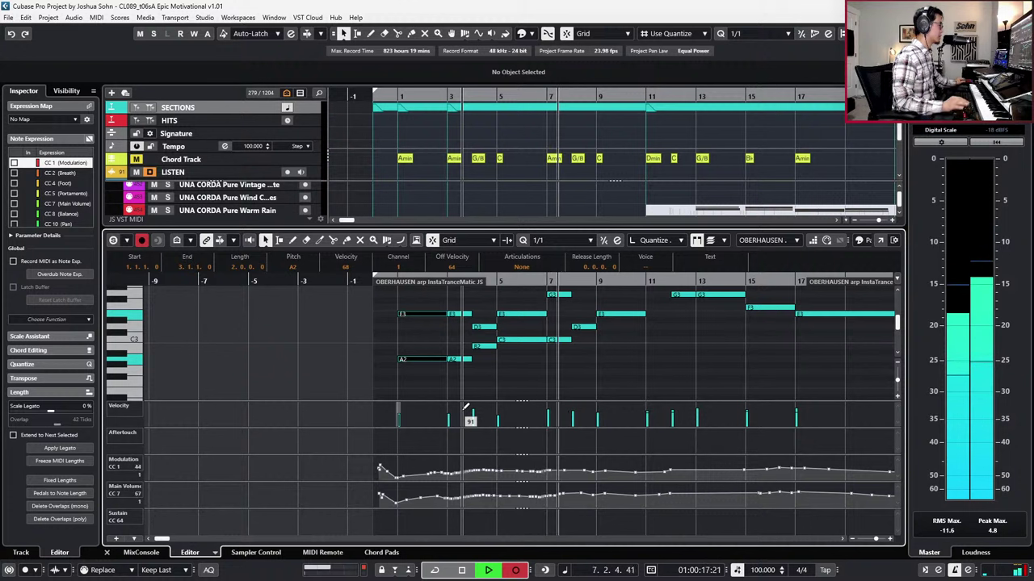
key(space)
Step: Delete the bar 7–10 notes and duplicate the bar 3–6 notes into bar 7
drag(546, 306, 456, 399)
key(Delete)
scroll(546, 315, down, 1)
key(ctrl+d)
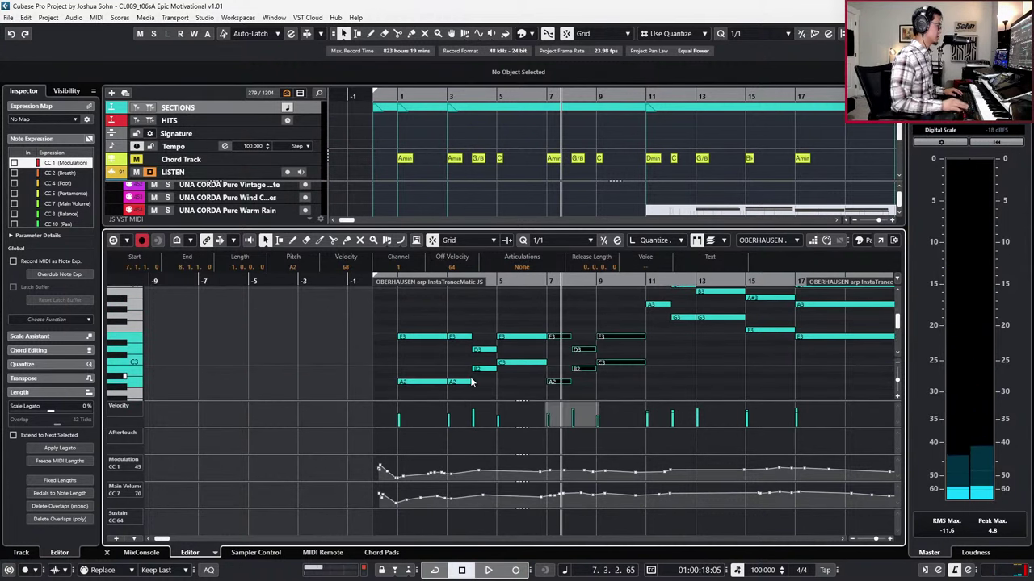
key(l)
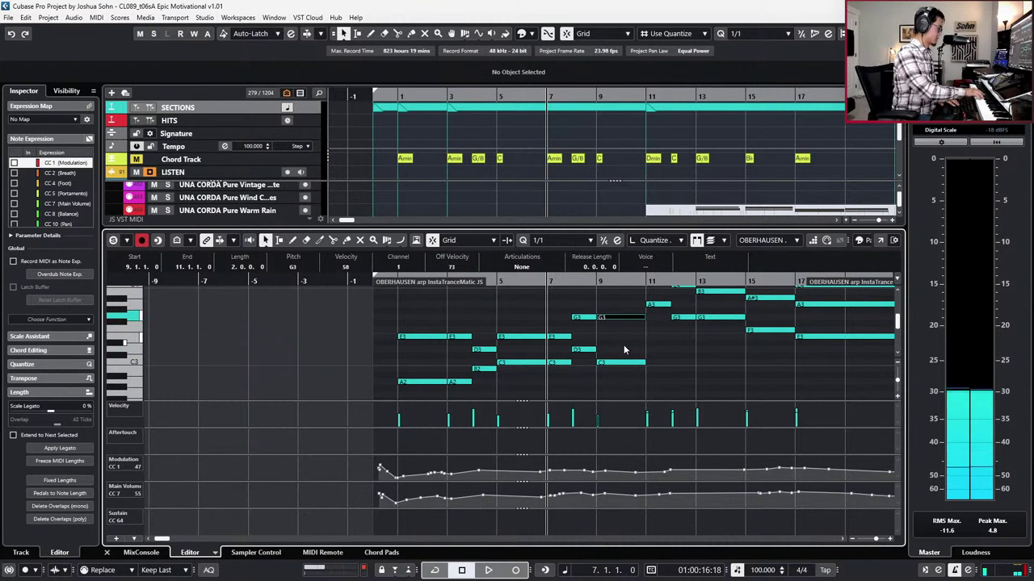
key(KP_Subtract)
key(KP_Subtract)
key(KP_Subtract)
key(KP_Subtract)
key(KP_Subtract)
key(KP_Subtract)
key(KP_Subtract)
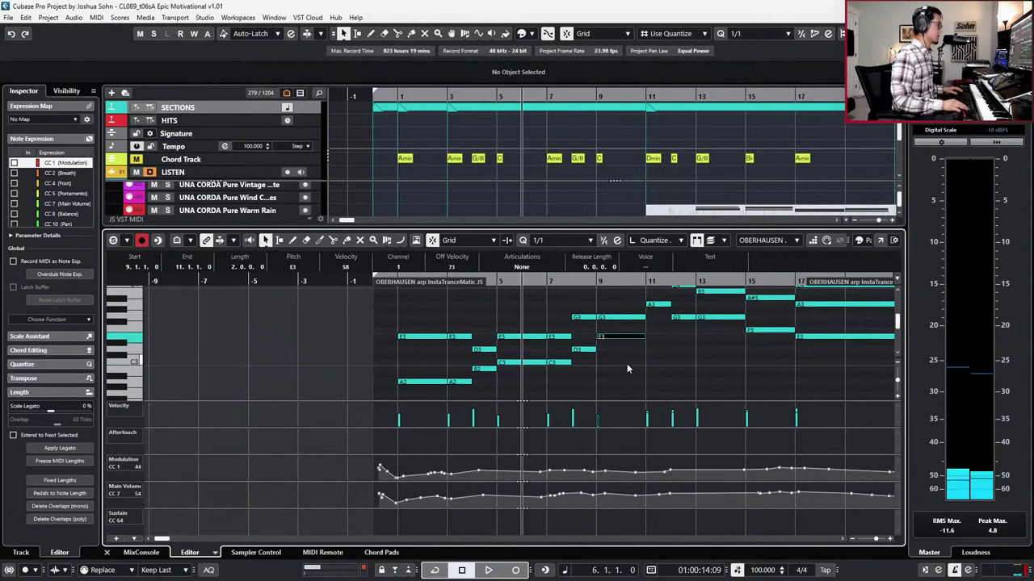
key(KP_Add)
key(KP_Add)
key(KP_Add)
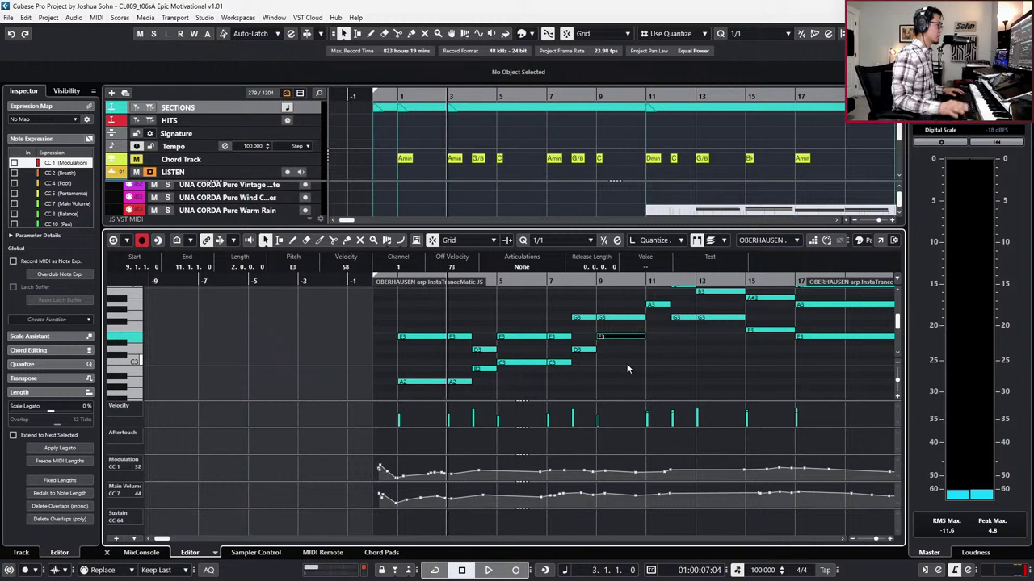
Step: Delete the old Modulation and Main Volume controller points from the arp part
drag(516, 459, 686, 489)
key(Delete)
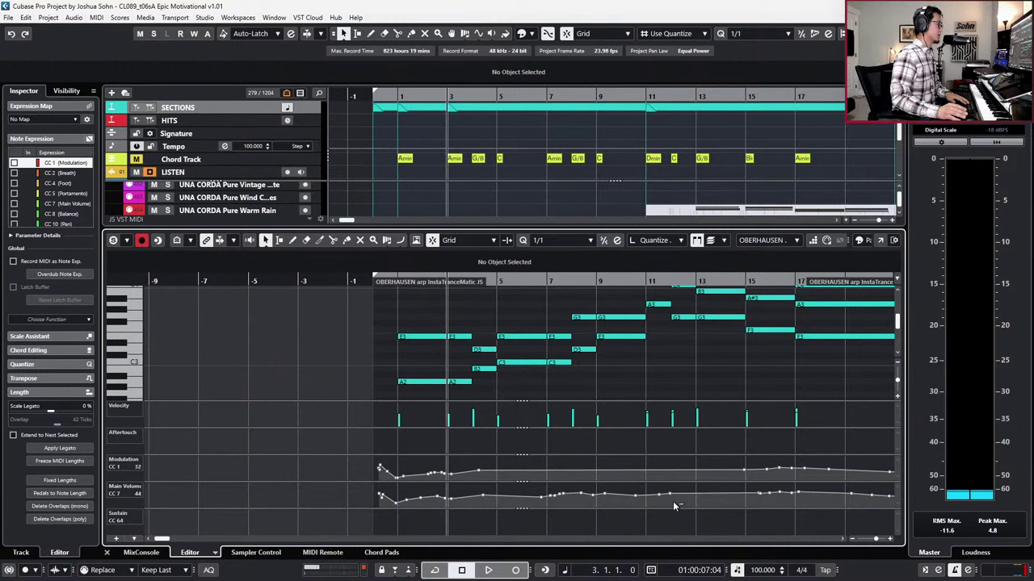
drag(477, 466, 479, 465)
key(Delete)
click(478, 469)
key(Delete)
Step: Record new Modulation and Volume curves across the arp part from its start
key(KP_Subtract)
key(KP_Subtract)
key(space)
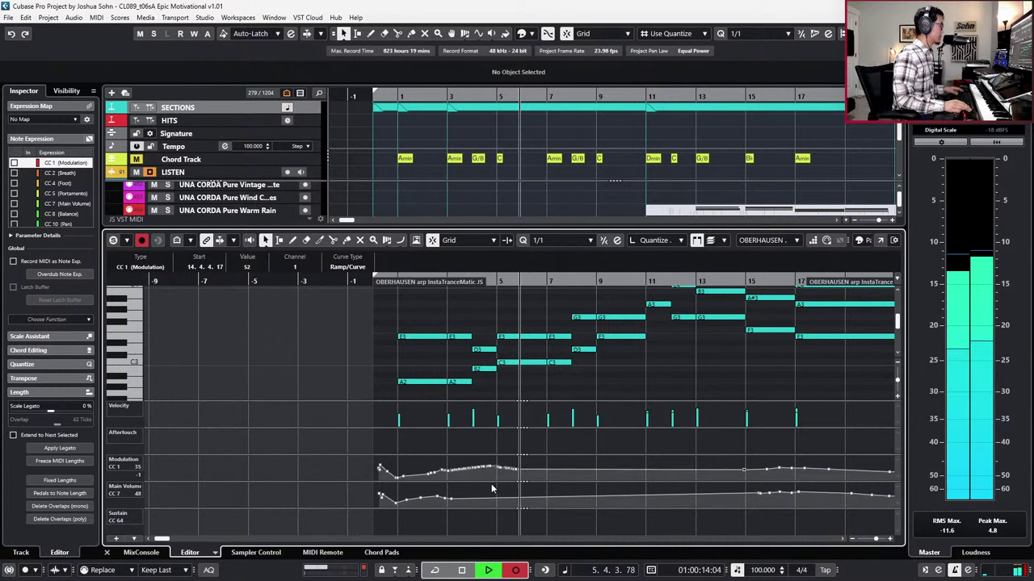
key(space)
key(KP_Subtract)
key(KP_Subtract)
key(KP_Subtract)
key(KP_Subtract)
key(KP_Subtract)
key(KP_Subtract)
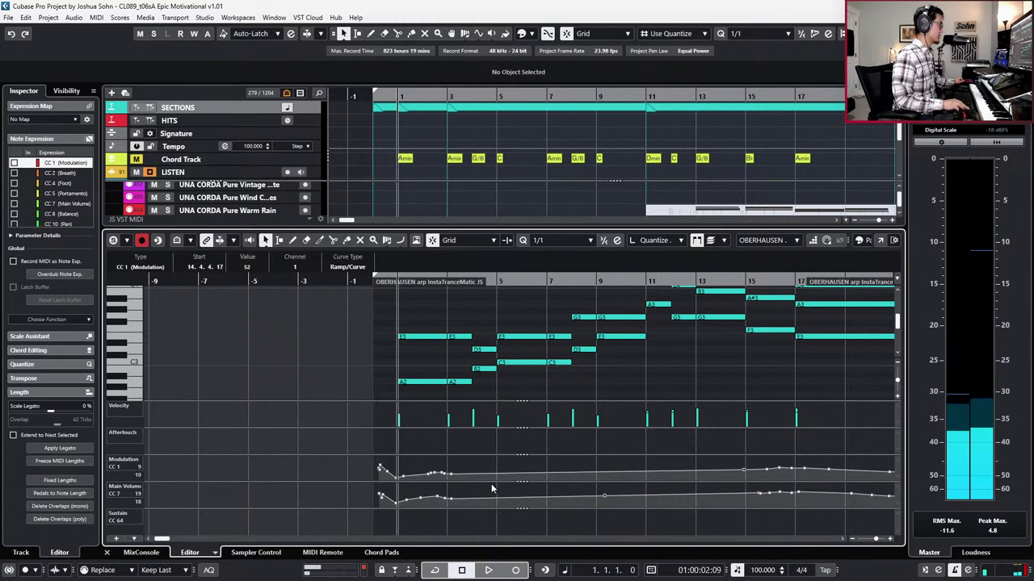
key(KP_Multiply)
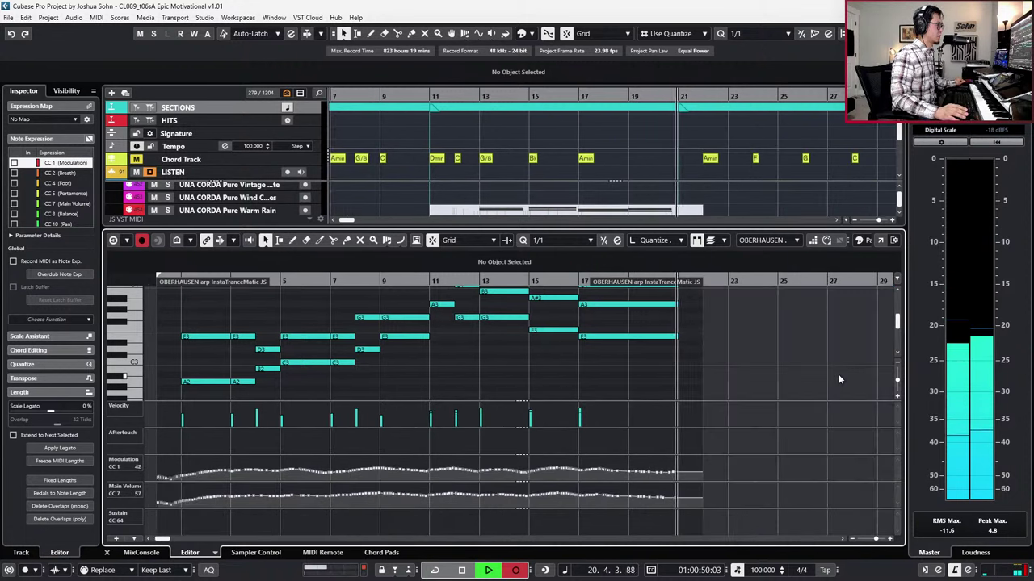
Step: Stop recording, close the Key Editor and zoom out on the arp part reaching bar 21
key(space)
key(g)
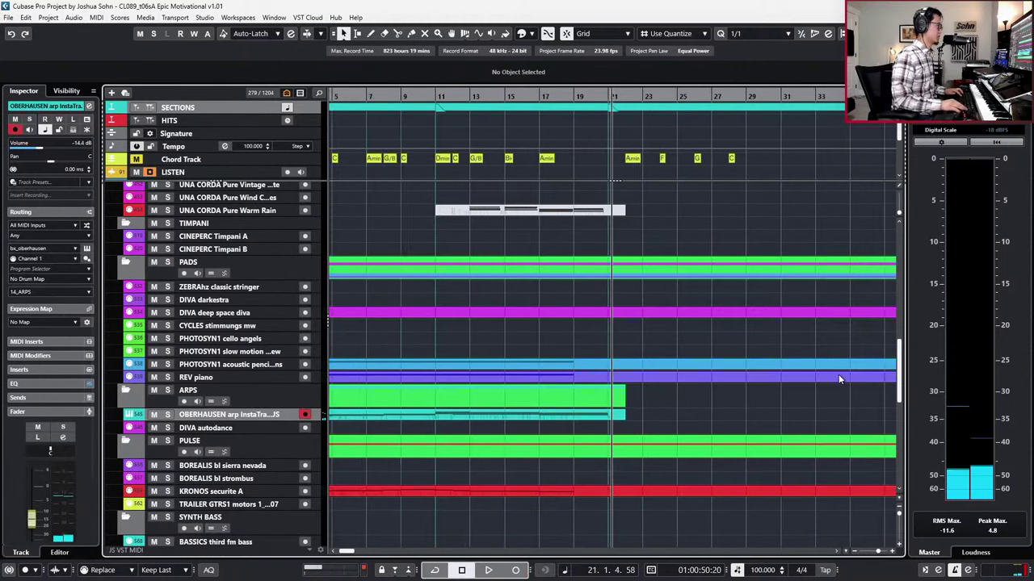
key(g)
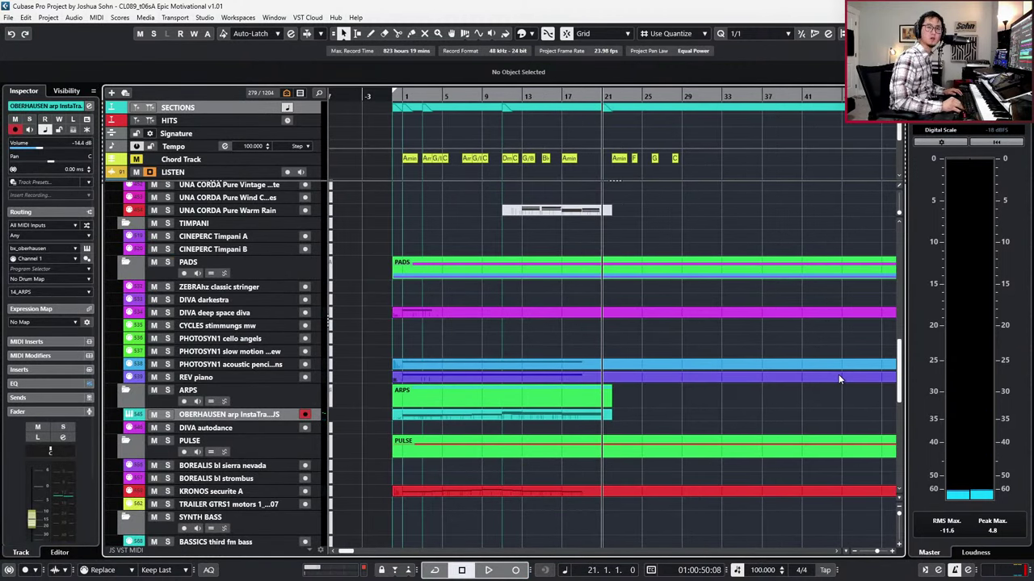
key(KP_1)
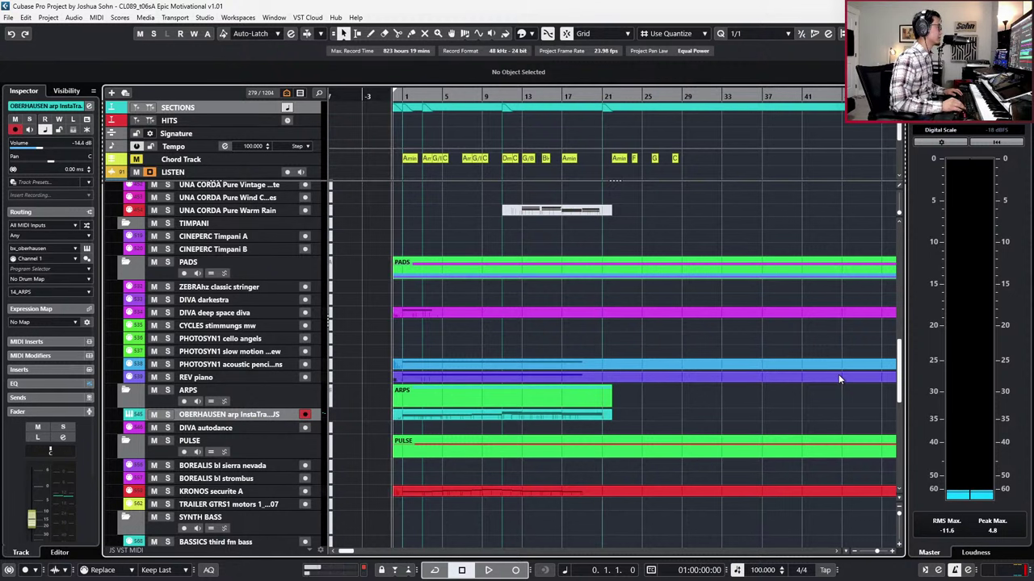
key(KP_Add)
key(KP_Add)
key(KP_Subtract)
key(KP_Add)
key(KP_Add)
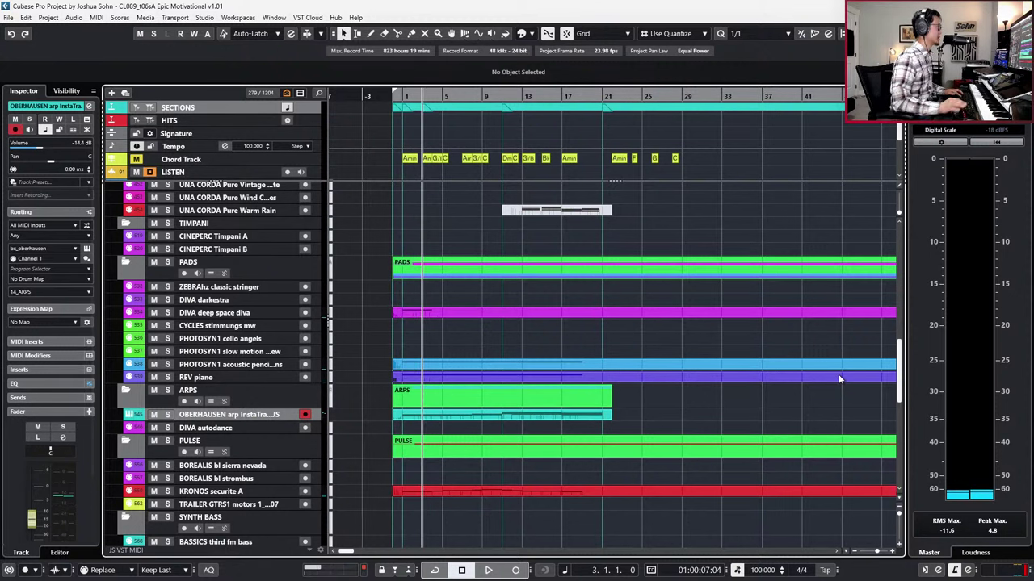
Step: Scroll the track list up to the brass and strings folders, showing about 40 bars
scroll(546, 214, up, 2)
scroll(546, 212, left, 2)
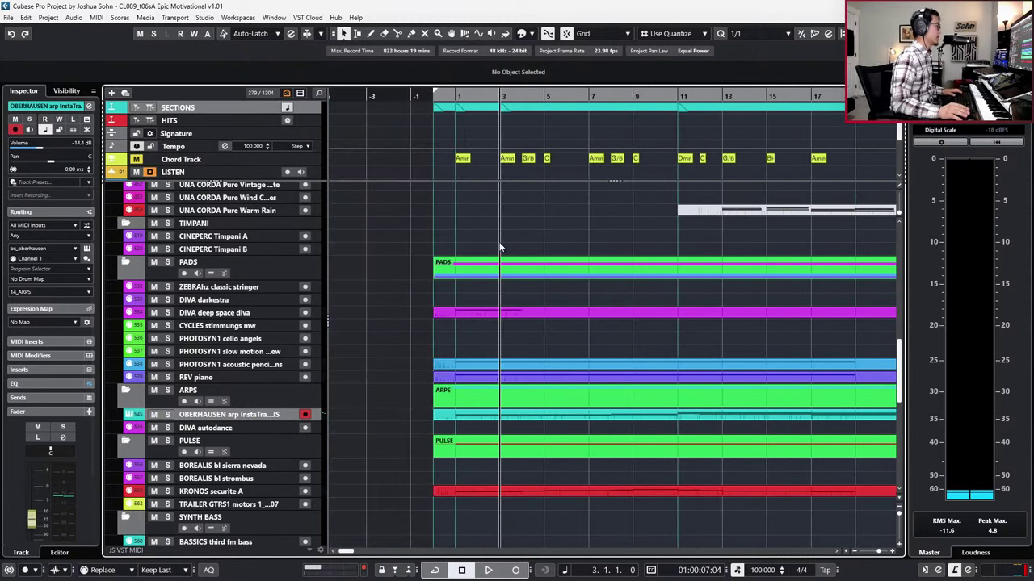
scroll(465, 267, up, 4)
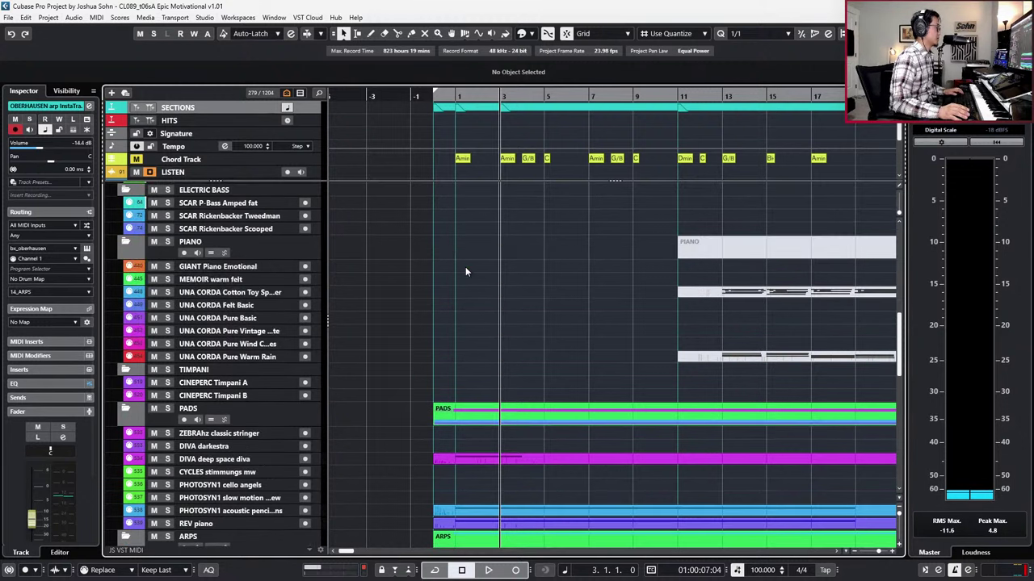
key(g)
key(g)
scroll(465, 267, up, 4)
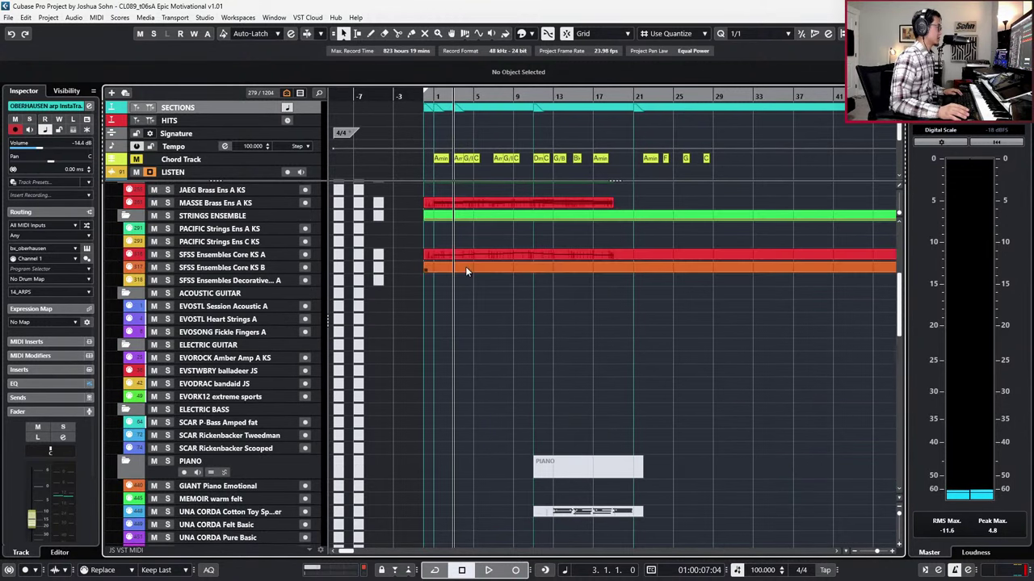
scroll(463, 251, down, 10)
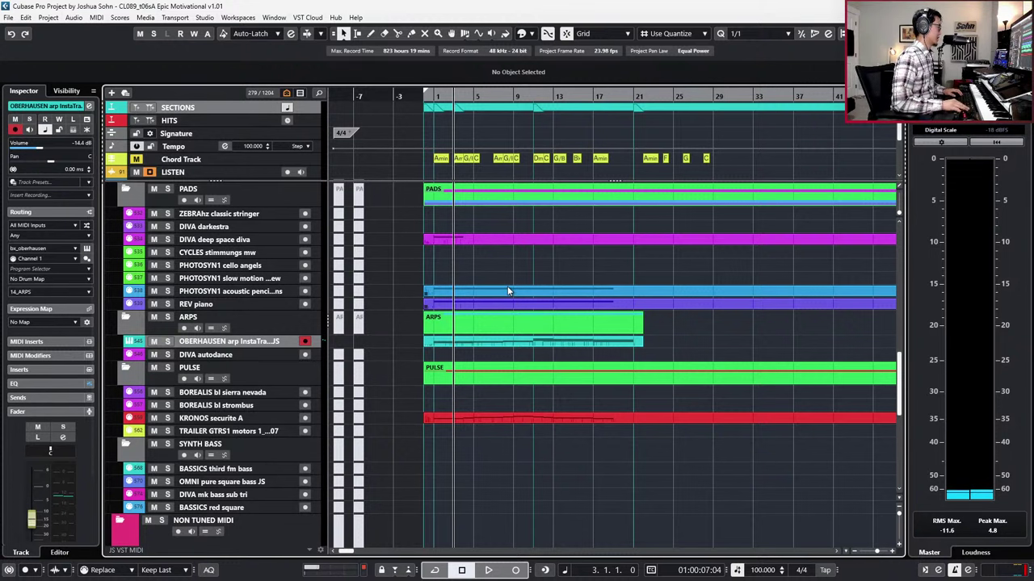
scroll(474, 257, up, 8)
scroll(457, 268, up, 4)
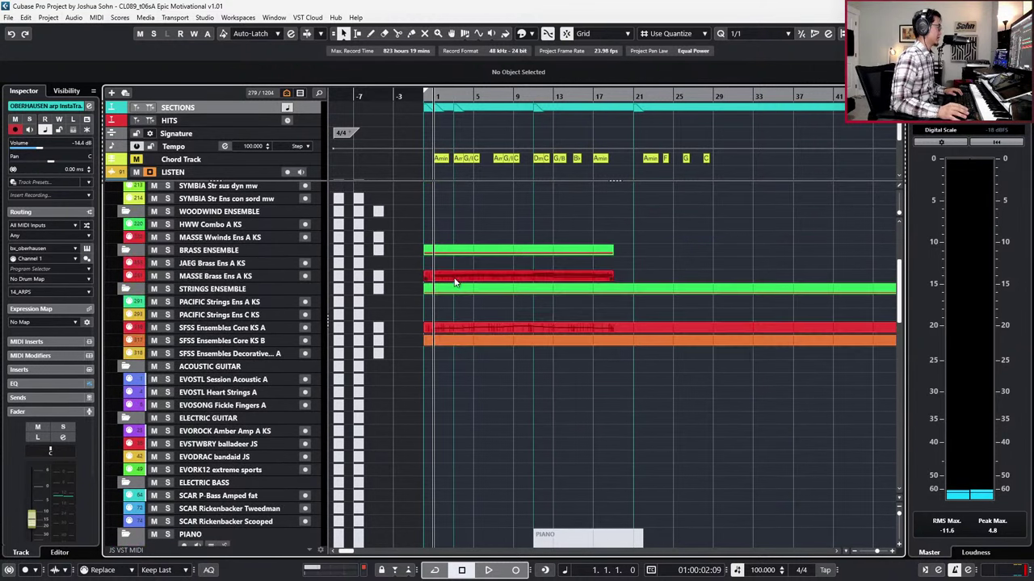
Step: Check the SFSS Ensembles Core KS A, KS B and PACIFIC Strings Ens A KS tracks, then bring up Find Track
click(450, 330)
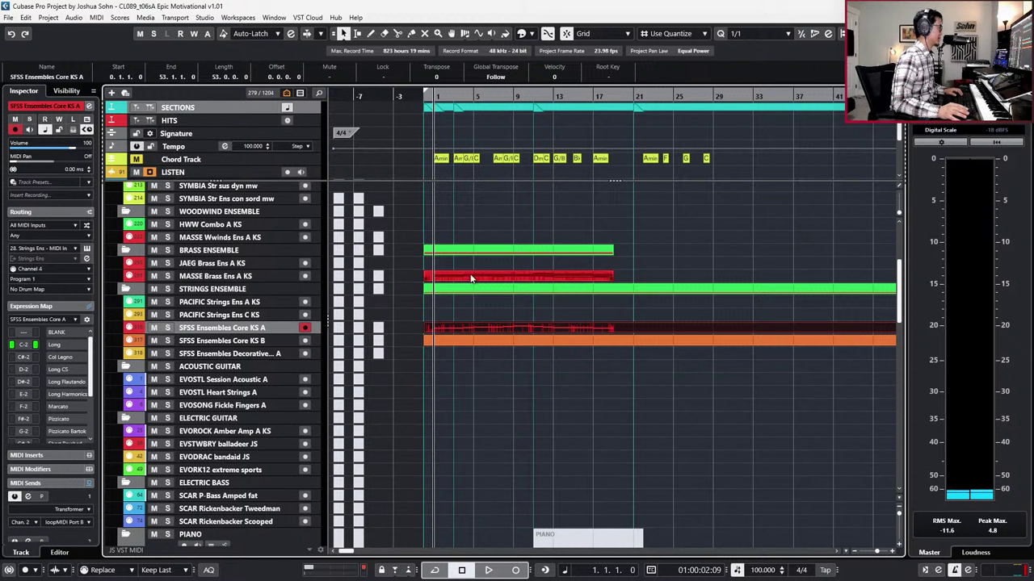
click(480, 345)
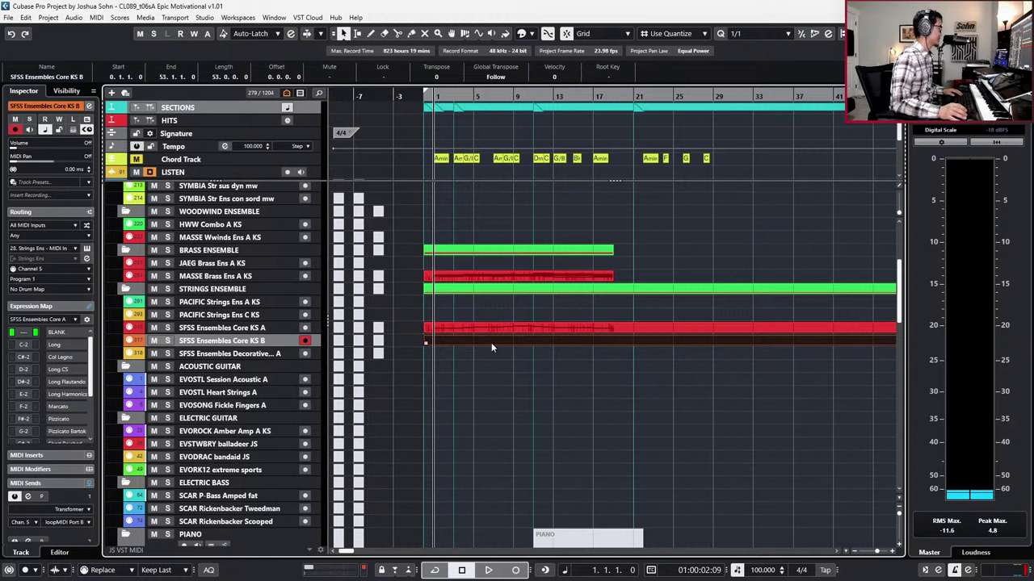
click(465, 306)
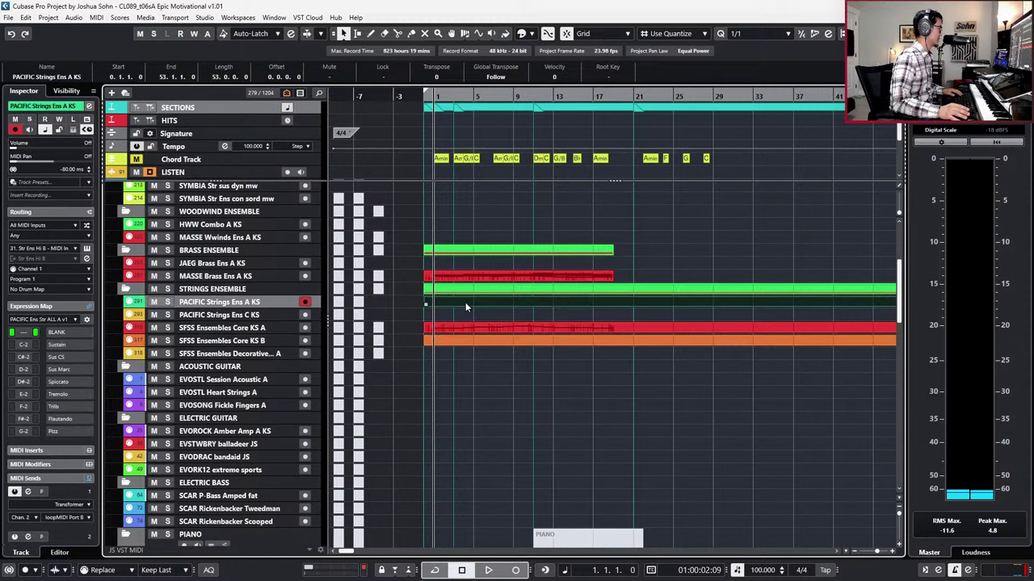
key(ctrl+f)
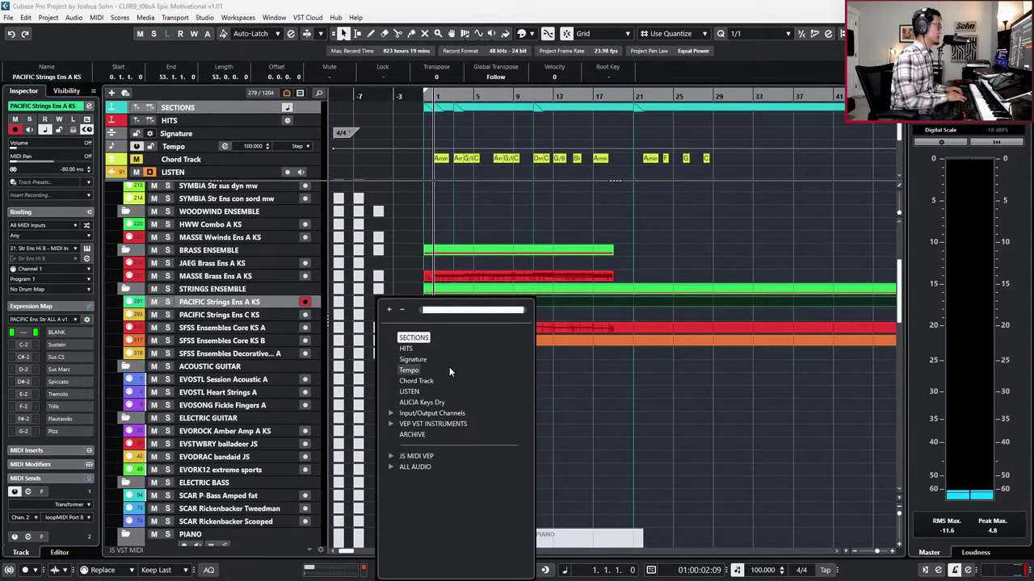
Step: Search Find Track for the JAEG tracks and reveal JAEG Strings Ens A KS
text(jaeger)
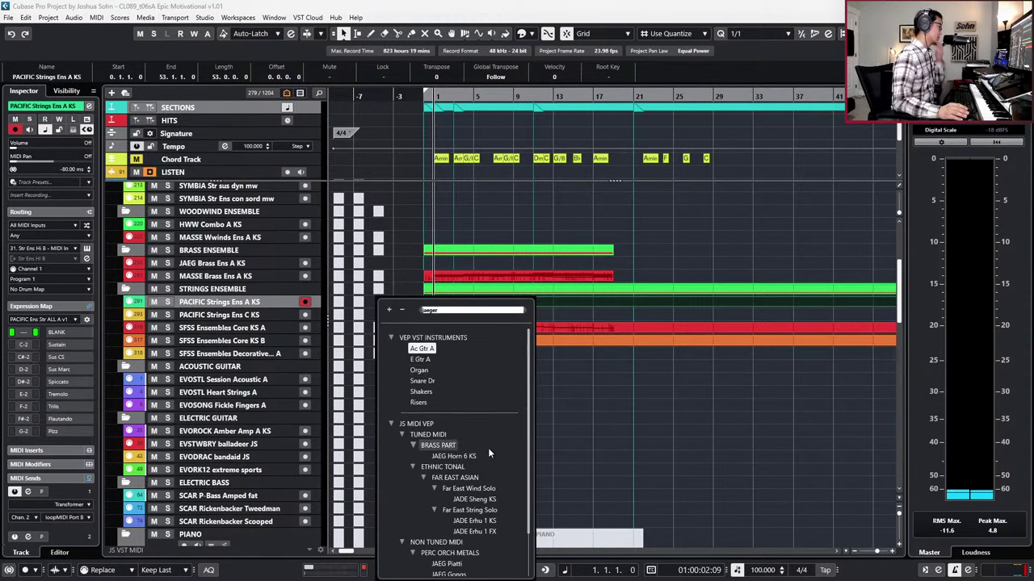
scroll(487, 448, down, 2)
key(BackSpace)
key(BackSpace)
key(BackSpace)
key(BackSpace)
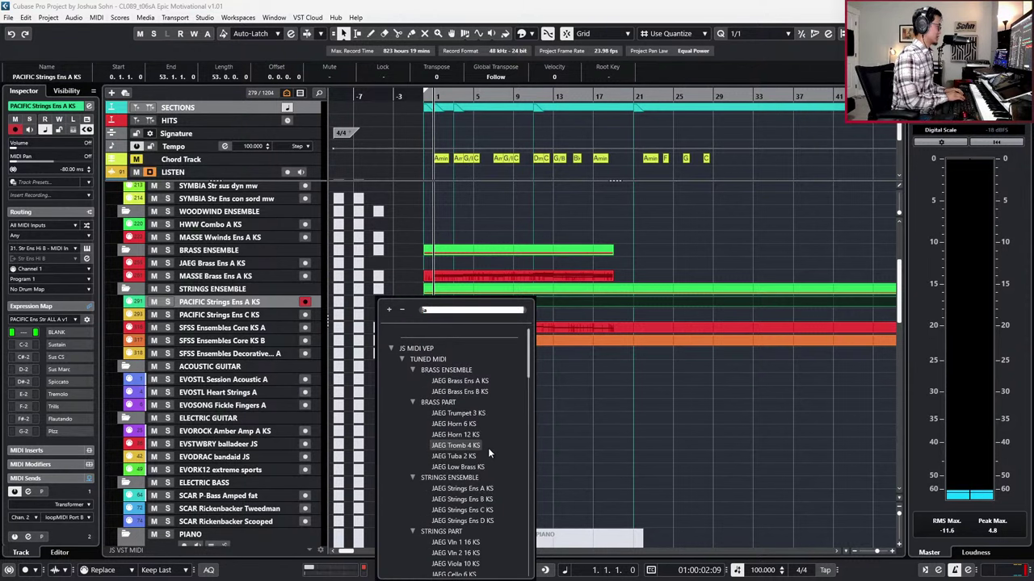
click(460, 488)
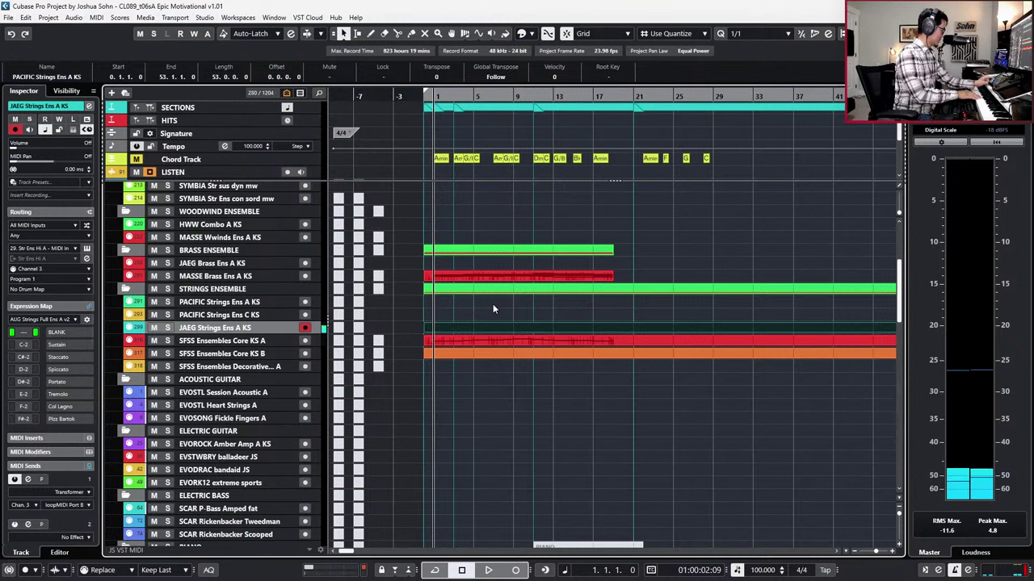
Step: Set SFSS Ensembles Core KS B's Inspector MIDI send channel from 5 to Any
click(42, 510)
click(42, 410)
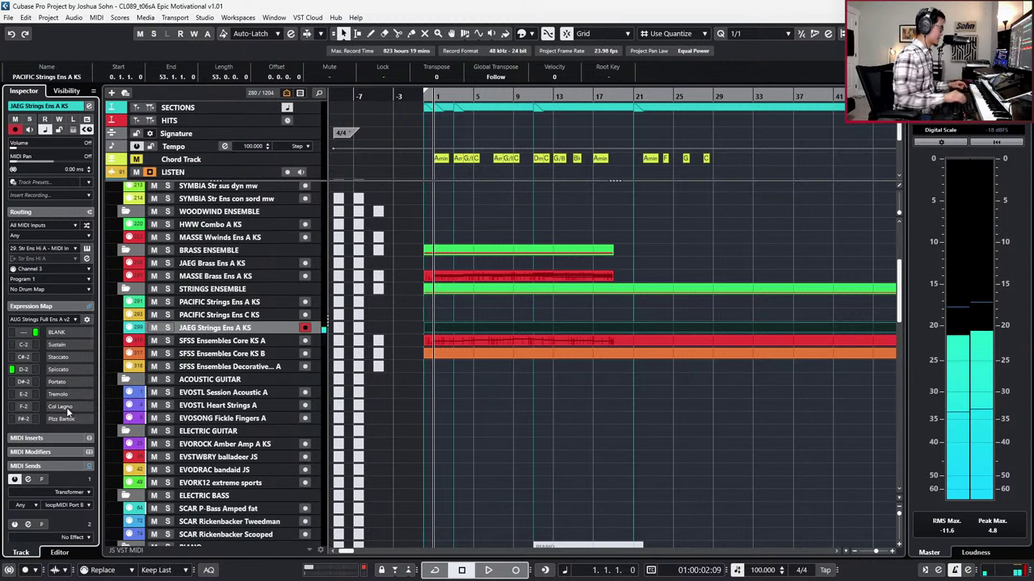
key(Up)
key(Up)
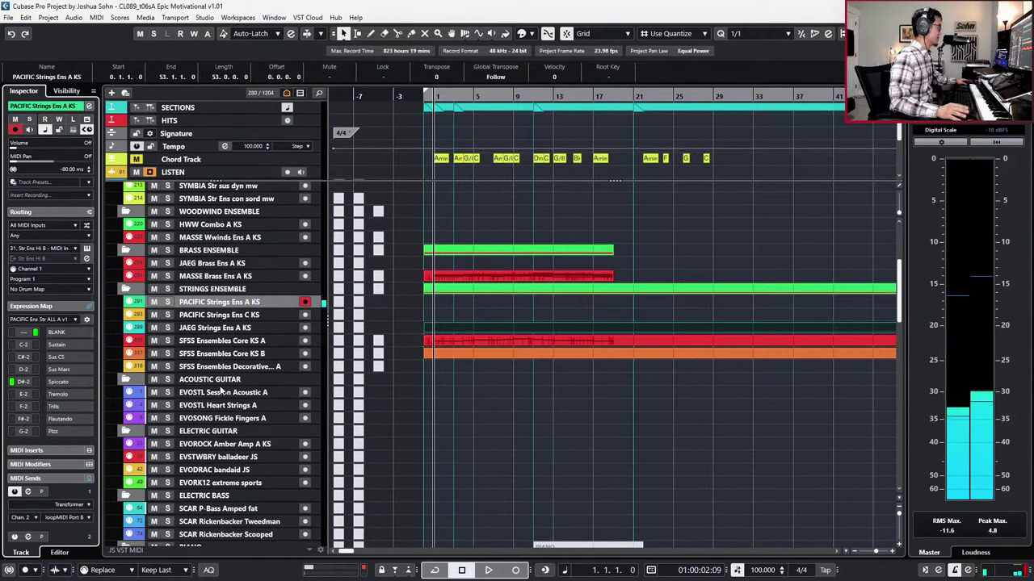
click(245, 342)
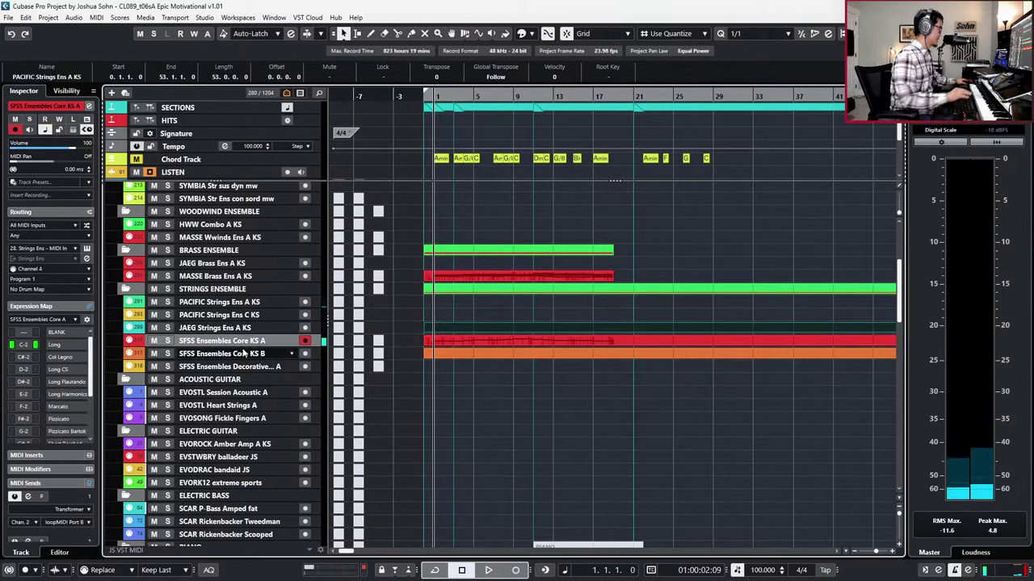
click(243, 354)
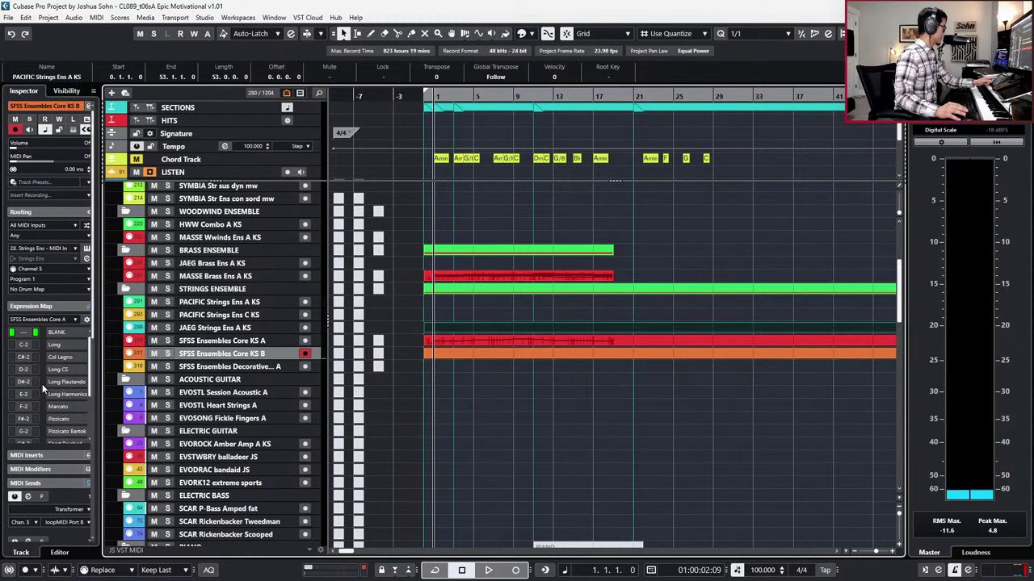
click(28, 524)
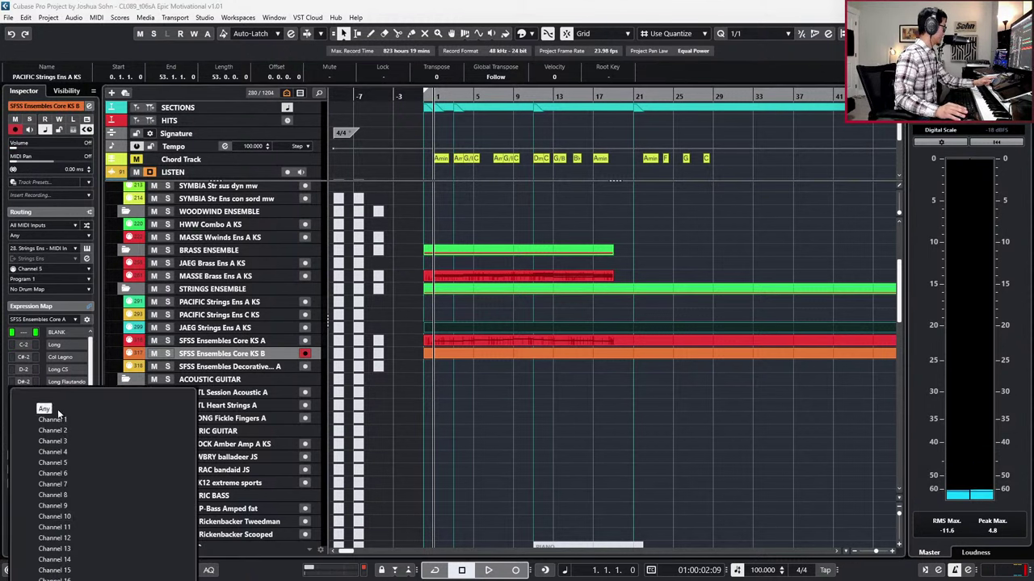
click(57, 410)
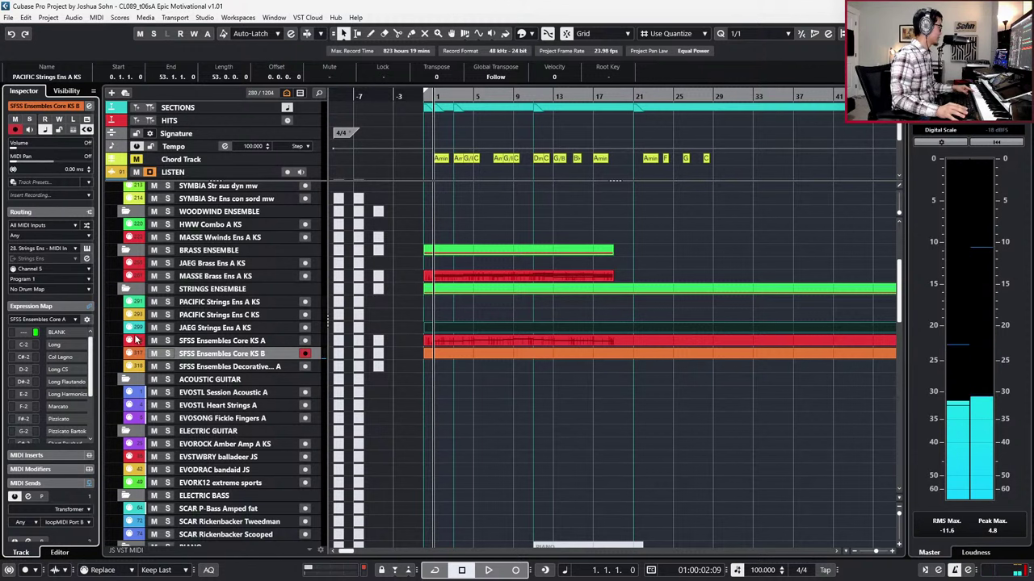
Step: Review the PACIFIC, JAEG and SFSS Ensembles Core string tracks, ending on JAEG Strings Ens A KS
click(219, 340)
click(221, 329)
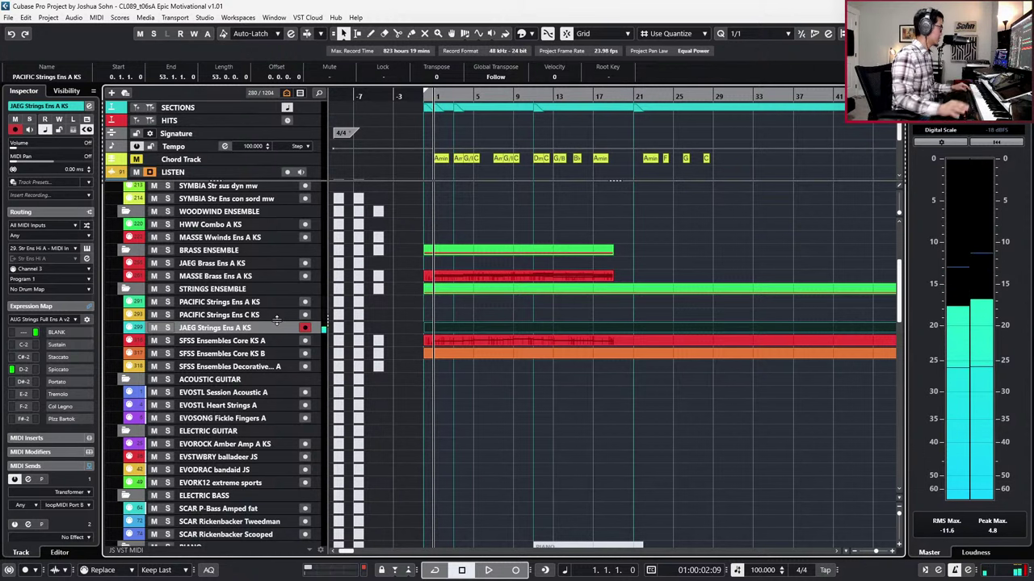
click(260, 301)
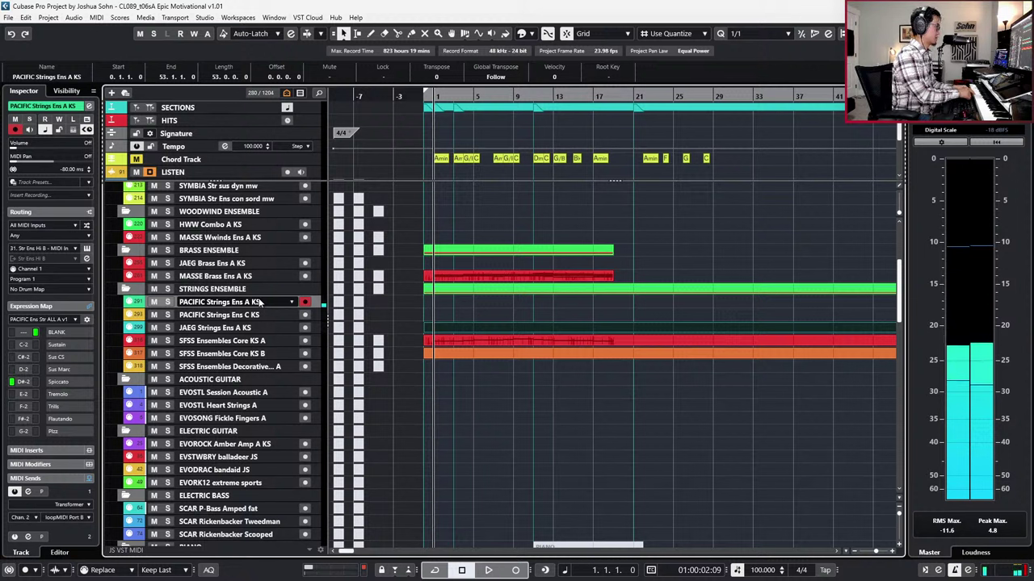
click(239, 343)
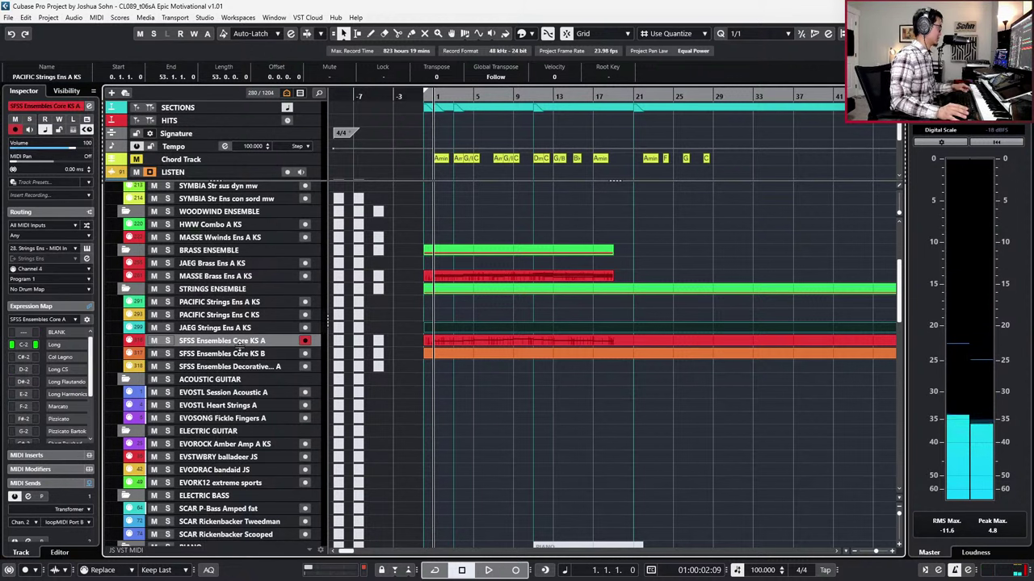
click(240, 348)
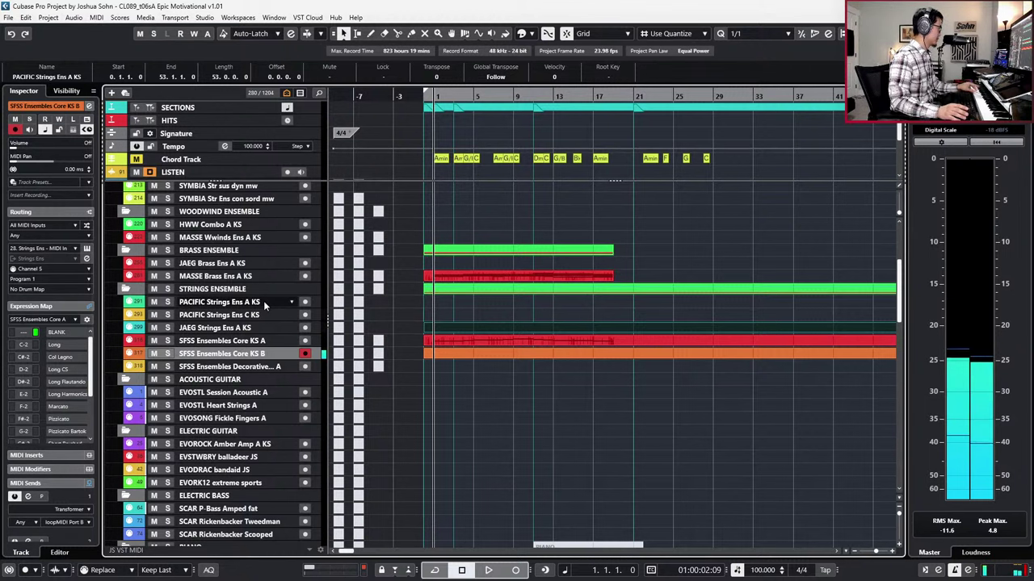
click(264, 304)
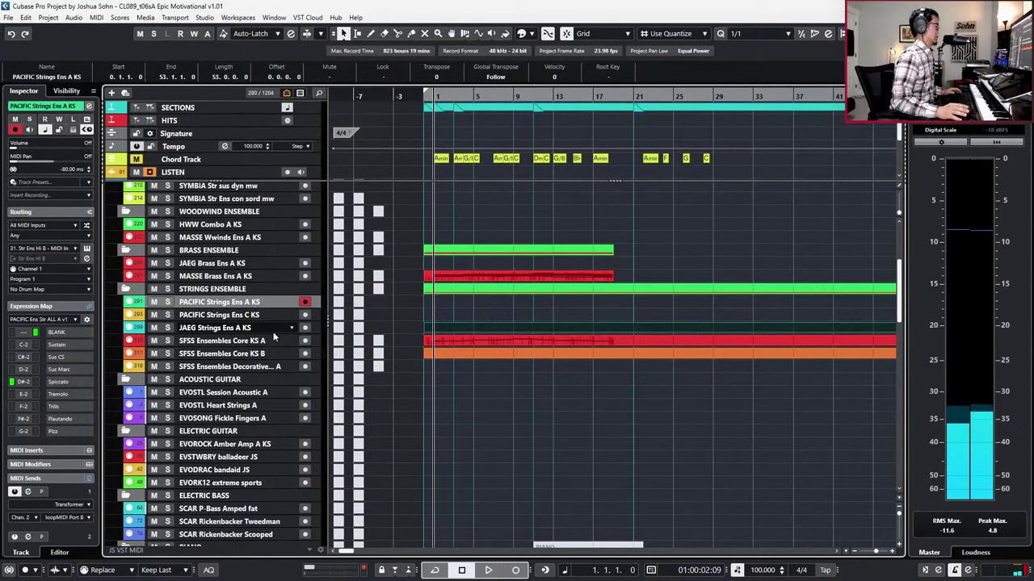
click(261, 332)
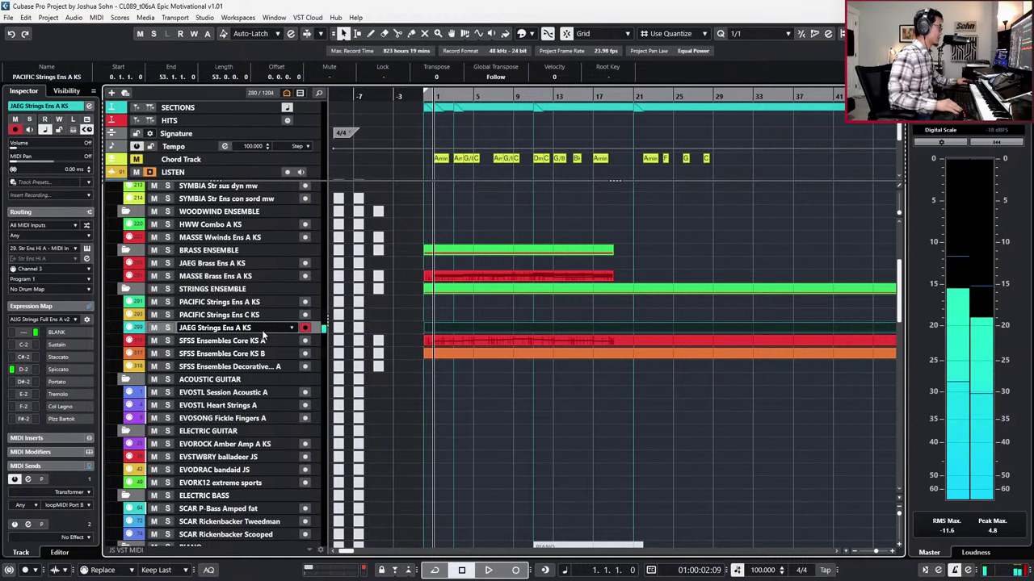
Step: Nudge up the Str Ens Hi A reverb send, then open the empty PACIFIC Strings part
key(e)
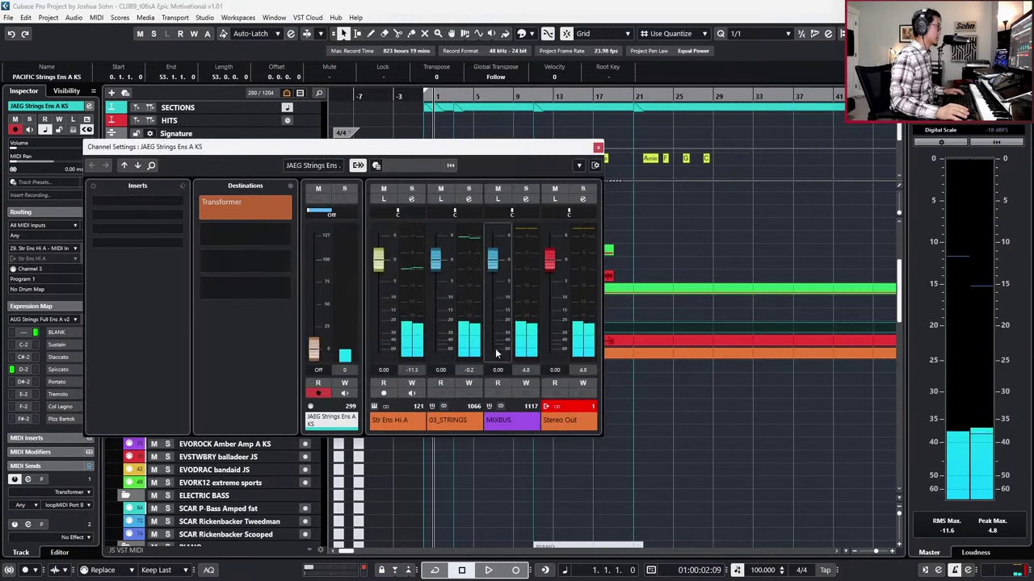
click(405, 421)
drag(573, 214, 594, 216)
key(Escape)
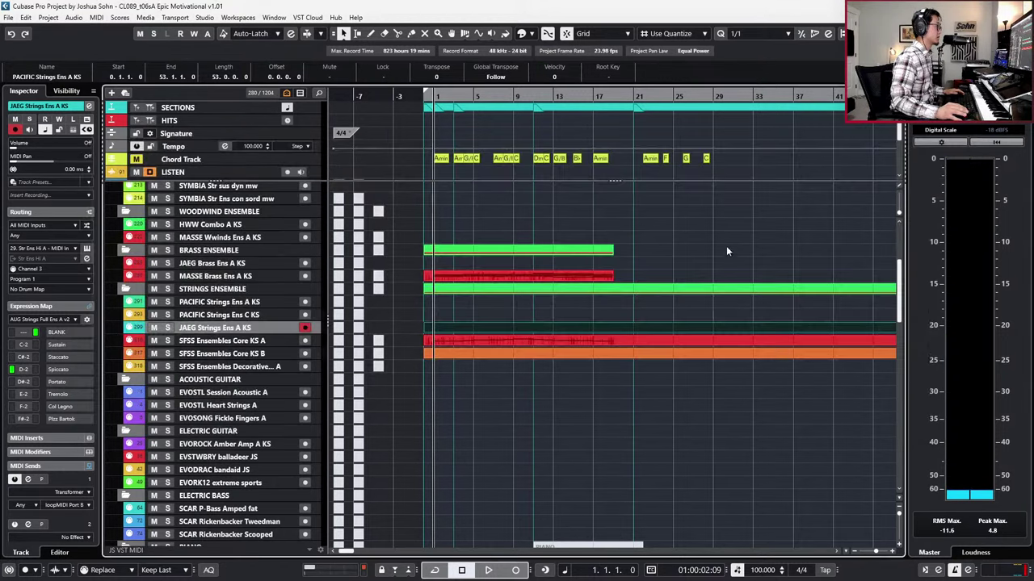
double_click(435, 327)
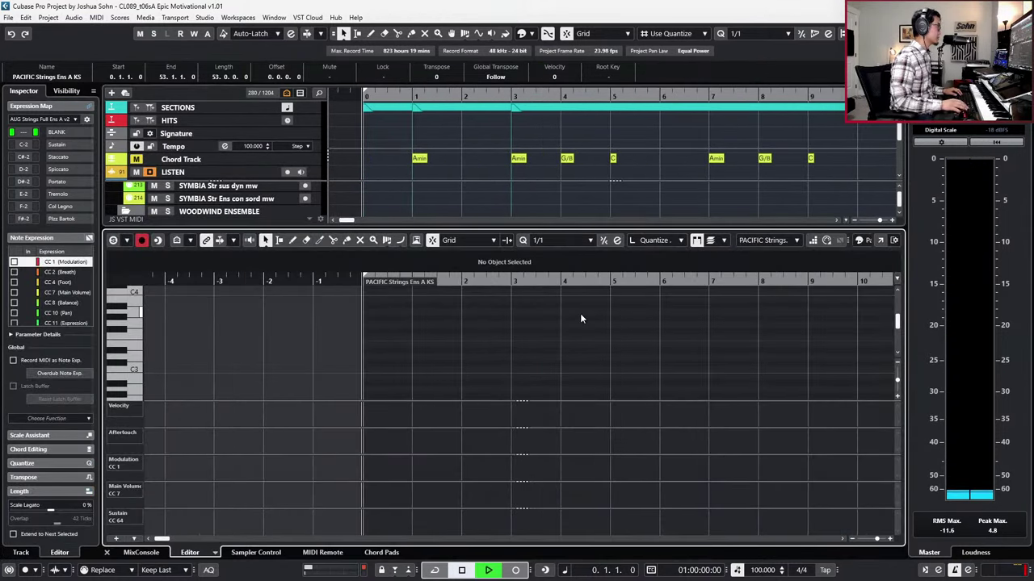
key(space)
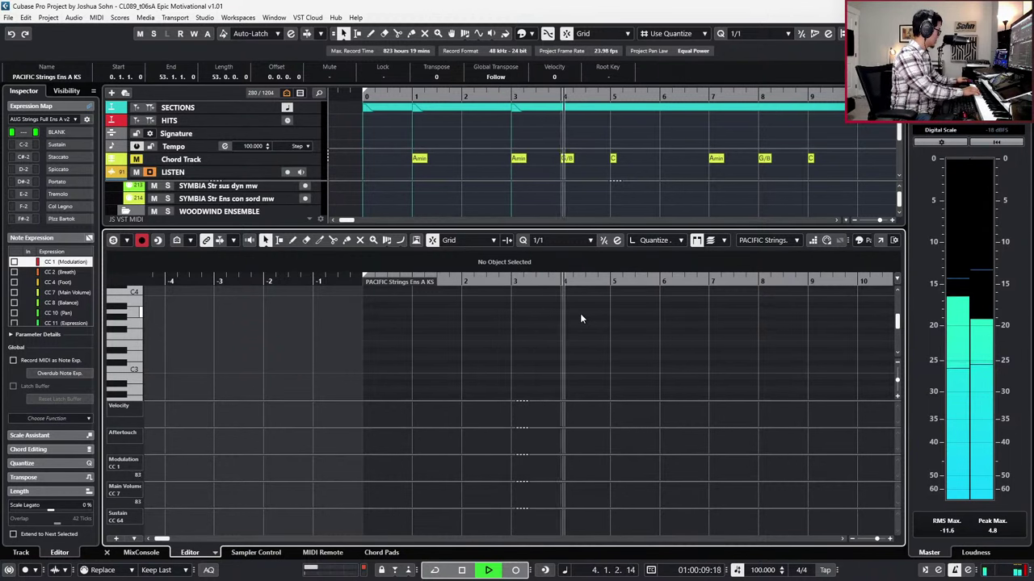
key(period)
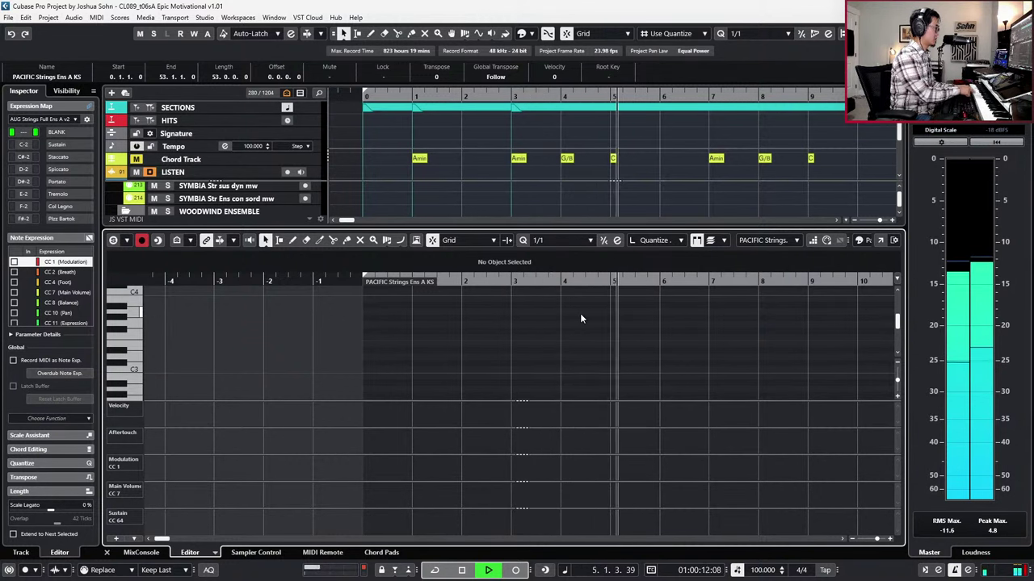
key(space)
key(KP_Decimal)
key(KP_Multiply)
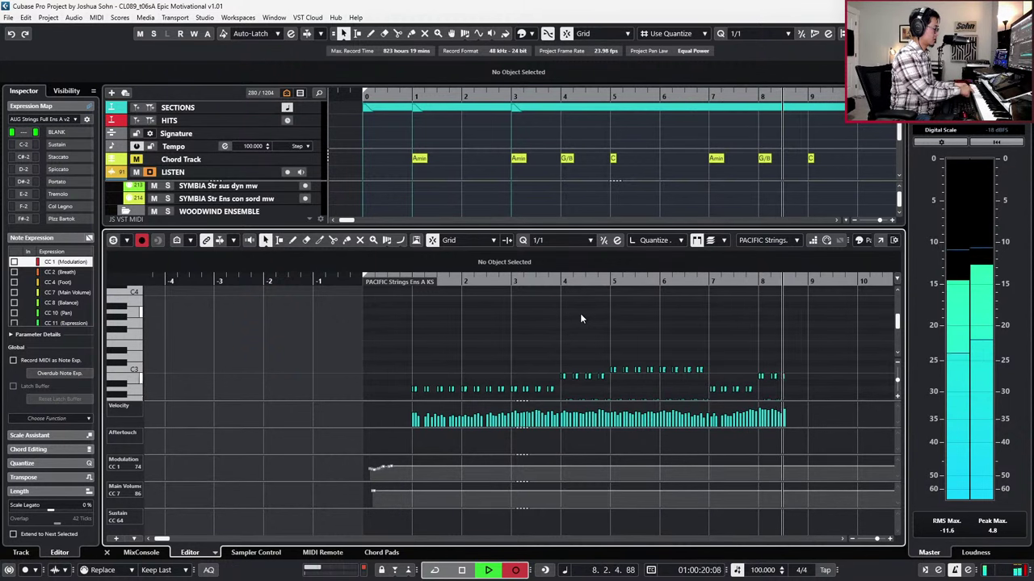
key(space)
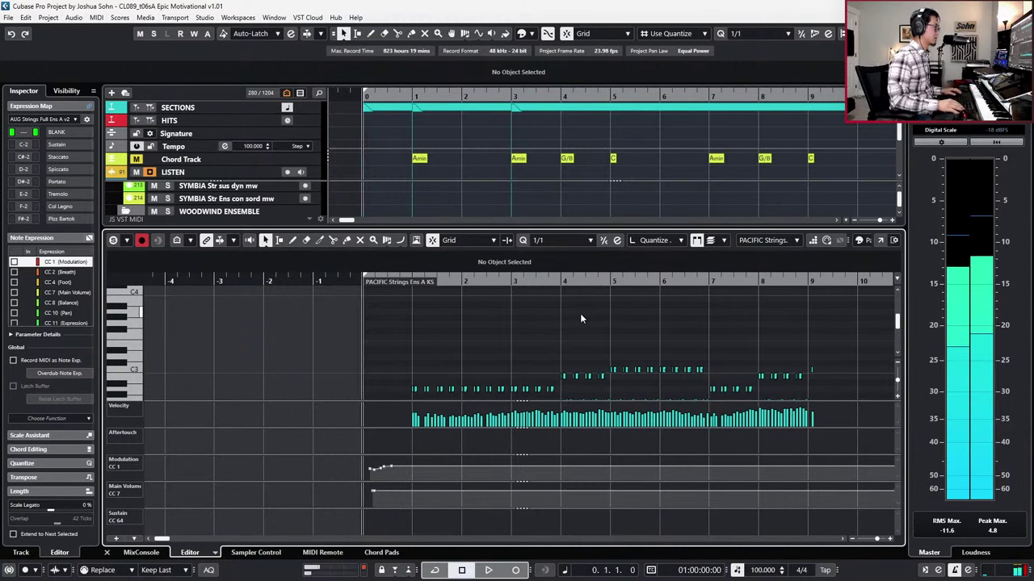
key(ctrl+z)
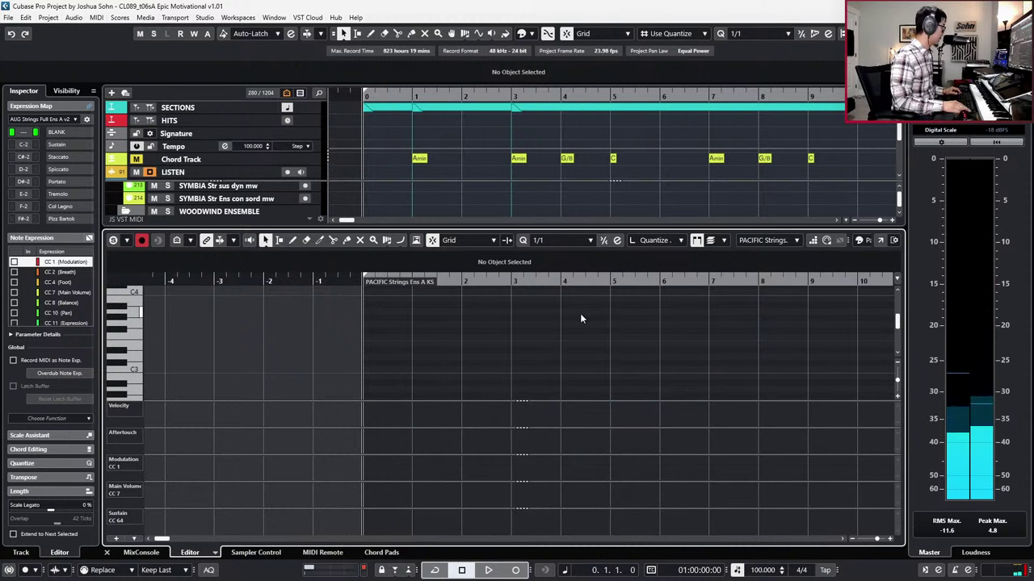
Step: Record a string take, undo the false start, and begin recording the ostinato again
key(KP_Multiply)
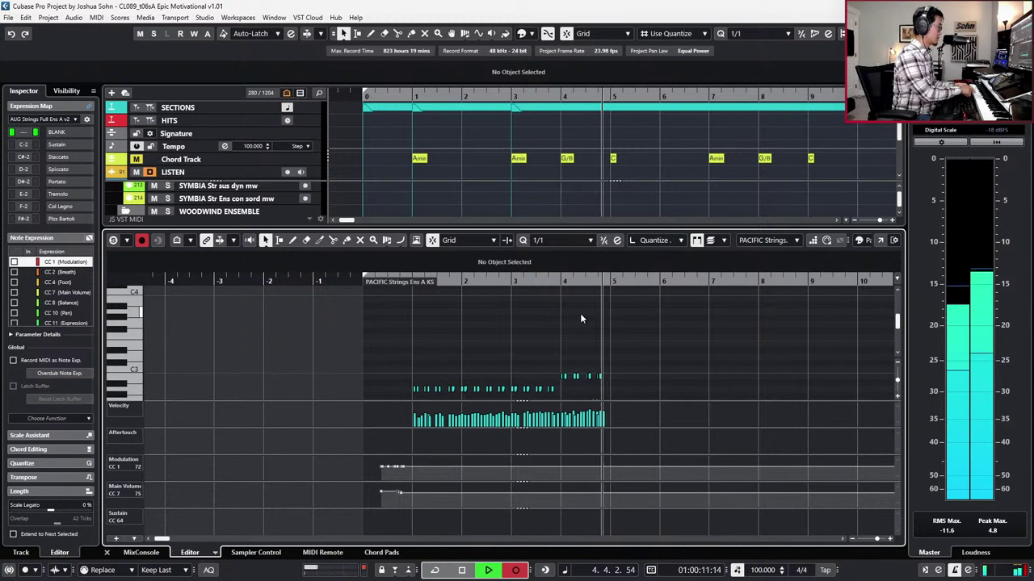
key(space)
key(ctrl+z)
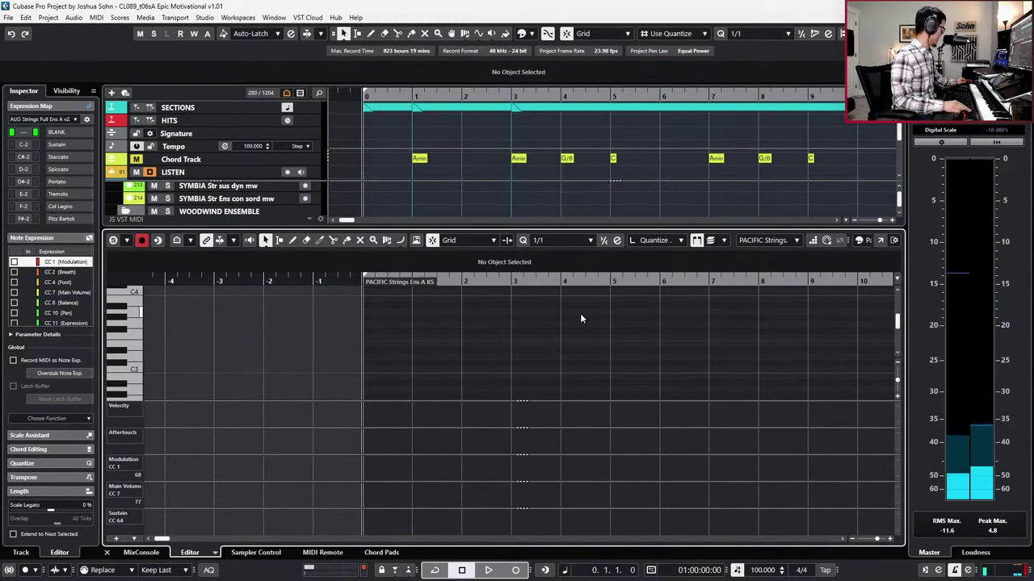
key(KP_Multiply)
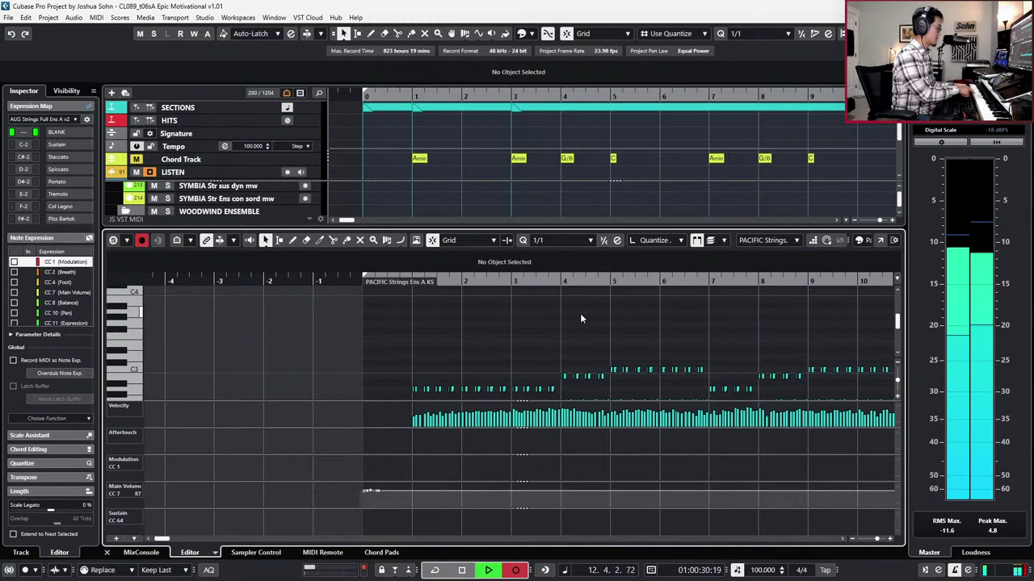
Step: Stop recording and delete the extra notes recorded past bar 11
key(space)
scroll(575, 347, down, 2)
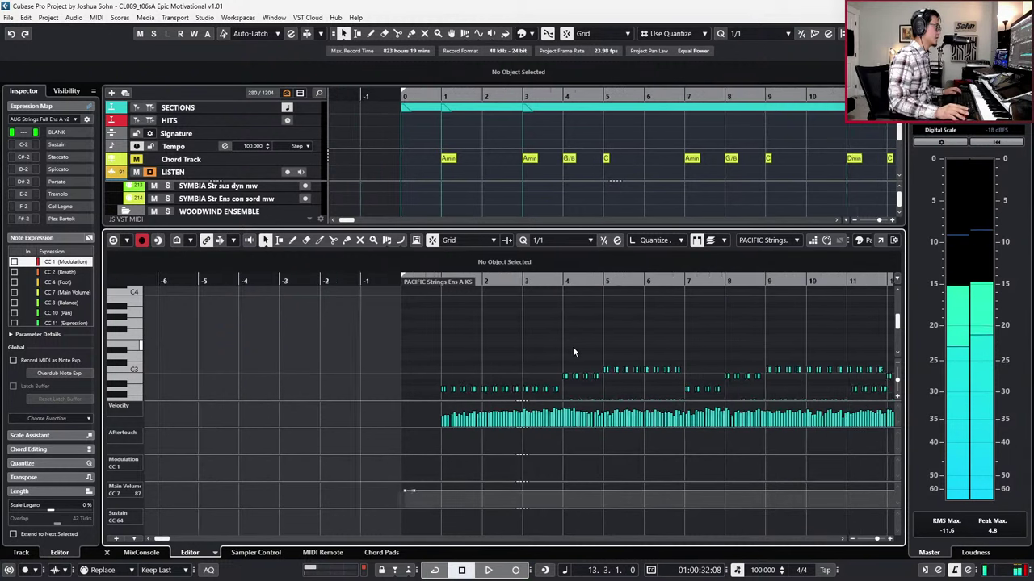
scroll(585, 357, down, 2)
scroll(572, 340, right, 2)
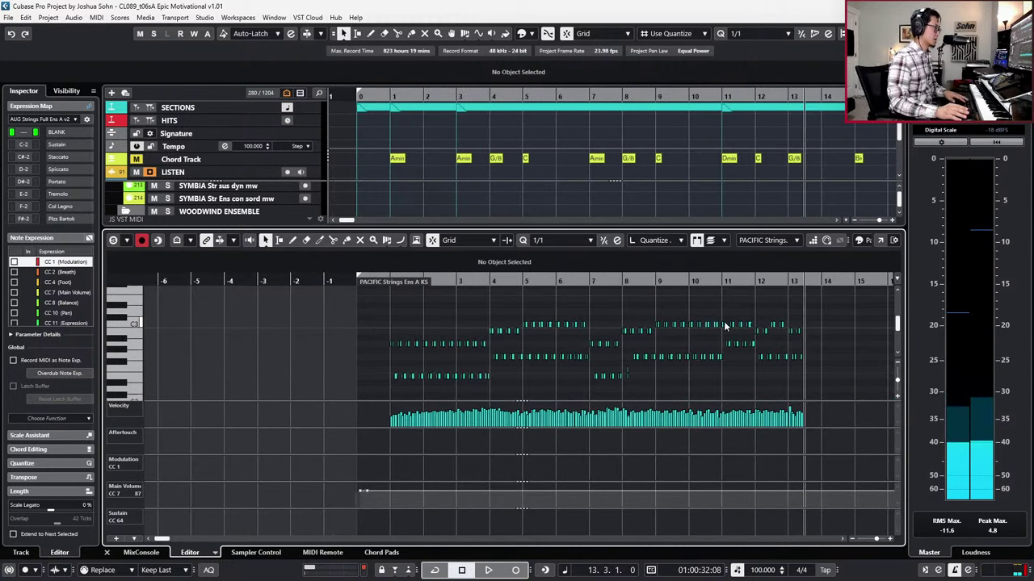
drag(723, 318, 810, 363)
key(Delete)
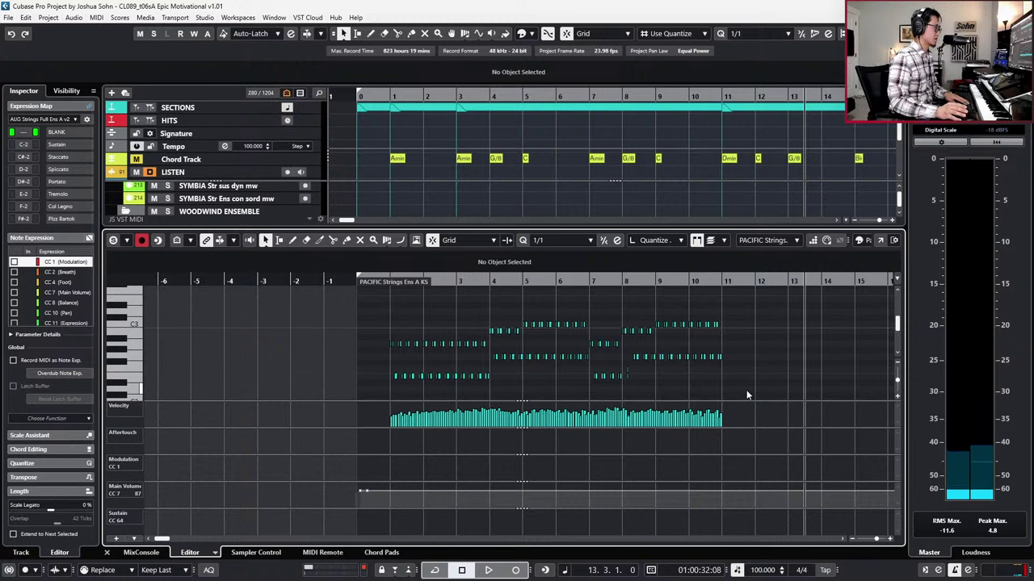
Step: Paste an E2 note at the start of bar 8 on a 1/16 grid
drag(362, 308, 732, 398)
scroll(629, 377, up, 4)
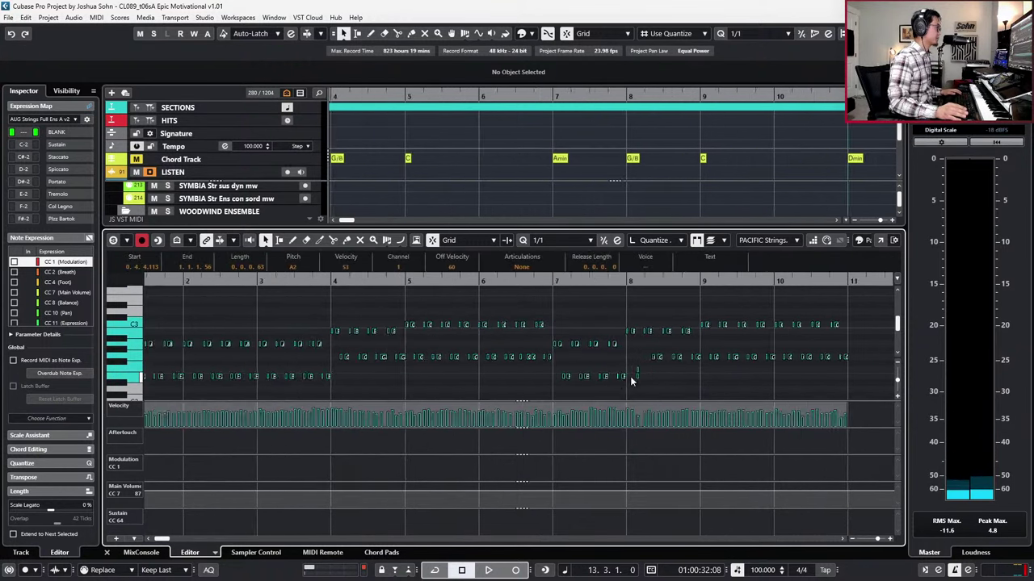
key(h)
click(594, 373)
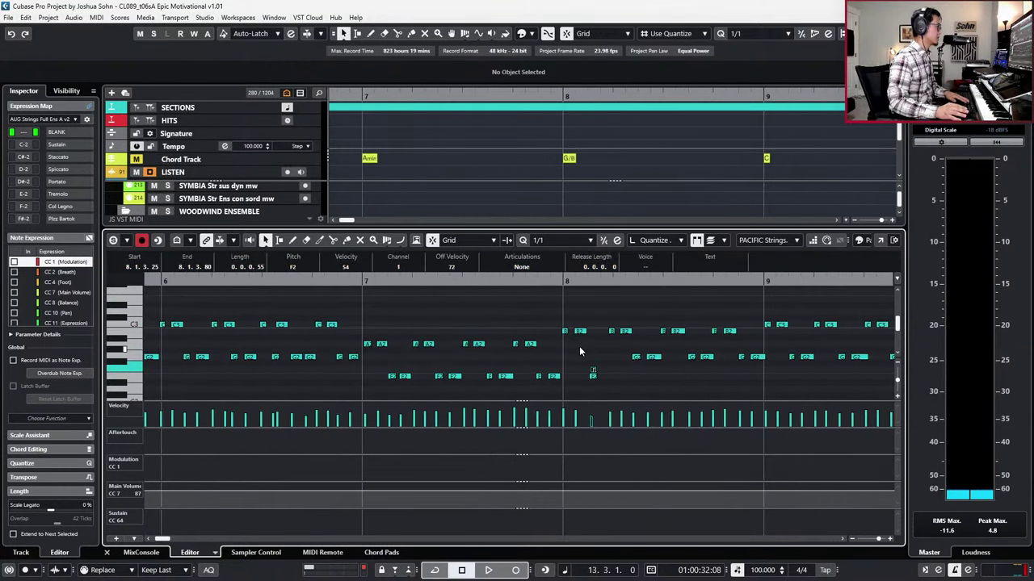
key(l)
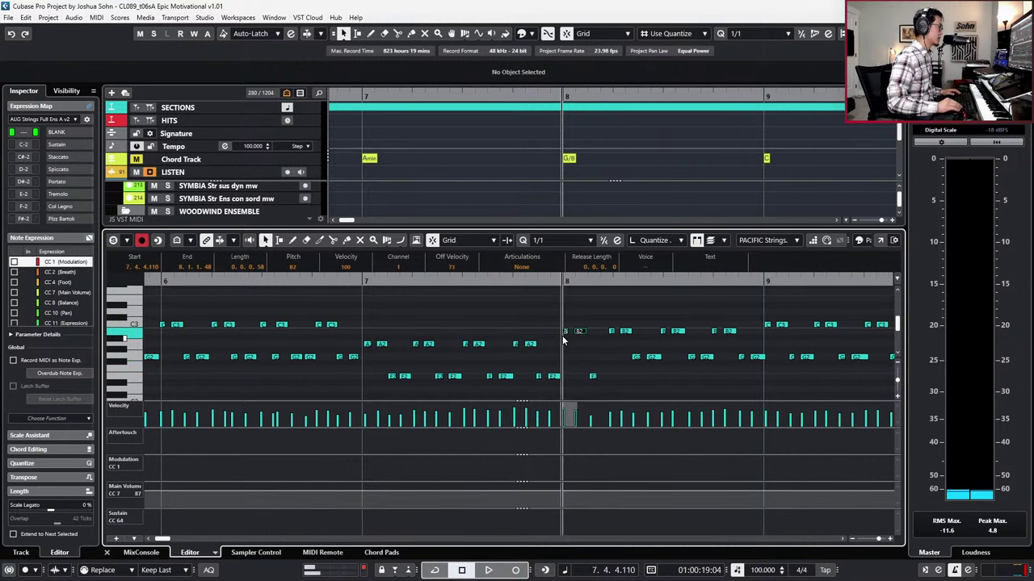
key(6)
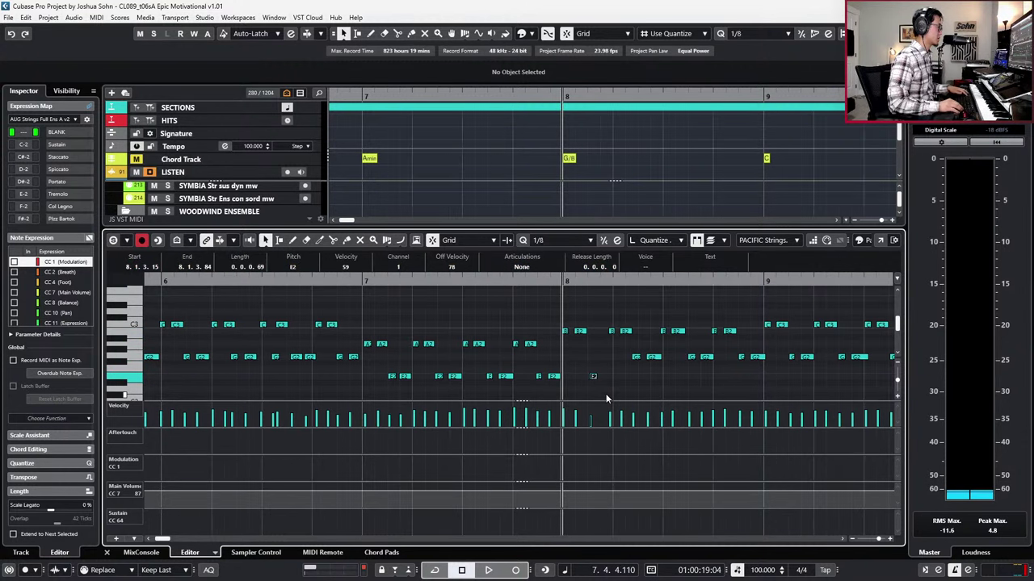
key(KP_Add)
key(ctrl+v)
Step: Paste another E2 just past bar 8 on a 1/32 grid, then return to 1/16
click(606, 393)
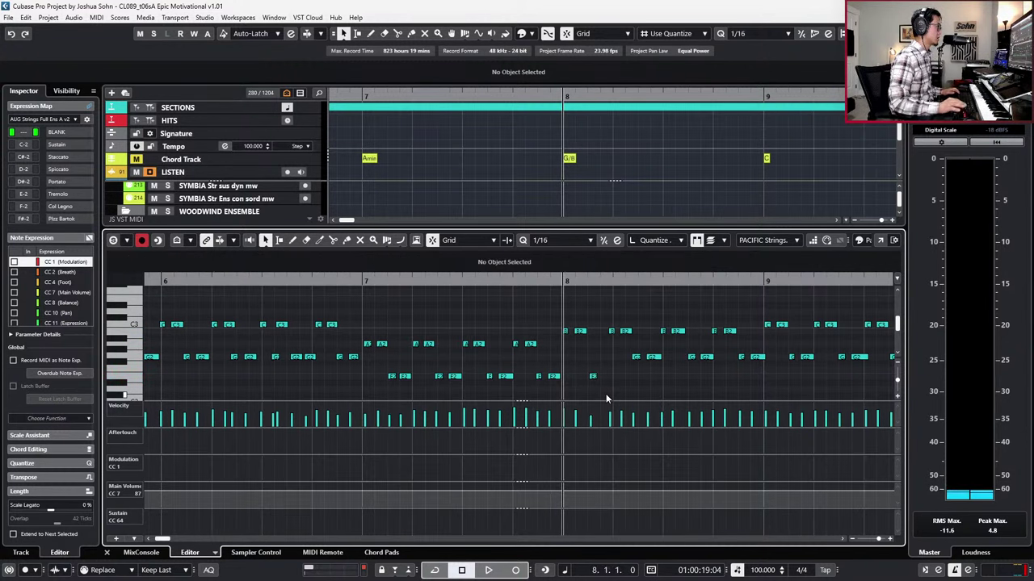
key(h)
key(7)
key(KP_Add)
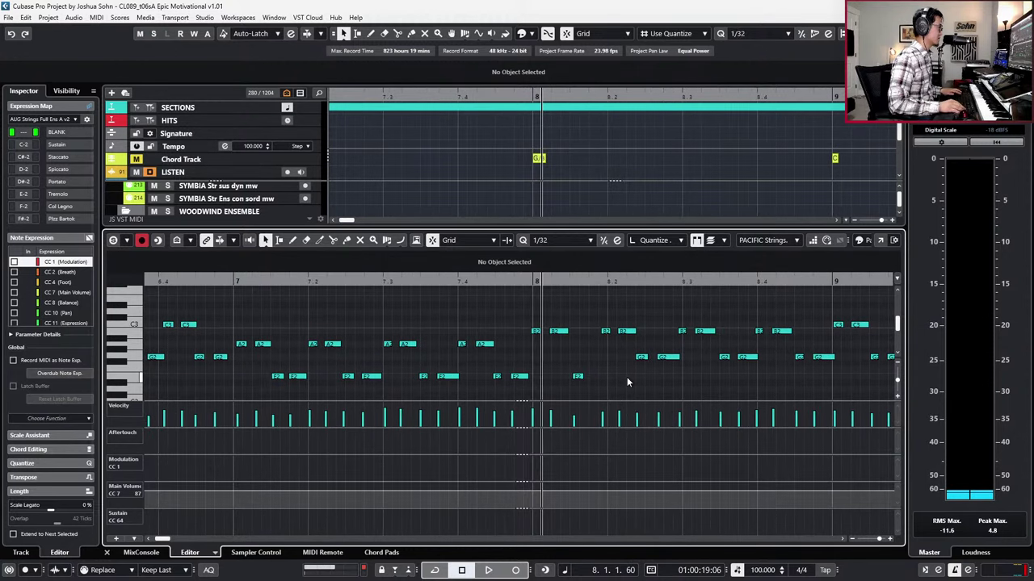
key(ctrl+v)
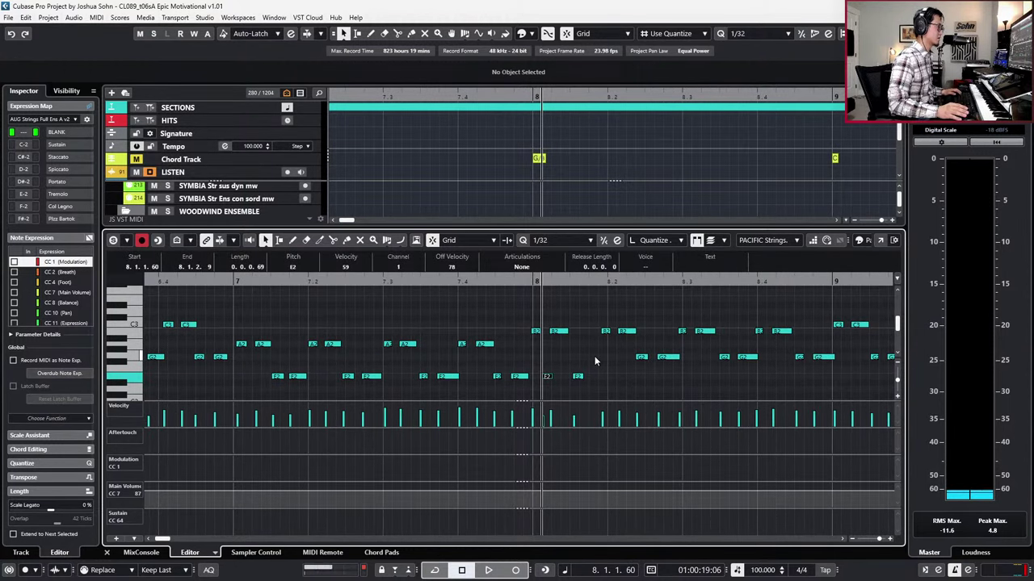
key(5)
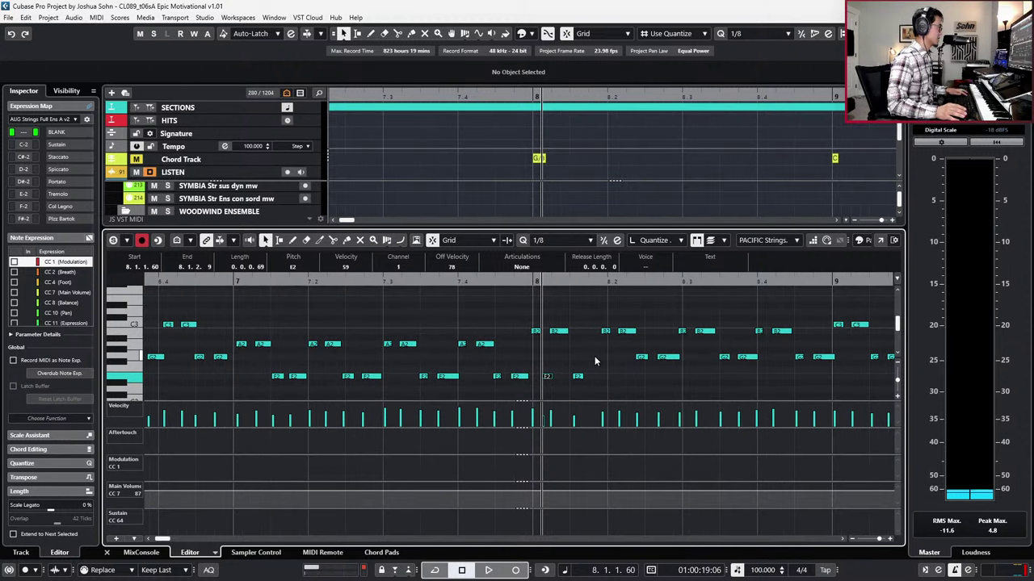
key(6)
Step: Inspect the B2 and E2 notes around bar 8, then deselect all notes
key(ctrl+a)
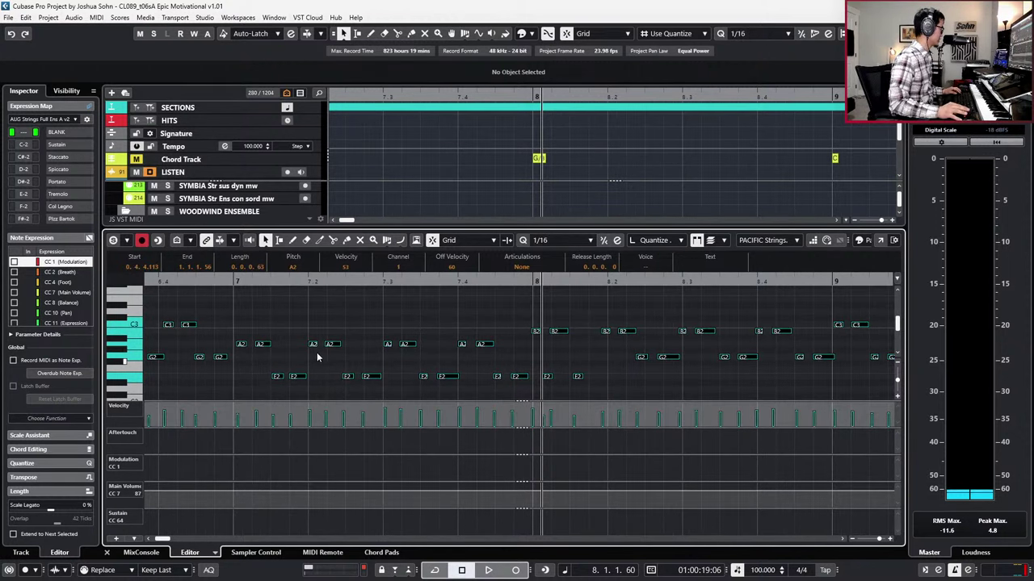
click(554, 330)
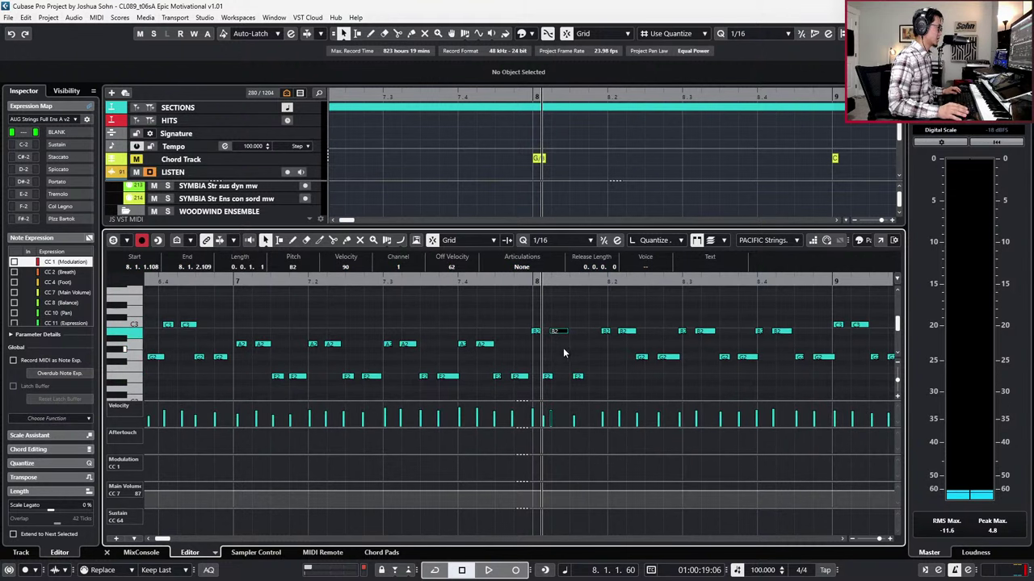
drag(542, 358, 588, 396)
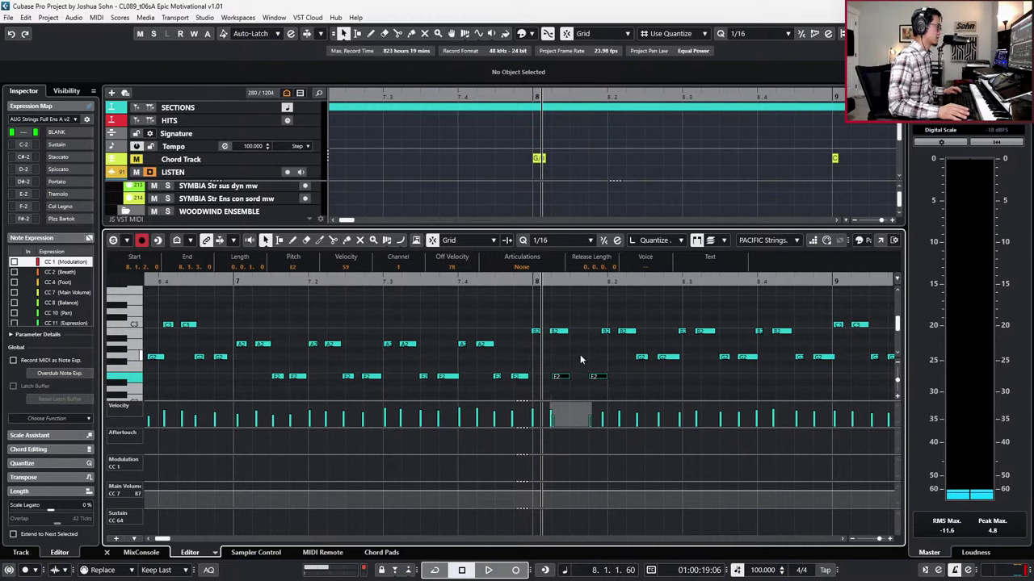
click(562, 376)
scroll(577, 381, down, 2)
key(ctrl+a)
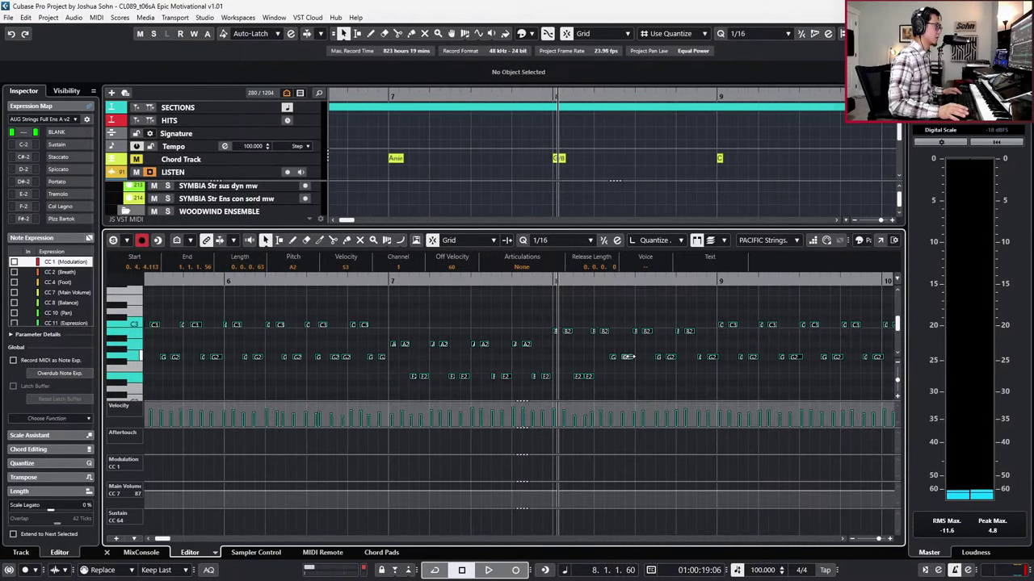
scroll(630, 359, right, 4)
scroll(630, 354, left, 10)
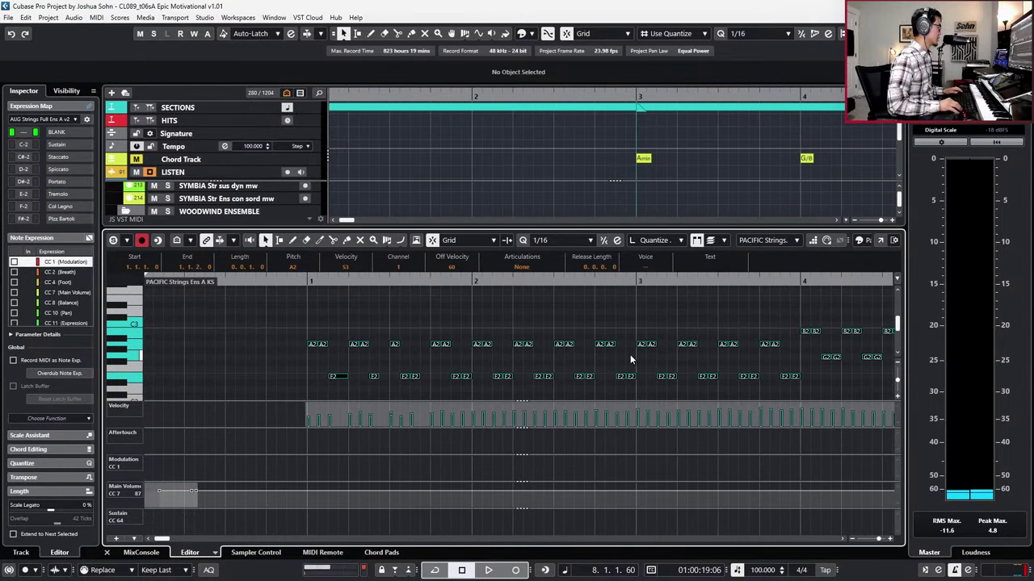
click(398, 344)
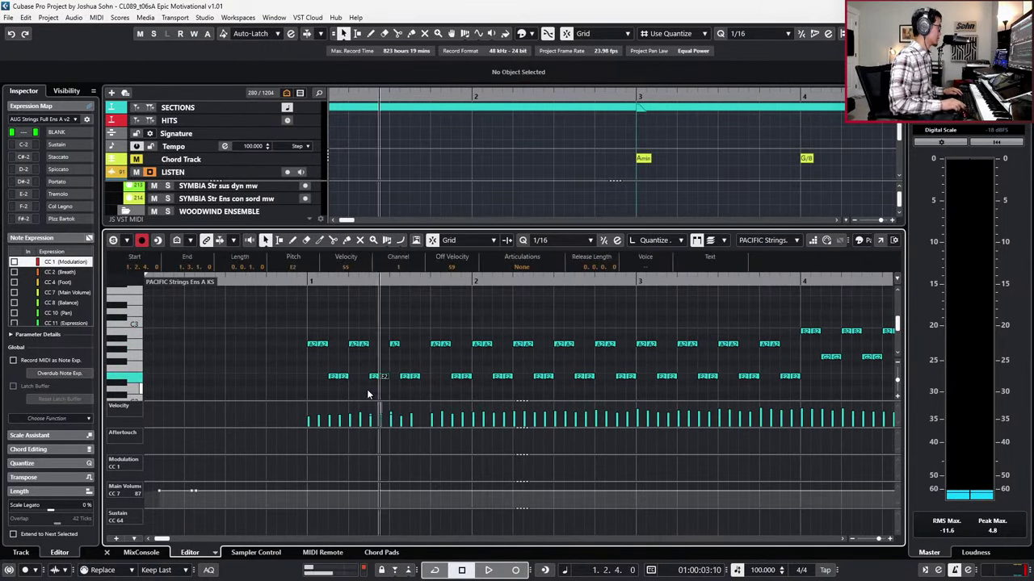
Step: Audition the ostinato through bar 10, then show only the used controller lanes
key(space)
key(g)
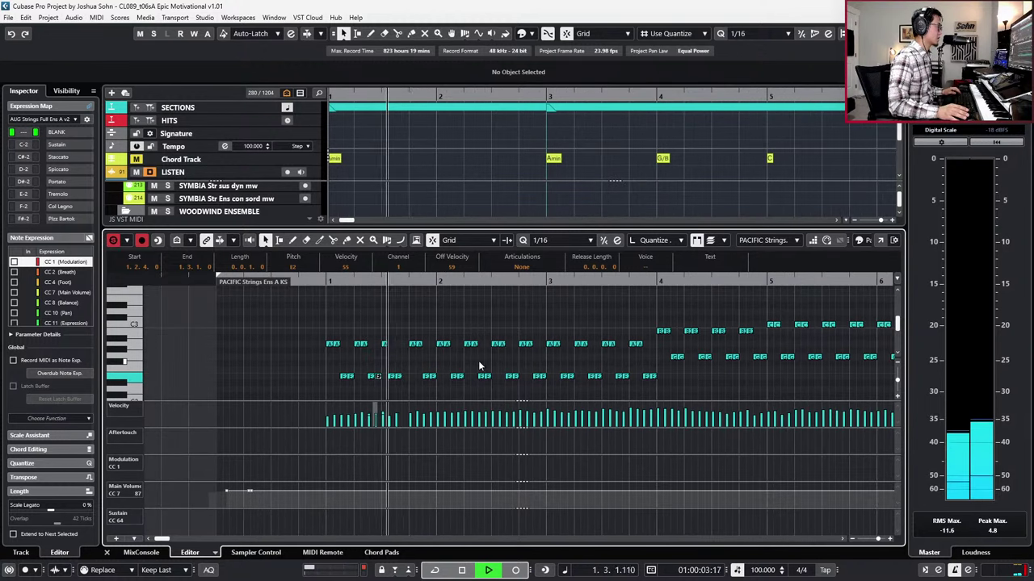
key(h)
key(h)
key(space)
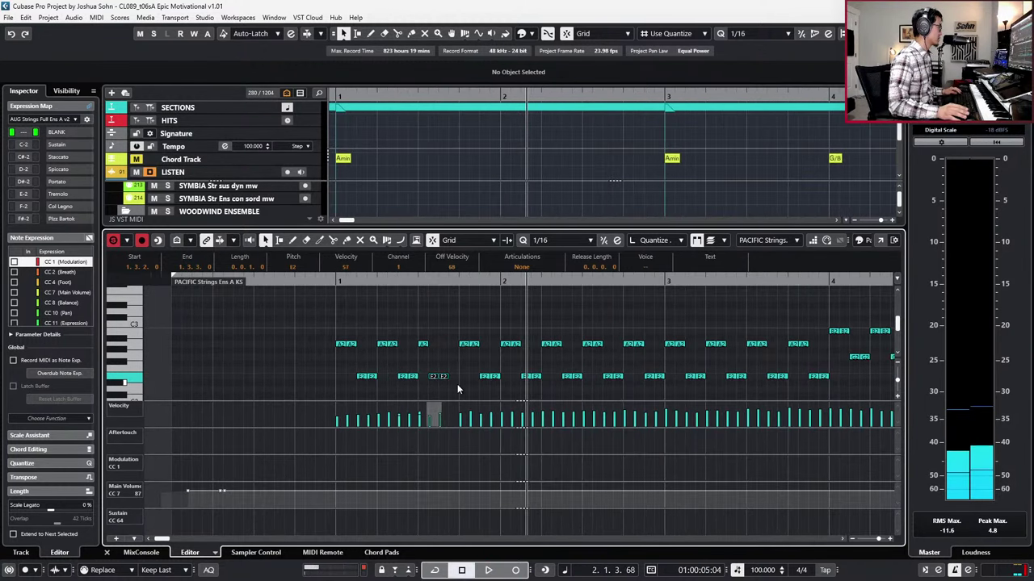
drag(434, 323, 420, 350)
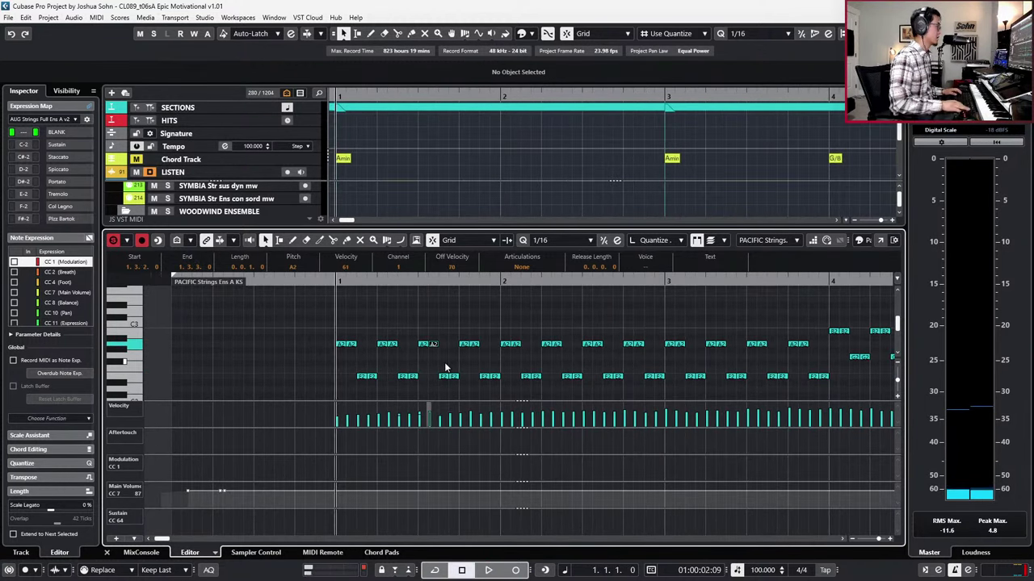
key(space)
key(g)
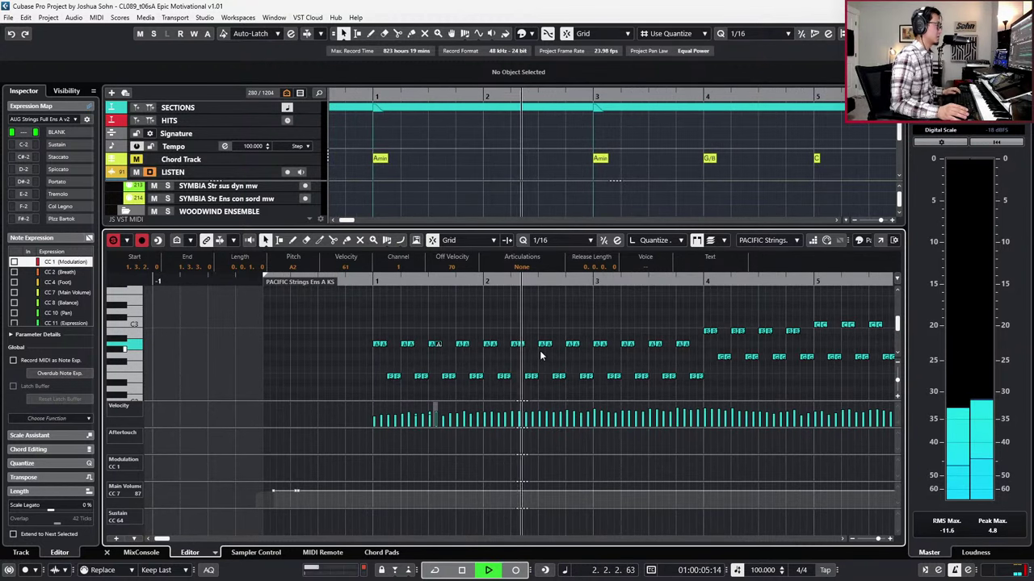
key(g)
key(h)
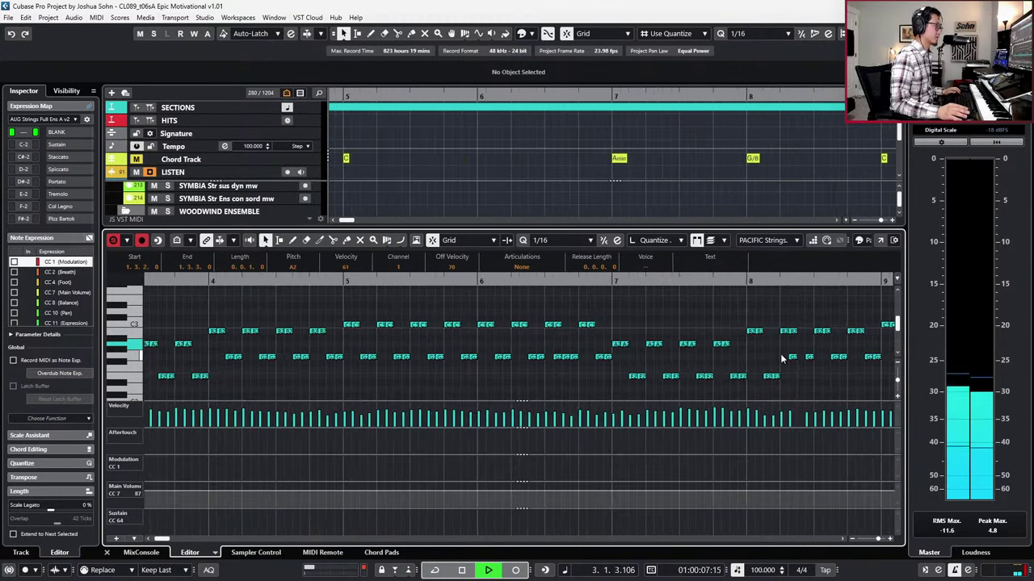
click(795, 358)
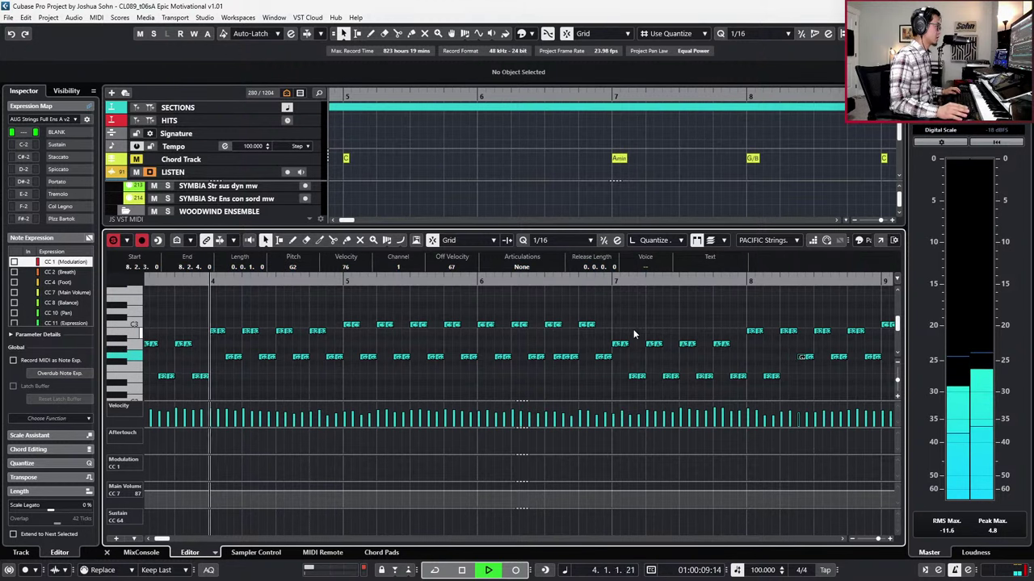
key(g)
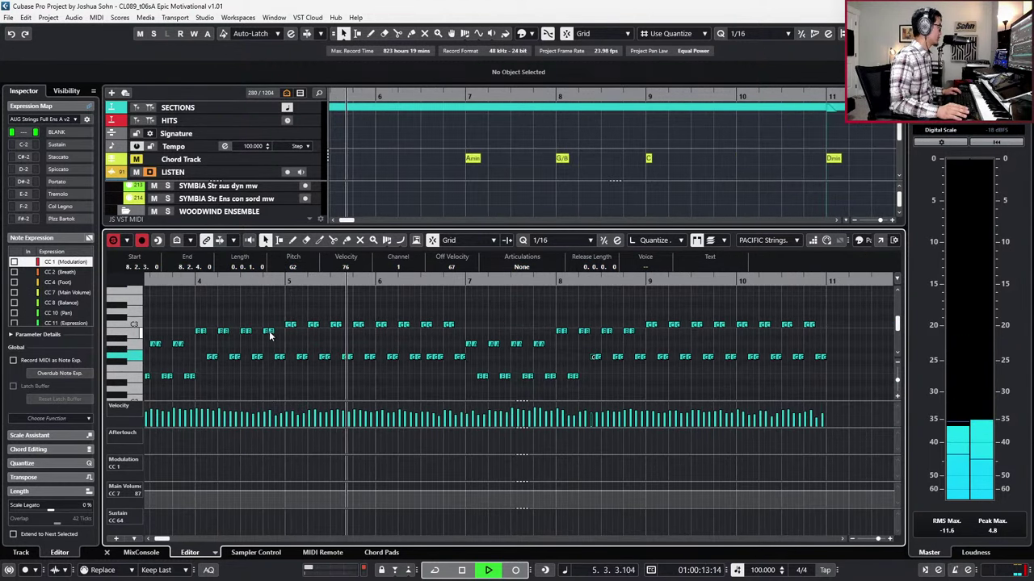
key(space)
key(g)
key(g)
key(ctrl+shift+c)
Step: Record a CC11 Expression swell from the project start, discarding two takes and keeping the third
scroll(416, 440, left, 5)
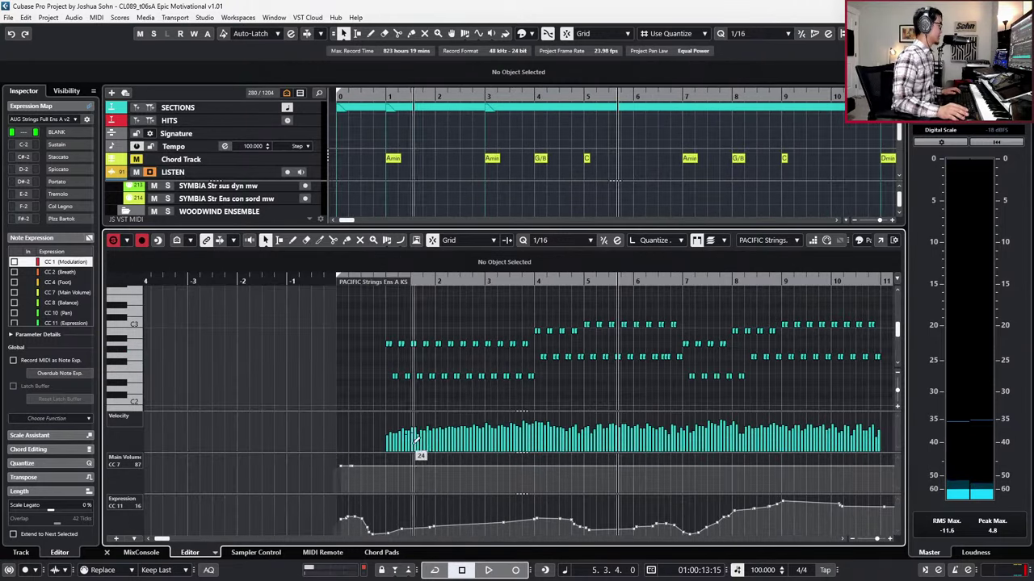
key(g)
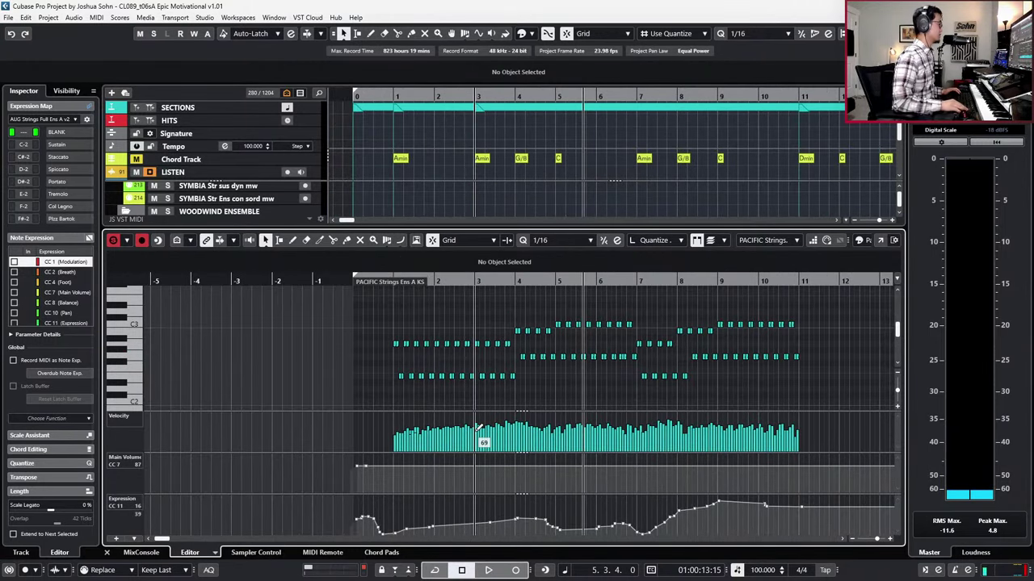
key(Home)
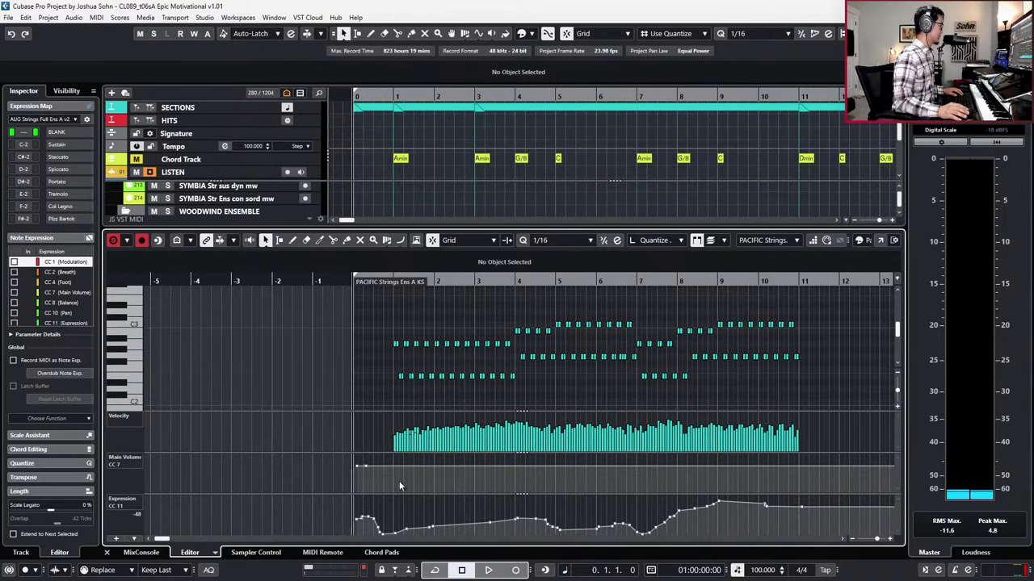
key(KP_Multiply)
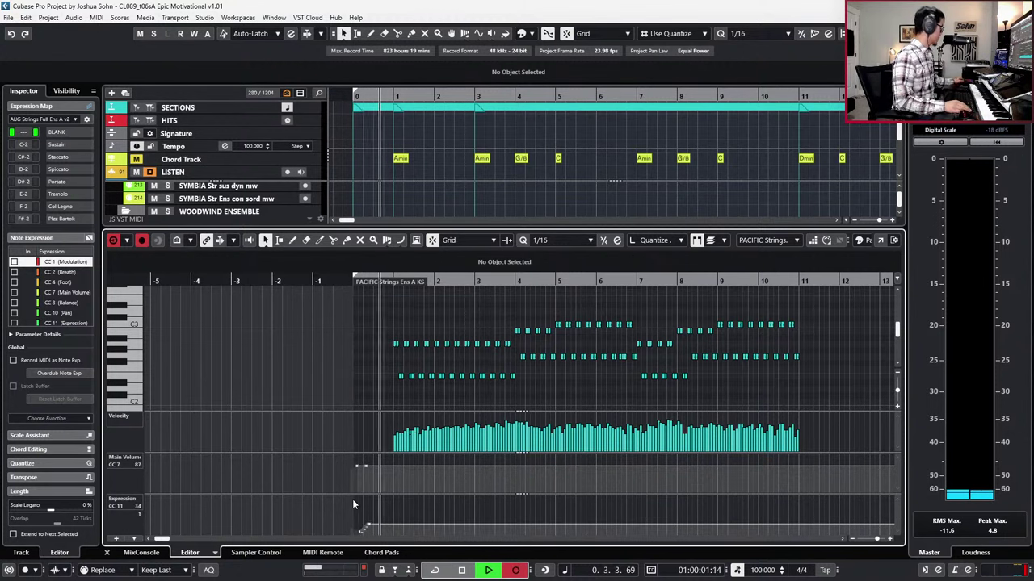
key(space)
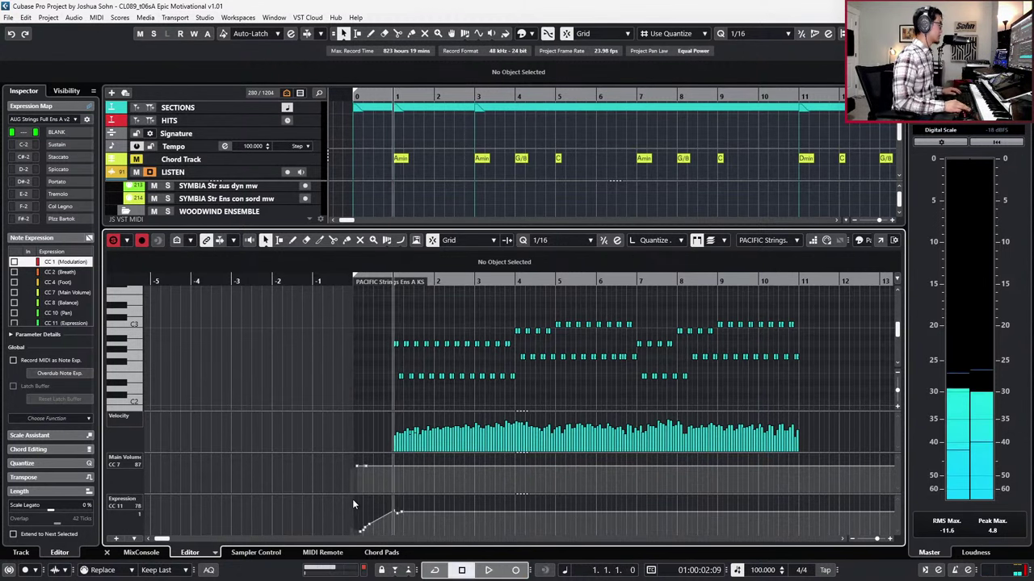
key(Home)
key(ctrl+z)
key(KP_Multiply)
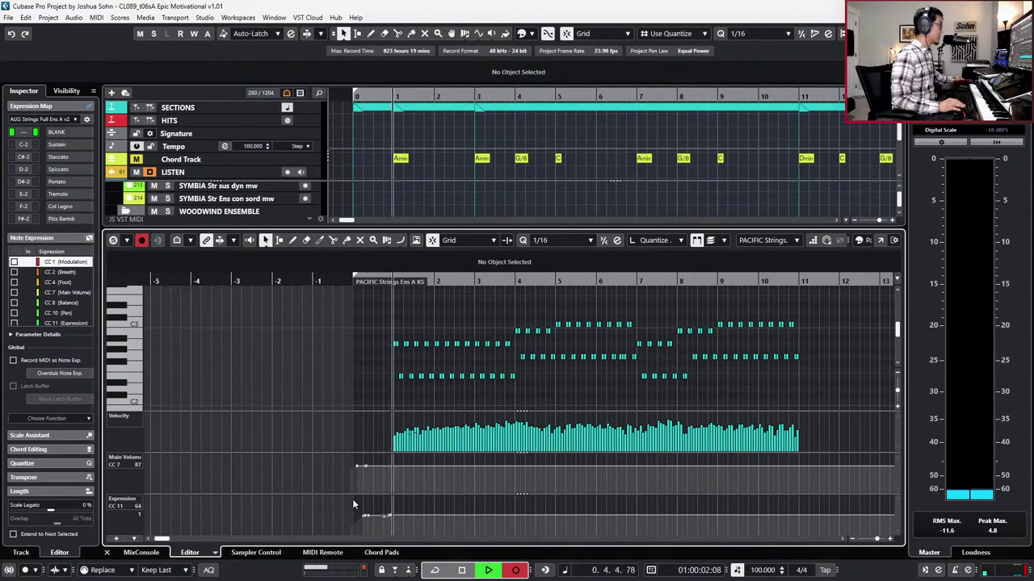
key(KP_0)
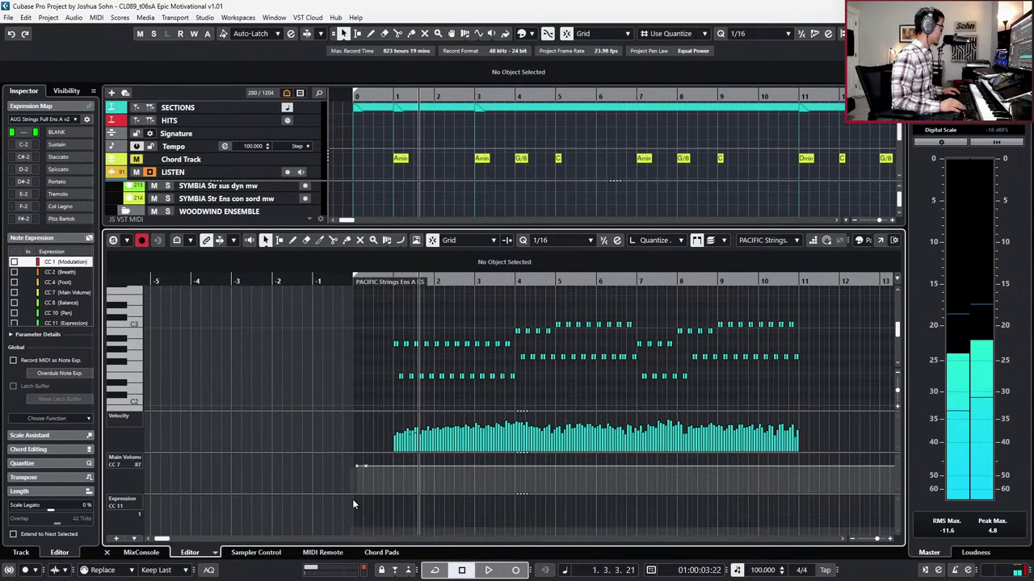
key(KP_Multiply)
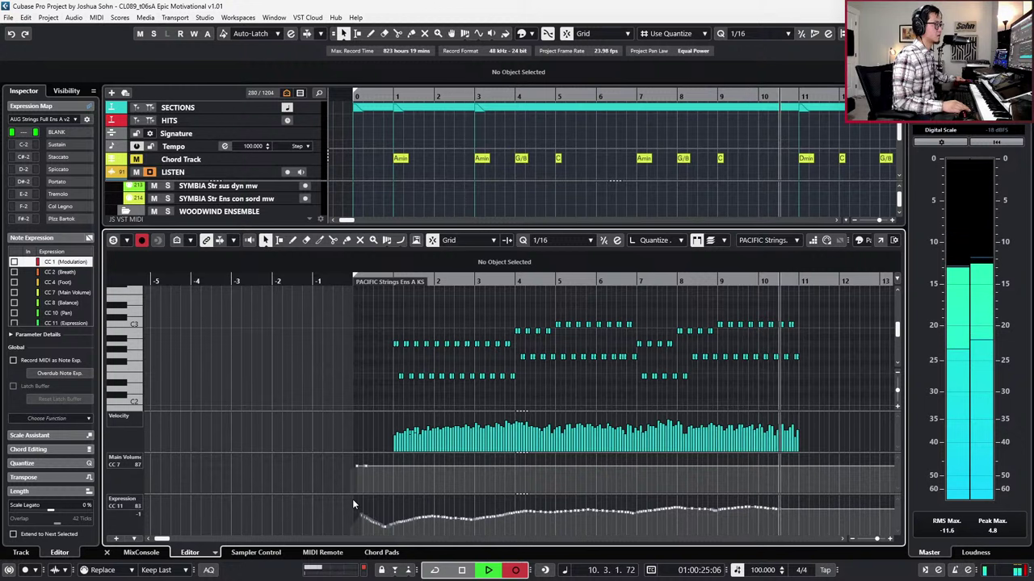
Step: Stop recording and keep the Expression take
key(space)
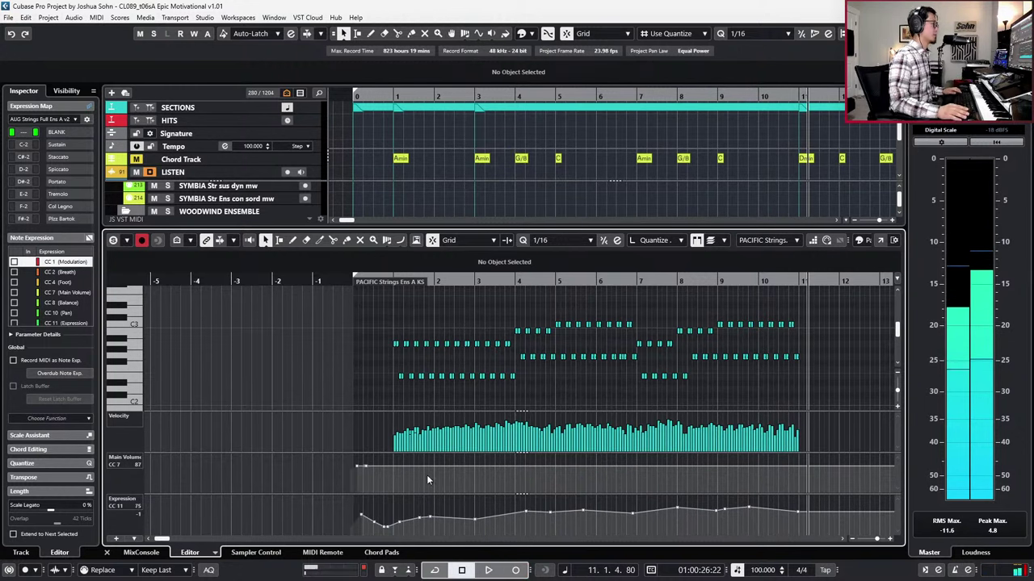
scroll(560, 407, right, 1)
scroll(539, 376, up, 3)
scroll(637, 353, down, 3)
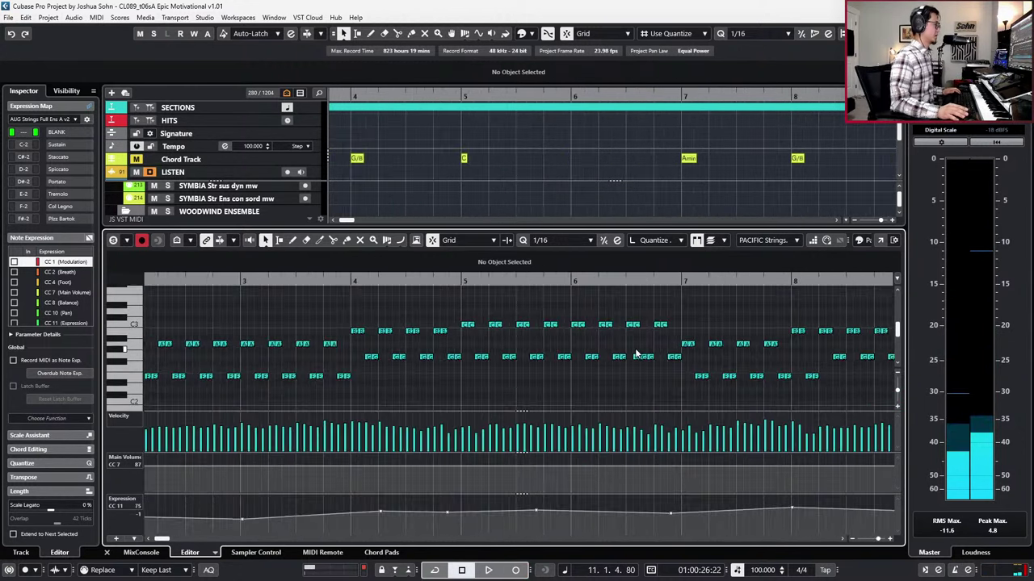
scroll(636, 353, right, 3)
Step: Raise the string notes between bars 7 and 11 by one semitone
drag(318, 348, 369, 340)
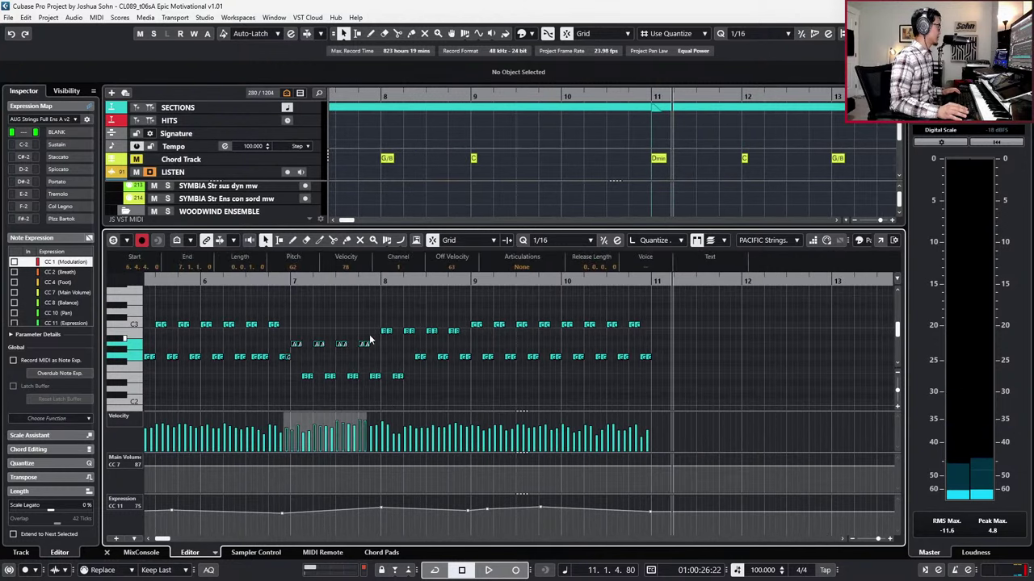
drag(591, 330, 660, 335)
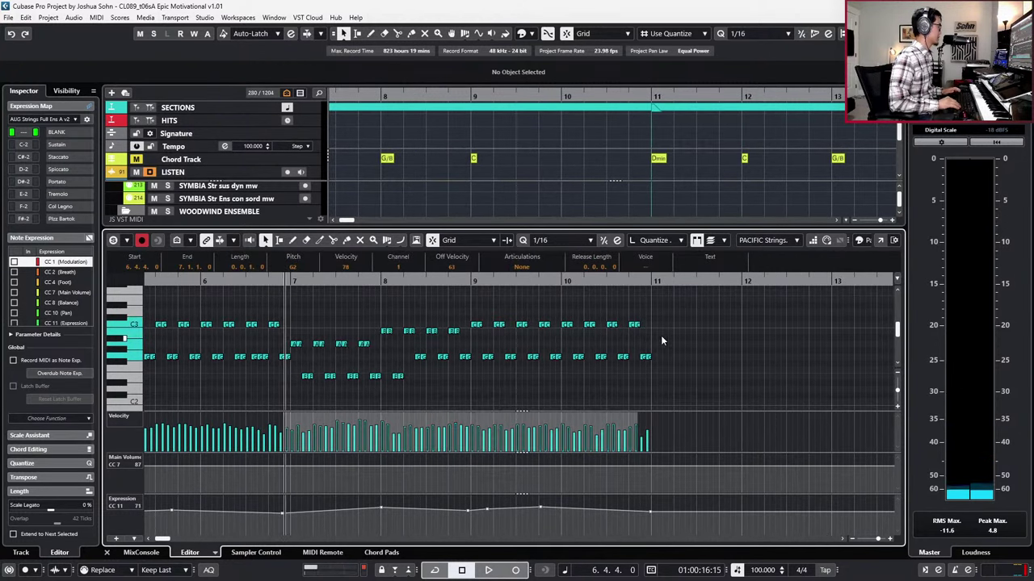
key(Up)
key(Up)
key(Up)
key(Up)
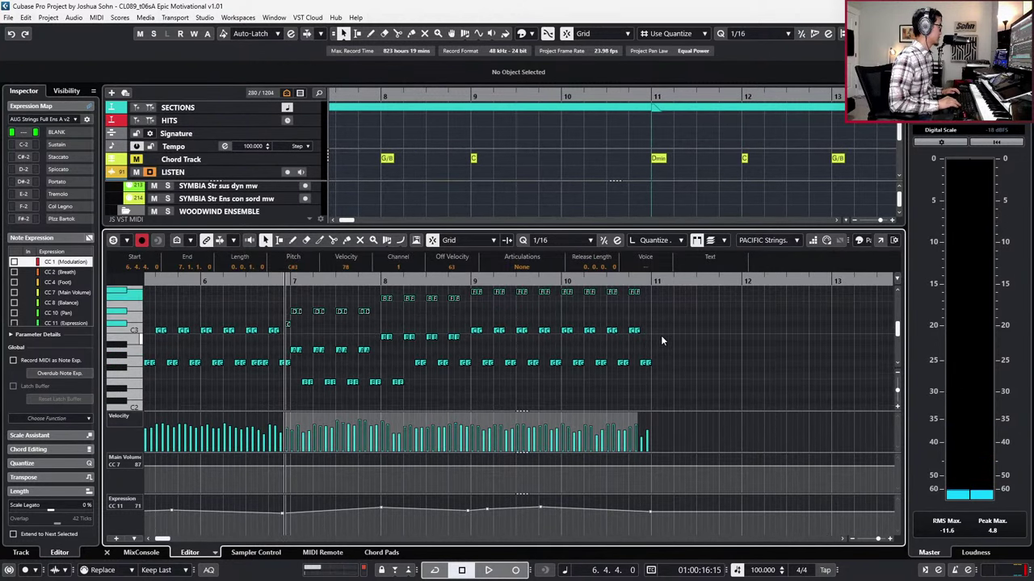
key(Down)
key(Up)
key(Up)
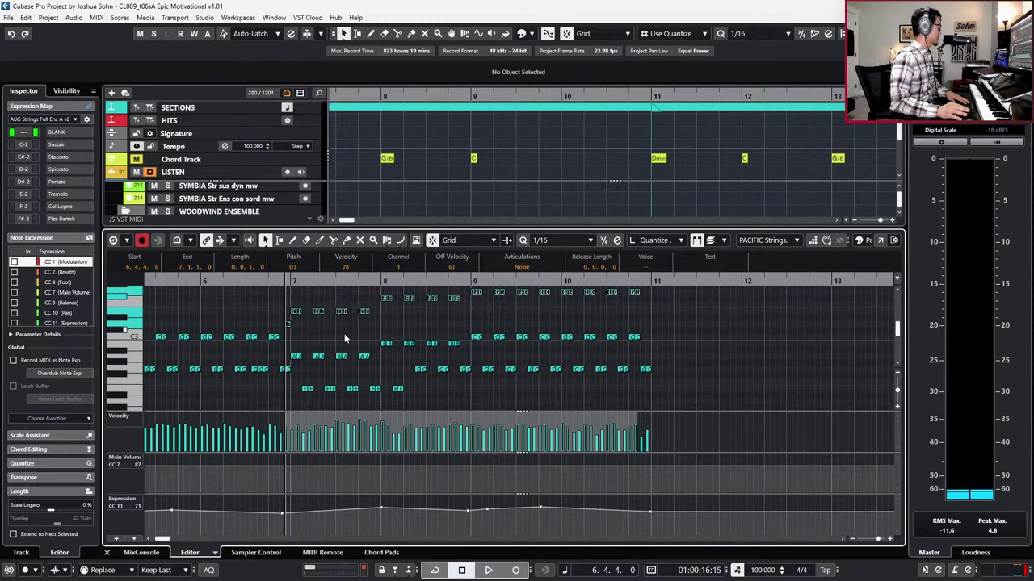
Step: Clear the note selection and play back the revoiced passage
drag(313, 334, 286, 325)
click(275, 306)
scroll(278, 306, up, 2)
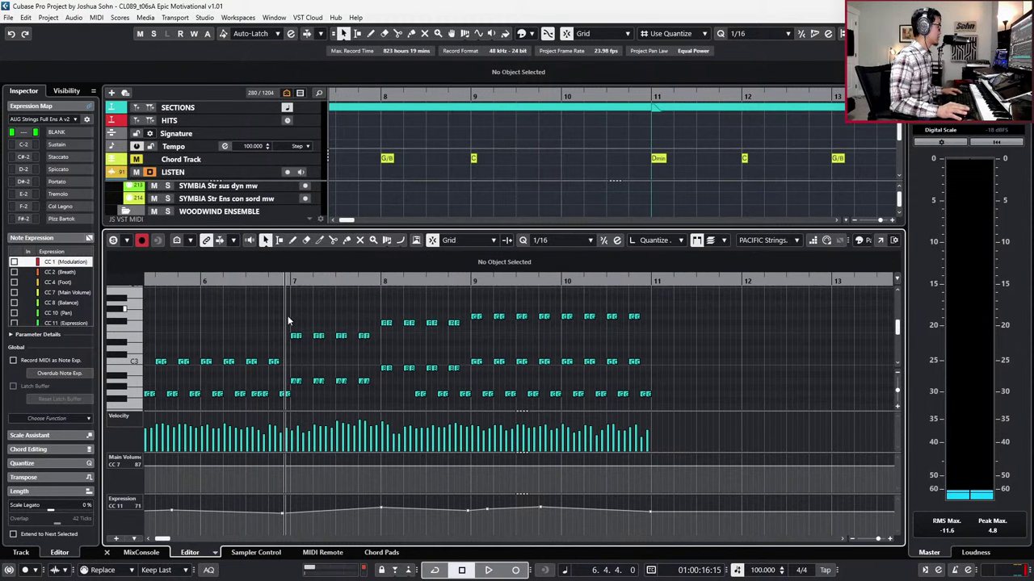
key(space)
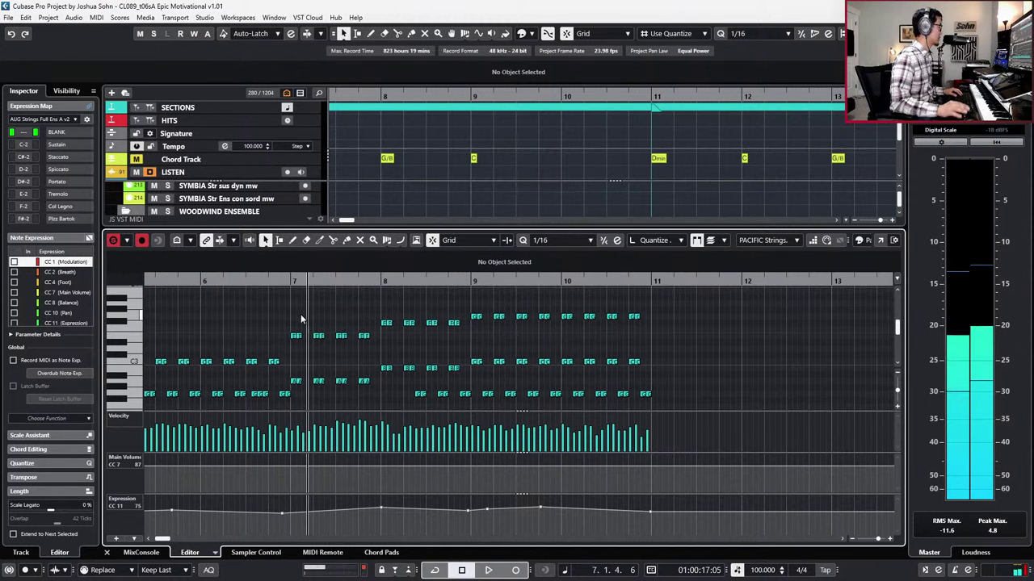
Step: Raise the lower notes from bar 7 to bar 11 in pitch
drag(289, 315, 640, 346)
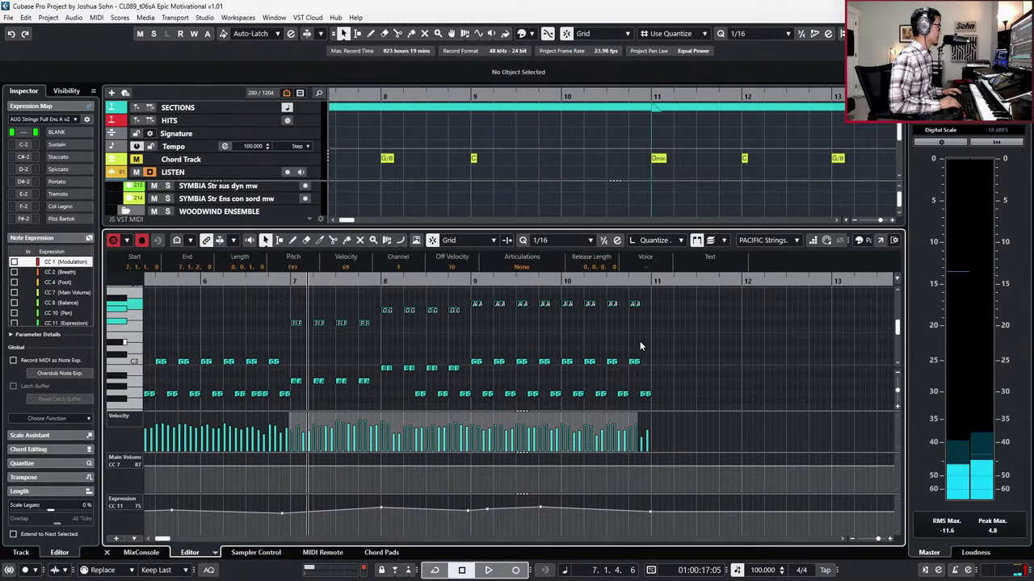
scroll(640, 346, up, 2)
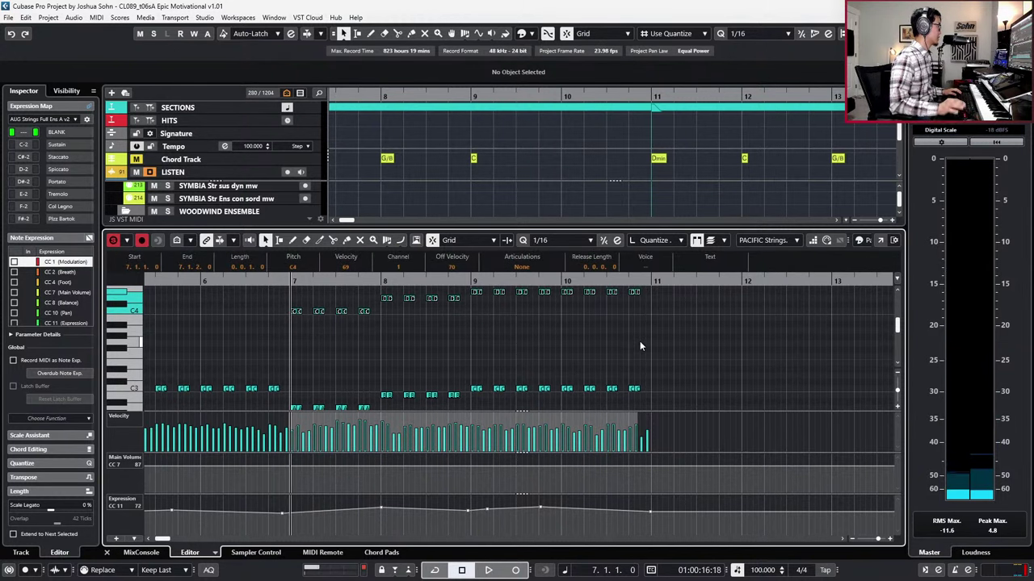
scroll(318, 372, down, 5)
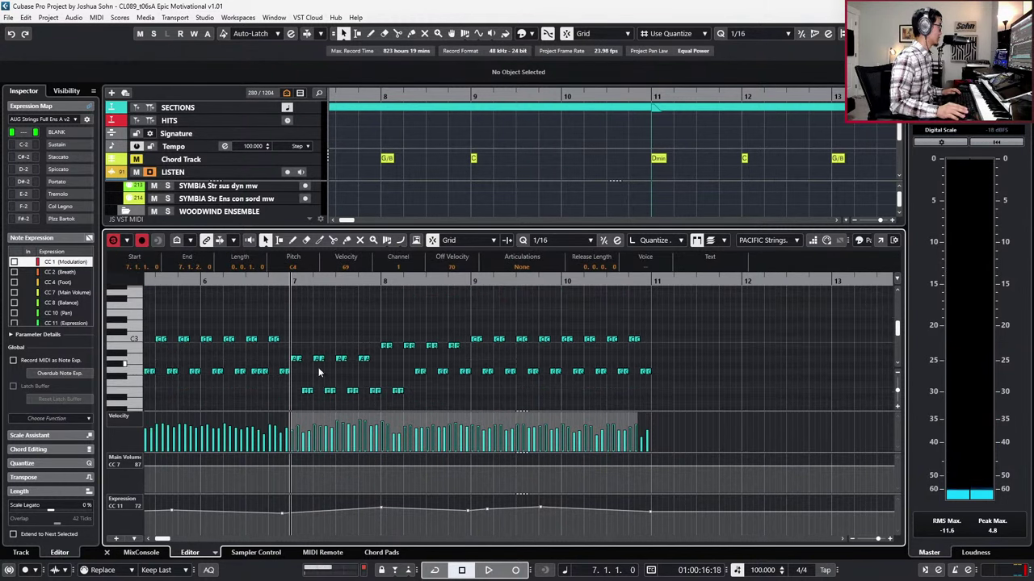
drag(303, 383, 690, 380)
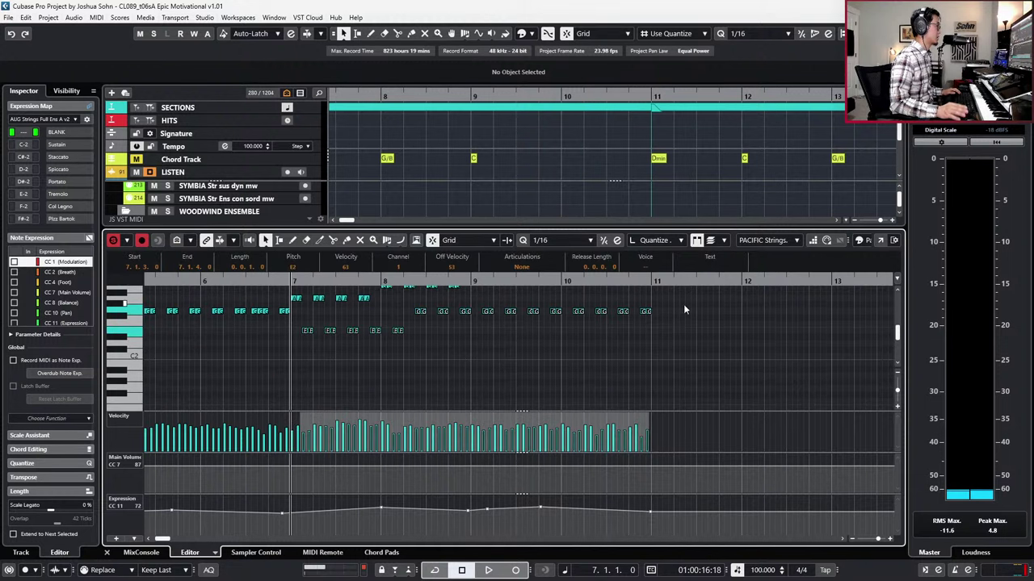
key(Up)
key(Up)
key(Up)
key(Up)
key(Up)
key(Up)
key(Up)
key(Up)
key(Up)
key(Up)
key(Up)
key(Up)
key(Up)
key(Up)
key(Up)
key(Up)
key(Up)
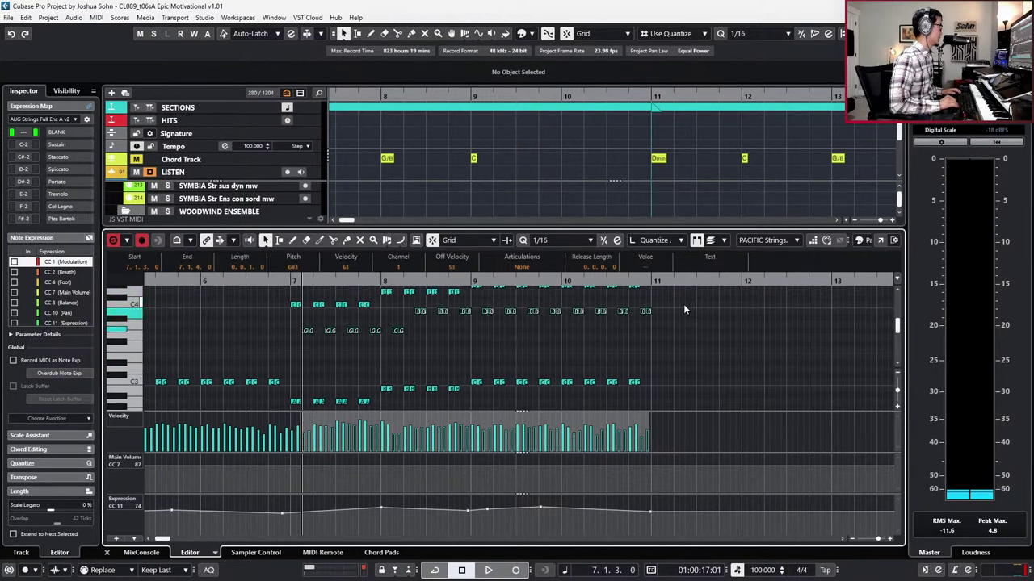
Step: Audition the ostinato and raise the five G notes up to A
scroll(511, 323, up, 2)
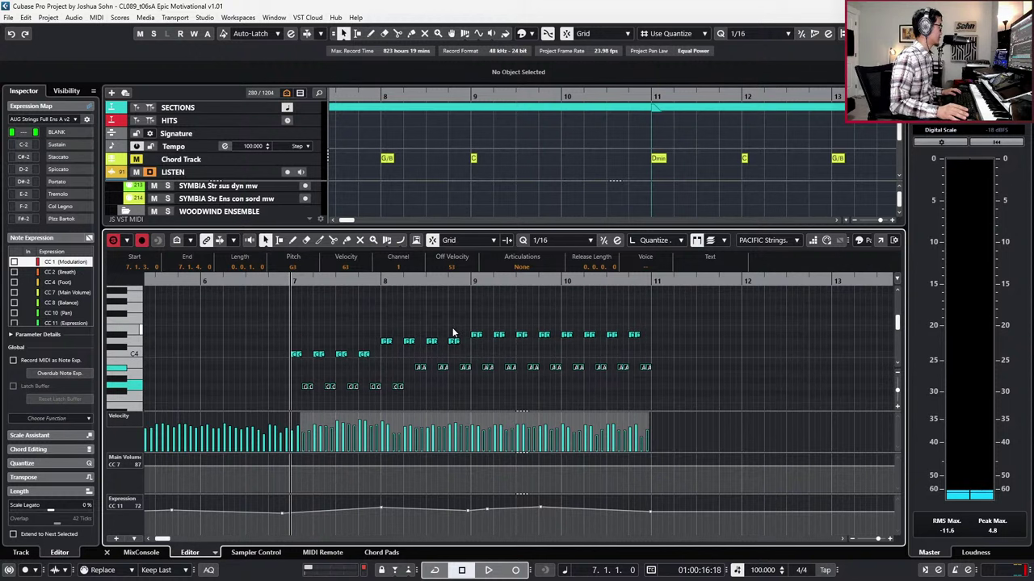
scroll(440, 323, down, 2)
key(space)
key(space)
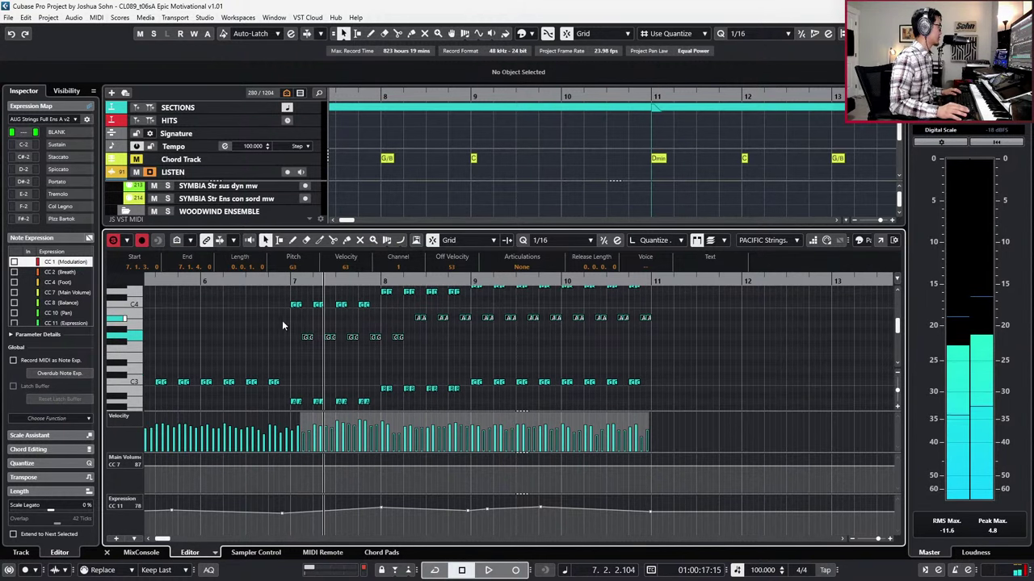
drag(282, 323, 411, 362)
key(Up)
key(Up)
Step: Raise the eight A#3 notes in bars 9–11 by one semitone
scroll(419, 359, up, 2)
drag(390, 327, 471, 357)
scroll(472, 355, down, 2)
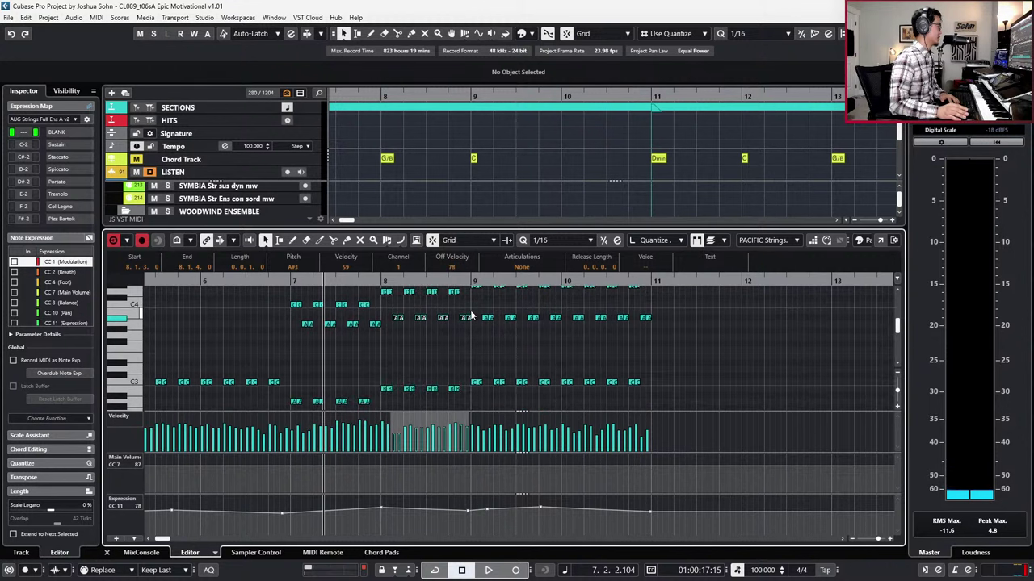
drag(473, 314, 688, 332)
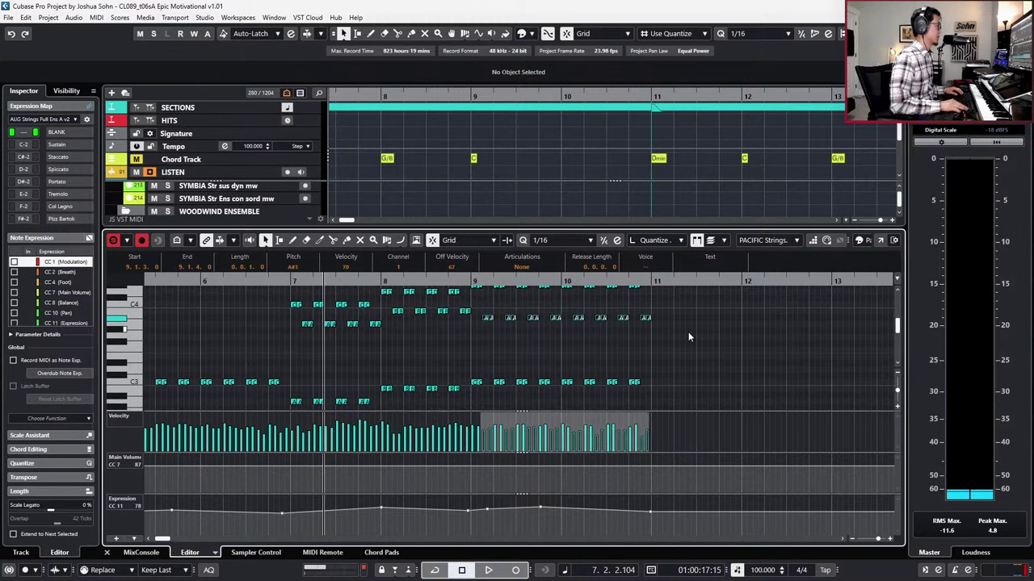
key(Up)
key(Up)
key(Down)
key(Down)
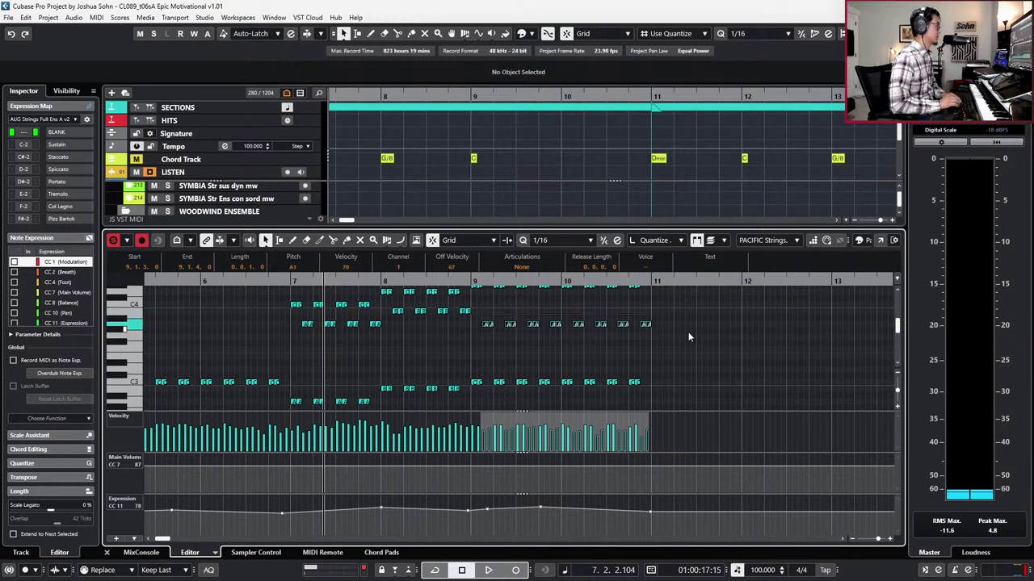
key(Up)
scroll(552, 306, up, 2)
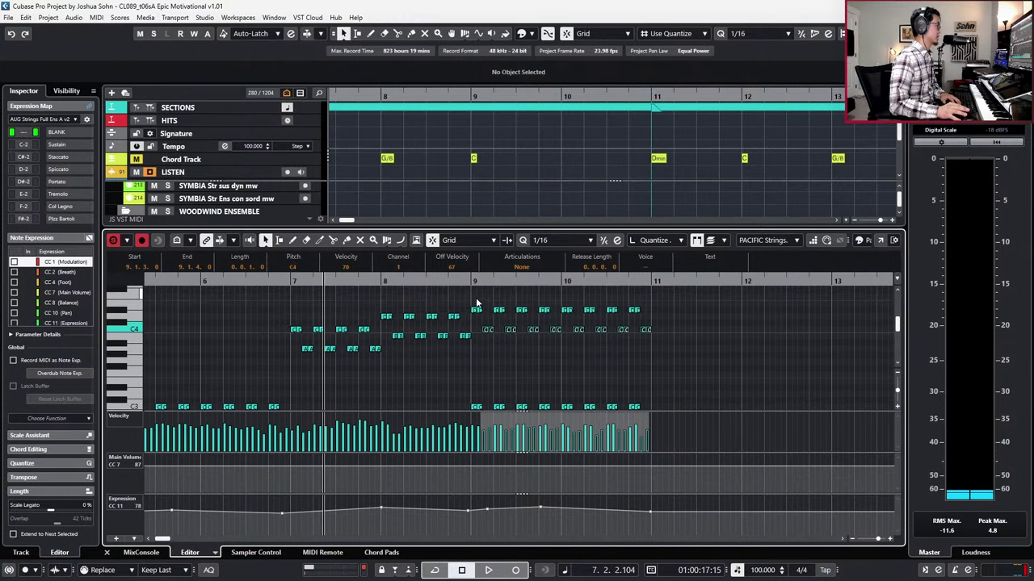
Step: Select the eight D#4 notes in bars 9–11 and replay the revised voicing
drag(476, 298, 655, 322)
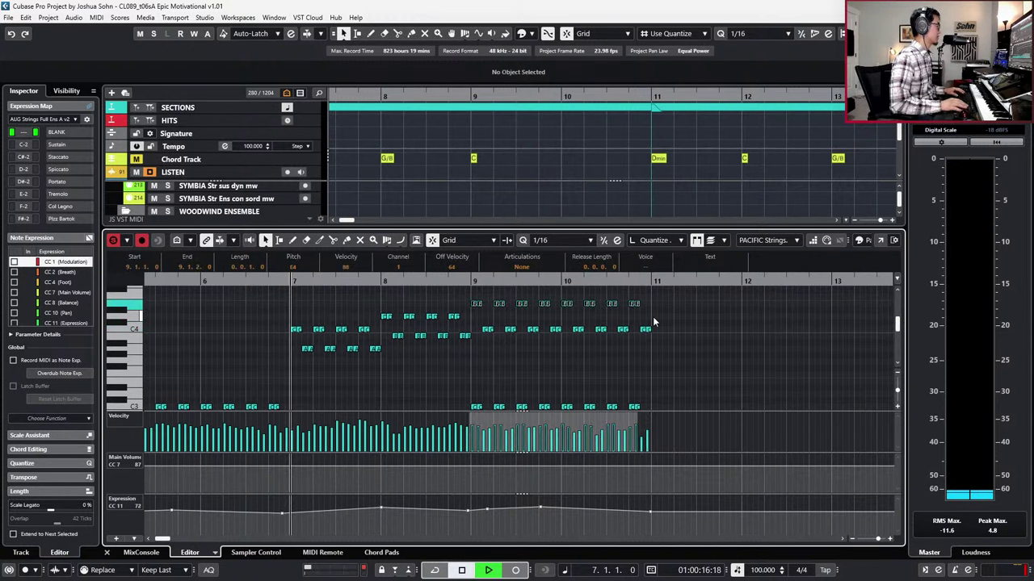
key(space)
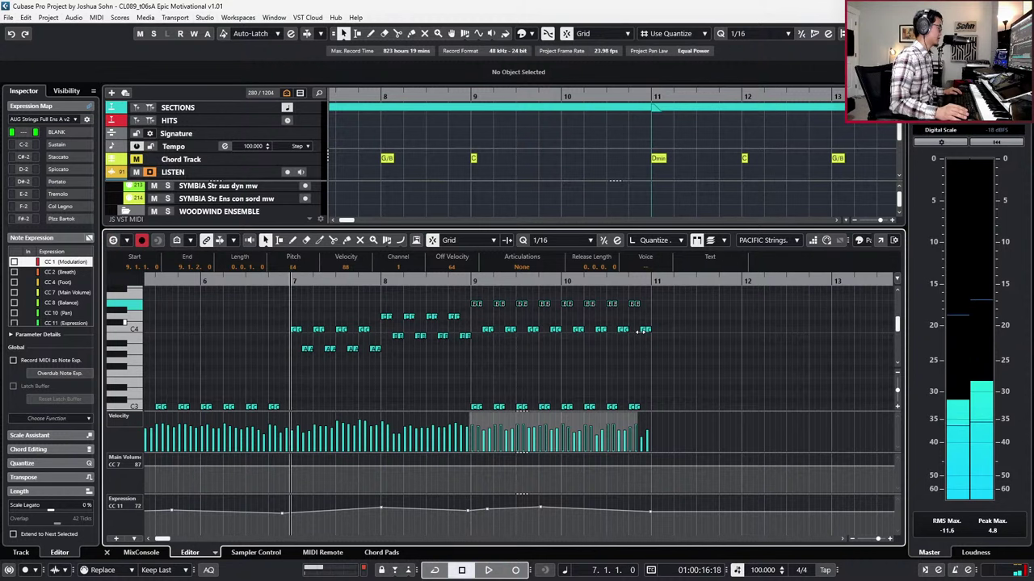
scroll(557, 336, down, 1)
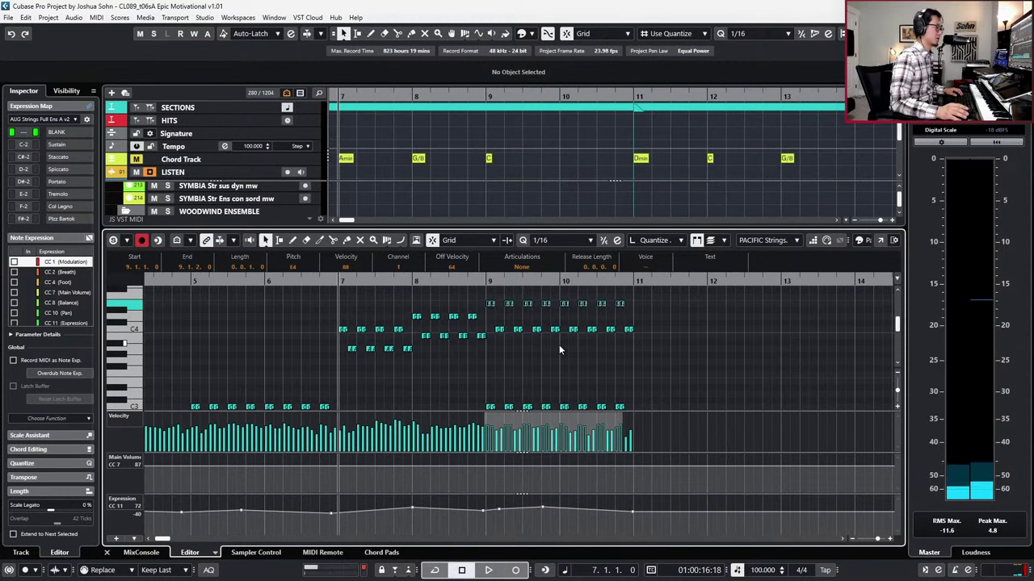
scroll(559, 348, down, 2)
key(space)
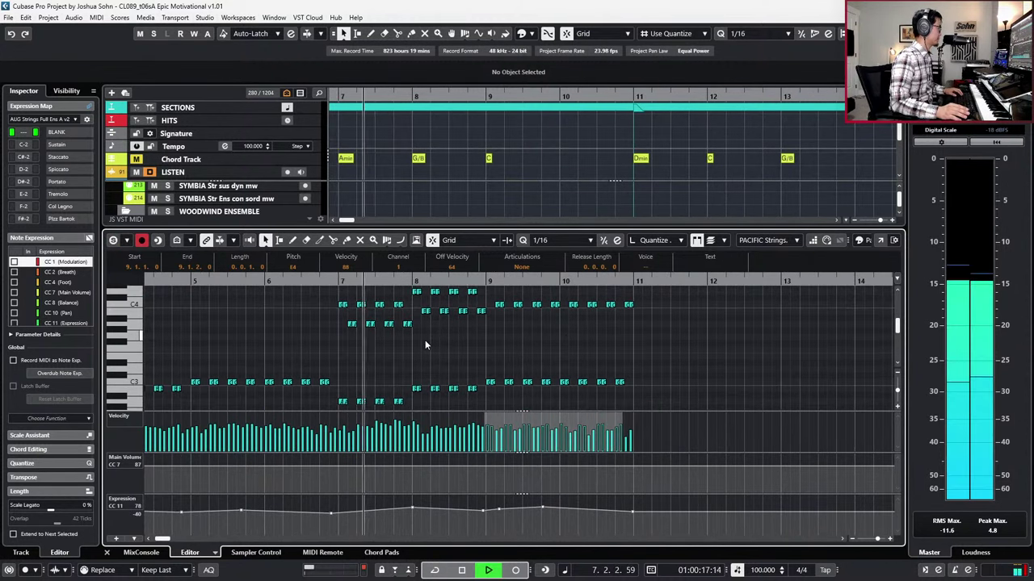
scroll(425, 340, down, 1)
scroll(418, 340, up, 4)
Step: Select the bar-7 notes and audition the passage from bar 7
drag(349, 319, 567, 379)
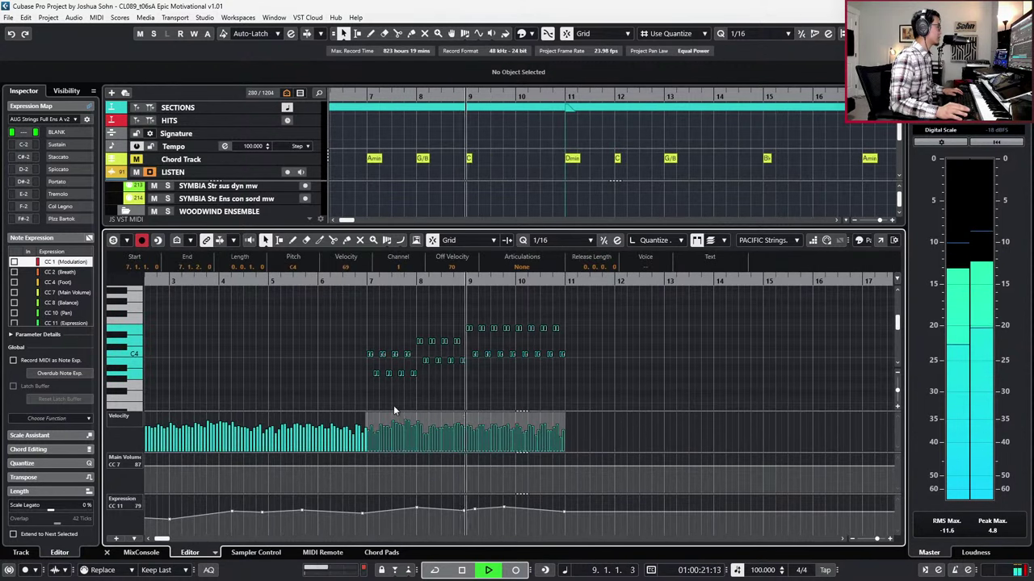
drag(342, 331, 415, 376)
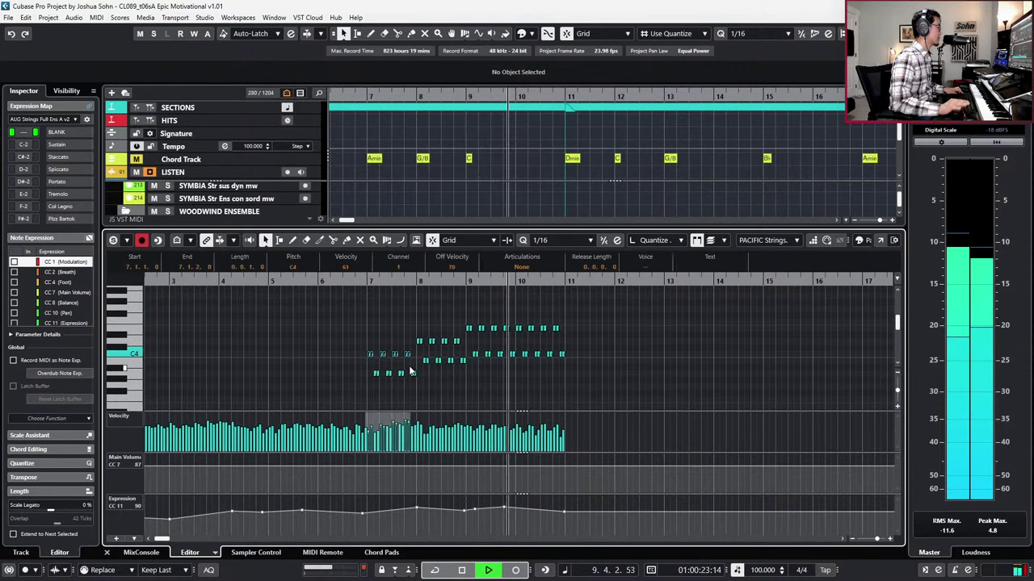
drag(339, 332, 415, 384)
key(space)
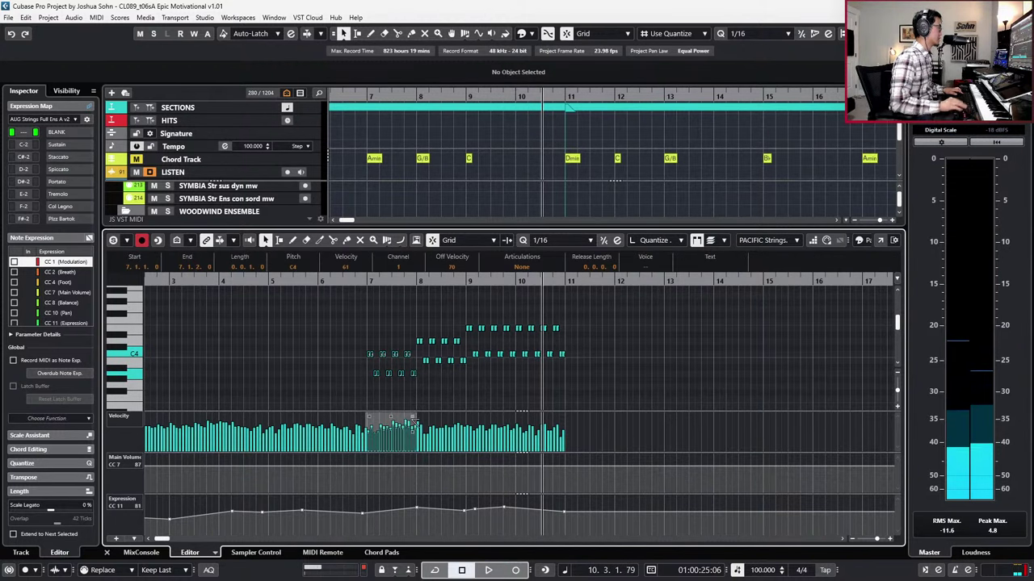
key(space)
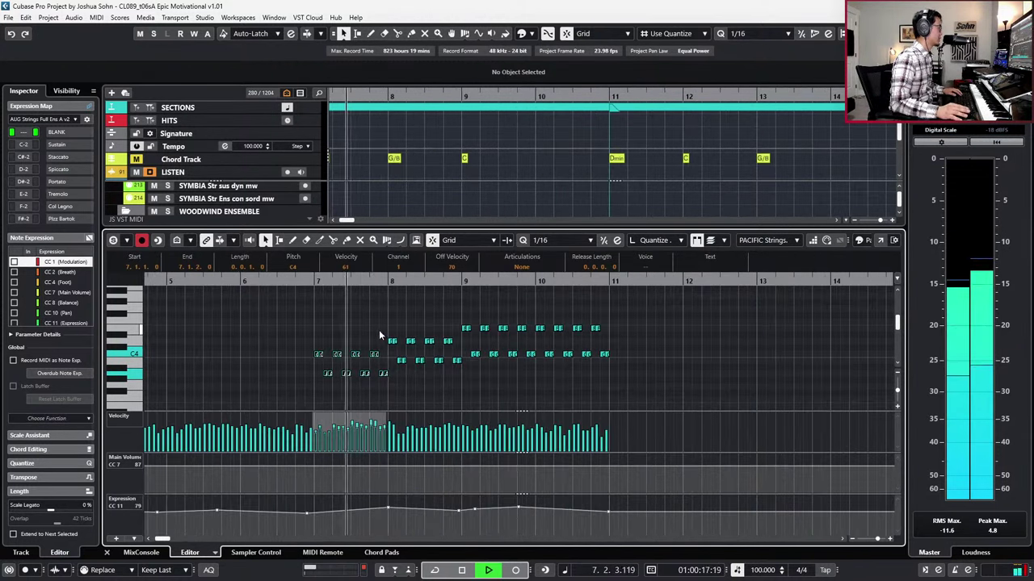
key(space)
Step: Lower the top-row notes in bars 9–11 by two semitones and audition them
drag(383, 330, 449, 349)
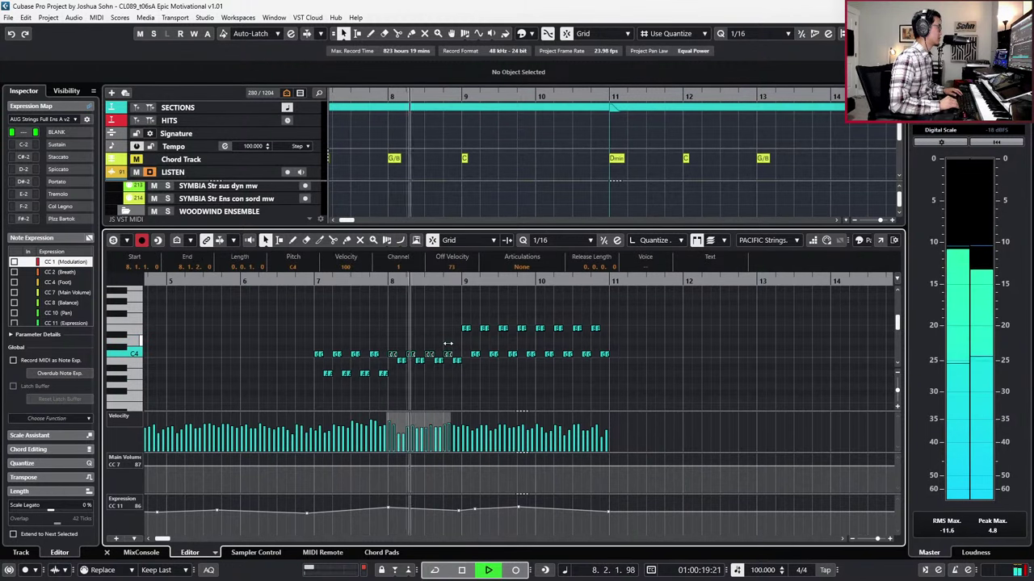
key(space)
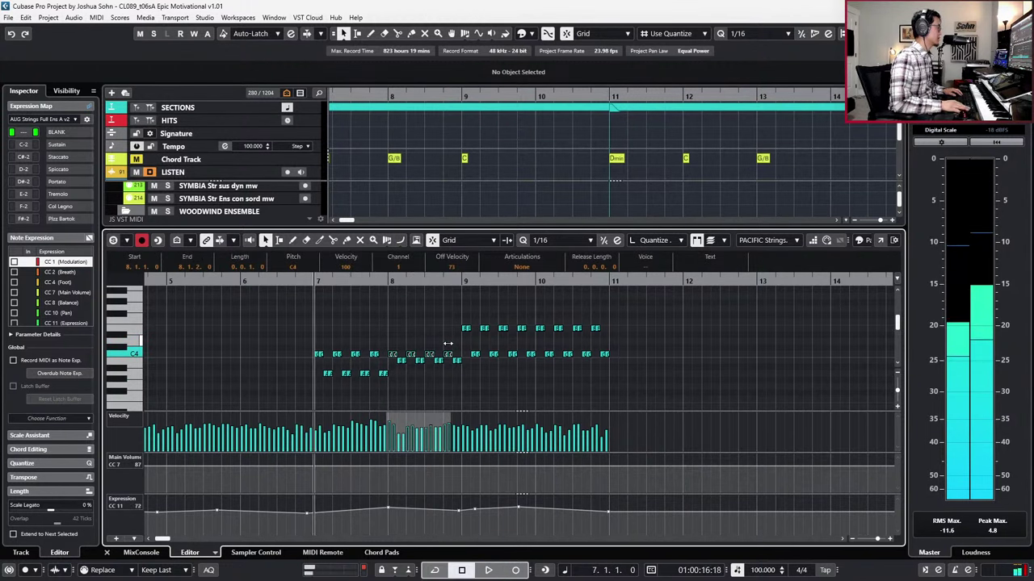
drag(456, 312, 620, 326)
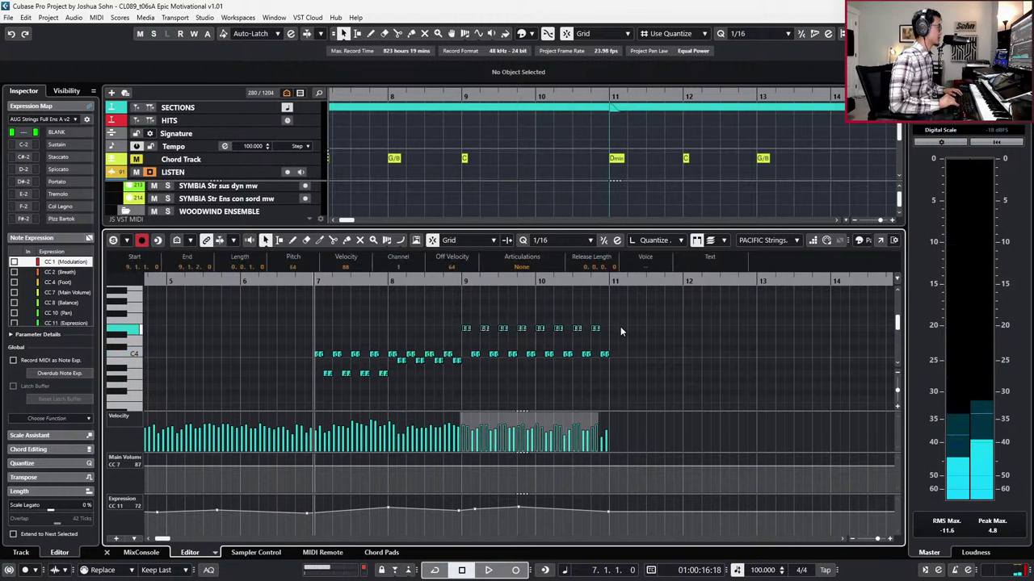
key(Down)
key(Down)
key(space)
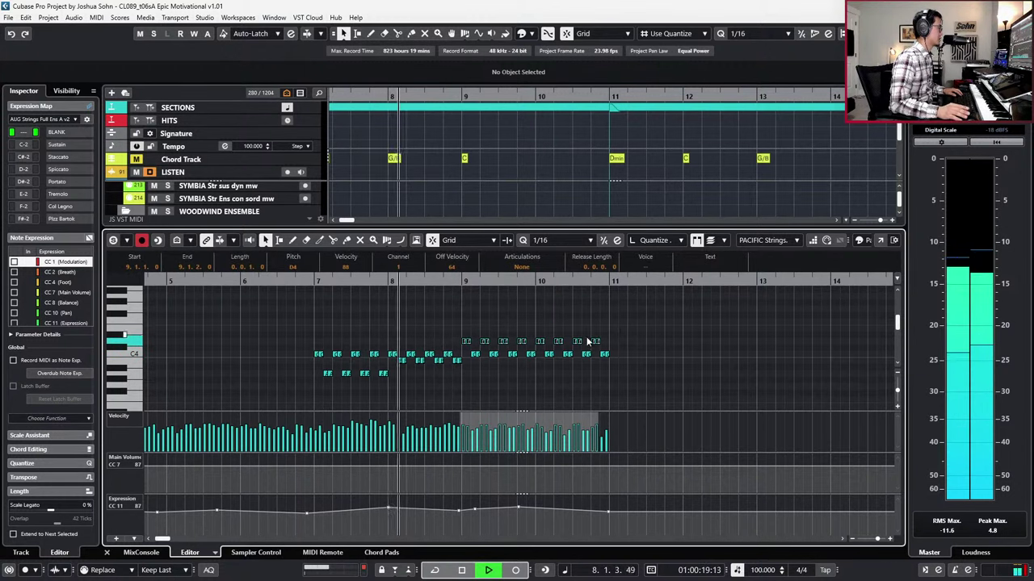
key(space)
Step: Audition the two notes midway through bar 8
click(436, 354)
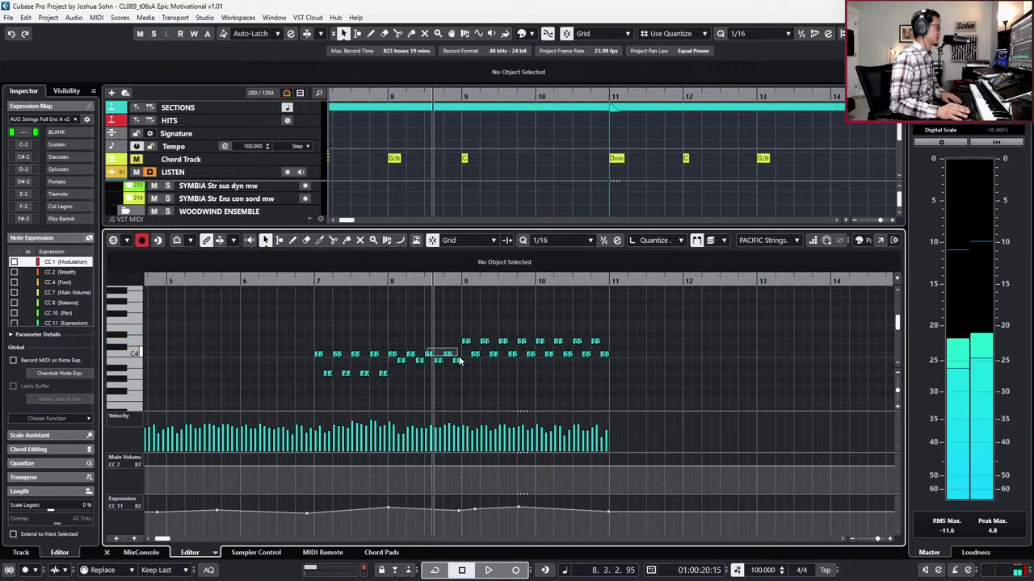
drag(459, 361, 459, 361)
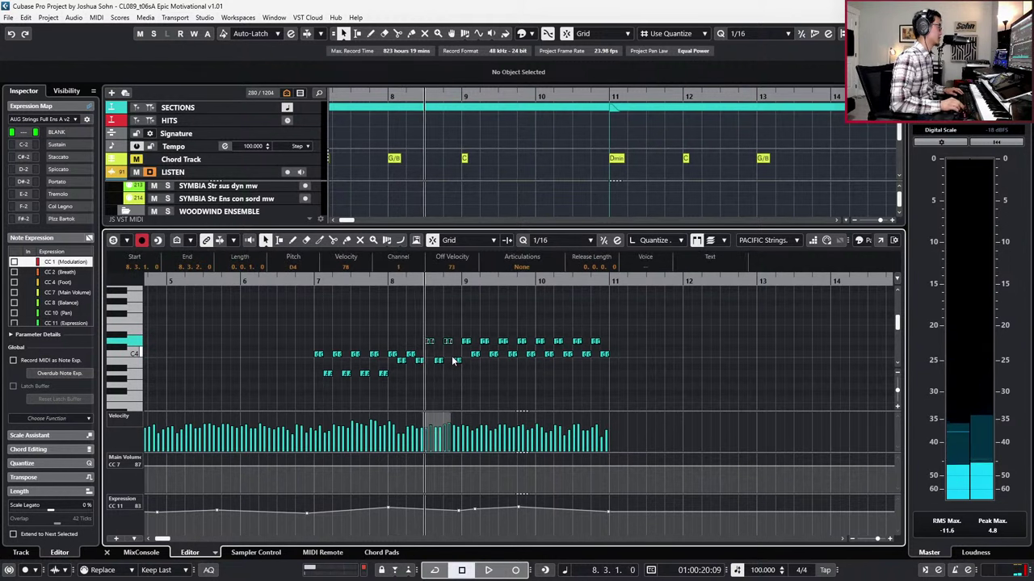
key(space)
key(space)
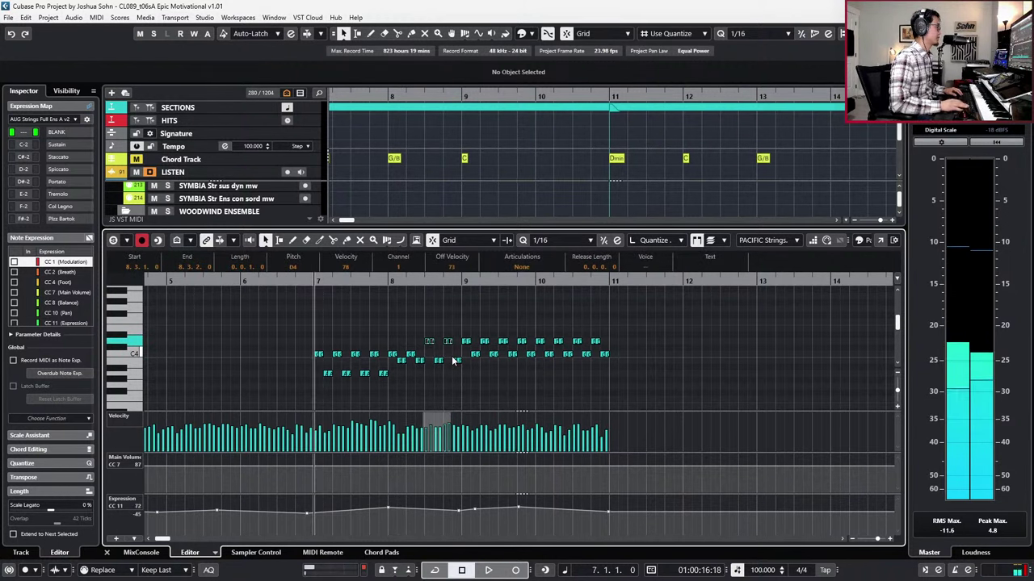
key(space)
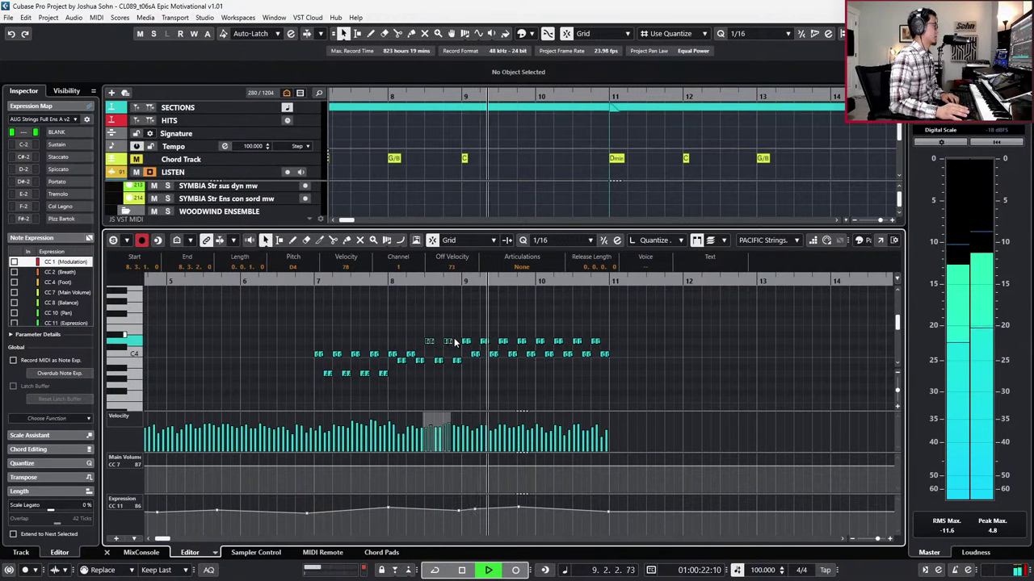
key(space)
click(466, 336)
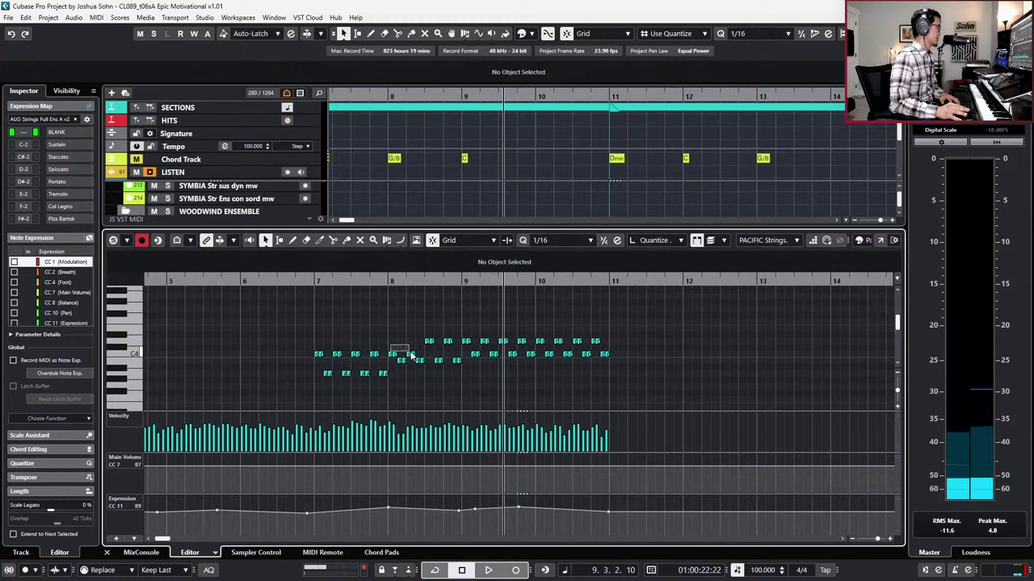
Step: Raise the bar-8 C4 notes to D4 and play back from bar 7
drag(389, 348, 418, 354)
key(Up)
key(Up)
key(l)
key(ctrl+KP_Subtract)
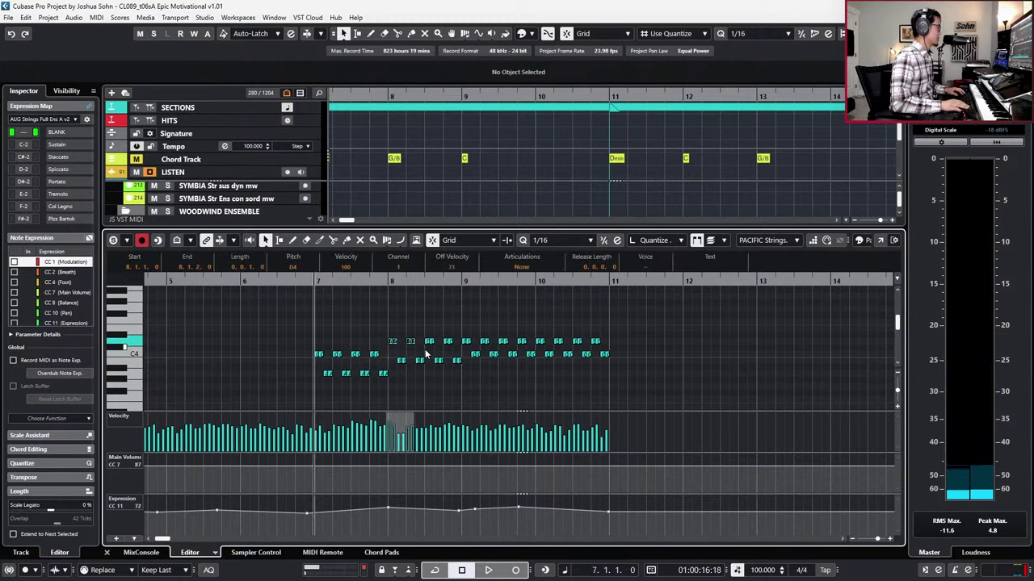
key(space)
click(446, 336)
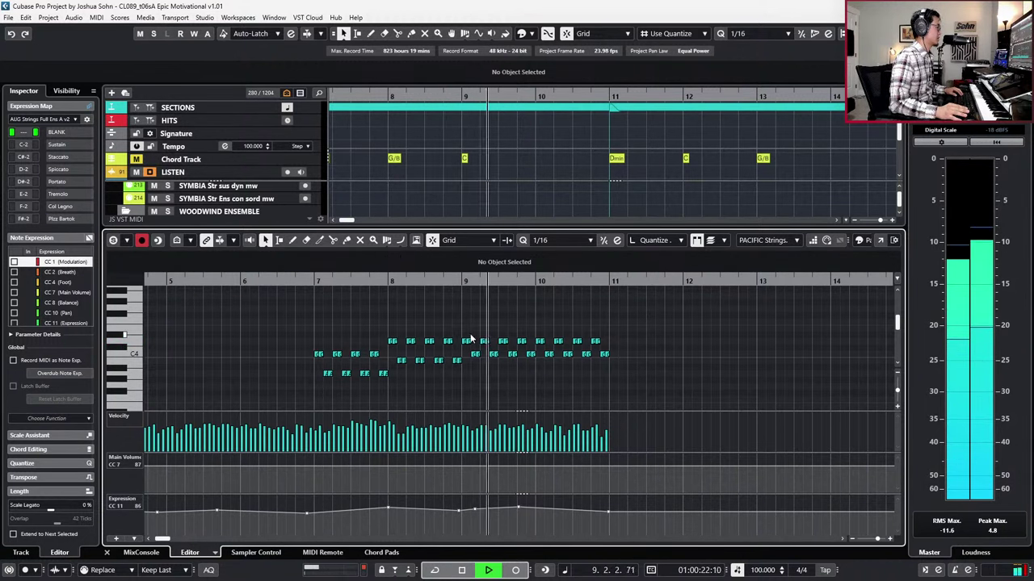
key(space)
Step: Audition the notes around bar 9.5 and the three repeated C4 notes in bar 10
drag(511, 350, 518, 350)
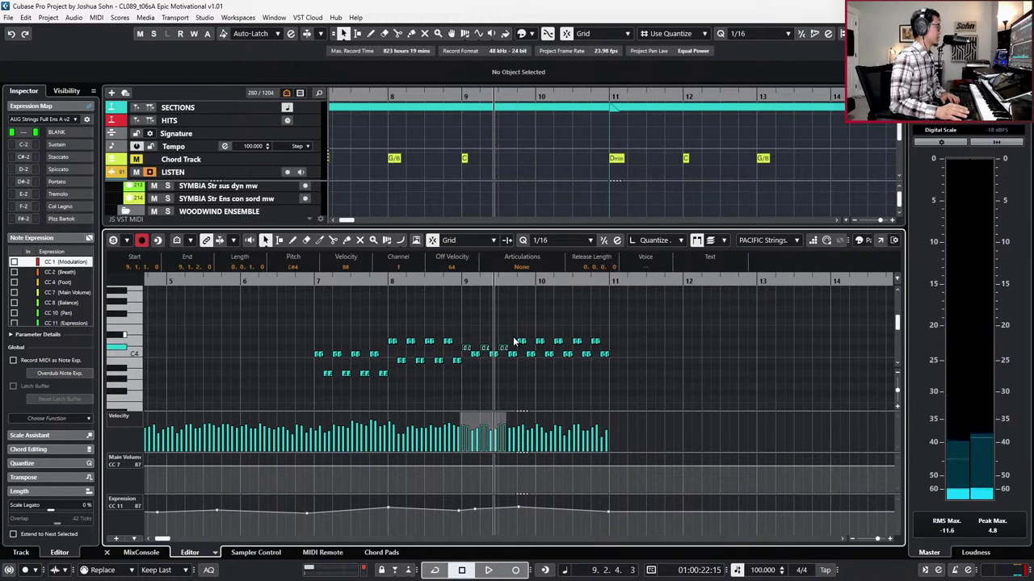
key(space)
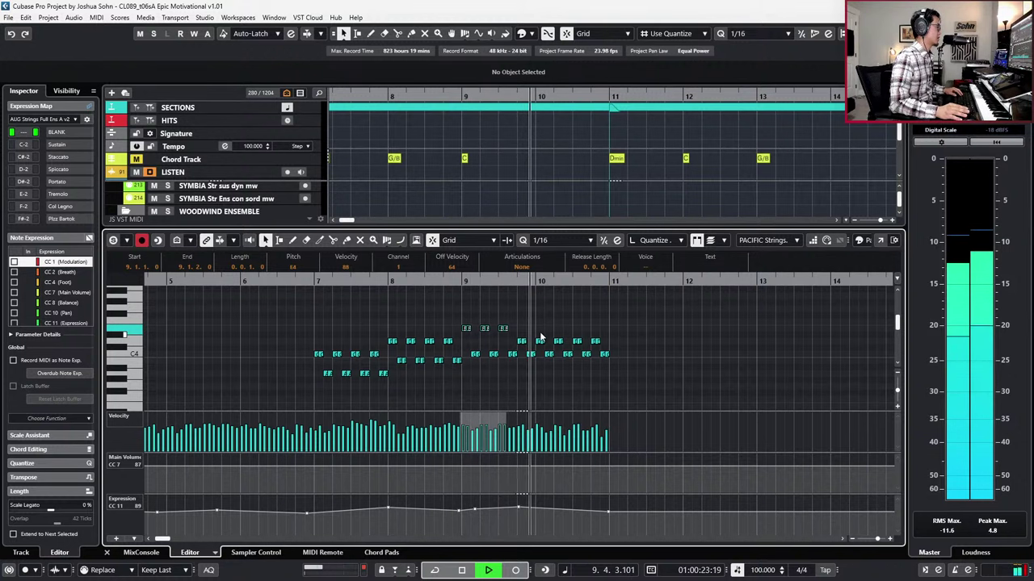
key(space)
drag(541, 329, 583, 346)
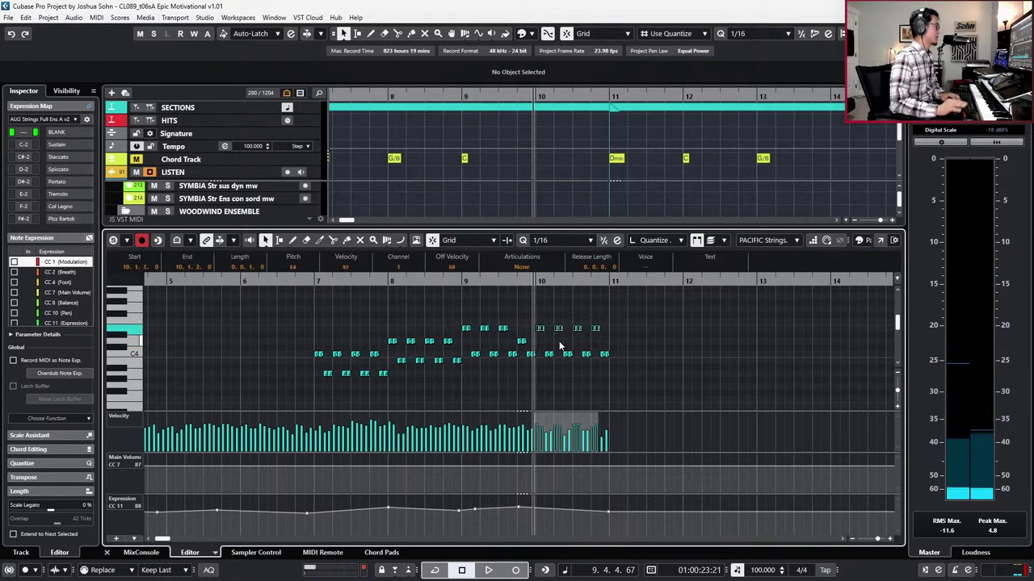
key(space)
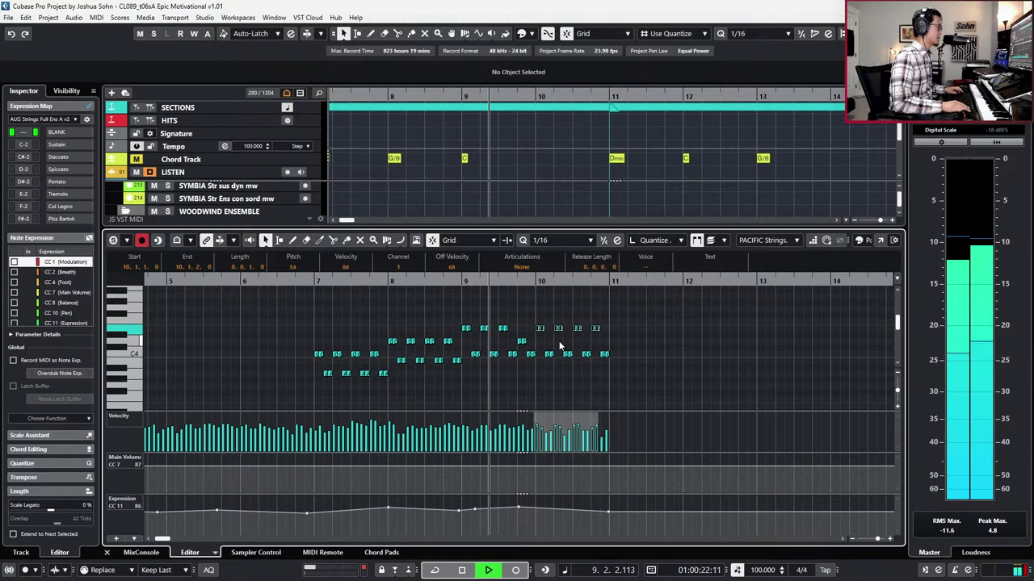
drag(550, 340, 607, 374)
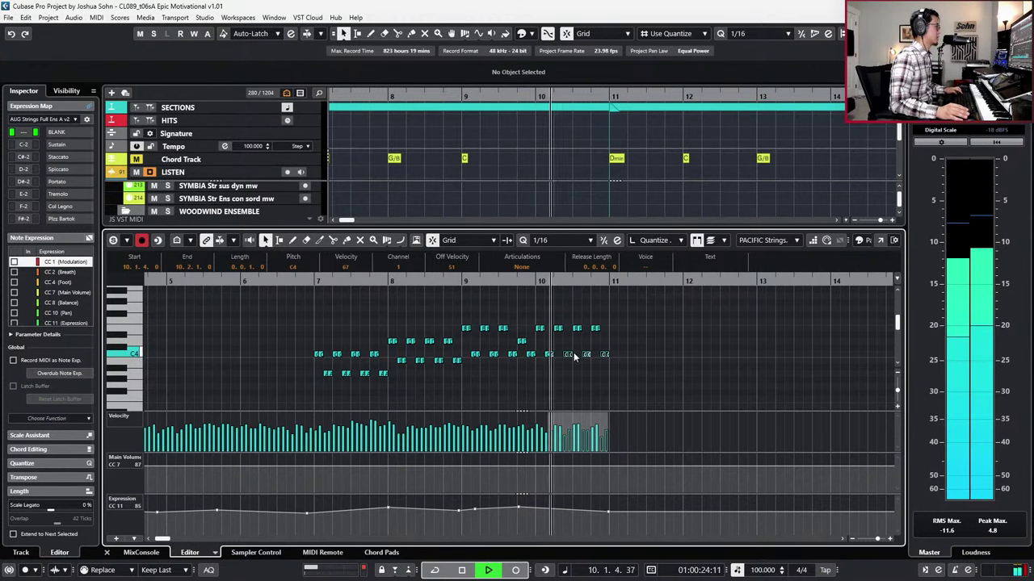
key(Left)
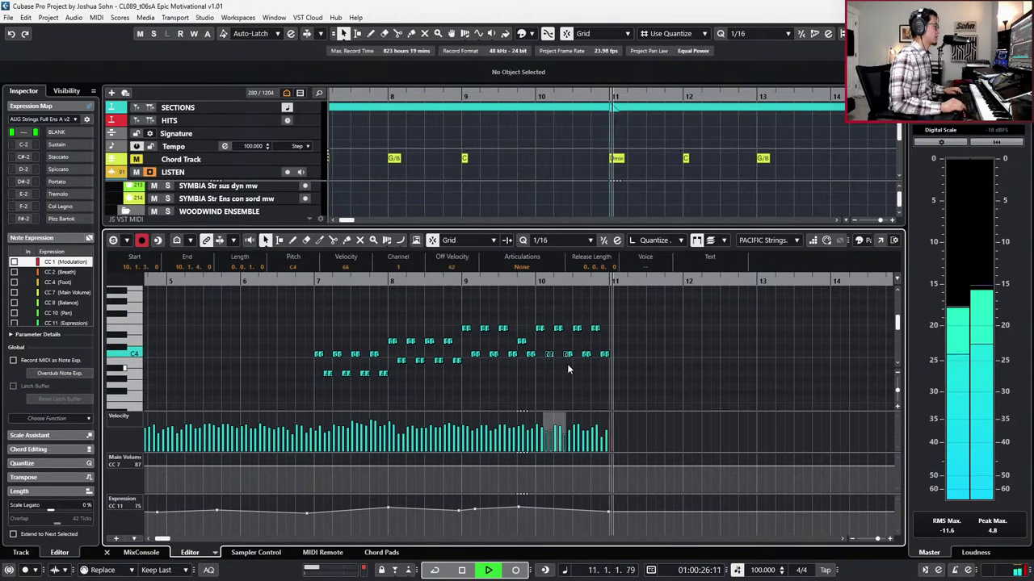
scroll(567, 365, down, 2)
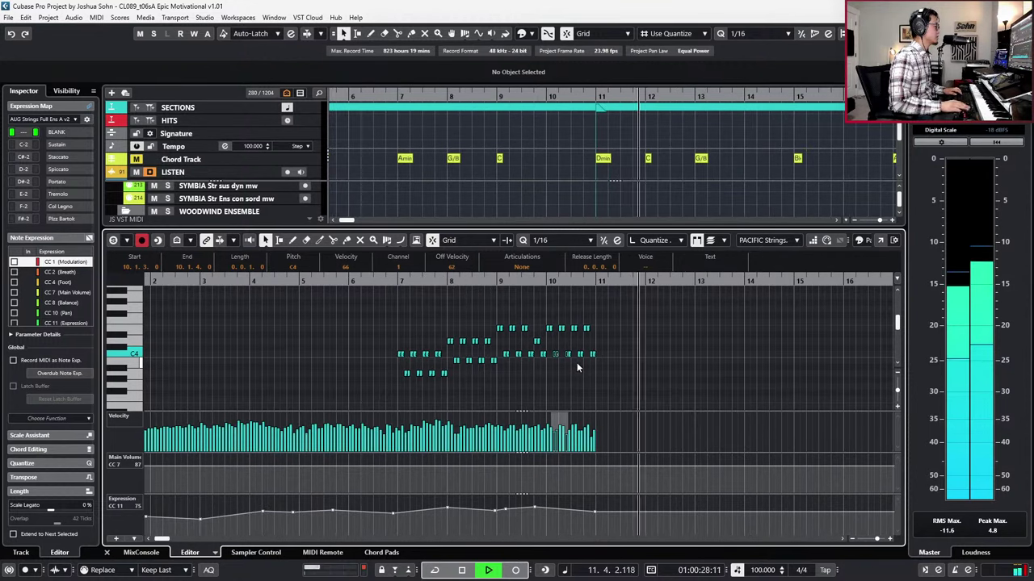
key(space)
Step: Close the string editor and open the OBERHAUSEN arp part for note editing
key(KP_Subtract)
key(ctrl+alt+e)
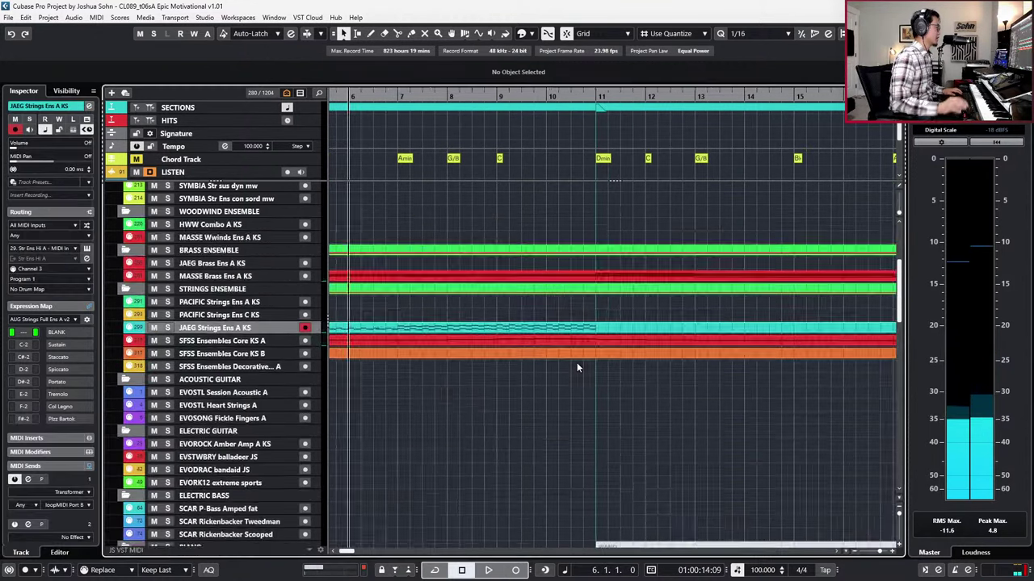
scroll(577, 362, down, 2)
key(KP_Subtract)
key(space)
scroll(575, 313, down, 5)
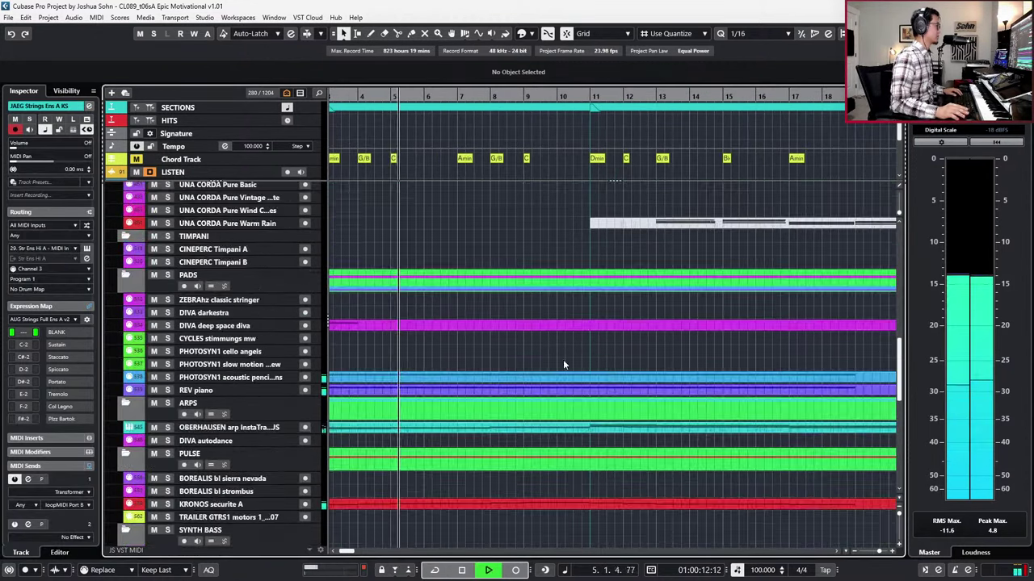
scroll(563, 360, down, 3)
scroll(558, 355, down, 3)
double_click(559, 291)
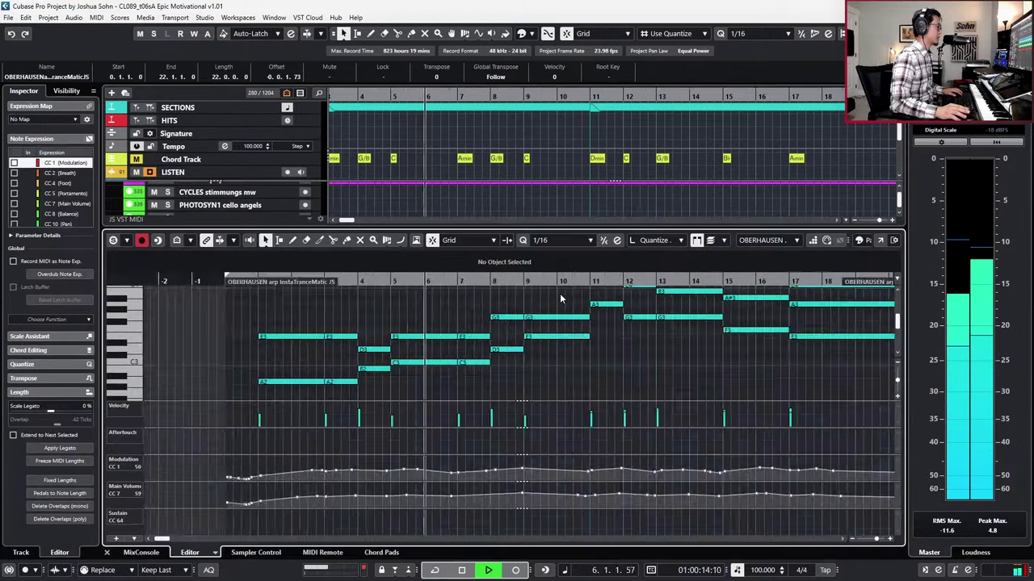
Step: Solo the arp part, show its controller lanes and audition it from bar 7
scroll(559, 332, up, 2)
scroll(555, 332, up, 2)
key(alt+l)
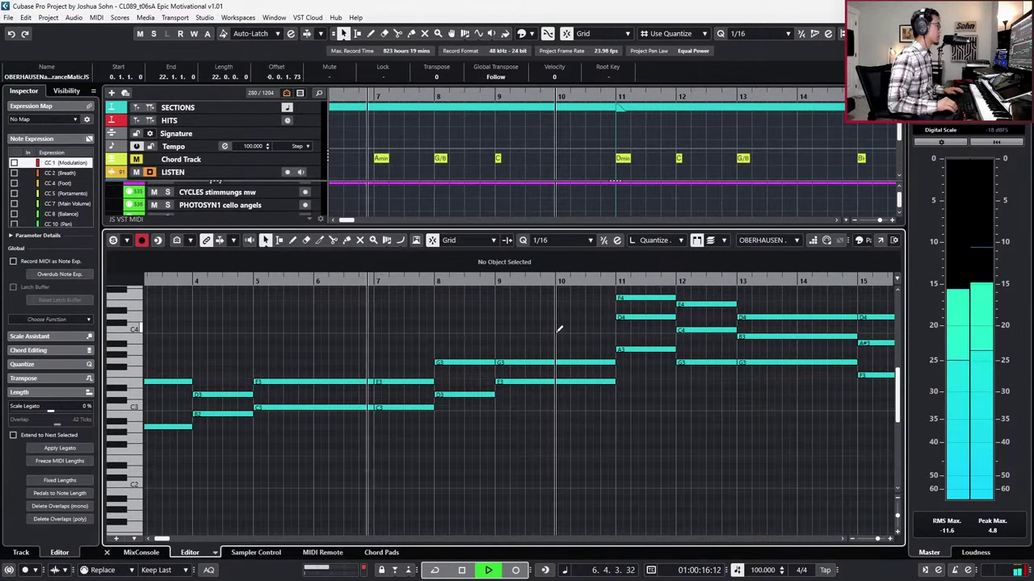
scroll(556, 331, up, 2)
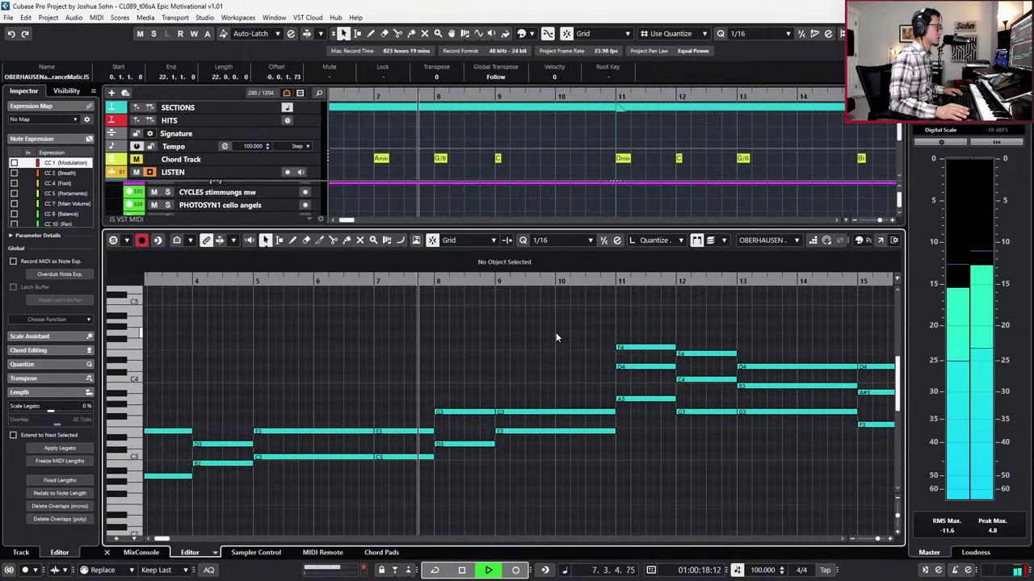
drag(556, 336, 552, 453)
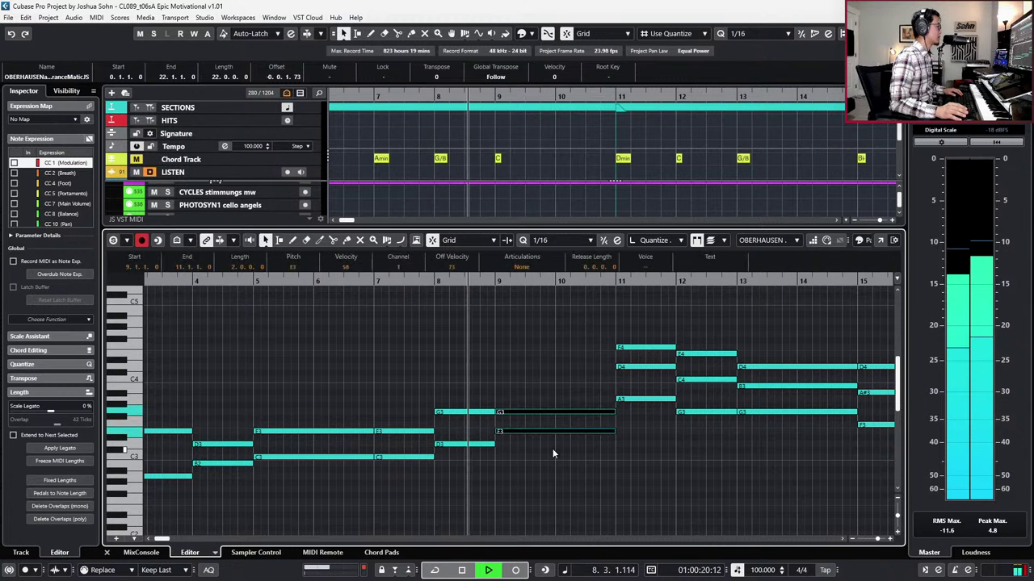
key(space)
key(s)
key(KP_Subtract)
key(KP_Subtract)
key(space)
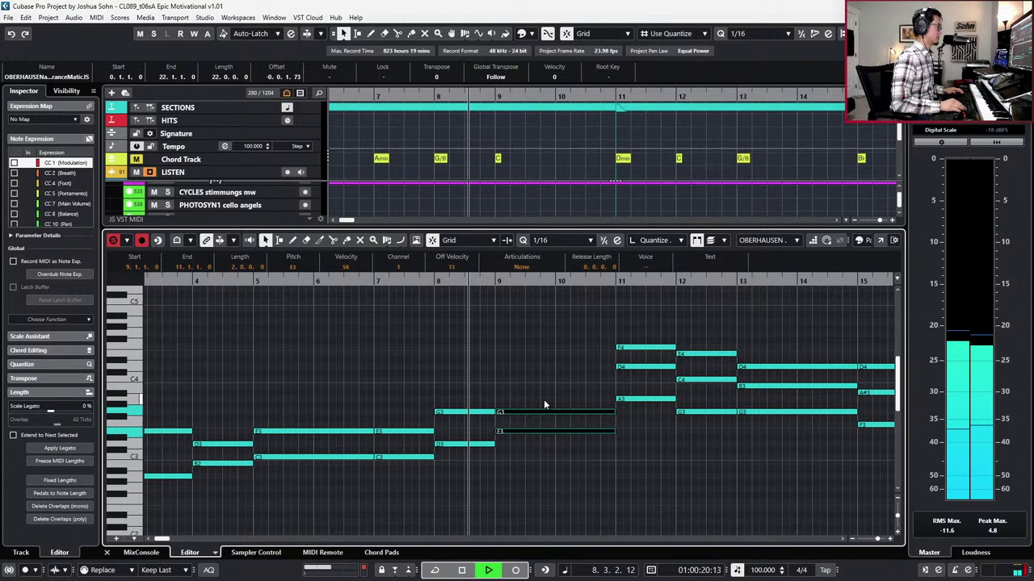
key(alt+l)
key(space)
key(KP_Subtract)
key(KP_Subtract)
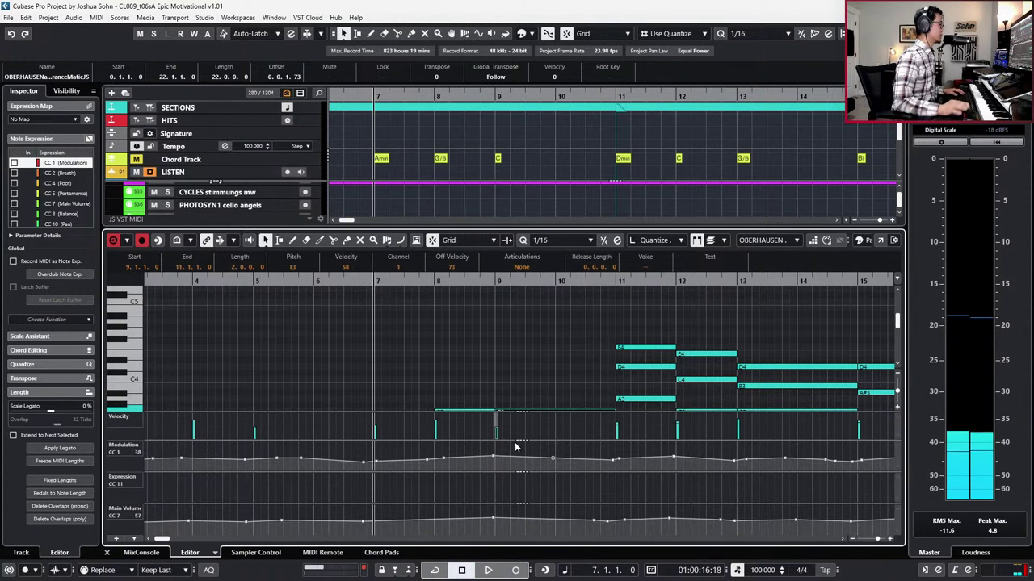
Step: Record a mod-wheel take from bar 7, undo it, and record a new pass
scroll(588, 355, down, 4)
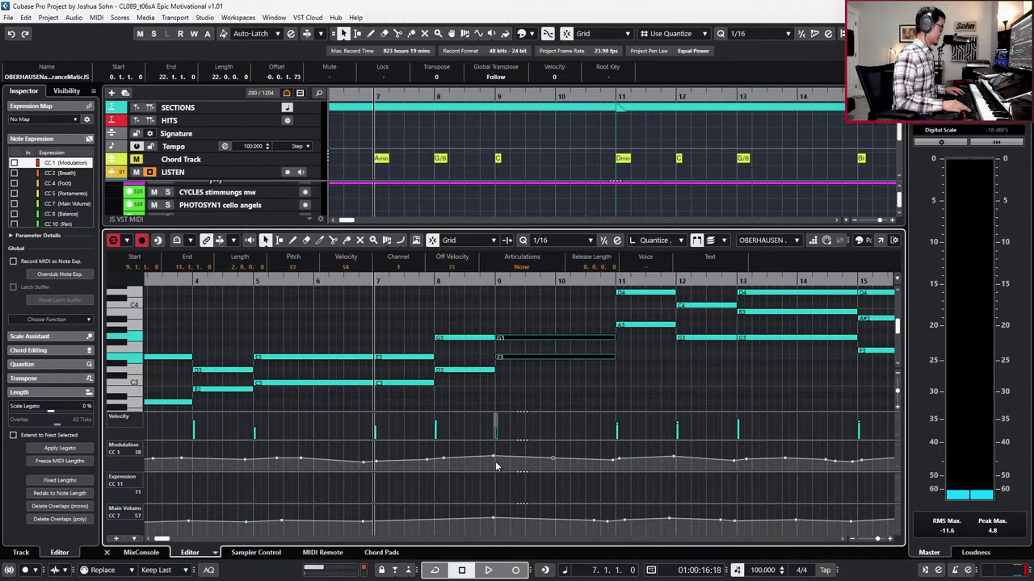
key(KP_Multiply)
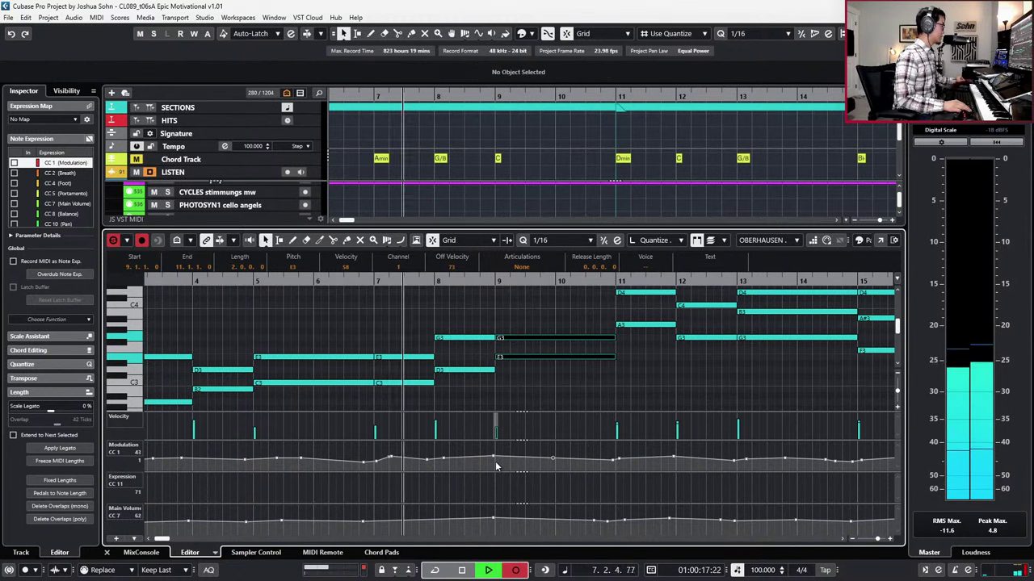
key(space)
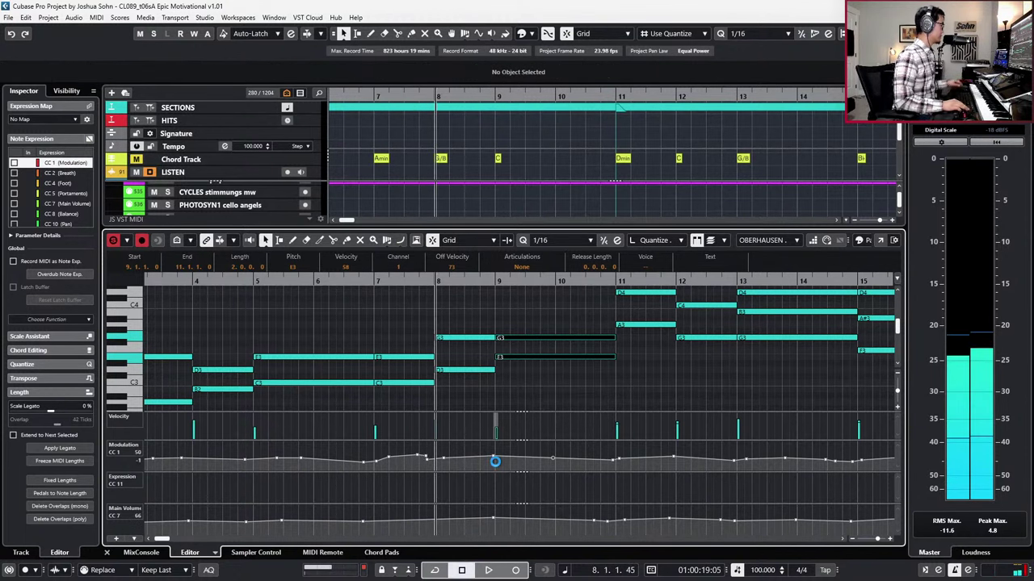
key(KP_Subtract)
key(KP_Subtract)
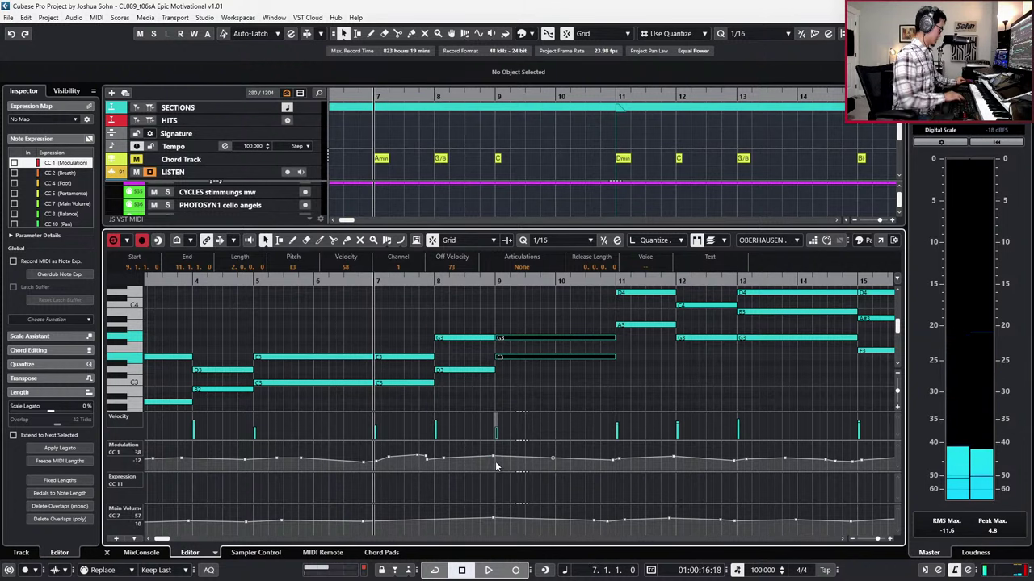
key(ctrl+z)
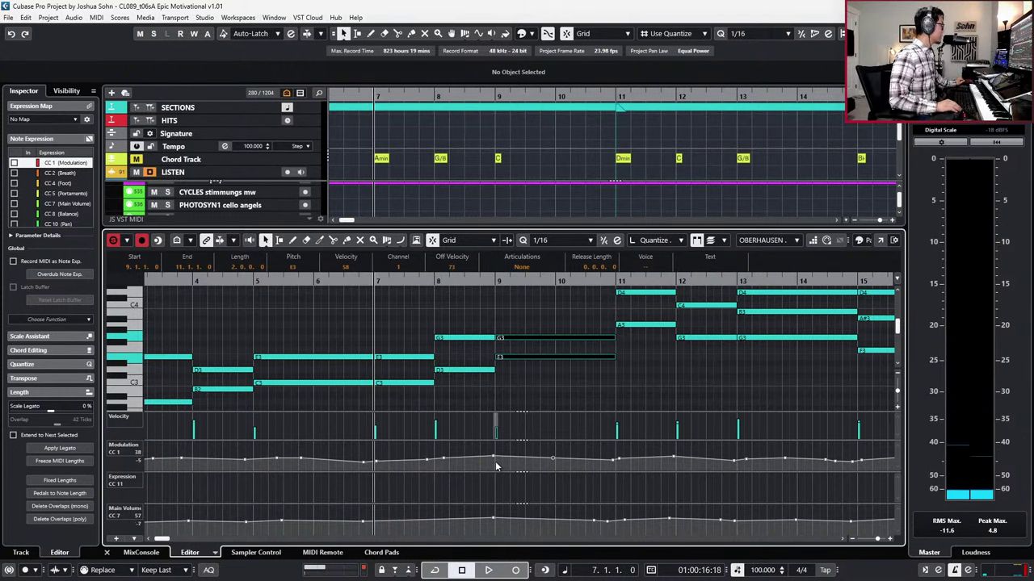
key(KP_Multiply)
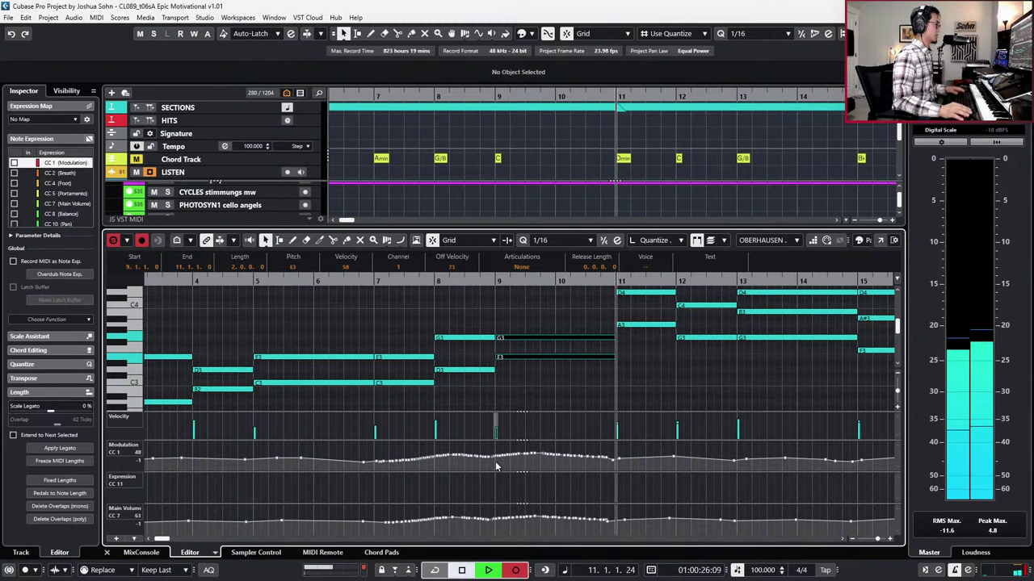
key(space)
Step: Set the snap grid to 1/8 and add a B3 copy above the bar-9 G3
scroll(530, 319, up, 3)
scroll(530, 315, up, 3)
key(alt+3)
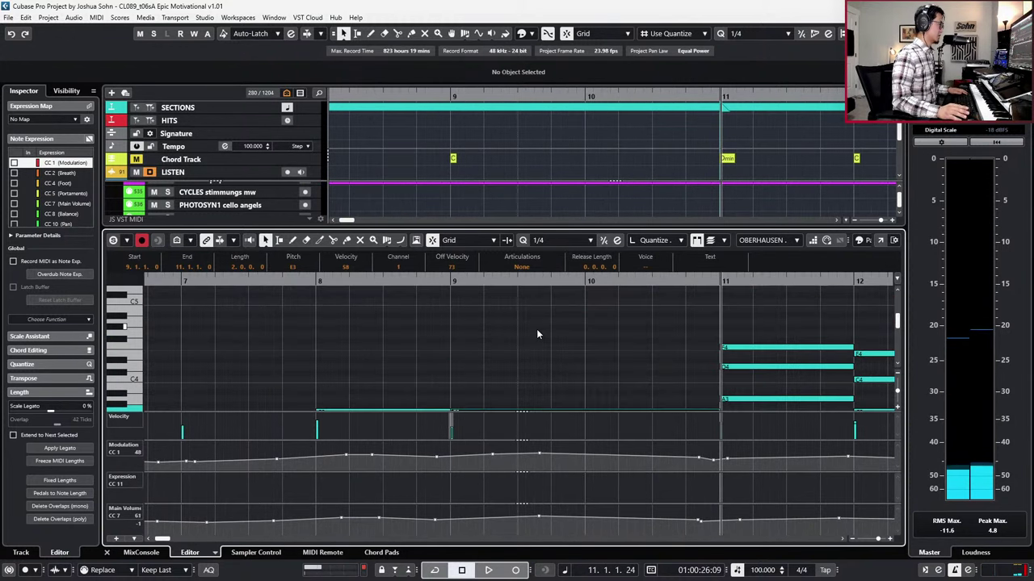
scroll(537, 336, down, 3)
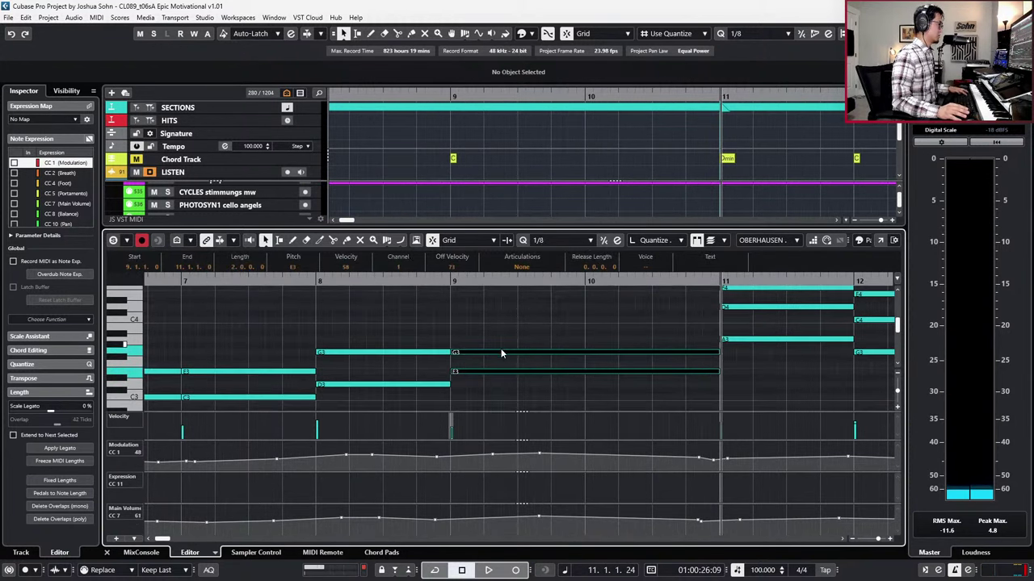
click(502, 352)
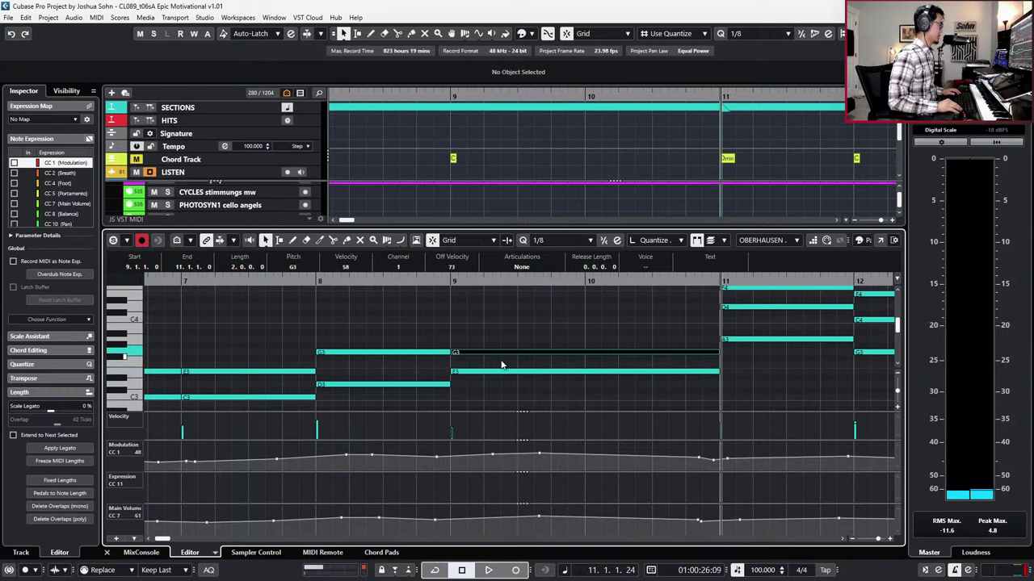
key(Up)
key(Up)
key(Up)
key(Up)
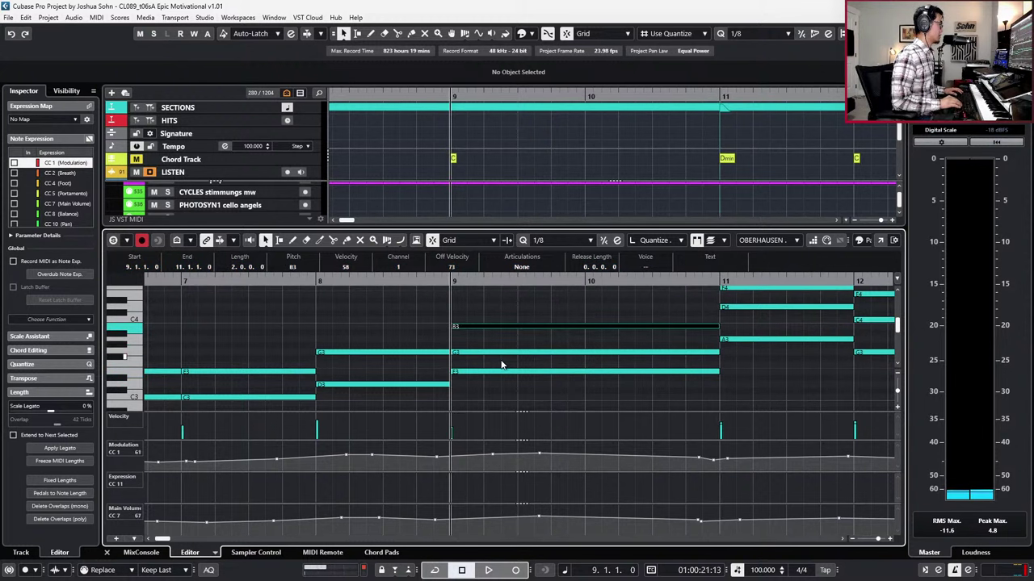
key(space)
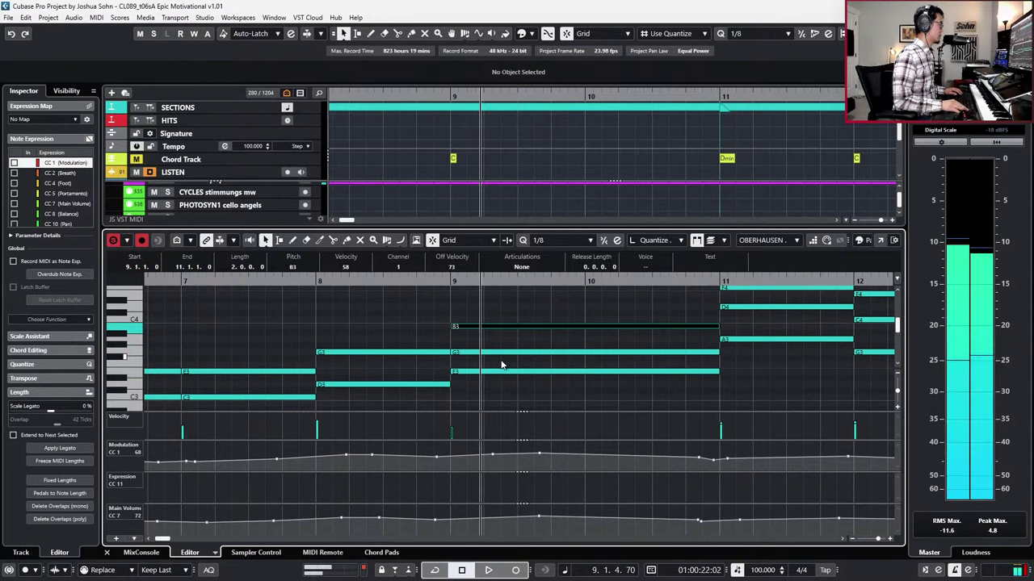
key(KP_Subtract)
key(space)
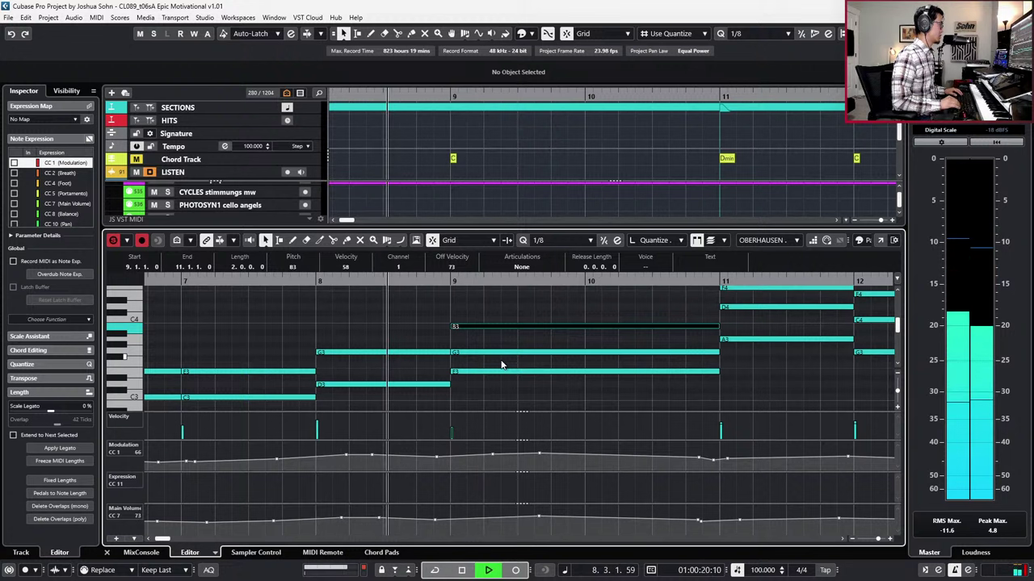
Step: Move the bar-9 B3 and G3 starts slightly late, to 9.1.1.9 and 9.1.1.6
scroll(529, 301, down, 1)
click(549, 325)
scroll(543, 336, up, 3)
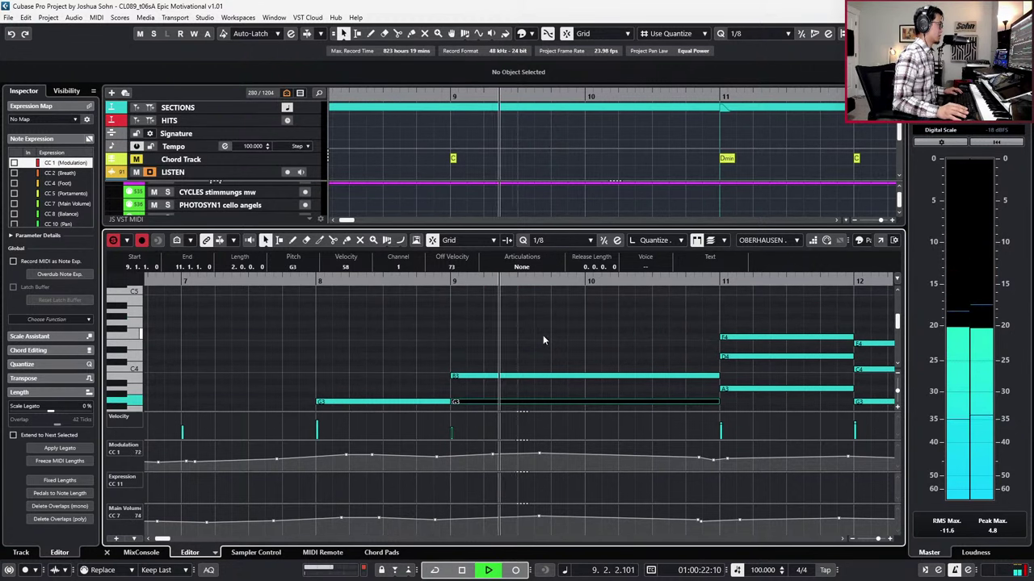
key(space)
scroll(517, 327, up, 2)
click(483, 352)
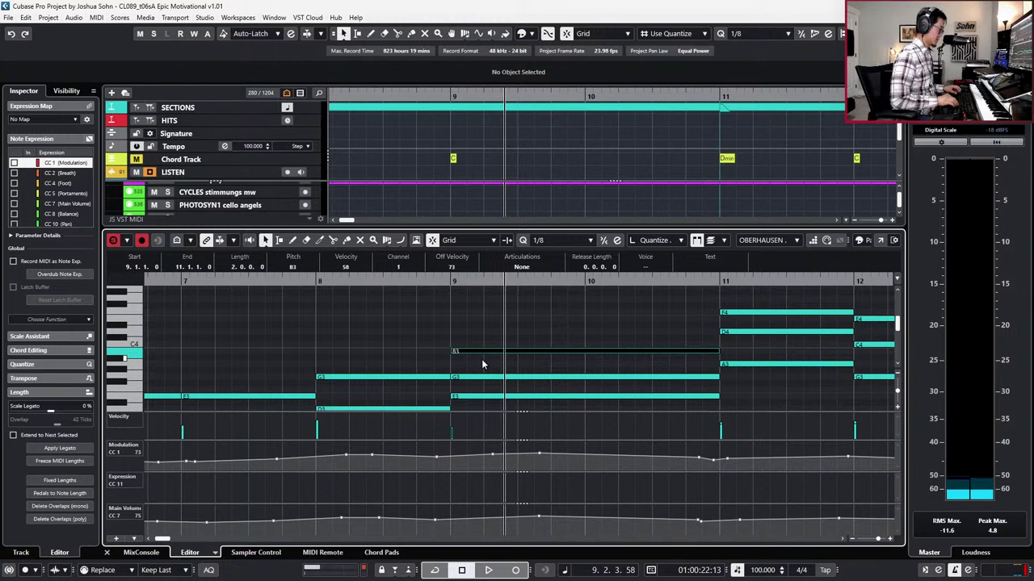
scroll(481, 359, up, 4)
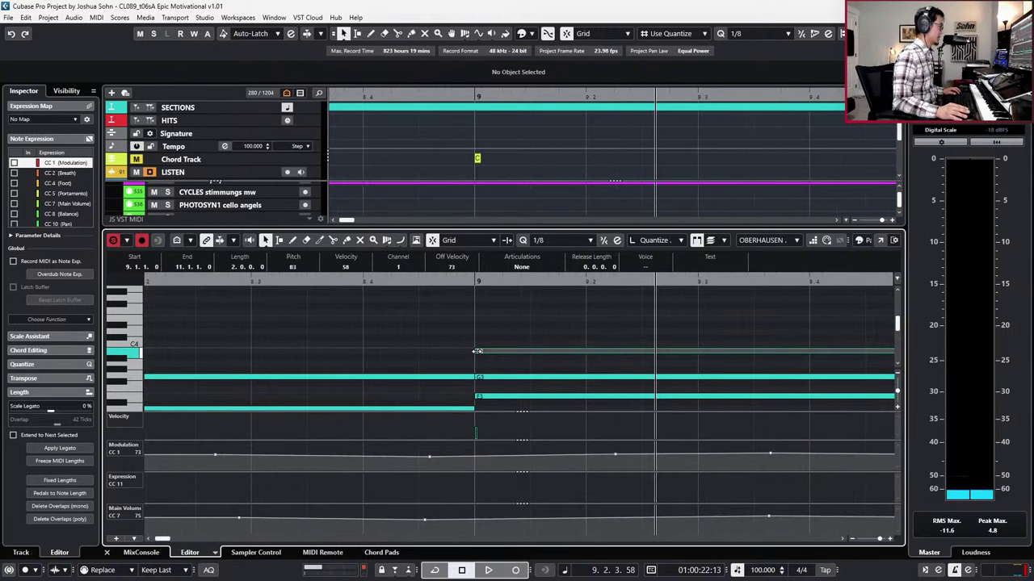
mouse_move(478, 351)
mouse_down()
mouse_move(477, 377)
mouse_move(485, 354)
mouse_up()
scroll(478, 375, up, 2)
scroll(484, 360, down, 1)
scroll(483, 354, up, 2)
scroll(581, 335, down, 3)
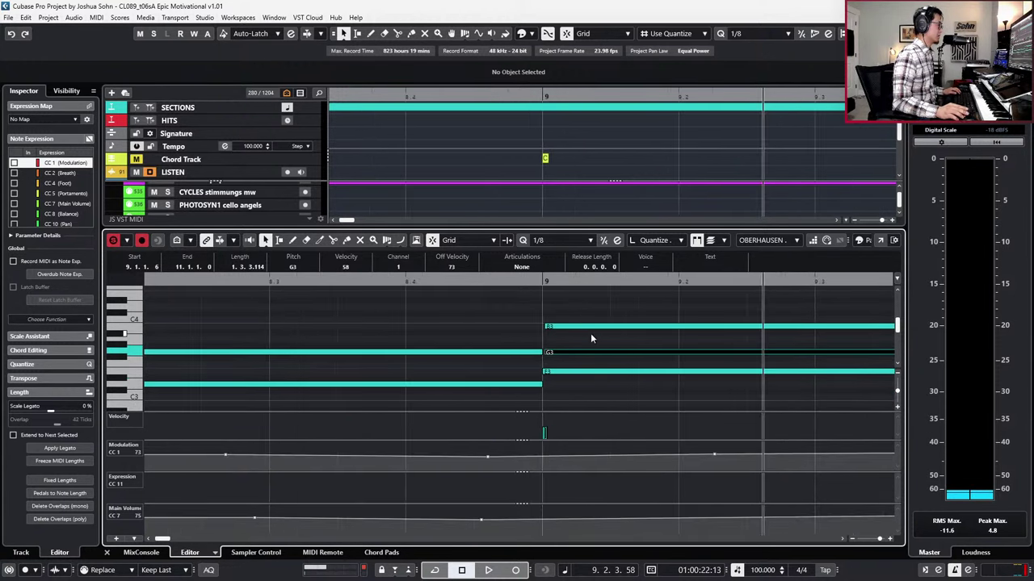
click(584, 329)
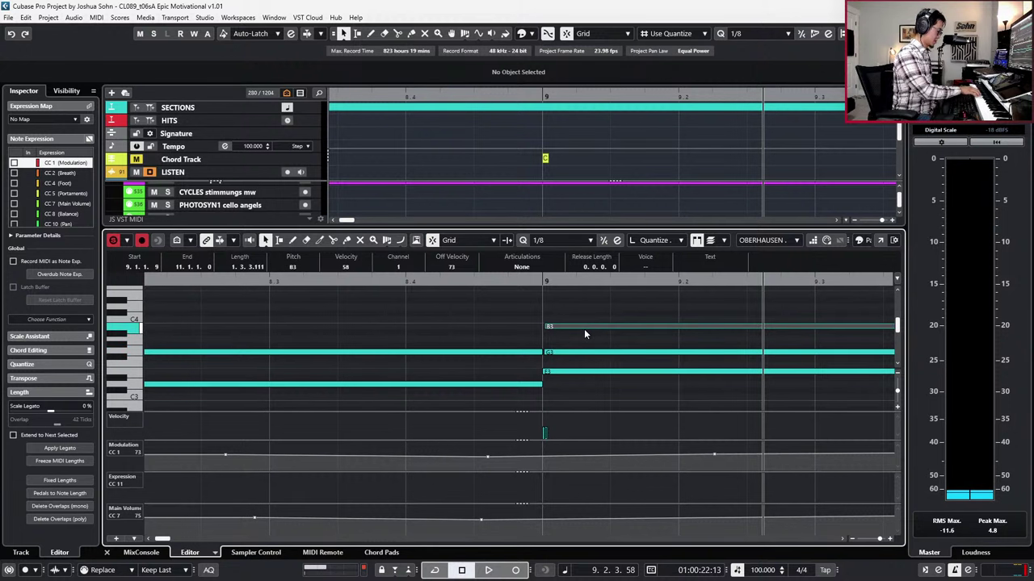
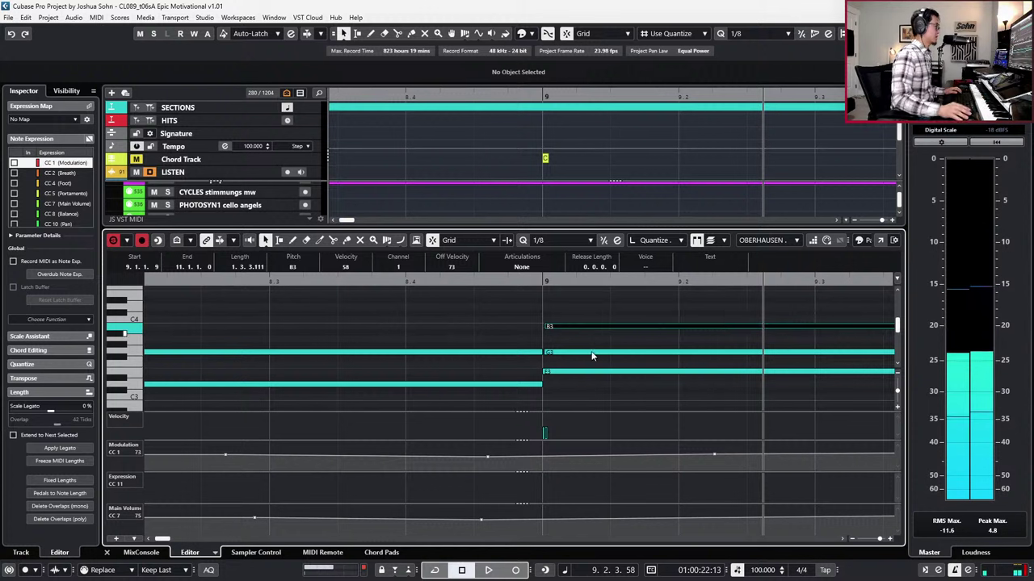
Step: Raise the bar-9 B3 to C4 and try a split at bar 10, then undo it
scroll(565, 343, down, 4)
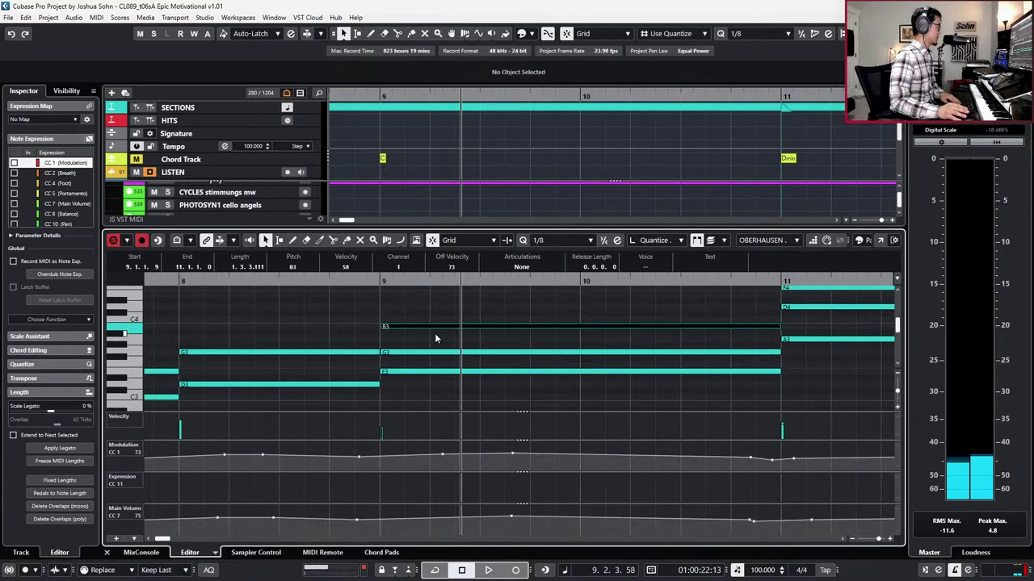
key(Up)
scroll(411, 321, up, 2)
key(KP_0)
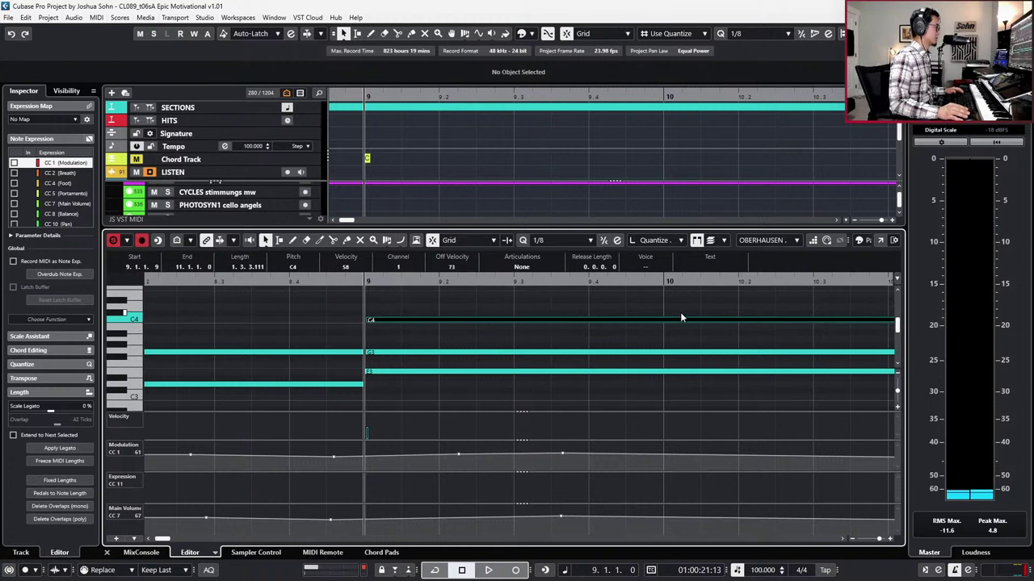
scroll(667, 319, down, 3)
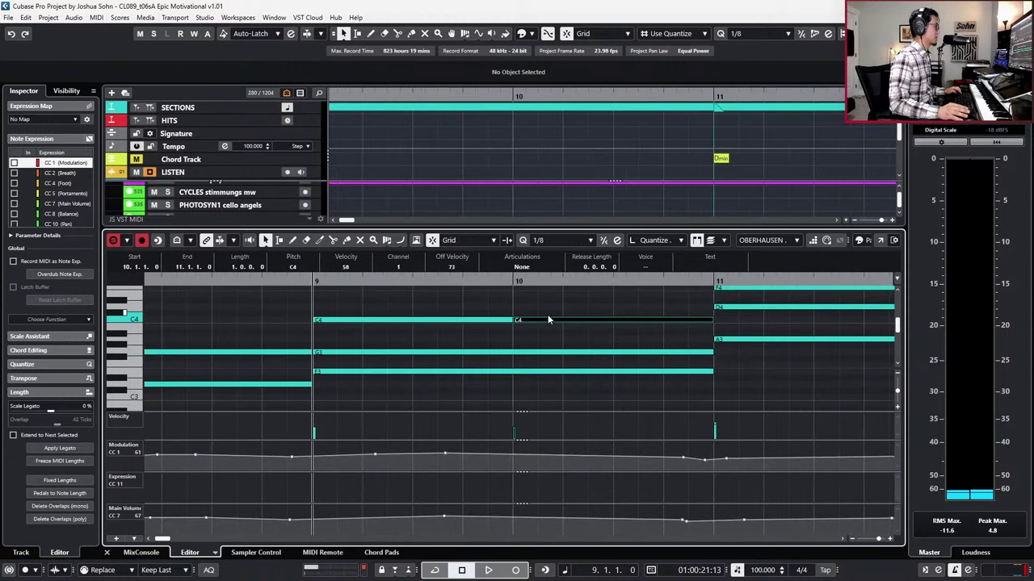
alt+click(568, 322)
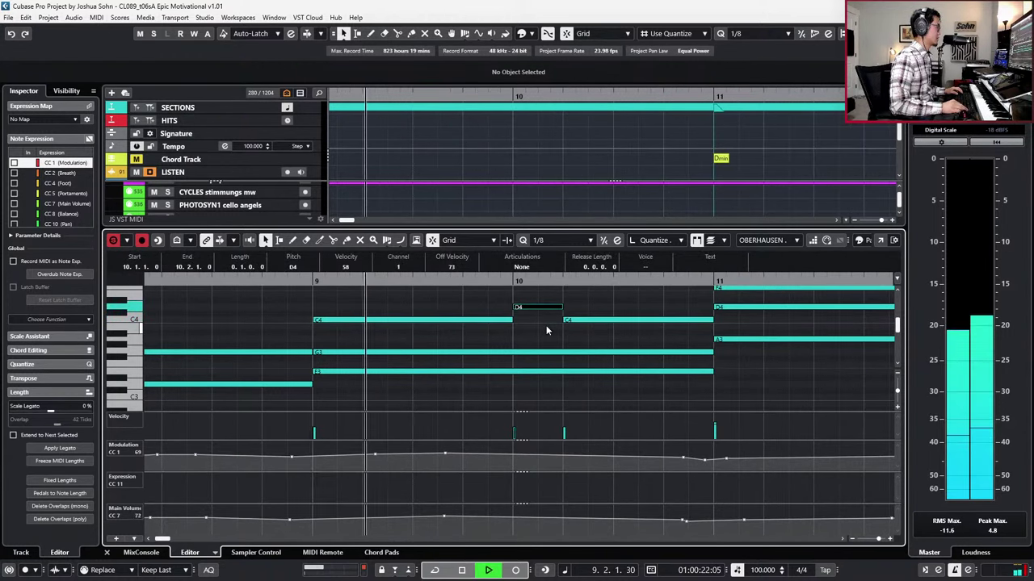
key(space)
key(ctrl+z)
key(ctrl+z)
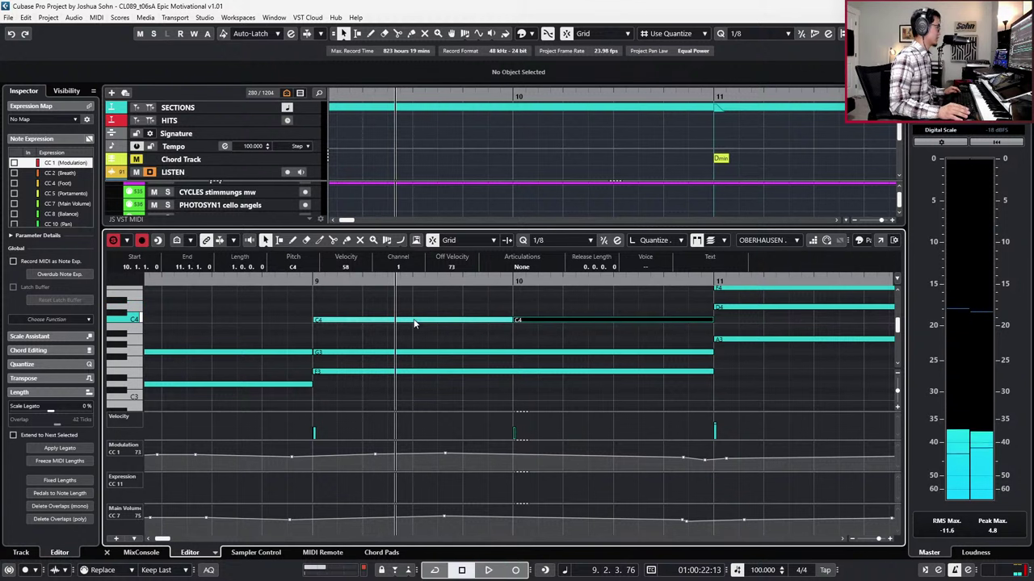
Step: Join the C4 notes, split at bar 9 beat 3, and raise the middle piece to D4
click(414, 323)
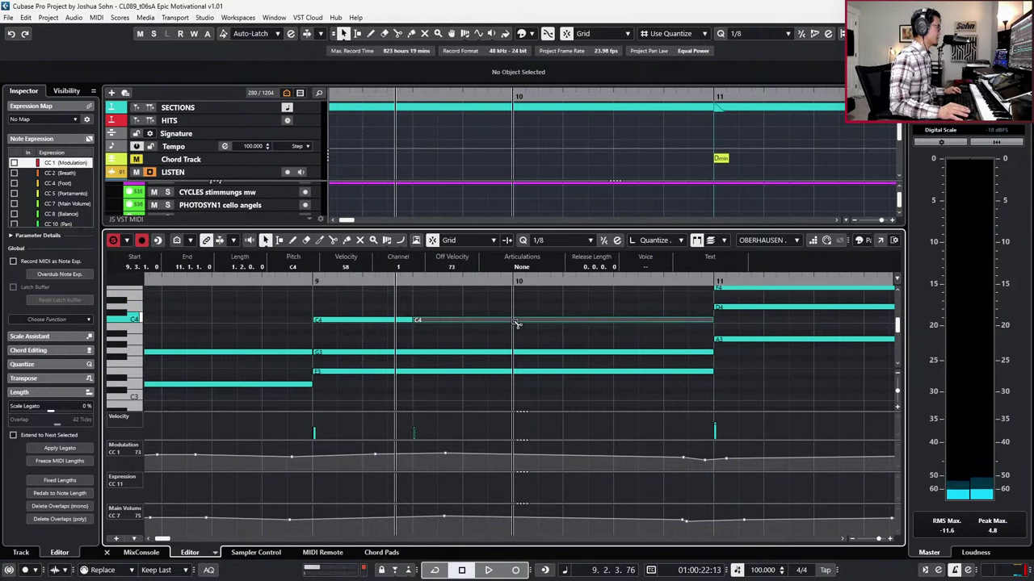
alt+click(514, 320)
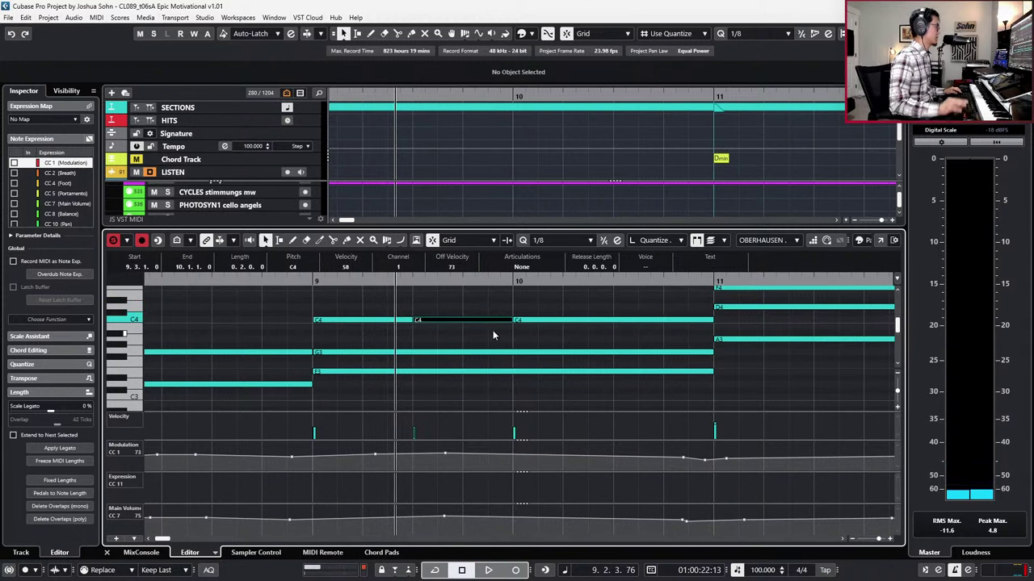
key(Up)
key(Up)
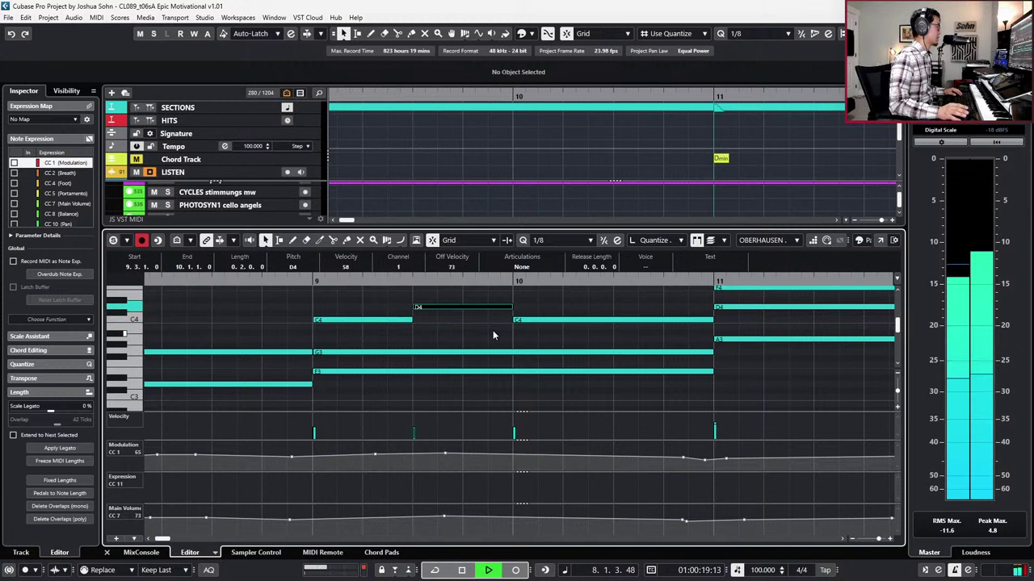
scroll(480, 375, down, 2)
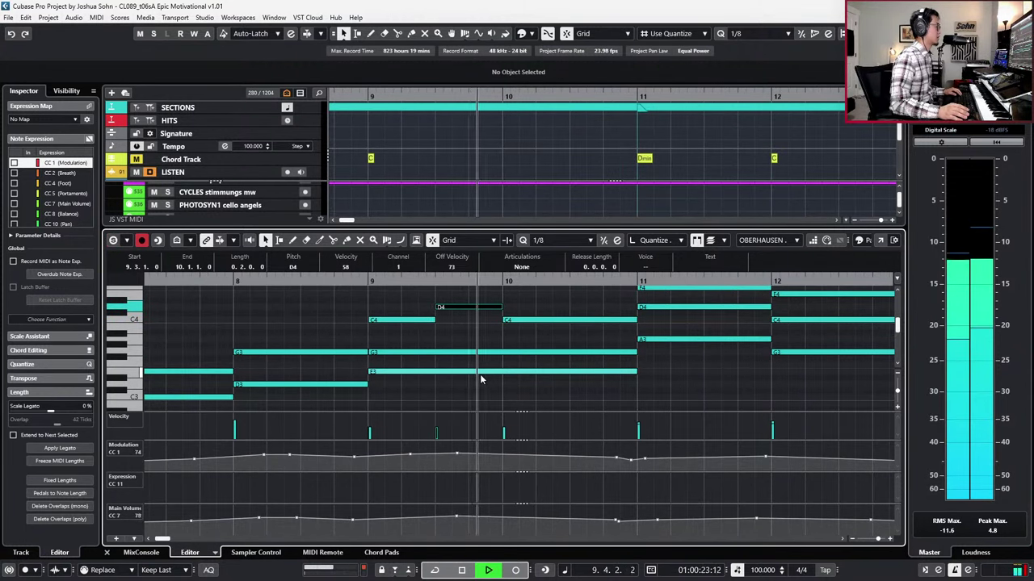
key(space)
scroll(462, 323, up, 1)
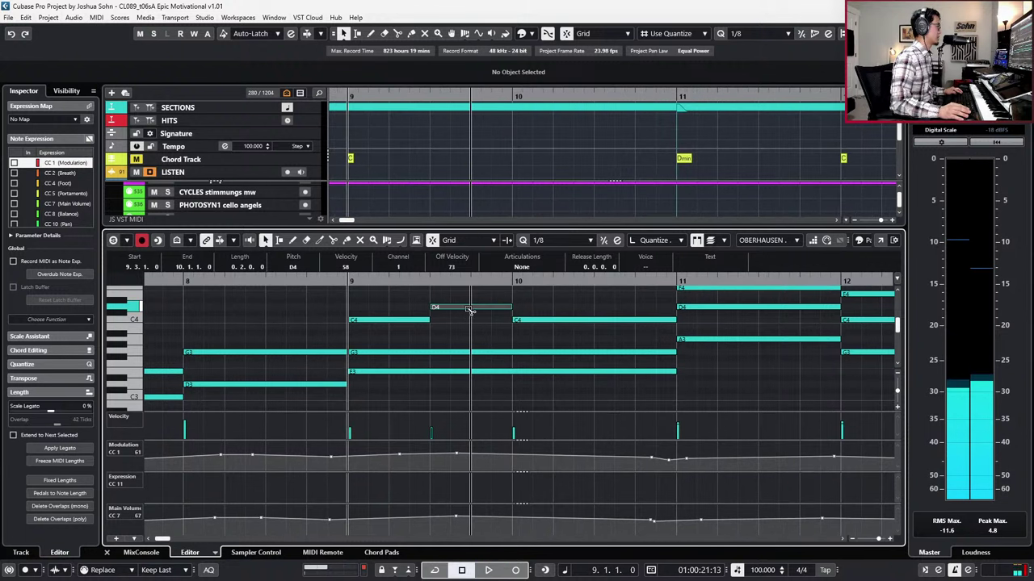
Step: Split D4 at bar 9 beat 4, turn its second half into E4, and audition the phrase
alt+click(470, 309)
drag(480, 308, 482, 320)
key(space)
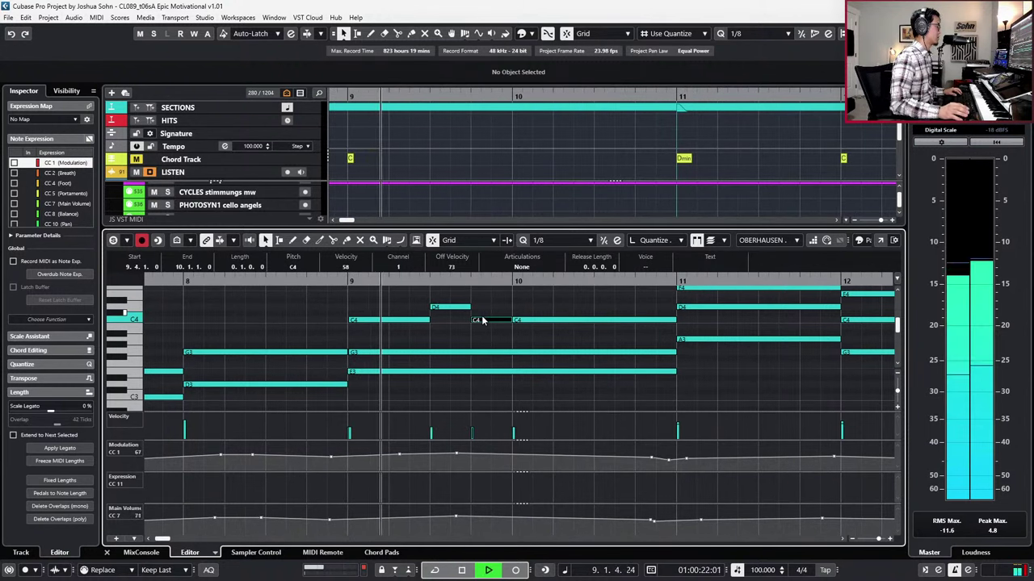
key(space)
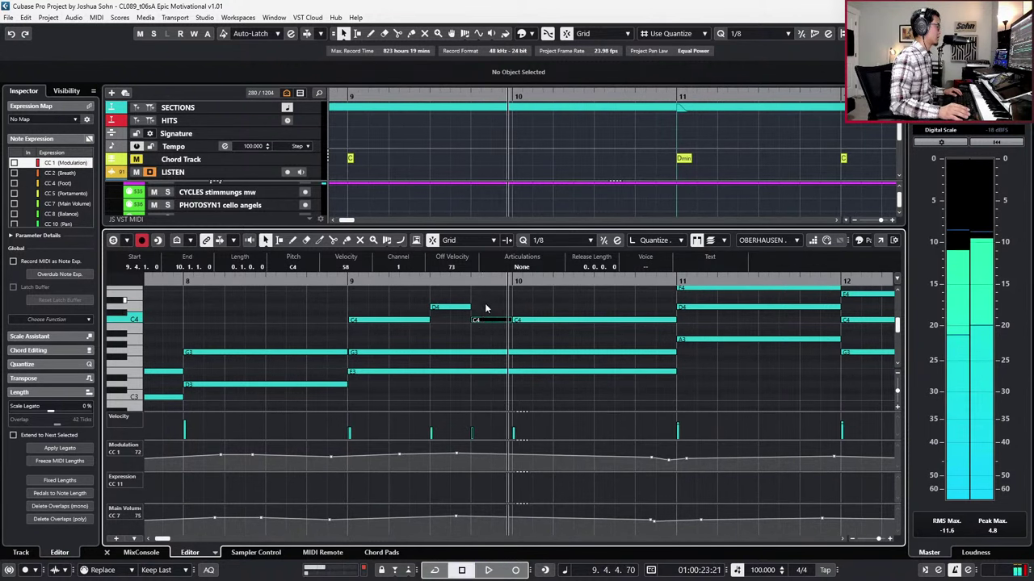
key(Up)
key(Up)
key(Up)
key(Up)
key(KP_Subtract)
key(KP_Subtract)
key(space)
key(KP_Add)
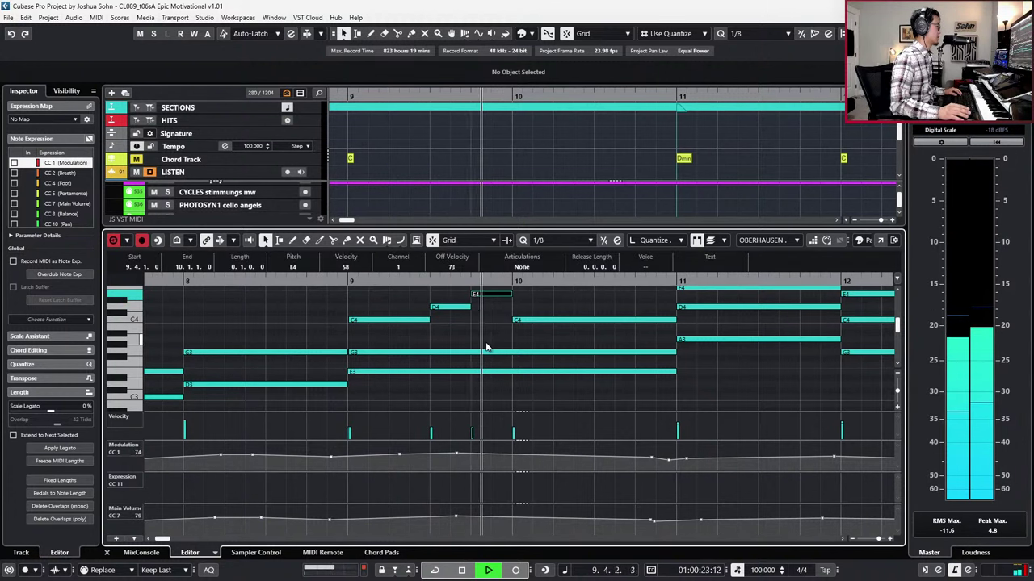
key(space)
Step: Close the note editor and zoom out to the full arrangement from bar 7
key(KP_Subtract)
key(KP_Subtract)
key(KP_Subtract)
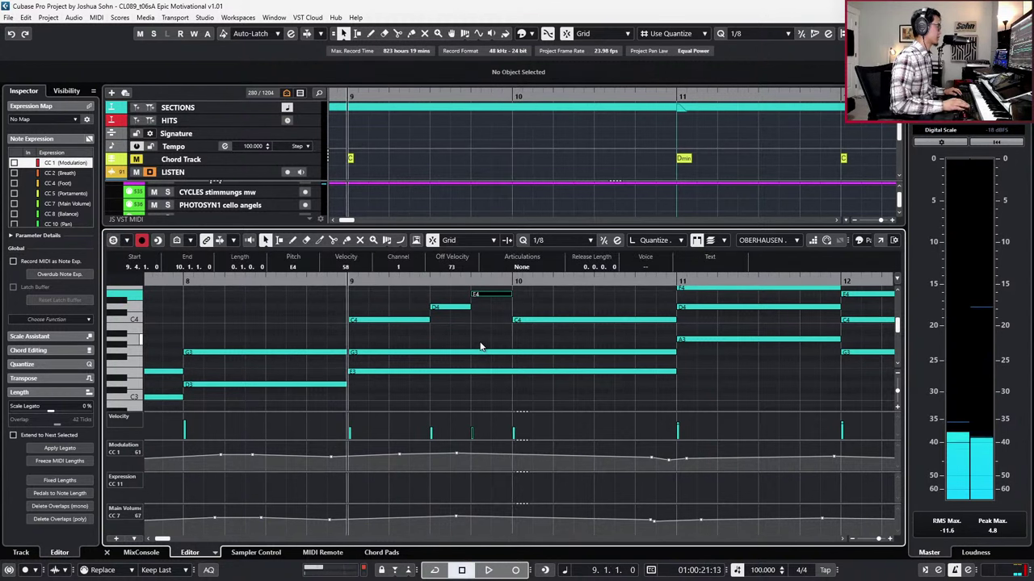
key(ctrl+alt+e)
key(g)
key(g)
key(g)
key(g)
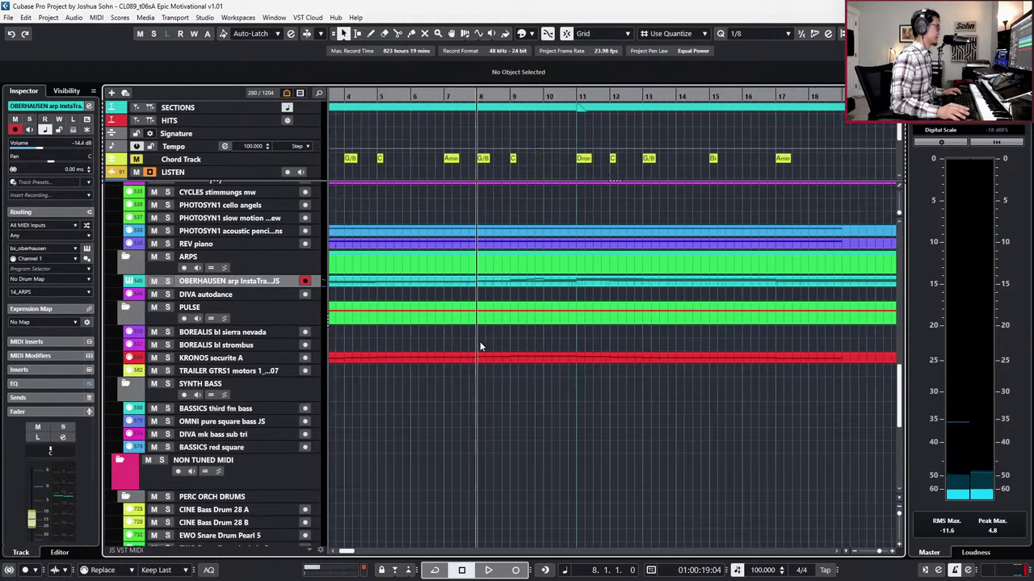
key(KP_Subtract)
key(space)
key(g)
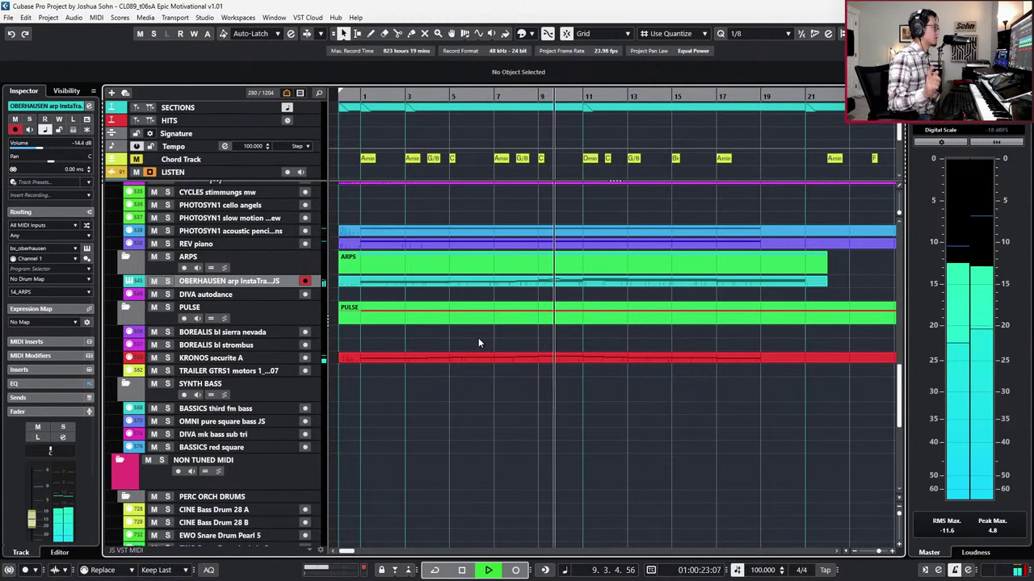
key(space)
Step: Open the OBERHAUSEN arp part and select the long C4 note at bar 10
double_click(581, 281)
scroll(578, 297, up, 3)
scroll(554, 325, up, 2)
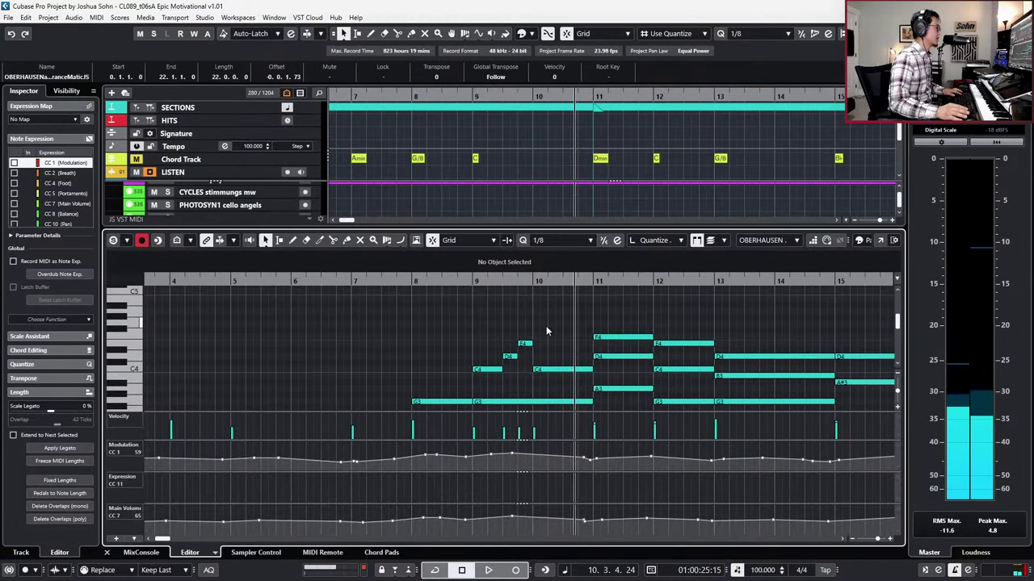
scroll(547, 328, up, 3)
key(h)
key(h)
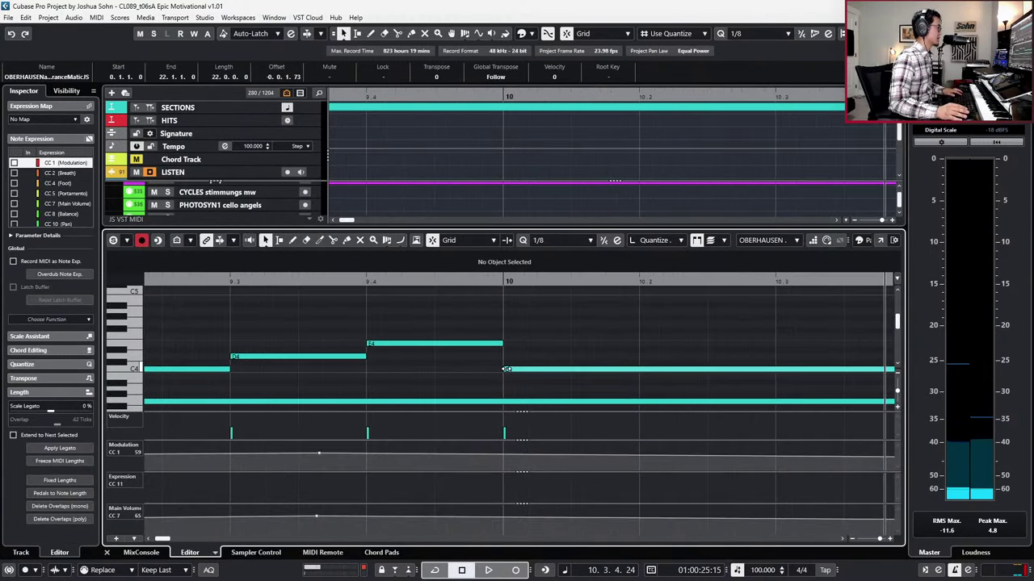
click(506, 369)
key(g)
key(g)
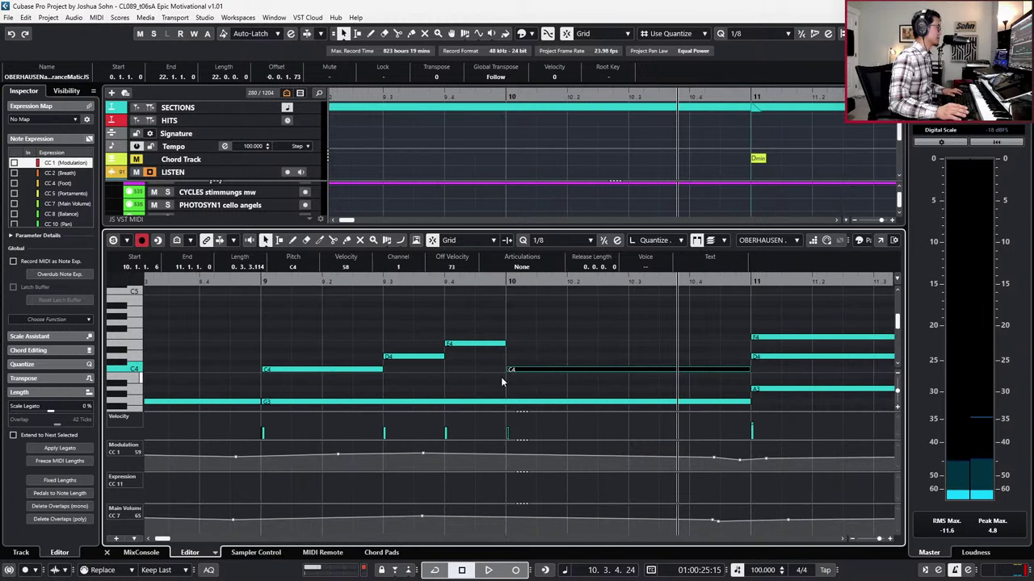
Step: Split the bar-10 C4 at beat 3, raise the split-off note, and audition from bar 9
alt+click(628, 370)
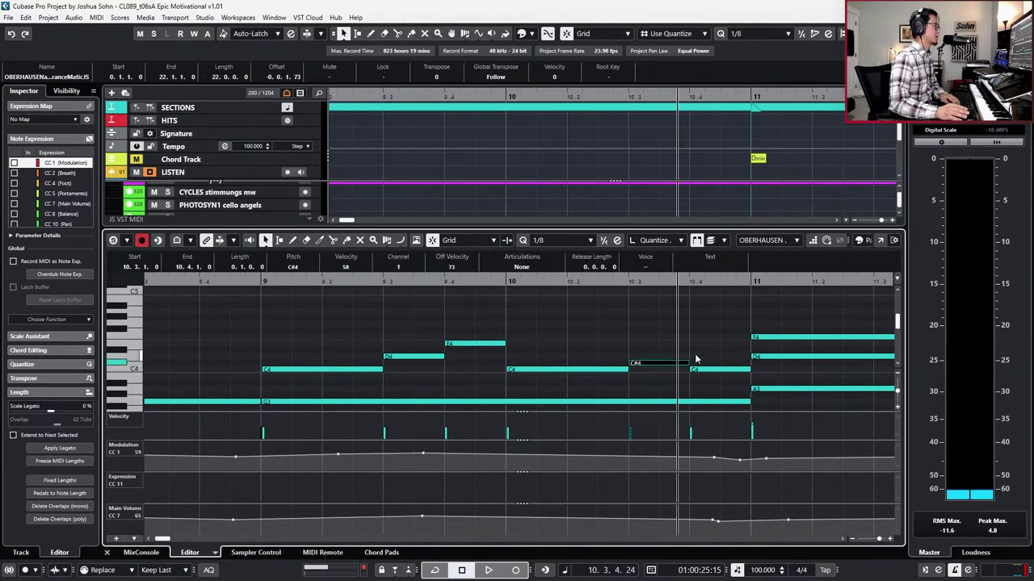
key(Up)
key(Up)
key(Up)
key(KP_Subtract)
key(KP_Subtract)
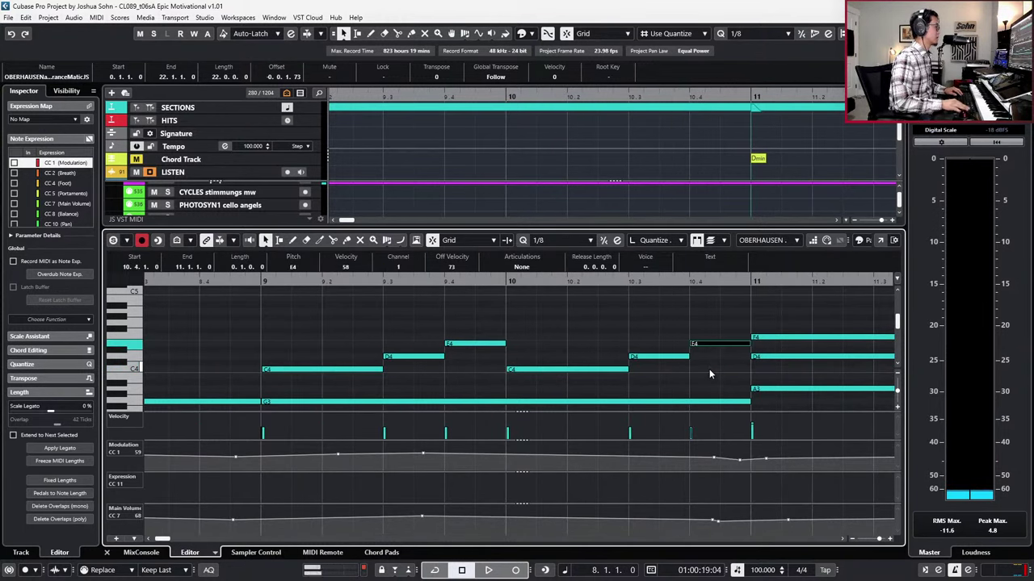
key(space)
Step: Deselect the E4 note and bring the controller lanes back under the notes
key(g)
scroll(688, 344, down, 1)
click(688, 340)
key(alt+l)
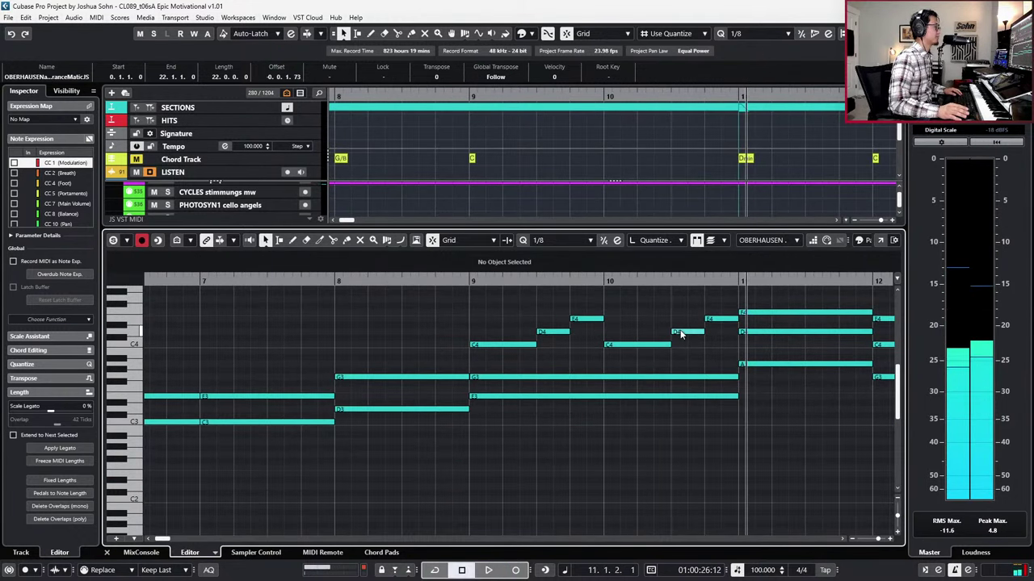
key(alt+l)
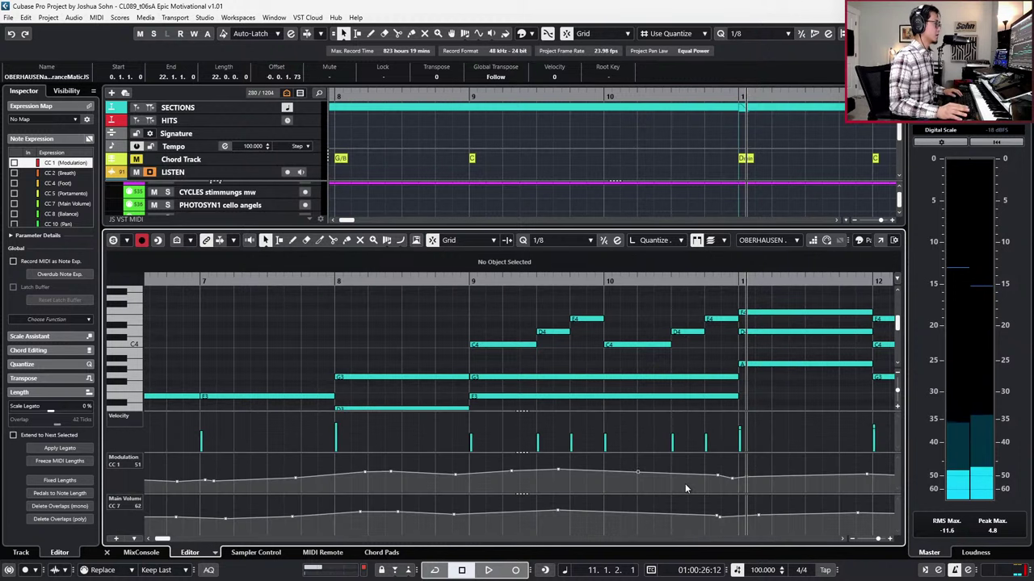
Step: Move the bar-10 Modulation point to bar 10 beat 3 at value 78
click(608, 471)
key(space)
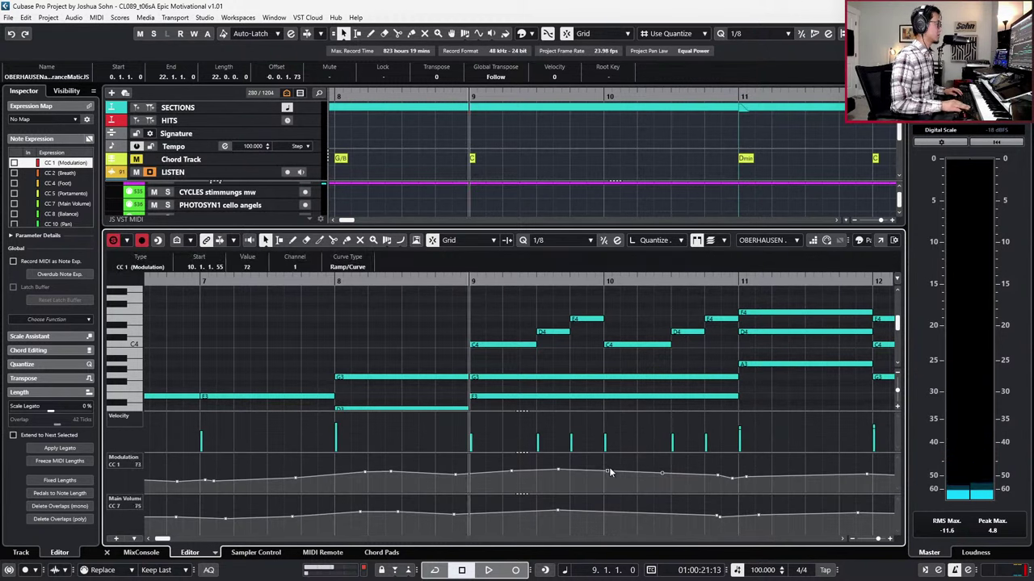
drag(609, 471, 671, 469)
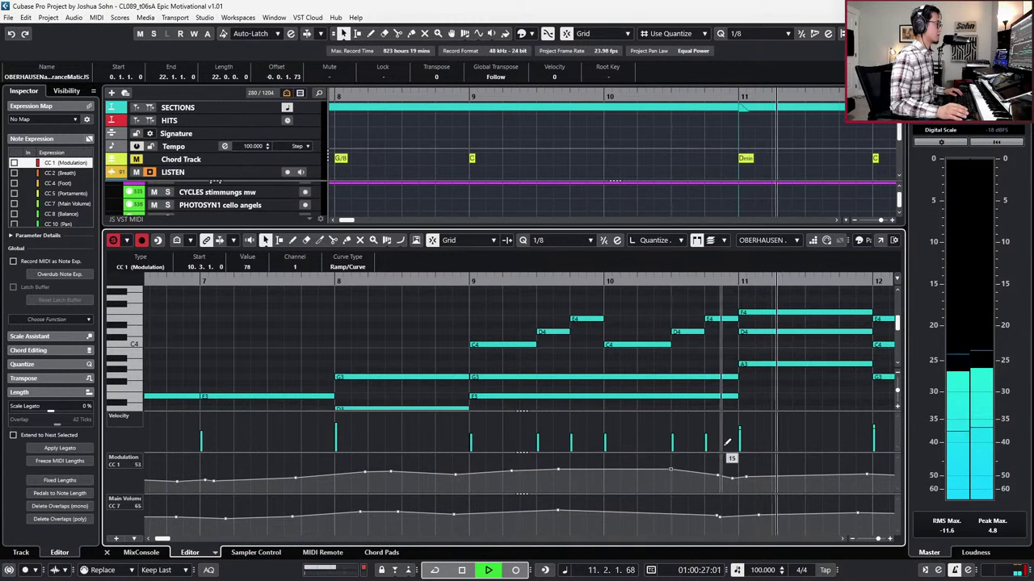
key(space)
key(KP_Subtract)
key(KP_Subtract)
key(KP_Subtract)
key(KP_Subtract)
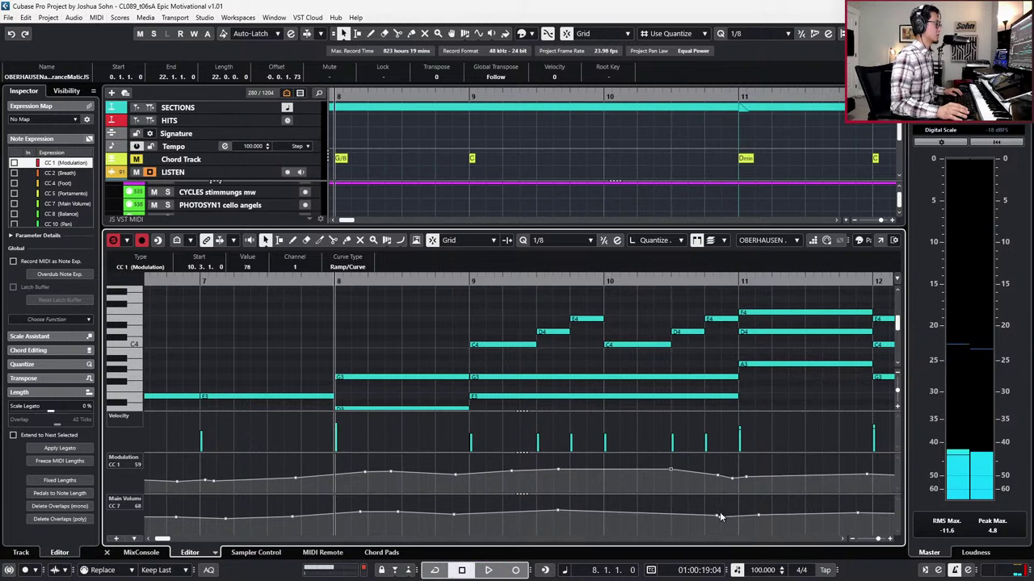
Step: Add Main Volume points of 54 at bar 10 and 77 at bar 10 beat 3
drag(598, 510, 609, 515)
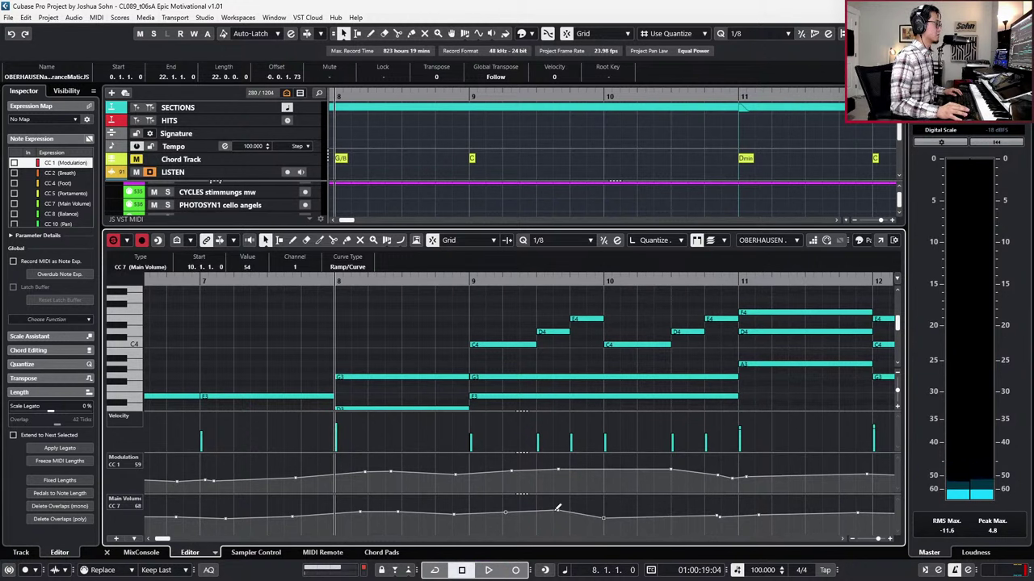
click(654, 517)
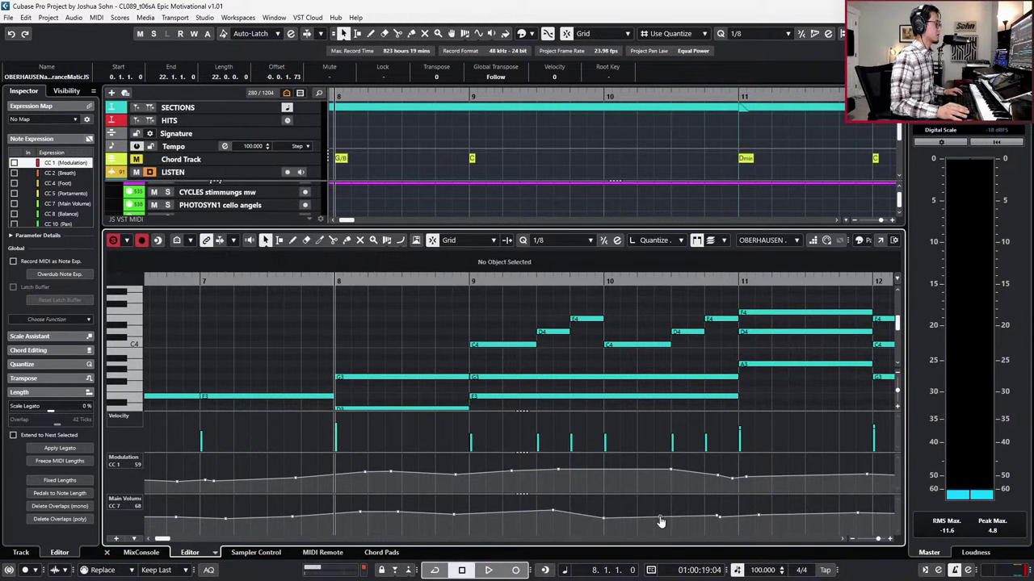
mouse_move(685, 513)
mouse_down()
mouse_move(673, 507)
mouse_move(738, 514)
mouse_move(700, 512)
mouse_up()
key(space)
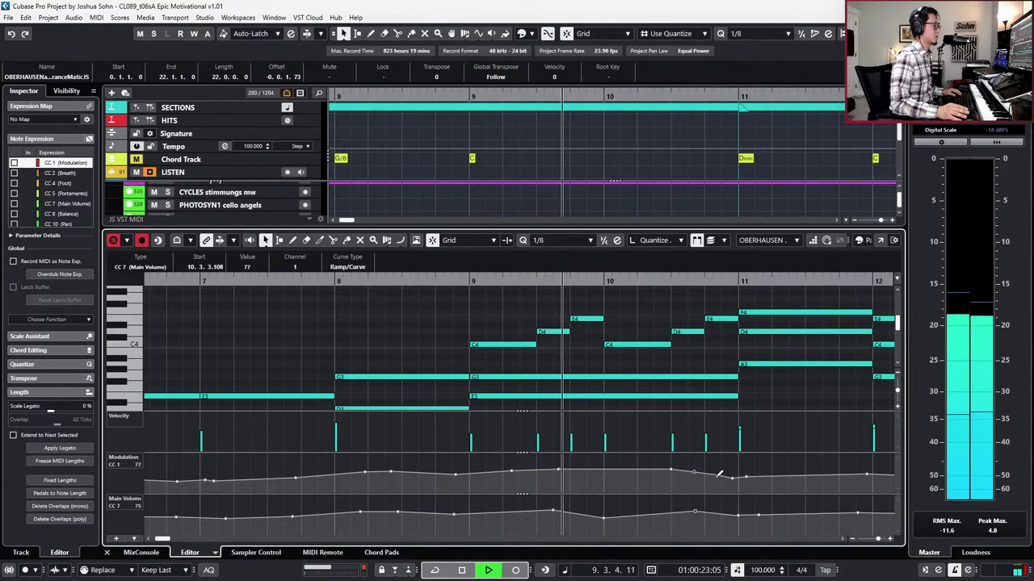
Step: Raise the Modulation points around bar 11 from 51 to 63 and shift them slightly later
drag(717, 475, 733, 474)
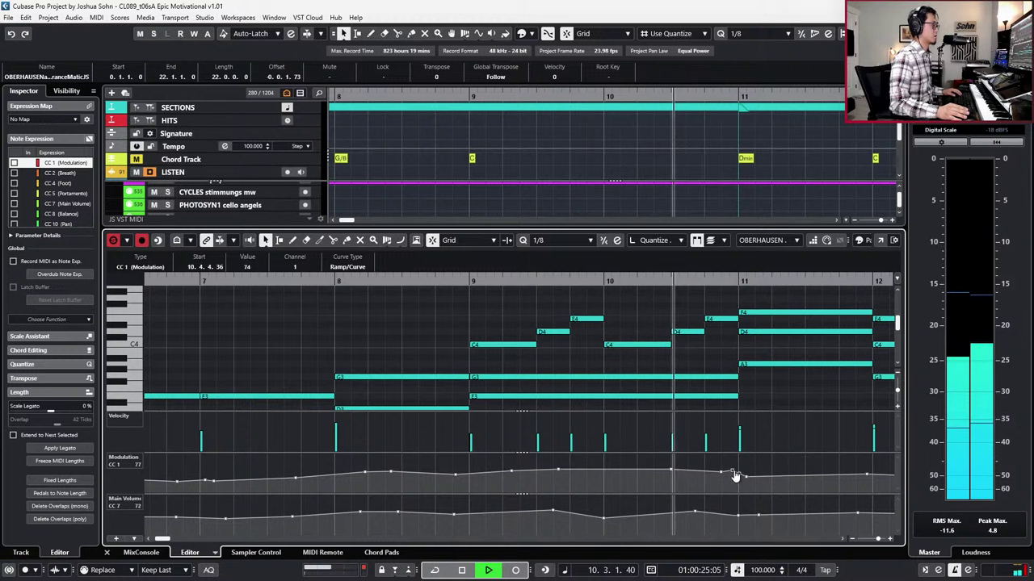
click(745, 476)
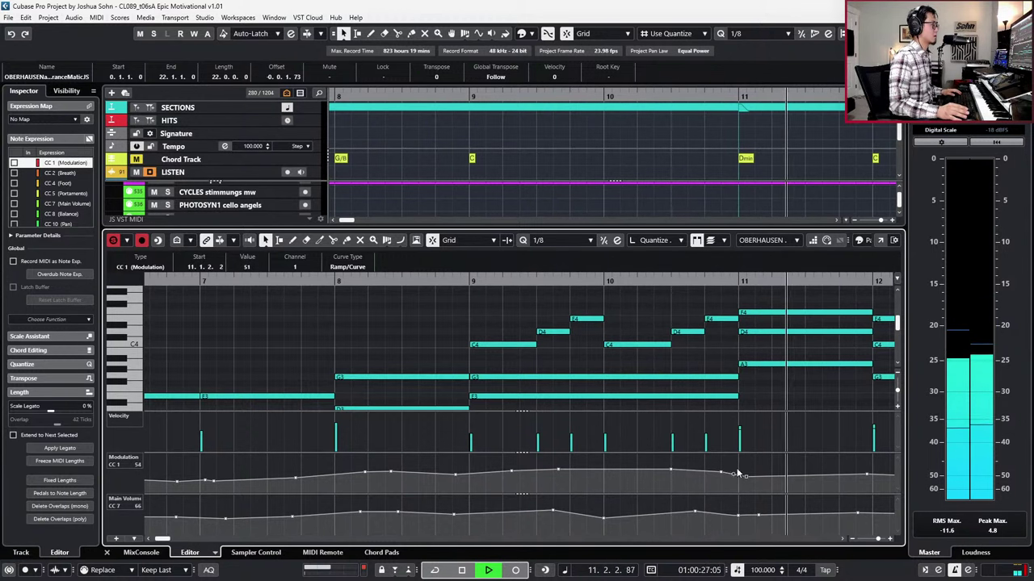
drag(744, 477, 739, 482)
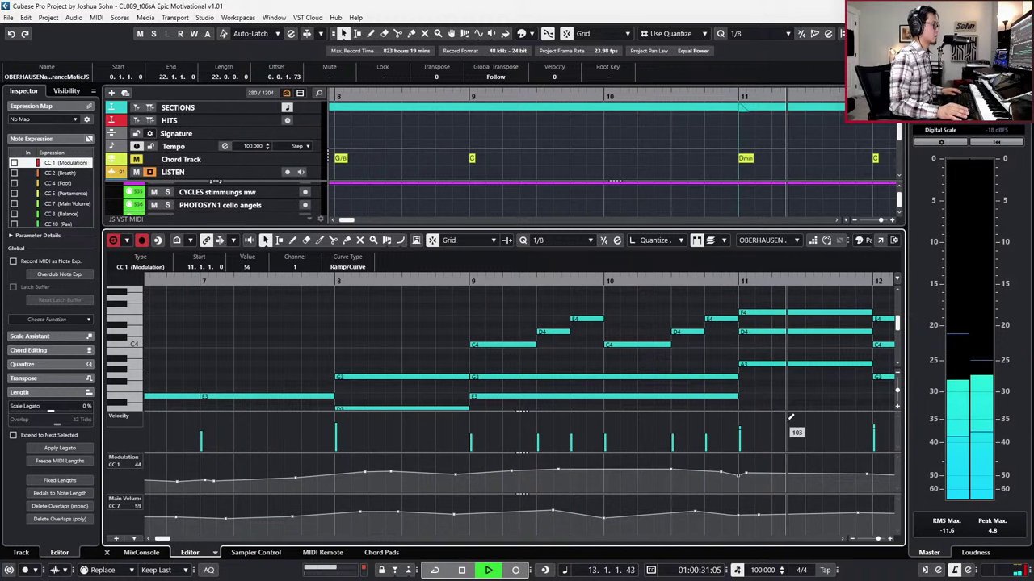
key(g)
key(g)
key(g)
key(g)
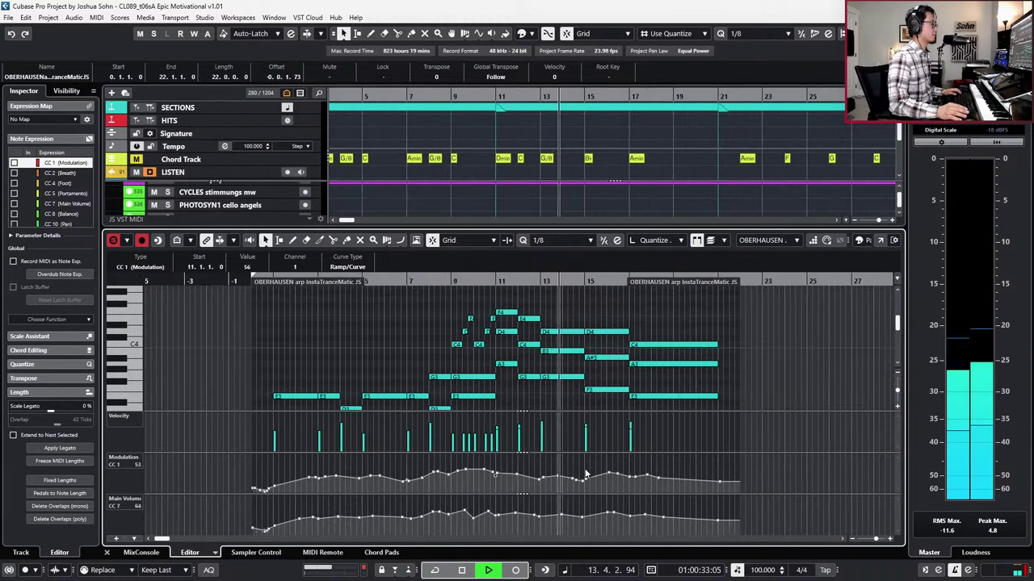
key(space)
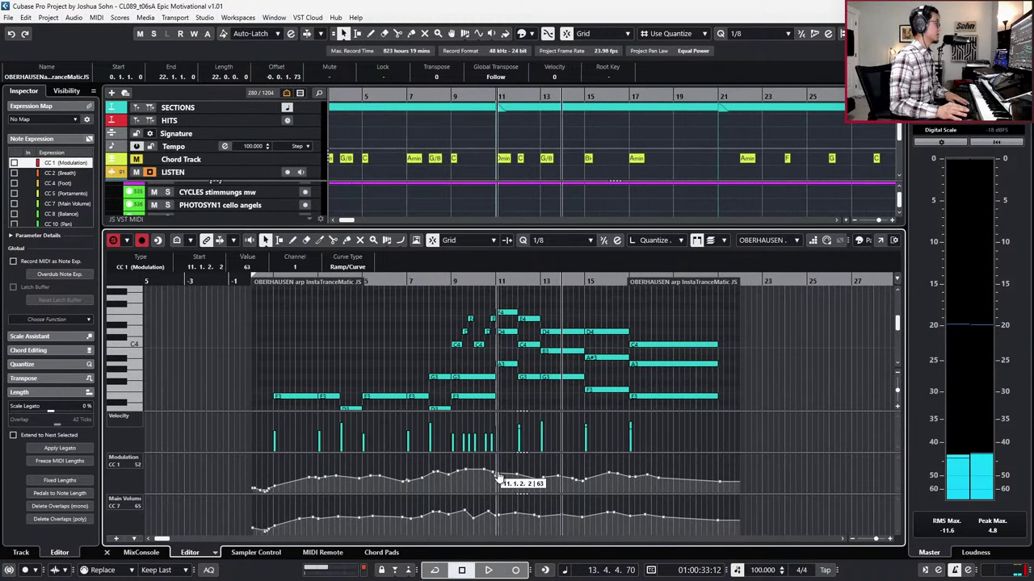
drag(498, 478, 586, 476)
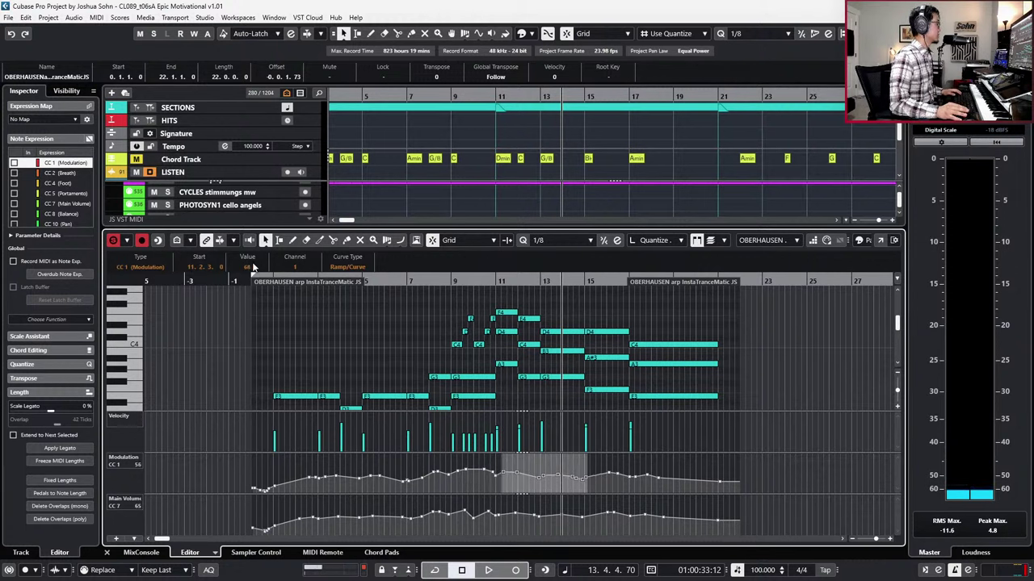
key(alt+space)
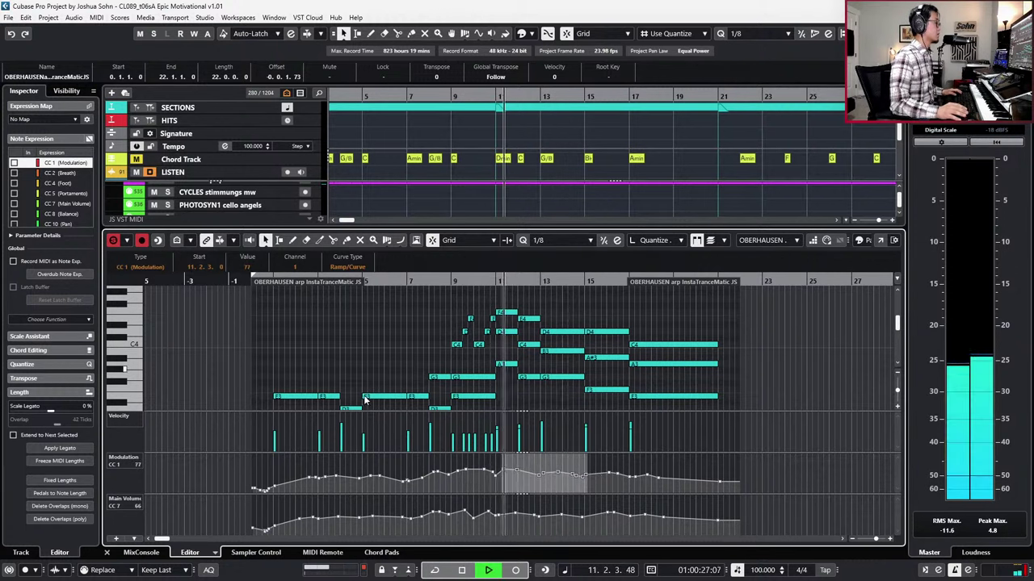
Step: Close the note editor and zoom the arrangement out
click(537, 517)
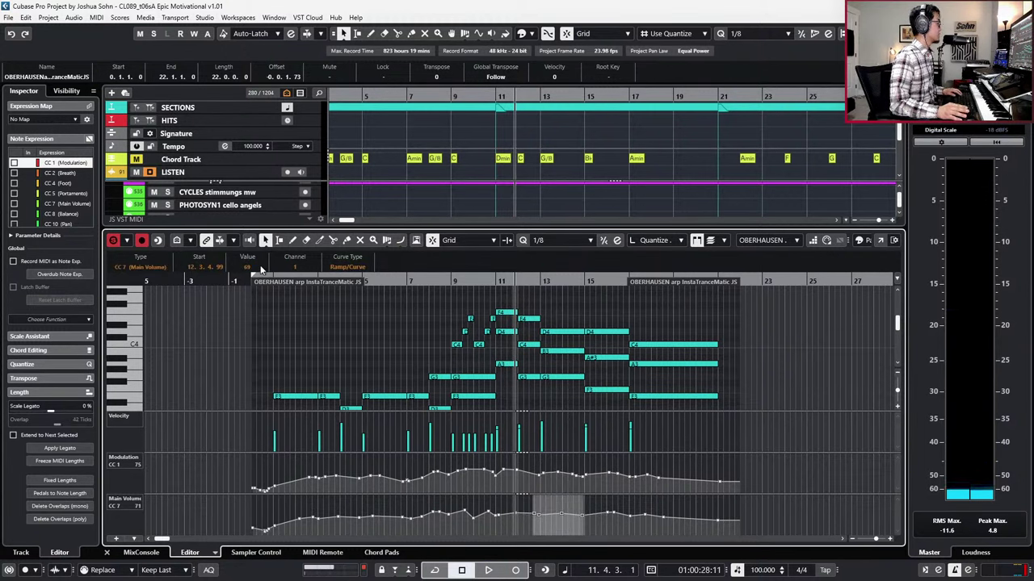
key(Return)
key(g)
key(g)
key(g)
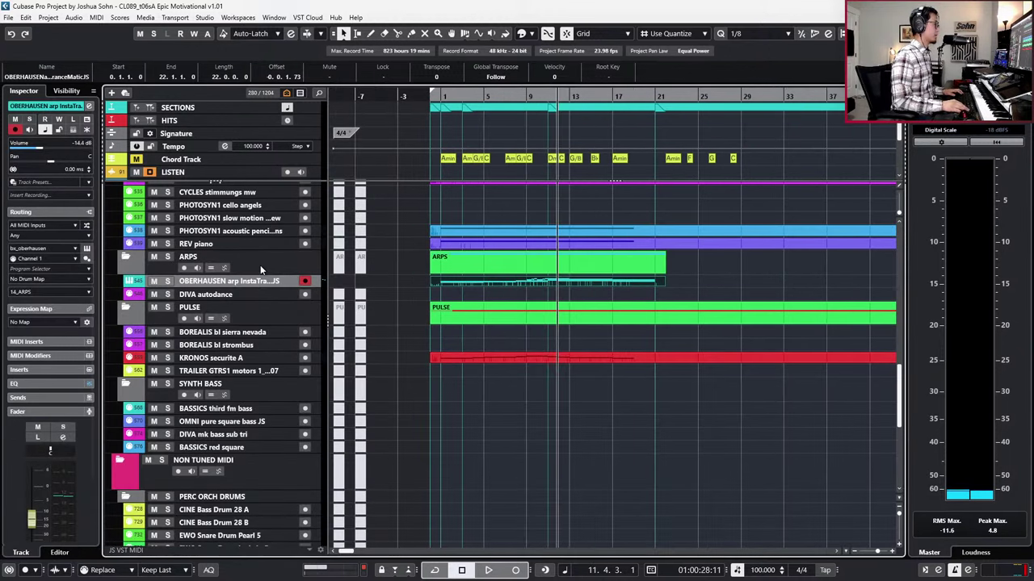
key(KP_Subtract)
key(KP_Subtract)
key(KP_Subtract)
key(KP_Subtract)
key(KP_Subtract)
key(KP_Subtract)
key(KP_Subtract)
key(KP_Subtract)
key(KP_Subtract)
key(KP_Subtract)
key(KP_Subtract)
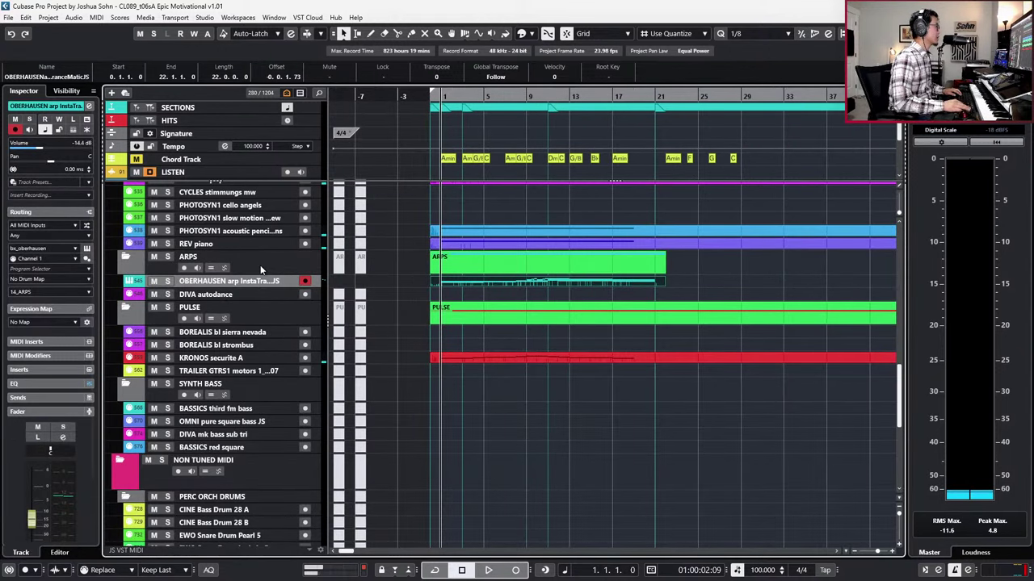
key(g)
scroll(516, 313, up, 3)
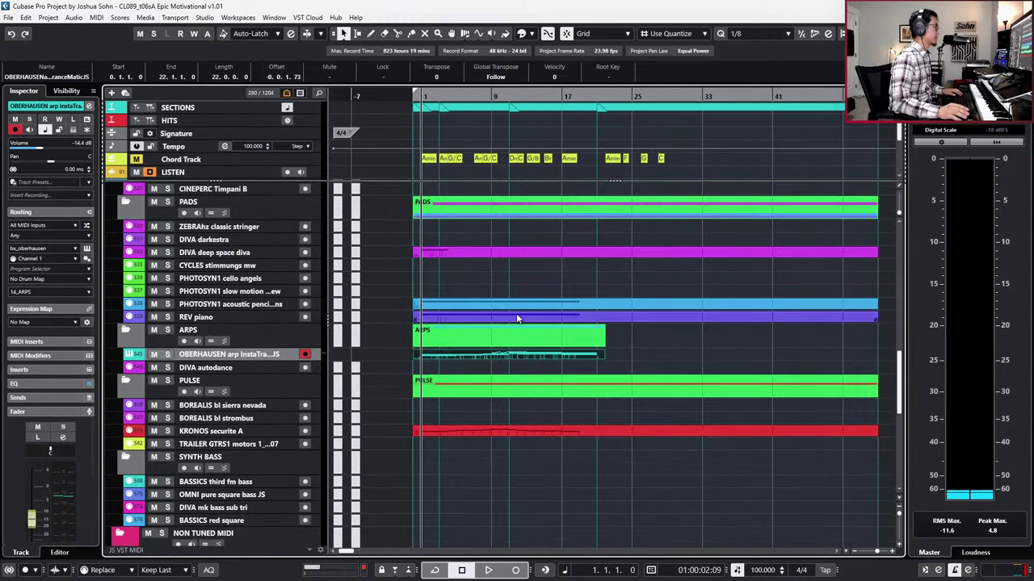
scroll(516, 314, down, 2)
key(space)
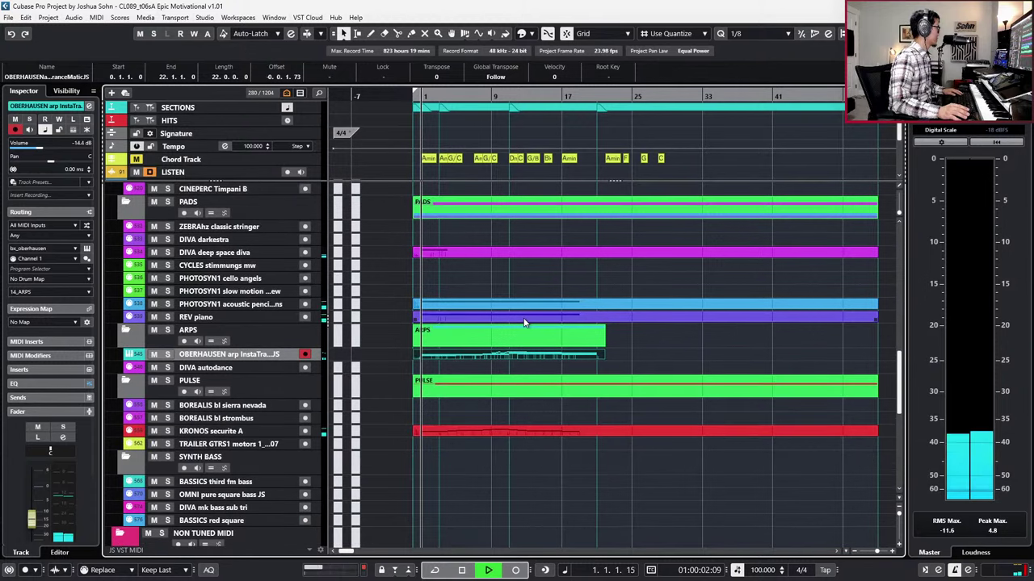
key(g)
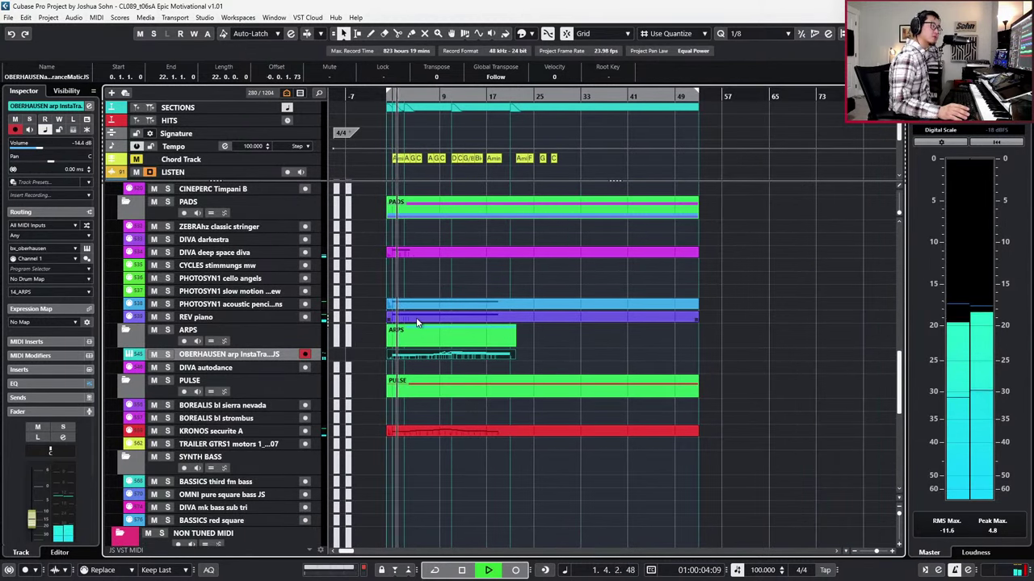
scroll(416, 318, down, 5)
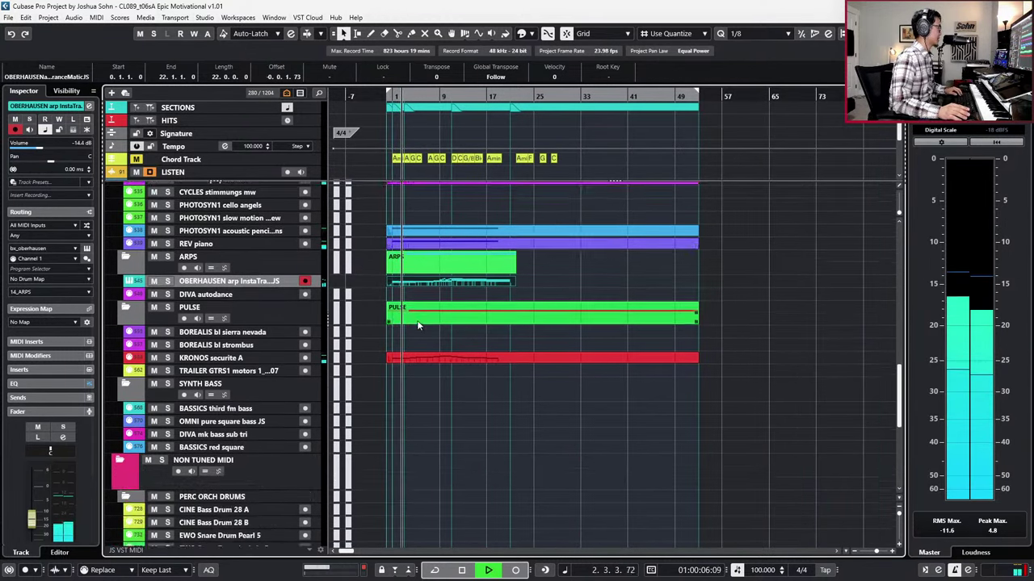
scroll(416, 320, up, 5)
key(g)
click(414, 394)
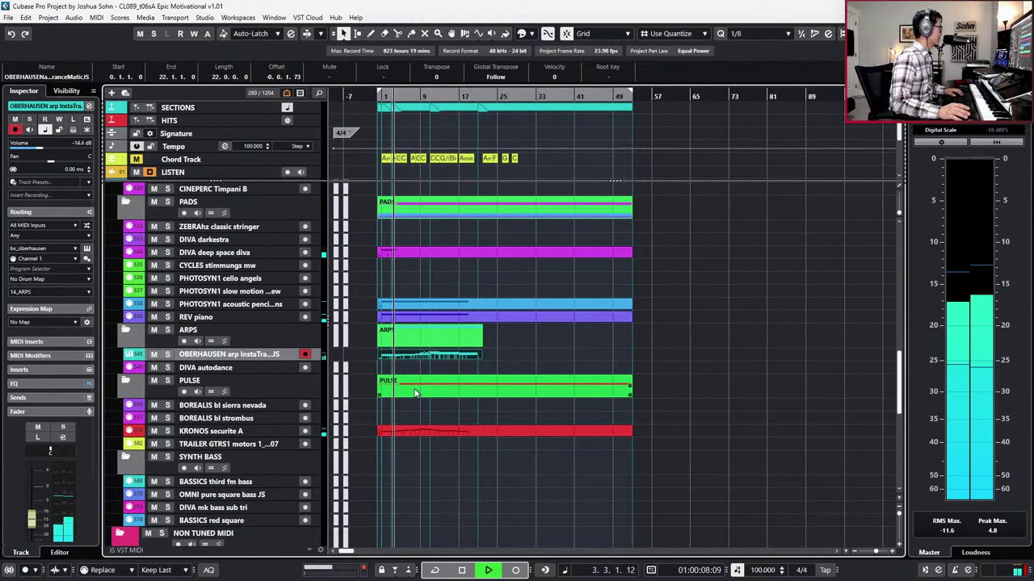
scroll(416, 411, down, 3)
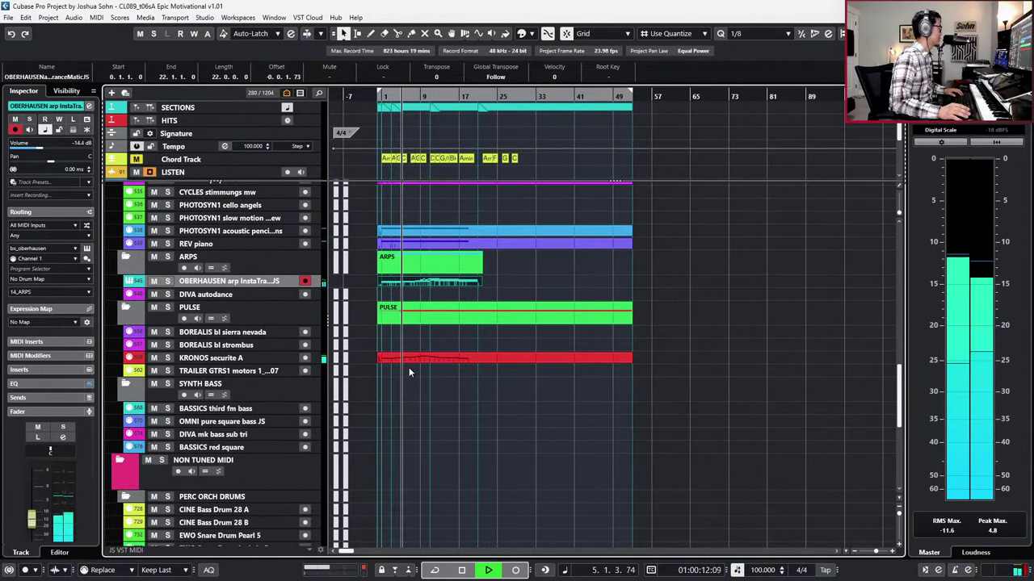
scroll(409, 370, down, 3)
scroll(392, 365, up, 3)
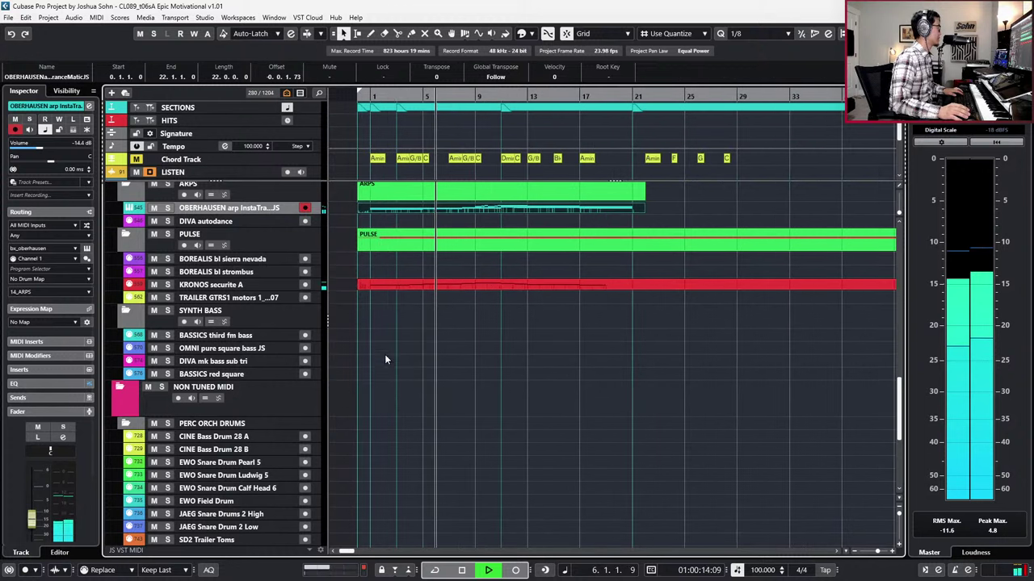
scroll(380, 338, down, 3)
scroll(379, 338, down, 7)
scroll(379, 339, up, 15)
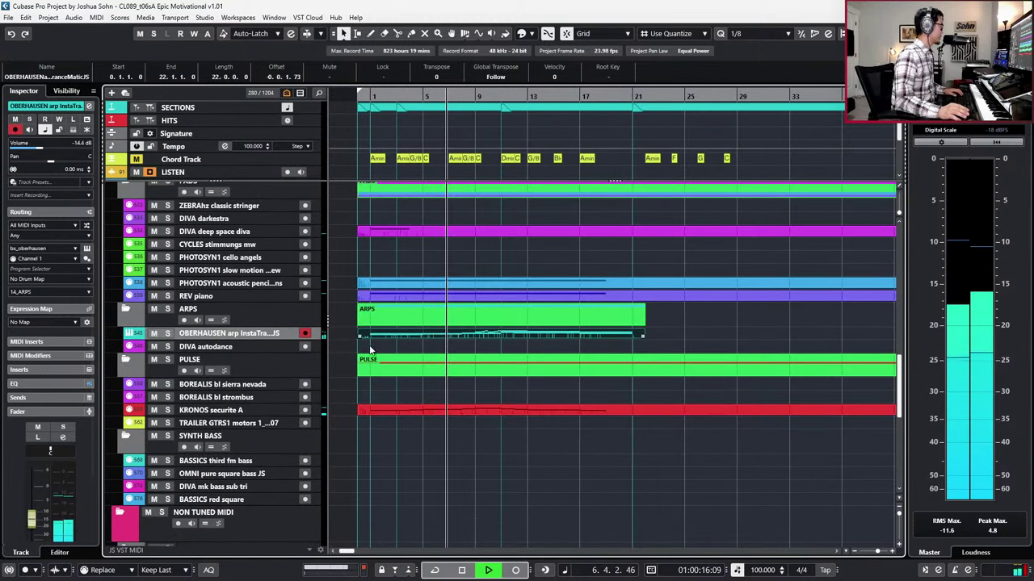
scroll(388, 339, up, 6)
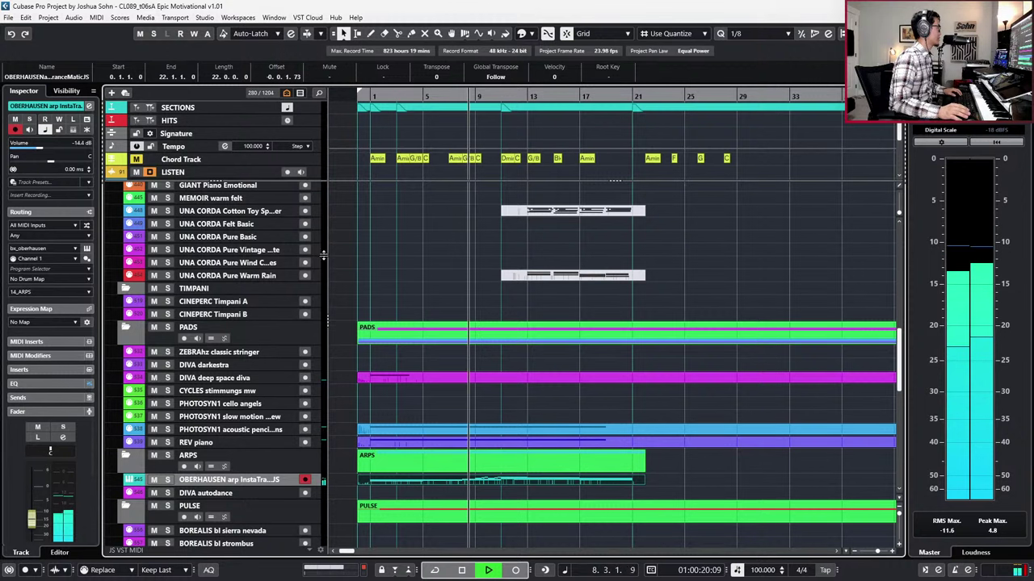
scroll(396, 259, up, 3)
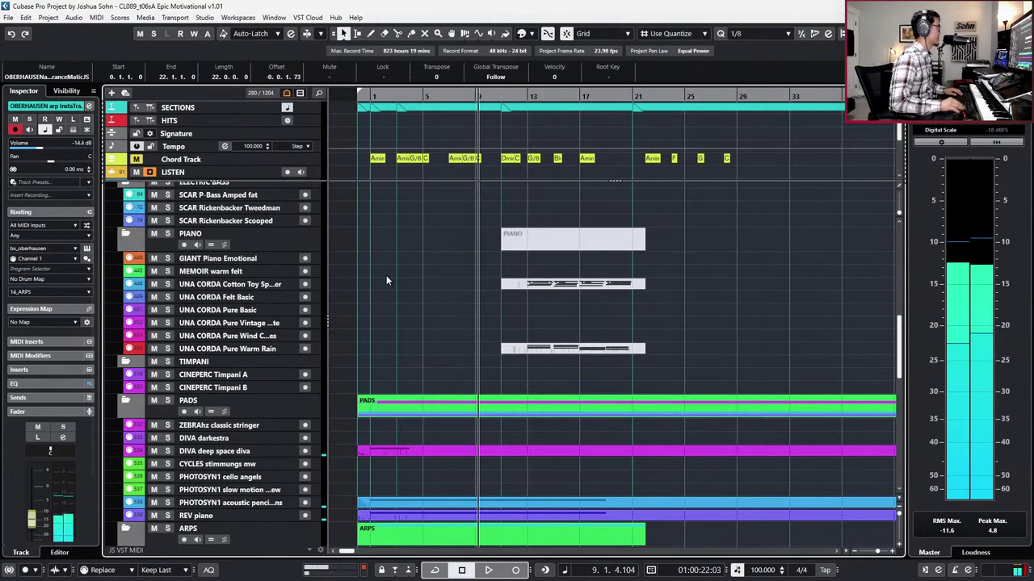
key(space)
scroll(343, 337, down, 9)
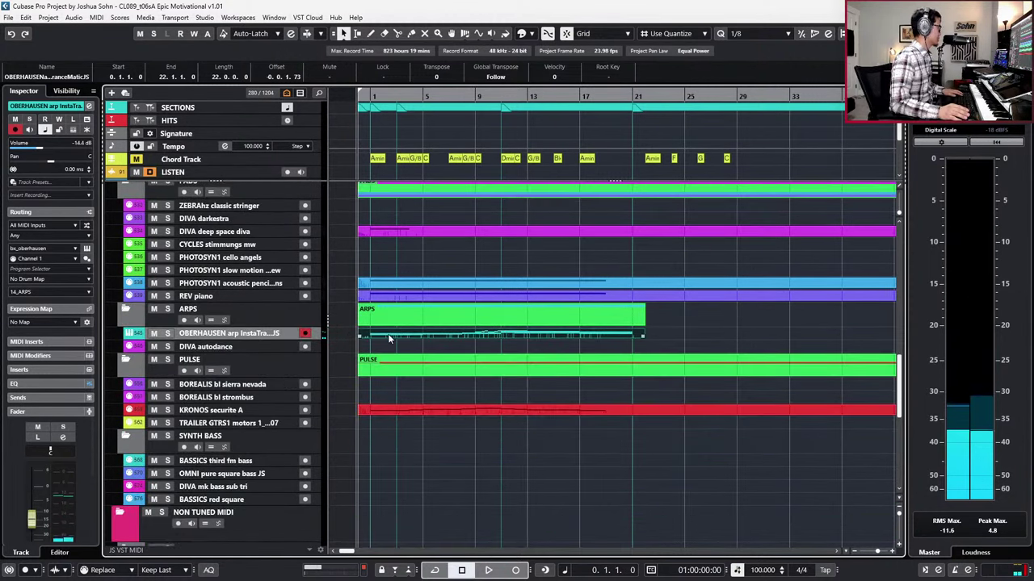
scroll(381, 356, up, 3)
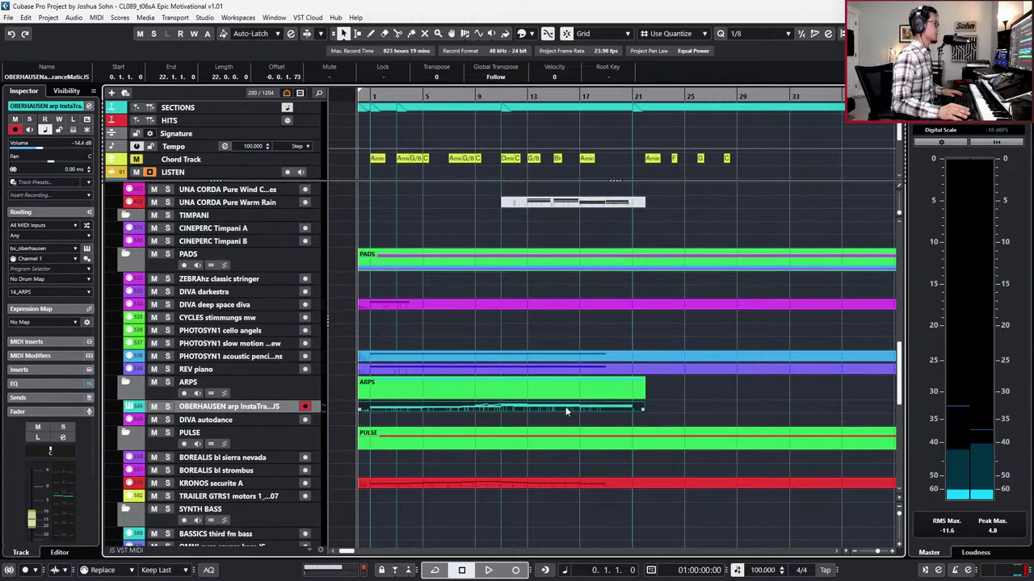
key(KP_Add)
key(KP_Add)
key(KP_Add)
key(KP_Add)
key(KP_Add)
key(KP_Add)
key(KP_Add)
key(KP_Add)
key(KP_Add)
key(KP_Add)
key(KP_Add)
key(KP_Add)
key(KP_Add)
key(KP_Add)
key(KP_Add)
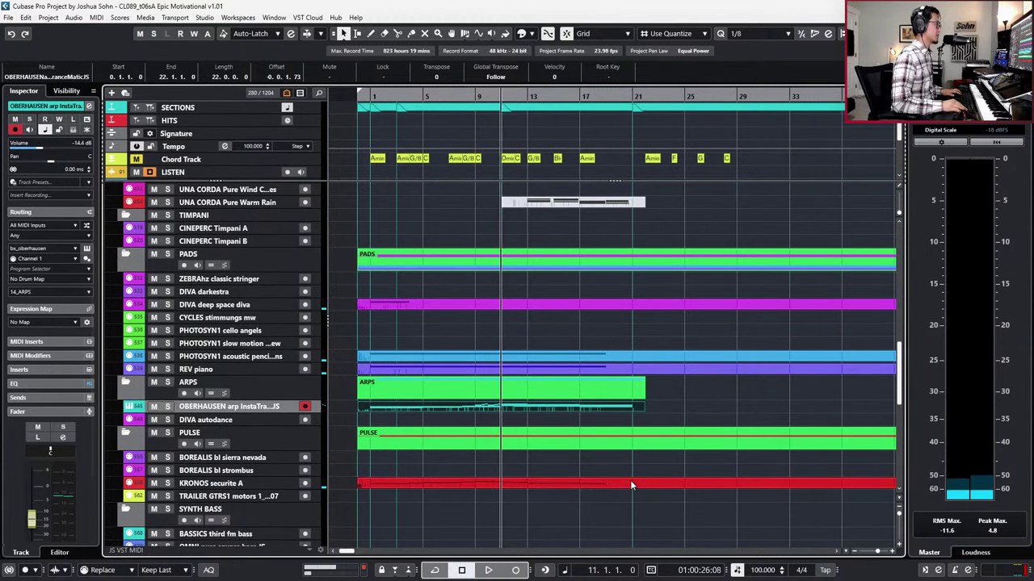
Step: Open the acoustic pad, REV piano and KRONOS parts together in the note editor
drag(692, 344, 671, 388)
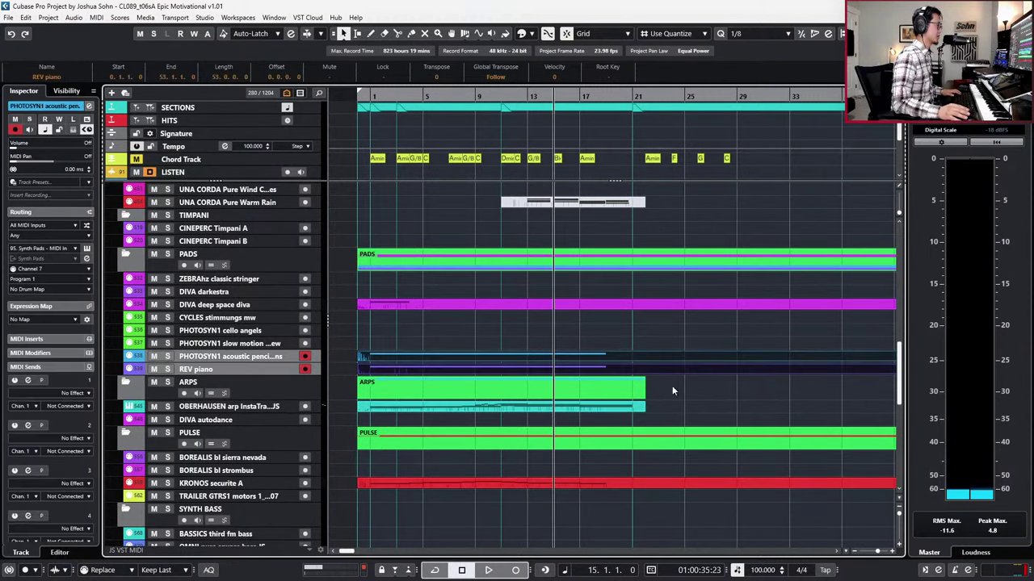
shift+click(661, 479)
scroll(663, 436, up, 6)
key(KP_Add)
key(Return)
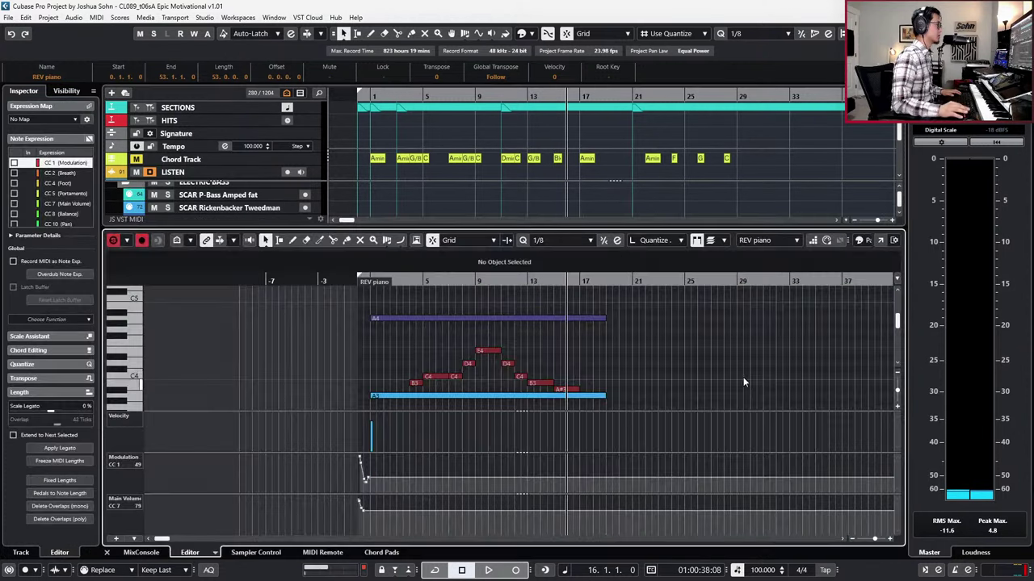
key(h)
scroll(572, 339, down, 2)
Step: Lengthen the sustained A3 and A4 notes by whole bars so they hold to bar 21
click(568, 345)
key(alt+1)
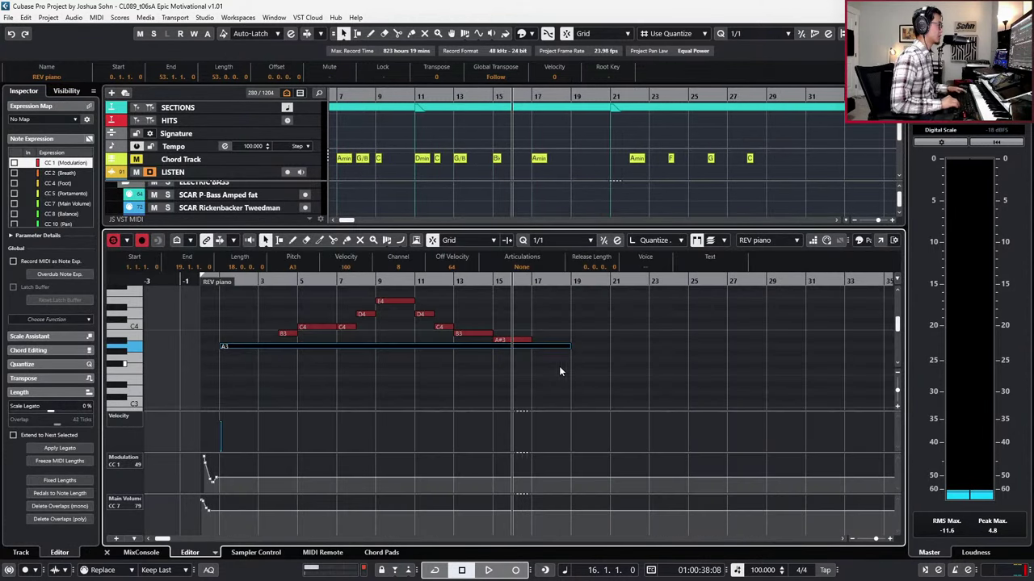
key(alt+shift+Right)
scroll(571, 327, up, 1)
click(566, 293)
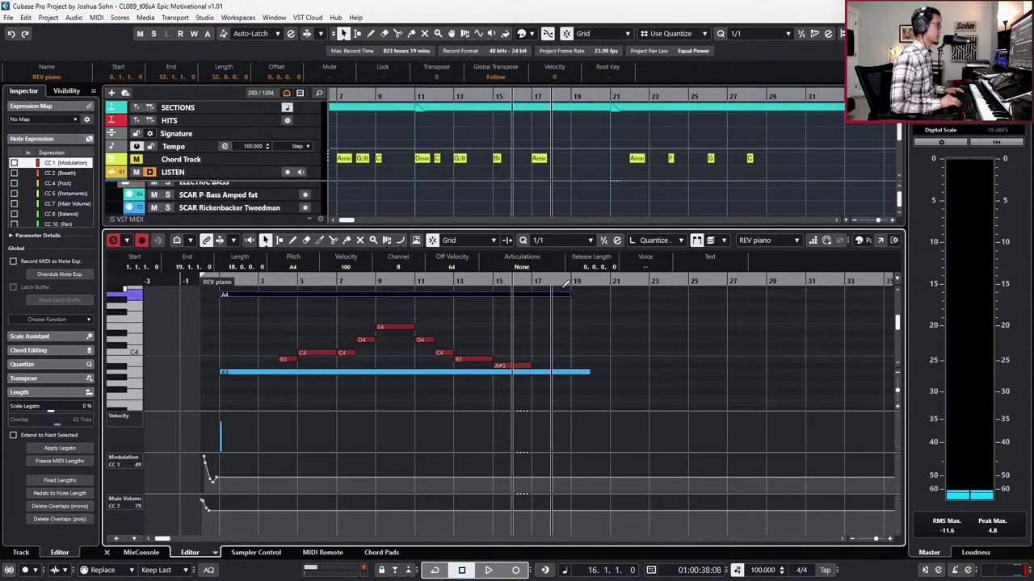
drag(633, 347, 573, 383)
key(alt+shift+Right)
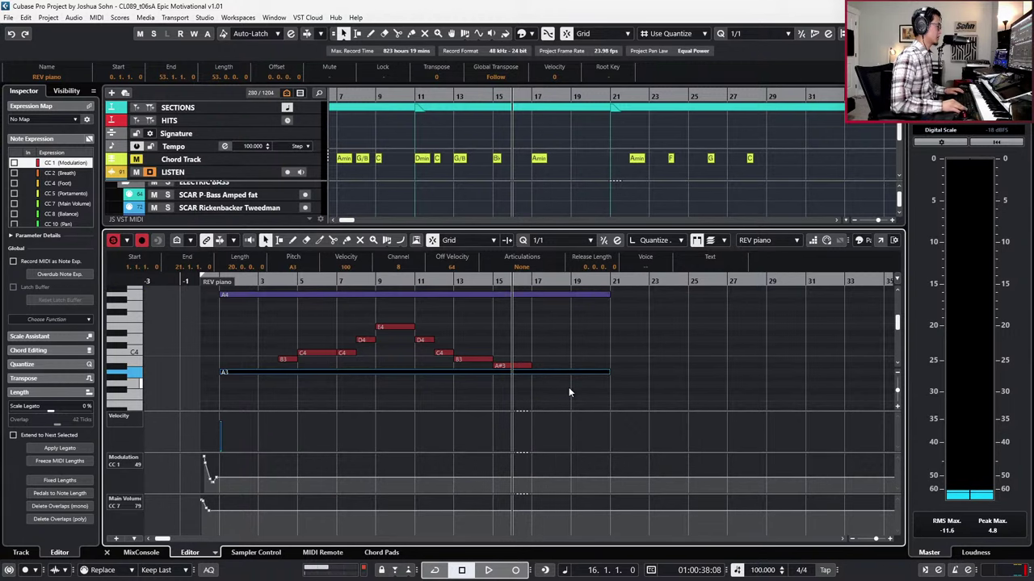
Step: Play back the REV piano line from bar 15 and return to the full track list
key(KP_Subtract)
key(space)
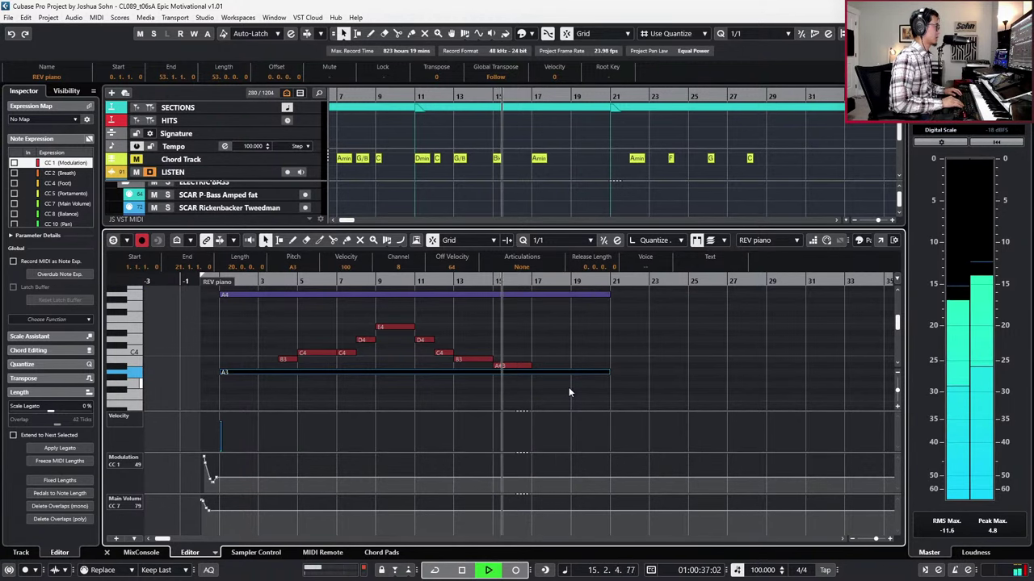
key(Return)
scroll(579, 348, down, 3)
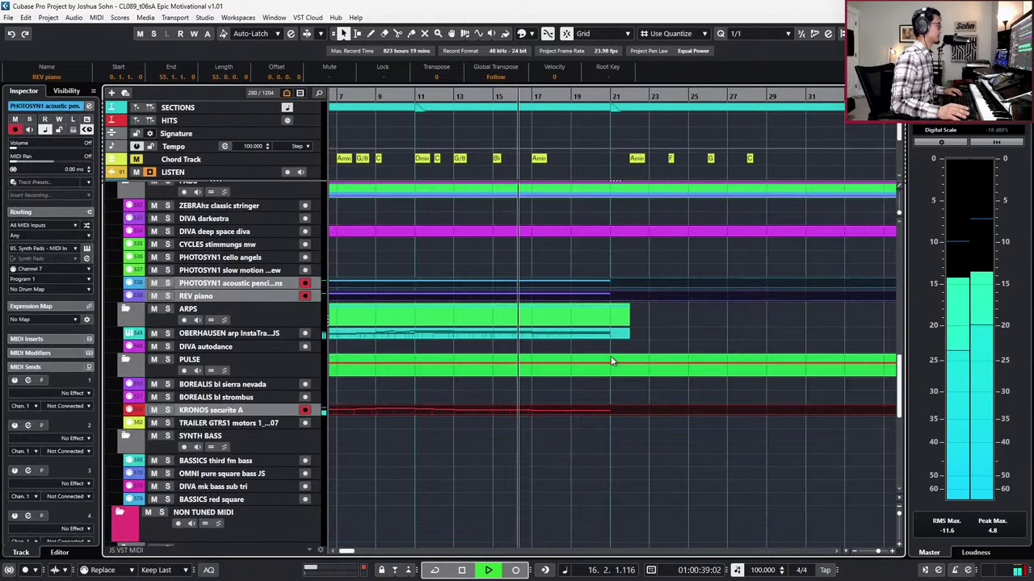
scroll(610, 357, up, 1)
Step: Open the SFSS Ensembles Core KS A part and lengthen its final A1 note to four bars
scroll(610, 357, down, 4)
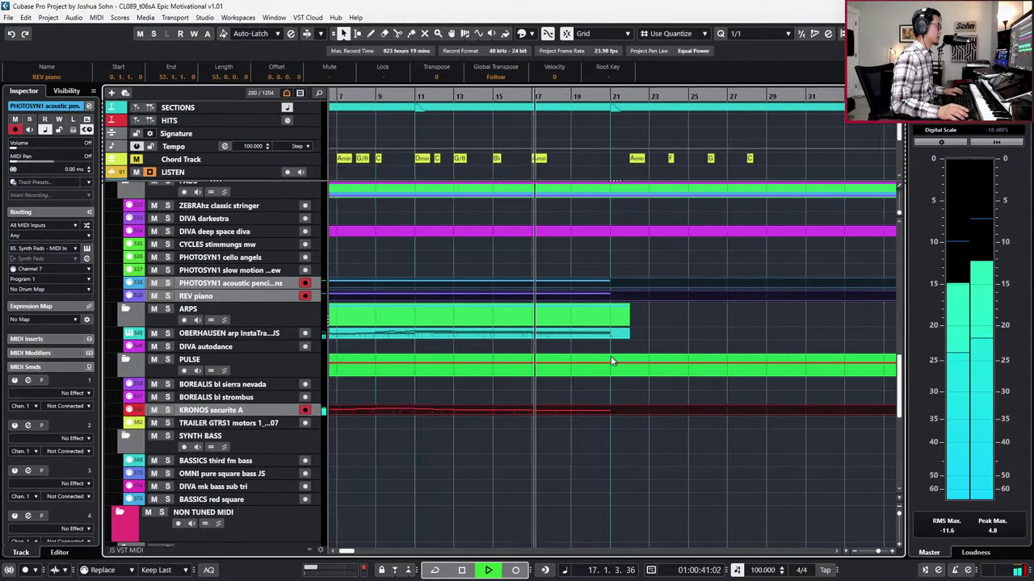
scroll(611, 357, up, 3)
scroll(610, 340, up, 10)
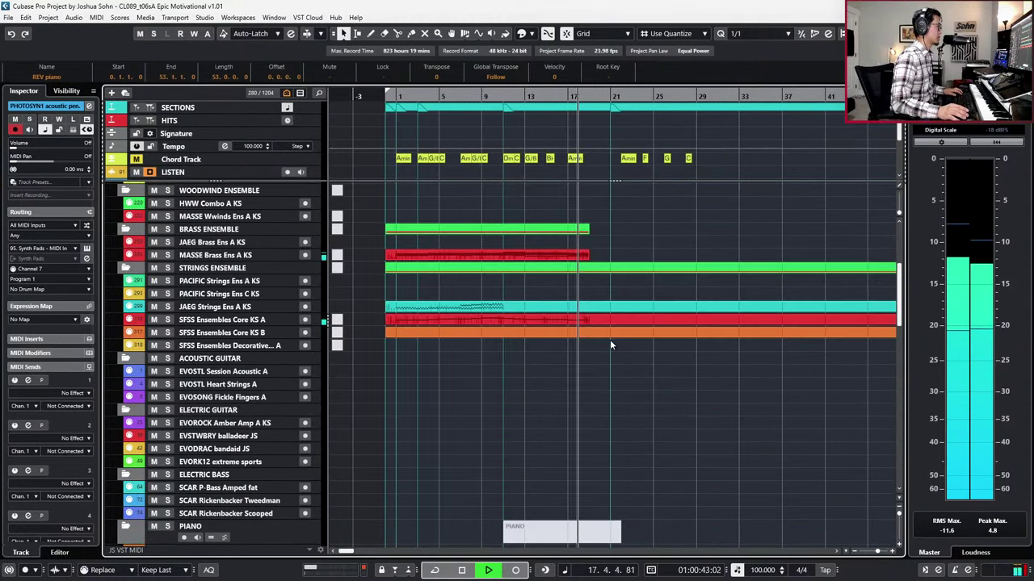
double_click(598, 325)
ctrl+scroll(597, 327, up, 2)
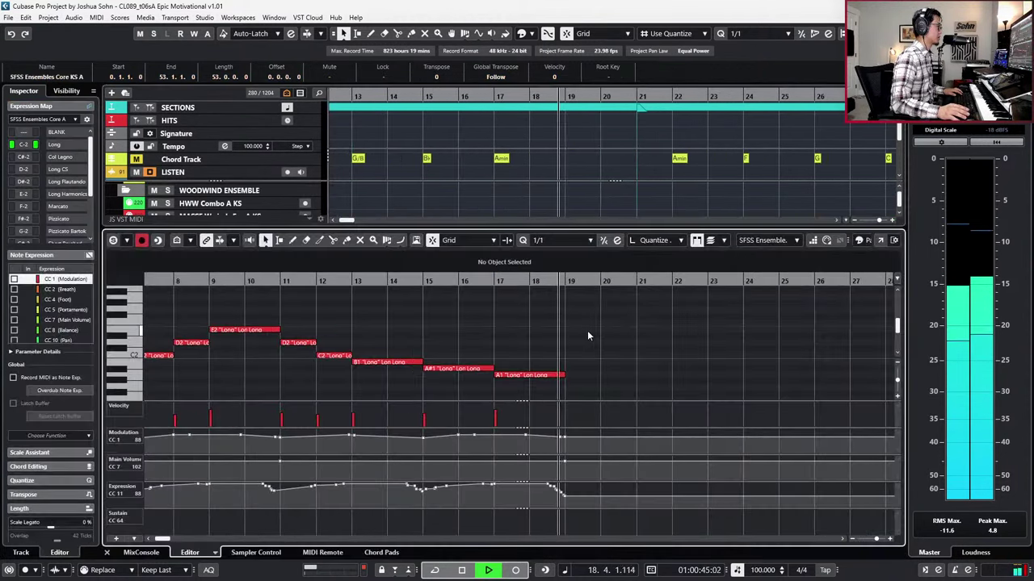
key(Left)
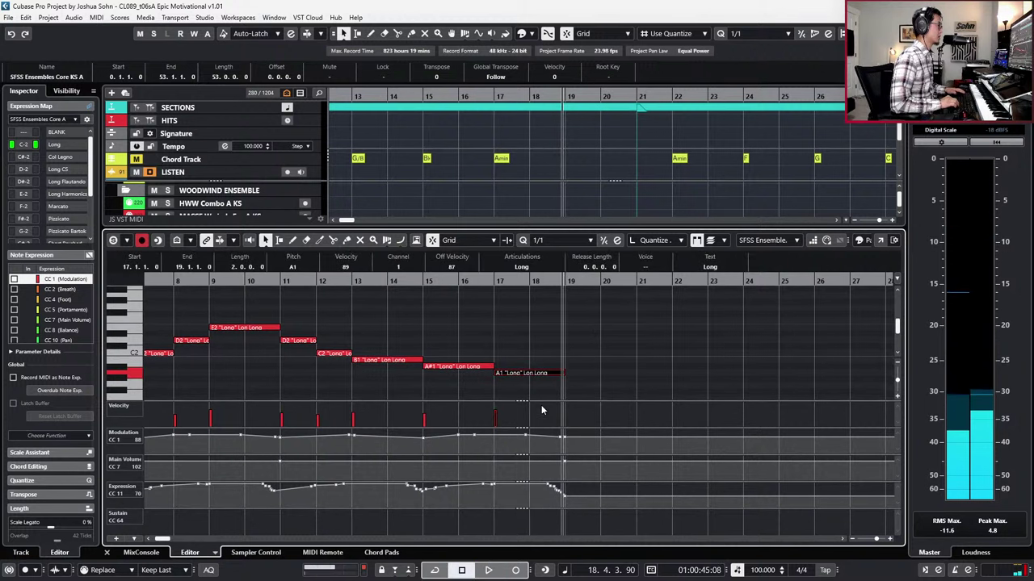
key(alt+shift+Right)
key(alt+shift+Right)
key(s)
key(l)
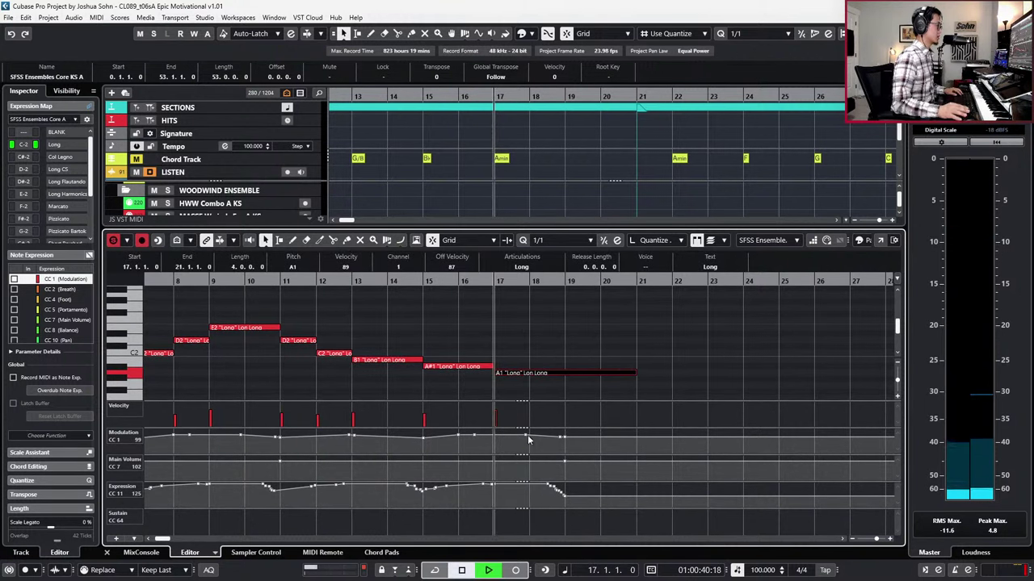
Step: Delete the old Expression points around bars 18–19 and record a new Expression fade
drag(535, 499, 648, 473)
key(Delete)
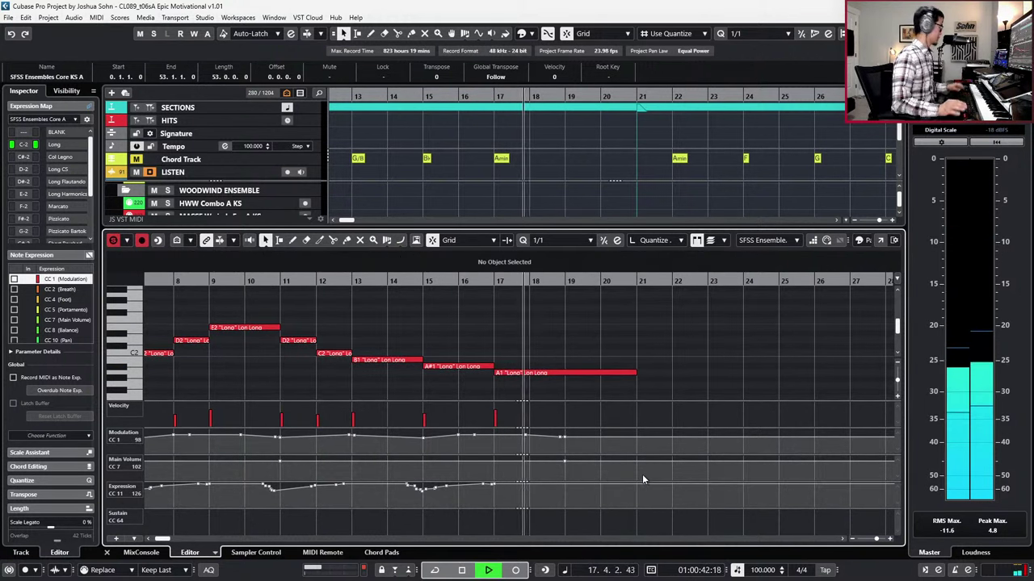
key(KP_Multiply)
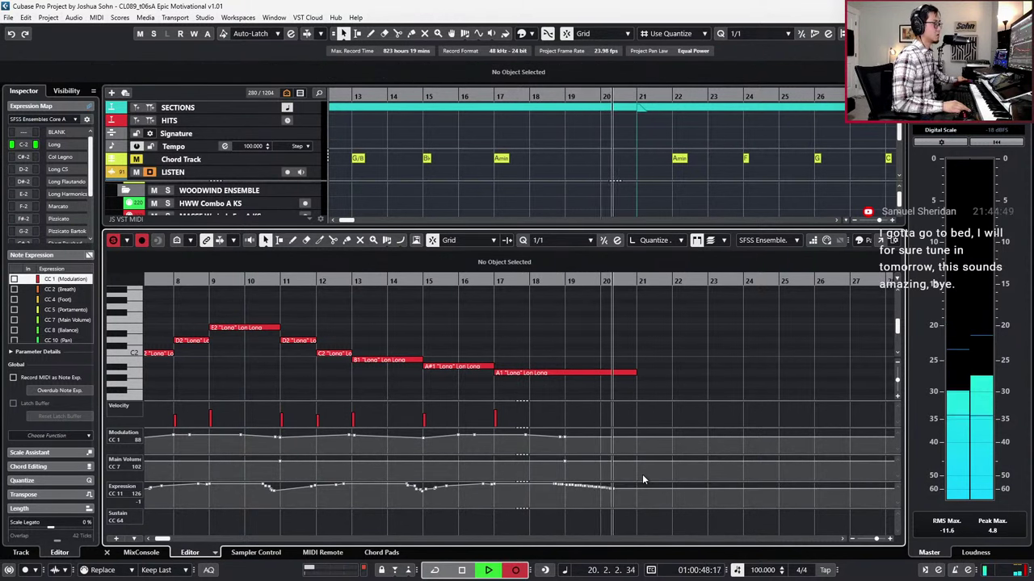
key(space)
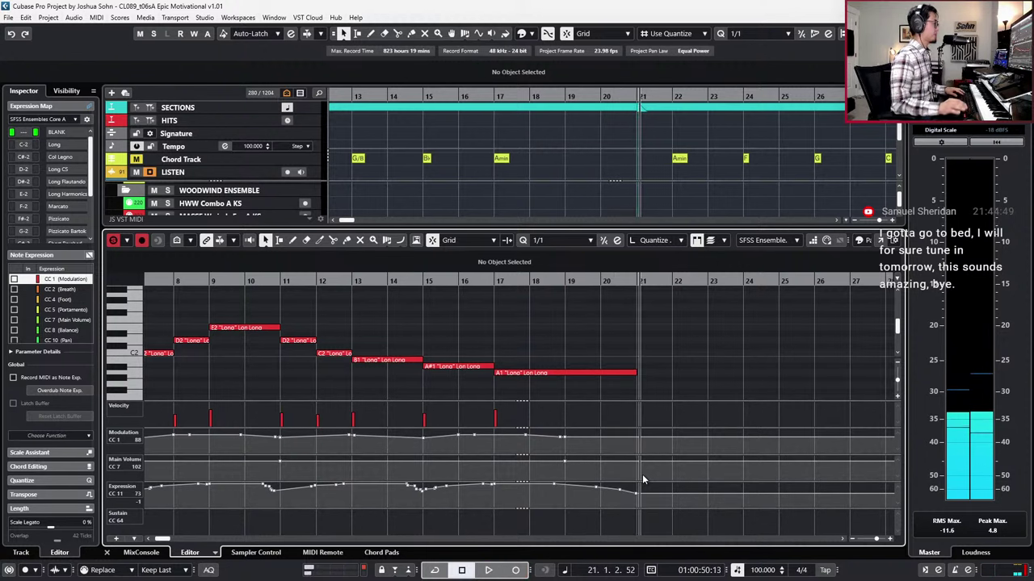
Step: Close the note editor and zoom out with the playhead at bar 19
key(ctrl+alt+b)
key(g)
key(g)
key(g)
key(g)
key(KP_Subtract)
key(KP_Subtract)
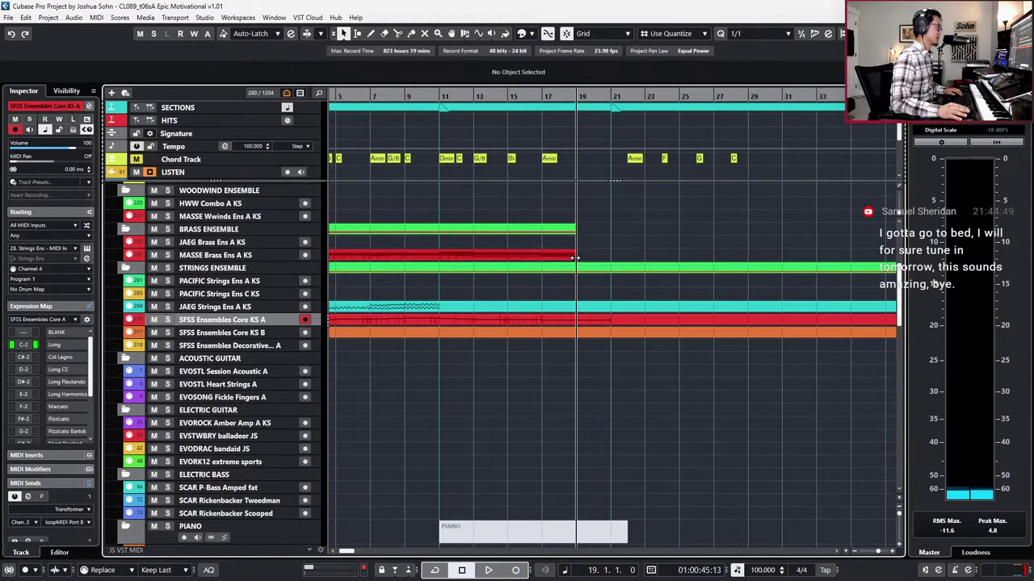
Step: Extend the MASSE Brass part and its final C3–A2–E2–A1 chord to bar 21
drag(575, 257, 616, 259)
key(ctrl+e)
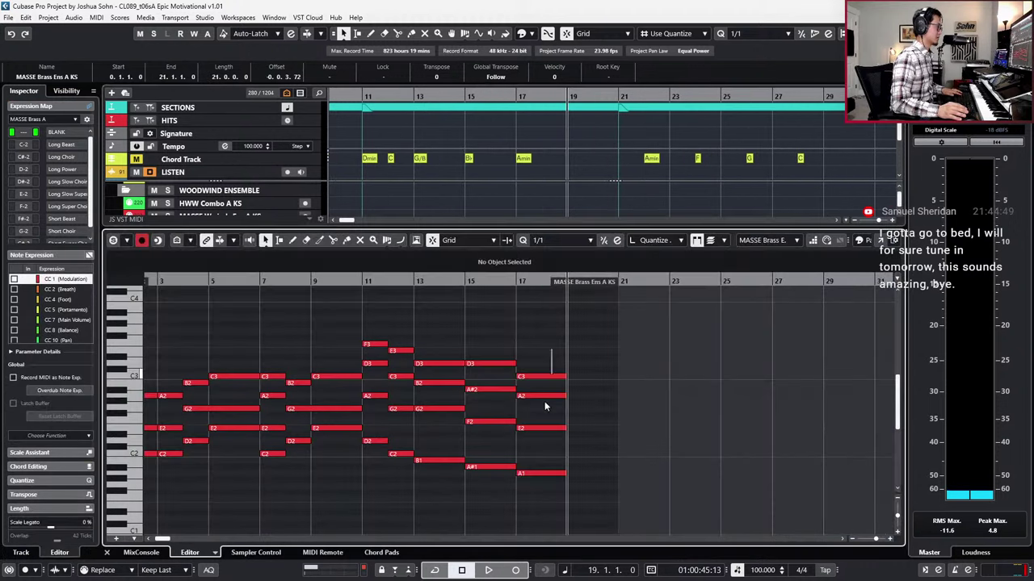
drag(545, 407, 551, 485)
key(KP_Subtract)
key(KP_Subtract)
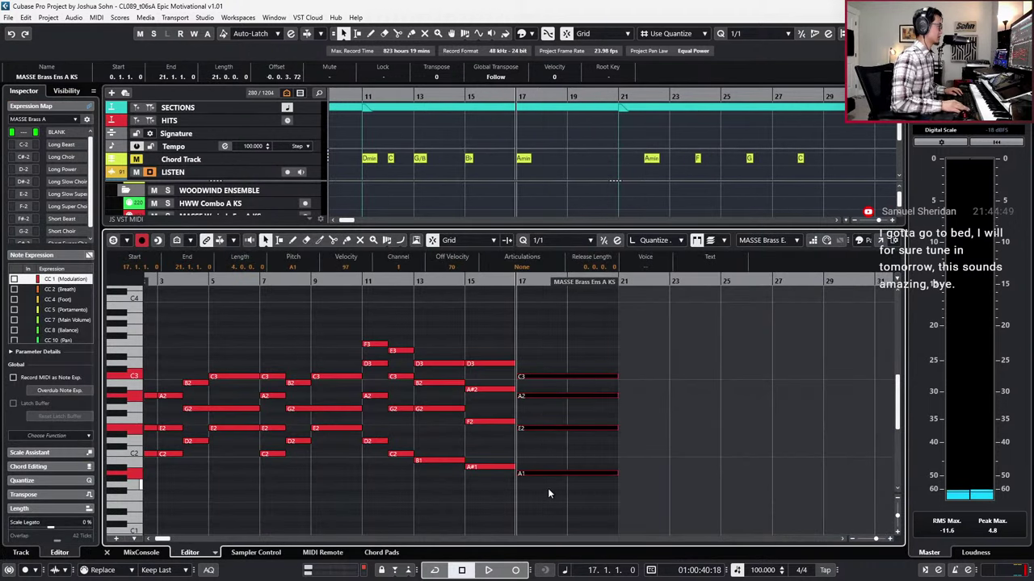
key(ctrl+alt+e)
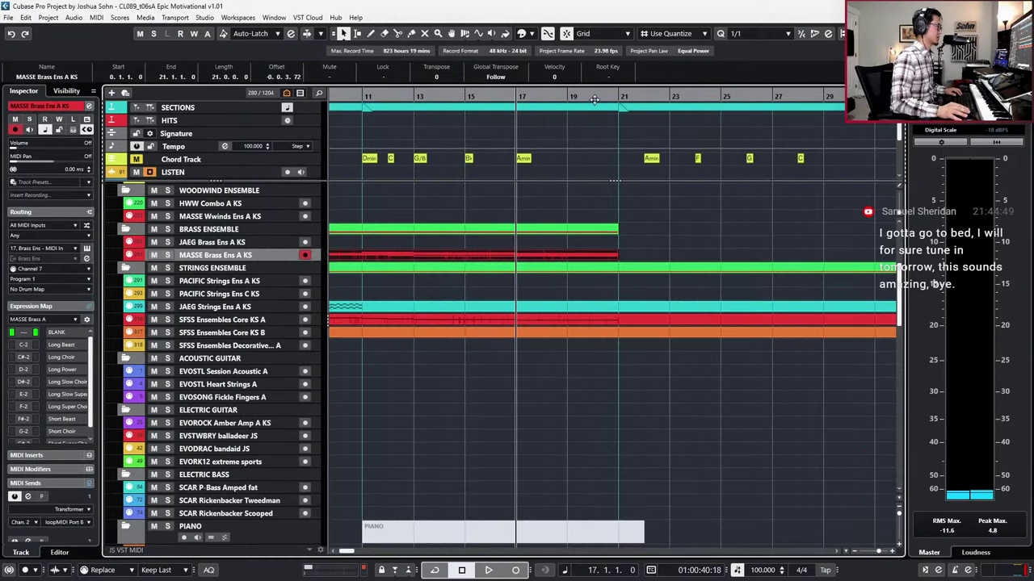
Step: Play the brass and strings from bar 17, then reopen the MASSE Brass notes
scroll(589, 131, up, 1)
key(space)
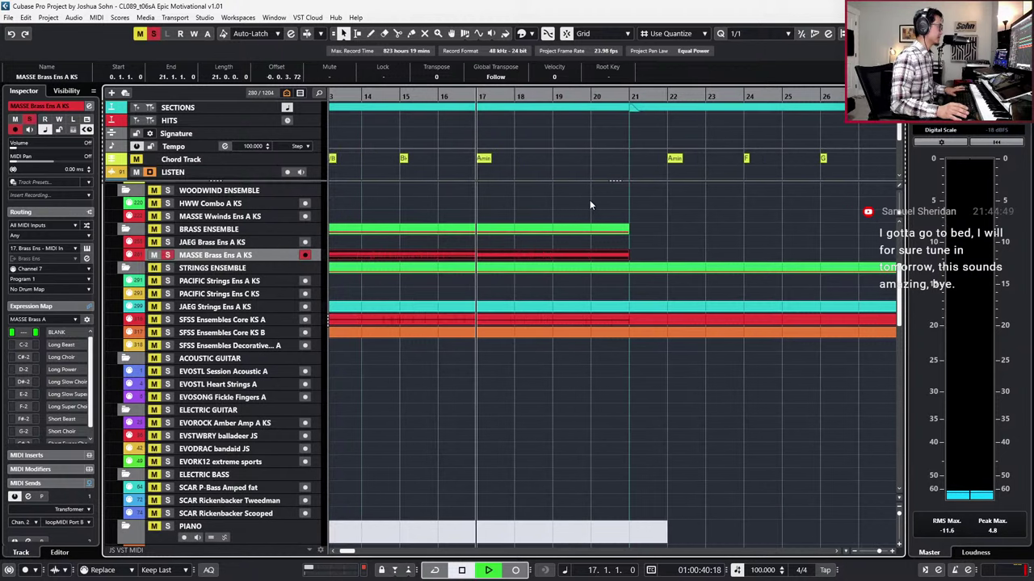
scroll(588, 247, down, 1)
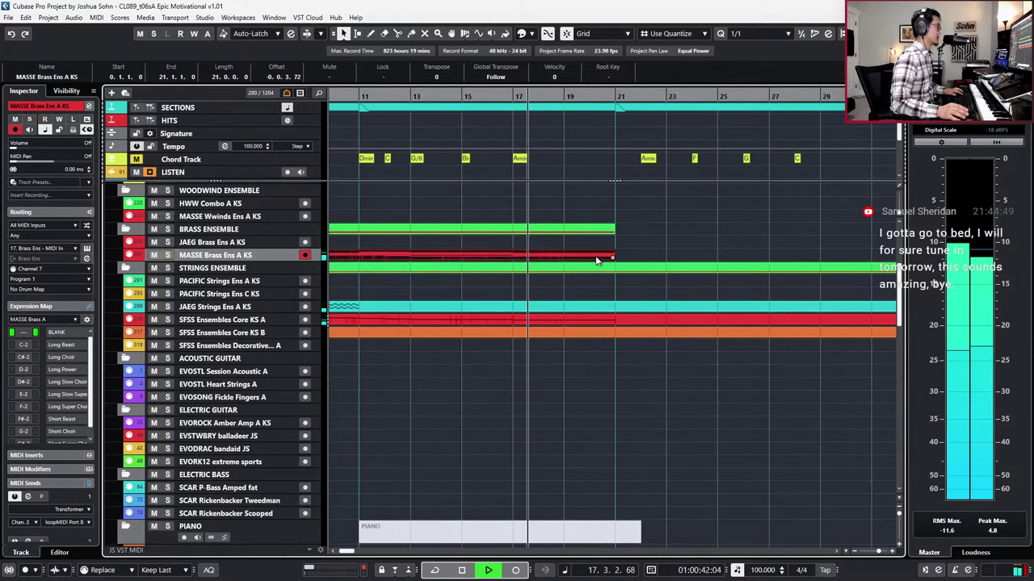
double_click(594, 255)
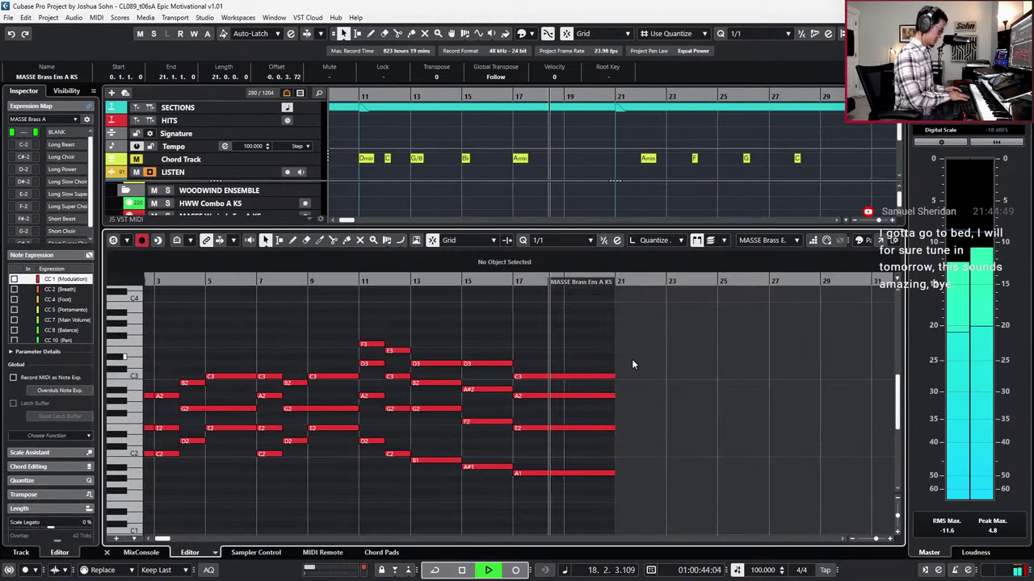
Step: Show the controller lanes and draw the Expression fade from bar 18 to bar 21
key(alt+l)
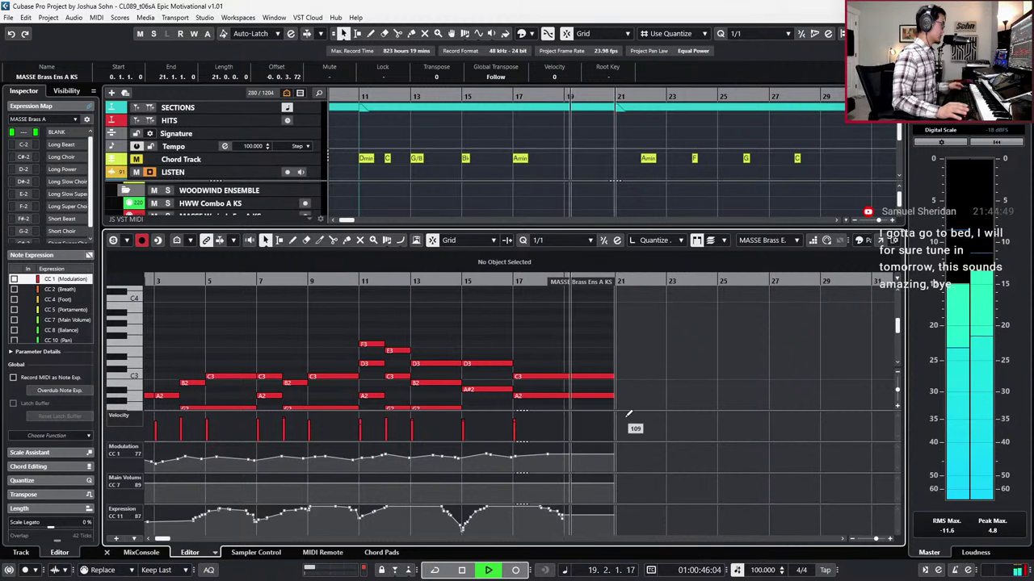
click(564, 519)
drag(565, 519, 614, 513)
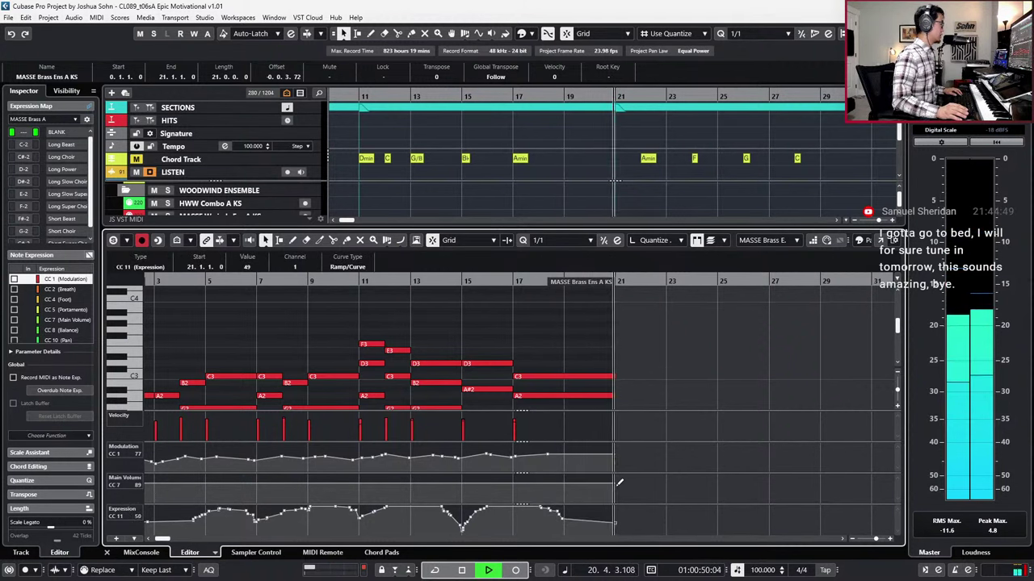
key(space)
Step: Lower the bar-19 Modulation point from 82 to 67 and delete two extra points
click(577, 459)
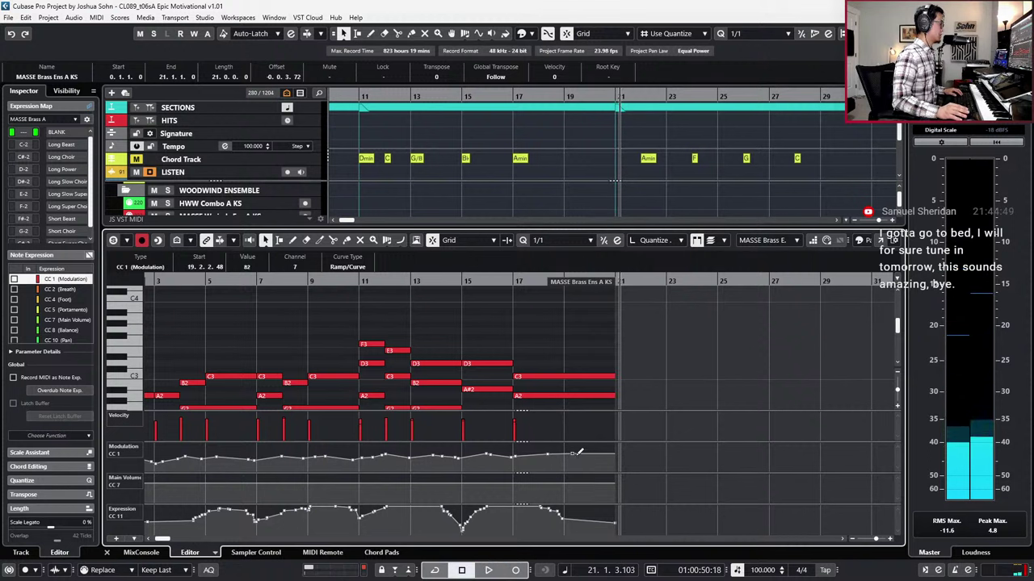
drag(569, 457, 618, 463)
key(Delete)
key(g)
key(g)
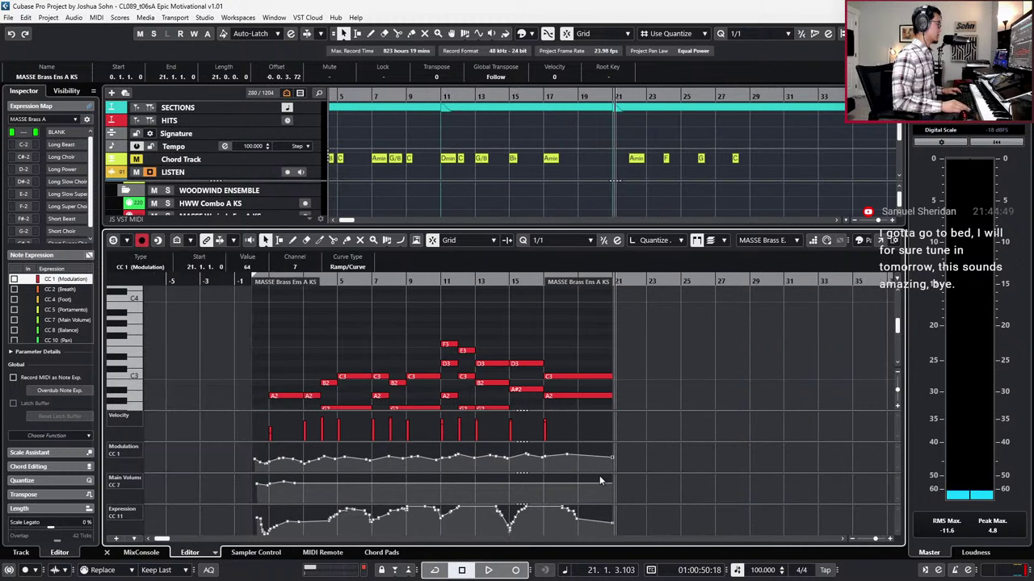
Step: Redraw the Expression swell around bar 3
key(KP_Subtract)
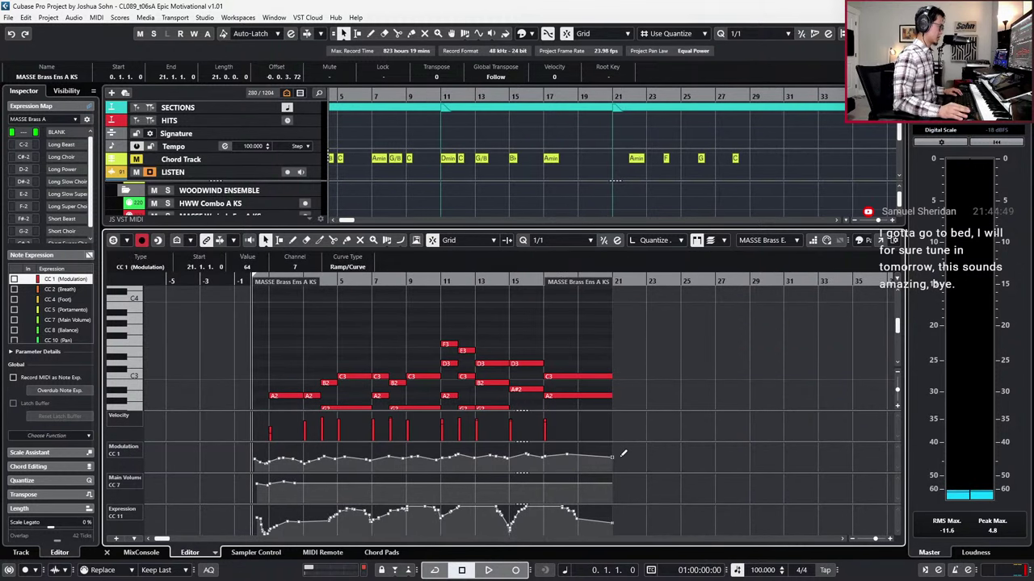
key(h)
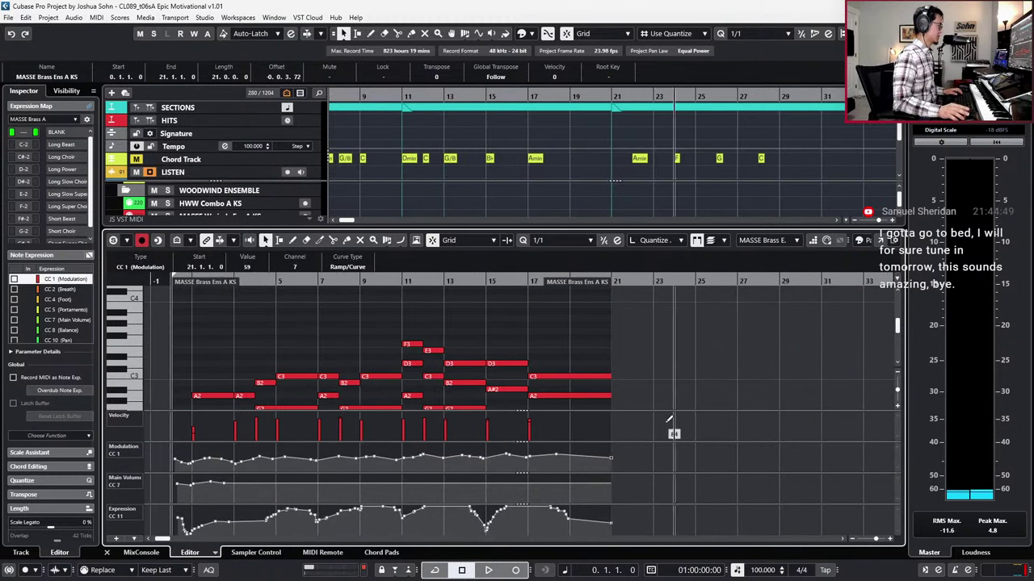
scroll(636, 391, down, 3)
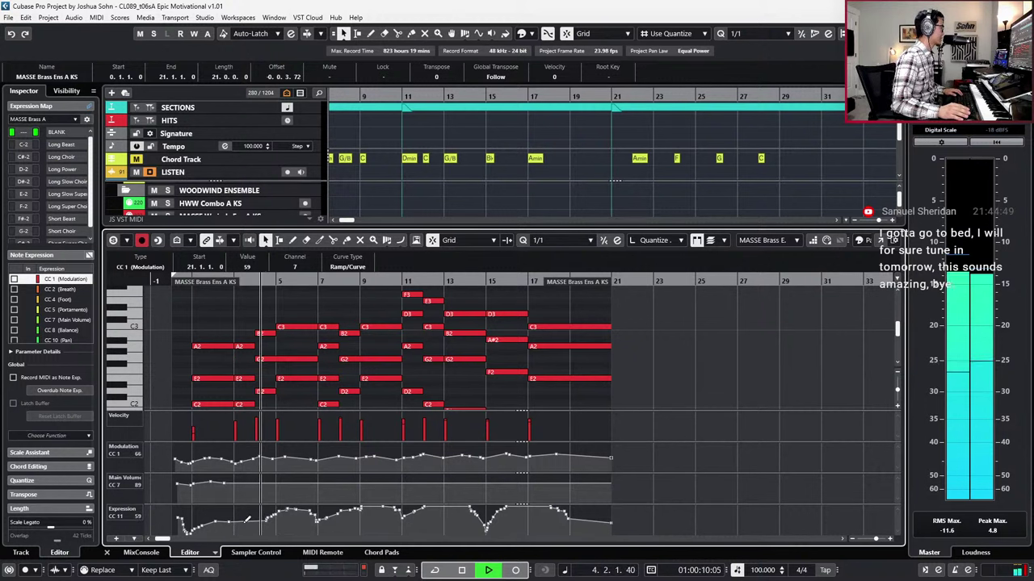
drag(236, 521, 291, 510)
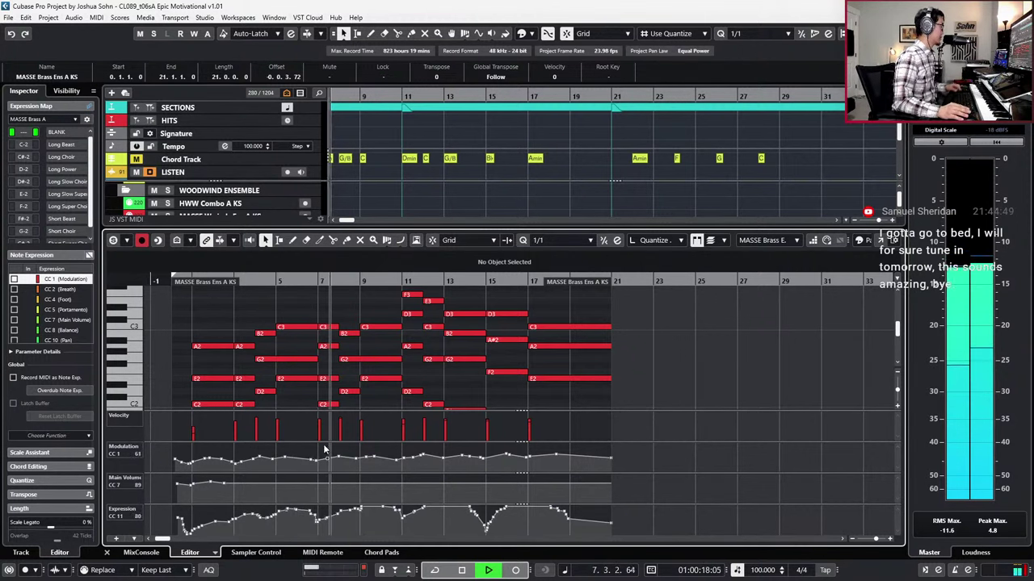
Step: Raise the Modulation points across the middle bars, then close the editor and clear the selection
drag(337, 462, 557, 469)
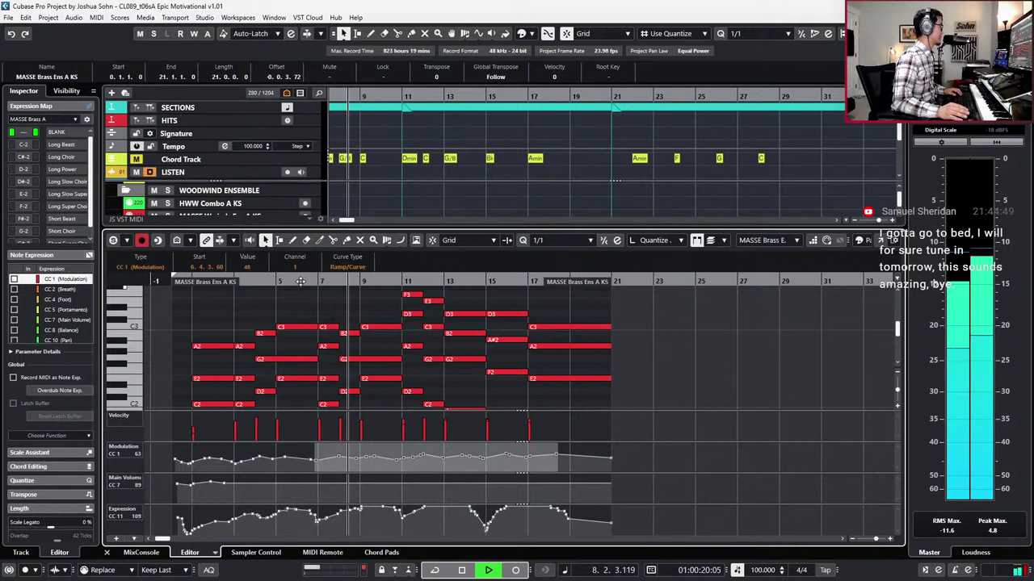
scroll(248, 267, up, 15)
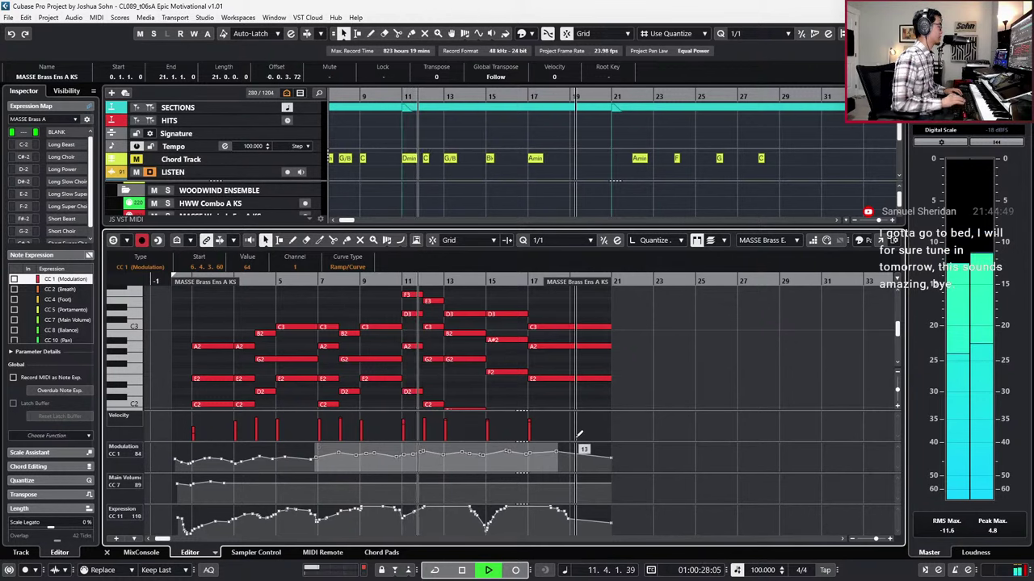
key(Return)
key(g)
key(g)
key(g)
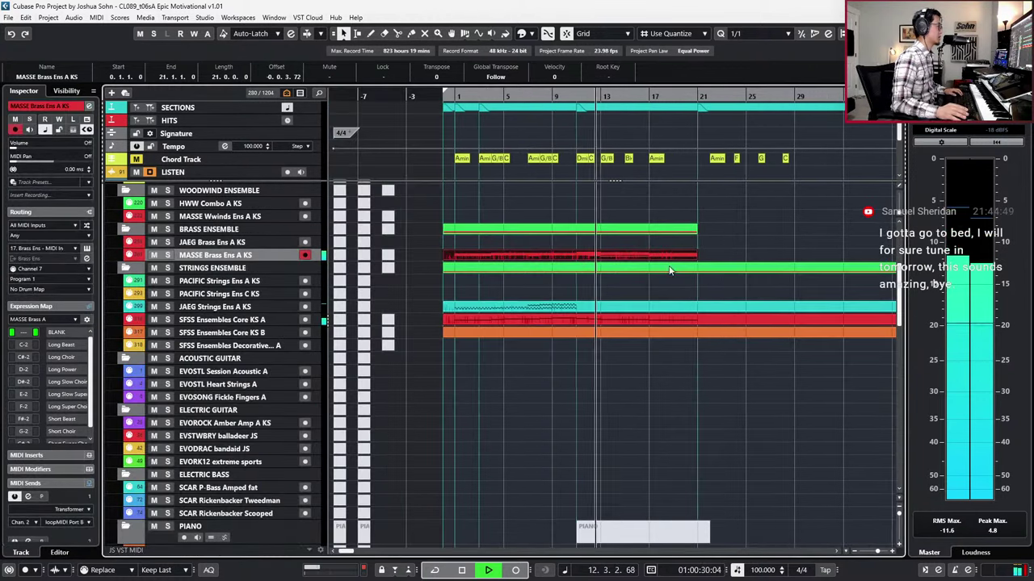
click(698, 246)
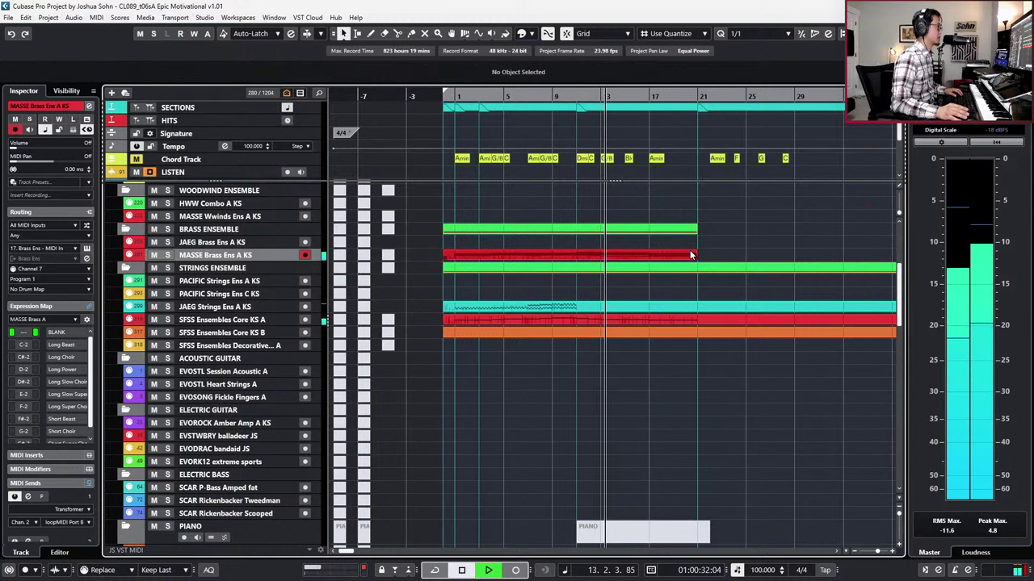
Step: Open the MASSE Brass part and delete its Expression points from bar 11 onward
double_click(691, 255)
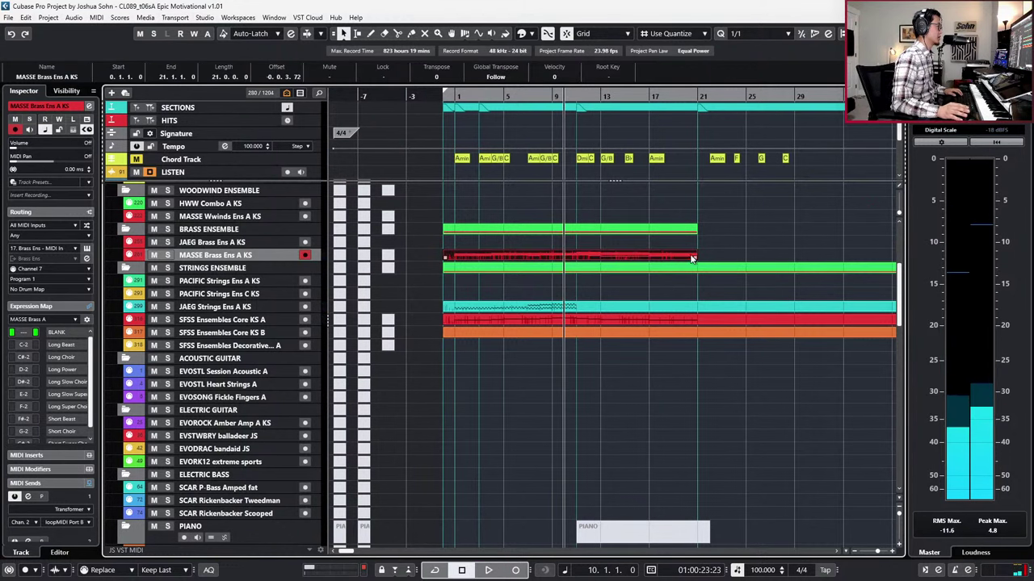
key(h)
scroll(509, 328, up, 1)
drag(425, 302, 635, 376)
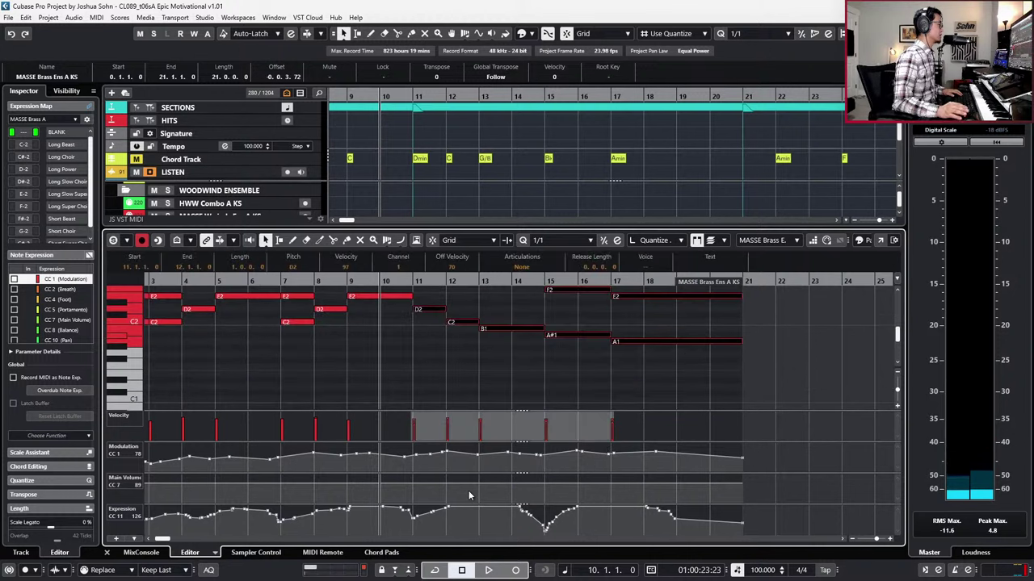
drag(413, 526, 662, 505)
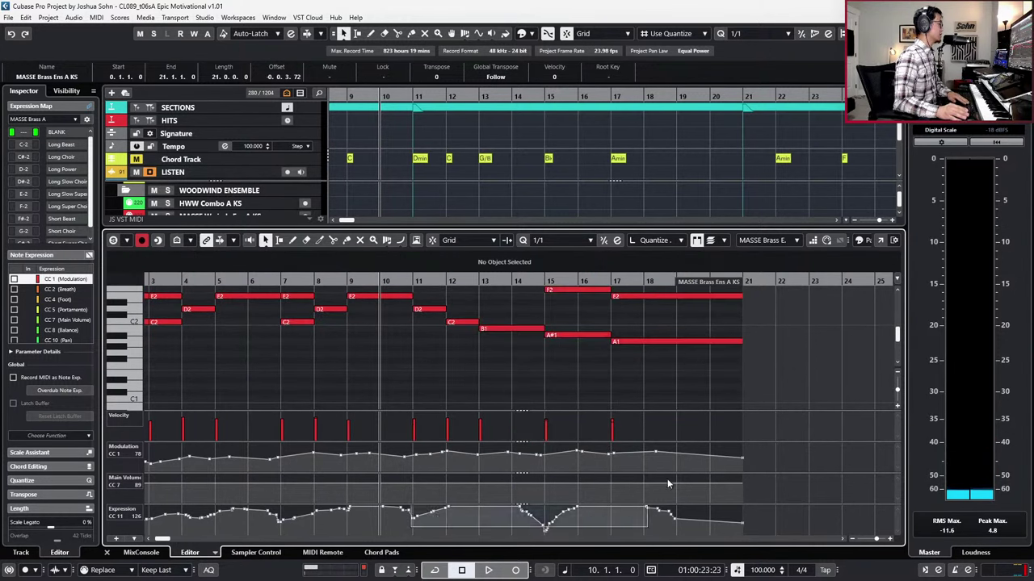
key(Delete)
drag(518, 520, 593, 554)
key(Delete)
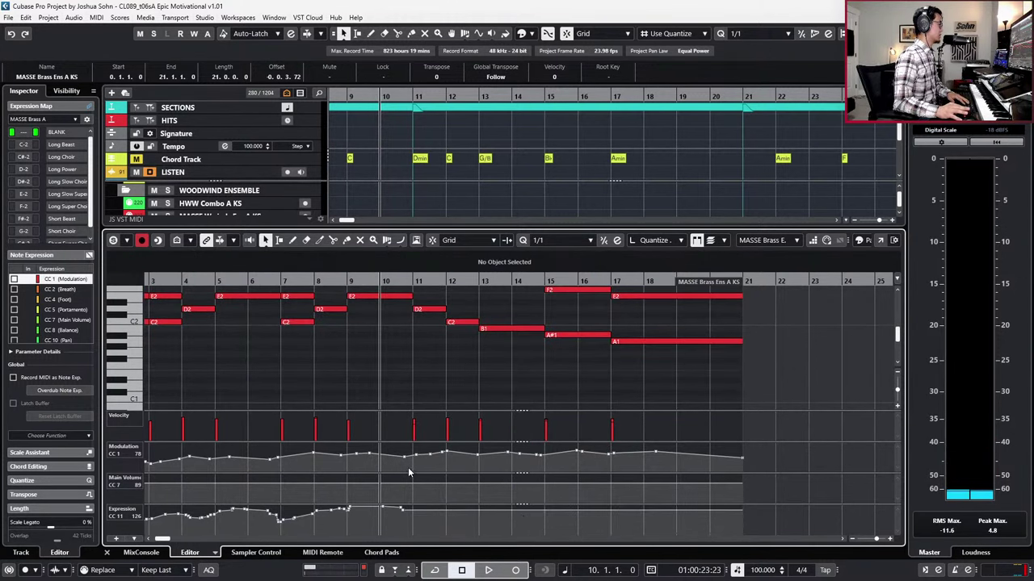
Step: Delete Modulation points after bar 10 and record a fresh controller pass from bar 9
drag(408, 469, 771, 444)
key(Delete)
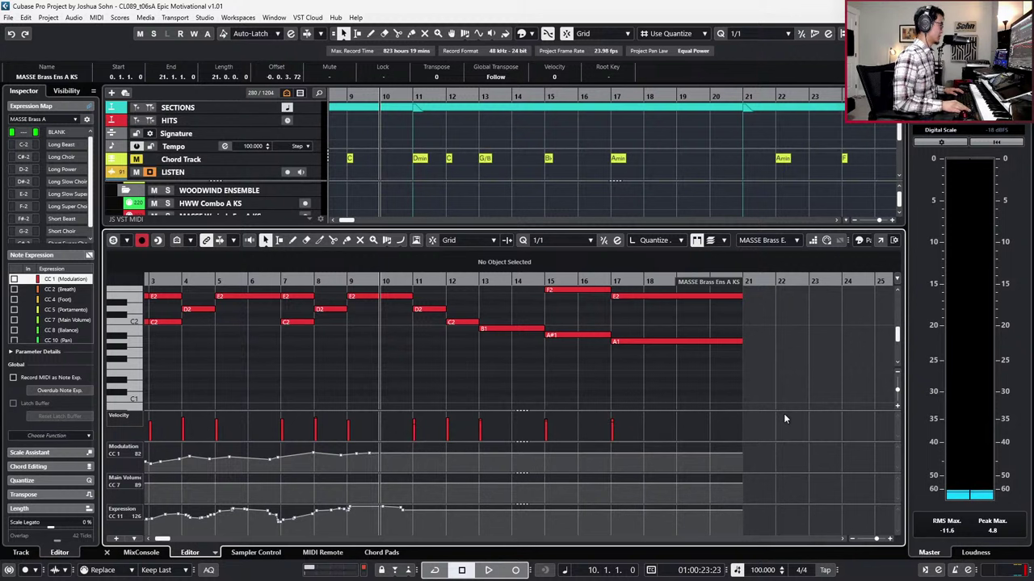
key(space)
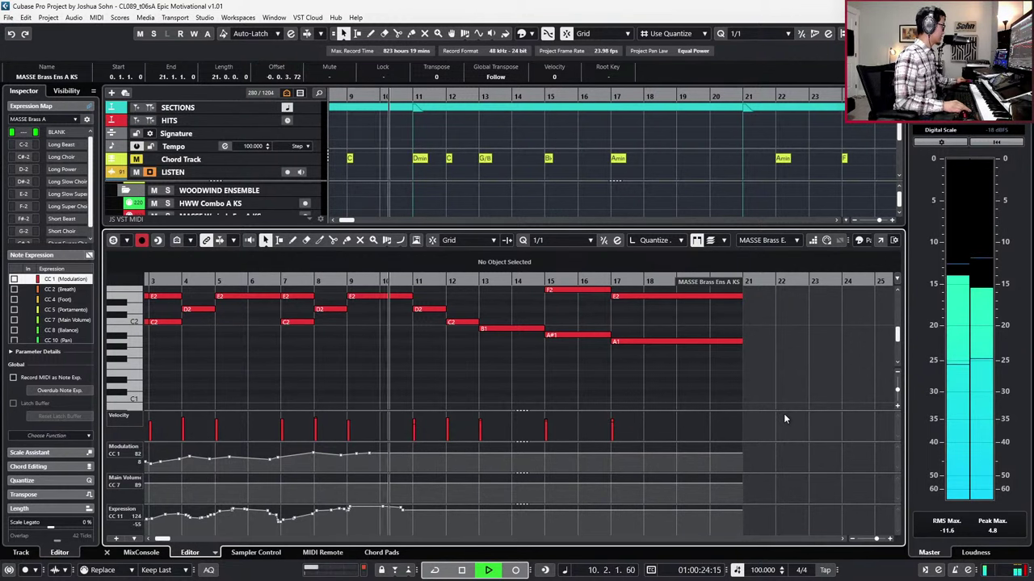
key(KP_Multiply)
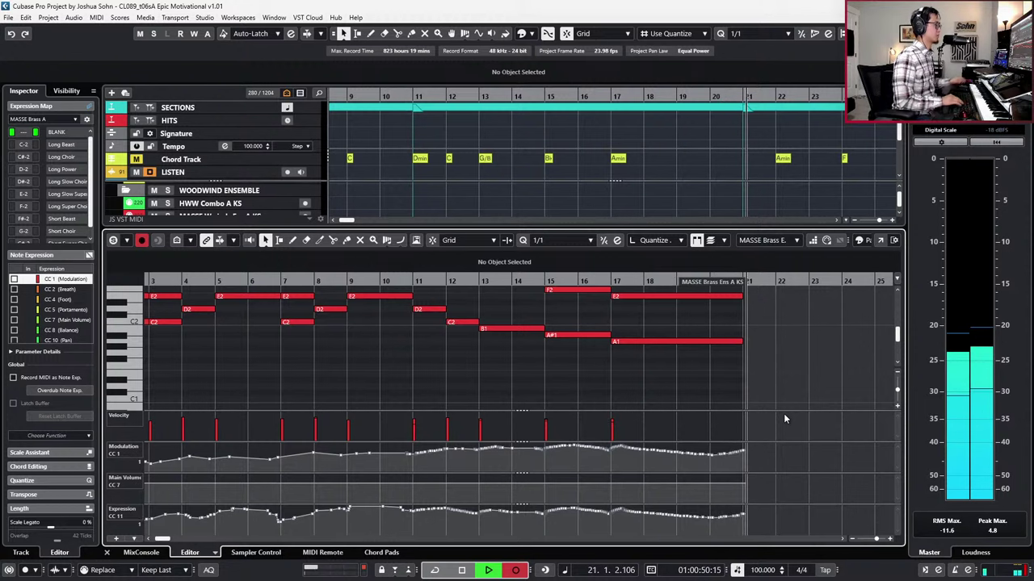
key(space)
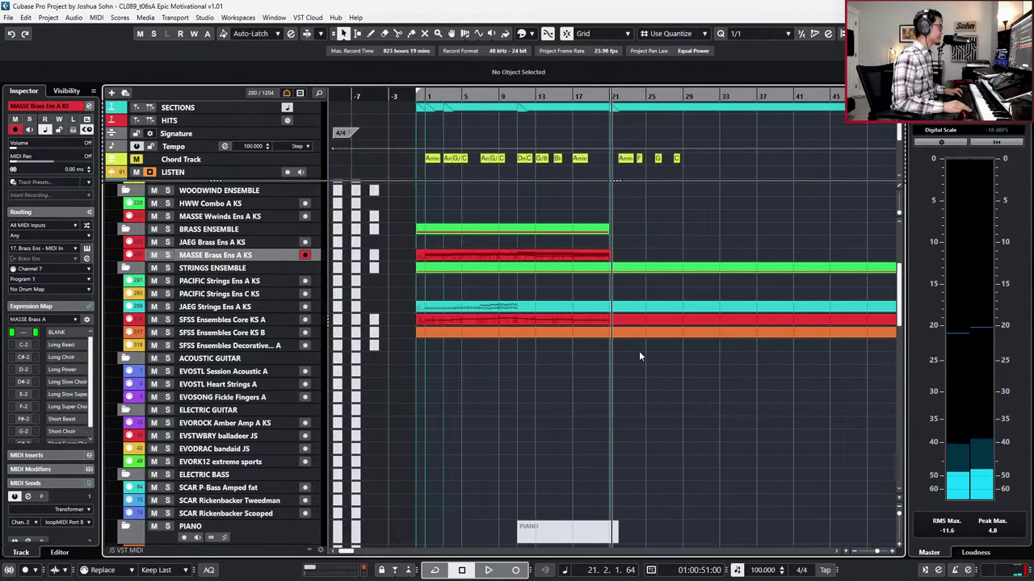
Step: Return to the project start and scroll the track list down to the Synth Bass folder
scroll(639, 356, down, 1)
key(KP_Subtract)
scroll(542, 282, up, 3)
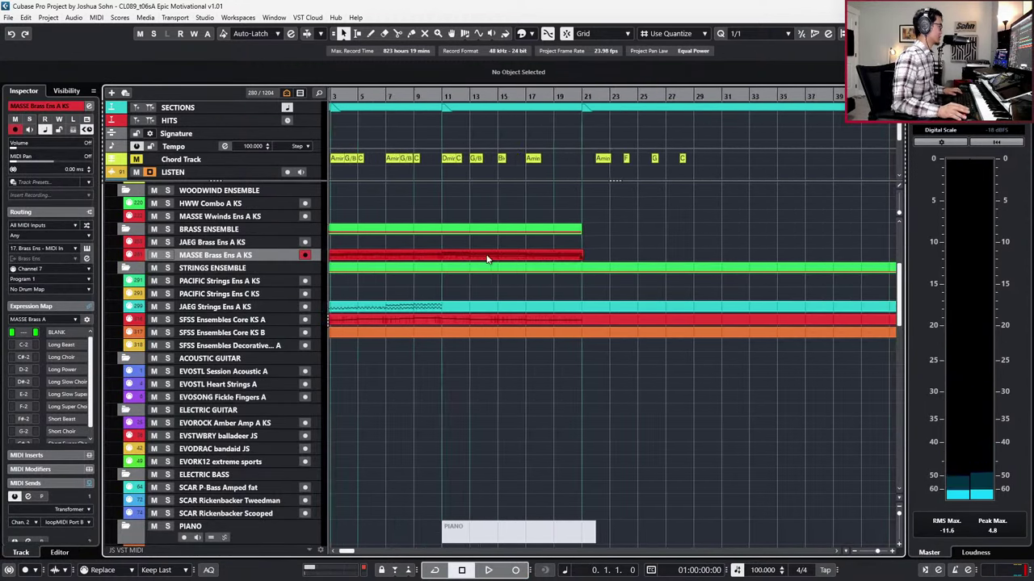
scroll(397, 249, left, 2)
scroll(376, 266, up, 3)
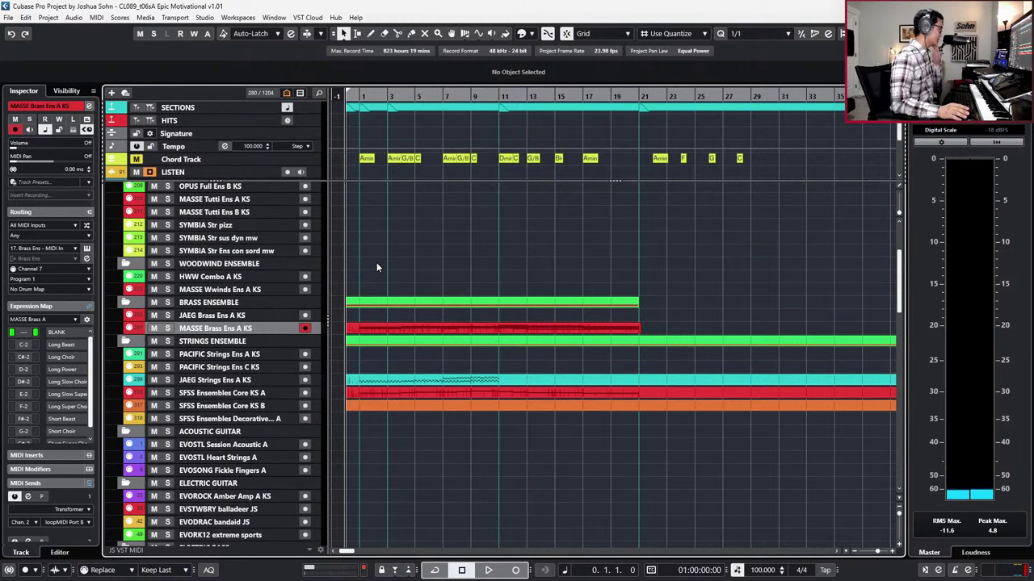
scroll(377, 267, up, 1)
scroll(376, 266, down, 8)
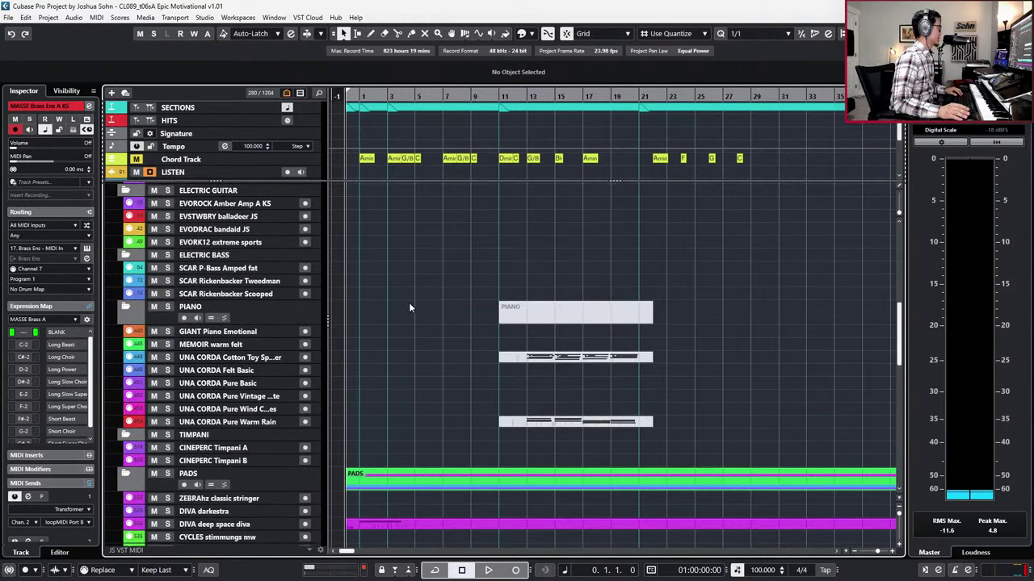
scroll(409, 307, down, 10)
scroll(408, 307, up, 12)
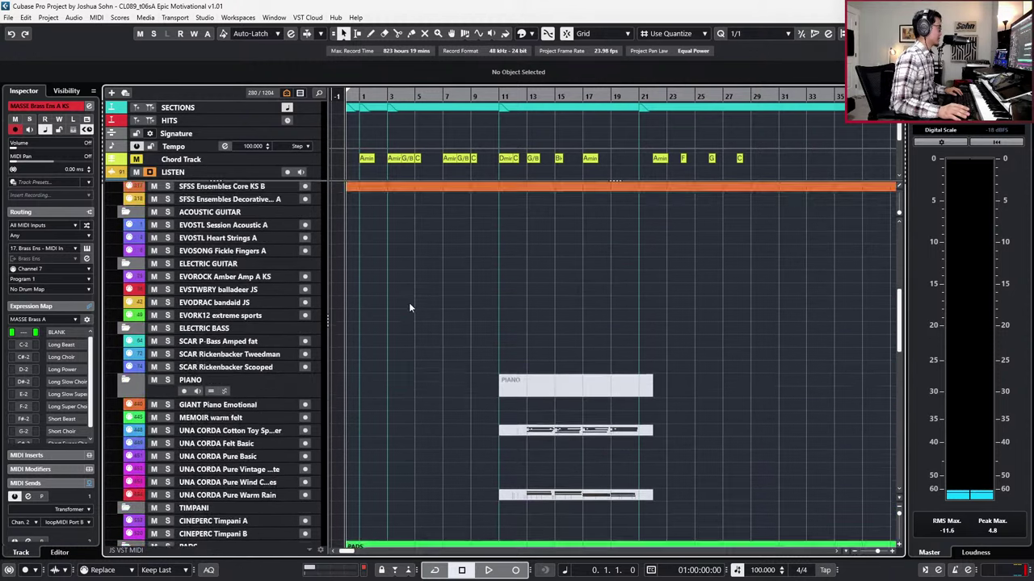
scroll(409, 307, up, 5)
scroll(388, 296, up, 5)
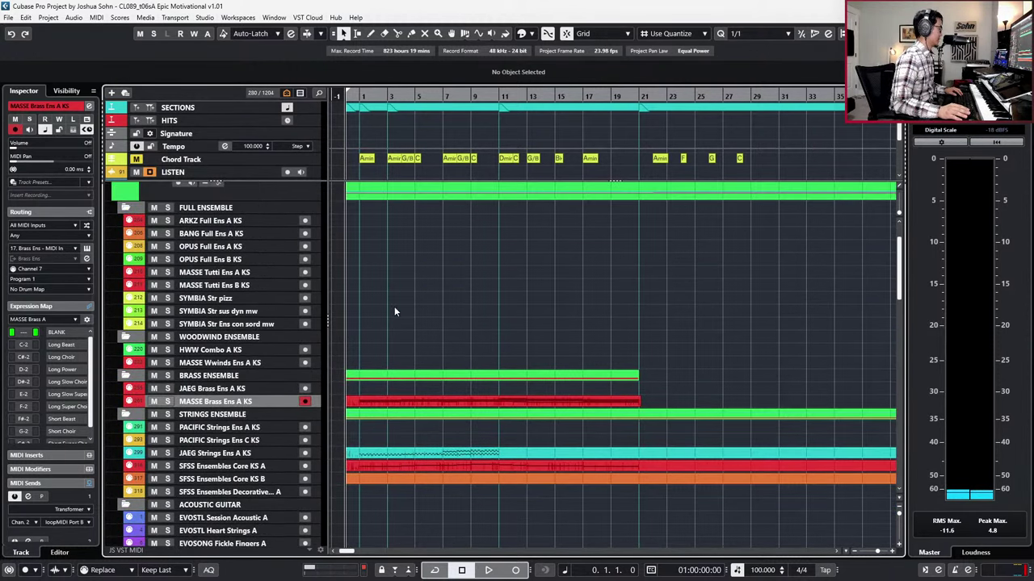
scroll(395, 308, down, 20)
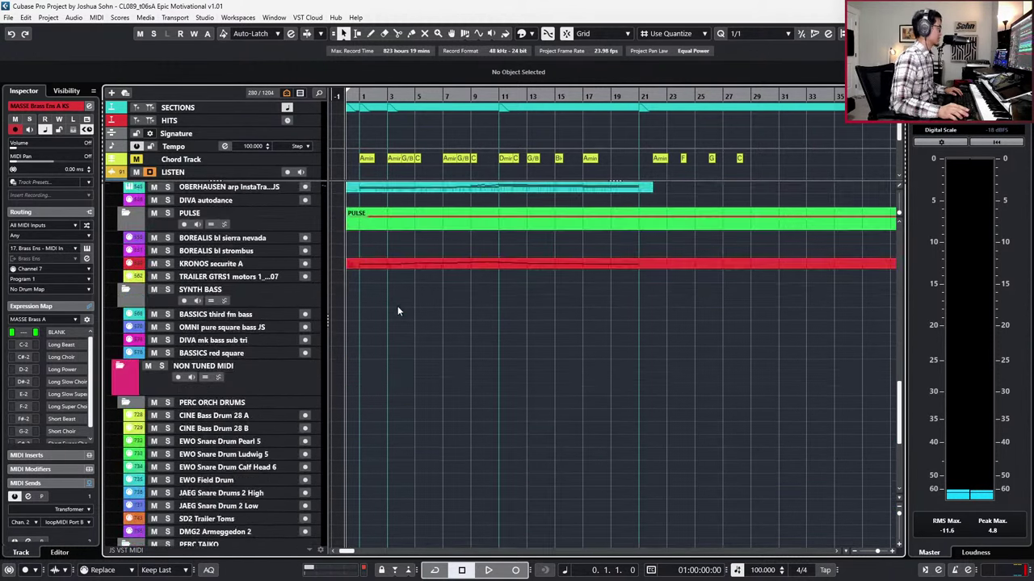
Step: Audition the BASSICS third fm, BASSICS red square, DIVA and OMNI pure square bass tracks
click(254, 314)
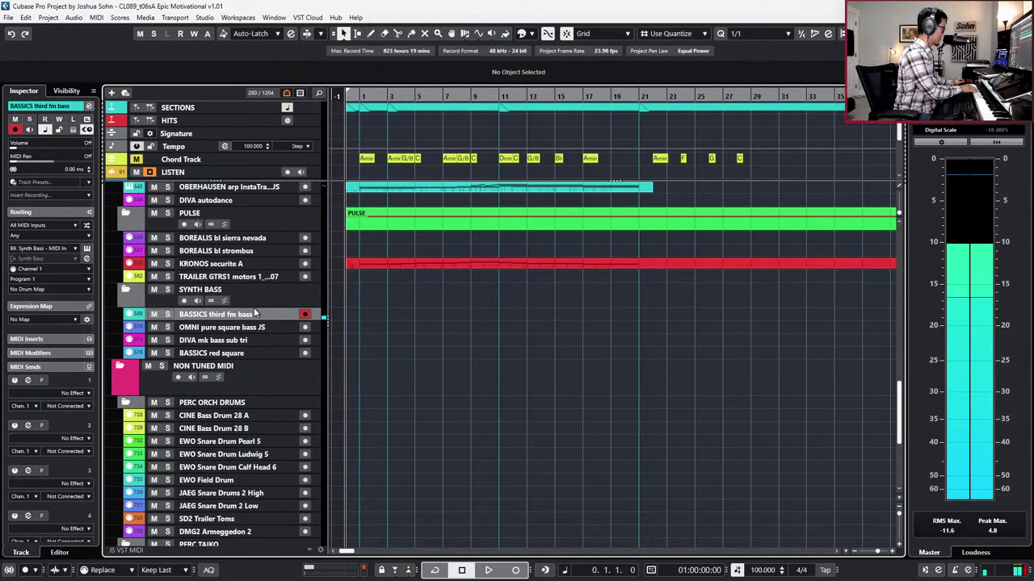
key(Down)
key(Down)
key(Down)
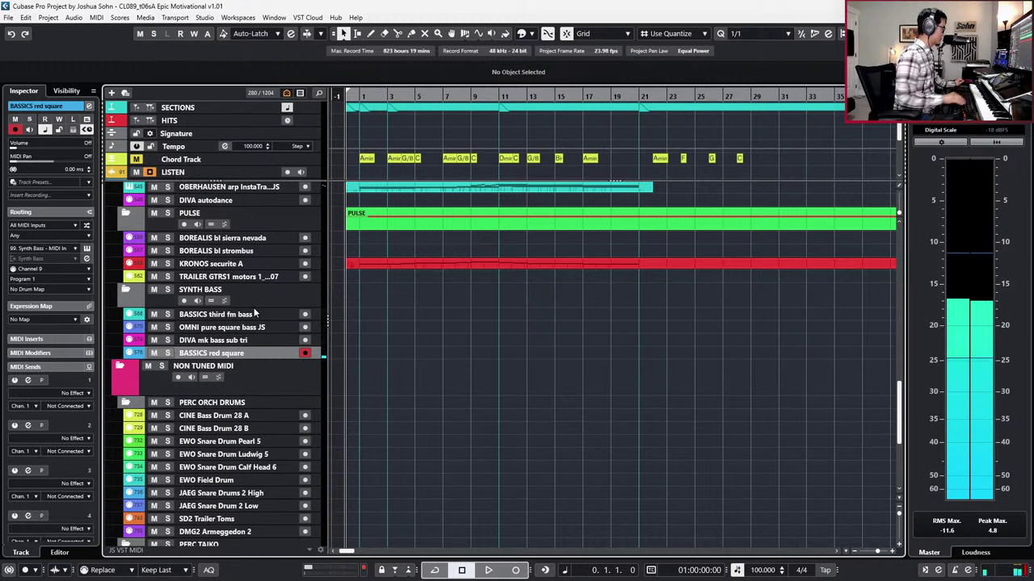
key(Up)
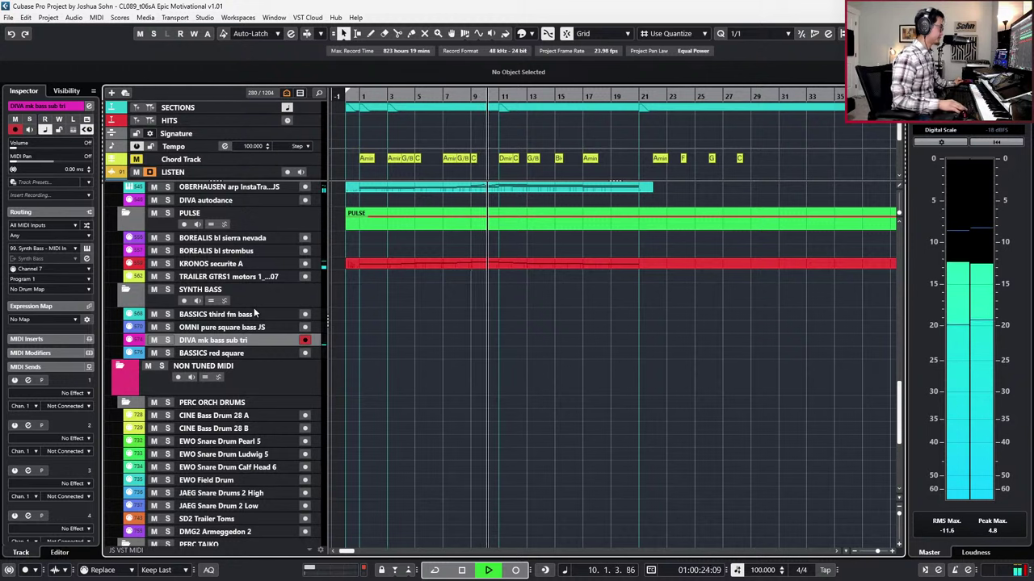
key(space)
key(KP_0)
key(KP_Decimal)
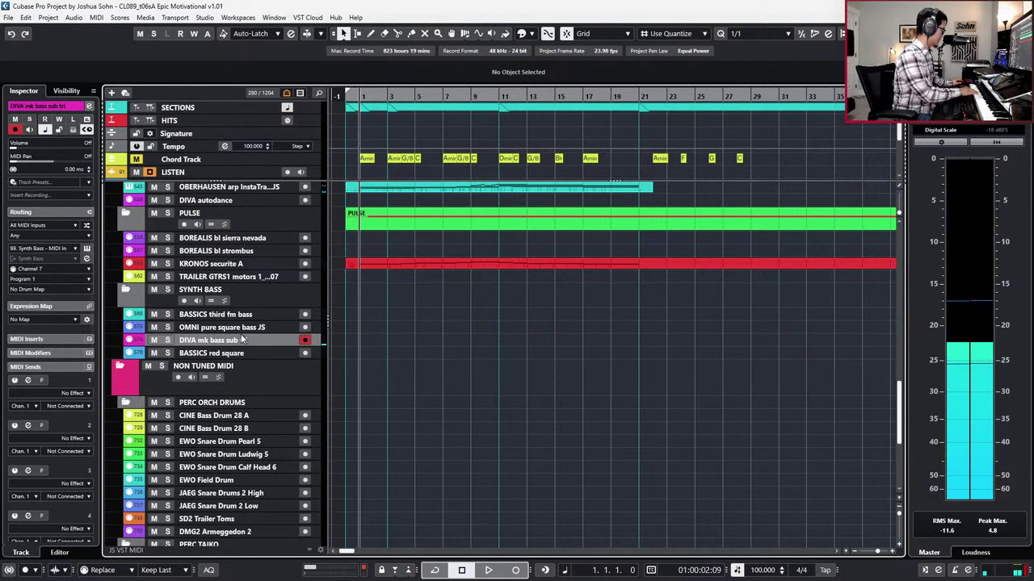
key(Up)
key(Up)
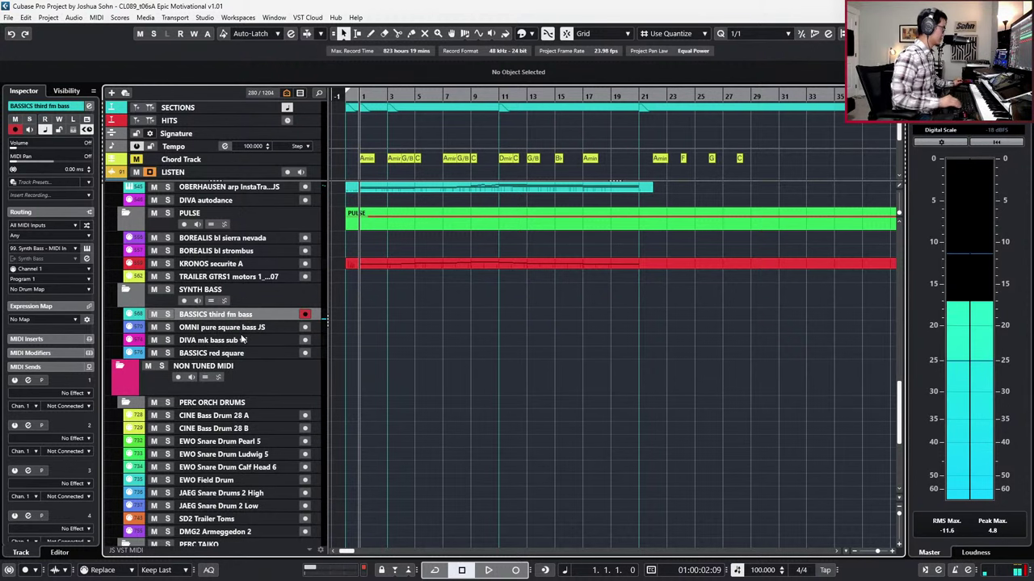
key(Down)
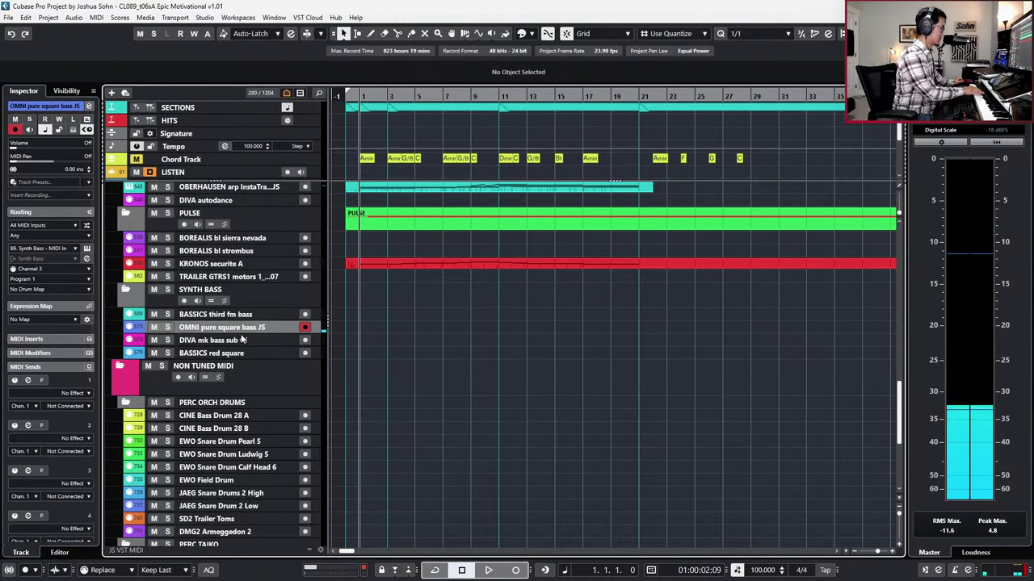
Step: Settle on DIVA mk bass sub tri, play it again and open its Channel Settings
click(260, 340)
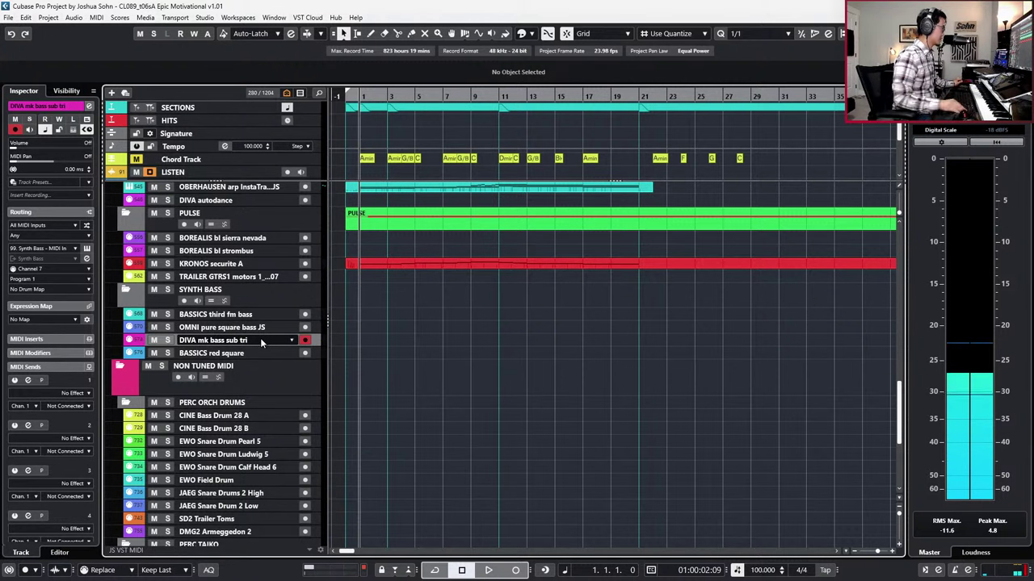
key(space)
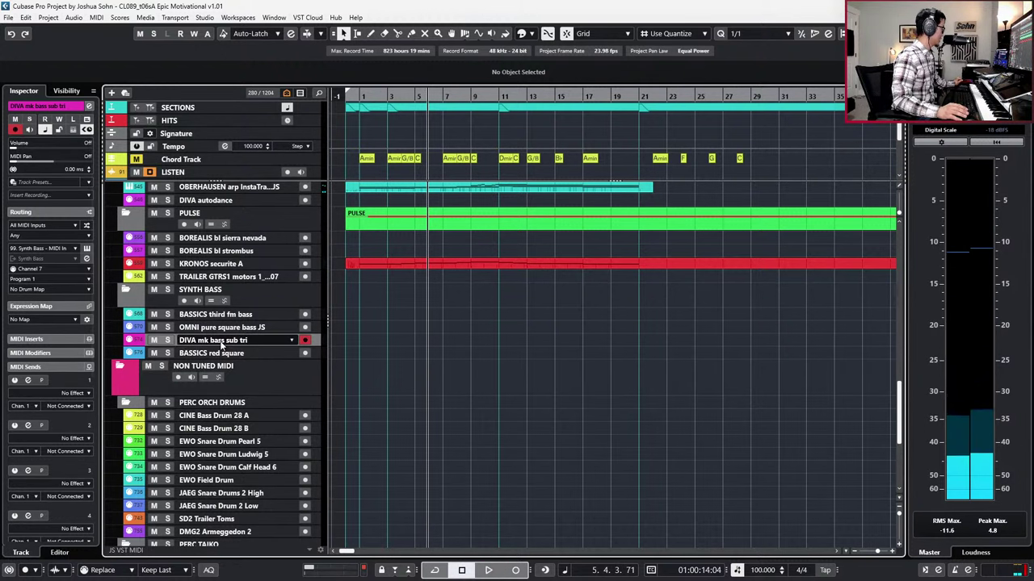
key(e)
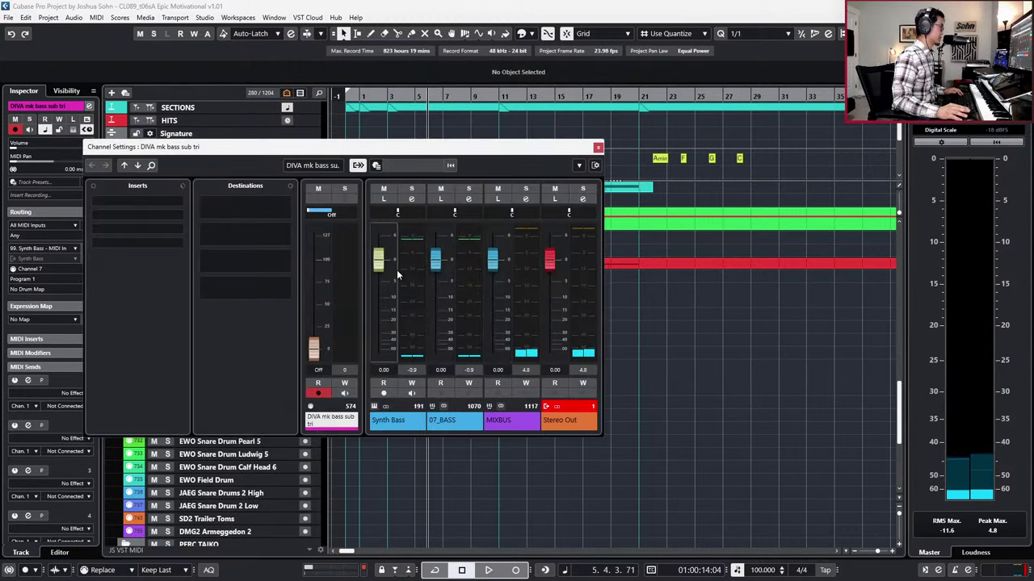
Step: Nudge the Synth Bass level down, close Channel Settings, and record on DIVA from bar 1
drag(384, 300, 384, 306)
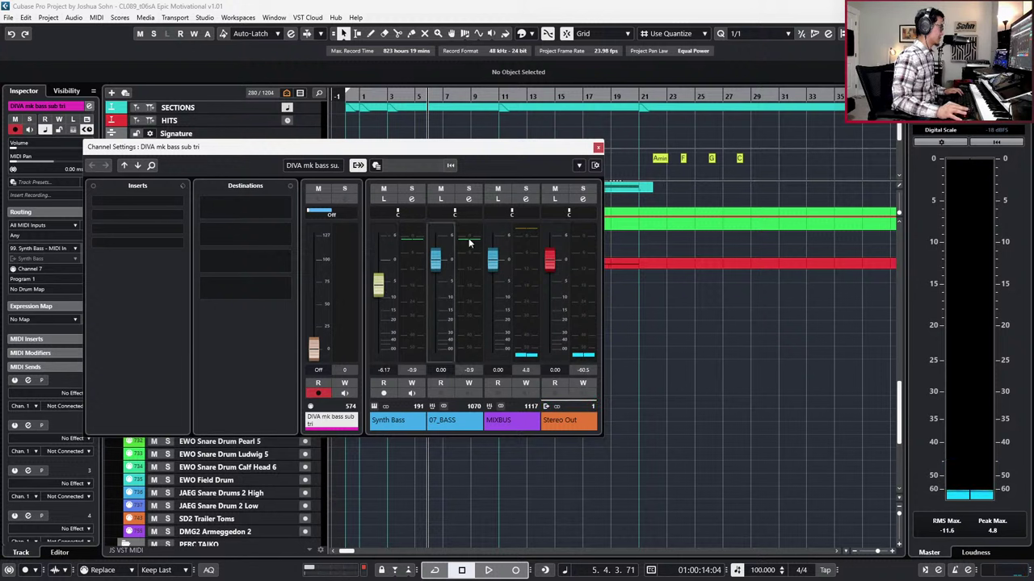
click(598, 148)
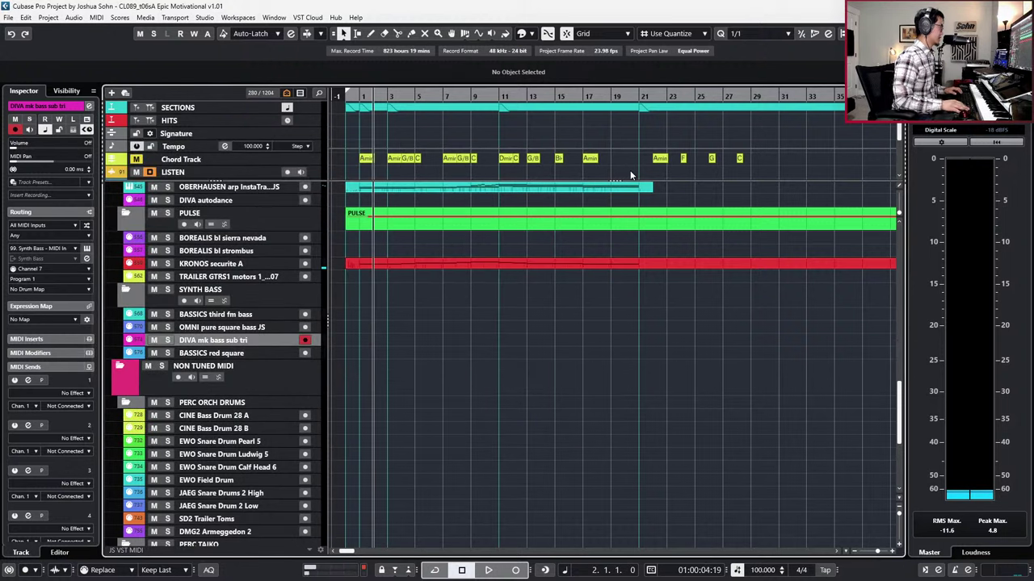
key(Home)
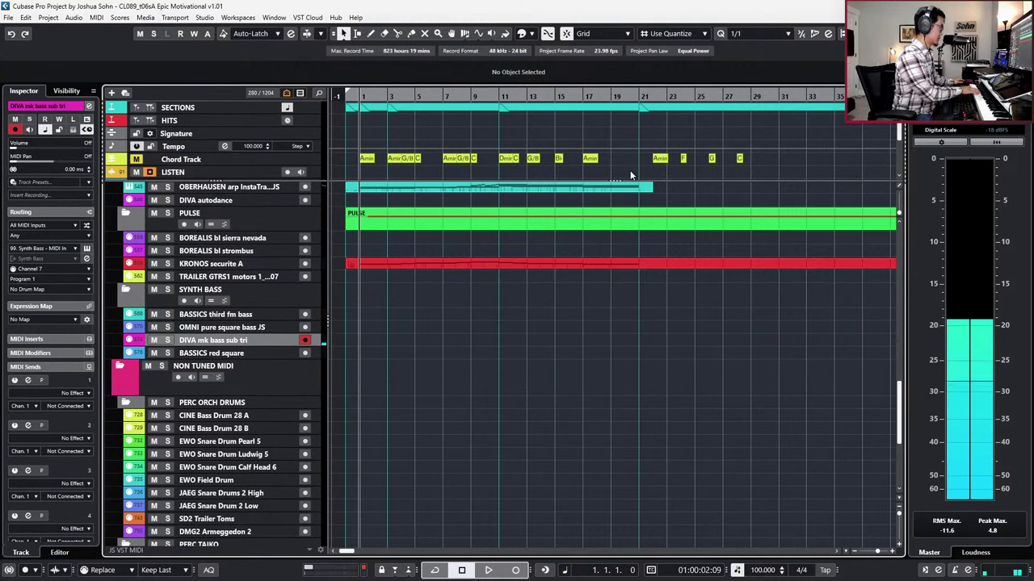
key(Home)
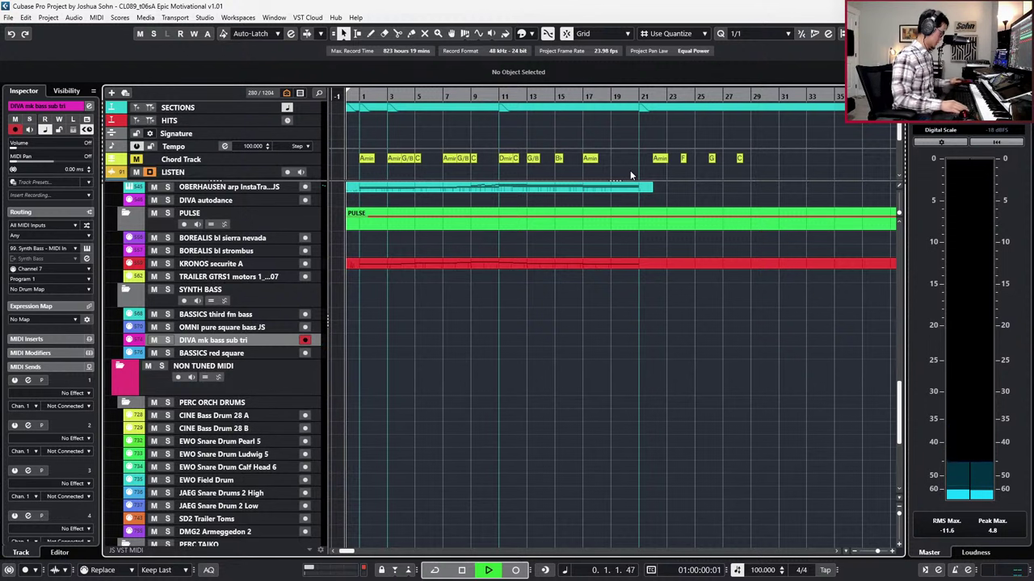
key(KP_Multiply)
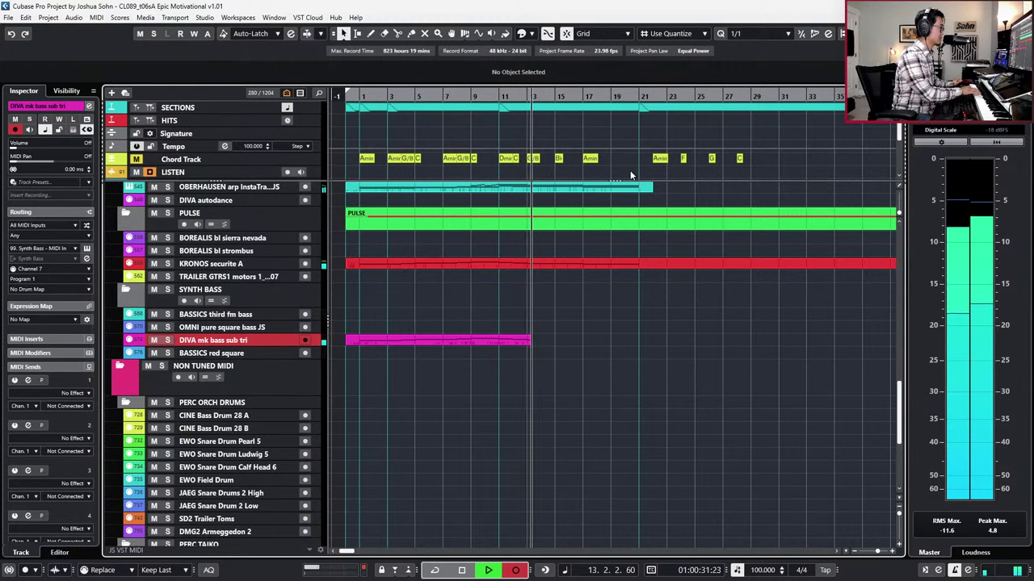
Step: Stop and undo the first DIVA bass take, then record a fresh one from bar 1
key(space)
key(ctrl+z)
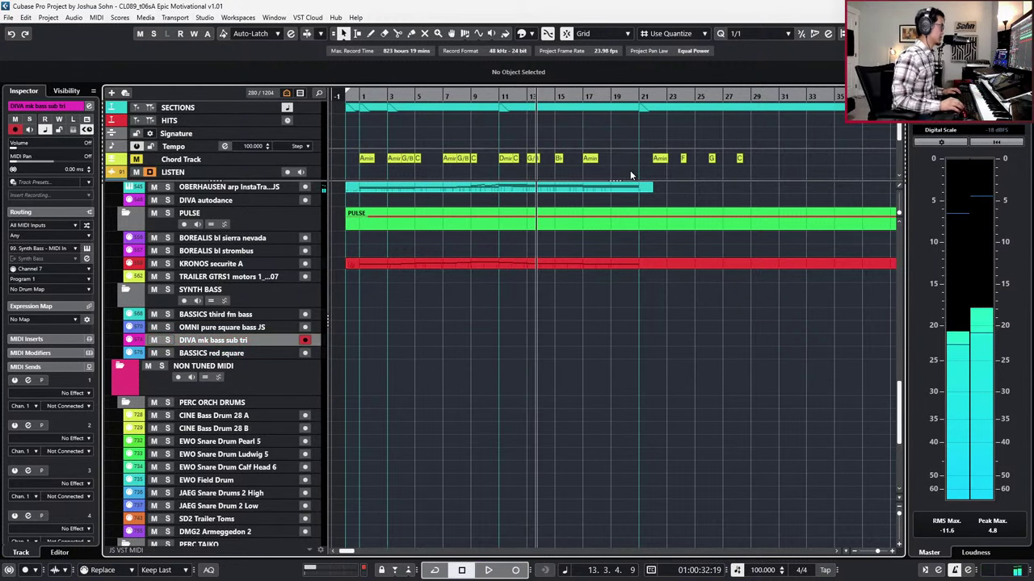
key(KP_Decimal)
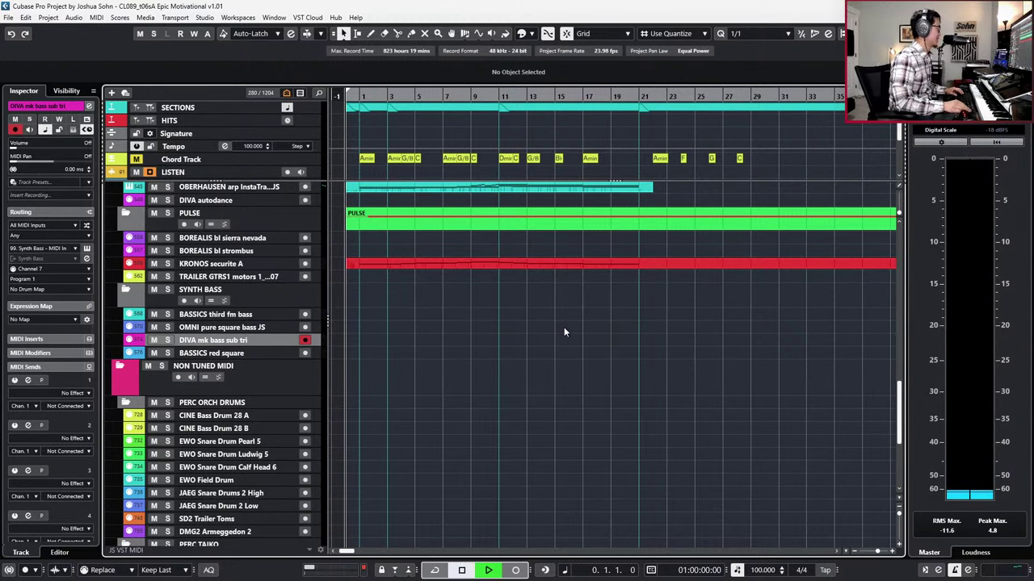
key(KP_Multiply)
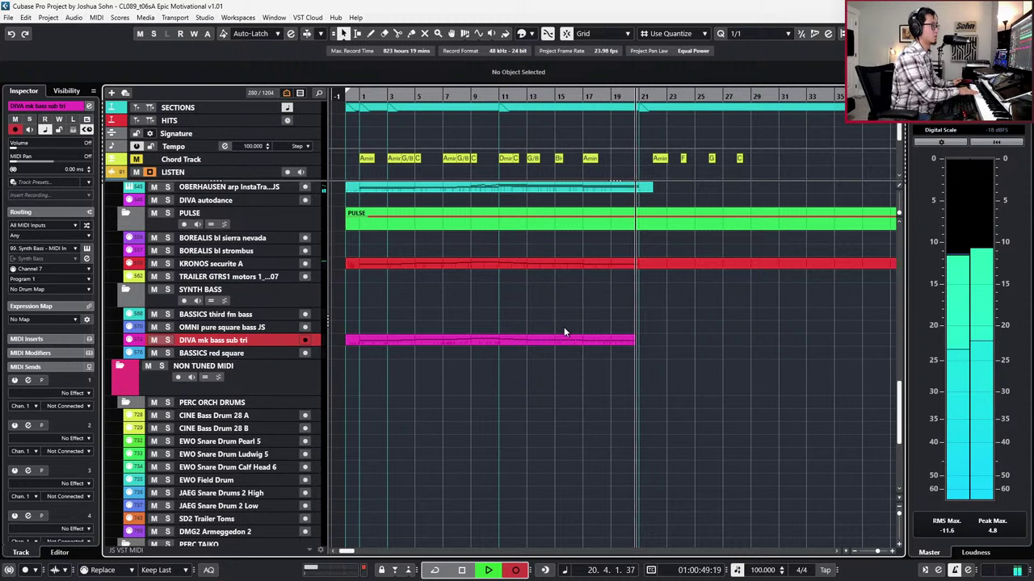
Step: Stop recording, open the new bass part, and glue the repeated D2 notes at bar 11
key(space)
double_click(537, 336)
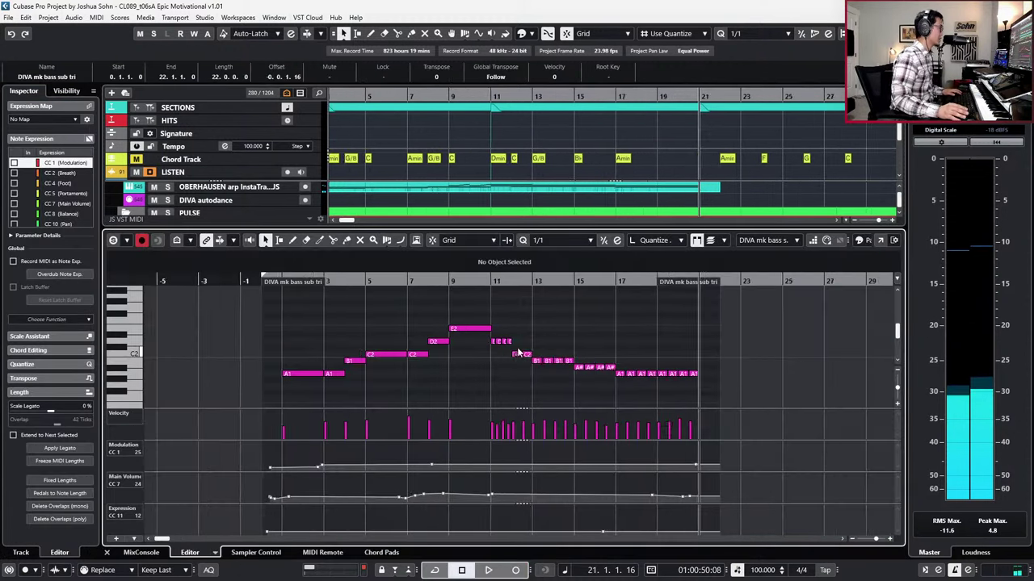
click(478, 342)
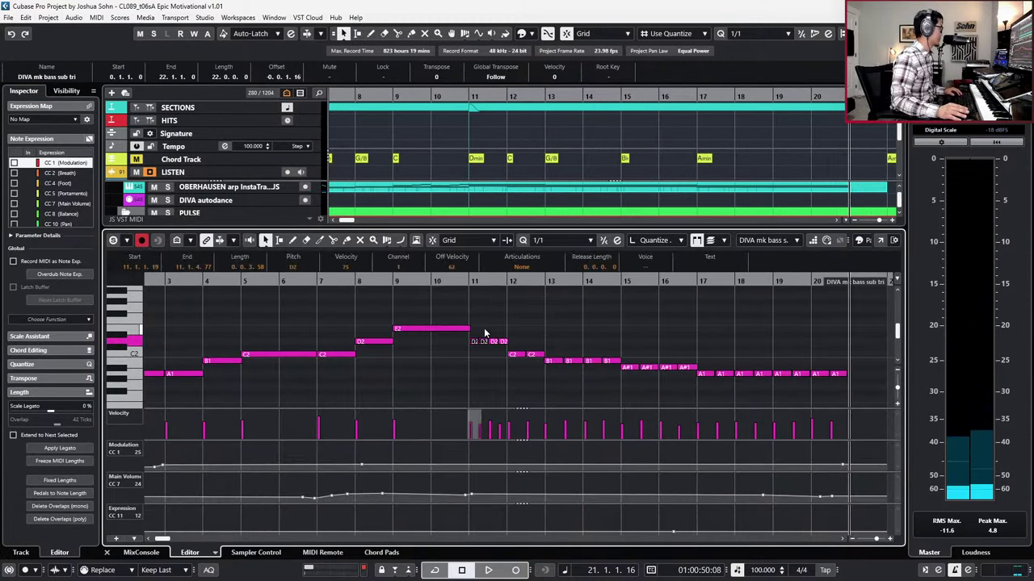
key(ctrl+j)
key(ctrl+j)
drag(491, 332, 736, 407)
scroll(551, 335, down, 2)
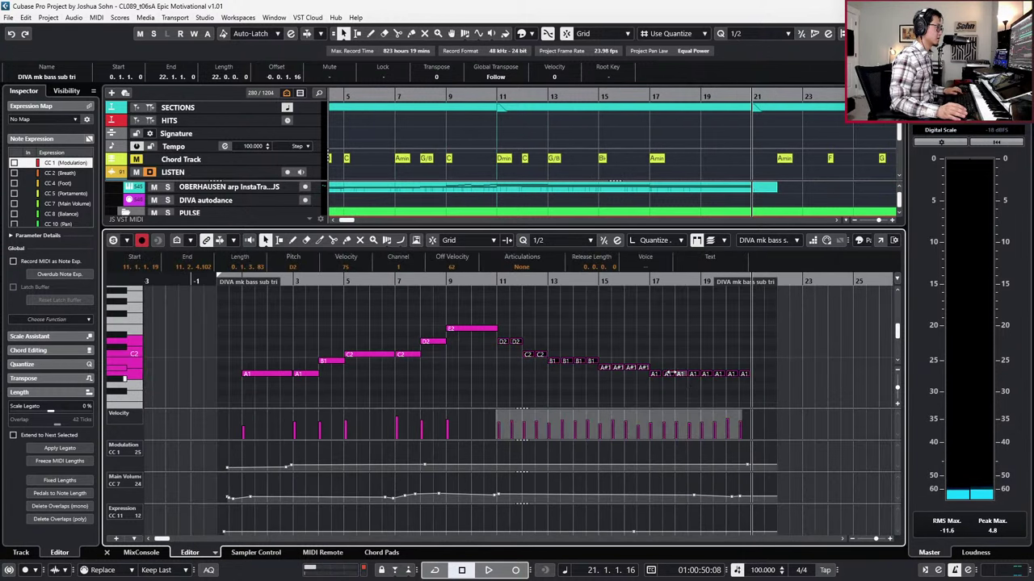
Step: Zoom out to the whole bass part, select the first ten bars' notes, and close the editor
key(h)
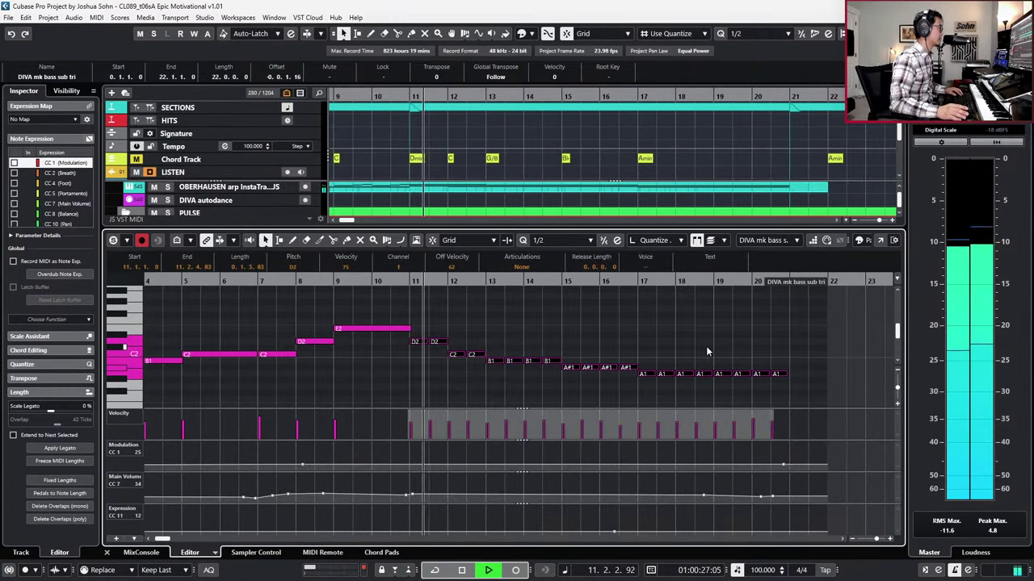
key(g)
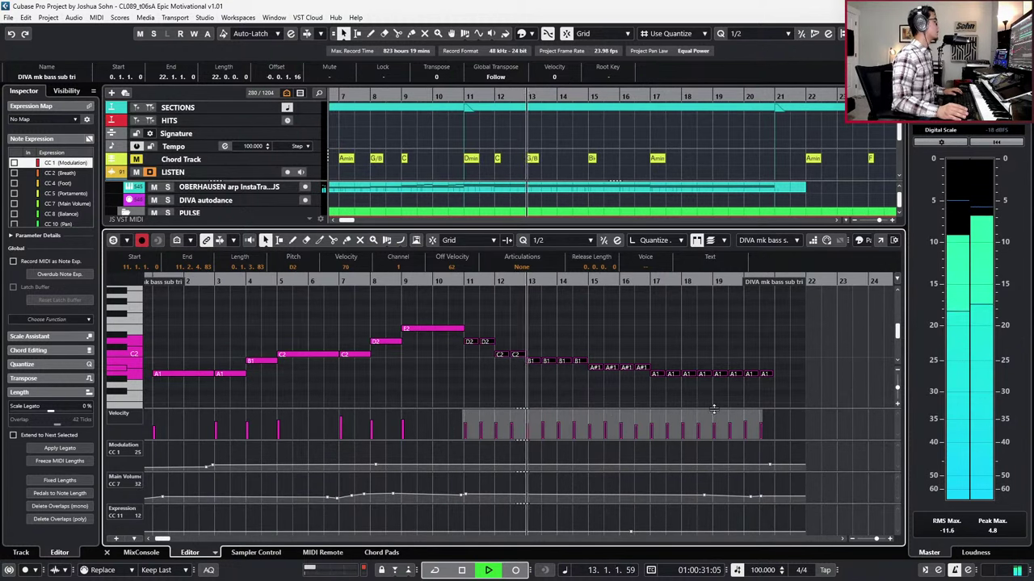
key(g)
key(space)
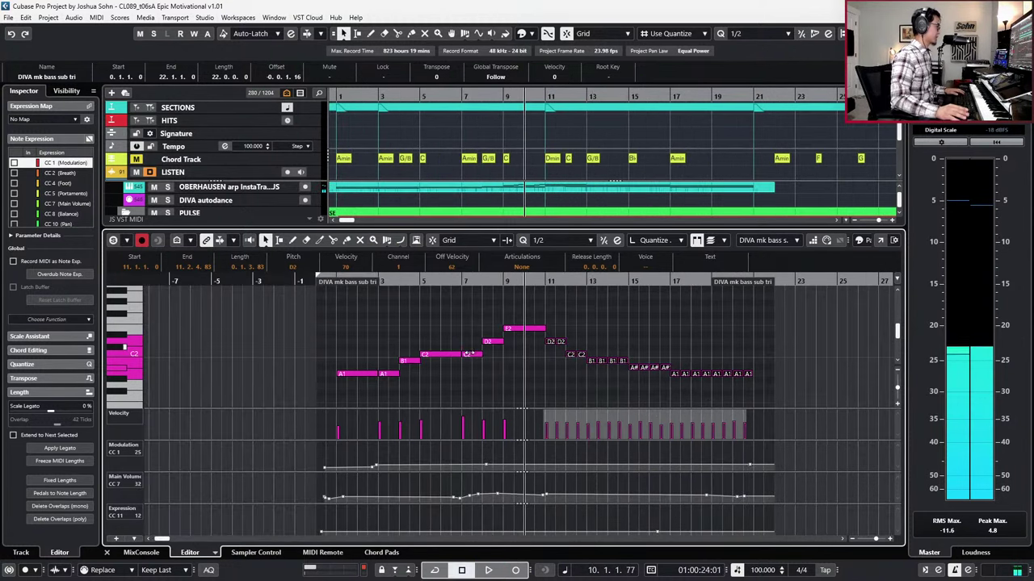
drag(334, 304, 505, 380)
key(Home)
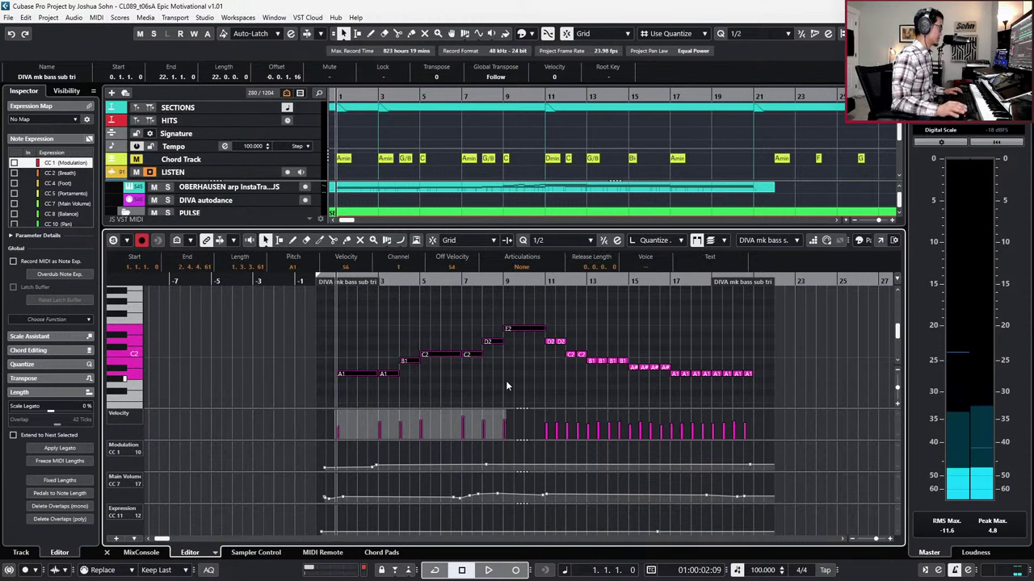
key(ctrl+alt+e)
Step: Lower the Synth Bass fader to about -8 dB in Channel Settings and close the window
key(g)
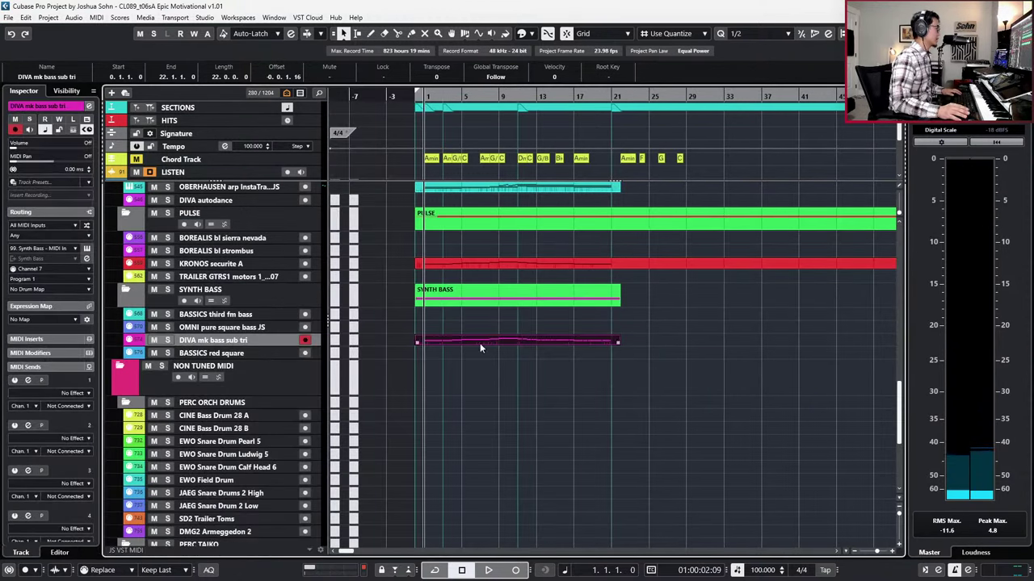
key(e)
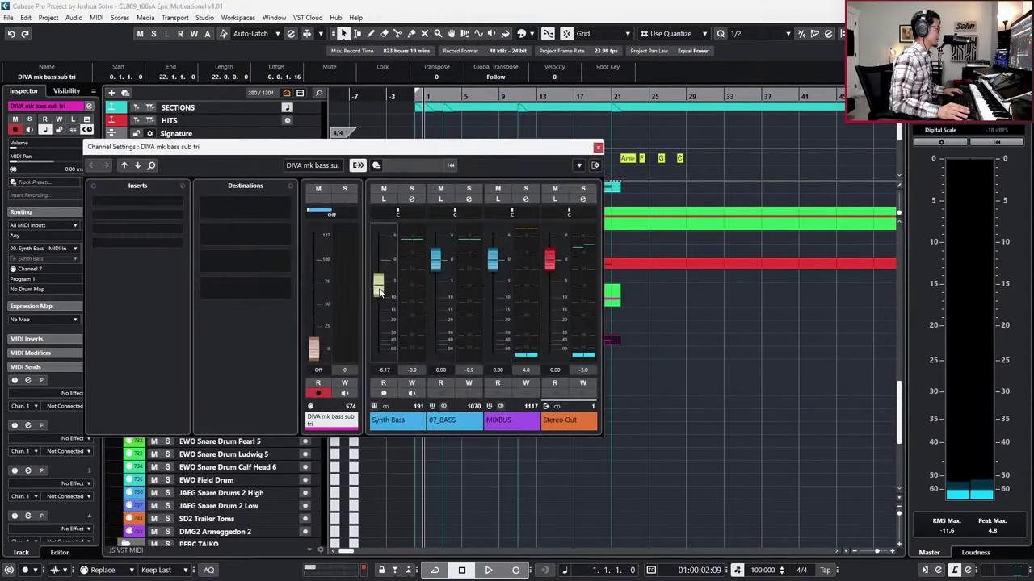
scroll(387, 353, down, 2)
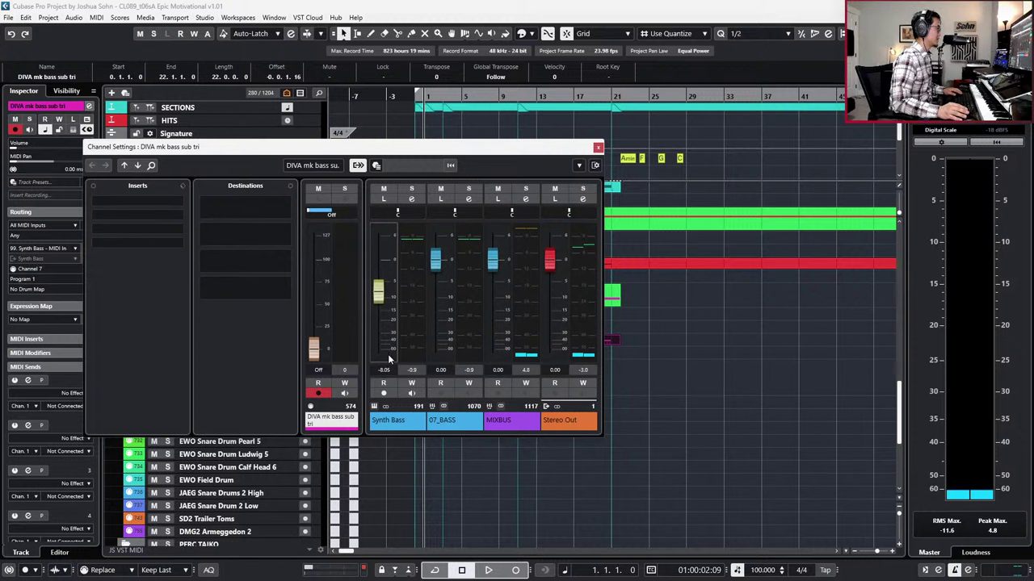
click(598, 149)
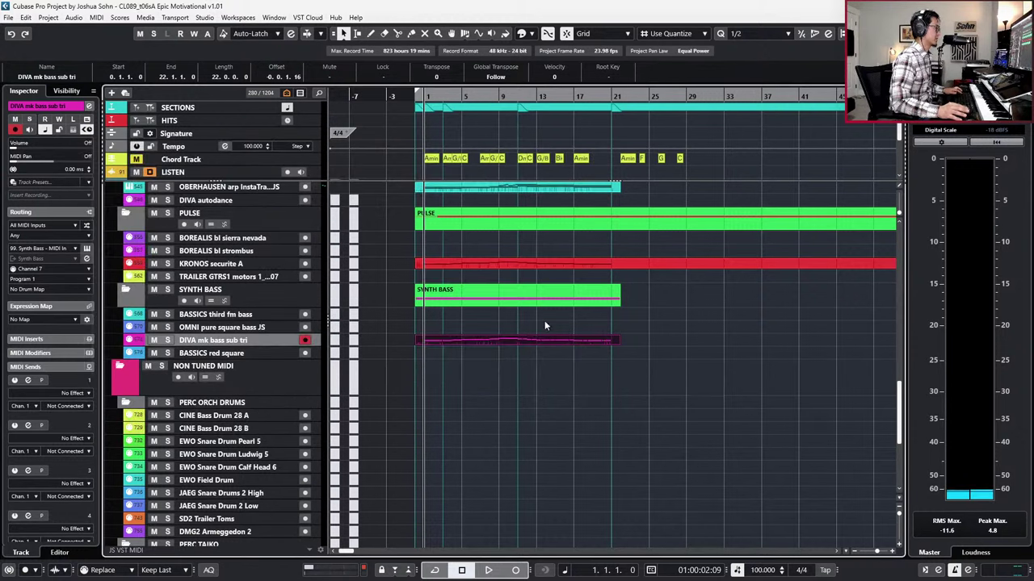
Step: Play back the DIVA bass part, then stop and place the playhead at bar 9
key(space)
key(g)
click(394, 343)
key(h)
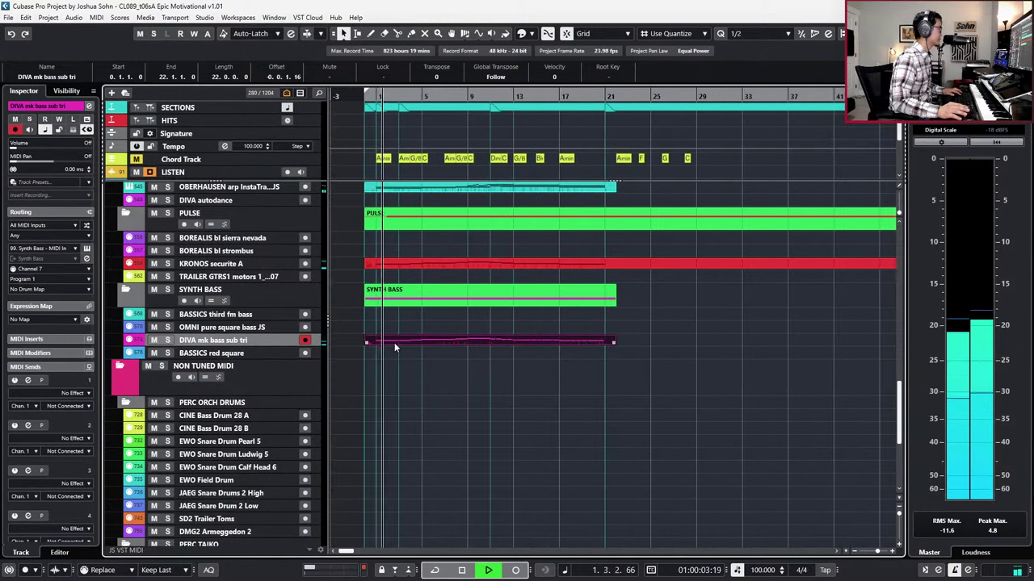
key(space)
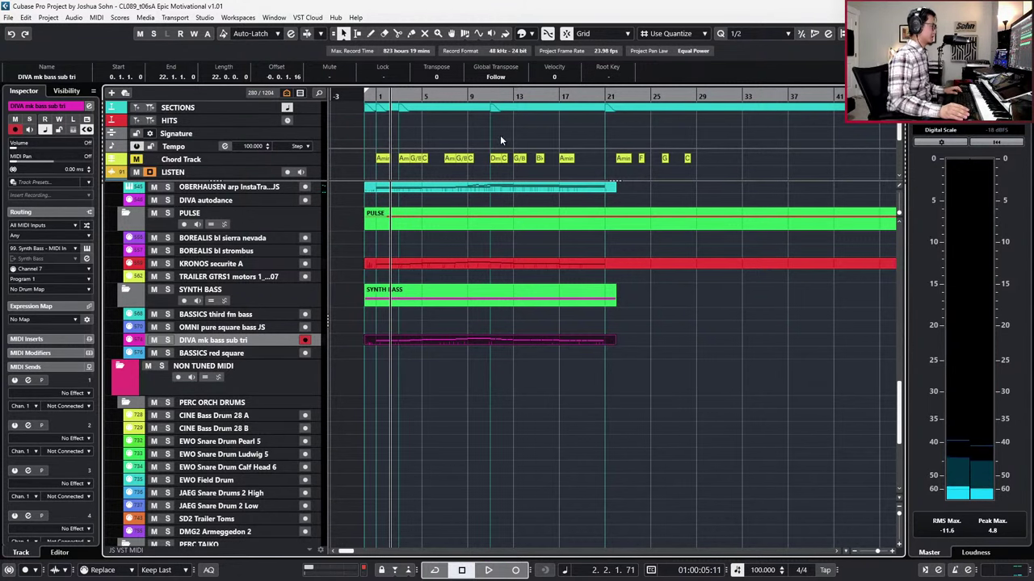
scroll(494, 140, up, 2)
scroll(476, 184, up, 2)
click(447, 106)
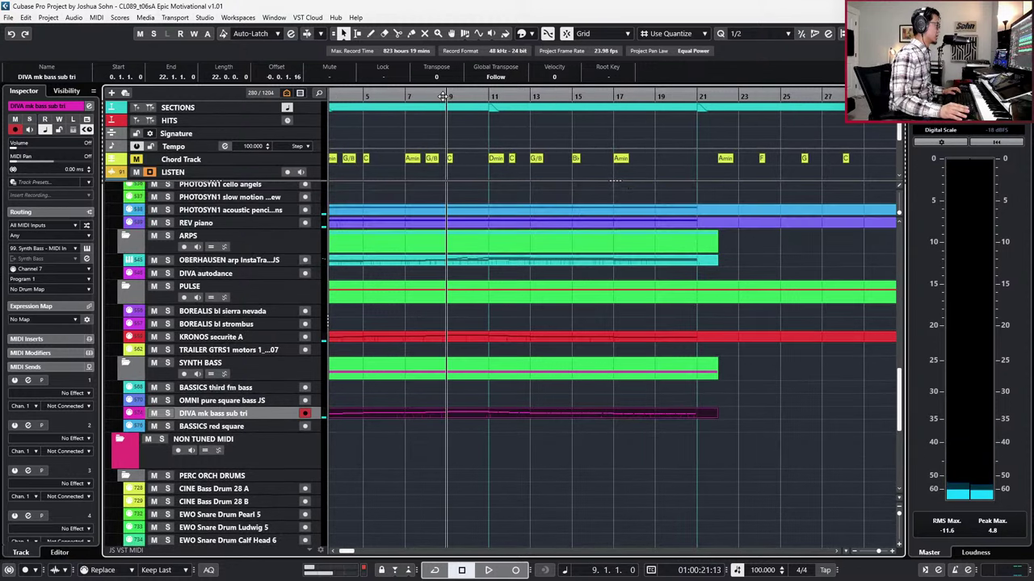
Step: Open the OBERHAUSEN arp part, select its upper D4/E4 notes, and play bars 7–8
double_click(461, 258)
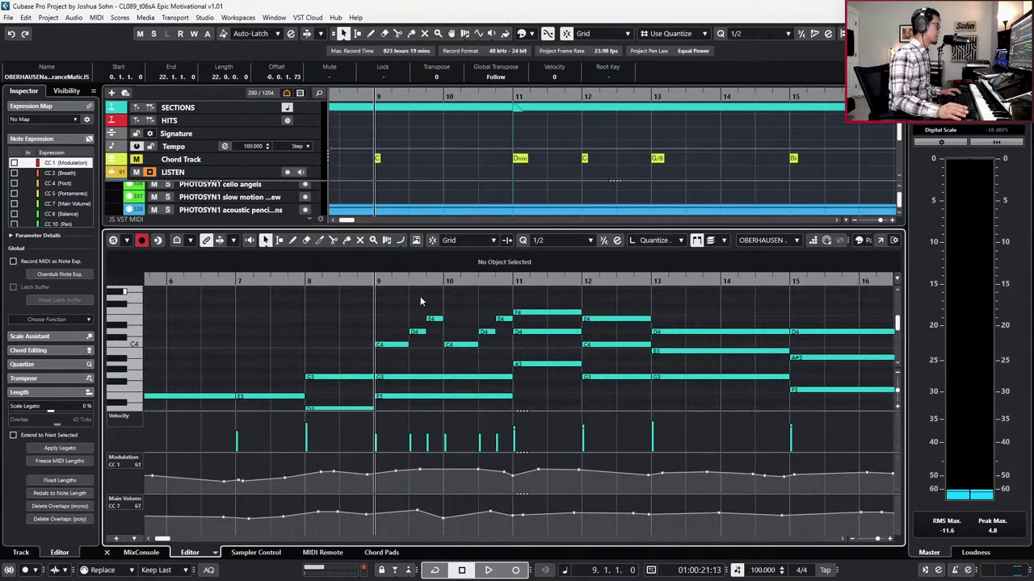
drag(399, 303, 486, 352)
drag(476, 300, 507, 340)
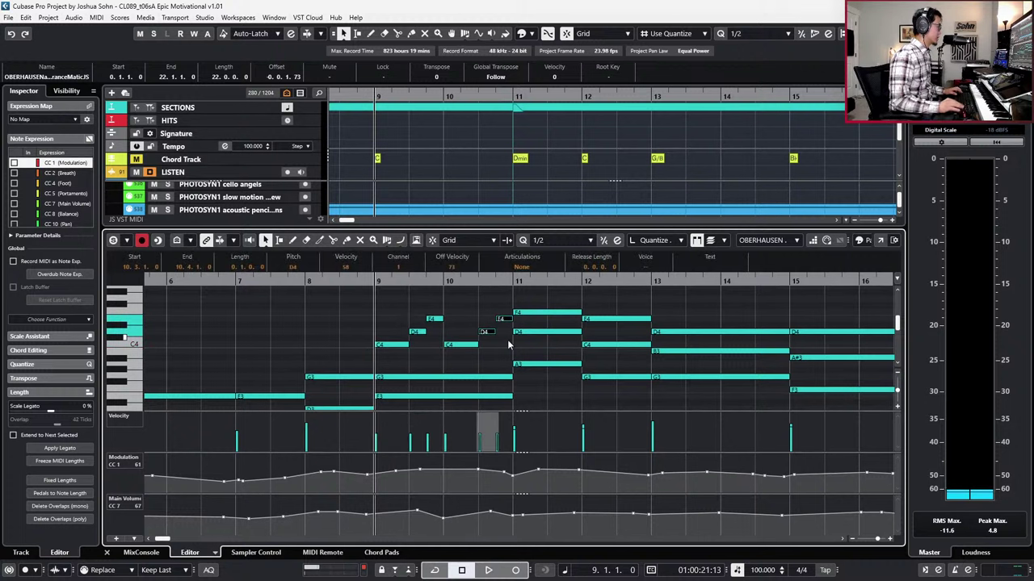
scroll(507, 339, up, 2)
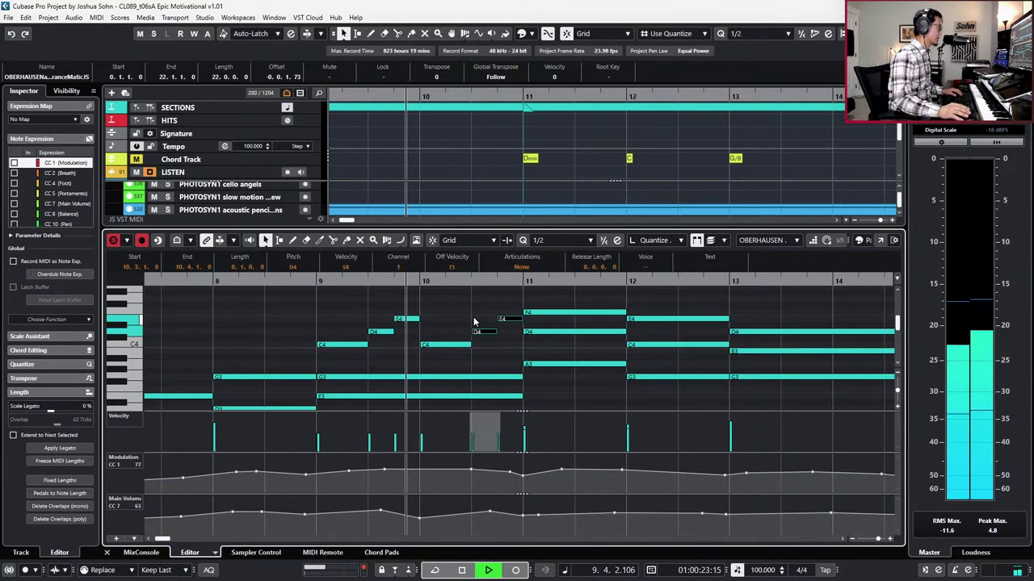
key(space)
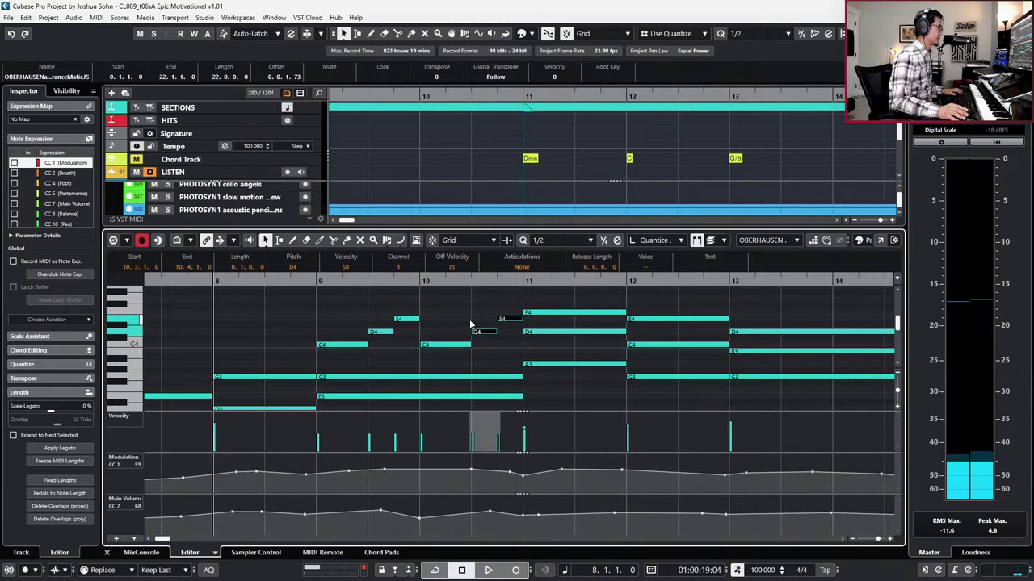
scroll(464, 329, down, 2)
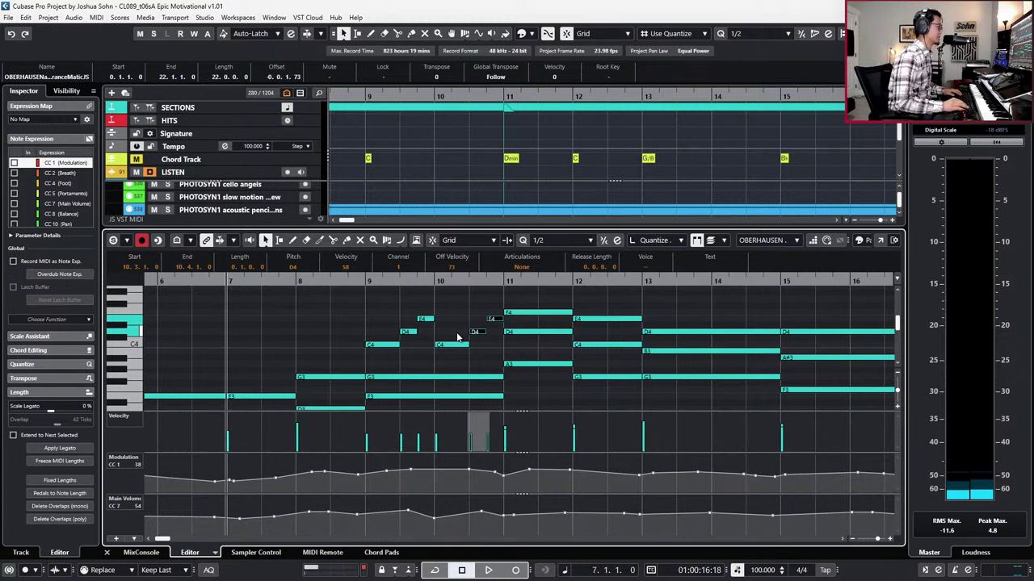
scroll(473, 326, left, 2)
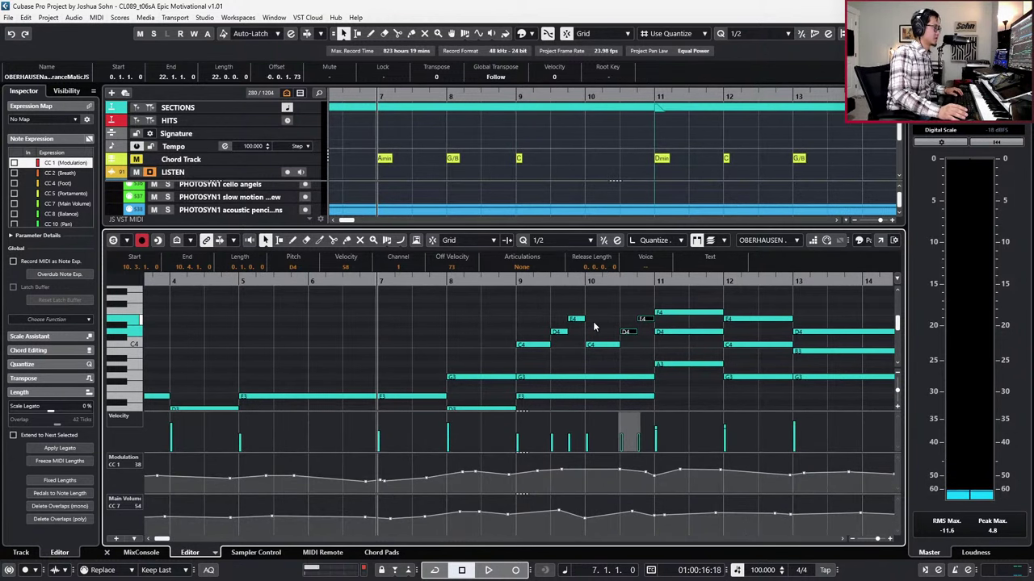
key(space)
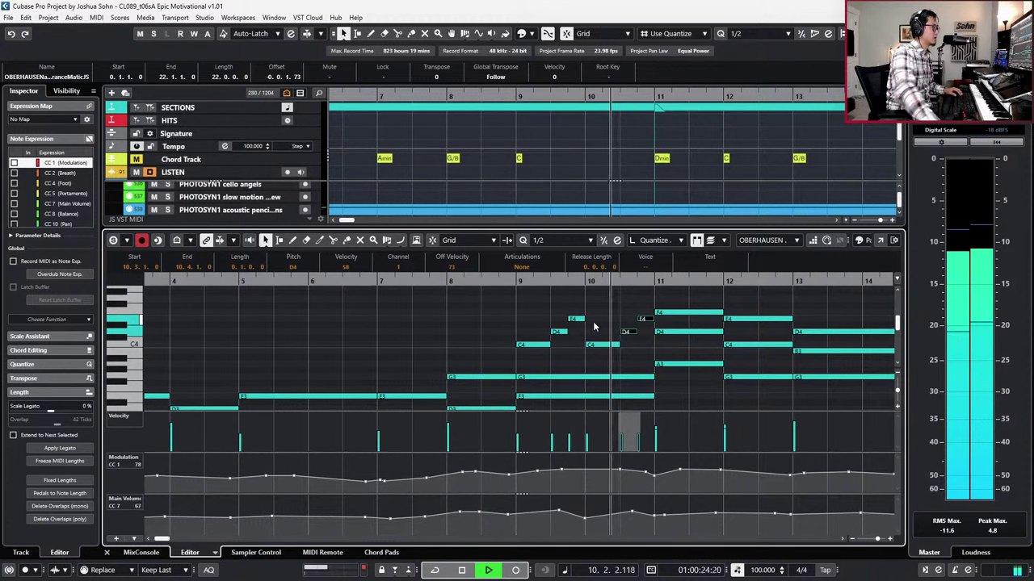
key(space)
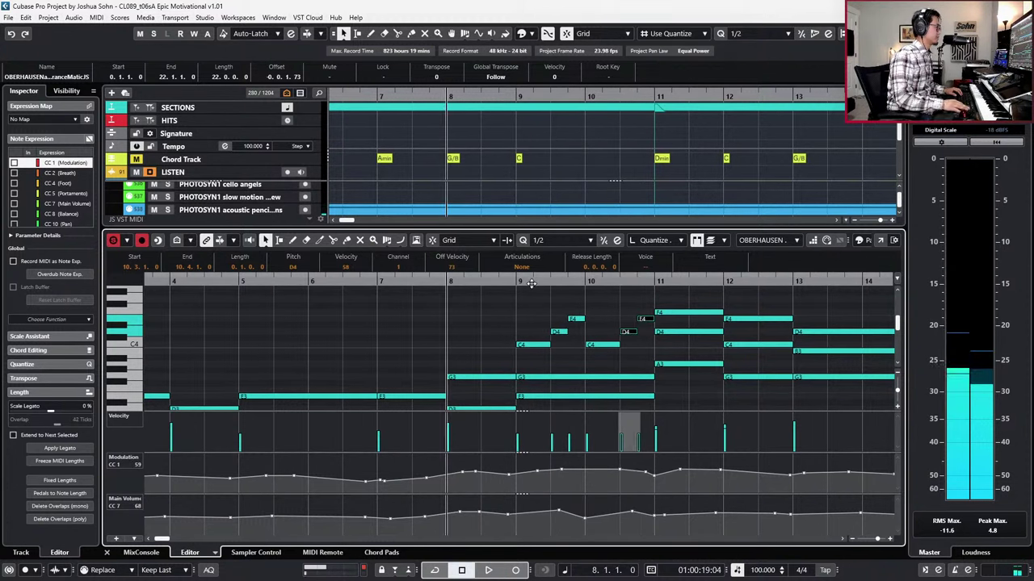
Step: Select the short C4 note at bar 9.3 and play the passage from bar 8
click(561, 331)
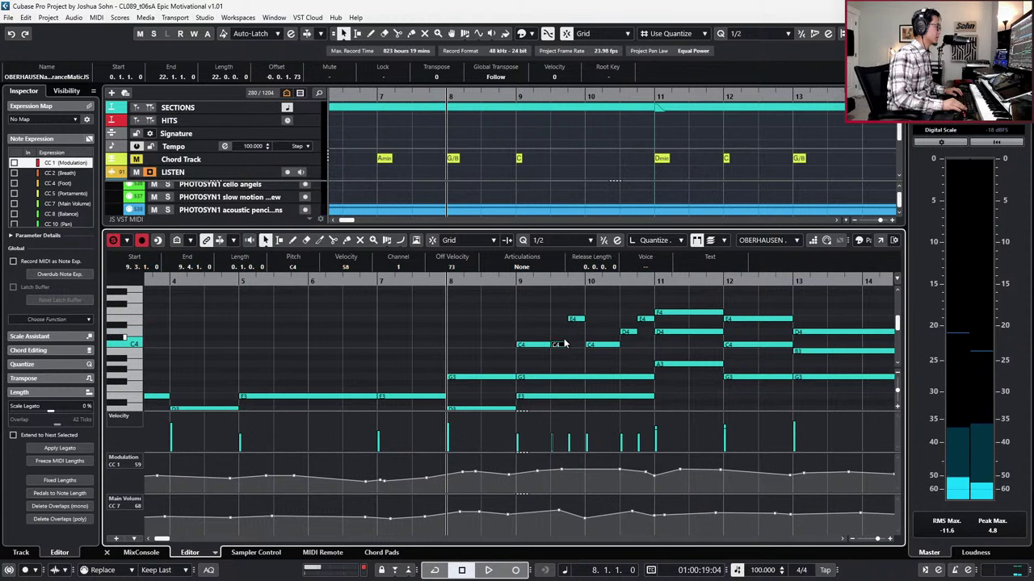
key(KP_Add)
key(KP_Subtract)
key(KP_Subtract)
key(KP_Add)
key(space)
scroll(572, 341, down, 1)
scroll(574, 321, up, 2)
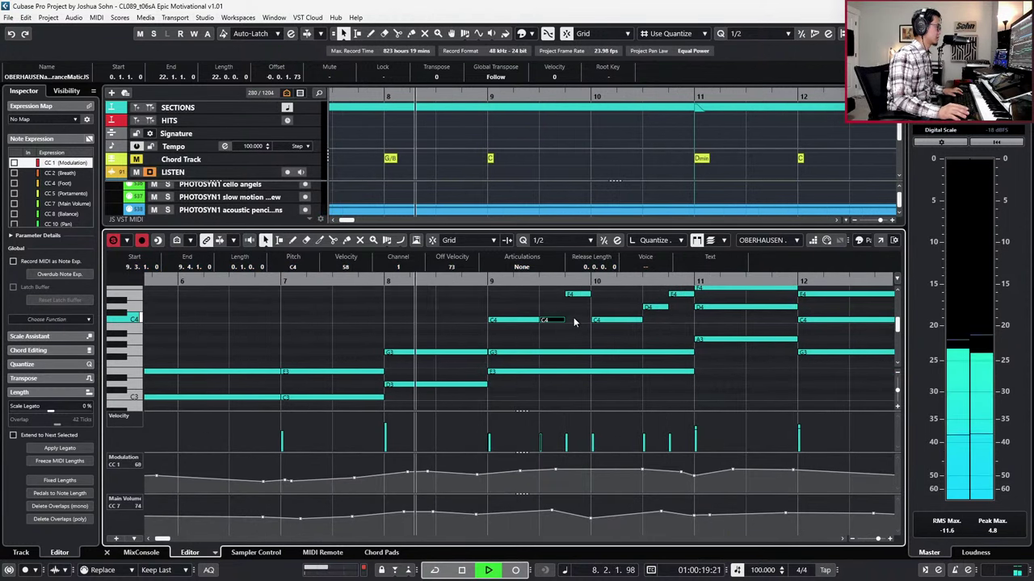
scroll(573, 318, up, 1)
scroll(573, 319, right, 2)
scroll(531, 329, up, 1)
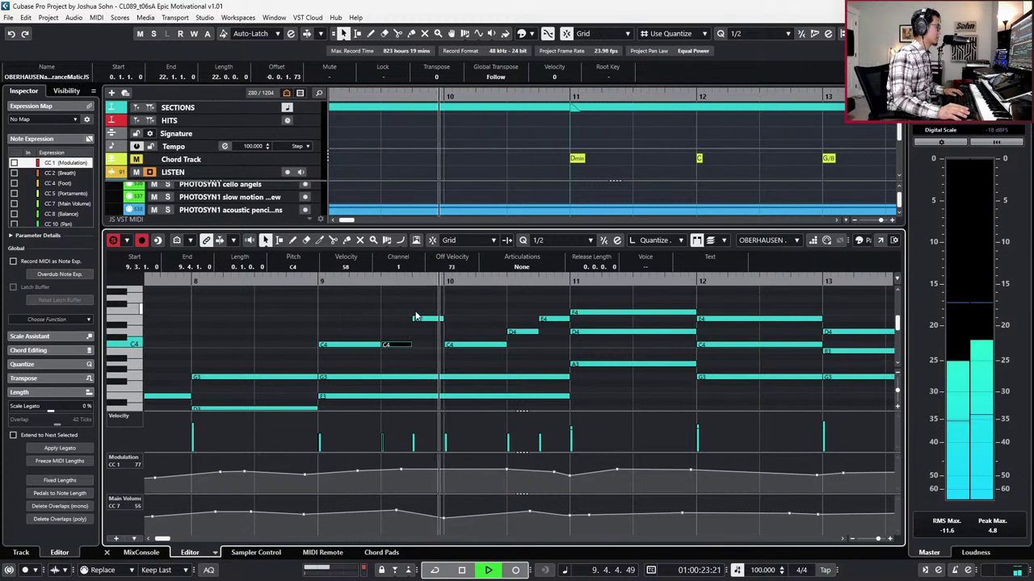
key(space)
Step: Join the repeated C4 note pairs around bar 9 into single sustained notes and replay
click(519, 332)
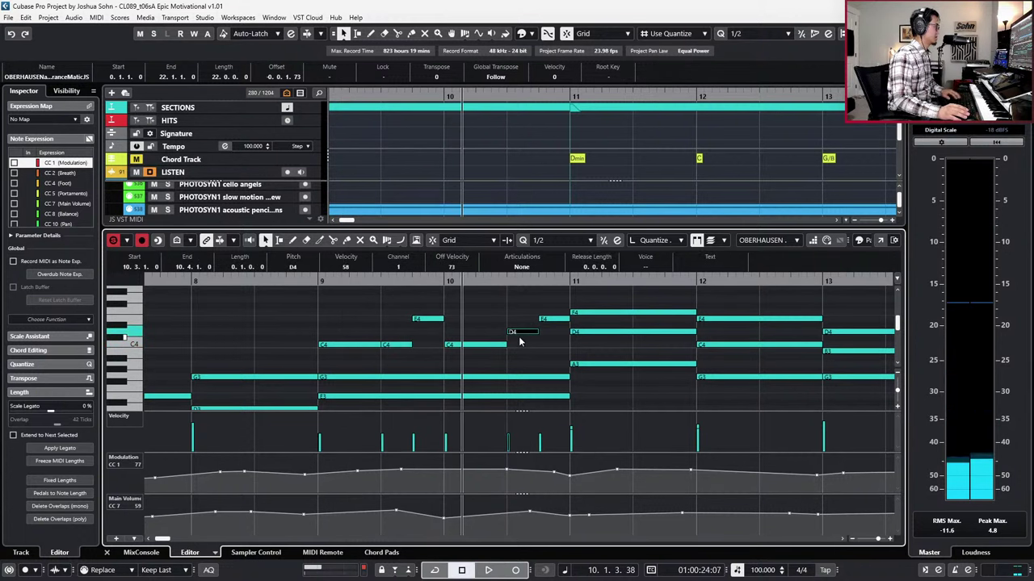
drag(491, 353, 489, 353)
key(g)
drag(362, 335, 396, 353)
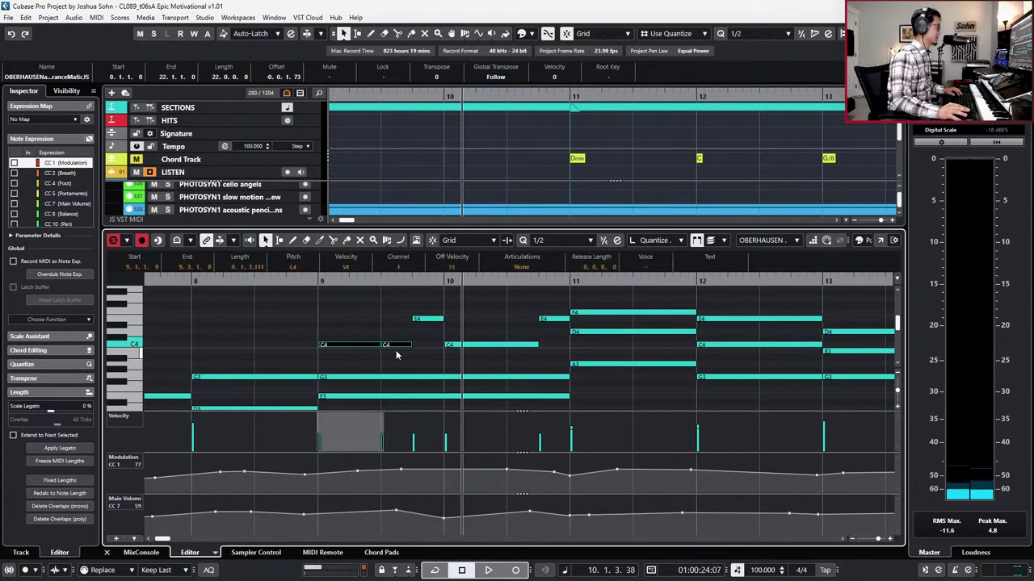
key(g)
key(KP_Subtract)
key(KP_Subtract)
key(KP_Subtract)
key(space)
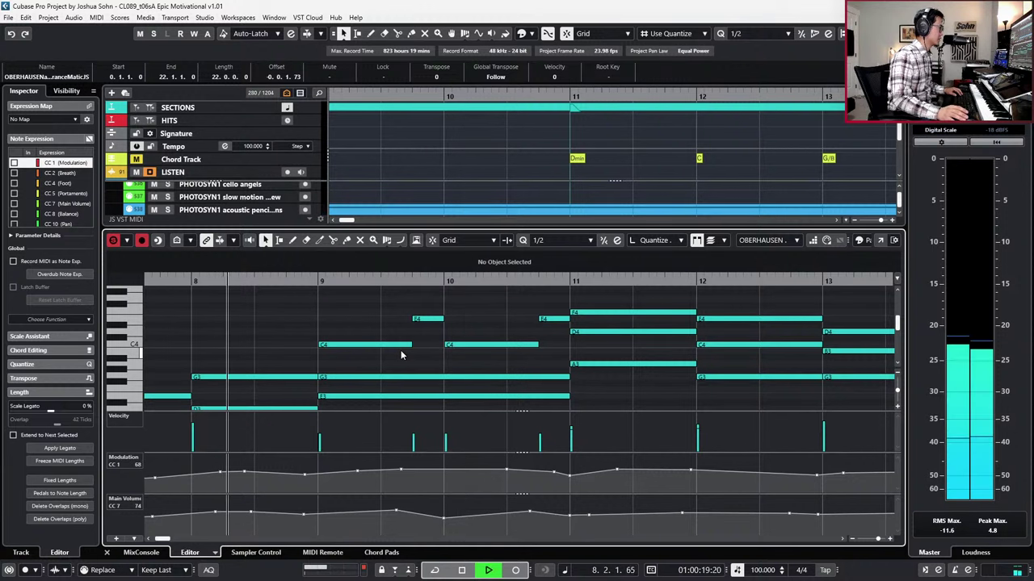
scroll(402, 346, down, 2)
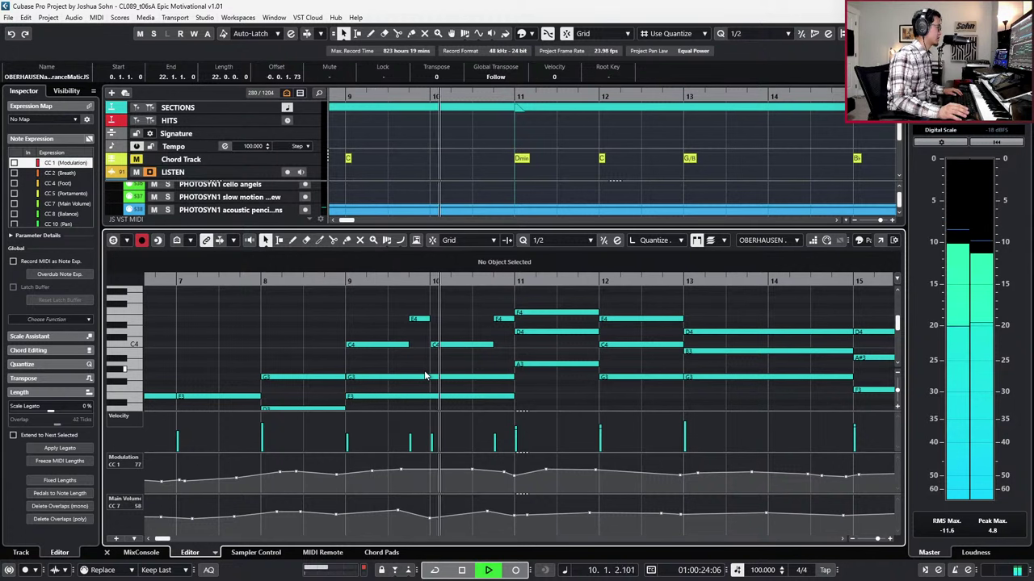
key(space)
scroll(420, 377, up, 2)
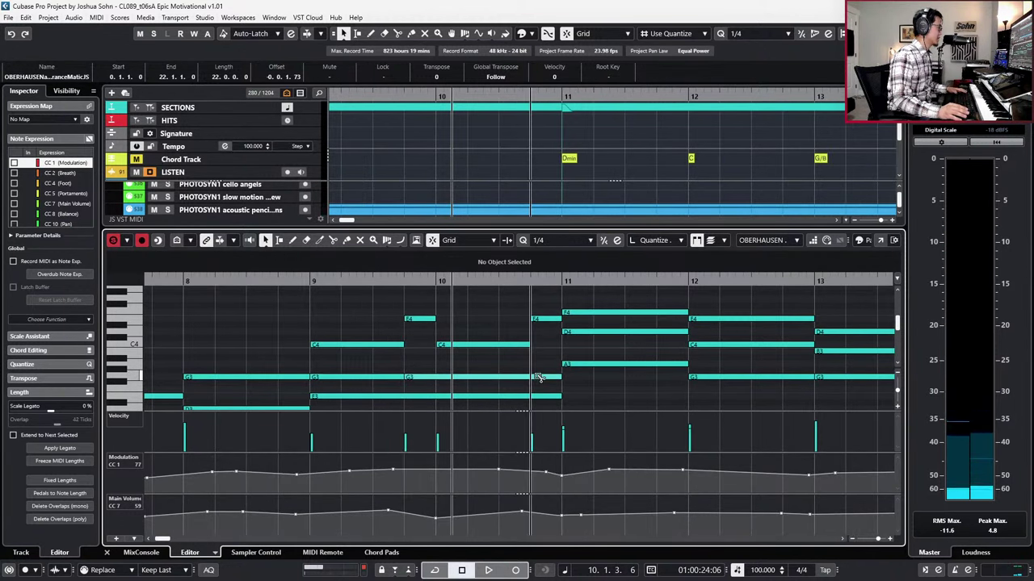
Step: Split the long G3 note at bar 10 and select the short pickup note before bar 11
click(425, 377)
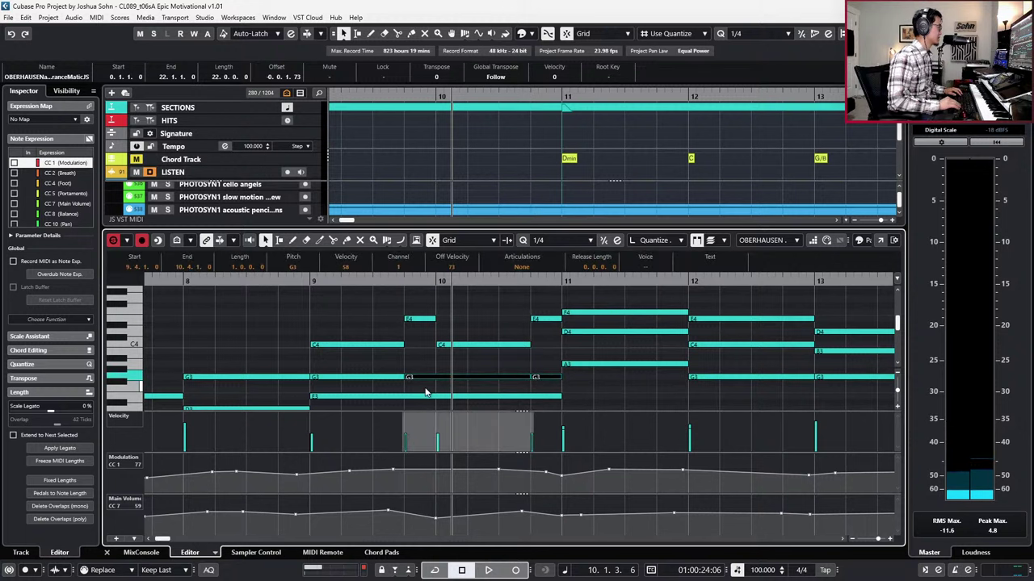
alt+click(430, 380)
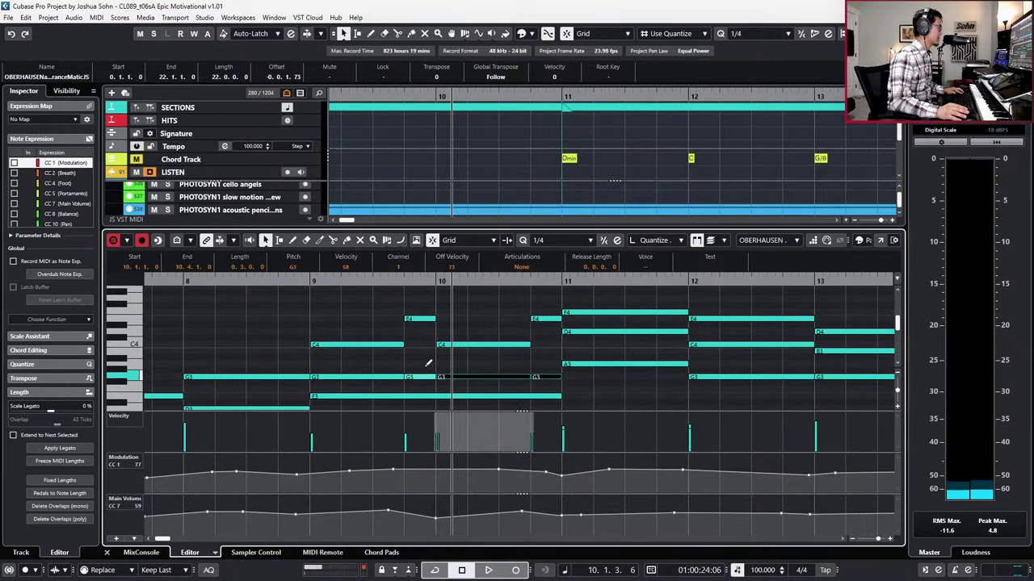
shift+click(552, 378)
key(space)
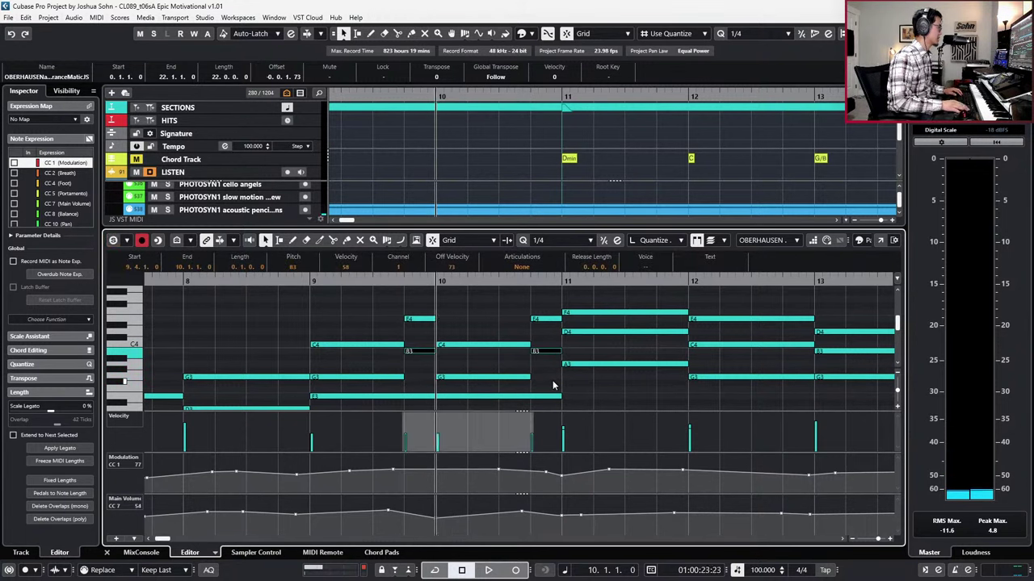
Step: Raise the two short pickup notes to C4 and replay the passage from bar 9
key(KP_Add)
key(space)
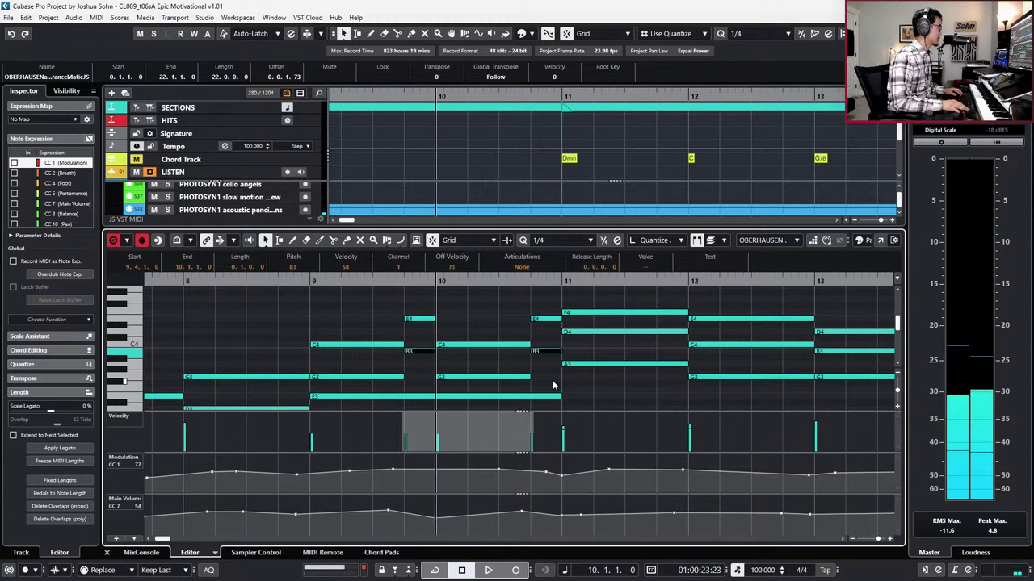
key(KP_Subtract)
key(space)
key(Up)
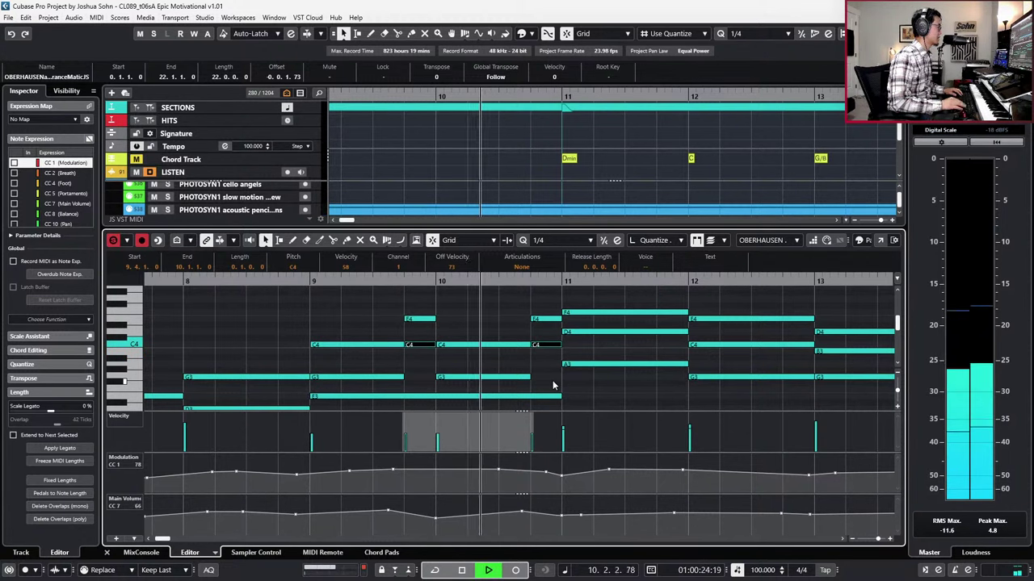
key(space)
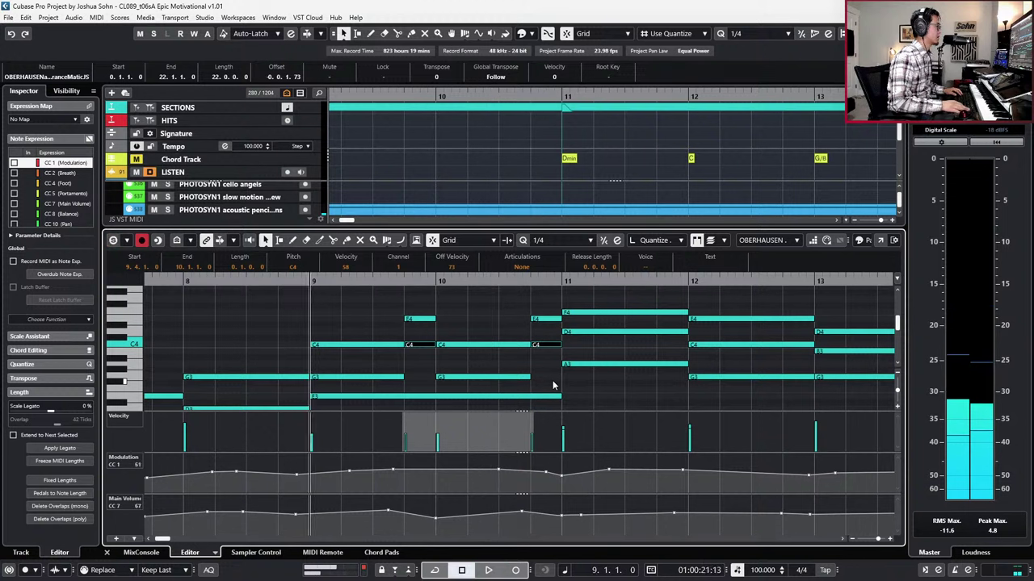
key(space)
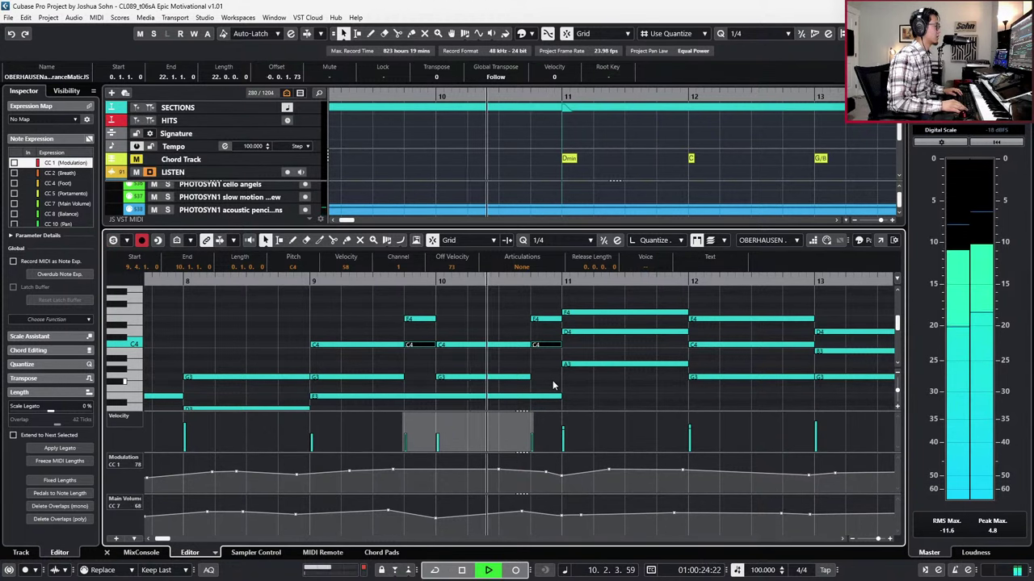
Step: Select the Main Volume (CC7) points from bar 11 onward and raise their values
key(g)
key(g)
key(g)
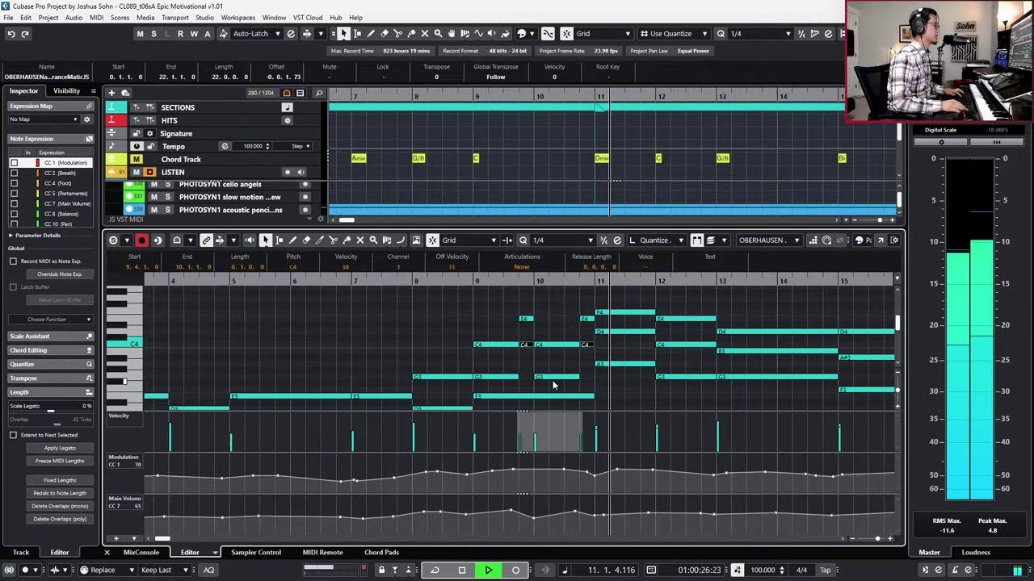
key(g)
key(g)
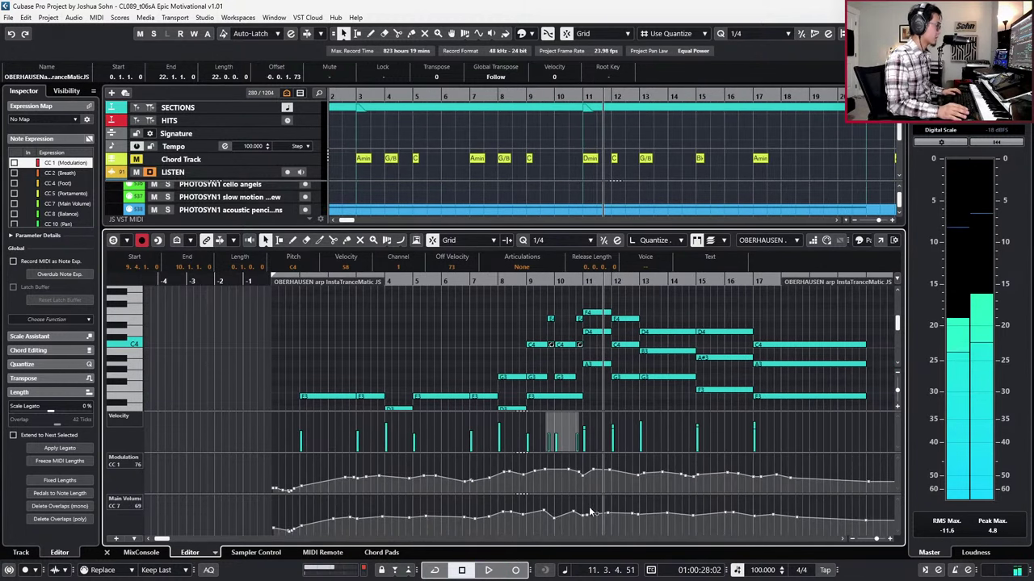
click(589, 521)
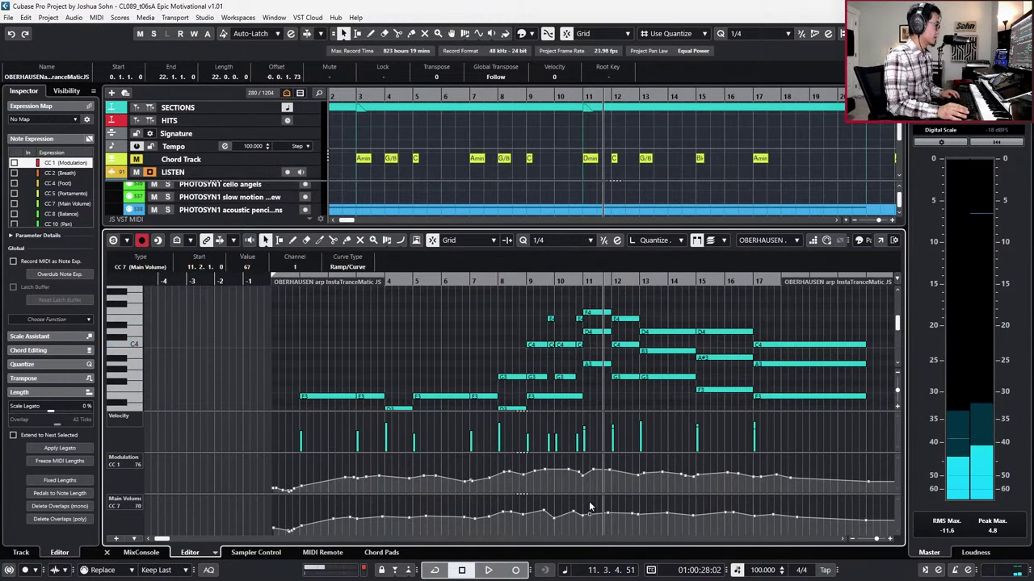
drag(588, 501, 830, 542)
scroll(759, 489, right, 2)
scroll(759, 490, right, 3)
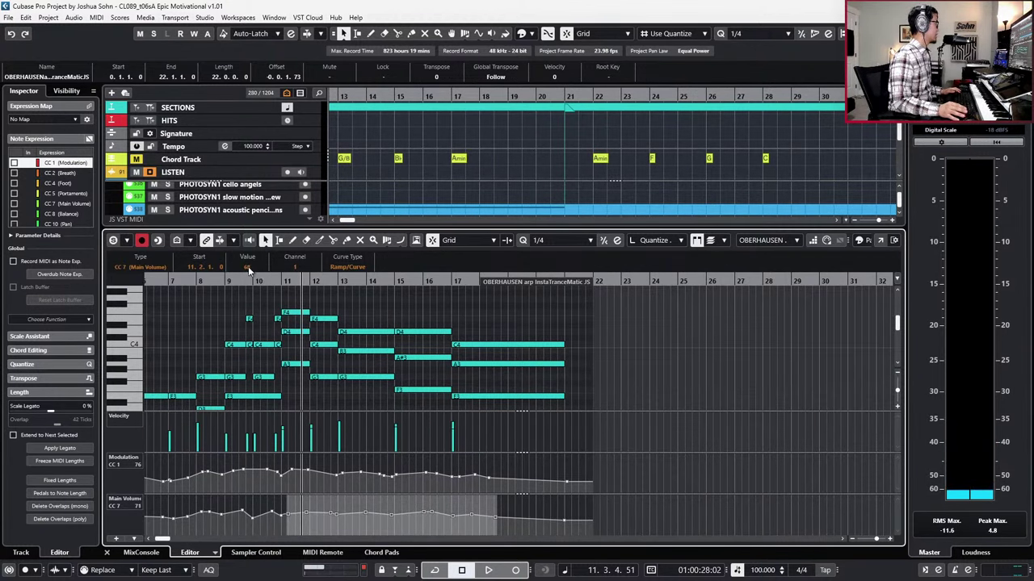
Step: Play back the volume change, then close the note editor and zoom out the project
key(space)
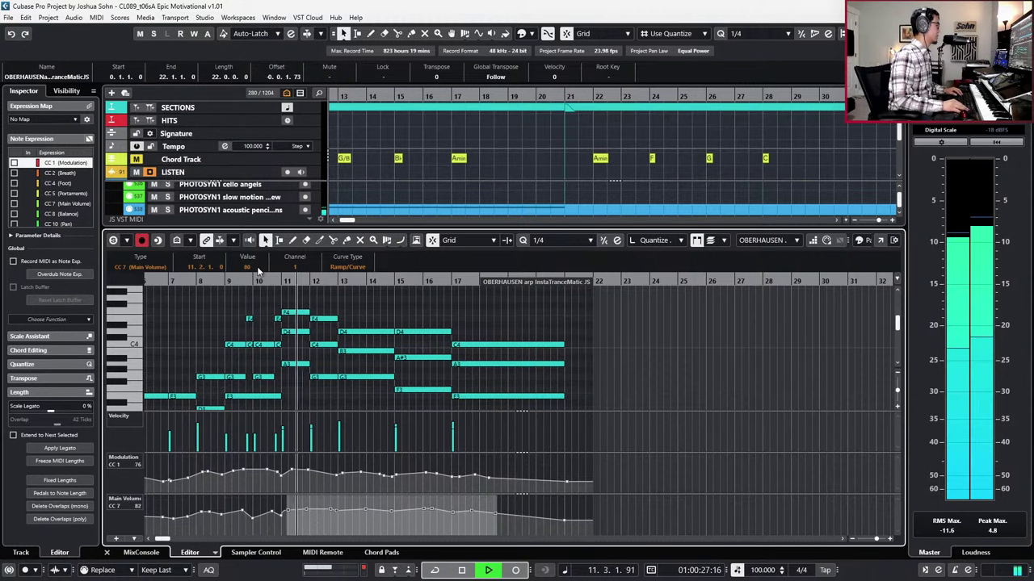
key(space)
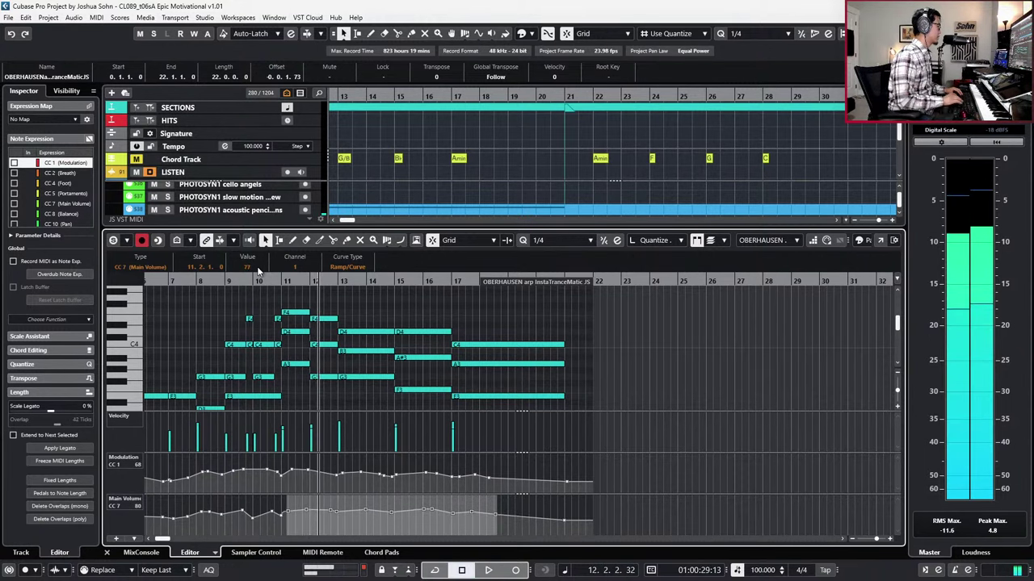
key(Return)
key(g)
key(g)
key(period)
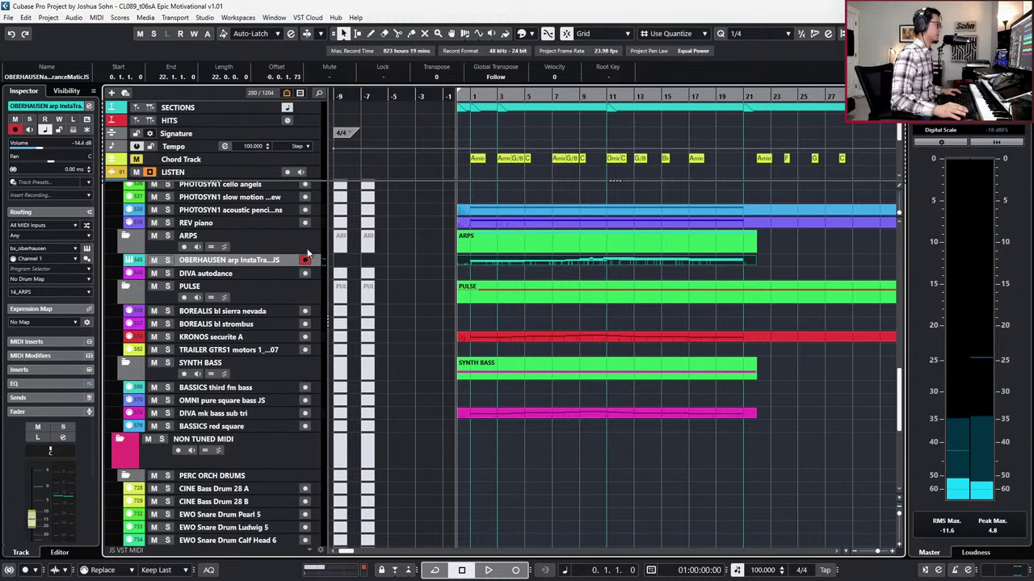
Step: Check the KRONOS securite A and DIVA mk bass sub tri parts in the note editor
scroll(544, 372, up, 3)
key(g)
key(g)
double_click(500, 482)
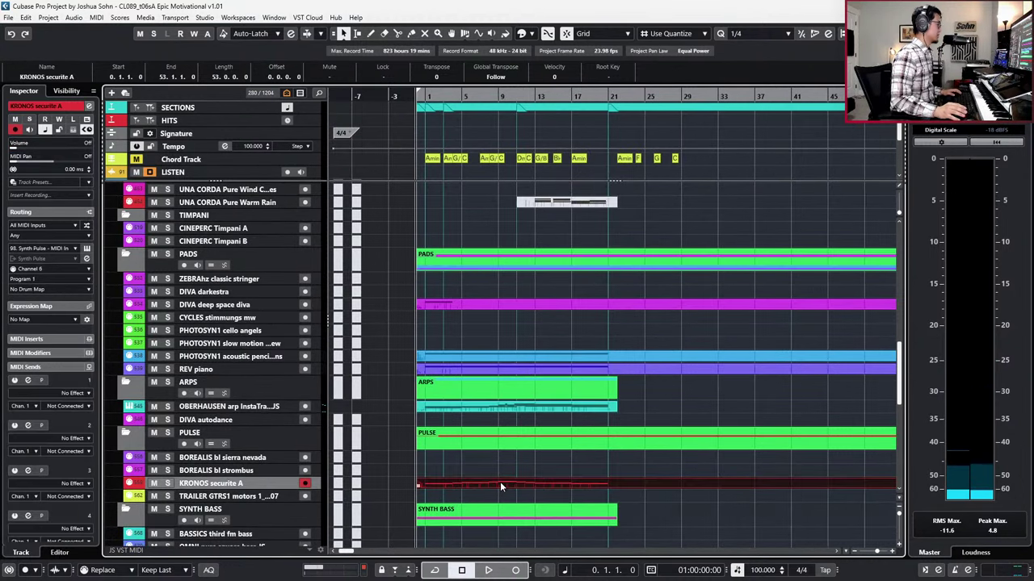
key(Return)
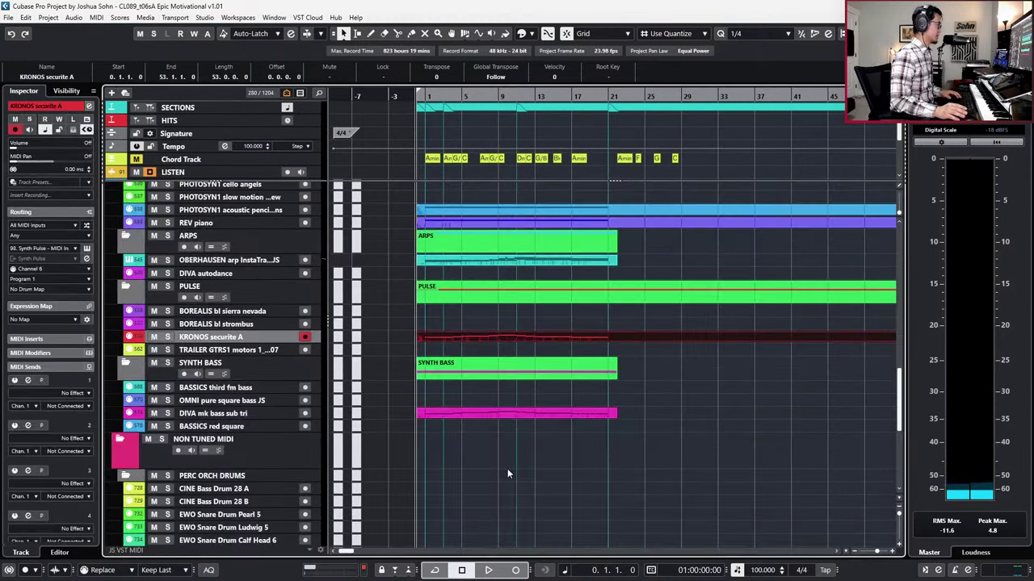
click(502, 414)
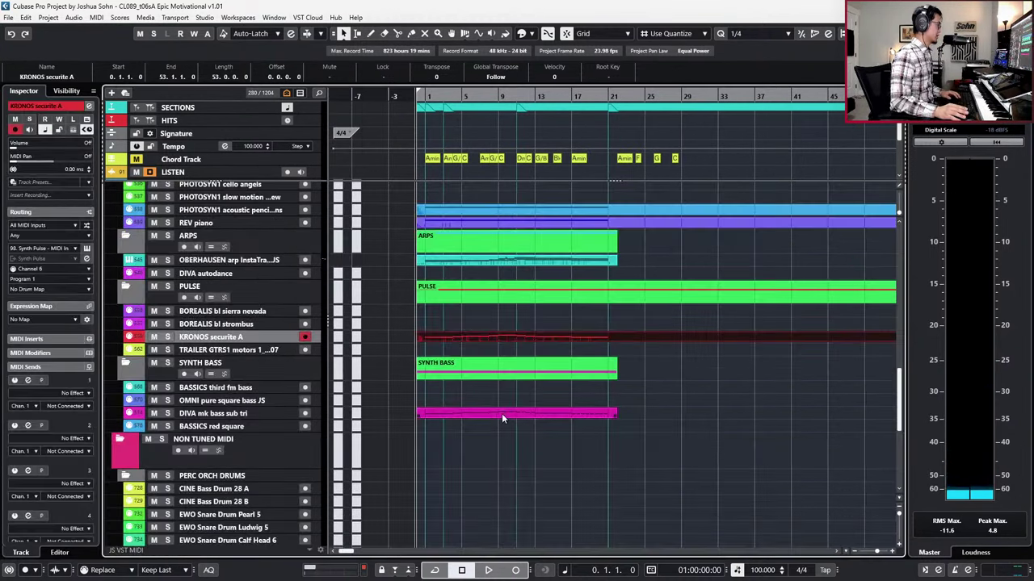
double_click(501, 414)
drag(380, 329, 672, 411)
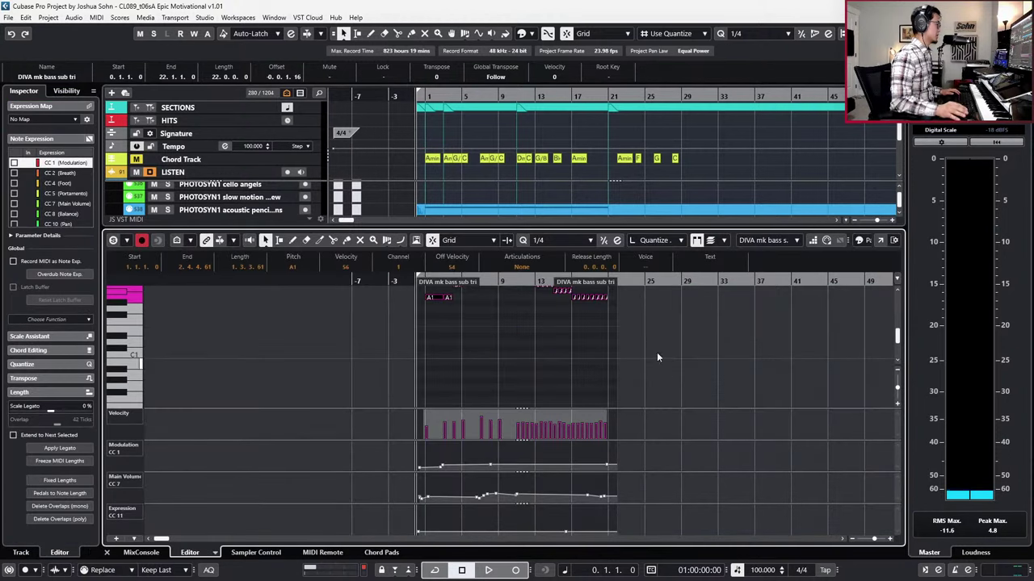
scroll(657, 353, up, 2)
key(l)
key(ctrl+alt+b)
scroll(553, 299, up, 8)
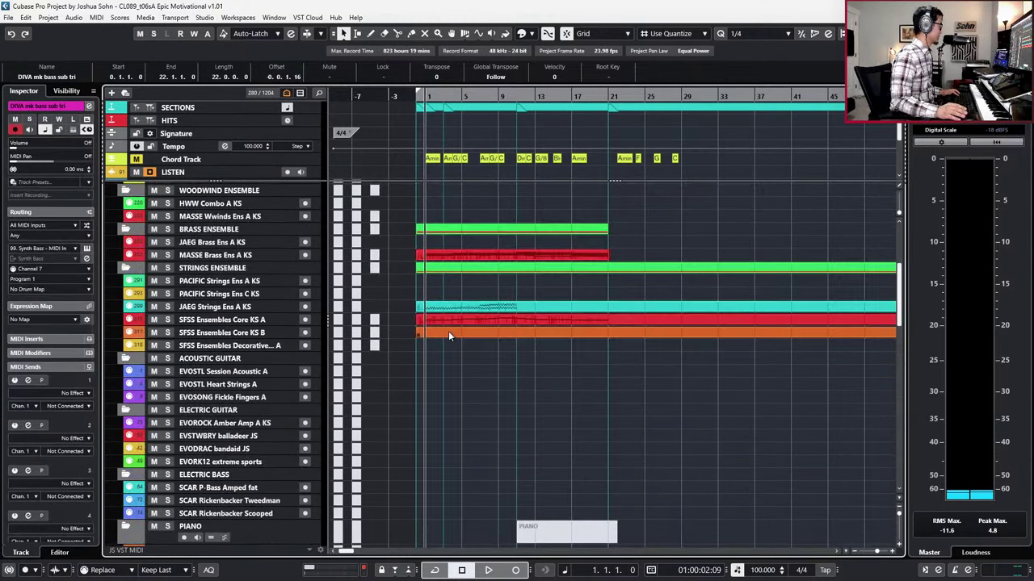
Step: Open the SFSS Ensembles Core KS B part and set the grid to whole bars (1/1)
double_click(448, 331)
scroll(486, 353, down, 5)
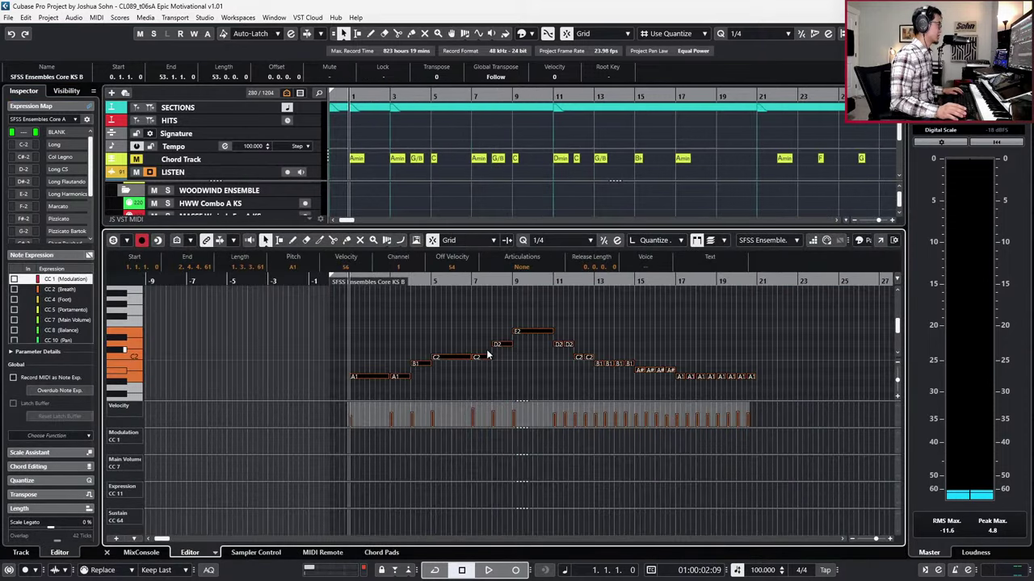
key(1)
scroll(428, 335, up, 3)
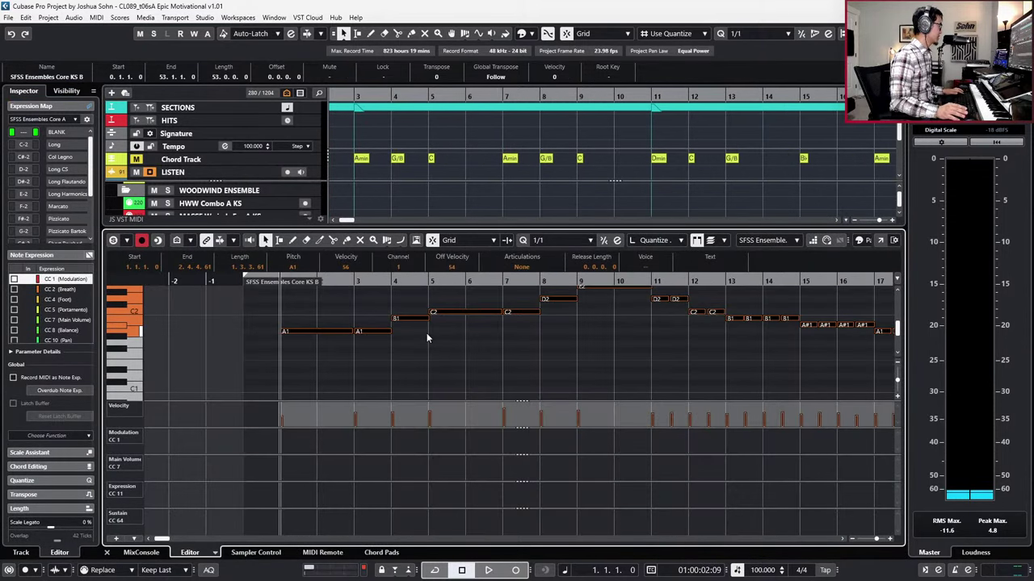
scroll(426, 337, down, 1)
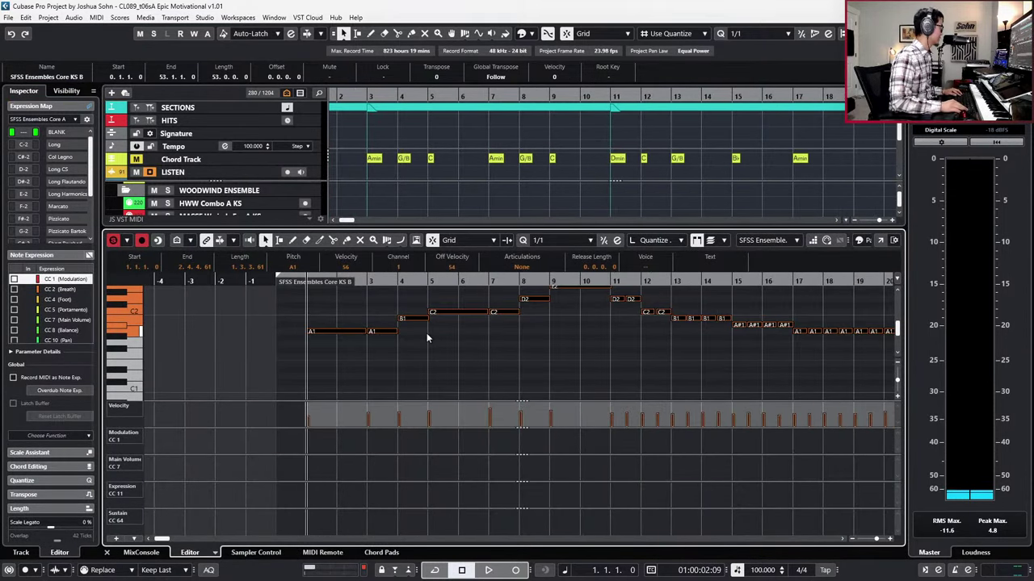
Step: Give the notes the Long articulation, then switch notes from bar 11 onward to Short Brushed
click(521, 268)
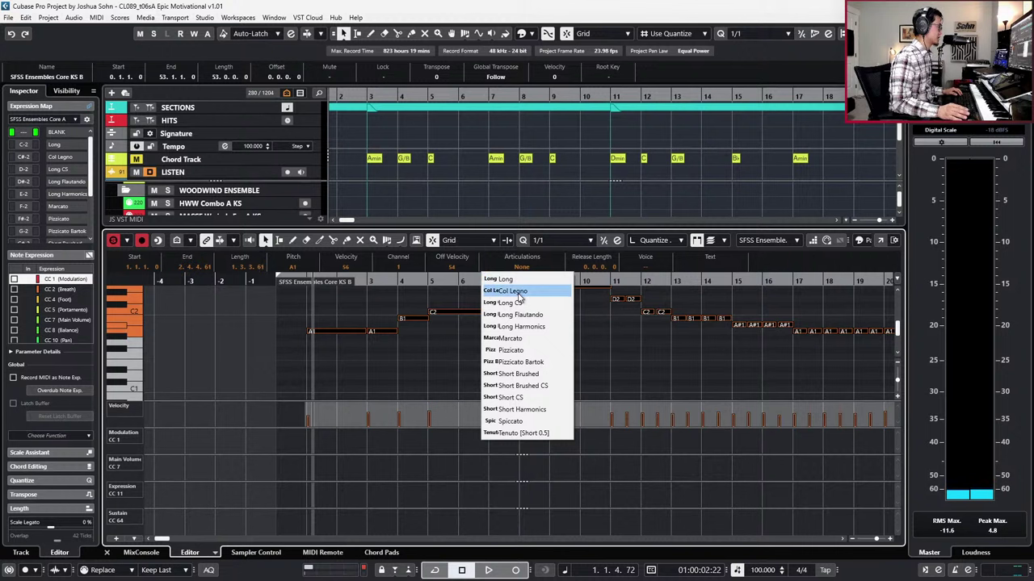
click(519, 280)
drag(453, 297, 759, 396)
click(521, 266)
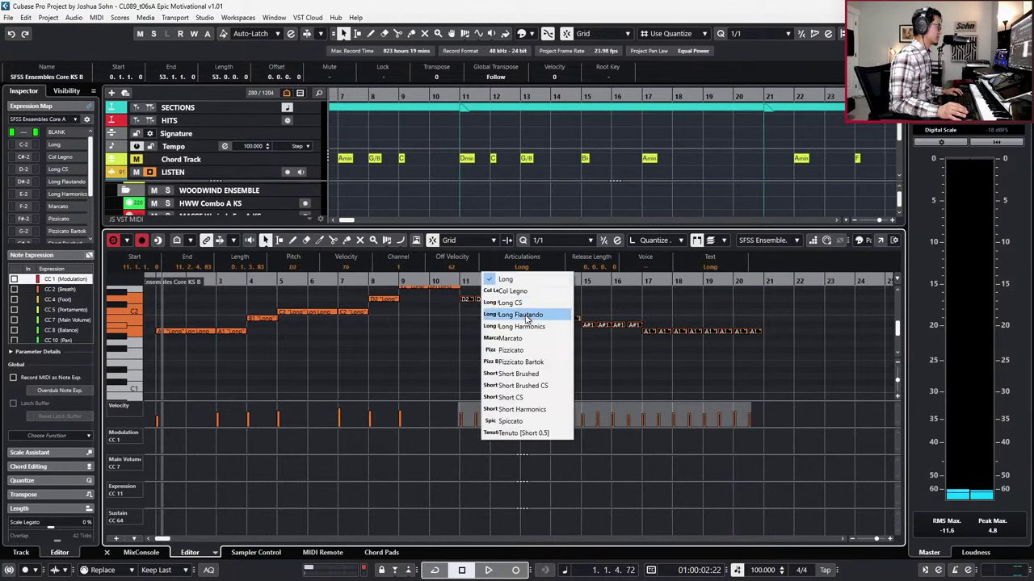
click(535, 373)
Step: Transpose every note in the part down an octave and audition from bar 11
key(space)
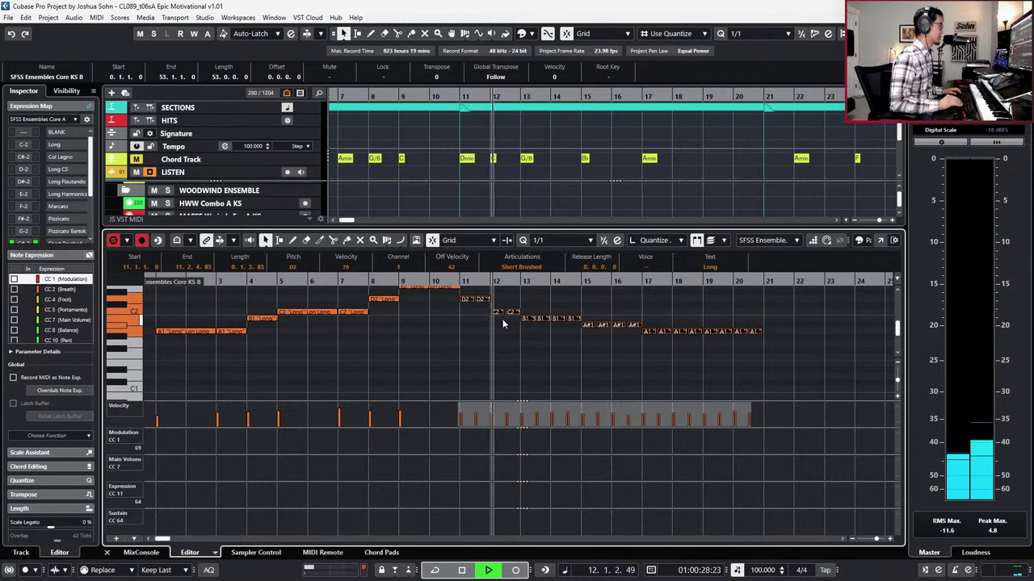
scroll(503, 319, down, 2)
key(ctrl+a)
key(shift+Down)
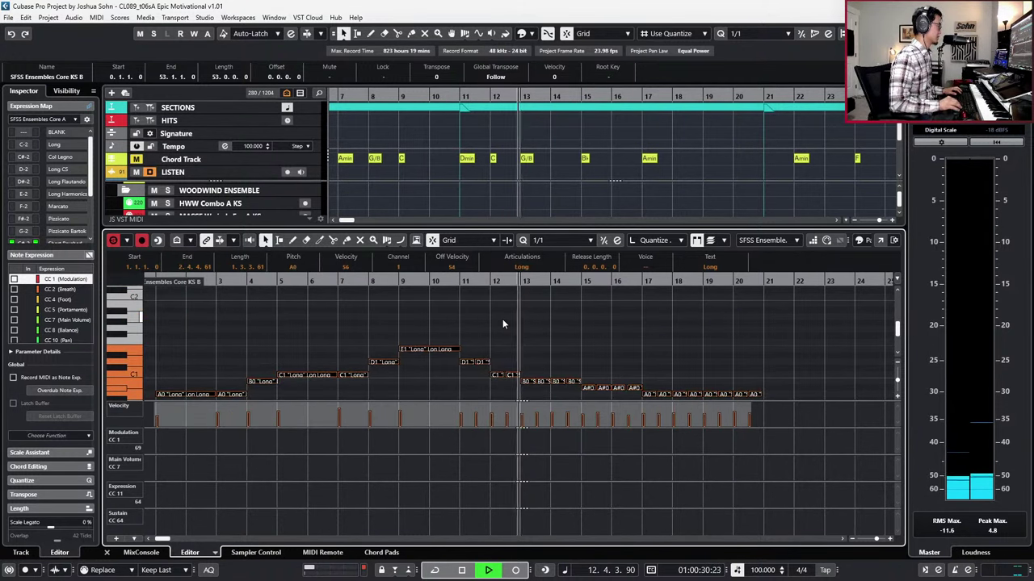
key(space)
key(KP_Add)
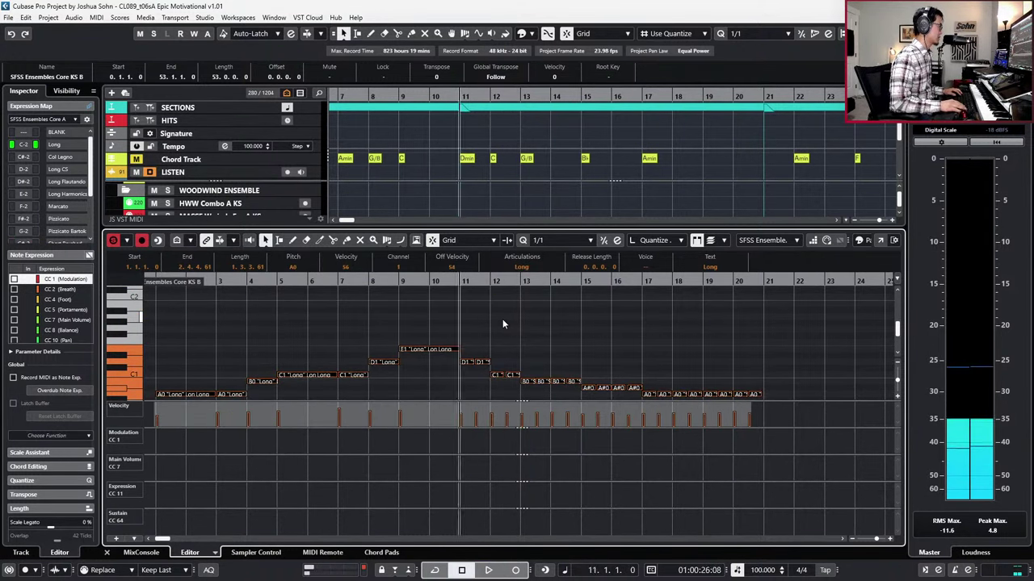
key(space)
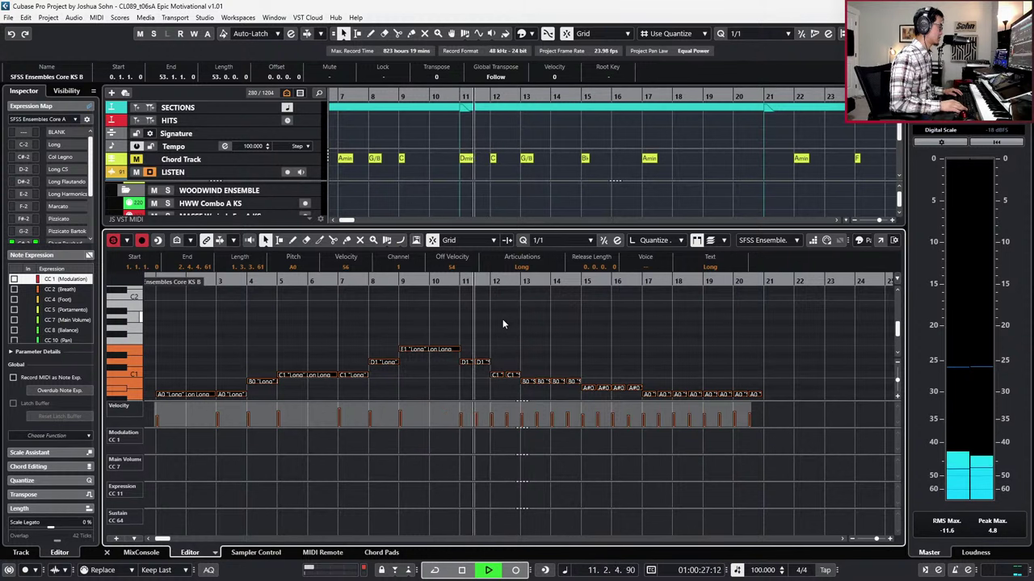
Step: Select the notes from bar 11 onward, audition them, then select the earlier notes in bars 1–9
scroll(509, 324, down, 1)
scroll(404, 336, down, 2)
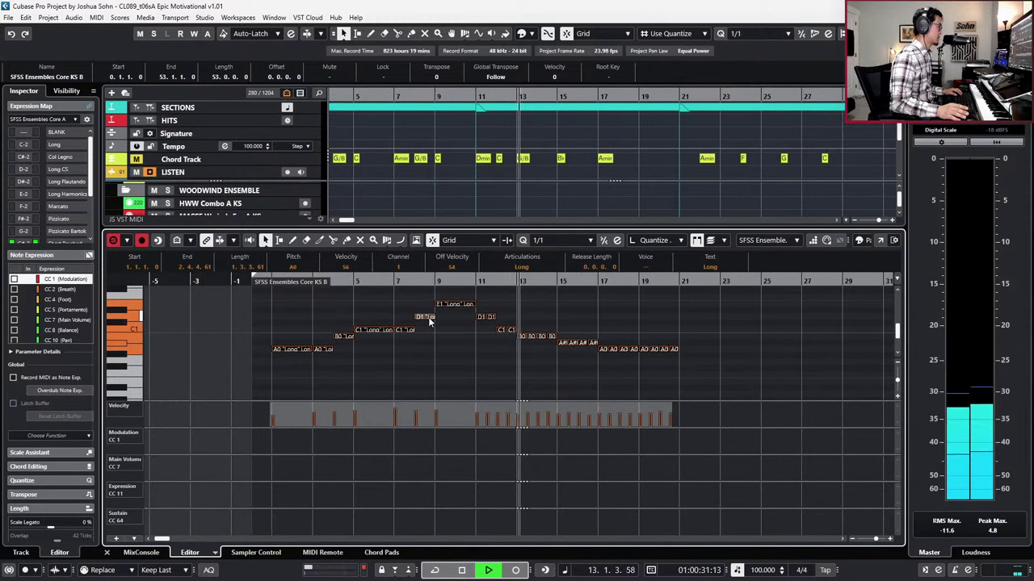
key(space)
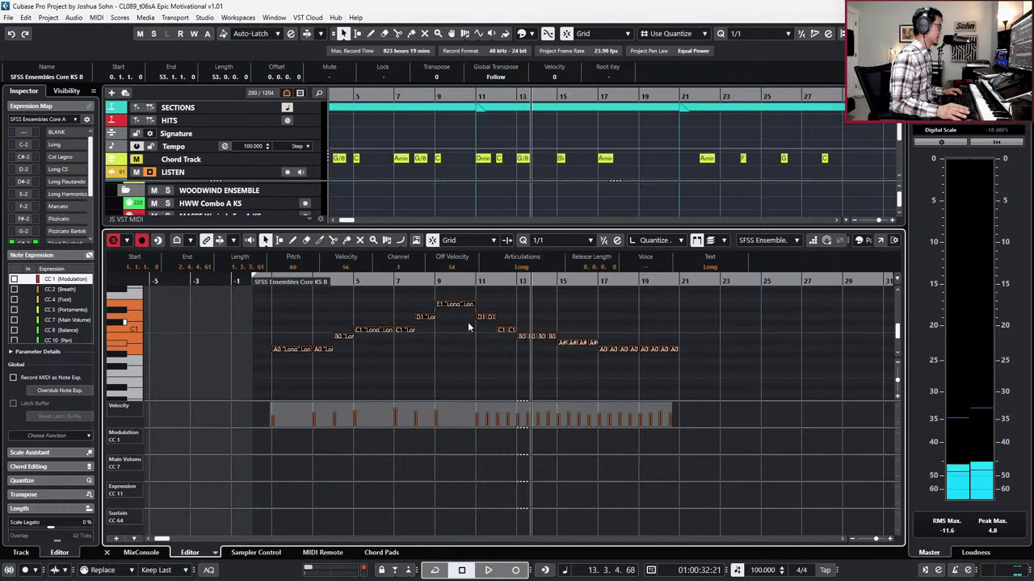
drag(468, 318, 642, 386)
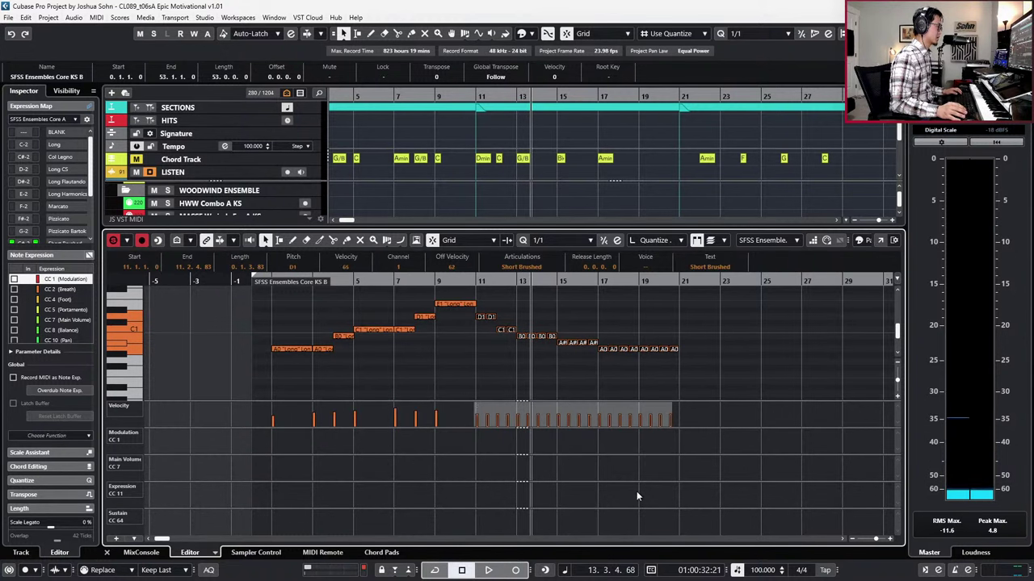
key(l)
key(space)
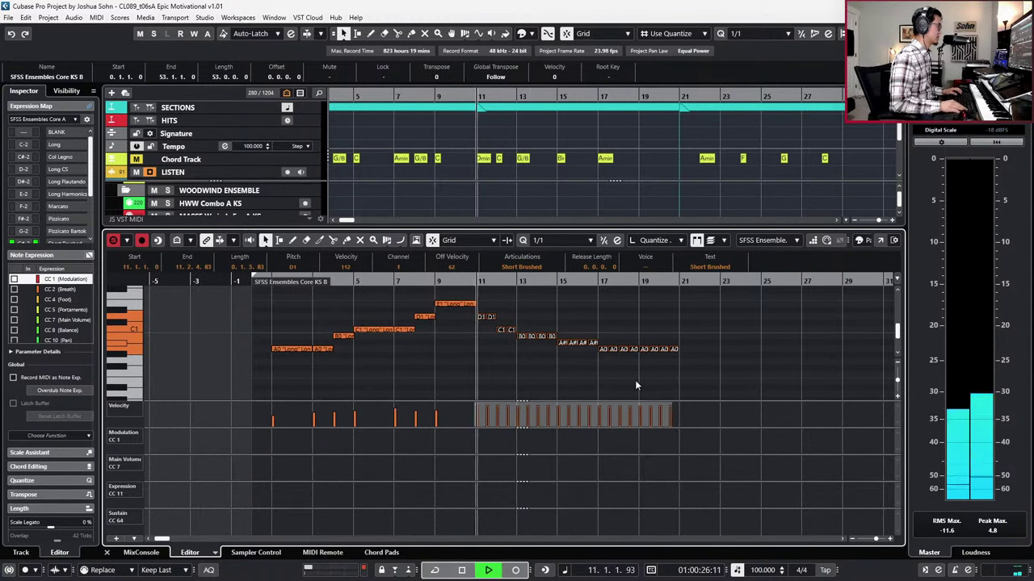
key(space)
key(KP_Subtract)
key(KP_Subtract)
key(KP_Subtract)
key(KP_Subtract)
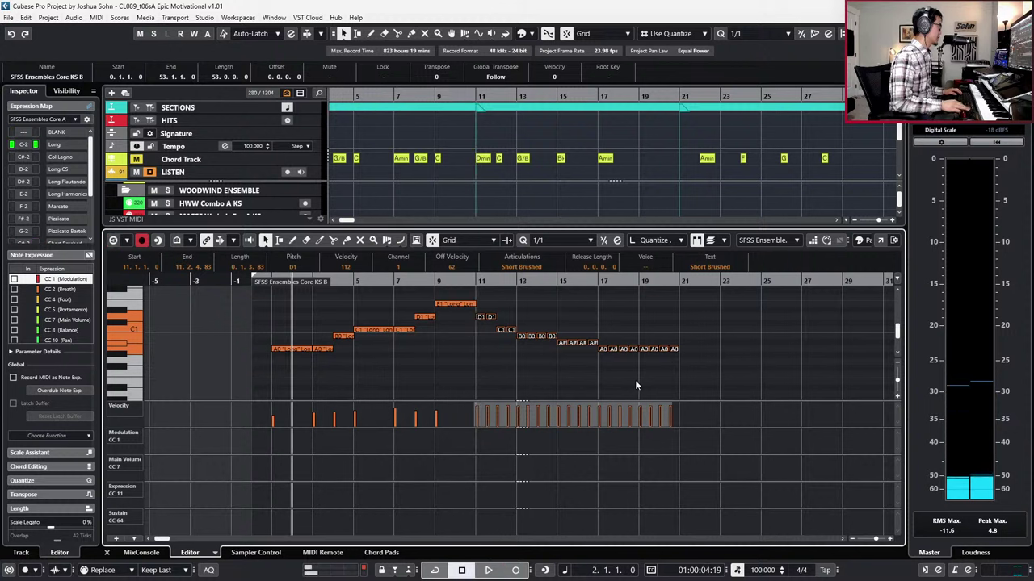
drag(273, 297, 463, 369)
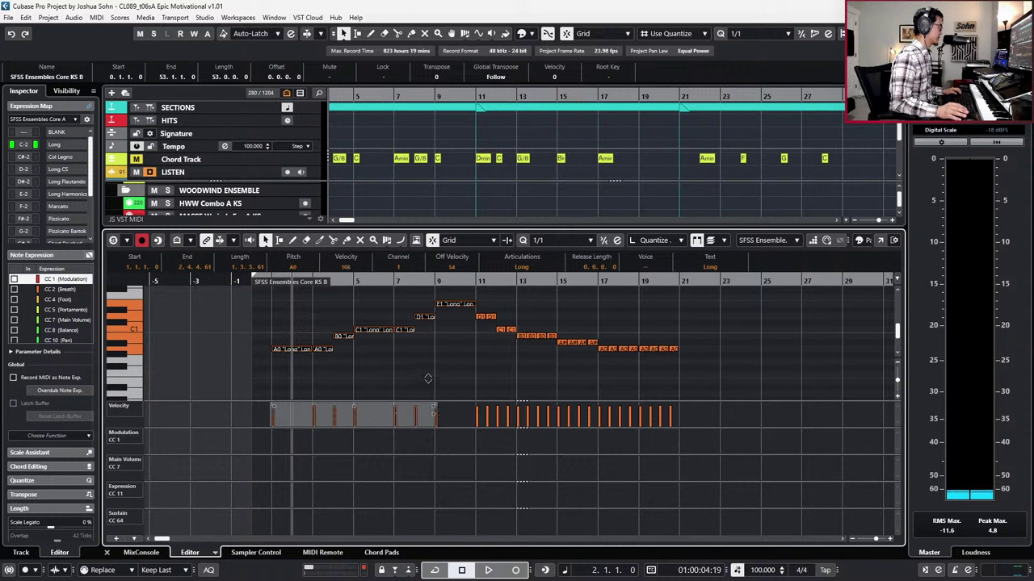
Step: Record CC1, CC7 and CC11 curves for the strings from project start, retaking after a false start
key(KP_Subtract)
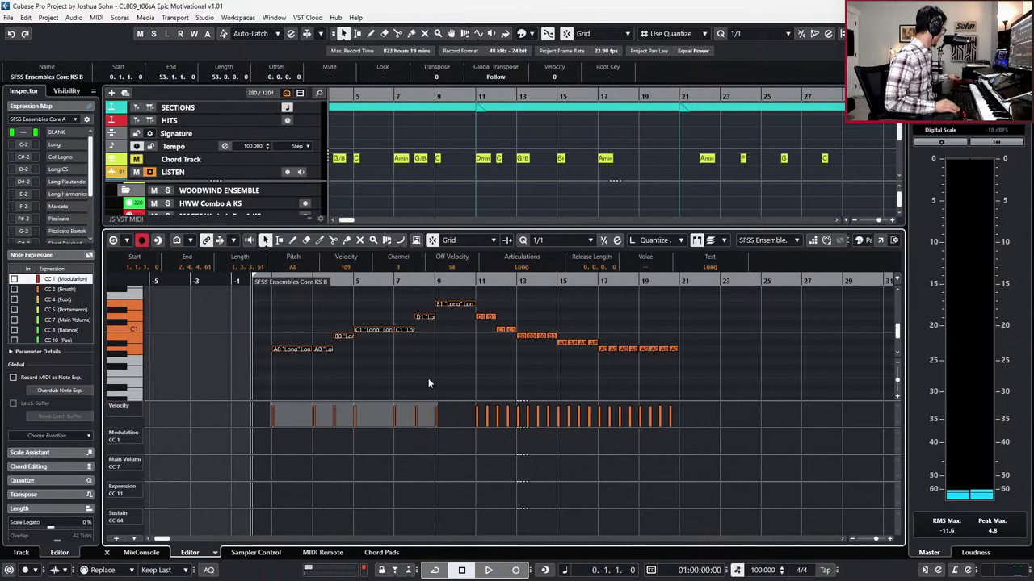
key(KP_Multiply)
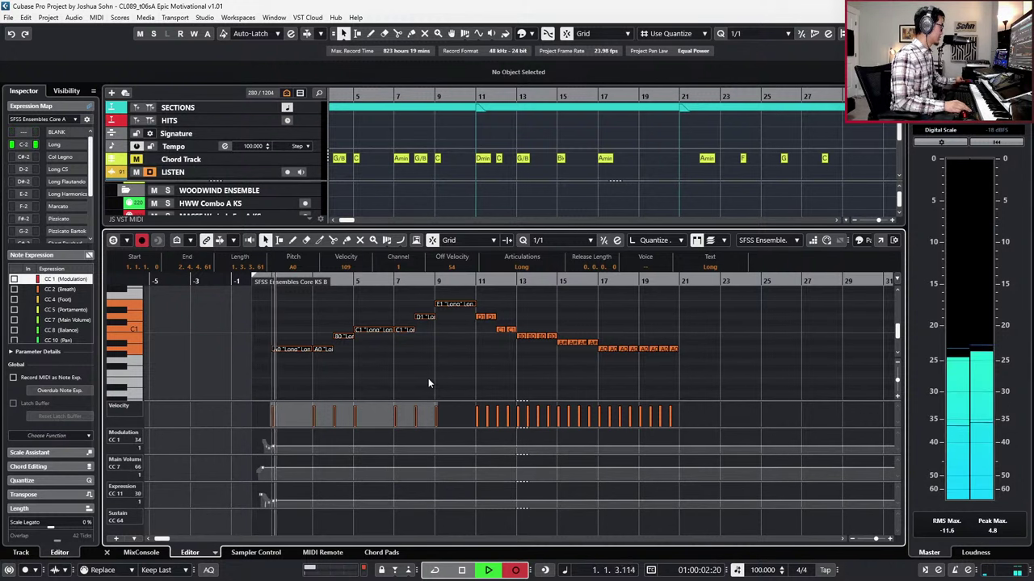
key(KP_0)
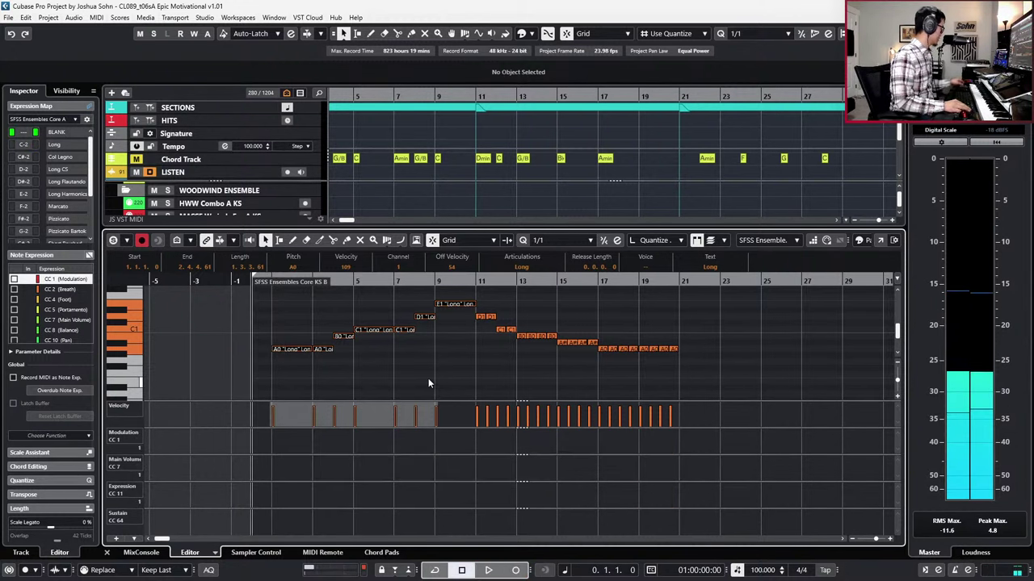
key(KP_Multiply)
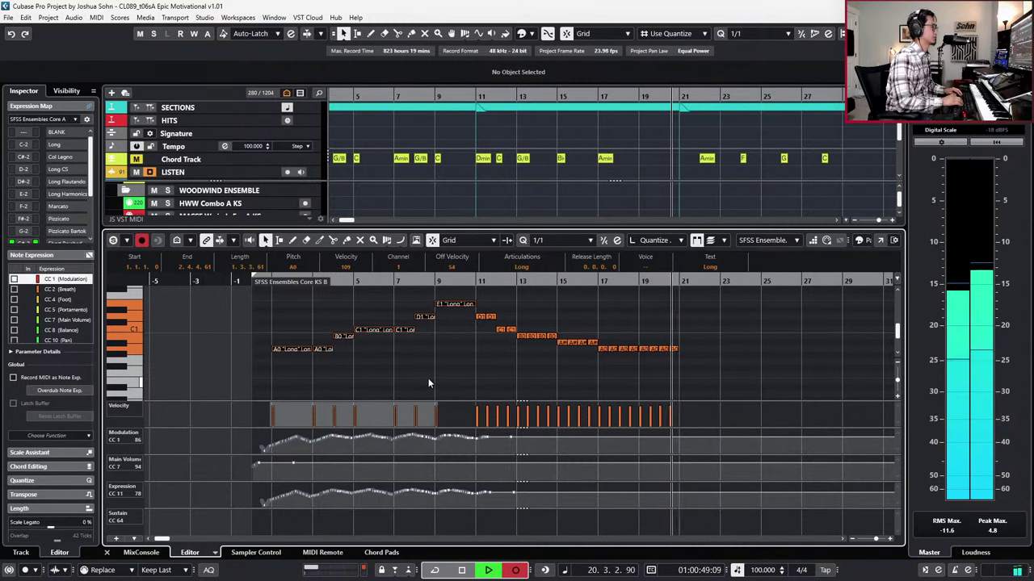
Step: Stop recording, close the Key Editor, and solo the JAEG Strings Ens A KS part
key(space)
key(ctrl+e)
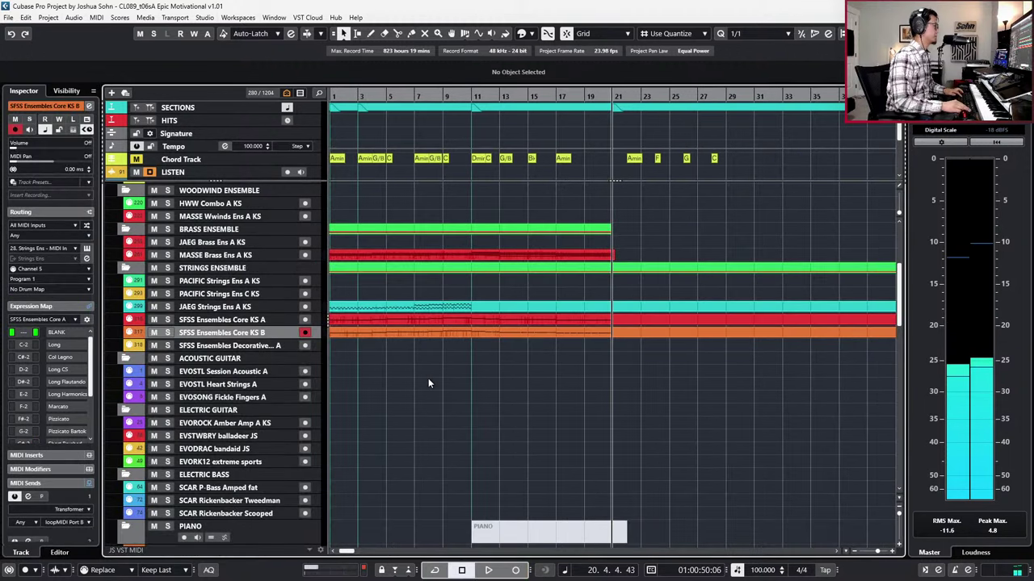
key(g)
key(g)
key(KP_Subtract)
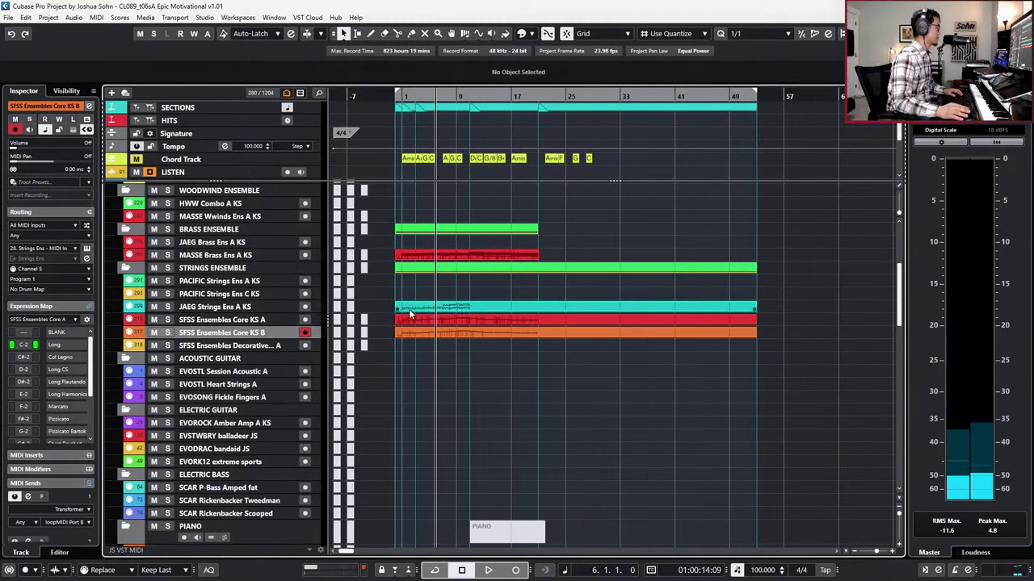
click(442, 309)
key(h)
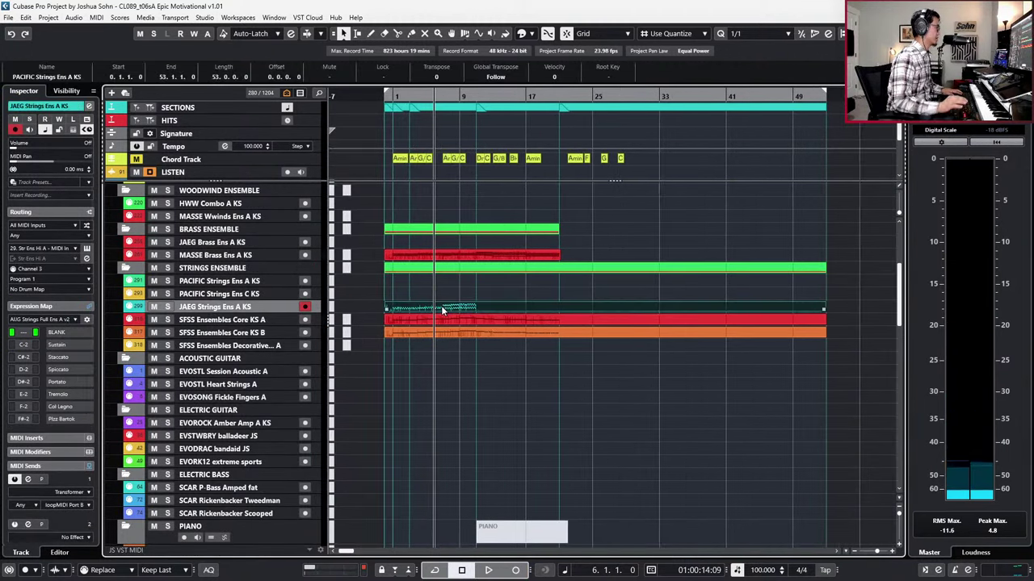
key(s)
key(KP_Subtract)
key(KP_Subtract)
key(KP_Subtract)
key(KP_Subtract)
Step: Release the solo and audition the MASSE Brass Ens A KS part from bar 10
key(shift+n)
key(shift+n)
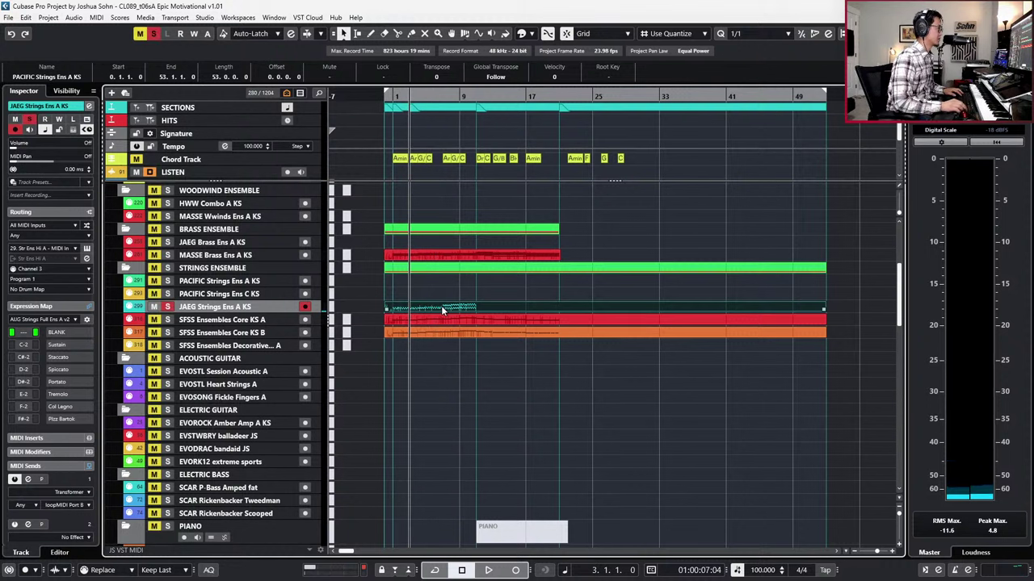
key(KP_Subtract)
key(KP_Subtract)
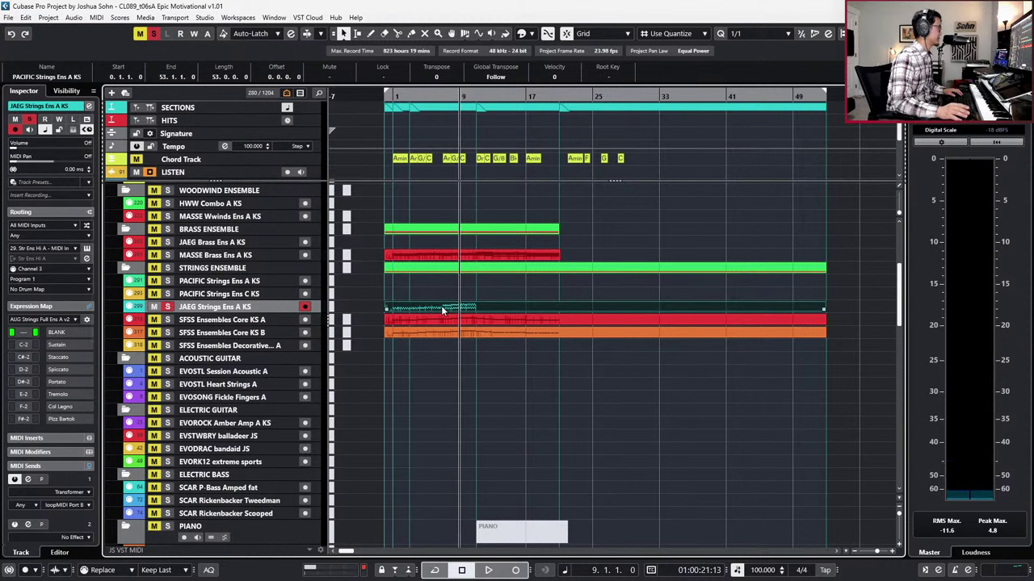
key(s)
key(h)
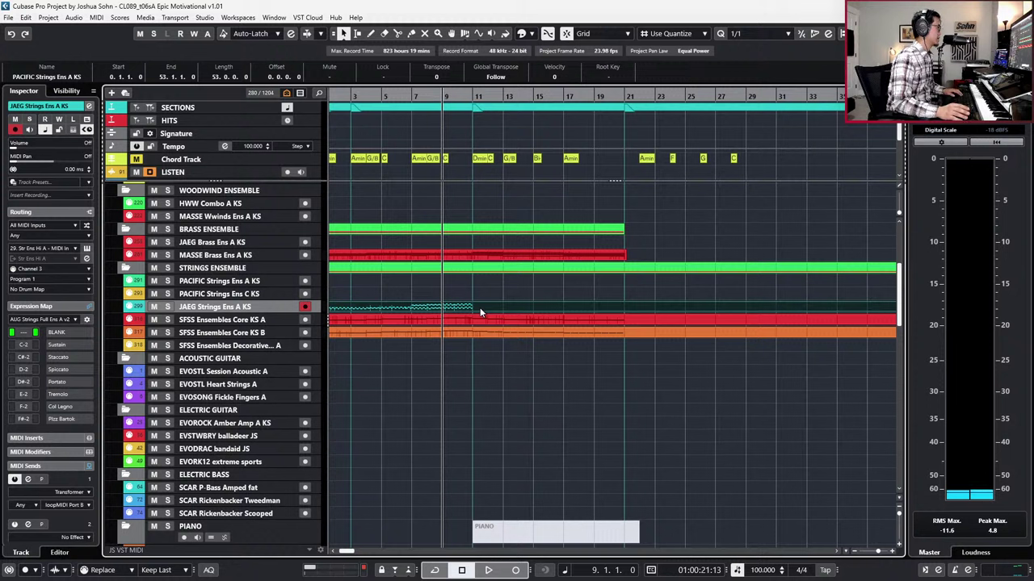
key(KP_Add)
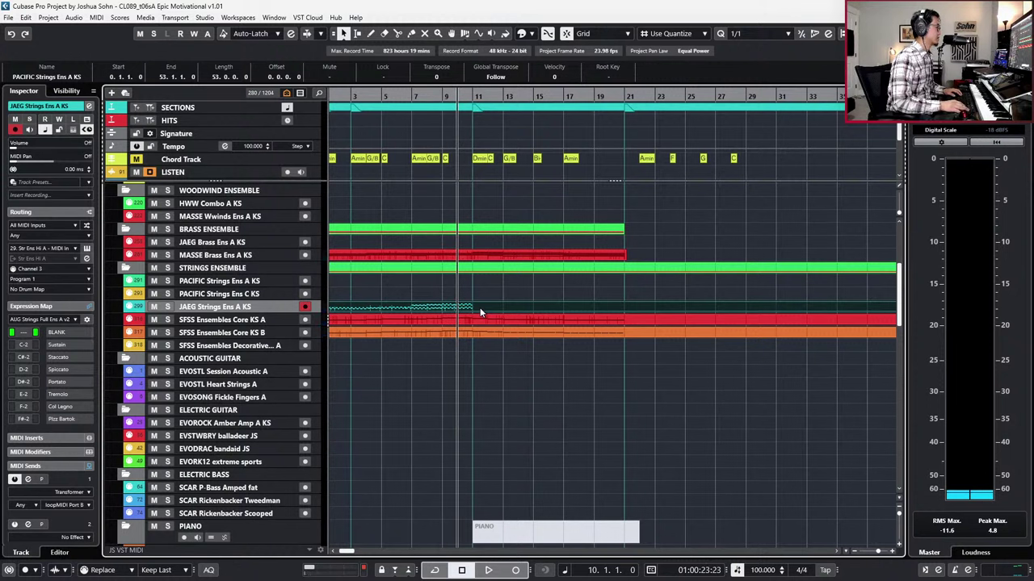
key(KP_Subtract)
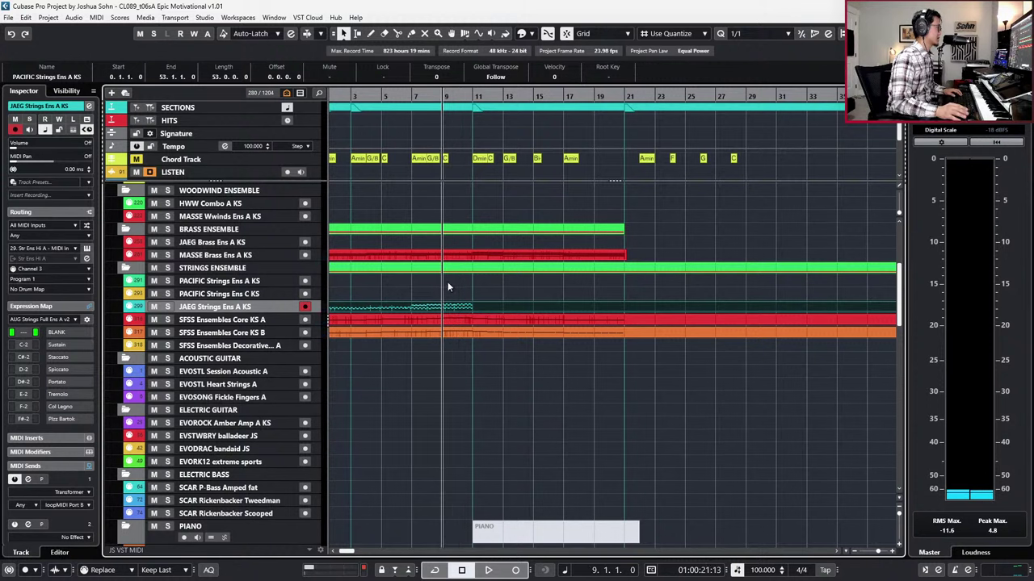
click(460, 257)
key(KP_Add)
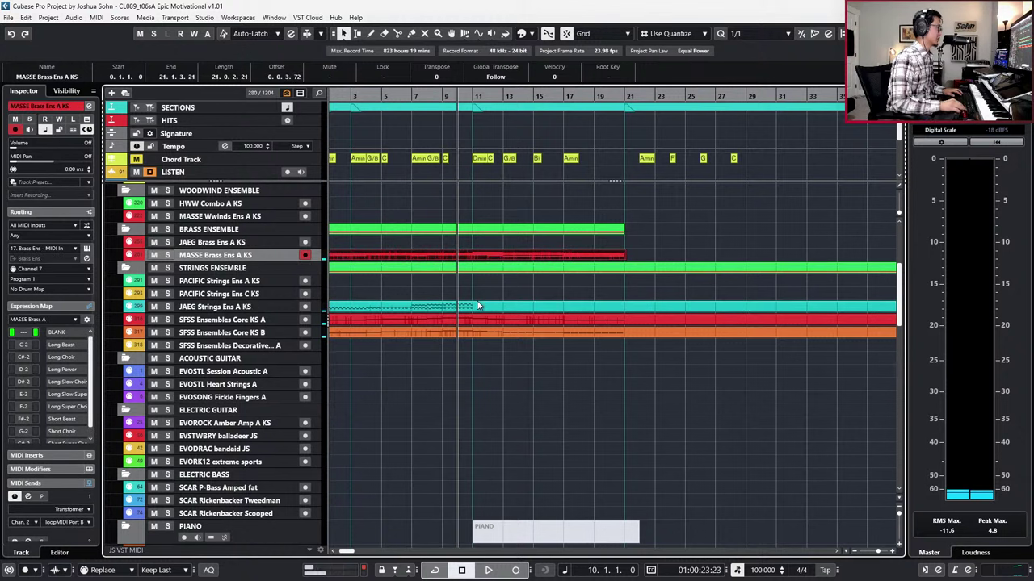
key(space)
key(space)
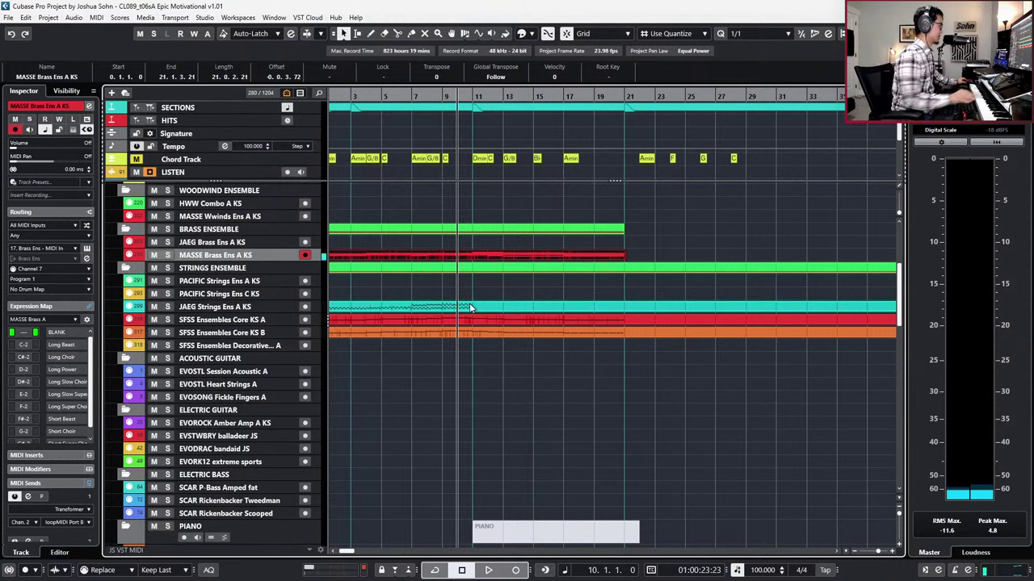
Step: Add a JAEG Strings Ens B KS track below Ens A and create an empty part on it
click(224, 308)
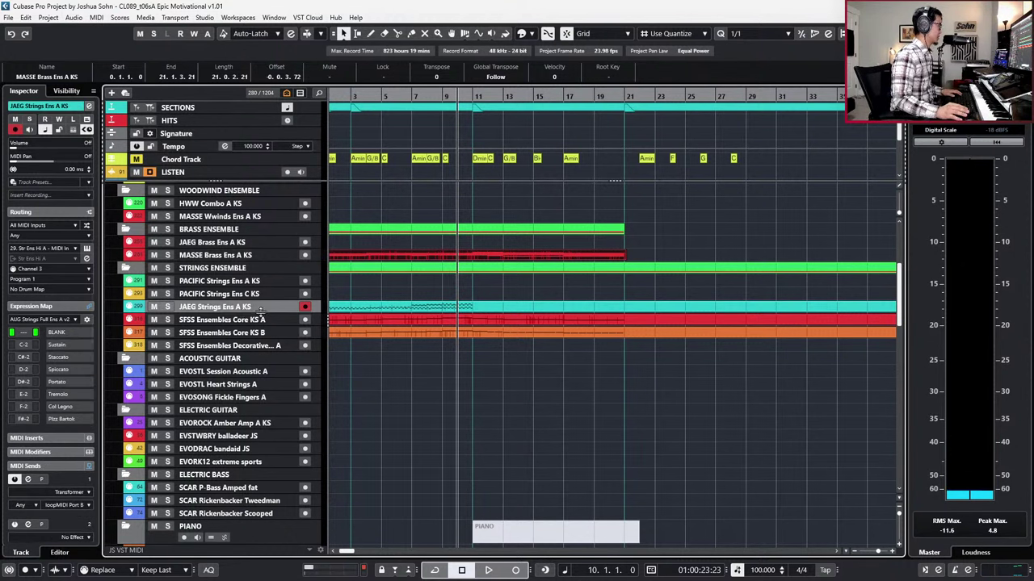
click(263, 320)
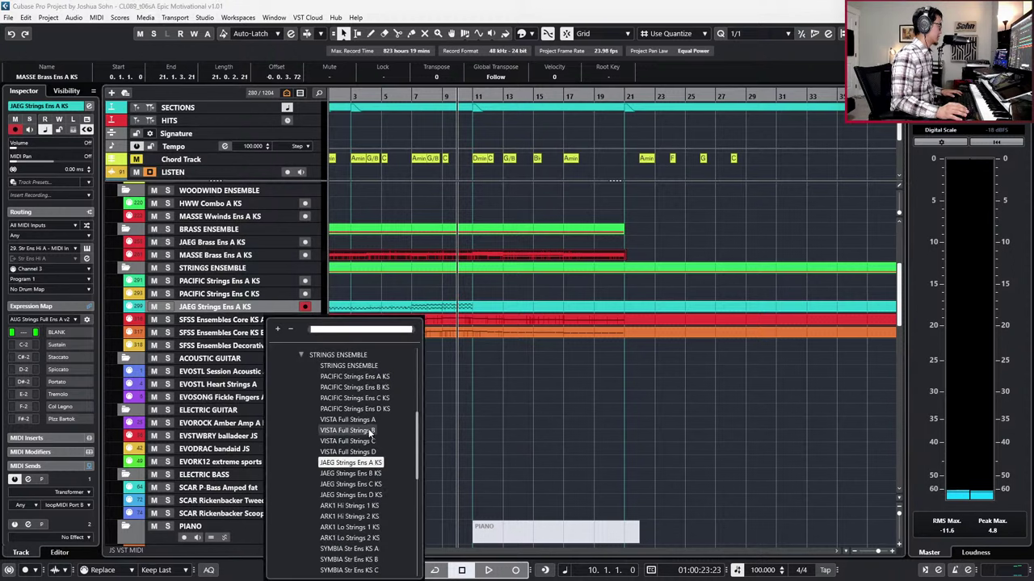
click(363, 474)
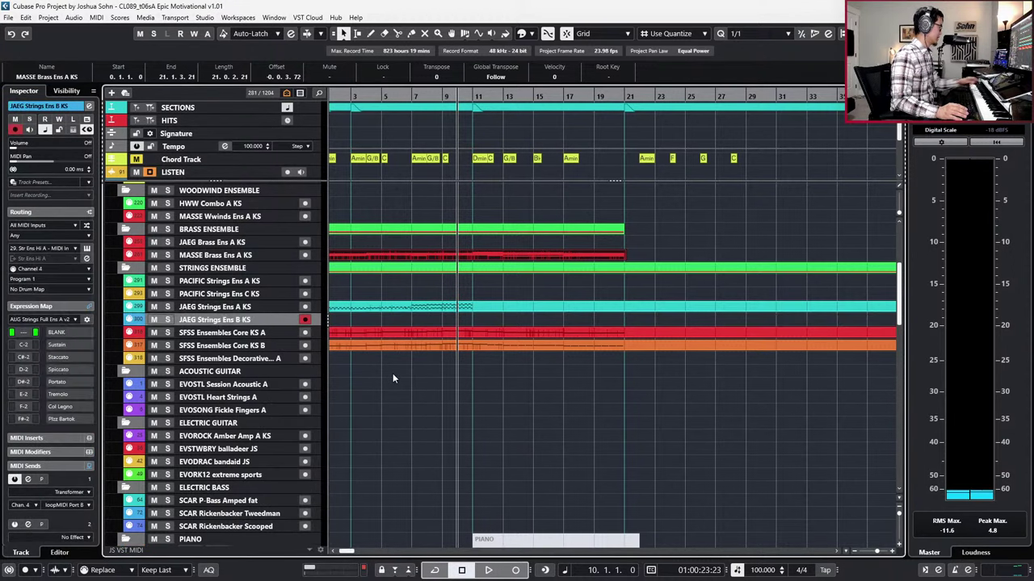
double_click(428, 323)
key(h)
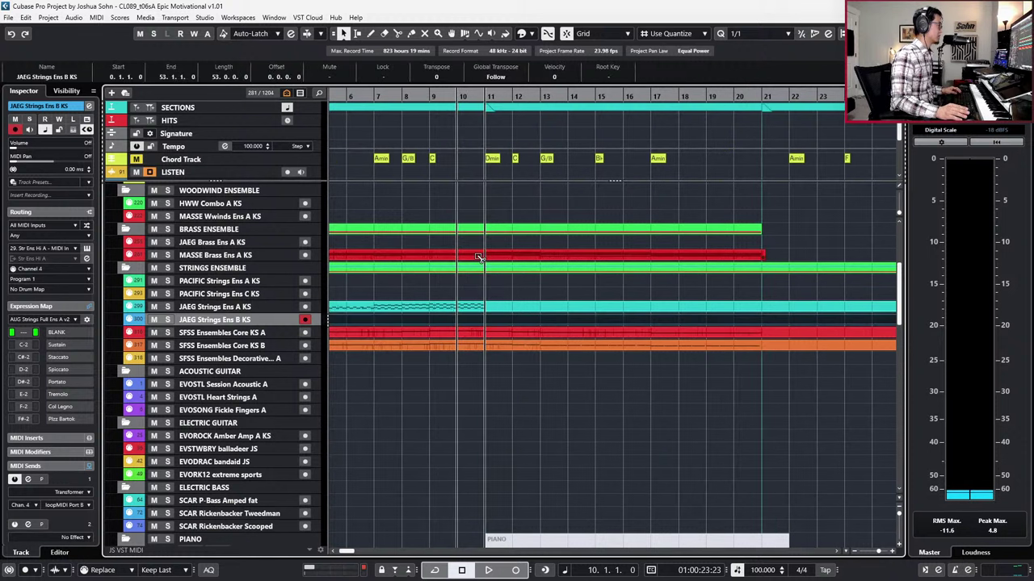
Step: Copy the MASSE Brass part onto JAEG Strings Ens B KS, audition it soloed, and select the copy
drag(494, 260, 478, 315)
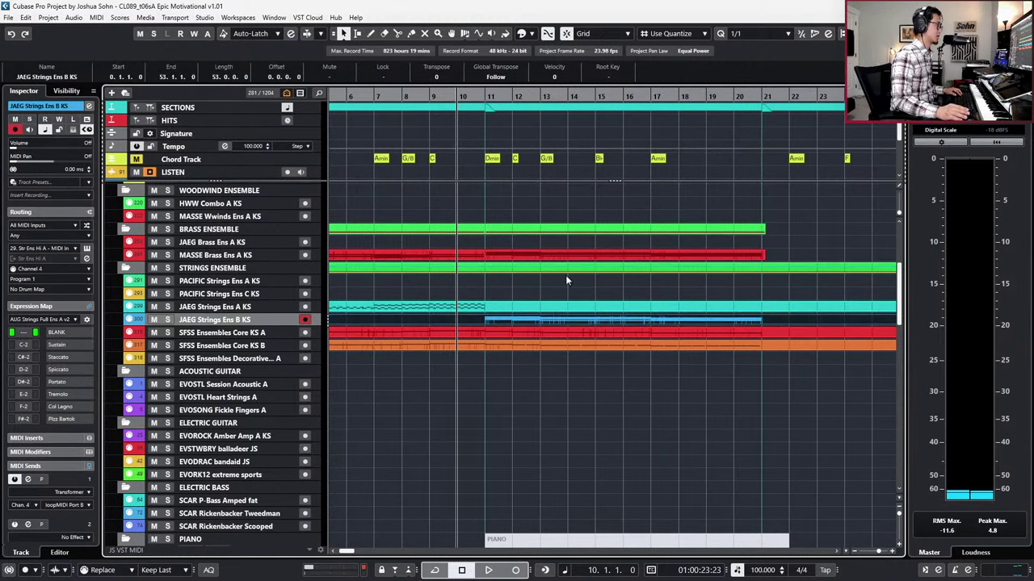
click(473, 258)
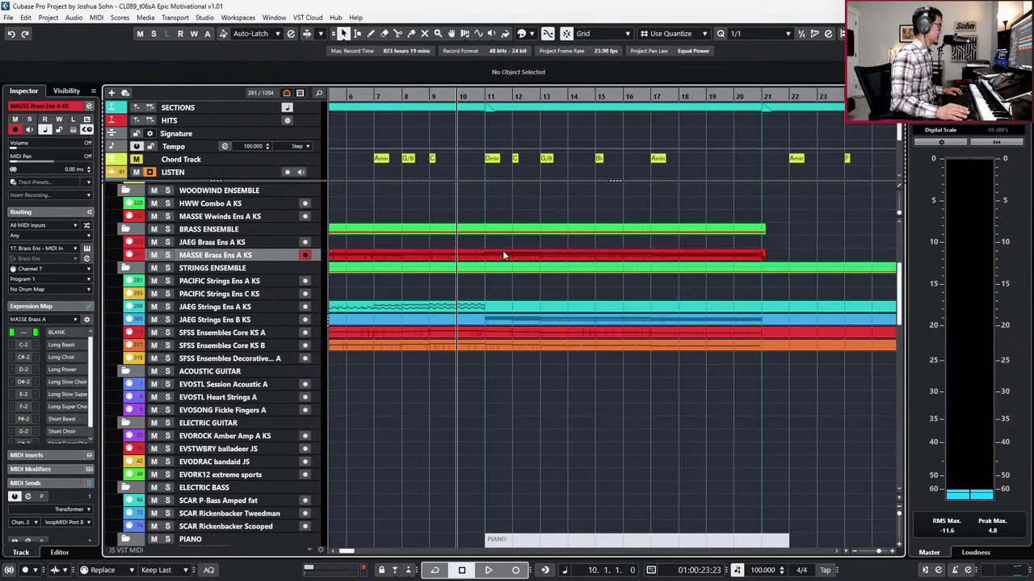
click(504, 254)
key(s)
key(space)
click(271, 319)
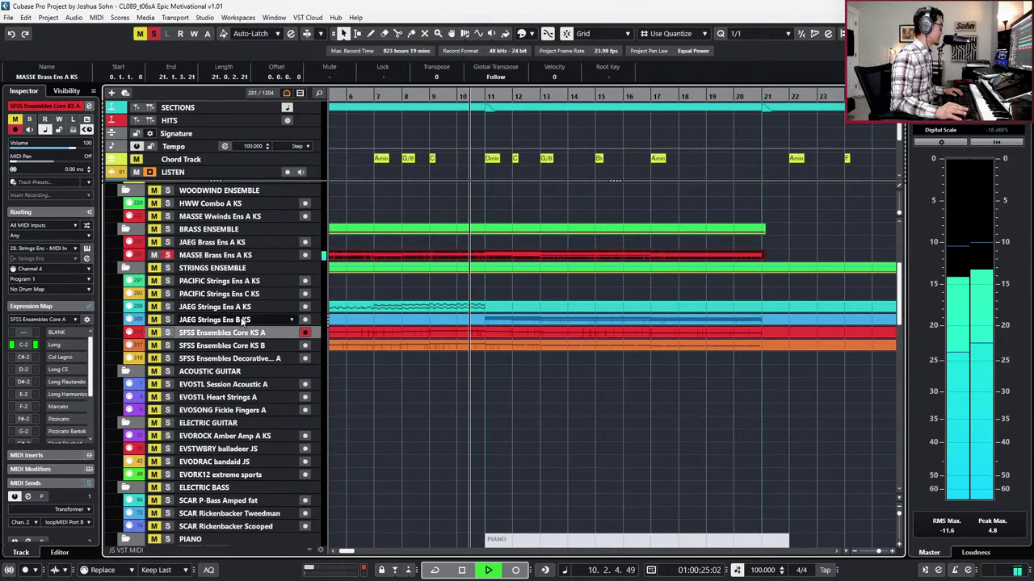
click(524, 322)
Step: Open the copied part and apply the Sus articulation to all its notes
double_click(524, 322)
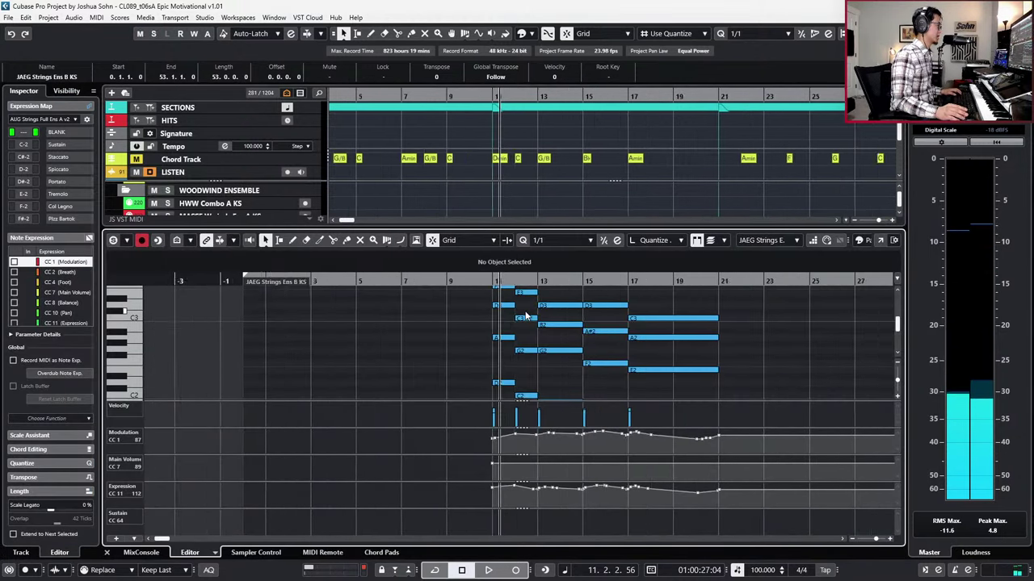
drag(476, 307, 682, 494)
click(521, 269)
click(518, 283)
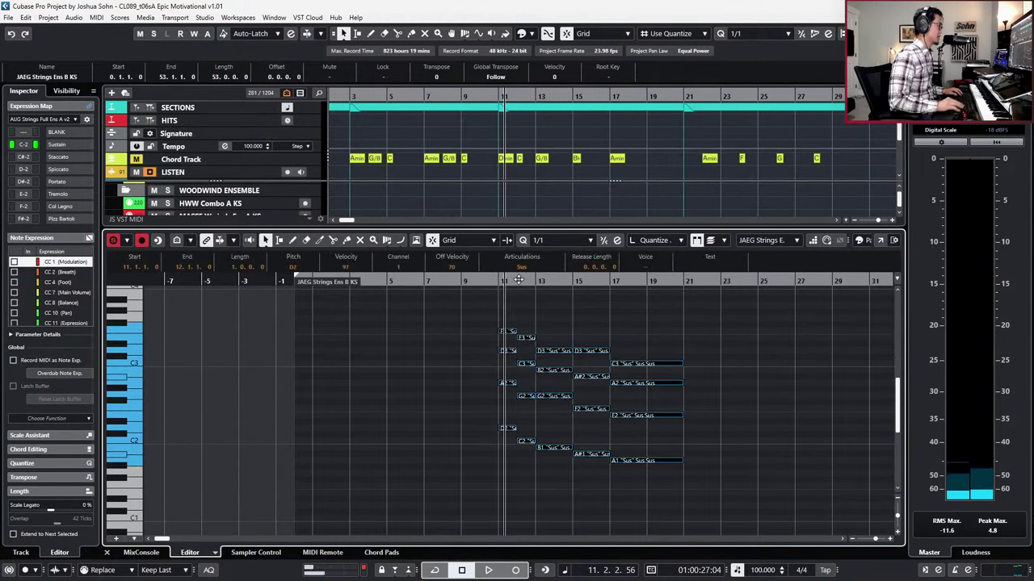
key(space)
key(KP_Multiply)
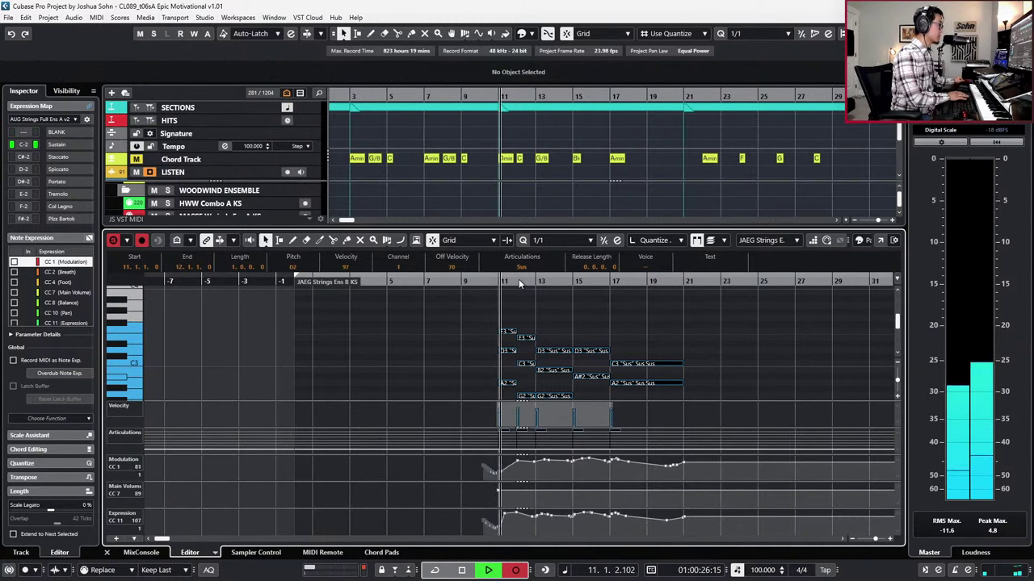
key(space)
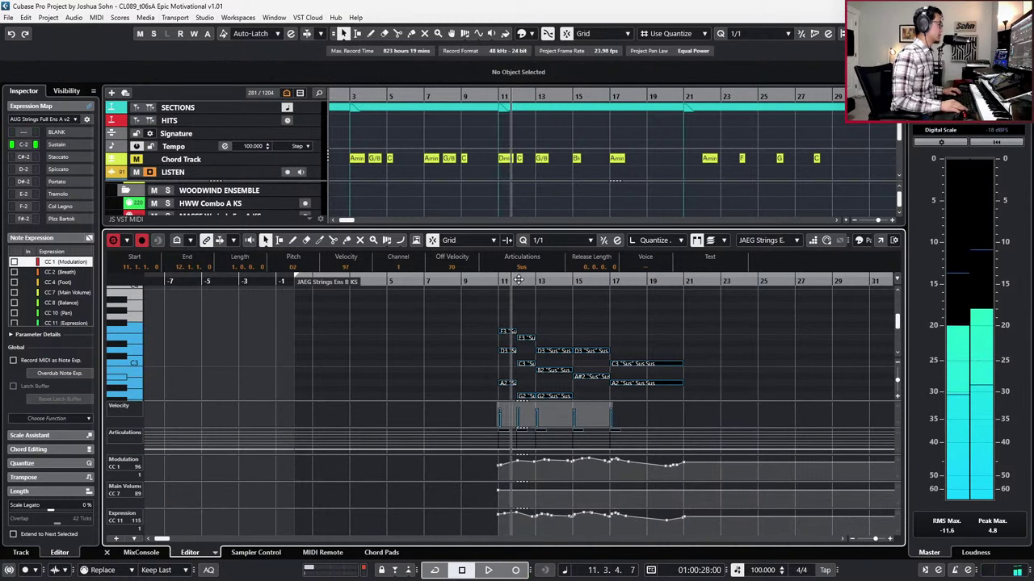
Step: Move the Main Volume point back to bar 10 and set it to 70
drag(462, 499, 778, 427)
key(ctrl+Left)
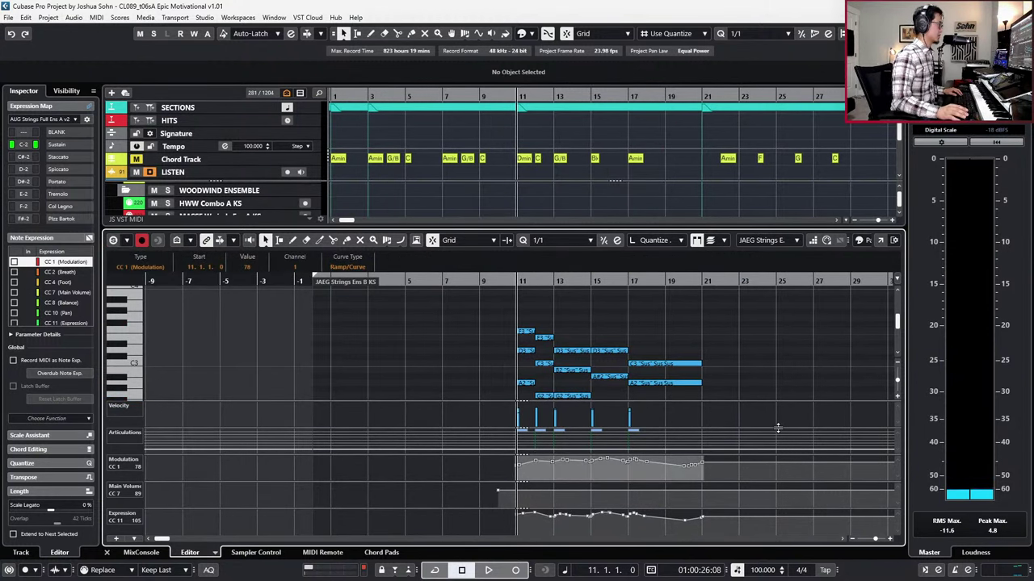
key(space)
key(space)
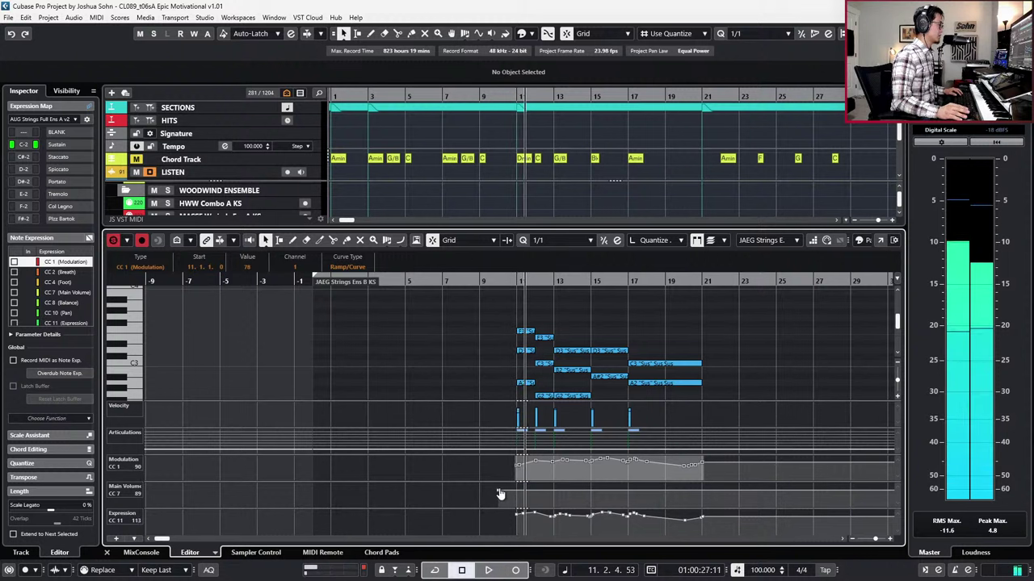
drag(495, 491, 499, 498)
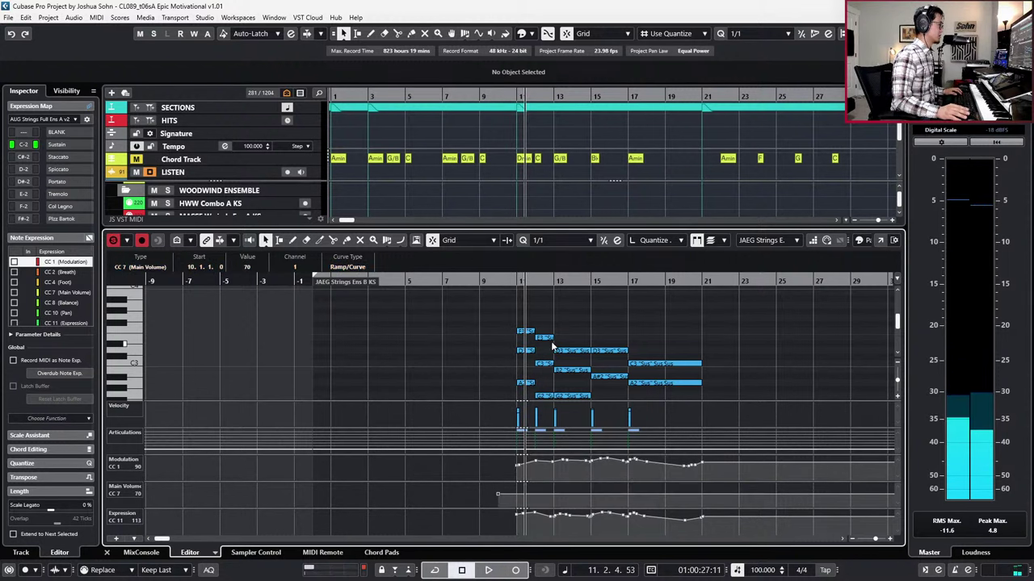
Step: Select all the notes, audition the part, and close the note editor
drag(501, 318, 677, 408)
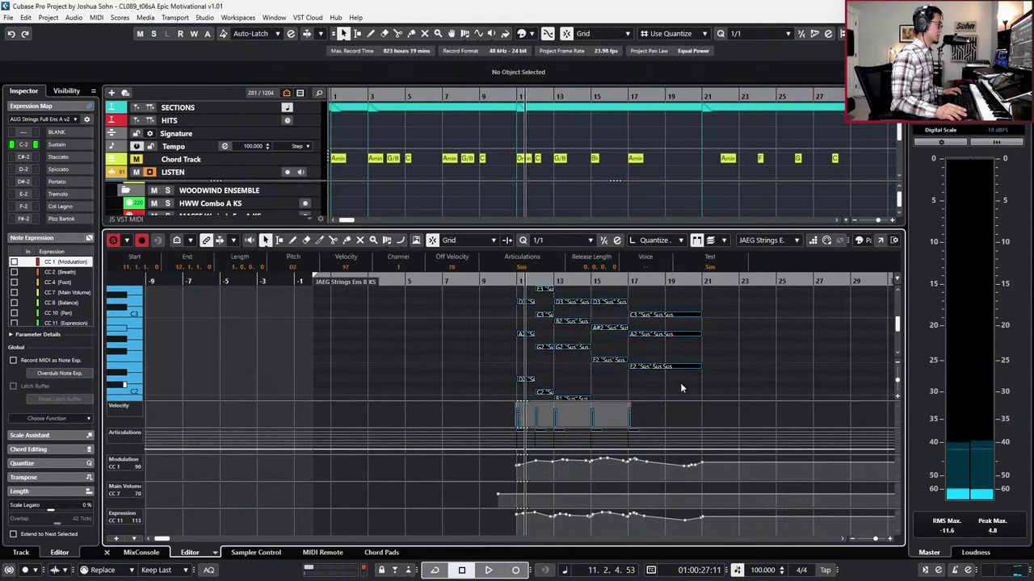
scroll(680, 388, down, 2)
right_click(680, 386)
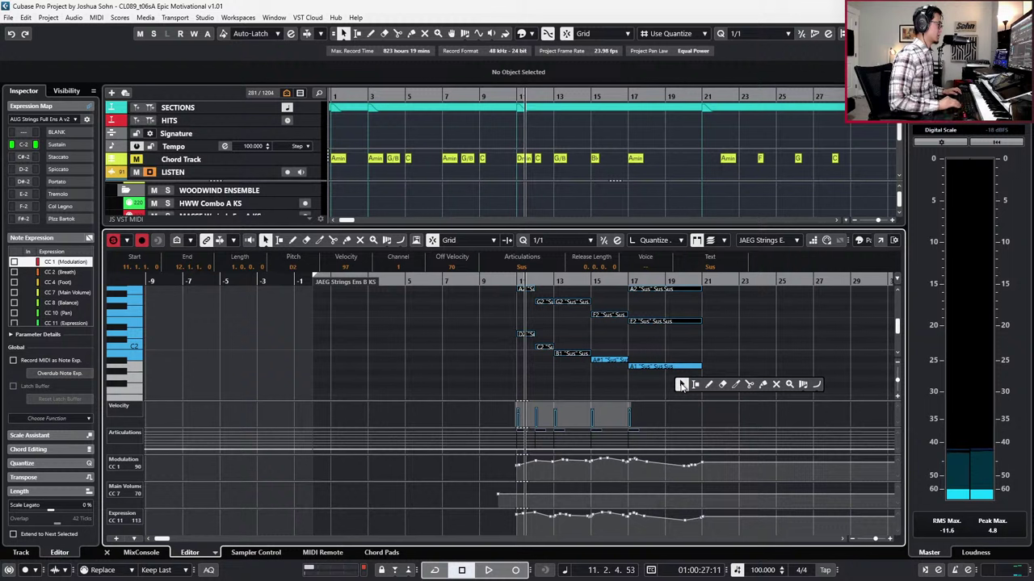
click(613, 348)
scroll(663, 387, up, 6)
key(space)
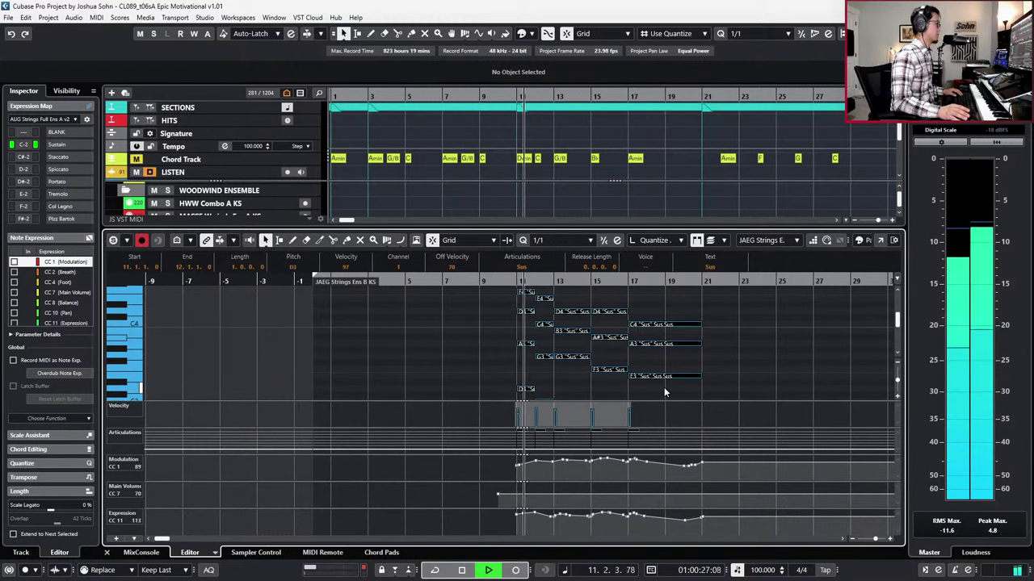
key(ctrl+alt+e)
key(g)
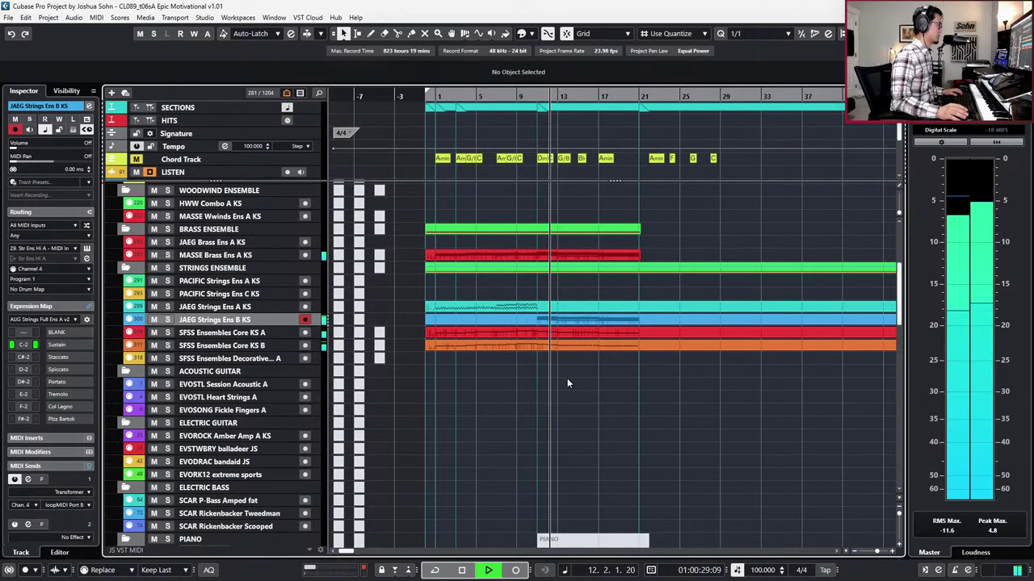
scroll(527, 355, right, 1)
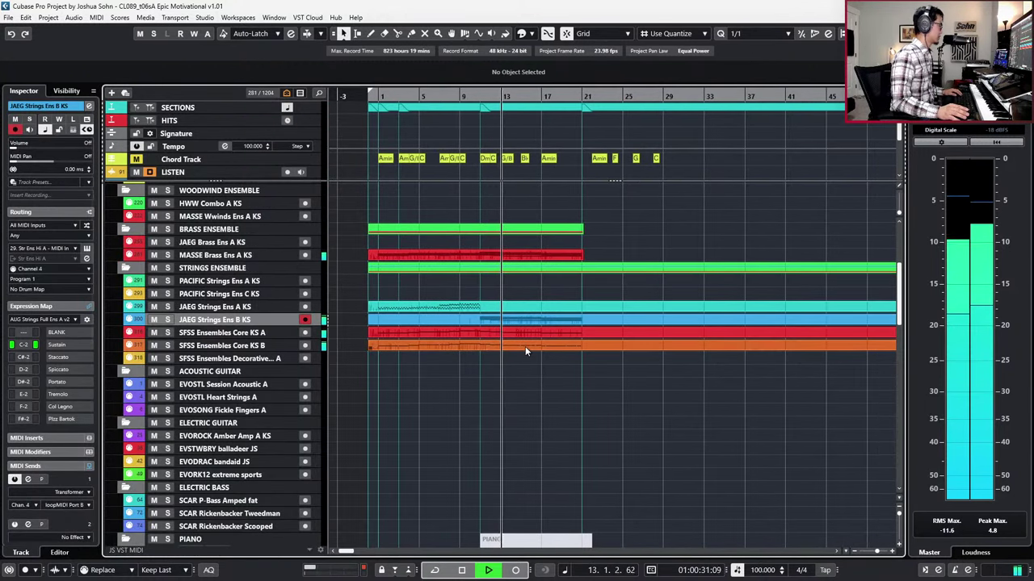
click(510, 333)
key(space)
key(s)
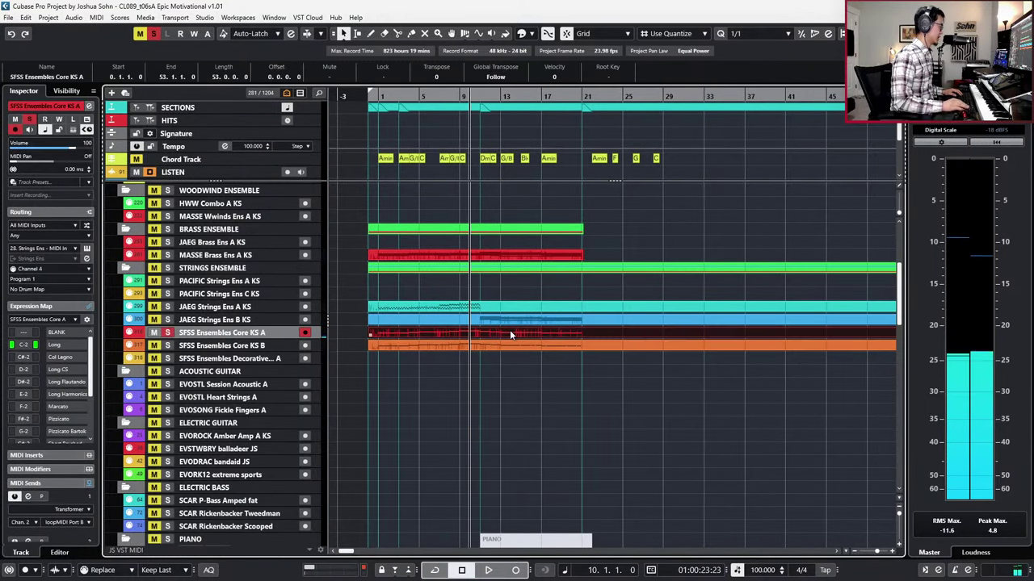
key(h)
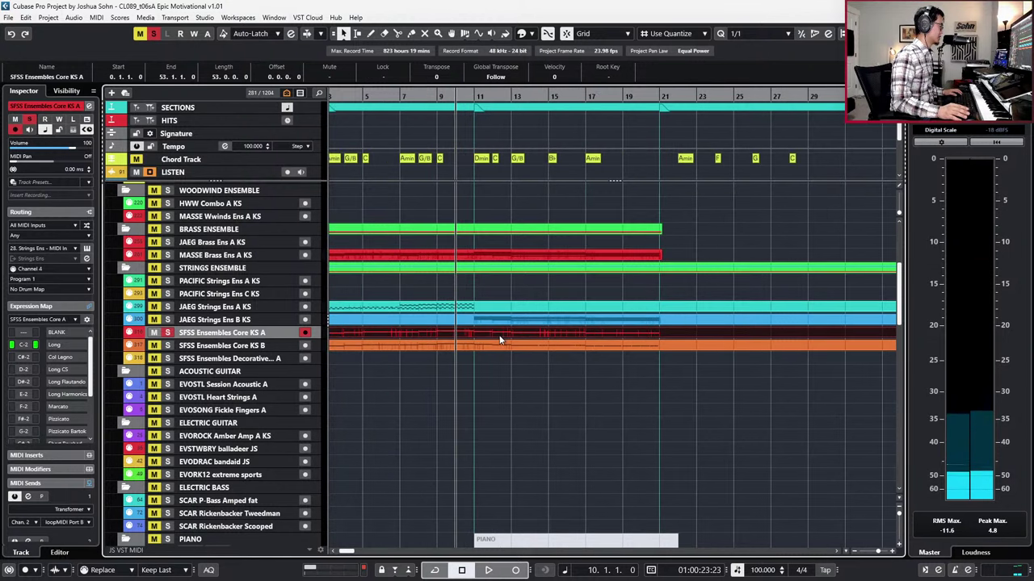
key(ctrl+e)
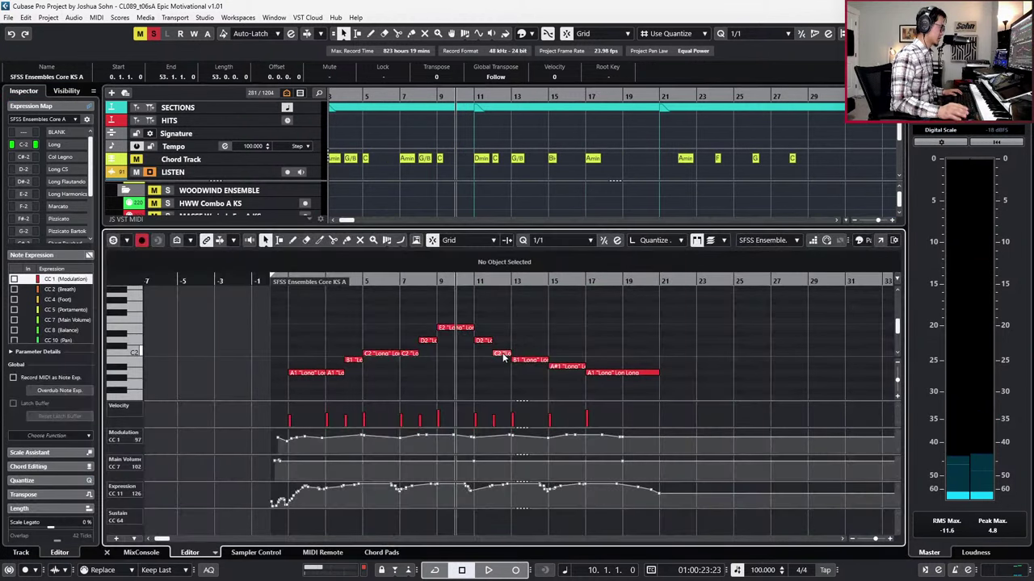
key(space)
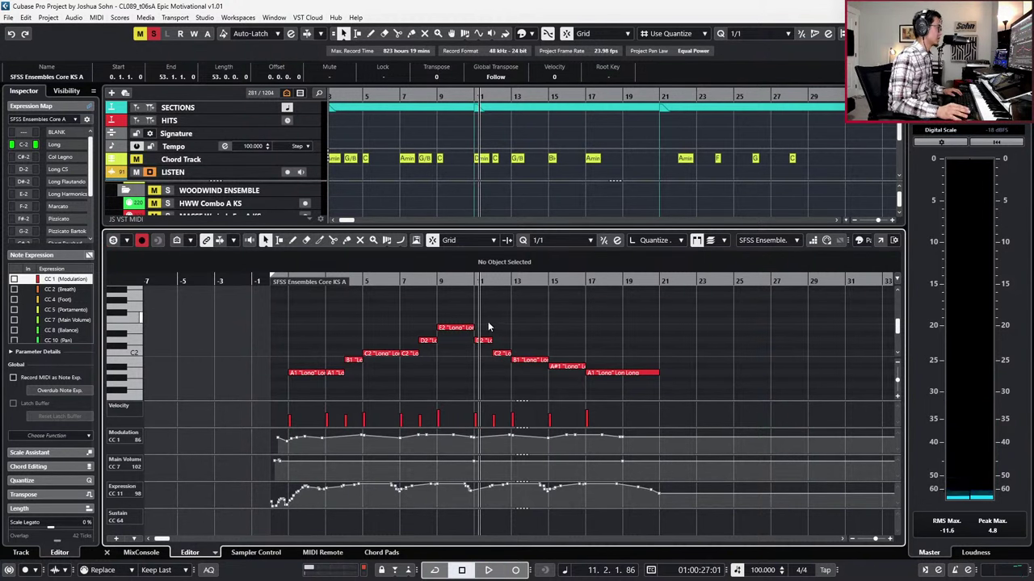
drag(488, 327, 630, 395)
key(space)
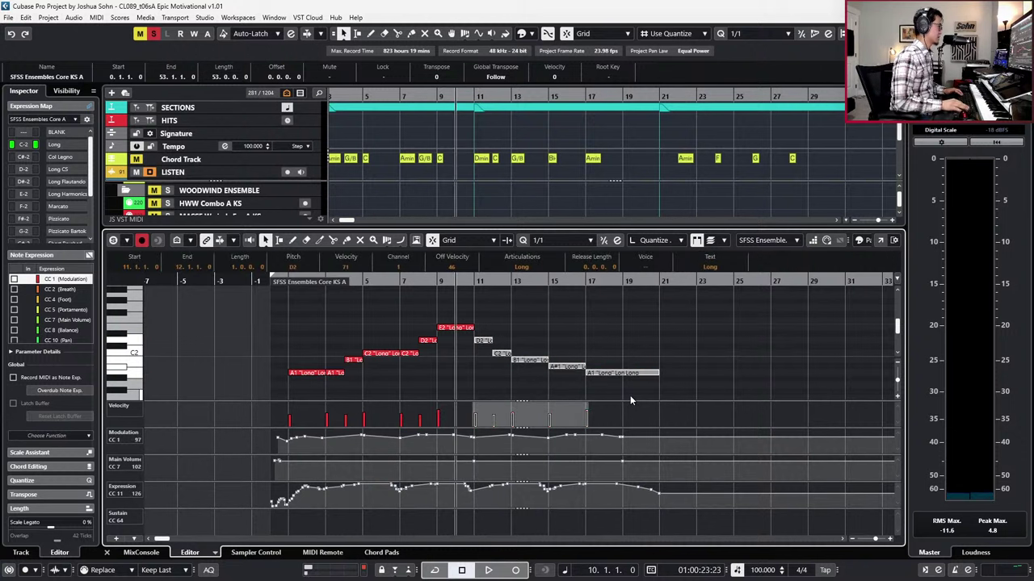
key(minus)
key(minus)
key(ctrl+alt+e)
key(space)
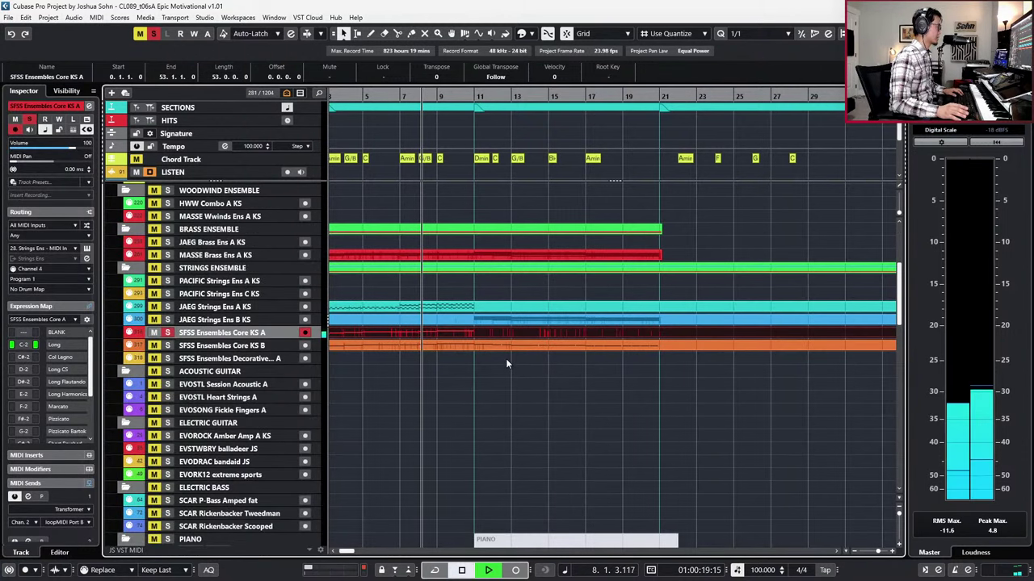
key(s)
key(space)
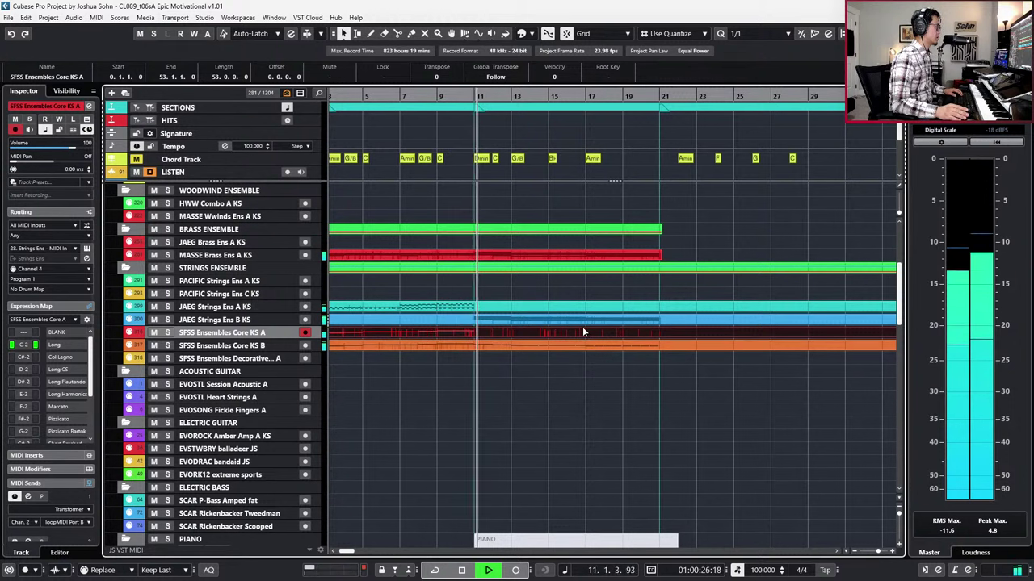
click(540, 321)
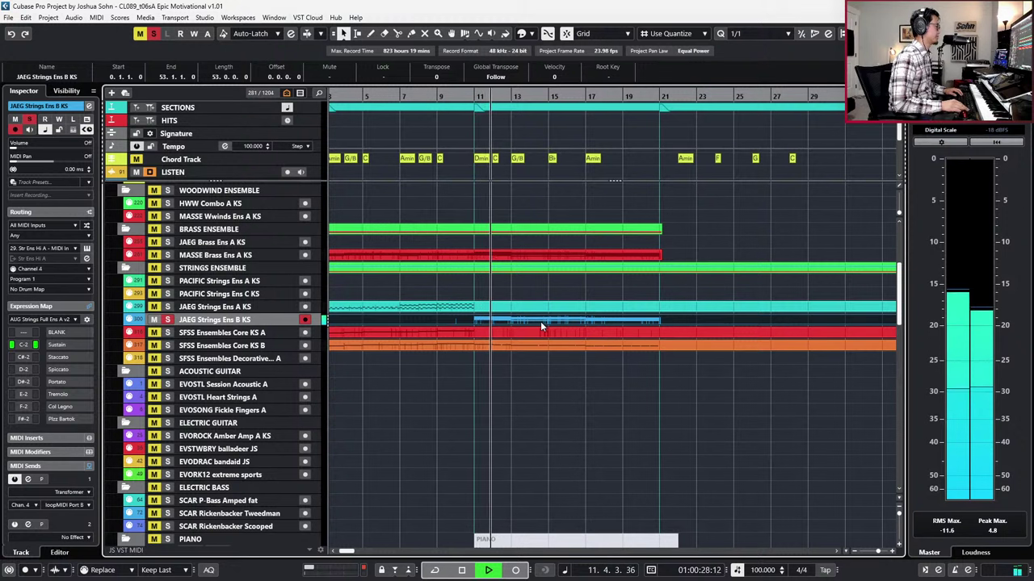
key(space)
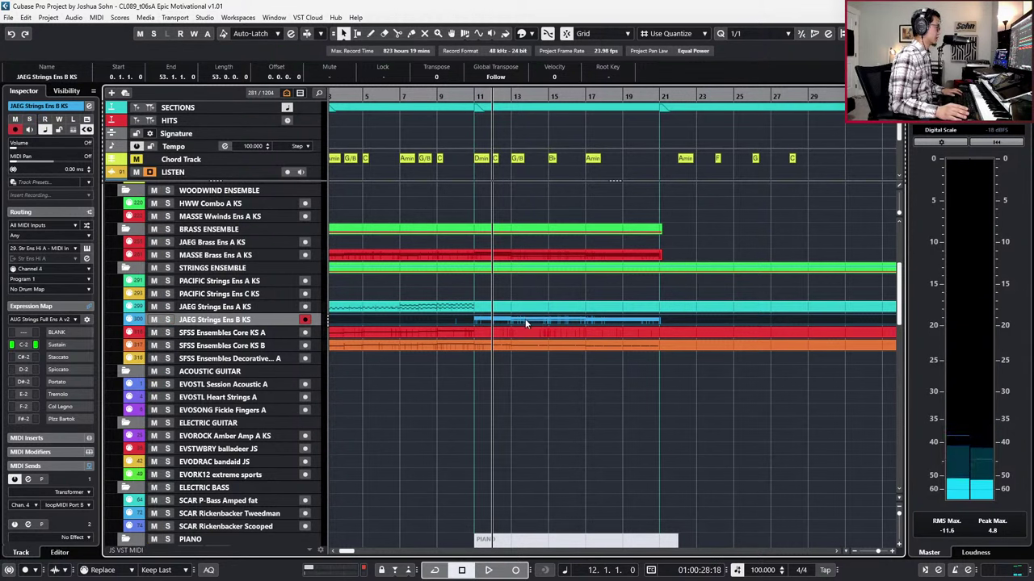
double_click(528, 322)
scroll(526, 332, up, 2)
drag(473, 339, 662, 388)
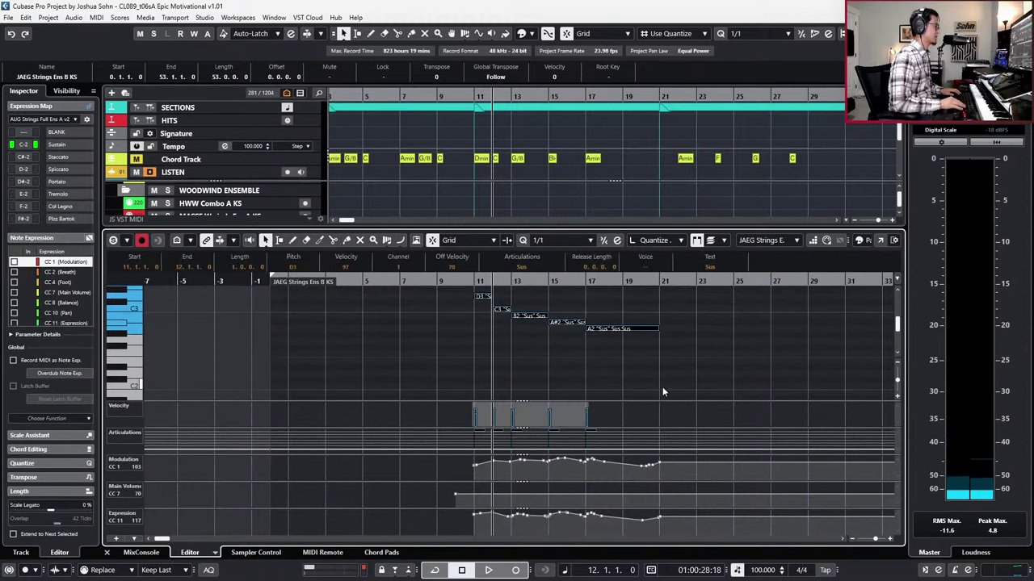
key(l)
key(Return)
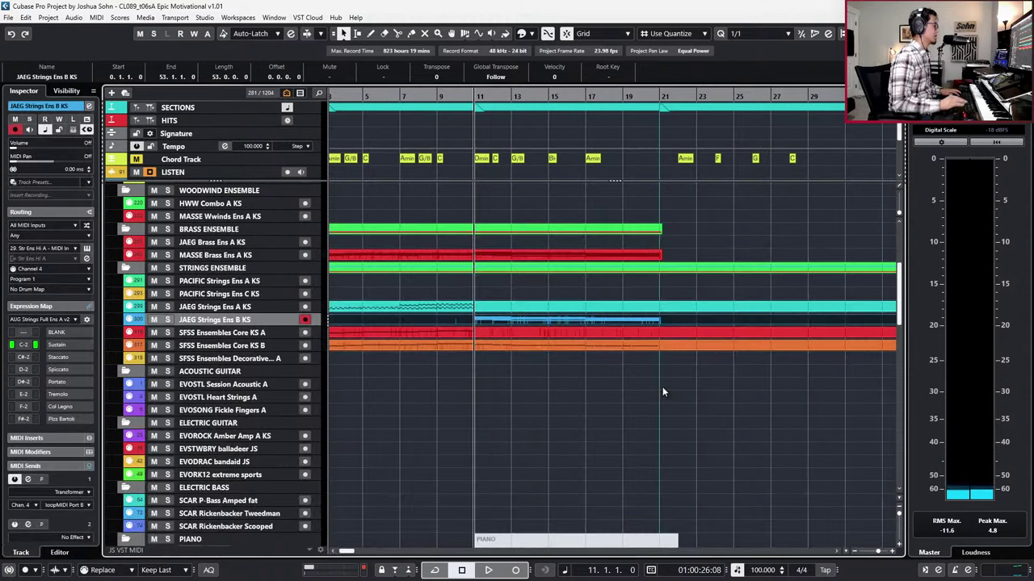
key(h)
Step: Mute both JAEG Strings Ens B KS events and solo the SFSS Ensembles Core KS A track instead
click(492, 332)
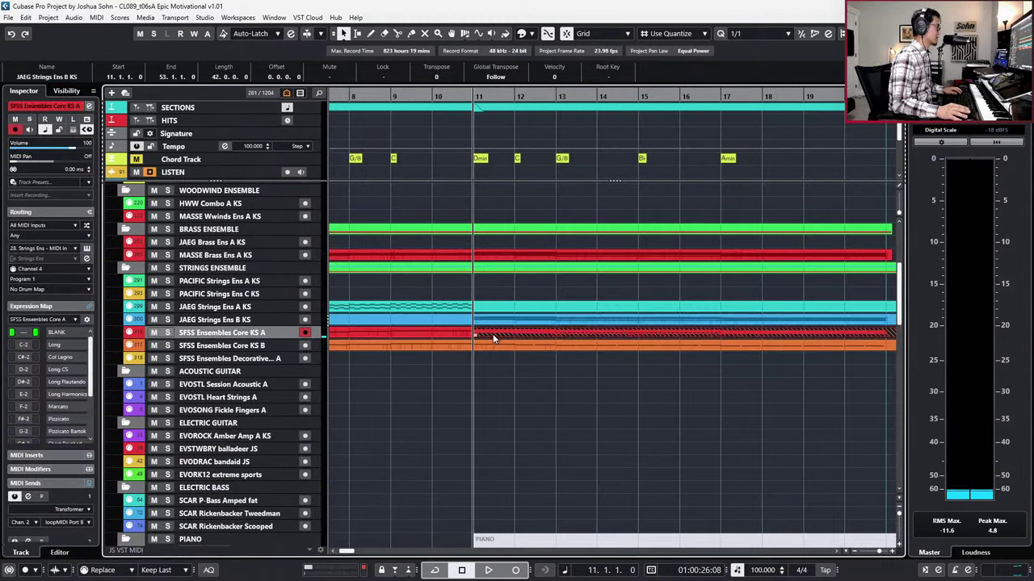
click(489, 321)
key(shift+m)
click(463, 319)
key(shift+m)
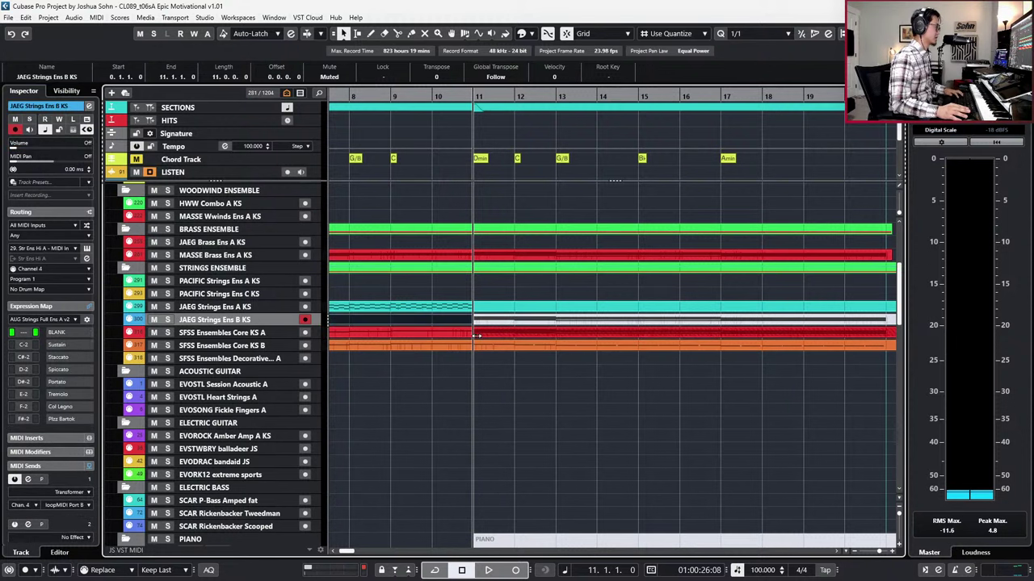
key(s)
key(space)
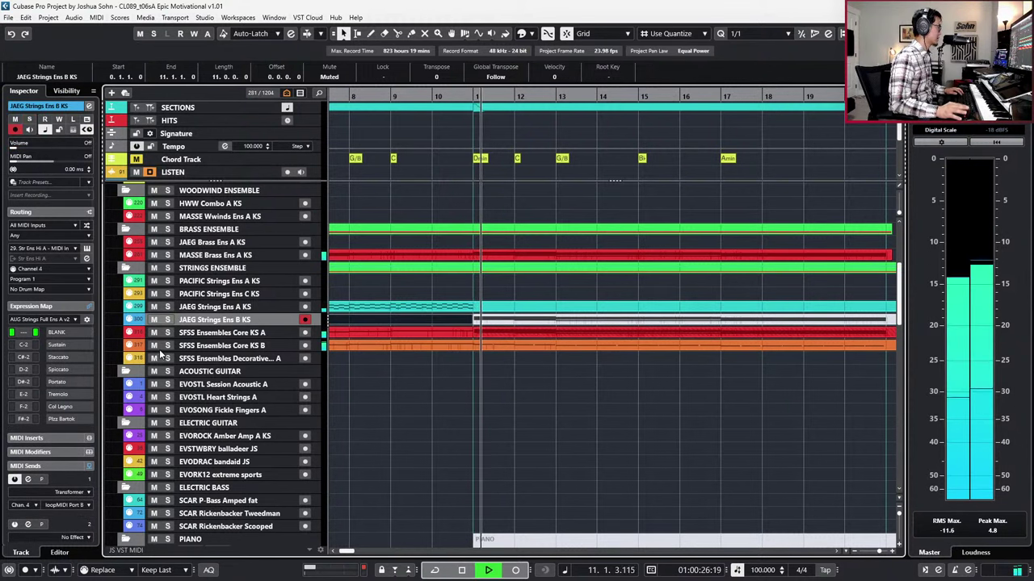
ctrl+click(168, 333)
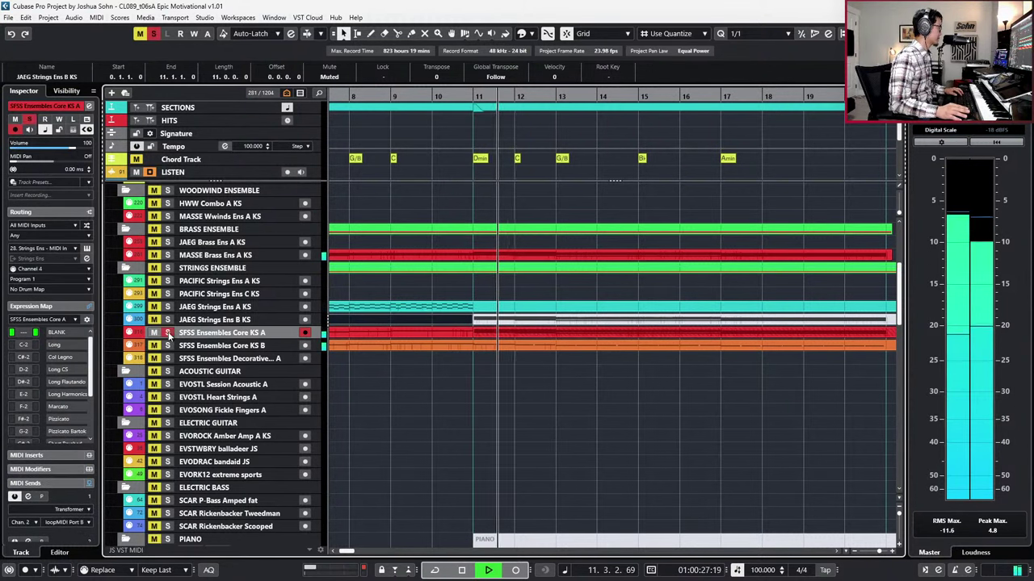
Step: Raise the part's bar-11 Main Volume point to 103, audition from bar 10, and close the editor
double_click(487, 321)
key(space)
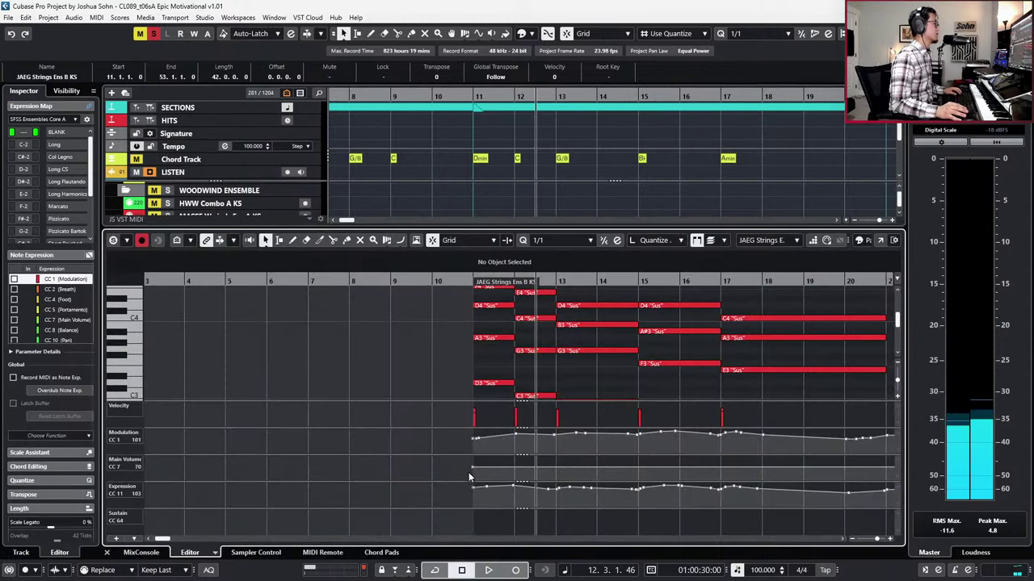
mouse_move(472, 474)
mouse_down()
mouse_move(476, 450)
mouse_move(473, 466)
mouse_up()
key(l)
key(space)
key(space)
key(KP_Subtract)
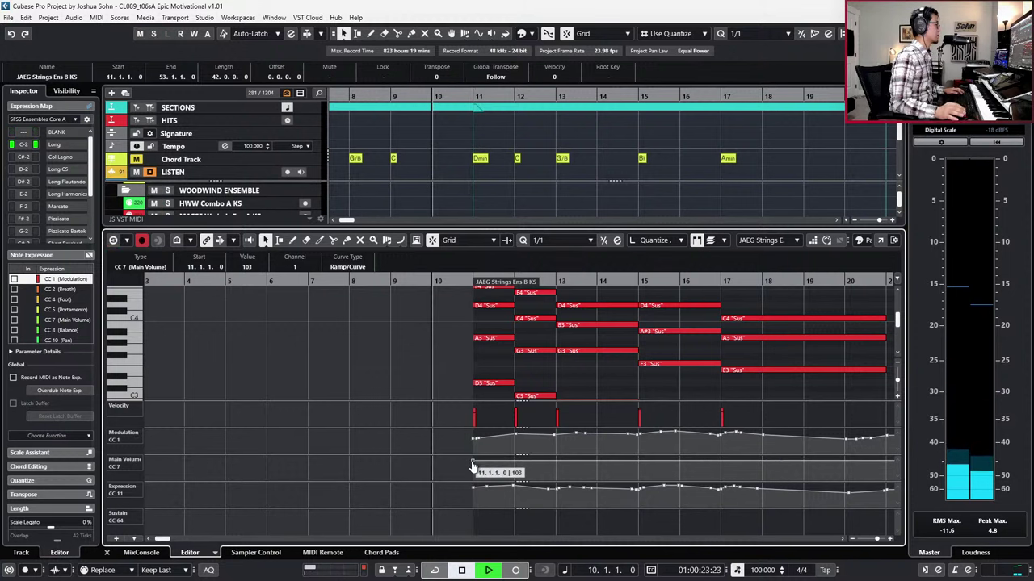
key(space)
scroll(526, 317, down, 3)
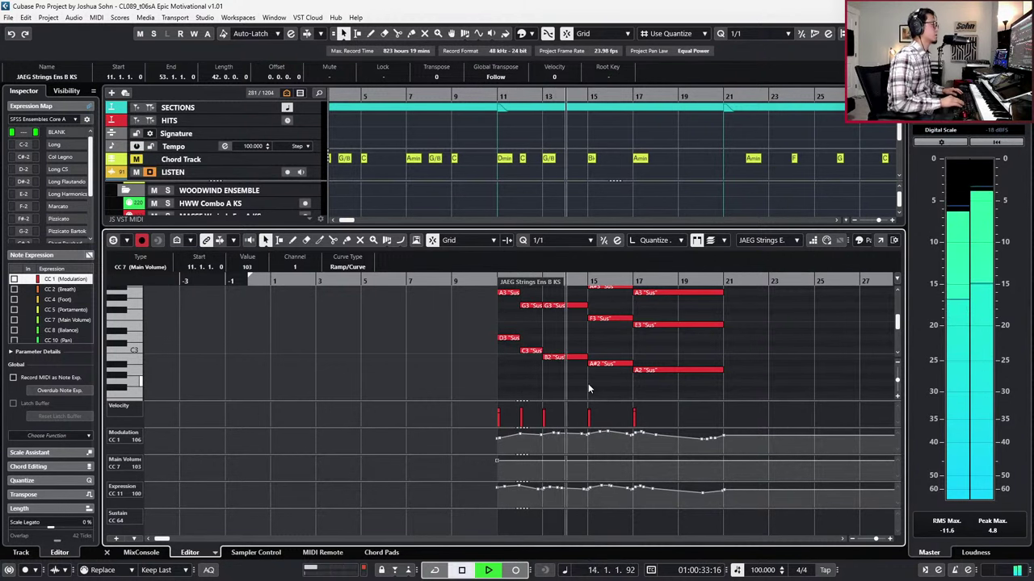
key(space)
key(Return)
click(558, 315)
Step: Open the JAEG Strings Ens B KS part in the Key Editor and audition it from bar 11
key(Down)
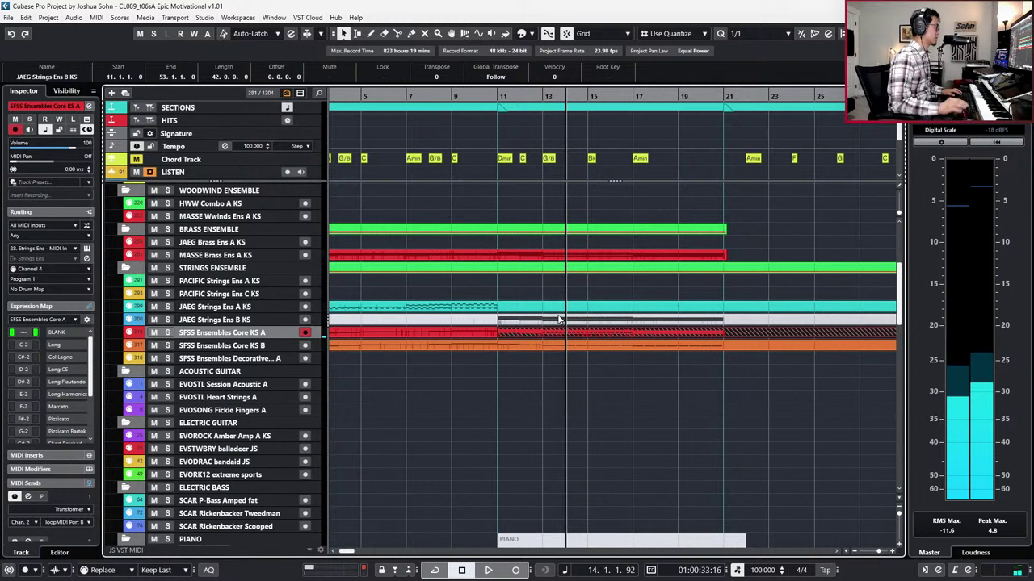
click(560, 322)
key(KP_Subtract)
key(KP_Subtract)
key(KP_Subtract)
key(KP_Subtract)
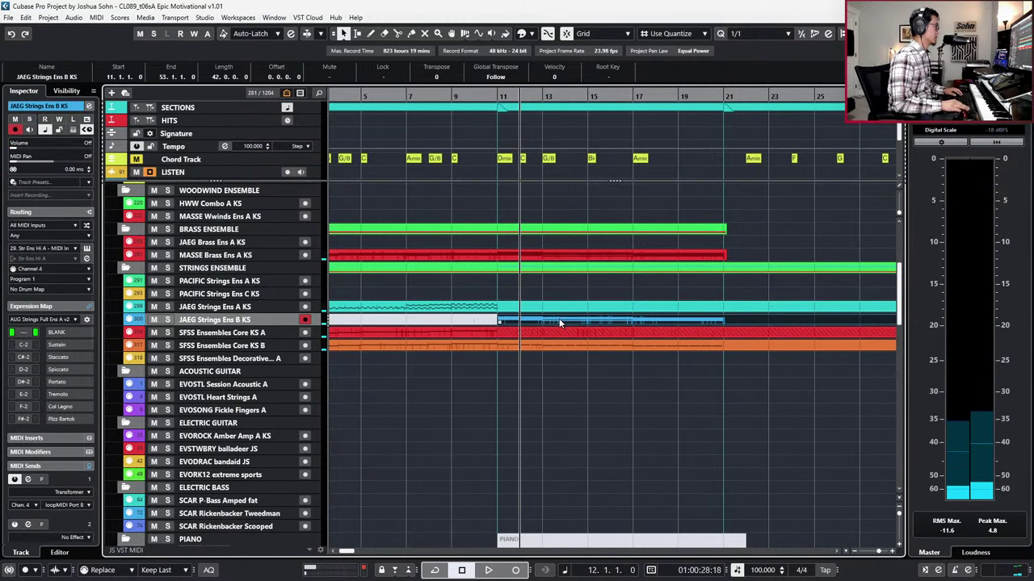
key(Return)
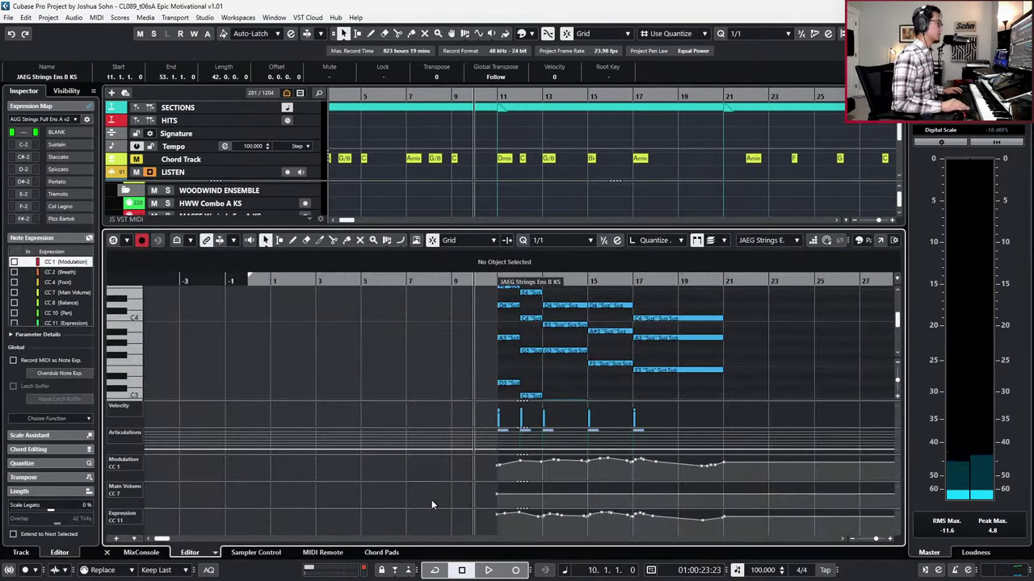
key(KP_Add)
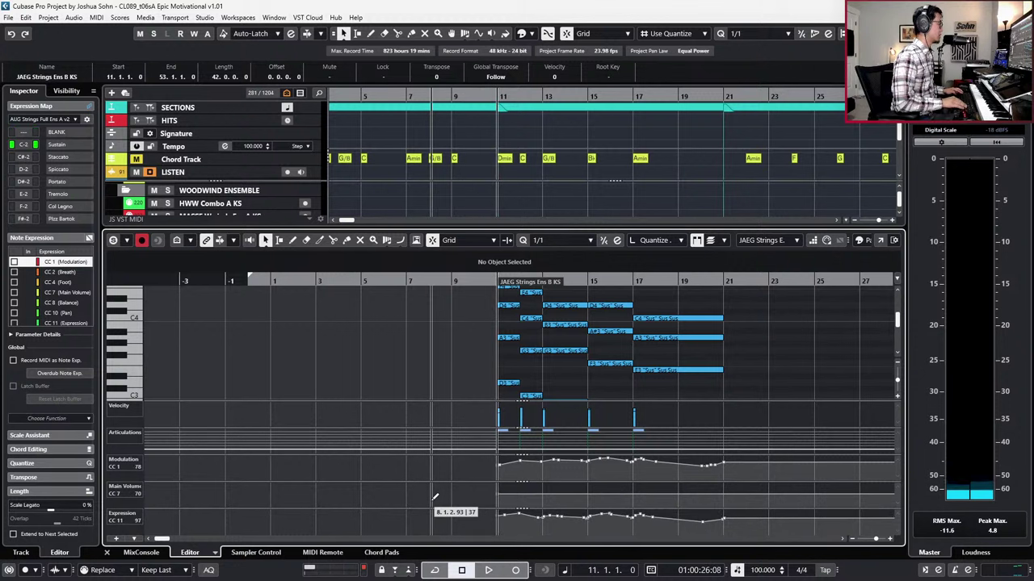
key(space)
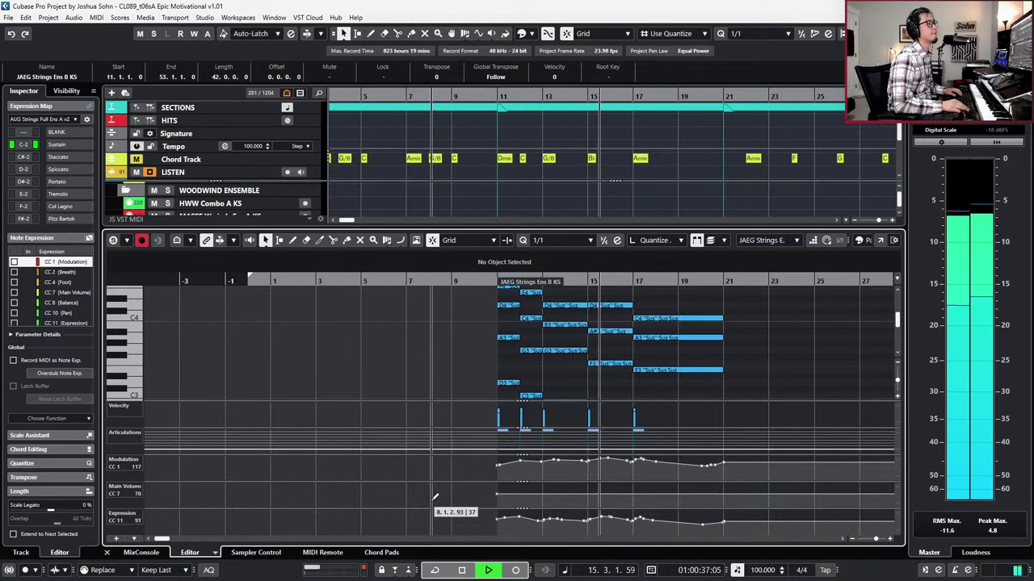
key(space)
key(Return)
scroll(519, 462, down, 2)
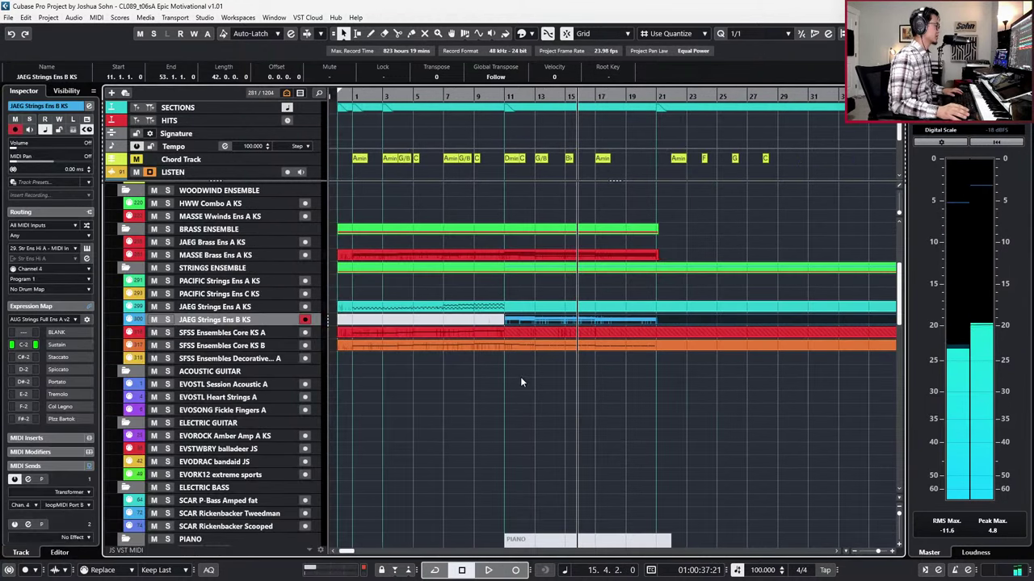
Step: Record a CC21 controller pass from bar 10, then close the lower editor
double_click(520, 319)
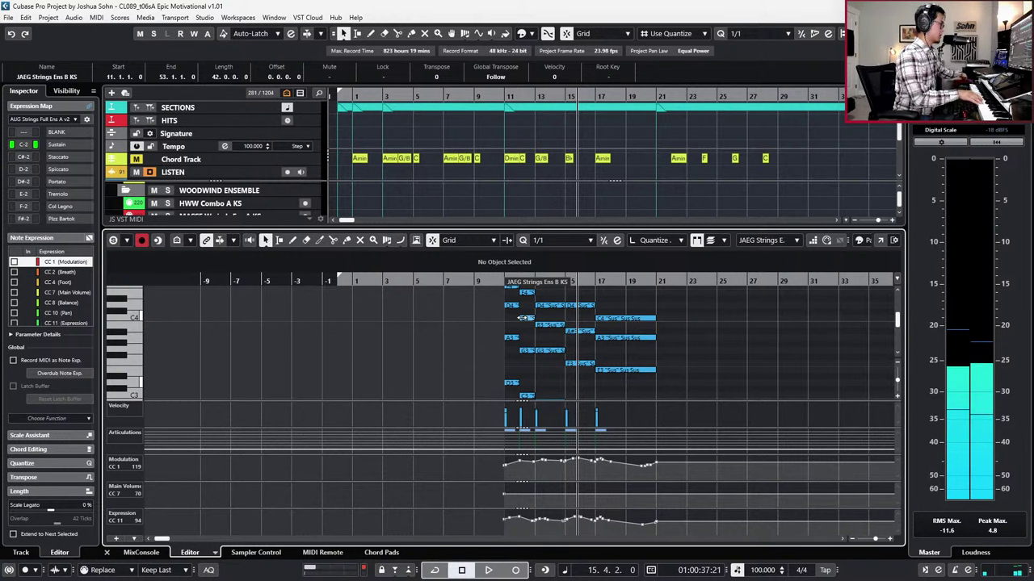
key(KP_Subtract)
key(KP_Subtract)
key(KP_Subtract)
key(KP_Subtract)
key(KP_Subtract)
key(KP_Subtract)
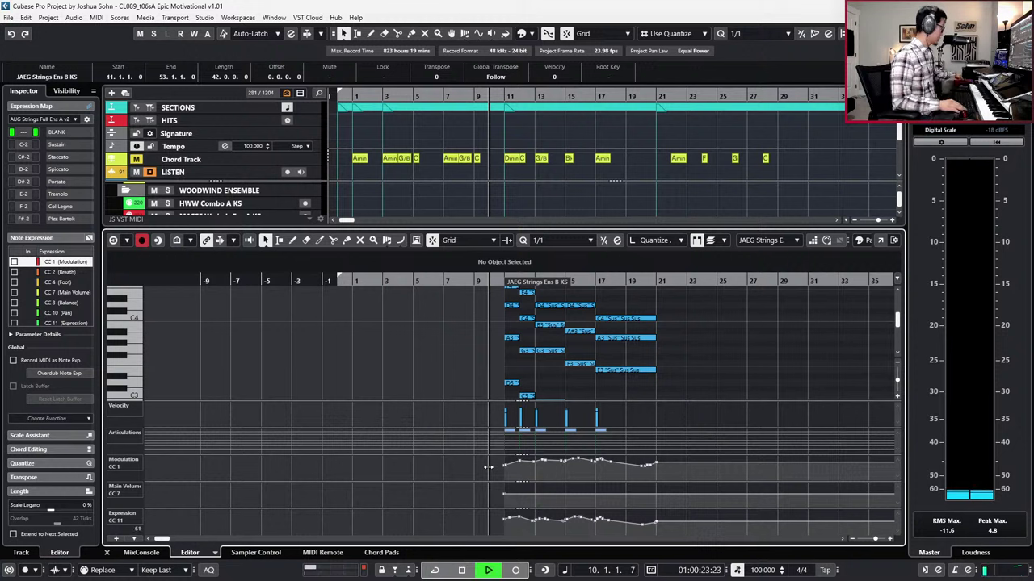
key(KP_Multiply)
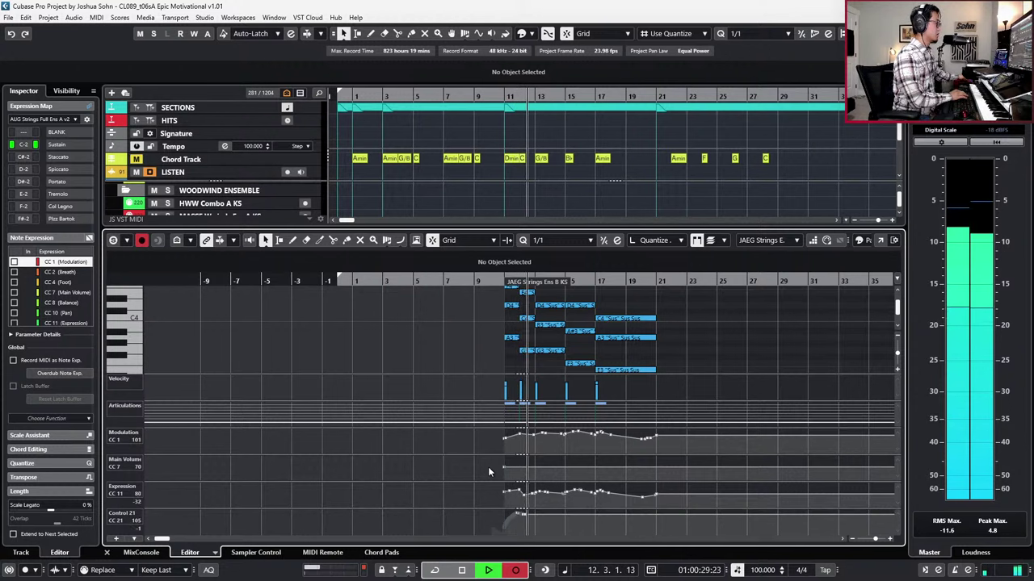
key(space)
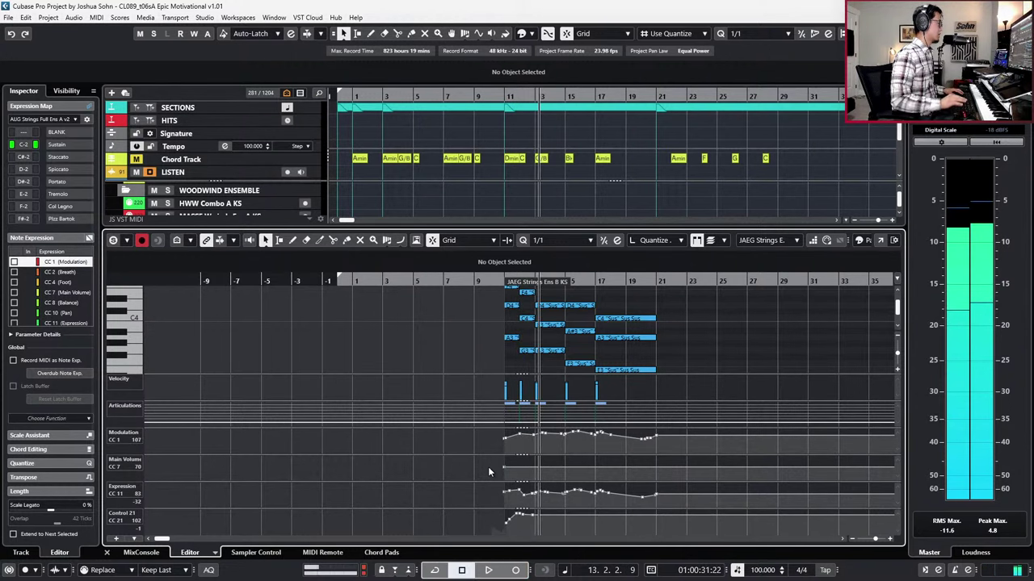
key(ctrl+alt+b)
key(KP_Subtract)
key(KP_Subtract)
key(KP_Subtract)
key(KP_Subtract)
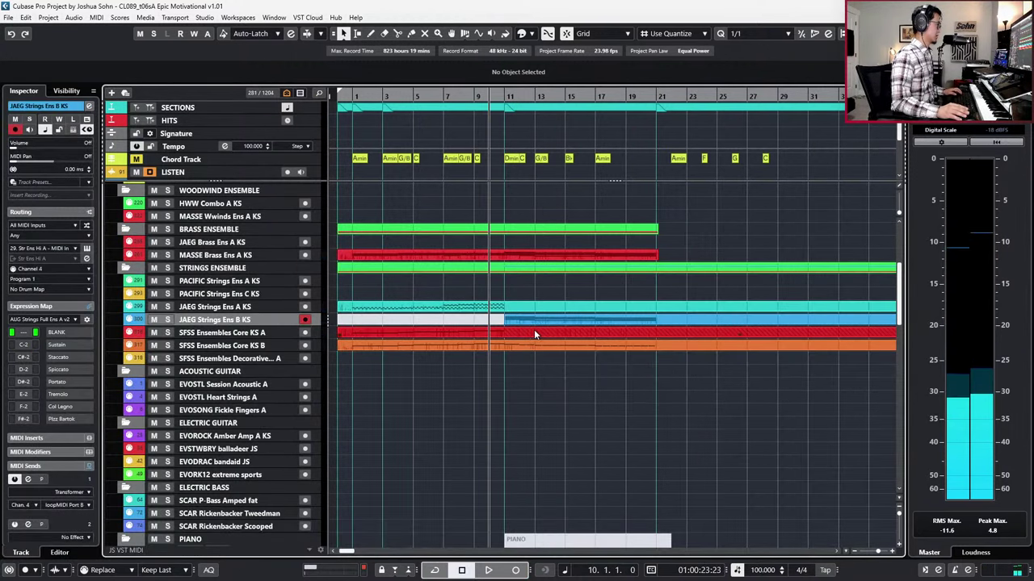
Step: Choose JAEG Strings Ens B KS from the overlapping parts on SFSS Core KS A and open it
click(534, 334)
key(ctrl+alt+e)
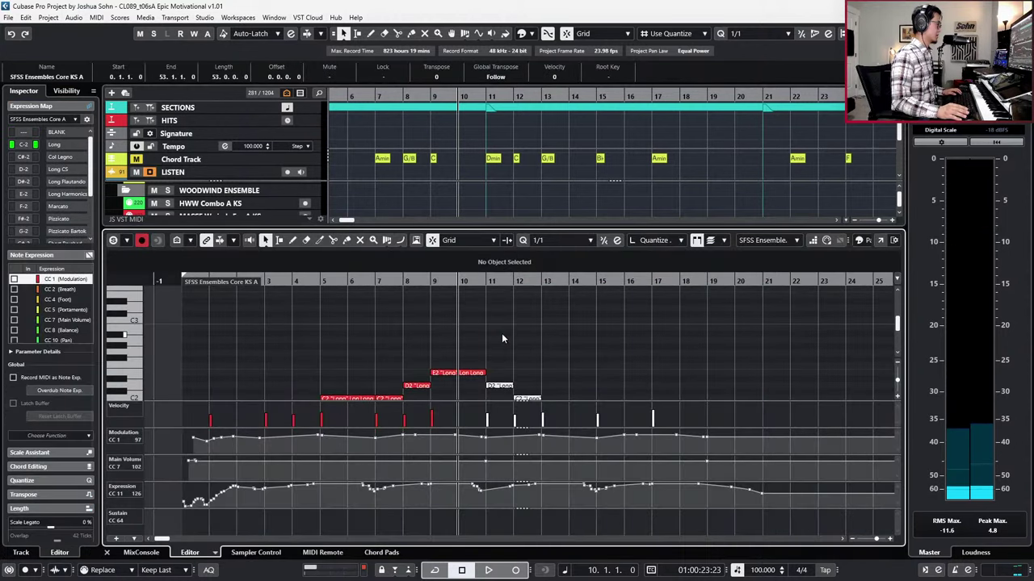
key(ctrl+alt+e)
scroll(770, 335, down, 2)
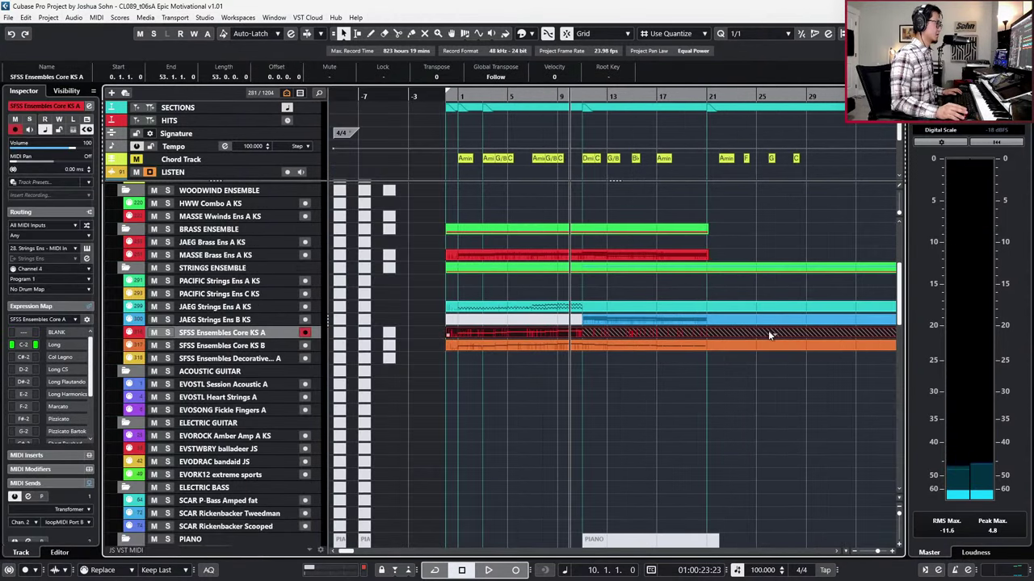
scroll(744, 343, right, 1)
click(723, 337)
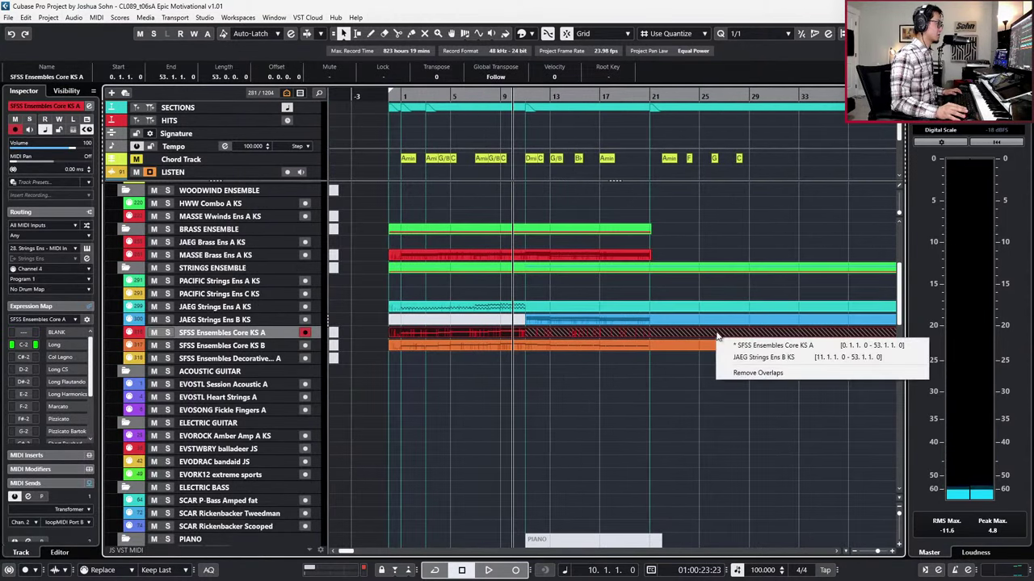
click(751, 358)
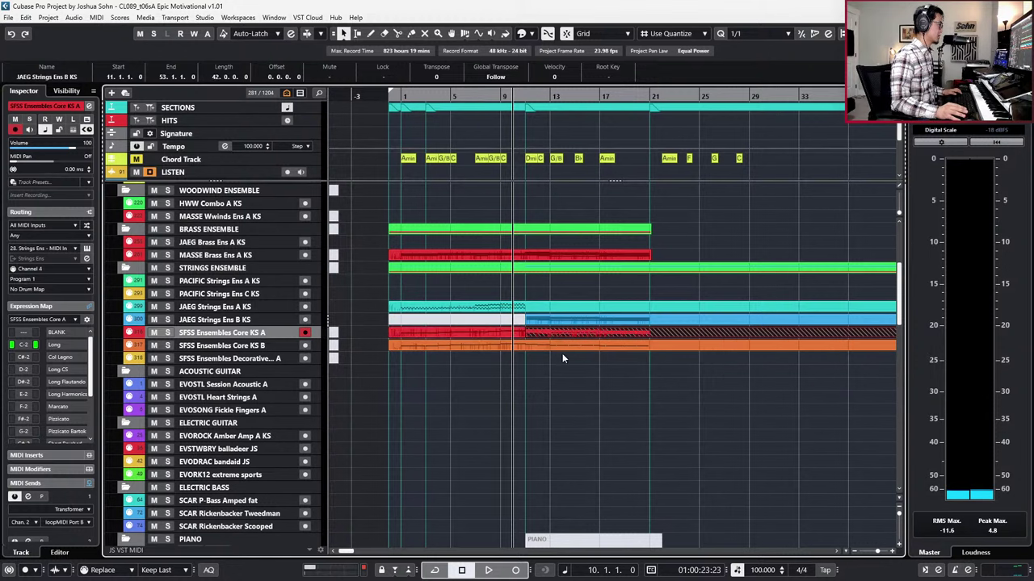
click(562, 353)
double_click(549, 327)
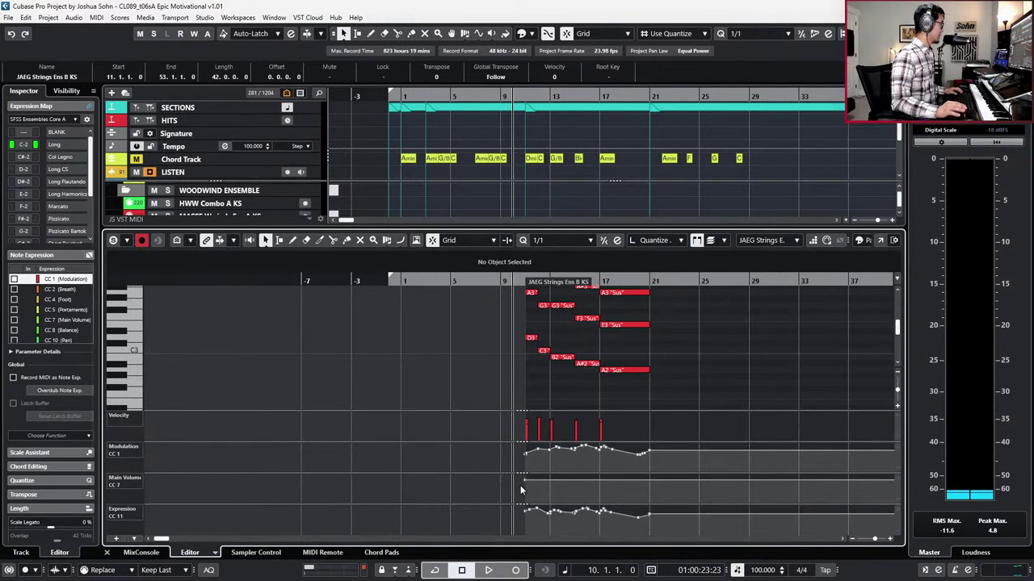
Step: Record a CC21 curve from bar 10, starting at 94, then close the editor
scroll(529, 460, up, 1)
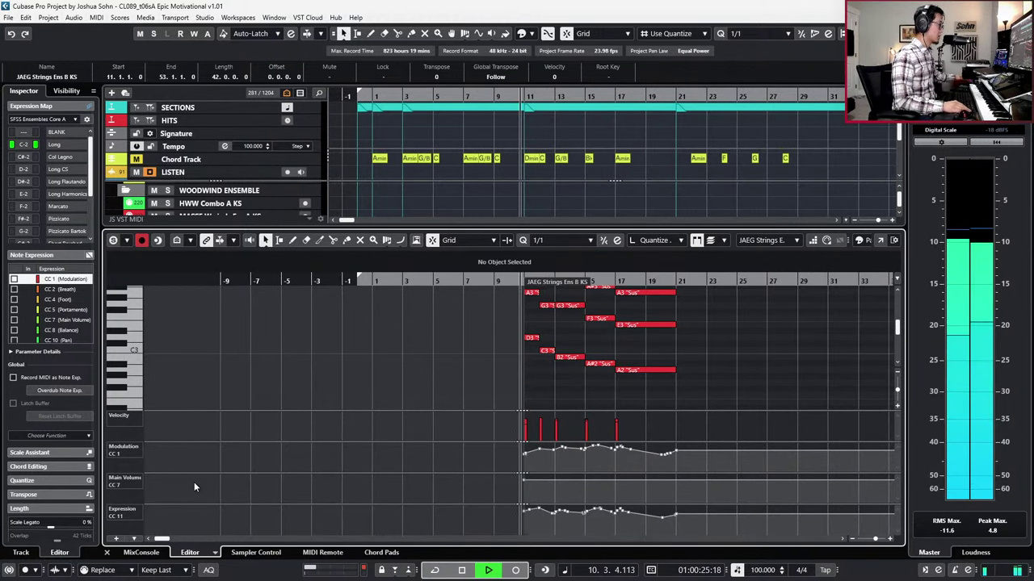
key(KP_Multiply)
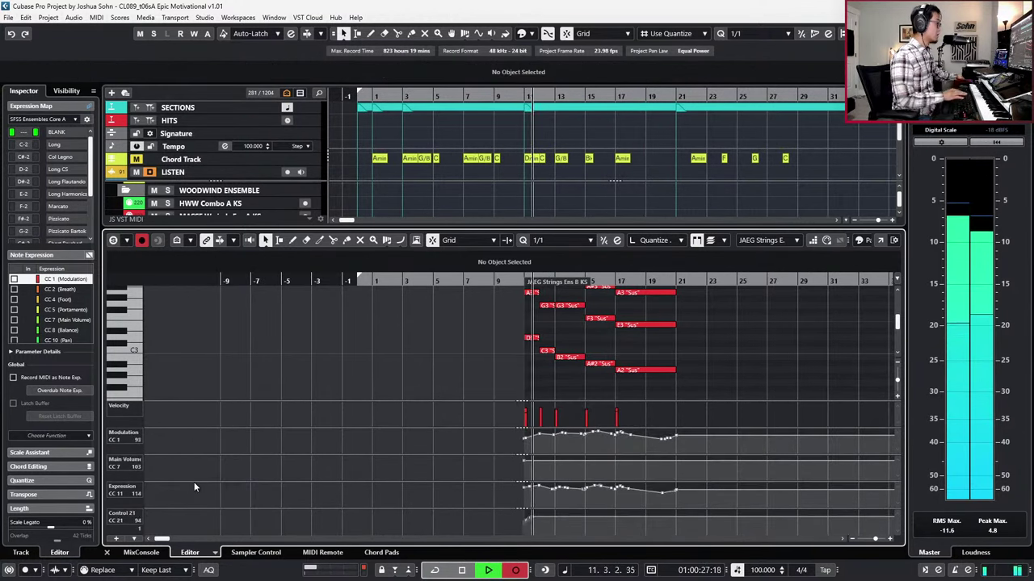
key(space)
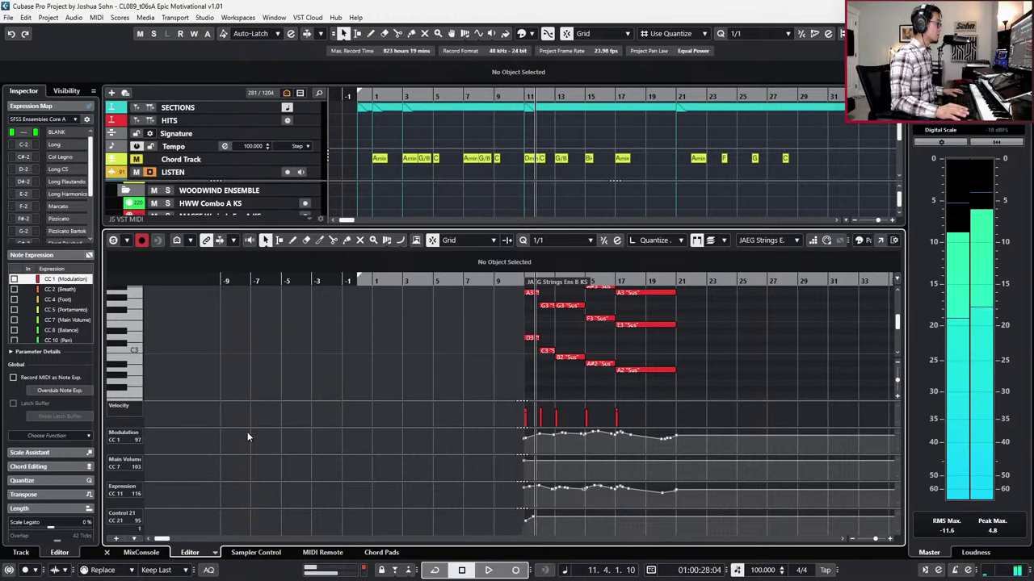
click(526, 517)
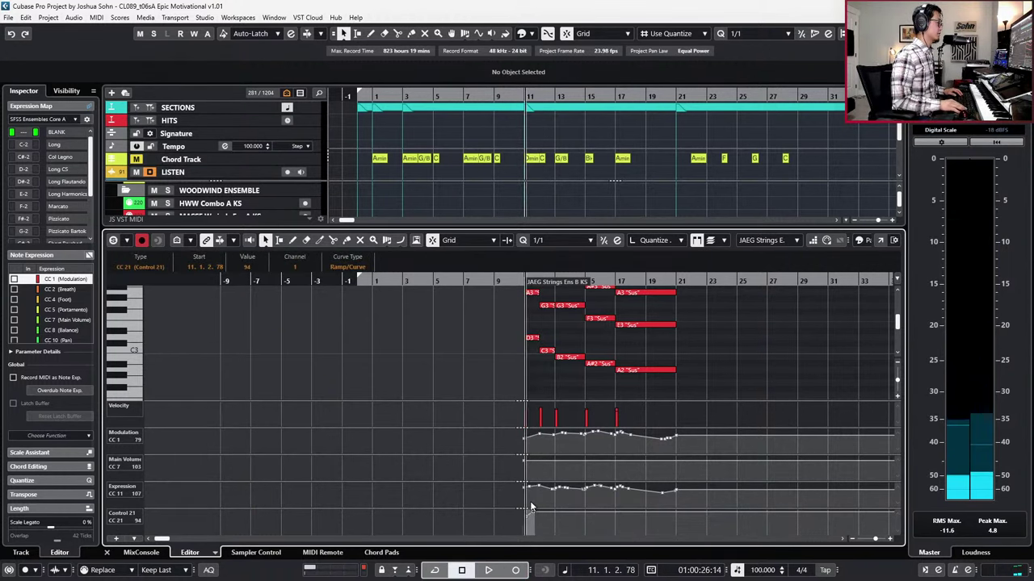
scroll(549, 467, up, 3)
key(Return)
key(g)
key(g)
key(g)
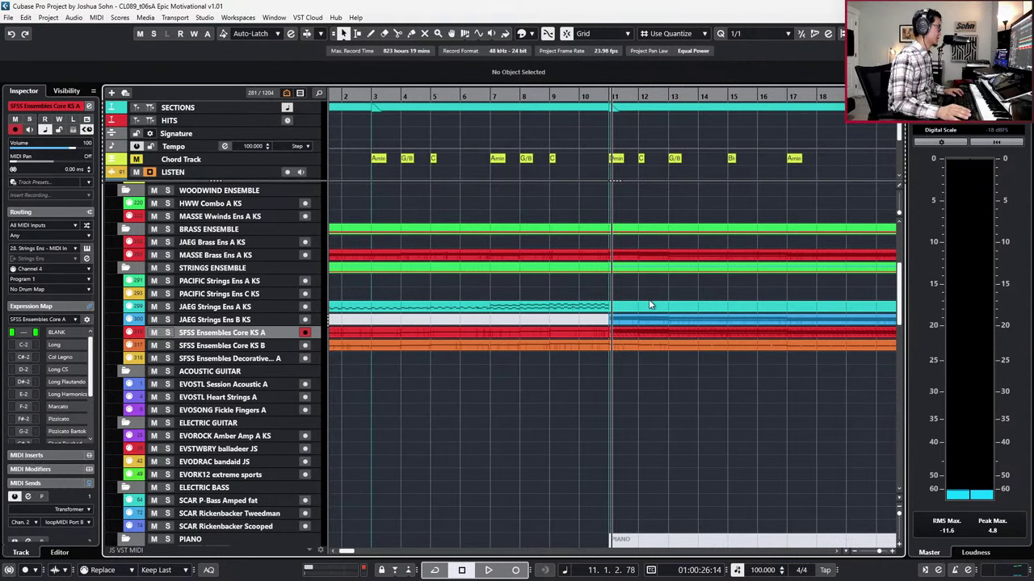
Step: Select the JAEG Strings Ens B KS part after bar 11, then the SFSS Ensembles Core KS A track
click(639, 319)
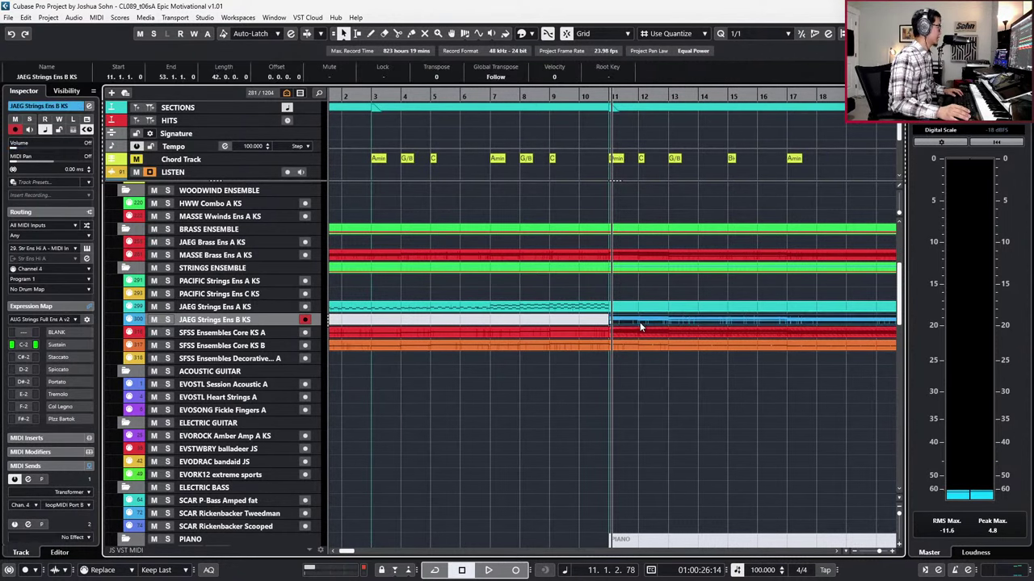
click(261, 284)
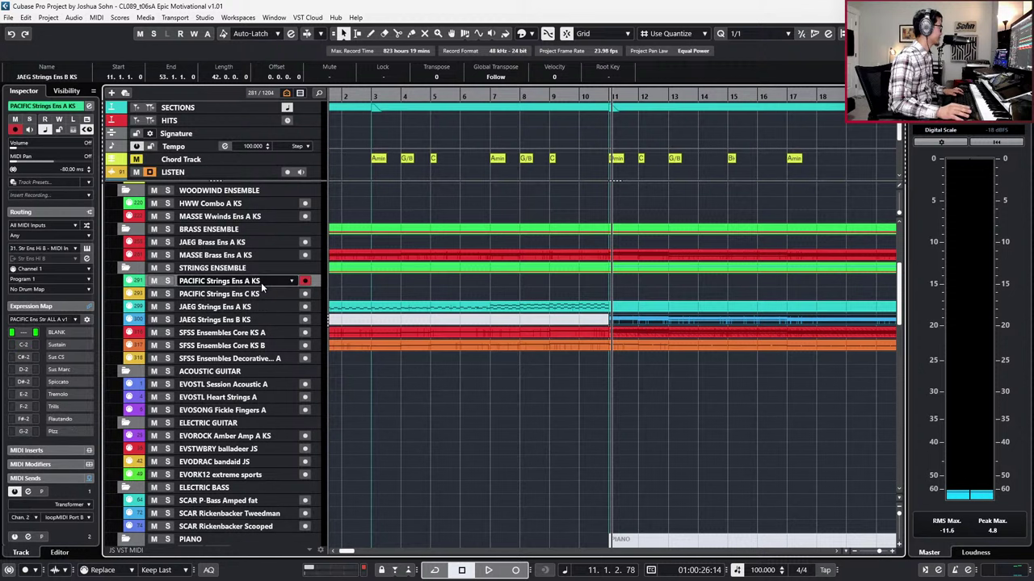
scroll(452, 315, down, 2)
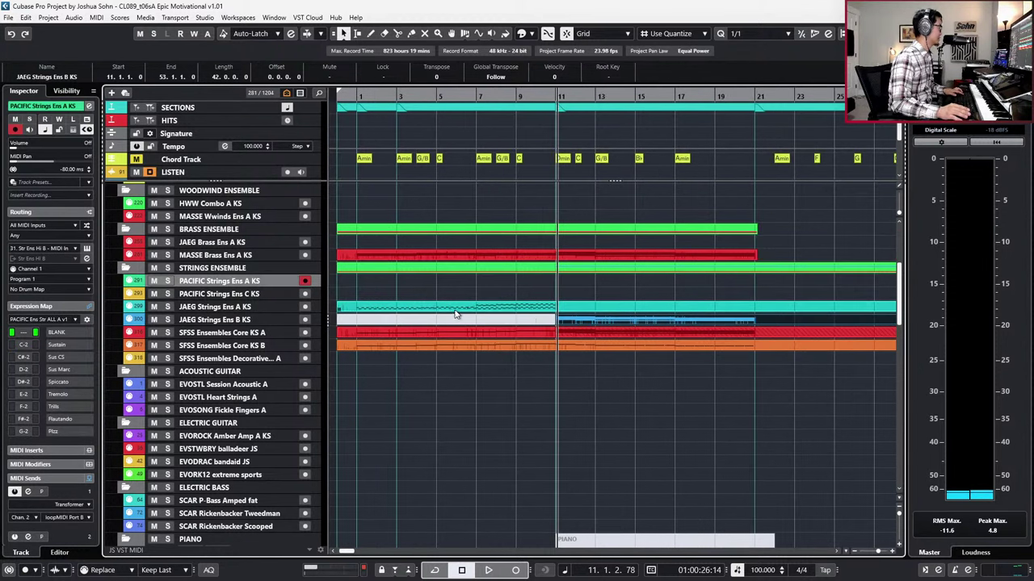
scroll(516, 353, right, 5)
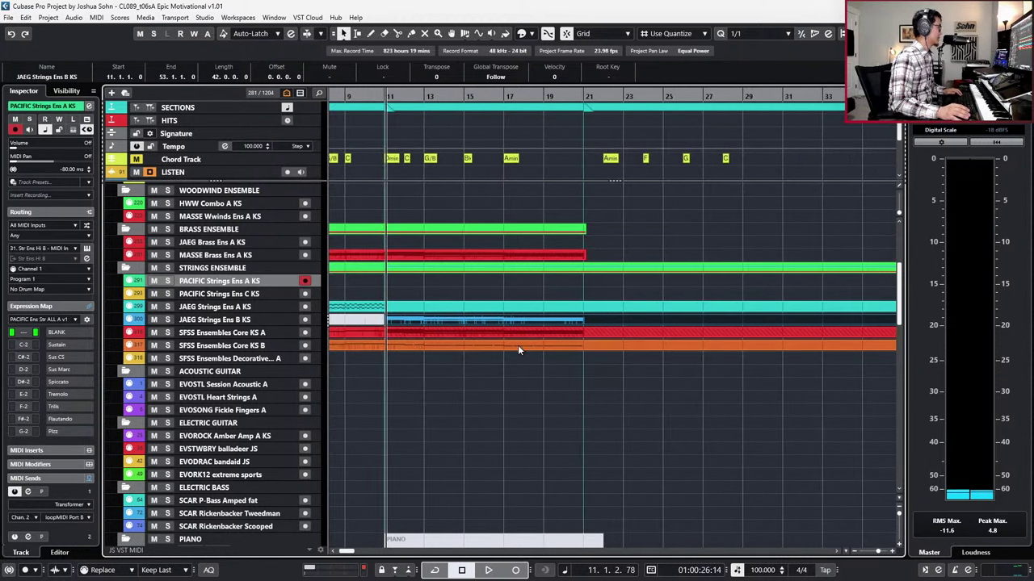
click(434, 339)
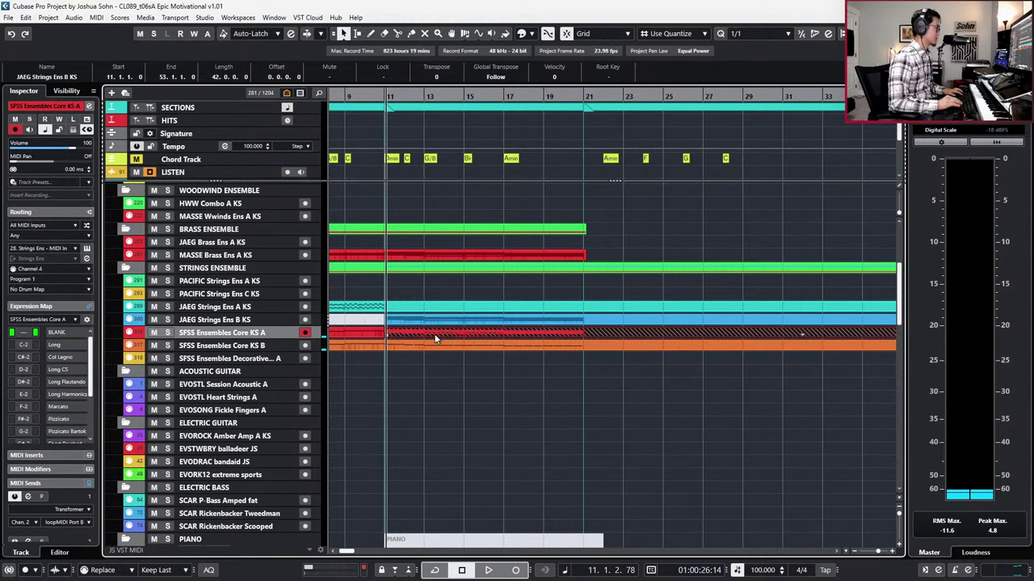
Step: Solo and audition PACIFIC Strings Ens C KS from bar 11, then select the SFSS Ensembles Core KS A part
key(Up)
key(Up)
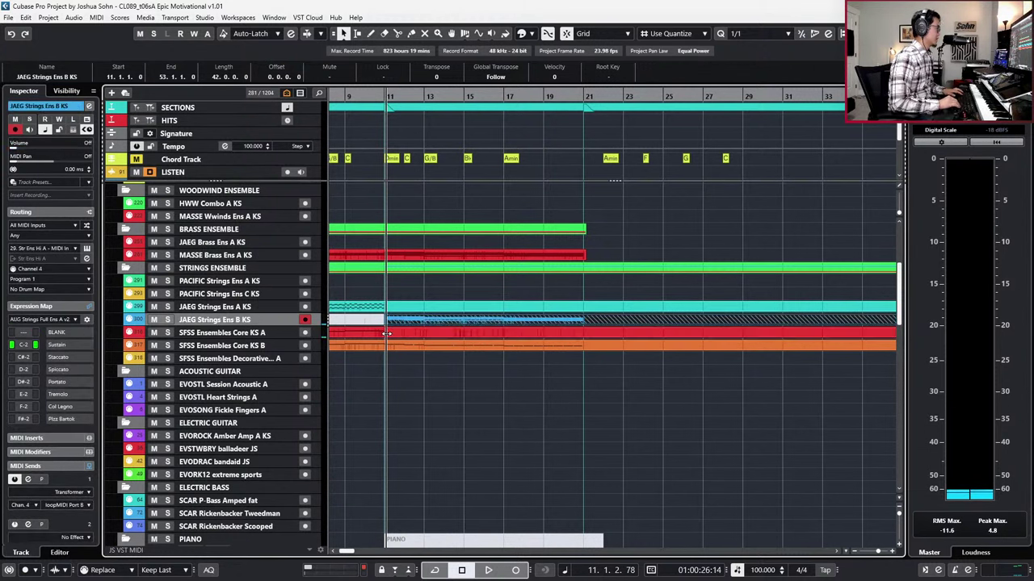
key(Up)
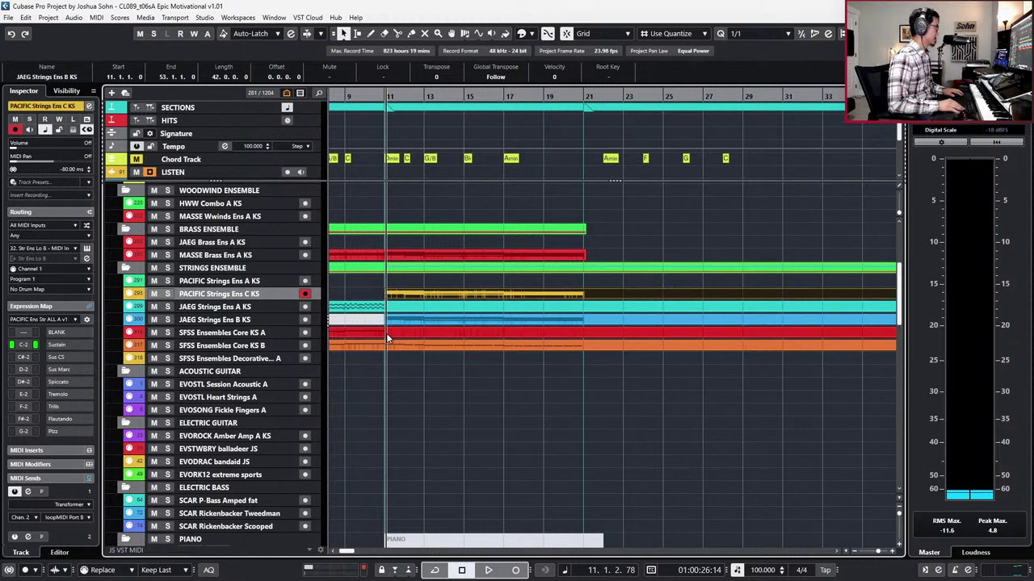
key(s)
key(space)
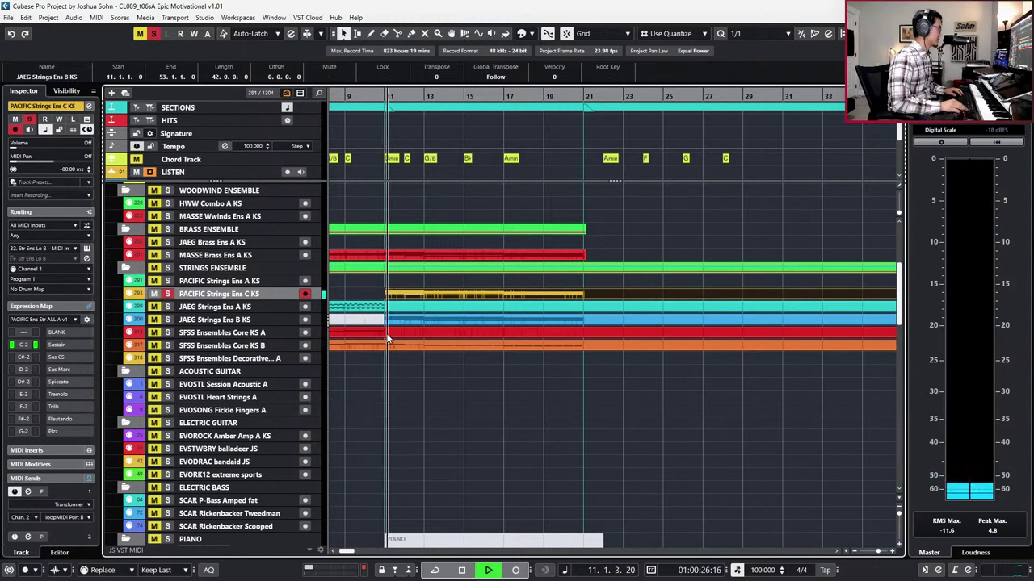
key(s)
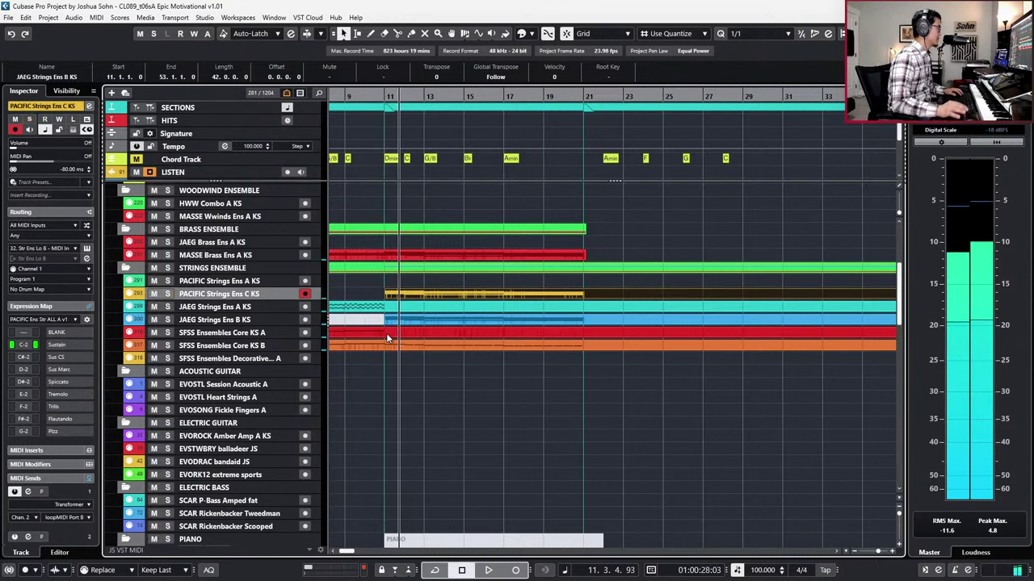
key(Down)
key(Down)
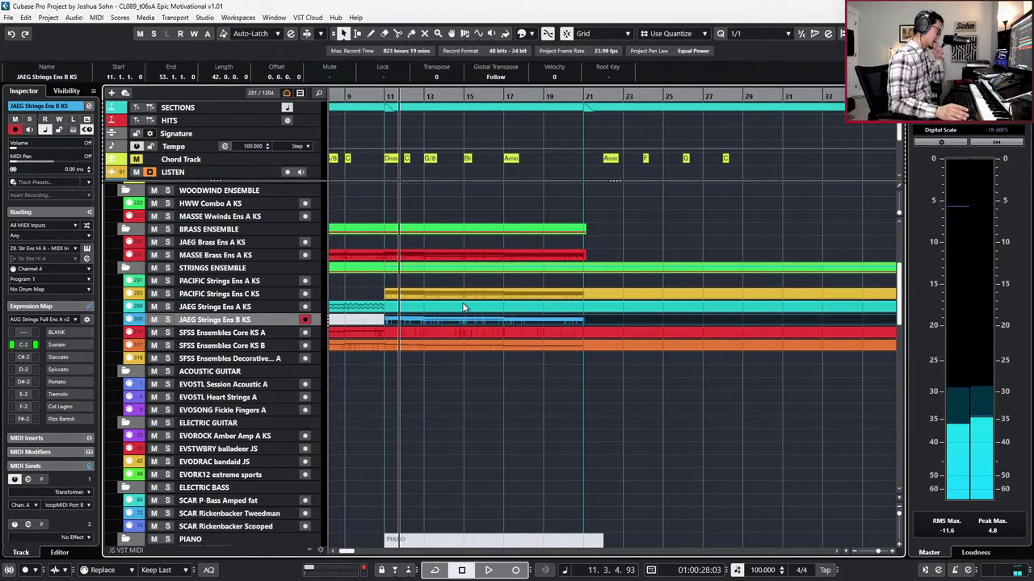
click(444, 330)
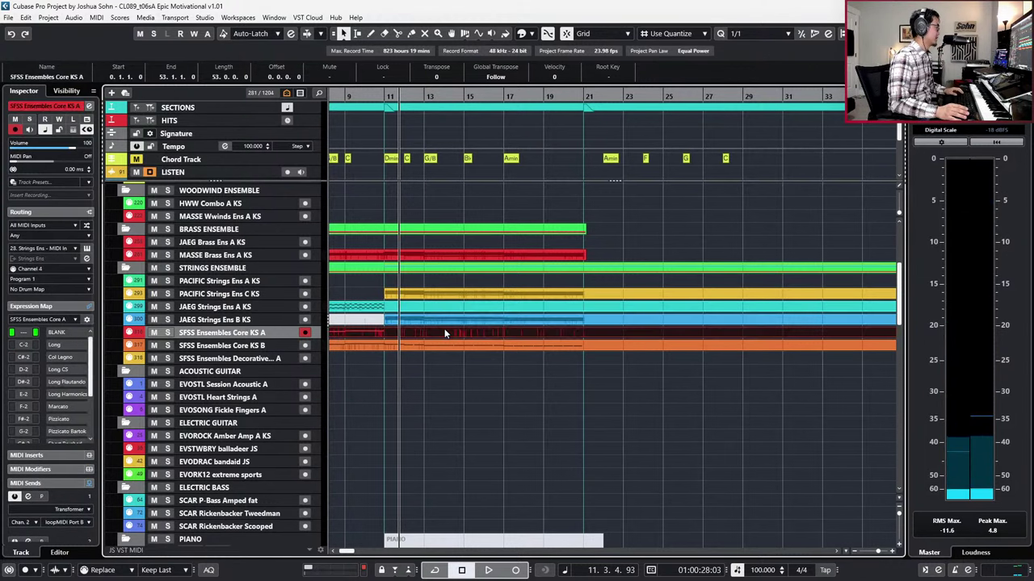
Step: Unmute the SFSS Core A notes from D2 onward
double_click(444, 333)
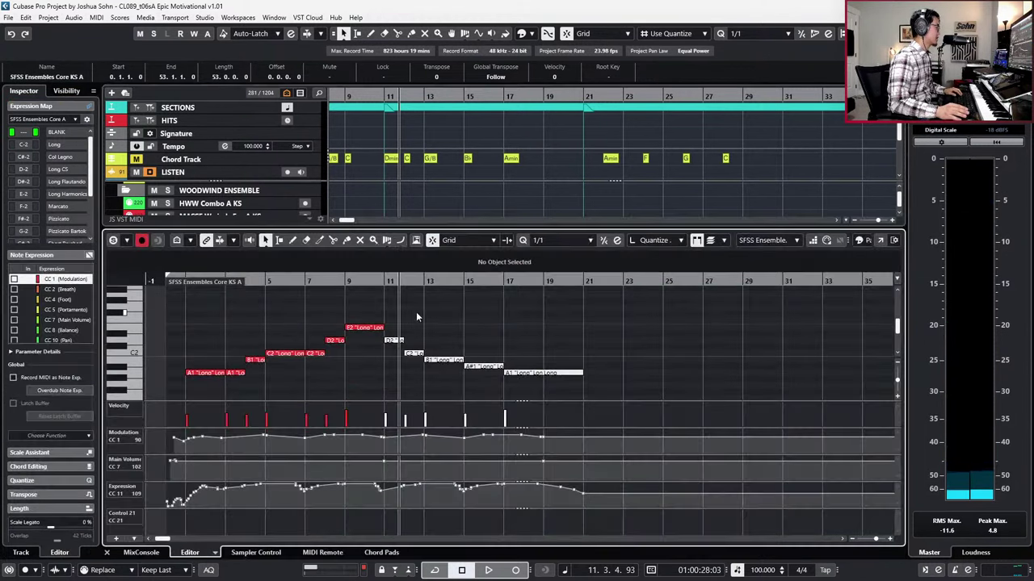
drag(398, 318, 572, 385)
key(shift+u)
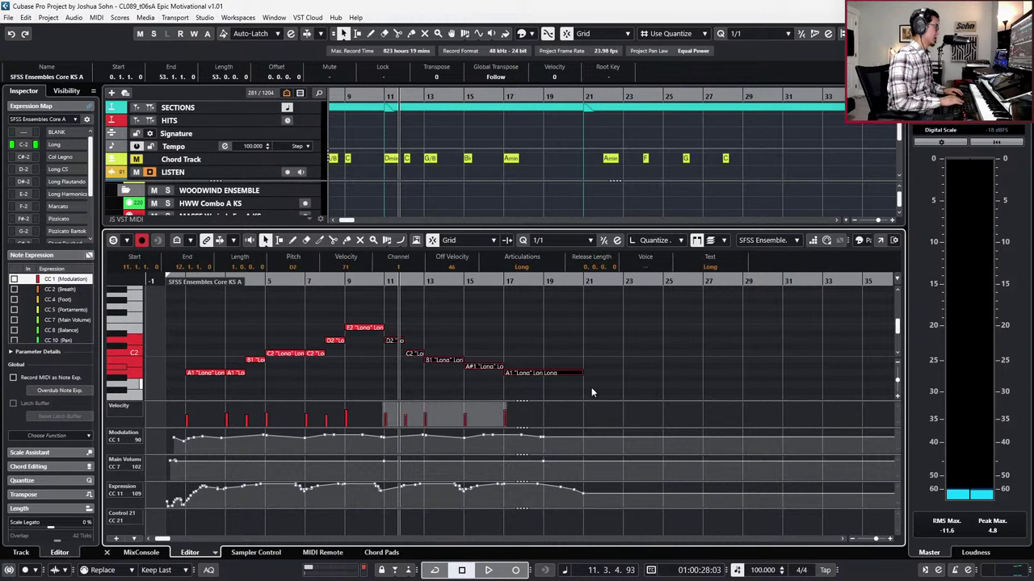
key(Return)
key(KP_Subtract)
key(KP_Subtract)
Step: Delete the PACIFIC Strings Ens C KS part and audition the strings
click(542, 295)
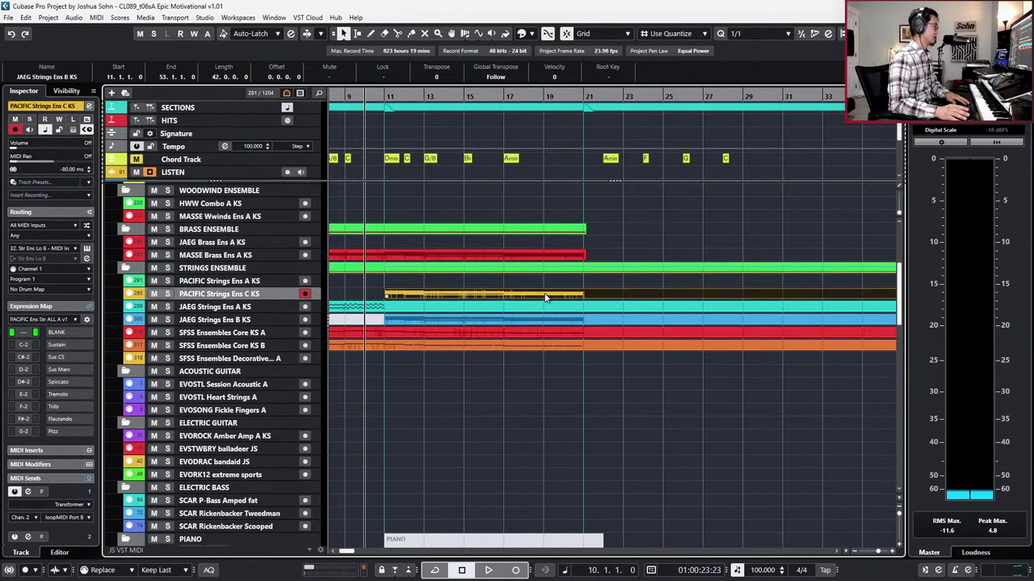
key(Delete)
key(space)
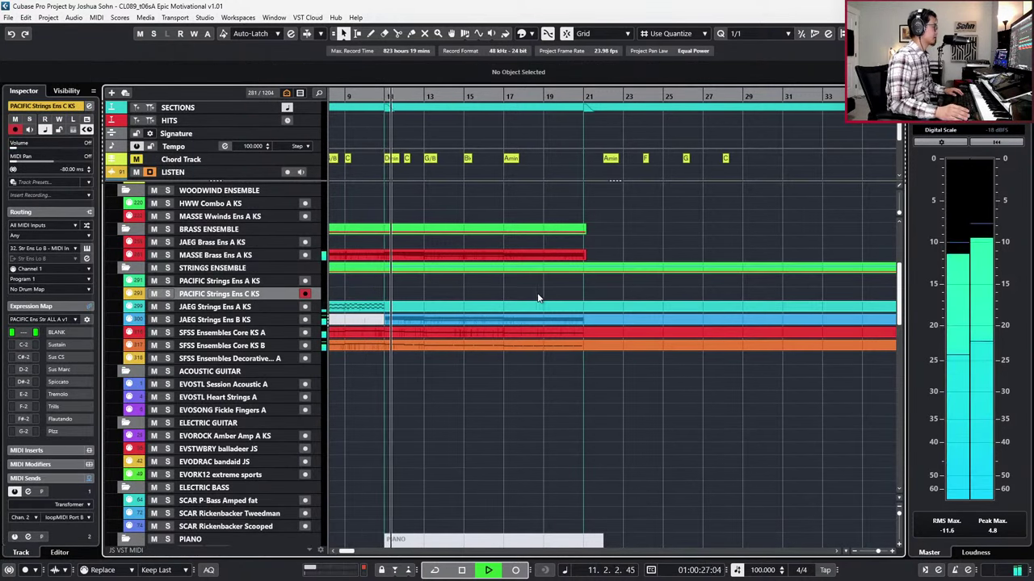
key(space)
Step: Review the JAEG Strings Ens B KS part's notes around bars 10–11
double_click(482, 320)
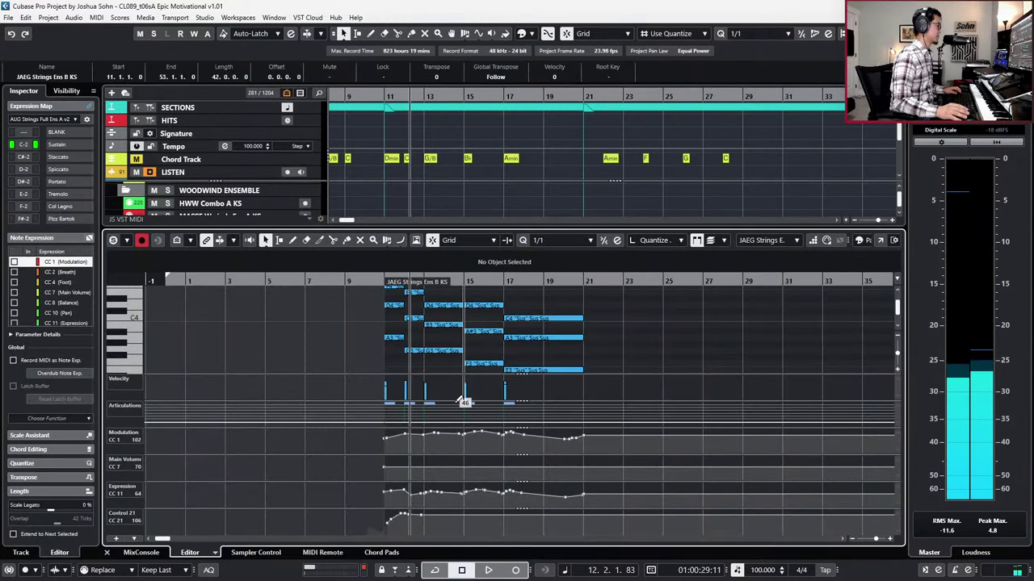
key(KP_Subtract)
key(KP_Subtract)
key(KP_Subtract)
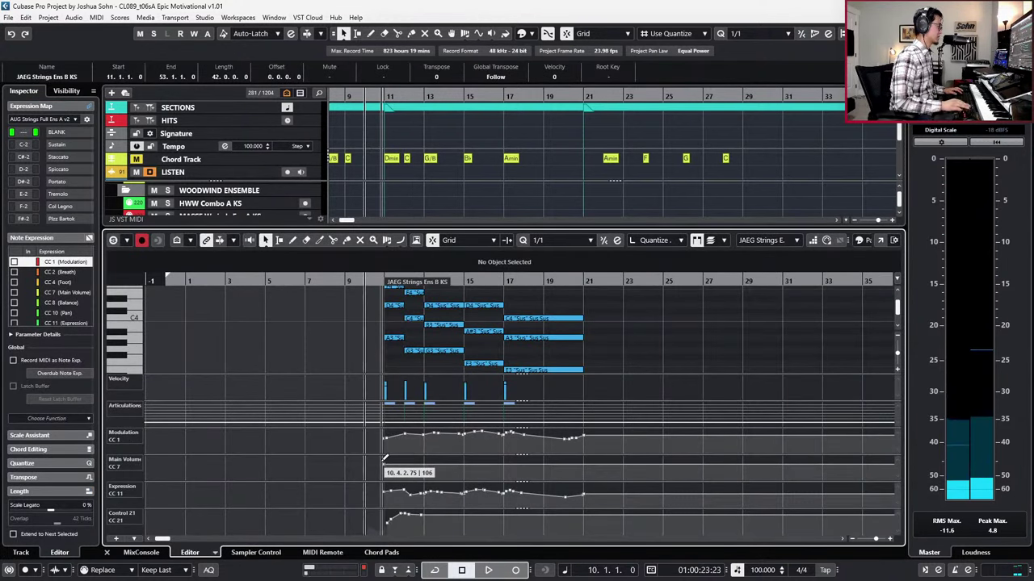
key(KP_Add)
scroll(375, 461, up, 3)
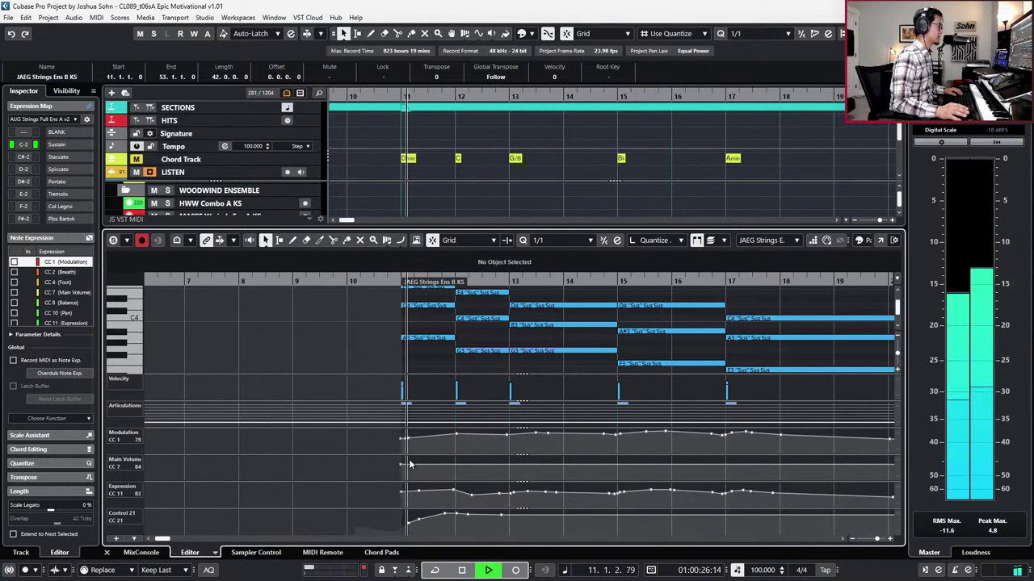
key(space)
key(Return)
Step: Glue the two JAEG Strings Ens B parts and play the arrangement from bar 8
key(g)
click(485, 322)
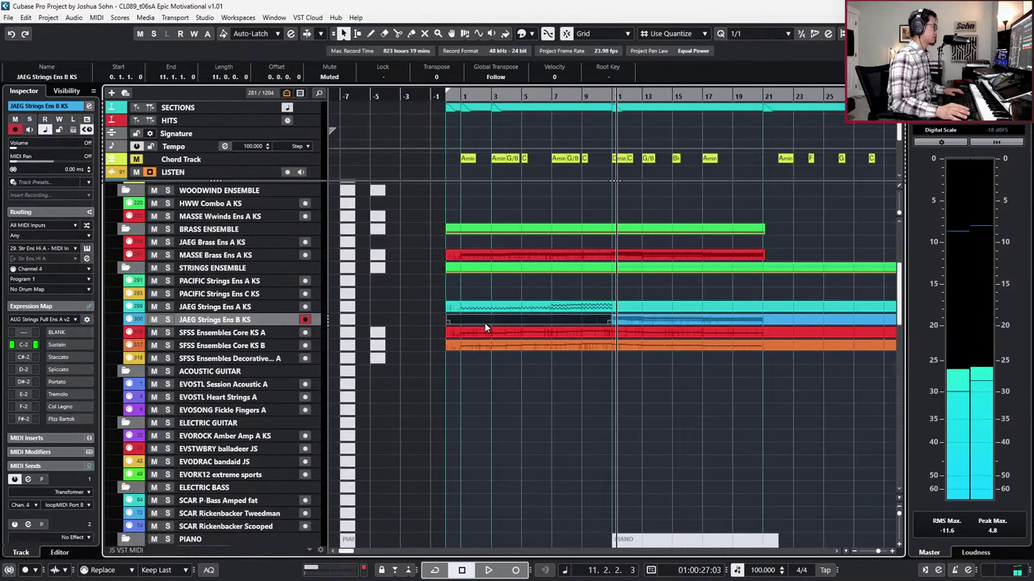
key(ctrl+z)
key(ctrl+z)
key(ctrl+z)
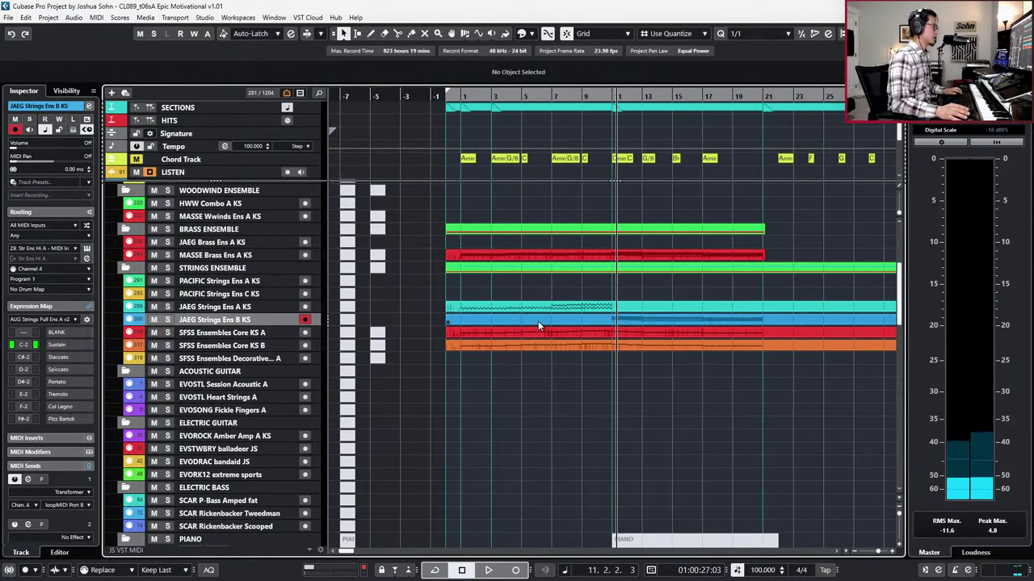
scroll(538, 325, right, 1)
key(KP_0)
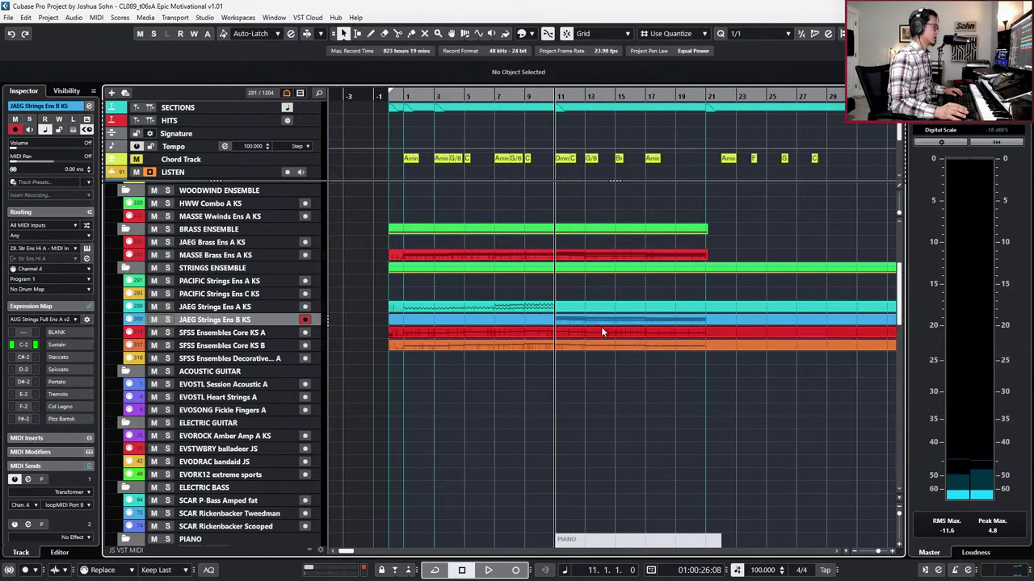
key(KP_Subtract)
key(KP_Subtract)
key(KP_Subtract)
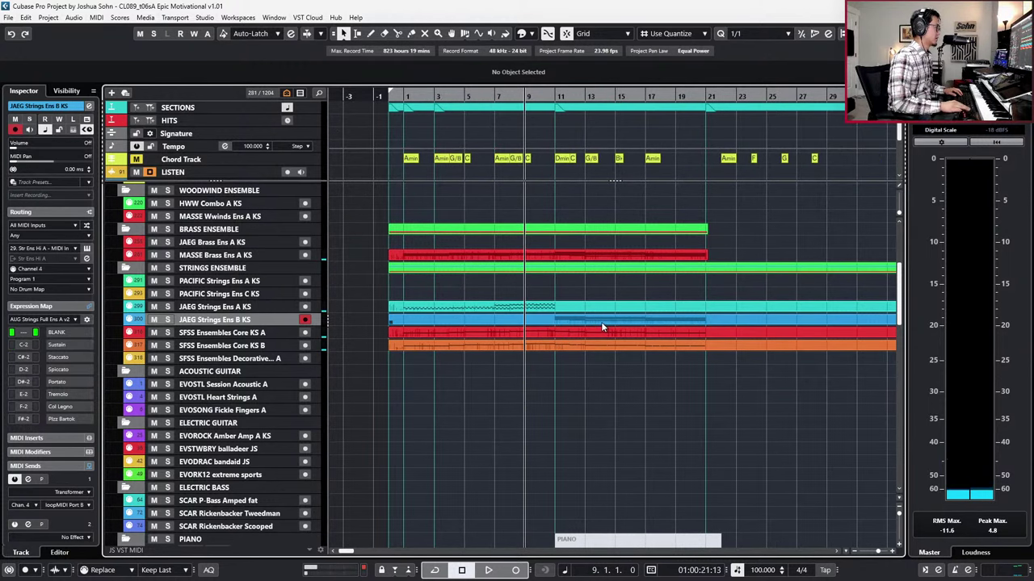
key(space)
Step: Zoom in on the TRAILER GTRS1 guitar part and audition it soloed around bar 10
scroll(610, 363, down, 15)
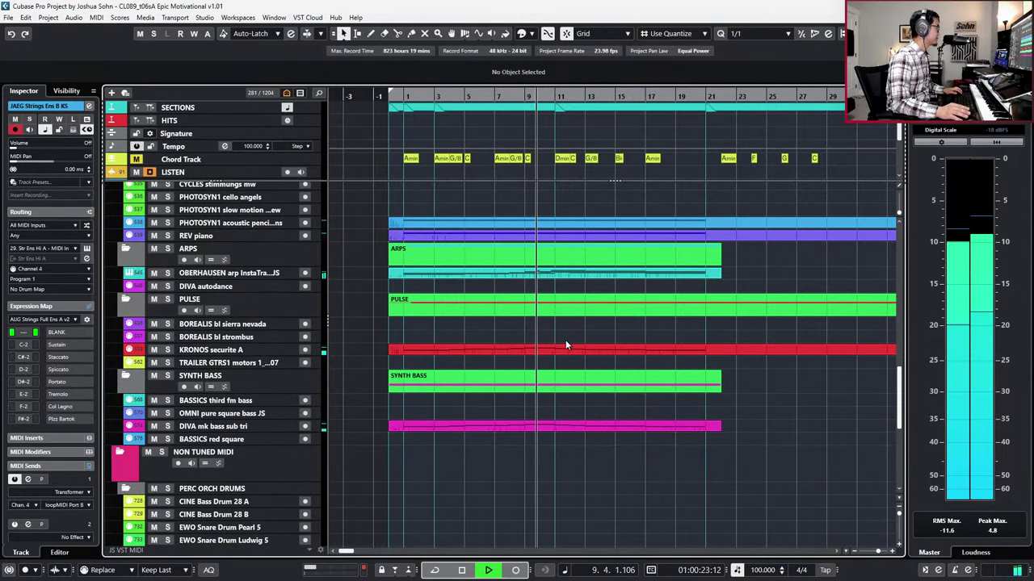
key(h)
key(h)
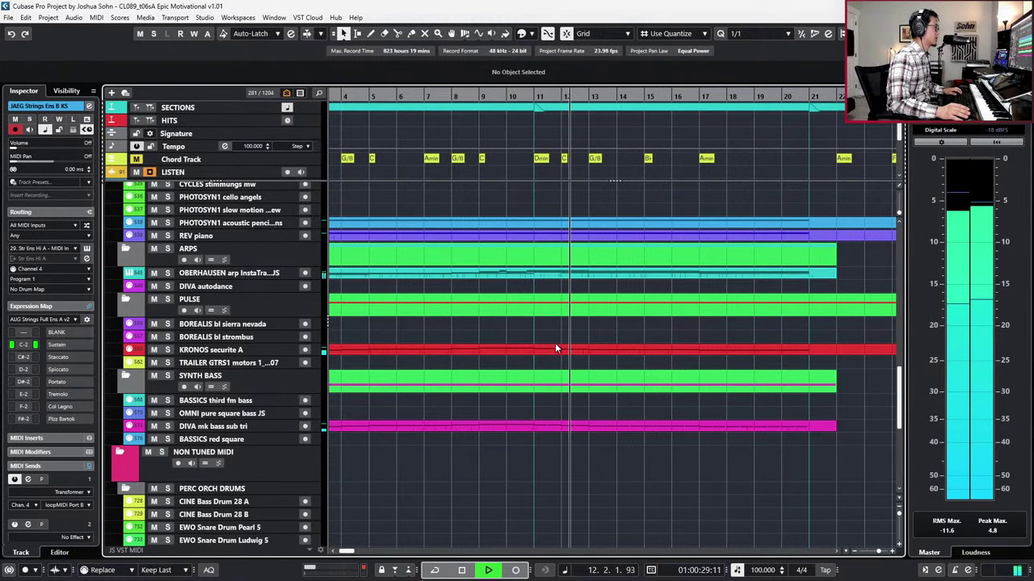
drag(549, 346, 545, 364)
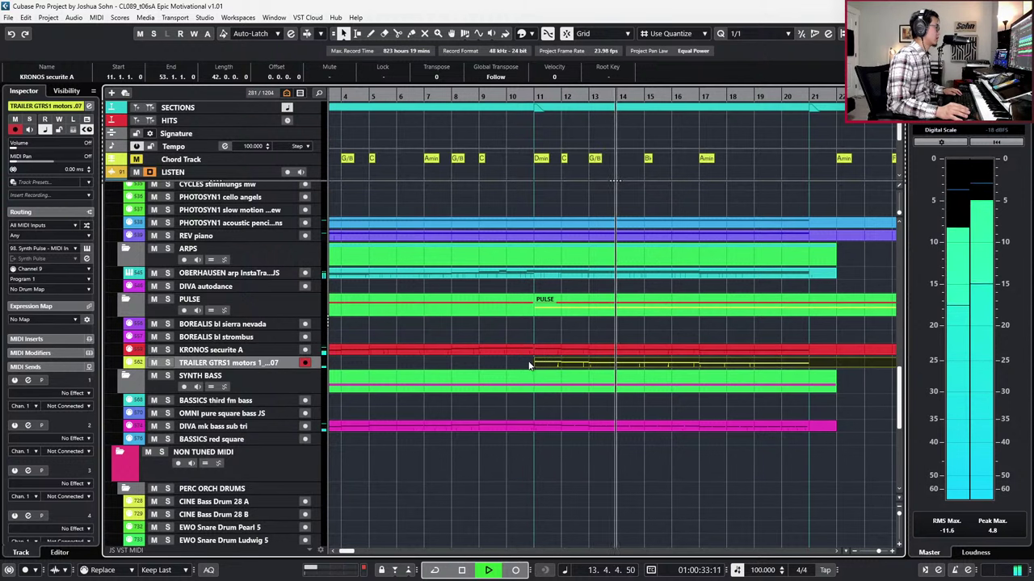
key(space)
key(s)
key(KP_Subtract)
key(KP_Subtract)
key(KP_Subtract)
key(KP_Subtract)
key(KP_Subtract)
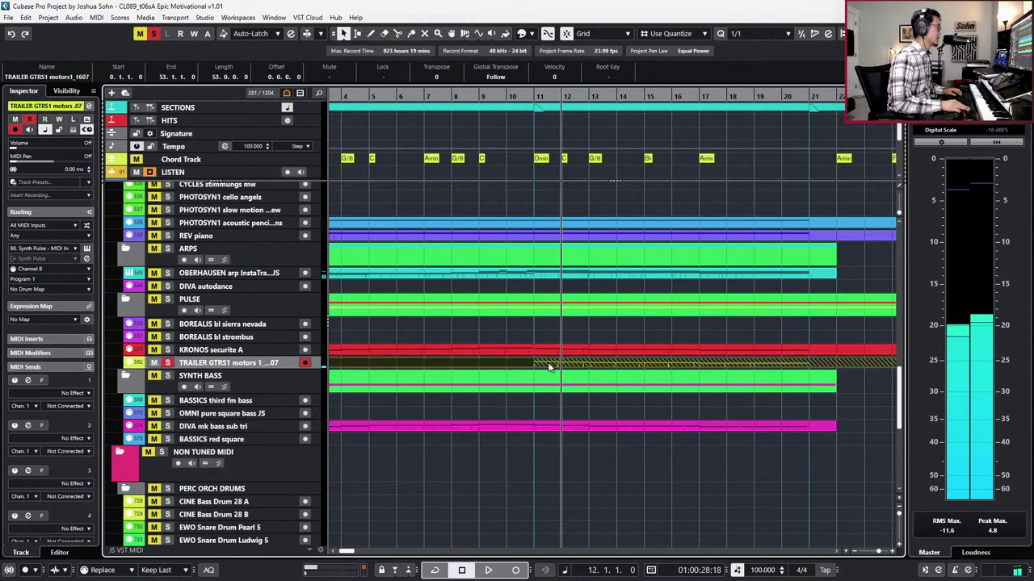
key(ctrl+shift+a)
key(s)
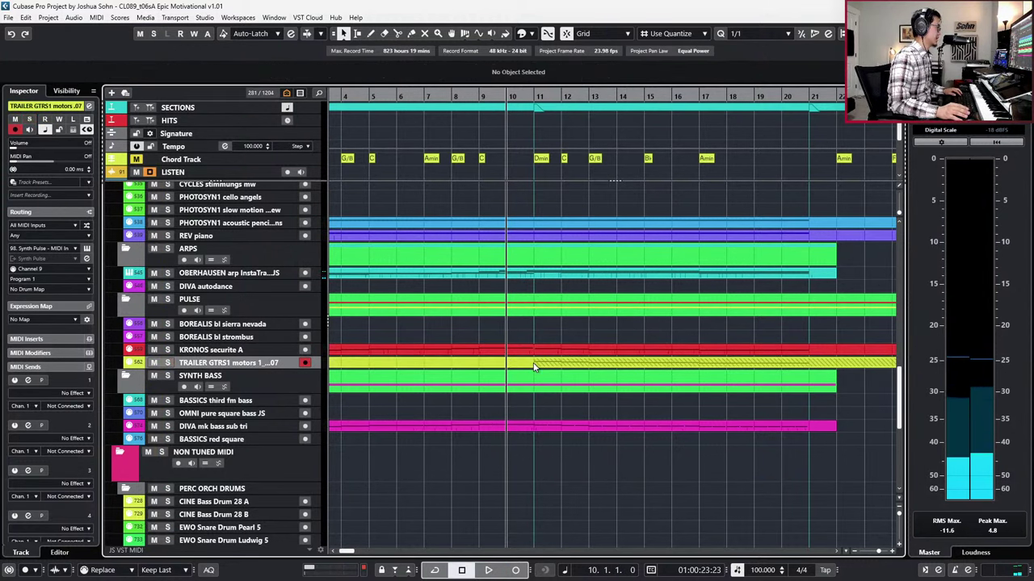
Step: Delete the hatched overlapping section of the TRAILER GTRS1 part and solo the track again
click(534, 364)
key(Delete)
click(555, 365)
key(s)
key(KP_Add)
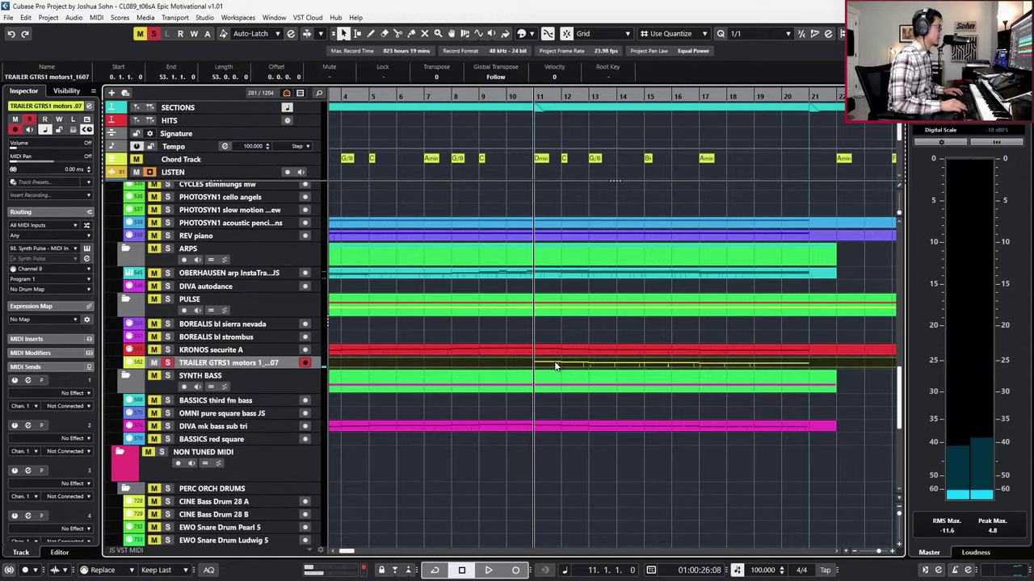
key(space)
Step: Transpose all TRAILER GTRS1 notes down one octave
double_click(555, 366)
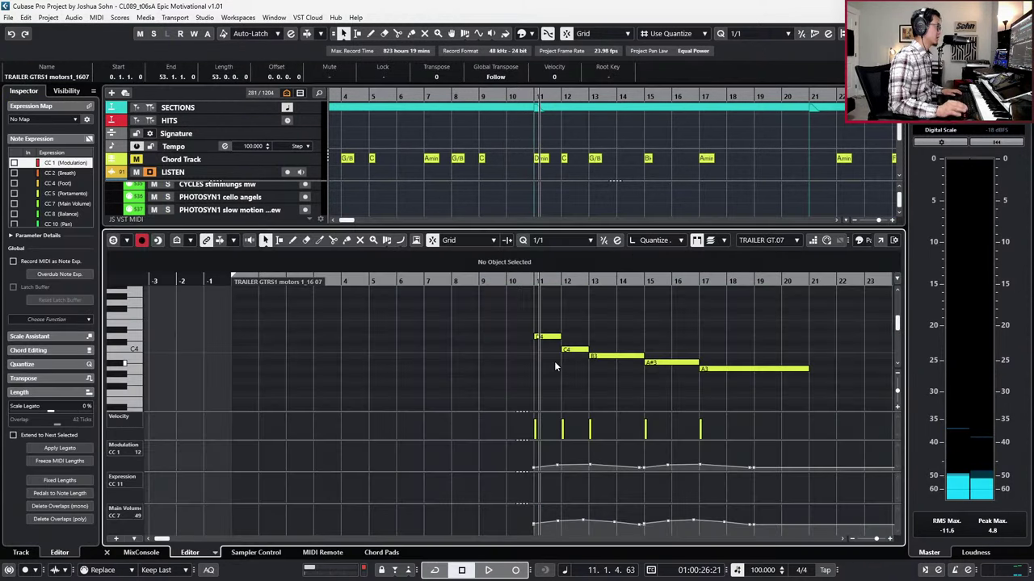
key(ctrl+a)
key(shift+Down)
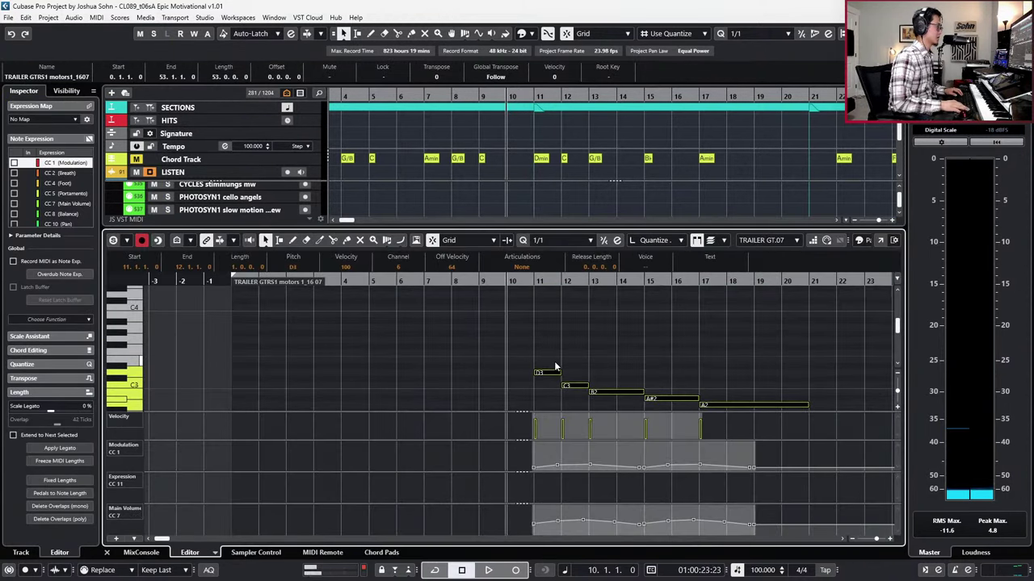
click(474, 443)
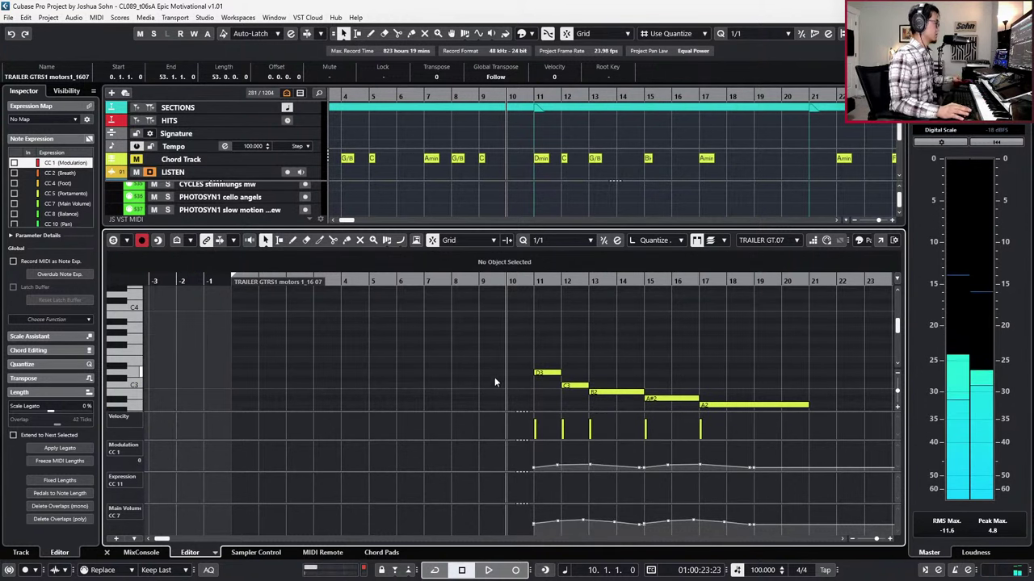
Step: Raise the whole CC1 modulation curve of the guitar part
drag(511, 457, 791, 473)
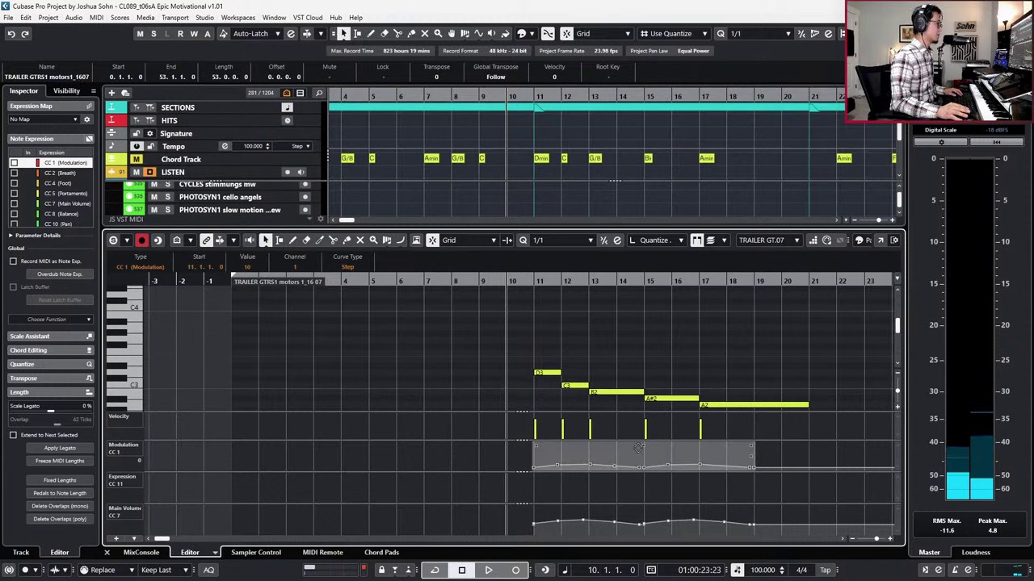
drag(642, 442, 647, 398)
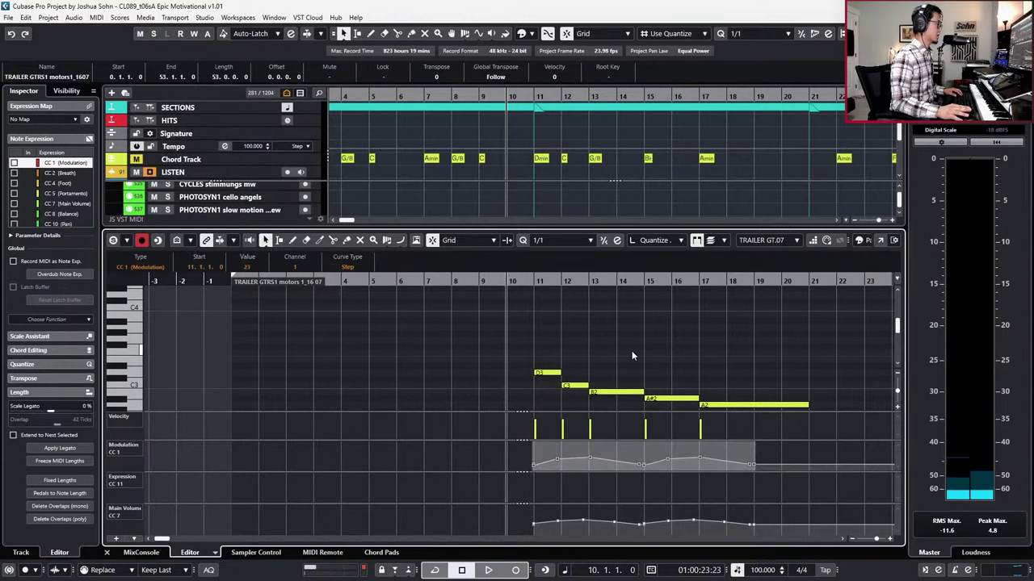
click(579, 347)
Step: Drop the five guitar notes another octave so the line runs D2 down to A1
drag(529, 356, 771, 437)
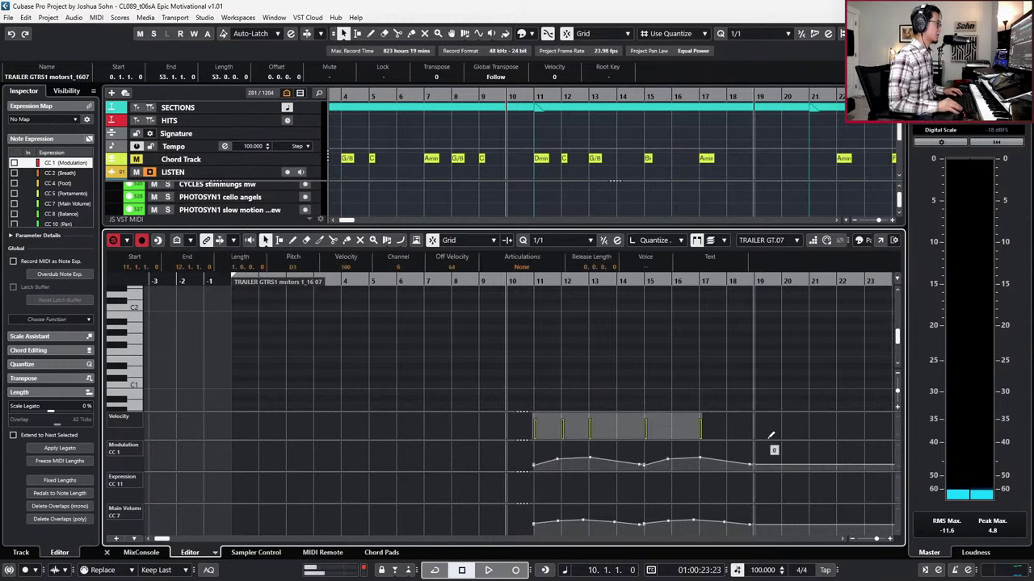
key(l)
key(shift+Down)
key(space)
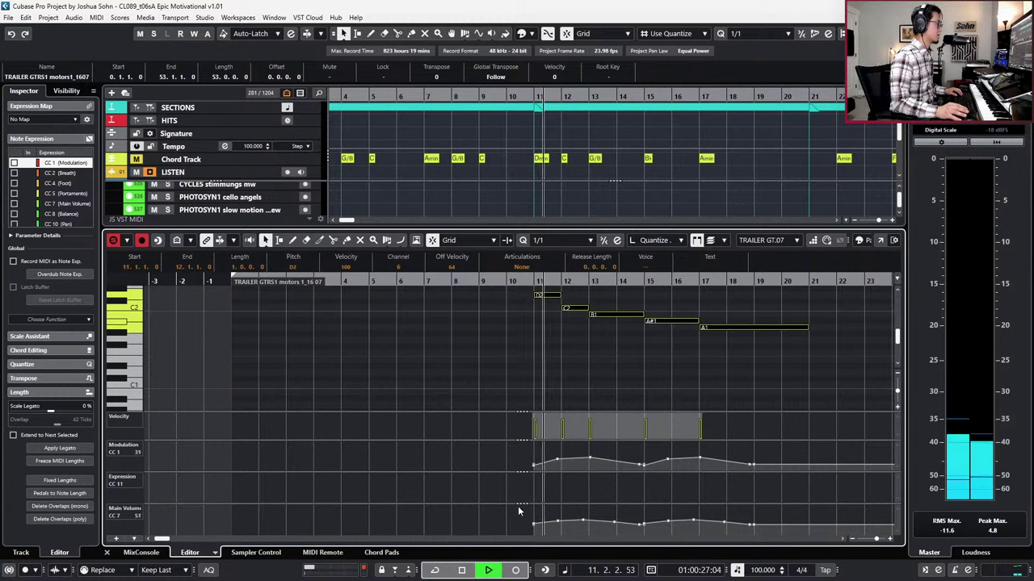
key(space)
Step: Select the main volume controller points and play back the guitar line
drag(507, 513, 736, 498)
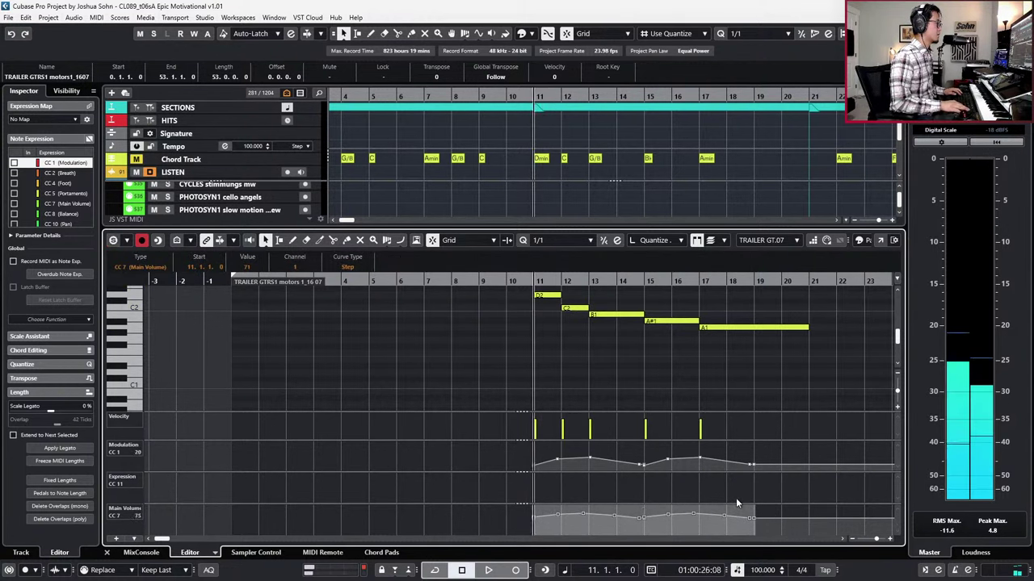
key(space)
scroll(722, 377, down, 1)
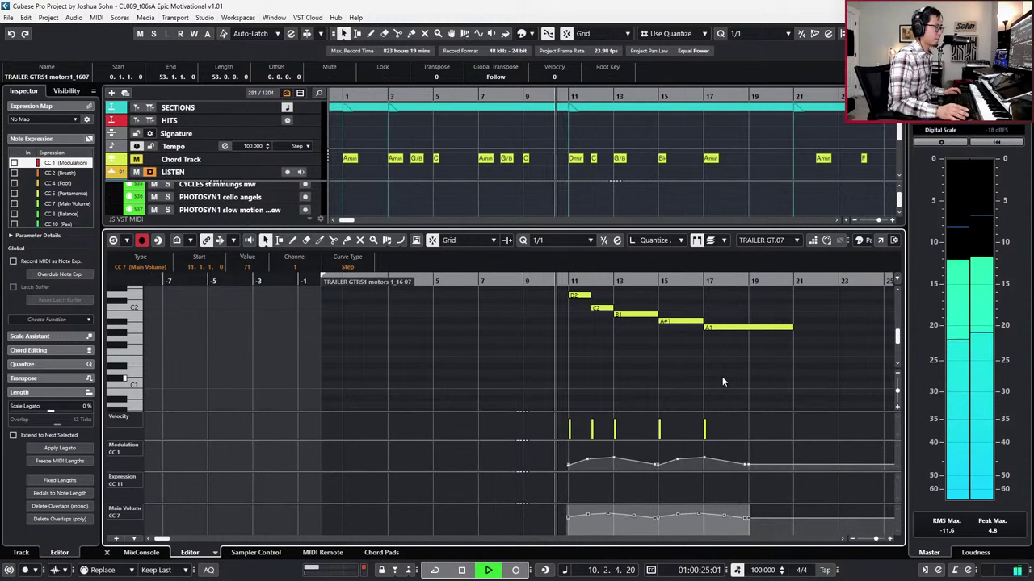
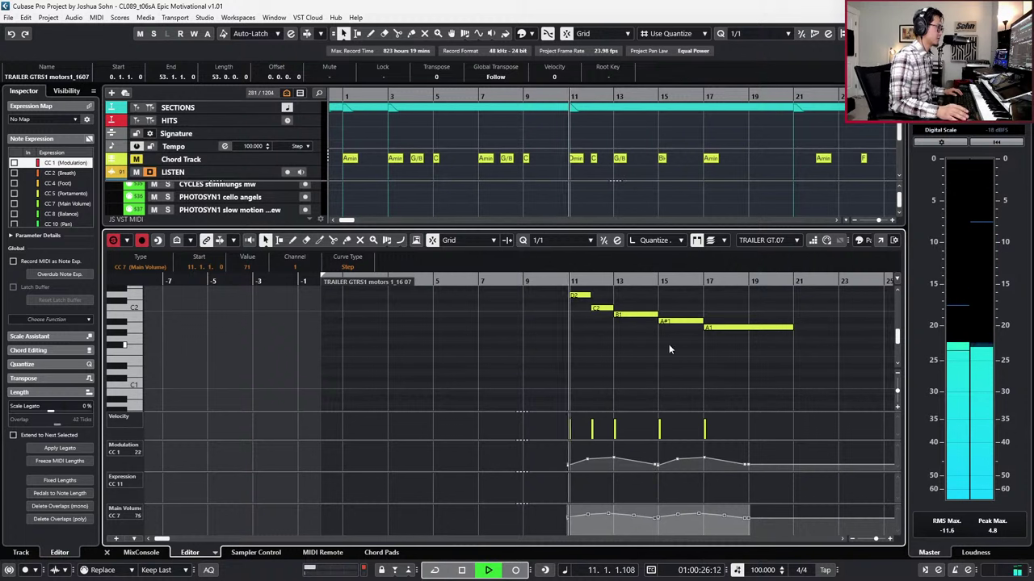
Step: Transpose all five TRAILER GTRS1 motif notes up an octave, so they run D3 down to A2
scroll(654, 356, up, 1)
drag(546, 302, 769, 406)
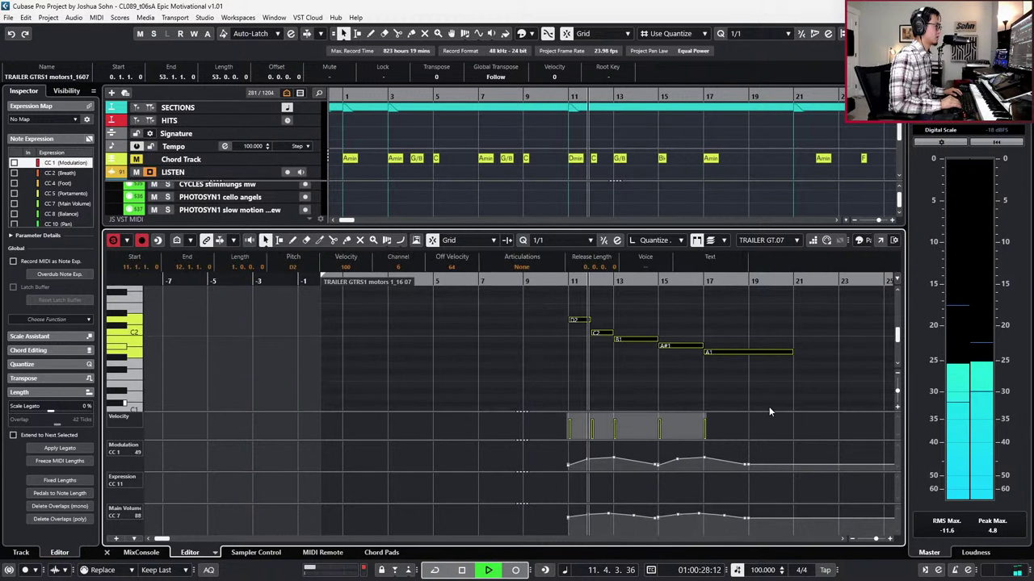
key(shift+Up)
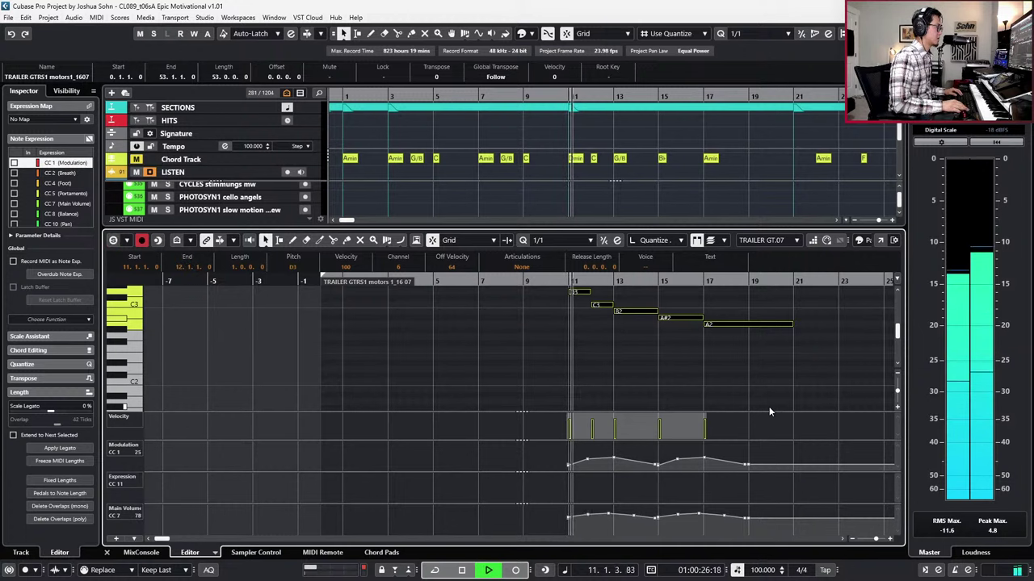
Step: Solo the KRONOS securite A and TRAILER GTRS1 events together during playback, then unsolo and stop
key(ctrl+e)
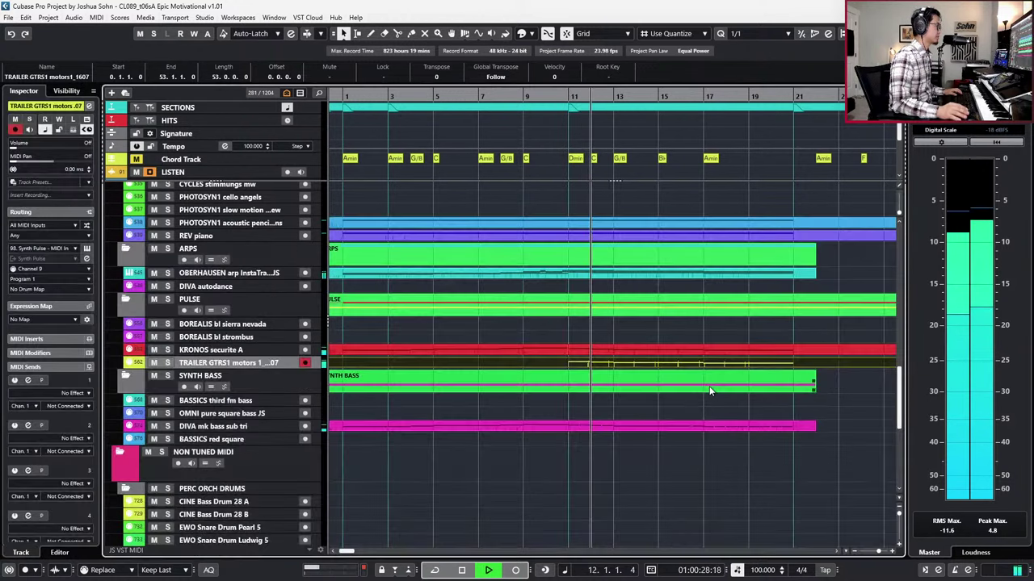
click(574, 355)
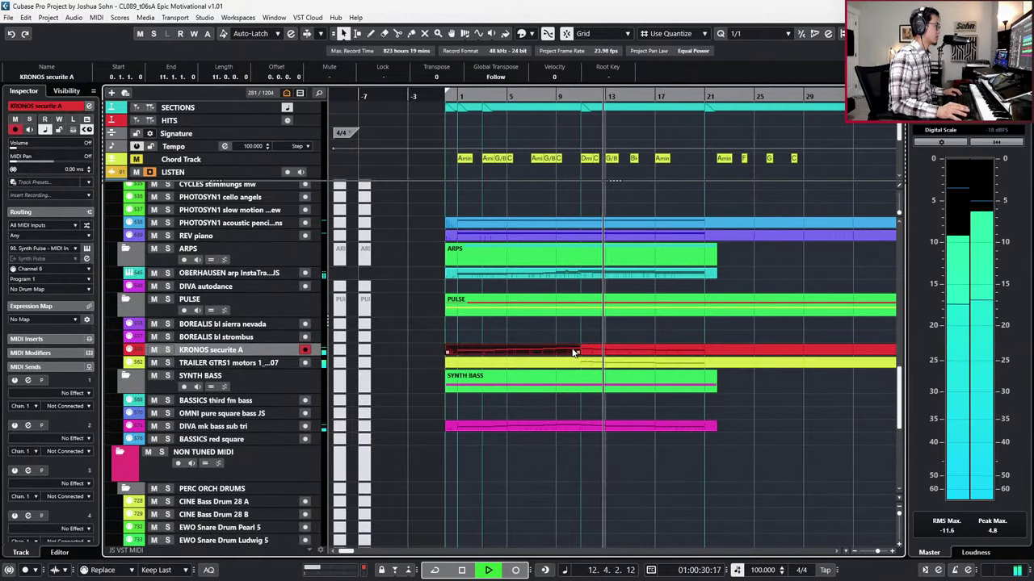
click(591, 350)
shift+click(627, 365)
key(s)
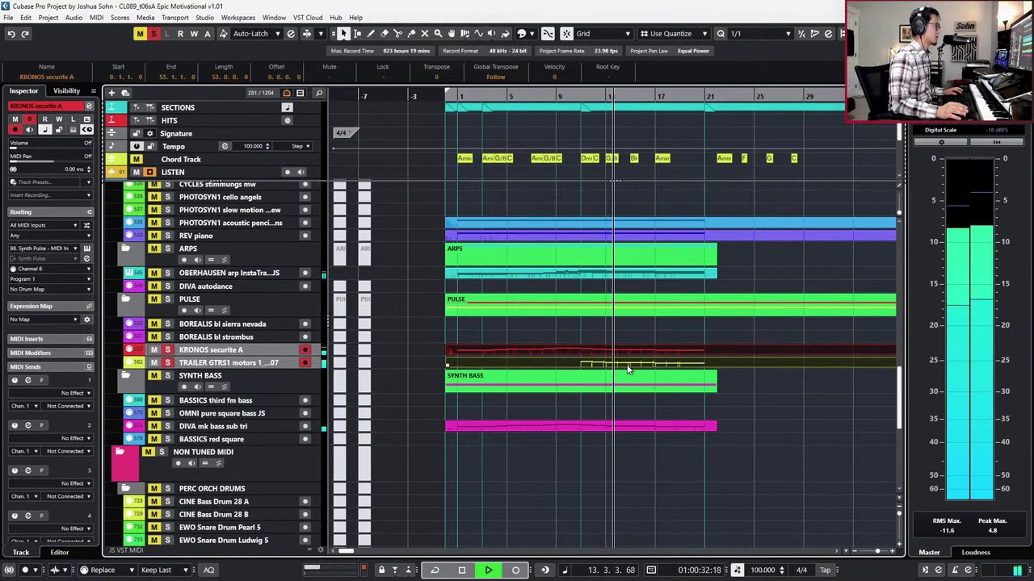
key(s)
key(space)
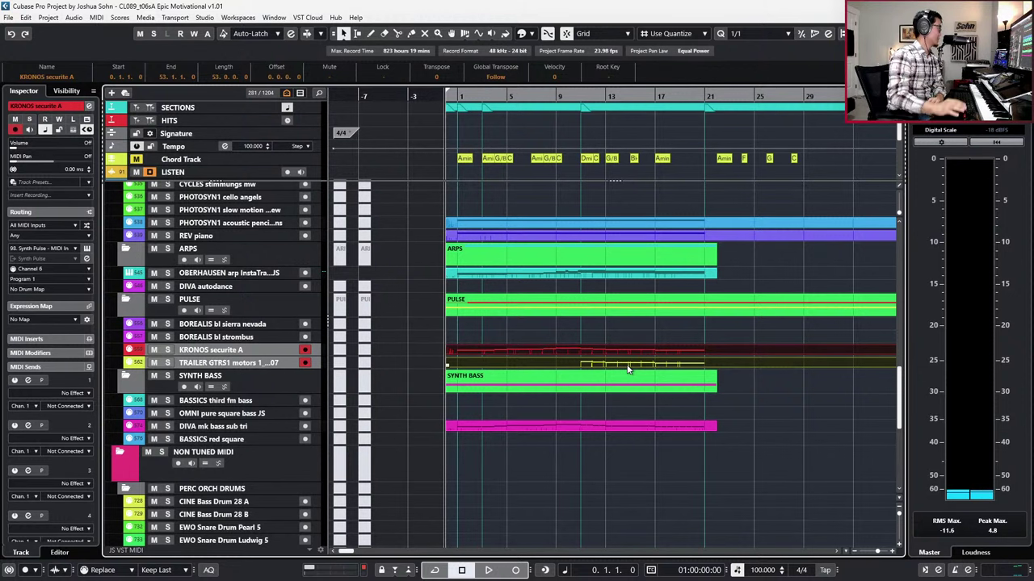
scroll(622, 397, down, 5)
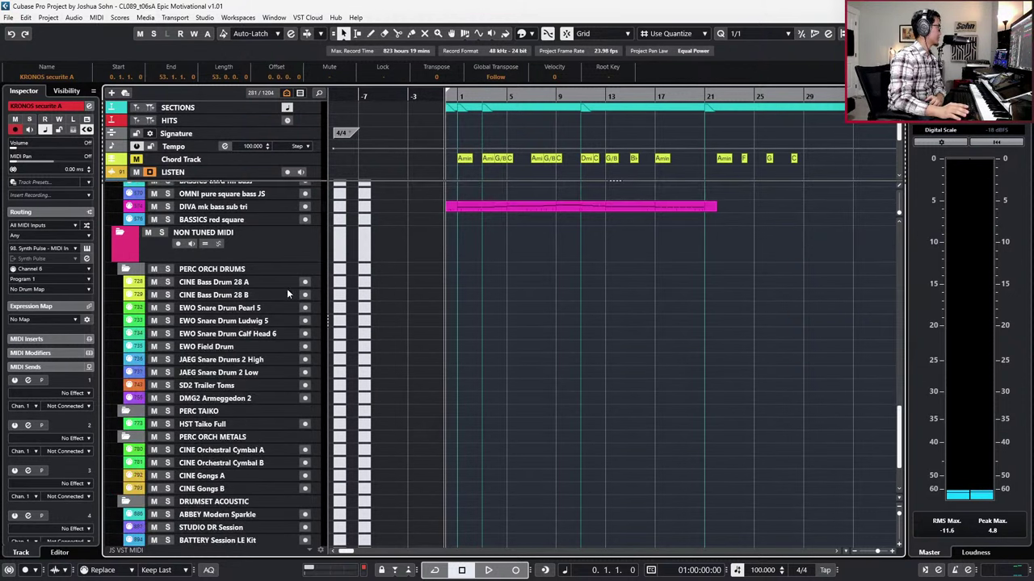
scroll(380, 444, down, 1)
scroll(380, 444, up, 12)
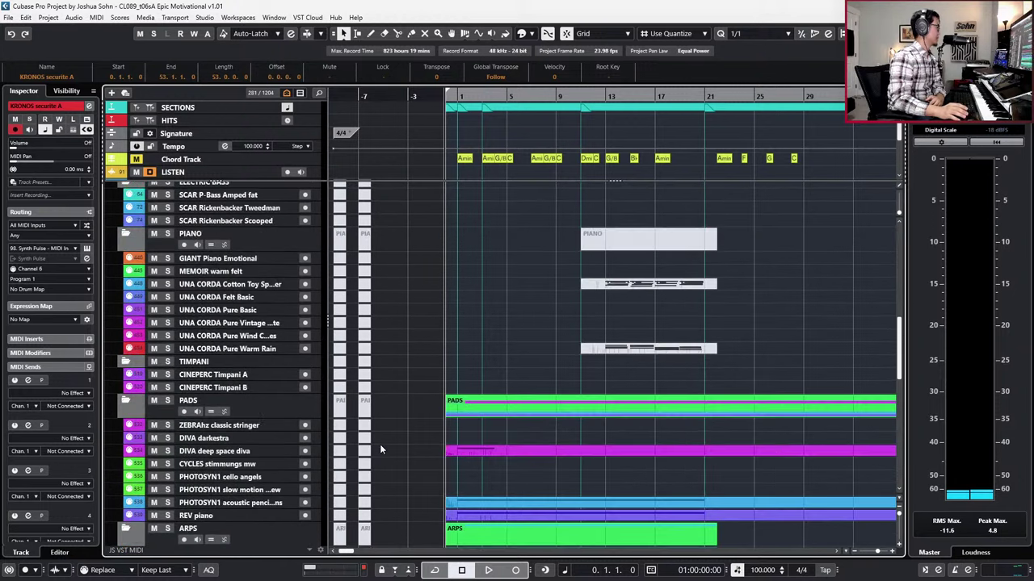
scroll(441, 425, up, 2)
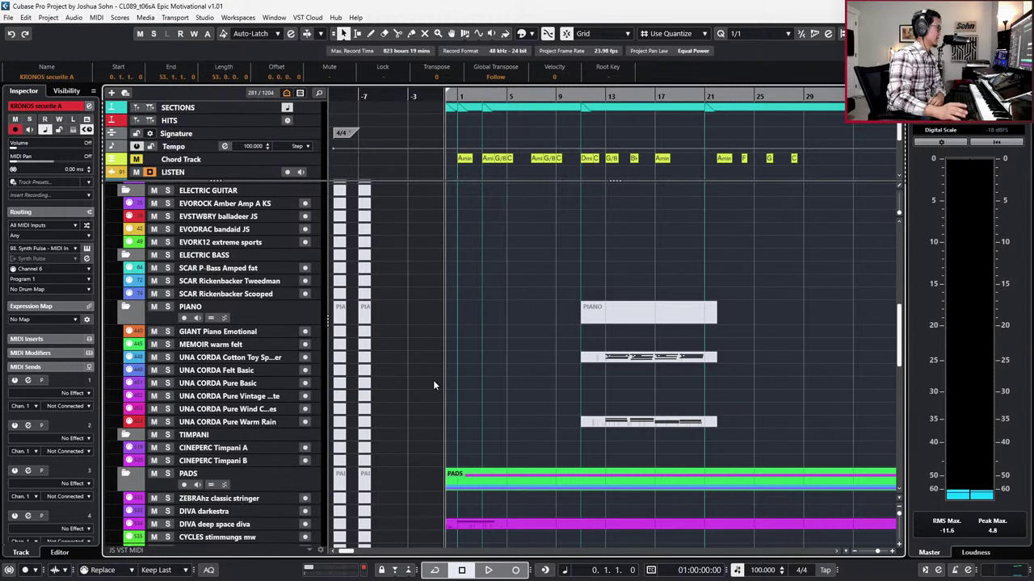
scroll(433, 379, up, 10)
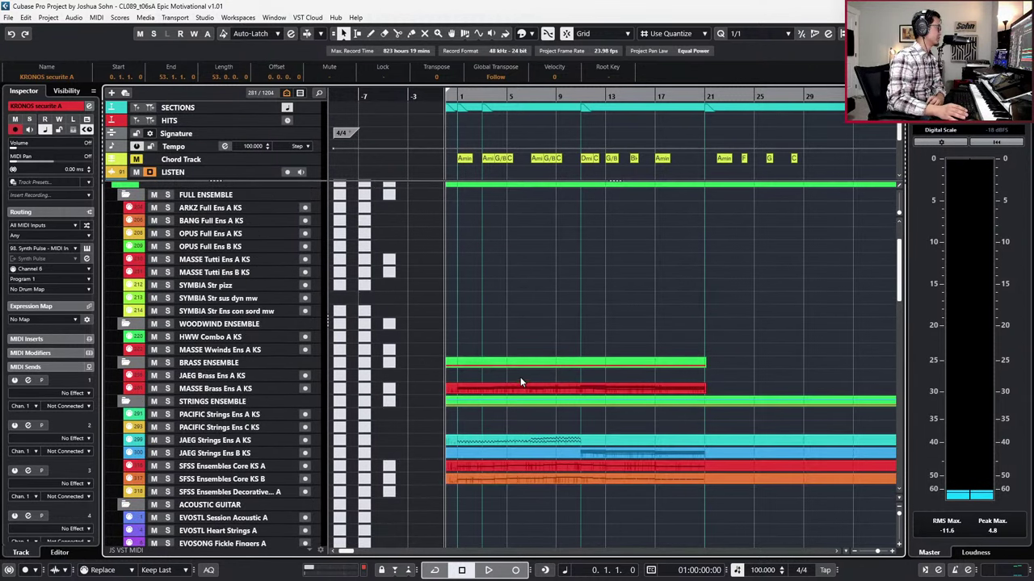
Step: Search the track list for 'jen' and select the JENIFER Leg KS track for recording
click(216, 375)
click(217, 376)
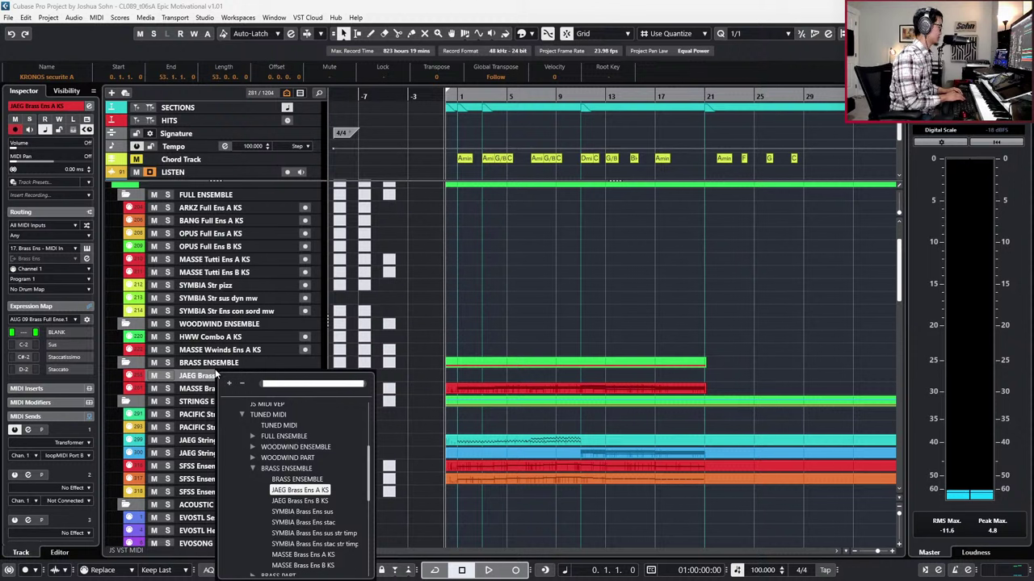
text(choir)
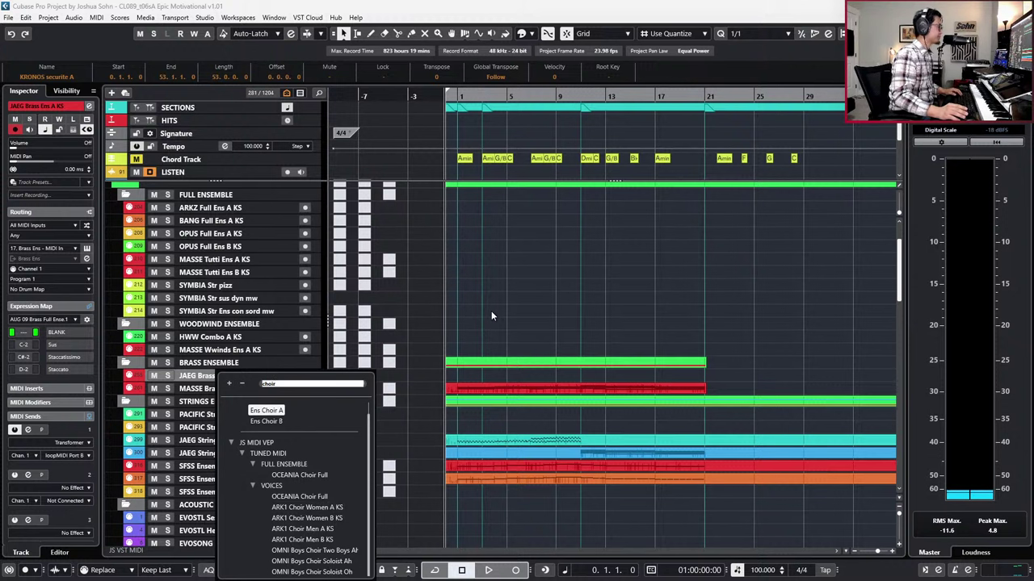
key(ctrl+a)
key(BackSpace)
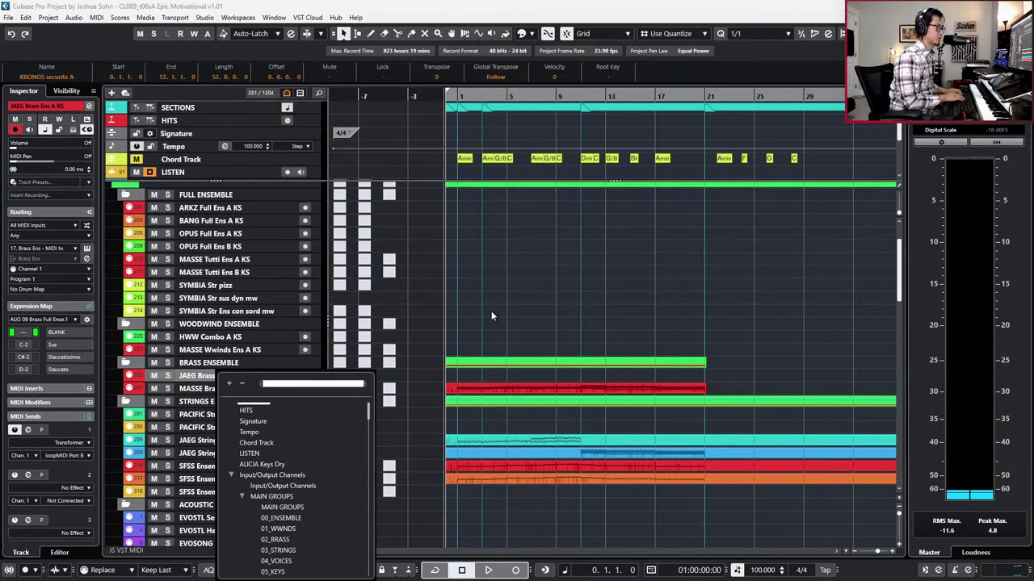
text(jenn)
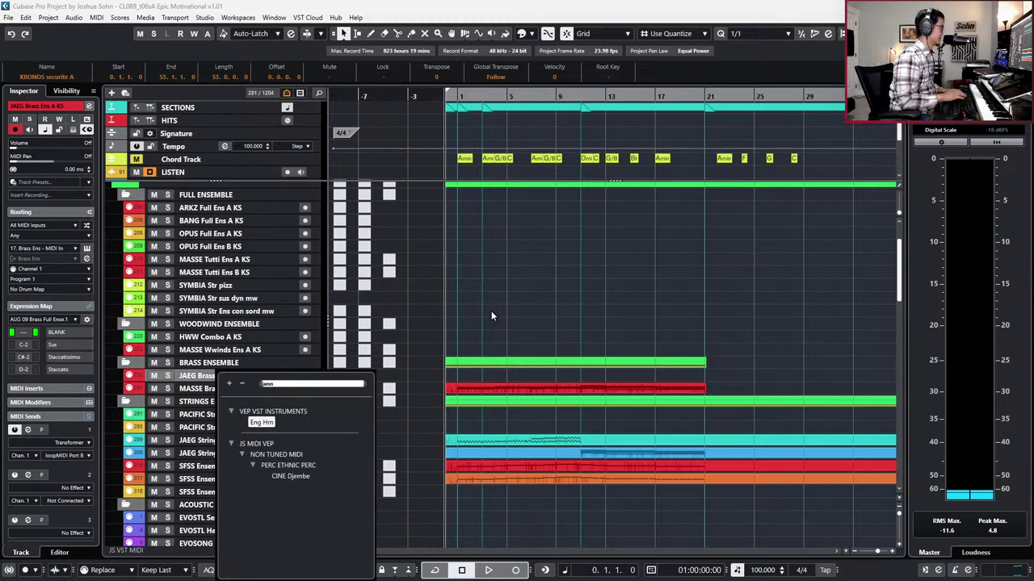
key(BackSpace)
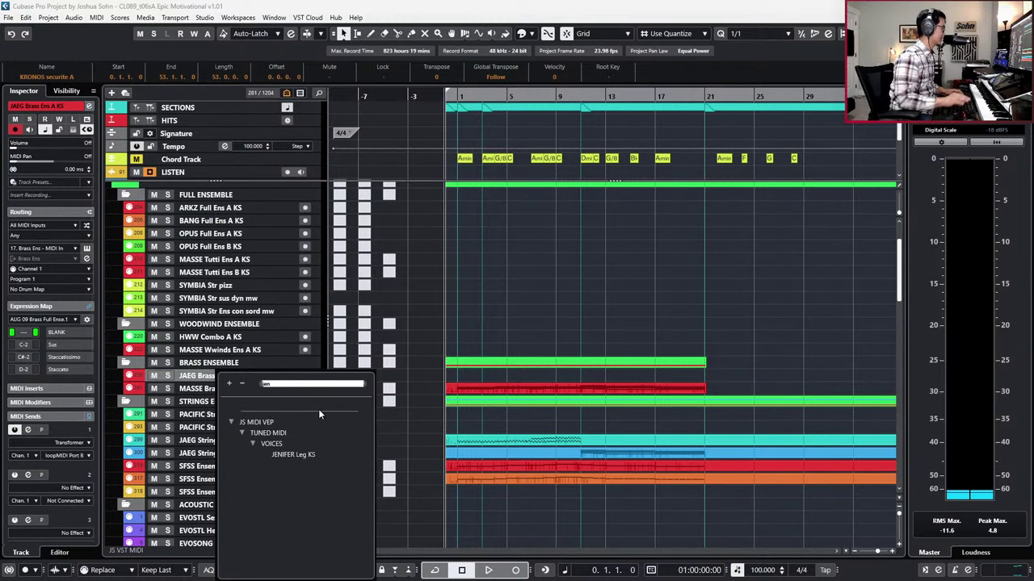
click(293, 454)
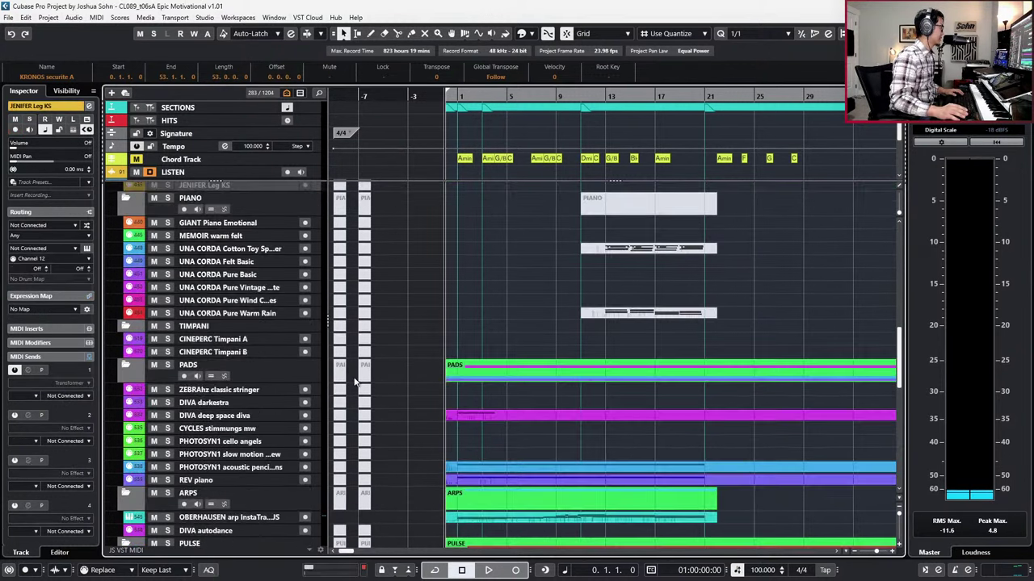
scroll(355, 381, up, 3)
click(243, 334)
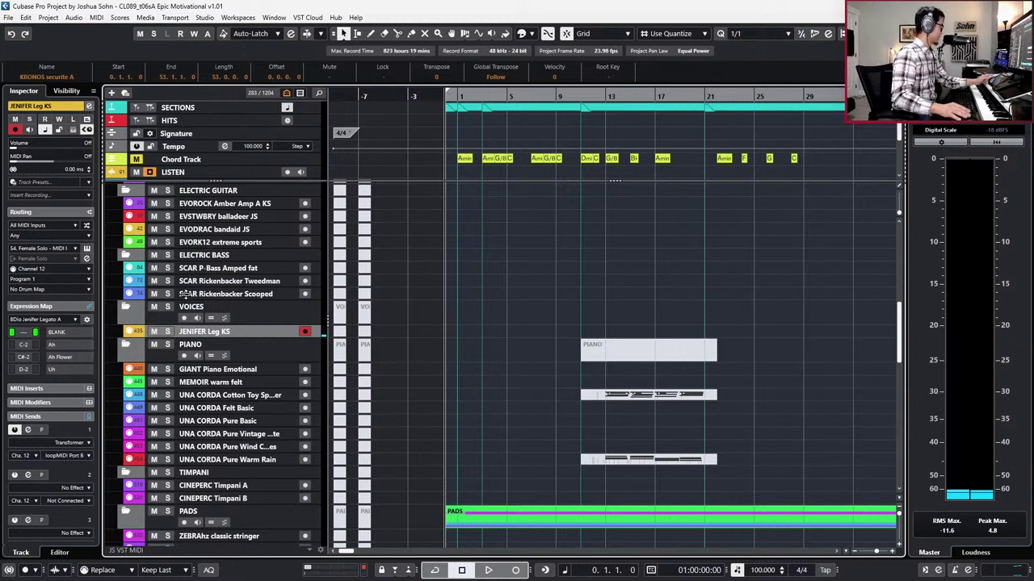
Step: Set the JENIFER MIDI send to Any channel and change its Send 1 transformer's program change to channel 2
click(34, 453)
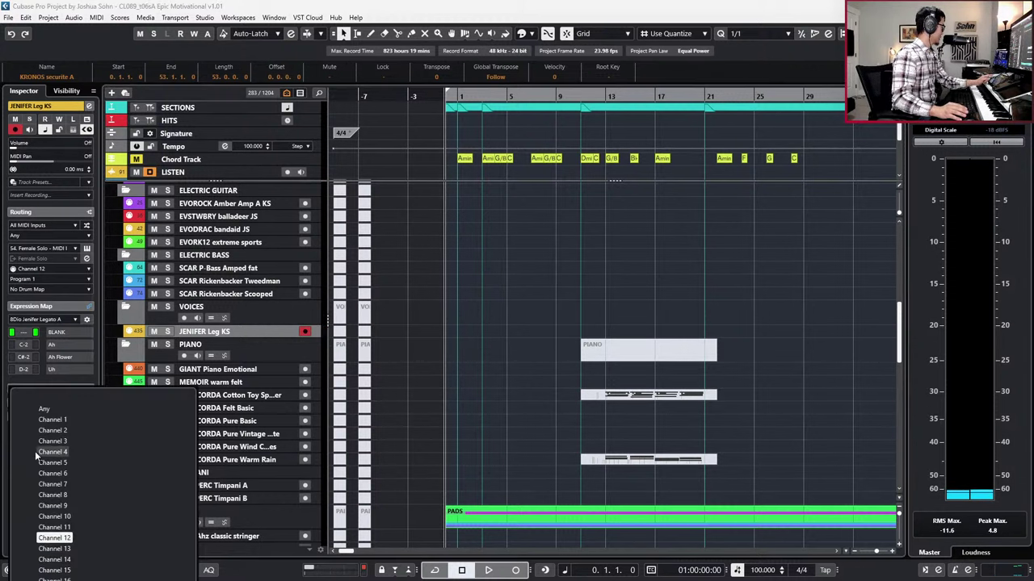
click(42, 402)
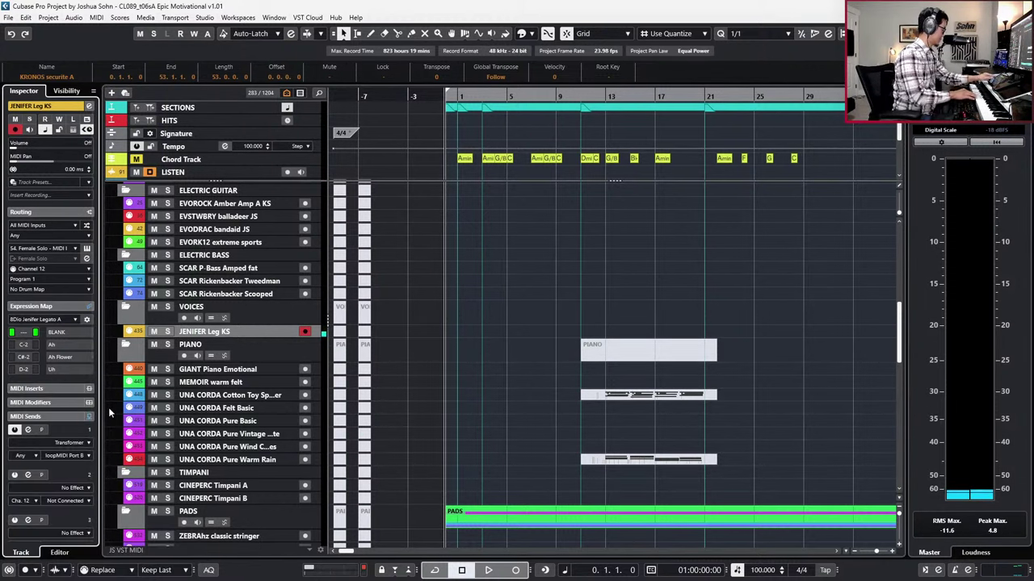
click(43, 432)
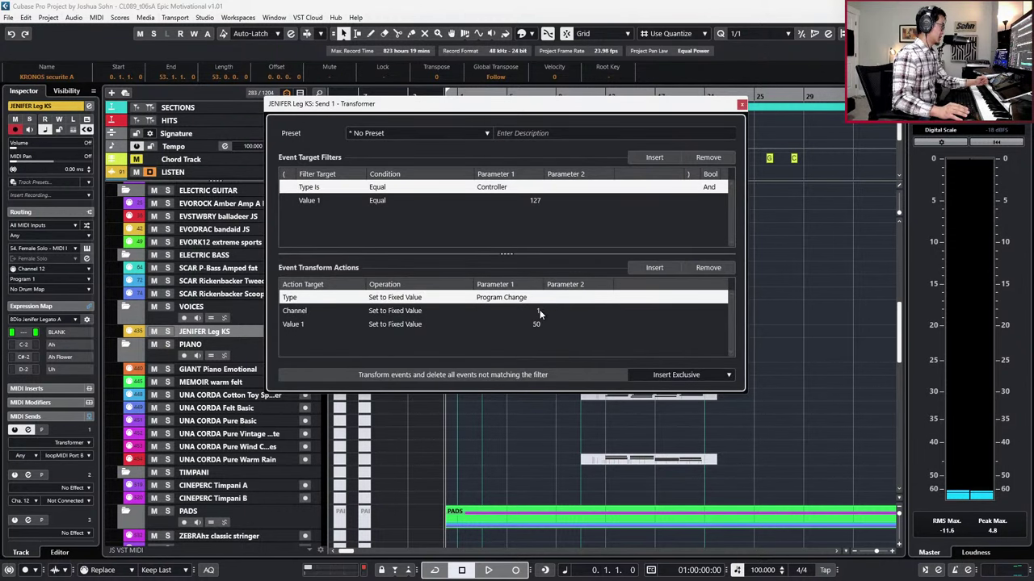
double_click(539, 312)
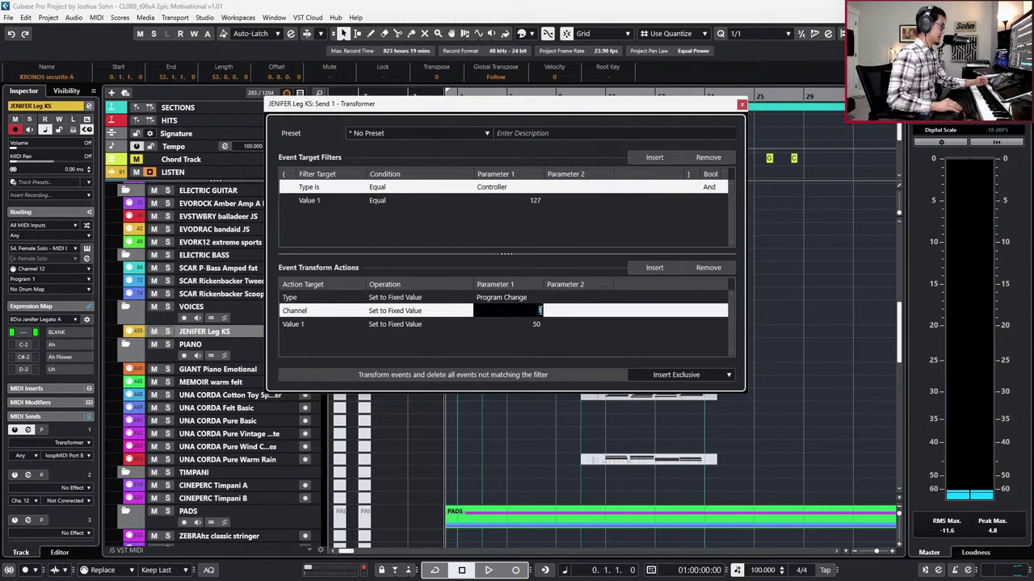
text(2)
key(Return)
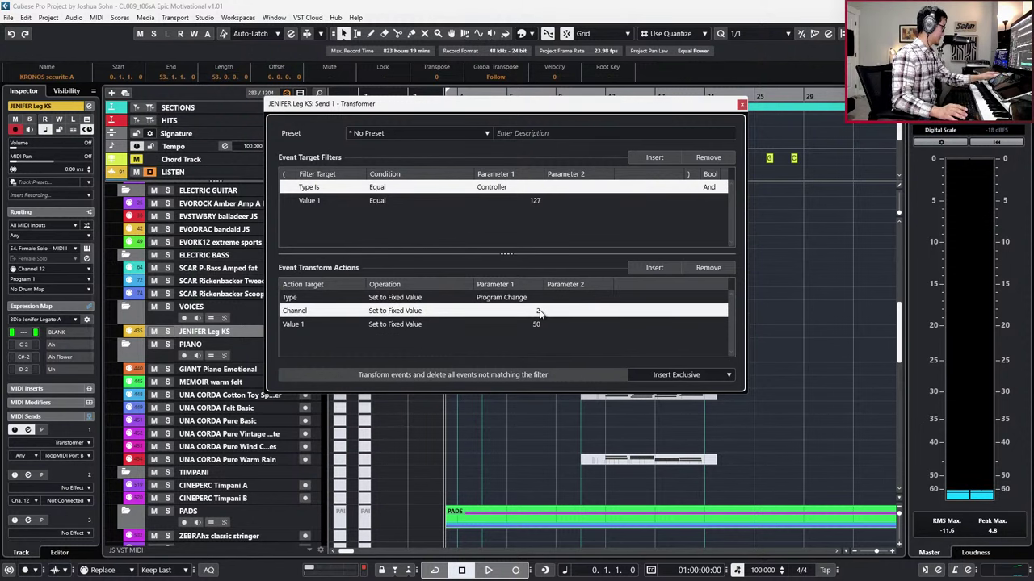
click(742, 105)
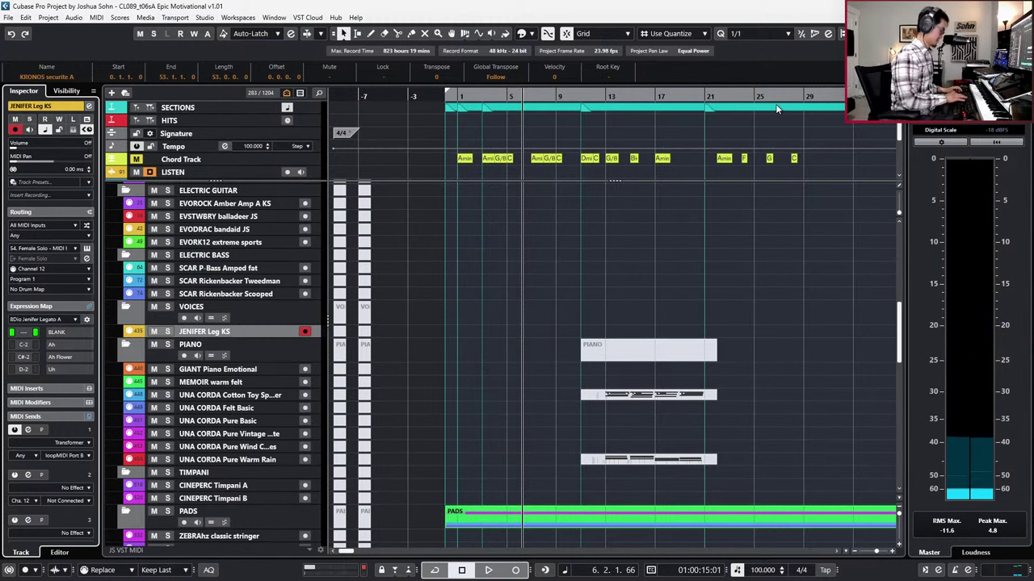
key(alt+Tab)
Step: Connect to the SC_SLAVE machine and open the JENIFER leg KS Kontakt instrument in the 54 Female Solo instance
mouse_move(633, 342)
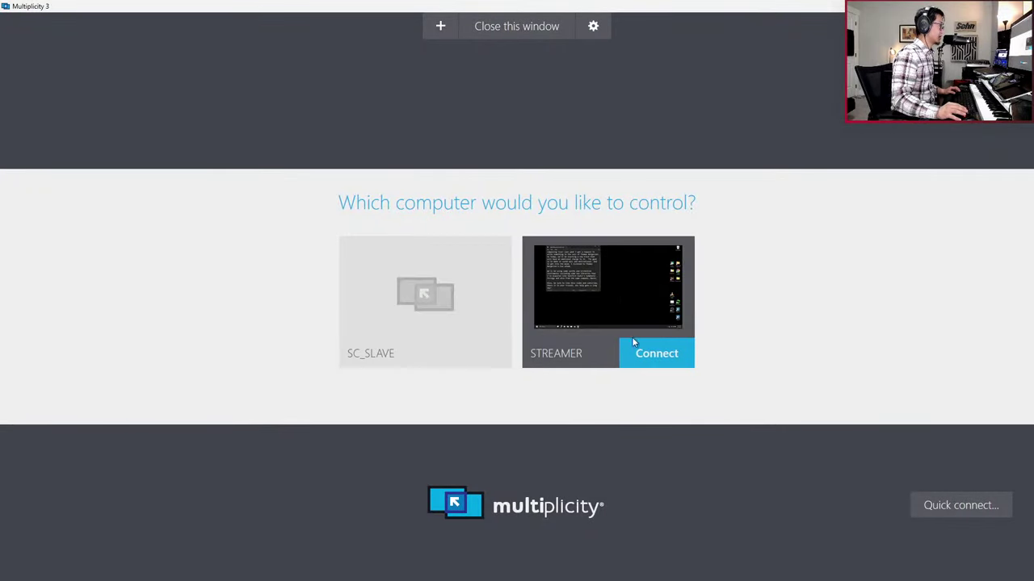
click(474, 355)
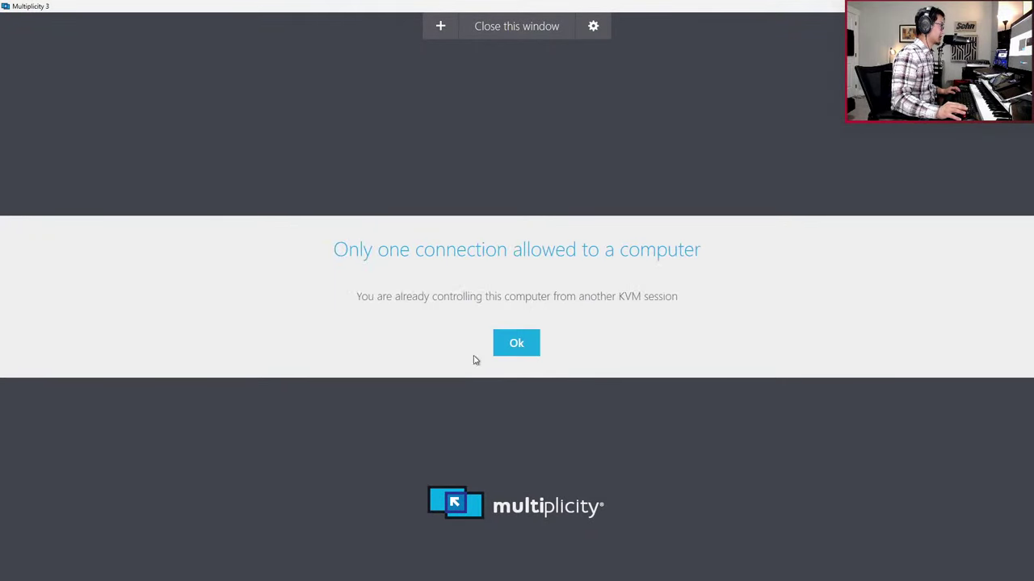
click(537, 341)
key(alt+Tab)
key(alt+Tab)
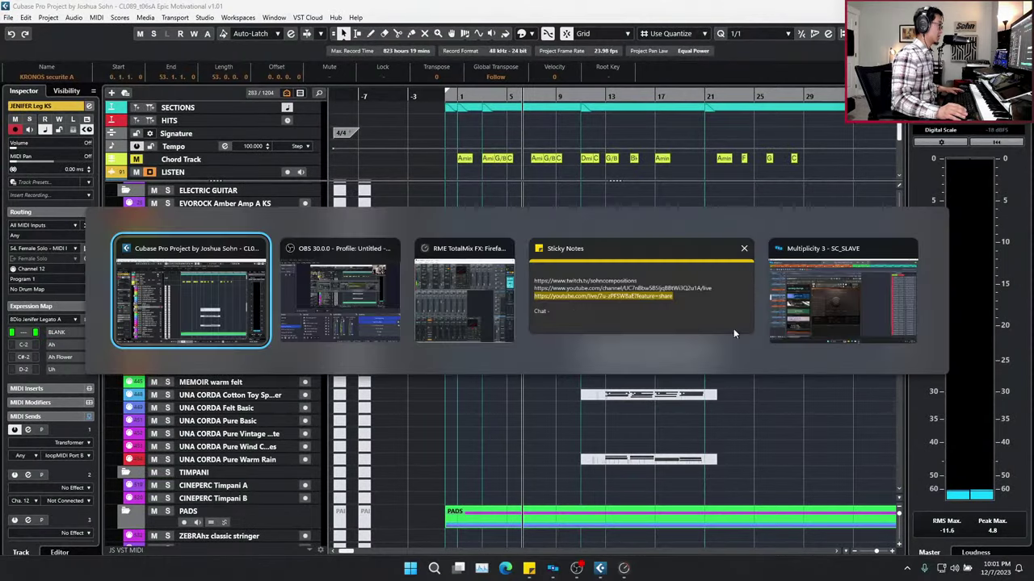
click(795, 301)
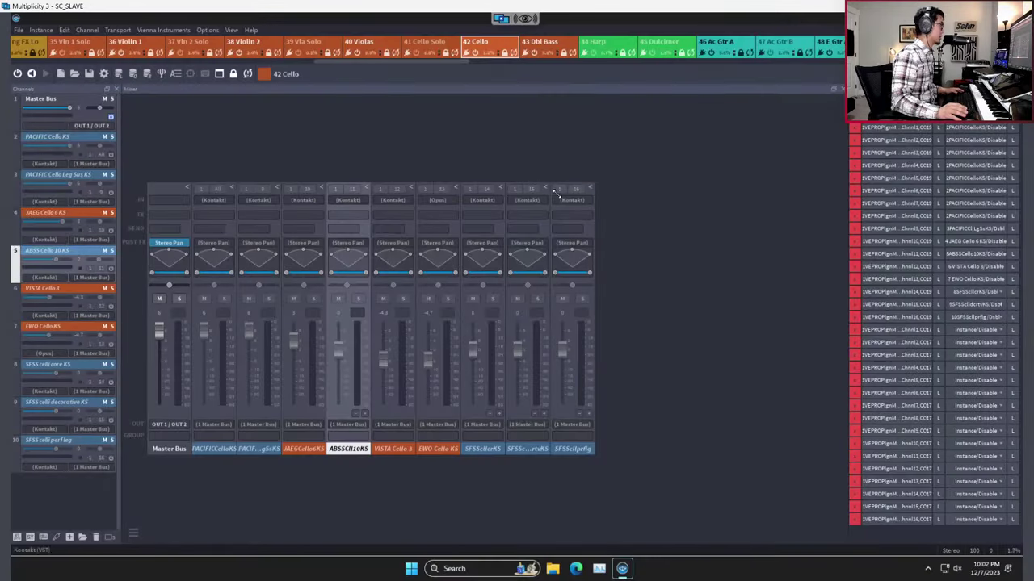
drag(396, 59, 506, 63)
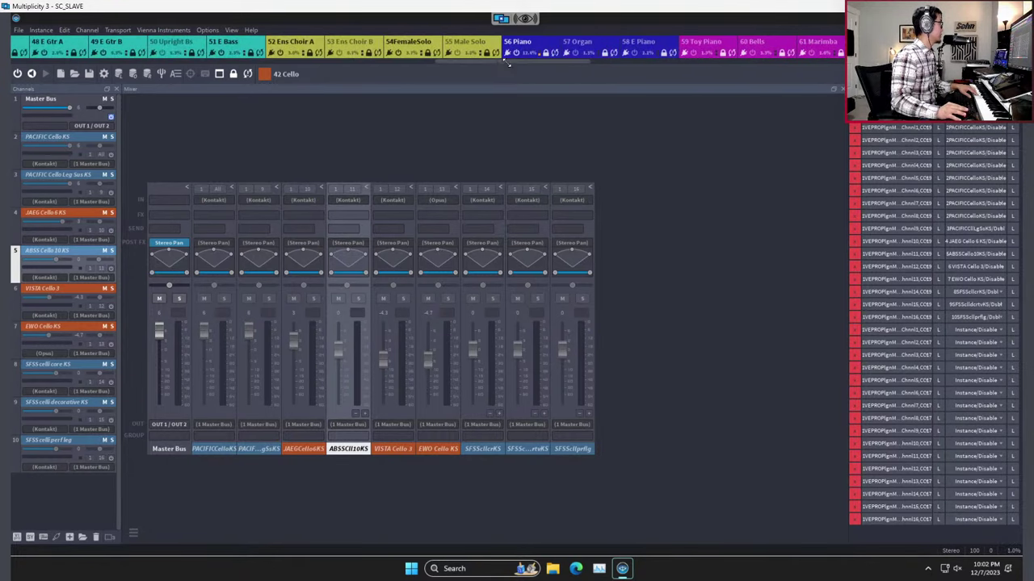
click(411, 52)
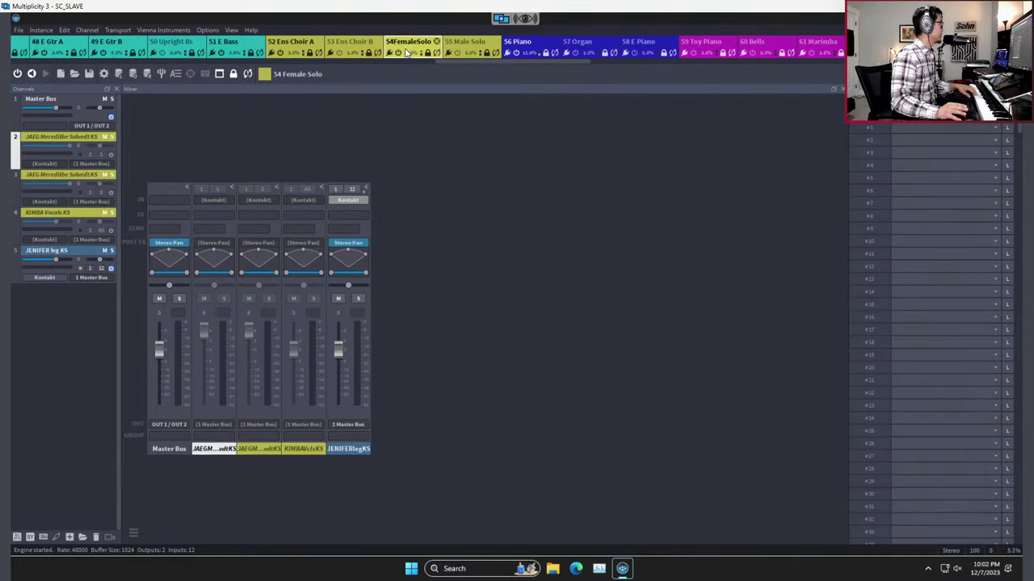
click(89, 256)
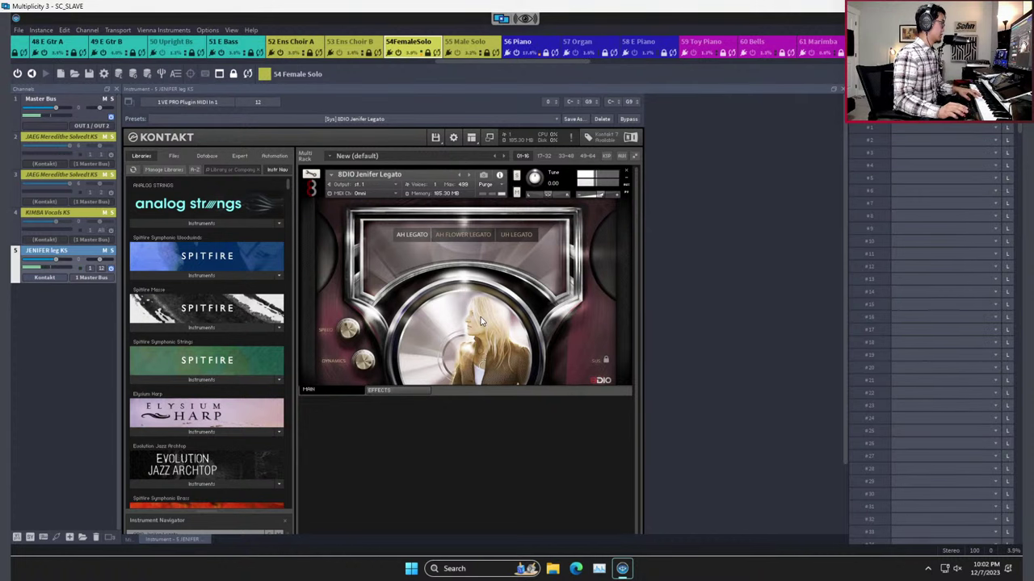
Step: Check the 8Dio Jenifer Legato EFFECTS and MAIN pages, then return to the Cubase machine
click(404, 391)
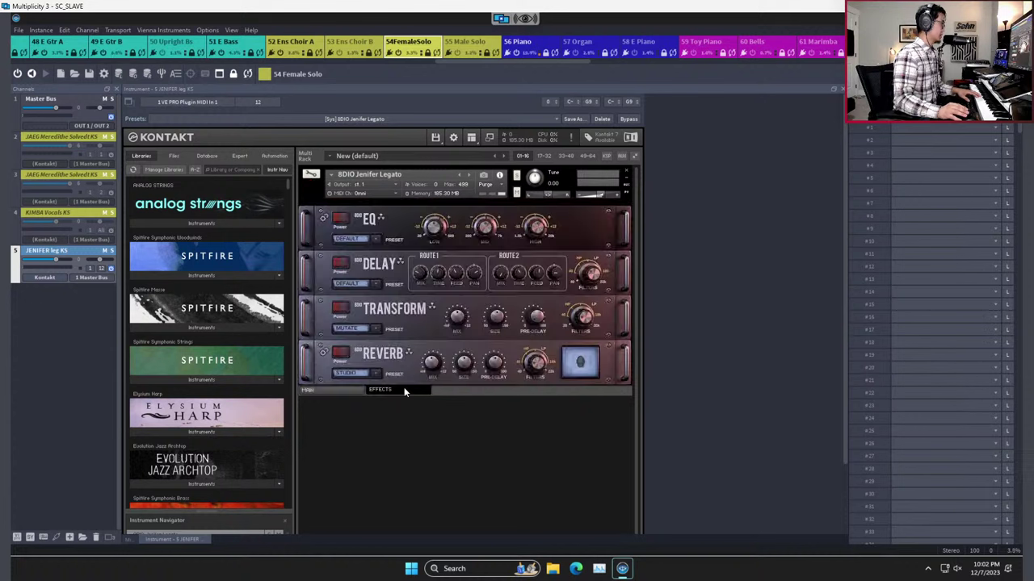
click(338, 390)
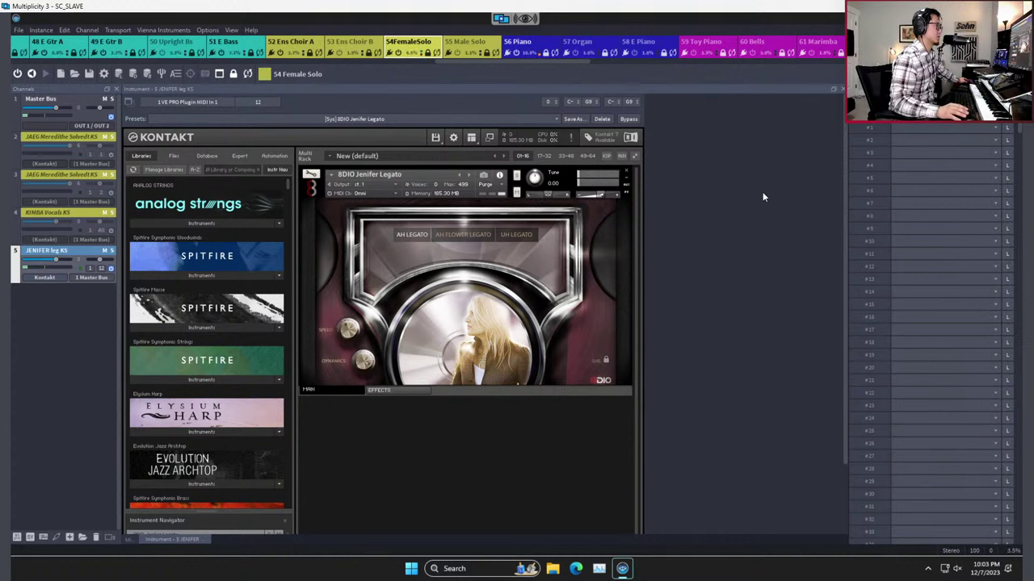
mouse_move(512, 18)
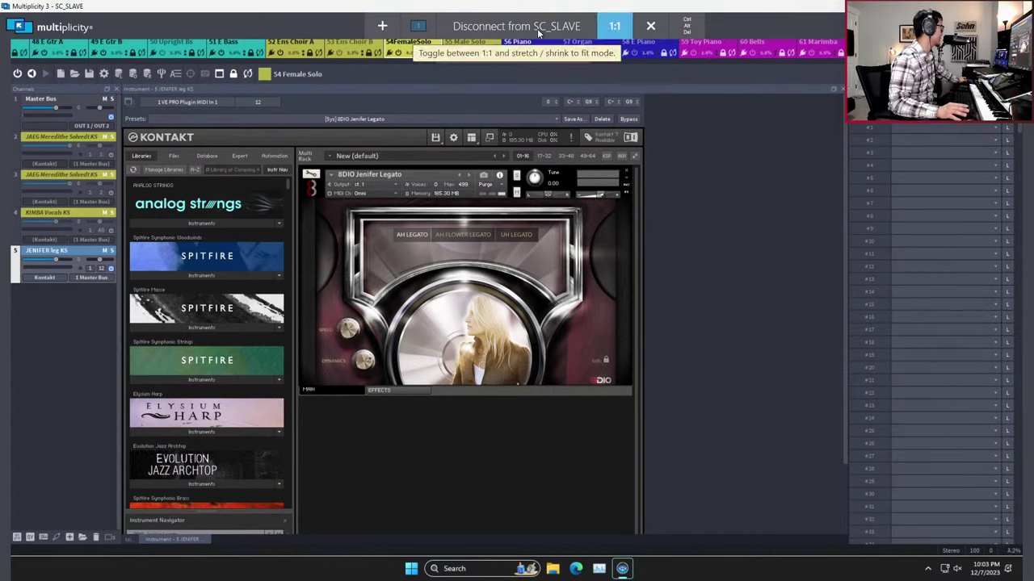
click(87, 137)
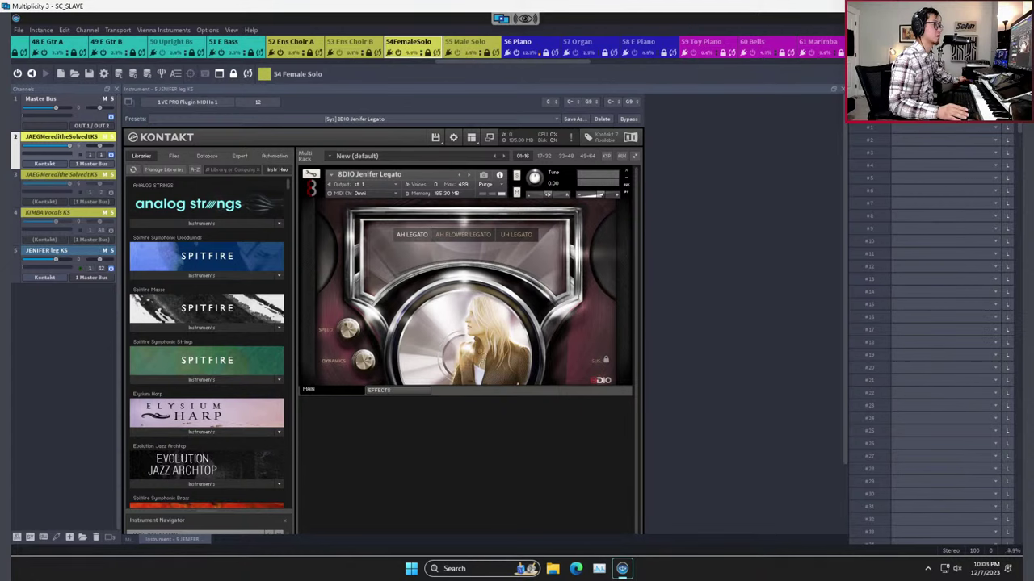
key(alt+Tab)
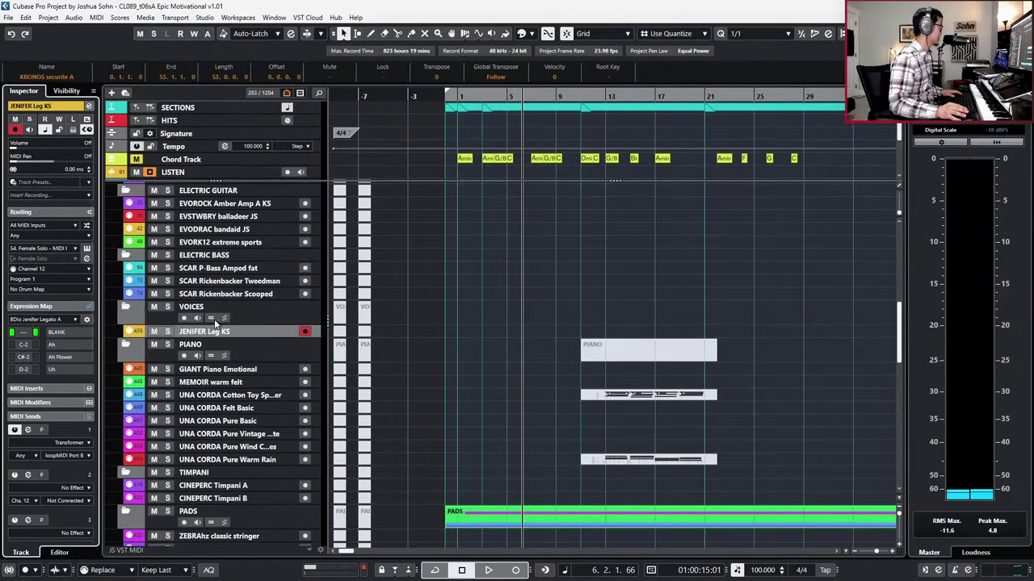
Step: Expand the VOICES folder and arm JENIFER Leg KS (8Dio Jenifer Legato A v1 map, channel 12)
click(211, 318)
scroll(243, 339, down, 5)
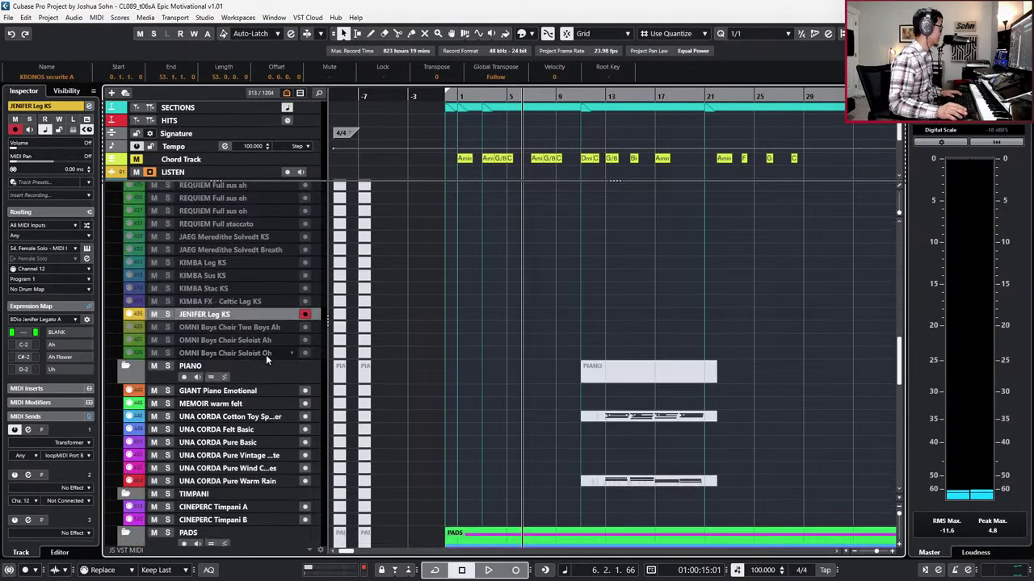
click(234, 237)
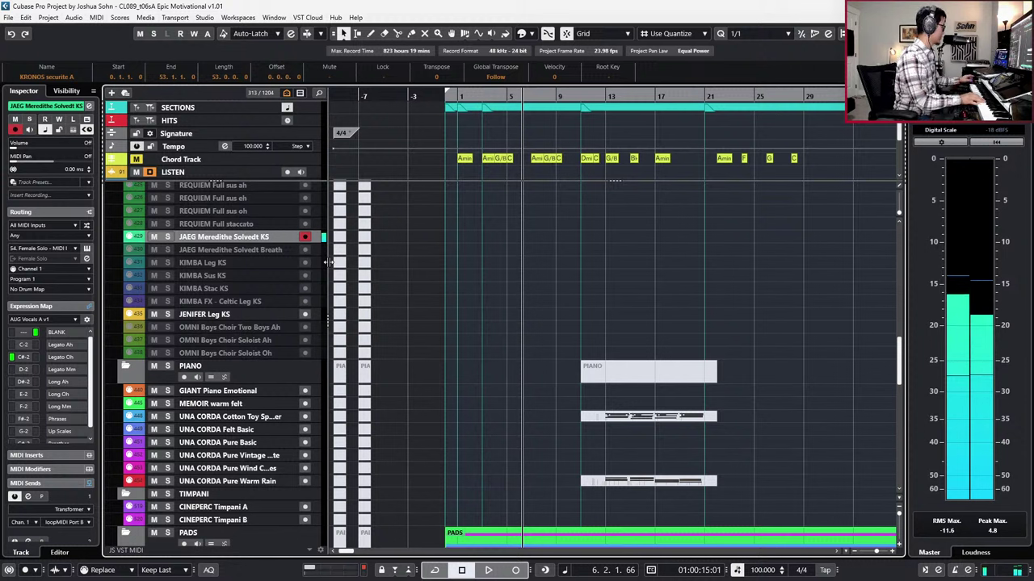
click(252, 313)
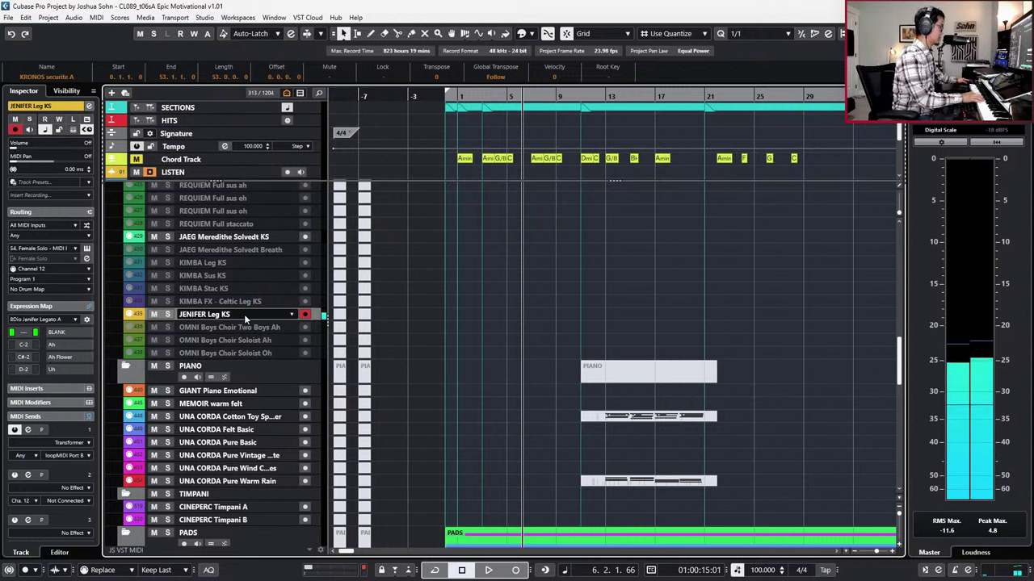
Step: Play the cue from bar 1 to audition it, then stop
key(KP_1)
key(shift+n)
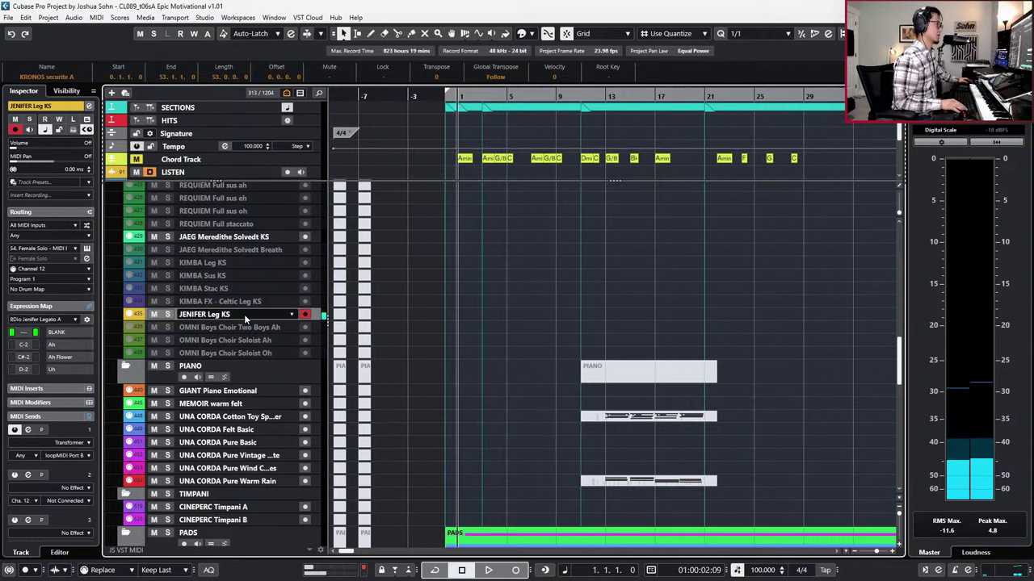
key(KP_Add)
key(KP_Add)
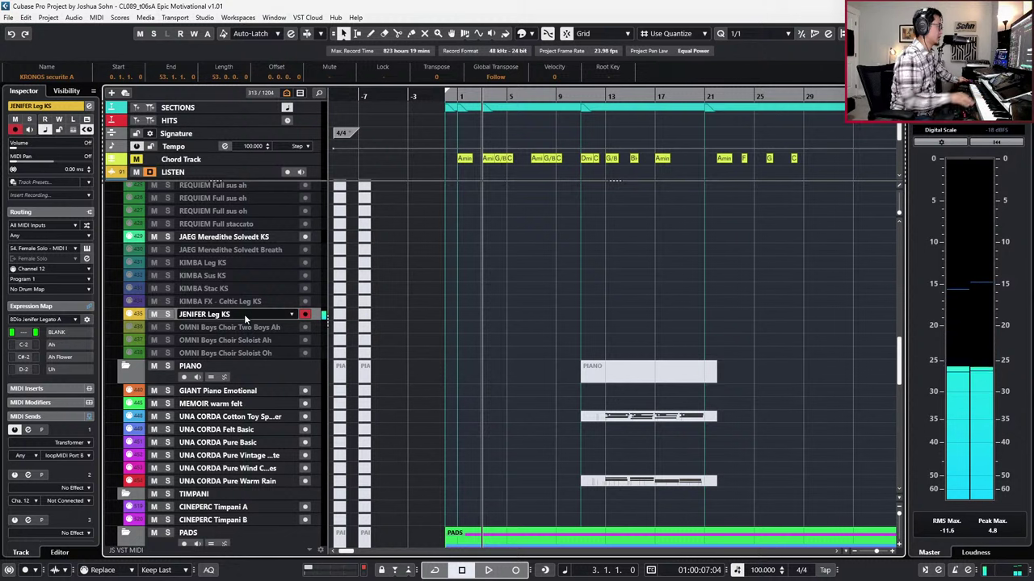
key(KP_Subtract)
key(KP_Subtract)
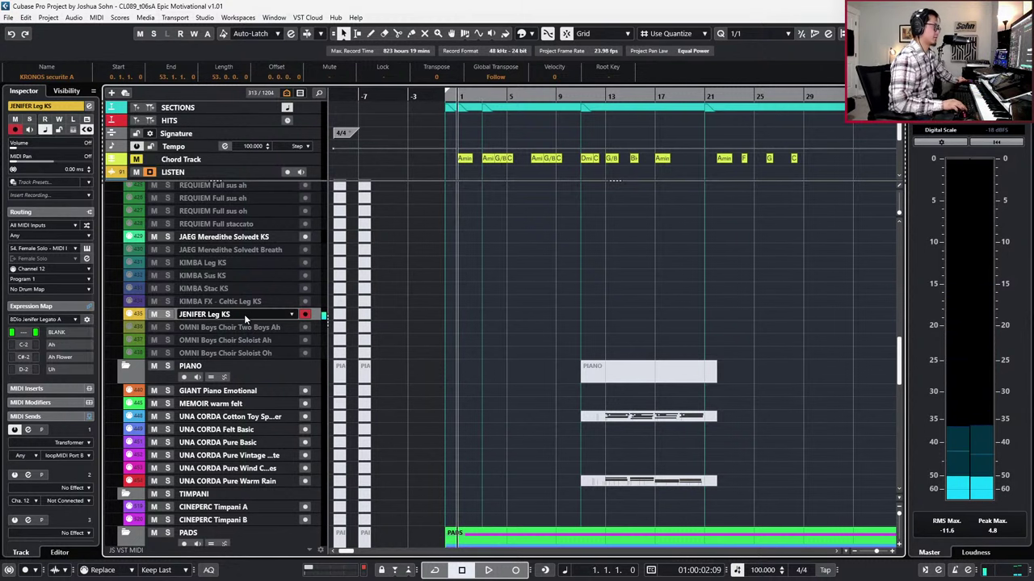
key(space)
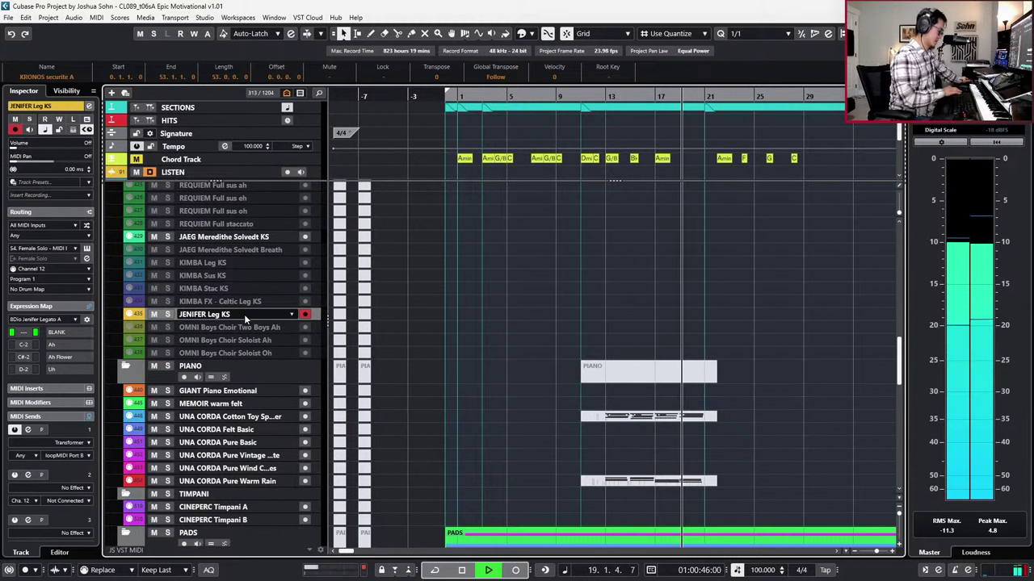
key(space)
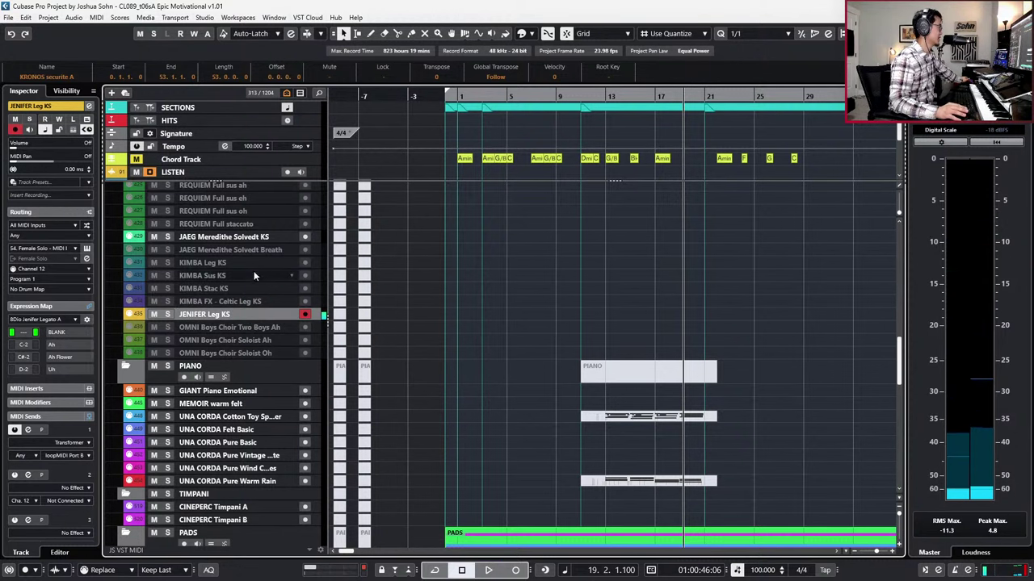
Step: Arm the JAEG Meredithe Solvedt KS track and open its Channel Settings from the project start
click(248, 237)
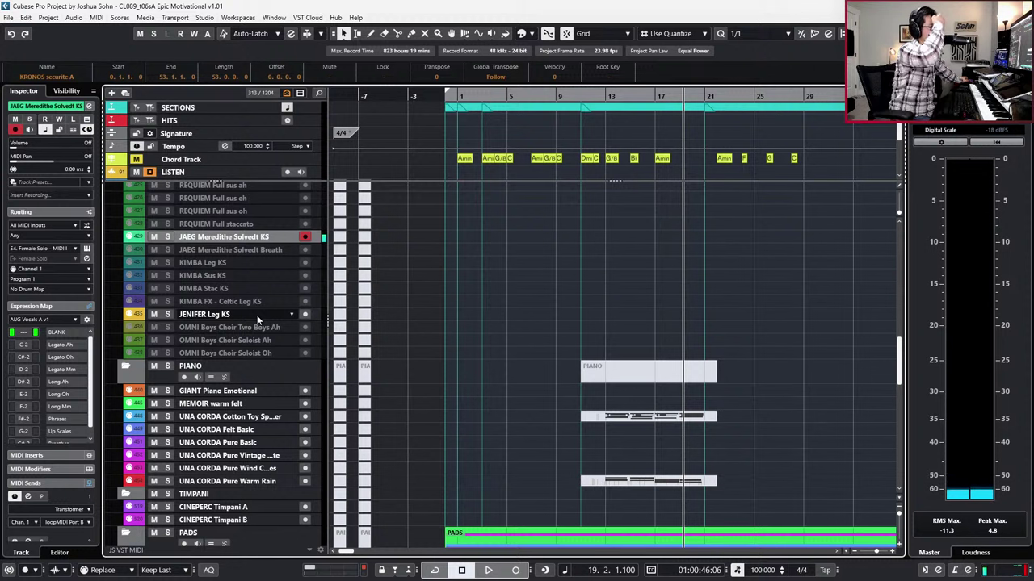
key(Home)
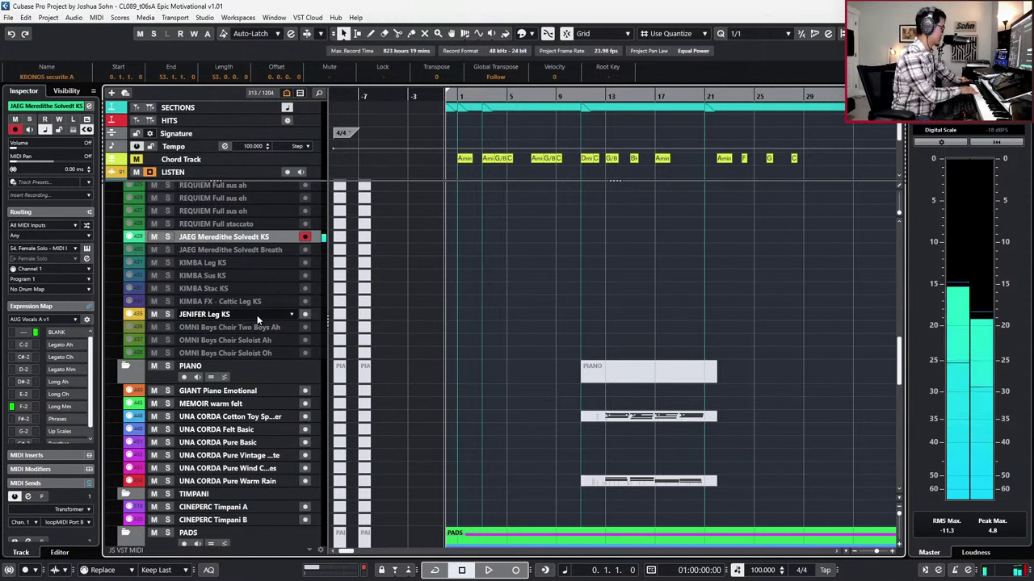
key(e)
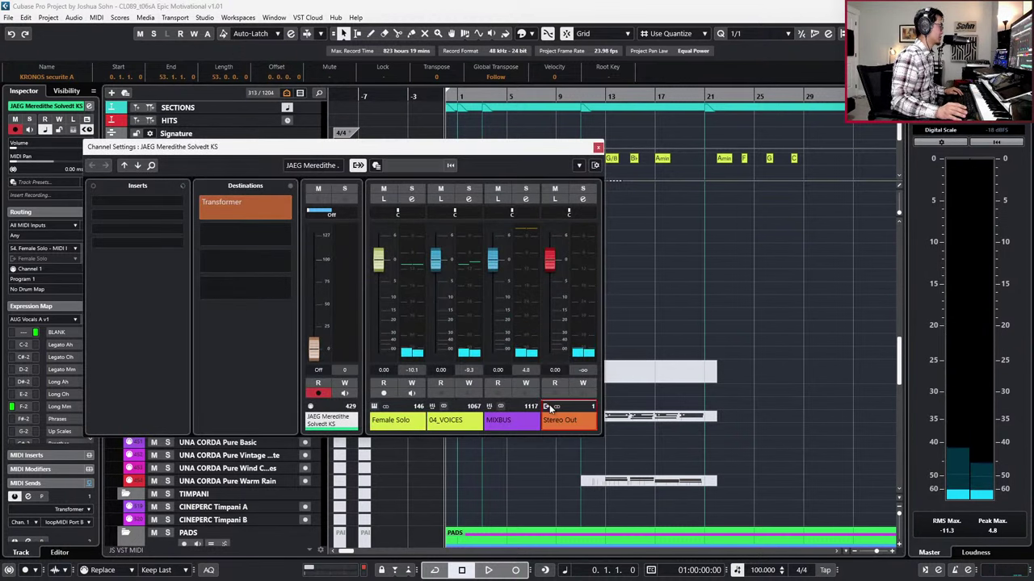
Step: Bring up the Channel Settings for the Female Solo channel
click(406, 426)
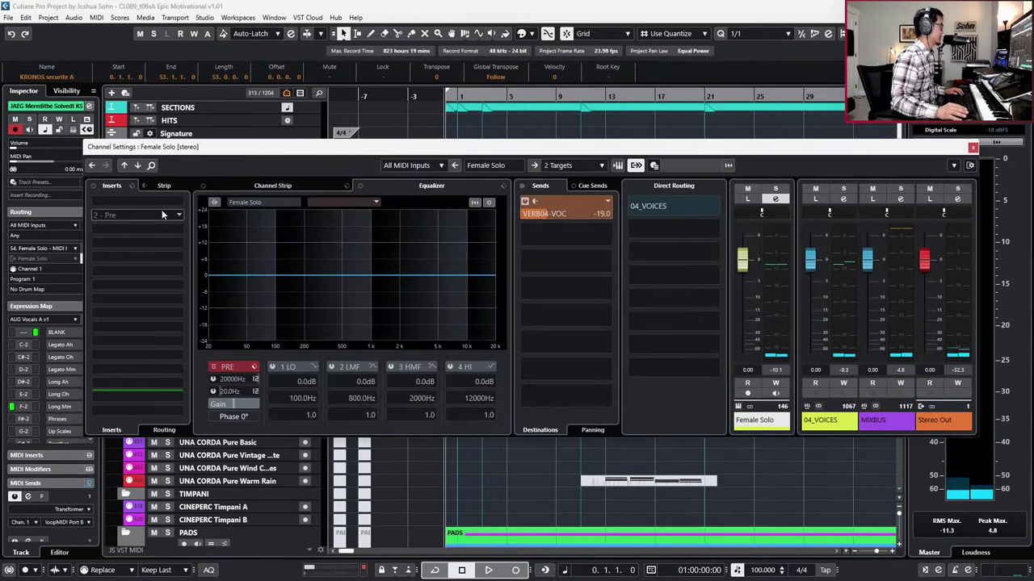
click(243, 408)
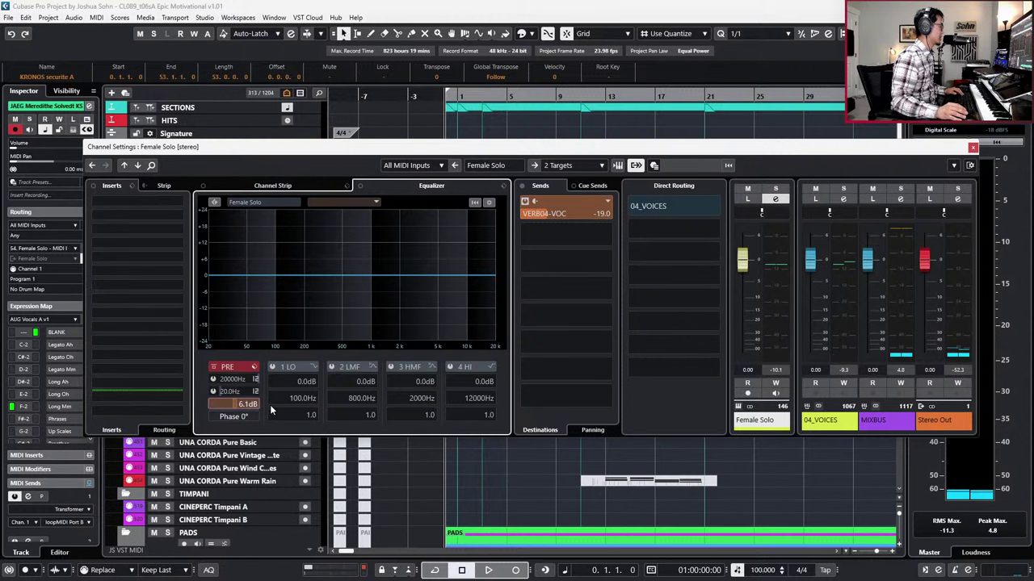
key(Escape)
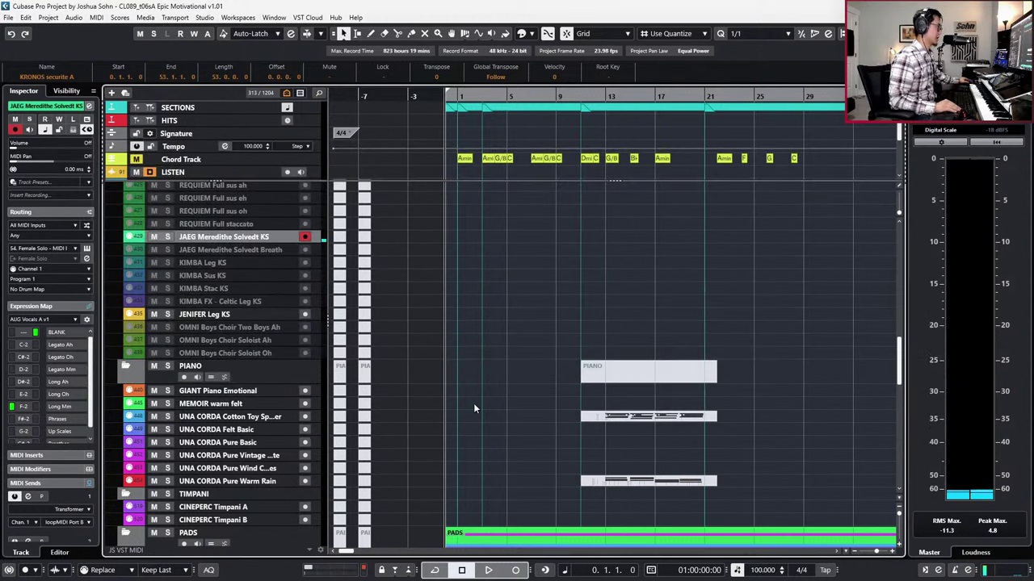
key(e)
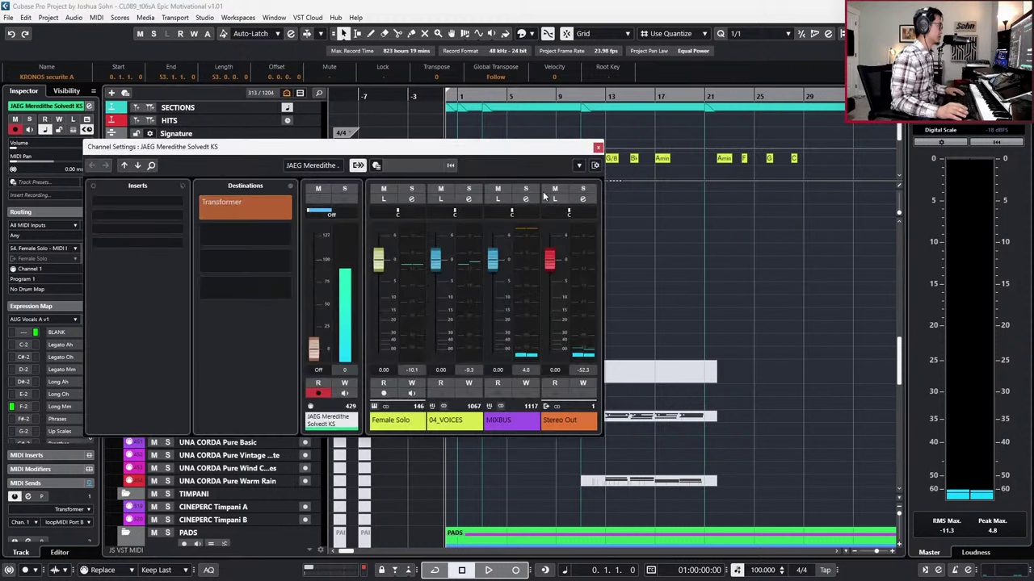
click(390, 420)
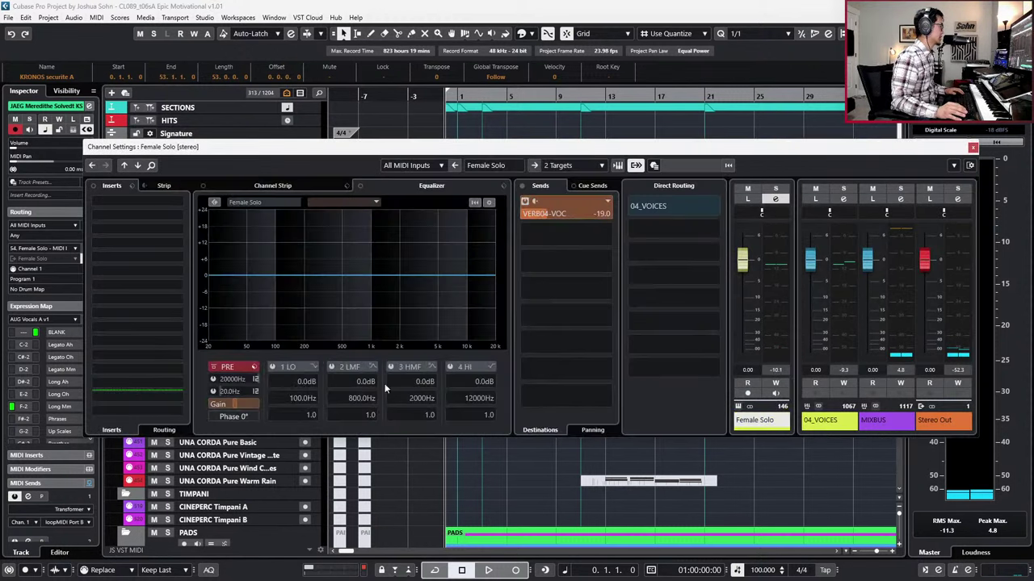
Step: Insert Blackhole on Female Solo's first slot, load its factory preset and lower the mix to 15
click(178, 202)
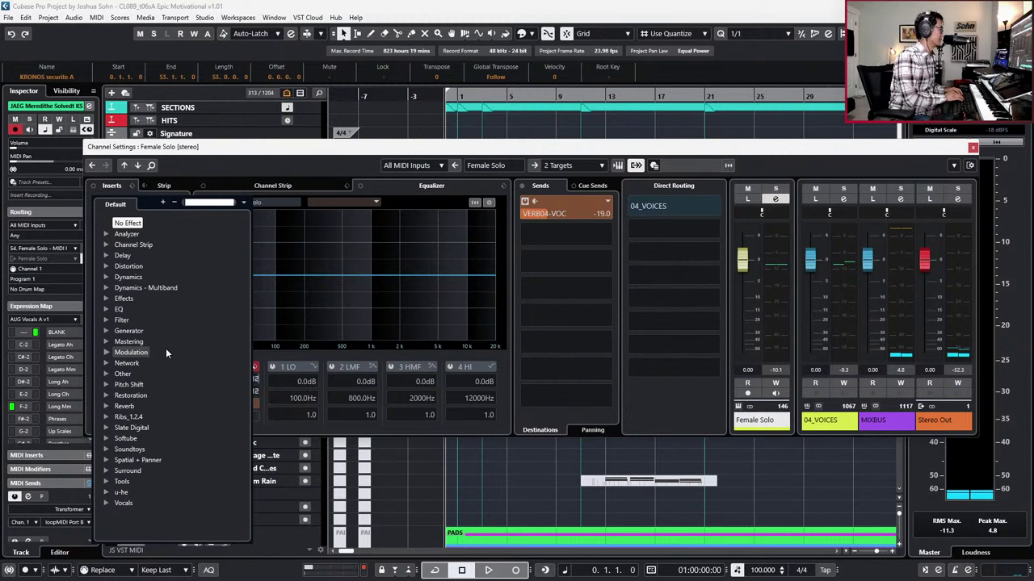
text(valh)
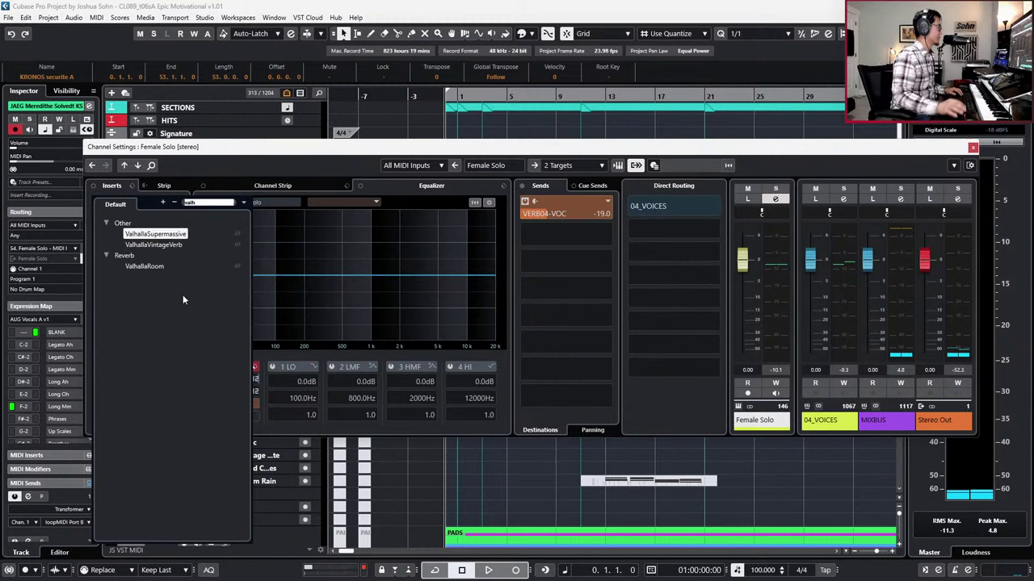
key(BackSpace)
key(BackSpace)
key(BackSpace)
key(BackSpace)
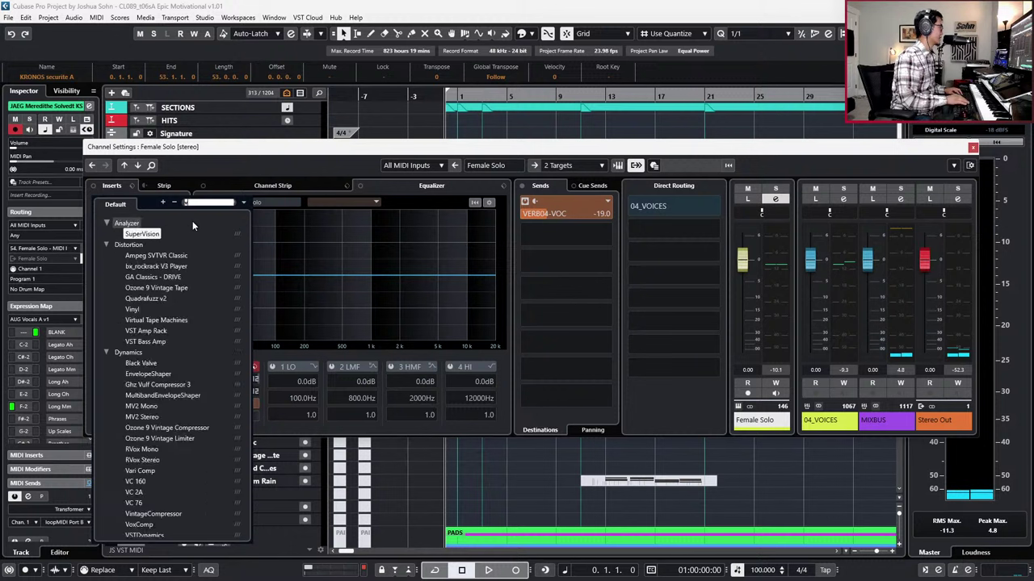
text(gravity)
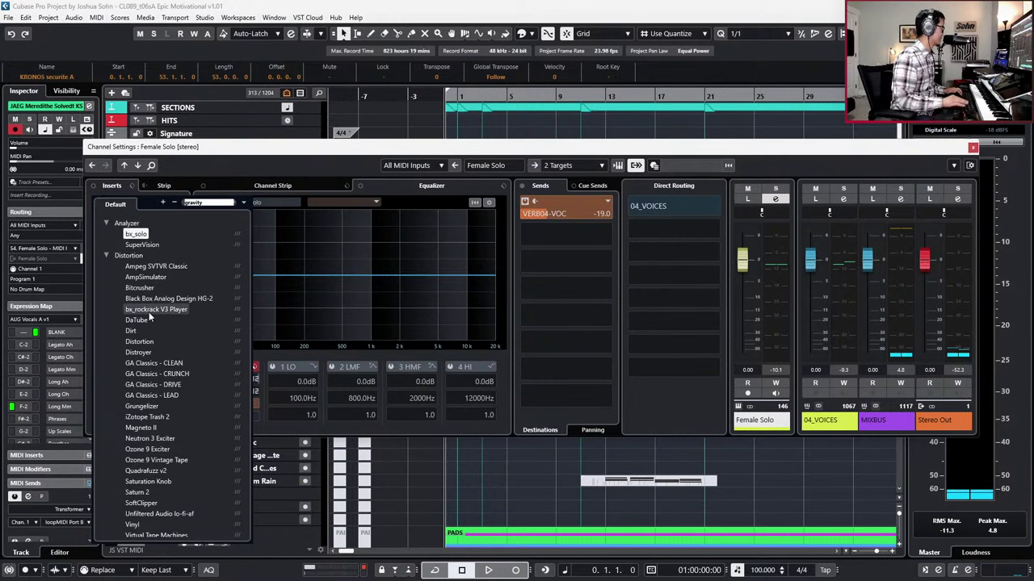
key(BackSpace)
key(BackSpace)
key(BackSpace)
key(BackSpace)
key(BackSpace)
key(BackSpace)
key(BackSpace)
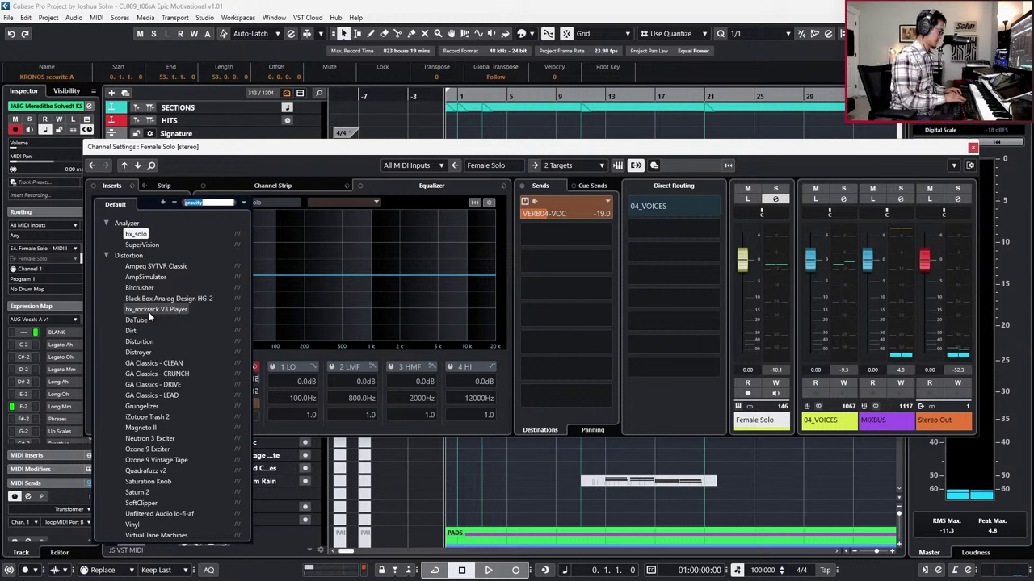
text(black)
click(147, 277)
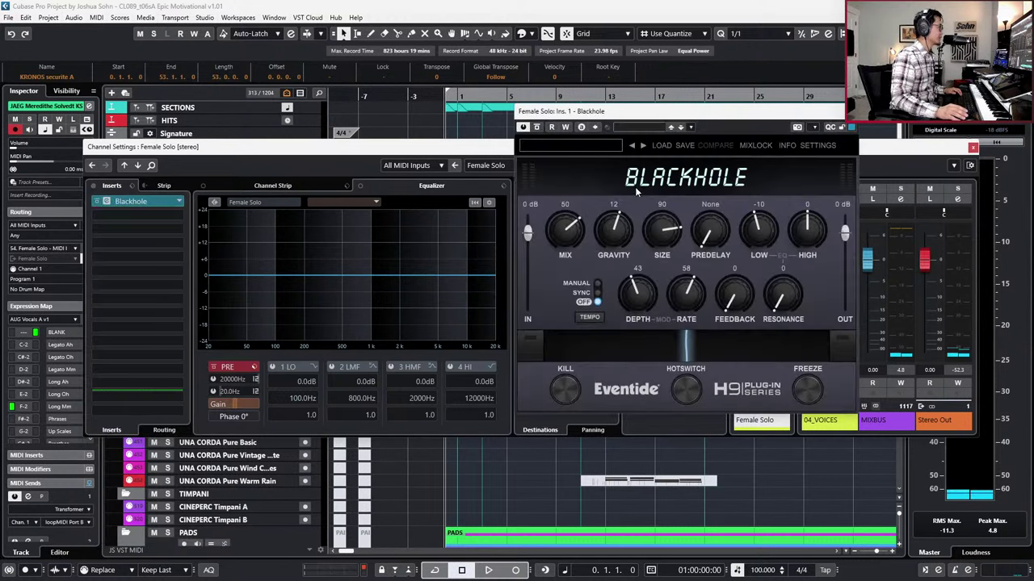
click(597, 147)
mouse_move(568, 148)
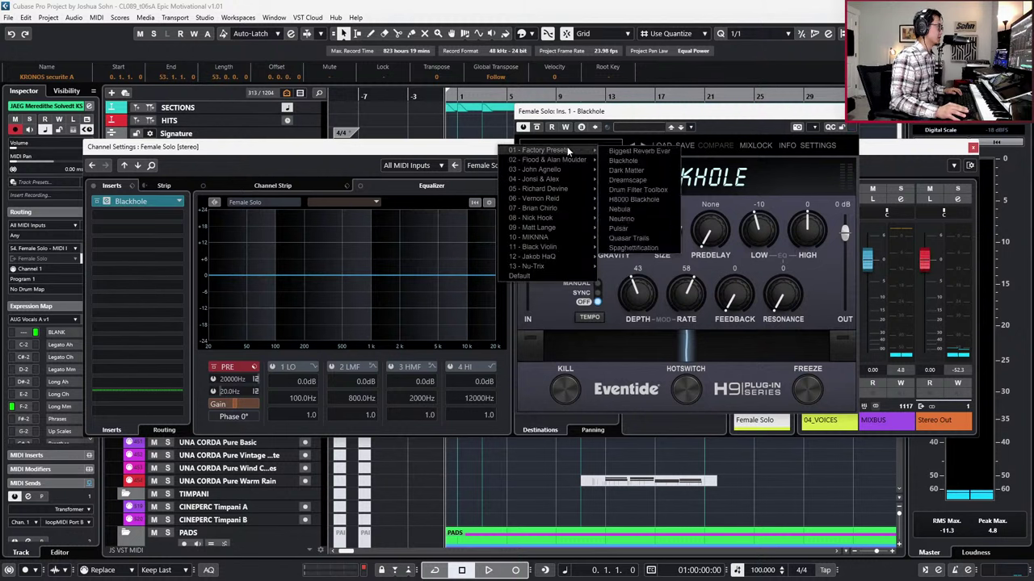
click(626, 161)
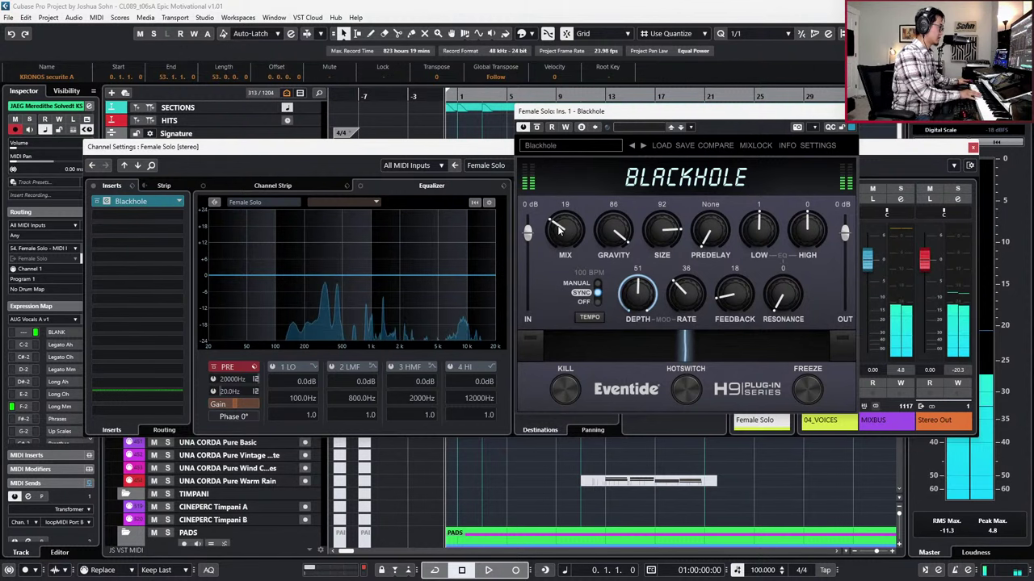
drag(559, 230, 556, 240)
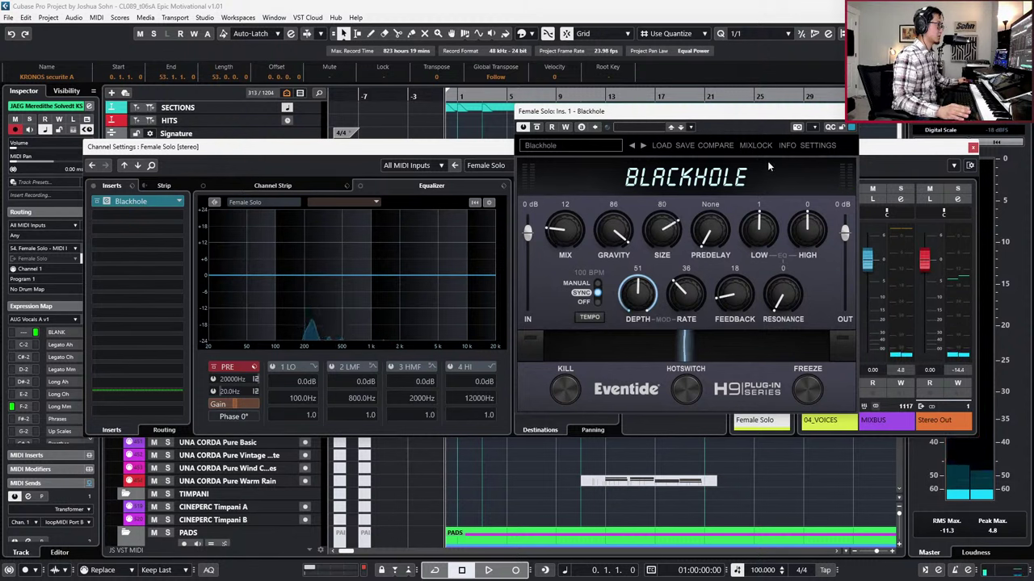
Step: Raise the VERB04-VOC reverb send to -14.4 dB and close Channel Settings
click(848, 110)
drag(553, 216, 578, 216)
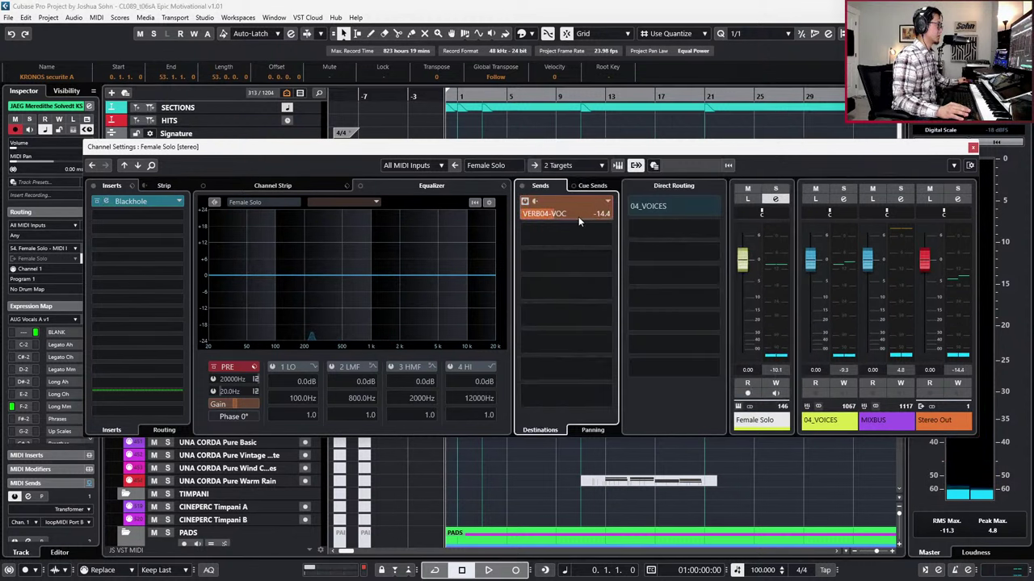
click(973, 148)
key(space)
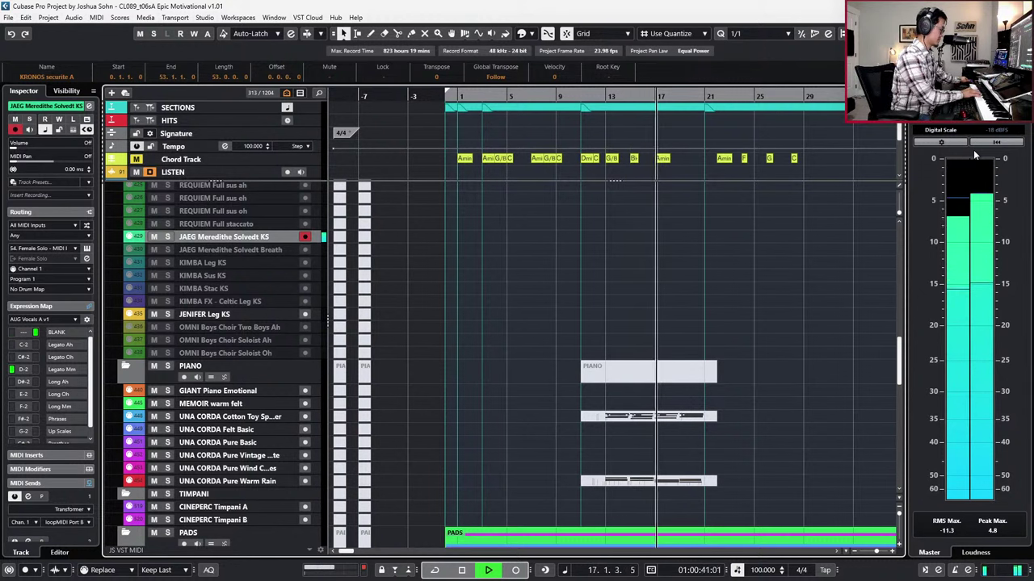
key(space)
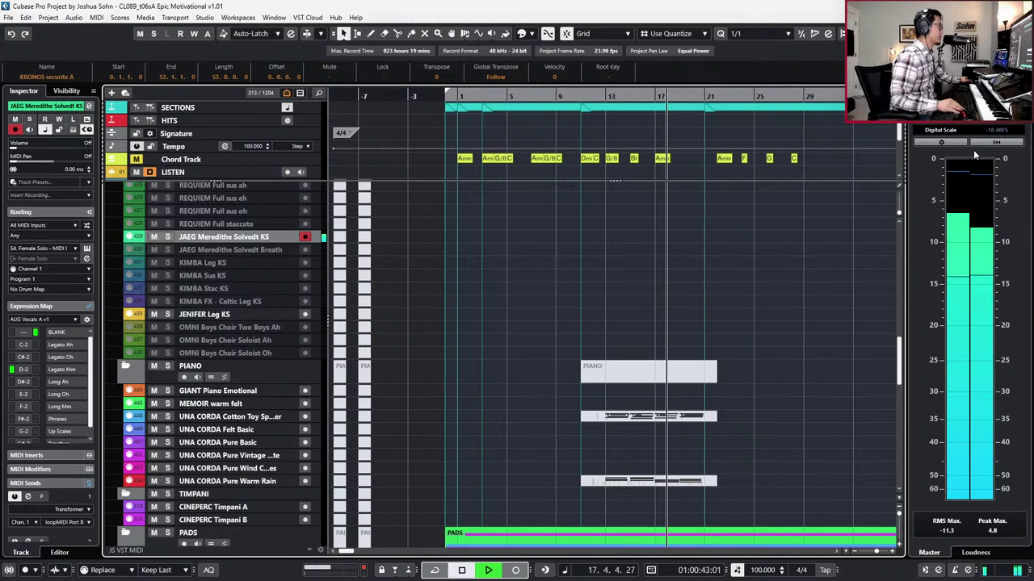
key(Home)
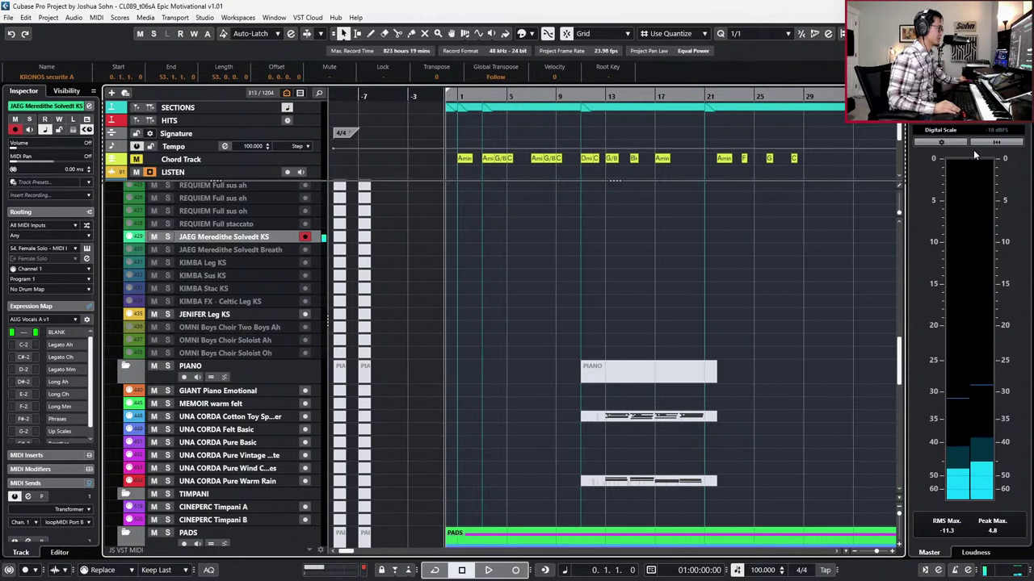
Step: Record a solo vocal take spanning bars 1–18 on JAEG Meredithe Solvedt KS and open its notes from bar 10
key(space)
key(KP_Multiply)
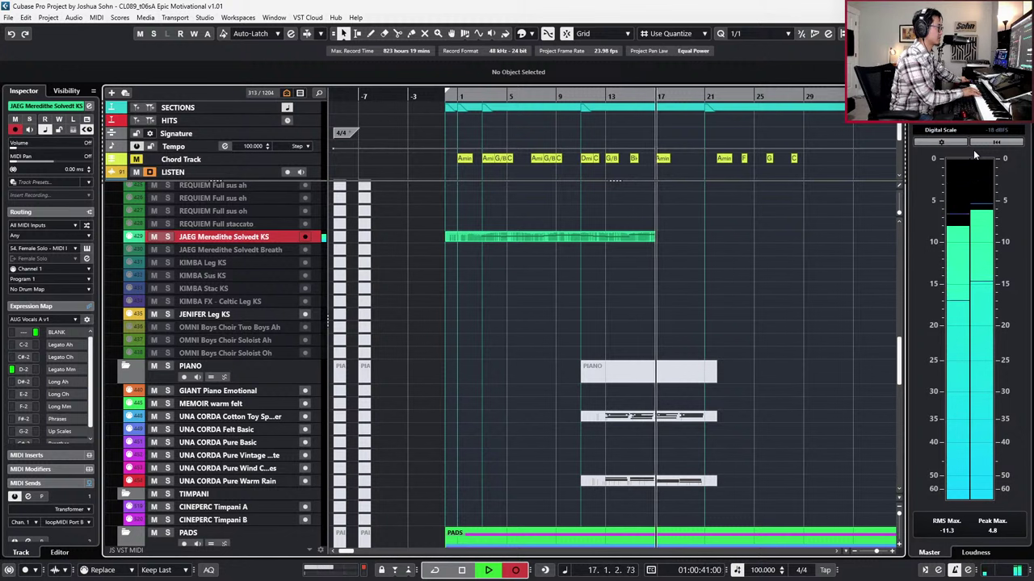
key(space)
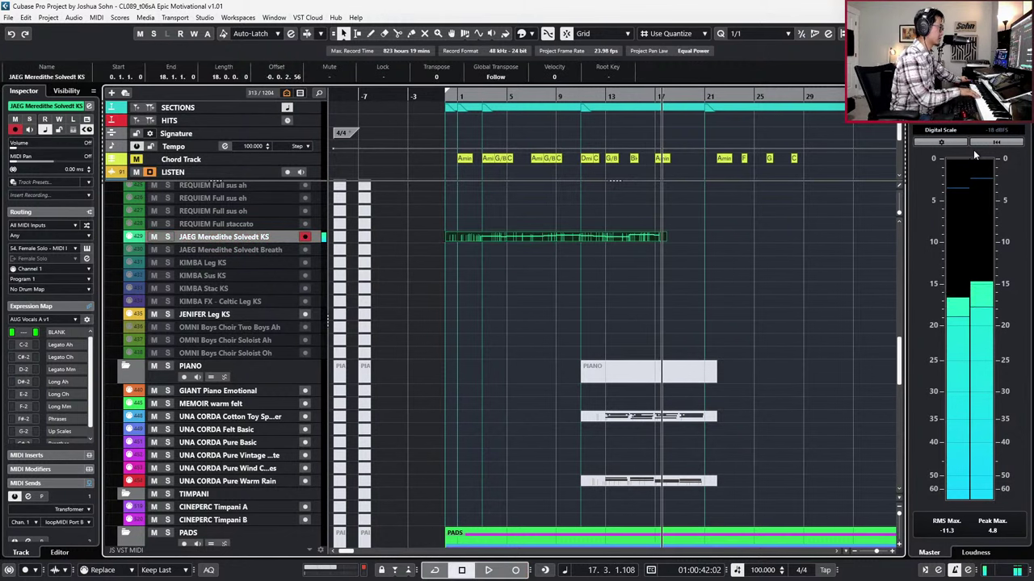
key(KP_Subtract)
key(KP_Subtract)
key(KP_Subtract)
key(KP_Subtract)
key(KP_Subtract)
key(KP_Subtract)
key(KP_Subtract)
key(KP_Subtract)
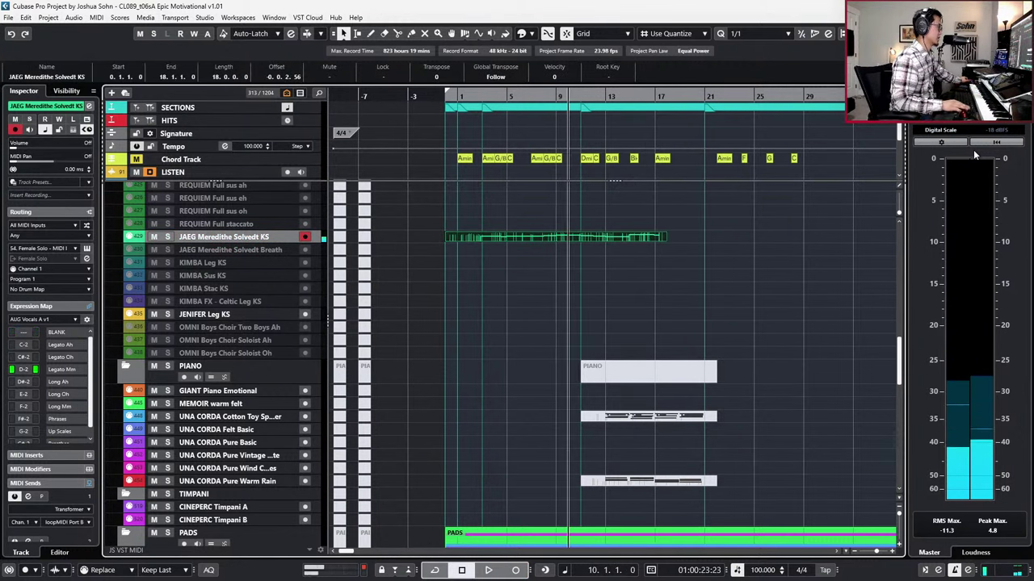
key(Return)
Step: Solo the part and raise the D3 note near bar 11 toward A3
scroll(677, 306, up, 1)
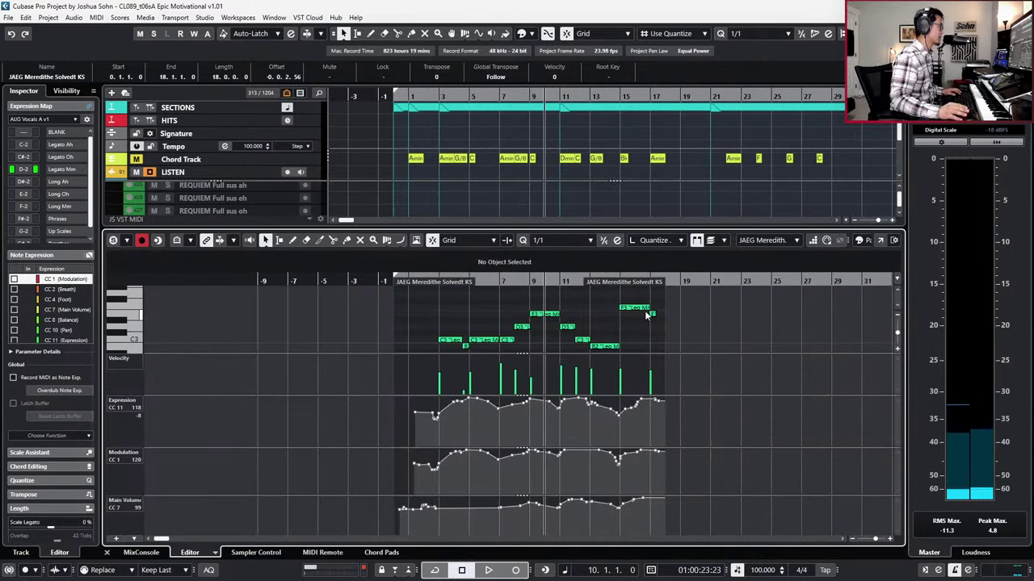
key(space)
key(s)
scroll(624, 313, up, 2)
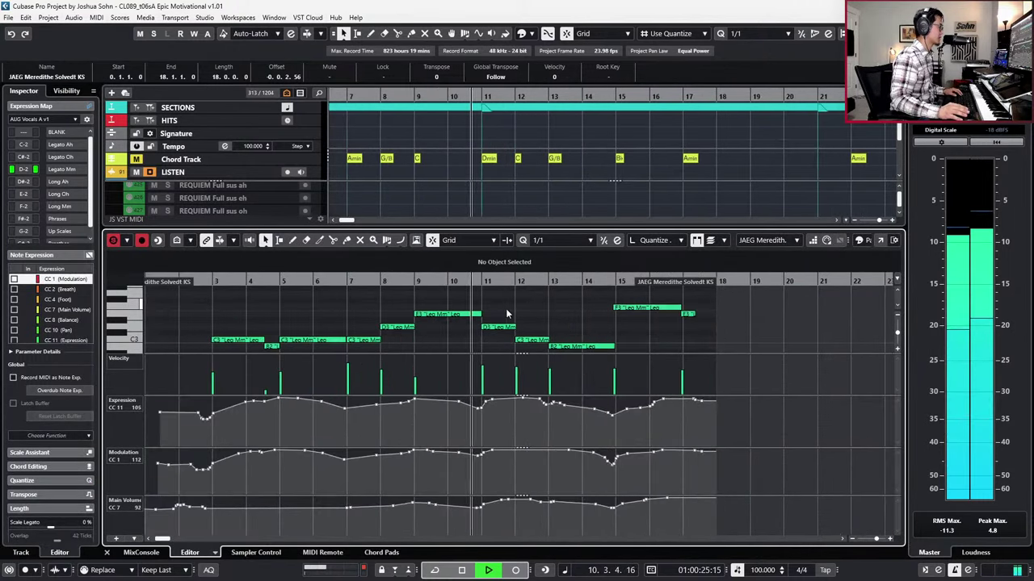
click(503, 328)
key(space)
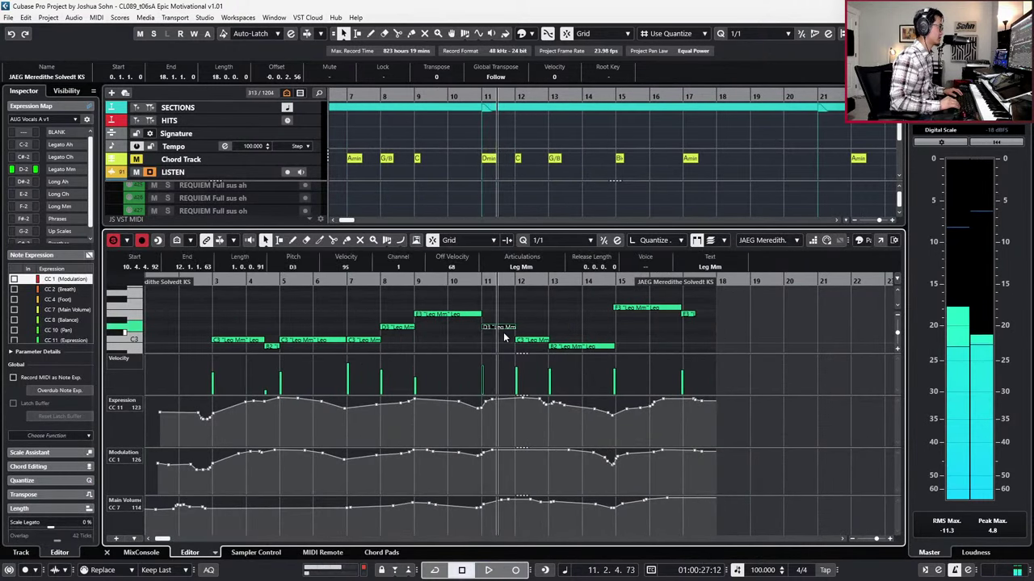
key(Up)
key(Up)
key(Up)
key(Up)
key(Up)
key(l)
key(Up)
key(Up)
key(space)
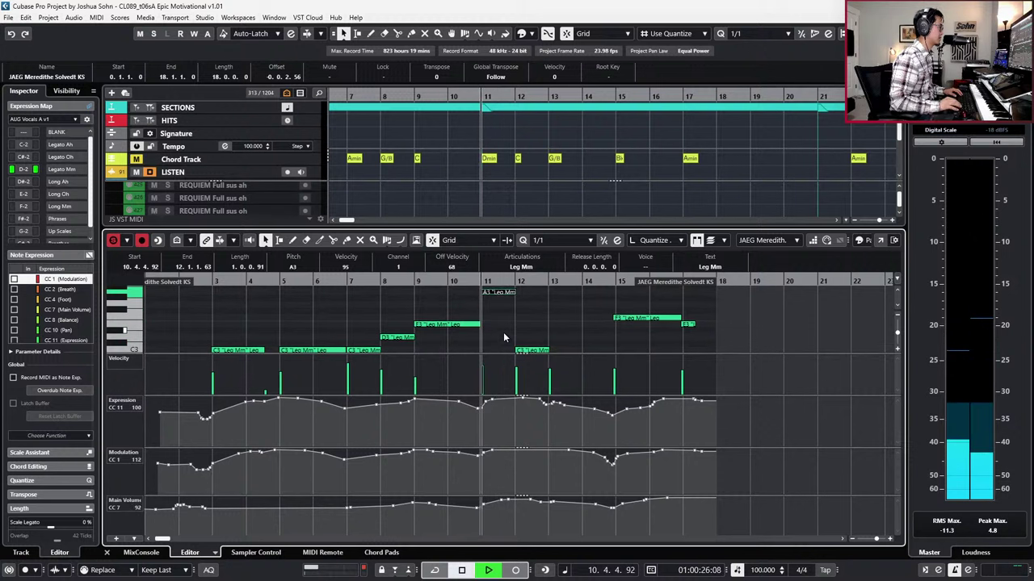
Step: Transpose the bar-12 C3 note up to G3
click(523, 350)
key(Up)
scroll(525, 356, down, 2)
key(space)
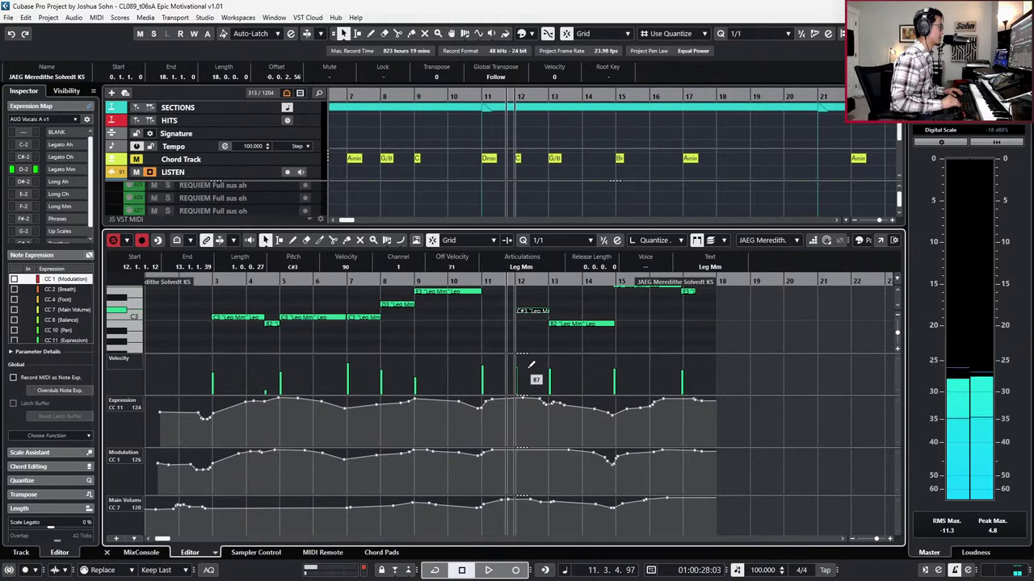
key(Up)
key(Up)
key(Up)
key(Up)
key(Up)
key(Up)
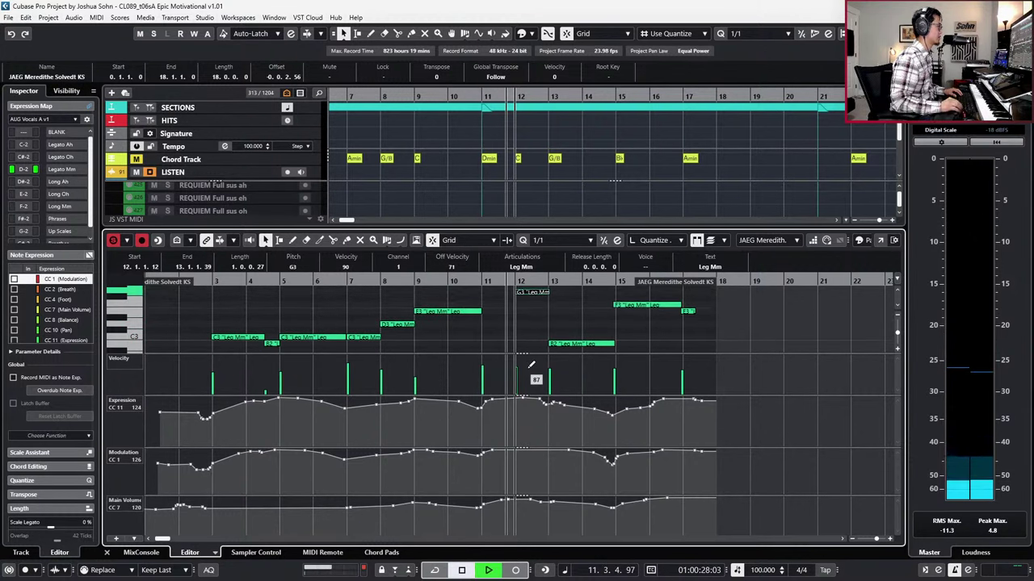
Step: Raise the bar-13 B2 note to D3 and lengthen the final E3 note by two bars from bar 17
click(586, 323)
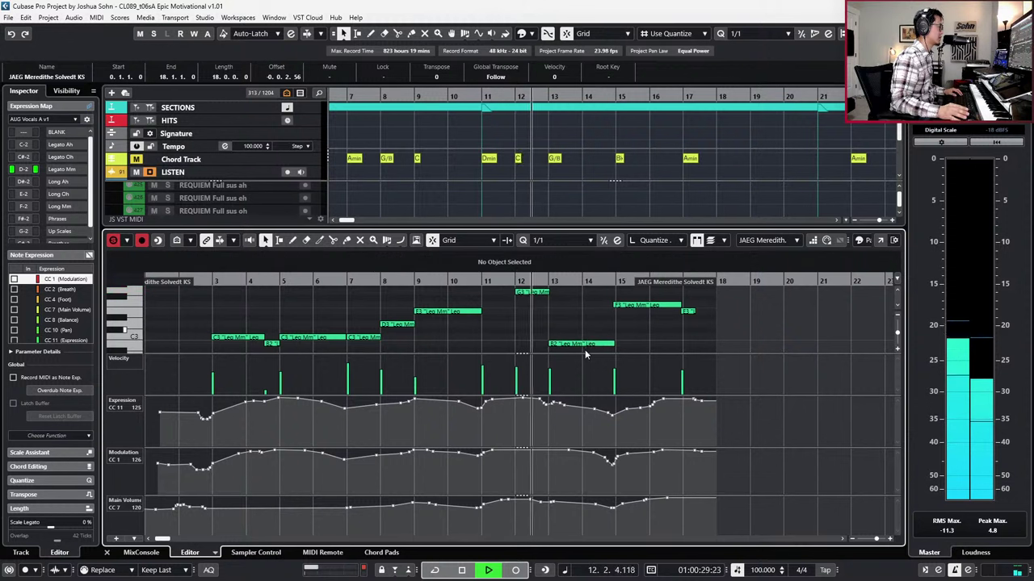
click(583, 344)
key(space)
key(space)
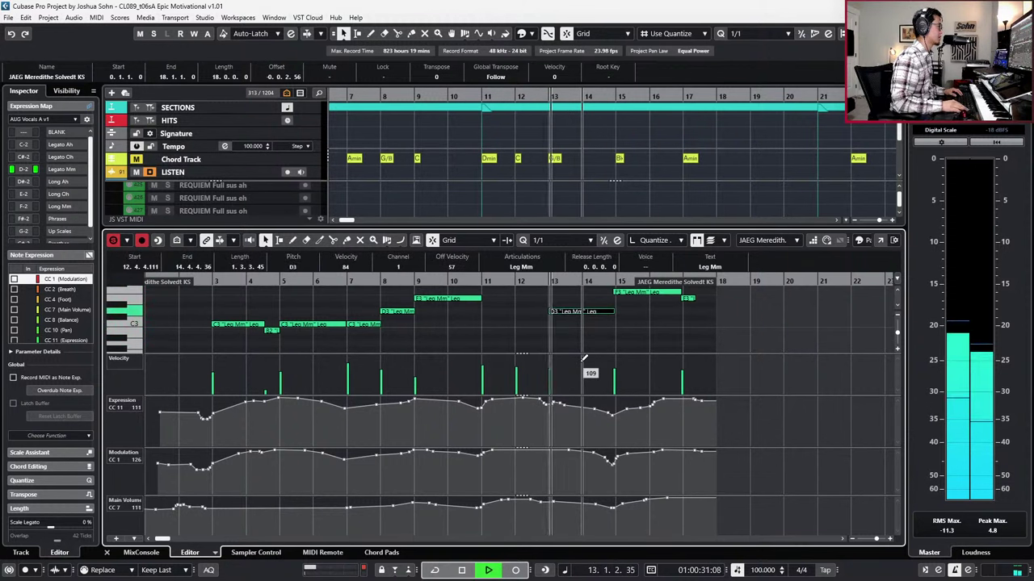
scroll(630, 327, up, 3)
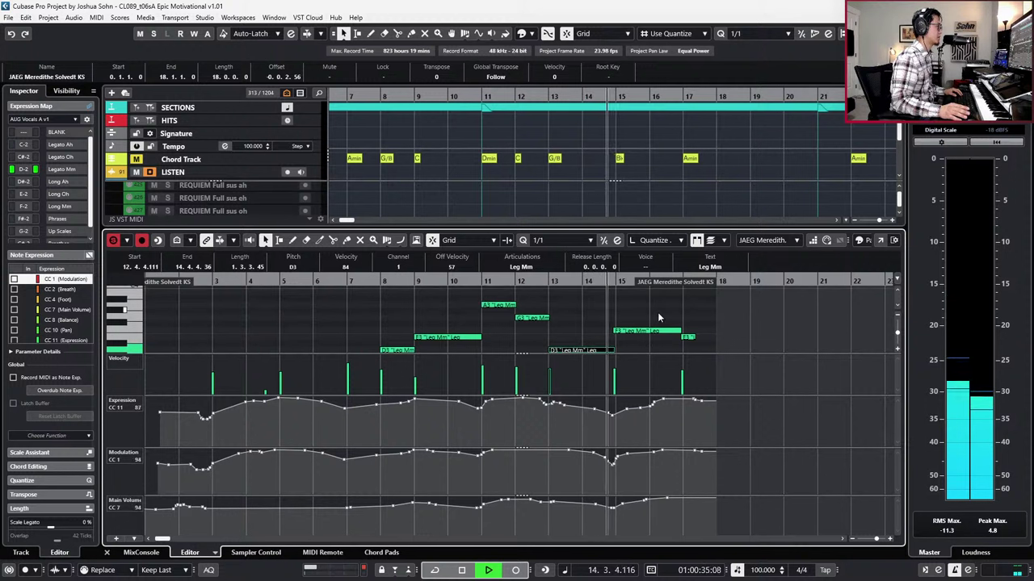
drag(696, 317, 693, 349)
key(alt+shift+Right)
key(alt+shift+Right)
key(alt+shift+Right)
key(alt+shift+Right)
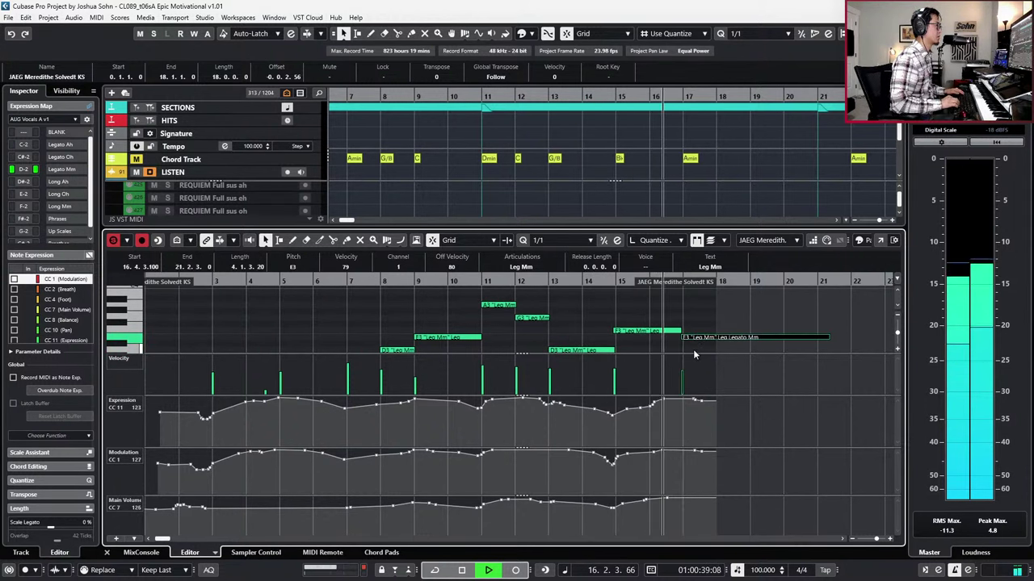
key(q)
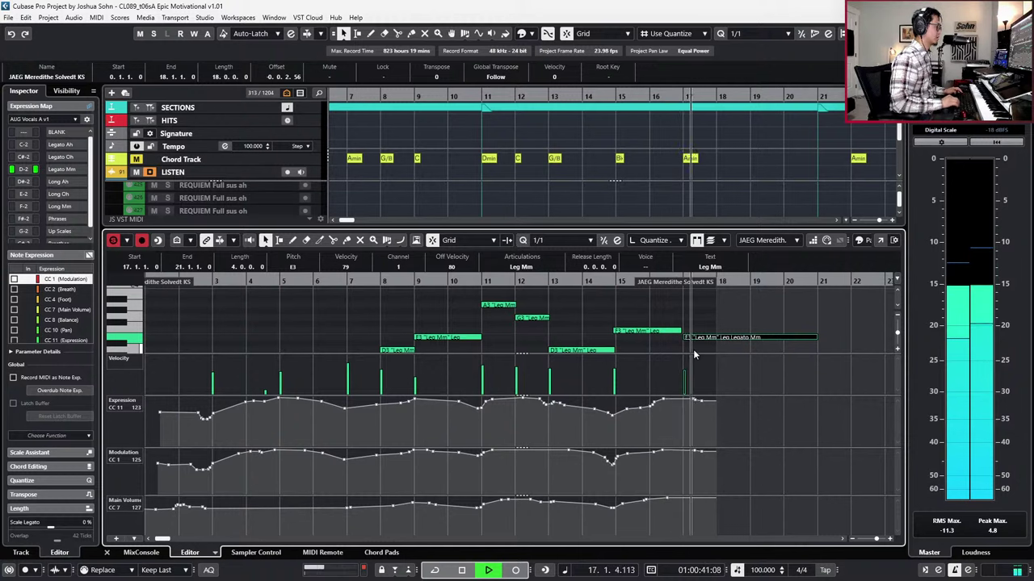
key(ctrl+z)
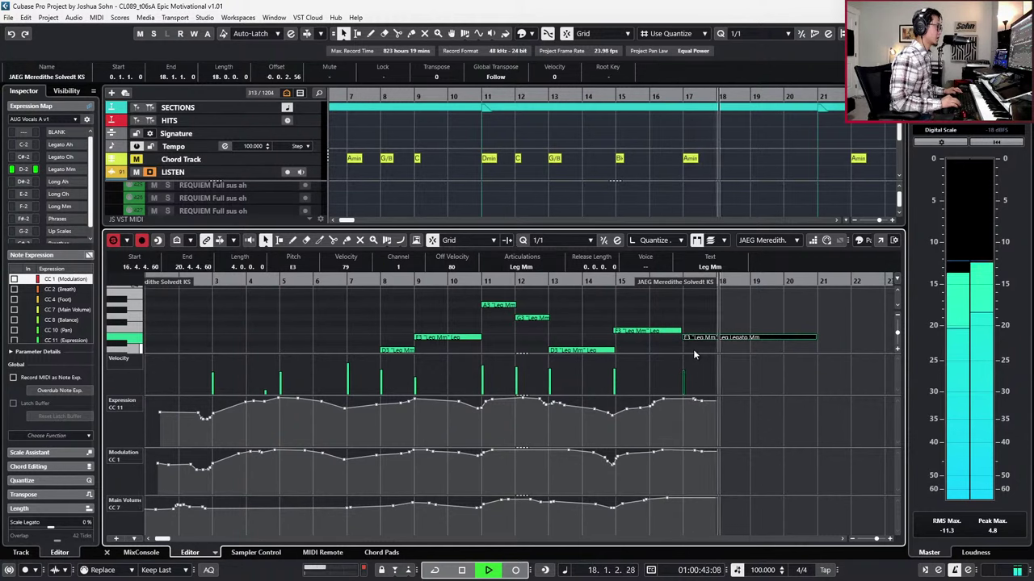
Step: Reopen the solo vocal part and clear its Main Volume, Modulation and Expression curves
scroll(694, 354, down, 2)
key(space)
key(Return)
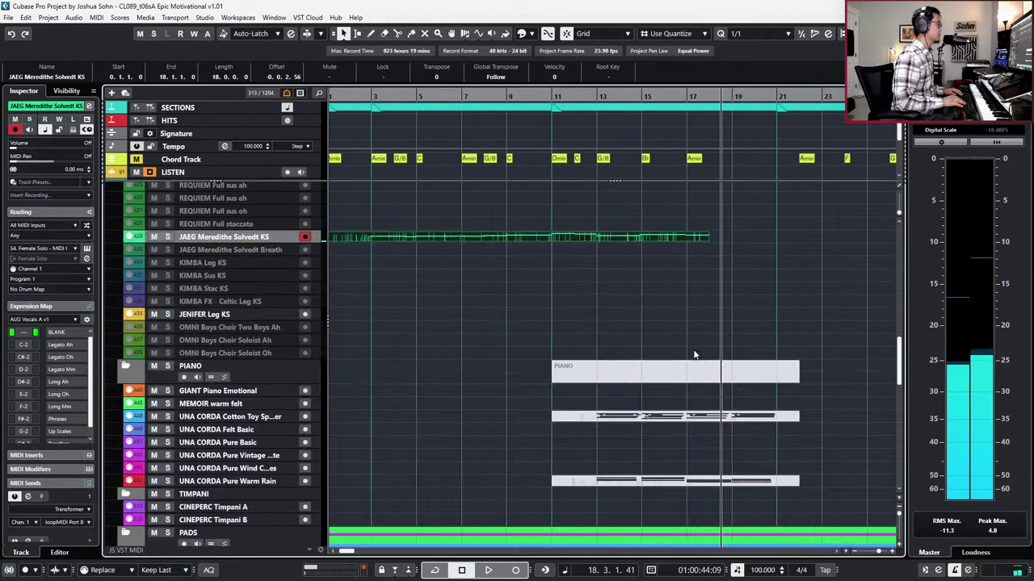
key(g)
key(g)
key(g)
click(557, 238)
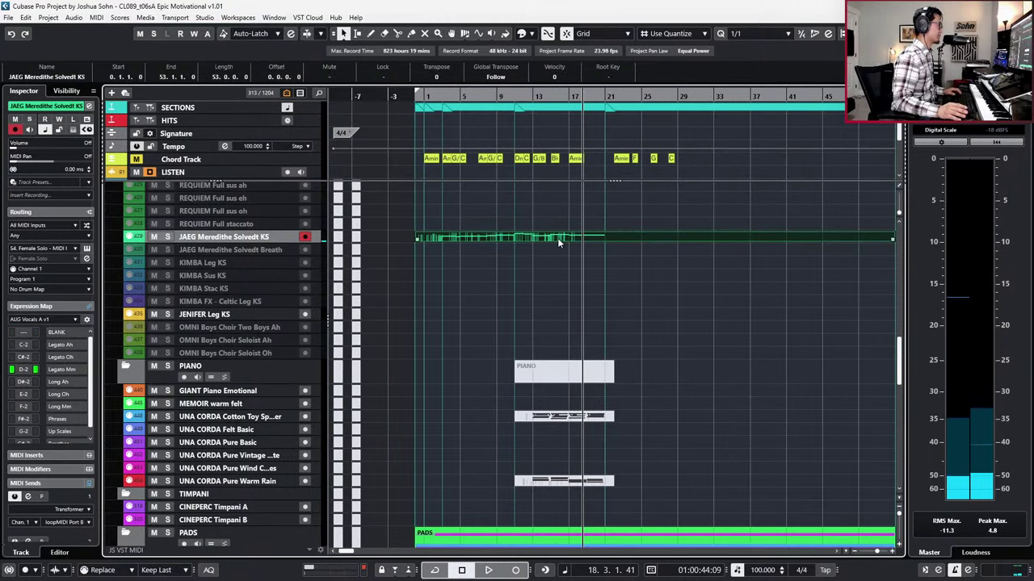
key(ctrl+e)
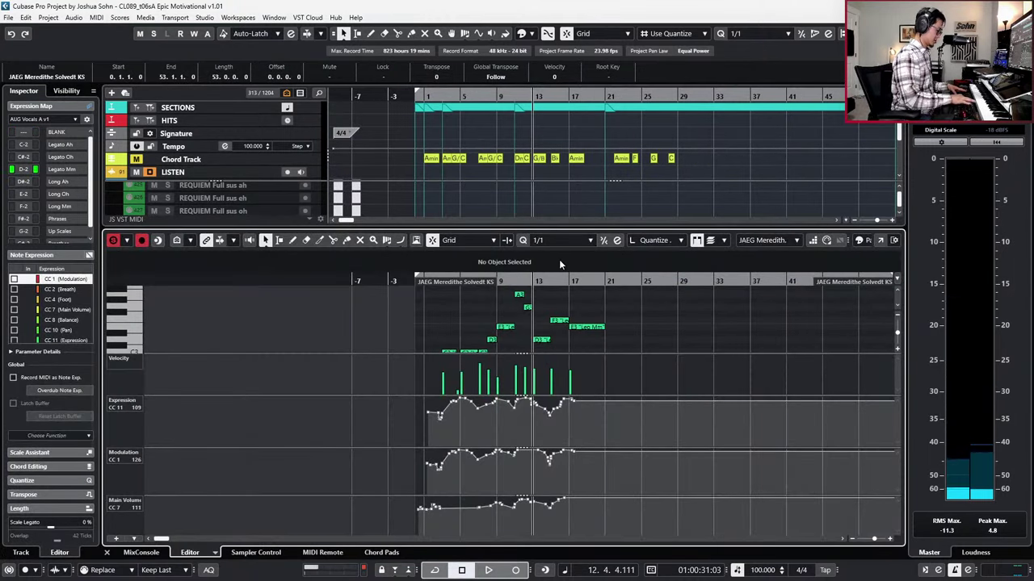
key(ctrl+z)
key(ctrl+z)
key(ctrl+z)
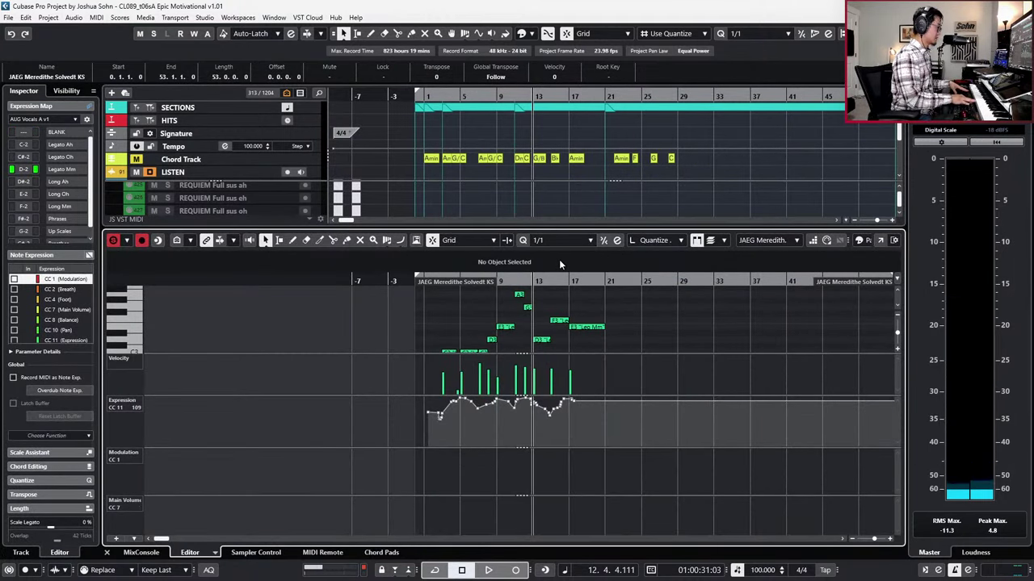
key(Home)
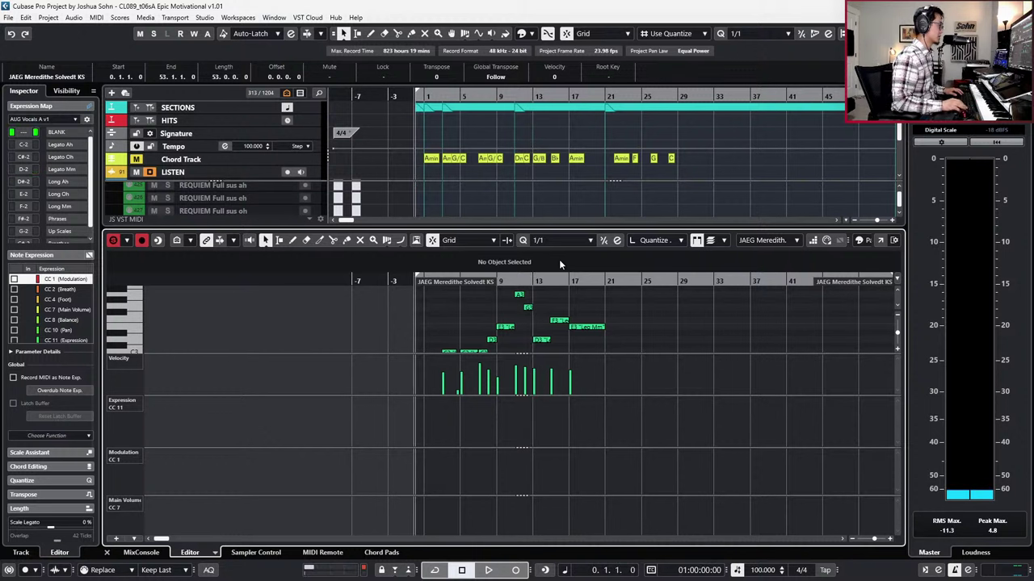
Step: Play back the edited vocal line from the project start
key(space)
scroll(528, 320, up, 2)
scroll(528, 320, down, 1)
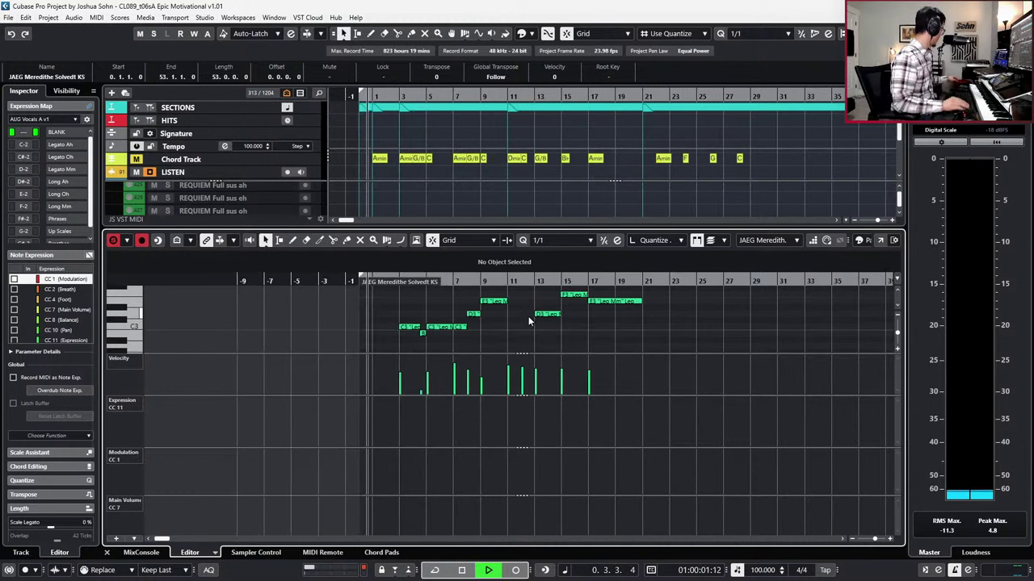
key(space)
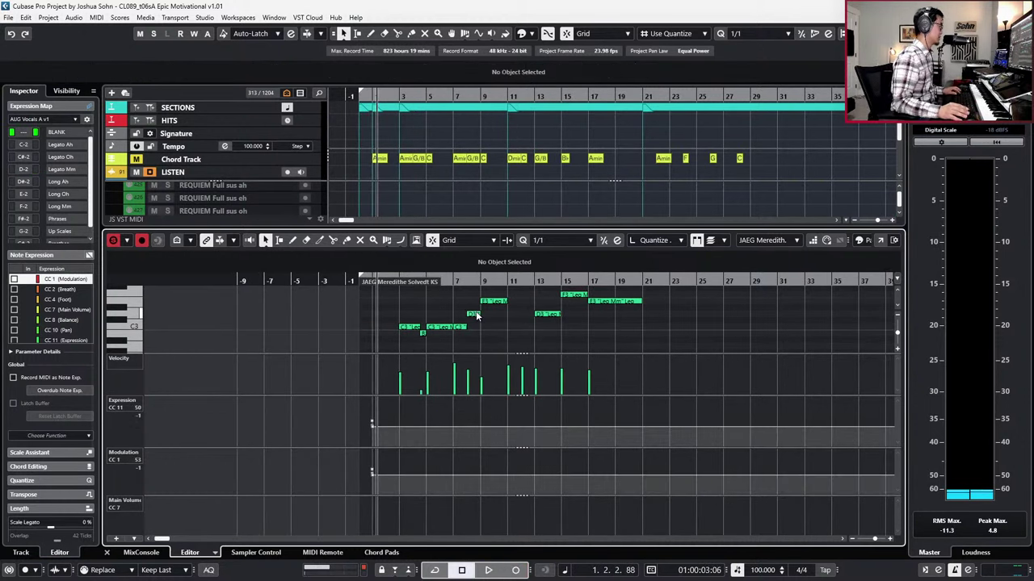
scroll(470, 319, up, 3)
scroll(462, 321, down, 1)
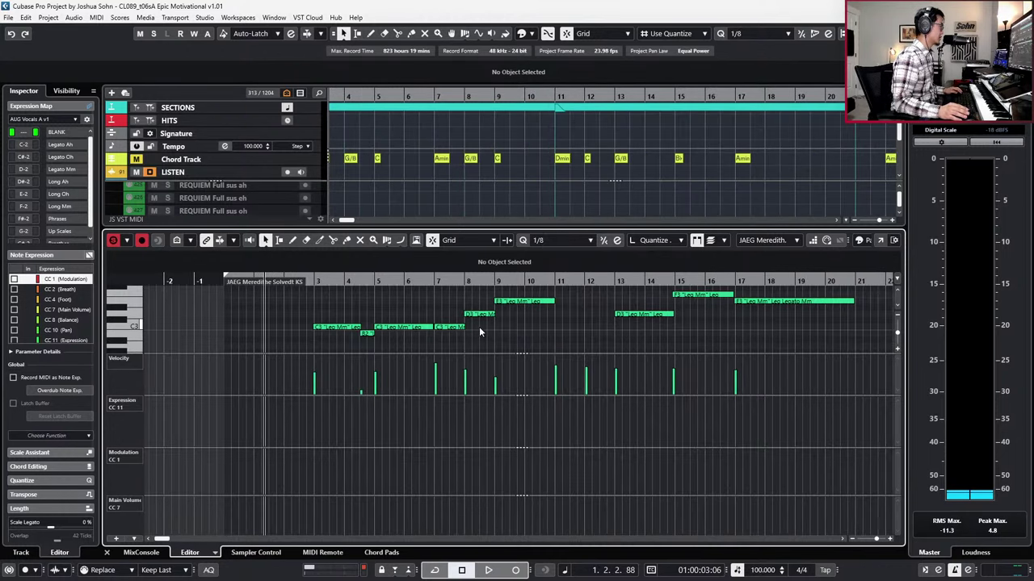
Step: Start the bar-7 C3 and bar-8 D3 notes later and extend them, C3 ending at 8.3
drag(457, 310, 479, 327)
key(alt+Right)
key(alt+Right)
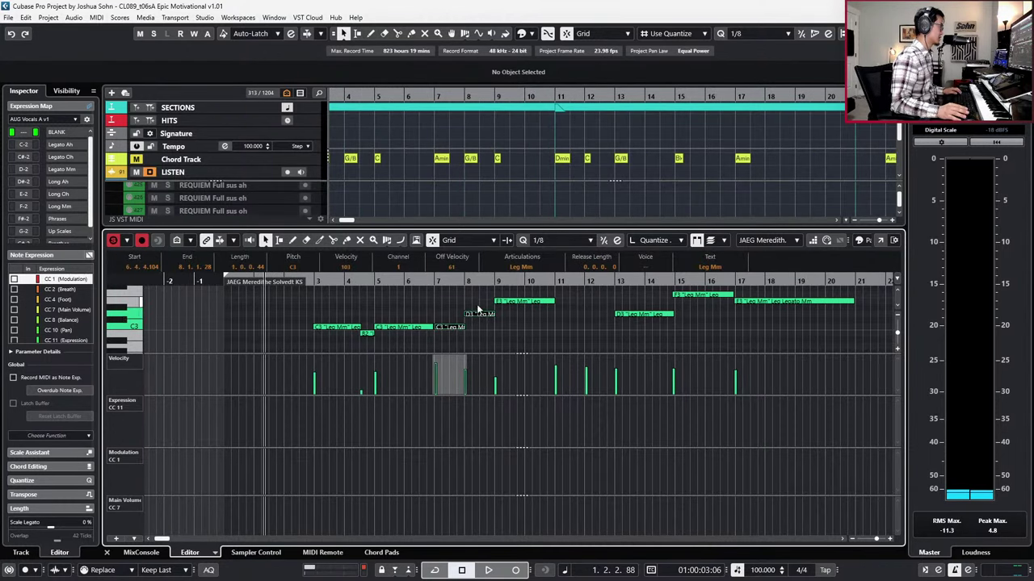
click(475, 327)
click(469, 314)
key(alt+shift+Right)
key(alt+shift+Right)
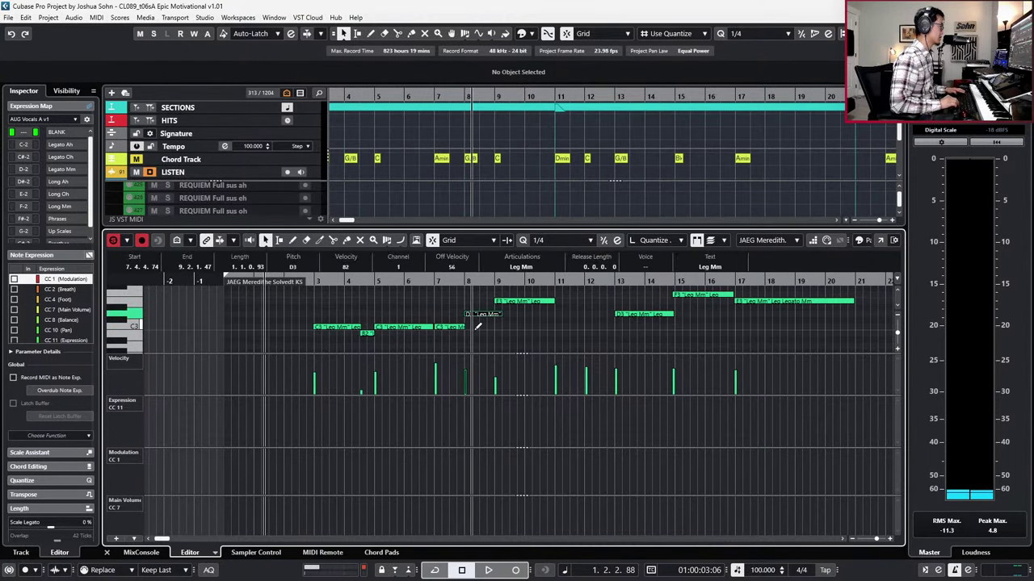
key(alt+Right)
key(Left)
key(alt+shift+Right)
key(alt+shift+Right)
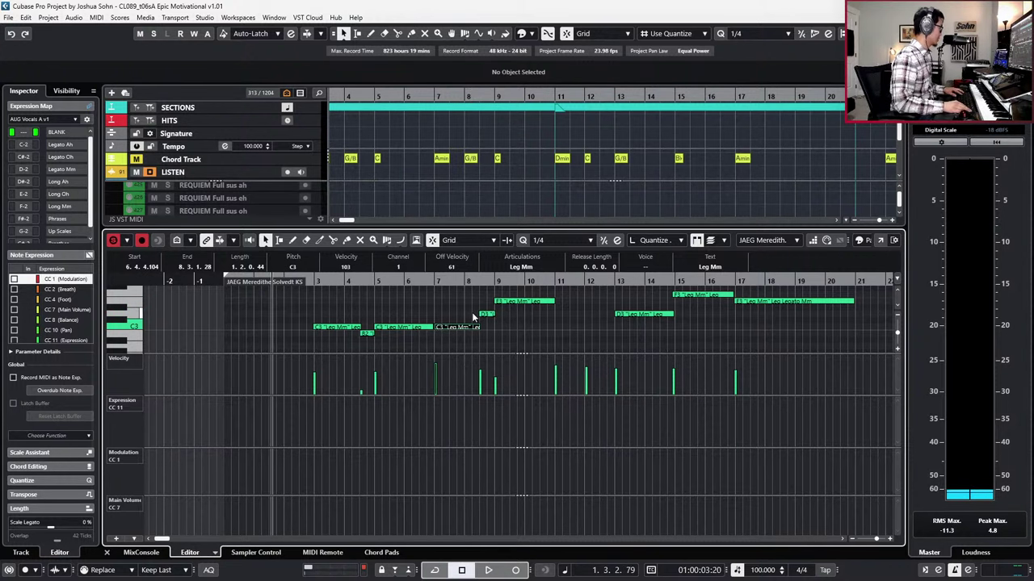
Step: Discard the first controller recording pass and restart playback from the project start
key(KP_Multiply)
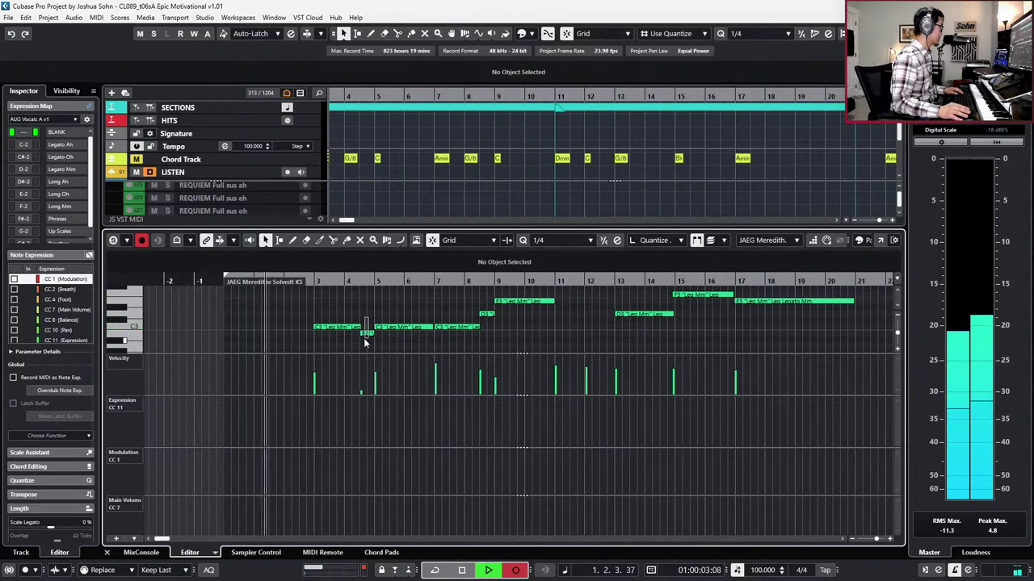
click(366, 334)
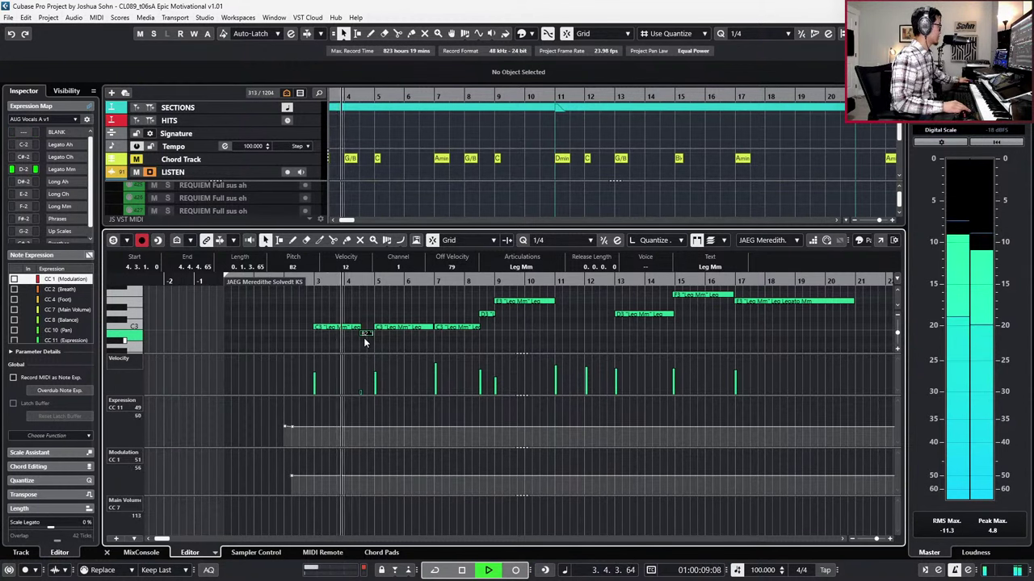
key(space)
key(ctrl+z)
key(KP_Decimal)
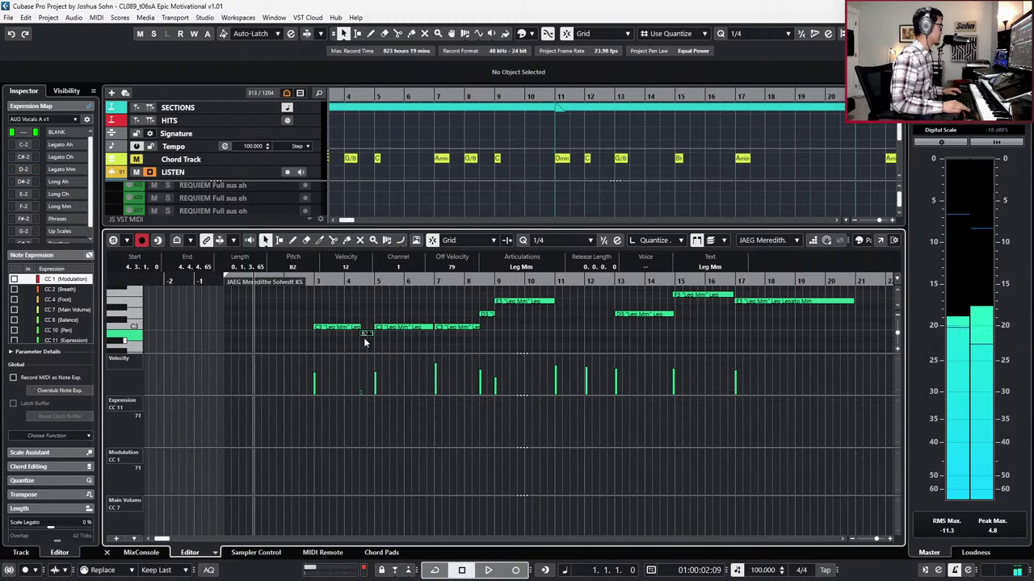
key(space)
Step: Record CC11 expression, CC1 modulation and CC7 volume moves across the whole vocal line
key(KP_Multiply)
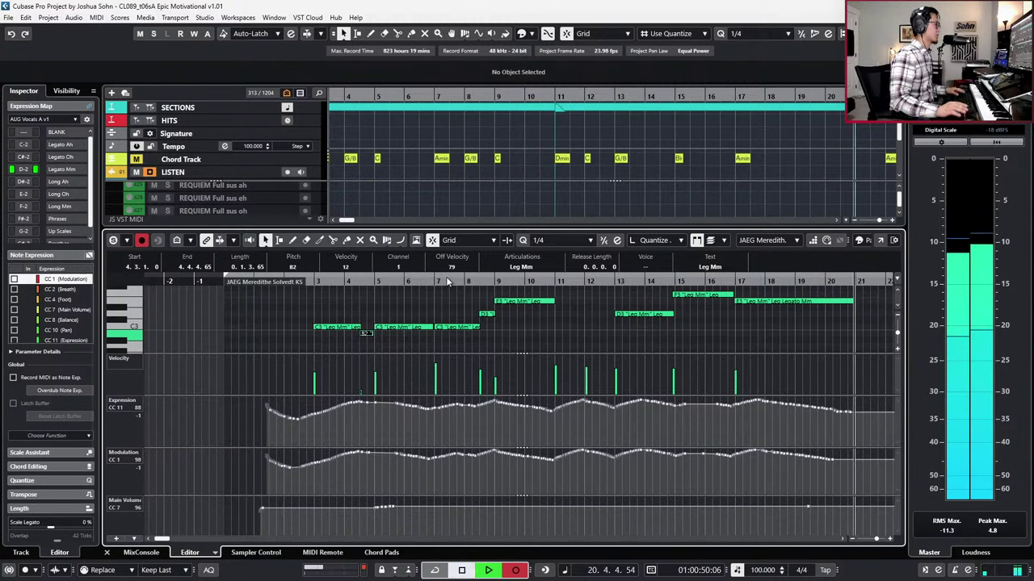
key(space)
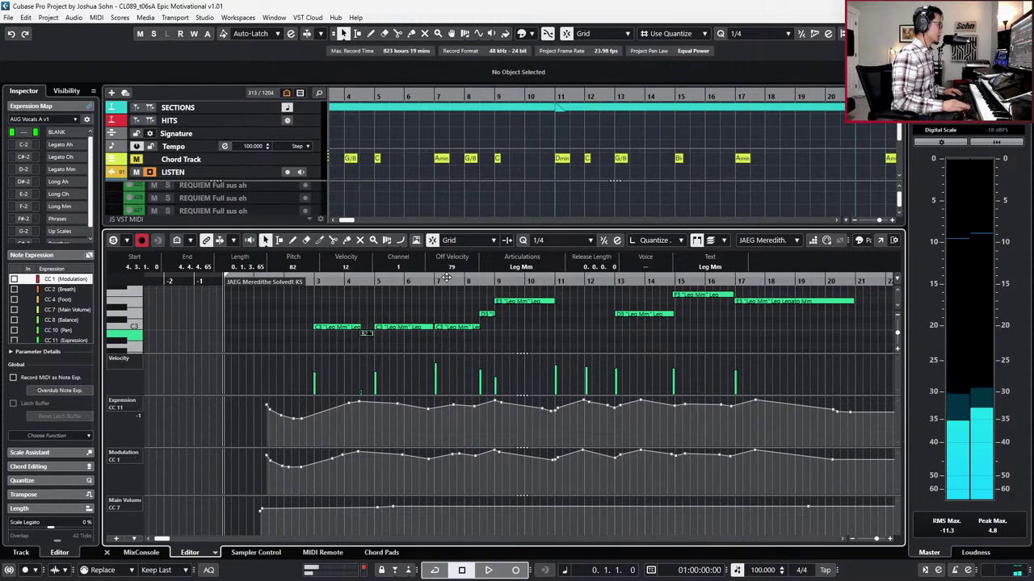
Step: Move the Main Volume step to bar 10 and audition it from there
drag(378, 518, 552, 517)
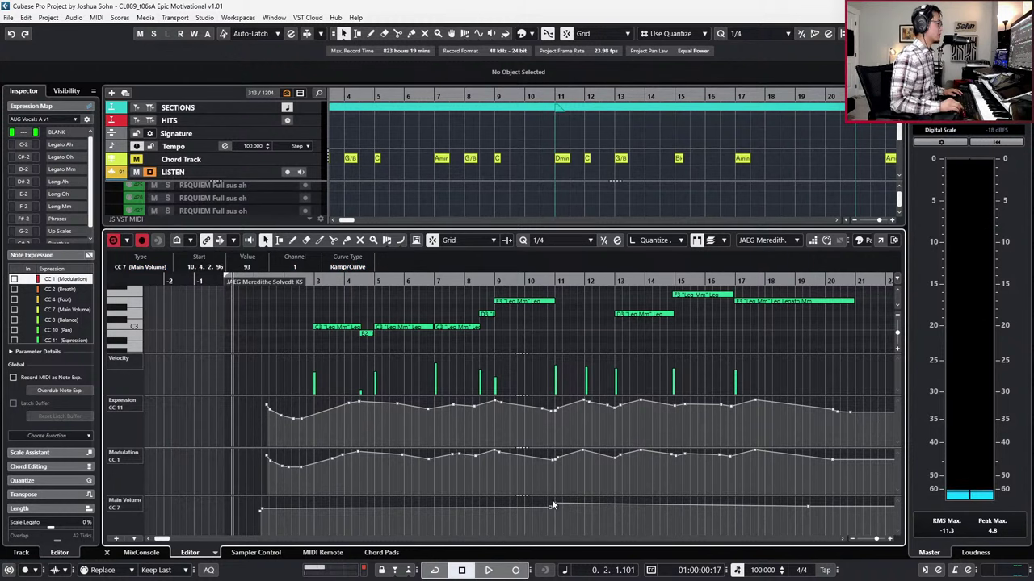
key(l)
key(space)
key(space)
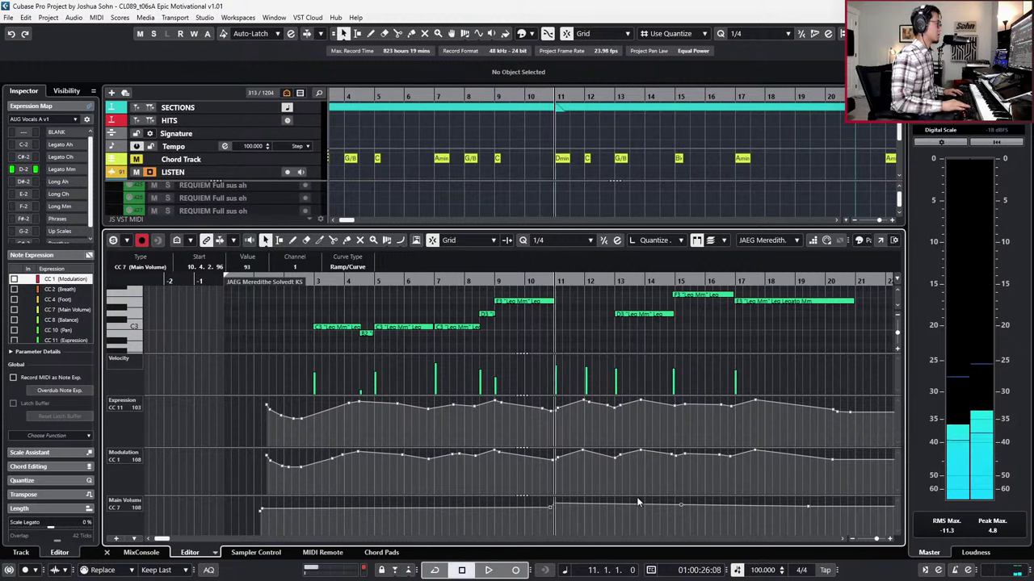
key(KP_Subtract)
key(s)
key(space)
scroll(846, 533, up, 1)
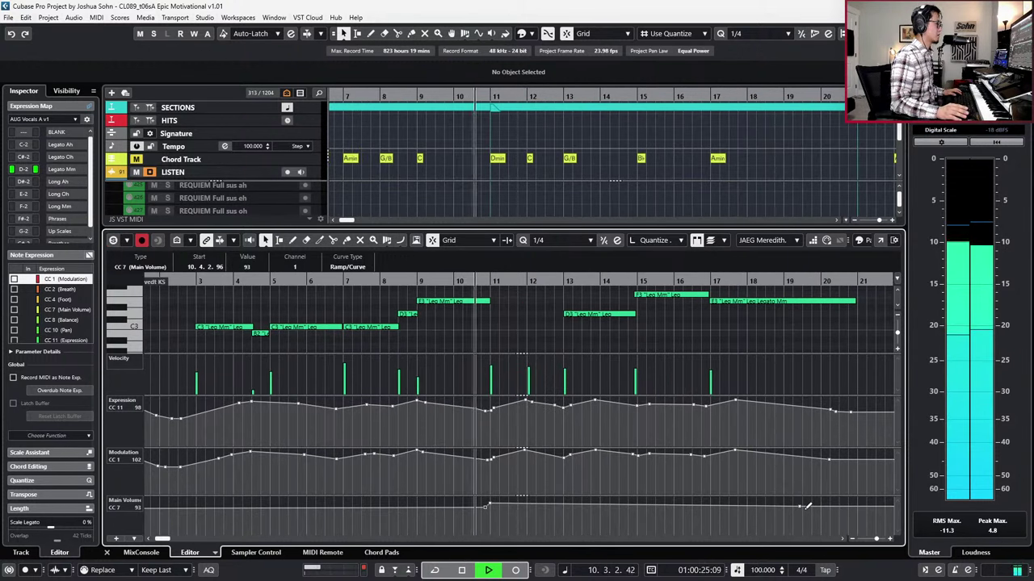
key(g)
scroll(806, 495, right, 1)
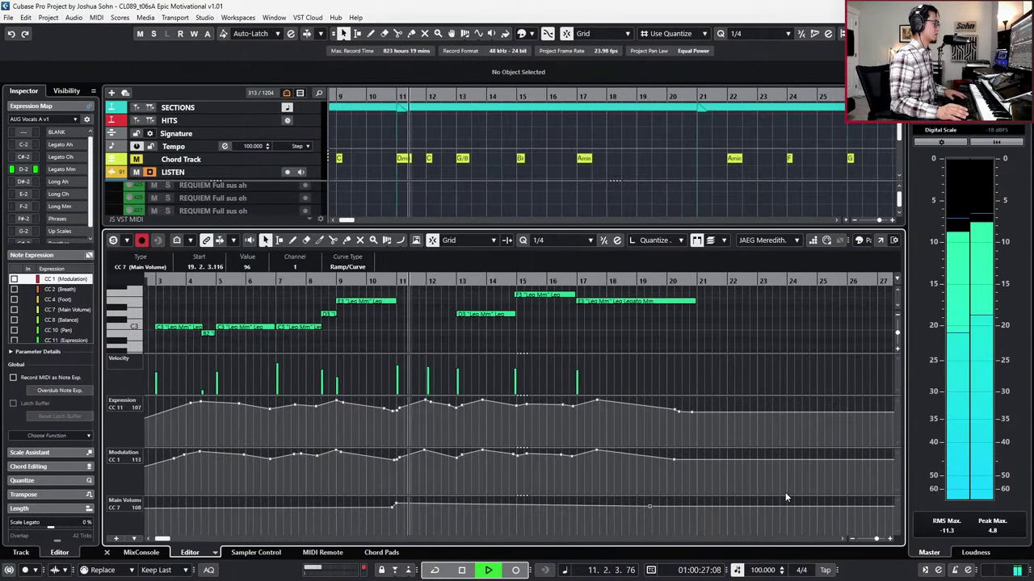
Step: Replace a volume point with a new one near bar 20.4 lowered to 86
key(Delete)
alt+click(691, 503)
drag(692, 500, 696, 509)
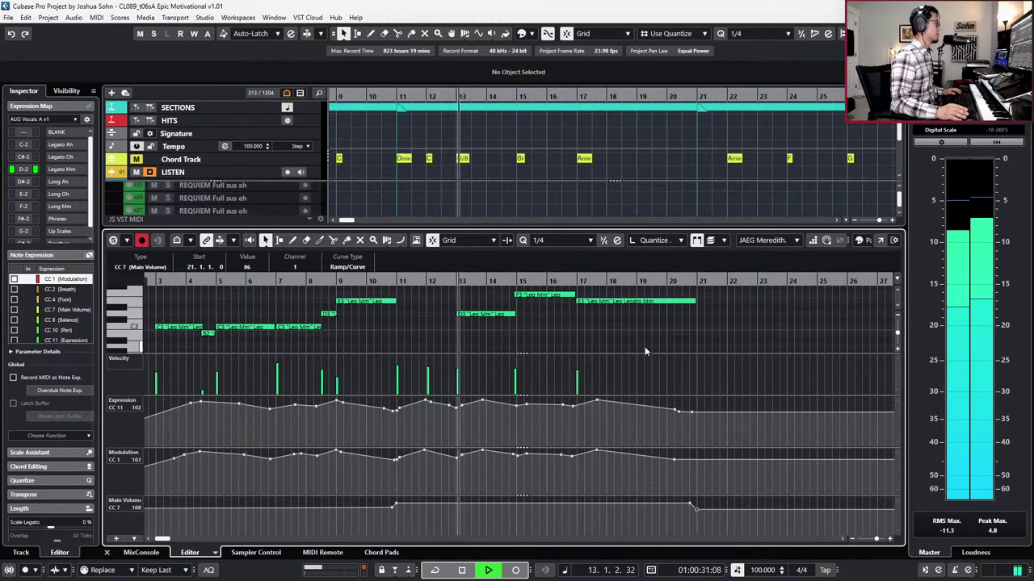
scroll(614, 338, up, 2)
scroll(584, 331, down, 2)
key(space)
Step: Apply Legato Ah to the vocal notes between bars 9 and 15 and audition them
key(s)
drag(459, 295, 572, 339)
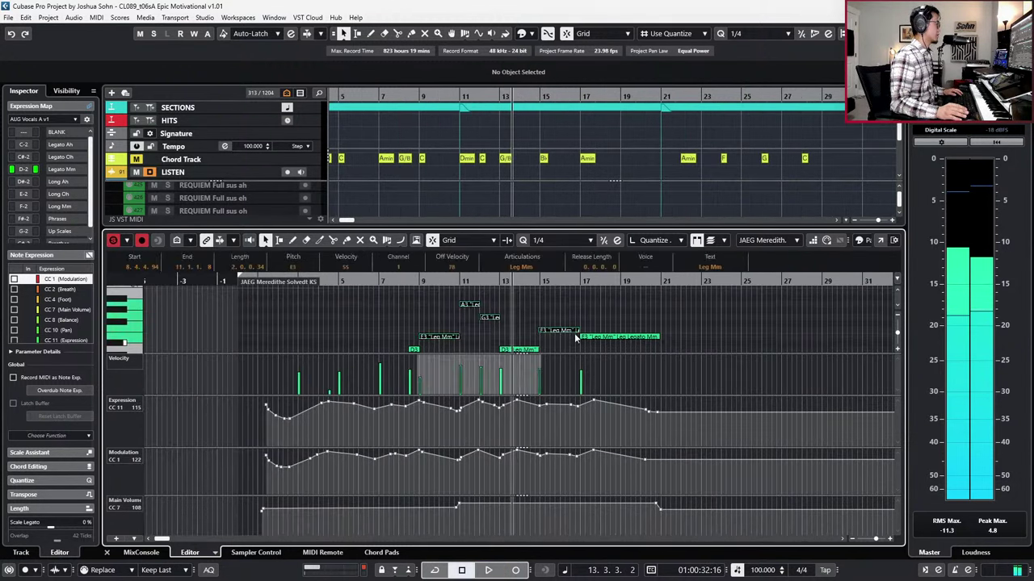
scroll(621, 309, down, 2)
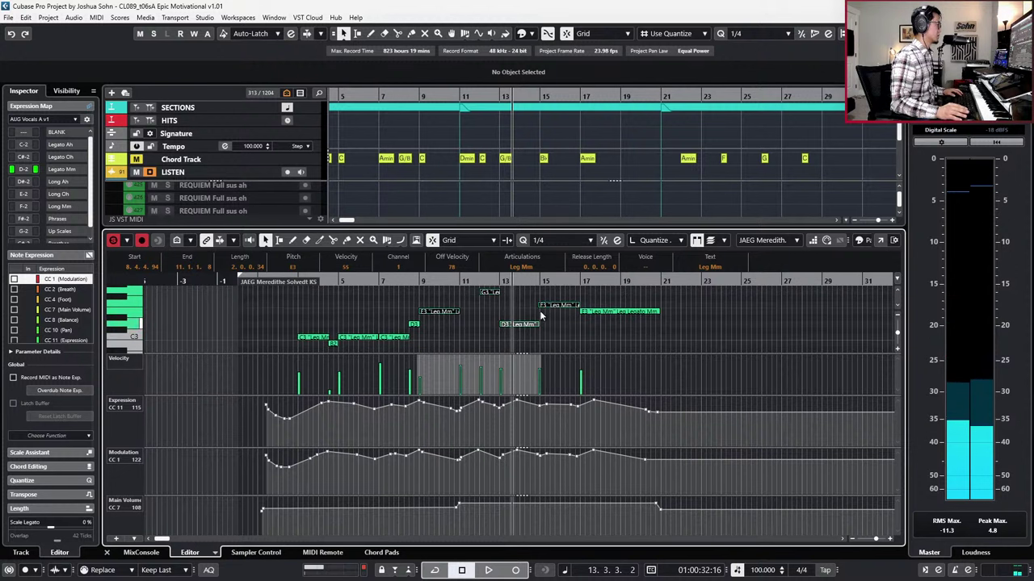
shift+click(549, 306)
click(517, 266)
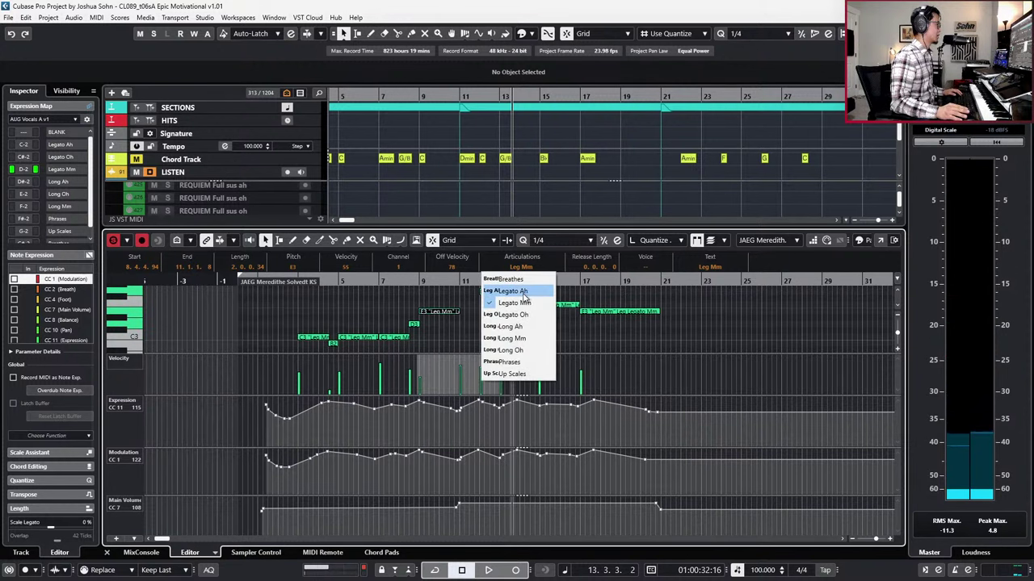
click(525, 292)
key(space)
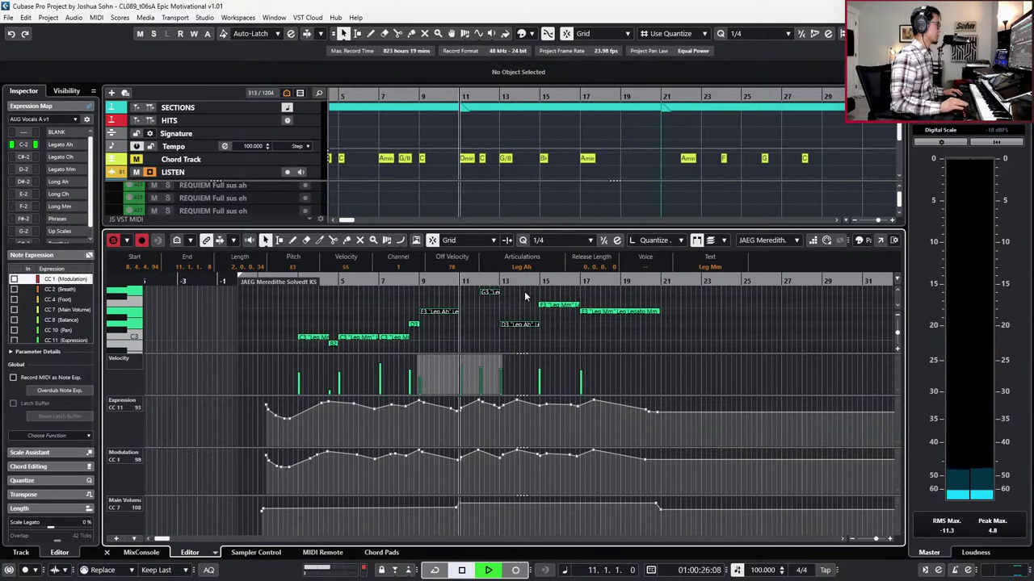
key(space)
Step: Switch the selected notes to Legato Oh, trying Legato Mm on one note
click(523, 268)
click(535, 315)
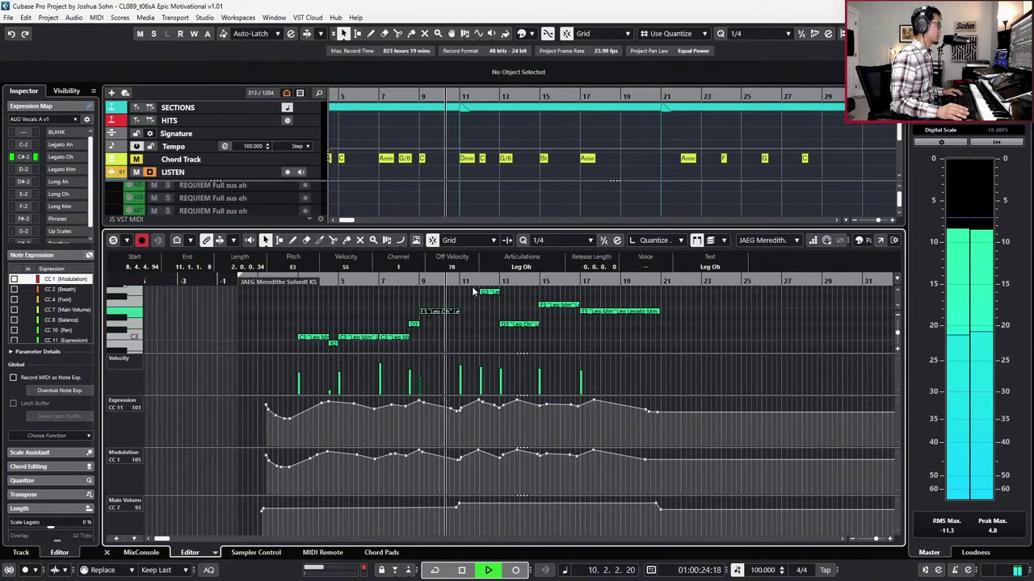
click(525, 266)
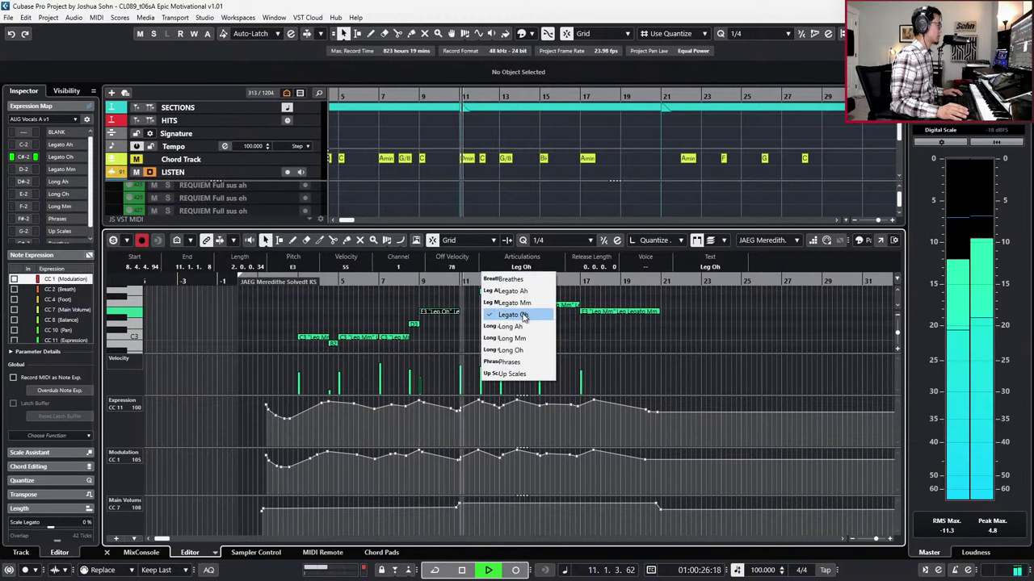
click(529, 302)
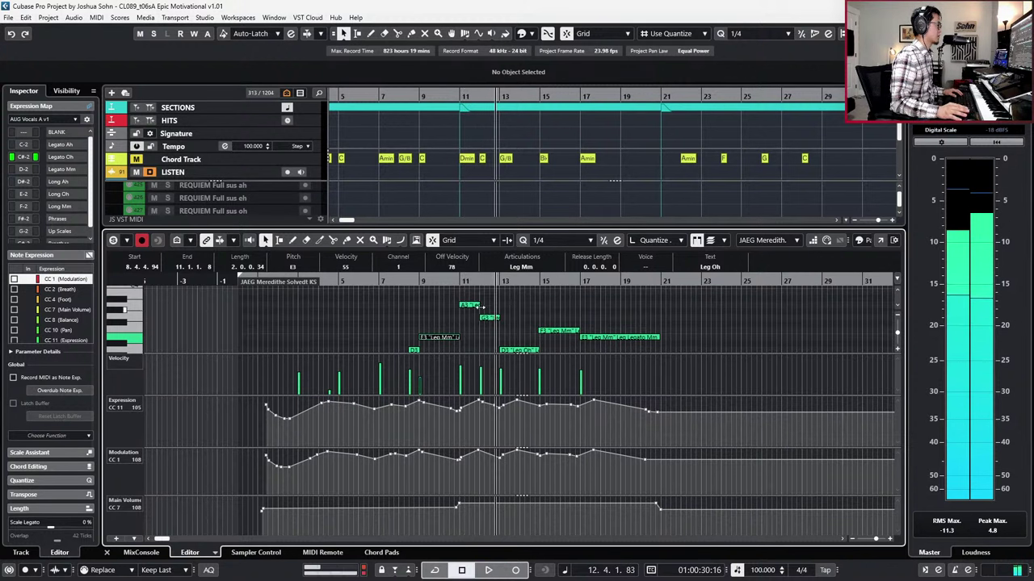
click(468, 306)
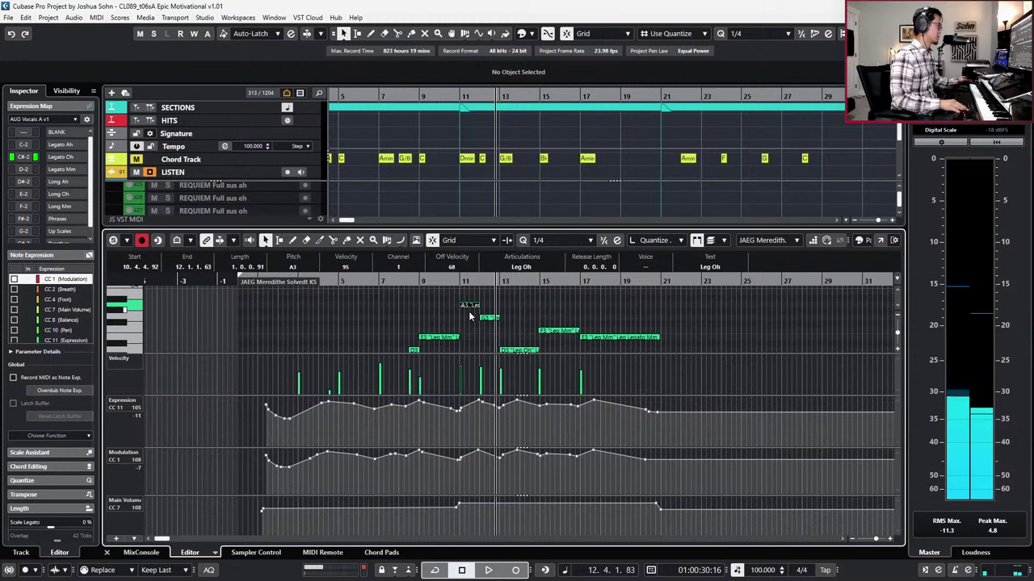
Step: Audition the phrase from bar 10, with a brief controller recording pass
key(KP_Subtract)
key(KP_Subtract)
key(space)
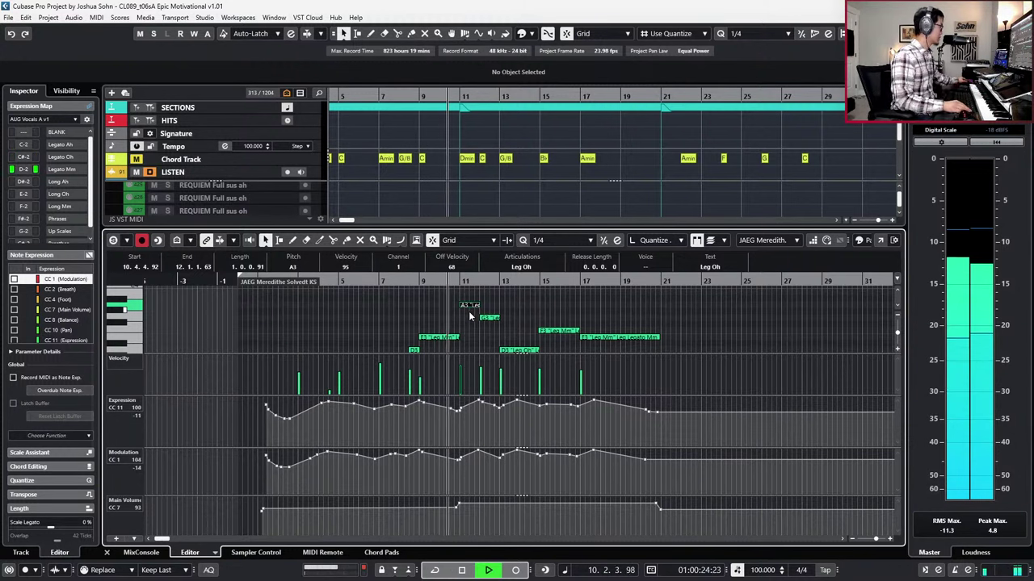
key(KP_Multiply)
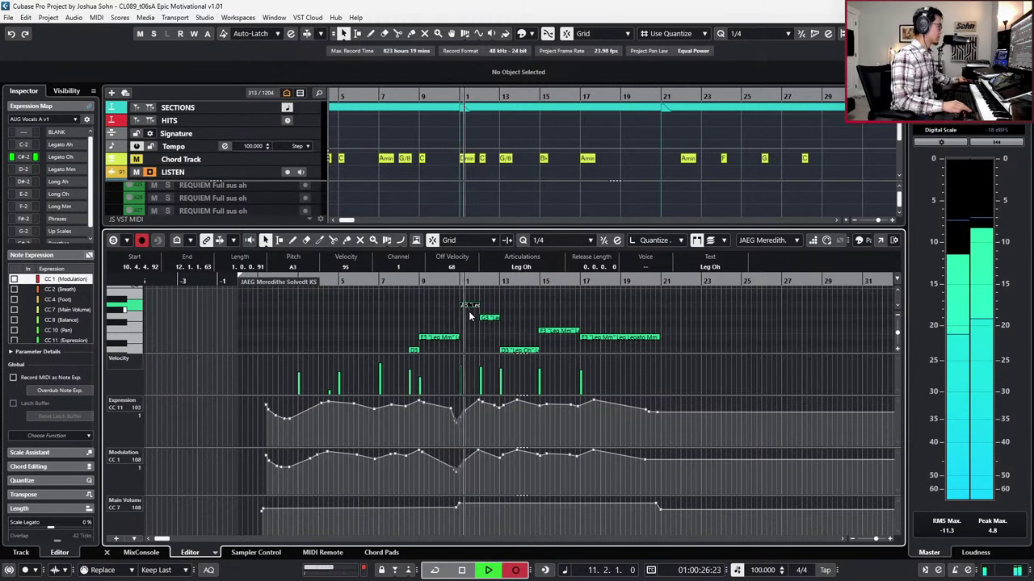
key(space)
key(space)
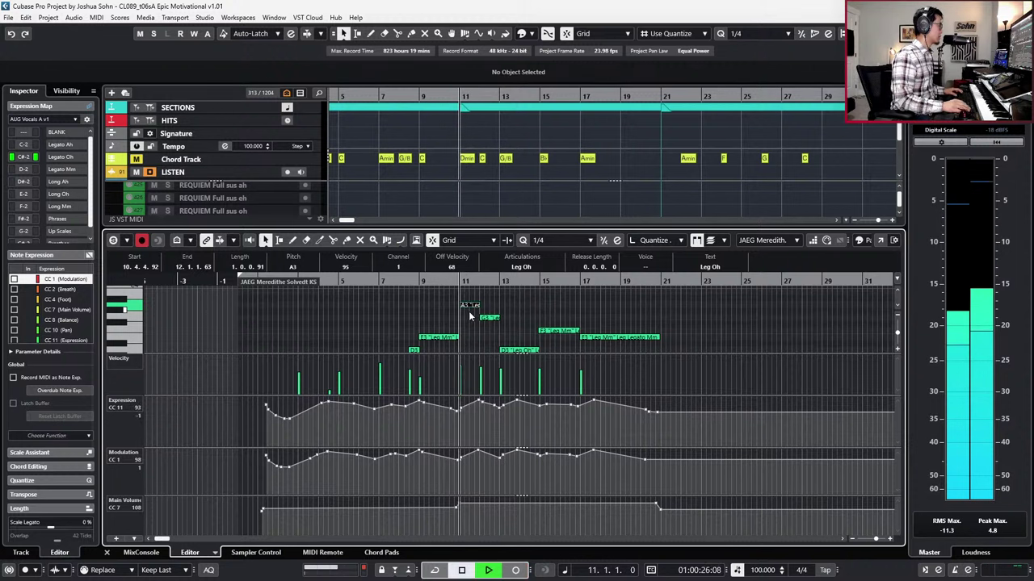
key(g)
key(h)
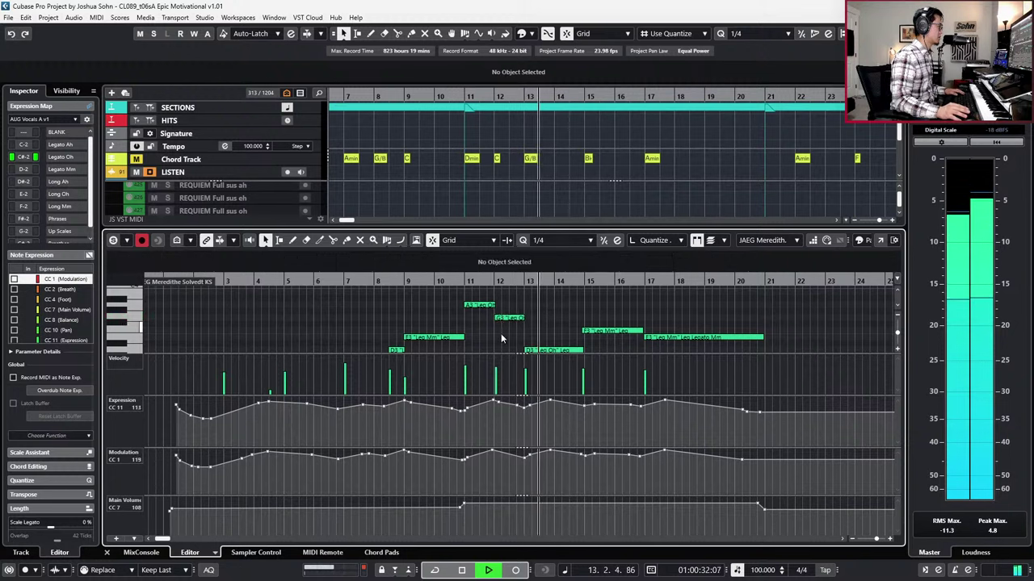
key(h)
key(h)
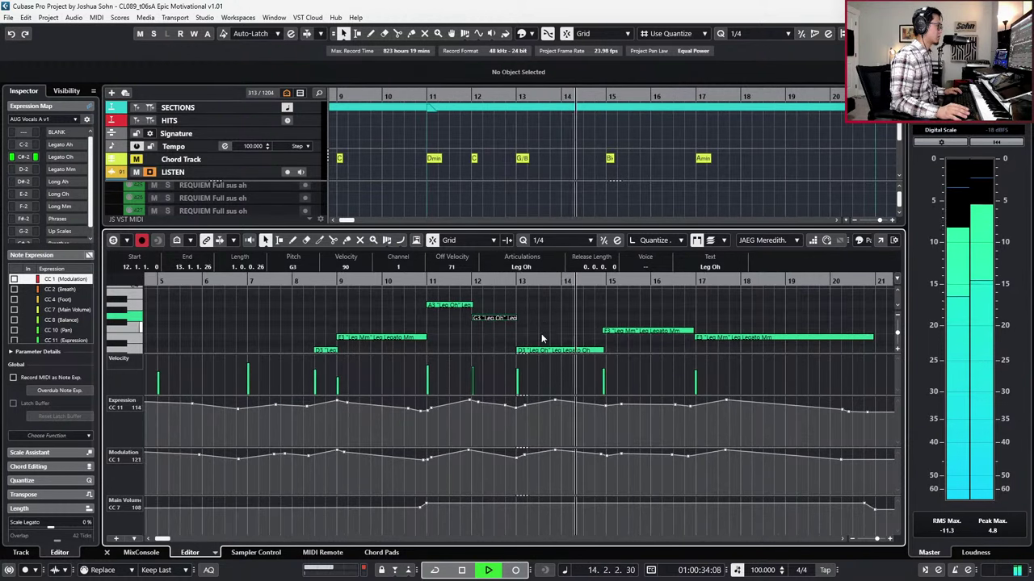
Step: Quantize the F3 note onto bar 15 and nudge the bar-17 E3 note earlier
click(542, 349)
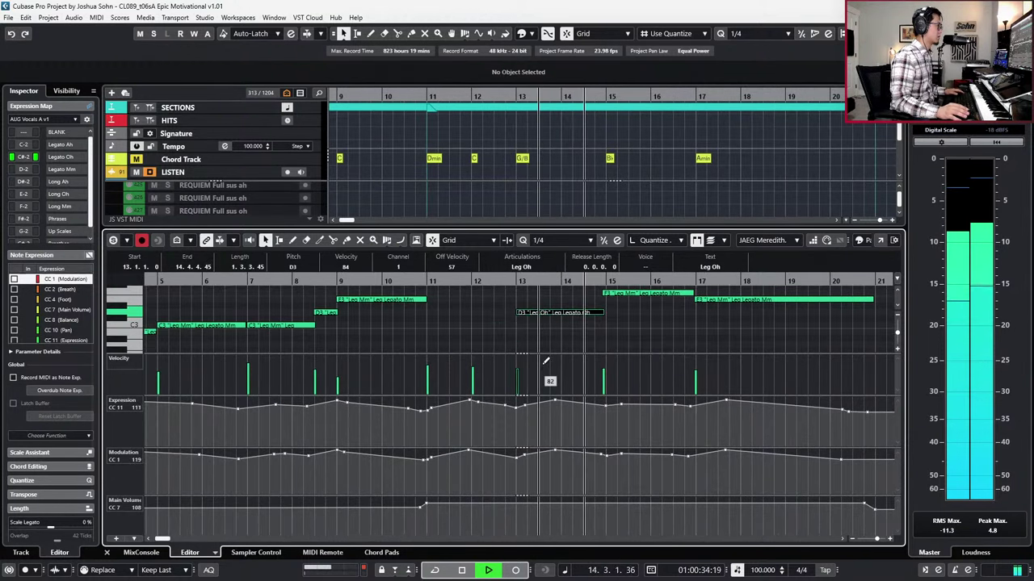
click(638, 295)
scroll(649, 309, up, 1)
key(q)
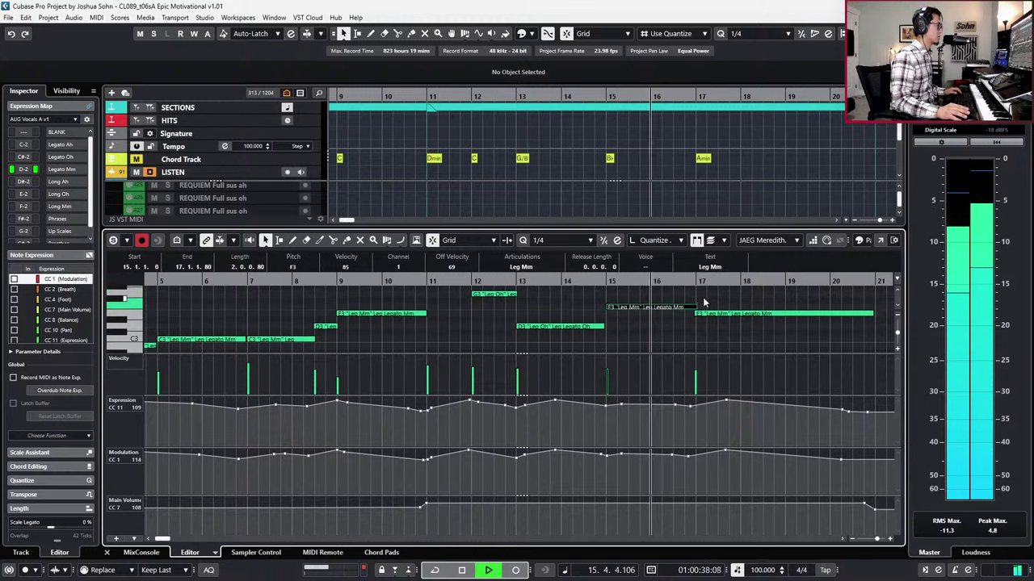
click(705, 314)
key(q)
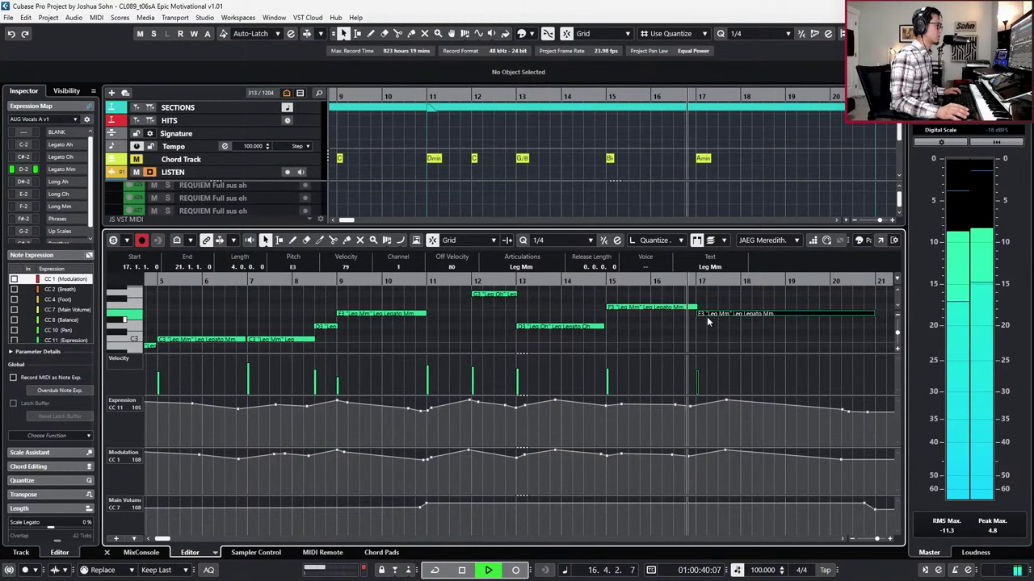
key(ctrl+z)
Step: Close the Key Editor and move the playhead back near the project start
key(g)
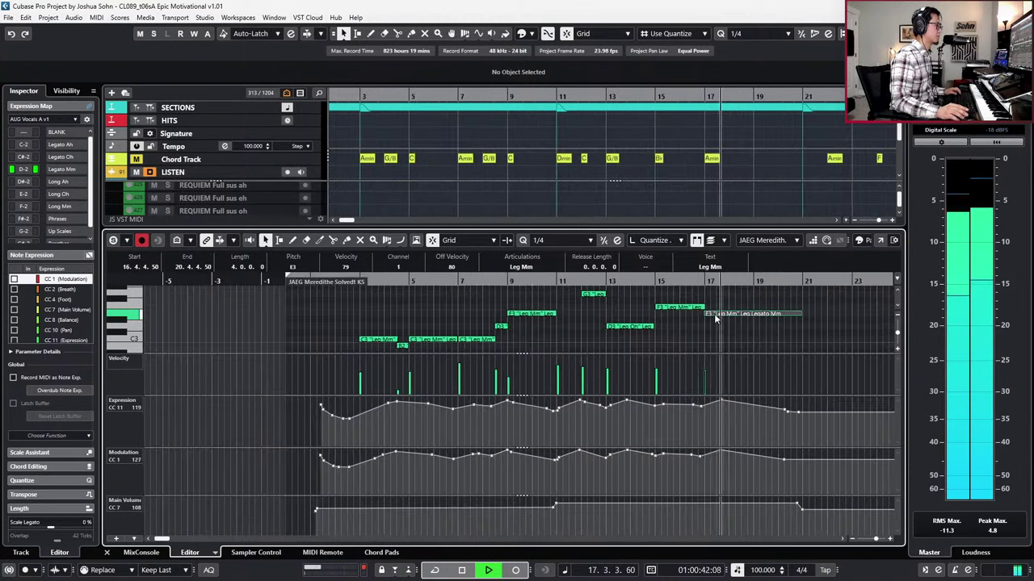
click(722, 405)
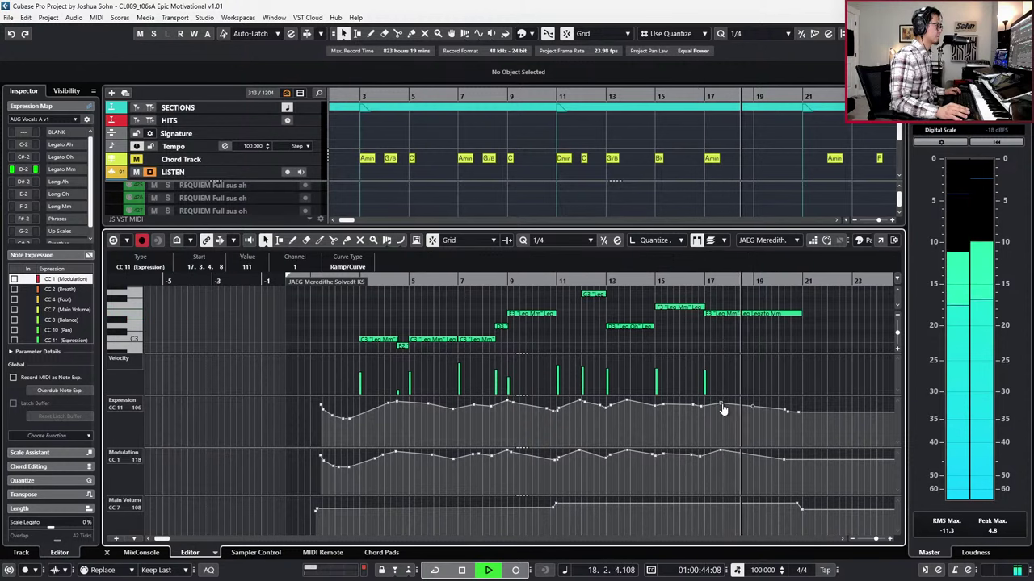
key(Return)
key(g)
key(g)
key(g)
key(g)
key(KP_Subtract)
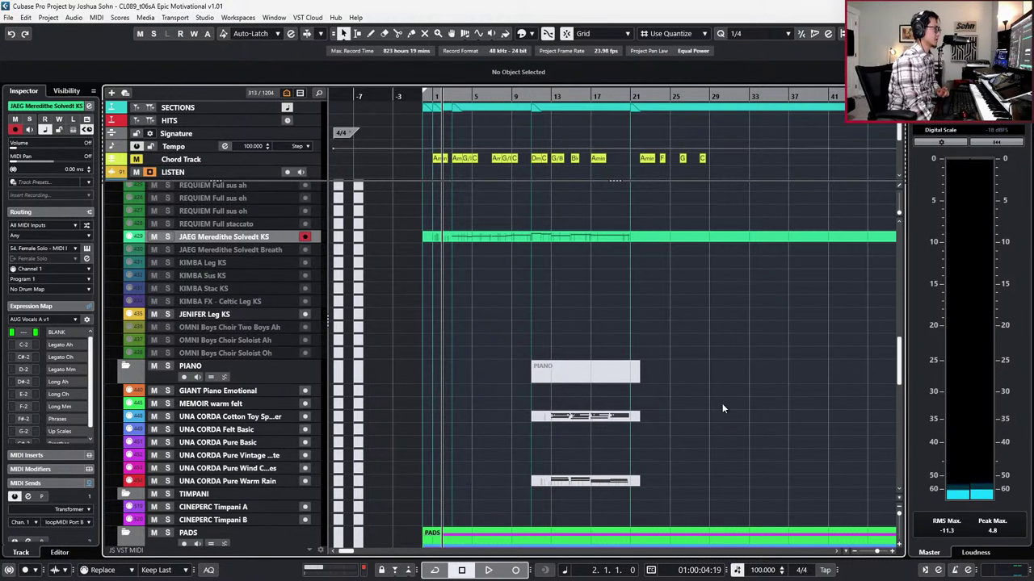
Step: Solo the JAEG Meredithe vocal track and play back the whole line
key(g)
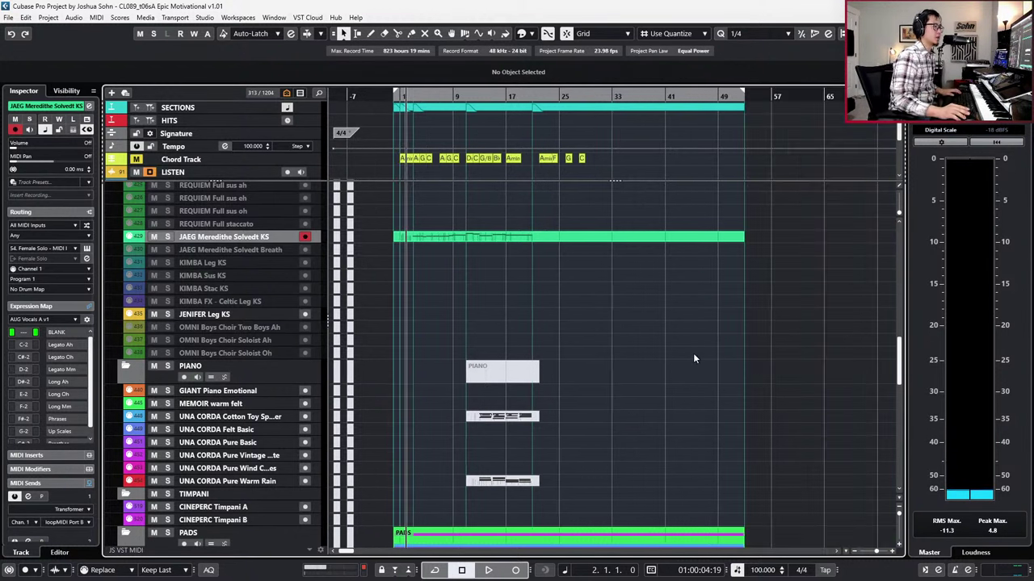
scroll(640, 349, up, 4)
key(s)
key(KP_Add)
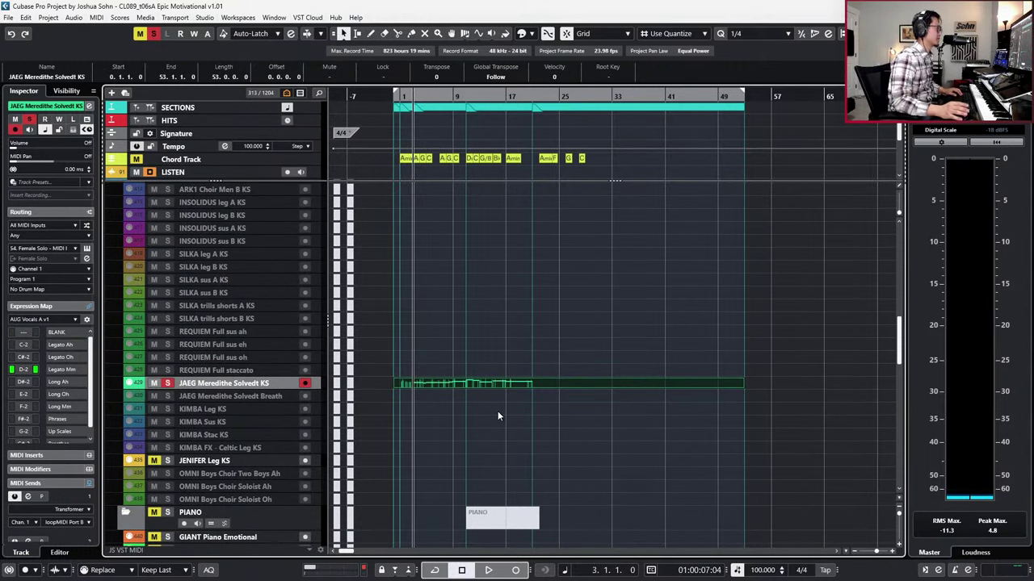
scroll(492, 393, down, 4)
key(space)
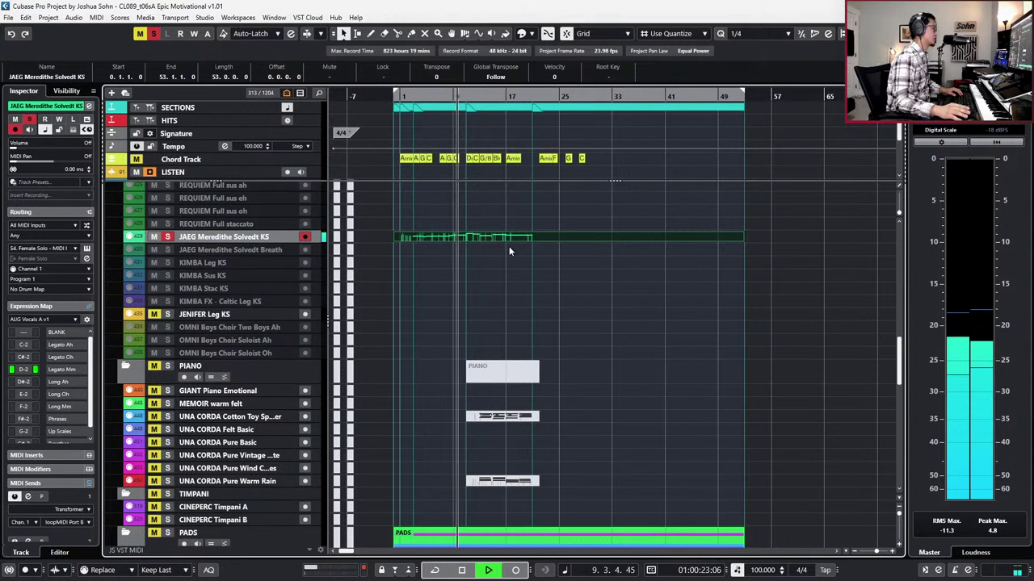
scroll(509, 247, up, 3)
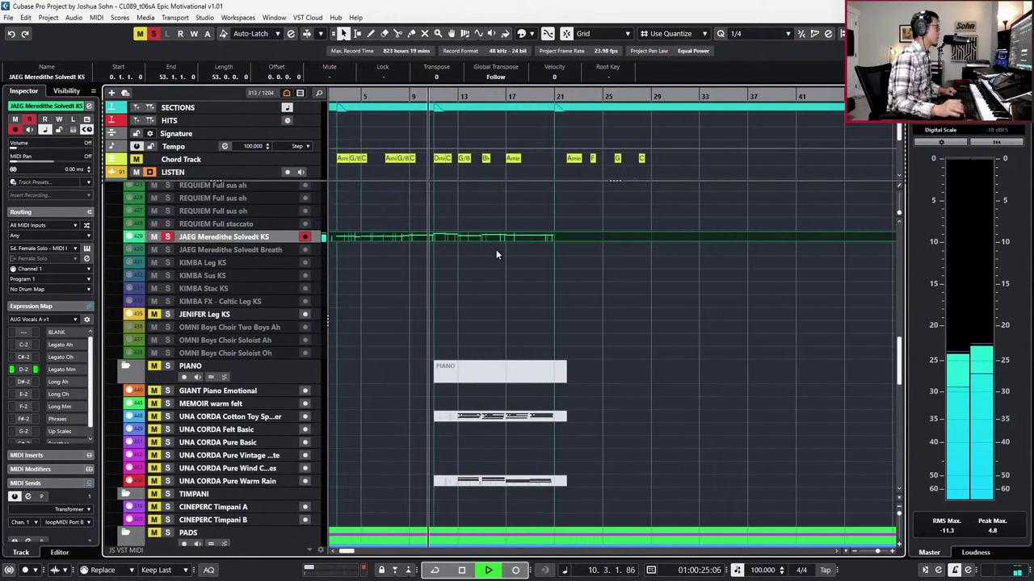
scroll(496, 250, down, 3)
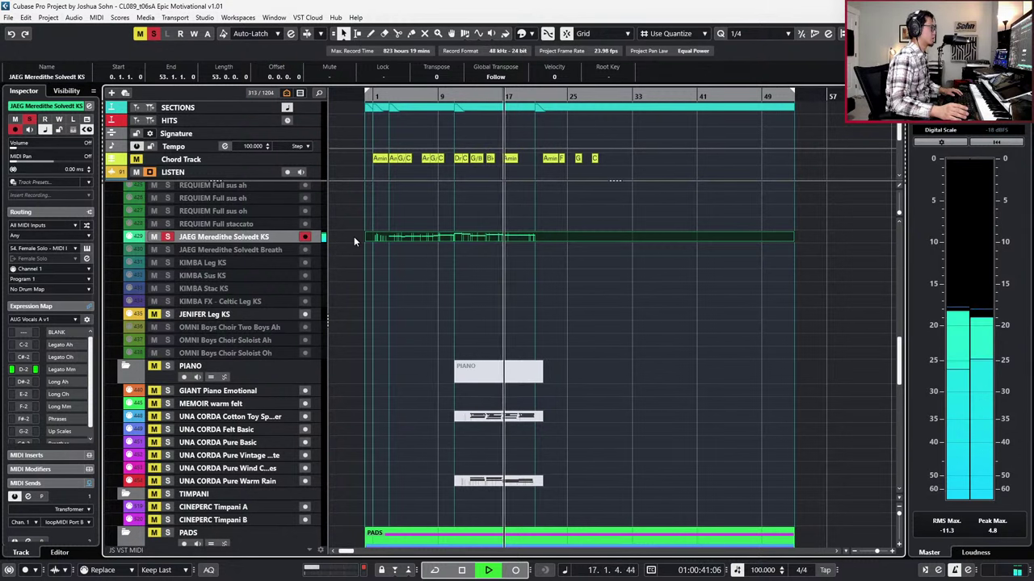
Step: Unsolo the vocal track and stop playback with the playhead near bar 2
key(s)
key(period)
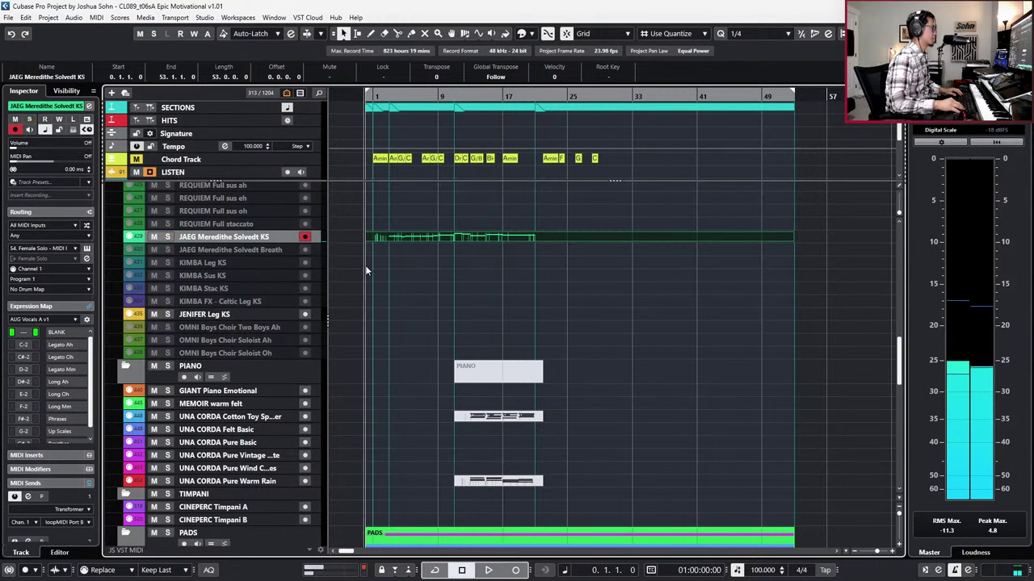
key(shift+n)
key(shift+n)
key(shift+n)
key(shift+b)
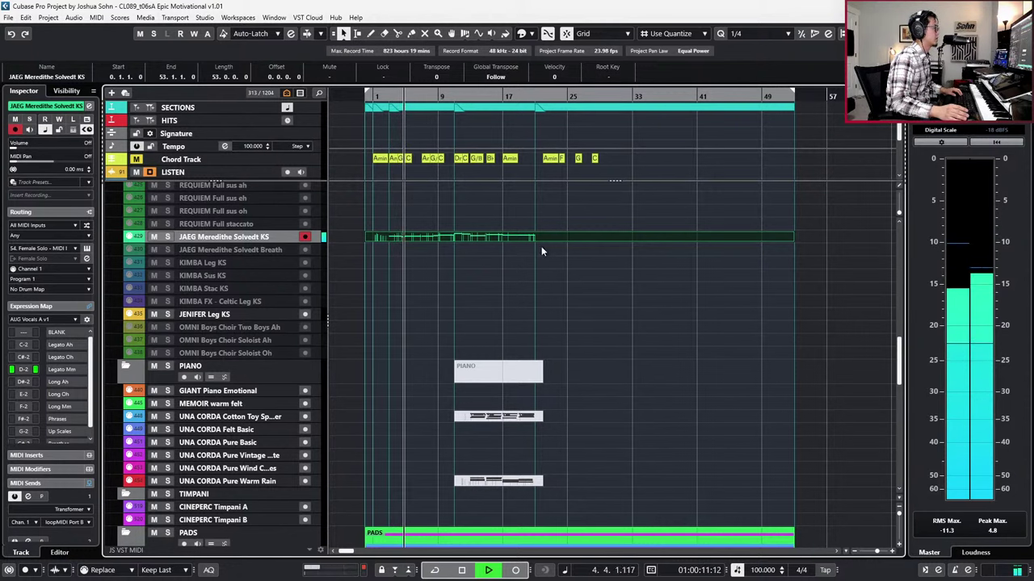
key(space)
Step: Open the JAEG Meredithe Solvedt KS part in the Key Editor and select the short B2 note
click(420, 245)
double_click(414, 239)
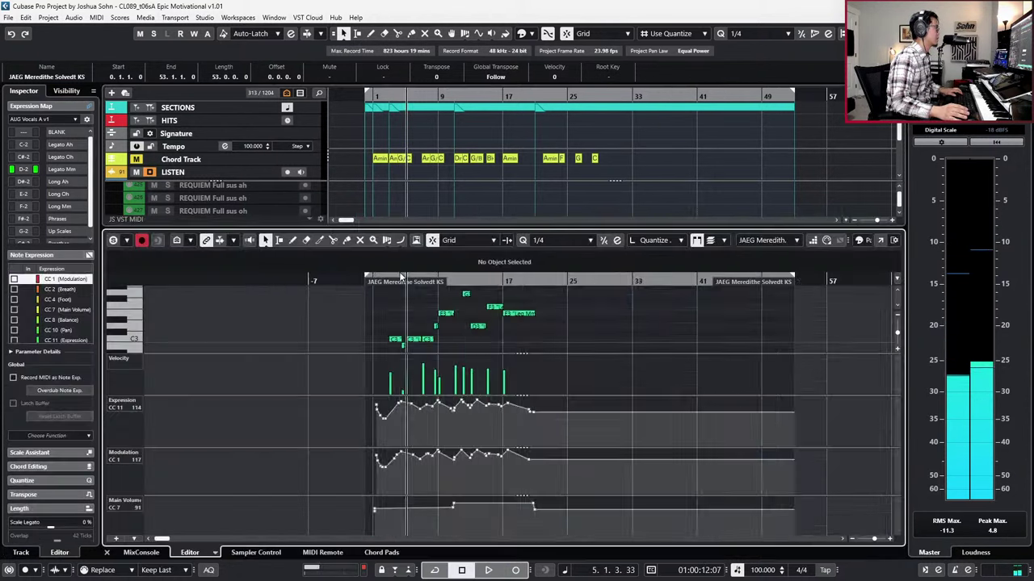
key(h)
key(h)
key(h)
scroll(404, 311, down, 1)
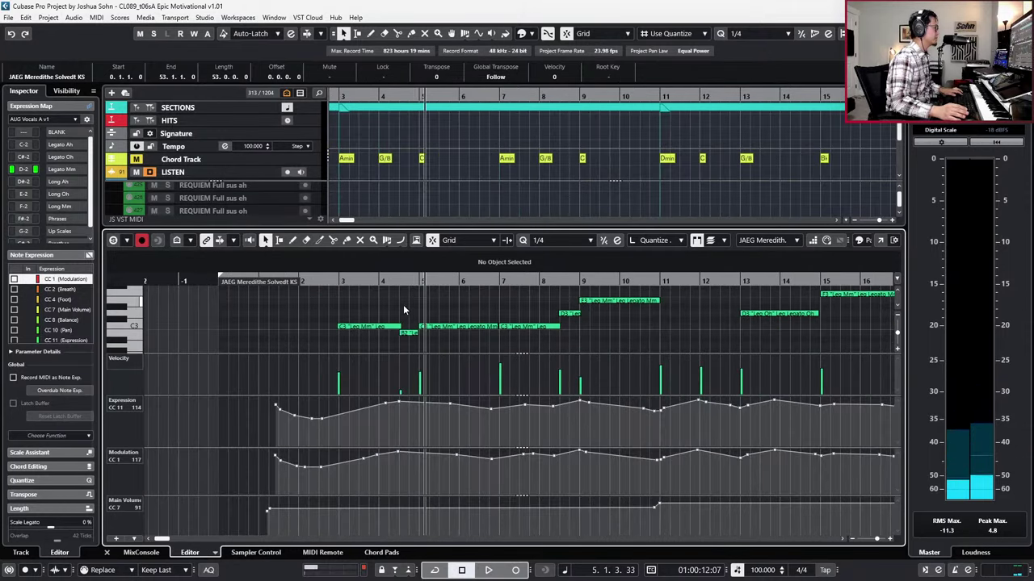
click(407, 334)
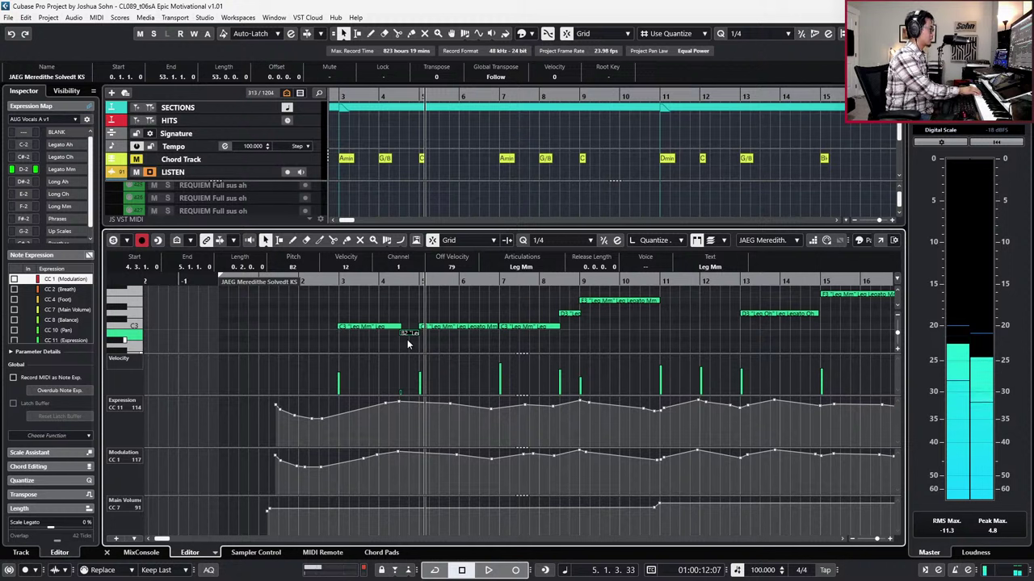
Step: Transpose the short B2 note down to G2 and raise its velocity to 69
key(ctrl+KP_Subtract)
key(ctrl+KP_Subtract)
key(ctrl+KP_Subtract)
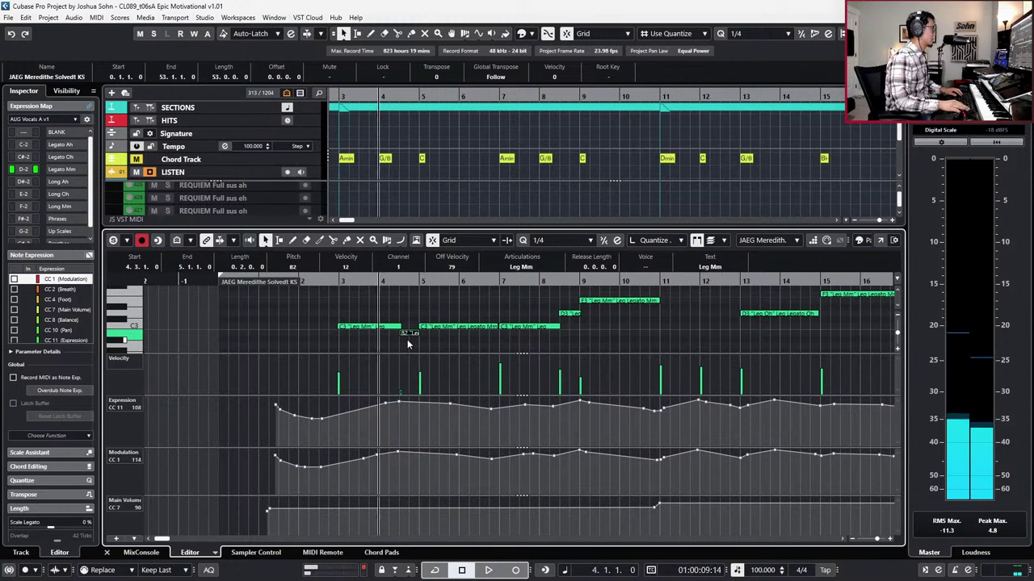
key(space)
key(Down)
key(Down)
key(Down)
key(Down)
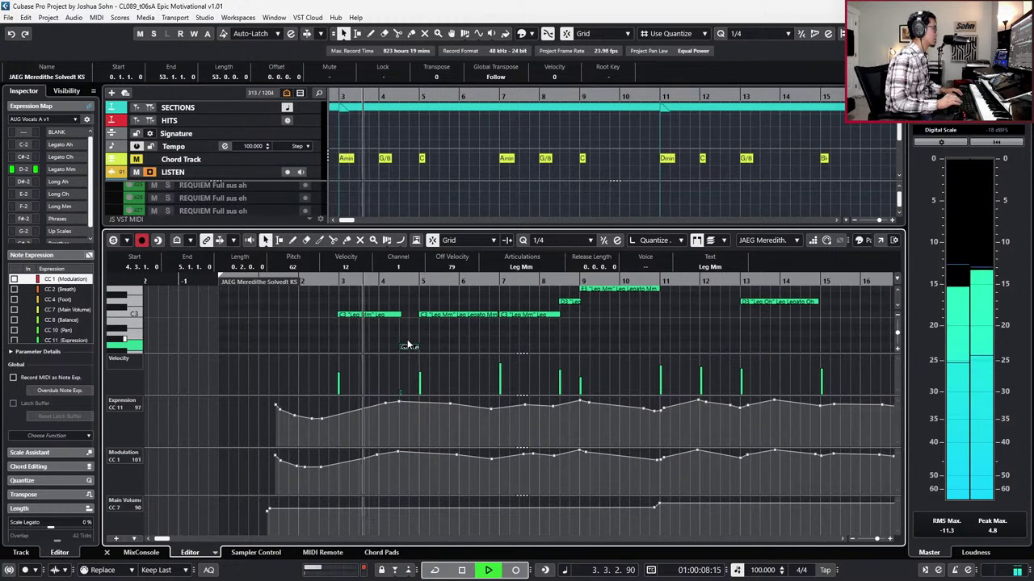
scroll(408, 345, up, 2)
click(400, 373)
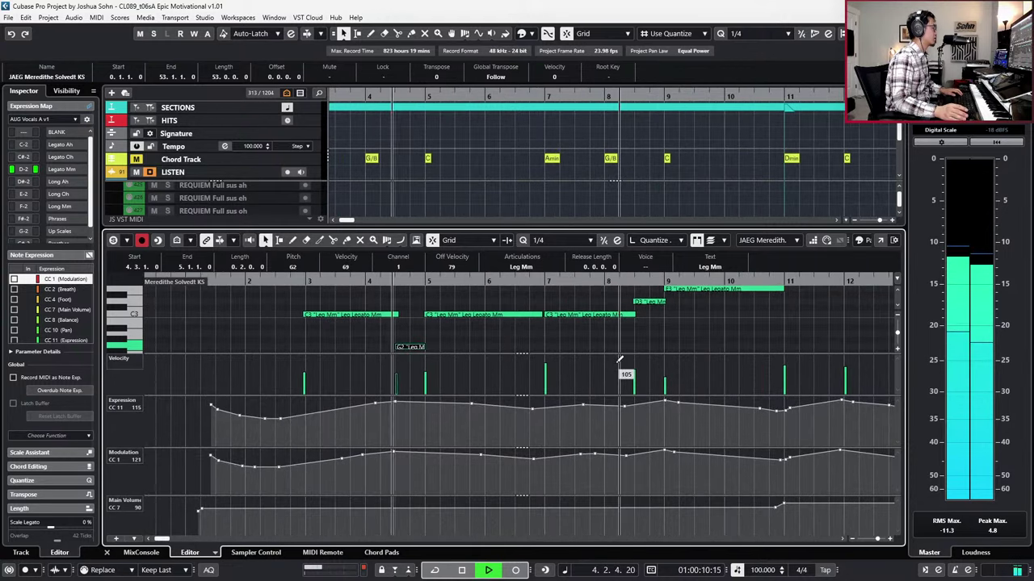
scroll(619, 352, down, 1)
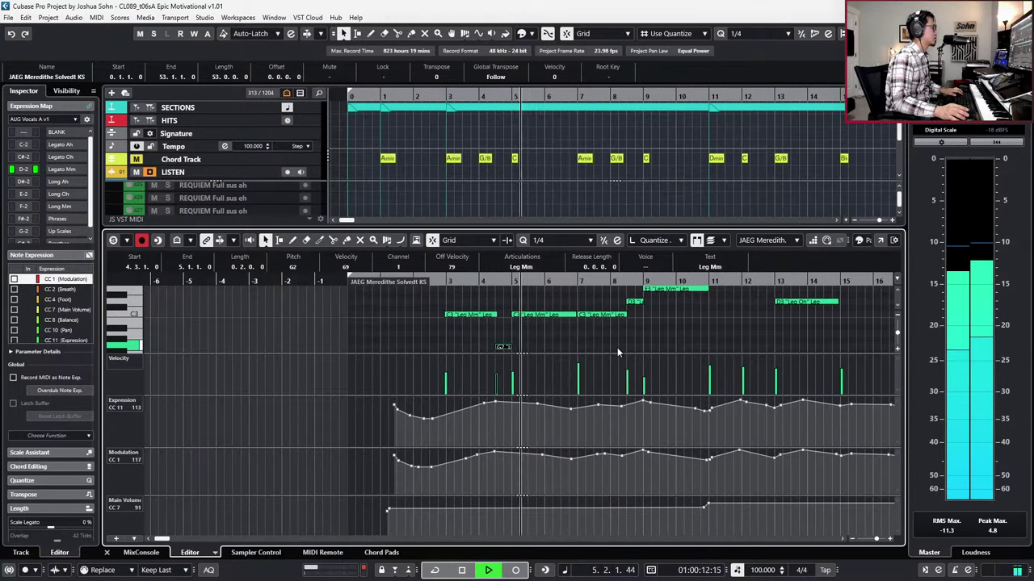
scroll(529, 323, down, 1)
key(space)
Step: Set the bar-5 C3 note's articulation to Leg Ah and audition it
click(411, 302)
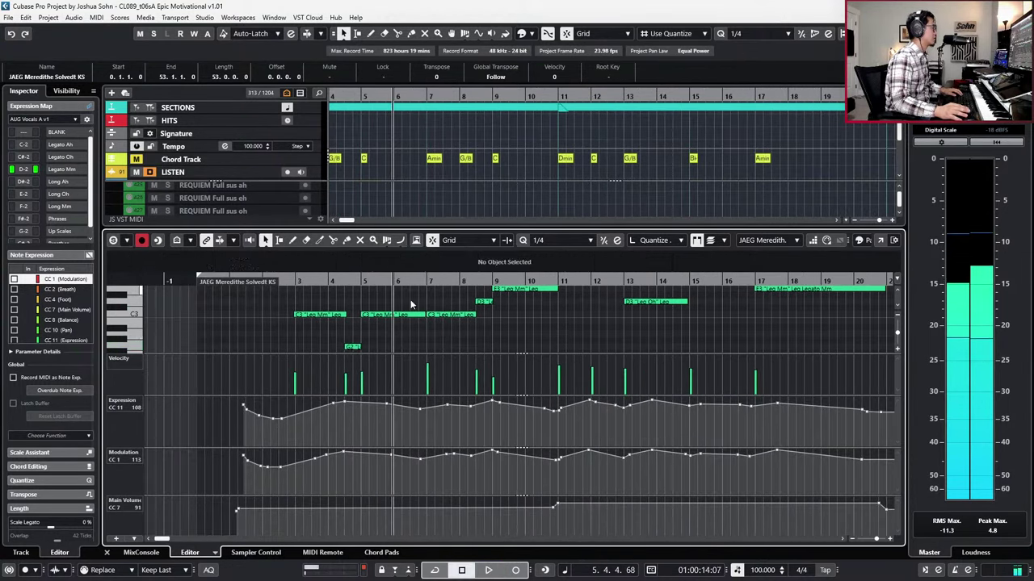
click(408, 314)
key(s)
click(528, 267)
click(532, 291)
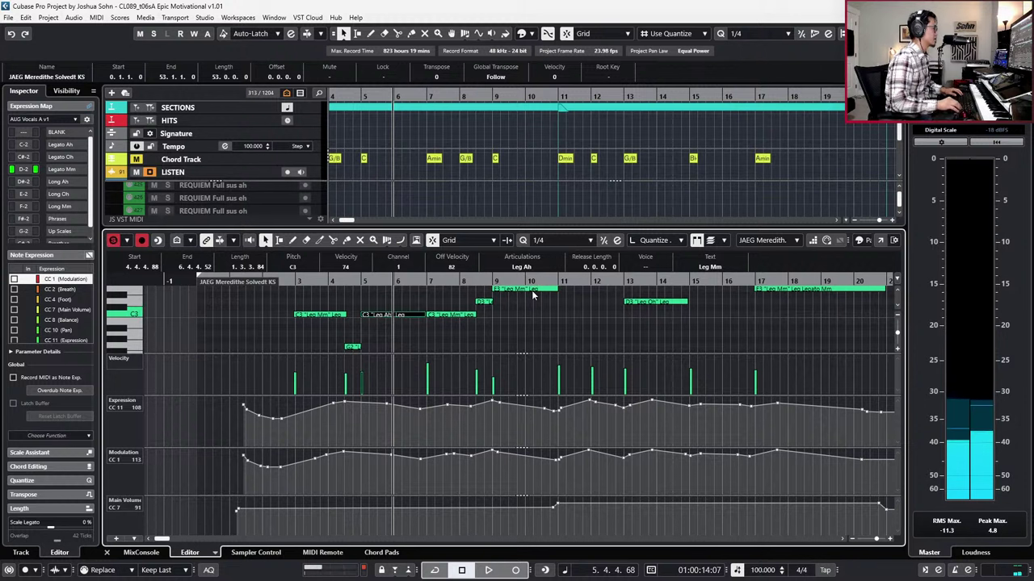
key(space)
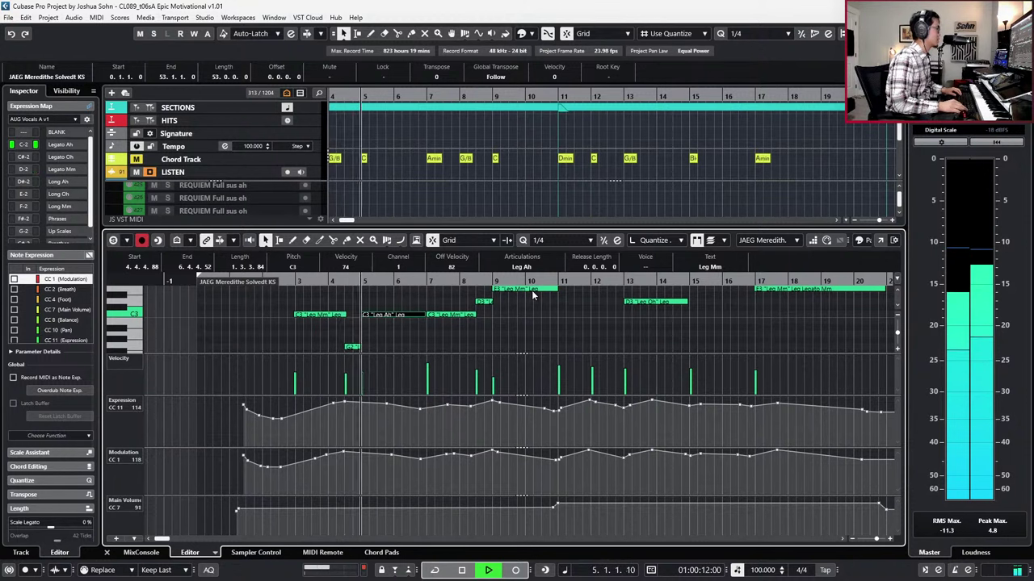
key(space)
key(KP_0)
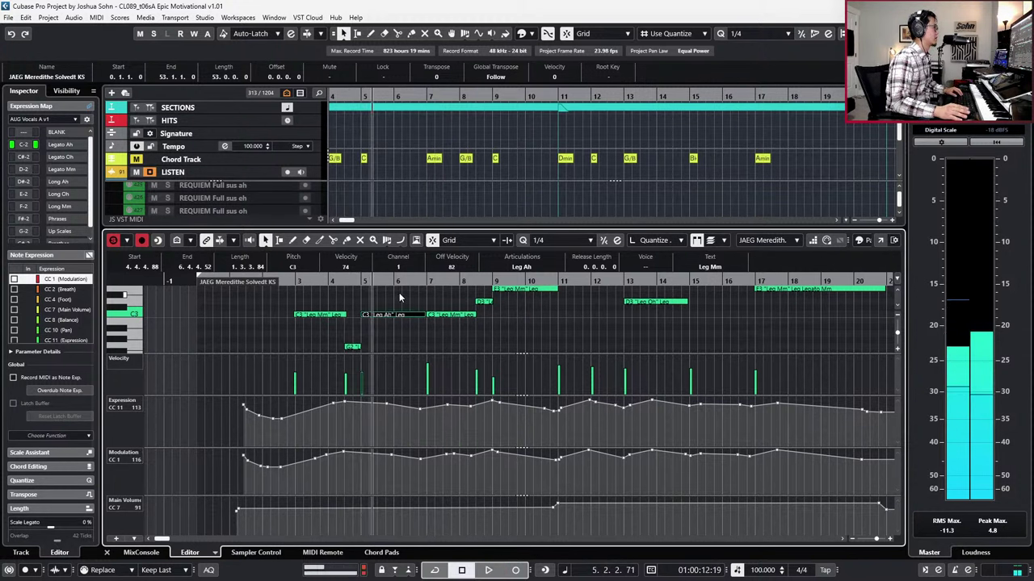
key(h)
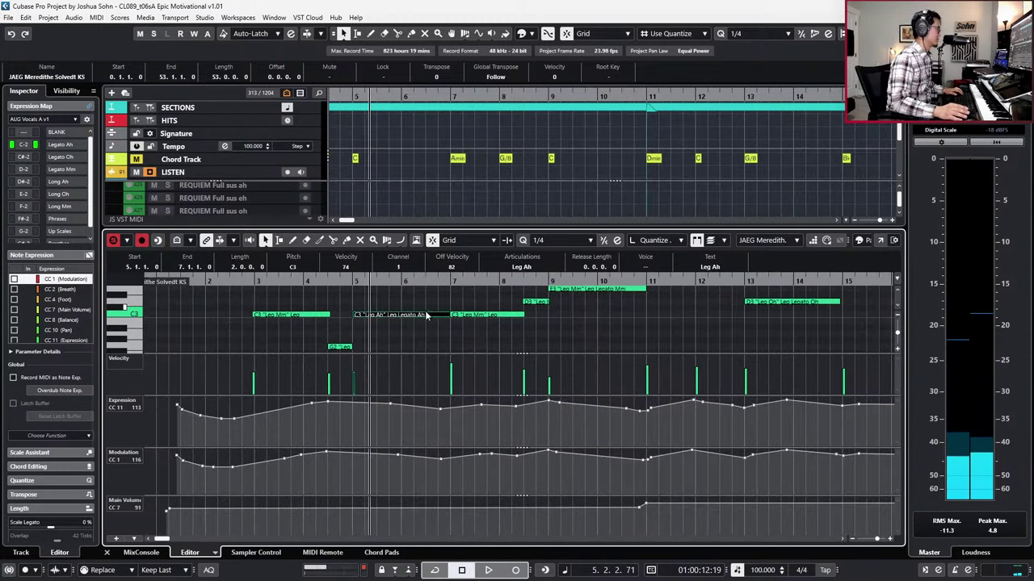
Step: Shorten the Leg Ah note and dip Modulation to 90 and Expression to 87 at bar 5
drag(446, 315, 443, 315)
key(space)
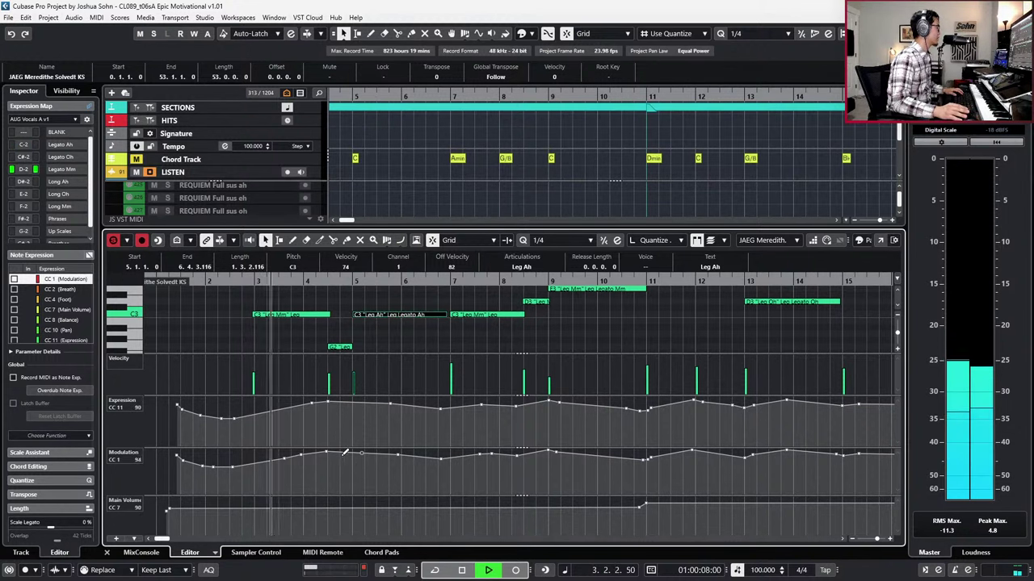
click(352, 453)
click(362, 460)
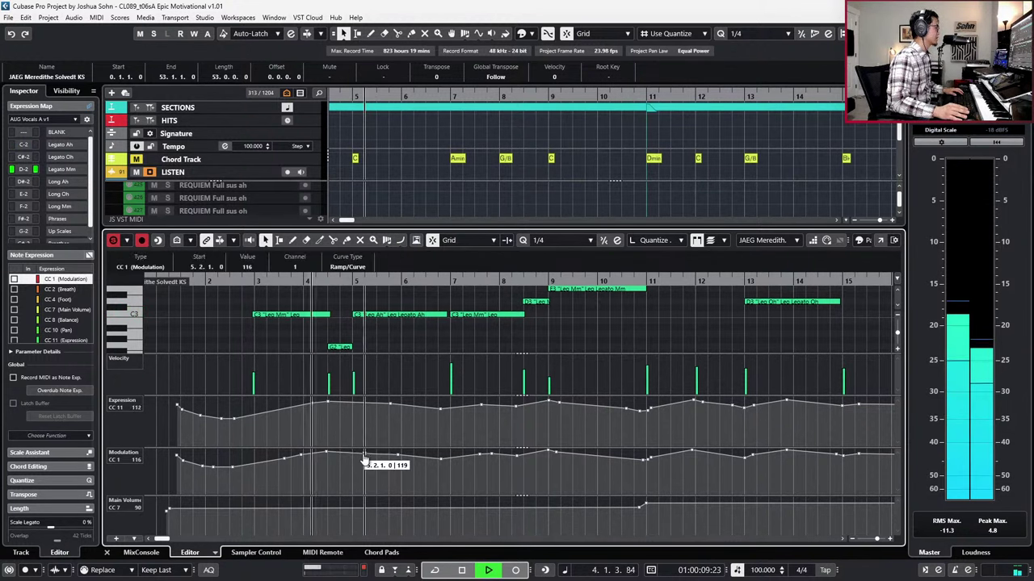
drag(353, 456, 352, 462)
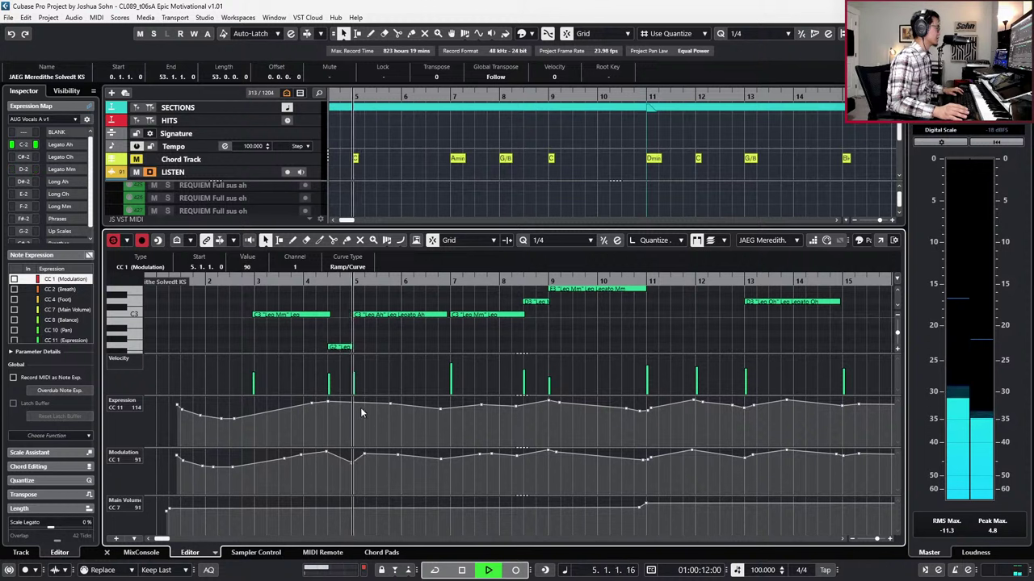
drag(352, 397, 352, 413)
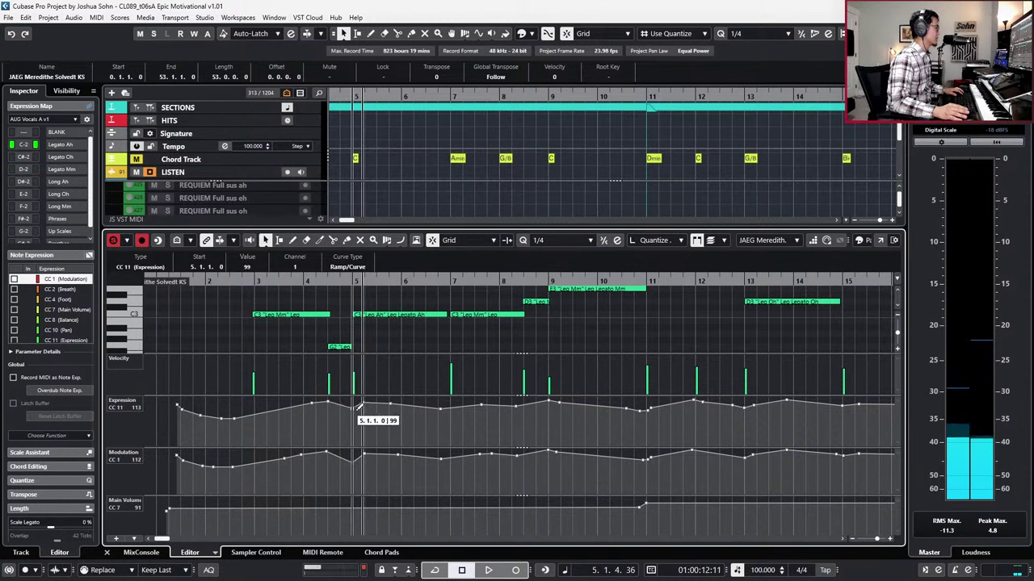
key(space)
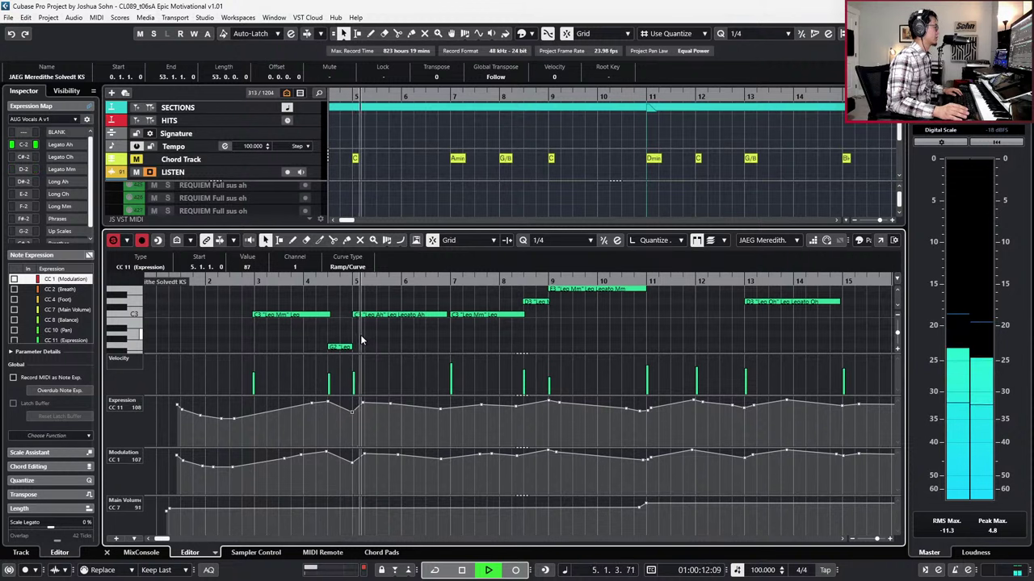
key(space)
Step: Unsolo to hear the full mix, then raise the small G2 note a semitone
key(KP_Subtract)
key(KP_Subtract)
key(KP_Subtract)
key(s)
key(space)
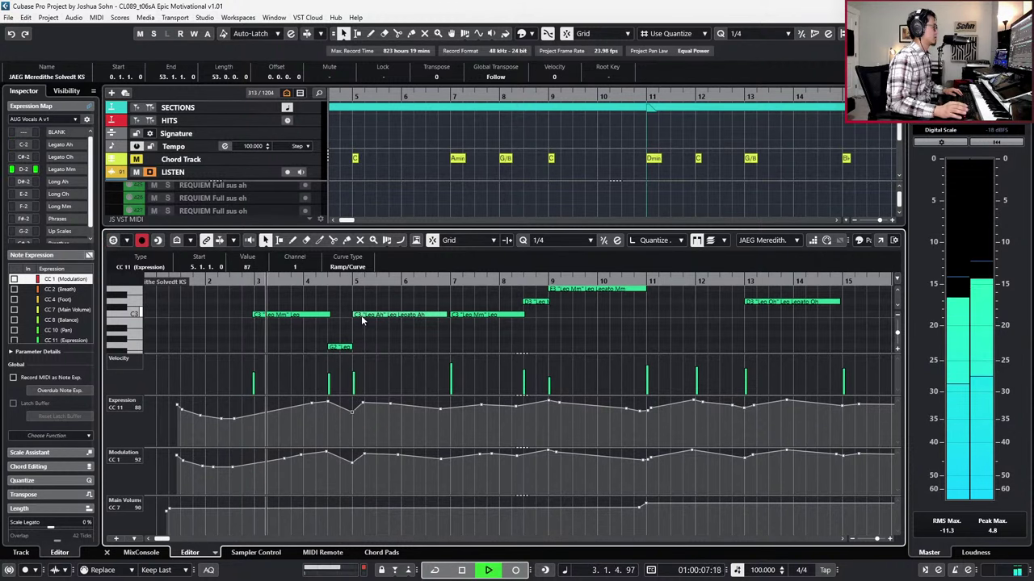
scroll(436, 332, down, 1)
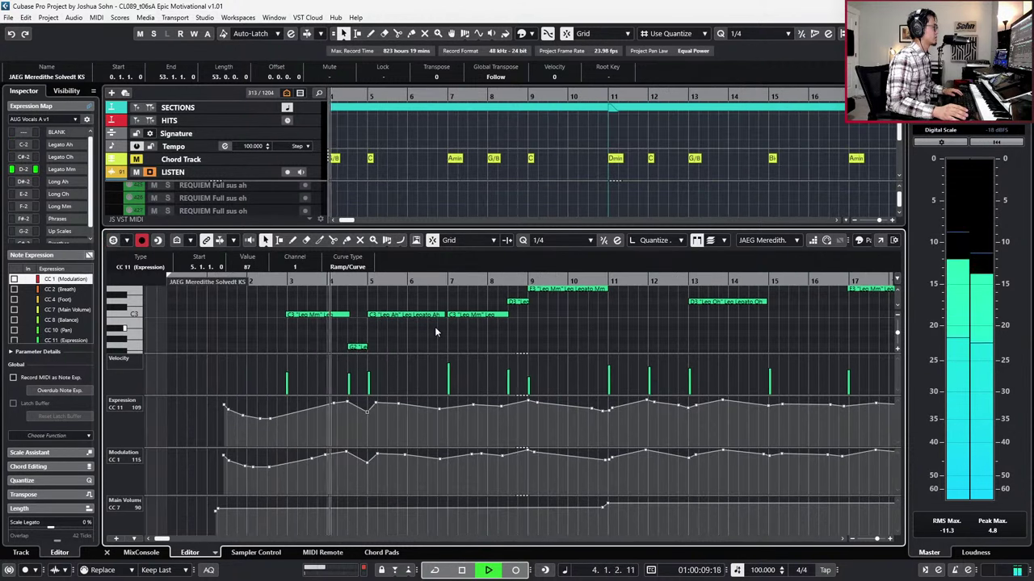
key(space)
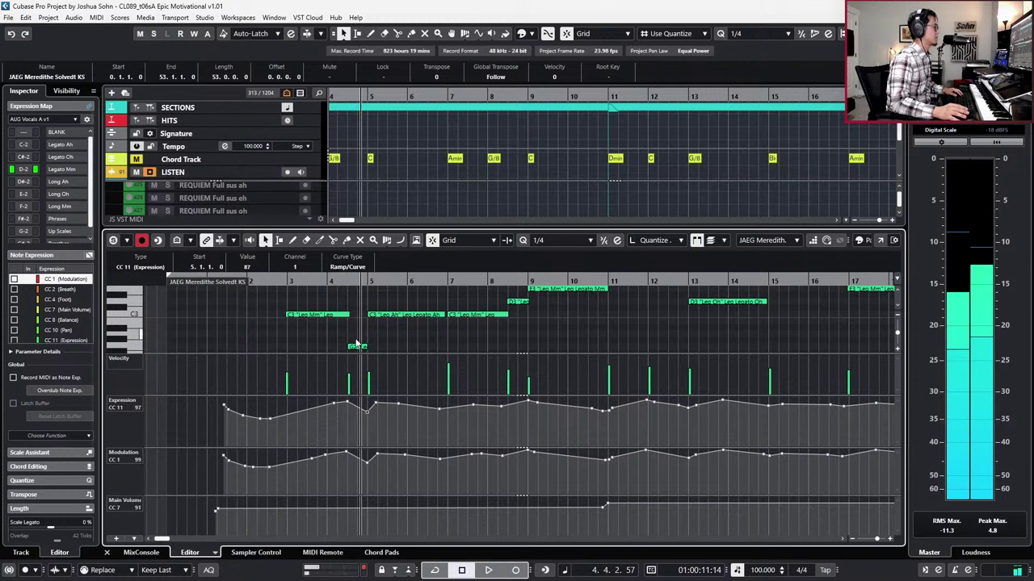
click(357, 348)
key(Up)
key(l)
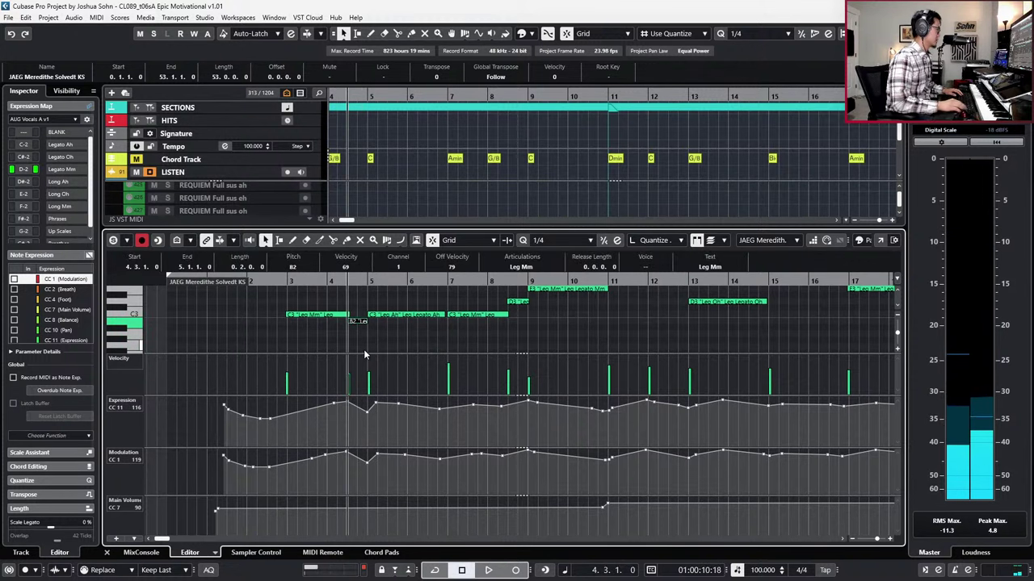
key(space)
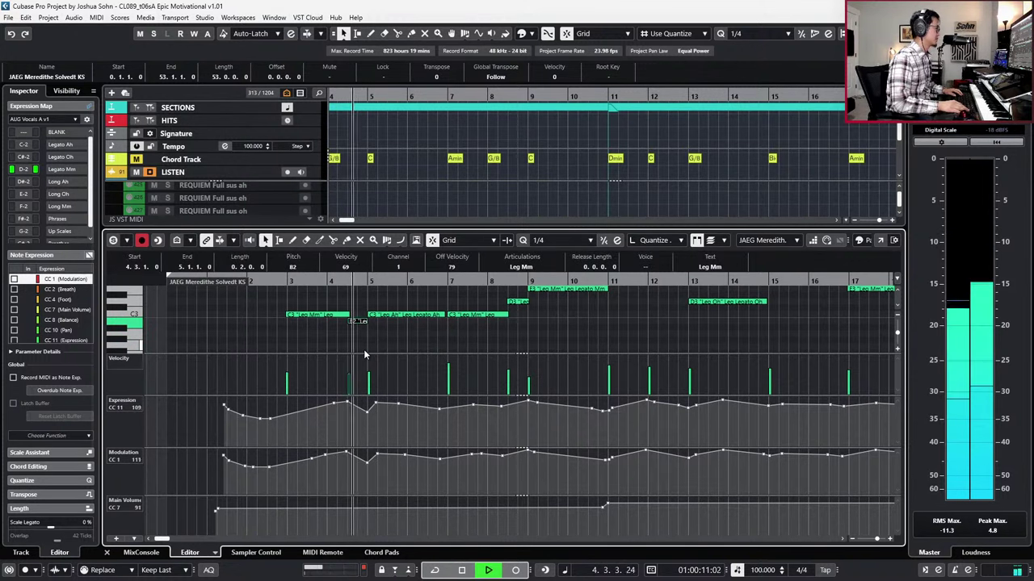
Step: Switch the short B2 note at bar 4.3 to Leg Ah and audition from bar 4
click(367, 413)
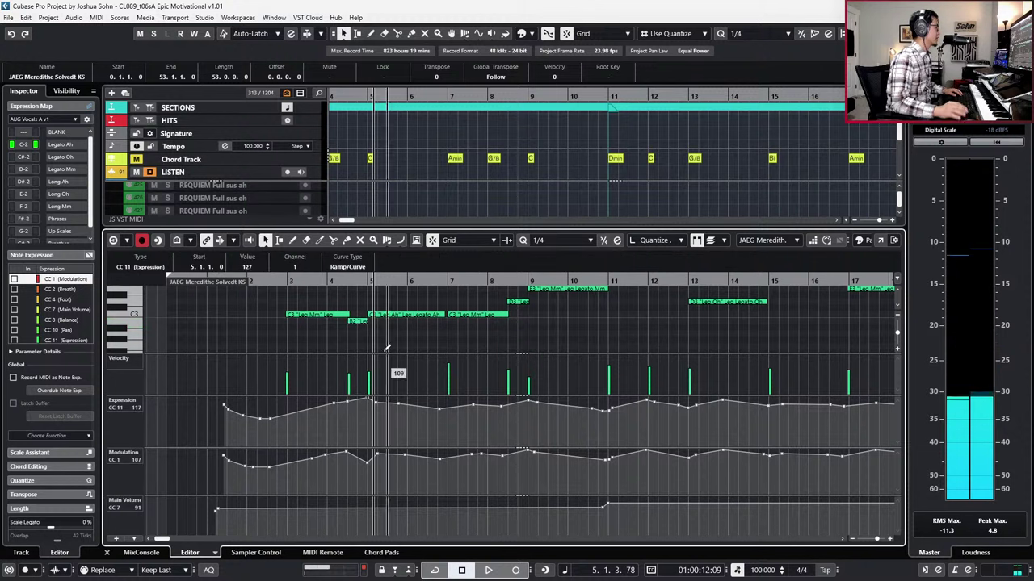
click(364, 319)
click(515, 267)
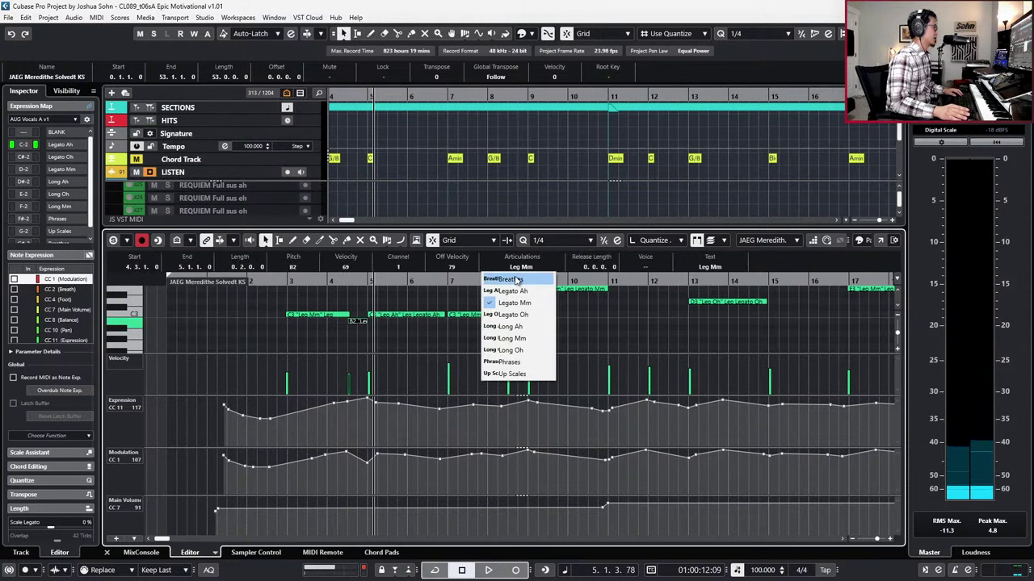
click(517, 294)
key(space)
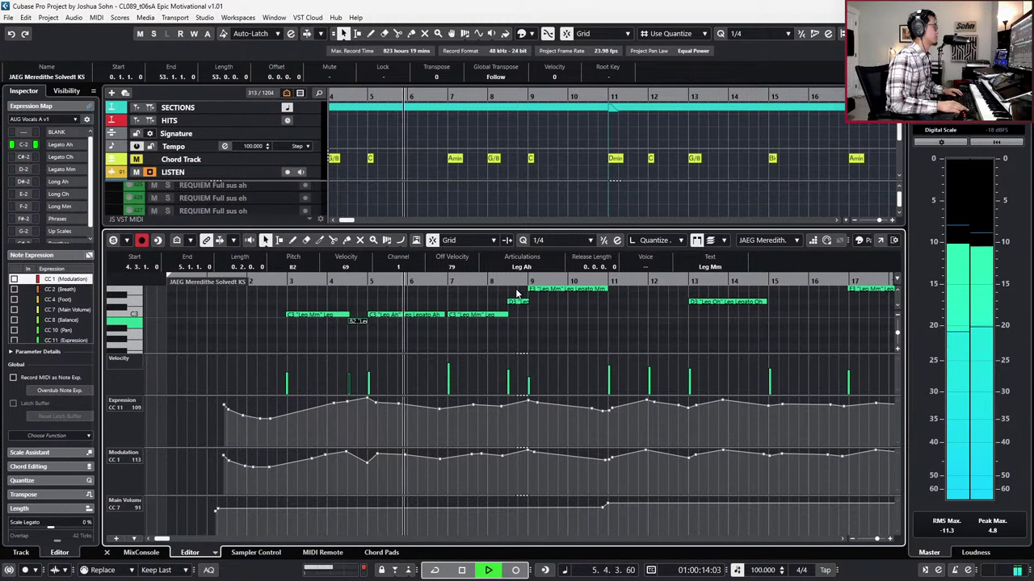
key(KP_Subtract)
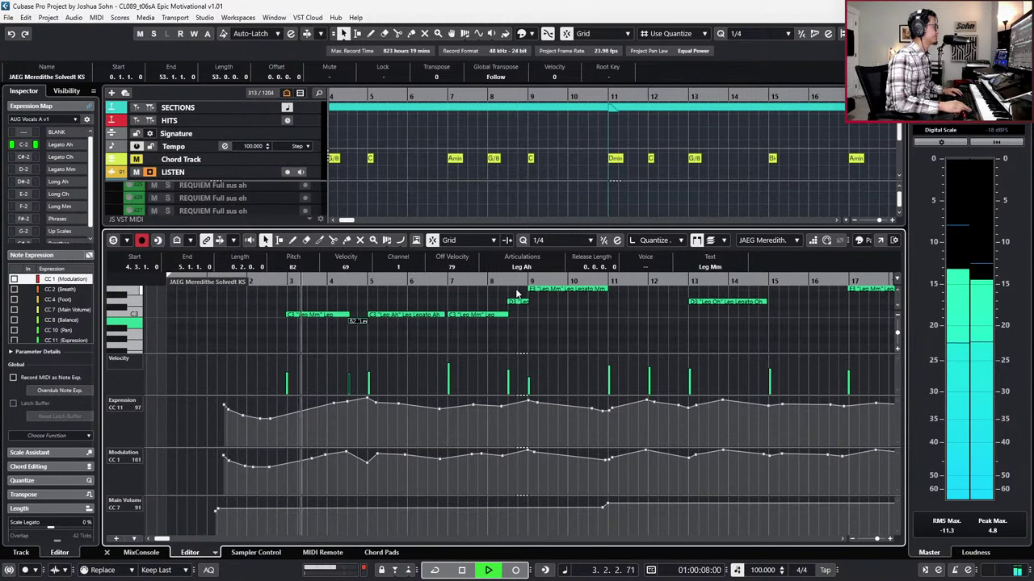
key(space)
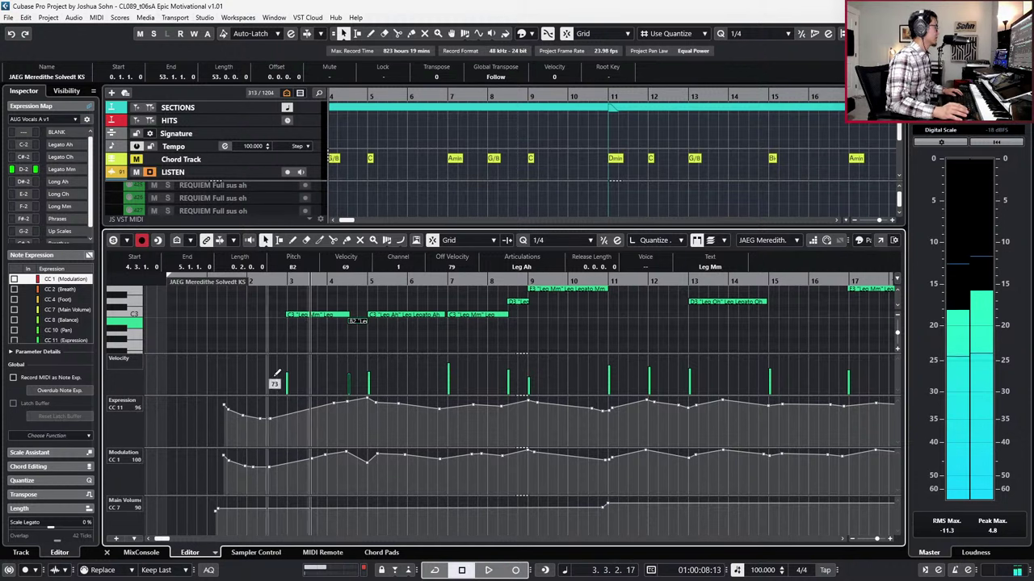
Step: Draw rising Main Volume values up to 105 between bars 3 and 4.3
click(351, 505)
mouse_move(315, 506)
mouse_down()
mouse_move(273, 503)
mouse_move(348, 503)
mouse_up()
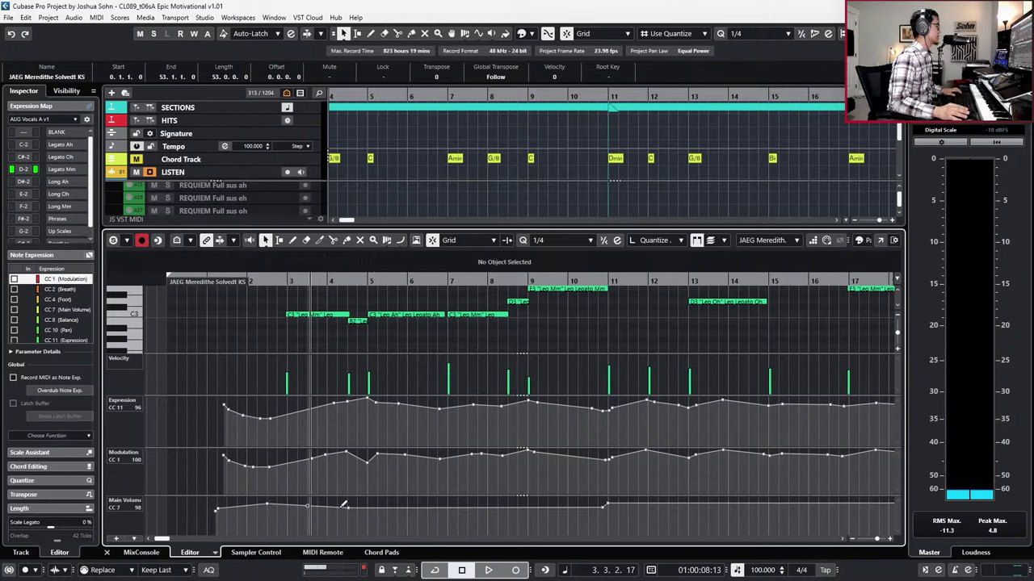
drag(343, 505, 342, 502)
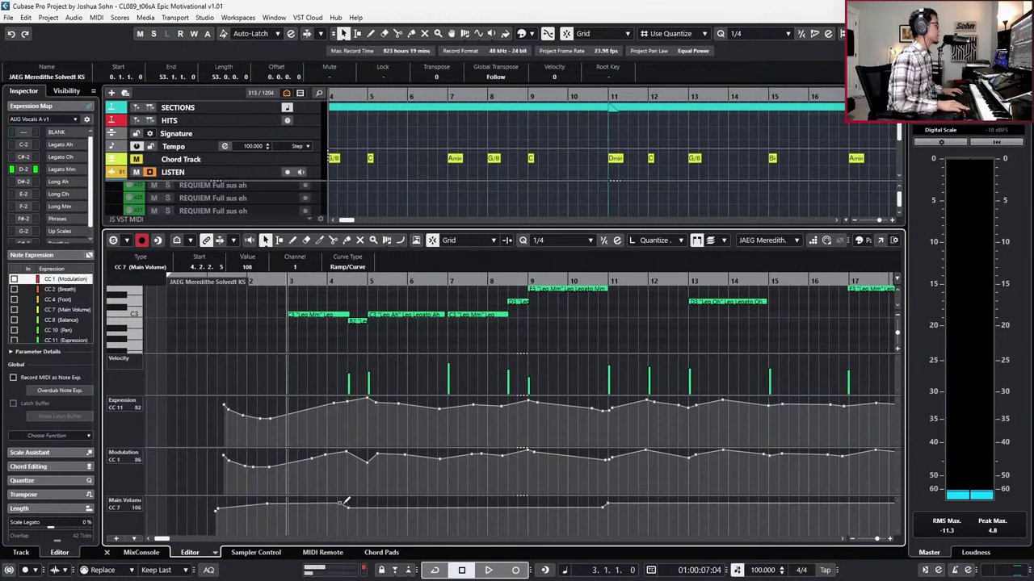
scroll(544, 447, down, 2)
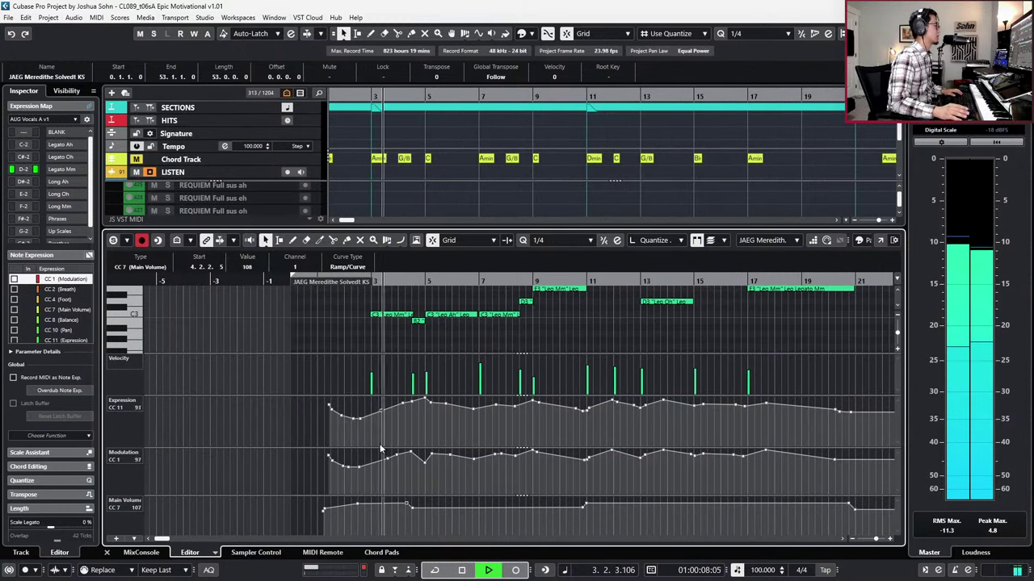
key(space)
Step: Lower a Main Volume point to 92, audition from bar 3, and hide the controller lanes
mouse_move(359, 508)
mouse_down()
mouse_move(370, 524)
mouse_move(371, 510)
mouse_up()
key(l)
key(space)
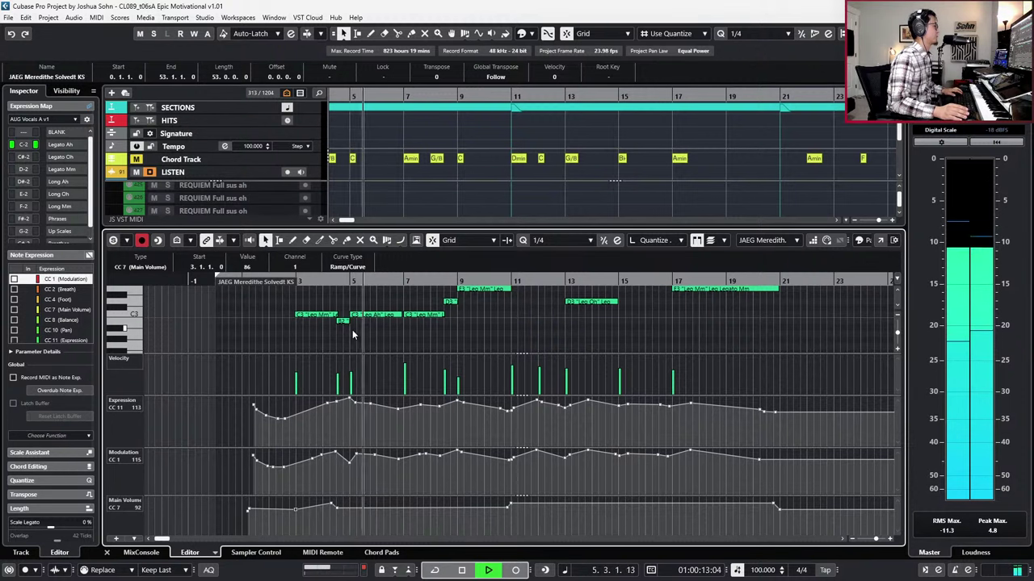
scroll(352, 330, down, 1)
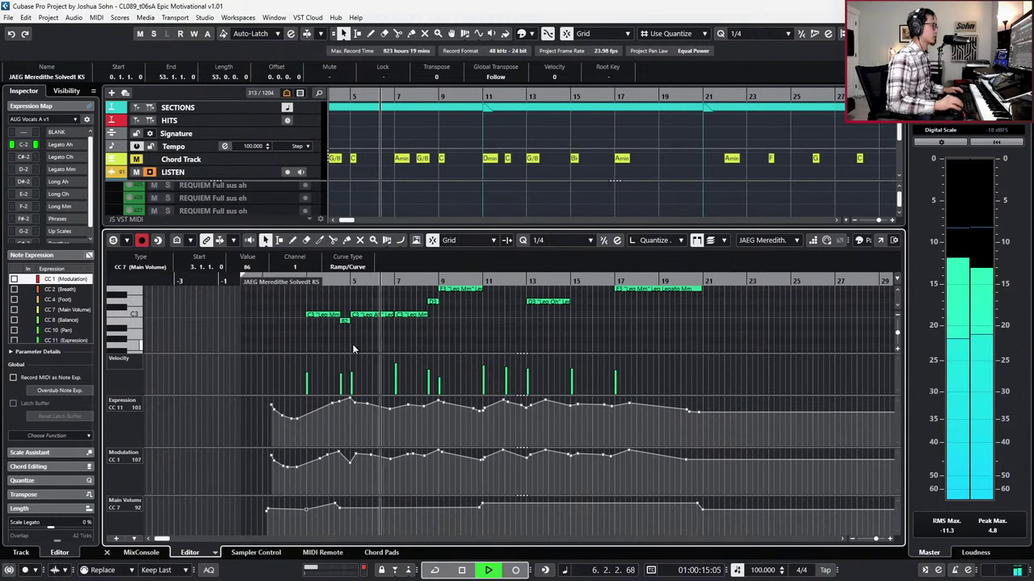
key(alt+l)
Step: Show the controller lanes again and change the D3 note's articulation to Leg Ah
scroll(382, 335, up, 1)
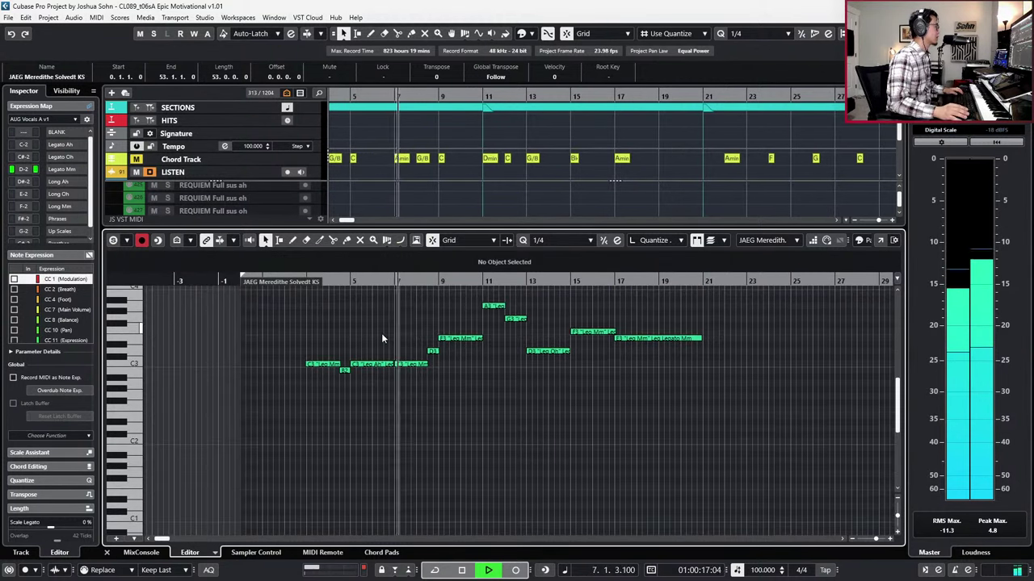
scroll(442, 336, up, 1)
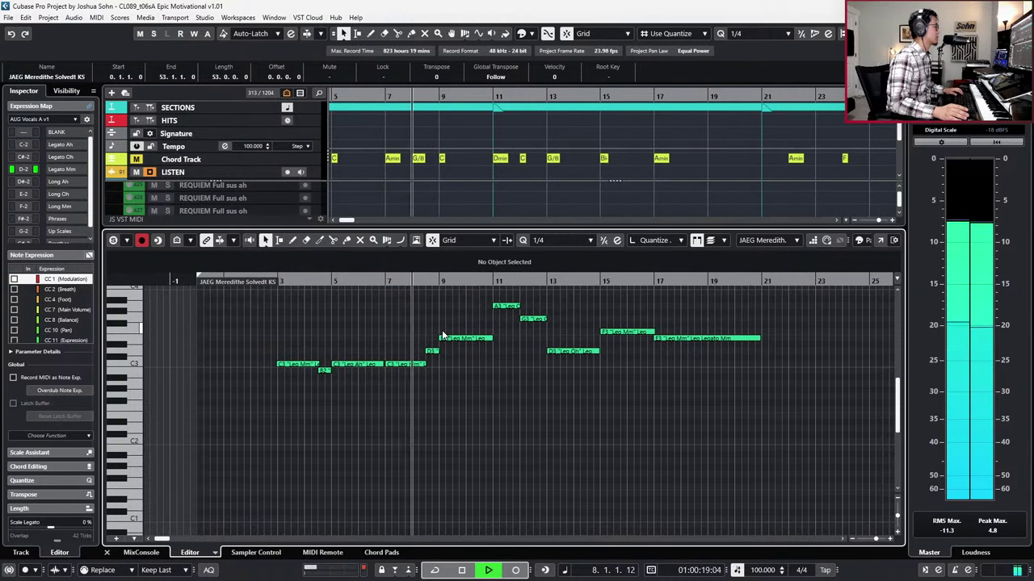
click(404, 365)
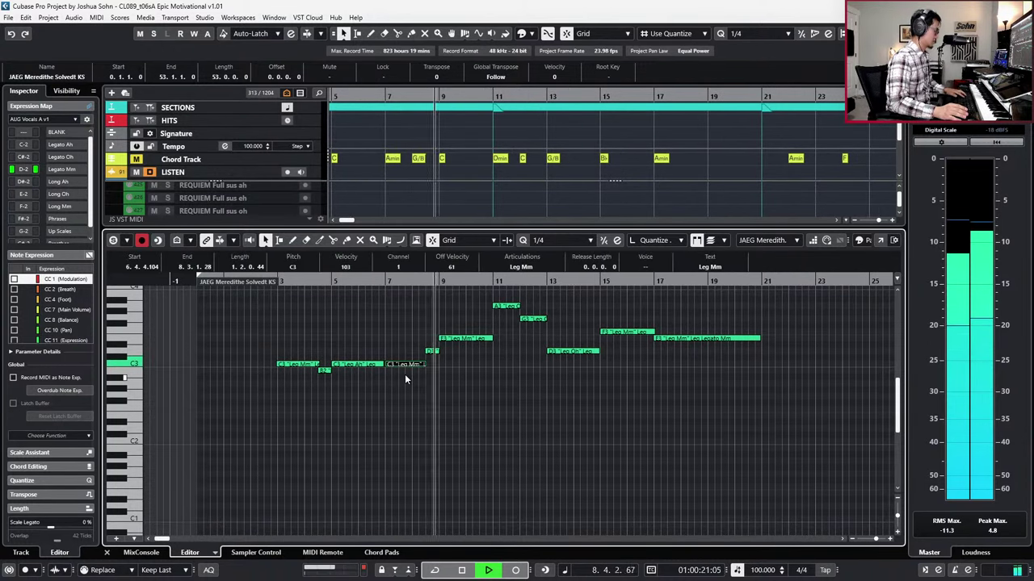
key(ctrl+shift+c)
key(space)
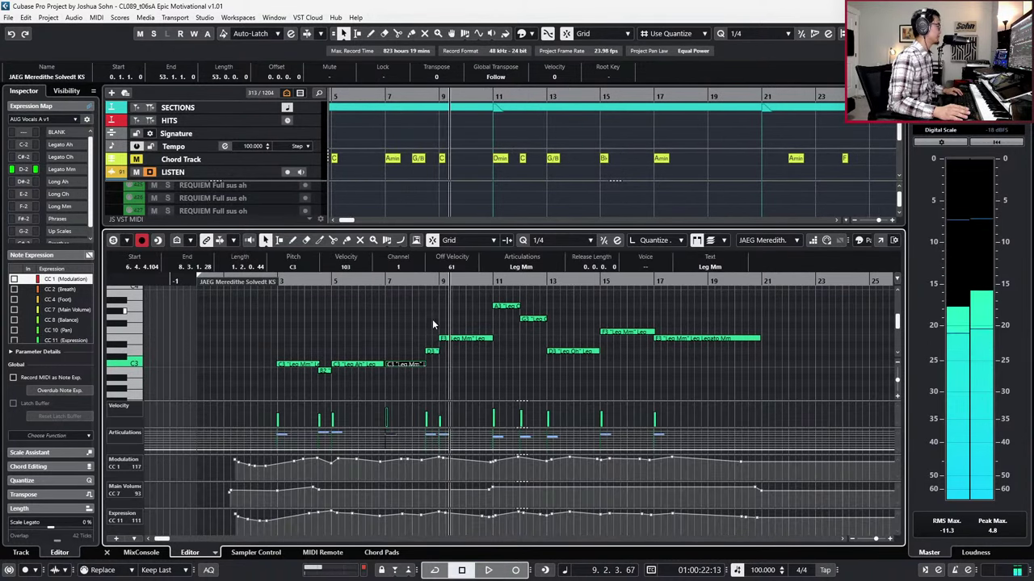
drag(433, 324, 482, 350)
click(534, 268)
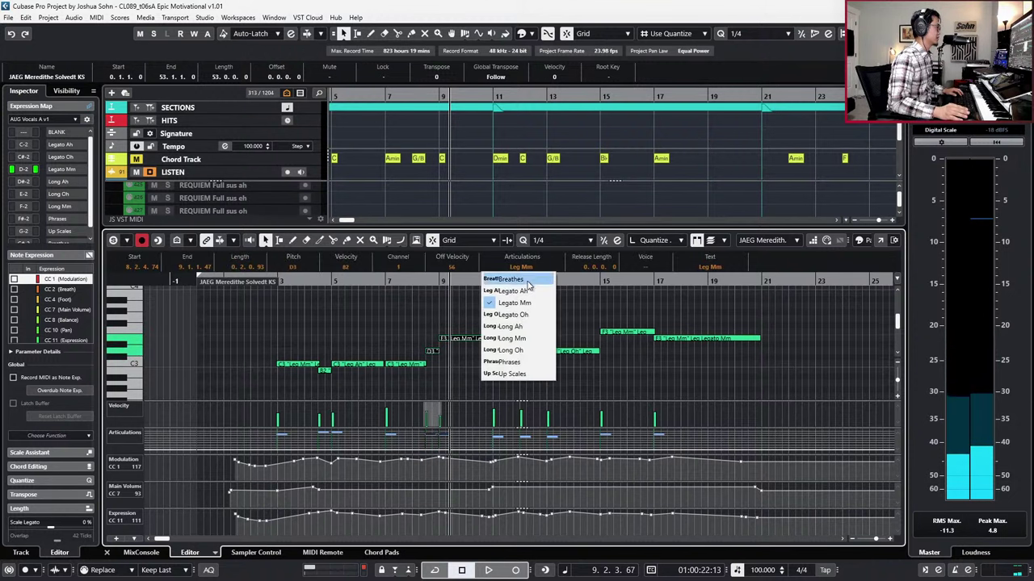
click(497, 294)
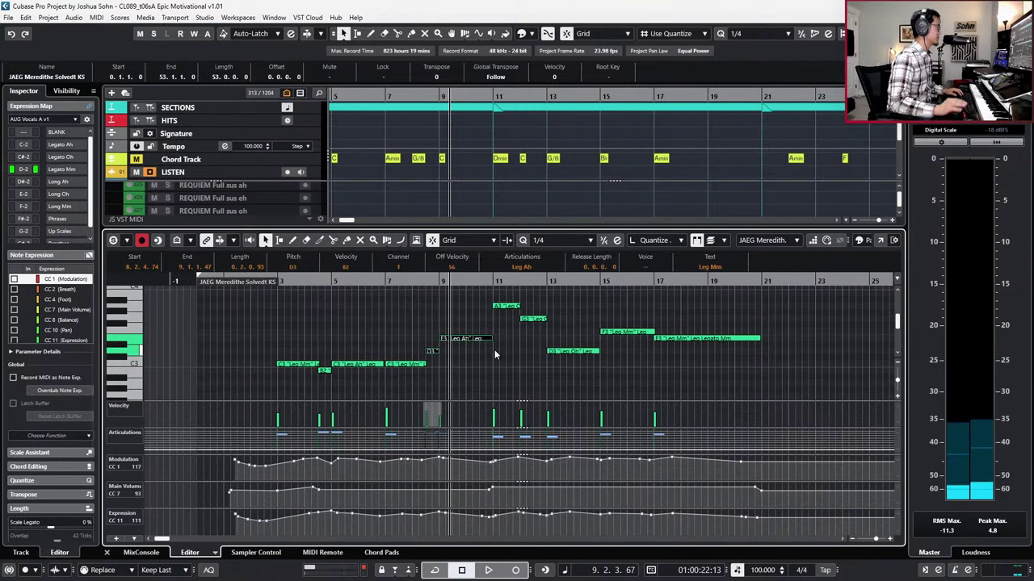
Step: Delete the Expression points near bars 8–9 to flatten the curve, auditioning from bar 5
click(430, 571)
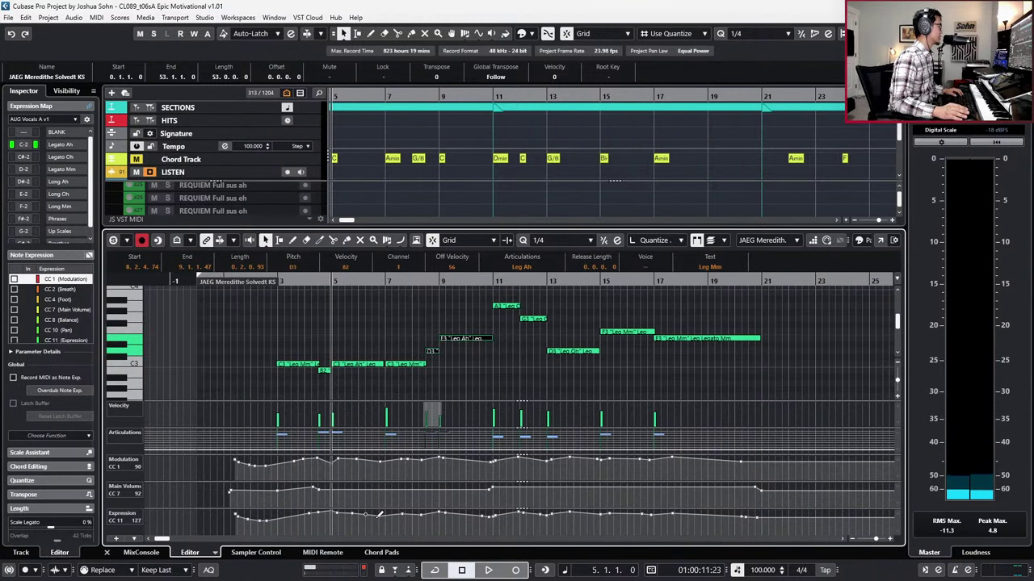
drag(397, 526, 450, 499)
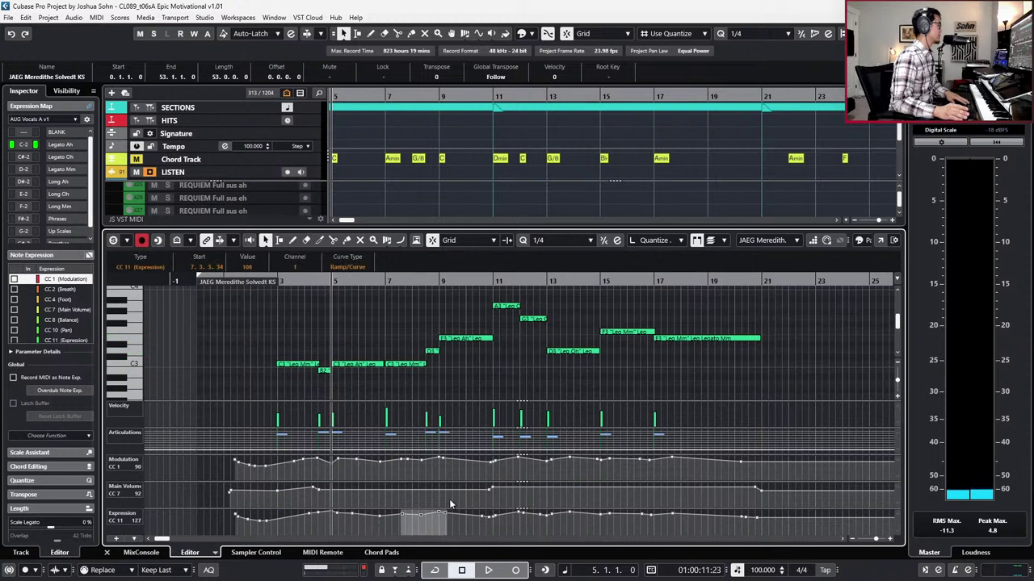
key(Delete)
key(space)
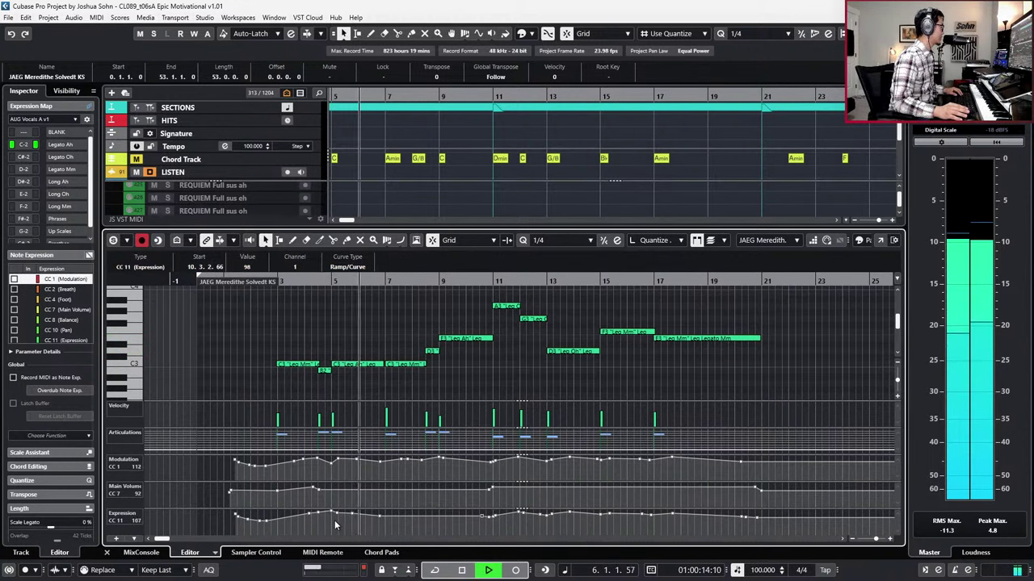
key(space)
Step: Add Main Volume points around bar 8 (raised to 103) and at bar 10 (value 100)
click(399, 490)
click(424, 490)
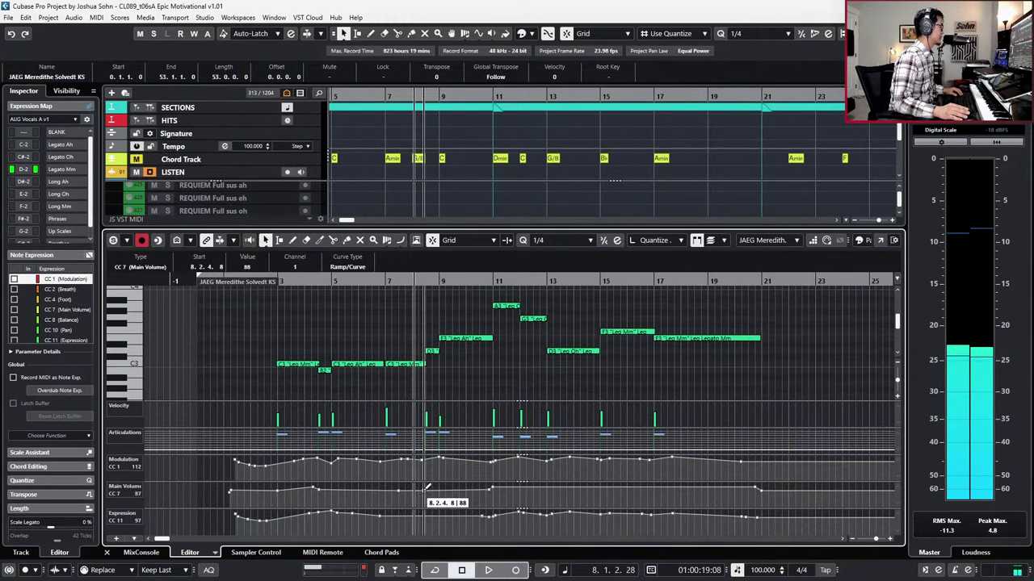
drag(425, 490, 425, 487)
key(space)
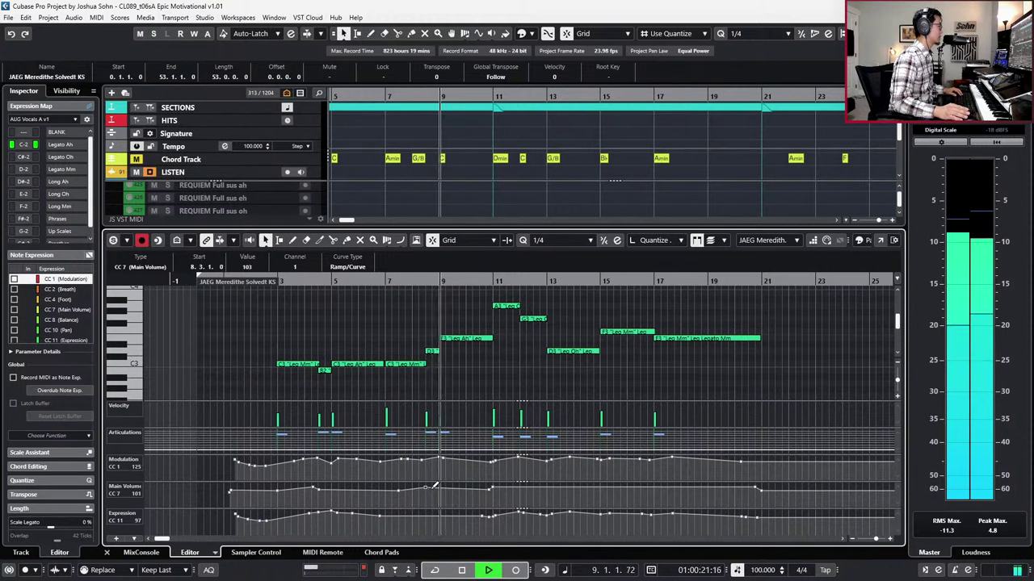
drag(433, 488, 487, 486)
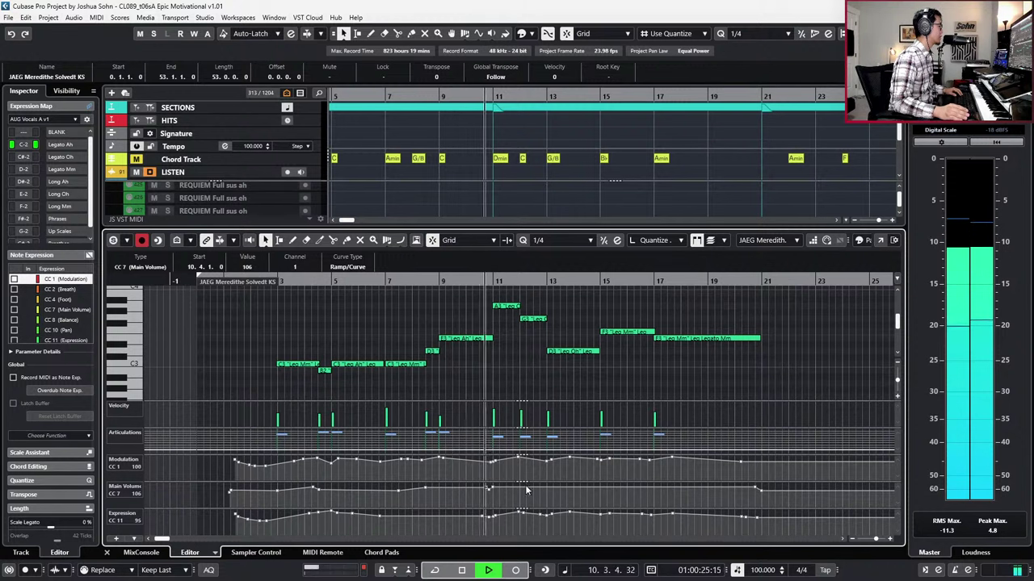
key(space)
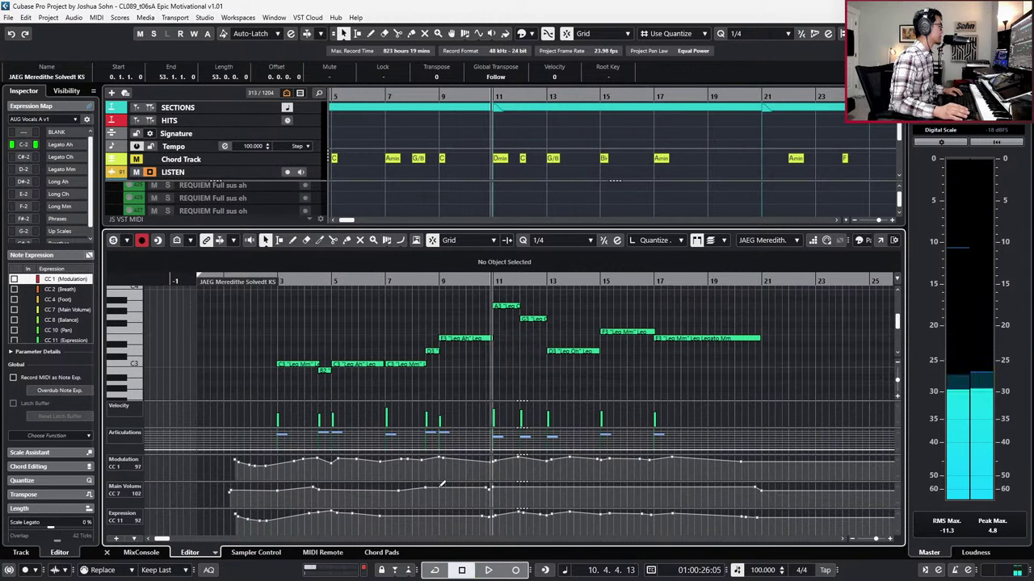
click(441, 486)
drag(442, 487, 436, 487)
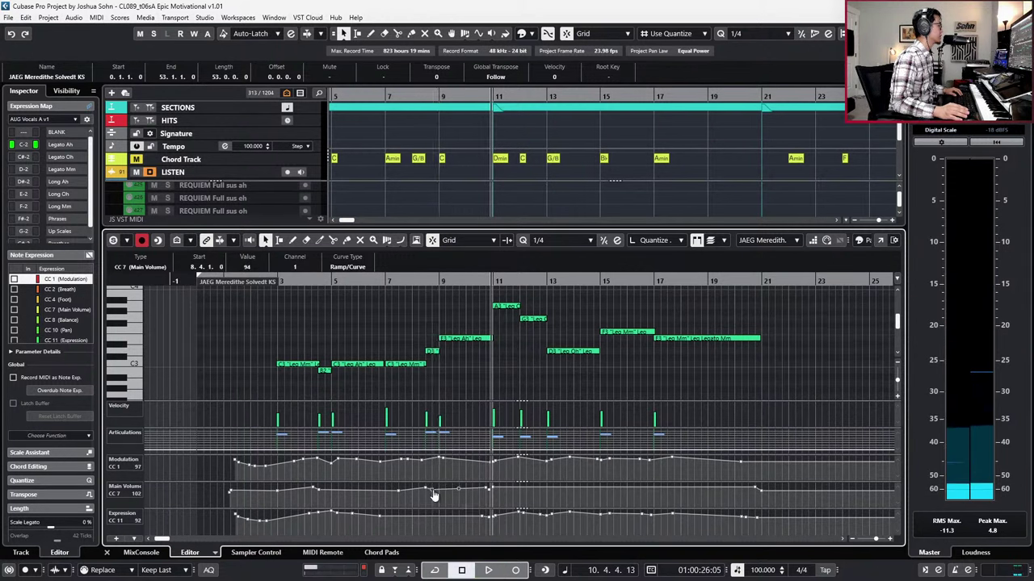
key(ctrl+z)
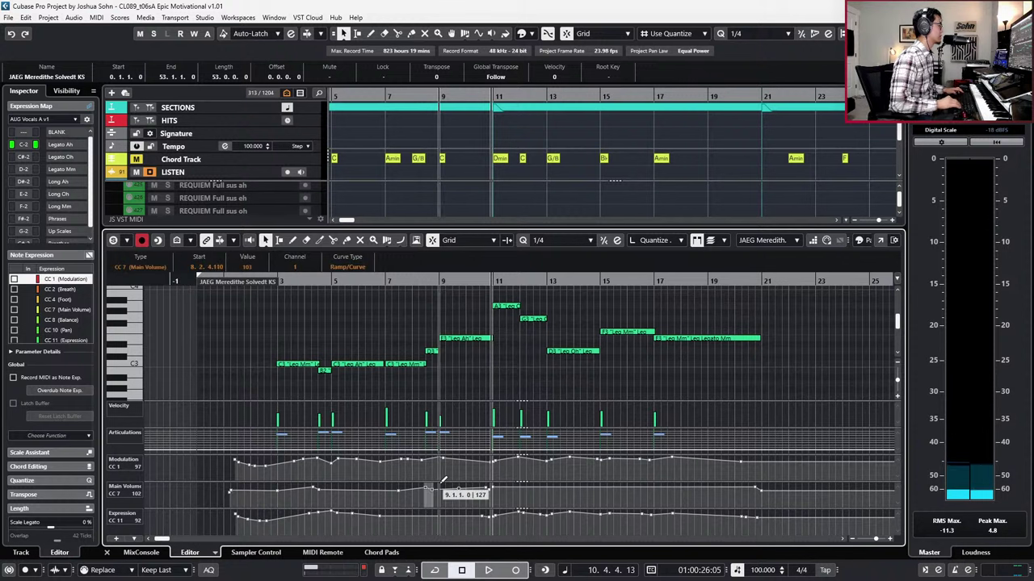
Step: Set the Main Volume point at bar 10.4 to 91 while playing from bar 8
click(424, 279)
key(space)
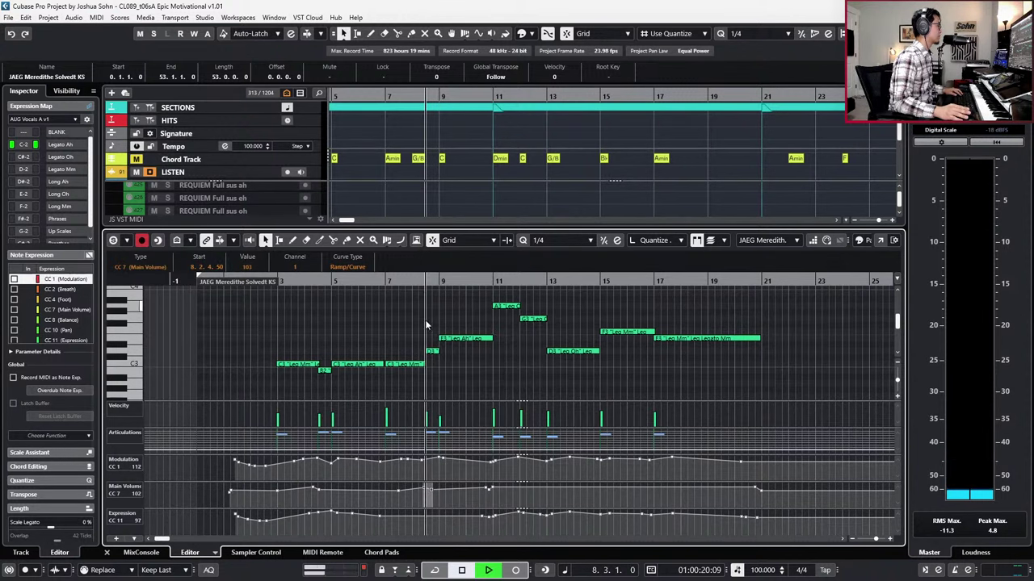
click(486, 489)
drag(486, 489, 487, 490)
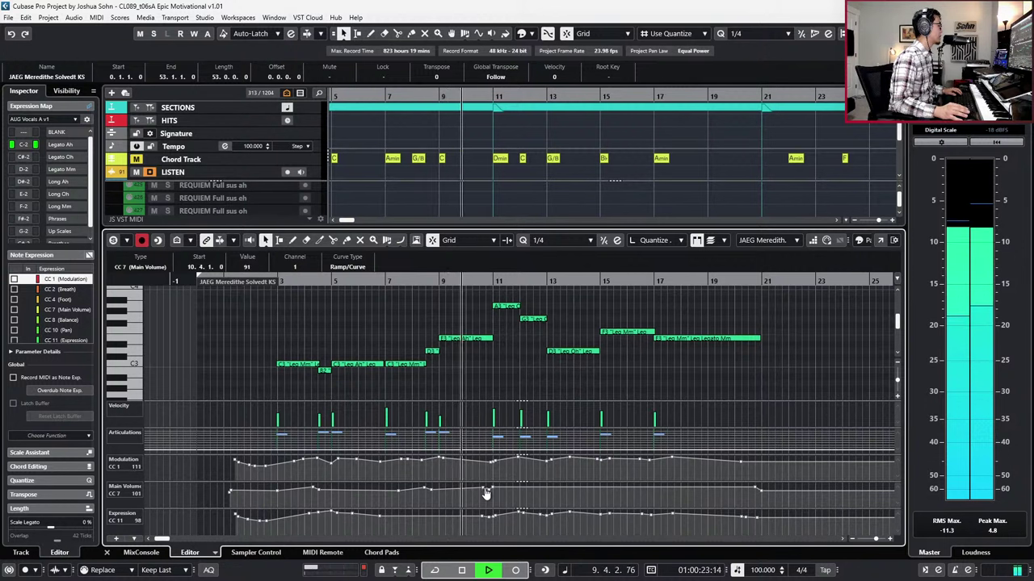
Step: Record new Expression controller data while playing from about bar 7
key(space)
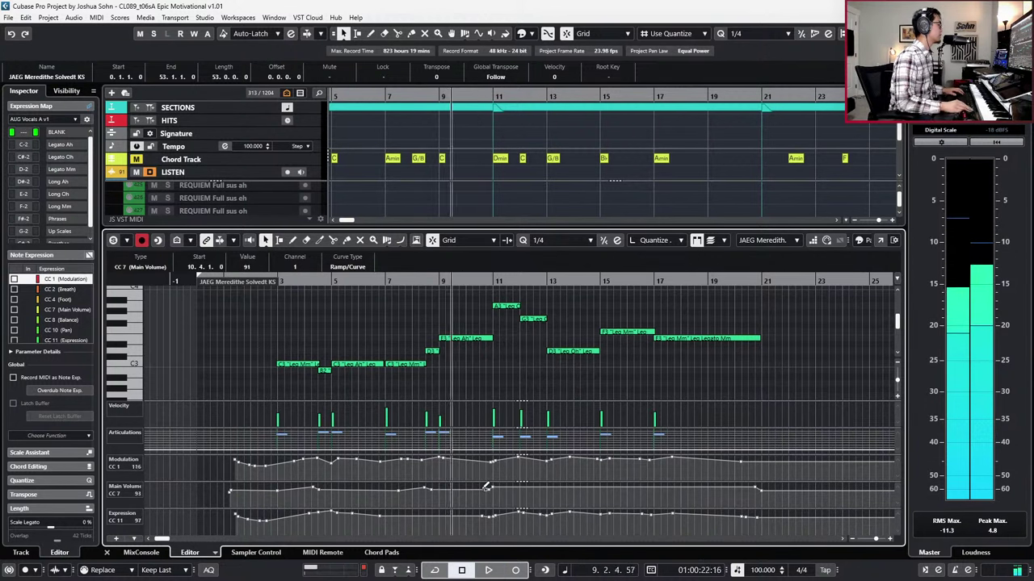
key(space)
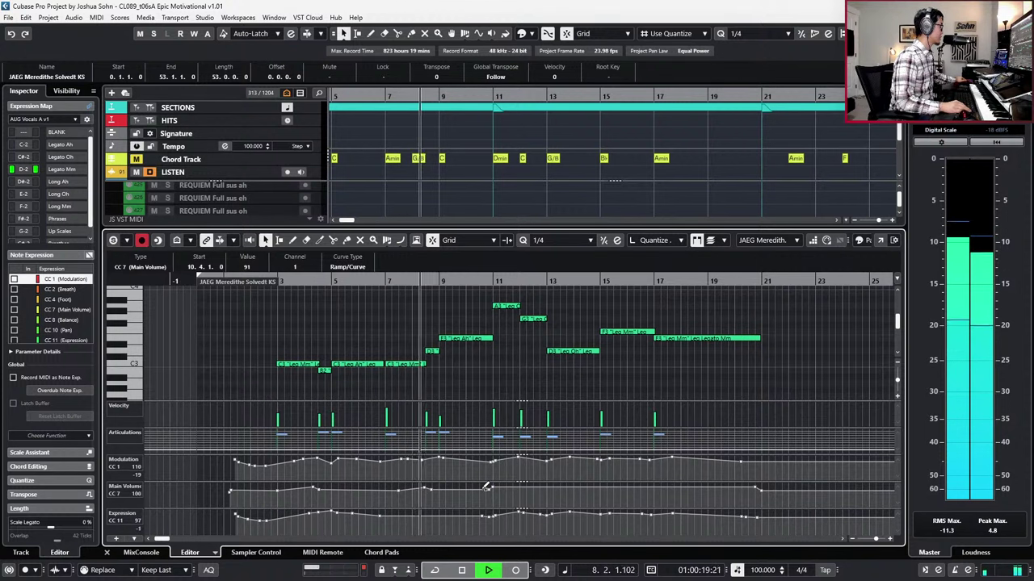
key(KP_Multiply)
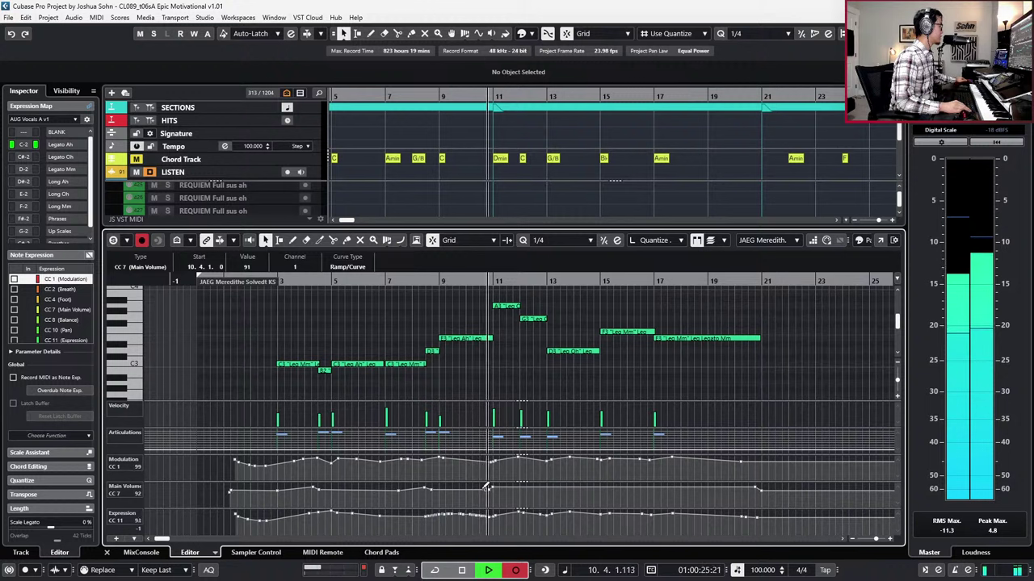
key(space)
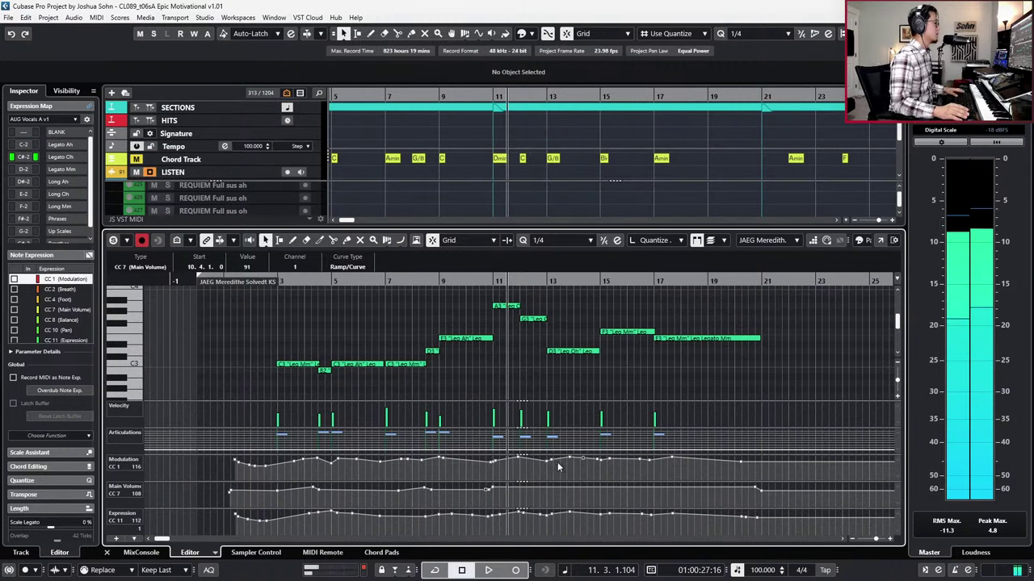
Step: Set the five vocal notes from bar 11 to the Legato Ah articulation and play them back
drag(515, 298, 706, 391)
scroll(663, 304, up, 1)
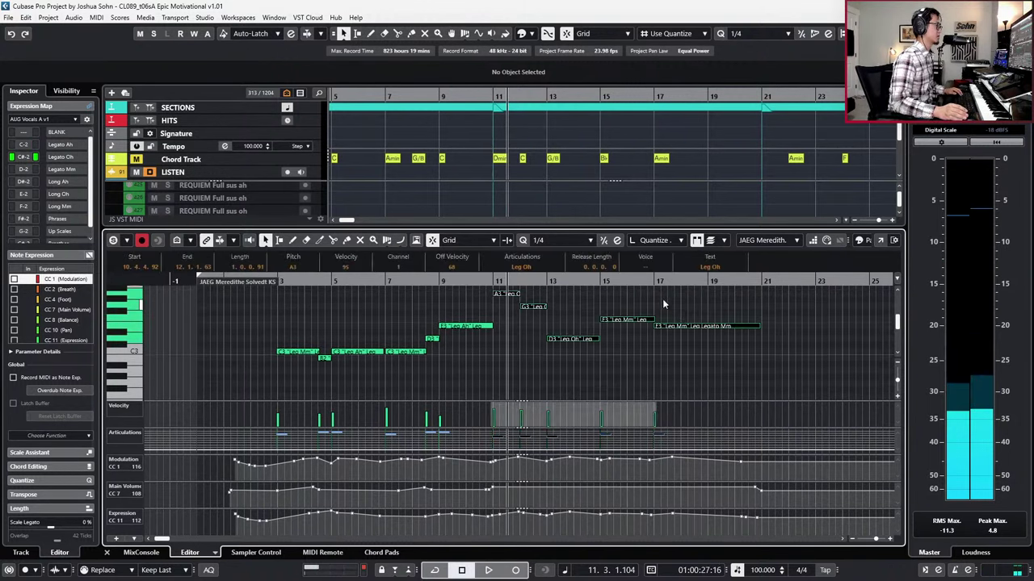
click(543, 269)
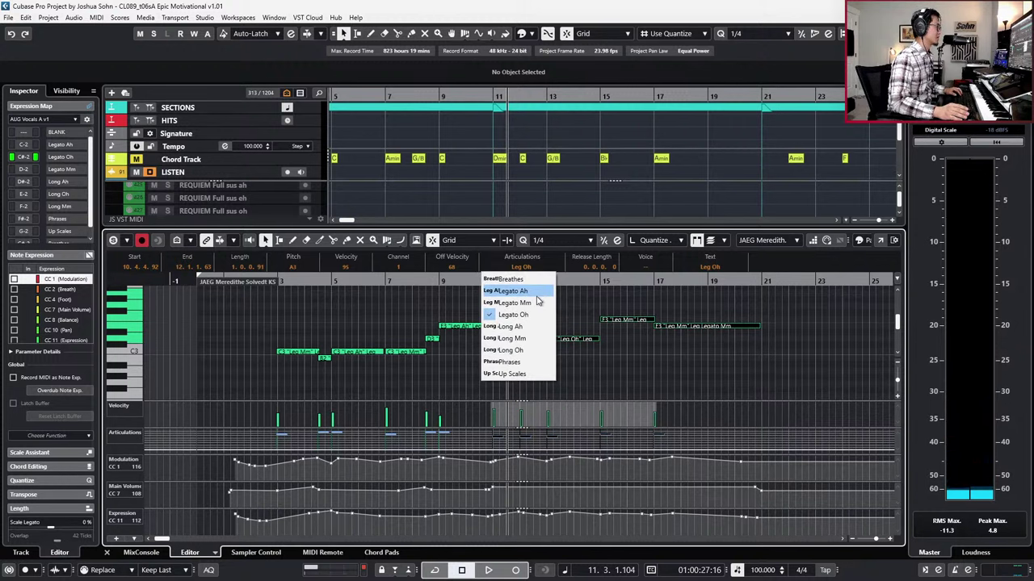
click(536, 294)
key(space)
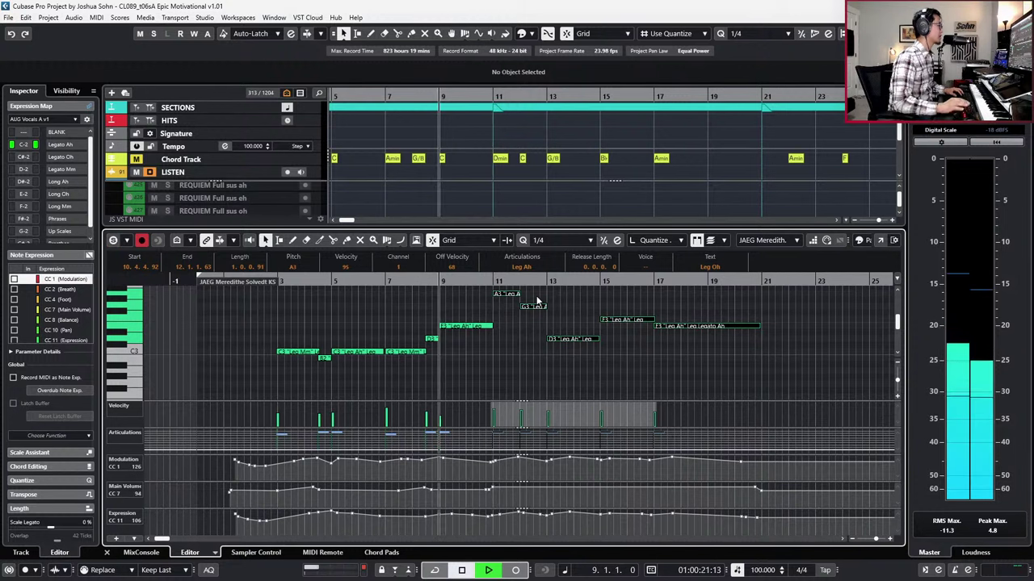
Step: Delete the raised Main Volume points after bar 11 to flatten the rise
click(497, 492)
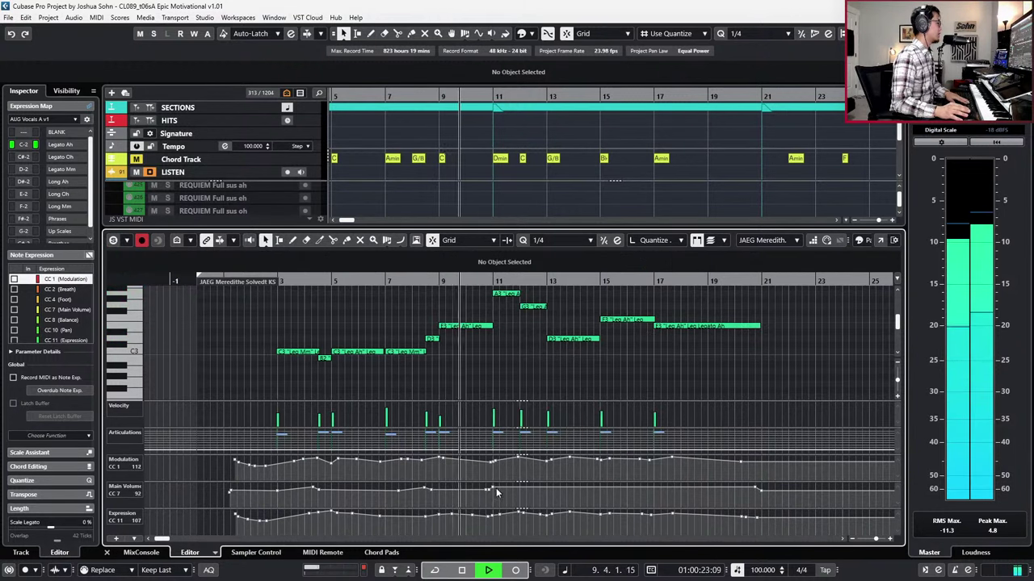
drag(487, 493, 757, 485)
key(Delete)
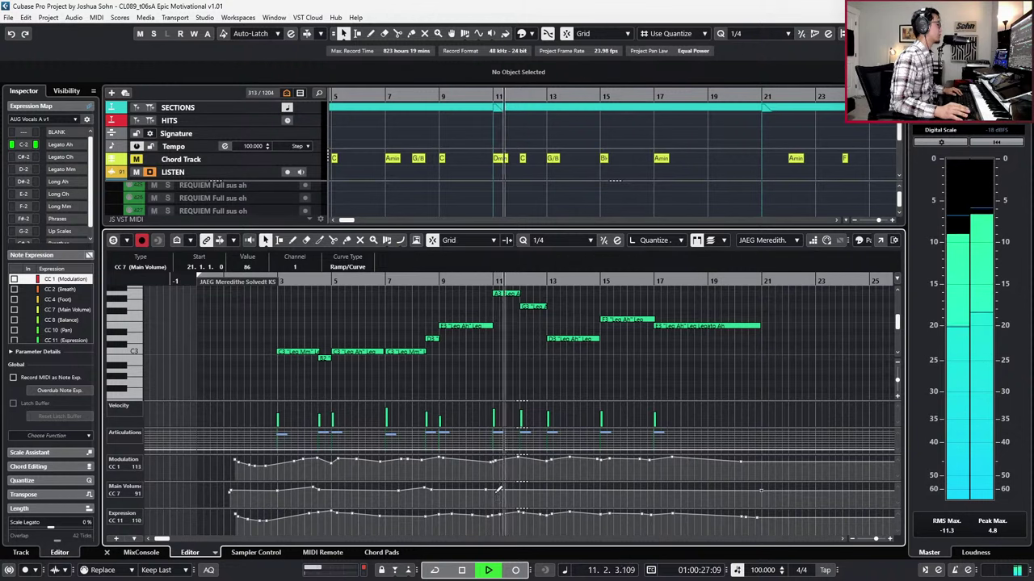
key(g)
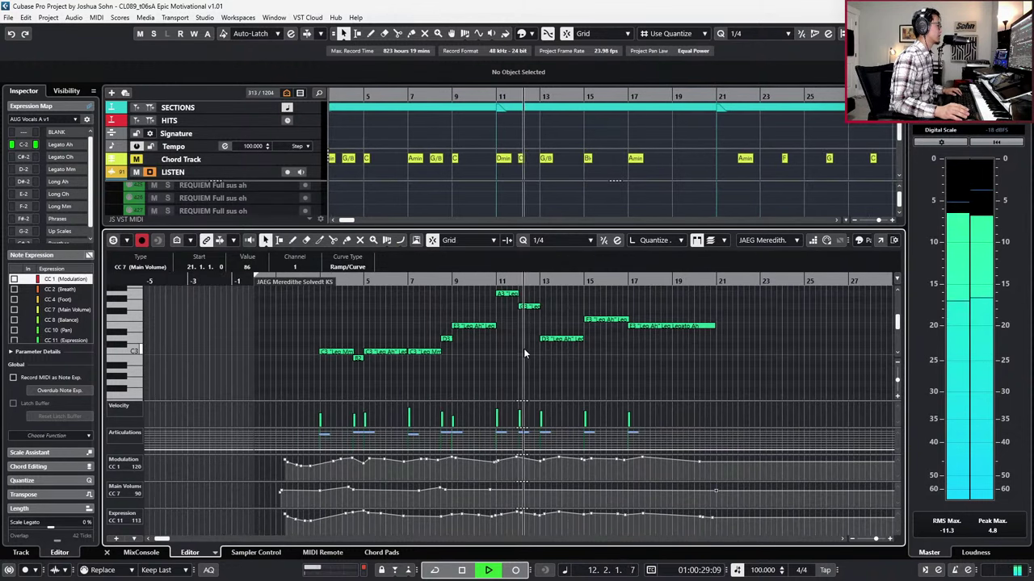
key(space)
Step: Transpose the bar-11 A3 vocal note down to F3 and play from it
key(h)
drag(466, 278, 509, 327)
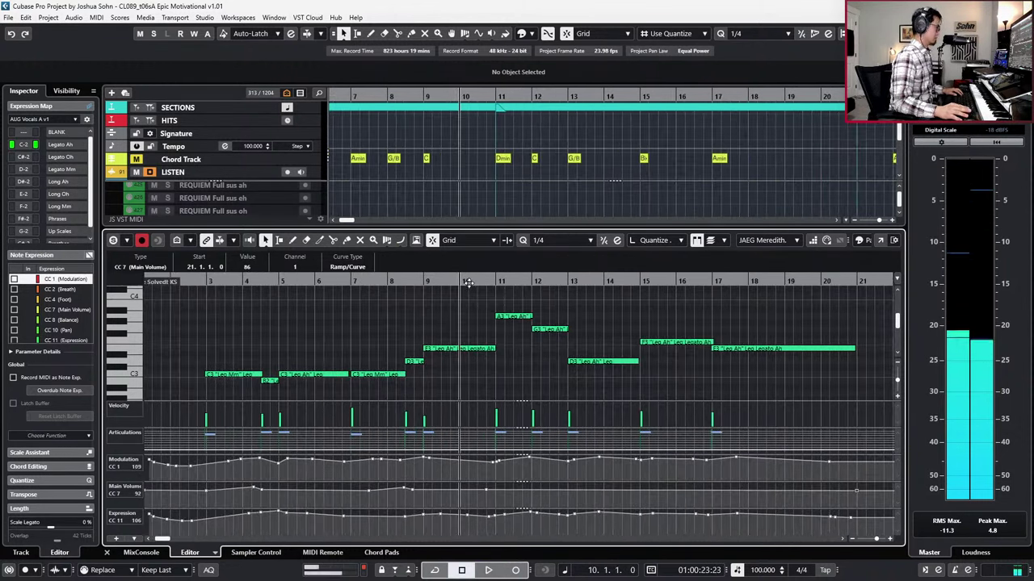
click(509, 316)
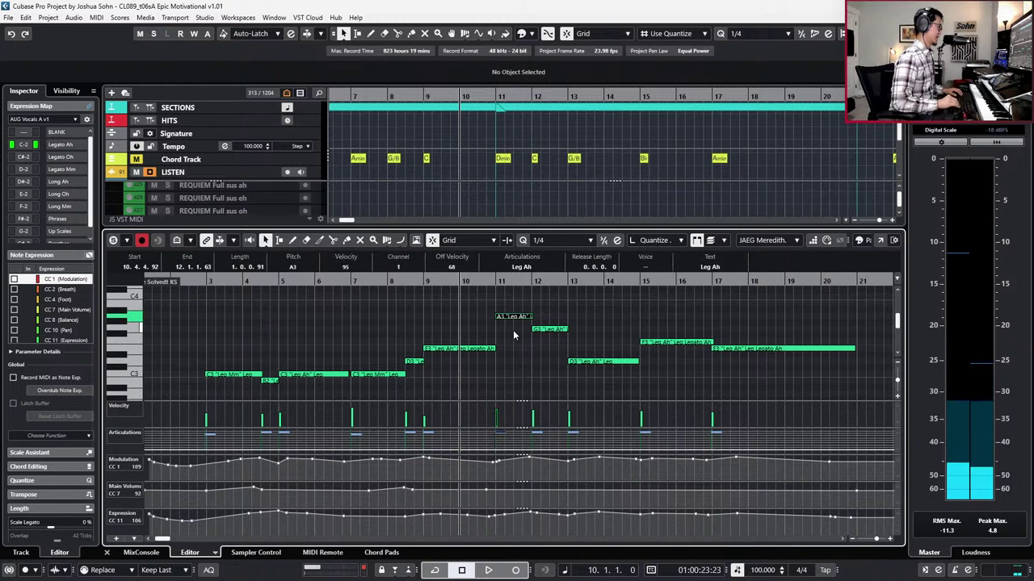
key(Down)
key(Down)
key(Down)
key(Down)
key(l)
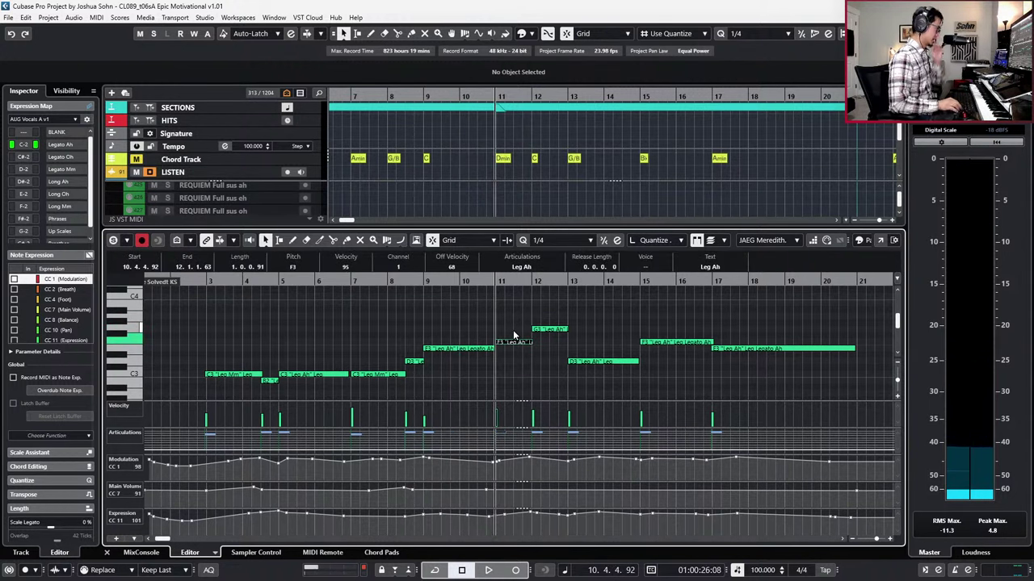
key(space)
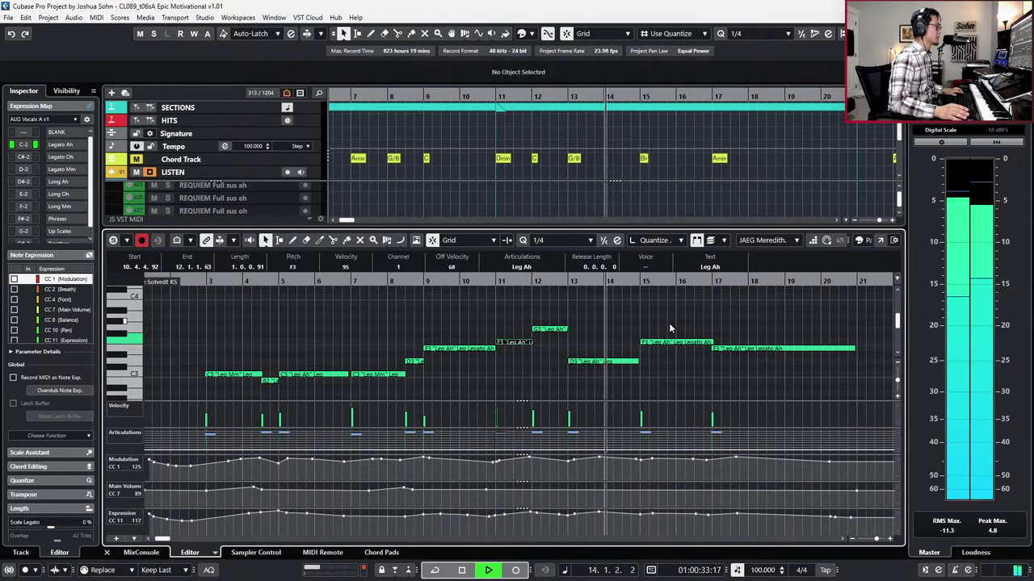
Step: Move the bar-20 Modulation point earlier and trim the last E3 note to end at bar 19
scroll(652, 342, down, 1)
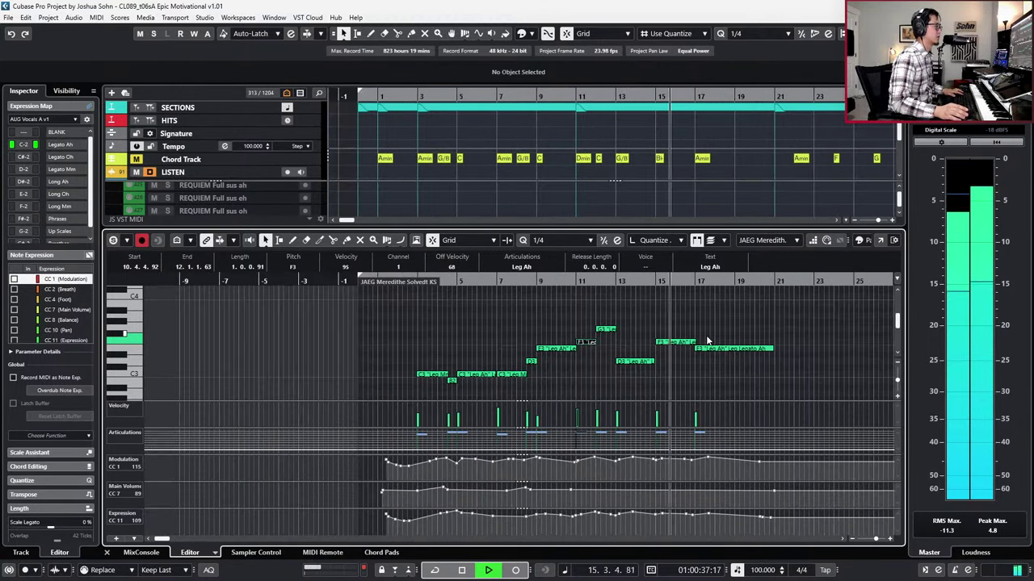
key(g)
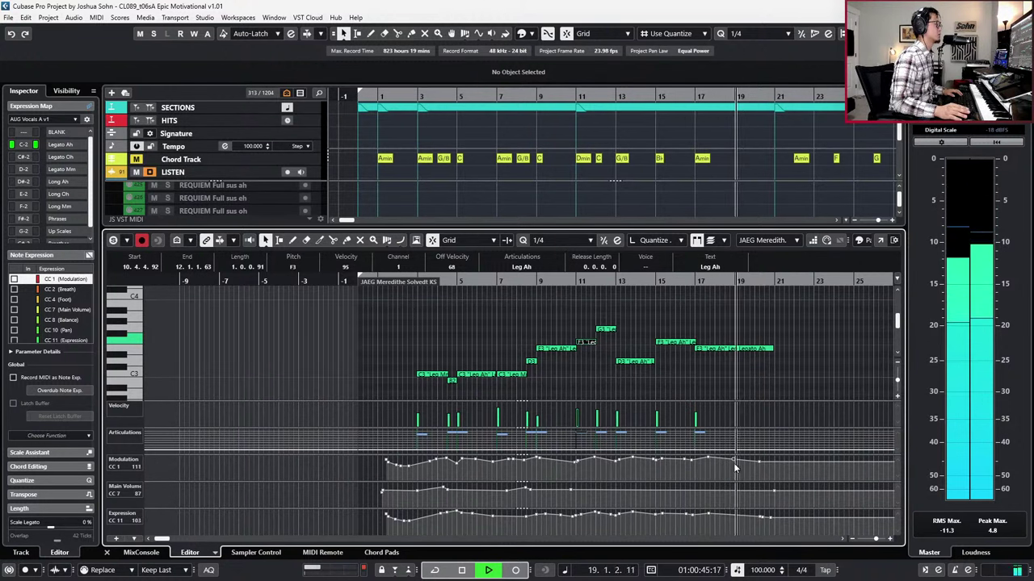
drag(759, 462, 749, 462)
key(space)
click(740, 349)
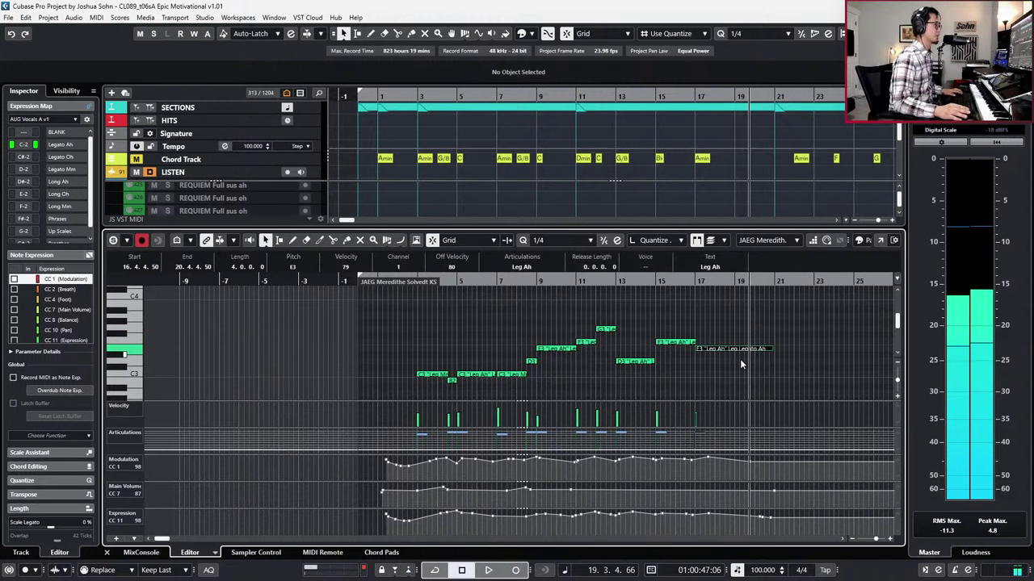
key(1)
scroll(766, 350, up, 1)
drag(772, 349, 759, 348)
key(alt+shift+Left)
key(l)
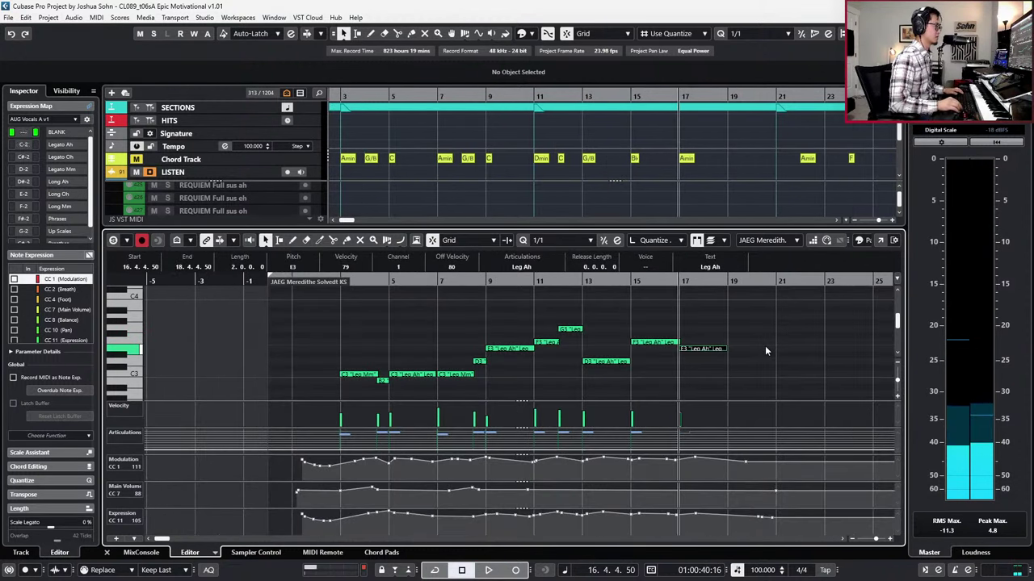
key(space)
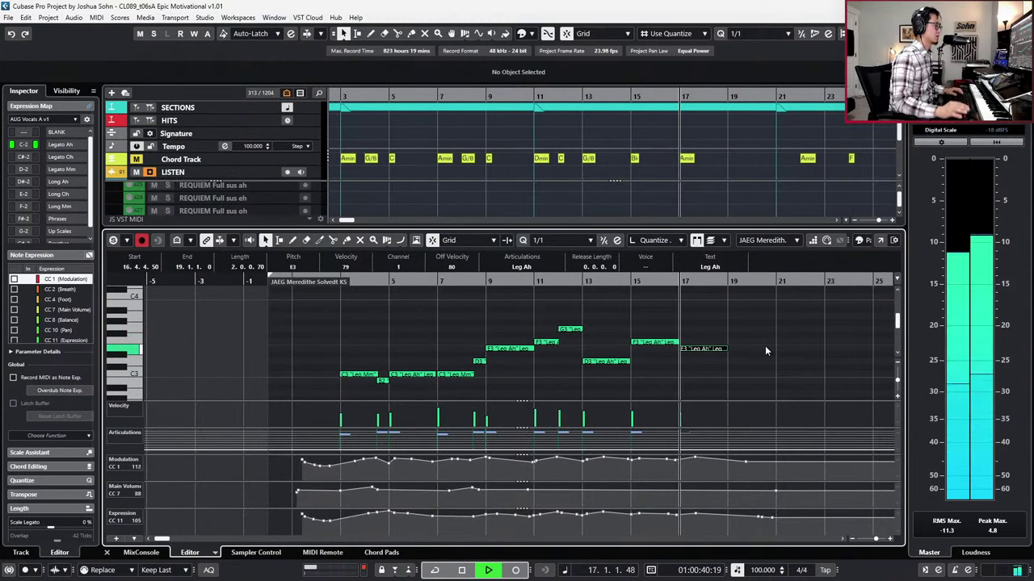
Step: Set Modulation to 98 and add an Expression point of 96 at bar 19
click(730, 466)
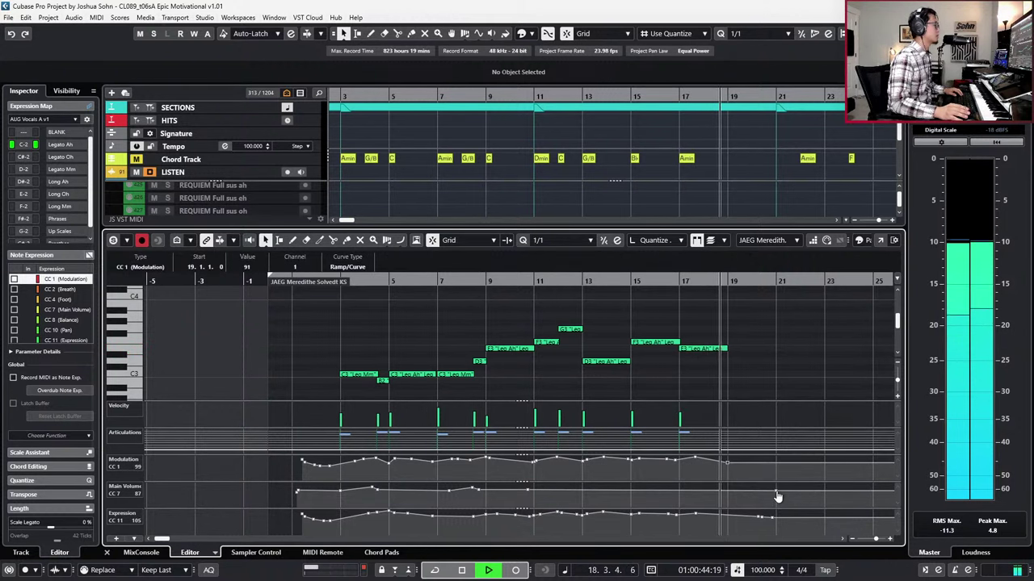
click(757, 518)
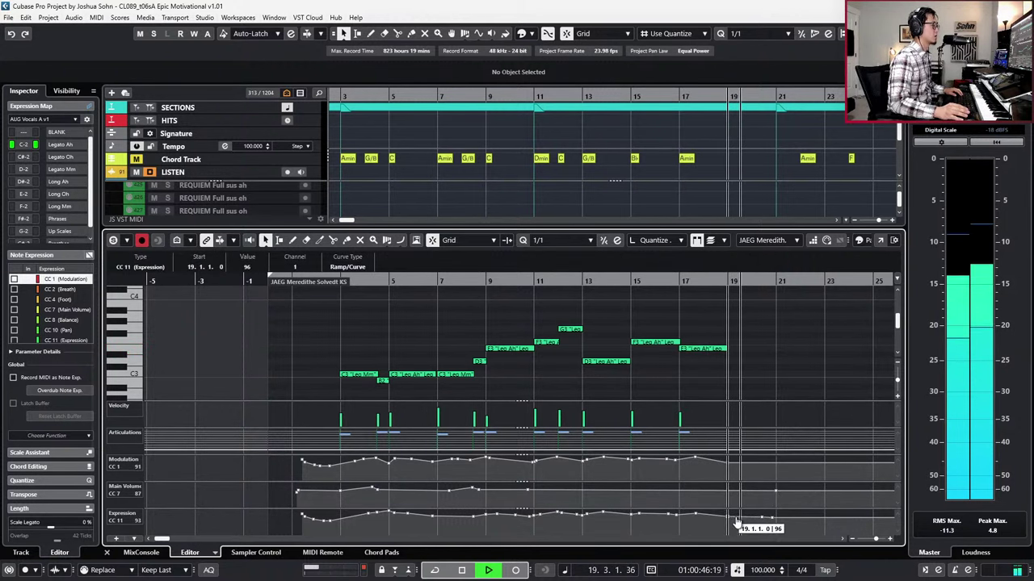
click(734, 518)
Step: Close the Key Editor, zoom out, and play the cue from the project start
key(ctrl+alt+e)
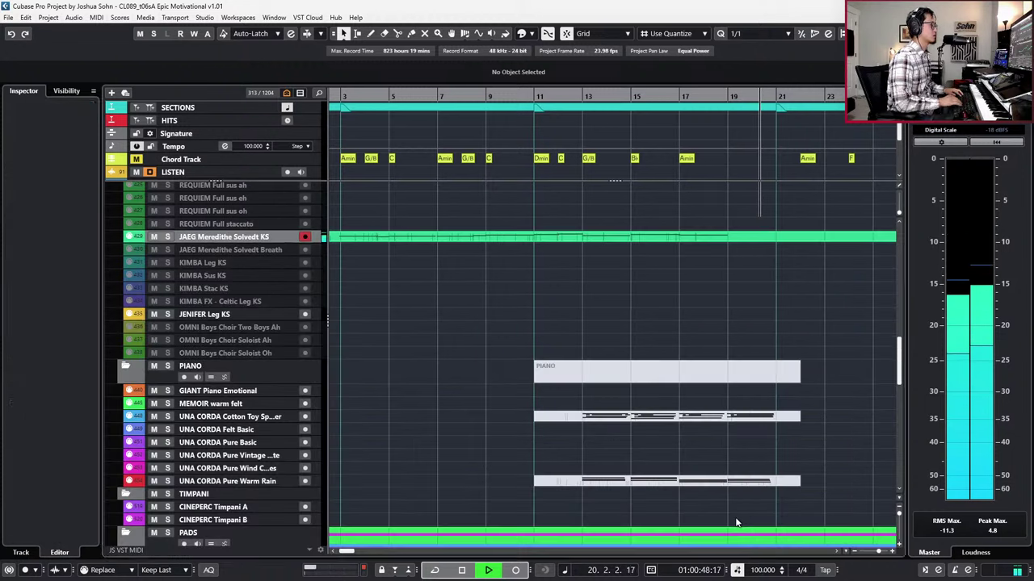
key(space)
key(g)
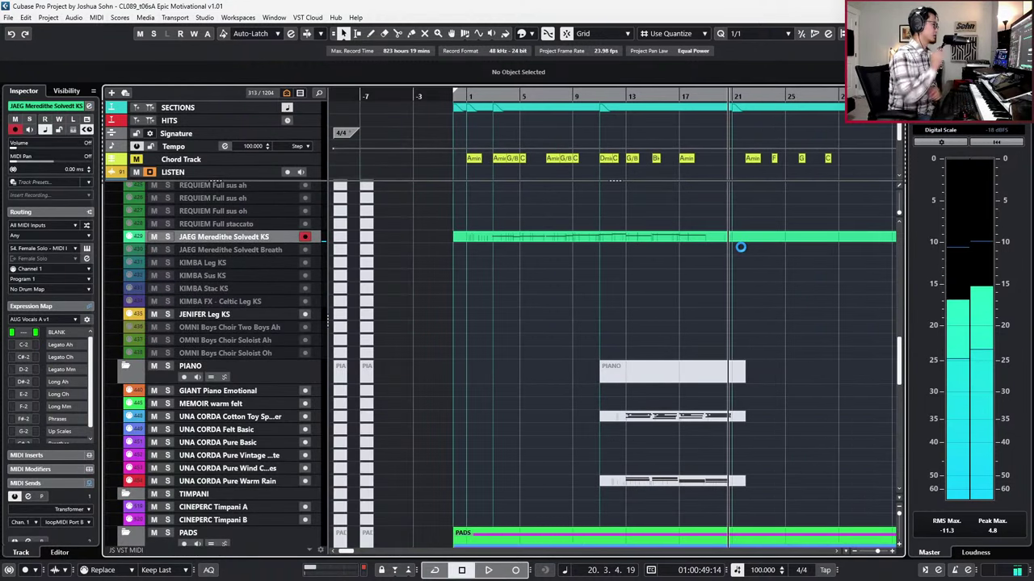
key(KP_Subtract)
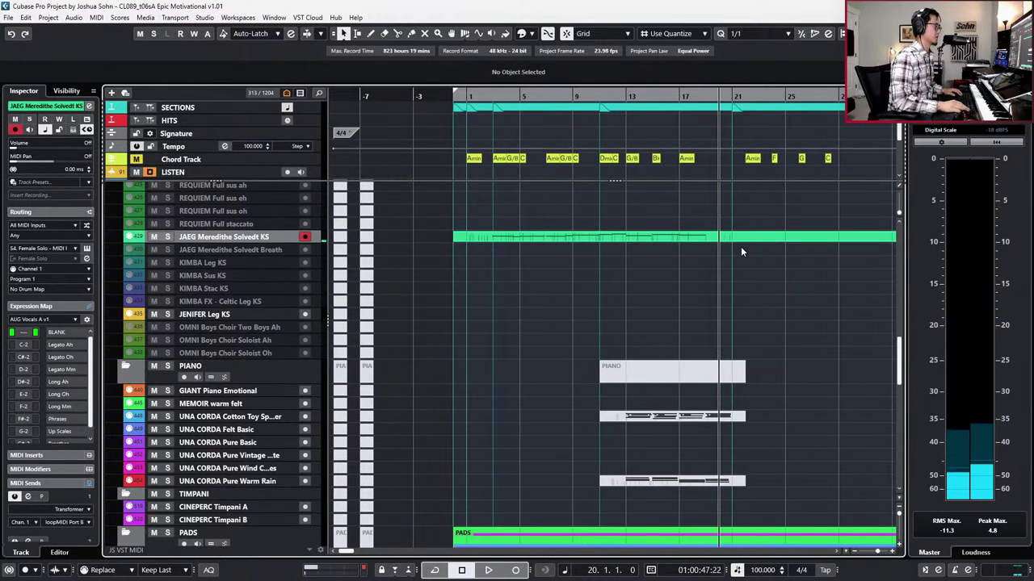
key(KP_Decimal)
key(space)
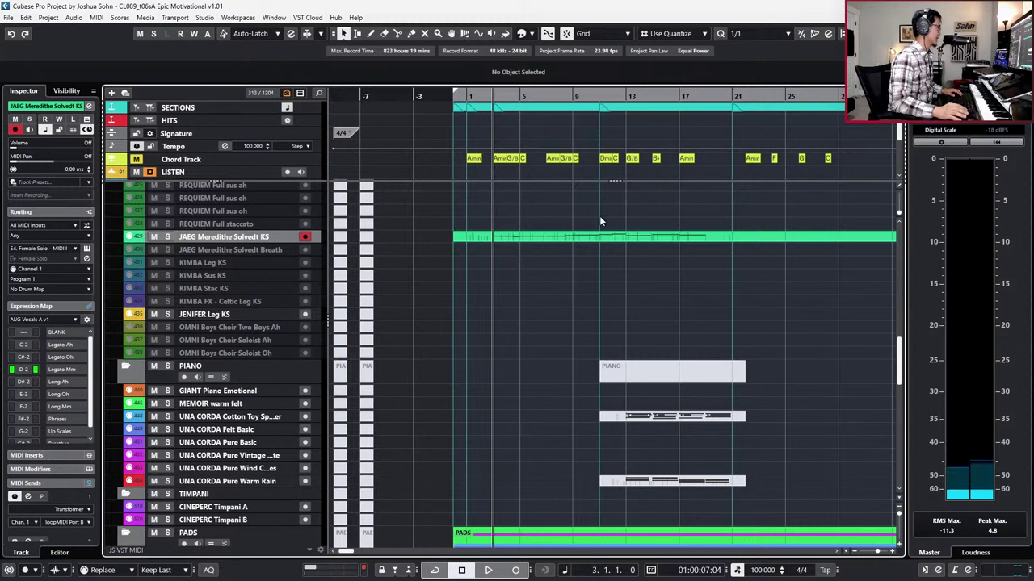
Step: Scroll through the arrangement's track list to review every track while the cue plays
scroll(599, 218, up, 3)
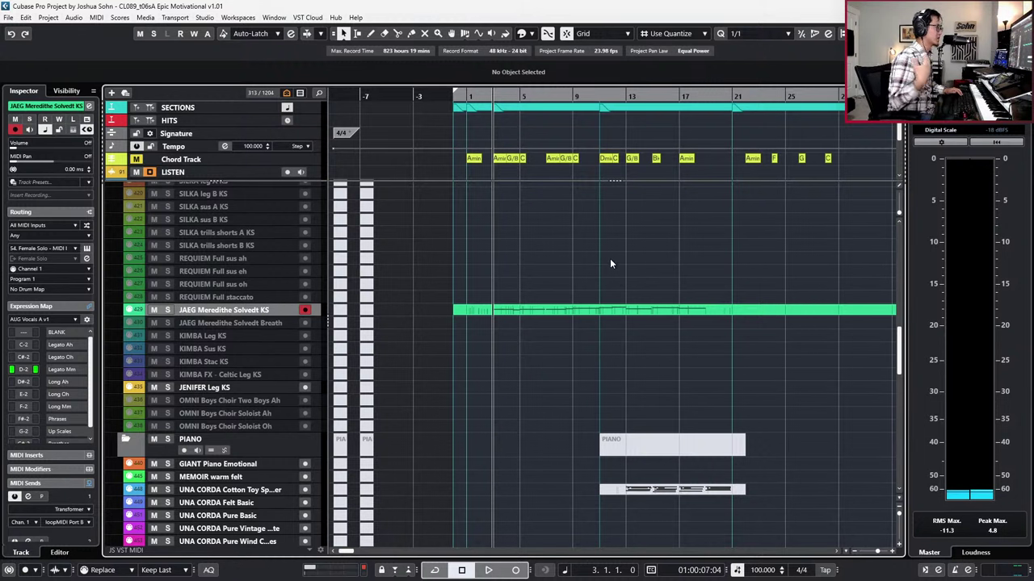
scroll(644, 262, down, 2)
scroll(625, 278, down, 10)
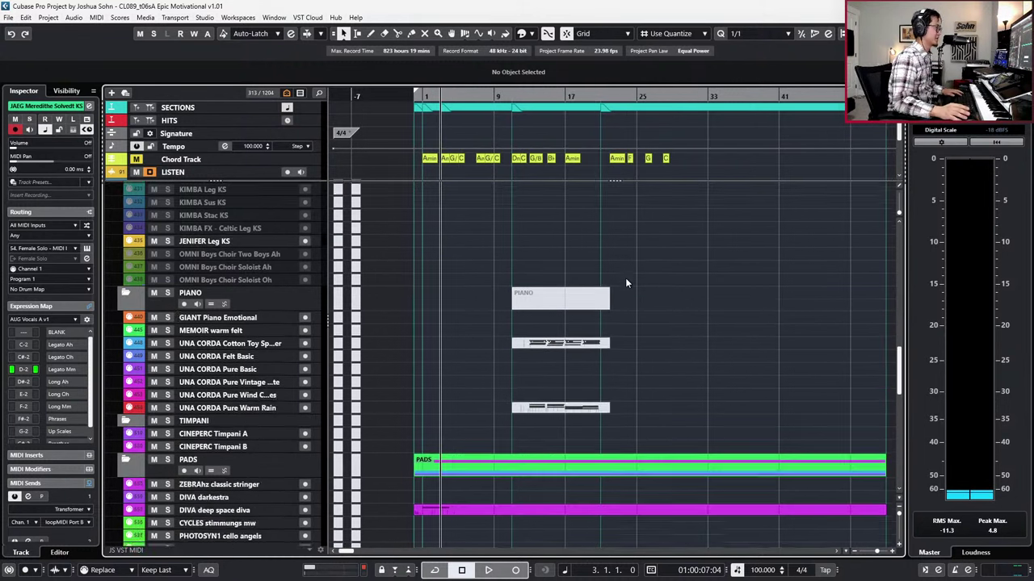
scroll(631, 236, up, 6)
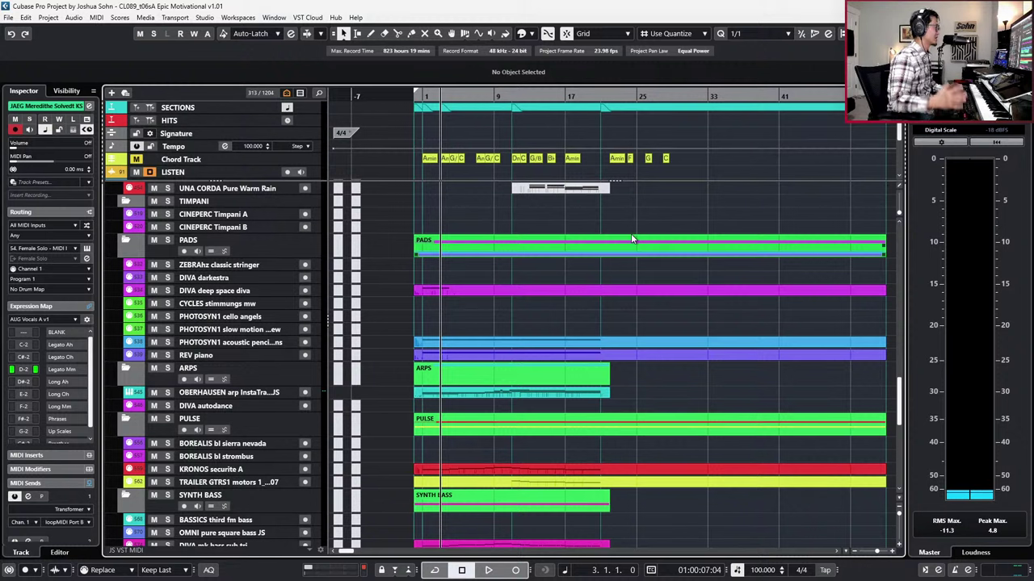
scroll(566, 303, down, 3)
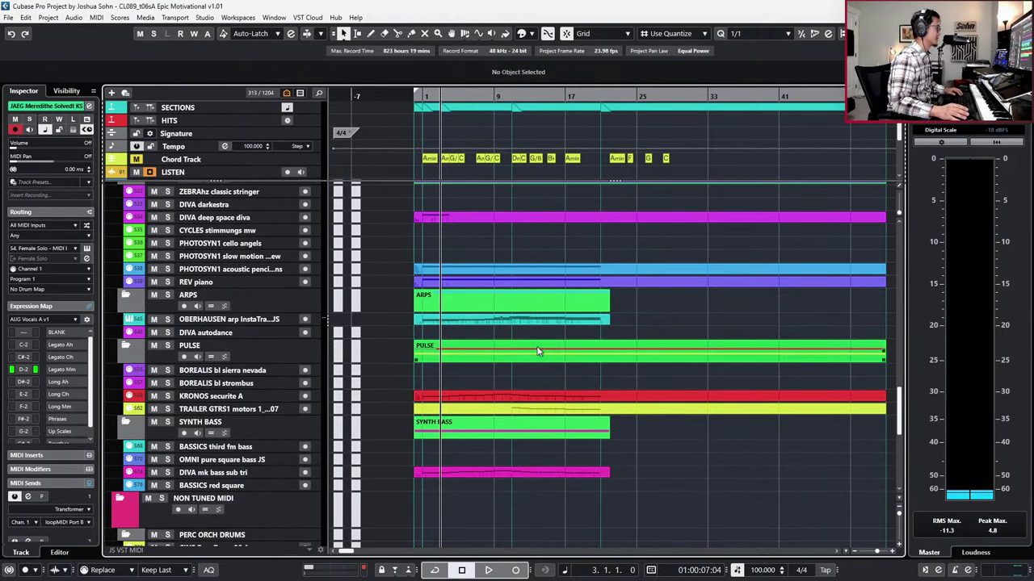
scroll(537, 351, down, 6)
scroll(647, 335, down, 15)
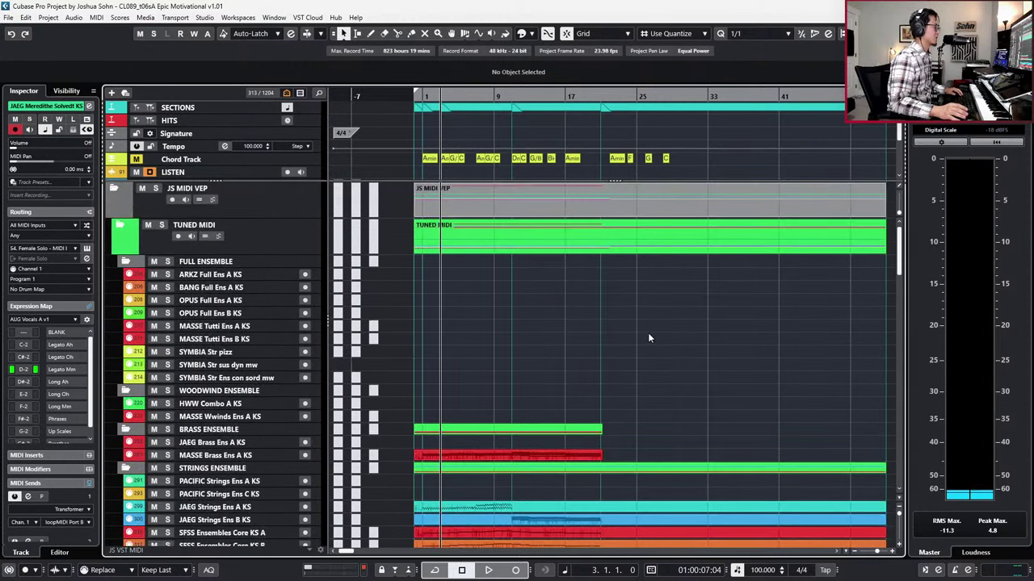
scroll(648, 337, down, 3)
key(Home)
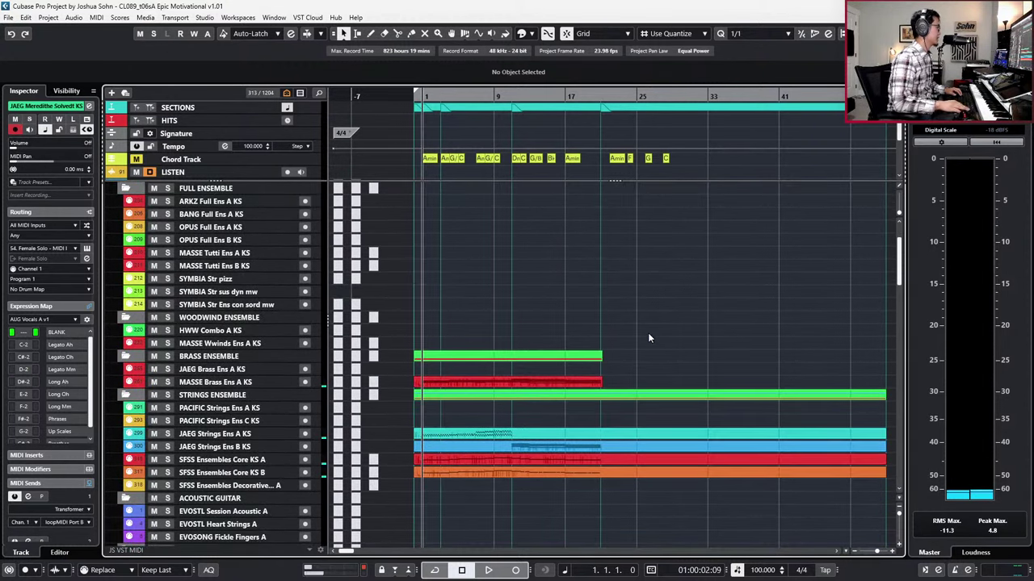
scroll(648, 338, down, 3)
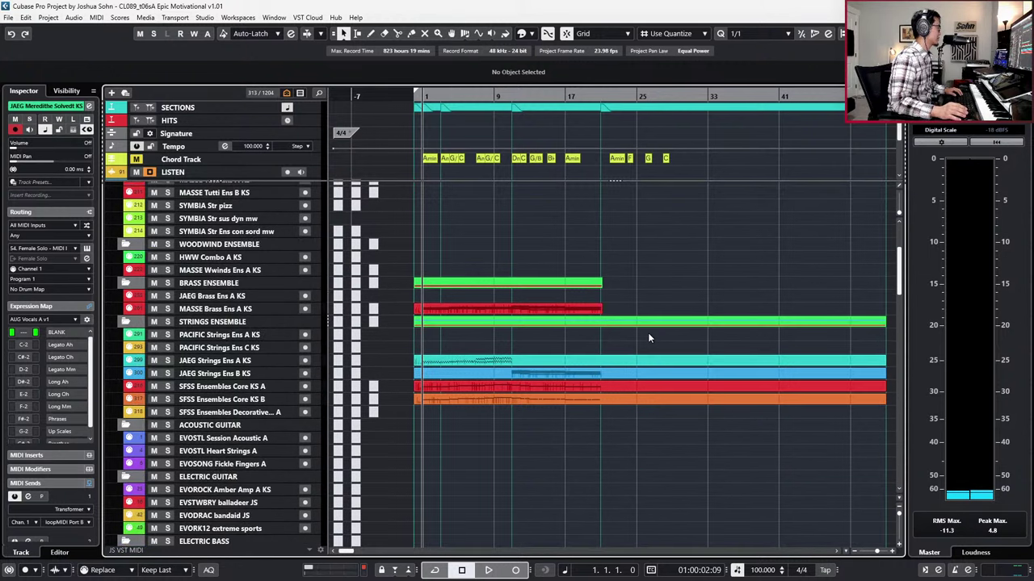
scroll(647, 337, down, 12)
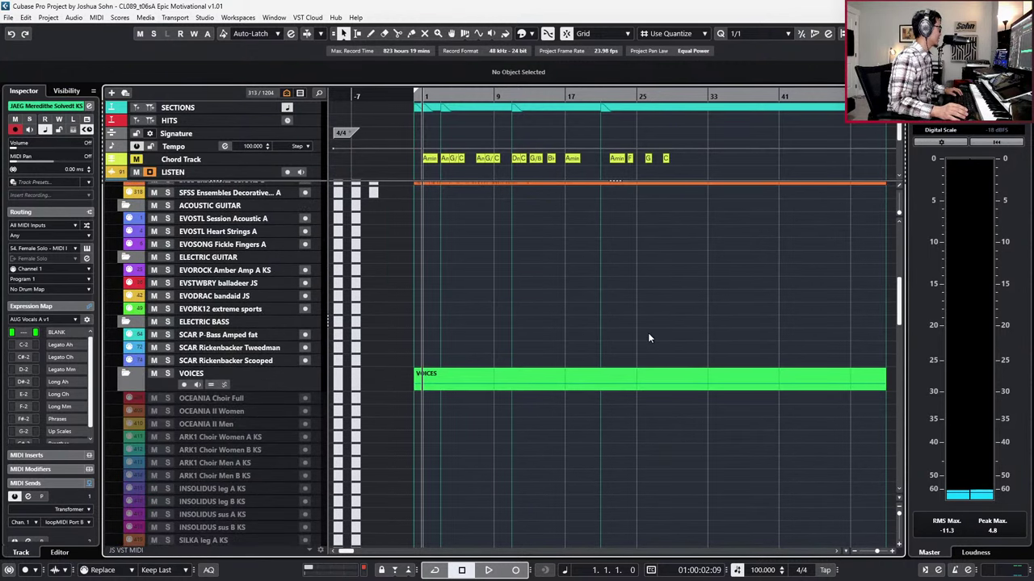
scroll(648, 338, down, 12)
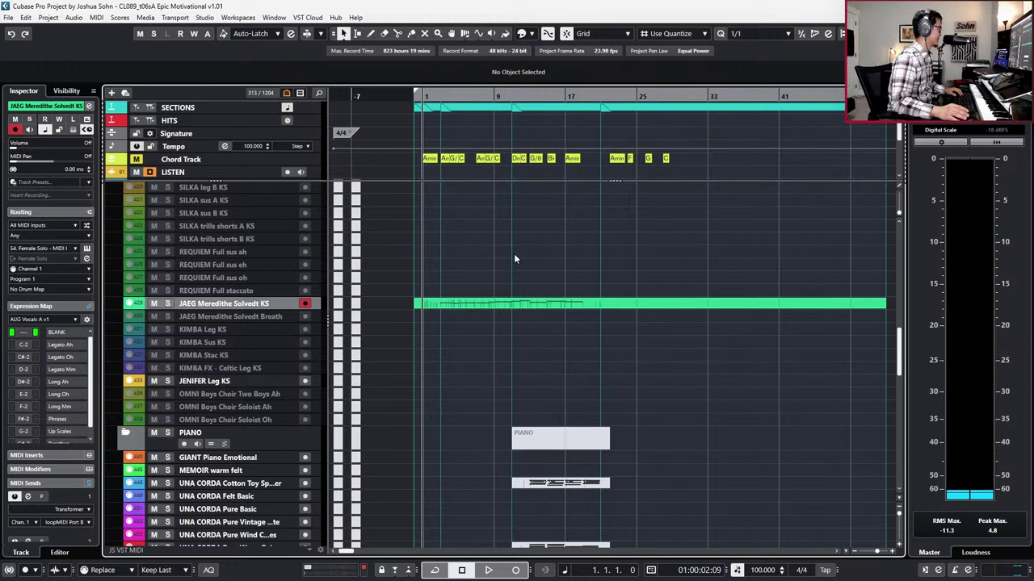
Step: Enable and record-arm the ARK1 Choir Women A KS and Men A KS tracks
scroll(266, 271, up, 6)
click(228, 255)
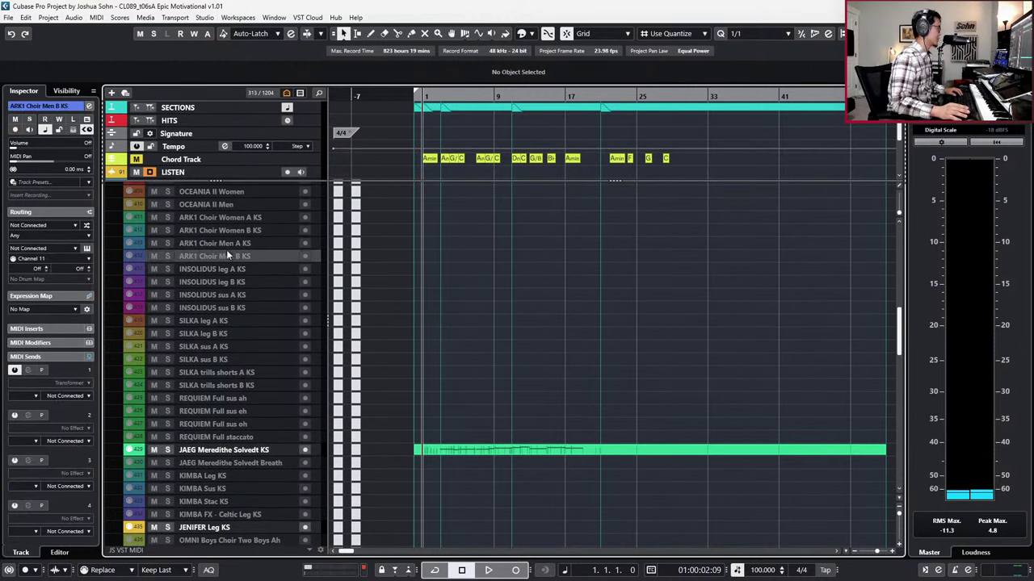
click(239, 216)
ctrl+click(234, 243)
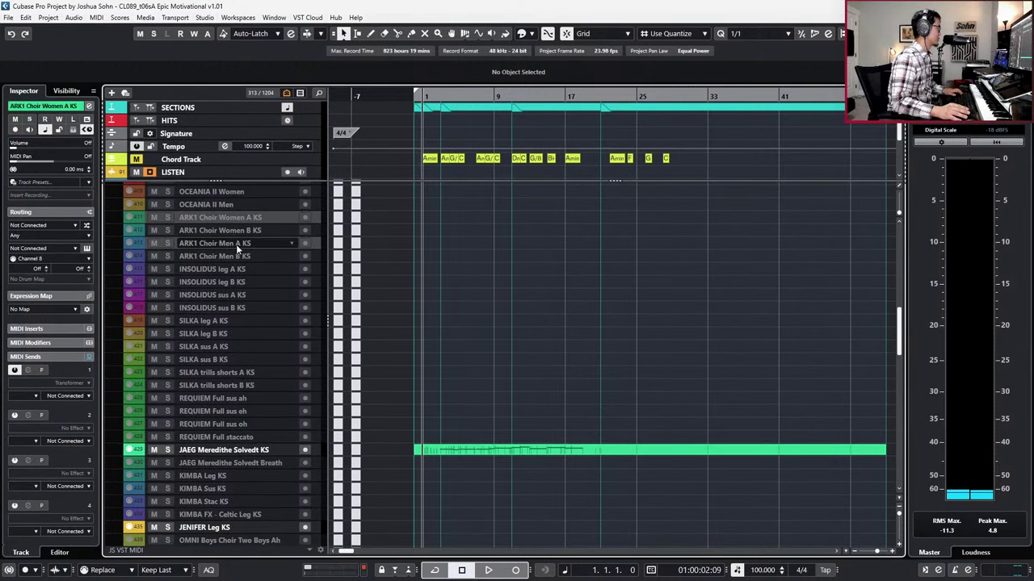
key(shift+d)
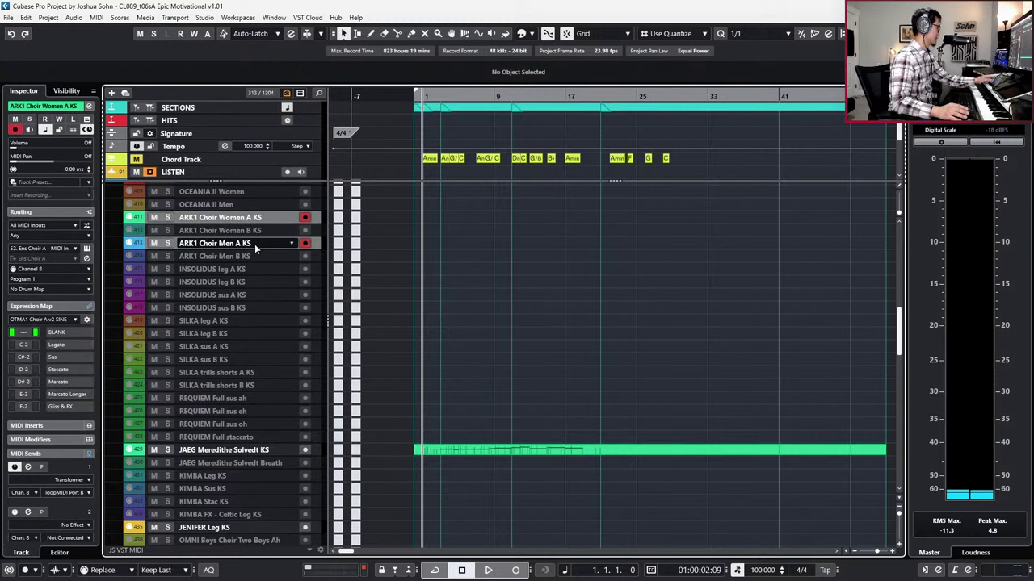
Step: Enable and record-arm the three OCEANIA choir tracks
click(240, 201)
scroll(239, 210, up, 4)
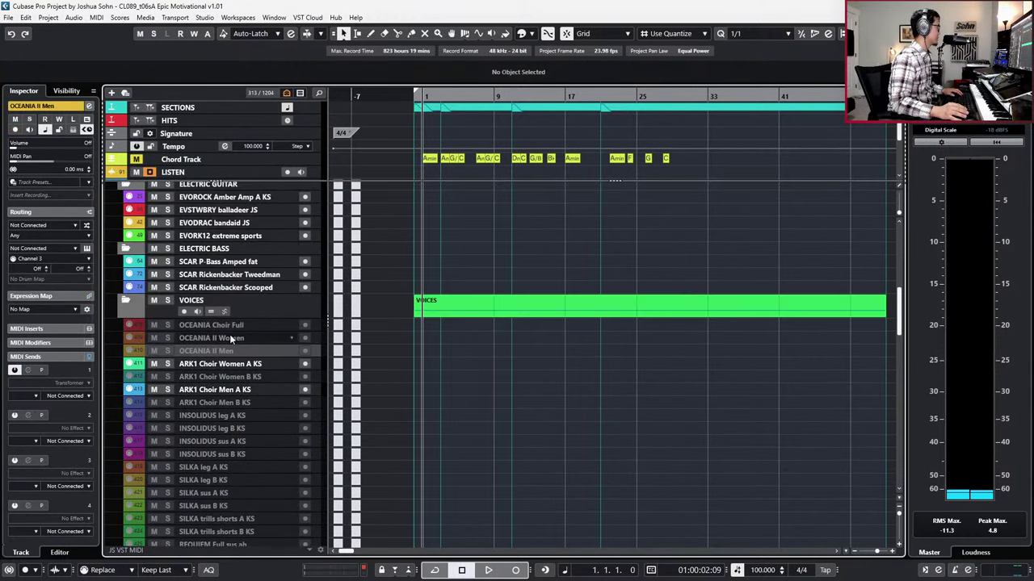
key(shift+Up)
key(shift+Up)
key(shift+d)
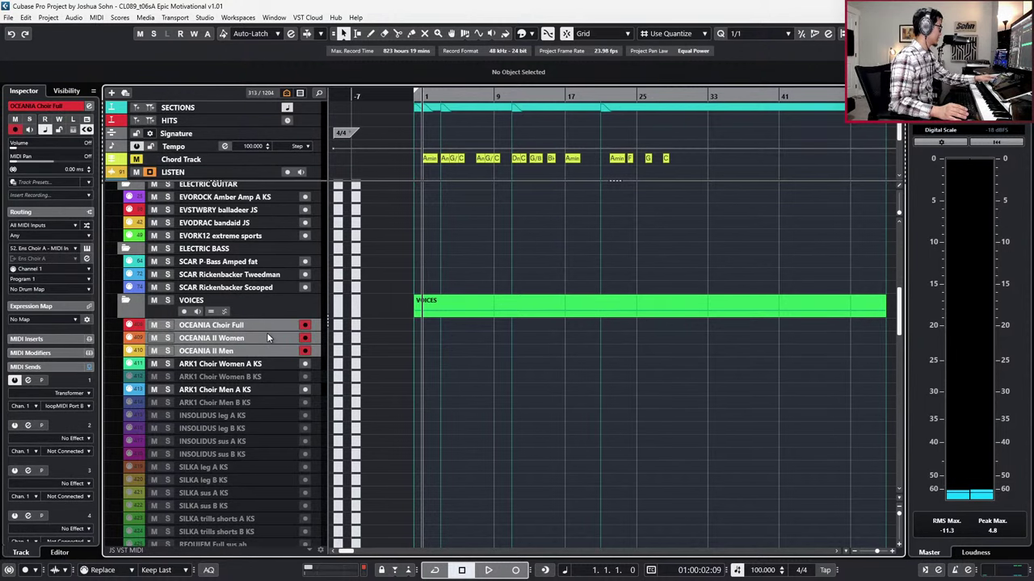
Step: Select and record-arm the SILKA leg A KS track
scroll(404, 348, down, 6)
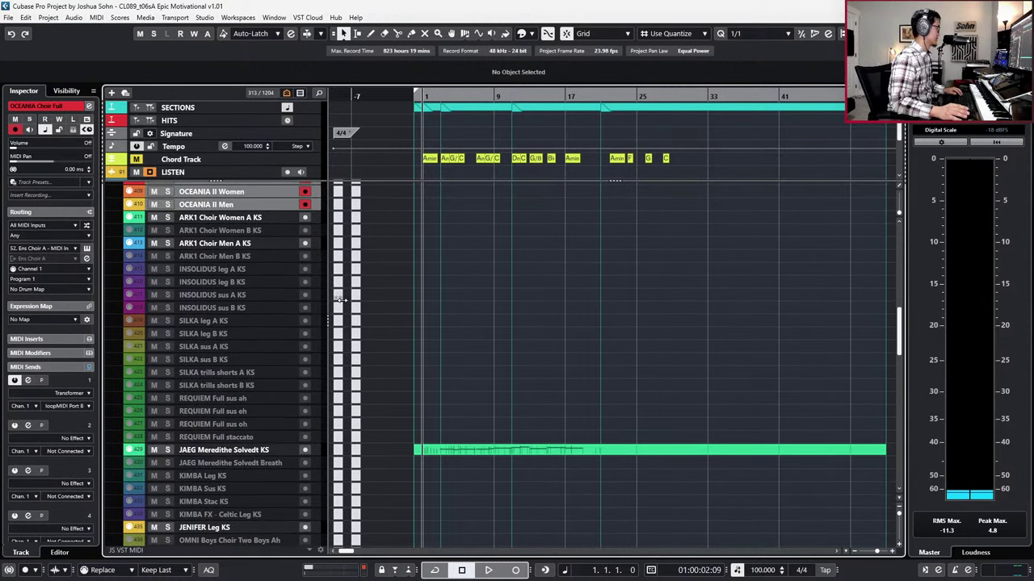
scroll(430, 345, down, 3)
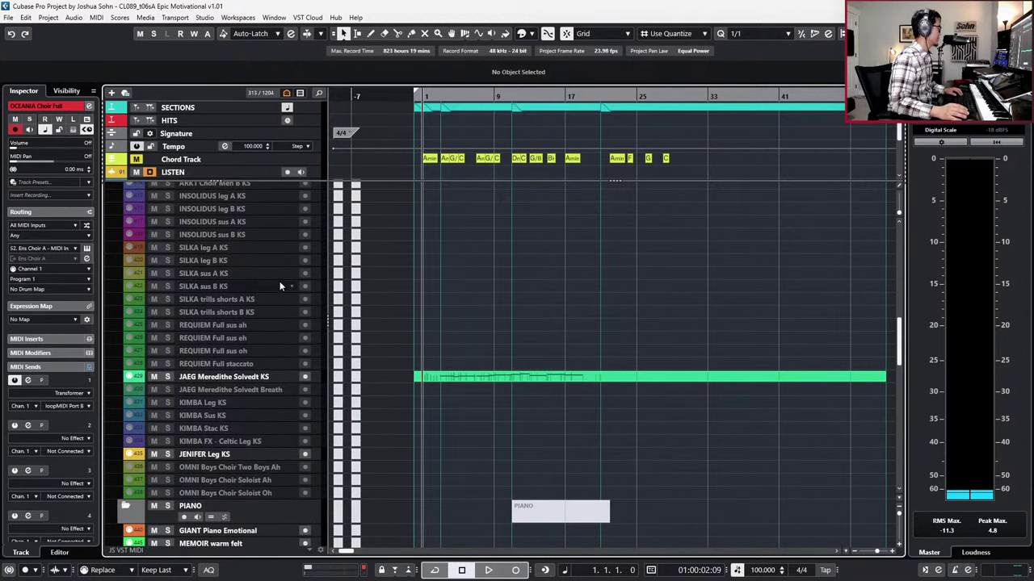
click(260, 251)
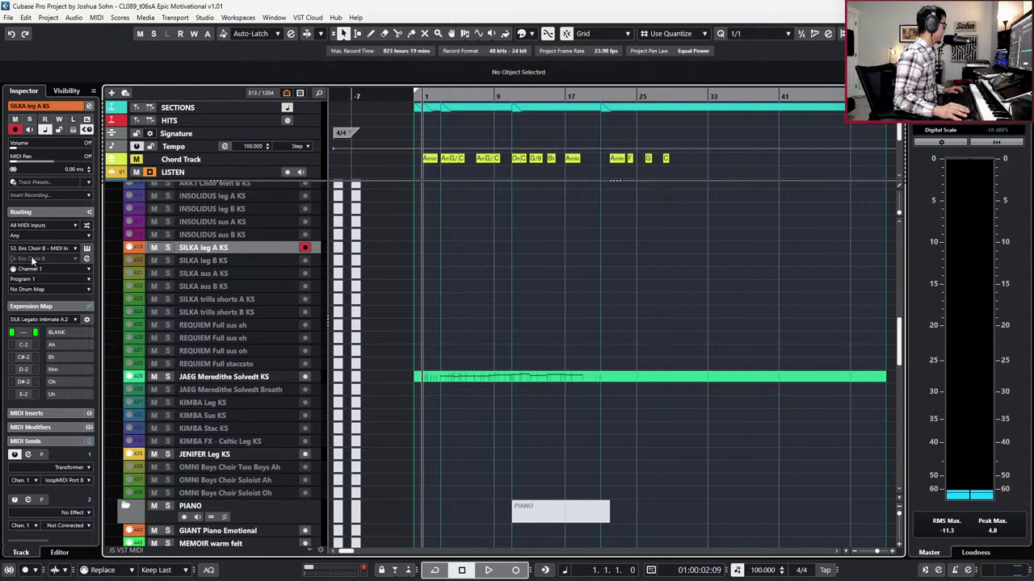
Step: Set SILKA leg A KS's MIDI Send 1 to Any channel and adjust its Transformer channel action
click(44, 481)
click(52, 410)
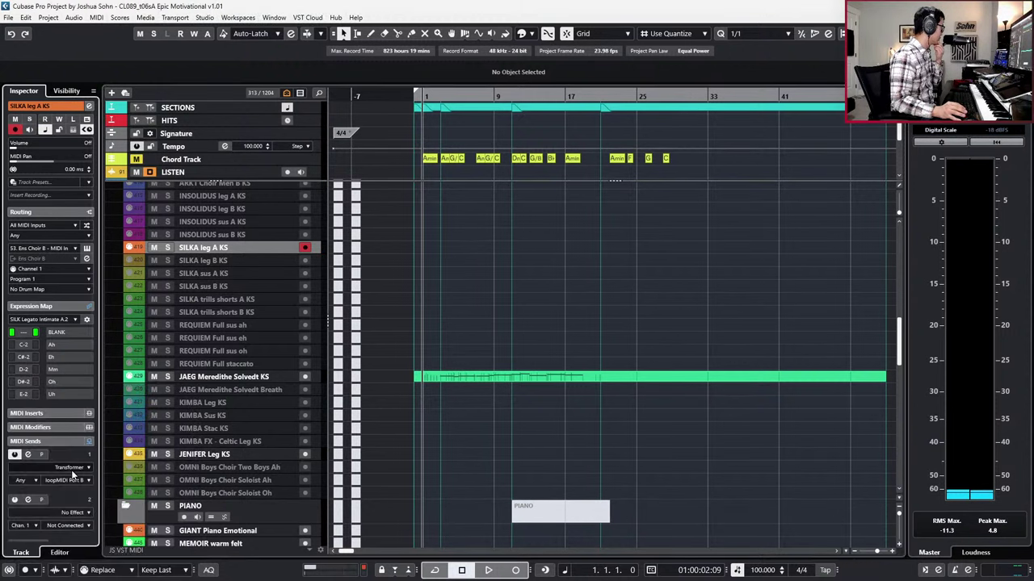
click(28, 455)
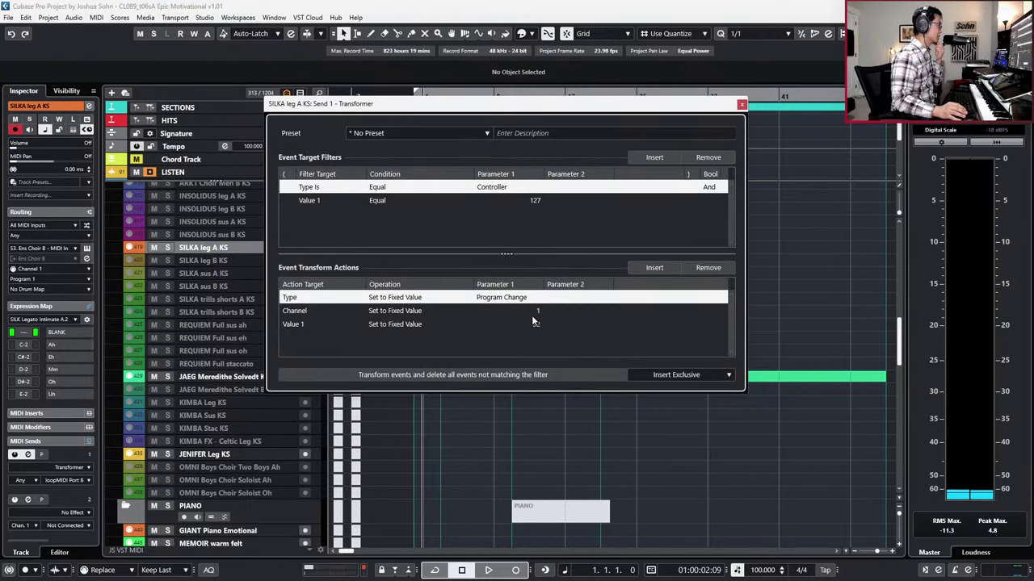
click(539, 313)
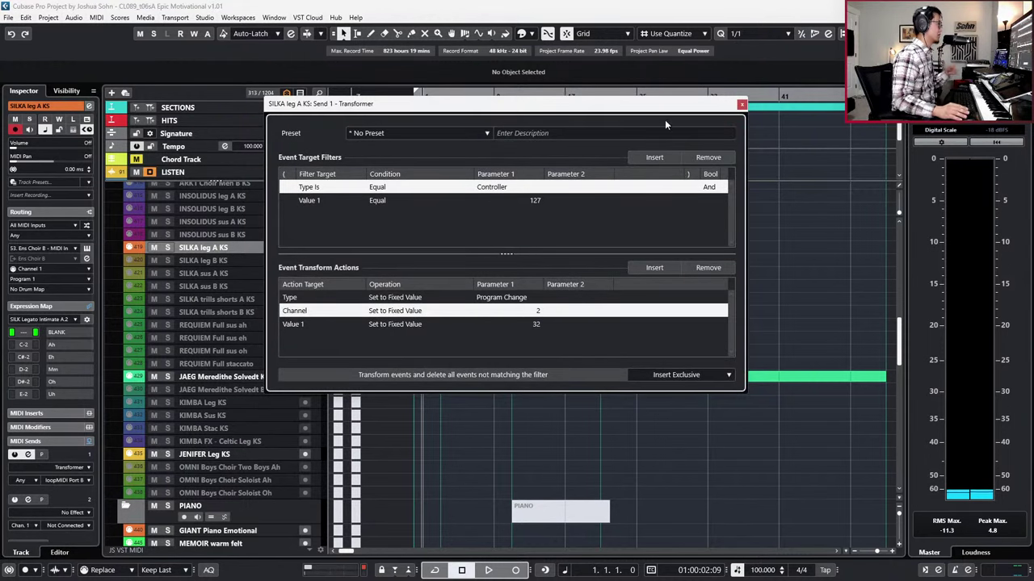
click(741, 105)
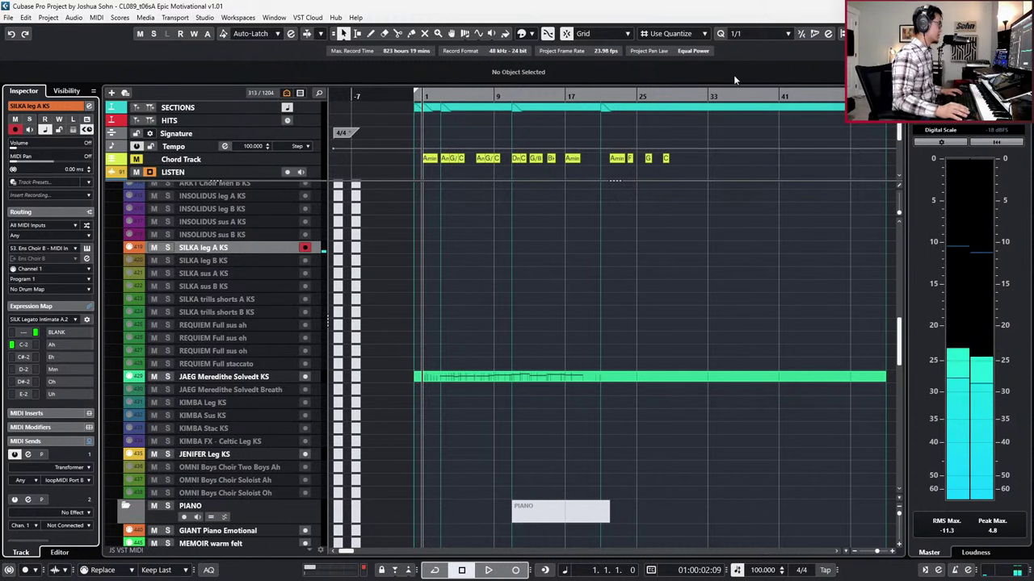
key(g)
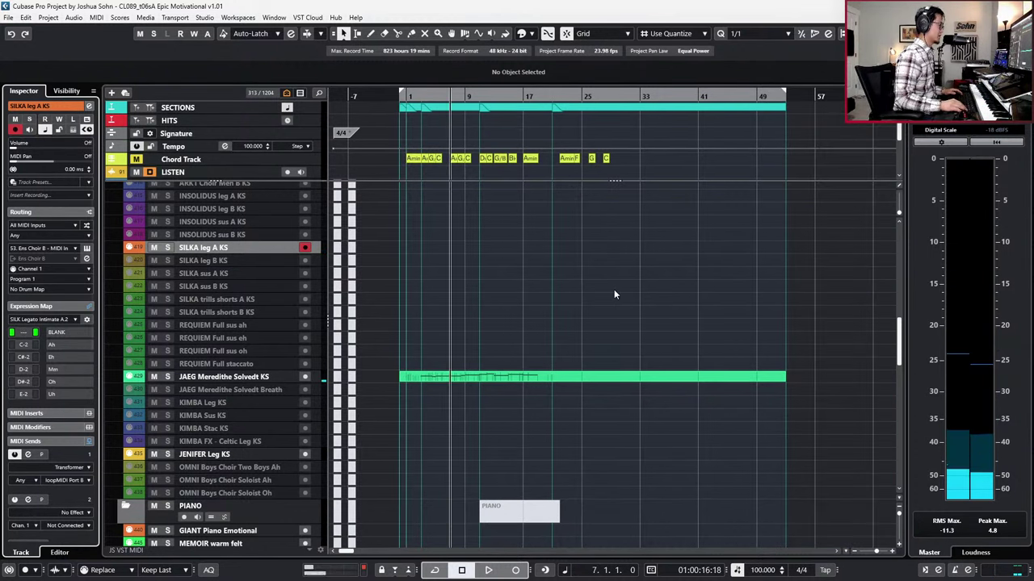
scroll(504, 329, up, 3)
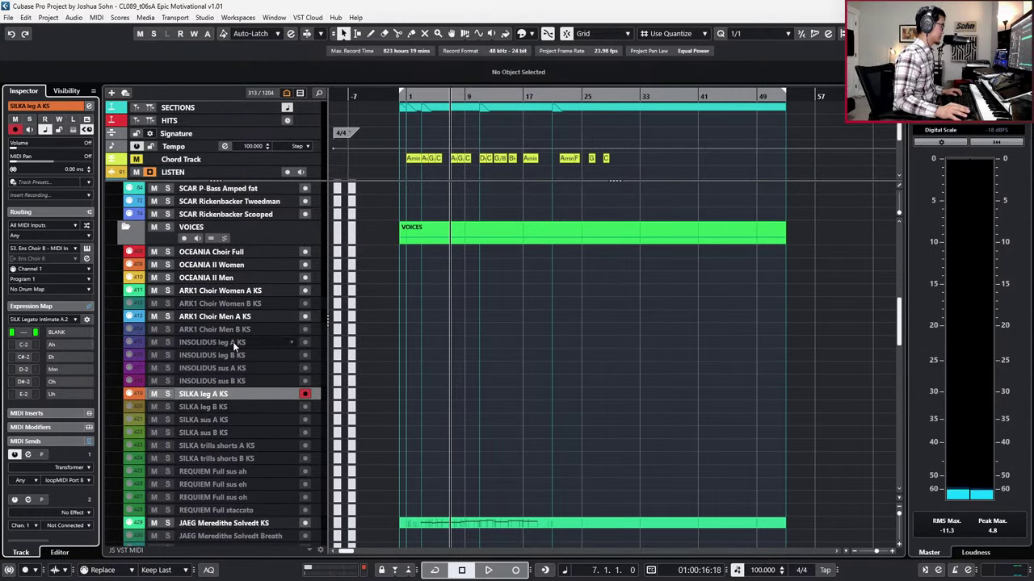
Step: Hide all disabled tracks in the arrangement
click(288, 93)
click(347, 203)
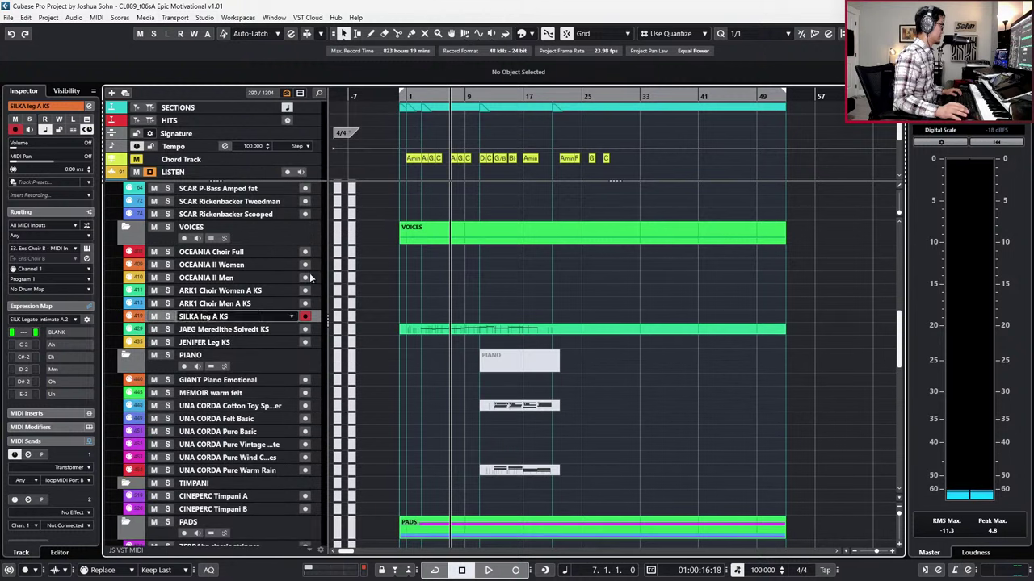
scroll(408, 281, down, 3)
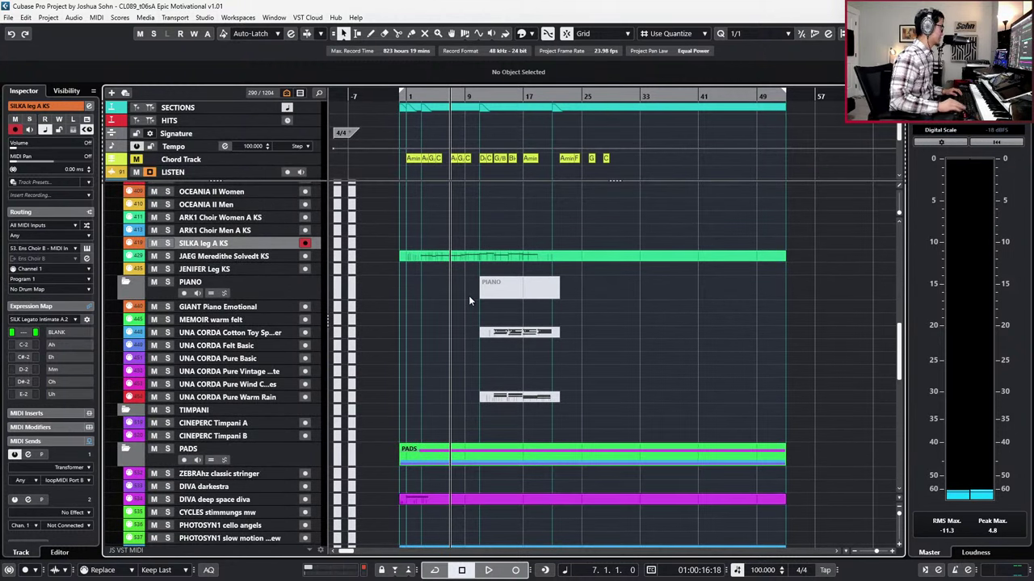
Step: Arm MEMOIR warm felt and play the cue from the project start
key(KP_Add)
key(KP_Subtract)
key(KP_Subtract)
key(KP_Subtract)
key(KP_Decimal)
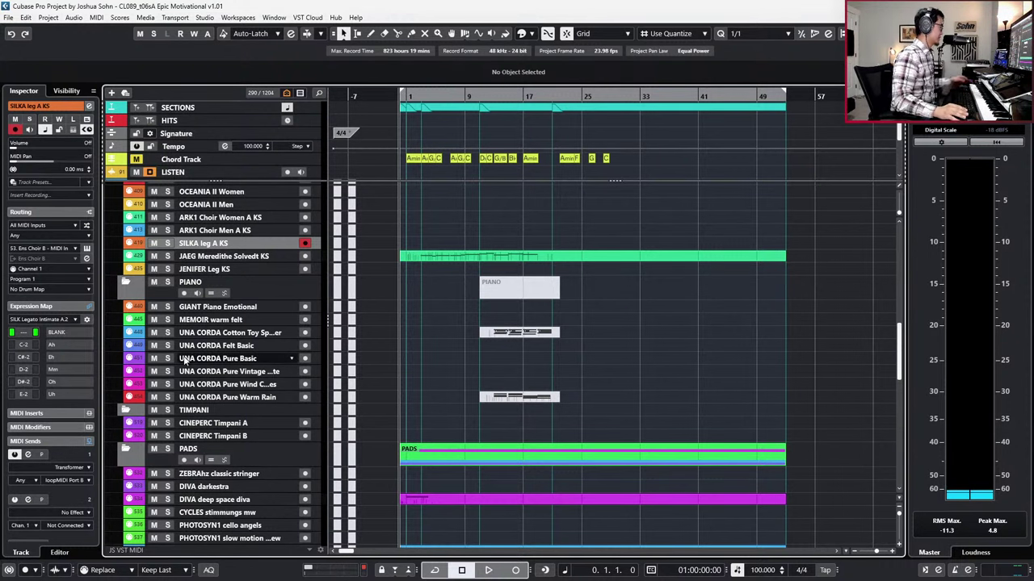
click(234, 321)
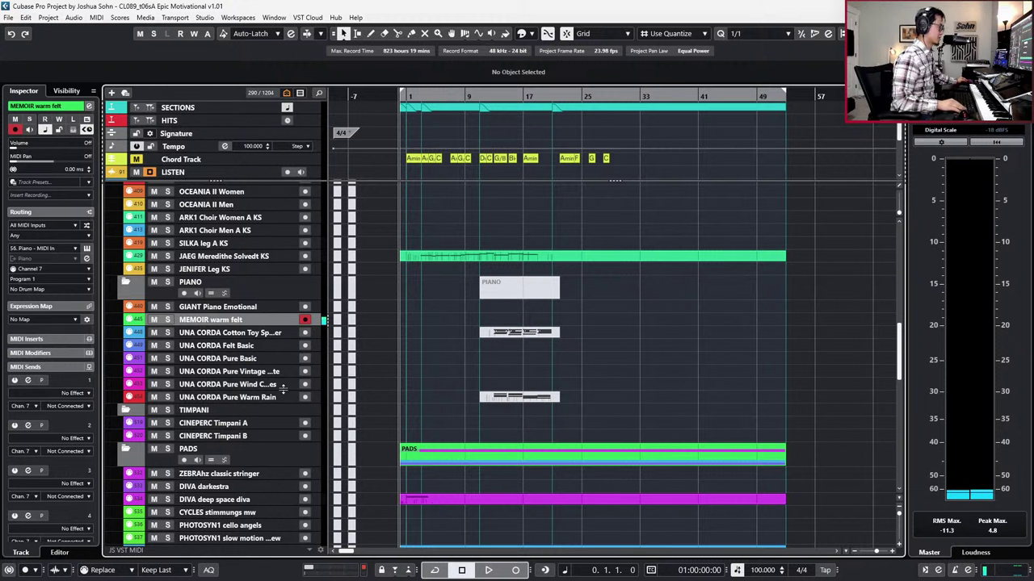
key(space)
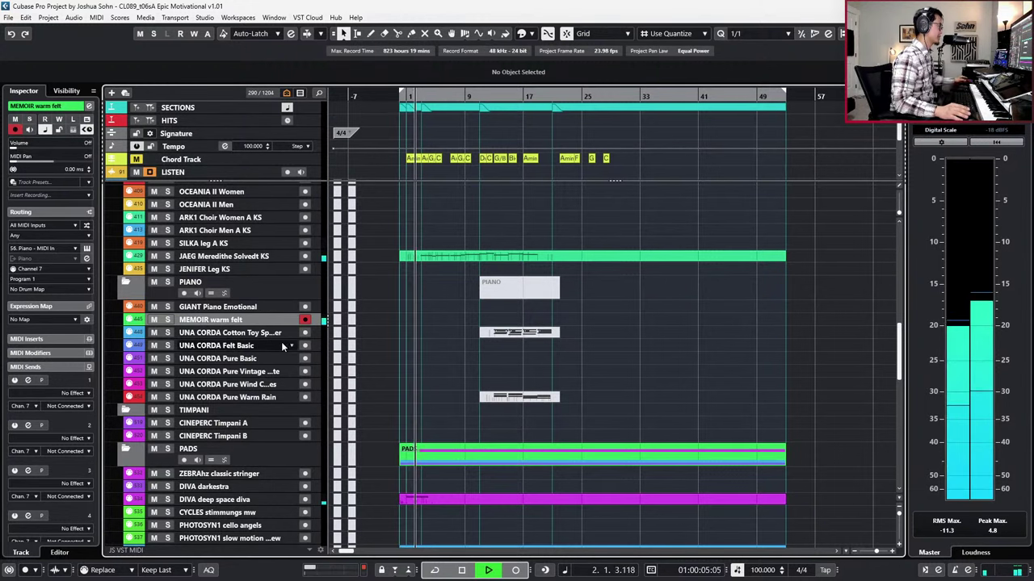
ctrl+scroll(442, 353, up, 1)
ctrl+scroll(455, 340, up, 3)
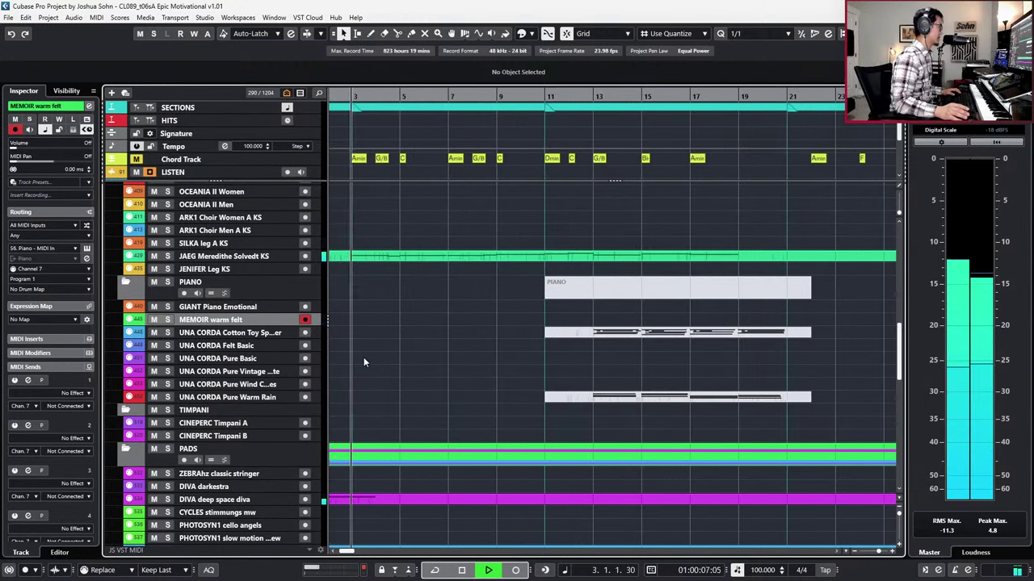
Step: Arm GIANT Piano Emotional, MEMOIR warm felt and the UNA CORDA variants in turn, ending on UNA CORDA Pure Wind
click(243, 359)
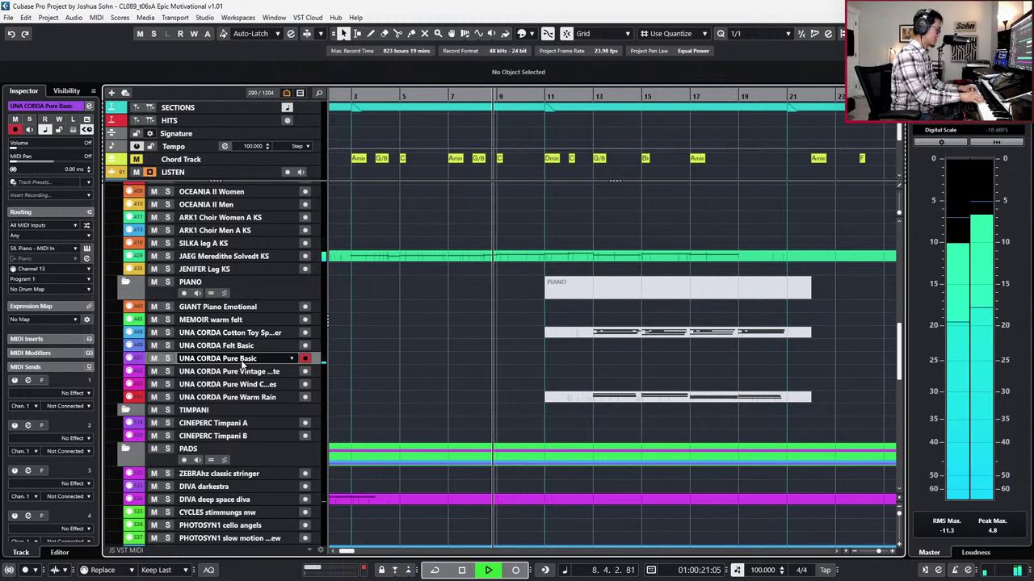
key(space)
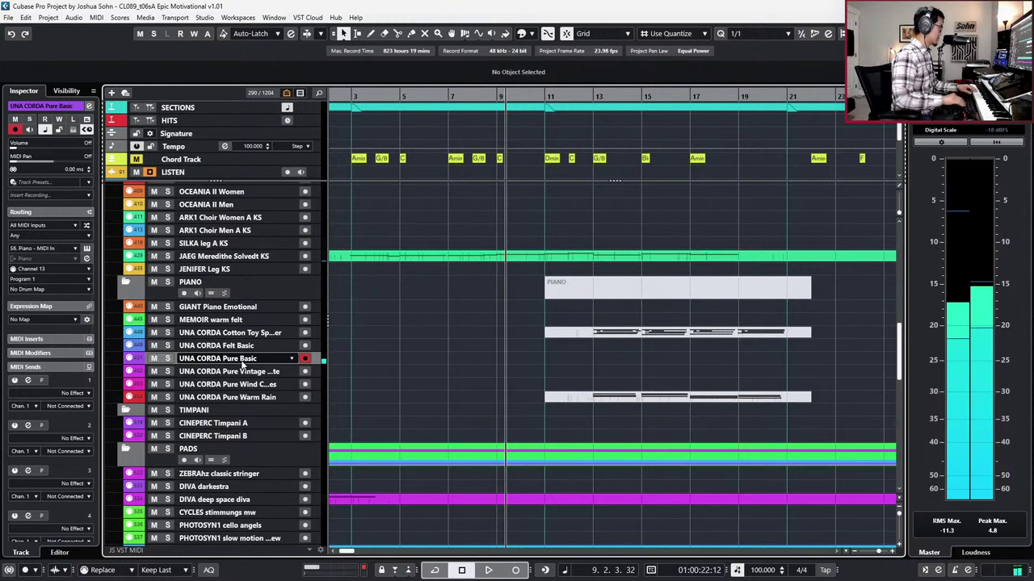
key(Up)
key(Up)
key(Up)
key(Up)
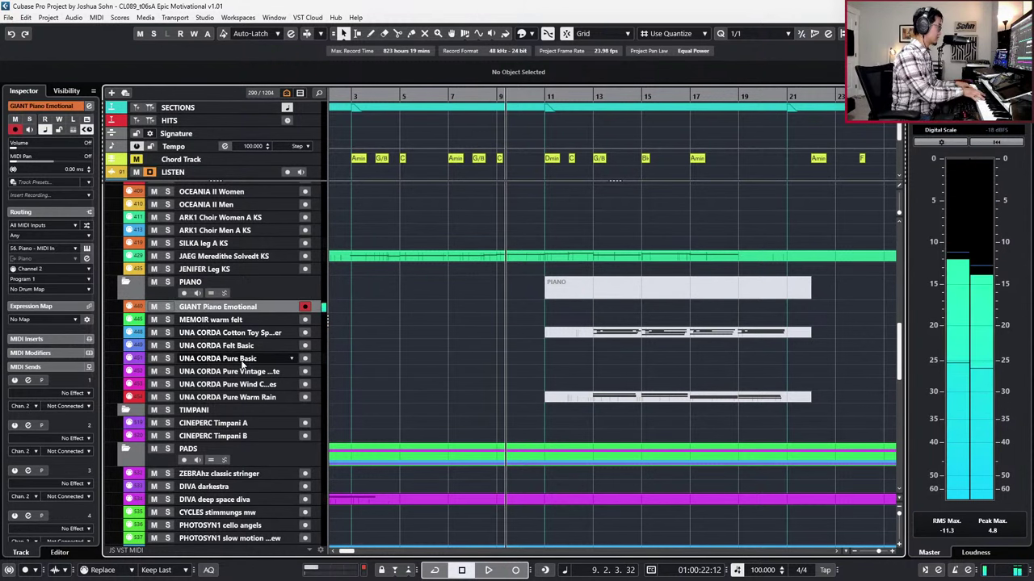
key(Down)
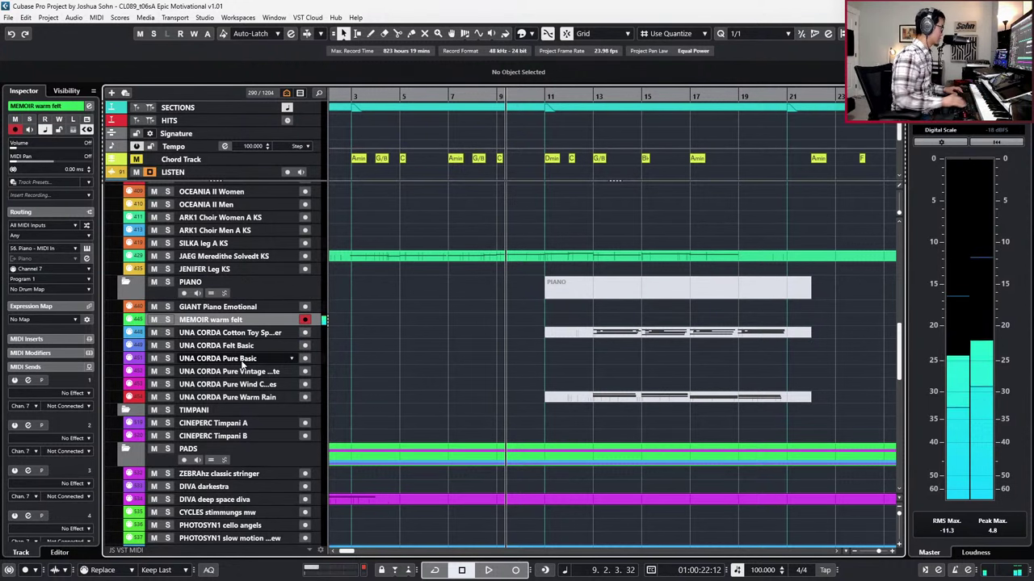
key(Down)
key(Down)
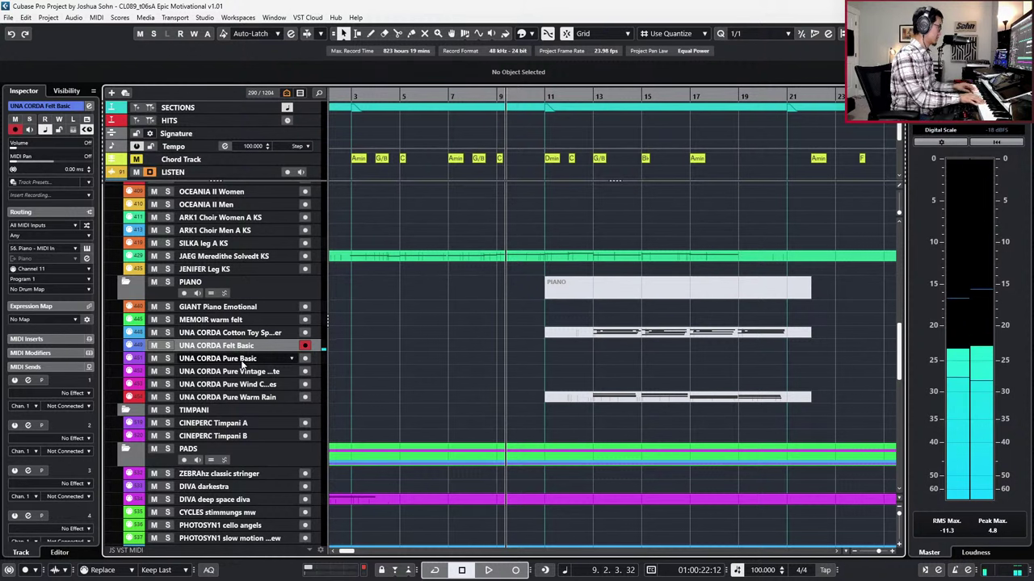
click(242, 363)
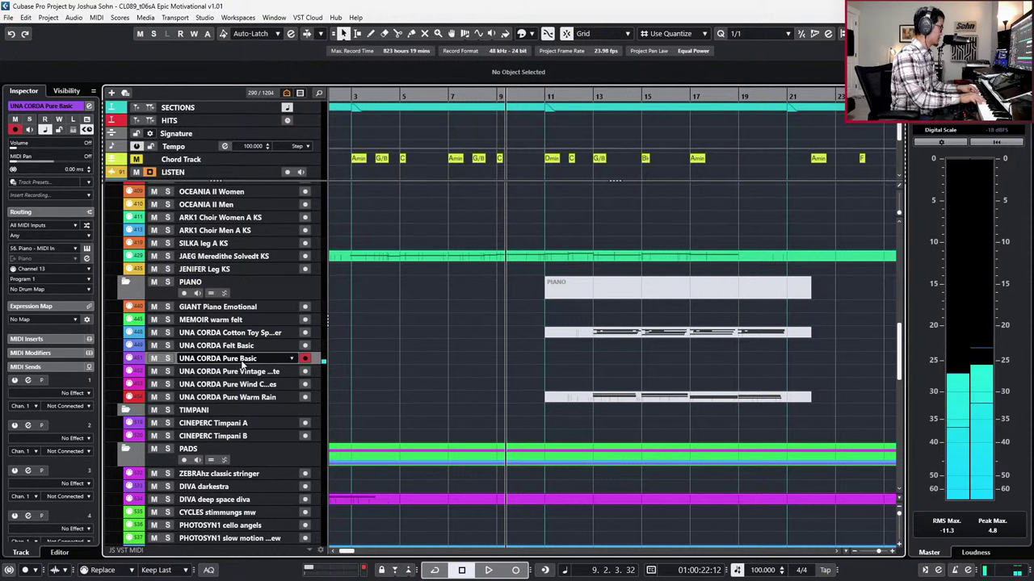
key(Down)
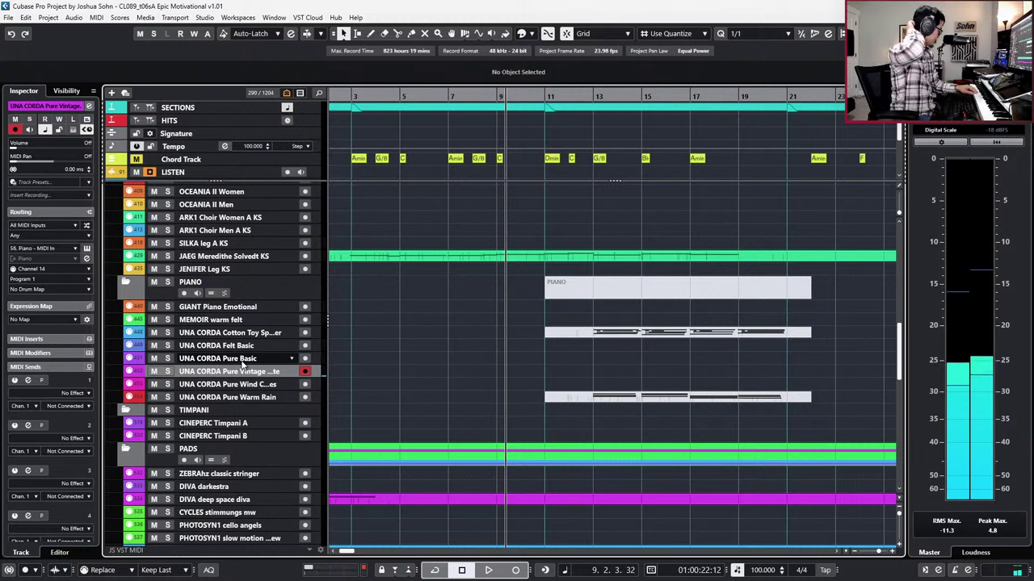
key(Down)
key(Up)
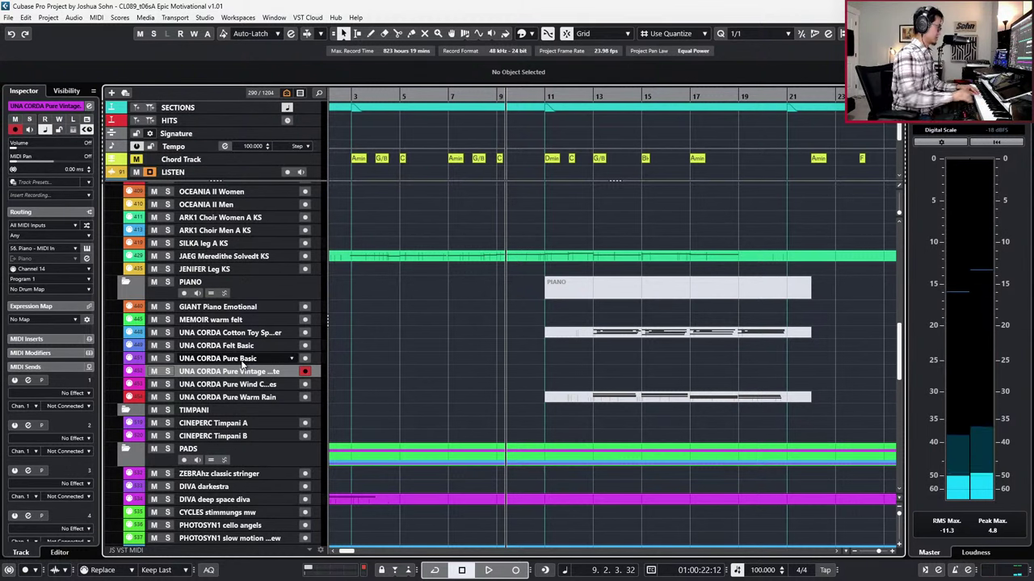
key(Down)
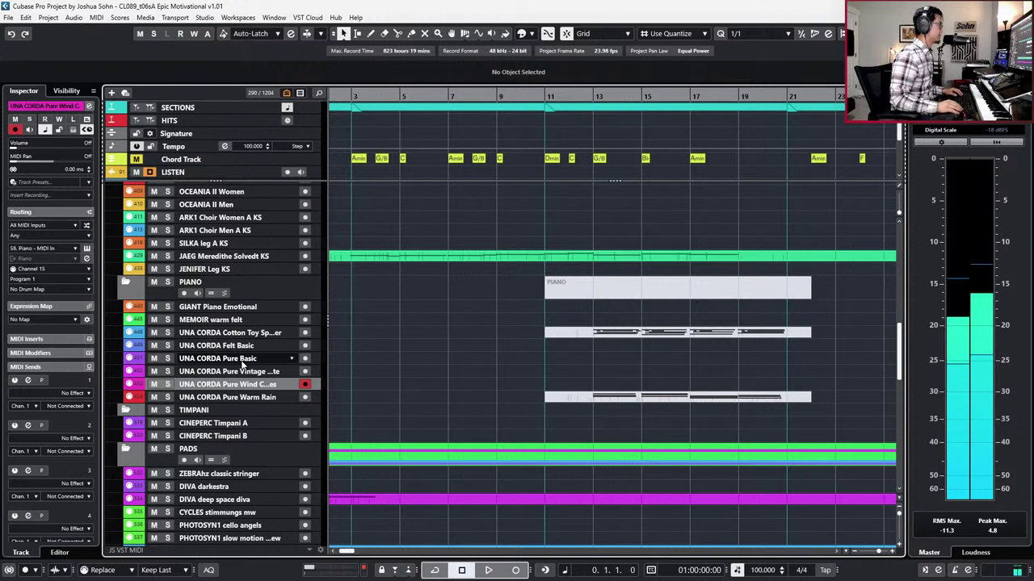
scroll(413, 417, down, 2)
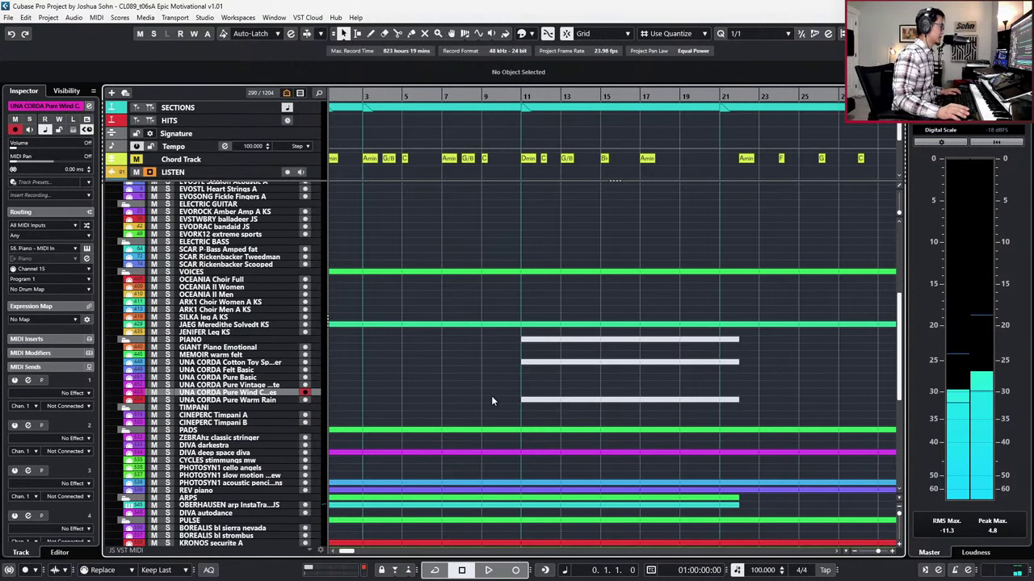
Step: Play the cue to hear the current arrangement, then stop
scroll(491, 396, up, 2)
scroll(444, 383, left, 3)
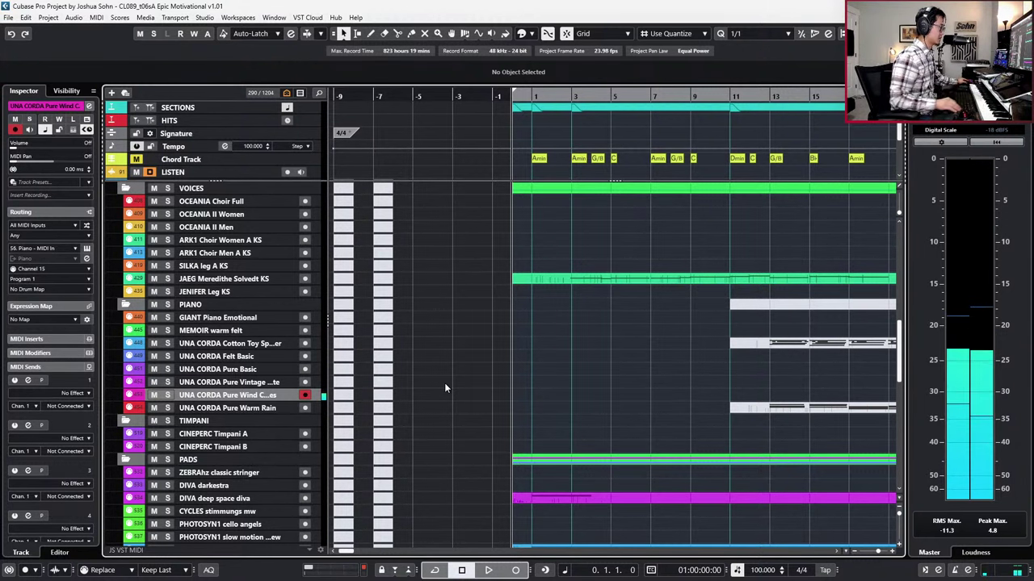
key(space)
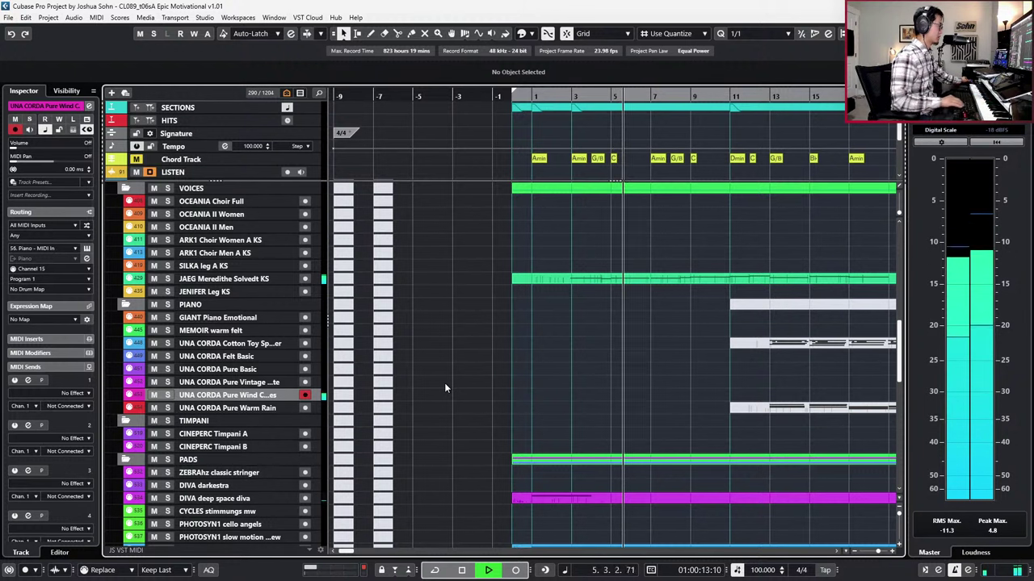
key(space)
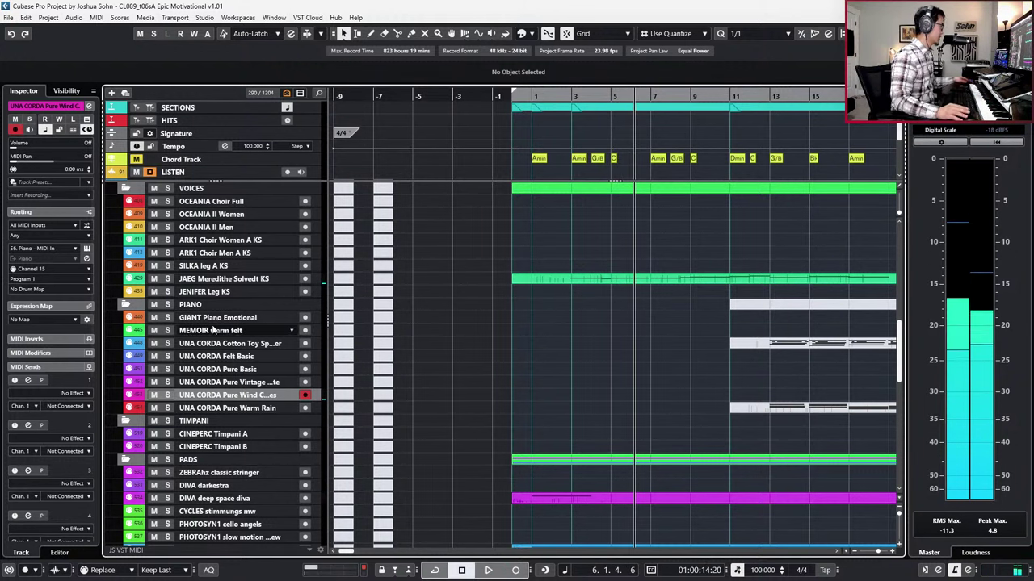
Step: Arm UNA CORDA Pure Warm Rain and play the cue from bar 2
click(257, 409)
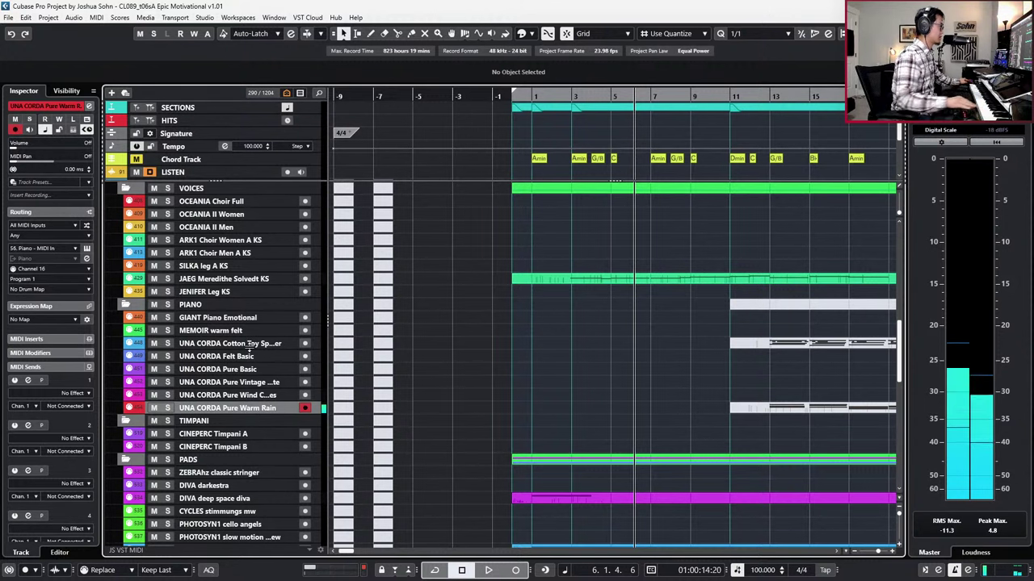
key(KP_Subtract)
key(KP_Subtract)
key(KP_Subtract)
key(KP_Subtract)
key(KP_Subtract)
key(space)
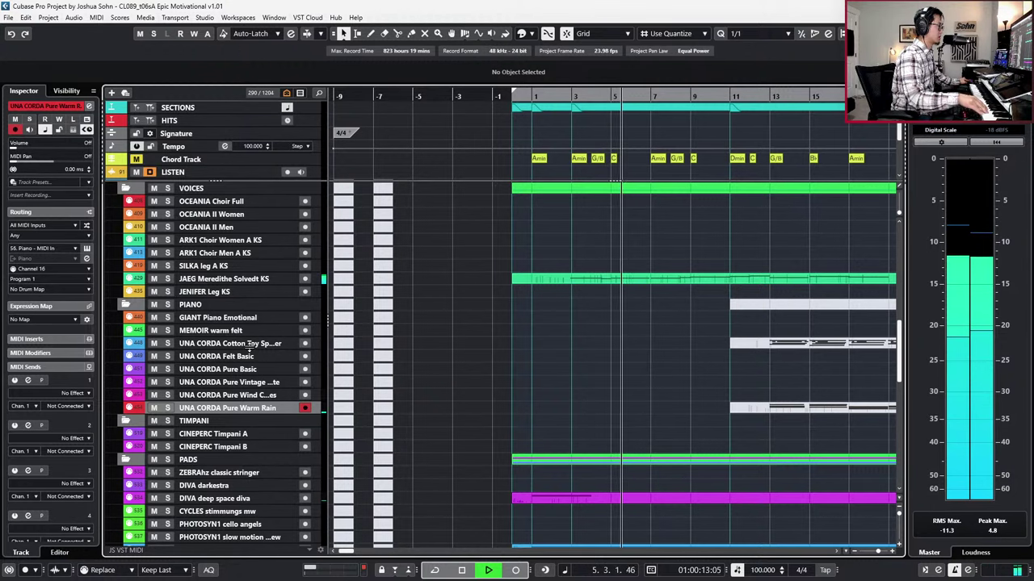
Step: Lower the vocal's first C3 note to A2, snap it to bar 3, and audition the phrase
key(space)
double_click(628, 282)
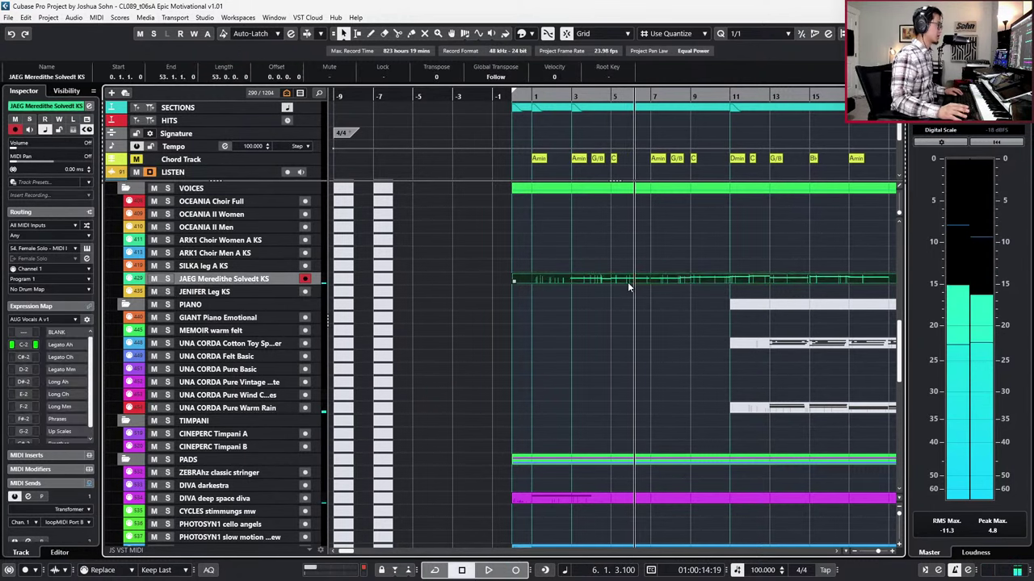
drag(584, 315, 583, 402)
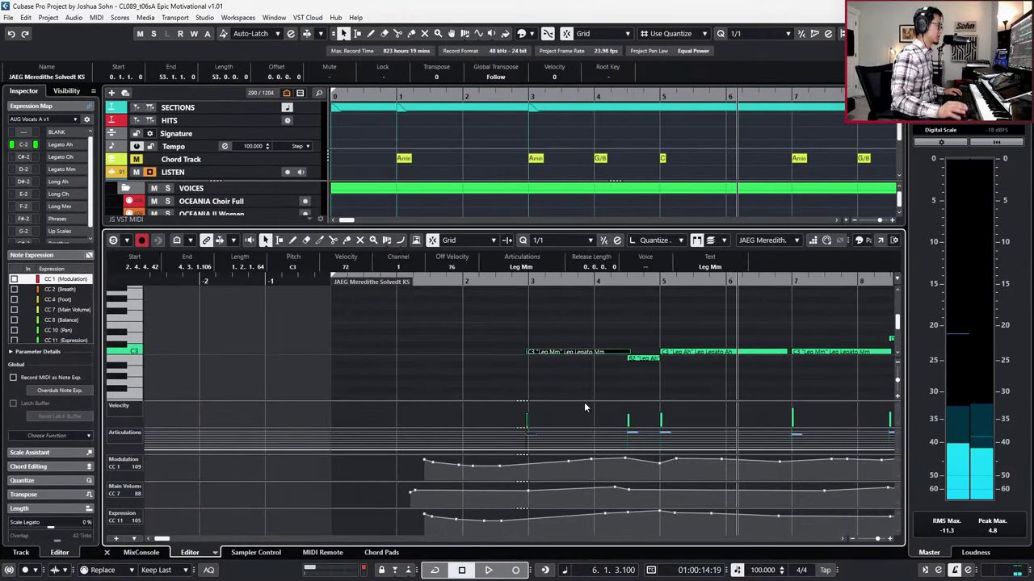
key(Down)
key(Down)
key(Down)
key(l)
key(q)
key(space)
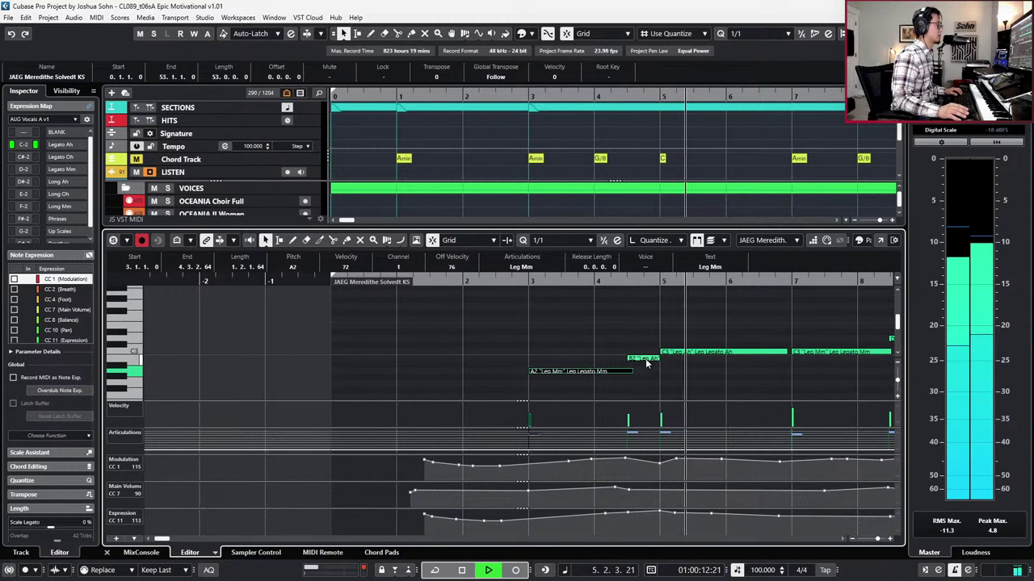
key(space)
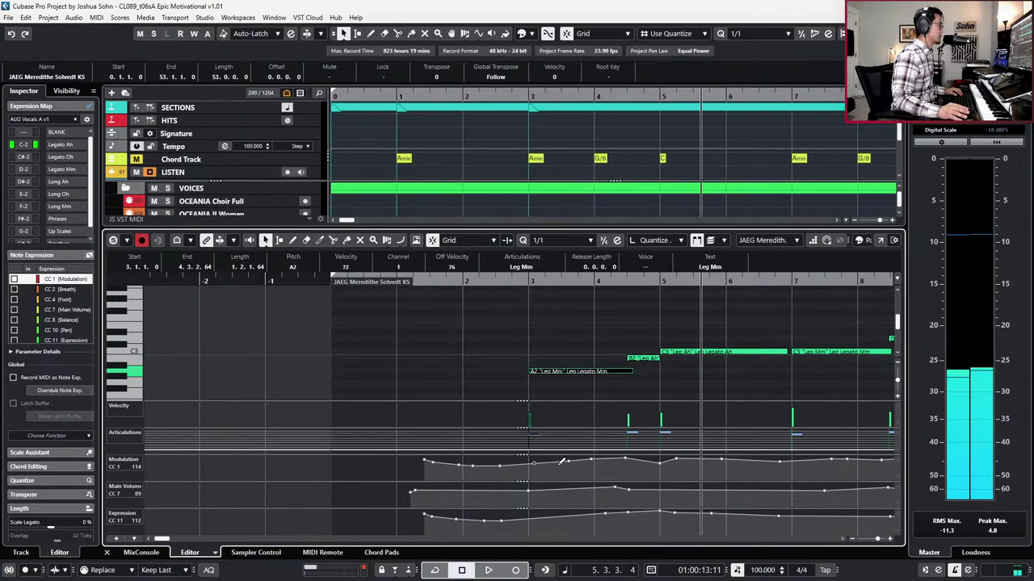
Step: At bar 3, set modulation to 100, add an expression point at 84, and check main volume
click(532, 461)
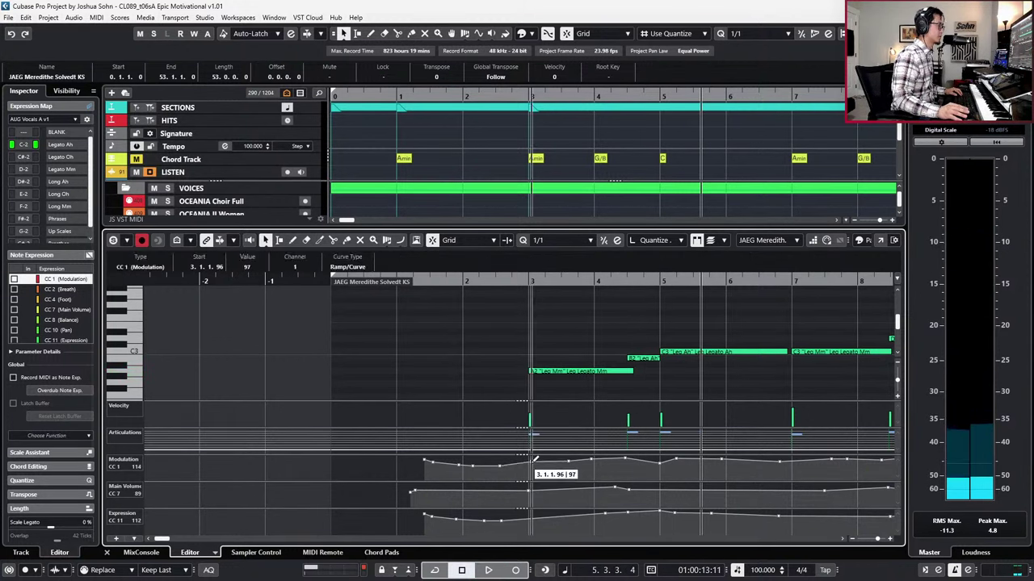
drag(533, 457, 533, 458)
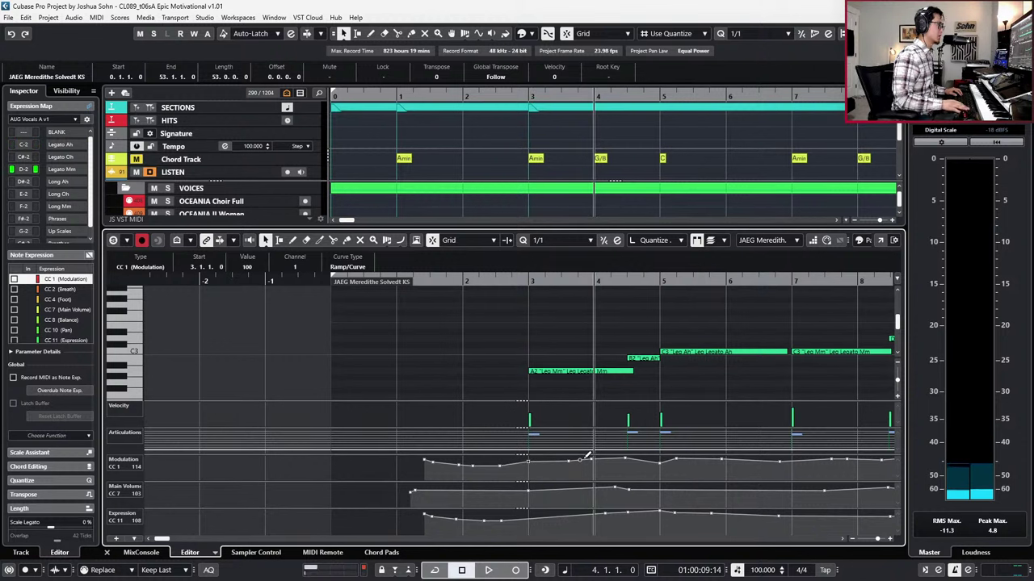
click(530, 519)
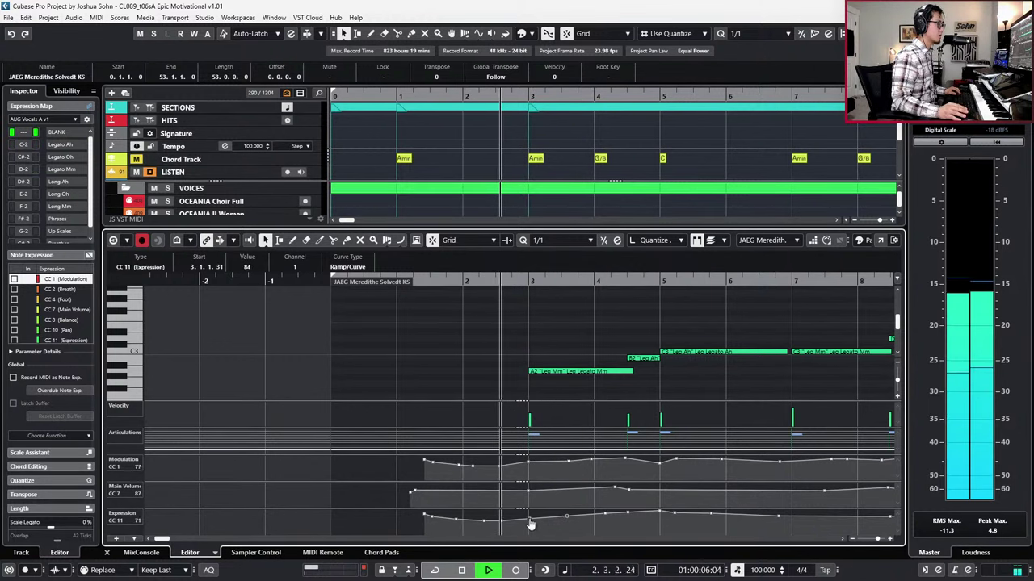
drag(531, 524, 530, 521)
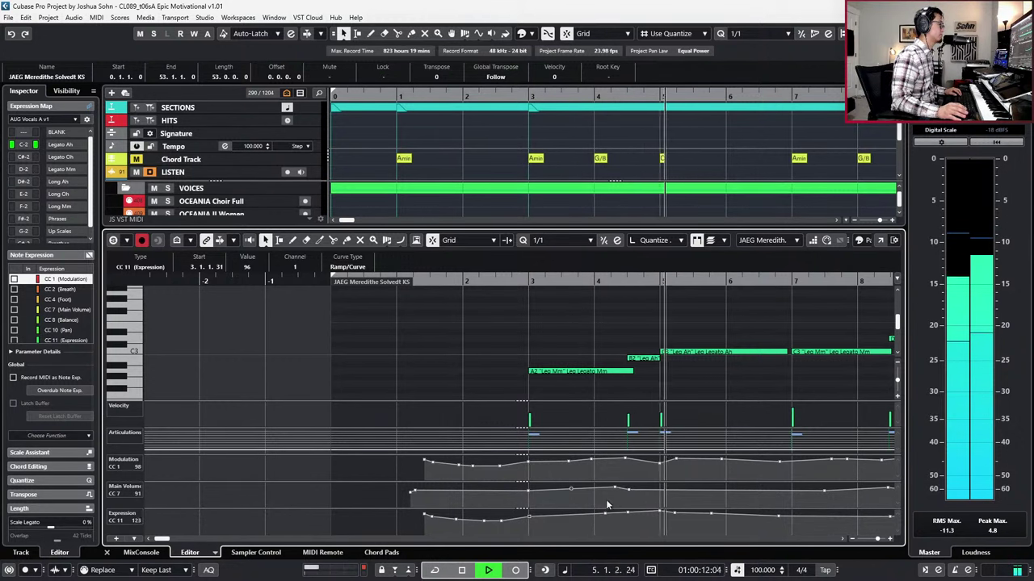
key(space)
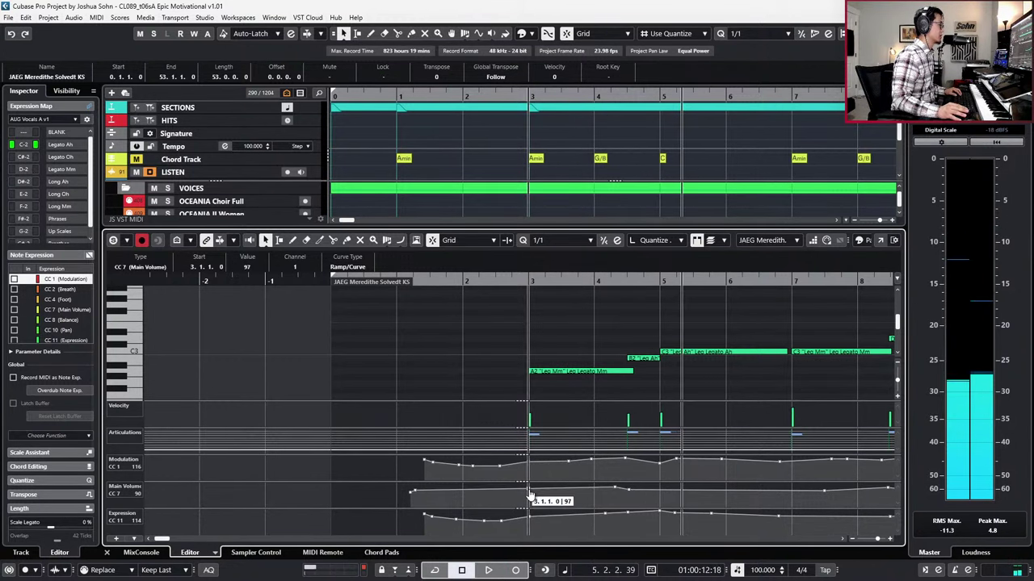
click(529, 494)
key(space)
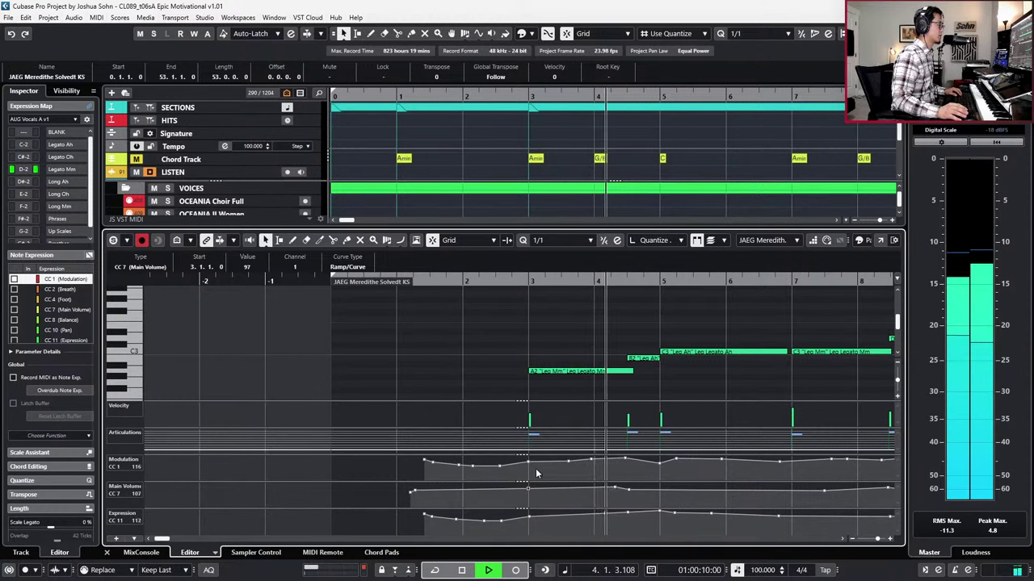
key(space)
key(ctrl+e)
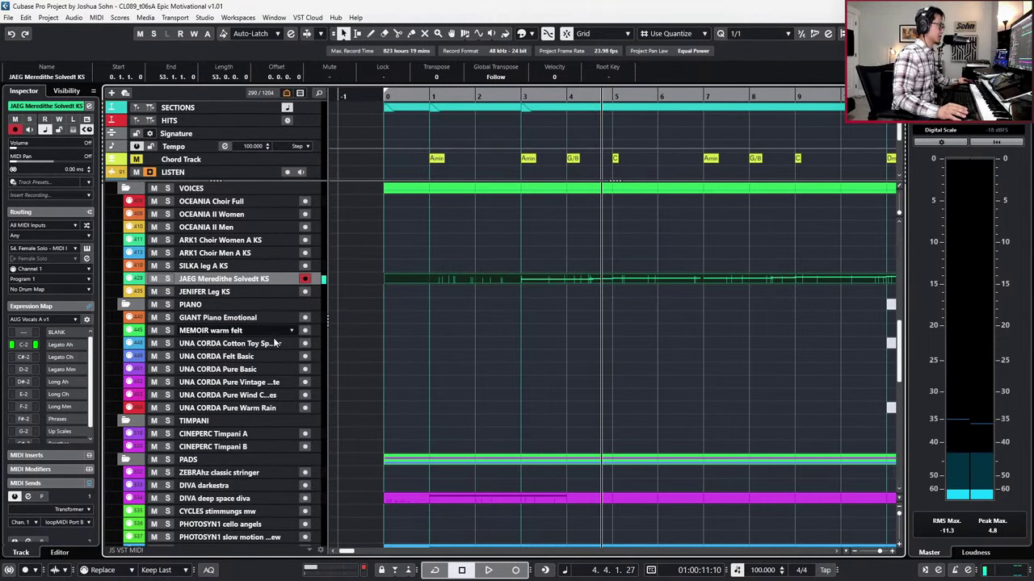
Step: Arm the Pure Warm Rain piano track and audition the cue from bar 2
click(264, 394)
key(Down)
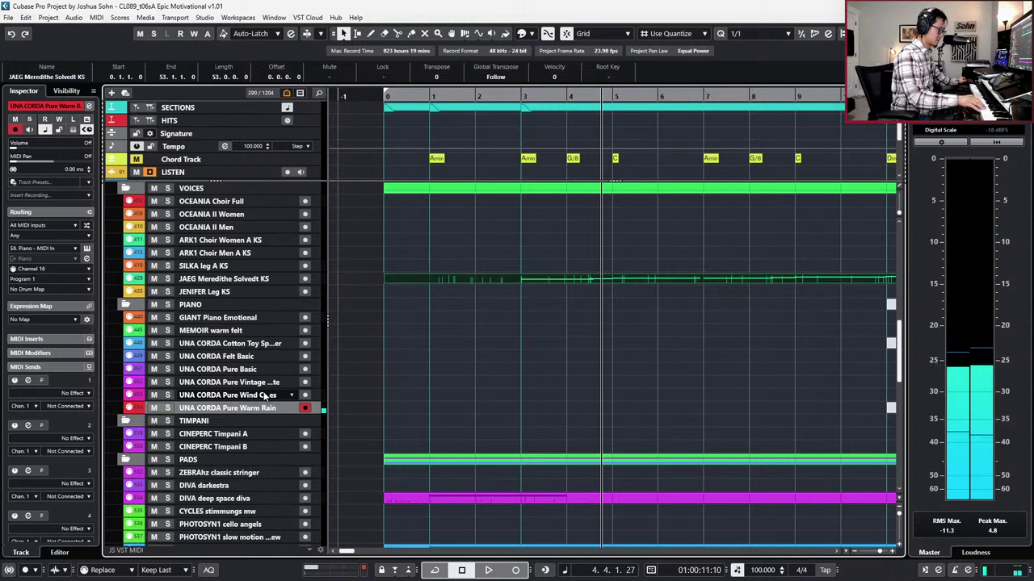
key(KP_Subtract)
key(KP_Subtract)
key(KP_Subtract)
key(space)
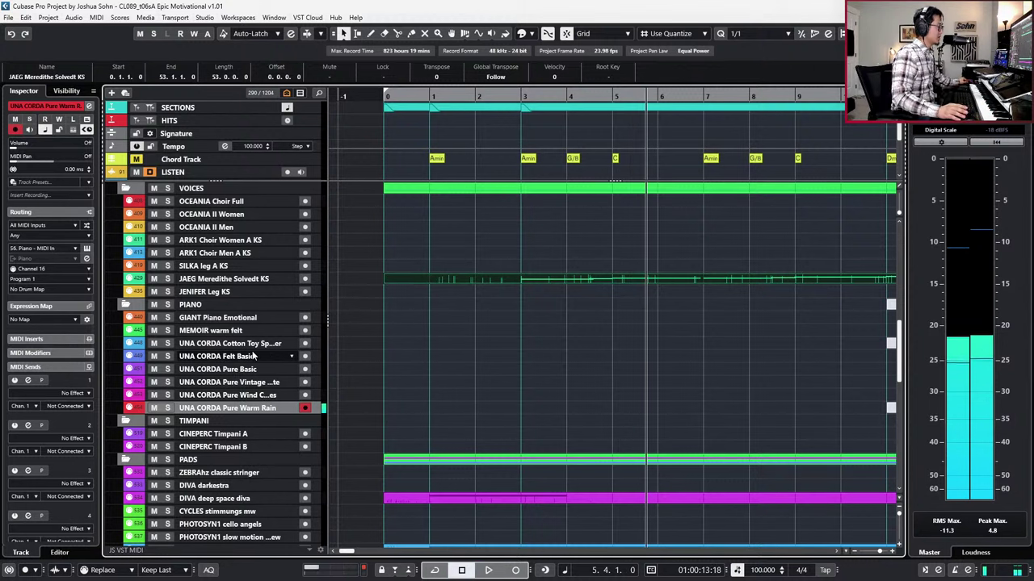
Step: Arm the UNA CORDA Cotton Toy track, record a piano take from bar 2, then undo it
click(253, 356)
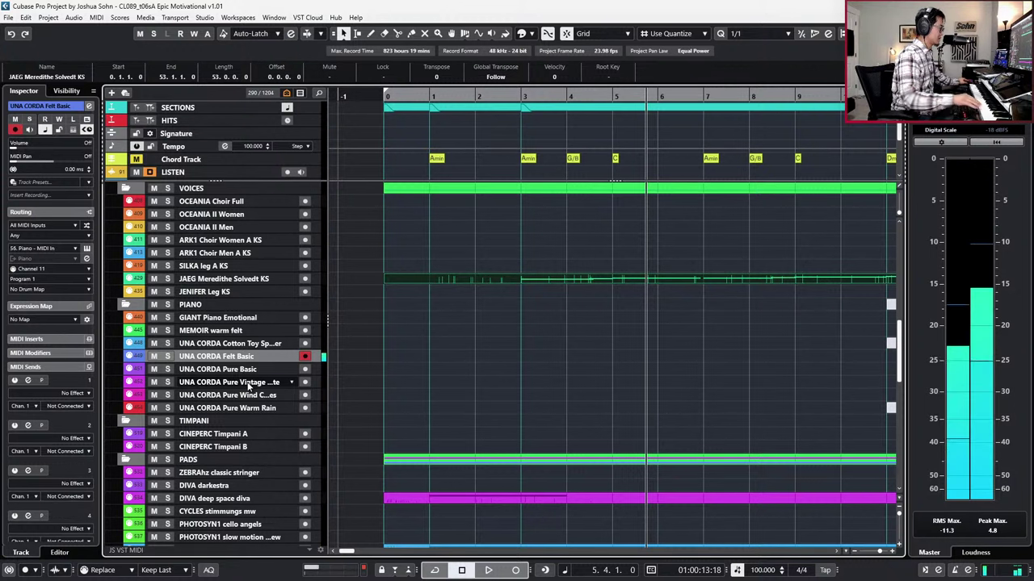
key(Down)
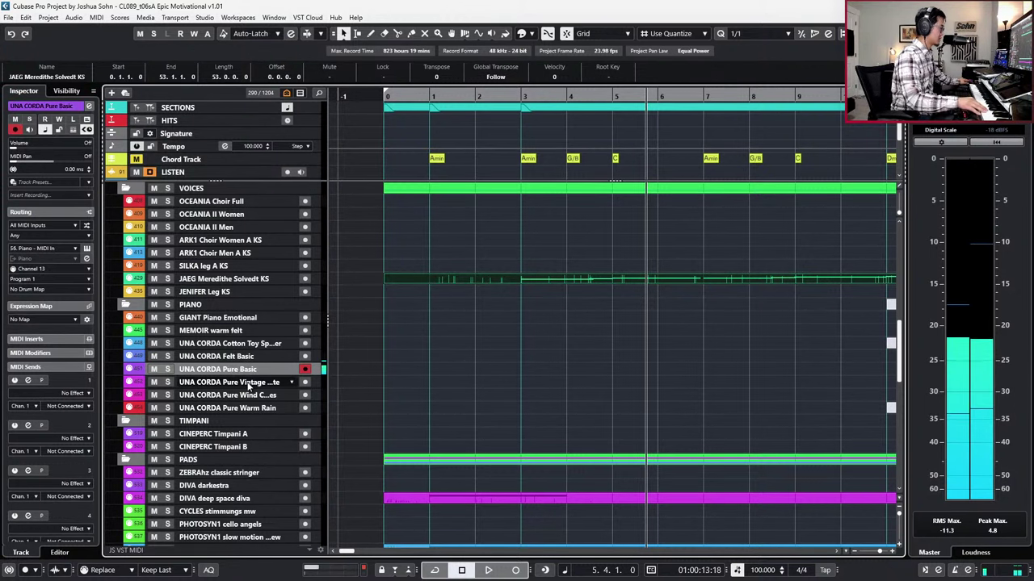
key(Up)
key(Up)
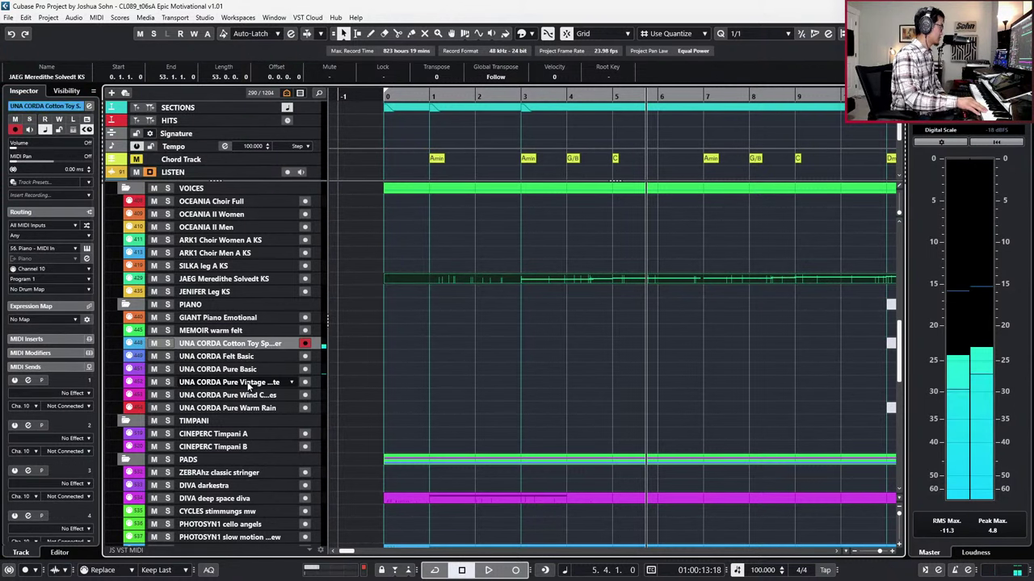
key(KP_0)
key(KP_Multiply)
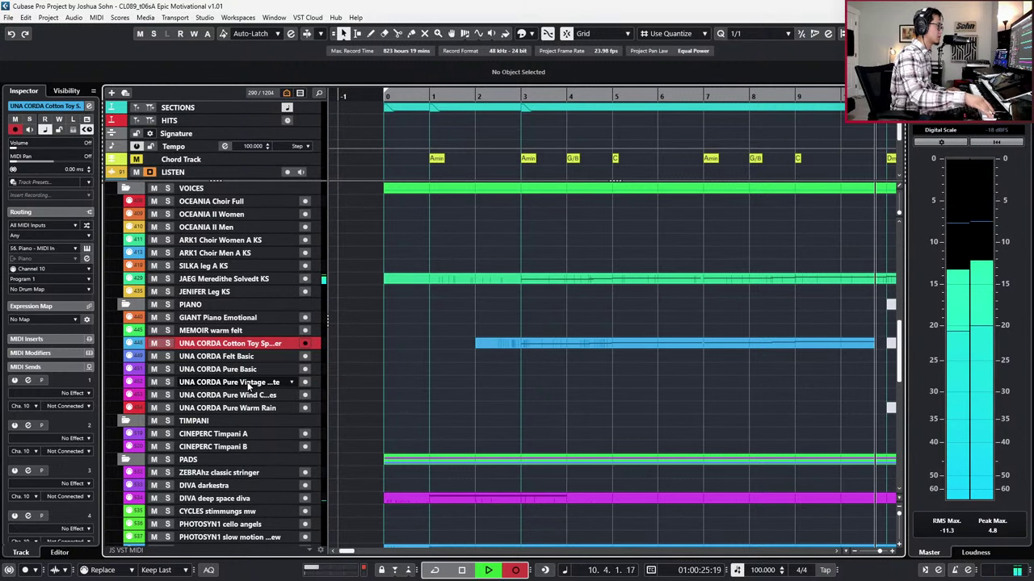
key(space)
scroll(452, 340, right, 3)
key(ctrl+z)
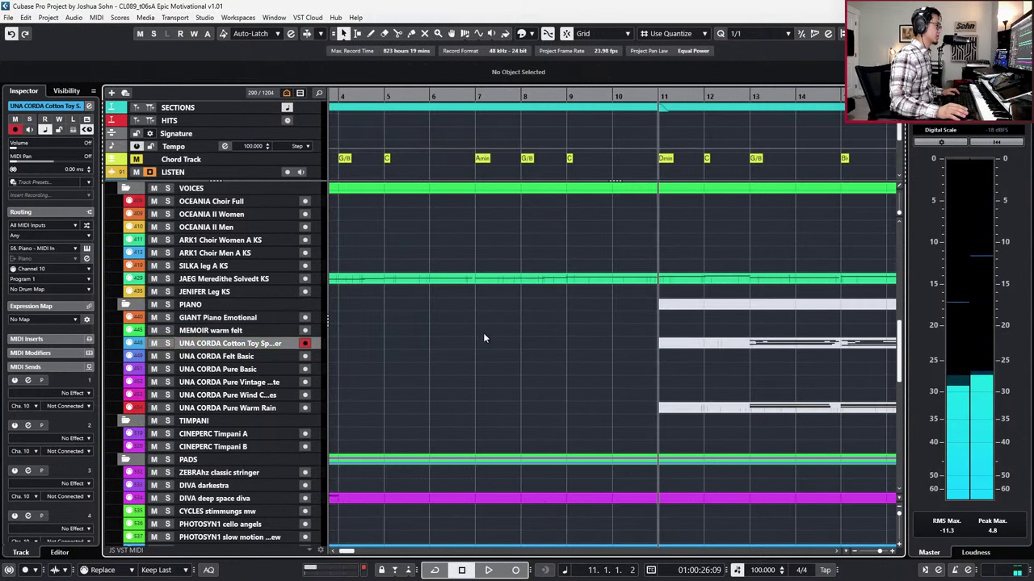
Step: Open the solo vocal part in the Key Editor and select the C3 Leg Mm note near bar 7
double_click(509, 277)
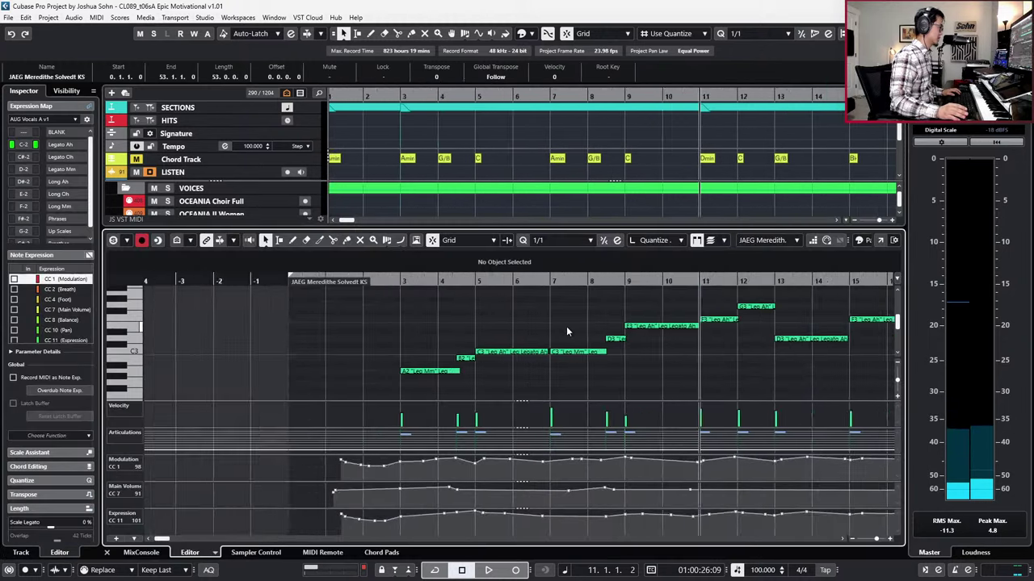
scroll(566, 331, up, 2)
click(675, 326)
scroll(690, 338, right, 2)
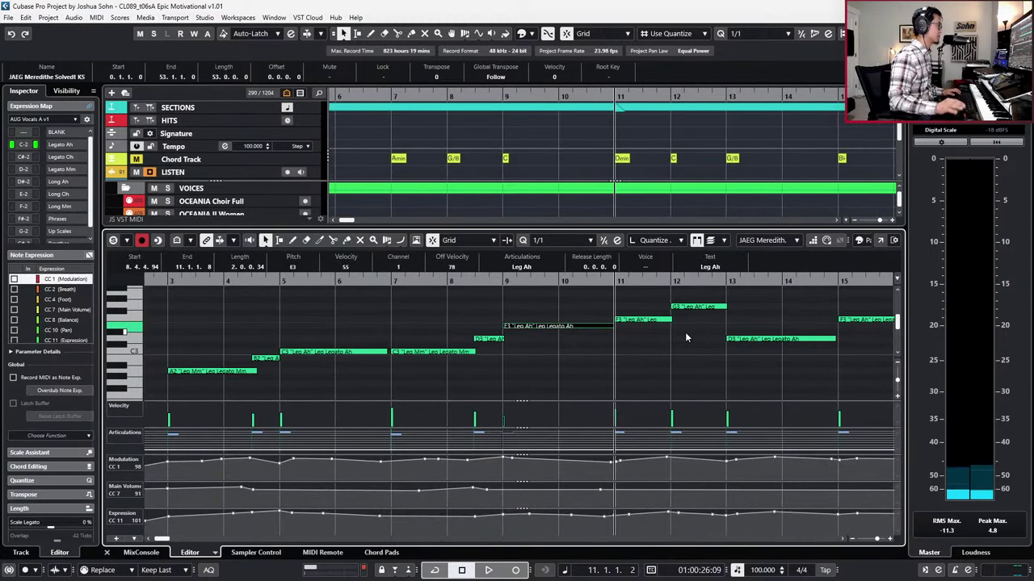
key(KP_Subtract)
key(KP_Subtract)
key(KP_Subtract)
key(KP_Subtract)
drag(450, 299, 443, 333)
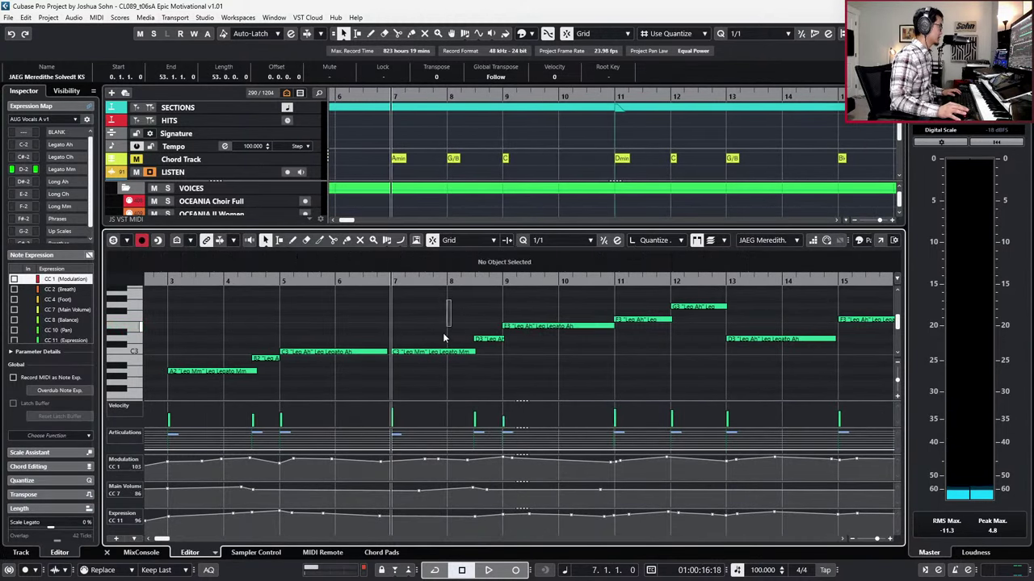
click(436, 353)
Step: With quarter-note quantize, move the C3 note one beat earlier and replay the phrase from bar 7
key(alt+4)
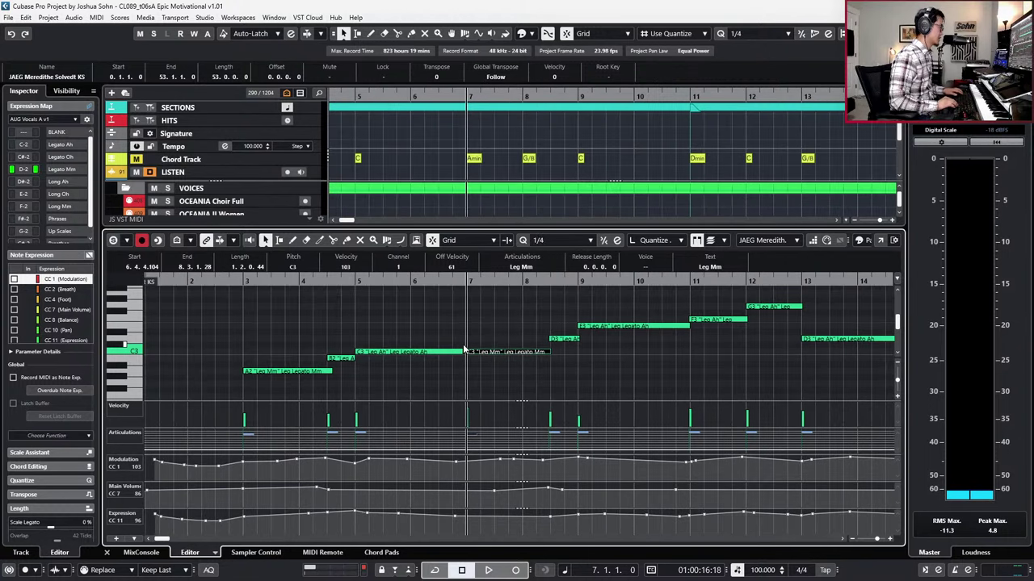
key(ctrl+Left)
key(space)
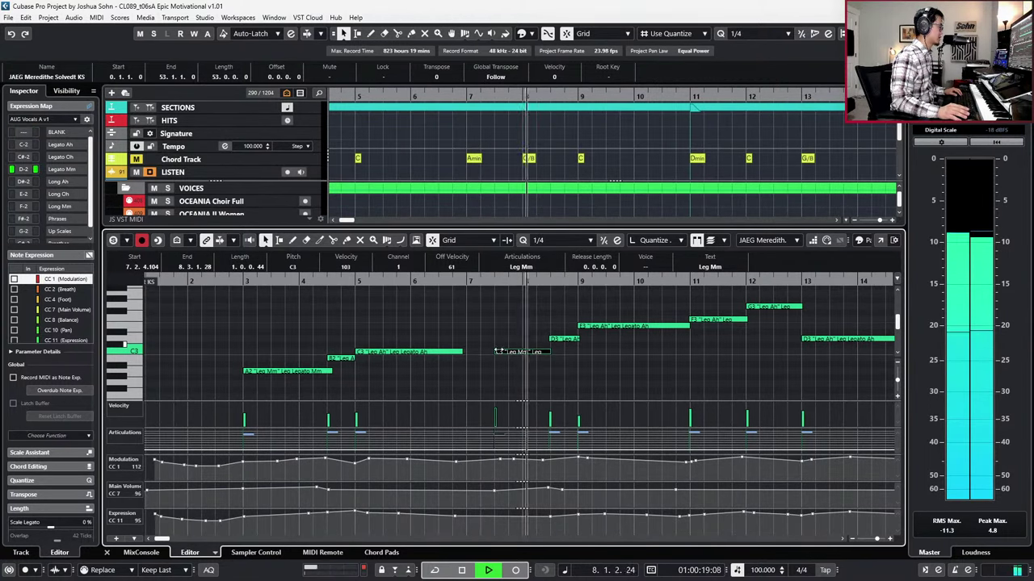
key(space)
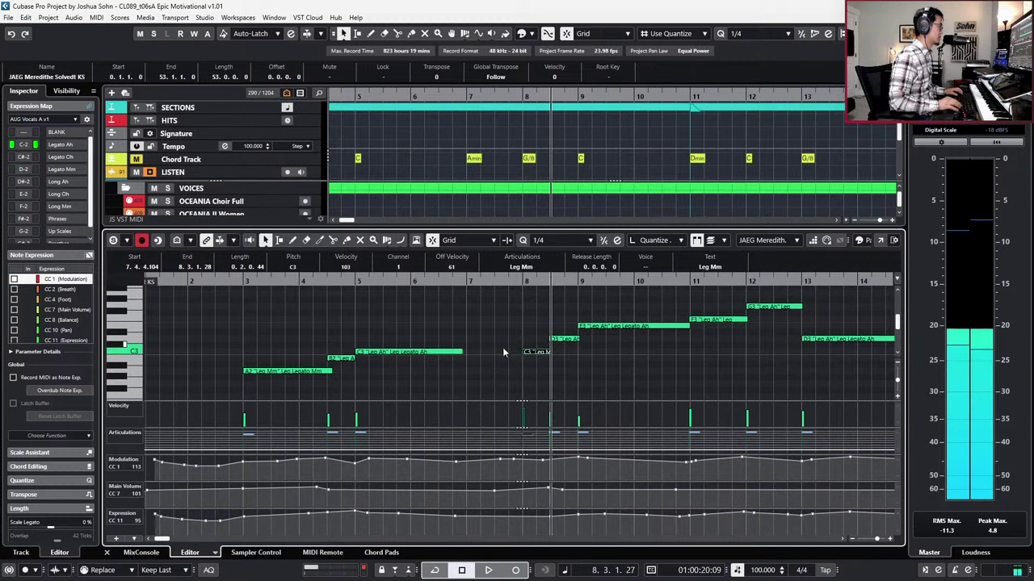
key(space)
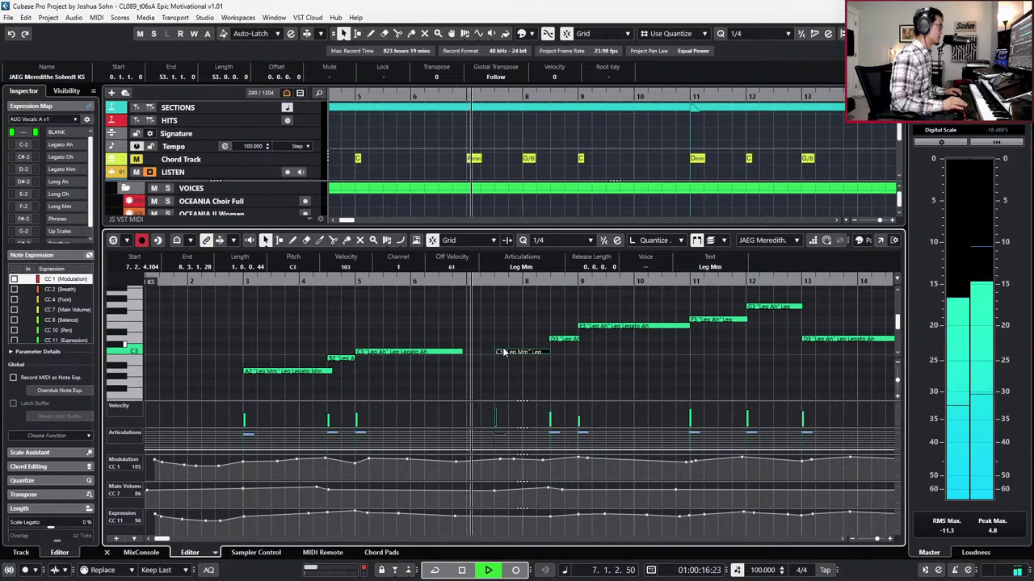
key(space)
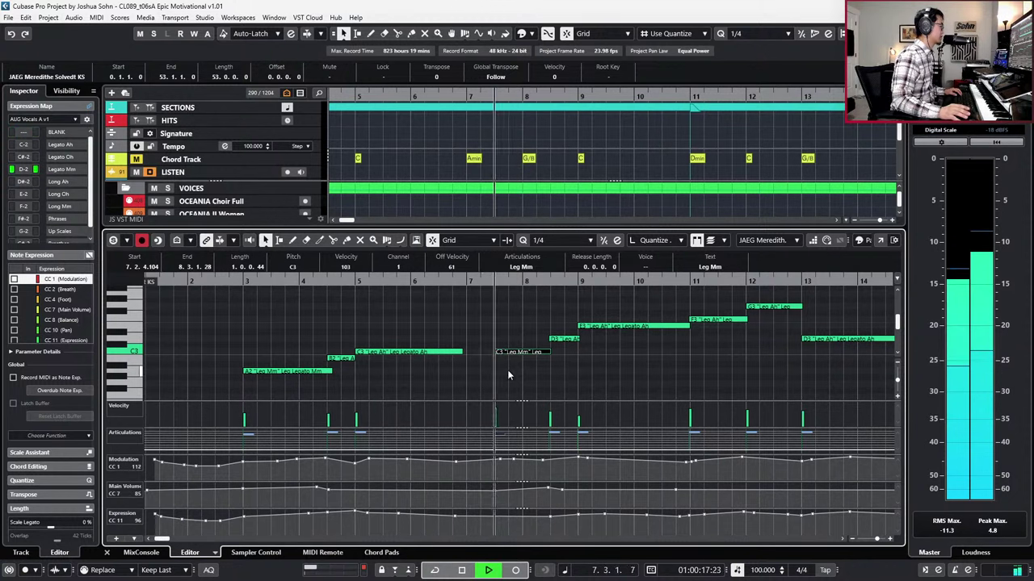
Step: Lower the Main Volume point near bar 7 to 100 and audition the change
click(495, 492)
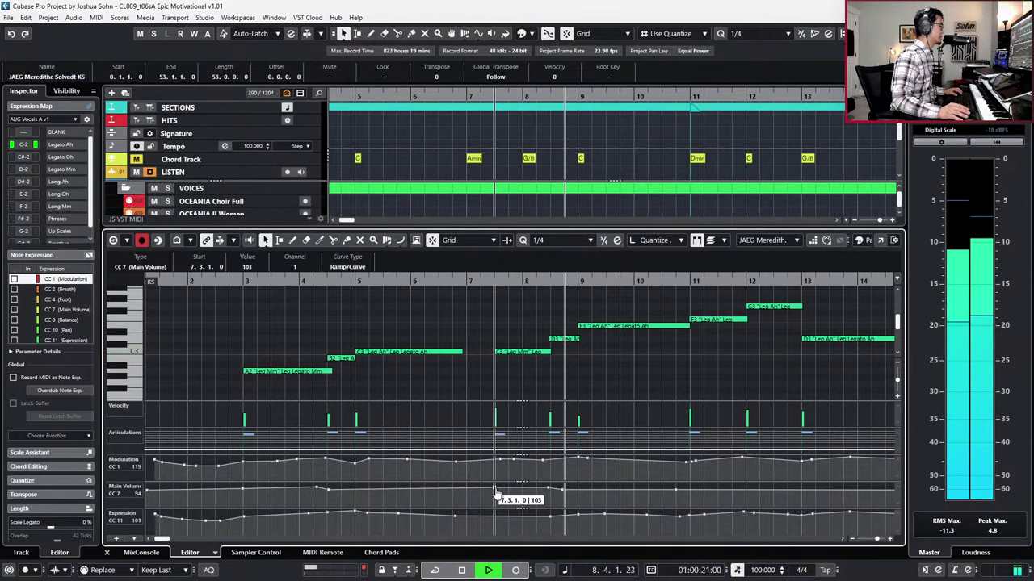
key(space)
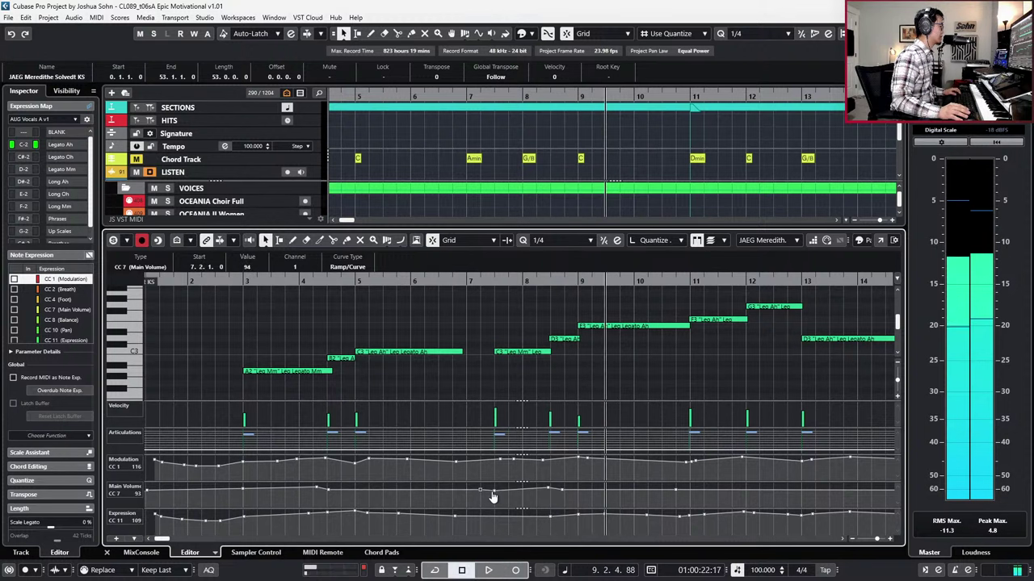
drag(488, 490, 486, 493)
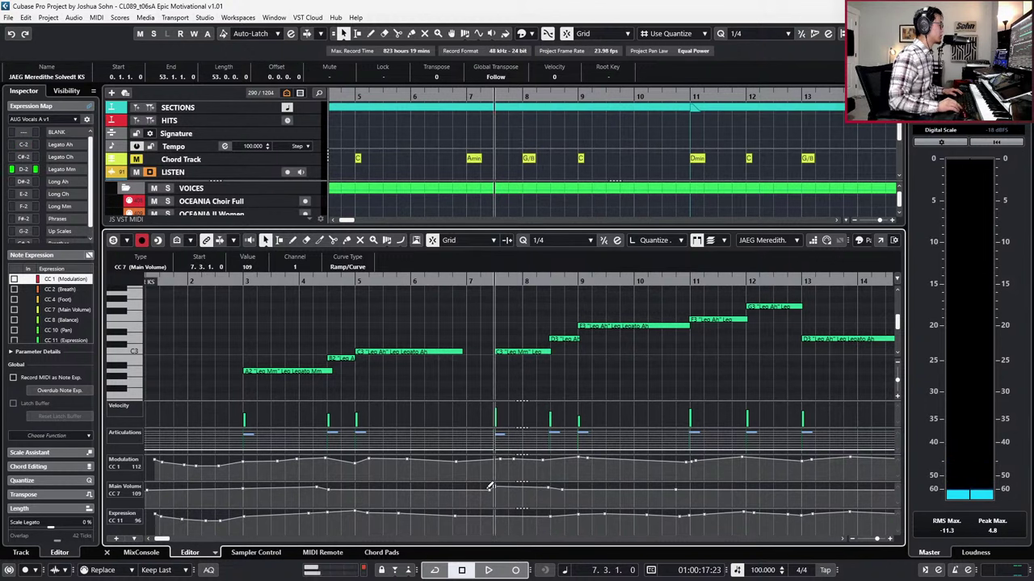
key(space)
drag(490, 486, 492, 491)
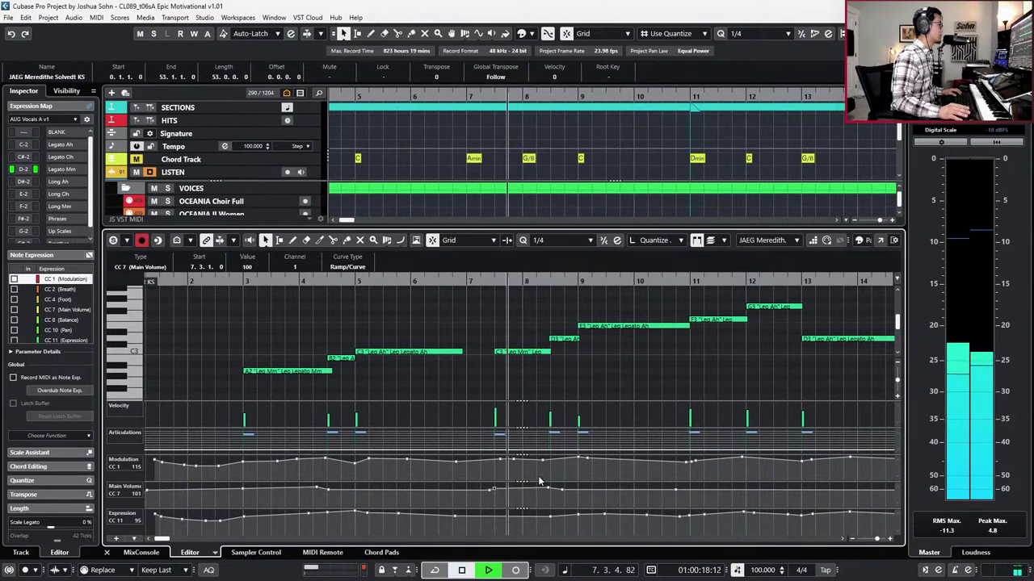
Step: Play from the opening A2 note, then start recording controller moves from bar 2
key(g)
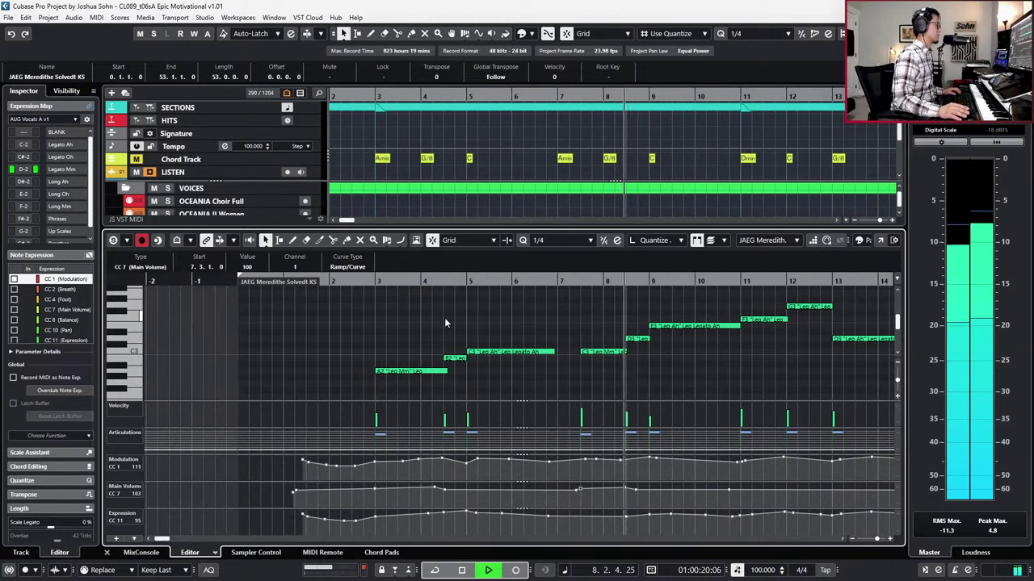
click(415, 370)
key(space)
key(l)
key(space)
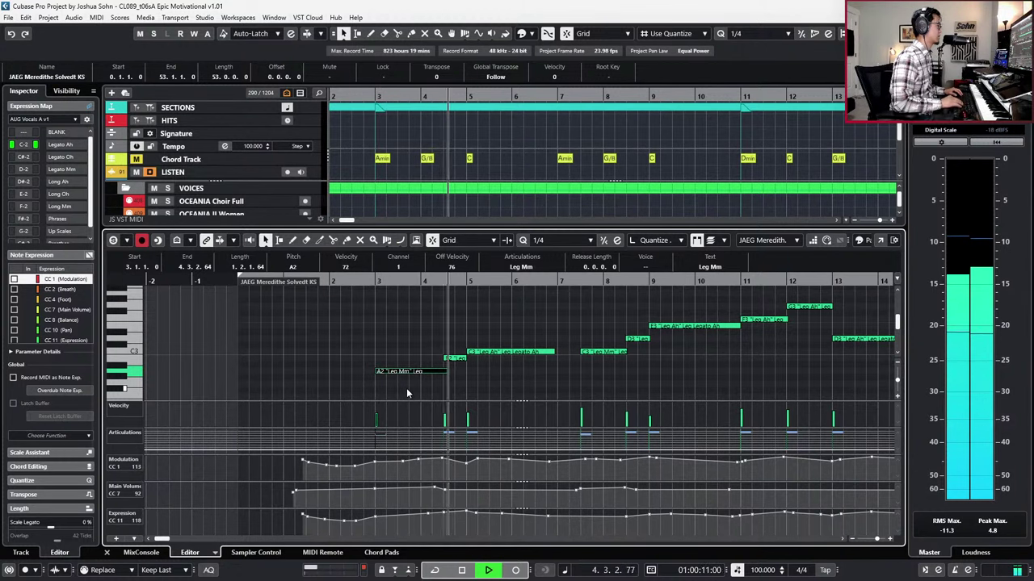
key(space)
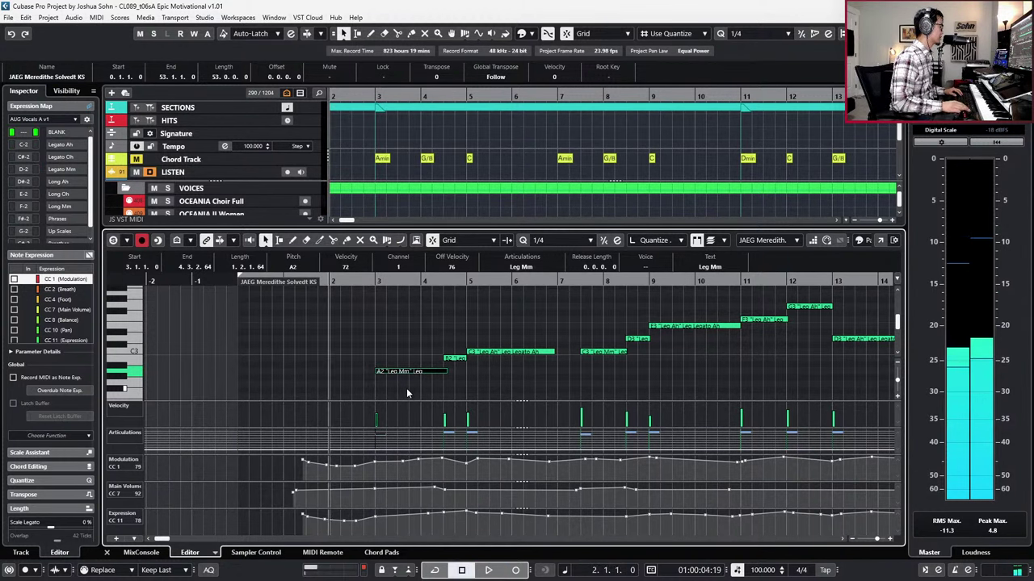
key(KP_Multiply)
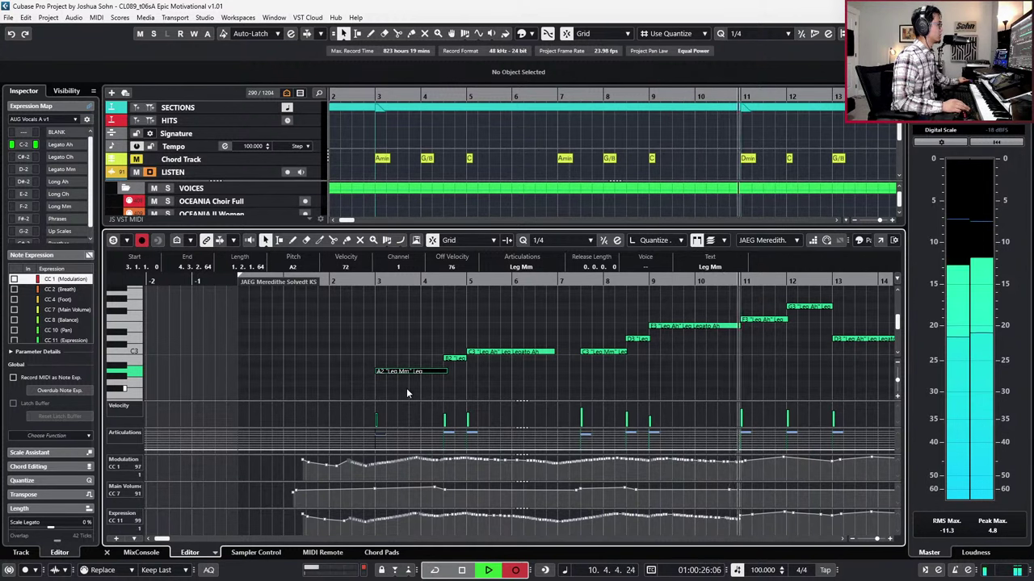
Step: Stop the controller recording at bar 11 and audition the passage around the C3 note near bar 7
key(space)
scroll(554, 325, up, 2)
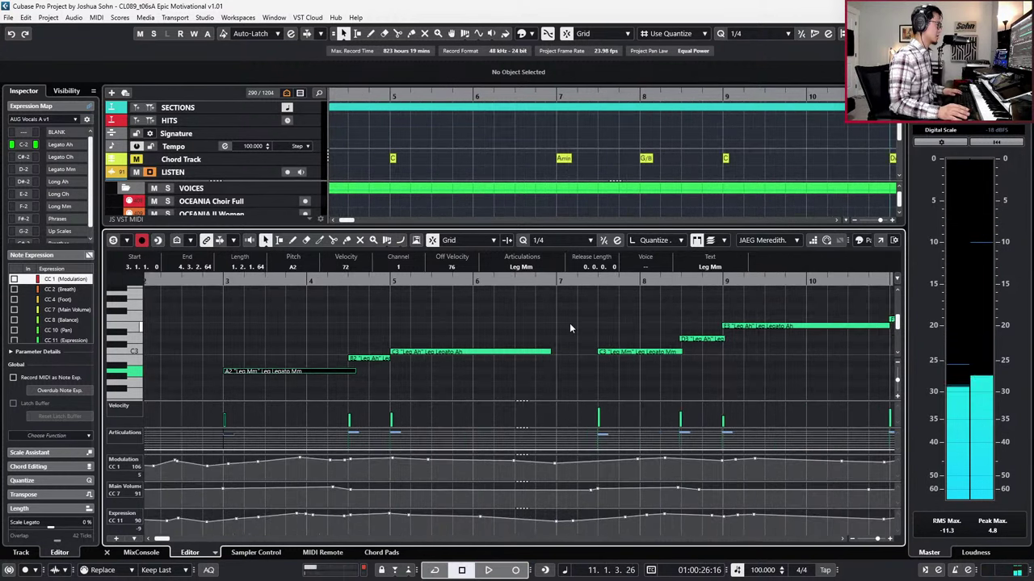
click(616, 352)
key(l)
key(space)
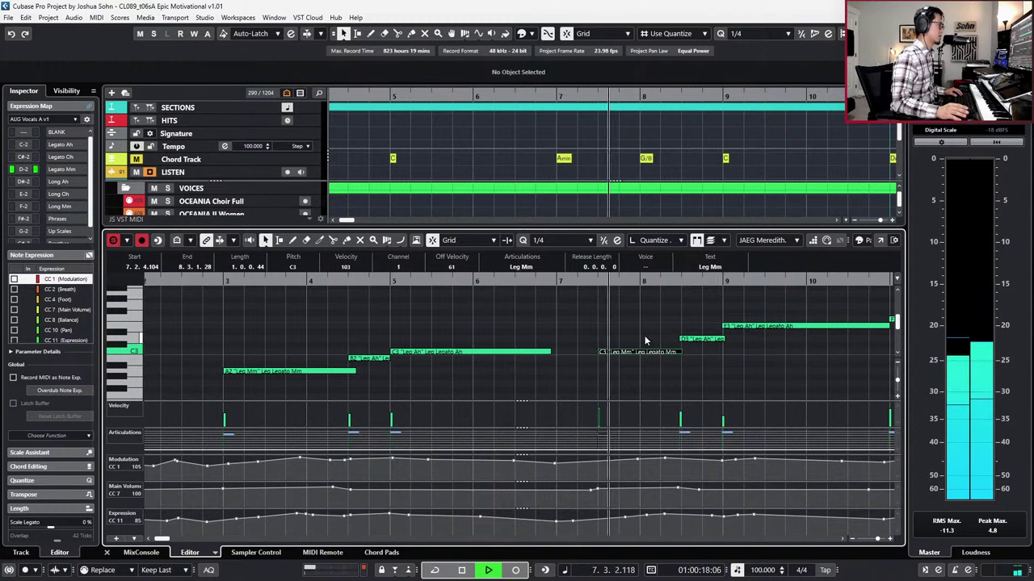
key(space)
Step: Shorten the C3 note one grid step, nudge D3 earlier and lengthen it, then check from bar 7
drag(659, 305, 659, 365)
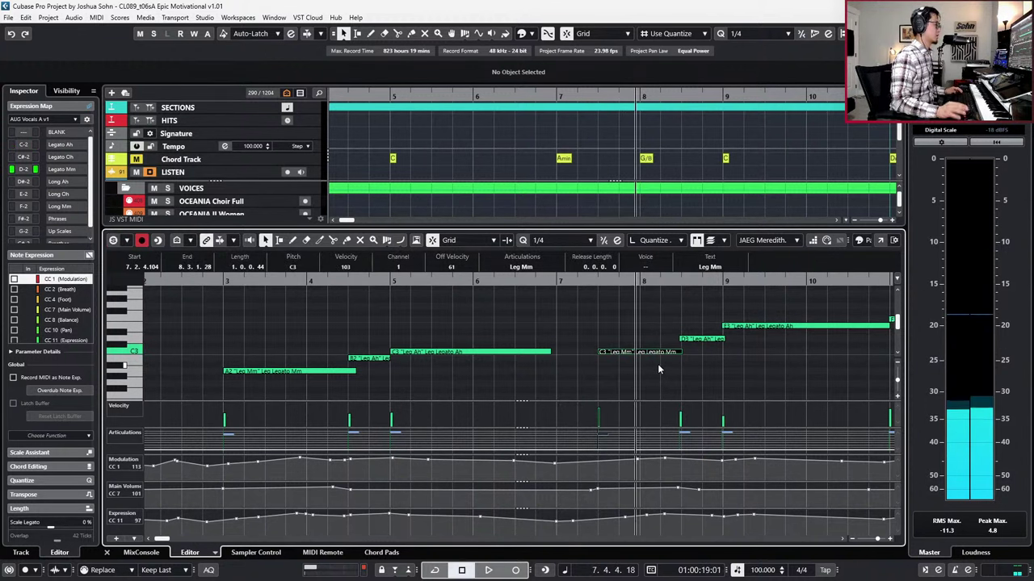
key(alt+shift+Left)
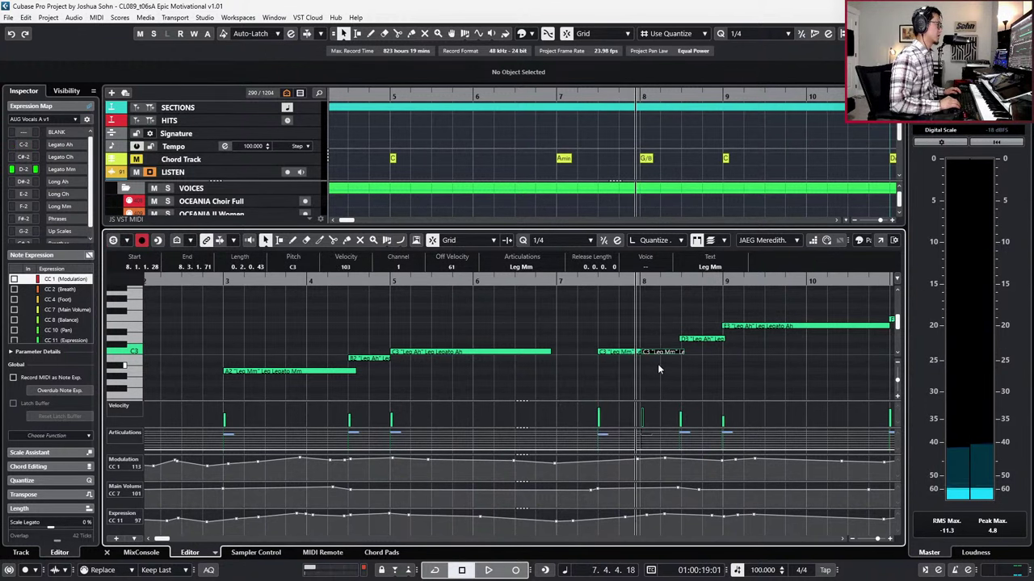
key(ctrl+Left)
key(ctrl+Left)
key(ctrl+Left)
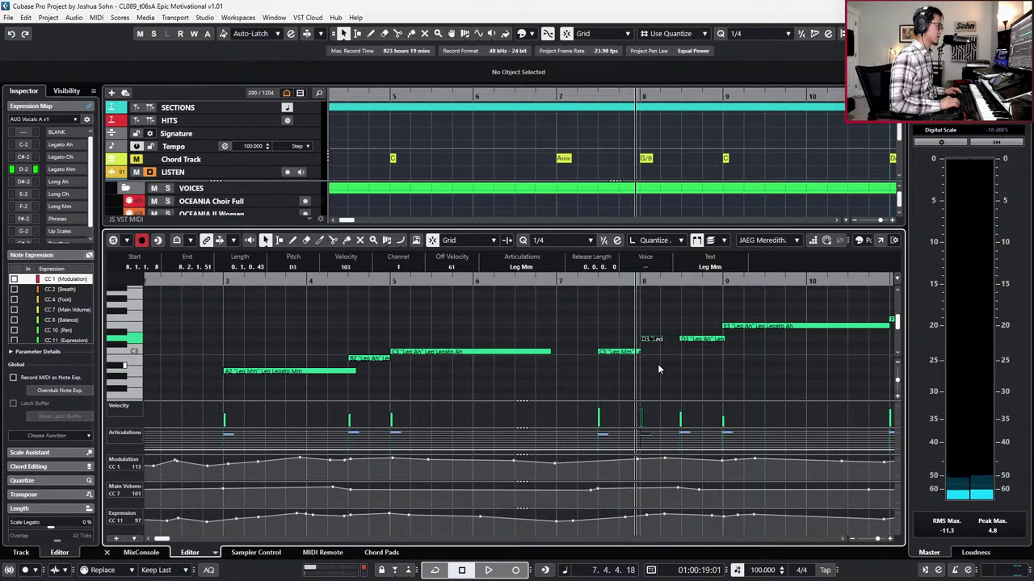
key(alt+shift+Right)
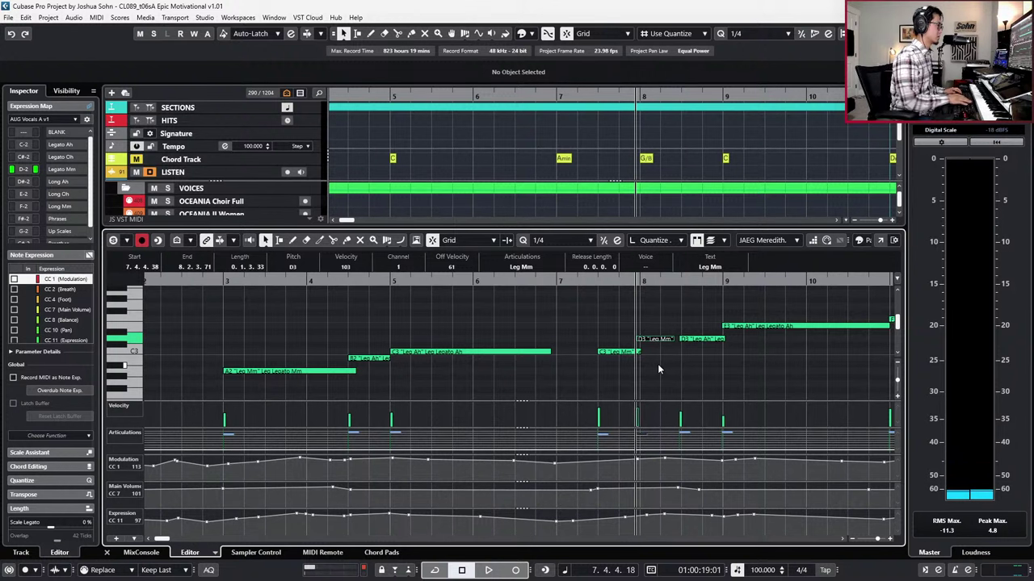
key(KP_0)
key(space)
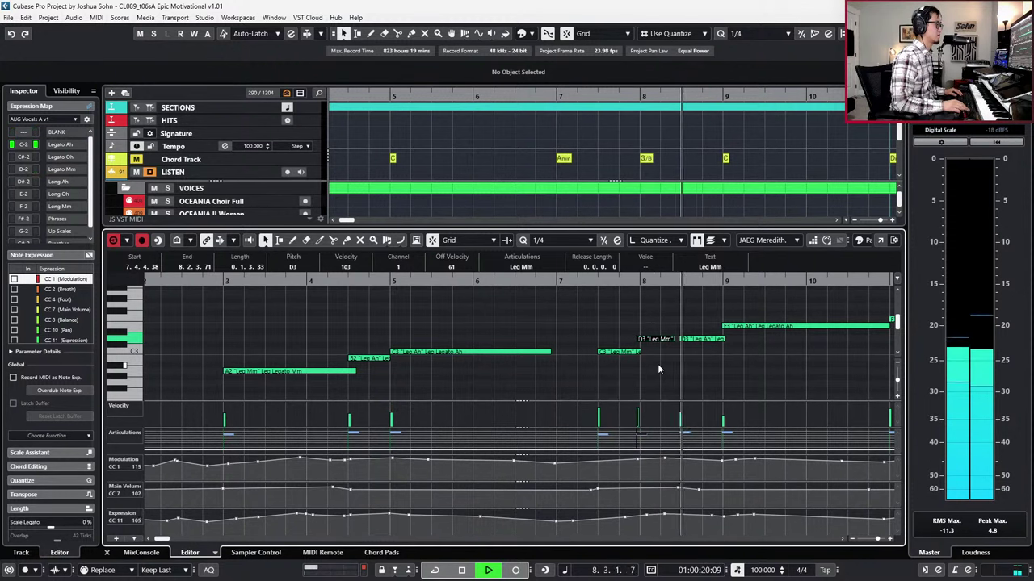
key(space)
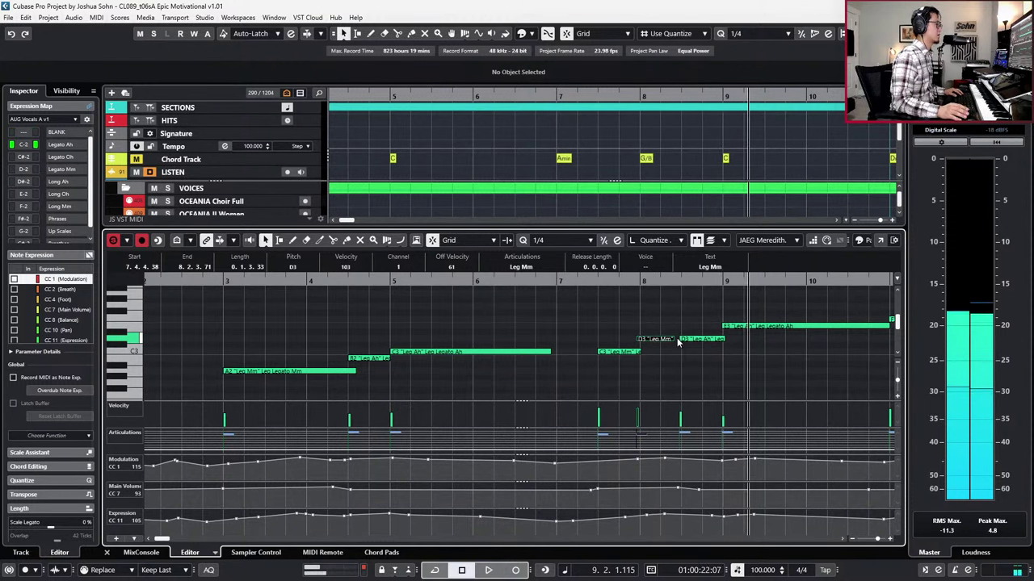
Step: Unsolo the vocal, return to bar 2, close the Key Editor, and play the full arrangement
key(g)
key(g)
key(g)
key(g)
key(s)
key(KP_Subtract)
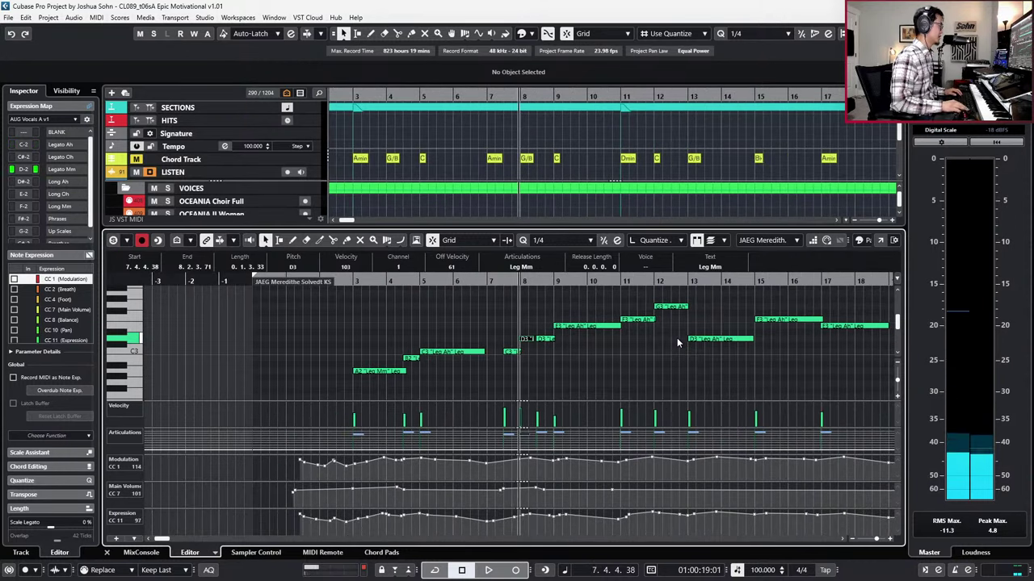
key(KP_Subtract)
key(KP_Add)
key(KP_Subtract)
key(KP_Subtract)
key(KP_Subtract)
key(KP_Subtract)
key(KP_Subtract)
key(KP_Subtract)
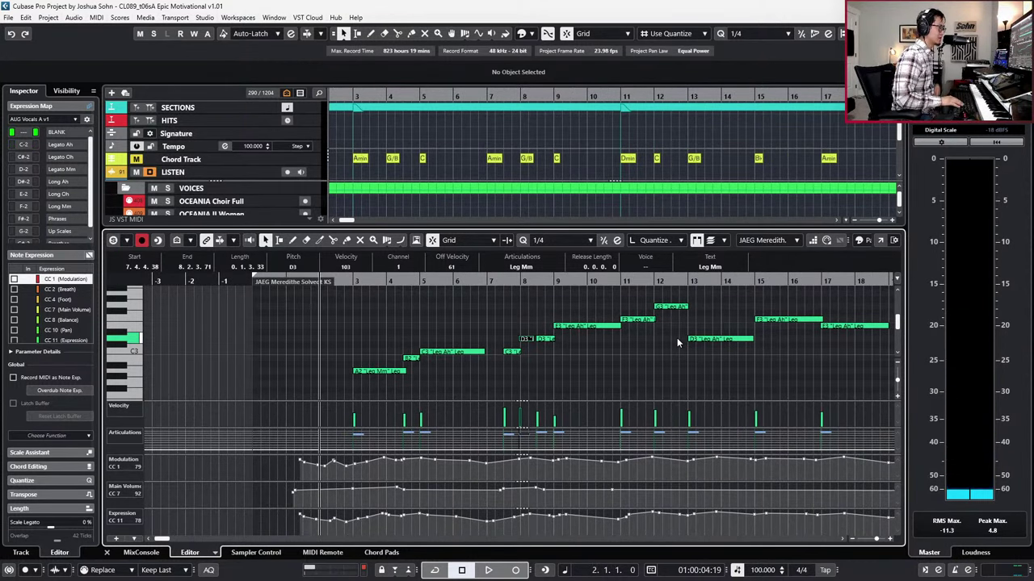
key(ctrl+e)
key(g)
key(g)
key(space)
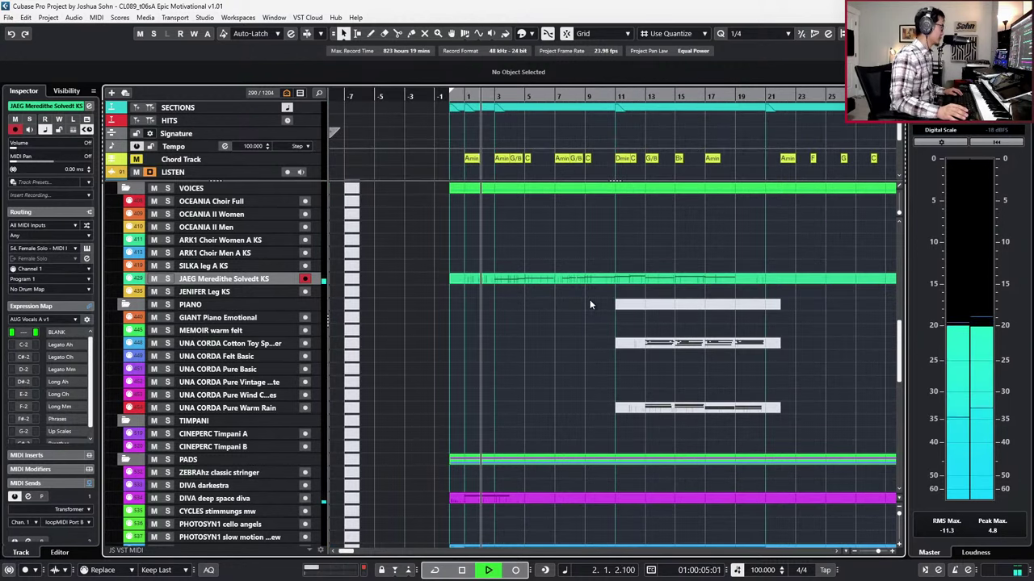
Step: Zoom out to bars 1–29, arm the UNA CORDA Cotton Toy track, and play from the project start
key(g)
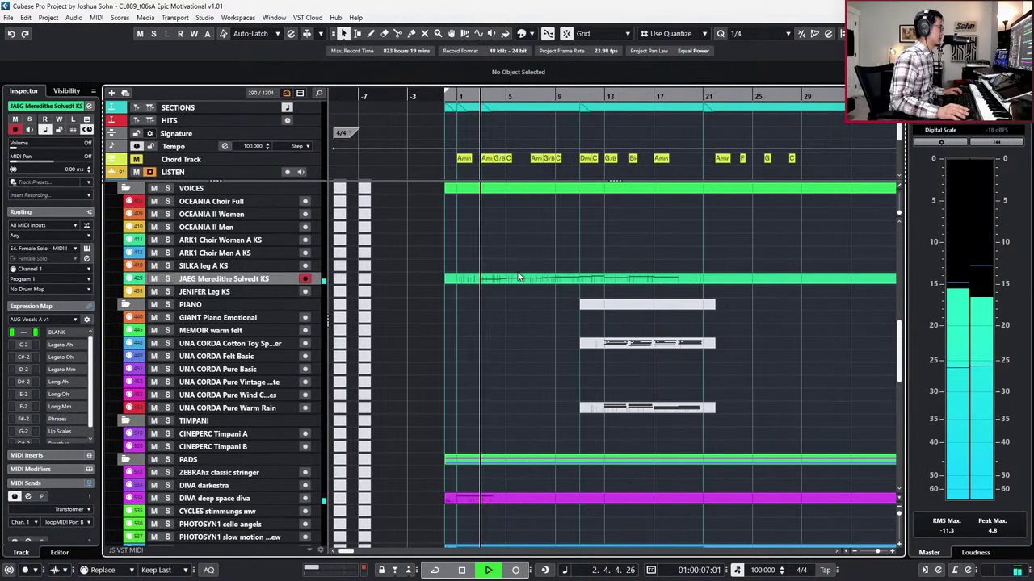
scroll(517, 272, up, 3)
scroll(517, 281, down, 3)
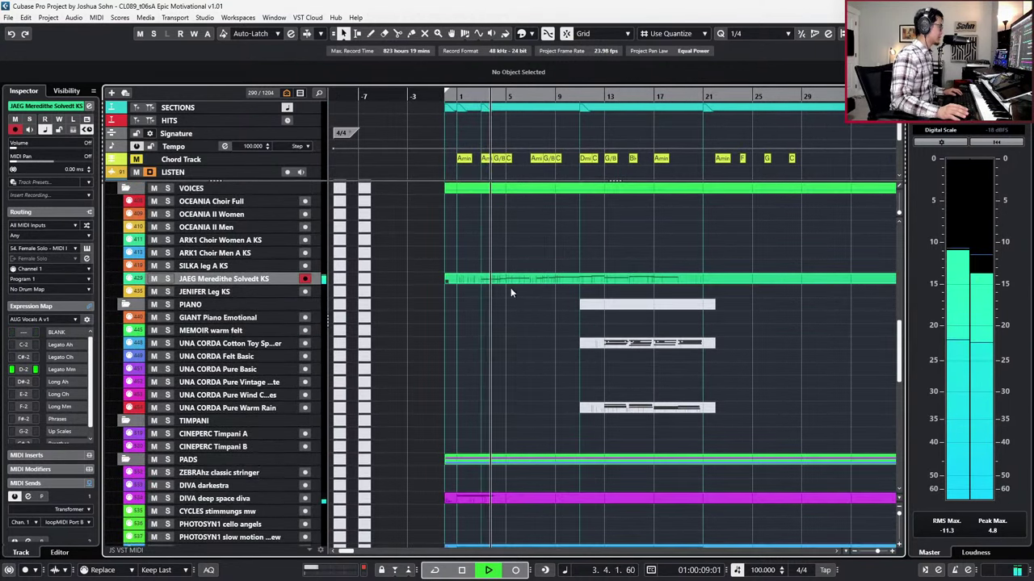
key(space)
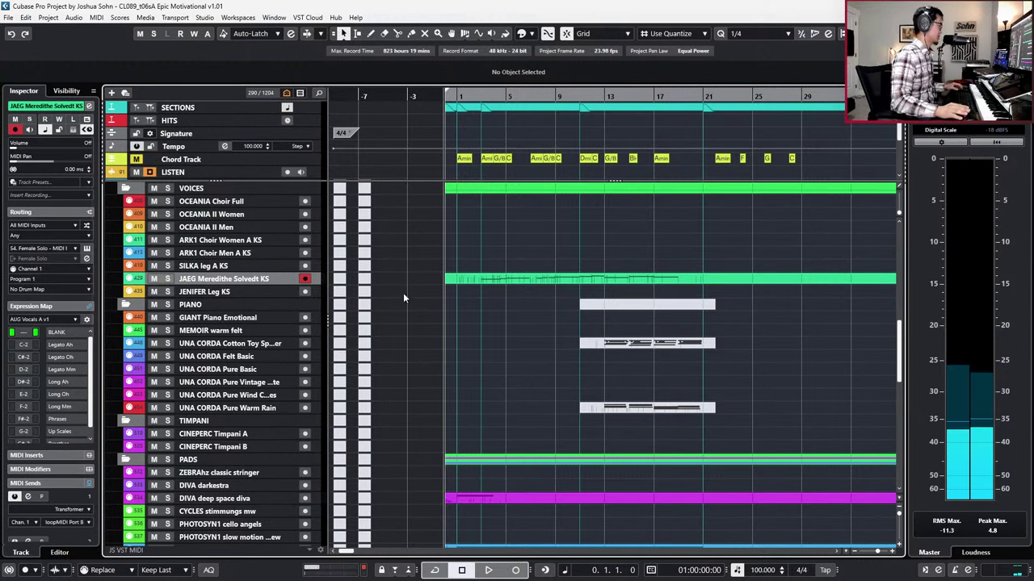
click(223, 333)
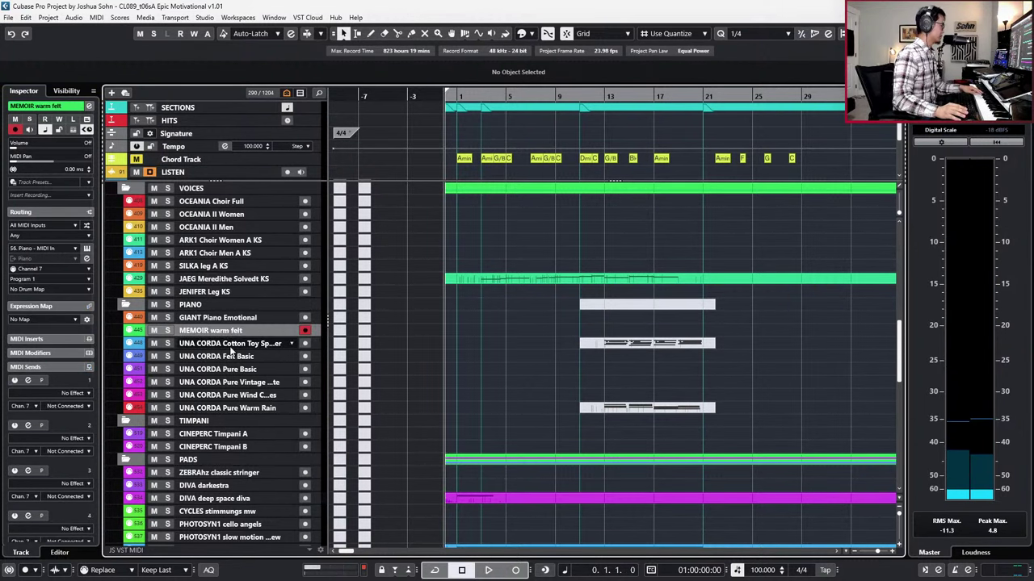
click(231, 347)
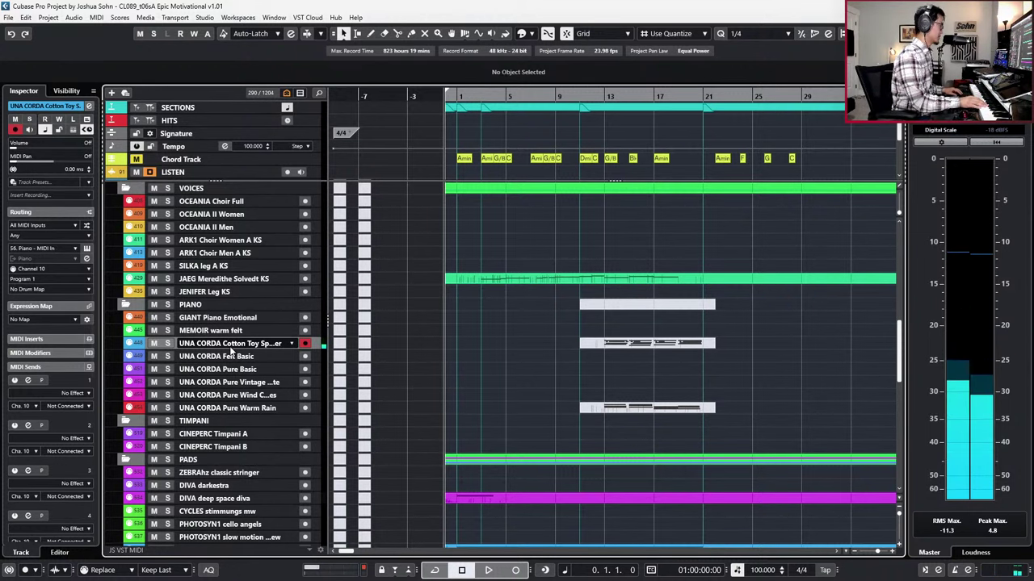
key(space)
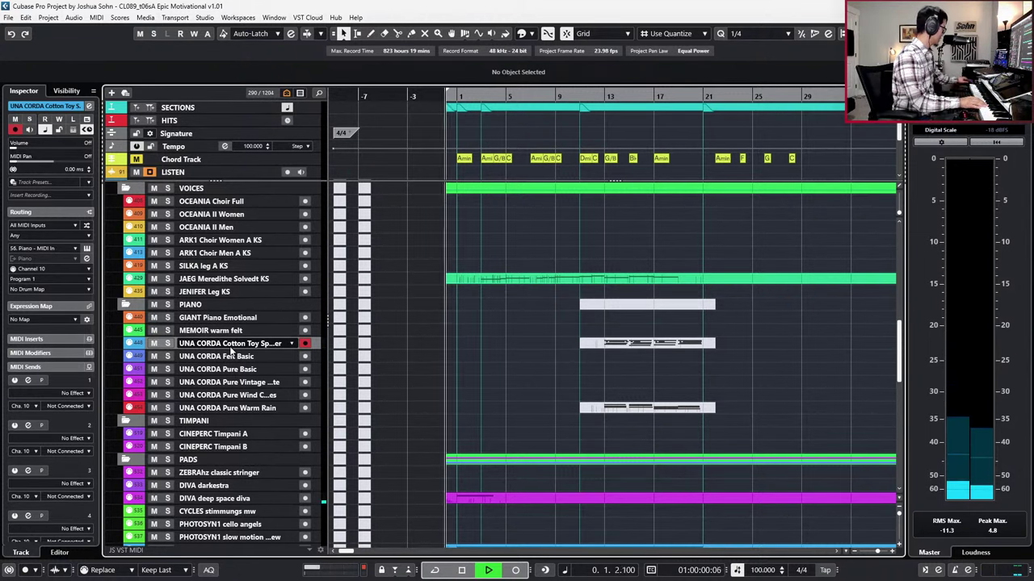
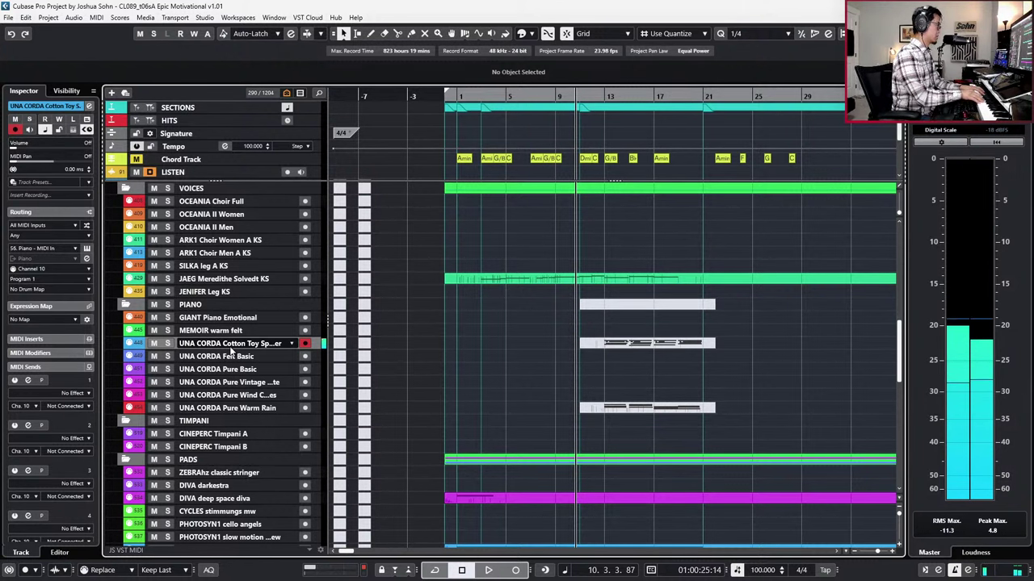
Step: Delete the first Cotton Toy Speaker take and re-record it from the project start to bar 11
key(space)
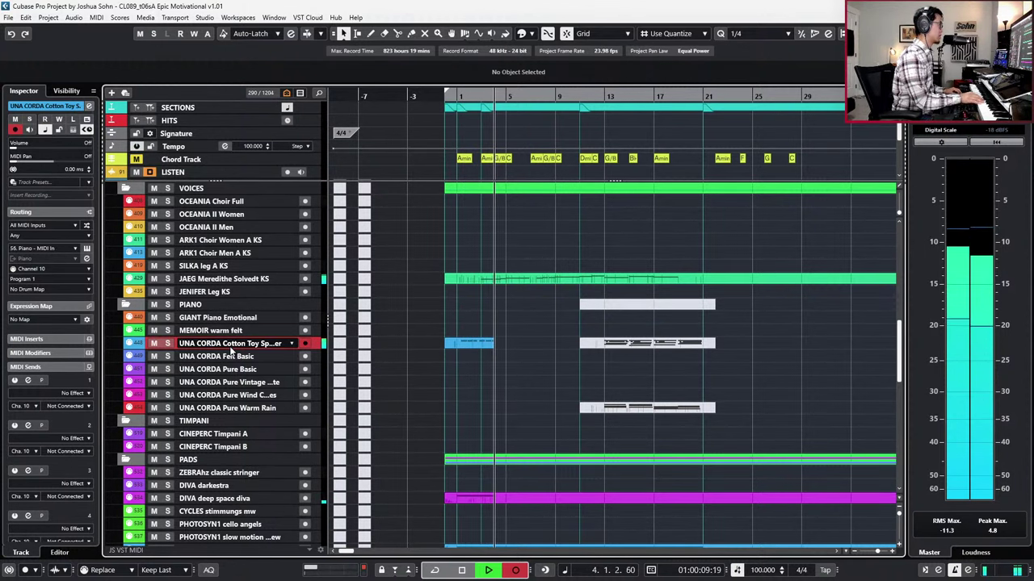
key(space)
key(shift+b)
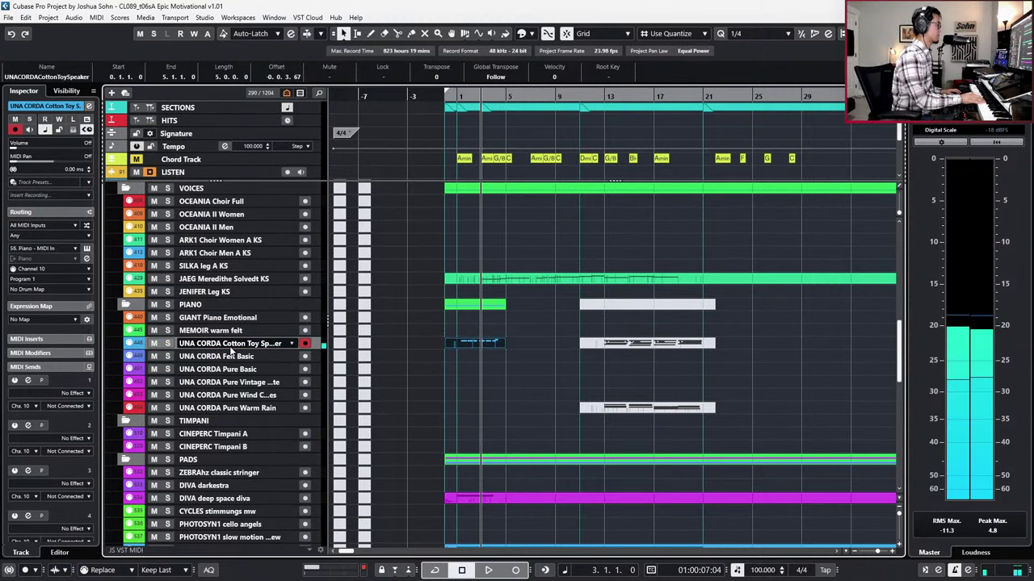
key(KP_Decimal)
key(Delete)
key(KP_Multiply)
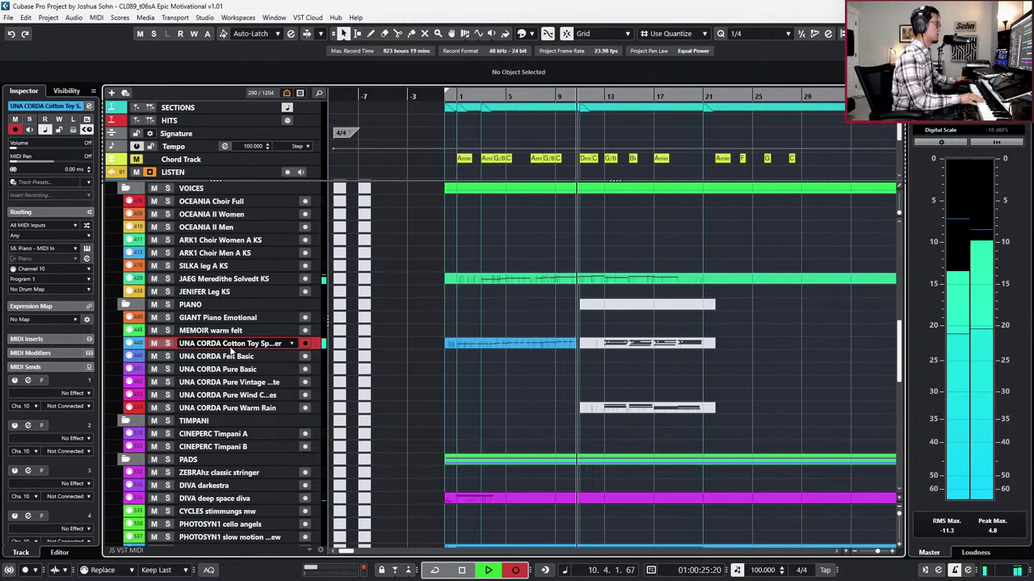
key(space)
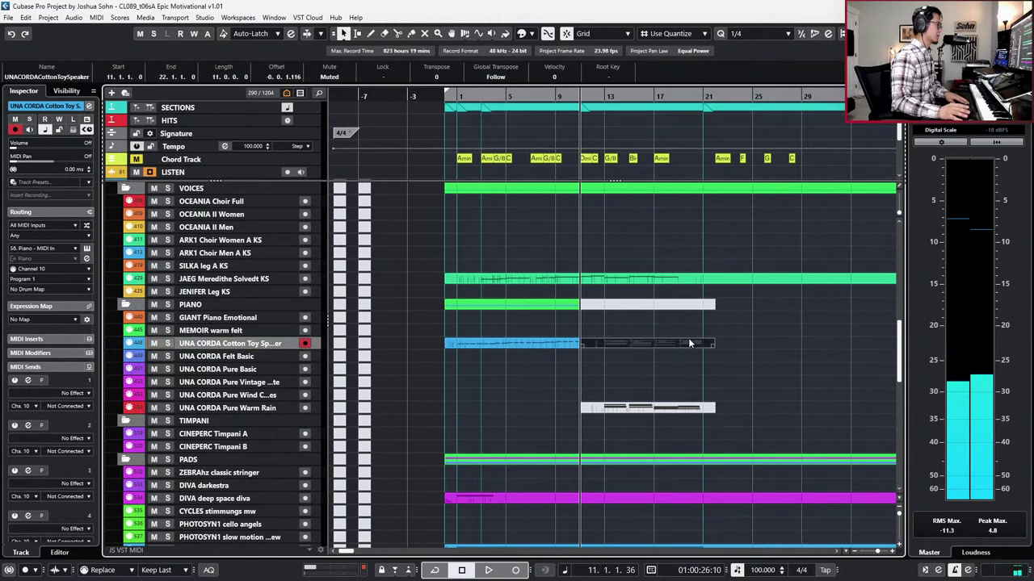
Step: Open the new Cotton Toy Speaker part in the Key Editor and quantize all its notes
double_click(544, 341)
scroll(499, 345, up, 3)
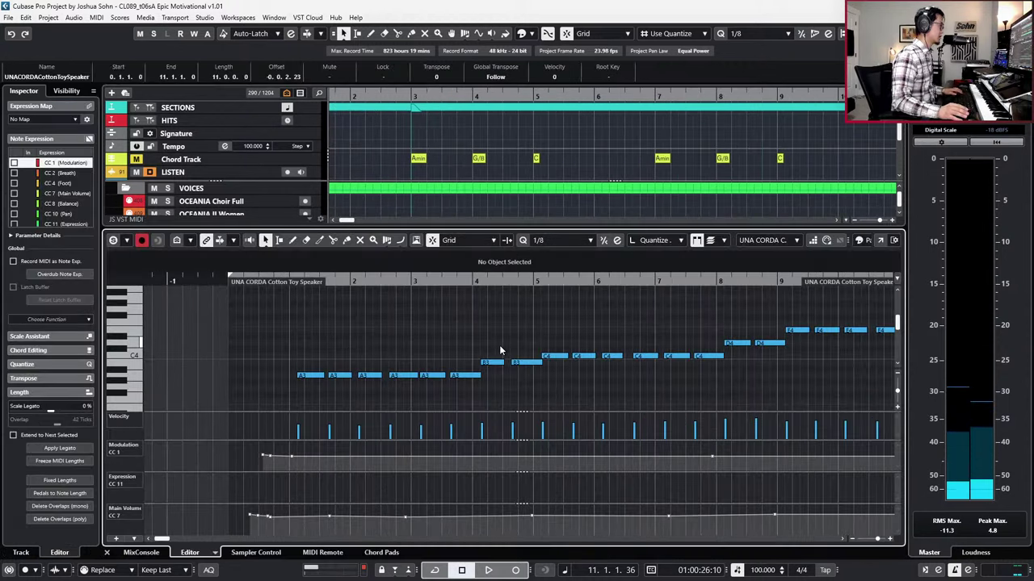
scroll(411, 341, up, 3)
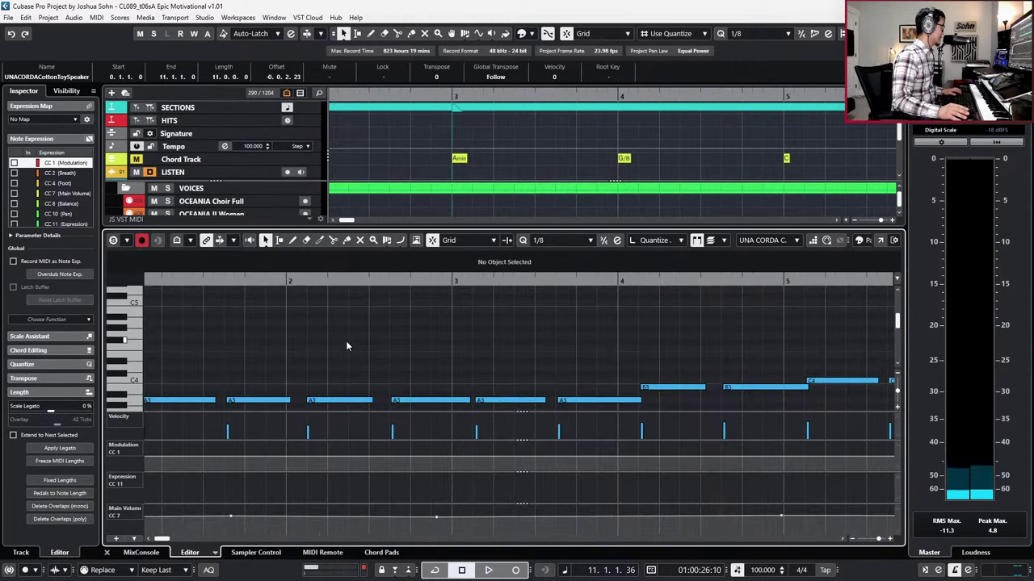
key(ctrl+a)
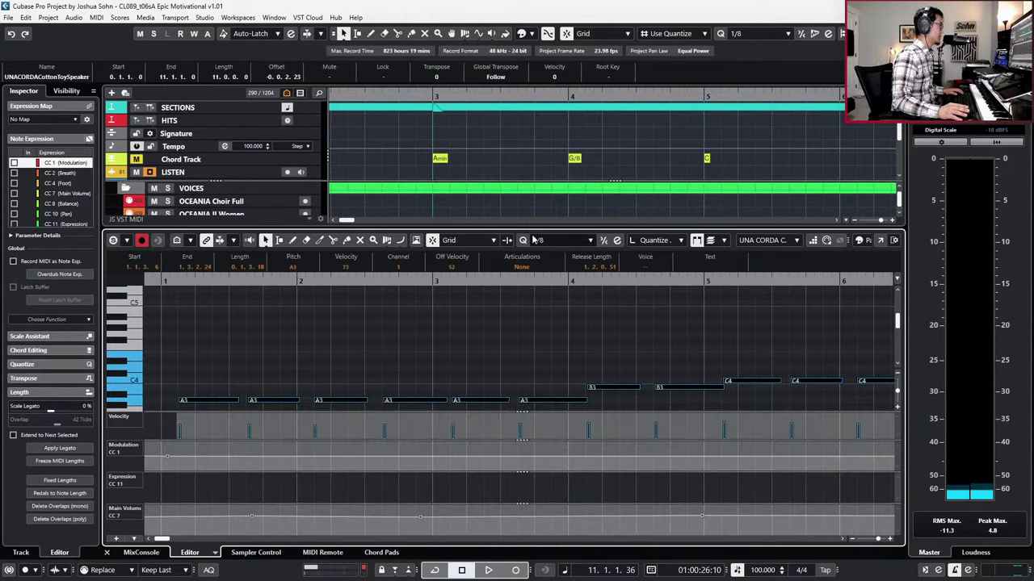
click(595, 240)
click(600, 242)
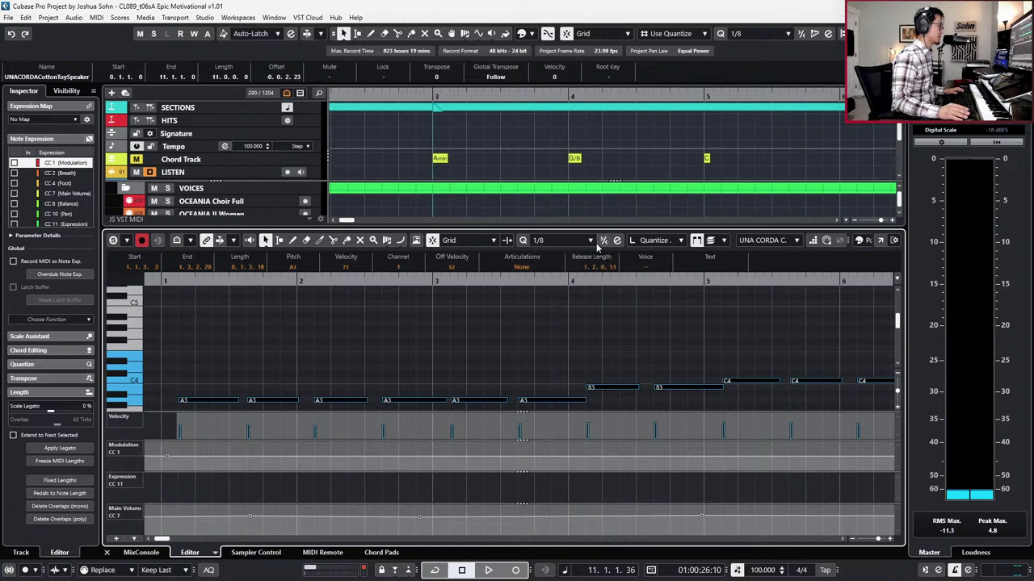
Step: Audition the part and delete all its Modulation CC1 data
scroll(523, 360, down, 3)
click(198, 323)
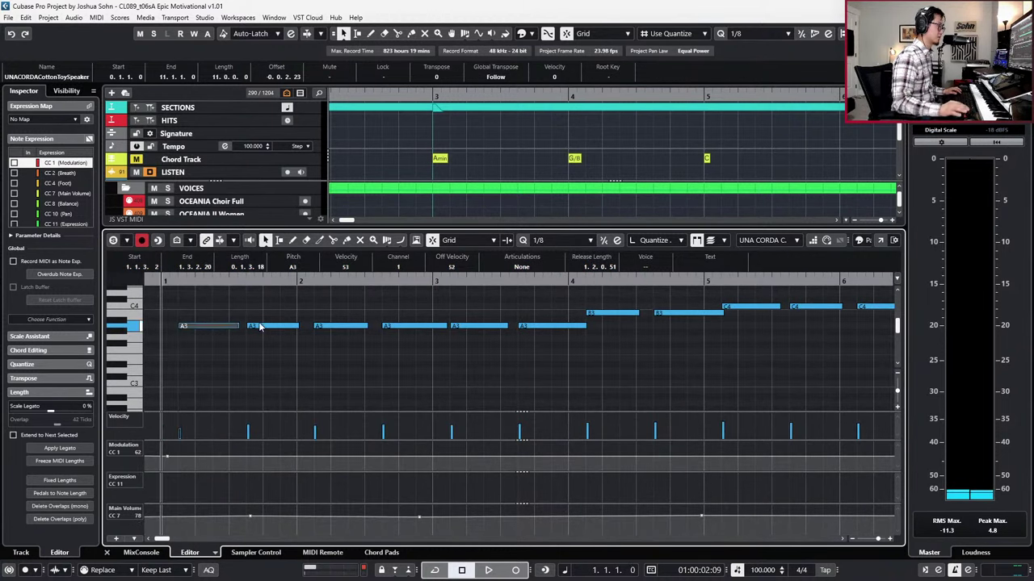
scroll(260, 327, down, 2)
key(space)
scroll(245, 351, down, 2)
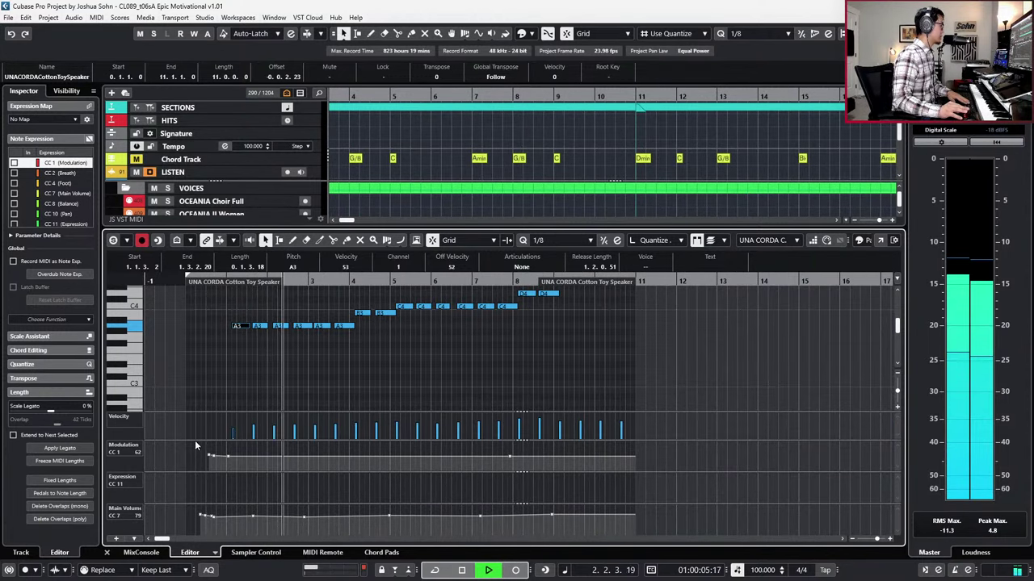
drag(194, 445, 688, 500)
key(Delete)
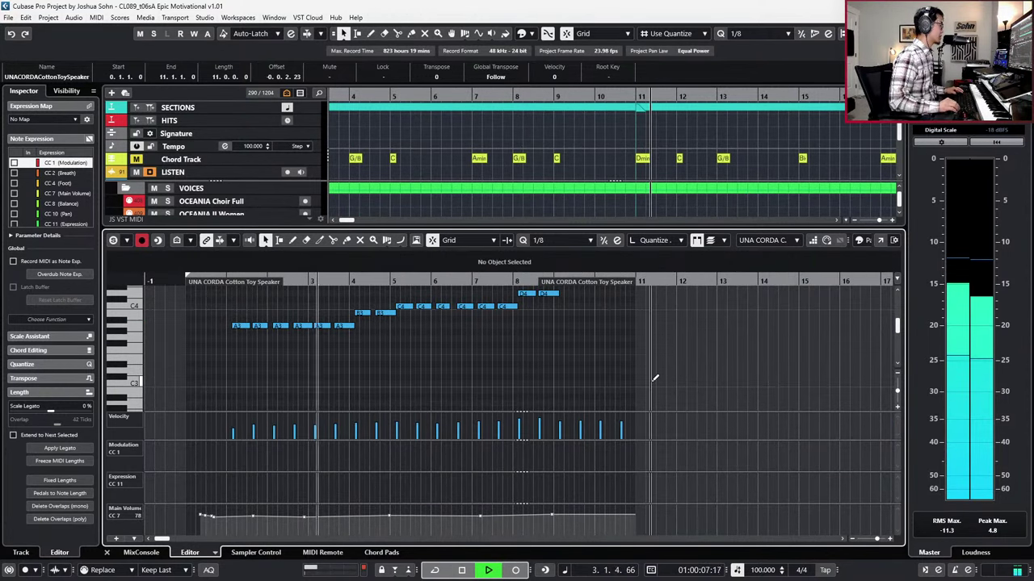
Step: Show the Volume and Sustain lanes, check the C4 and E4 notes near bars 7–9, and close the editor
key(alt+c)
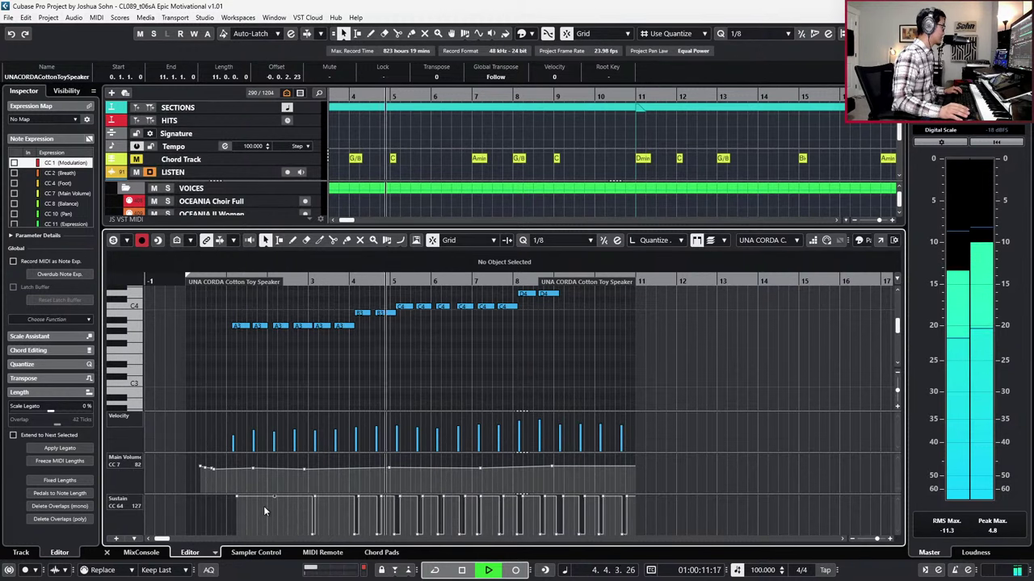
scroll(379, 502, up, 2)
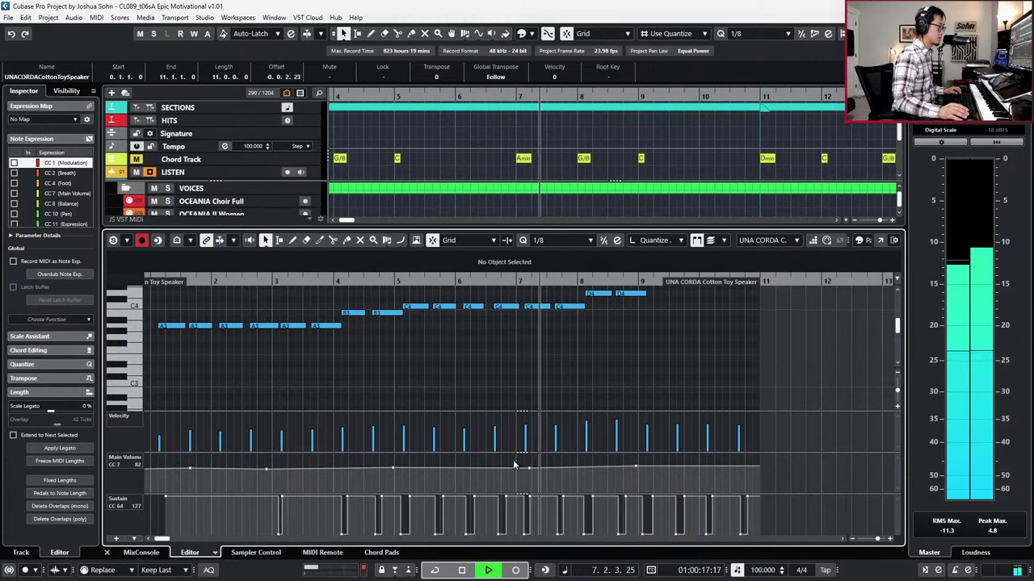
key(g)
scroll(543, 319, down, 1)
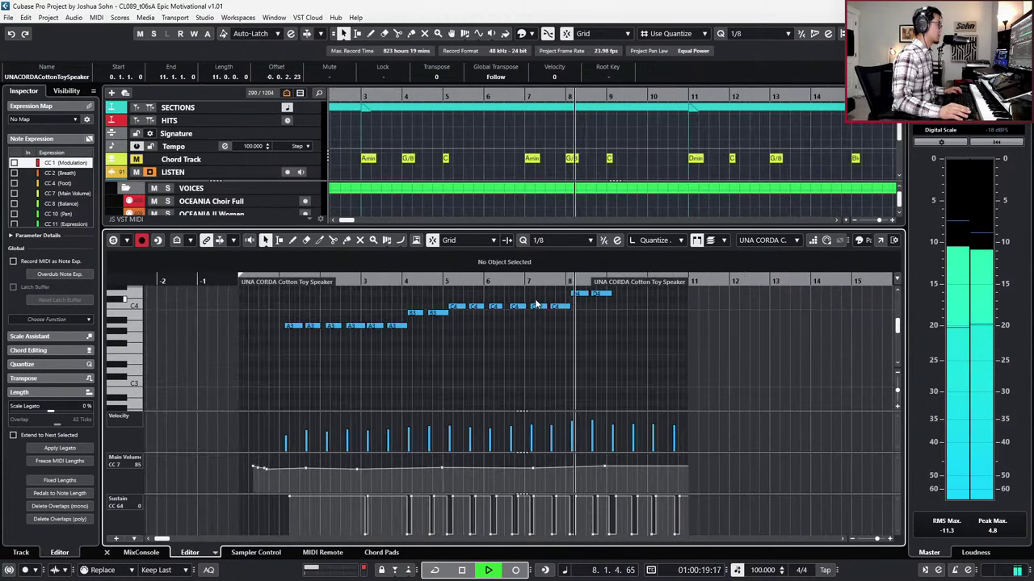
drag(535, 301, 558, 323)
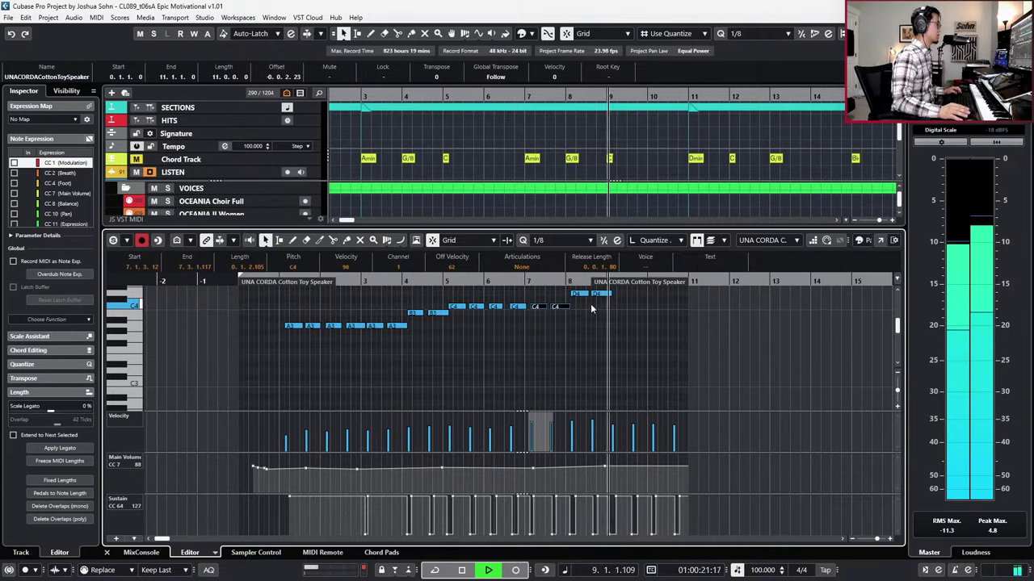
scroll(614, 307, up, 2)
drag(629, 311, 644, 339)
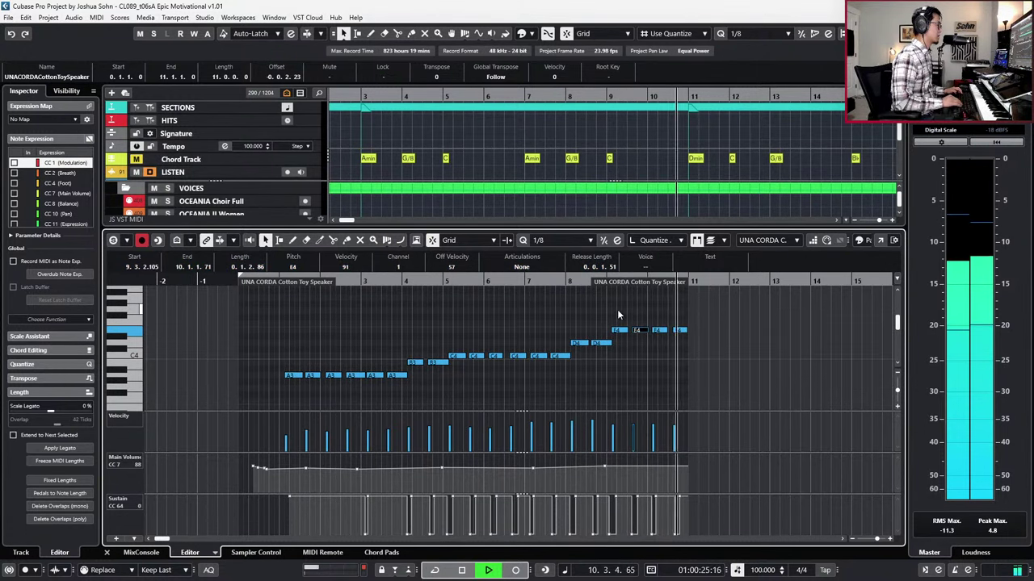
key(ctrl+e)
Step: Return to the project start, select the MEMOIR warm felt track and unmute it
key(g)
key(g)
key(space)
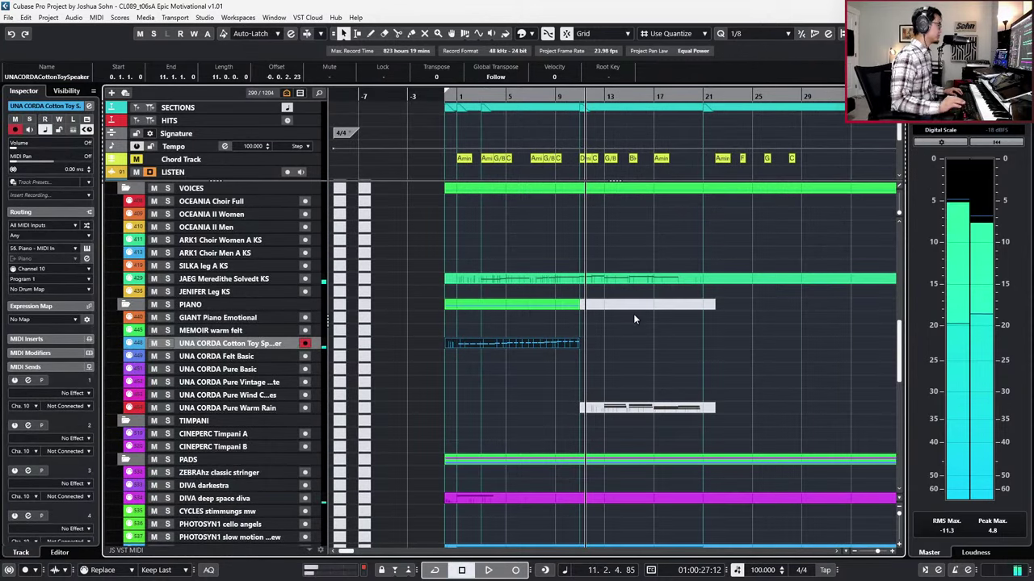
key(Home)
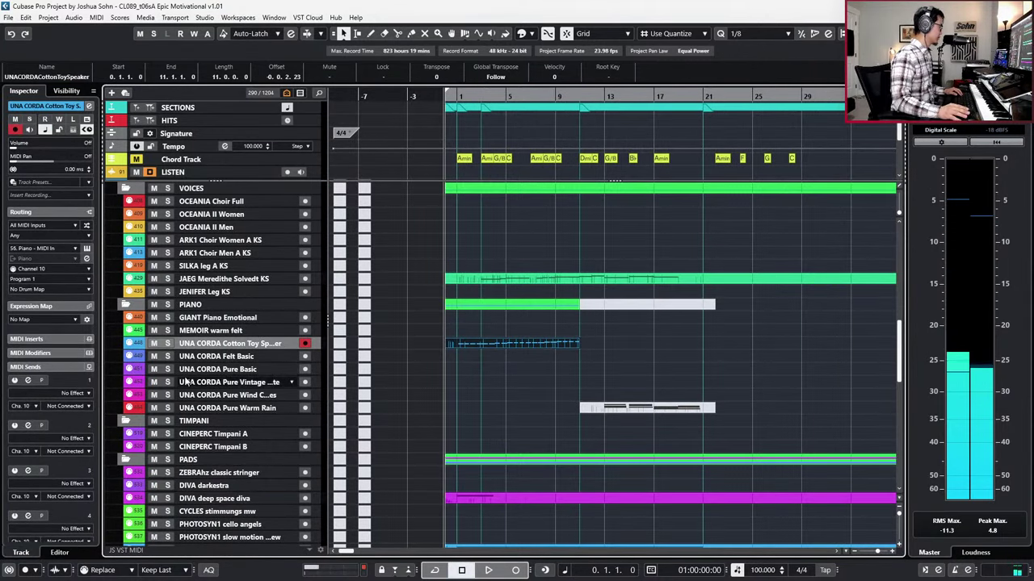
click(227, 332)
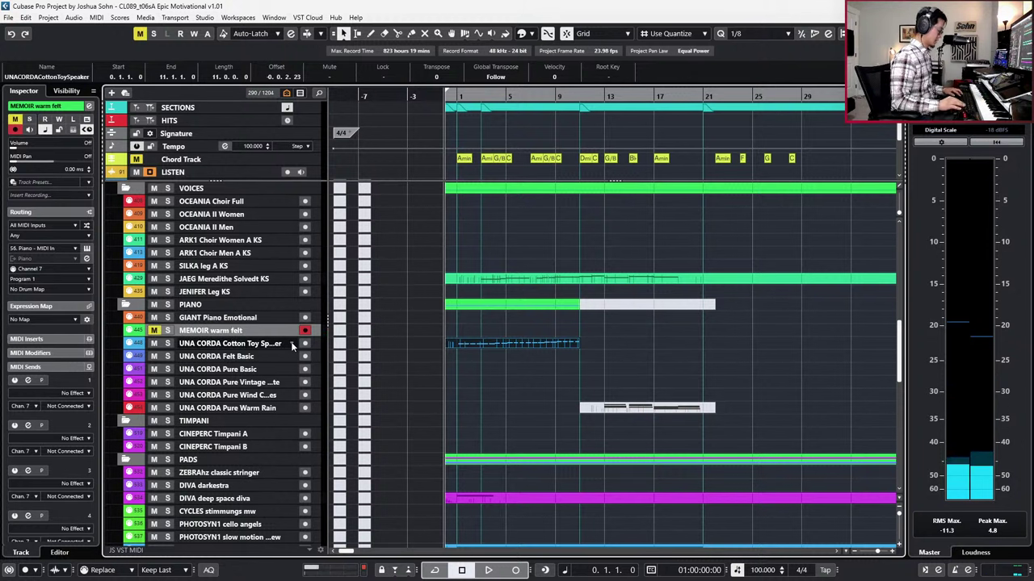
key(m)
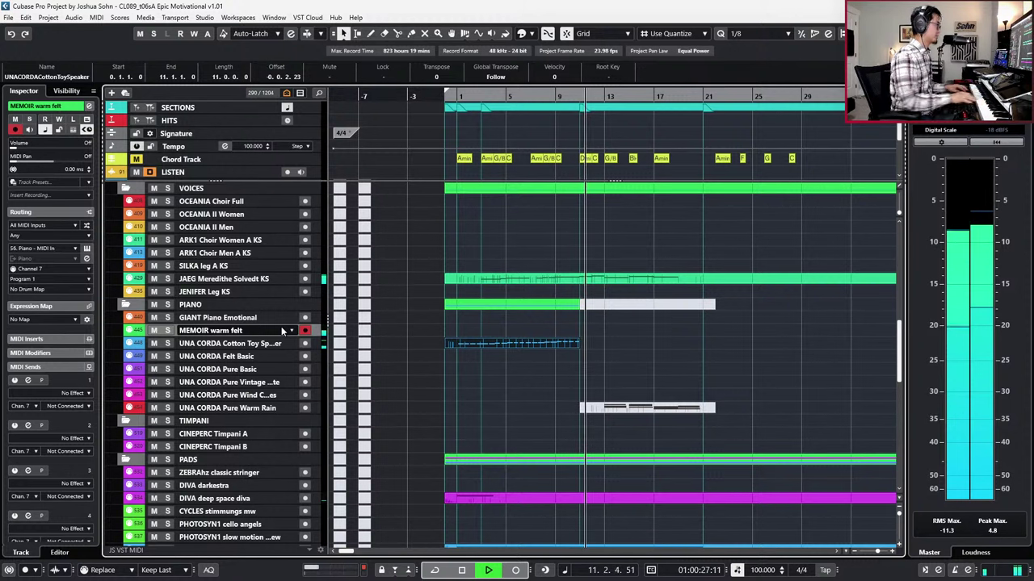
Step: Play the arrangement from bar 10
key(space)
key(KP_Subtract)
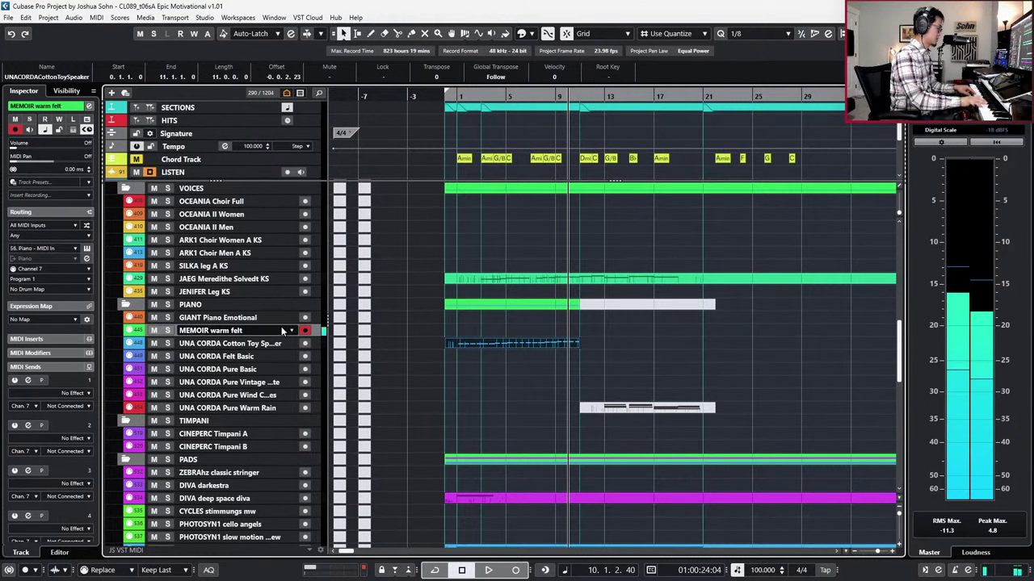
key(space)
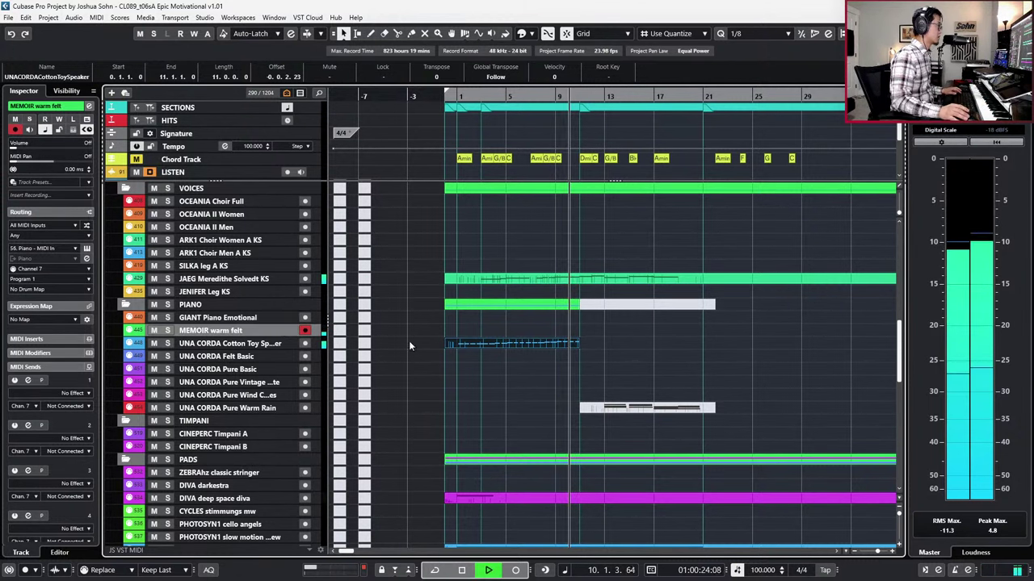
scroll(407, 327, up, 2)
scroll(405, 315, right, 3)
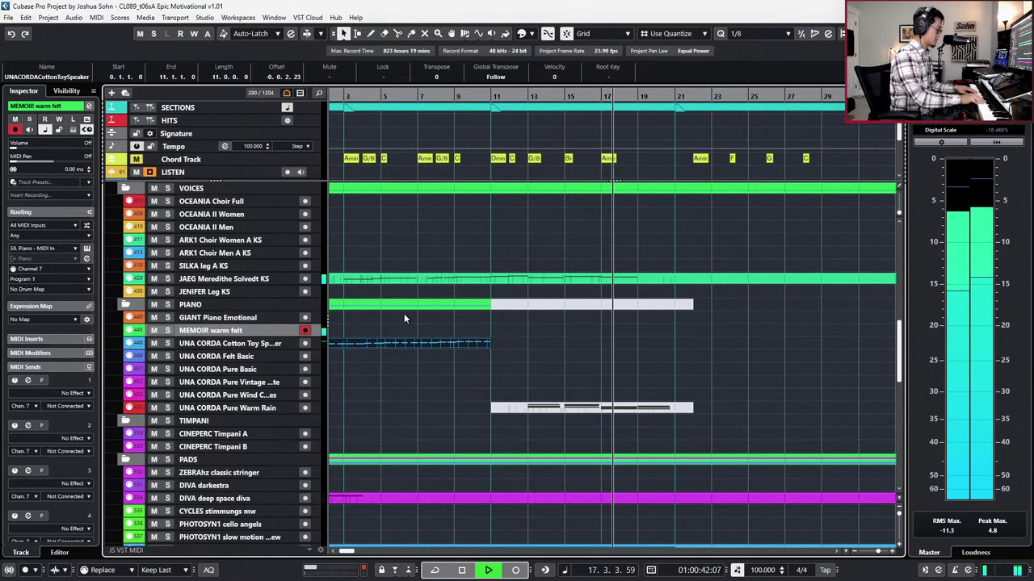
Step: Step through the Una Corda Felt Basic and Pure Basic tracks to choose one
key(space)
click(276, 359)
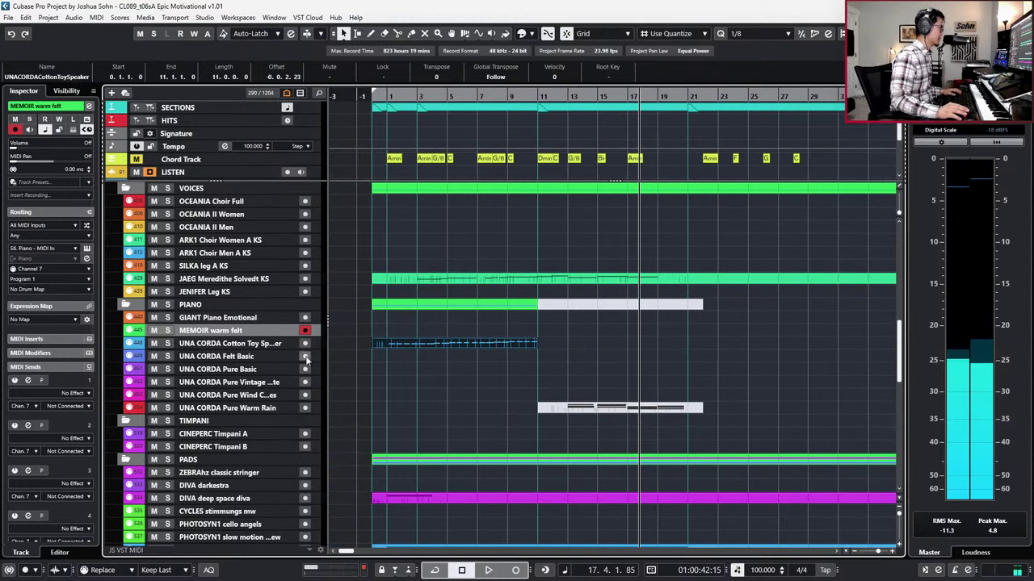
click(258, 369)
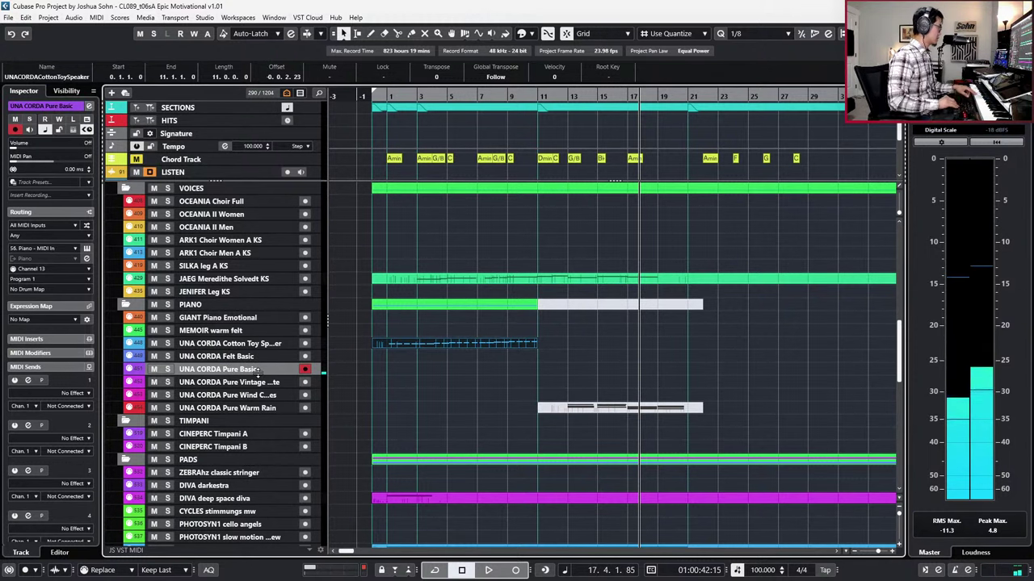
key(Down)
key(Down)
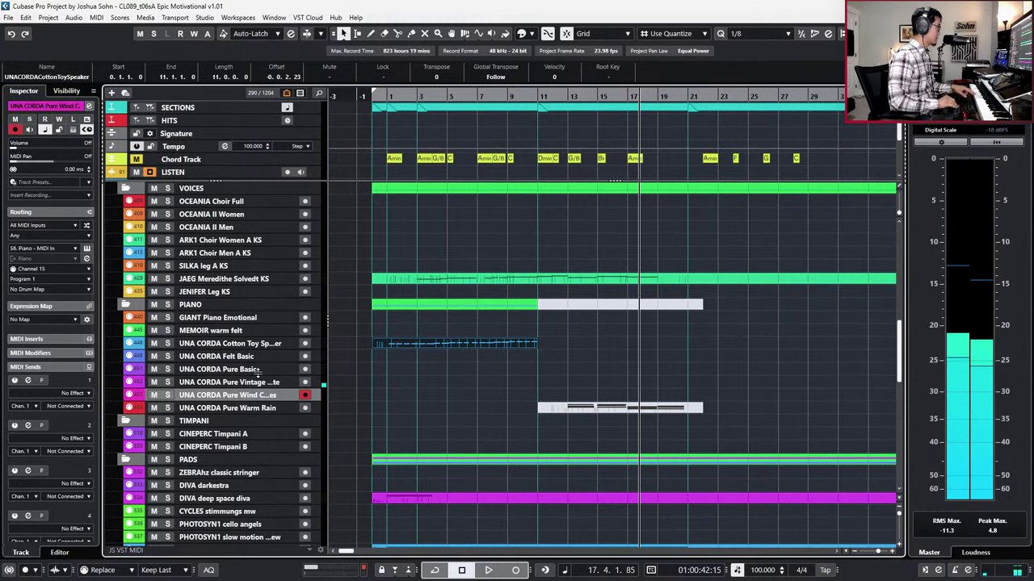
key(Up)
key(Up)
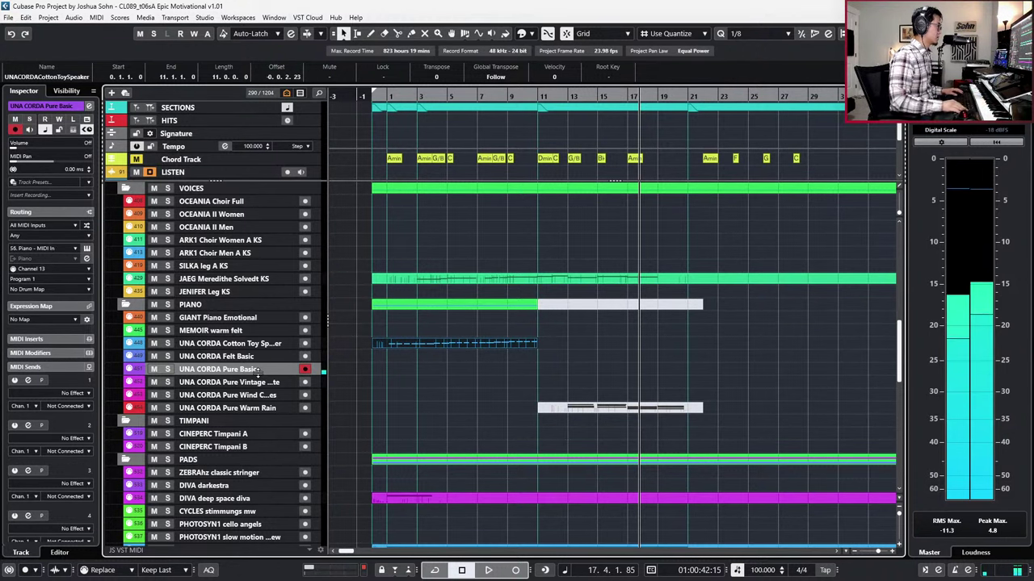
Step: Record and discard a short trial take on Pure Basic from bar 9, then select GIANT Piano Emotional
key(KP_Subtract)
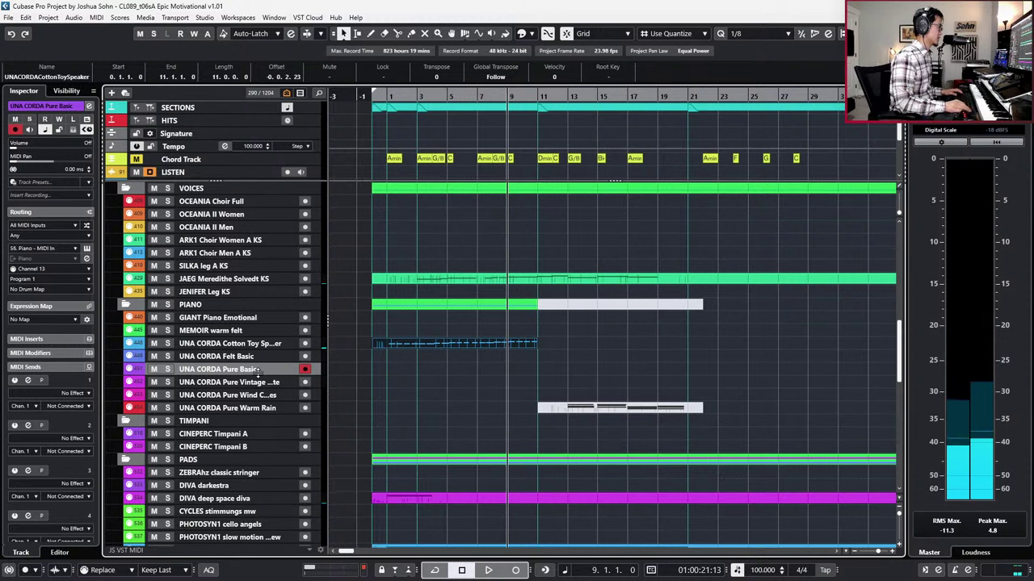
key(space)
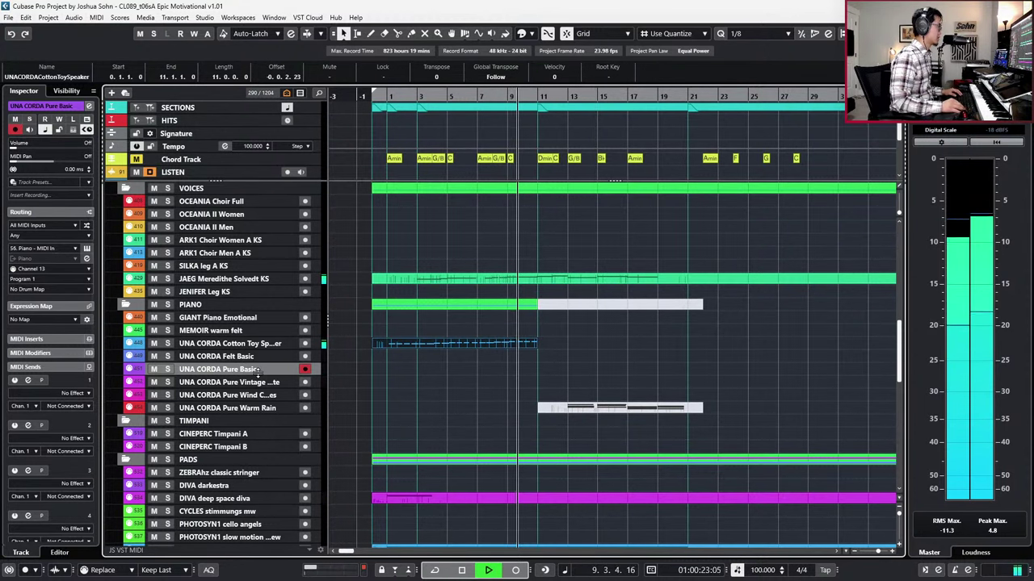
key(KP_Multiply)
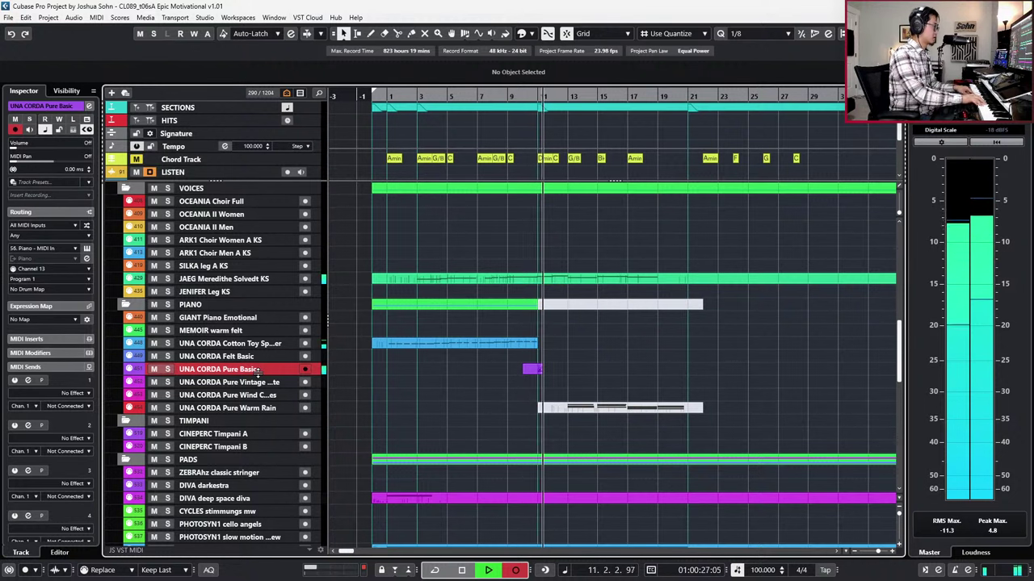
key(space)
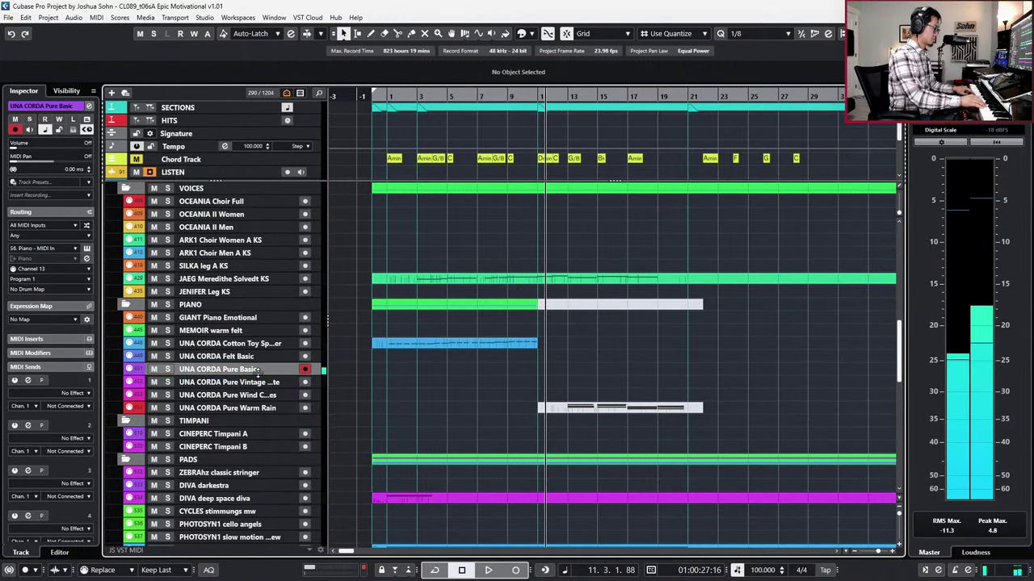
click(265, 319)
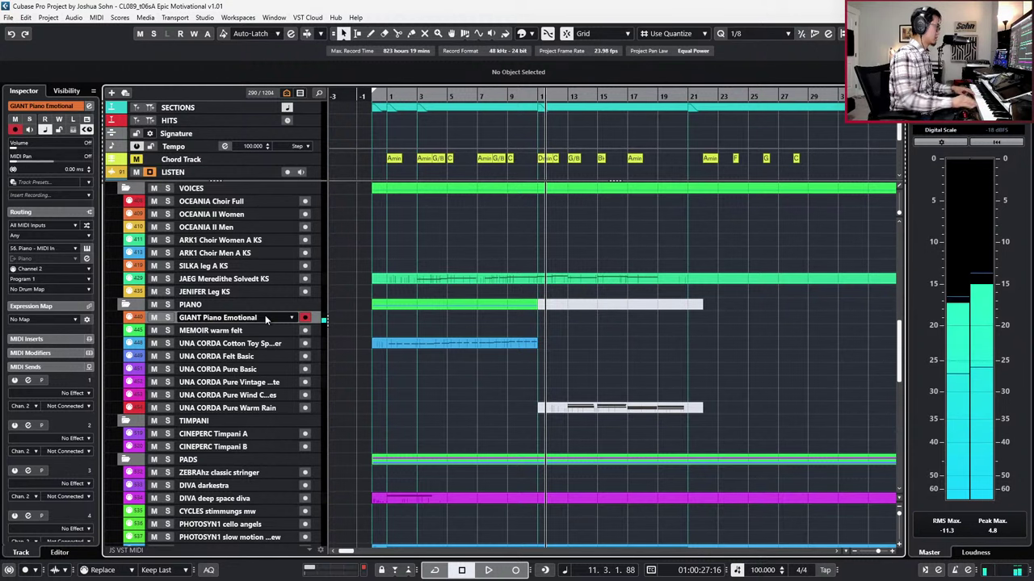
Step: Record a GIANT Piano Emotional part from bar 10 and open it in the Key Editor
key(KP_Subtract)
key(KP_Multiply)
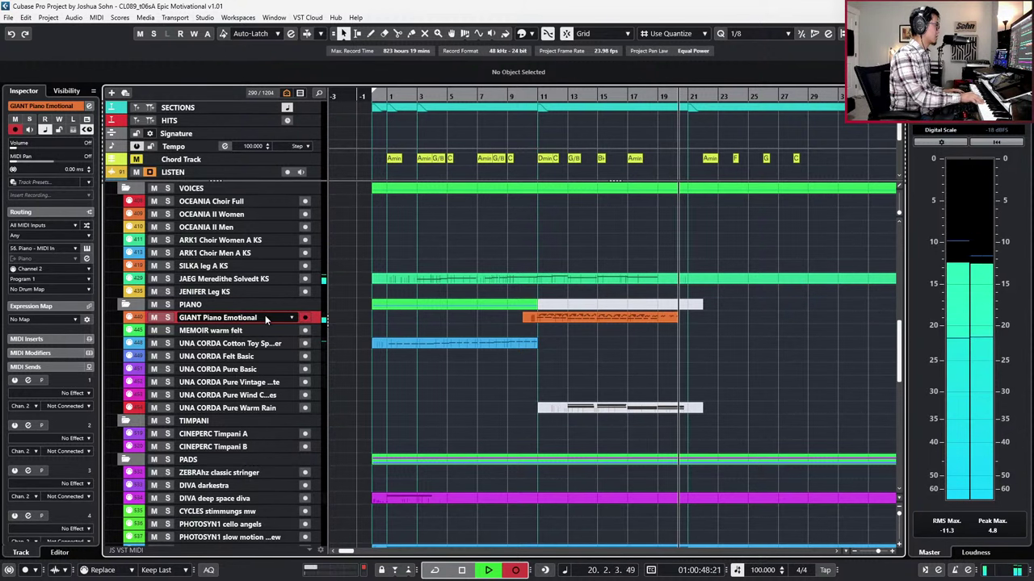
key(space)
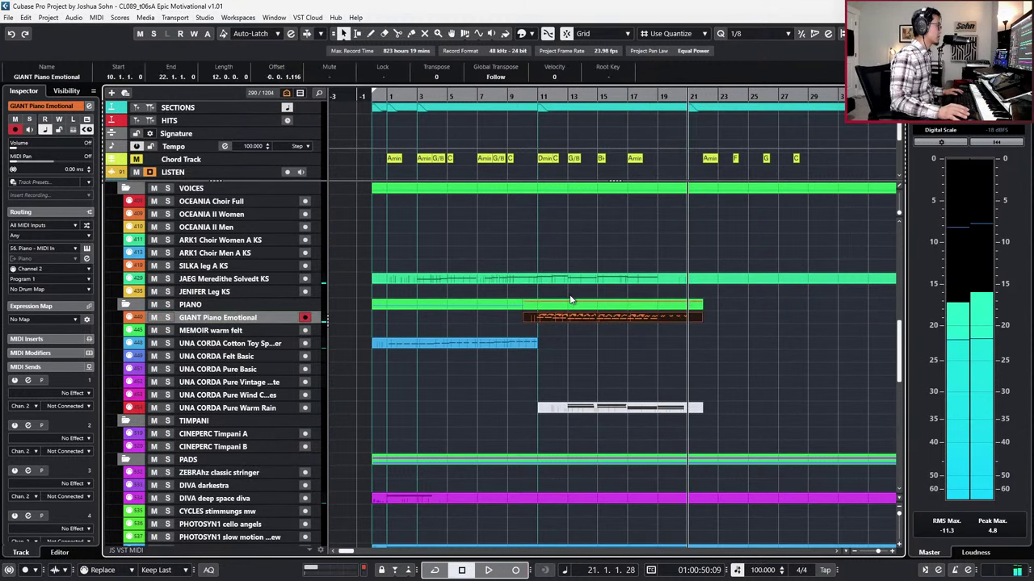
double_click(602, 319)
scroll(699, 327, up, 4)
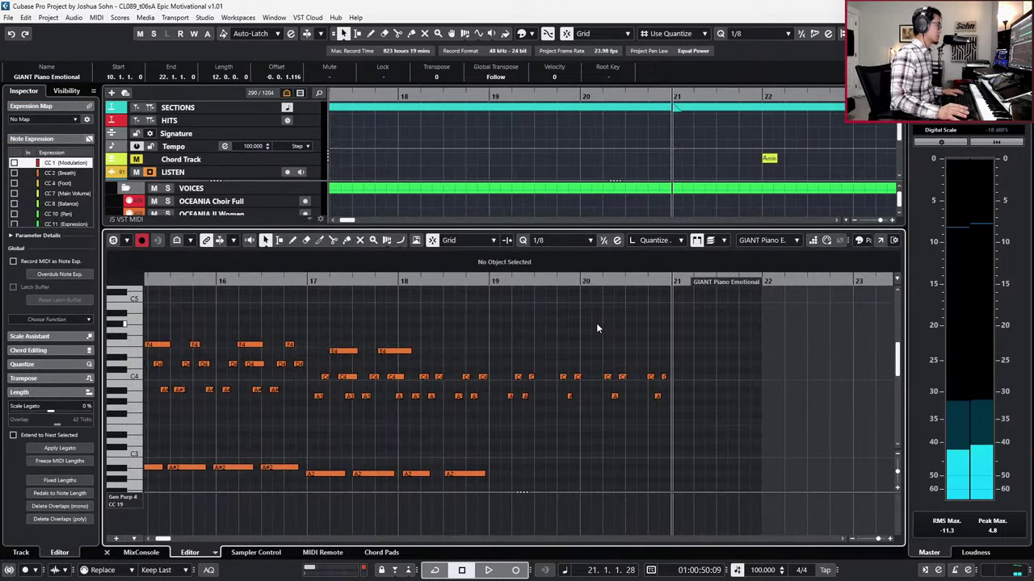
key(h)
Step: Quantize the notes in bars 19–21 to 1/8 triplets and audition them
key(comma)
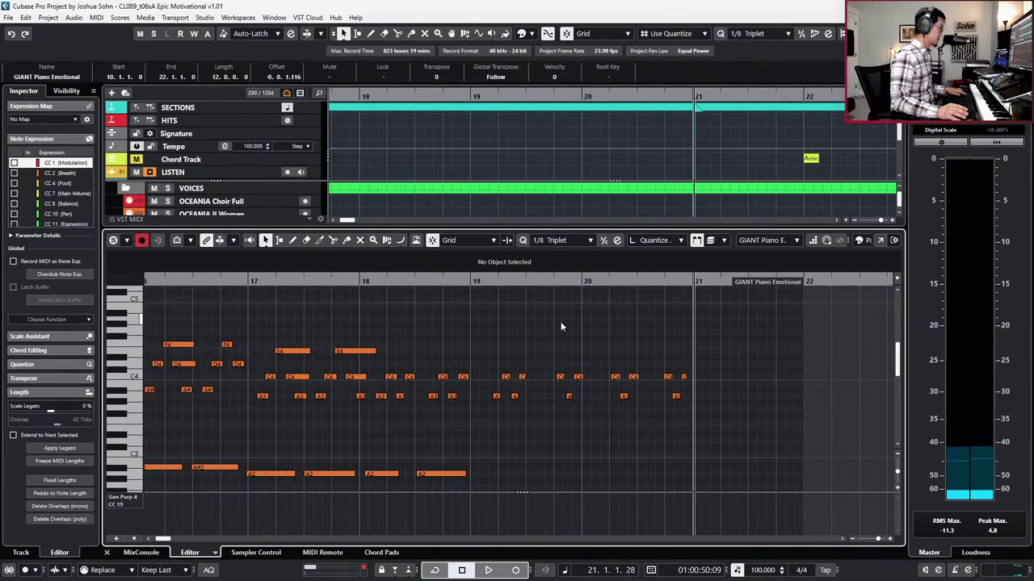
scroll(548, 326, up, 2)
drag(595, 396, 897, 407)
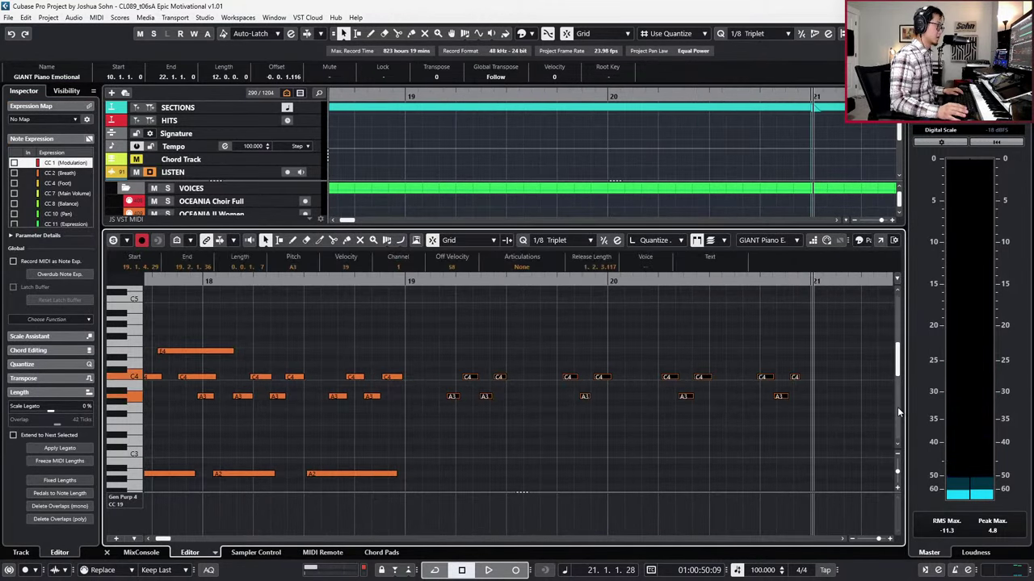
key(q)
key(l)
key(space)
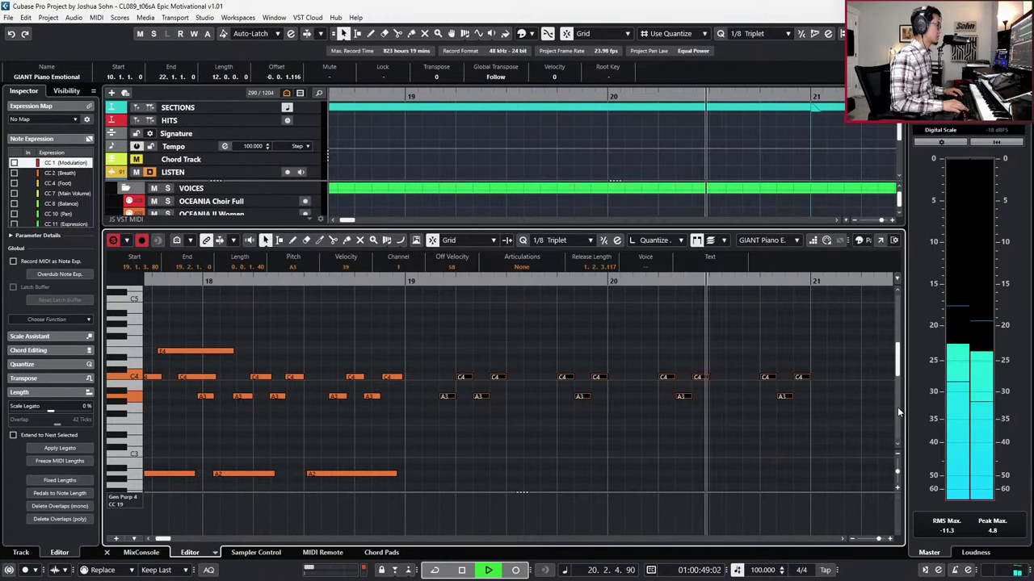
key(space)
Step: Deselect the notes and show the velocity and controller lanes
scroll(897, 407, down, 1)
scroll(897, 407, down, 3)
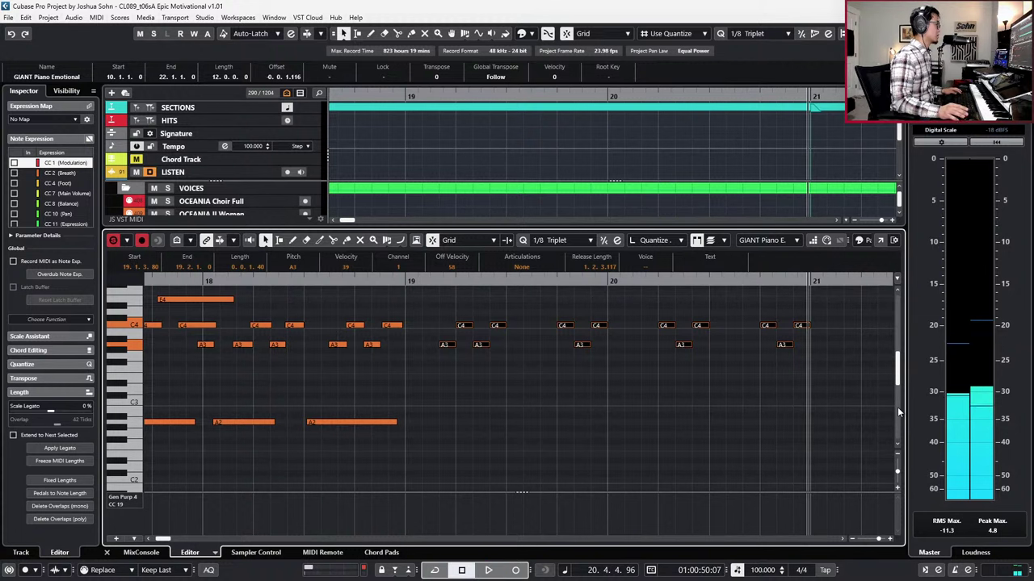
click(846, 399)
key(alt+l)
scroll(780, 399, down, 3)
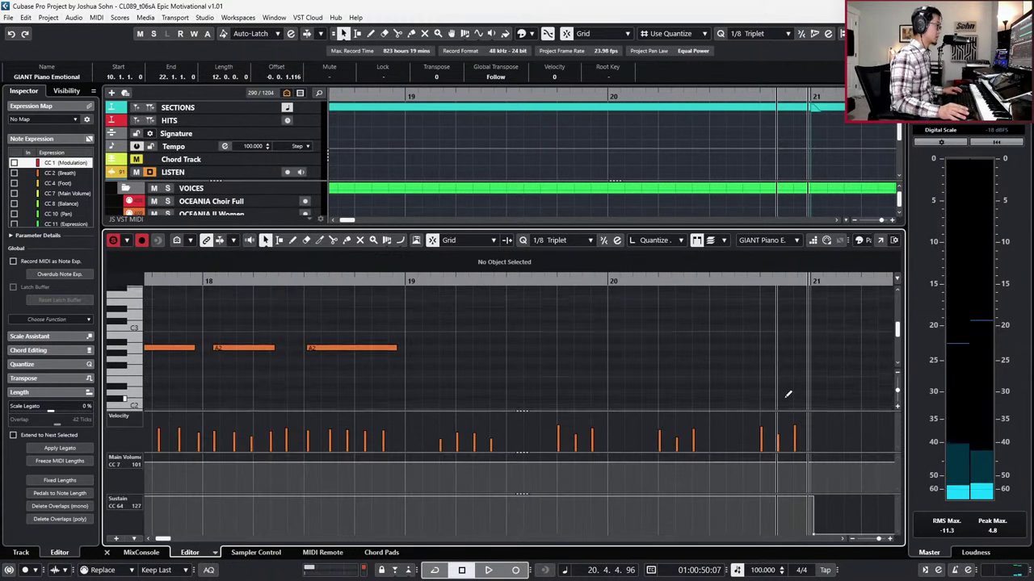
scroll(670, 356, down, 3)
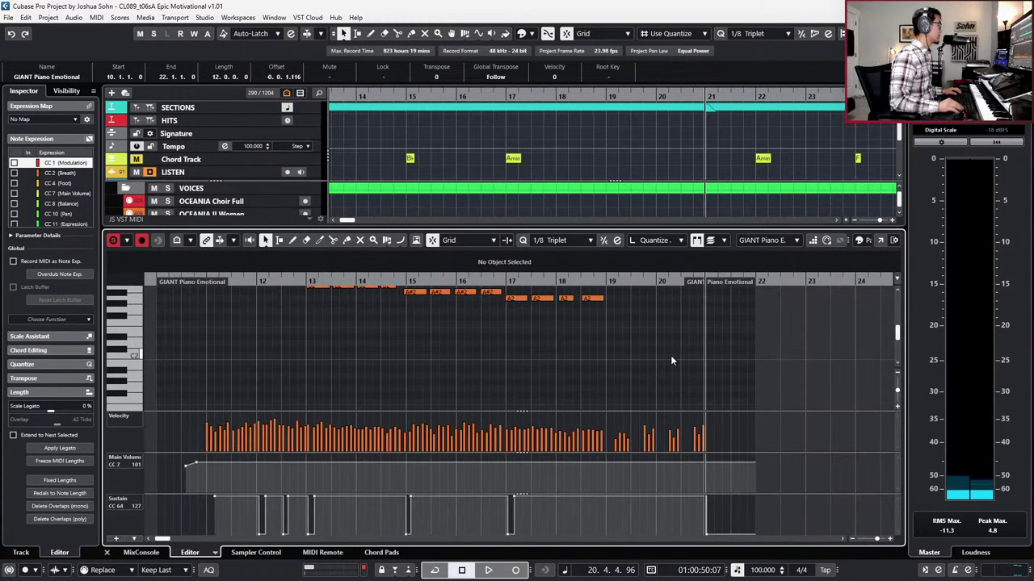
key(Home)
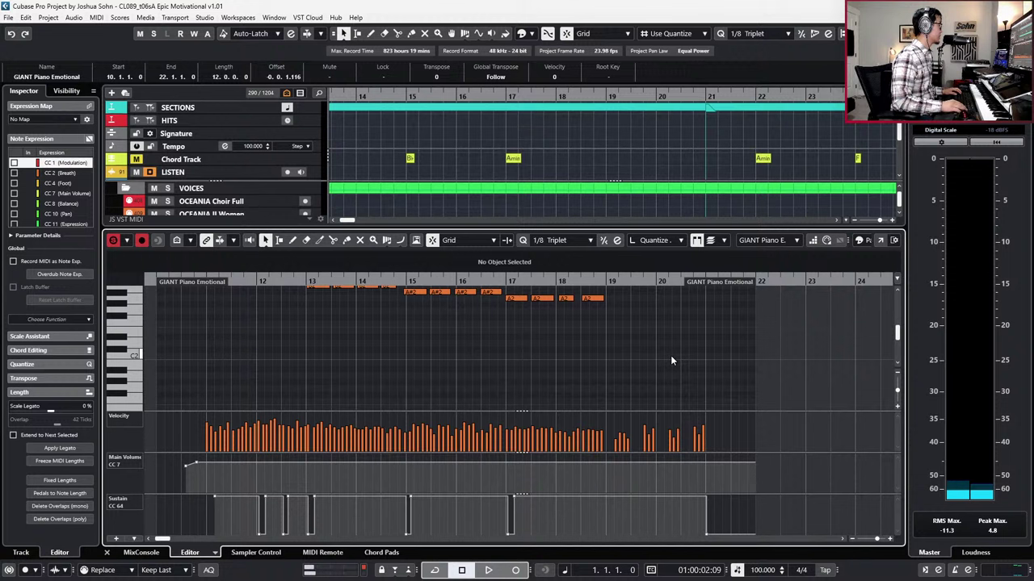
Step: Set the playhead to bar 10 and play the GIANT piano part
click(249, 280)
scroll(274, 296, up, 3)
key(KP_Subtract)
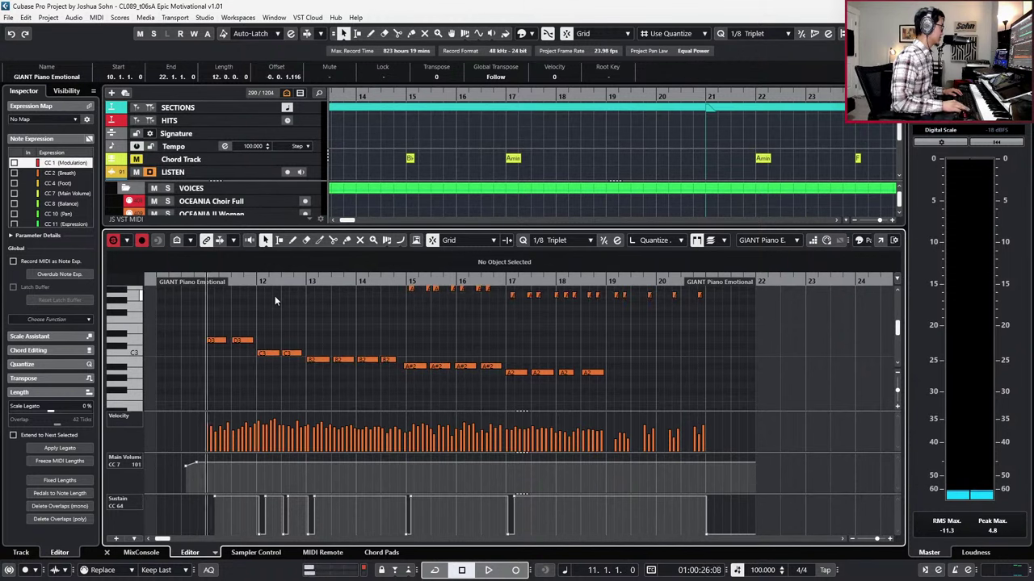
key(KP_Subtract)
key(KP_Add)
key(KP_Add)
key(KP_Subtract)
key(KP_Subtract)
key(space)
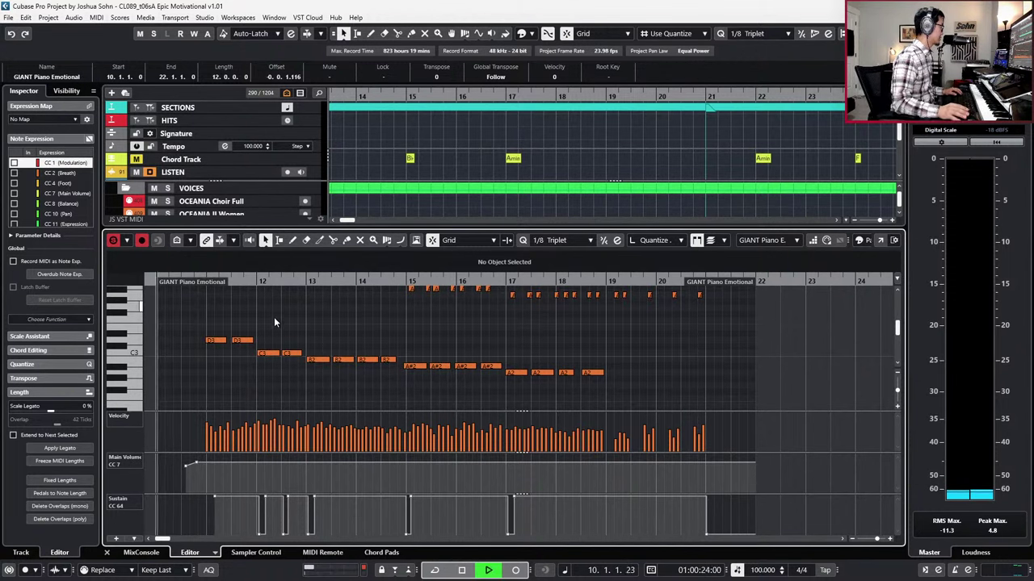
scroll(267, 323, up, 3)
scroll(258, 330, up, 1)
scroll(209, 302, up, 1)
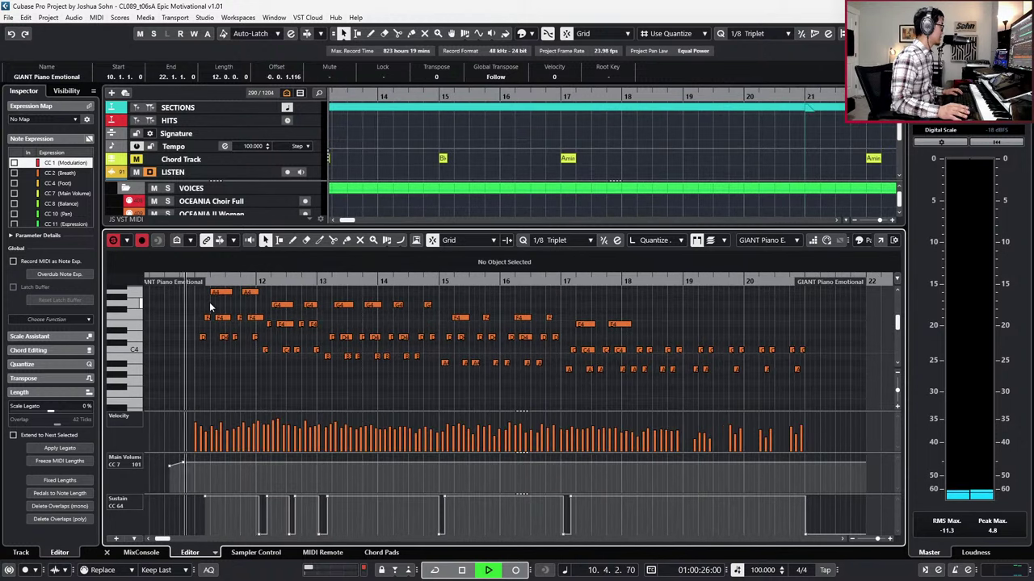
Step: Zoom in and select the recorded notes from bar 10 onward to inspect them
key(h)
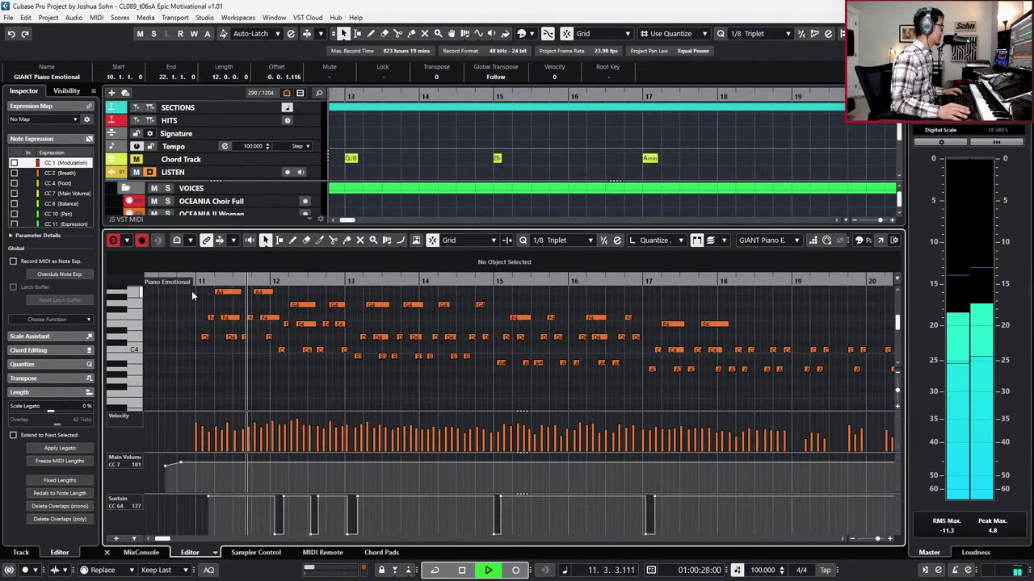
drag(192, 291, 785, 354)
scroll(786, 356, up, 9)
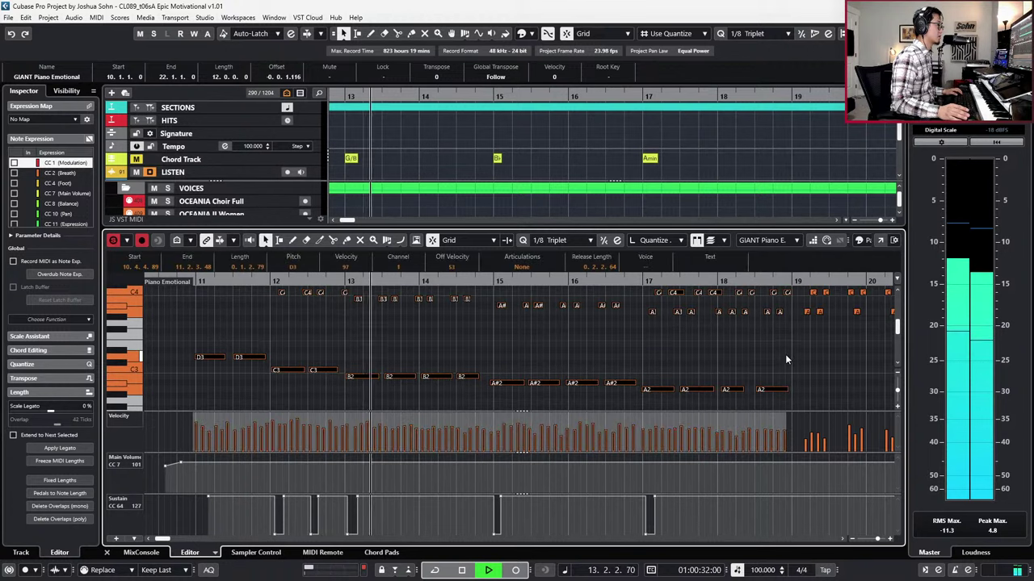
scroll(786, 356, down, 1)
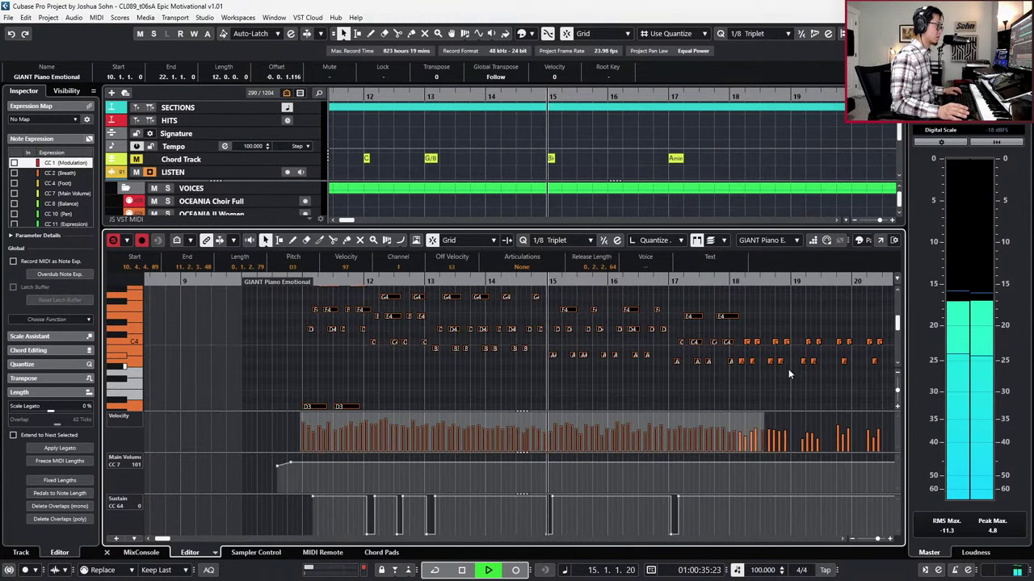
scroll(774, 361, up, 2)
scroll(756, 353, down, 4)
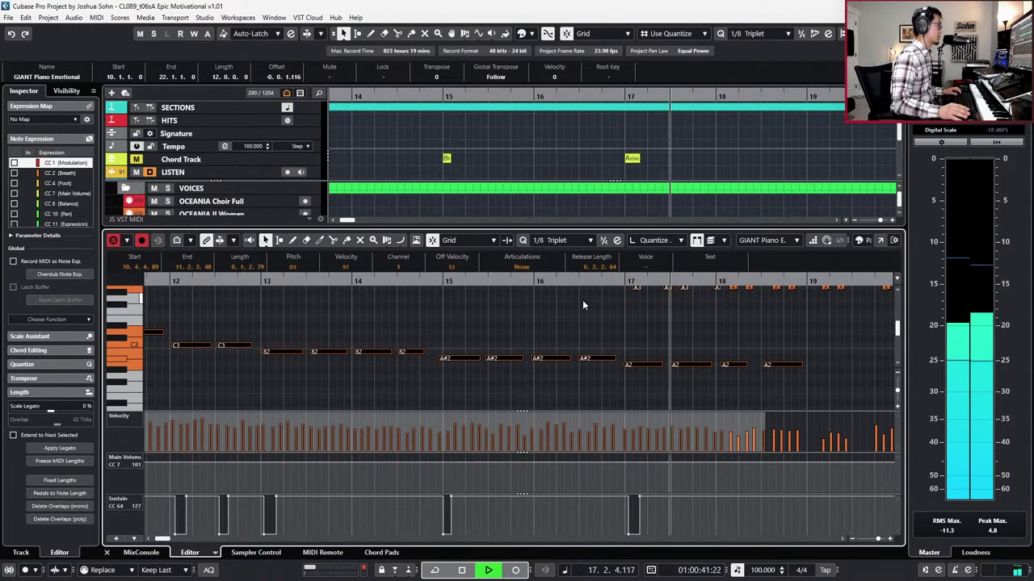
scroll(589, 301, down, 2)
scroll(610, 302, up, 4)
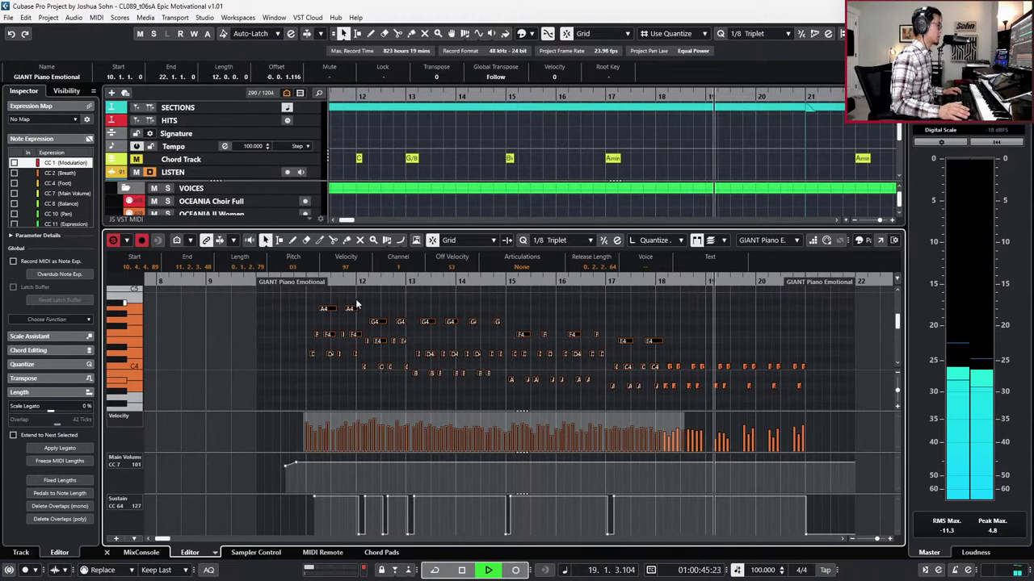
Step: Close the Key Editor and create an empty new version of the GIANT Piano Emotional track
key(space)
key(Return)
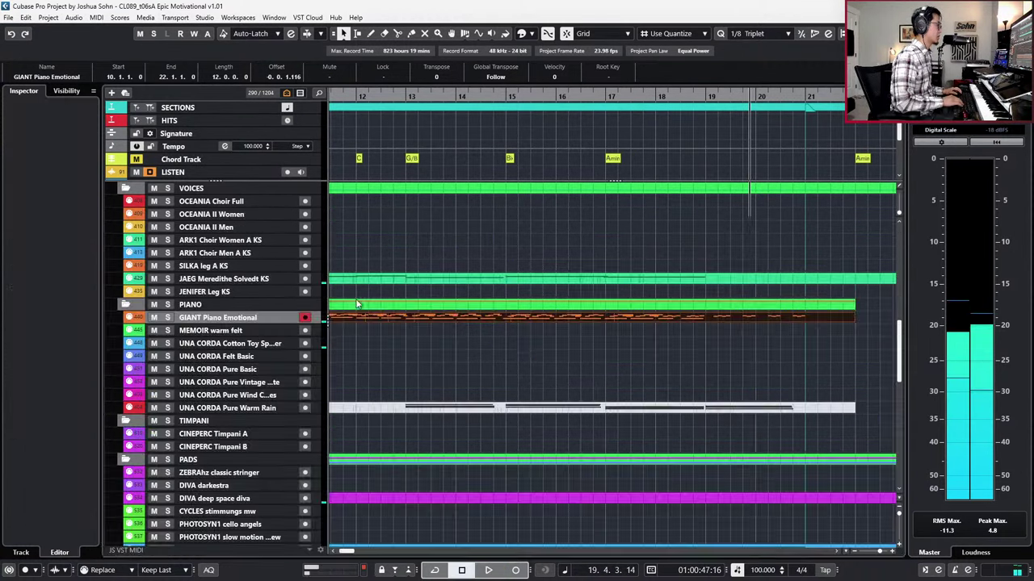
scroll(528, 346, down, 1)
scroll(392, 317, down, 2)
key(g)
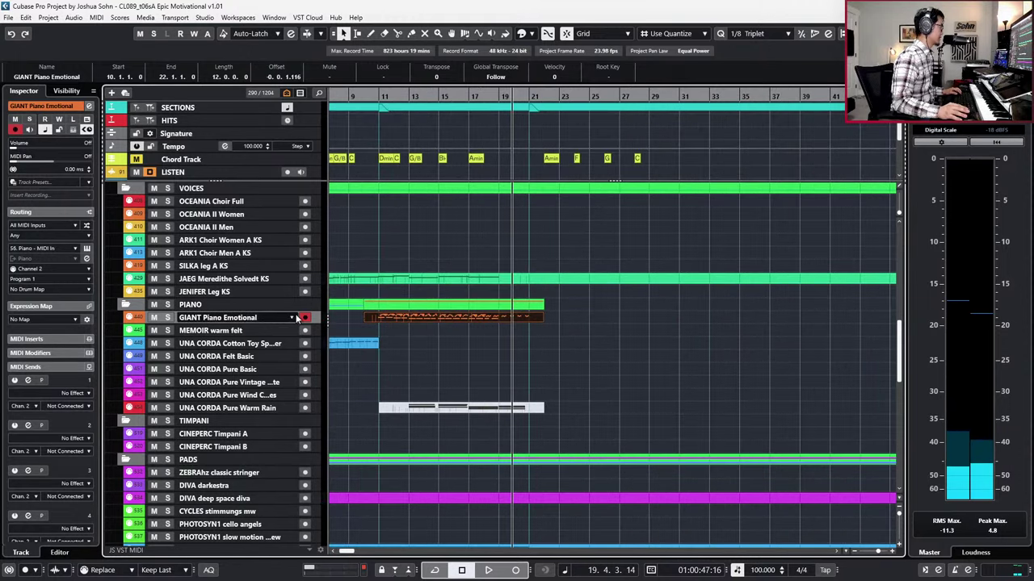
right_click(297, 318)
click(331, 343)
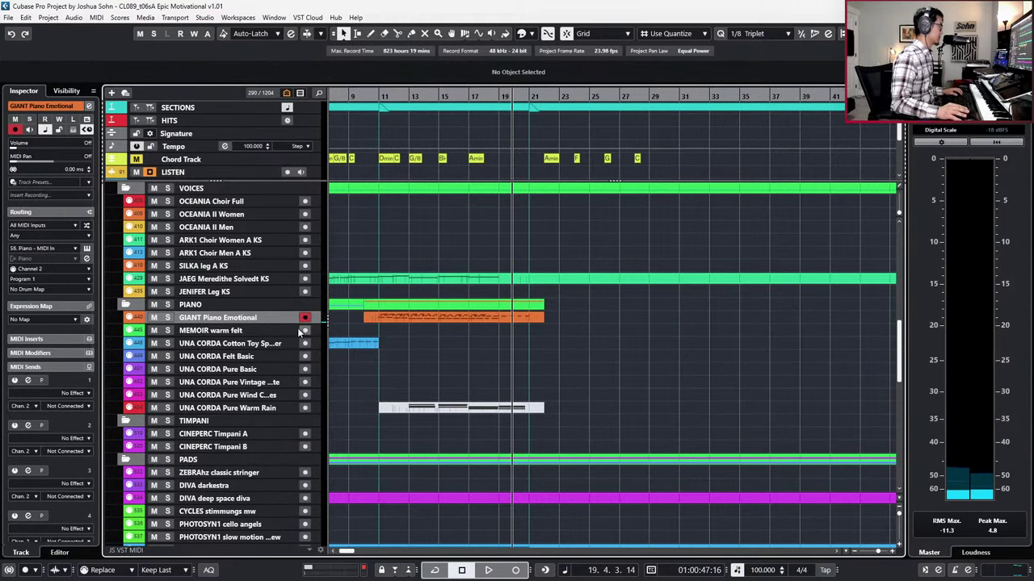
click(296, 320)
click(321, 327)
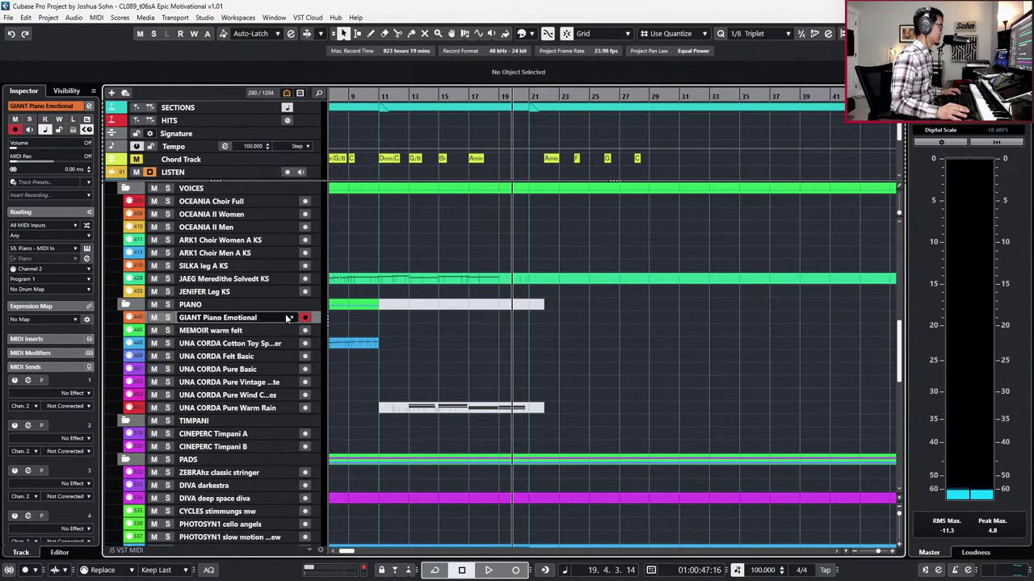
click(286, 318)
click(484, 335)
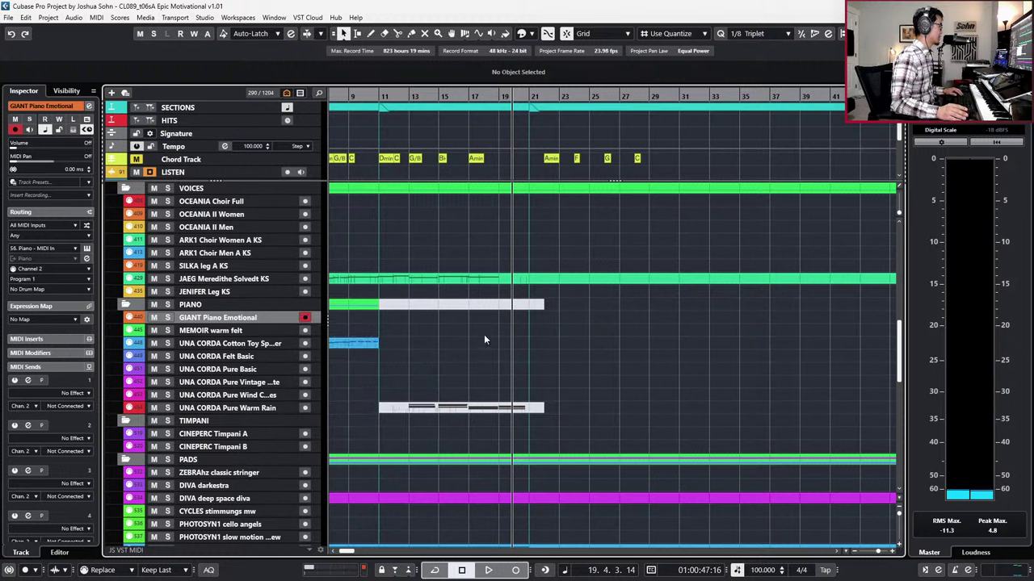
Step: Record a piano take from bar 10, then delete it
key(KP_Subtract)
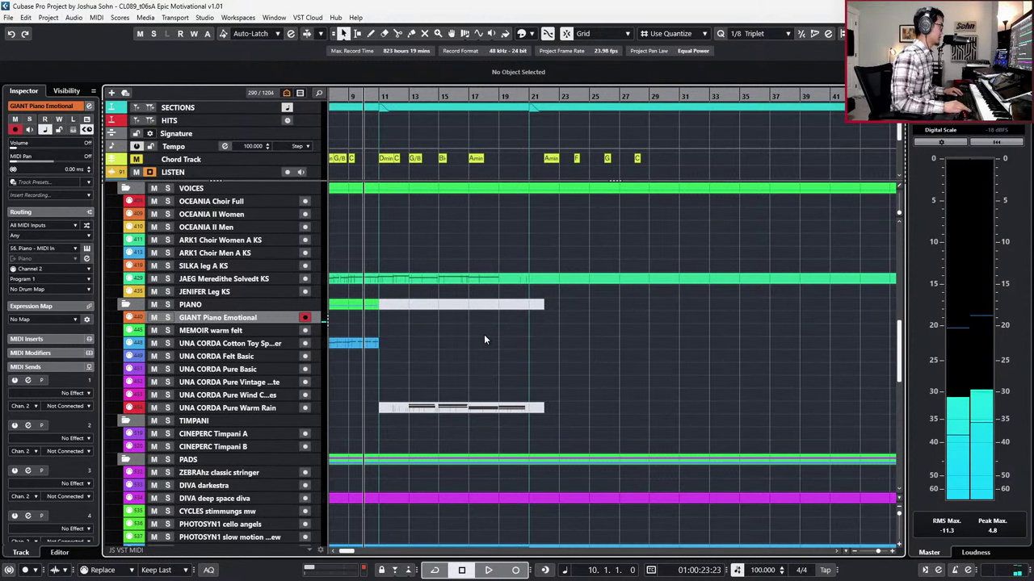
key(space)
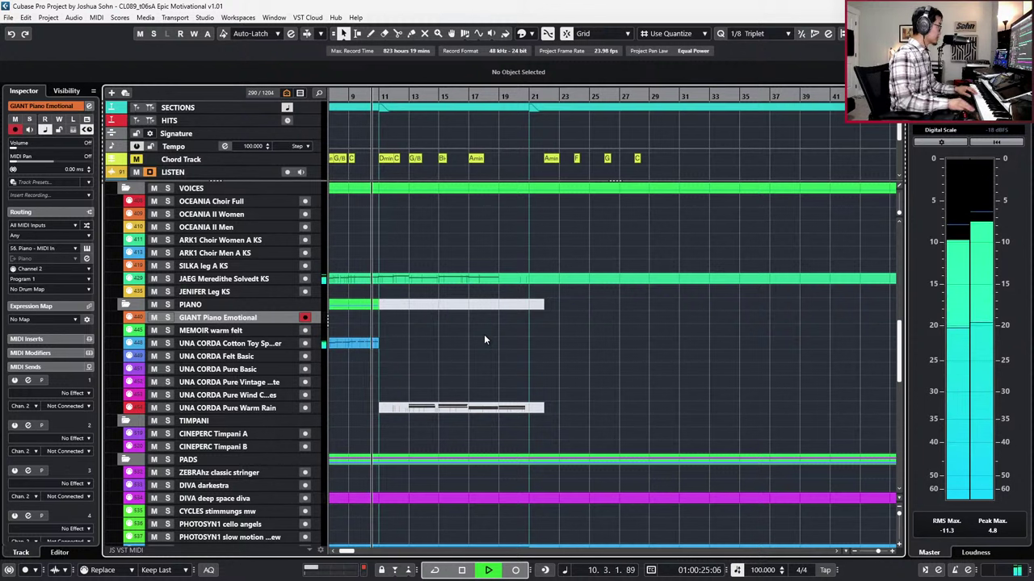
key(KP_Multiply)
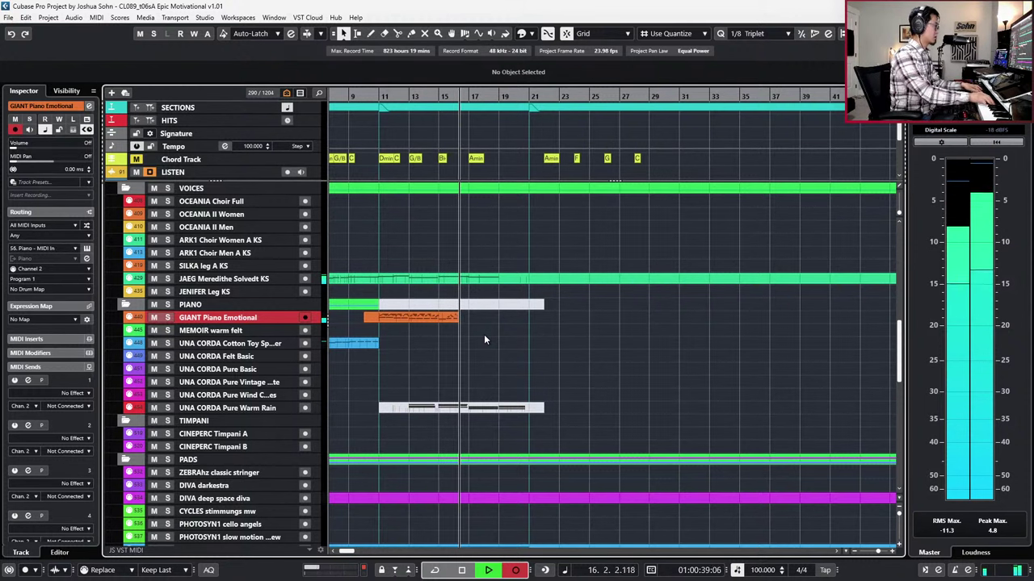
key(space)
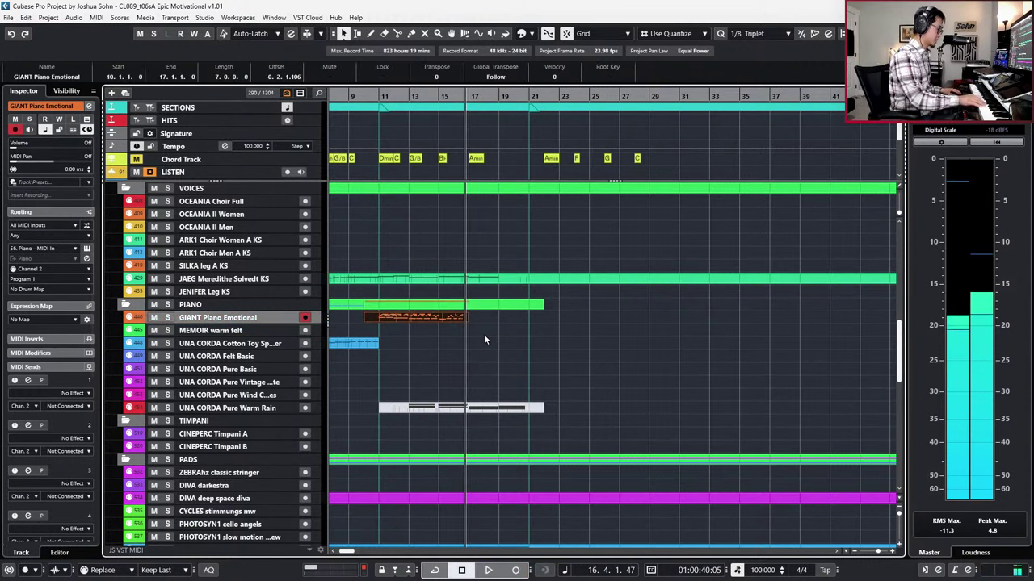
key(KP_0)
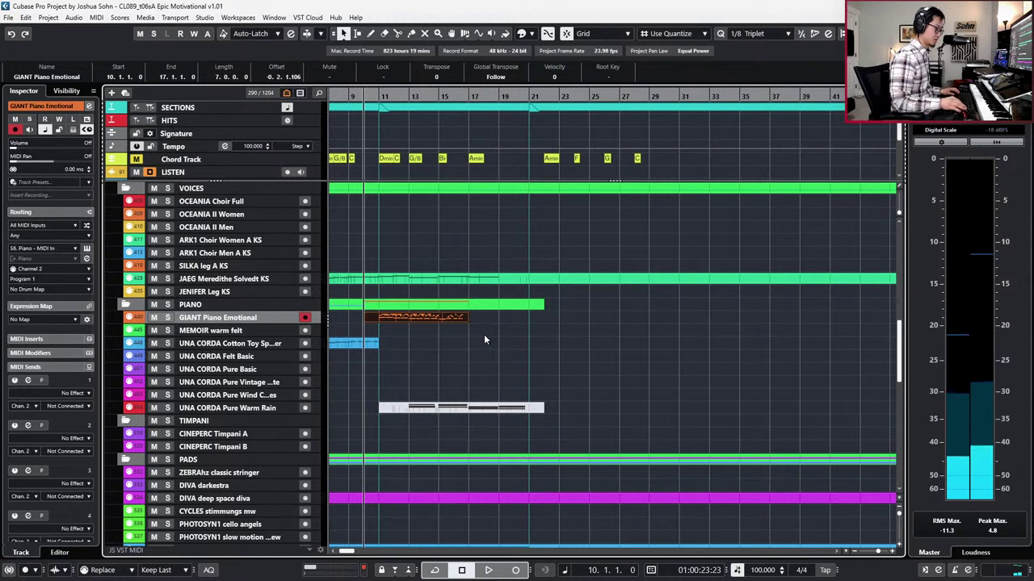
key(Delete)
key(space)
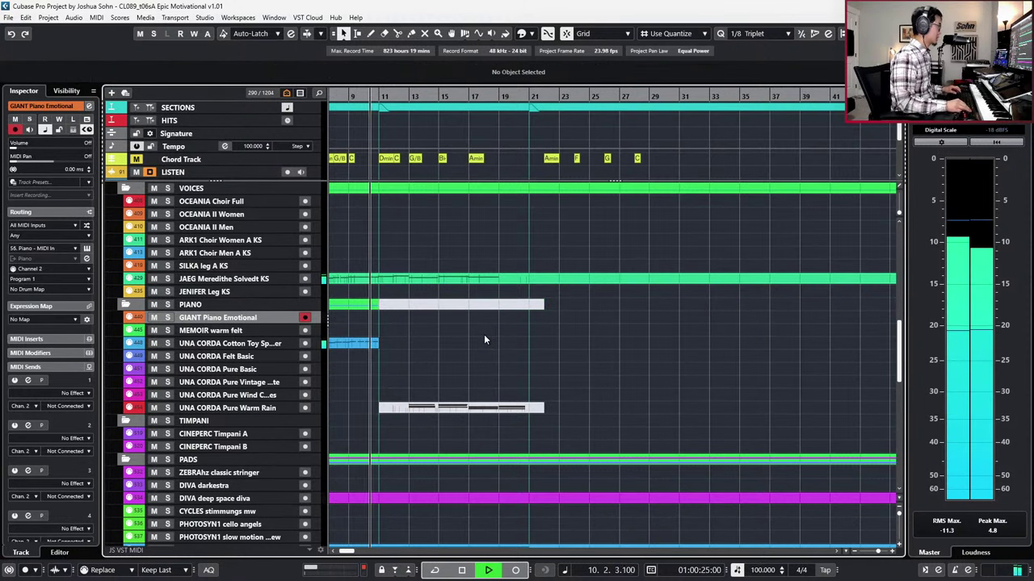
Step: Discard another attempt, record a keeper take across bars 10–22, and play it back
key(KP_Multiply)
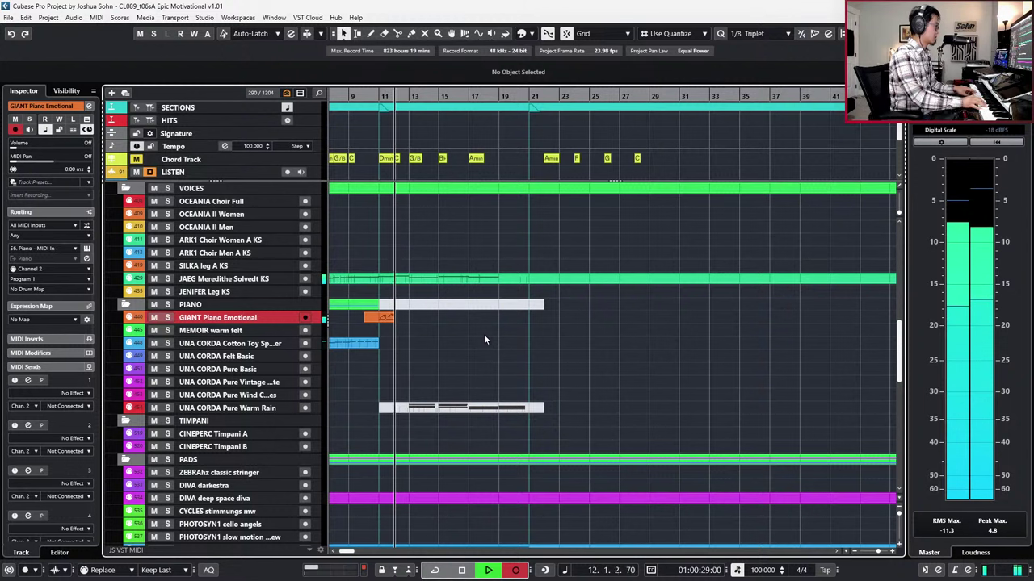
key(space)
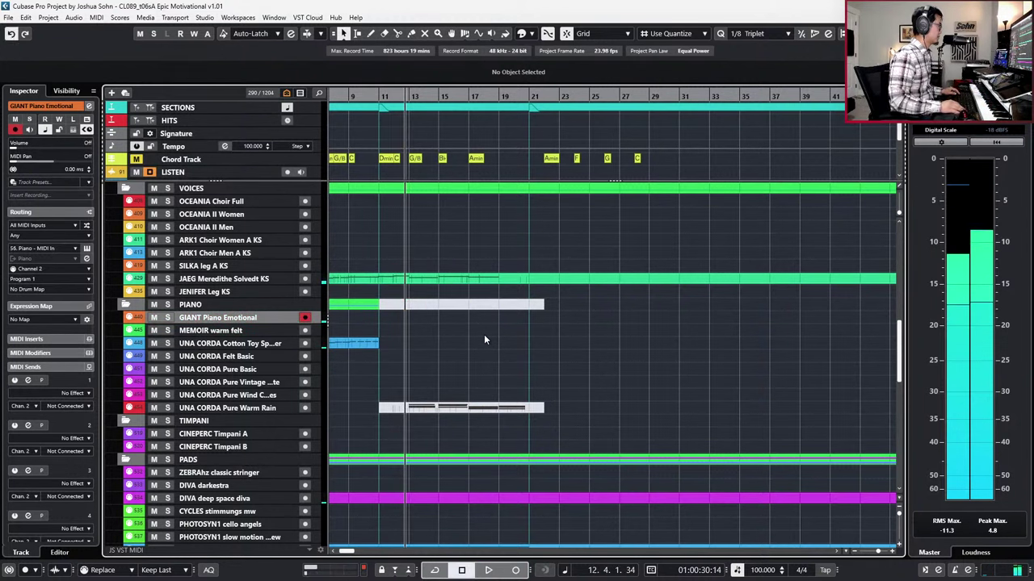
key(space)
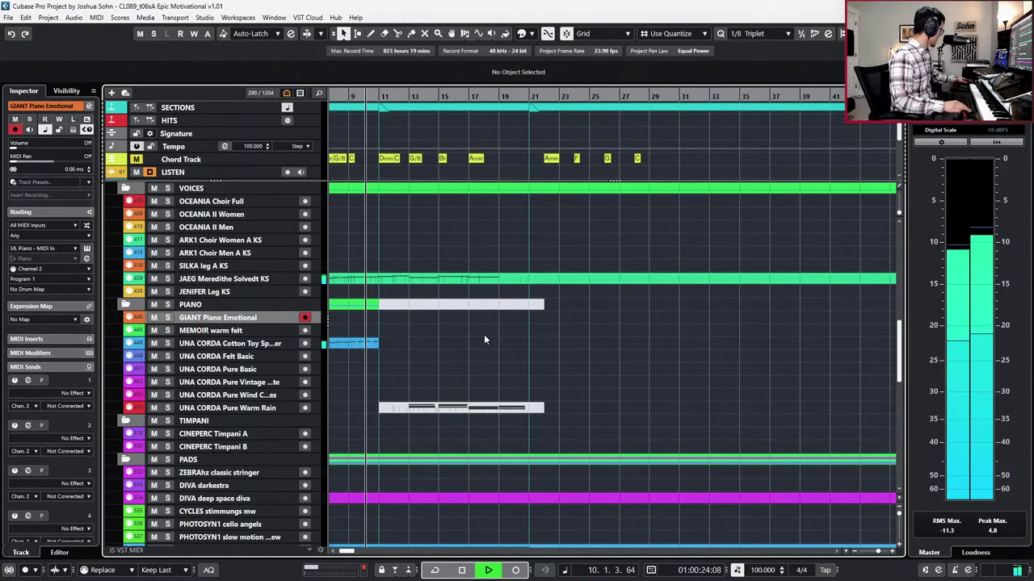
key(KP_Multiply)
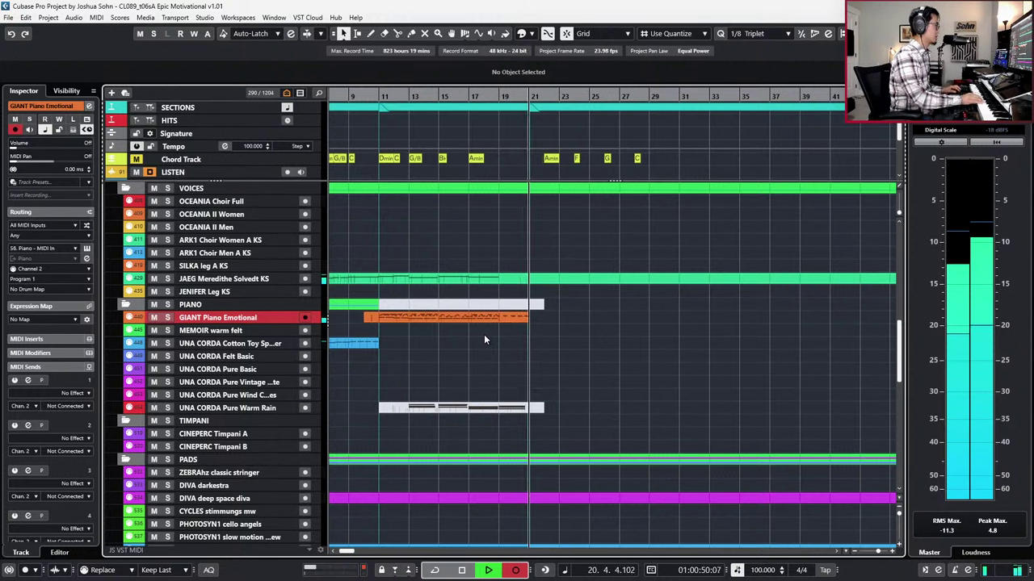
key(space)
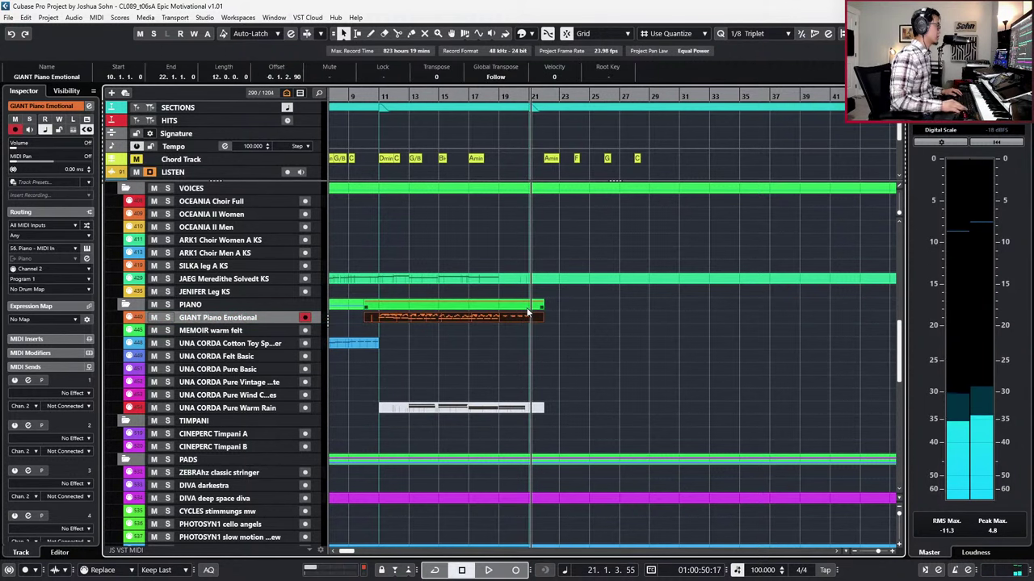
key(space)
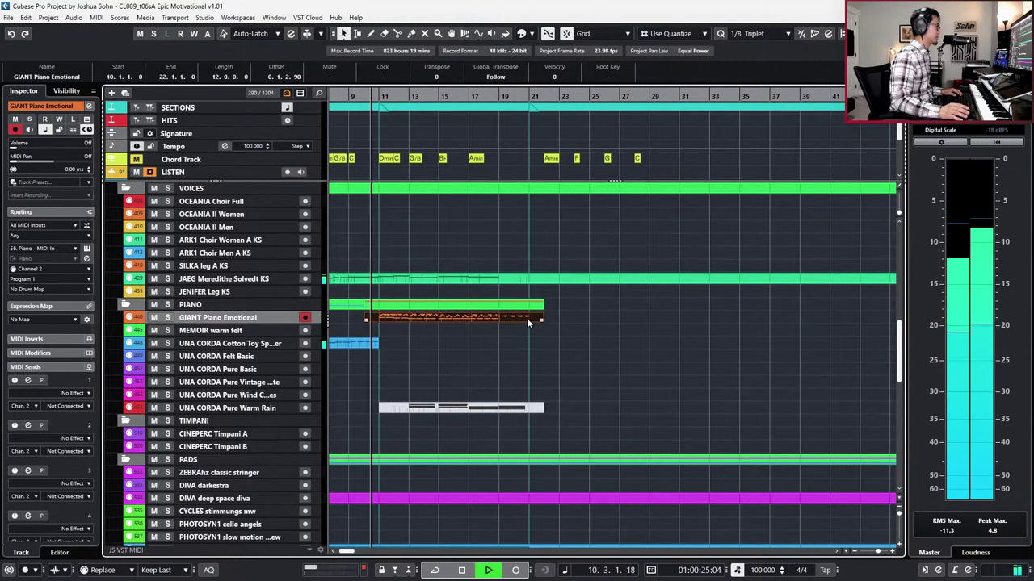
Step: Open the new GIANT piano take's notes and zoom so bars 11–20 fill the view while playing
double_click(528, 321)
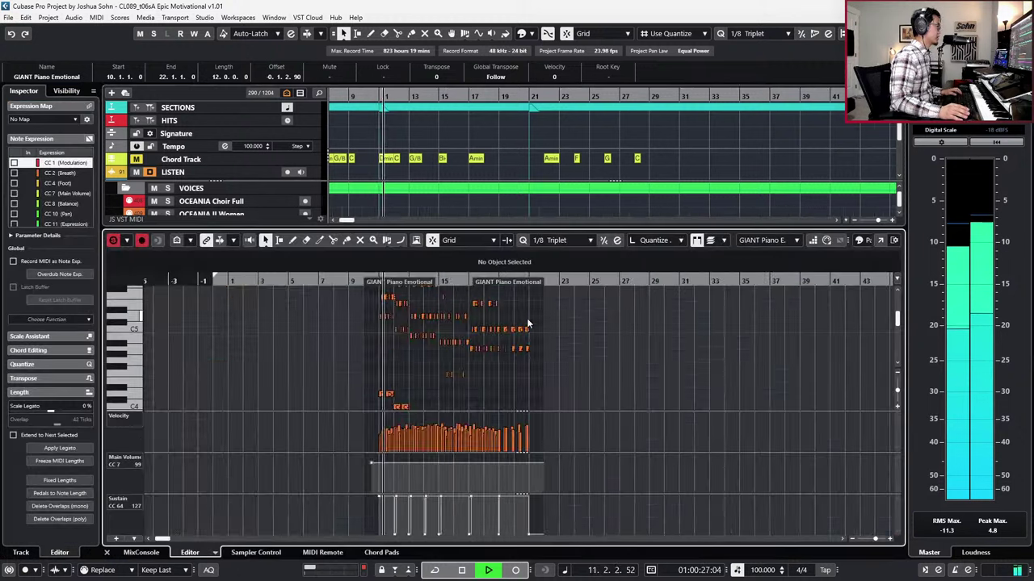
scroll(517, 320, up, 3)
scroll(420, 334, left, 2)
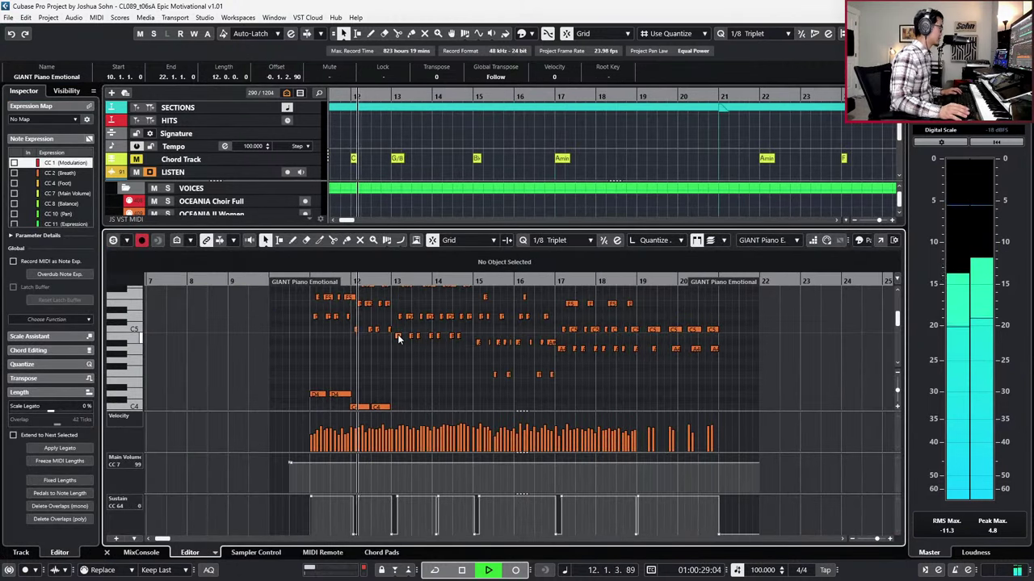
key(space)
key(h)
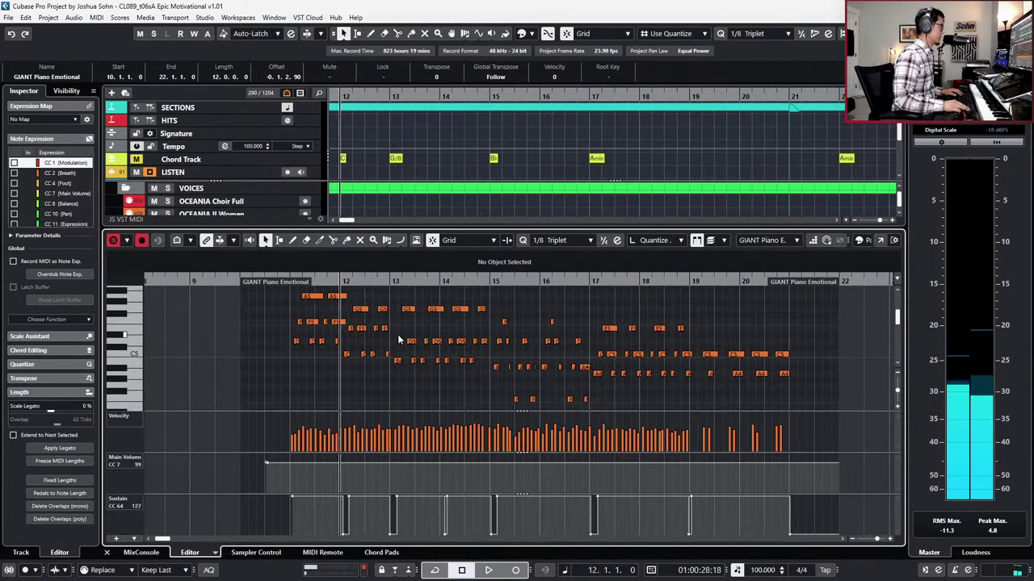
key(space)
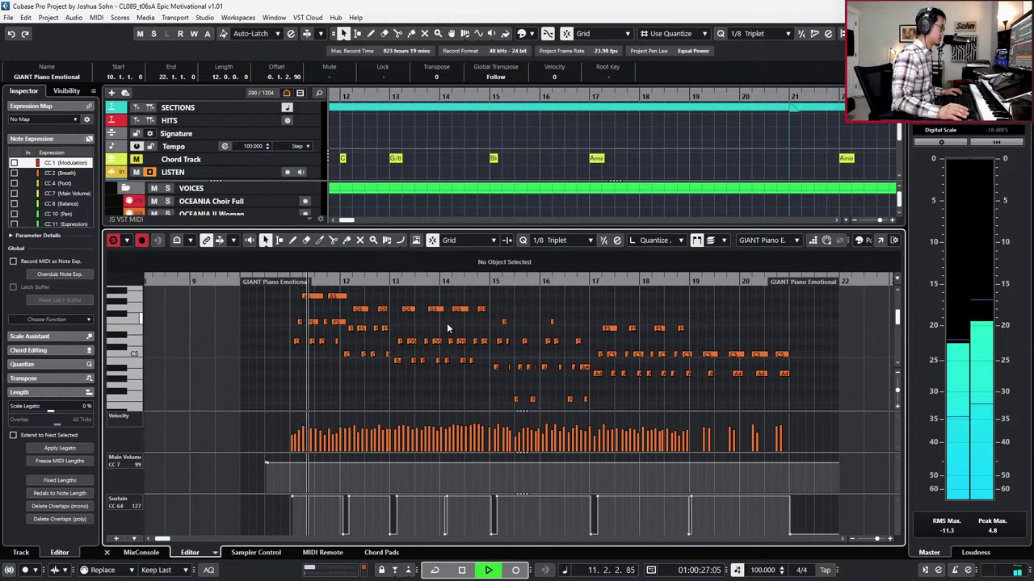
key(h)
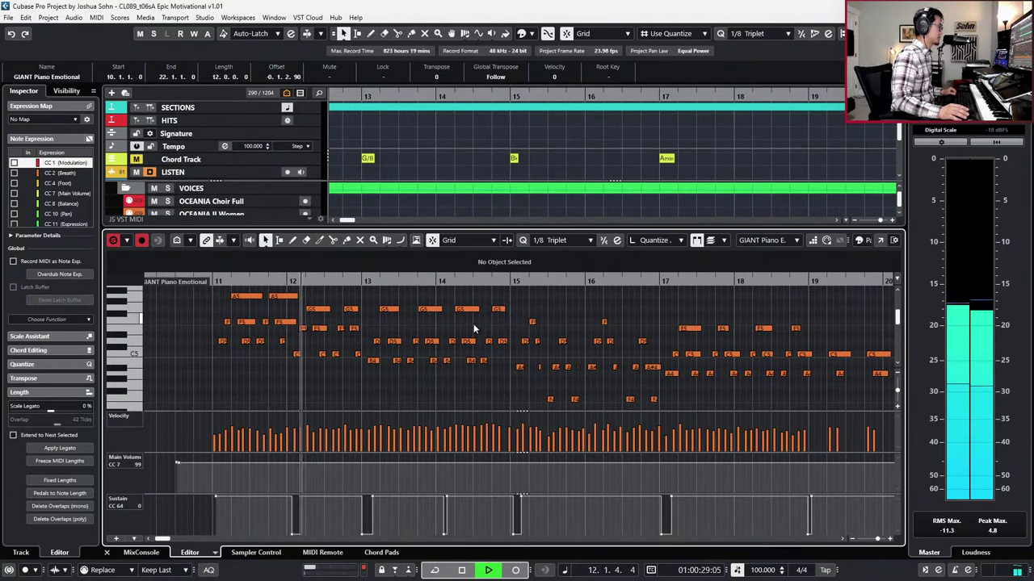
Step: Hide the controller lanes to see the lower notes, rewind to bar 10, and close the editor
scroll(505, 333, up, 1)
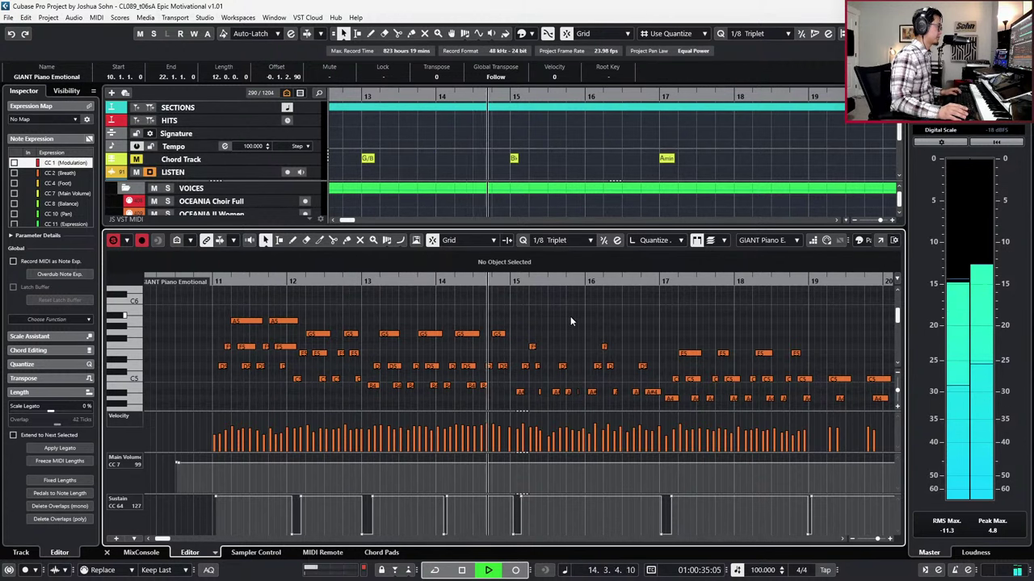
scroll(573, 315, right, 1)
key(alt+l)
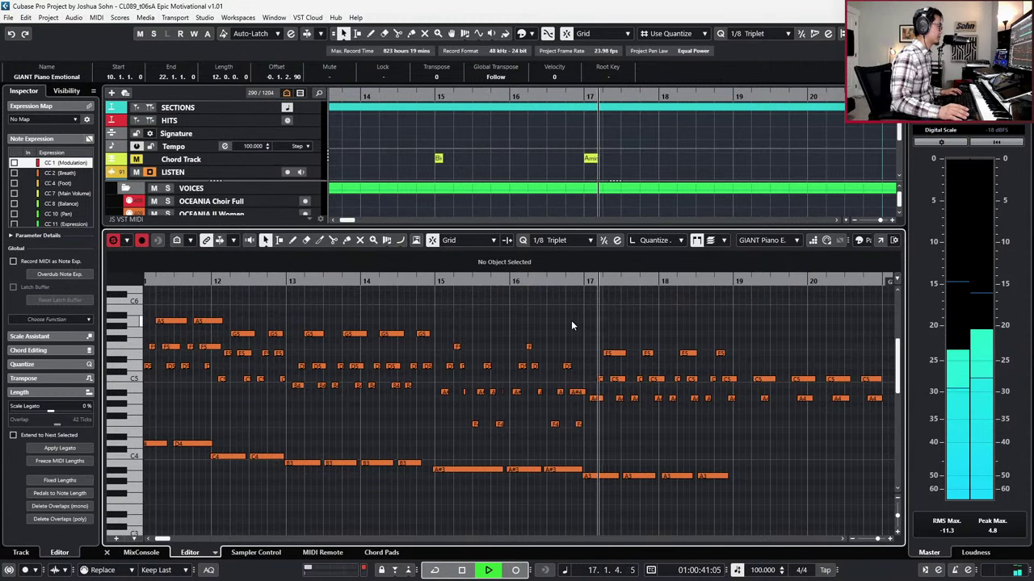
scroll(572, 322, down, 1)
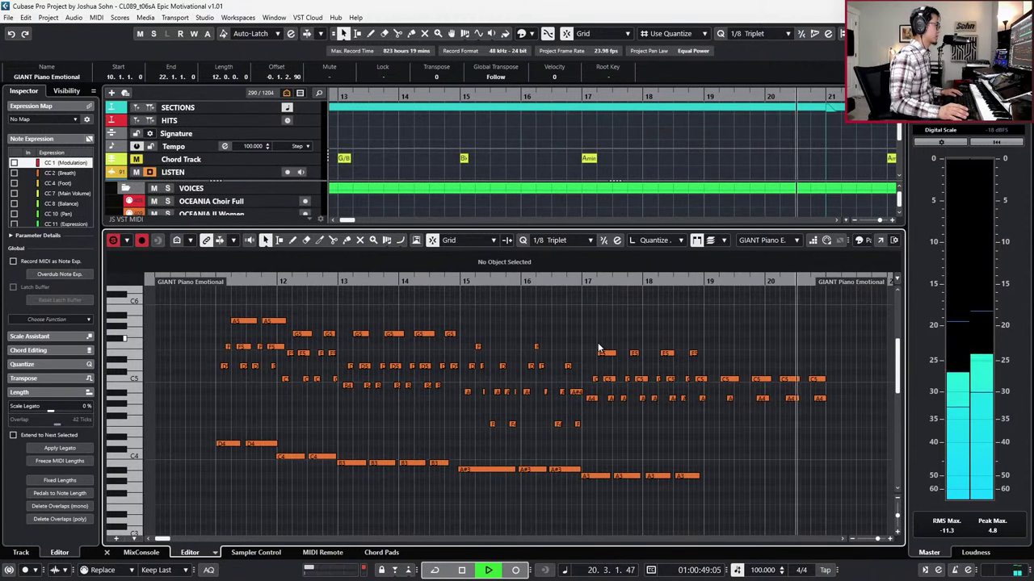
key(space)
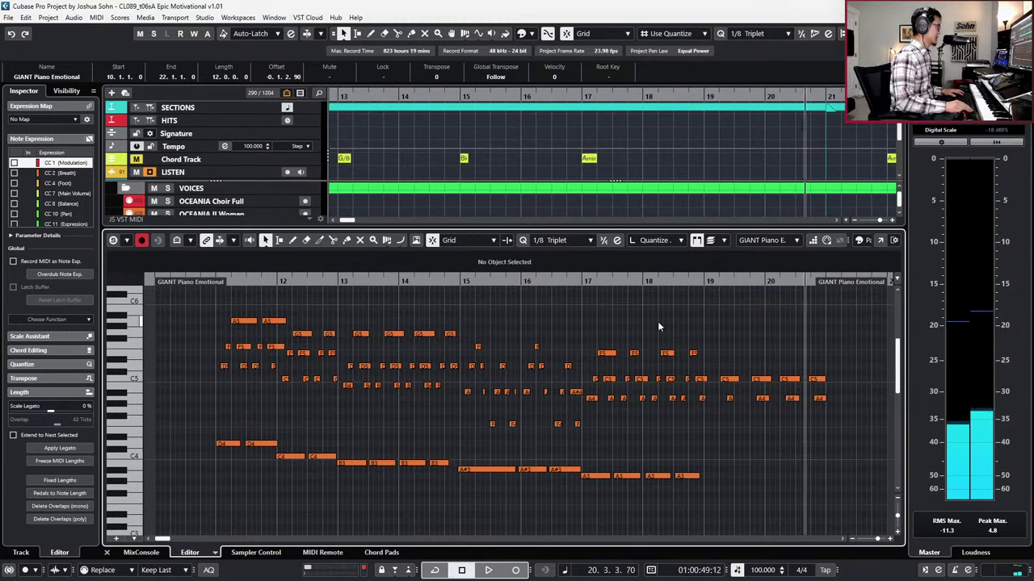
key(KP_Subtract)
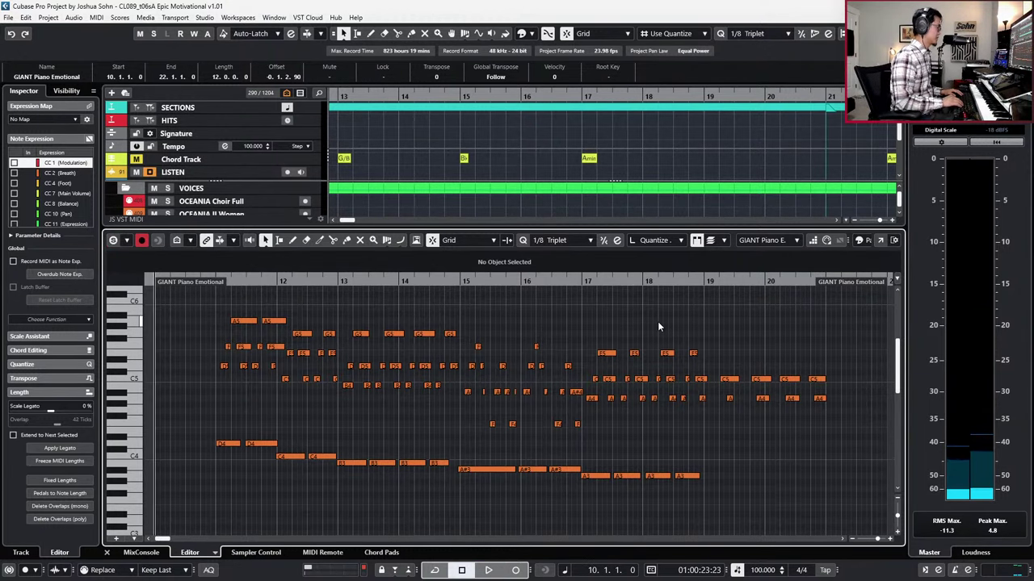
key(Return)
Step: Create a new empty GIANT Piano Emotional version, undo a first take, and record again from bar 10
scroll(631, 347, down, 3)
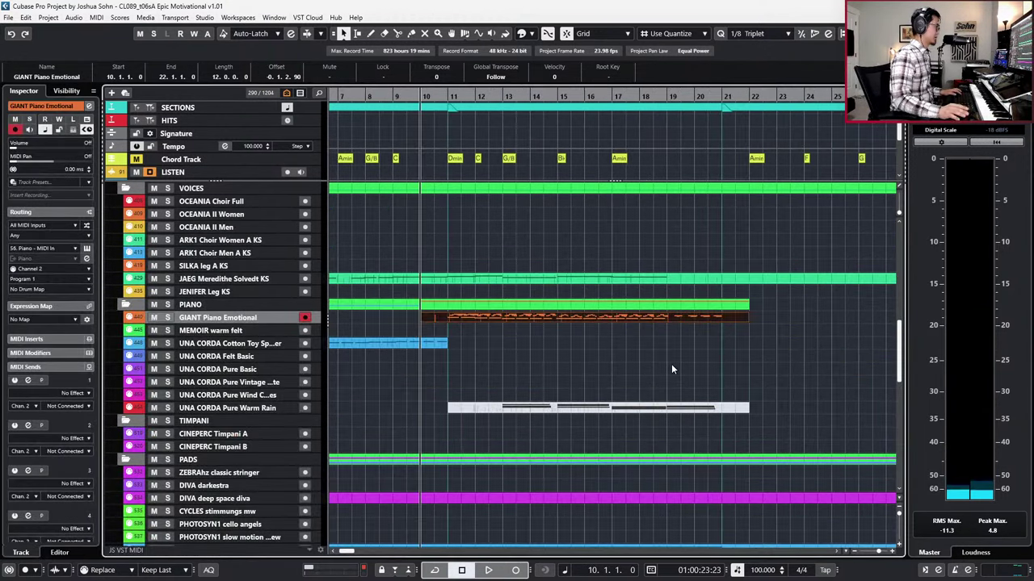
click(288, 321)
click(325, 350)
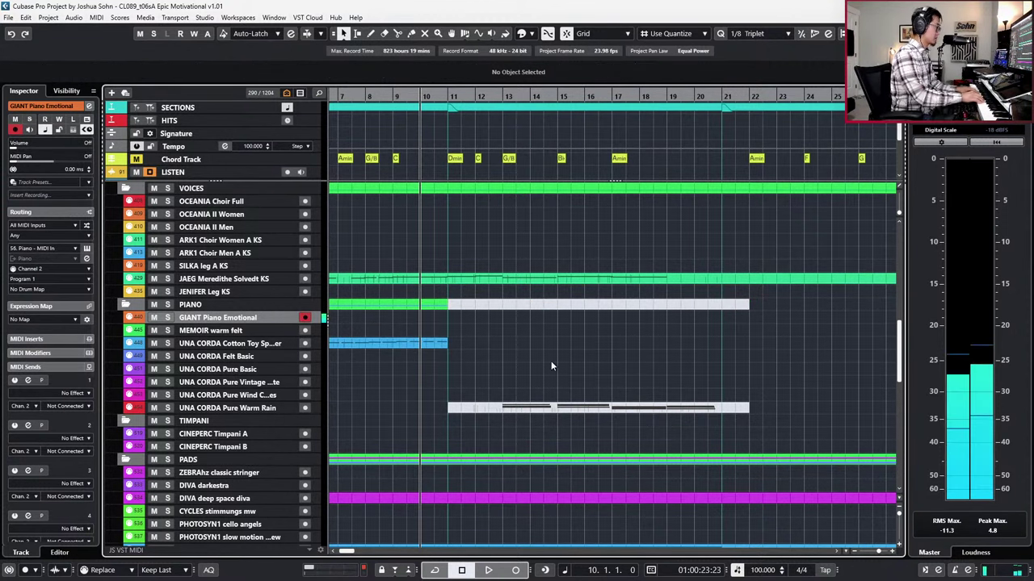
key(KP_Multiply)
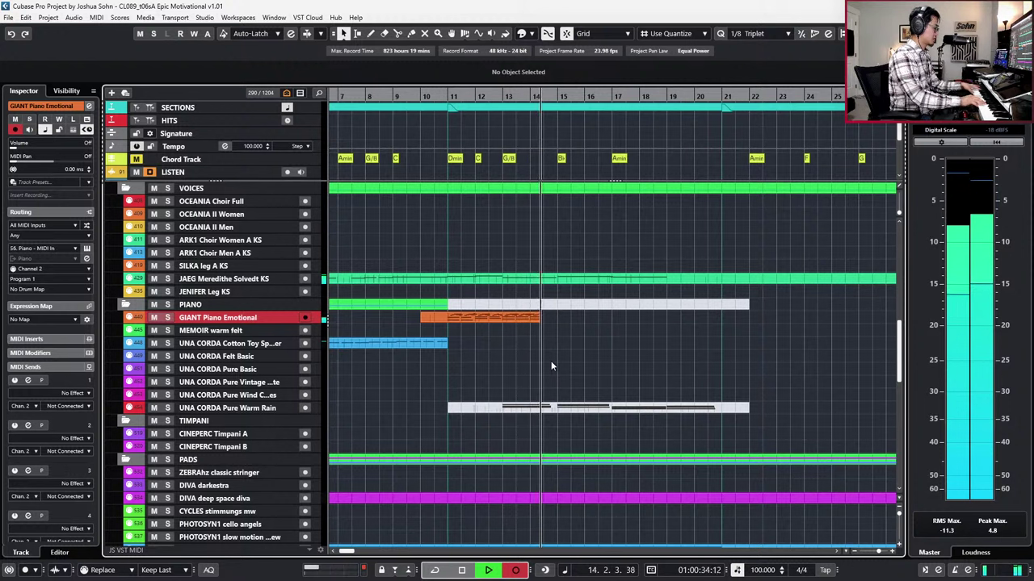
key(space)
key(ctrl+z)
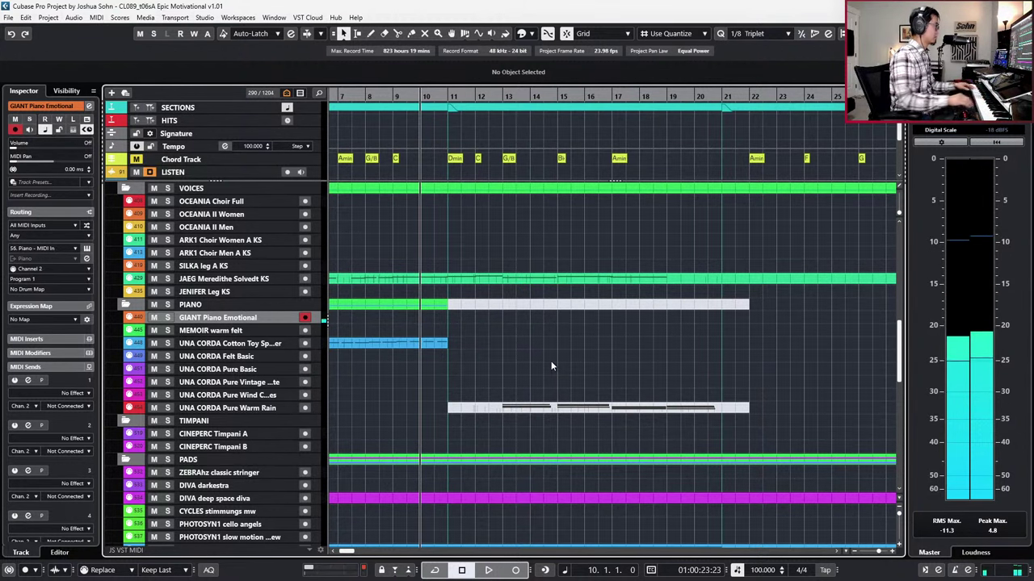
key(KP_Multiply)
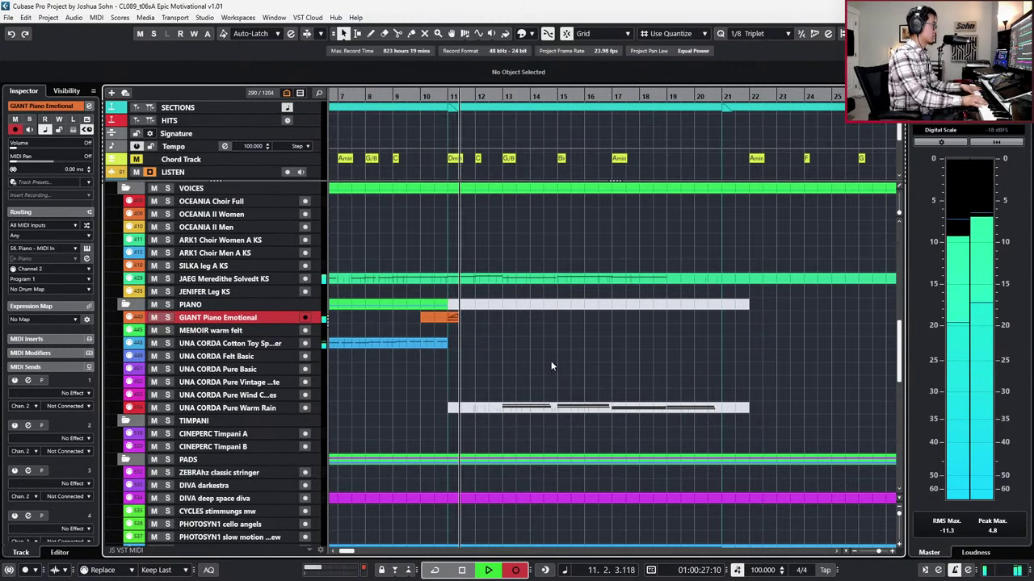
key(space)
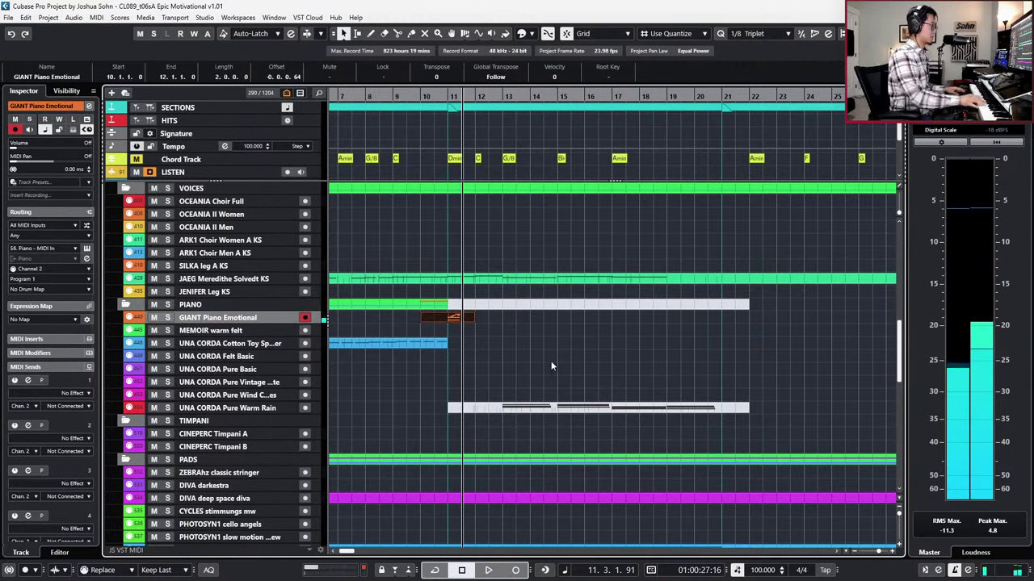
key(ctrl+z)
key(KP_Multiply)
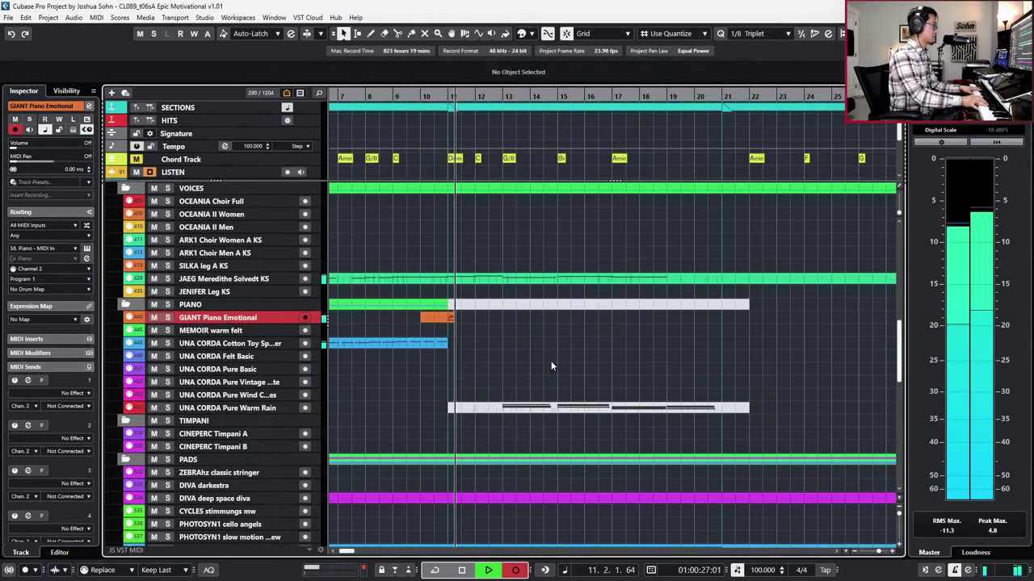
key(space)
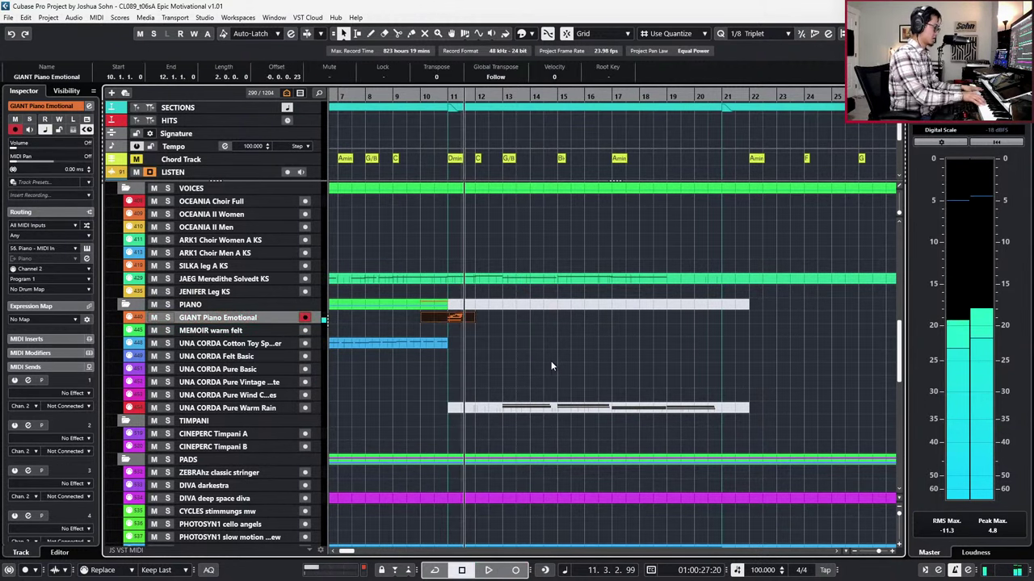
key(KP_0)
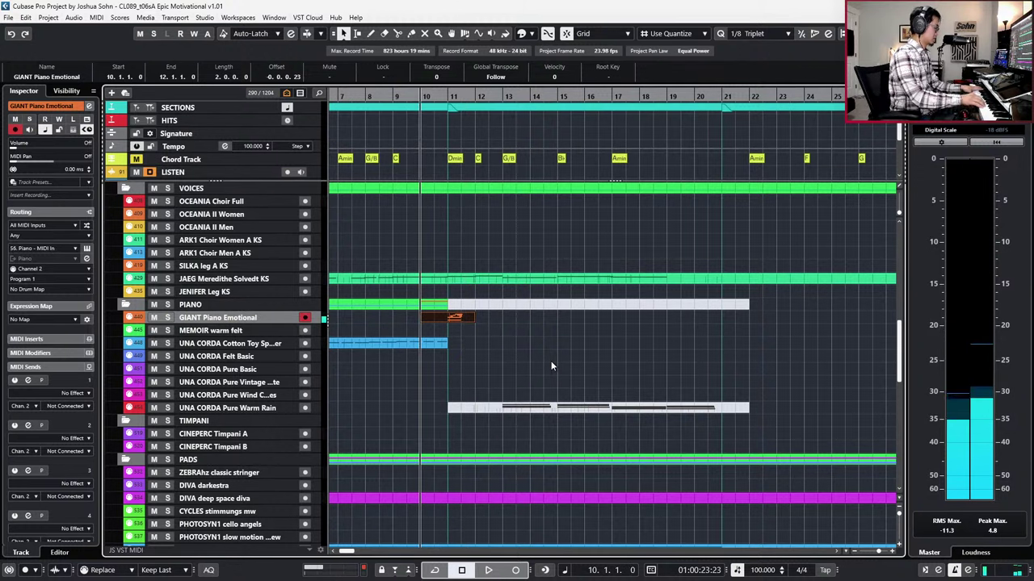
key(Delete)
key(KP_Multiply)
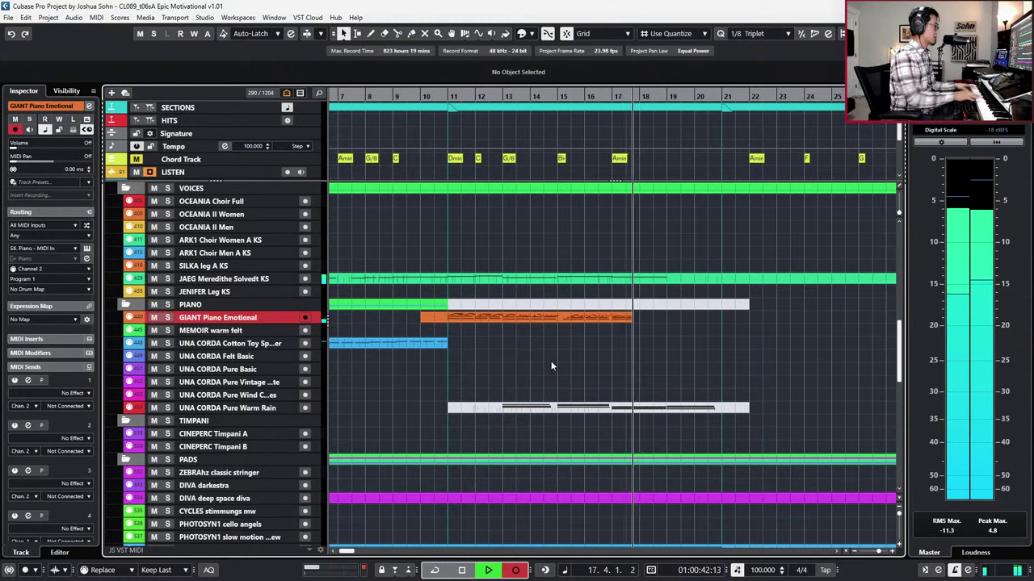
key(space)
key(ctrl+z)
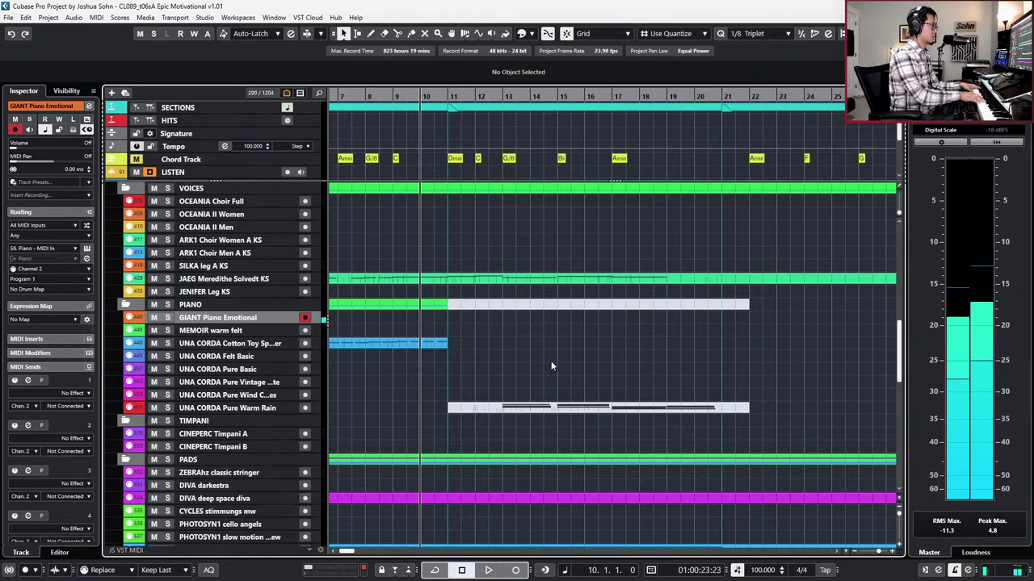
Step: Record a Giant piano take from bar 10 to about bar 16, then switch to the Multiplicity remote
key(KP_Multiply)
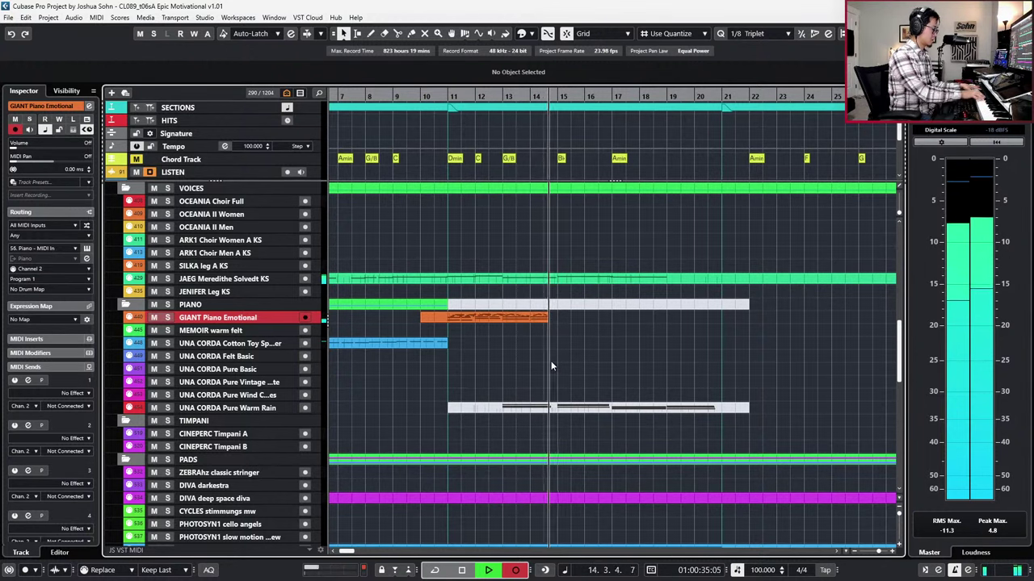
key(space)
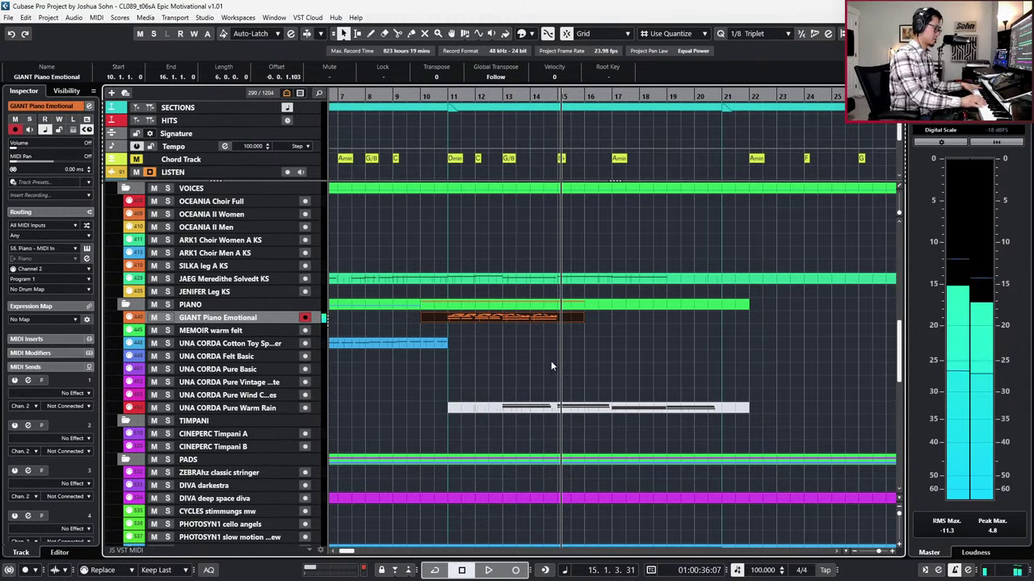
click(551, 360)
click(1012, 520)
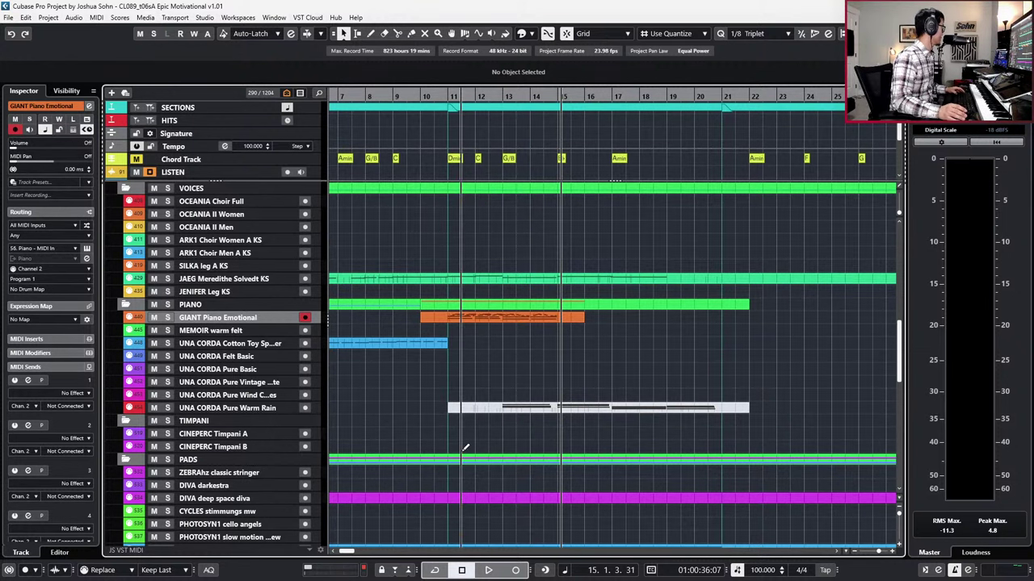
key(alt+Tab)
key(alt+Tab)
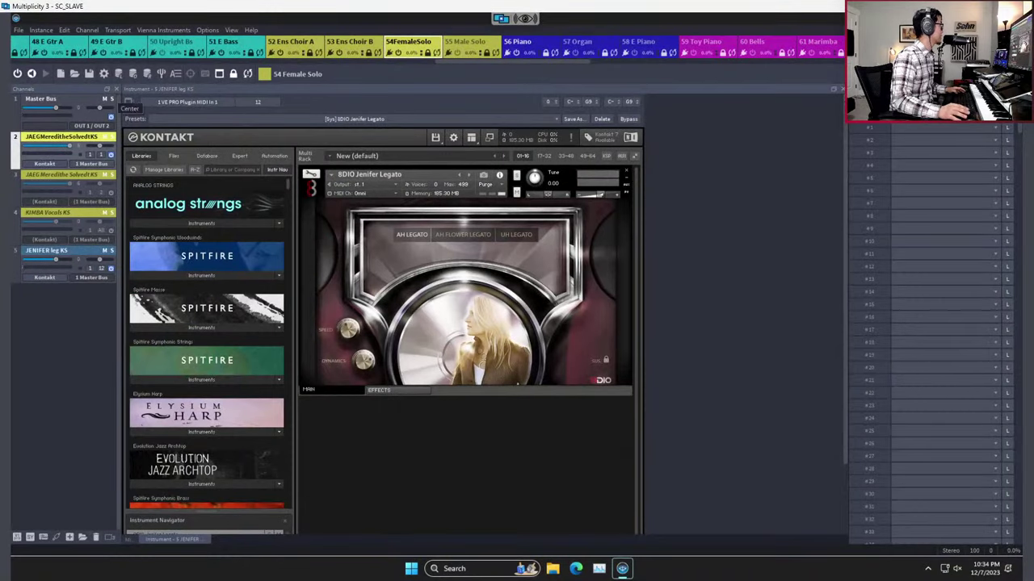
Step: Close the current Cubase project and bring Vienna Ensemble Pro back to the front
click(19, 30)
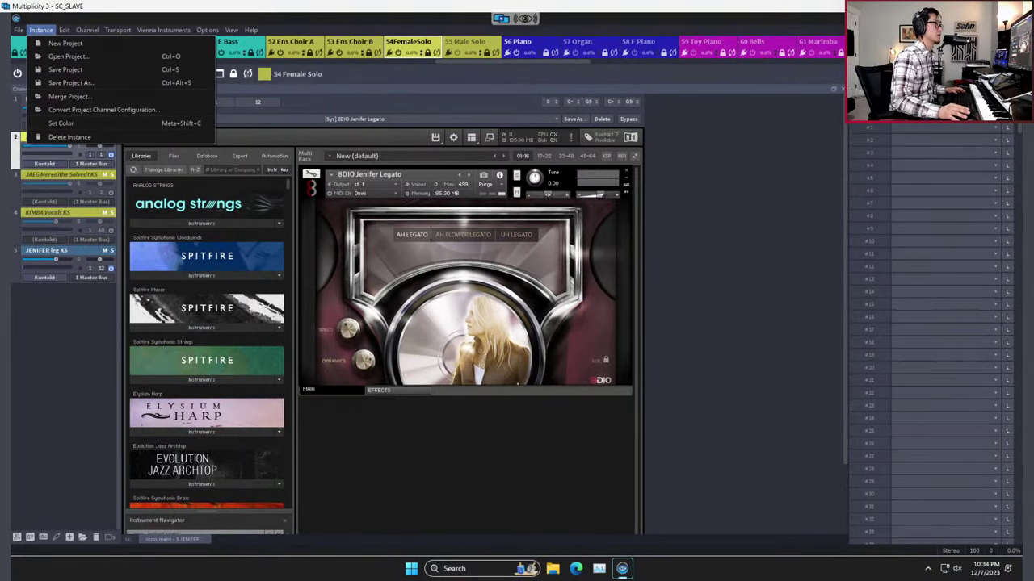
key(alt+Tab)
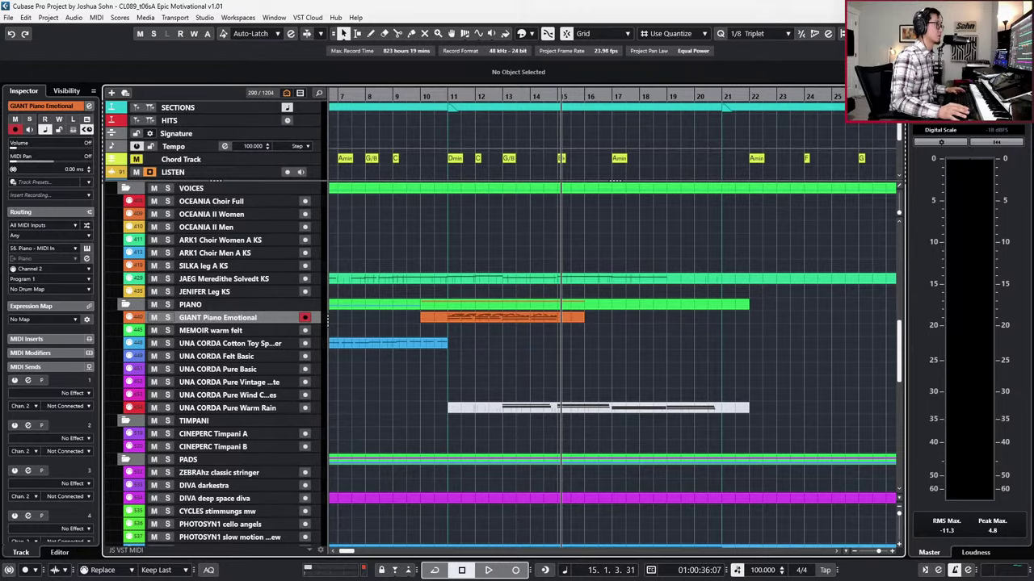
key(ctrl+w)
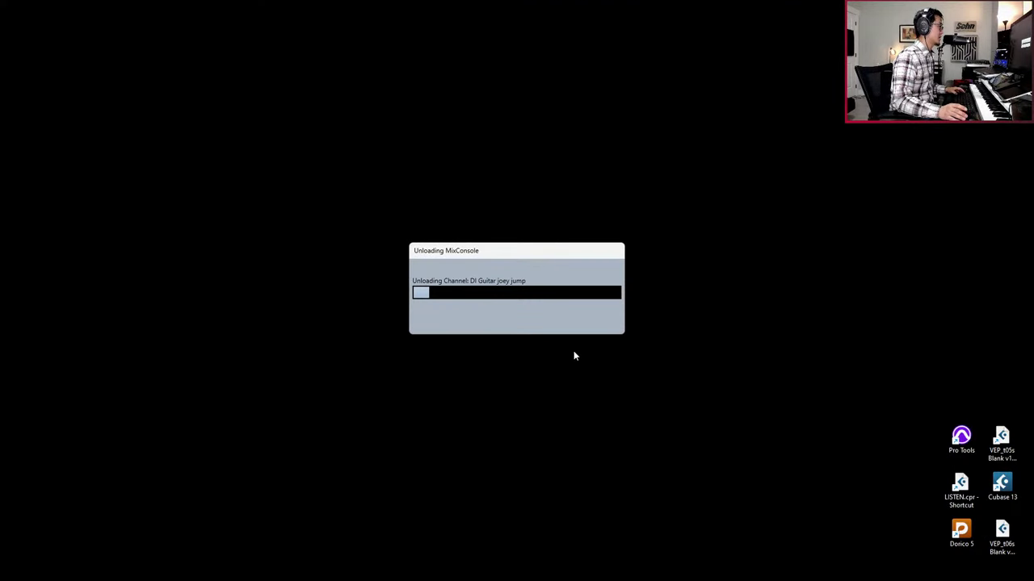
key(alt+Tab)
key(alt+Tab)
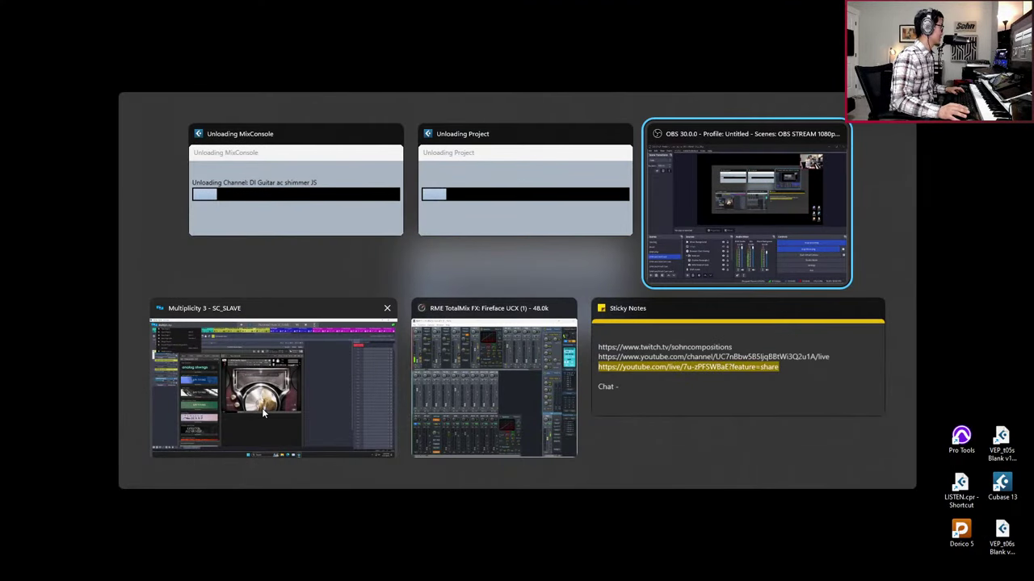
click(272, 412)
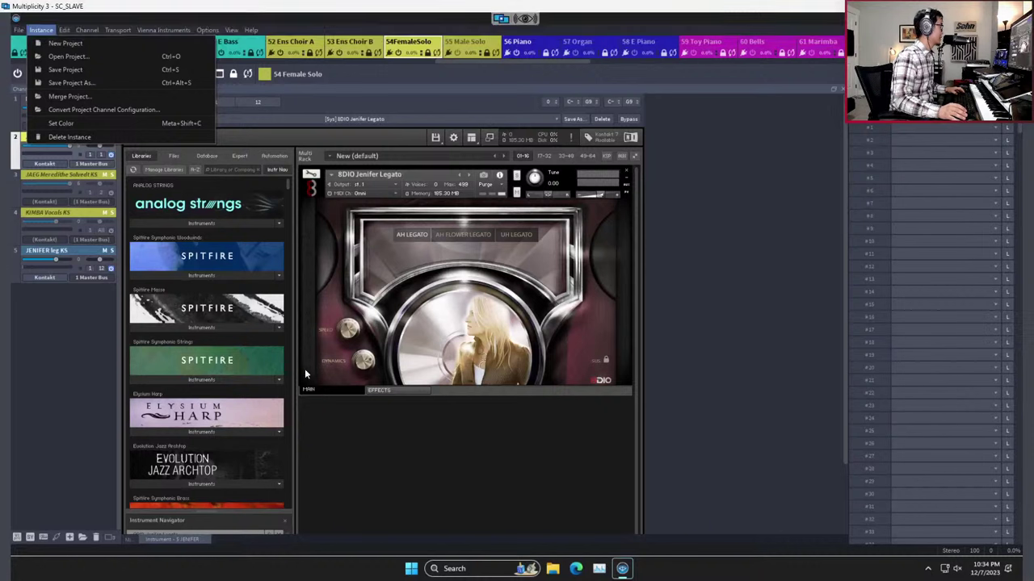
click(87, 331)
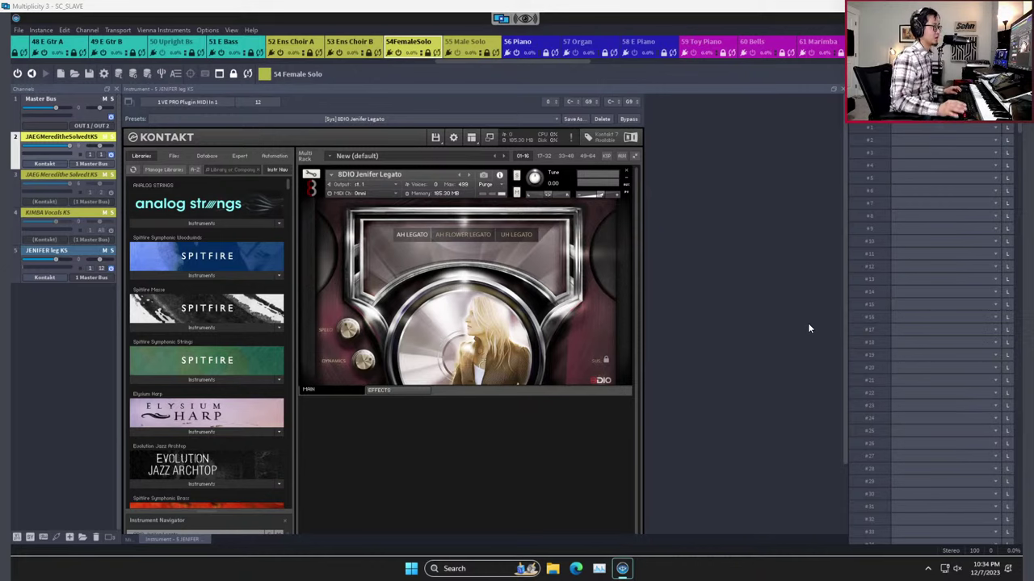
Step: Disconnect all VEP instances, then reopen CL089_t06sA Epic Motivational v1.01 from the Hub's Recent list
mouse_move(517, 7)
click(516, 26)
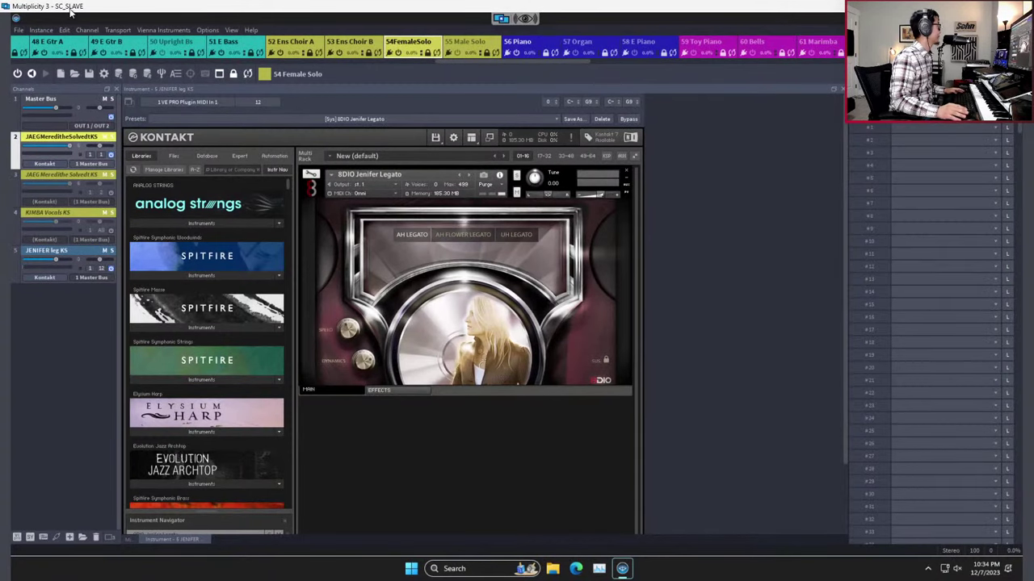
click(17, 30)
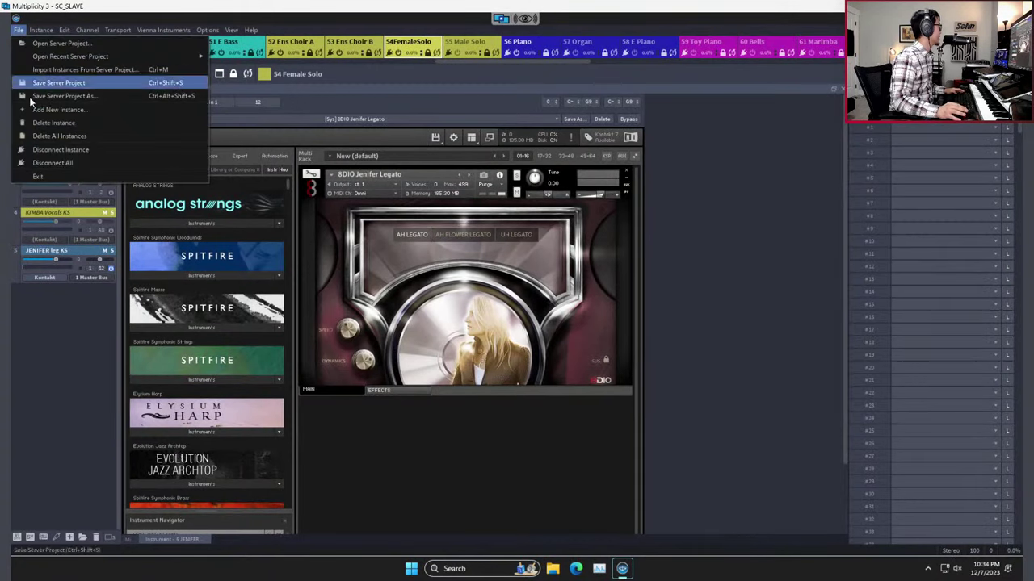
click(63, 161)
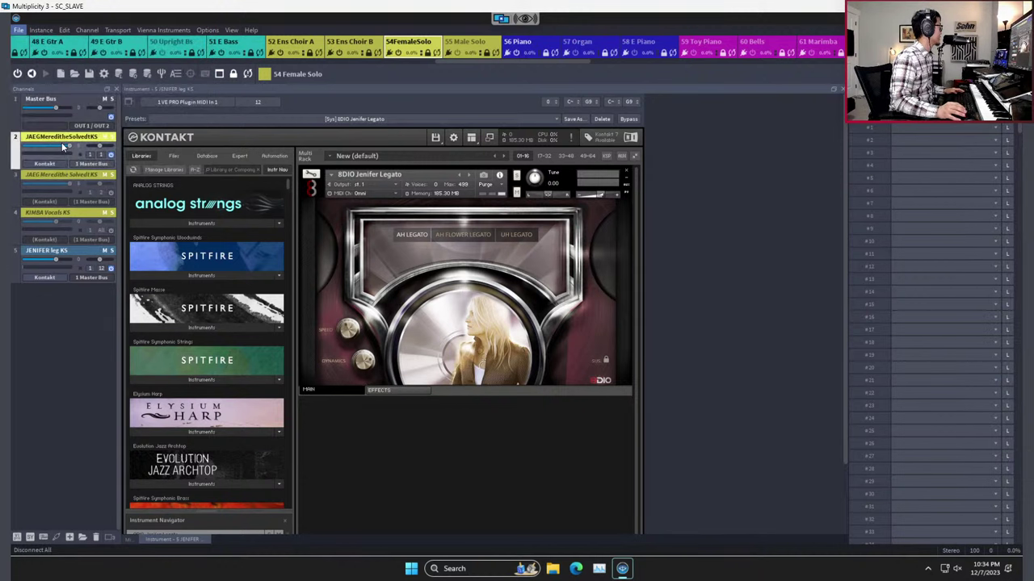
click(529, 297)
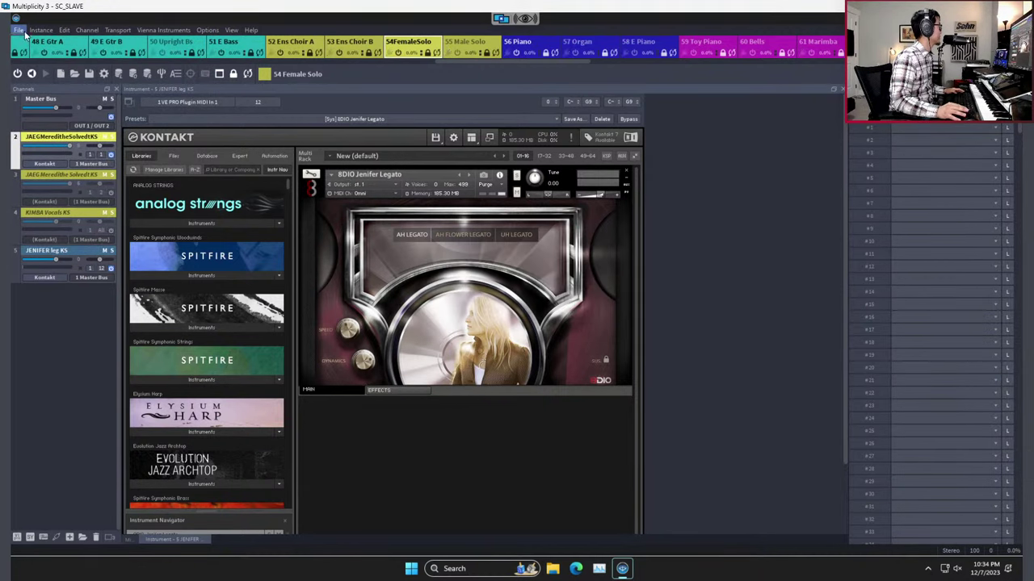
click(18, 29)
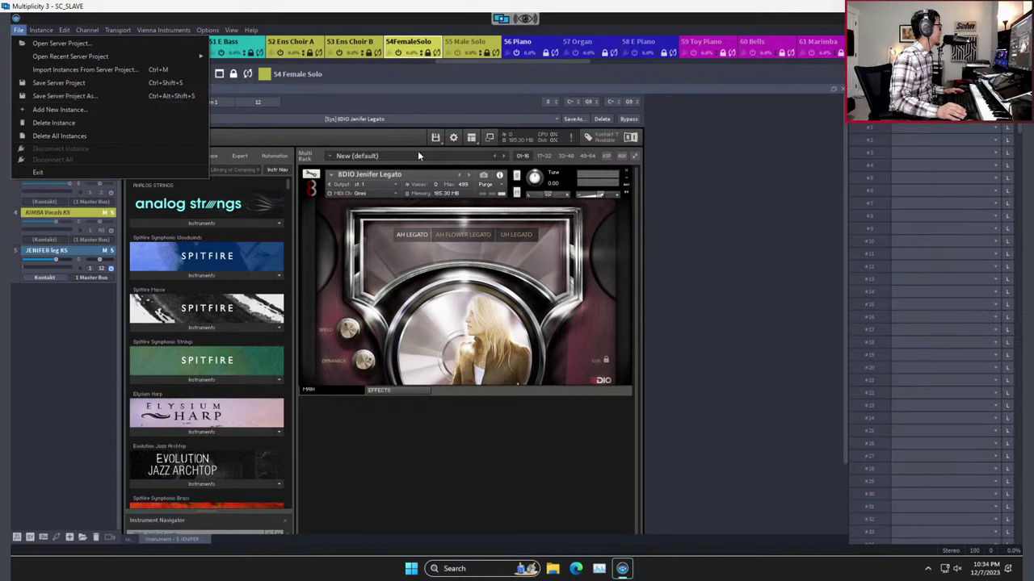
click(526, 25)
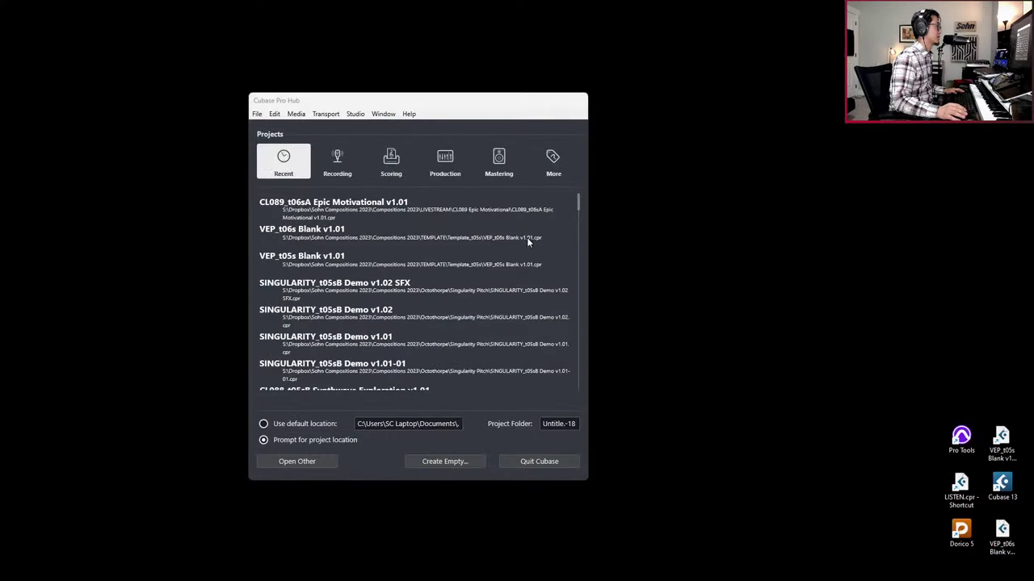
double_click(412, 210)
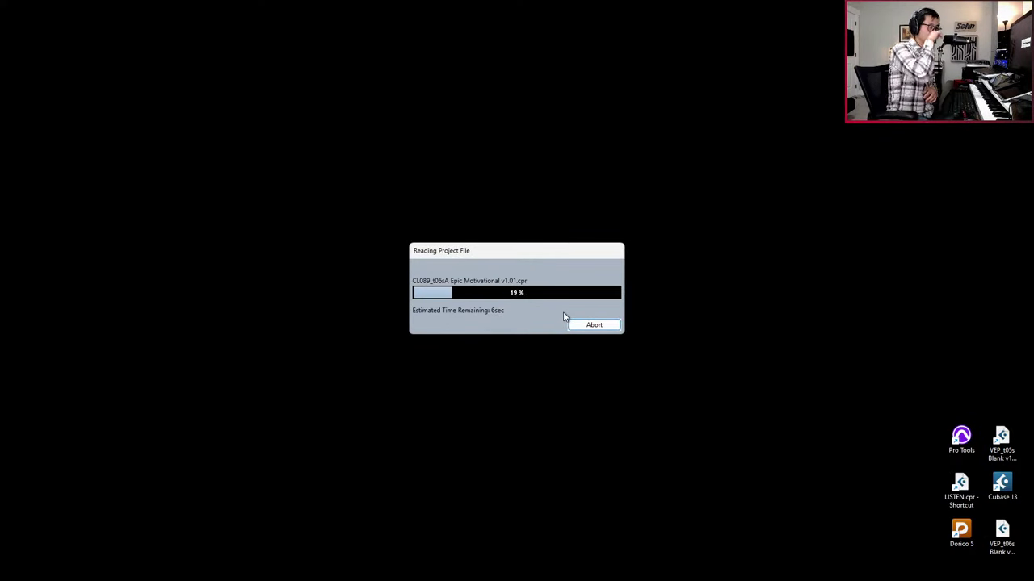
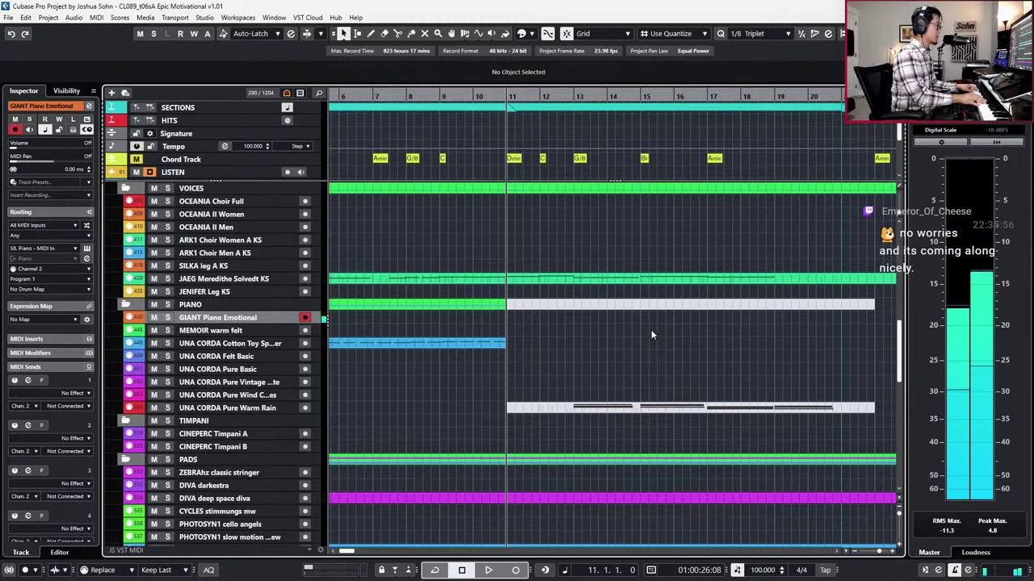
Step: Solo the GIANT Piano Emotional track, return to bar 10, and change the tempo from 100 to 80 BPM
key(s)
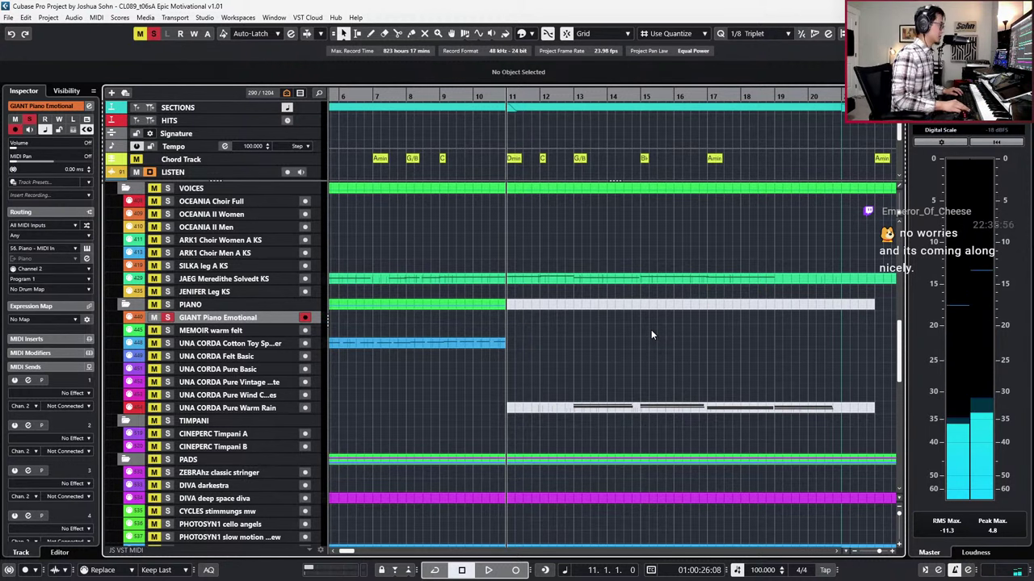
key(KP_Subtract)
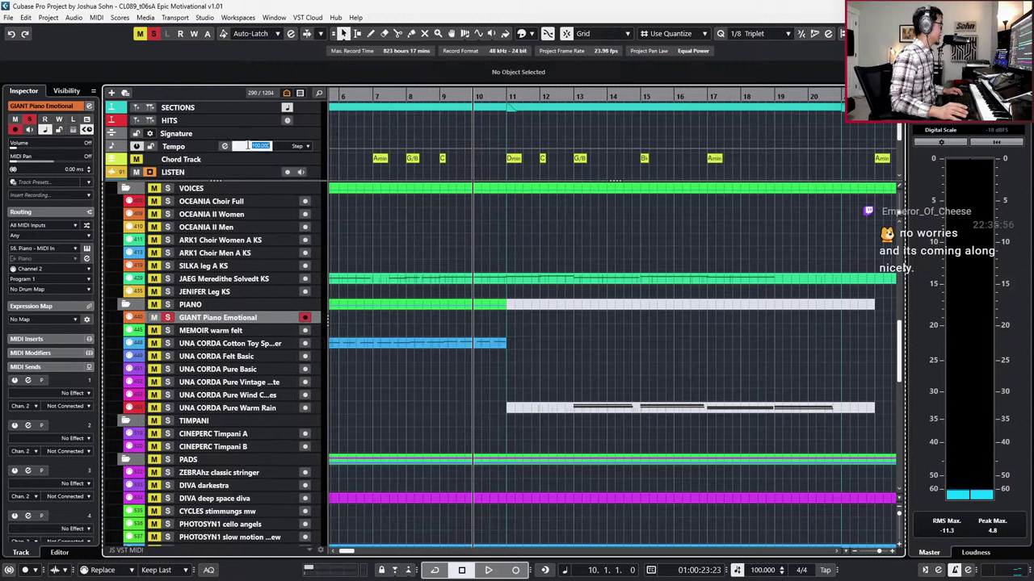
text(80)
key(Return)
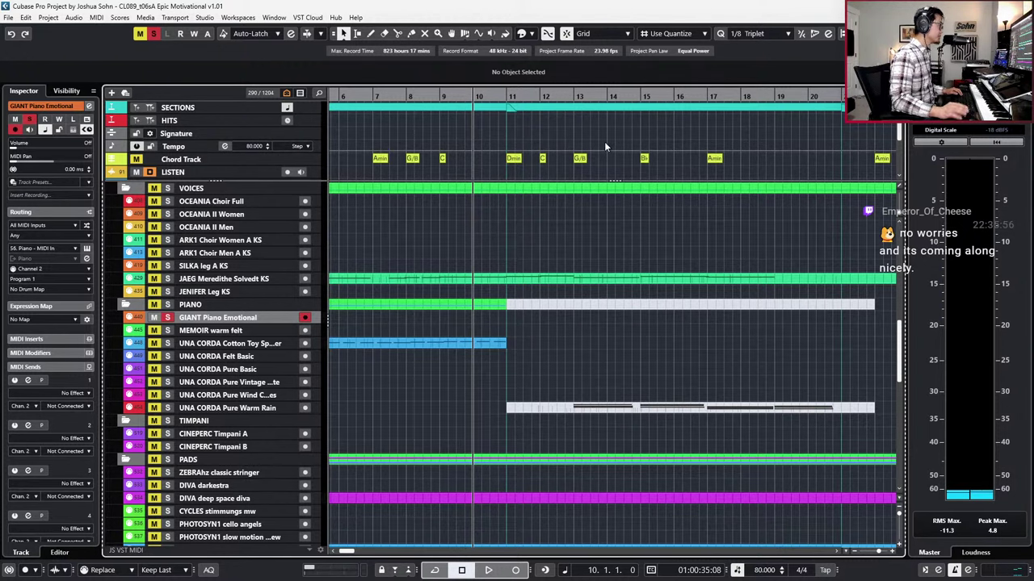
Step: Create a part on the GIANT Piano Emotional track, open it in the Key Editor, and record octave chords from bar 10
double_click(518, 318)
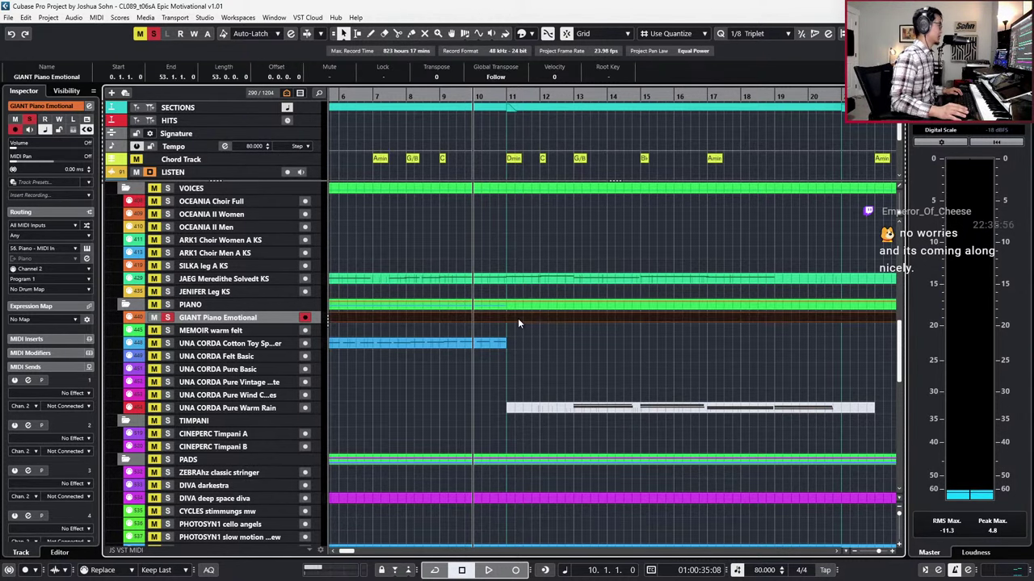
double_click(582, 319)
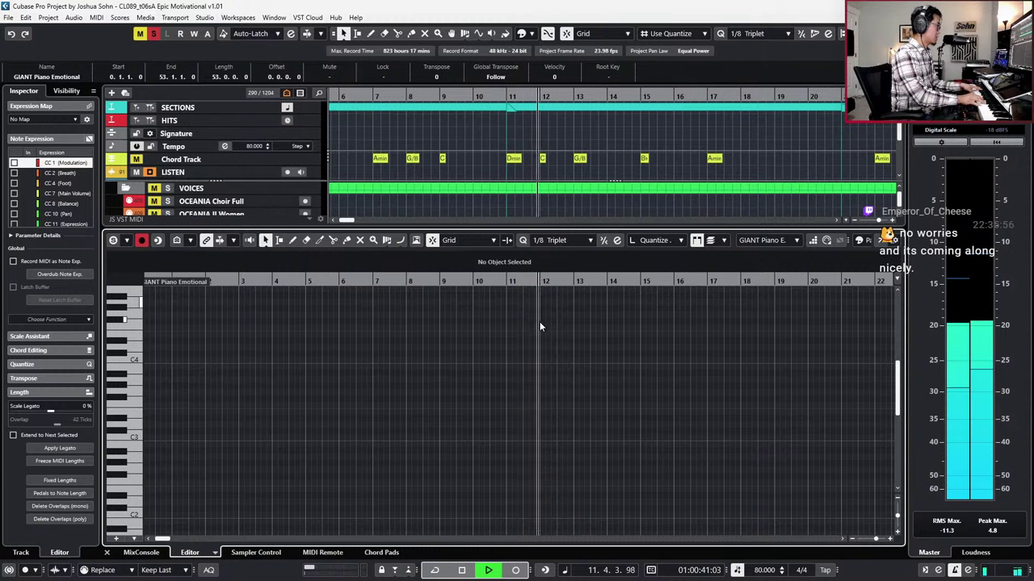
key(space)
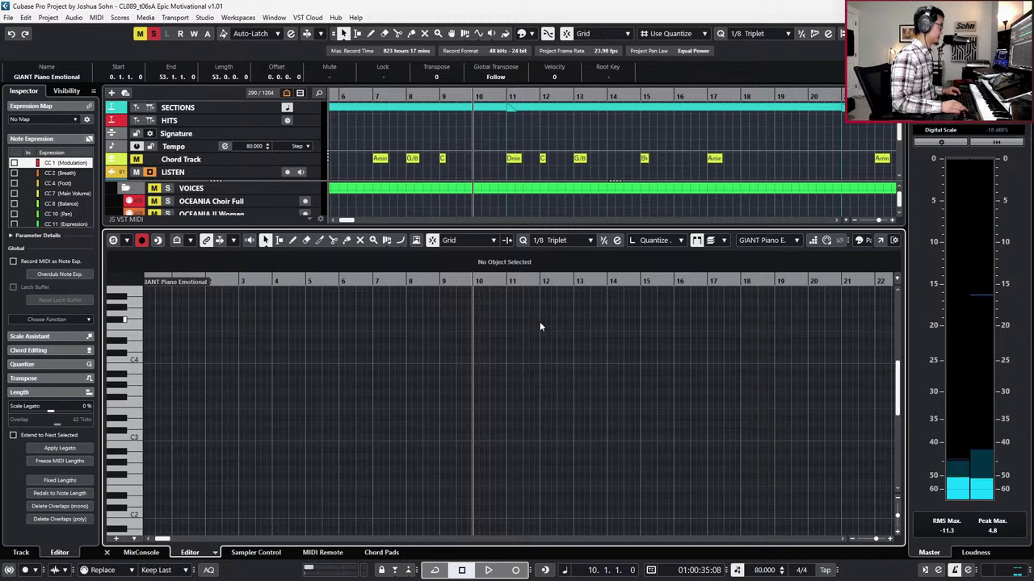
key(KP_Multiply)
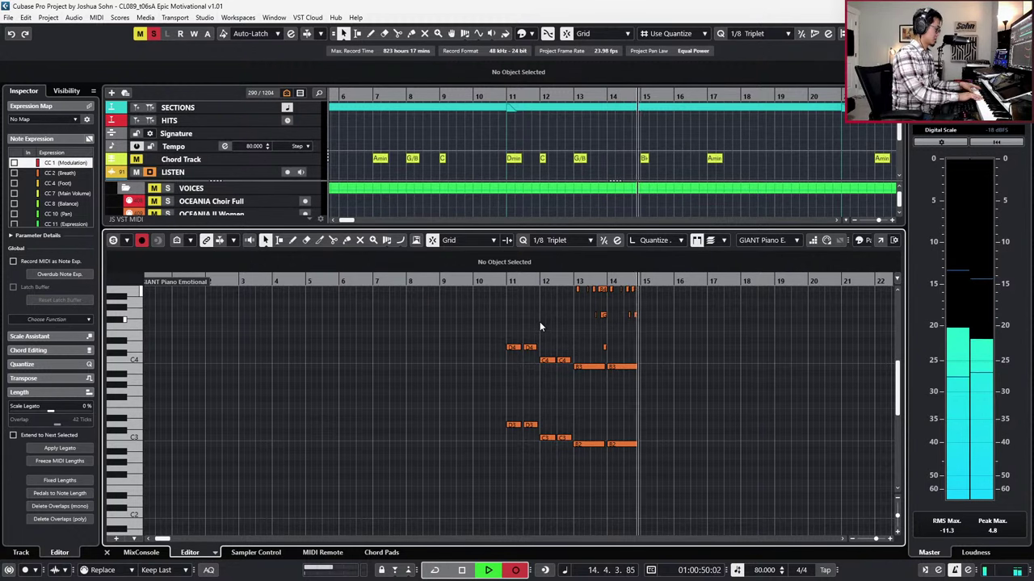
Step: Stop recording and punch in new piano notes from just before bar 14
key(space)
scroll(755, 360, up, 3)
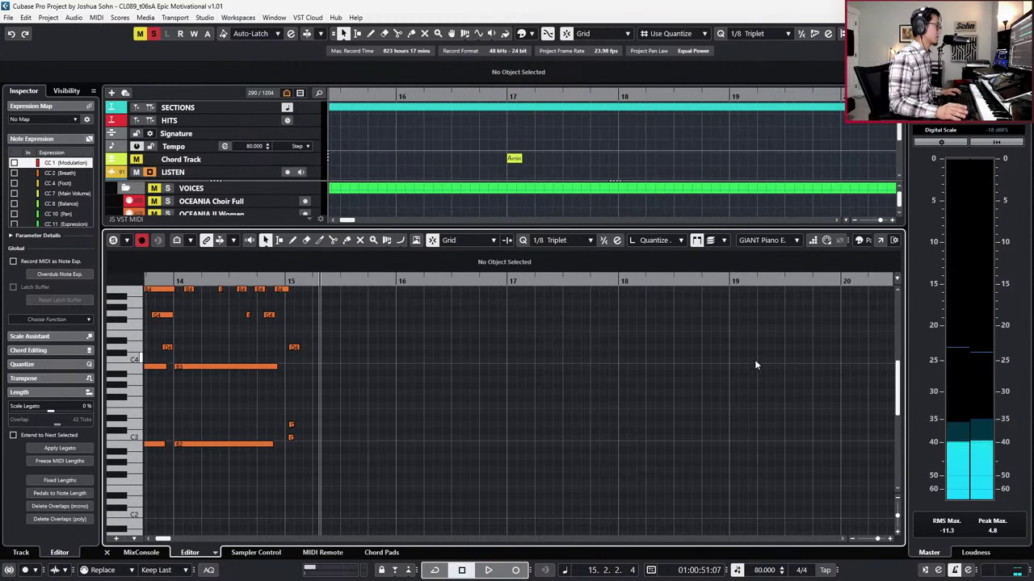
key(space)
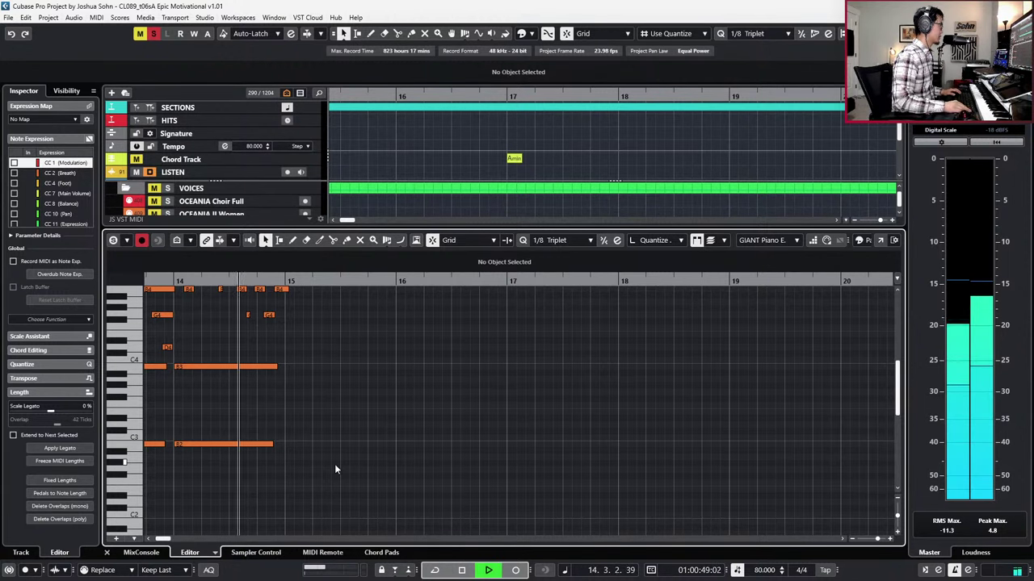
key(KP_Multiply)
key(space)
key(g)
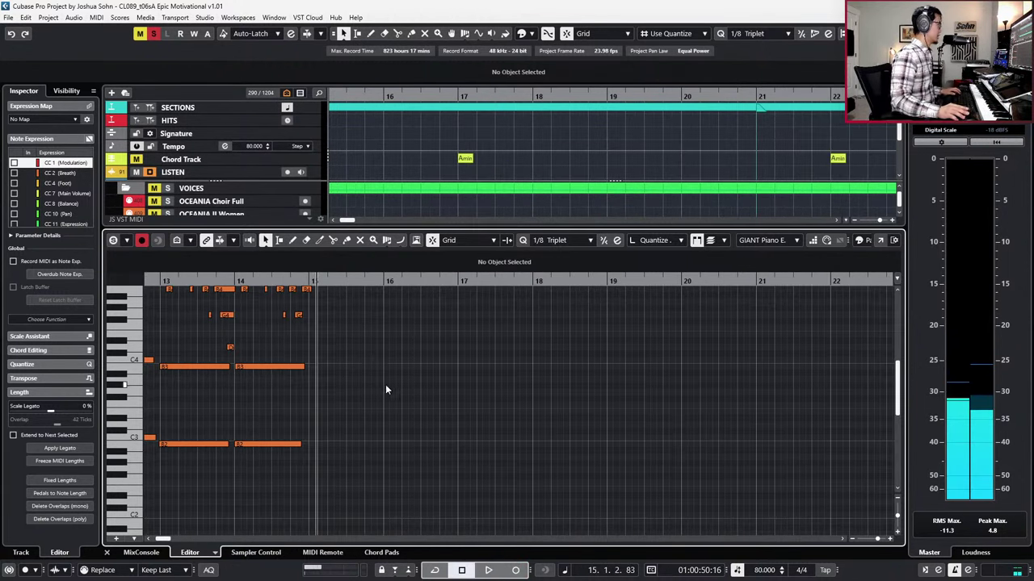
scroll(454, 365, left, 2)
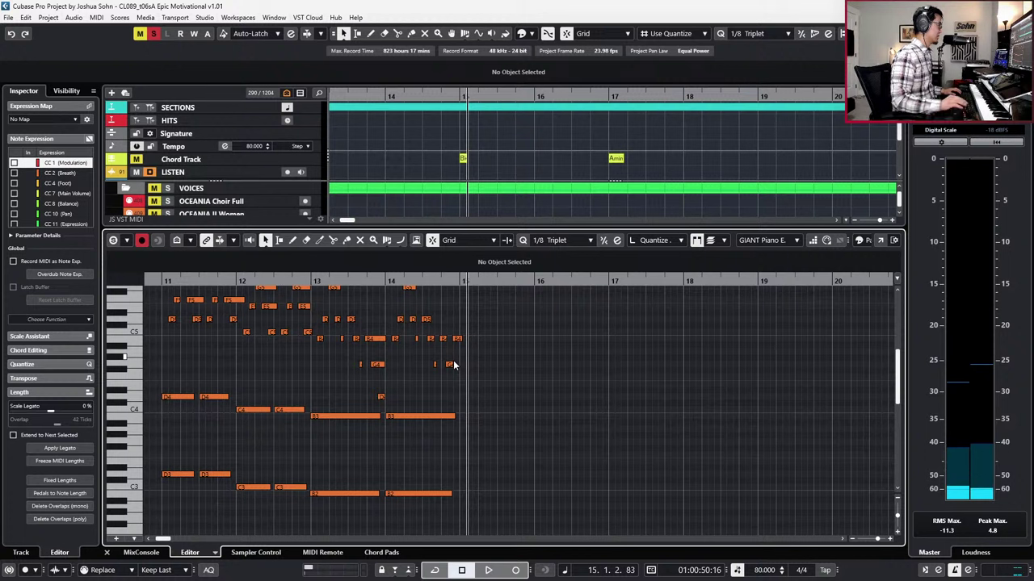
key(KP_Multiply)
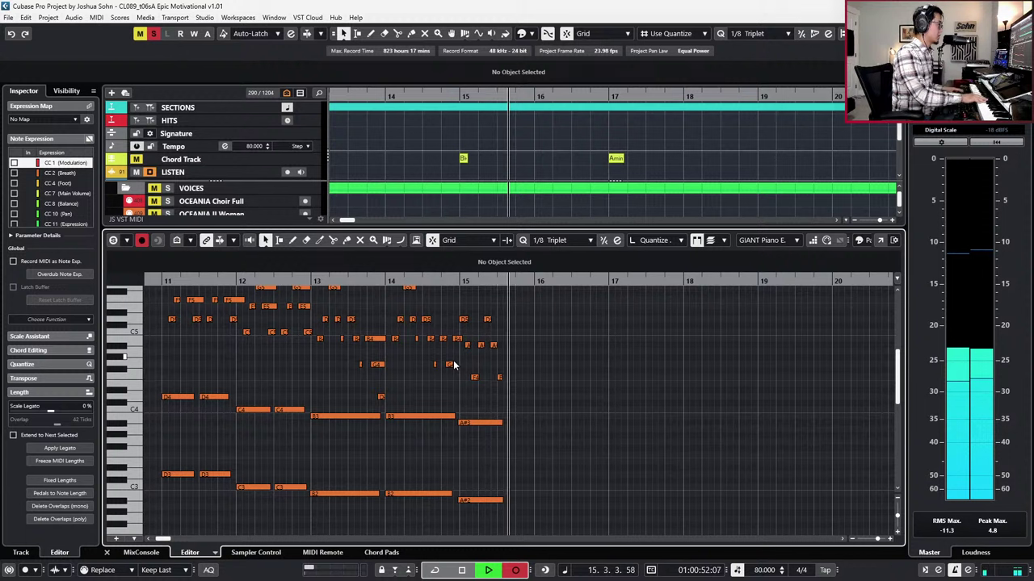
key(space)
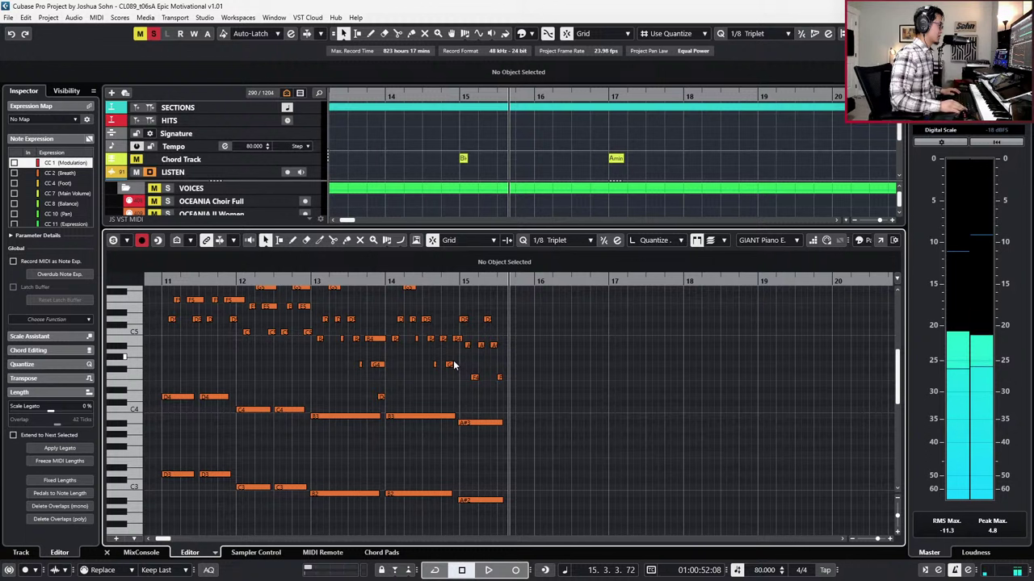
Step: Undo the bad takes and re-record the piano continuation from bar 14 through bar 16
key(KP_Subtract)
key(KP_Subtract)
key(KP_Add)
key(ctrl+z)
key(KP_Multiply)
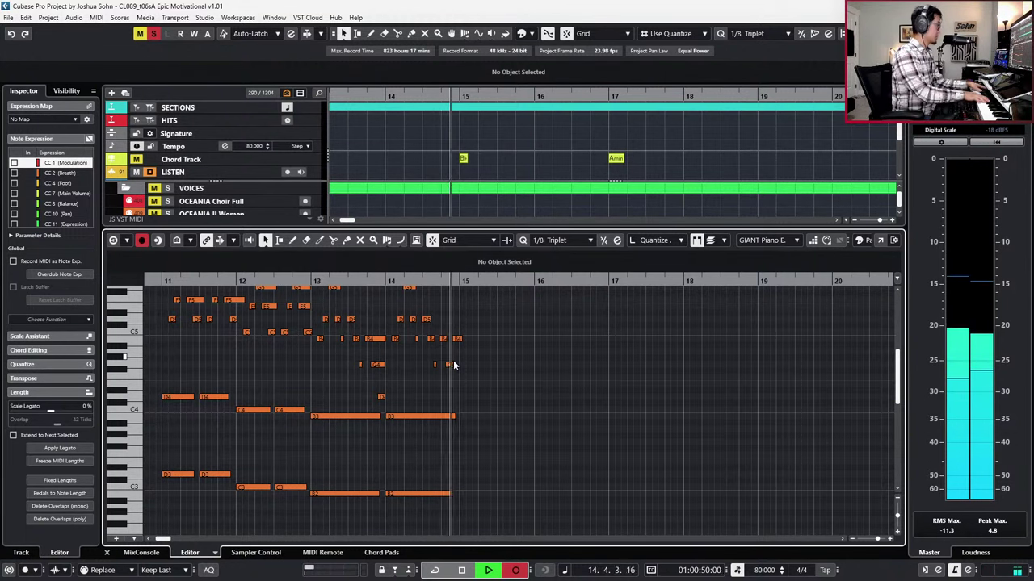
key(space)
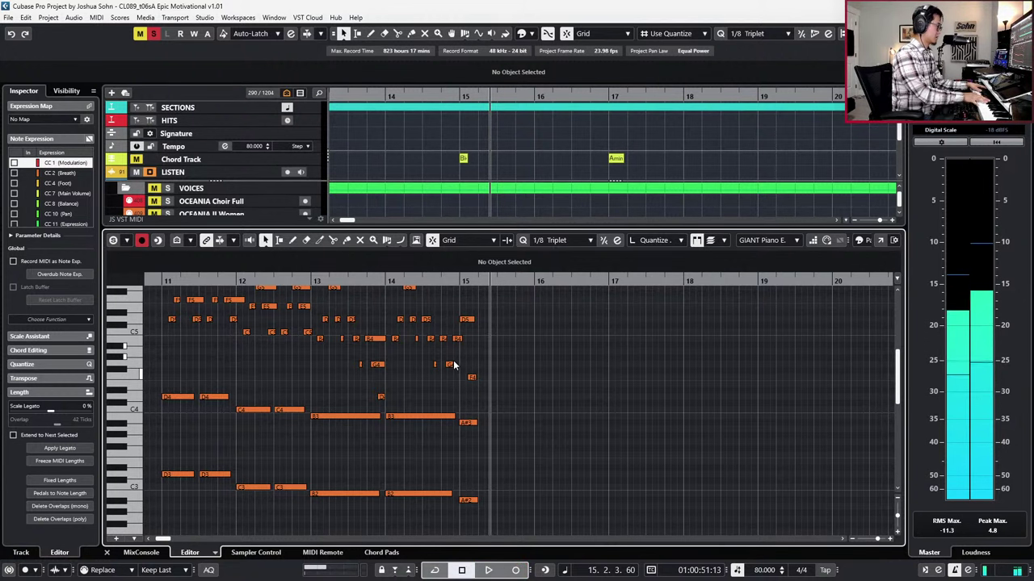
key(KP_0)
key(ctrl+z)
key(space)
key(KP_Multiply)
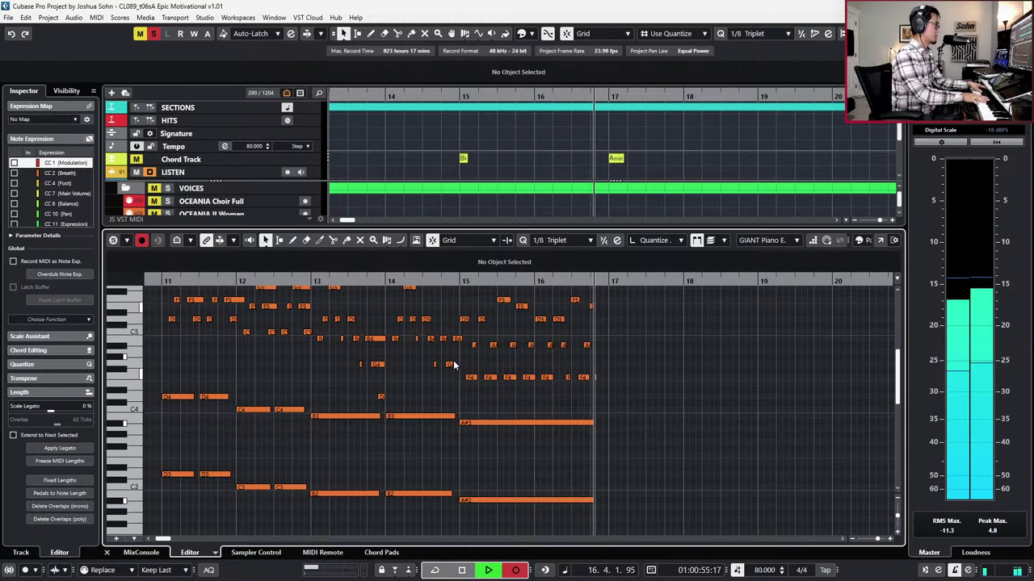
key(space)
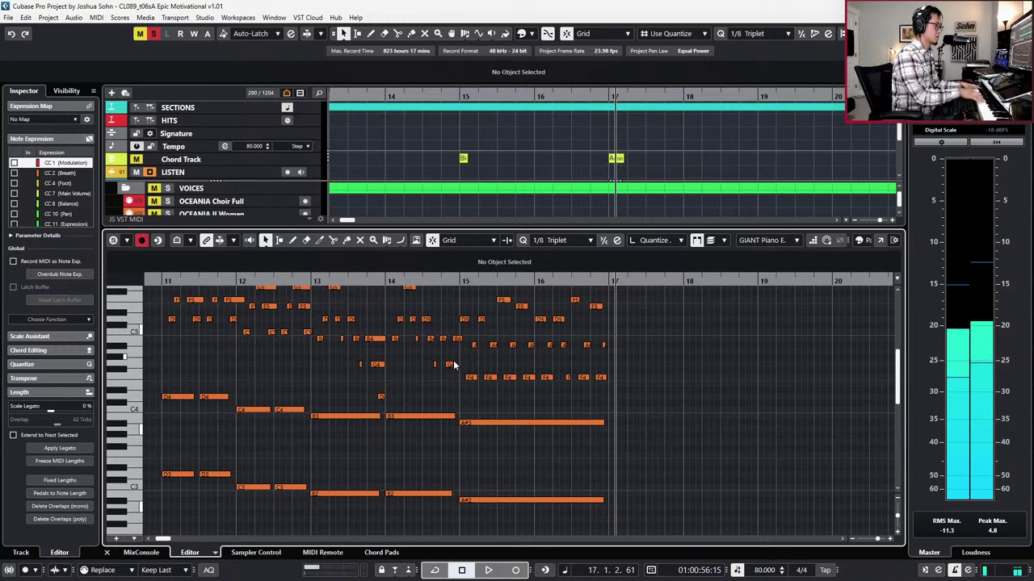
Step: Record several takes from bar 14 and undo each, leaving the piano part ending before bar 15
key(space)
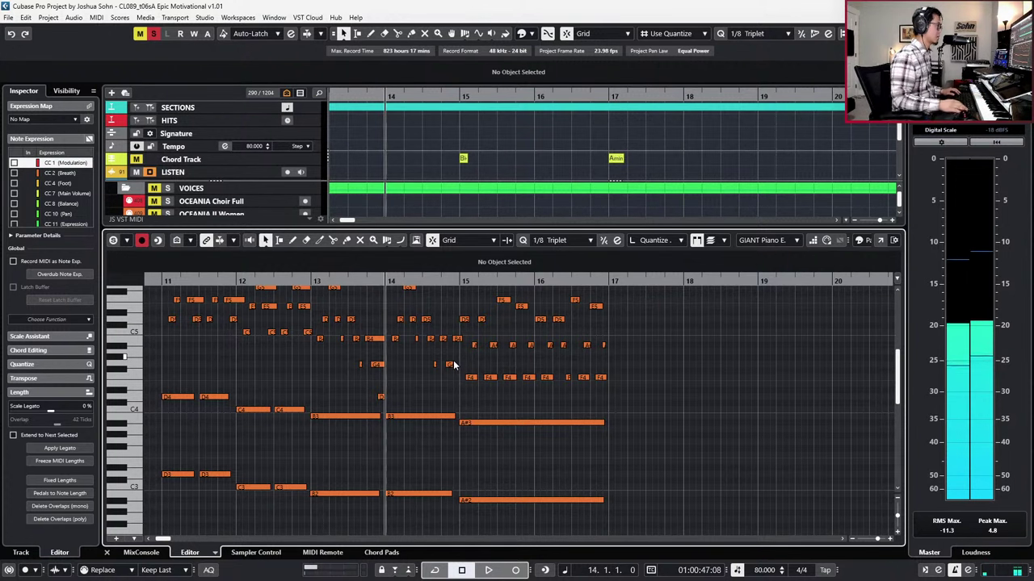
key(ctrl+z)
key(KP_Multiply)
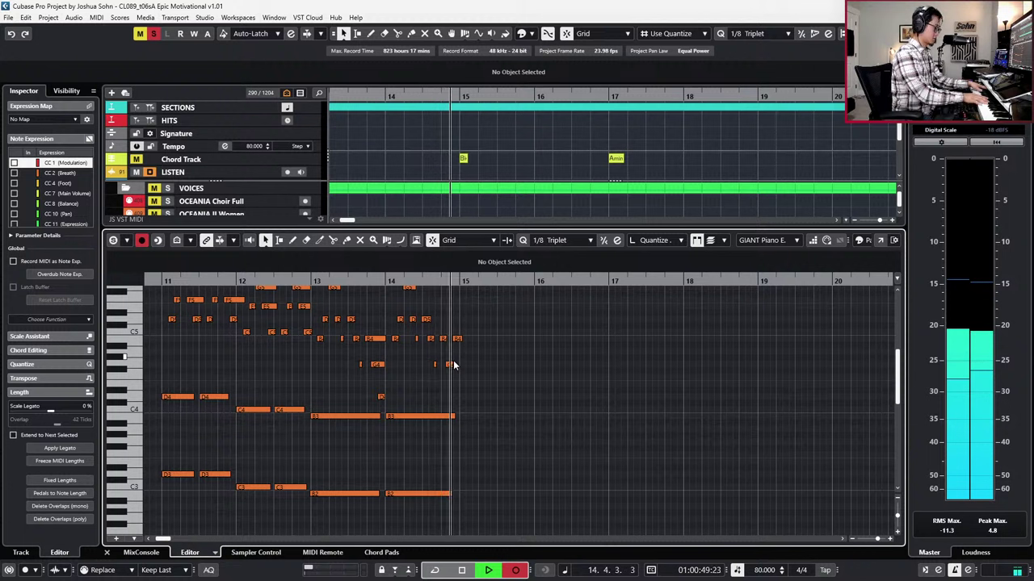
key(space)
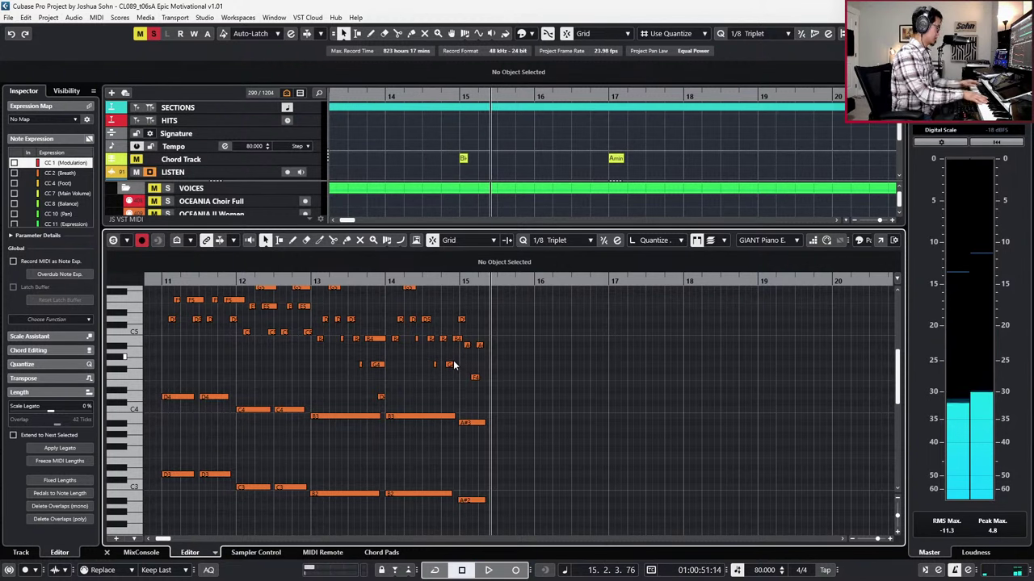
key(ctrl+z)
key(KP_Multiply)
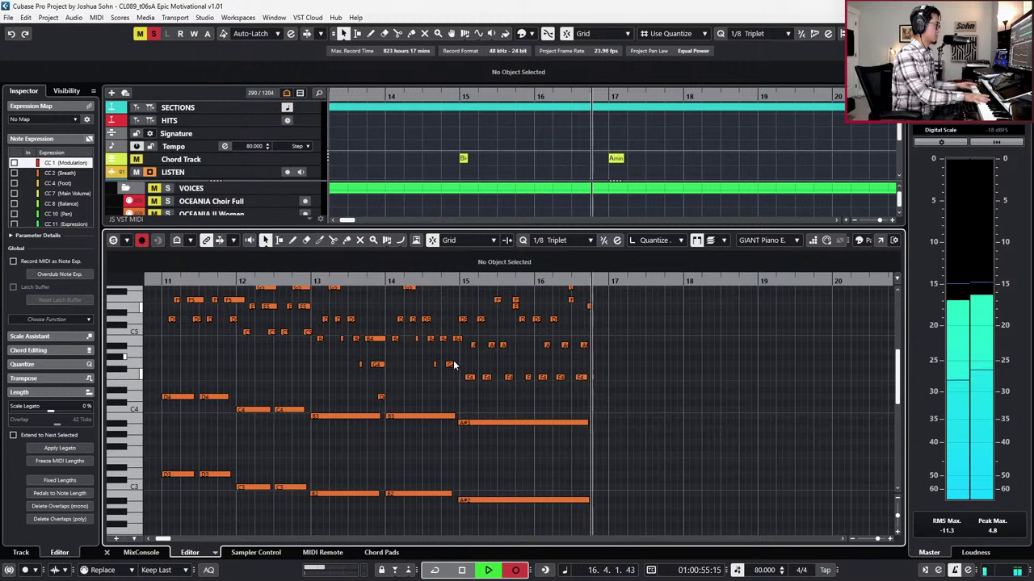
key(space)
key(ctrl+z)
key(KP_Multiply)
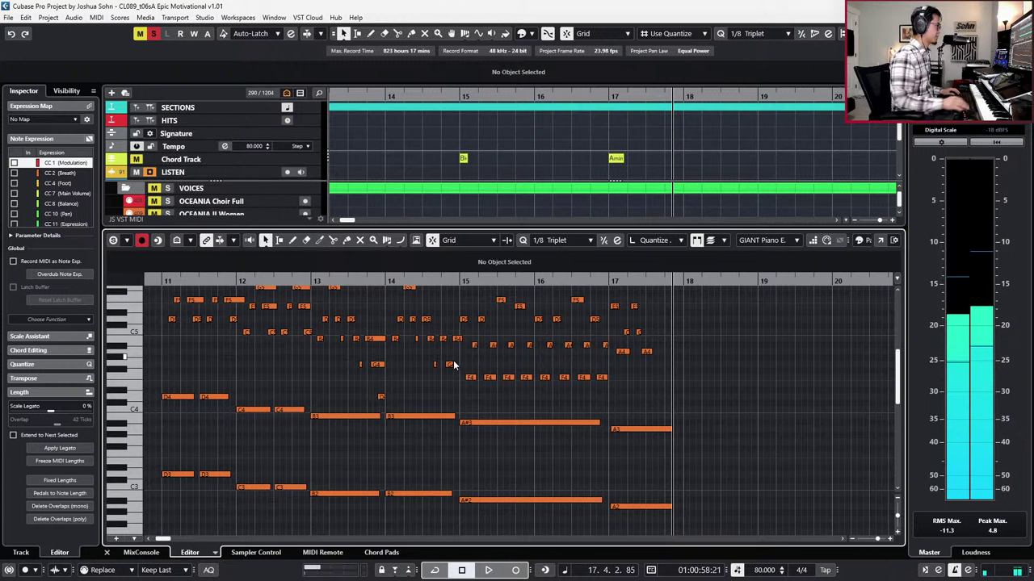
key(KP_0)
key(ctrl+z)
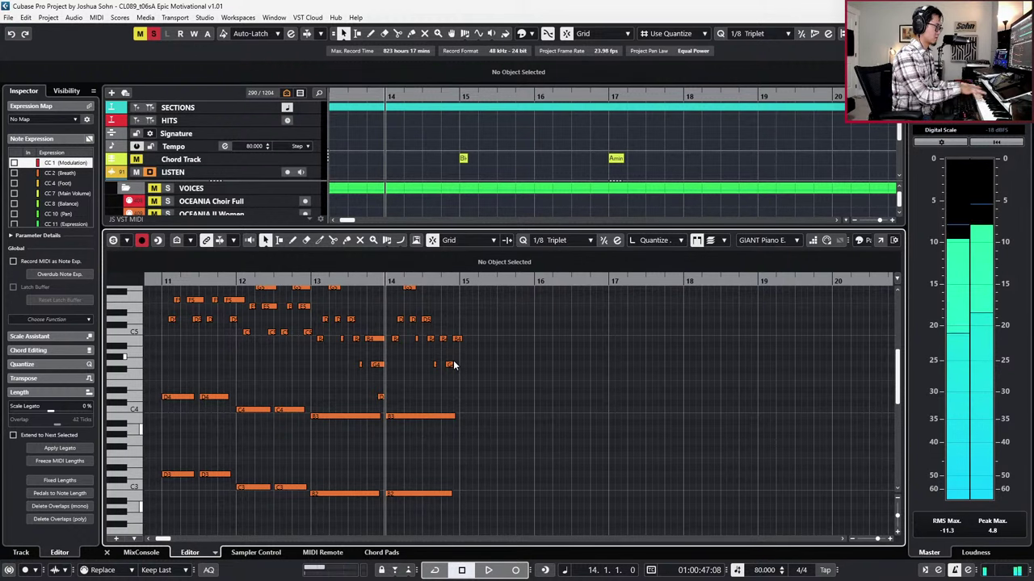
Step: Record two attempts from bar 14 and undo the notes played after bar 15
key(KP_Multiply)
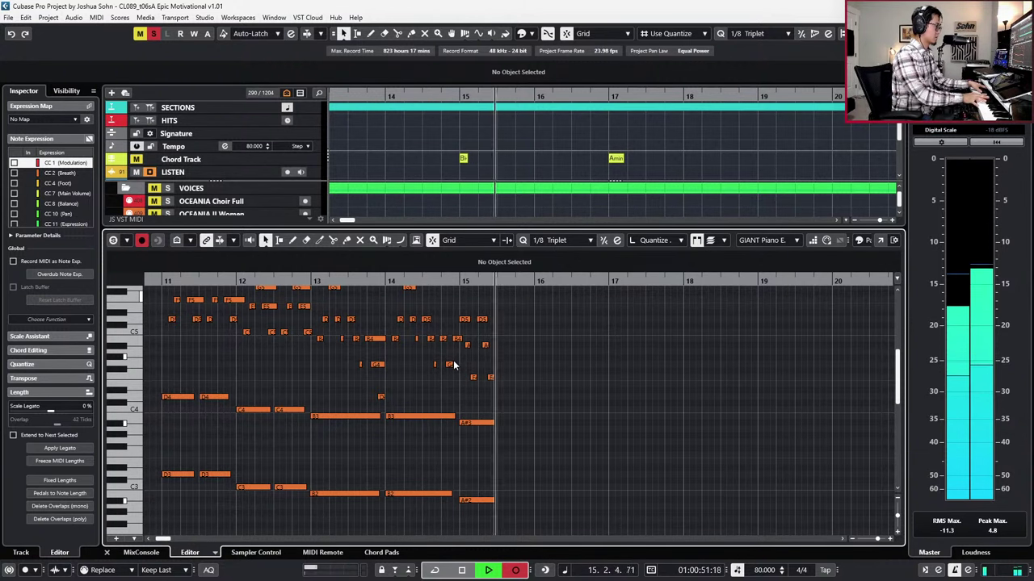
key(space)
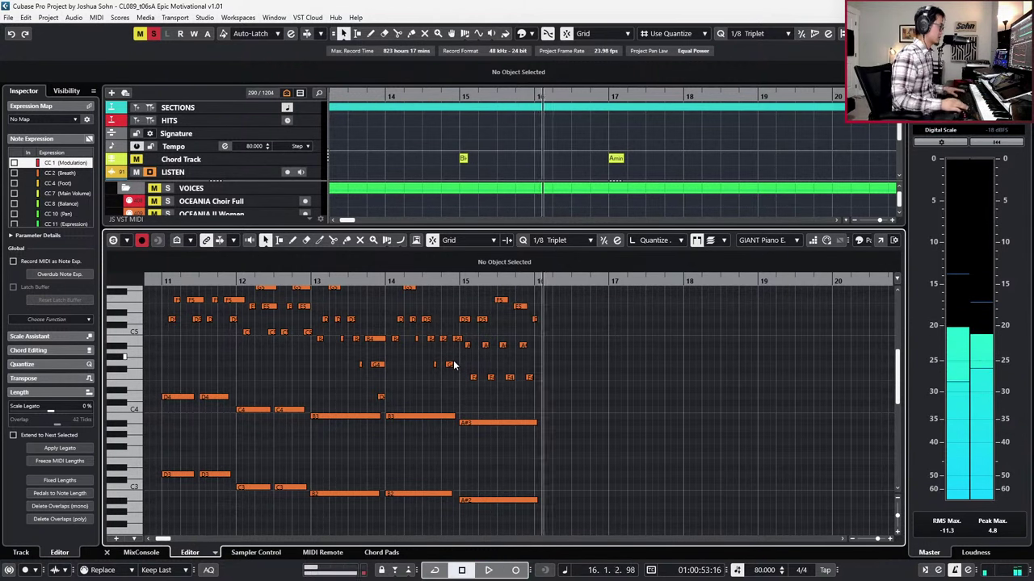
key(KP_Multiply)
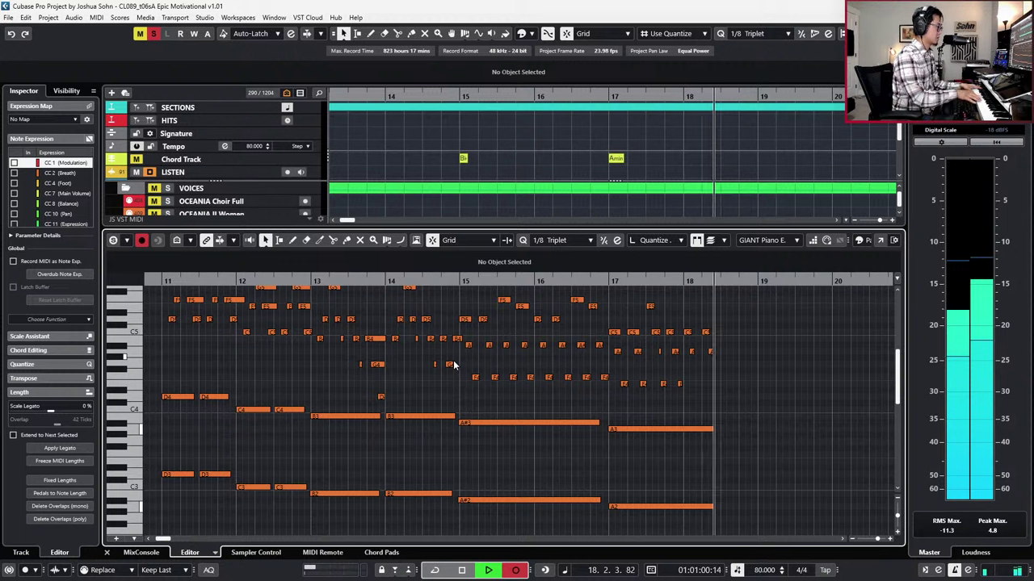
key(space)
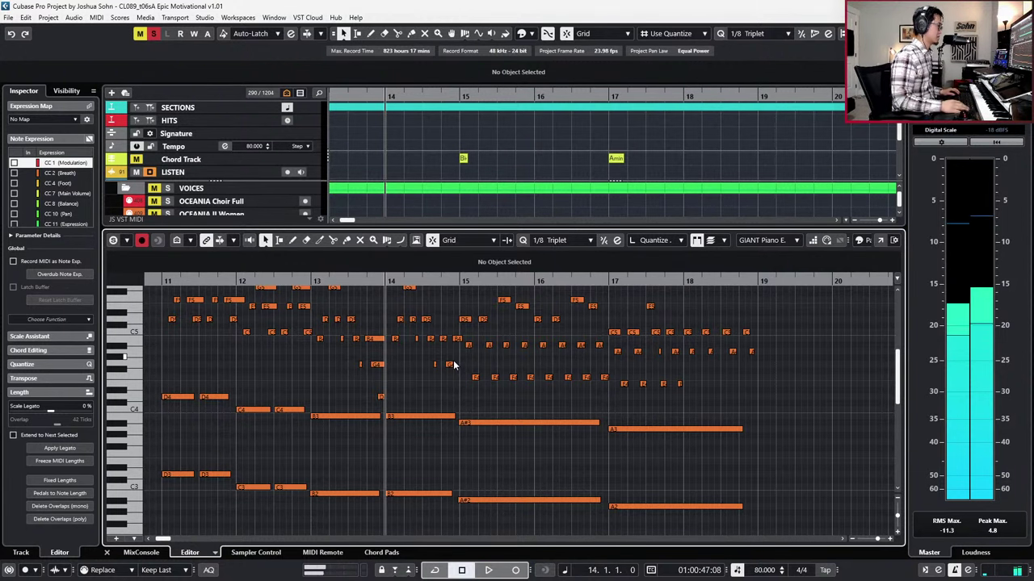
key(ctrl+z)
key(space)
Step: Punch in again from bar 14 and keep the final take running through bar 18
key(KP_Multiply)
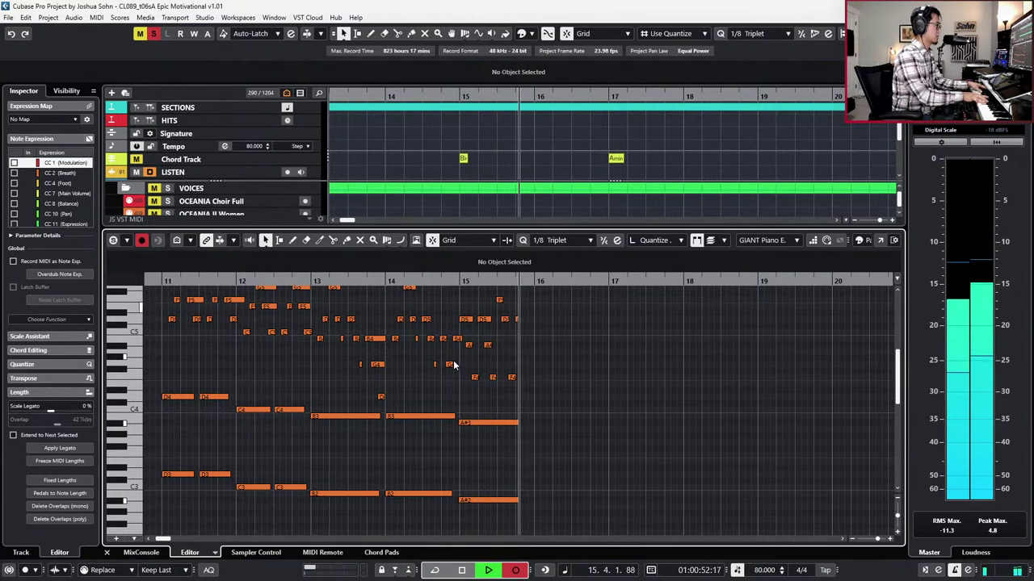
key(space)
key(ctrl+z)
key(KP_Subtract)
key(KP_Subtract)
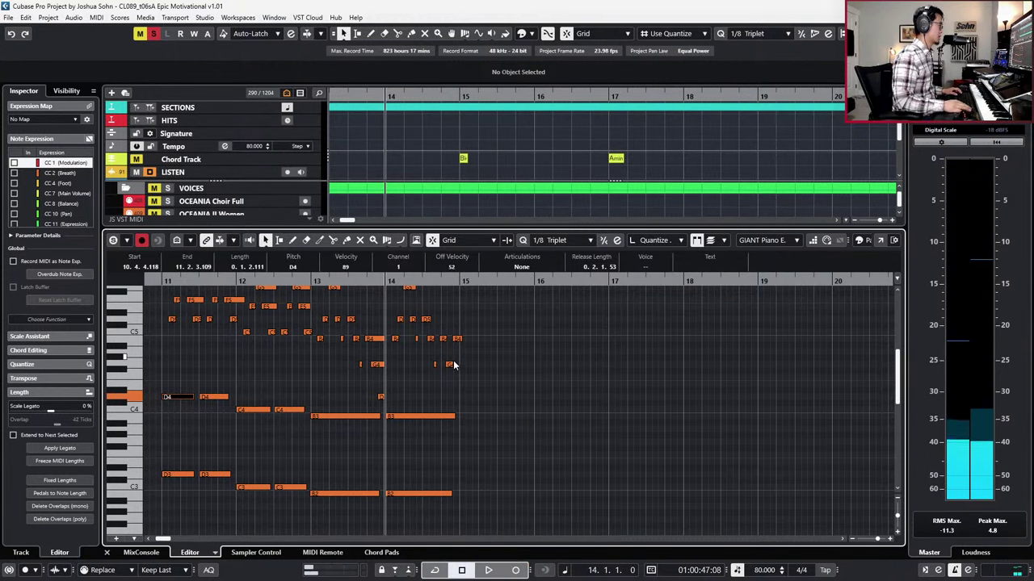
key(KP_Multiply)
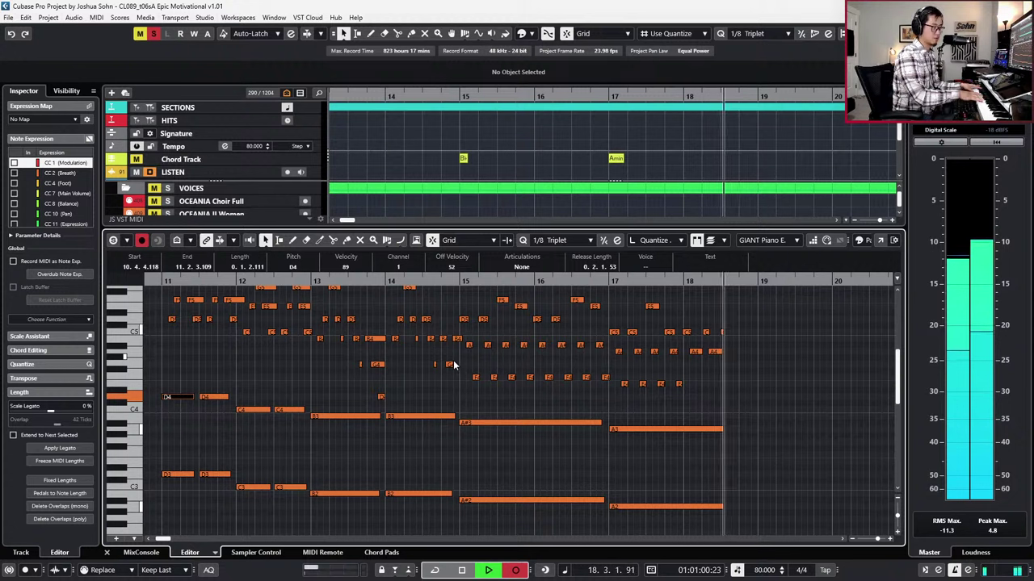
key(space)
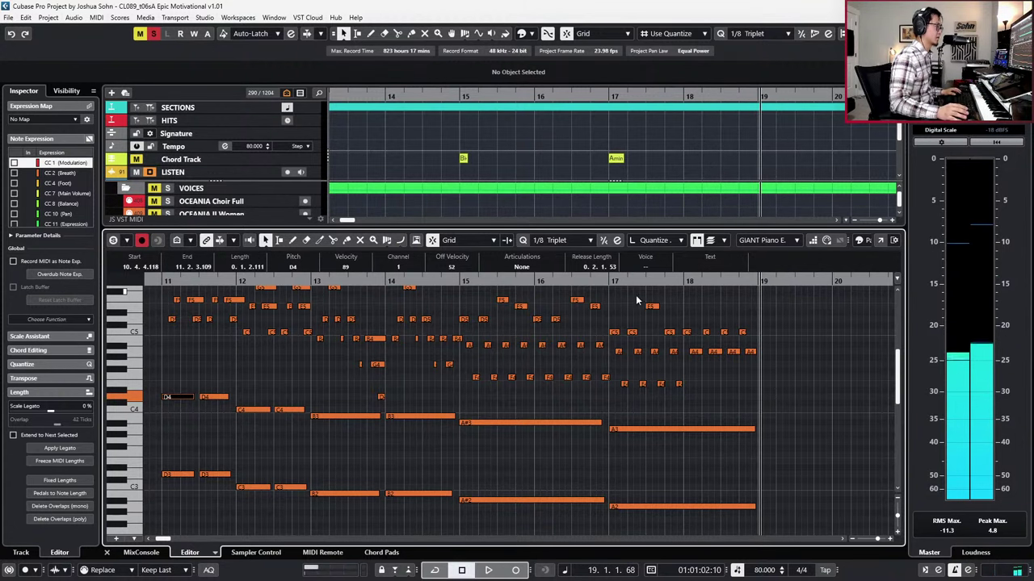
Step: Select the last notes of bar 18 and paste the copied C5/A4 notes at bar 19
drag(705, 312, 861, 360)
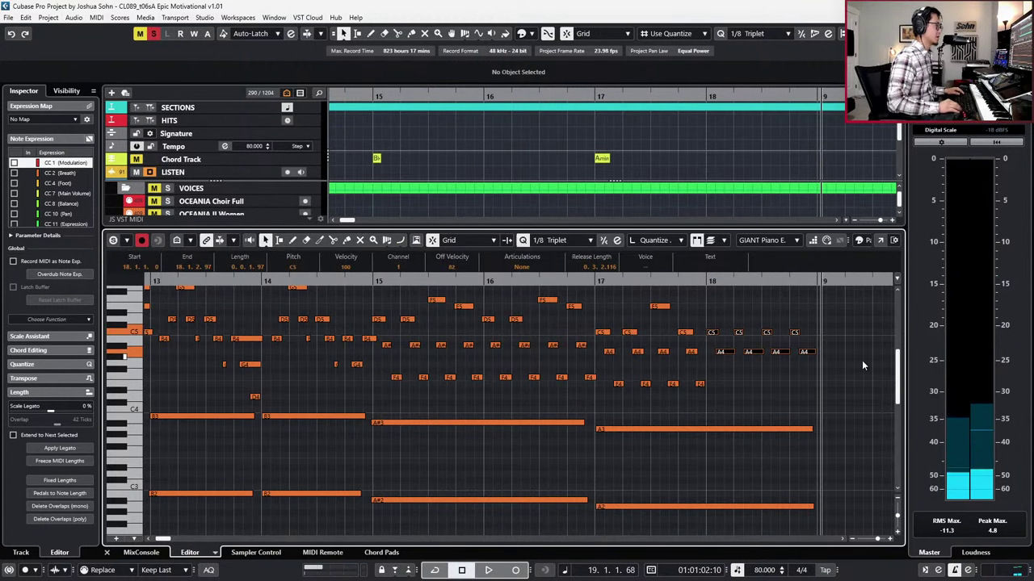
key(l)
scroll(861, 363, down, 1)
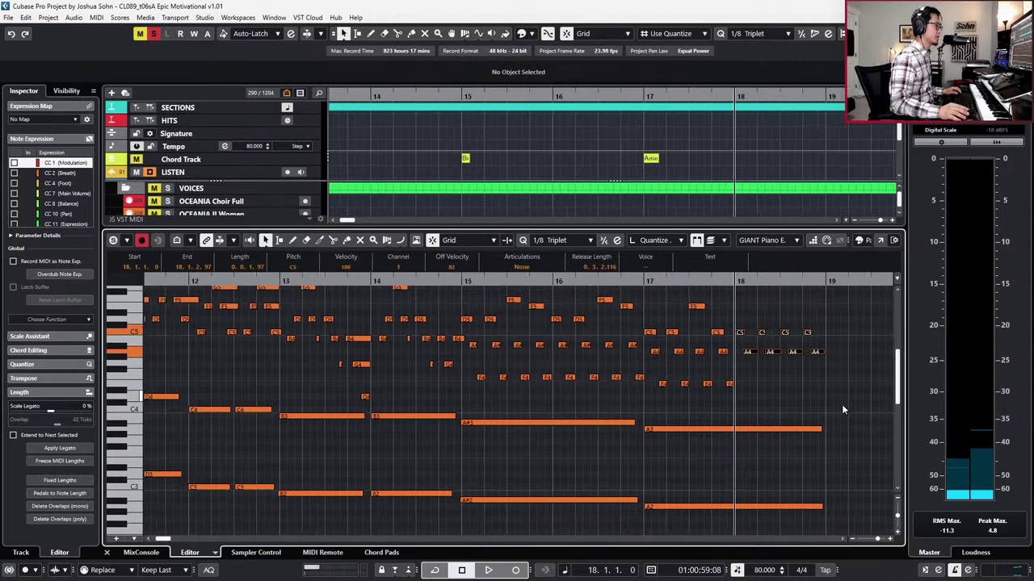
scroll(841, 404, right, 1)
key(KP_Add)
key(KP_Add)
key(KP_Subtract)
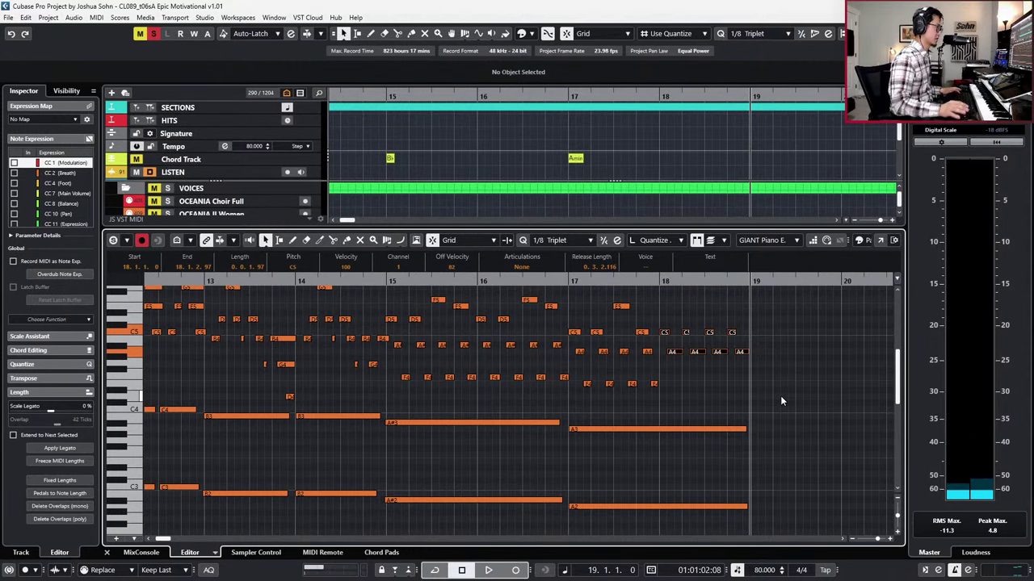
key(ctrl+v)
key(shift+g)
scroll(734, 381, right, 1)
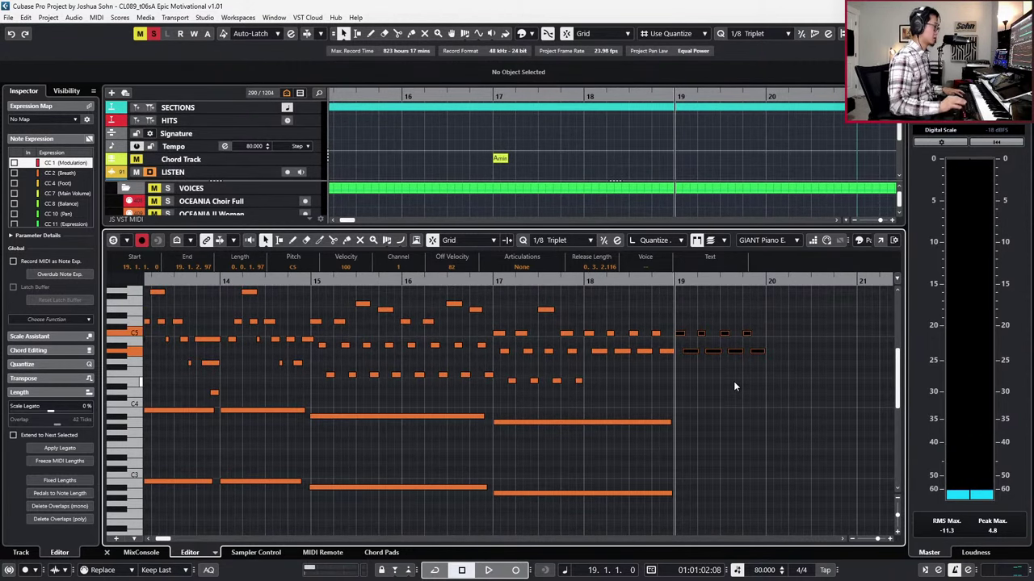
Step: Close the Key Editor and hide the empty lower editor zone
key(g)
key(Escape)
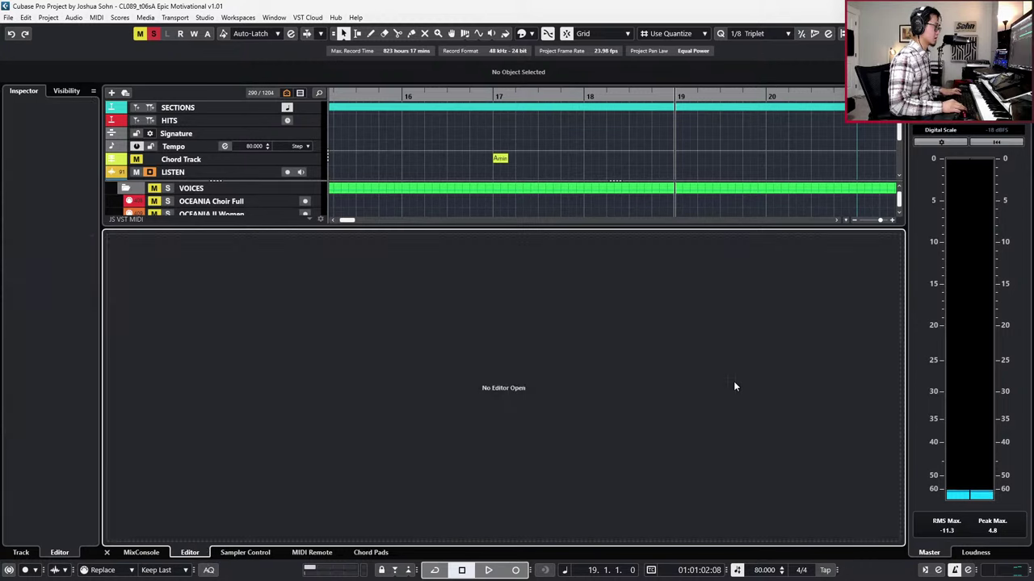
key(ctrl+e)
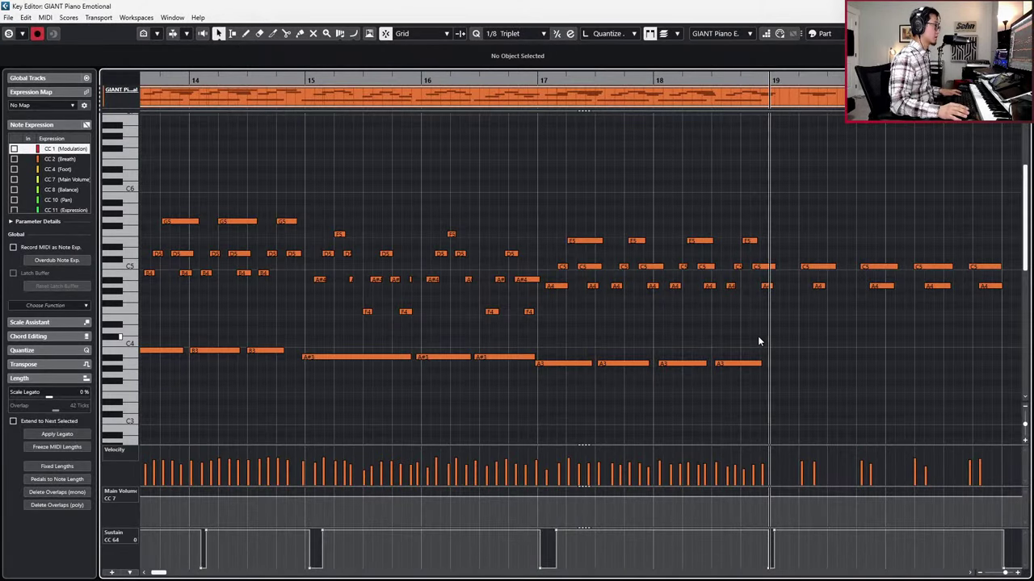
key(ctrl+e)
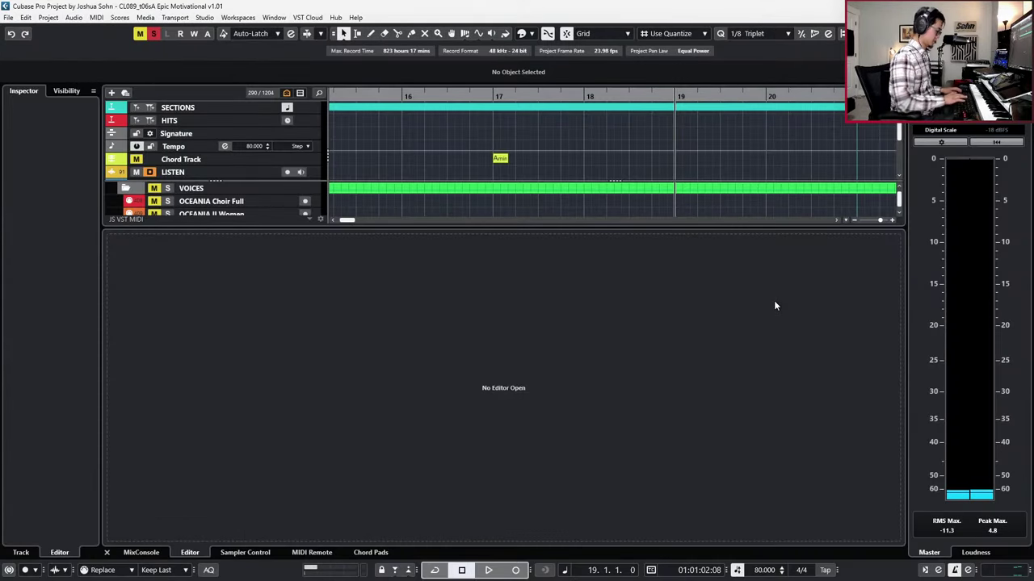
key(ctrl+alt+e)
Step: Open the piano part in the Key Editor and quantize the C5 and A4 notes after bar 19
double_click(766, 316)
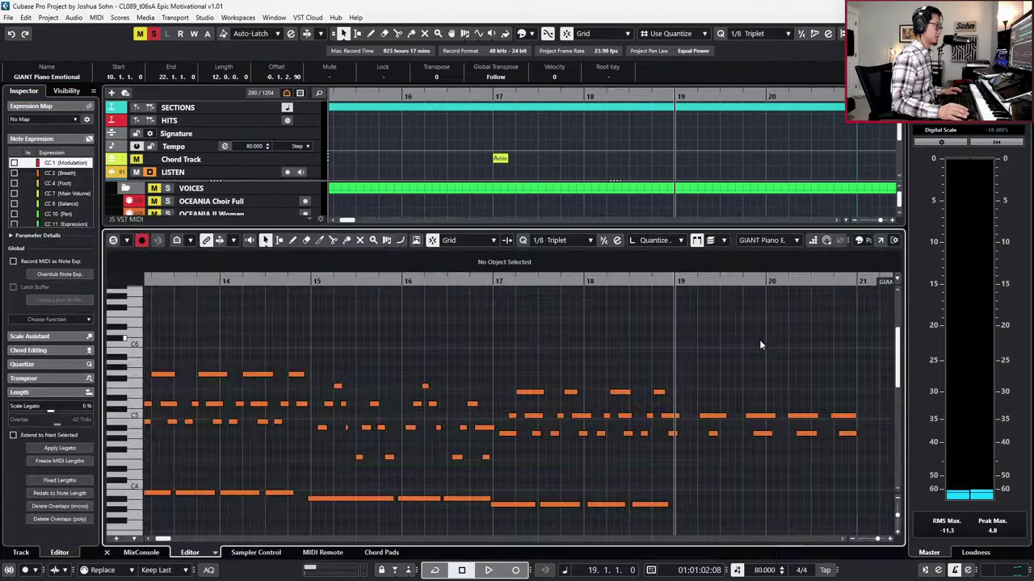
key(shift+h)
scroll(895, 396, down, 3)
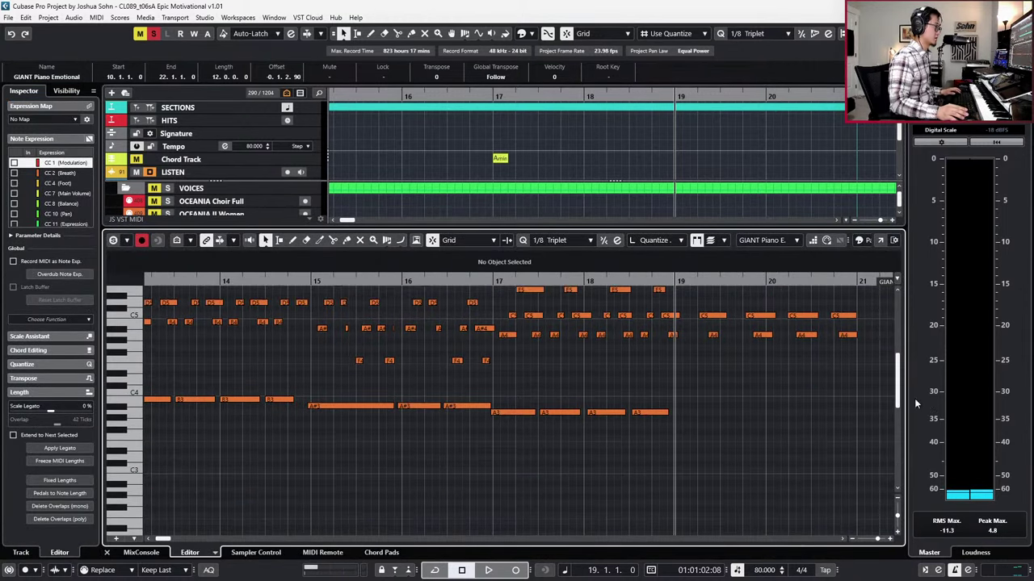
scroll(765, 326, right, 1)
scroll(636, 312, up, 2)
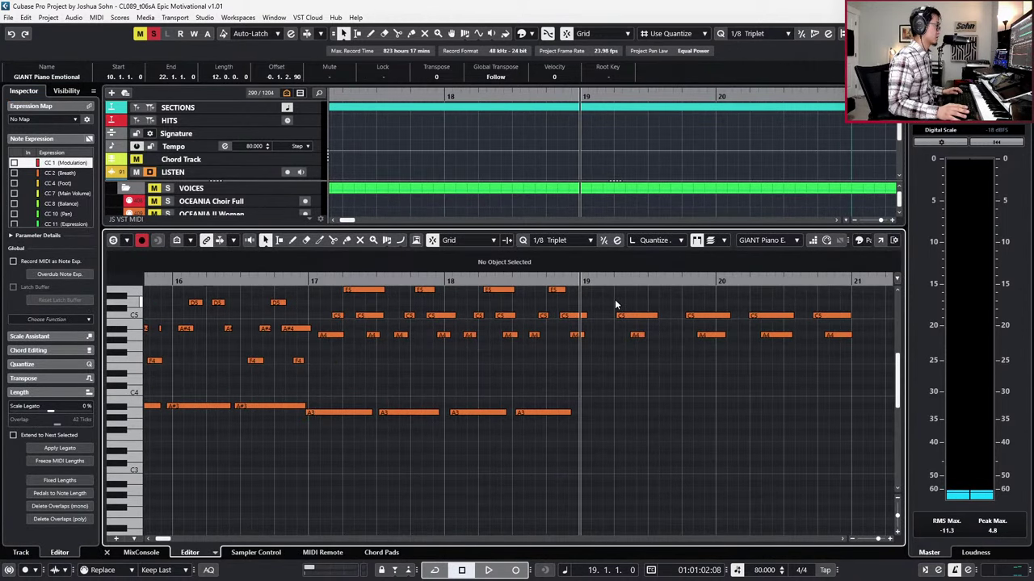
drag(614, 298, 797, 346)
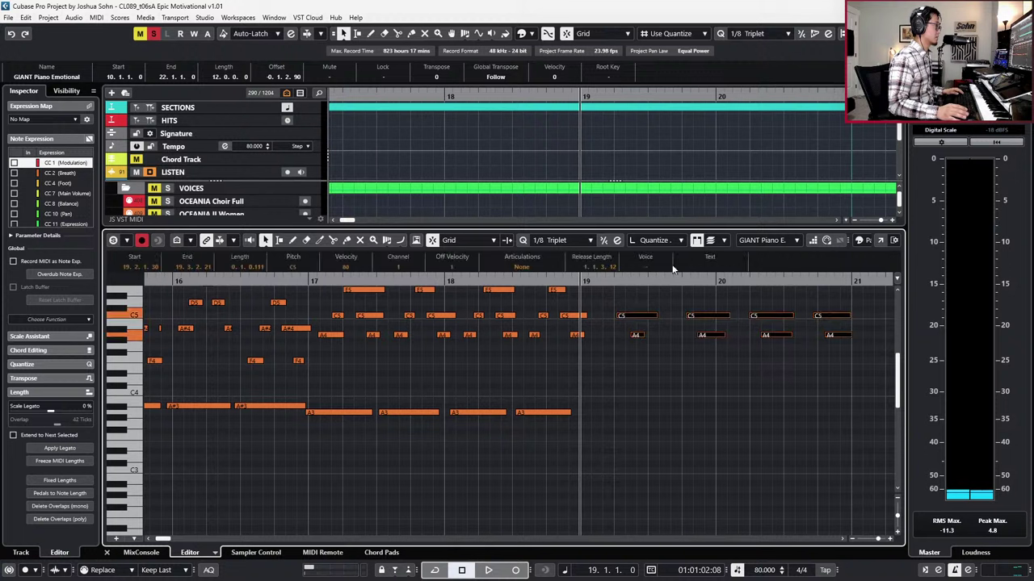
click(603, 241)
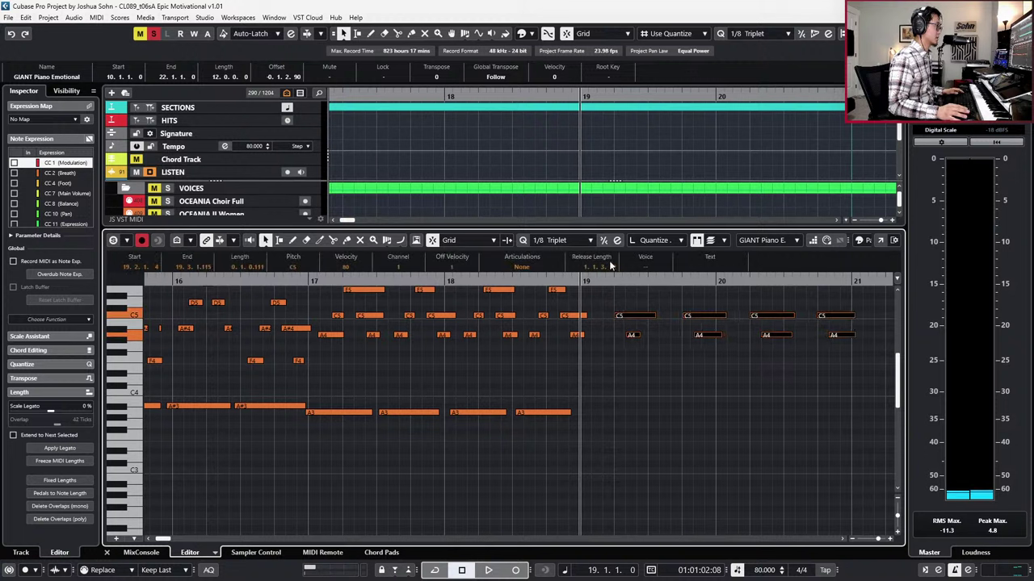
key(space)
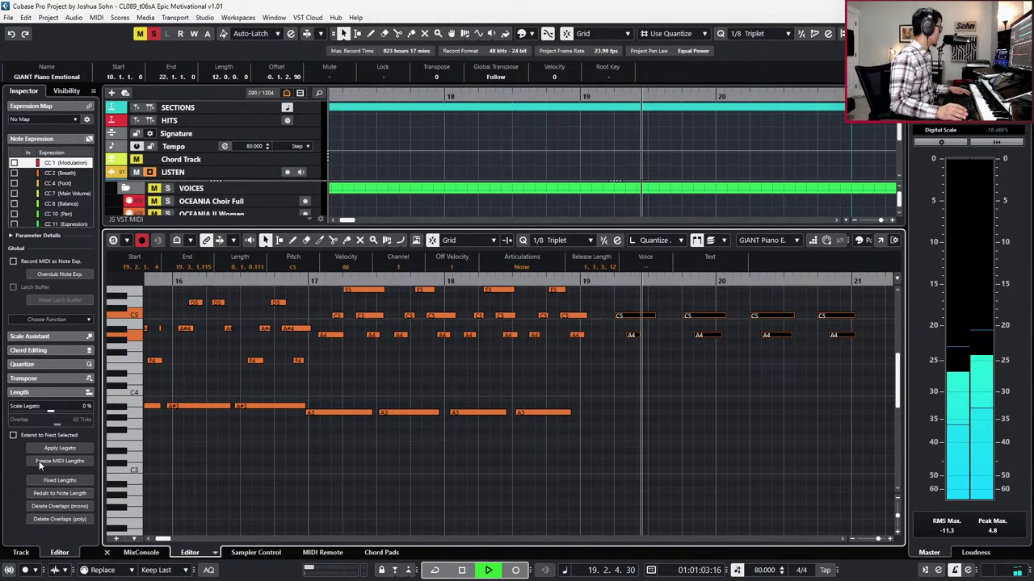
click(674, 477)
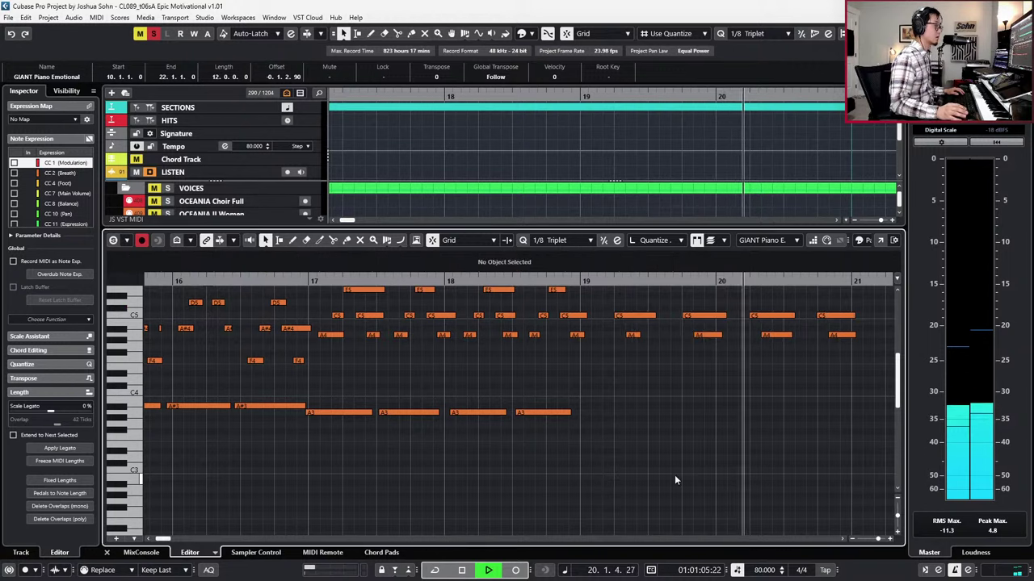
scroll(804, 419, down, 1)
scroll(764, 403, right, 2)
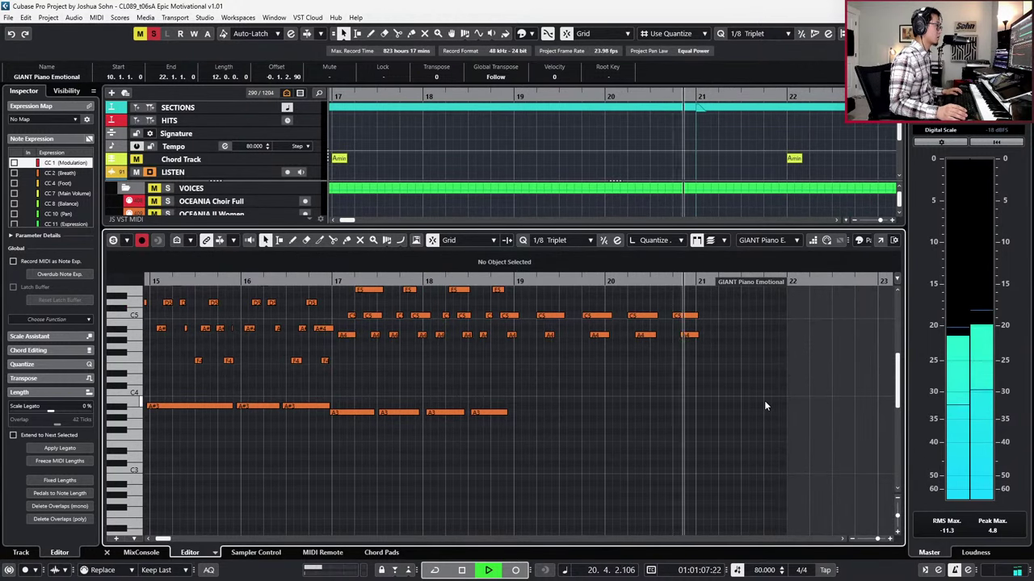
key(space)
Step: Copy the C5/A4 notes from bars 19–21, paste them at bar 21, and extend the part past bar 22
key(KP_Subtract)
key(s)
drag(742, 328, 596, 343)
drag(527, 303, 622, 346)
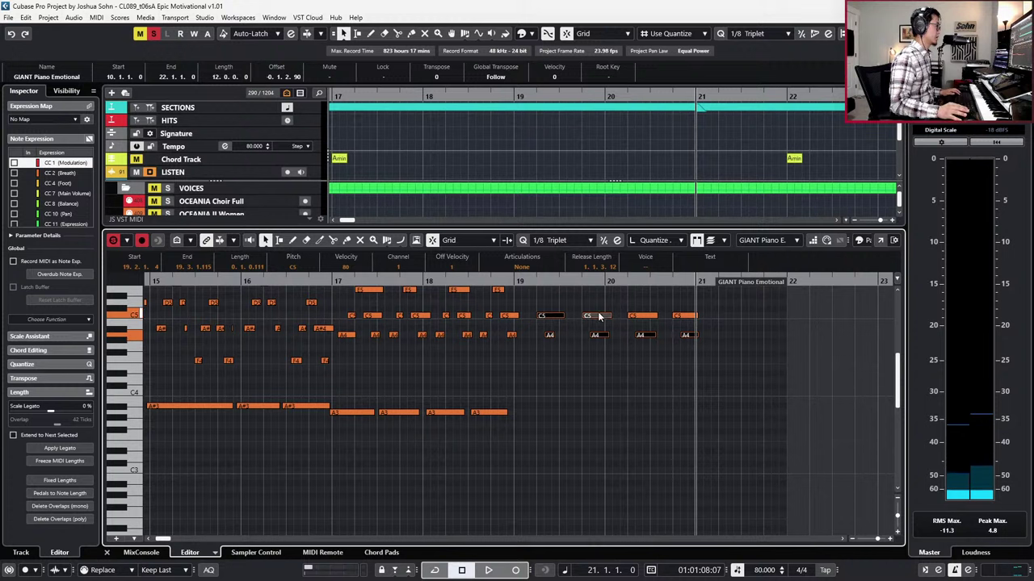
drag(615, 310, 711, 345)
key(KP_Add)
key(KP_Subtract)
key(KP_Subtract)
key(KP_Subtract)
key(KP_Subtract)
key(KP_Subtract)
key(KP_Subtract)
key(KP_Subtract)
key(KP_Subtract)
key(KP_Subtract)
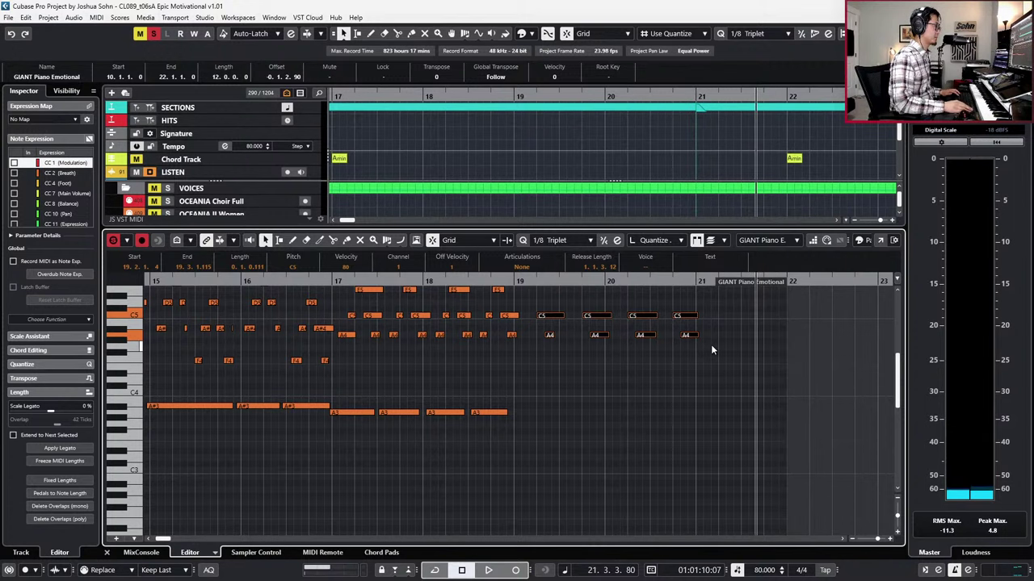
key(ctrl+v)
key(s)
key(KP_Subtract)
key(KP_Subtract)
key(KP_Subtract)
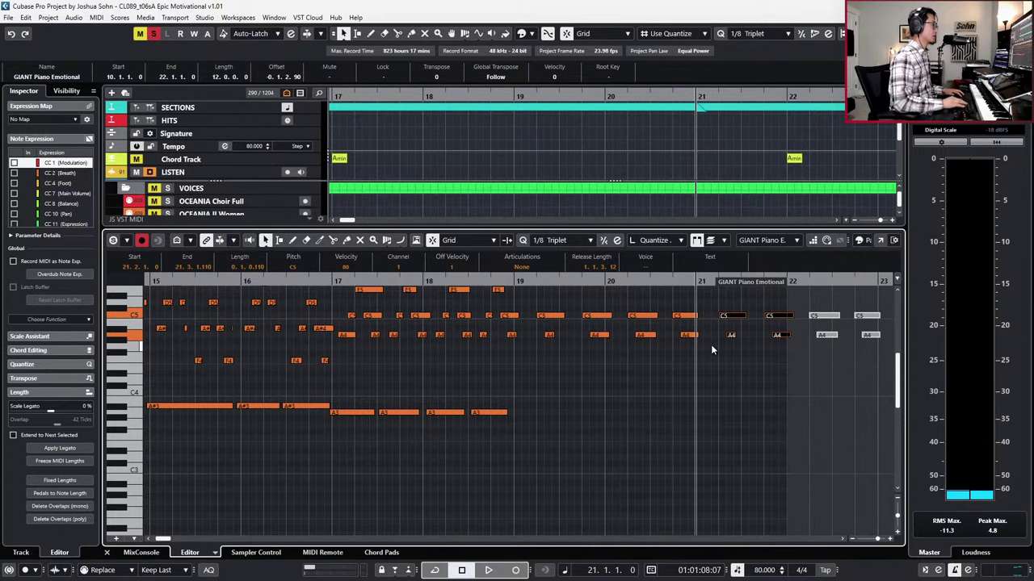
key(g)
key(g)
key(g)
drag(544, 282, 583, 289)
Step: Set the project tempo back to 100 BPM
key(g)
key(g)
key(g)
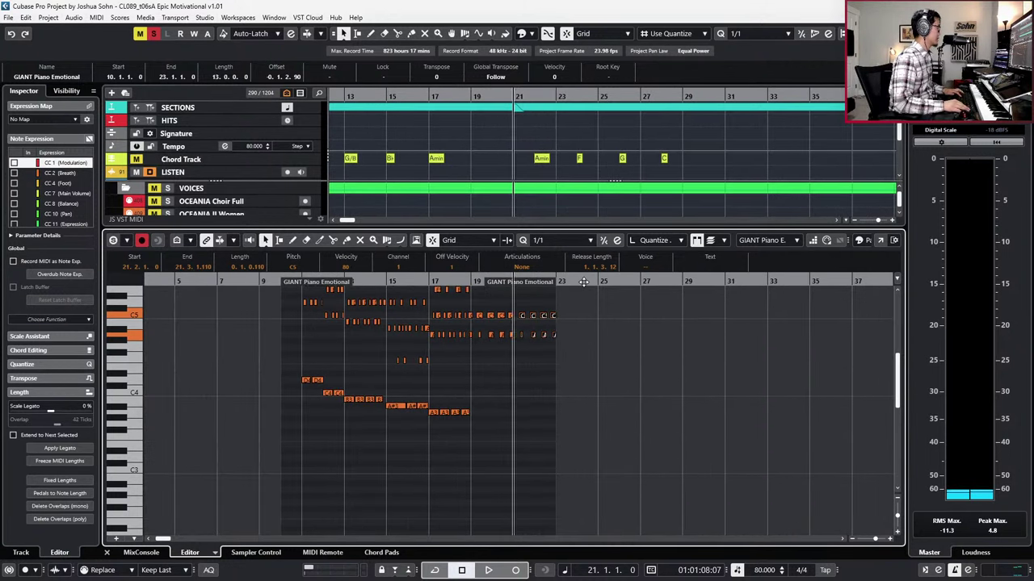
key(KP_Subtract)
key(KP_Subtract)
key(KP_Subtract)
key(KP_Subtract)
key(KP_Subtract)
key(KP_Subtract)
key(KP_Subtract)
key(KP_Subtract)
key(KP_Subtract)
key(KP_Subtract)
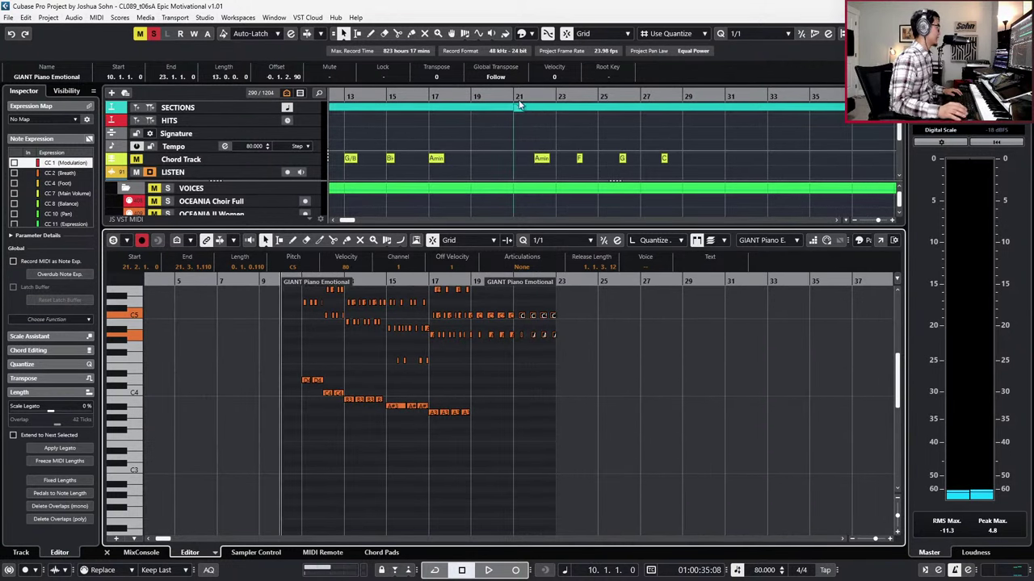
double_click(254, 146)
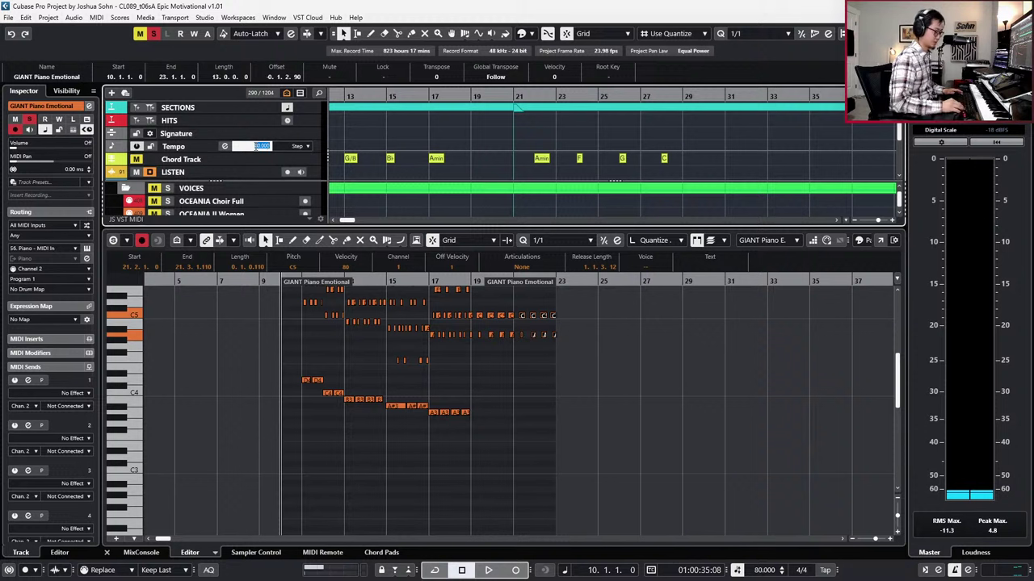
key(Return)
Step: Select the piano notes between bars 11 and 17 and zoom in on them
key(h)
key(h)
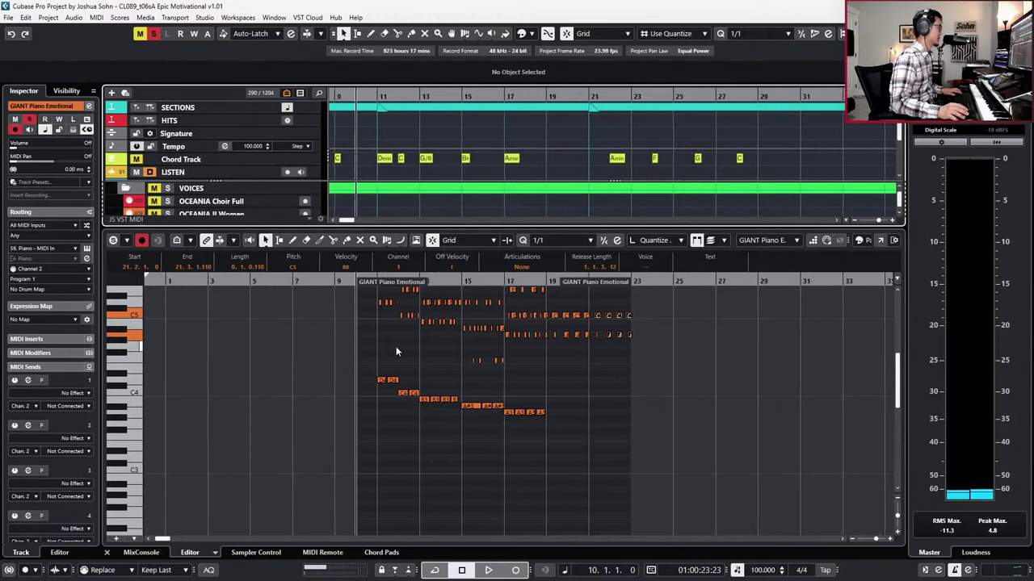
scroll(417, 365, up, 2)
scroll(417, 359, down, 1)
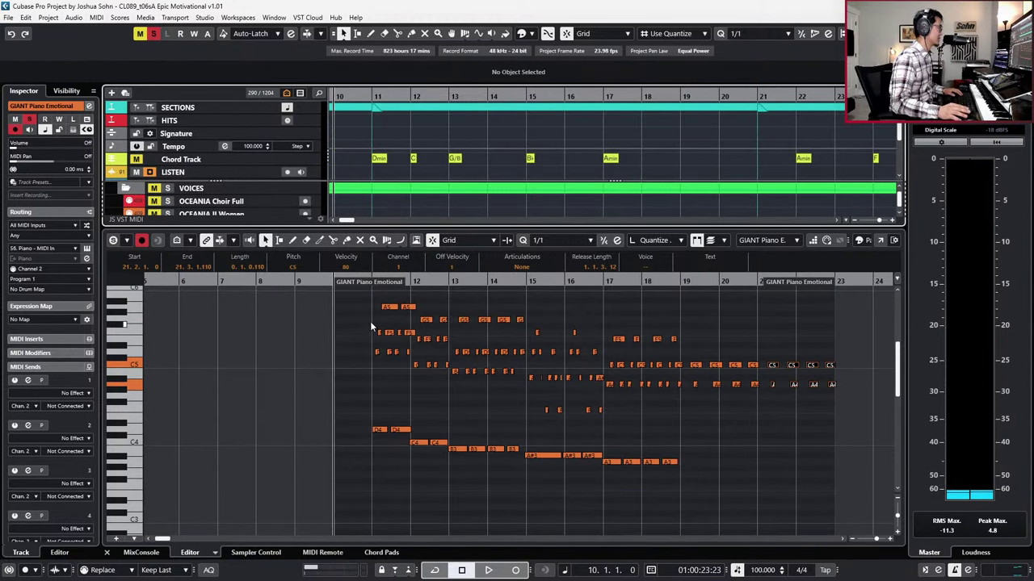
click(366, 316)
drag(358, 306, 673, 478)
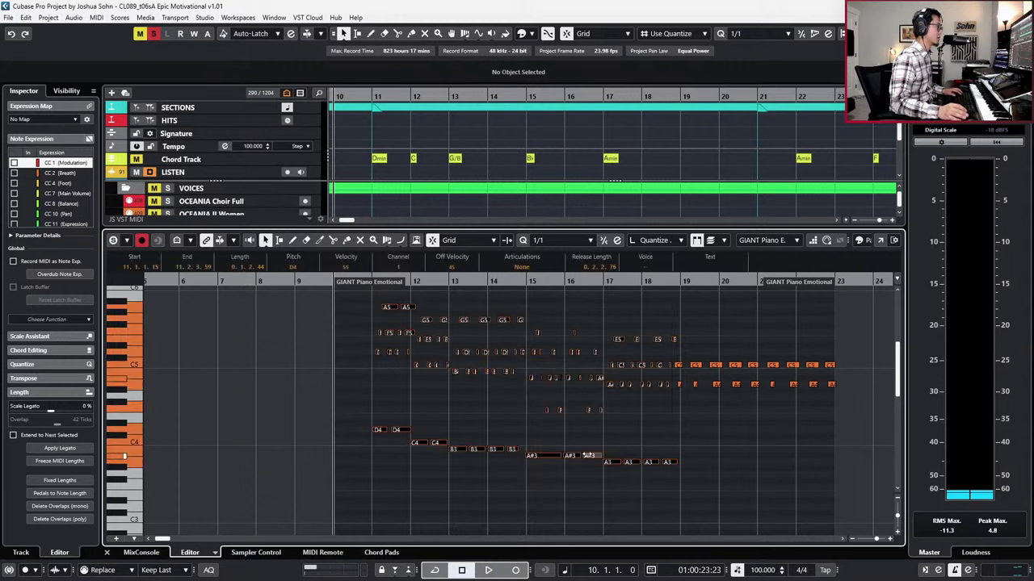
key(h)
key(h)
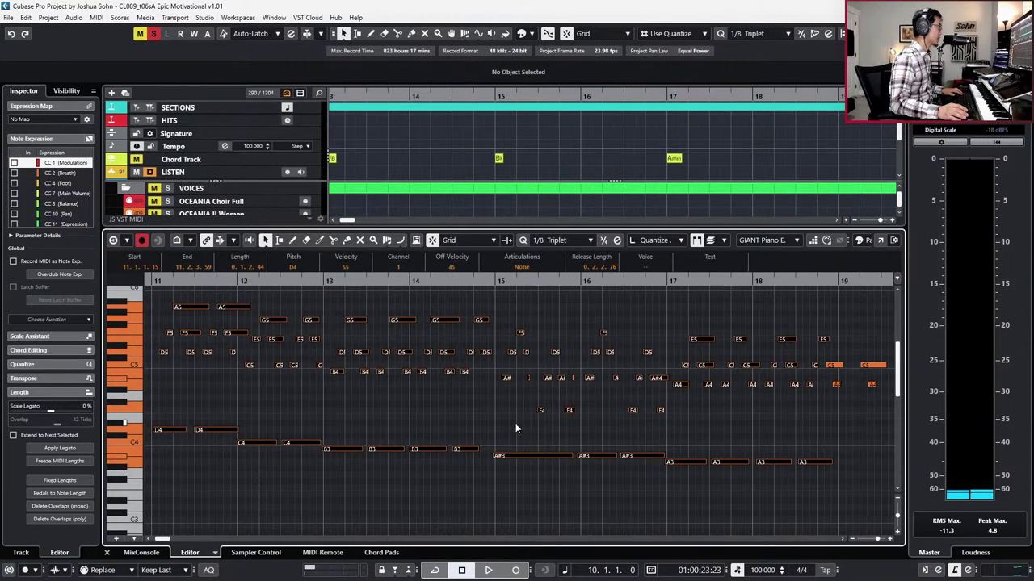
Step: Iteratively quantize the selected piano notes and play them back from bar 11
click(603, 241)
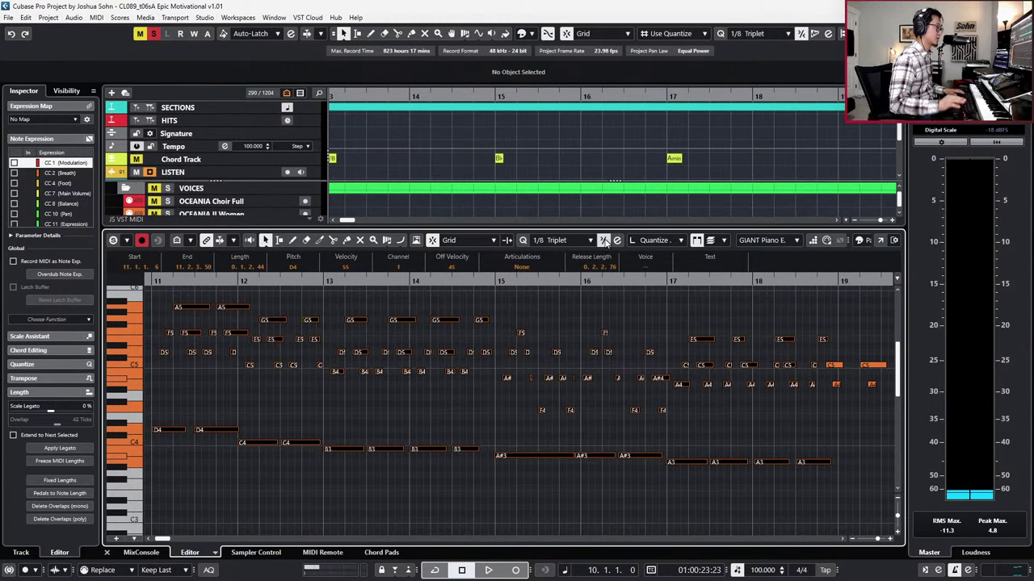
key(space)
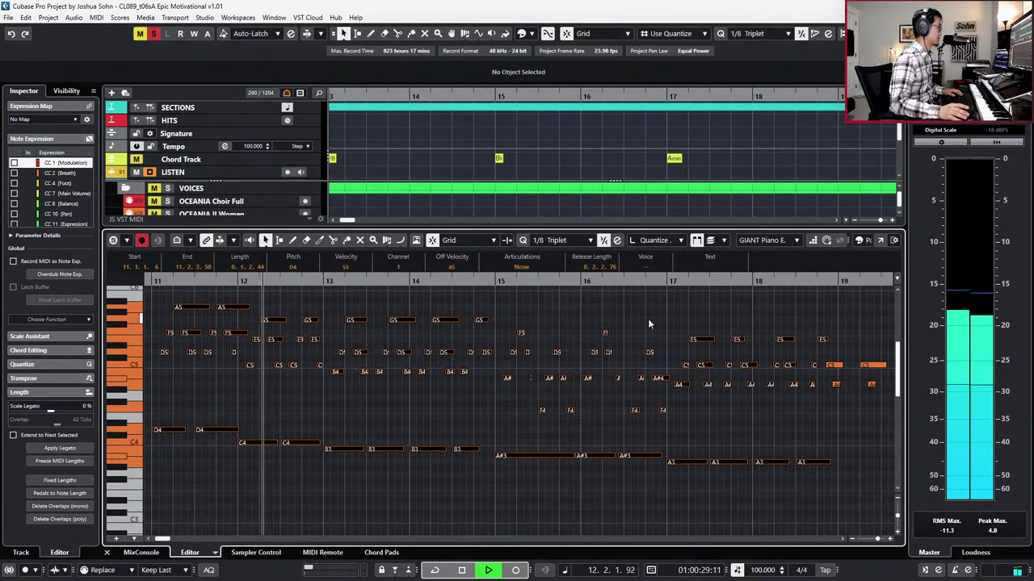
scroll(647, 373, down, 2)
scroll(591, 404, down, 4)
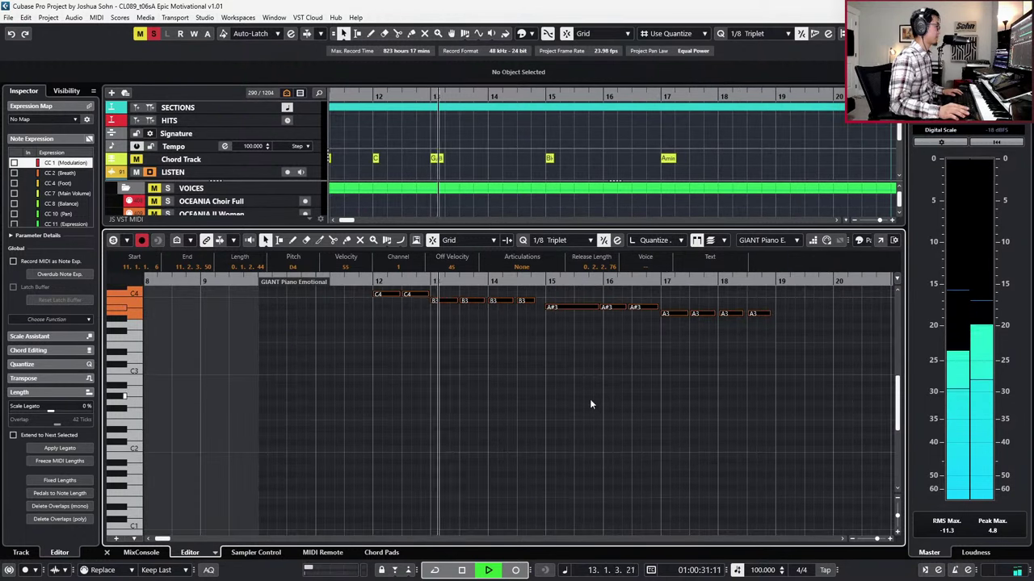
scroll(394, 365, up, 1)
scroll(325, 365, up, 3)
scroll(325, 365, down, 3)
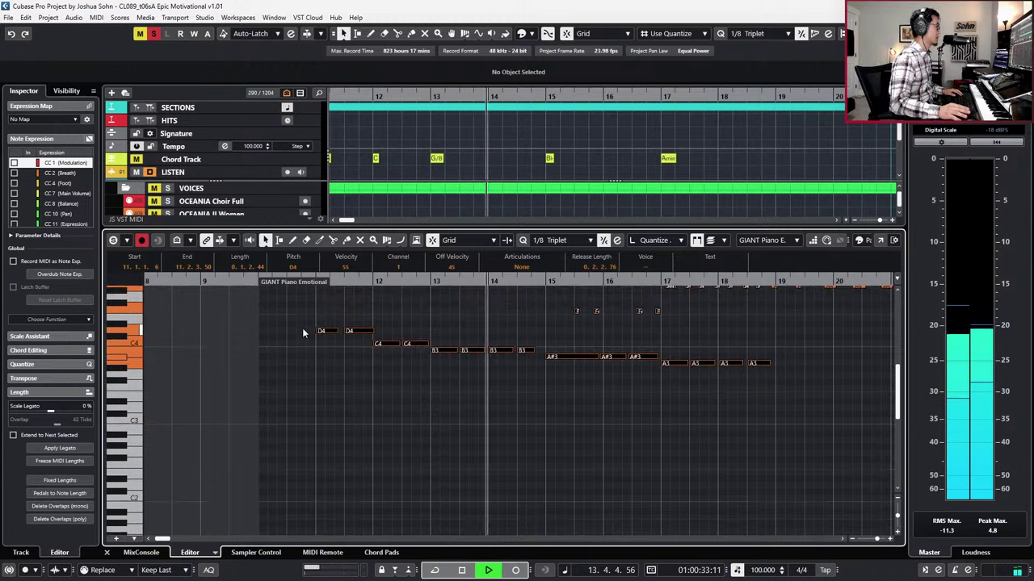
drag(303, 332, 678, 423)
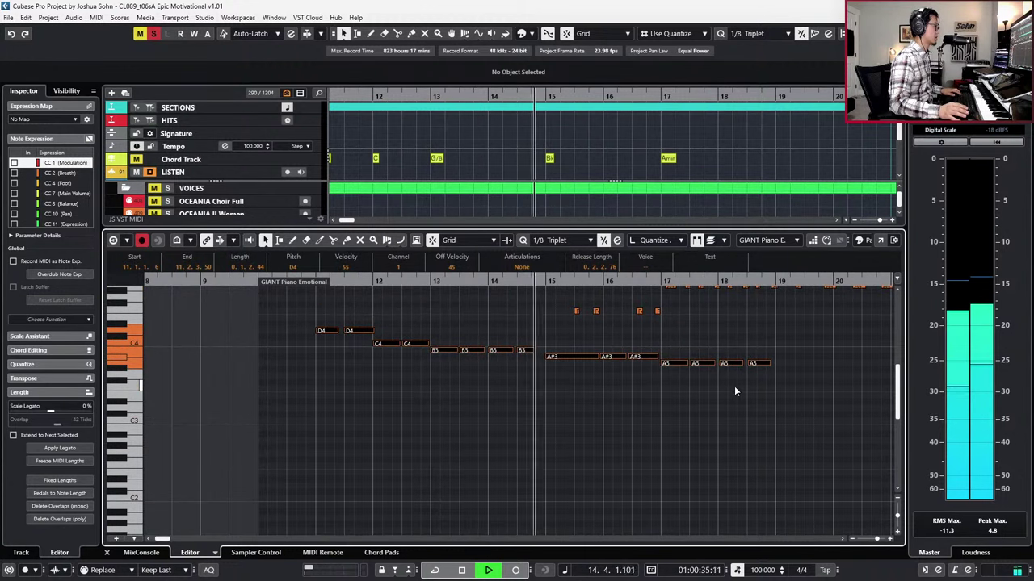
scroll(730, 376, up, 3)
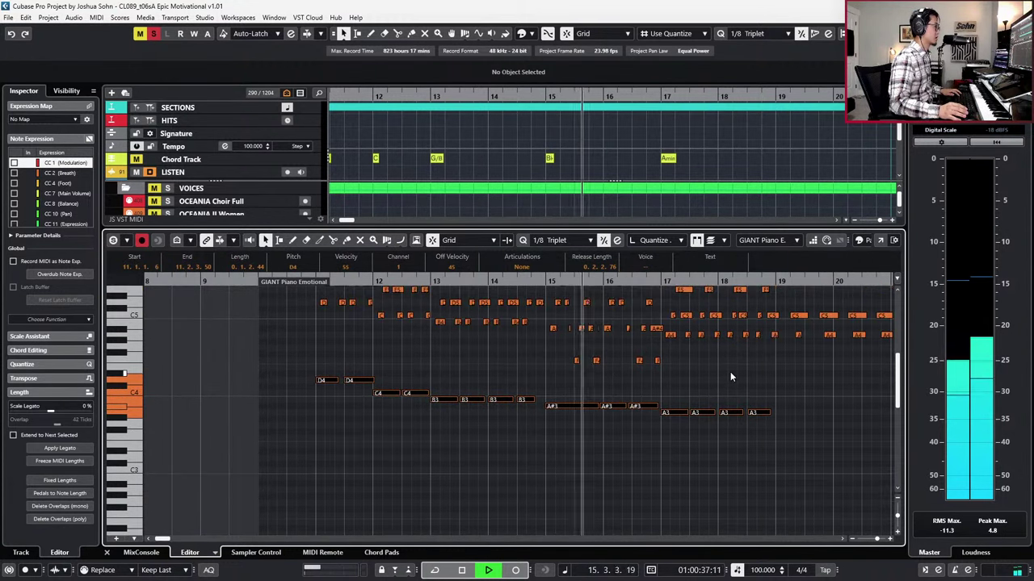
scroll(668, 348, up, 3)
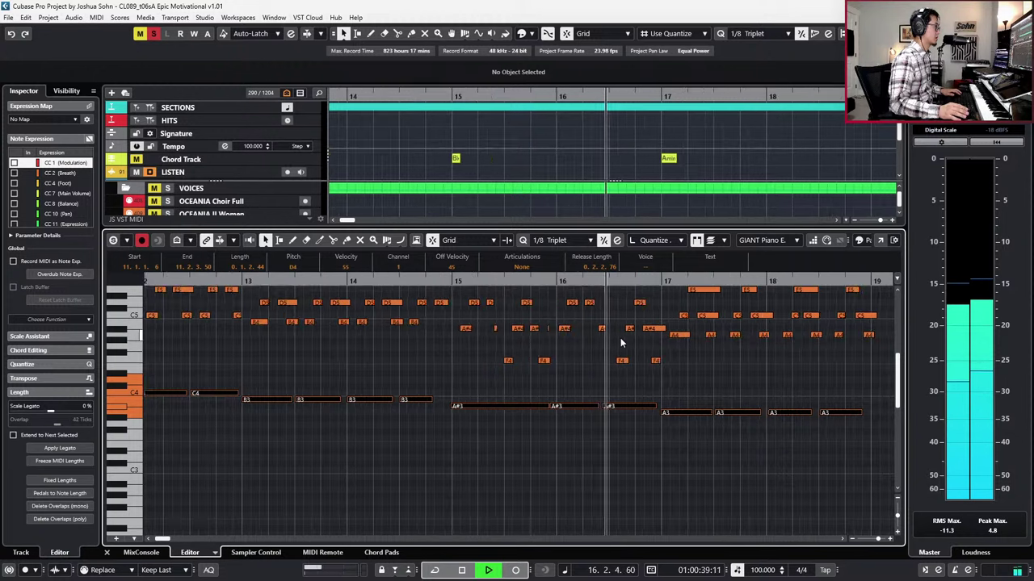
scroll(619, 338, up, 2)
scroll(599, 323, up, 3)
key(space)
Step: Quantize the notes around bar 16 and play back from bar 15
drag(540, 311, 673, 426)
key(q)
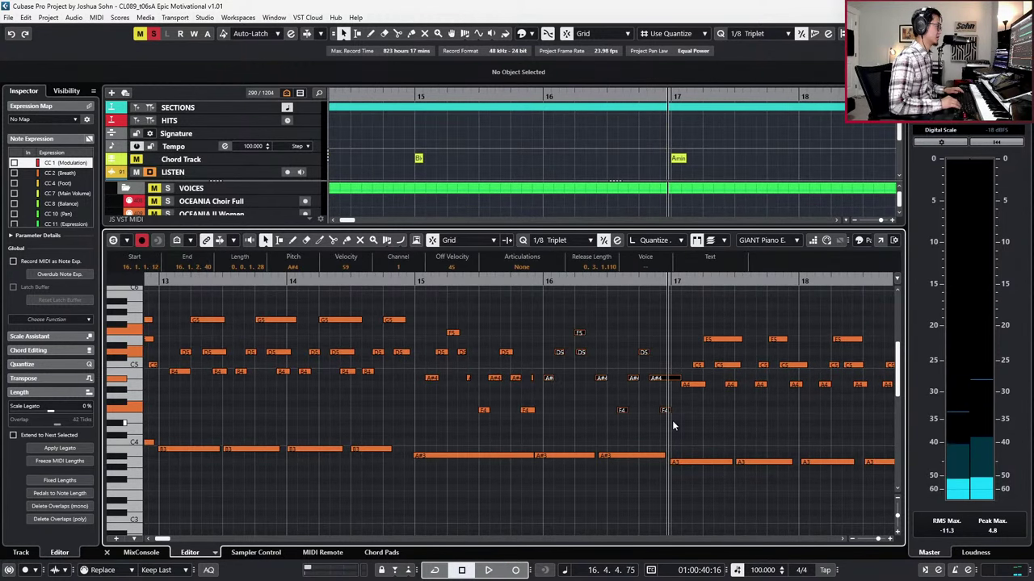
key(KP_Subtract)
key(KP_Subtract)
drag(605, 311, 579, 333)
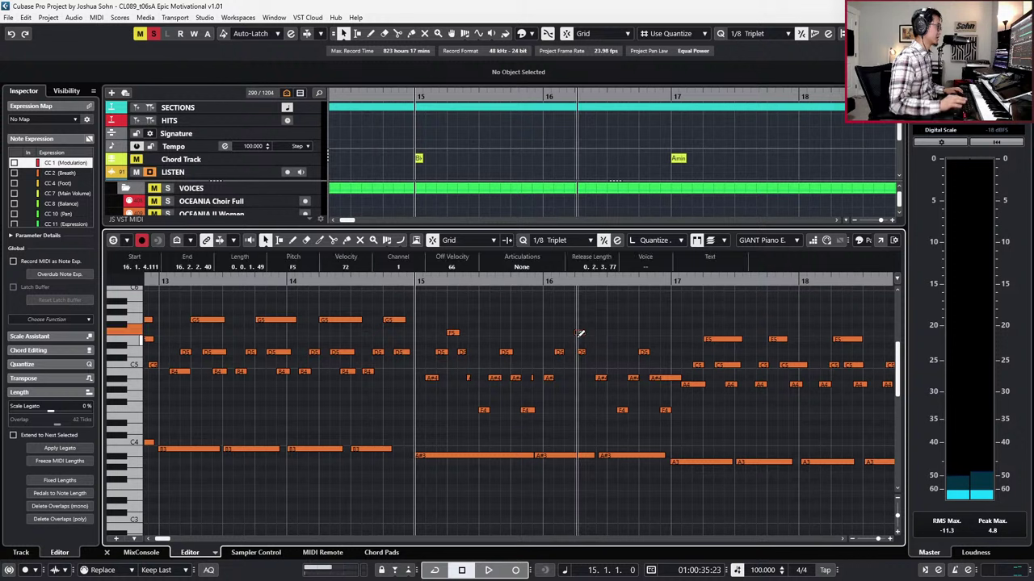
click(531, 332)
key(space)
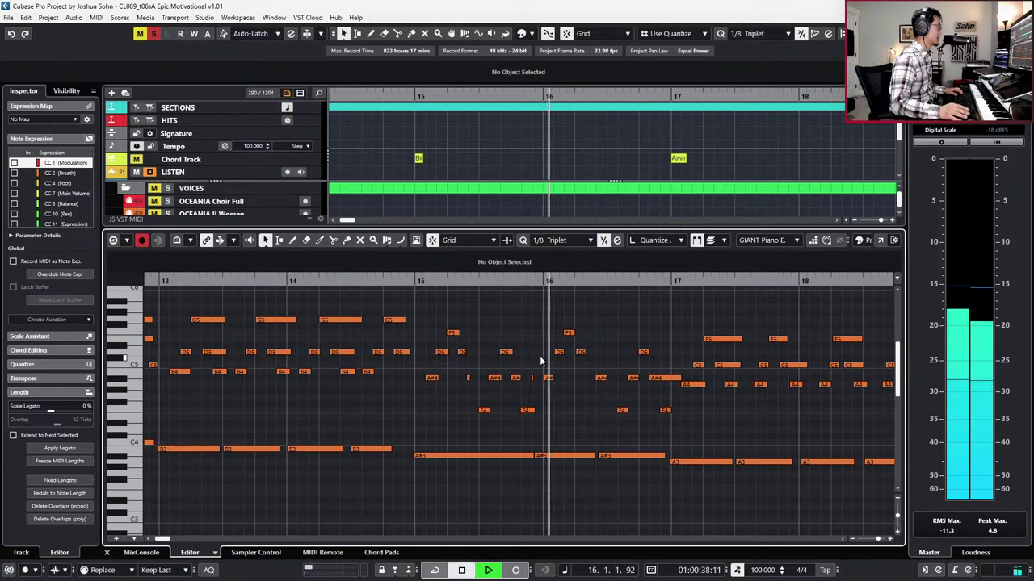
Step: Nudge the A#3 bass notes later, then snap them to bar 16 with Iterative Quantize off
click(565, 456)
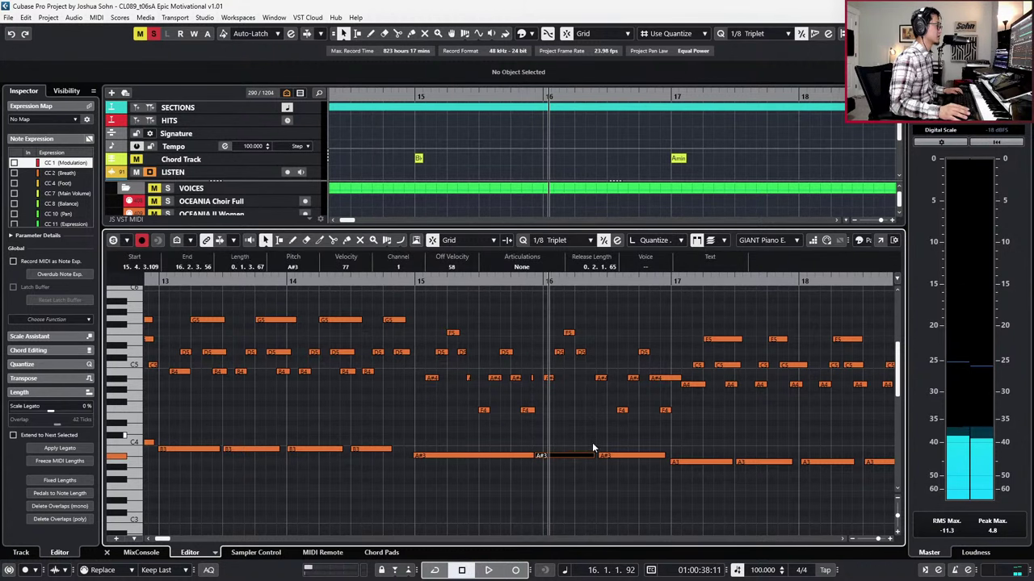
key(alt+Right)
key(ctrl+KP_Subtract)
key(ctrl+KP_Subtract)
key(space)
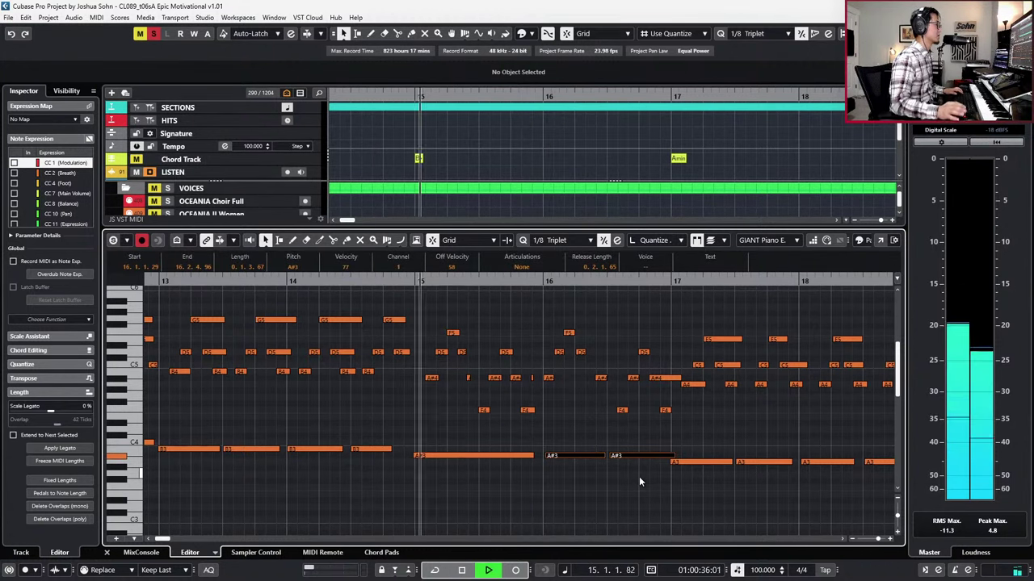
click(603, 239)
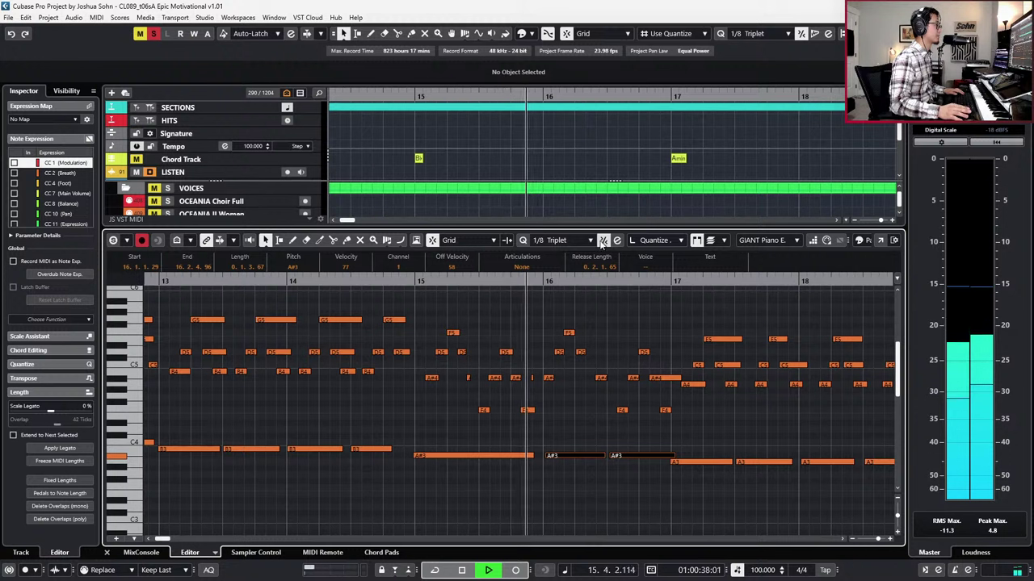
key(q)
key(space)
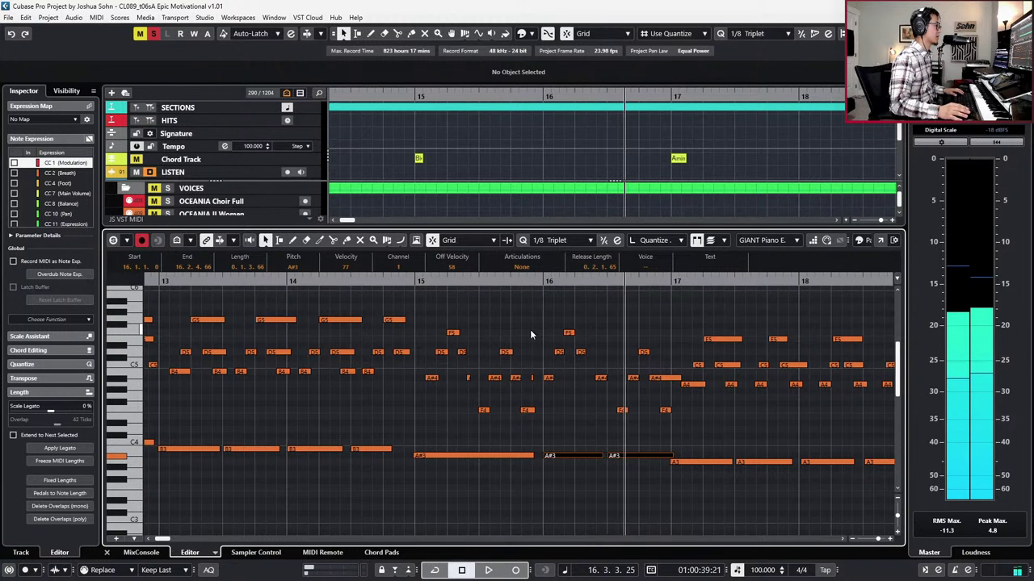
Step: Quantize the notes around bar 16 to the 1/8 triplet grid
drag(528, 321, 663, 406)
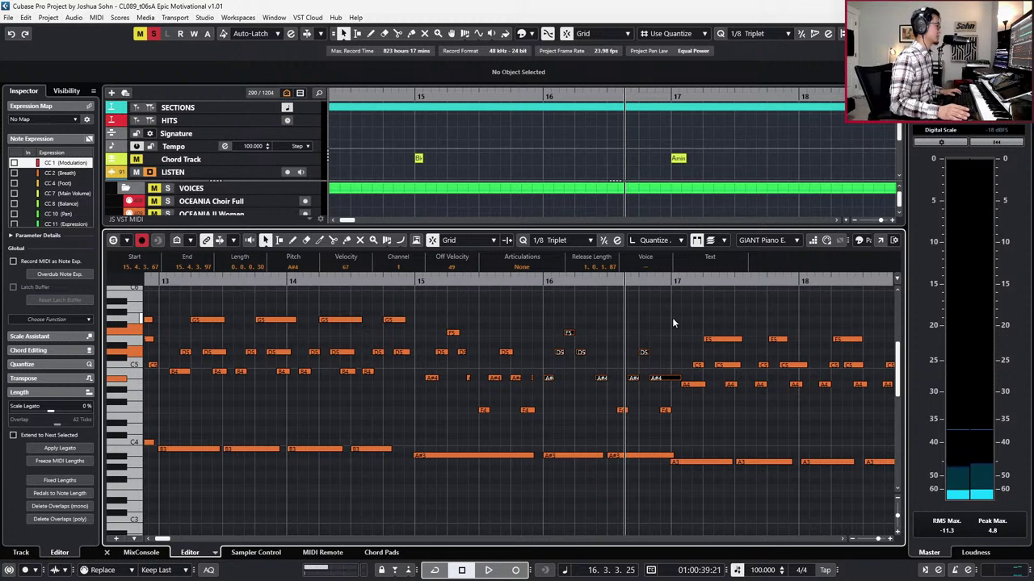
key(q)
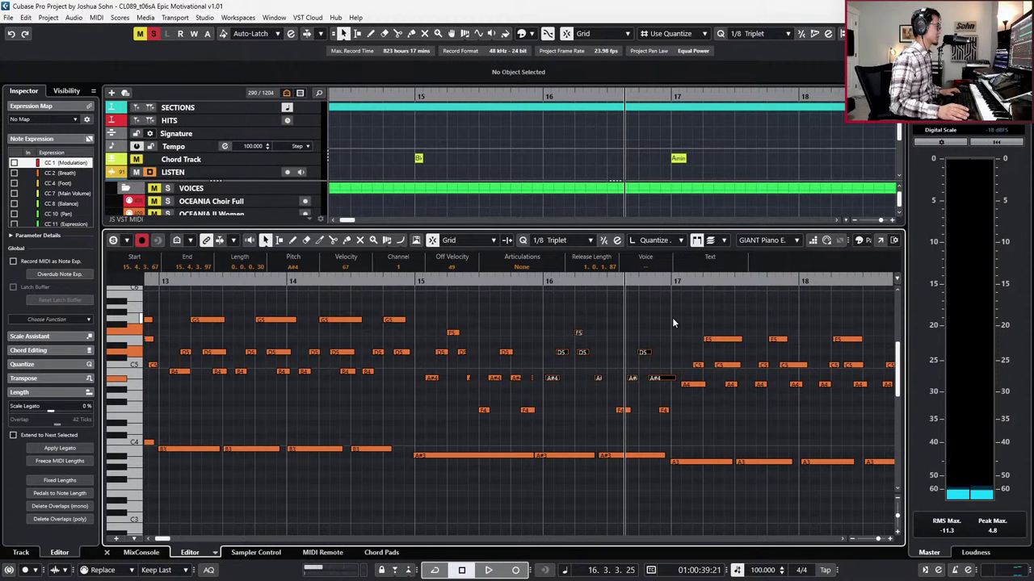
key(ctrl+z)
scroll(672, 318, down, 2)
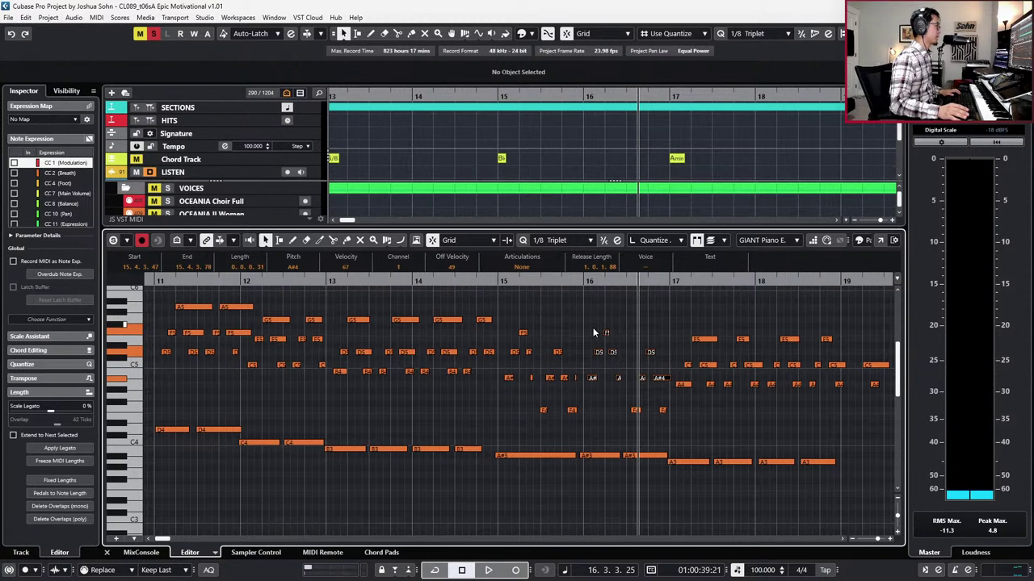
scroll(593, 332, down, 1)
scroll(604, 326, up, 2)
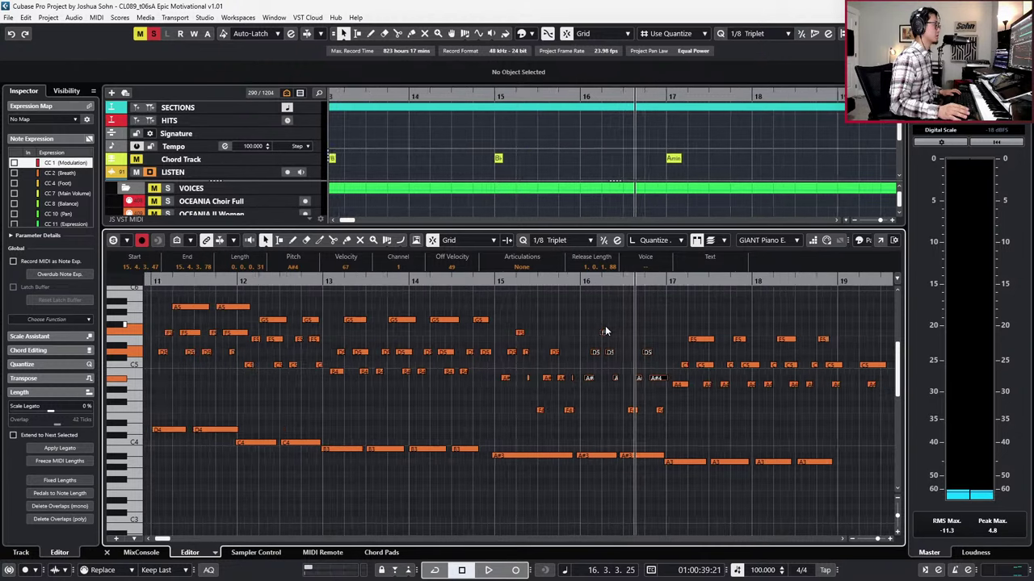
scroll(586, 322, up, 2)
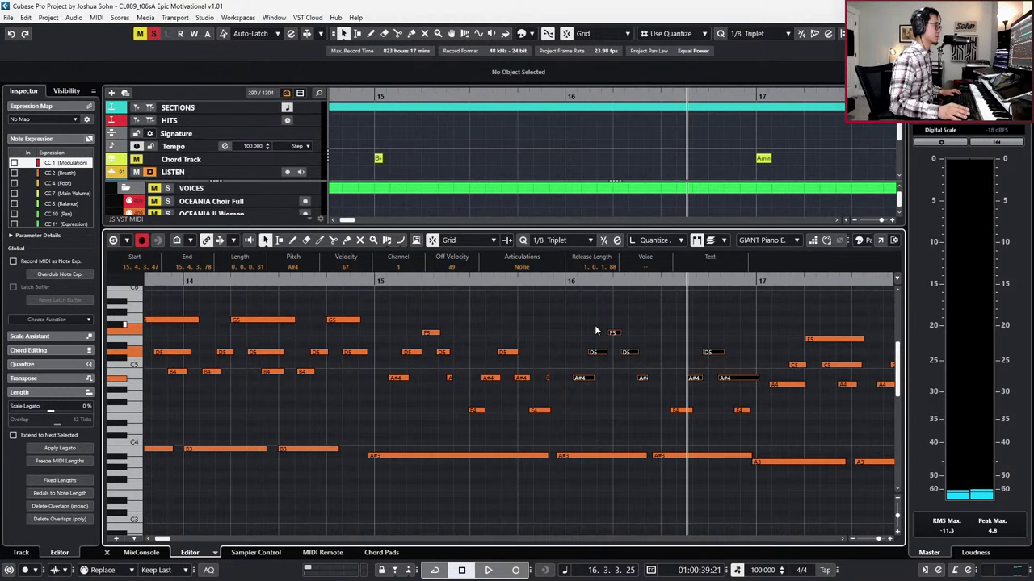
scroll(595, 331, down, 2)
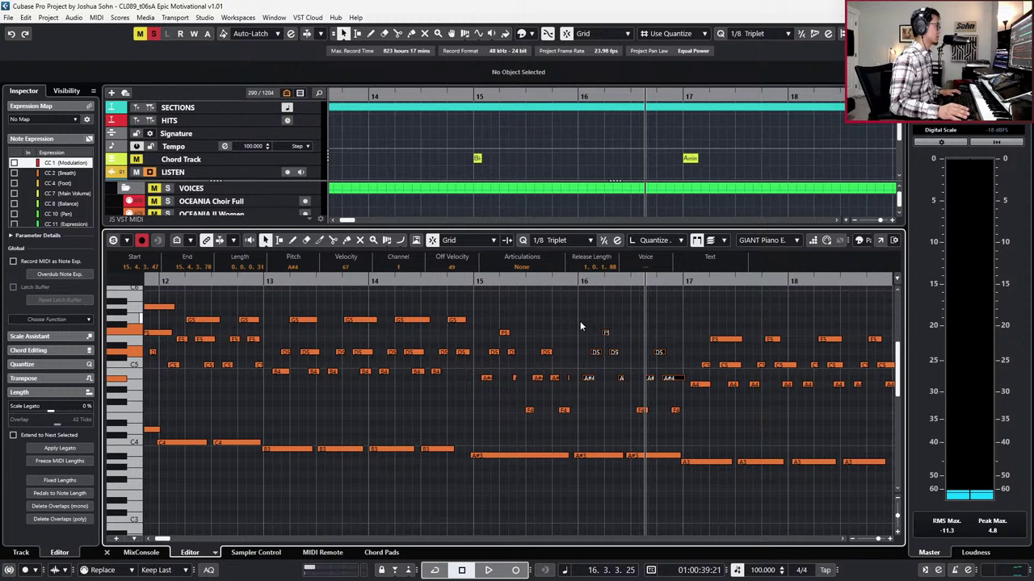
drag(583, 323, 675, 470)
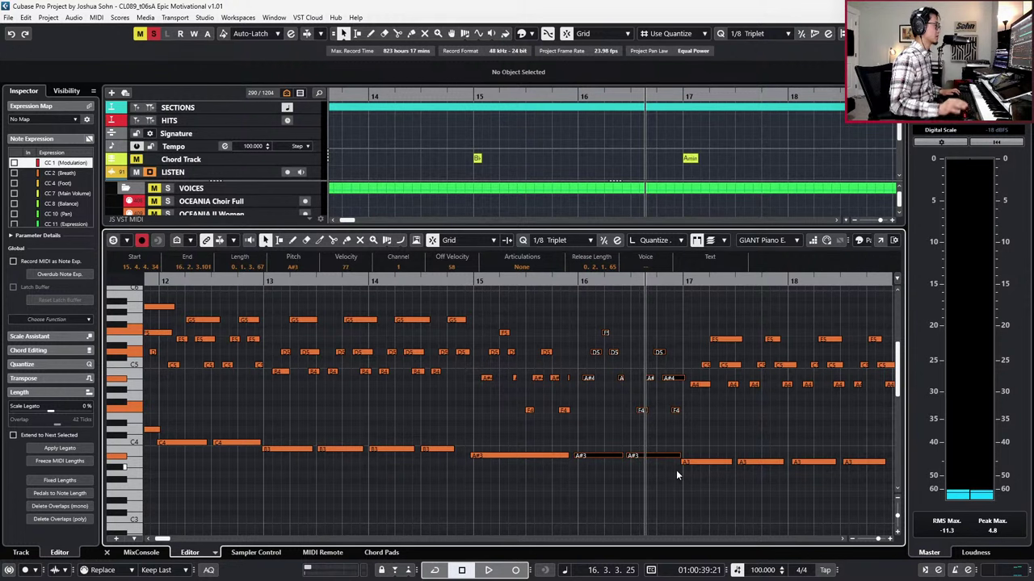
key(KP_Subtract)
key(KP_Add)
key(q)
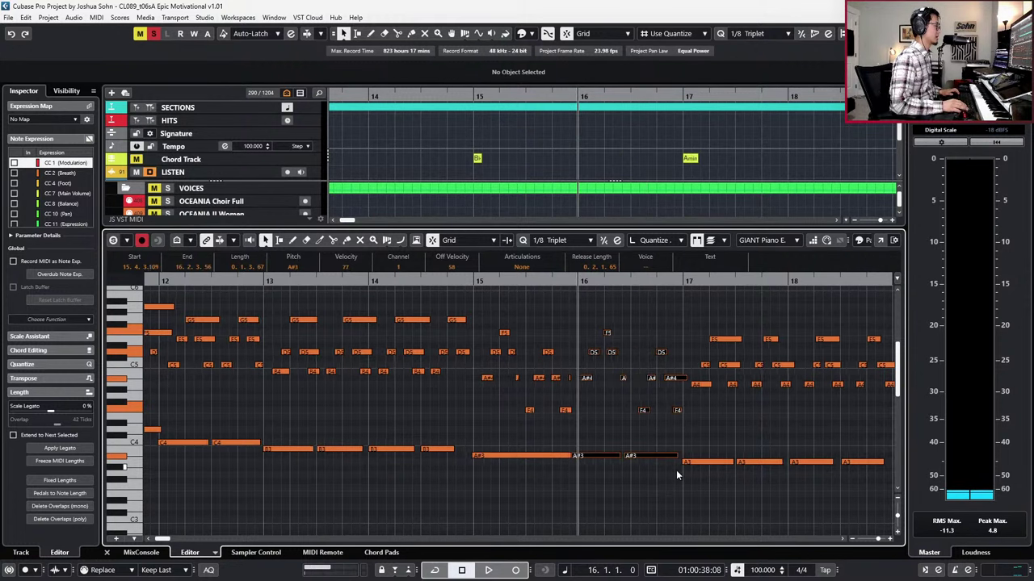
key(ctrl+z)
key(ctrl+z)
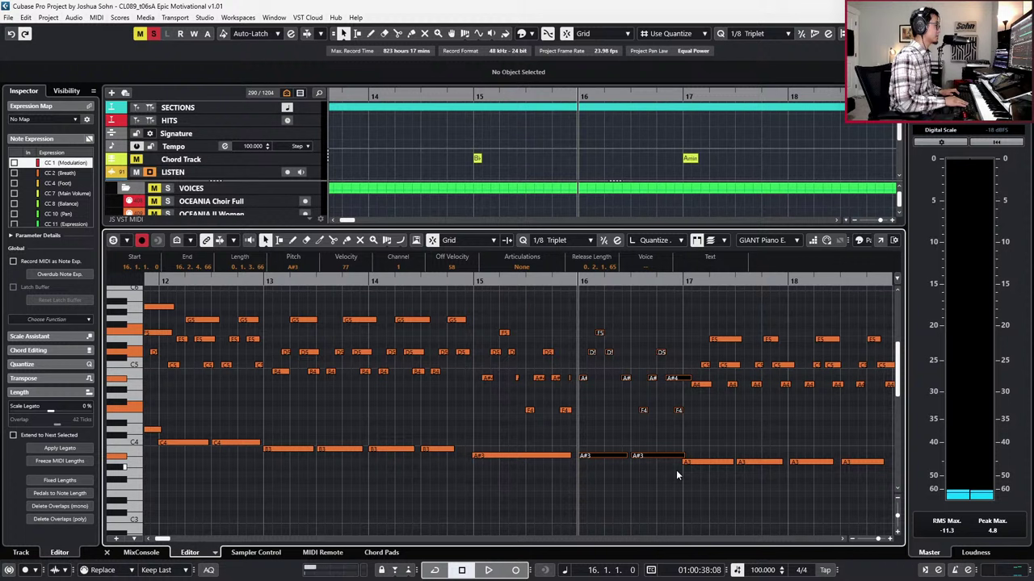
key(ctrl+z)
key(ctrl+z)
key(ctrl+shift+z)
key(KP_Subtract)
key(KP_Subtract)
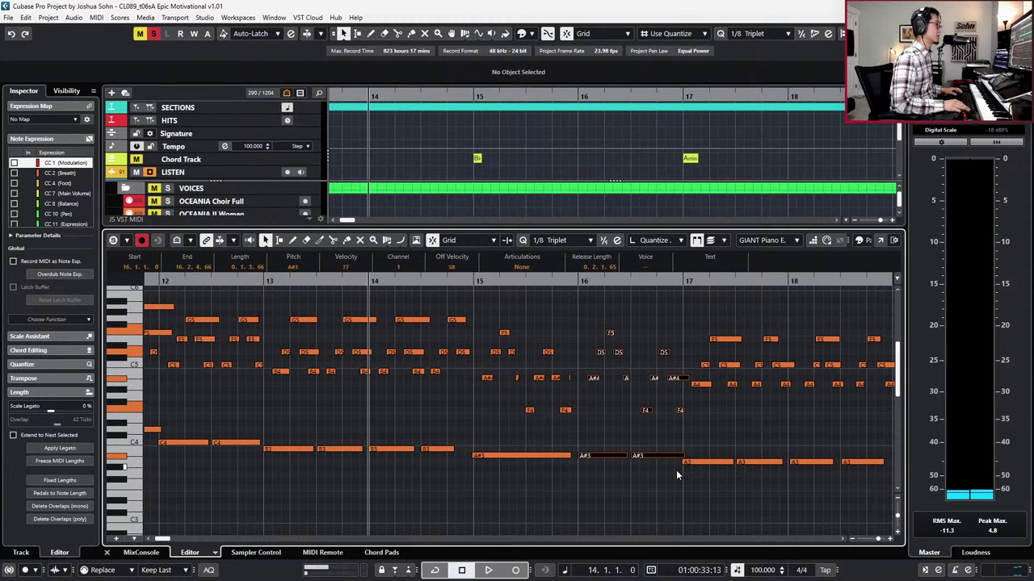
key(space)
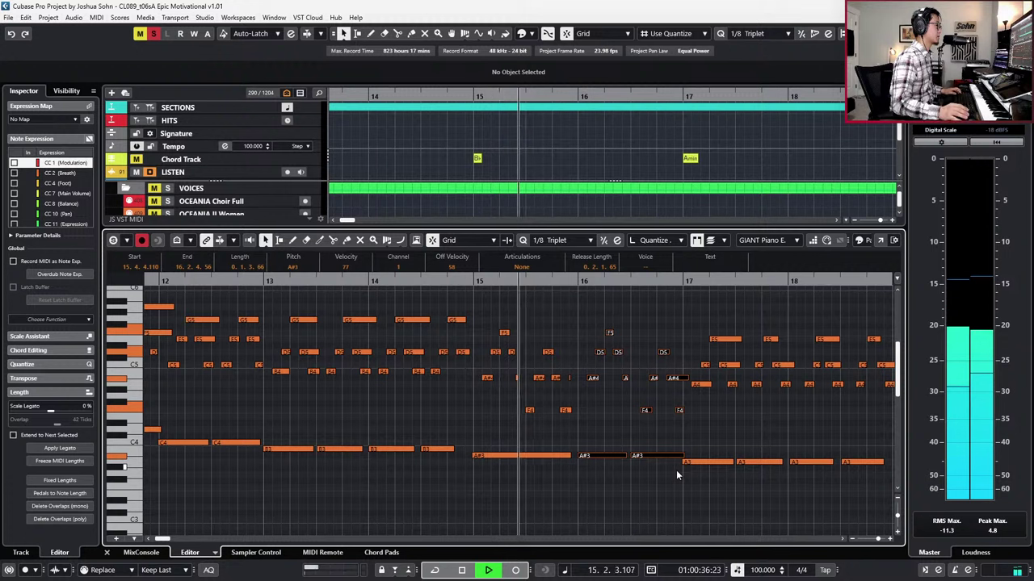
click(682, 384)
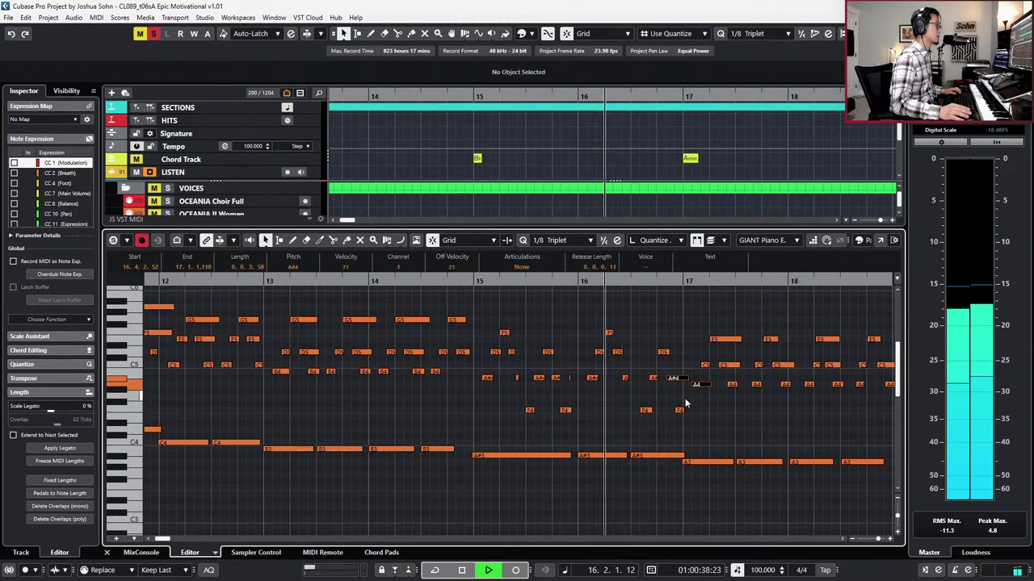
Step: Adjust the A#4 note length and nudge the A4 and C5 notes near bar 18 one grid step earlier
drag(683, 378, 682, 379)
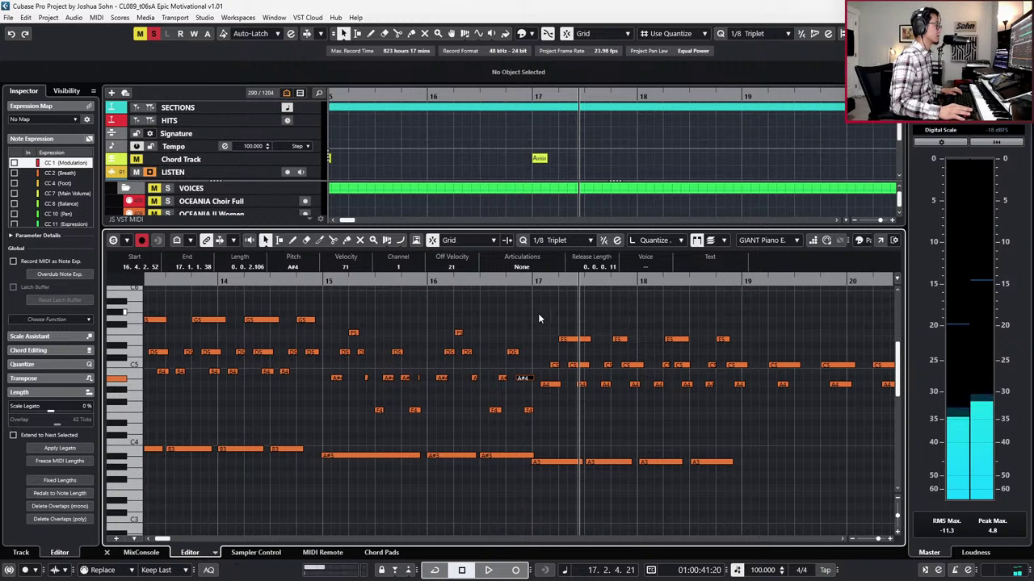
drag(538, 314, 610, 397)
drag(593, 446, 565, 469)
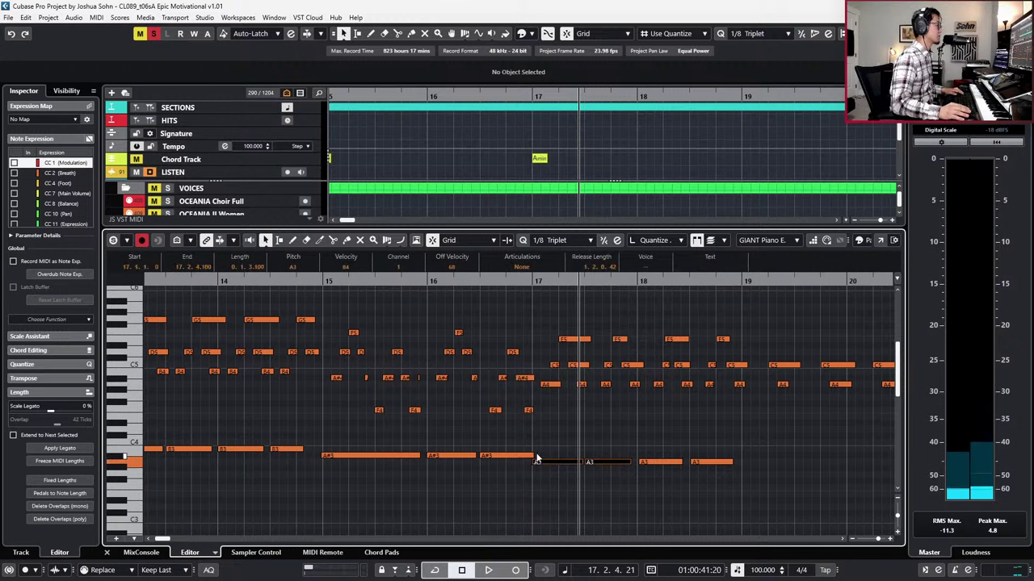
key(space)
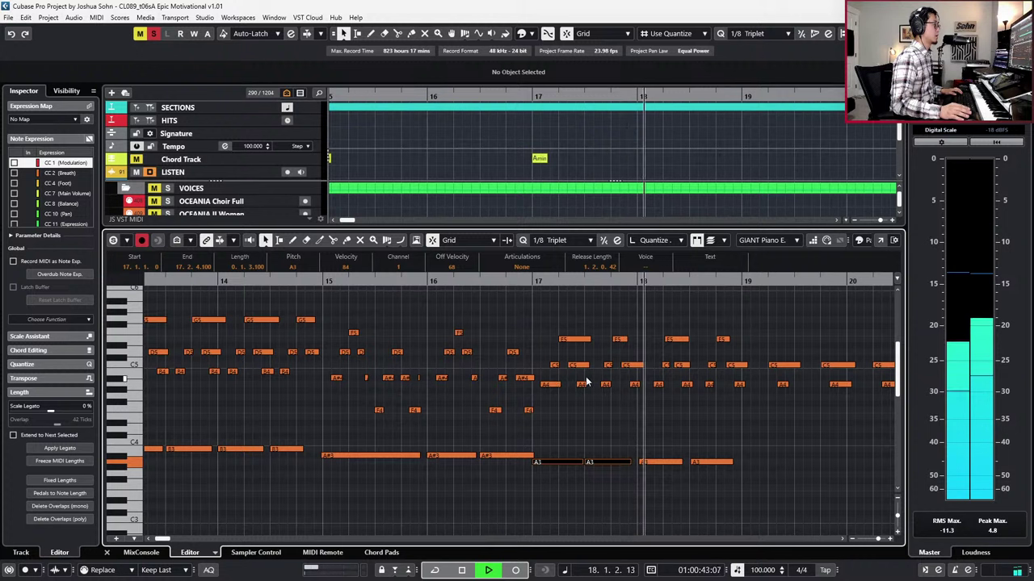
drag(599, 376, 613, 395)
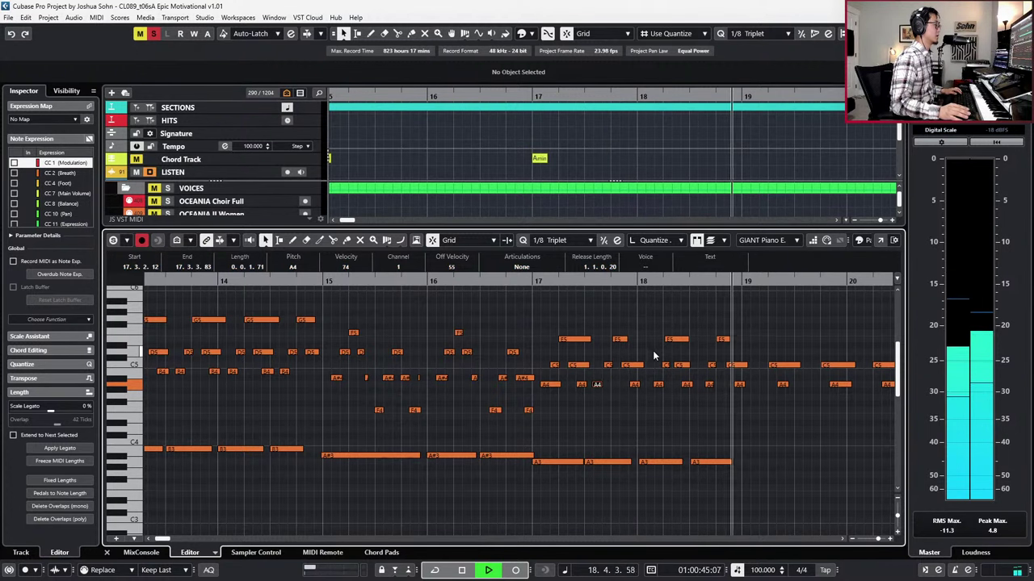
drag(653, 350, 717, 395)
key(ctrl+Left)
key(space)
key(KP_Subtract)
key(space)
key(space)
key(ctrl+Left)
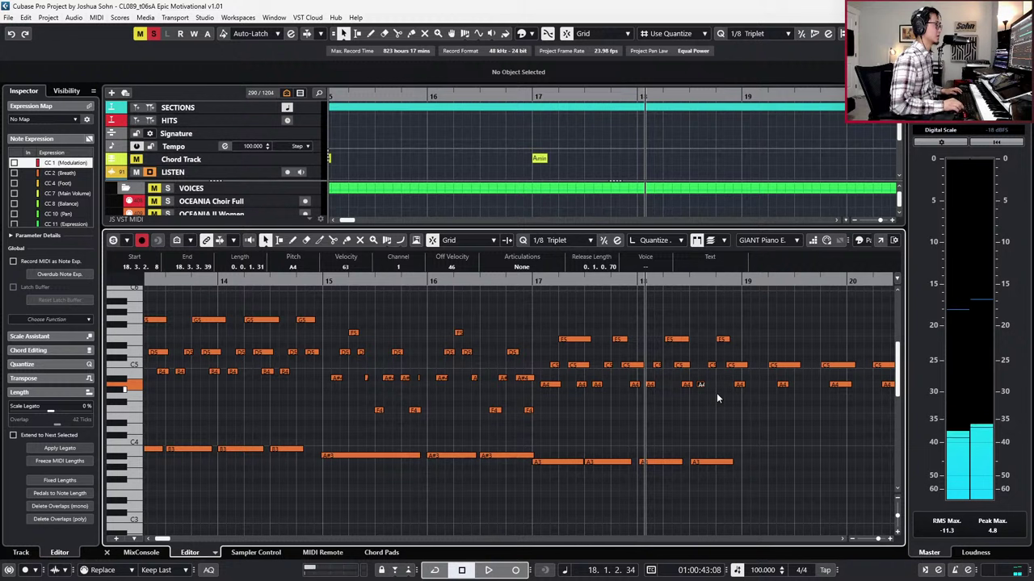
Step: Audition the E5, C5 and A4 notes around bars 16–18, zooming out to see more bars
key(KP_Subtract)
key(KP_Subtract)
drag(634, 322, 762, 487)
key(space)
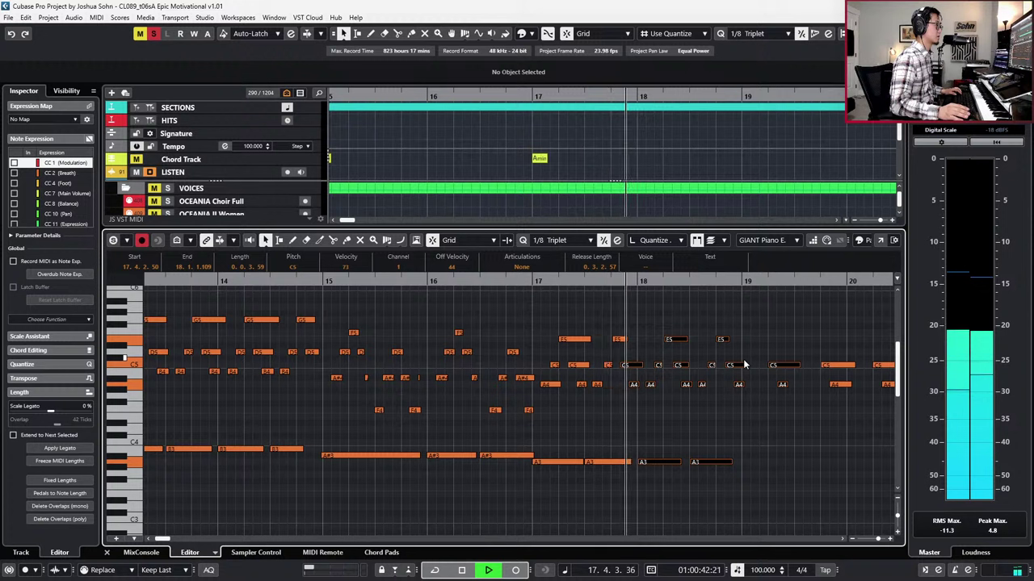
key(KP_Subtract)
key(KP_Subtract)
key(KP_Subtract)
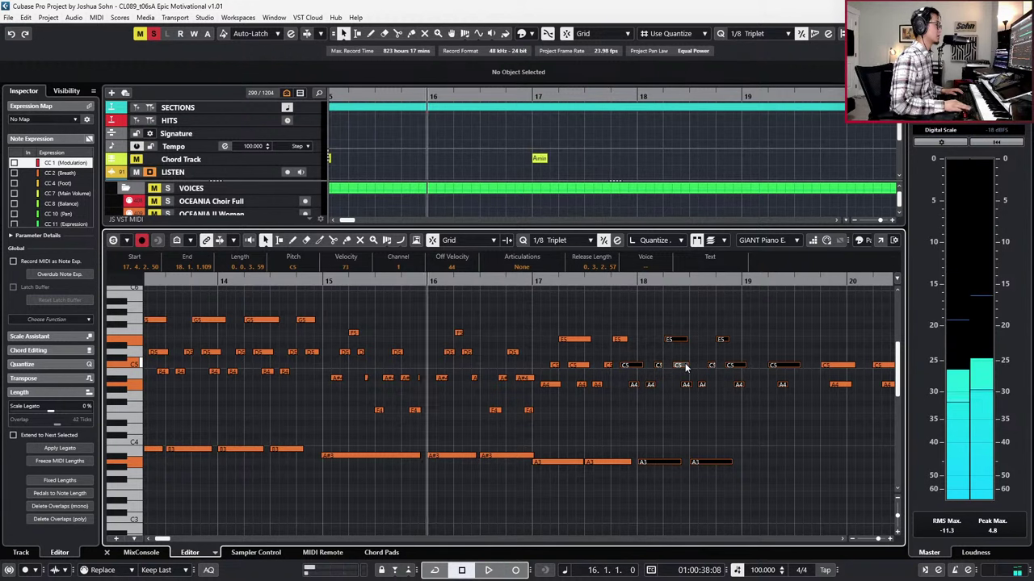
key(space)
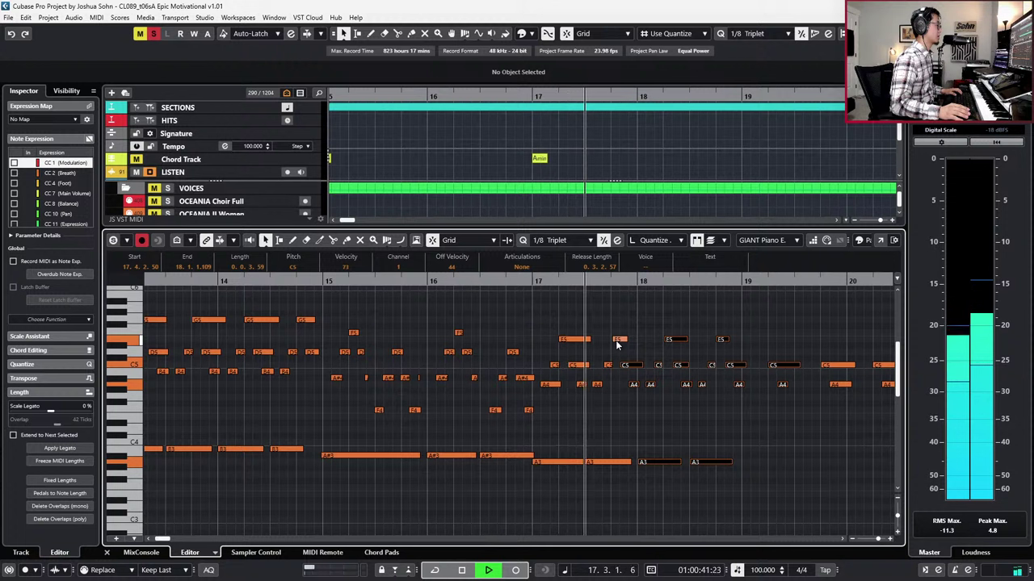
key(space)
drag(594, 328, 642, 401)
key(KP_Subtract)
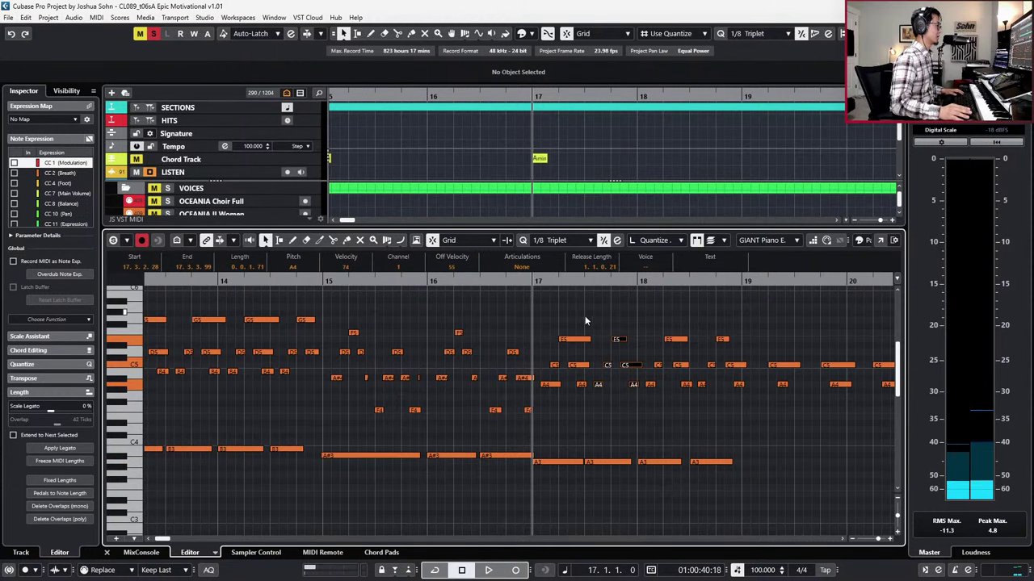
drag(584, 321, 620, 393)
key(space)
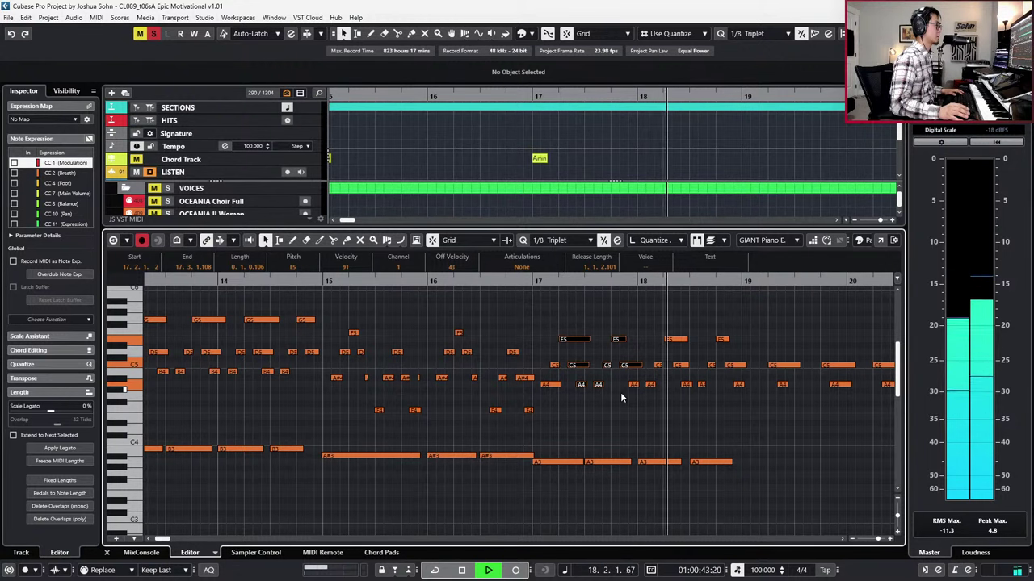
key(g)
key(g)
key(g)
key(g)
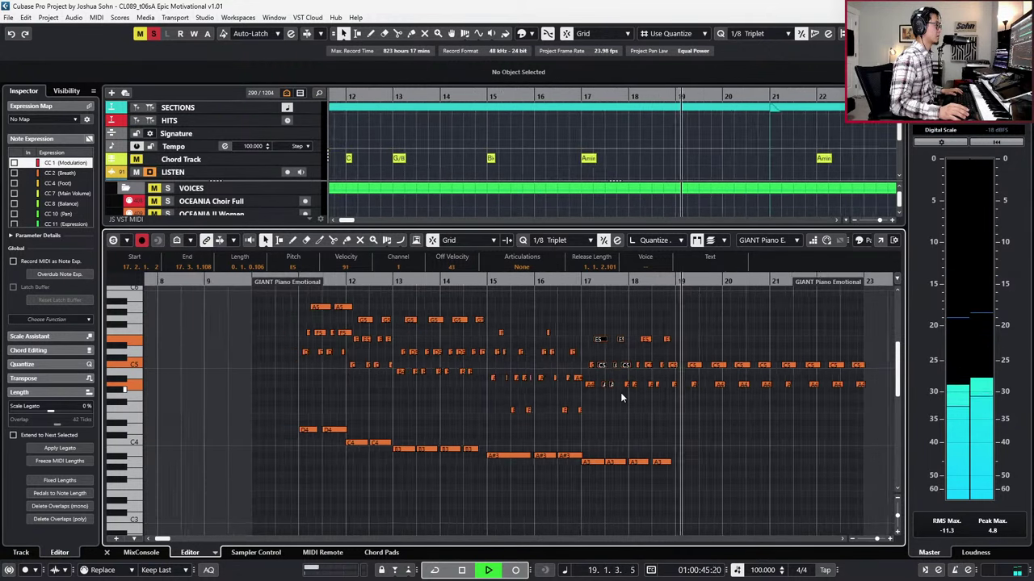
key(g)
key(space)
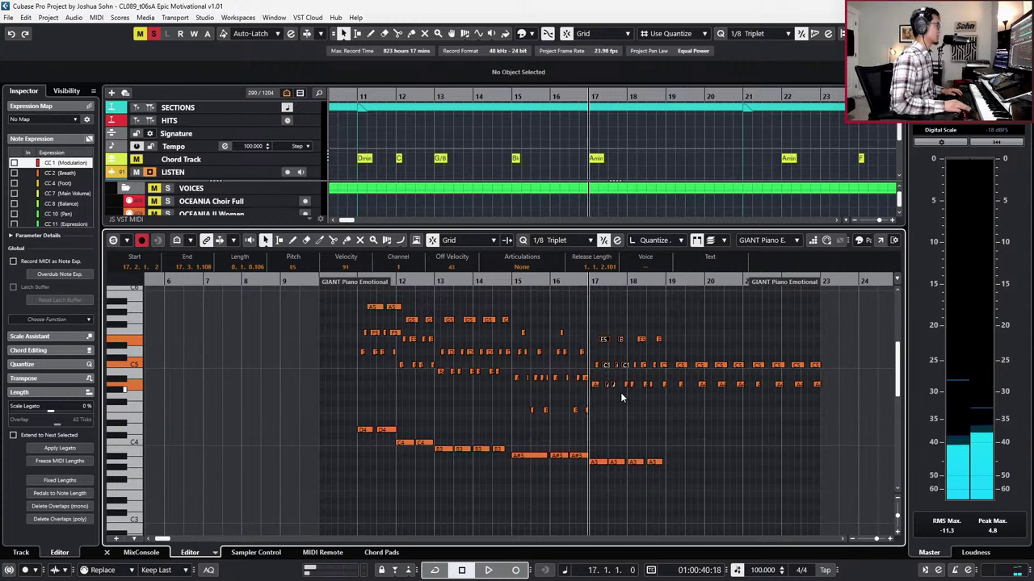
key(KP_Subtract)
key(KP_Subtract)
Step: Clear all solo and mute states, play from bar 11, then start recording low notes from bar 18
click(155, 34)
key(KP_Subtract)
key(KP_Subtract)
key(KP_Subtract)
key(KP_Subtract)
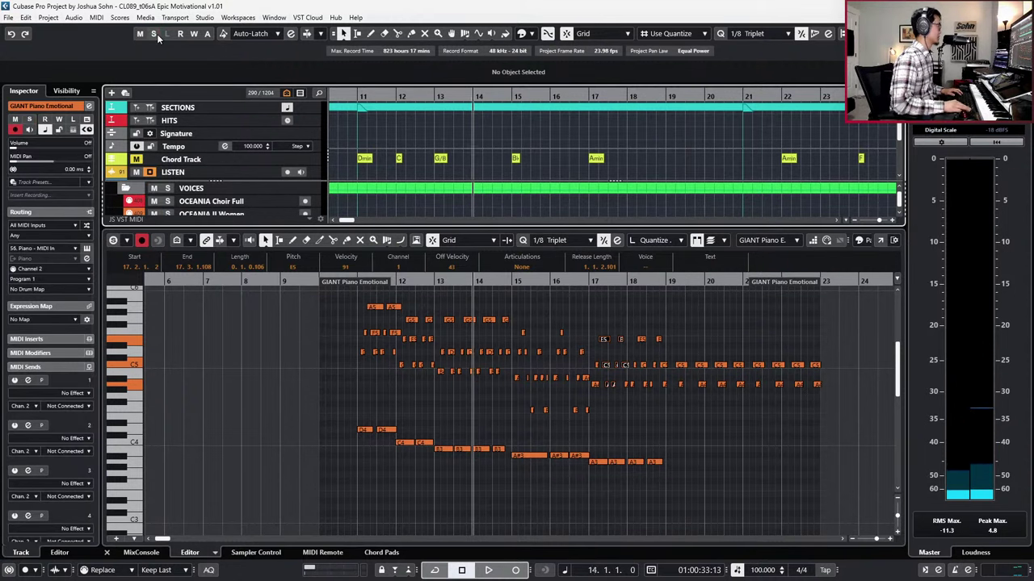
key(space)
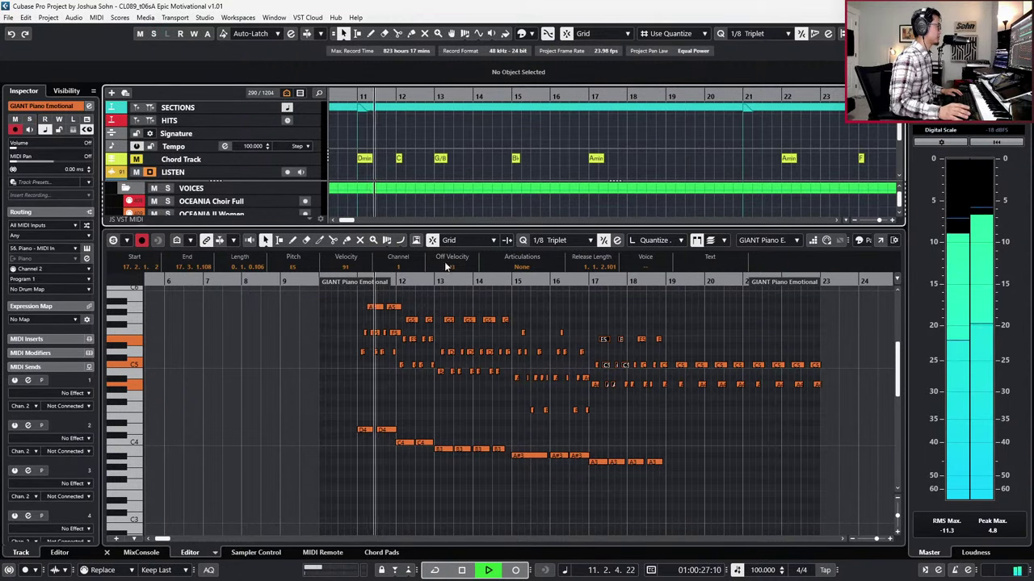
key(g)
drag(436, 421, 586, 490)
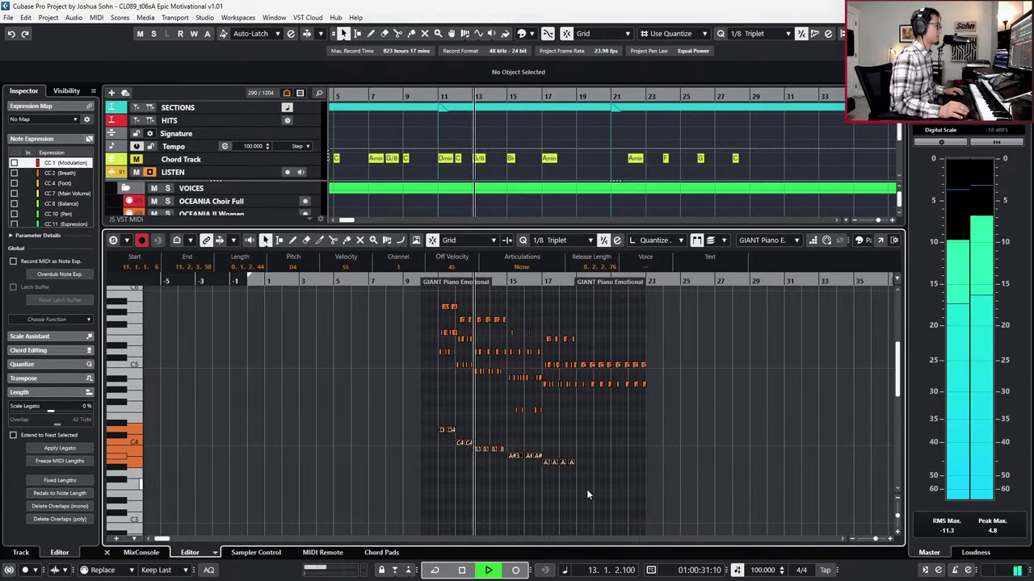
key(h)
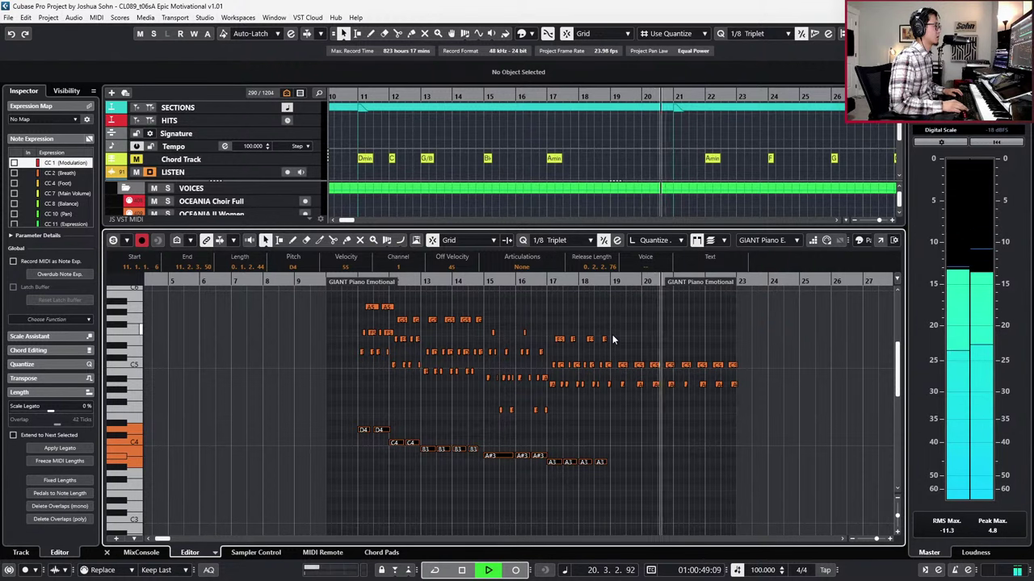
key(space)
scroll(664, 355, up, 2)
key(h)
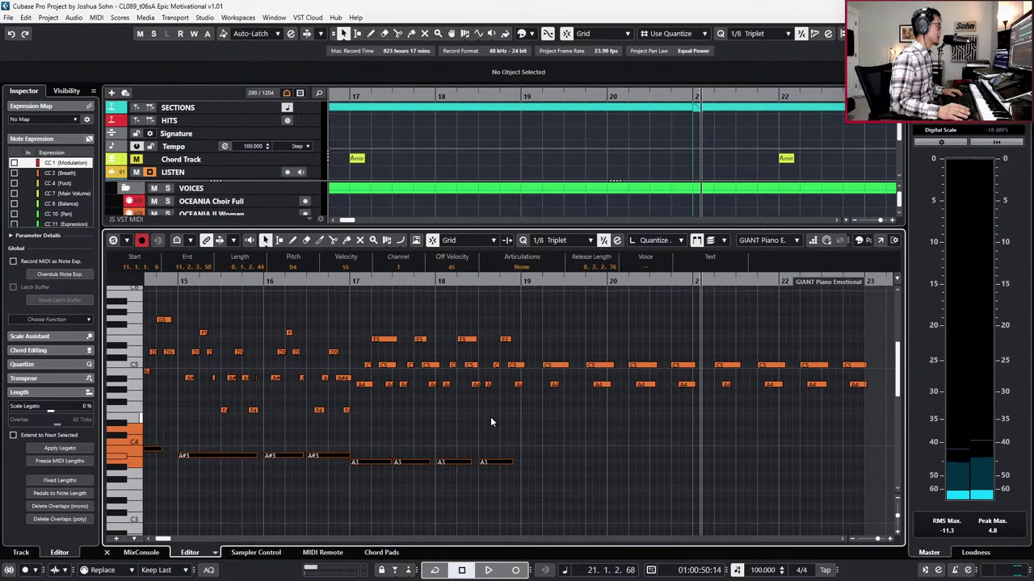
key(KP_Multiply)
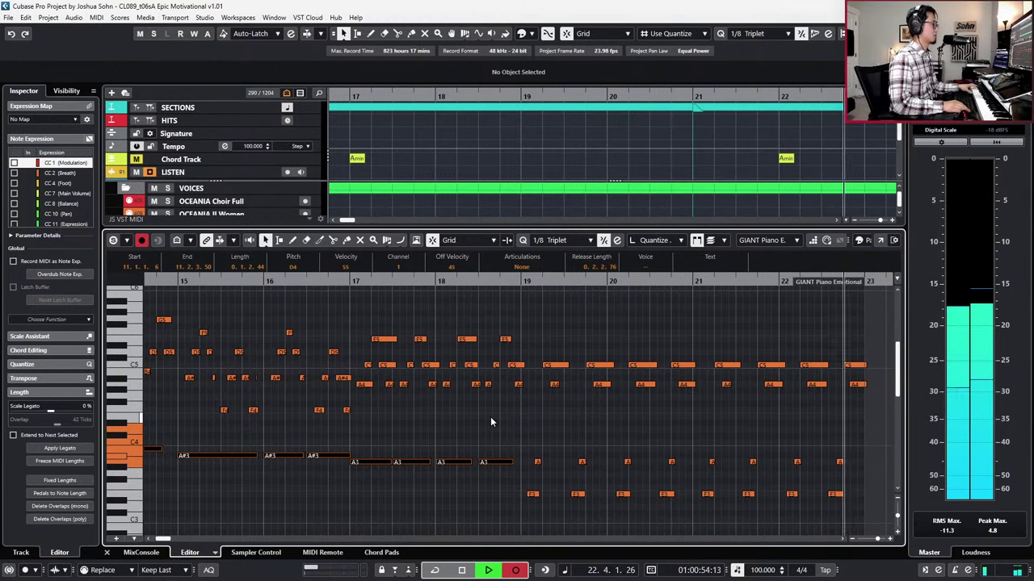
Step: Stop recording and delete the newly recorded low notes in bars 19–22
key(space)
scroll(499, 427, down, 2)
drag(532, 383, 835, 511)
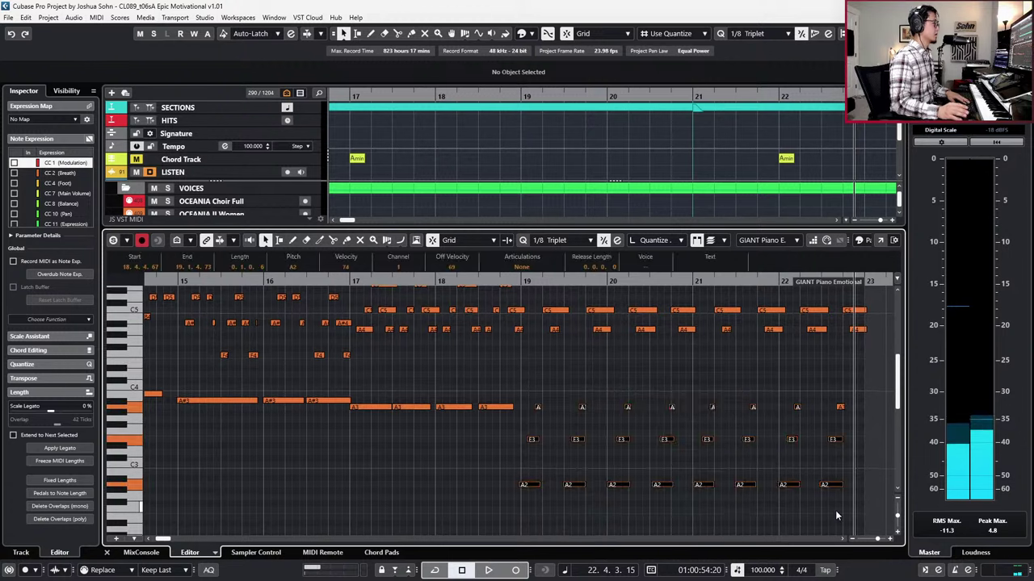
key(Delete)
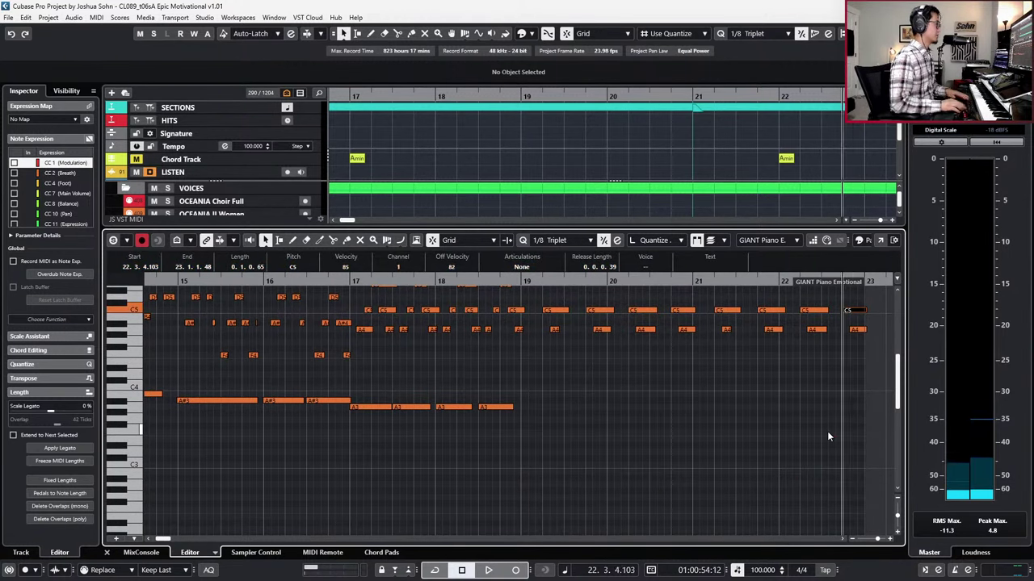
Step: Record a new take of repeated A2, E3 and A3 notes and replay it from bar 19
key(space)
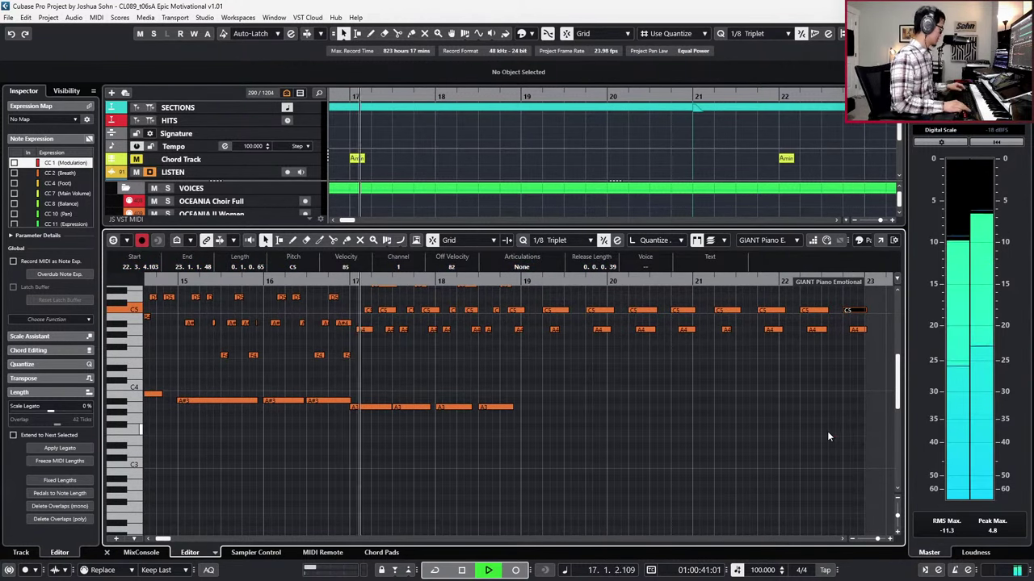
key(KP_Multiply)
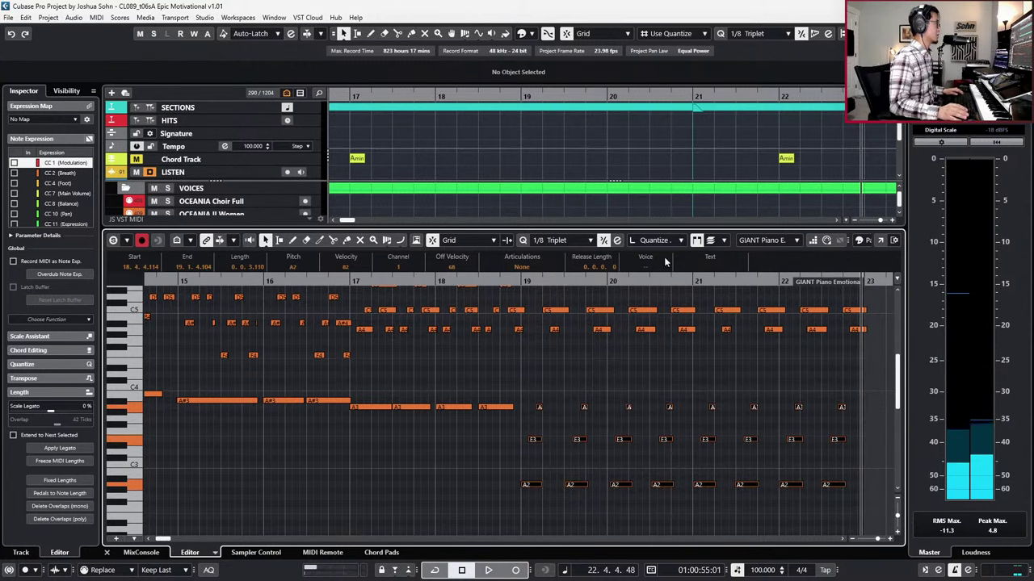
key(space)
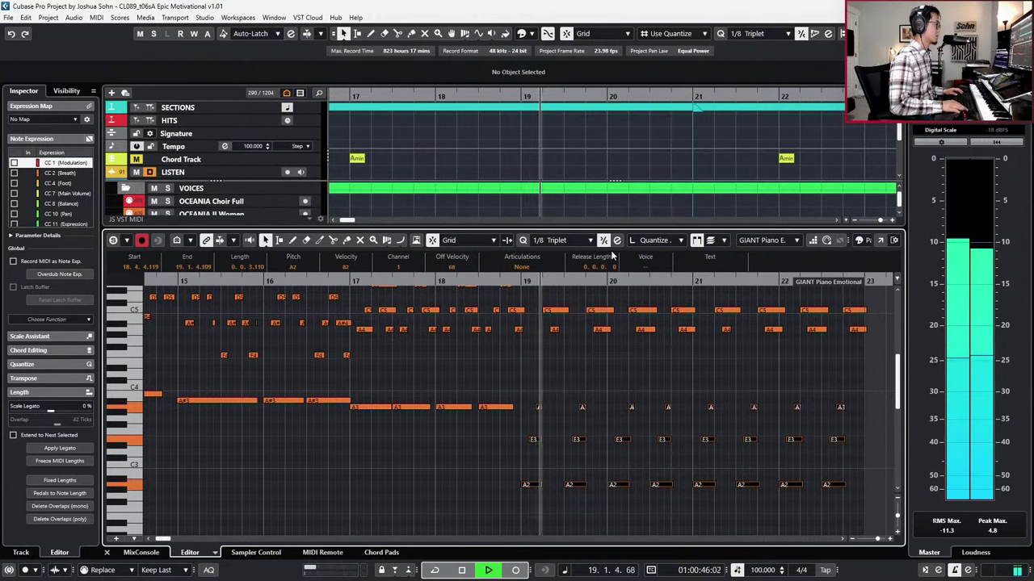
scroll(605, 311, down, 2)
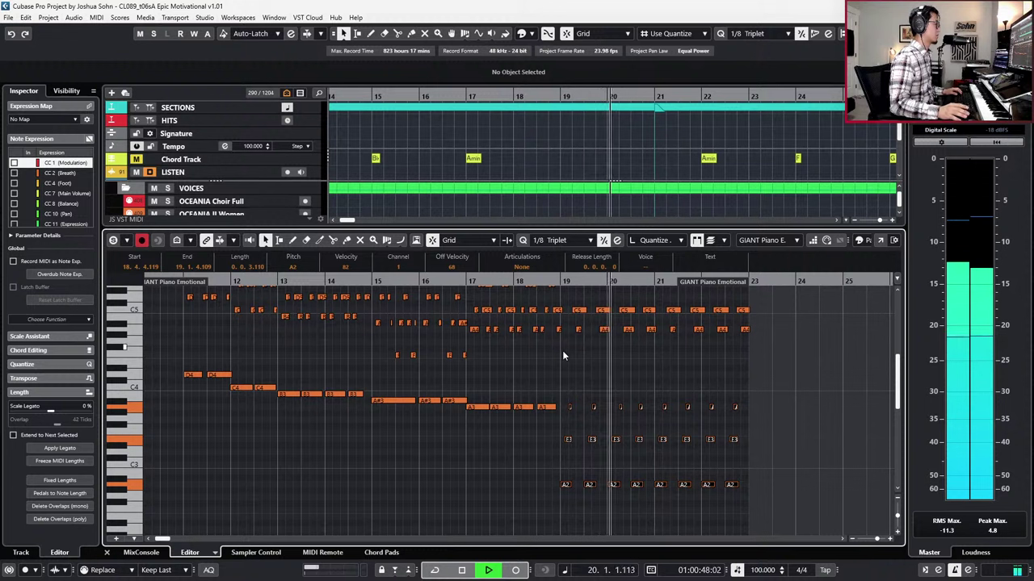
Step: Select the D4–A3 melody notes in bars 11–19, copy them an octave lower, and deselect
key(space)
drag(164, 356, 557, 436)
drag(177, 345, 247, 402)
key(shift+Down)
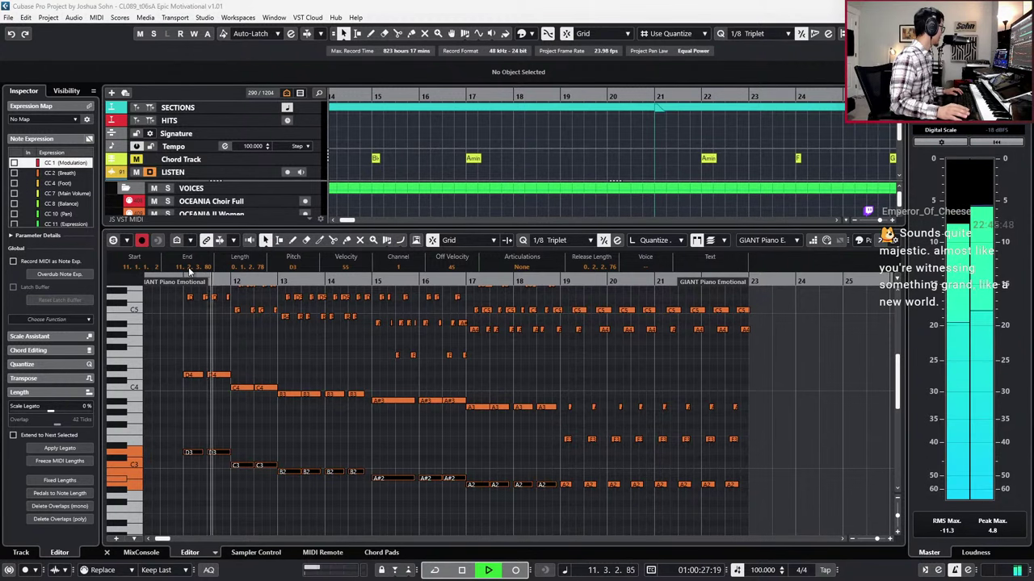
click(487, 409)
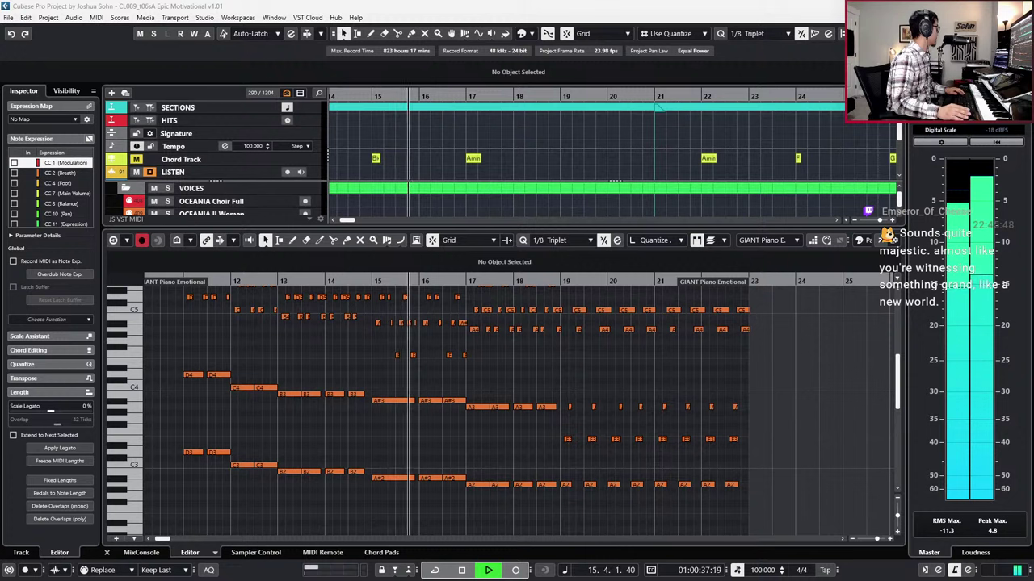
scroll(476, 391, down, 6)
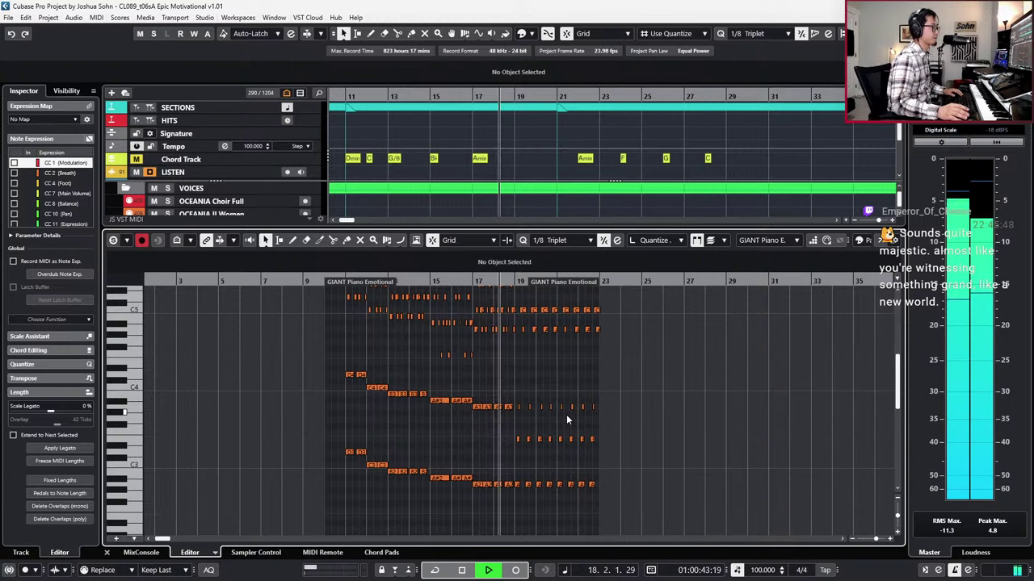
Step: Close the note editor, zoom out the project timeline, and play from the project start
key(Return)
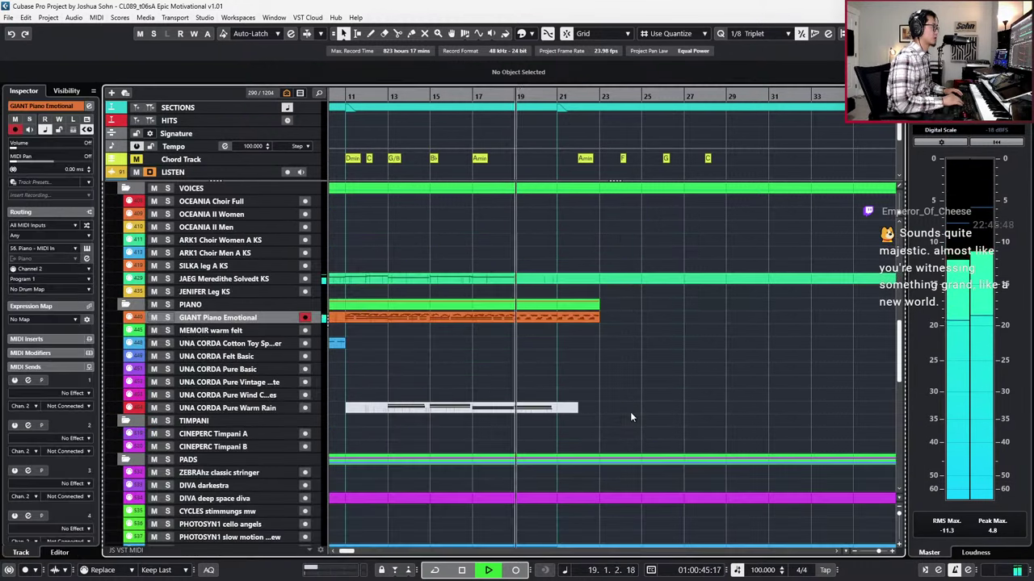
scroll(619, 382, down, 4)
key(g)
key(space)
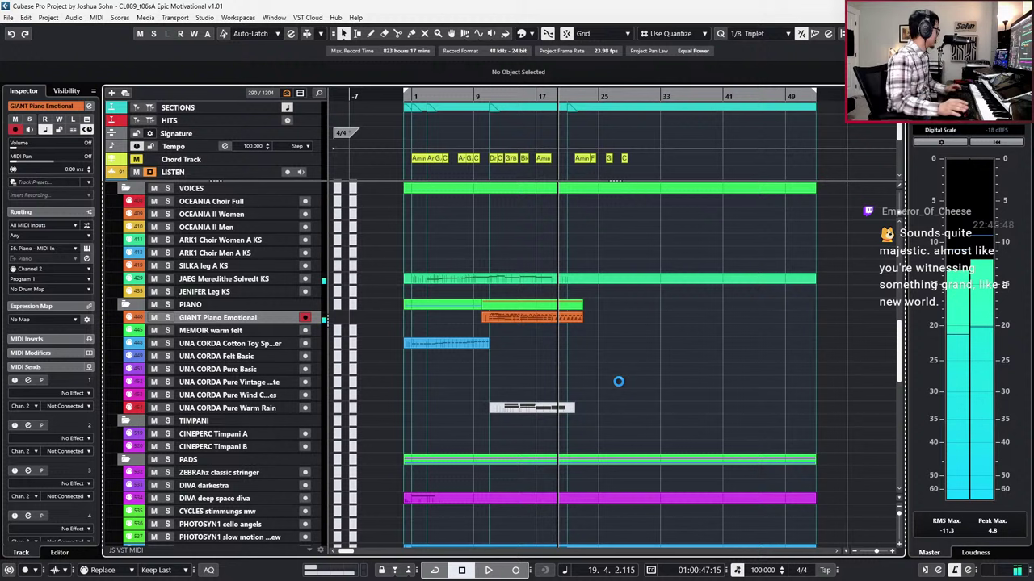
key(KP_Subtract)
key(KP_Subtract)
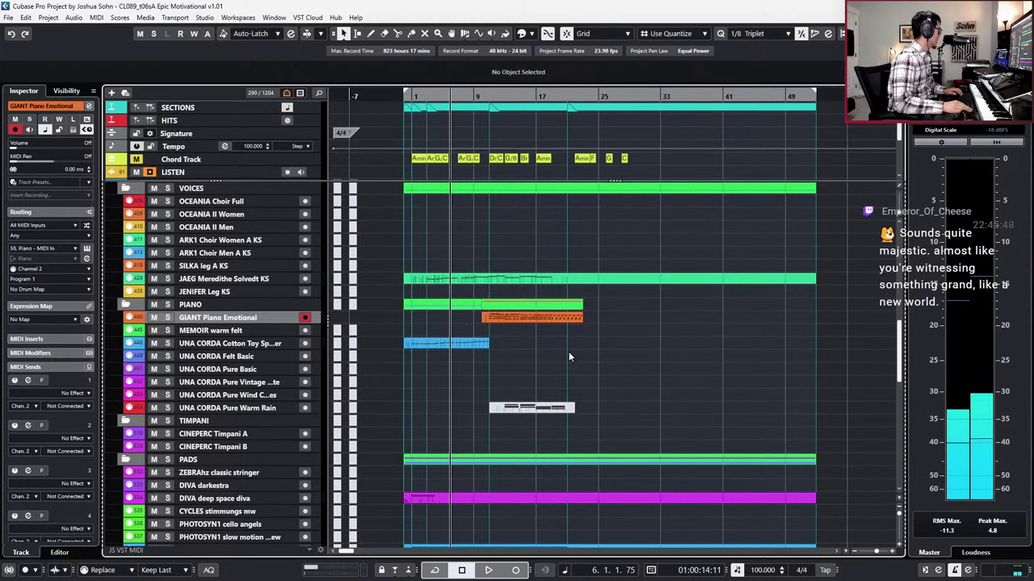
key(KP_Add)
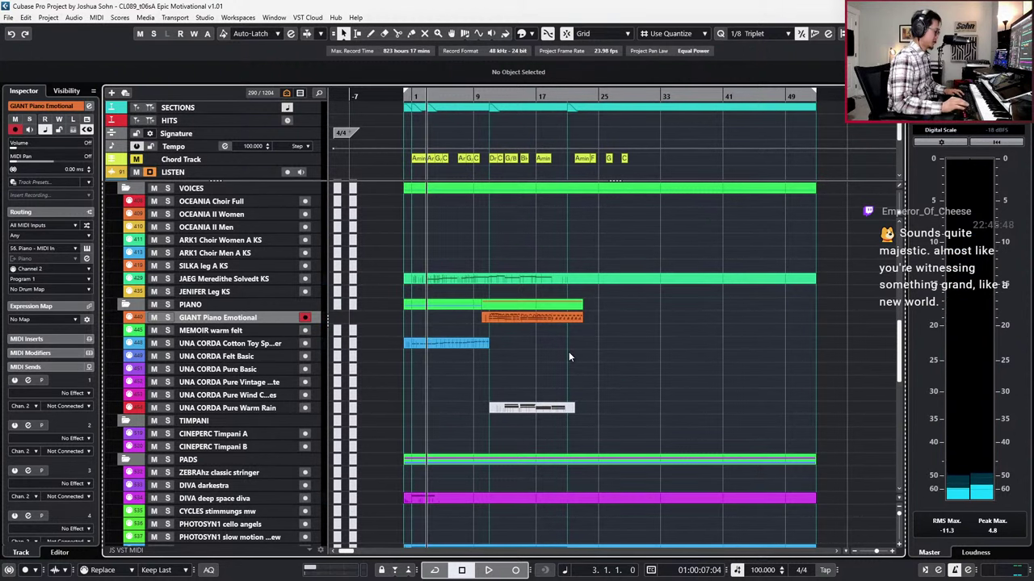
key(h)
key(g)
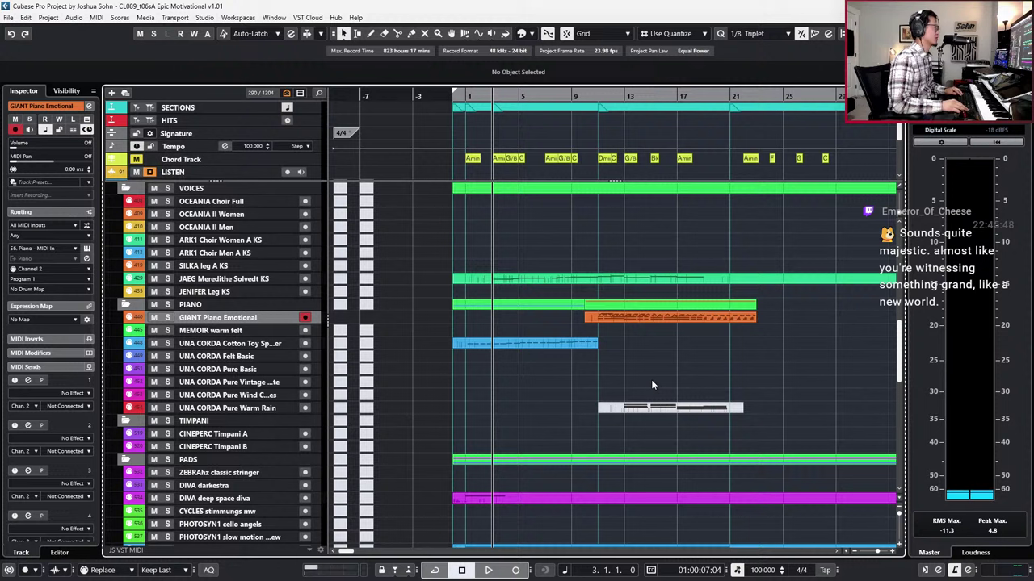
key(h)
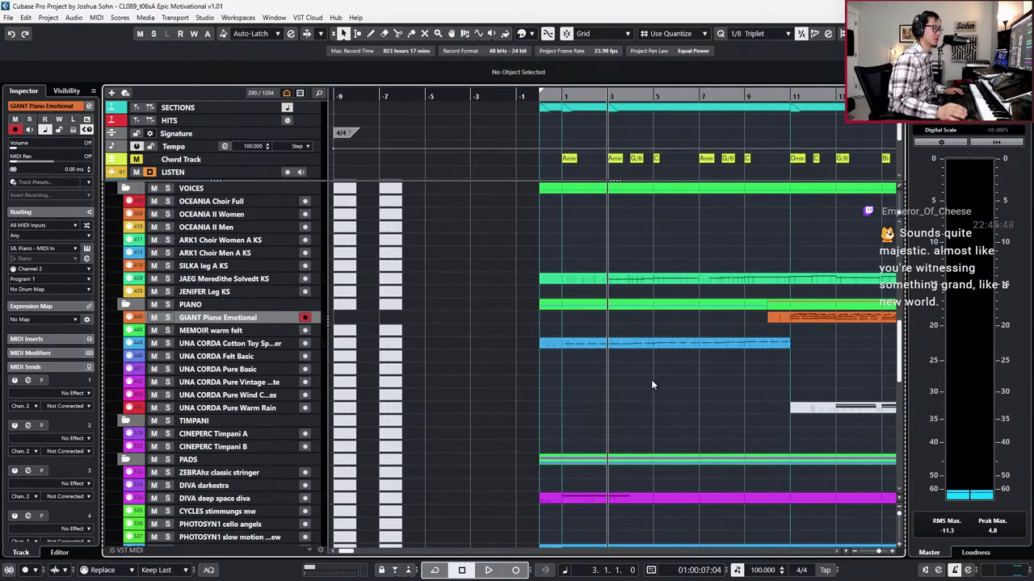
Step: Show bars -1 to 23, set the playhead to bar 1, then solo and play the GIANT Piano Emotional part
key(g)
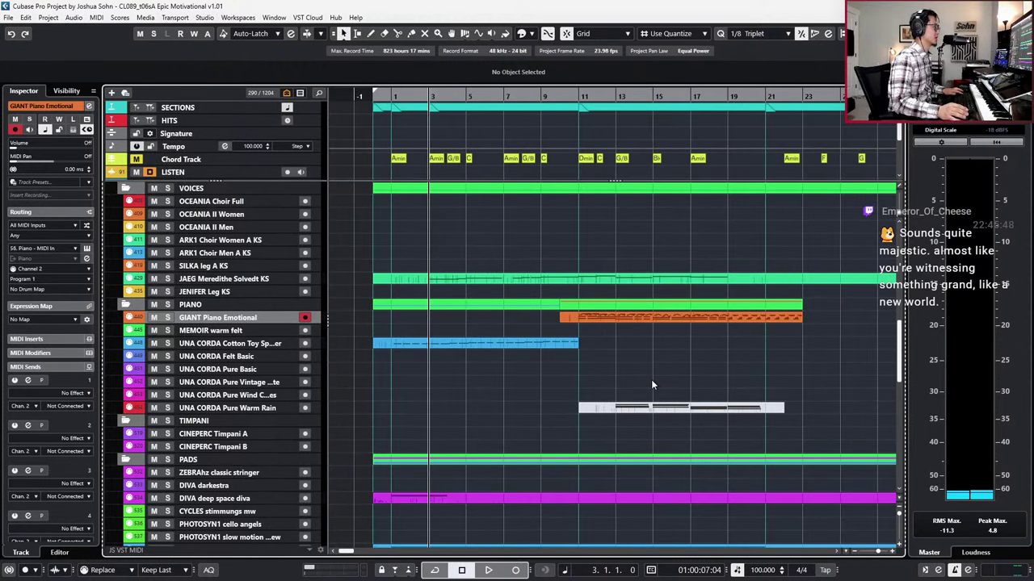
key(KP_Subtract)
key(KP_Subtract)
key(KP_Subtract)
key(KP_Add)
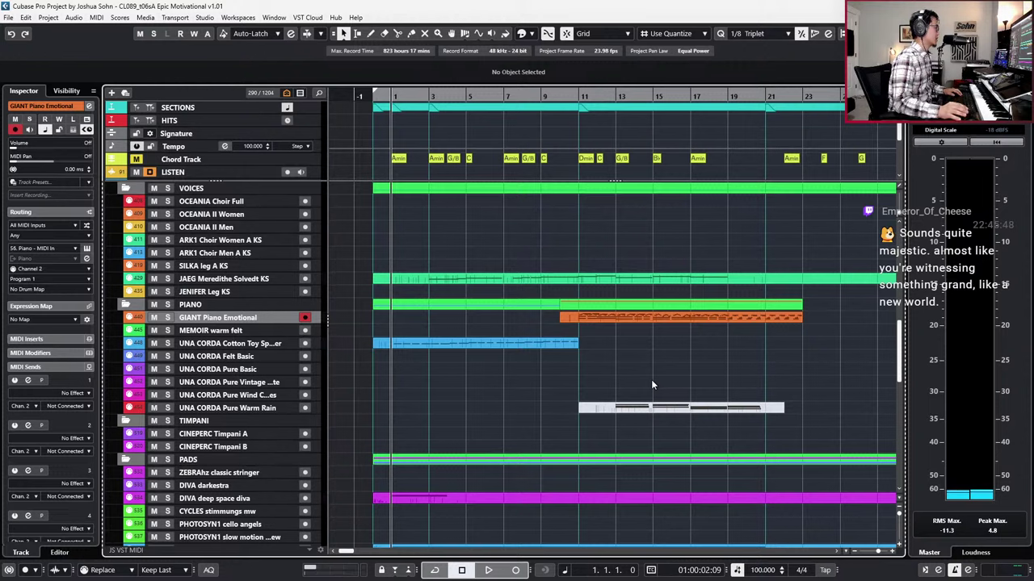
scroll(652, 384, down, 3)
scroll(651, 379, up, 4)
click(643, 319)
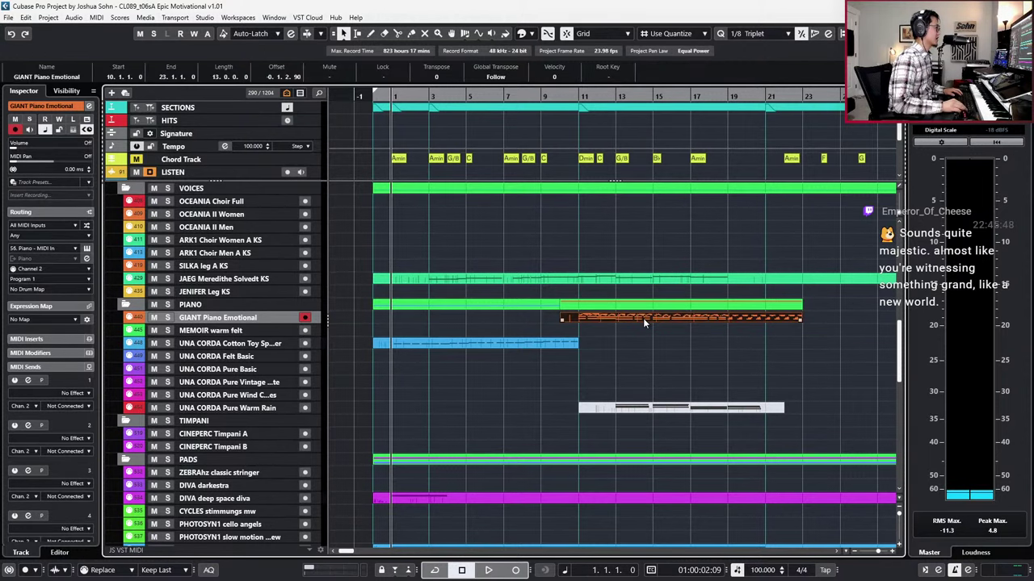
key(s)
key(space)
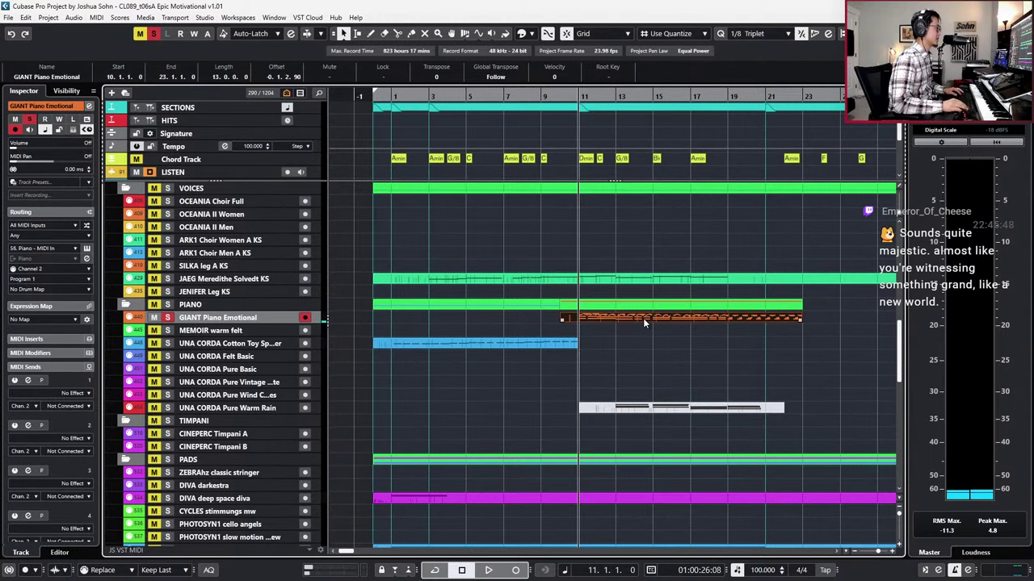
Step: Open the GIANT Piano Emotional part, show the velocity lane, and select the low D3–A2 notes
double_click(642, 318)
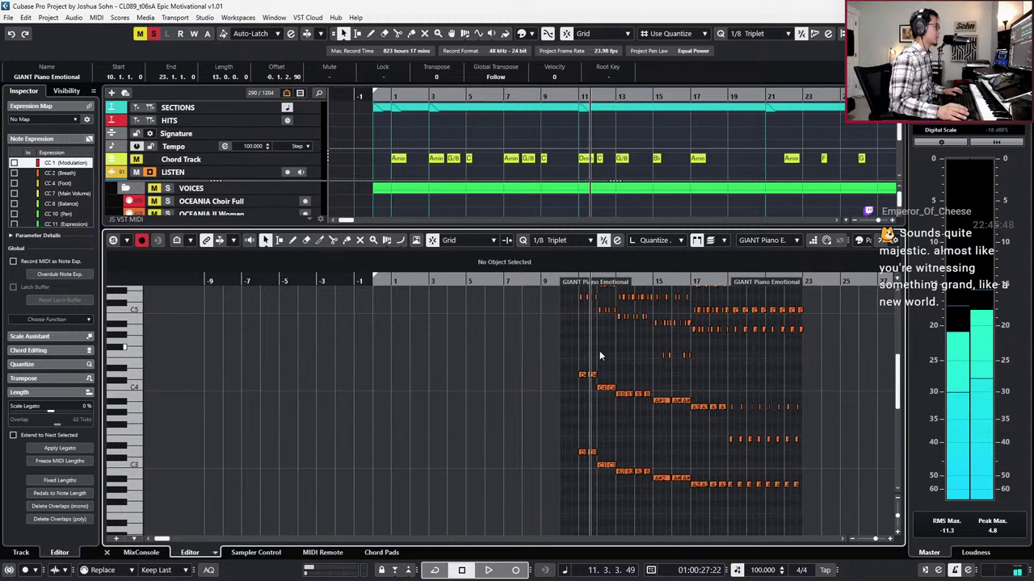
drag(549, 361, 722, 495)
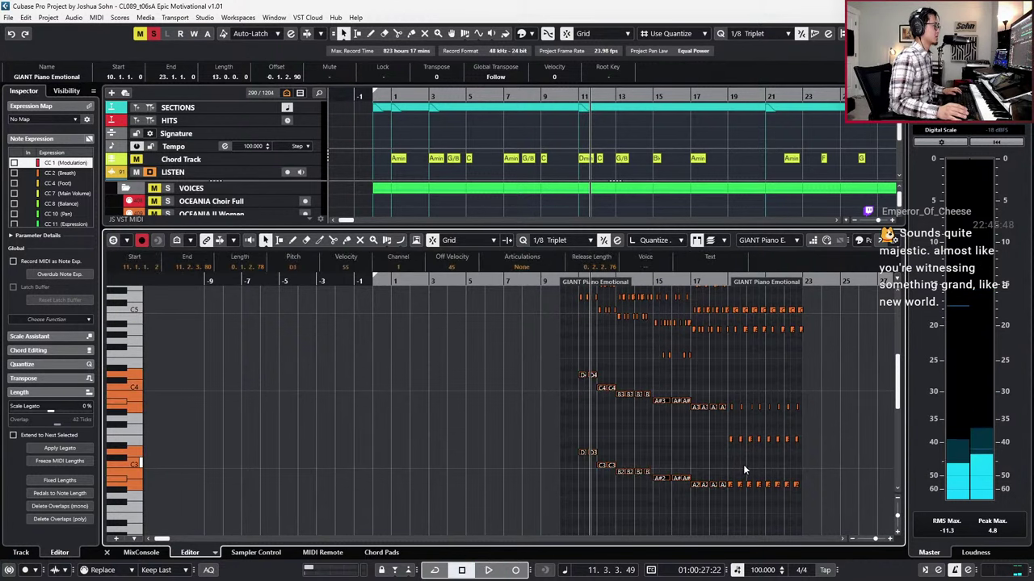
scroll(743, 466, up, 2)
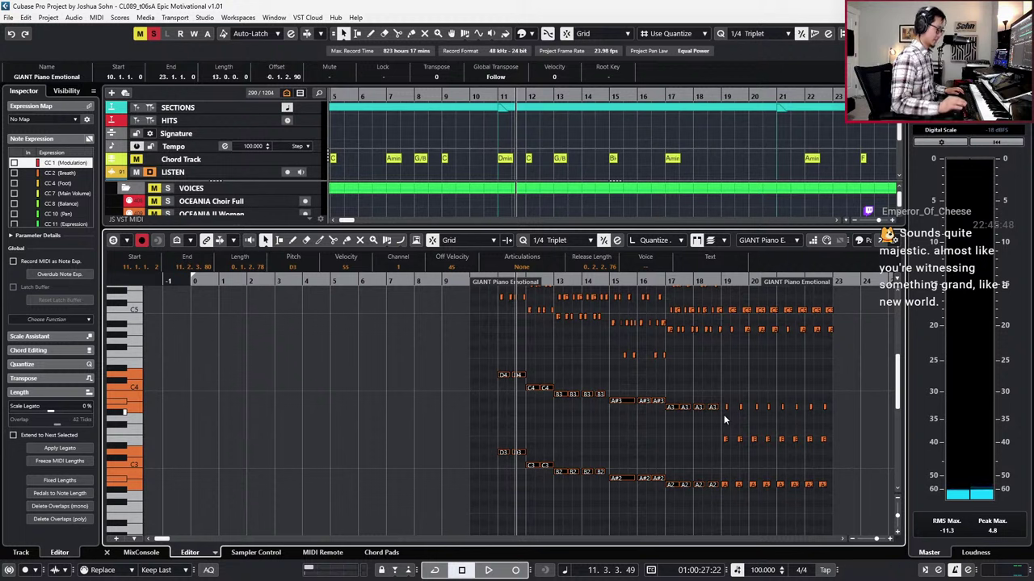
key(alt+l)
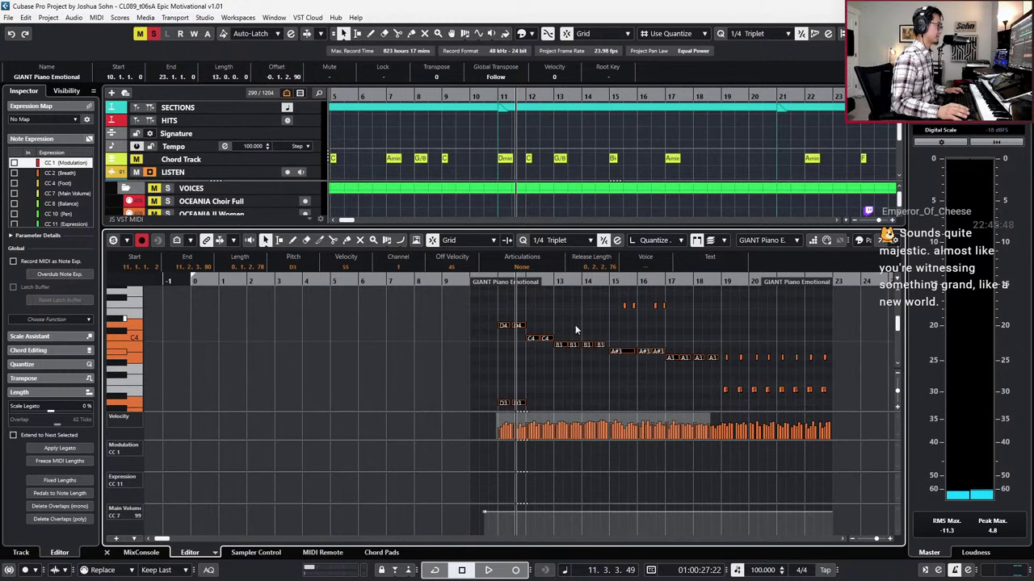
scroll(518, 330, down, 3)
scroll(472, 306, up, 2)
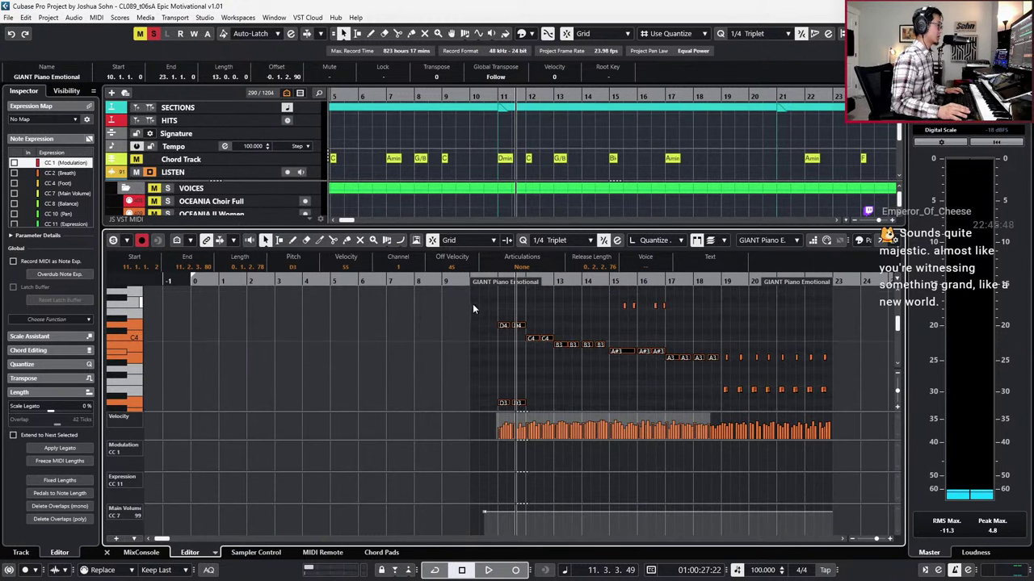
scroll(487, 339, down, 2)
drag(483, 308, 709, 388)
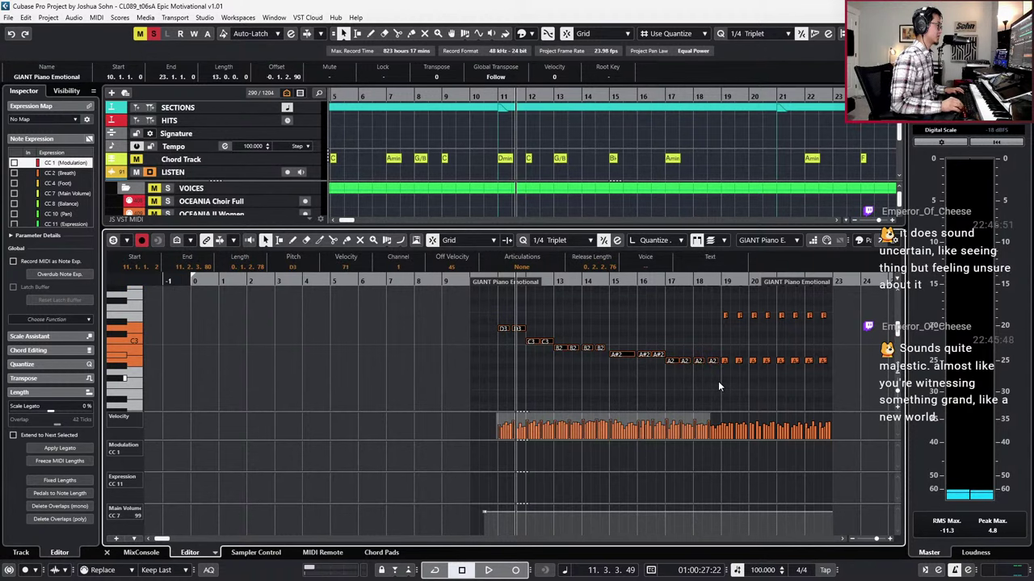
key(space)
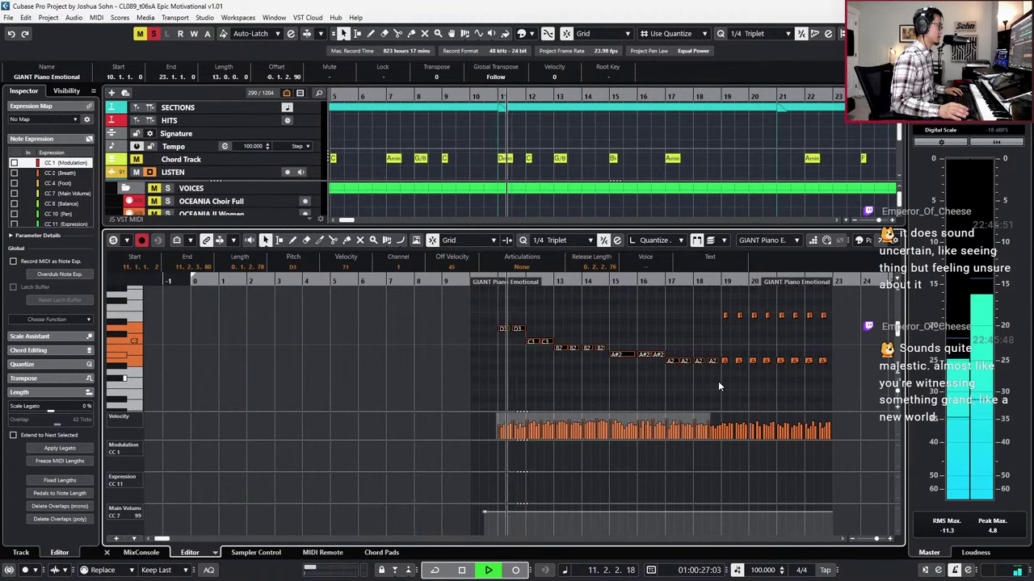
key(space)
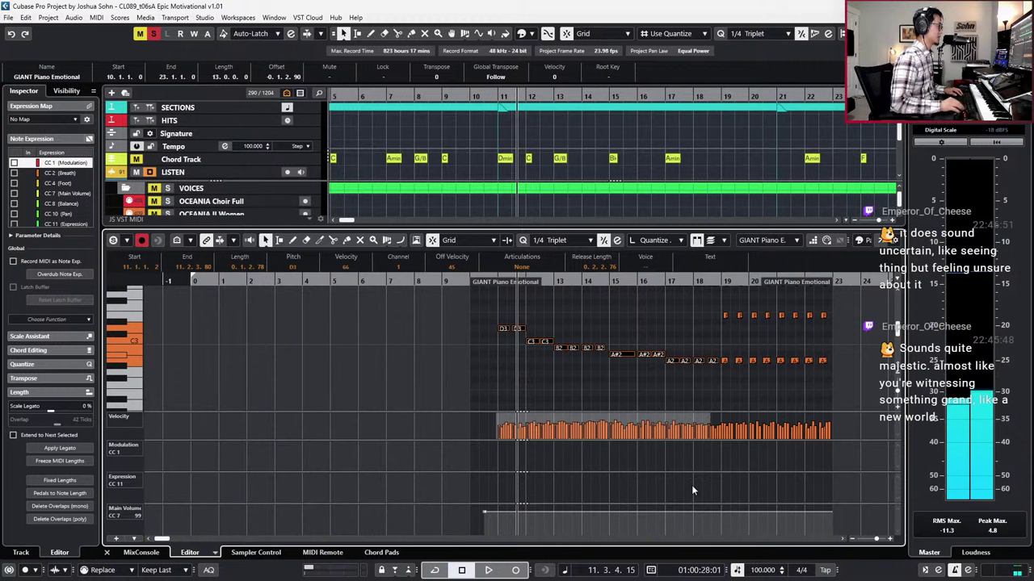
Step: Raise the selected notes' velocities to 72, listen back, and close the note editor
drag(667, 416, 666, 411)
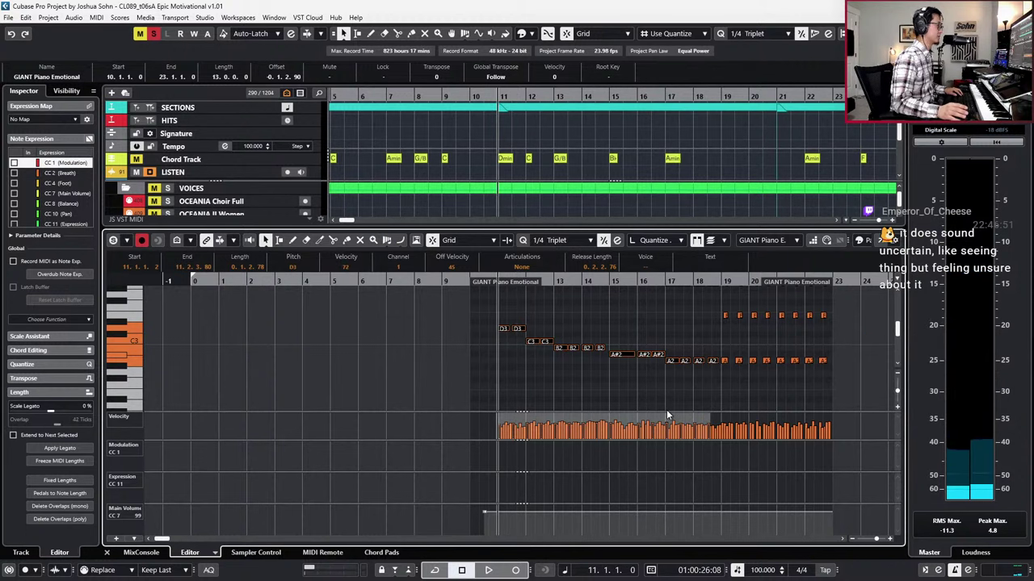
key(space)
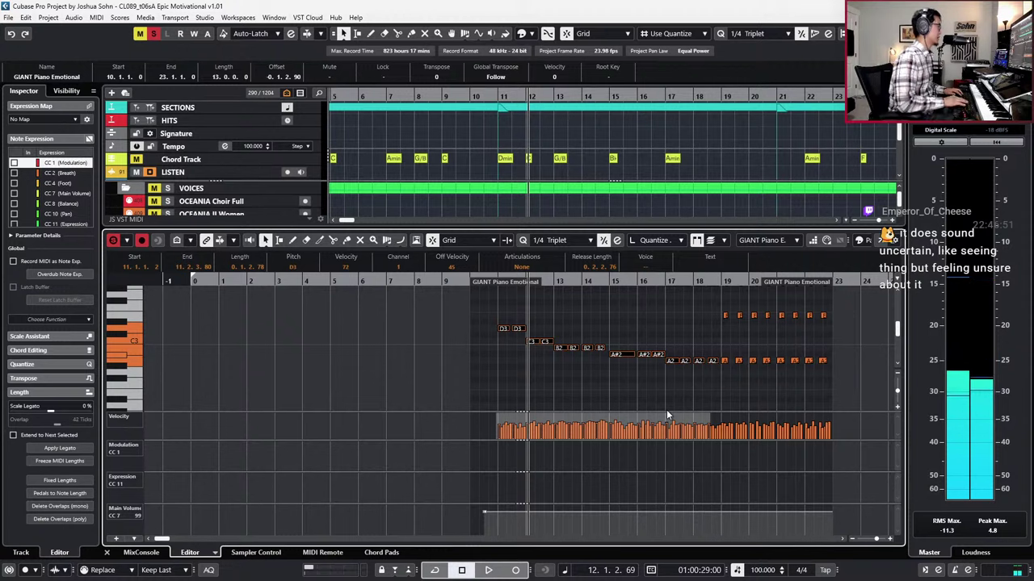
key(ctrl+alt+e)
key(g)
key(g)
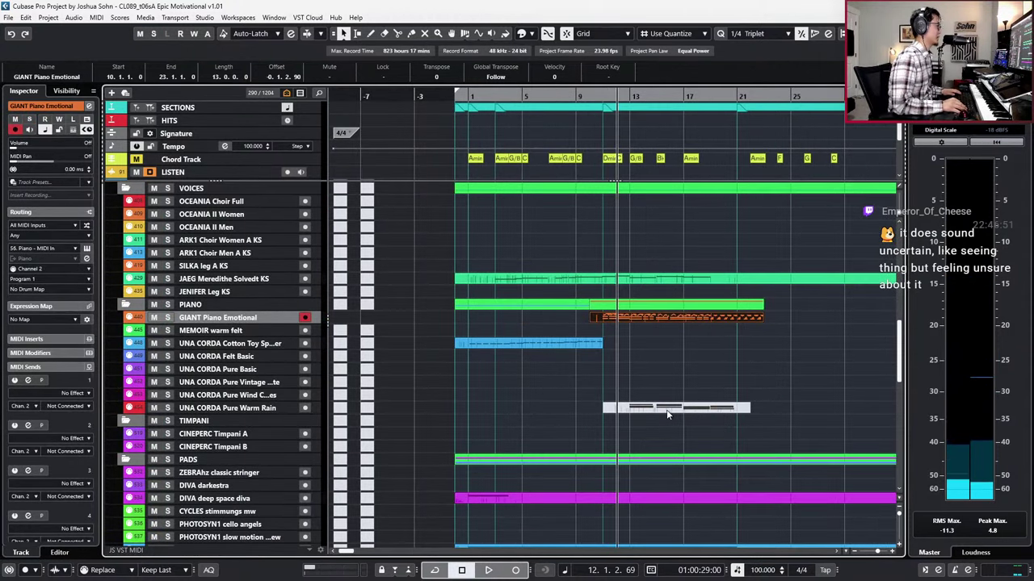
key(KP_Subtract)
key(KP_Subtract)
key(KP_Subtract)
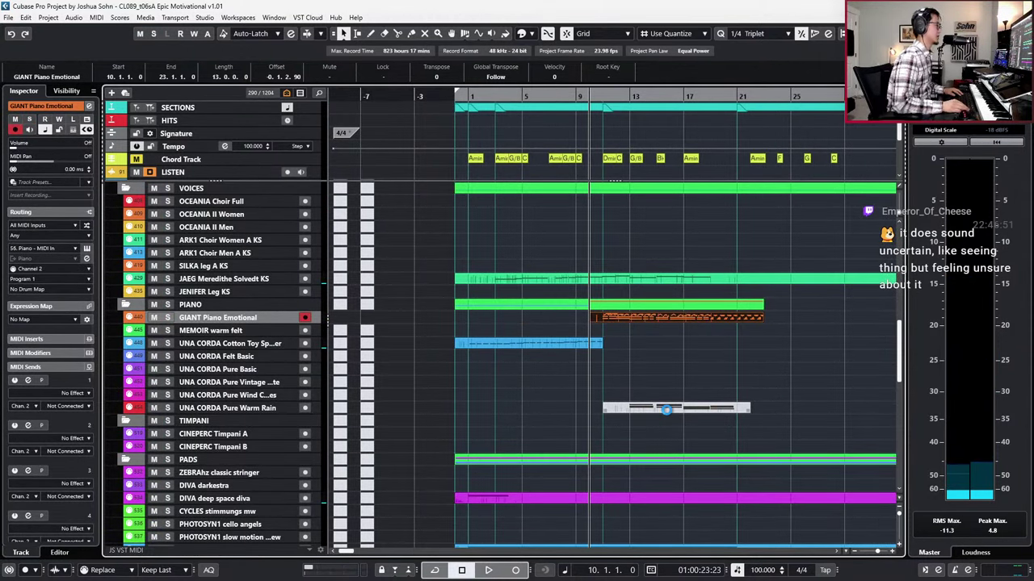
key(KP_Subtract)
key(KP_Subtract)
key(KP_Subtract)
key(KP_Subtract)
key(KP_Subtract)
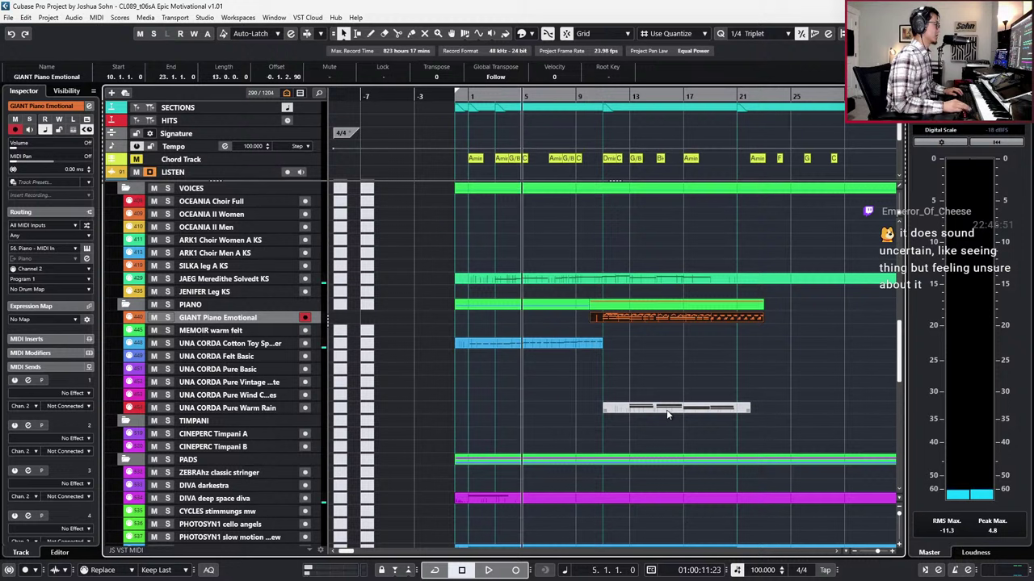
key(KP_Subtract)
key(KP_Subtract)
key(KP_Subtract)
key(KP_Subtract)
key(KP_Subtract)
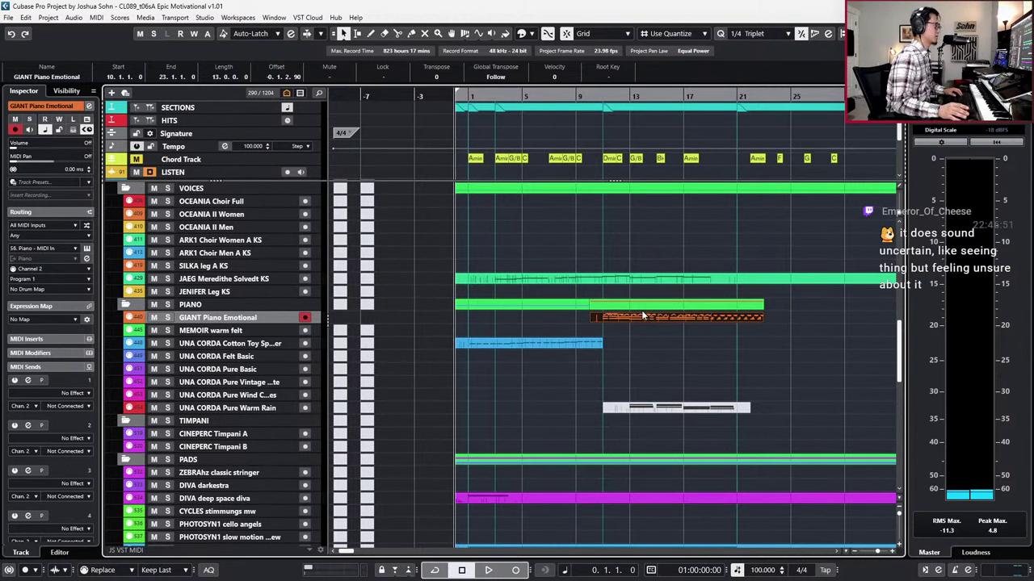
scroll(632, 354, down, 4)
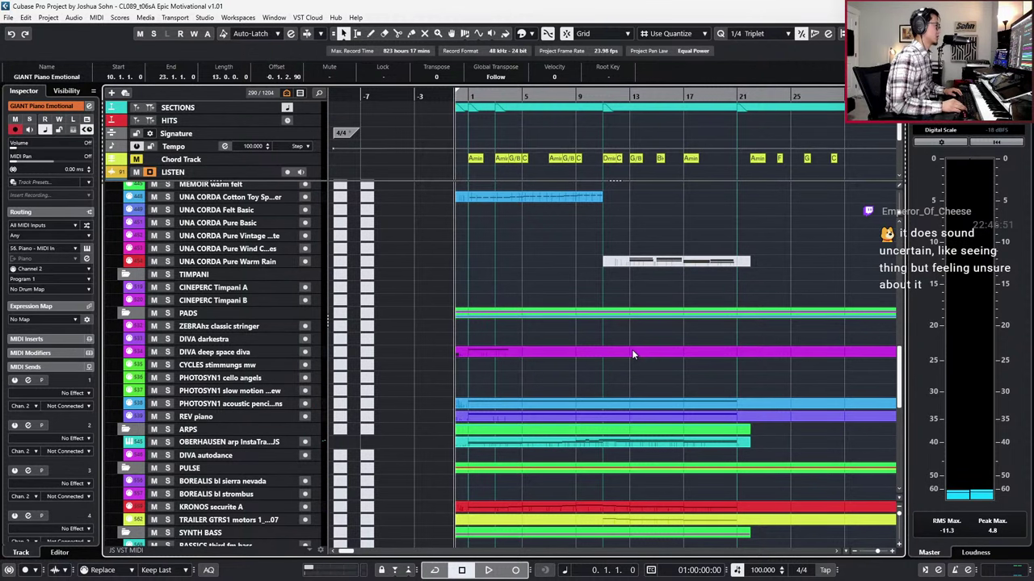
key(g)
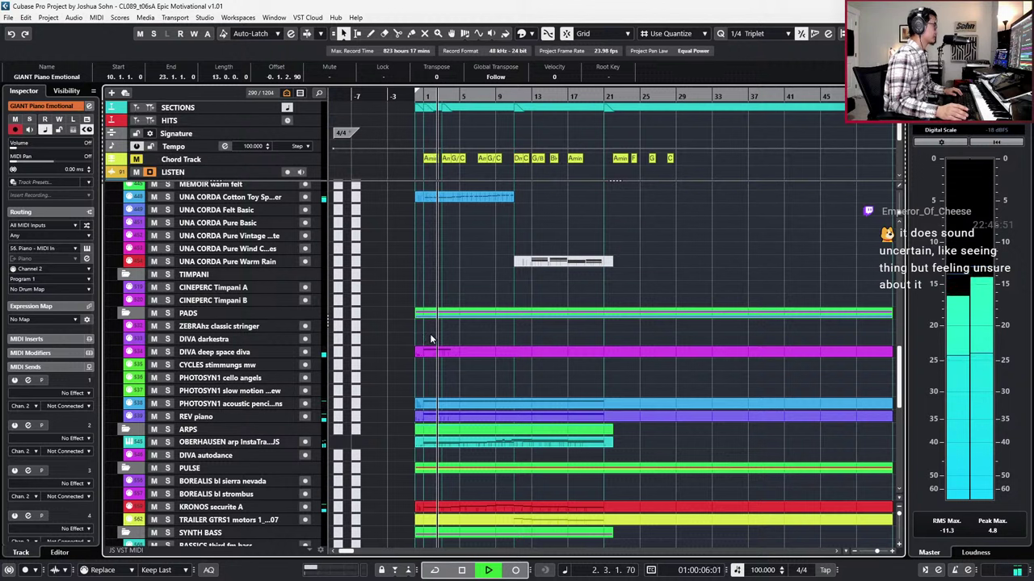
key(g)
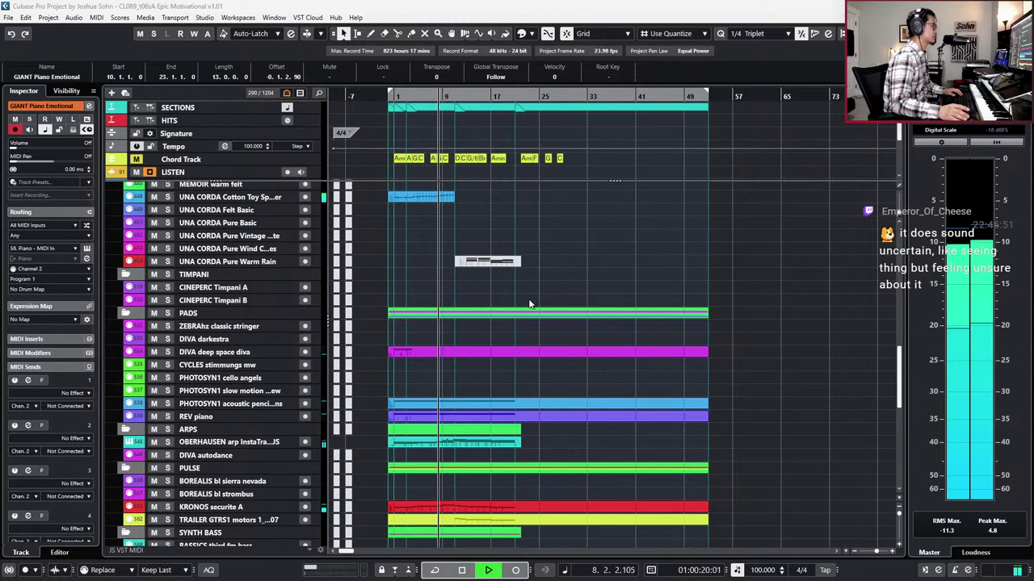
scroll(531, 323, down, 3)
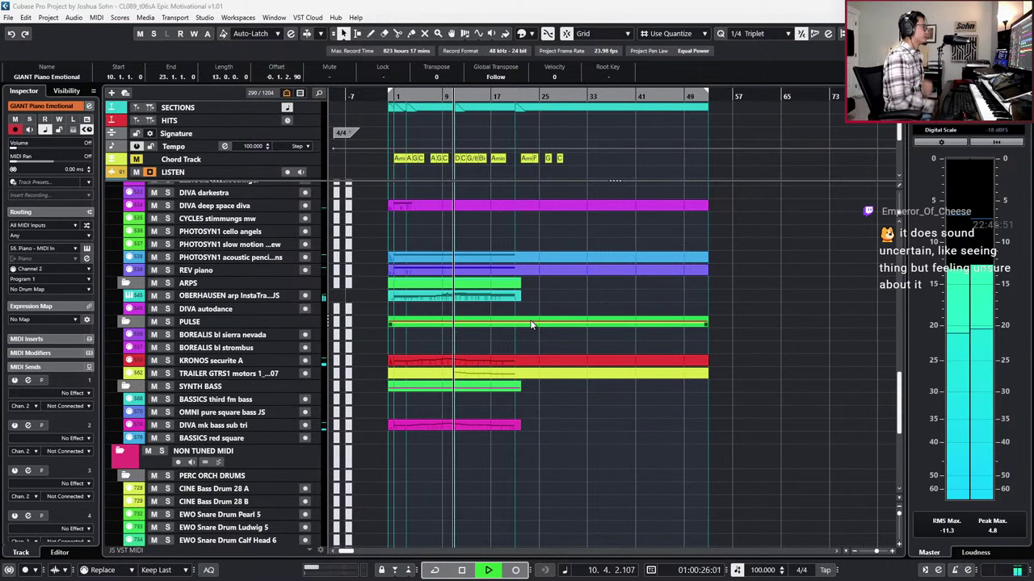
scroll(523, 333, up, 3)
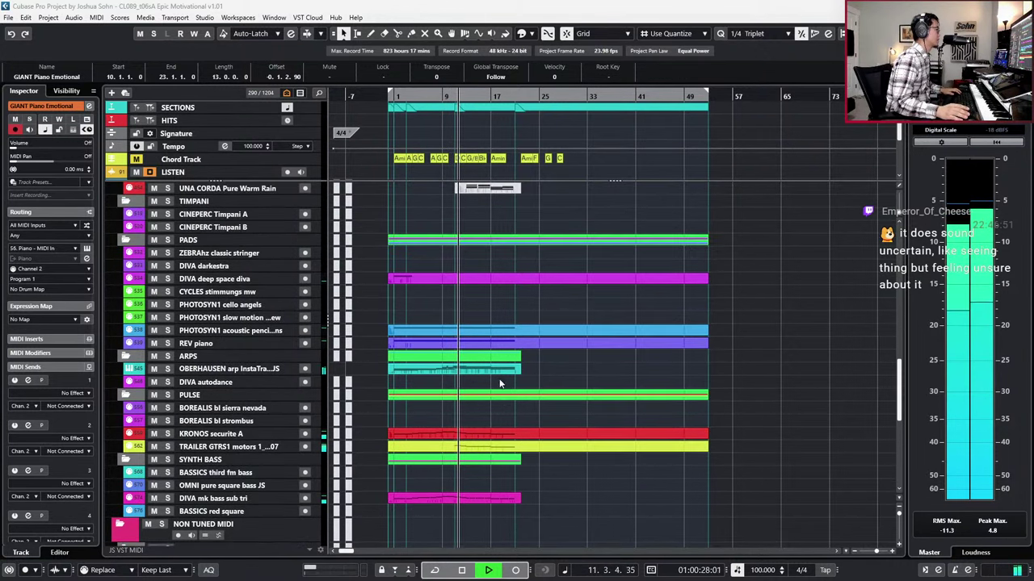
scroll(525, 473, down, 3)
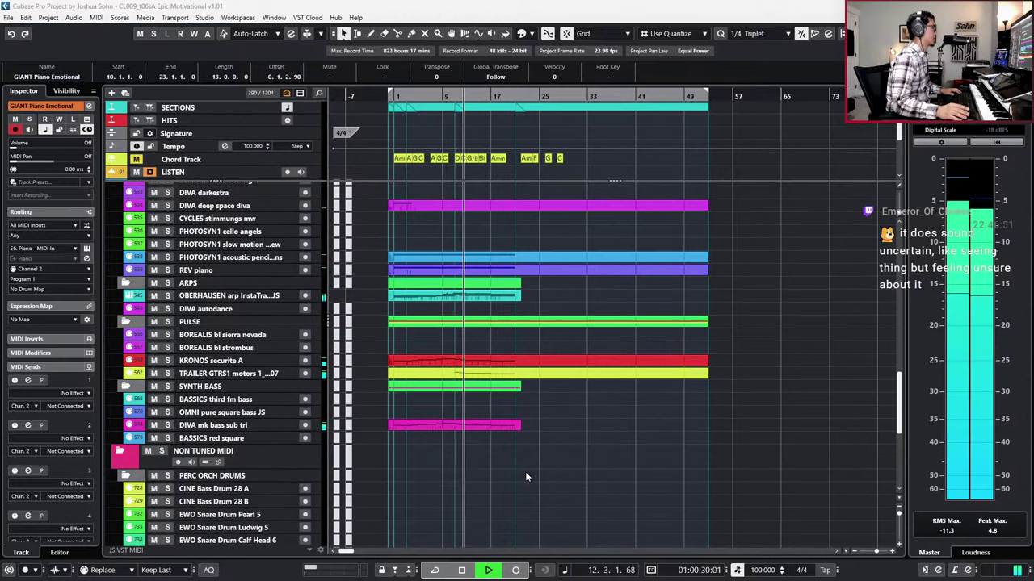
scroll(525, 476, down, 3)
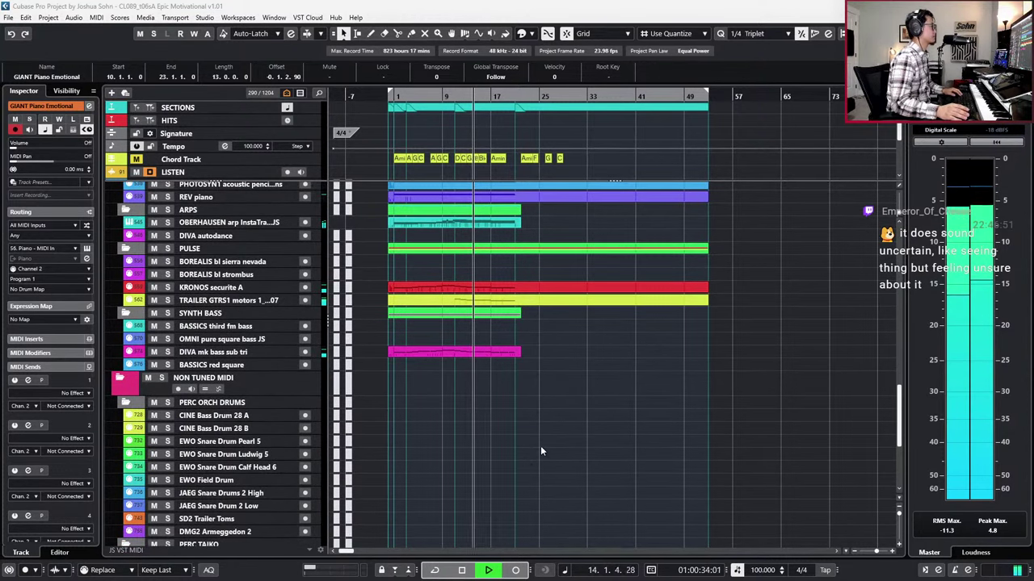
scroll(542, 440, up, 10)
scroll(552, 417, up, 5)
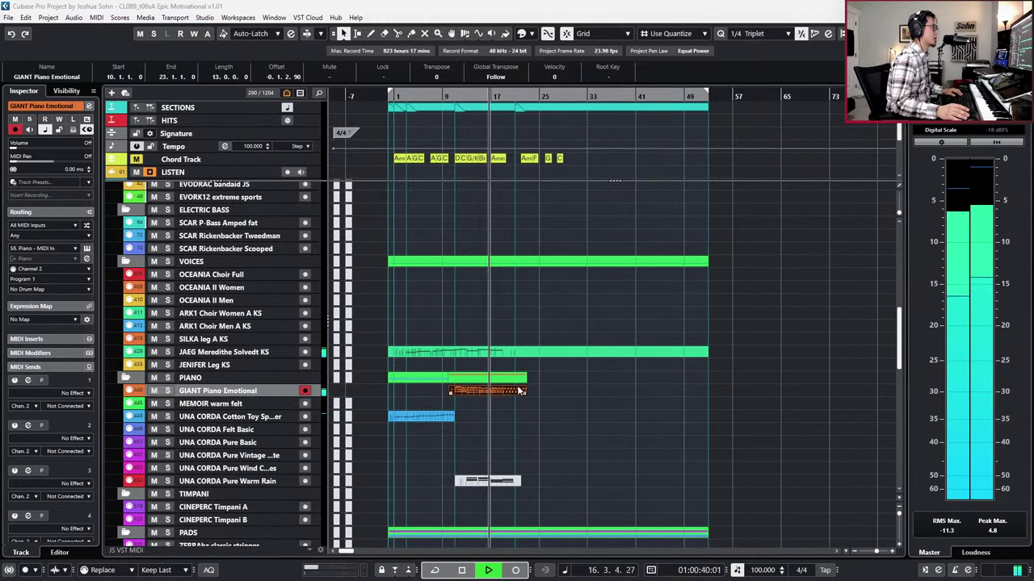
scroll(518, 392, up, 3)
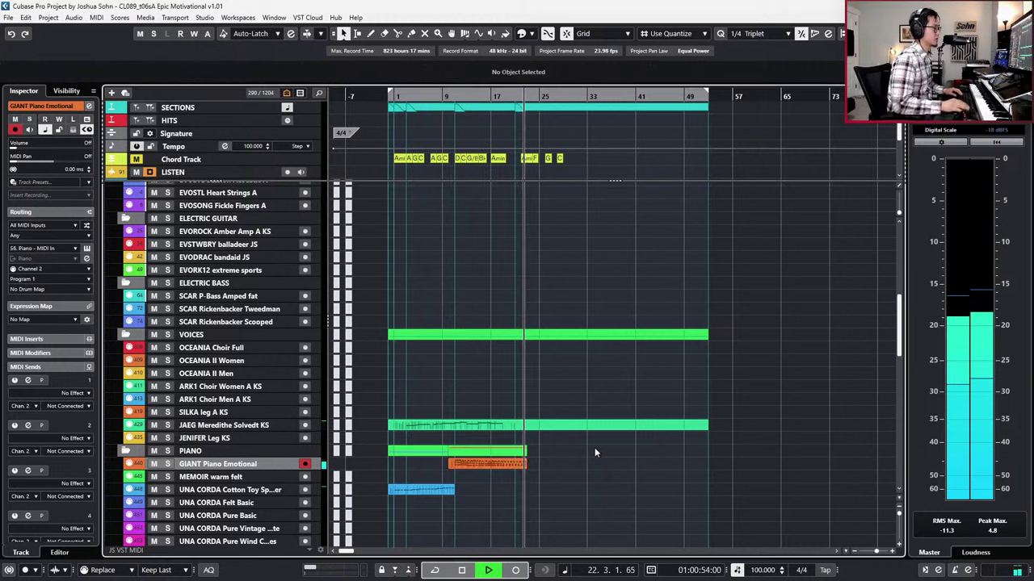
key(space)
key(Home)
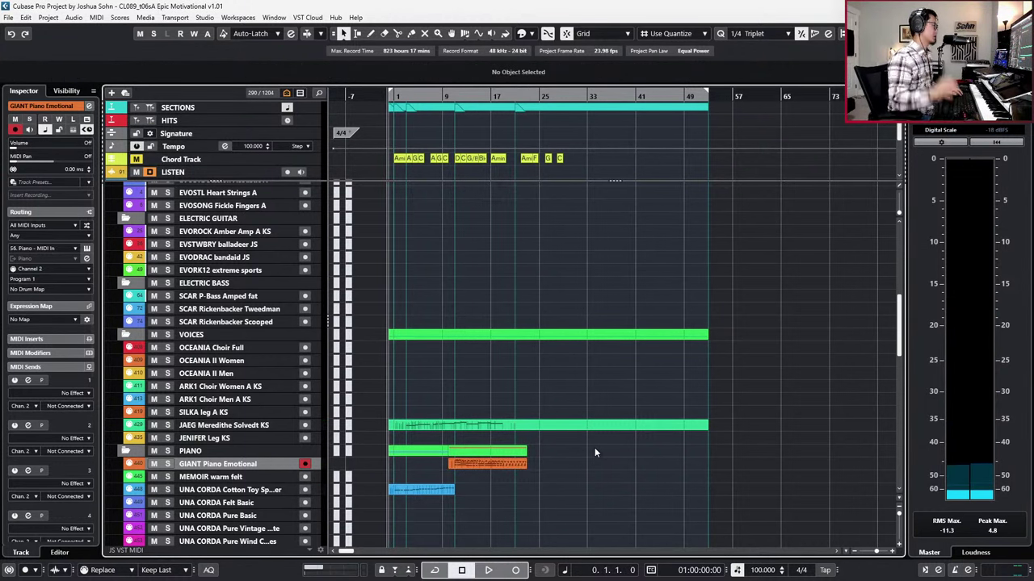
scroll(411, 367, up, 2)
scroll(464, 374, left, 2)
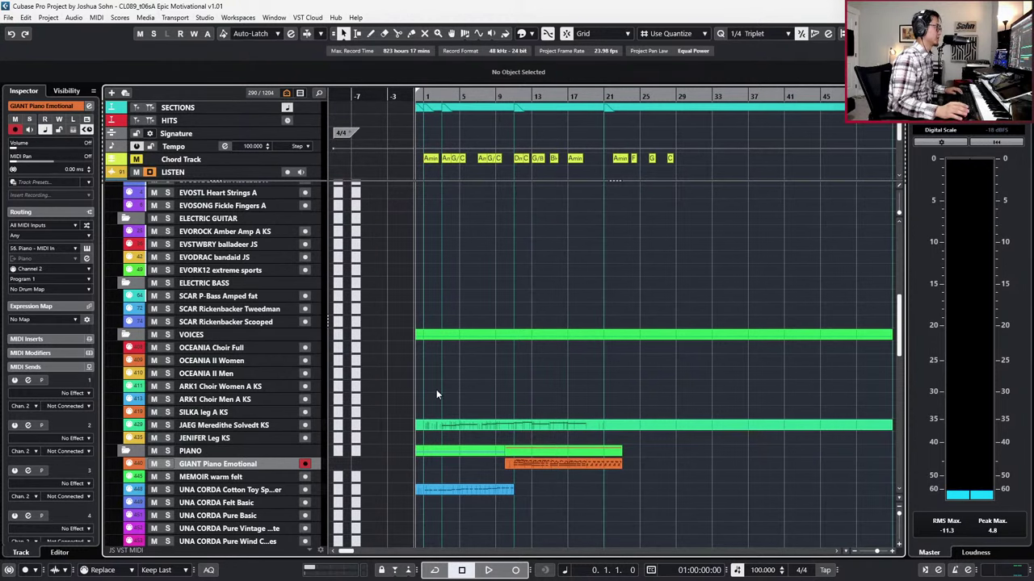
key(space)
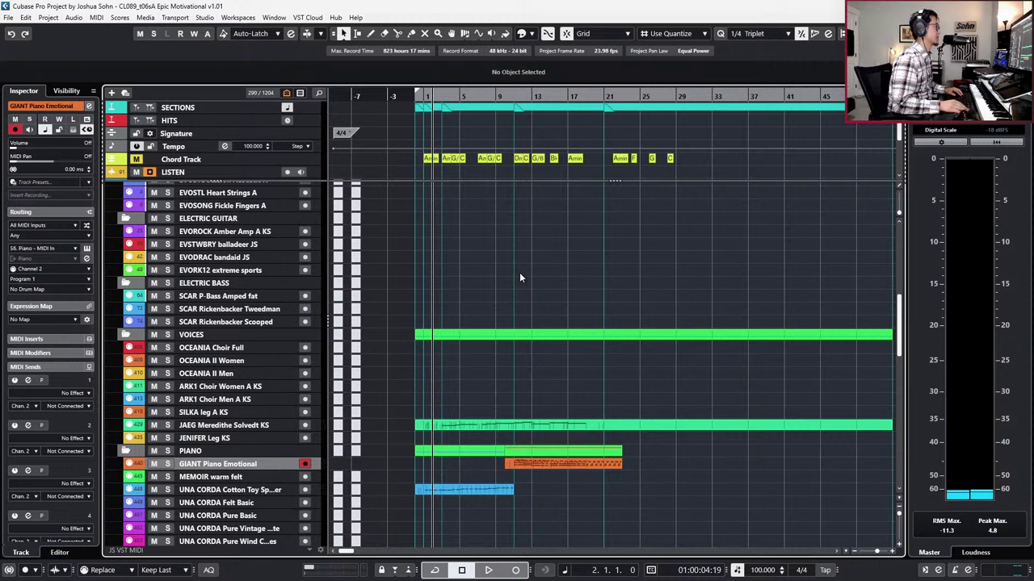
key(space)
scroll(520, 272, up, 5)
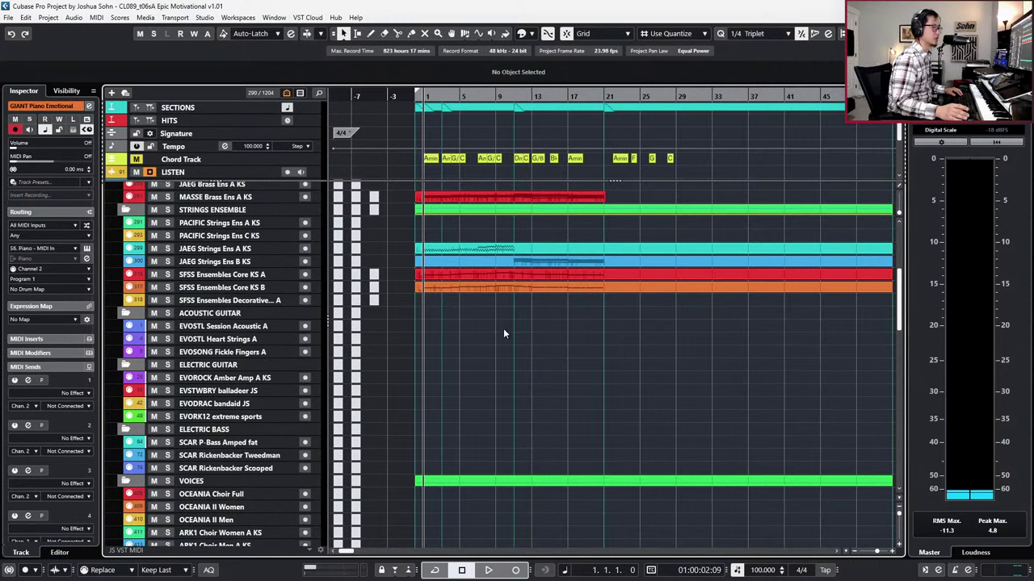
Step: Select the red MASSE Brass Ens A KS part and play it, restarting from bar 1
scroll(500, 323, up, 5)
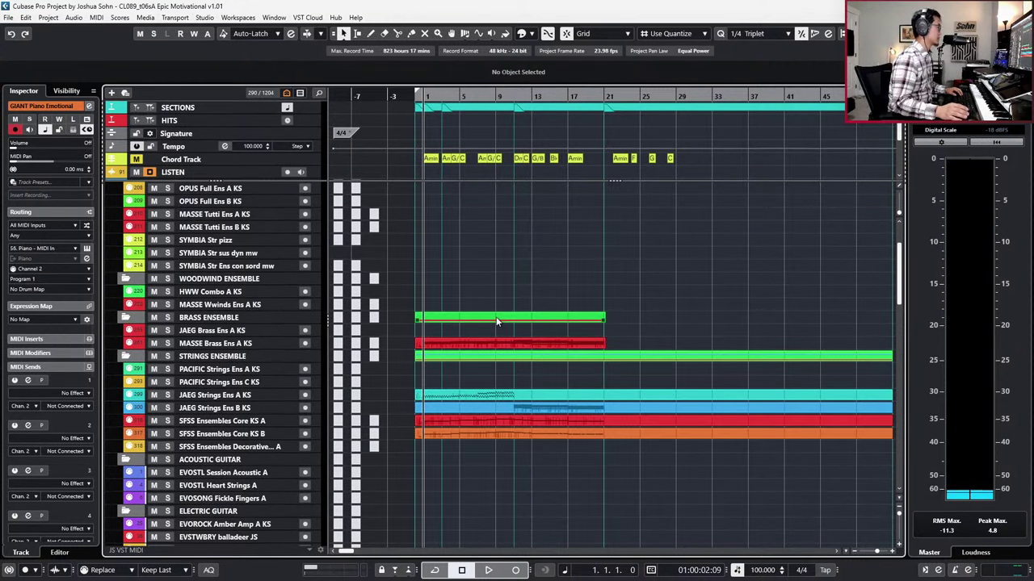
click(489, 345)
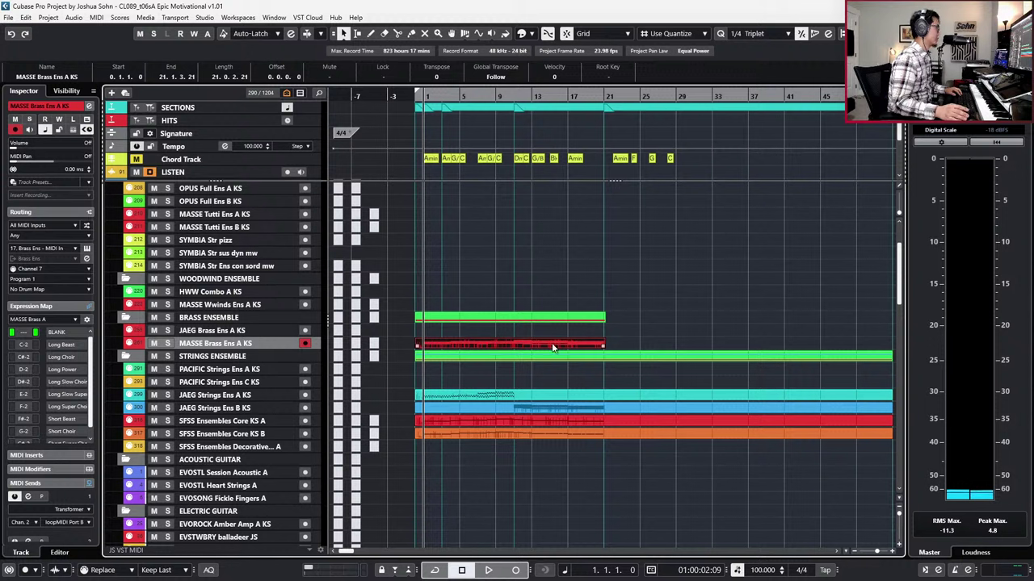
key(space)
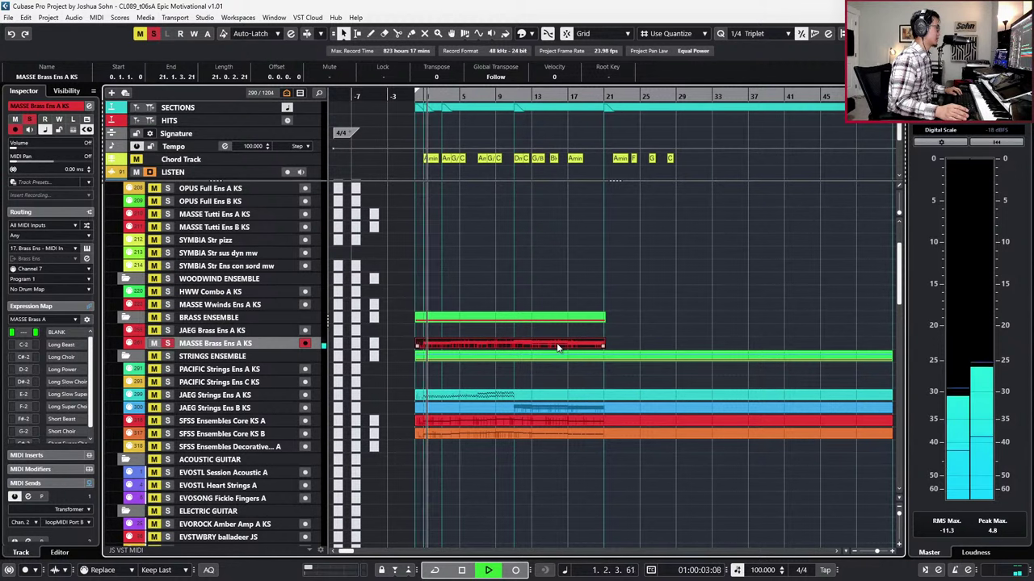
key(space)
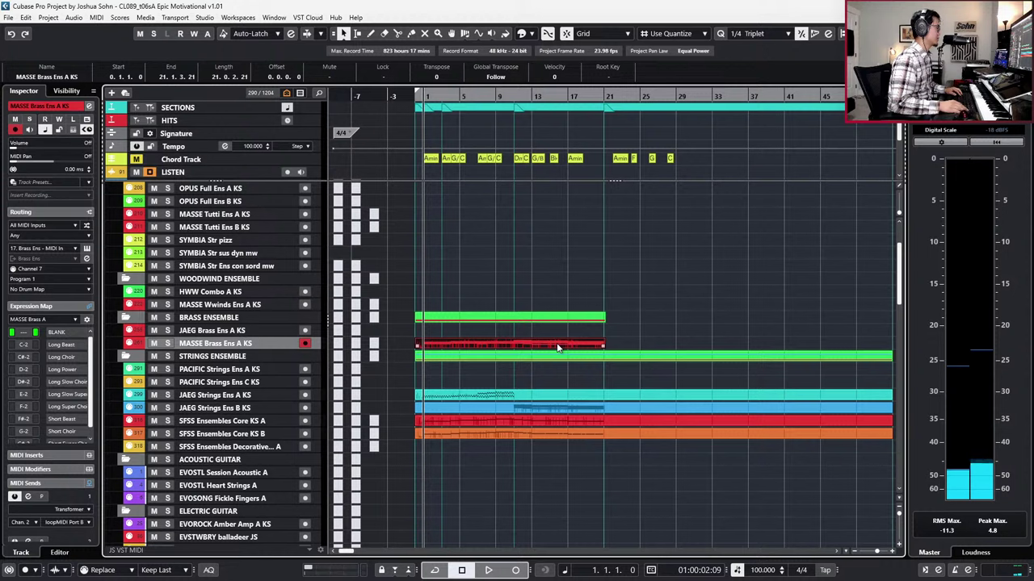
key(space)
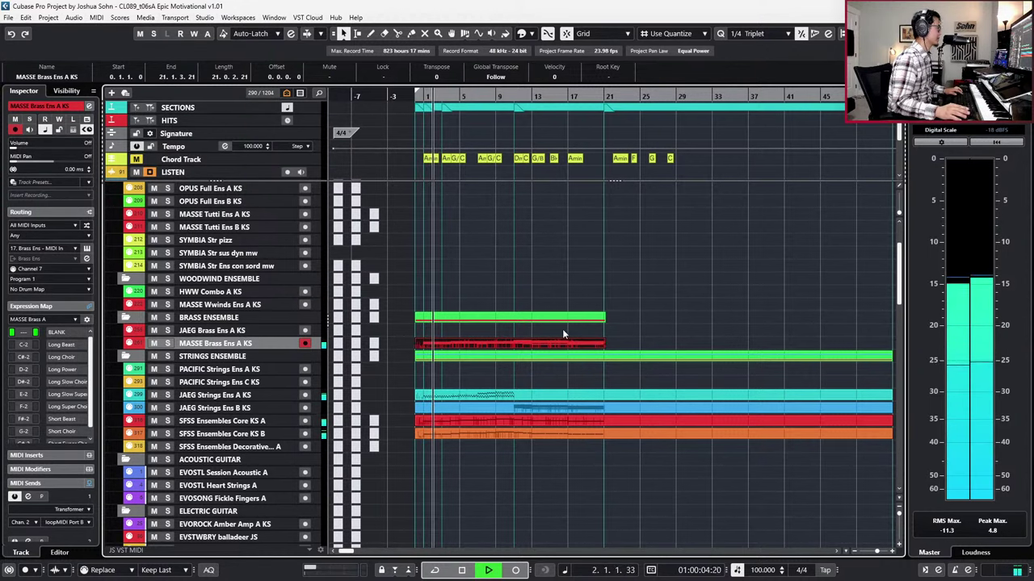
Step: Select all notes in the brass part and set their articulation to Long Choir
double_click(517, 346)
key(ctrl+a)
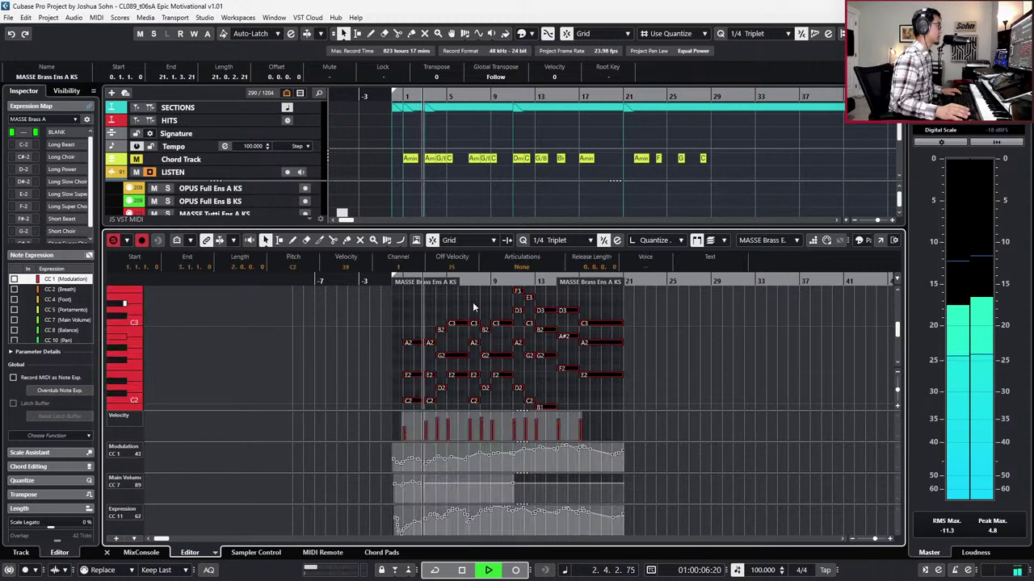
click(522, 266)
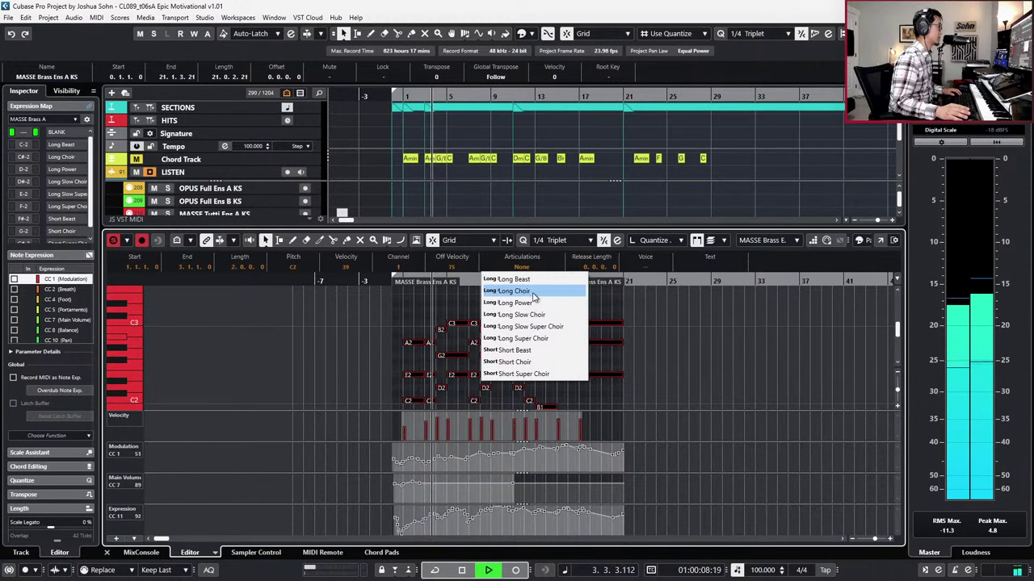
click(525, 291)
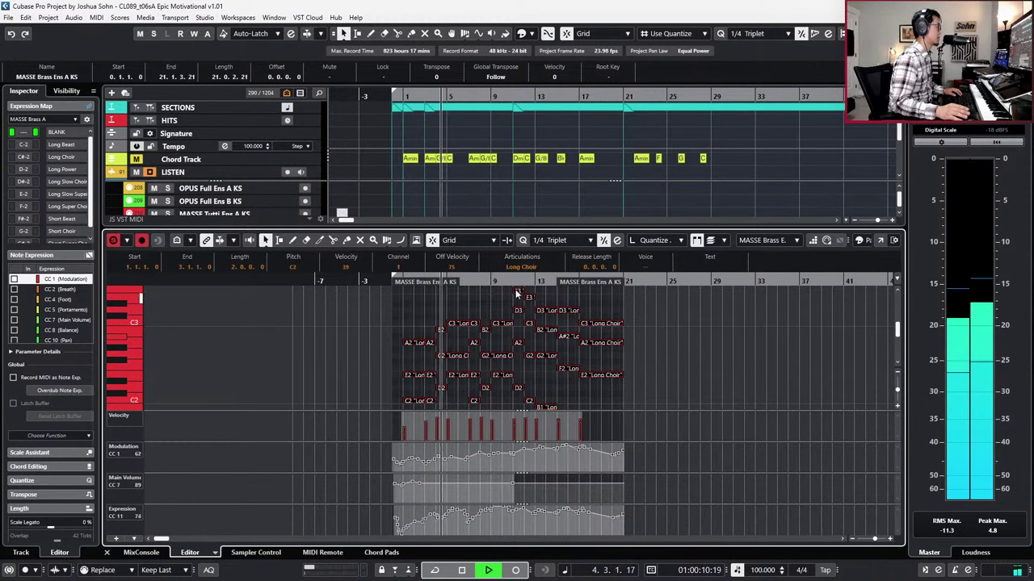
scroll(494, 316, up, 1)
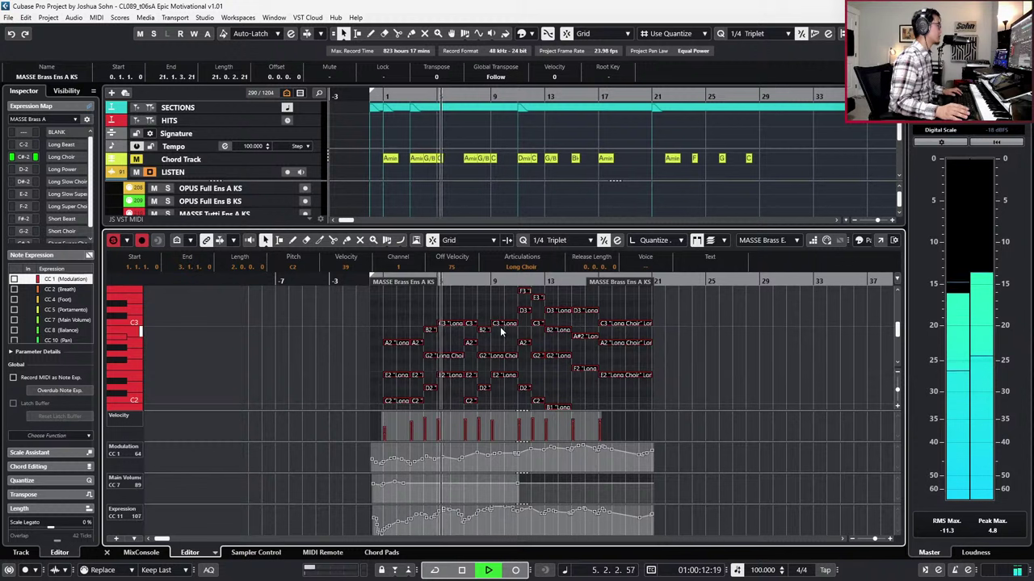
scroll(690, 340, down, 2)
Step: Play the brass line from bar 1 with its Long Choir articulation, then close the editor
key(space)
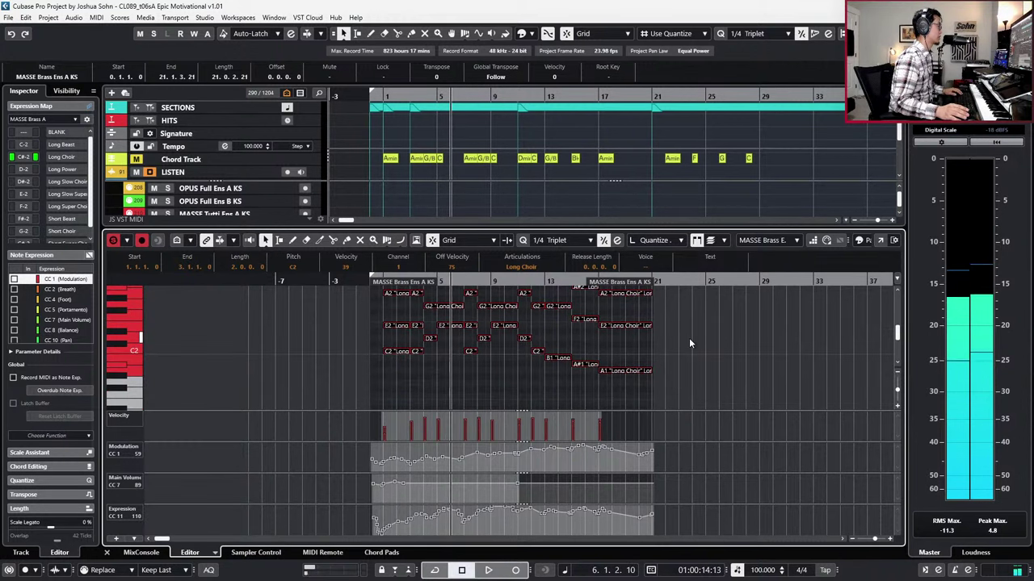
key(KP_Subtract)
key(KP_Subtract)
key(KP_Subtract)
key(KP_Subtract)
key(KP_Subtract)
key(KP_Subtract)
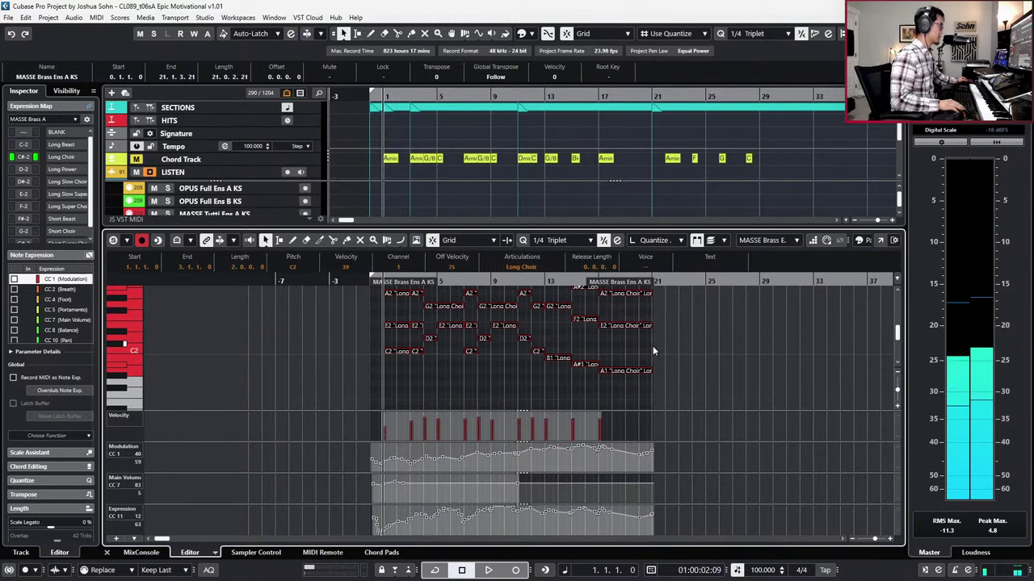
key(space)
scroll(606, 348, up, 2)
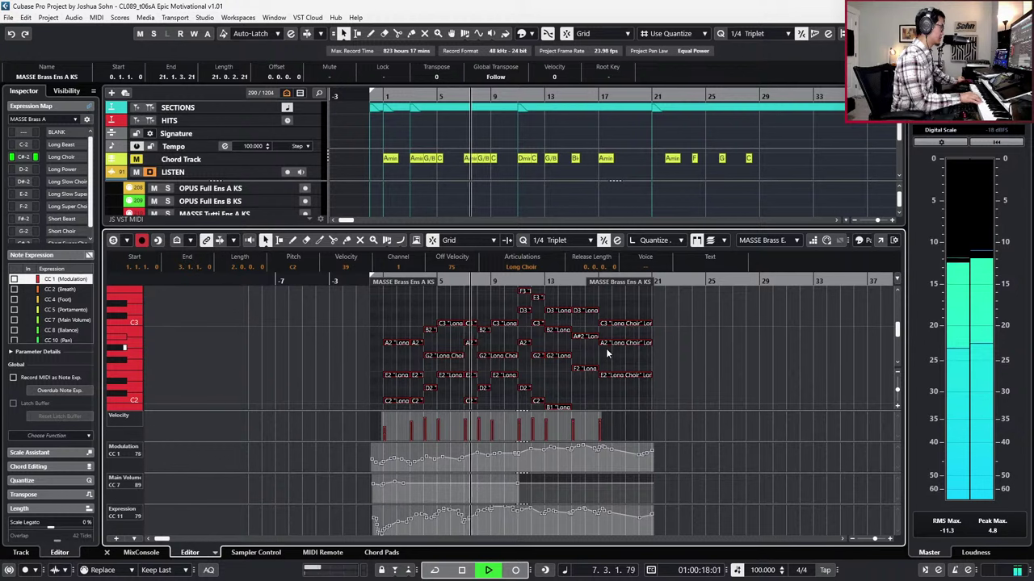
key(space)
key(Return)
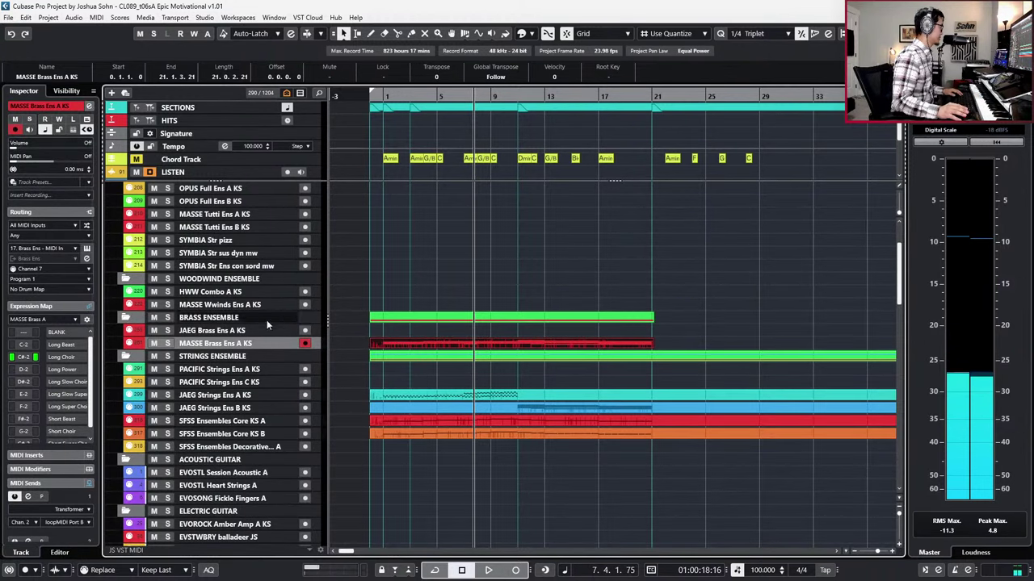
Step: Select JAEG Brass Ens A KS and play the arrangement to audition the brass
click(271, 330)
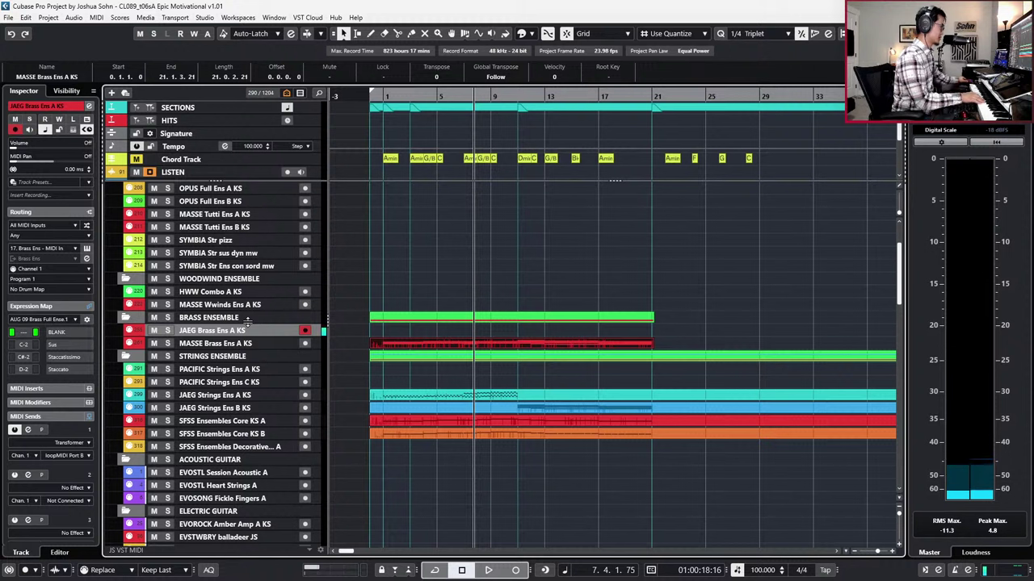
key(space)
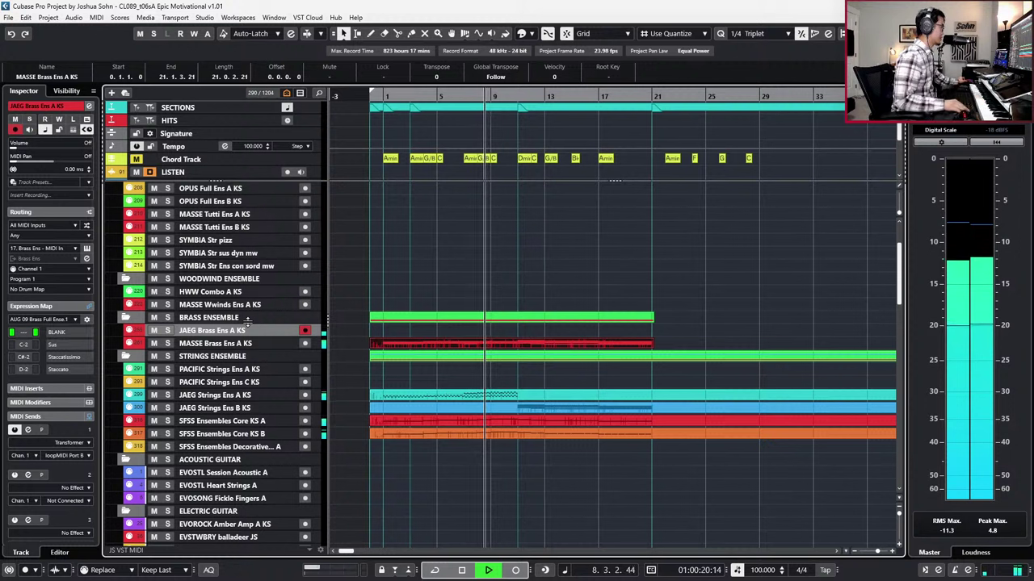
key(KP_Subtract)
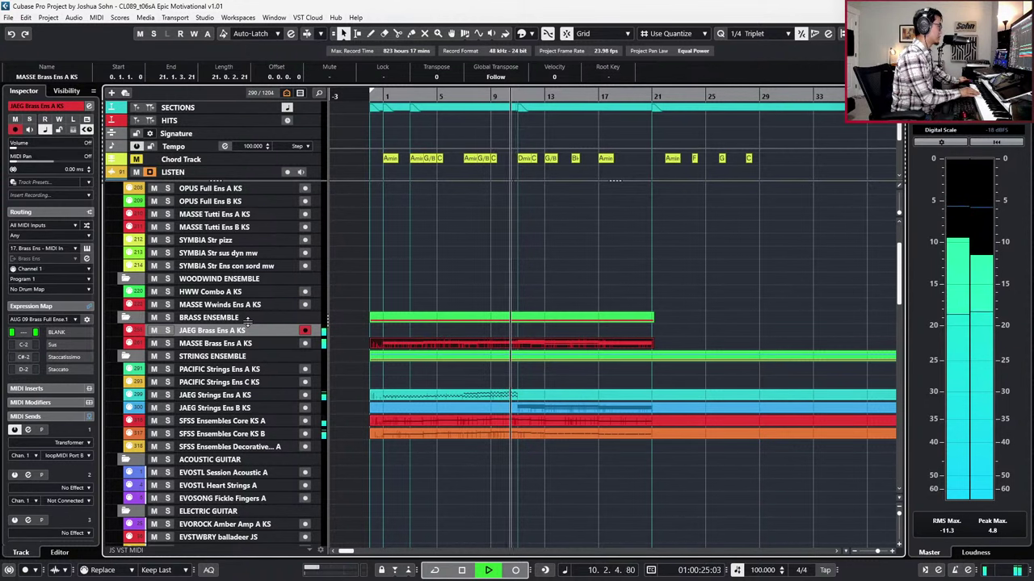
key(space)
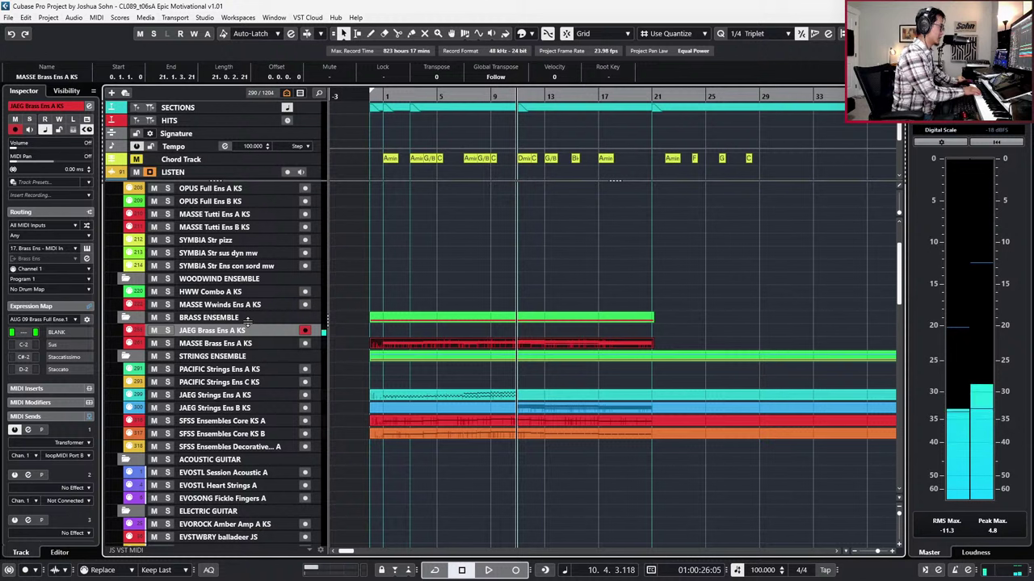
Step: Record a trial take on JAEG Brass Ens A KS from the project start, undo it, and open the track list
key(ctrl+KP_Subtract)
key(ctrl+KP_Subtract)
key(ctrl+KP_Subtract)
key(ctrl+KP_Subtract)
key(ctrl+KP_Subtract)
key(ctrl+KP_Subtract)
key(ctrl+KP_Subtract)
key(ctrl+KP_Subtract)
key(ctrl+KP_Subtract)
key(ctrl+KP_Subtract)
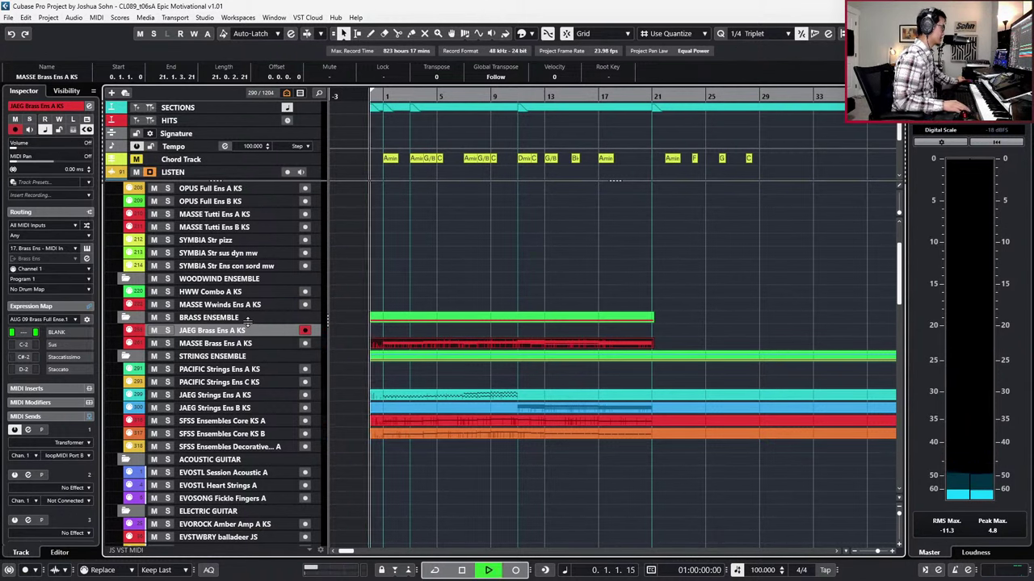
key(KP_Multiply)
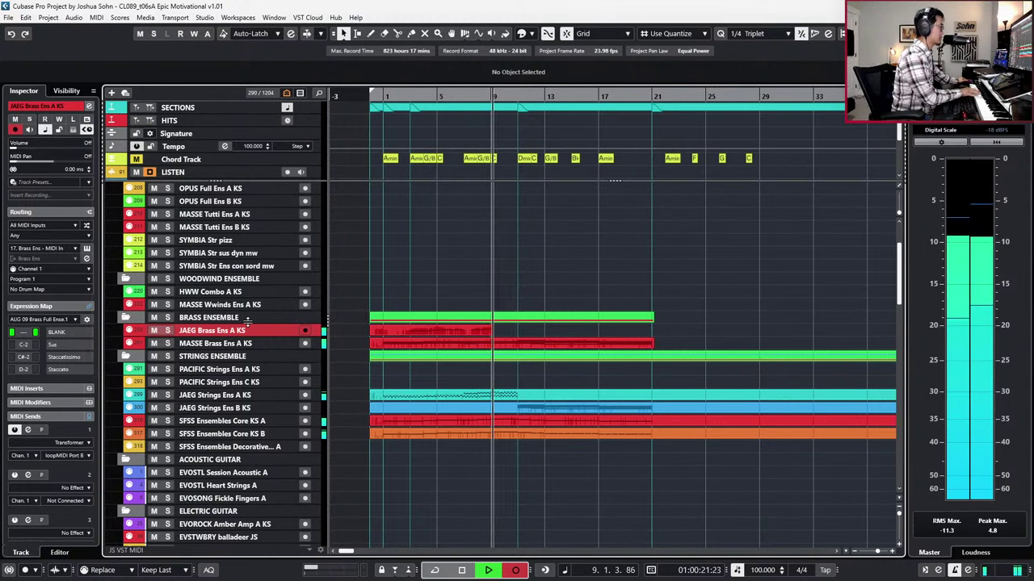
key(space)
key(ctrl+z)
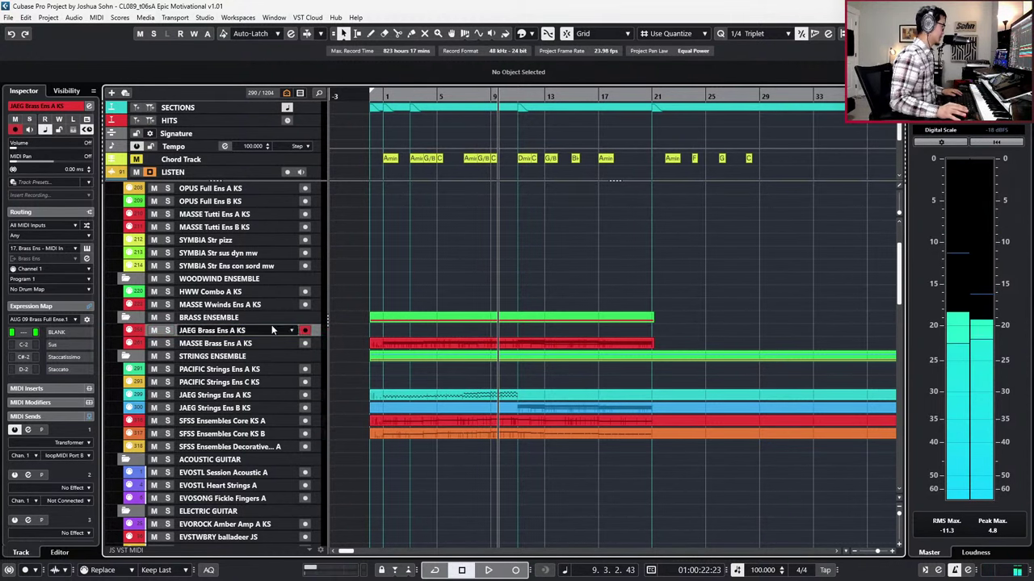
key(Up)
key(Down)
key(ctrl+f)
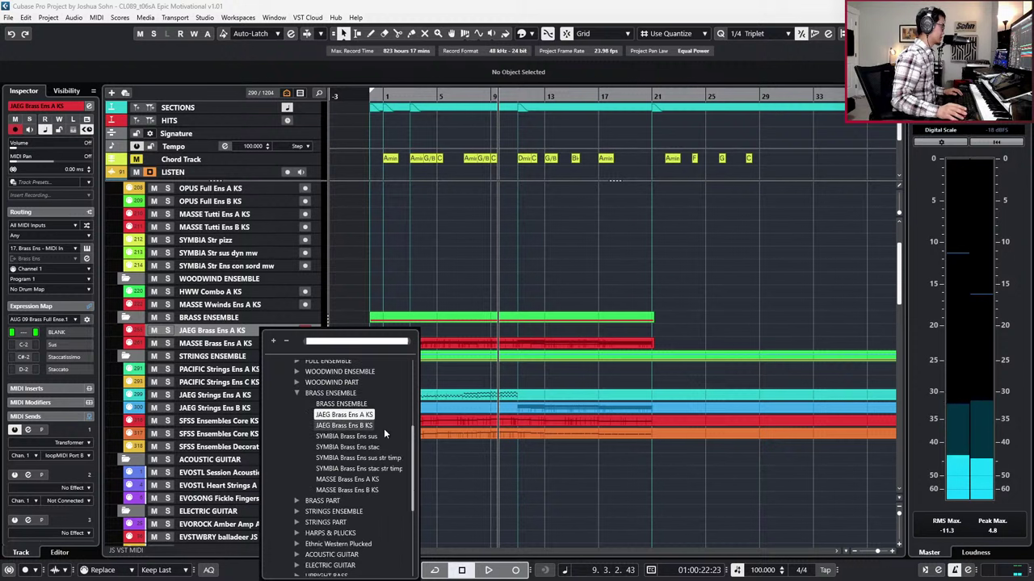
Step: Find MAJ Horn Solo KS through JAEG Tromb 4 KS in the track finder, then enable and arm all five
click(296, 501)
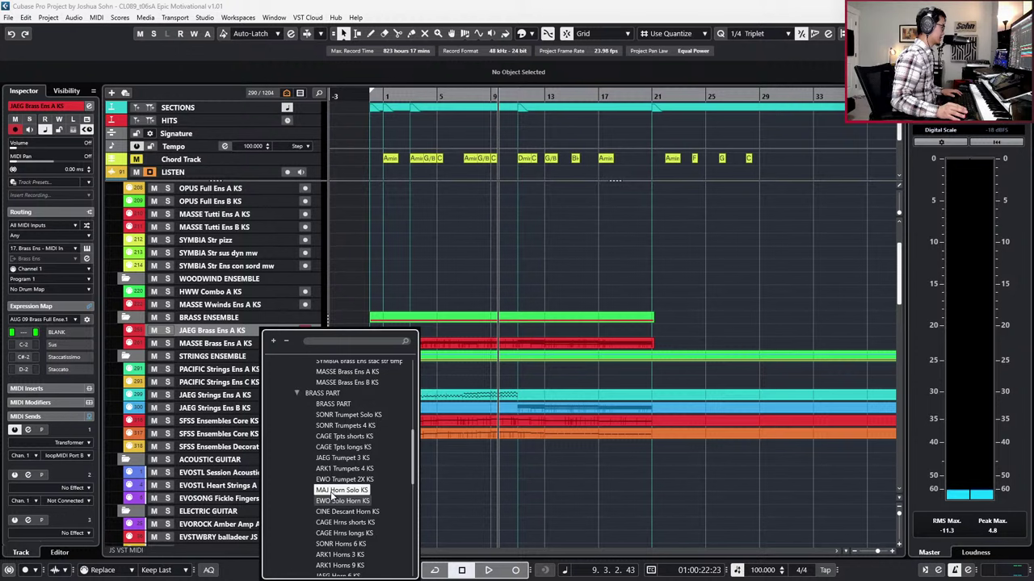
click(331, 494)
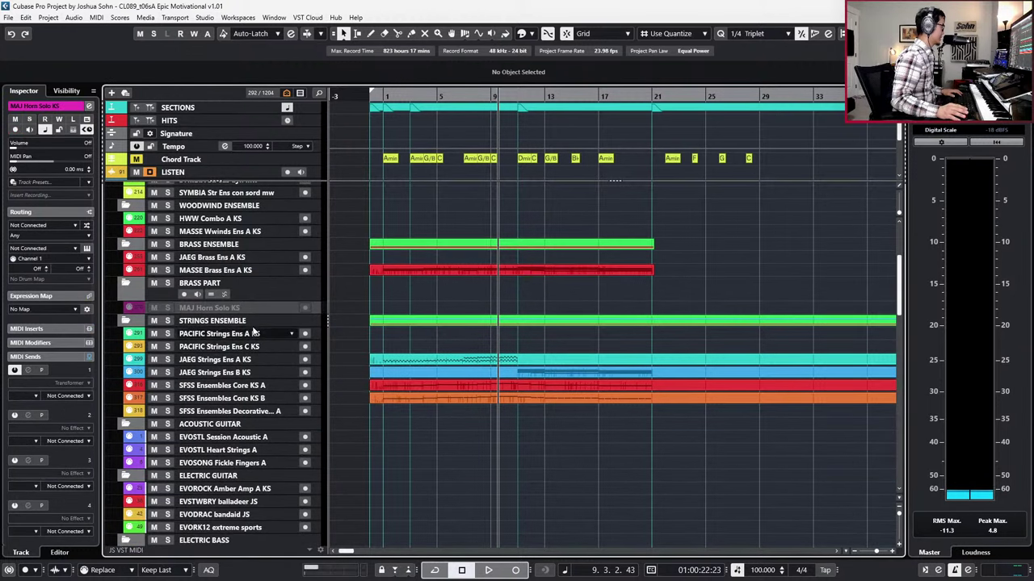
key(ctrl+f)
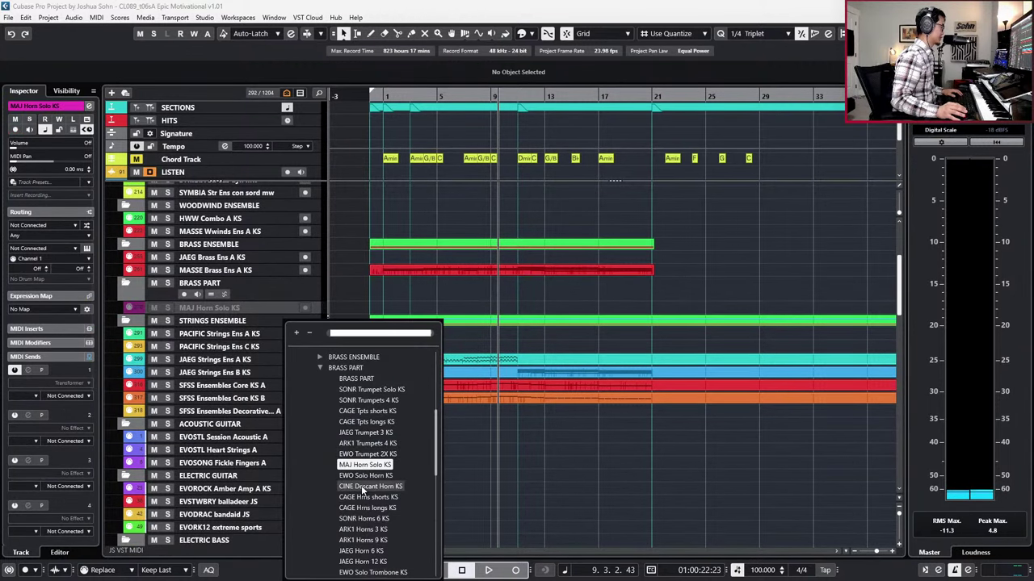
click(361, 486)
key(ctrl+f)
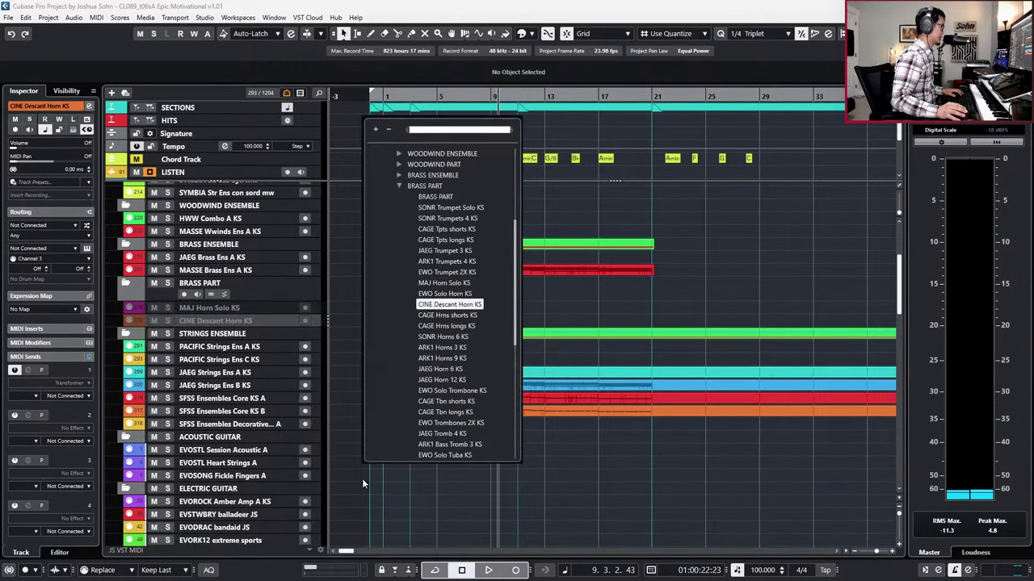
click(466, 391)
key(ctrl+f)
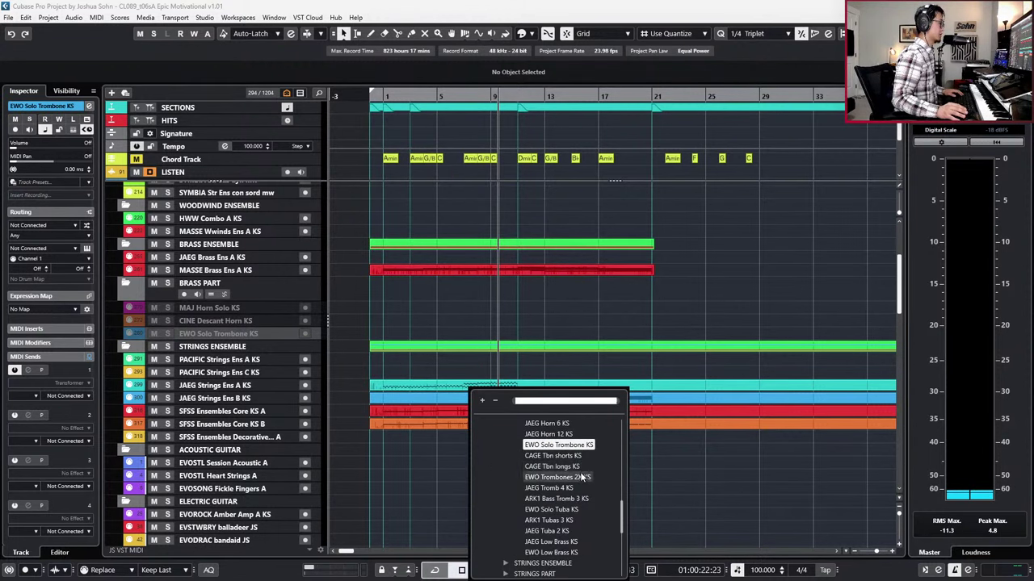
click(579, 475)
key(ctrl+f)
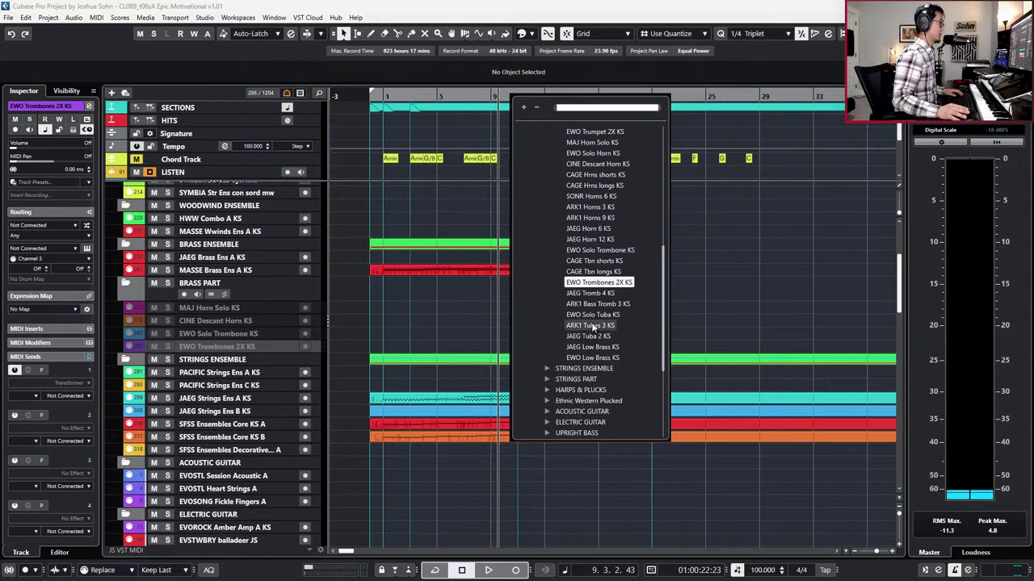
click(590, 293)
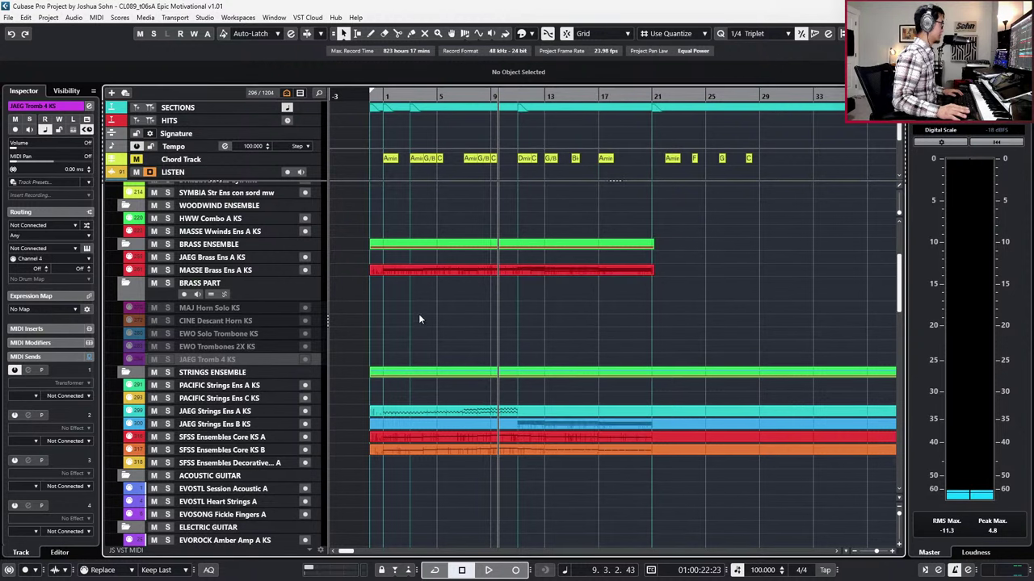
shift+click(209, 307)
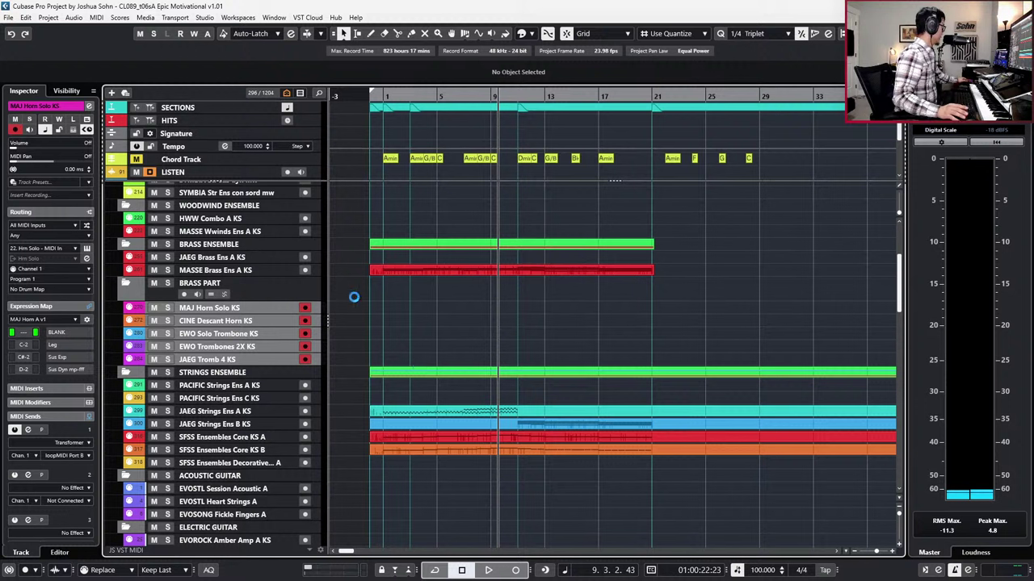
click(234, 334)
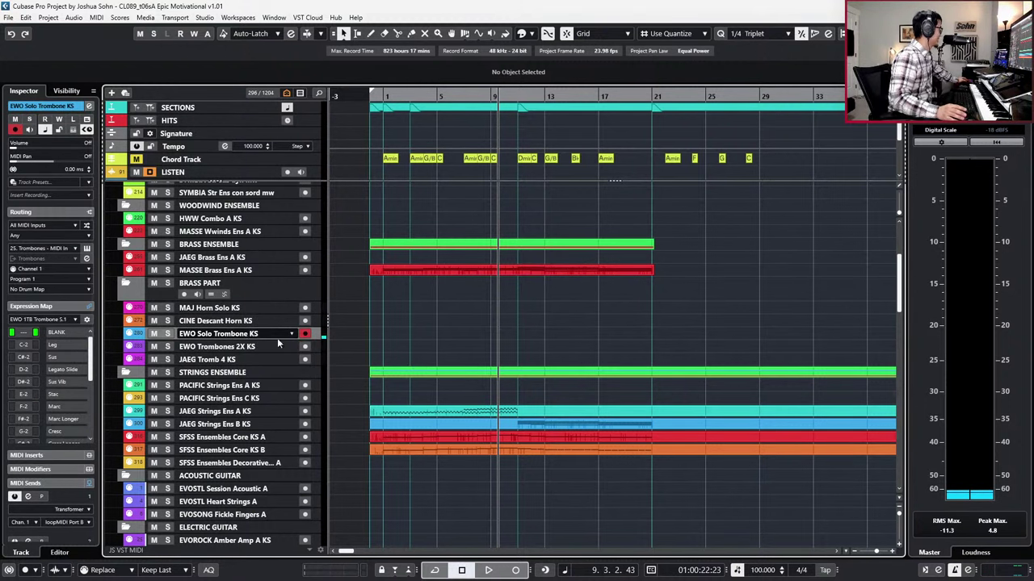
Step: Play the arrangement from bar 1 and select JAEG Tromb 4 KS to audition the trombones
key(KP_Decimal)
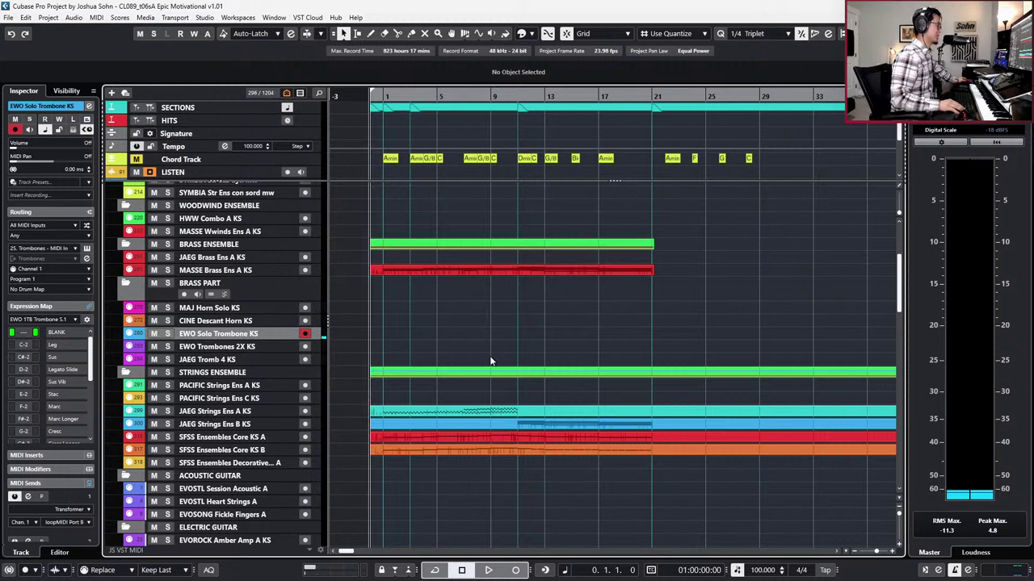
key(KP_Add)
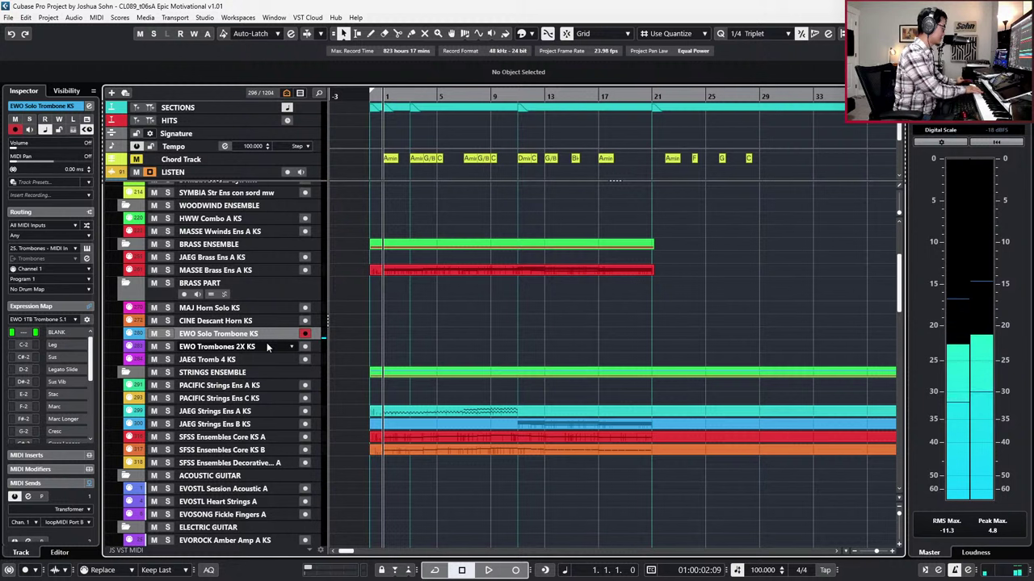
key(space)
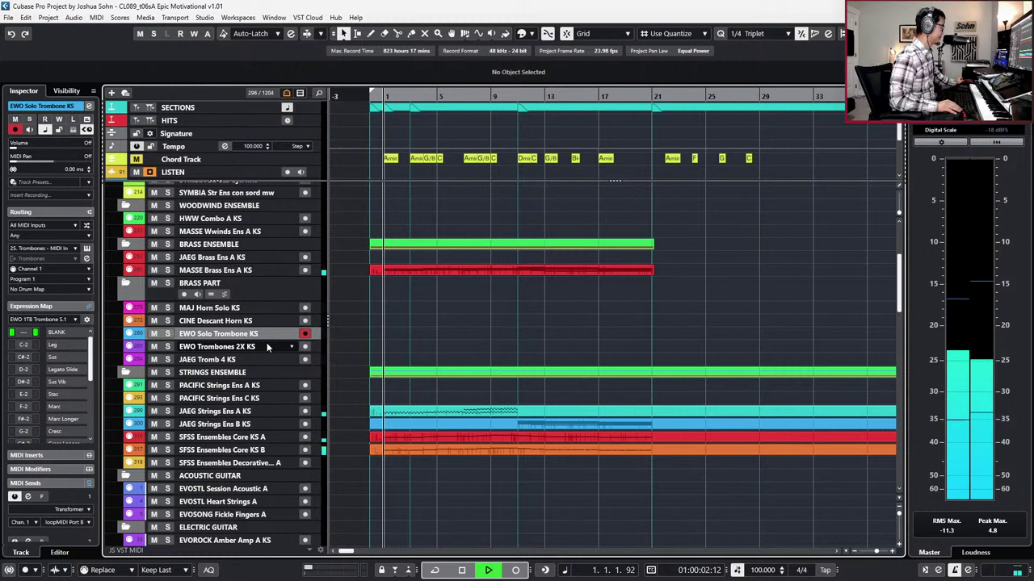
click(220, 360)
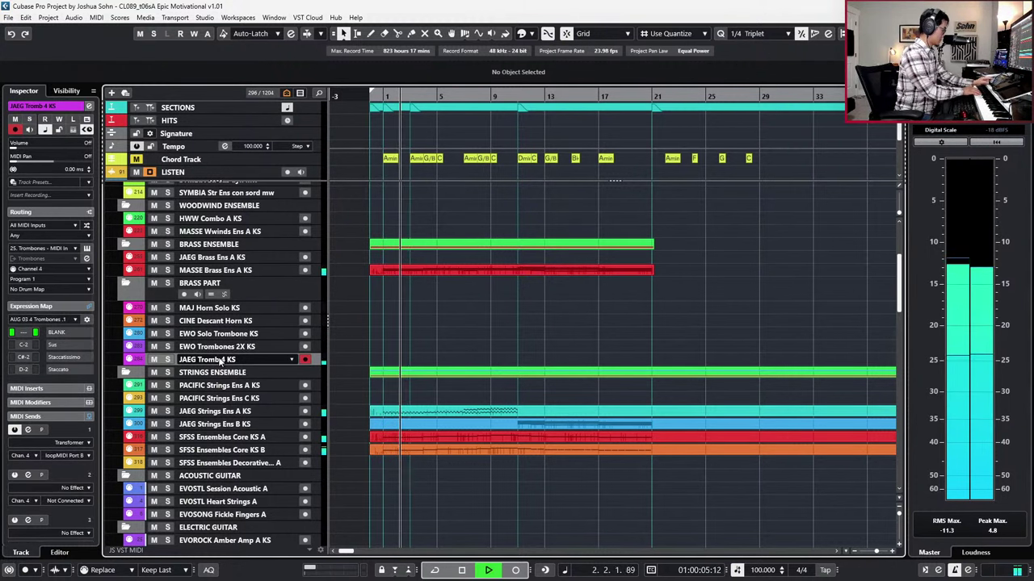
key(space)
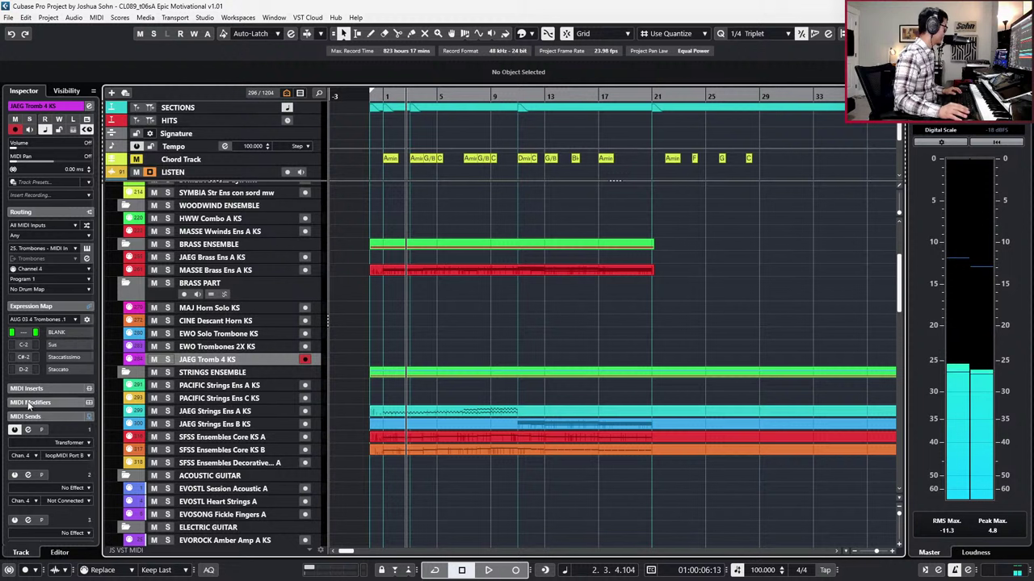
Step: Set JAEG Tromb 4 KS's MIDI Send 1 to Any channel, with its Transformer on channel 1
click(31, 455)
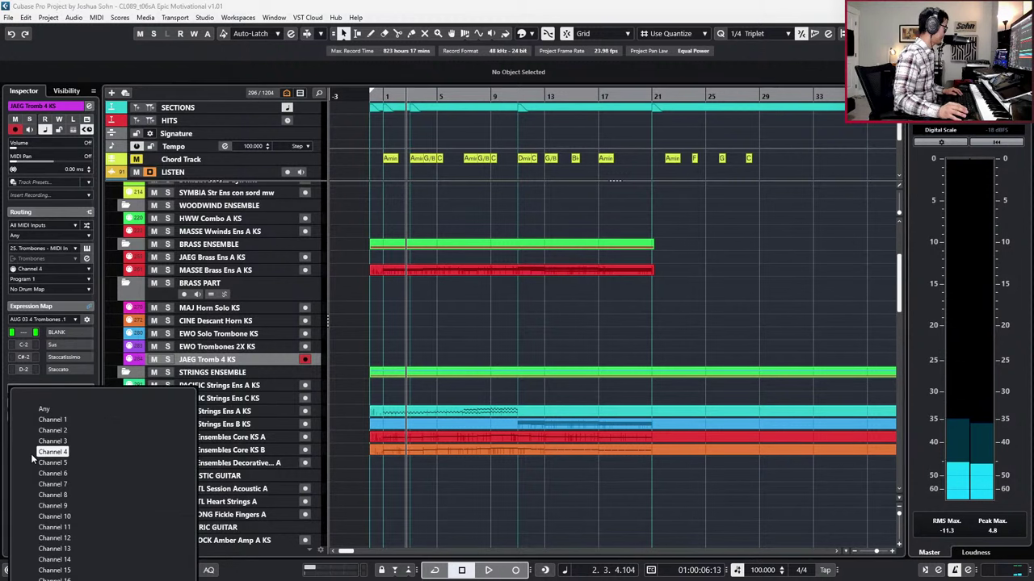
click(40, 409)
click(28, 432)
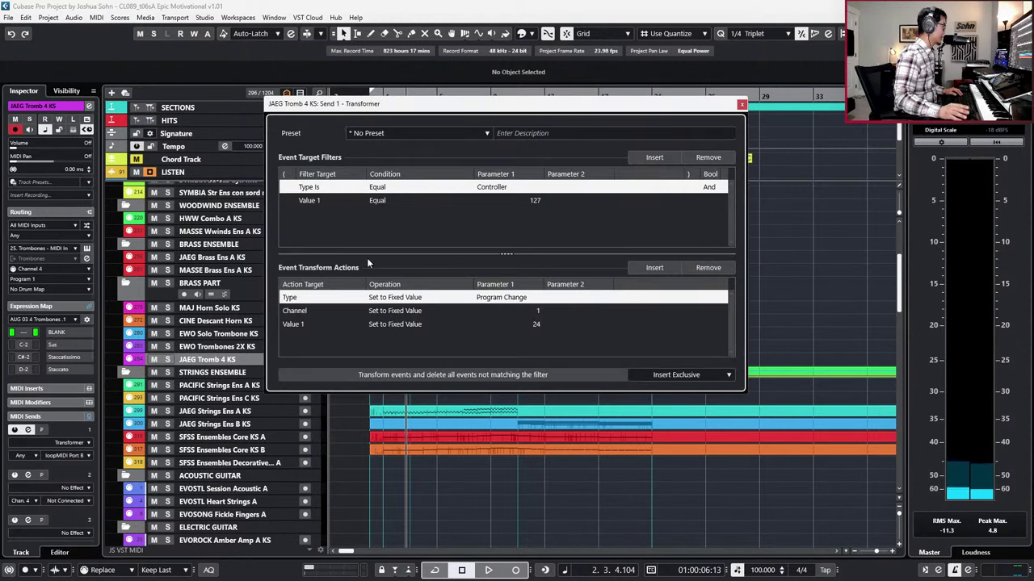
double_click(530, 310)
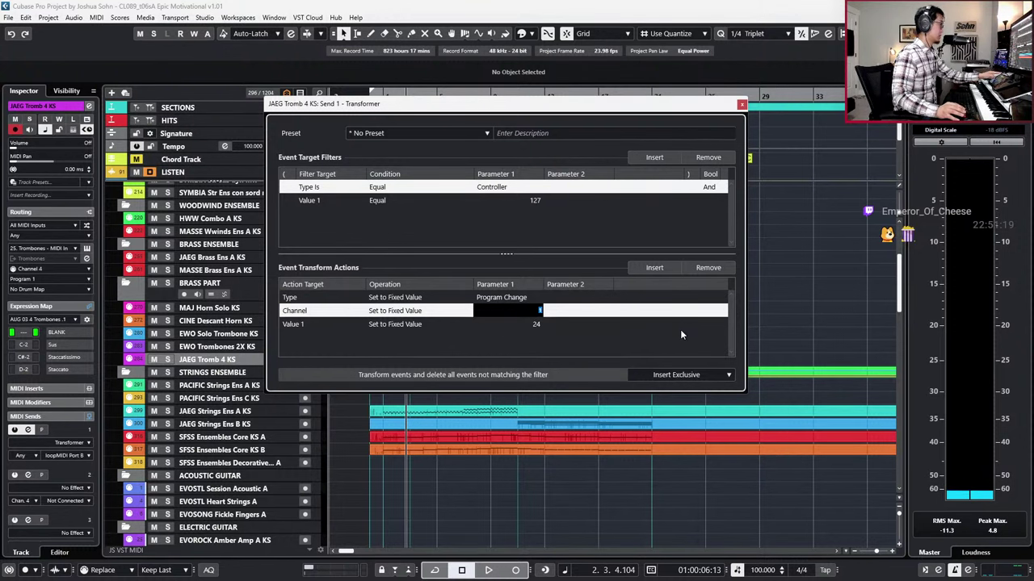
key(Return)
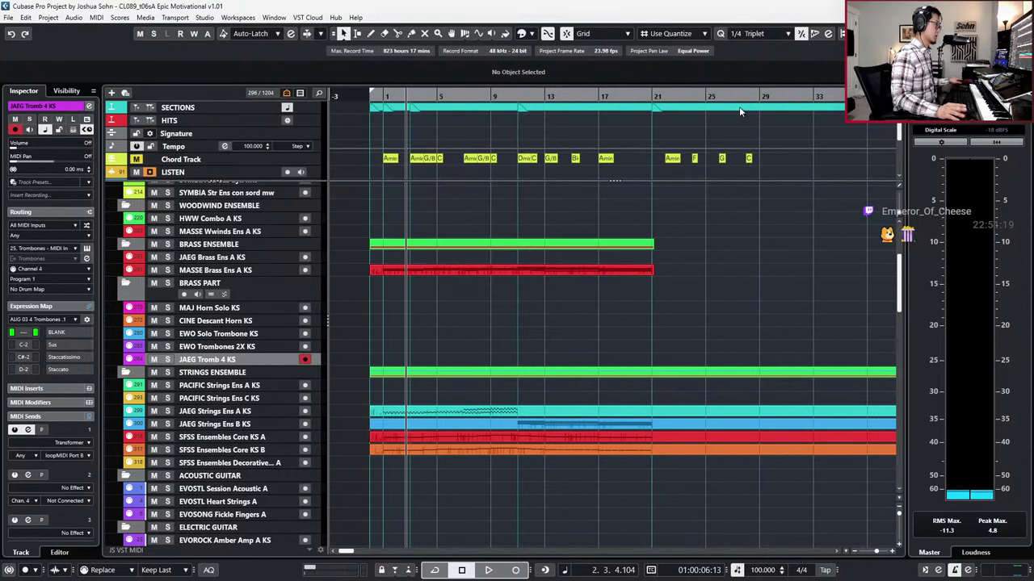
click(740, 105)
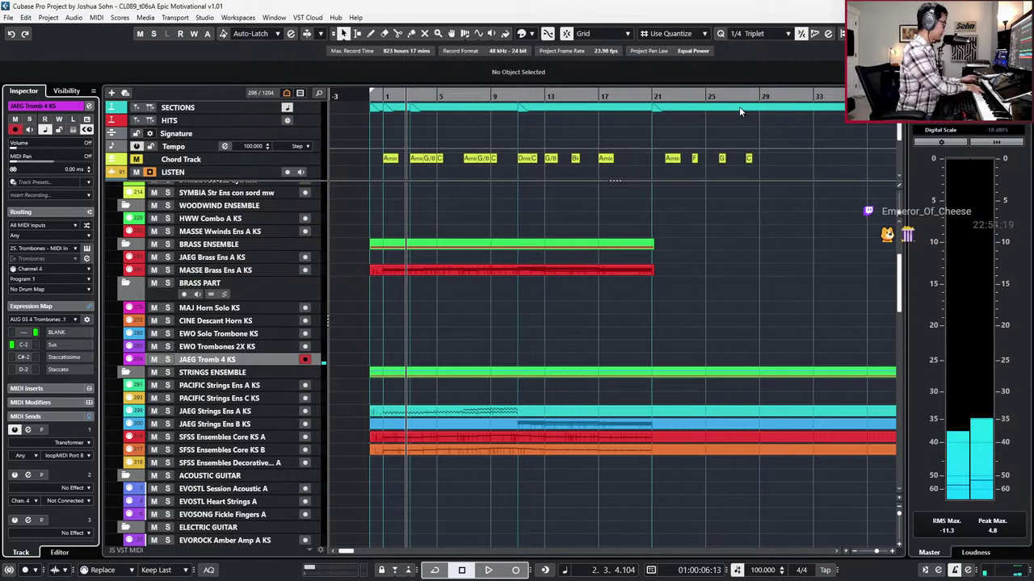
Step: Record a test trombone take, undo it, then move to the EWO Trombones 2X KS track
key(KP_Multiply)
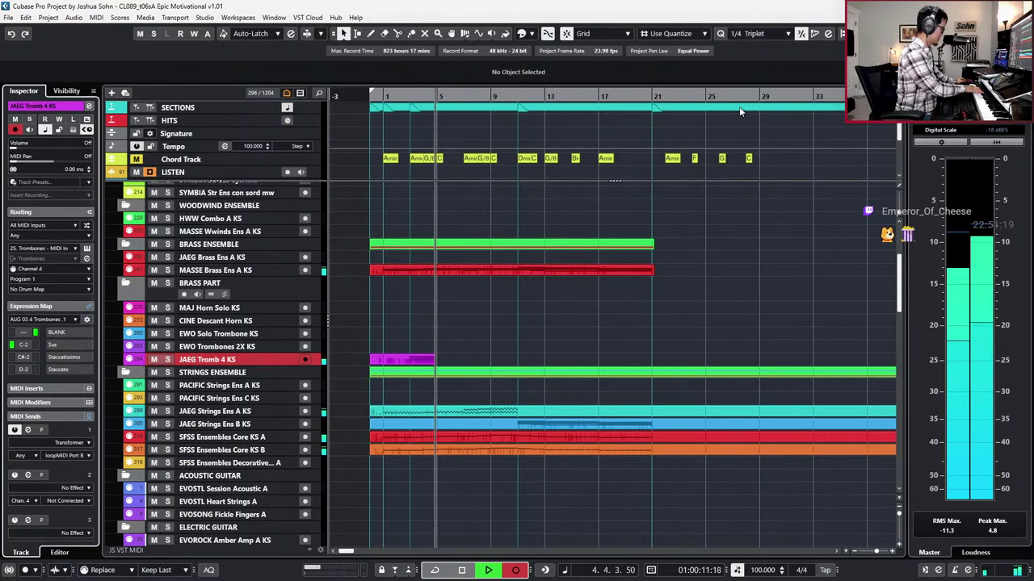
key(space)
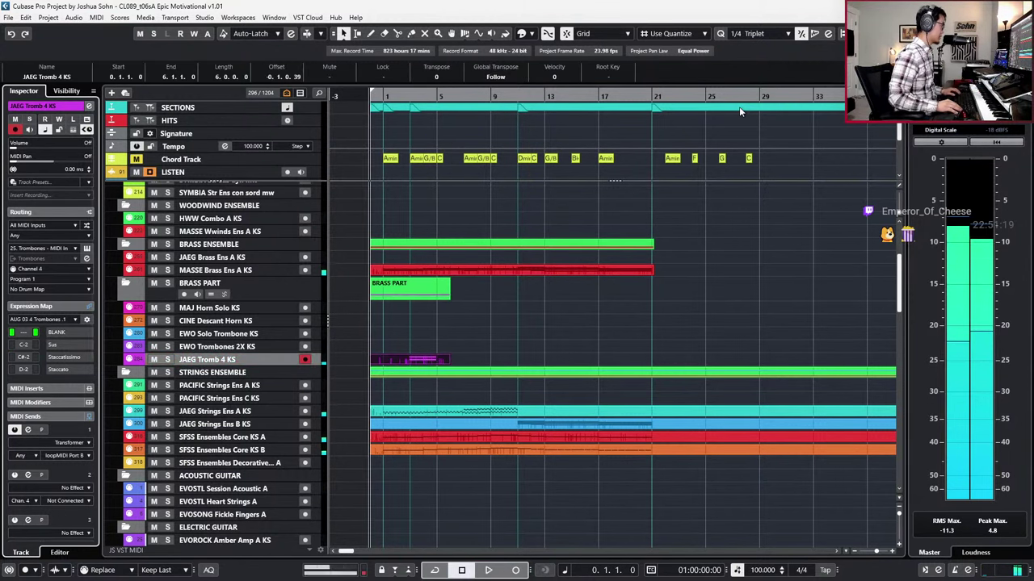
key(KP_Add)
key(KP_Add)
key(ctrl+z)
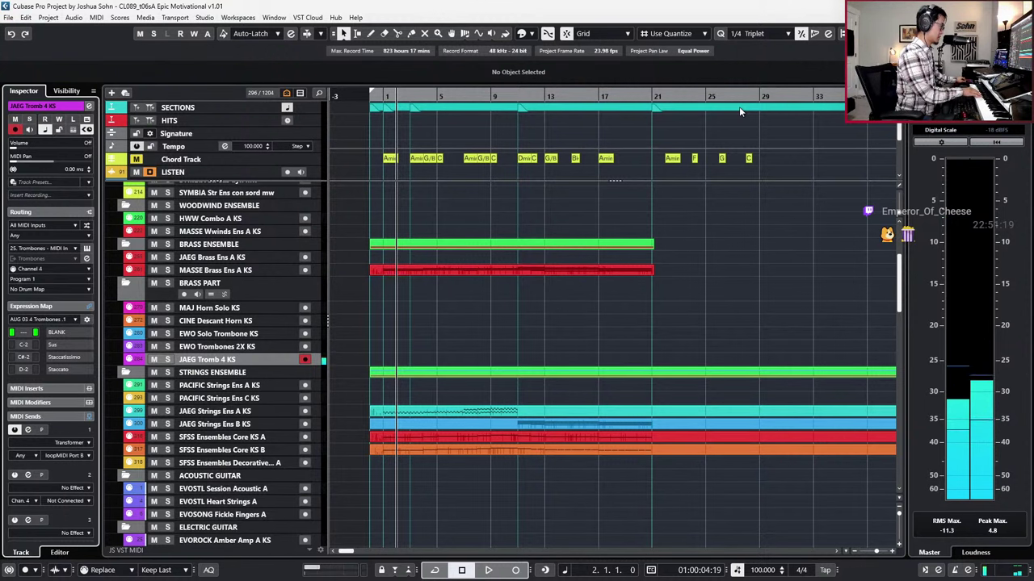
click(266, 335)
click(253, 358)
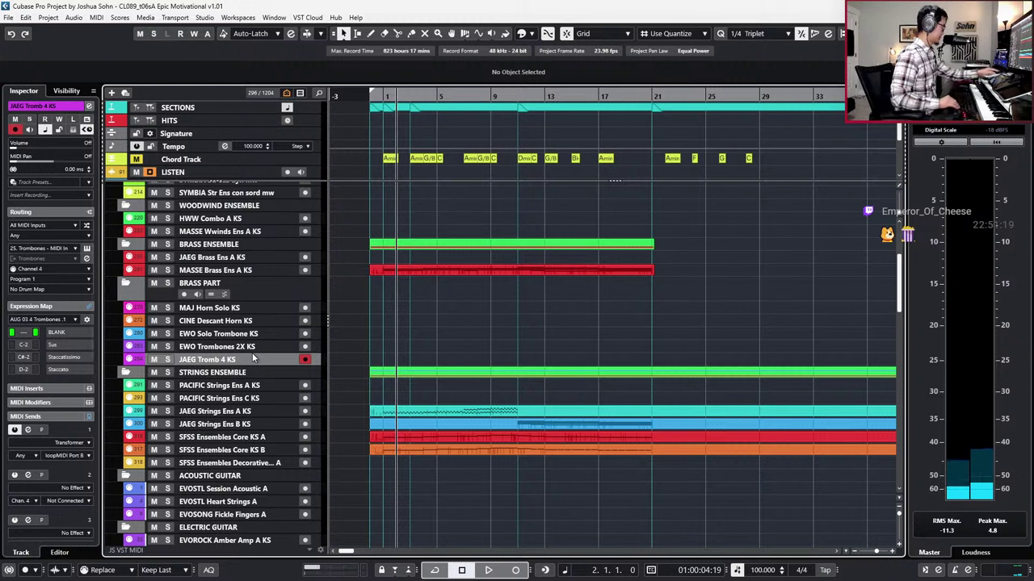
key(Up)
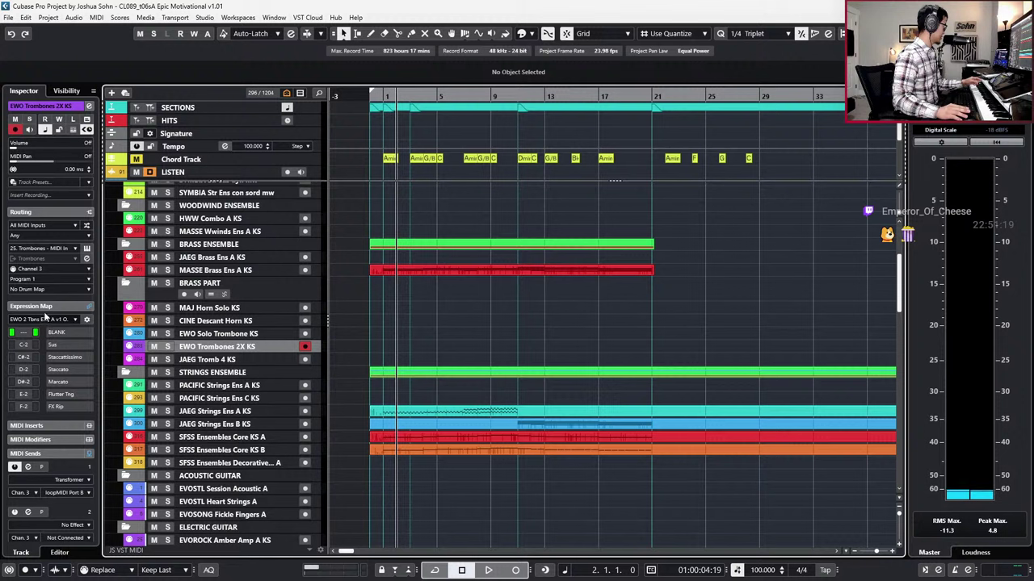
Step: Set EWO Trombones 2X KS's first MIDI send to Any channel and return to the project start
click(24, 492)
click(39, 409)
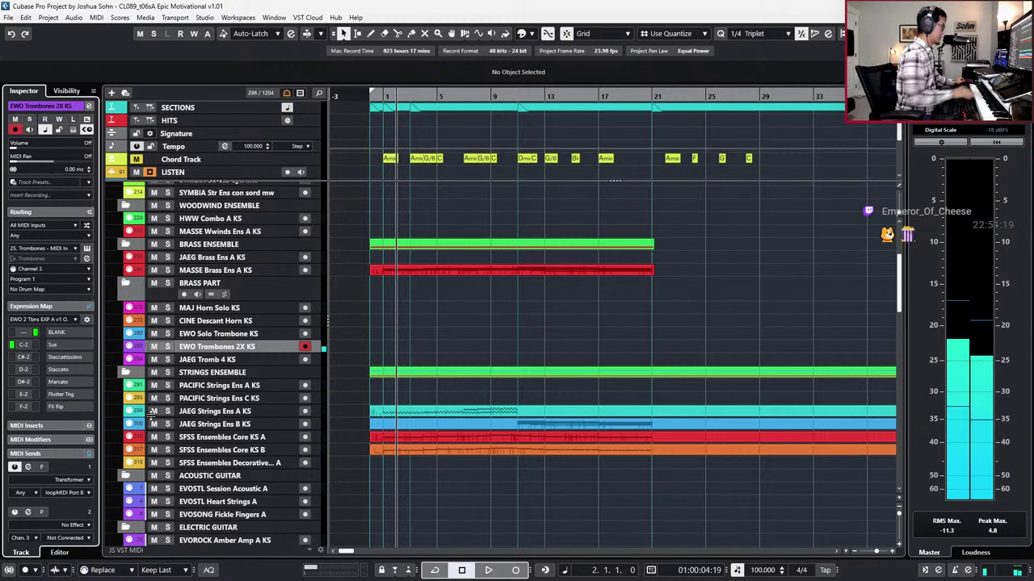
key(space)
key(period)
key(shift+n)
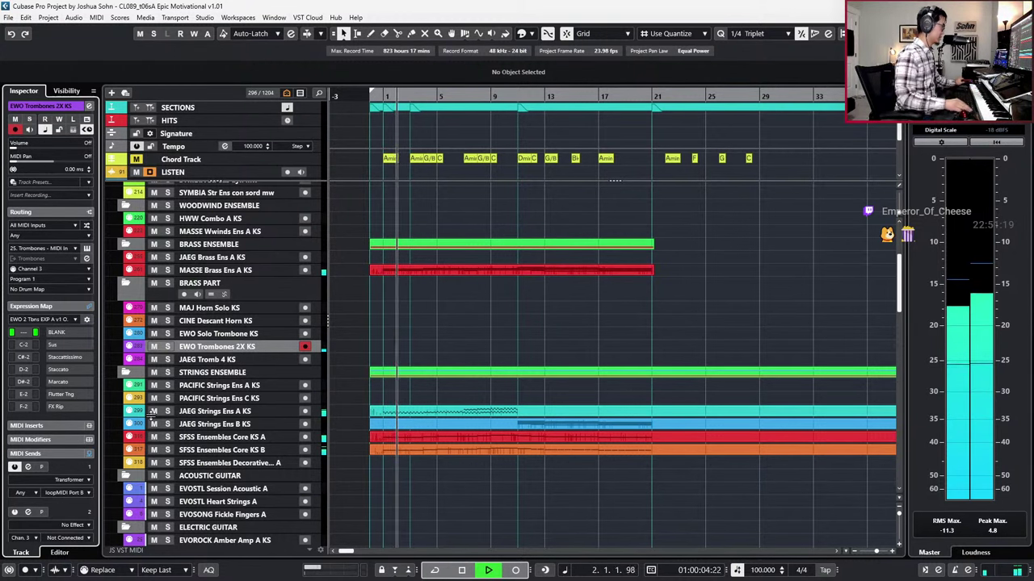
Step: Record the trombone line from bar 2 to bar 12, discarding the first false take
key(KP_Multiply)
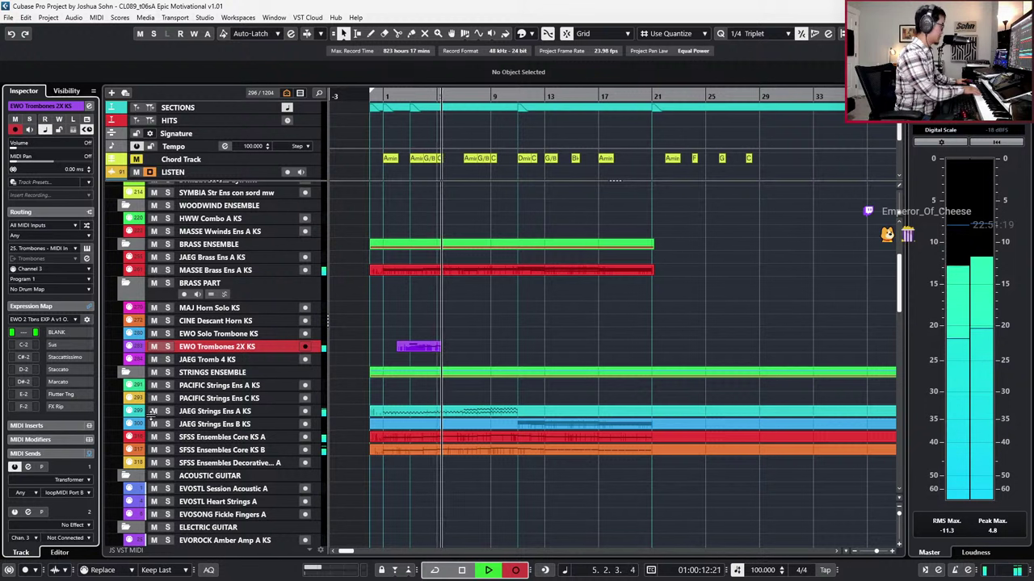
key(space)
key(ctrl+z)
key(KP_Subtract)
key(KP_Subtract)
key(KP_Subtract)
key(KP_Subtract)
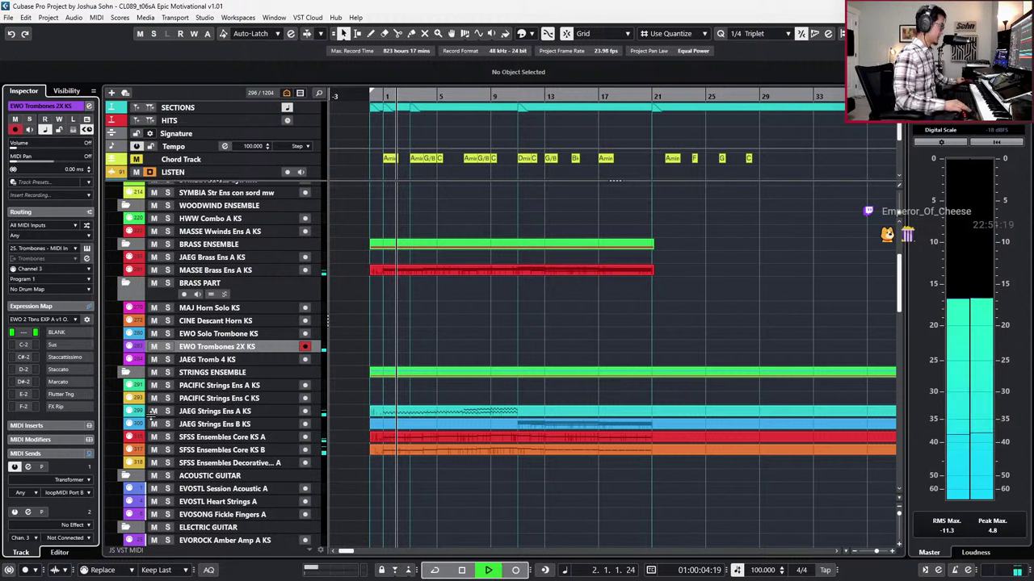
key(KP_Multiply)
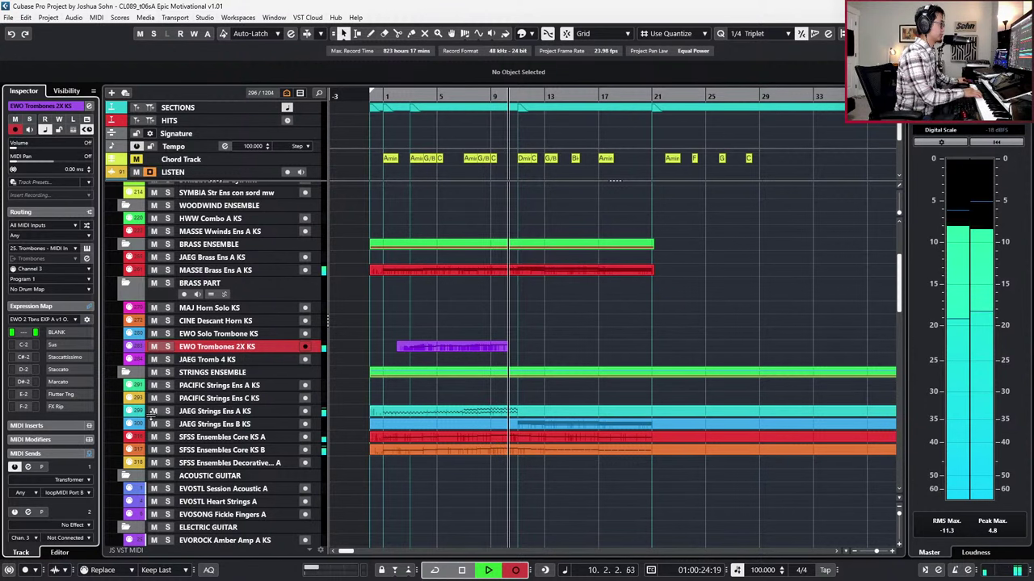
key(space)
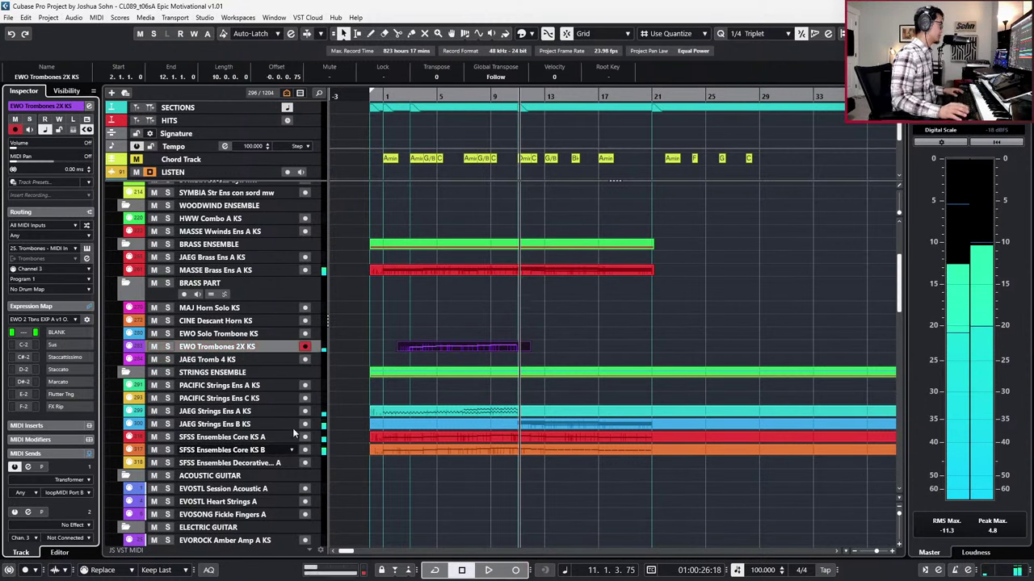
Step: Search tracks for 'horn', select EWO Solo Horn KS, and rewind the playhead
key(ctrl+f)
text(ar)
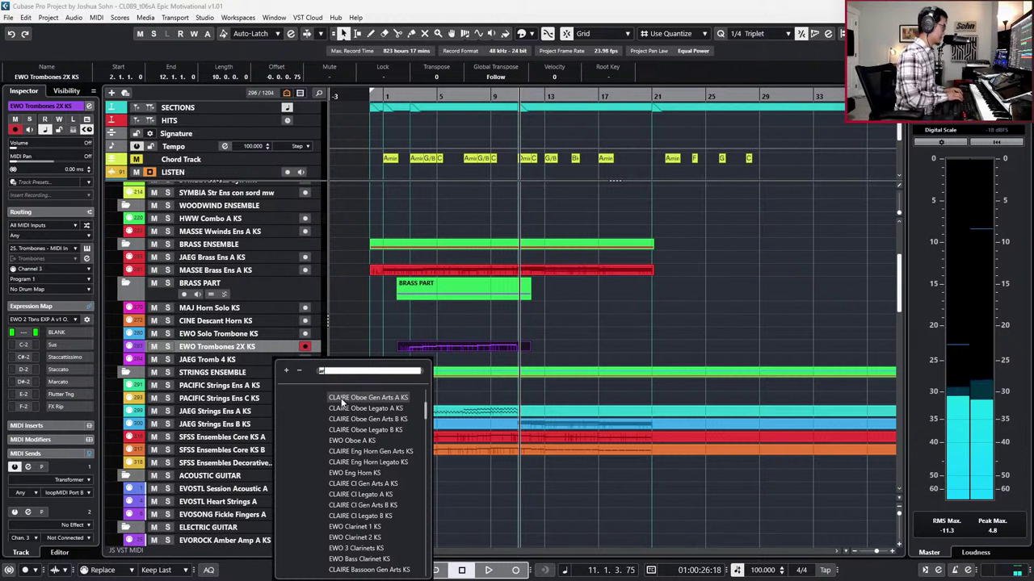
text(horn)
scroll(335, 408, up, 3)
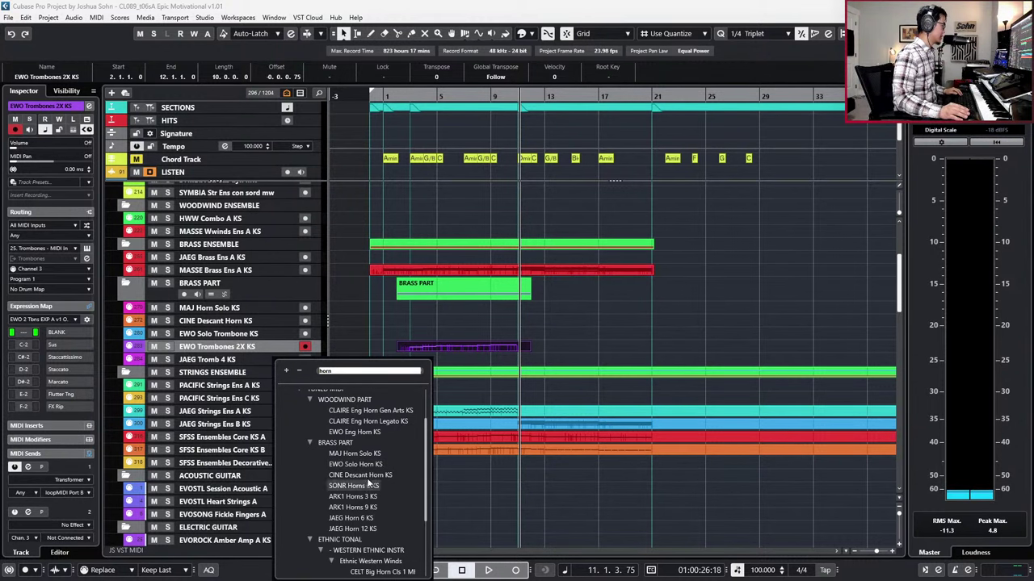
click(368, 467)
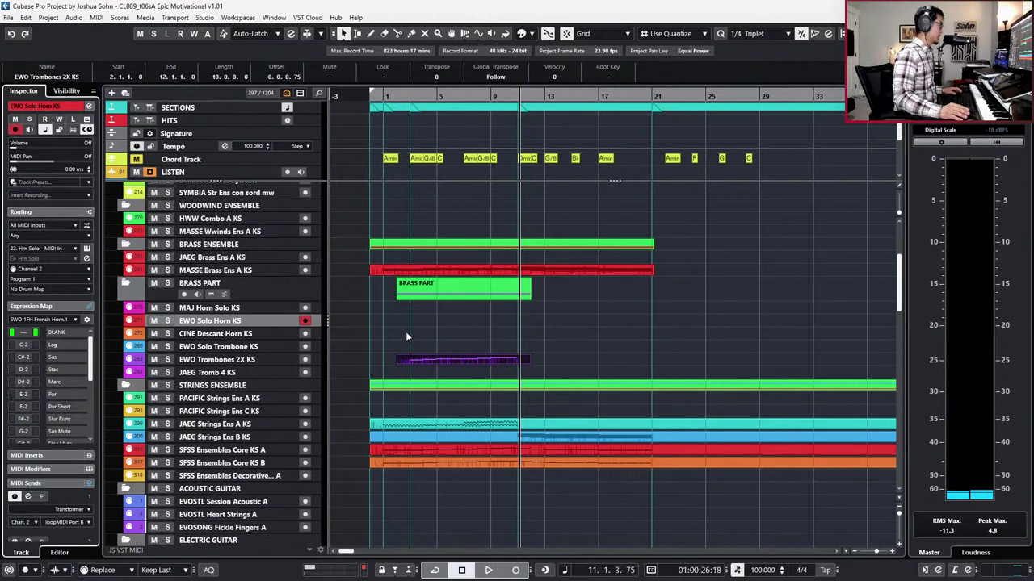
key(KP_Subtract)
key(KP_Subtract)
key(KP_Subtract)
key(KP_Subtract)
key(KP_Subtract)
key(KP_Subtract)
key(KP_Subtract)
key(KP_Subtract)
key(KP_Subtract)
key(KP_Subtract)
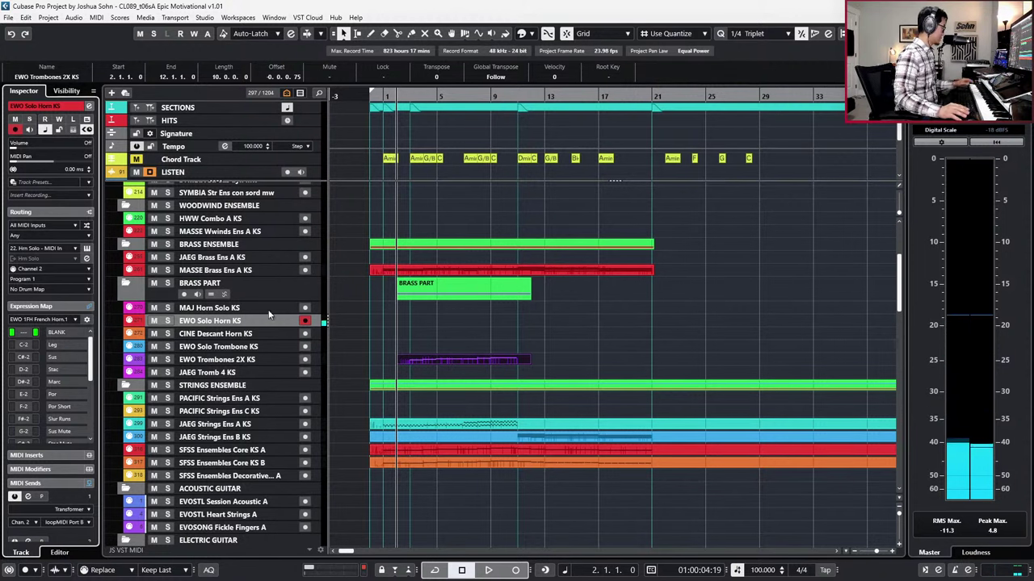
Step: Set EWO Solo Horn KS's MIDI send channel to Any and play the cue through bar 21
click(33, 523)
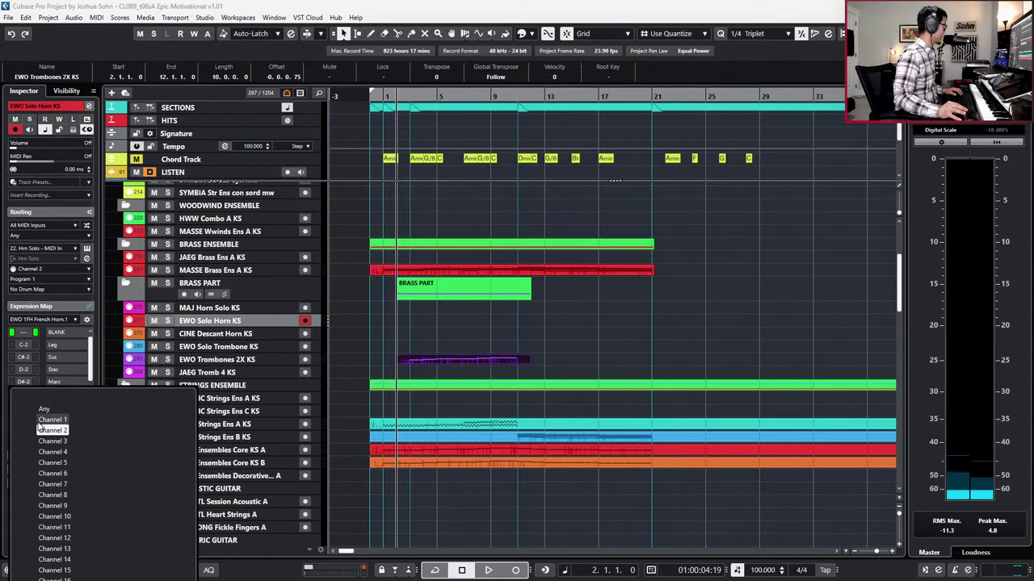
click(43, 410)
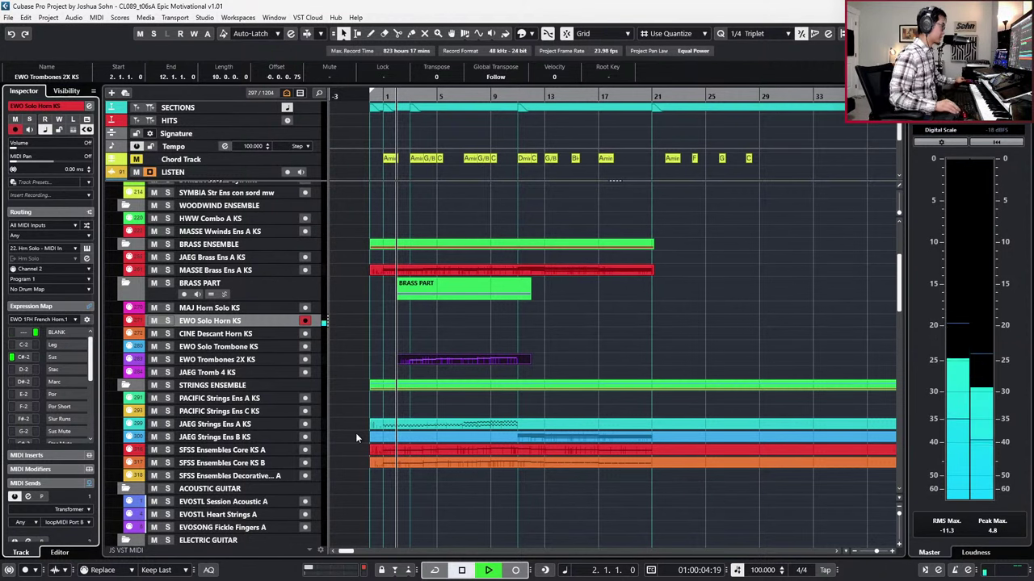
key(space)
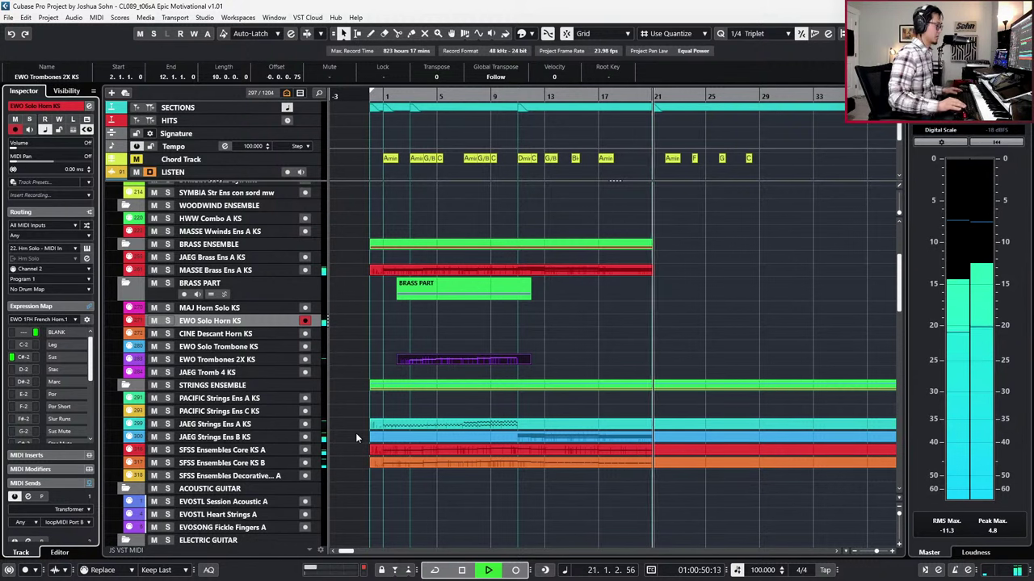
key(space)
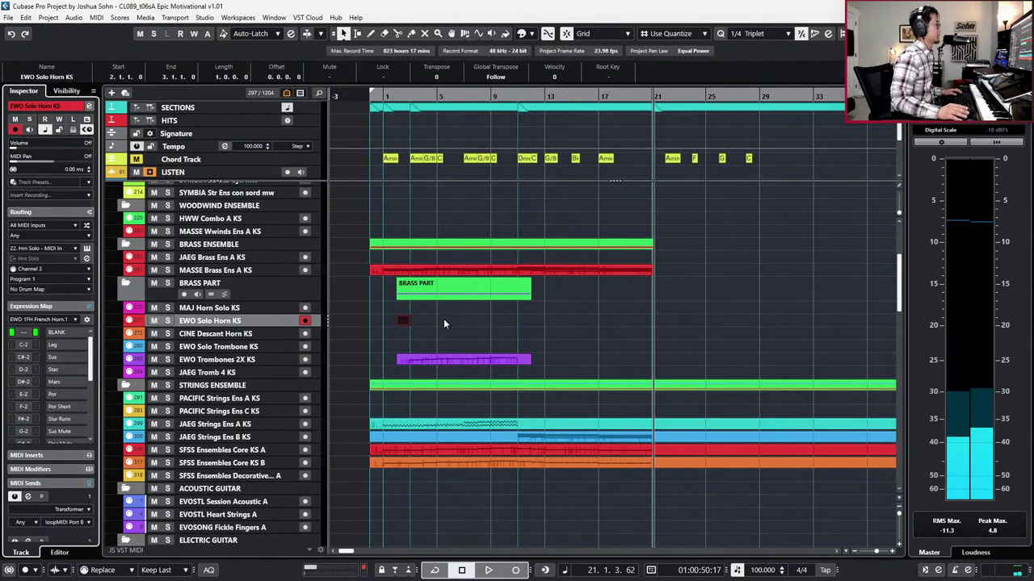
Step: Mute and select the stray one-bar horn part, returning the playhead to bar 2
click(391, 323)
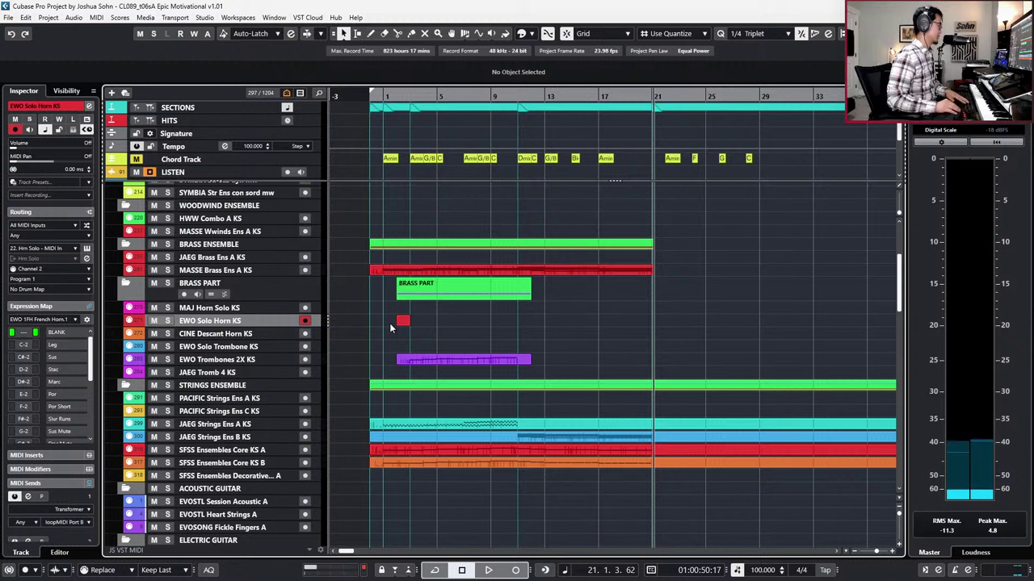
click(404, 320)
key(l)
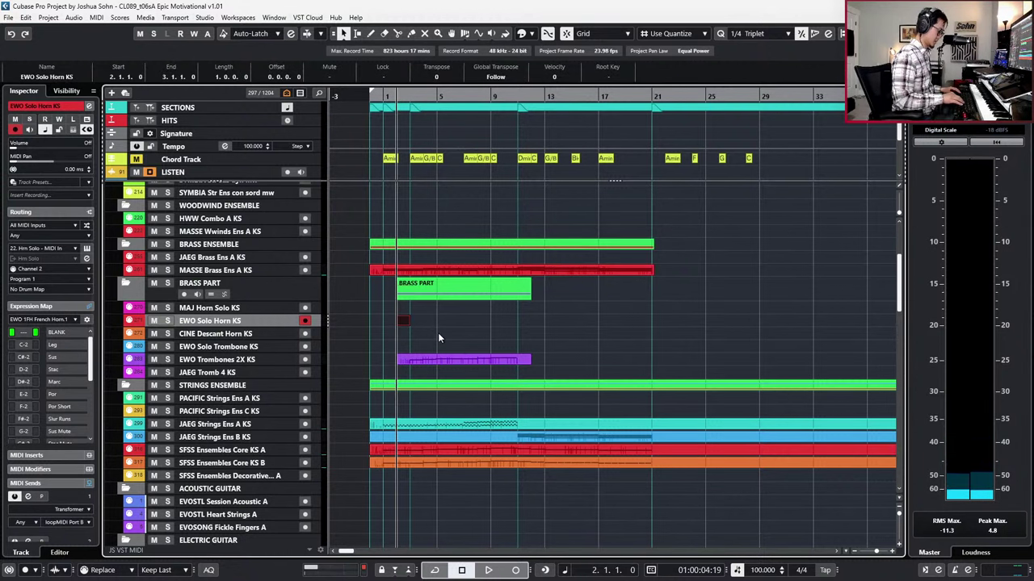
key(Return)
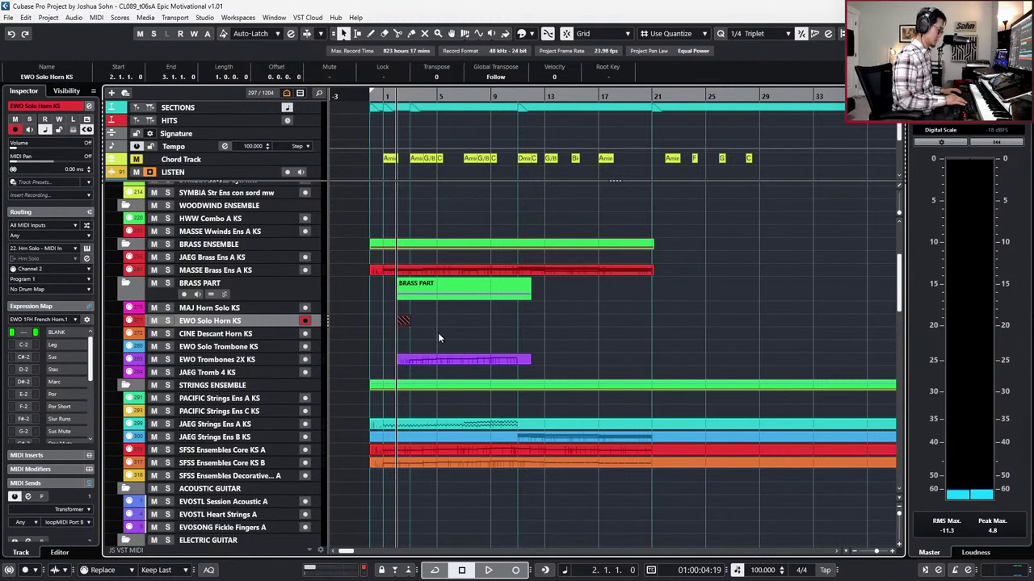
drag(452, 330, 398, 315)
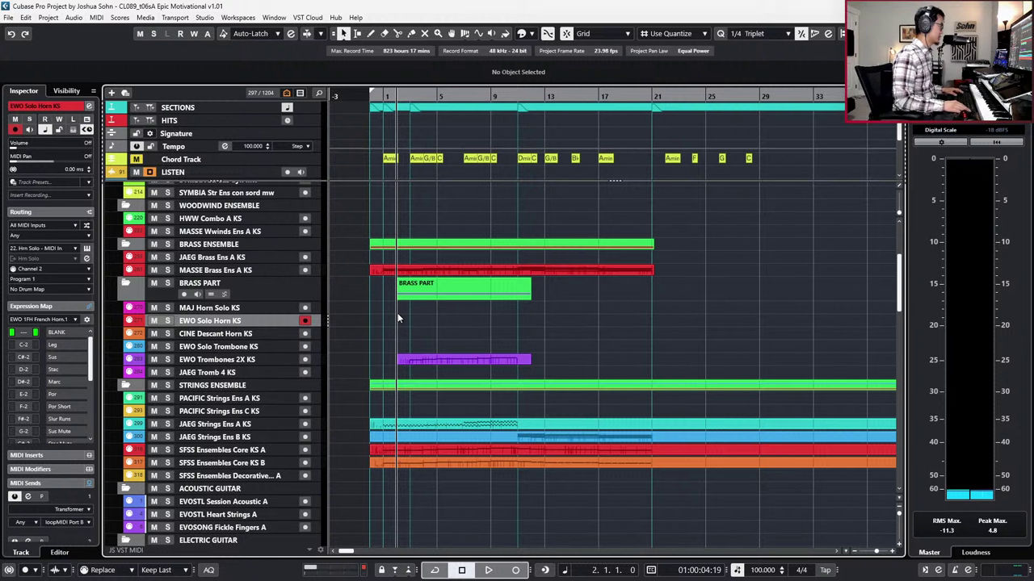
Step: Record the solo horn melody from bar 2 to bar 22, deleting the first false take
key(KP_Multiply)
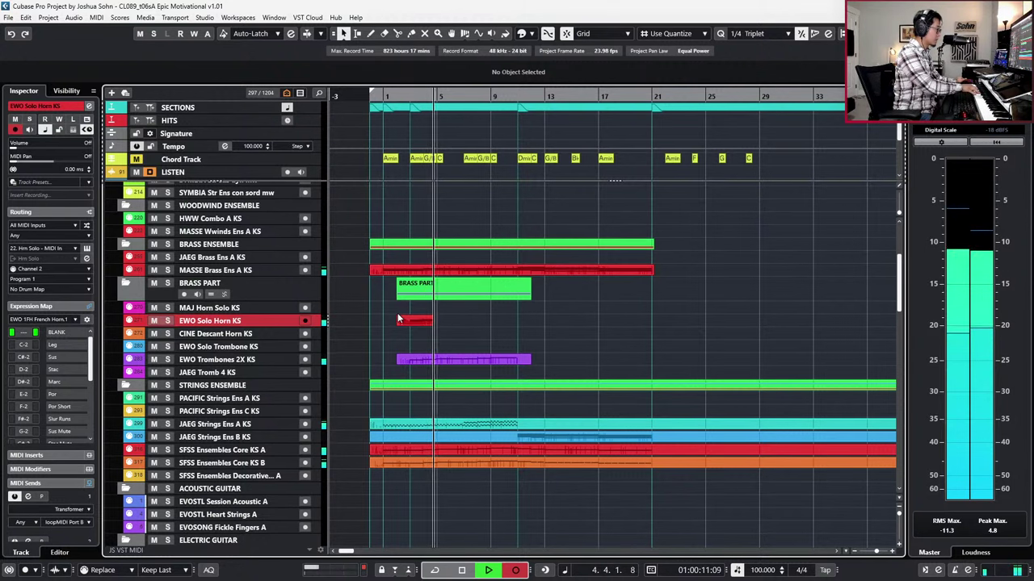
key(space)
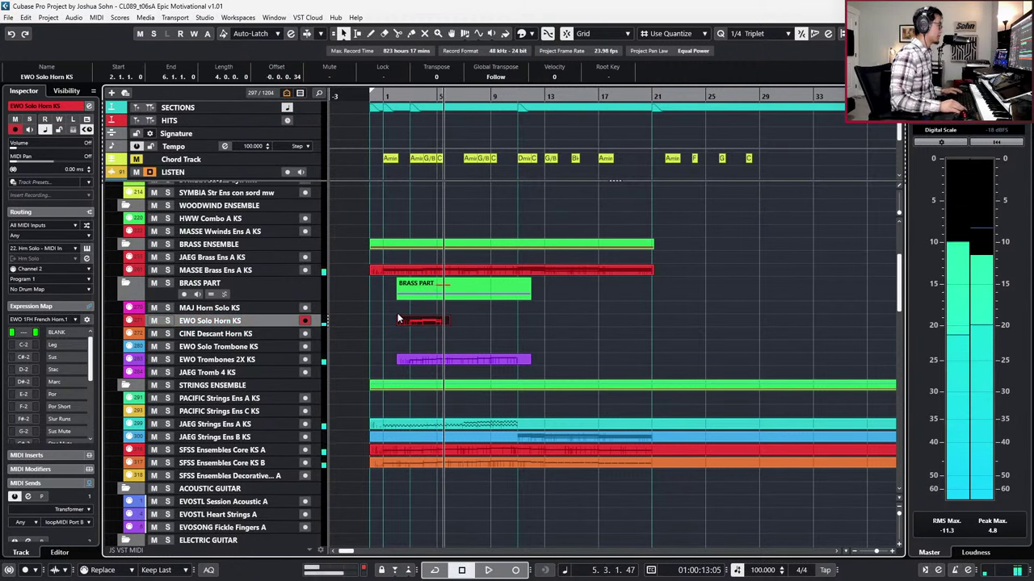
key(Delete)
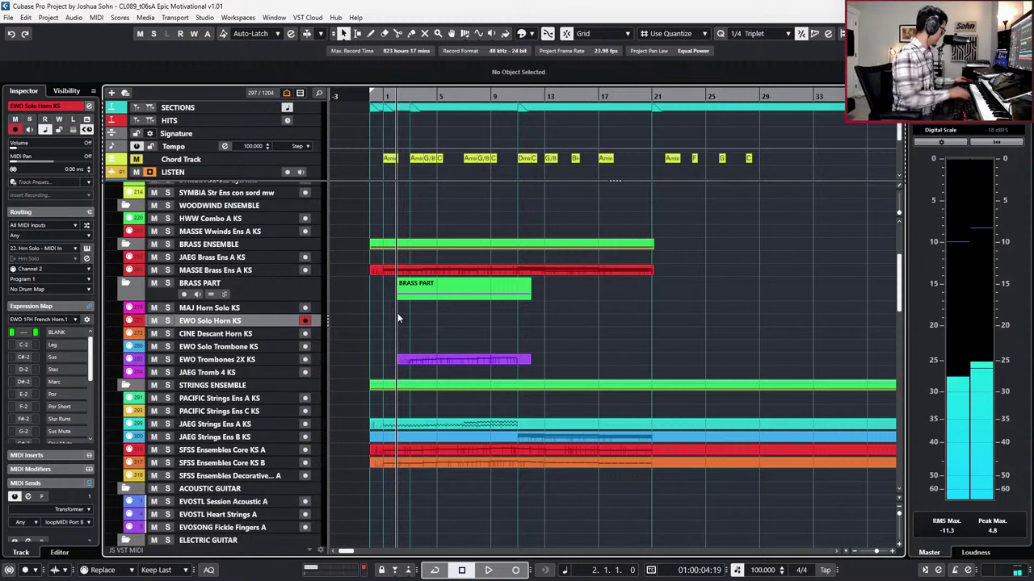
key(KP_Multiply)
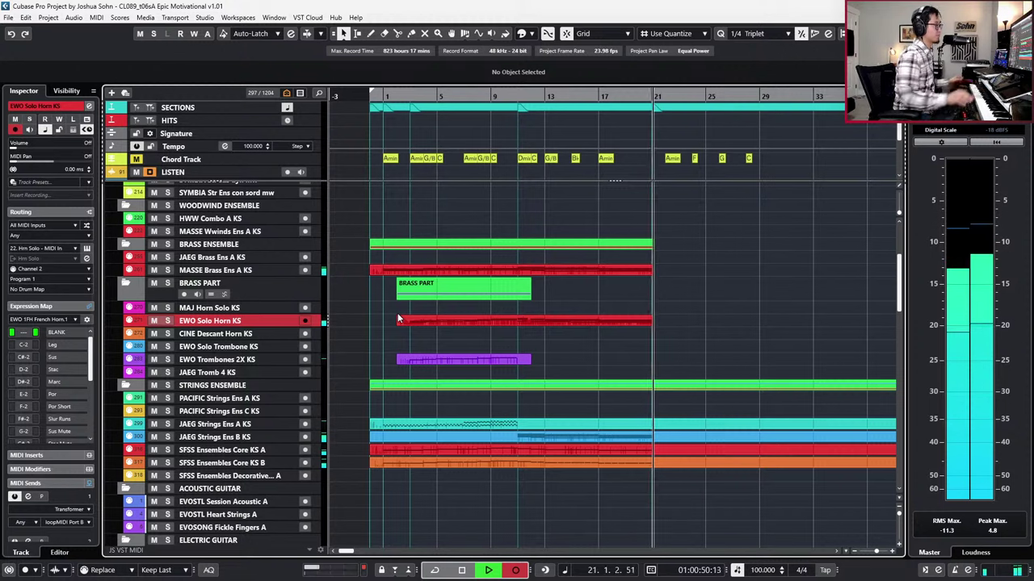
key(space)
Step: Open the solo horn part in the Key Editor and play back the horn line
double_click(529, 322)
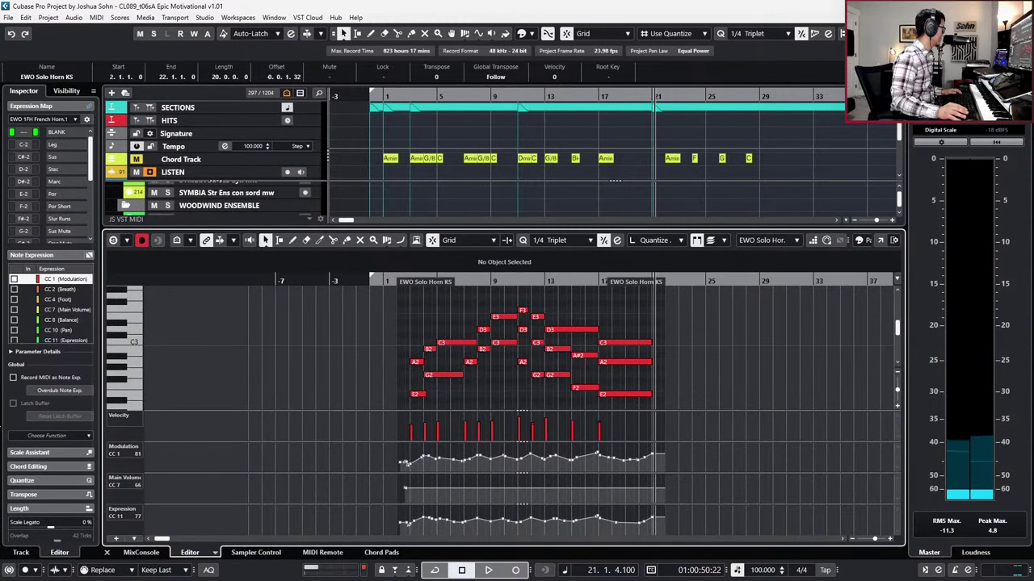
scroll(23, 547, down, 3)
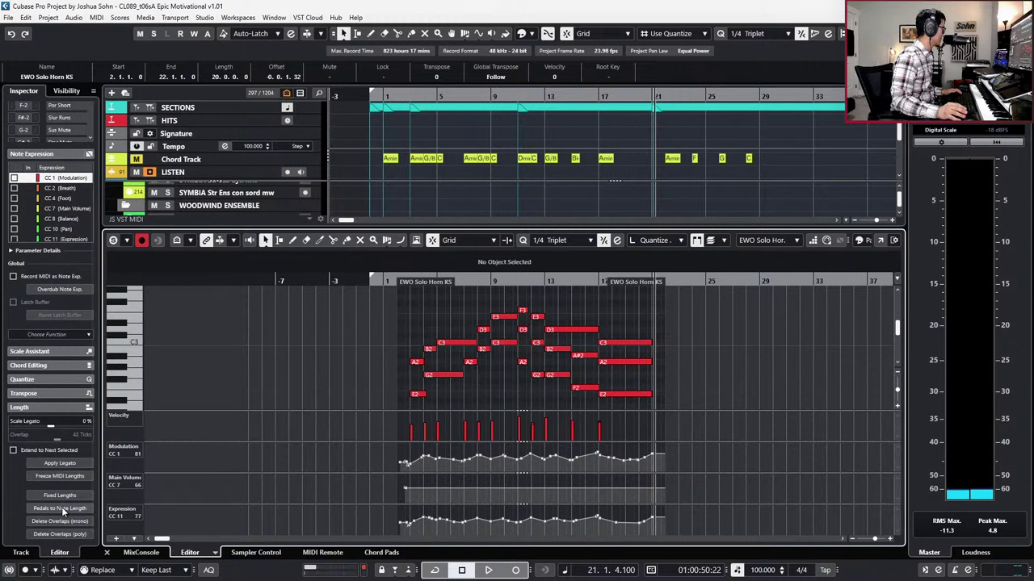
scroll(541, 387, up, 3)
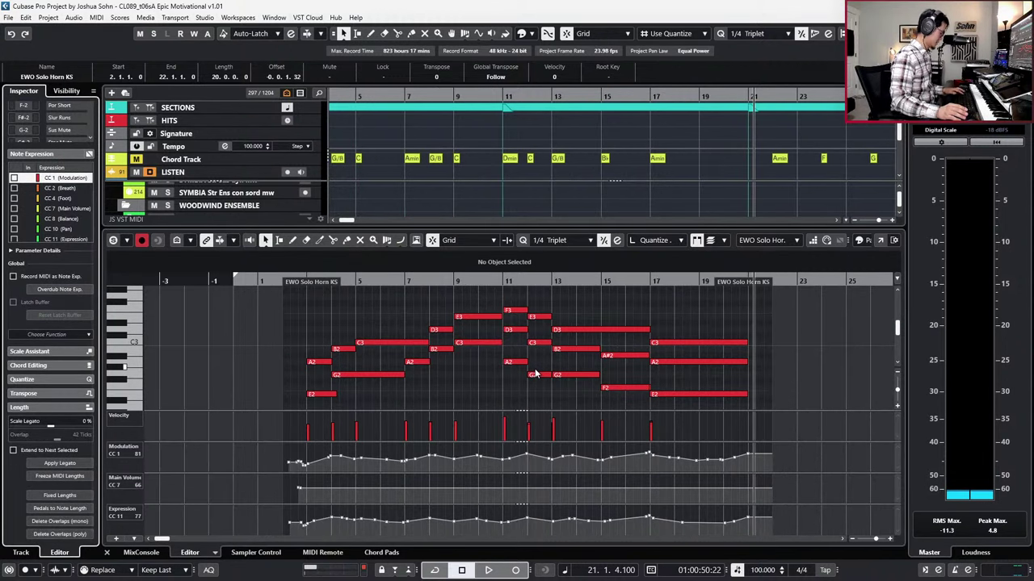
drag(290, 305, 677, 378)
key(l)
key(KP_Subtract)
key(KP_Add)
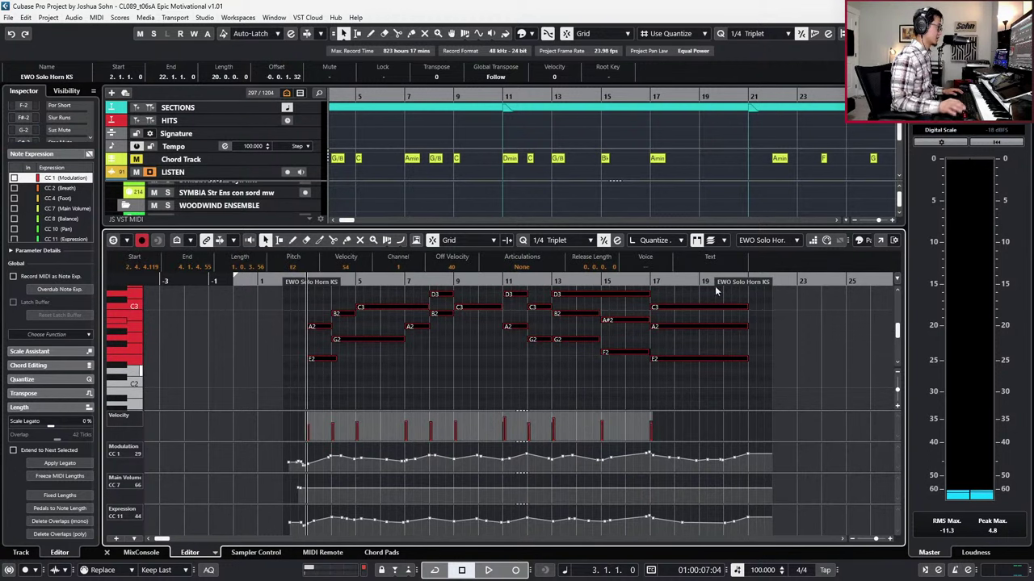
key(space)
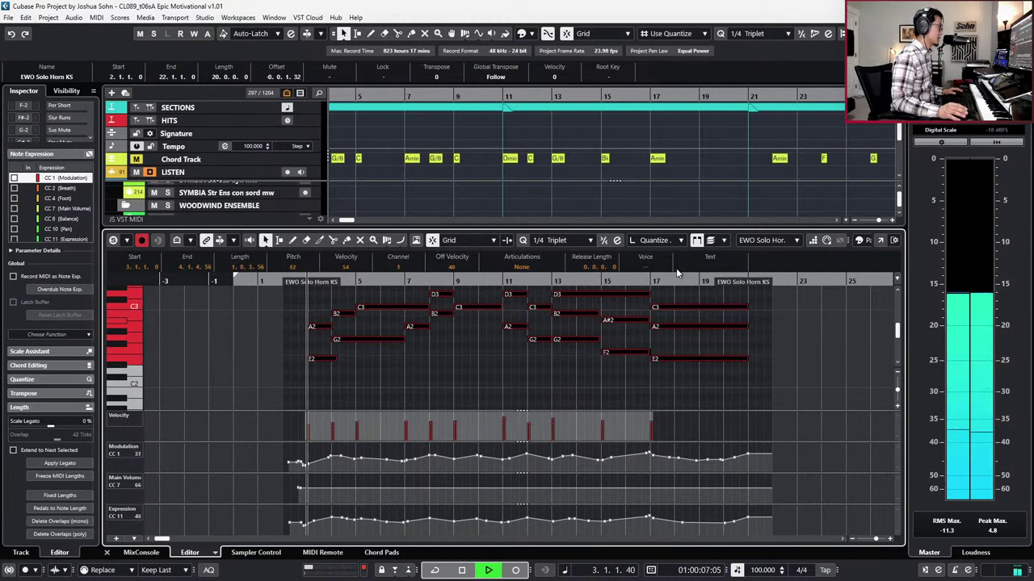
scroll(655, 318, up, 2)
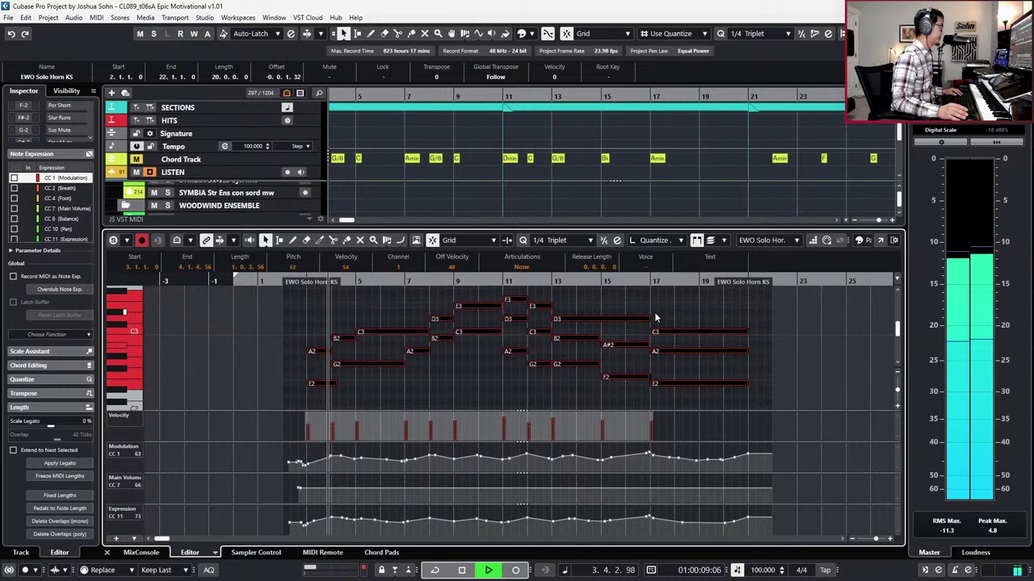
Step: Select all horn notes, set their articulation to Sus, and close the editor
click(339, 386)
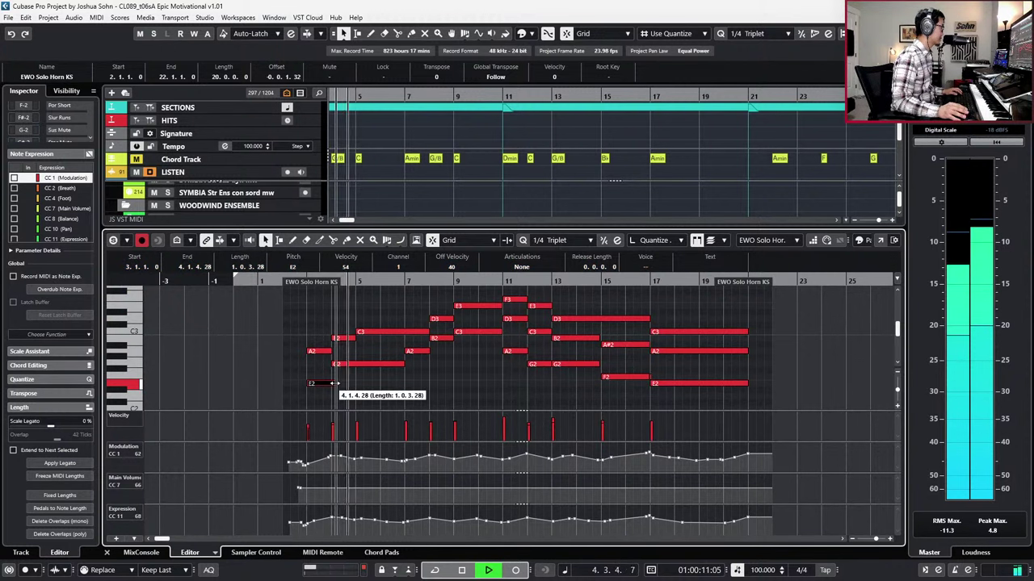
key(ctrl+a)
click(507, 278)
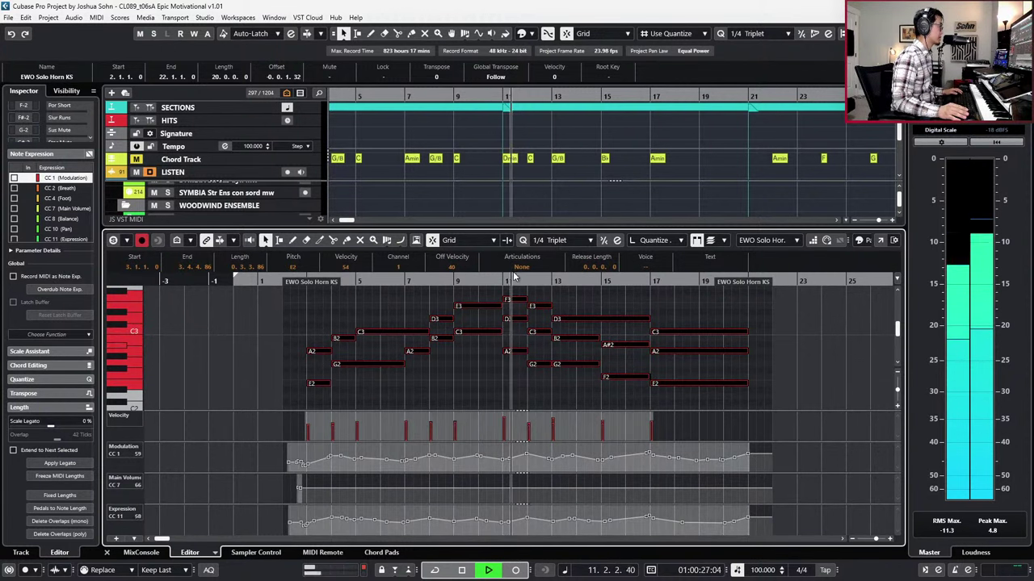
click(521, 267)
key(space)
click(517, 290)
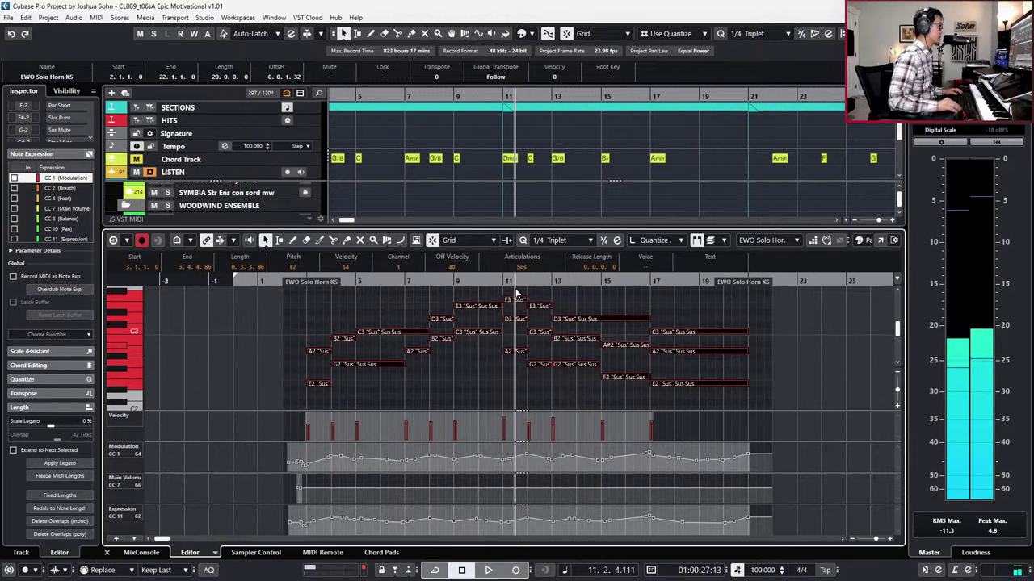
key(ctrl+e)
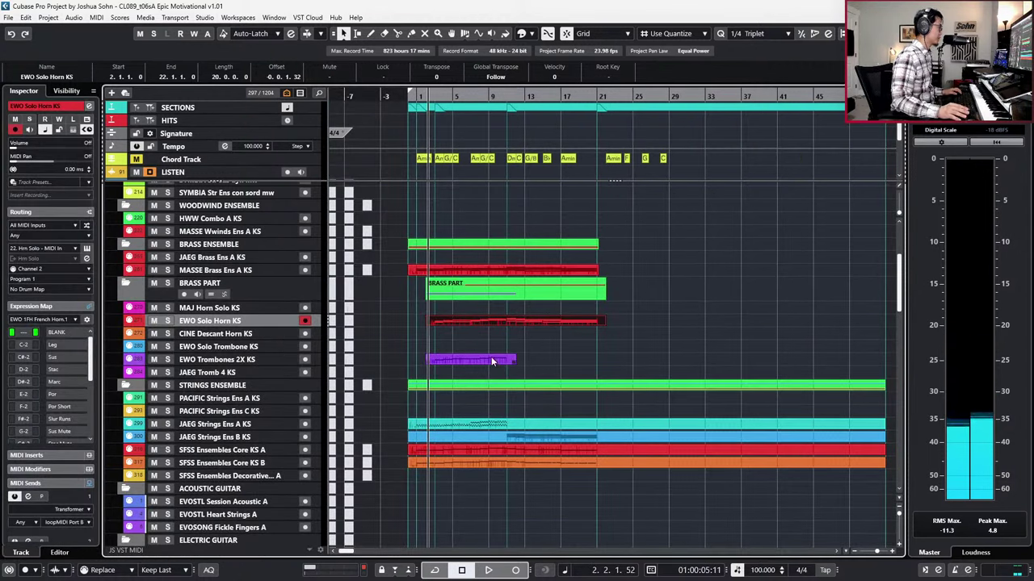
Step: Delete the old trombone part and copy the solo horn part onto the EWO Trombones 2X KS track
click(492, 358)
scroll(467, 344, up, 2)
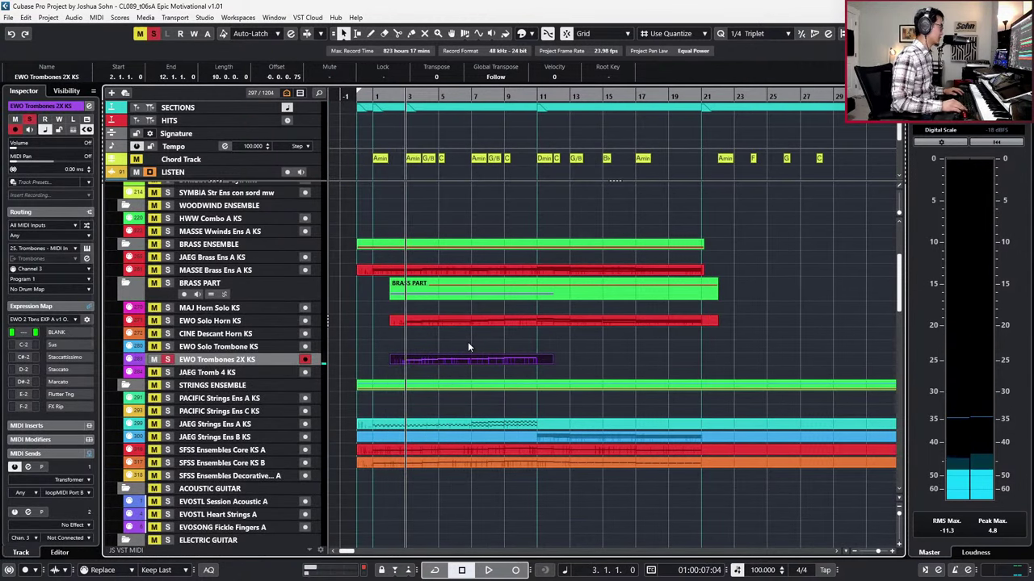
key(space)
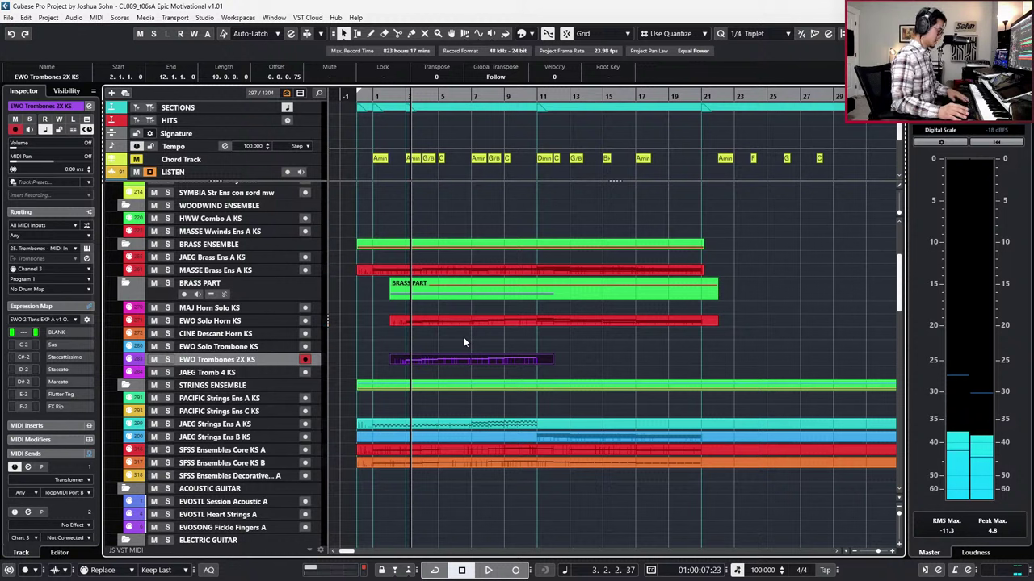
key(Delete)
click(436, 324)
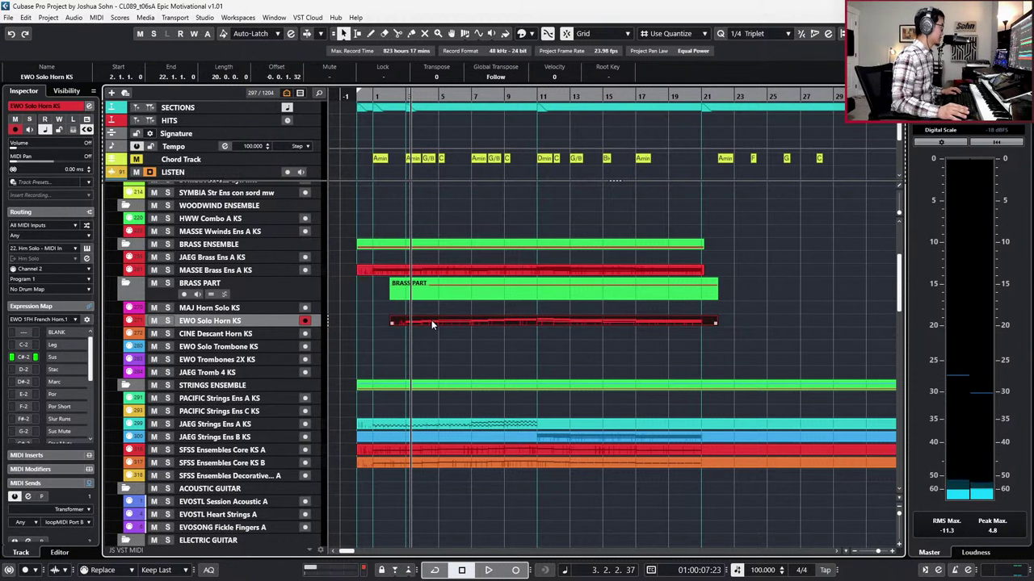
drag(431, 323, 429, 361)
Step: Audition the copied line on trombones soloed from bar 3, then with all tracks
key(s)
key(KP_0)
key(space)
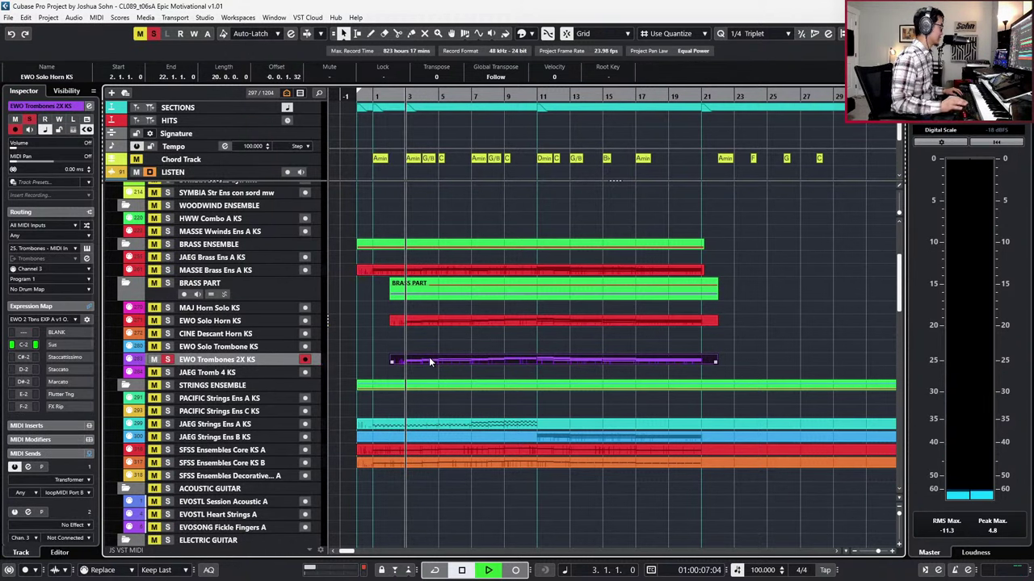
key(space)
key(s)
key(space)
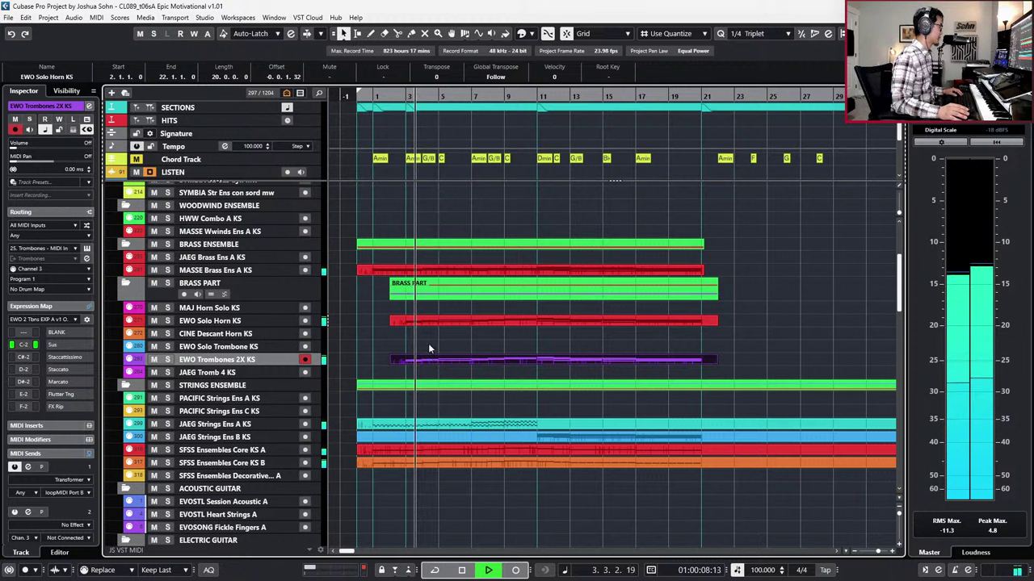
key(space)
Step: Solo and play the horn and trombone parts together, then open the trombone part's notes
drag(385, 325, 435, 356)
key(s)
key(KP_0)
key(space)
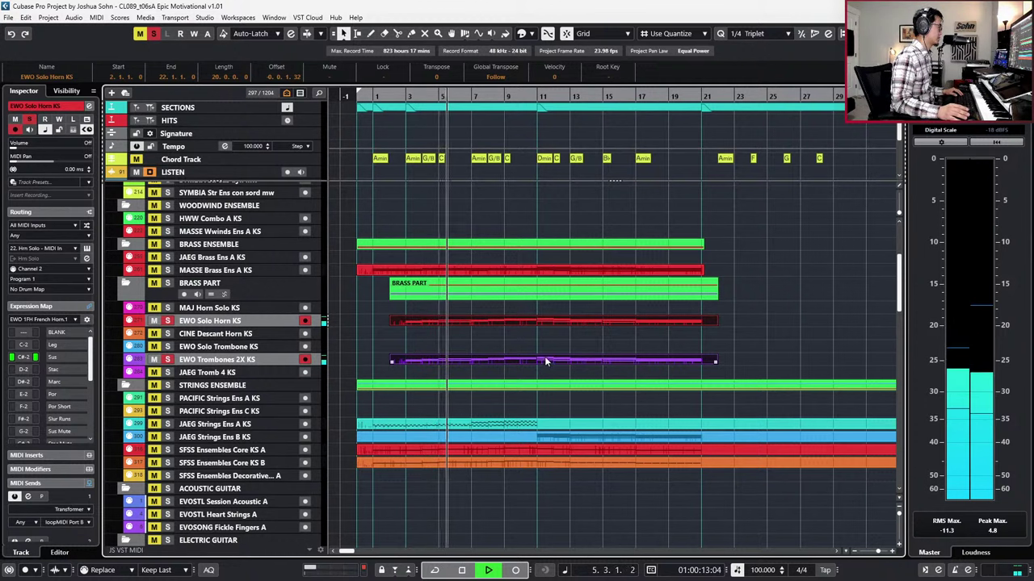
click(455, 323)
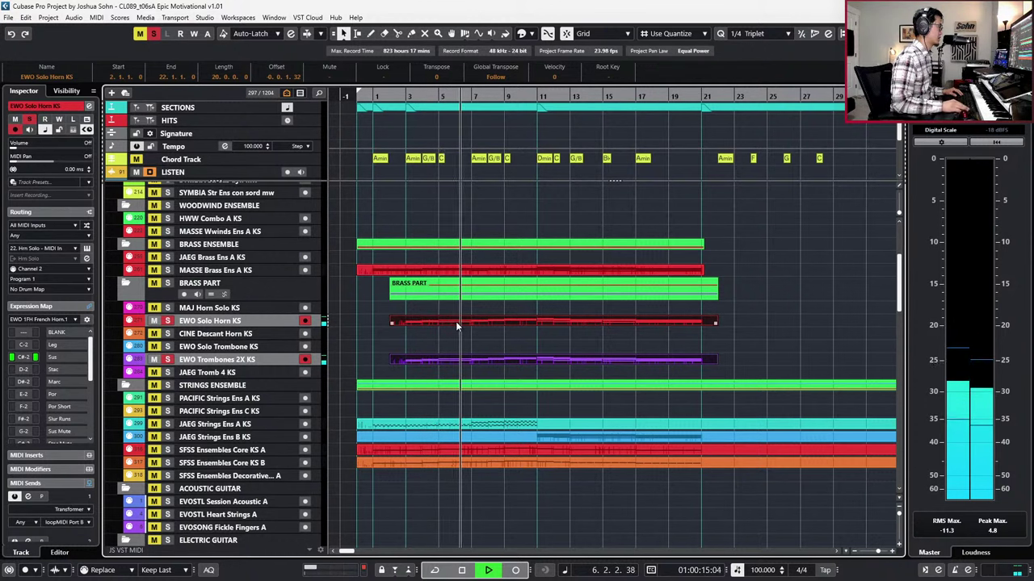
click(446, 361)
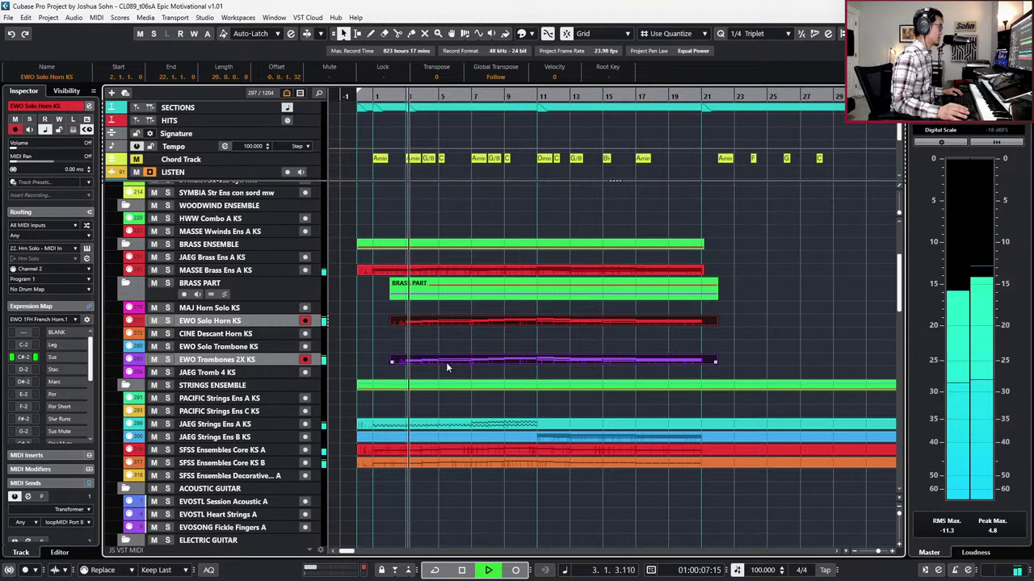
double_click(447, 361)
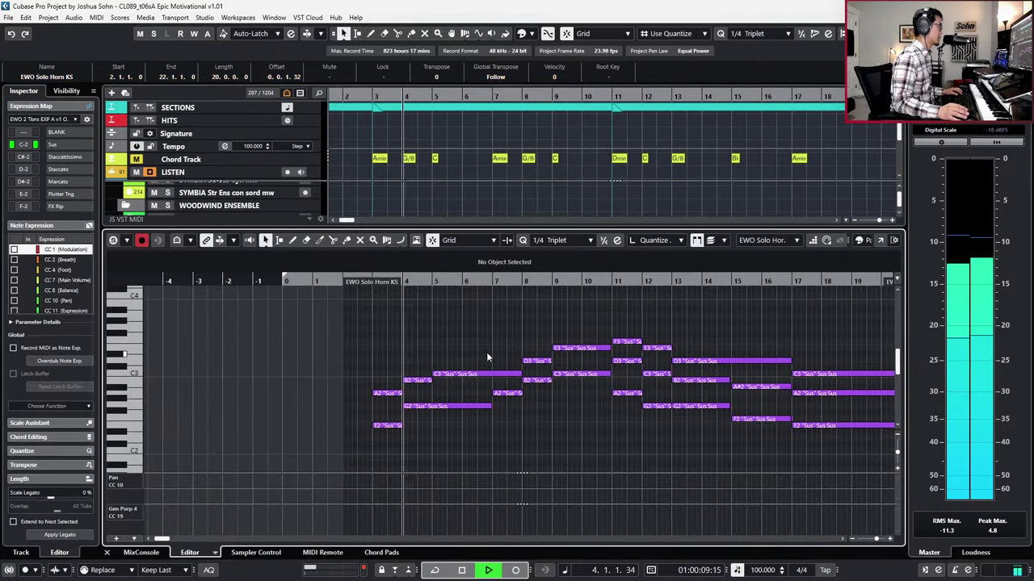
Step: With whole-bar snapping, split the trombone's long G2 note at bar 5
scroll(462, 382, up, 3)
click(413, 405)
key(space)
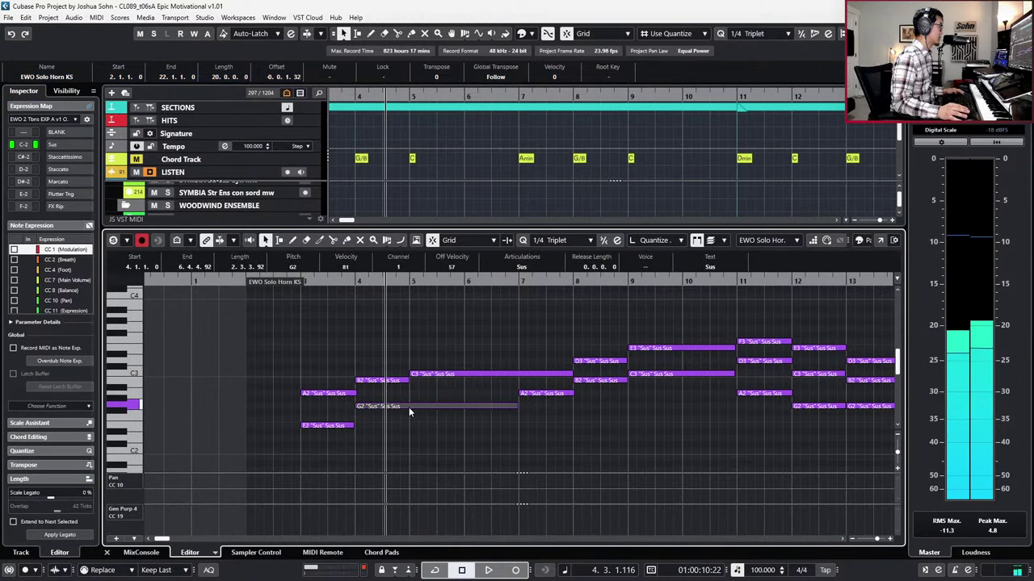
key(1)
alt+click(410, 406)
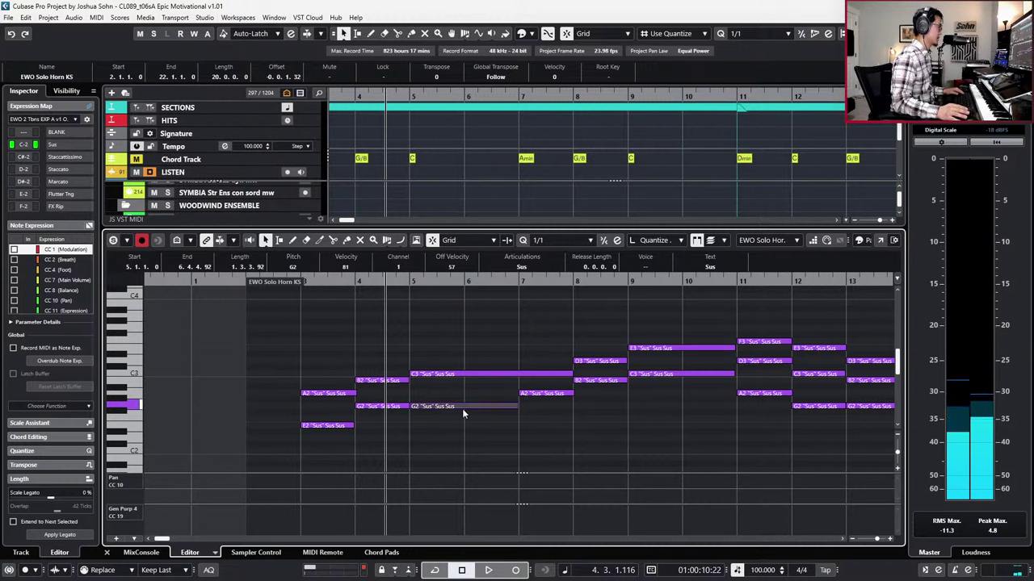
key(Right)
key(space)
key(ctrl+e)
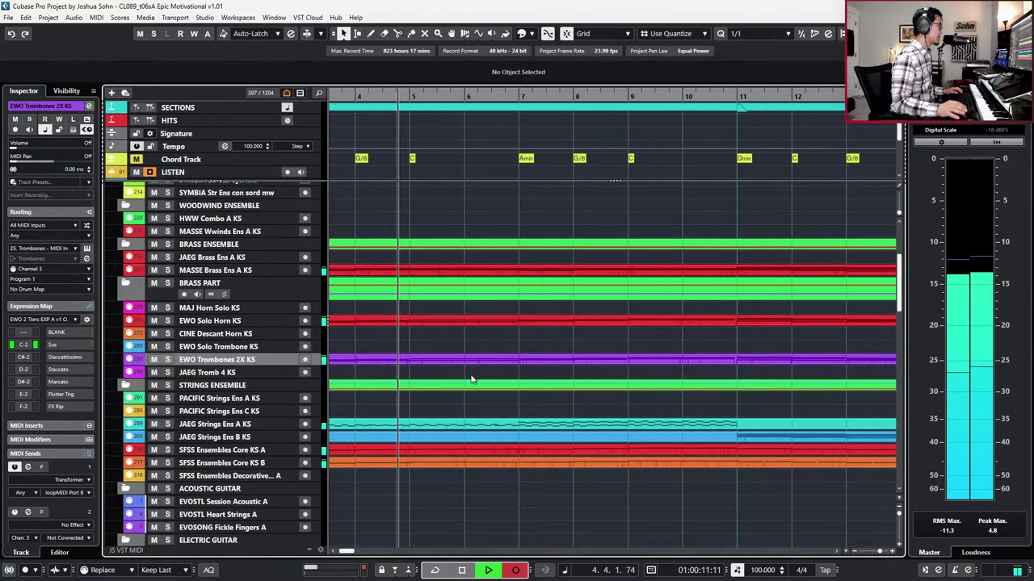
Step: Split the solo horn's G2 note at bar 5 as well
key(ctrl+e)
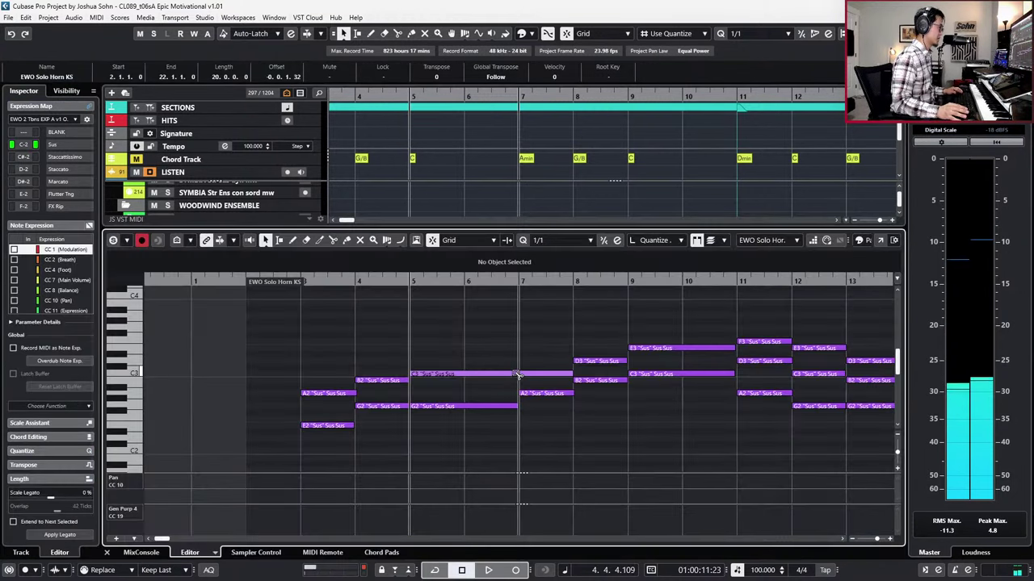
key(ctrl+e)
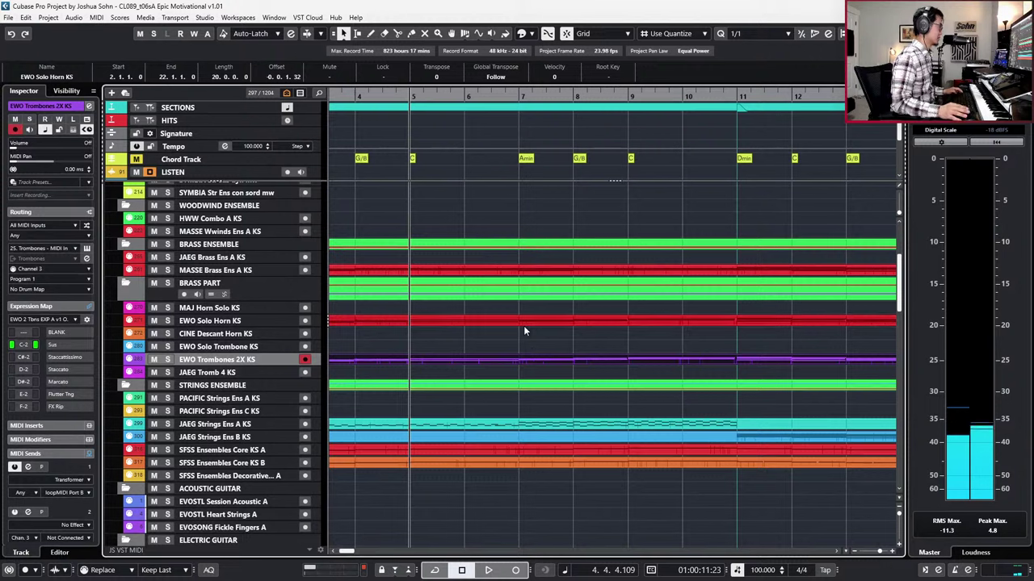
key(ctrl+e)
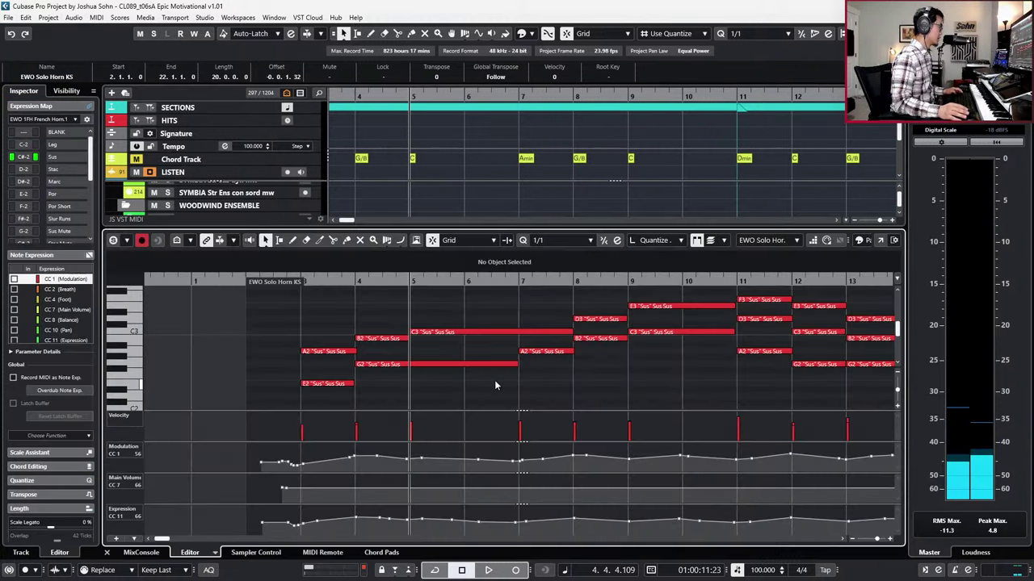
alt+click(412, 366)
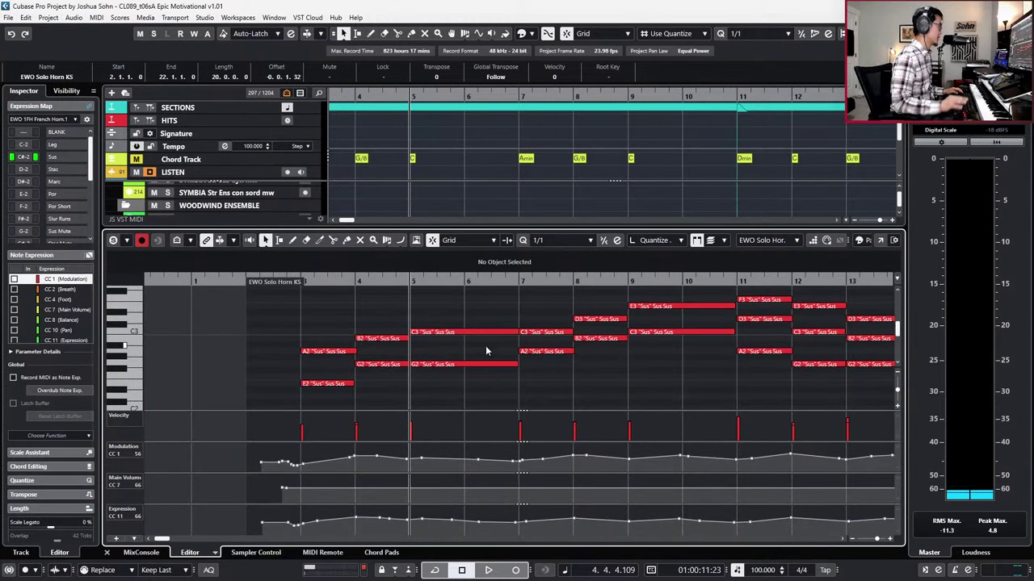
key(ctrl+e)
Step: Lower the trombone's C3 note spanning bars 5–7 to E2 and check it by playback
click(469, 360)
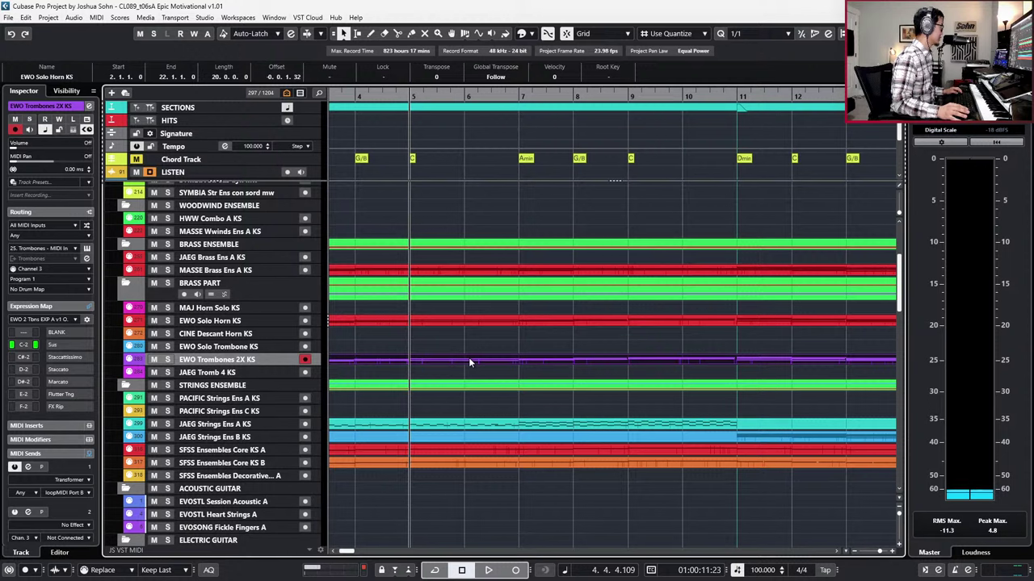
key(ctrl+e)
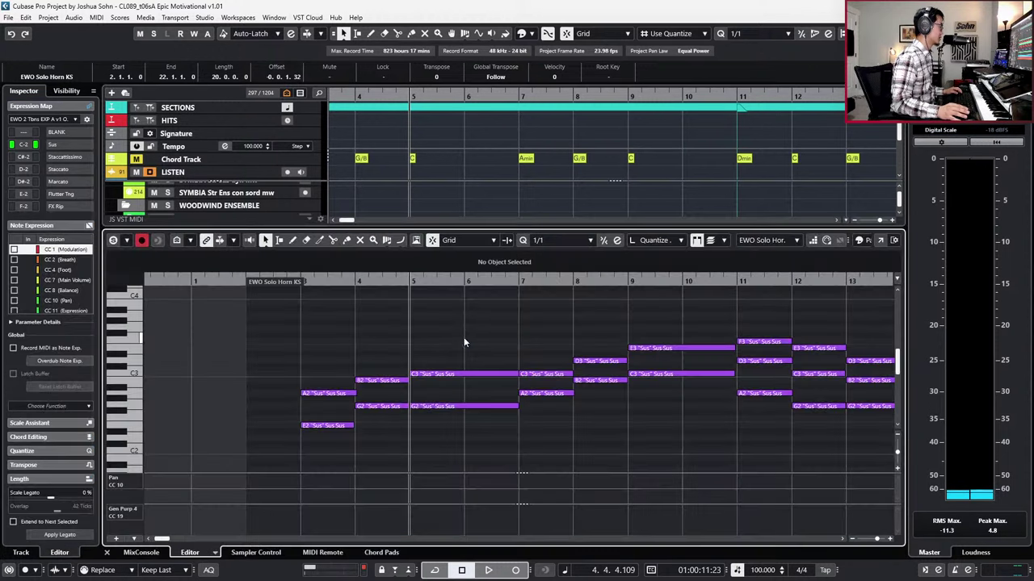
click(461, 374)
key(Down)
key(Down)
key(Down)
key(Down)
key(Down)
key(Down)
key(Down)
key(Down)
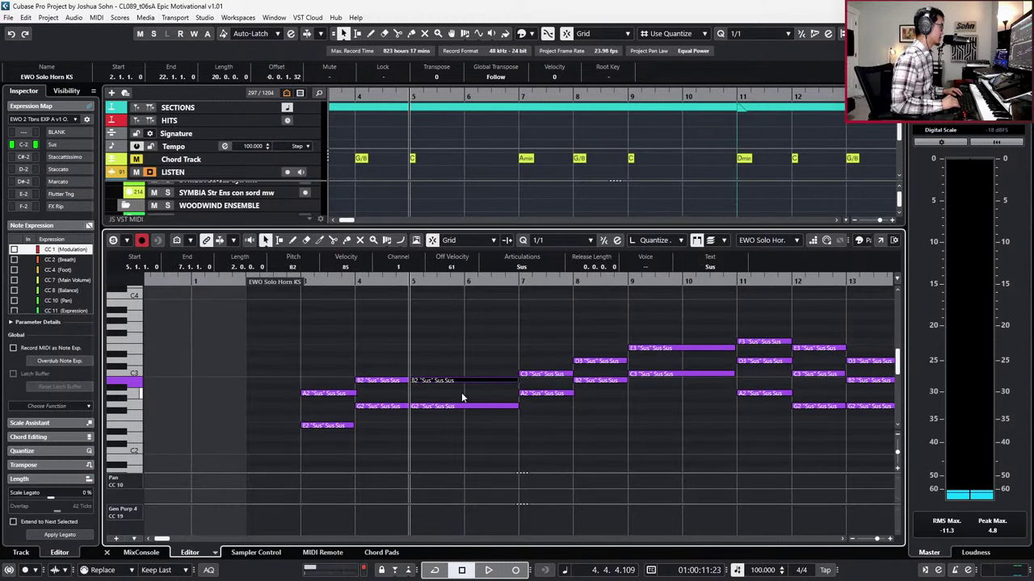
key(space)
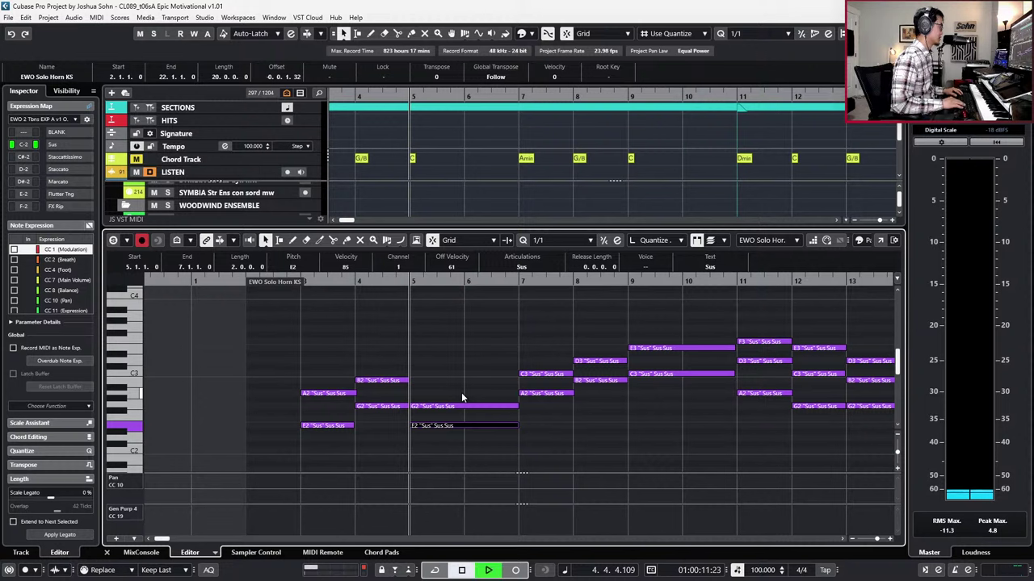
key(space)
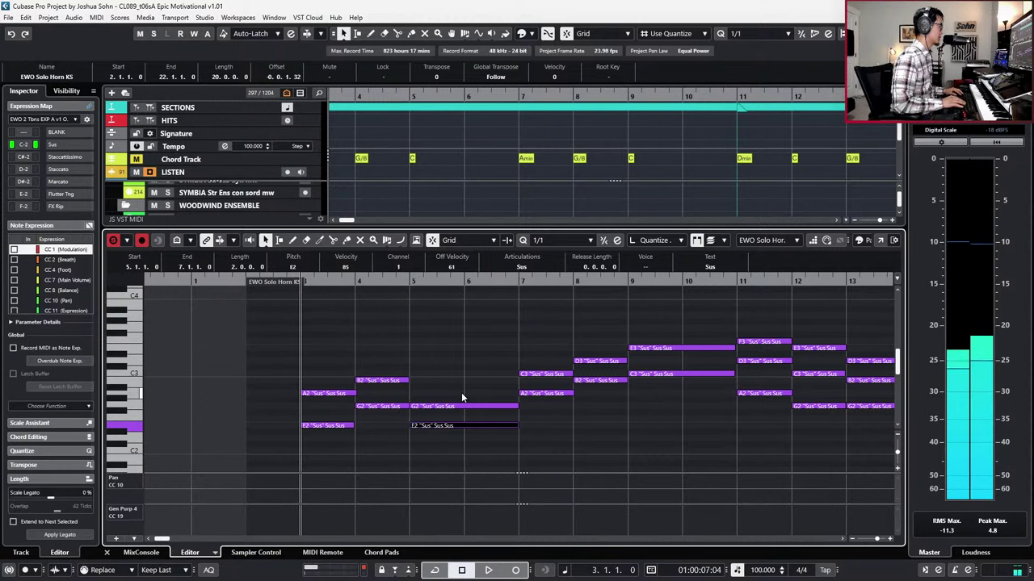
key(ctrl+e)
Step: Solo both brass tracks and show velocity, modulation and expression lanes for the horn notes
key(s)
key(space)
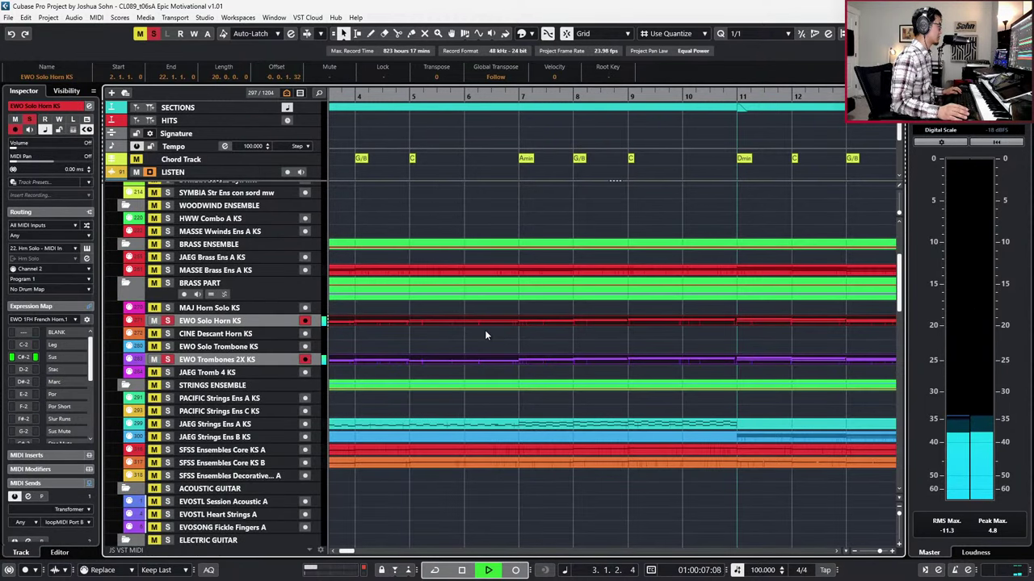
scroll(485, 329, down, 1)
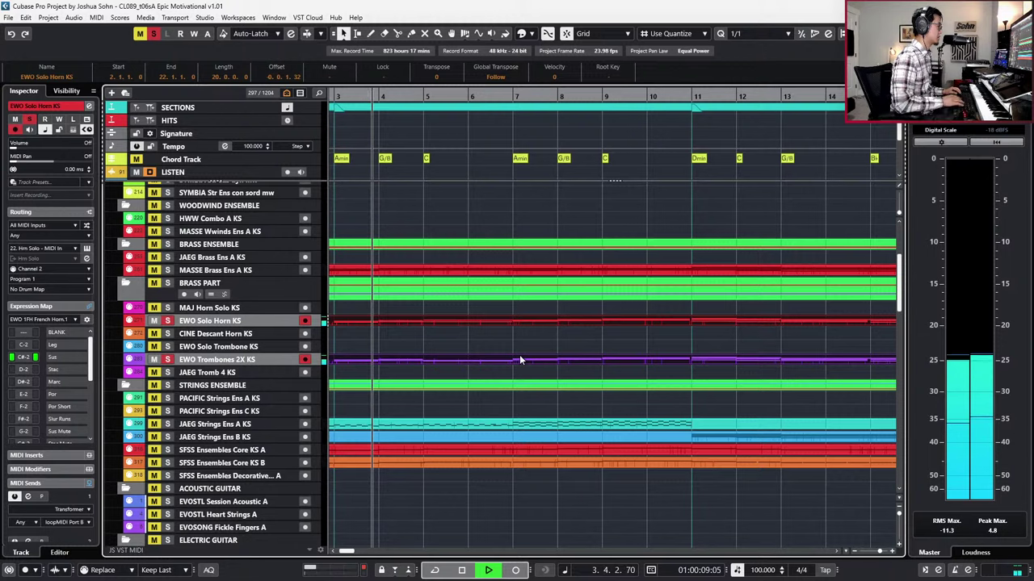
key(Return)
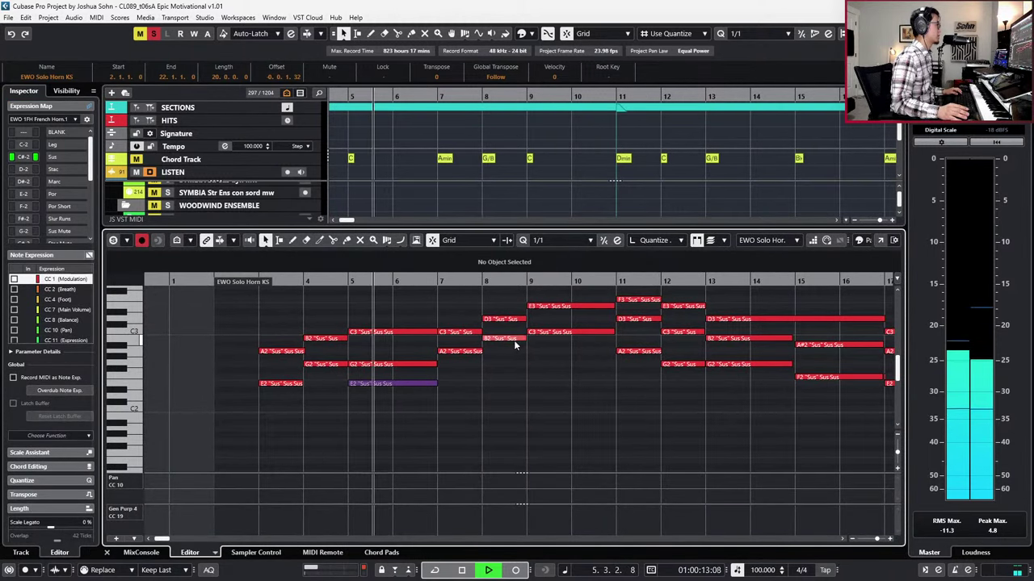
click(418, 384)
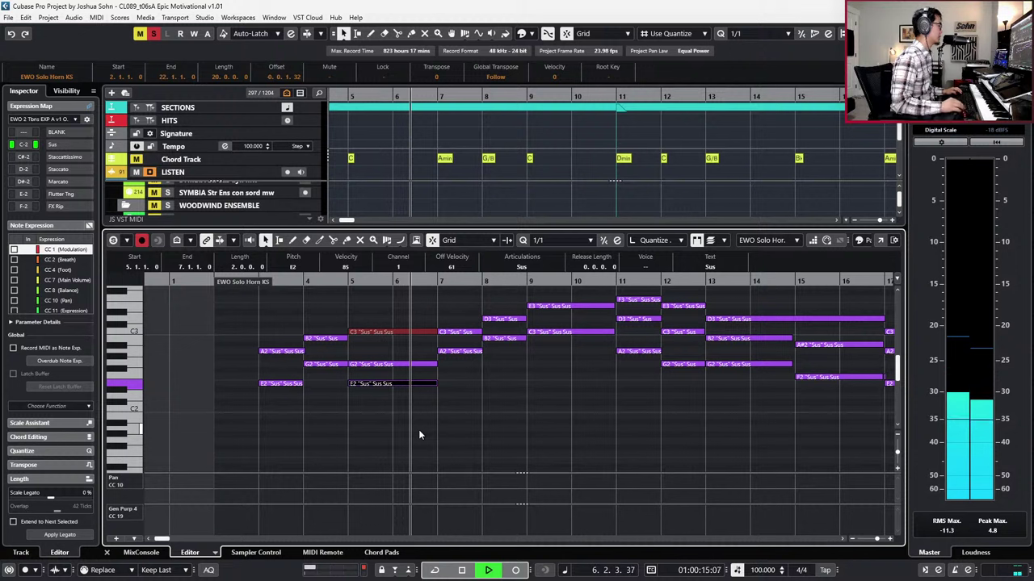
key(alt+l)
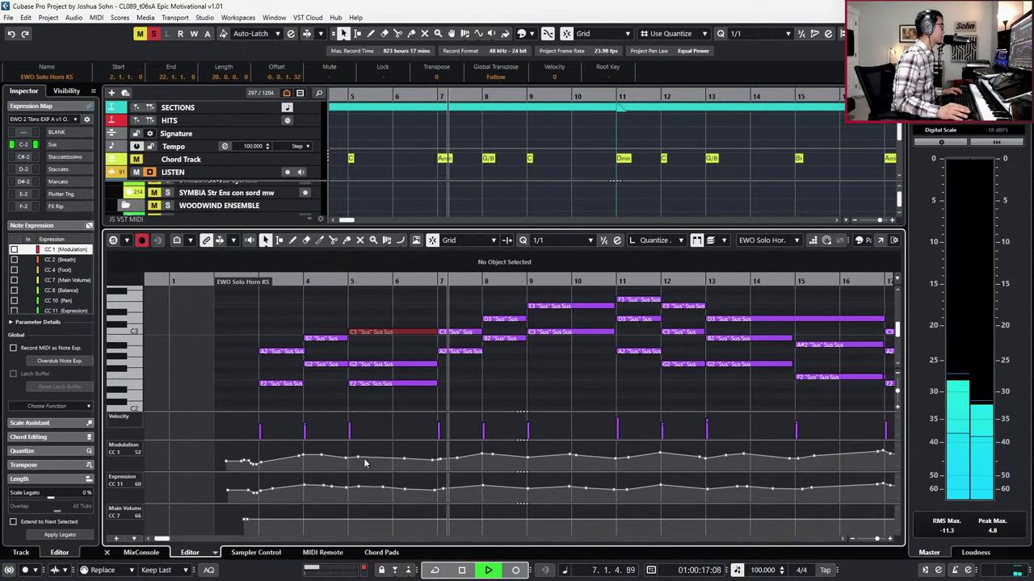
key(space)
Step: Duplicate the E2 note at bar 5, raise the copy for harmony, and audition from bar 3
click(384, 386)
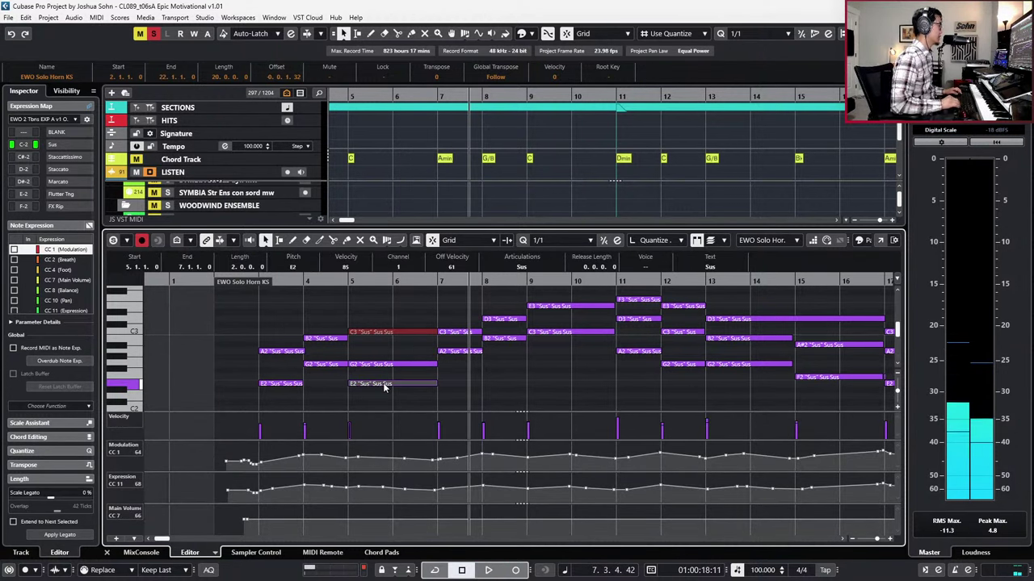
key(l)
key(ctrl+v)
key(Up)
key(Up)
key(Up)
key(Up)
key(Up)
key(Up)
key(Up)
key(Up)
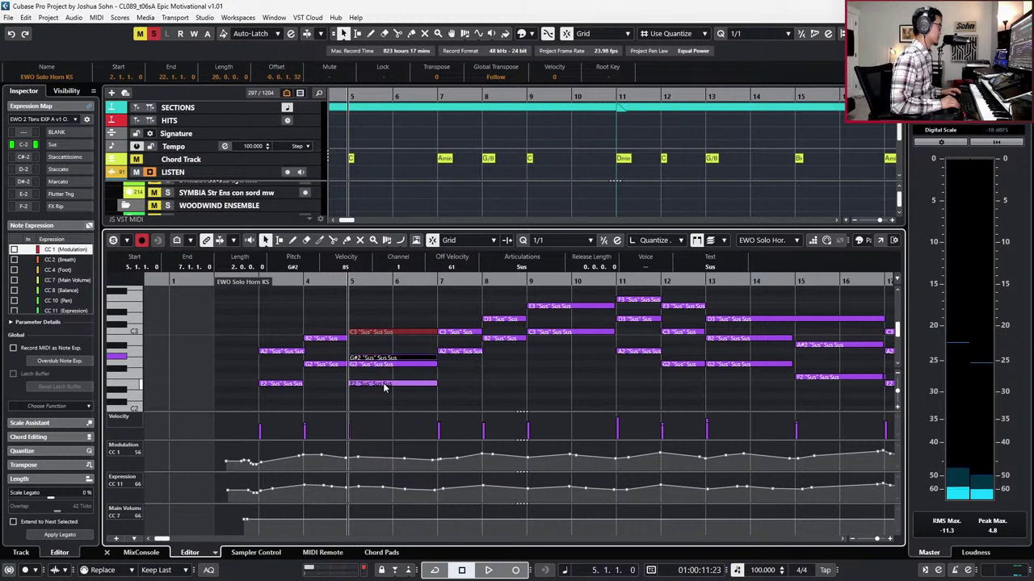
key(space)
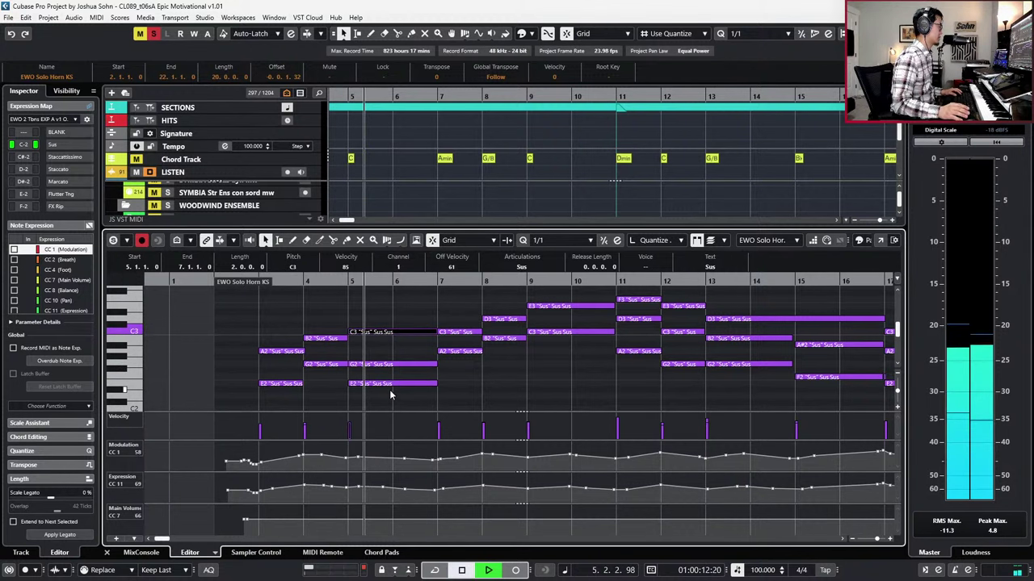
key(space)
key(KP_Subtract)
key(KP_Subtract)
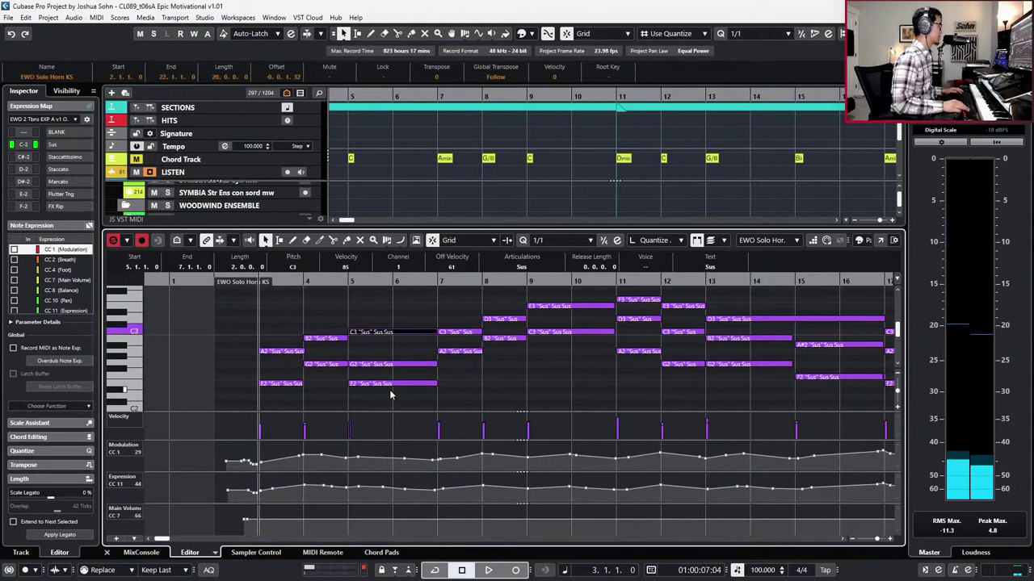
key(space)
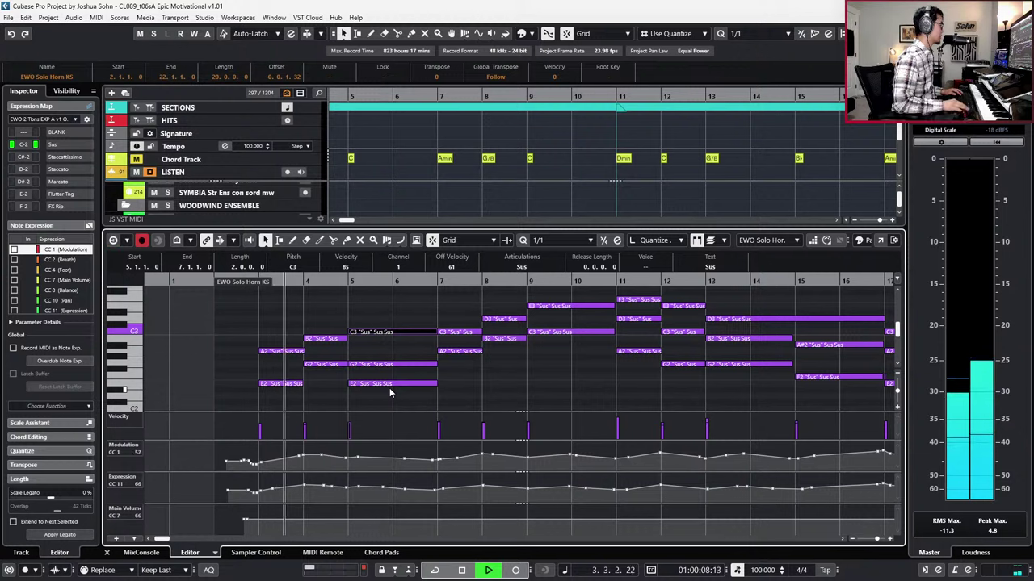
Step: Unsolo and review the horn and trombone parts together in the Key Editor during playback
key(s)
key(space)
key(space)
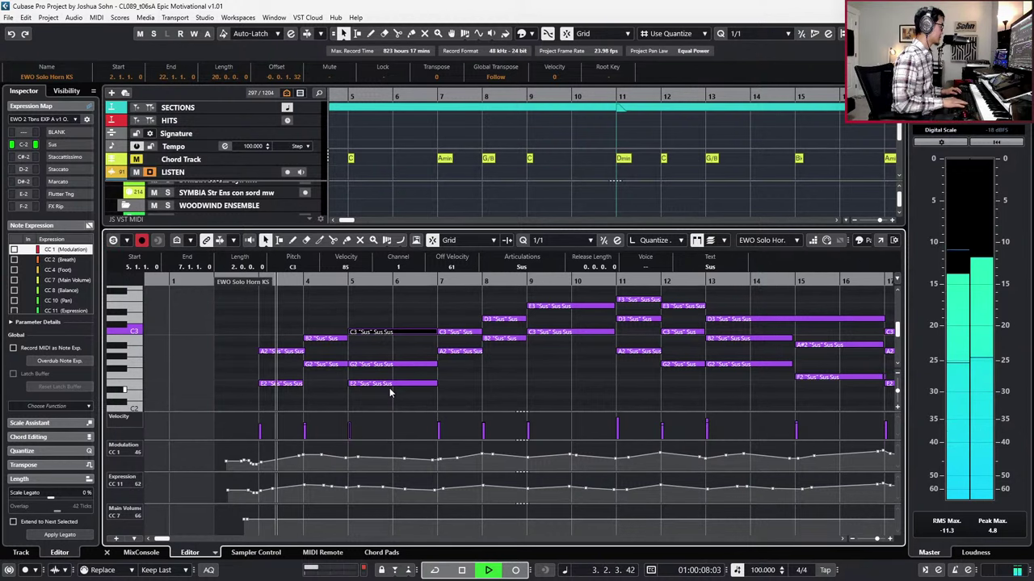
key(Return)
key(space)
drag(407, 314, 399, 364)
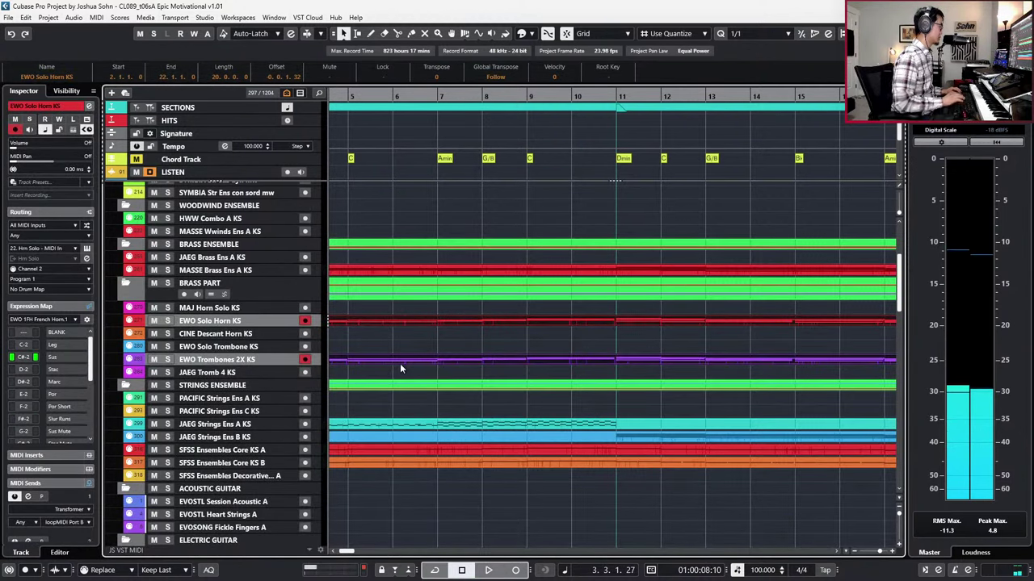
key(Return)
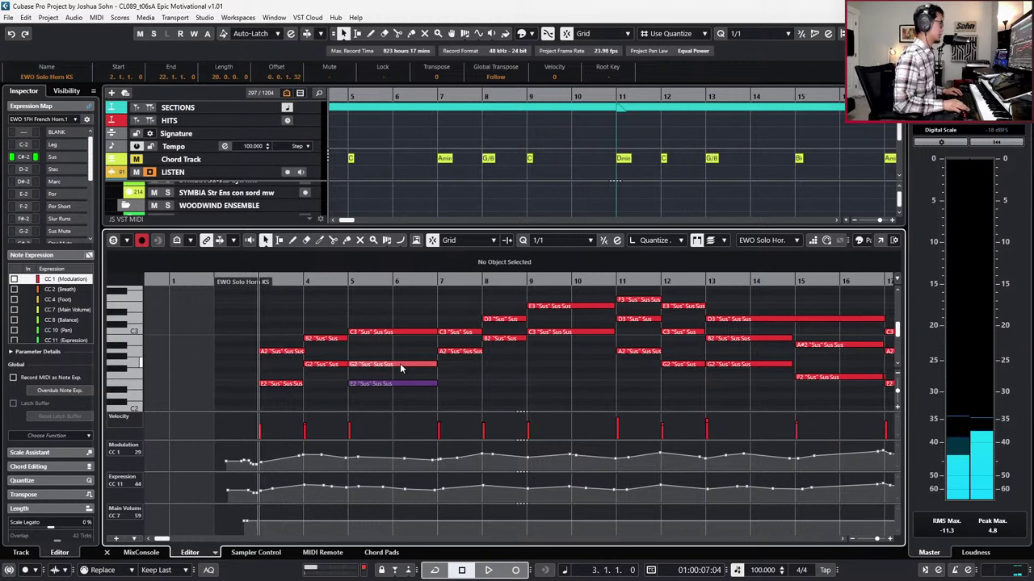
key(space)
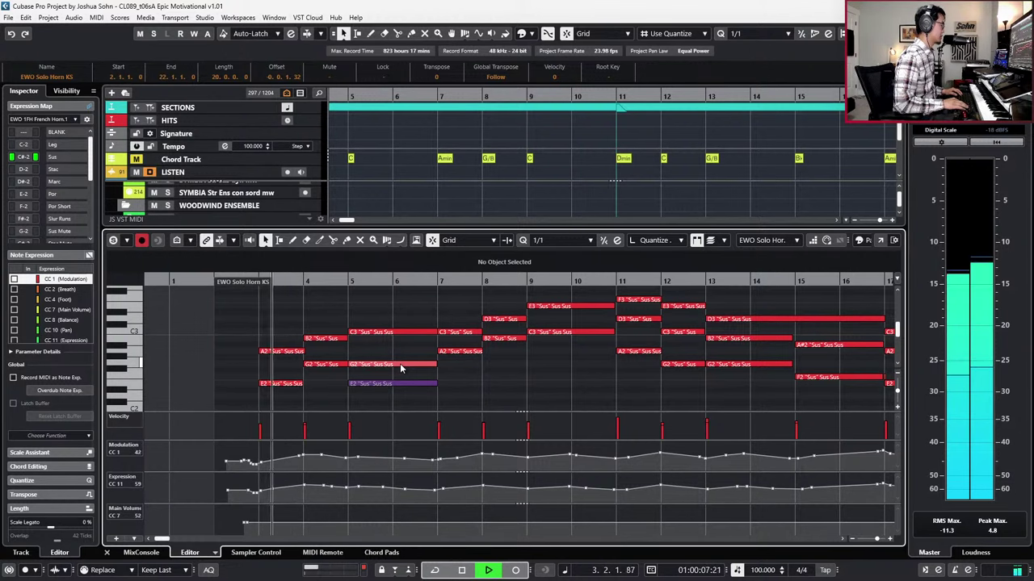
key(ctrl+e)
Step: Zoom out, find the choir solo vocal part in the Voices folder, and show Female Solo channel settings
key(g)
key(g)
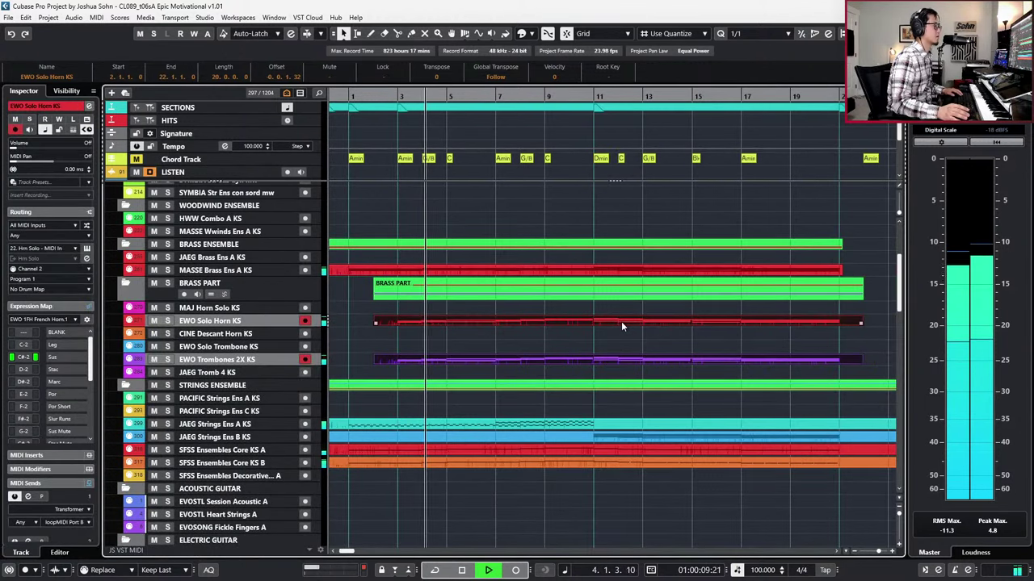
key(g)
key(g)
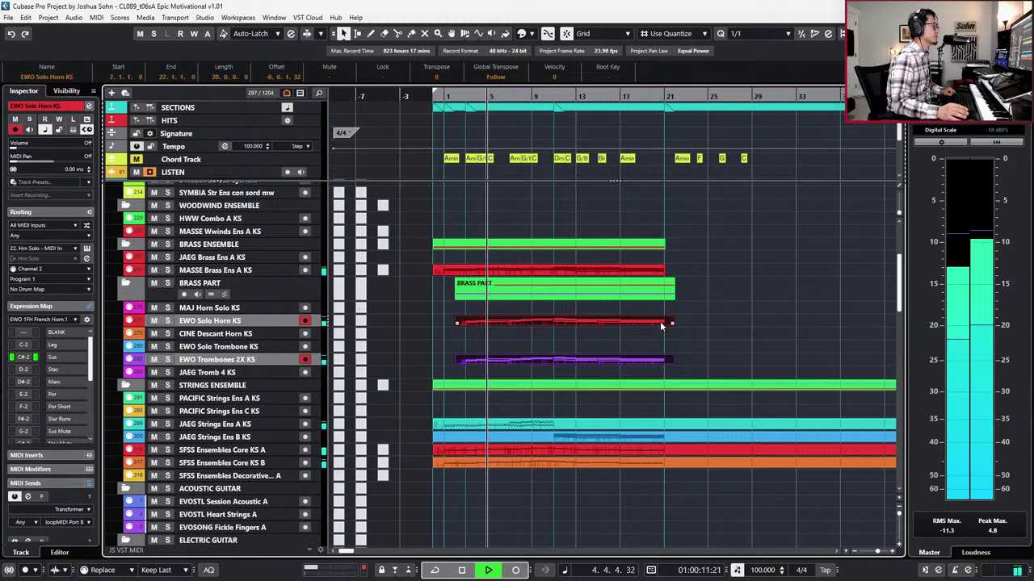
scroll(659, 322, down, 10)
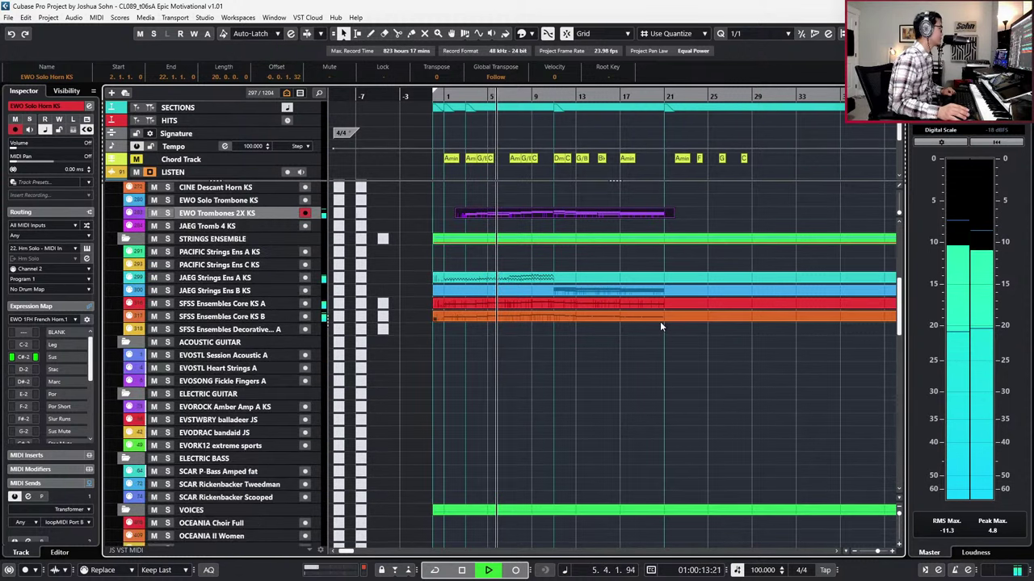
scroll(547, 443, down, 8)
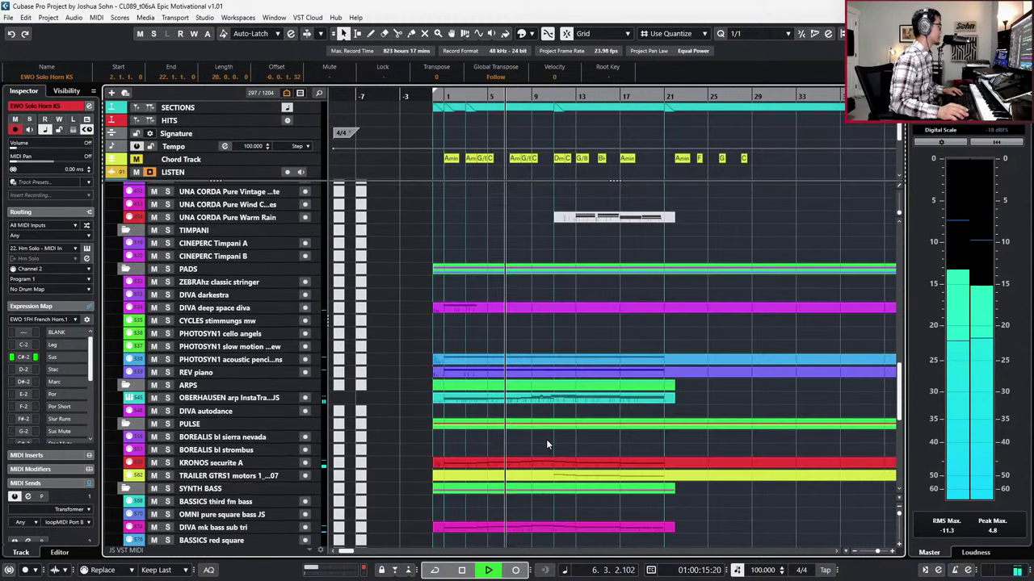
scroll(520, 404, down, 2)
scroll(520, 405, down, 3)
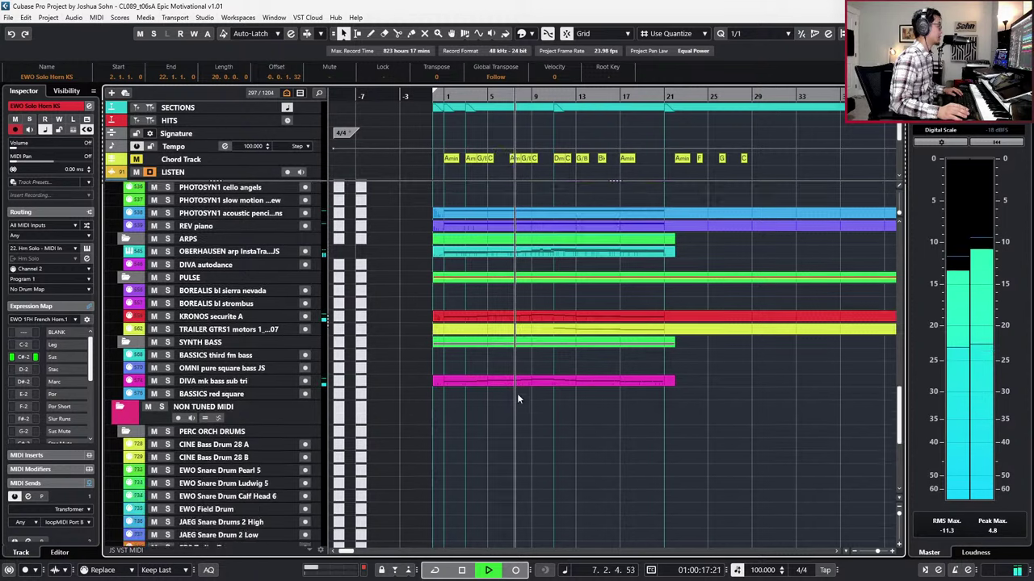
scroll(517, 319, up, 3)
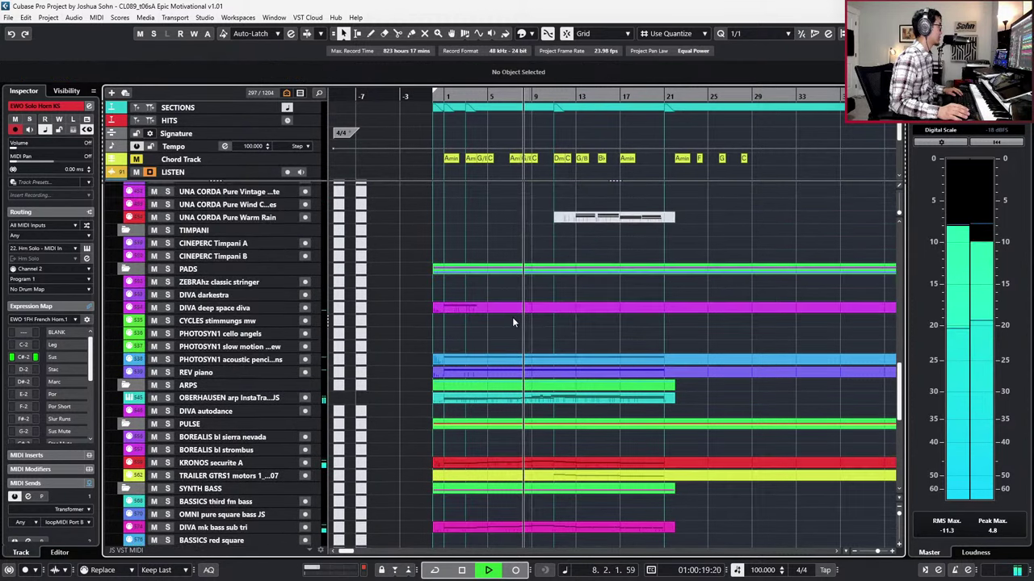
scroll(554, 332, down, 9)
scroll(553, 336, up, 15)
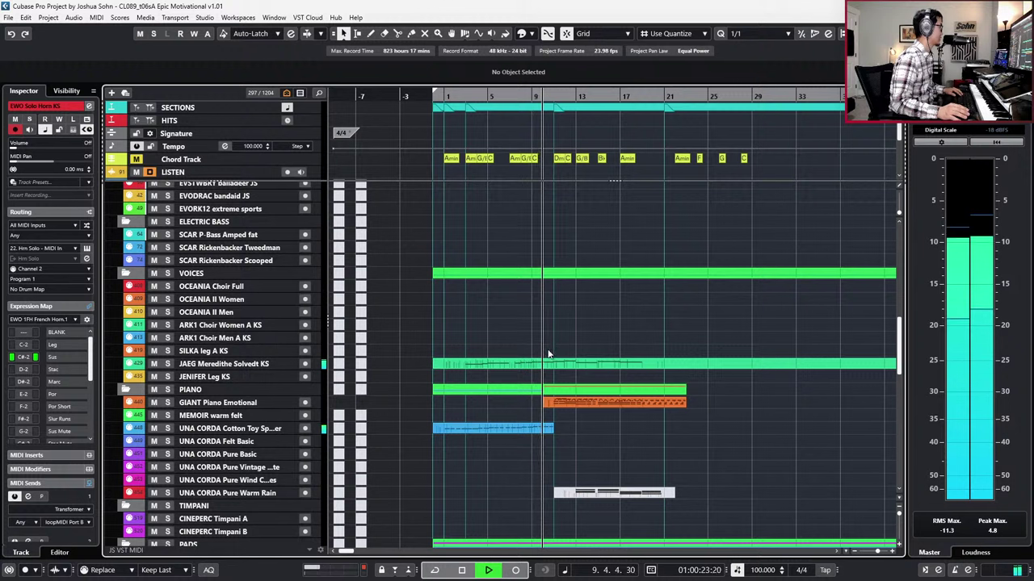
click(553, 364)
key(e)
click(412, 419)
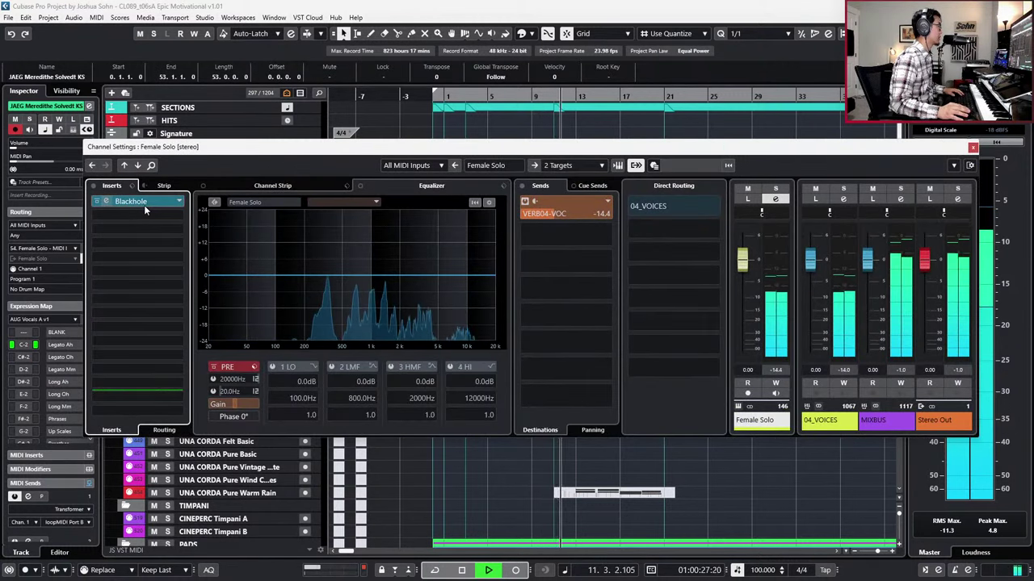
Step: Lower the Female Solo Blackhole reverb's MIX to 36, then close the plugin and channel settings
click(144, 205)
drag(563, 267, 543, 312)
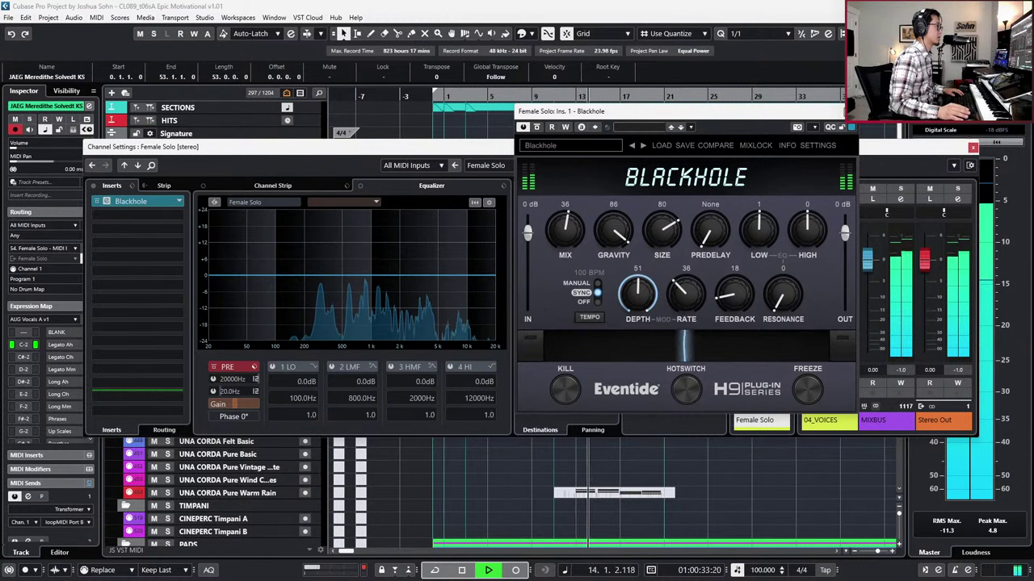
click(848, 111)
click(973, 147)
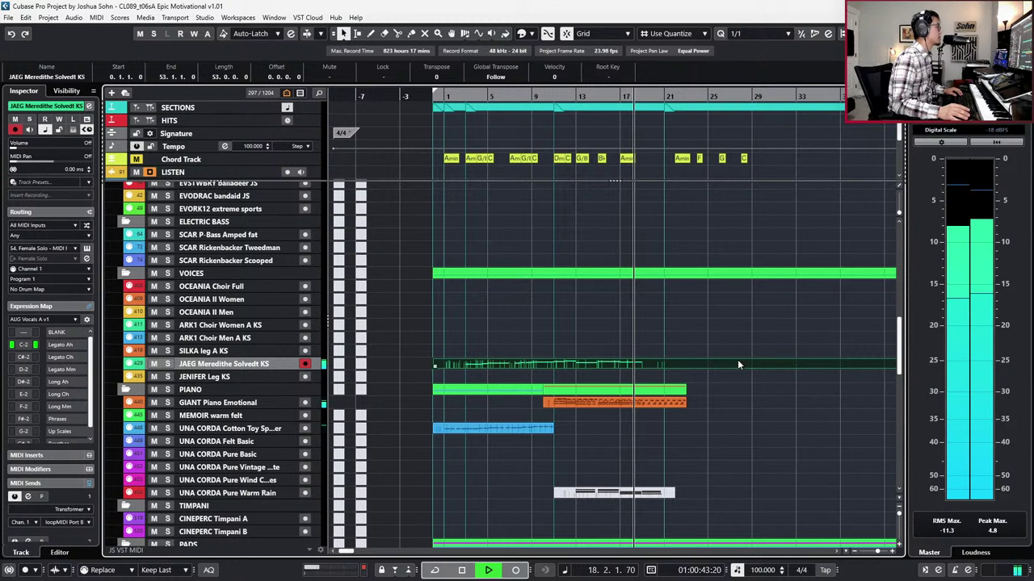
Step: Stop playback and briefly inspect the GIANT Piano Emotional part's notes in the Key Editor
key(space)
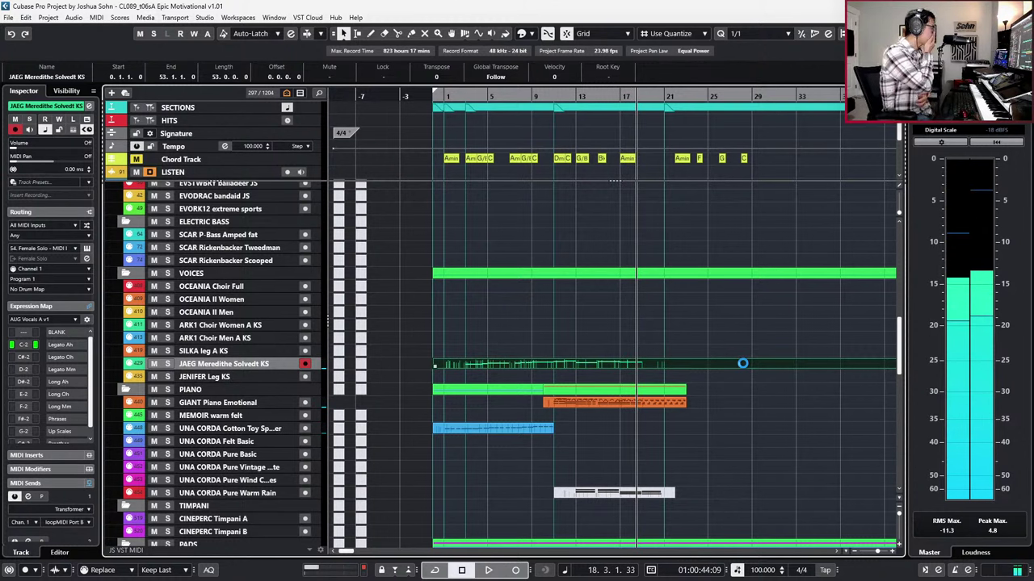
double_click(636, 402)
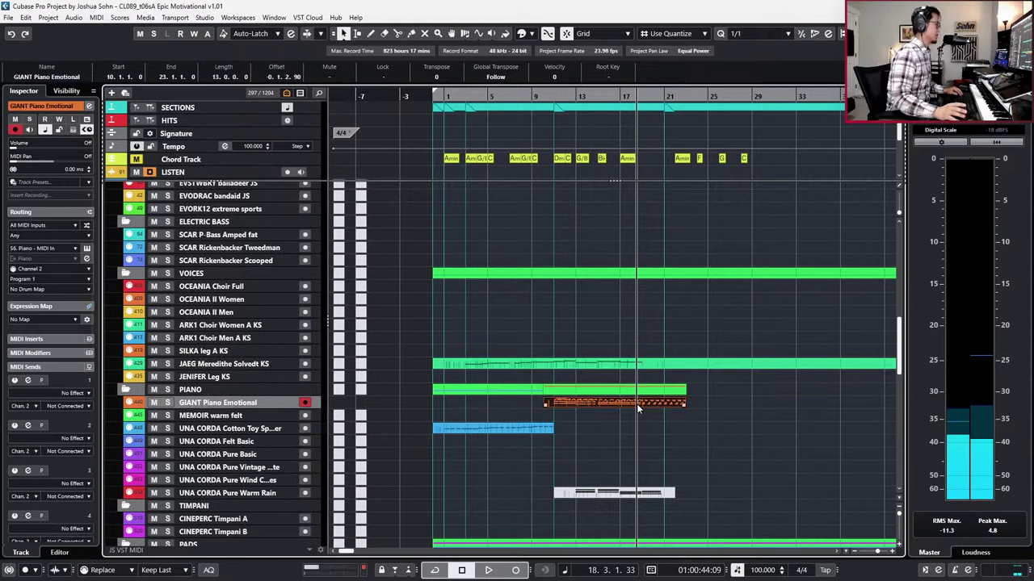
key(Return)
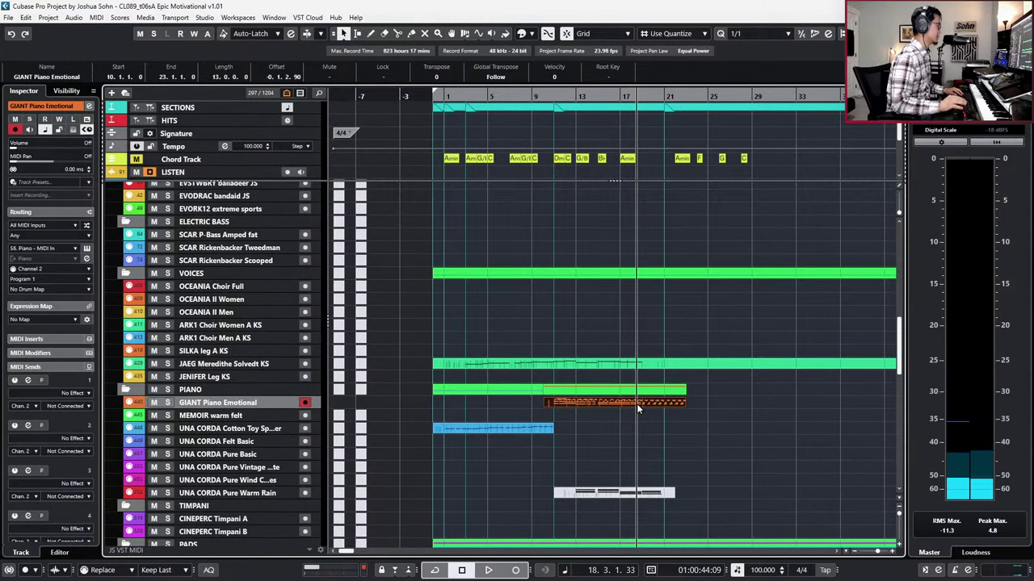
Step: Select the JAEG Meredithe Solvedt KS vocal part and play the project from the start
click(570, 365)
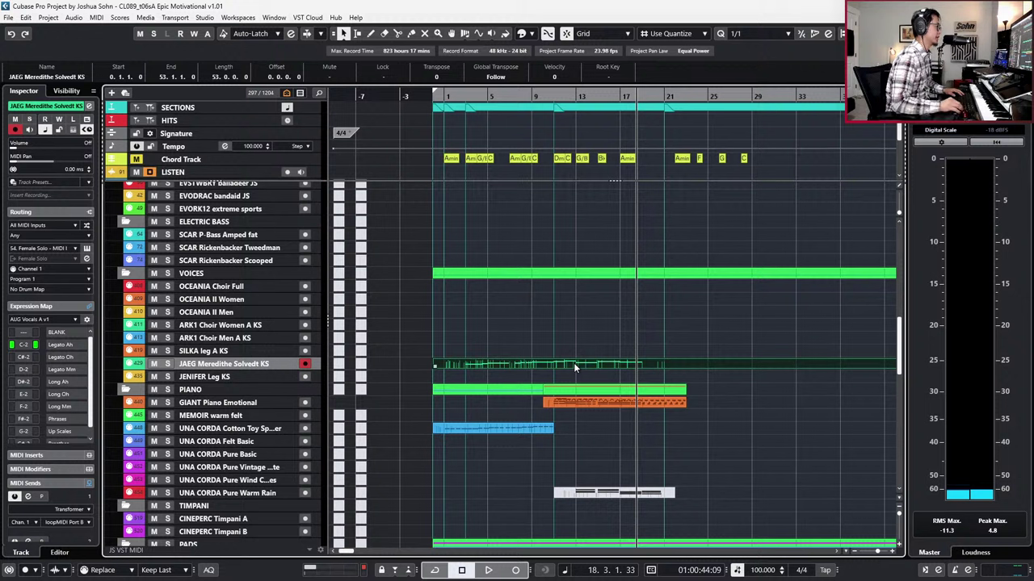
key(Home)
key(space)
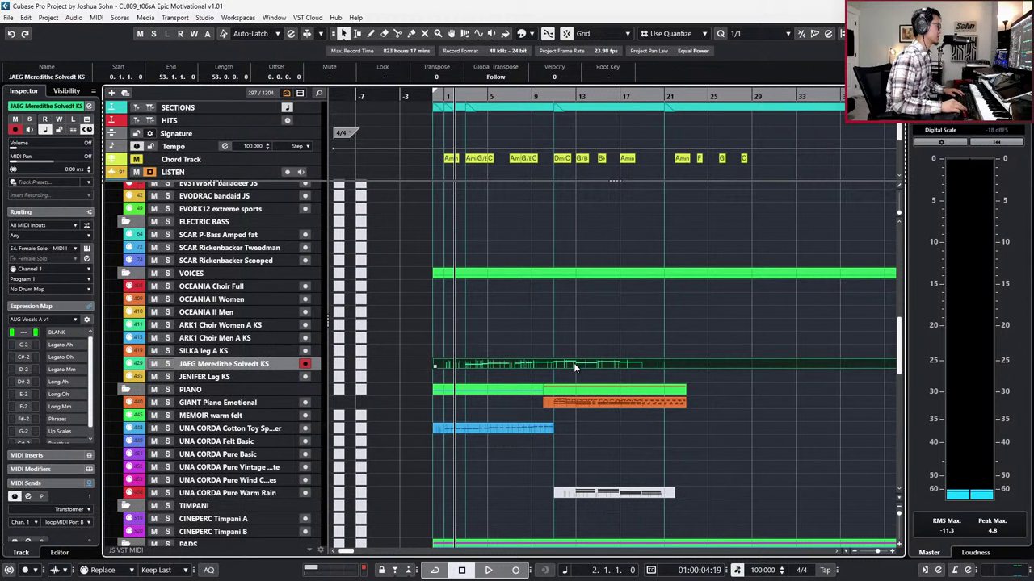
scroll(557, 404, down, 3)
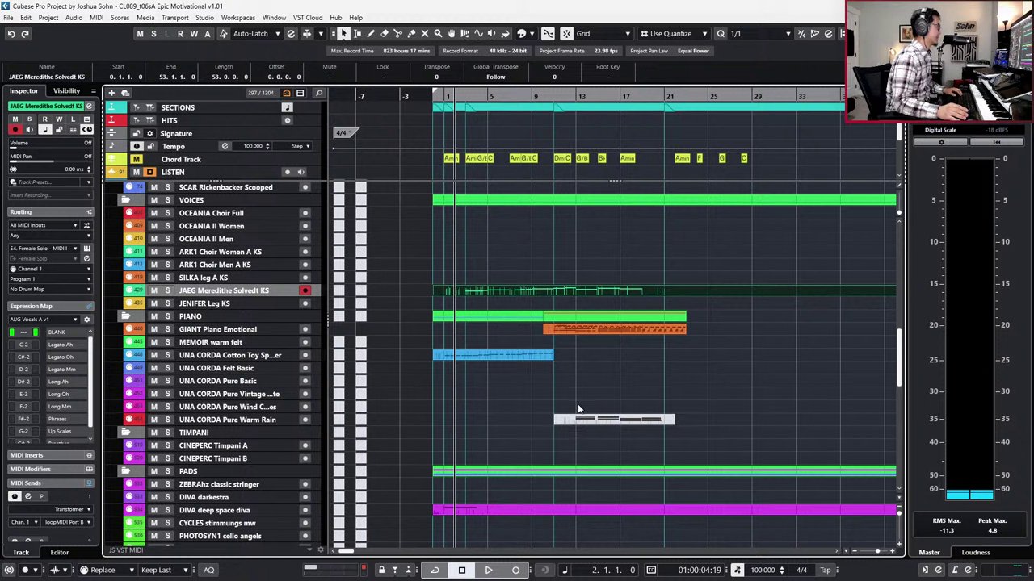
Step: Audition the UNA CORDA Cotton Toy Speaker track solo from the start, then unsolo it
click(543, 356)
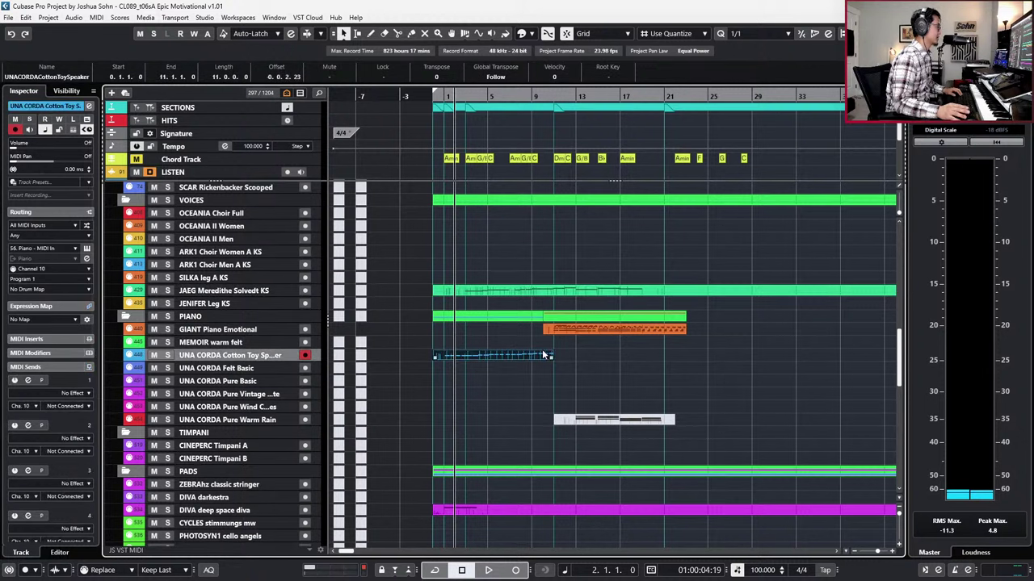
key(s)
key(Home)
key(s)
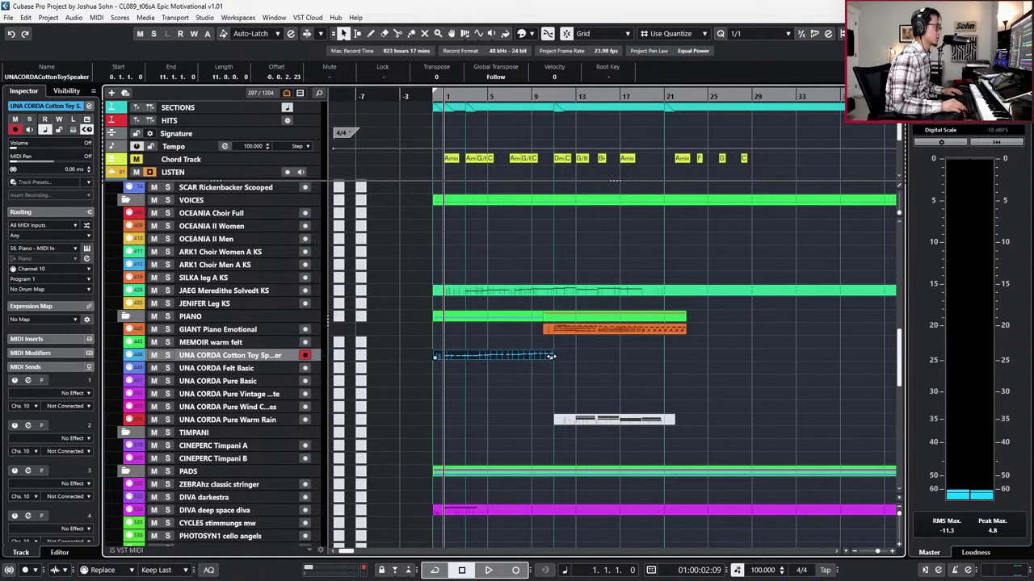
Step: Set the right locator at bar 23 and return the playhead to bar 1
key(KP_Add)
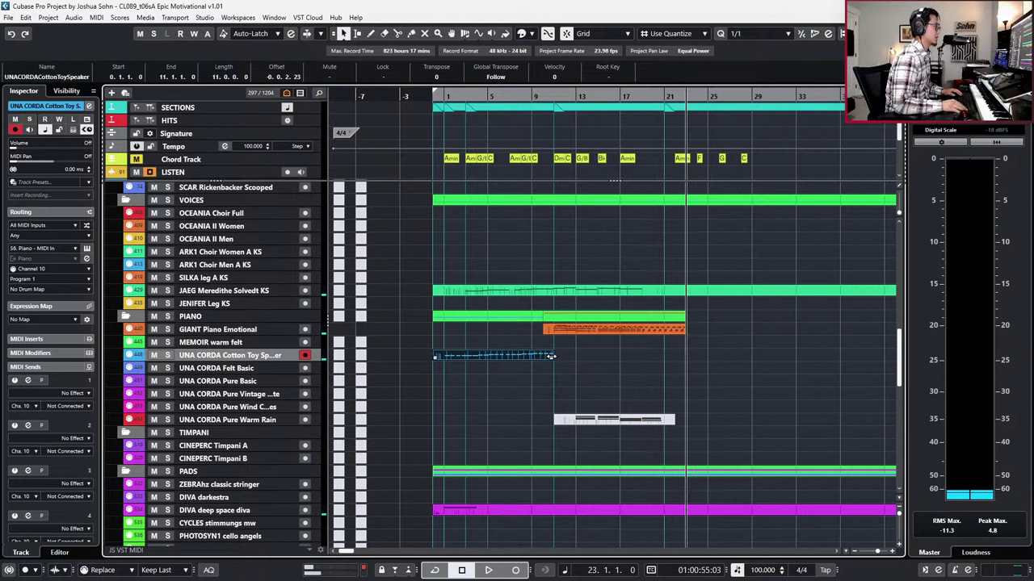
key(ctrl+KP_2)
key(KP_Decimal)
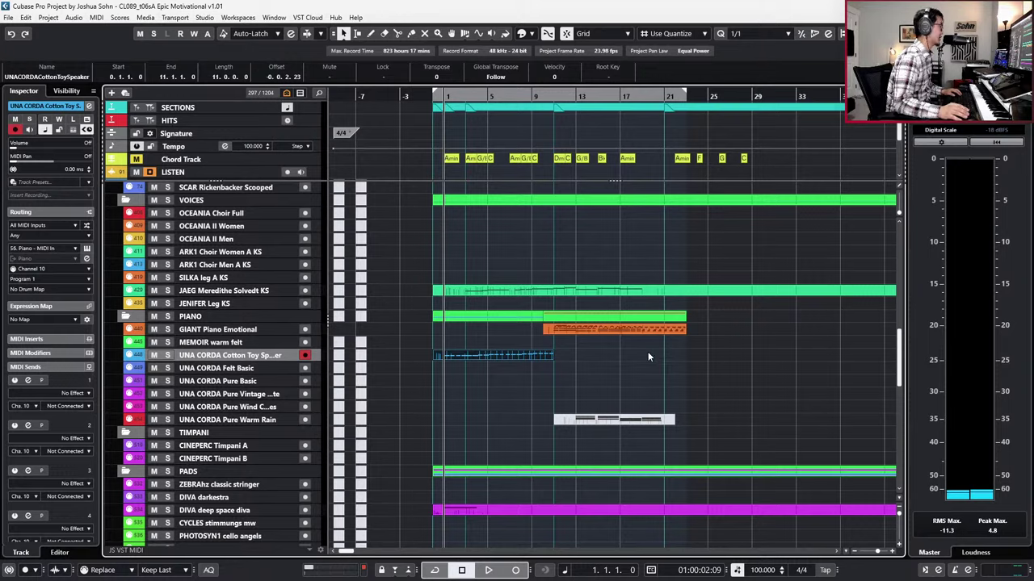
scroll(647, 351, down, 10)
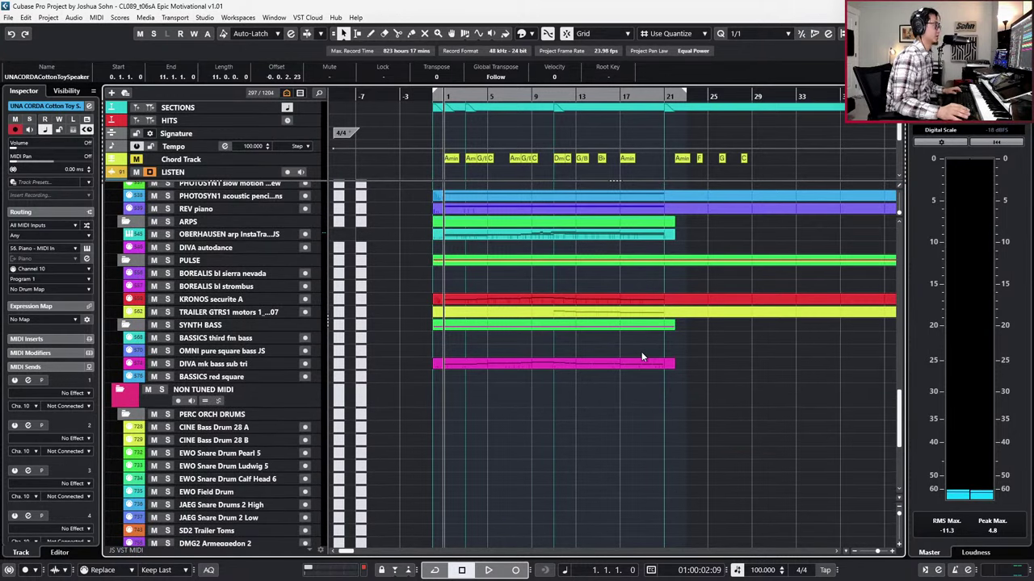
scroll(642, 355, up, 10)
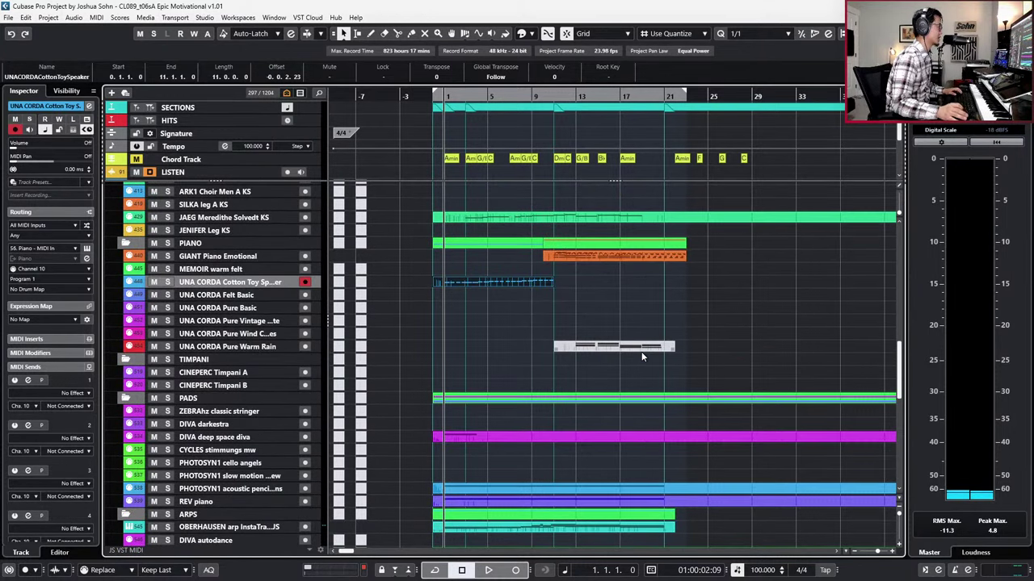
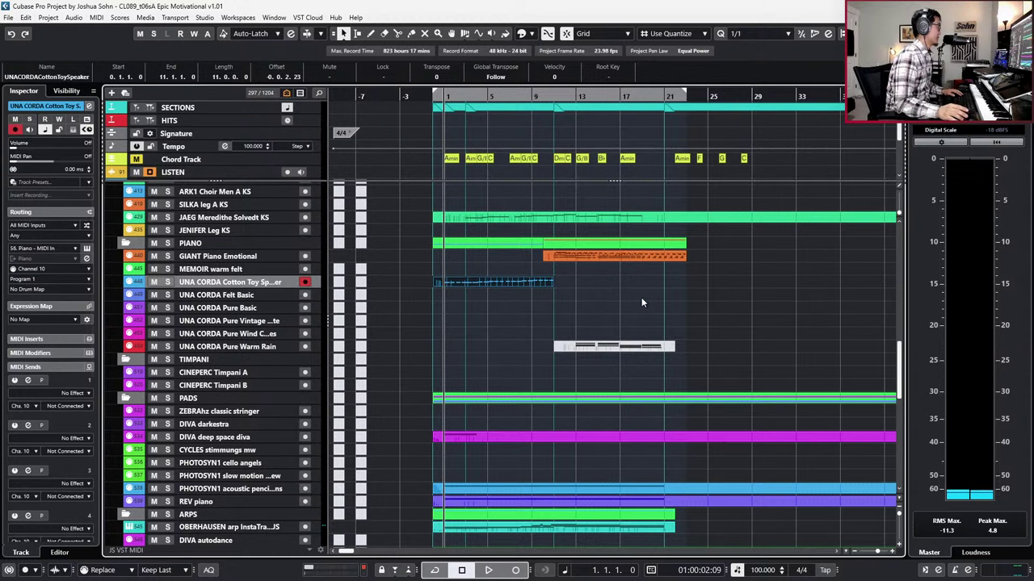
Step: Audition CINE Bass Drum 28 A, both snares, EWO Field Drum, SD2 Trailer Toms and DMG2 Armeggedon 2 in turn
scroll(593, 374, down, 15)
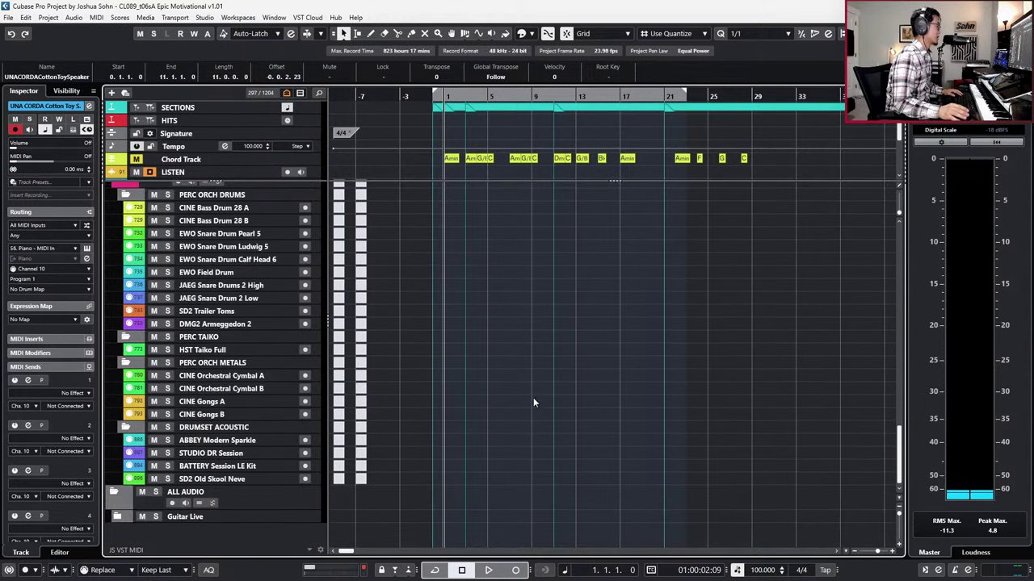
scroll(274, 343, up, 3)
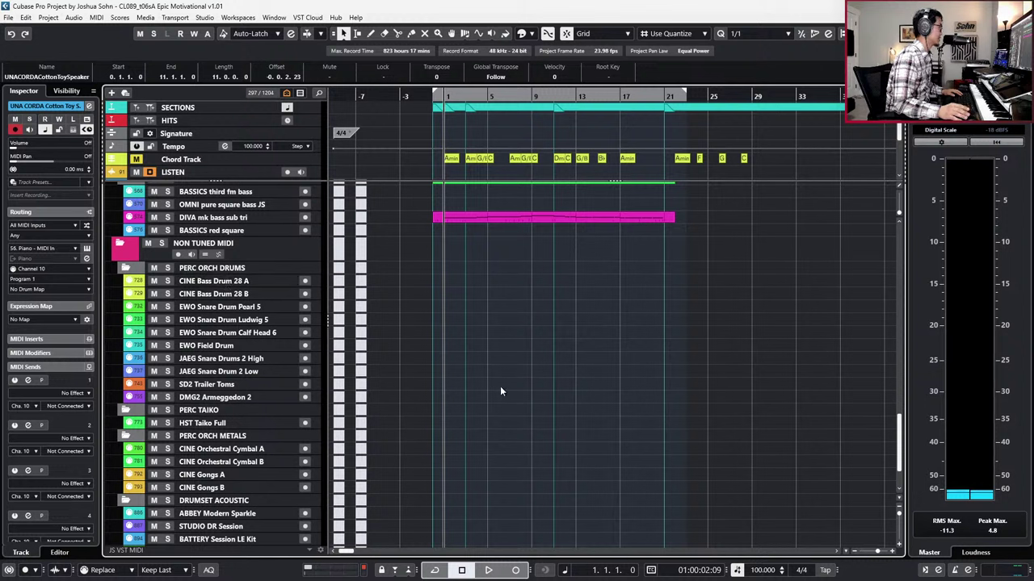
click(211, 282)
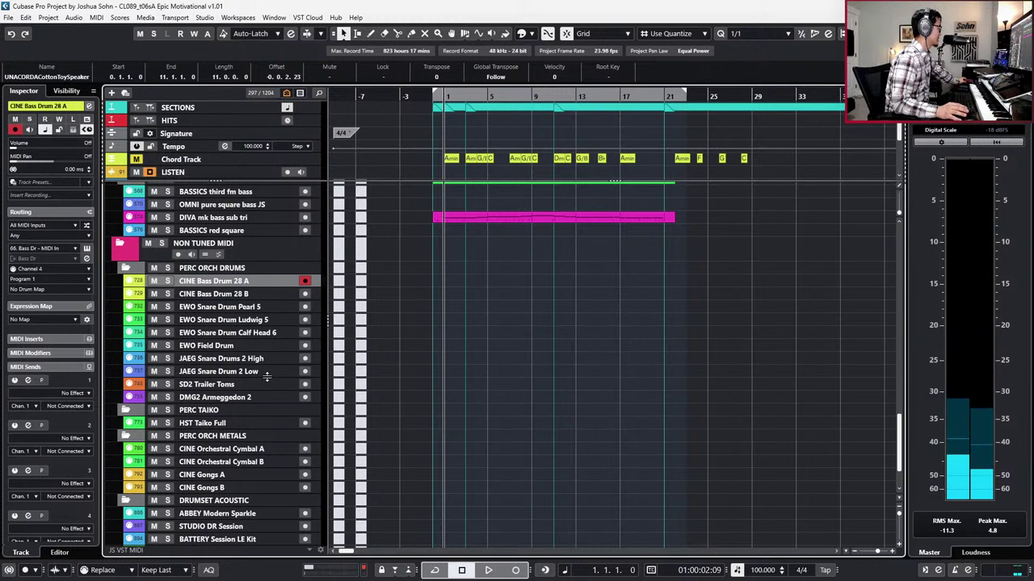
scroll(511, 415, down, 3)
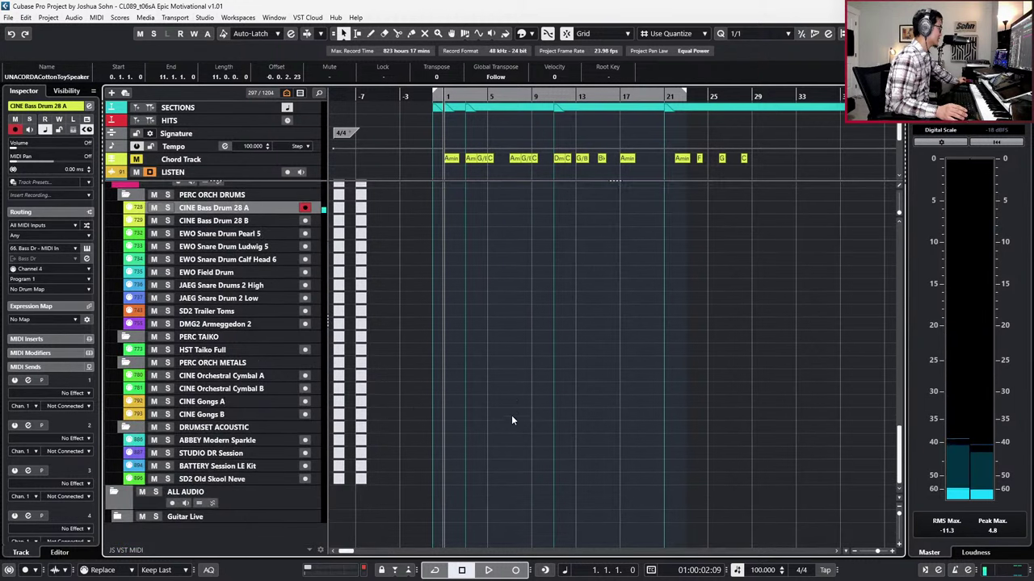
click(267, 285)
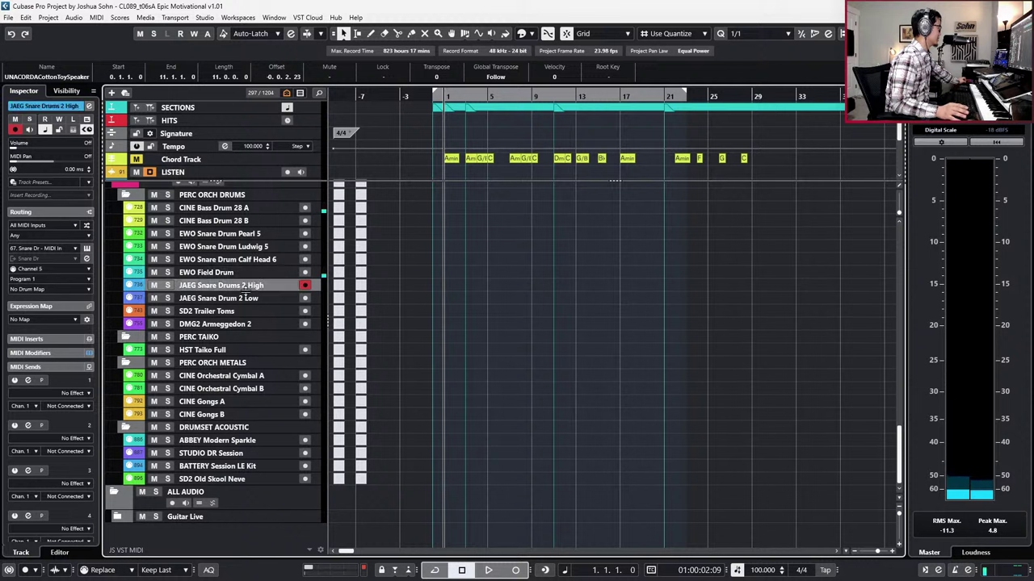
click(264, 248)
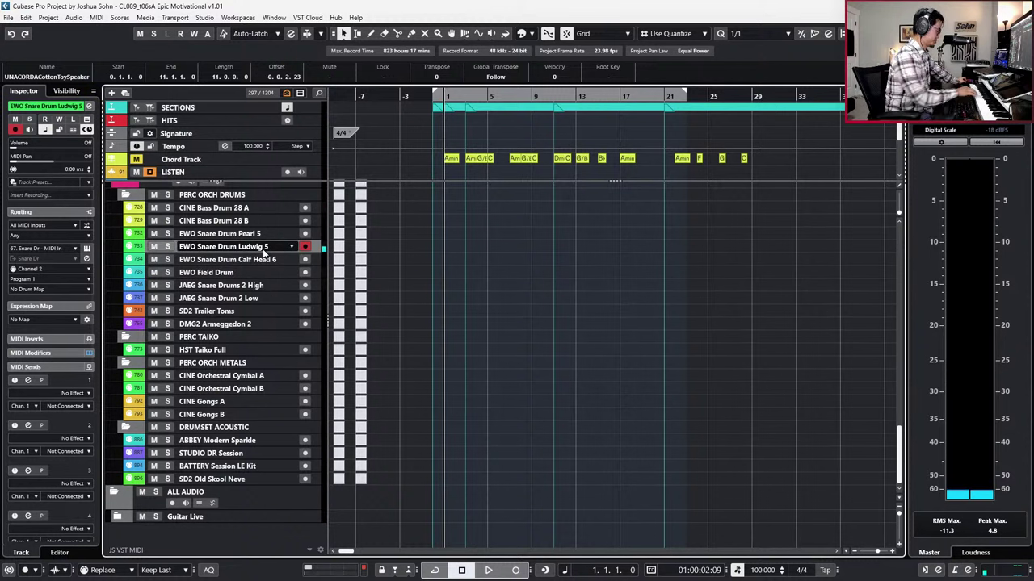
click(254, 274)
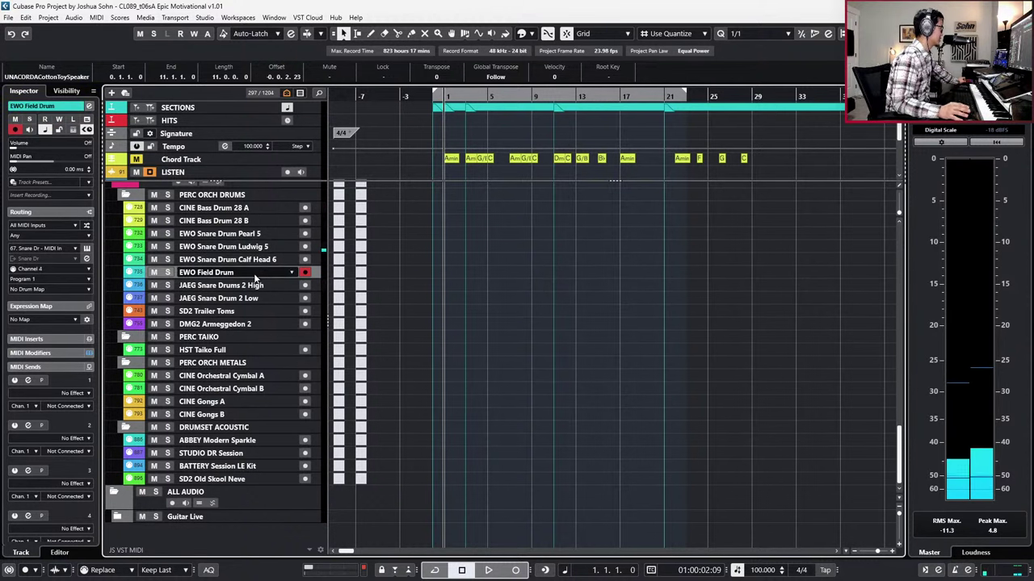
click(250, 313)
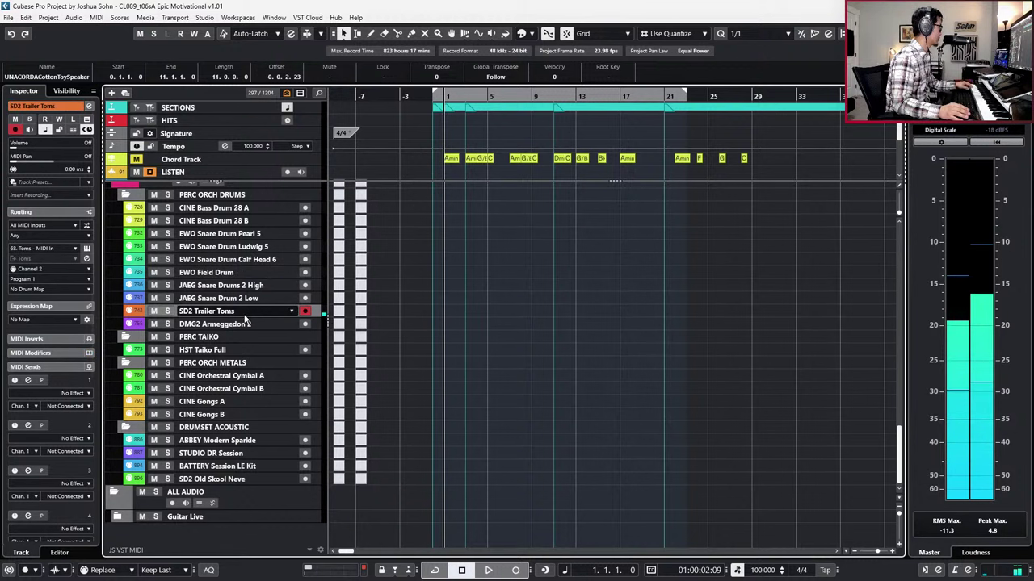
click(247, 323)
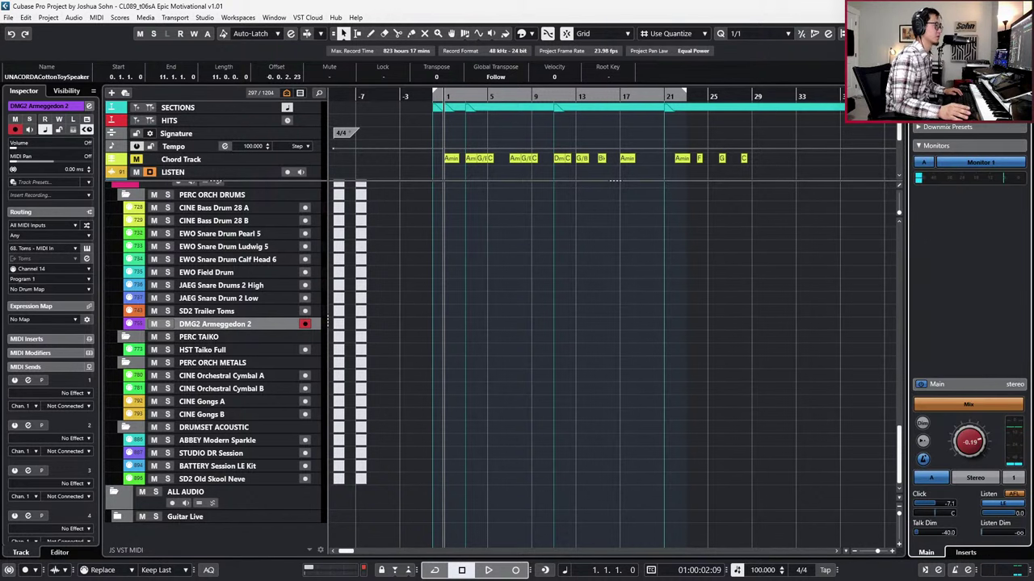
click(955, 91)
Step: Browse the FMG Toolkit Vol 1_Hybrid samples and preview the Broken Flyby and Caves Of Caitlan whooshes
click(987, 299)
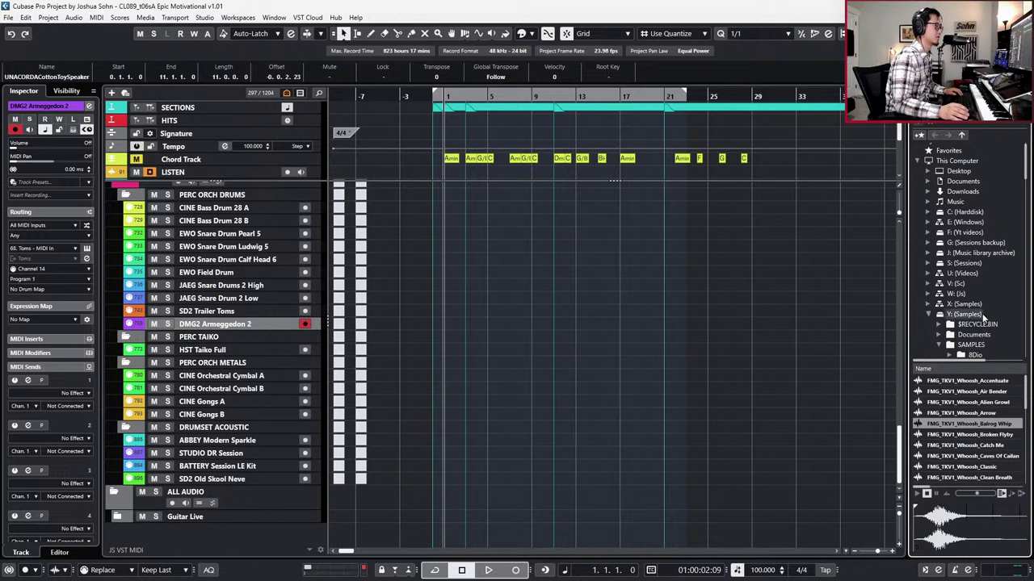
scroll(572, 269, up, 10)
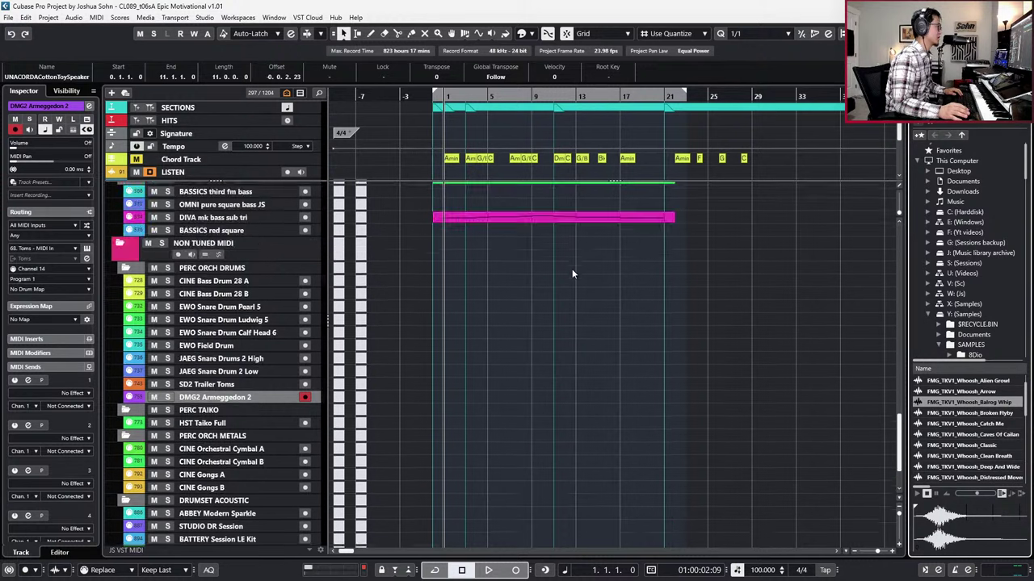
scroll(722, 338, down, 3)
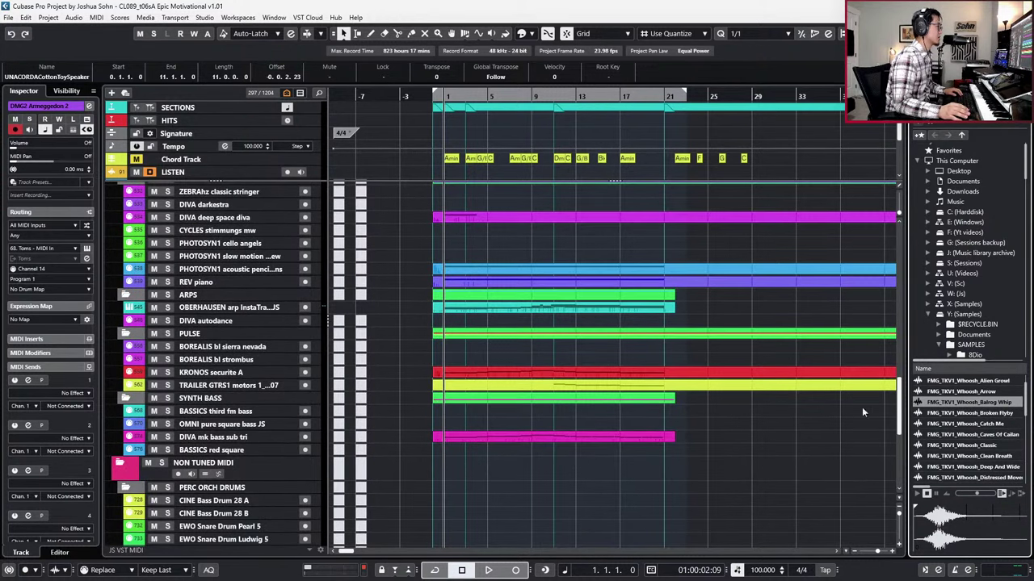
click(958, 415)
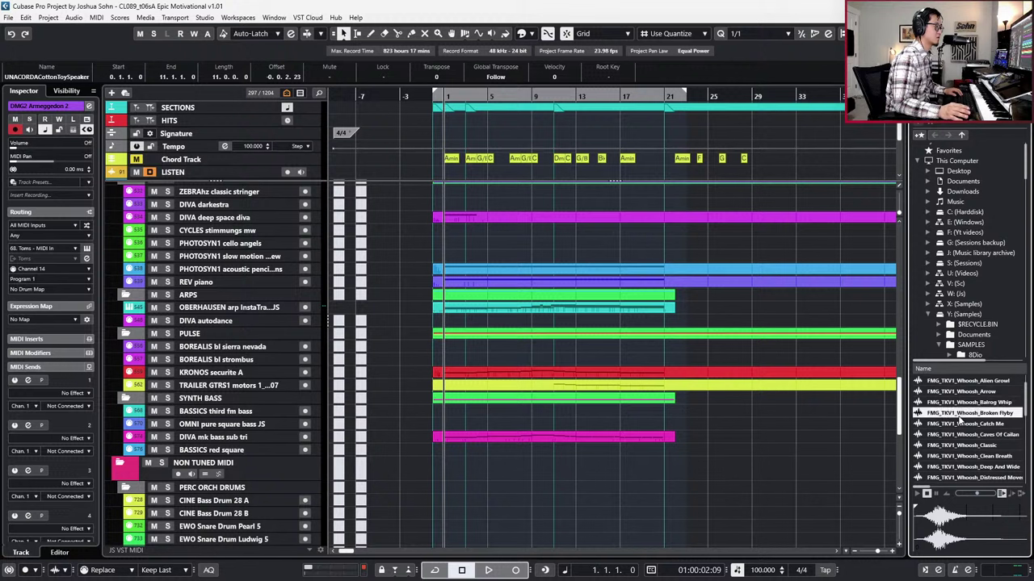
click(959, 435)
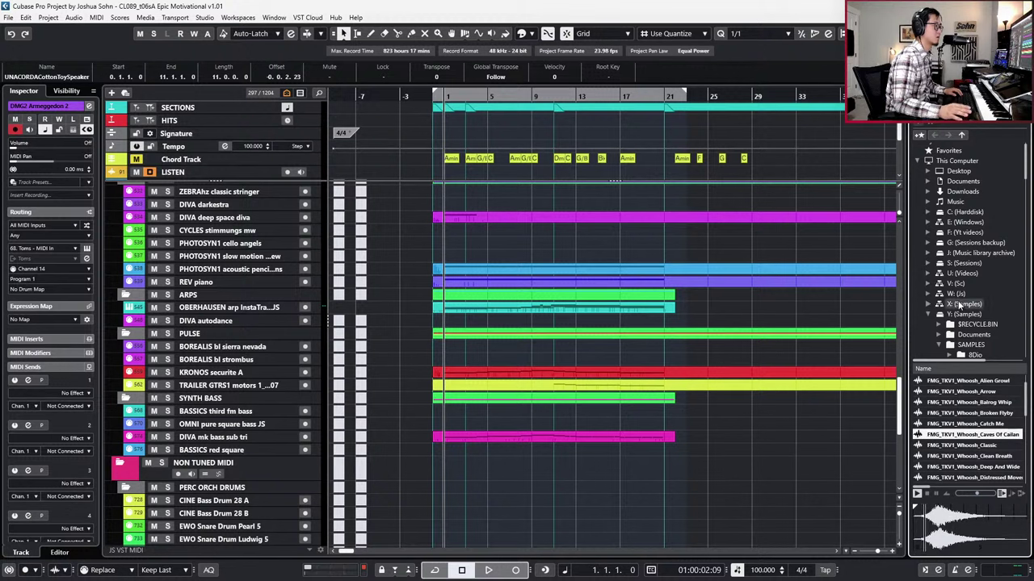
Step: List the samples in the WHOOSH HITS folder
scroll(959, 306, down, 2)
scroll(959, 305, down, 8)
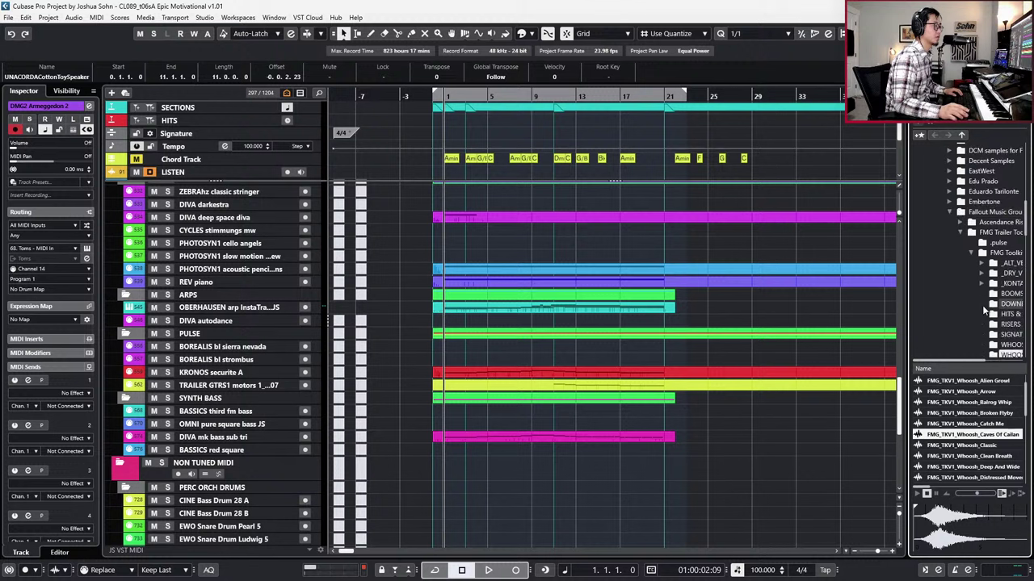
scroll(984, 310, down, 1)
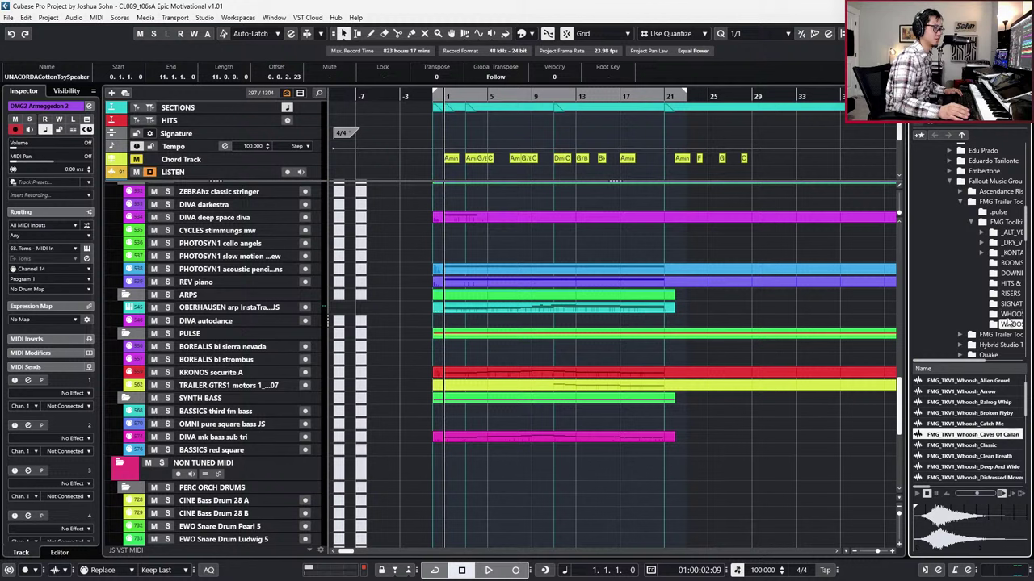
click(1009, 314)
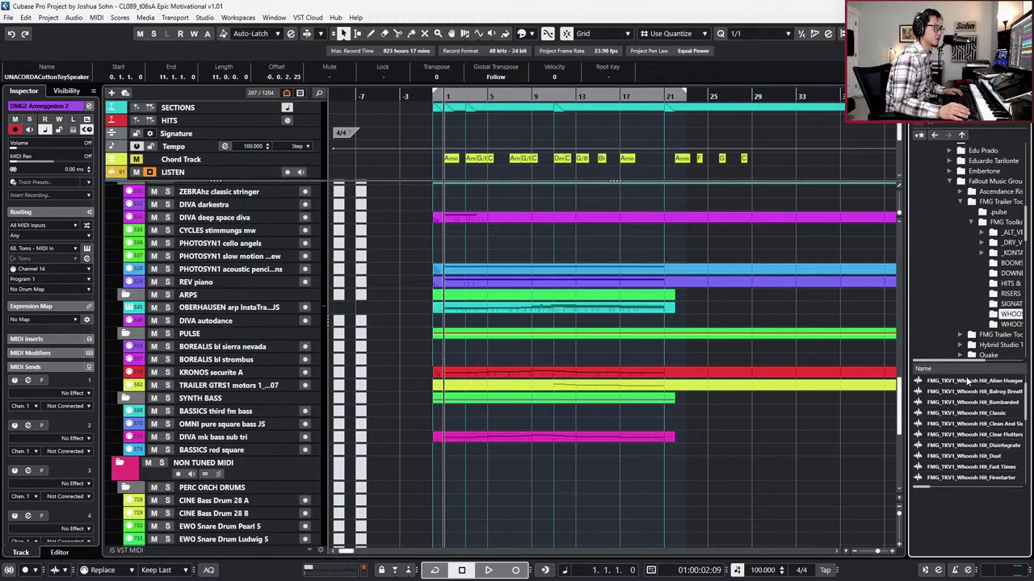
drag(970, 358, 1006, 360)
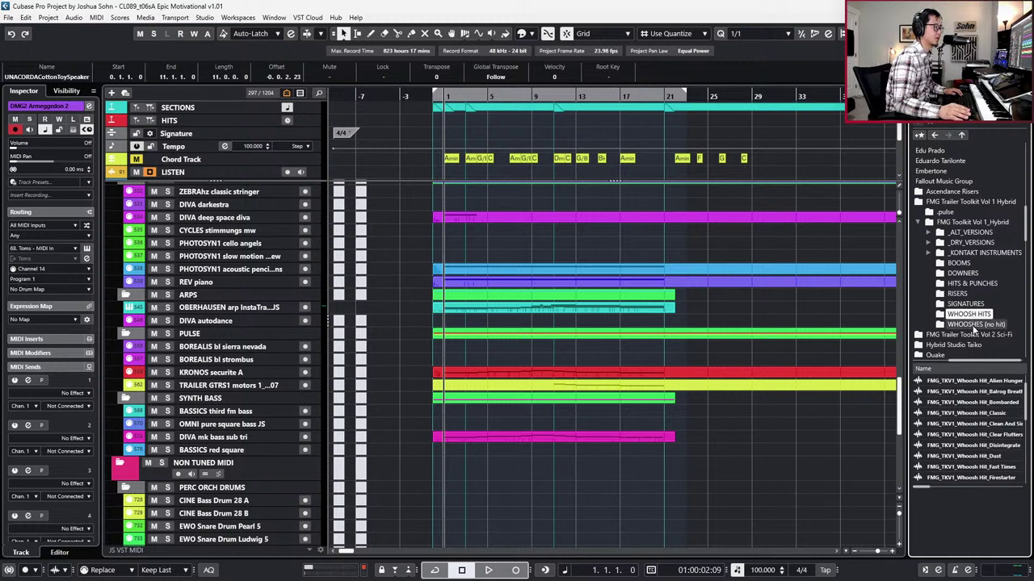
Step: In WHOOSHES (no hit), preview Hit Me, Introduction, SciFly, Shuttle Airlock and Simple Tagline
click(974, 324)
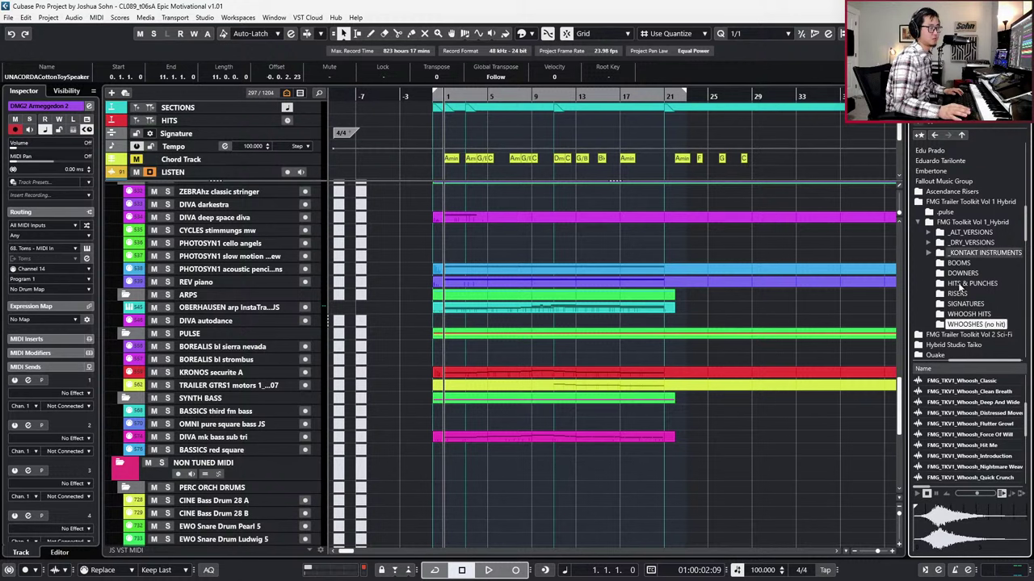
click(976, 446)
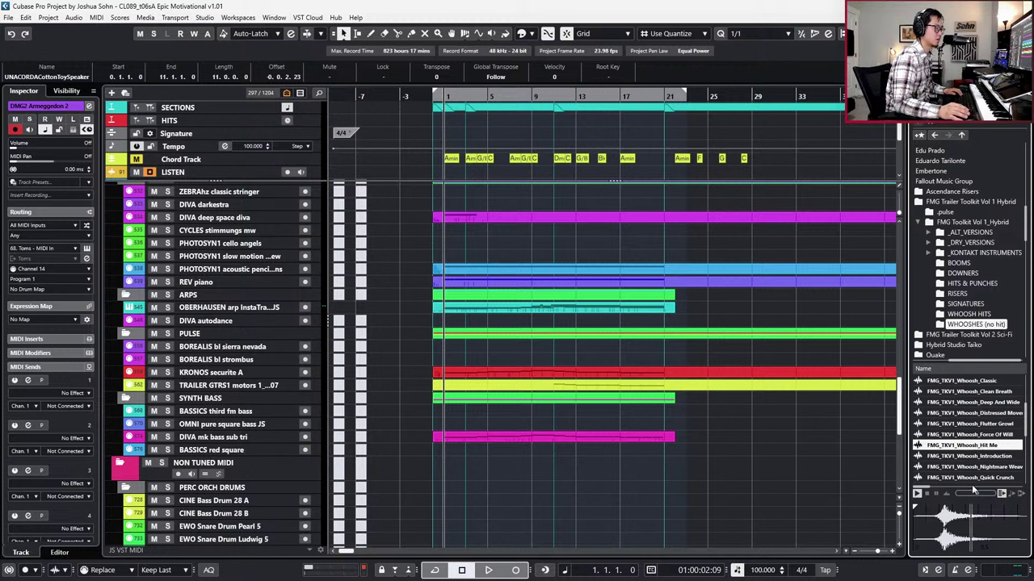
click(977, 458)
scroll(985, 456, down, 2)
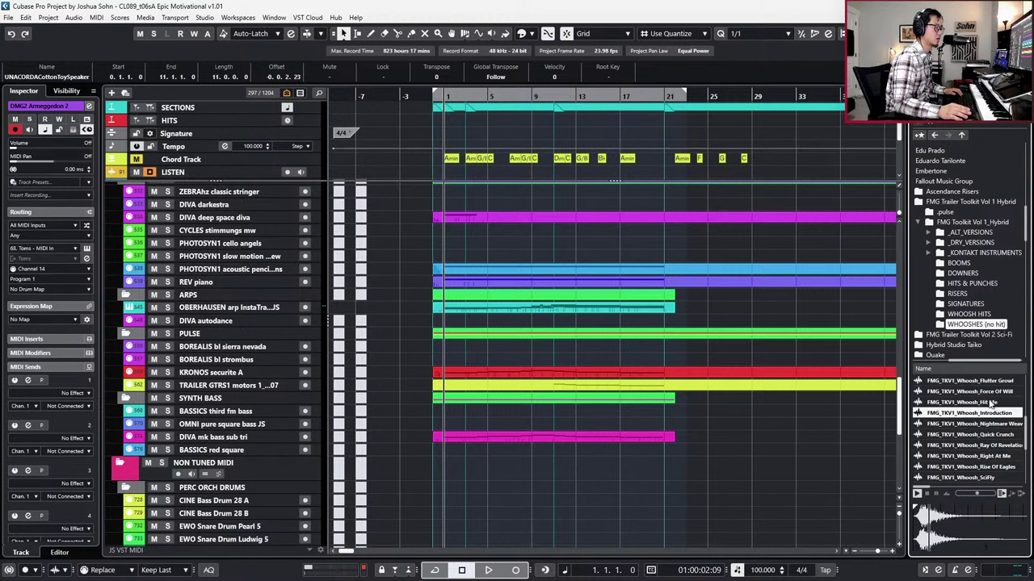
scroll(990, 402, down, 2)
click(987, 436)
click(989, 458)
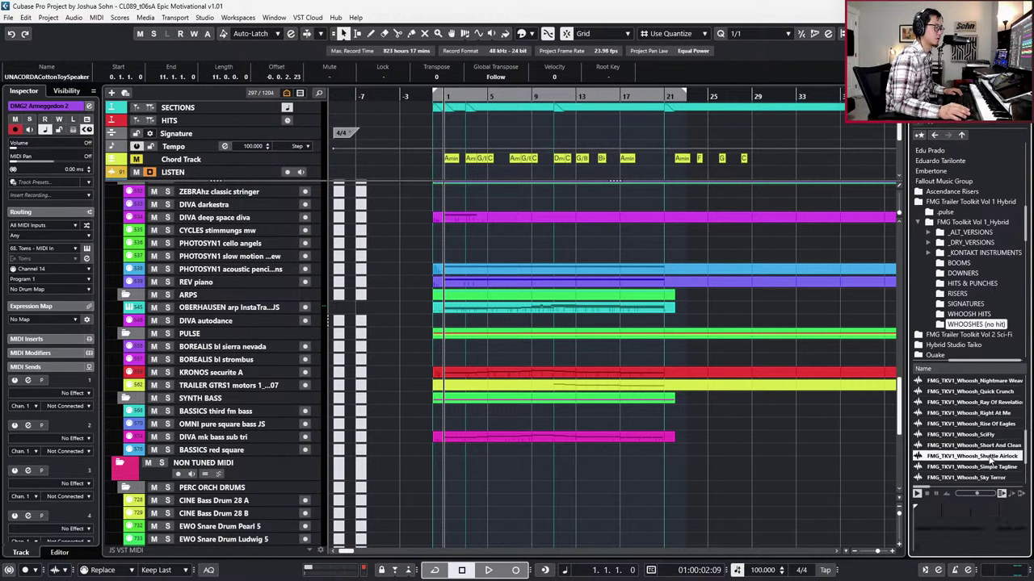
click(988, 468)
Step: Preview Sky Terror, Someone There, Swirling Energy, Swords, Whiplash and Windswept Pass whooshes
scroll(988, 463, down, 1)
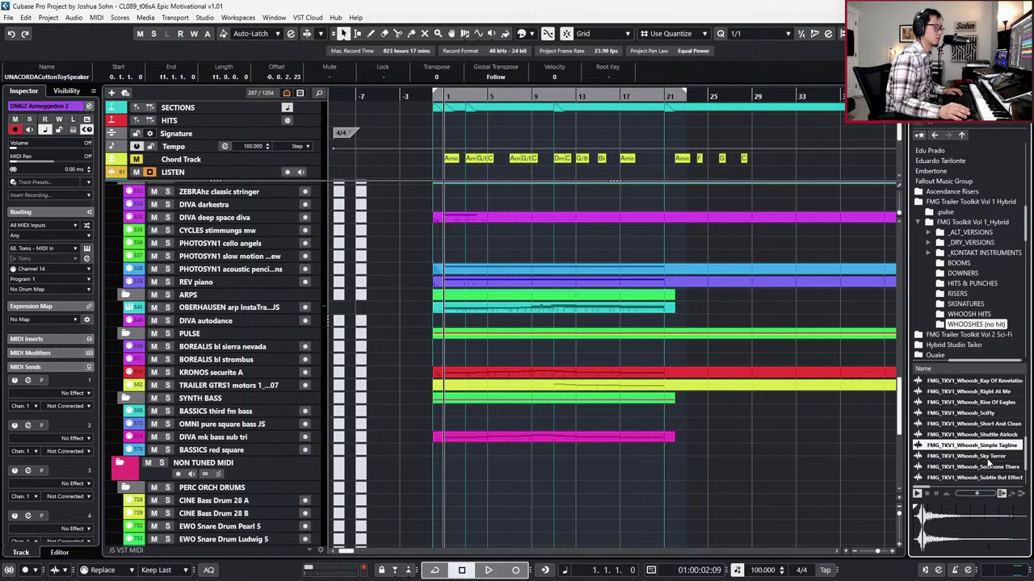
click(989, 457)
scroll(990, 465, down, 1)
click(982, 446)
scroll(980, 467, down, 1)
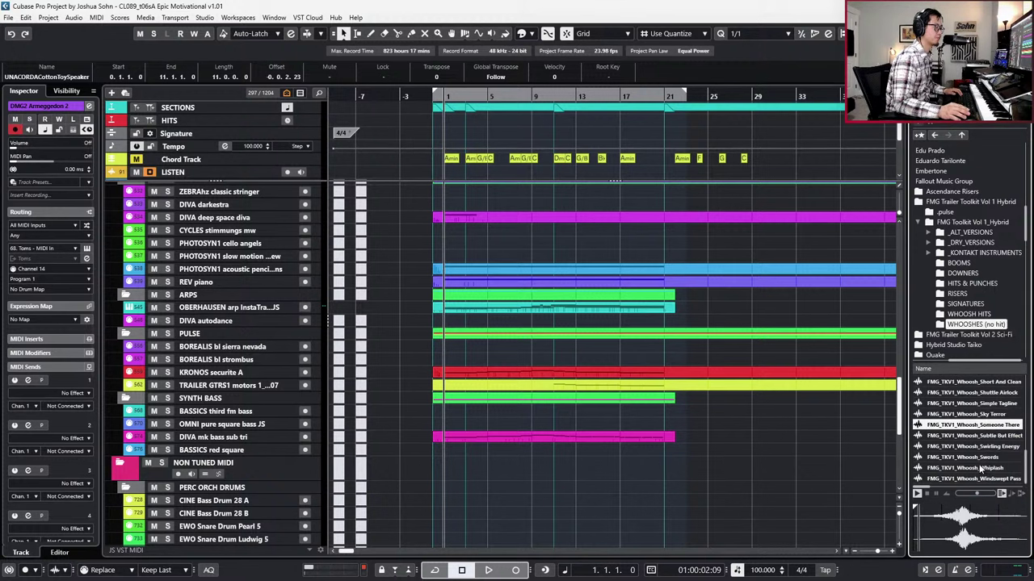
click(977, 447)
click(981, 457)
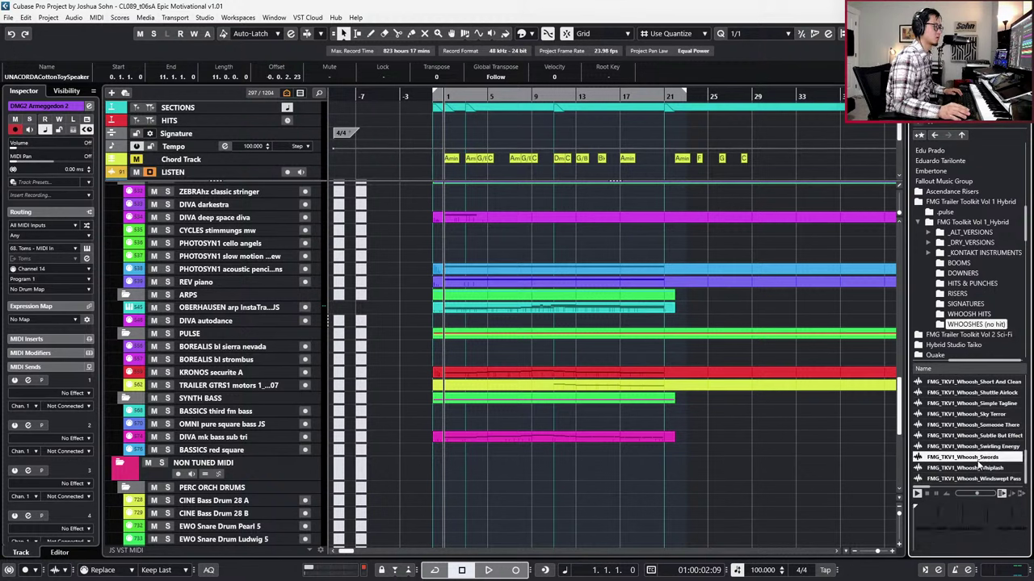
click(981, 467)
click(989, 478)
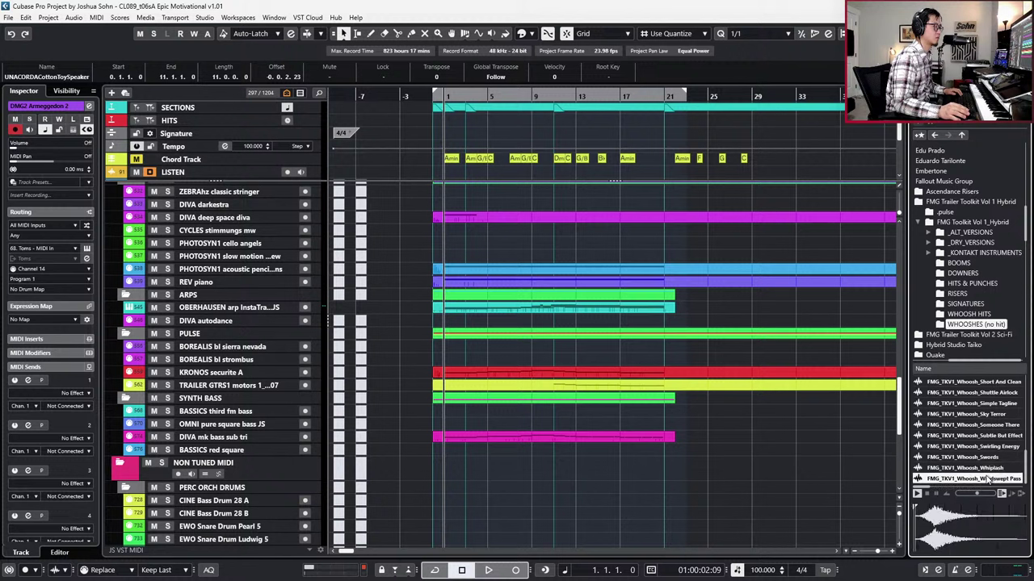
Step: Preview Right At Me, Introduction, Distressed Movement, Deep And Wide, Classic and Clean Breath whooshes
scroll(990, 425, up, 2)
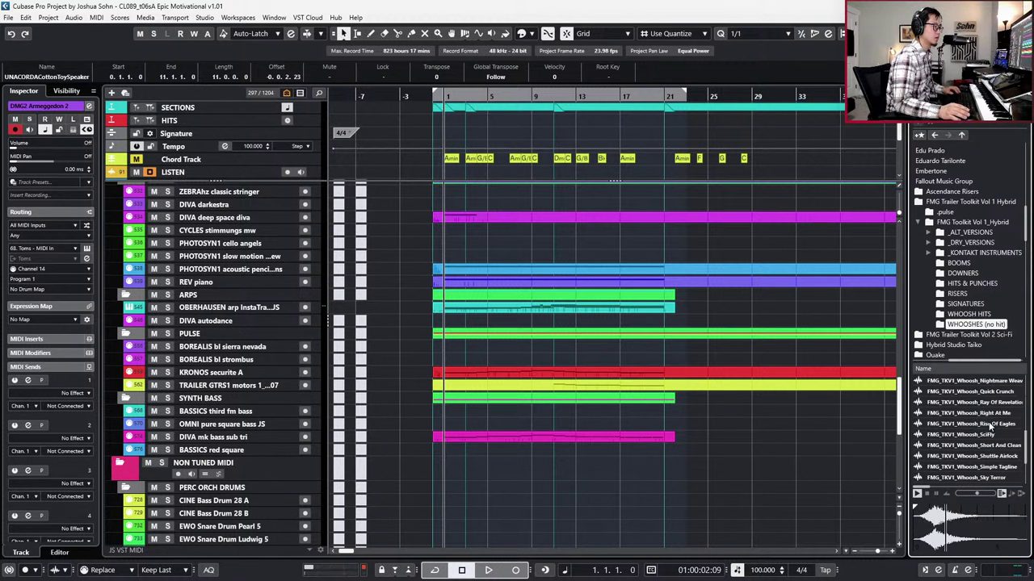
click(998, 416)
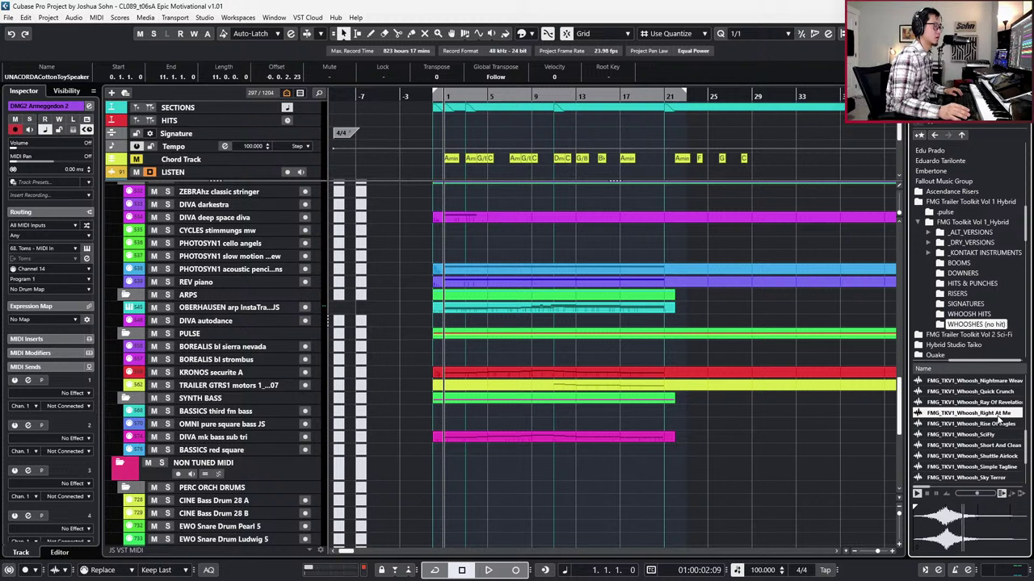
scroll(999, 417, up, 1)
click(999, 414)
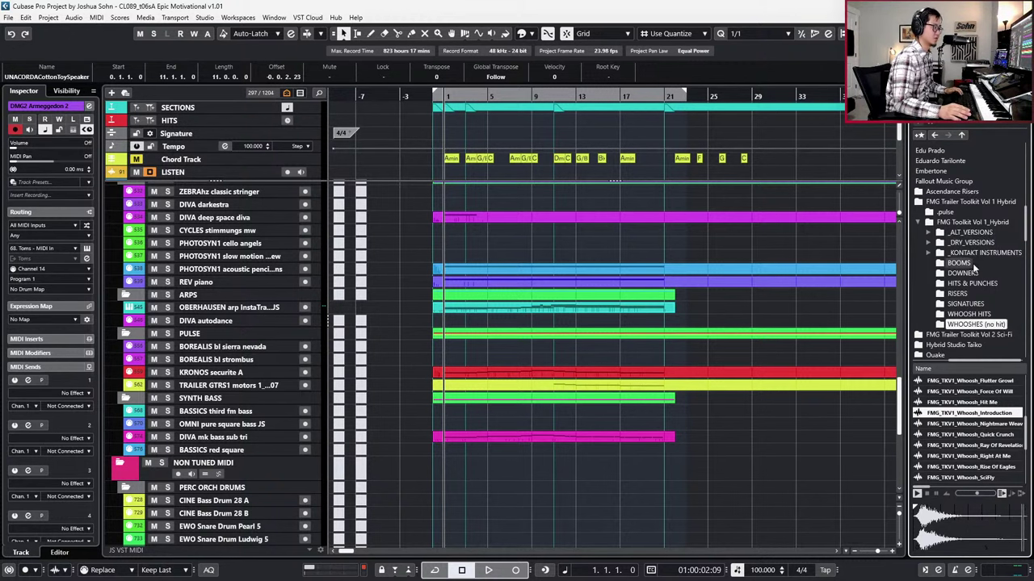
scroll(974, 413, up, 1)
click(976, 414)
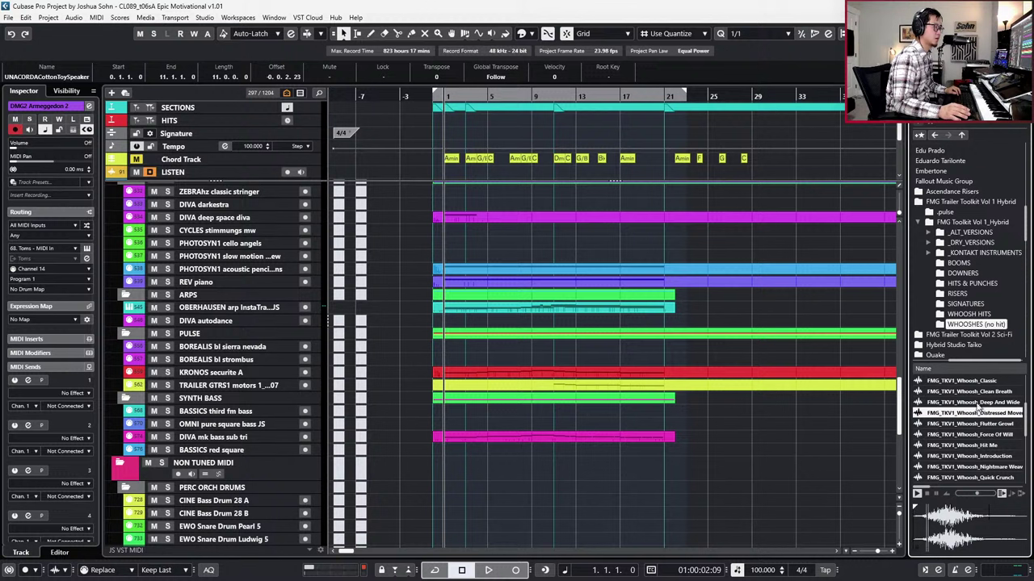
click(981, 402)
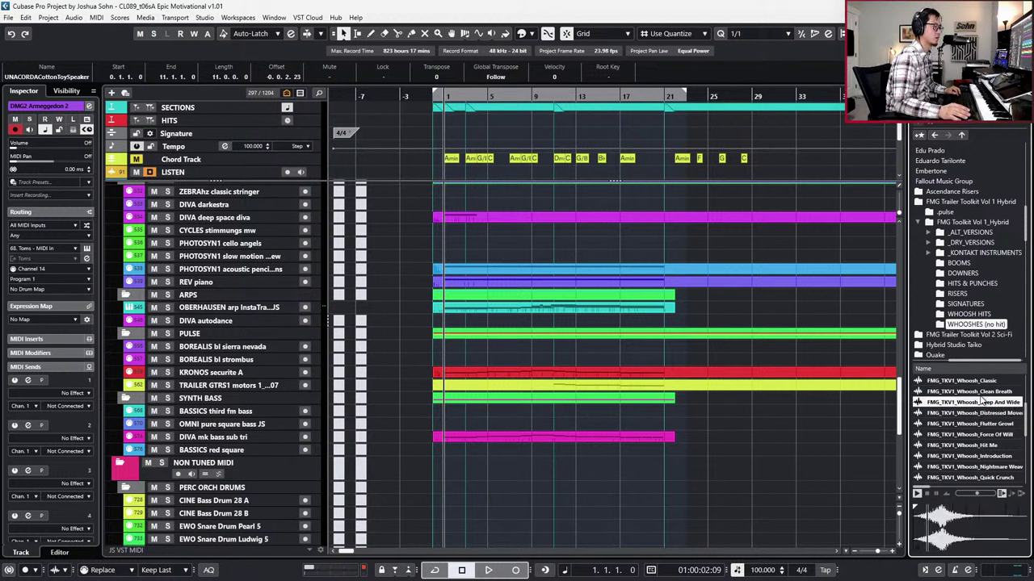
click(982, 382)
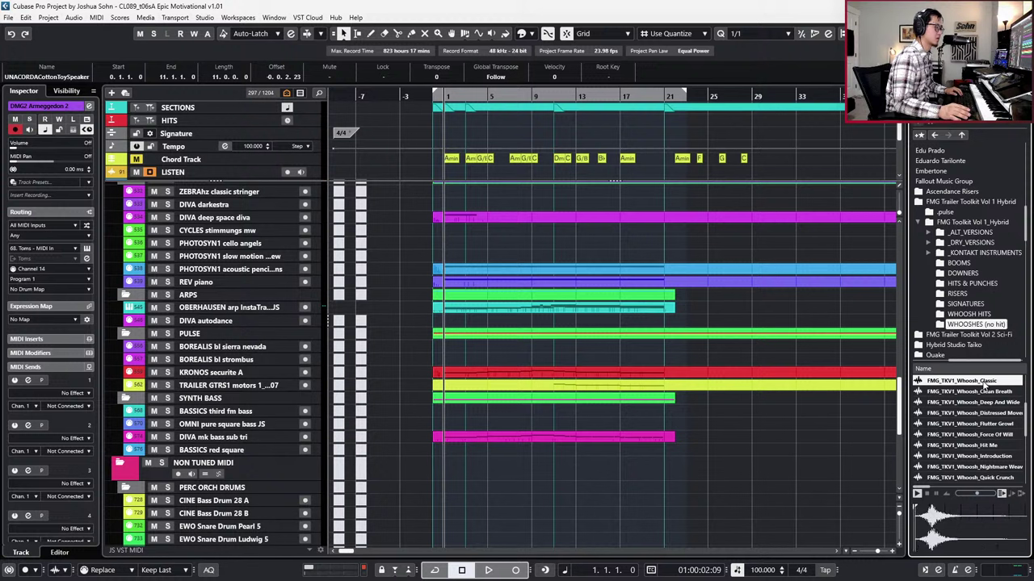
click(980, 391)
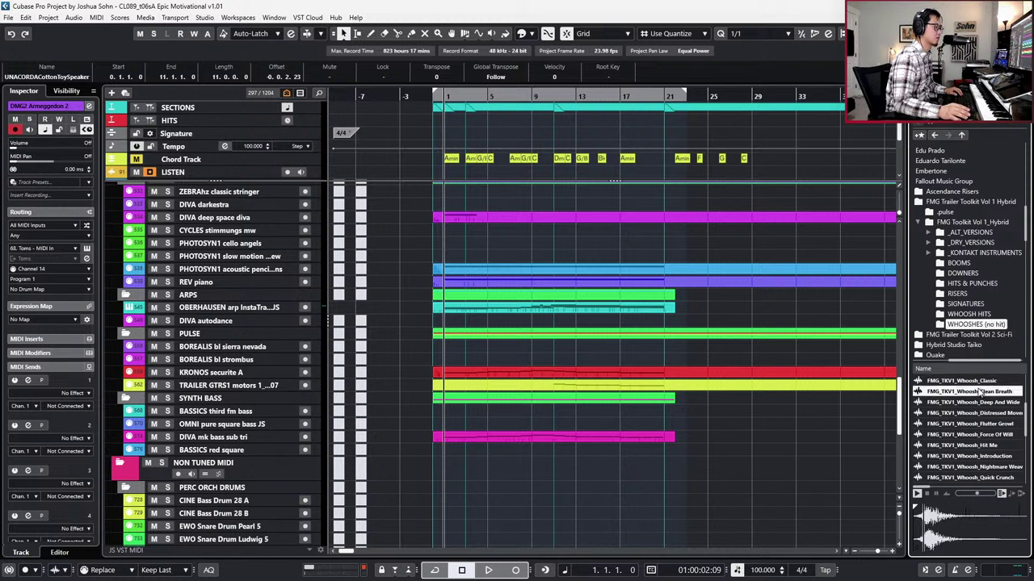
Step: Preview Catch Me, Balrog Whip, Alien Growl, Accentuate and Broken Flyby whooshes, then Catch Me again
scroll(979, 425, up, 4)
click(972, 445)
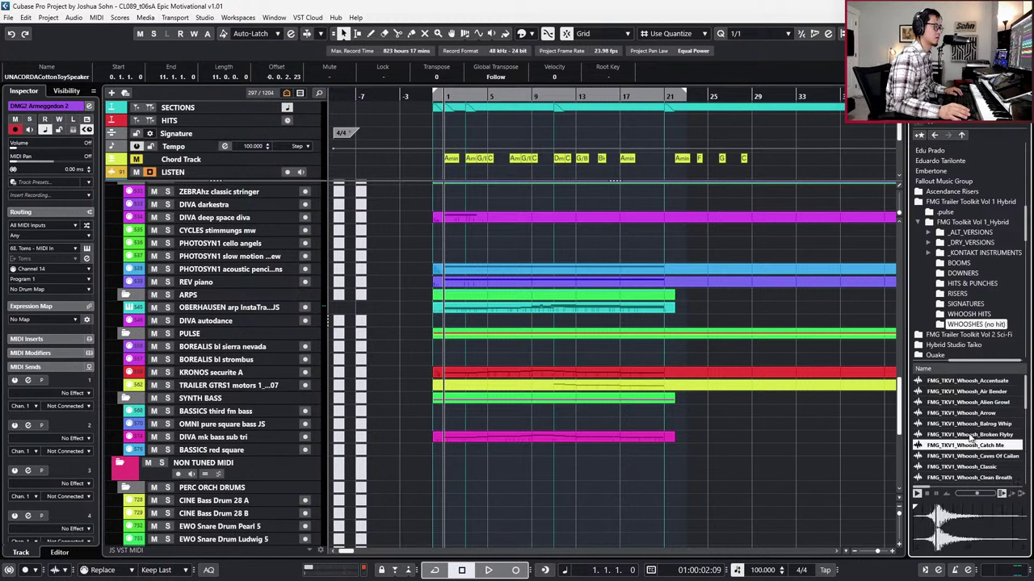
click(974, 424)
click(979, 402)
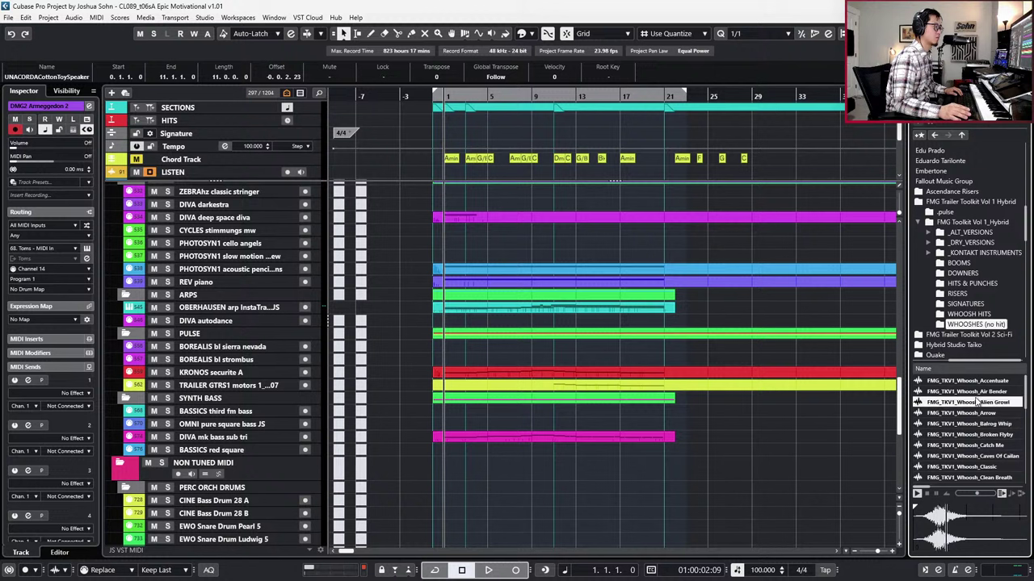
click(978, 382)
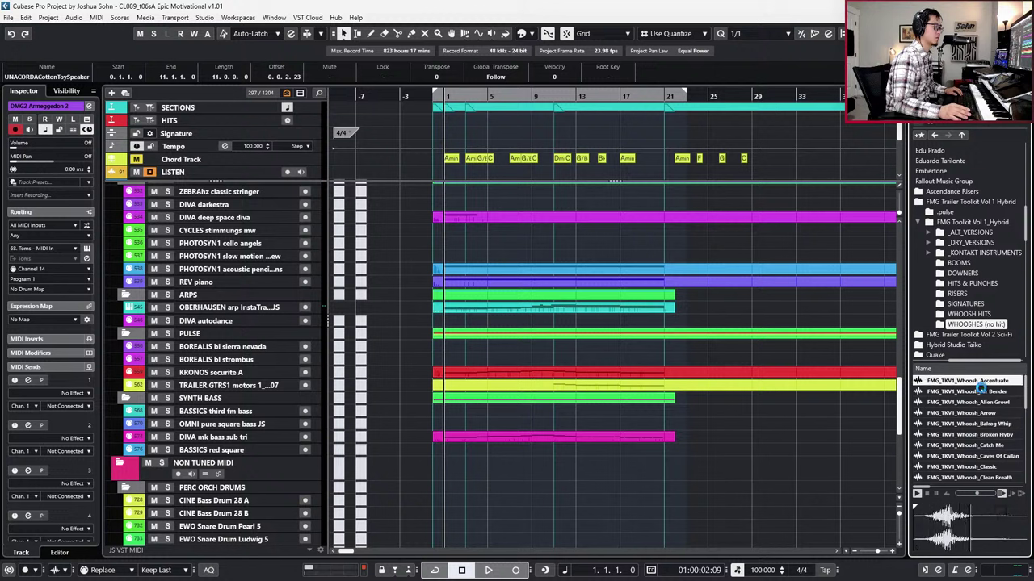
click(978, 435)
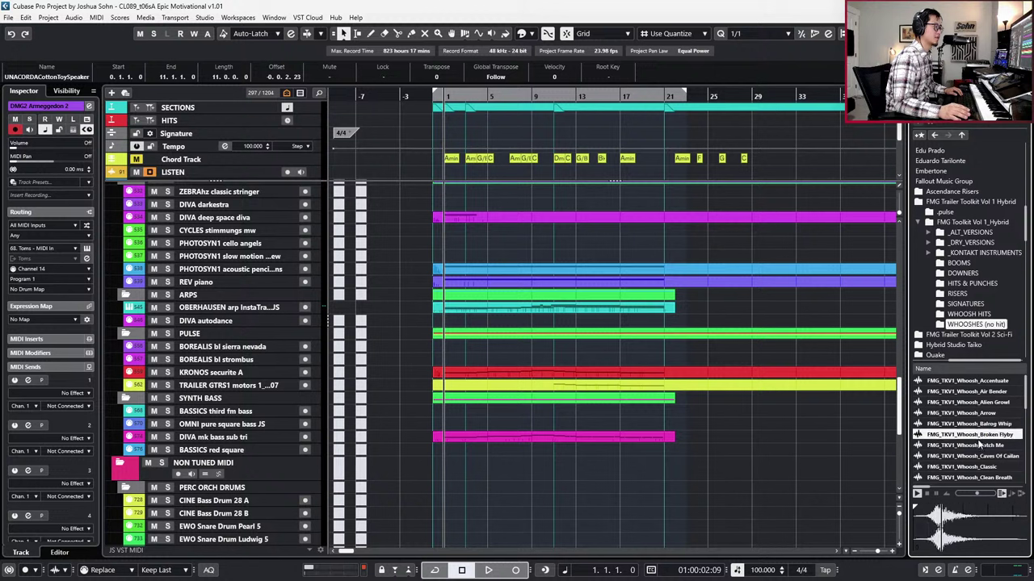
scroll(979, 443, down, 1)
click(983, 425)
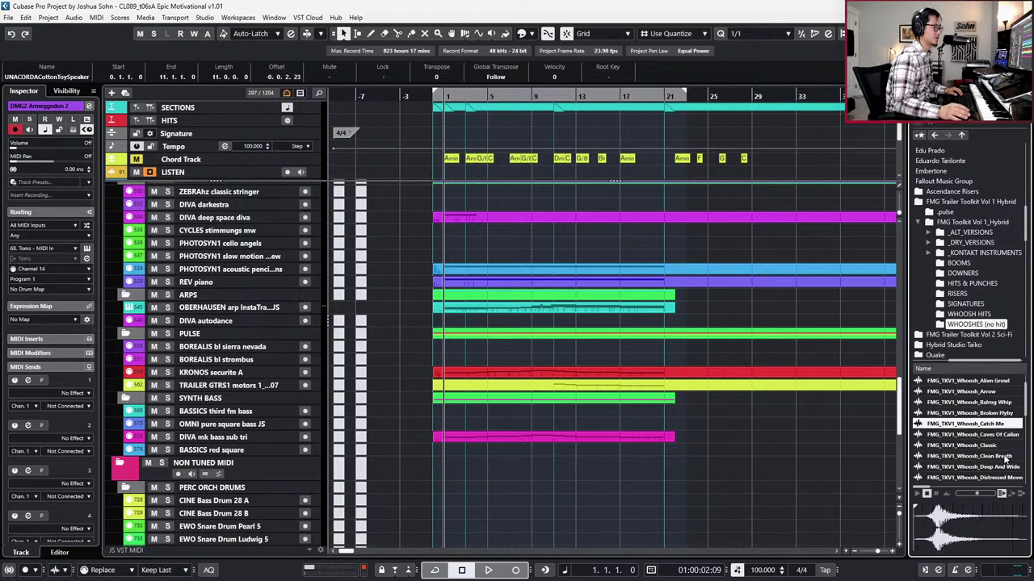
Step: Import Deep And Wide below SD2 Old Skool Neve, copying it to the project folder
scroll(1006, 426, down, 2)
scroll(1001, 419, down, 5)
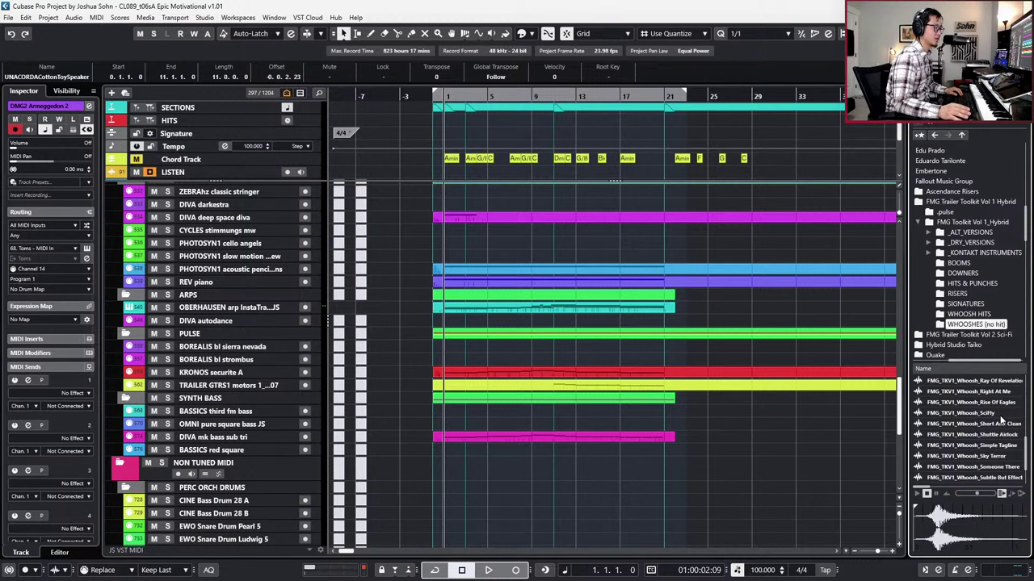
scroll(1001, 419, up, 5)
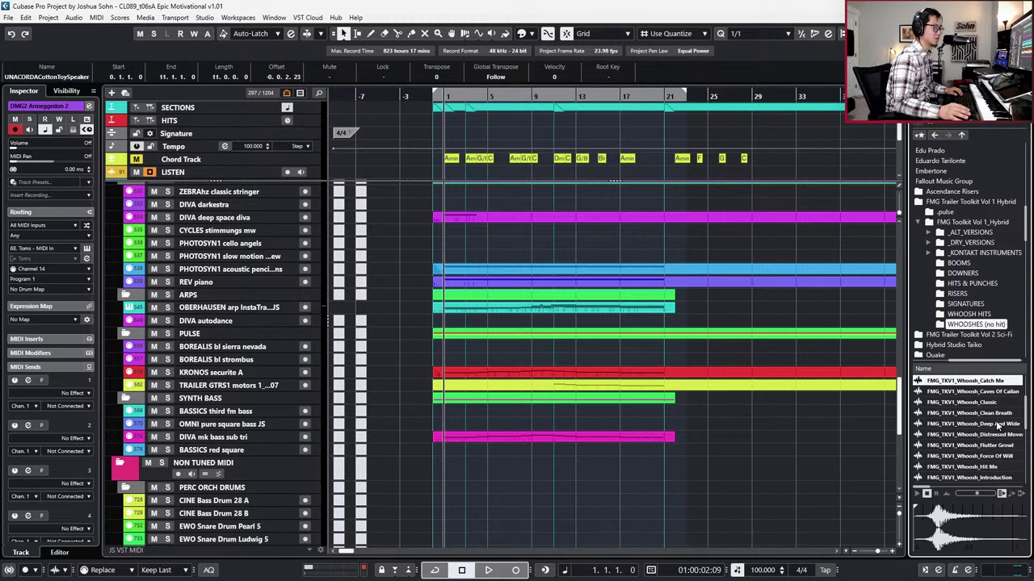
click(999, 424)
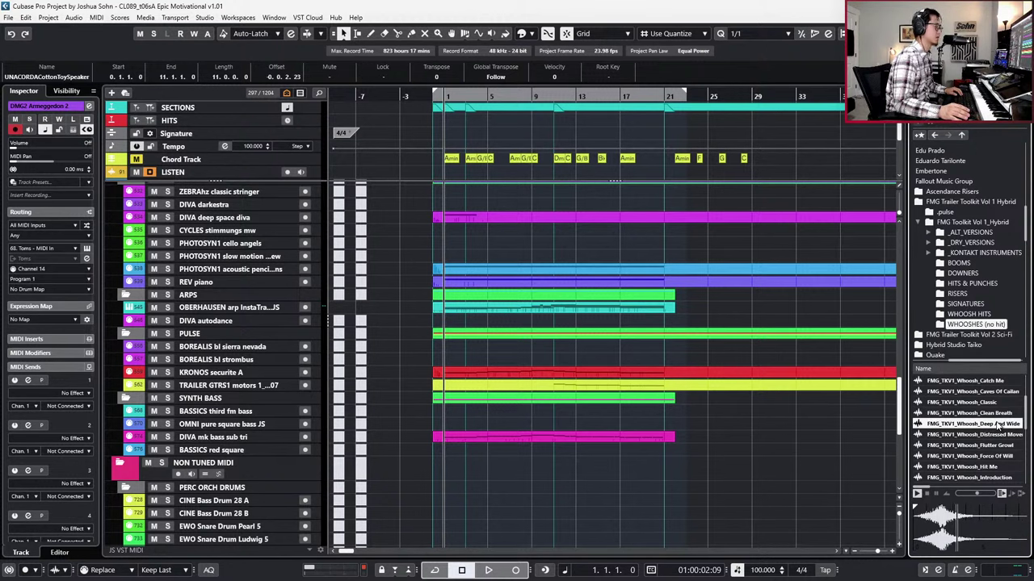
scroll(756, 418, down, 6)
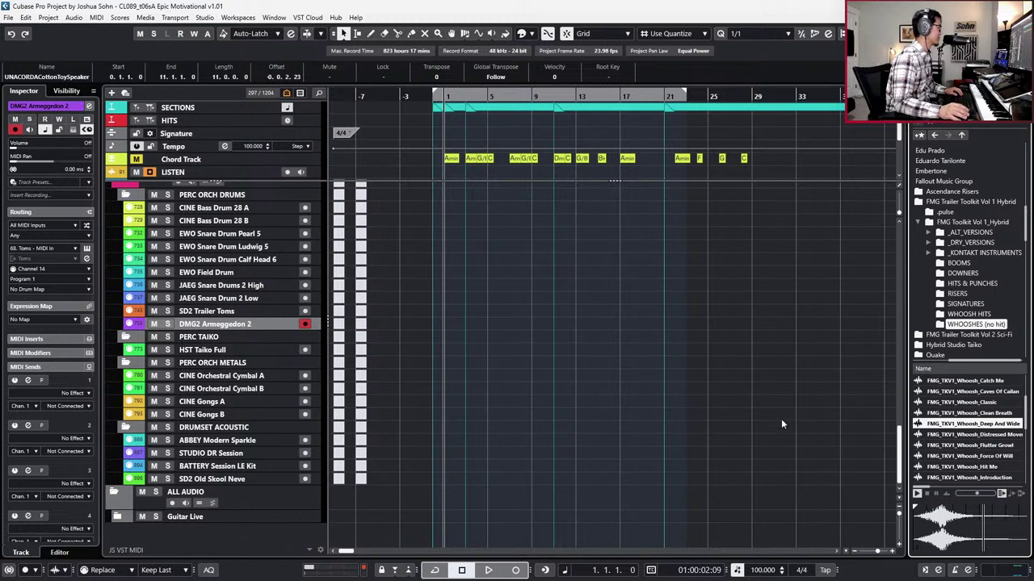
drag(934, 430, 262, 490)
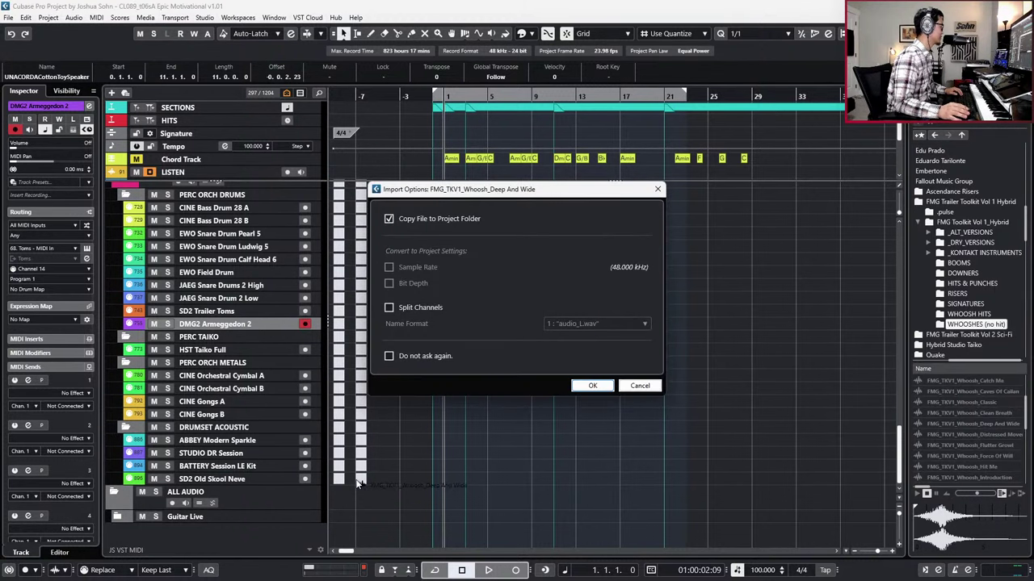
click(592, 385)
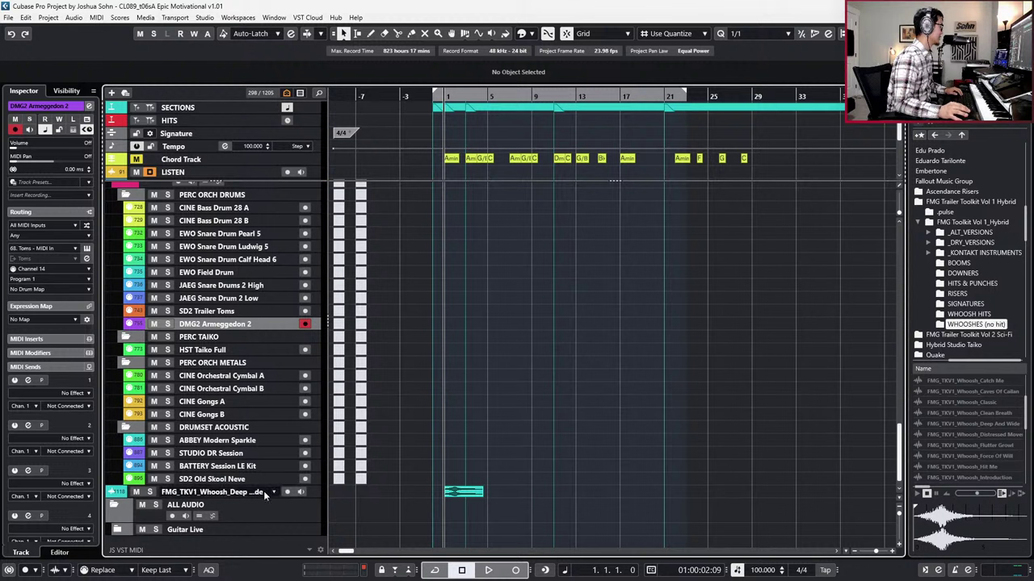
Step: Move the whoosh track into ALL AUDIO and enable a 54.5 Hz low cut on it
drag(263, 491, 266, 518)
key(.)
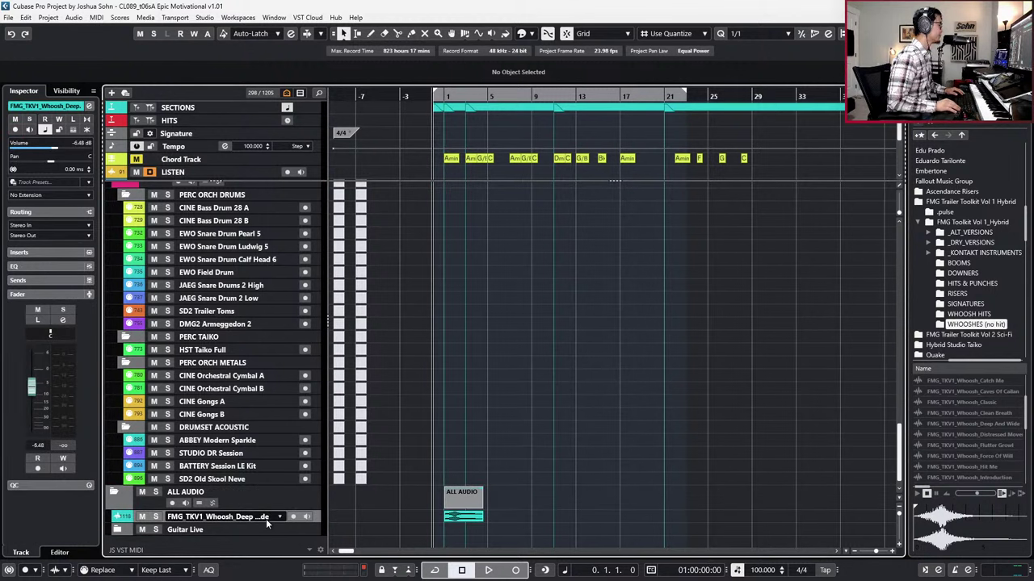
key(e)
click(238, 350)
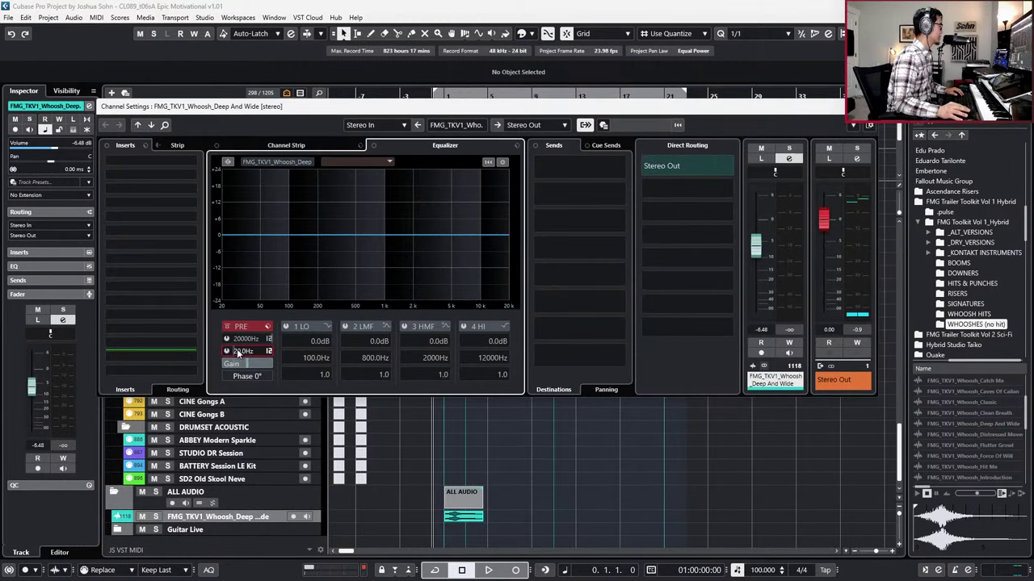
click(228, 352)
drag(243, 352, 217, 358)
Step: Cut the LO band to −6.1 dB at 96 Hz while listening back
key(space)
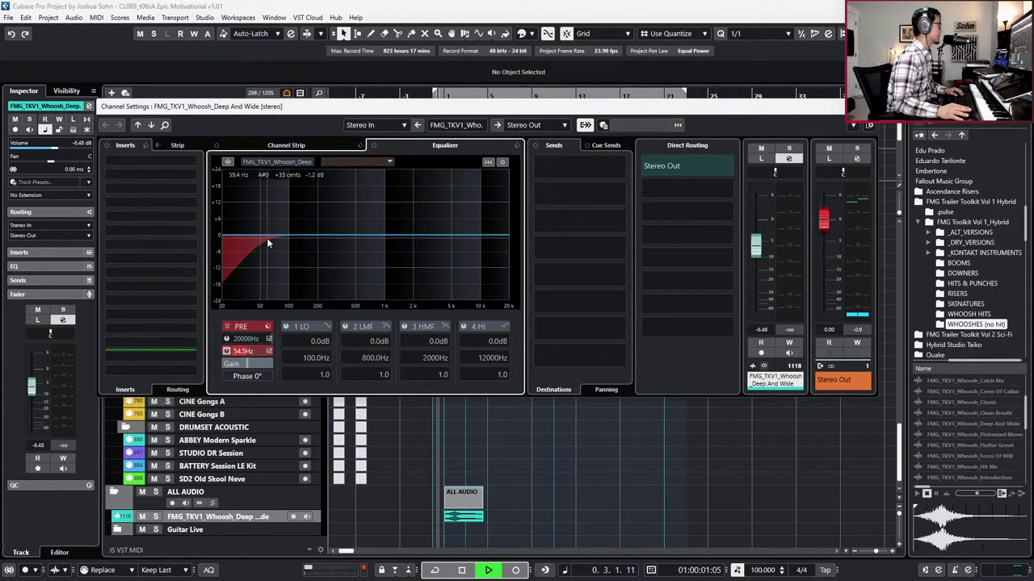
drag(267, 238, 286, 251)
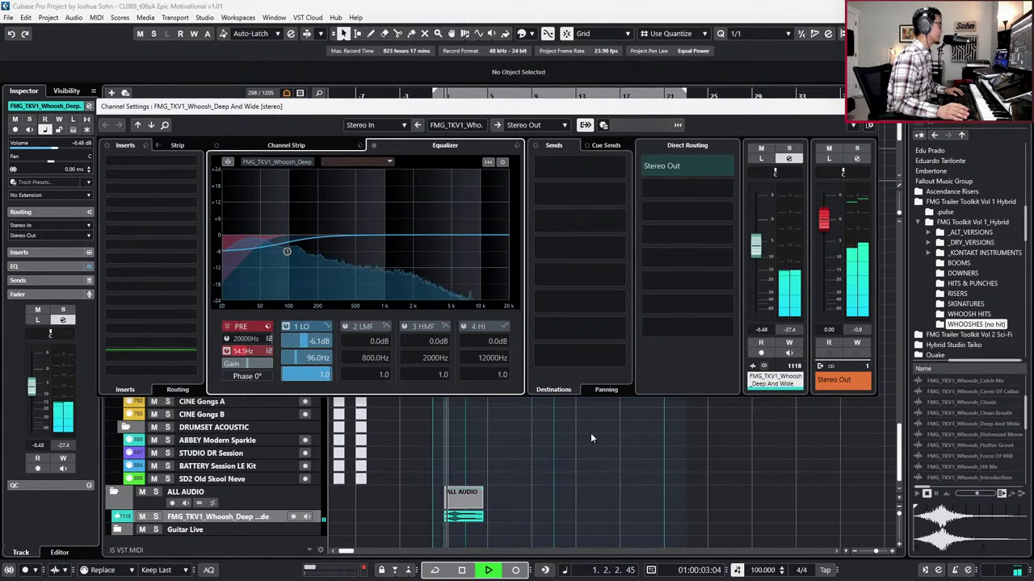
click(866, 105)
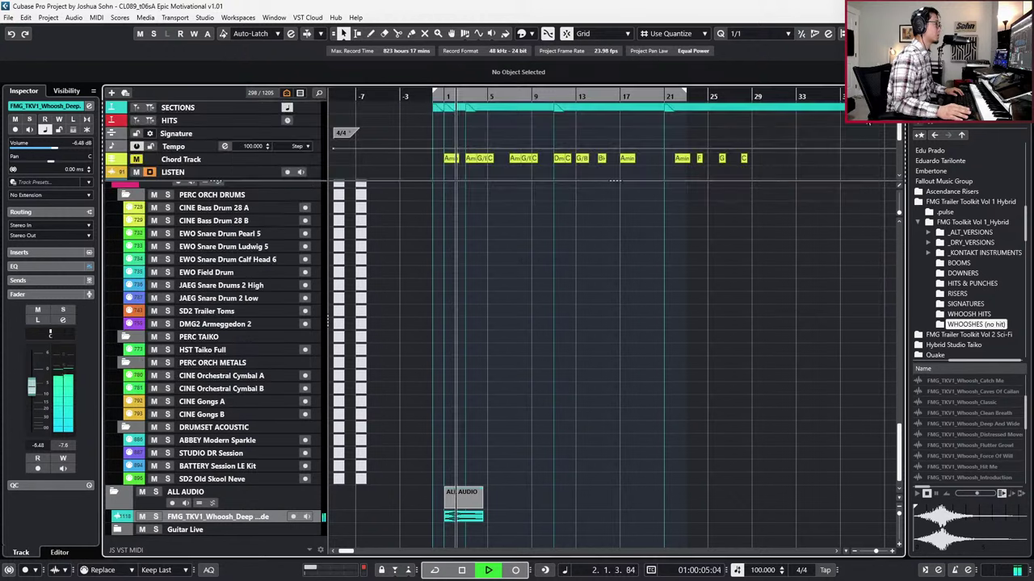
key(space)
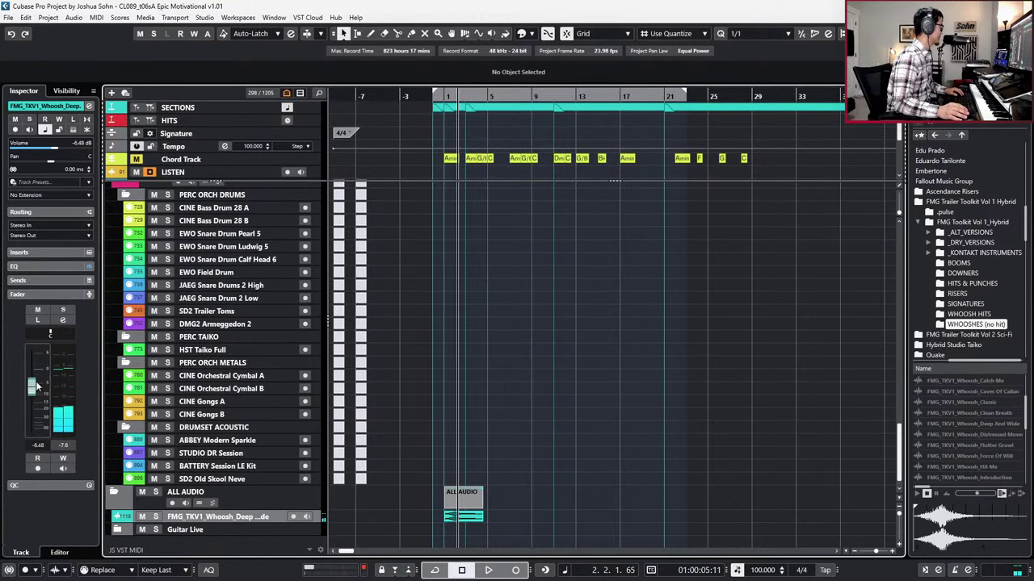
Step: Lower the whoosh track to -14.0 dB and move its event later, toward bar 5
drag(33, 386, 33, 401)
scroll(521, 476, up, 1)
scroll(502, 479, up, 3)
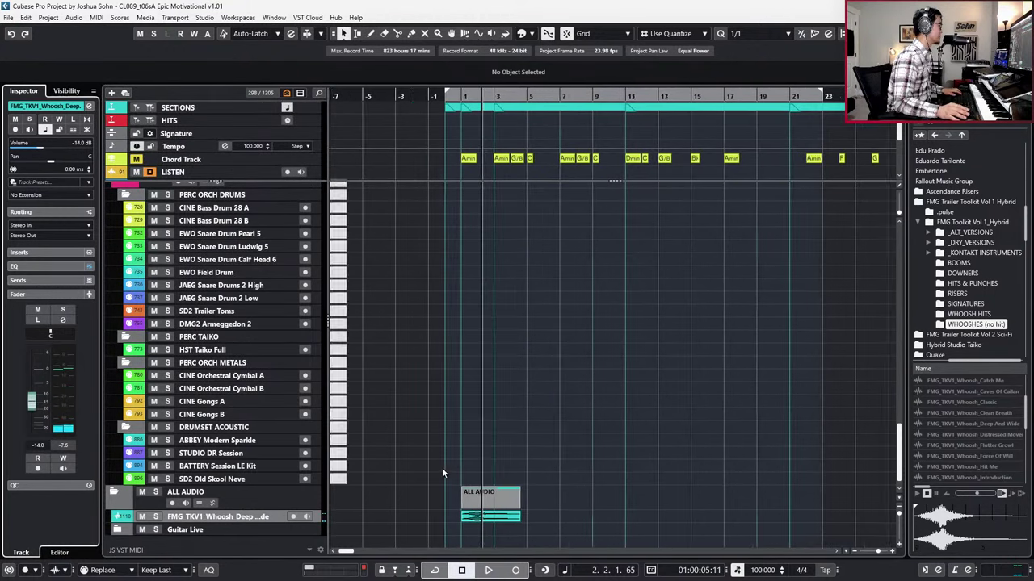
scroll(556, 497, up, 1)
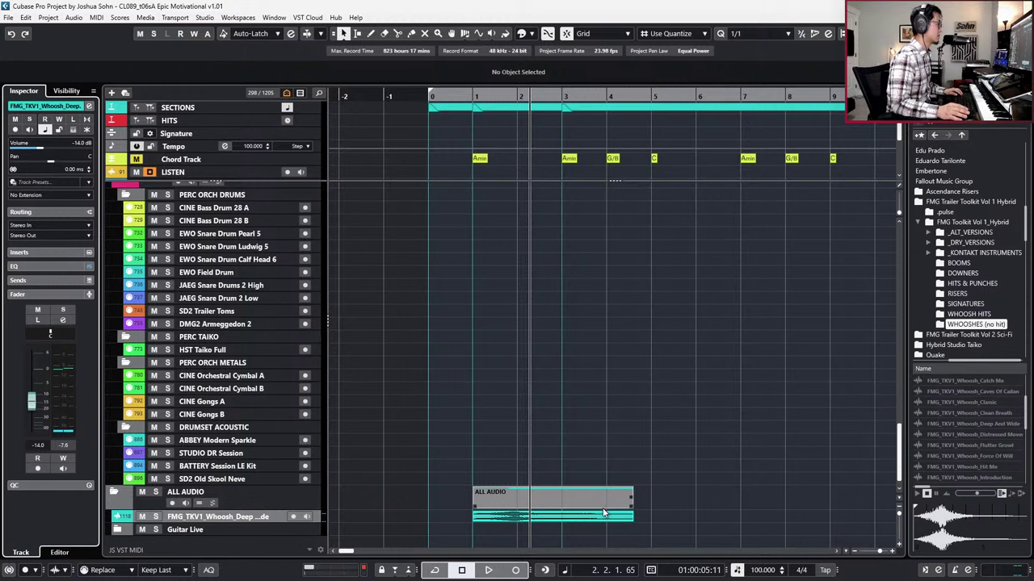
drag(603, 512, 792, 515)
Step: Enlarge the whoosh track and inspect the event in the Sample Editor
scroll(732, 495, right, 1)
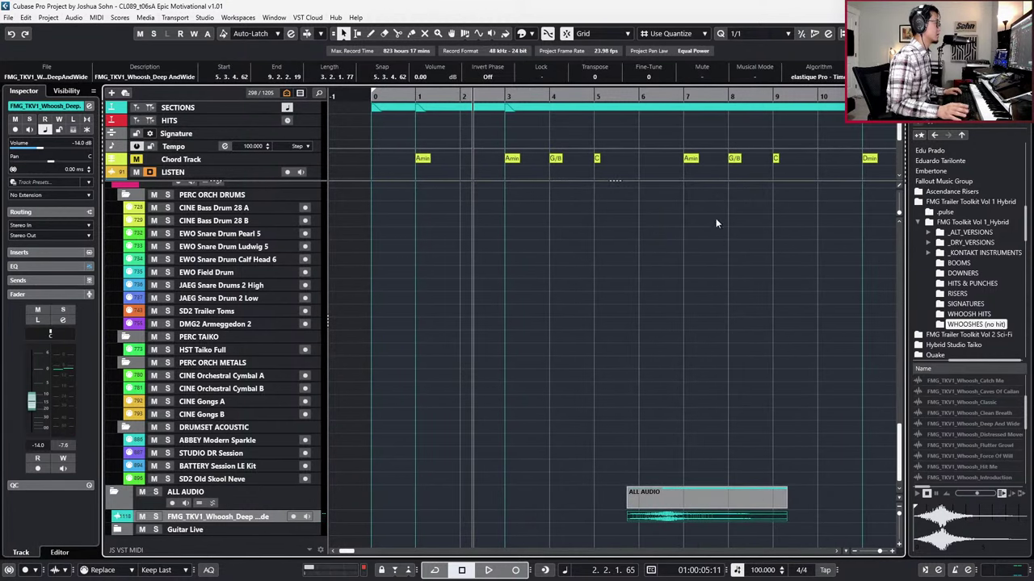
click(667, 93)
key(ctrl+KP_Subtract)
key(ctrl+KP_Subtract)
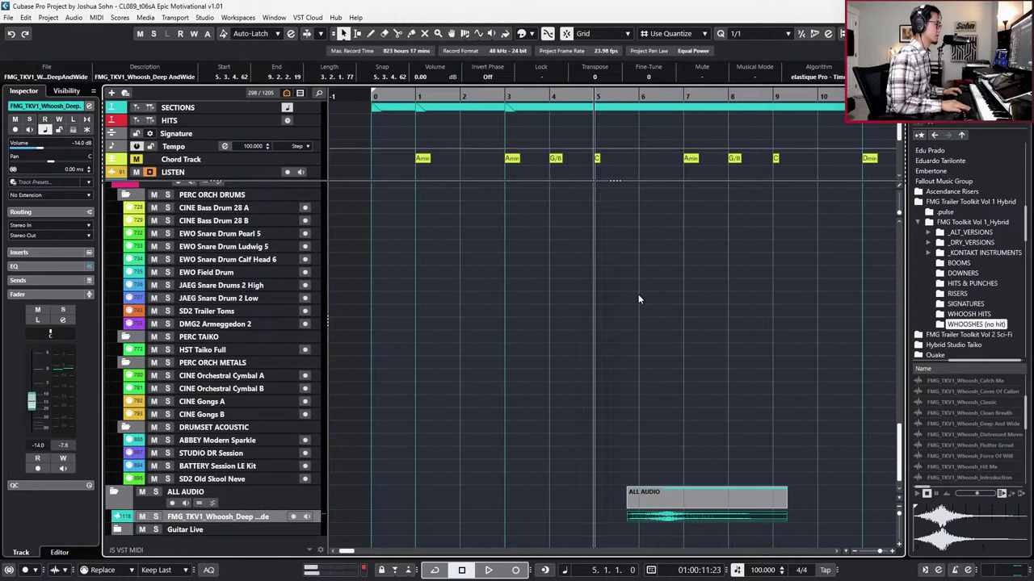
key(alt+Down)
key(alt+Down)
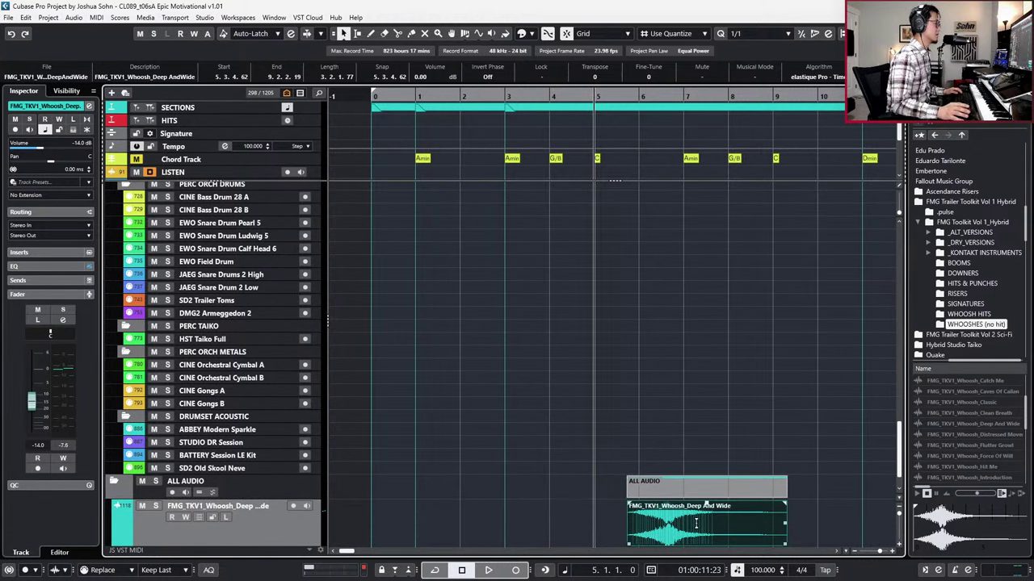
double_click(699, 523)
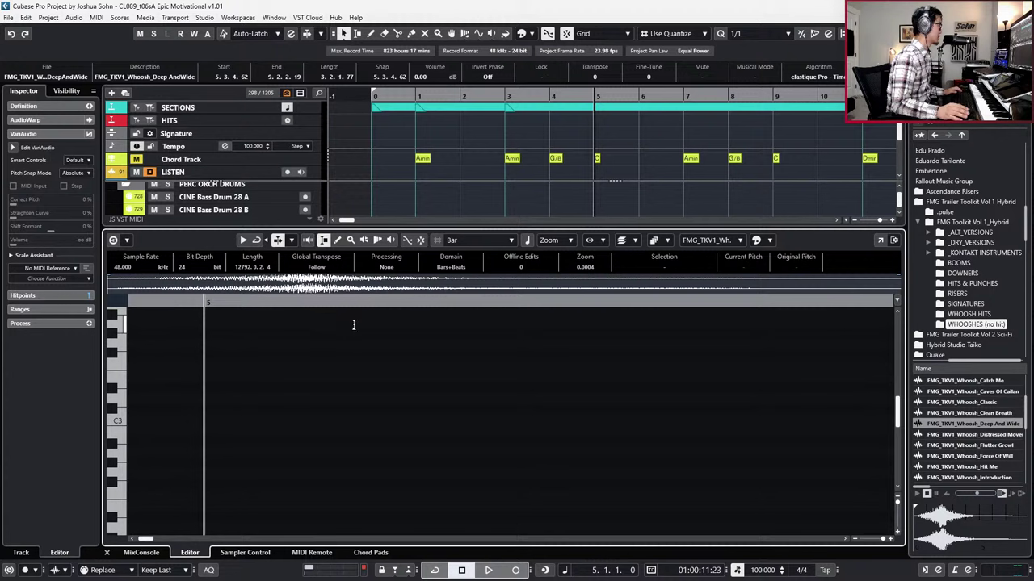
scroll(353, 324, up, 6)
scroll(354, 325, down, 6)
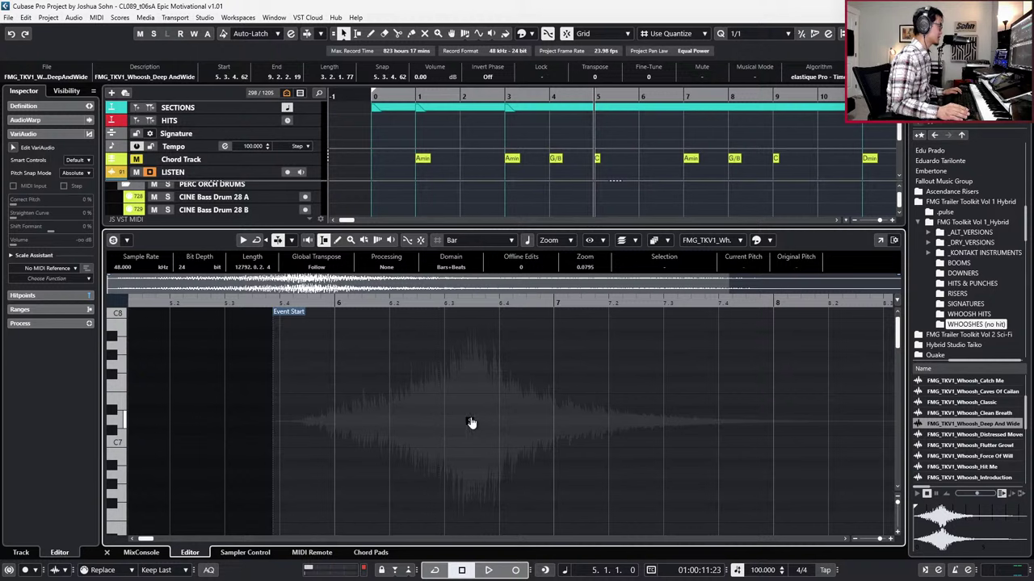
key(ctrl+alt+e)
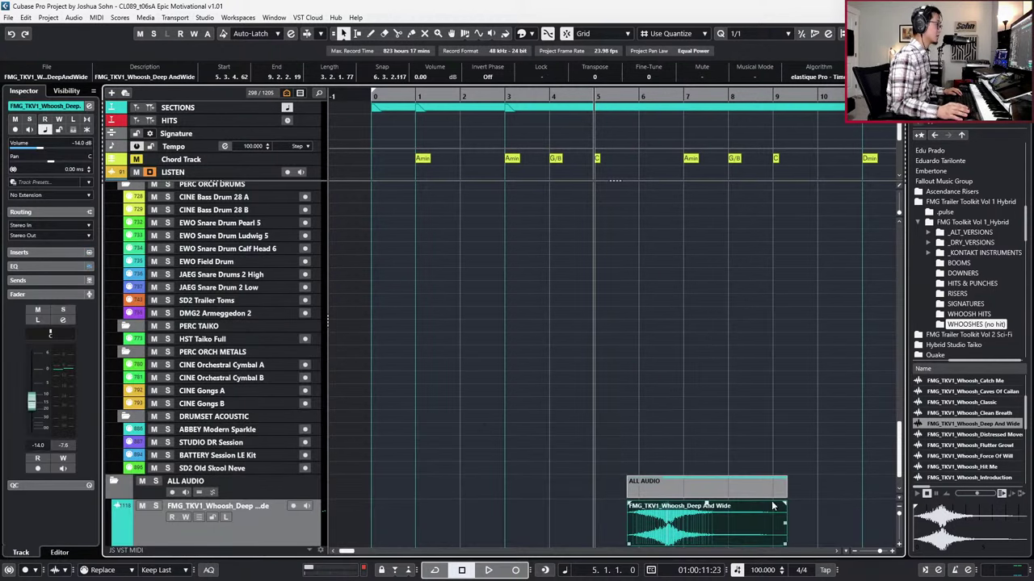
Step: Align the whoosh's snap point with bar 7 and play it back from the event start
drag(705, 506, 724, 527)
key(l)
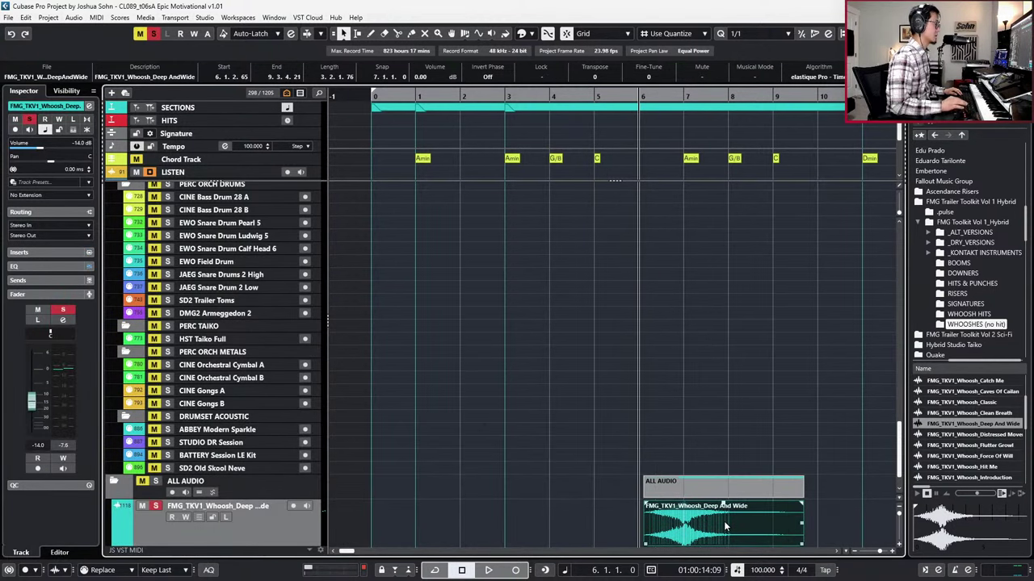
key(space)
scroll(716, 524, down, 2)
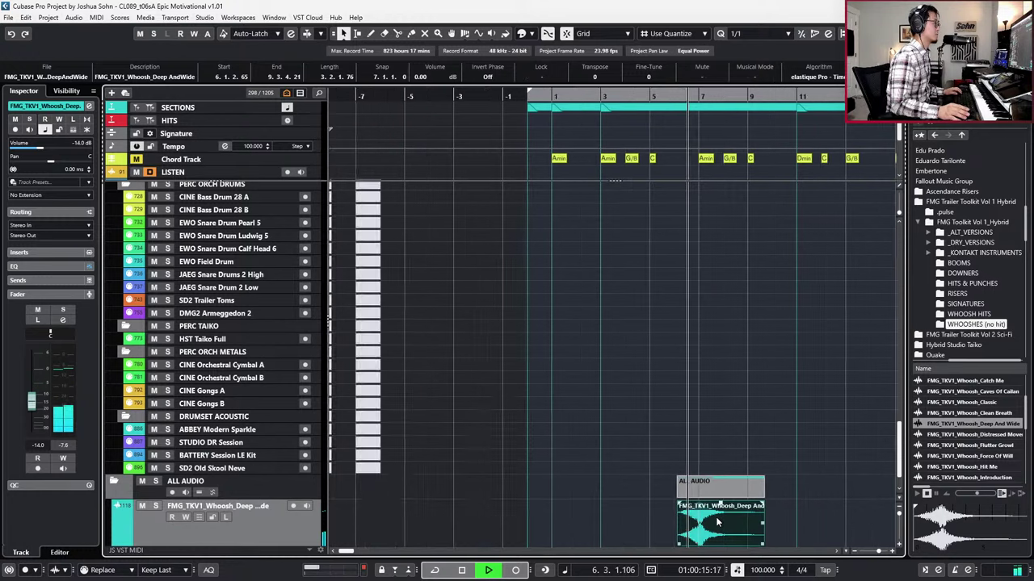
scroll(716, 521, right, 2)
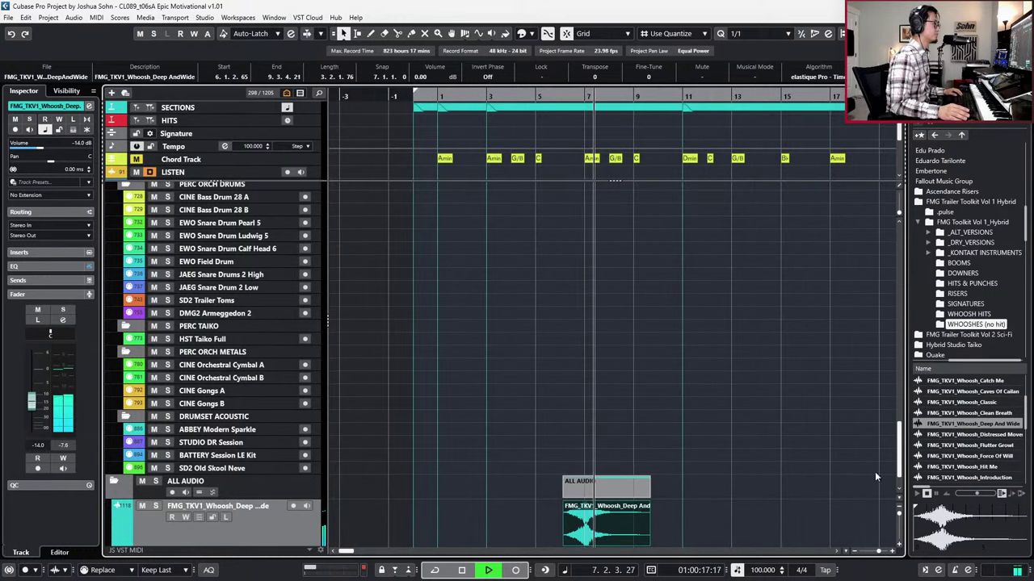
key(space)
Step: Route the whoosh track's output to the 08_PERC group
key(e)
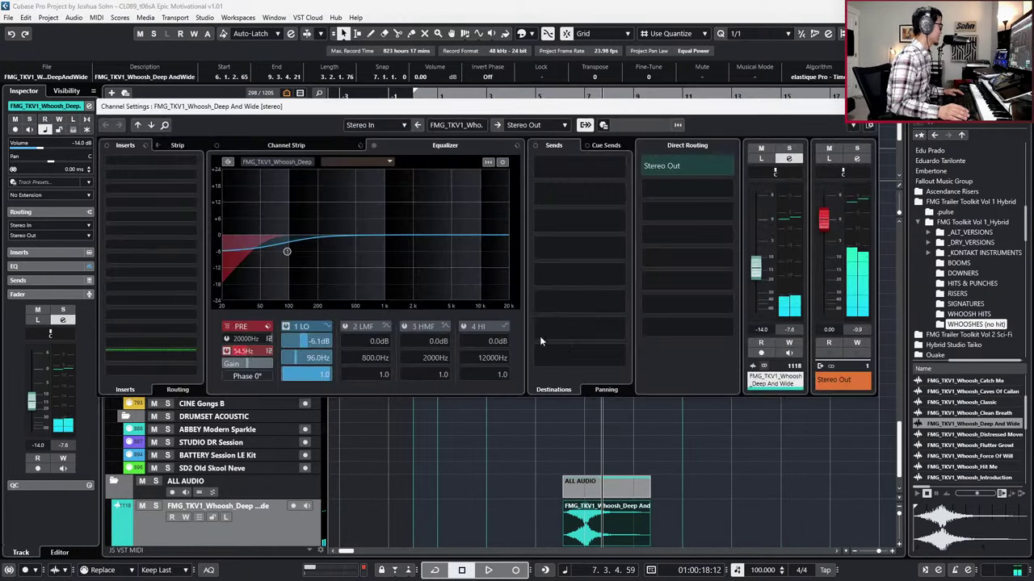
click(726, 166)
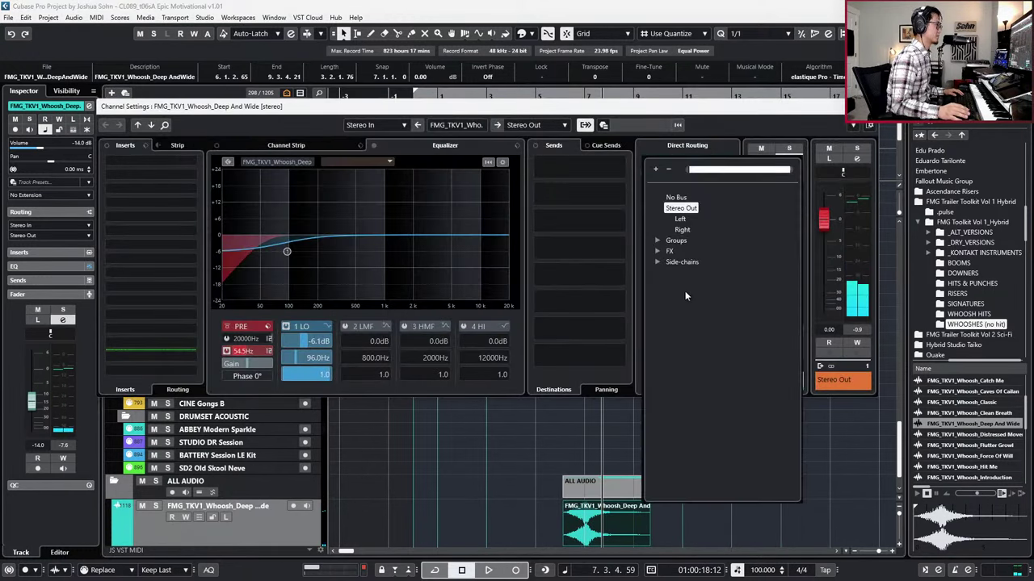
click(658, 240)
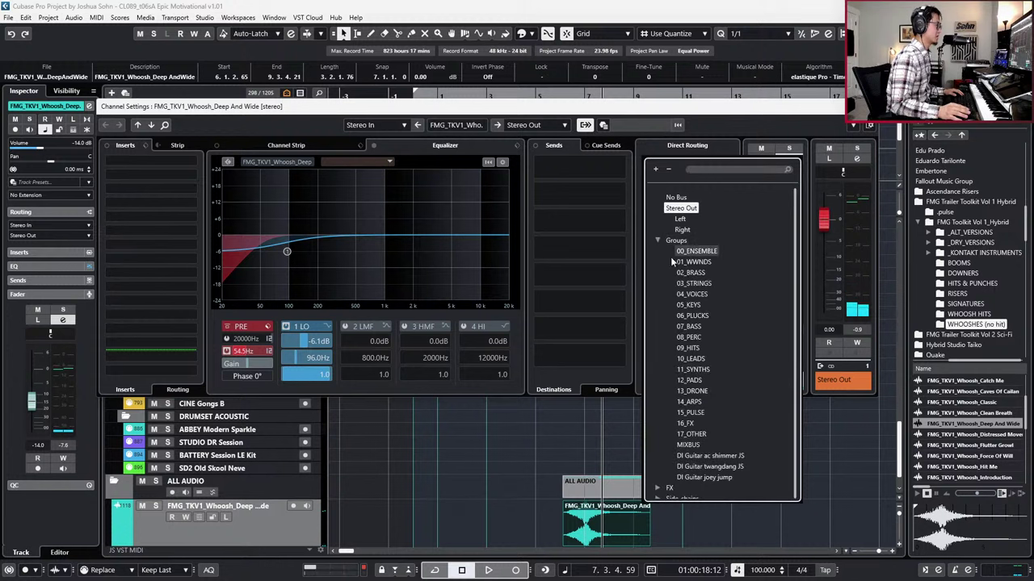
click(708, 336)
key(e)
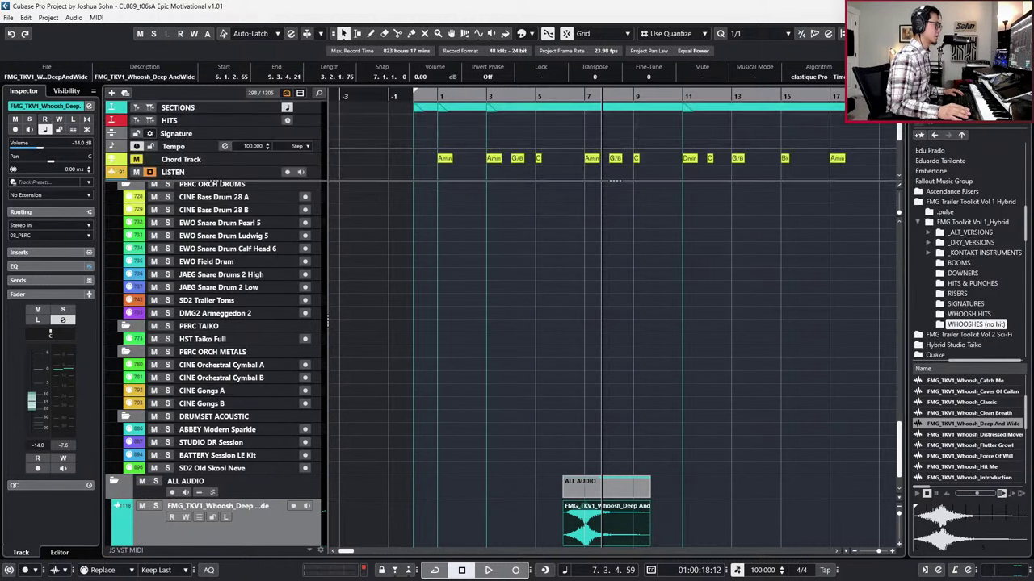
Step: Play back from the whoosh event, then mute the Deep And Wide event
key(l)
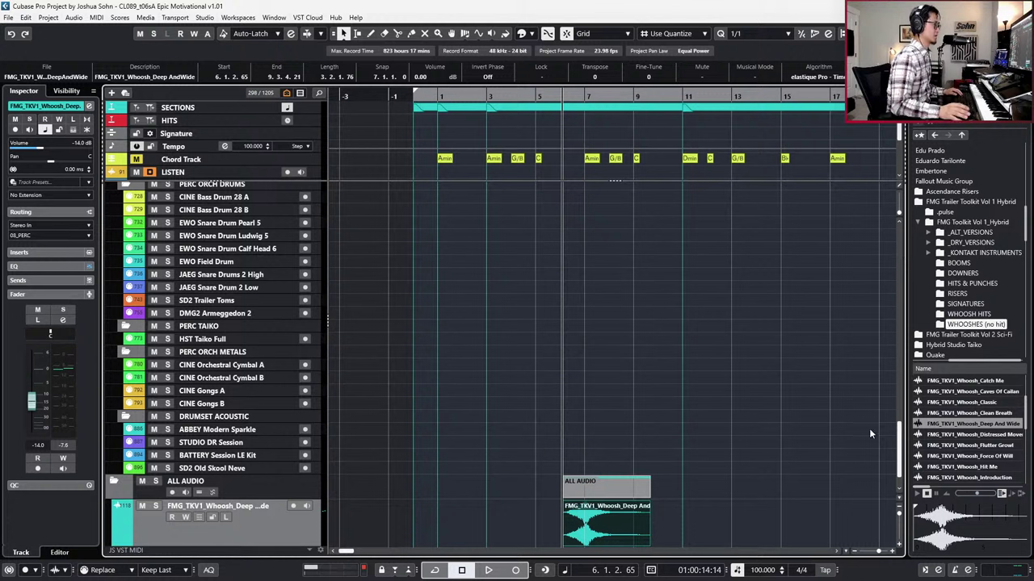
ctrl+scroll(733, 402, up, 1)
key(space)
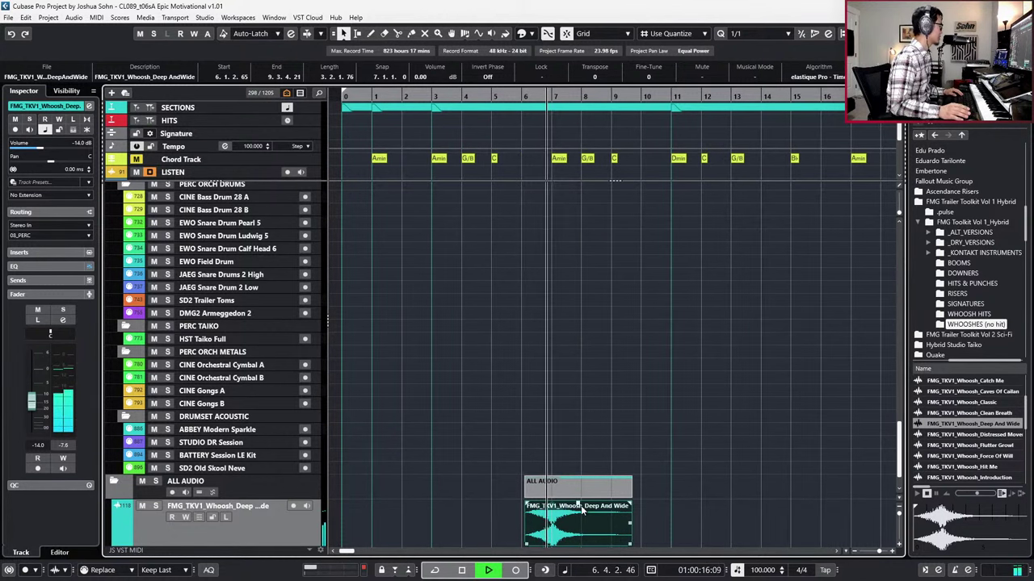
key(space)
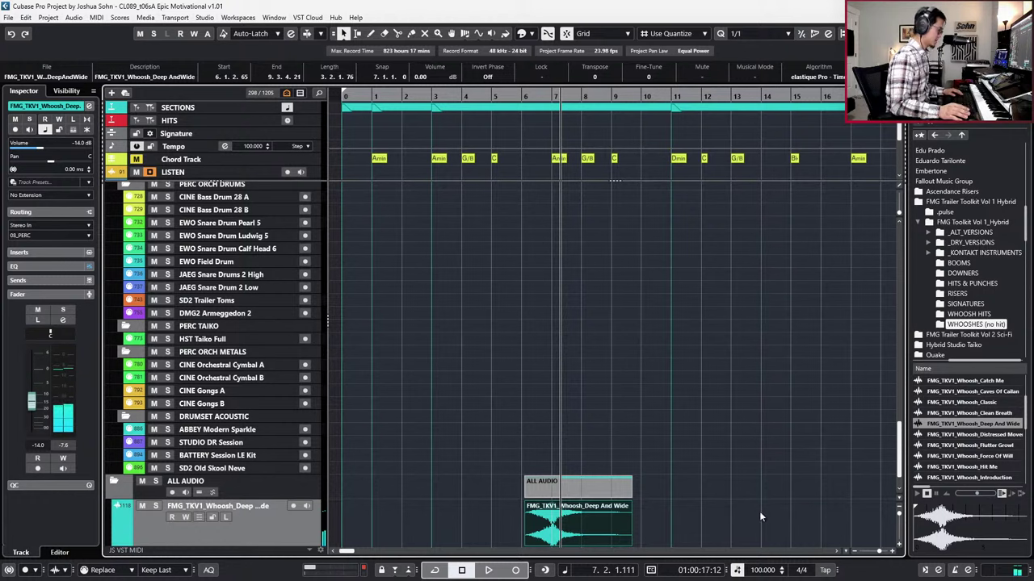
scroll(759, 517, down, 1)
key(shift+m)
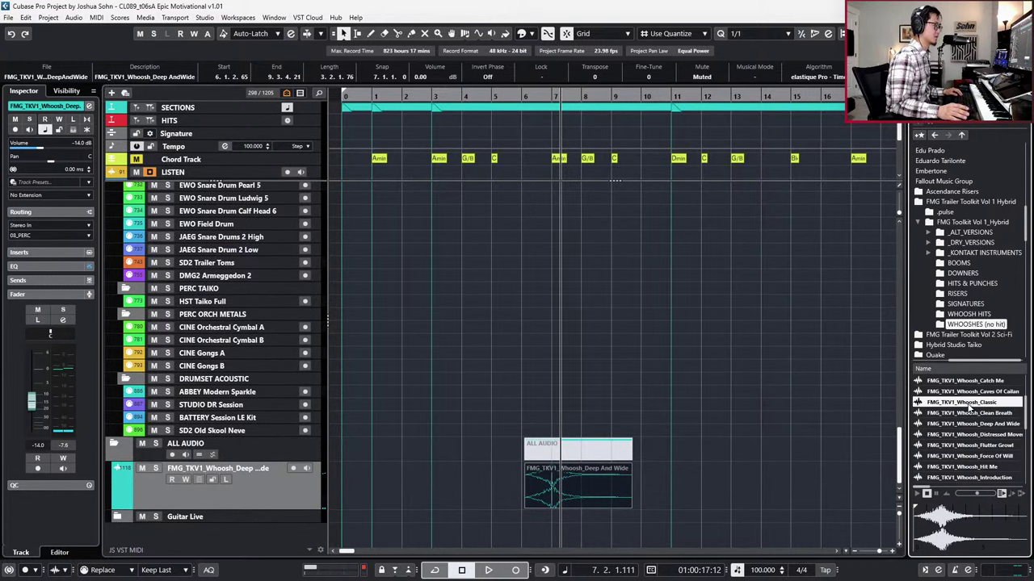
Step: Preview Classic, Deep And Wide, Force Of Will, Rise Of Eagles, SciFly and other whooshes, ending on Short And Clean
click(968, 403)
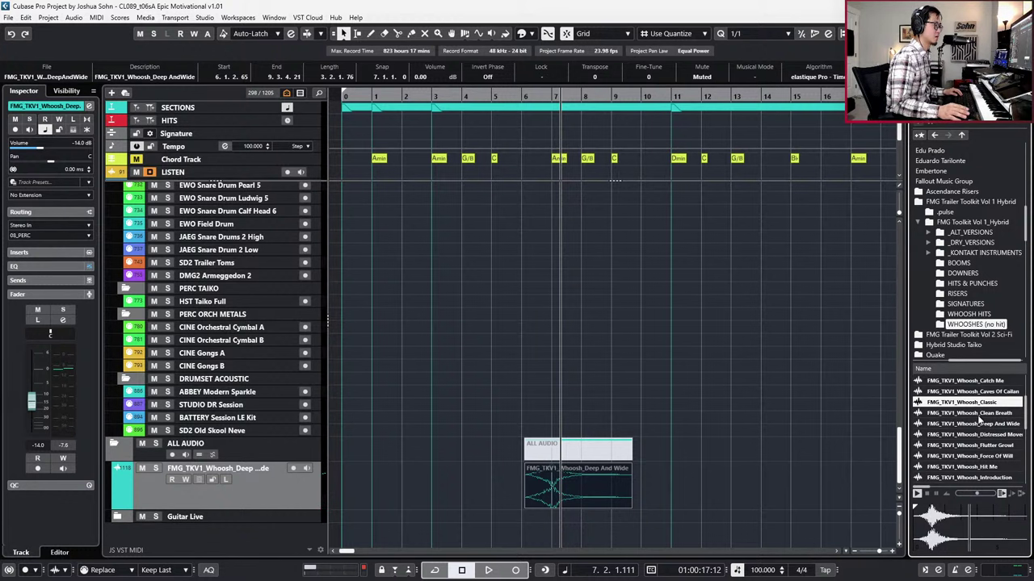
click(977, 421)
click(979, 436)
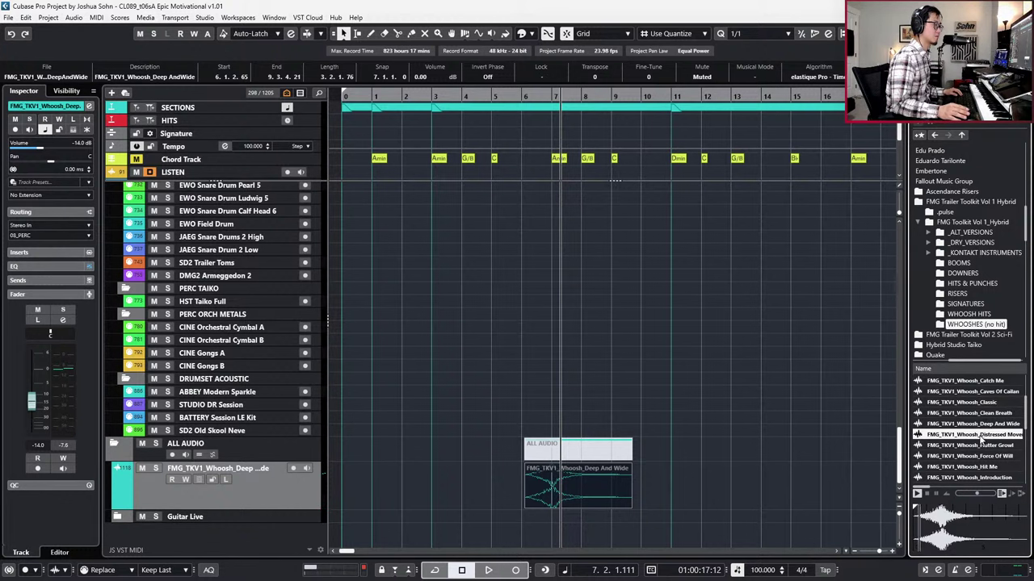
click(979, 456)
click(981, 478)
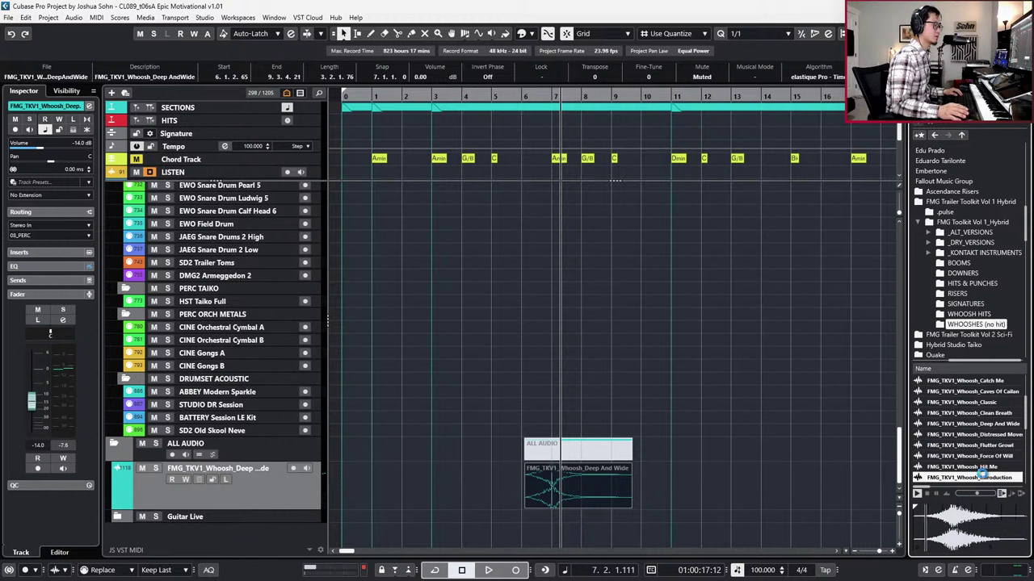
scroll(982, 465, down, 3)
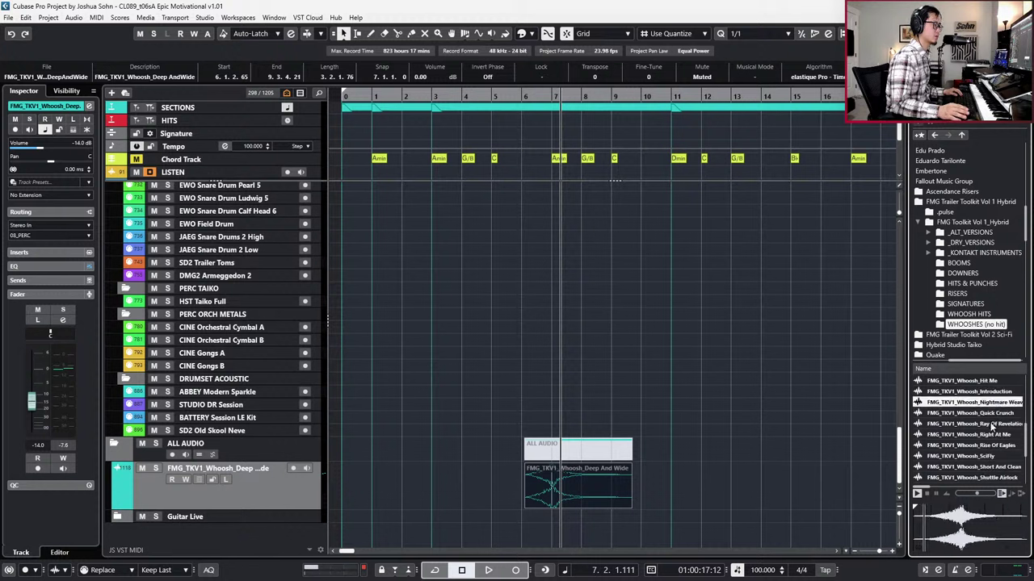
click(993, 424)
click(986, 446)
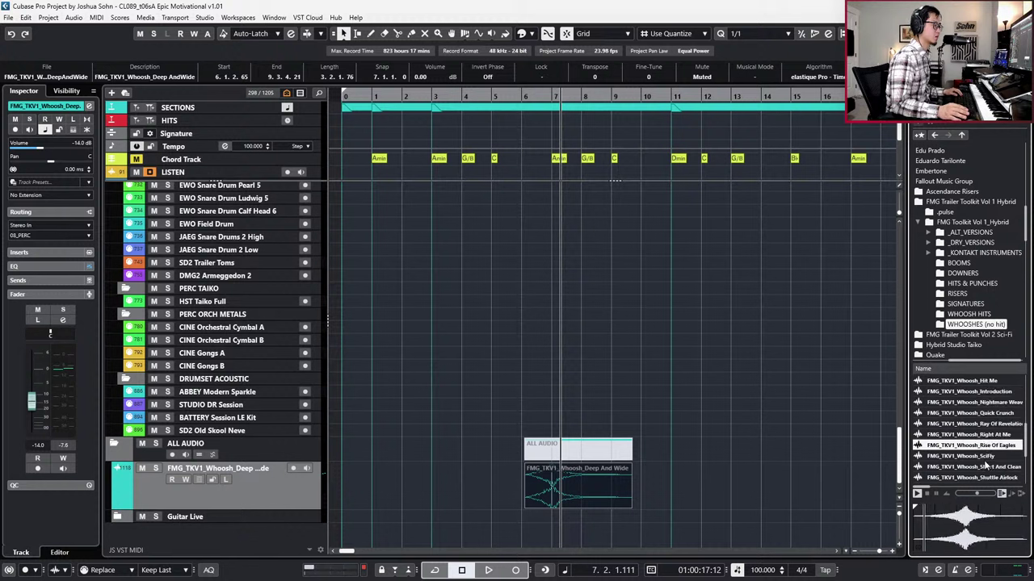
click(985, 456)
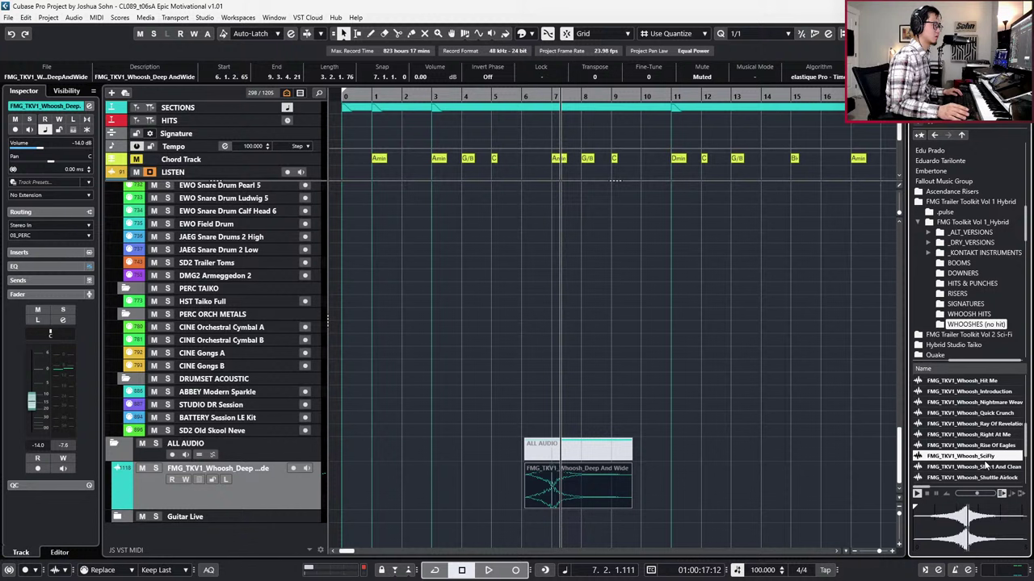
scroll(985, 464, down, 2)
click(989, 435)
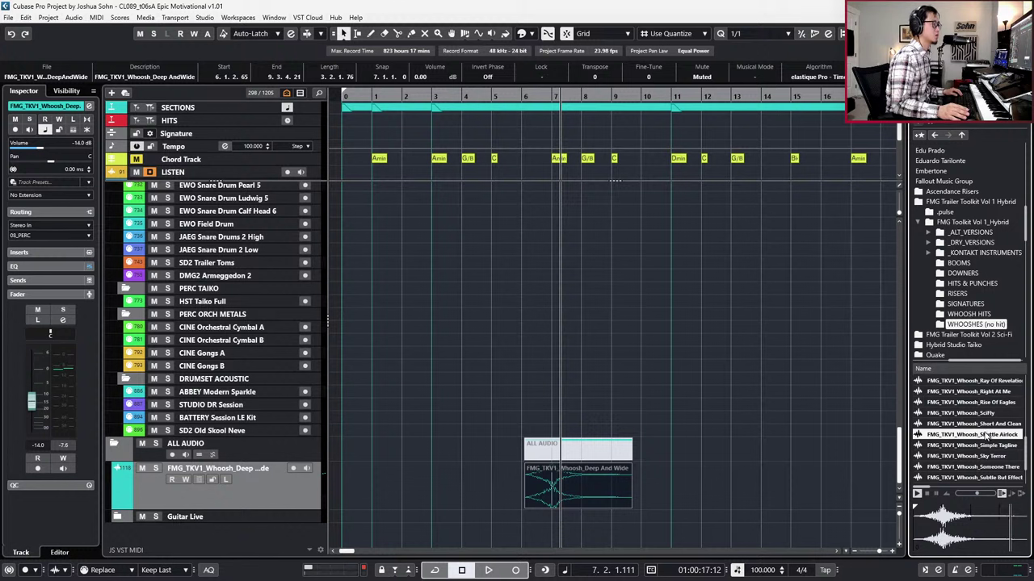
click(985, 425)
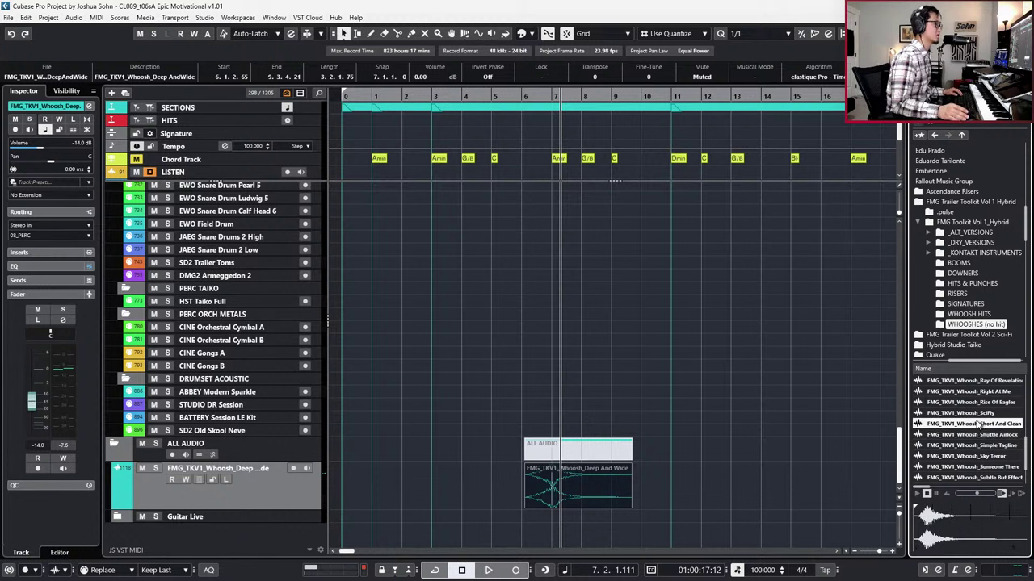
Step: Import the Short And Clean whoosh onto the ALL AUDIO track and place it on bar 7
drag(979, 423, 585, 437)
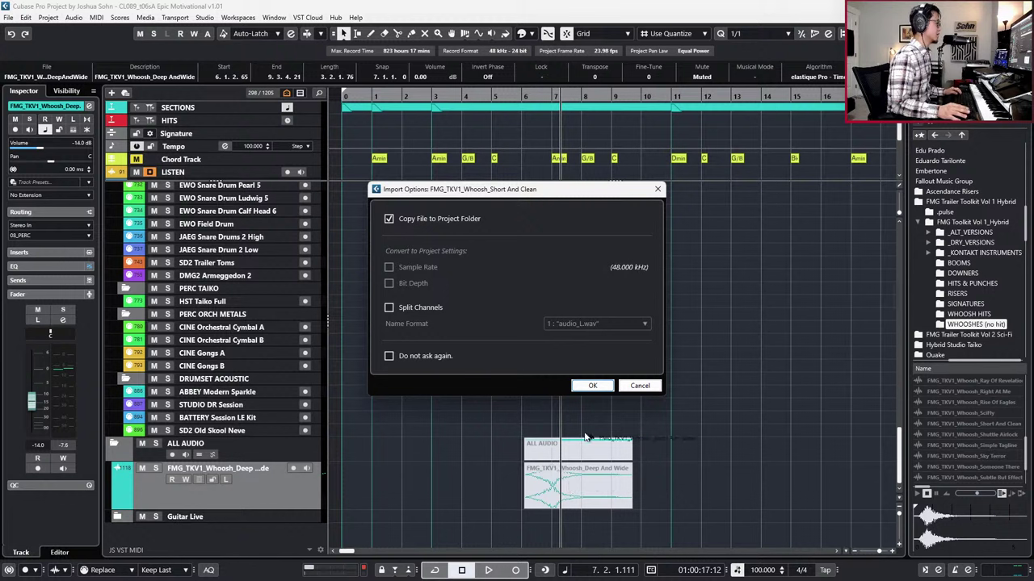
click(590, 387)
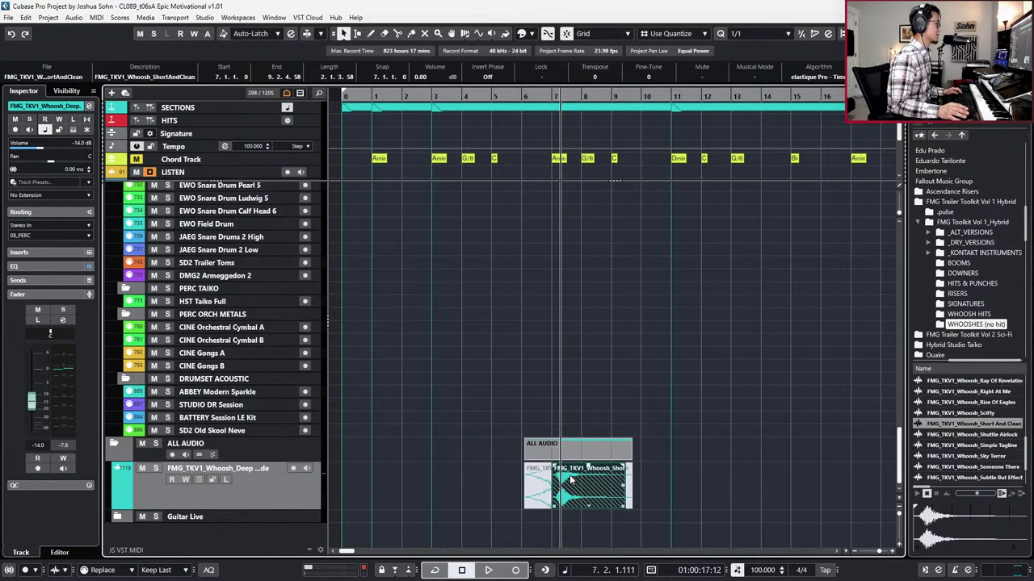
double_click(570, 480)
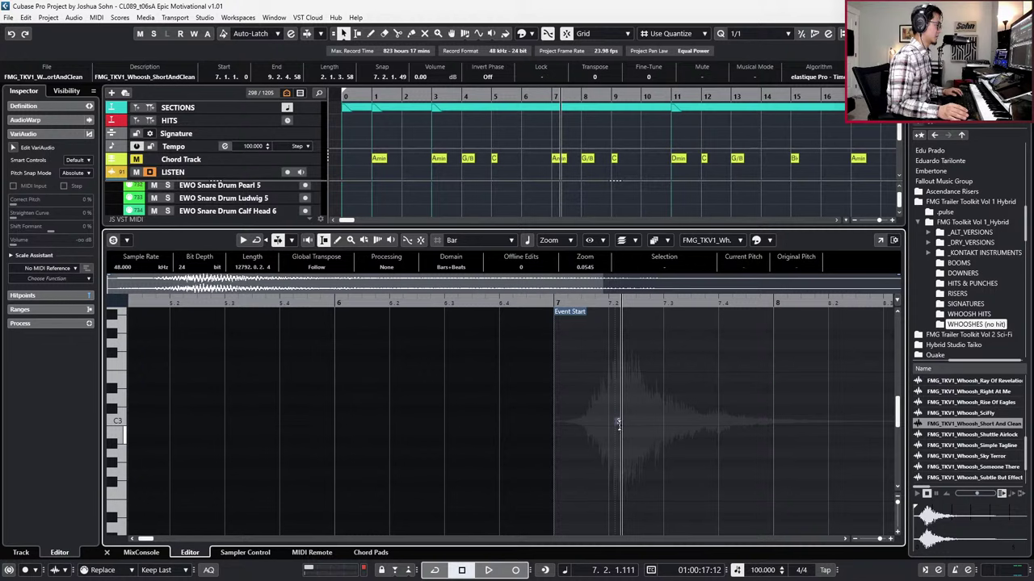
key(Return)
mouse_move(584, 472)
mouse_down()
mouse_move(575, 472)
mouse_move(579, 432)
mouse_move(579, 492)
mouse_move(579, 475)
mouse_up()
key(space)
key(space)
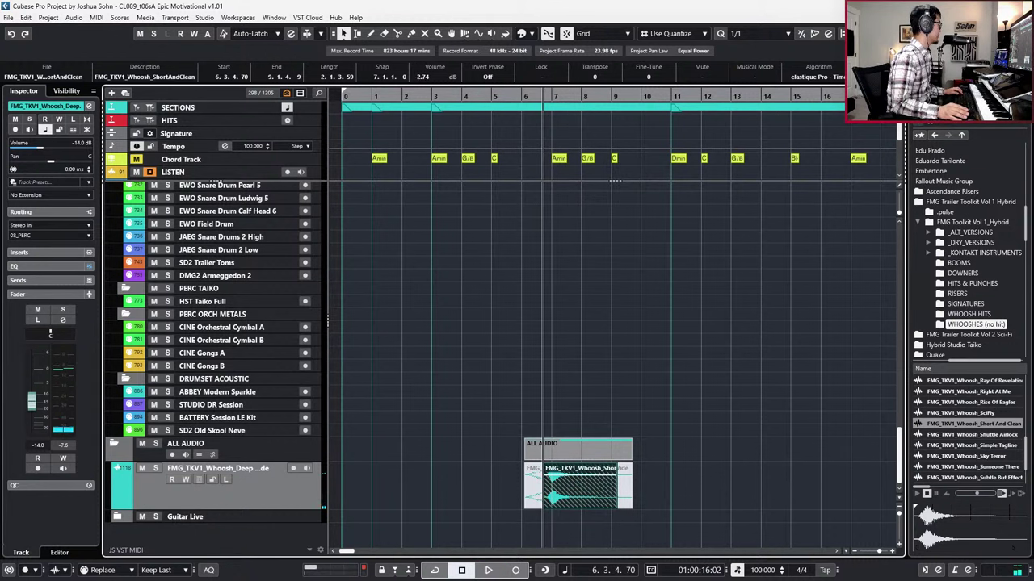
Step: Reset the whoosh event's volume from -2.74 dB to 0 dB
click(430, 79)
text(0)
key(Return)
key(space)
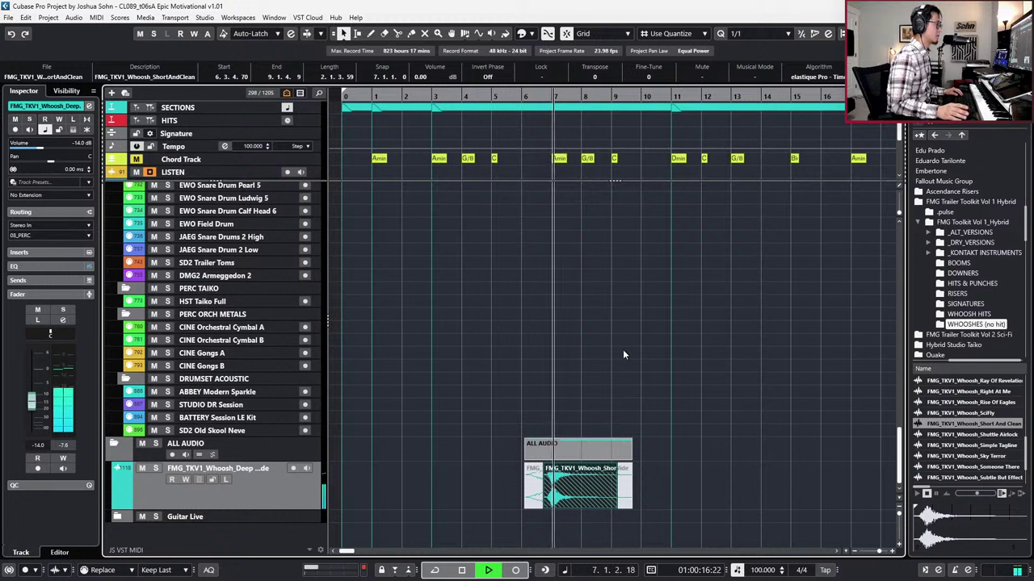
key(space)
key(h)
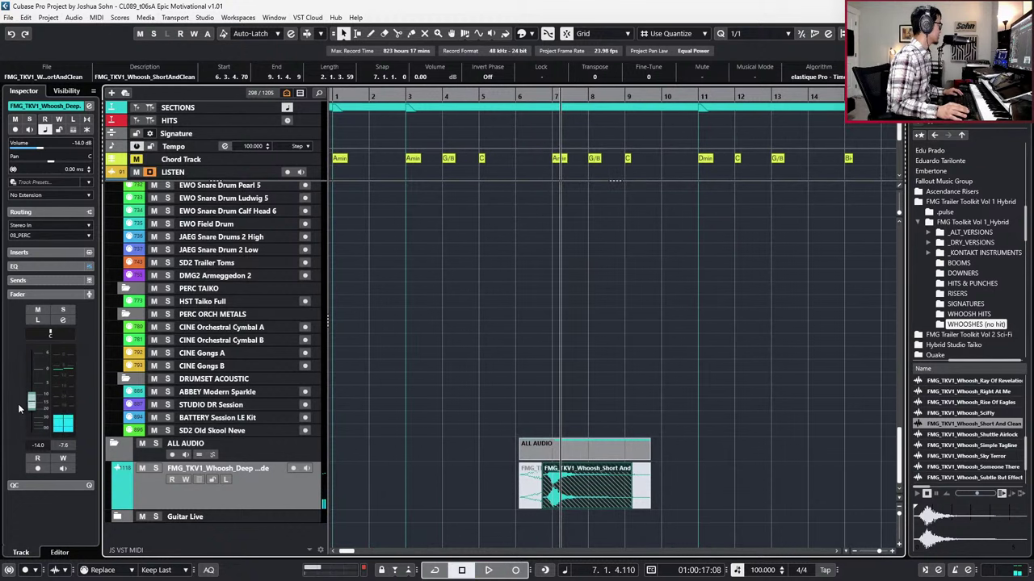
Step: Raise the whoosh track's fader to about -10 dB and check it in playback
drag(30, 403, 36, 400)
key(space)
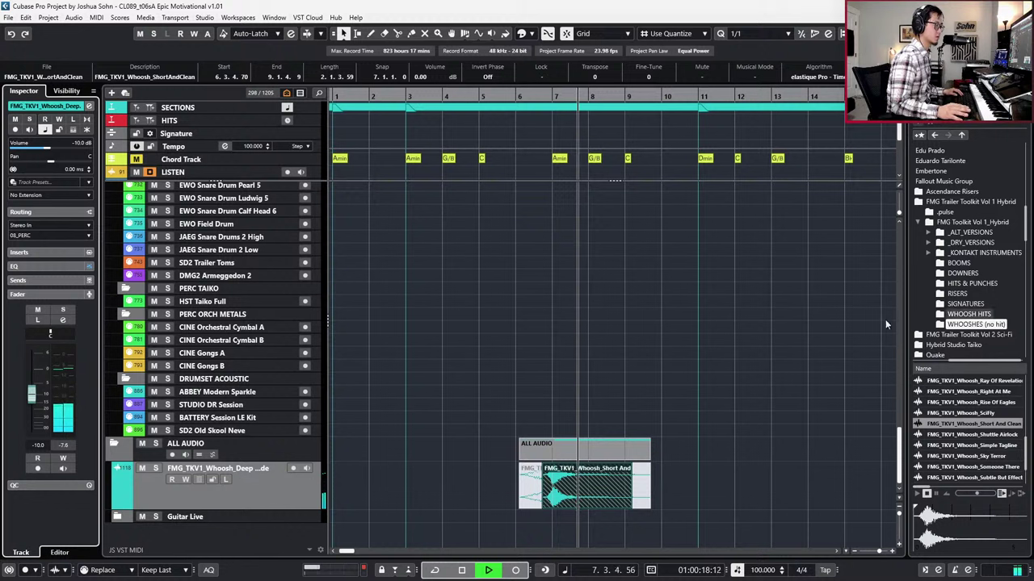
click(867, 417)
key(space)
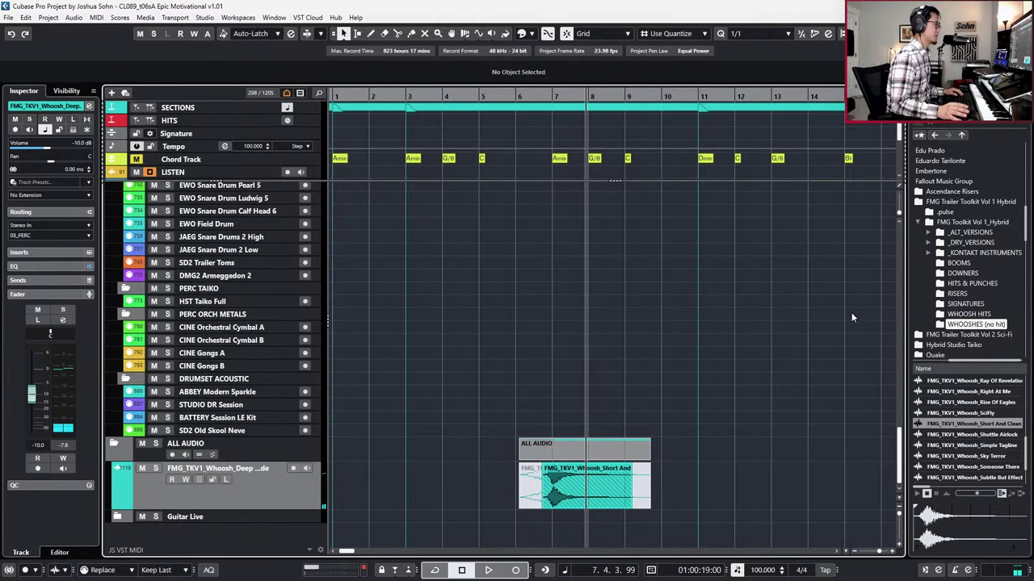
click(943, 264)
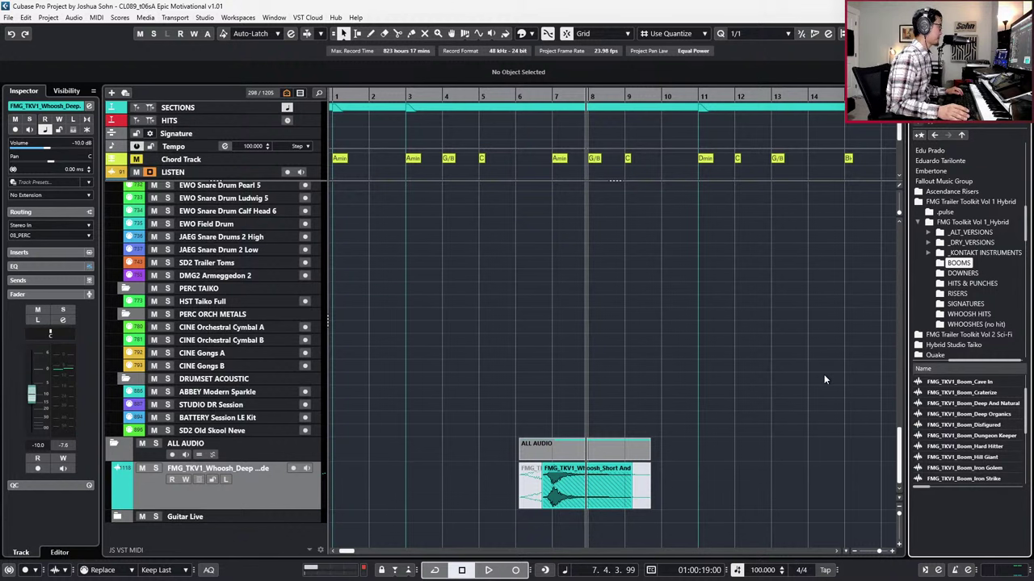
Step: Select the DMG2 Armeggedon 2 track so it is armed for recording
scroll(744, 356, up, 3)
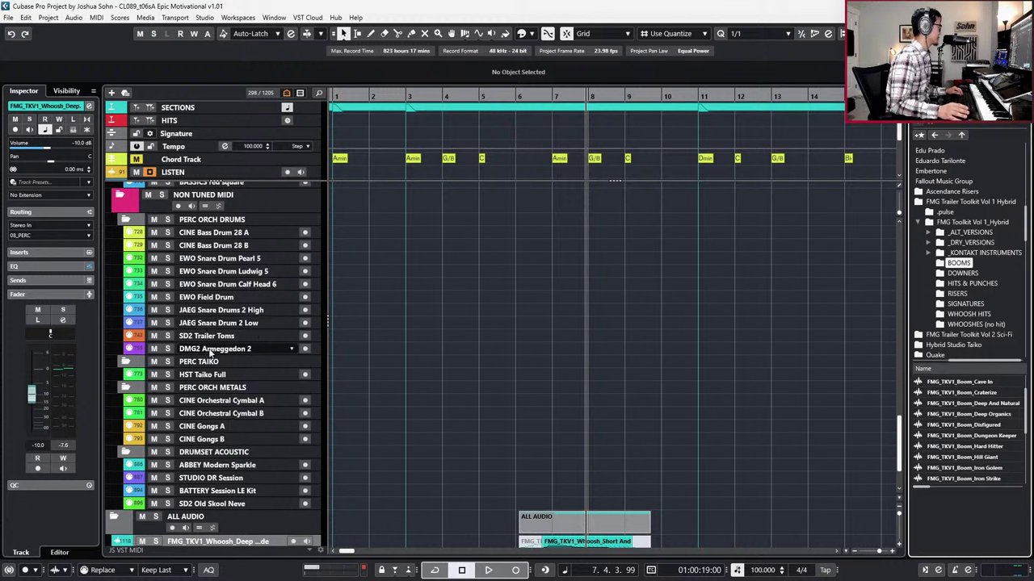
click(236, 351)
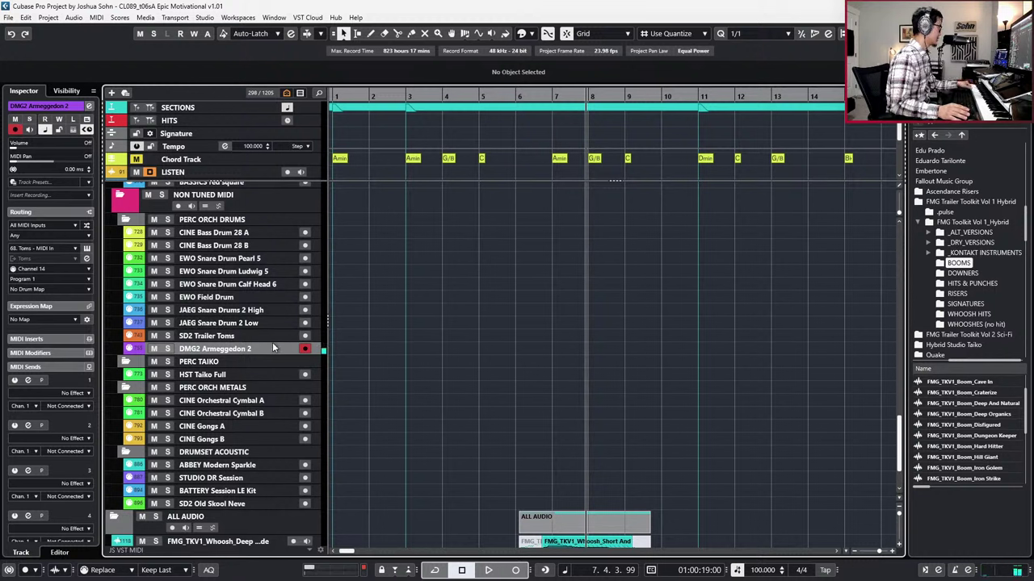
Step: Filter the track finder by 'sd' and jump to SD2 Ambient Largeness in PERC HITS
key(ctrl+f)
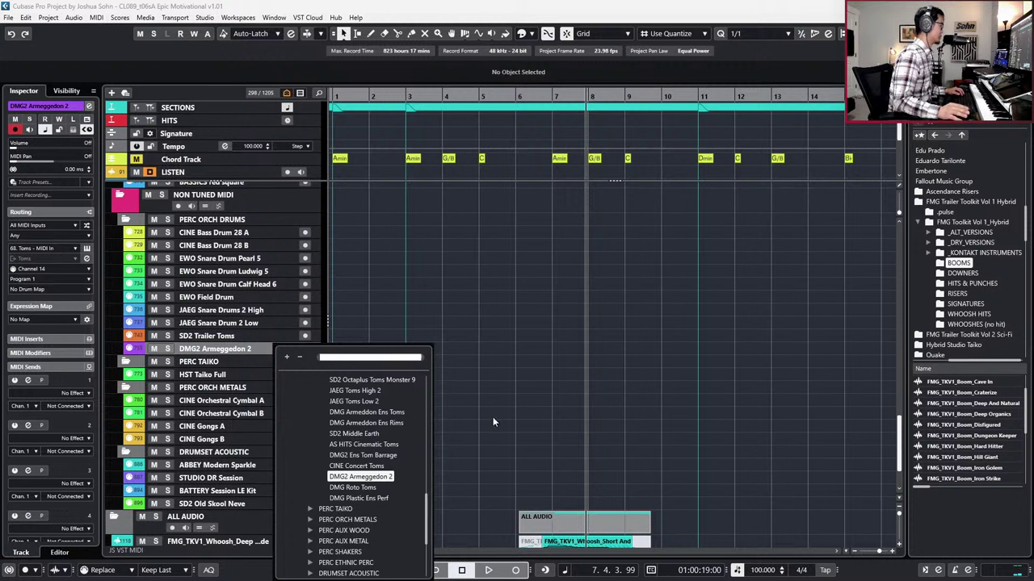
scroll(399, 427, up, 4)
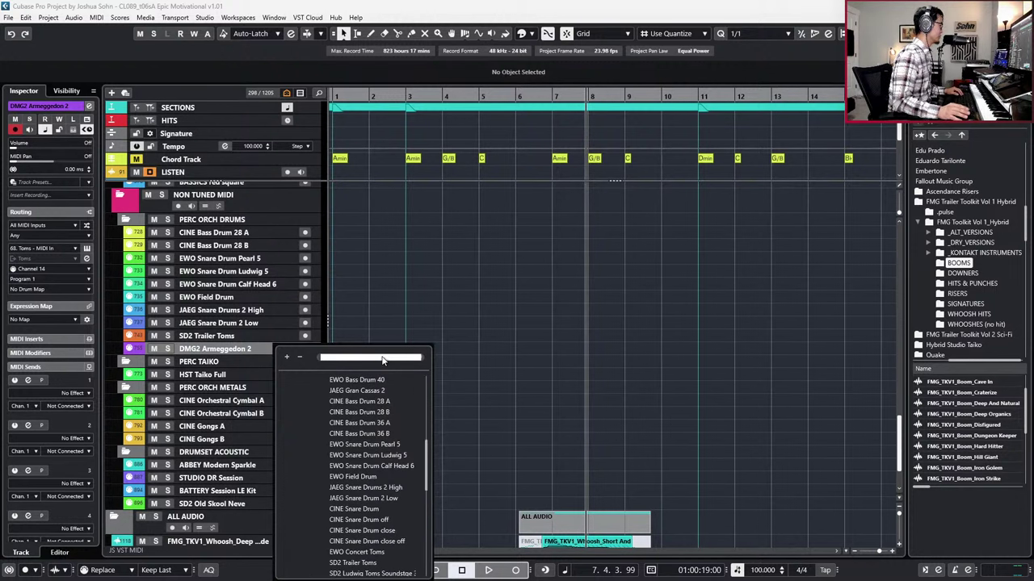
scroll(374, 384, up, 2)
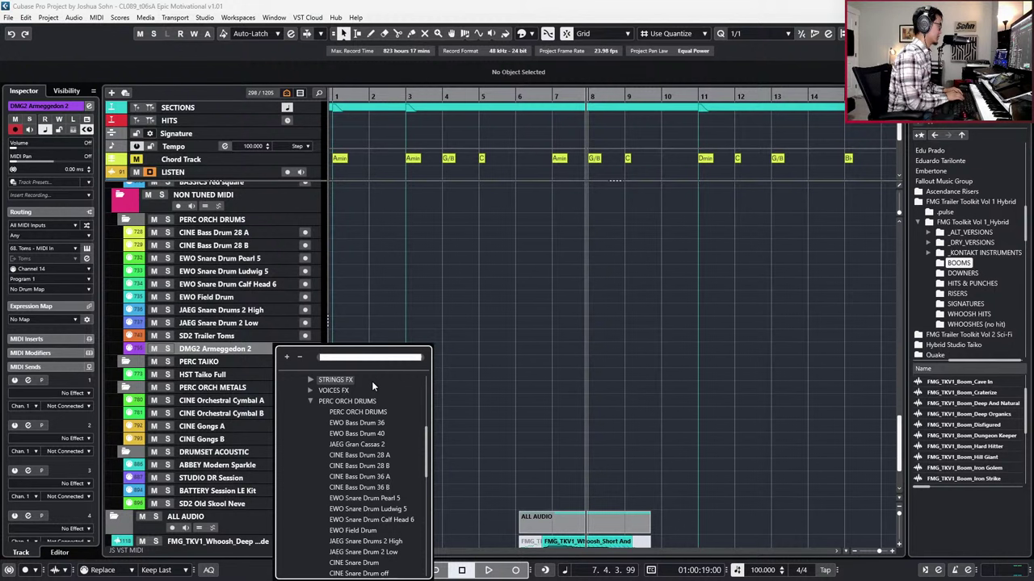
text(sd)
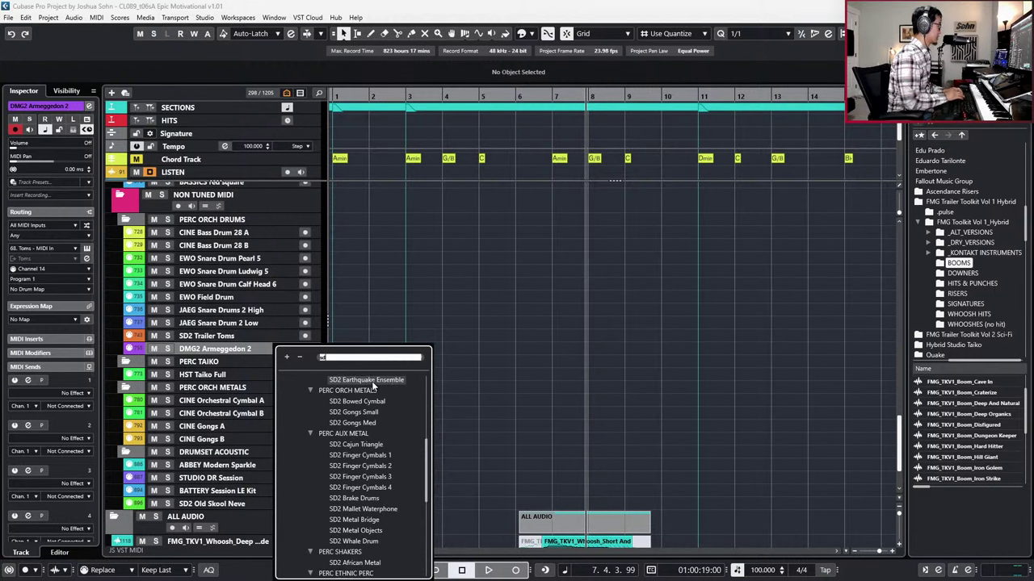
scroll(383, 446, down, 3)
scroll(384, 468, down, 3)
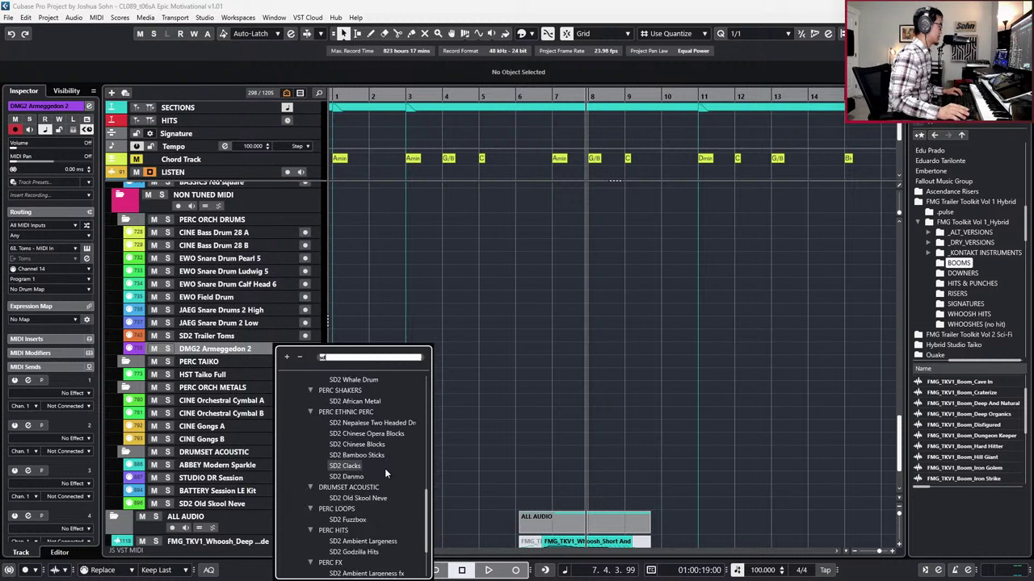
scroll(385, 468, down, 3)
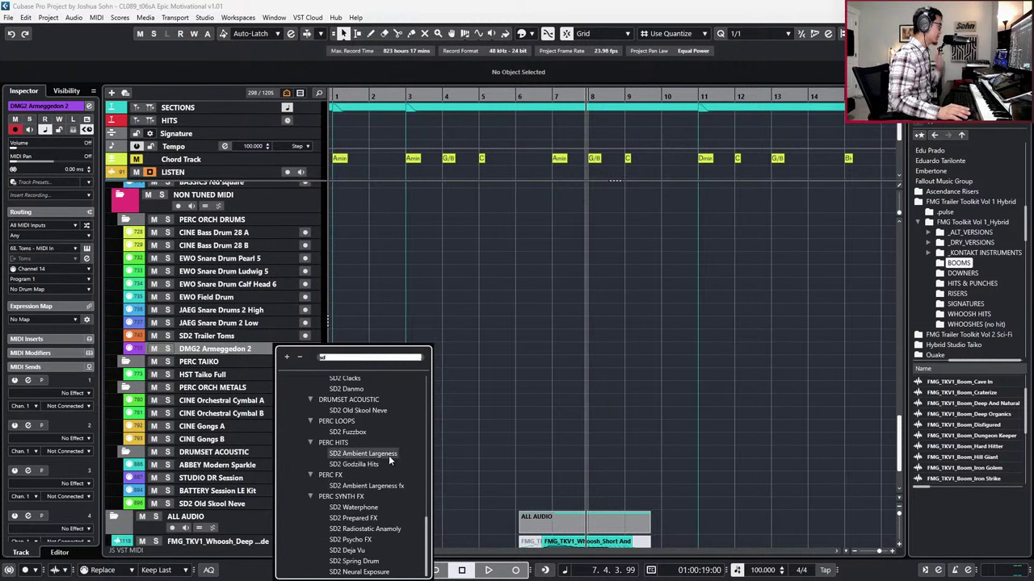
click(388, 456)
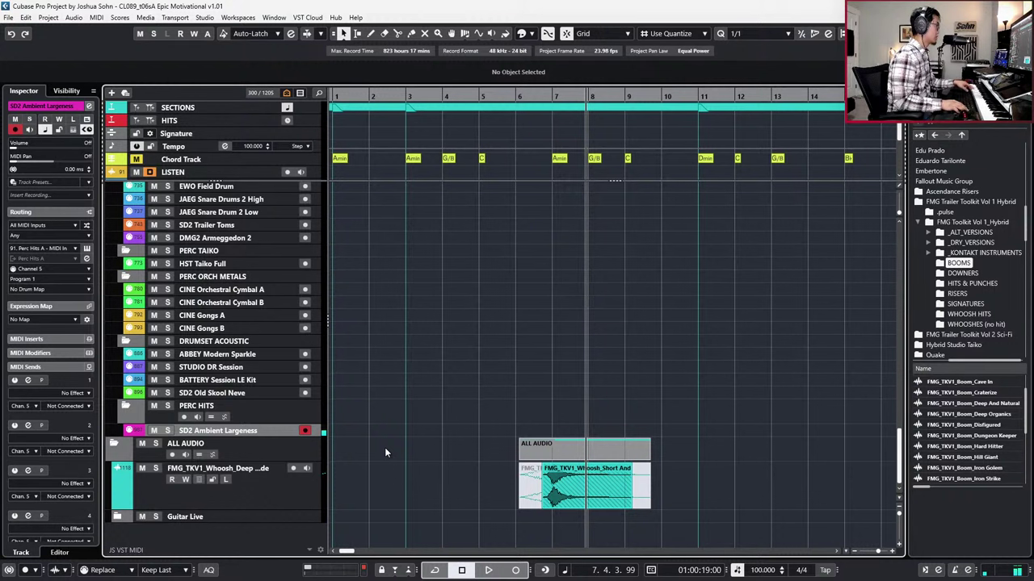
Step: Record a single C2 hit on SD2 Ambient Largeness at bar 7 and open the part to check it
key(KP_Multiply)
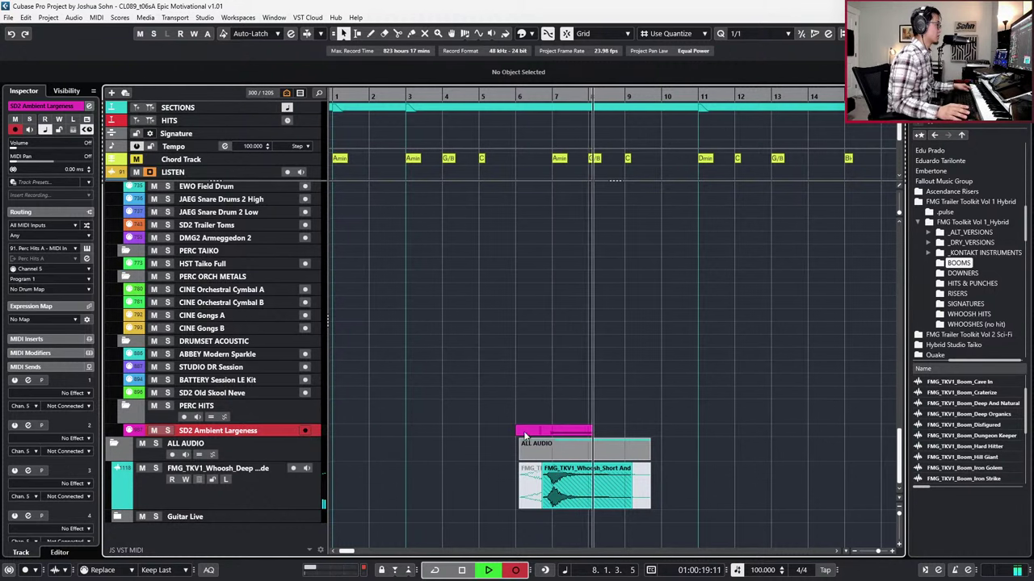
key(space)
double_click(626, 432)
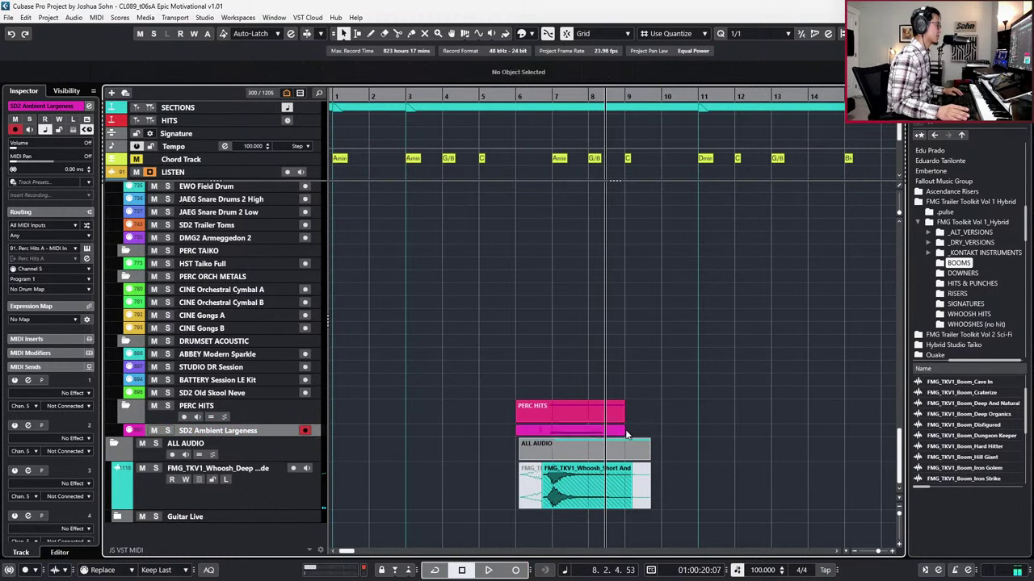
double_click(599, 431)
key(Escape)
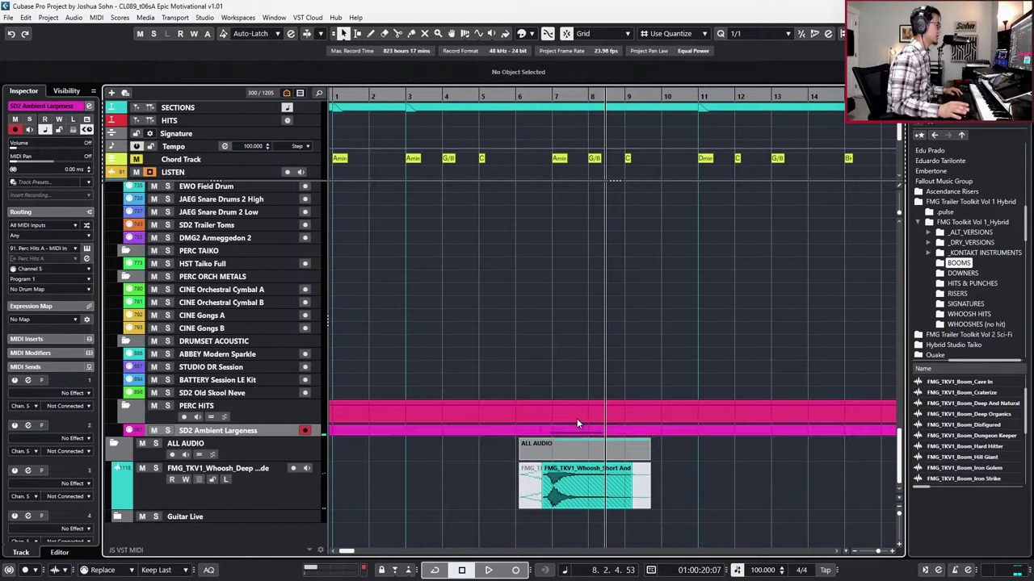
double_click(578, 431)
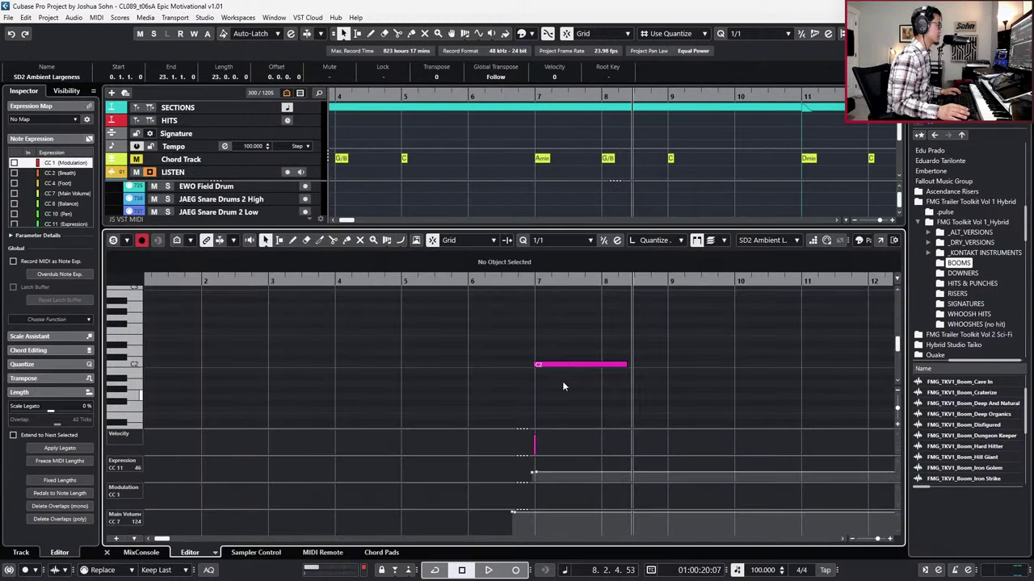
Step: Audition the new C2 hit from bar 6
key(space)
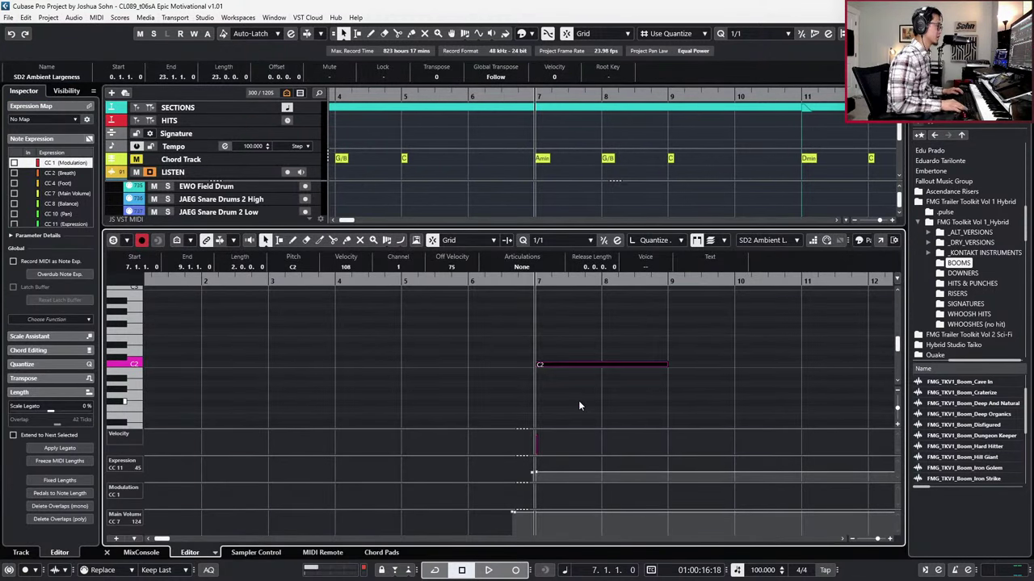
key(Escape)
key(minus)
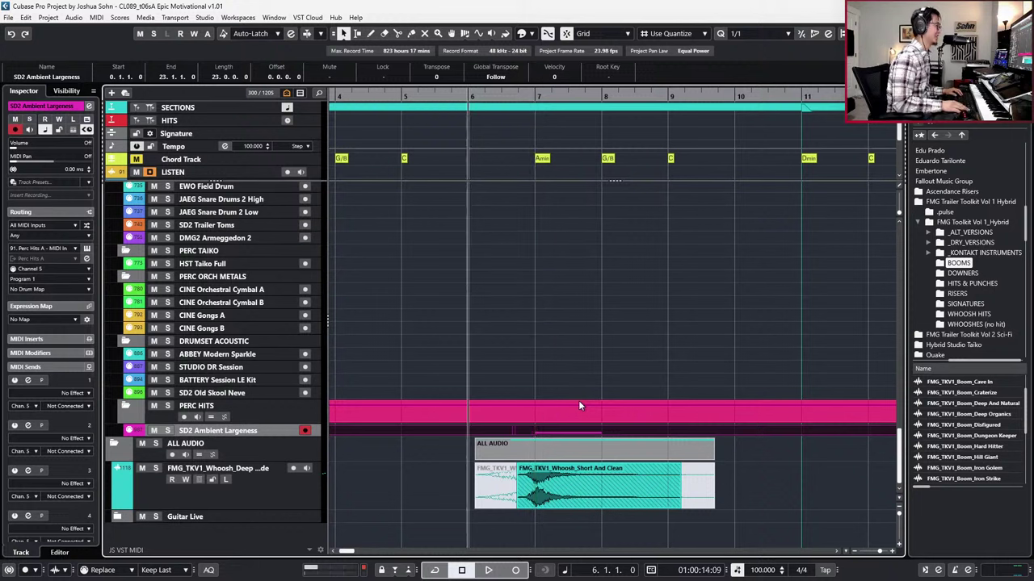
key(space)
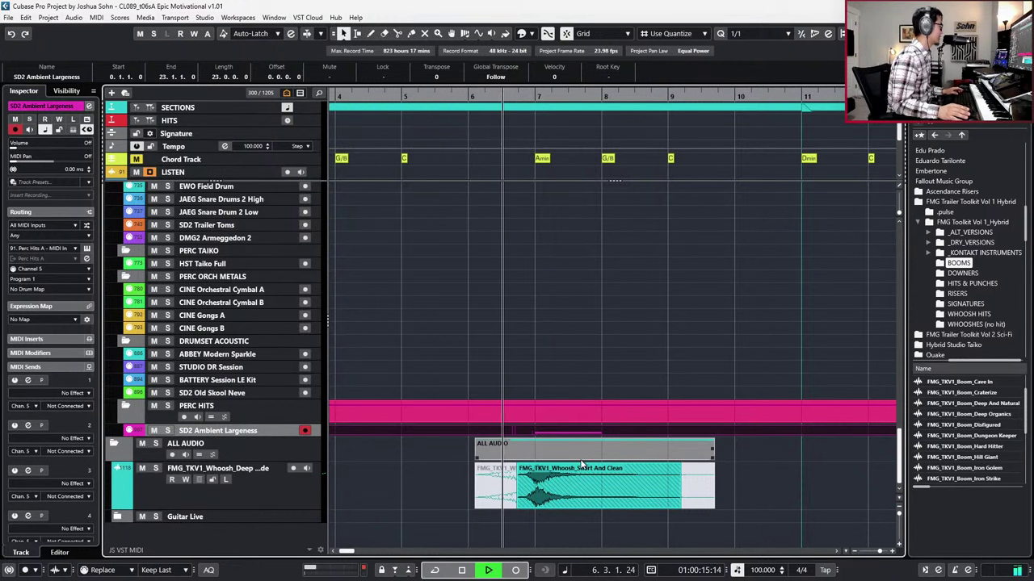
Step: Mute the whoosh audio event and play the passage without it
scroll(581, 464, down, 1)
scroll(581, 466, down, 2)
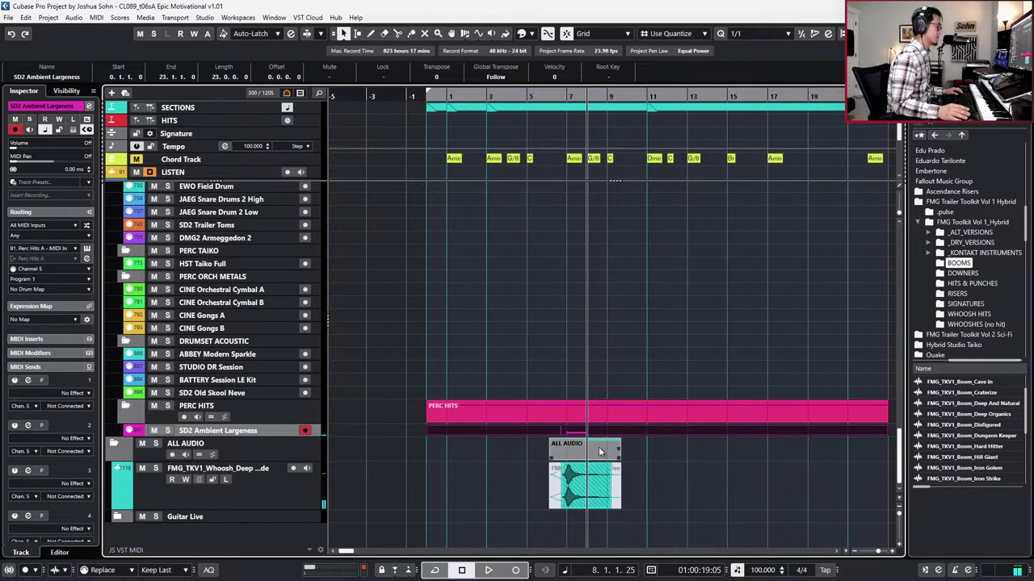
click(580, 483)
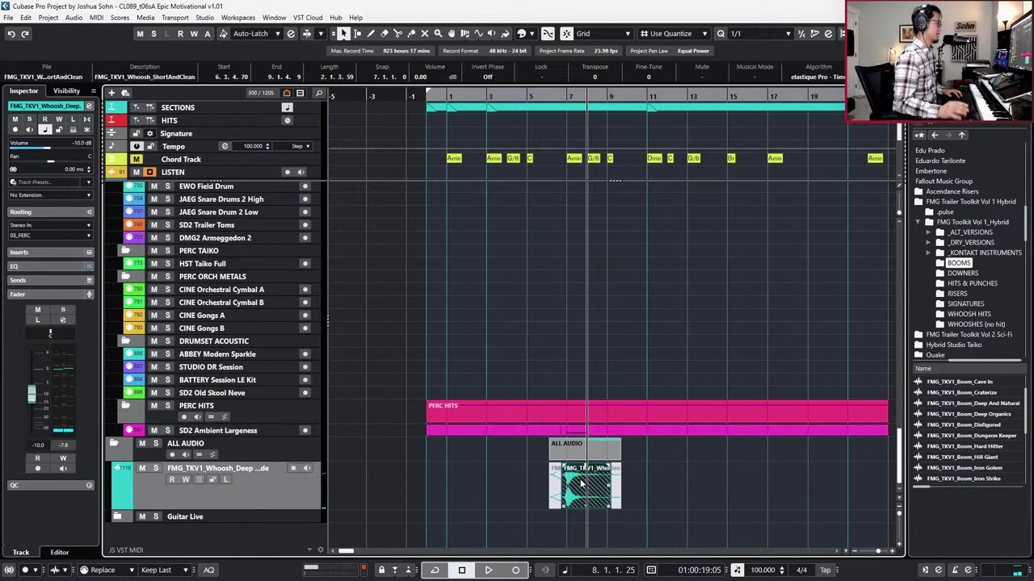
key(shift+m)
key(l)
key(space)
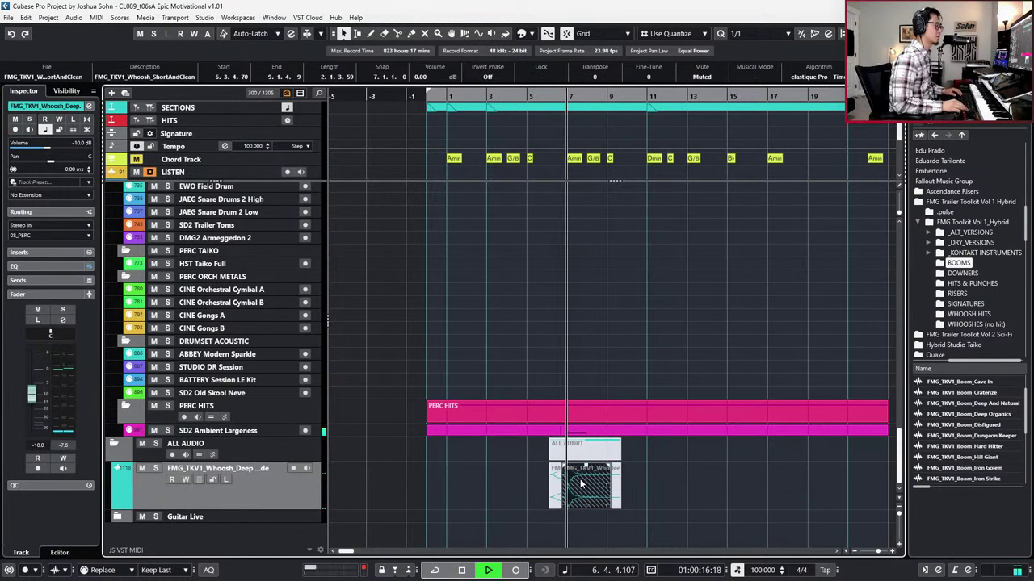
key(space)
Step: Replay from bar 5 and open the SD2 Ambient Largeness part for editing
key(KP_Subtract)
key(space)
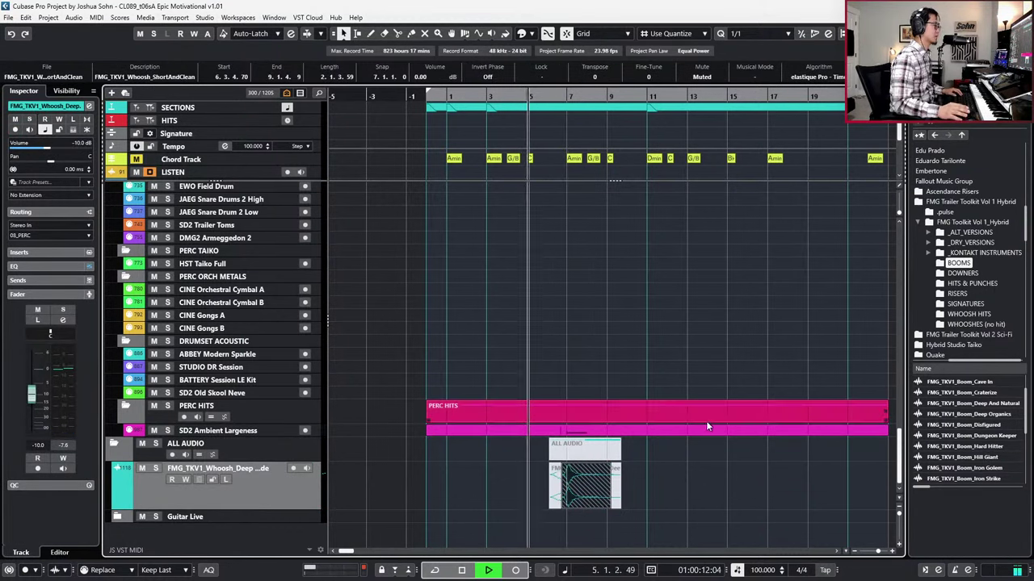
double_click(647, 429)
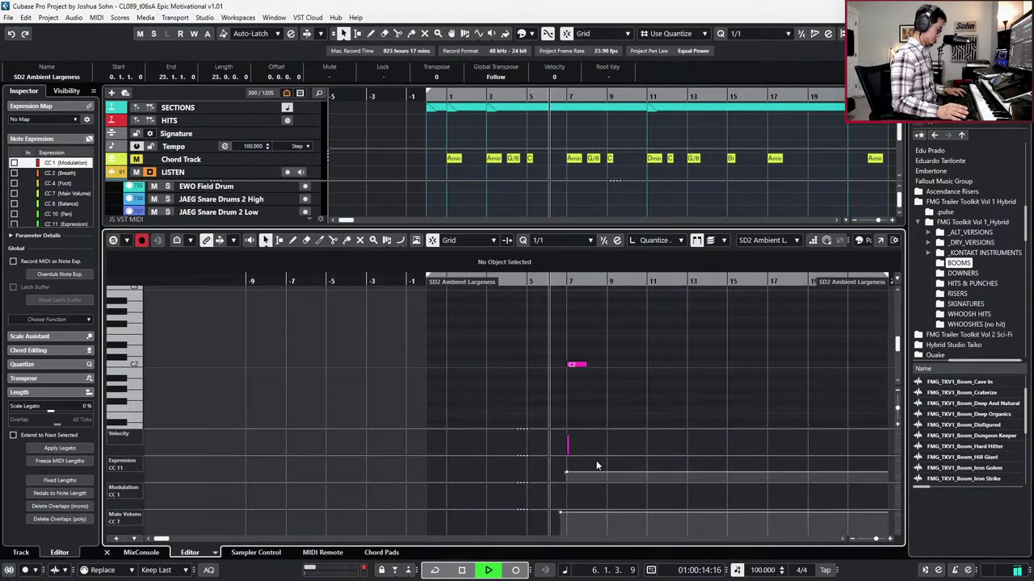
Step: Show the used controller lanes and move the main volume (CC7) point from bar 7 to bar 6
key(shift+c)
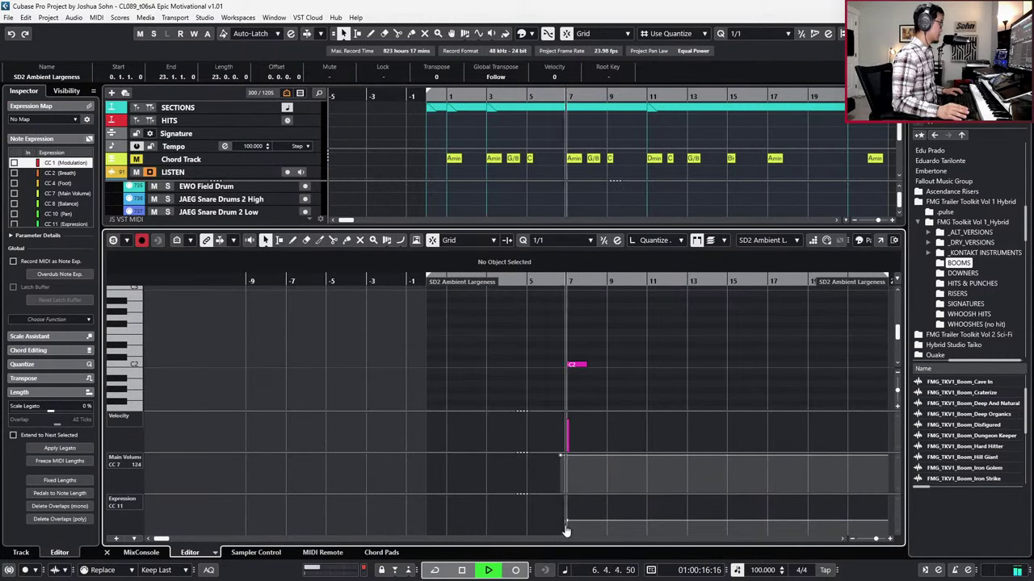
click(562, 459)
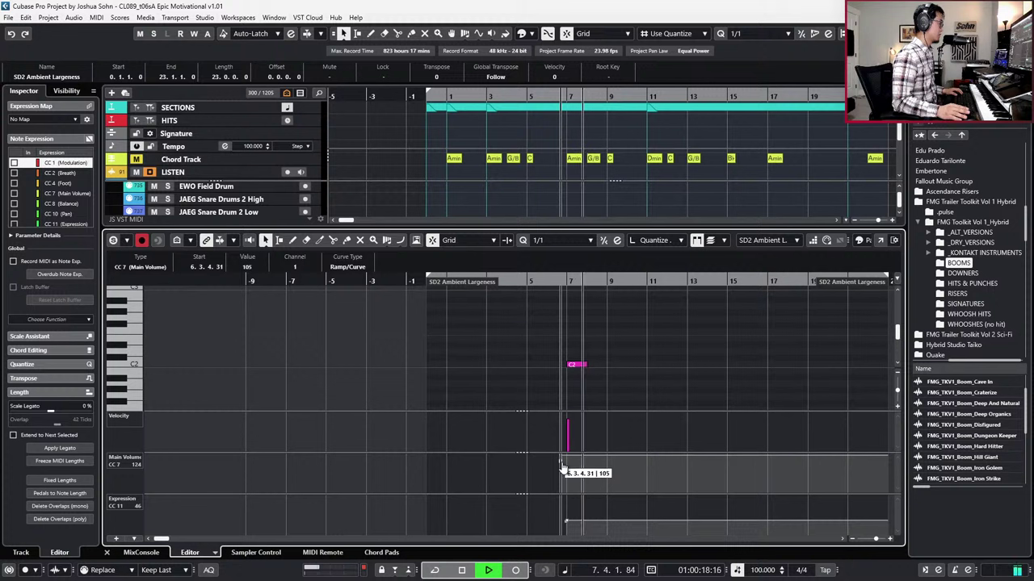
drag(562, 464, 565, 463)
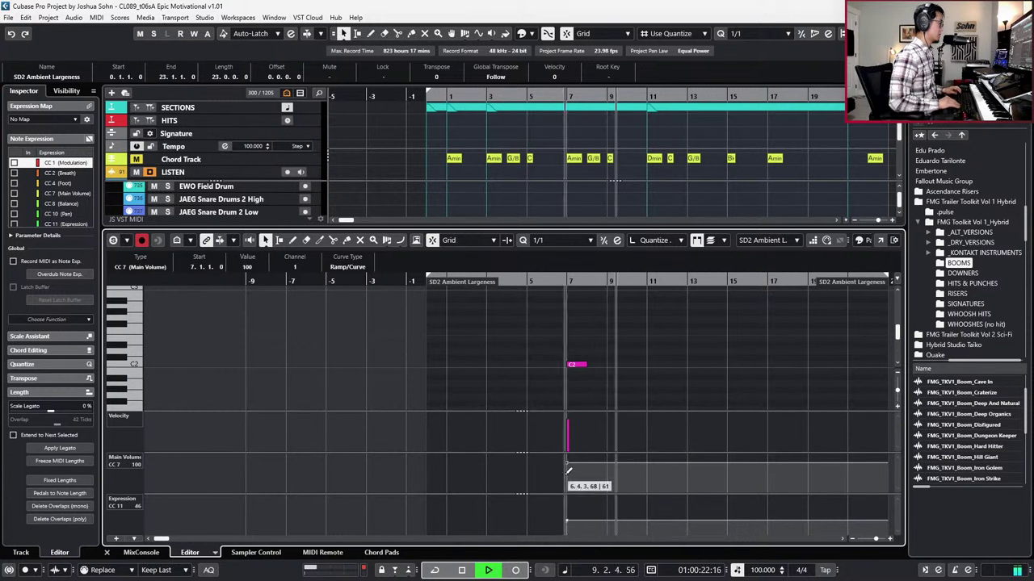
key(alt+Left)
key(space)
key(KP_Subtract)
key(KP_Subtract)
key(KP_Subtract)
key(space)
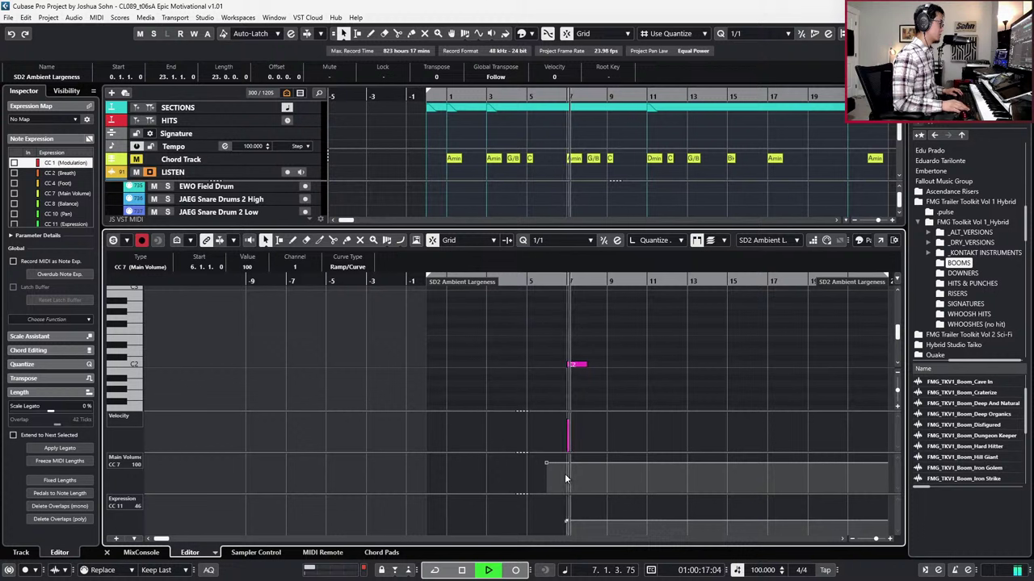
key(space)
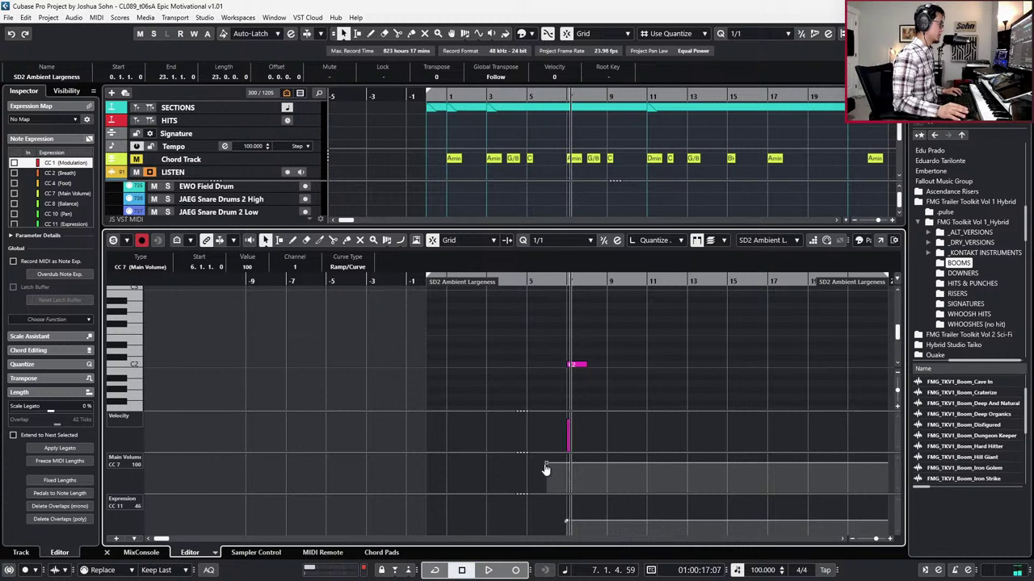
Step: Lower the bar 6 main volume point to 69, audition it, and close the editor
drag(545, 469, 545, 478)
key(space)
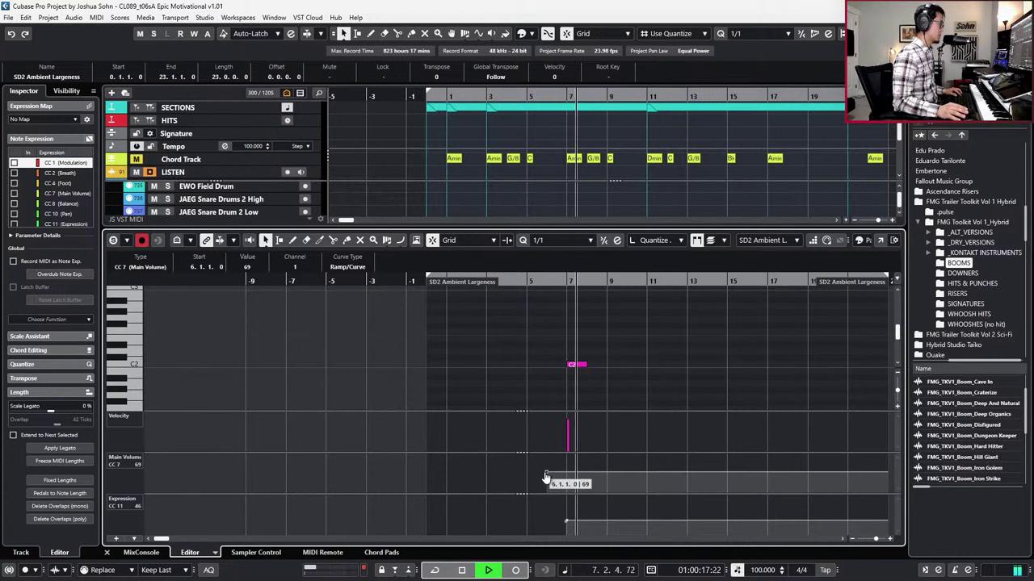
key(space)
key(KP_Subtract)
key(space)
key(ctrl+alt+b)
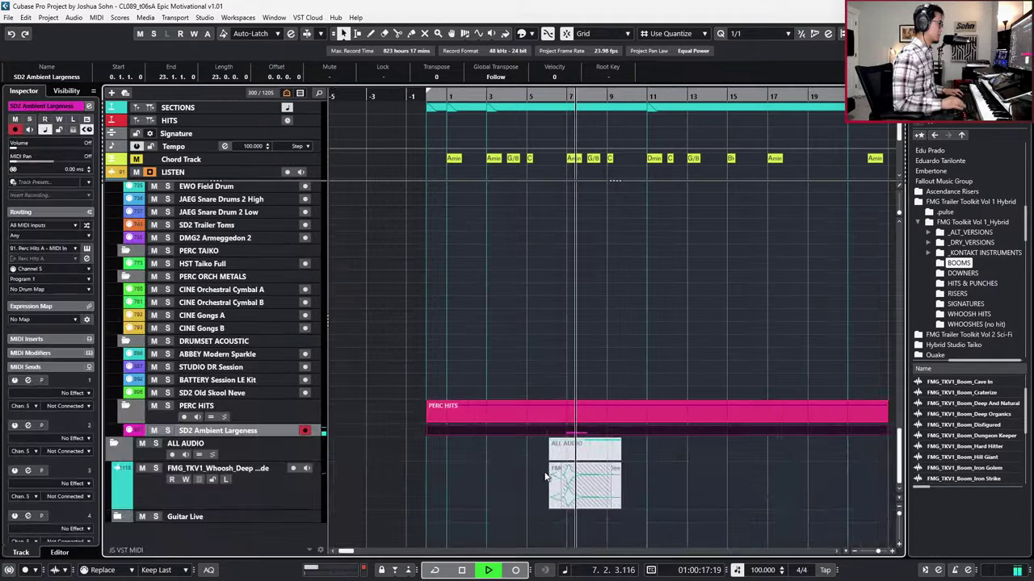
key(g)
key(space)
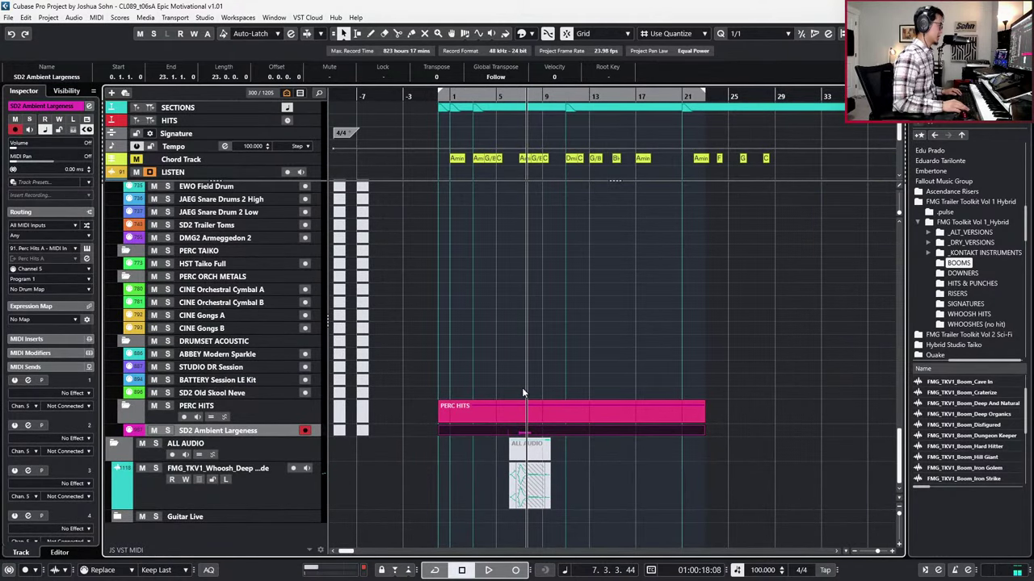
Step: Reopen the SD2 Ambient Largeness part, paste a copy of the C2 note at bar 3, and audition from bar 1
key(shift+b)
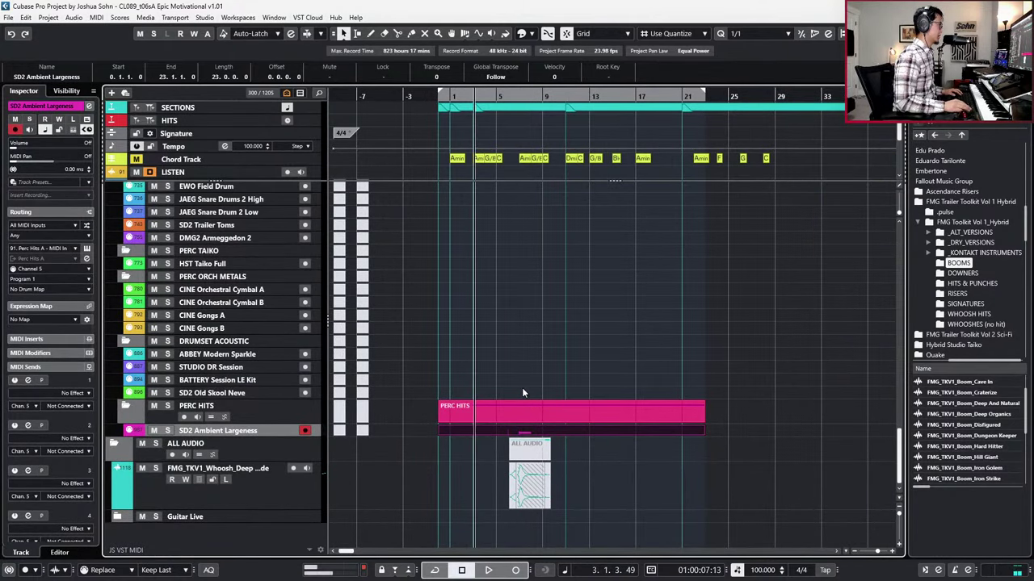
double_click(491, 432)
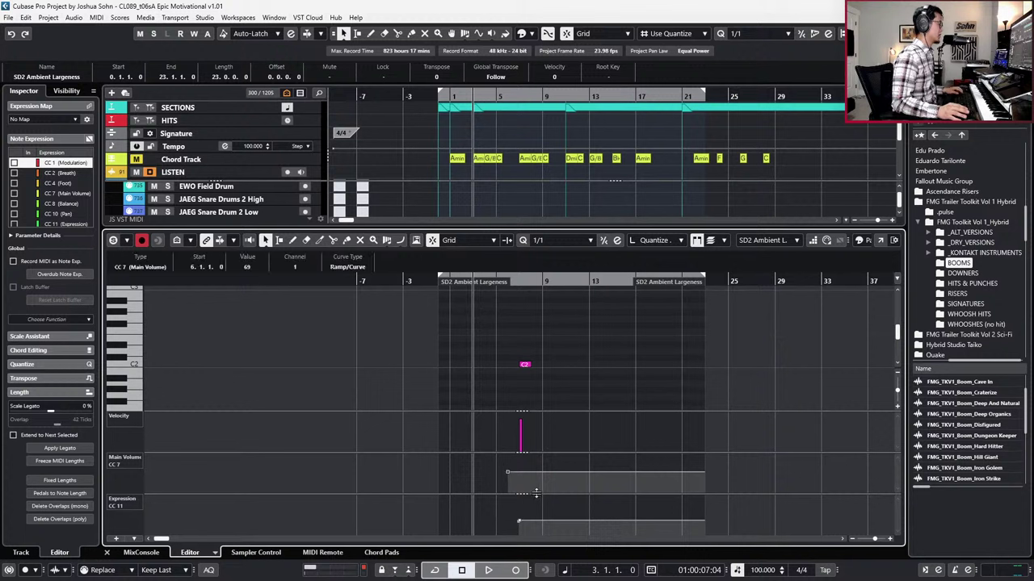
key(ctrl+z)
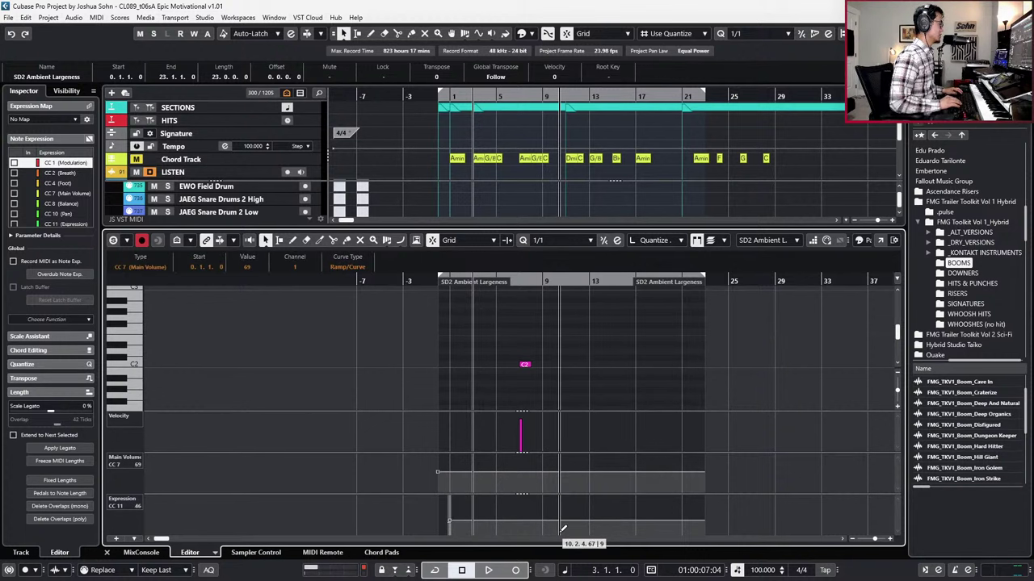
drag(536, 351, 520, 389)
key(ctrl+c)
key(ctrl+v)
key(h)
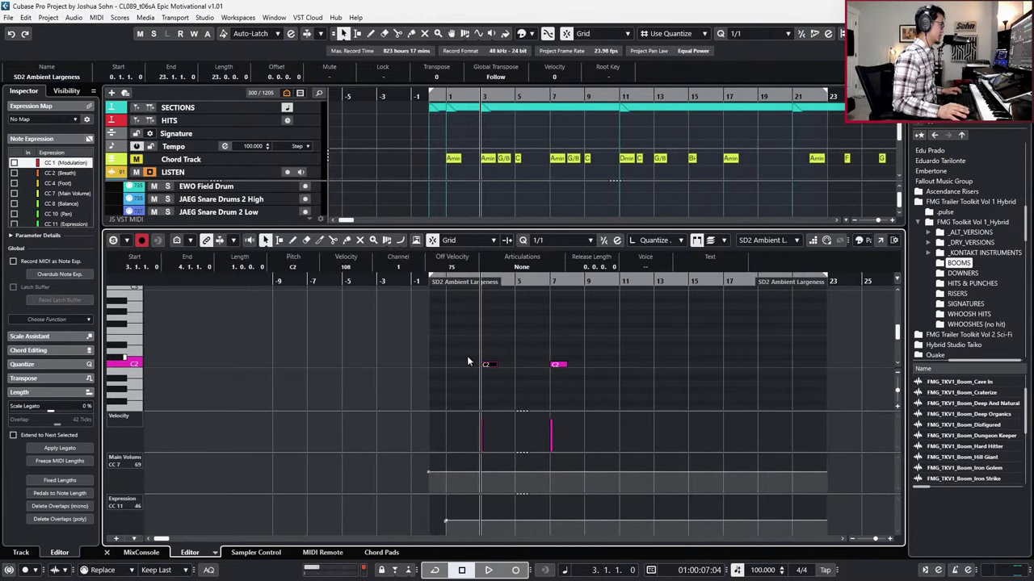
key(KP_Subtract)
key(KP_Add)
key(KP_Subtract)
key(KP_Subtract)
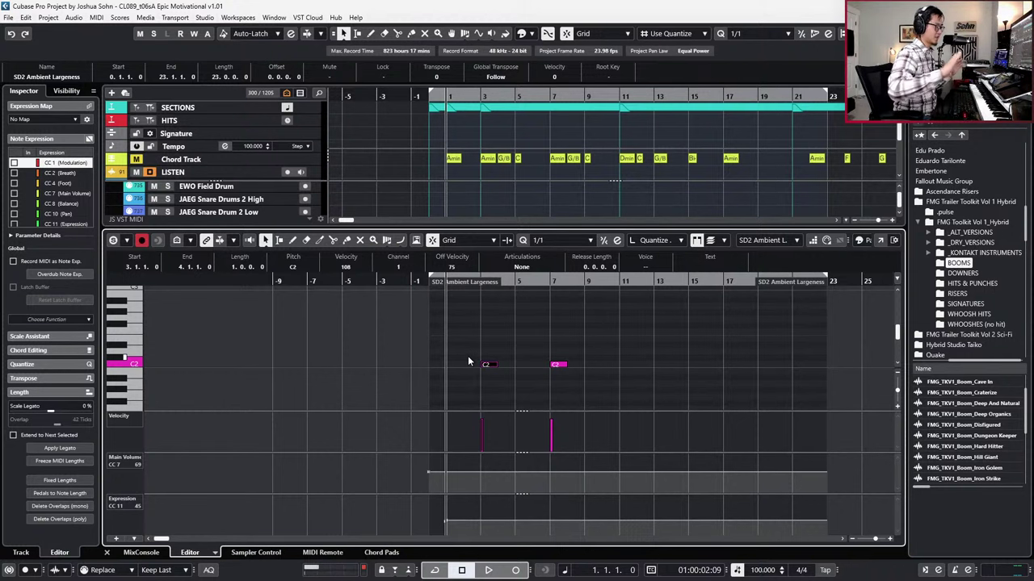
key(space)
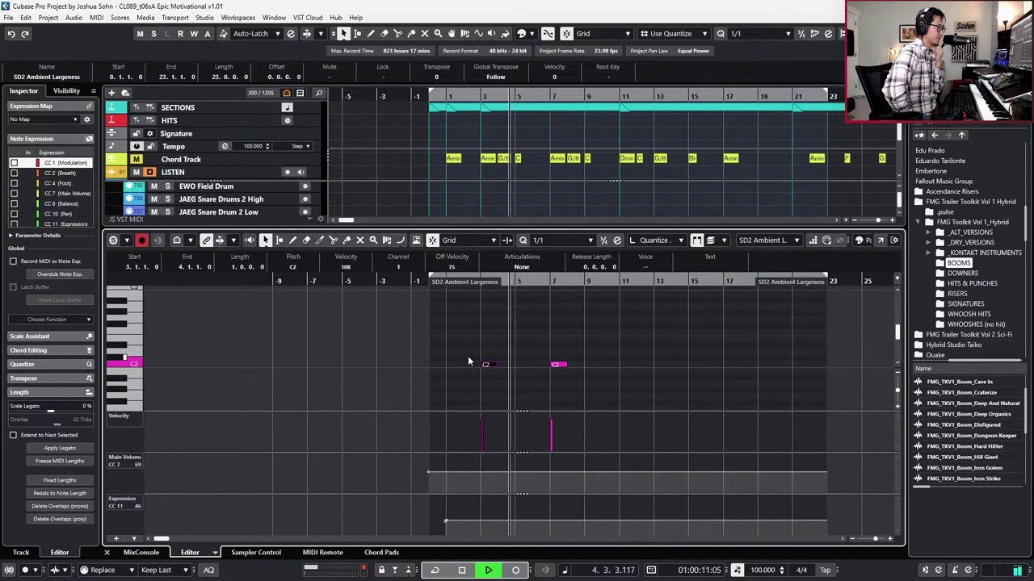
Step: Duplicate both C2 notes to bars 11 and 15 and close the note editor
drag(468, 362, 580, 394)
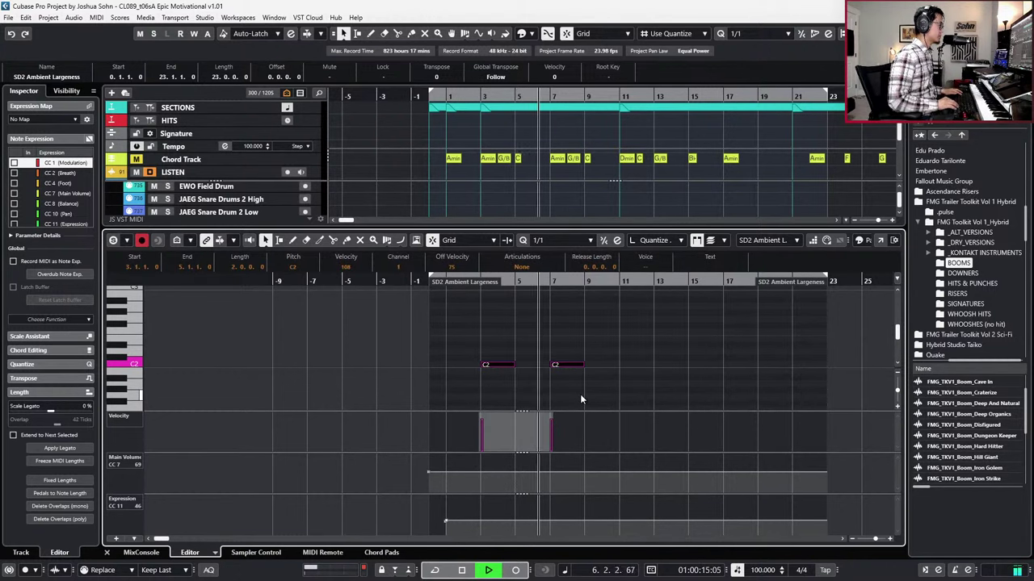
key(alt+d)
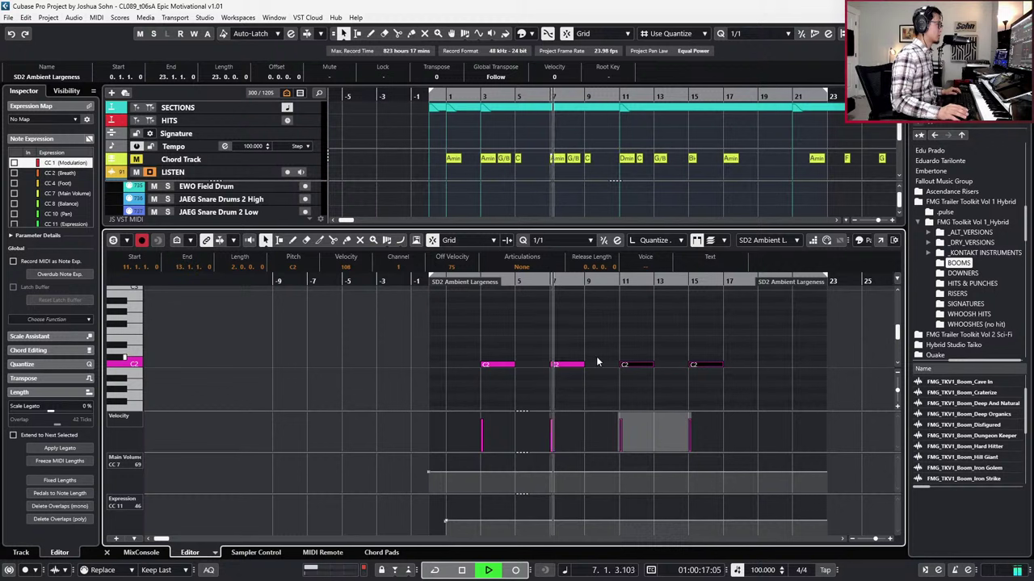
scroll(670, 379, down, 2)
key(g)
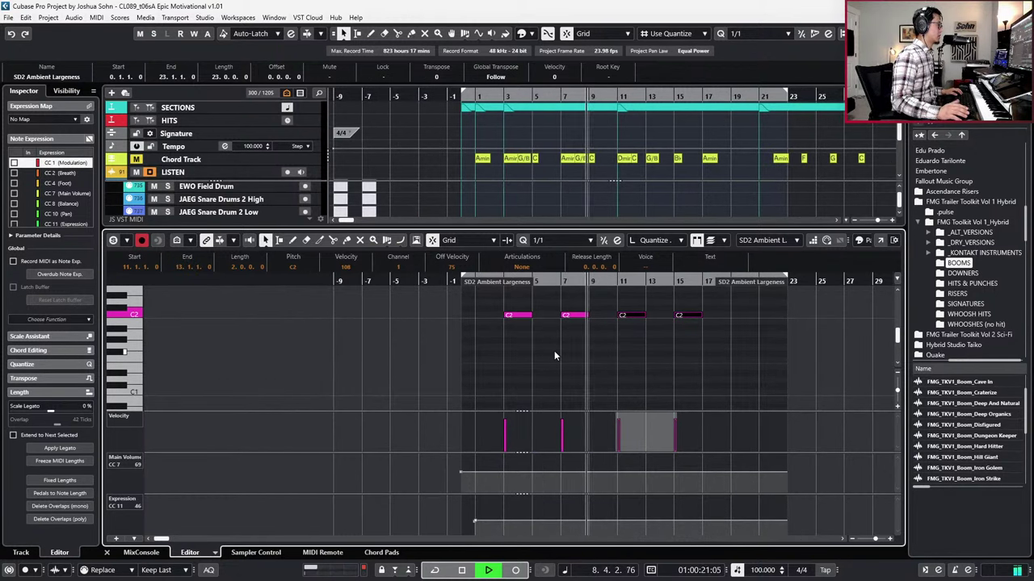
key(h)
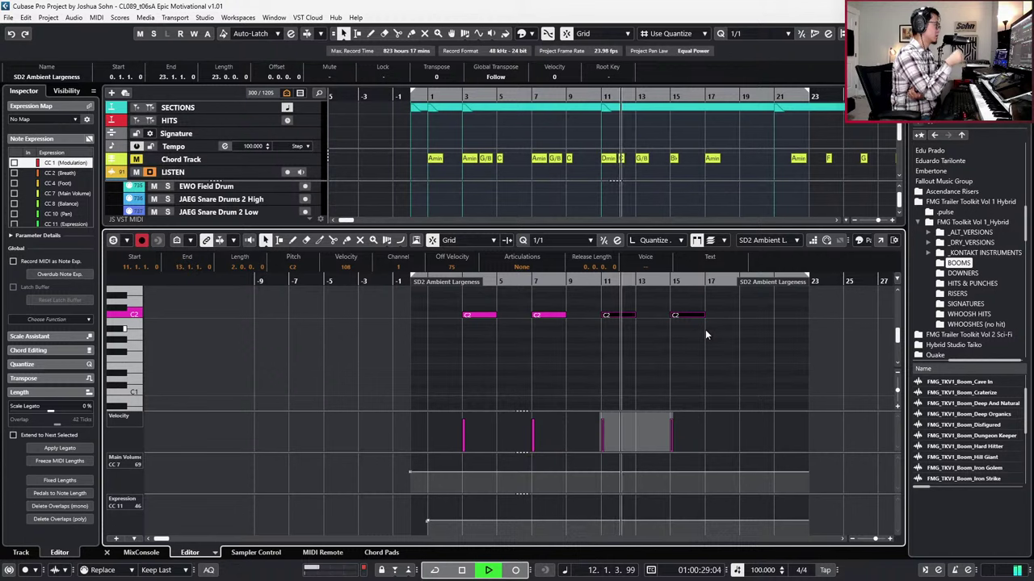
key(ctrl+e)
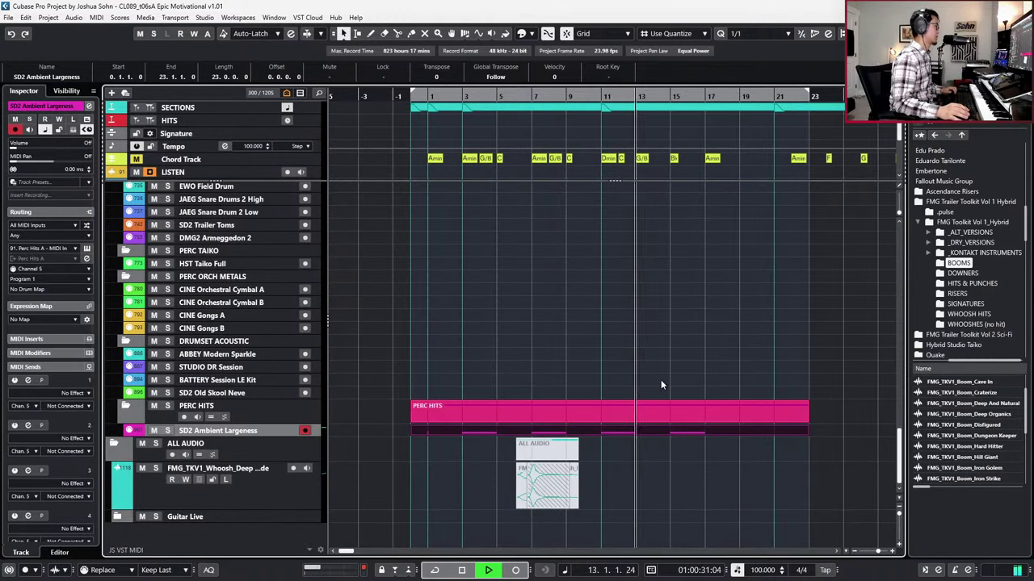
Step: Arm HST Taiko Full and record an eight-bar taiko part starting at bar 1
key(g)
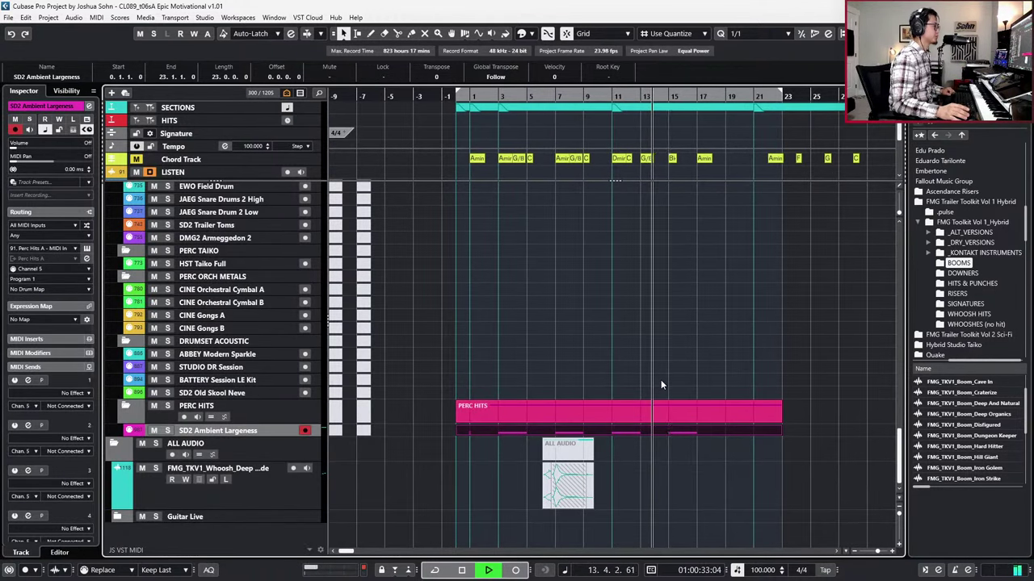
click(236, 264)
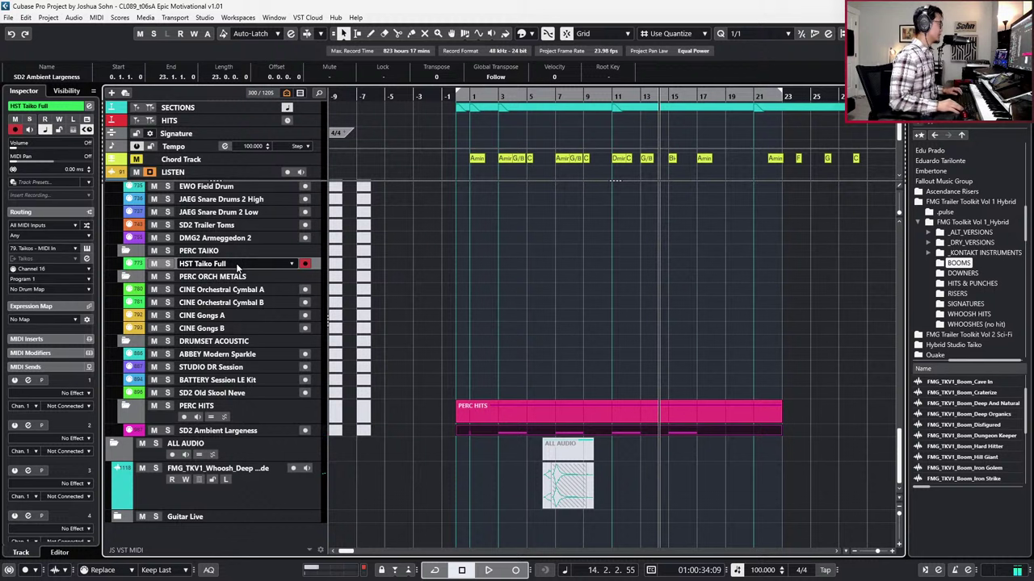
key(space)
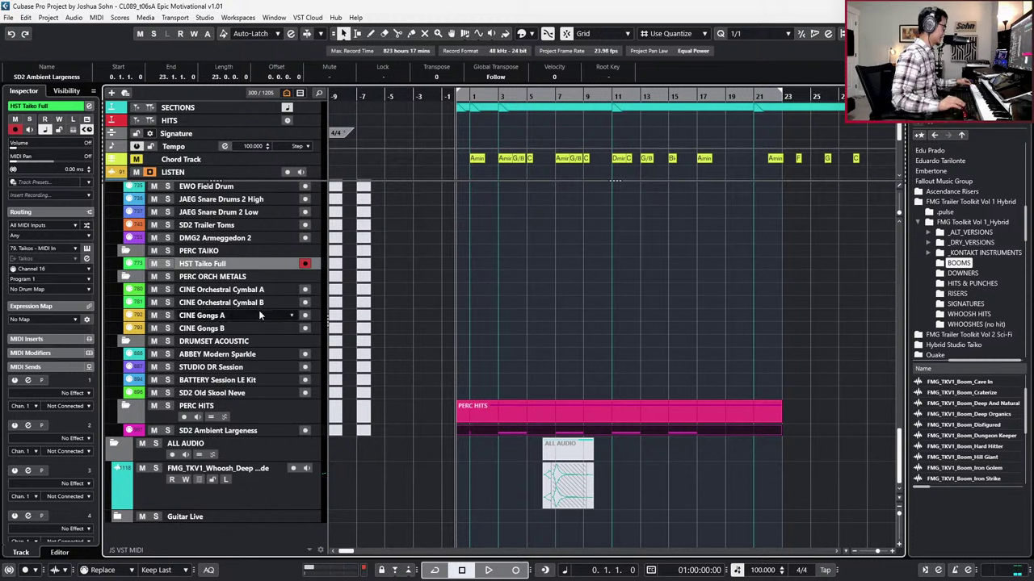
key(KP_Add)
key(space)
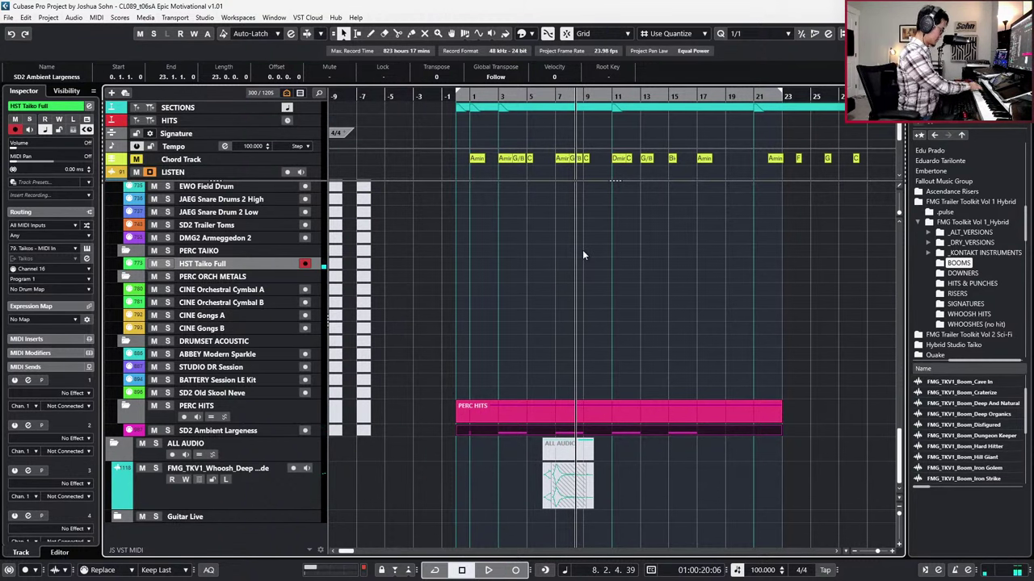
key(Home)
key(space)
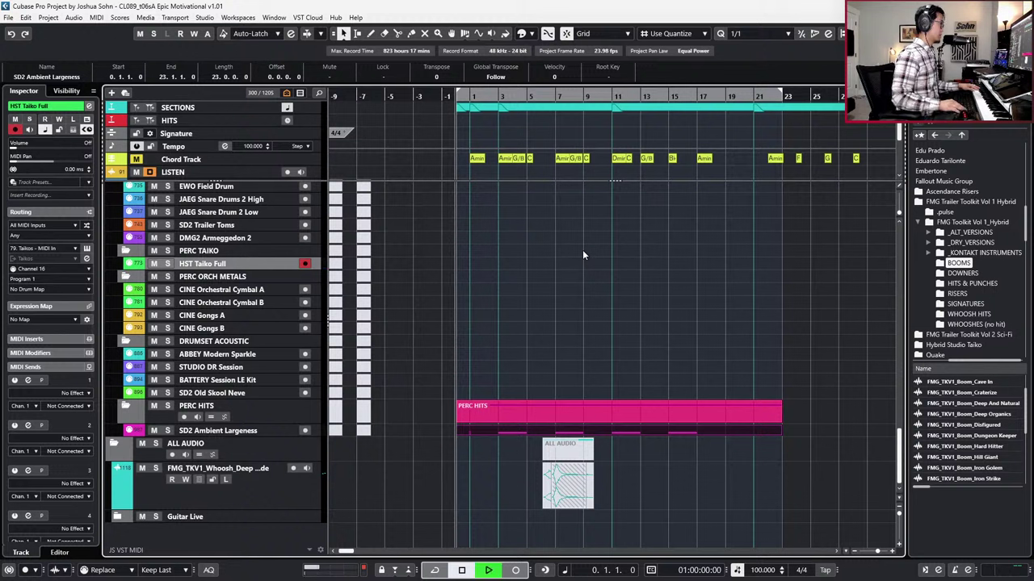
key(KP_Multiply)
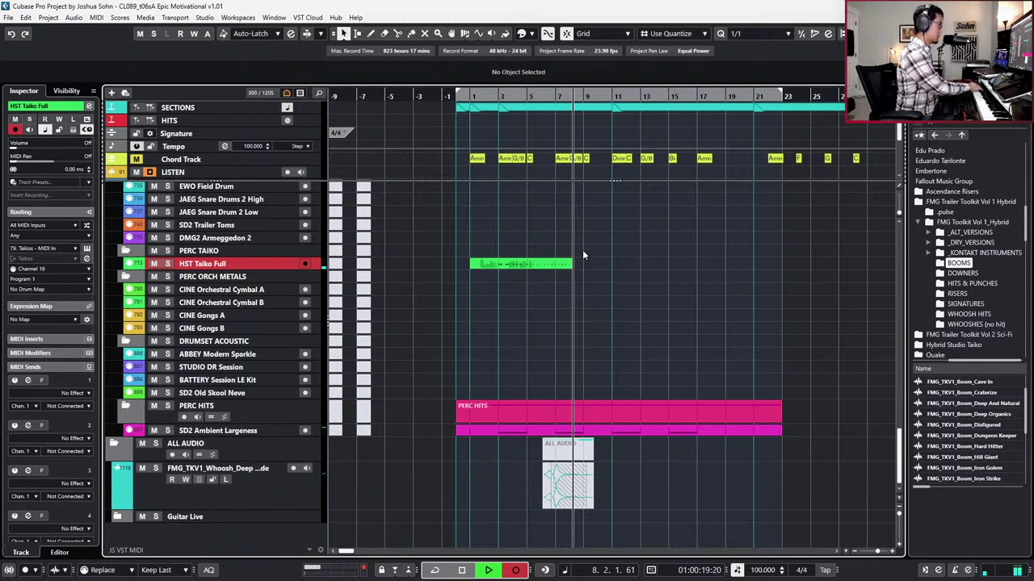
key(space)
scroll(619, 270, up, 3)
Step: Delete the taiko notes in bars 3–7, then quantize the remaining D#1 notes to 1/8 and lengthen them to quarter notes
double_click(544, 333)
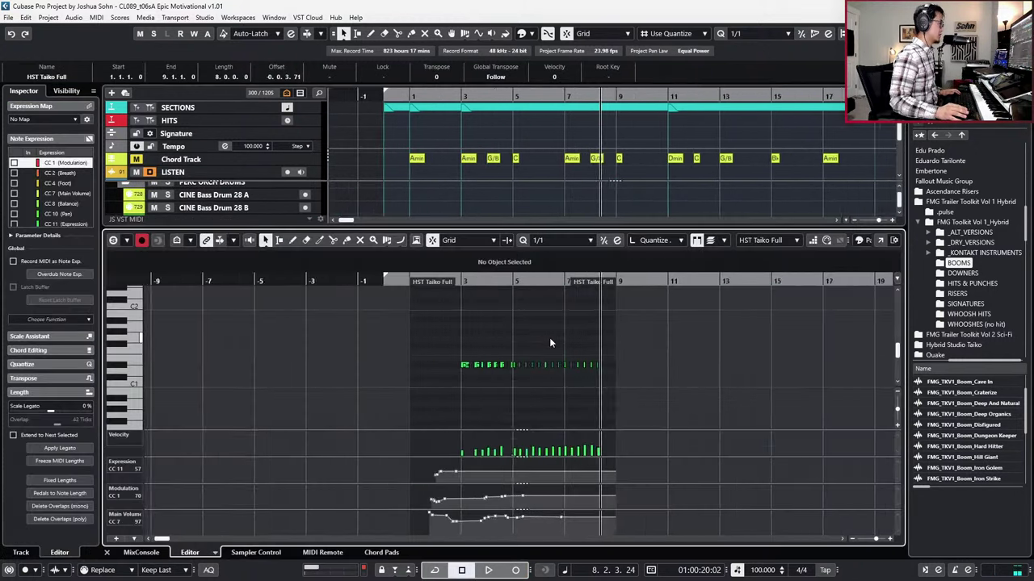
drag(328, 352, 568, 378)
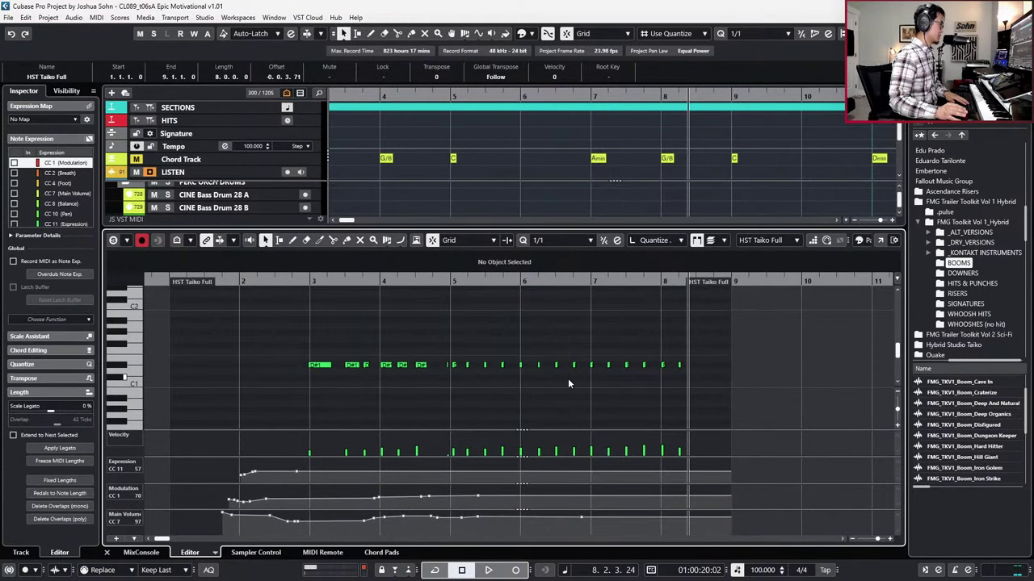
key(Delete)
drag(586, 338, 731, 384)
key(4)
key(q)
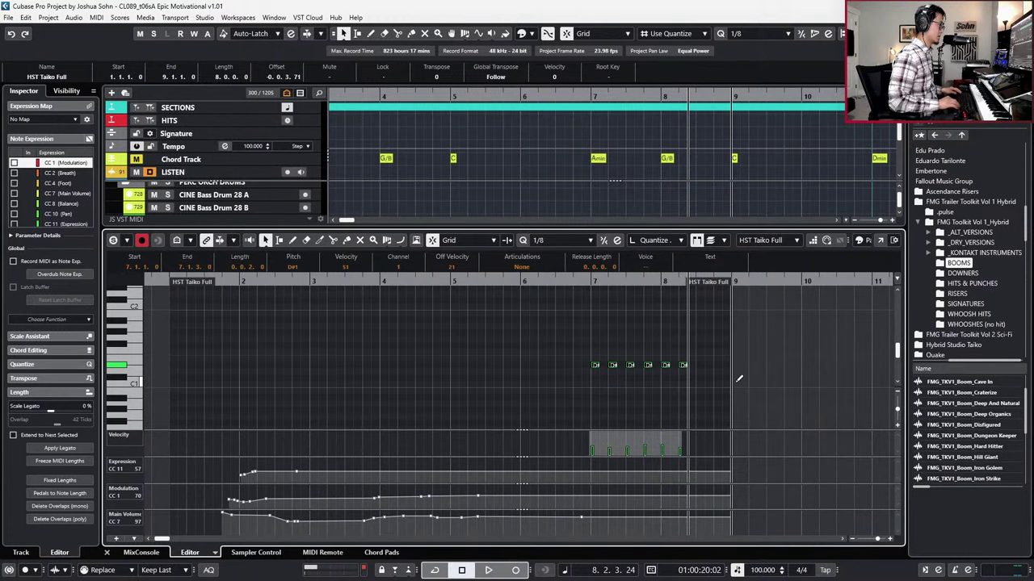
key(alt+shift+Right)
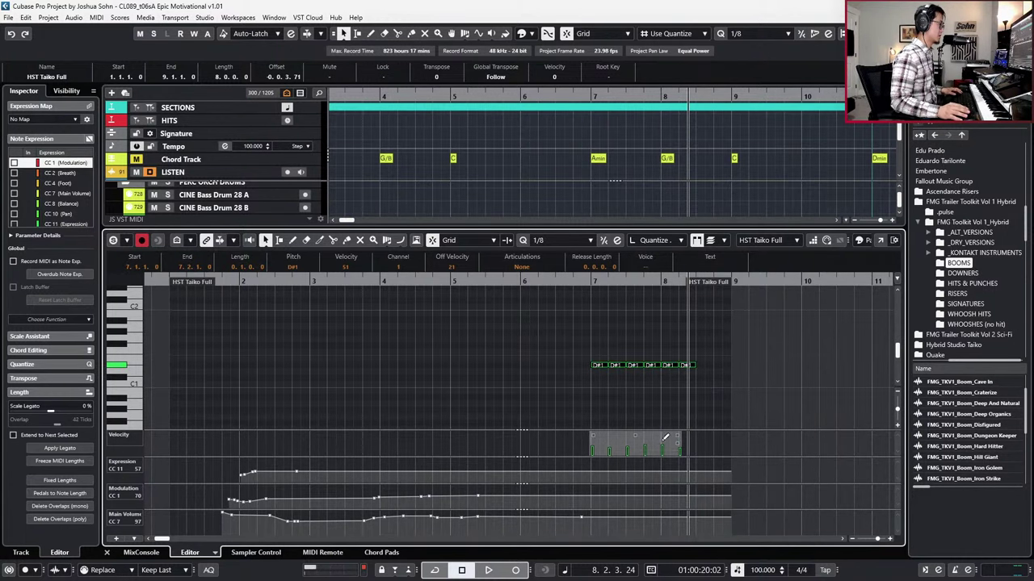
Step: Remove the last two D#1 notes and duplicate the remaining four to fill through bar 8
click(683, 343)
drag(689, 334, 671, 380)
key(Delete)
key(ctrl+a)
key(ctrl+d)
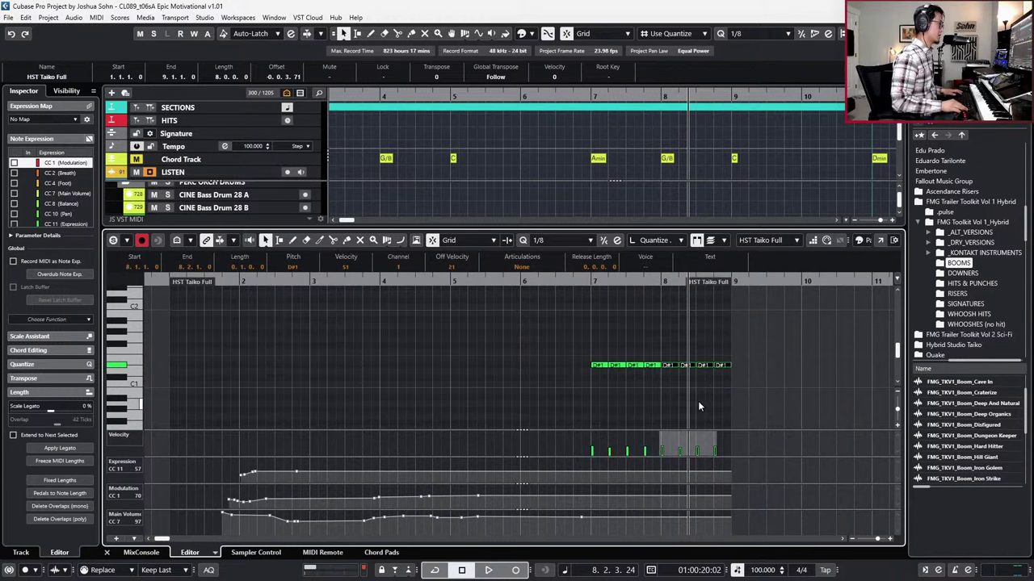
key(KP_Subtract)
key(KP_Subtract)
key(KP_Subtract)
key(Return)
key(space)
Step: Split the taiko part at bar 7, duplicate that section to bars 9–11, and glue the parts together
key(g)
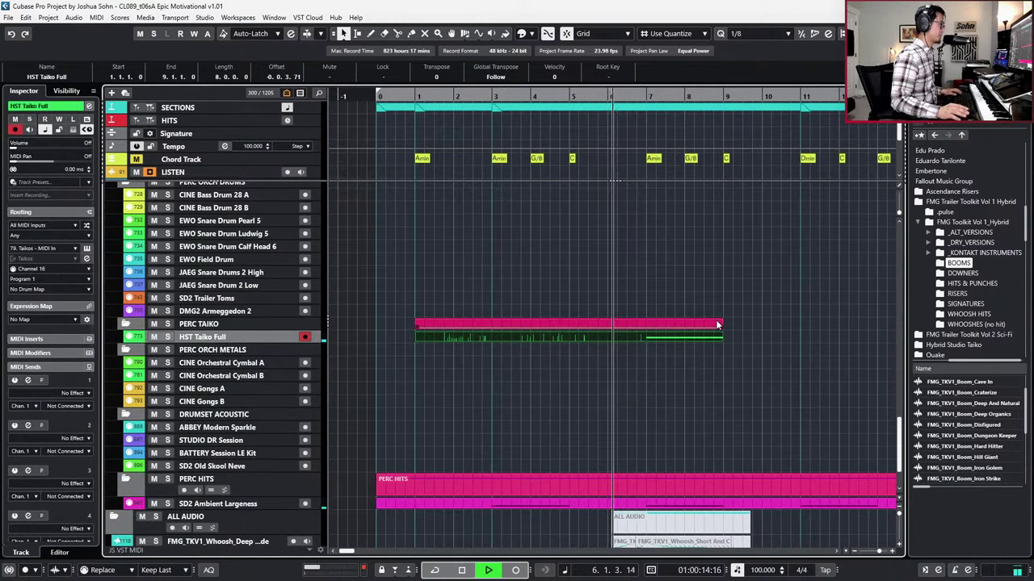
key(g)
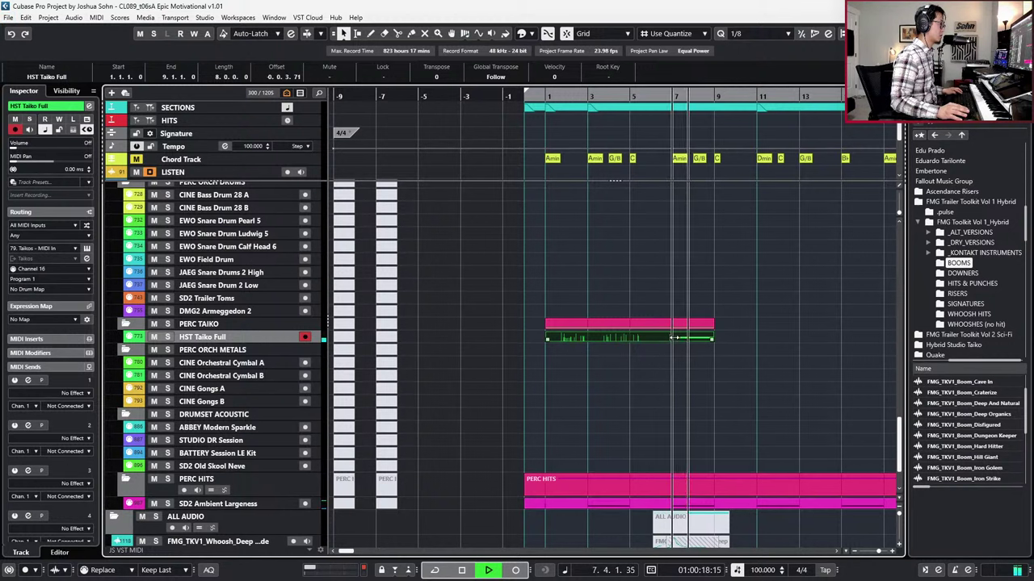
alt+click(673, 337)
key(g)
key(g)
key(ctrl+d)
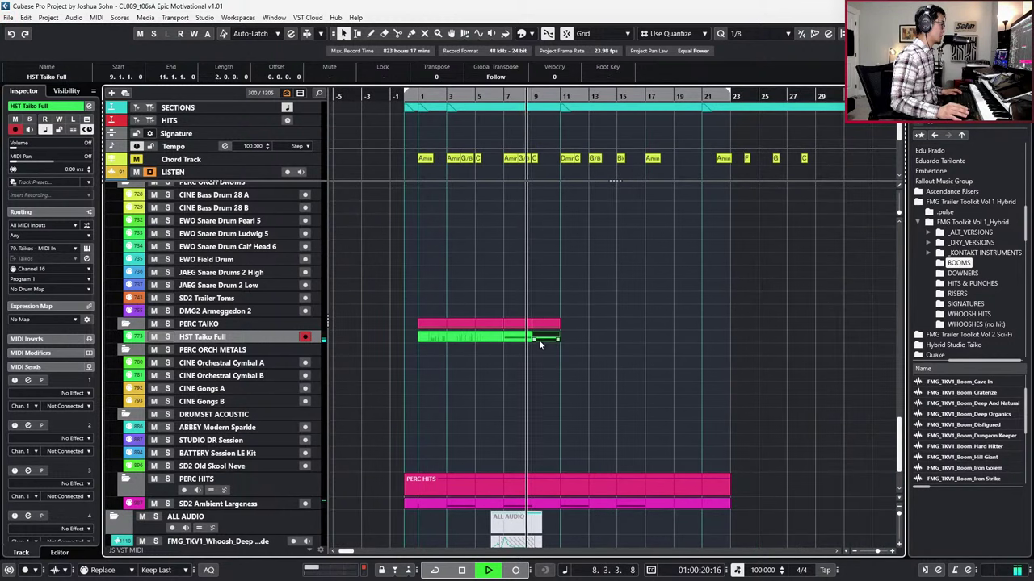
drag(524, 352, 548, 337)
key(ctrl+g)
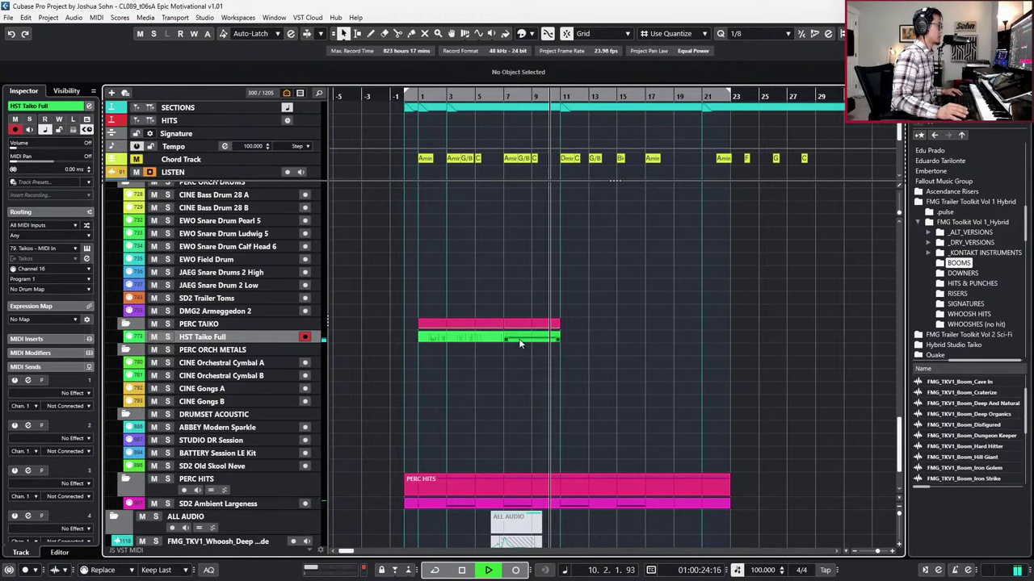
Step: Delete the D#1 hits from bars 7–11 of the taiko part
double_click(524, 338)
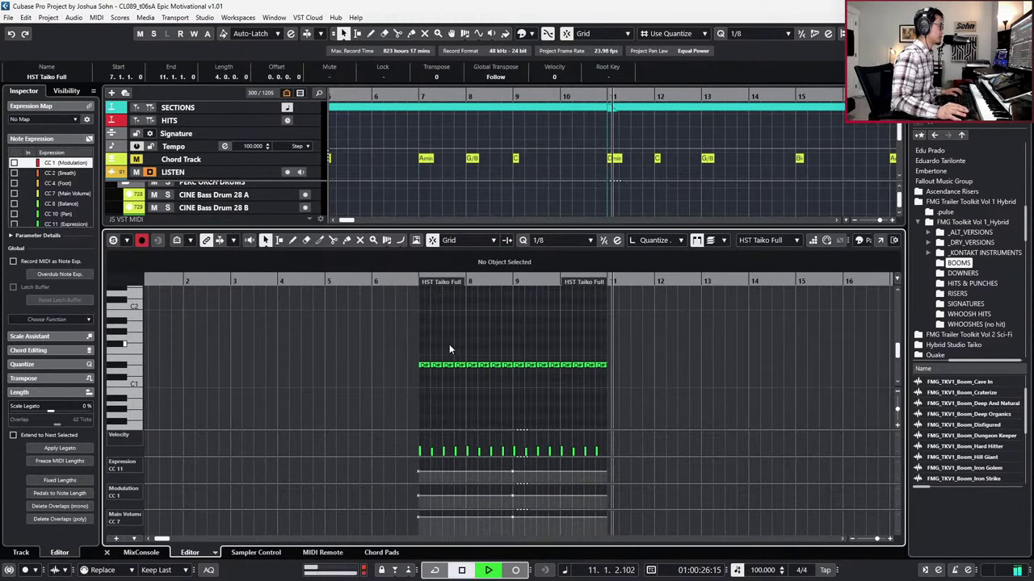
drag(528, 379, 664, 391)
key(l)
scroll(616, 388, up, 1)
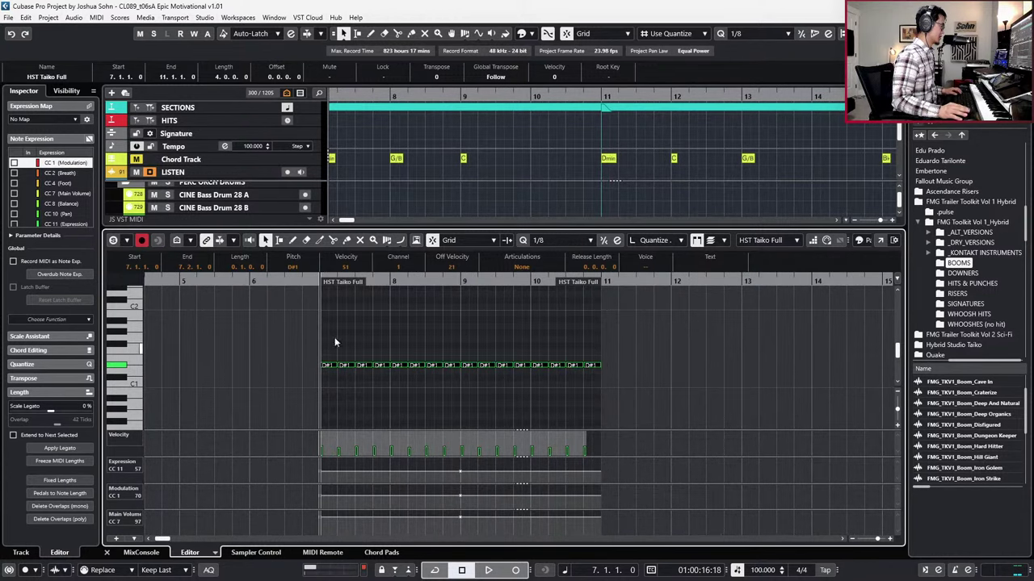
drag(294, 332, 606, 391)
key(Delete)
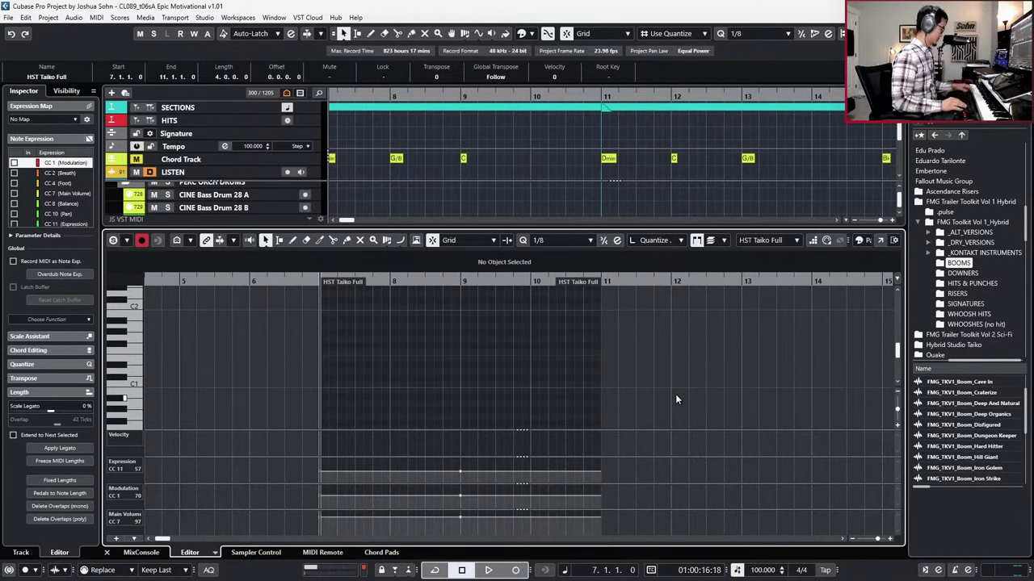
Step: Audition the cleared section from bars 7 and 8, then return to the project start
key(space)
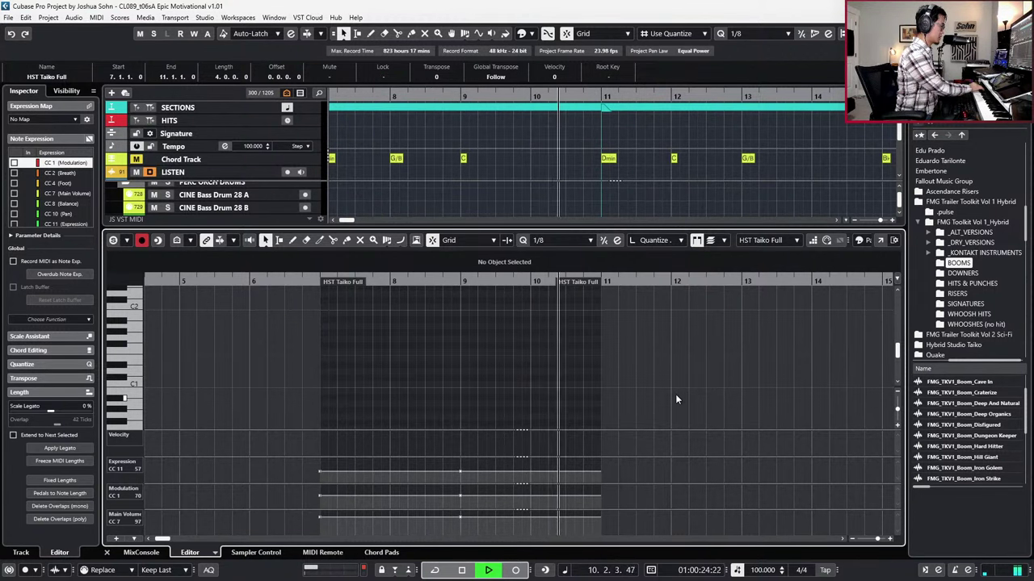
key(space)
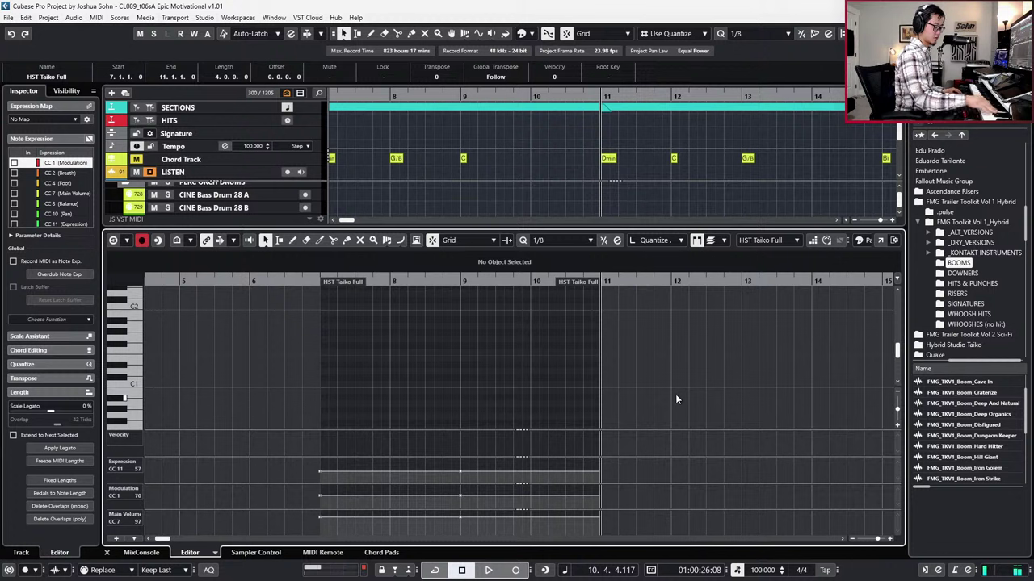
key(KP_Subtract)
key(KP_Subtract)
key(space)
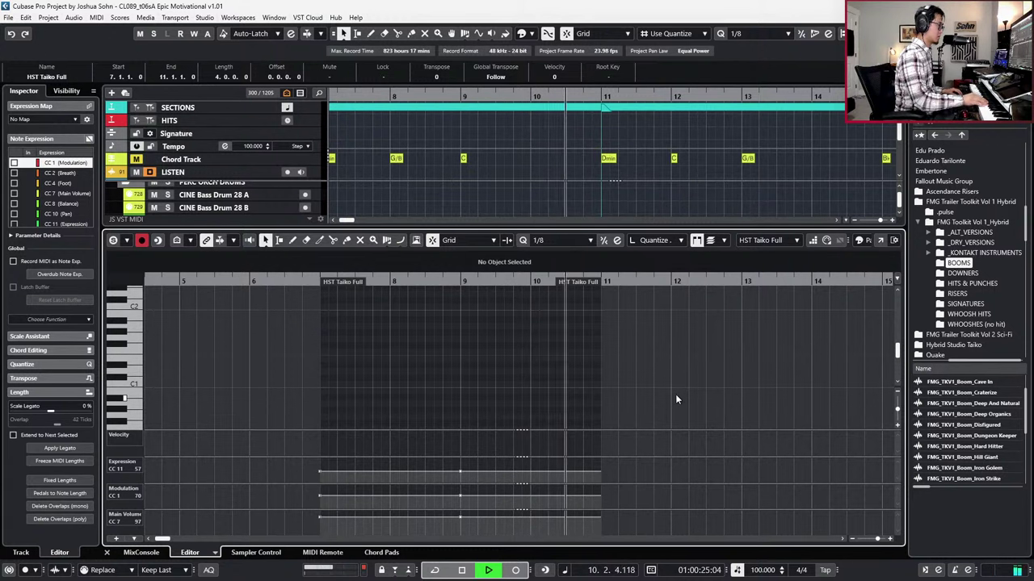
key(space)
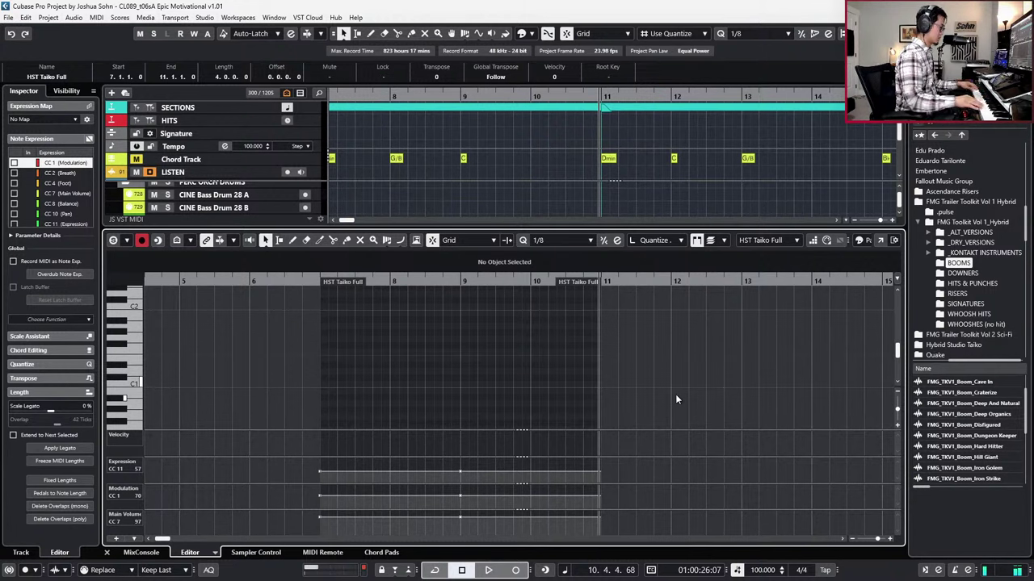
key(Home)
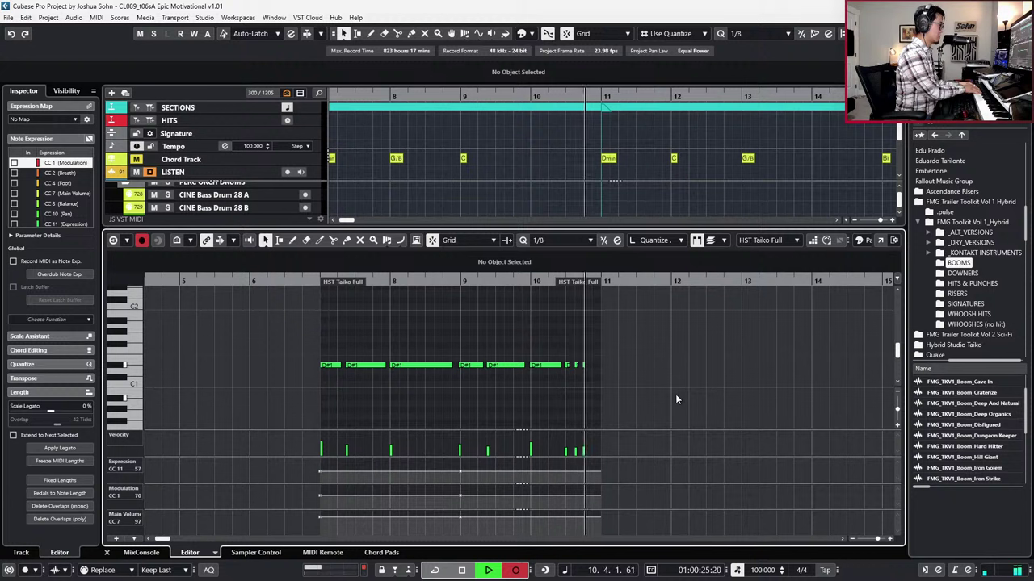
Step: Stop recording and quantize the new D#1 taiko hits to 1/8 notes
key(space)
drag(383, 403, 605, 417)
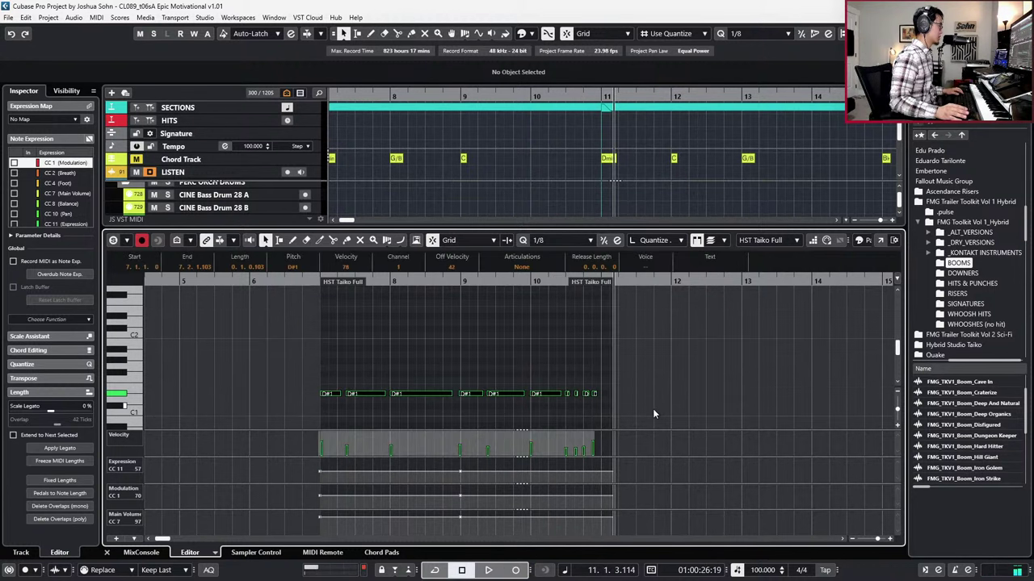
key(h)
key(h)
key(q)
key(ctrl+z)
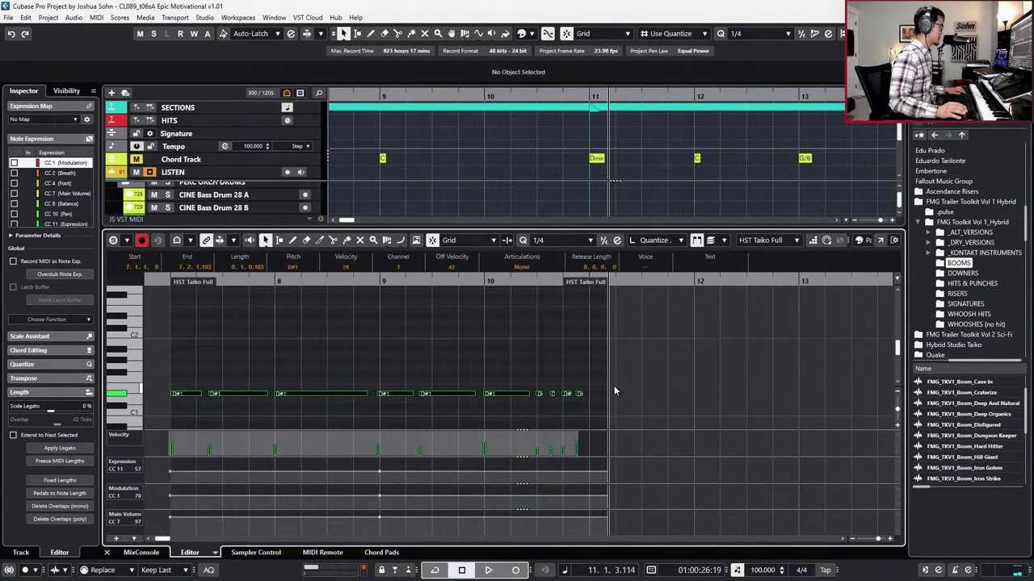
key(8)
key(q)
key(l)
key(space)
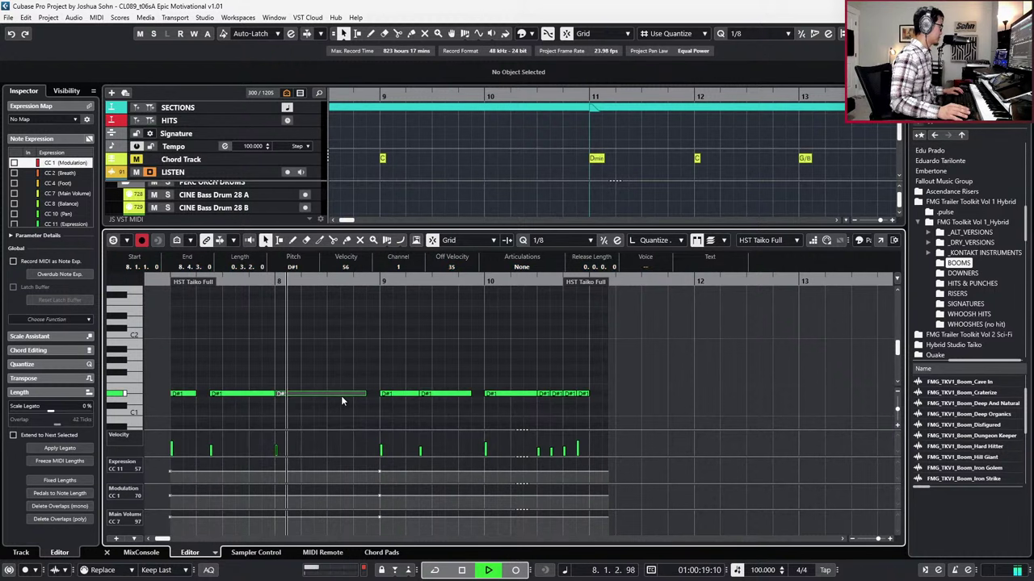
Step: Delete the three taiko notes in bars 9–10
click(343, 384)
drag(446, 413, 497, 417)
click(489, 393)
key(Delete)
key(space)
Step: Copy three earlier taiko notes and paste them at bar 9
drag(317, 371, 187, 420)
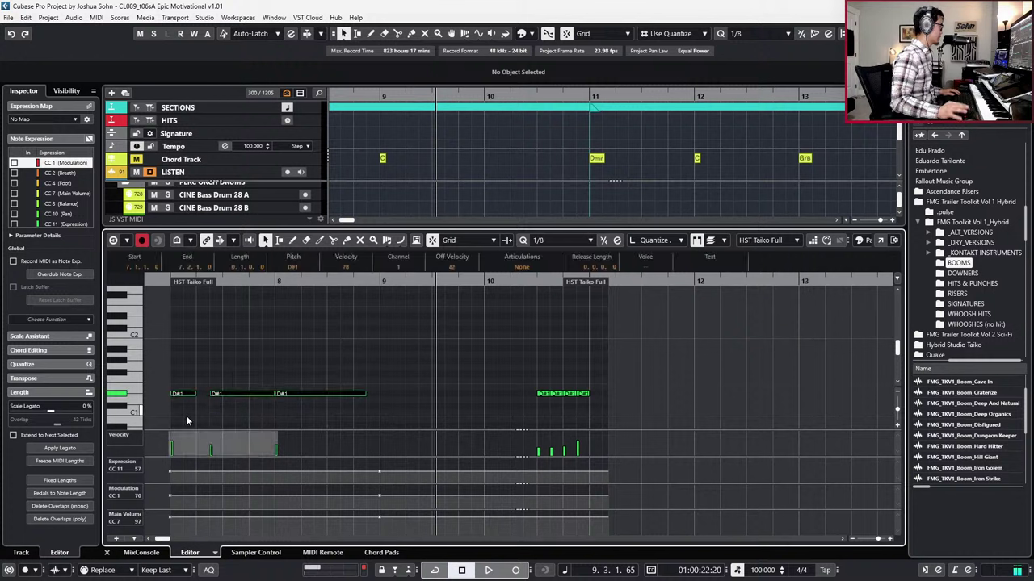
key(ctrl+c)
key(KP_Subtract)
key(ctrl+v)
key(KP_Subtract)
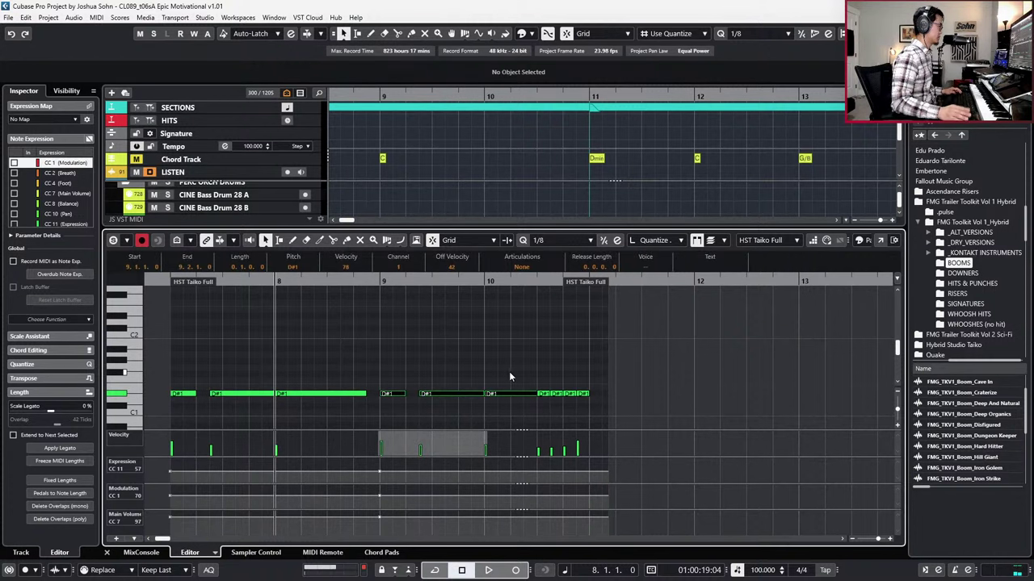
Step: Play back the new bar 9–10 hits and close the note editor
click(517, 393)
key(KP_Add)
key(KP_Add)
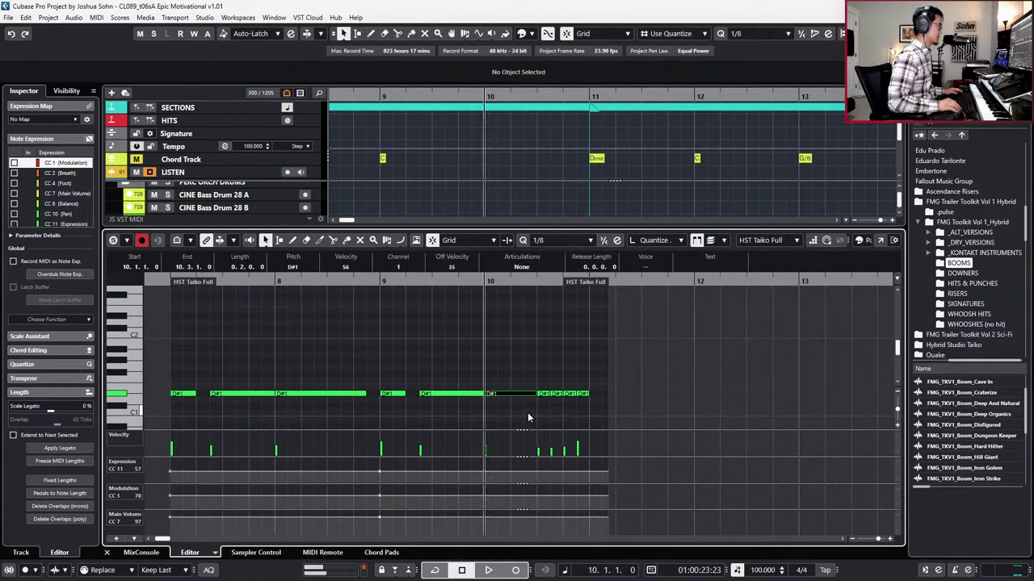
key(KP_Subtract)
key(KP_Subtract)
key(KP_Add)
key(space)
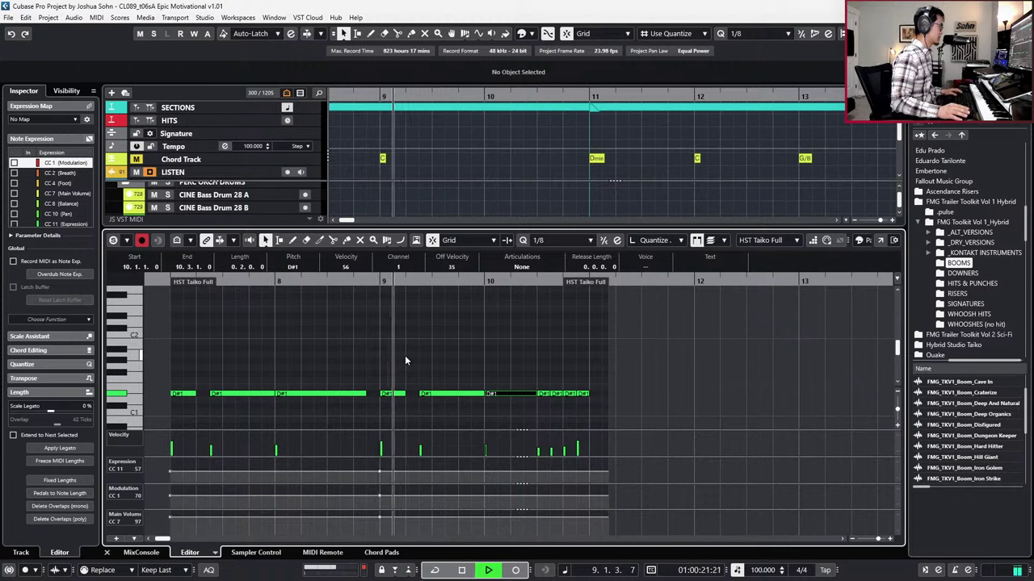
key(space)
click(391, 395)
key(ctrl+alt+e)
scroll(630, 384, down, 1)
Step: Open the SD2 Ambient Largeness part and duplicate its bar-7 C2 note into bars 9–11
scroll(630, 404, down, 3)
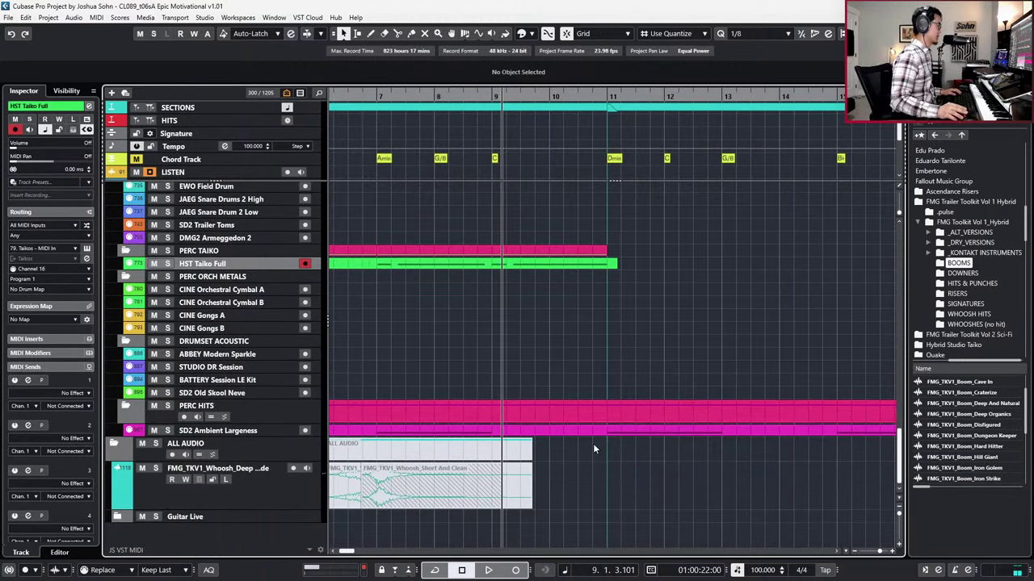
scroll(545, 424, down, 3)
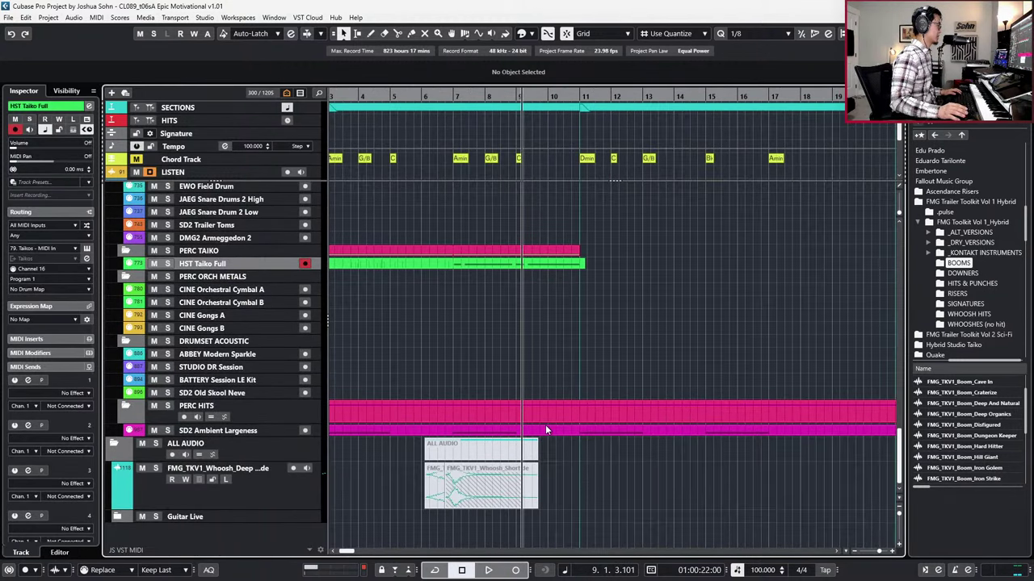
key(KP_Subtract)
key(KP_Subtract)
key(space)
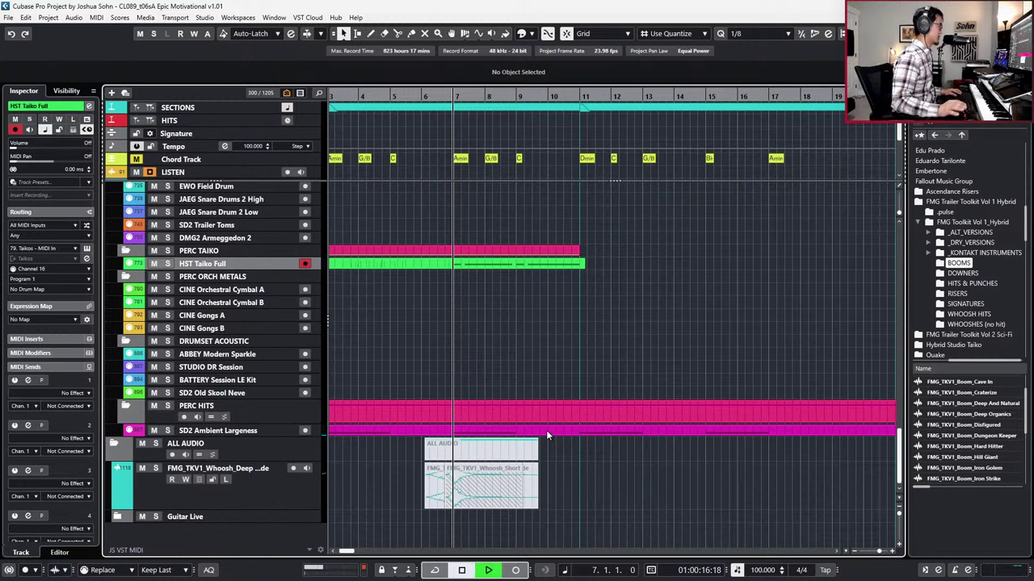
double_click(547, 432)
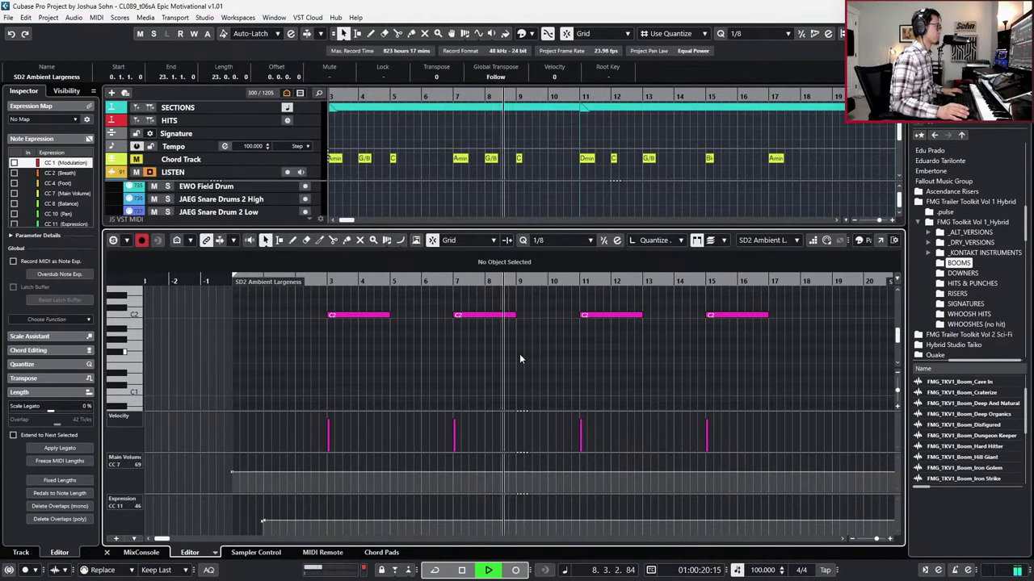
click(512, 315)
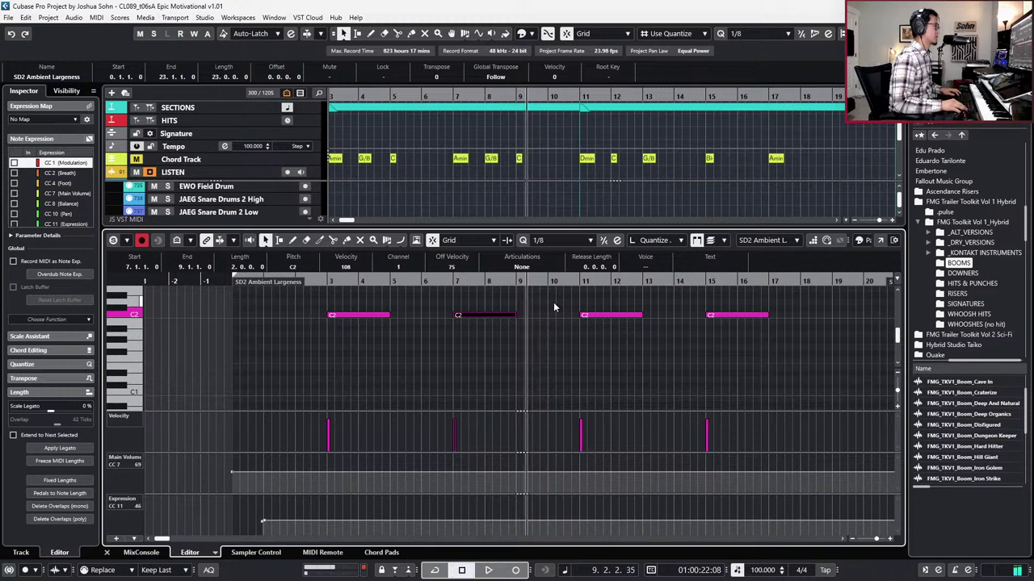
key(ctrl+d)
key(space)
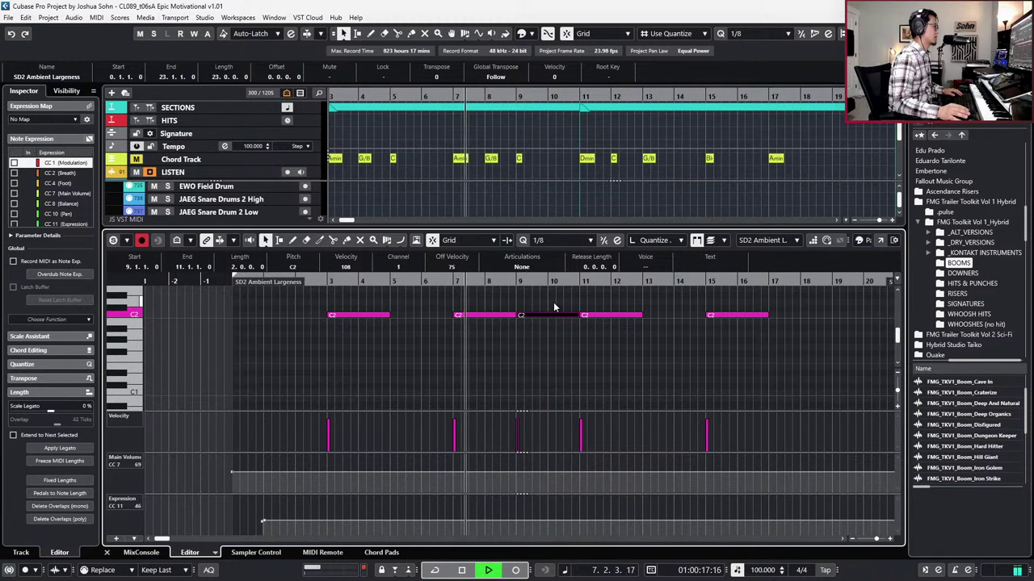
ctrl+scroll(553, 302, down, 1)
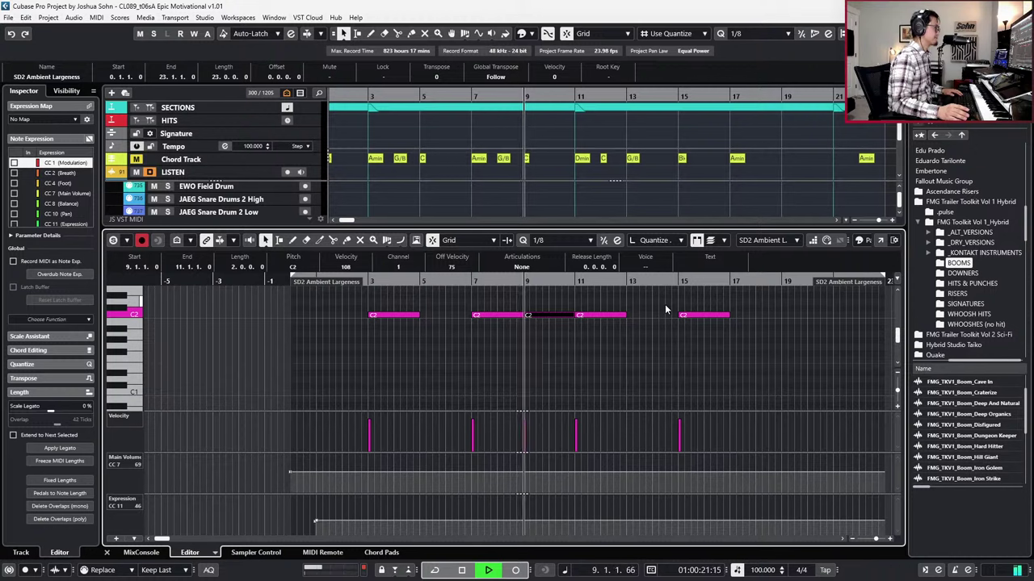
Step: Stretch the HST Taiko Full part across the locator range
key(Return)
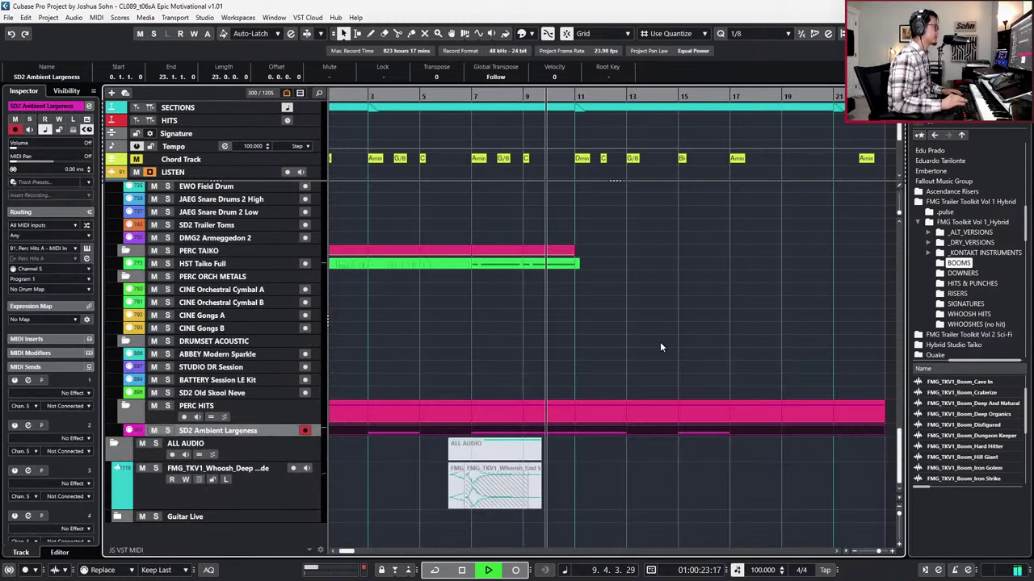
ctrl+scroll(659, 343, down, 1)
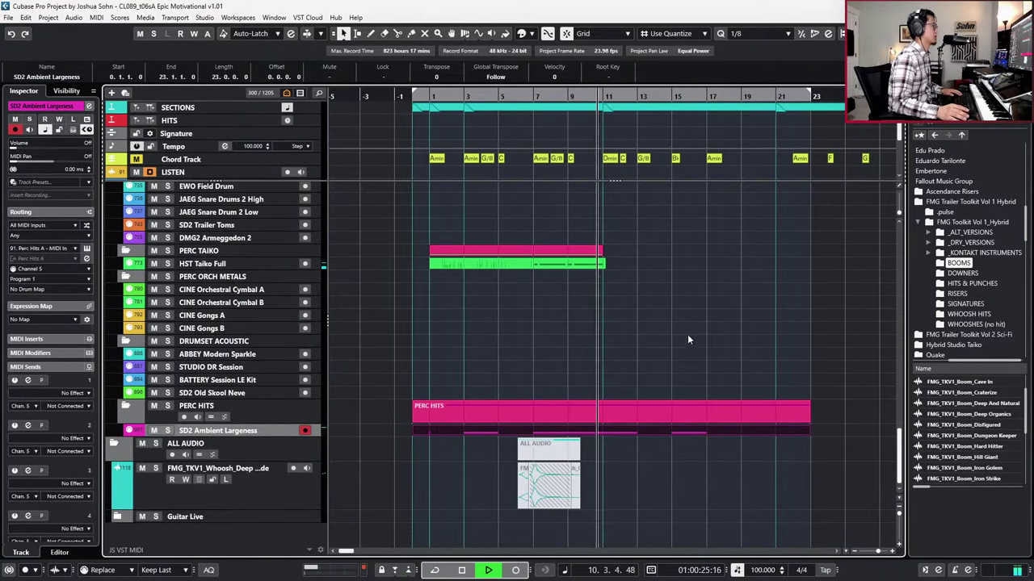
double_click(635, 262)
click(593, 291)
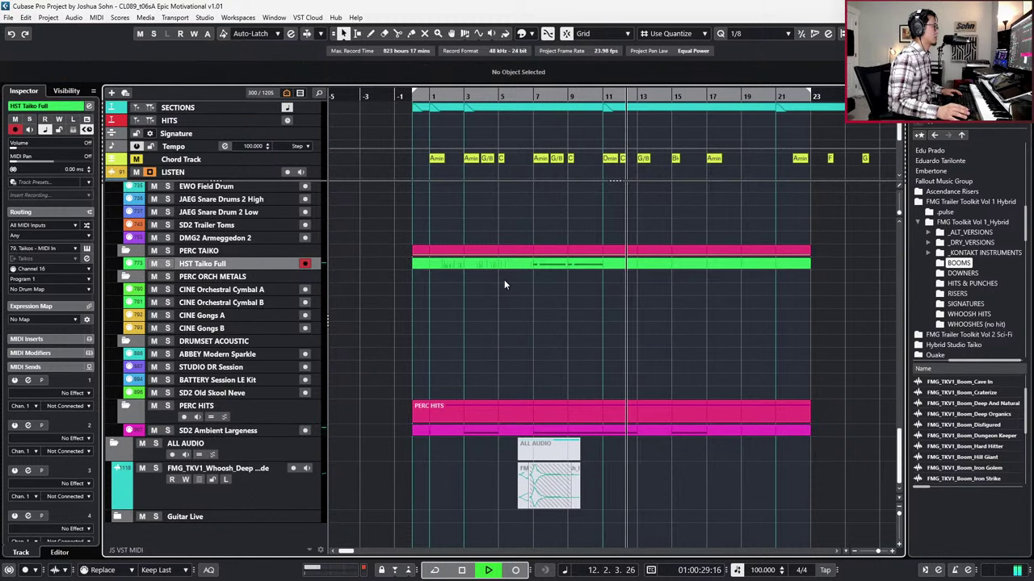
Step: Record a cymbal scrape hit on the CINE Cymbal Scrapes track from bar 10
scroll(504, 280, up, 4)
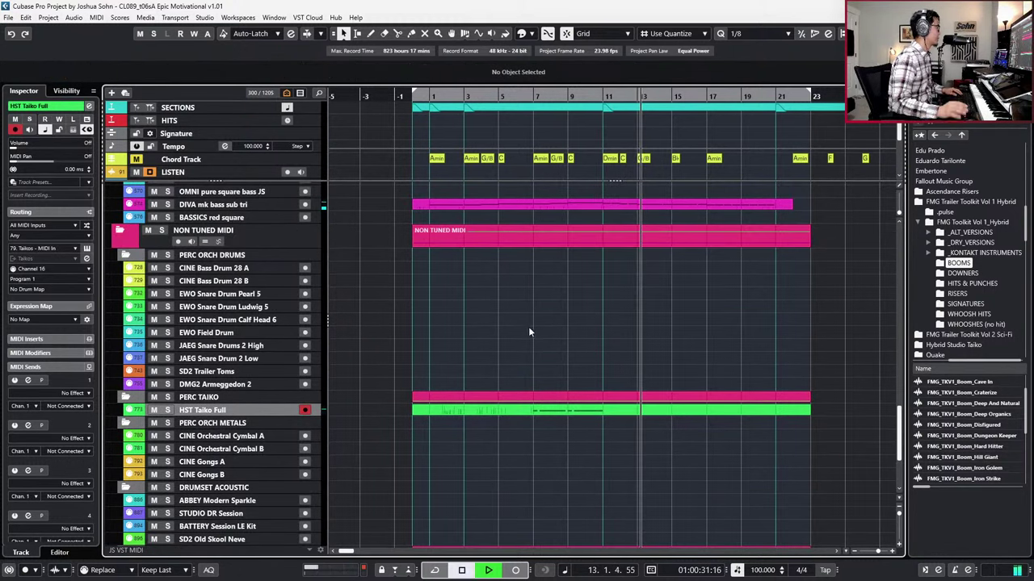
key(KP_0)
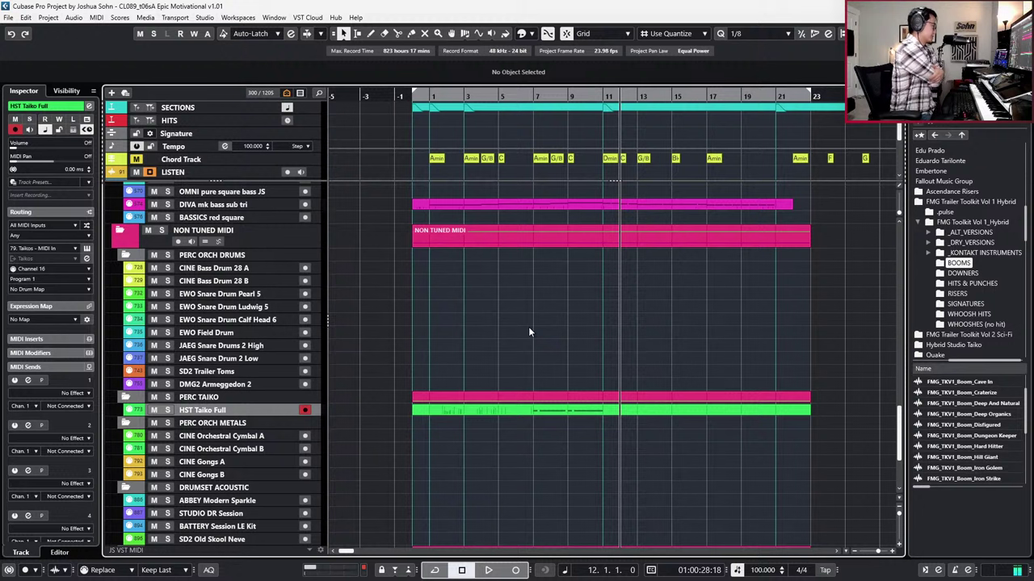
key(minus)
key(minus)
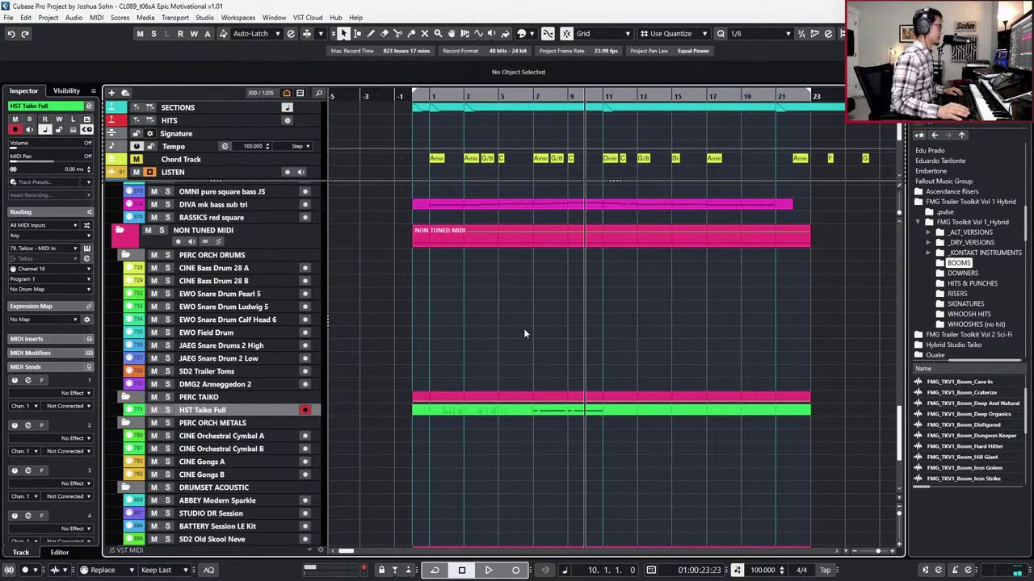
scroll(391, 277, down, 4)
click(250, 314)
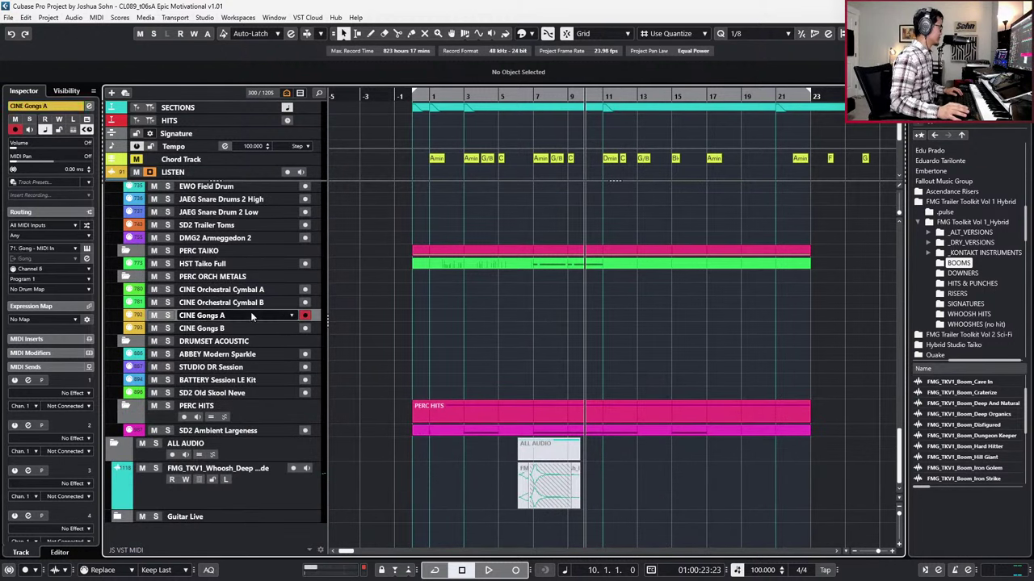
click(251, 303)
key(ctrl+f)
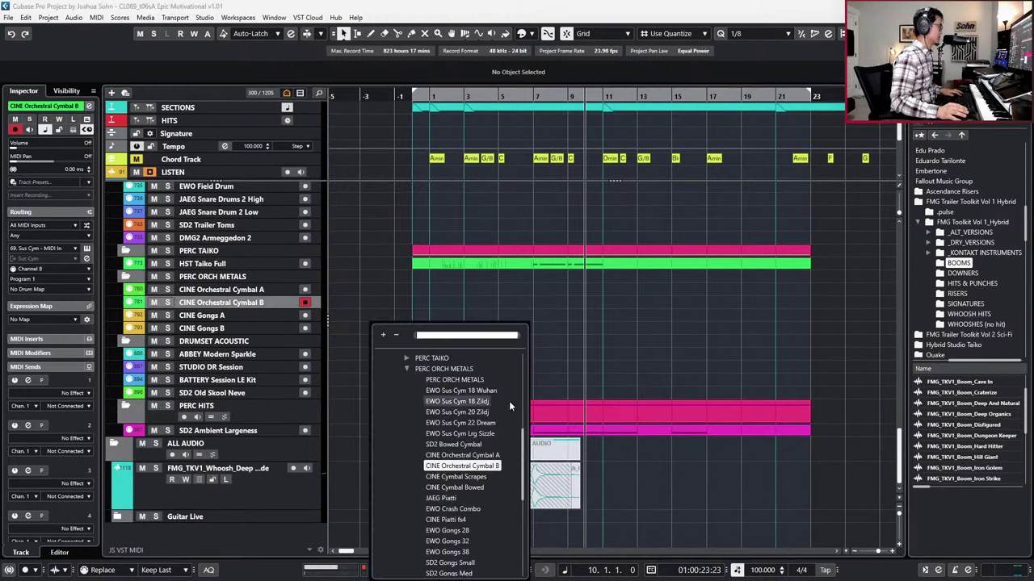
click(481, 478)
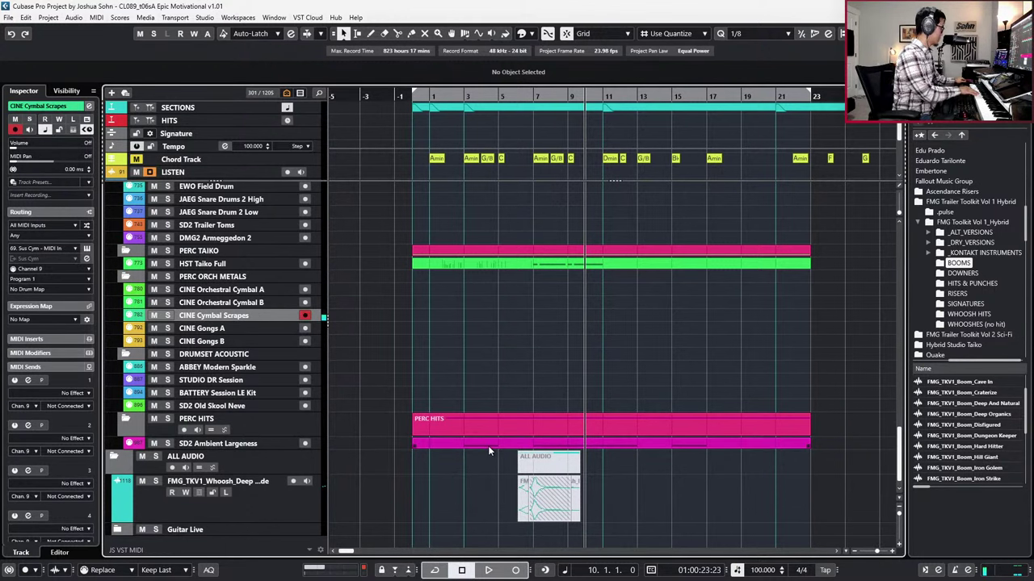
key(KP_Multiply)
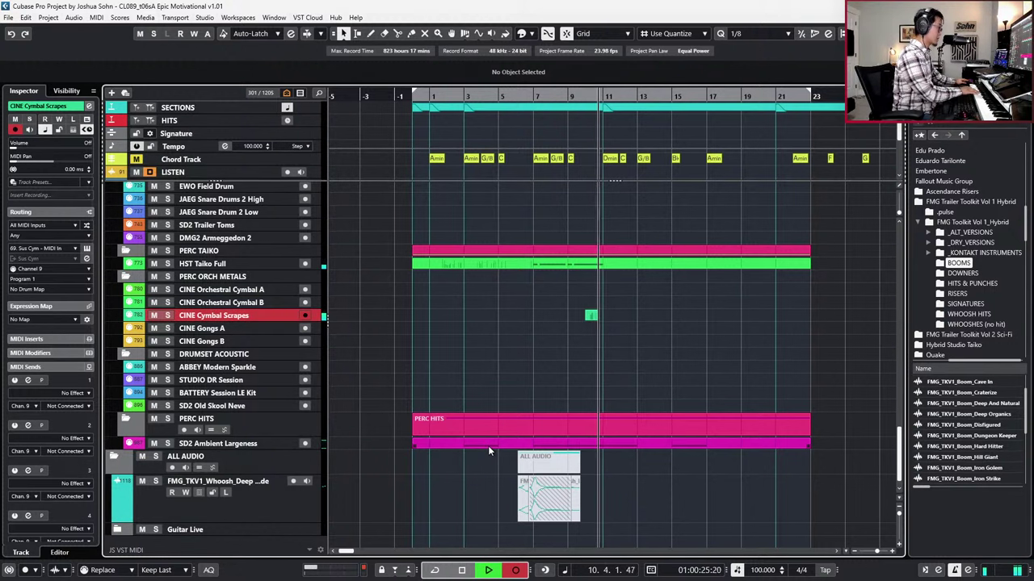
key(space)
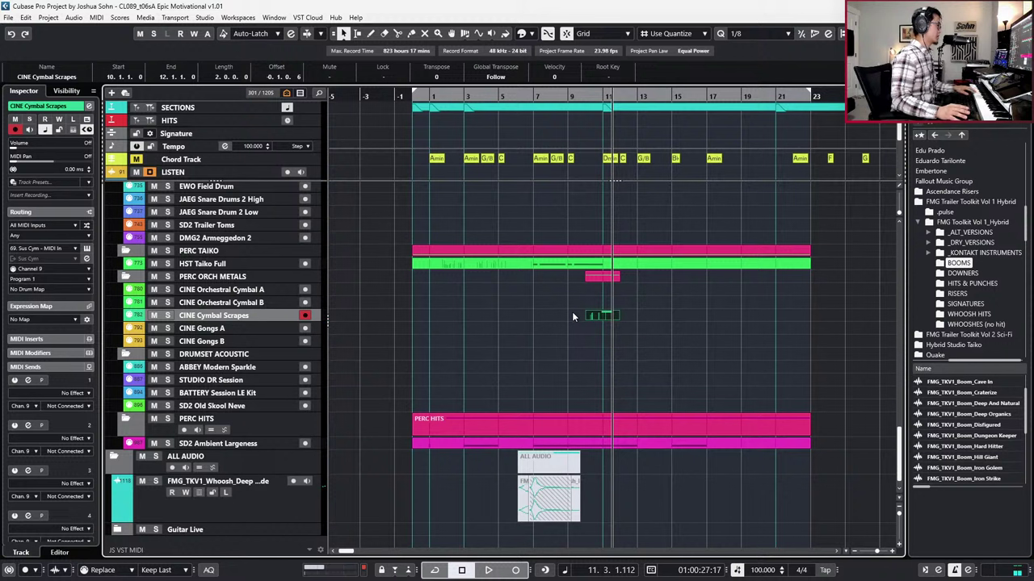
Step: Arm CINE Orchestral Cymbal A and start recording from bar 10
click(257, 289)
key(KP_Subtract)
key(KP_Subtract)
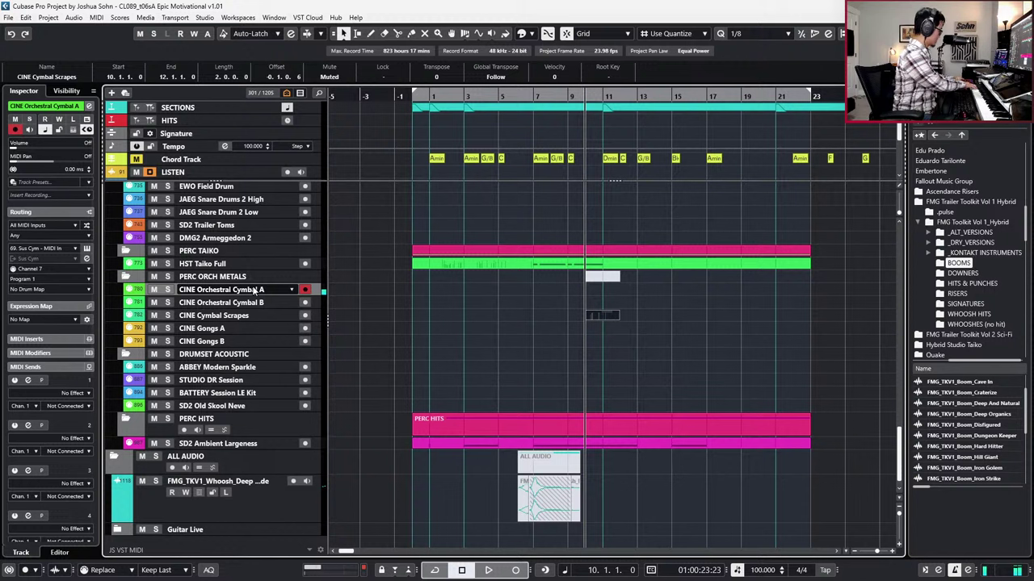
key(KP_Multiply)
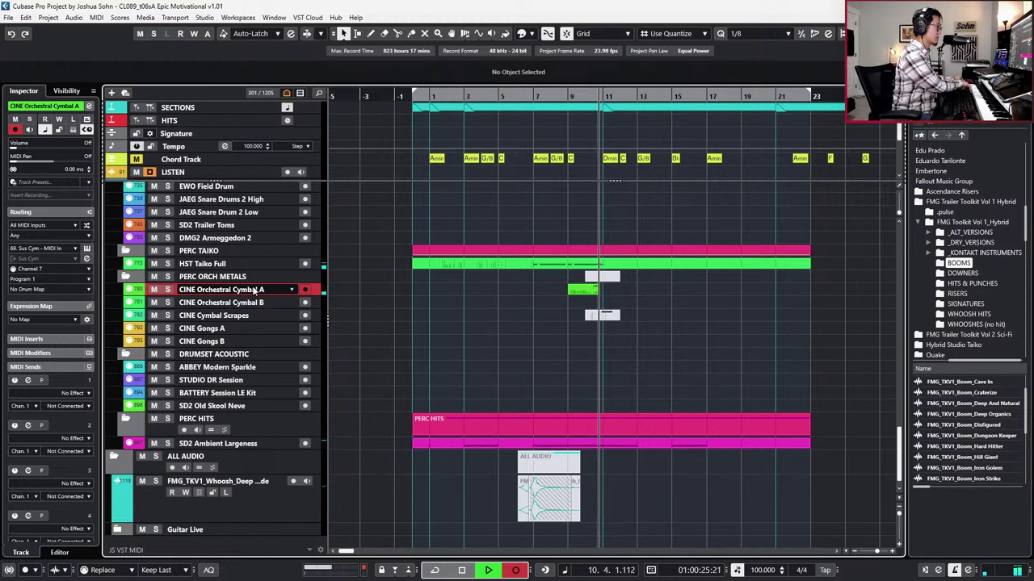
Step: Extend the Cymbal A part across the song and record a B1 cymbal hit from bar 10
key(space)
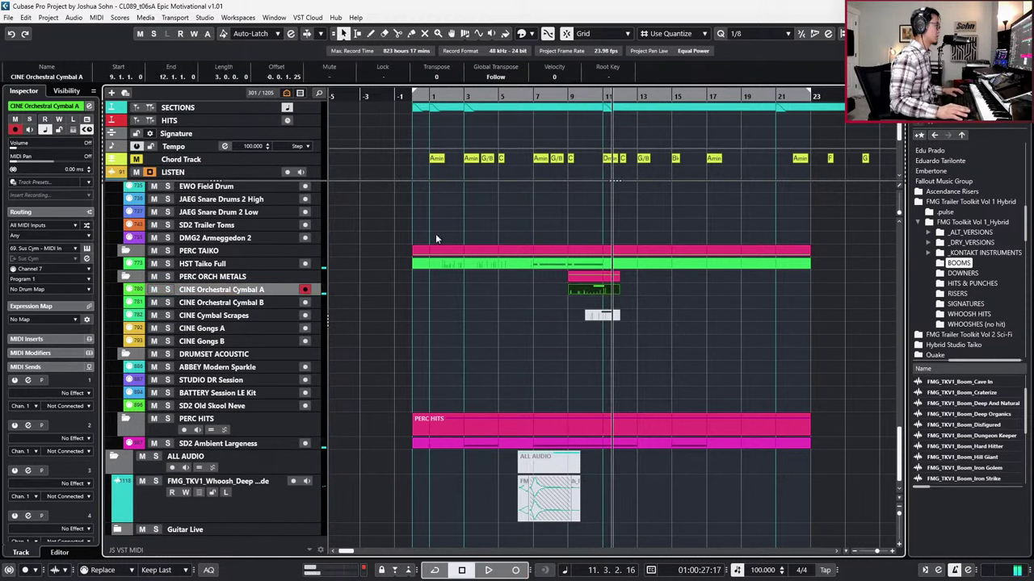
double_click(627, 287)
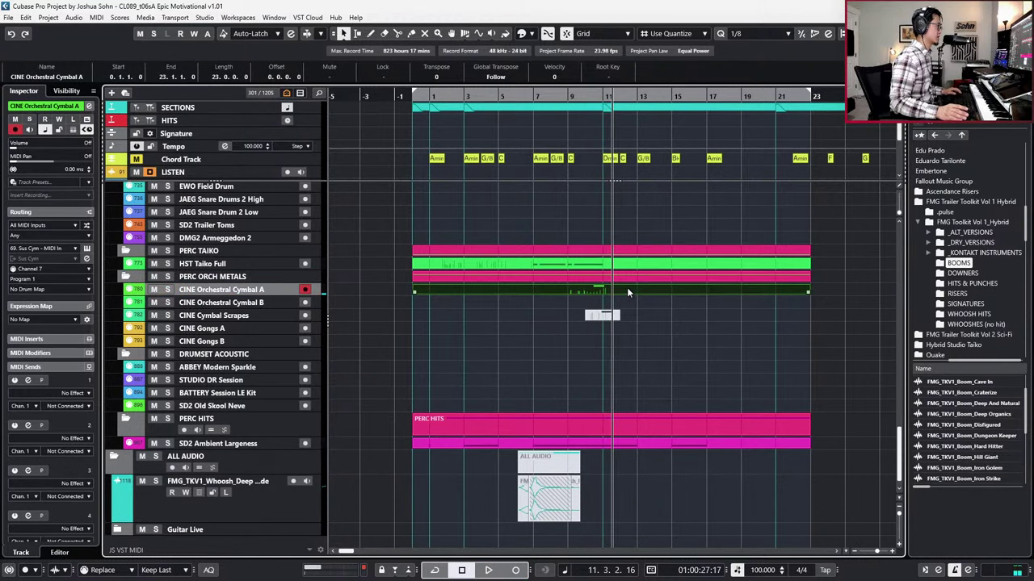
double_click(627, 288)
scroll(572, 425, up, 3)
click(571, 425)
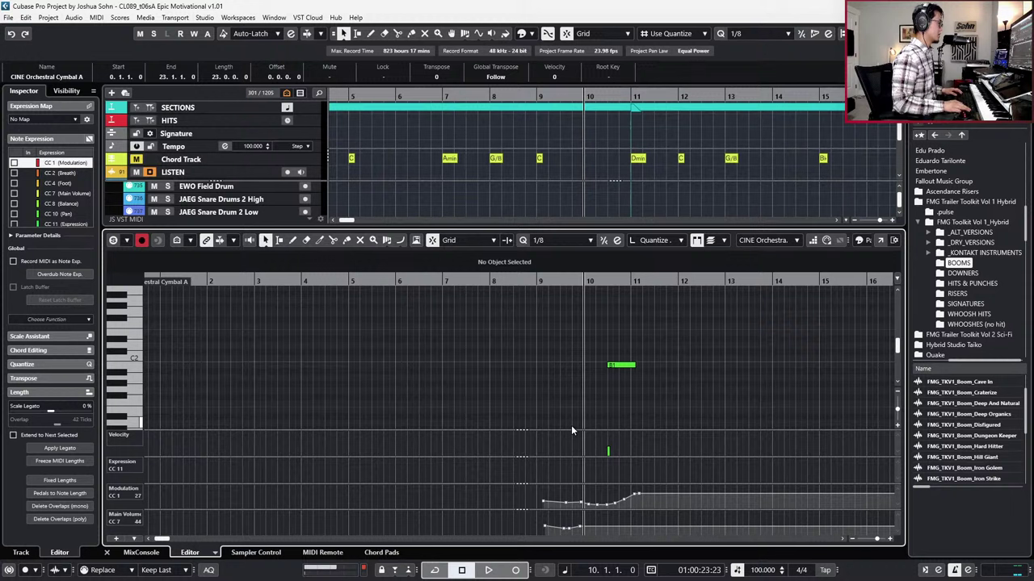
key(KP_Multiply)
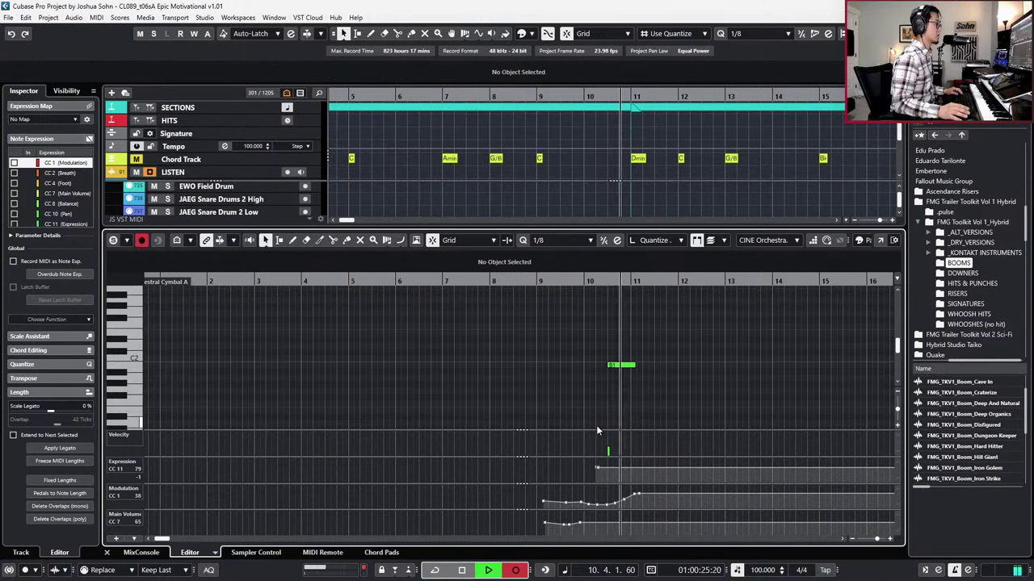
key(h)
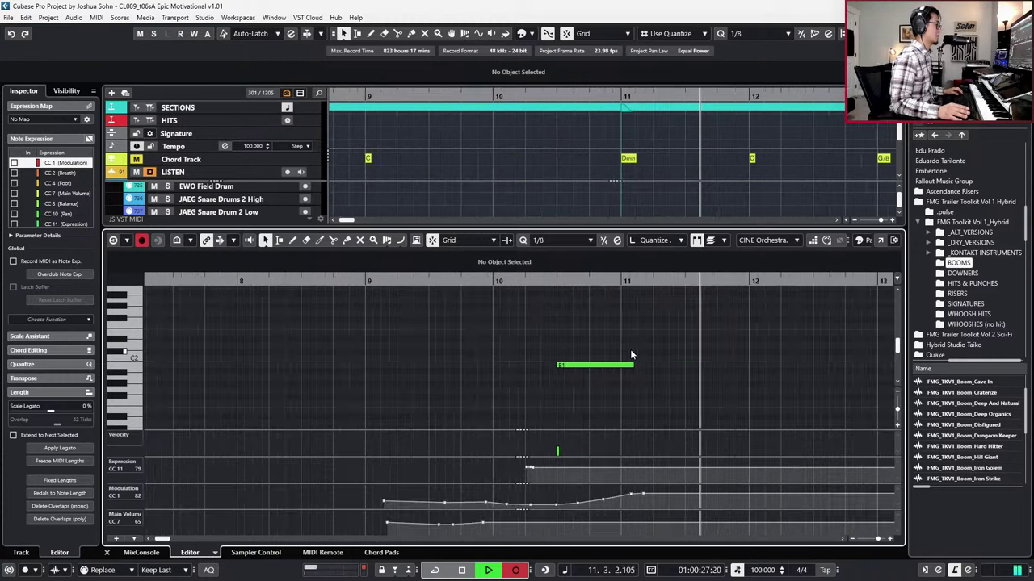
key(space)
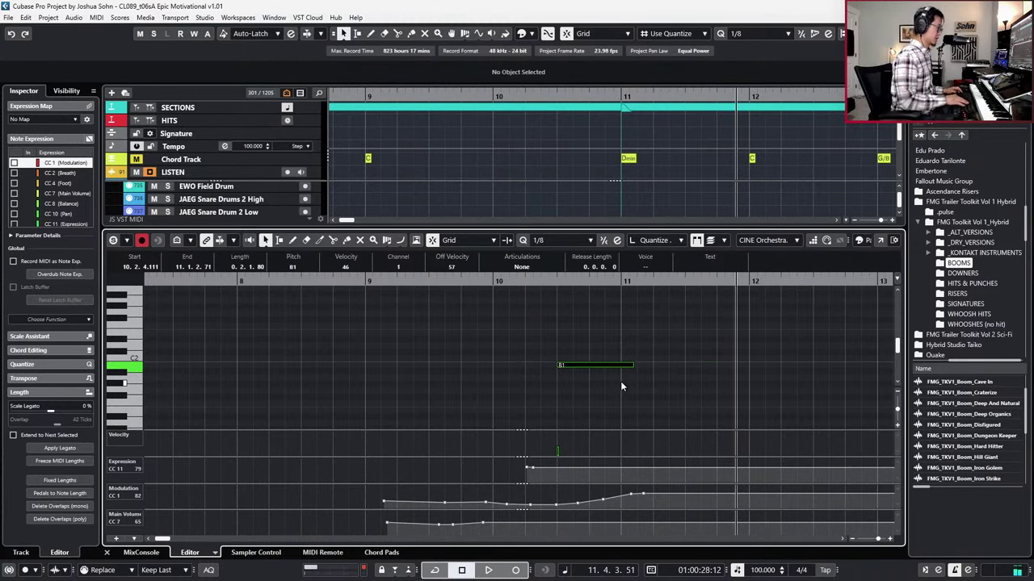
Step: Shorten the B1 note, quantize it to 10.3.1.0, audition it and close the editor
drag(632, 365, 629, 365)
click(620, 378)
key(ctrl+a)
key(l)
key(space)
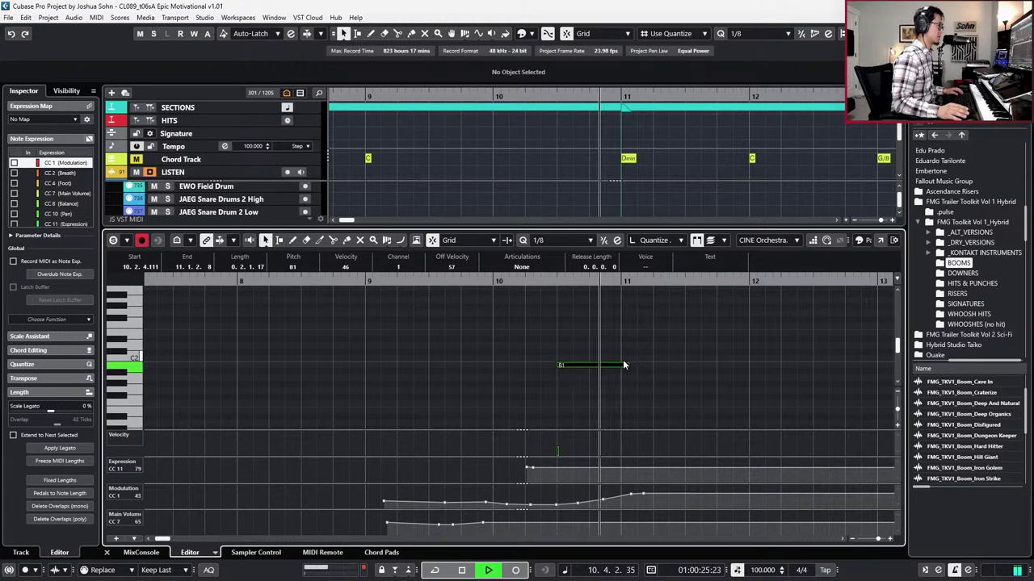
key(space)
key(q)
key(KP_Subtract)
key(KP_Subtract)
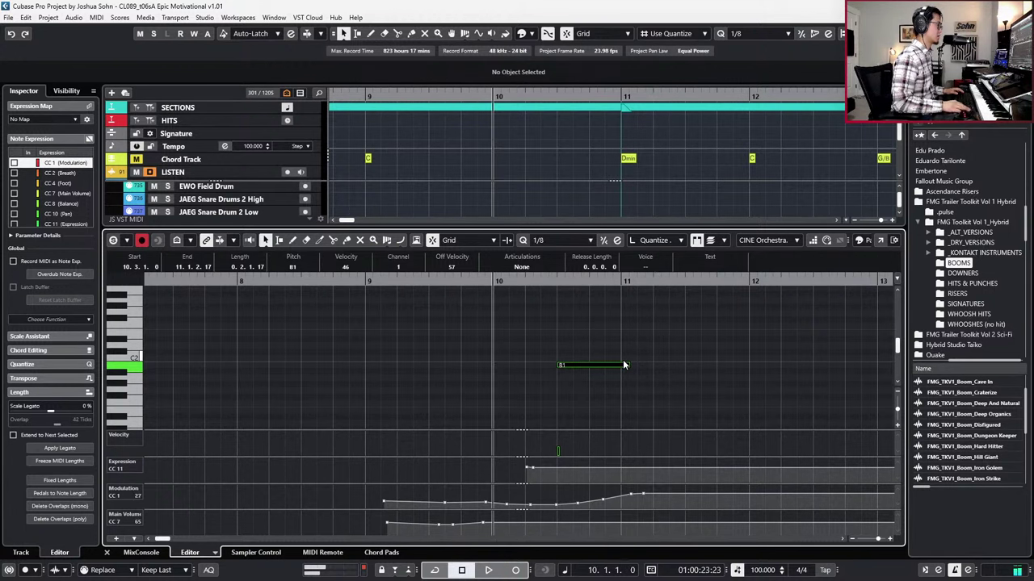
key(space)
key(ctrl+alt+e)
scroll(623, 359, down, 2)
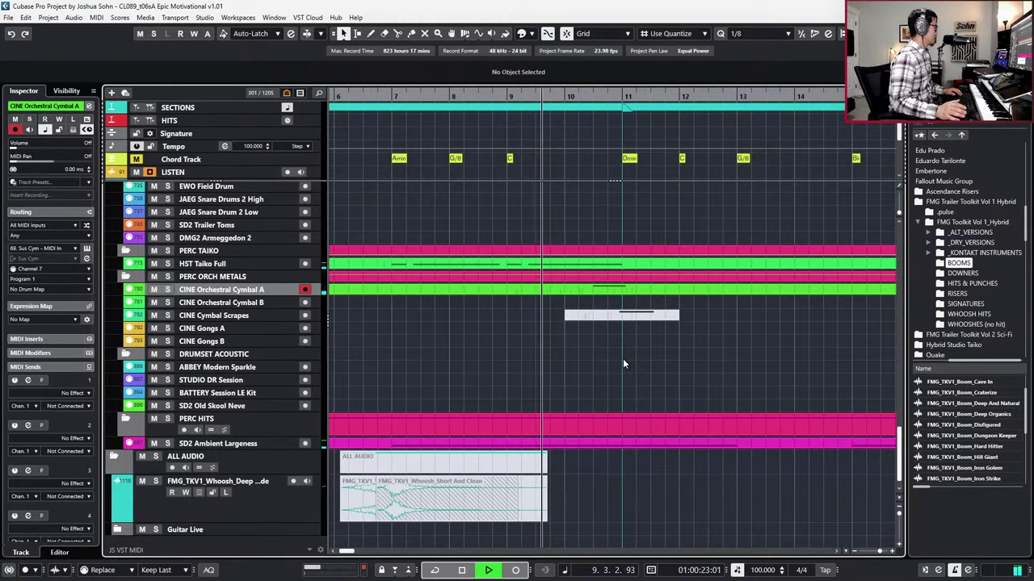
Step: Stop playback and select the SD2 Trailer Toms track
scroll(618, 355, down, 3)
scroll(605, 345, up, 1)
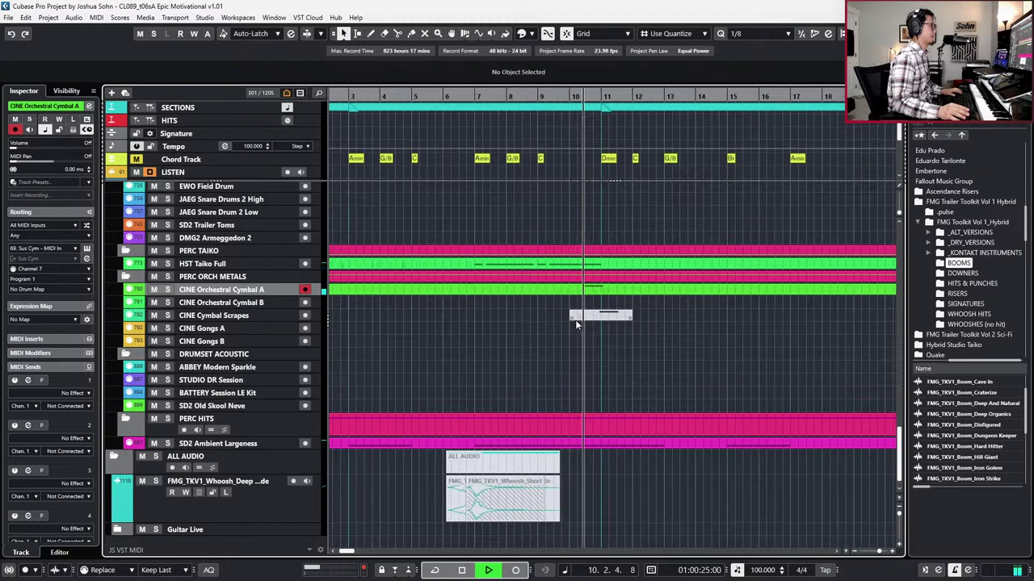
scroll(599, 339, down, 2)
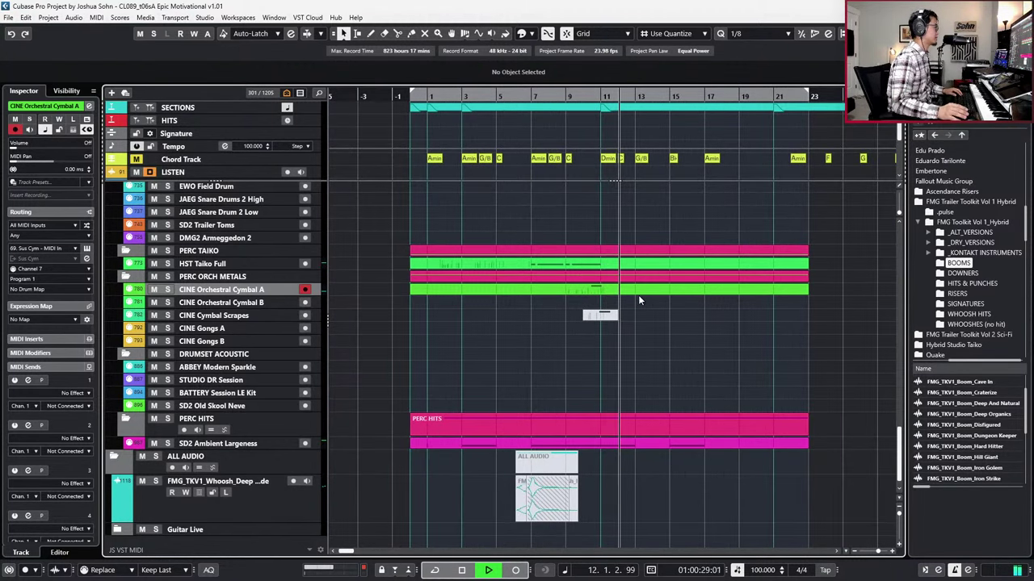
key(space)
scroll(638, 301, up, 3)
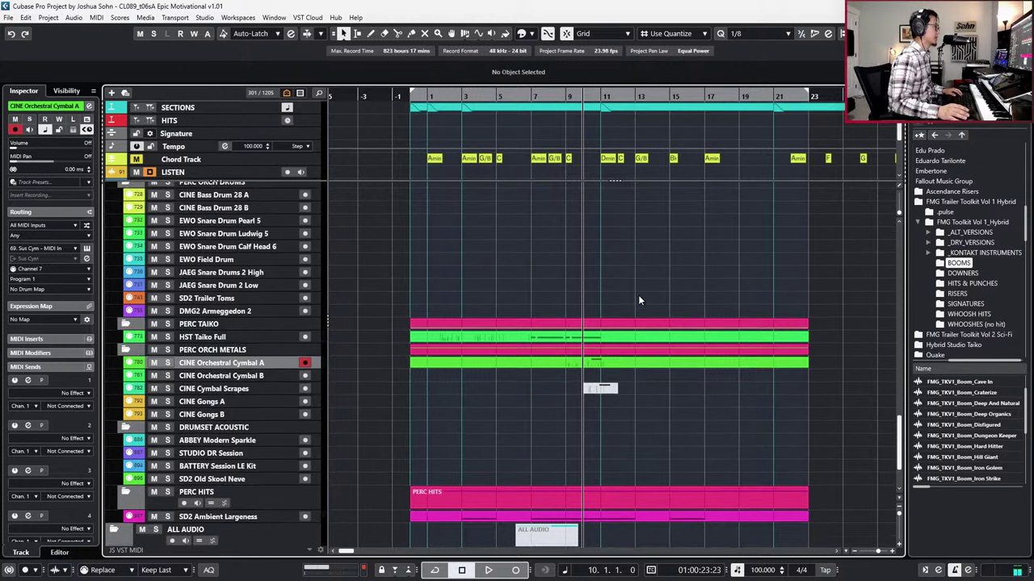
click(231, 300)
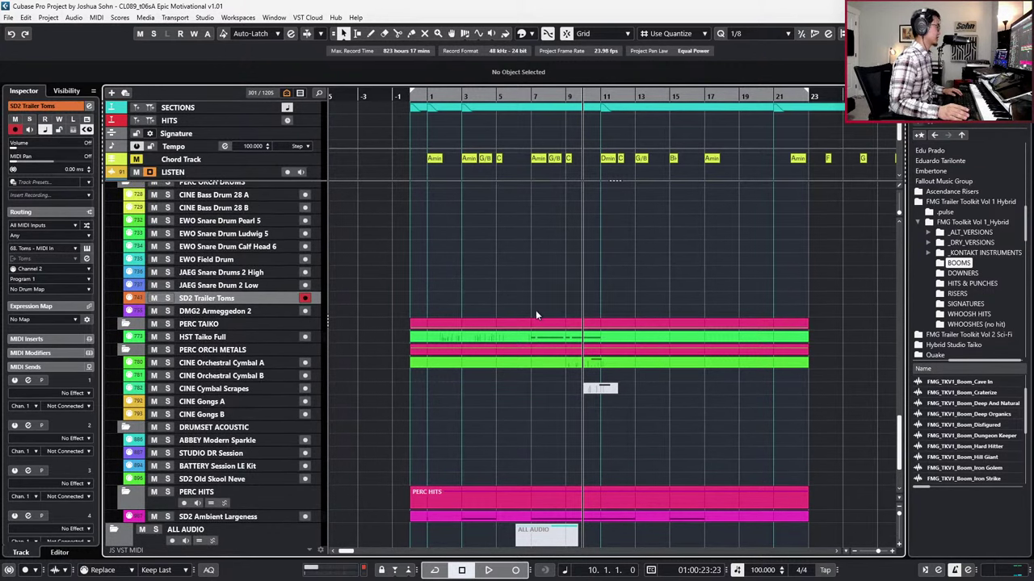
Step: Extend the DIVA mk bass sub tri part so it ends at bar 23
scroll(536, 312, up, 5)
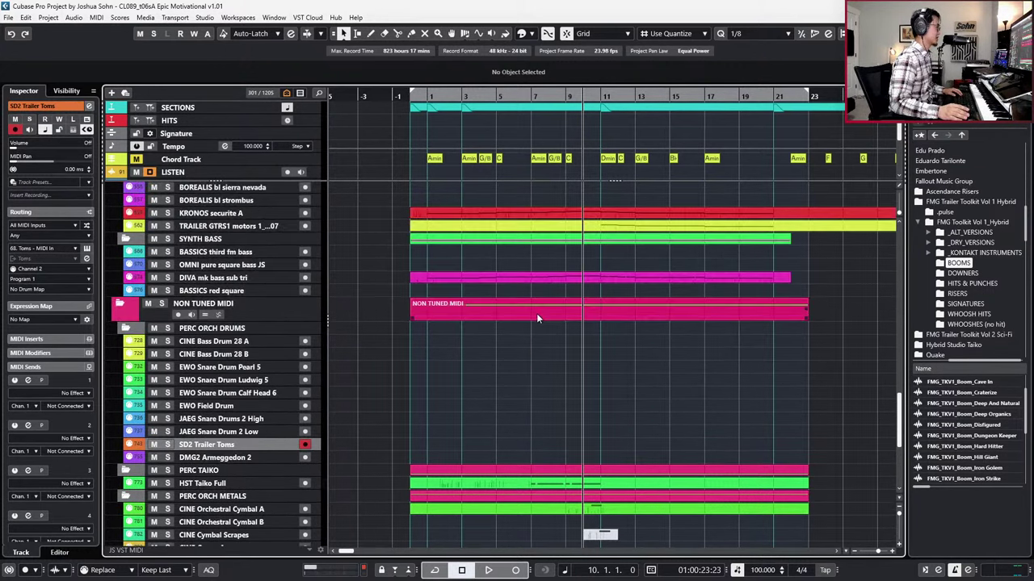
drag(789, 277, 807, 276)
click(792, 264)
click(775, 279)
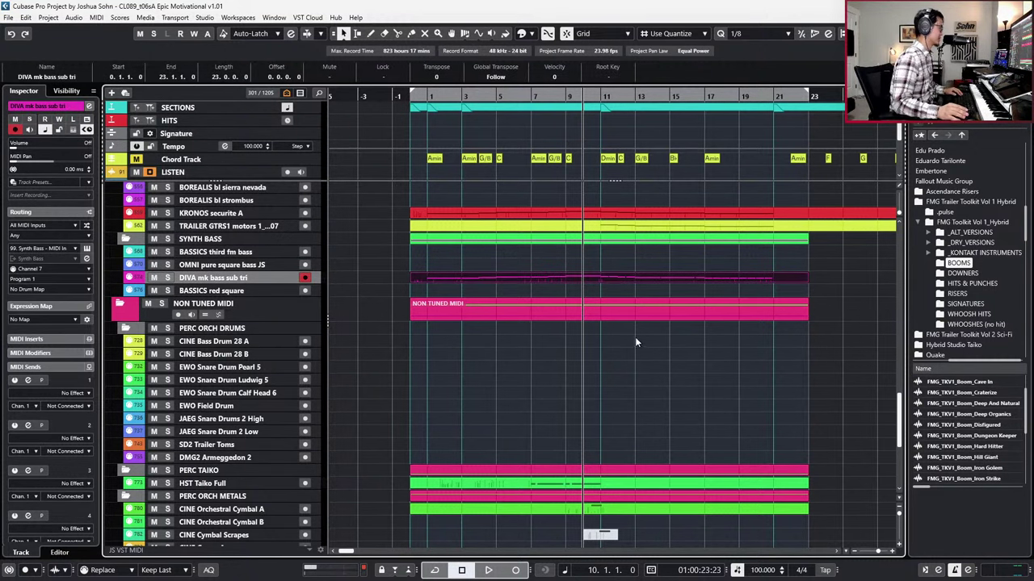
Step: Select and arm the CINEPERC Timpani B track for recording
scroll(589, 339, down, 3)
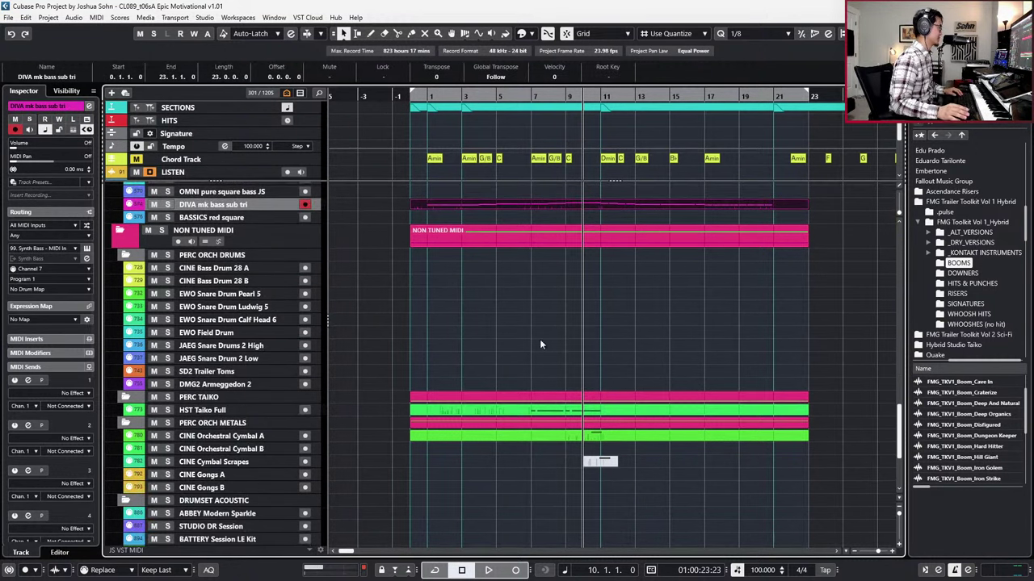
click(245, 373)
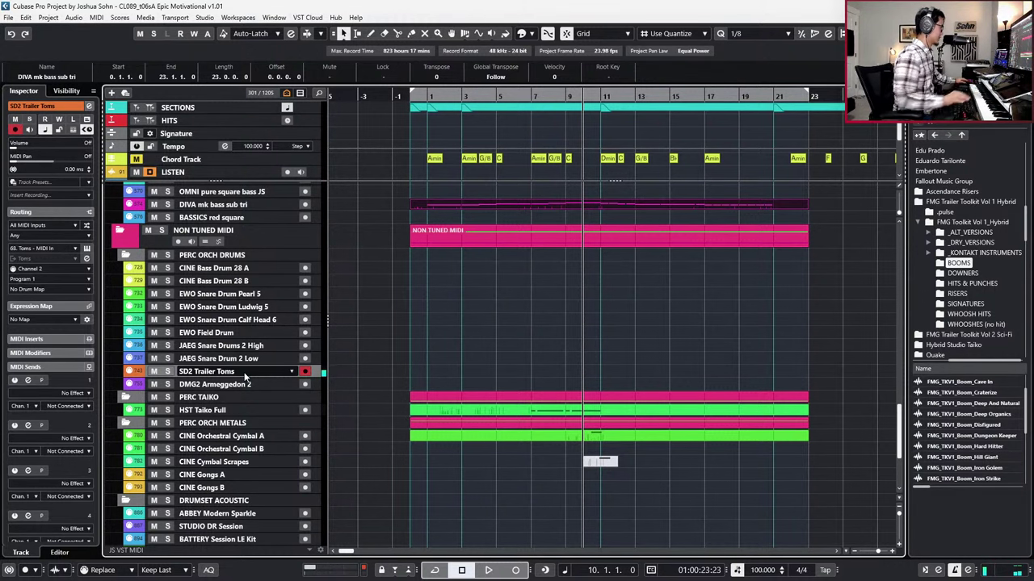
scroll(253, 407, down, 4)
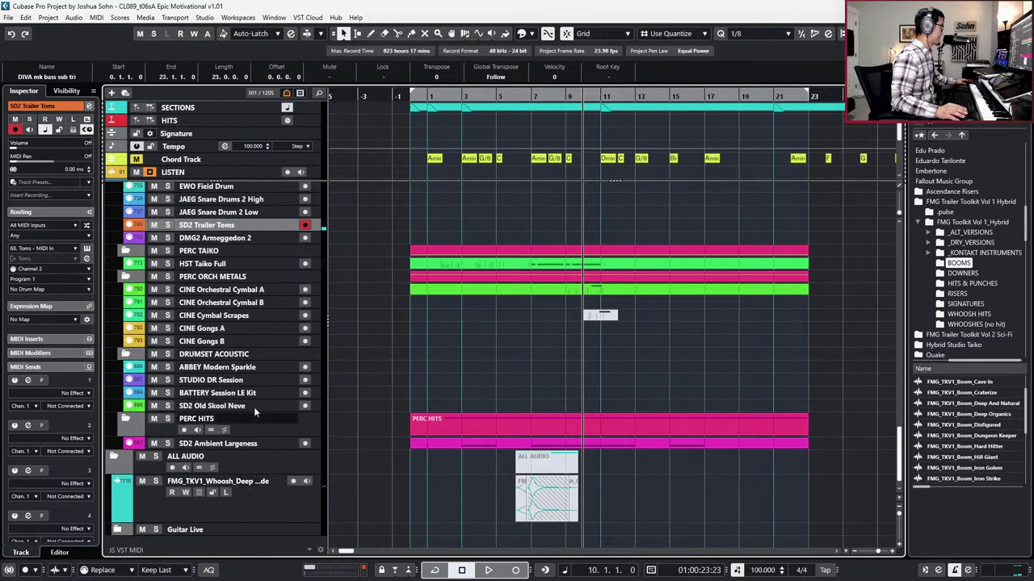
scroll(247, 387, up, 8)
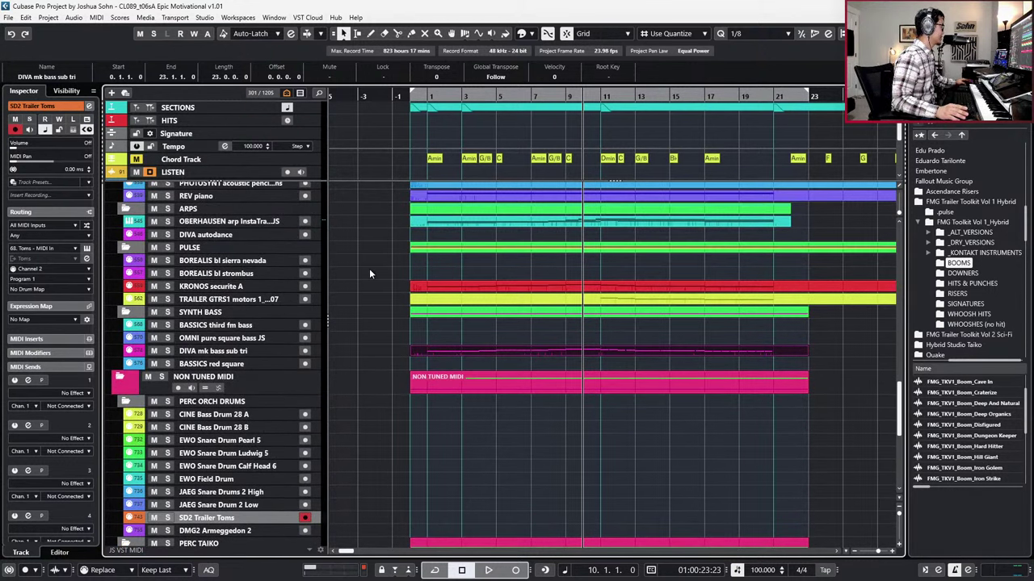
scroll(370, 275, down, 8)
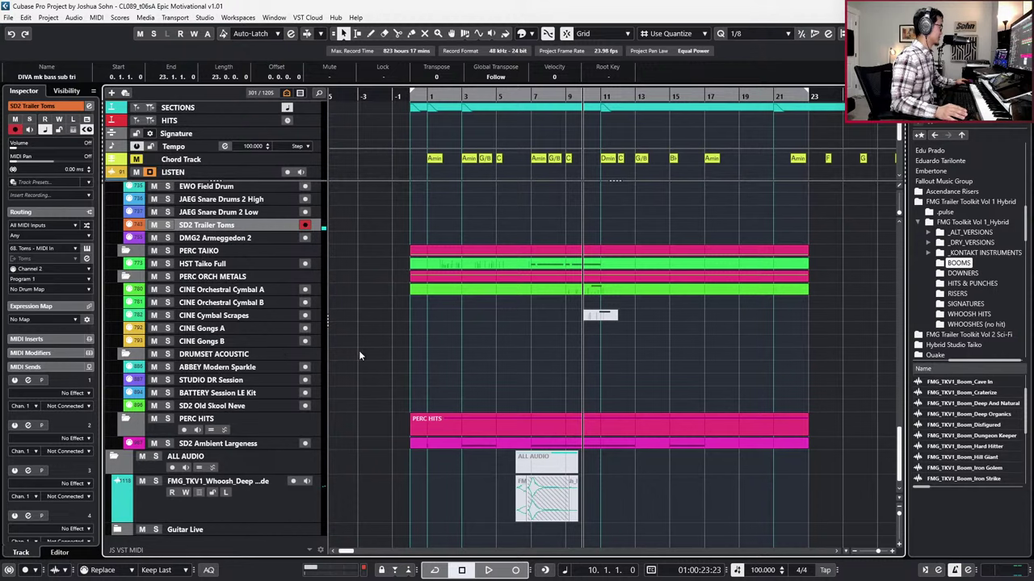
scroll(355, 351, up, 6)
scroll(302, 282, up, 2)
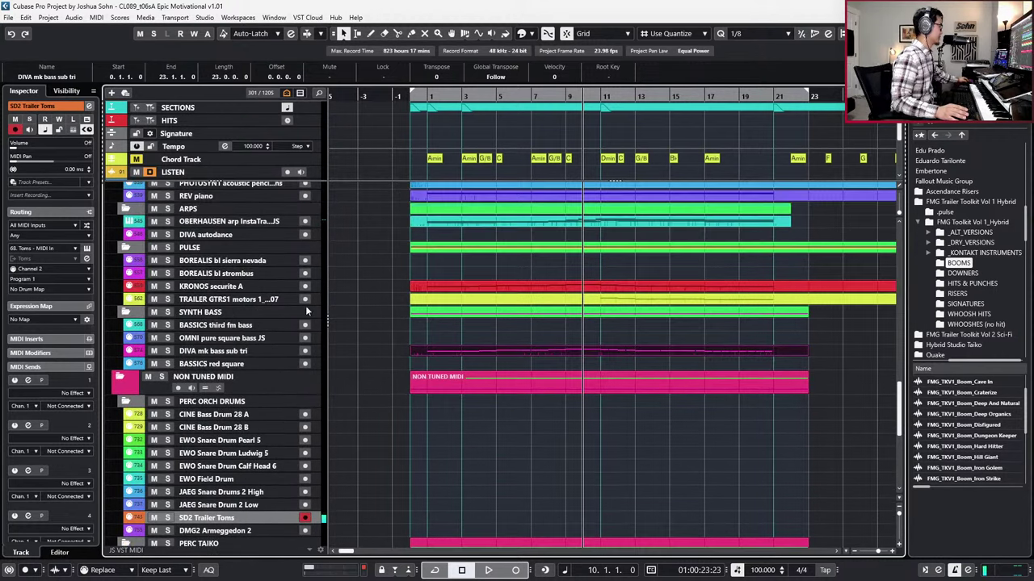
scroll(343, 440, up, 8)
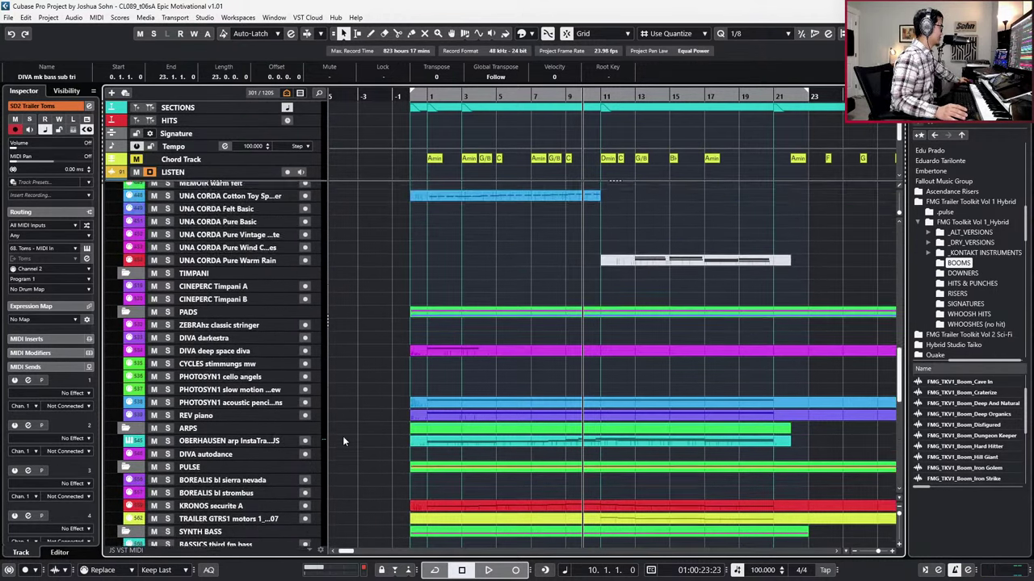
click(240, 372)
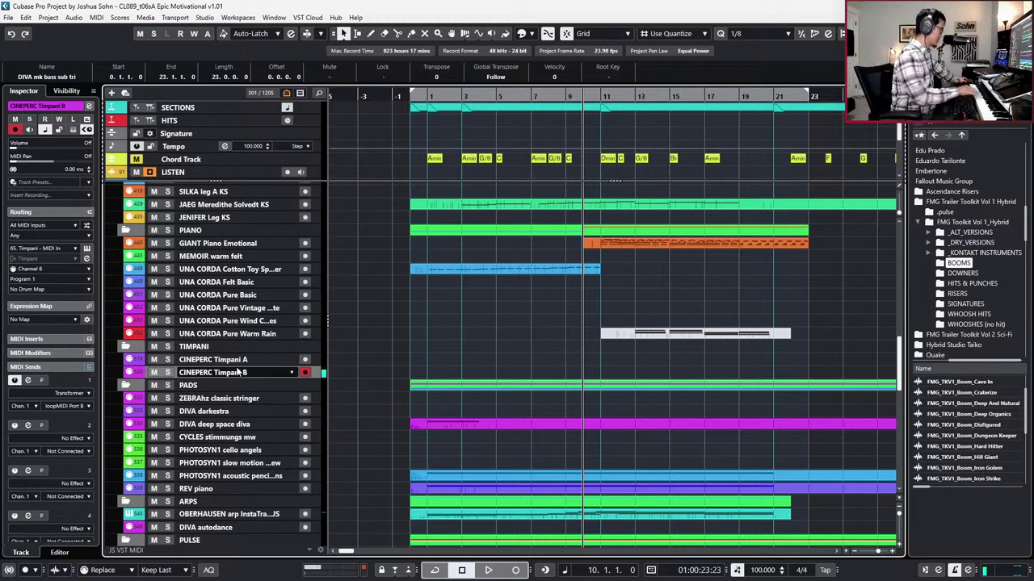
Step: Record a new CINEPERC Timpani A part running from bar 10 to bar 22
key(Up)
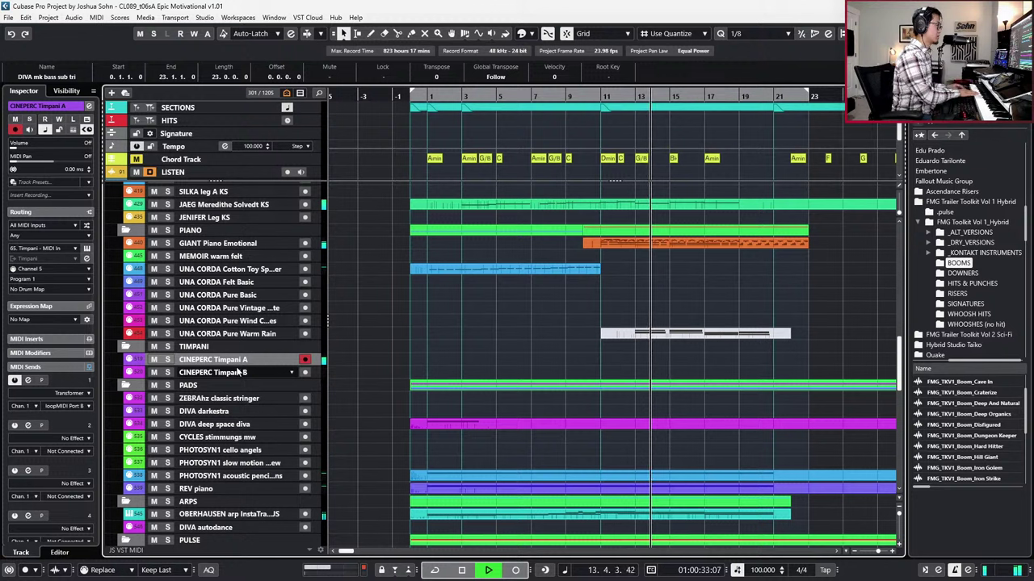
key(space)
key(KP_Multiply)
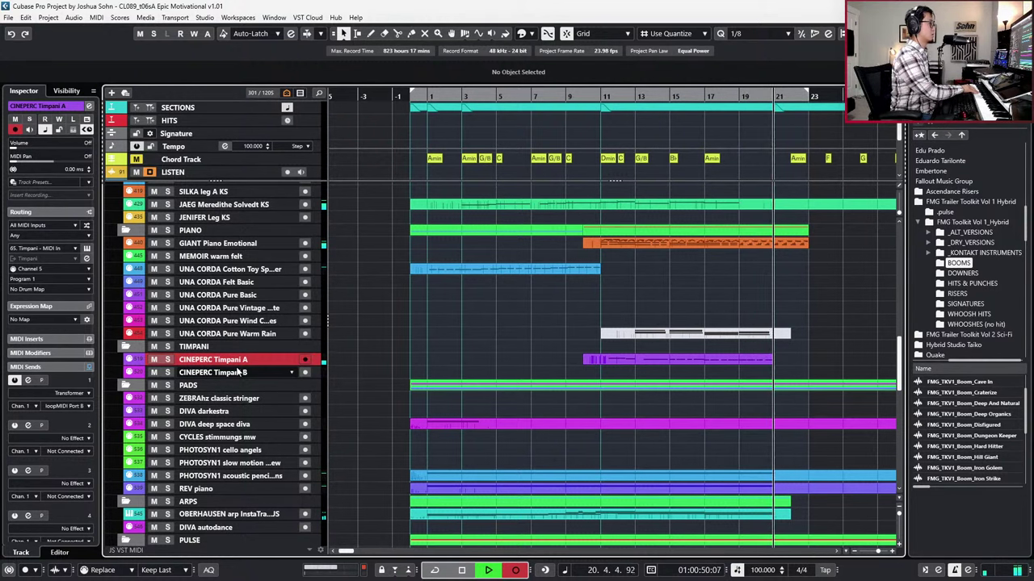
key(space)
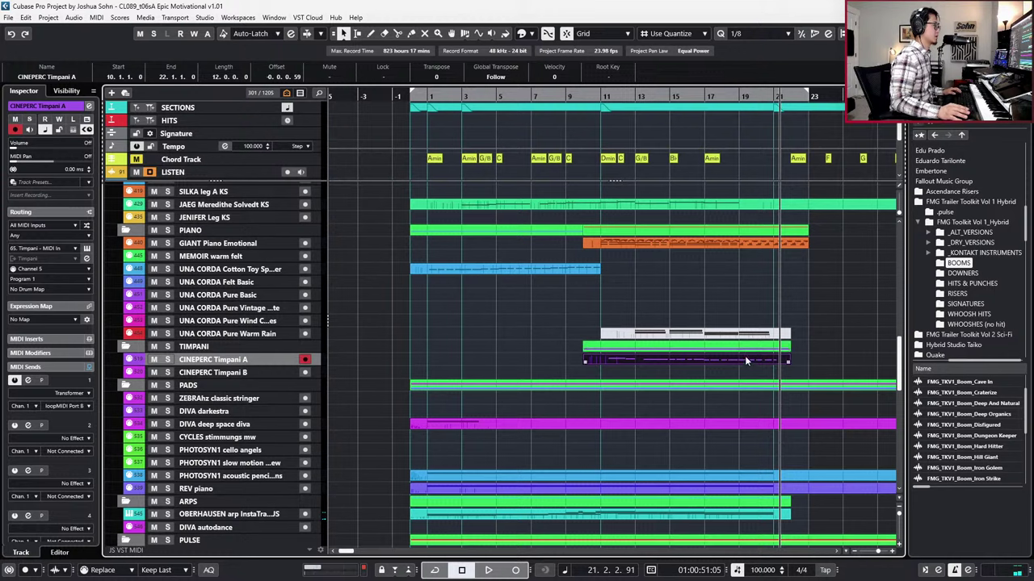
Step: Open the Timpani A part and audition its D3, C3 and A2 notes
double_click(745, 359)
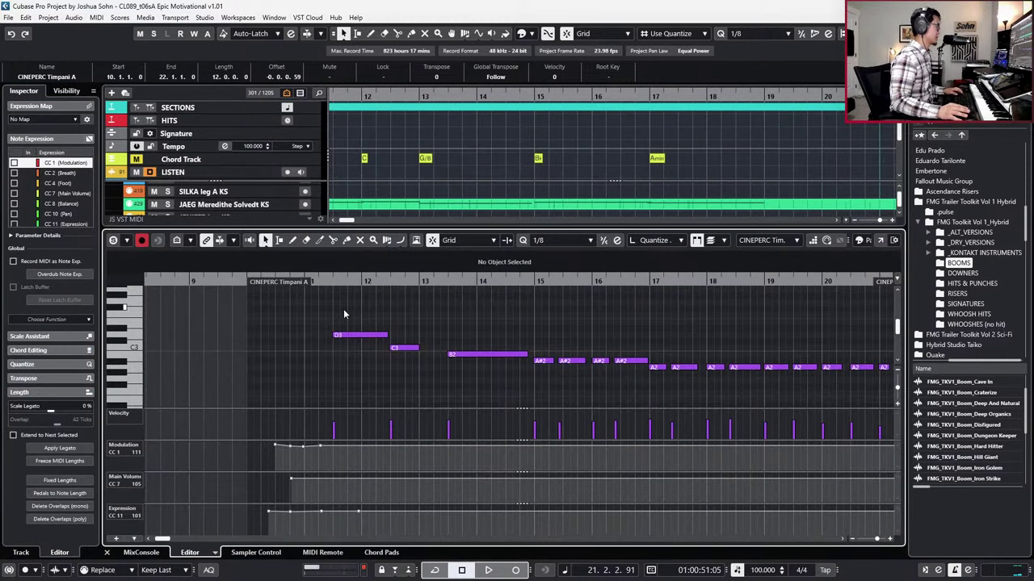
drag(343, 312, 430, 365)
drag(208, 300, 747, 397)
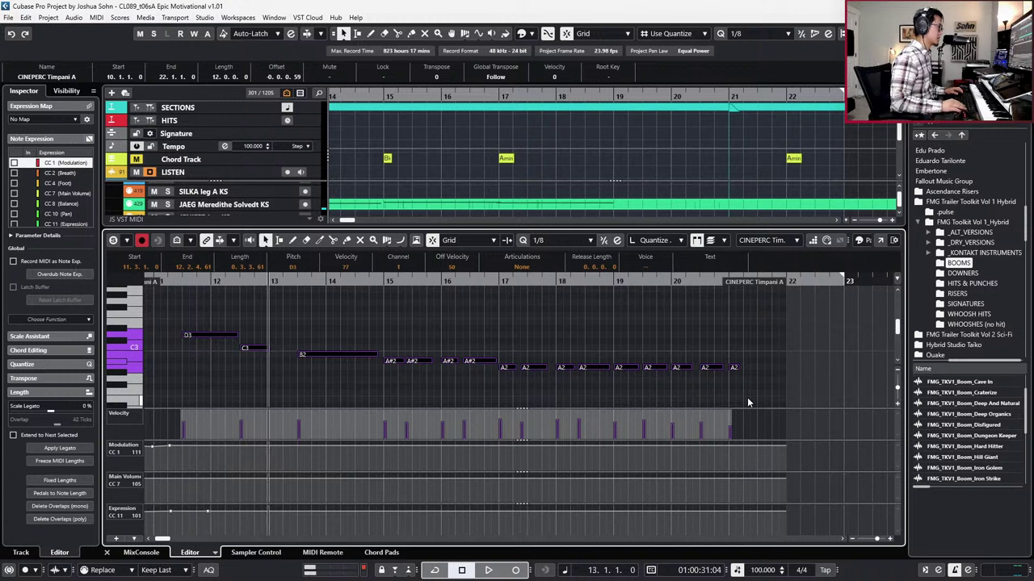
key(space)
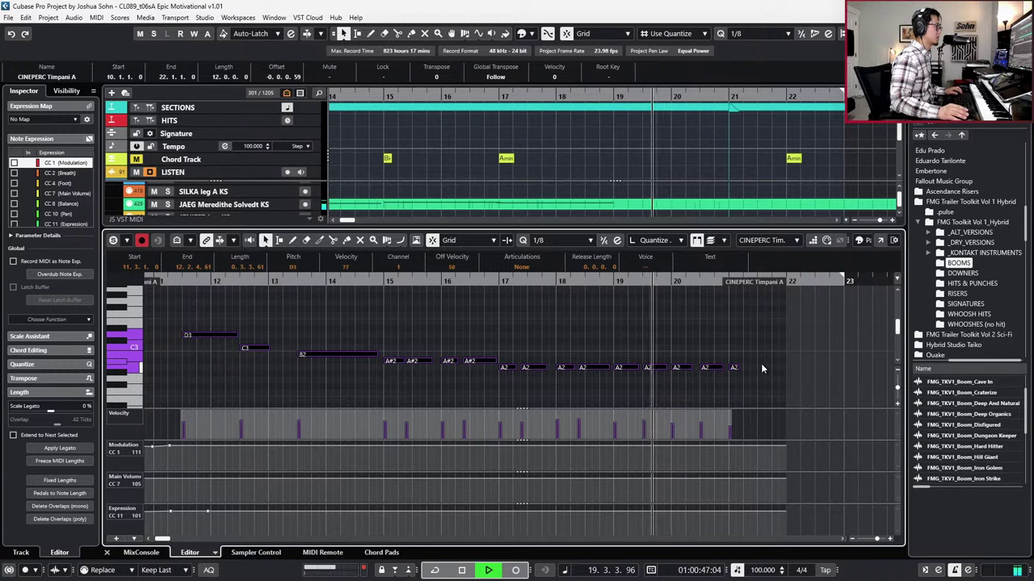
scroll(761, 363, up, 1)
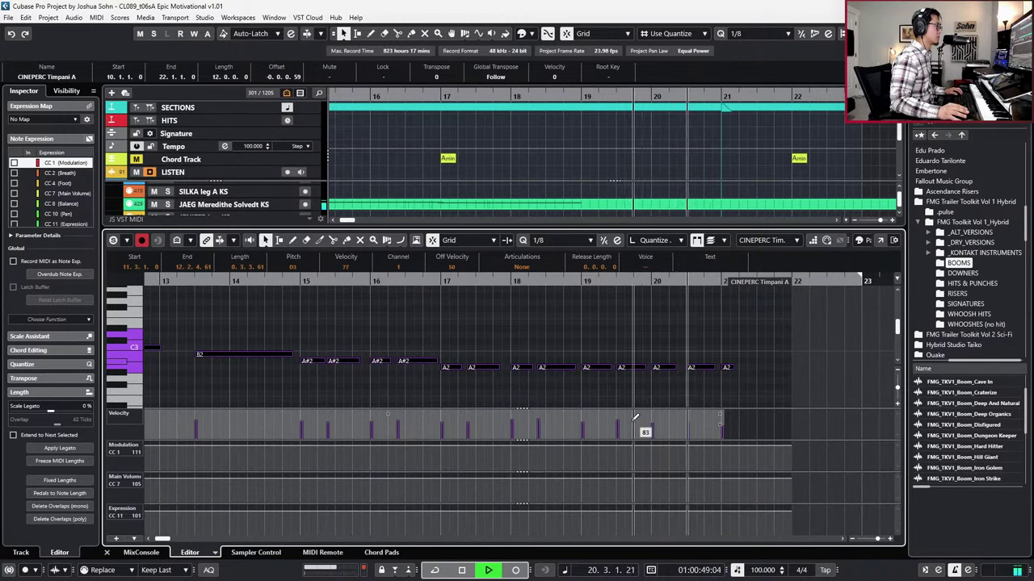
click(634, 368)
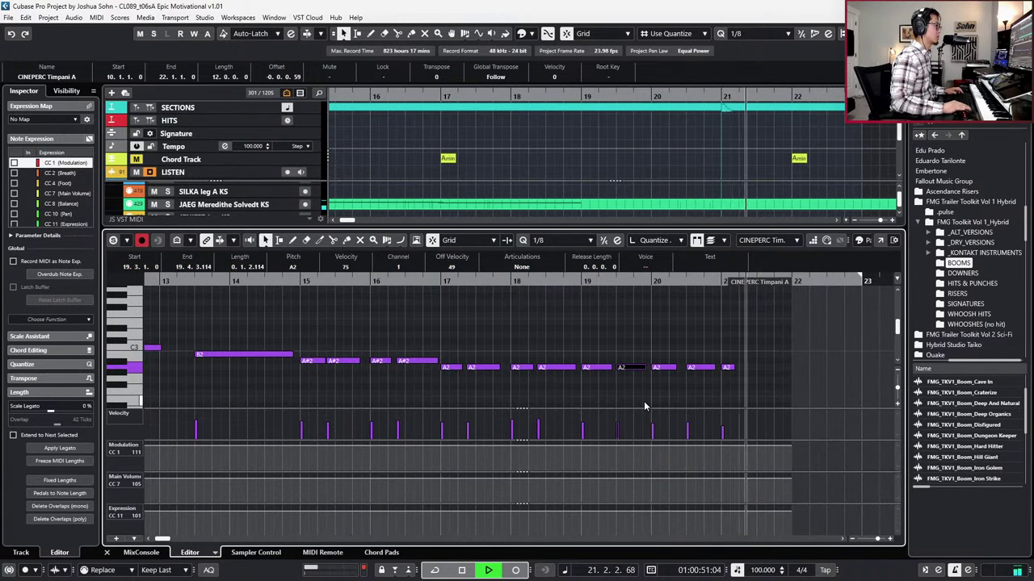
key(space)
Step: Delete the last A2 note at bar 21 and duplicate the repeating A2 notes after it
drag(718, 345, 740, 388)
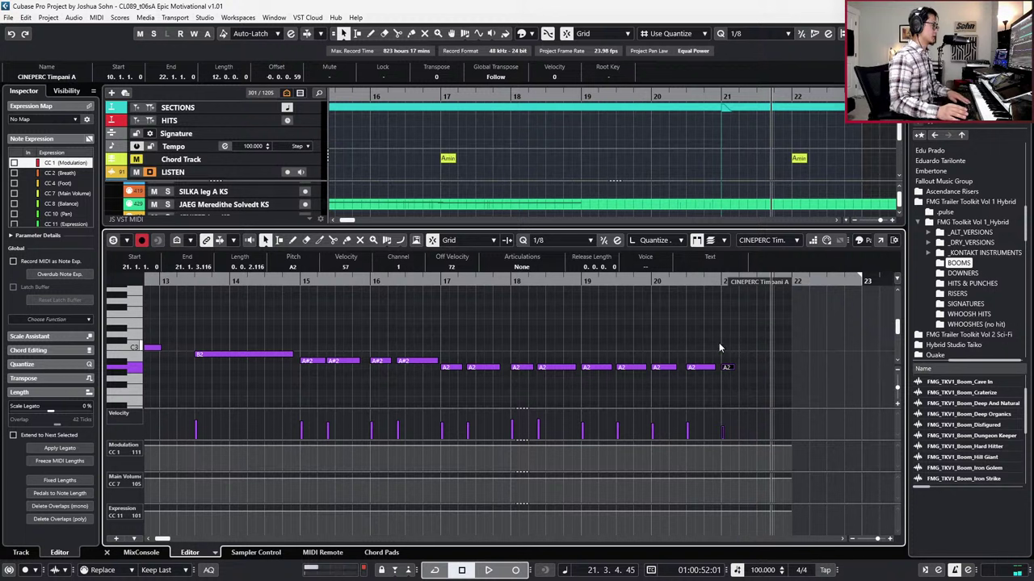
key(Delete)
drag(729, 334, 599, 389)
key(ctrl+d)
key(space)
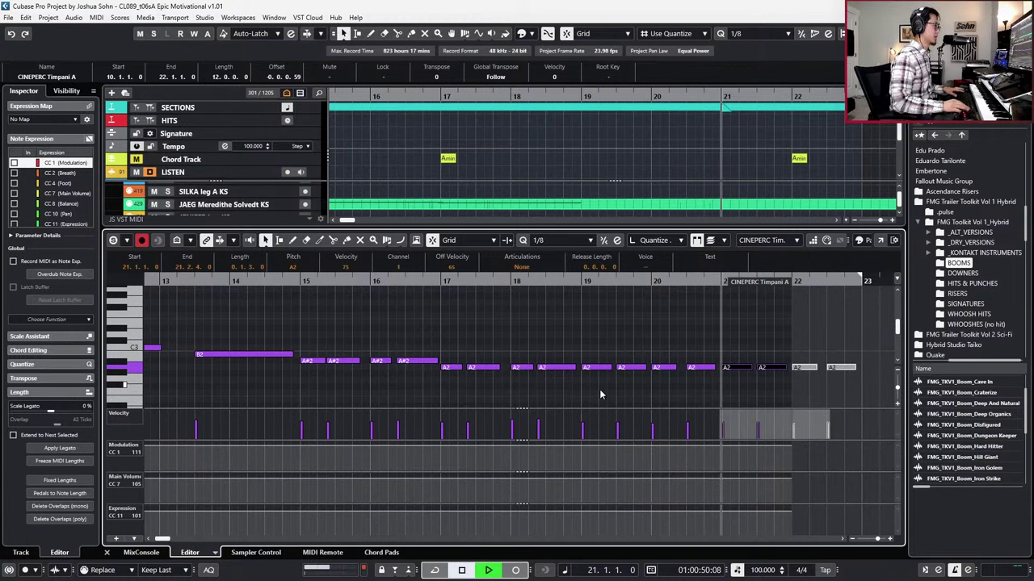
Step: Delete the two A2 notes at bar 22 and close the note editor
drag(587, 295, 844, 378)
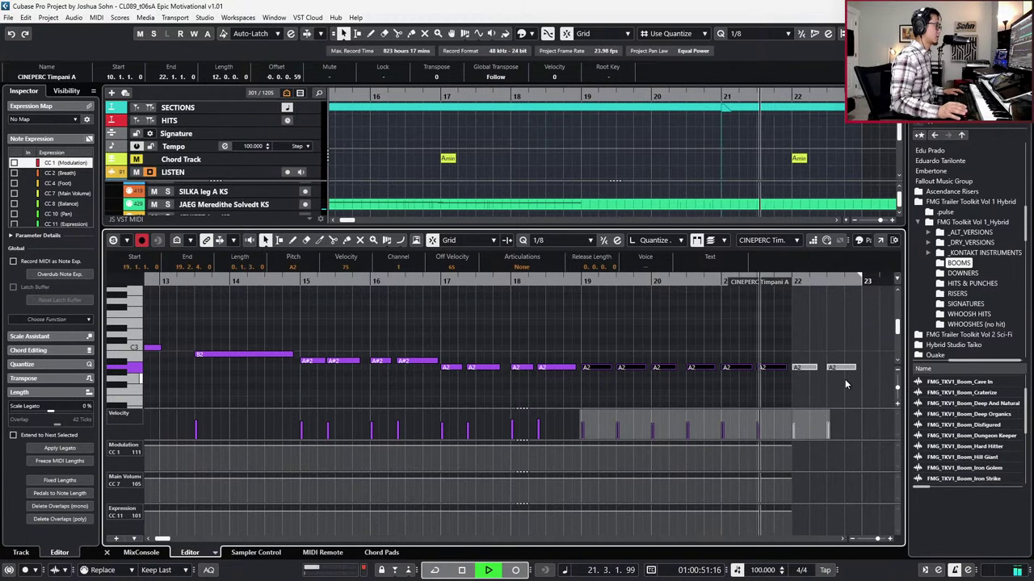
click(689, 345)
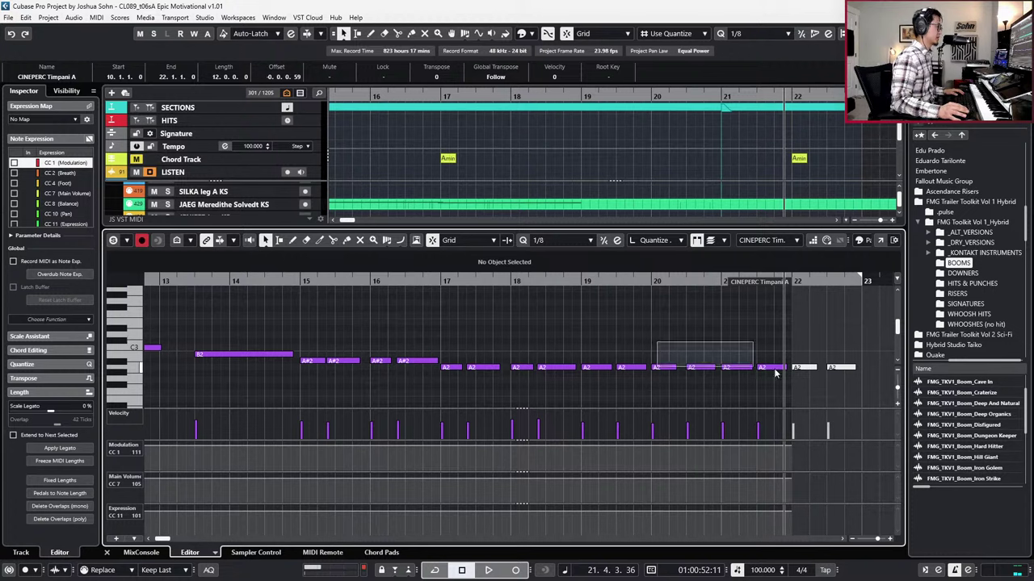
drag(775, 370, 875, 396)
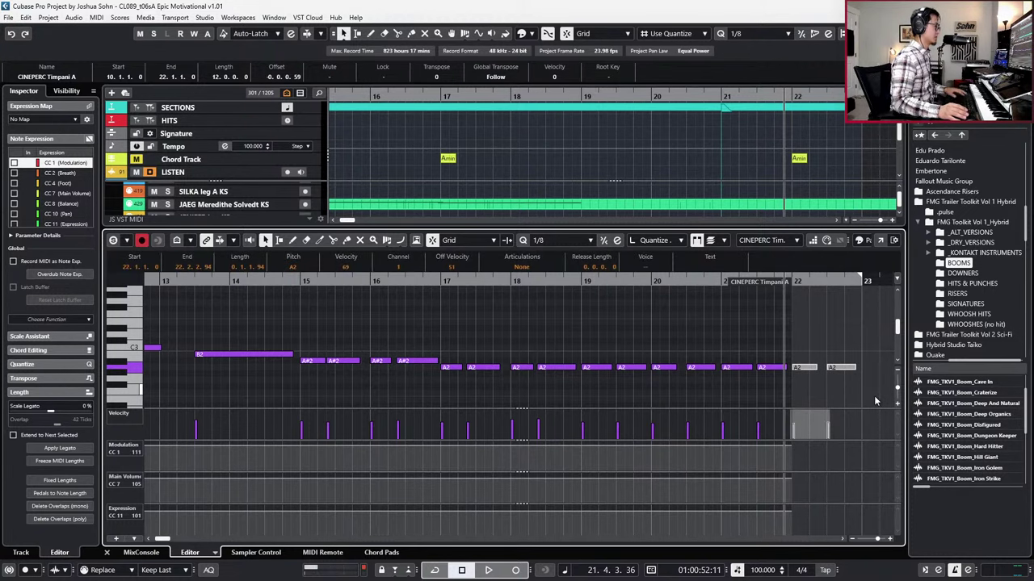
key(Delete)
key(KP_Subtract)
key(KP_Subtract)
key(Return)
Step: Zoom out and play back the Timpani A part from bar 19 to review its ending
key(g)
key(g)
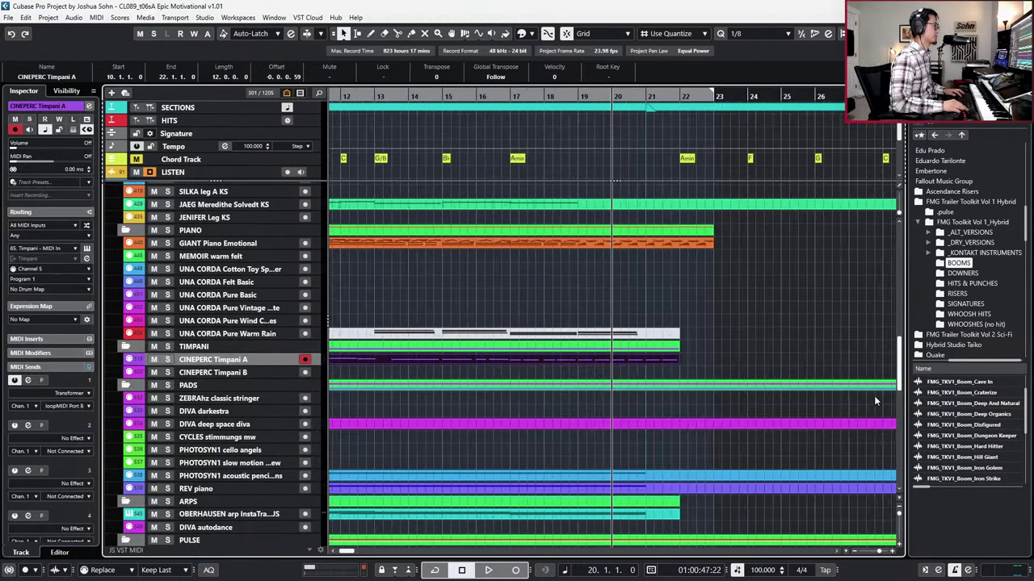
key(g)
scroll(874, 397, left, 3)
key(KP_Add)
key(space)
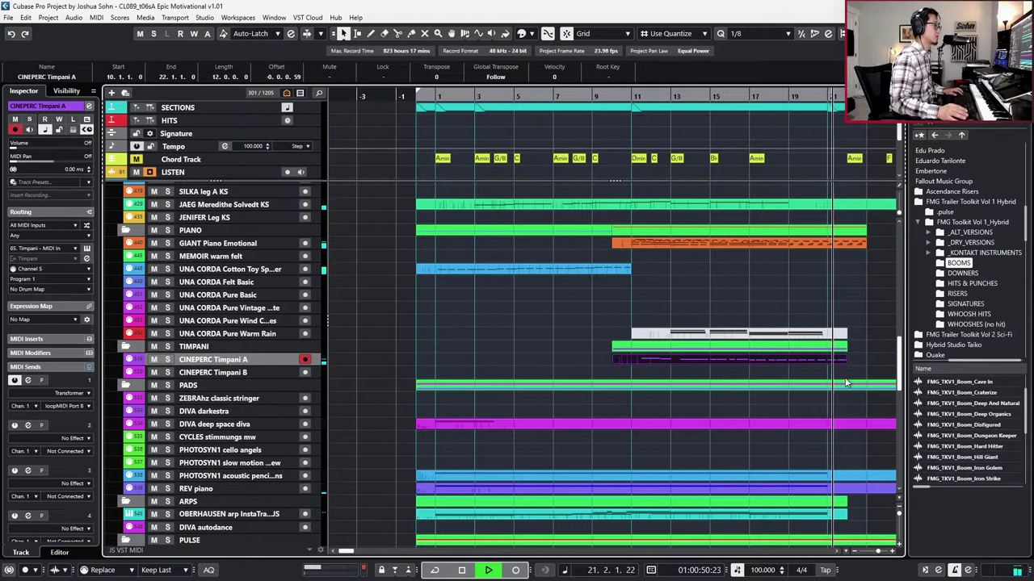
scroll(846, 379, right, 2)
key(space)
key(KP_Subtract)
key(KP_Subtract)
key(space)
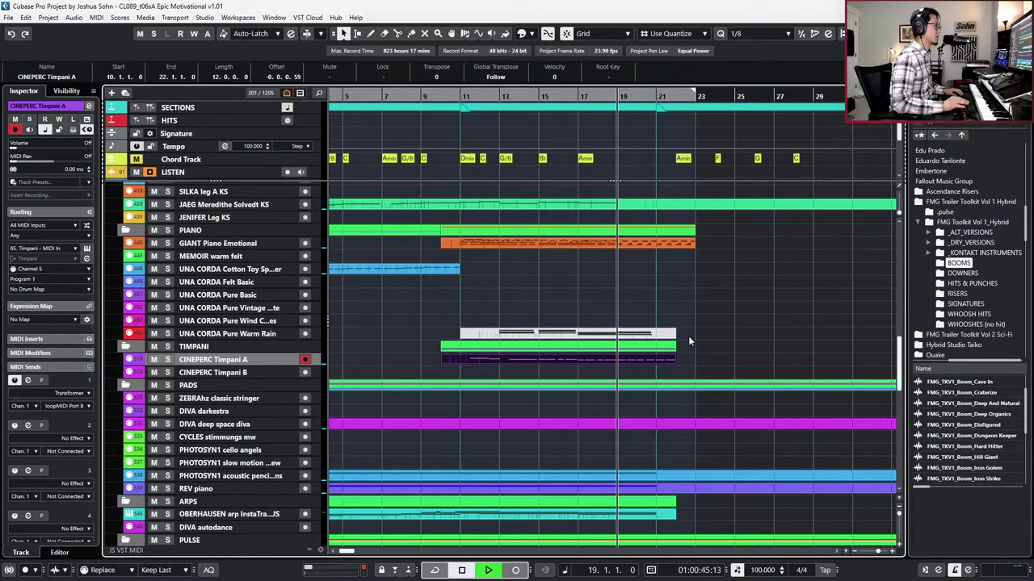
key(space)
scroll(677, 347, up, 3)
scroll(676, 348, down, 3)
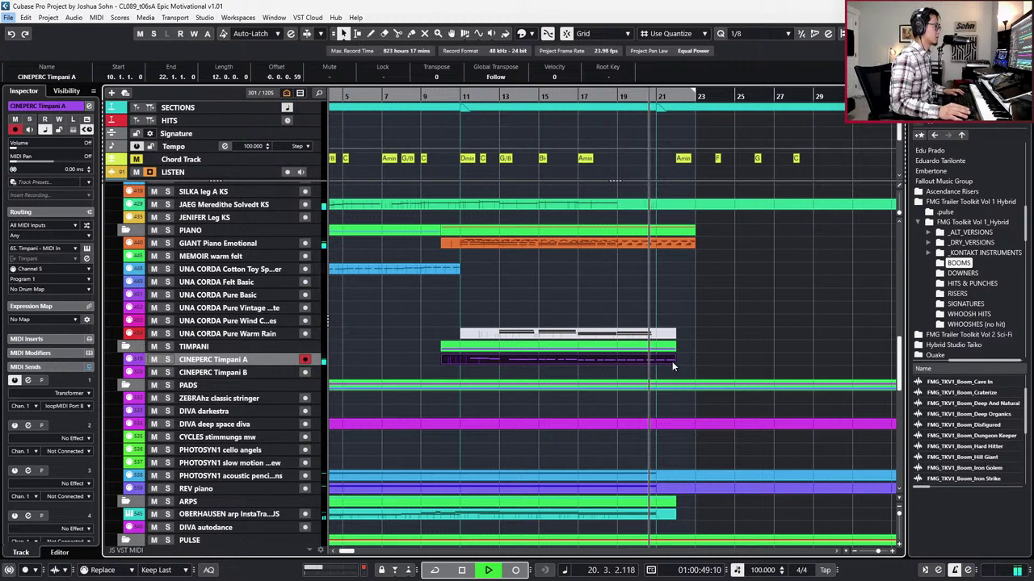
key(space)
Step: Lengthen the Timpani A part to end at bar 23 (13 bars) and check its notes
click(683, 358)
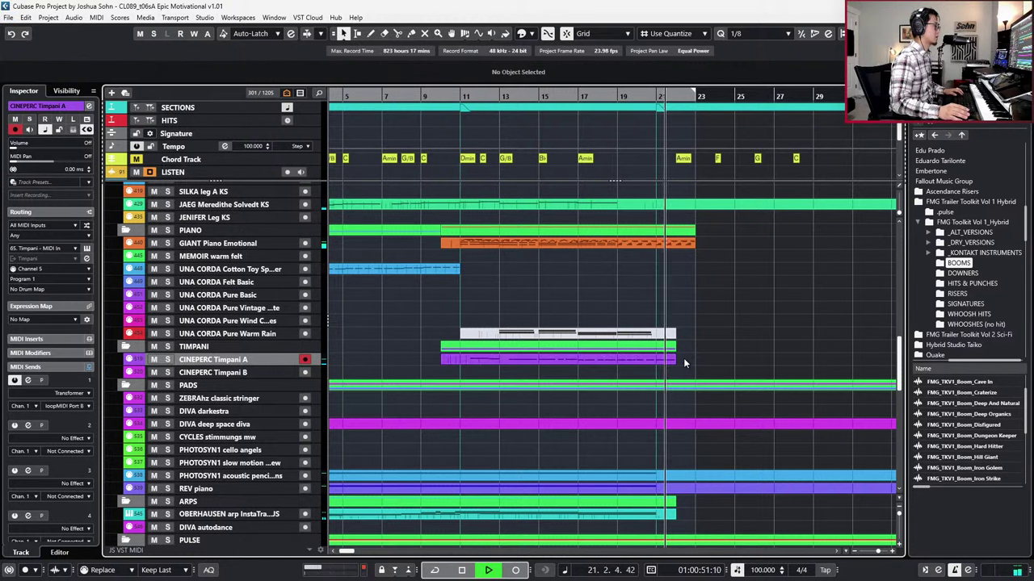
click(670, 360)
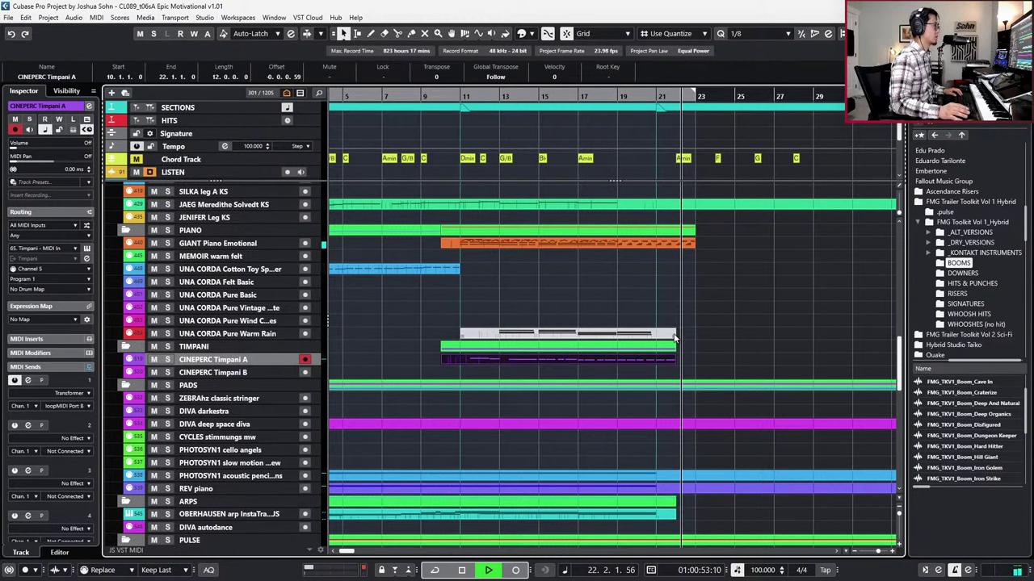
drag(674, 362, 691, 391)
double_click(688, 361)
key(space)
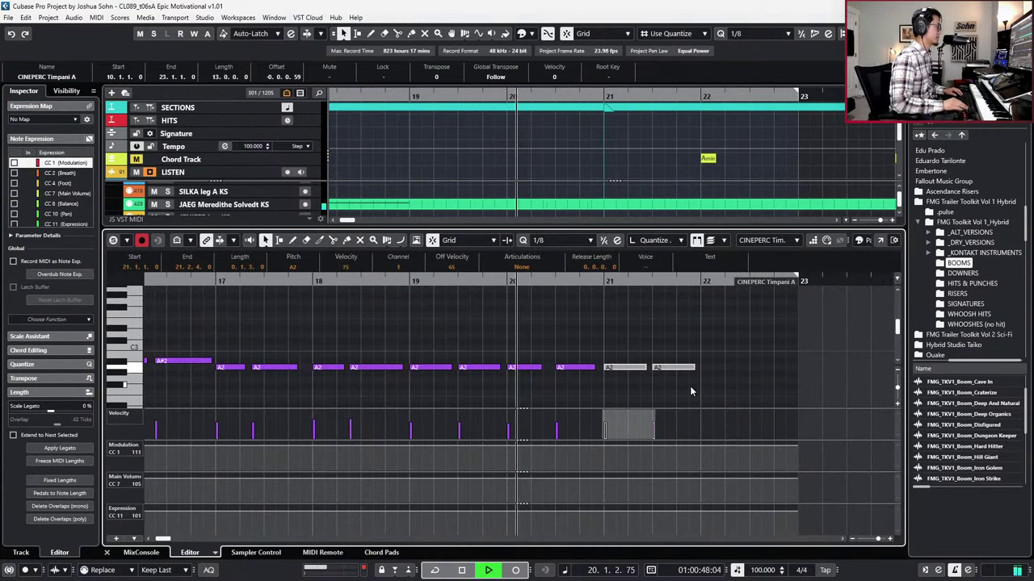
key(Return)
scroll(693, 348, down, 4)
scroll(693, 347, down, 3)
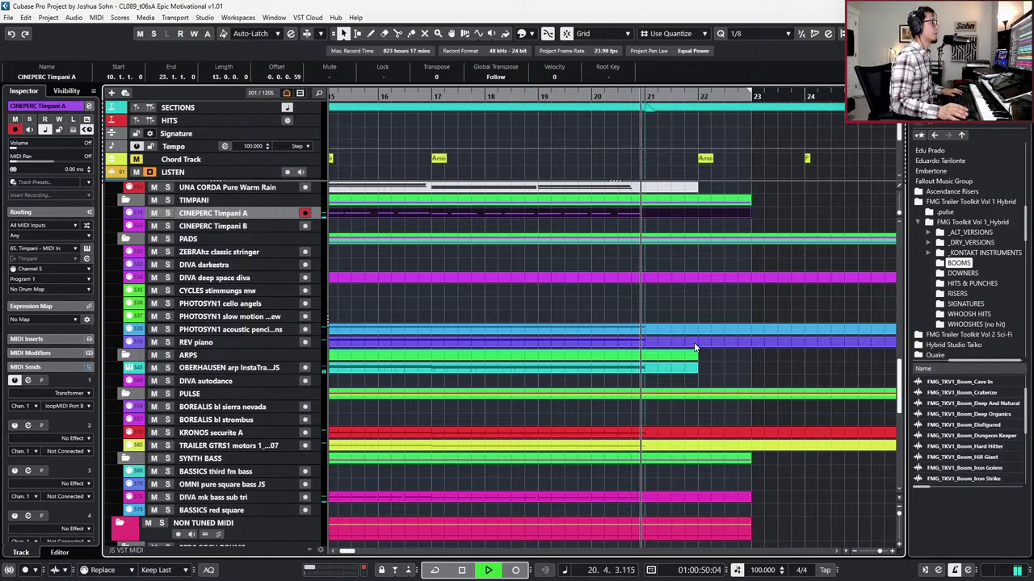
Step: Record a two-bar Timpani B part from 9.1.1.0 to 11.1.1.0 and solo the track
key(space)
scroll(648, 218, down, 3)
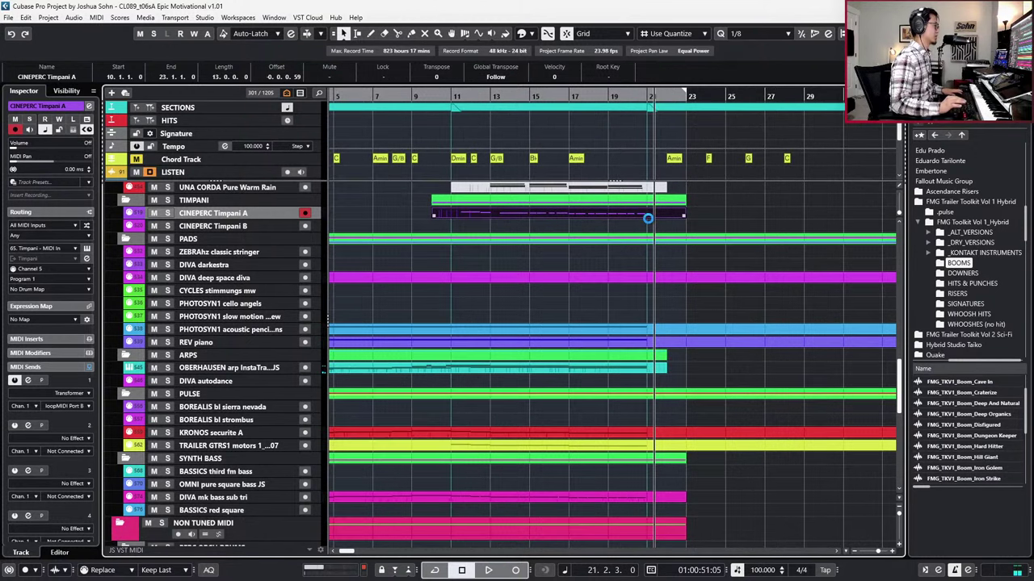
scroll(647, 219, down, 3)
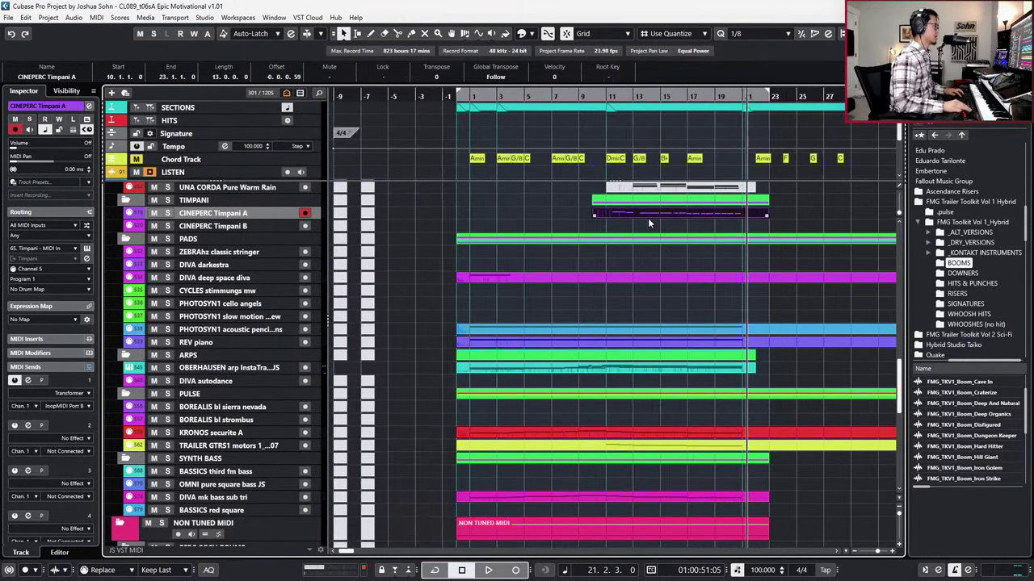
key(KP_Subtract)
key(KP_Subtract)
key(KP_Subtract)
key(KP_Subtract)
key(KP_Subtract)
key(KP_Subtract)
key(KP_Subtract)
key(KP_Subtract)
key(KP_Subtract)
key(KP_Subtract)
key(KP_Subtract)
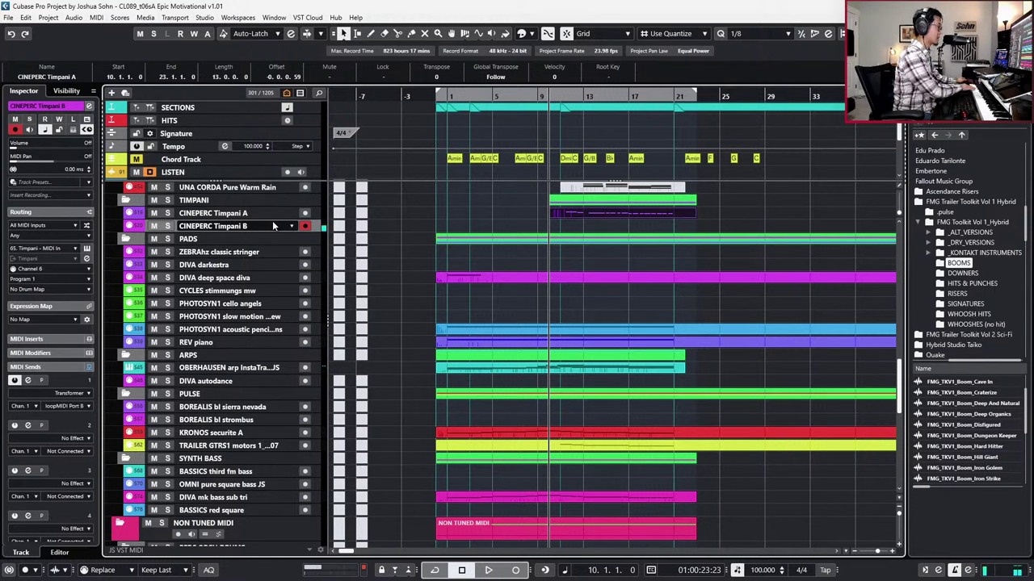
key(space)
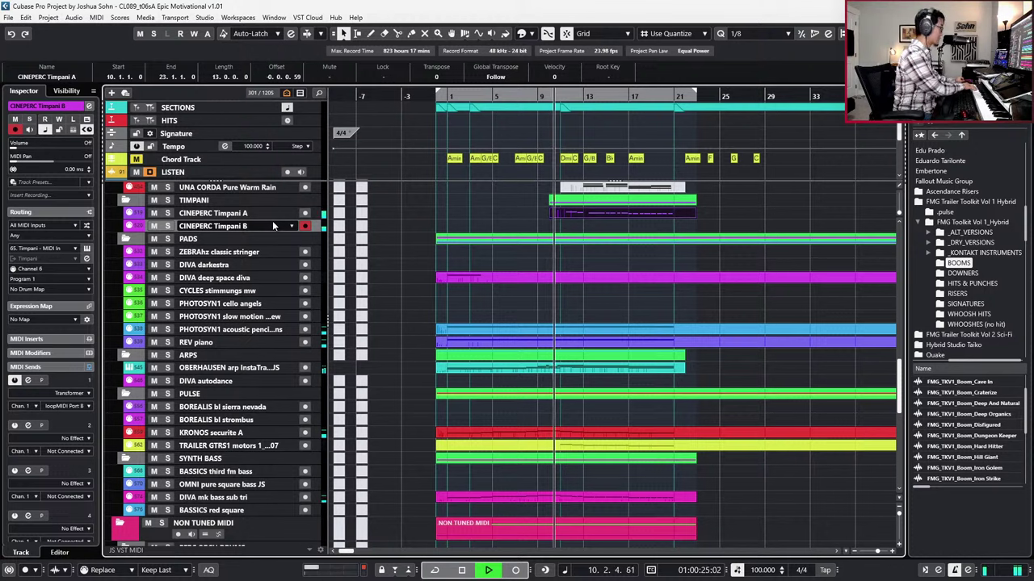
key(shift+KP_Multiply)
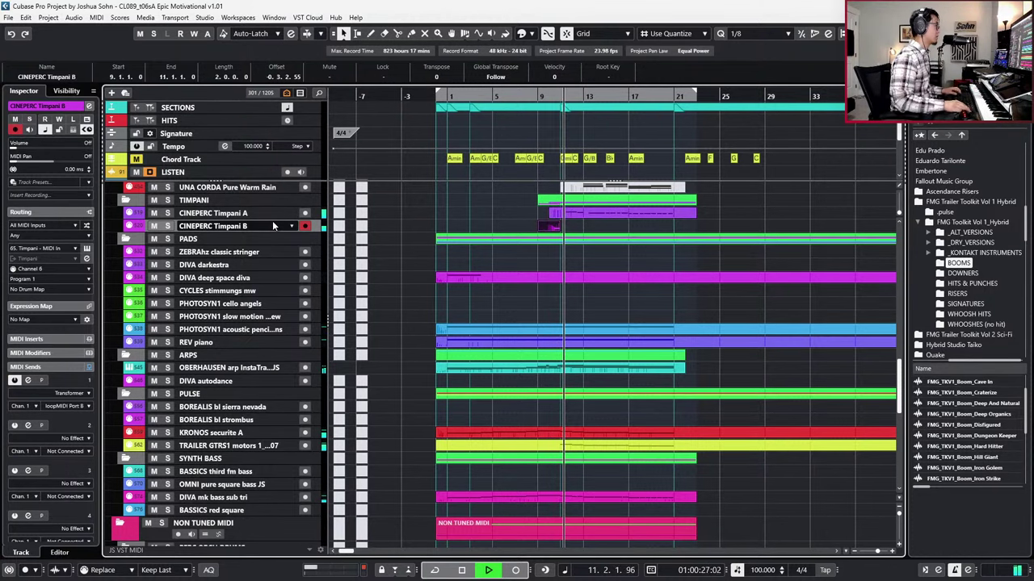
key(space)
scroll(562, 222, up, 3)
key(s)
key(KP_0)
Step: Open the Timpani B part and draw a CC7 Main Volume value of 80
key(space)
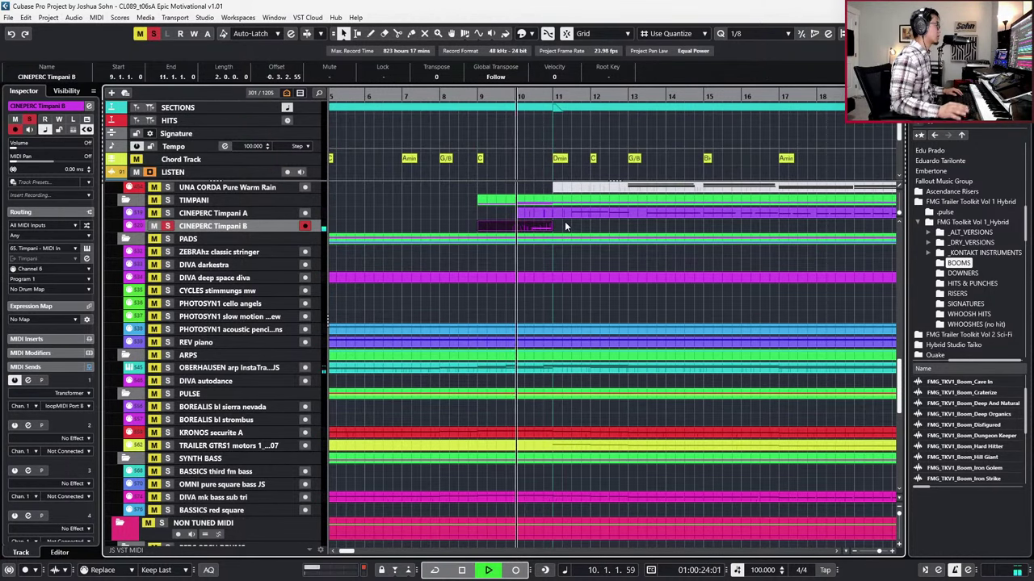
double_click(565, 222)
double_click(552, 230)
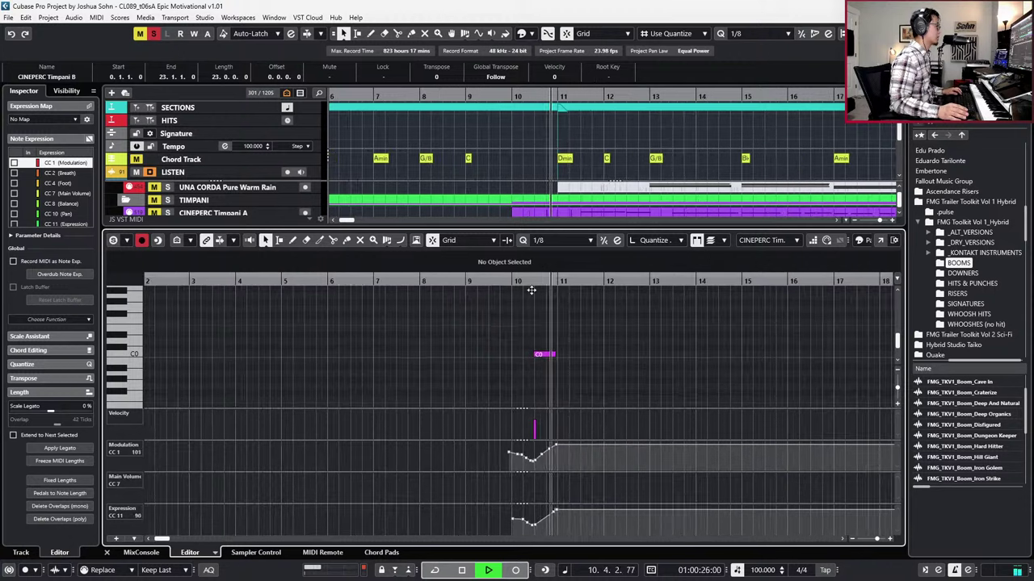
key(l)
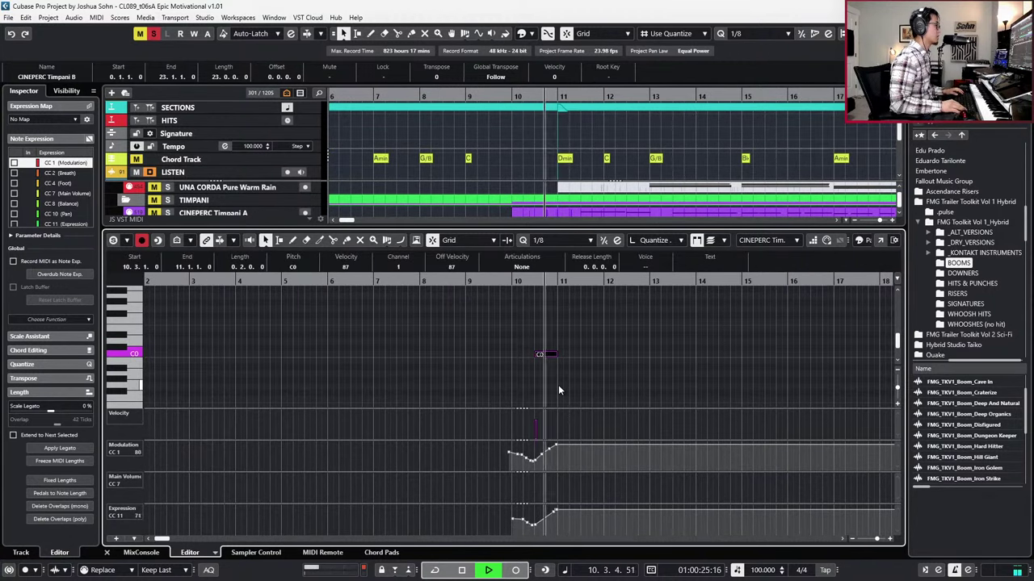
key(space)
click(530, 483)
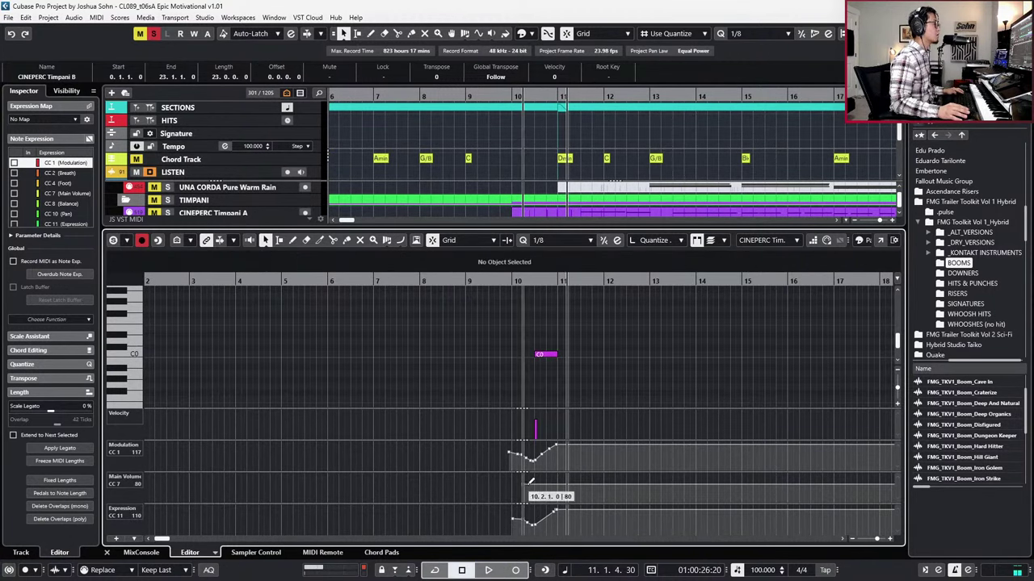
Step: Audition the C0 note at 10.3.1.0 by replaying from bar 10
key(space)
click(546, 354)
key(l)
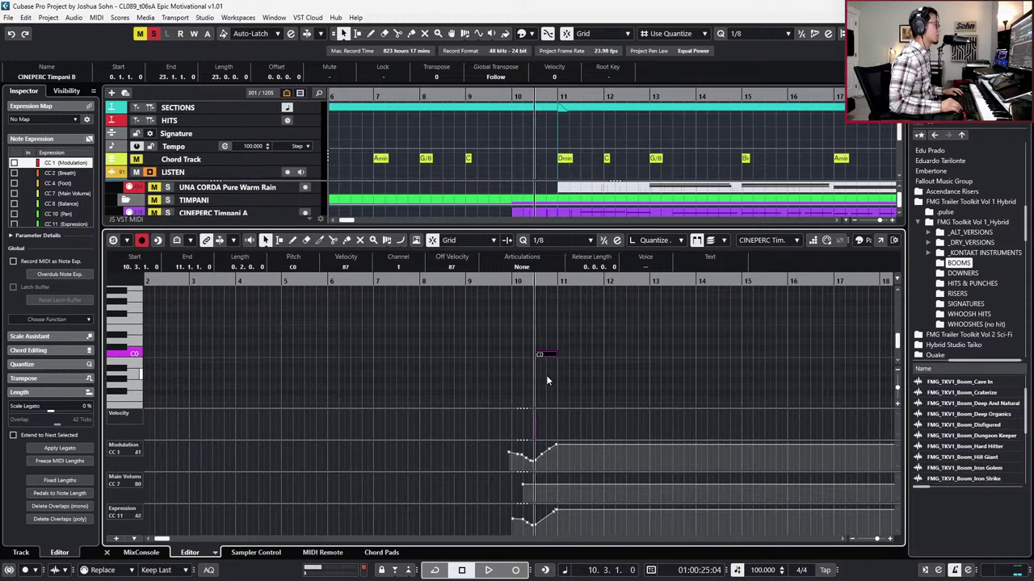
key(KP_Subtract)
key(space)
key(space)
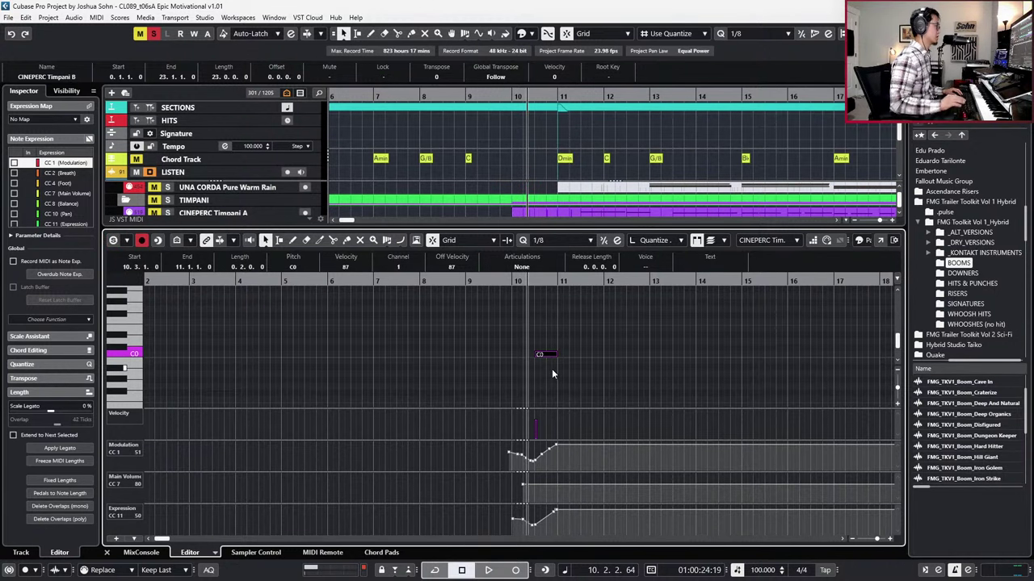
key(KP_1)
key(space)
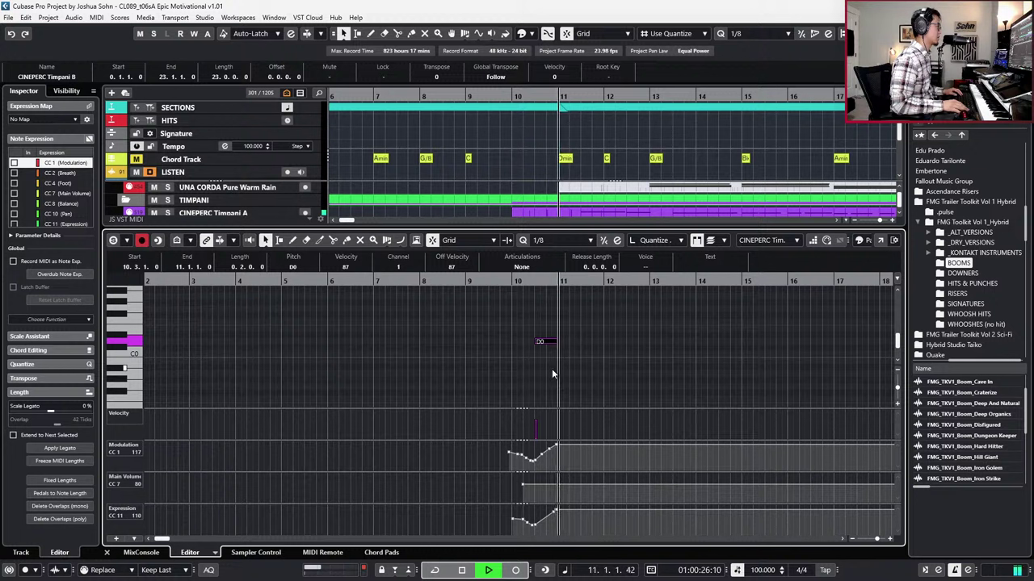
key(KP_1)
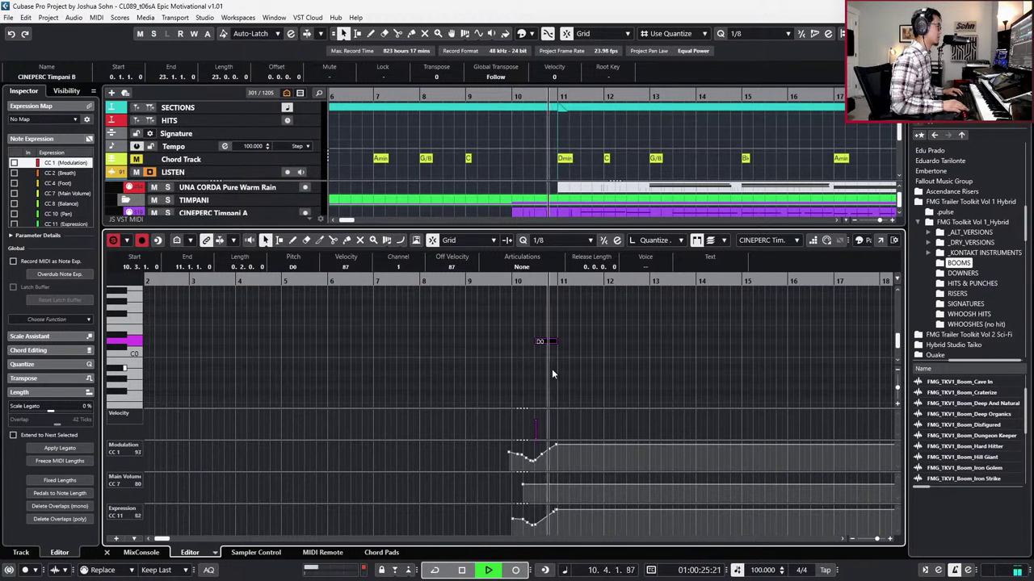
key(space)
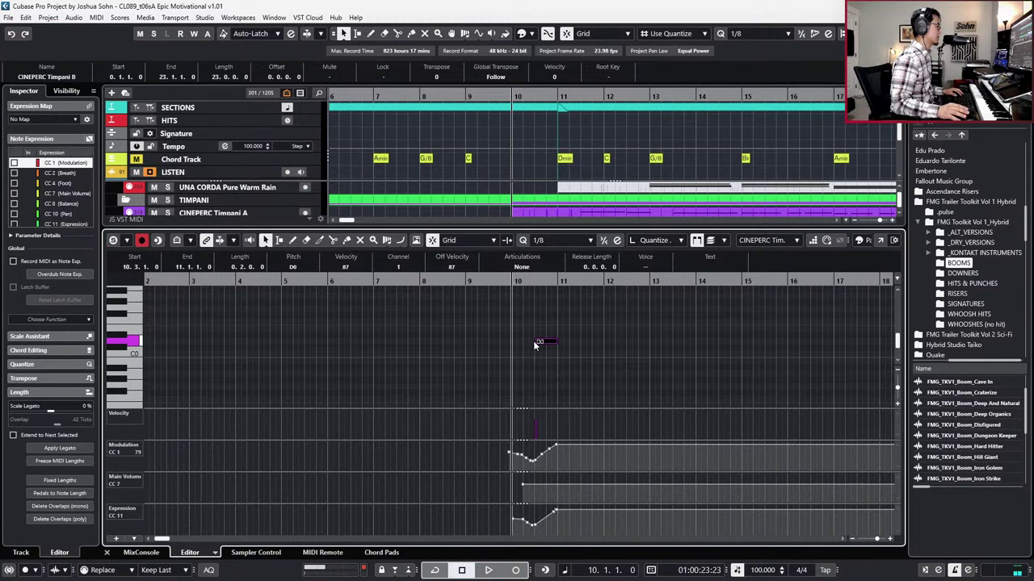
Step: Keep the note on C0 and drop CC1 to 28 and CC11 low right after it
drag(539, 347, 539, 360)
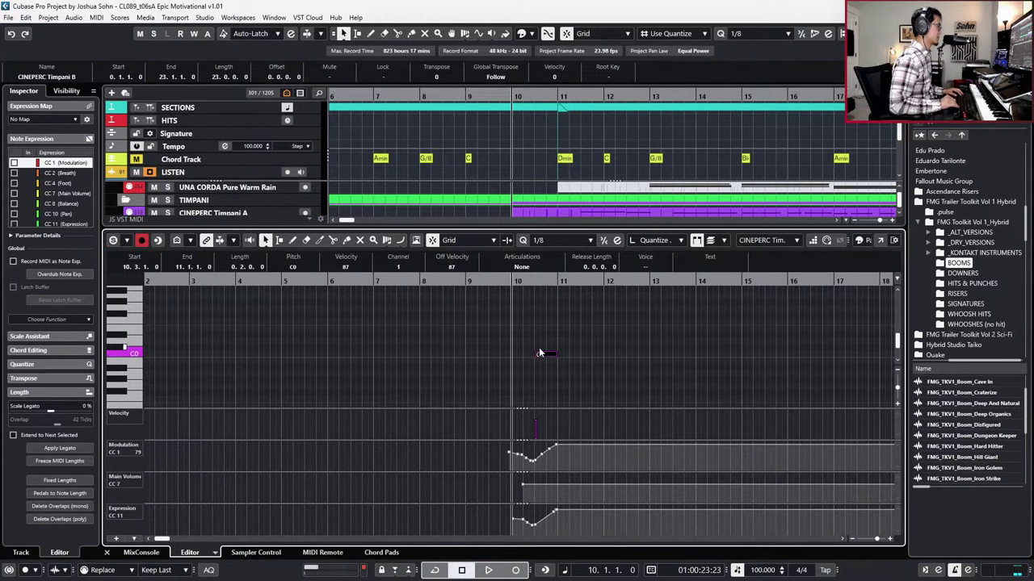
click(567, 469)
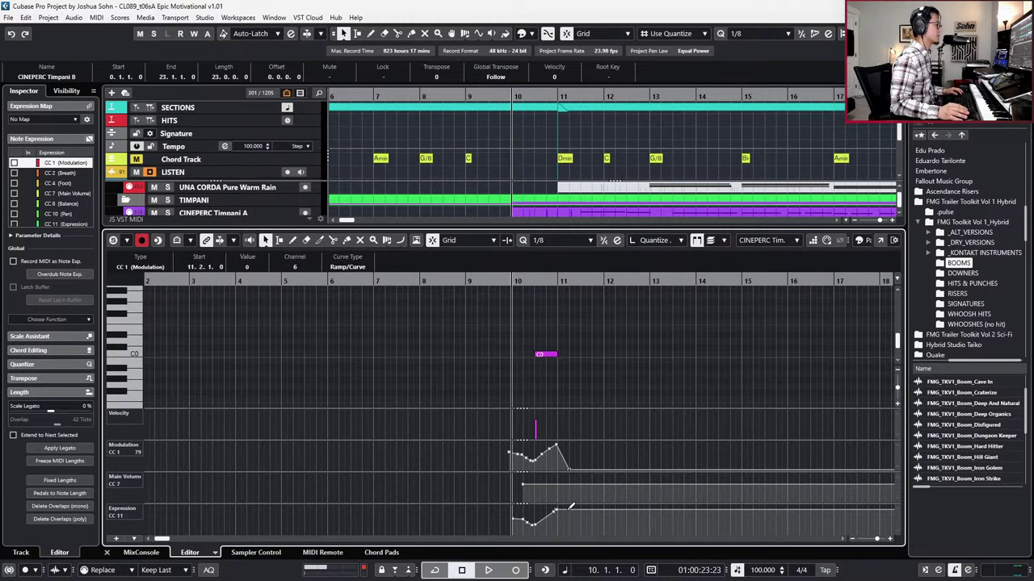
click(562, 533)
Step: Paste a short one-beat D3 hit at 11.1.1.0 in the Timpani A part
key(ctrl+e)
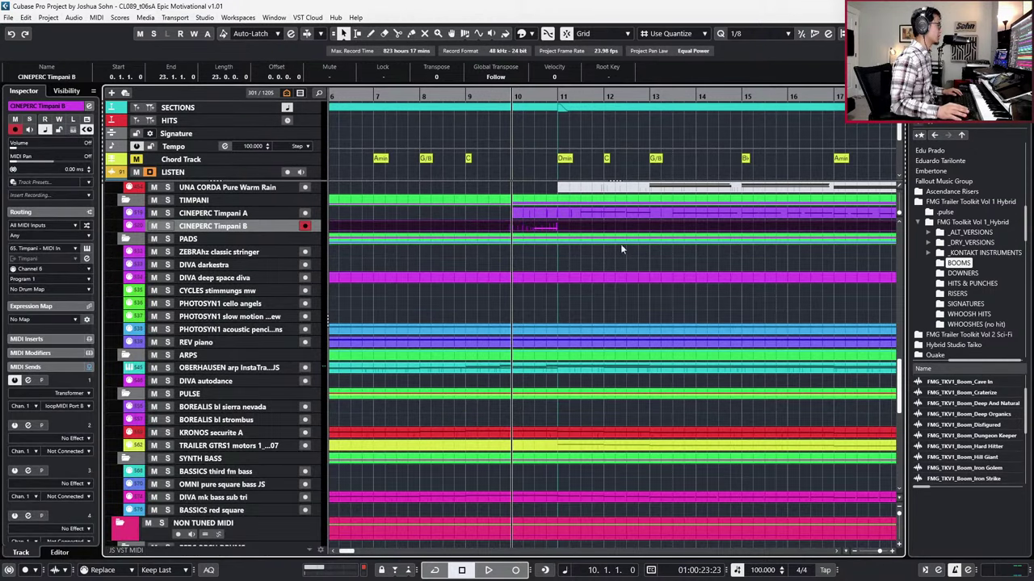
click(603, 216)
key(space)
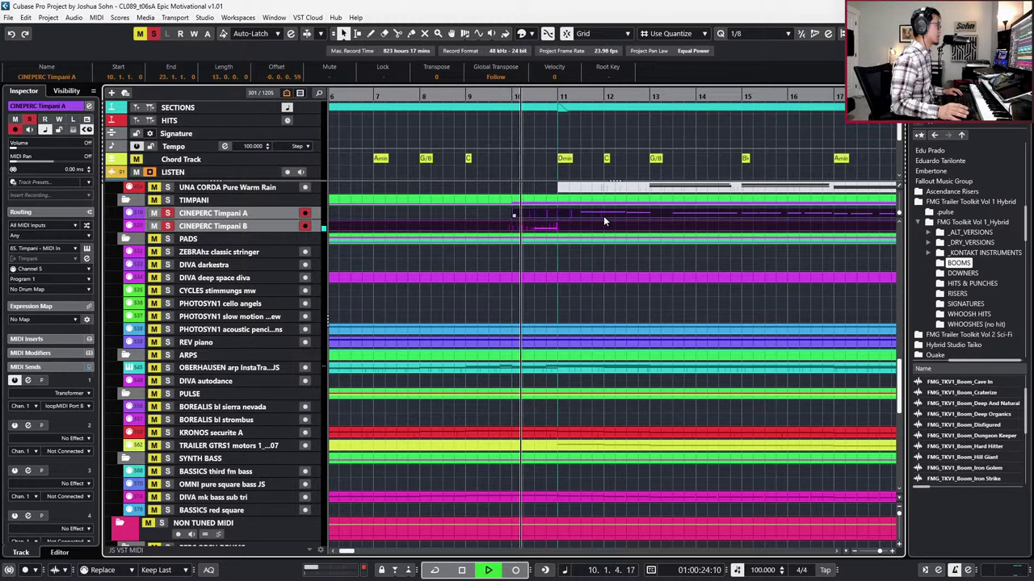
key(ctrl+e)
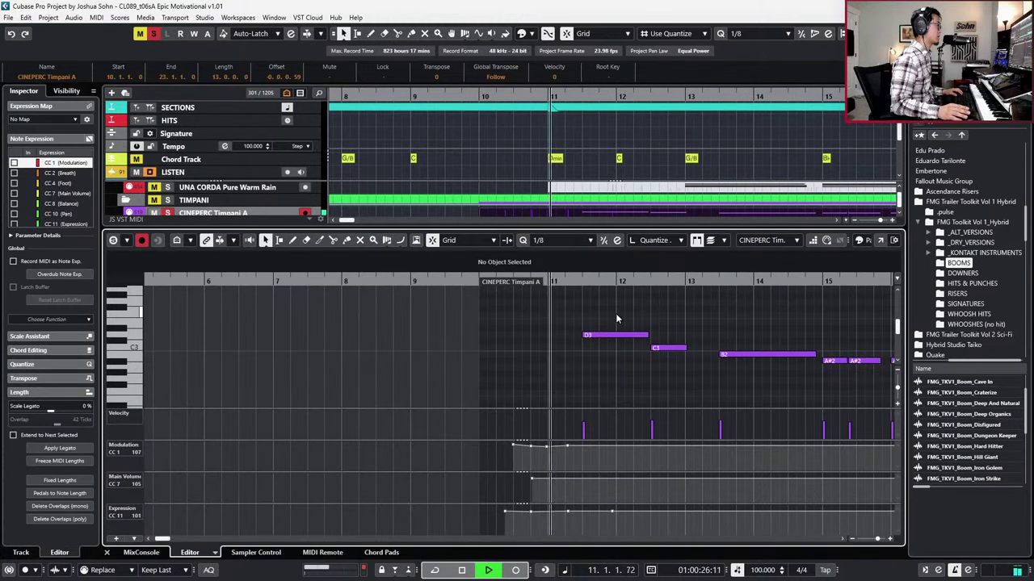
click(617, 334)
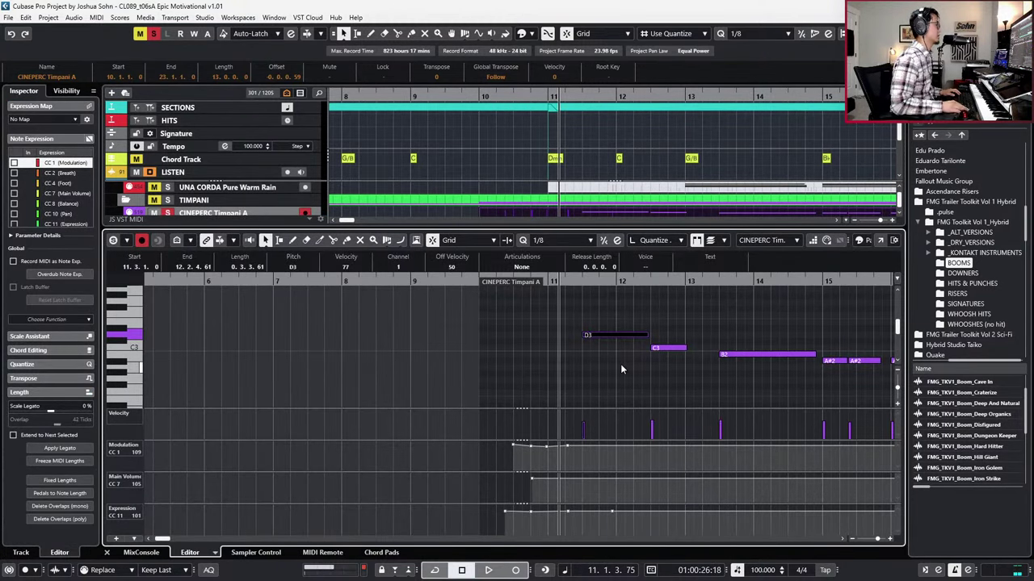
key(KP_0)
key(ctrl+v)
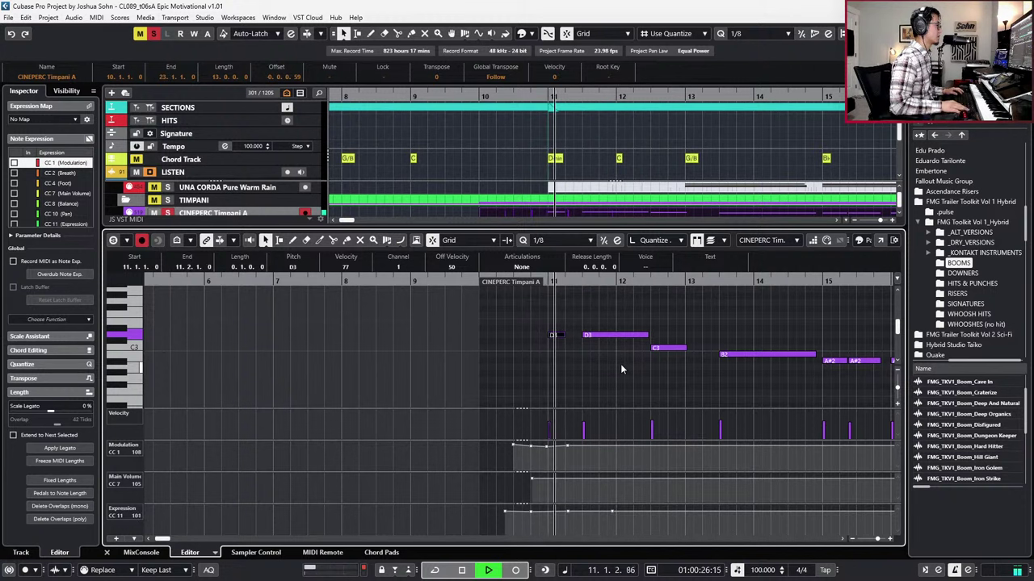
Step: Audition the new D3 hit from bar 10, then close the editor and clear the solo
key(space)
key(KP_Subtract)
key(space)
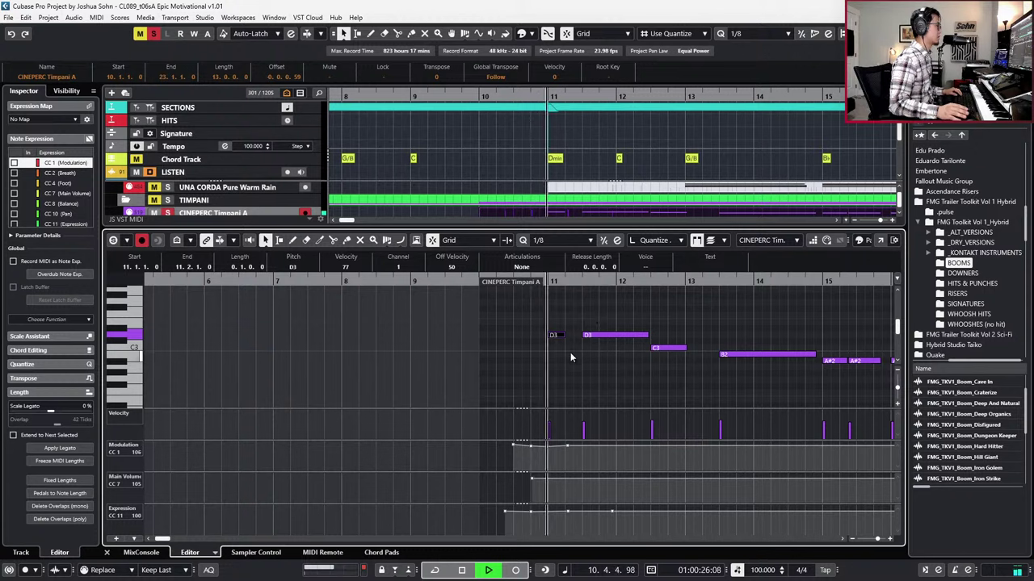
key(space)
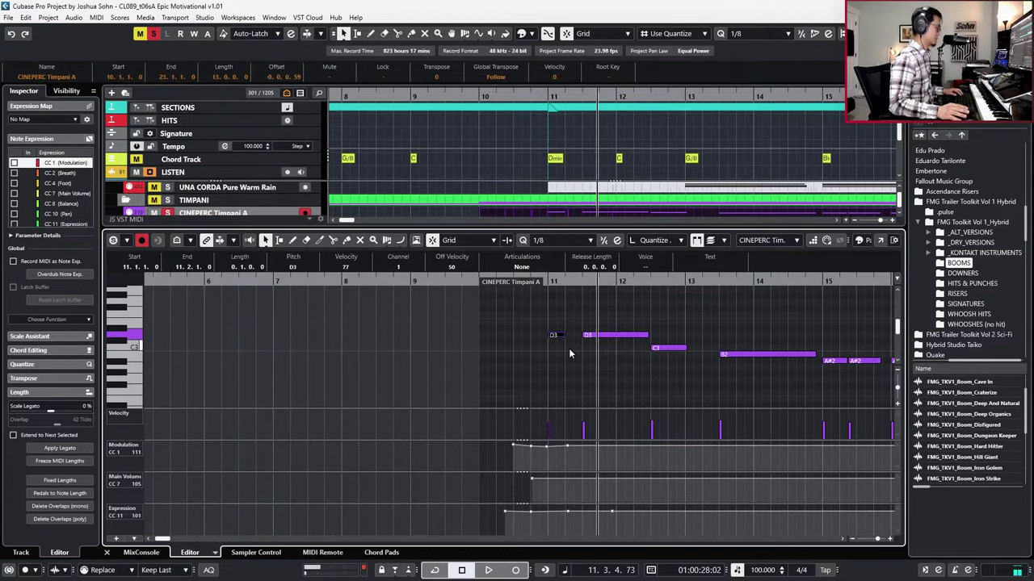
key(Return)
key(s)
key(KP_0)
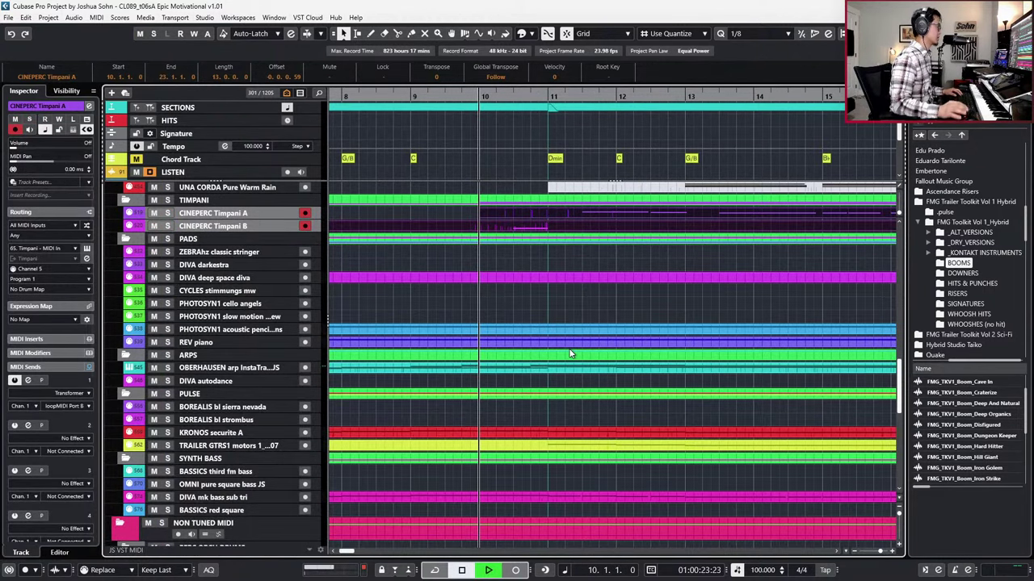
Step: Solo the Timpani B track and play back from bar 10
scroll(557, 296, down, 1)
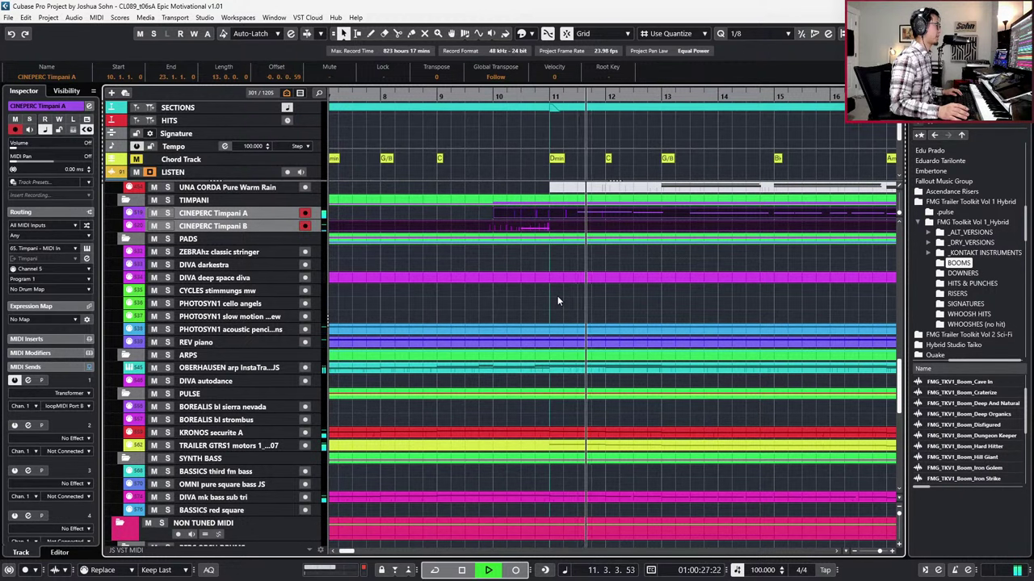
key(space)
click(542, 229)
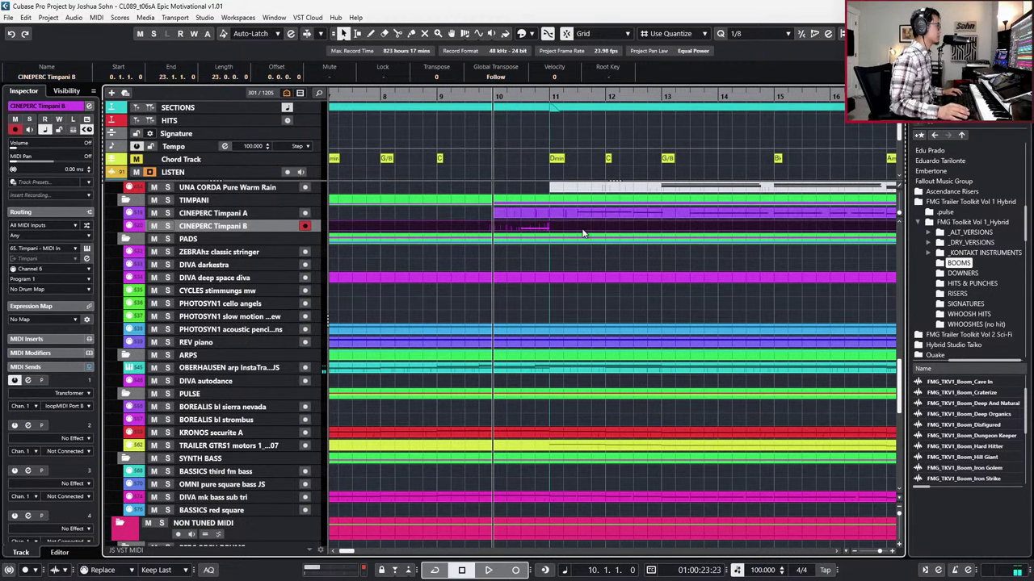
key(s)
key(space)
Step: In the Key Editor, extend the Expression ramp's end to 11.2.1.0 and replay to hear it
key(ctrl+e)
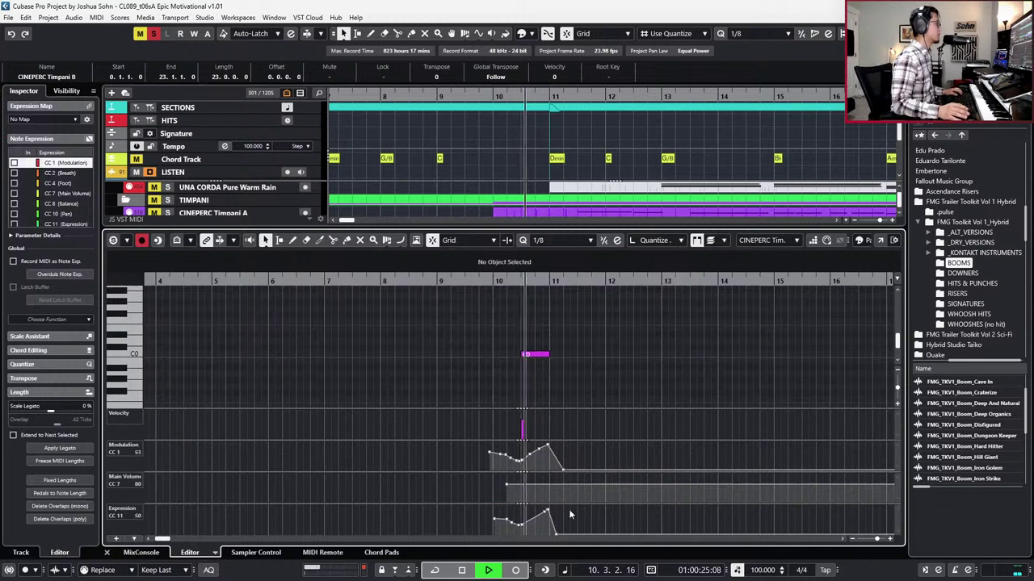
drag(556, 536, 566, 541)
key(KP_Subtract)
key(space)
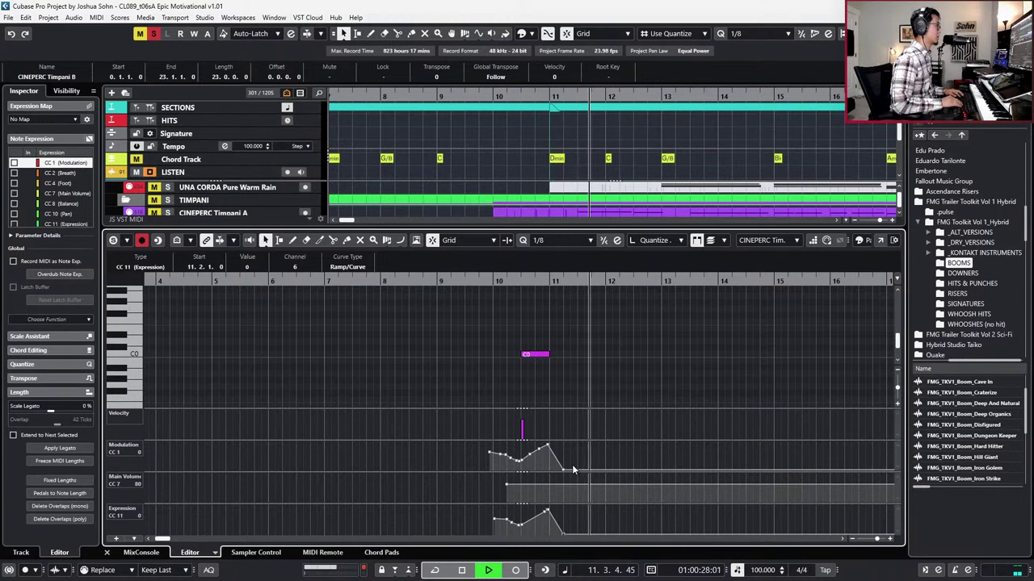
key(space)
Step: Clear the solo and duplicate the Timpani B part to bars 23–46
key(ctrl+e)
key(KP_Subtract)
key(s)
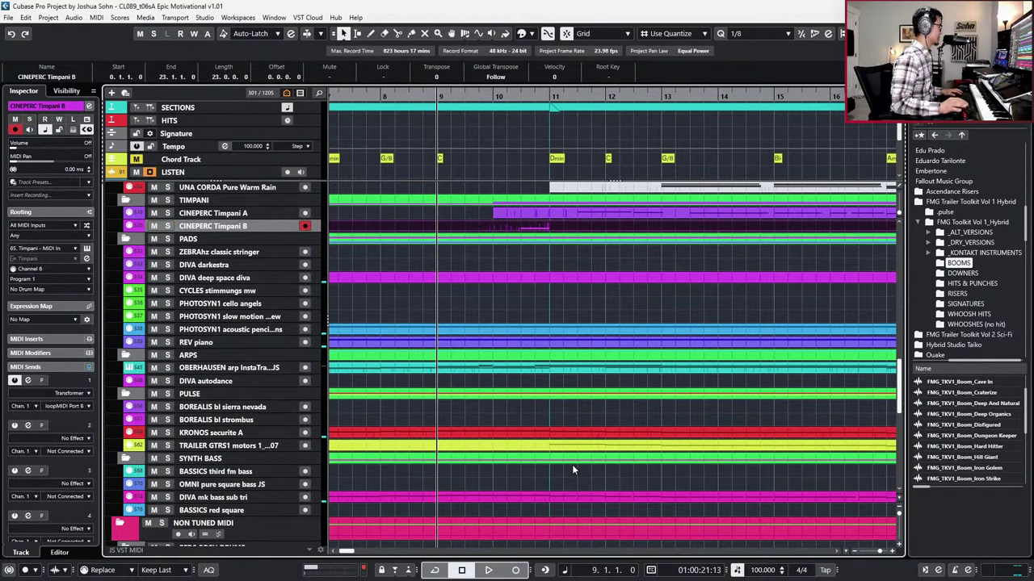
key(ctrl+d)
Step: Search the project for 'taiko' and jump to the DMG2 Ens Taikos Perf track
key(g)
key(g)
key(g)
key(g)
key(g)
key(g)
key(g)
key(g)
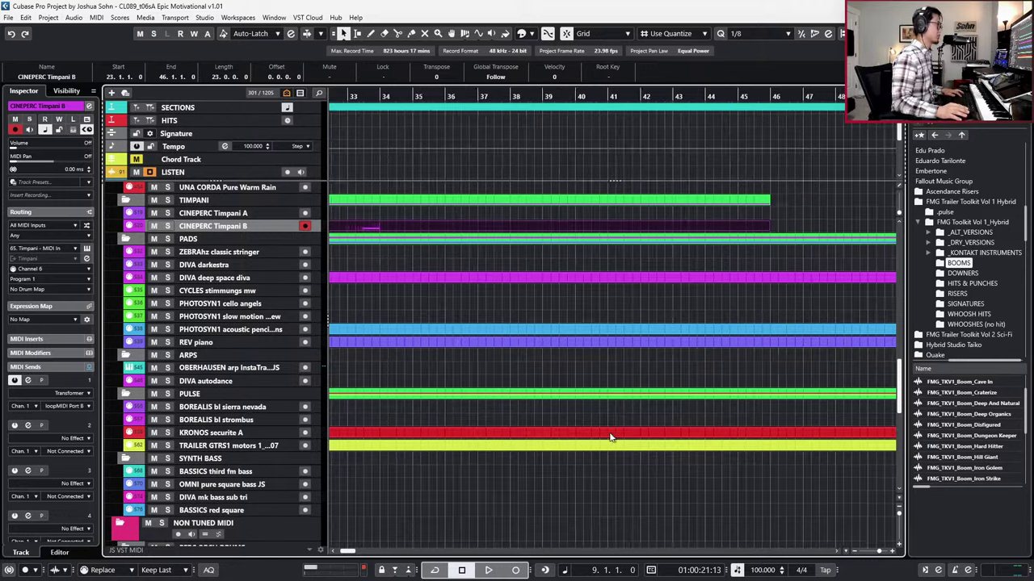
key(ctrl+f)
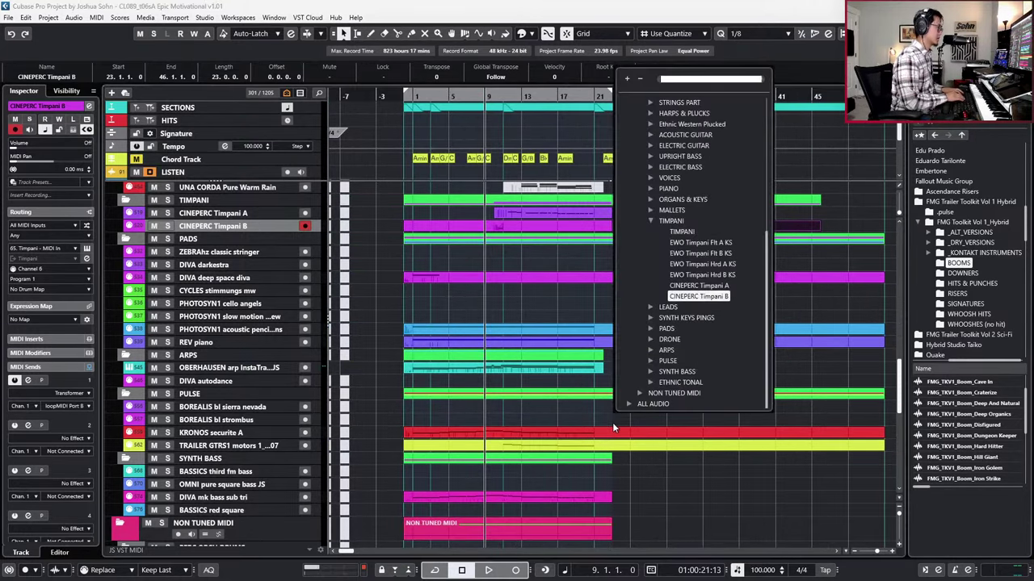
text(taiko)
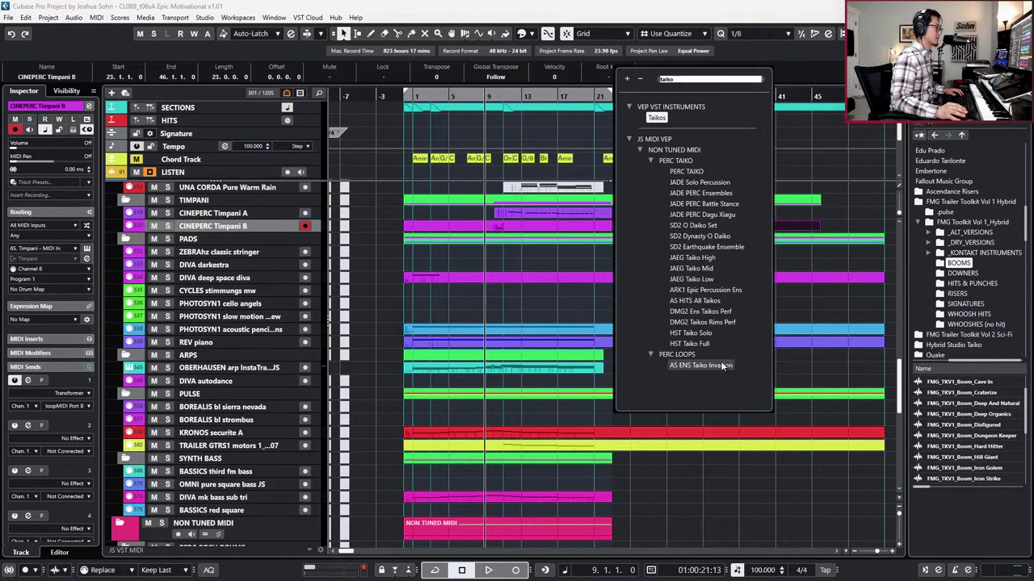
click(699, 312)
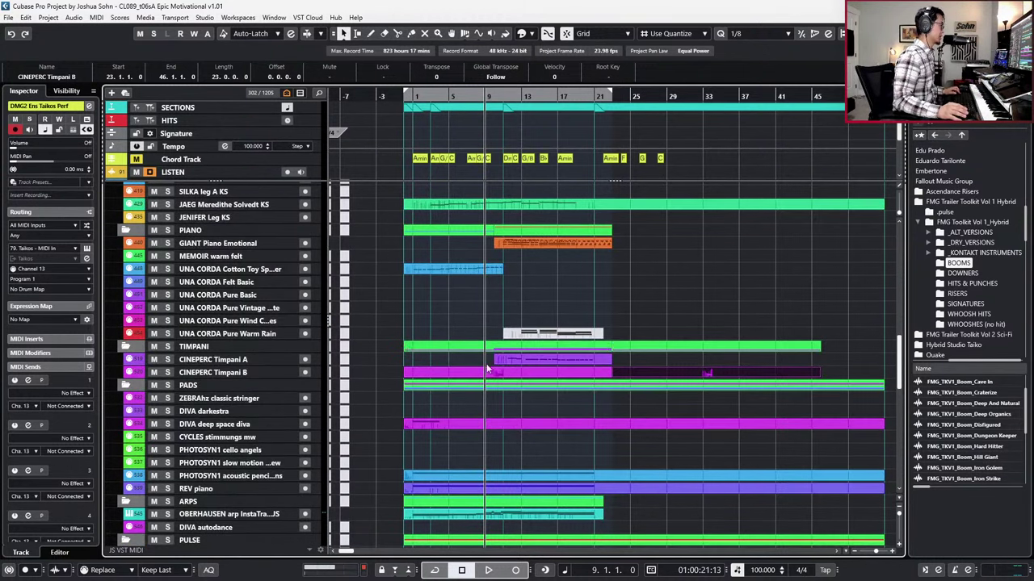
Step: Zoom in on the arrangement and select the Timpani B part, then the PADS part
key(h)
click(528, 375)
key(l)
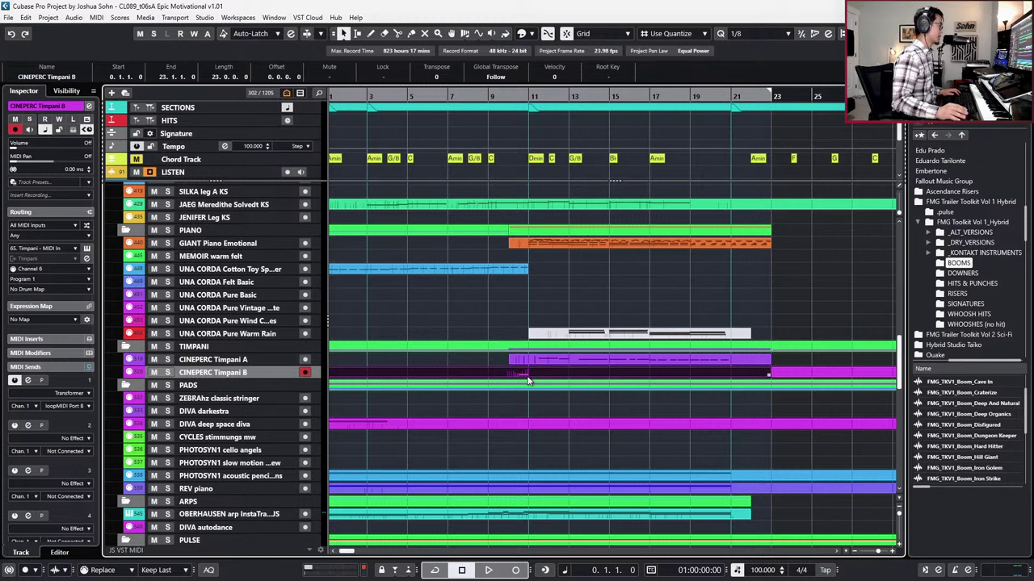
scroll(732, 372, down, 3)
click(830, 310)
Step: Delete the duplicated Timpani B part after bar 23 and zoom out
click(828, 298)
key(Delete)
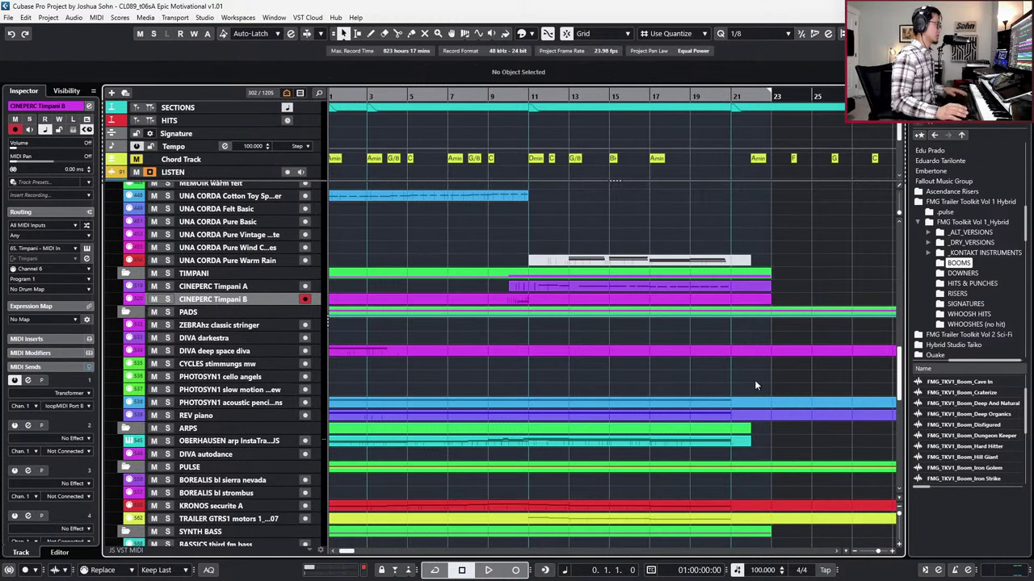
key(g)
scroll(575, 387, down, 5)
scroll(261, 399, down, 8)
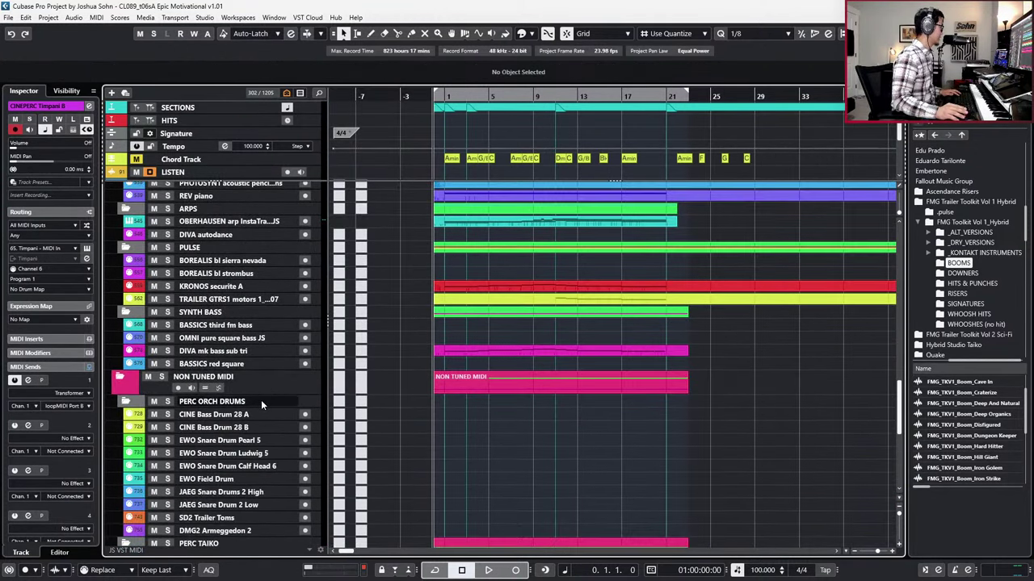
scroll(265, 413, down, 3)
Step: Open the timpani part on the DMG2 Ens Taikos Perf track in the Key Editor and audition it
click(265, 411)
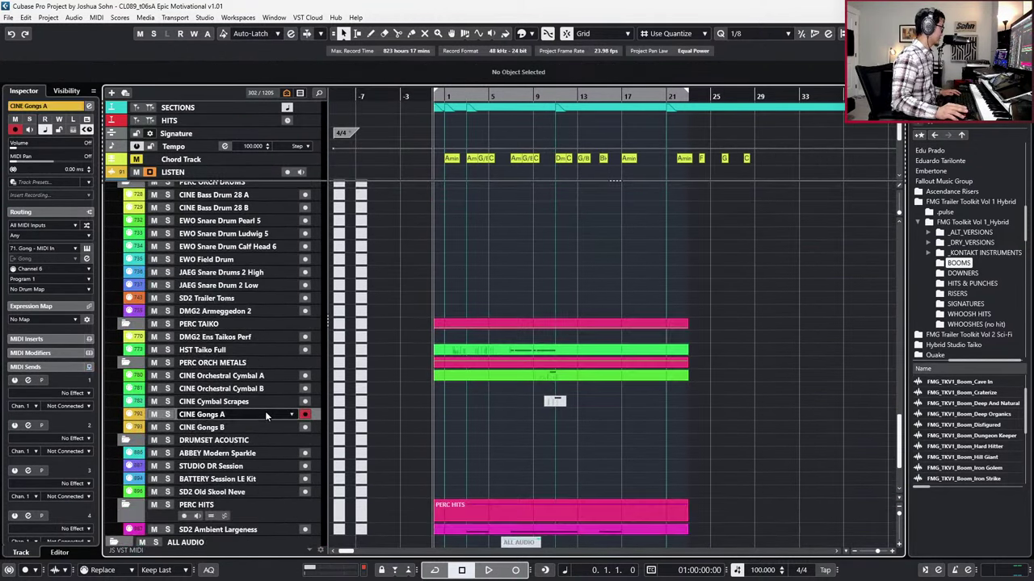
click(258, 337)
click(465, 334)
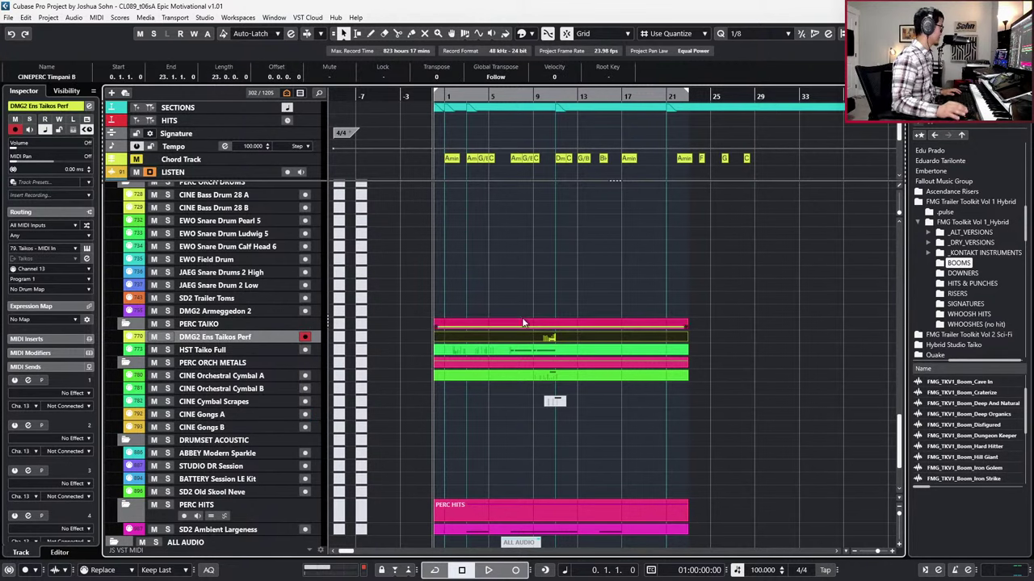
double_click(513, 337)
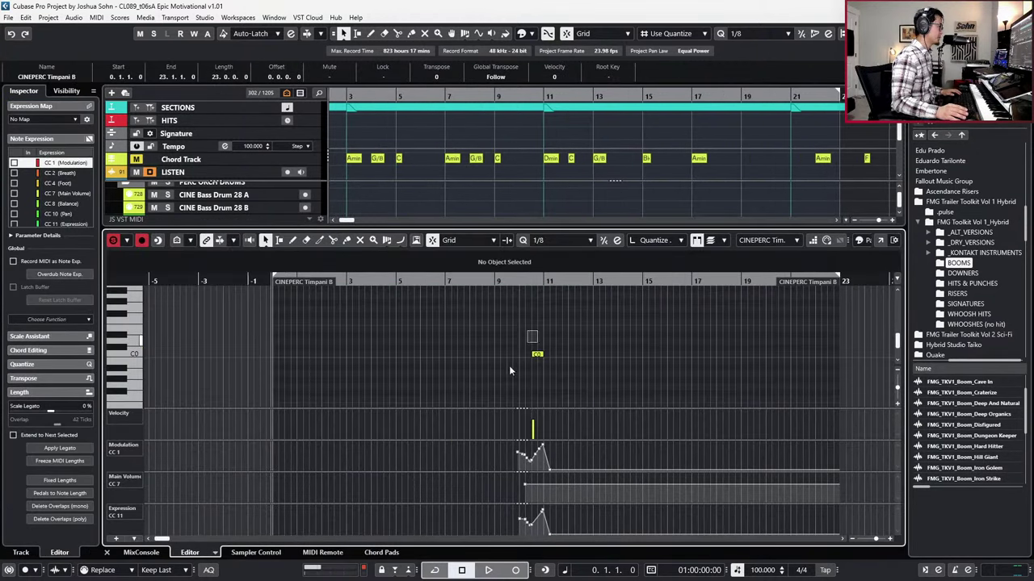
key(space)
scroll(542, 365, up, 3)
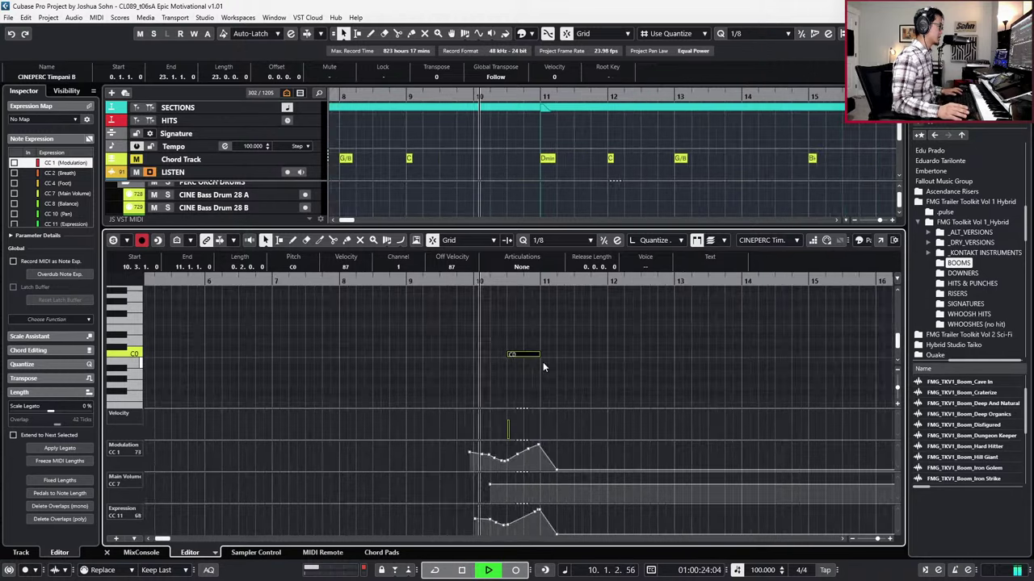
key(space)
scroll(517, 391, down, 3)
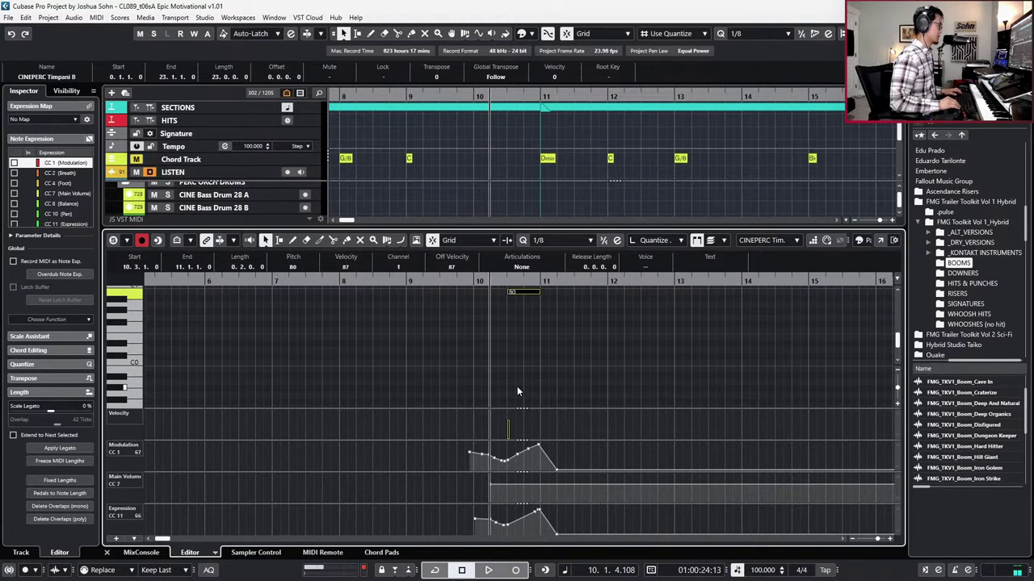
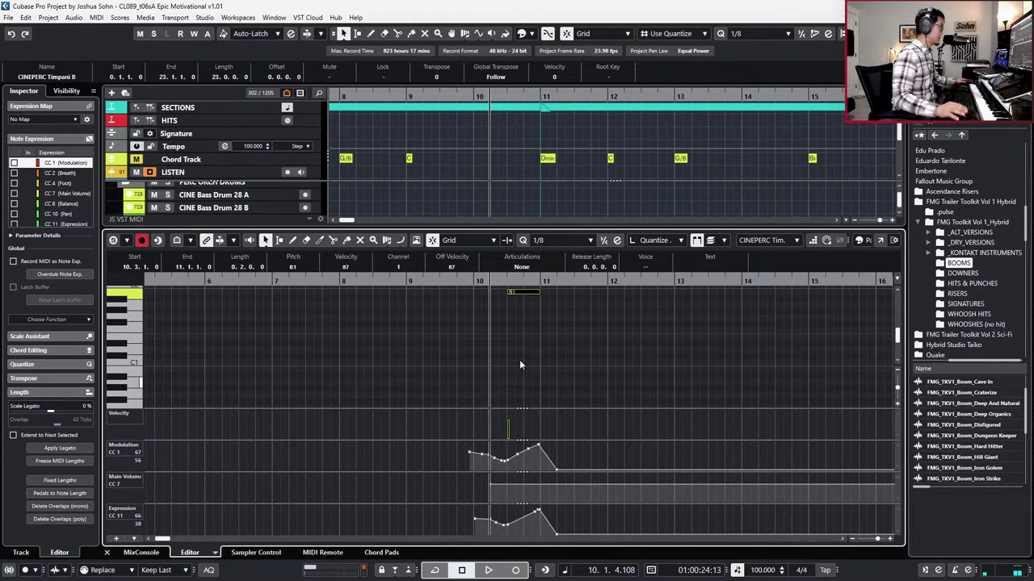
Step: Keep the timpani note at B2, delete the last modulation point, and clear all Expression points
key(shift+Up)
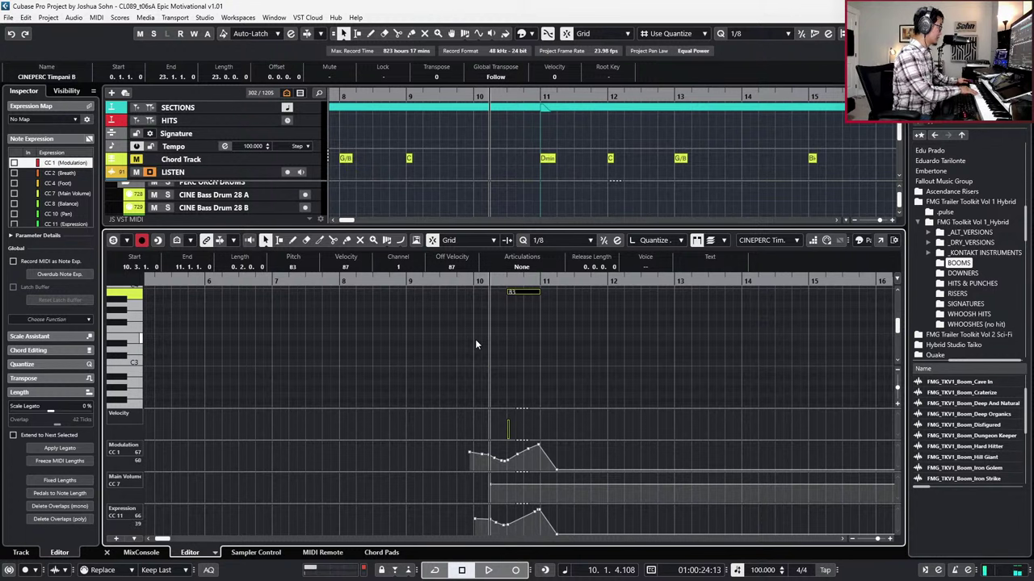
key(shift+Down)
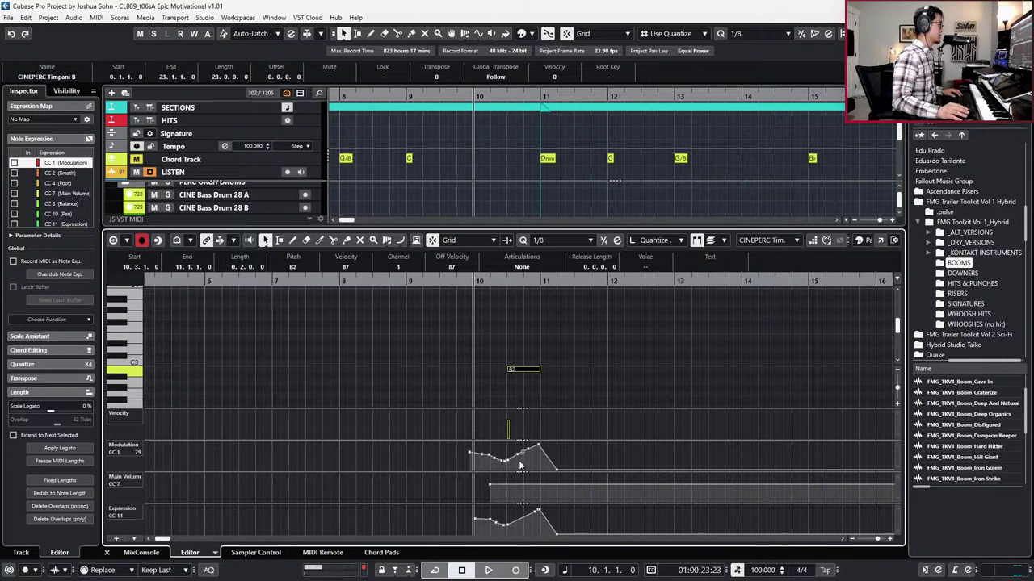
click(556, 467)
key(Delete)
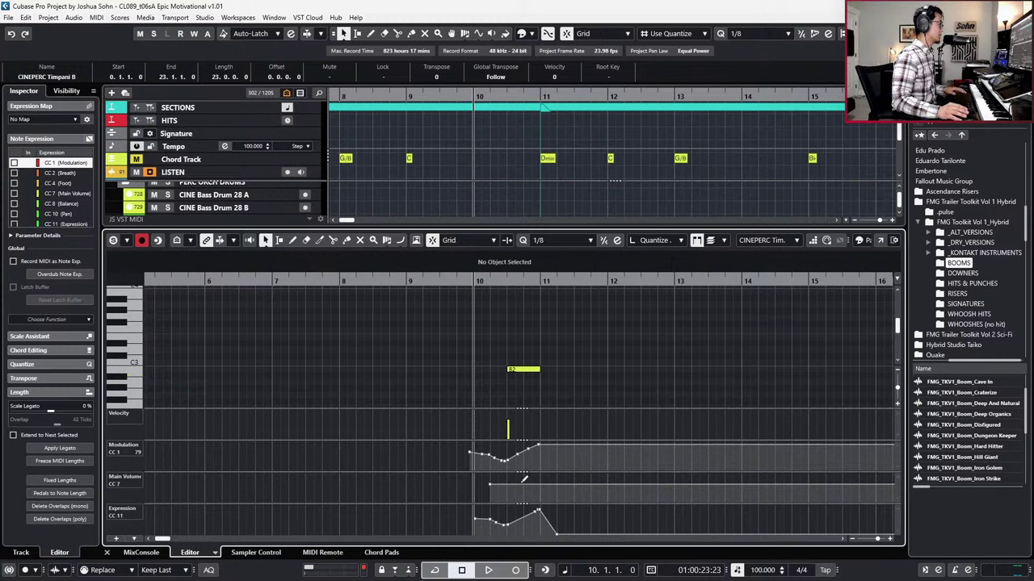
drag(468, 504, 620, 550)
drag(563, 530, 454, 549)
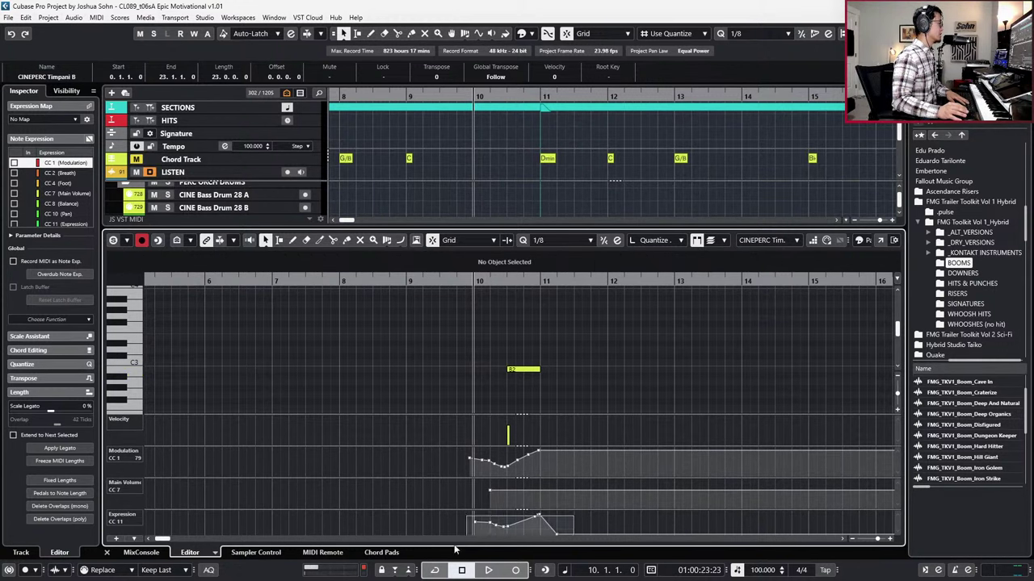
key(Delete)
Step: Solo and audition the part while lowering the Main Volume point to 60
key(s)
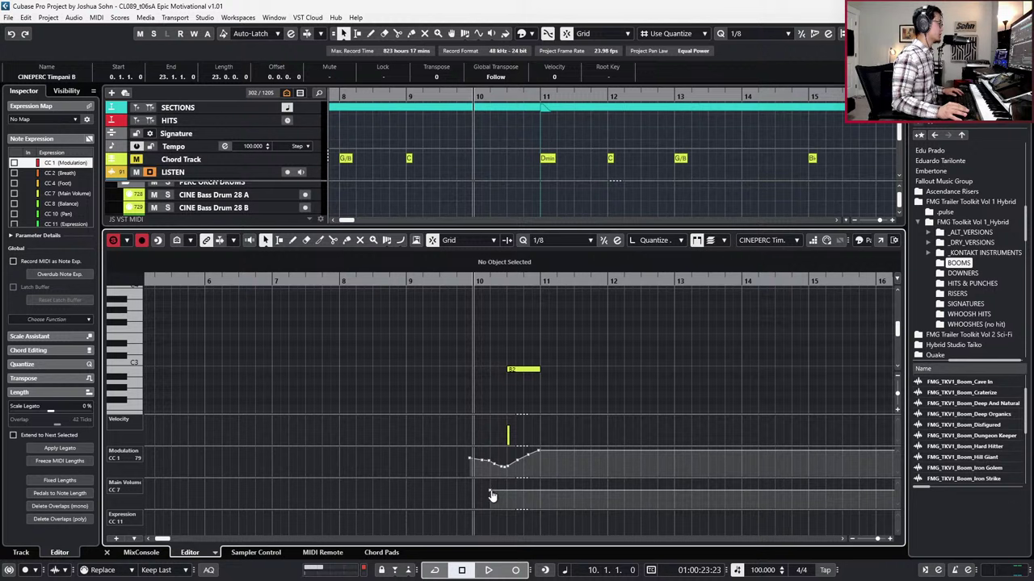
key(space)
drag(490, 490, 481, 488)
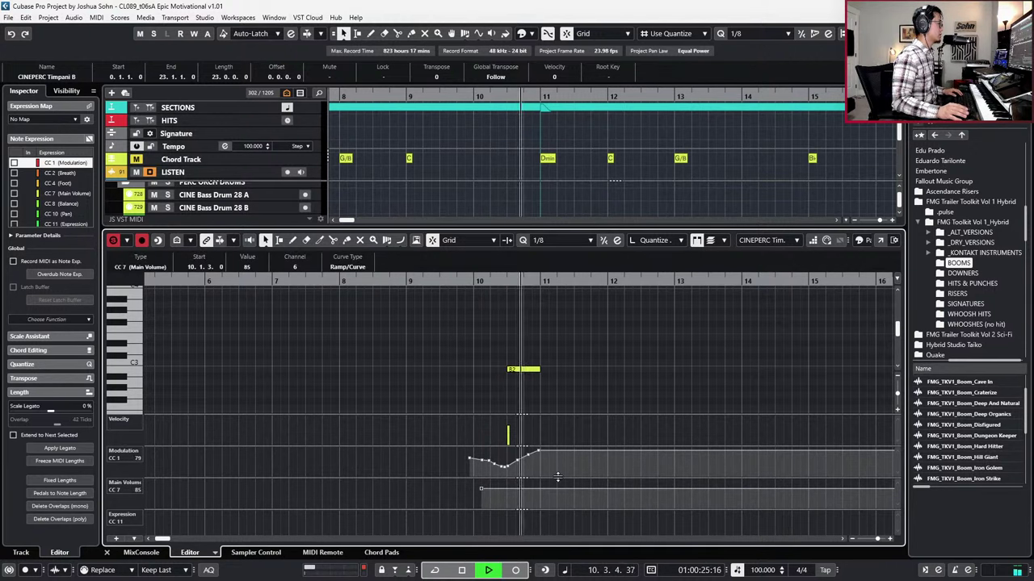
key(space)
key(KP_0)
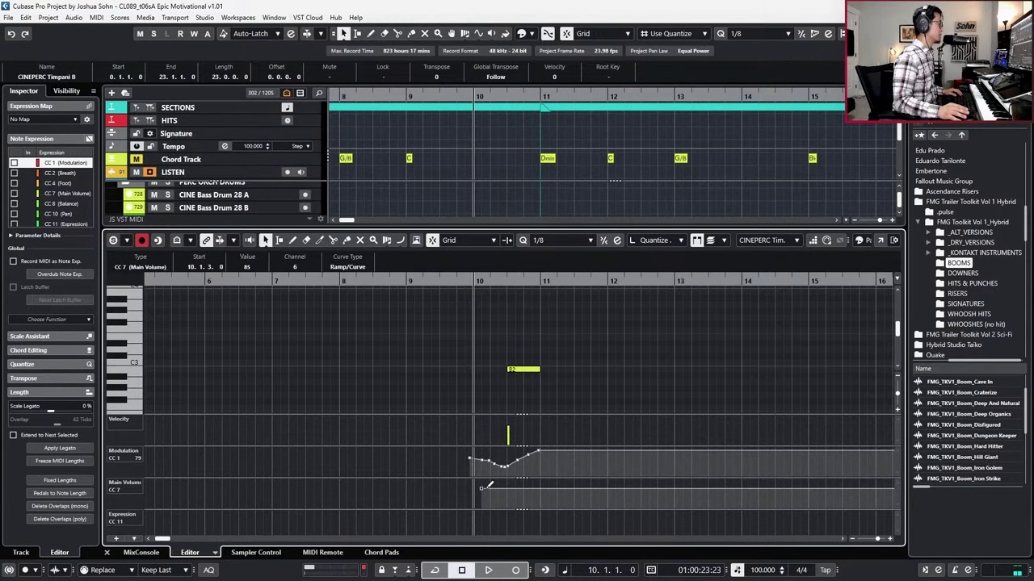
drag(481, 489, 482, 494)
key(space)
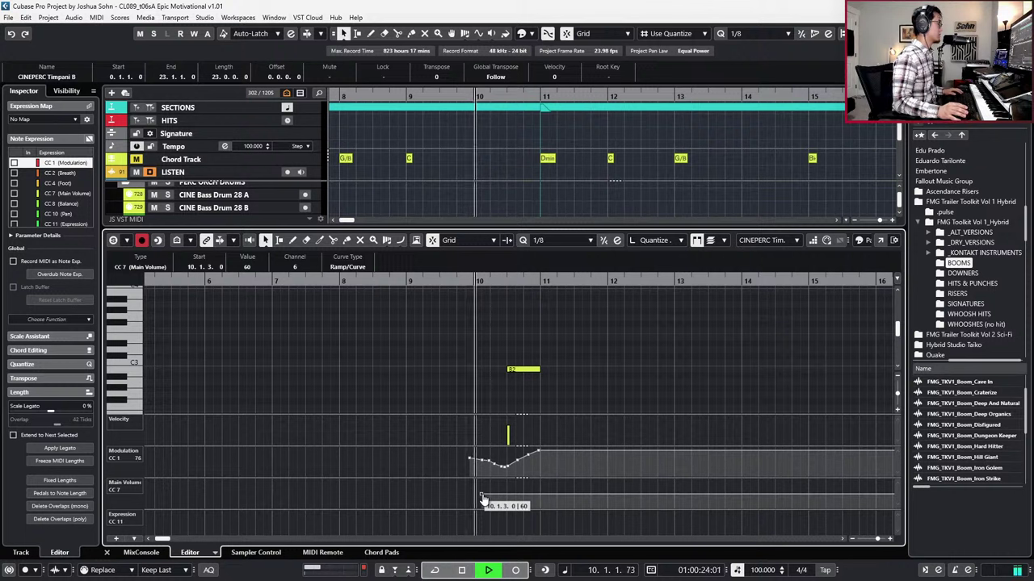
Step: Replay from bar 10, raise Main Volume to 67, and close the Key Editor
scroll(507, 436, down, 1)
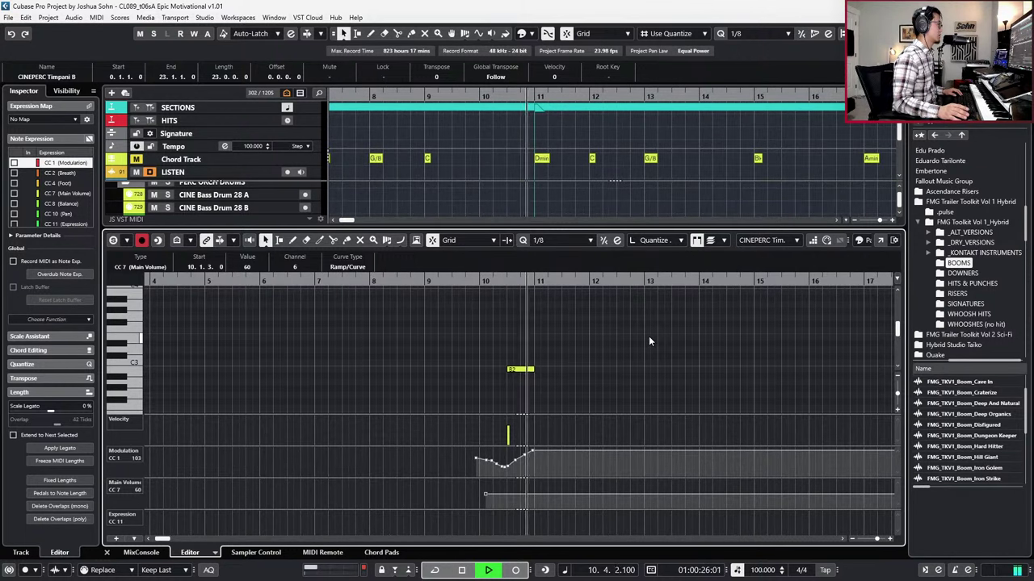
key(space)
key(space)
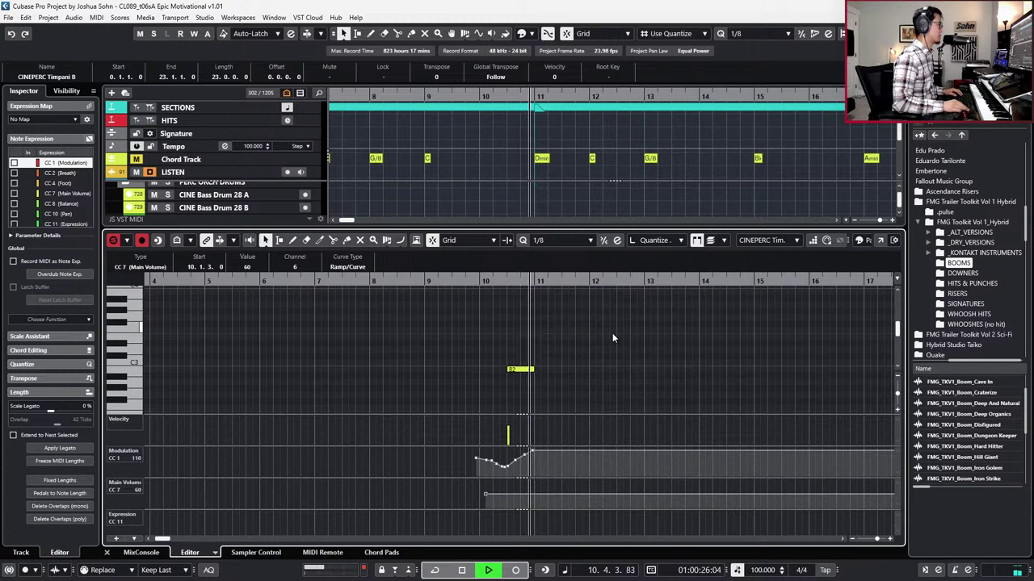
key(space)
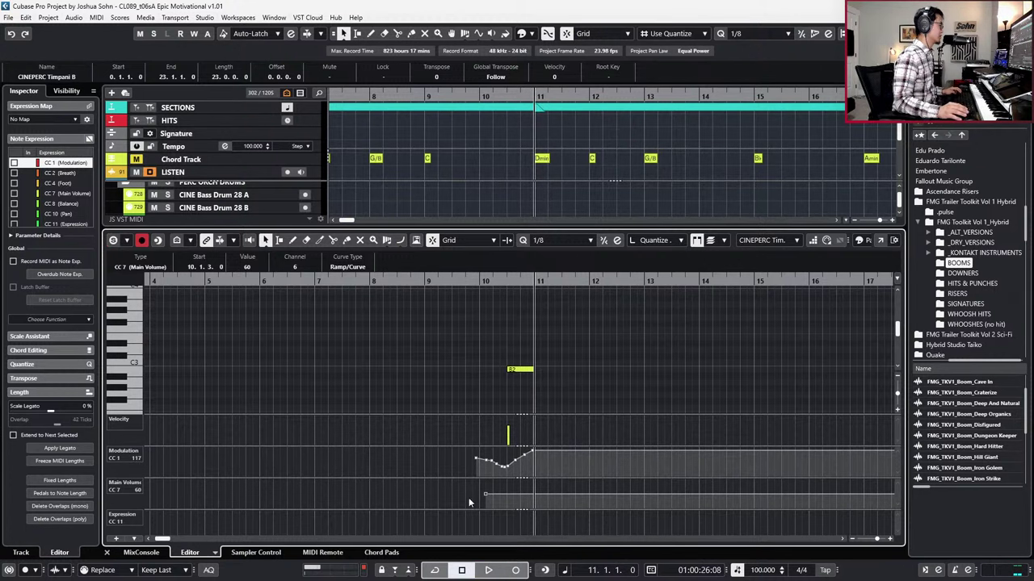
drag(466, 489, 495, 505)
key(Up)
key(KP_Subtract)
key(KP_Subtract)
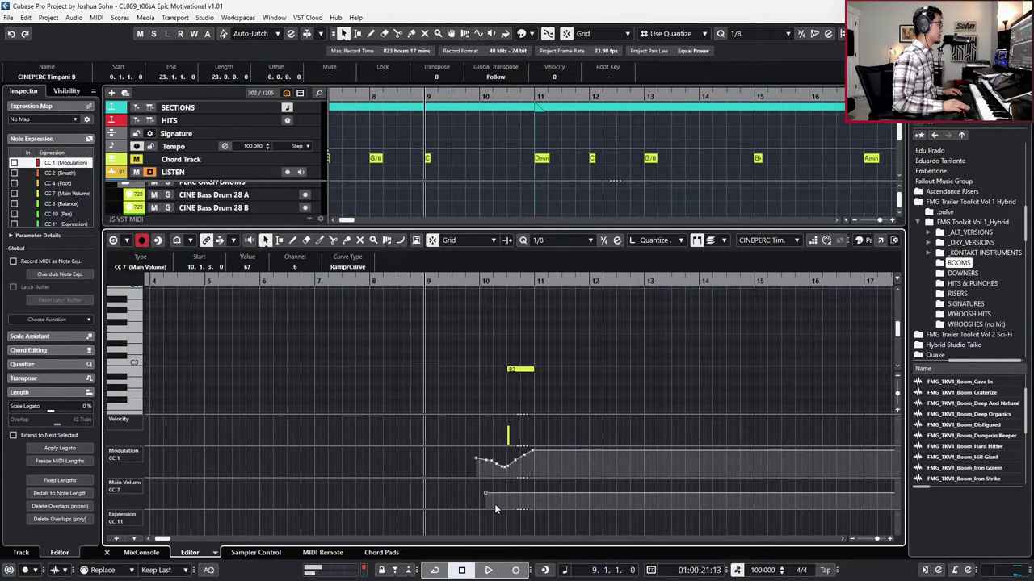
key(ctrl+e)
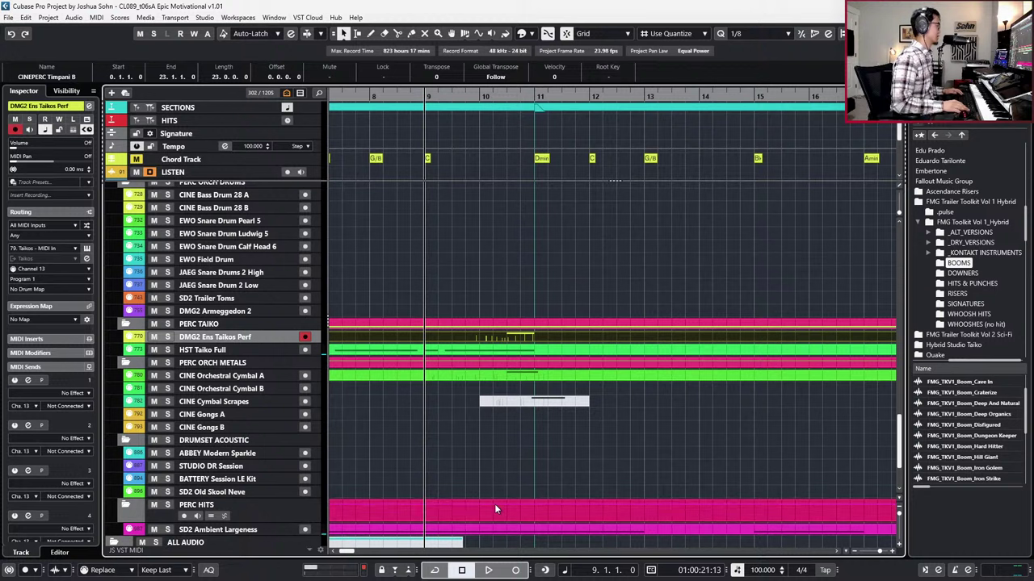
Step: Select and copy every CINEPERC Timpani A note, from D3 down to the last A2
key(space)
scroll(568, 410, down, 2)
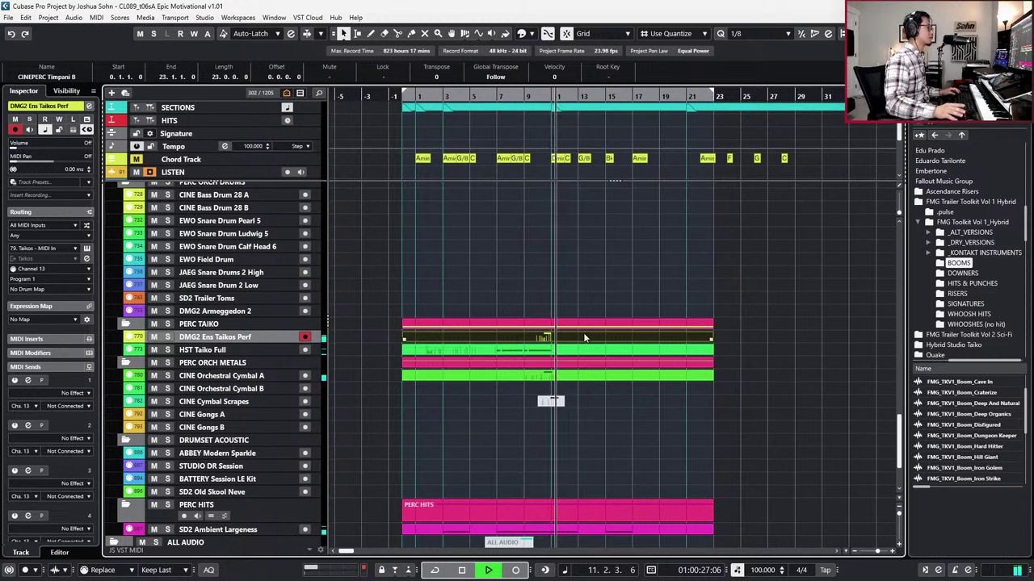
scroll(581, 341, up, 5)
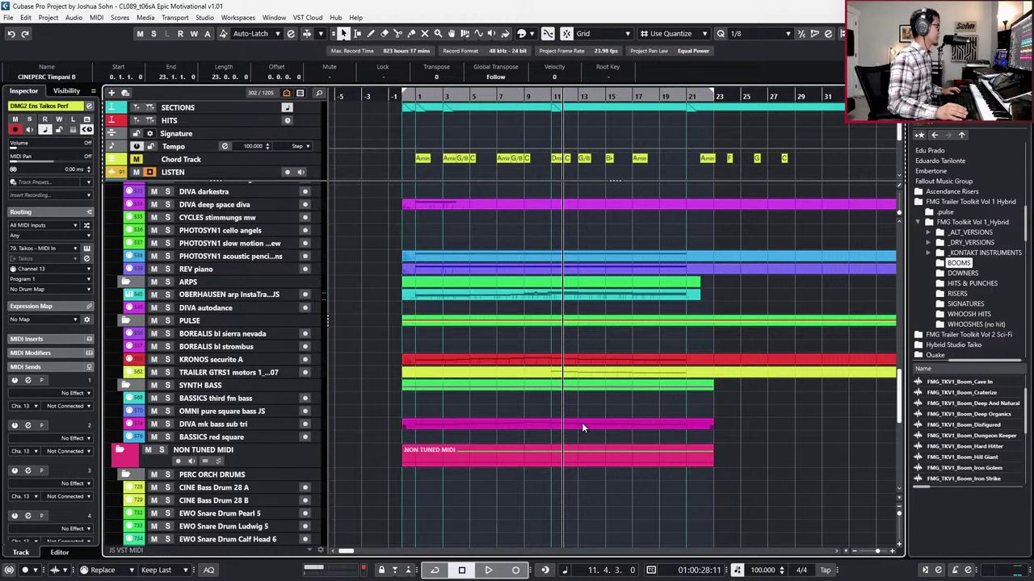
scroll(581, 422, up, 2)
double_click(588, 213)
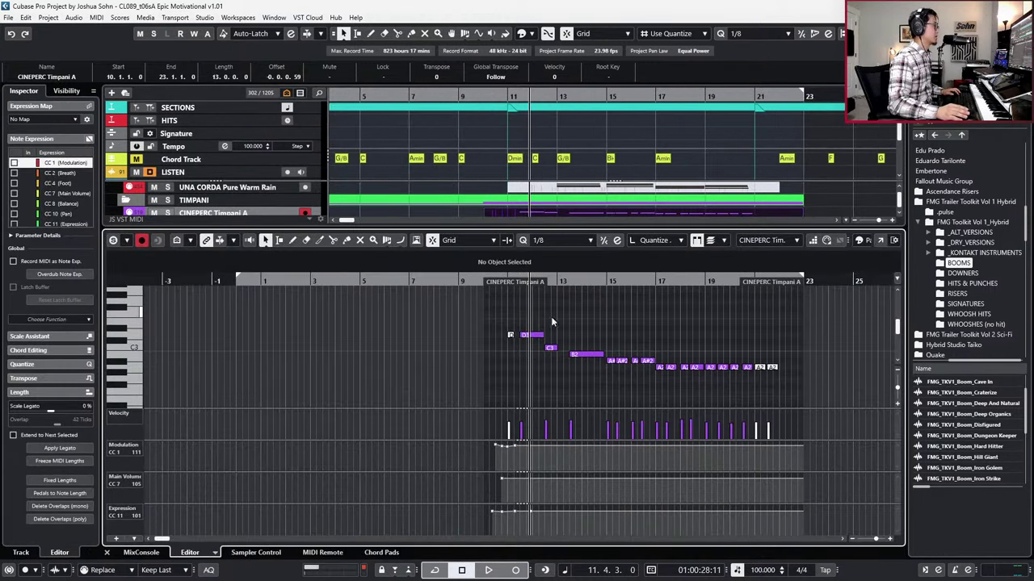
drag(551, 343, 741, 393)
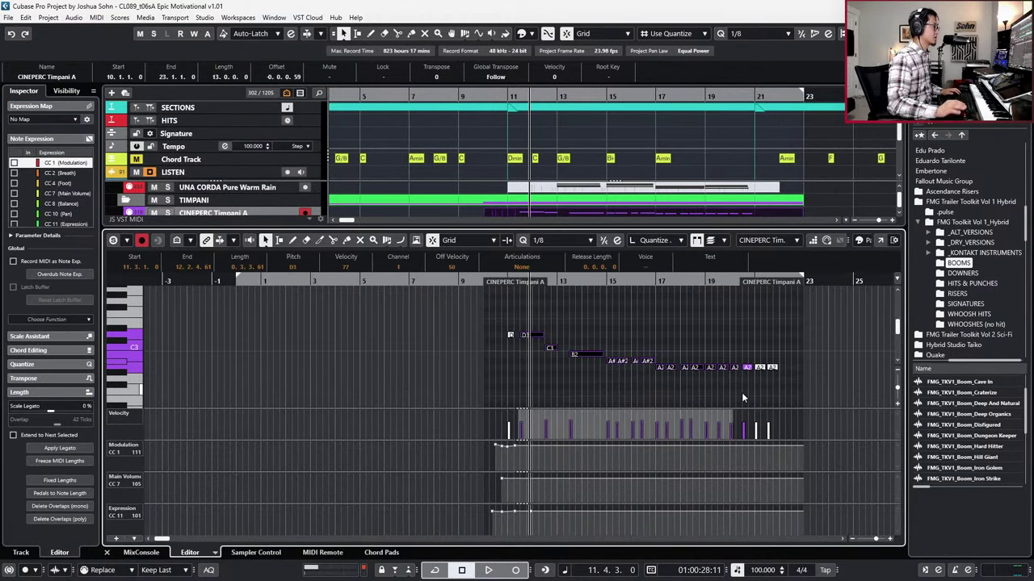
shift+click(749, 368)
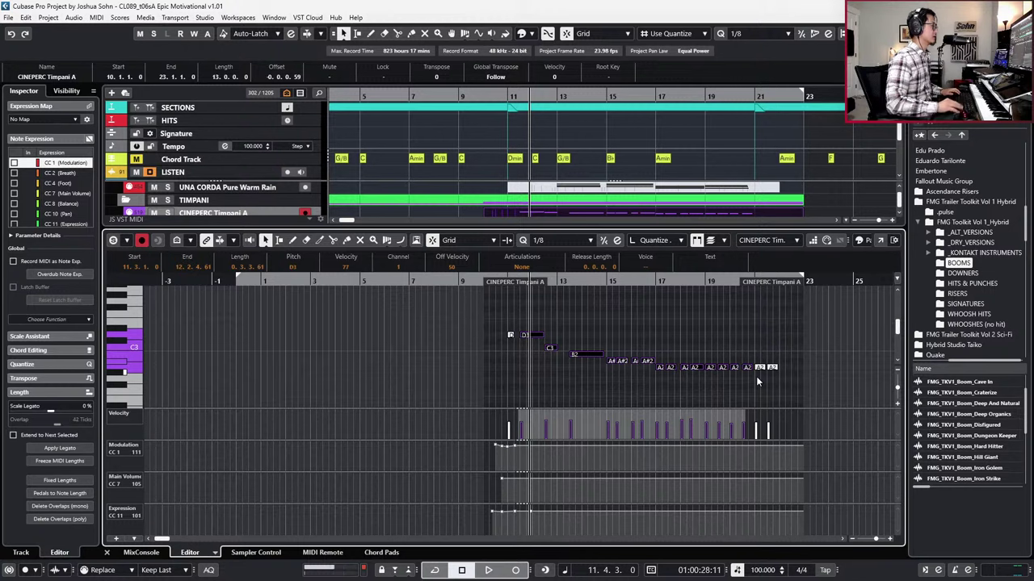
key(l)
key(ctrl+alt+e)
scroll(756, 375, down, 8)
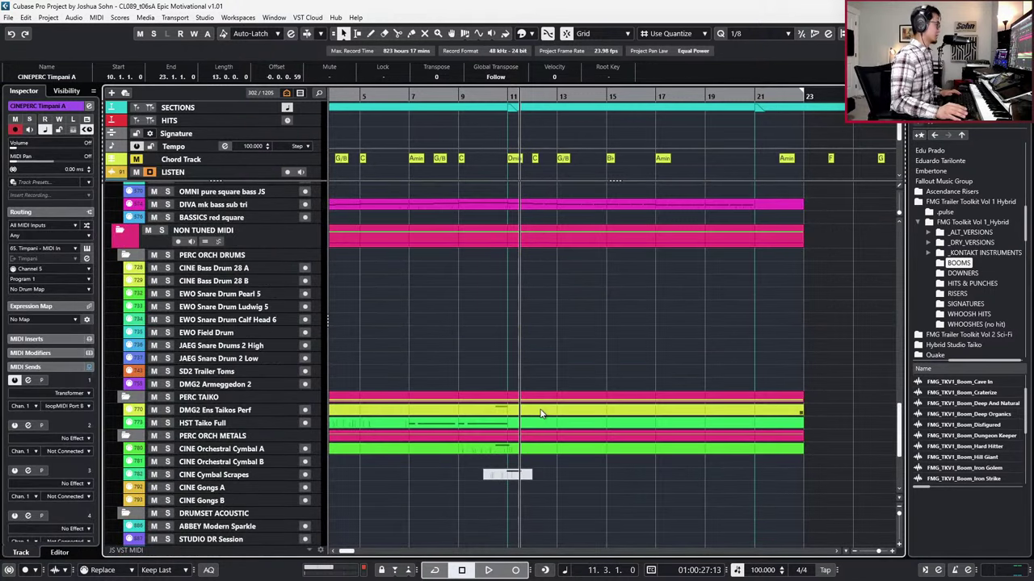
Step: Paste the copied timpani notes into the CINEPERC Timpani B part and audition them
click(541, 413)
double_click(540, 410)
key(ctrl+v)
key(KP_Subtract)
key(space)
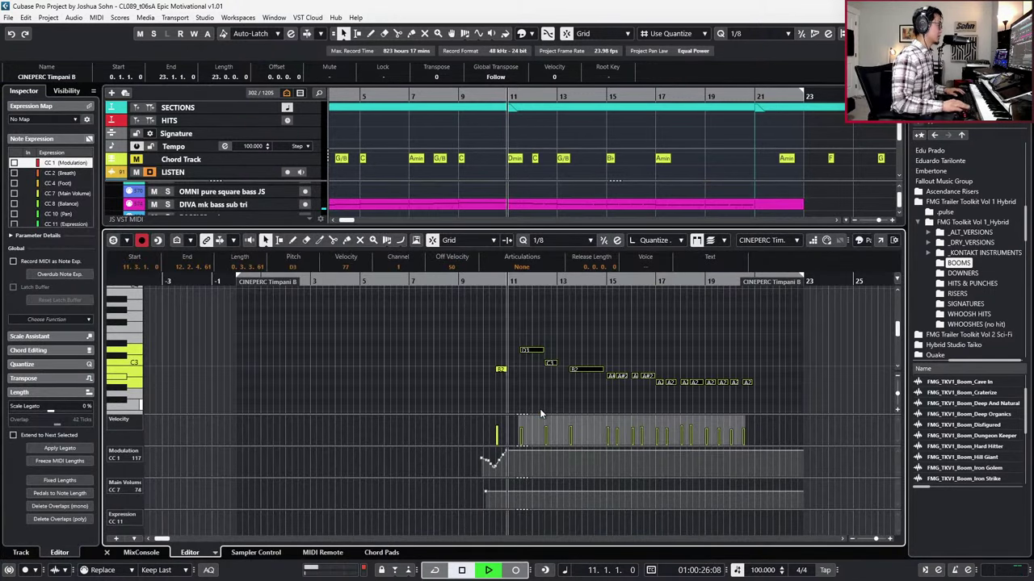
key(space)
Step: Raise every note after the opening B2 to C3 and play back the reworked line
click(535, 349)
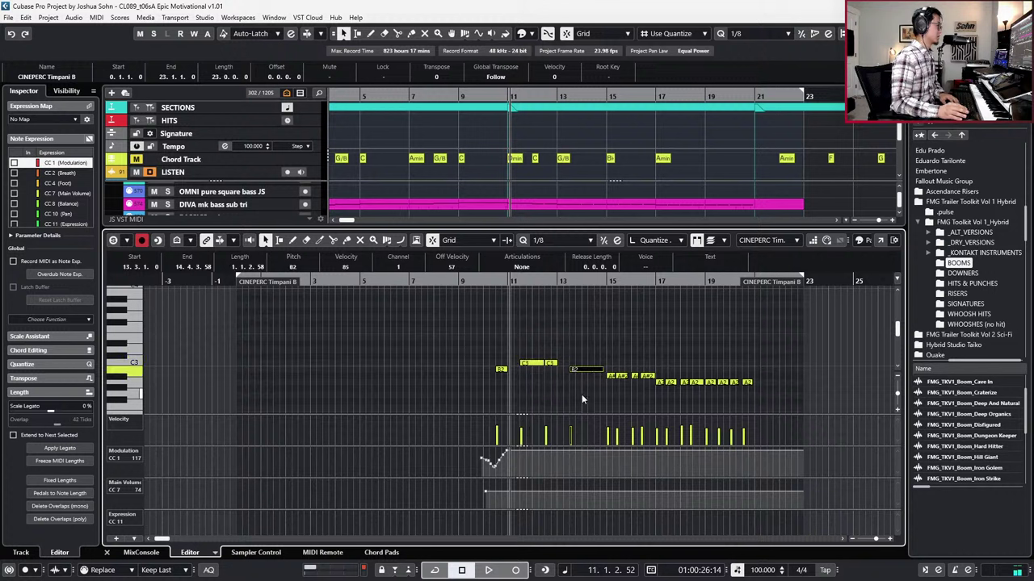
drag(616, 351, 639, 397)
drag(758, 395, 762, 393)
key(Up)
key(Up)
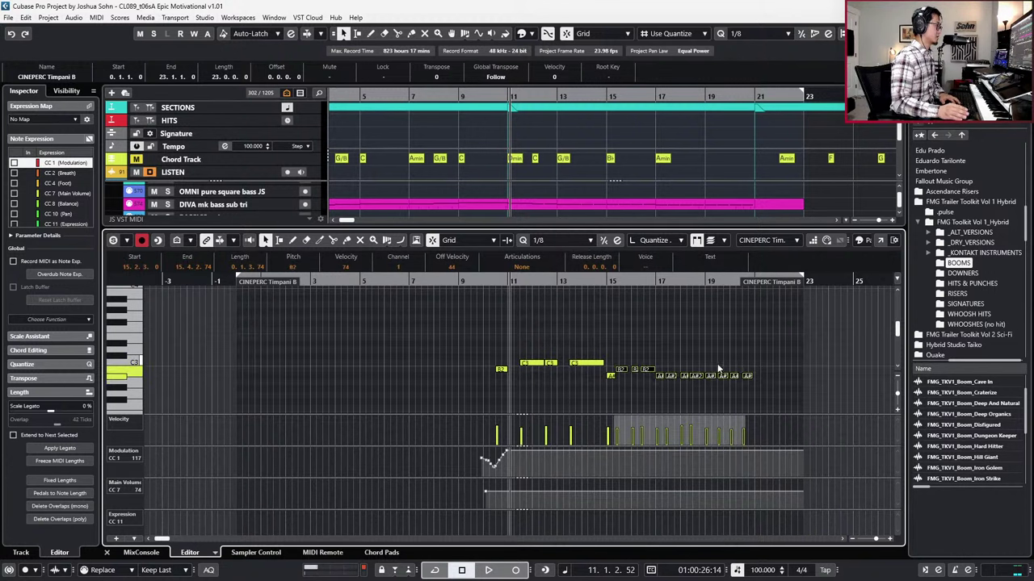
click(611, 376)
key(Up)
key(Up)
drag(646, 368, 646, 364)
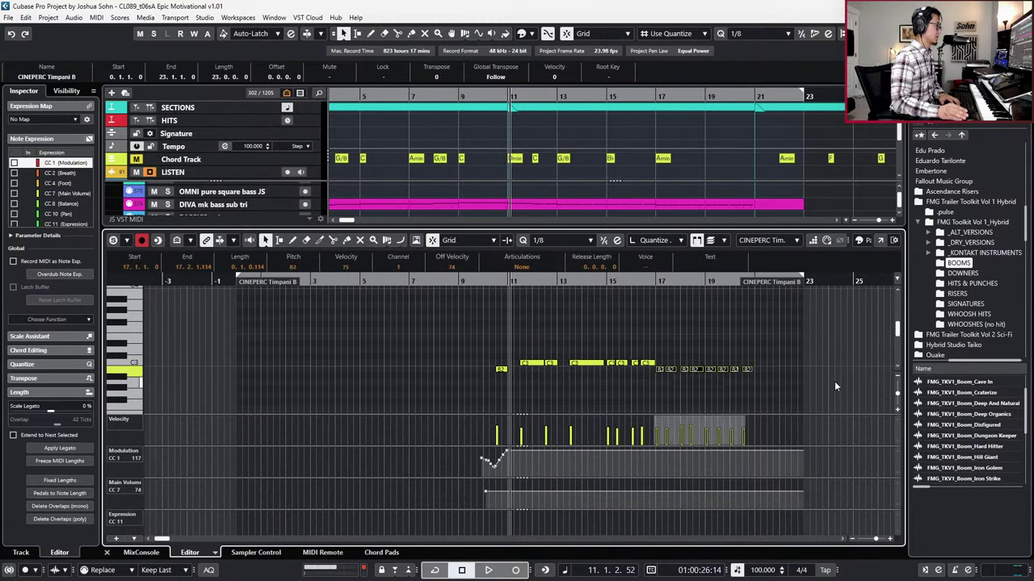
key(space)
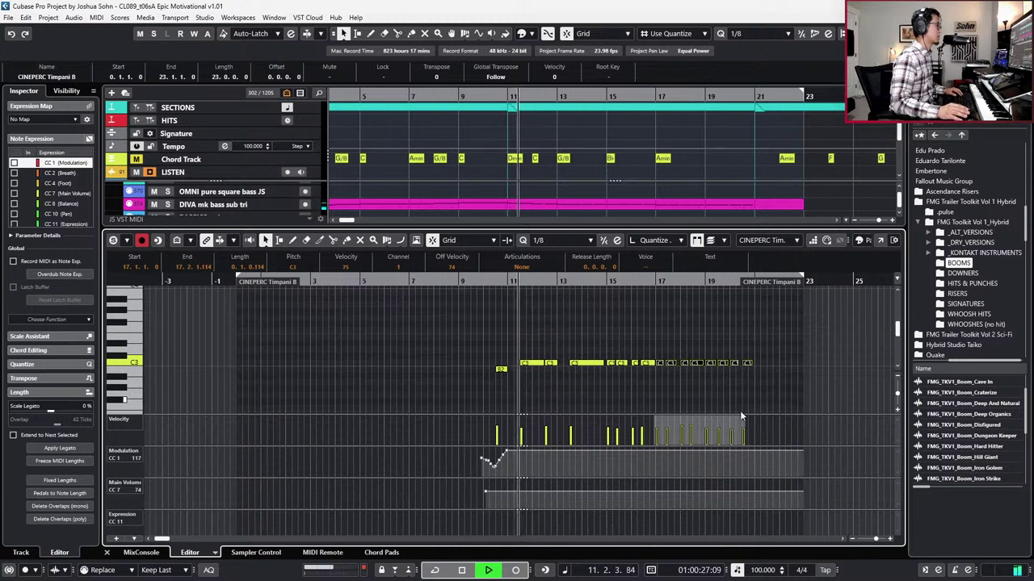
click(525, 336)
key(space)
key(space)
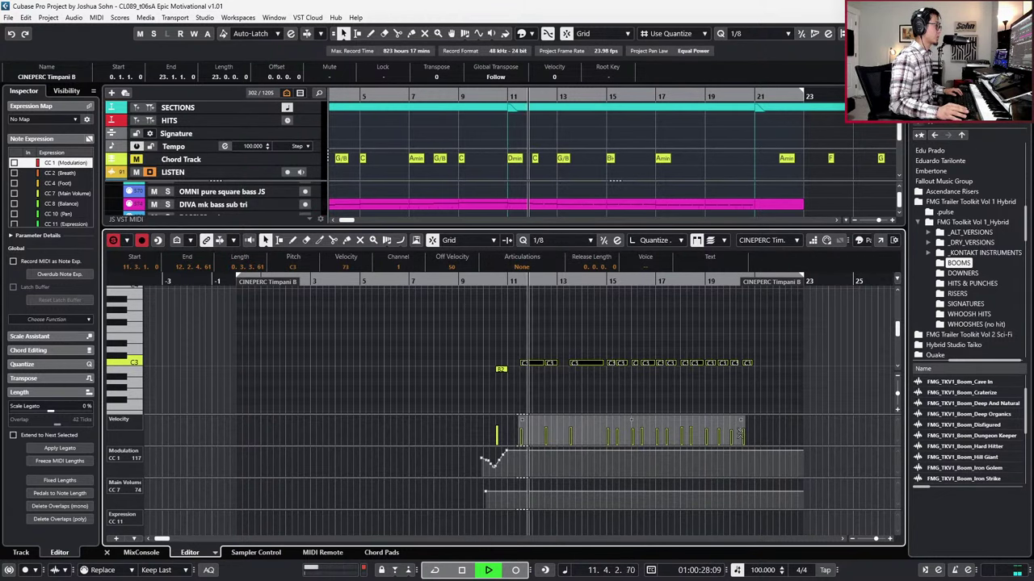
scroll(741, 428, up, 2)
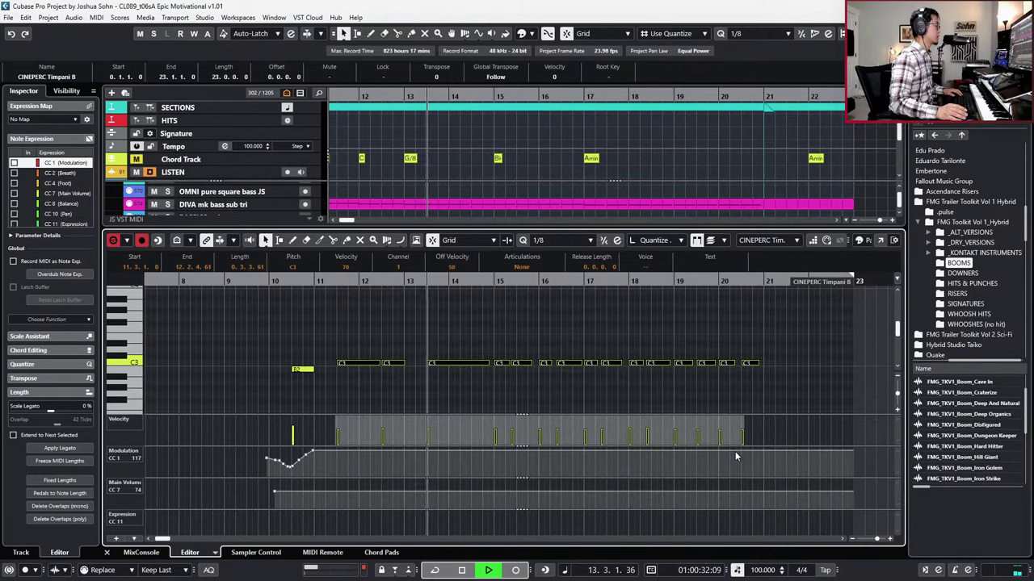
Step: Close the Key Editor and play from bar 13 while scrolling through the percussion tracks
key(space)
key(Return)
key(minus)
key(space)
key(space)
scroll(751, 381, down, 3)
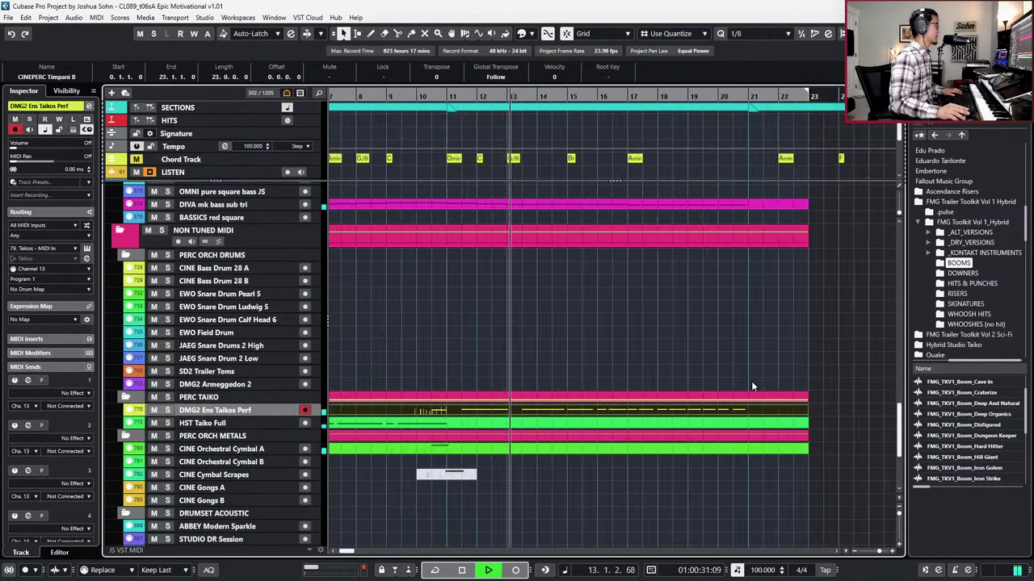
scroll(740, 399, down, 3)
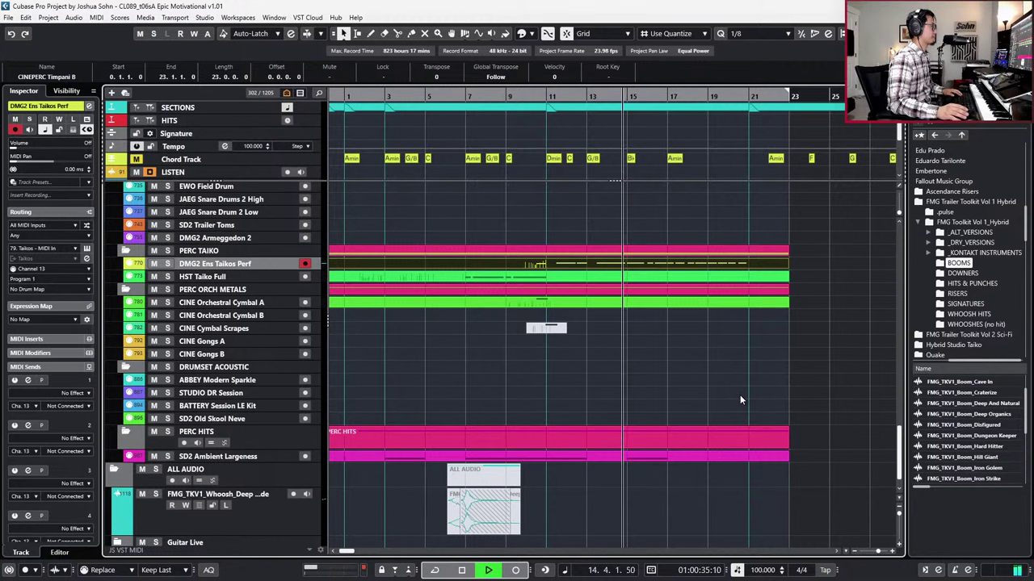
scroll(740, 395, up, 3)
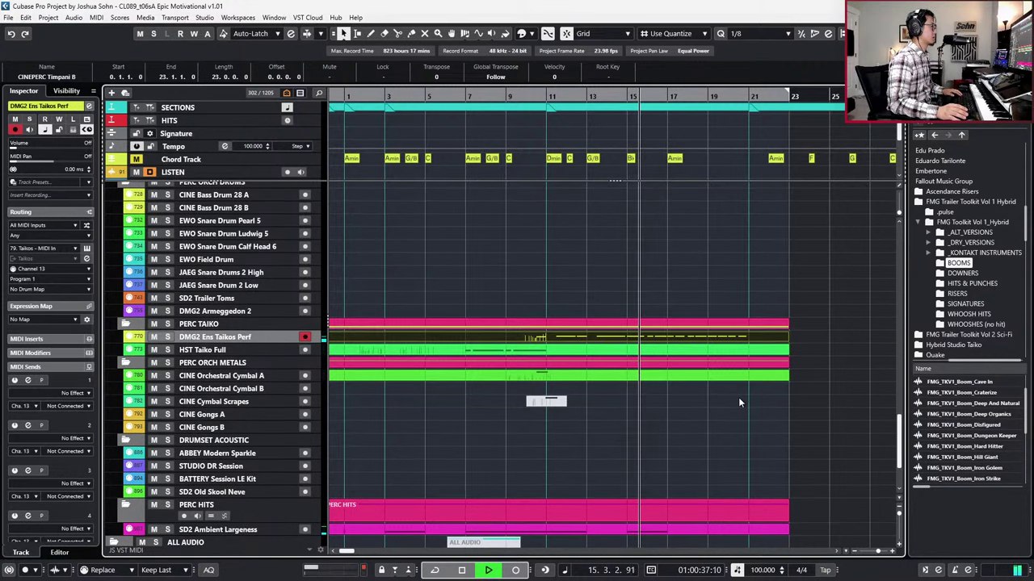
scroll(738, 402, down, 3)
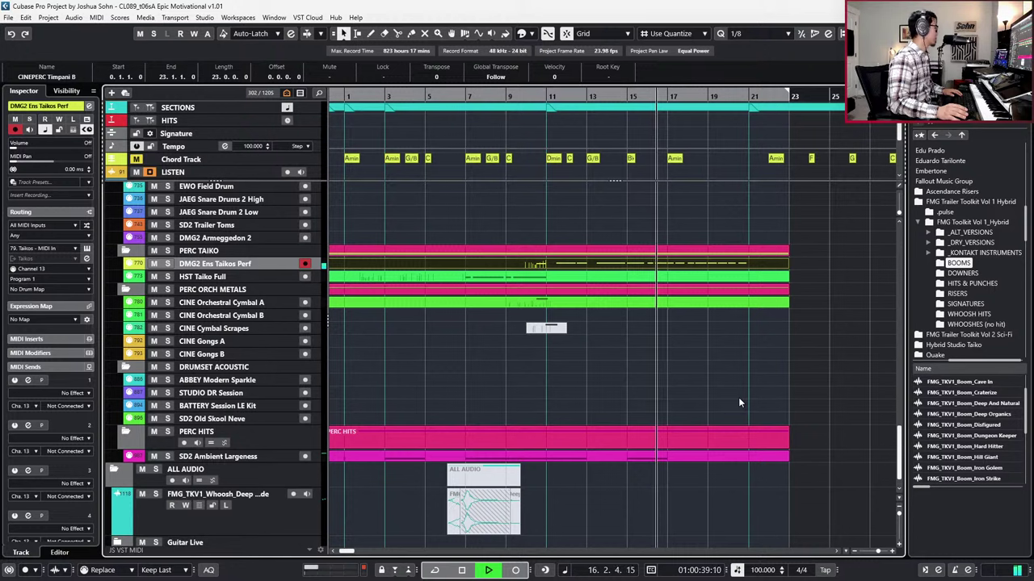
scroll(738, 402, down, 1)
scroll(738, 402, down, 2)
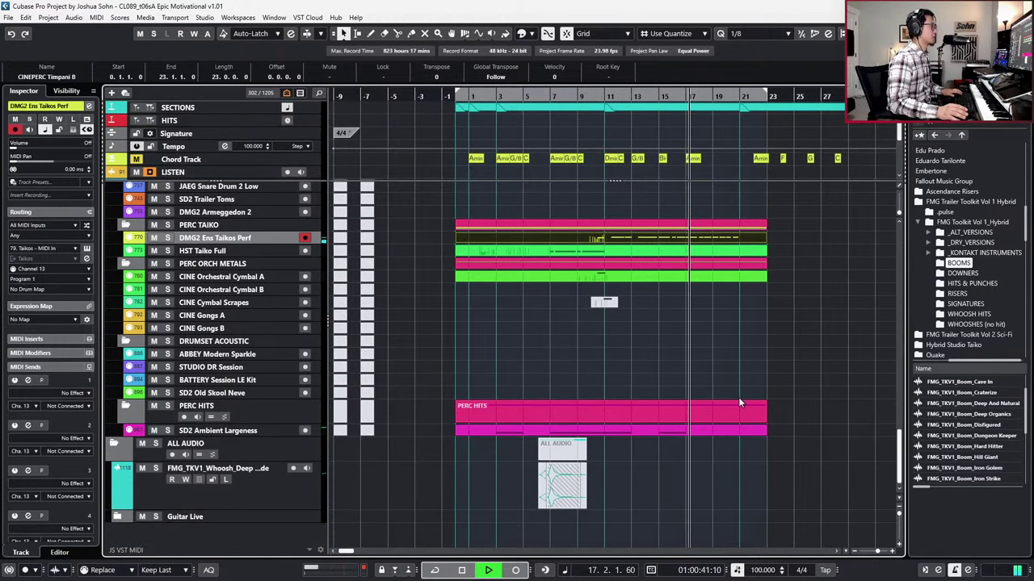
scroll(739, 402, down, 2)
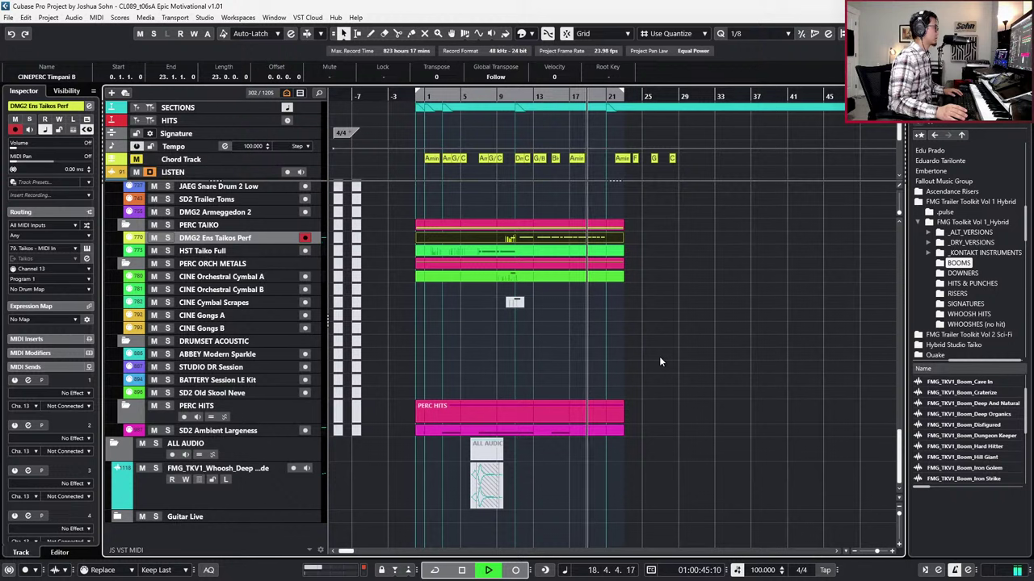
scroll(660, 361, down, 2)
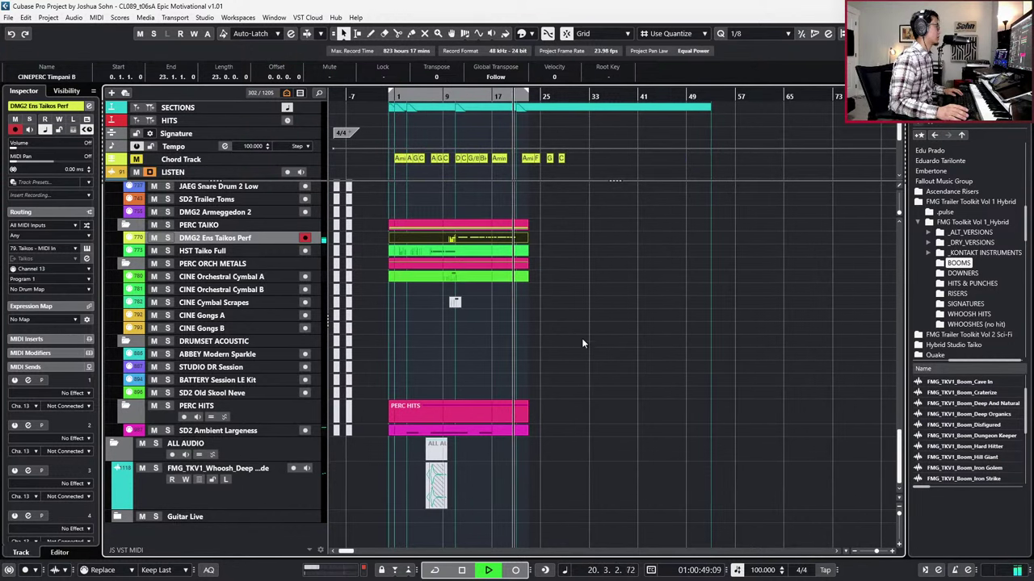
Step: Stop and replay the whole arrangement from the beginning
key(space)
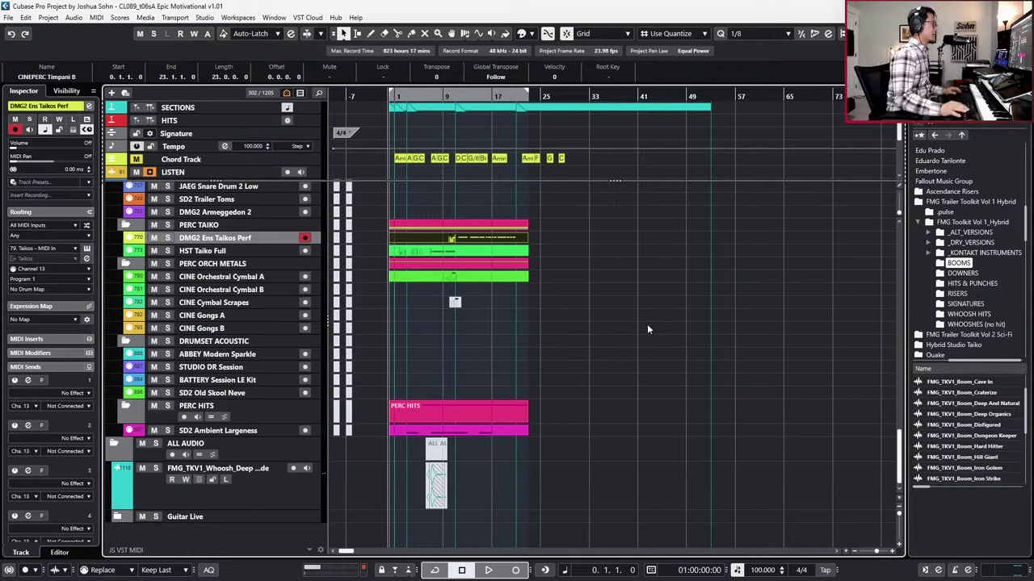
scroll(440, 280, up, 3)
key(KP_Add)
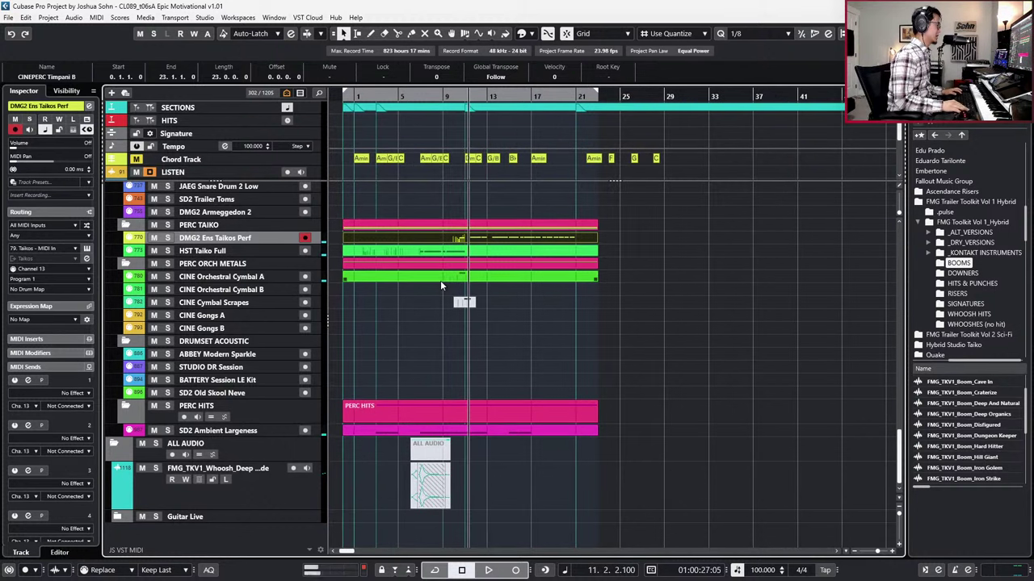
scroll(411, 483, up, 3)
scroll(410, 483, down, 1)
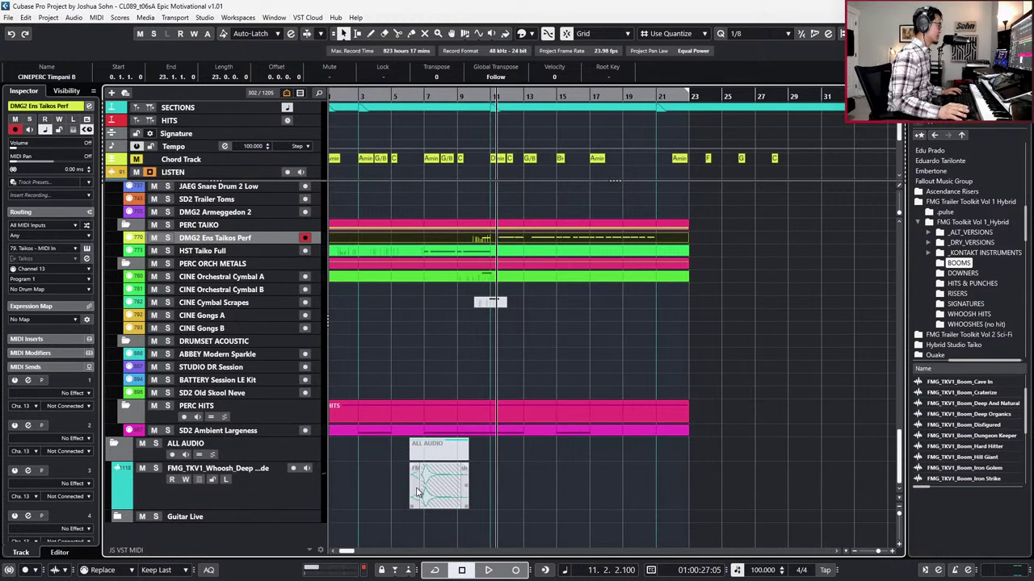
Step: Copy the whoosh event near bar 18, audition it, then mute that copy
click(412, 495)
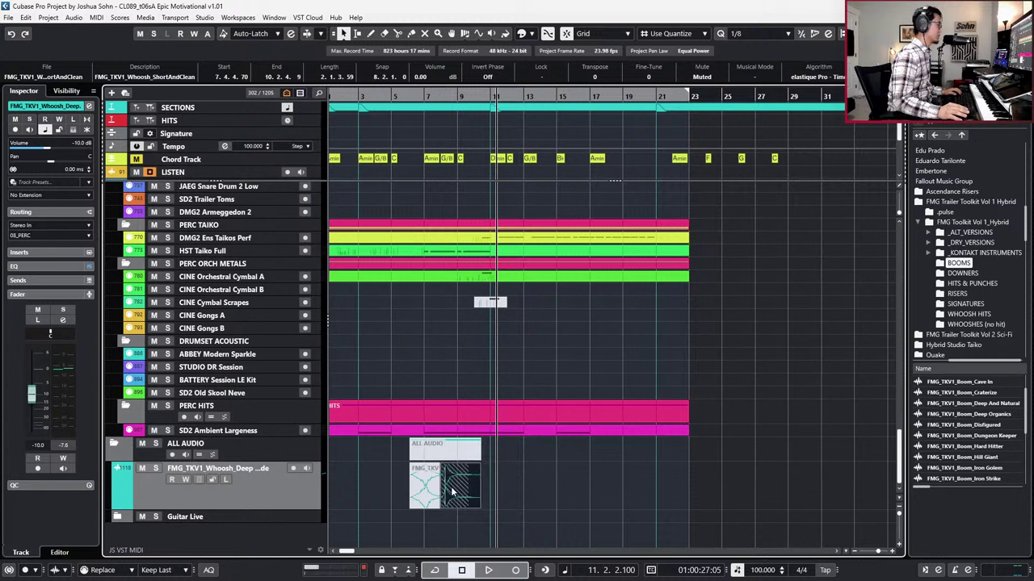
drag(436, 491, 634, 487)
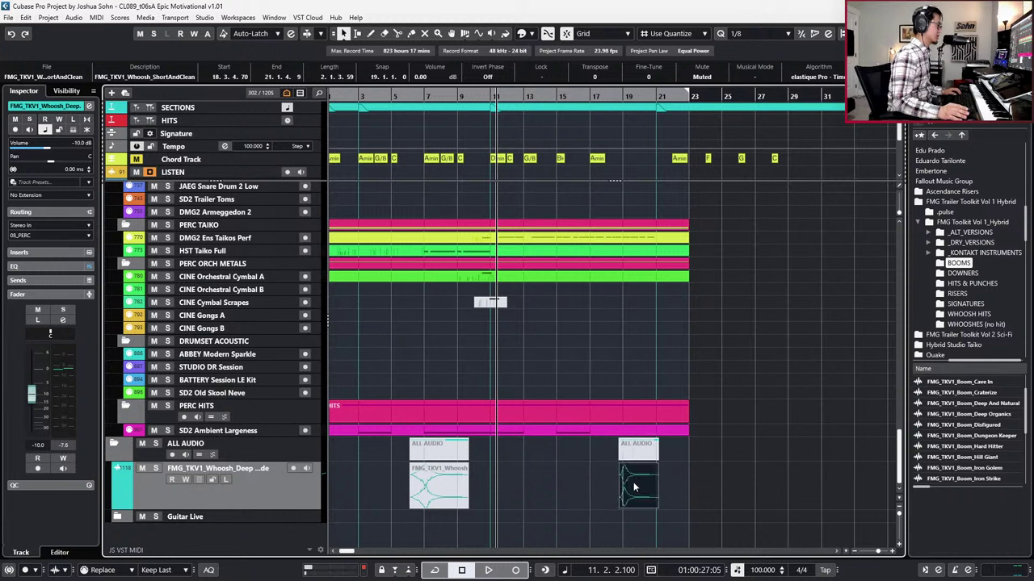
key(l)
key(space)
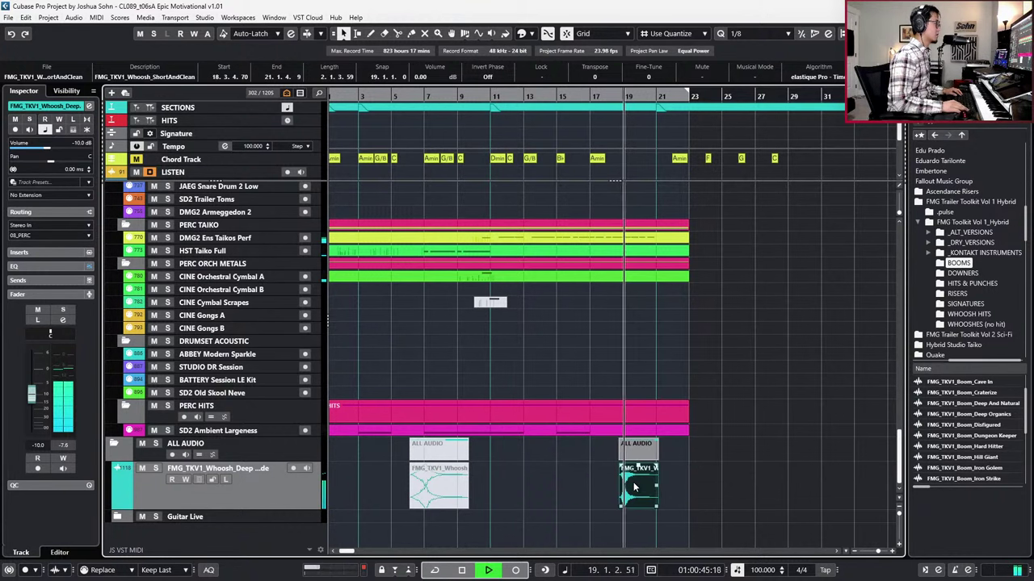
key(h)
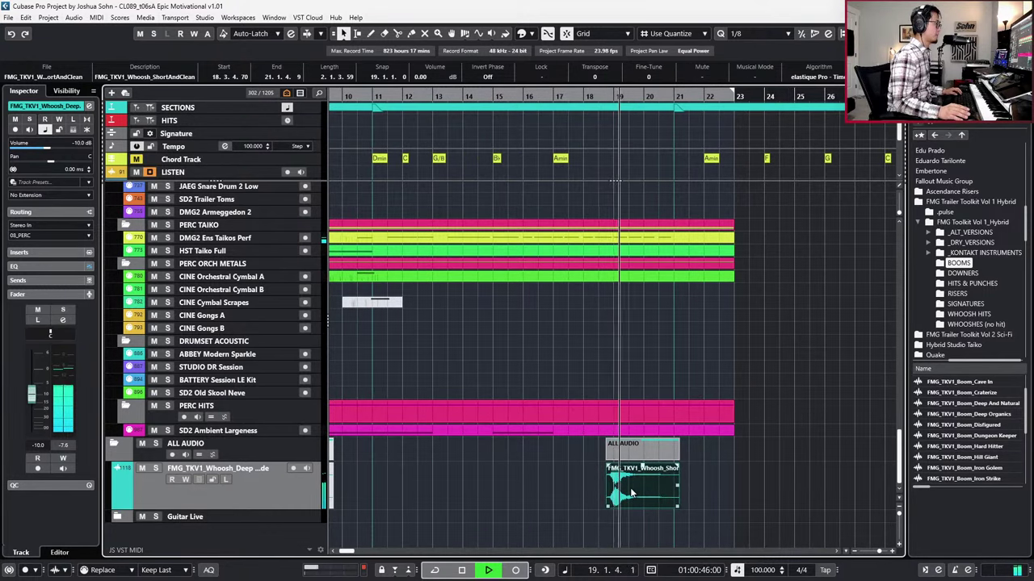
key(space)
key(shift+m)
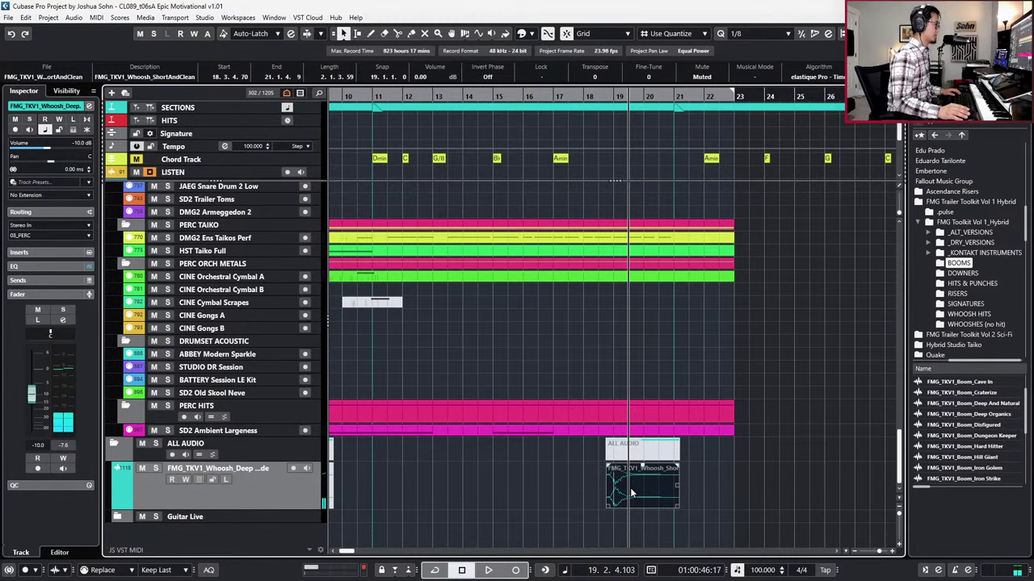
key(g)
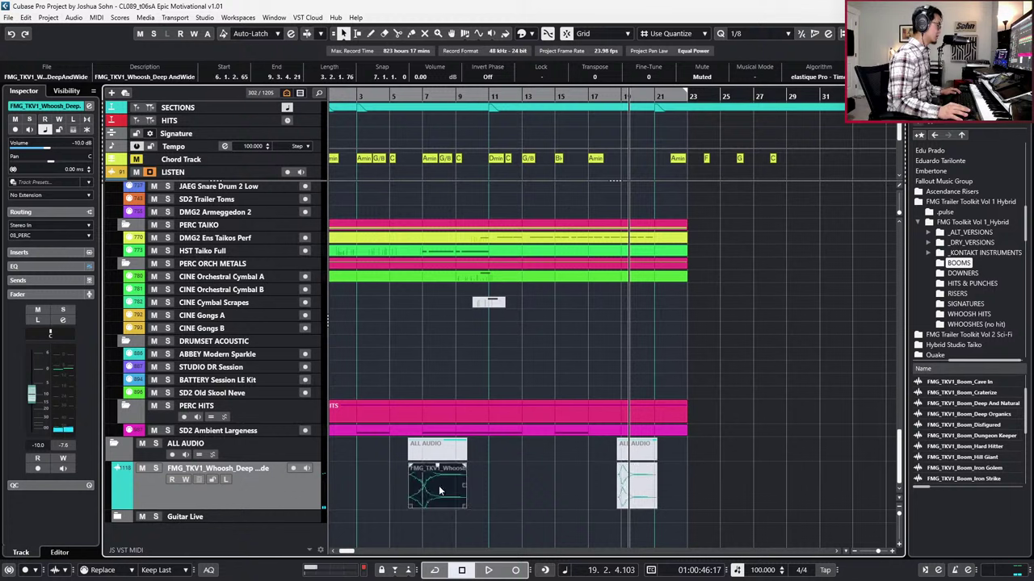
Step: Place an unmuted Deep And Wide whoosh copy near bar 18, snap to bars, and shift it one bar later
drag(438, 485, 645, 489)
key(shift+u)
key(h)
key(h)
key(1)
key(space)
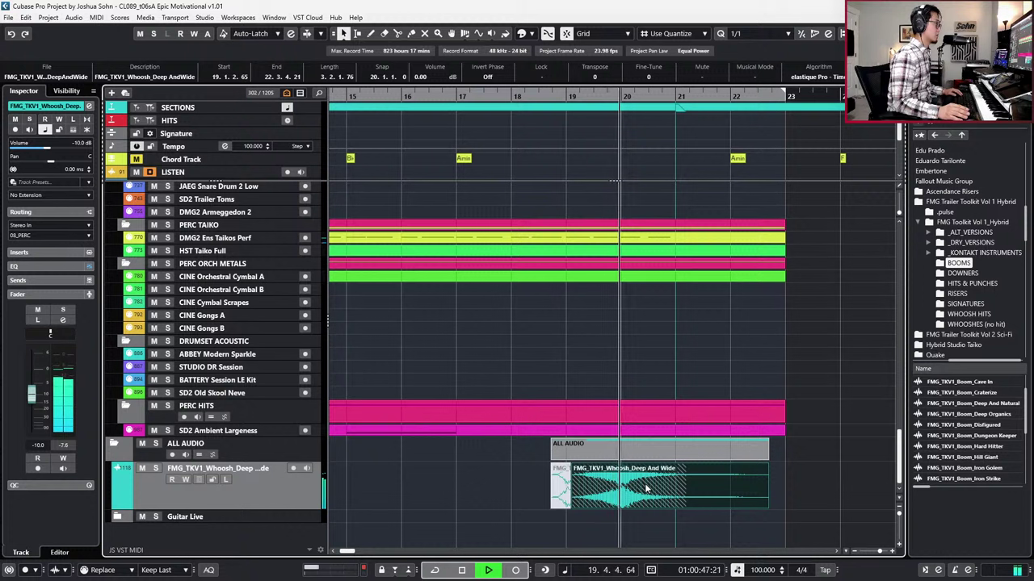
key(space)
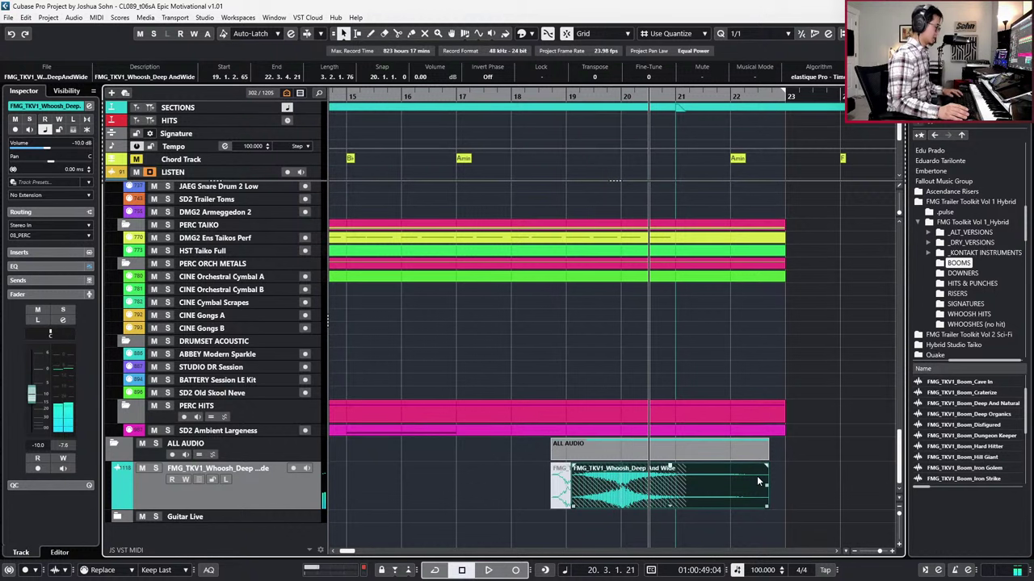
drag(711, 492, 758, 486)
key(space)
Step: Lower the whoosh event's volume to -2.33 dB and solo the whoosh track
ctrl+scroll(759, 476, down, 2)
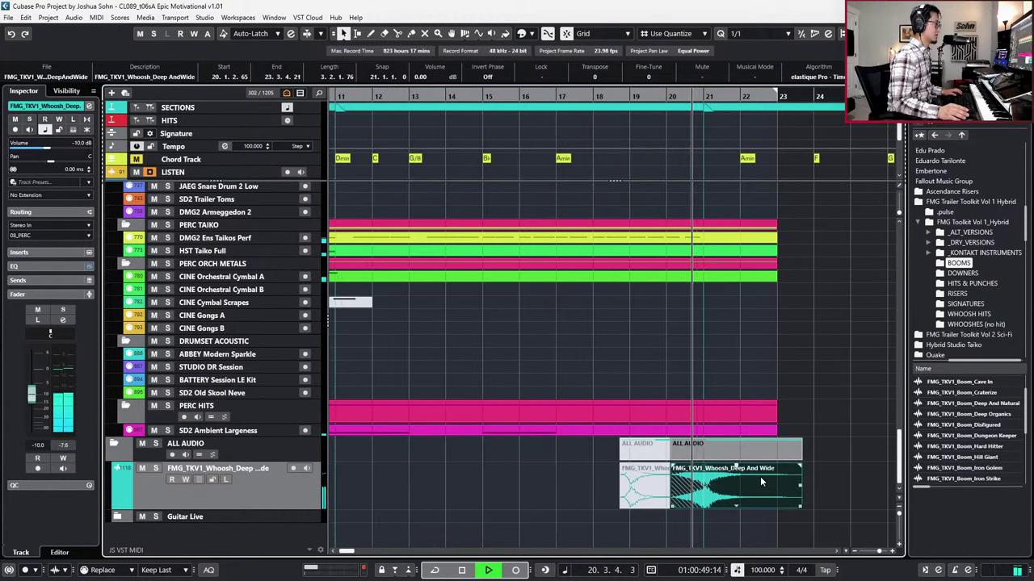
ctrl+scroll(760, 476, down, 2)
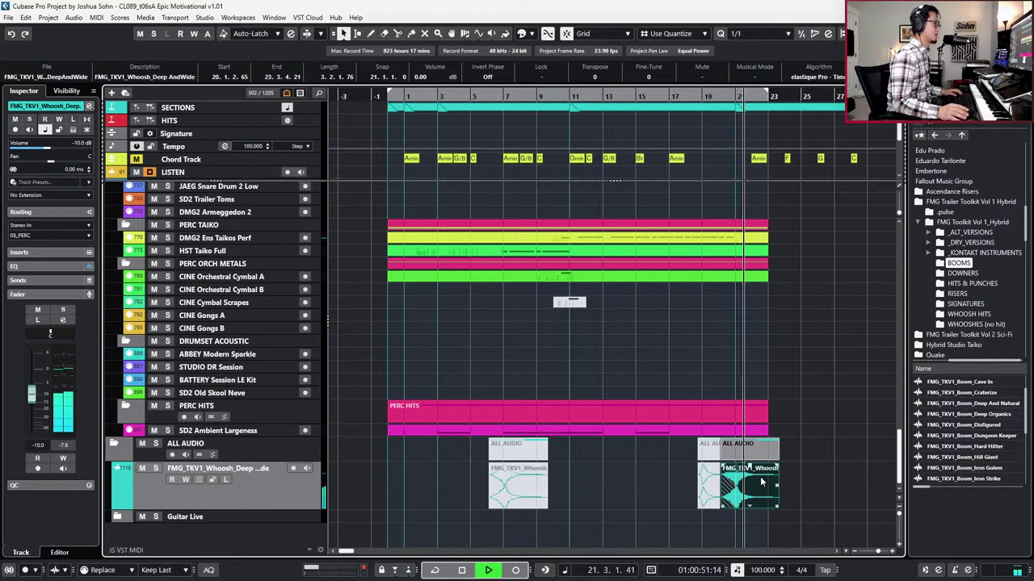
key(space)
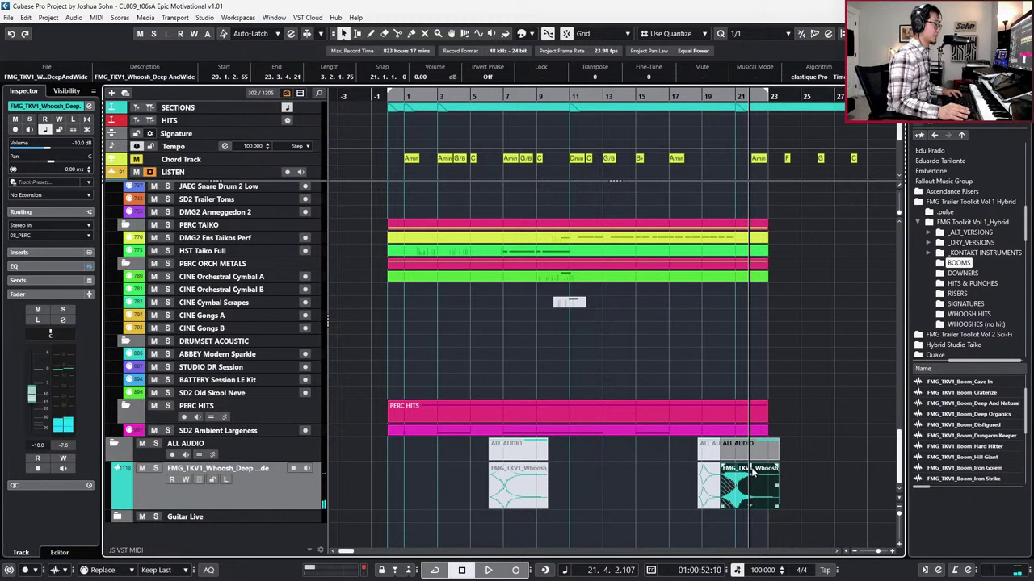
drag(751, 466, 751, 478)
key(h)
key(h)
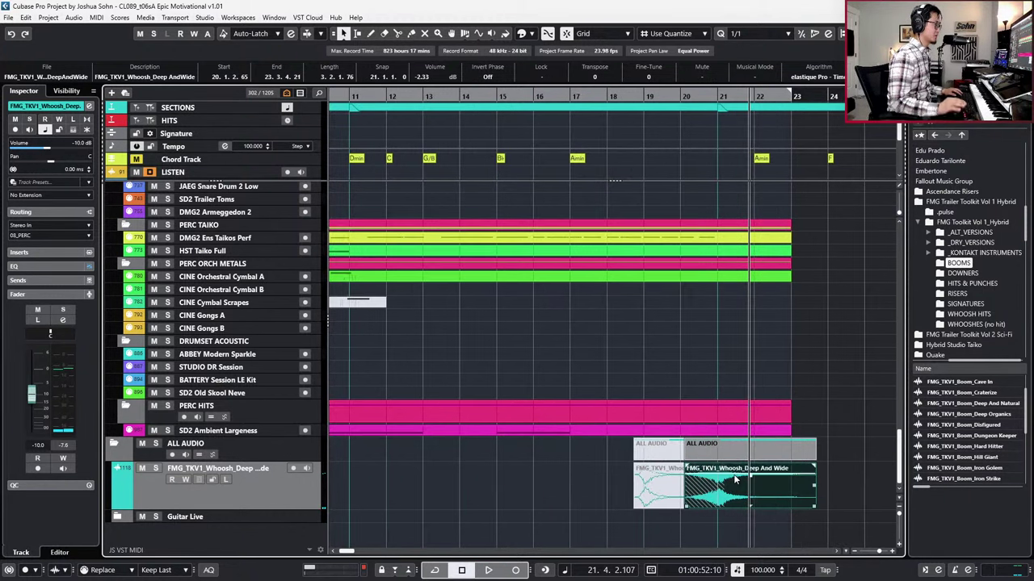
key(l)
key(shift+n)
key(s)
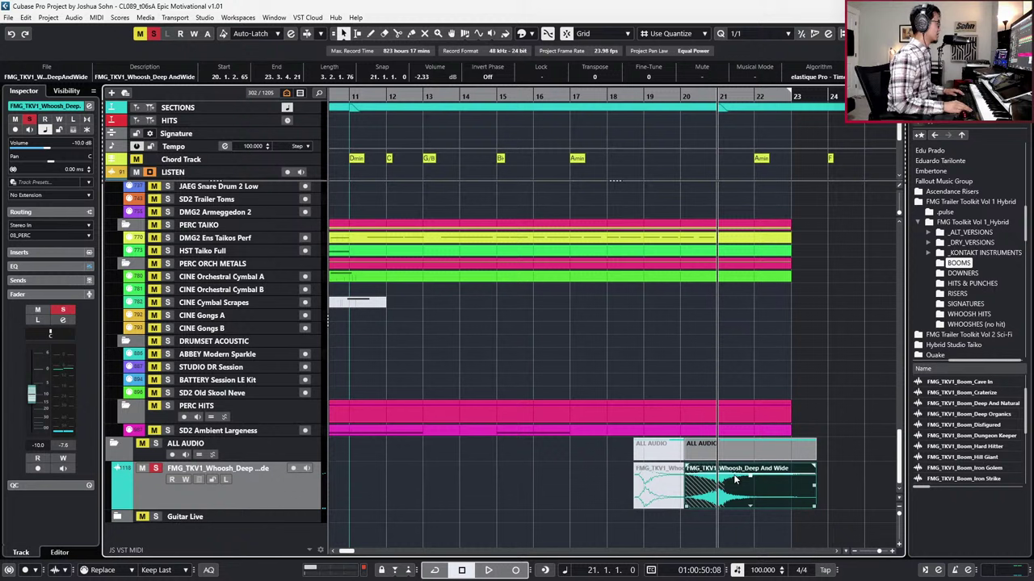
Step: Check the whoosh and 08_PERC channel settings, then close them with the playhead at the whoosh start
key(e)
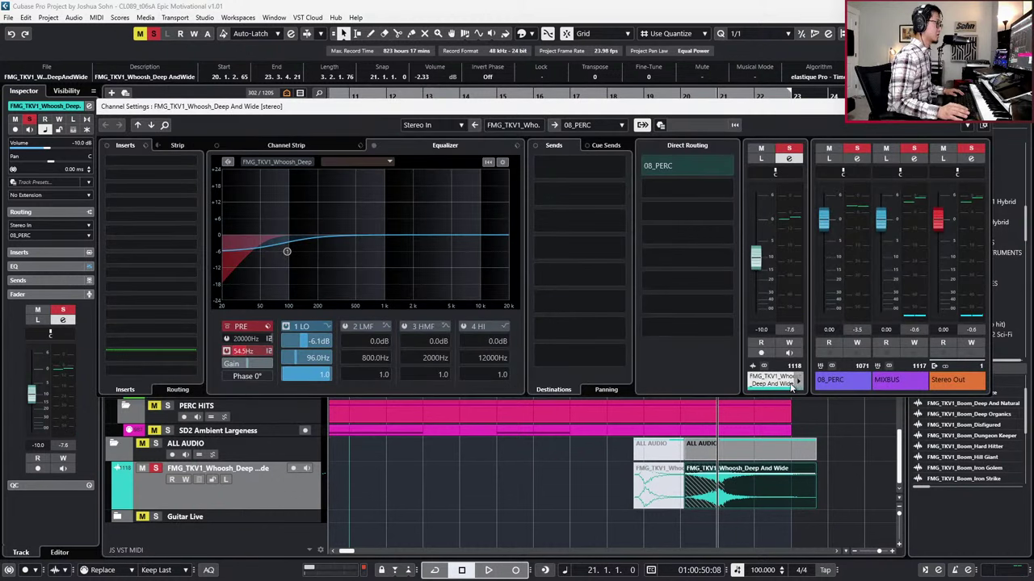
click(830, 380)
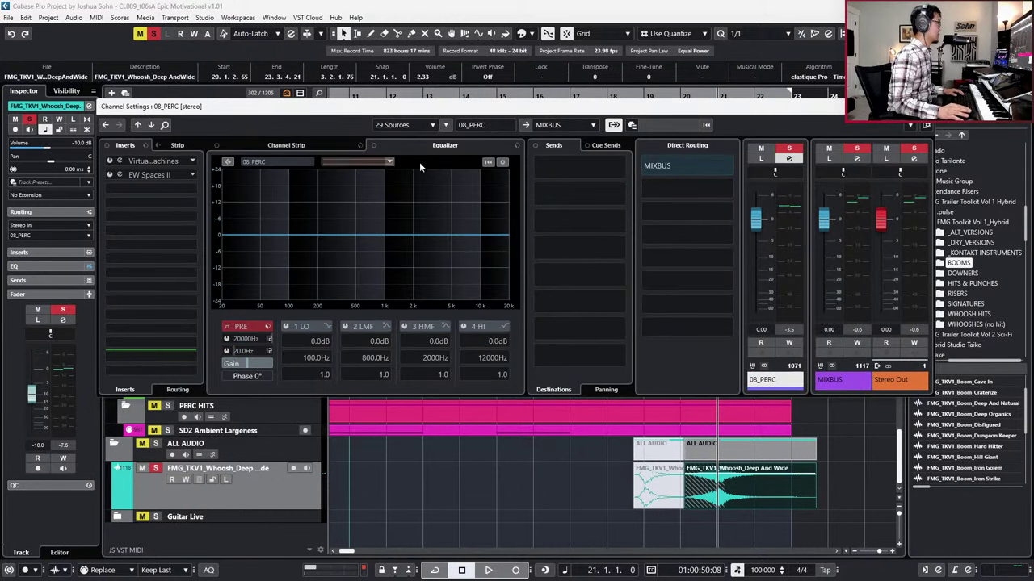
click(925, 126)
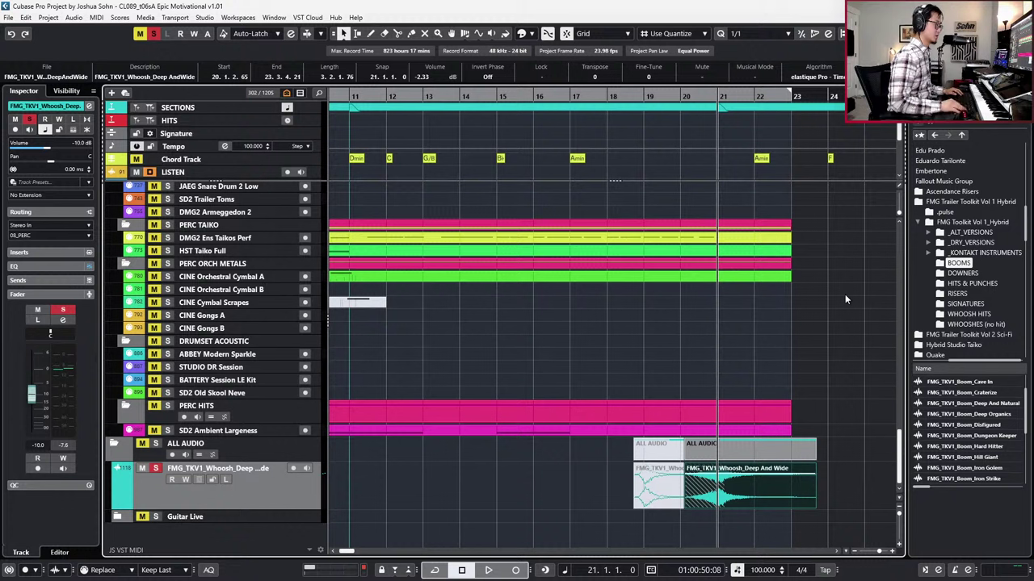
key(Left)
Step: Unsolo the whoosh track, drop the Deep And Wide whoosh to -5.15 dB, replay it, and go to project start
key(space)
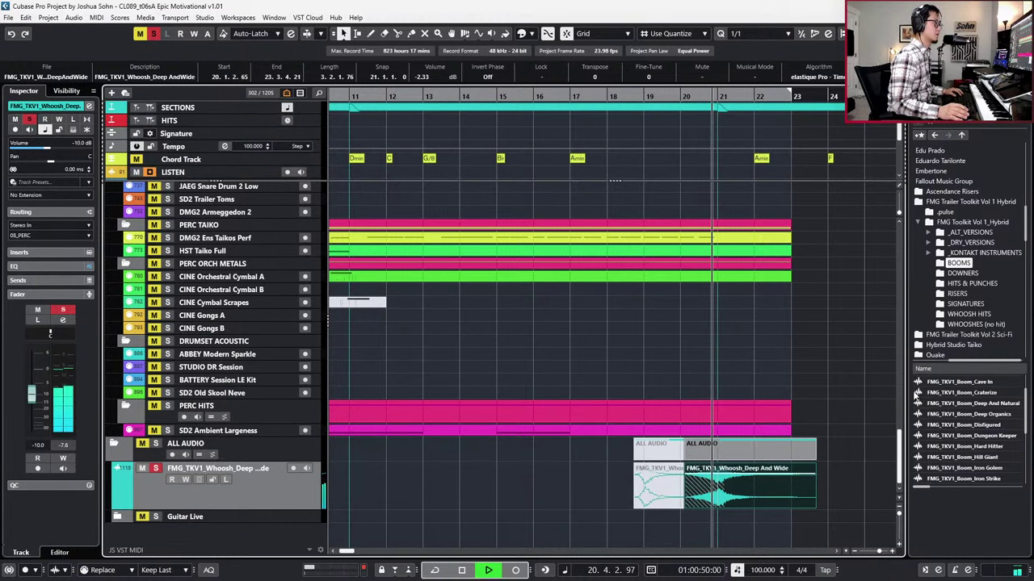
key(space)
key(s)
scroll(798, 465, down, 1)
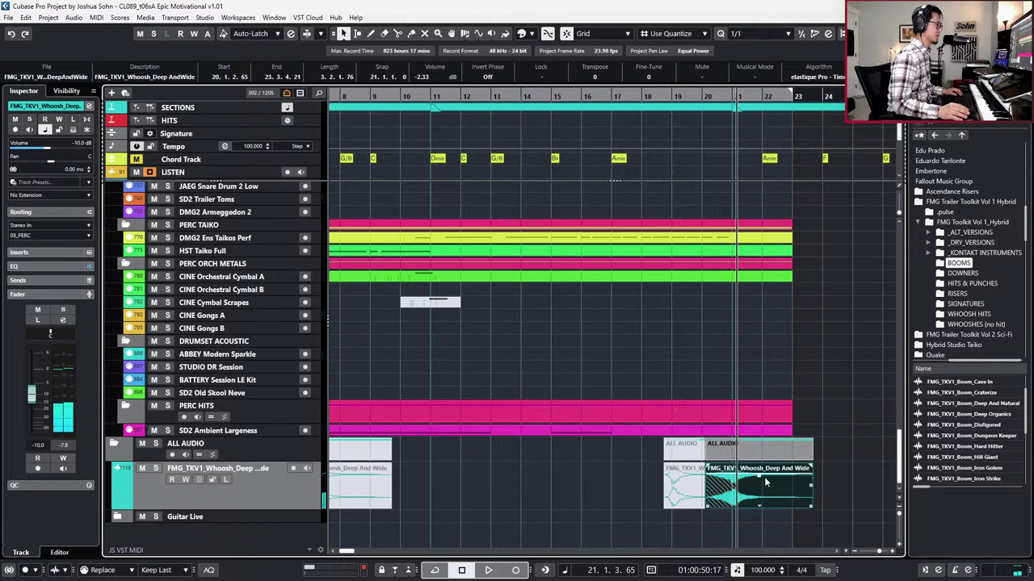
drag(759, 475, 759, 488)
key(l)
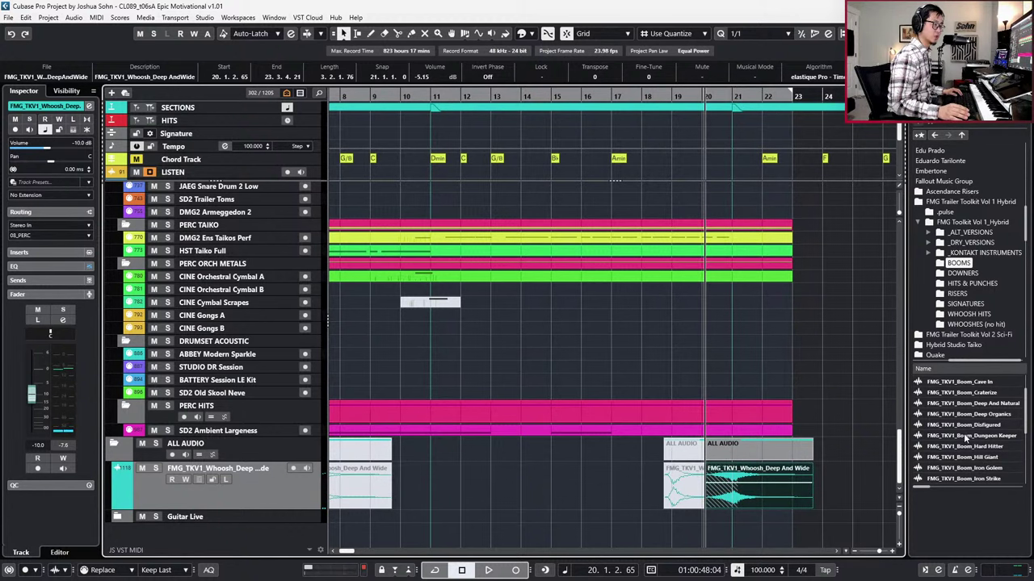
scroll(966, 438, down, 5)
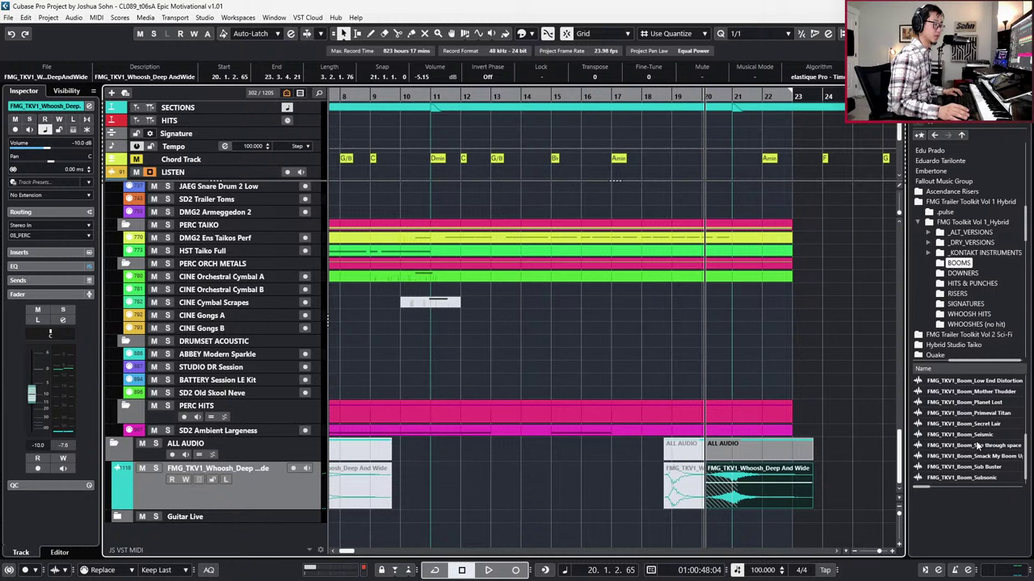
scroll(836, 434, down, 1)
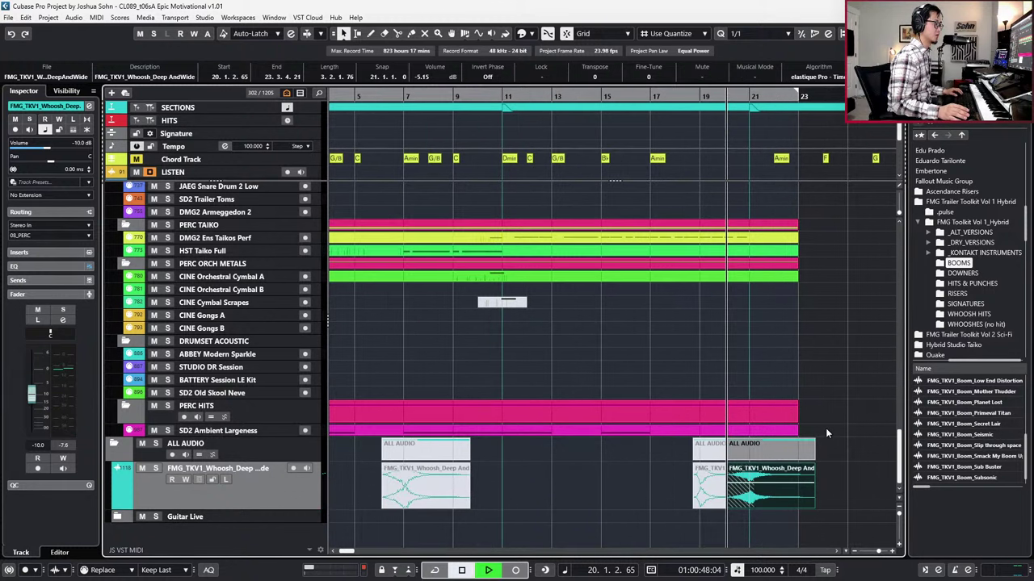
key(space)
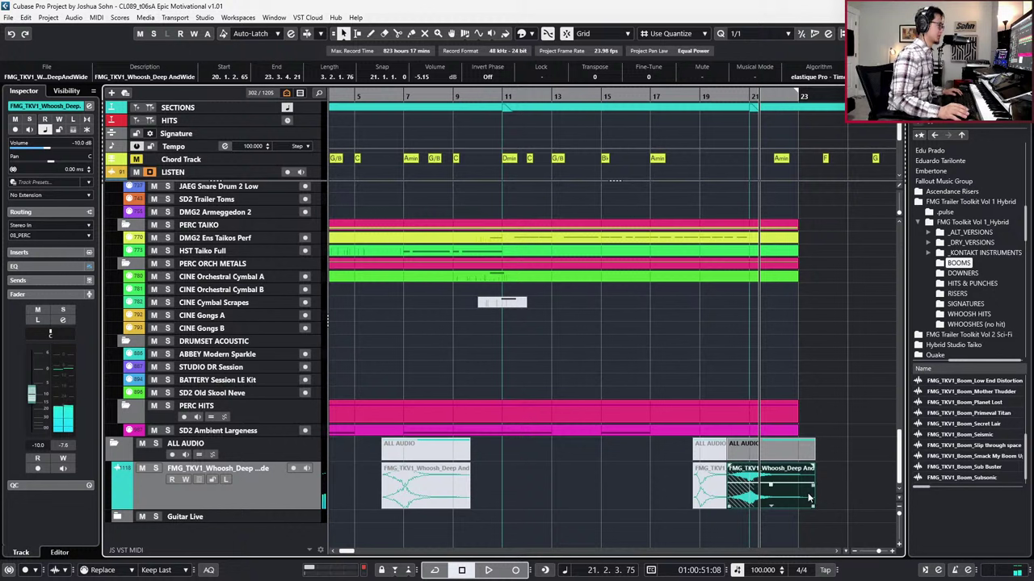
scroll(751, 448, down, 3)
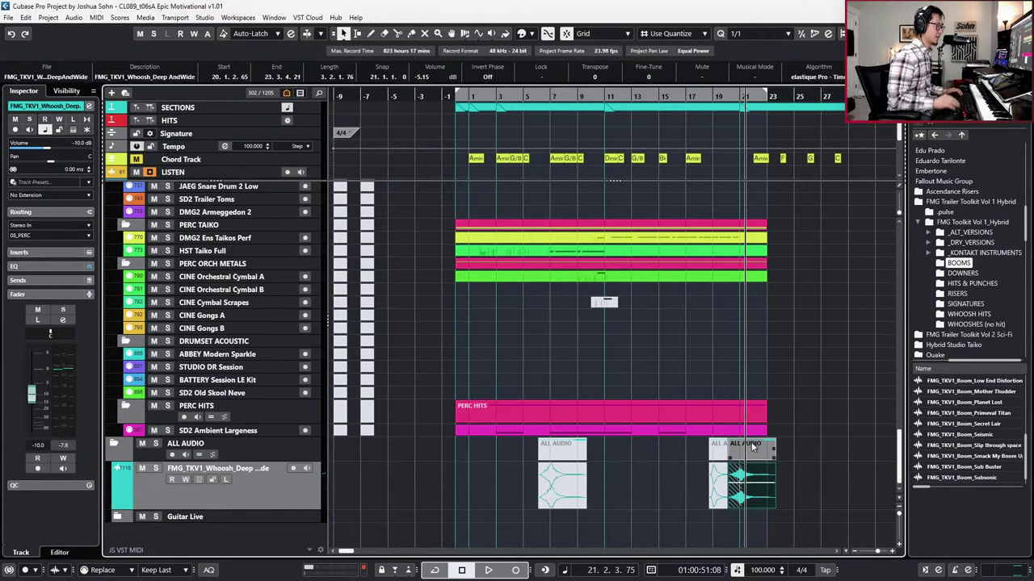
key(Home)
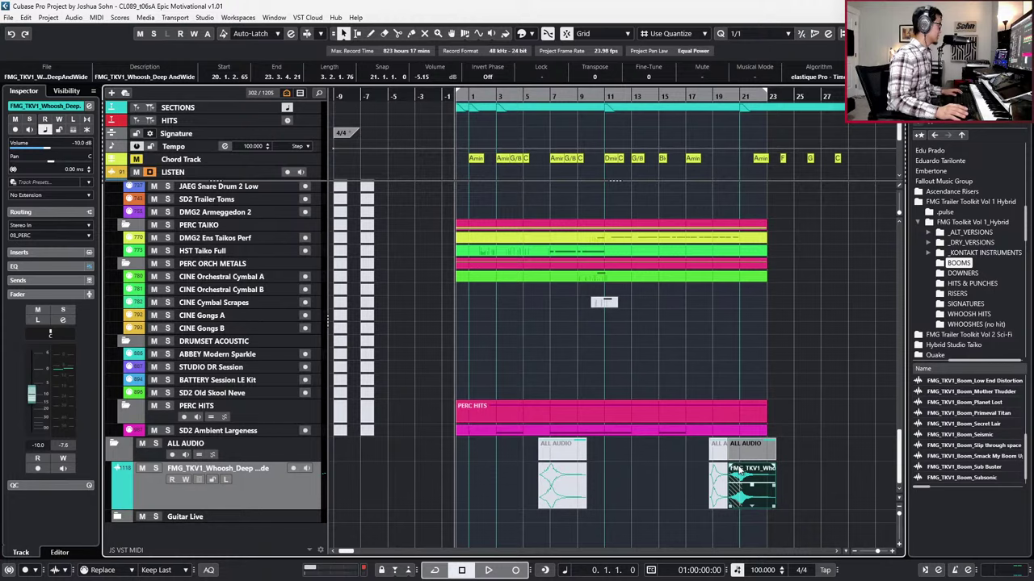
scroll(735, 461, up, 8)
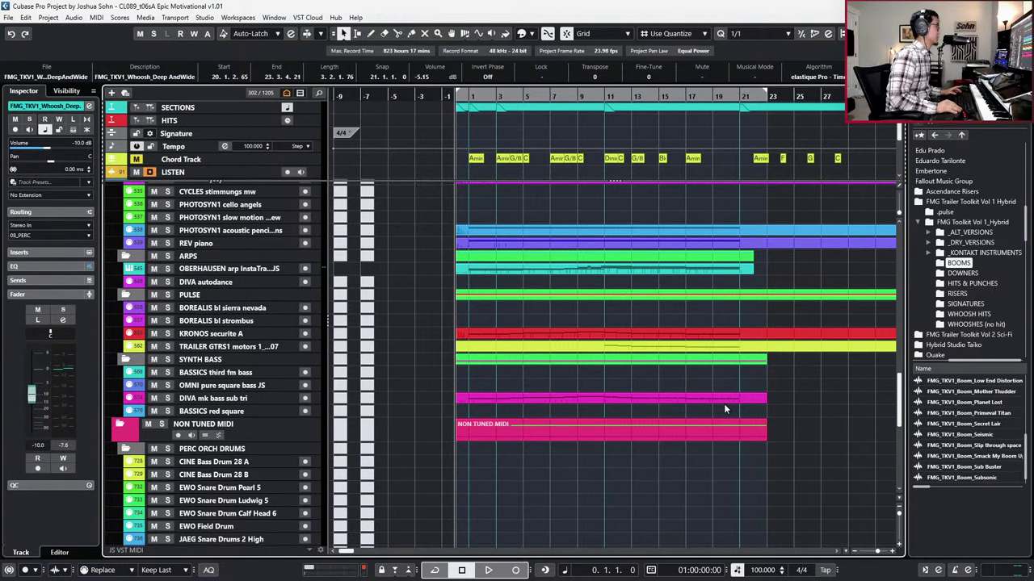
Step: Filter the track list to Show Tracks with Data, leaving 222 of 1205 tracks visible
scroll(657, 286, up, 2)
scroll(660, 293, down, 4)
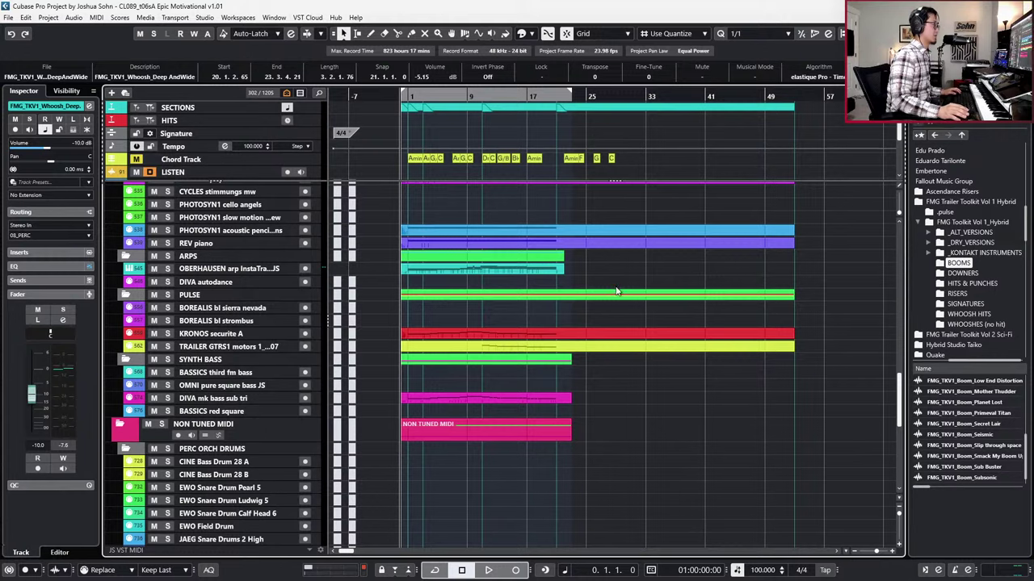
scroll(616, 291, up, 5)
click(285, 95)
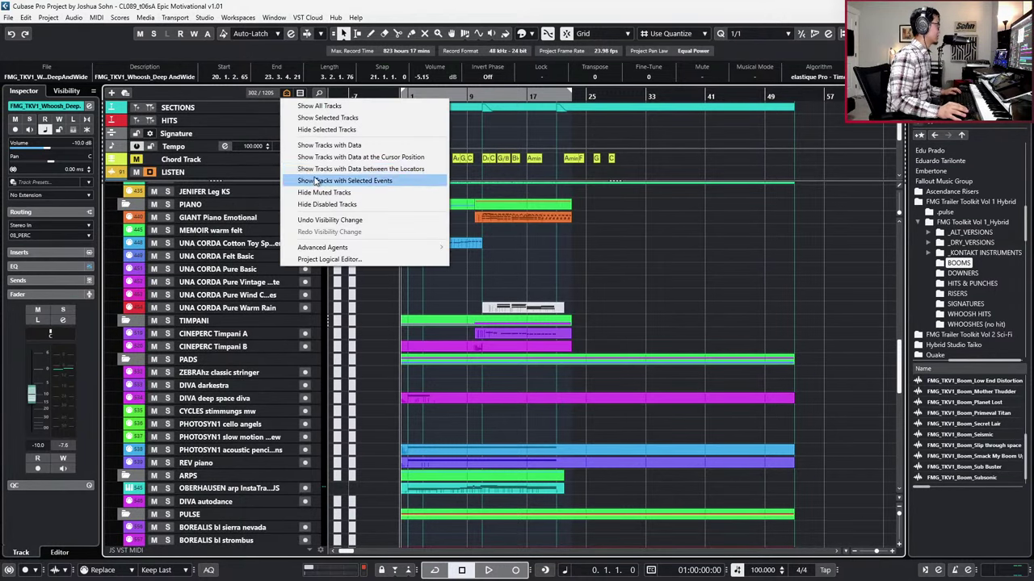
click(339, 167)
scroll(445, 319, up, 2)
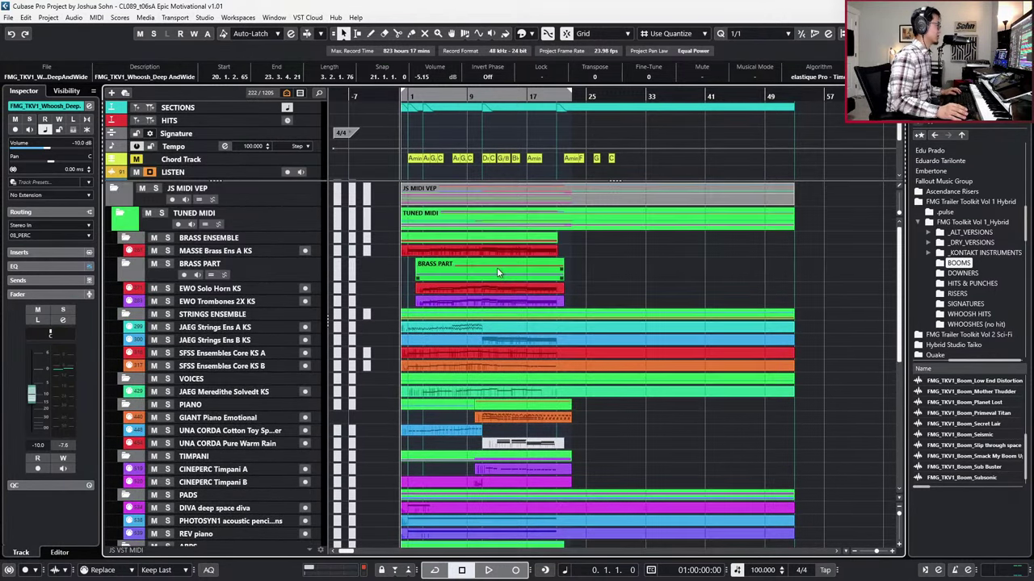
scroll(410, 311, down, 7)
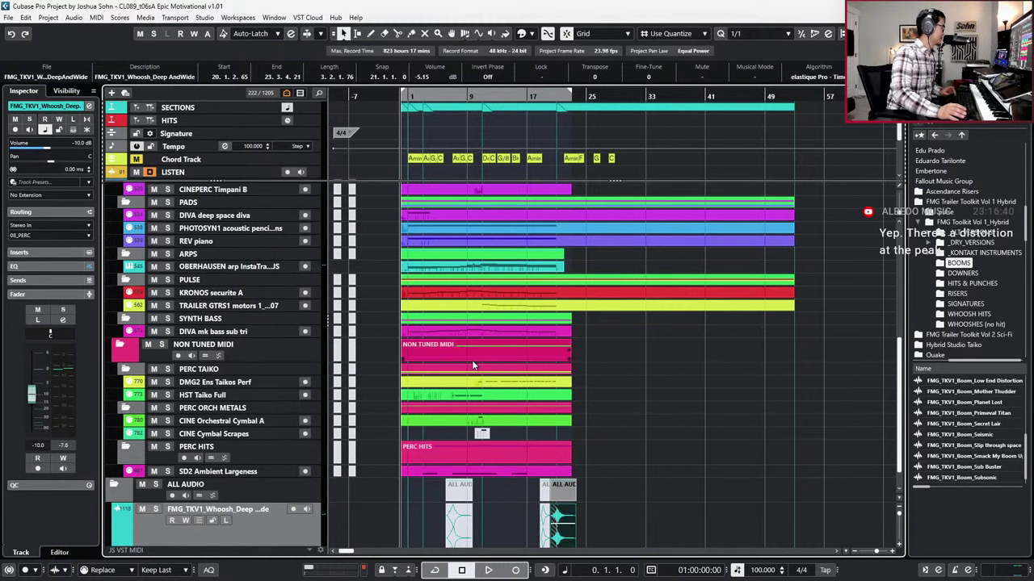
scroll(474, 365, down, 1)
scroll(474, 365, up, 8)
scroll(471, 360, down, 4)
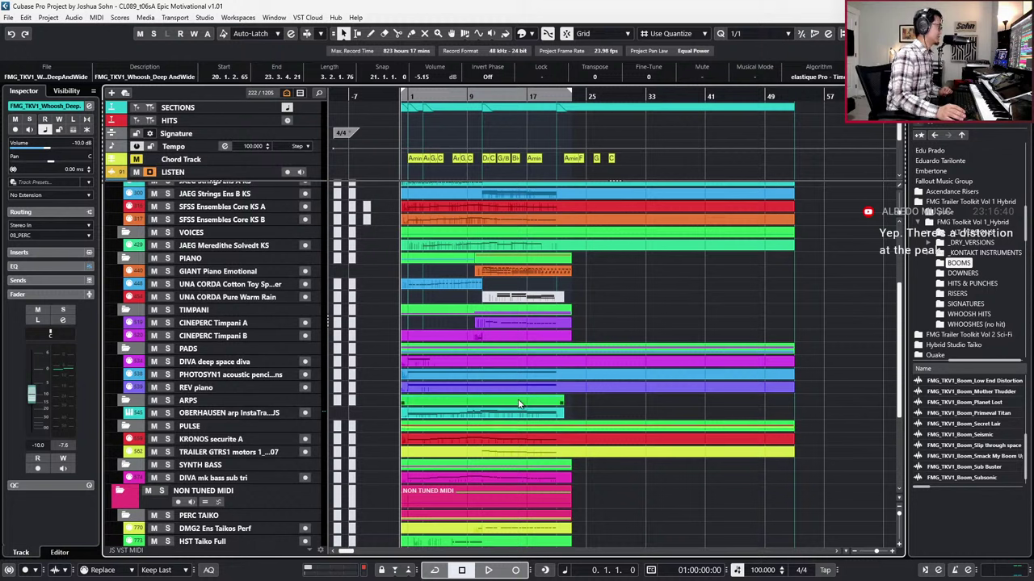
Step: Play the arrangement from bar 1 with the Master output meters shown in the right zone
key(space)
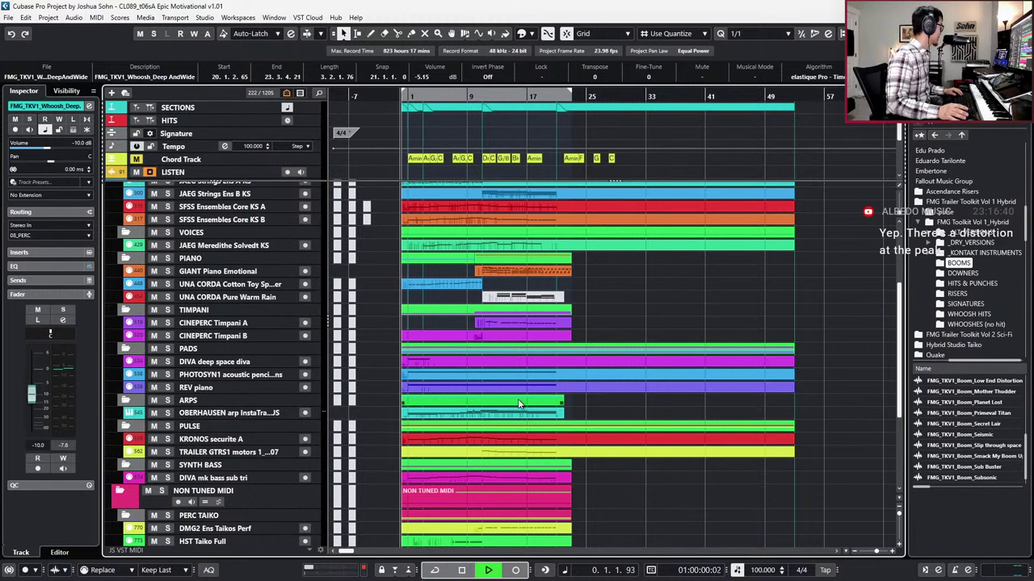
scroll(483, 391, up, 2)
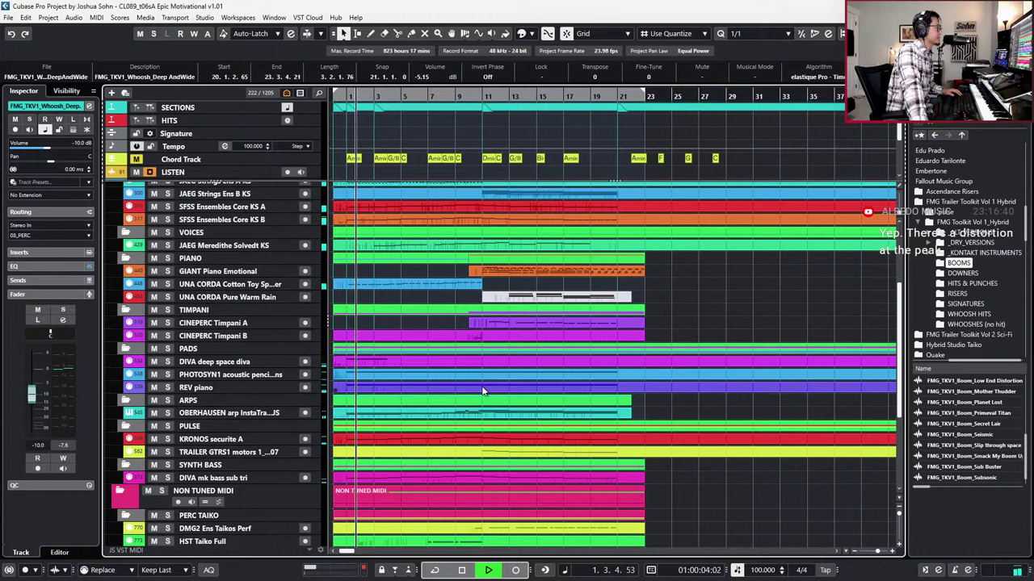
scroll(646, 353, left, 3)
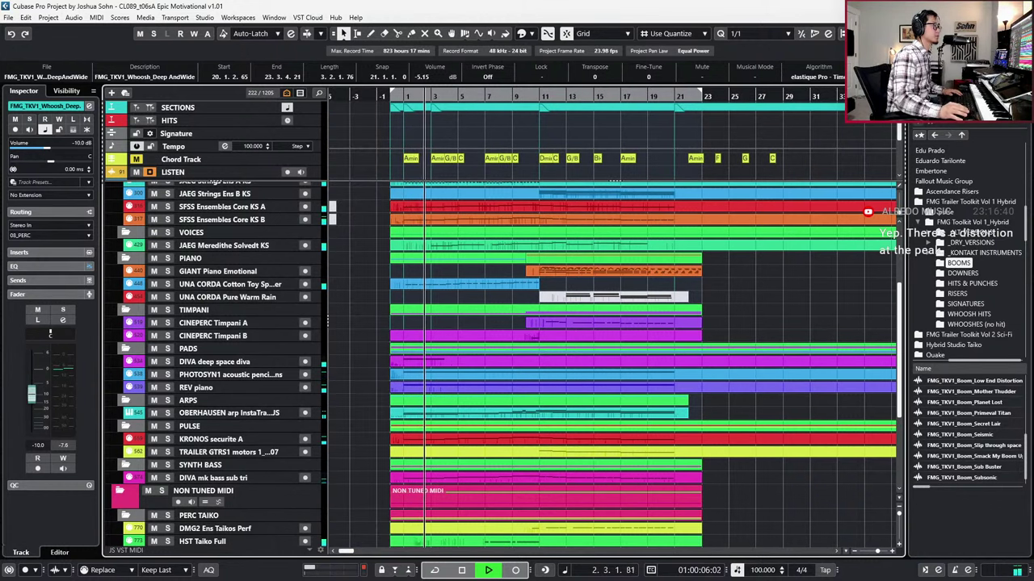
click(1005, 92)
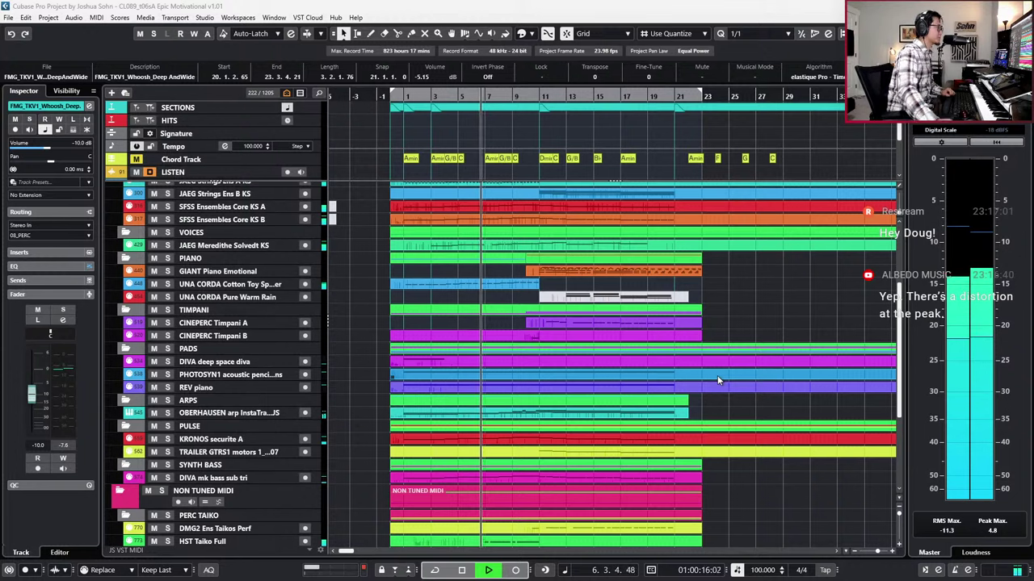
Step: Select the DMG2 Ens Taiko Perf and PERC HITS parts, stopping after the final whoosh hit
scroll(725, 323, down, 4)
scroll(725, 323, up, 2)
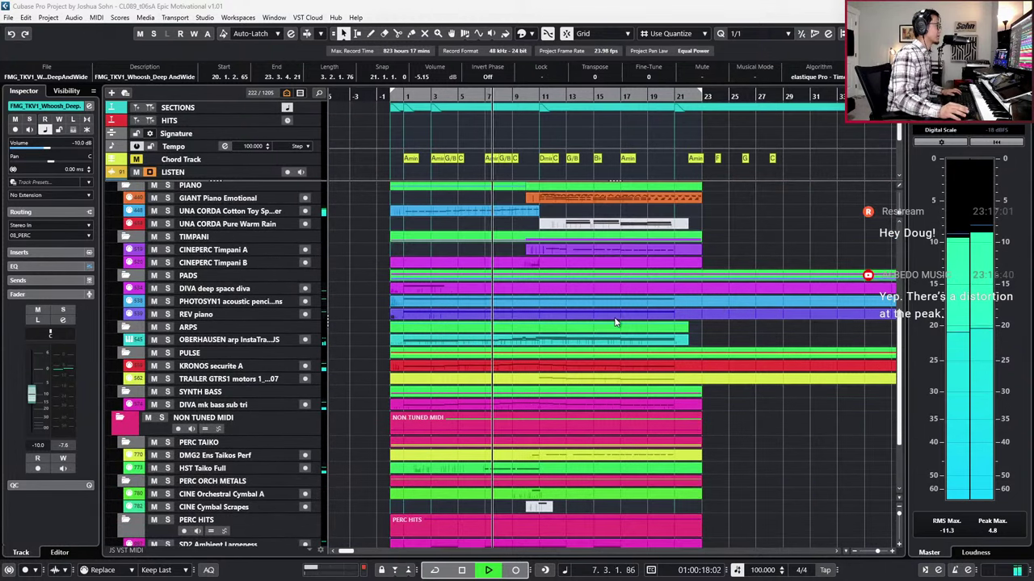
scroll(706, 271, up, 1)
scroll(664, 277, left, 2)
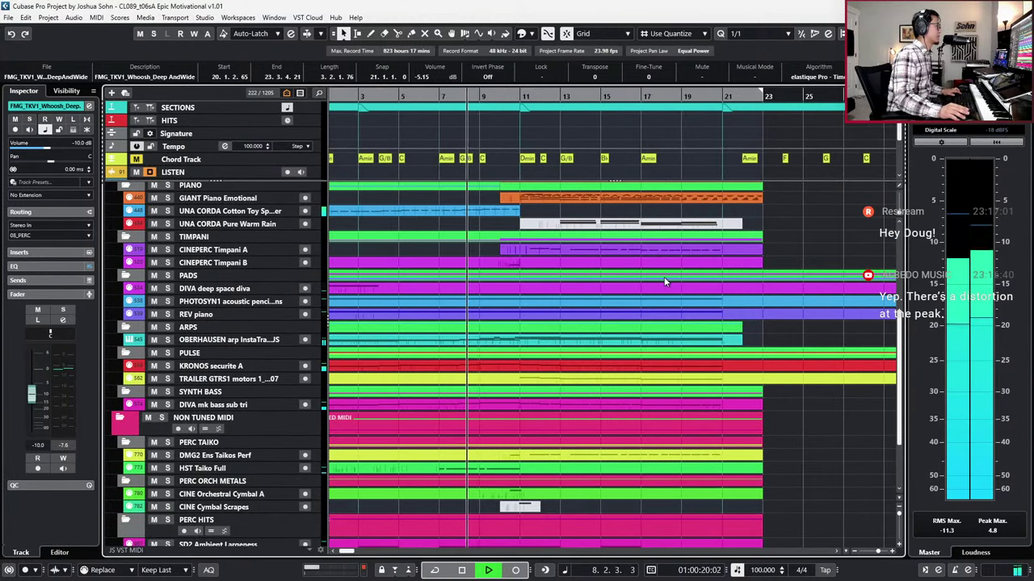
scroll(667, 323, down, 2)
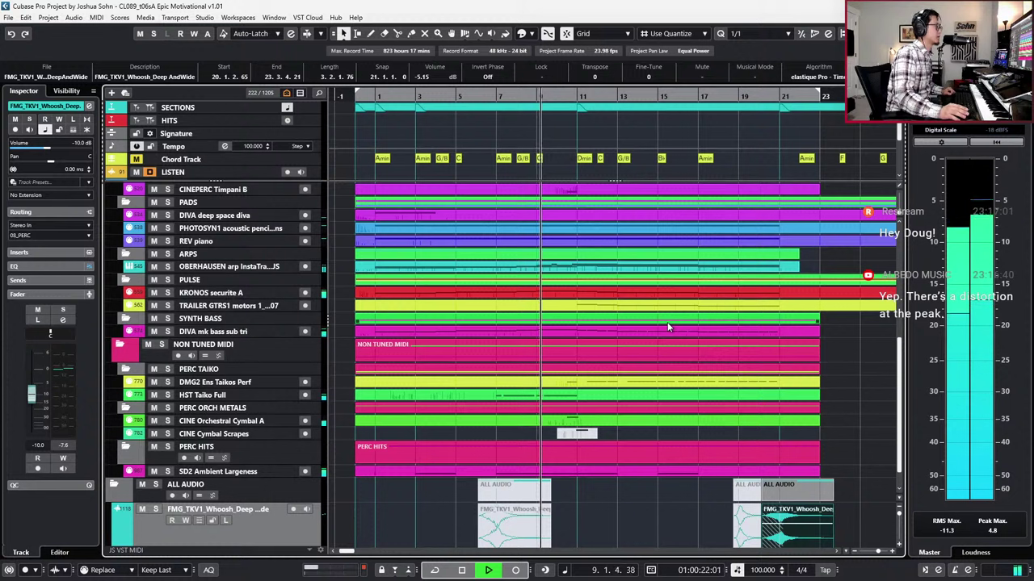
click(659, 378)
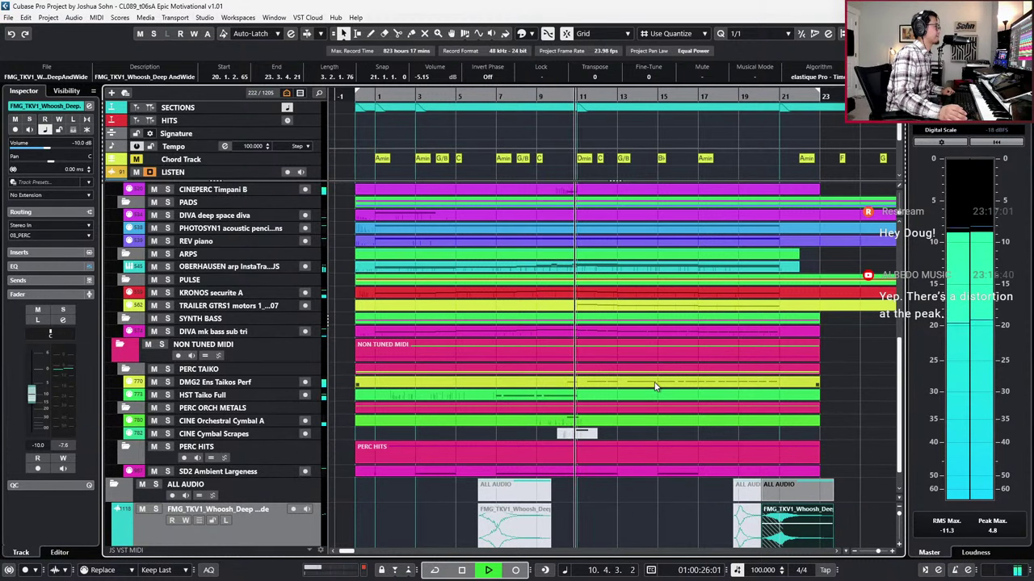
click(695, 452)
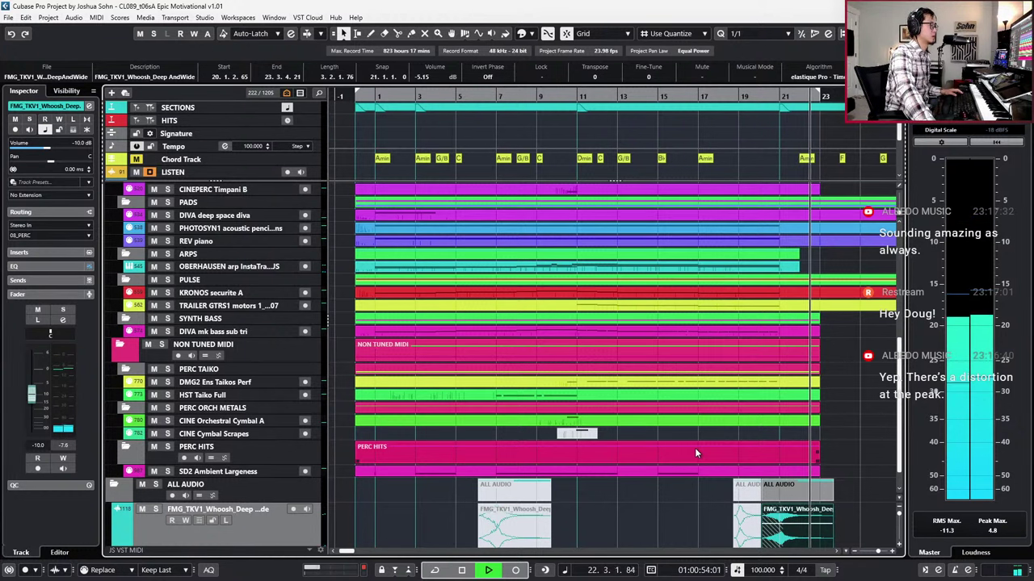
key(space)
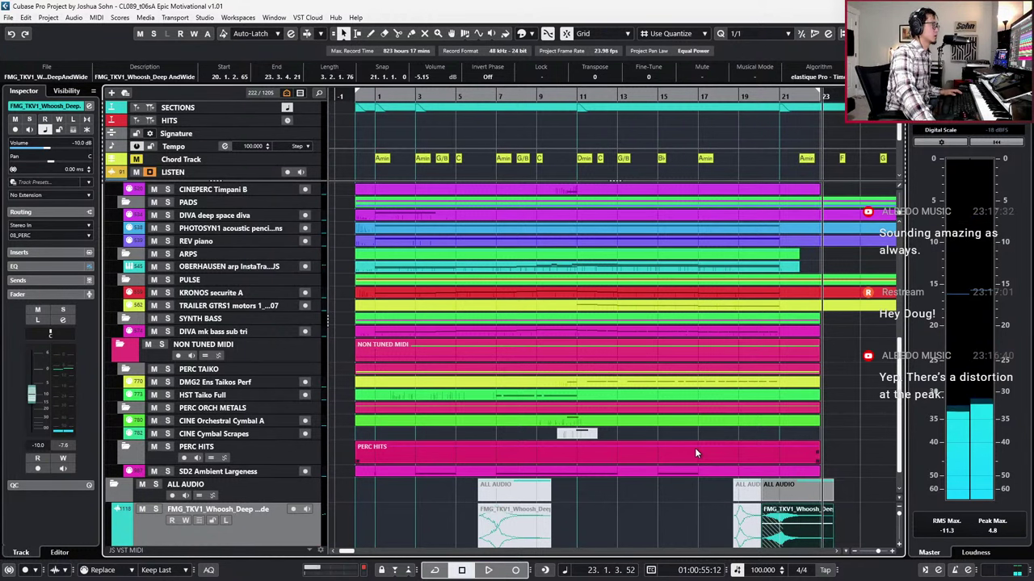